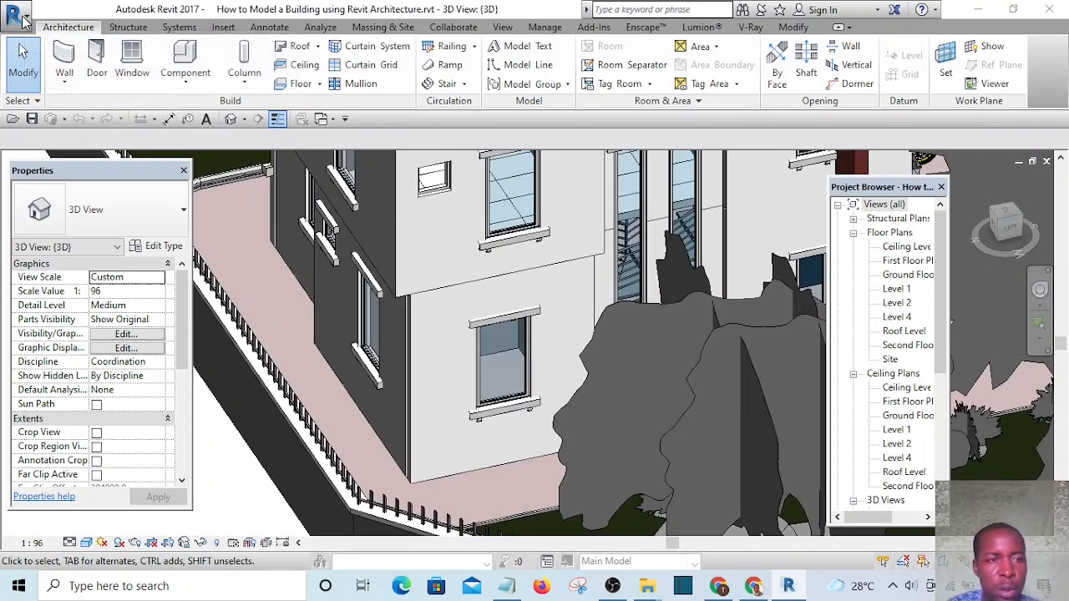
Step: Create a new family from the Window.rft template in the English_I folder
{"action": "left_click", "coordinate": [20, 17]}
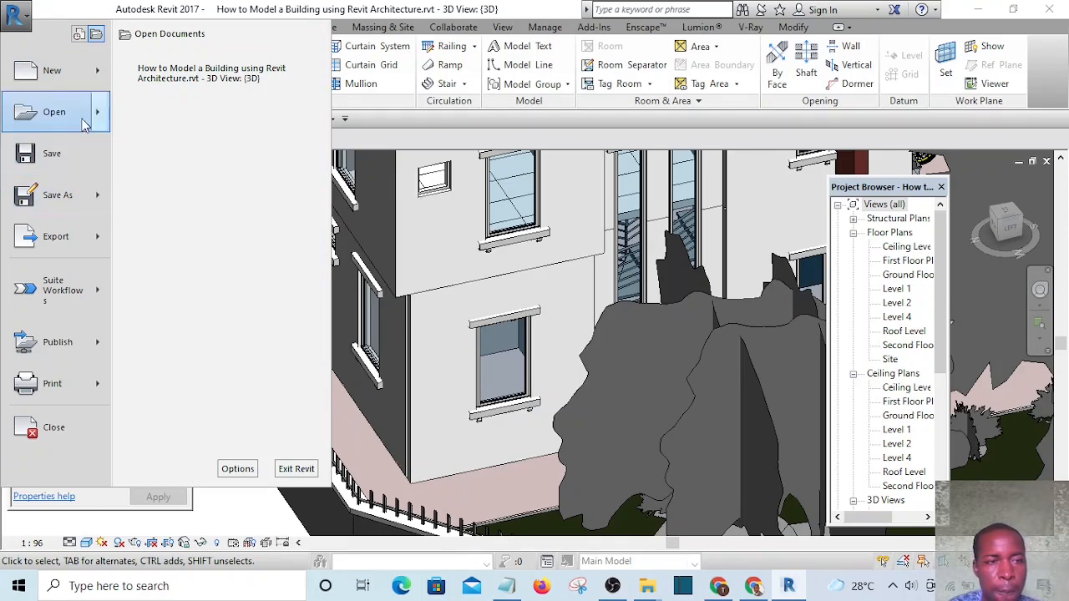
{"action": "mouse_move", "coordinate": [99, 77]}
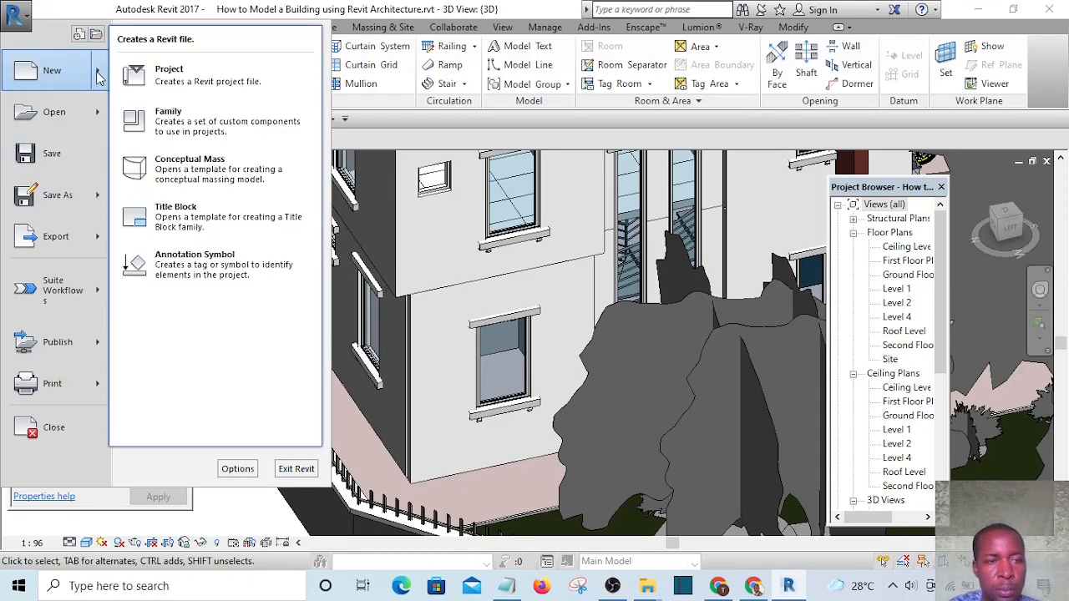
{"action": "left_click", "coordinate": [188, 125]}
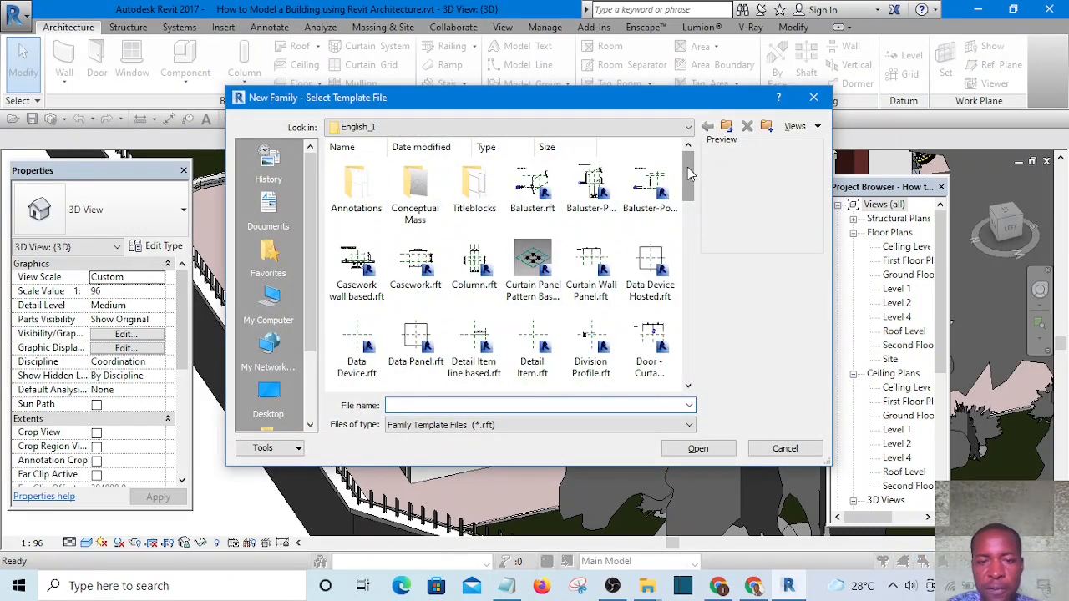
{"action": "mouse_move", "coordinate": [690, 173]}
{"action": "left_mouse_down"}
{"action": "mouse_move", "coordinate": [695, 233]}
{"action": "mouse_move", "coordinate": [687, 162]}
{"action": "mouse_move", "coordinate": [700, 302]}
{"action": "left_mouse_up"}
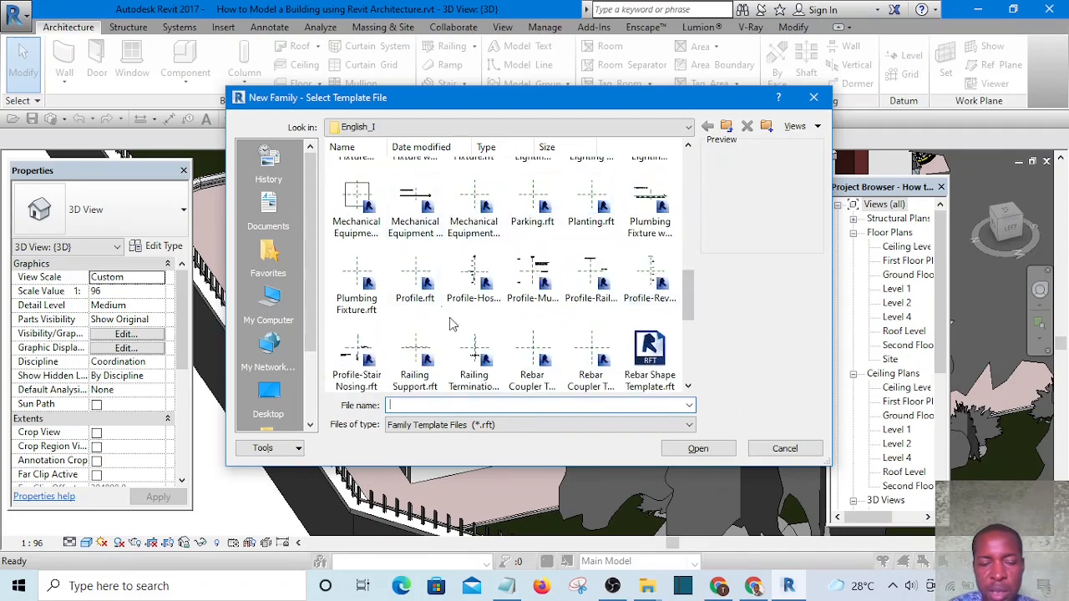
{"action": "left_click_drag", "start_coordinate": [687, 292], "coordinate": [690, 355]}
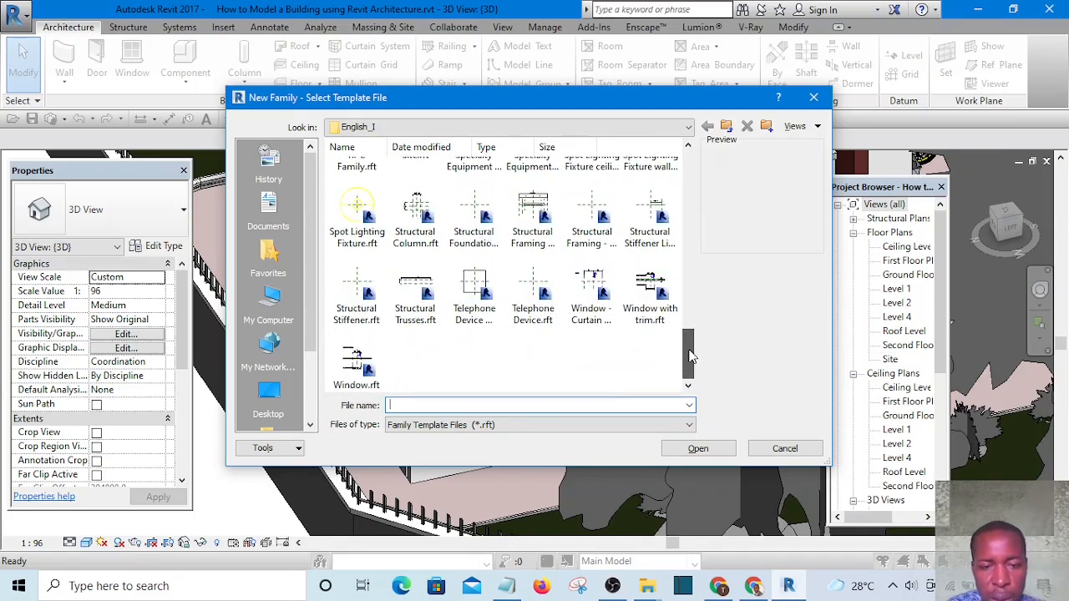
{"action": "left_click_drag", "start_coordinate": [688, 374], "coordinate": [690, 171]}
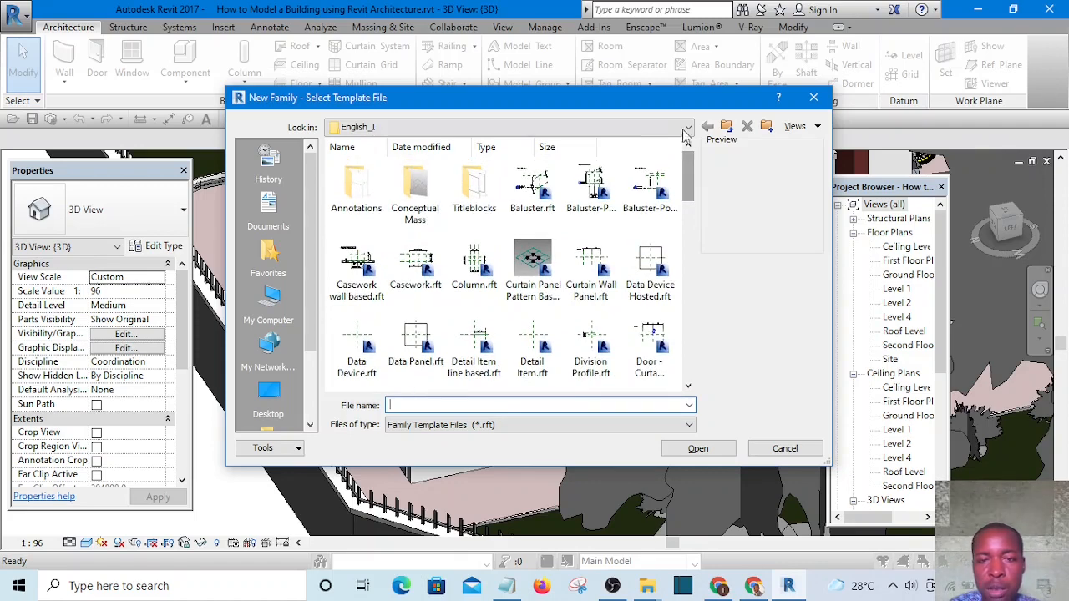
{"action": "left_click_drag", "start_coordinate": [656, 100], "coordinate": [645, 151]}
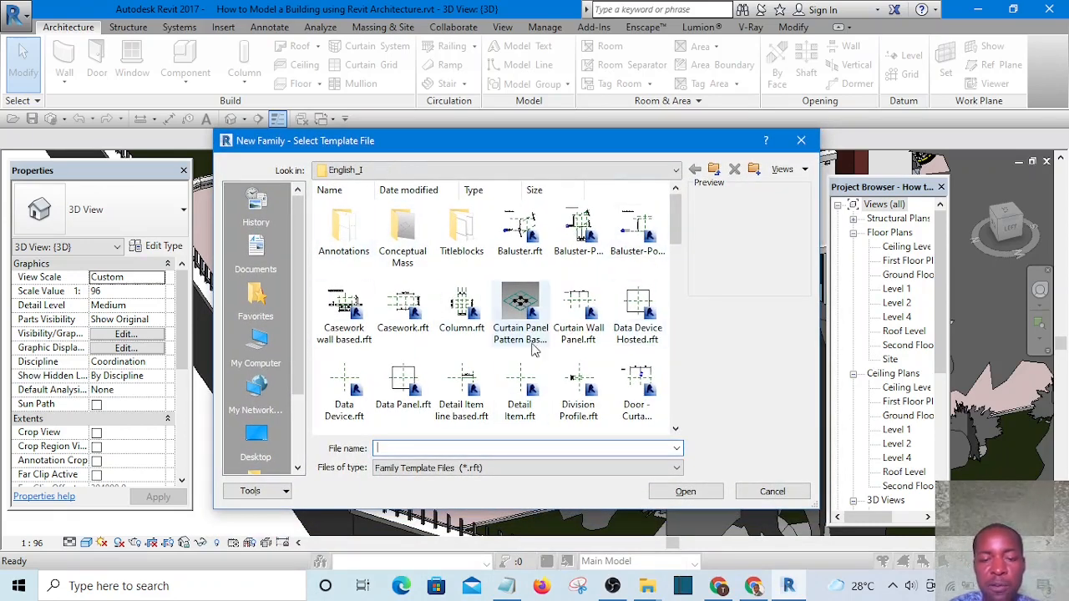
{"action": "scroll", "coordinate": [558, 322], "scroll_direction": "down", "scroll_amount": 1}
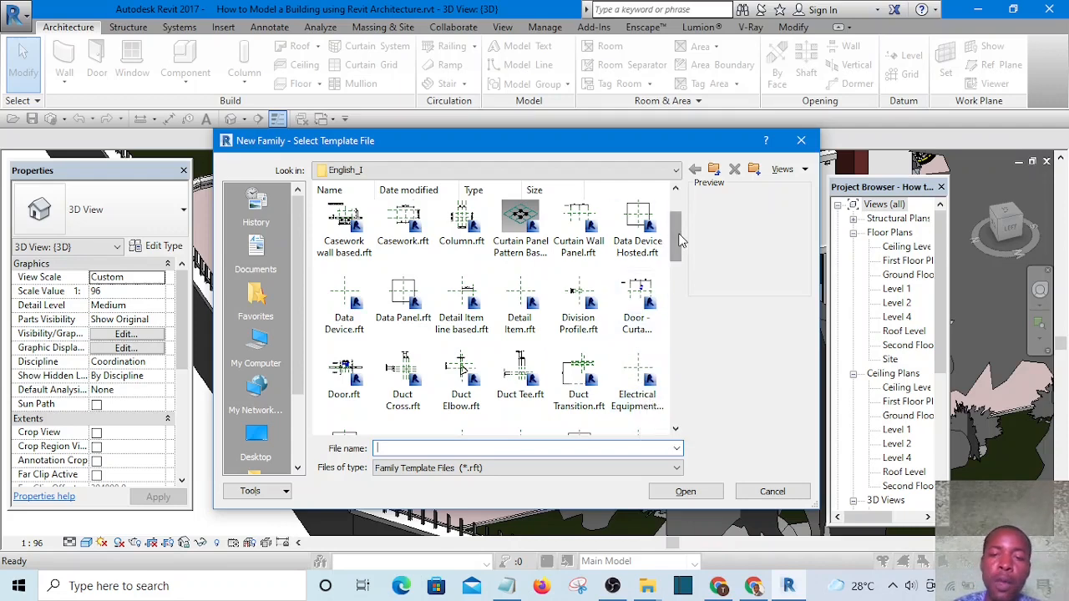
{"action": "scroll", "coordinate": [668, 259], "scroll_direction": "down", "scroll_amount": 1}
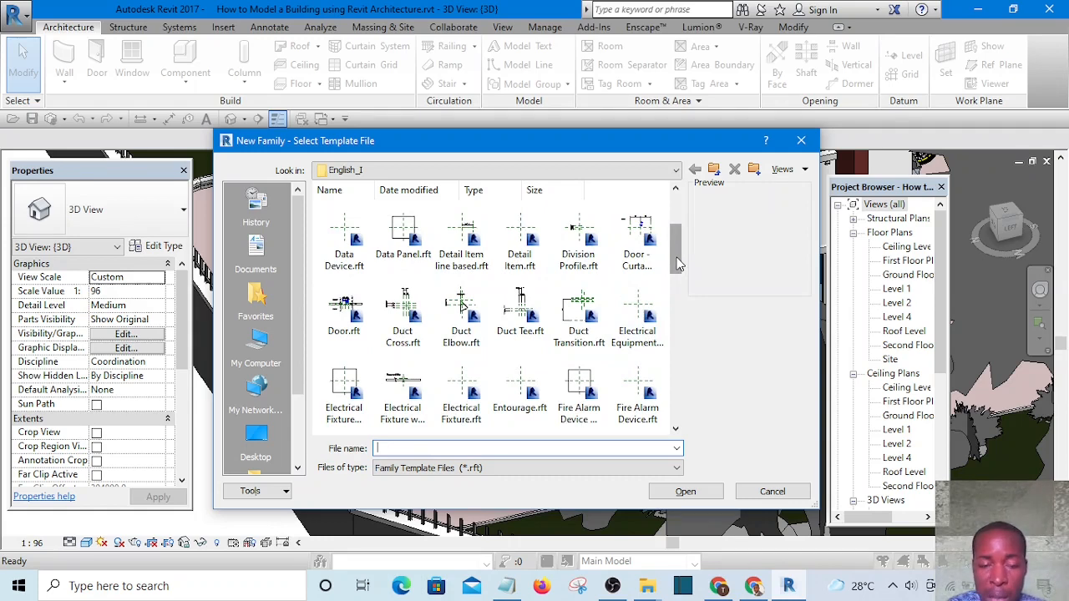
{"action": "left_click_drag", "start_coordinate": [678, 265], "coordinate": [691, 418]}
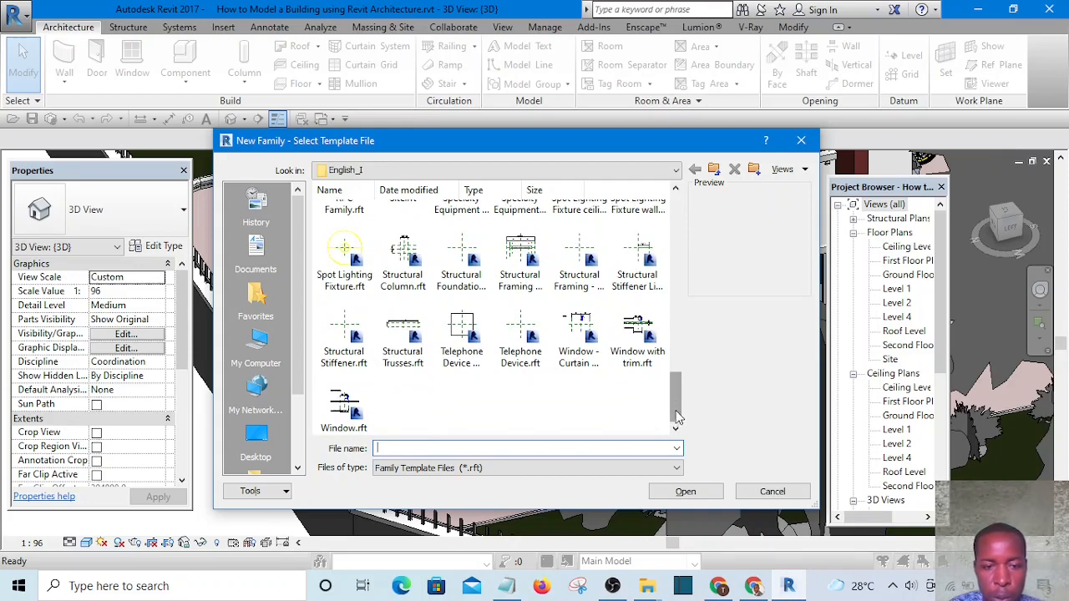
{"action": "left_click", "coordinate": [342, 408]}
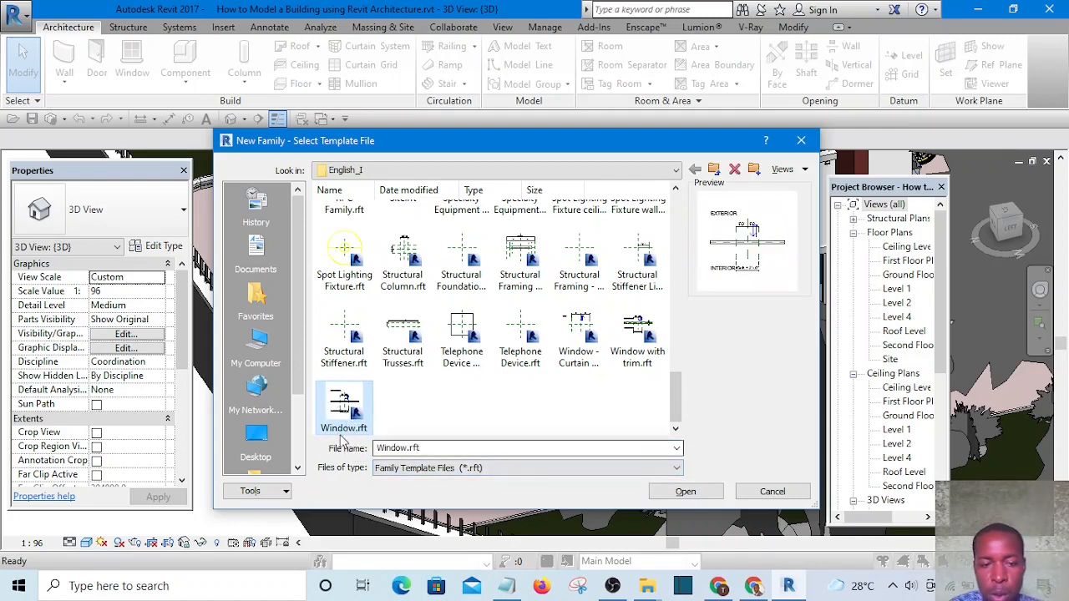
{"action": "left_click", "coordinate": [691, 494]}
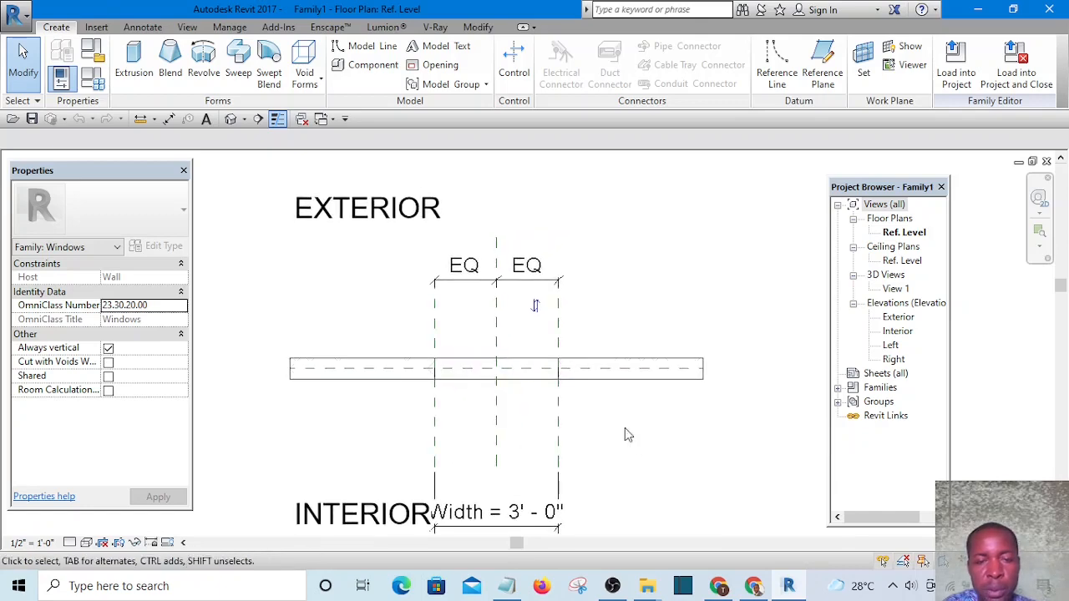
Step: Add an aligned dimension between the two outer reference planes of the window opening, just above the wall in plan
{"action": "scroll", "coordinate": [556, 298], "scroll_direction": "up", "scroll_amount": 3}
{"action": "scroll", "coordinate": [545, 342], "scroll_direction": "down", "scroll_amount": 5}
{"action": "scroll", "coordinate": [571, 337], "scroll_direction": "up", "scroll_amount": 4}
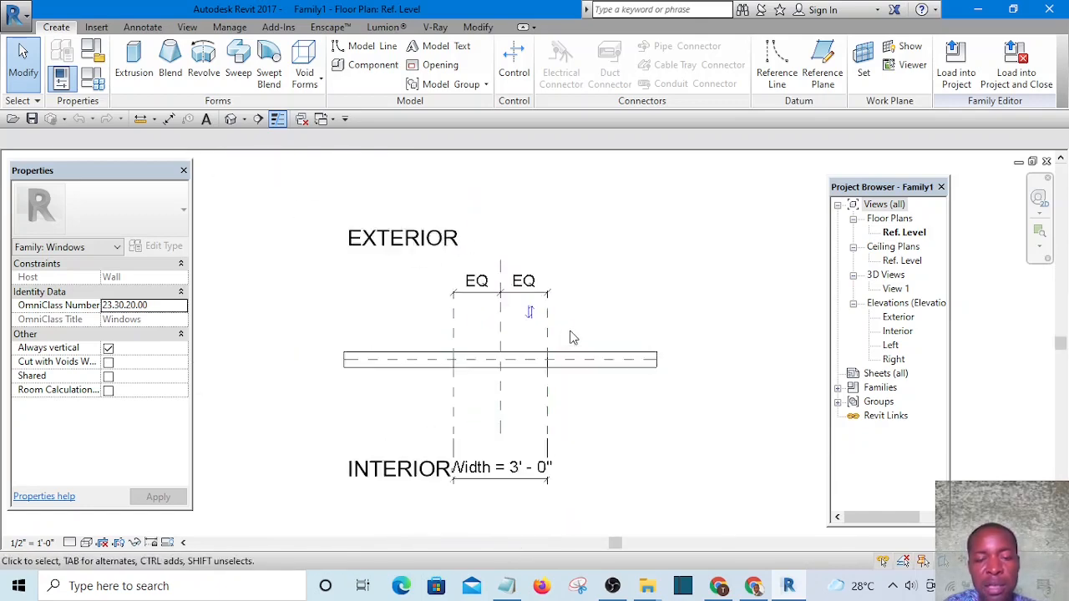
{"action": "scroll", "coordinate": [501, 331], "scroll_direction": "down", "scroll_amount": 5}
{"action": "scroll", "coordinate": [484, 330], "scroll_direction": "up", "scroll_amount": 4}
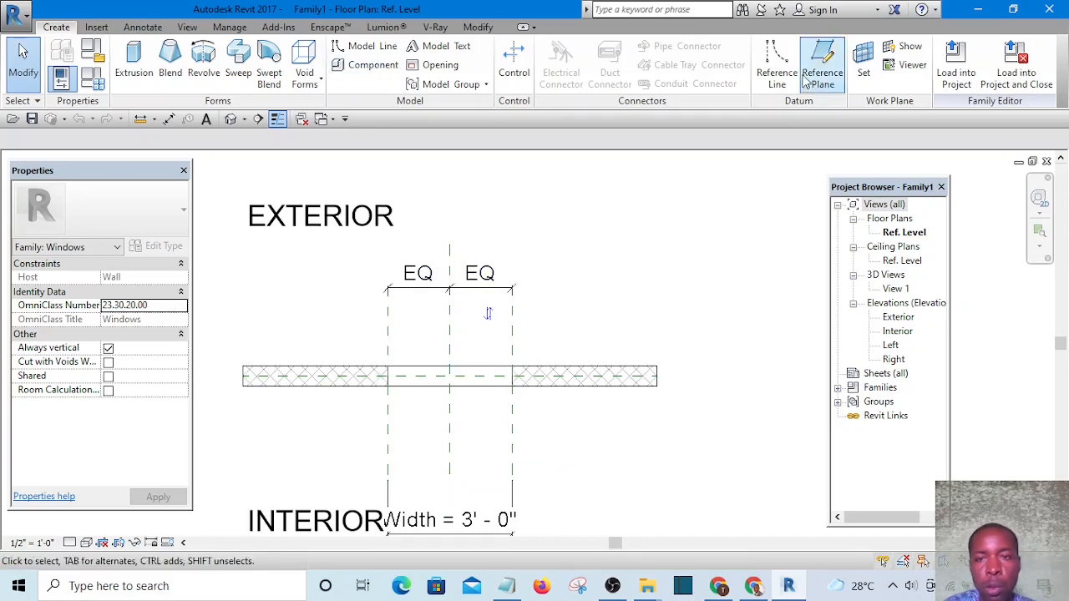
{"action": "left_click", "coordinate": [477, 27]}
{"action": "left_click", "coordinate": [462, 77]}
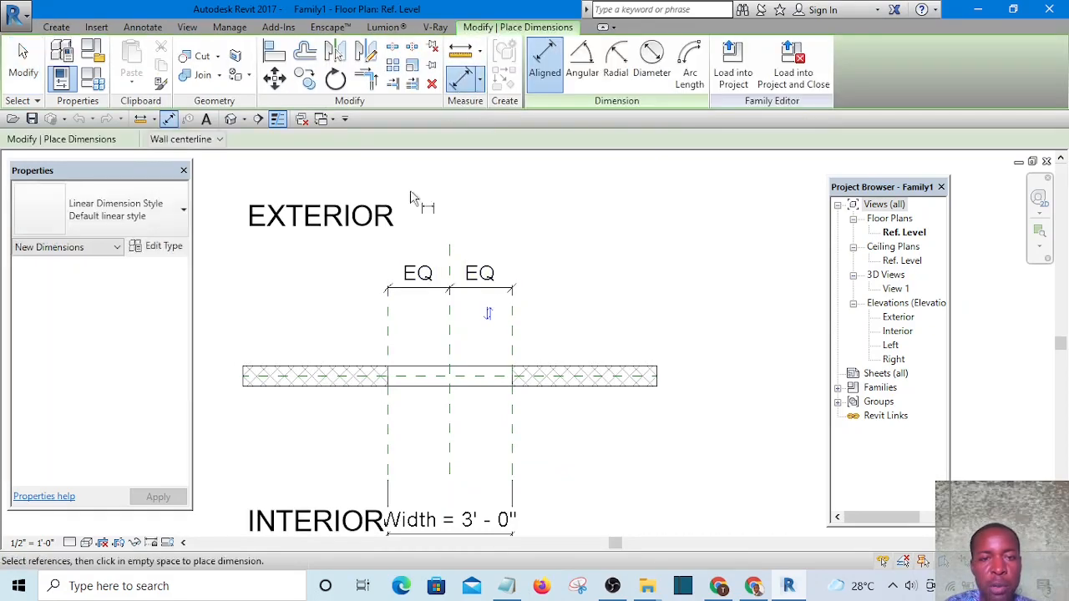
{"action": "left_click", "coordinate": [389, 347]}
{"action": "scroll", "coordinate": [462, 341], "scroll_direction": "up", "scroll_amount": 3}
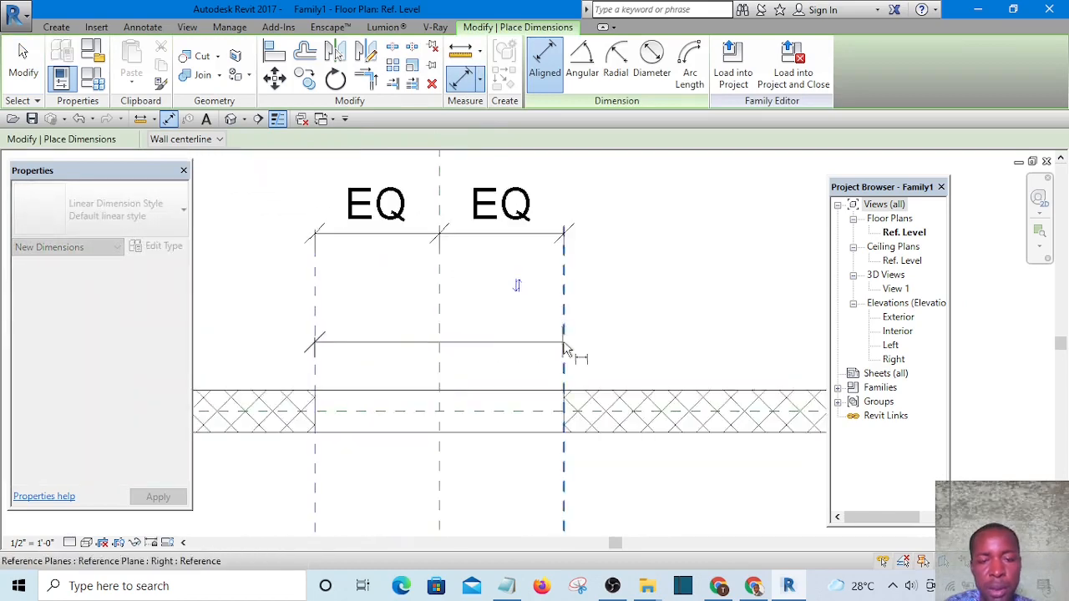
{"action": "left_click", "coordinate": [566, 348]}
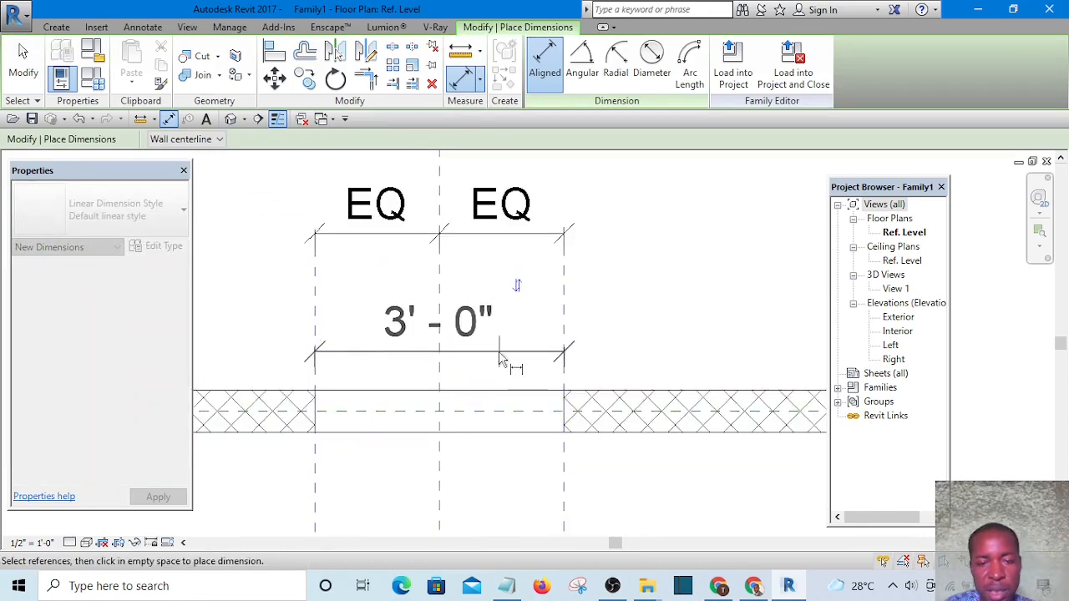
{"action": "left_click", "coordinate": [540, 358]}
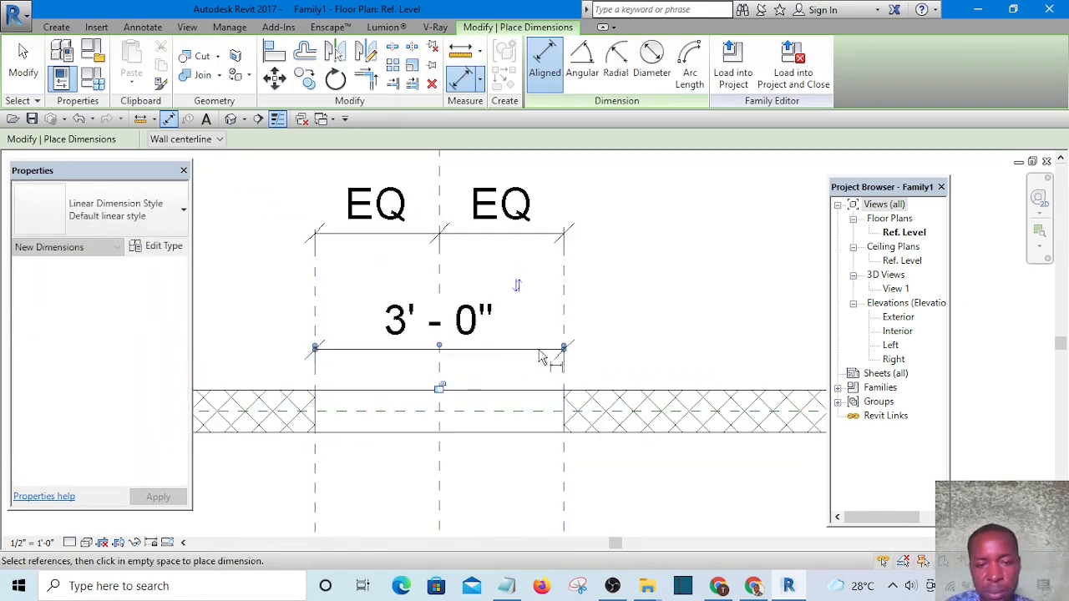
{"action": "right_click", "coordinate": [633, 222]}
{"action": "left_click", "coordinate": [668, 233]}
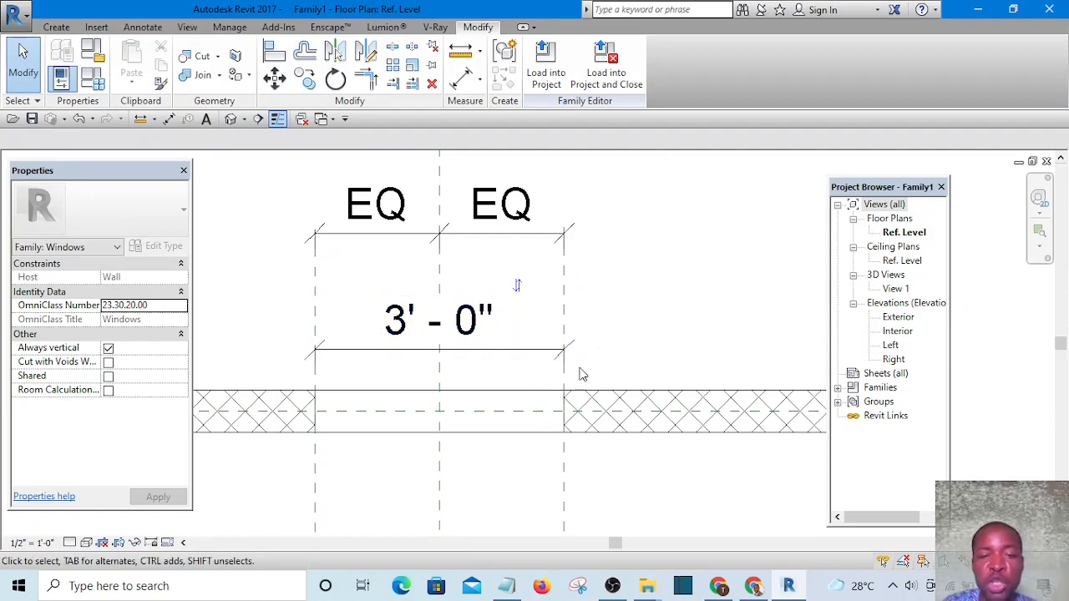
Step: Change the family's project length units to millimeters
{"action": "scroll", "coordinate": [501, 353], "scroll_direction": "down", "scroll_amount": 1}
{"action": "scroll", "coordinate": [501, 357], "scroll_direction": "up", "scroll_amount": 1}
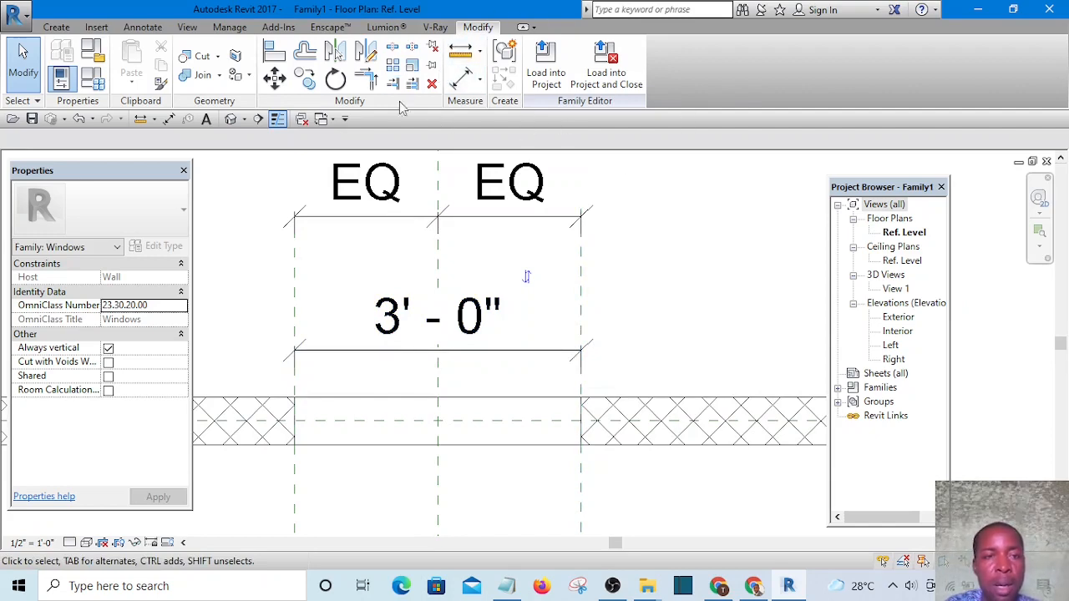
{"action": "left_click", "coordinate": [230, 27]}
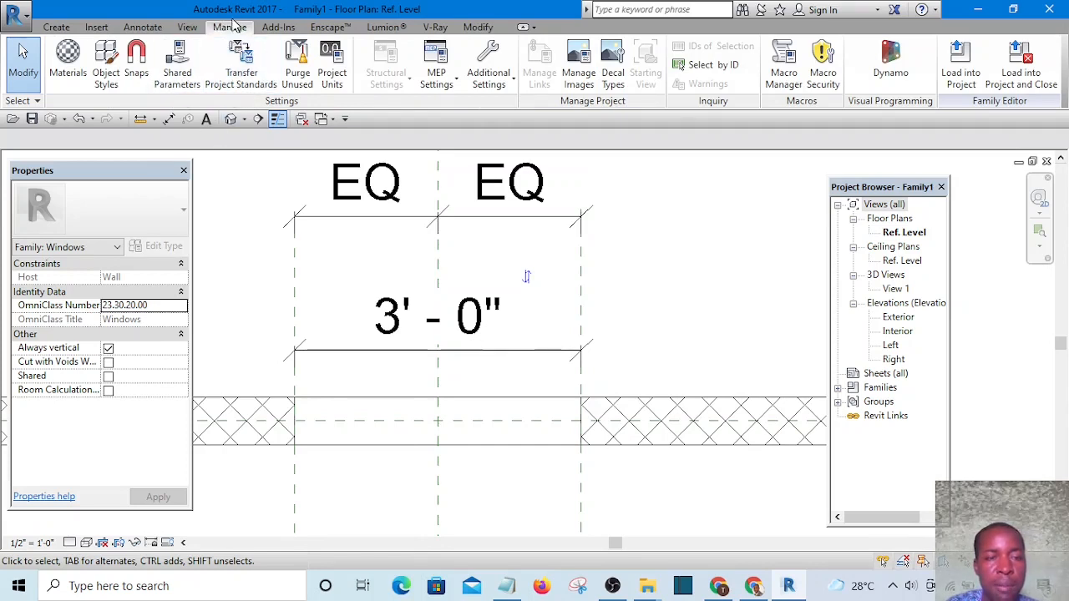
{"action": "left_click", "coordinate": [334, 80]}
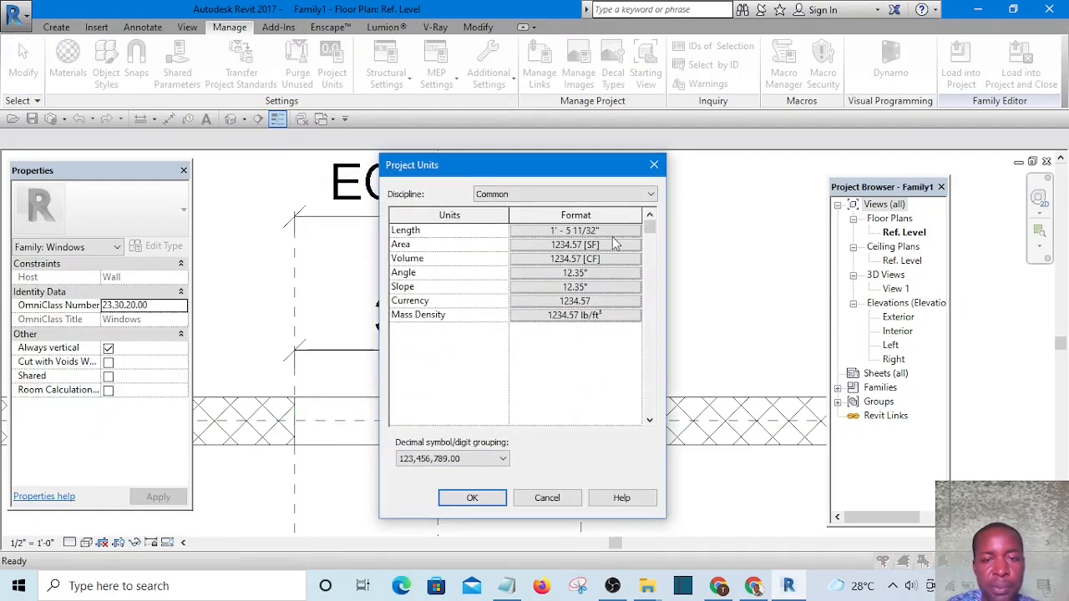
{"action": "left_click", "coordinate": [602, 235]}
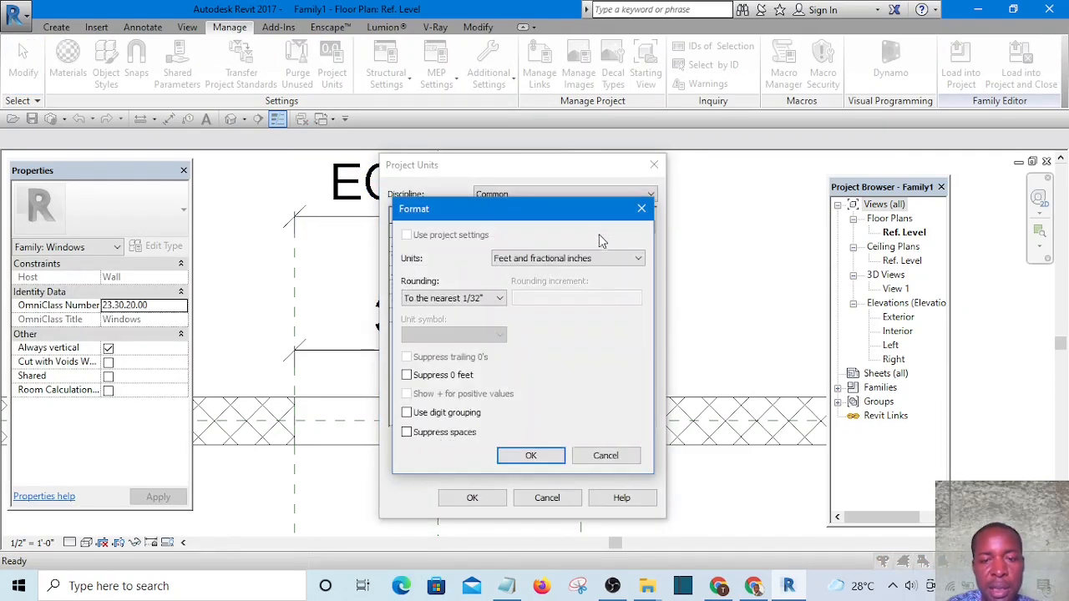
{"action": "left_click", "coordinate": [594, 259]}
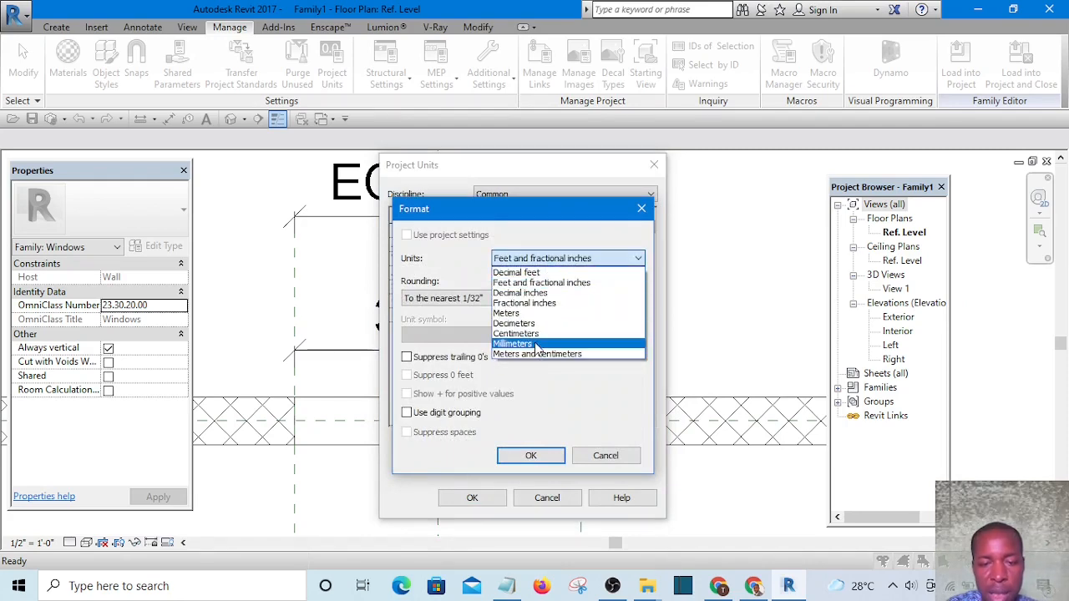
{"action": "left_click", "coordinate": [530, 343]}
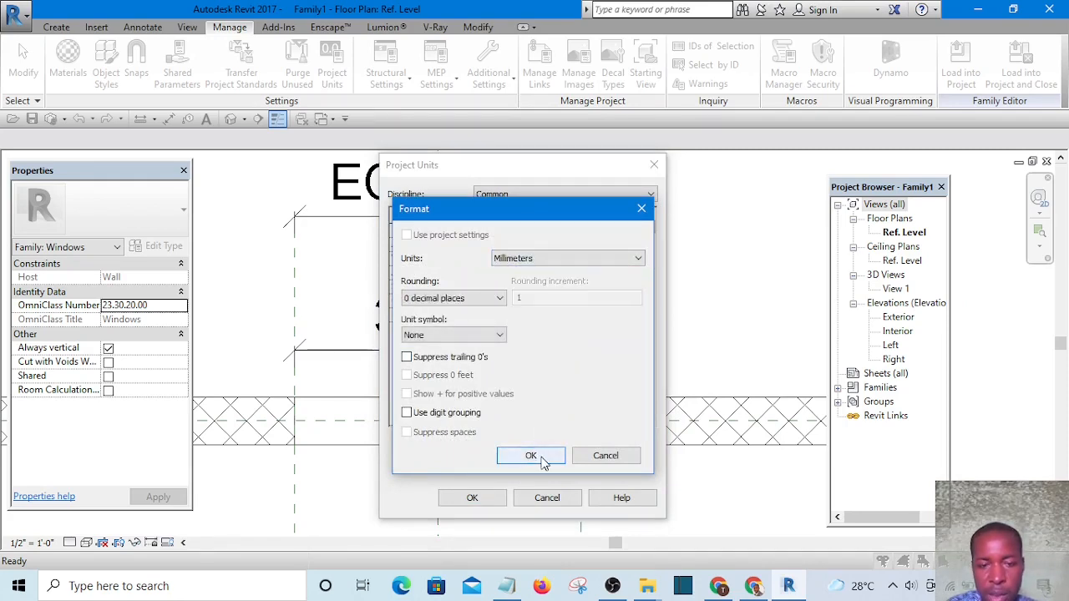
{"action": "left_click", "coordinate": [532, 456]}
{"action": "left_click", "coordinate": [474, 498]}
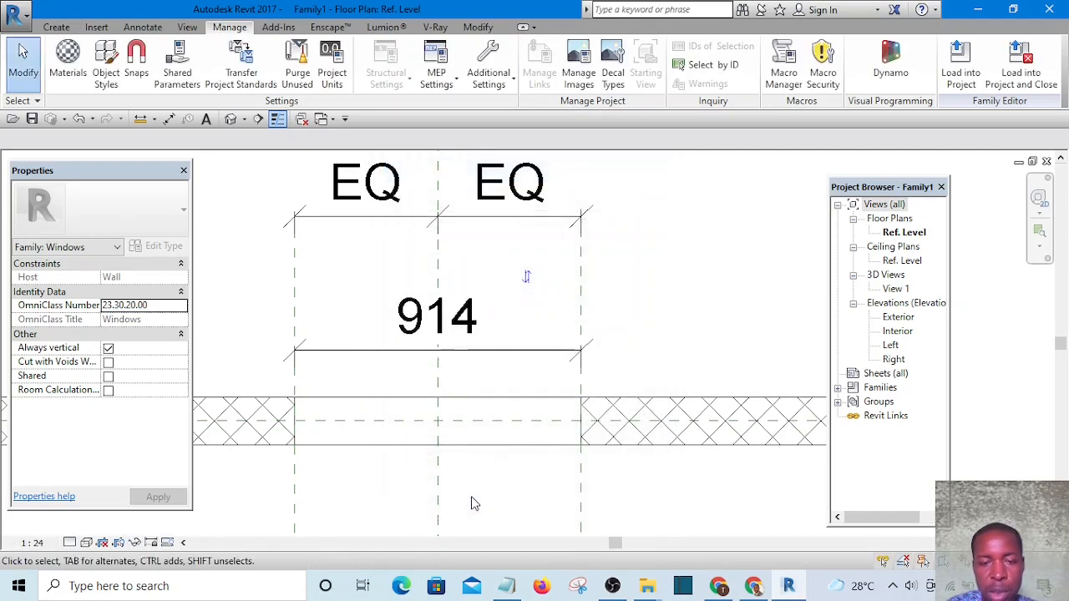
Step: Examine the host wall and its window opening in the default 3D view, then return to the Ref. Level floor plan
{"action": "scroll", "coordinate": [477, 312], "scroll_direction": "down", "scroll_amount": 3}
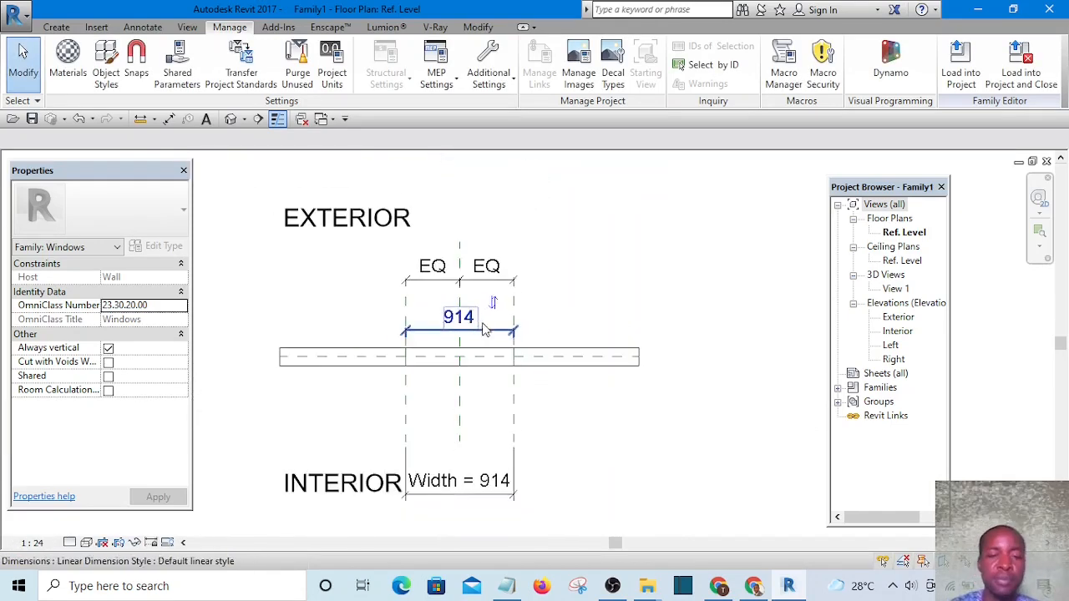
{"action": "scroll", "coordinate": [490, 327], "scroll_direction": "up", "scroll_amount": 2}
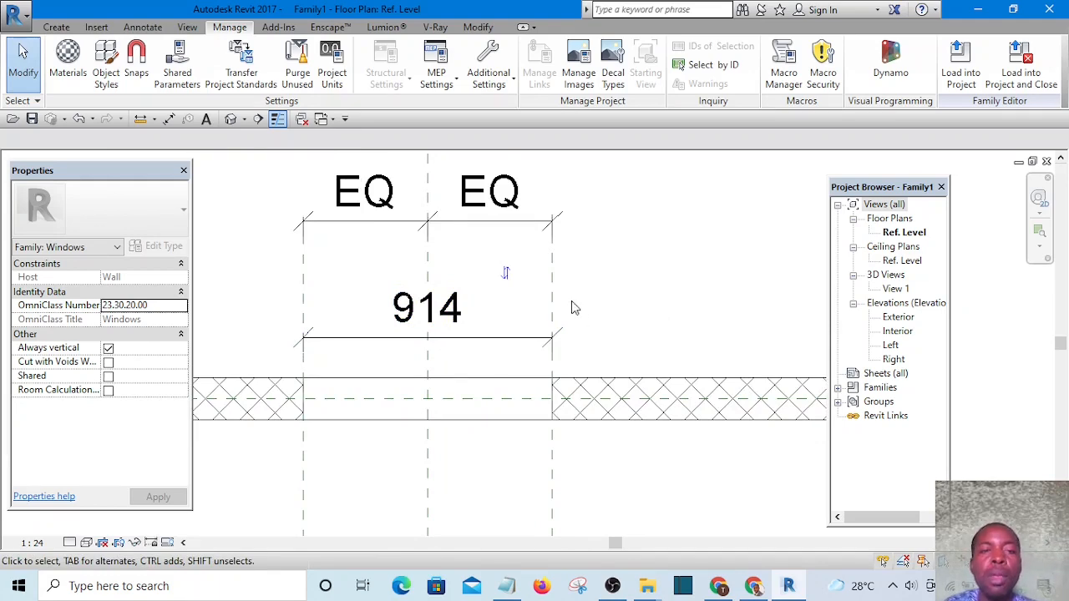
{"action": "scroll", "coordinate": [564, 300], "scroll_direction": "down", "scroll_amount": 3}
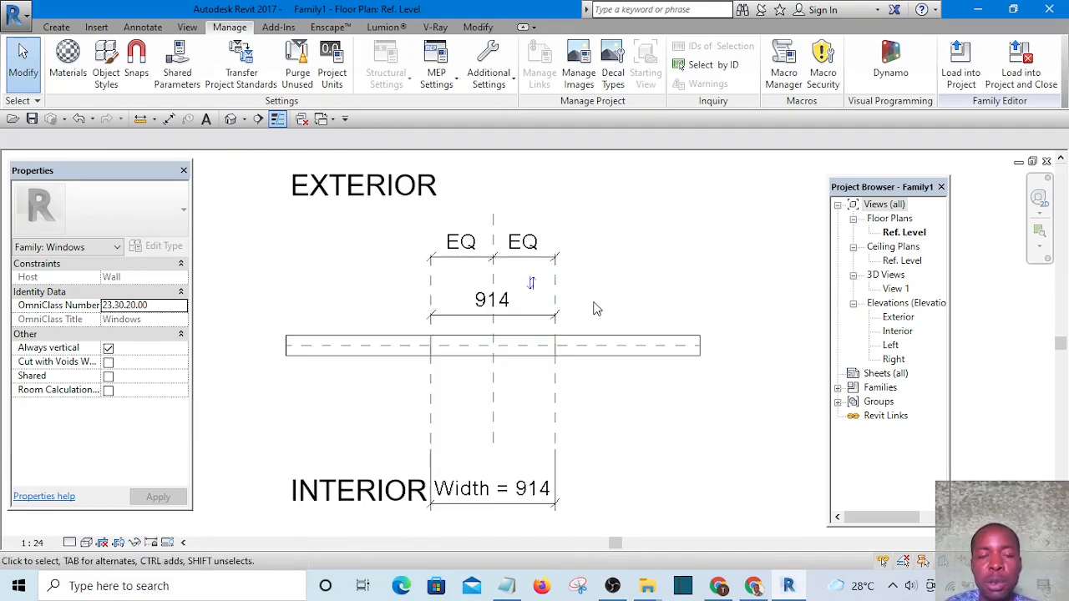
{"action": "middle_click_drag", "start_coordinate": [620, 315], "coordinate": [534, 318]}
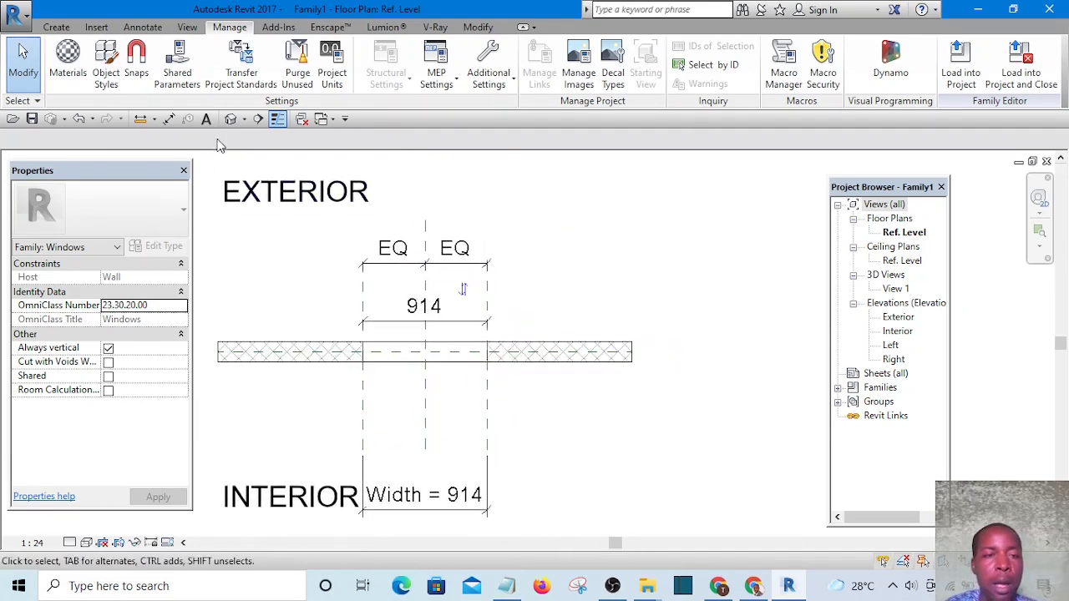
{"action": "left_click", "coordinate": [232, 118]}
{"action": "scroll", "coordinate": [554, 365], "scroll_direction": "up", "scroll_amount": 4}
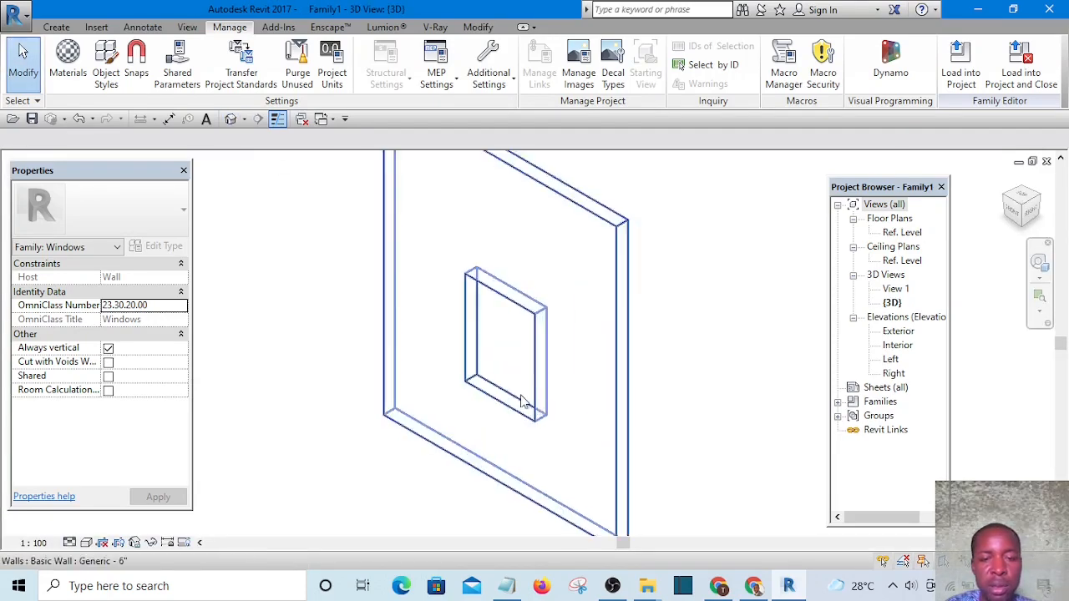
{"action": "scroll", "coordinate": [614, 429], "scroll_direction": "down", "scroll_amount": 4}
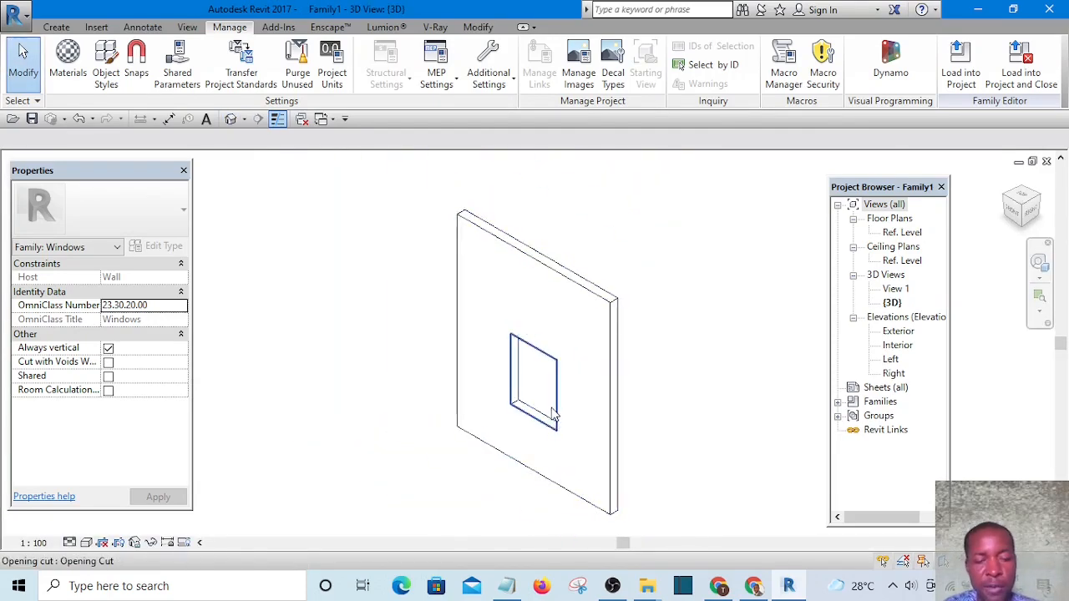
{"action": "middle_click_drag", "start_coordinate": [551, 413], "coordinate": [657, 416], "text": "shift"}
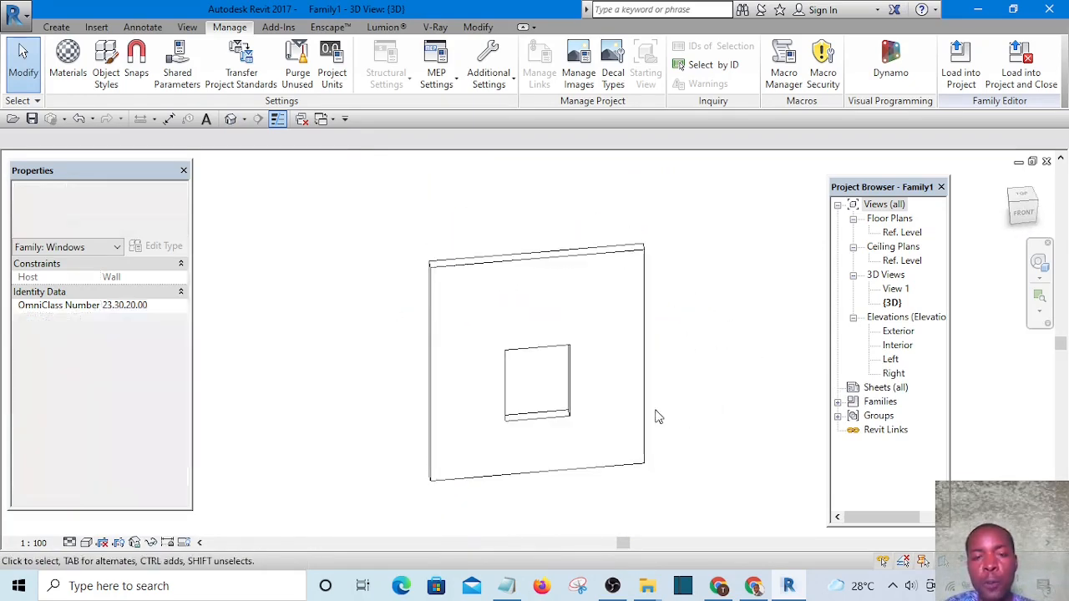
{"action": "scroll", "coordinate": [657, 416], "scroll_direction": "down", "scroll_amount": 3}
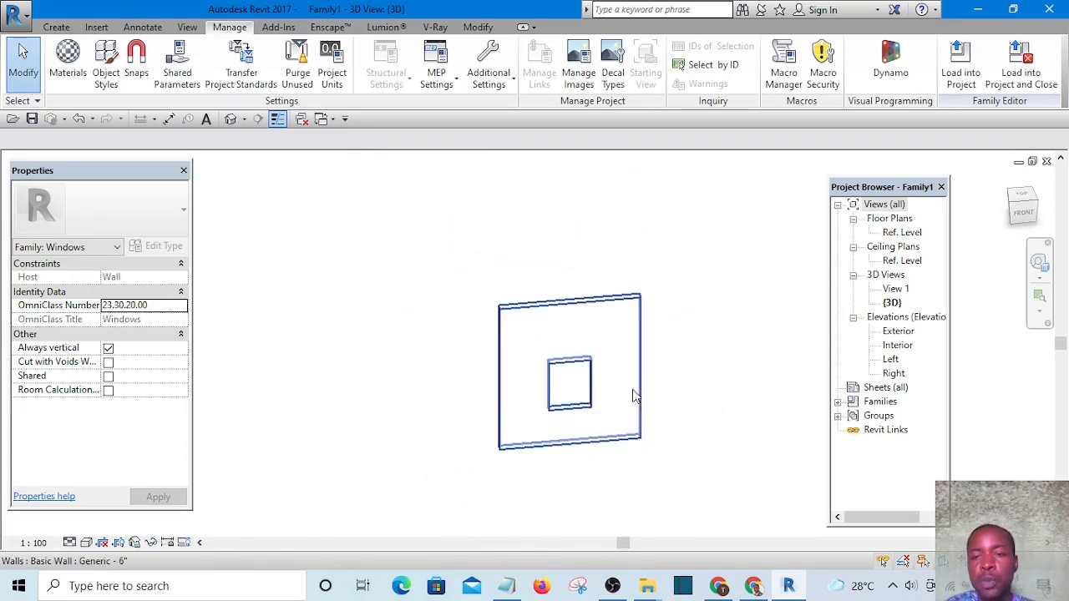
{"action": "double_click", "coordinate": [901, 234]}
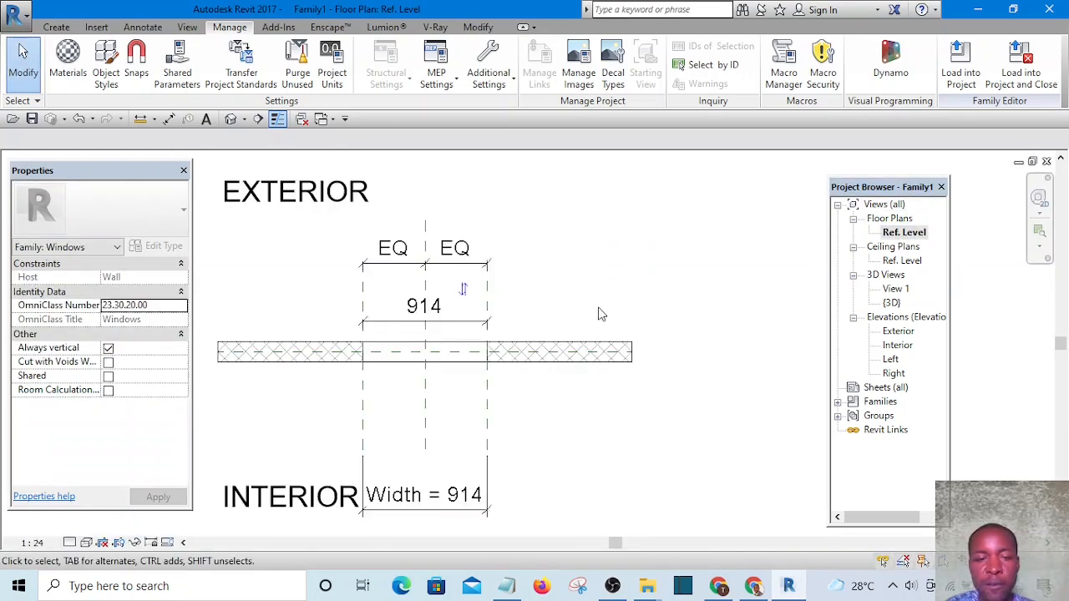
{"action": "scroll", "coordinate": [598, 314], "scroll_direction": "down", "scroll_amount": 1}
{"action": "scroll", "coordinate": [557, 329], "scroll_direction": "up", "scroll_amount": 4}
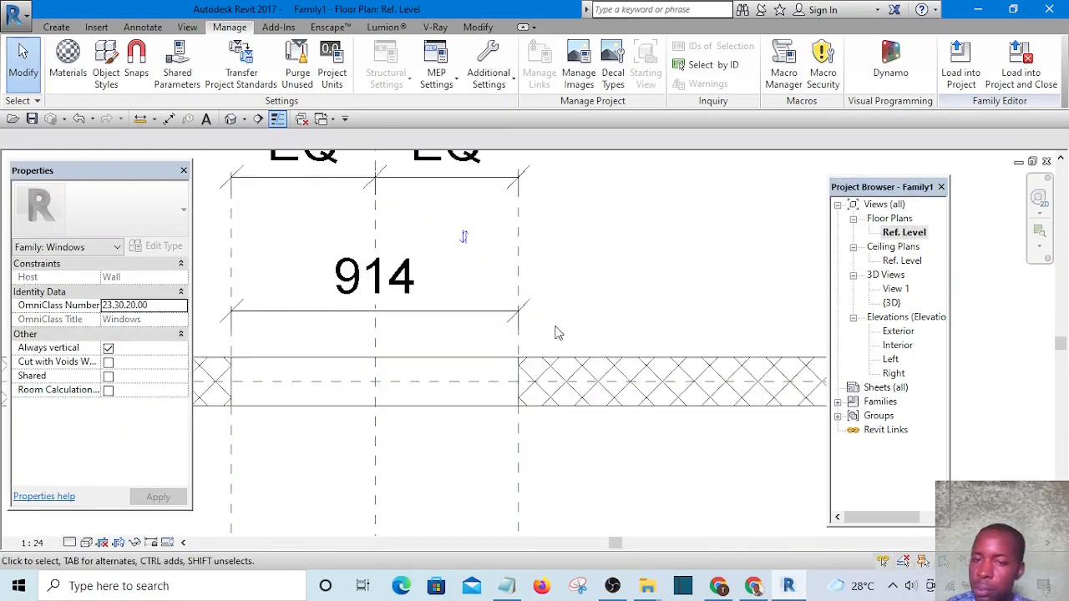
{"action": "scroll", "coordinate": [557, 333], "scroll_direction": "down", "scroll_amount": 4}
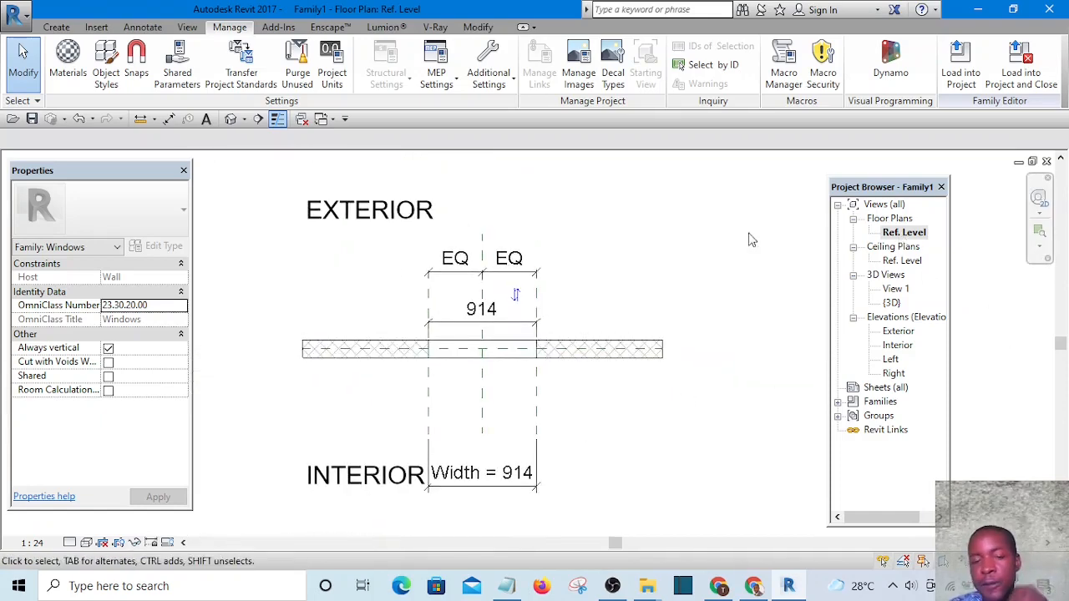
{"action": "scroll", "coordinate": [620, 420], "scroll_direction": "up", "scroll_amount": 1}
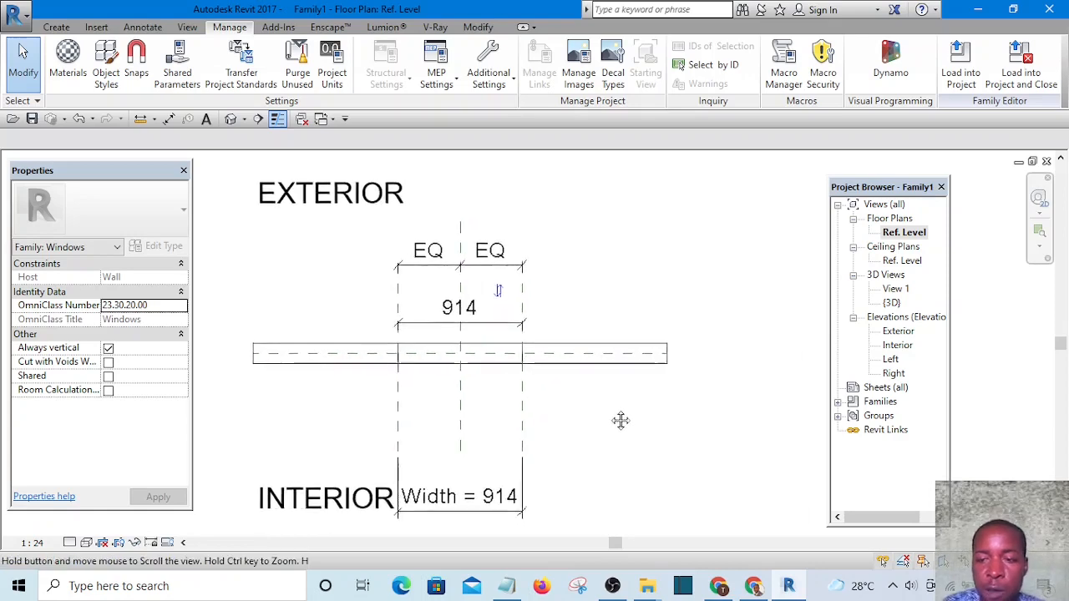
{"action": "middle_click_drag", "start_coordinate": [541, 316], "coordinate": [548, 360]}
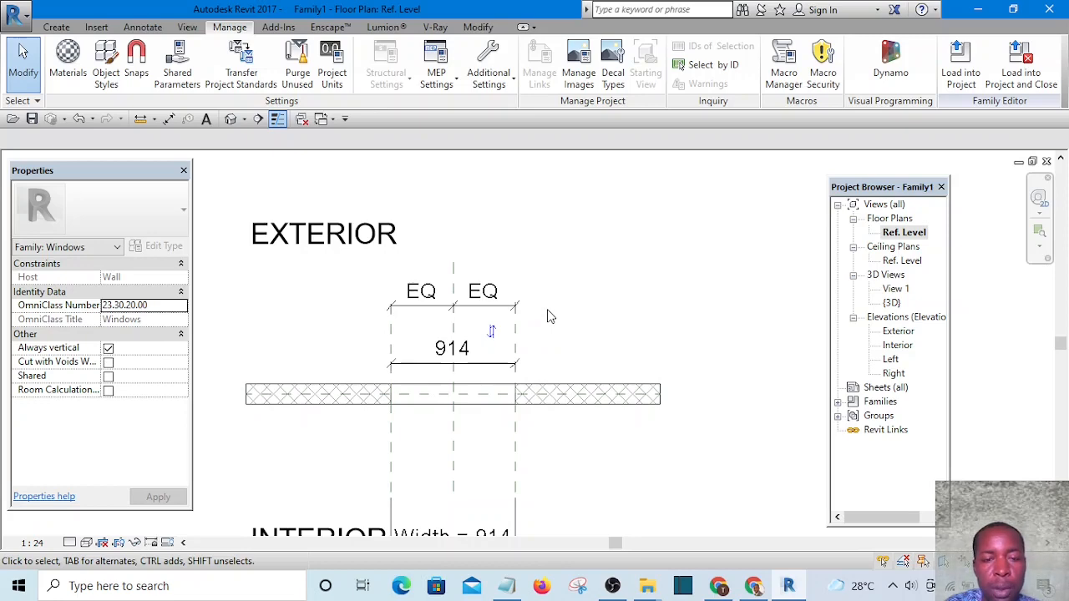
{"action": "scroll", "coordinate": [518, 289], "scroll_direction": "down", "scroll_amount": 2}
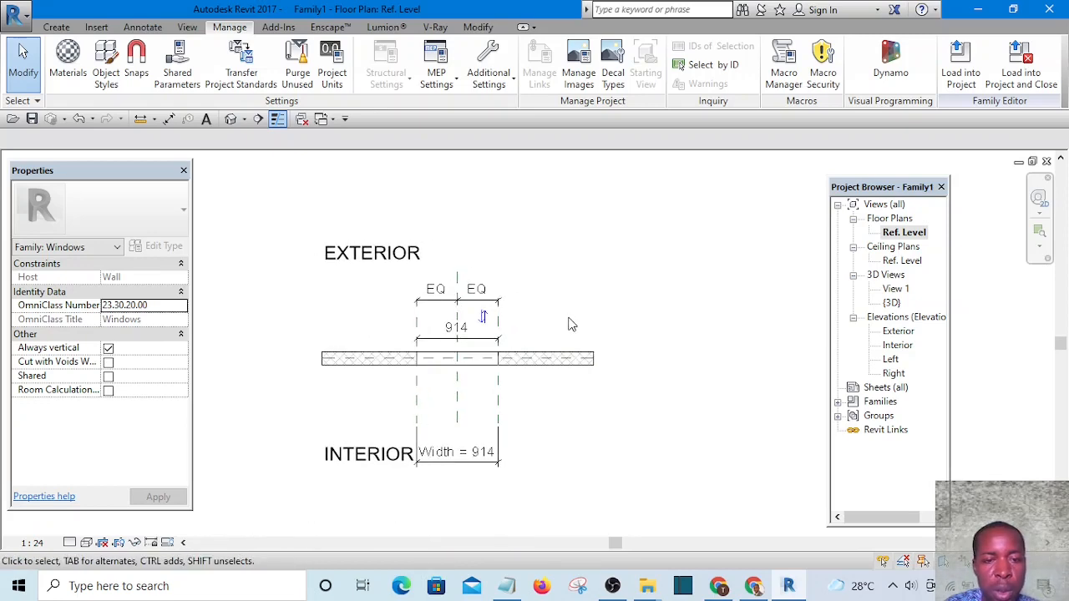
Step: Draw a horizontal reference plane across the wall's length on the interior side, about 940 mm from the wall centerline
{"action": "scroll", "coordinate": [456, 302], "scroll_direction": "up", "scroll_amount": 4}
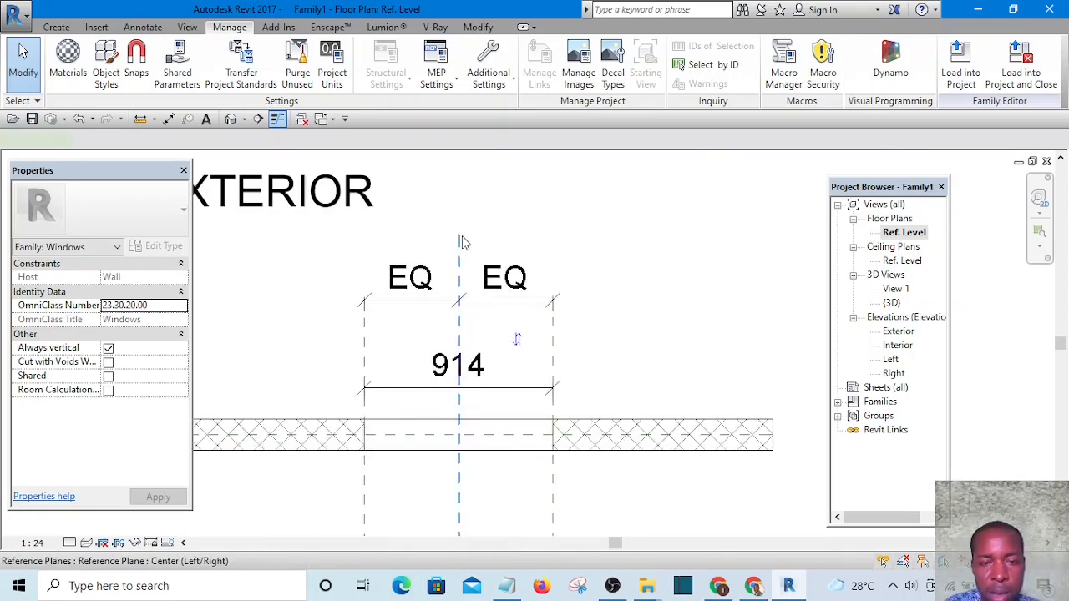
{"action": "left_click", "coordinate": [462, 243]}
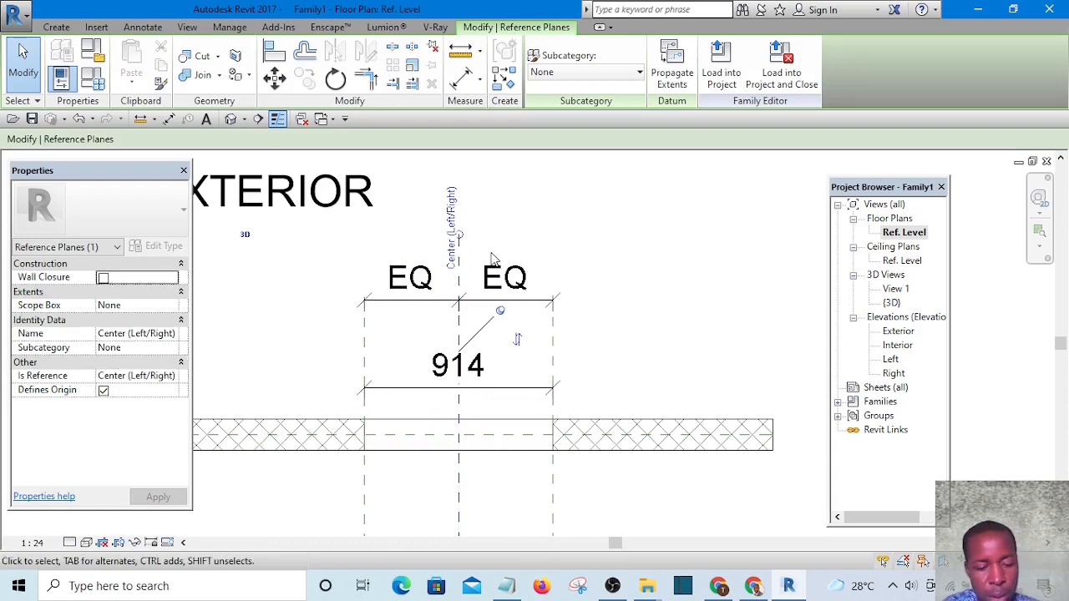
{"action": "key", "text": "r"}
{"action": "key", "text": "p"}
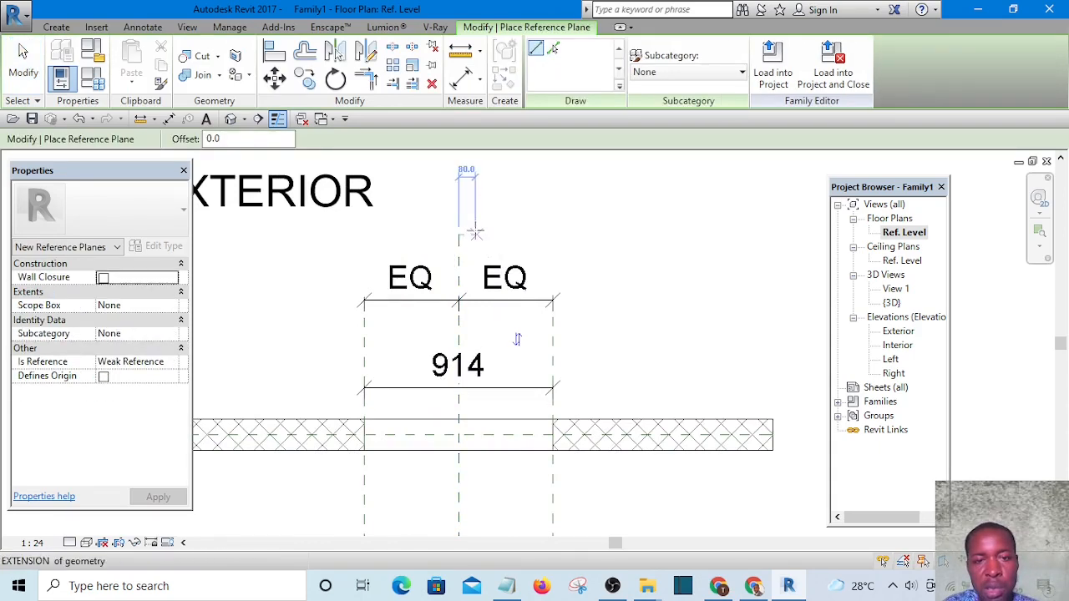
{"action": "scroll", "coordinate": [517, 339], "scroll_direction": "down", "scroll_amount": 4}
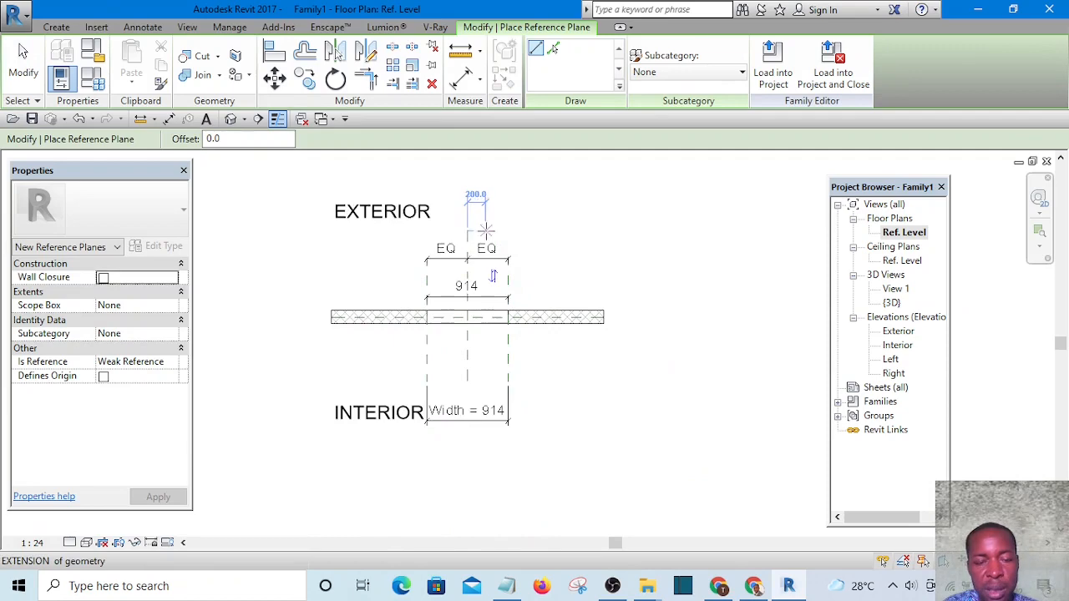
{"action": "middle_click_drag", "start_coordinate": [435, 435], "coordinate": [410, 387]}
{"action": "scroll", "coordinate": [347, 359], "scroll_direction": "up", "scroll_amount": 2}
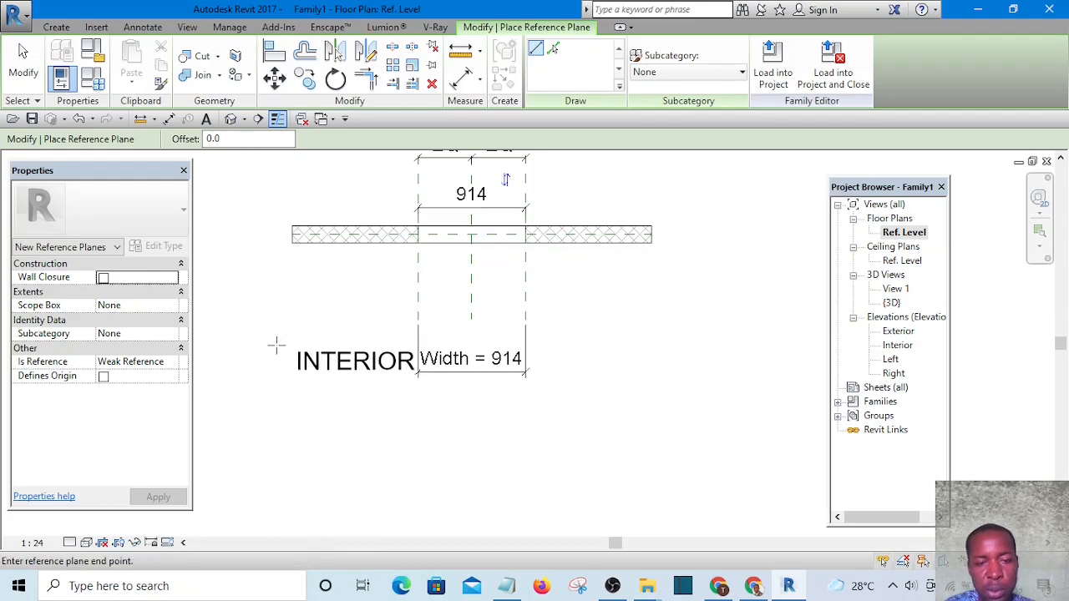
{"action": "left_click", "coordinate": [277, 345]}
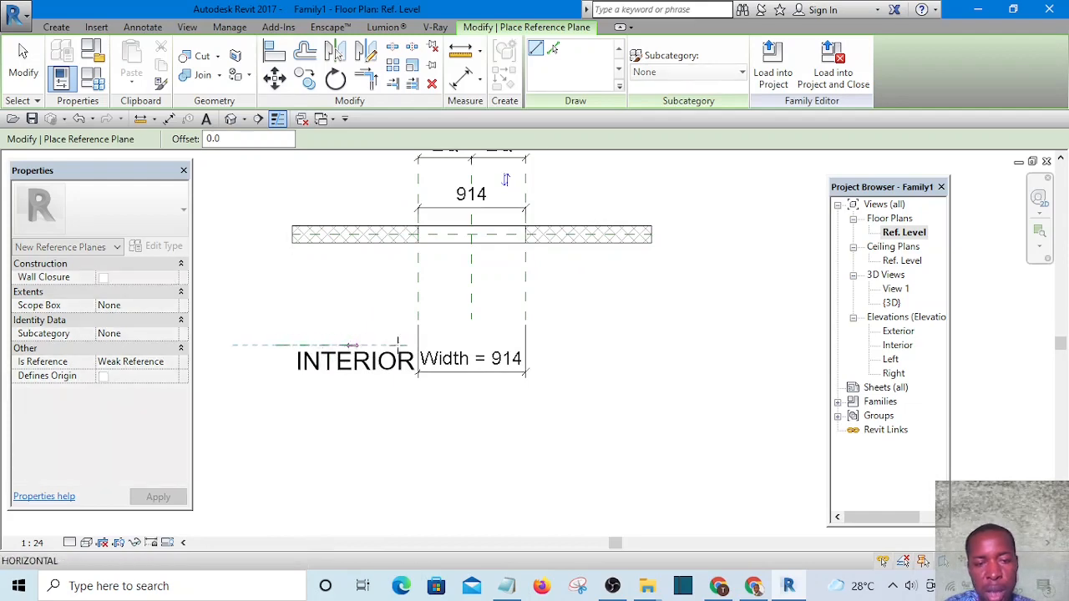
{"action": "left_click", "coordinate": [671, 340]}
{"action": "key", "text": "Escape"}
{"action": "key", "text": "Escape"}
{"action": "scroll", "coordinate": [543, 316], "scroll_direction": "down", "scroll_amount": 1}
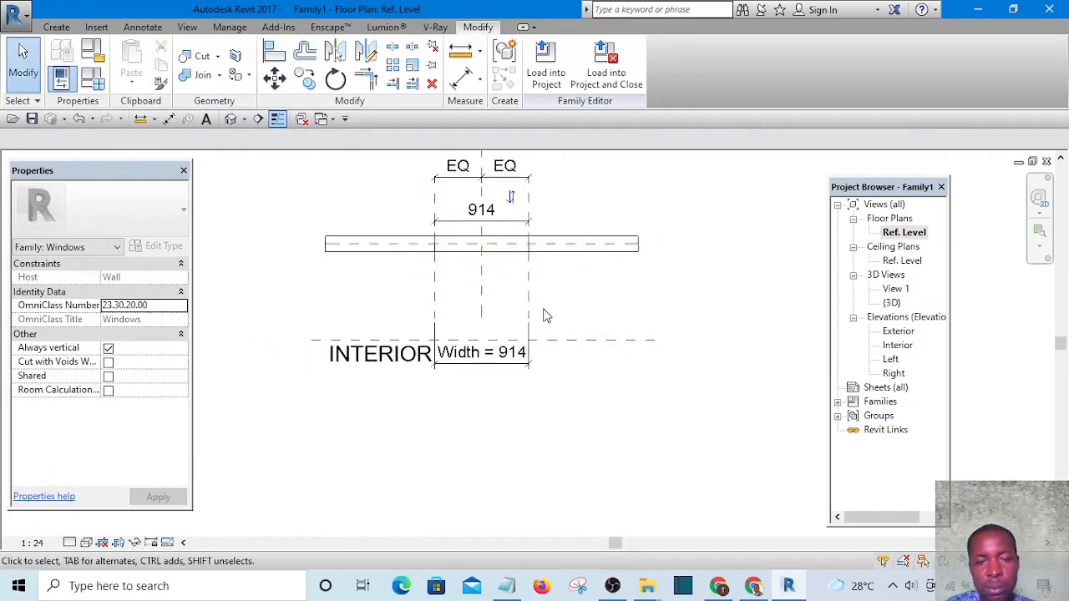
Step: Add an aligned dimension between the wall centerline and the new interior reference plane, beside the opening
{"action": "scroll", "coordinate": [558, 318], "scroll_direction": "up", "scroll_amount": 2}
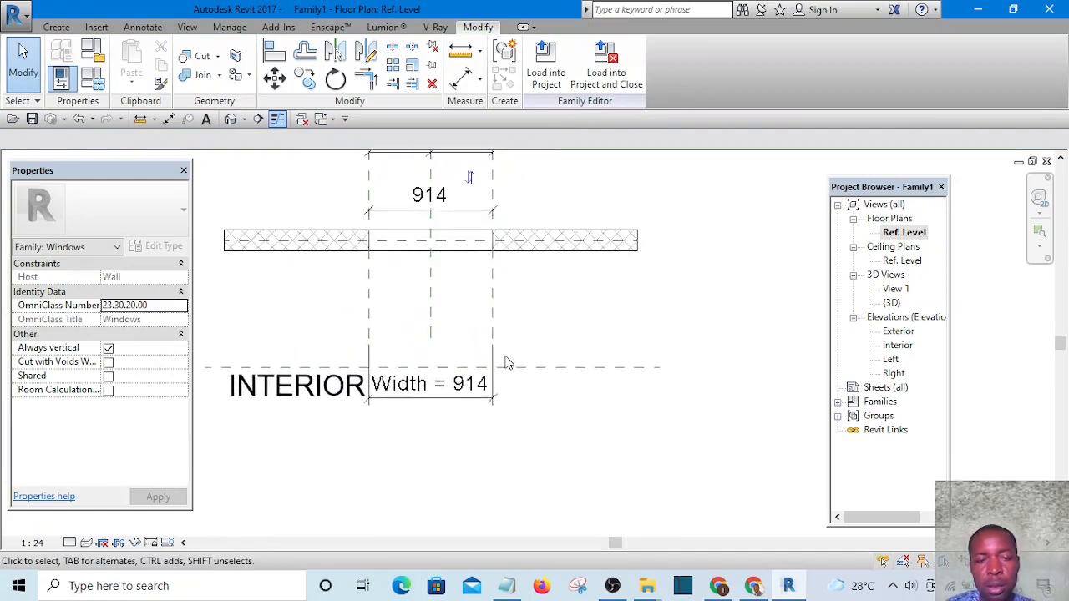
{"action": "left_click", "coordinate": [466, 81]}
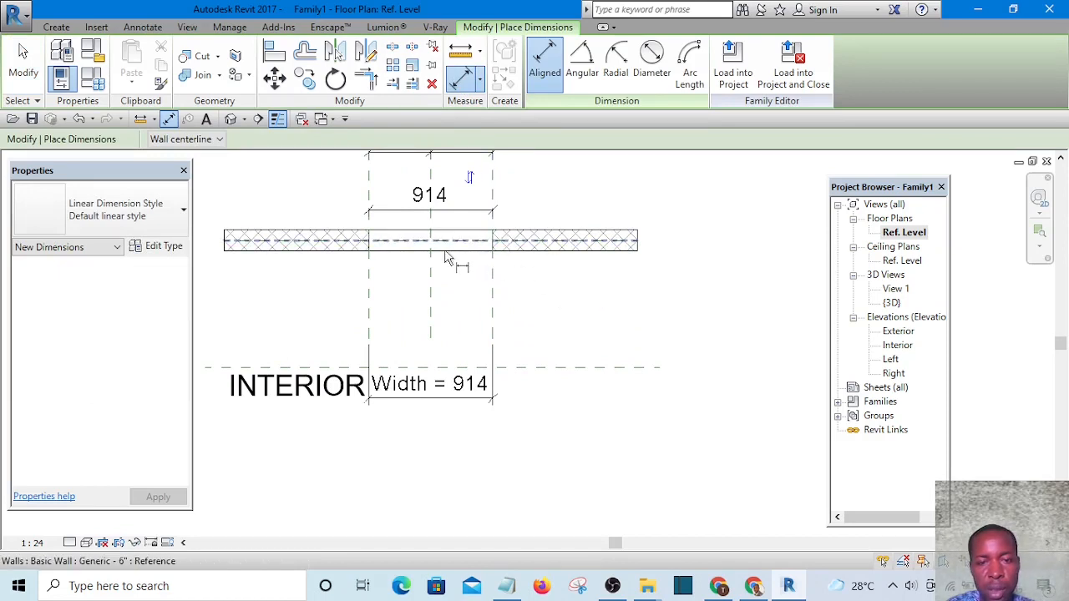
{"action": "left_click", "coordinate": [462, 243]}
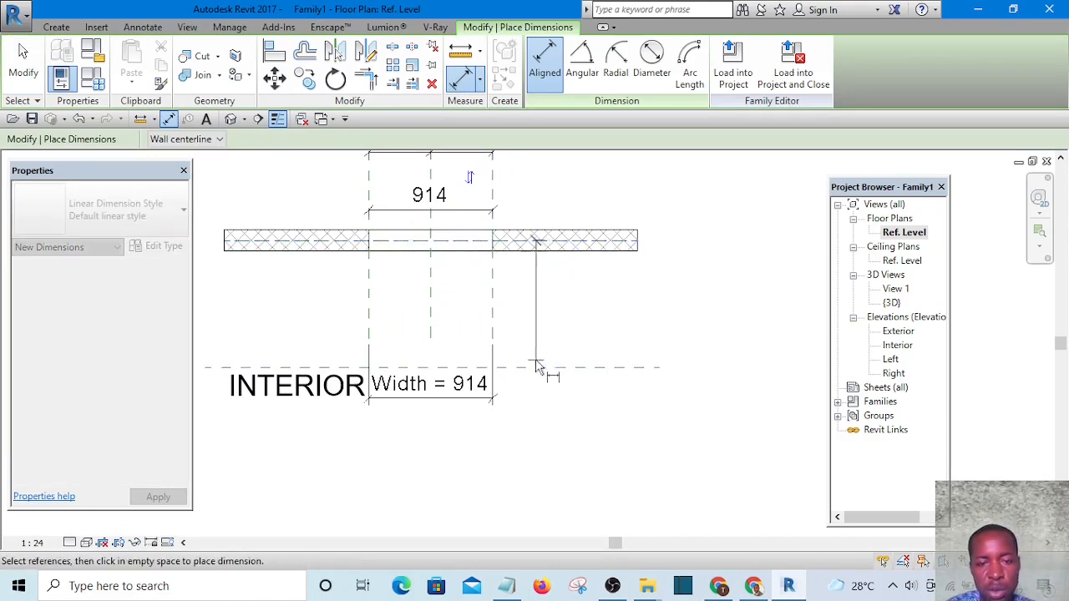
{"action": "left_click", "coordinate": [539, 376]}
{"action": "left_click", "coordinate": [583, 308]}
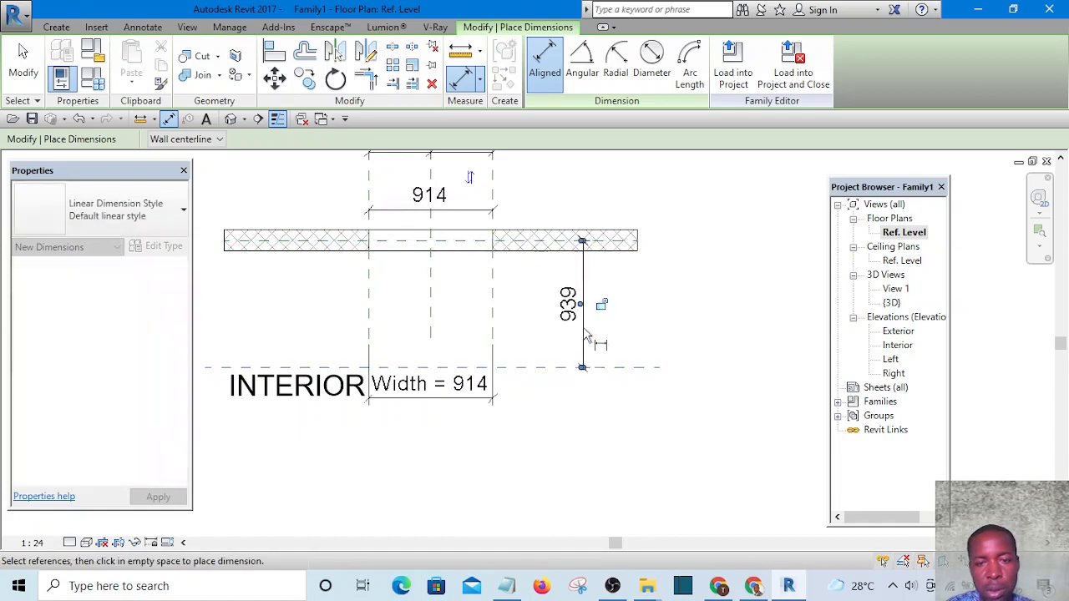
{"action": "key", "text": "Escape"}
{"action": "key", "text": "Escape"}
{"action": "scroll", "coordinate": [616, 297], "scroll_direction": "down", "scroll_amount": 2}
{"action": "scroll", "coordinate": [632, 297], "scroll_direction": "up", "scroll_amount": 1}
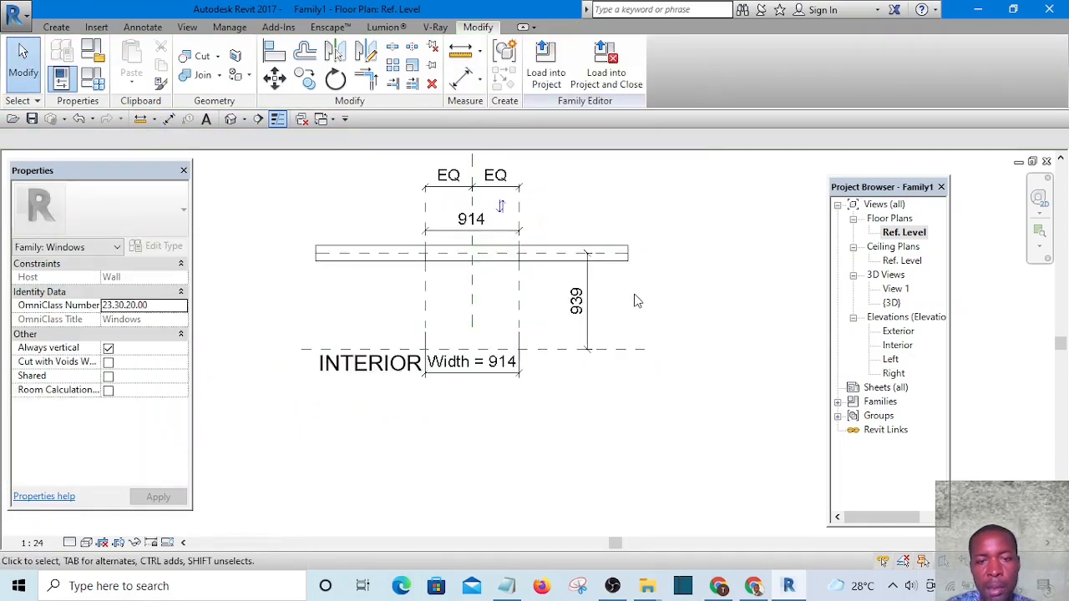
Step: Label the wall-to-reference-plane dimension with a new family type parameter named Width2, grouped under Dimensions
{"action": "middle_click_drag", "start_coordinate": [644, 305], "coordinate": [616, 341]}
{"action": "scroll", "coordinate": [538, 328], "scroll_direction": "up", "scroll_amount": 1}
{"action": "scroll", "coordinate": [543, 327], "scroll_direction": "up", "scroll_amount": 2}
{"action": "scroll", "coordinate": [611, 317], "scroll_direction": "down", "scroll_amount": 2}
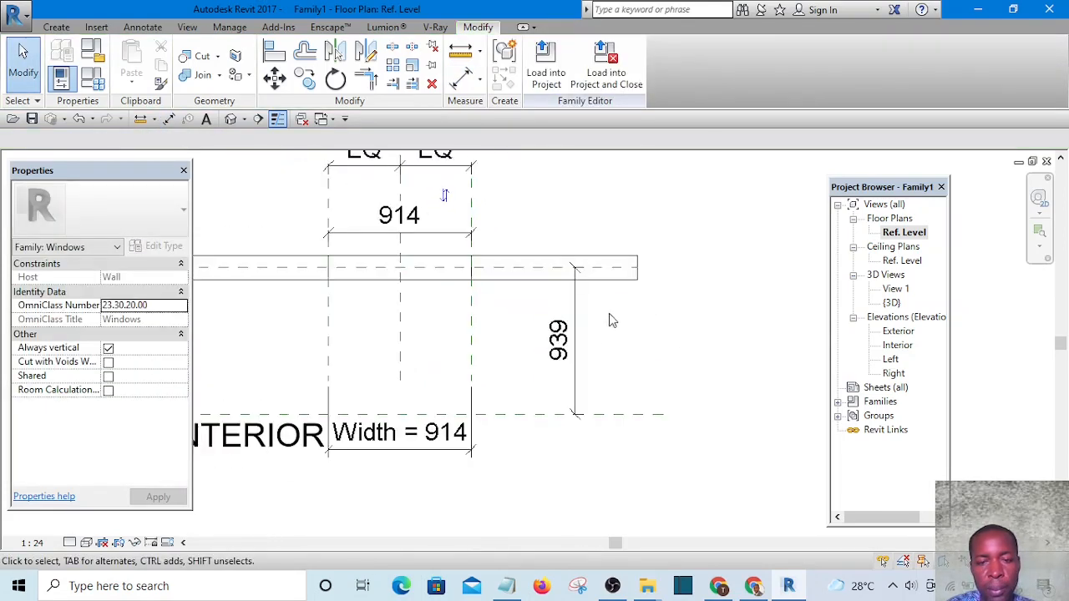
{"action": "left_click", "coordinate": [578, 306]}
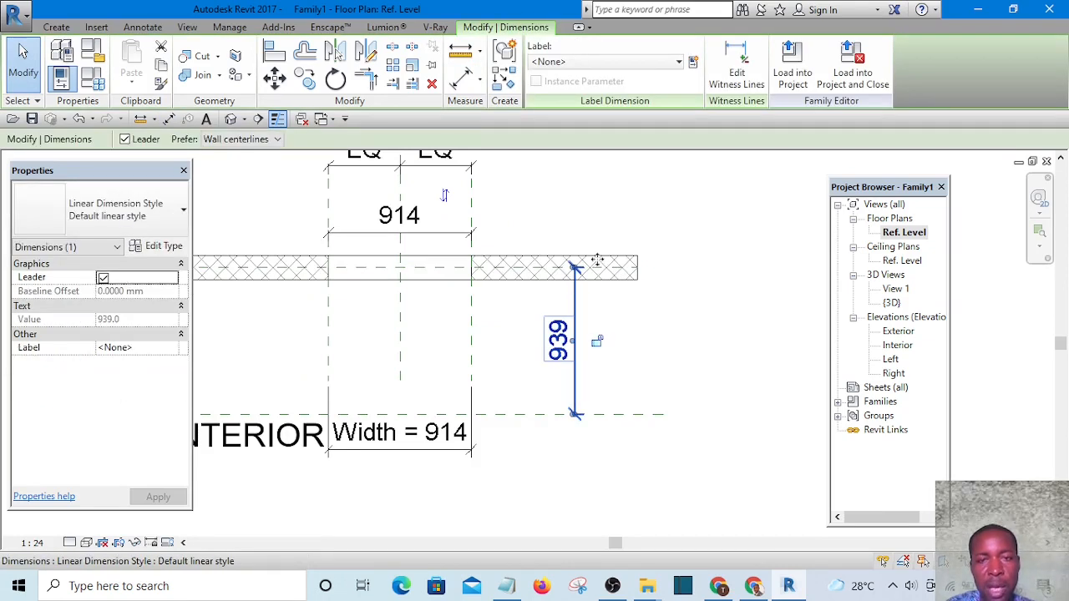
{"action": "left_click", "coordinate": [693, 64]}
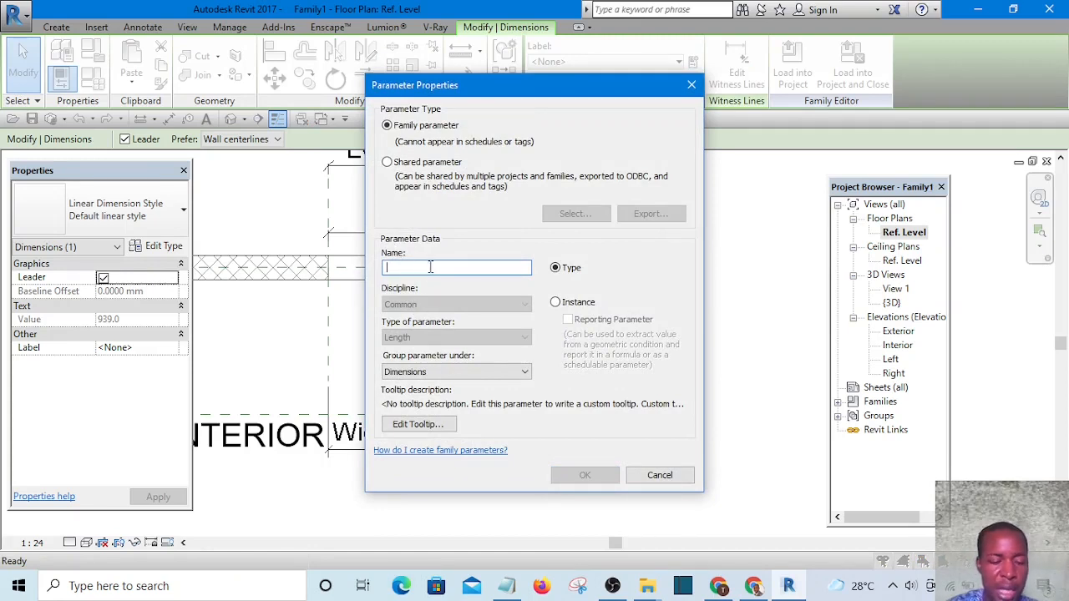
{"action": "type", "text": "Width2"}
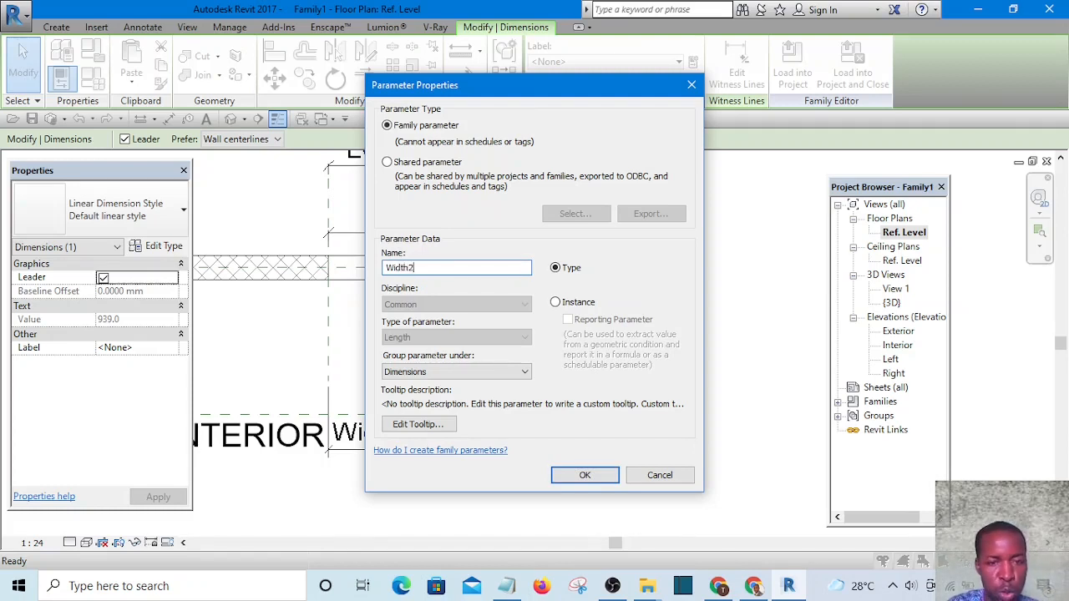
{"action": "left_click", "coordinate": [587, 476]}
{"action": "left_click", "coordinate": [646, 344]}
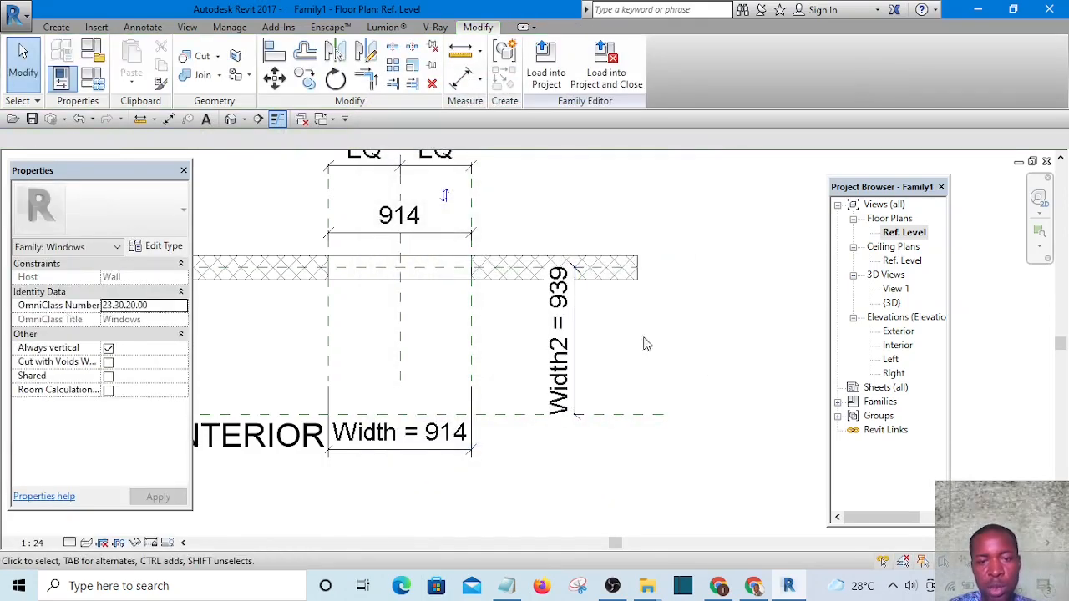
Step: Move the opening's unlabelled width dimension farther from the wall and label it with a new family parameter named Width1
{"action": "scroll", "coordinate": [587, 343], "scroll_direction": "down", "scroll_amount": 5}
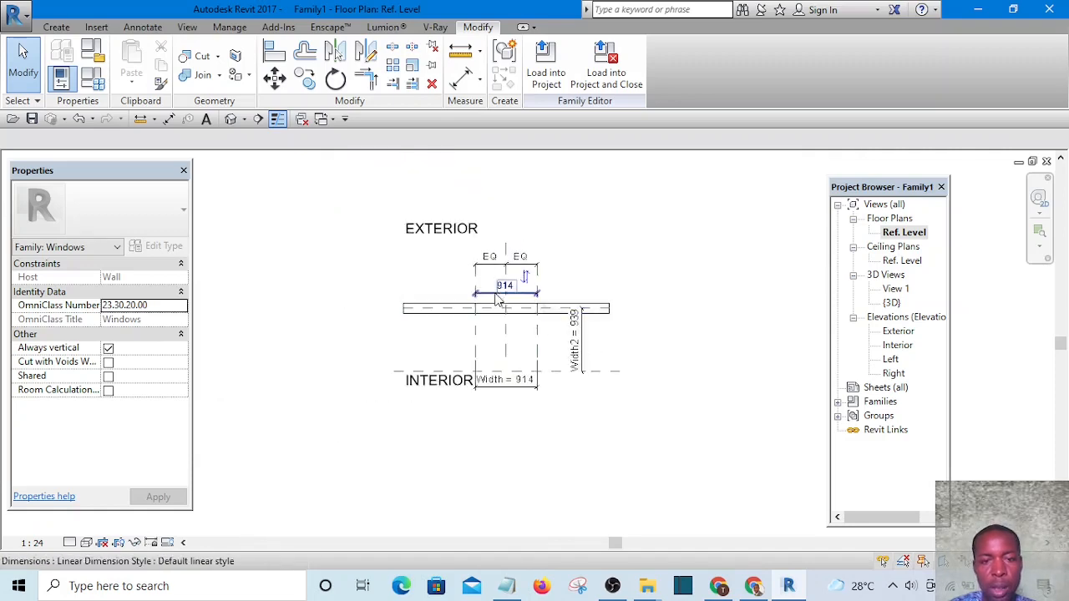
{"action": "scroll", "coordinate": [515, 340], "scroll_direction": "up", "scroll_amount": 6}
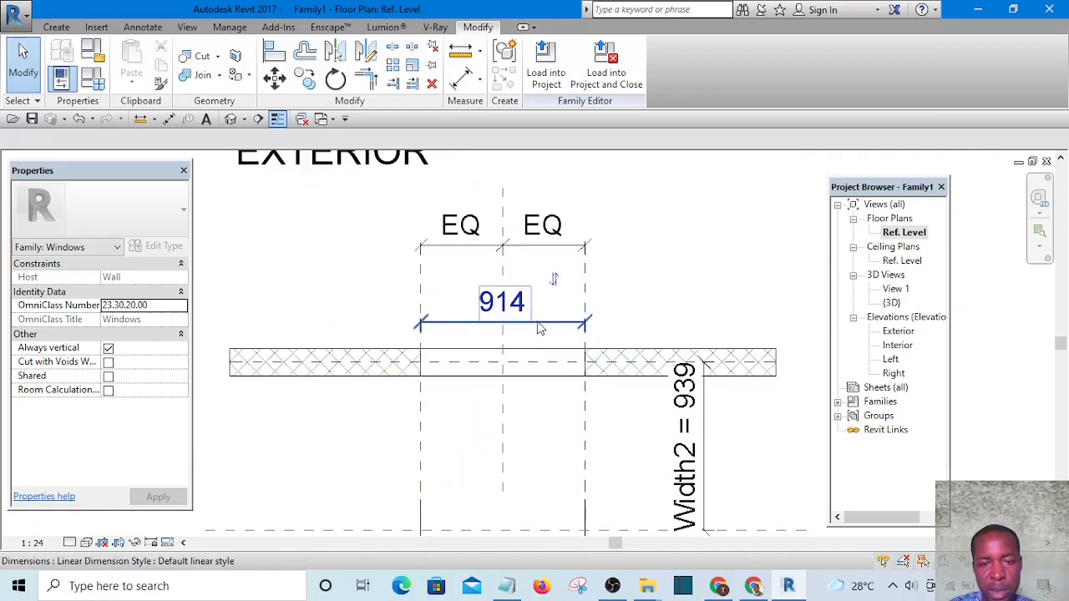
{"action": "left_click", "coordinate": [538, 327]}
{"action": "left_click_drag", "start_coordinate": [537, 304], "coordinate": [537, 273]}
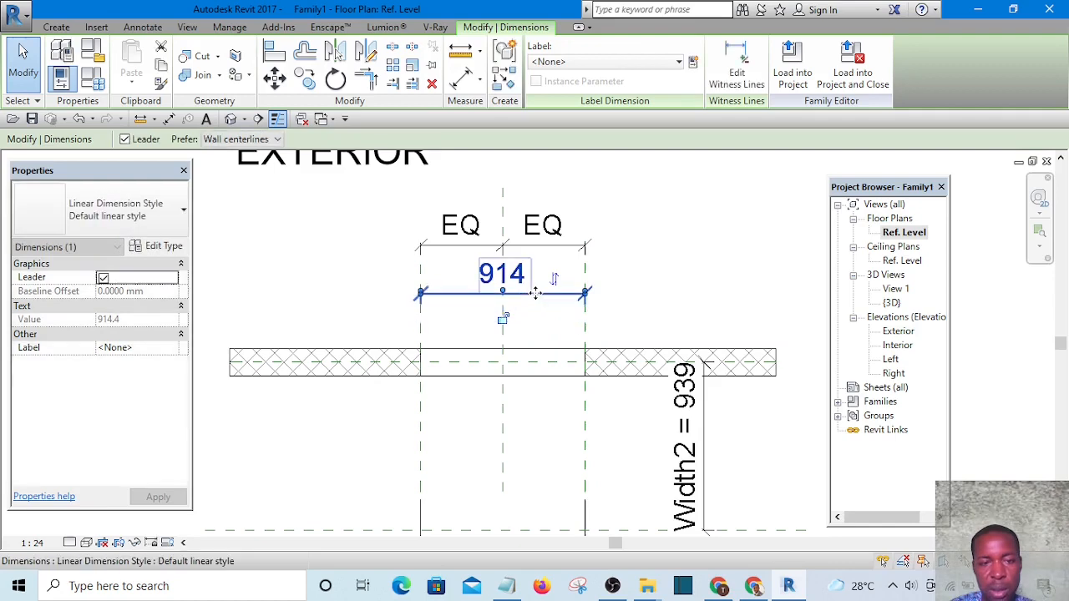
{"action": "left_click", "coordinate": [693, 64]}
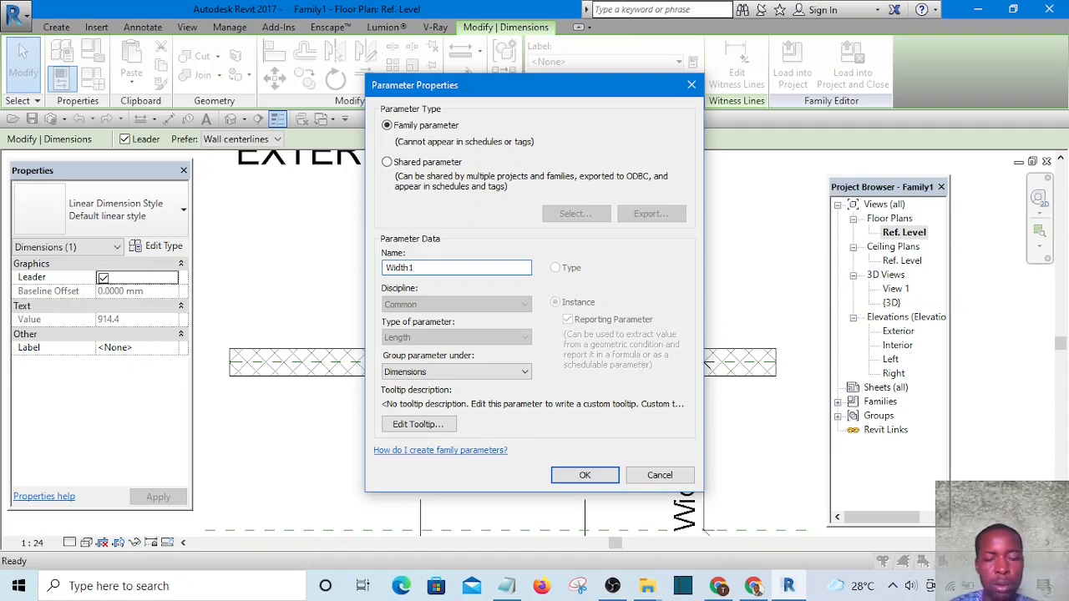
{"action": "left_click", "coordinate": [588, 475]}
{"action": "left_click", "coordinate": [721, 229]}
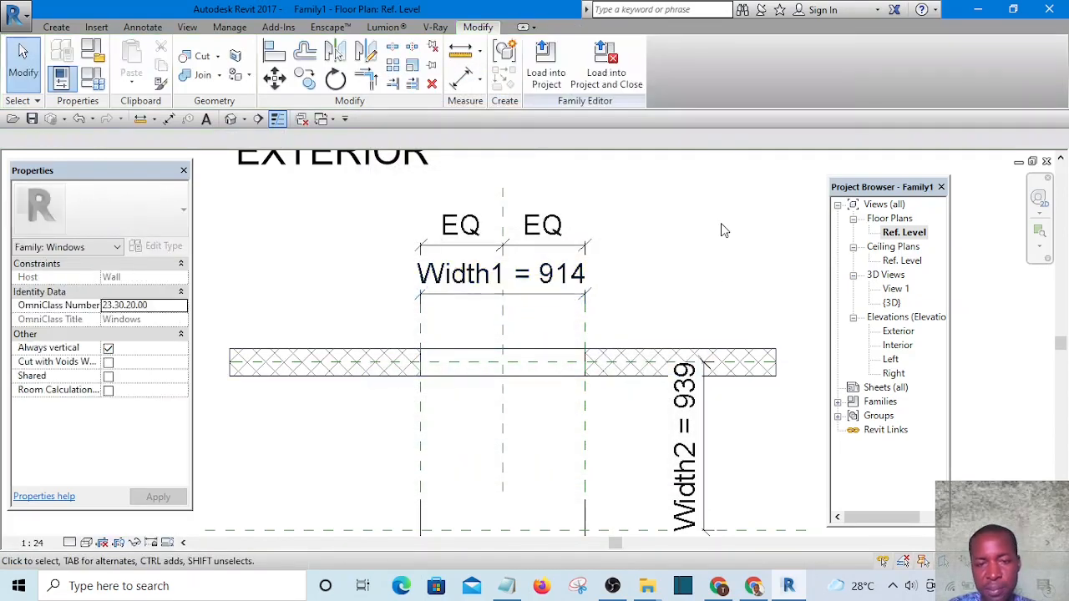
Step: Examine the labelled dimensions and reference planes around the opening in the Ref. Level plan
{"action": "scroll", "coordinate": [633, 239], "scroll_direction": "down", "scroll_amount": 2}
{"action": "scroll", "coordinate": [698, 351], "scroll_direction": "up", "scroll_amount": 4}
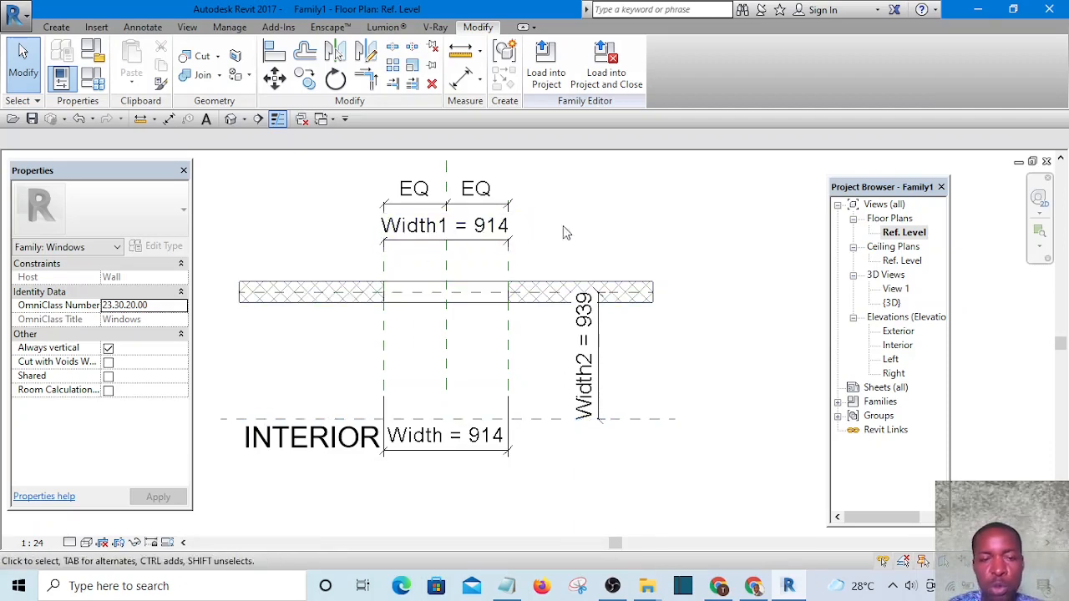
{"action": "scroll", "coordinate": [726, 296], "scroll_direction": "down", "scroll_amount": 3}
{"action": "middle_click_drag", "start_coordinate": [712, 338], "coordinate": [652, 361]}
{"action": "scroll", "coordinate": [478, 235], "scroll_direction": "up", "scroll_amount": 1}
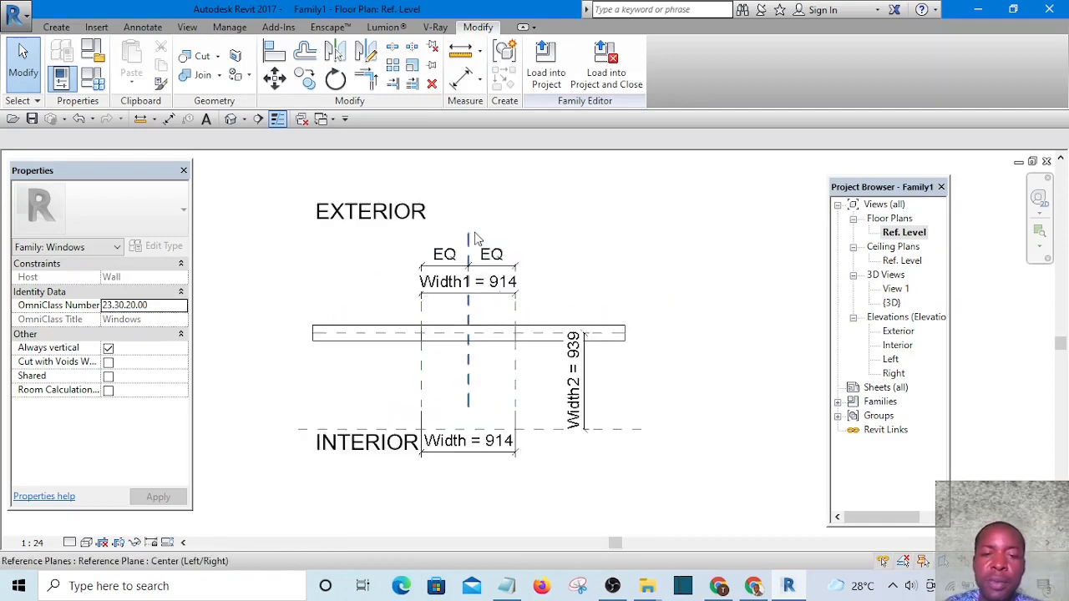
{"action": "scroll", "coordinate": [501, 251], "scroll_direction": "up", "scroll_amount": 3}
{"action": "middle_click_drag", "start_coordinate": [662, 306], "coordinate": [592, 255]}
{"action": "scroll", "coordinate": [630, 351], "scroll_direction": "down", "scroll_amount": 4}
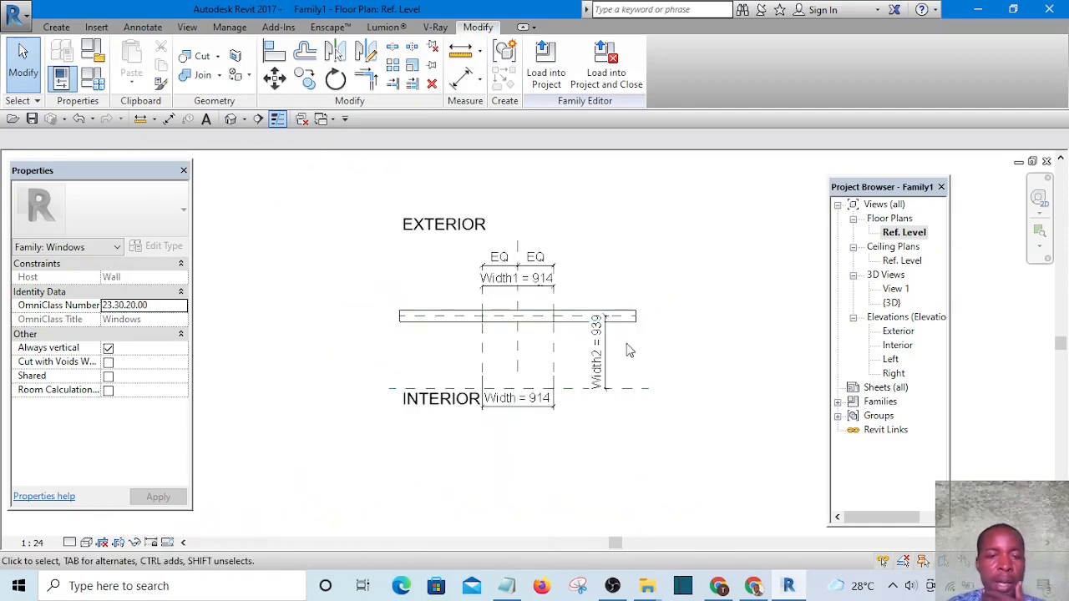
{"action": "middle_click_drag", "start_coordinate": [629, 351], "coordinate": [594, 375]}
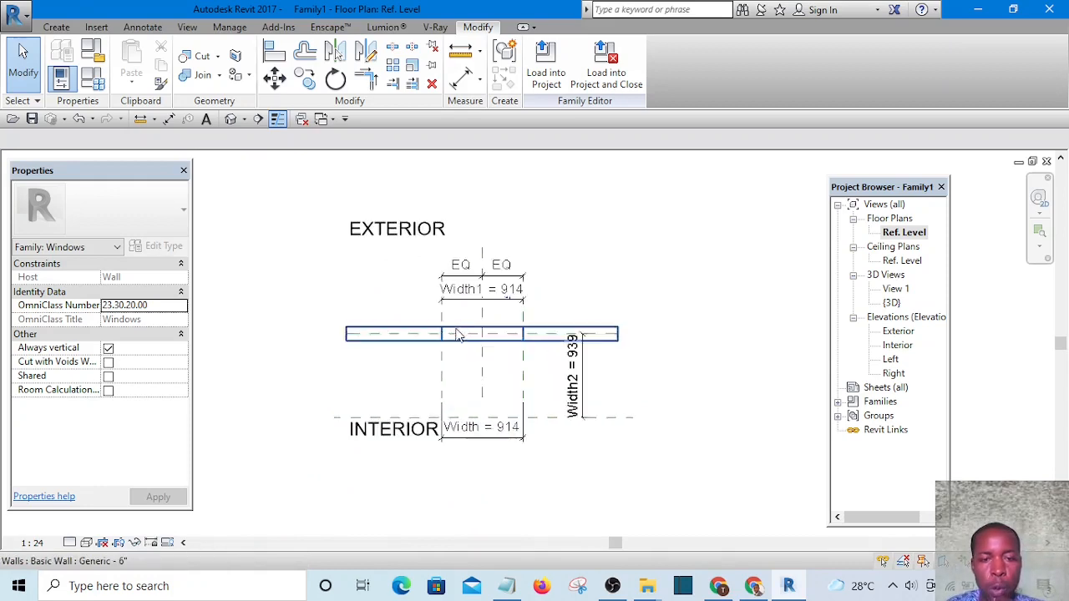
{"action": "scroll", "coordinate": [482, 336], "scroll_direction": "up", "scroll_amount": 3}
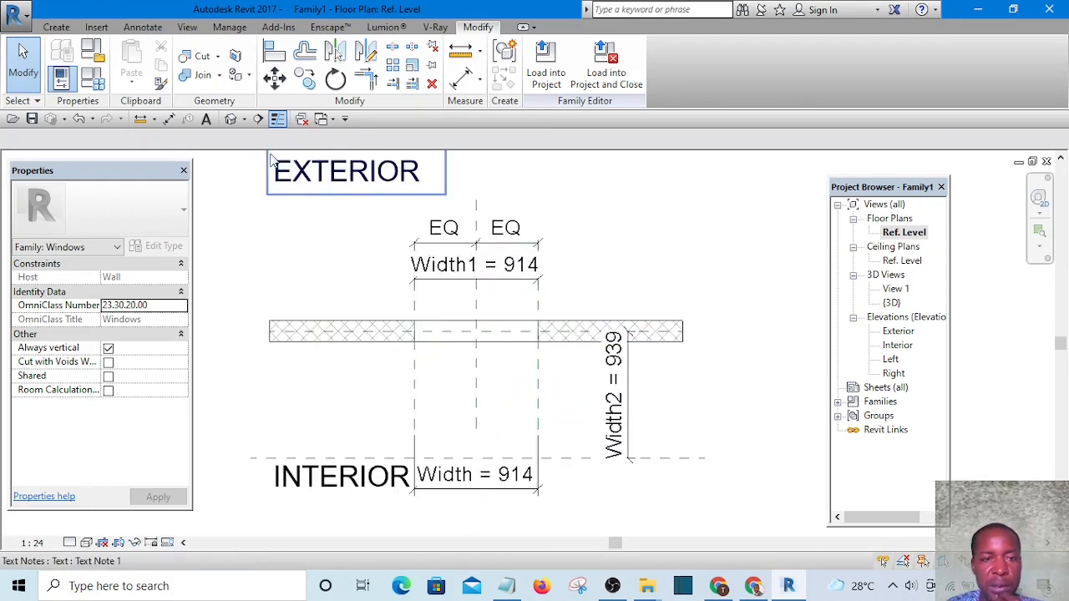
Step: Open the default 3D view and examine the window opening in the host wall
{"action": "left_click", "coordinate": [231, 119]}
{"action": "scroll", "coordinate": [618, 411], "scroll_direction": "up", "scroll_amount": 4}
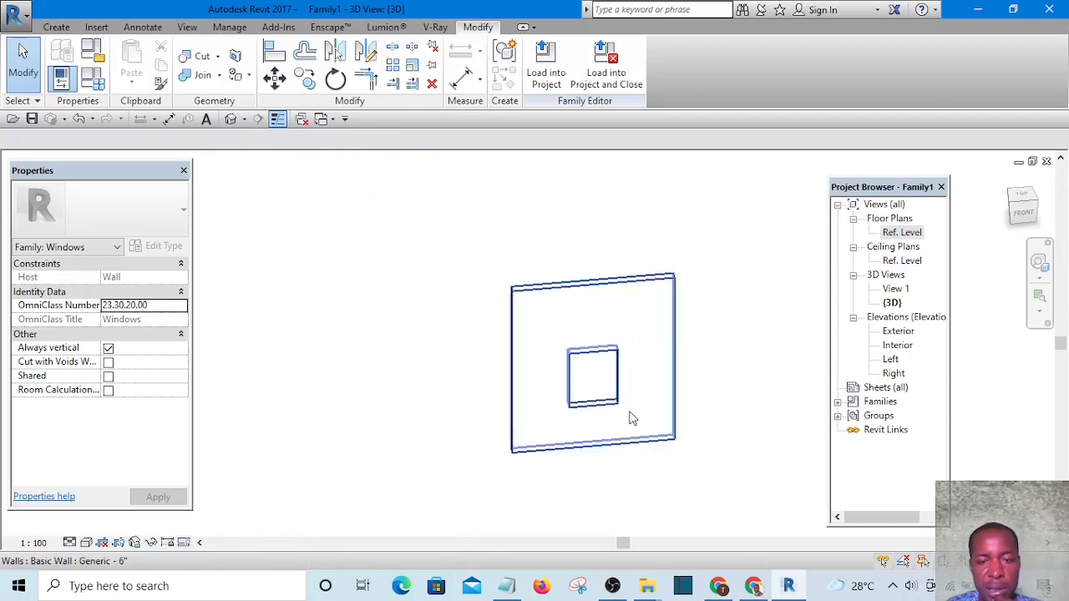
{"action": "scroll", "coordinate": [549, 410], "scroll_direction": "up", "scroll_amount": 5}
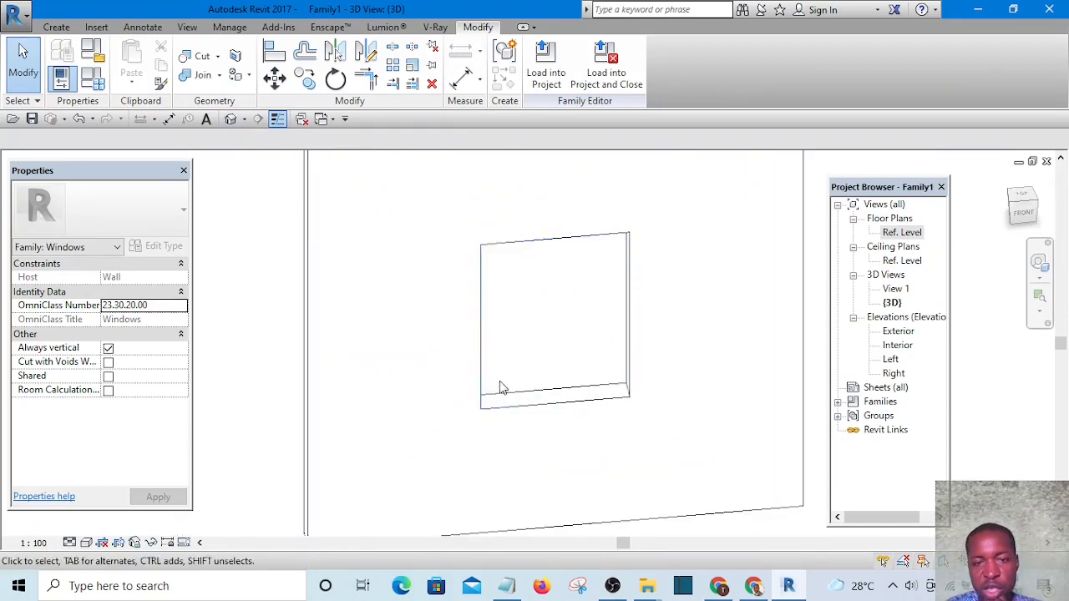
{"action": "scroll", "coordinate": [548, 403], "scroll_direction": "down", "scroll_amount": 7}
{"action": "scroll", "coordinate": [549, 403], "scroll_direction": "up", "scroll_amount": 2}
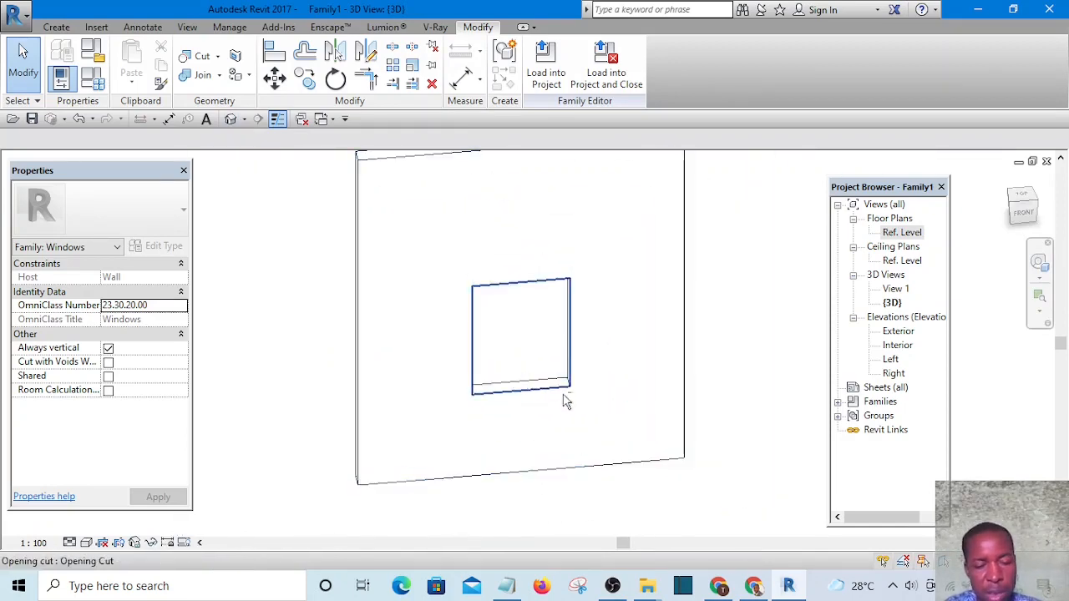
Step: Delete the opening cut from the host wall in the 3D view
{"action": "middle_click_drag", "start_coordinate": [565, 401], "coordinate": [604, 375], "text": "shift"}
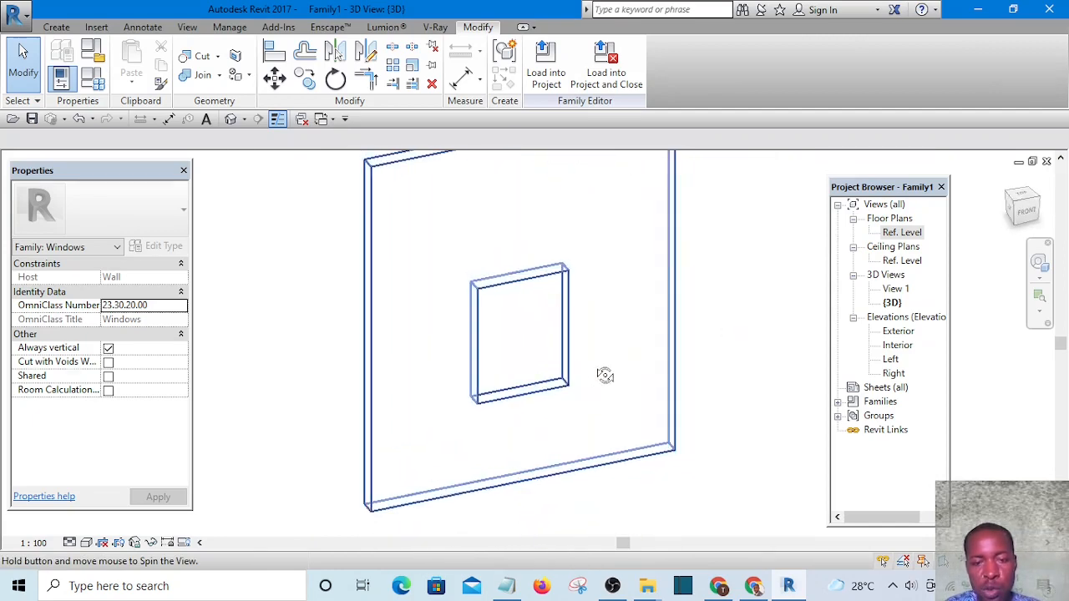
{"action": "middle_click_drag", "start_coordinate": [644, 406], "coordinate": [559, 413], "text": "shift"}
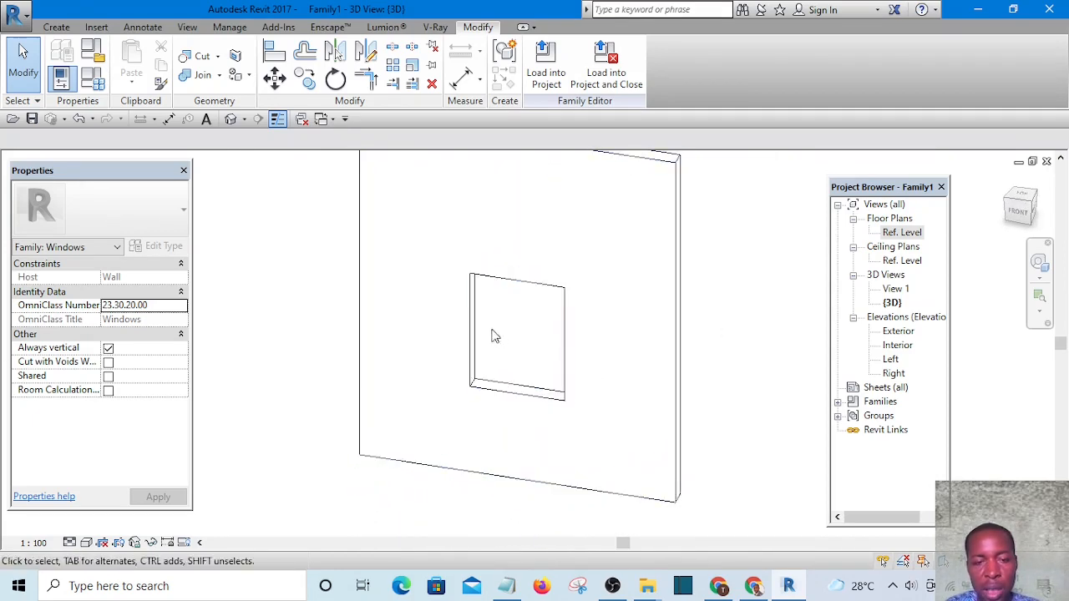
{"action": "scroll", "coordinate": [474, 353], "scroll_direction": "up", "scroll_amount": 2}
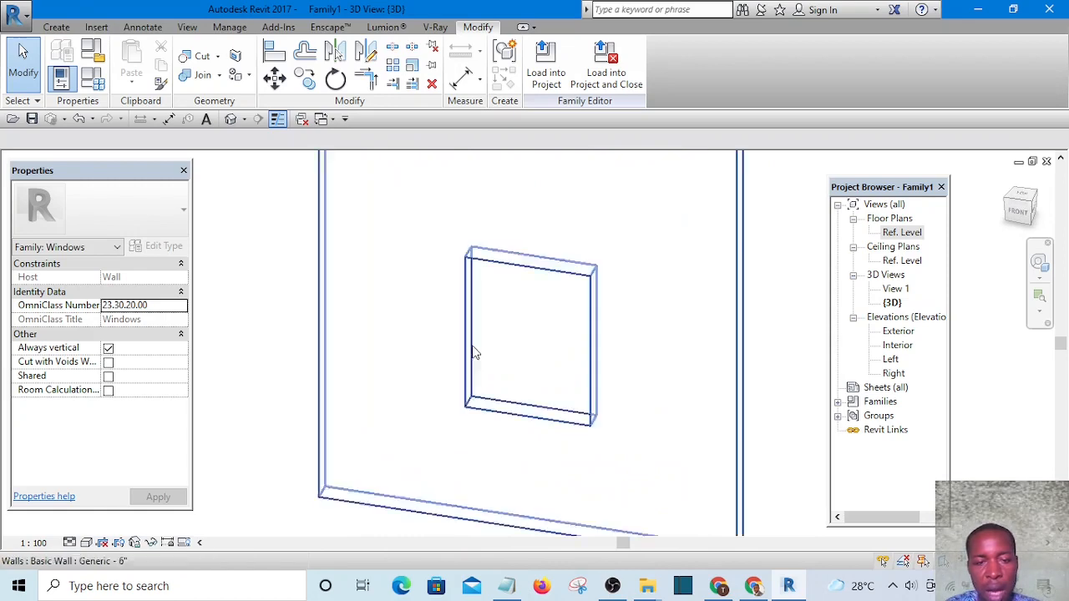
{"action": "left_click", "coordinate": [513, 418]}
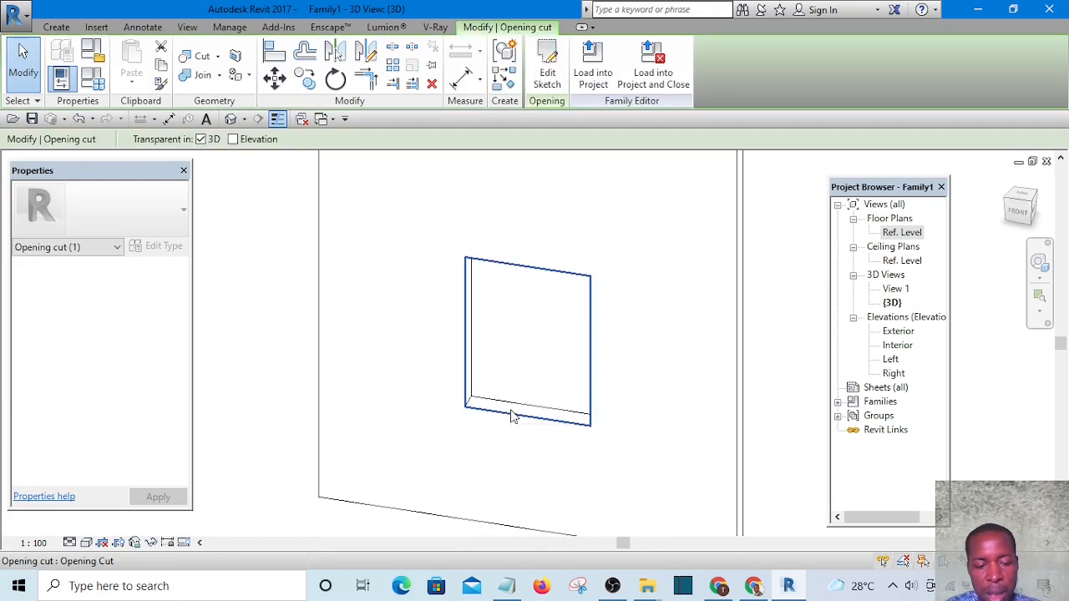
{"action": "key", "text": "Delete"}
{"action": "scroll", "coordinate": [473, 384], "scroll_direction": "down", "scroll_amount": 3}
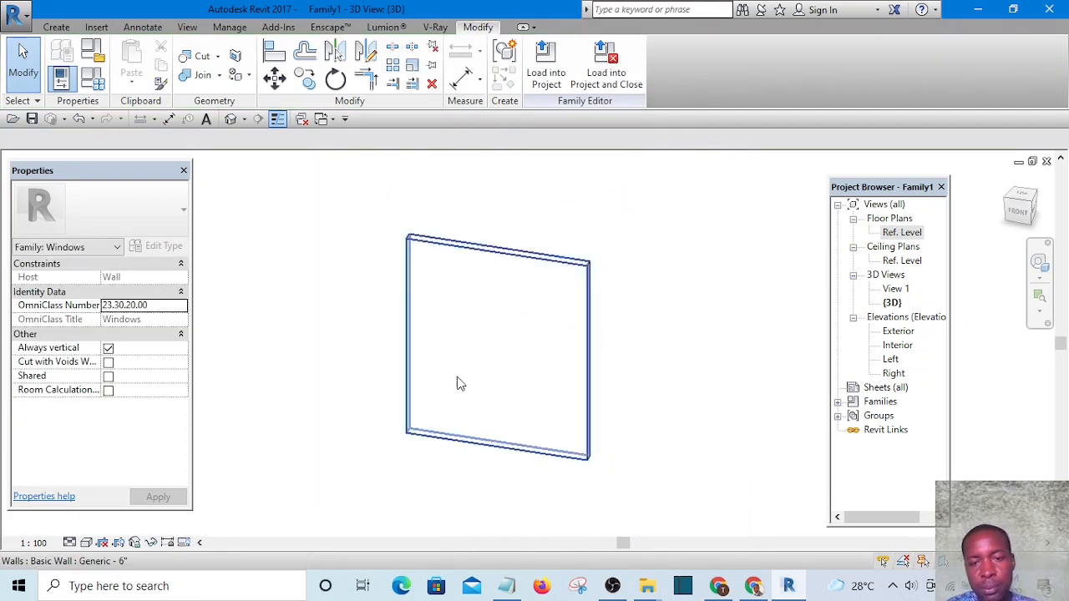
{"action": "scroll", "coordinate": [458, 383], "scroll_direction": "down", "scroll_amount": 2}
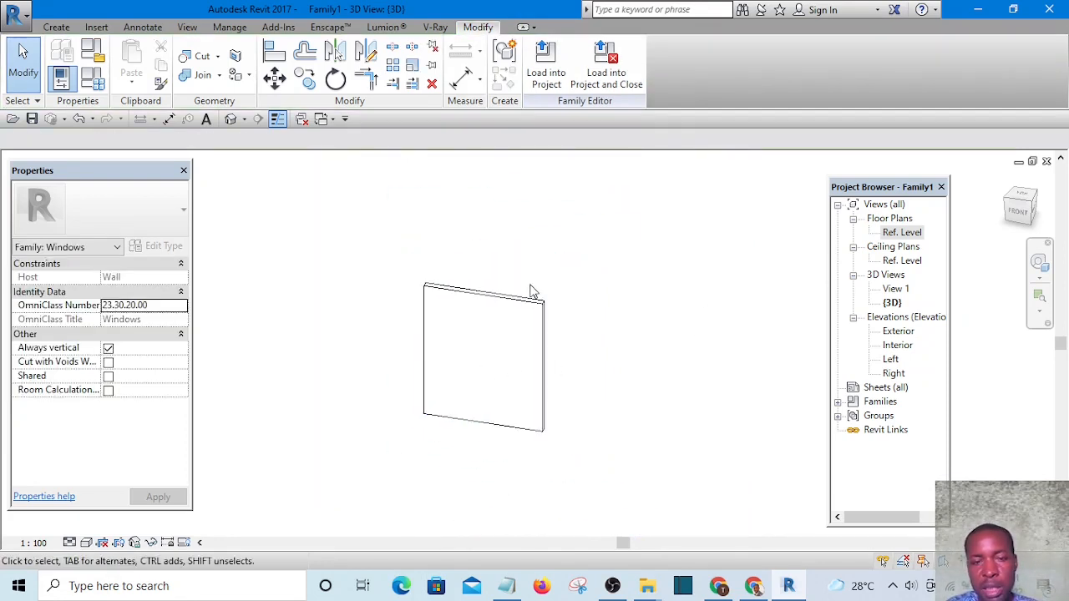
{"action": "middle_click_drag", "start_coordinate": [608, 309], "coordinate": [717, 294], "text": "shift"}
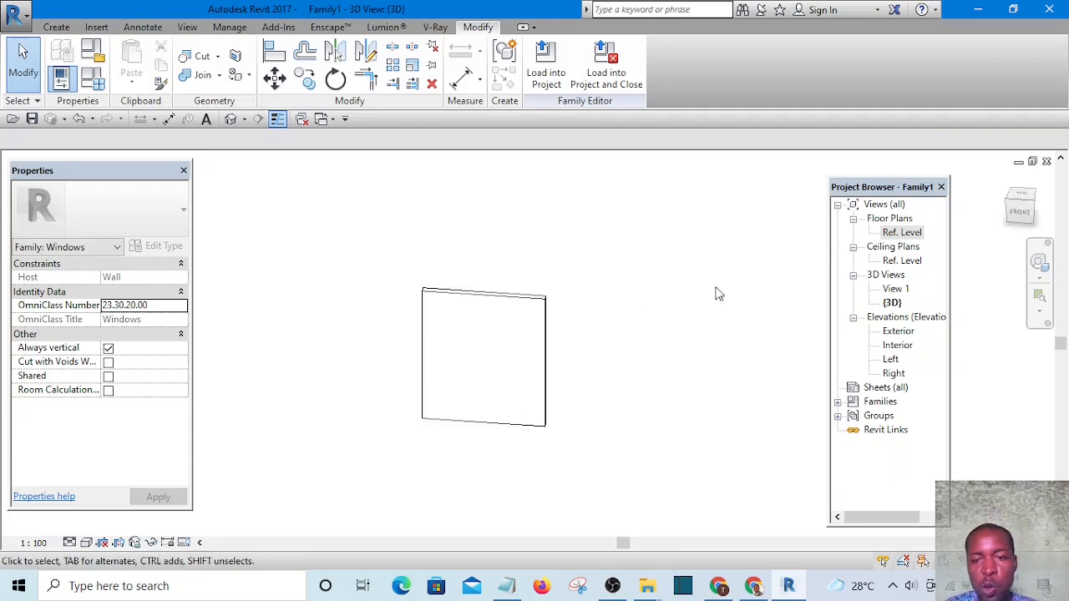
Step: Open the Ref. Level floor plan with the wall and its labelled dimensions in view
{"action": "double_click", "coordinate": [900, 232]}
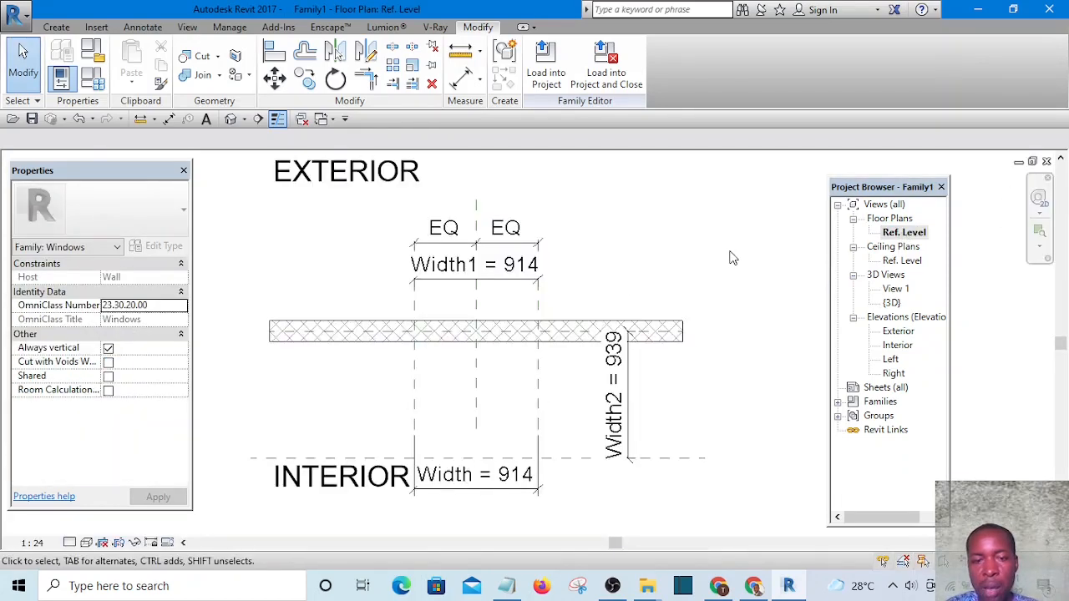
{"action": "scroll", "coordinate": [518, 332], "scroll_direction": "up", "scroll_amount": 2}
{"action": "scroll", "coordinate": [584, 264], "scroll_direction": "down", "scroll_amount": 3}
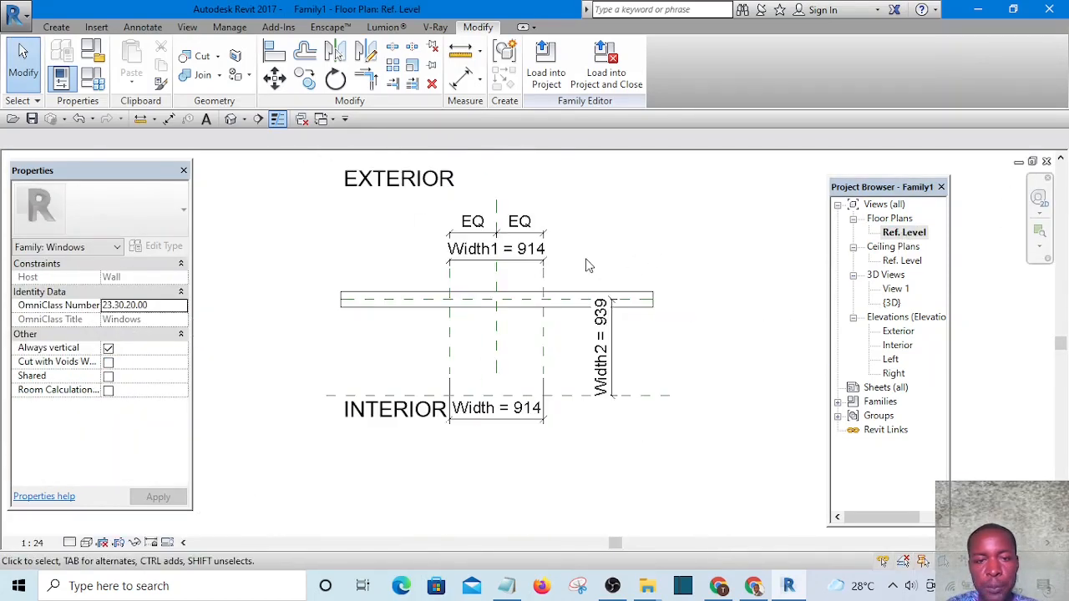
{"action": "middle_click_drag", "start_coordinate": [590, 262], "coordinate": [567, 318]}
{"action": "scroll", "coordinate": [475, 313], "scroll_direction": "up", "scroll_amount": 3}
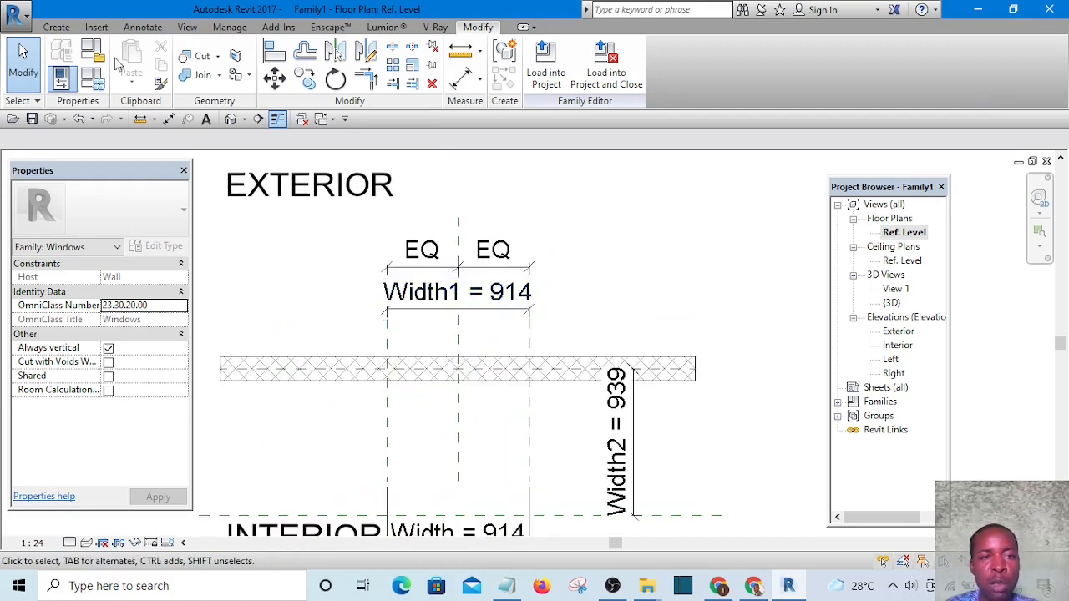
Step: Start a Void Extrusion and sketch a rectangle about 720 by 920 mm across the wall, between the two opening-width reference planes
{"action": "left_click", "coordinate": [56, 27]}
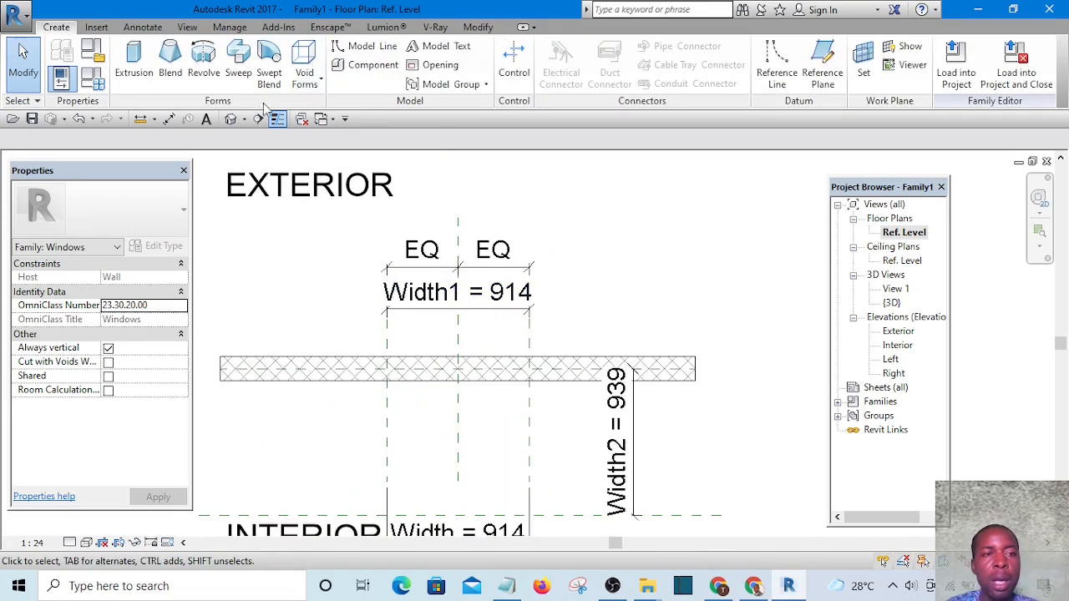
{"action": "left_click", "coordinate": [306, 76]}
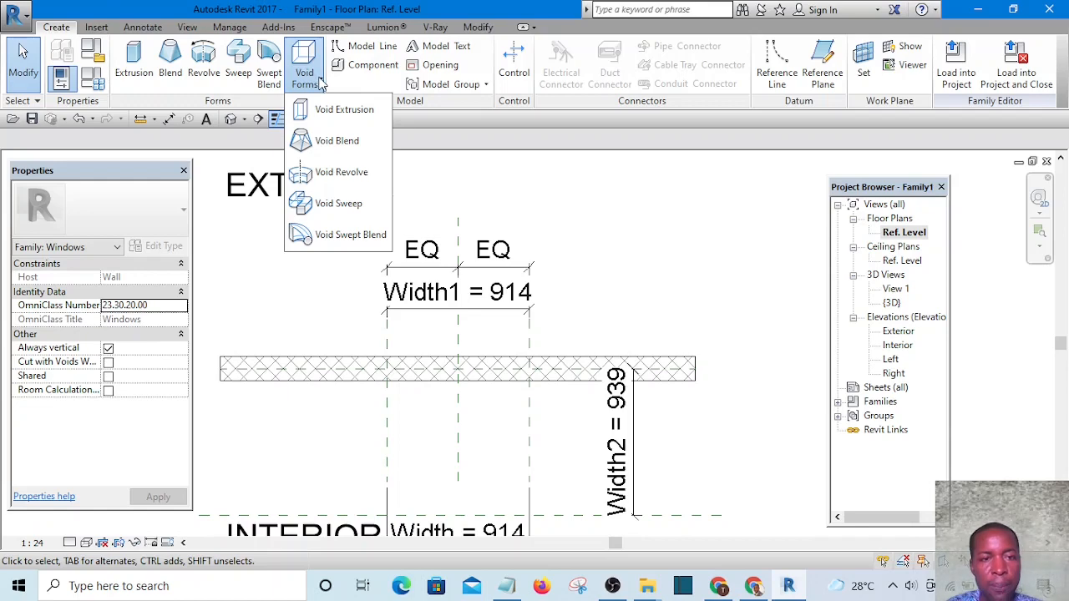
{"action": "left_click", "coordinate": [334, 111]}
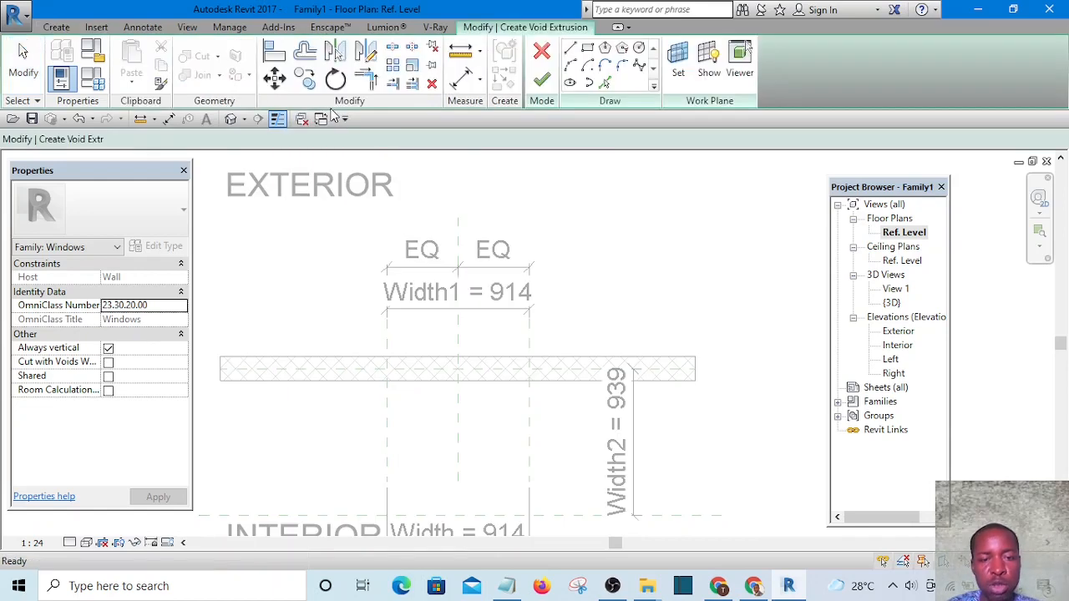
{"action": "left_click", "coordinate": [587, 48]}
{"action": "scroll", "coordinate": [609, 272], "scroll_direction": "down", "scroll_amount": 2}
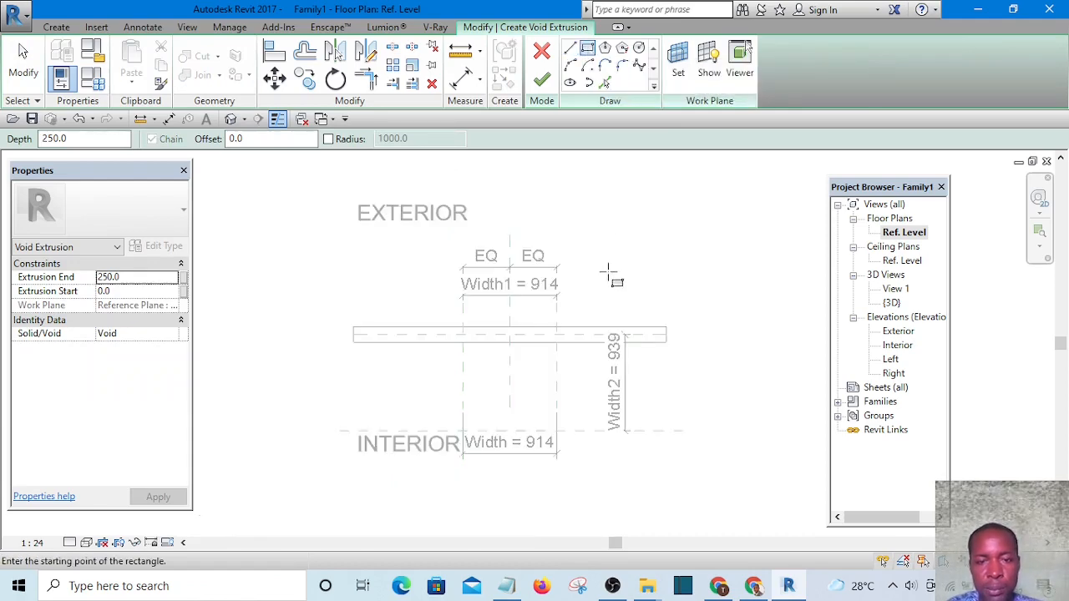
{"action": "middle_click_drag", "start_coordinate": [624, 295], "coordinate": [553, 196]}
{"action": "scroll", "coordinate": [413, 253], "scroll_direction": "up", "scroll_amount": 5}
{"action": "scroll", "coordinate": [415, 253], "scroll_direction": "down", "scroll_amount": 3}
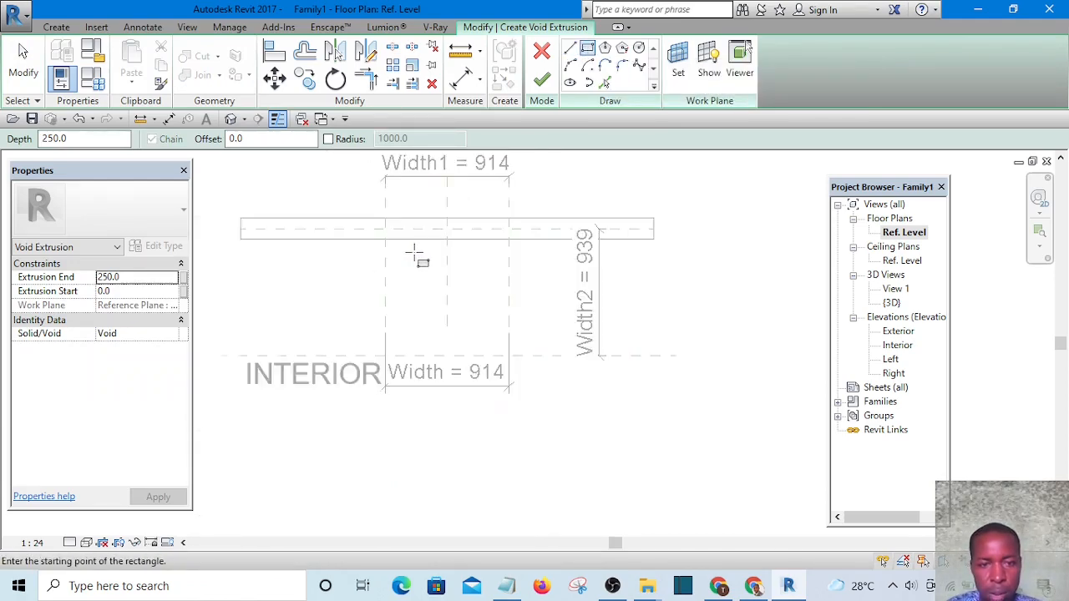
{"action": "scroll", "coordinate": [401, 205], "scroll_direction": "up", "scroll_amount": 3}
{"action": "left_click", "coordinate": [403, 178]}
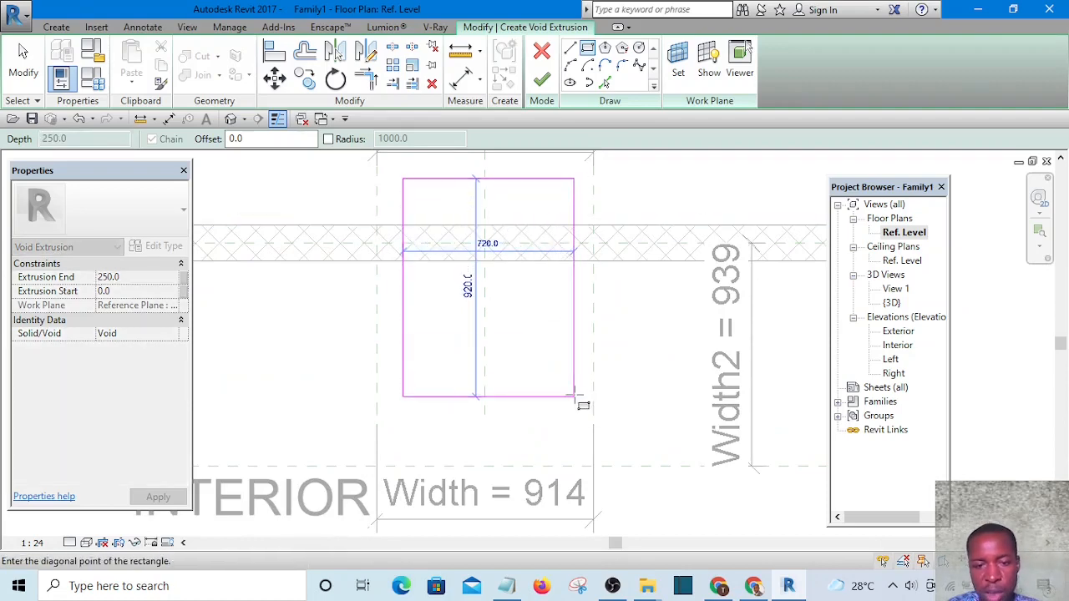
{"action": "left_click", "coordinate": [574, 397]}
{"action": "scroll", "coordinate": [518, 351], "scroll_direction": "down", "scroll_amount": 2}
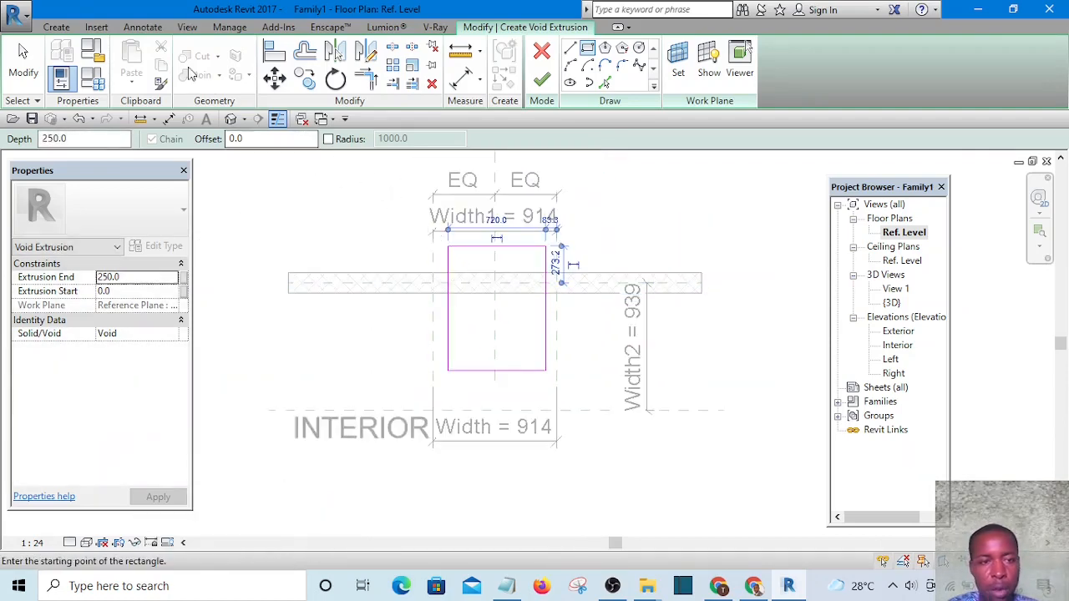
Step: Align the interior edge of the void's rectangular sketch to the horizontal reference plane on the interior side
{"action": "left_click", "coordinate": [273, 52]}
{"action": "scroll", "coordinate": [502, 292], "scroll_direction": "up", "scroll_amount": 1}
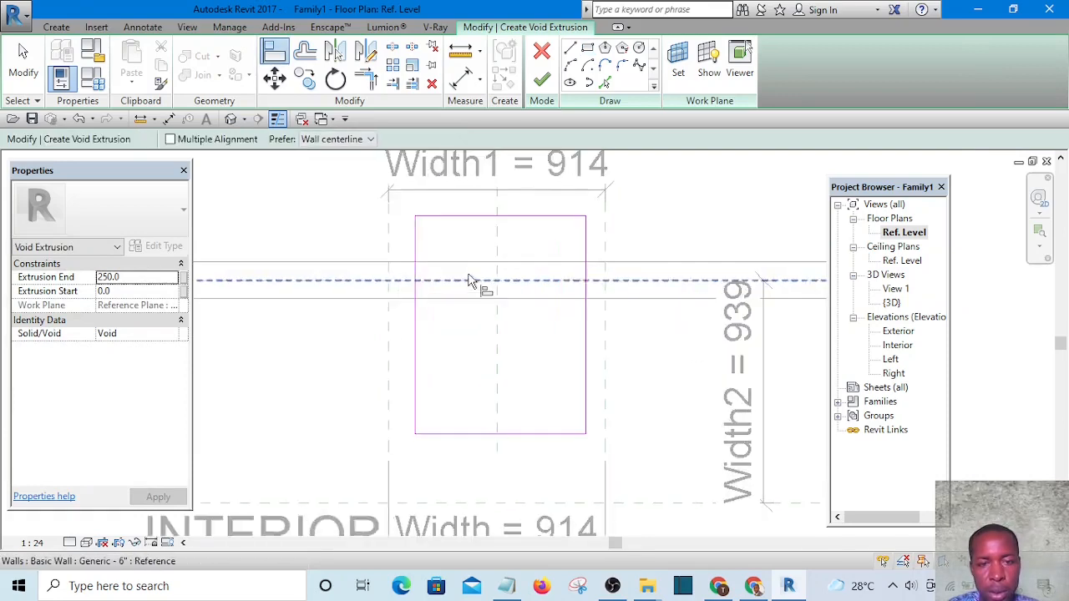
{"action": "scroll", "coordinate": [451, 247], "scroll_direction": "down", "scroll_amount": 1}
{"action": "scroll", "coordinate": [549, 370], "scroll_direction": "down", "scroll_amount": 1}
{"action": "scroll", "coordinate": [549, 358], "scroll_direction": "up", "scroll_amount": 1}
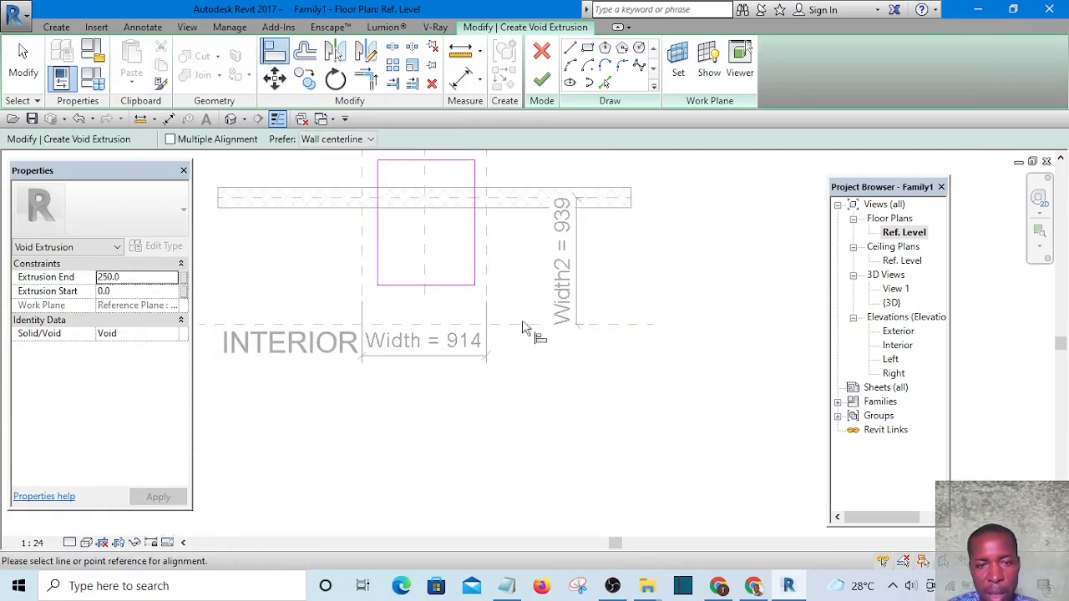
{"action": "scroll", "coordinate": [526, 334], "scroll_direction": "up", "scroll_amount": 1}
{"action": "left_click", "coordinate": [523, 326]}
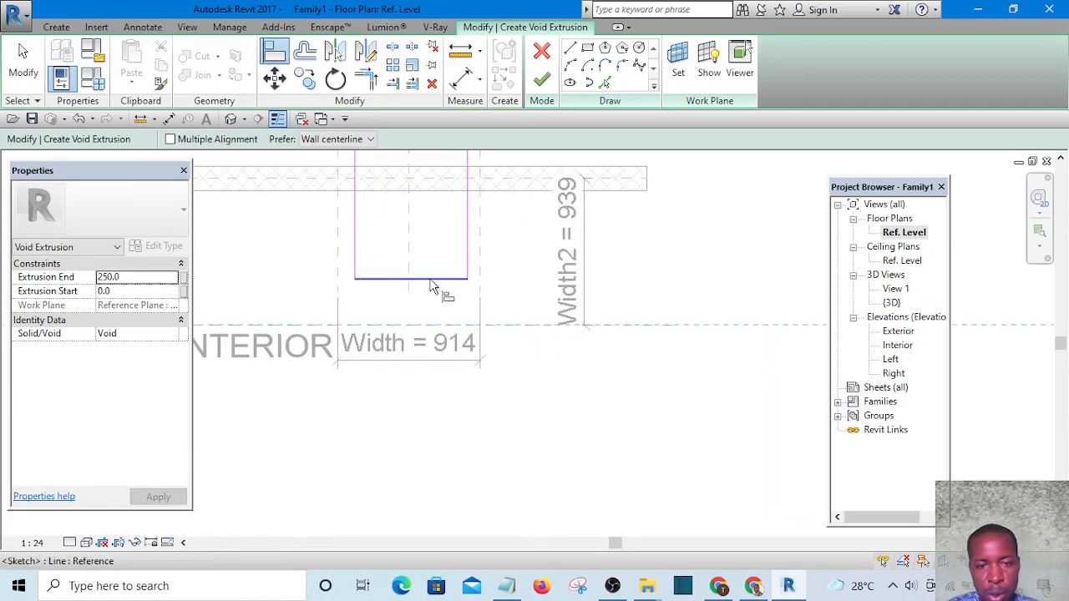
{"action": "left_click", "coordinate": [433, 279]}
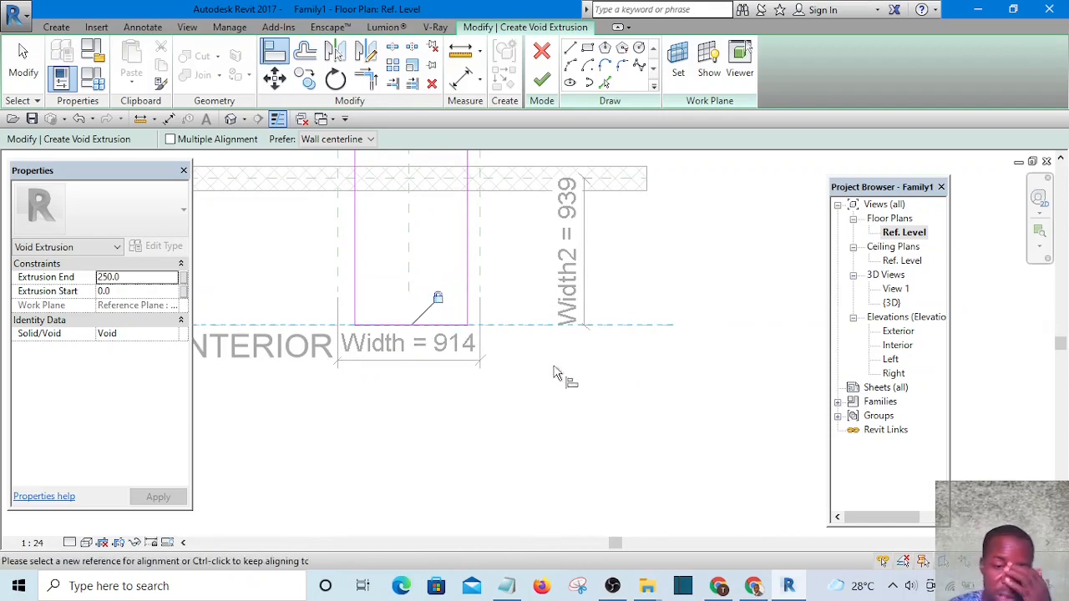
Step: Align both side edges of the void sketch to the vertical reference planes that mark the opening width
{"action": "scroll", "coordinate": [502, 343], "scroll_direction": "down", "scroll_amount": 1}
{"action": "scroll", "coordinate": [428, 320], "scroll_direction": "up", "scroll_amount": 2}
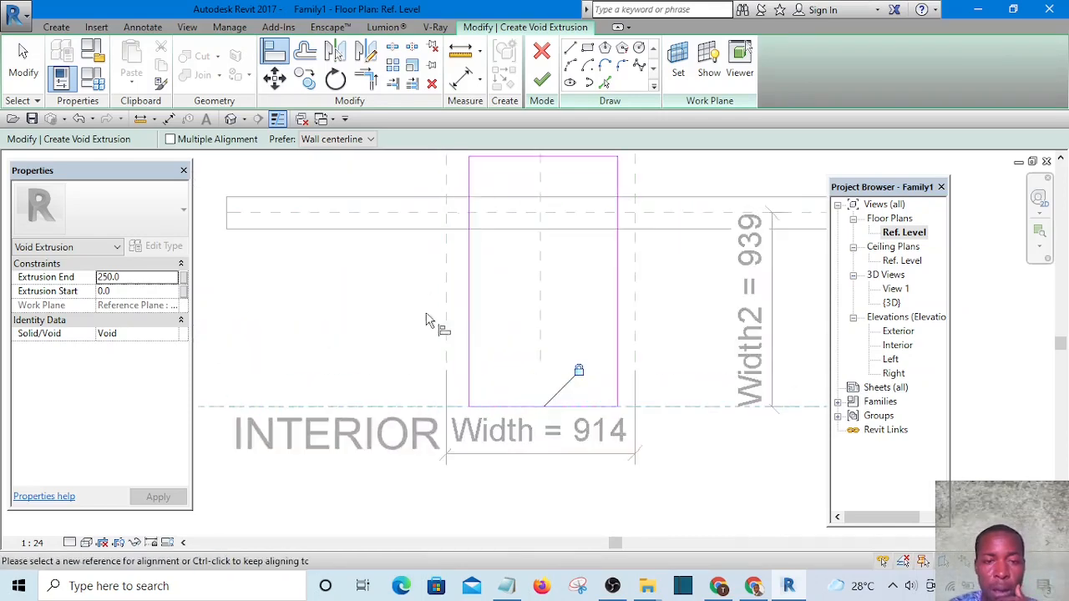
{"action": "left_click", "coordinate": [444, 313]}
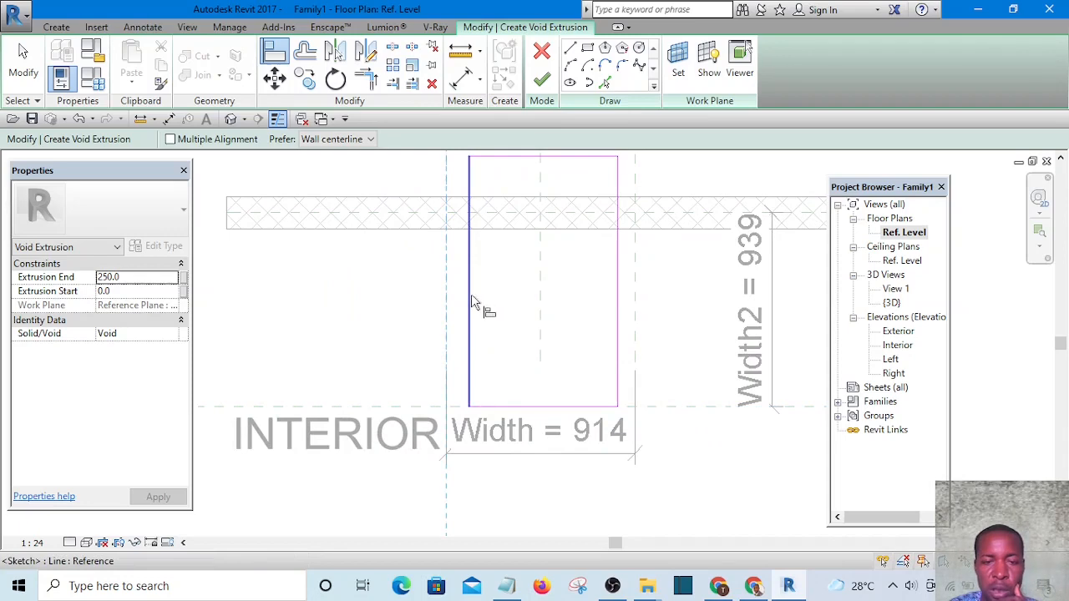
{"action": "left_click", "coordinate": [472, 298]}
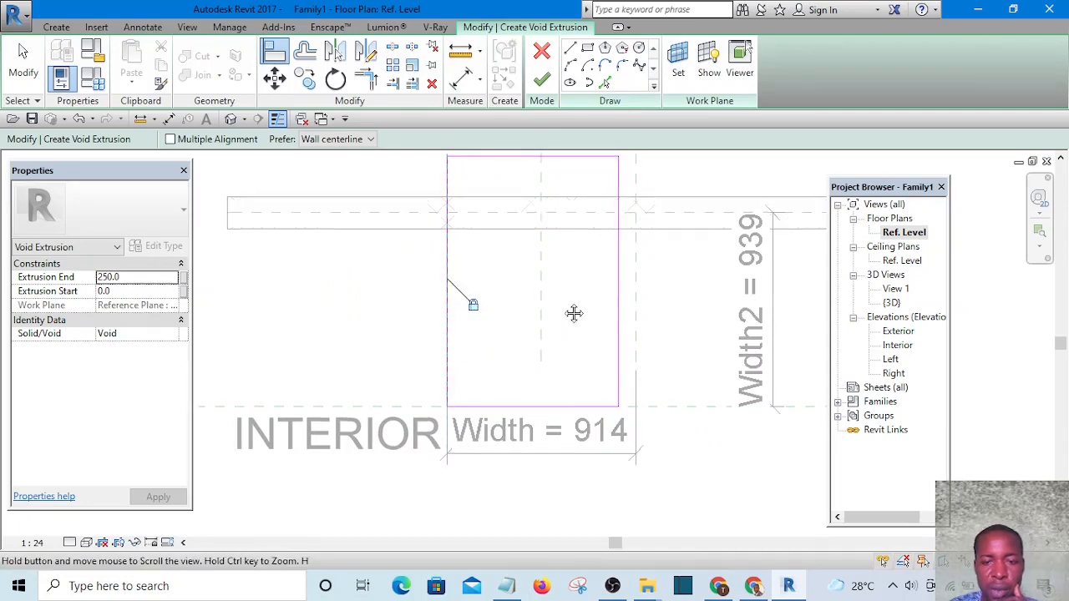
{"action": "middle_click_drag", "start_coordinate": [574, 313], "coordinate": [523, 374]}
{"action": "left_click", "coordinate": [573, 357]}
{"action": "left_click", "coordinate": [559, 357]}
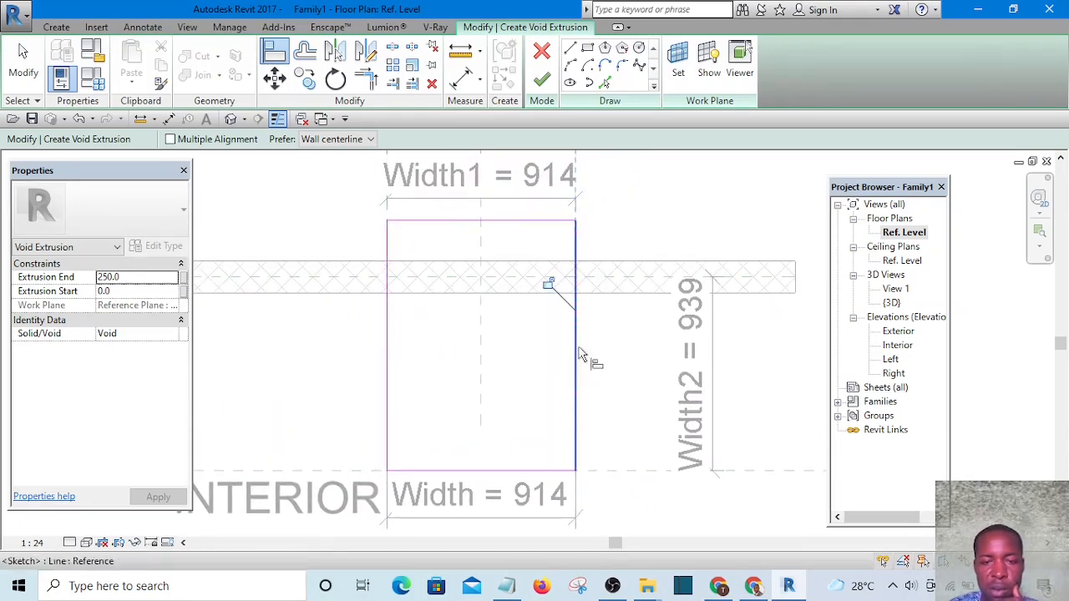
{"action": "scroll", "coordinate": [493, 358], "scroll_direction": "down", "scroll_amount": 3}
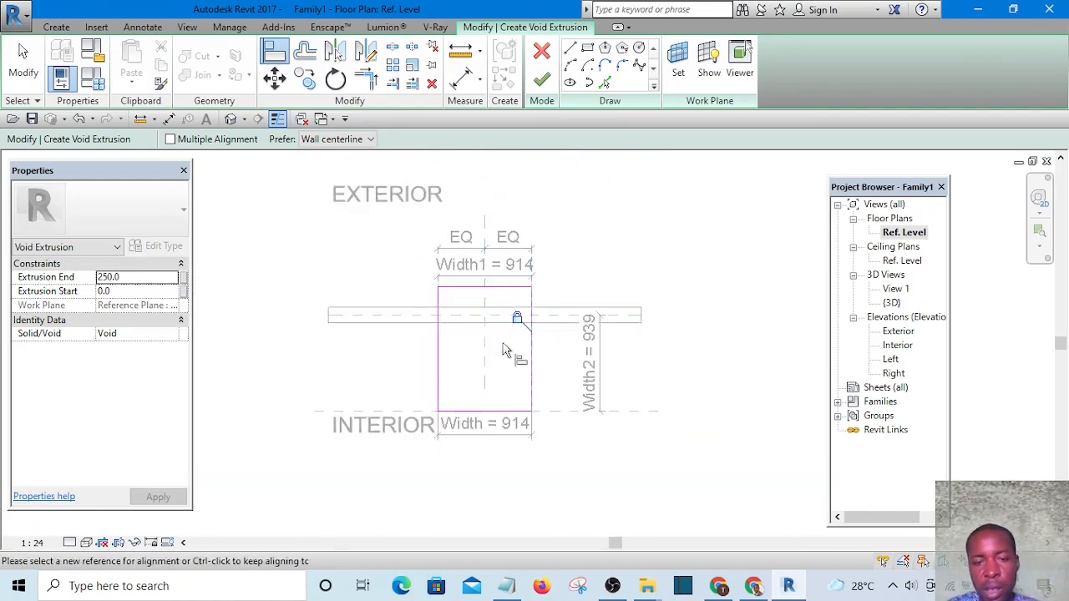
{"action": "scroll", "coordinate": [489, 334], "scroll_direction": "up", "scroll_amount": 5}
{"action": "key", "text": "Escape"}
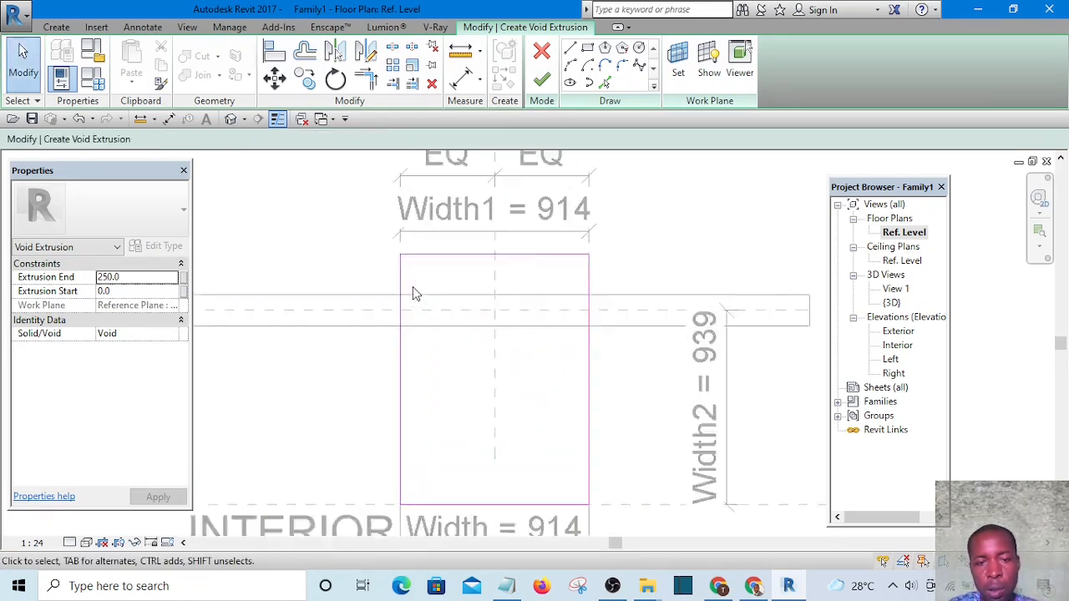
Step: Move the sketch's exterior edge closer to the wall, about 160 mm from its centreline, and finish the 250 mm void extrusion
{"action": "mouse_move", "coordinate": [468, 246]}
{"action": "left_mouse_down"}
{"action": "mouse_move", "coordinate": [466, 289]}
{"action": "mouse_move", "coordinate": [465, 280]}
{"action": "left_mouse_up"}
{"action": "left_click", "coordinate": [694, 256]}
{"action": "scroll", "coordinate": [618, 298], "scroll_direction": "down", "scroll_amount": 4}
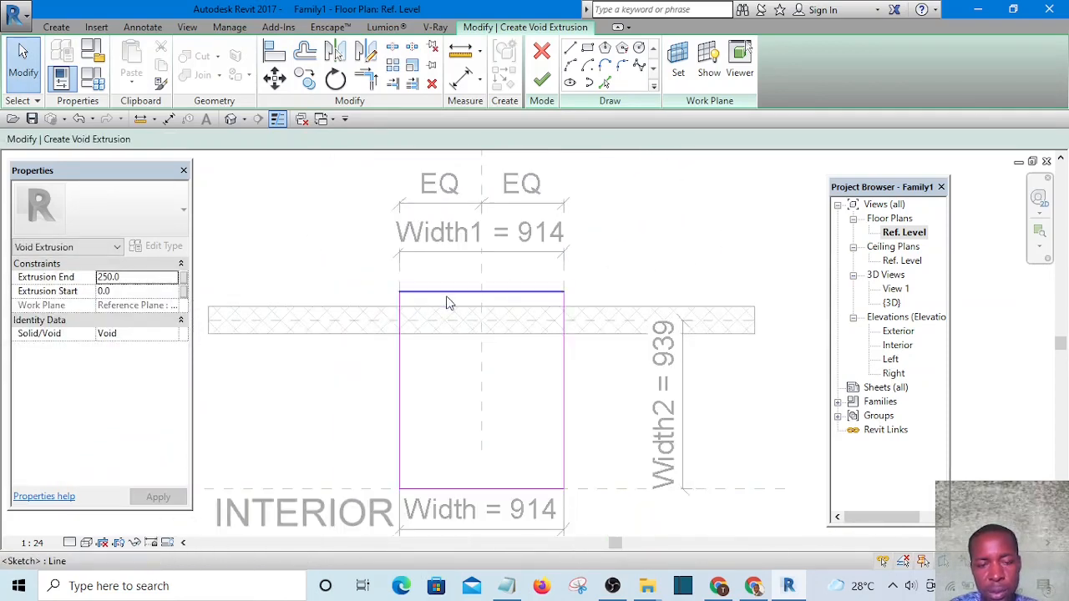
{"action": "scroll", "coordinate": [468, 300], "scroll_direction": "down", "scroll_amount": 1}
{"action": "scroll", "coordinate": [475, 303], "scroll_direction": "up", "scroll_amount": 2}
{"action": "scroll", "coordinate": [432, 289], "scroll_direction": "down", "scroll_amount": 4}
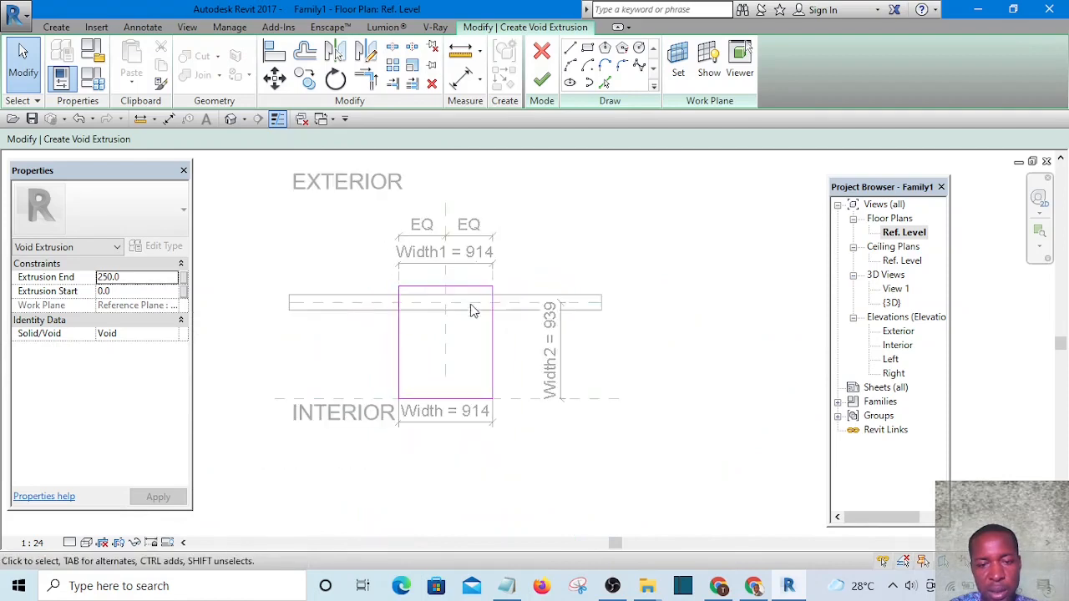
{"action": "scroll", "coordinate": [432, 279], "scroll_direction": "up", "scroll_amount": 4}
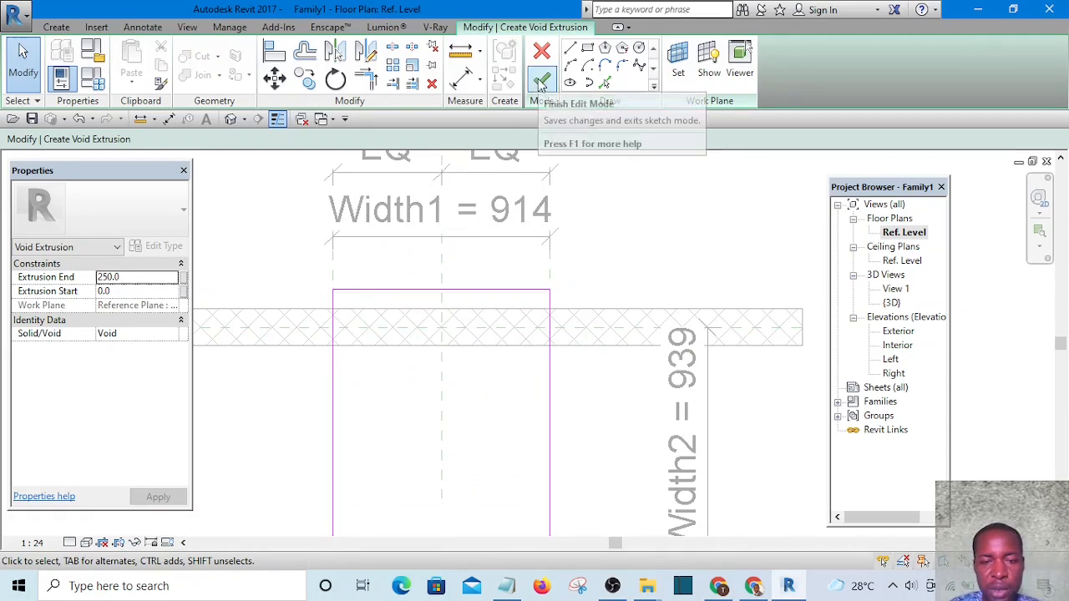
{"action": "scroll", "coordinate": [565, 229], "scroll_direction": "down", "scroll_amount": 3}
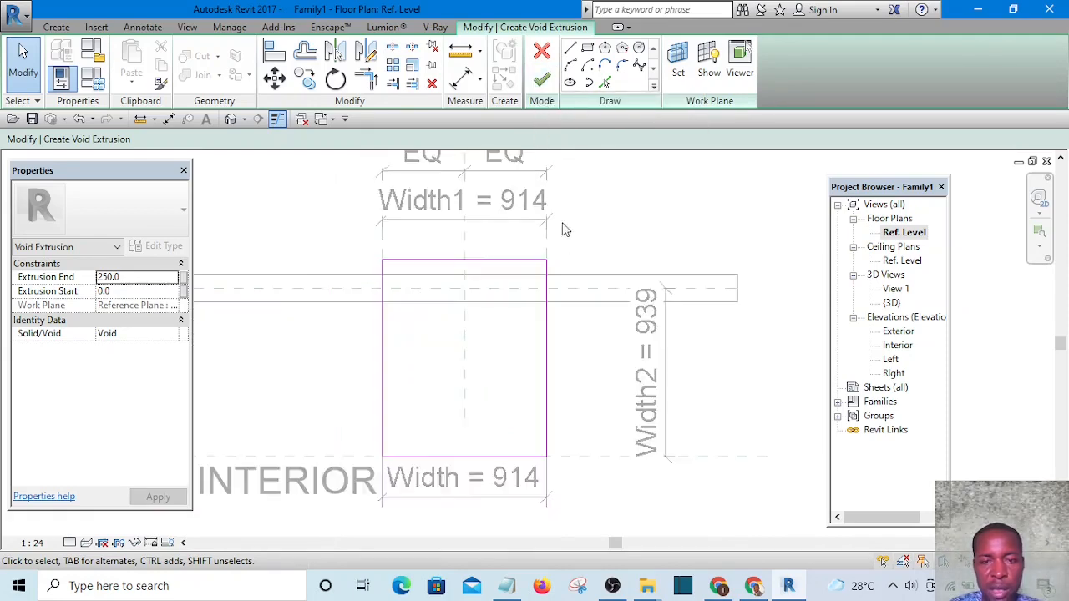
{"action": "left_click", "coordinate": [540, 82]}
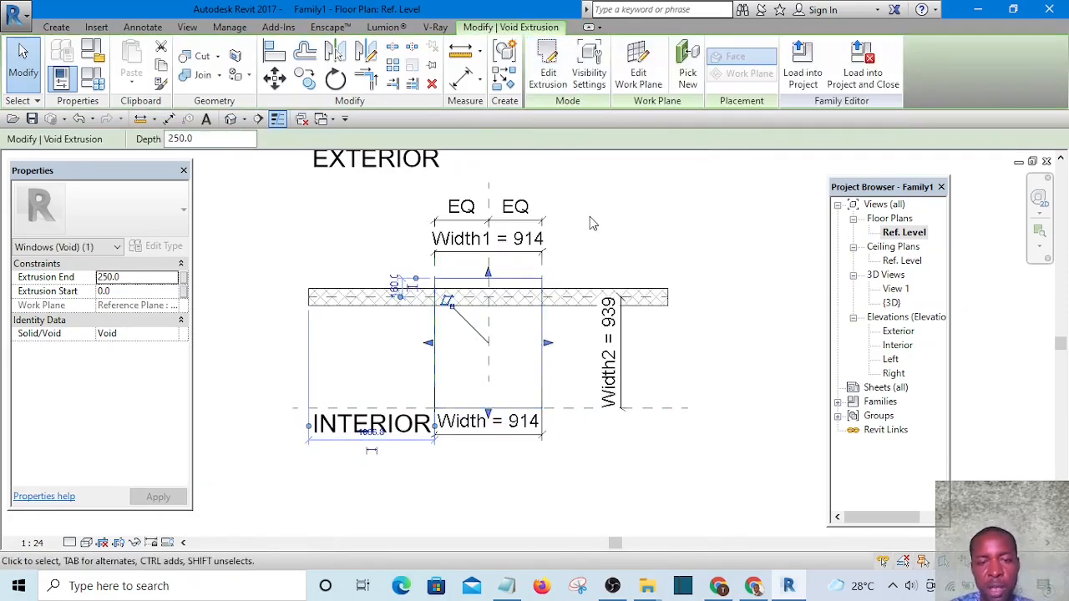
{"action": "left_click", "coordinate": [590, 223]}
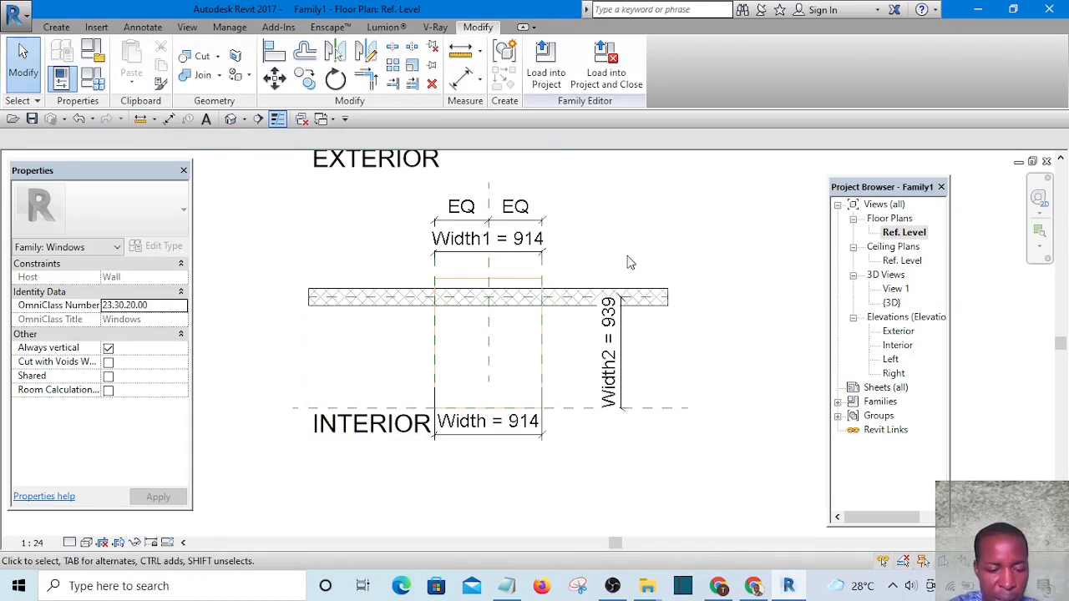
Step: Draw a horizontal reference plane on the exterior side of the wall, about 176 mm from the wall centreline and spanning the wall's length
{"action": "key", "text": "r"}
{"action": "key", "text": "p"}
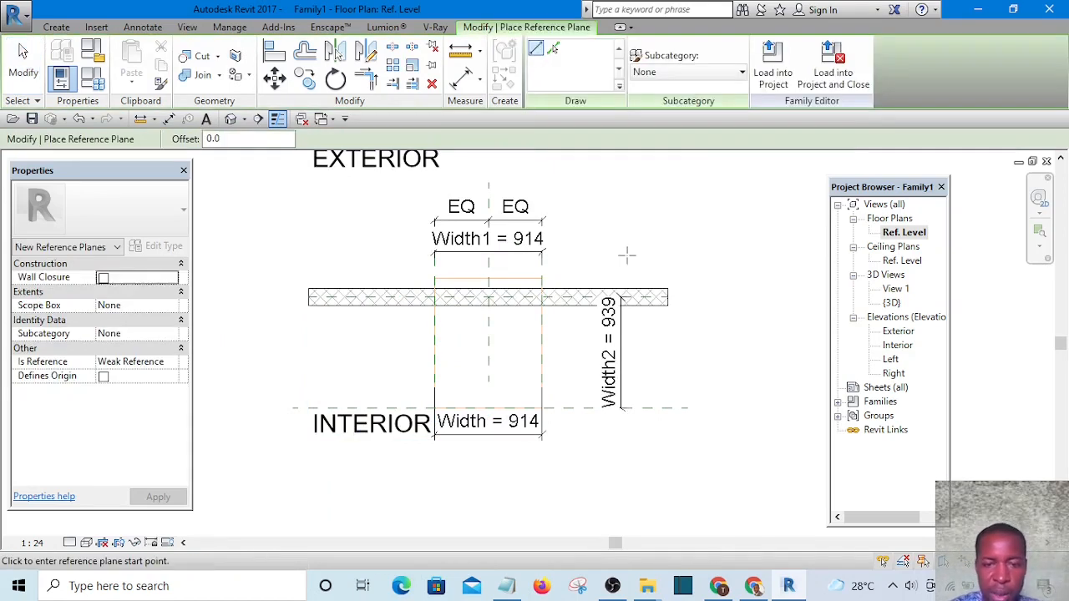
{"action": "left_click", "coordinate": [329, 275]}
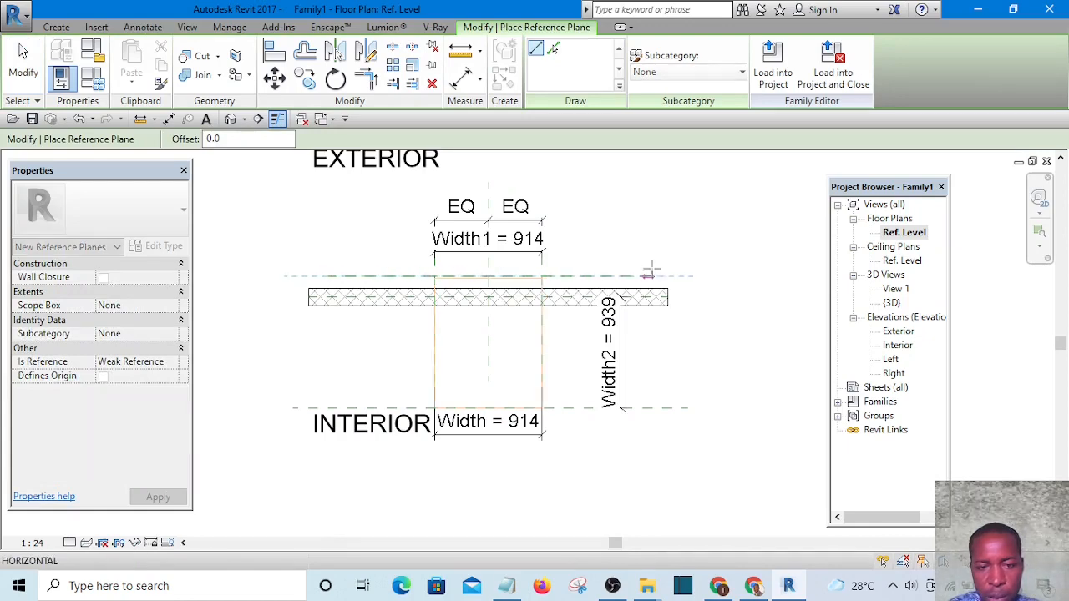
{"action": "left_click", "coordinate": [681, 275]}
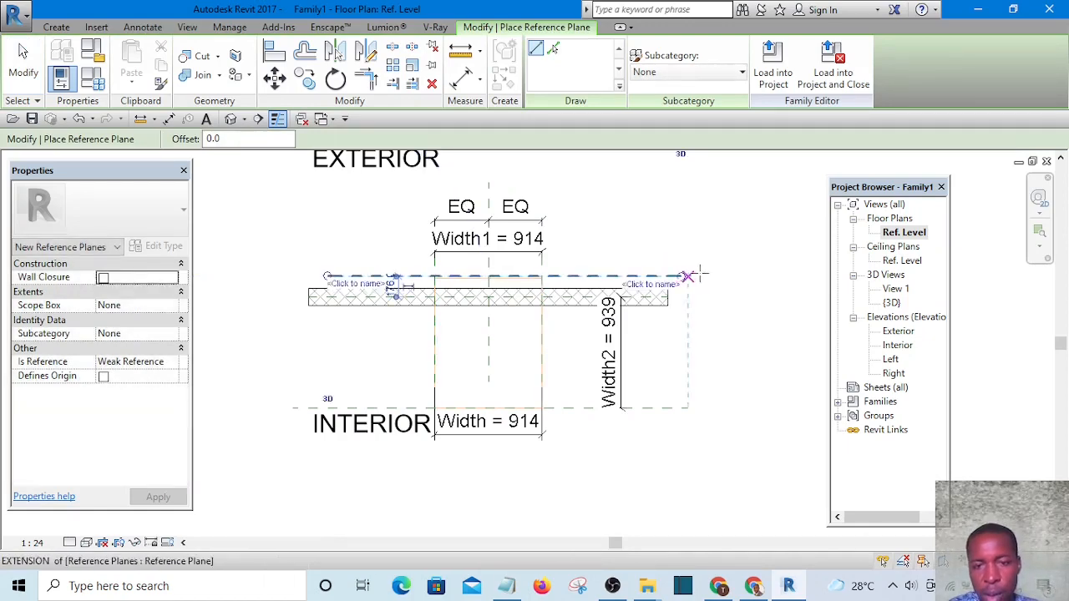
{"action": "key", "text": "Escape"}
{"action": "key", "text": "Escape"}
Step: Add an aligned dimension between the new exterior reference plane and the wall's centre plane, near the wall end
{"action": "left_click", "coordinate": [462, 81]}
{"action": "scroll", "coordinate": [657, 276], "scroll_direction": "up", "scroll_amount": 3}
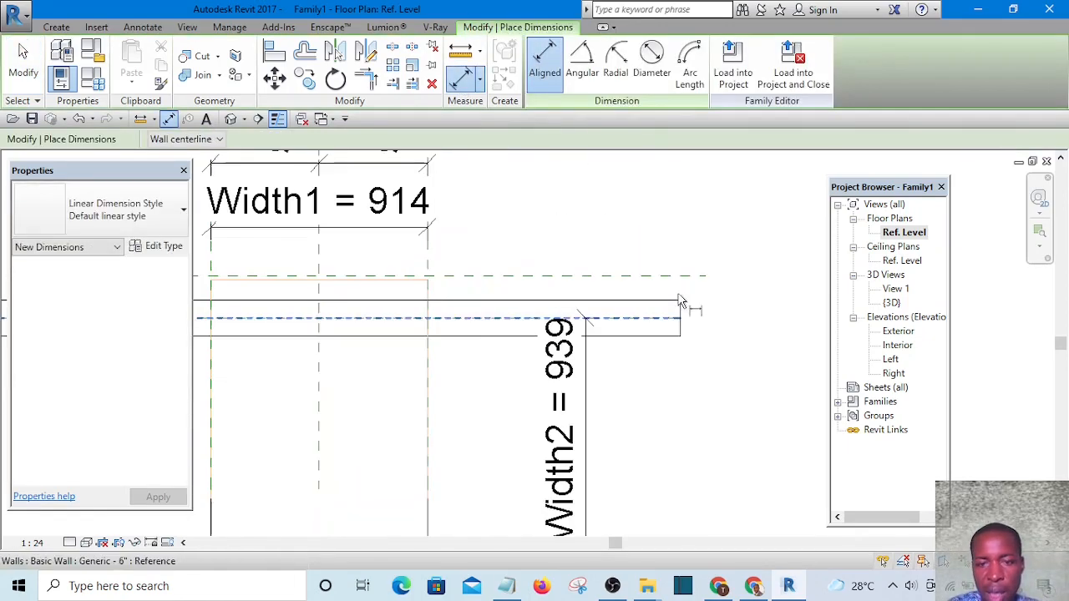
{"action": "left_click", "coordinate": [653, 277]}
{"action": "scroll", "coordinate": [668, 311], "scroll_direction": "up", "scroll_amount": 3}
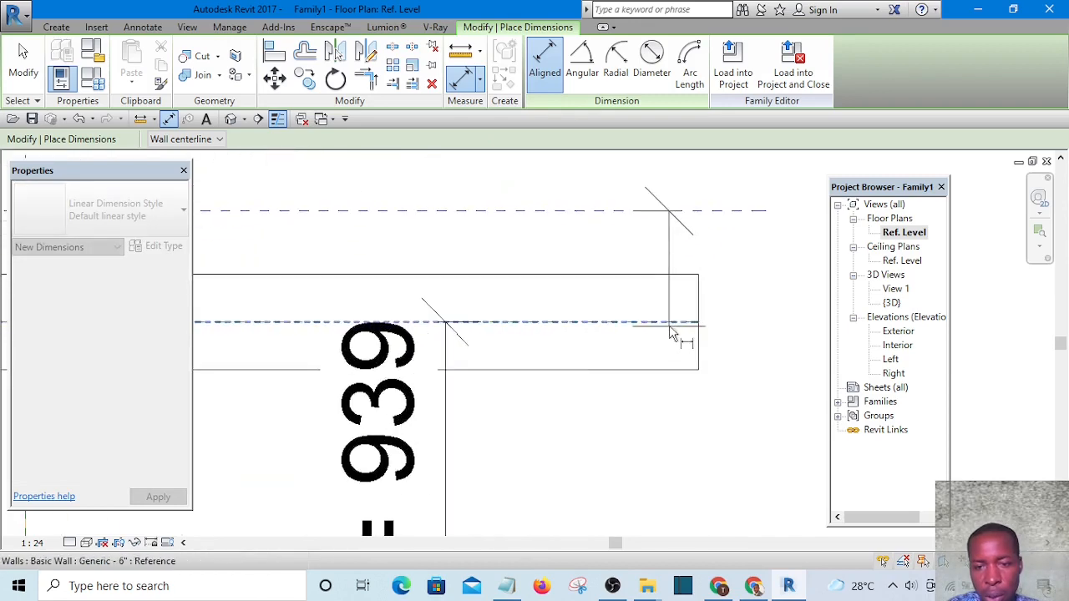
{"action": "scroll", "coordinate": [622, 325], "scroll_direction": "down", "scroll_amount": 2}
{"action": "left_click", "coordinate": [585, 210]}
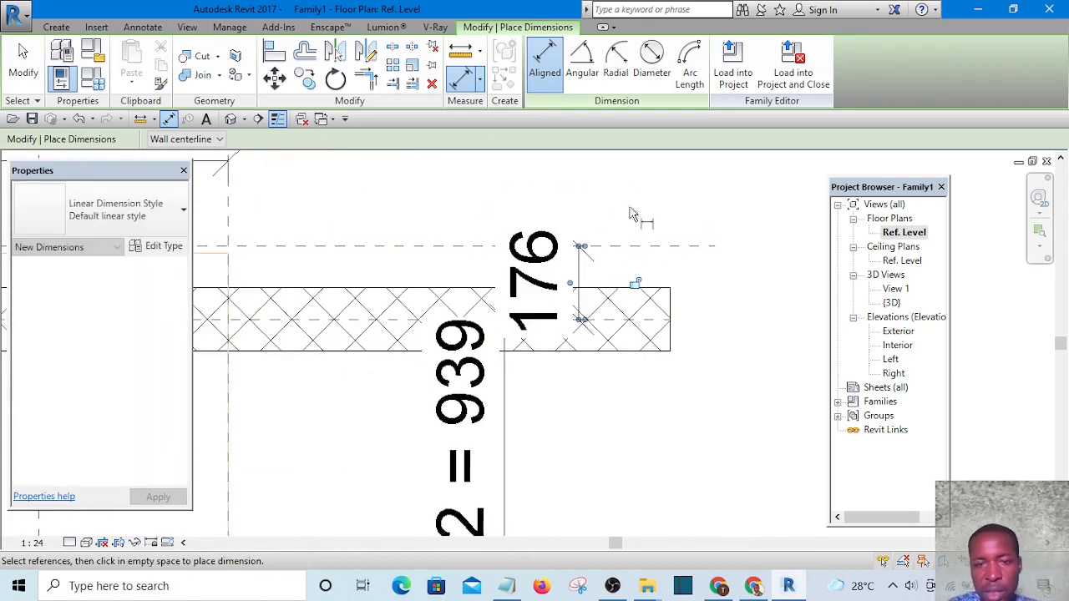
{"action": "key", "text": "Escape"}
{"action": "left_click", "coordinate": [573, 275]}
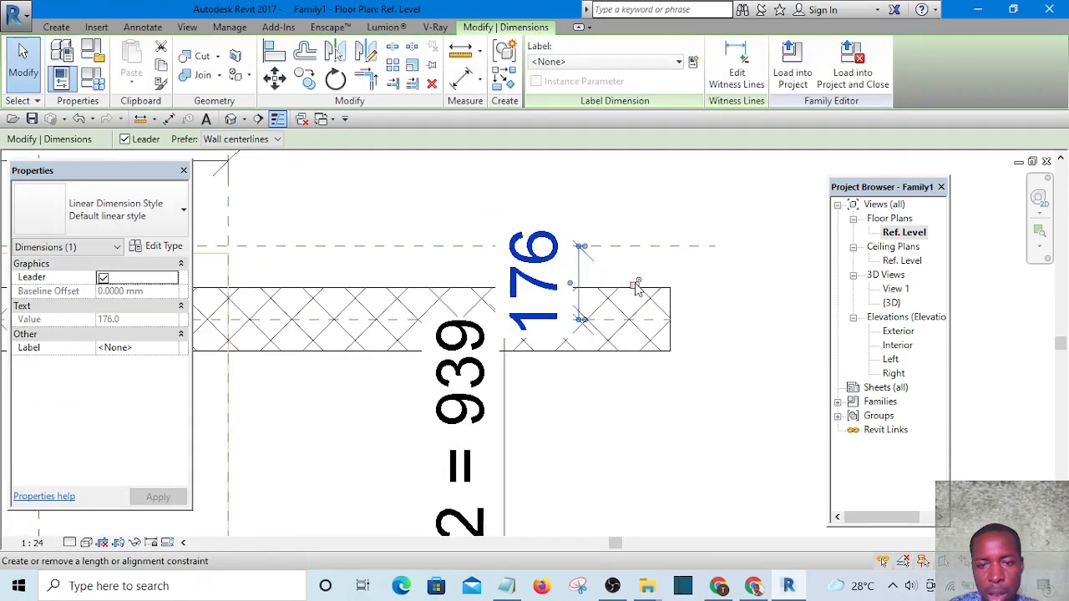
{"action": "left_click", "coordinate": [643, 225]}
Step: Stretch the void extrusion's exterior edge onto the new exterior reference plane
{"action": "scroll", "coordinate": [651, 238], "scroll_direction": "down", "scroll_amount": 3}
{"action": "scroll", "coordinate": [542, 248], "scroll_direction": "up", "scroll_amount": 5}
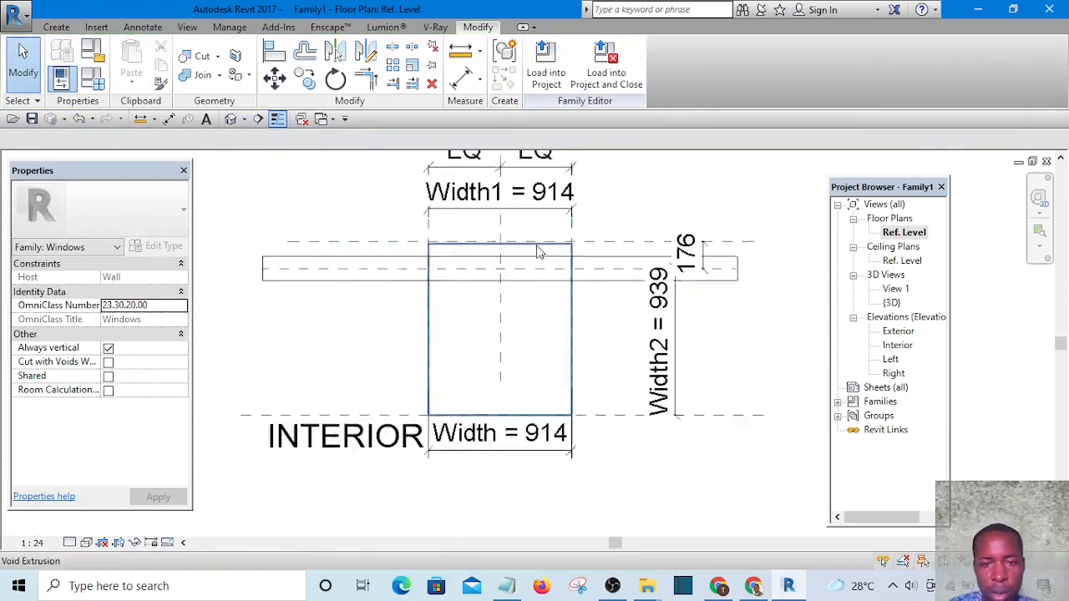
{"action": "left_click", "coordinate": [578, 241]}
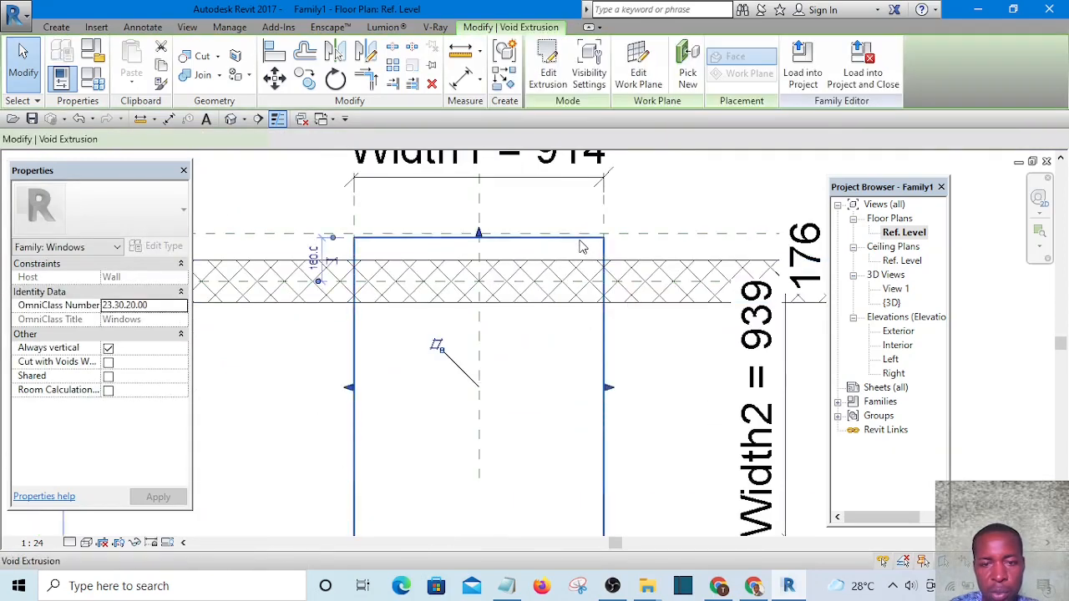
{"action": "scroll", "coordinate": [493, 236], "scroll_direction": "up", "scroll_amount": 5}
{"action": "left_click_drag", "start_coordinate": [456, 246], "coordinate": [456, 242]}
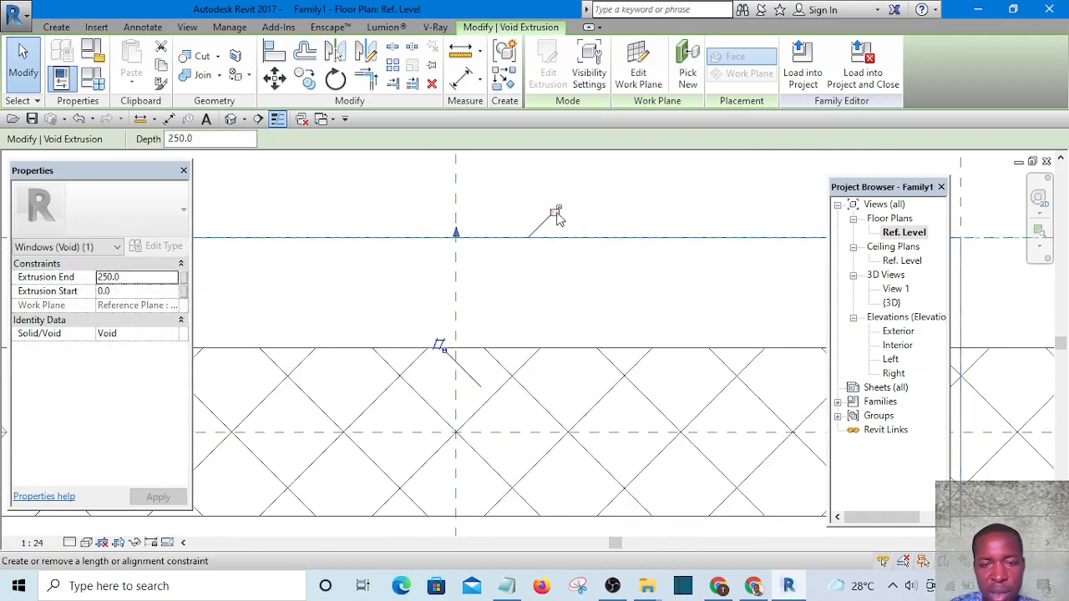
{"action": "left_click", "coordinate": [506, 203]}
{"action": "scroll", "coordinate": [508, 209], "scroll_direction": "down", "scroll_amount": 5}
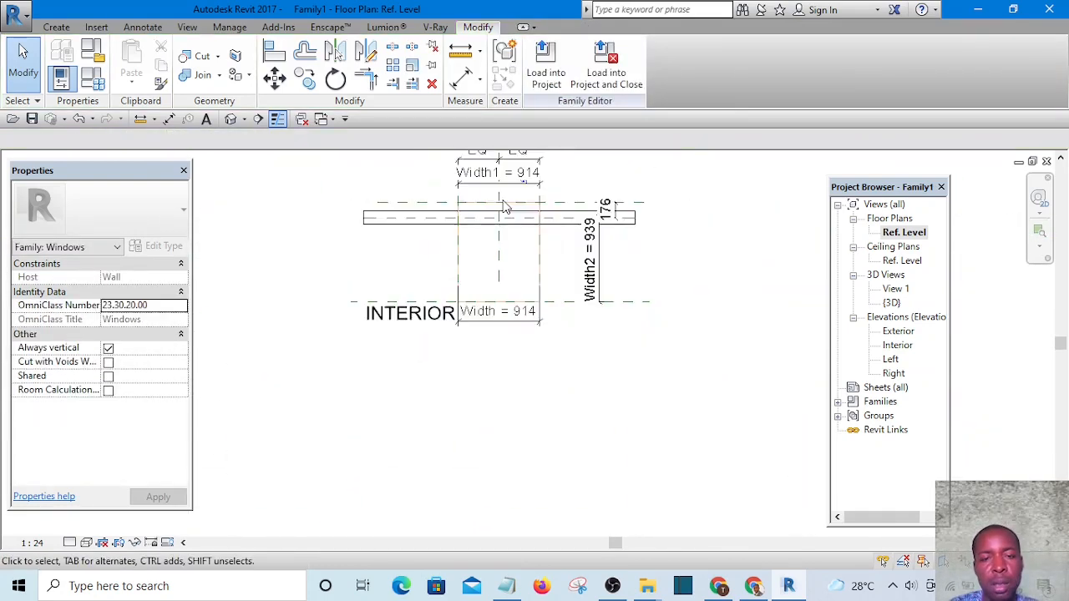
Step: Show the family in 3D and cut the wall with the void extrusion using Cut Geometry
{"action": "scroll", "coordinate": [504, 236], "scroll_direction": "up", "scroll_amount": 2}
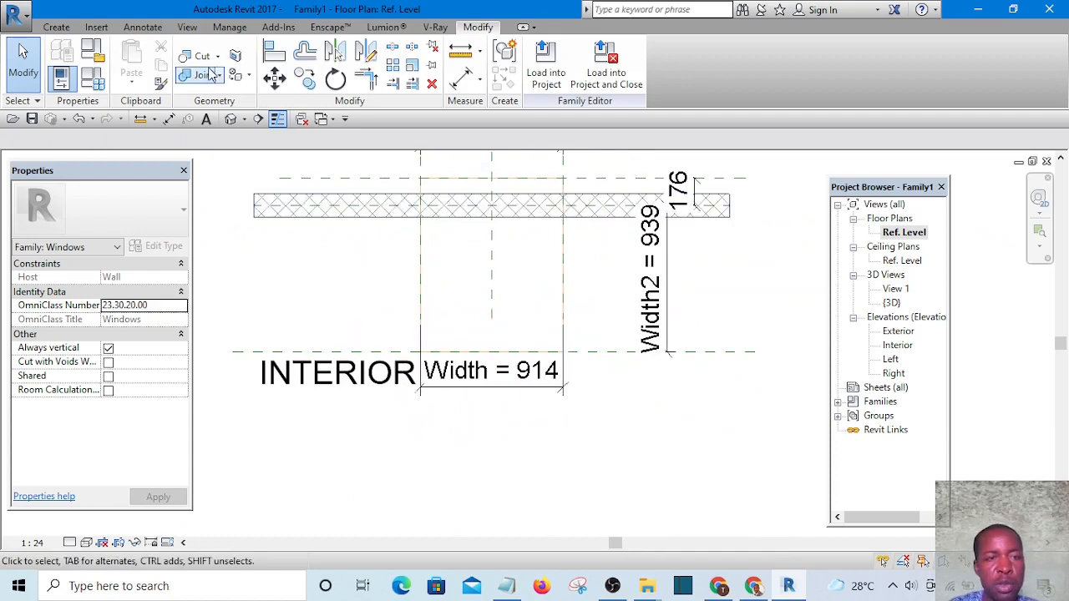
{"action": "left_click", "coordinate": [236, 121]}
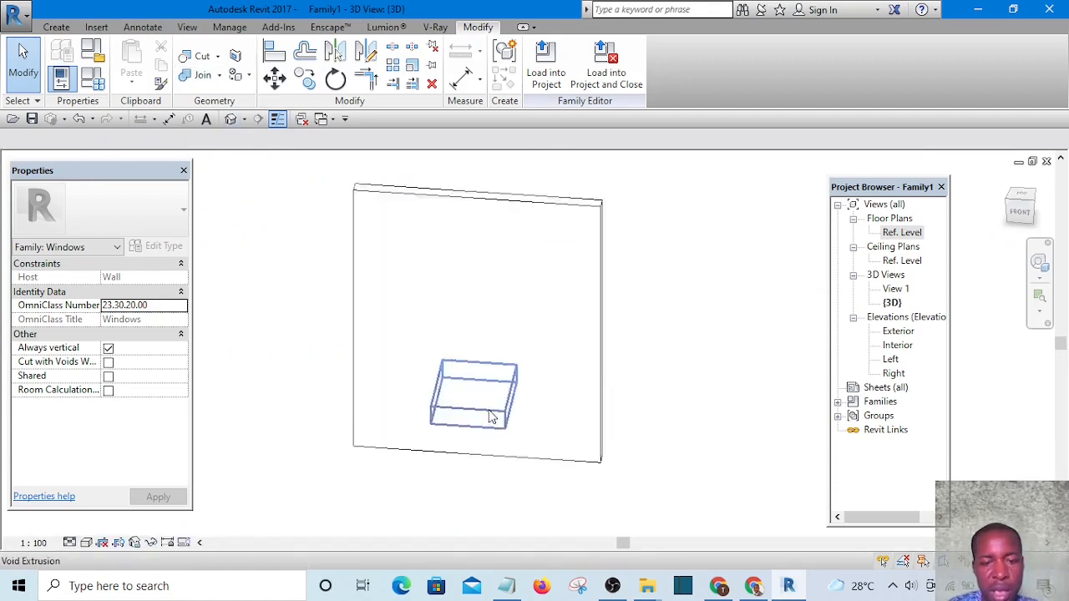
{"action": "scroll", "coordinate": [493, 418], "scroll_direction": "up", "scroll_amount": 2}
{"action": "scroll", "coordinate": [634, 380], "scroll_direction": "down", "scroll_amount": 3}
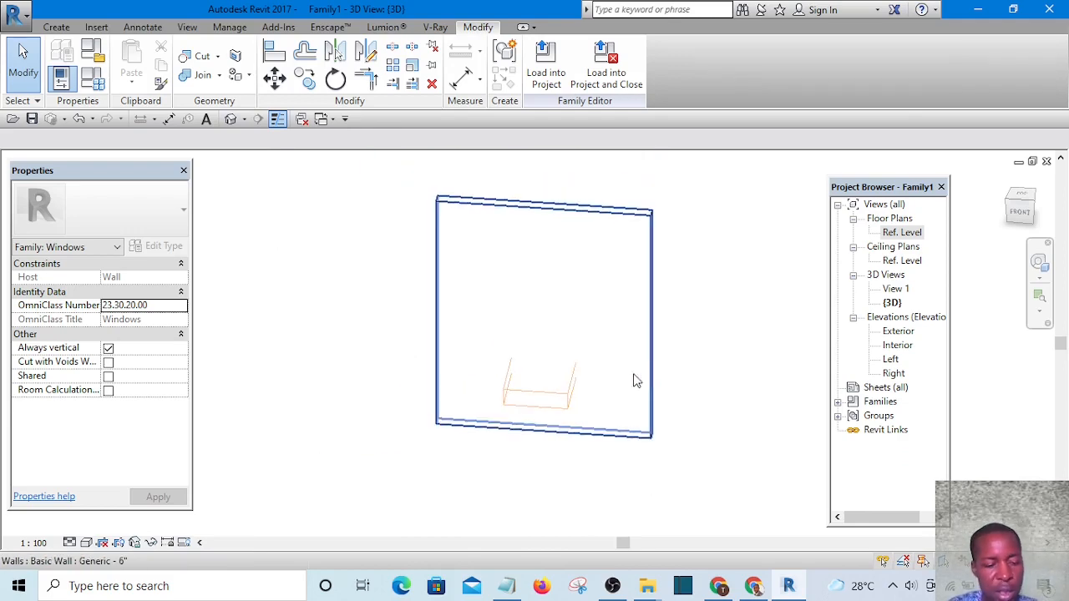
{"action": "middle_click_drag", "start_coordinate": [635, 380], "coordinate": [585, 259], "text": "shift"}
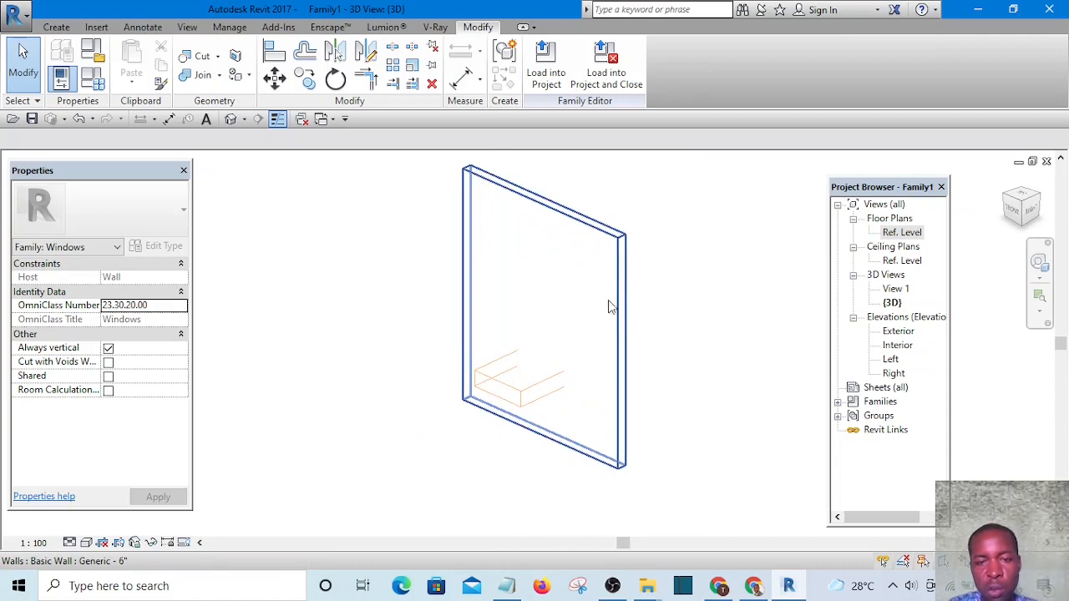
{"action": "middle_click_drag", "start_coordinate": [577, 392], "coordinate": [639, 301], "text": "shift"}
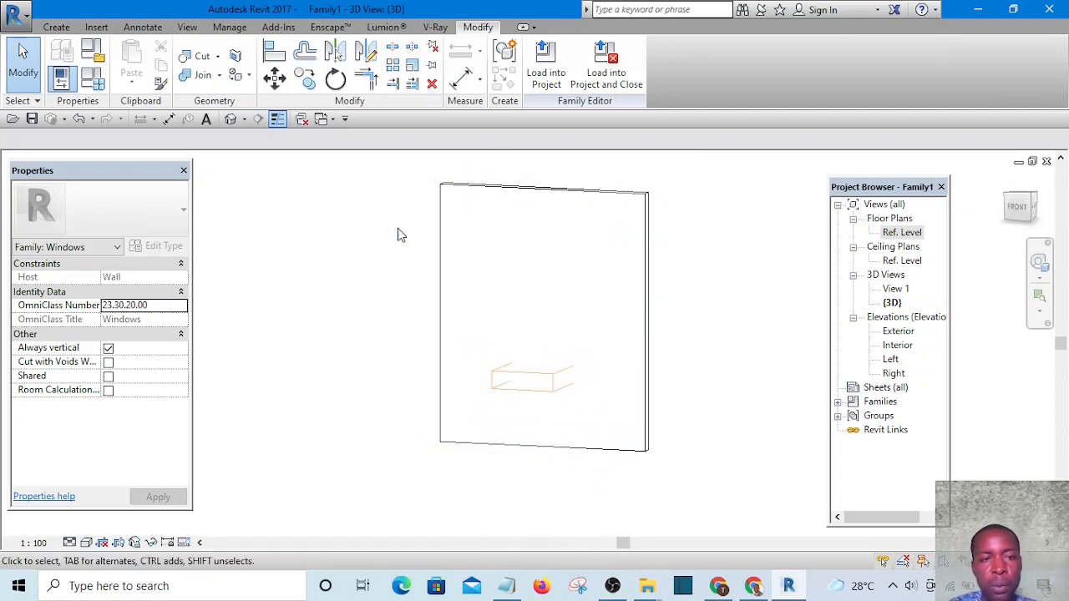
{"action": "left_click", "coordinate": [188, 58]}
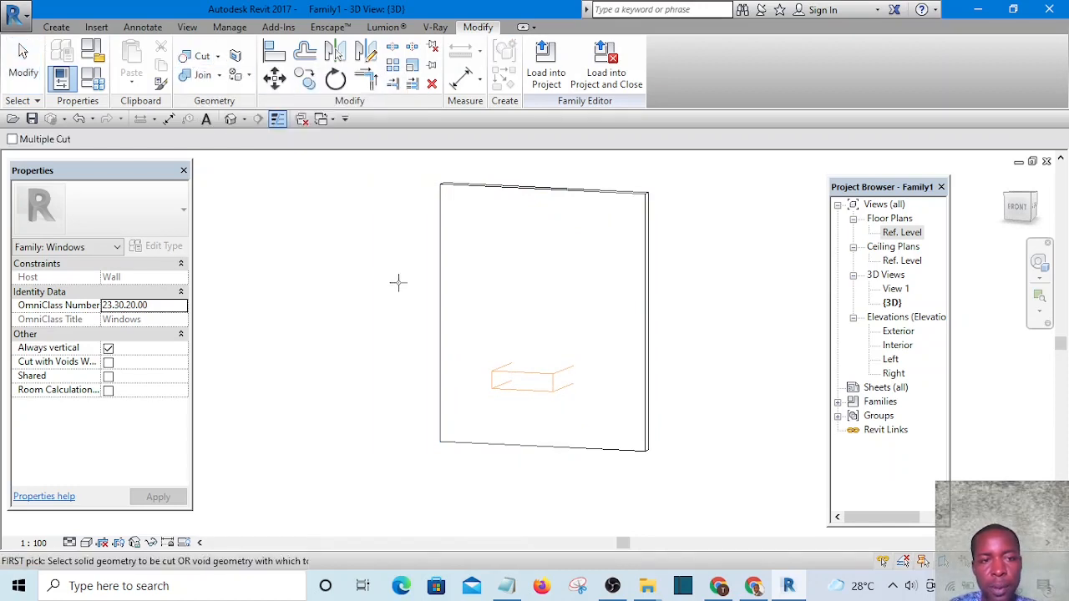
{"action": "left_click", "coordinate": [559, 387]}
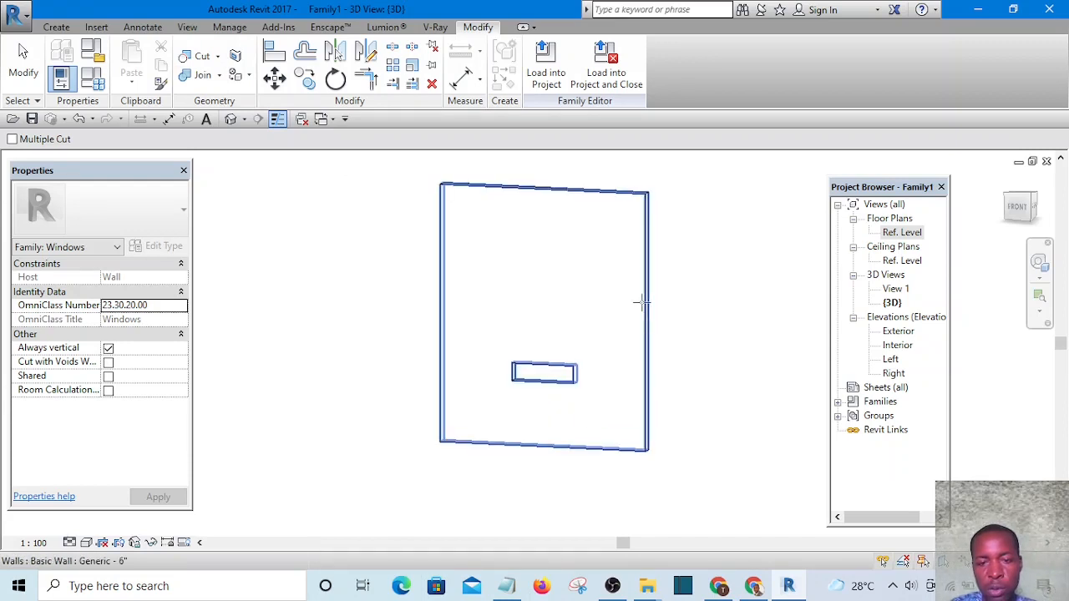
{"action": "middle_click_drag", "start_coordinate": [711, 346], "coordinate": [694, 429], "text": "shift"}
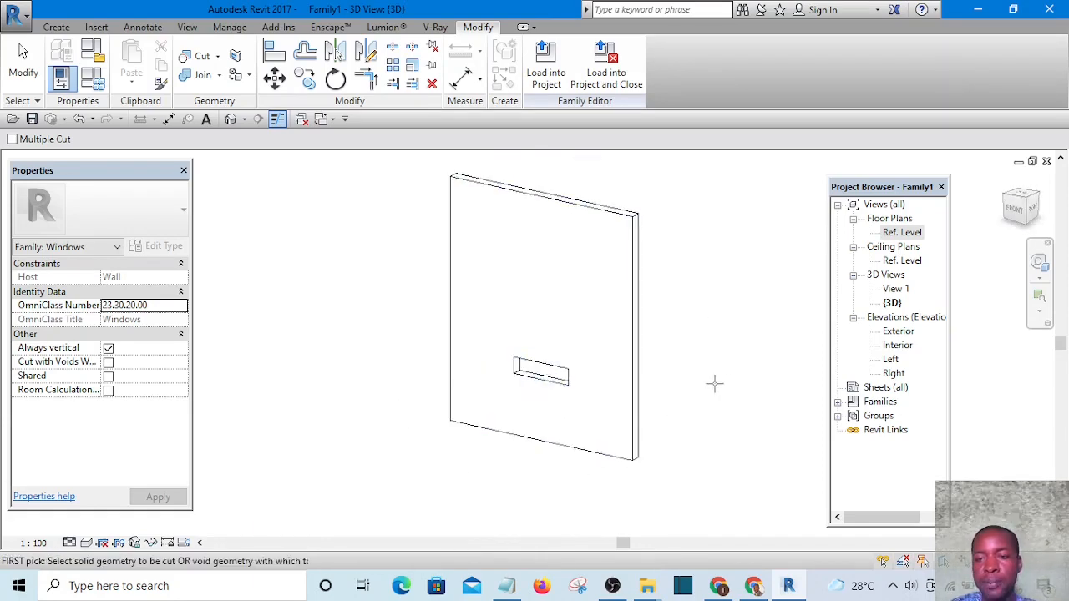
Step: Open the Exterior elevation, fit it to the window and set its view scale to 1:10
{"action": "double_click", "coordinate": [896, 332]}
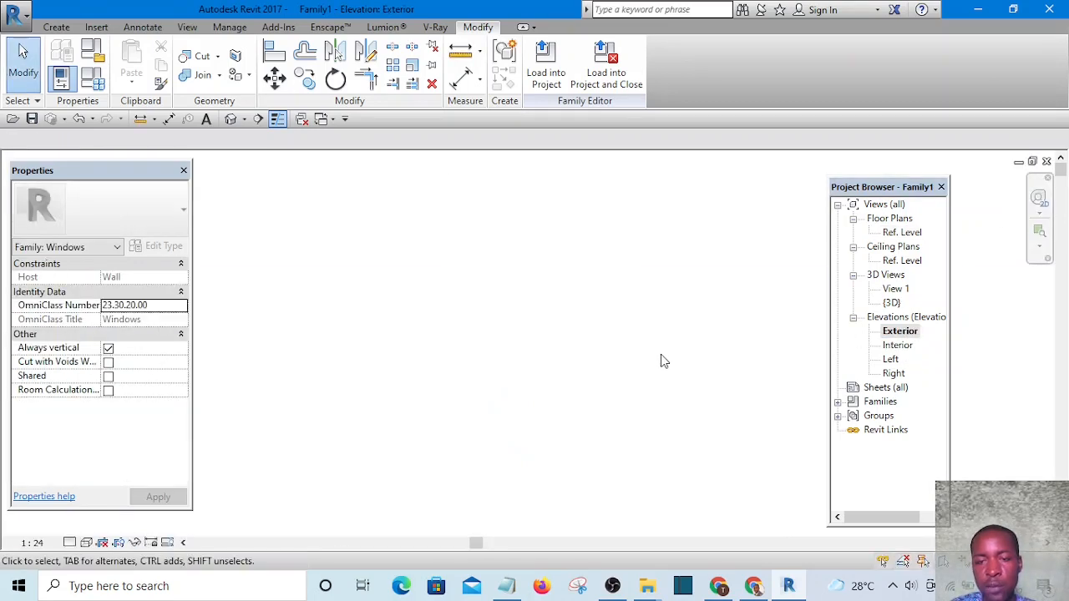
{"action": "right_click", "coordinate": [520, 305]}
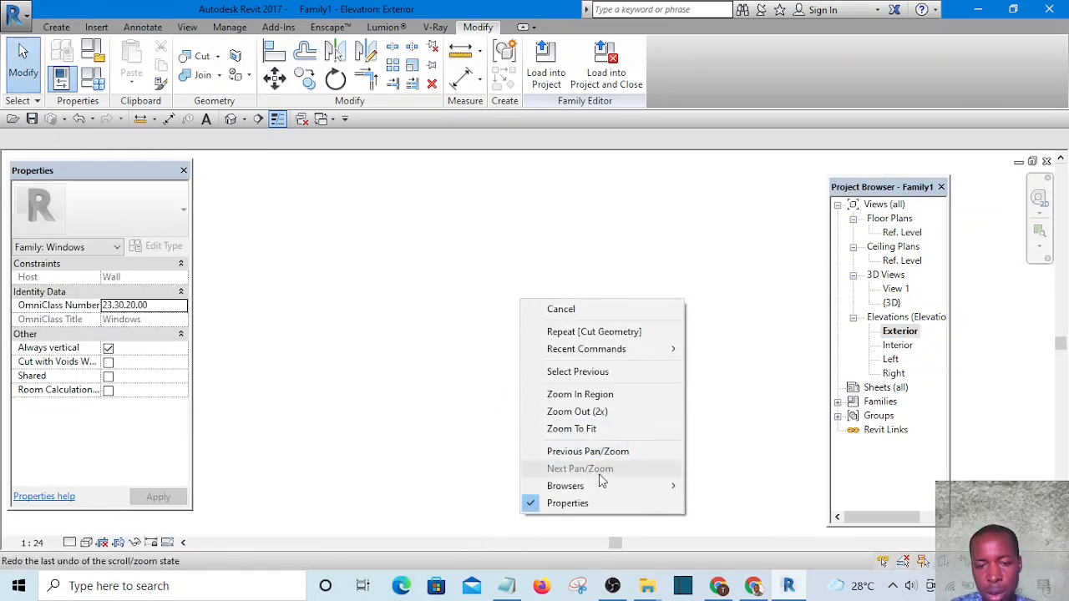
{"action": "left_click", "coordinate": [591, 428]}
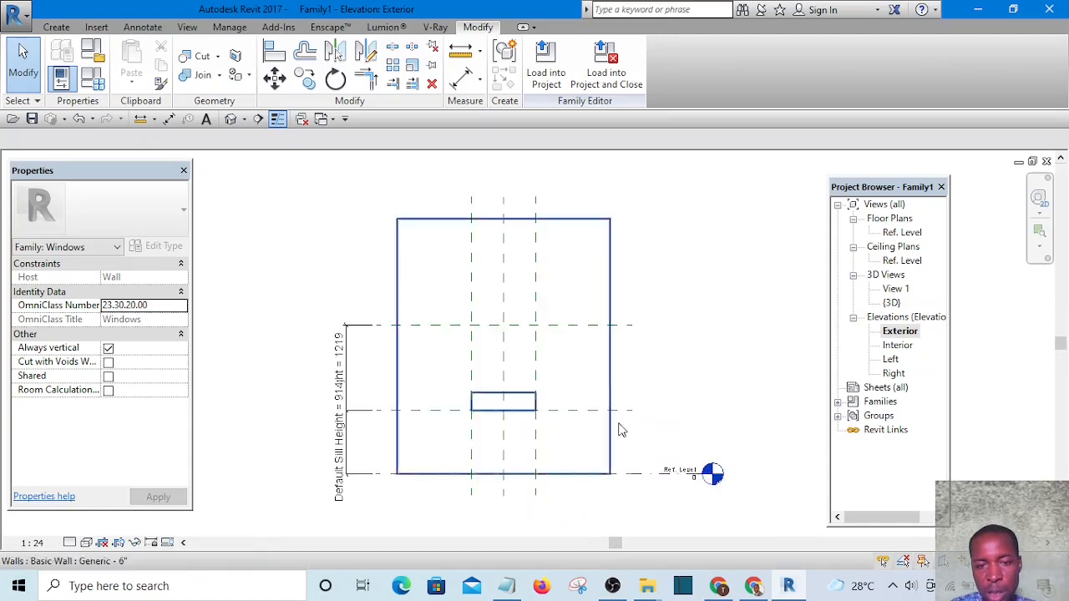
{"action": "scroll", "coordinate": [506, 415], "scroll_direction": "up", "scroll_amount": 4}
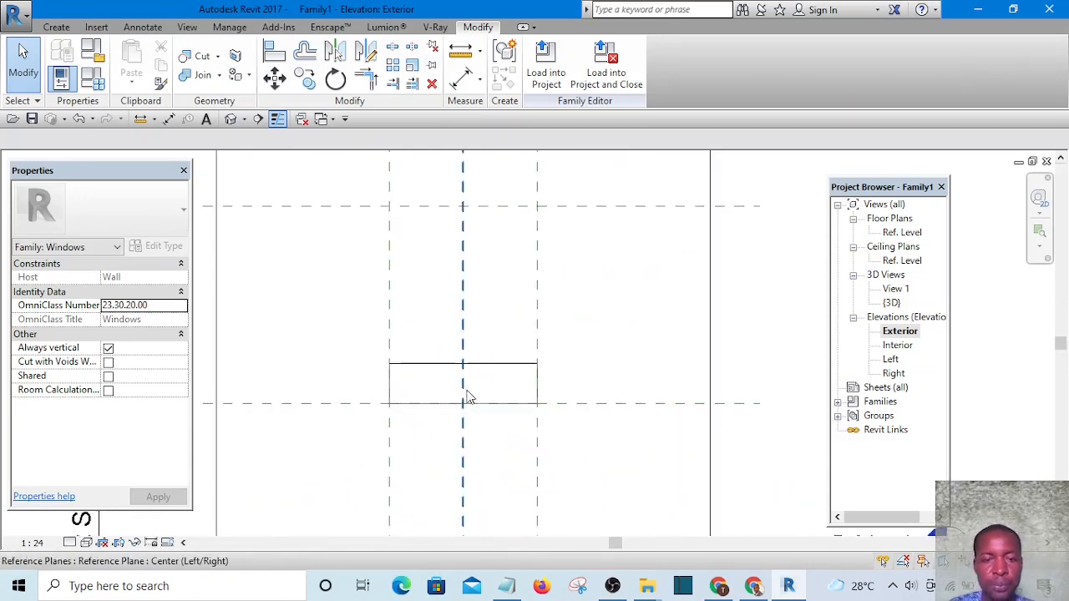
{"action": "scroll", "coordinate": [482, 354], "scroll_direction": "down", "scroll_amount": 2}
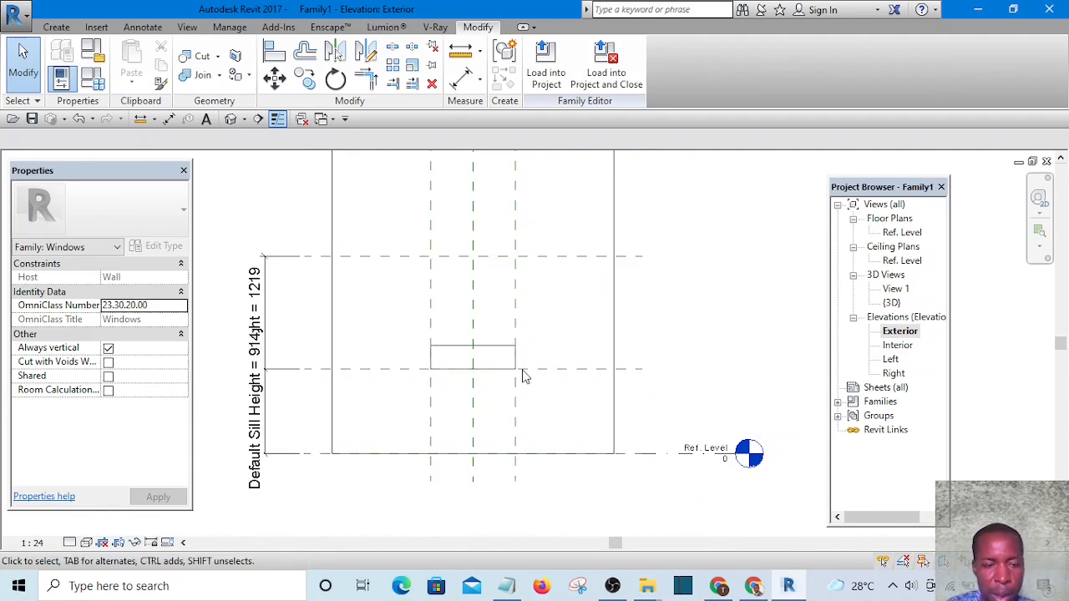
{"action": "left_click", "coordinate": [488, 354]}
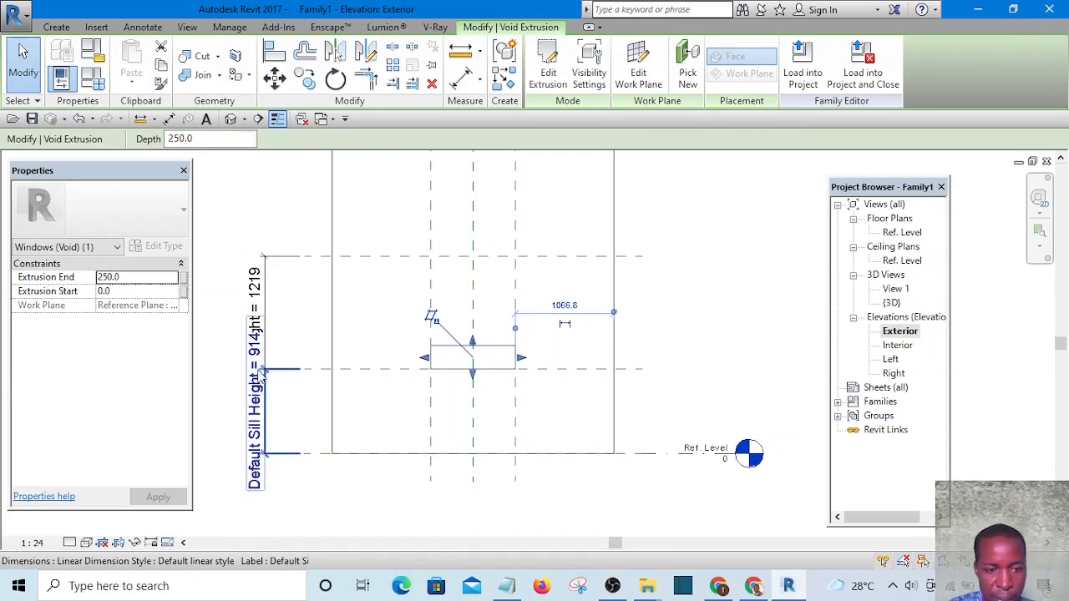
{"action": "left_click", "coordinate": [33, 543]}
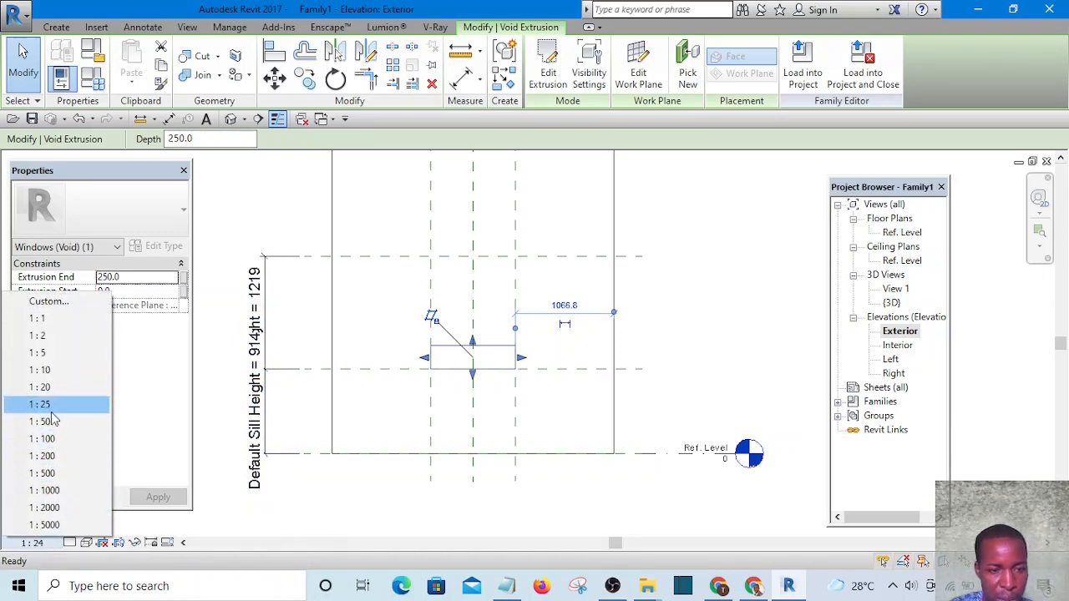
{"action": "left_click", "coordinate": [49, 371]}
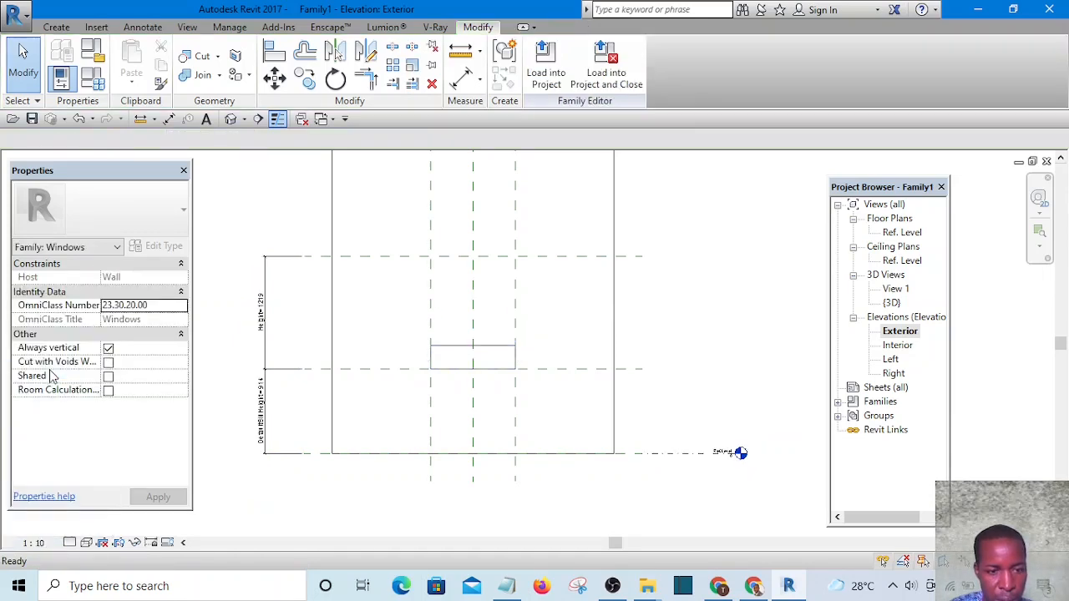
Step: Examine the Height and Default Sill Height dimensions beside the wall in the Exterior elevation
{"action": "scroll", "coordinate": [256, 323], "scroll_direction": "up", "scroll_amount": 5}
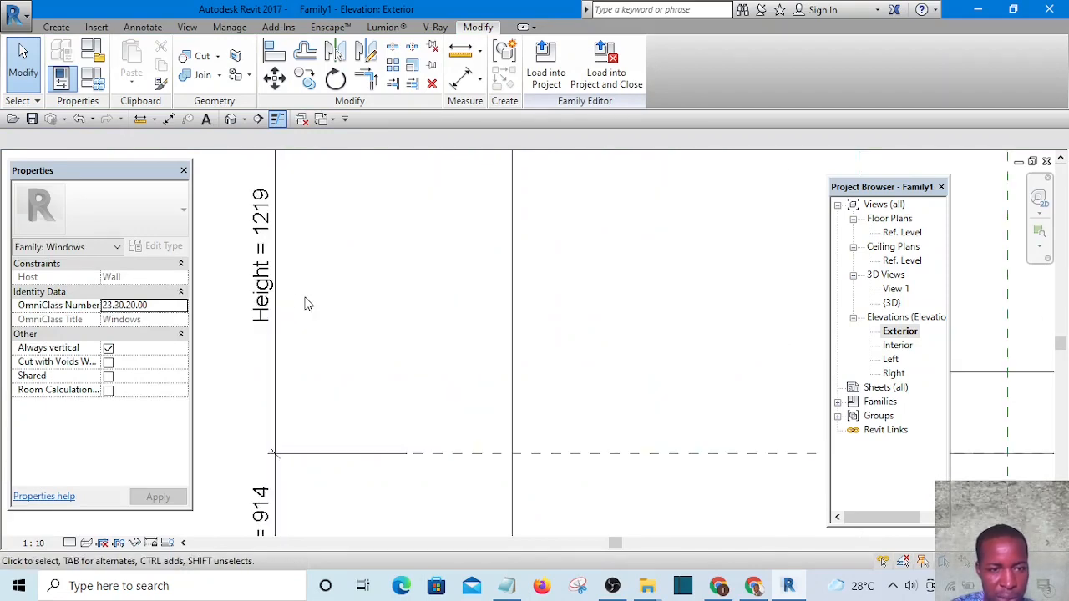
{"action": "scroll", "coordinate": [326, 325], "scroll_direction": "down", "scroll_amount": 5}
{"action": "scroll", "coordinate": [344, 359], "scroll_direction": "up", "scroll_amount": 3}
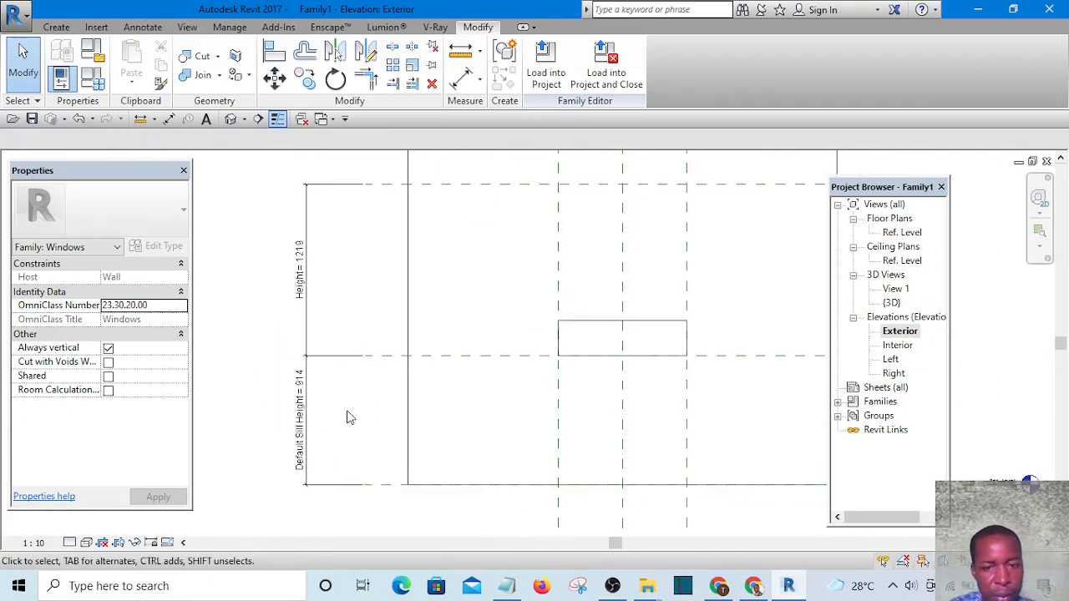
{"action": "middle_click_drag", "start_coordinate": [376, 418], "coordinate": [379, 445]}
{"action": "scroll", "coordinate": [299, 455], "scroll_direction": "up", "scroll_amount": 2}
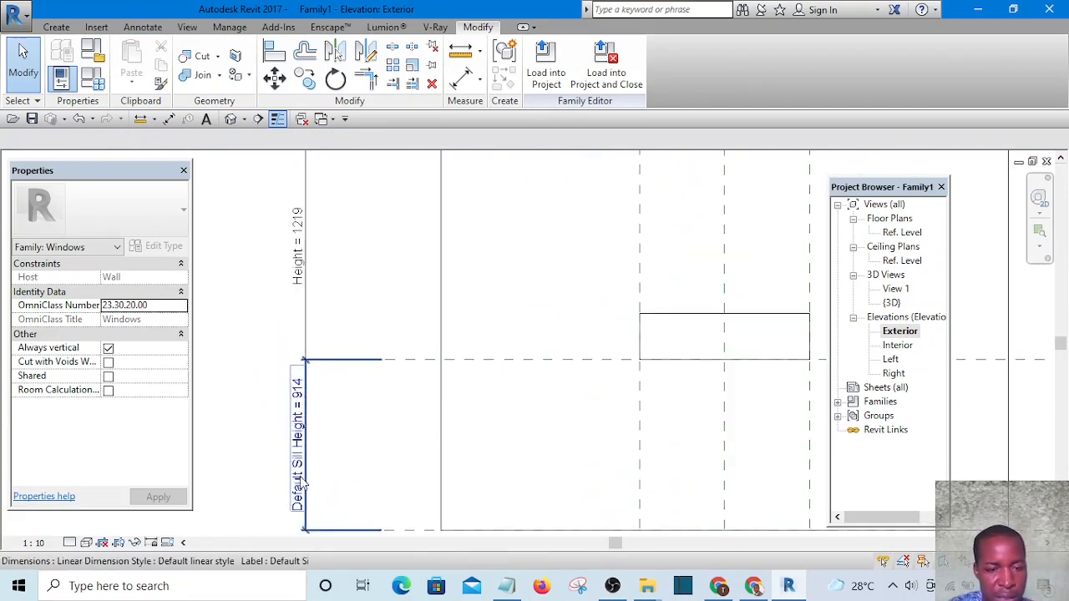
{"action": "middle_click_drag", "start_coordinate": [311, 240], "coordinate": [269, 329]}
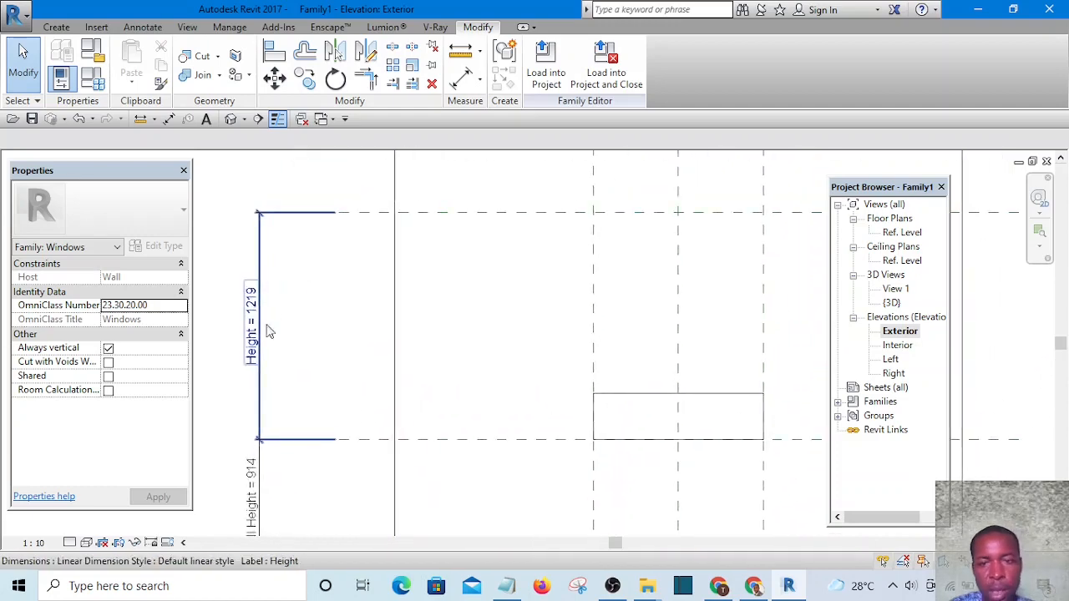
{"action": "scroll", "coordinate": [270, 329], "scroll_direction": "down", "scroll_amount": 3}
{"action": "scroll", "coordinate": [470, 372], "scroll_direction": "up", "scroll_amount": 2}
Step: Stretch the void extrusion's upper edge to the reference plane marking the window head, giving a 1219.2 mm depth, and lock it there
{"action": "left_click", "coordinate": [474, 359]}
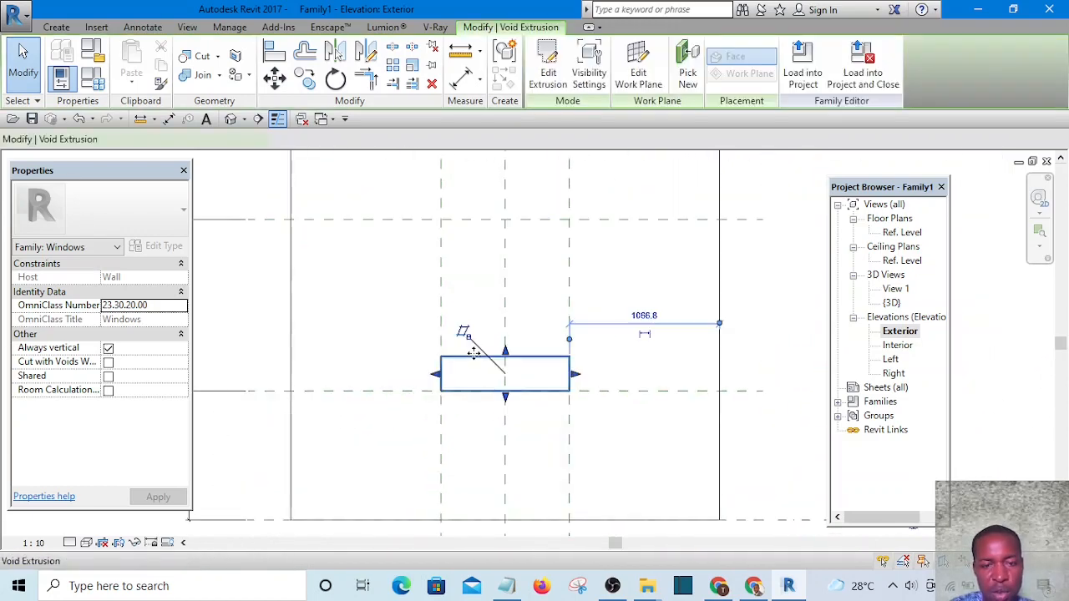
{"action": "scroll", "coordinate": [476, 350], "scroll_direction": "down", "scroll_amount": 2}
{"action": "scroll", "coordinate": [501, 332], "scroll_direction": "up", "scroll_amount": 3}
{"action": "scroll", "coordinate": [491, 368], "scroll_direction": "up", "scroll_amount": 1}
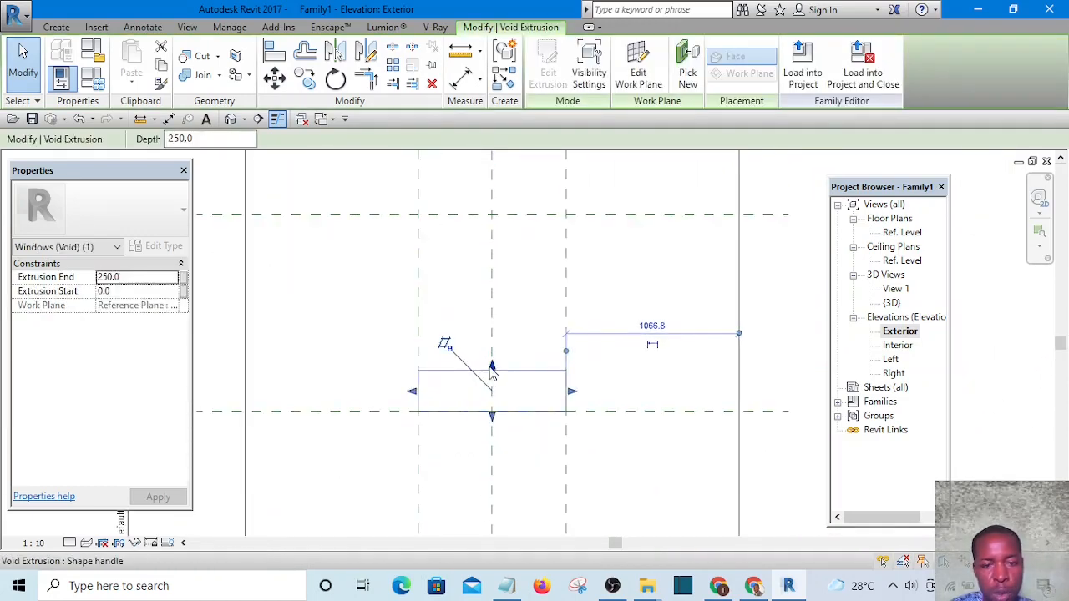
{"action": "left_click_drag", "start_coordinate": [492, 365], "coordinate": [492, 214]}
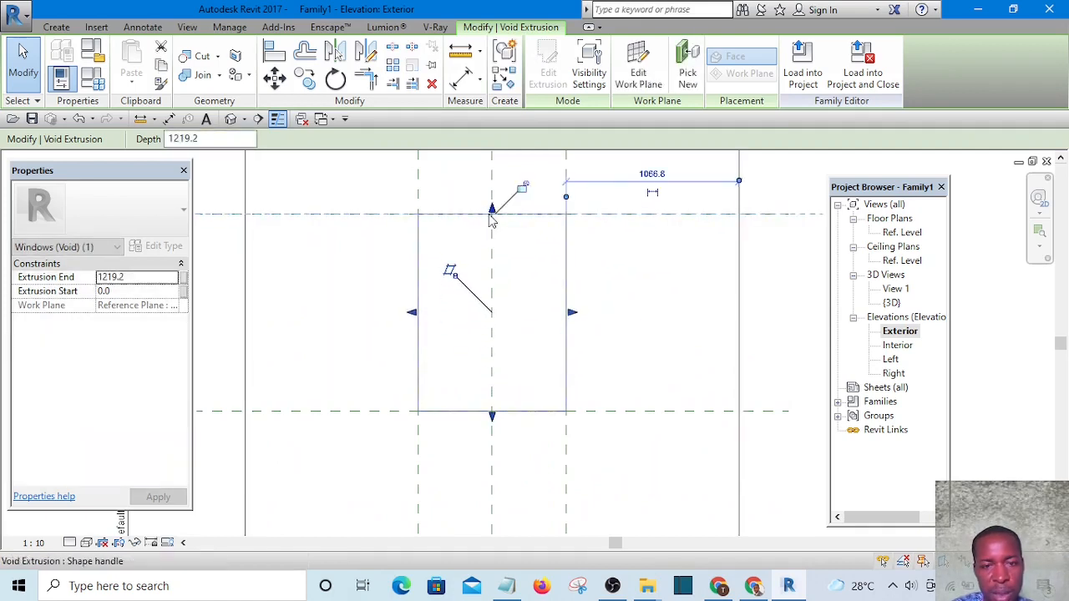
{"action": "scroll", "coordinate": [525, 265], "scroll_direction": "down", "scroll_amount": 3}
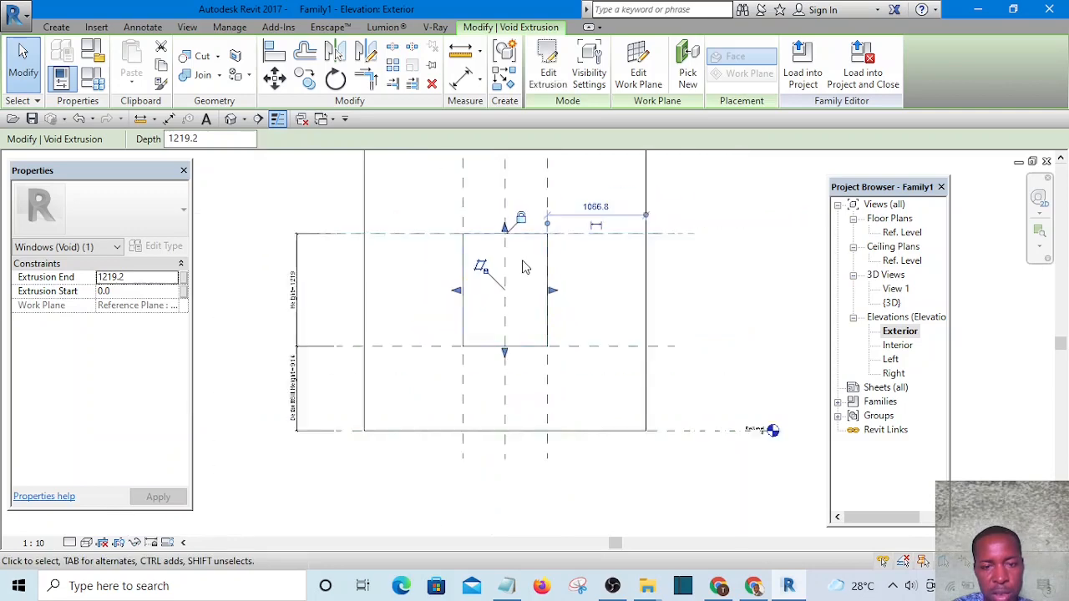
Step: Align the void extrusion's lower edge with the sill reference plane, lock it there, and show the family in 3D
{"action": "scroll", "coordinate": [518, 351], "scroll_direction": "up", "scroll_amount": 4}
{"action": "left_click", "coordinate": [526, 267]}
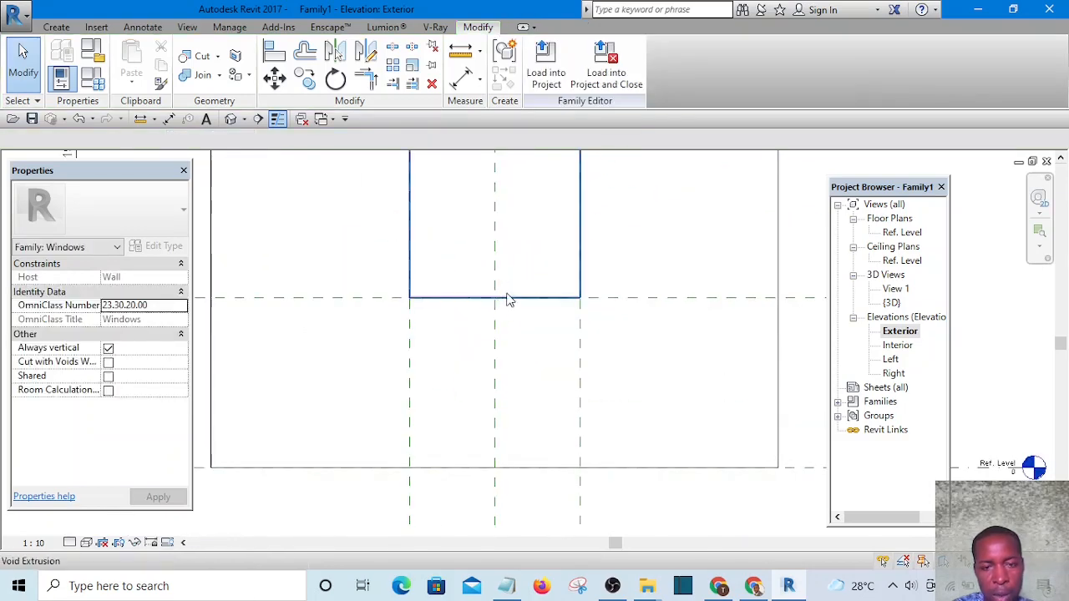
{"action": "left_click", "coordinate": [568, 298]}
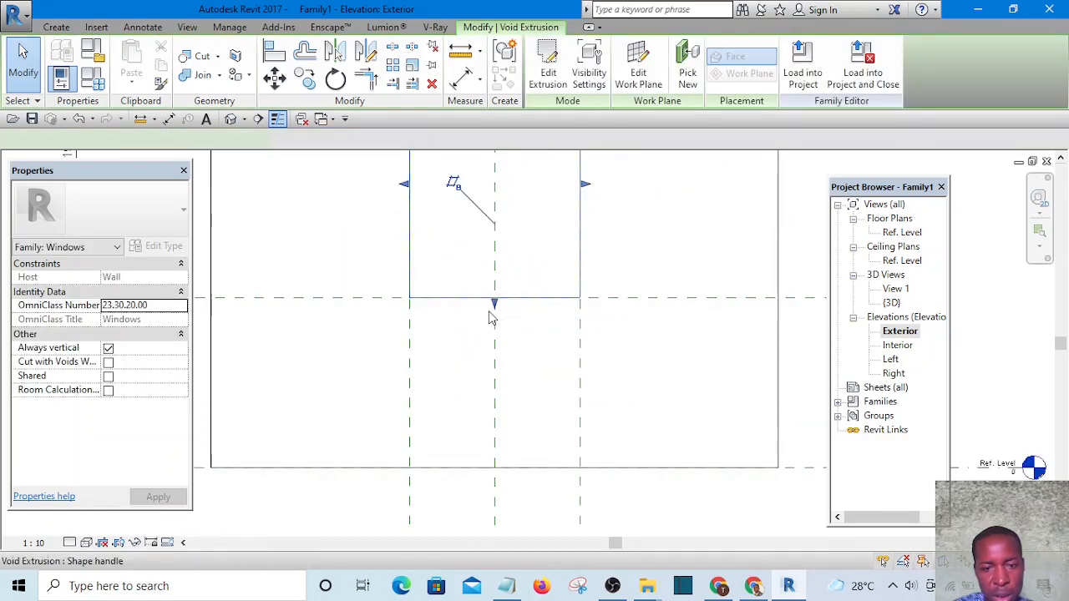
{"action": "mouse_move", "coordinate": [494, 298]}
{"action": "left_mouse_down"}
{"action": "mouse_move", "coordinate": [495, 246]}
{"action": "mouse_move", "coordinate": [494, 299]}
{"action": "left_mouse_up"}
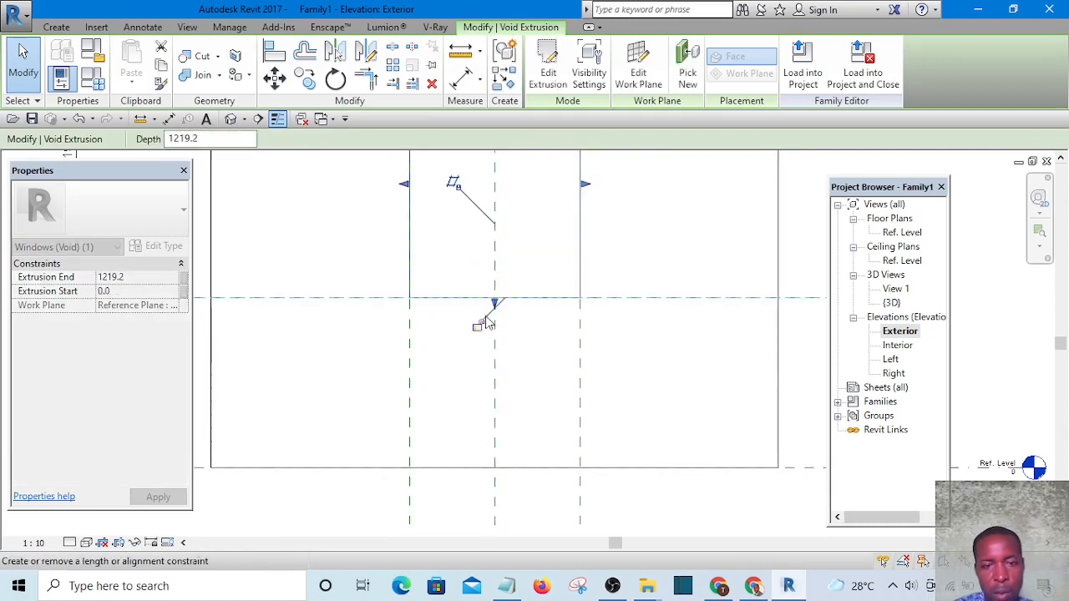
{"action": "scroll", "coordinate": [492, 332], "scroll_direction": "down", "scroll_amount": 5}
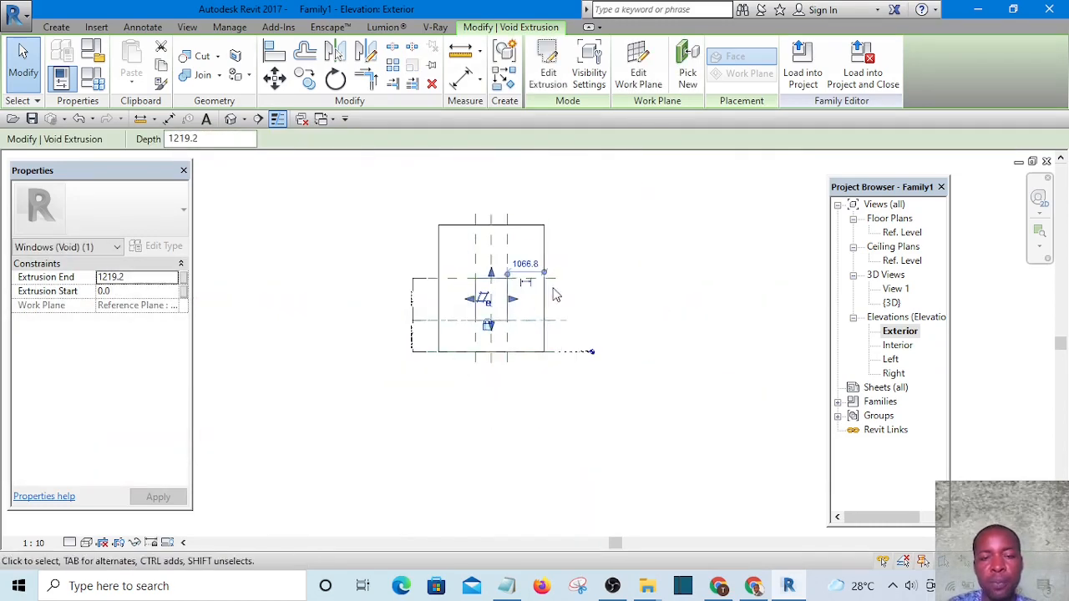
{"action": "left_click", "coordinate": [609, 221]}
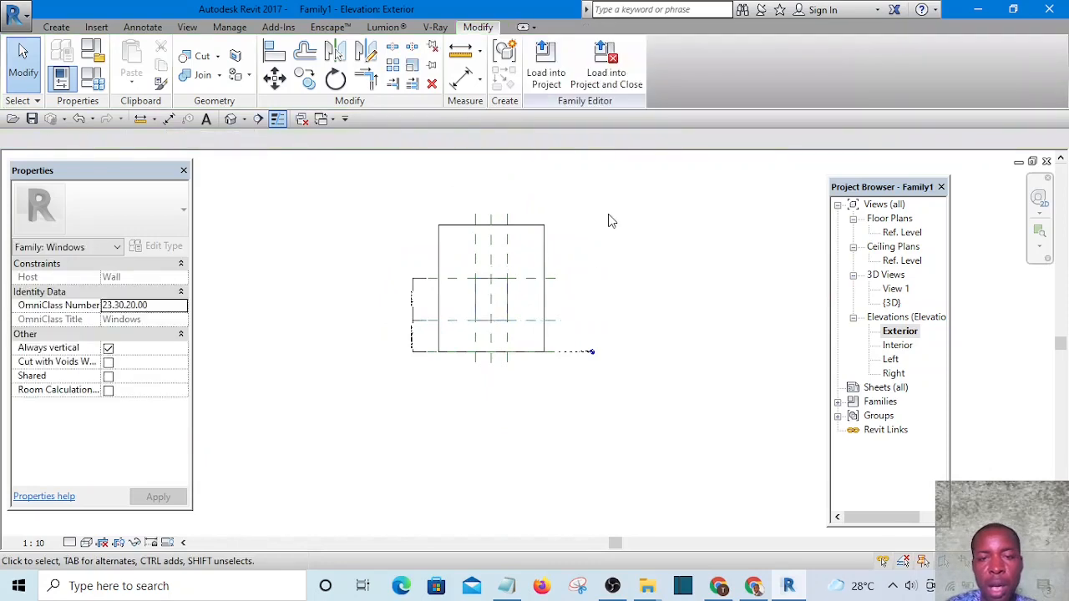
{"action": "left_click", "coordinate": [235, 118]}
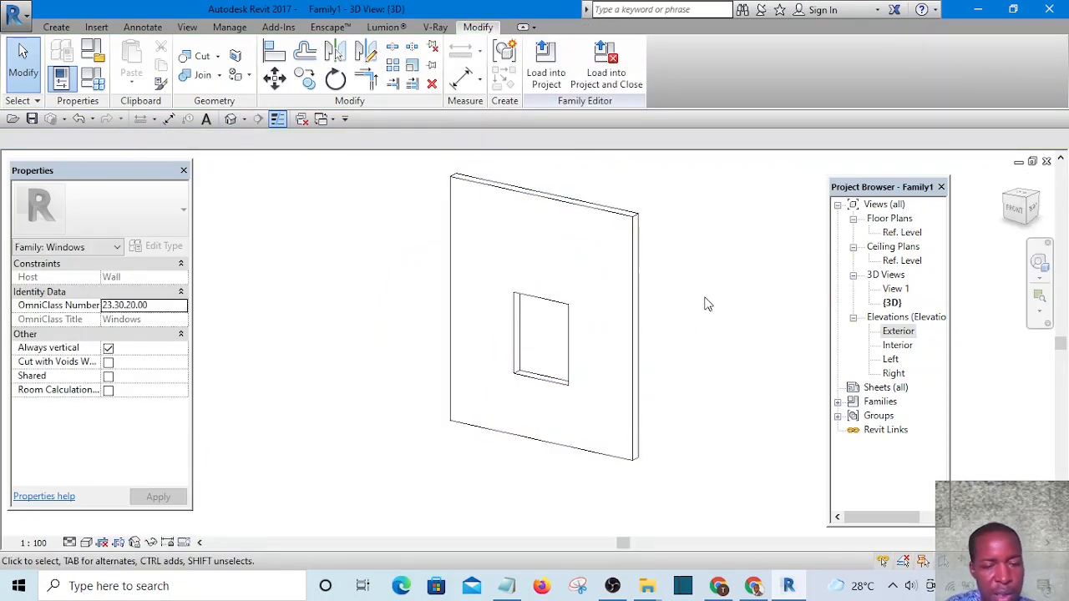
{"action": "middle_click_drag", "start_coordinate": [704, 303], "coordinate": [754, 284], "text": "shift"}
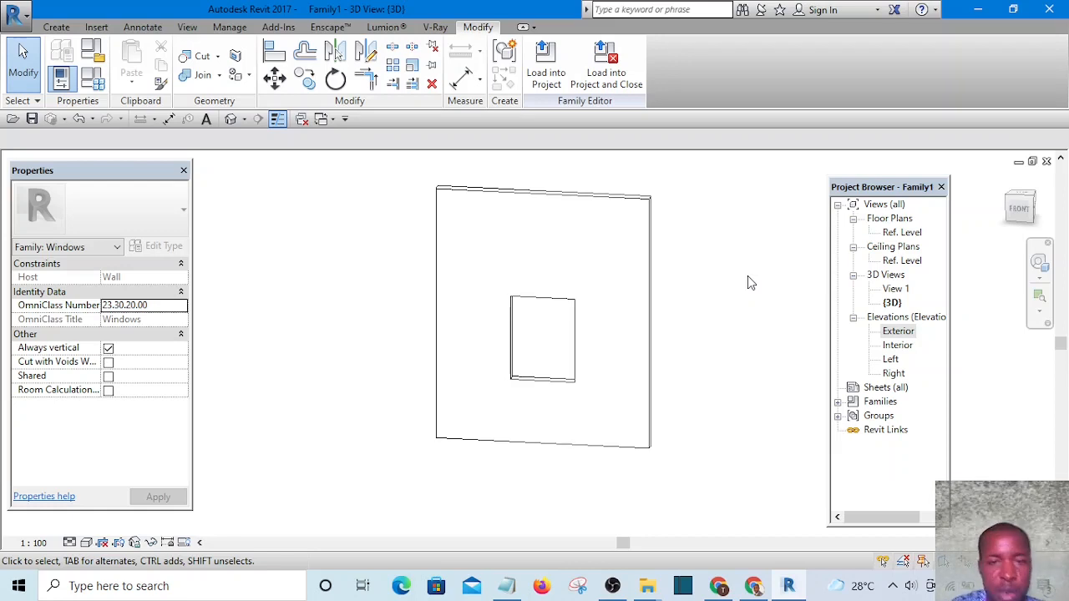
{"action": "left_click", "coordinate": [547, 73]}
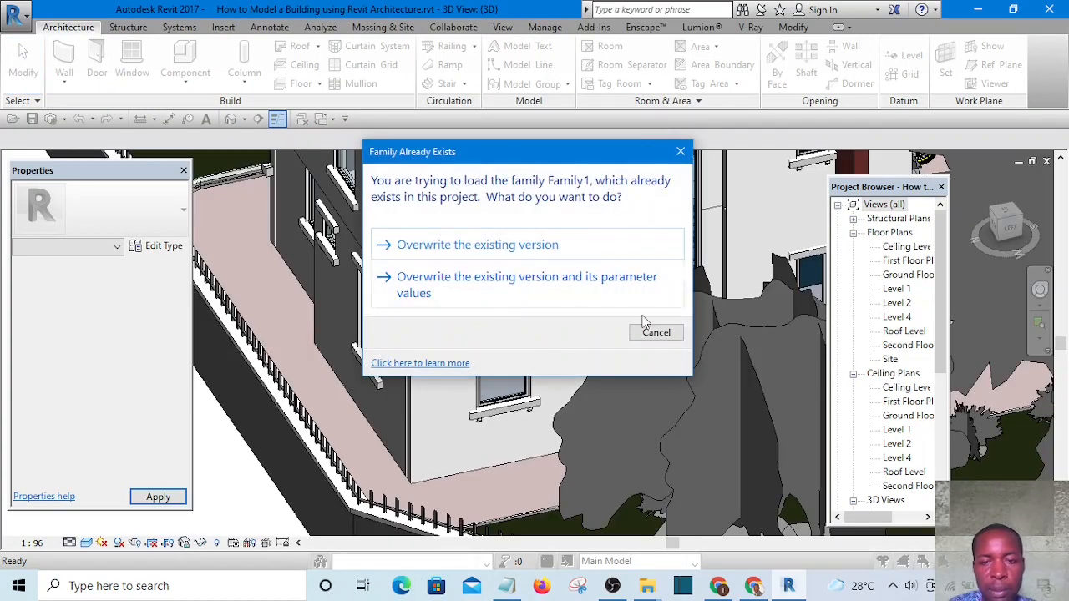
{"action": "left_click", "coordinate": [657, 332]}
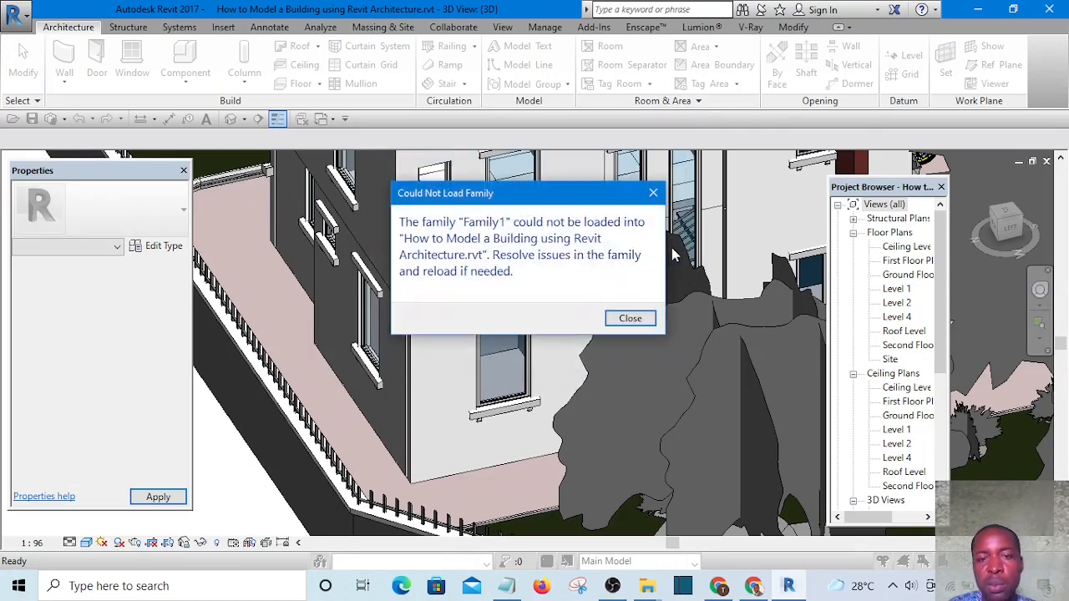
{"action": "left_click", "coordinate": [636, 325]}
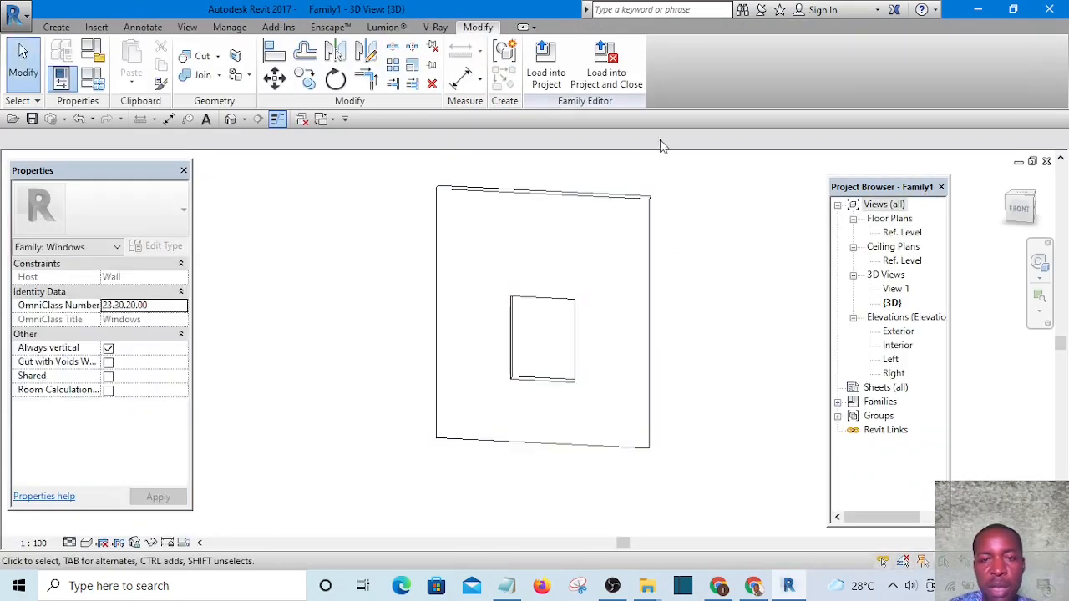
Step: Save the family as Corner Window Family Tutorial Revit in the Revit Tutorial folder, with maximum backups set to 1
{"action": "scroll", "coordinate": [723, 304], "scroll_direction": "down", "scroll_amount": 3}
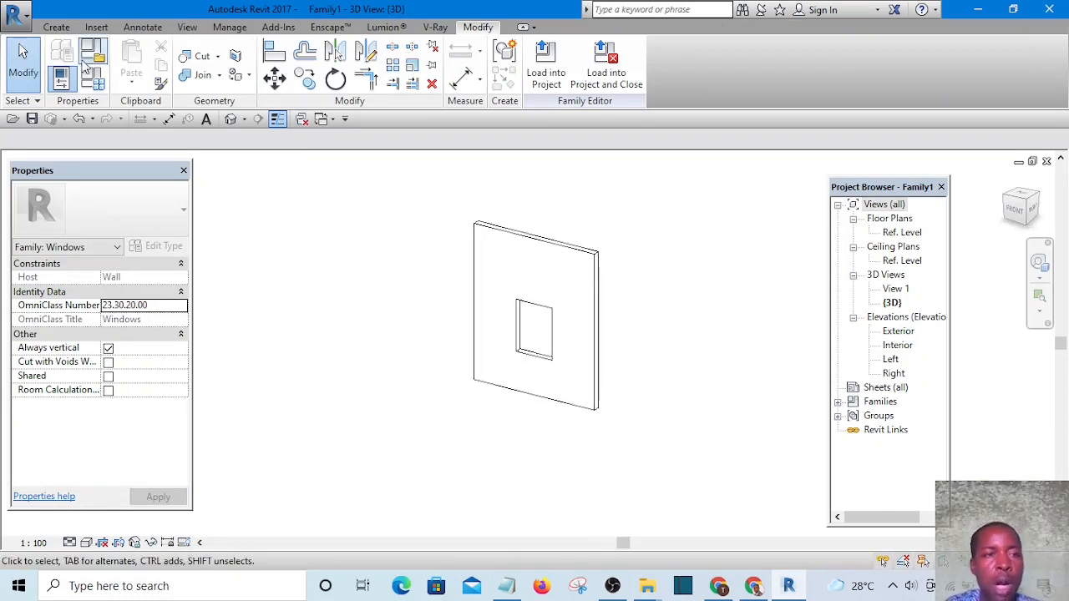
{"action": "left_click", "coordinate": [19, 17]}
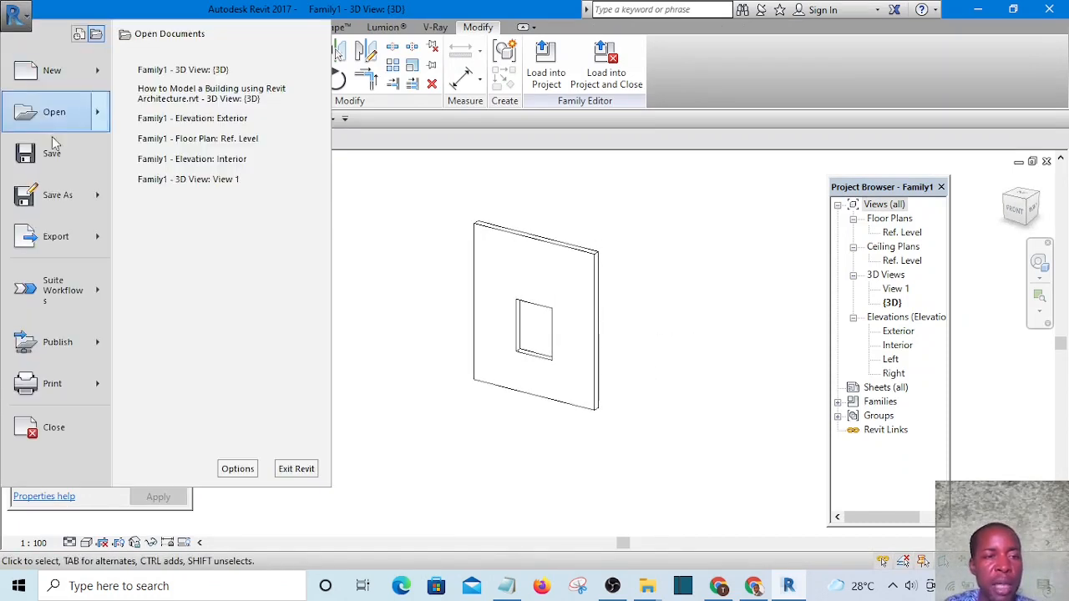
{"action": "mouse_move", "coordinate": [67, 201]}
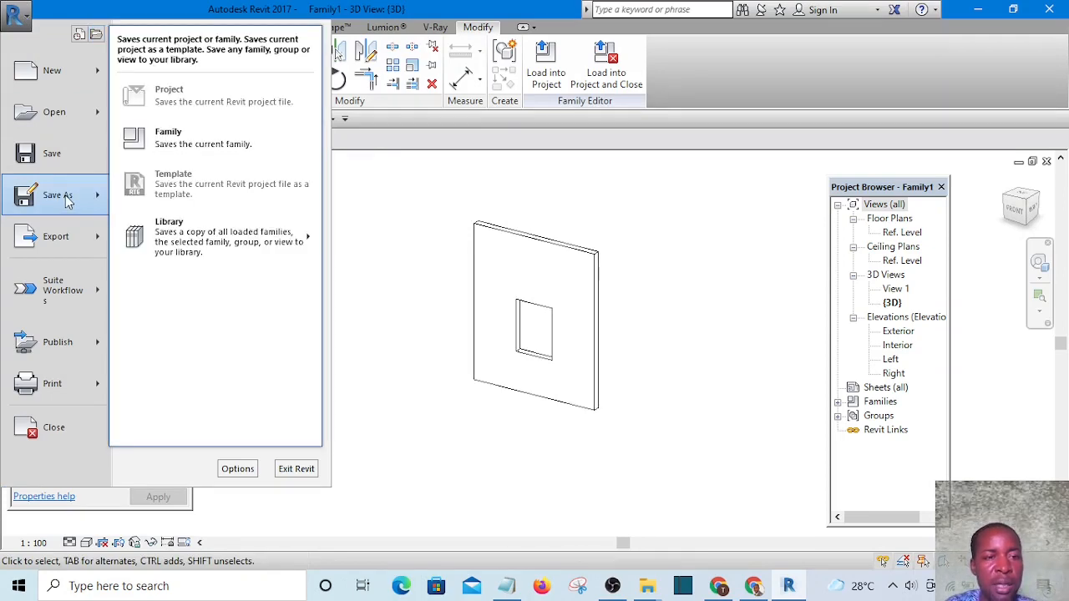
{"action": "left_click", "coordinate": [182, 138]}
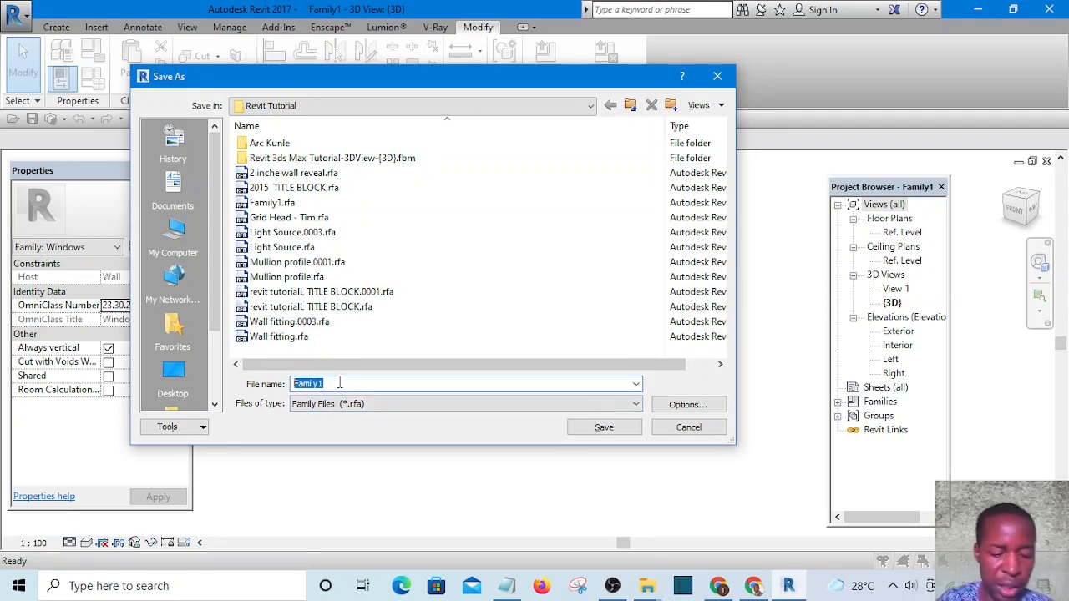
{"action": "type", "text": "Corner Window"}
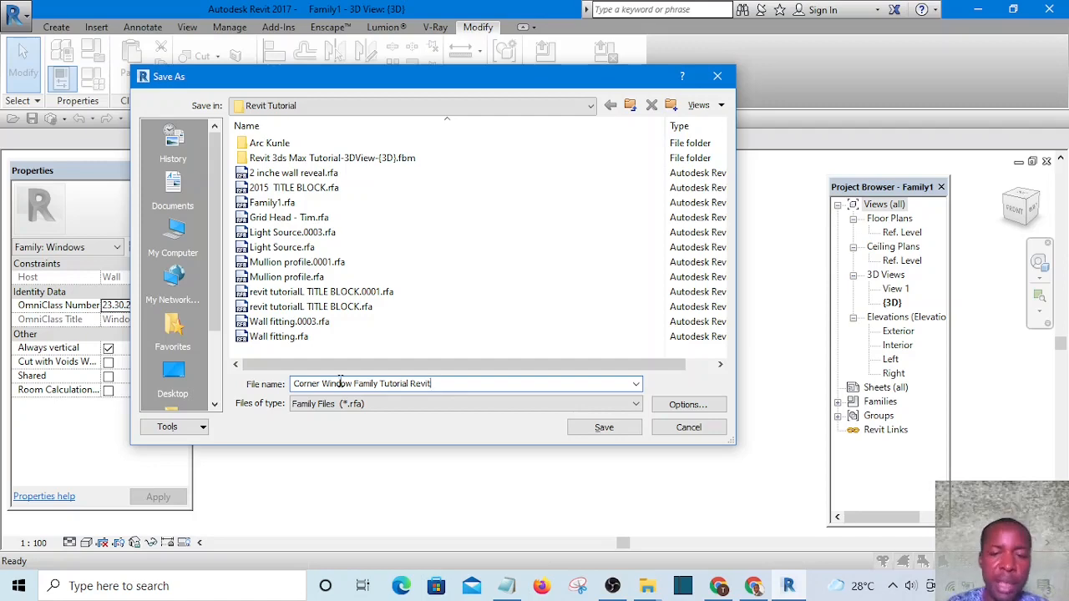
{"action": "left_click", "coordinate": [688, 406]}
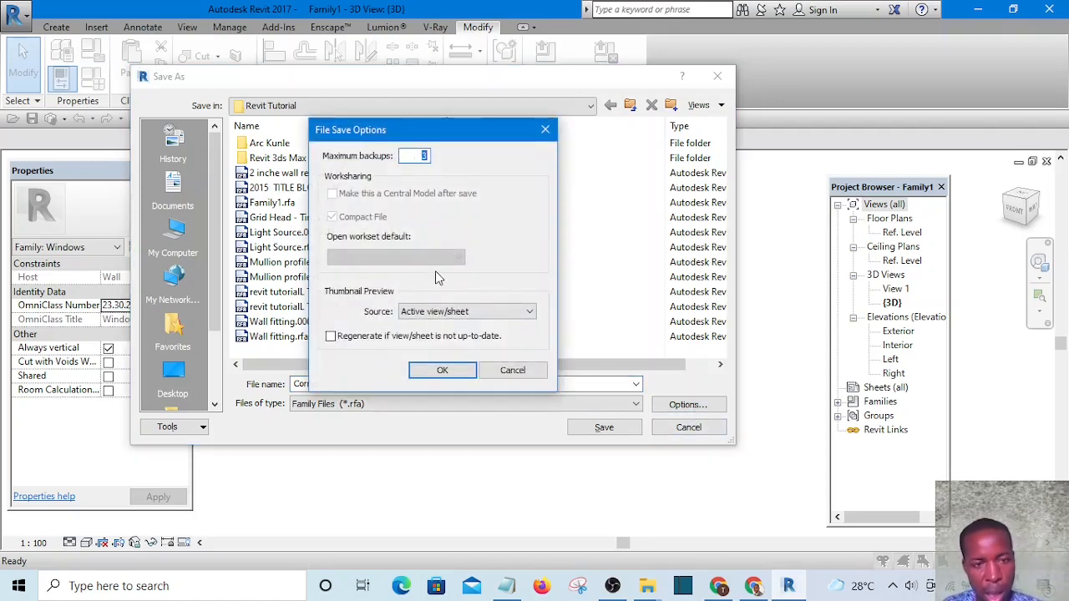
{"action": "type", "text": "1"}
{"action": "left_click", "coordinate": [443, 371]}
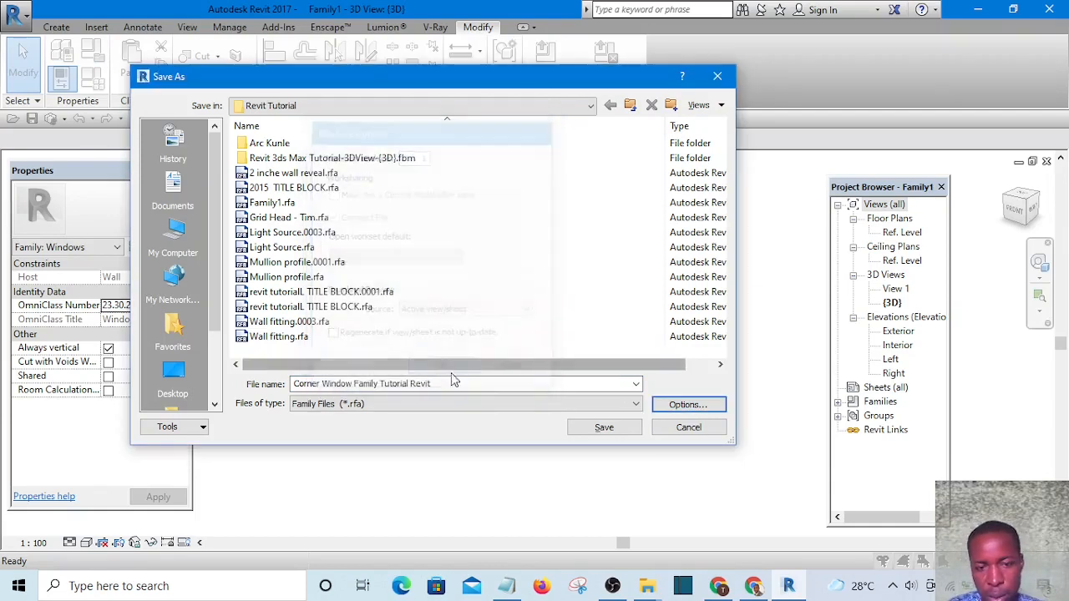
{"action": "left_click", "coordinate": [604, 427]}
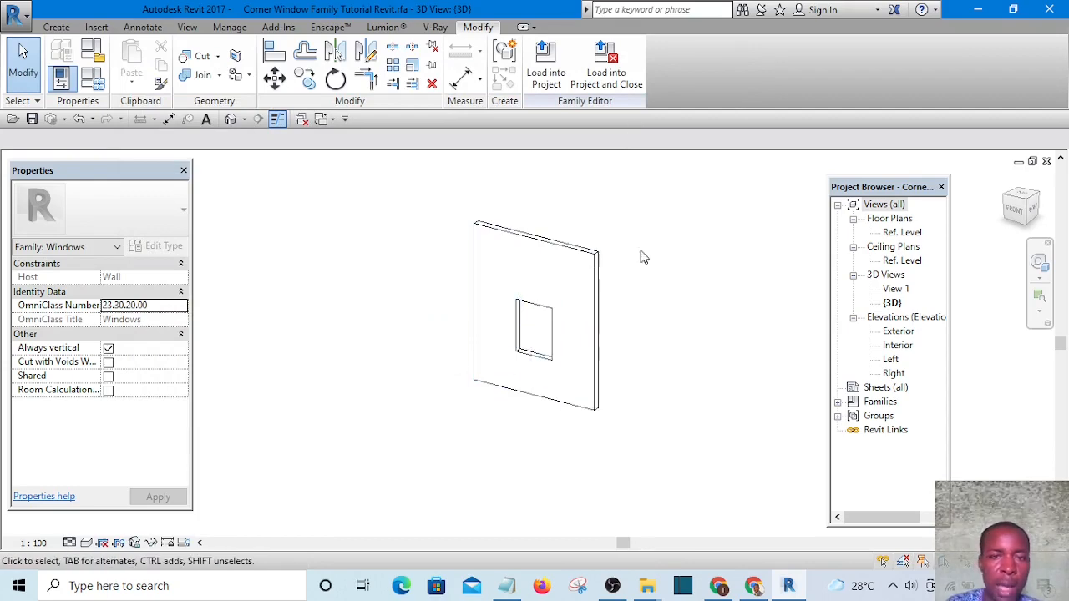
Step: Load the family into the building project and place one window at the house's outer corner on the ground floor
{"action": "left_click", "coordinate": [545, 67]}
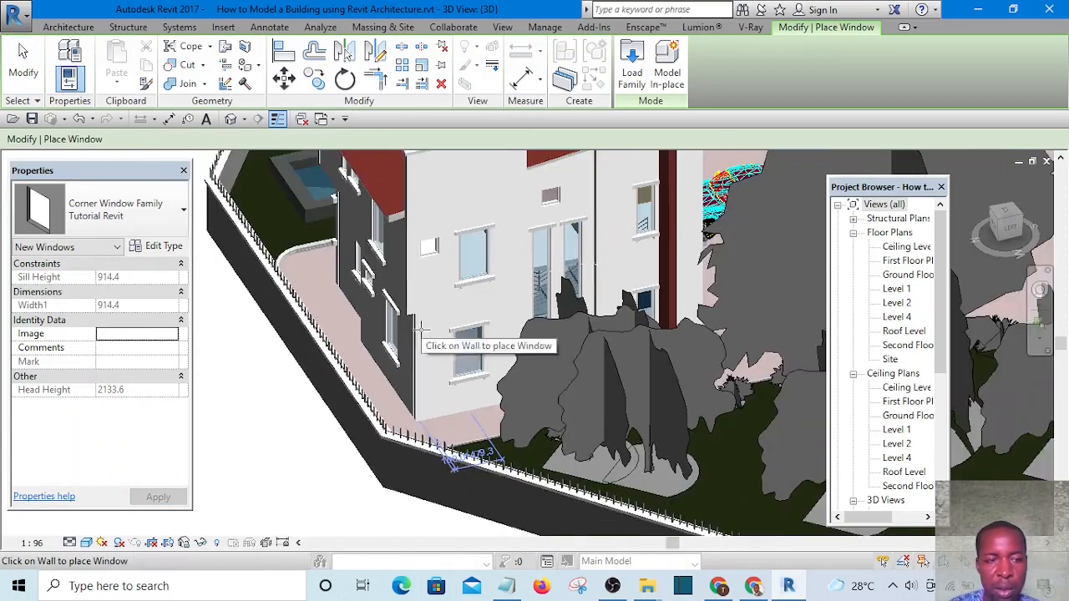
{"action": "scroll", "coordinate": [420, 327], "scroll_direction": "down", "scroll_amount": 4}
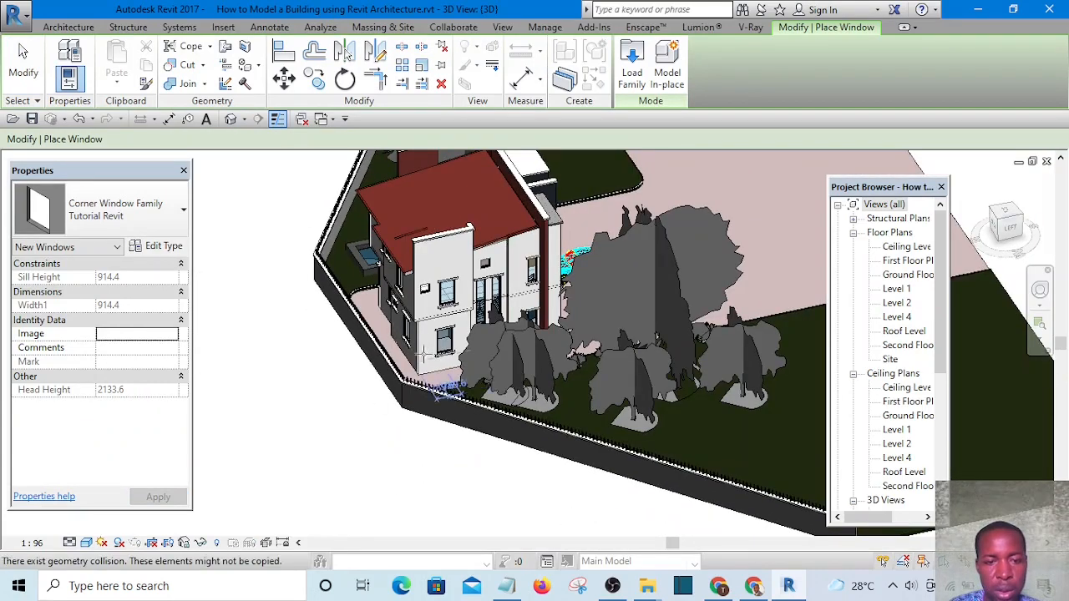
{"action": "scroll", "coordinate": [422, 338], "scroll_direction": "up", "scroll_amount": 2}
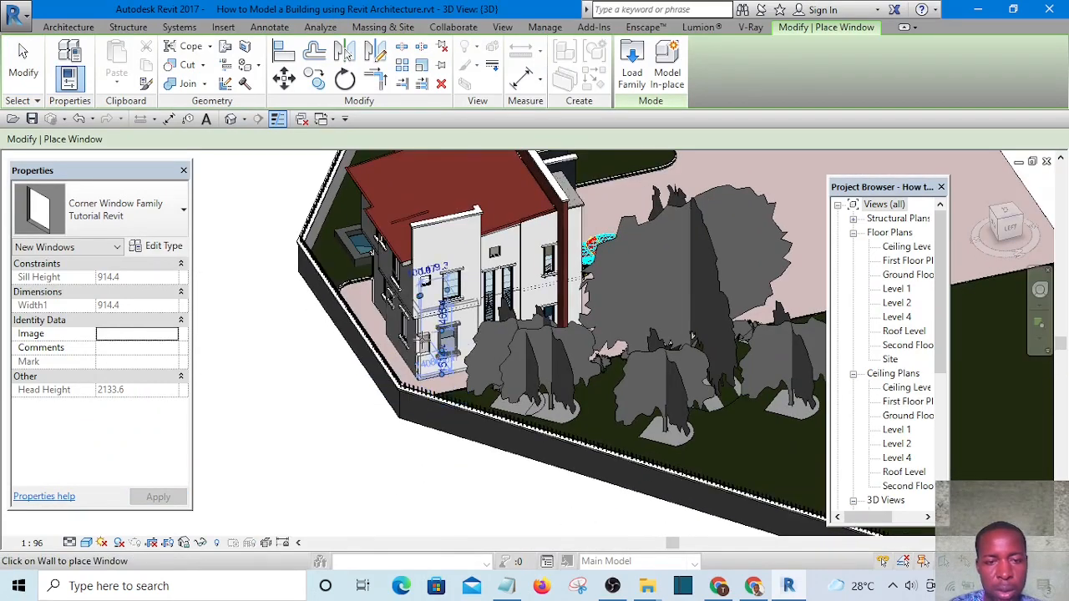
{"action": "scroll", "coordinate": [422, 338], "scroll_direction": "up", "scroll_amount": 5}
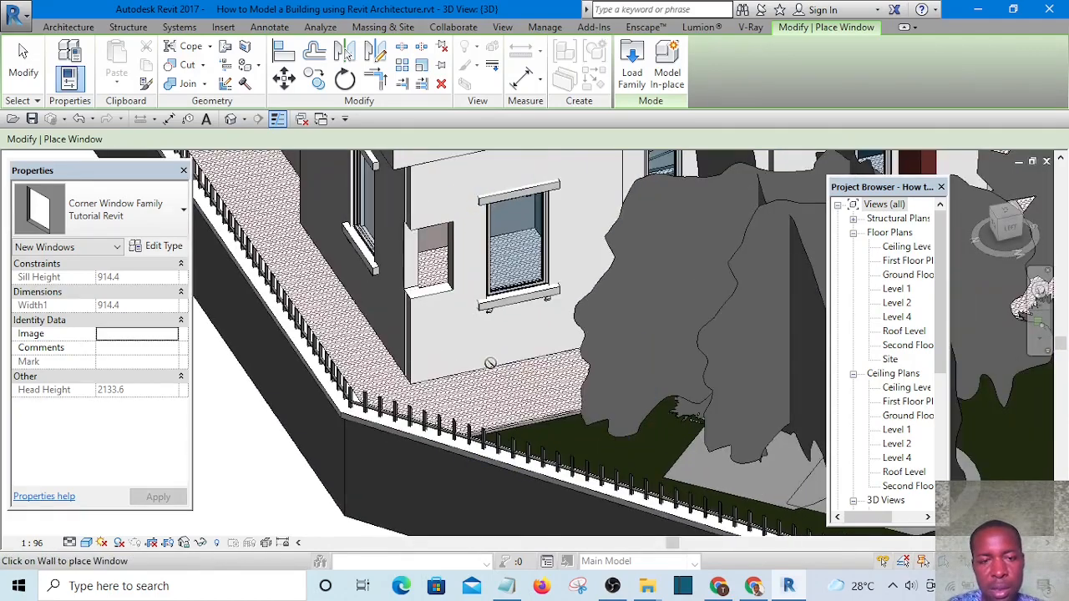
{"action": "key", "text": "Escape"}
Step: Examine how the placed corner window cuts through both walls at the house's ground-floor corner
{"action": "scroll", "coordinate": [430, 287], "scroll_direction": "up", "scroll_amount": 2}
{"action": "scroll", "coordinate": [509, 339], "scroll_direction": "down", "scroll_amount": 3}
{"action": "scroll", "coordinate": [456, 300], "scroll_direction": "up", "scroll_amount": 3}
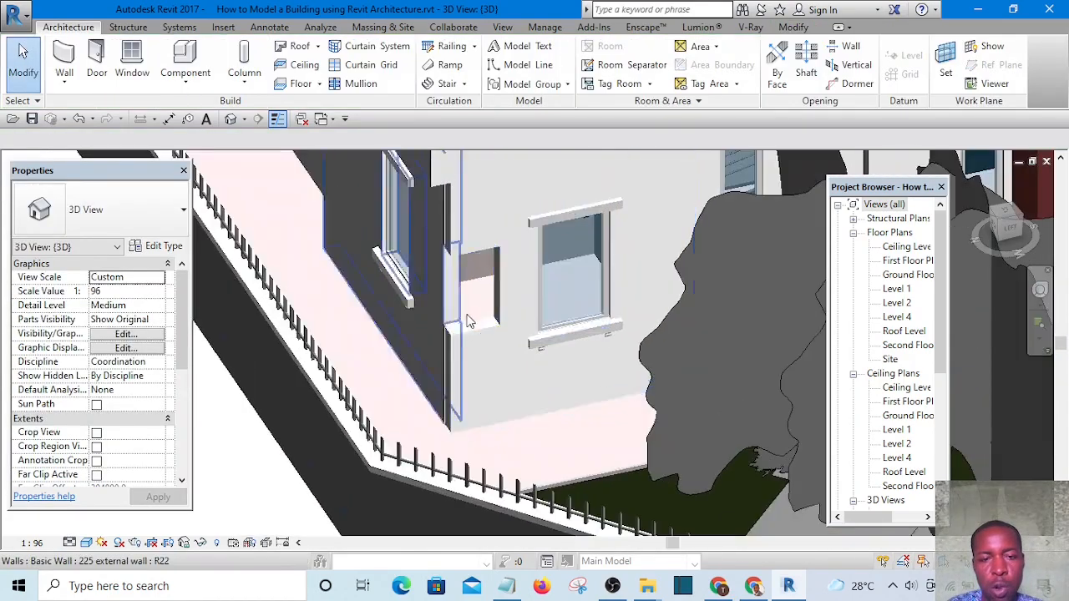
{"action": "scroll", "coordinate": [498, 357], "scroll_direction": "down", "scroll_amount": 2}
{"action": "scroll", "coordinate": [414, 372], "scroll_direction": "down", "scroll_amount": 1}
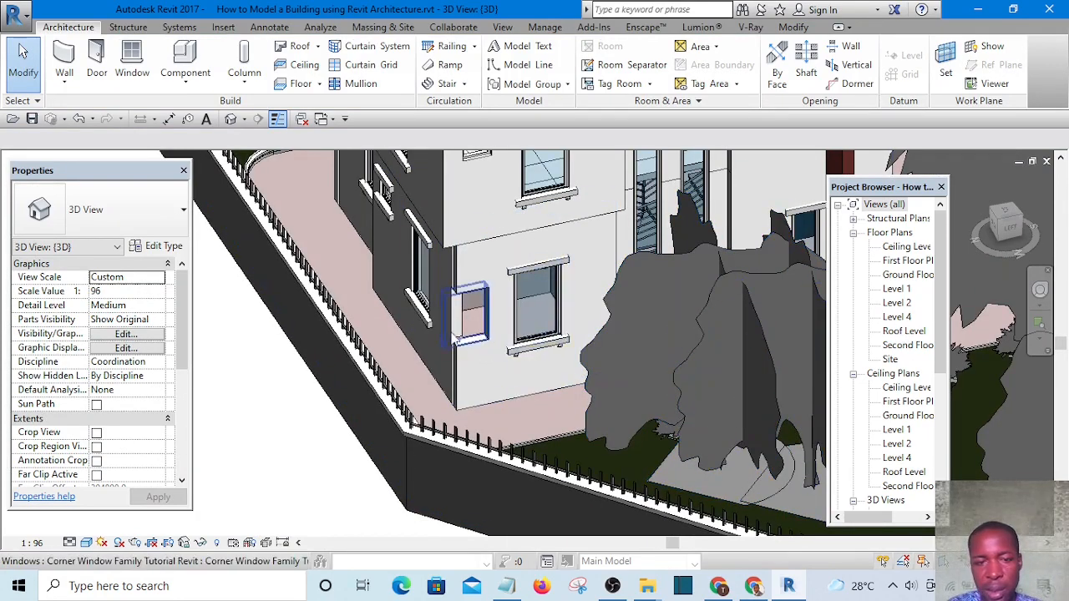
{"action": "scroll", "coordinate": [466, 335], "scroll_direction": "up", "scroll_amount": 5}
{"action": "scroll", "coordinate": [468, 342], "scroll_direction": "down", "scroll_amount": 6}
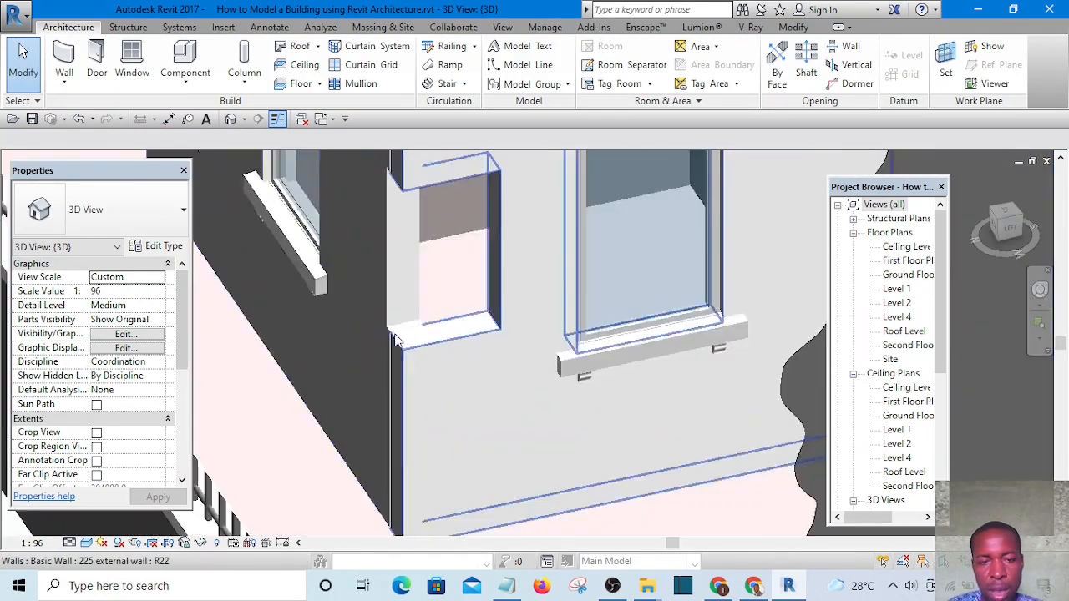
{"action": "scroll", "coordinate": [480, 384], "scroll_direction": "down", "scroll_amount": 2}
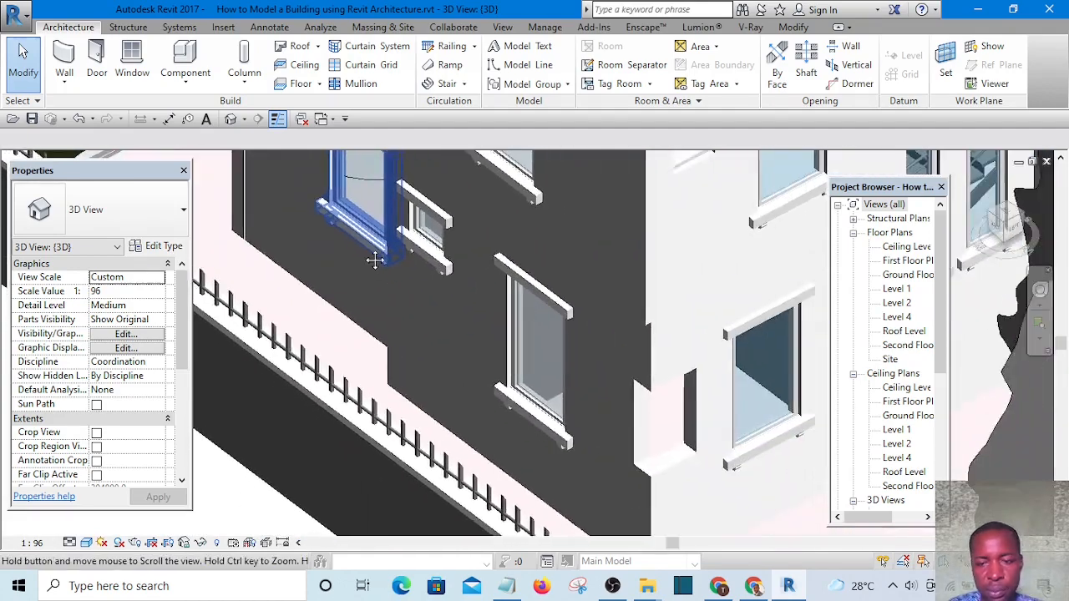
{"action": "scroll", "coordinate": [620, 423], "scroll_direction": "up", "scroll_amount": 6}
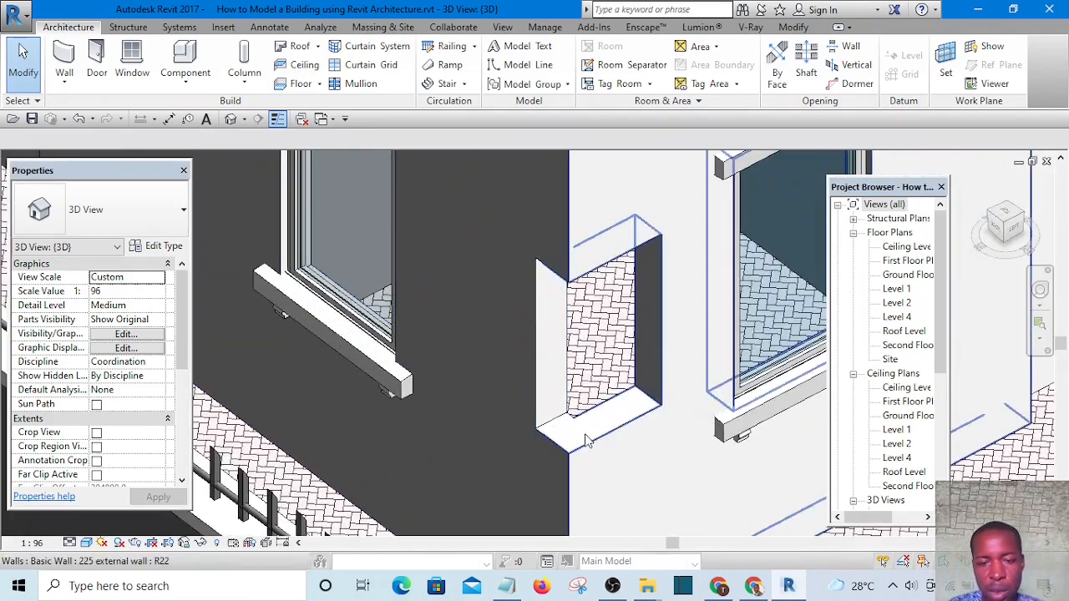
{"action": "scroll", "coordinate": [577, 422], "scroll_direction": "down", "scroll_amount": 3}
{"action": "middle_click_drag", "start_coordinate": [566, 416], "coordinate": [572, 390], "text": "shift"}
Step: Set the placed corner window's type parameters to Width2 1200 and Width 600
{"action": "left_click", "coordinate": [456, 309]}
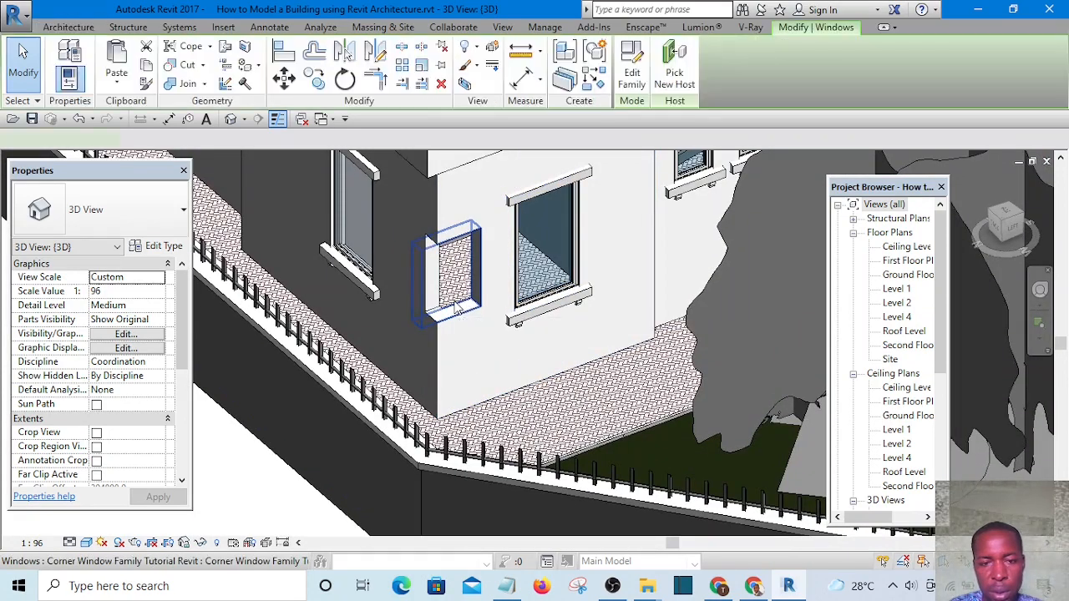
{"action": "left_click", "coordinate": [161, 247]}
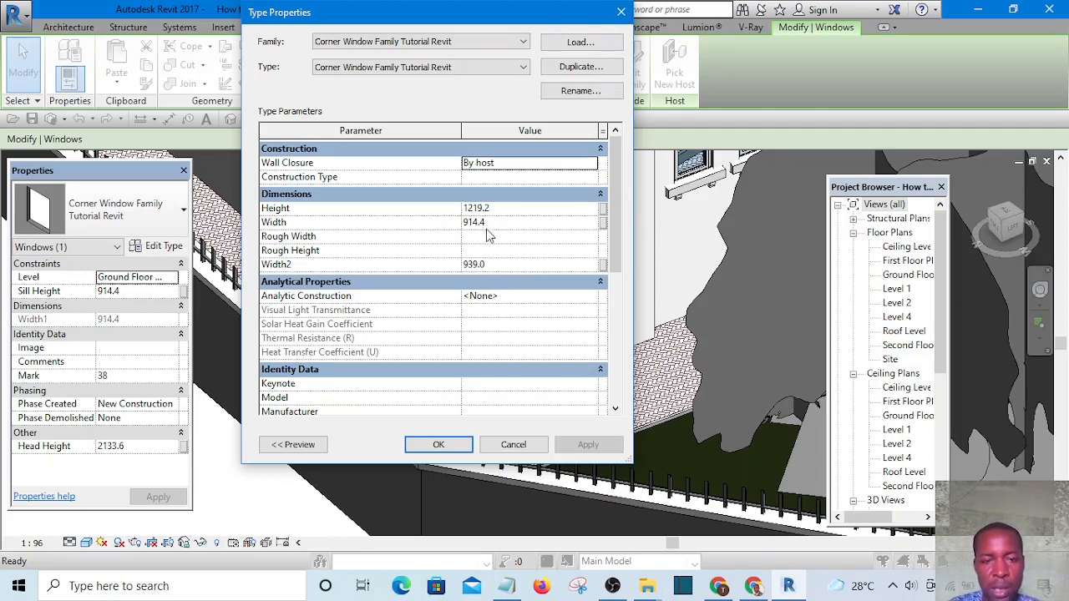
{"action": "left_click", "coordinate": [501, 267]}
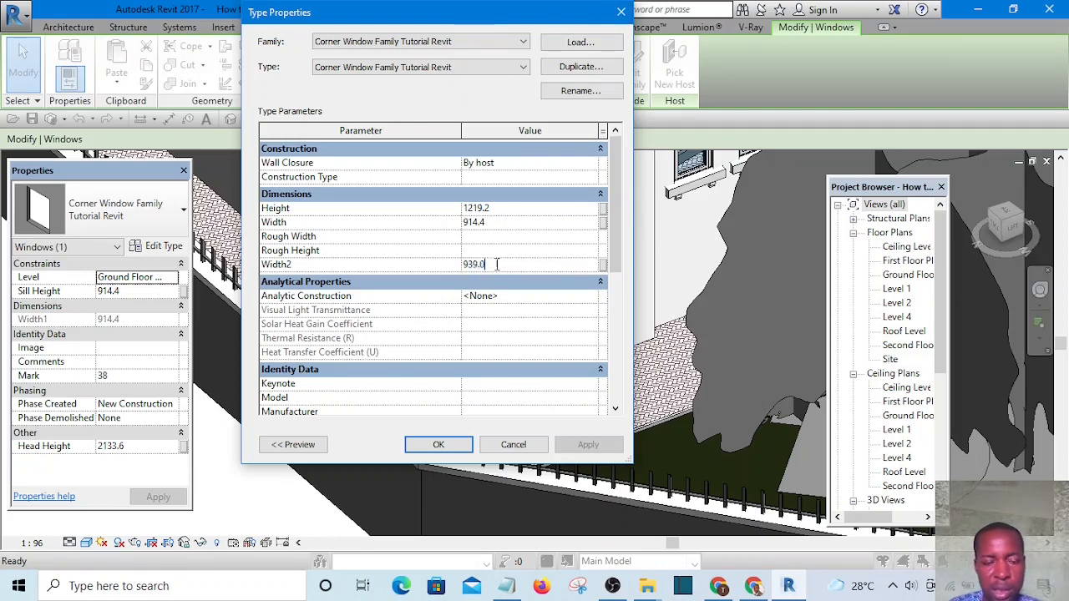
{"action": "left_click_drag", "start_coordinate": [499, 266], "coordinate": [437, 276]}
{"action": "type", "text": "1200"}
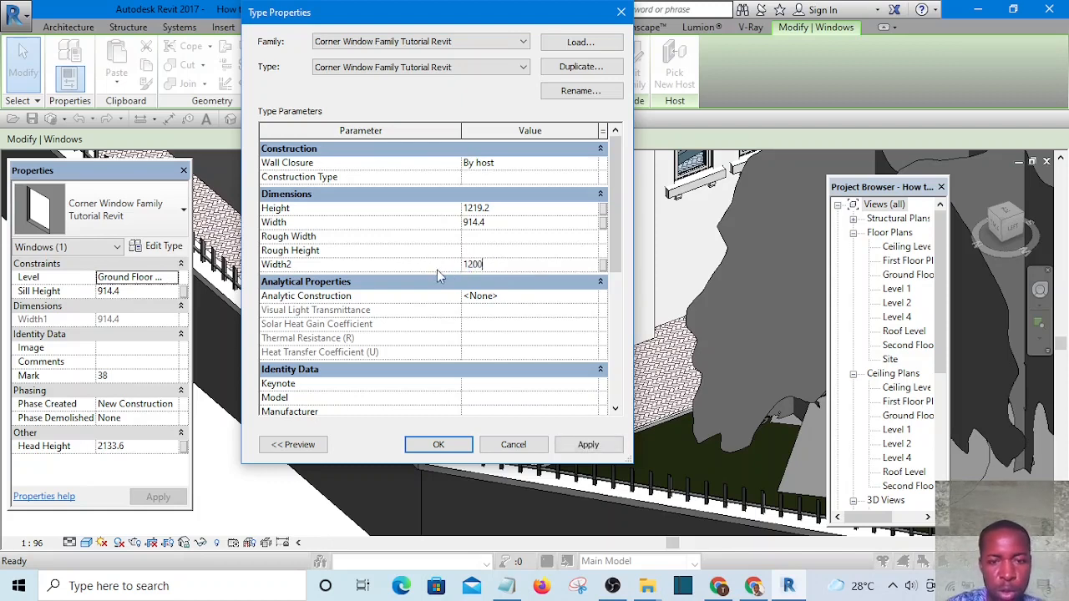
{"action": "double_click", "coordinate": [508, 223]}
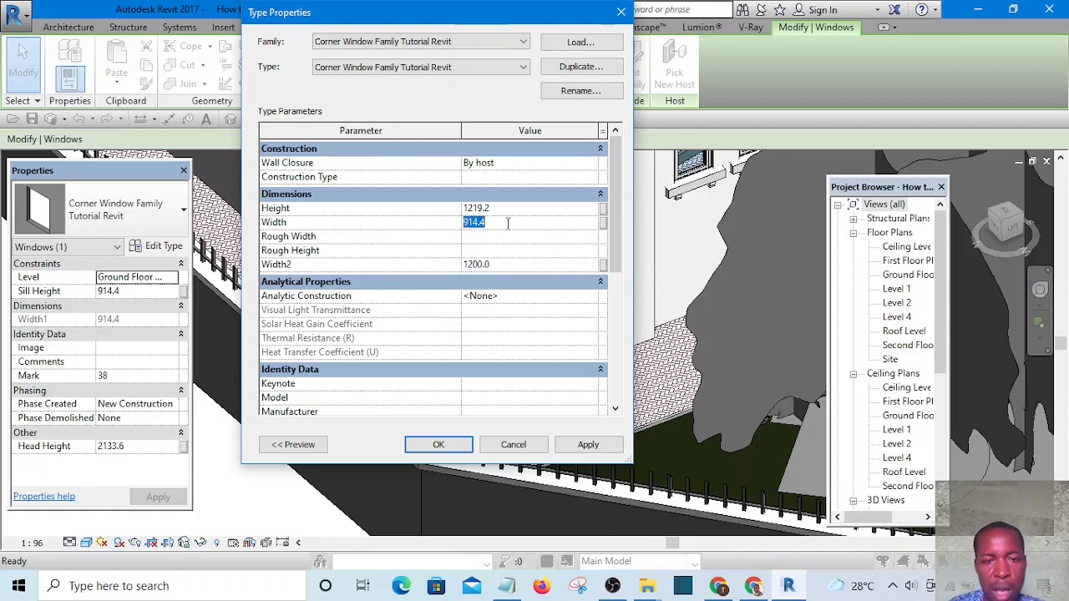
{"action": "left_click_drag", "start_coordinate": [507, 224], "coordinate": [440, 227]}
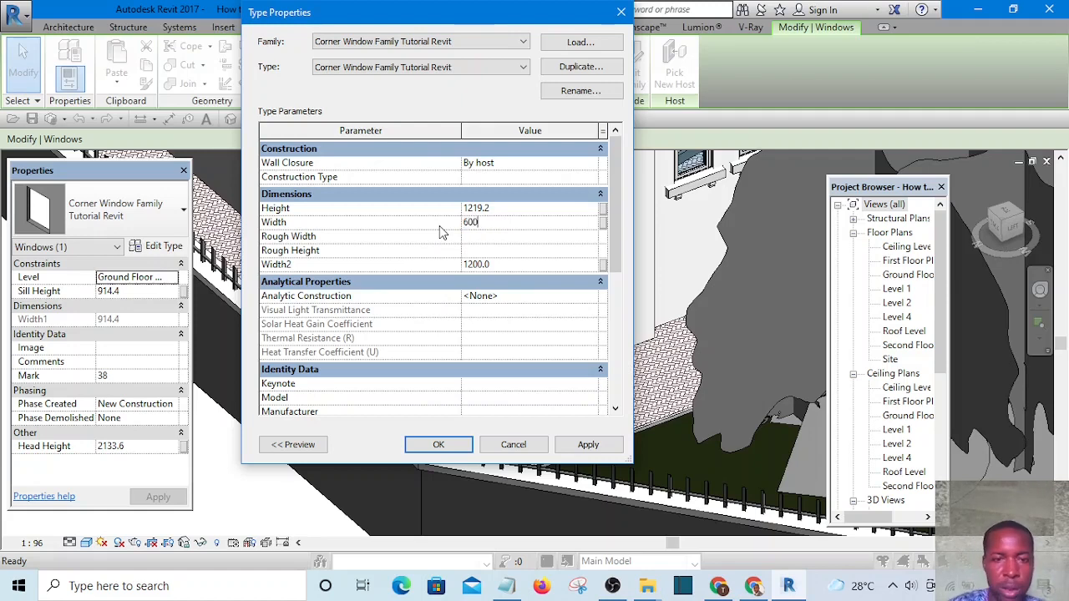
{"action": "left_click", "coordinate": [459, 444]}
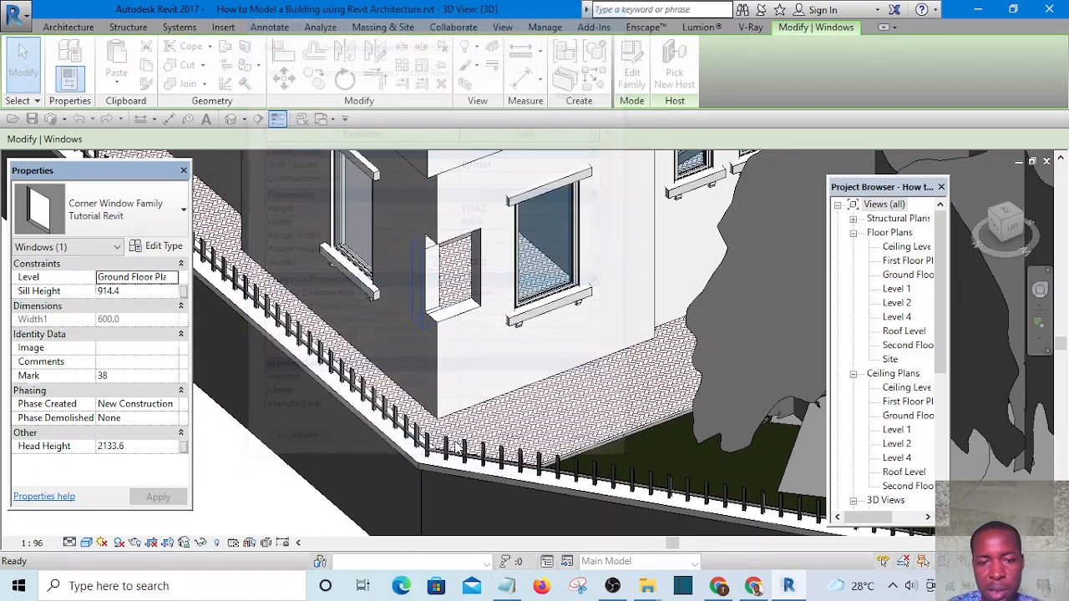
{"action": "scroll", "coordinate": [530, 337], "scroll_direction": "down", "scroll_amount": 3}
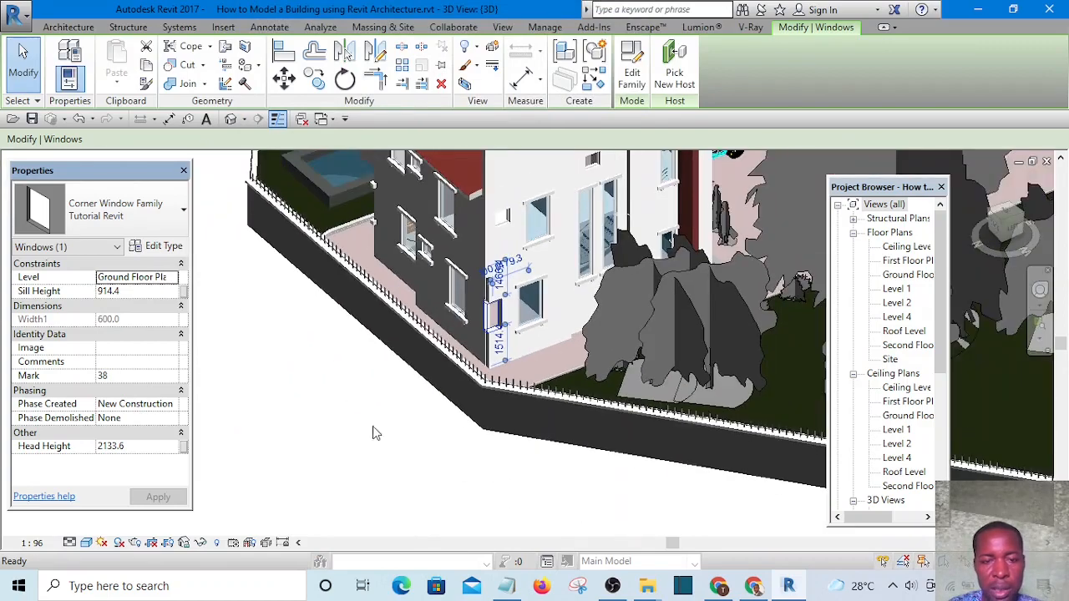
Step: Examine from outside how the resized corner window cuts through both walls at the house's ground-floor corner
{"action": "left_click", "coordinate": [308, 442]}
{"action": "scroll", "coordinate": [501, 351], "scroll_direction": "up", "scroll_amount": 6}
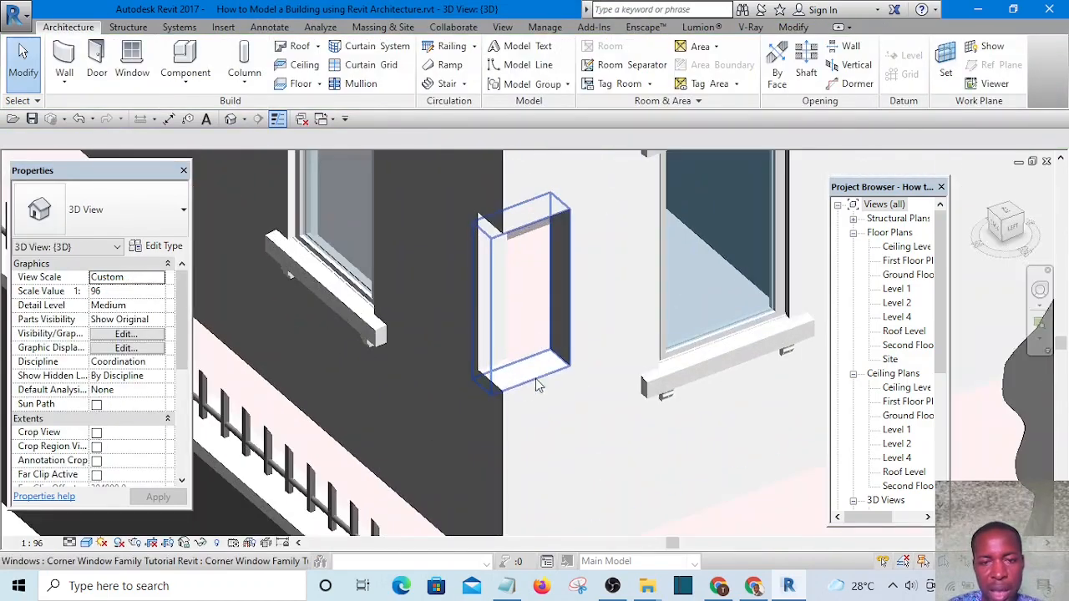
{"action": "scroll", "coordinate": [477, 405], "scroll_direction": "down", "scroll_amount": 1}
{"action": "middle_click_drag", "start_coordinate": [477, 405], "coordinate": [451, 388], "text": "shift"}
{"action": "scroll", "coordinate": [647, 409], "scroll_direction": "up", "scroll_amount": 4}
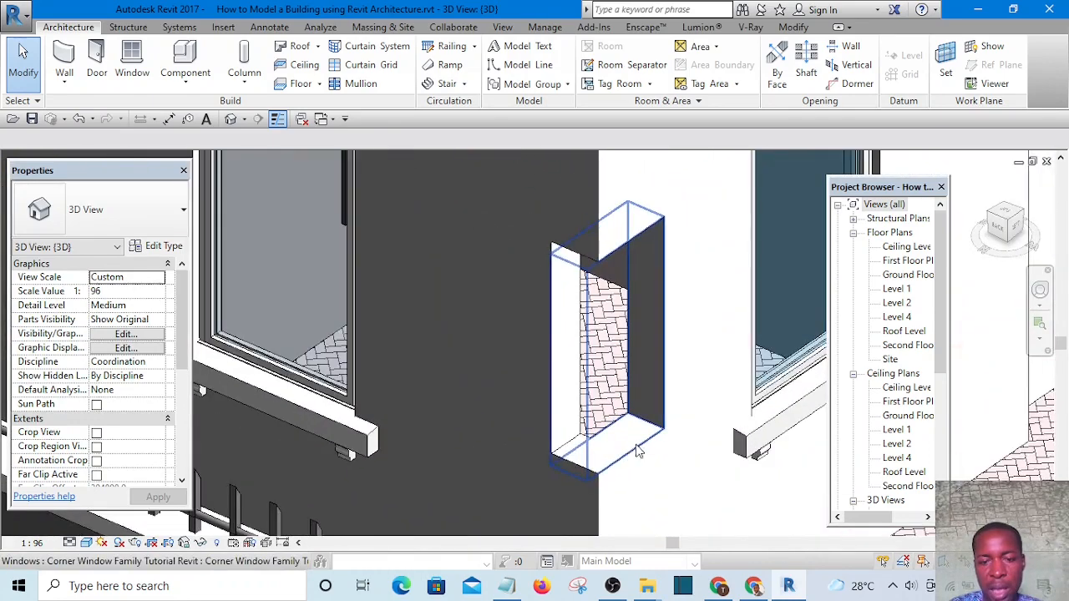
{"action": "scroll", "coordinate": [599, 443], "scroll_direction": "down", "scroll_amount": 4}
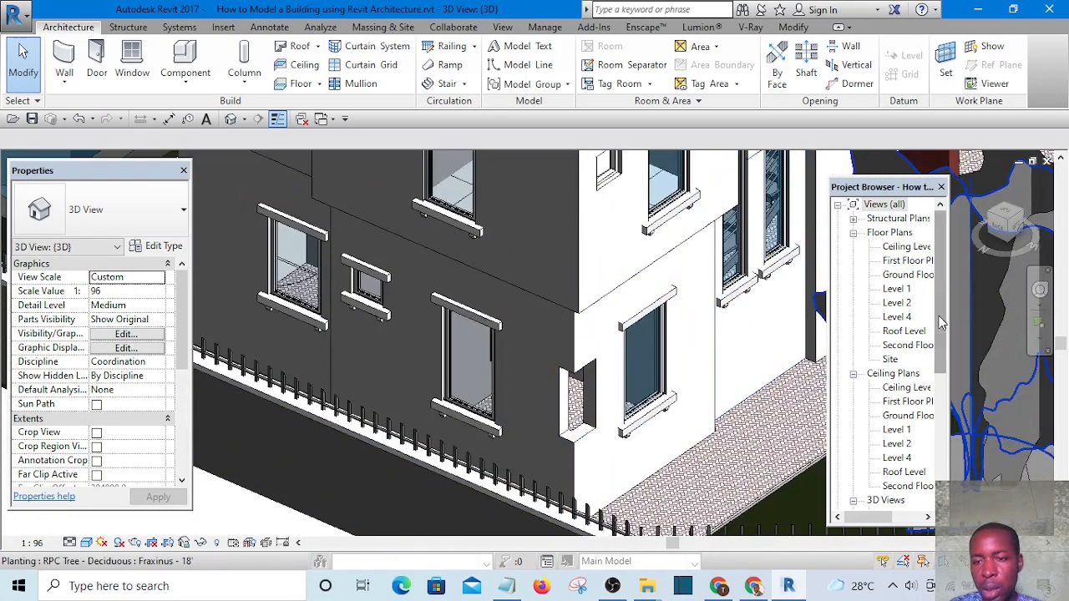
Step: In the Ground Floor plan, flip the orientation of the corner window at the guest room's outer corner
{"action": "left_click", "coordinate": [909, 275]}
{"action": "double_click", "coordinate": [909, 275]}
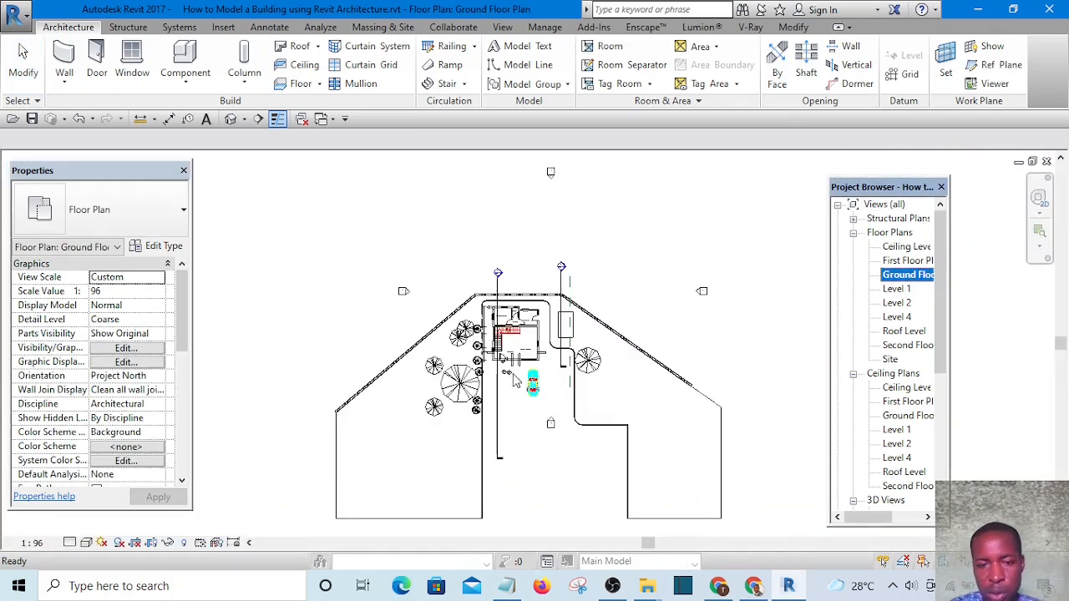
{"action": "scroll", "coordinate": [515, 380], "scroll_direction": "up", "scroll_amount": 5}
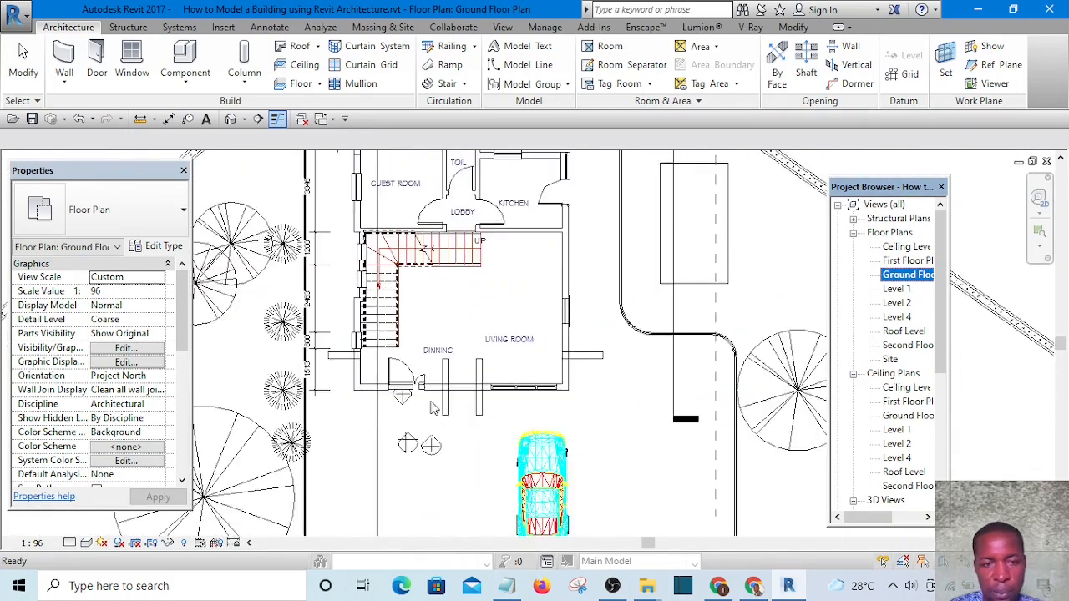
{"action": "scroll", "coordinate": [433, 407], "scroll_direction": "down", "scroll_amount": 1}
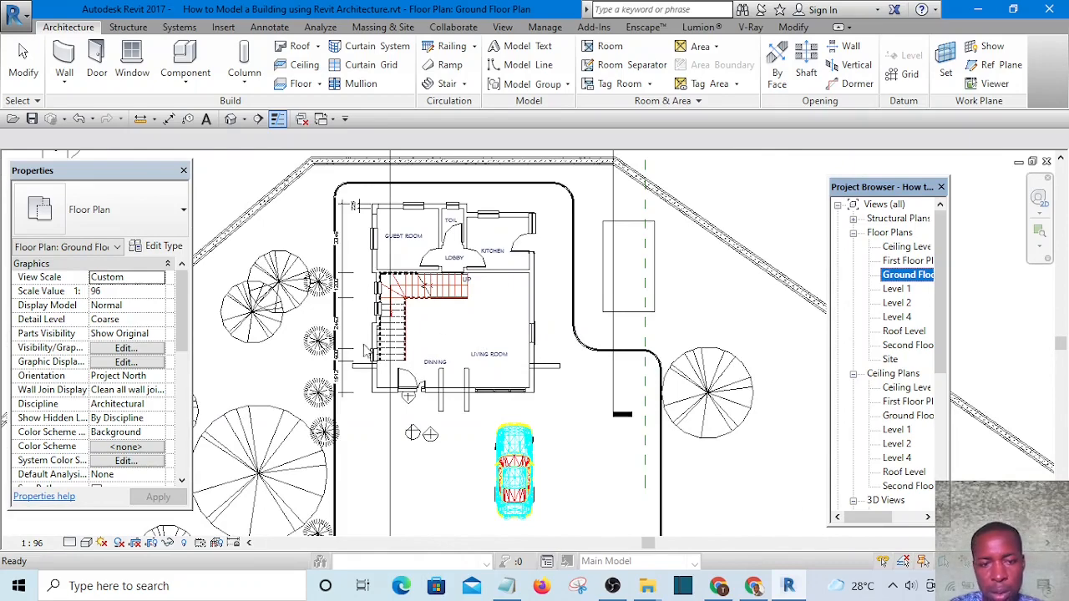
{"action": "scroll", "coordinate": [370, 203], "scroll_direction": "up", "scroll_amount": 6}
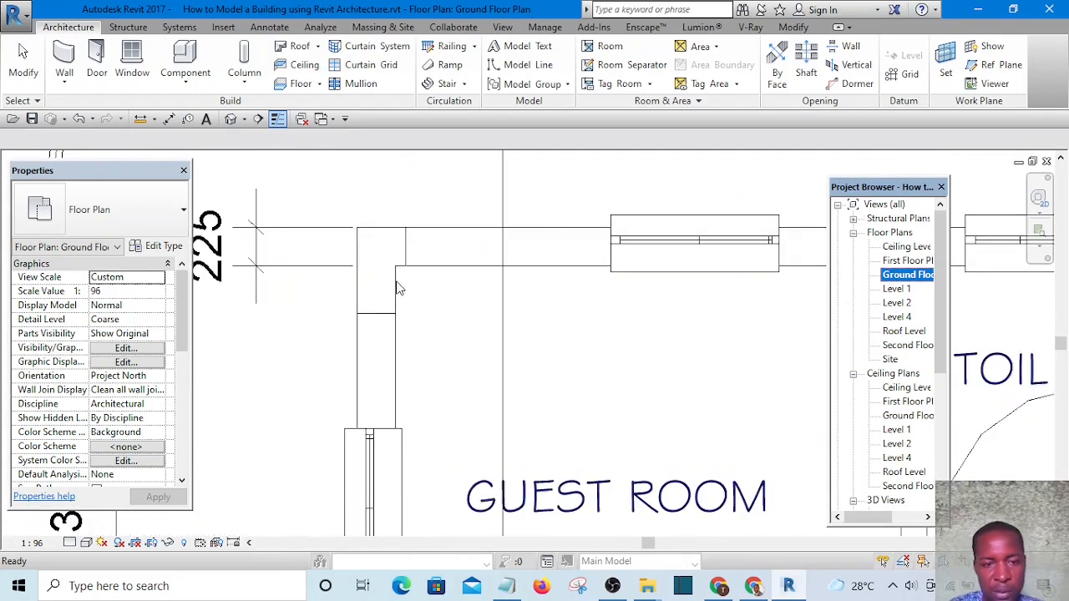
{"action": "scroll", "coordinate": [378, 325], "scroll_direction": "down", "scroll_amount": 2}
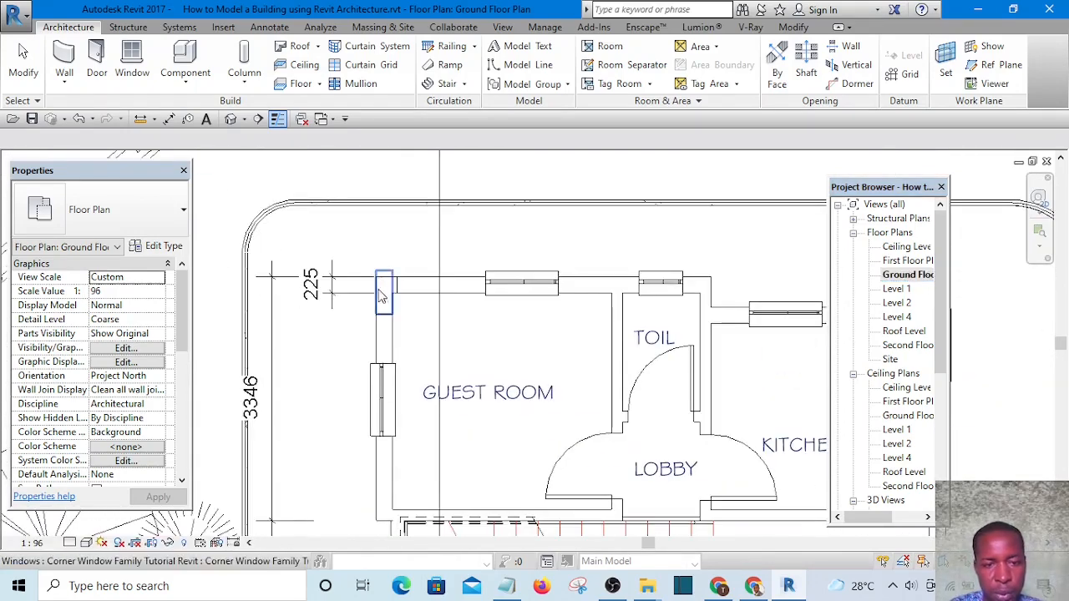
{"action": "scroll", "coordinate": [383, 300], "scroll_direction": "up", "scroll_amount": 1}
{"action": "left_click", "coordinate": [384, 302]}
{"action": "scroll", "coordinate": [382, 295], "scroll_direction": "up", "scroll_amount": 2}
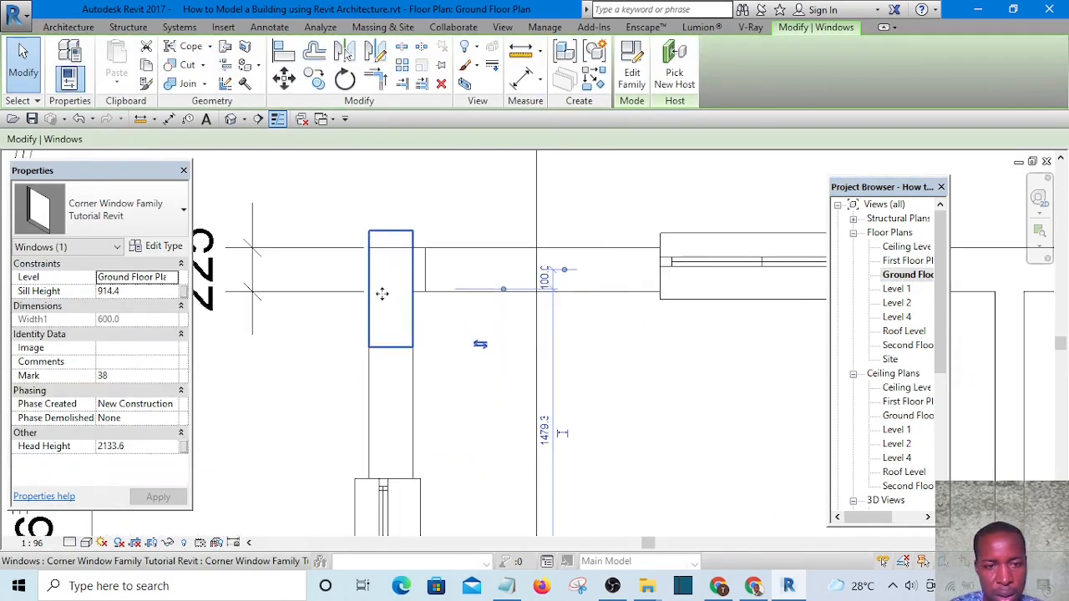
{"action": "key", "text": "space"}
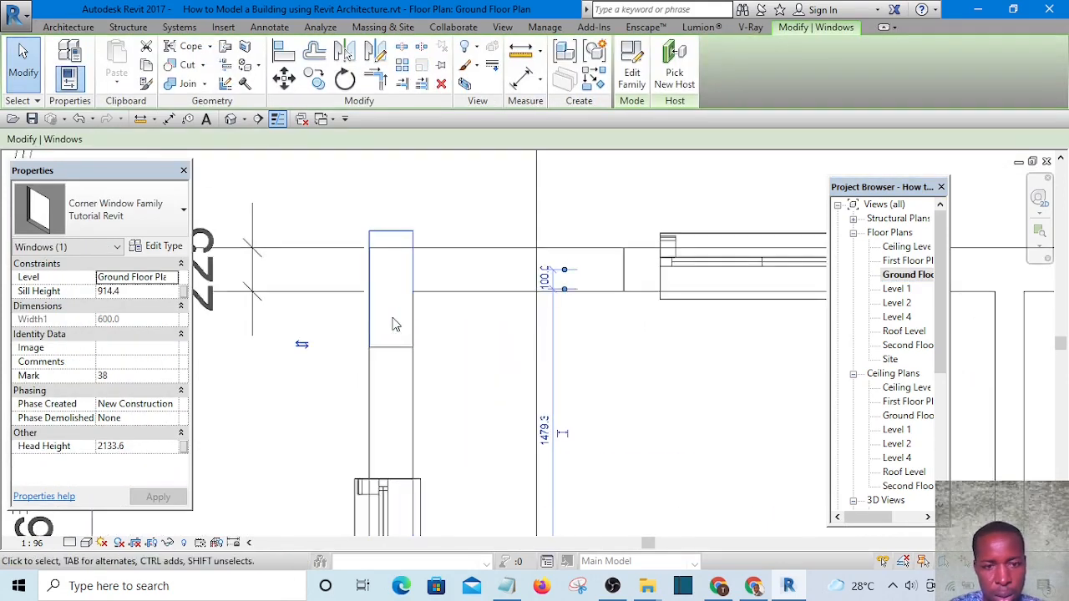
{"action": "scroll", "coordinate": [522, 344], "scroll_direction": "down", "scroll_amount": 1}
{"action": "left_click", "coordinate": [479, 236]}
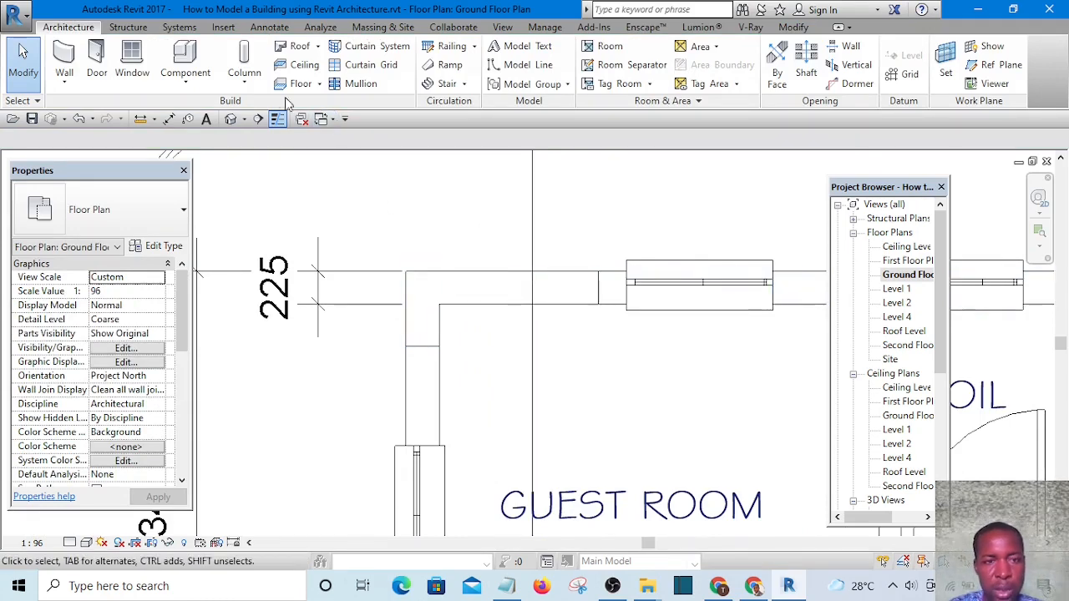
Step: Examine the flipped corner window opening on both wall faces in the 3D view
{"action": "left_click", "coordinate": [232, 119]}
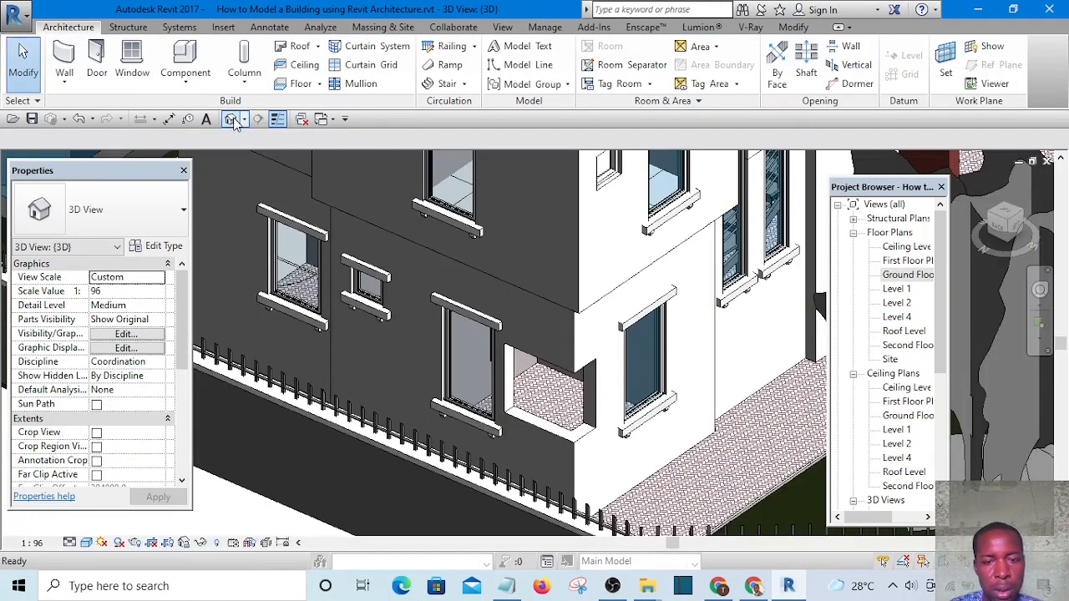
{"action": "scroll", "coordinate": [572, 446], "scroll_direction": "up", "scroll_amount": 5}
{"action": "scroll", "coordinate": [620, 331], "scroll_direction": "down", "scroll_amount": 3}
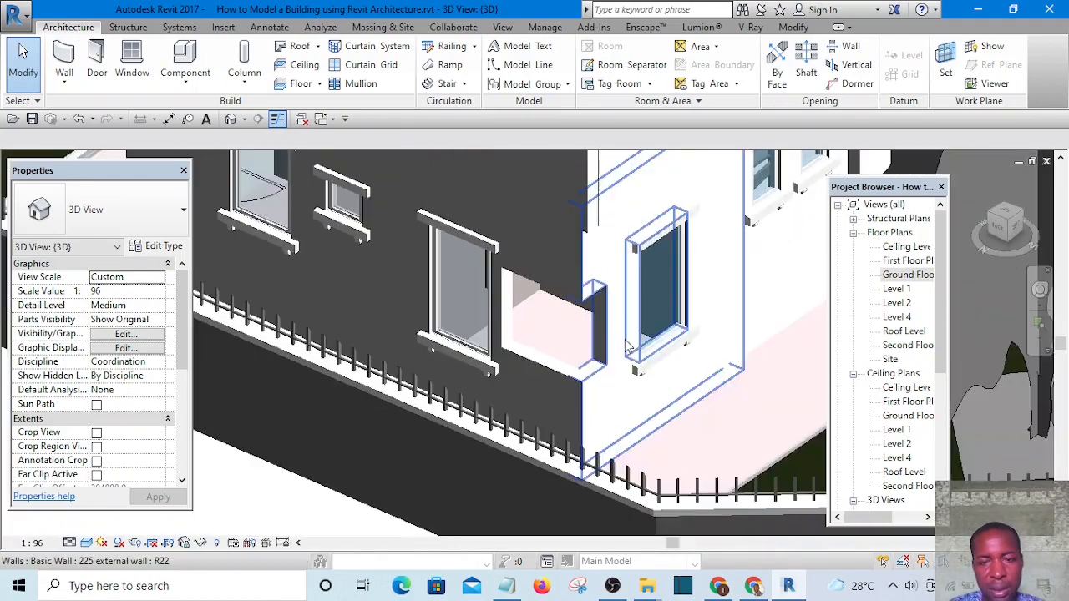
{"action": "middle_click_drag", "start_coordinate": [687, 439], "coordinate": [559, 338], "text": "shift"}
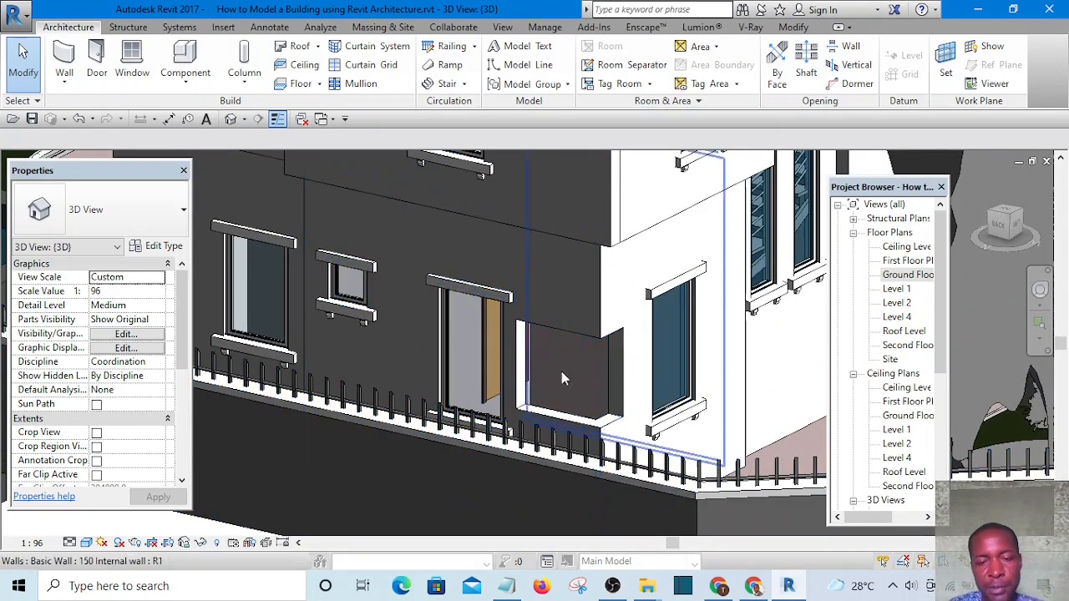
{"action": "middle_click_drag", "start_coordinate": [603, 424], "coordinate": [590, 436], "text": "shift"}
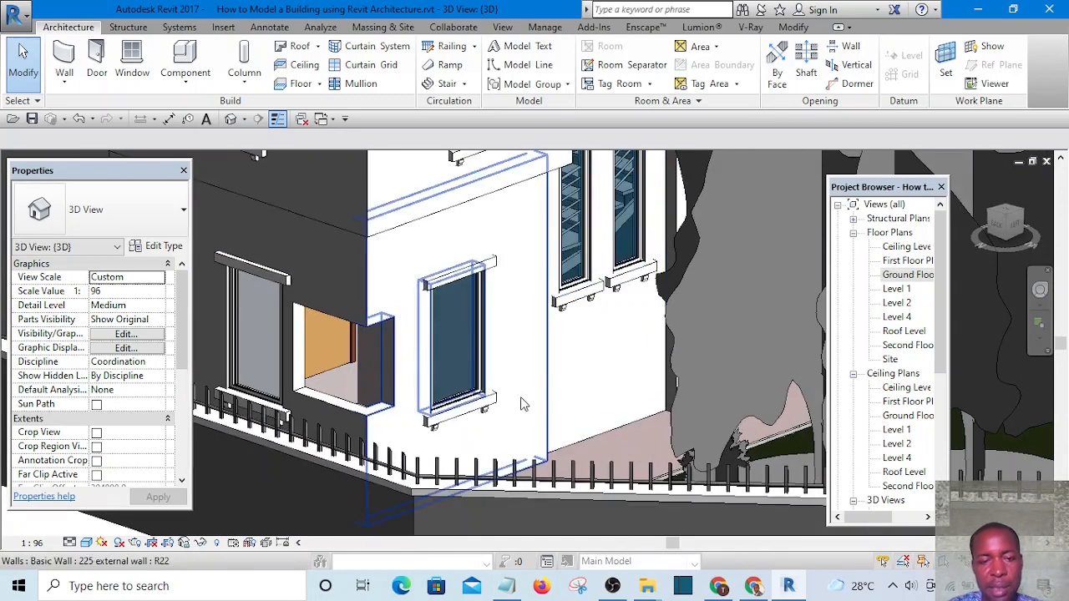
{"action": "scroll", "coordinate": [569, 375], "scroll_direction": "down", "scroll_amount": 3}
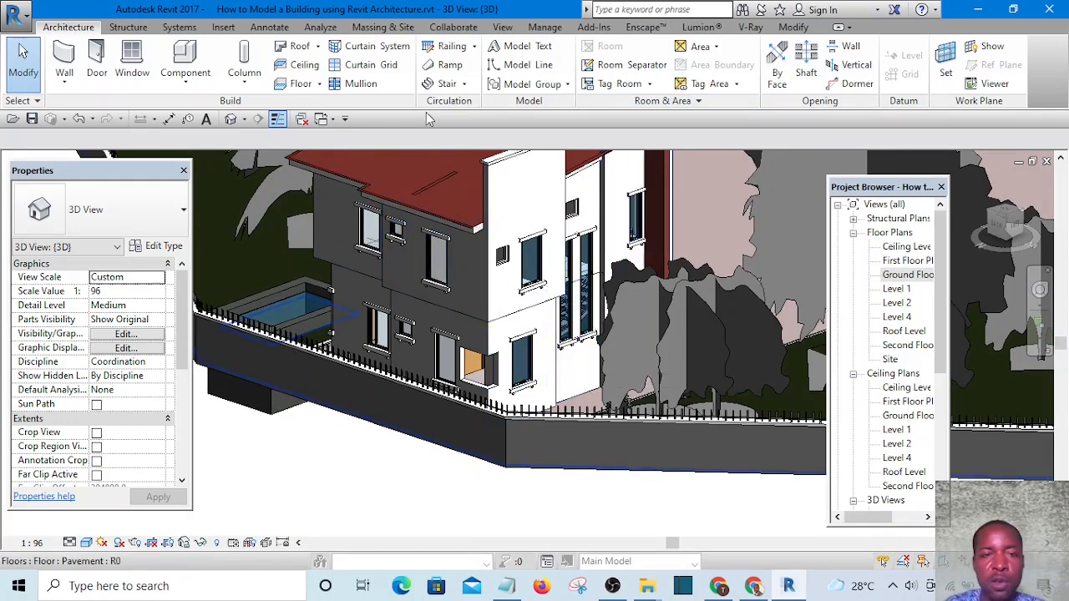
Step: Switch to the corner window family's 3D view, inspect its host wall opening, and open the Ref. Level floor plan
{"action": "left_click", "coordinate": [334, 121]}
{"action": "left_click", "coordinate": [444, 159]}
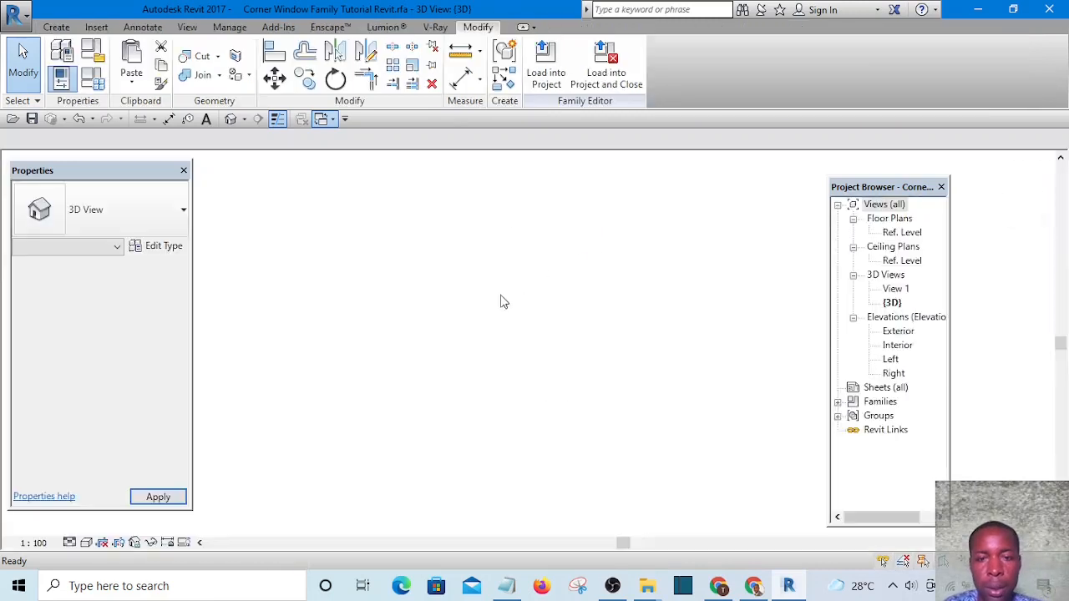
{"action": "middle_click_drag", "start_coordinate": [685, 348], "coordinate": [573, 357]}
{"action": "scroll", "coordinate": [444, 343], "scroll_direction": "up", "scroll_amount": 2}
{"action": "scroll", "coordinate": [501, 339], "scroll_direction": "up", "scroll_amount": 2}
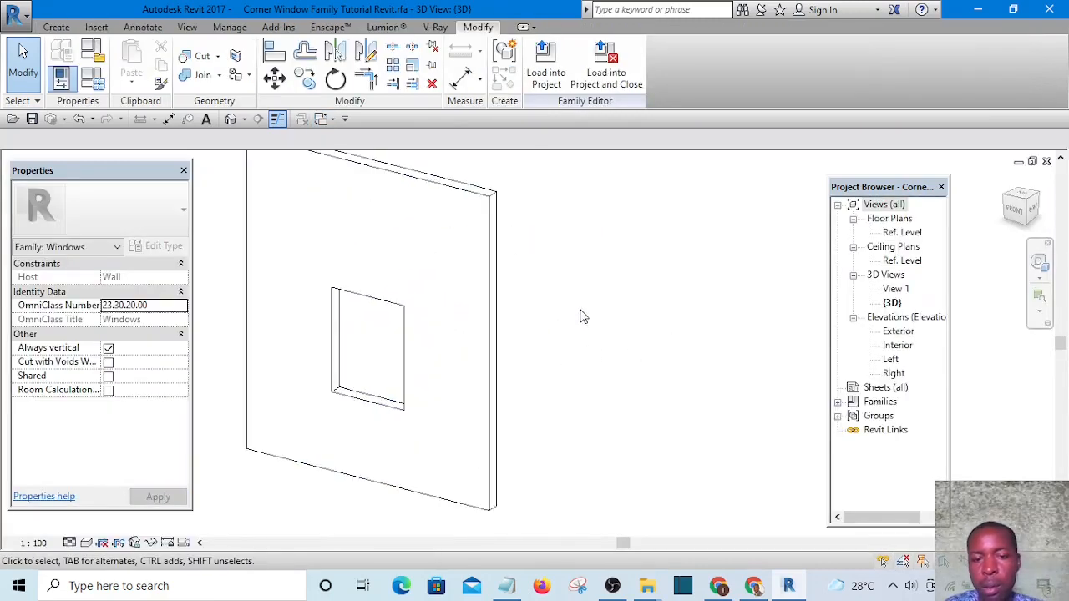
{"action": "scroll", "coordinate": [663, 294], "scroll_direction": "down", "scroll_amount": 3}
{"action": "middle_click_drag", "start_coordinate": [663, 303], "coordinate": [756, 327], "text": "shift"}
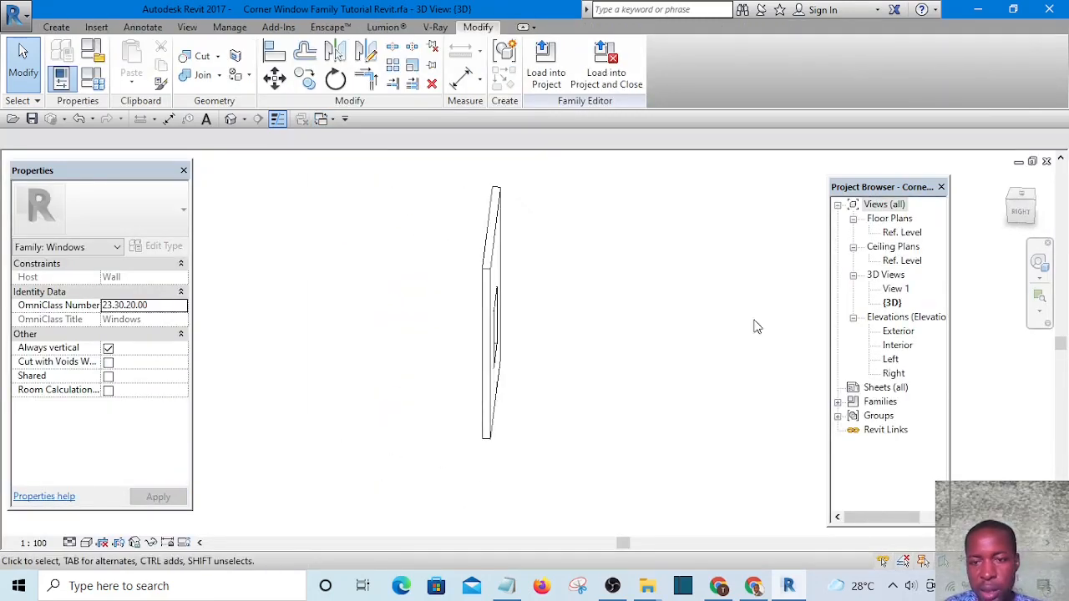
{"action": "double_click", "coordinate": [902, 234]}
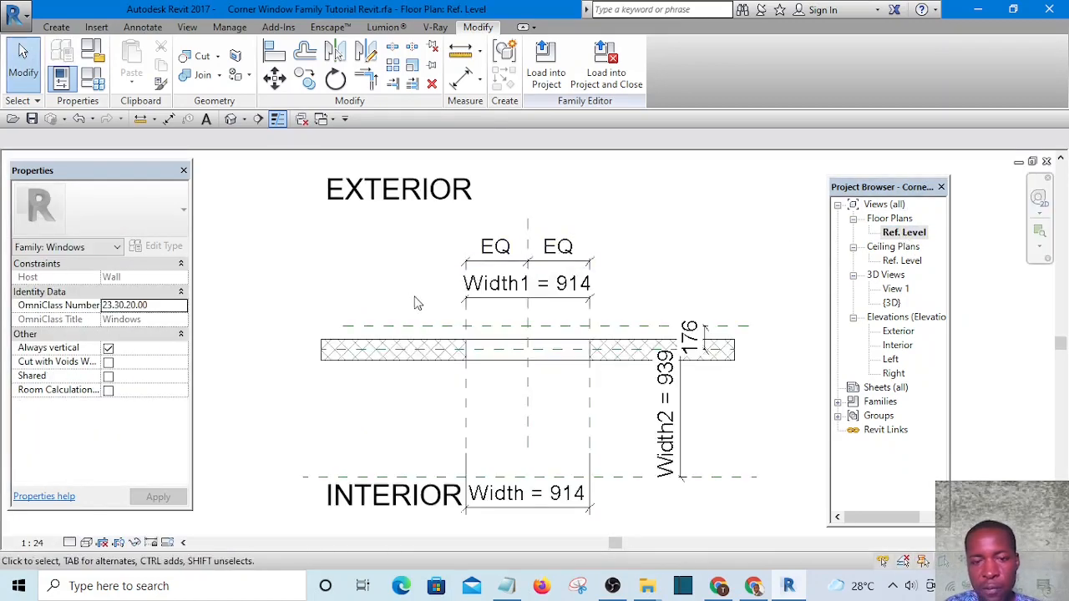
Step: Move the horizontal reference plane on the exterior side closer to the wall, about 106 mm from the wall's centre plane
{"action": "scroll", "coordinate": [605, 334], "scroll_direction": "up", "scroll_amount": 2}
{"action": "scroll", "coordinate": [528, 308], "scroll_direction": "up", "scroll_amount": 2}
{"action": "middle_click_drag", "start_coordinate": [526, 306], "coordinate": [449, 299]}
{"action": "scroll", "coordinate": [449, 298], "scroll_direction": "down", "scroll_amount": 4}
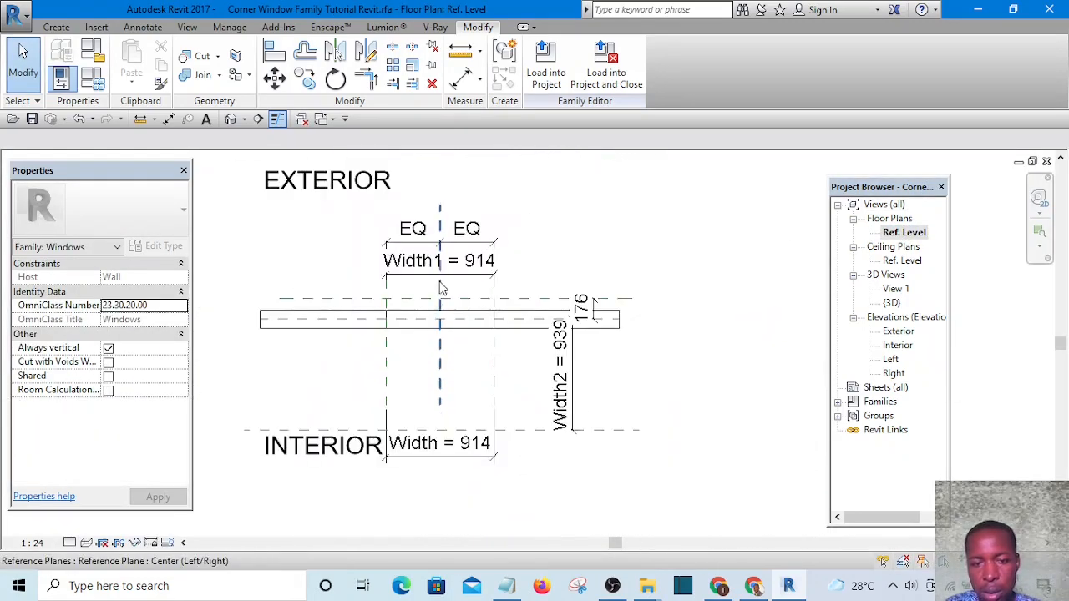
{"action": "scroll", "coordinate": [501, 334], "scroll_direction": "up", "scroll_amount": 3}
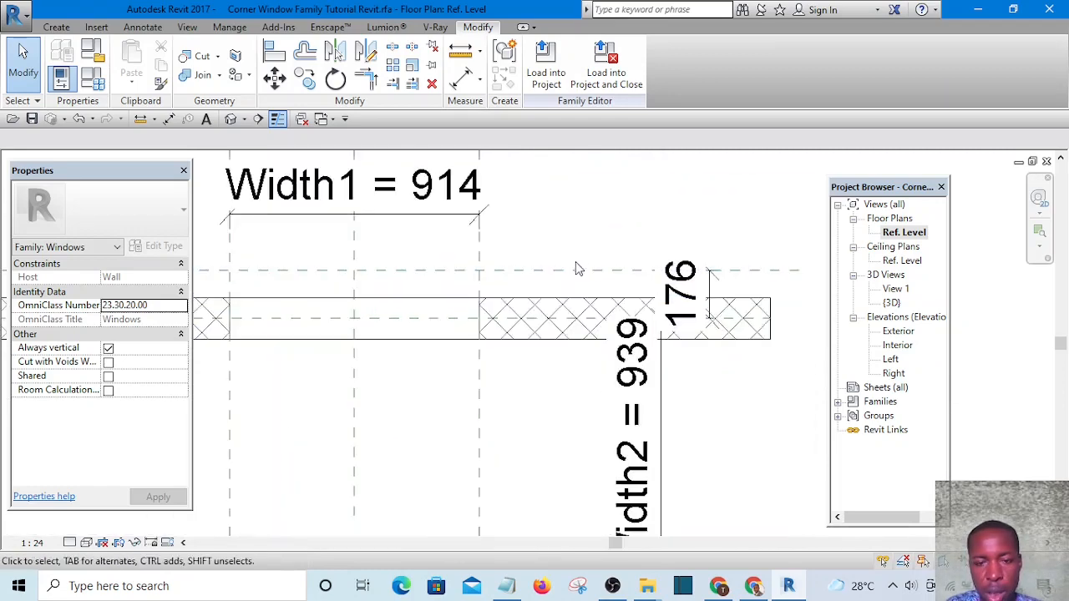
{"action": "left_click", "coordinate": [706, 288]}
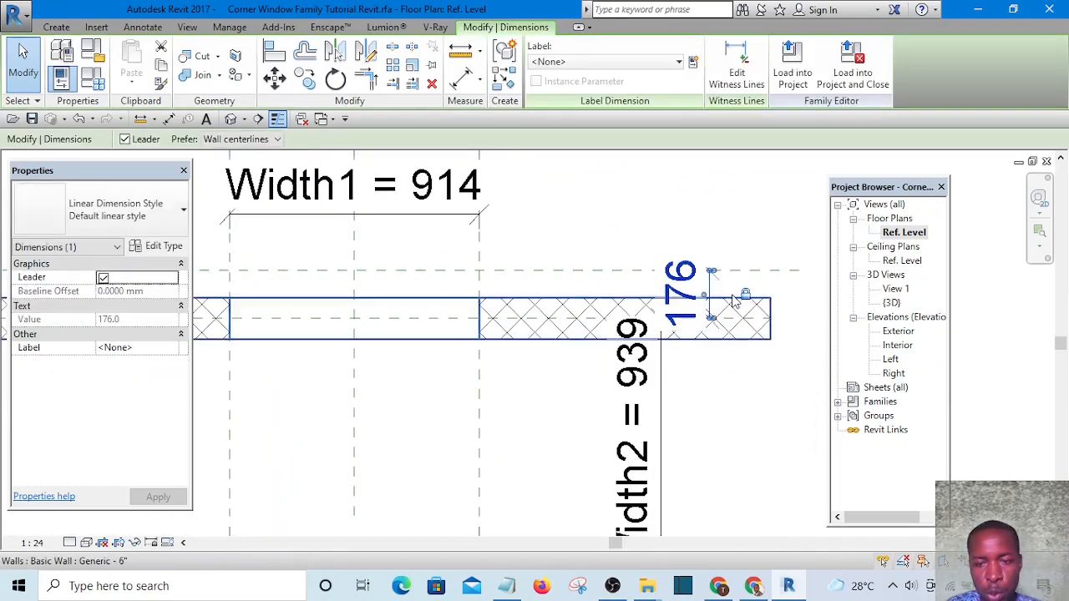
{"action": "left_click", "coordinate": [585, 271]}
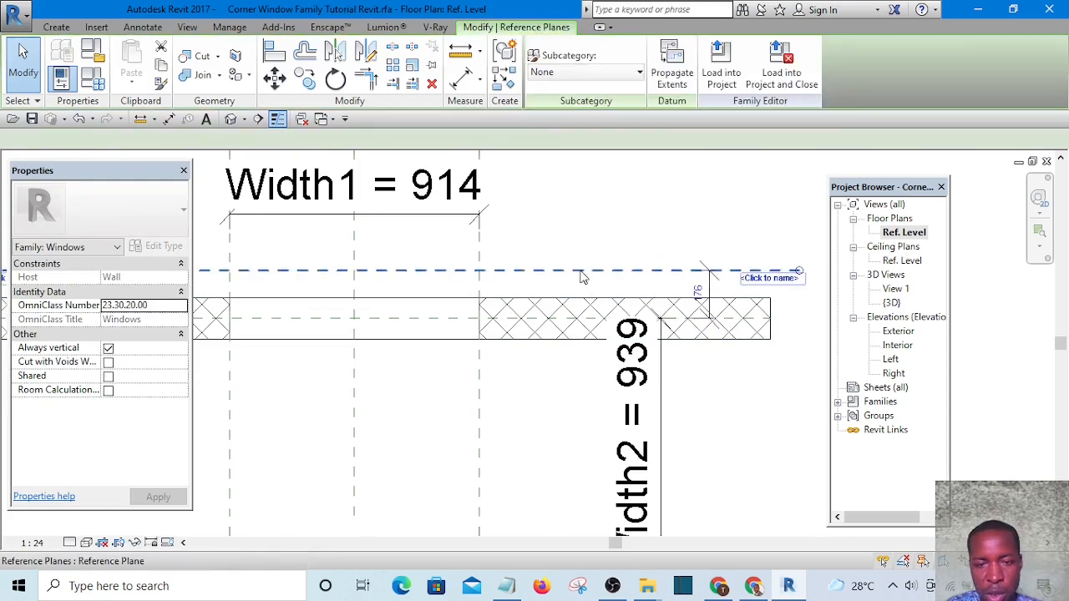
{"action": "left_click", "coordinate": [587, 226]}
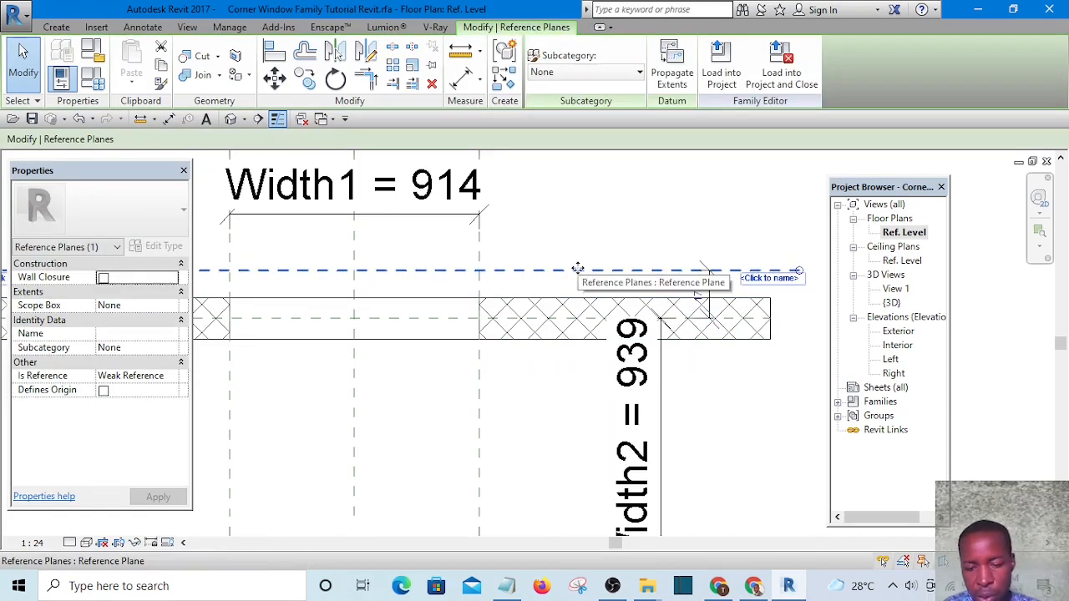
{"action": "left_click_drag", "start_coordinate": [578, 269], "coordinate": [578, 277]}
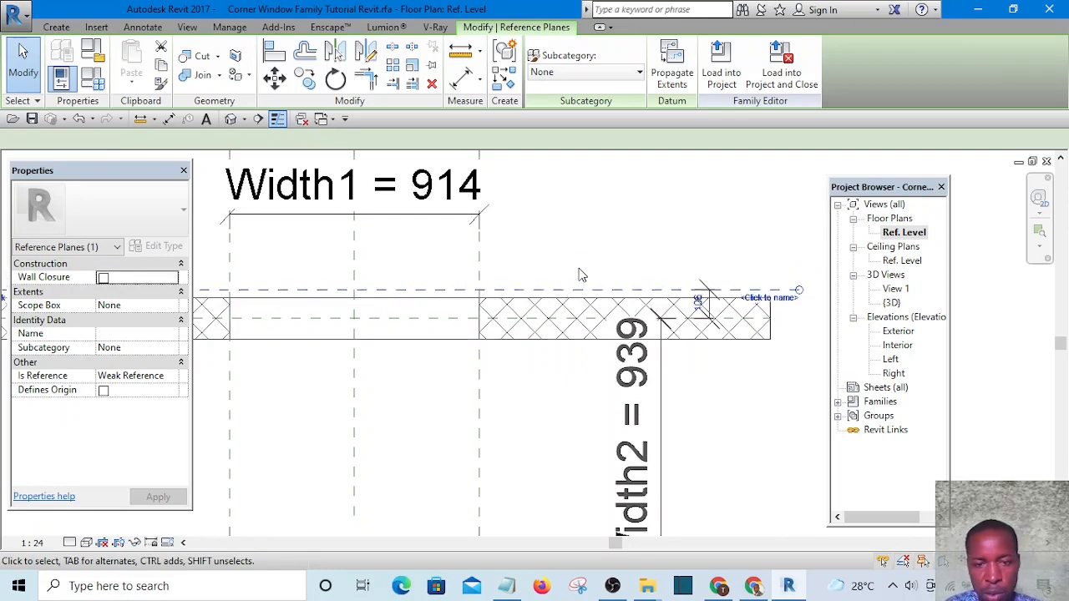
{"action": "left_click", "coordinate": [700, 298]}
{"action": "scroll", "coordinate": [710, 303], "scroll_direction": "up", "scroll_amount": 4}
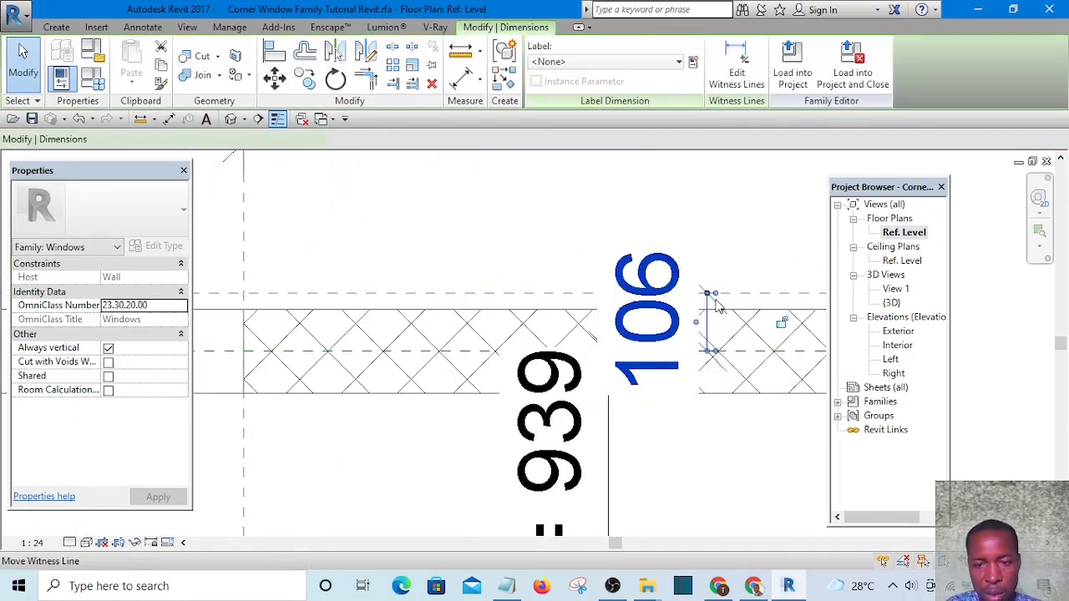
{"action": "left_click", "coordinate": [545, 198]}
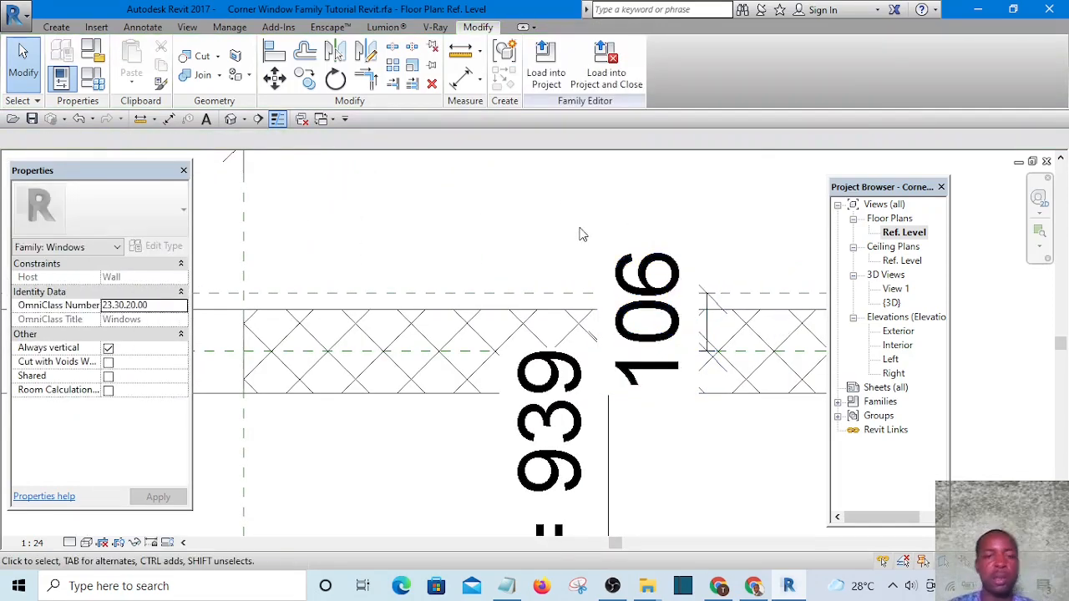
Step: Start a solid extrusion in the Ref. Level plan and sketch a rectangle about 760 mm wide across the wall opening
{"action": "scroll", "coordinate": [582, 234], "scroll_direction": "down", "scroll_amount": 5}
{"action": "scroll", "coordinate": [407, 335], "scroll_direction": "up", "scroll_amount": 4}
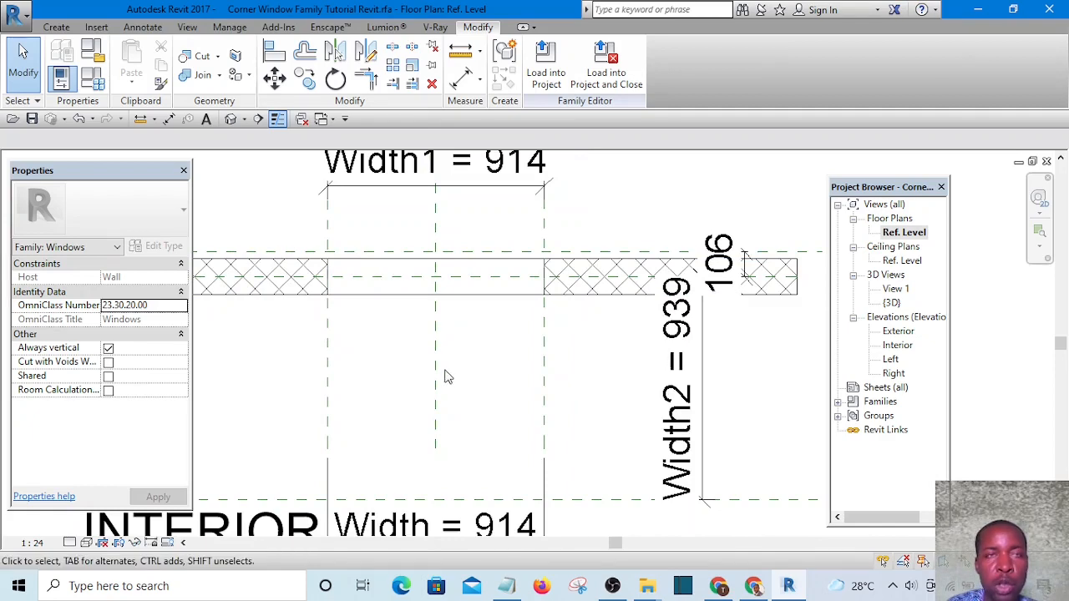
{"action": "middle_click_drag", "start_coordinate": [464, 346], "coordinate": [452, 364]}
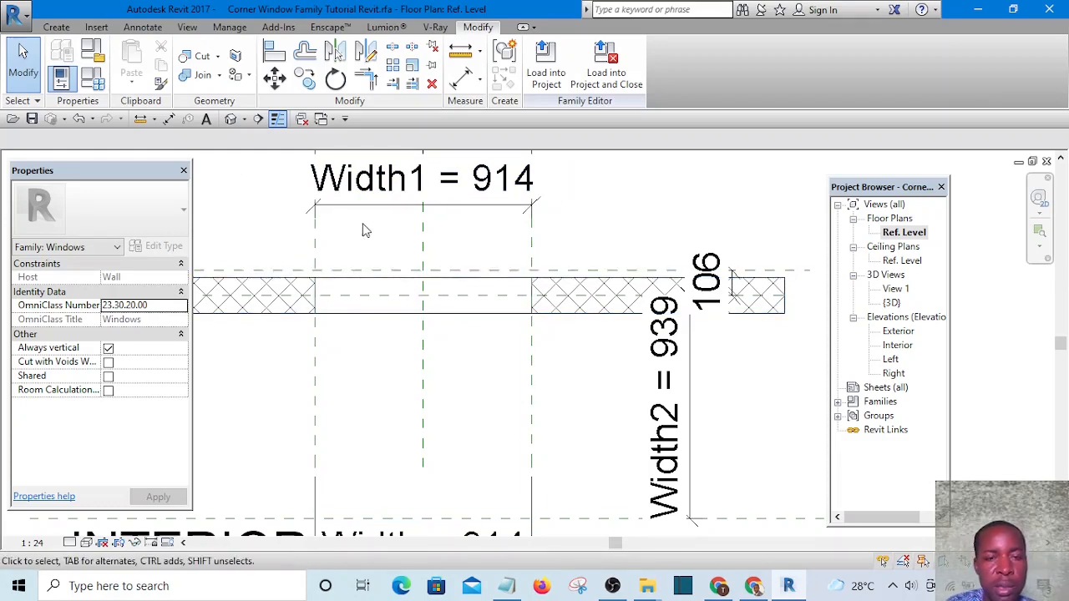
{"action": "left_click", "coordinate": [56, 27]}
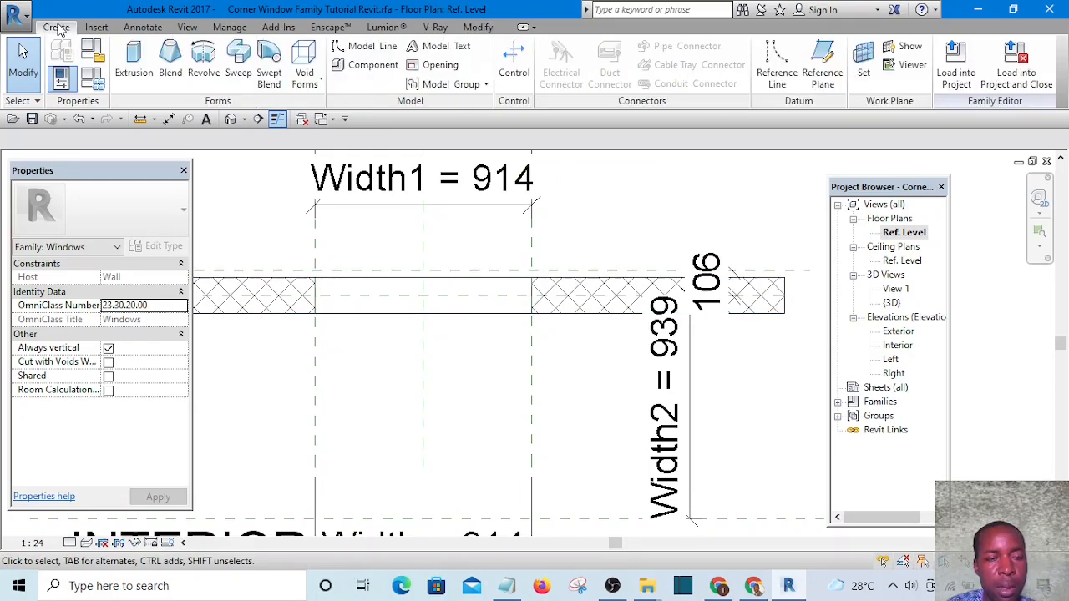
{"action": "left_click", "coordinate": [134, 61]}
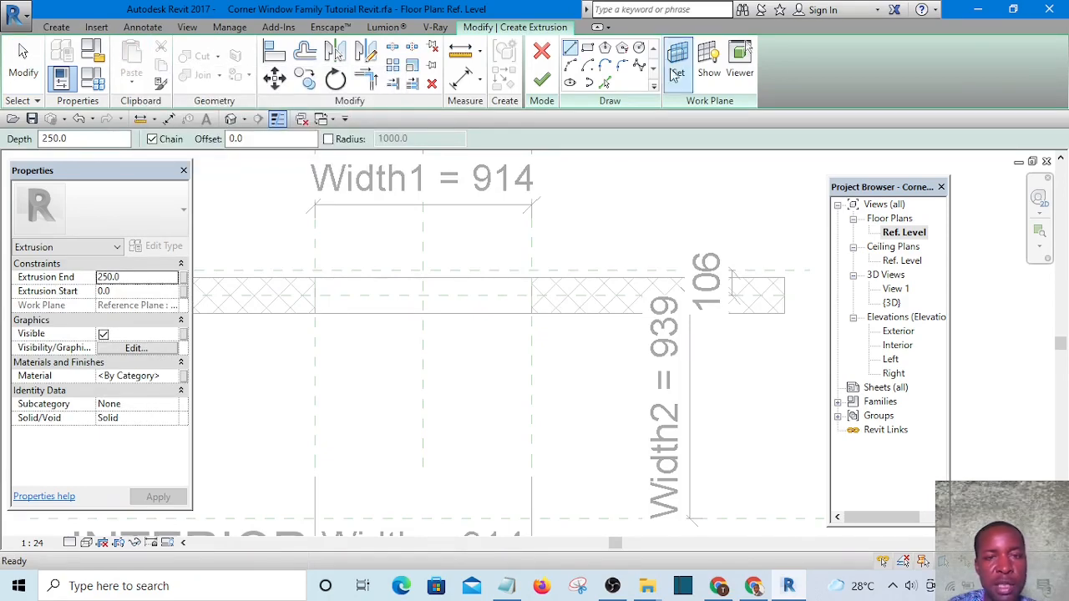
{"action": "left_click", "coordinate": [589, 50]}
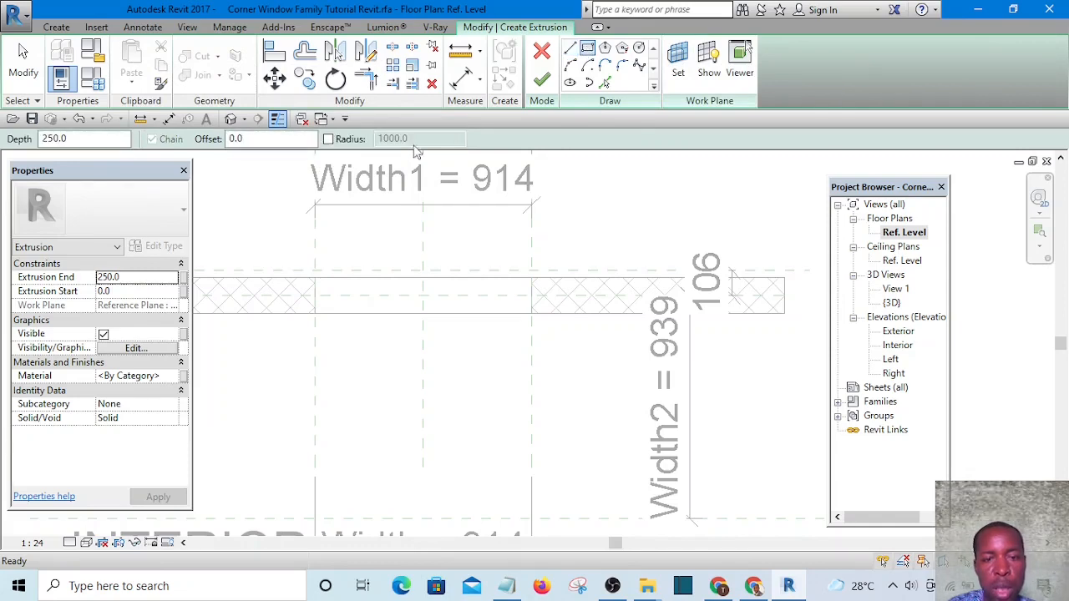
{"action": "scroll", "coordinate": [380, 230], "scroll_direction": "down", "scroll_amount": 2}
{"action": "scroll", "coordinate": [355, 300], "scroll_direction": "up", "scroll_amount": 3}
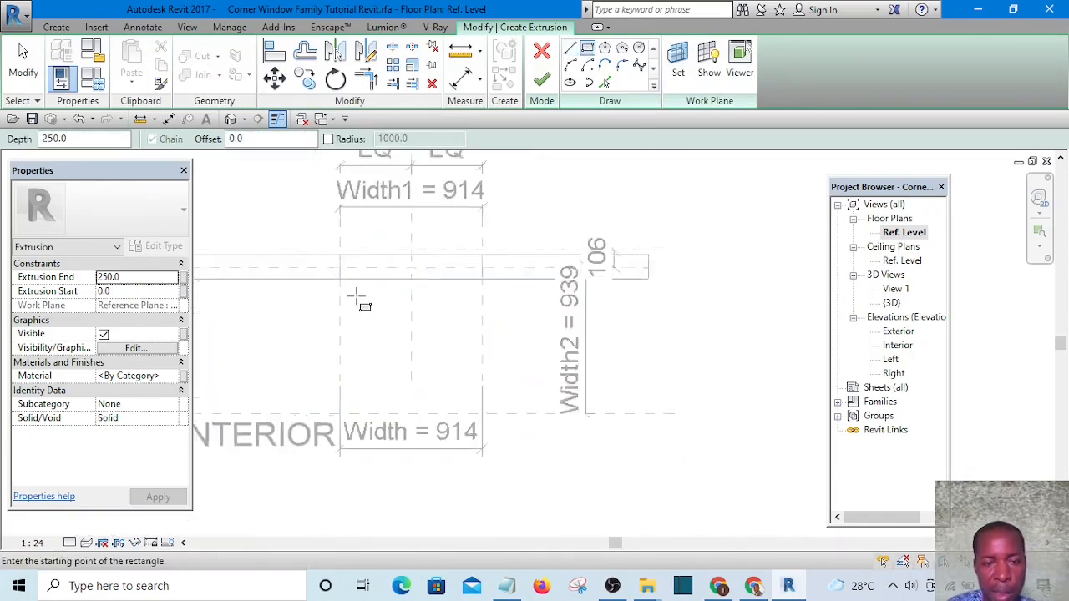
{"action": "left_click", "coordinate": [348, 204]}
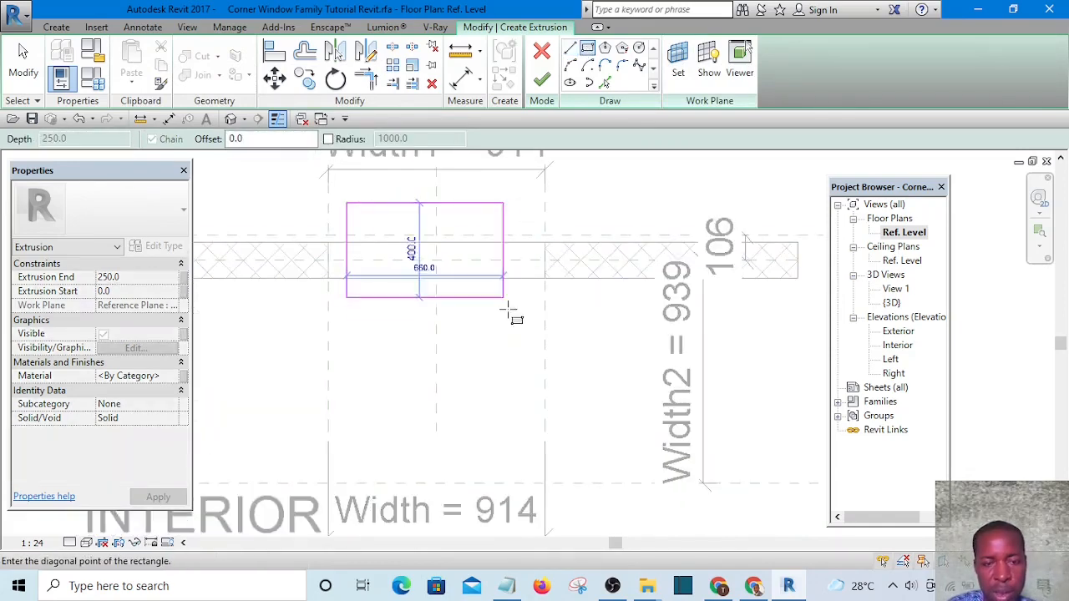
{"action": "left_click", "coordinate": [528, 416]}
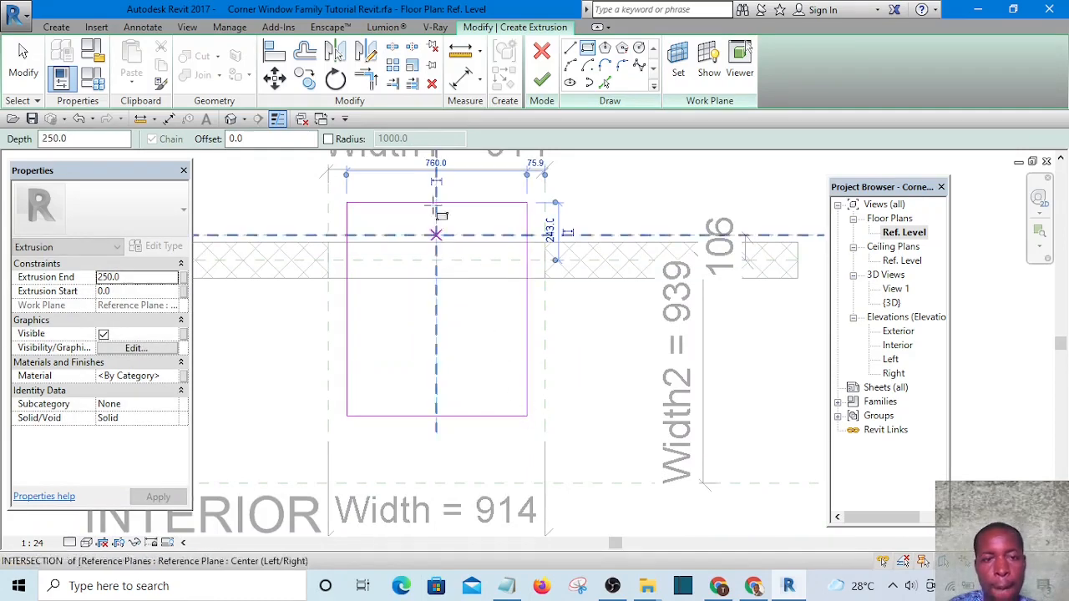
Step: Align and lock the rectangle's interior-side edge to the Width2 reference plane and both side edges to the window width planes
{"action": "scroll", "coordinate": [523, 349], "scroll_direction": "down", "scroll_amount": 2}
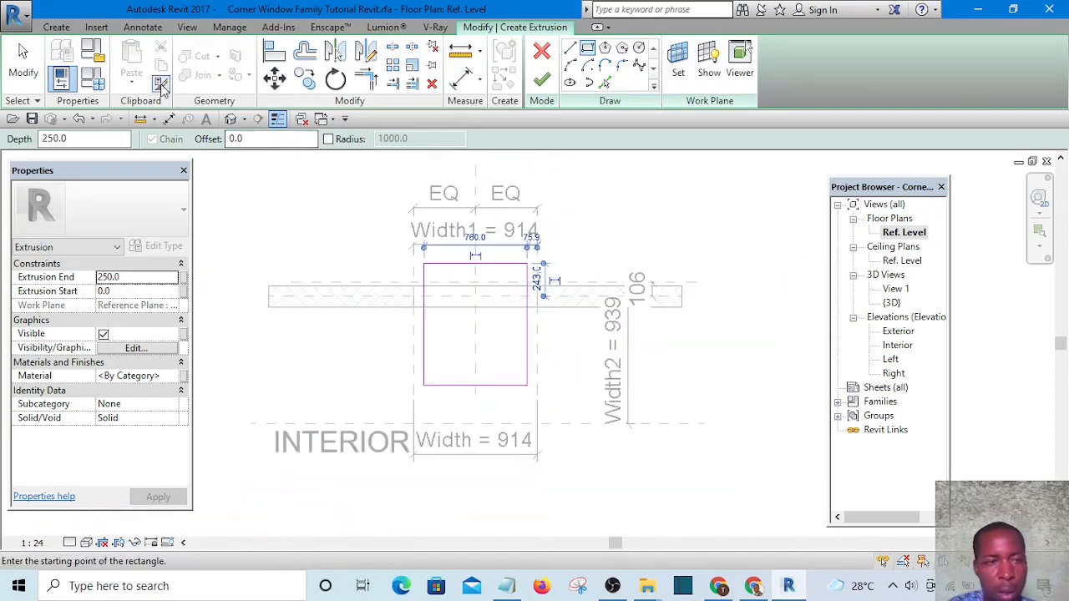
{"action": "left_click", "coordinate": [274, 53]}
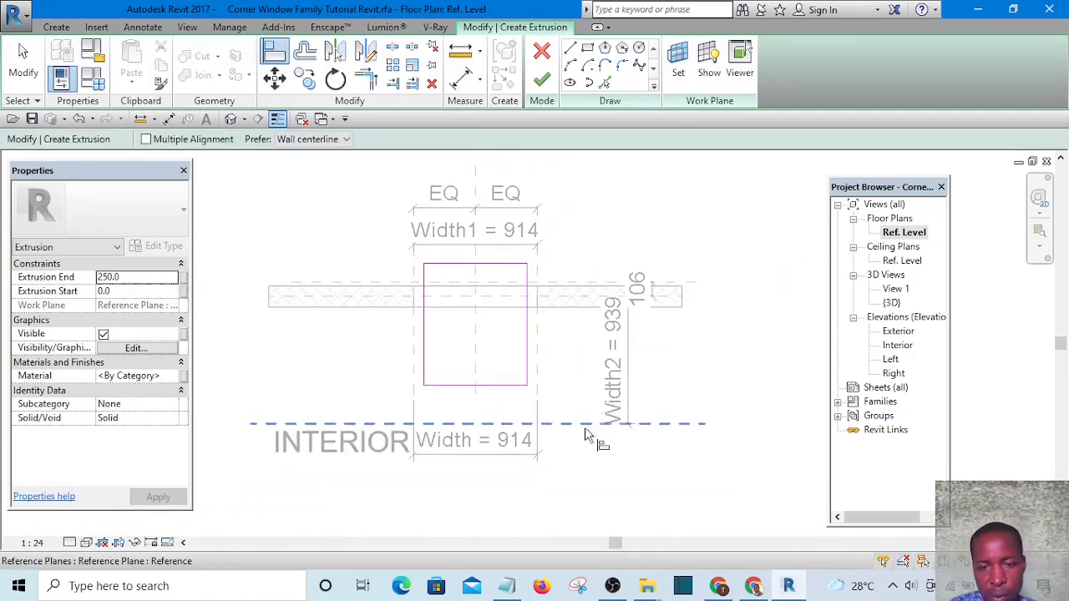
{"action": "left_click", "coordinate": [587, 430]}
{"action": "left_click", "coordinate": [505, 386]}
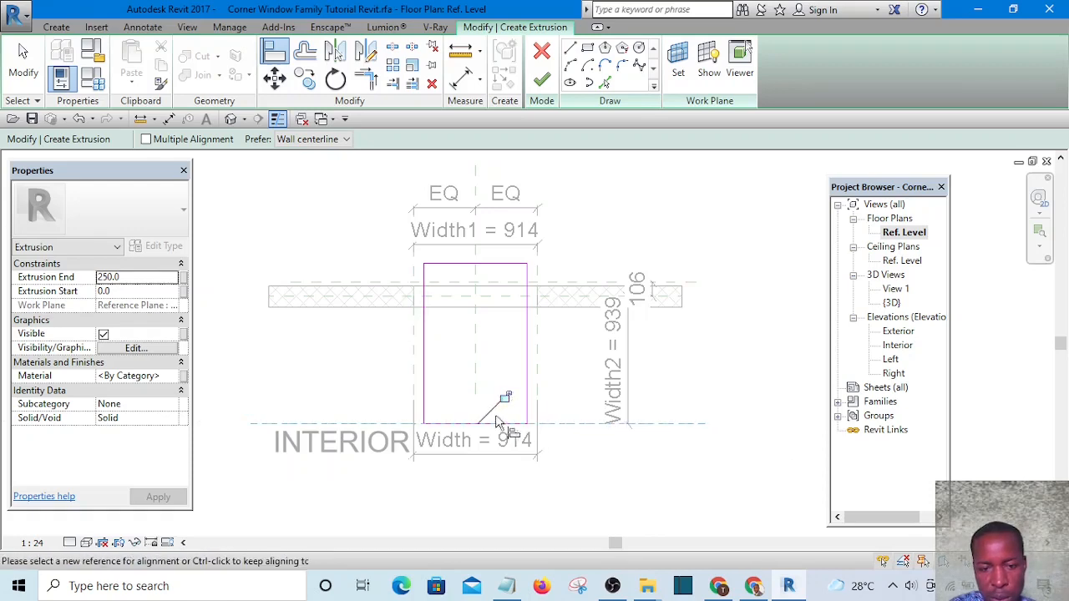
{"action": "left_click", "coordinate": [538, 359]}
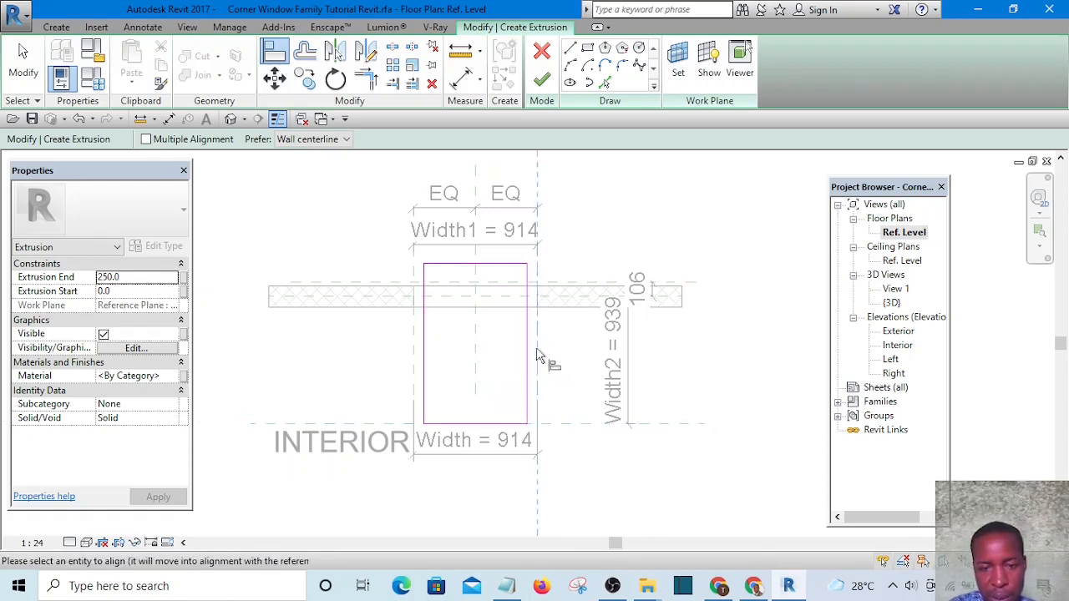
{"action": "left_click", "coordinate": [527, 334]}
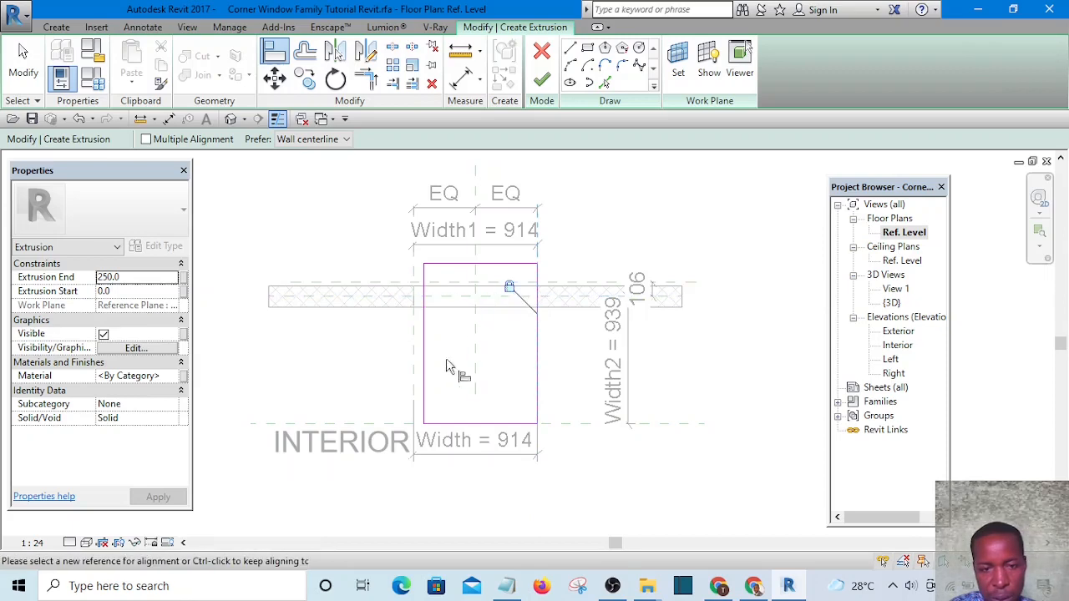
{"action": "left_click", "coordinate": [425, 363]}
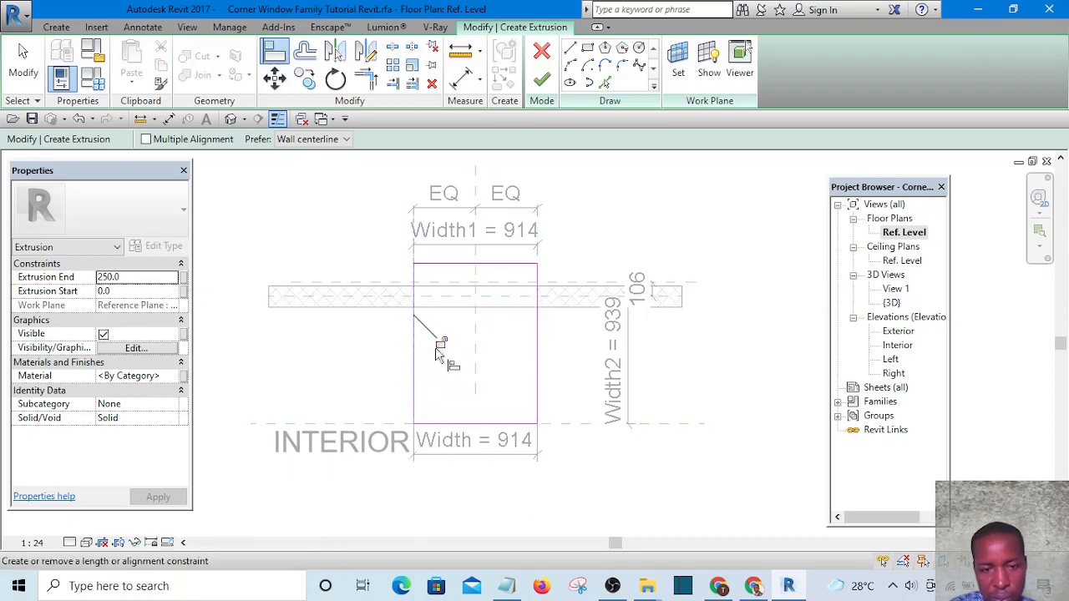
{"action": "scroll", "coordinate": [499, 389], "scroll_direction": "up", "scroll_amount": 5}
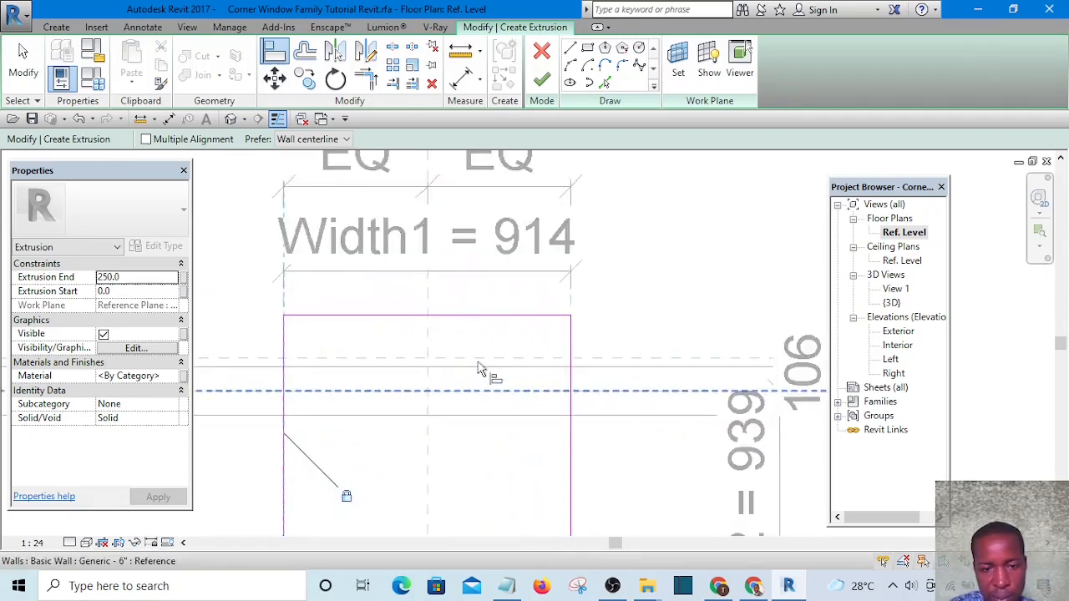
Step: Align and lock the rectangle's exterior-side edge to the wall's centre plane and finish the extrusion with a depth of 250 mm
{"action": "scroll", "coordinate": [473, 395], "scroll_direction": "down", "scroll_amount": 3}
{"action": "scroll", "coordinate": [469, 359], "scroll_direction": "up", "scroll_amount": 3}
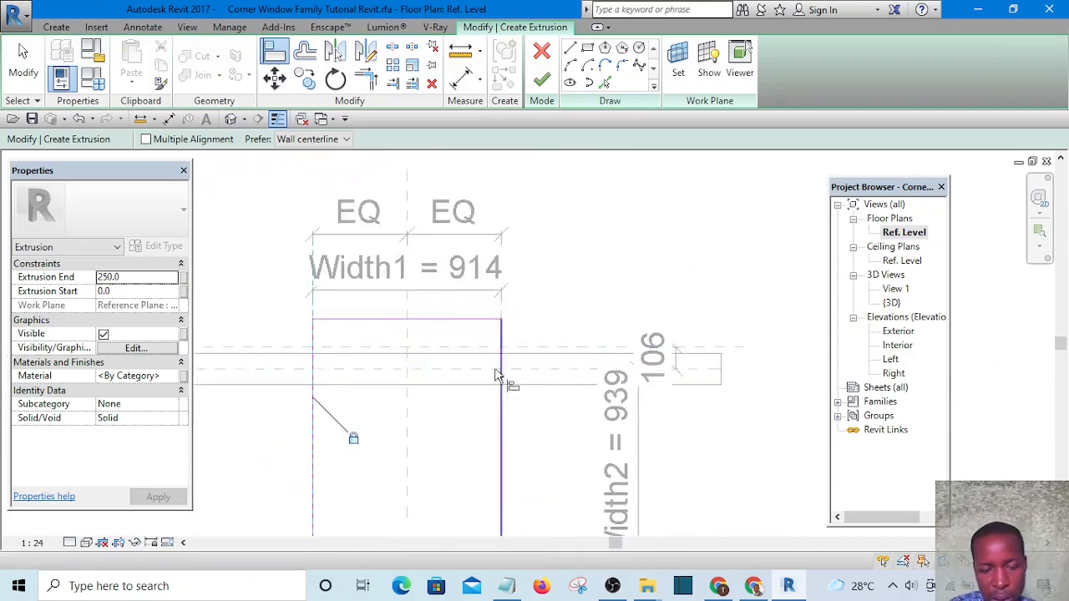
{"action": "scroll", "coordinate": [514, 363], "scroll_direction": "down", "scroll_amount": 2}
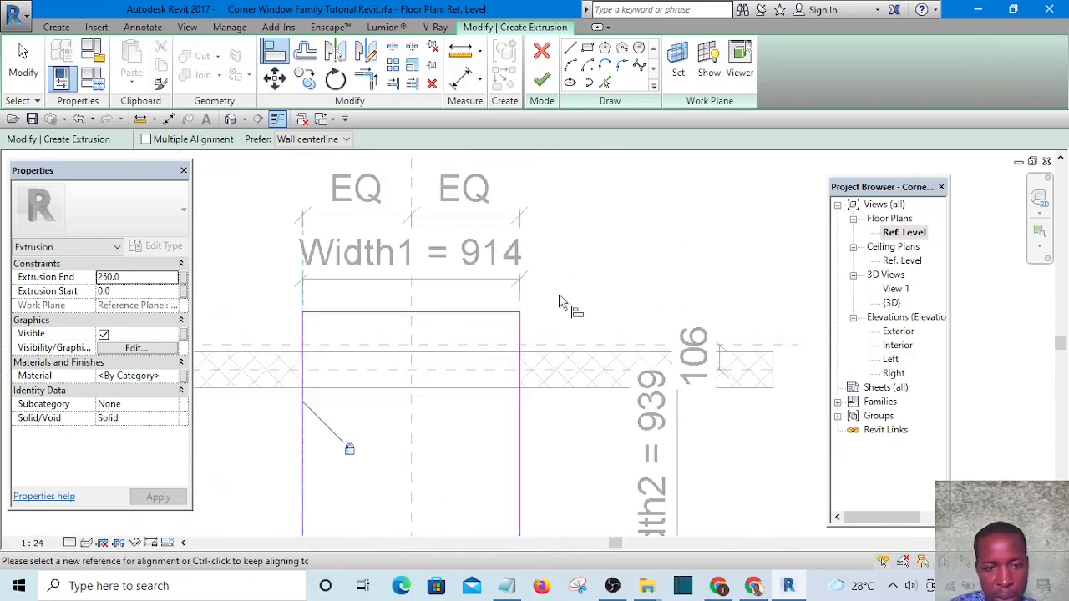
{"action": "left_click", "coordinate": [457, 369]}
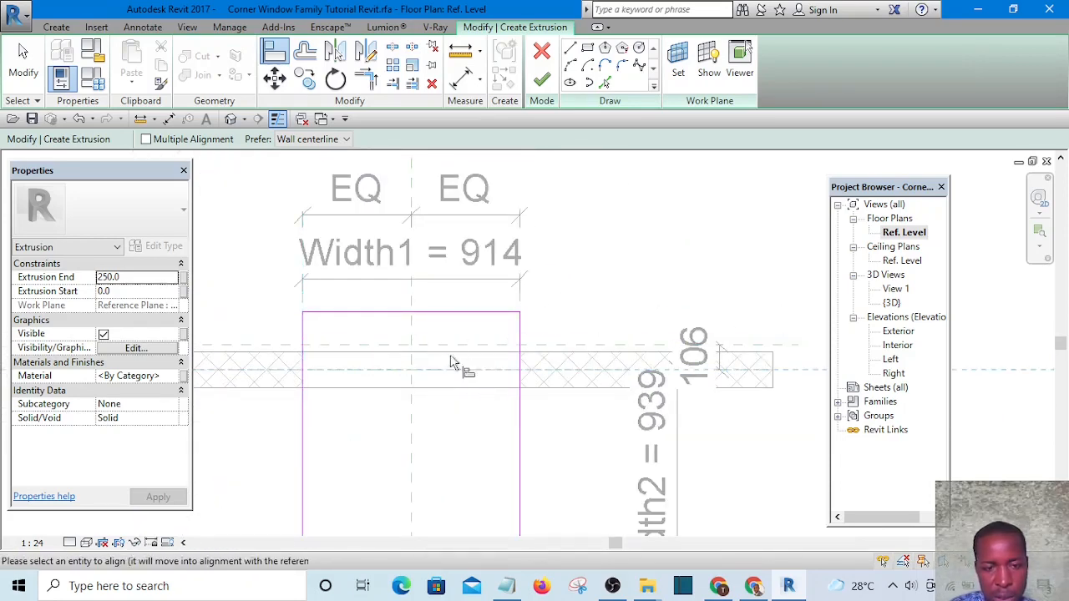
{"action": "left_click", "coordinate": [448, 312]}
{"action": "scroll", "coordinate": [447, 309], "scroll_direction": "down", "scroll_amount": 2}
{"action": "scroll", "coordinate": [414, 380], "scroll_direction": "up", "scroll_amount": 1}
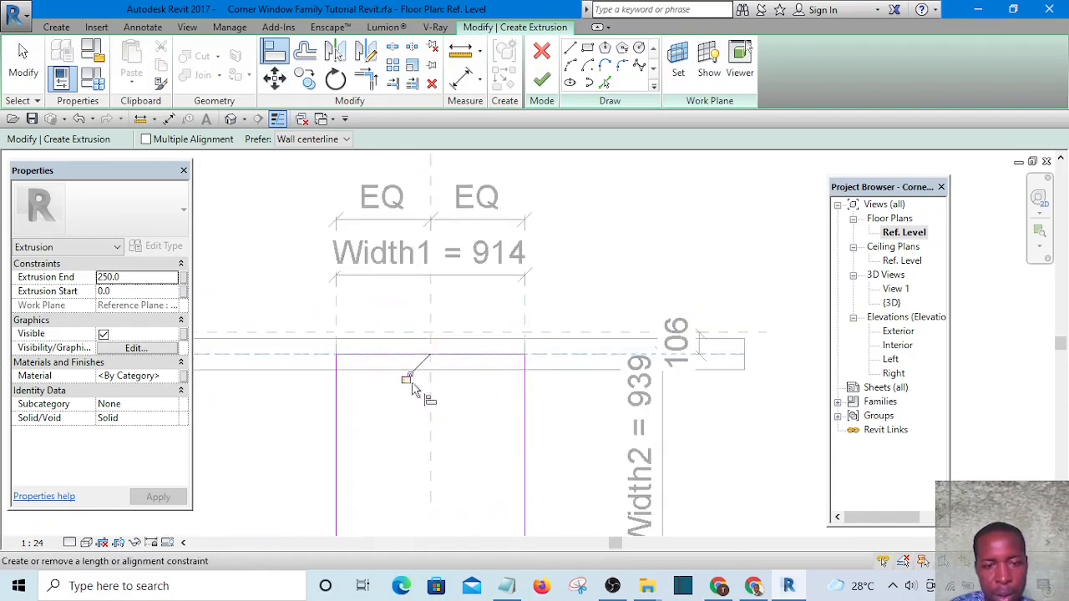
{"action": "scroll", "coordinate": [405, 391], "scroll_direction": "down", "scroll_amount": 3}
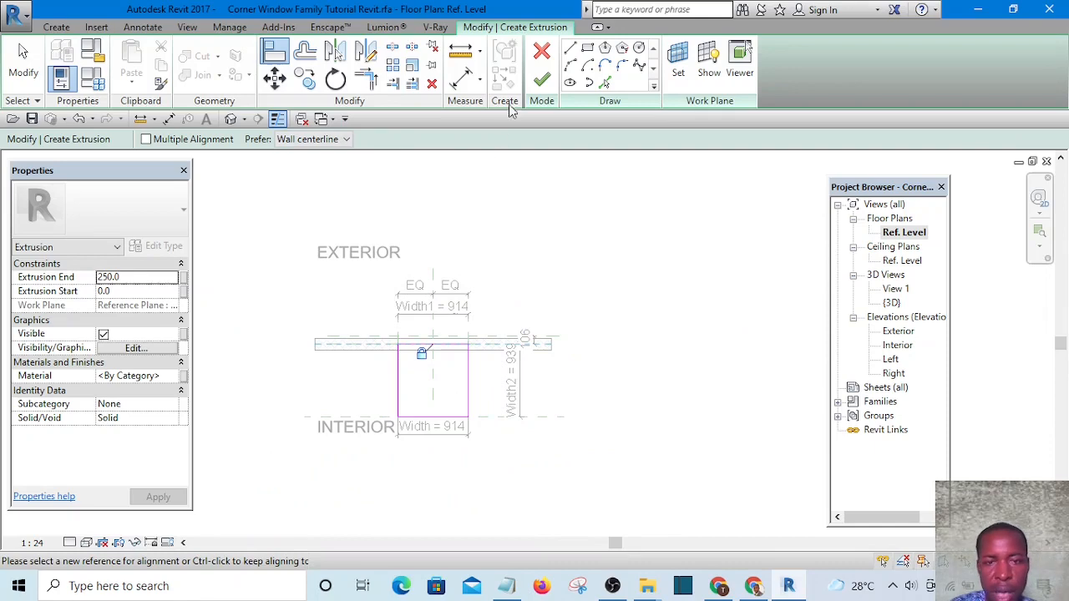
{"action": "left_click", "coordinate": [540, 84]}
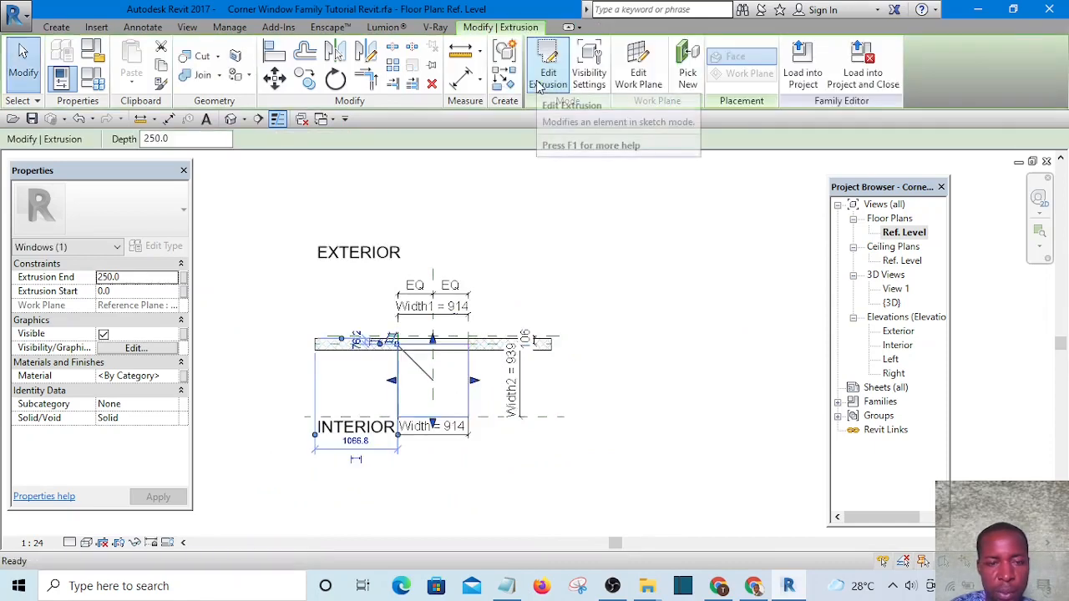
Step: Check the extrusion in 3D, then in the Exterior elevation stretch its top face to the upper Height reference plane and lock it
{"action": "left_click", "coordinate": [231, 119]}
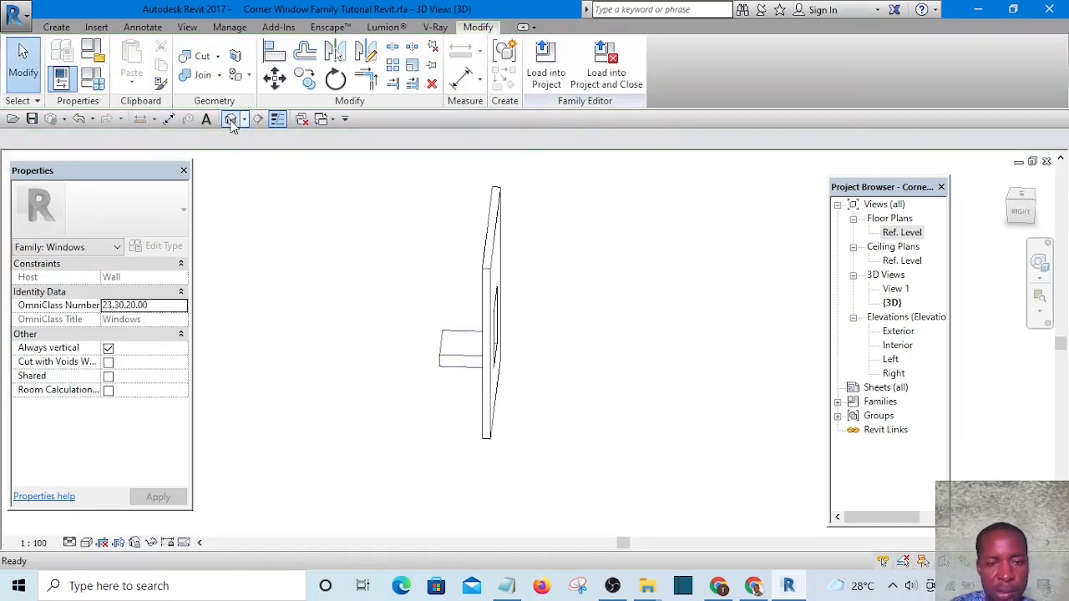
{"action": "scroll", "coordinate": [493, 414], "scroll_direction": "up", "scroll_amount": 2}
{"action": "middle_click_drag", "start_coordinate": [418, 368], "coordinate": [487, 332], "text": "shift"}
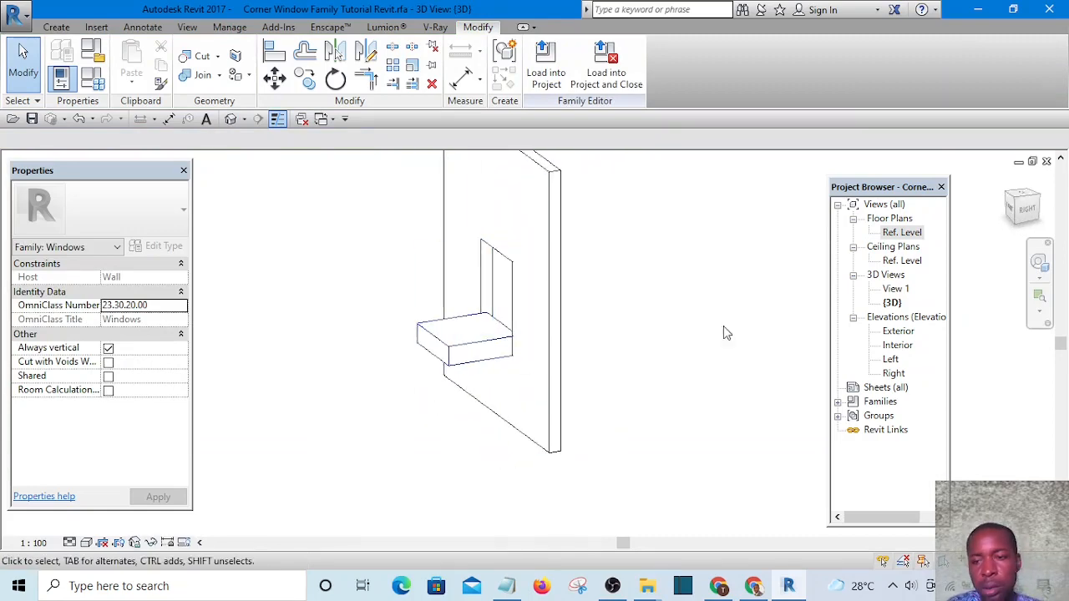
{"action": "double_click", "coordinate": [898, 333]}
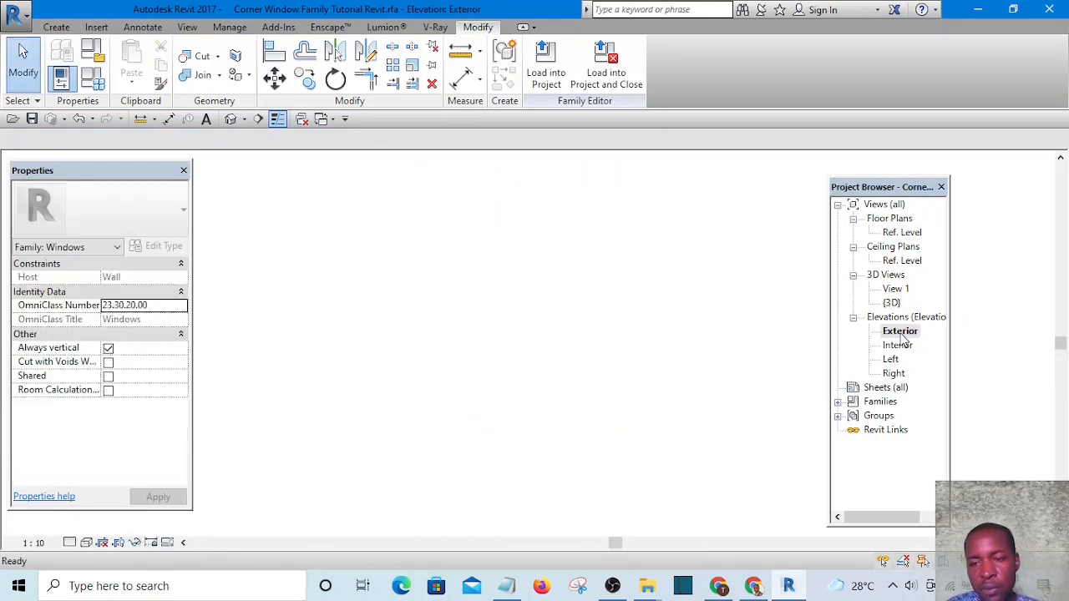
{"action": "scroll", "coordinate": [515, 414], "scroll_direction": "up", "scroll_amount": 2}
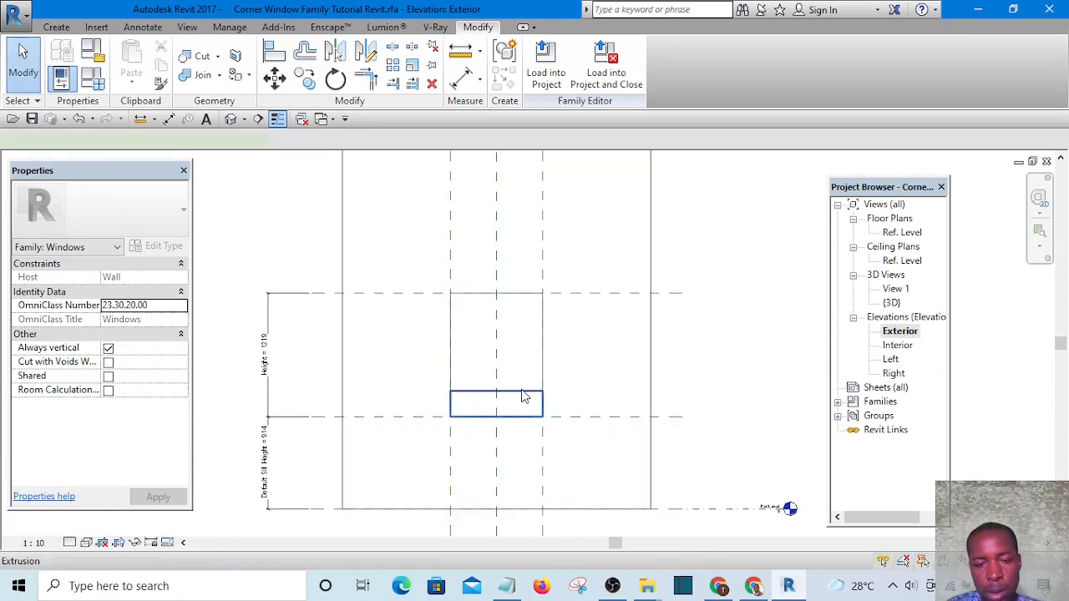
{"action": "left_click", "coordinate": [505, 397]}
{"action": "left_click_drag", "start_coordinate": [495, 390], "coordinate": [495, 386]}
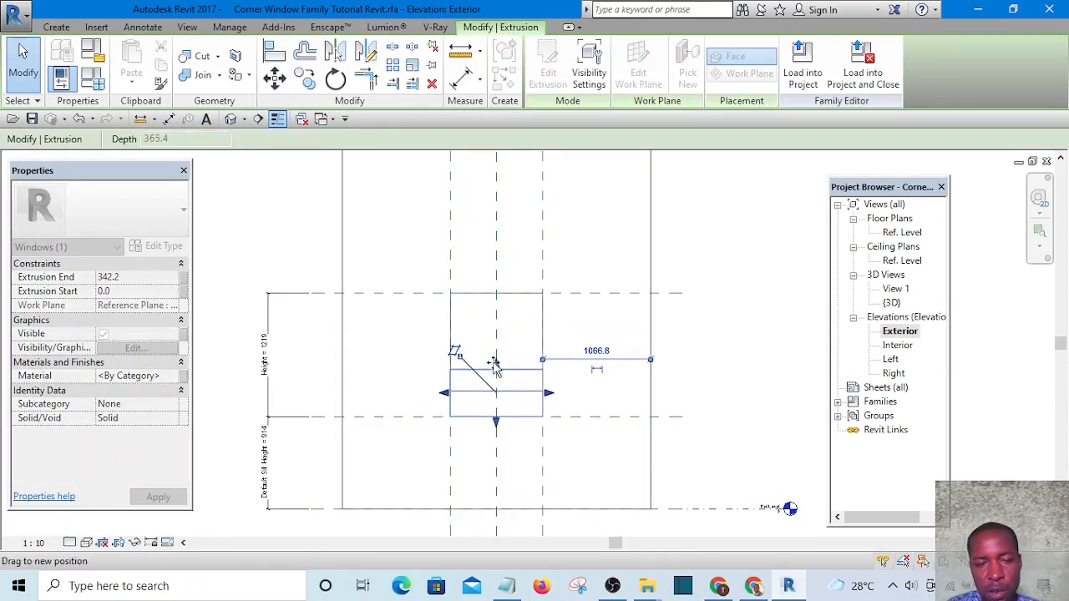
{"action": "mouse_move", "coordinate": [497, 310]}
{"action": "left_mouse_down"}
{"action": "mouse_move", "coordinate": [497, 302]}
{"action": "mouse_move", "coordinate": [497, 329]}
{"action": "mouse_move", "coordinate": [496, 305]}
{"action": "left_mouse_up"}
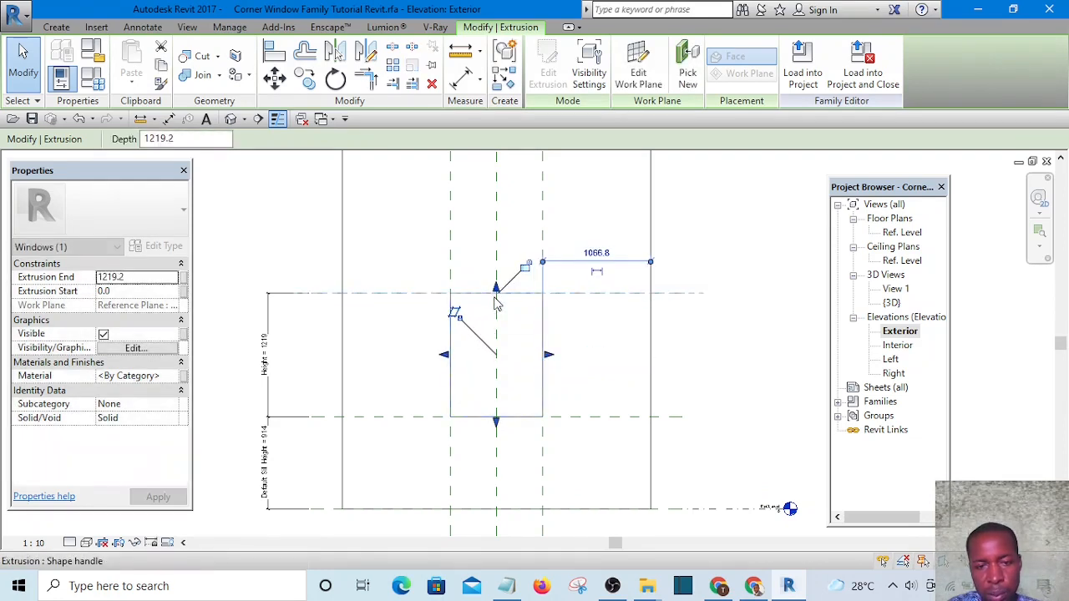
{"action": "left_click", "coordinate": [526, 266]}
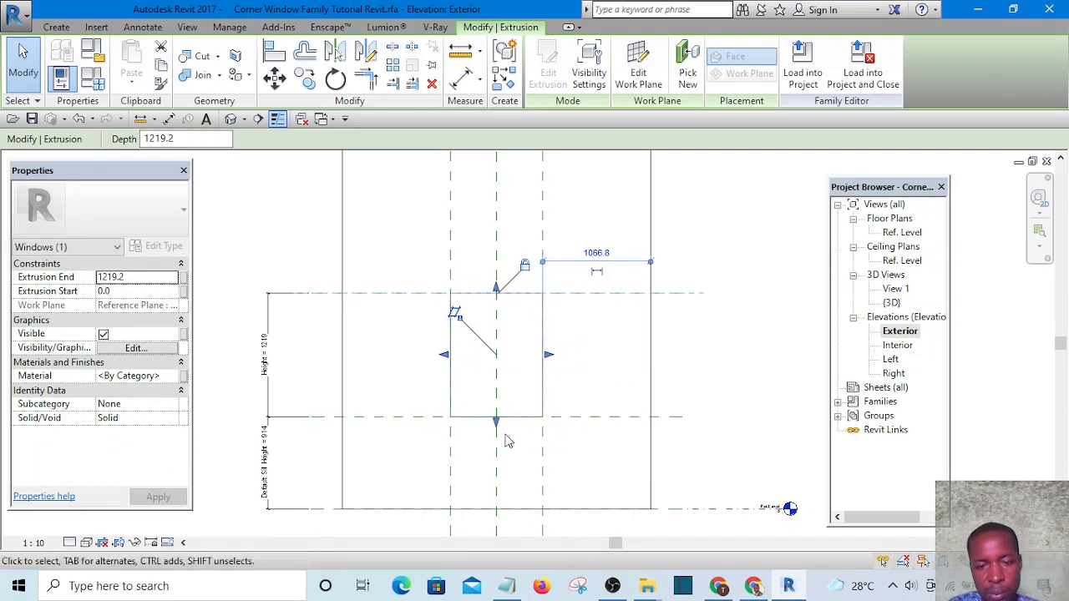
Step: Pull the extrusion's bottom face off the Sill reference plane, then align it back to that plane and lock it
{"action": "mouse_move", "coordinate": [495, 420]}
{"action": "left_mouse_down"}
{"action": "mouse_move", "coordinate": [496, 382]}
{"action": "mouse_move", "coordinate": [498, 424]}
{"action": "left_mouse_up"}
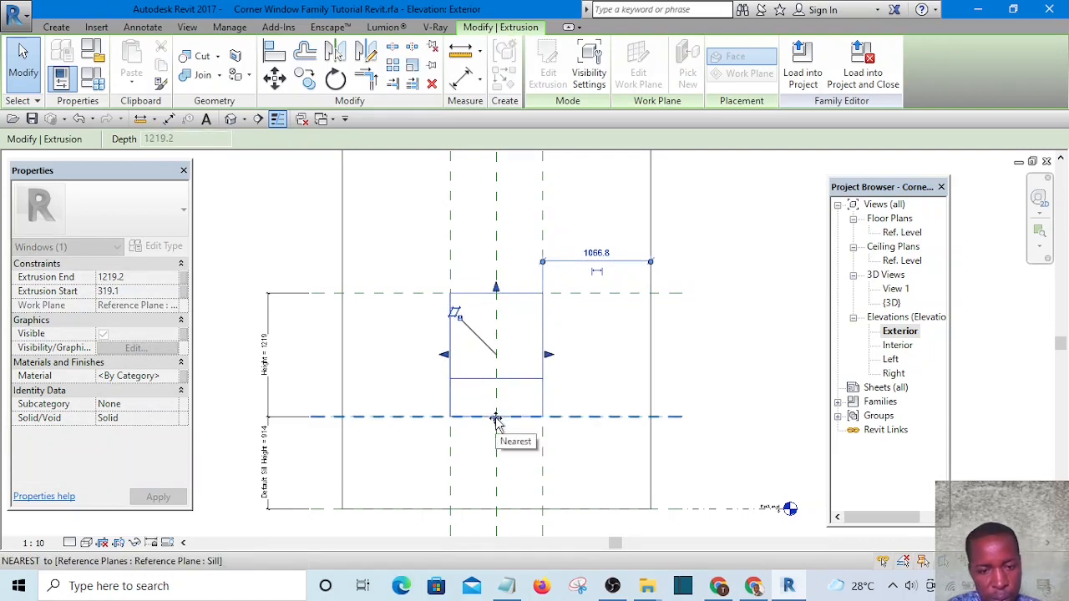
{"action": "left_click_drag", "start_coordinate": [496, 420], "coordinate": [497, 423]}
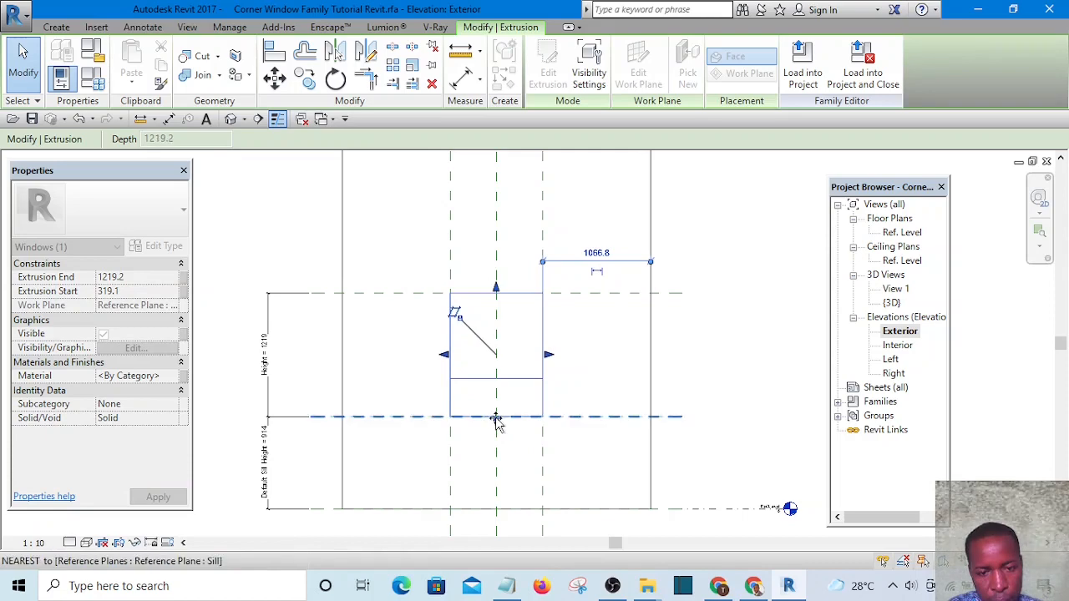
{"action": "left_click_drag", "start_coordinate": [496, 419], "coordinate": [498, 386]}
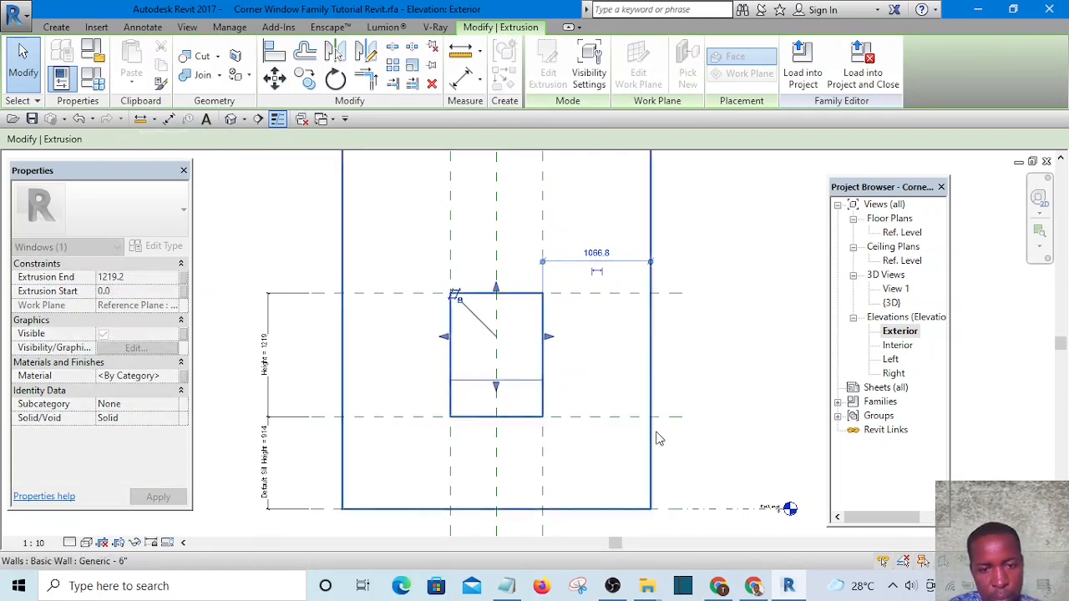
{"action": "left_click", "coordinate": [276, 52]}
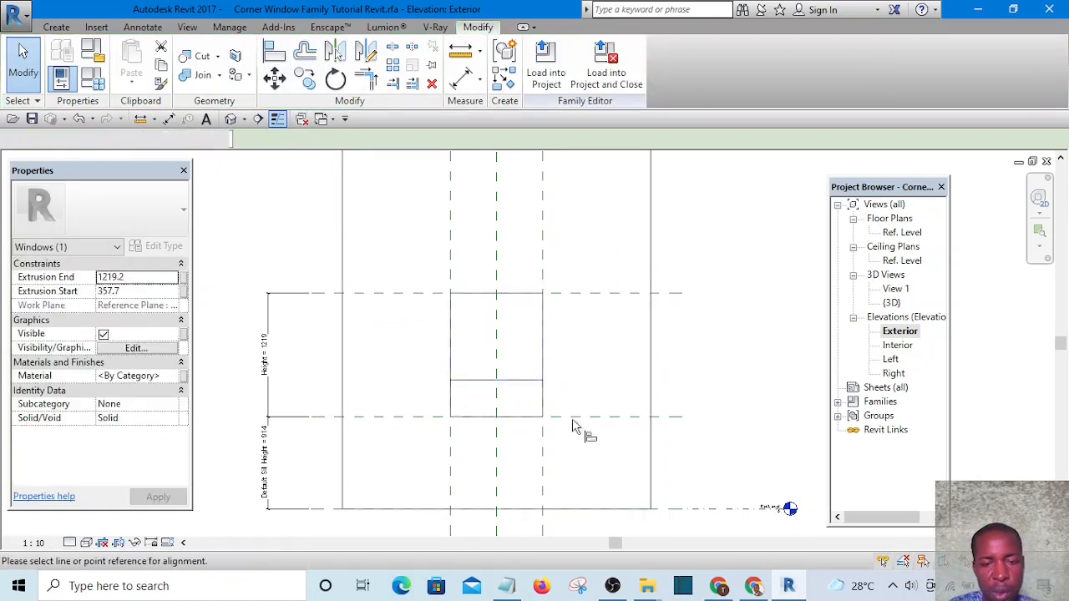
{"action": "left_click", "coordinate": [682, 423]}
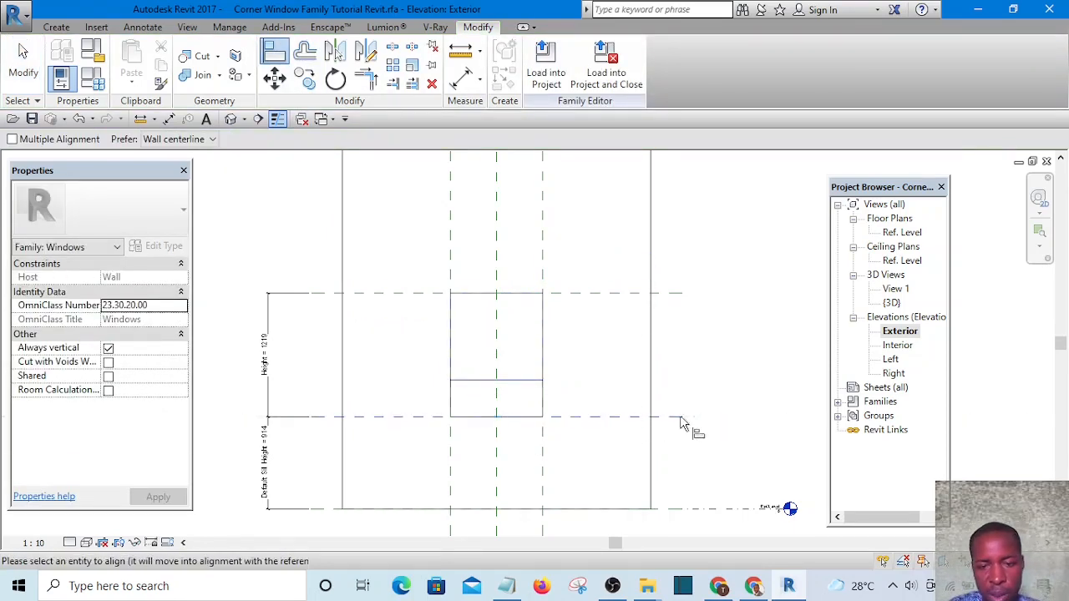
{"action": "left_click", "coordinate": [513, 380]}
{"action": "left_click", "coordinate": [475, 444]}
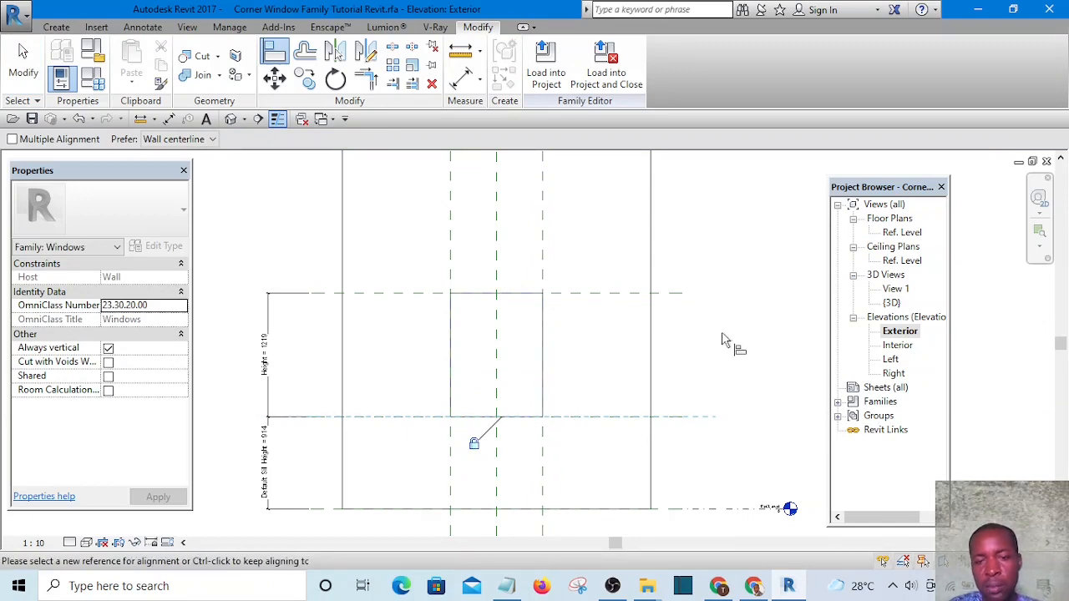
{"action": "key", "text": "Escape"}
Step: Pull the void extrusion's top face below the Top reference plane in the Exterior elevation, removing the constraints that block the move
{"action": "left_click", "coordinate": [507, 292]}
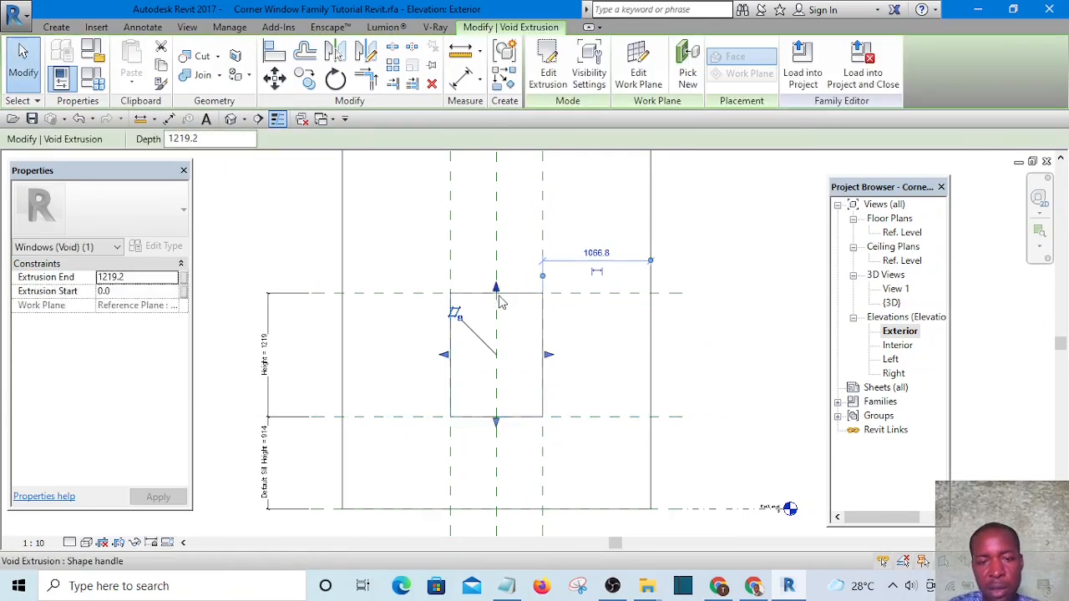
{"action": "left_click_drag", "start_coordinate": [497, 292], "coordinate": [497, 305]}
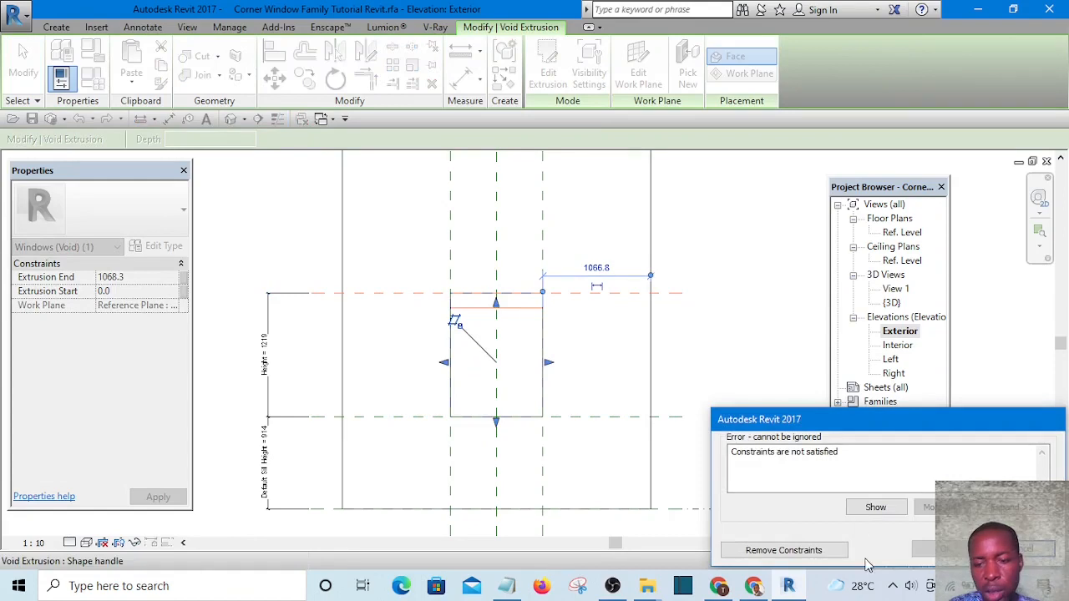
{"action": "left_click", "coordinate": [828, 551]}
{"action": "key", "text": "Escape"}
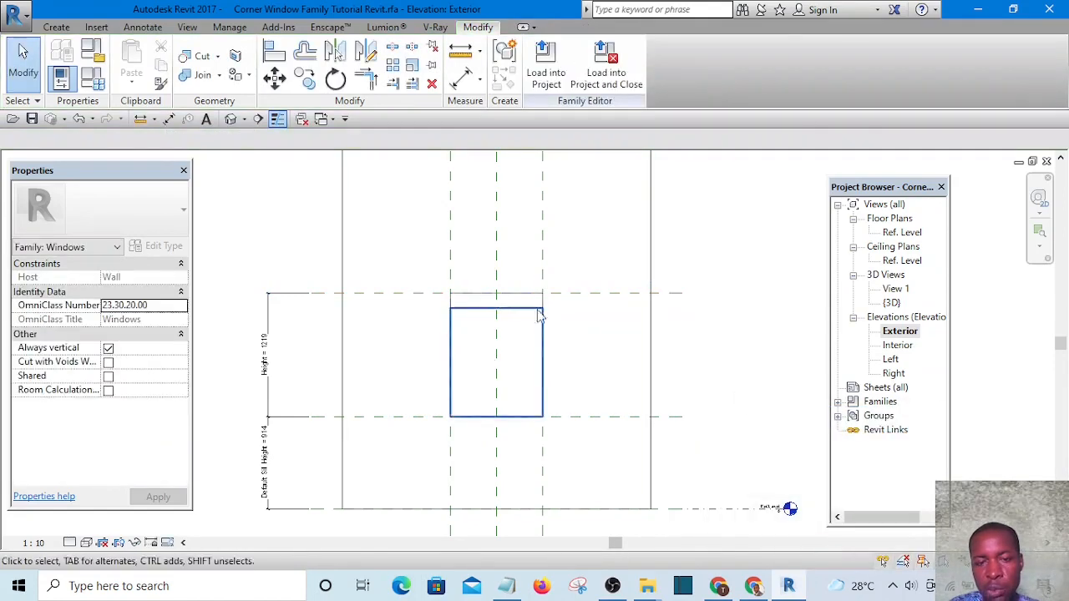
{"action": "left_click", "coordinate": [518, 311]}
{"action": "key", "text": "Escape"}
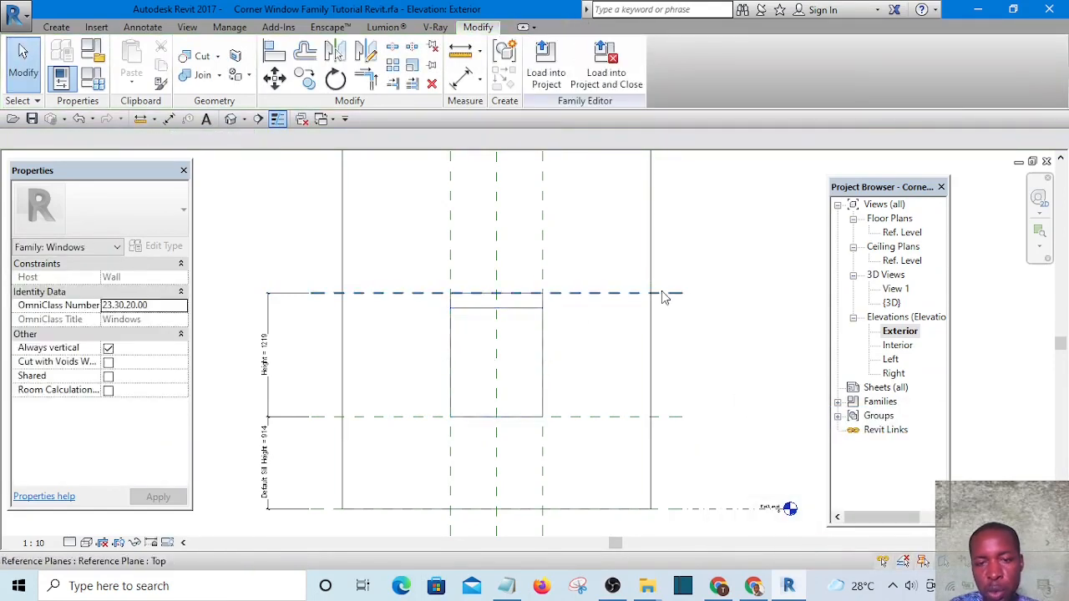
Step: Try to align the void extrusion's top face to the Top reference plane
{"action": "scroll", "coordinate": [613, 300], "scroll_direction": "down", "scroll_amount": 2}
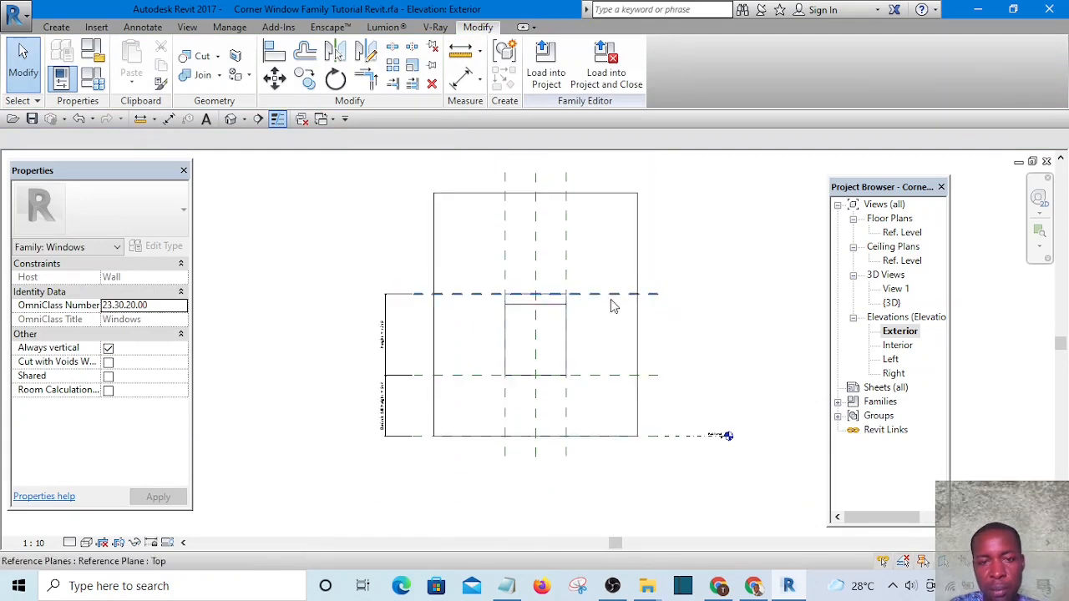
{"action": "left_click", "coordinate": [616, 194]}
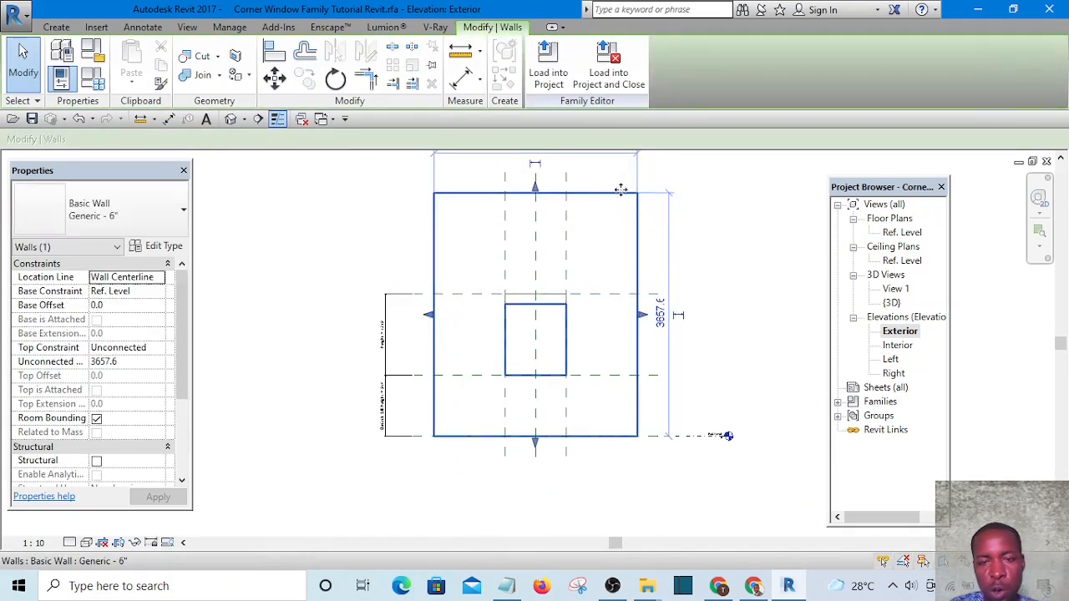
{"action": "left_click", "coordinate": [740, 215]}
{"action": "left_click", "coordinate": [554, 303]}
{"action": "scroll", "coordinate": [548, 311], "scroll_direction": "up", "scroll_amount": 3}
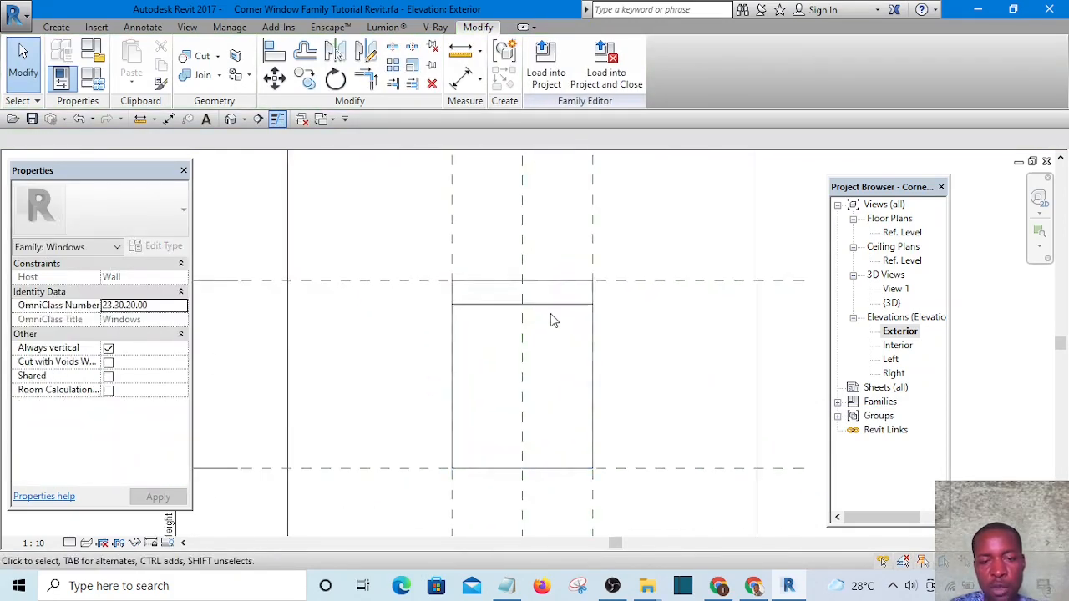
{"action": "middle_click_drag", "start_coordinate": [550, 320], "coordinate": [510, 303]}
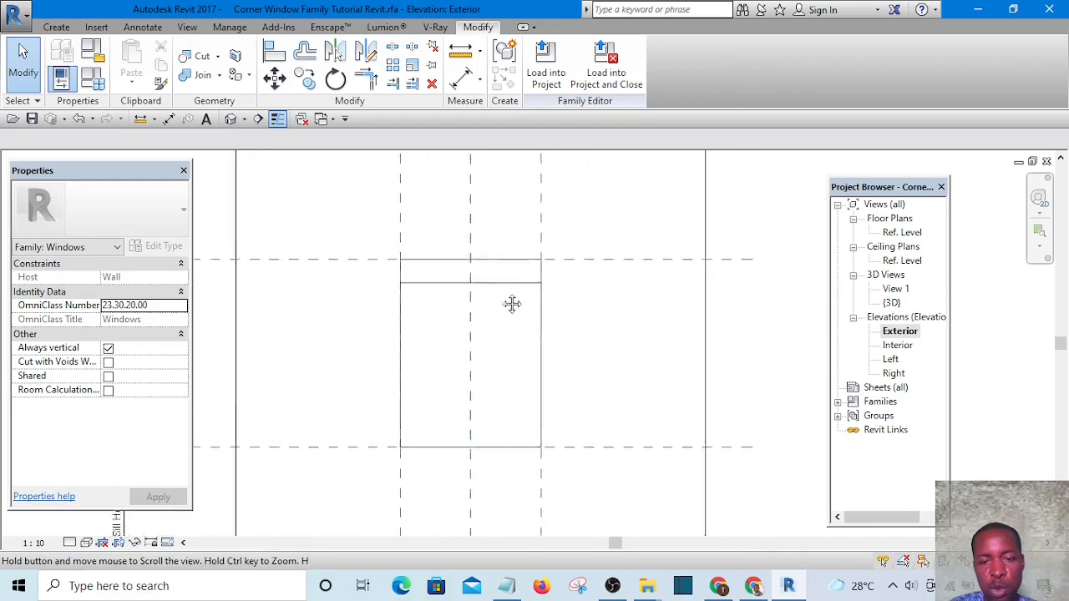
{"action": "left_click", "coordinate": [274, 52]}
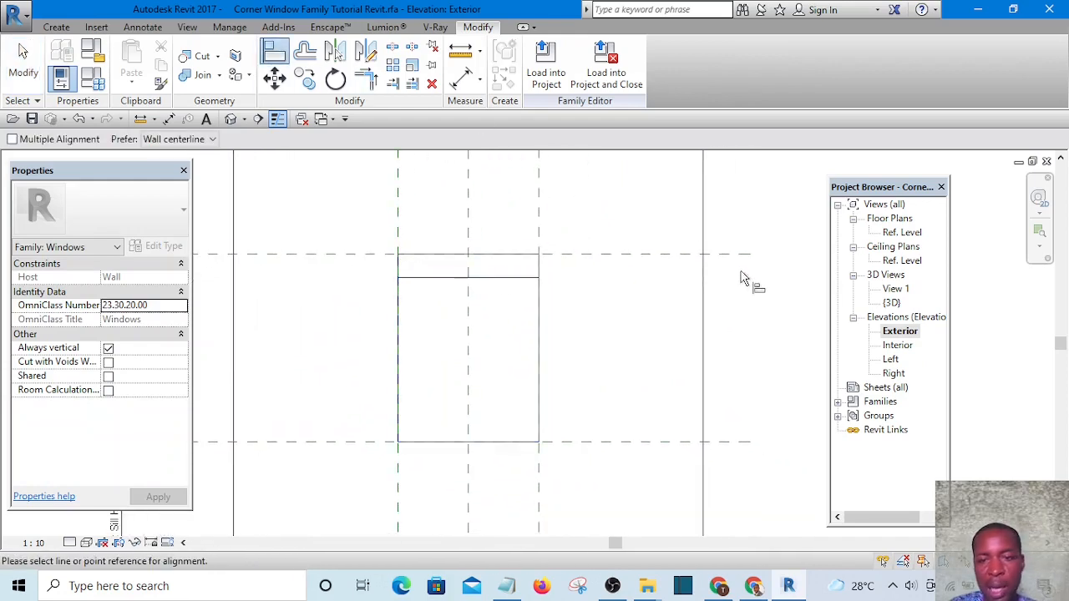
{"action": "left_click", "coordinate": [495, 278]}
{"action": "scroll", "coordinate": [480, 306], "scroll_direction": "down", "scroll_amount": 3}
{"action": "scroll", "coordinate": [478, 287], "scroll_direction": "up", "scroll_amount": 3}
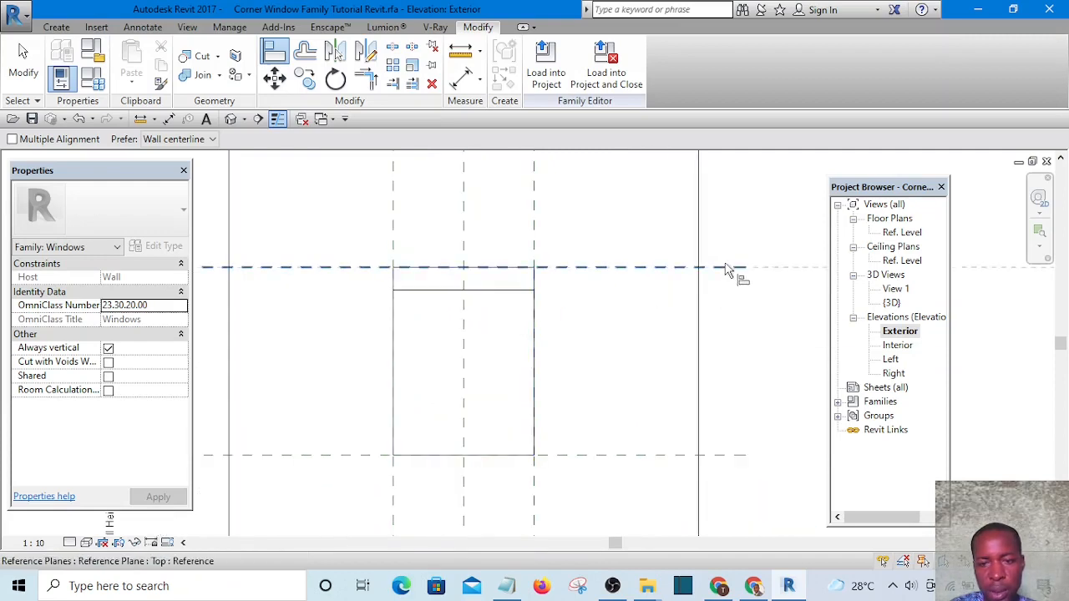
{"action": "left_click", "coordinate": [733, 269]}
{"action": "left_click", "coordinate": [500, 291]}
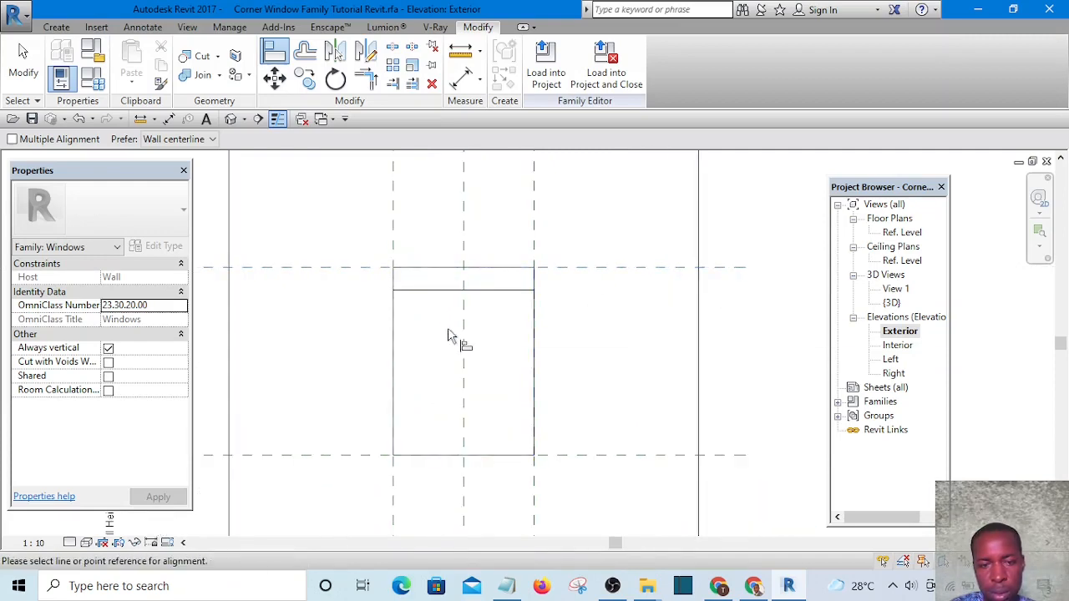
{"action": "scroll", "coordinate": [448, 335], "scroll_direction": "down", "scroll_amount": 2}
{"action": "key", "text": "Escape"}
{"action": "left_click", "coordinate": [468, 298]}
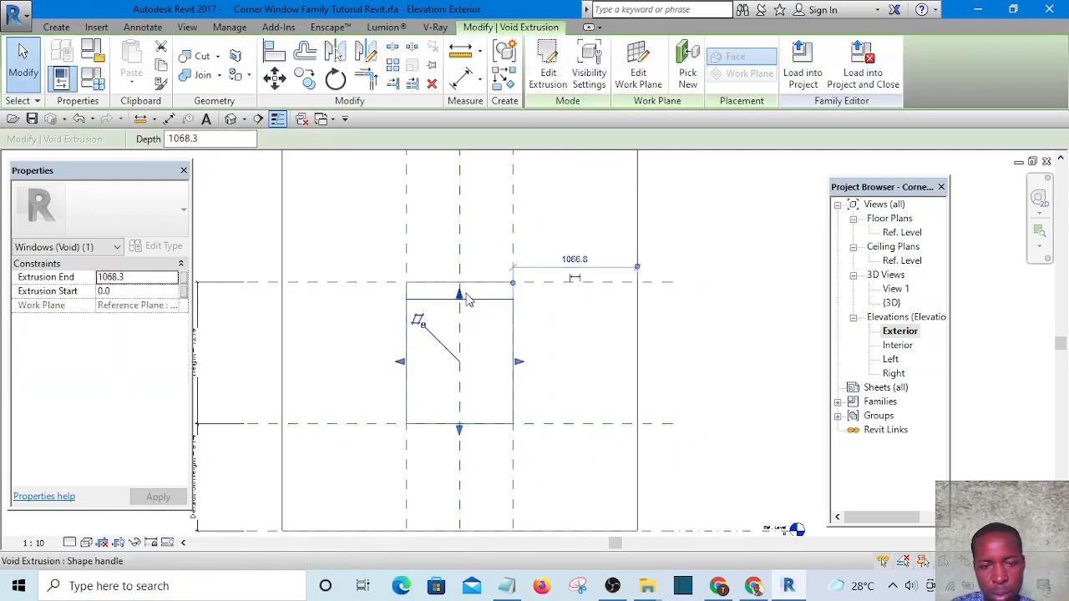
{"action": "left_click", "coordinate": [465, 286]}
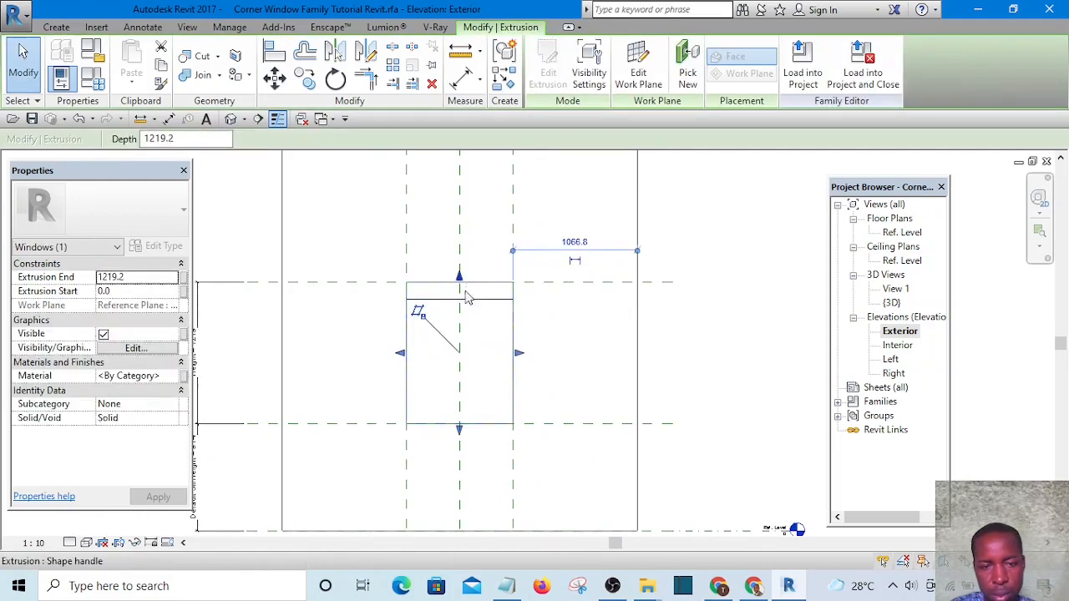
{"action": "mouse_move", "coordinate": [461, 282]}
{"action": "left_mouse_down"}
{"action": "mouse_move", "coordinate": [457, 299]}
{"action": "mouse_move", "coordinate": [459, 284]}
{"action": "left_mouse_up"}
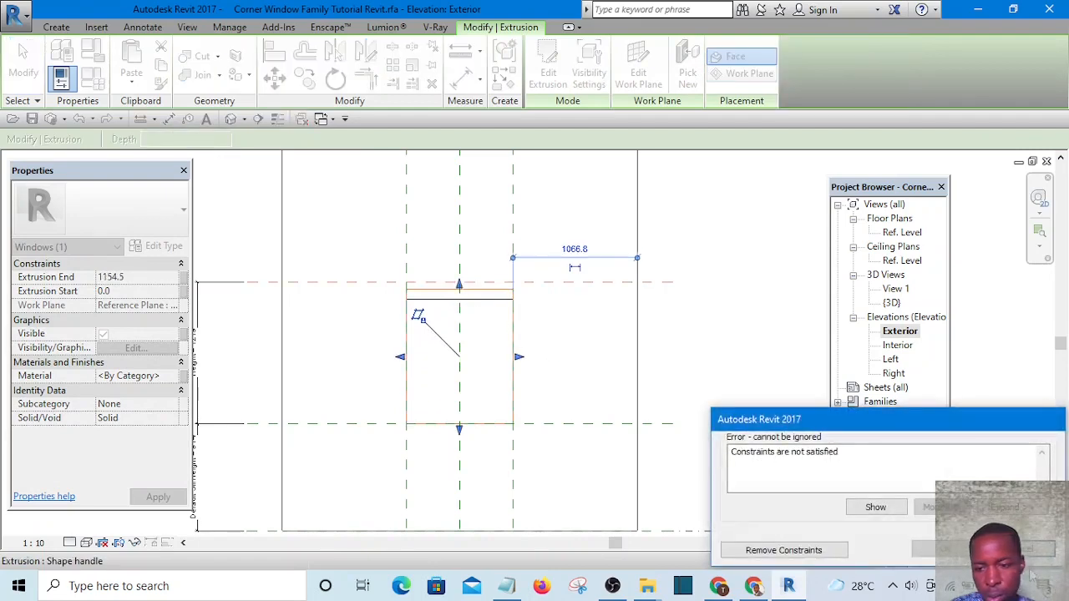
{"action": "left_click", "coordinate": [1030, 554]}
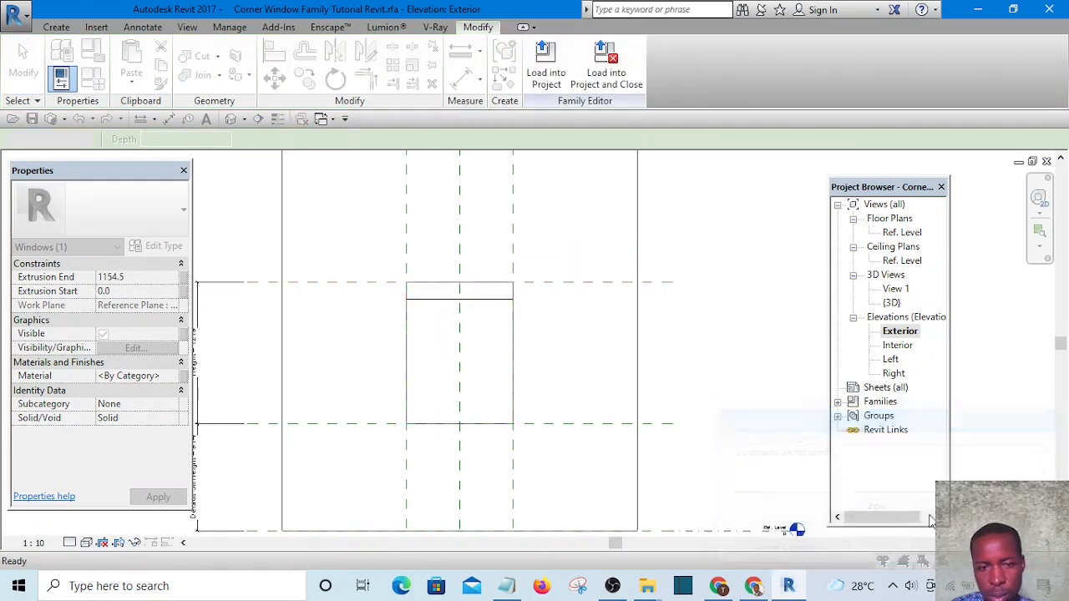
Step: Stretch the void extrusion's top face slightly upward and try again to align it to the Top reference plane
{"action": "left_click", "coordinate": [491, 301]}
{"action": "left_click", "coordinate": [465, 302]}
{"action": "left_click_drag", "start_coordinate": [458, 294], "coordinate": [458, 286]}
{"action": "left_click", "coordinate": [748, 327]}
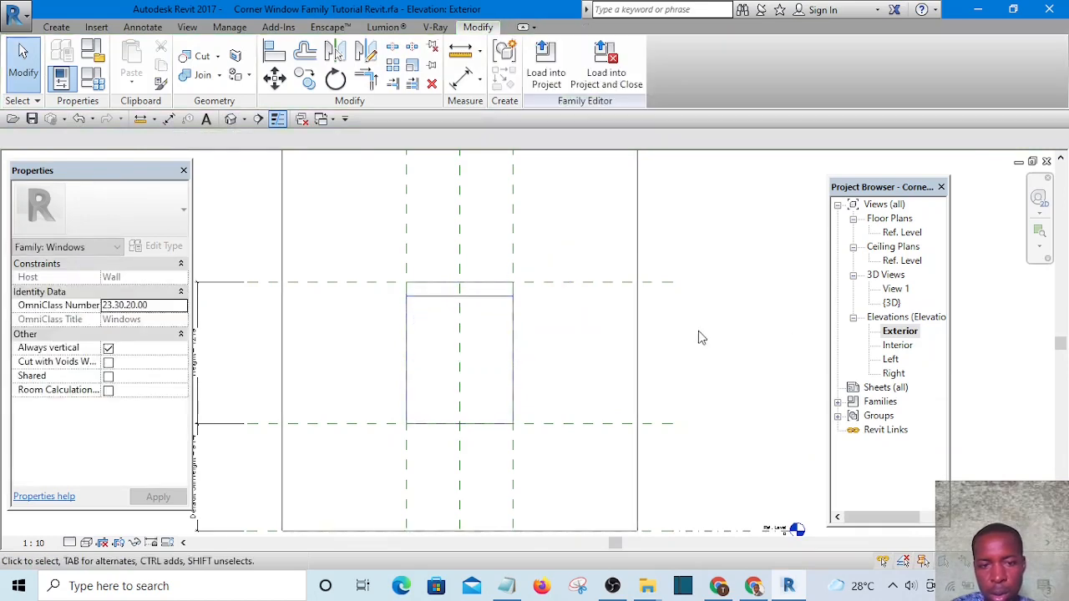
{"action": "left_click", "coordinate": [276, 53]}
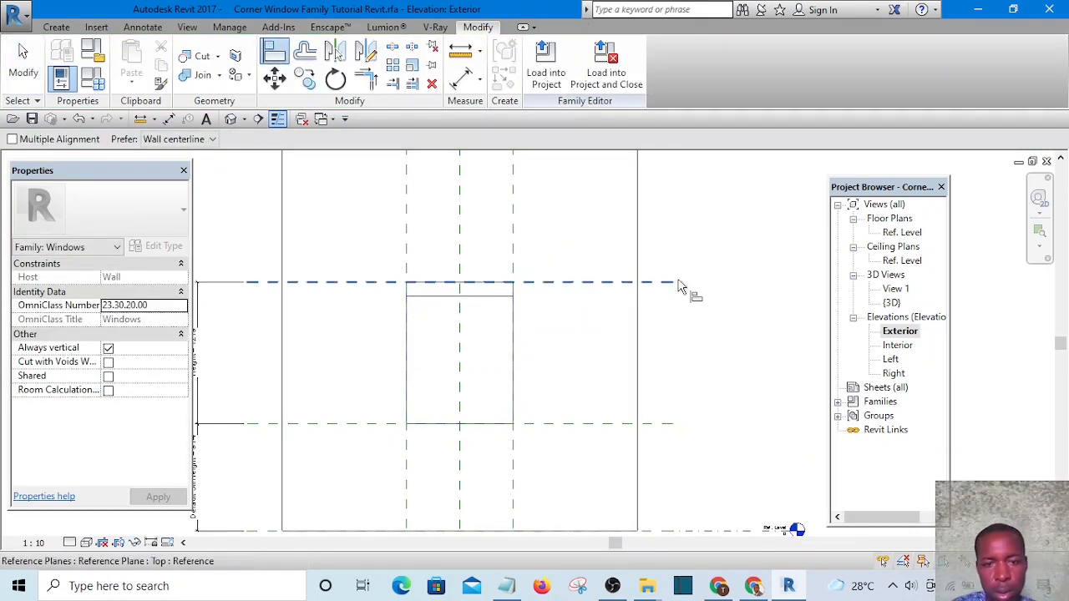
{"action": "left_click", "coordinate": [673, 284]}
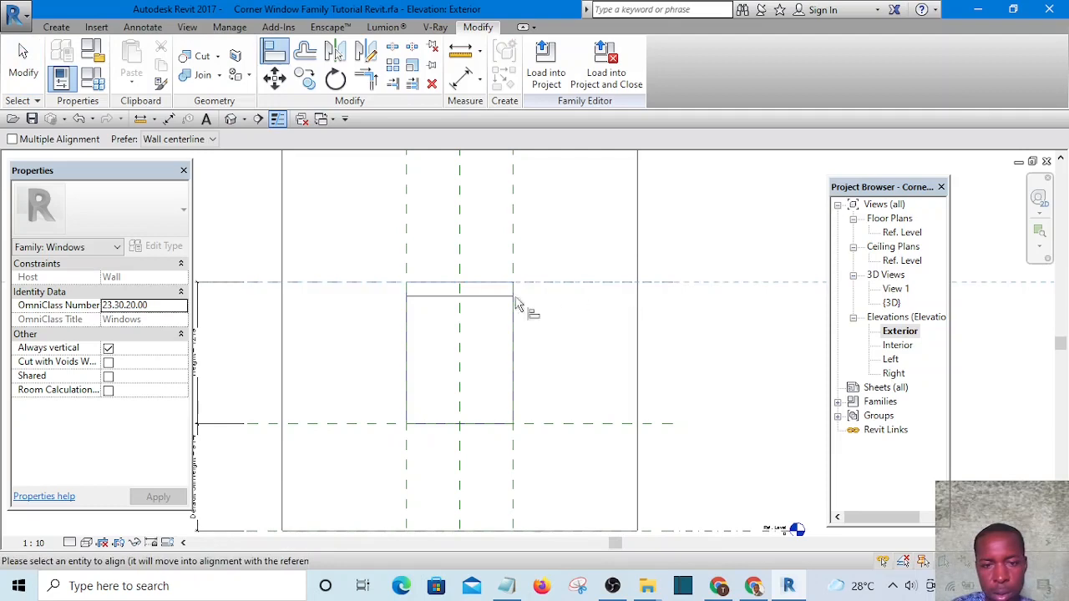
{"action": "key", "text": "Escape"}
{"action": "key", "text": "Escape"}
Step: Stretch the void extrusion's top face up to the Top reference plane and lock it there
{"action": "left_click", "coordinate": [465, 299]}
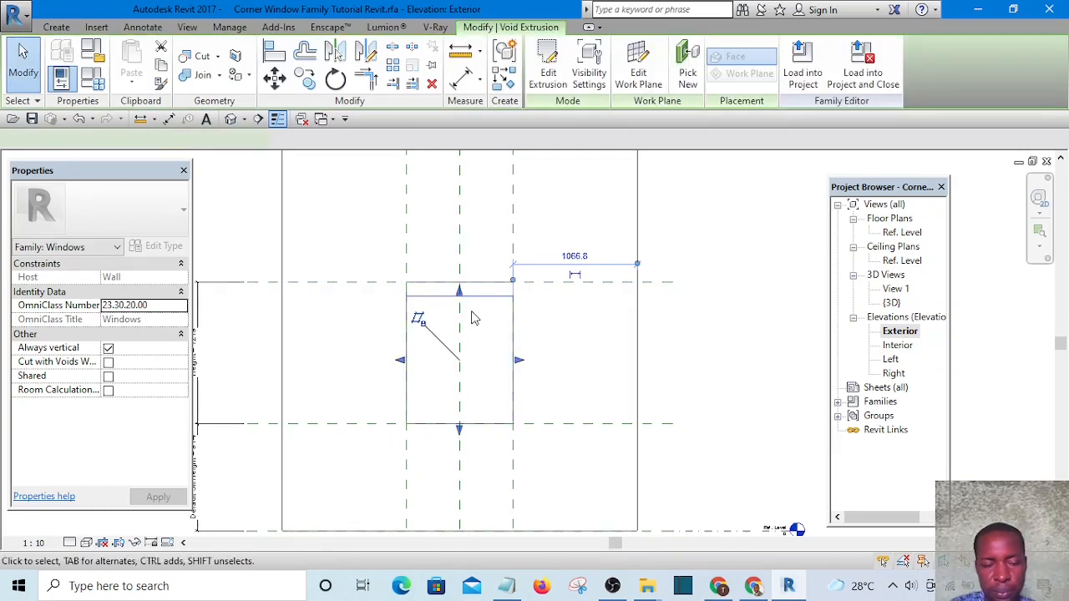
{"action": "scroll", "coordinate": [455, 306], "scroll_direction": "up", "scroll_amount": 3}
{"action": "left_click_drag", "start_coordinate": [451, 307], "coordinate": [227, 281]}
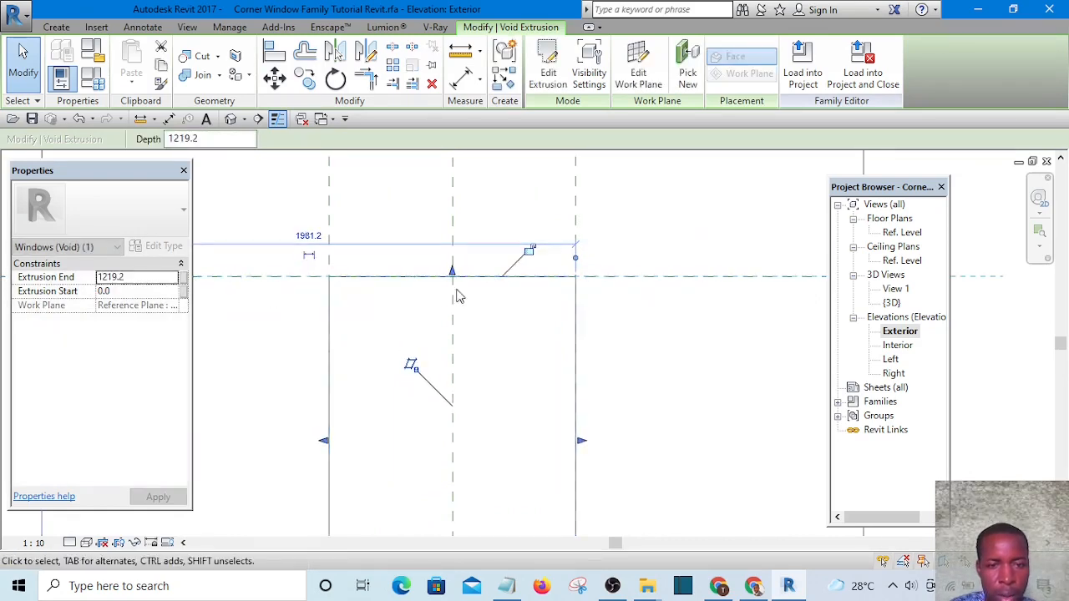
{"action": "left_click", "coordinate": [528, 250]}
{"action": "scroll", "coordinate": [435, 284], "scroll_direction": "down", "scroll_amount": 3}
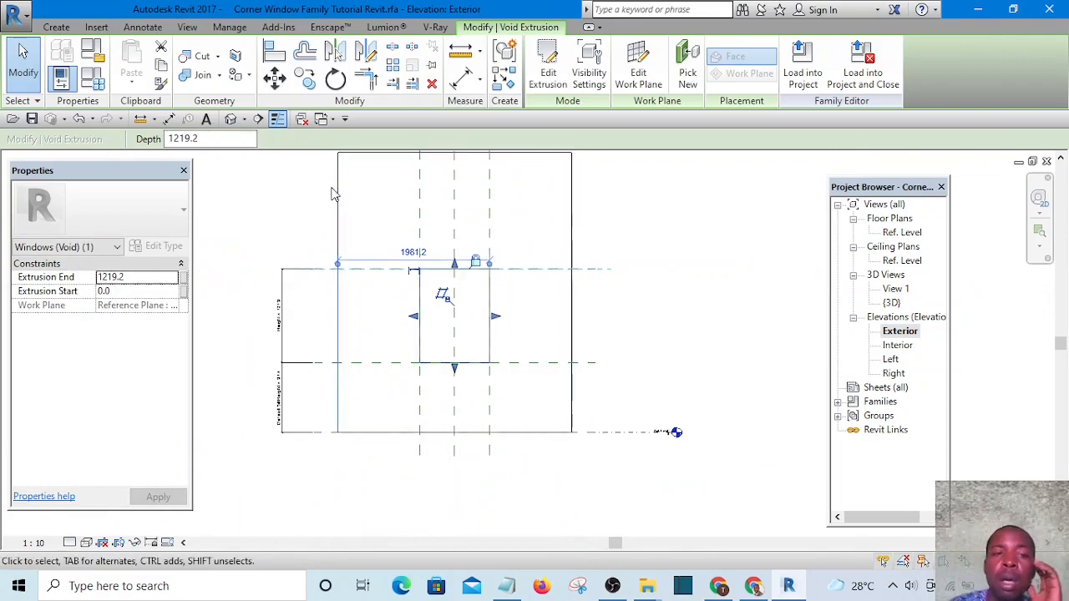
Step: Inspect the solid extrusion and the wall opening from both sides of the wall in the 3D view
{"action": "left_click", "coordinate": [231, 118]}
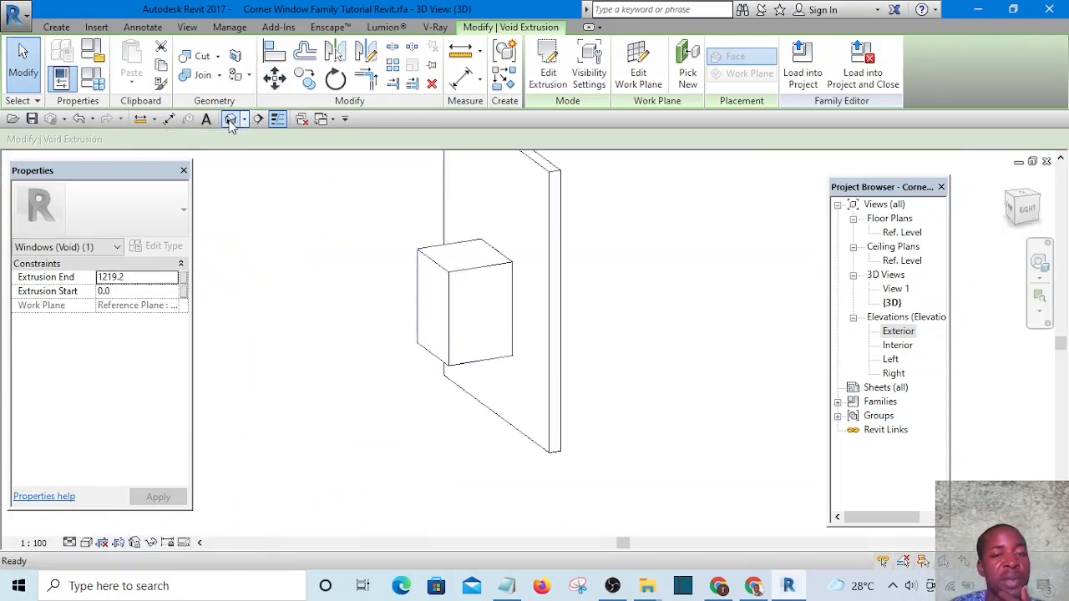
{"action": "key", "text": "Escape"}
{"action": "middle_click_drag", "start_coordinate": [583, 272], "coordinate": [566, 410], "text": "shift"}
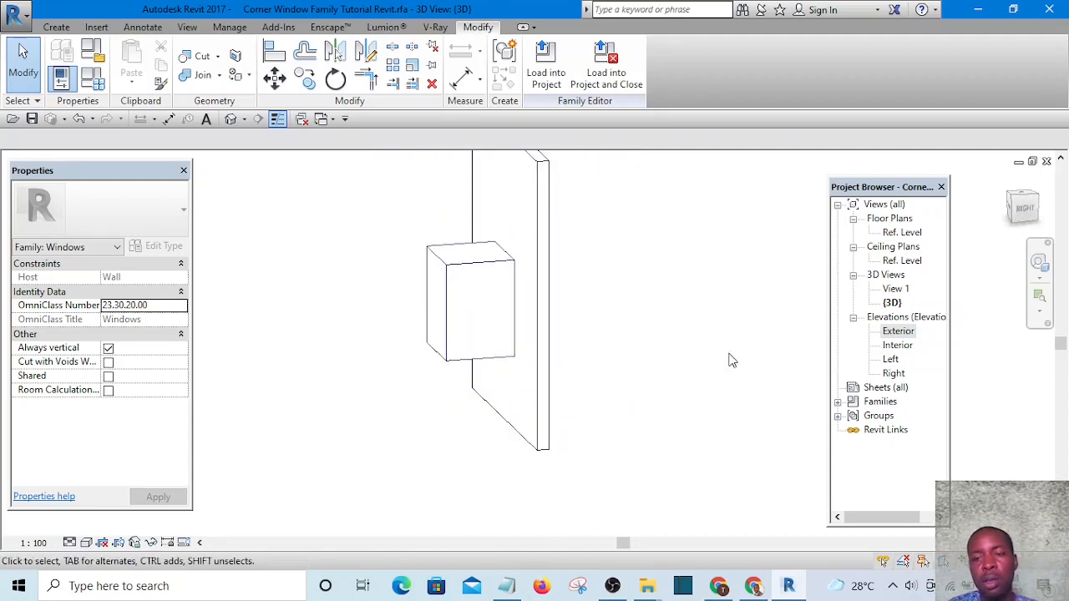
{"action": "middle_click_drag", "start_coordinate": [608, 290], "coordinate": [663, 372], "text": "shift"}
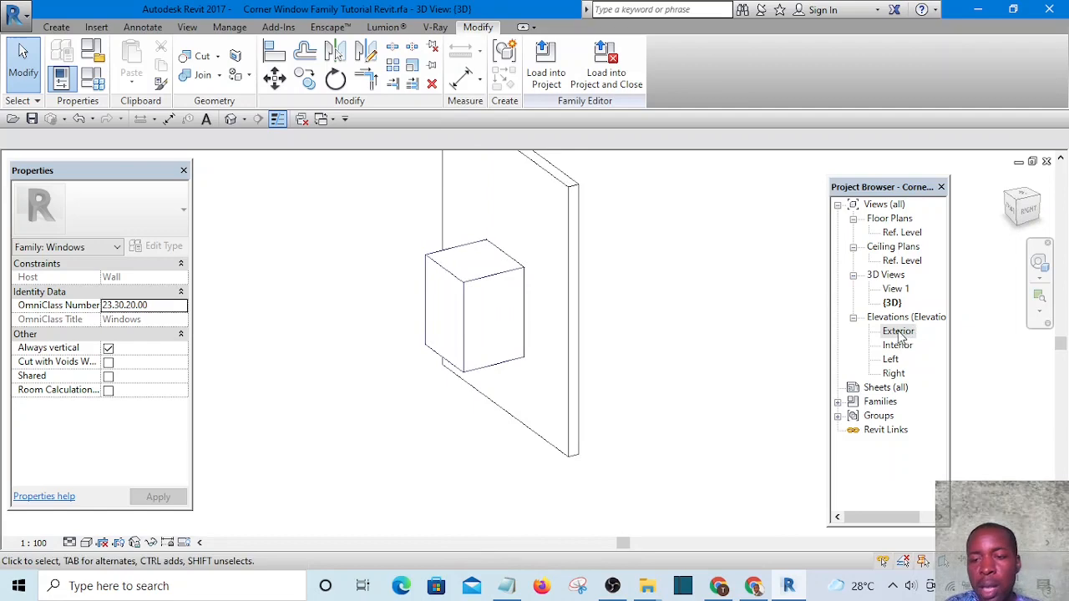
{"action": "middle_click_drag", "start_coordinate": [688, 282], "coordinate": [975, 359], "text": "shift"}
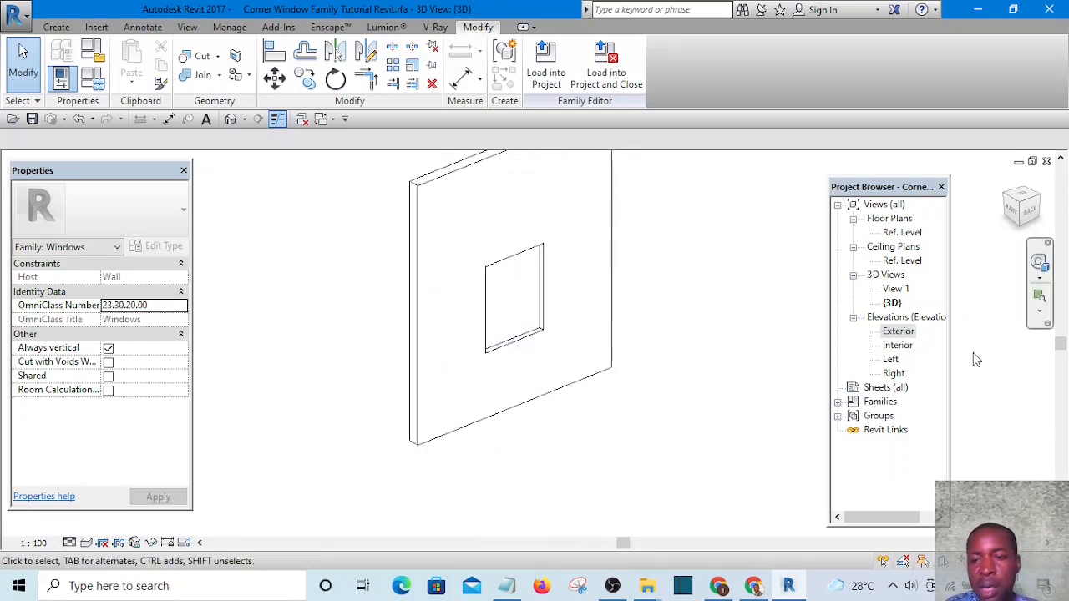
Step: Open the Interior elevation and examine the opening with its height and sill height dimensions
{"action": "double_click", "coordinate": [897, 345]}
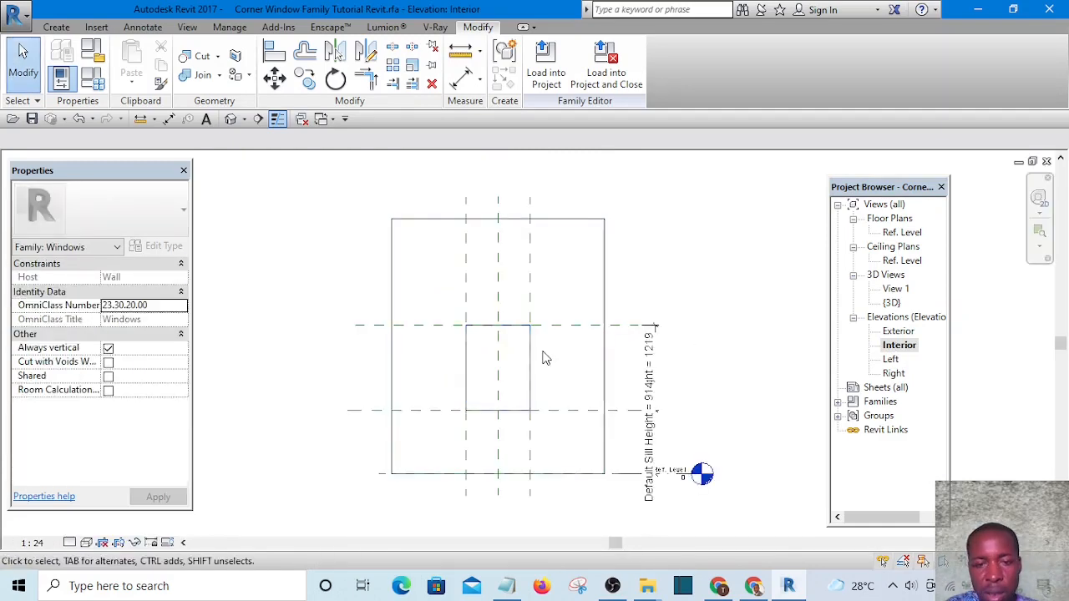
{"action": "scroll", "coordinate": [671, 383], "scroll_direction": "up", "scroll_amount": 2}
{"action": "left_click", "coordinate": [657, 342]}
{"action": "scroll", "coordinate": [658, 343], "scroll_direction": "down", "scroll_amount": 2}
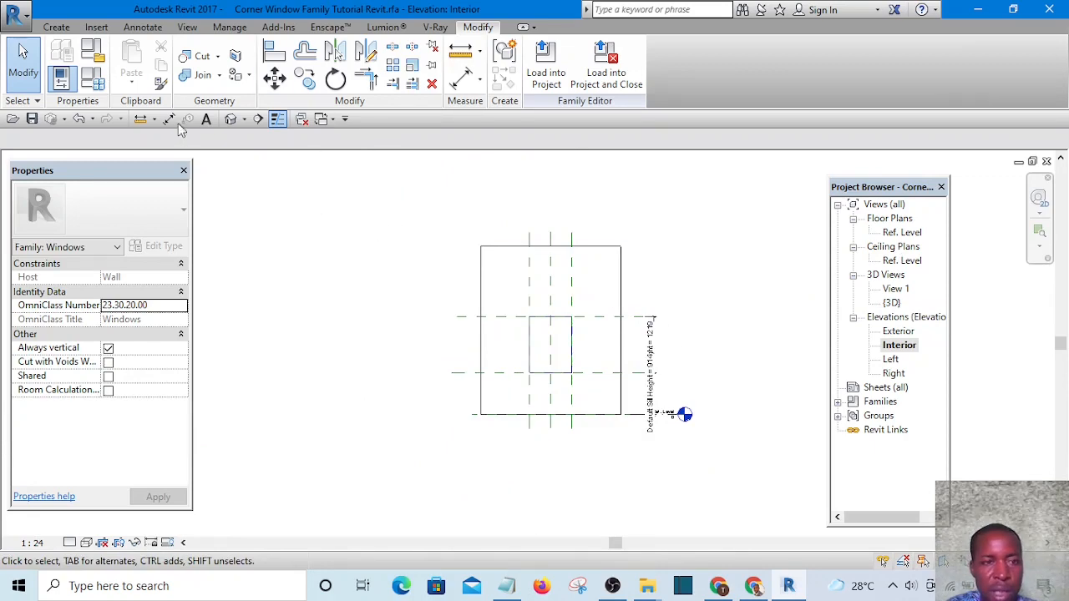
Step: In the family types, set the Height parameter to 1000 and the Width parameter to 1000
{"action": "left_click", "coordinate": [97, 79]}
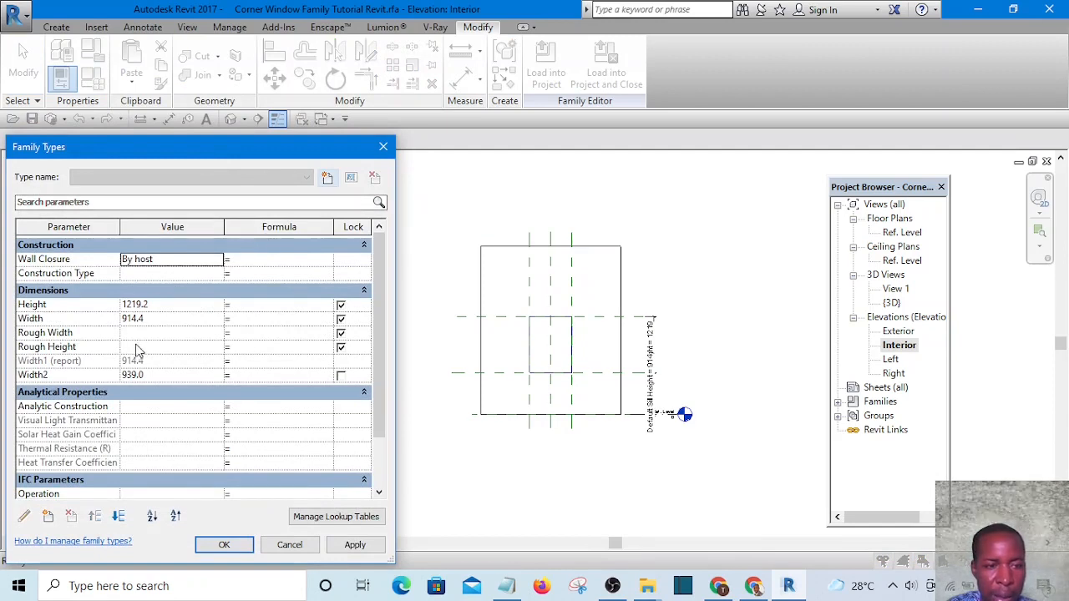
{"action": "left_click", "coordinate": [160, 304]}
{"action": "left_click", "coordinate": [163, 304]}
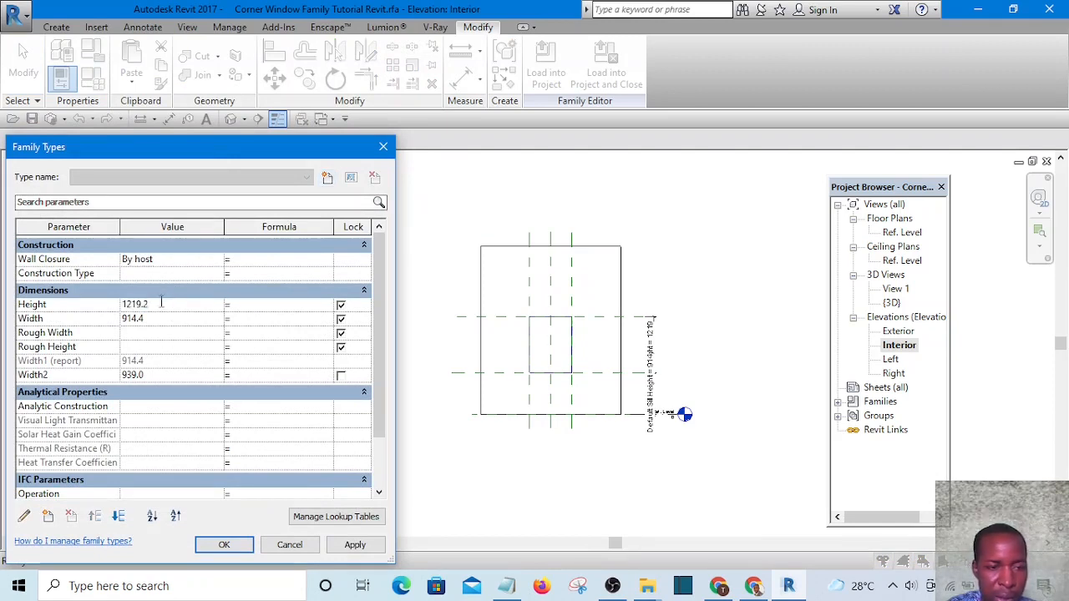
{"action": "left_click_drag", "start_coordinate": [150, 305], "coordinate": [123, 306]}
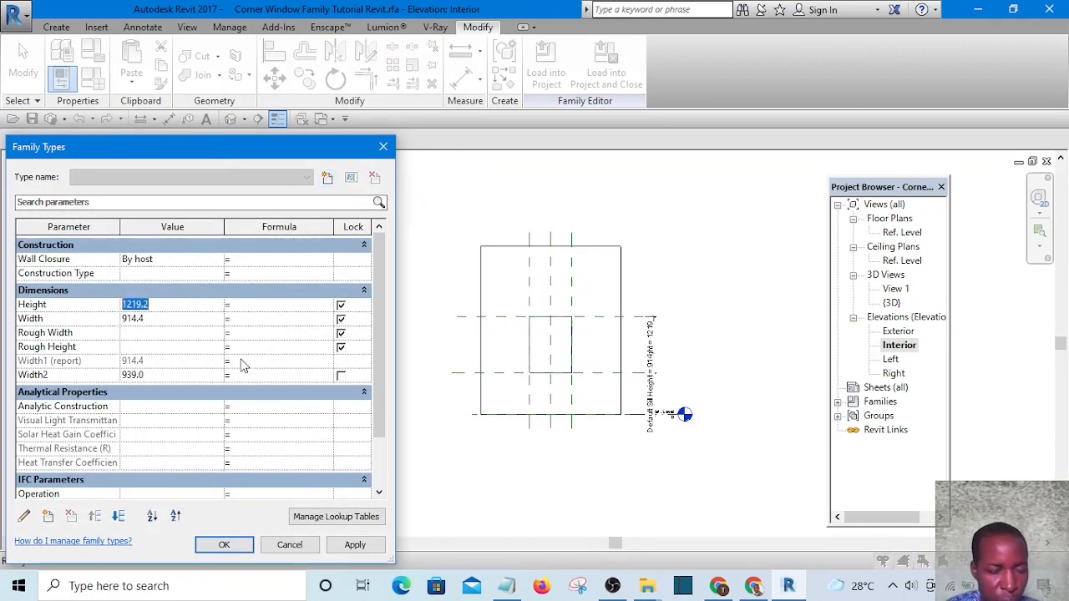
{"action": "type", "text": "1000"}
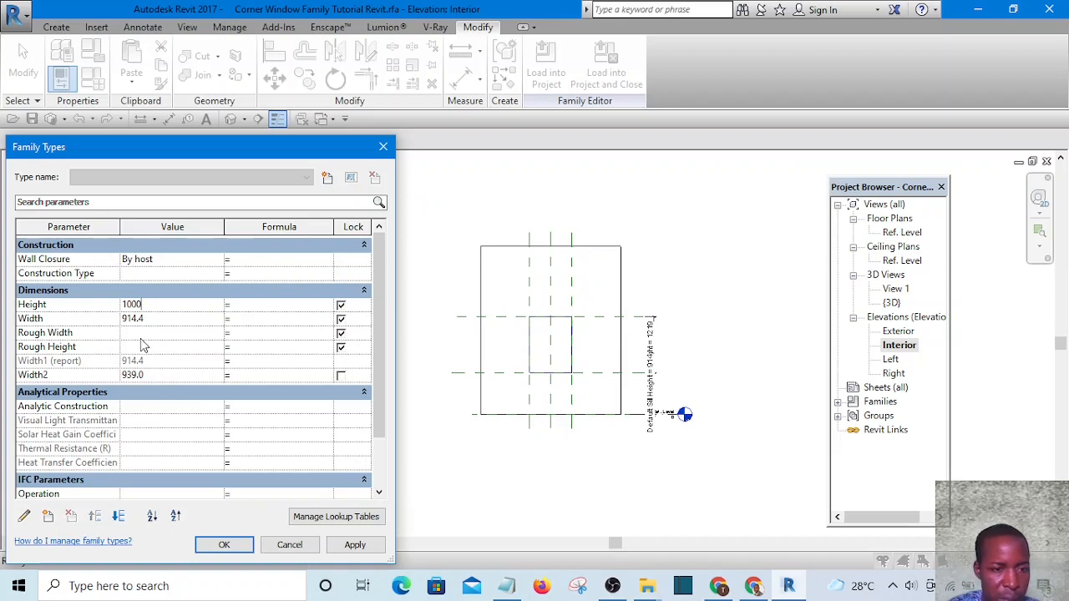
{"action": "left_click", "coordinate": [148, 319]}
{"action": "left_click_drag", "start_coordinate": [147, 318], "coordinate": [116, 321]}
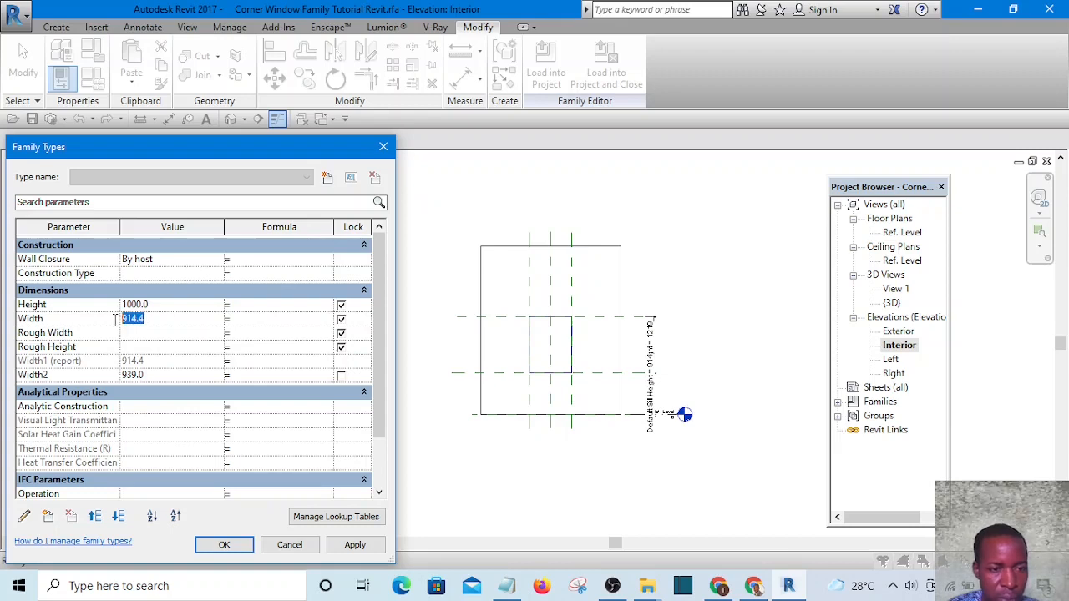
{"action": "type", "text": "1000"}
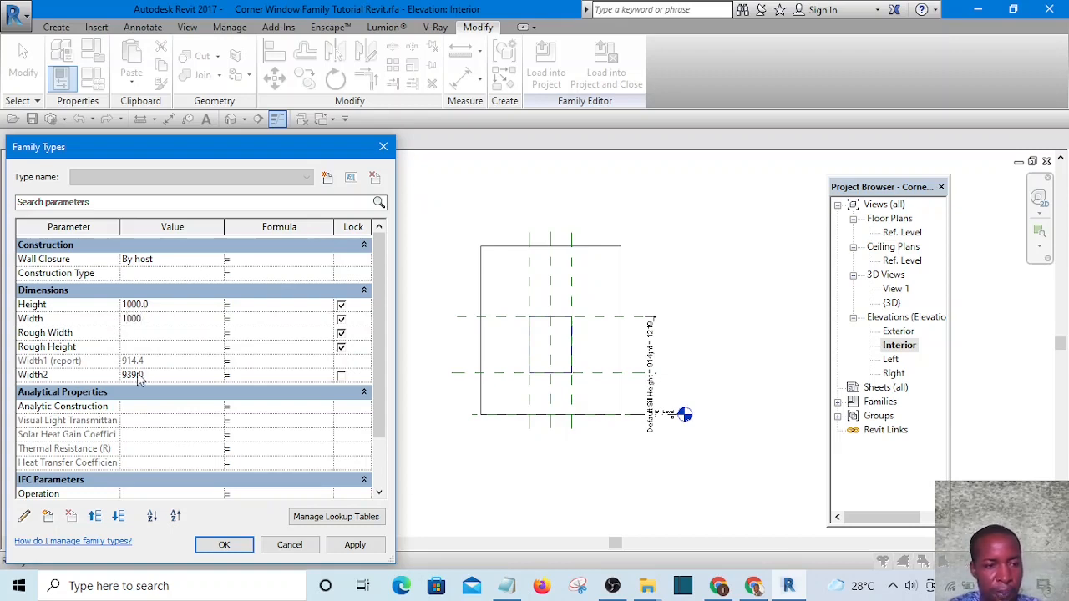
Step: Set the Width2 parameter to 1000 and apply the family type changes to the model
{"action": "left_click", "coordinate": [151, 374]}
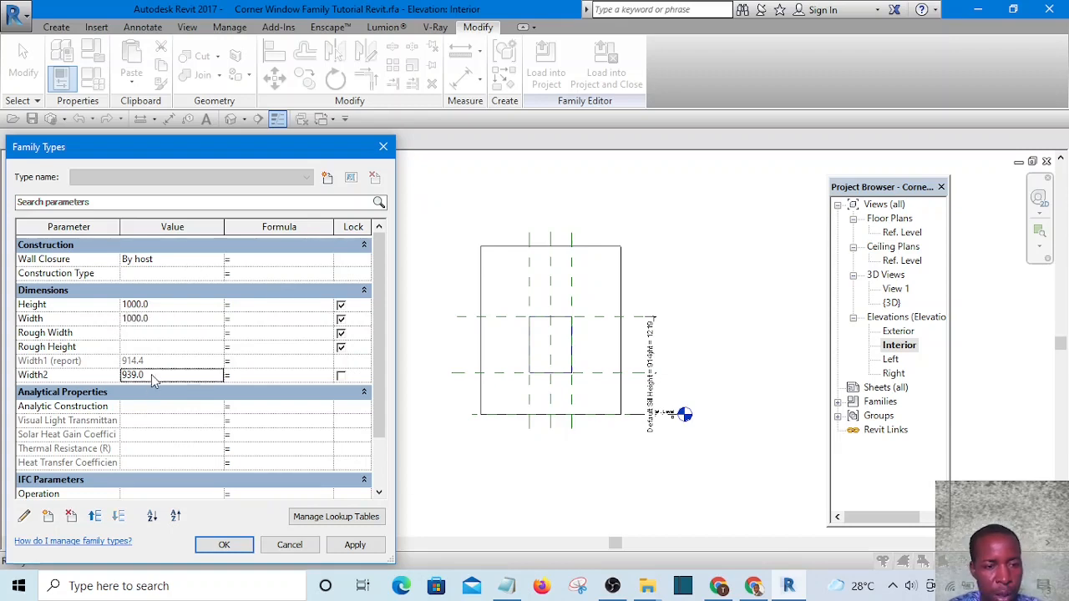
{"action": "left_click_drag", "start_coordinate": [151, 374], "coordinate": [117, 376]}
{"action": "type", "text": "1"}
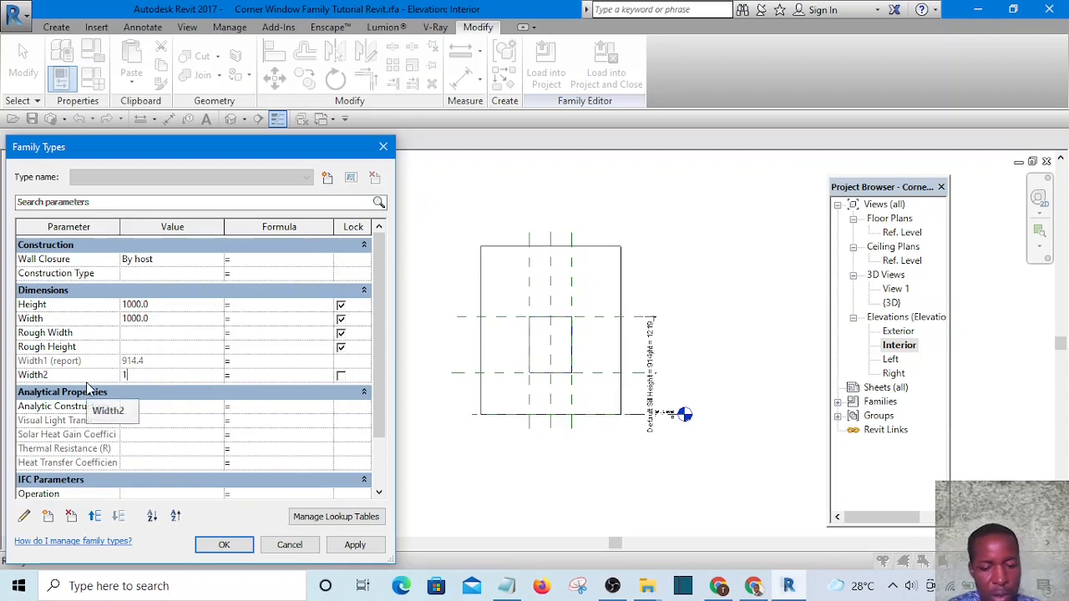
{"action": "type", "text": "000"}
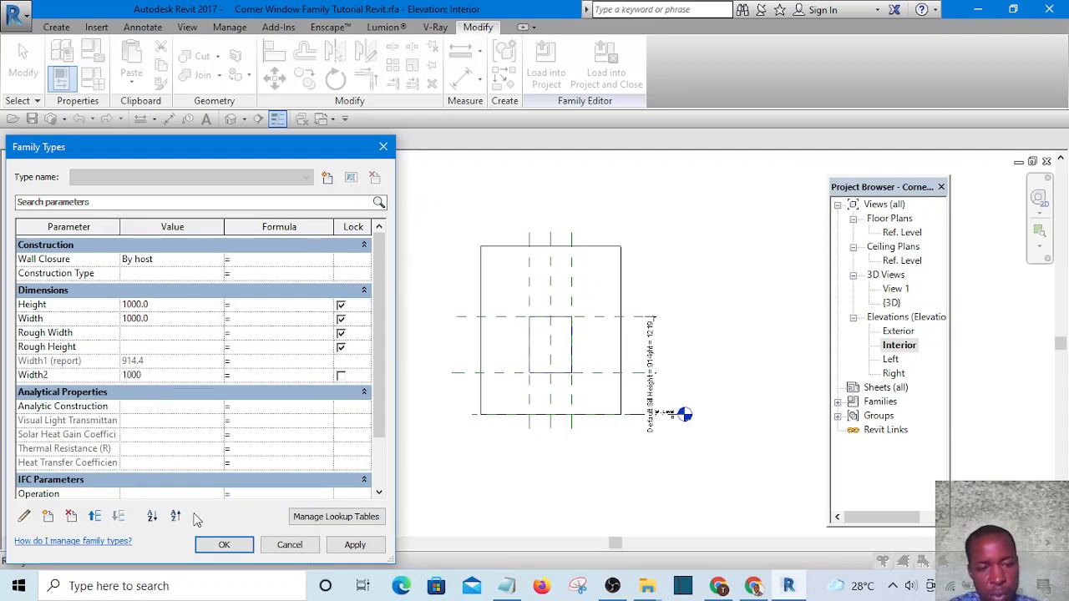
{"action": "left_click", "coordinate": [223, 545]}
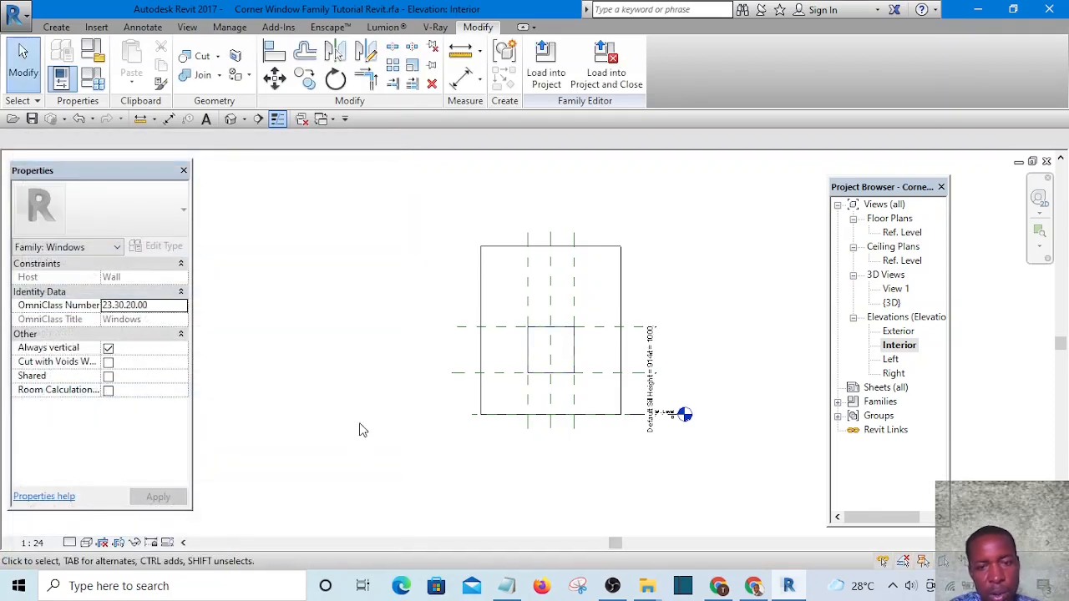
Step: In the default 3D view, temporarily hide the host wall so only the box extrusion remains displayed
{"action": "left_click", "coordinate": [230, 120]}
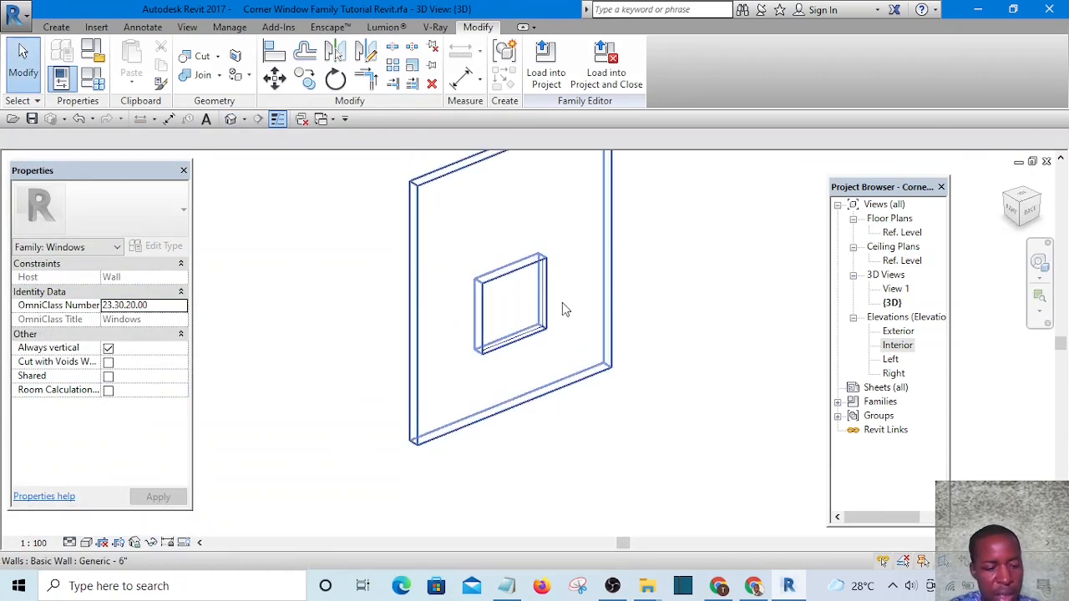
{"action": "middle_click_drag", "start_coordinate": [562, 303], "coordinate": [681, 313], "text": "shift"}
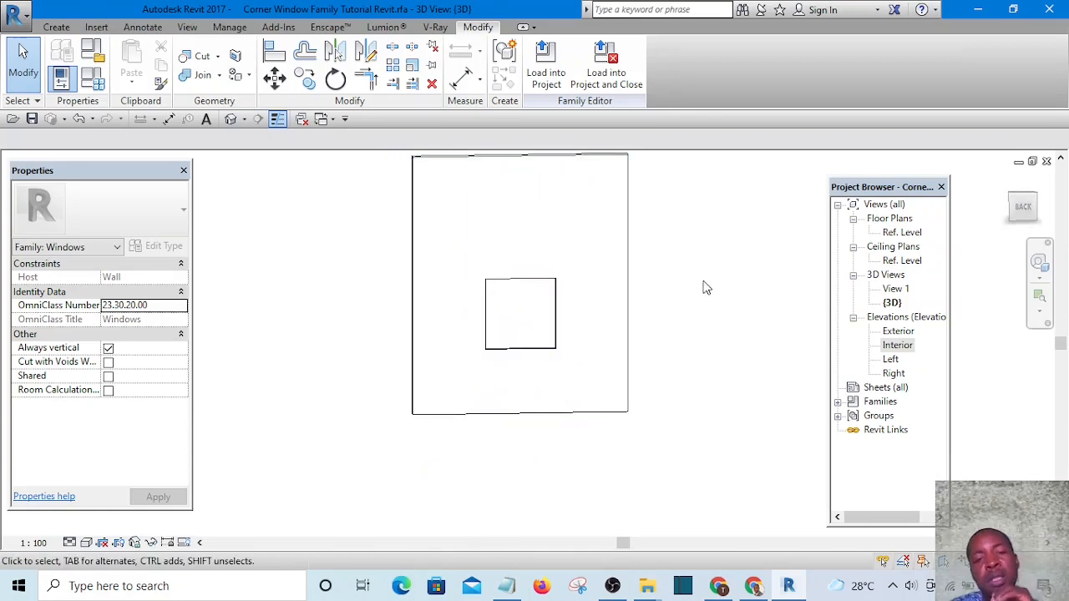
{"action": "middle_click_drag", "start_coordinate": [615, 310], "coordinate": [664, 312], "text": "shift"}
{"action": "left_click", "coordinate": [574, 219]}
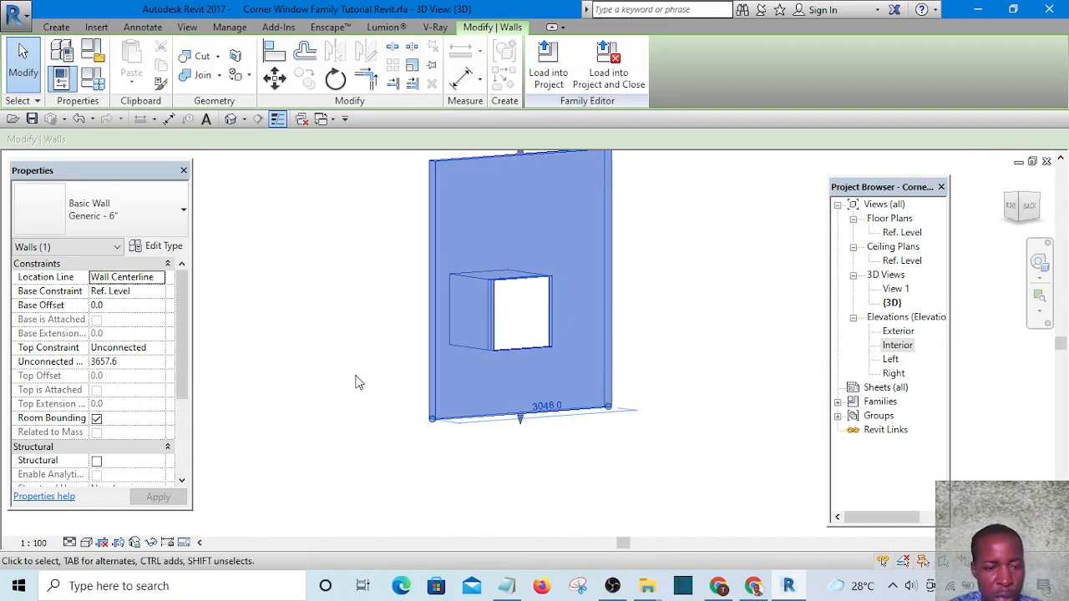
{"action": "left_click", "coordinate": [152, 544]}
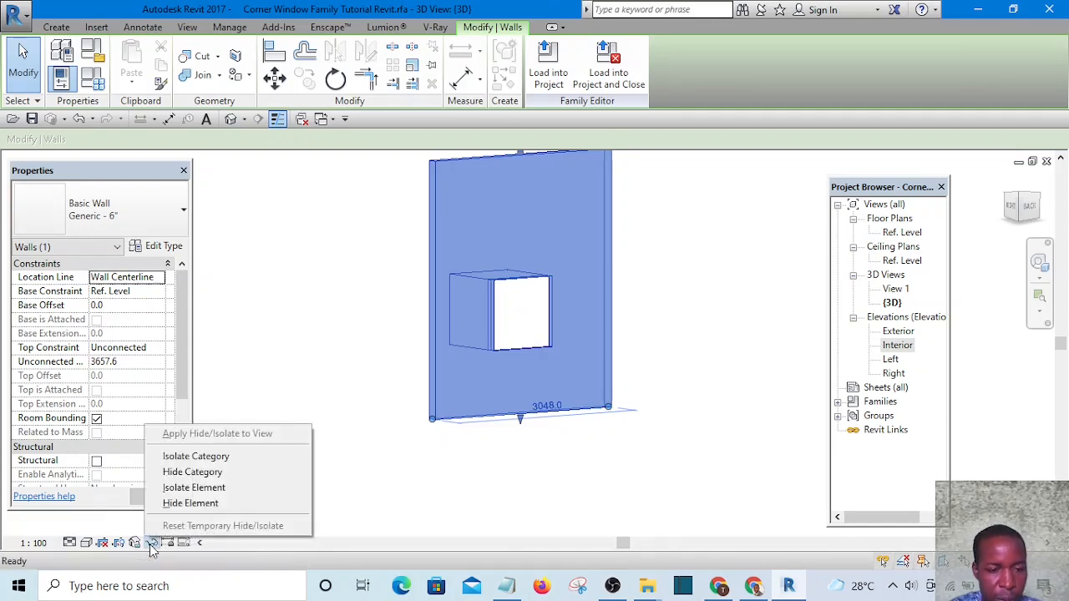
{"action": "left_click", "coordinate": [182, 504]}
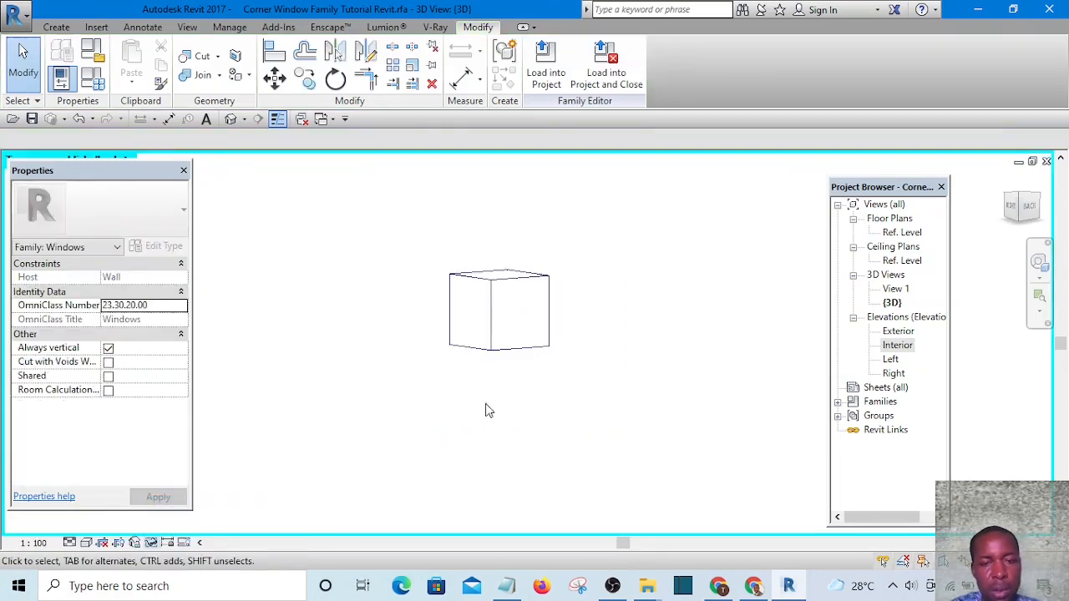
Step: Create a sweep whose path follows the six outer edges around the box's two adjacent vertical faces, and finish the path
{"action": "middle_click_drag", "start_coordinate": [489, 410], "coordinate": [504, 441], "text": "shift"}
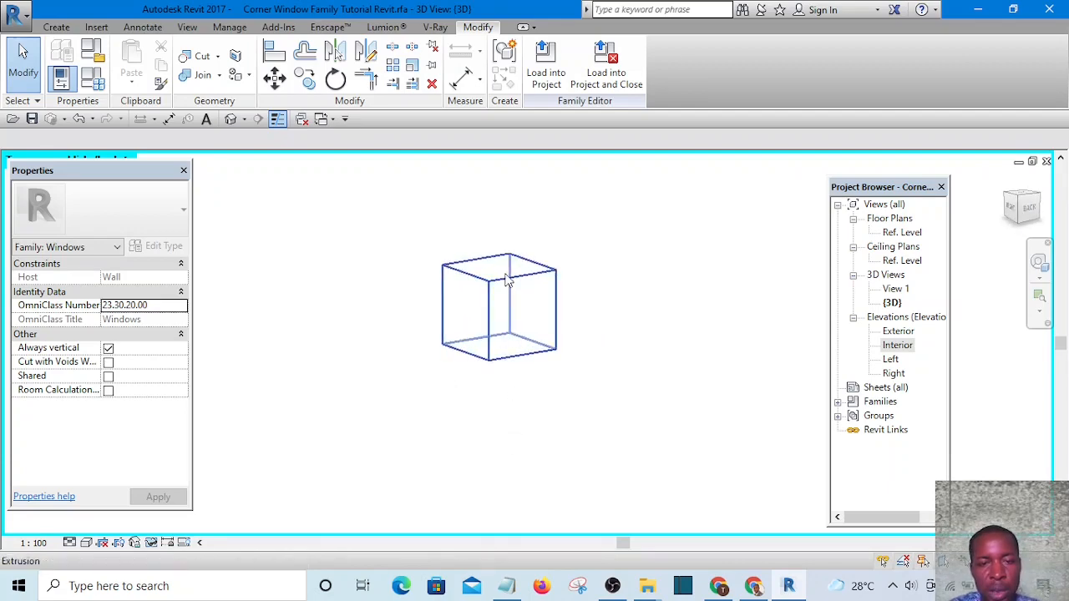
{"action": "scroll", "coordinate": [507, 281], "scroll_direction": "up", "scroll_amount": 2}
{"action": "middle_click_drag", "start_coordinate": [590, 473], "coordinate": [532, 480]}
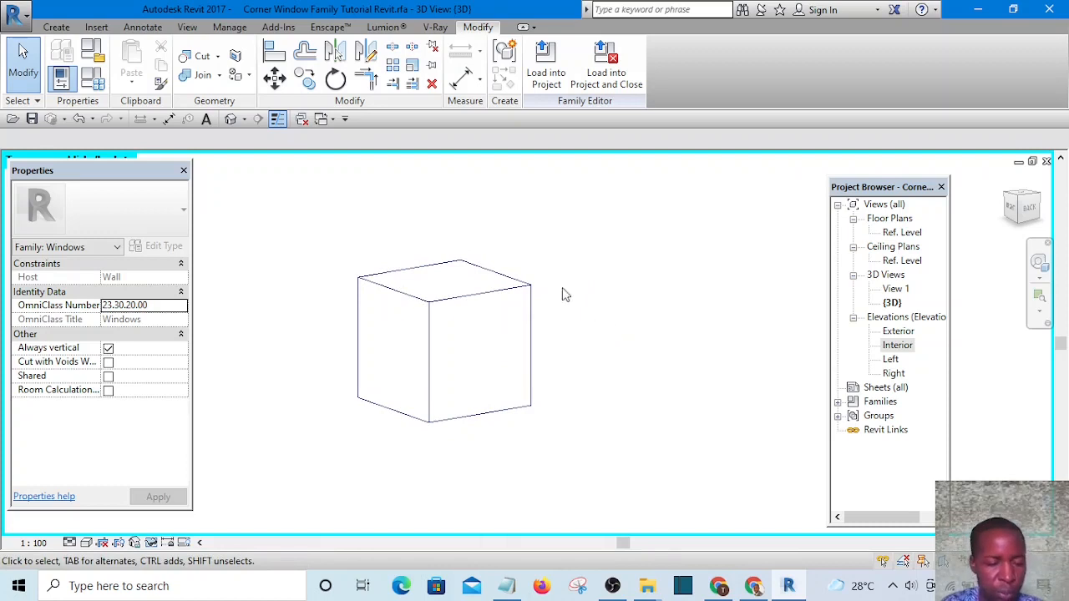
{"action": "left_click", "coordinate": [56, 28]}
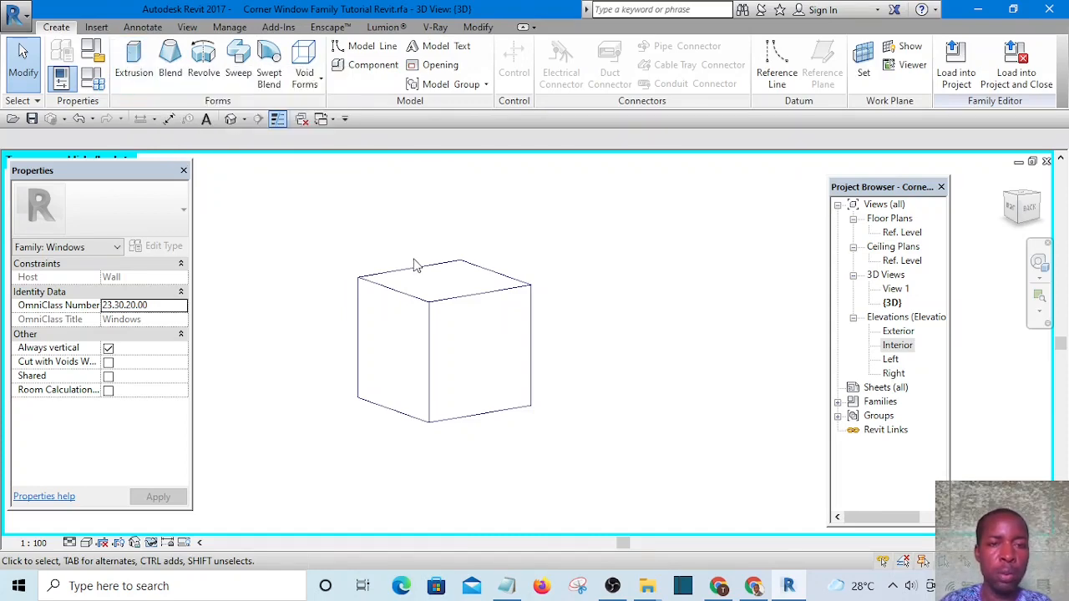
{"action": "left_click", "coordinate": [237, 65]}
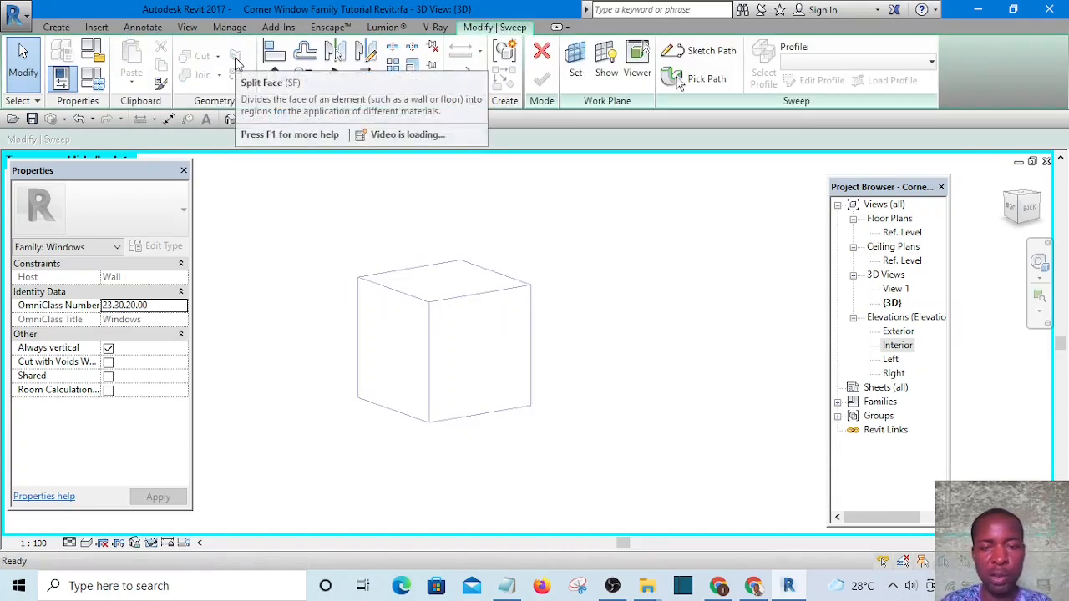
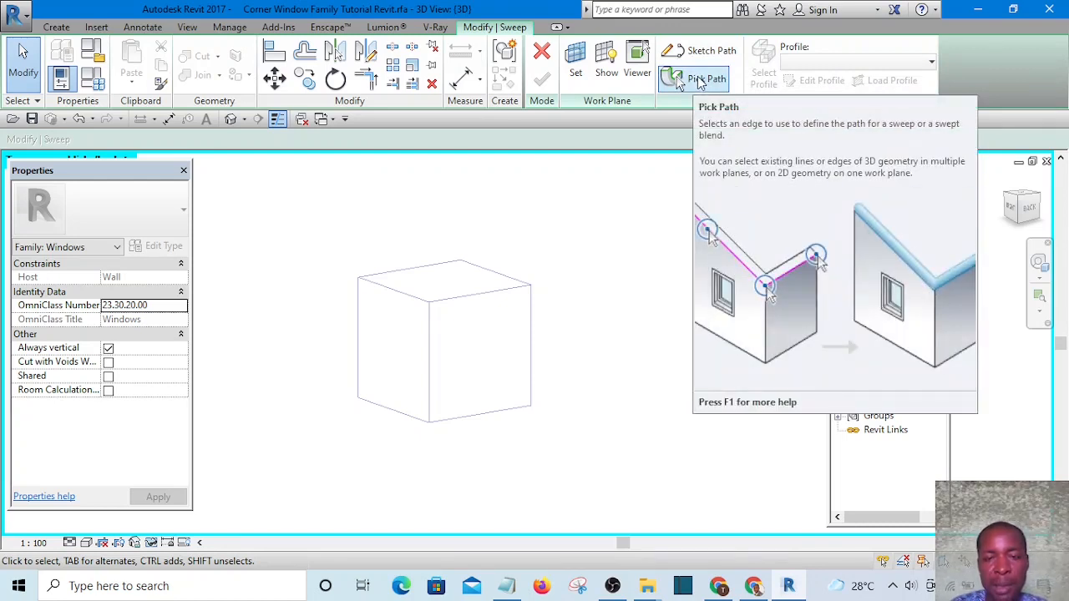
{"action": "left_click", "coordinate": [700, 79]}
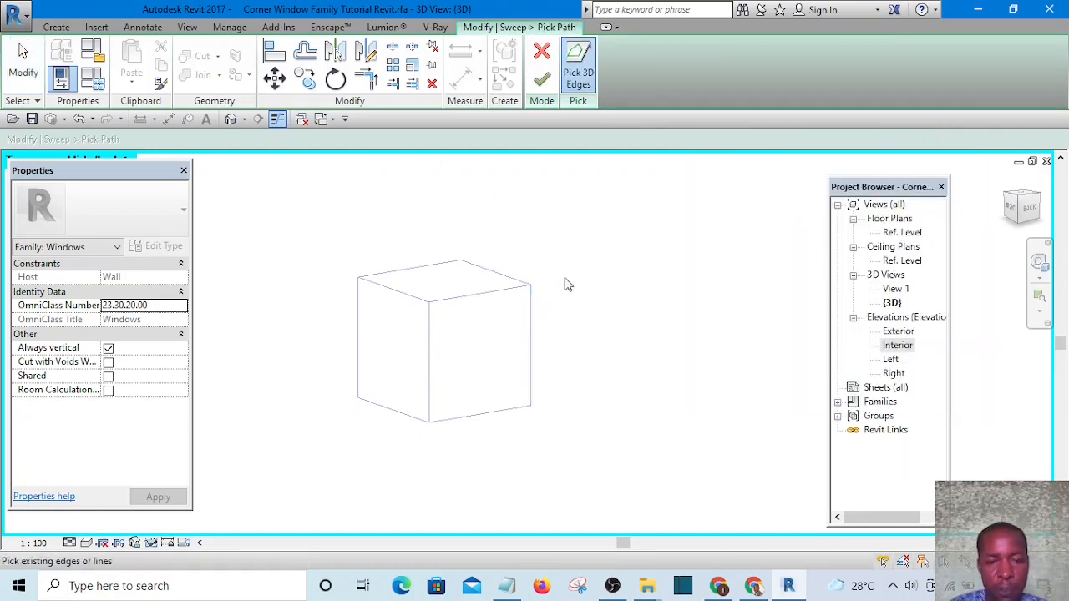
{"action": "left_click", "coordinate": [535, 333]}
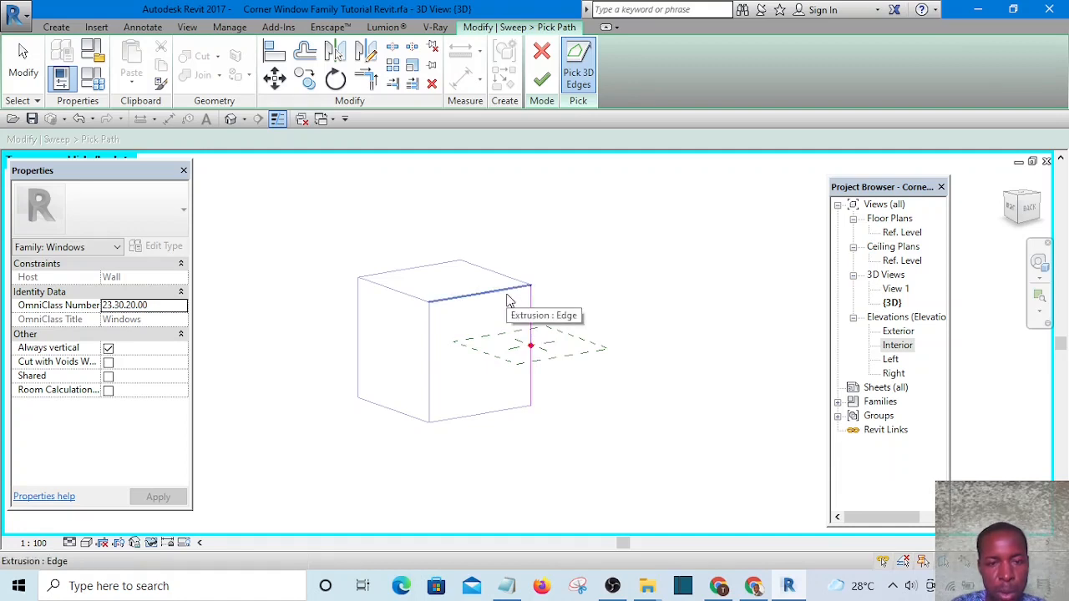
{"action": "left_click", "coordinate": [509, 298]}
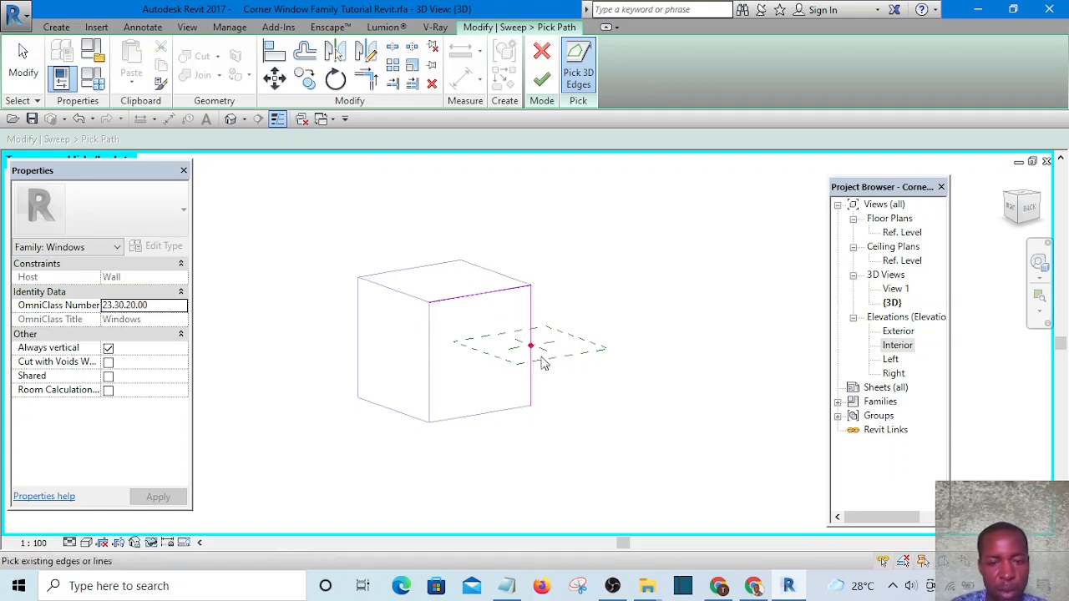
{"action": "left_click", "coordinate": [380, 297]}
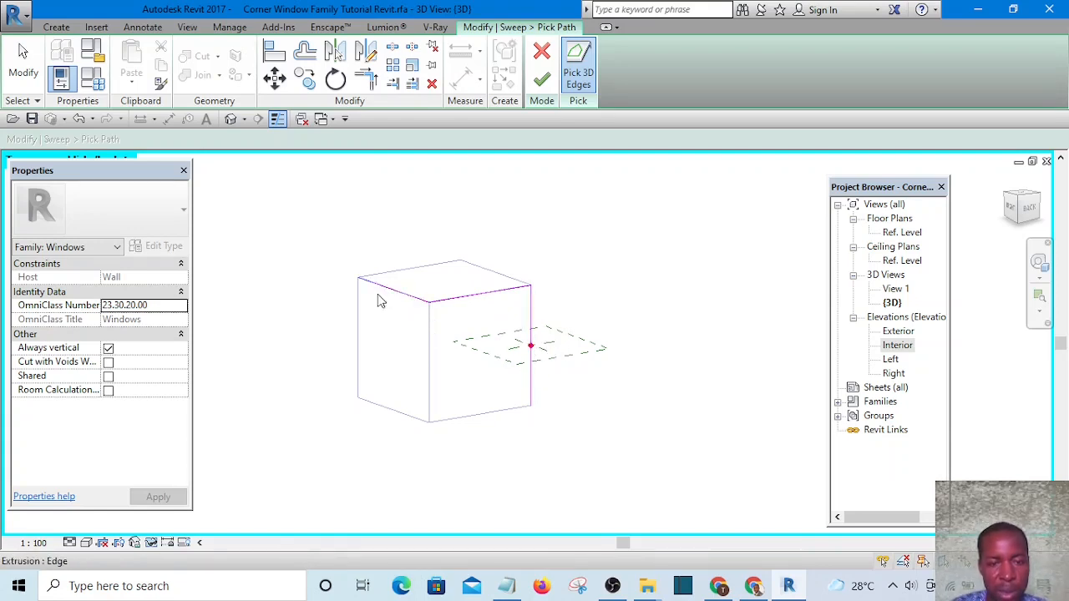
{"action": "left_click", "coordinate": [359, 334]}
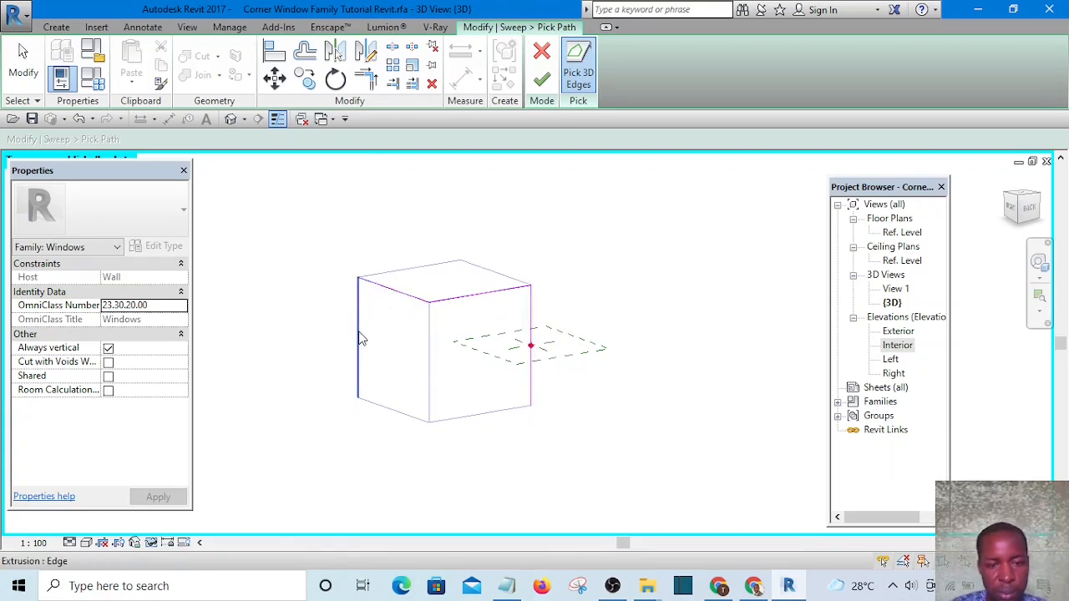
{"action": "left_click", "coordinate": [399, 420]}
{"action": "left_click", "coordinate": [477, 415]}
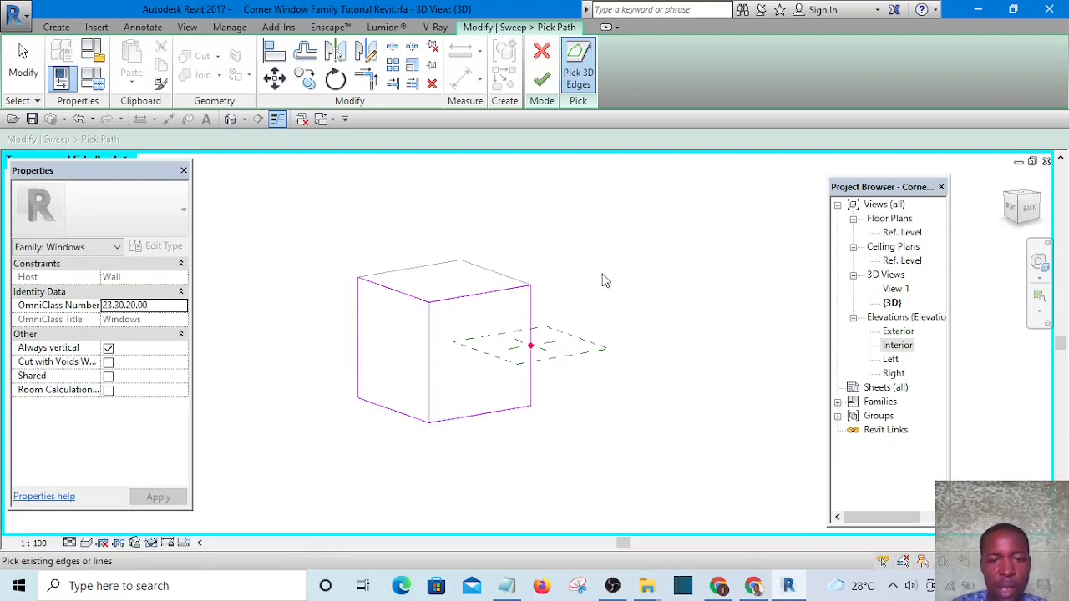
{"action": "left_click", "coordinate": [543, 82]}
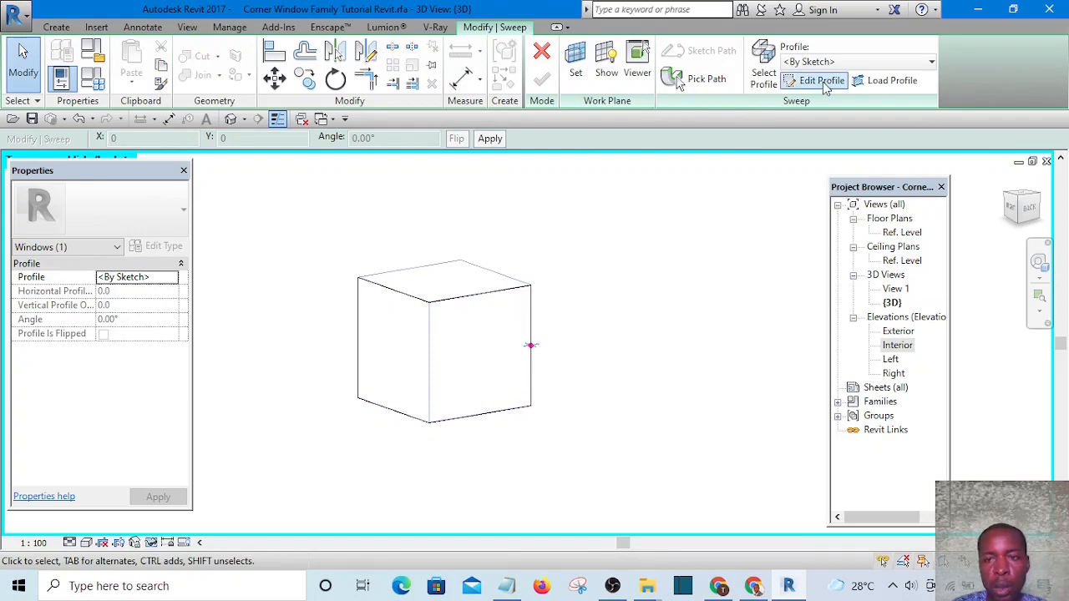
Step: Open the sweep's profile sketch for editing and view it from the top around the path's profile point
{"action": "left_click", "coordinate": [822, 83]}
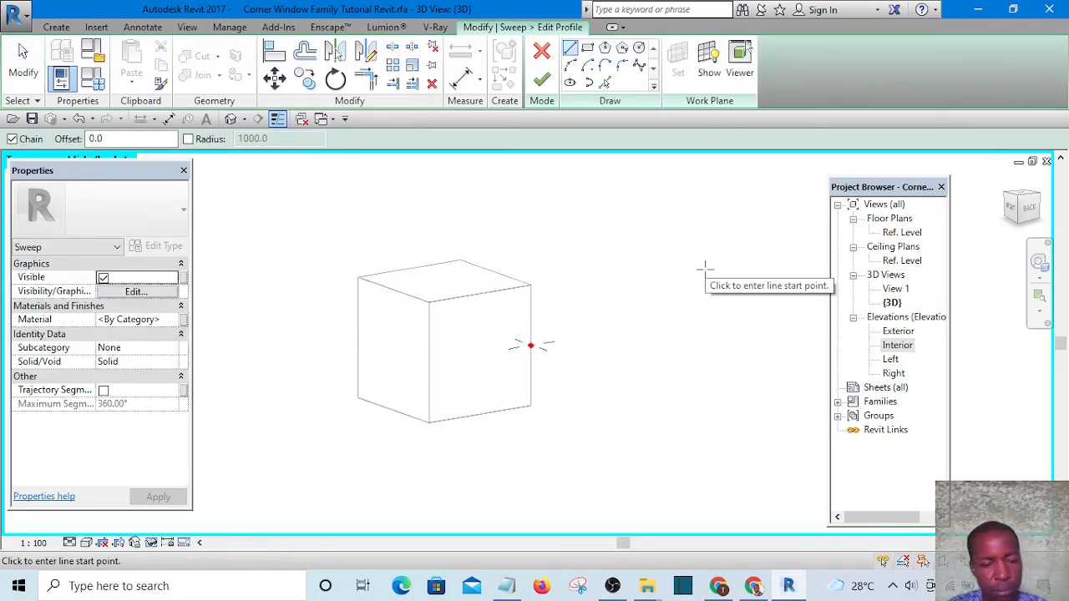
{"action": "middle_click_drag", "start_coordinate": [705, 268], "coordinate": [706, 373], "text": "shift"}
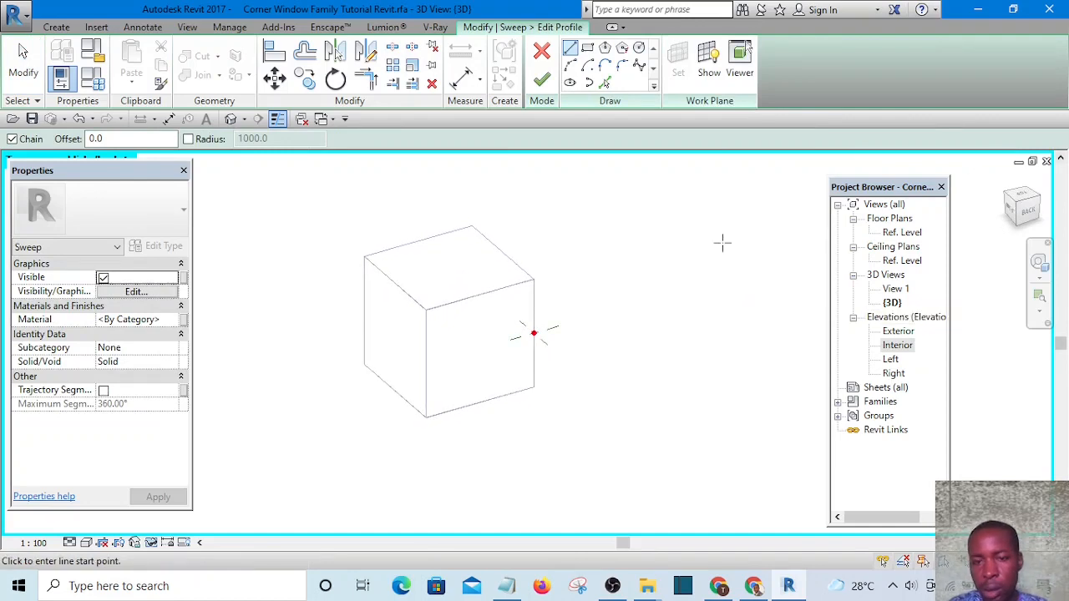
{"action": "middle_click_drag", "start_coordinate": [723, 243], "coordinate": [738, 344], "text": "shift"}
{"action": "scroll", "coordinate": [1015, 179], "scroll_direction": "up", "scroll_amount": 1}
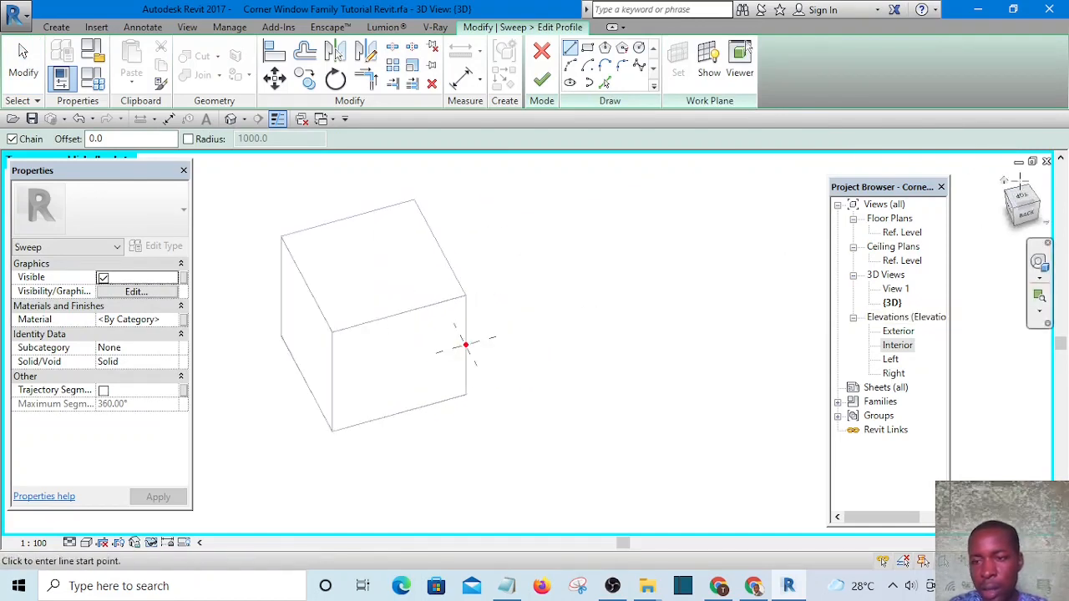
{"action": "left_click", "coordinate": [1023, 200]}
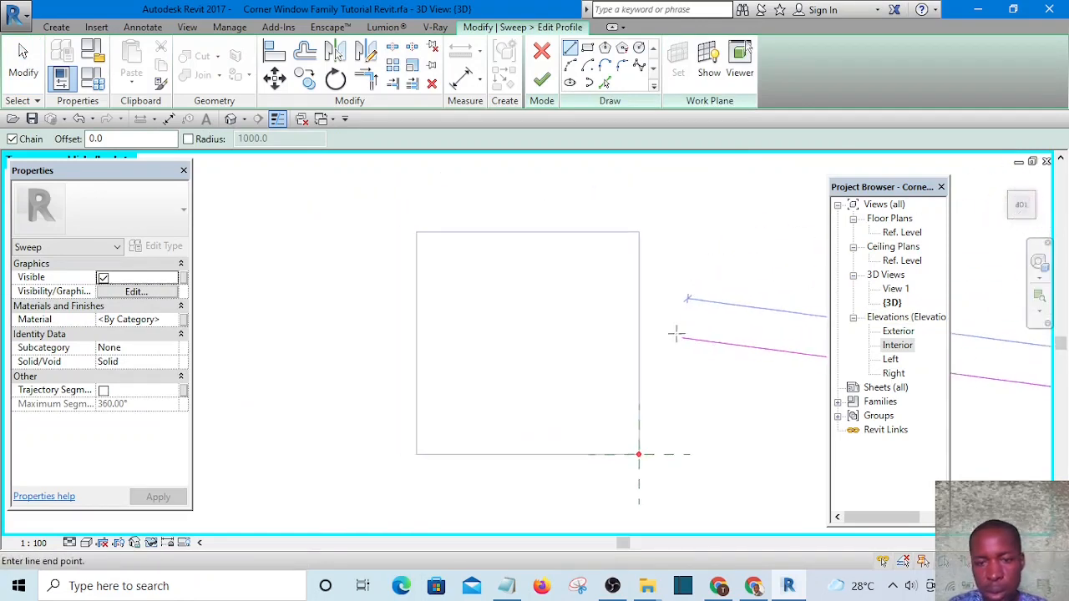
{"action": "key", "text": "Escape"}
{"action": "scroll", "coordinate": [685, 323], "scroll_direction": "down", "scroll_amount": 4}
{"action": "scroll", "coordinate": [708, 387], "scroll_direction": "up", "scroll_amount": 1}
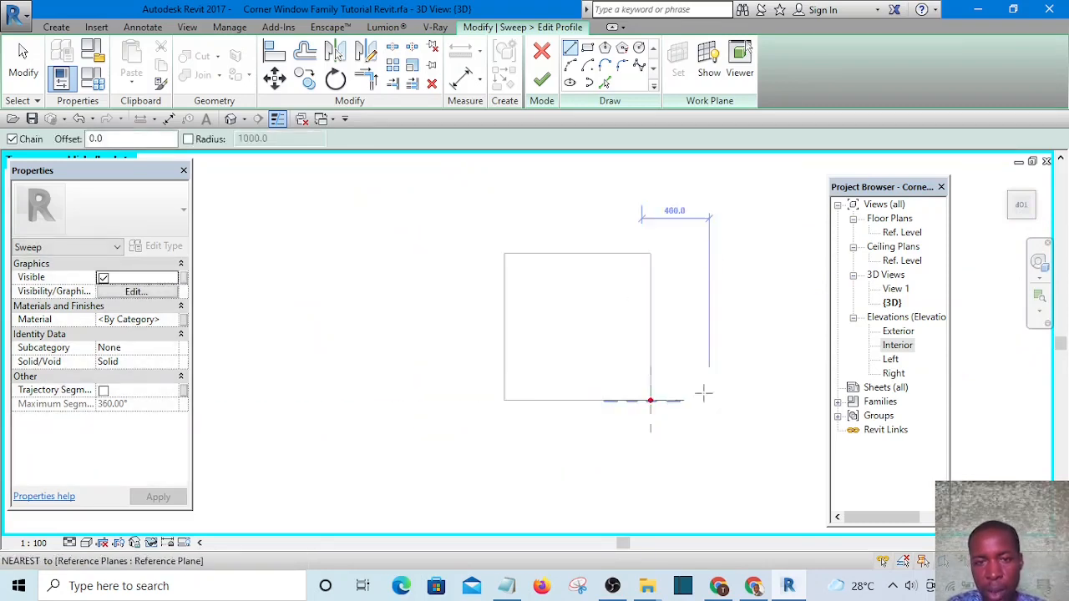
{"action": "scroll", "coordinate": [704, 393], "scroll_direction": "up", "scroll_amount": 1}
{"action": "middle_click_drag", "start_coordinate": [704, 393], "coordinate": [633, 331]}
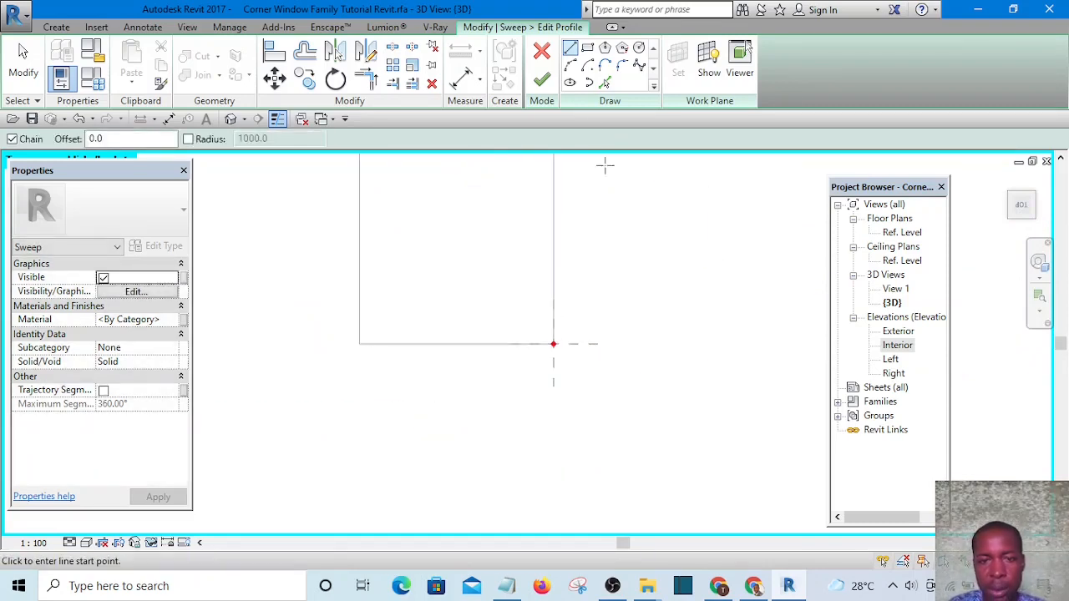
Step: Sketch a rectangular profile about 20 by 7 mm just below the profile point, straddling the vertical reference plane
{"action": "left_click", "coordinate": [588, 49]}
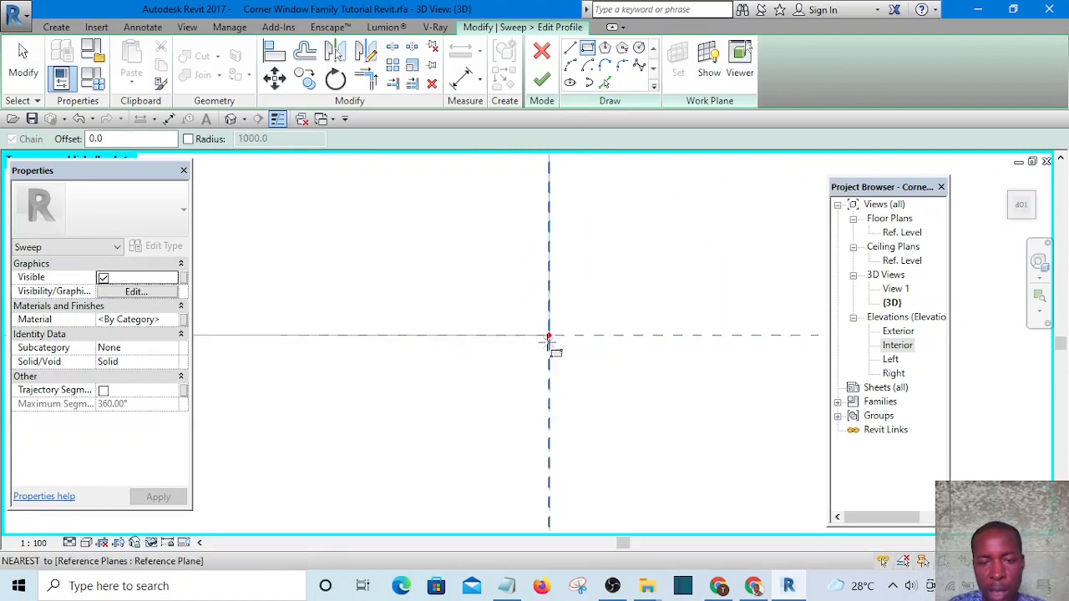
{"action": "scroll", "coordinate": [547, 342], "scroll_direction": "up", "scroll_amount": 2}
{"action": "scroll", "coordinate": [548, 346], "scroll_direction": "up", "scroll_amount": 2}
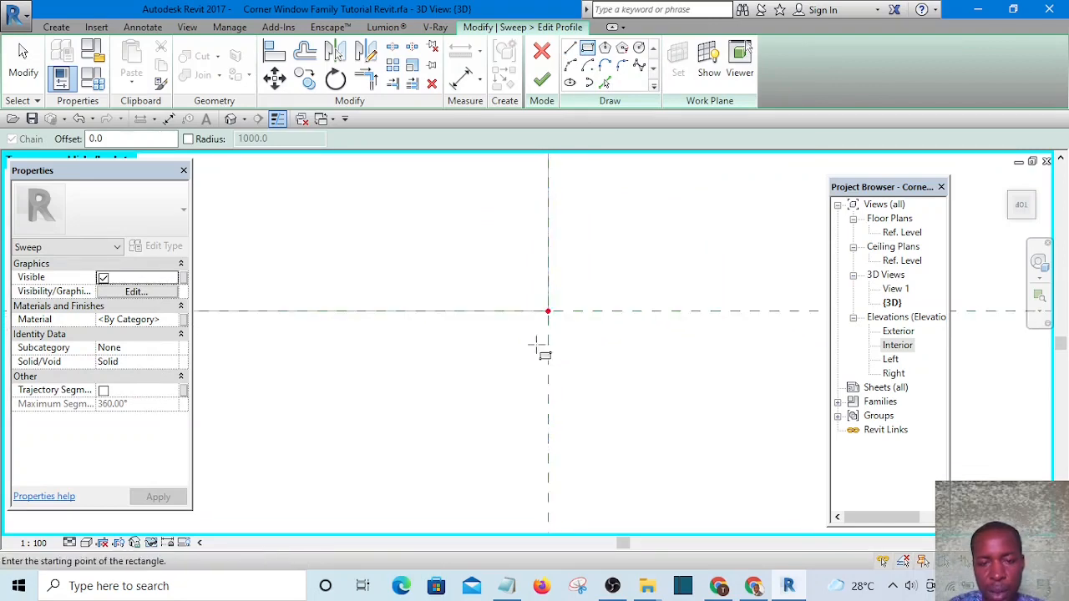
{"action": "scroll", "coordinate": [536, 345], "scroll_direction": "up", "scroll_amount": 1}
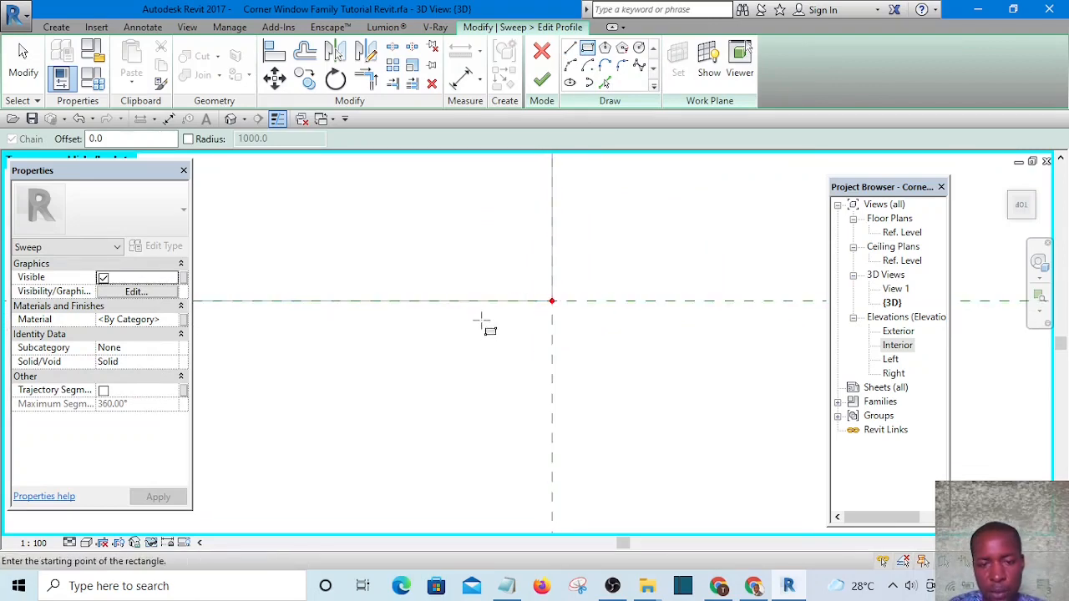
{"action": "left_click", "coordinate": [493, 314]}
{"action": "left_click", "coordinate": [590, 348]}
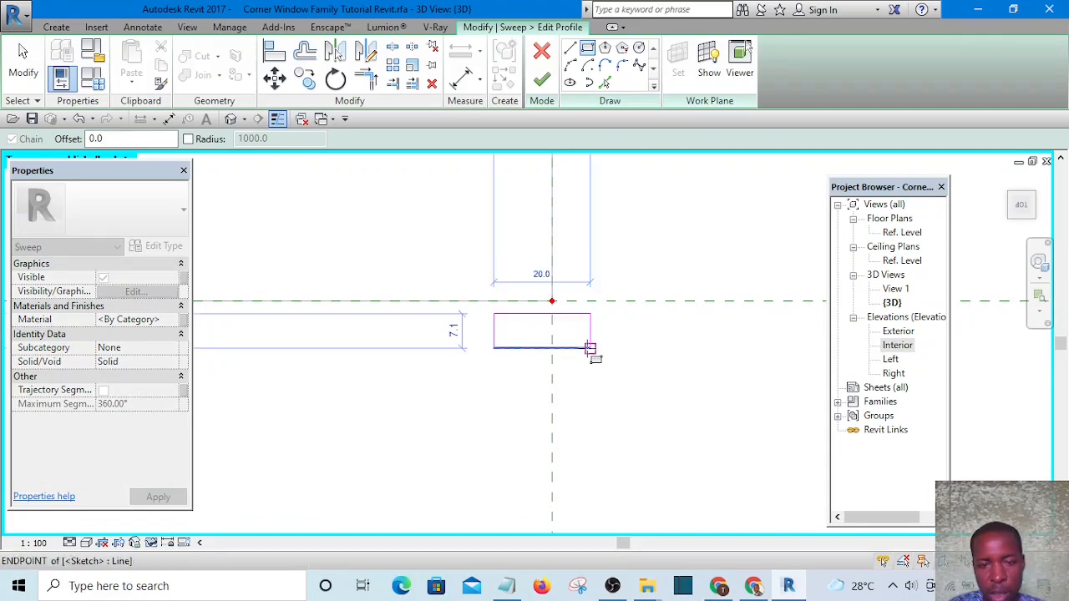
{"action": "key", "text": "Escape"}
{"action": "key", "text": "Escape"}
Step: Align the rectangle's right edge with the vertical reference plane through the profile point
{"action": "scroll", "coordinate": [544, 329], "scroll_direction": "down", "scroll_amount": 4}
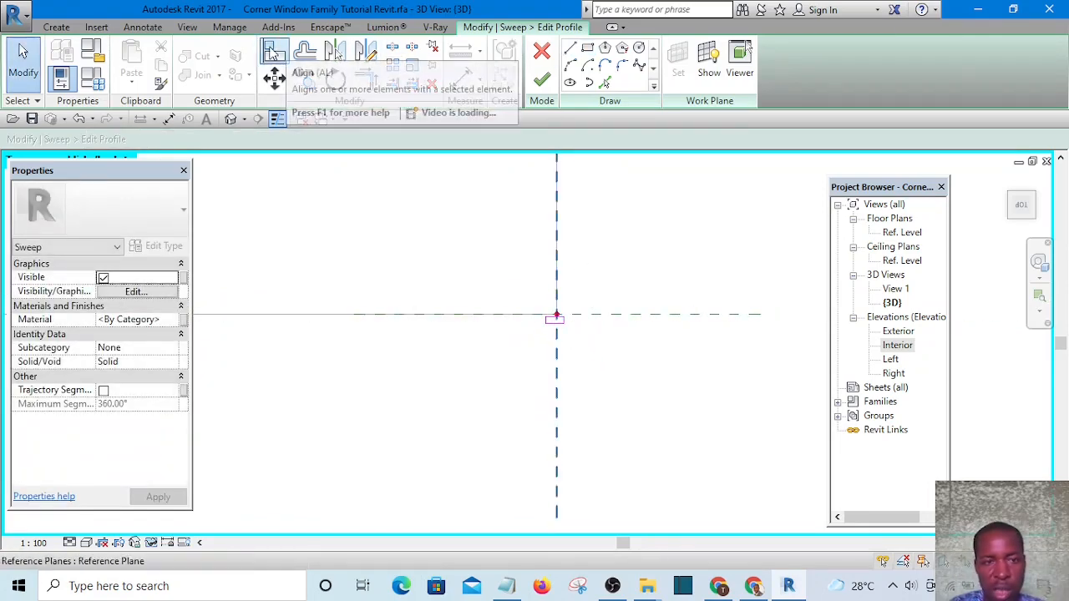
{"action": "left_click", "coordinate": [273, 52]}
{"action": "scroll", "coordinate": [560, 326], "scroll_direction": "up", "scroll_amount": 4}
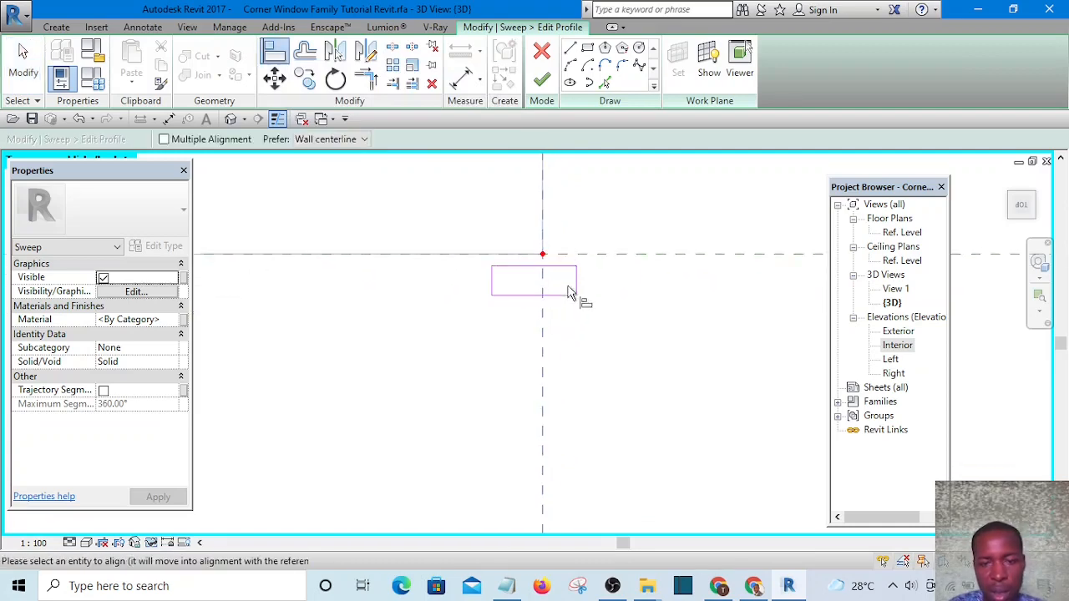
{"action": "scroll", "coordinate": [571, 289], "scroll_direction": "up", "scroll_amount": 1}
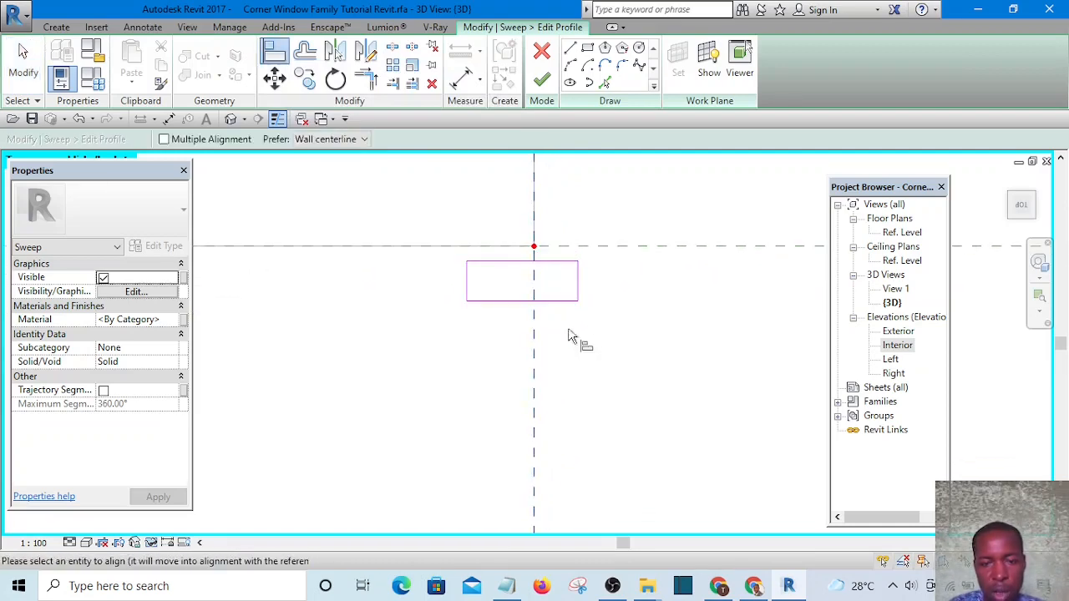
{"action": "left_click", "coordinate": [578, 288]}
{"action": "key", "text": "Escape"}
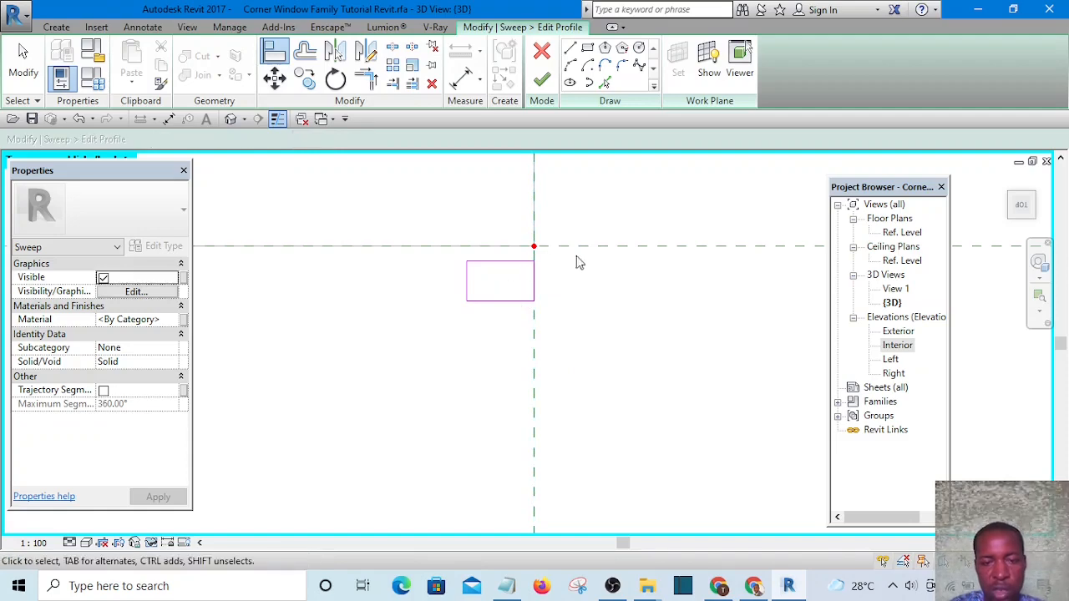
Step: Align the rectangular profile's top edge with the horizontal reference plane through the profile point, then exit the Align tool
{"action": "key", "text": "a"}
{"action": "key", "text": "l"}
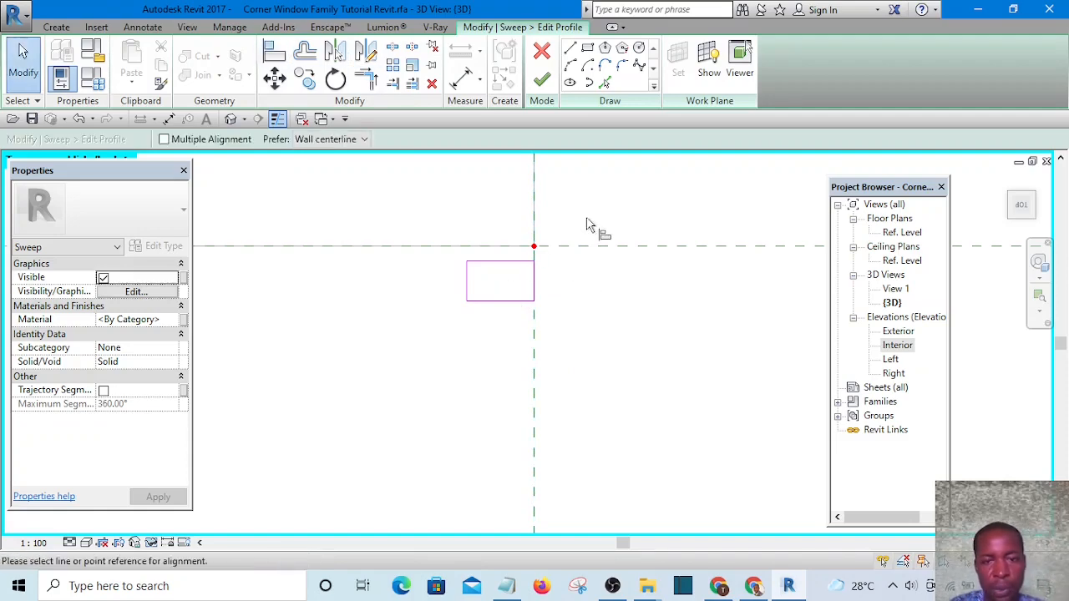
{"action": "left_click", "coordinate": [614, 247]}
{"action": "left_click", "coordinate": [501, 263]}
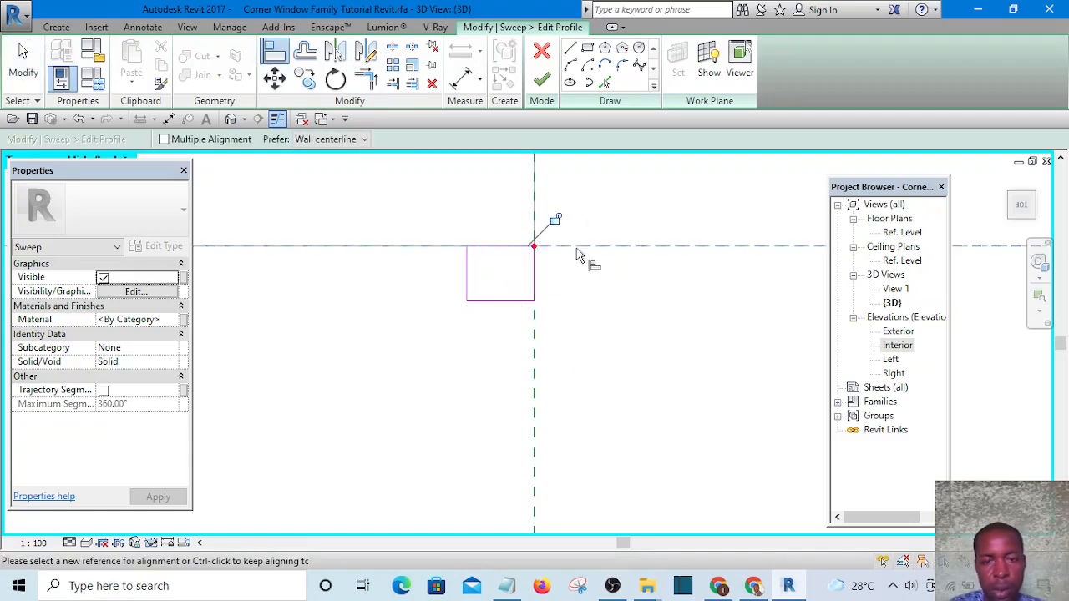
{"action": "right_click", "coordinate": [620, 173]}
{"action": "left_click", "coordinate": [653, 186]}
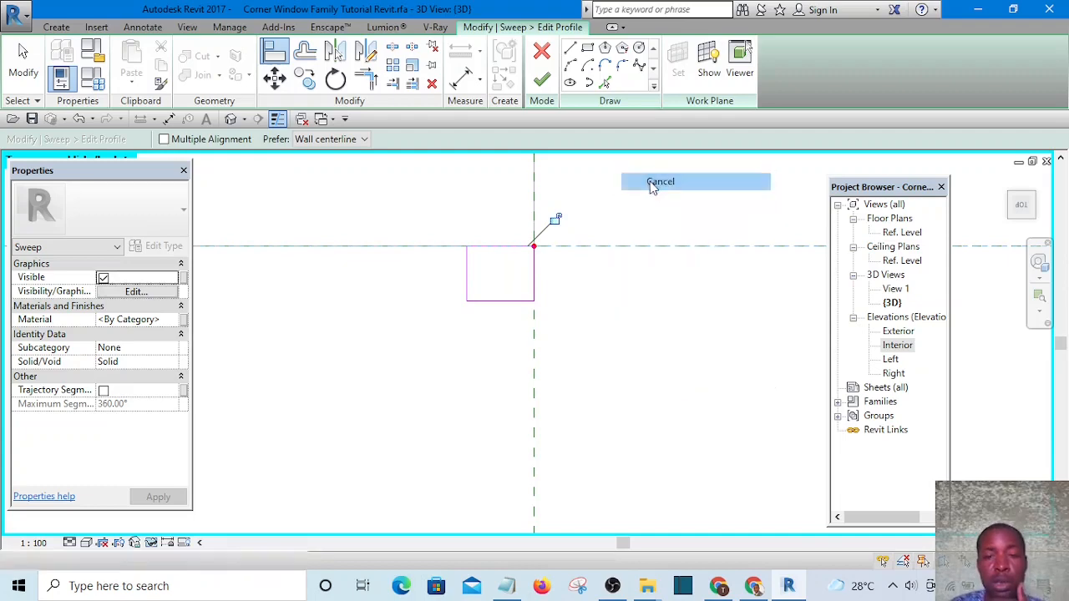
{"action": "right_click", "coordinate": [644, 186]}
{"action": "left_click", "coordinate": [656, 193]}
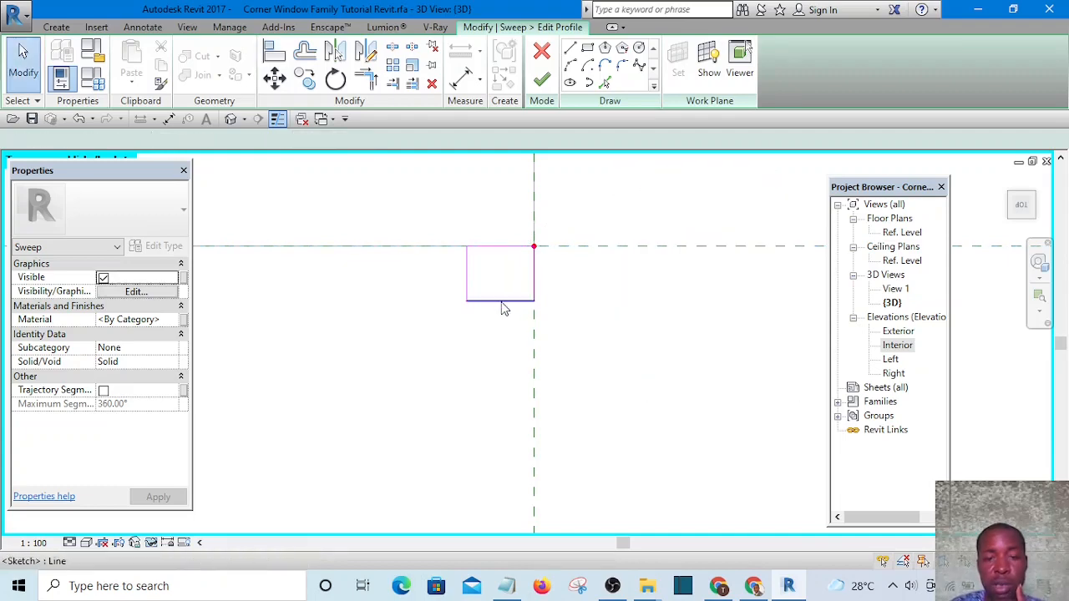
Step: Halve the profile's height by moving its bottom edge up, and finish the profile and the sweep
{"action": "left_click_drag", "start_coordinate": [503, 300], "coordinate": [506, 273]}
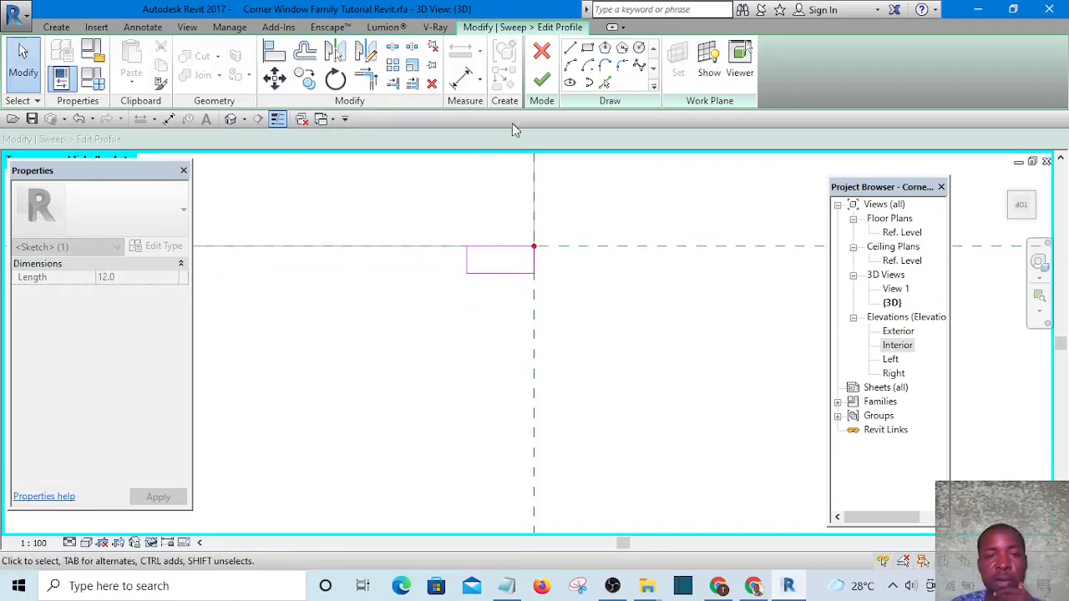
{"action": "left_click", "coordinate": [544, 80]}
{"action": "left_click", "coordinate": [543, 79]}
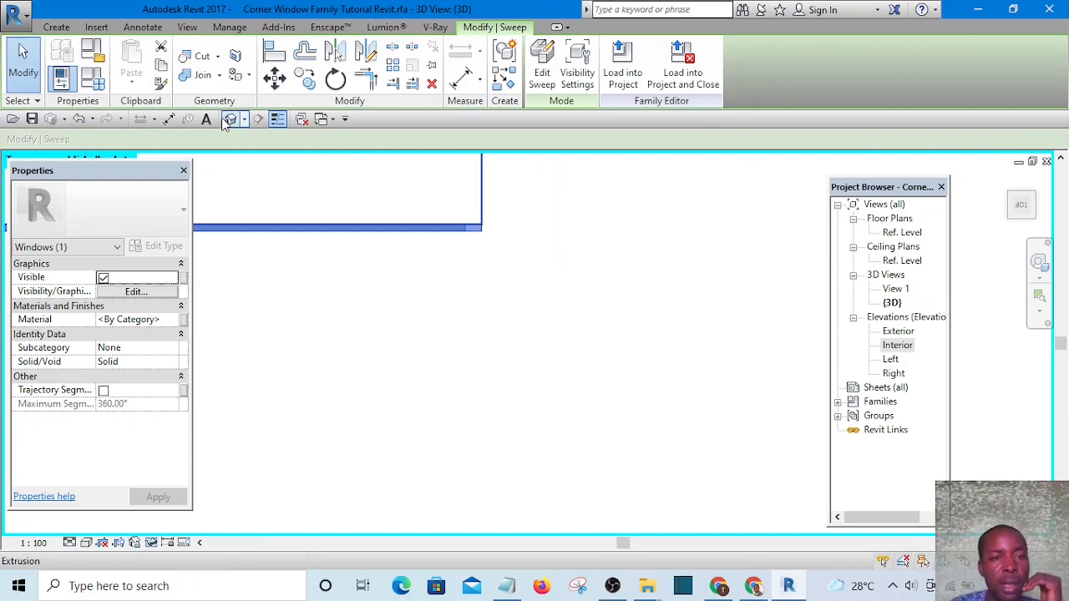
{"action": "left_click", "coordinate": [437, 257]}
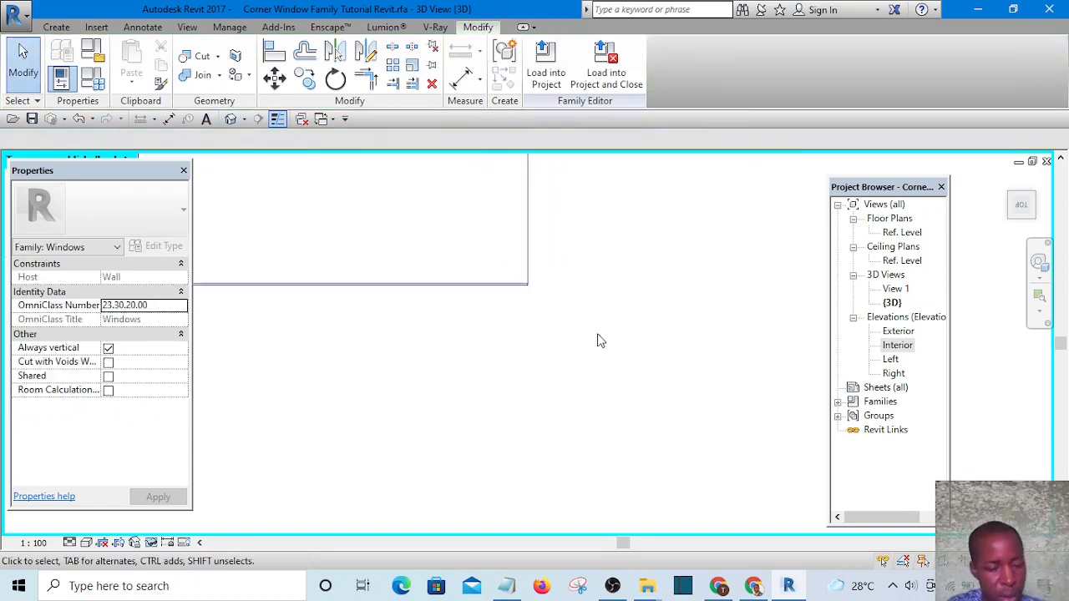
Step: Inspect the swept frame around the box in 3D and reset the temporary hide/isolate to bring back the host wall
{"action": "middle_click_drag", "start_coordinate": [598, 340], "coordinate": [594, 386], "text": "shift"}
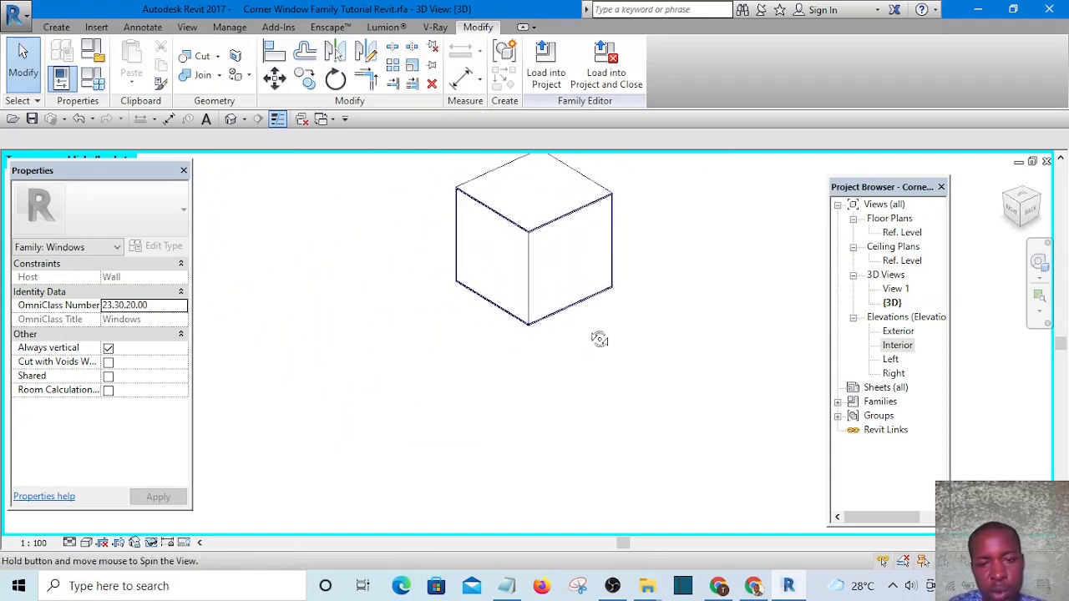
{"action": "middle_click_drag", "start_coordinate": [599, 339], "coordinate": [603, 201], "text": "shift"}
{"action": "scroll", "coordinate": [514, 194], "scroll_direction": "up", "scroll_amount": 6}
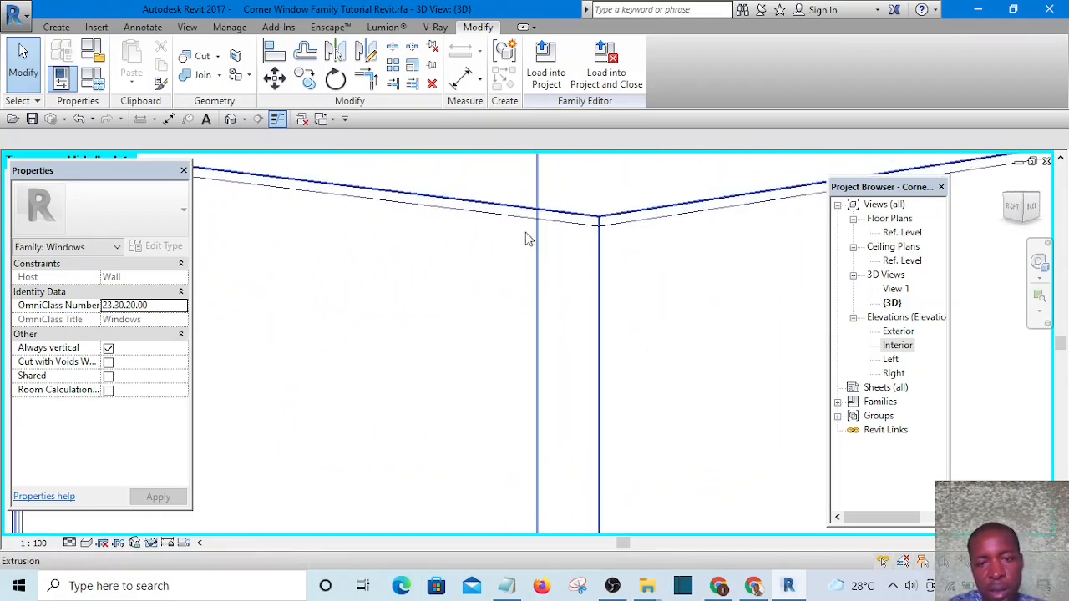
{"action": "scroll", "coordinate": [501, 242], "scroll_direction": "down", "scroll_amount": 8}
{"action": "middle_click_drag", "start_coordinate": [479, 282], "coordinate": [660, 277], "text": "shift"}
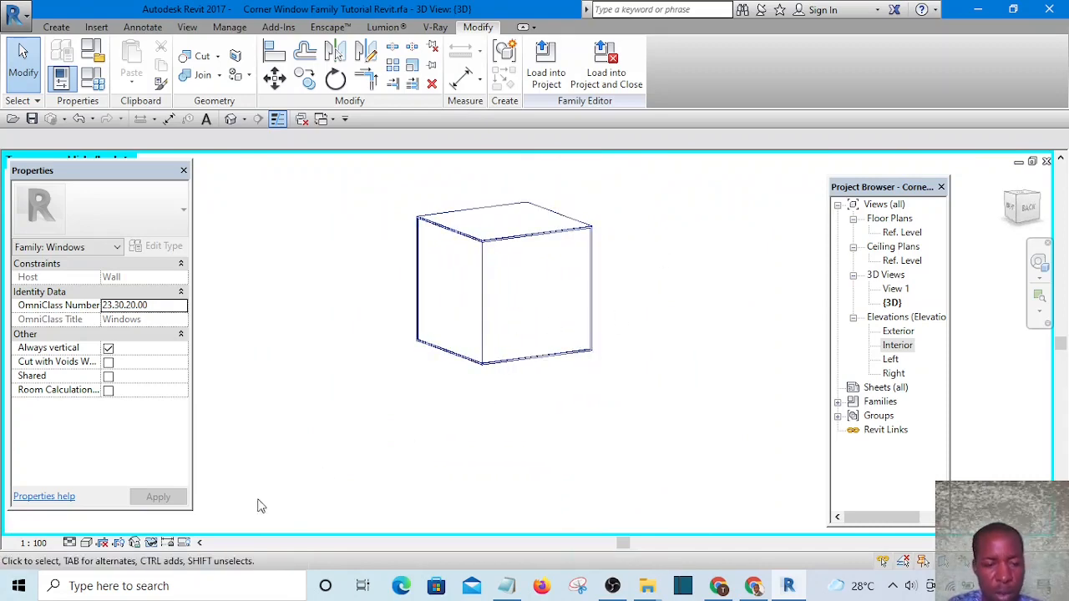
{"action": "left_click", "coordinate": [152, 544]}
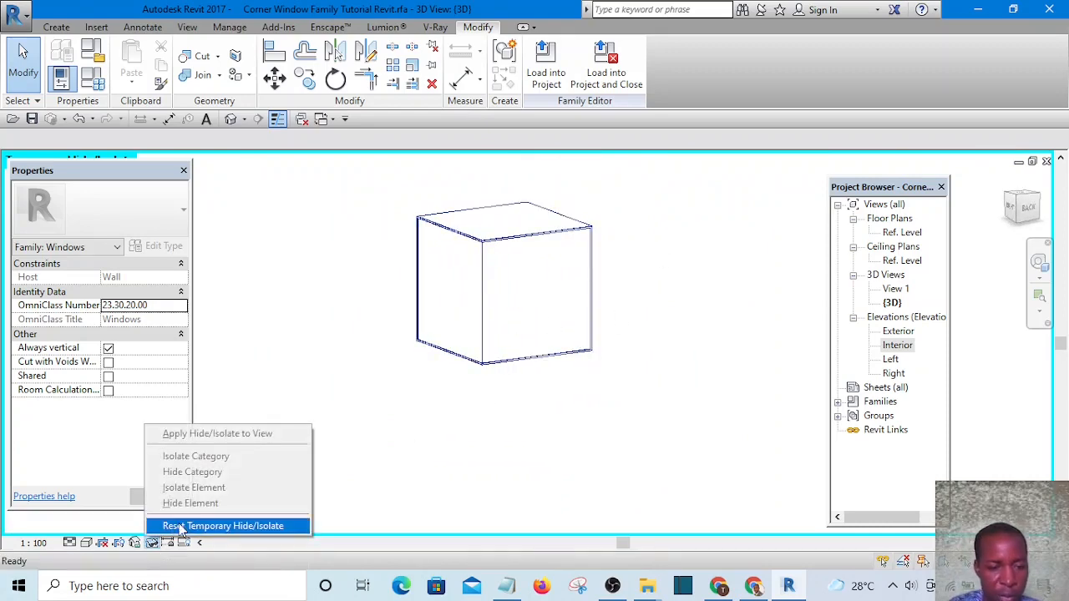
{"action": "left_click", "coordinate": [179, 527]}
{"action": "middle_click_drag", "start_coordinate": [425, 441], "coordinate": [523, 410], "text": "shift"}
{"action": "middle_click_drag", "start_coordinate": [459, 353], "coordinate": [695, 444], "text": "shift"}
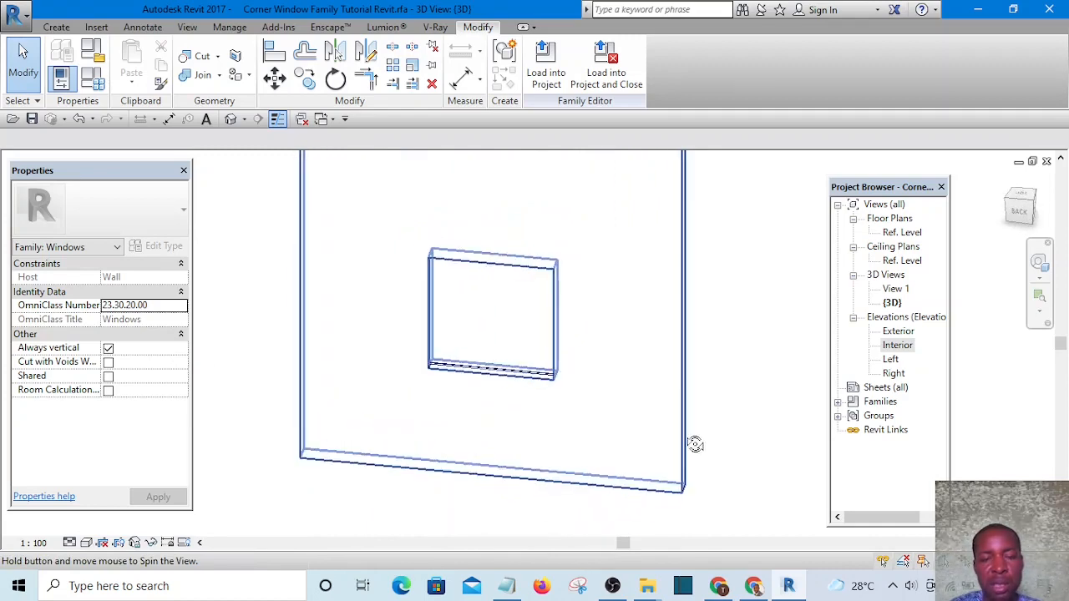
Step: Load the corner window family into the building project, overwriting the existing version, and bring the building's corner window into view
{"action": "left_click", "coordinate": [546, 76]}
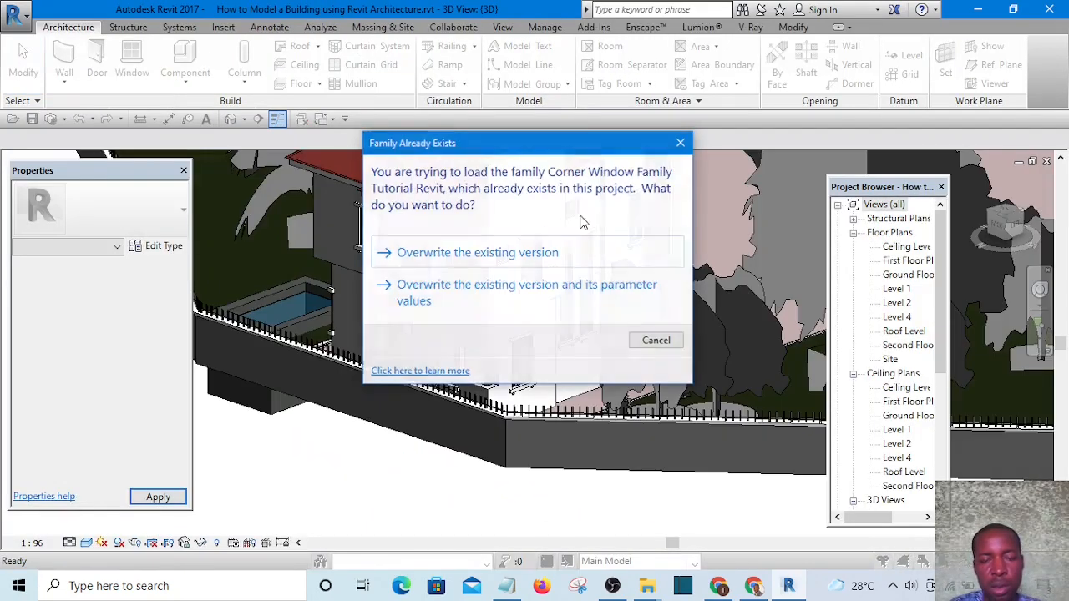
{"action": "left_click", "coordinate": [497, 252]}
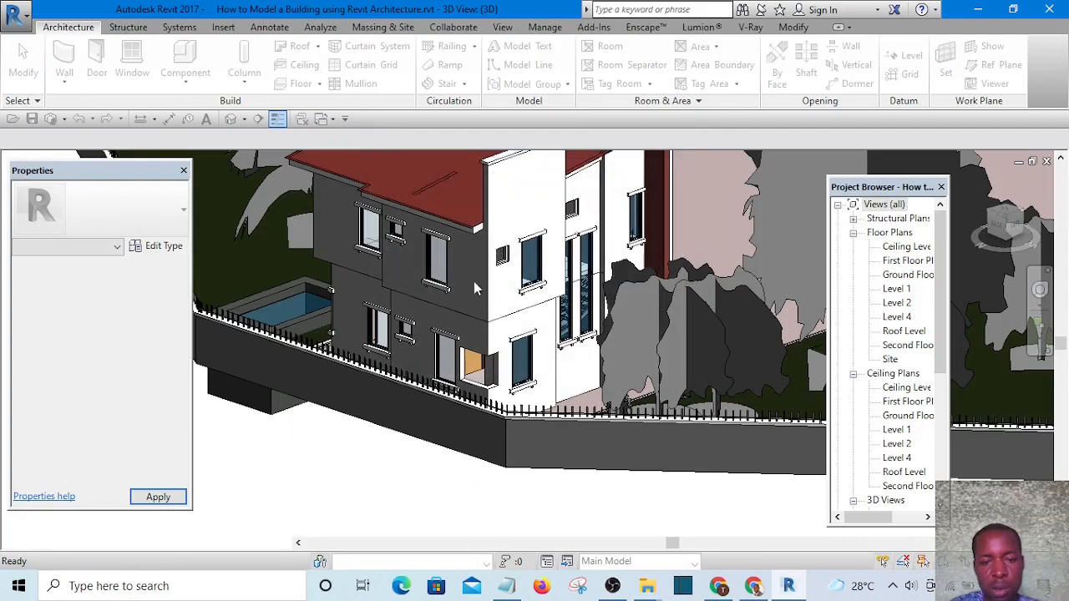
{"action": "middle_click_drag", "start_coordinate": [472, 367], "coordinate": [568, 447], "text": "shift"}
{"action": "scroll", "coordinate": [567, 447], "scroll_direction": "up", "scroll_amount": 6}
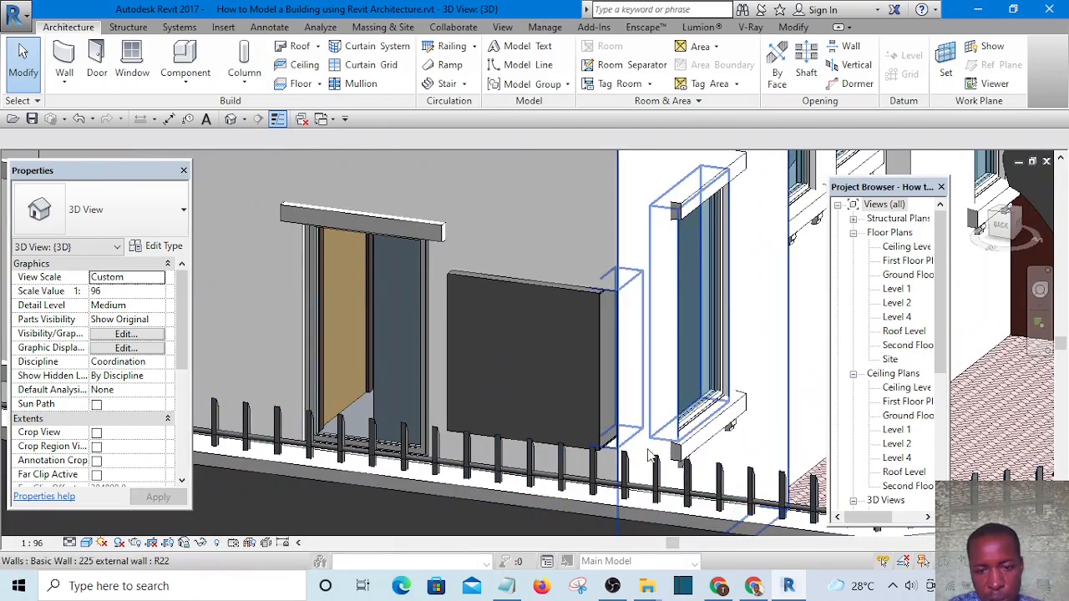
Step: Examine the corner window in the building project, checking the frame along its top and bottom corner edges
{"action": "scroll", "coordinate": [651, 456], "scroll_direction": "up", "scroll_amount": 5}
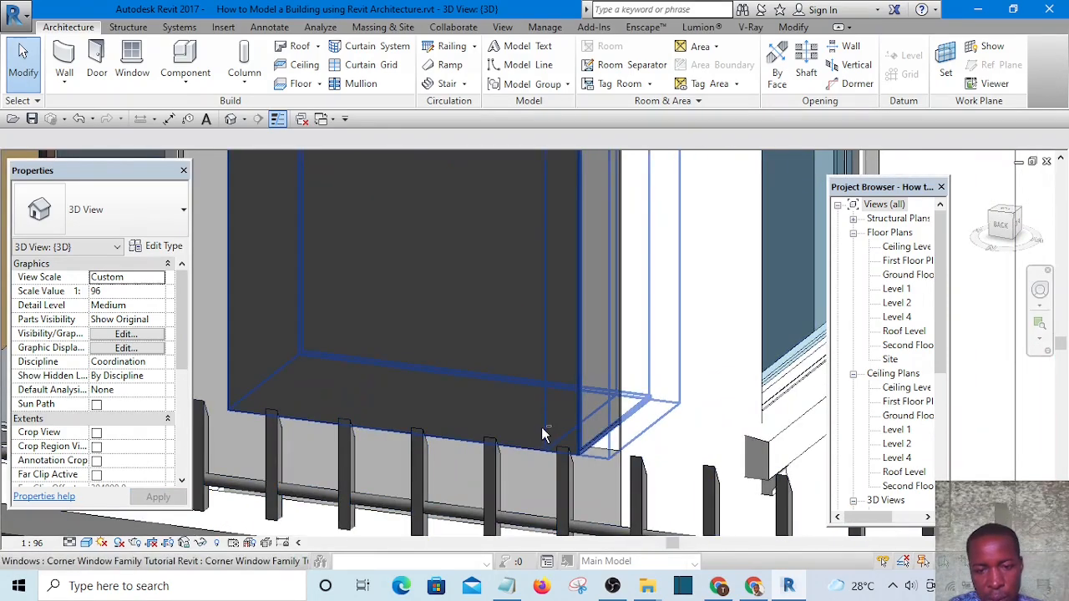
{"action": "scroll", "coordinate": [541, 427], "scroll_direction": "down", "scroll_amount": 5}
{"action": "scroll", "coordinate": [534, 306], "scroll_direction": "up", "scroll_amount": 6}
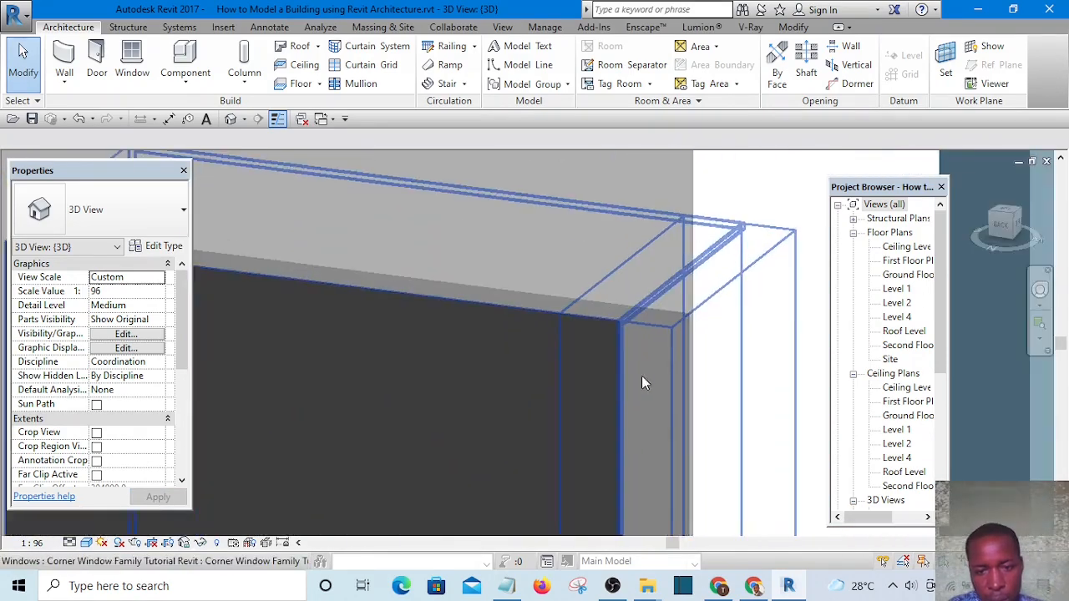
{"action": "middle_click_drag", "start_coordinate": [642, 376], "coordinate": [623, 411], "text": "shift"}
{"action": "scroll", "coordinate": [622, 383], "scroll_direction": "down", "scroll_amount": 4}
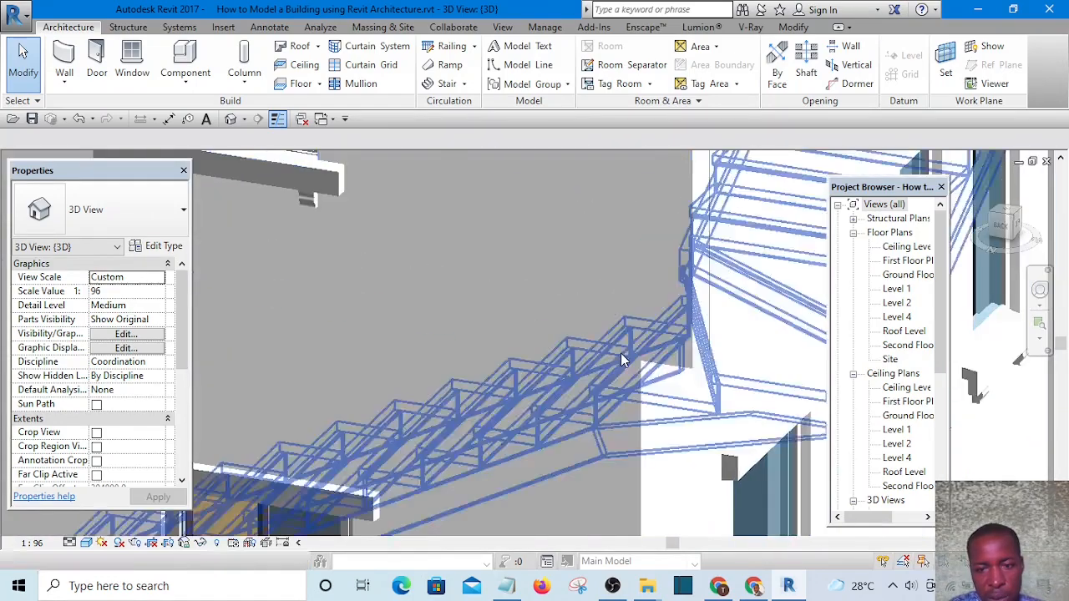
{"action": "scroll", "coordinate": [621, 359], "scroll_direction": "down", "scroll_amount": 6}
{"action": "scroll", "coordinate": [631, 500], "scroll_direction": "up", "scroll_amount": 4}
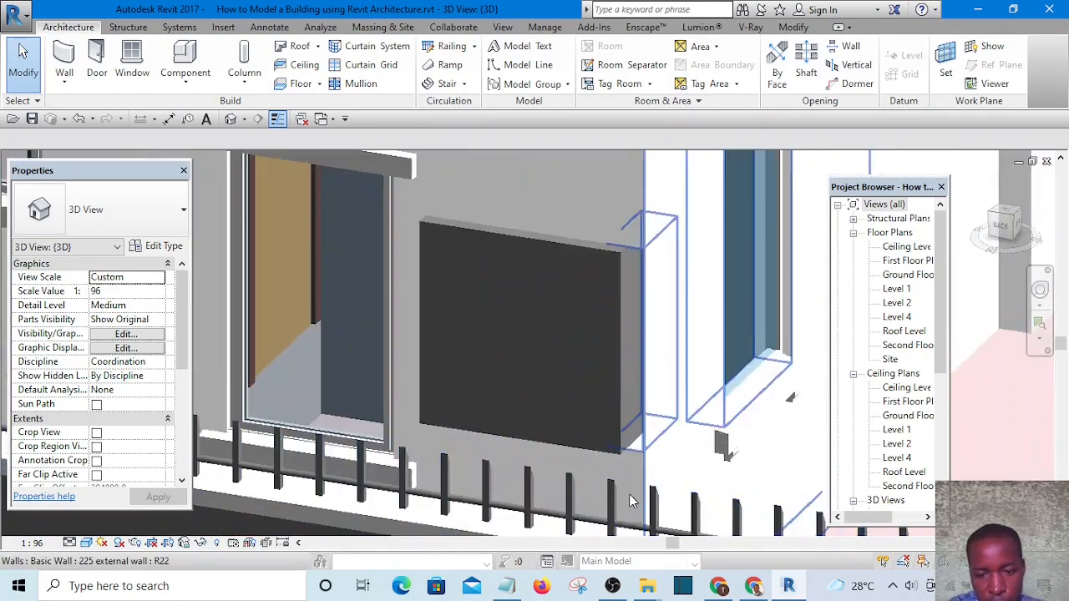
{"action": "scroll", "coordinate": [617, 430], "scroll_direction": "up", "scroll_amount": 6}
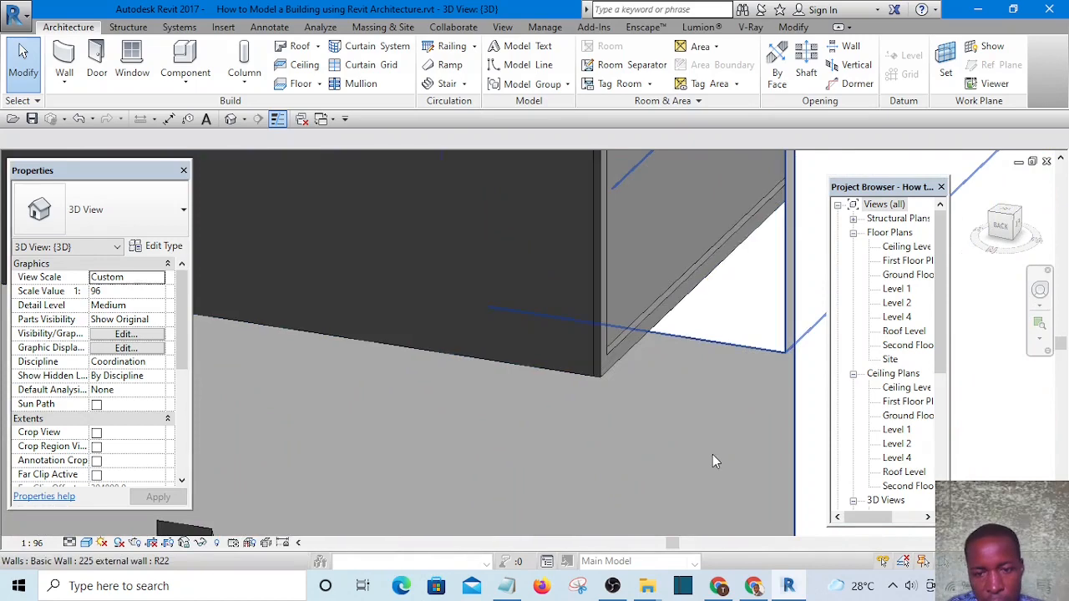
{"action": "scroll", "coordinate": [712, 456], "scroll_direction": "down", "scroll_amount": 5}
{"action": "middle_click_drag", "start_coordinate": [669, 459], "coordinate": [703, 489], "text": "shift"}
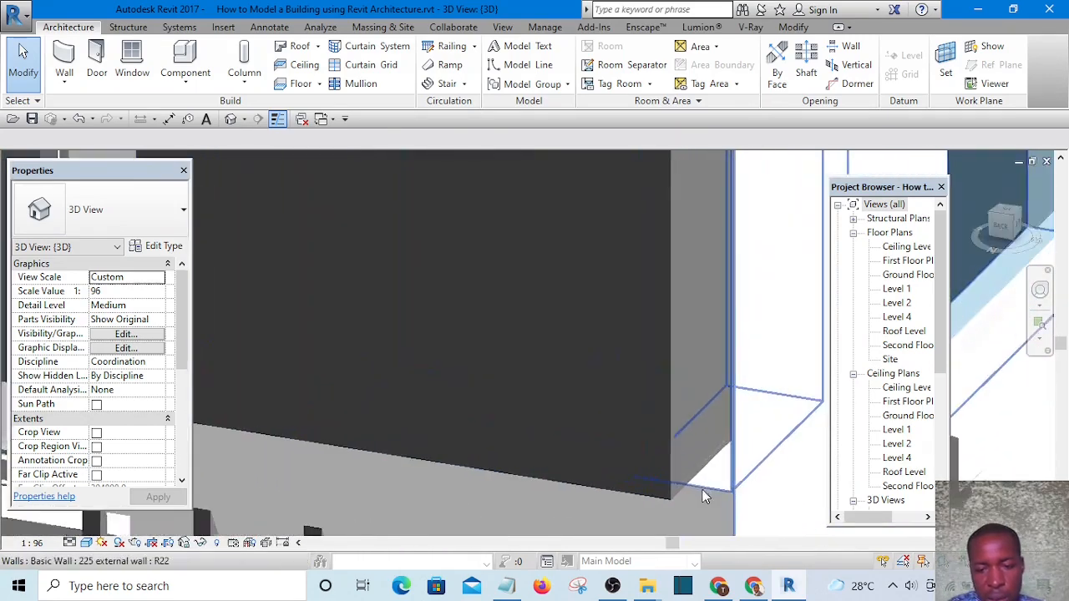
{"action": "scroll", "coordinate": [673, 494], "scroll_direction": "up", "scroll_amount": 2}
{"action": "scroll", "coordinate": [687, 477], "scroll_direction": "down", "scroll_amount": 5}
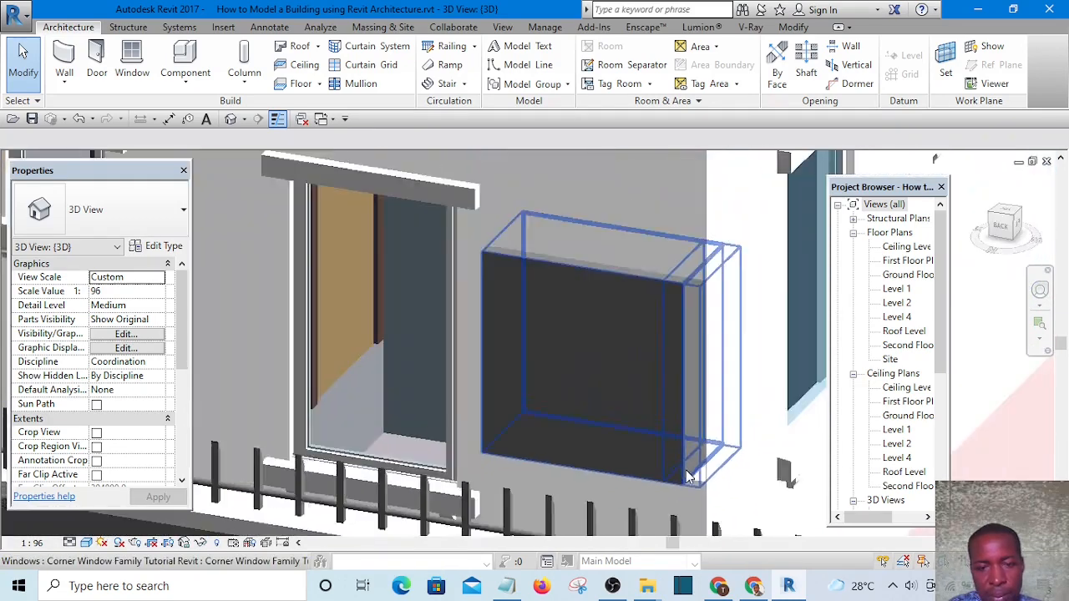
{"action": "scroll", "coordinate": [686, 472], "scroll_direction": "down", "scroll_amount": 2}
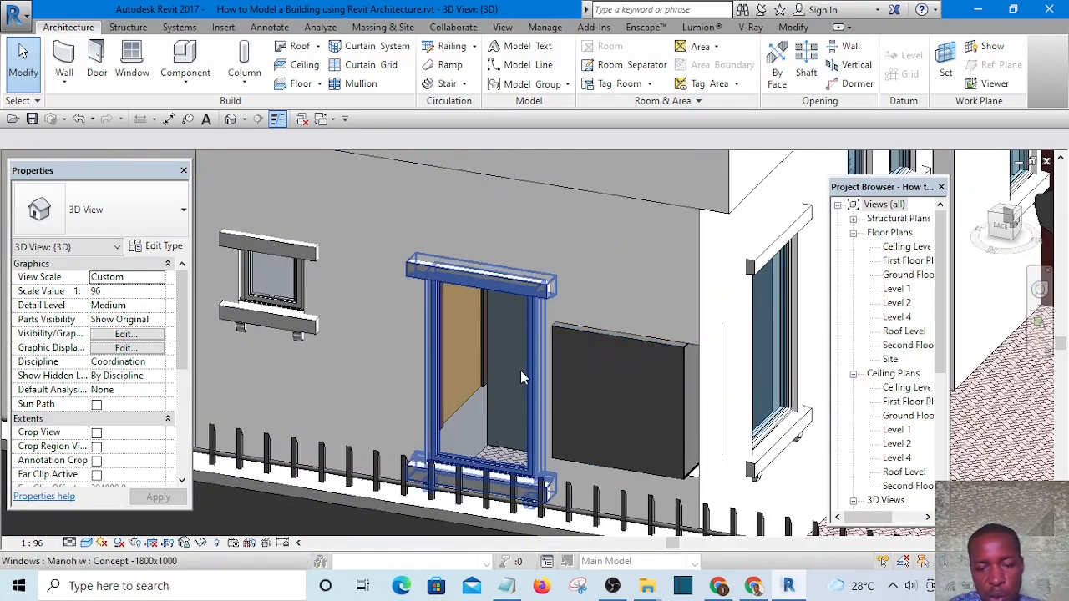
Step: Open the corner window's family for editing from the project and display it in the default 3D view
{"action": "left_click", "coordinate": [627, 361]}
{"action": "left_click", "coordinate": [640, 78]}
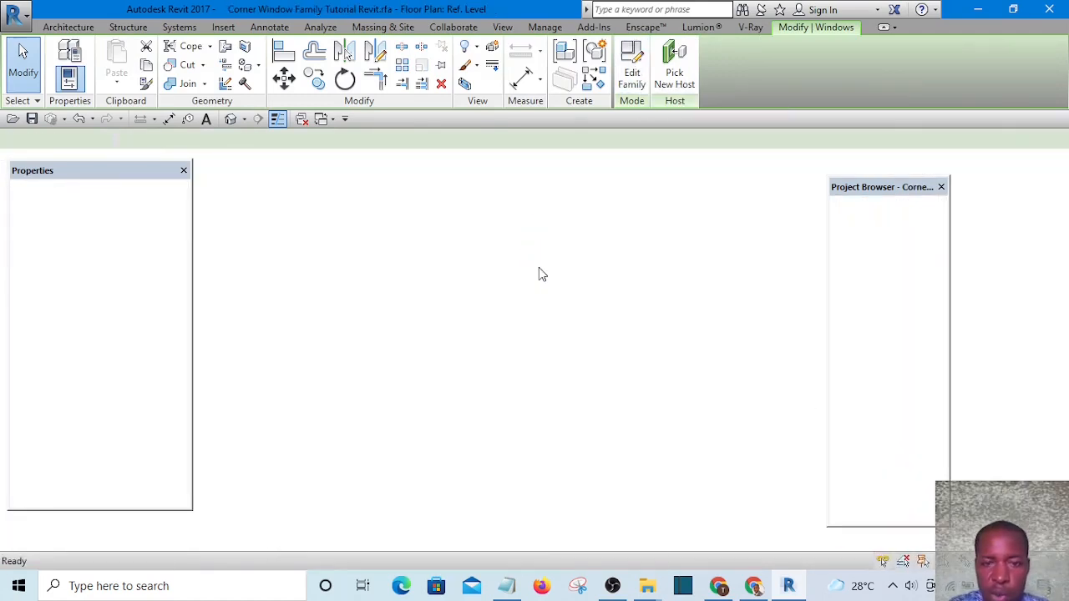
{"action": "scroll", "coordinate": [468, 367], "scroll_direction": "up", "scroll_amount": 5}
{"action": "scroll", "coordinate": [491, 375], "scroll_direction": "down", "scroll_amount": 4}
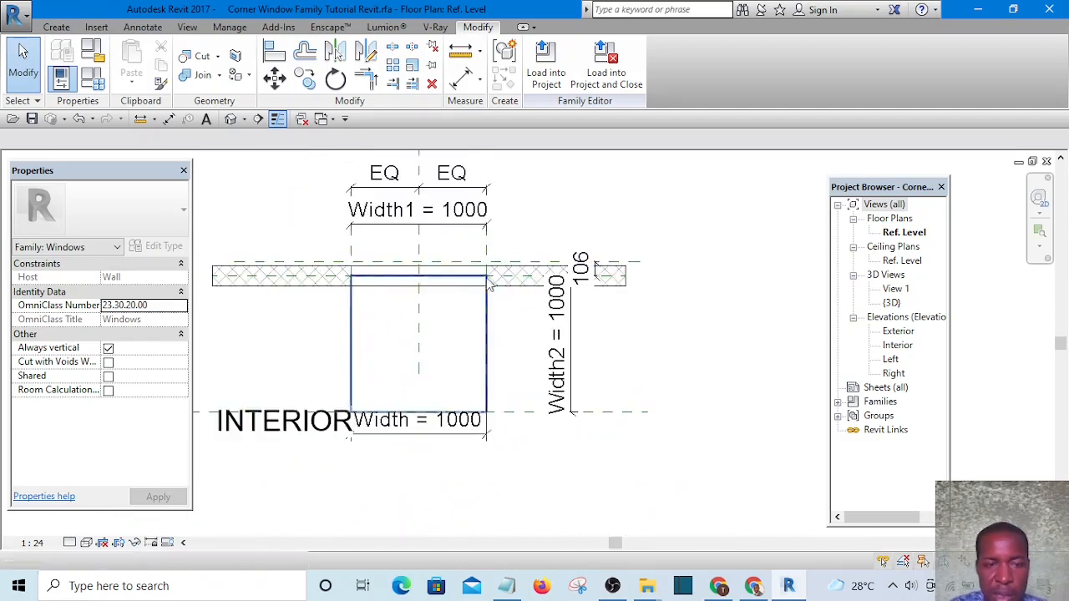
{"action": "left_click", "coordinate": [232, 120]}
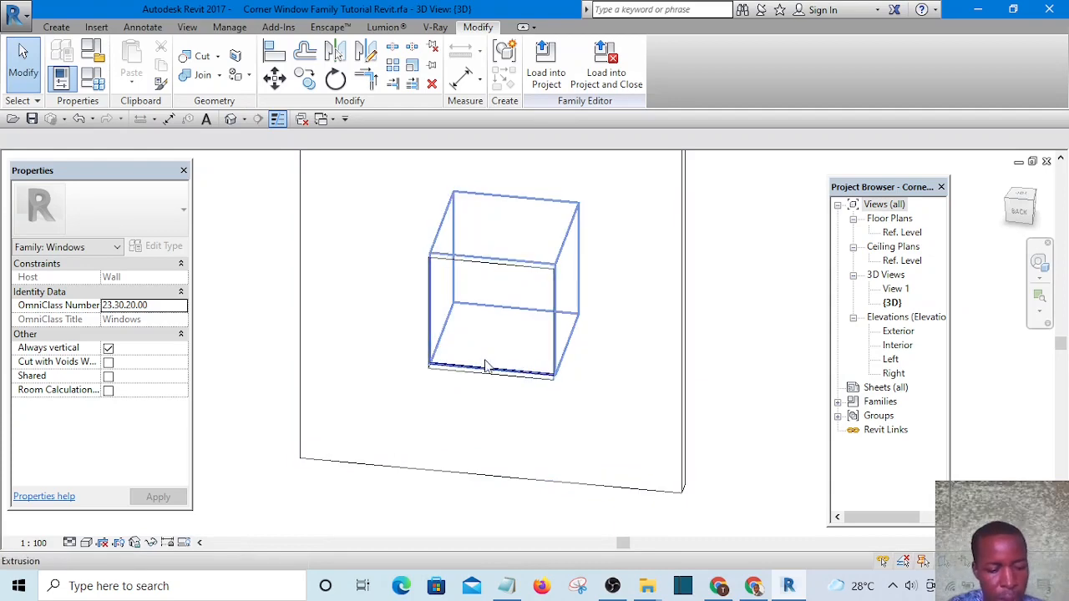
Step: Open the window frame's sweep for editing
{"action": "middle_click_drag", "start_coordinate": [487, 368], "coordinate": [543, 360], "text": "shift"}
{"action": "scroll", "coordinate": [528, 404], "scroll_direction": "up", "scroll_amount": 5}
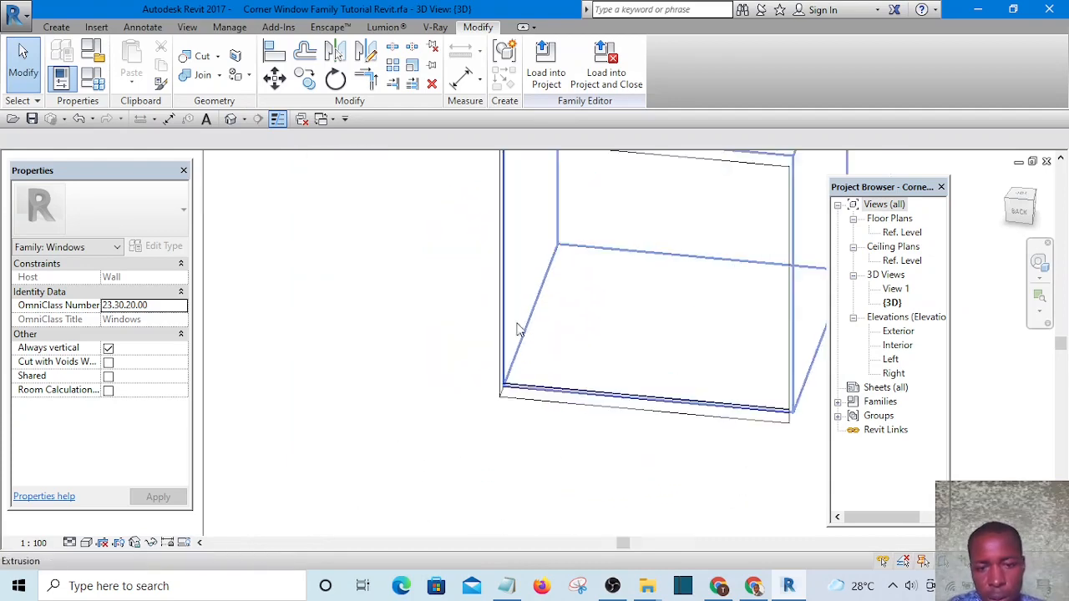
{"action": "left_click", "coordinate": [526, 402]}
{"action": "scroll", "coordinate": [427, 355], "scroll_direction": "down", "scroll_amount": 5}
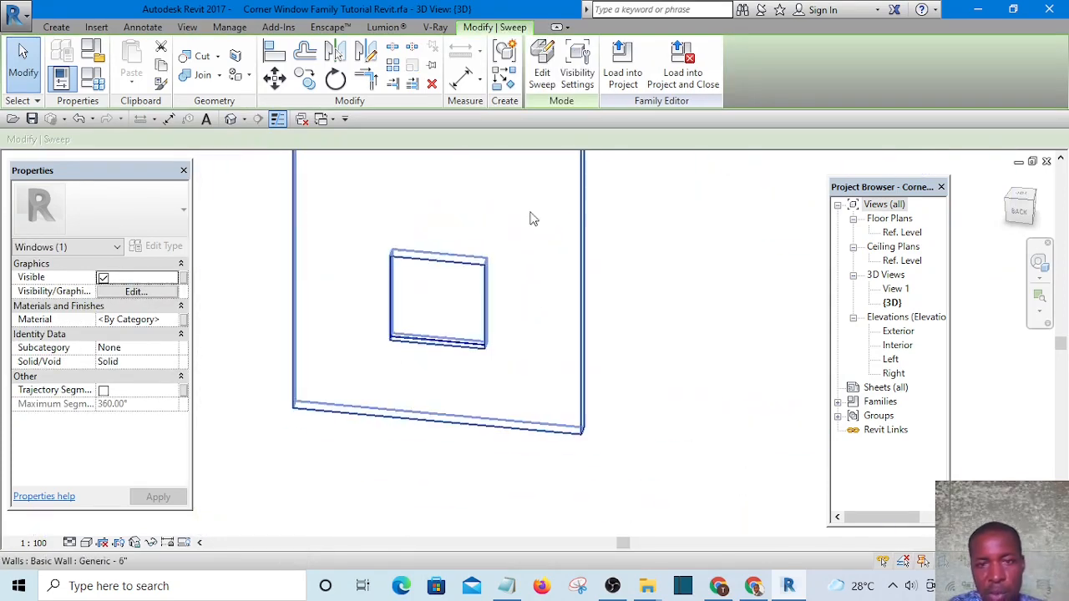
{"action": "left_click", "coordinate": [543, 65]}
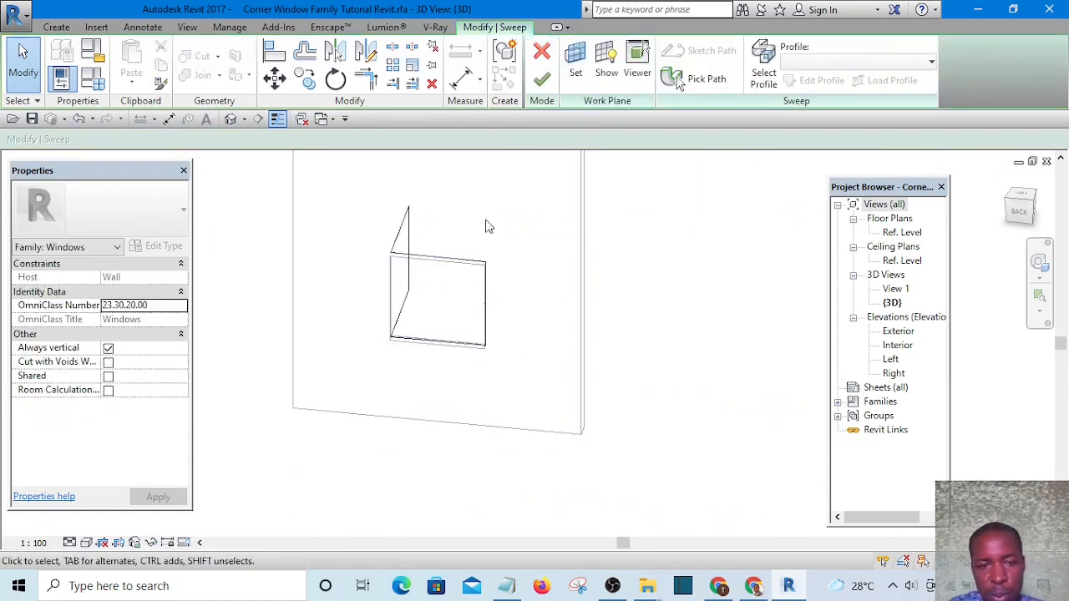
Step: Reopen the sweep's picked path and delete its 1000 mm top edge on the box face facing away from the wall's plane direction
{"action": "middle_click_drag", "start_coordinate": [482, 331], "coordinate": [525, 339]}
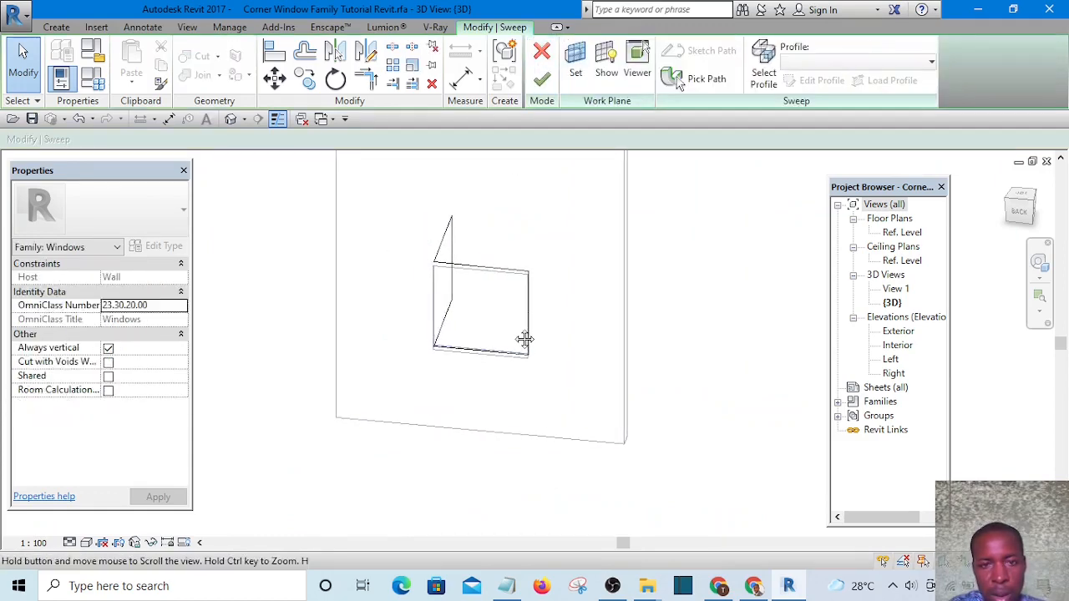
{"action": "middle_click_drag", "start_coordinate": [387, 219], "coordinate": [637, 261], "text": "shift"}
{"action": "left_click", "coordinate": [535, 267]}
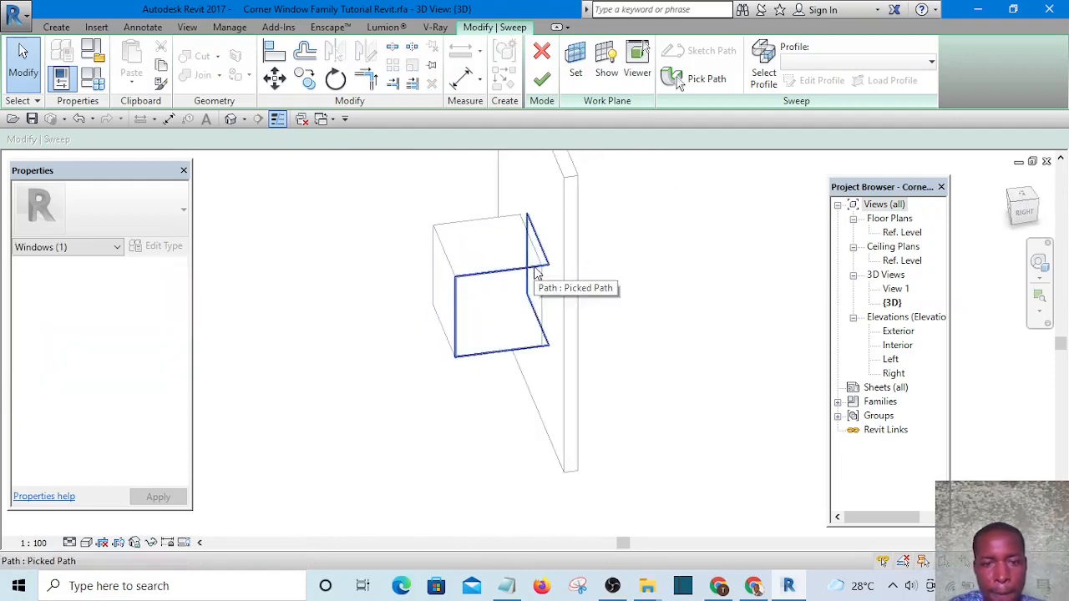
{"action": "left_click", "coordinate": [706, 80]}
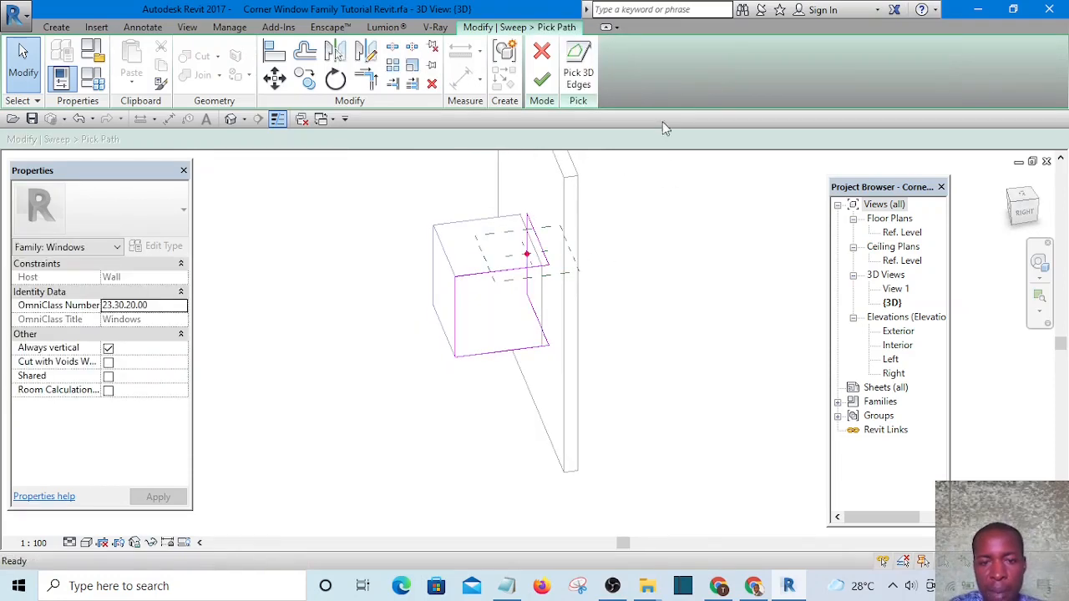
{"action": "scroll", "coordinate": [551, 276], "scroll_direction": "up", "scroll_amount": 3}
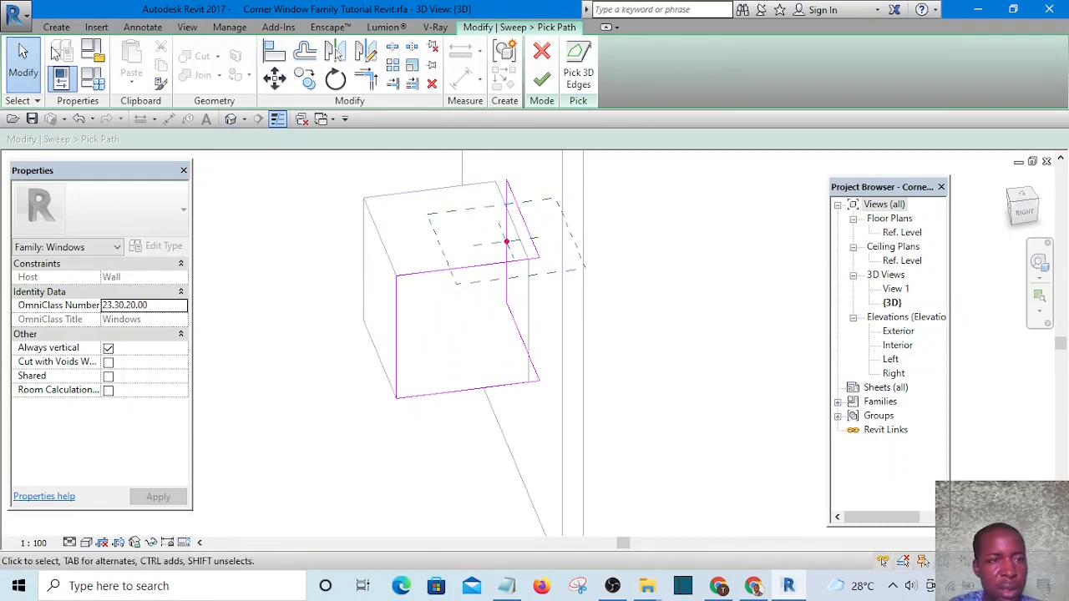
{"action": "left_click", "coordinate": [440, 279]}
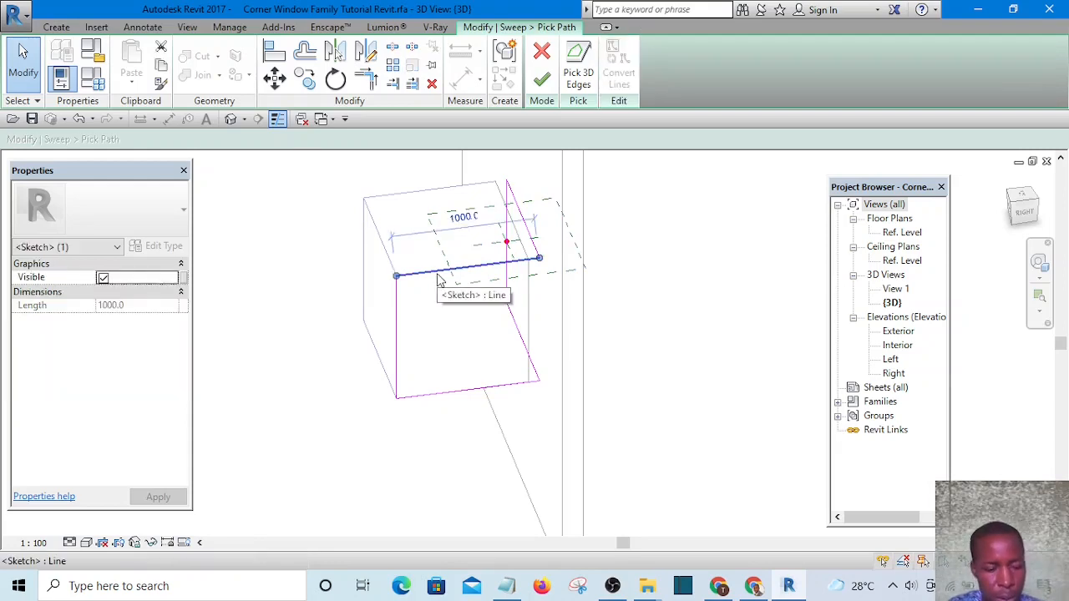
{"action": "key", "text": "ctrl+z"}
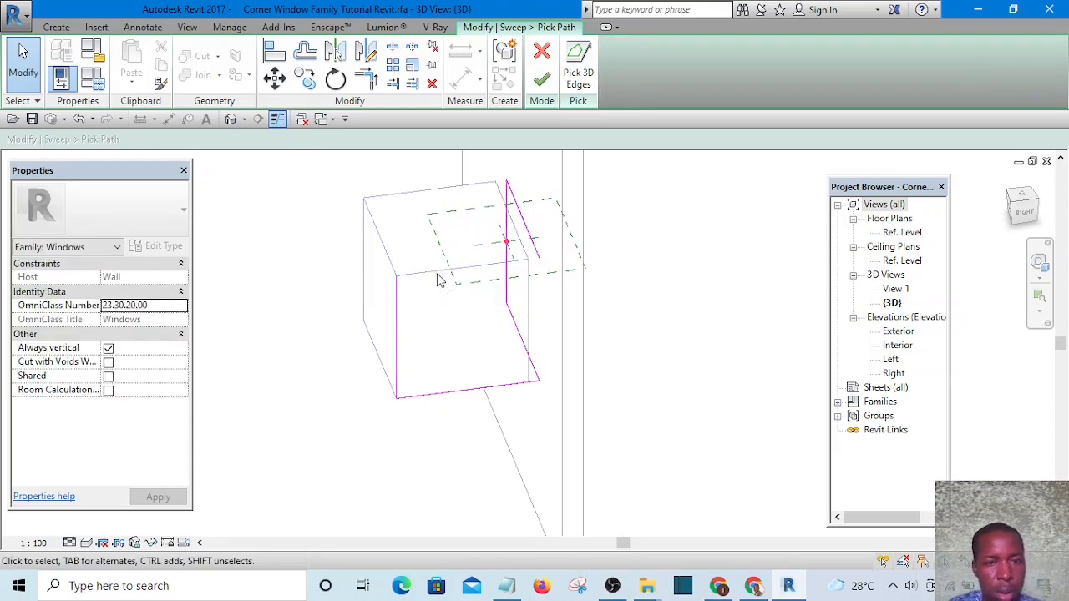
Step: Delete the remaining vertical, bottom and top edges of the old sweep path, keeping only the vertical edge that carries the profile plane
{"action": "left_click", "coordinate": [397, 333]}
{"action": "key", "text": "ctrl+z"}
{"action": "left_click", "coordinate": [461, 392]}
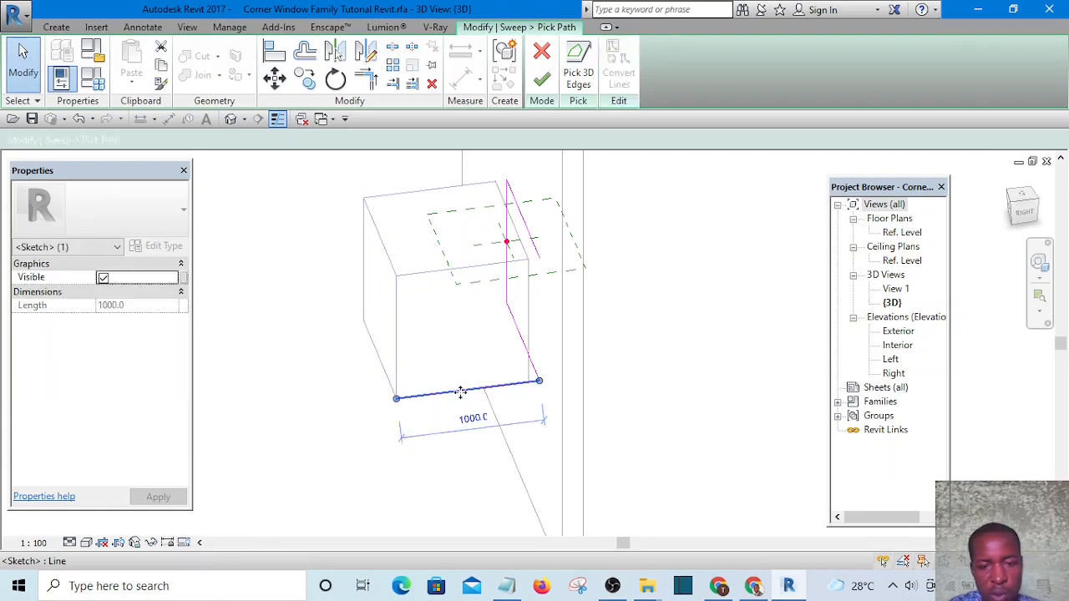
{"action": "key", "text": "ctrl+z"}
{"action": "left_click", "coordinate": [520, 337]}
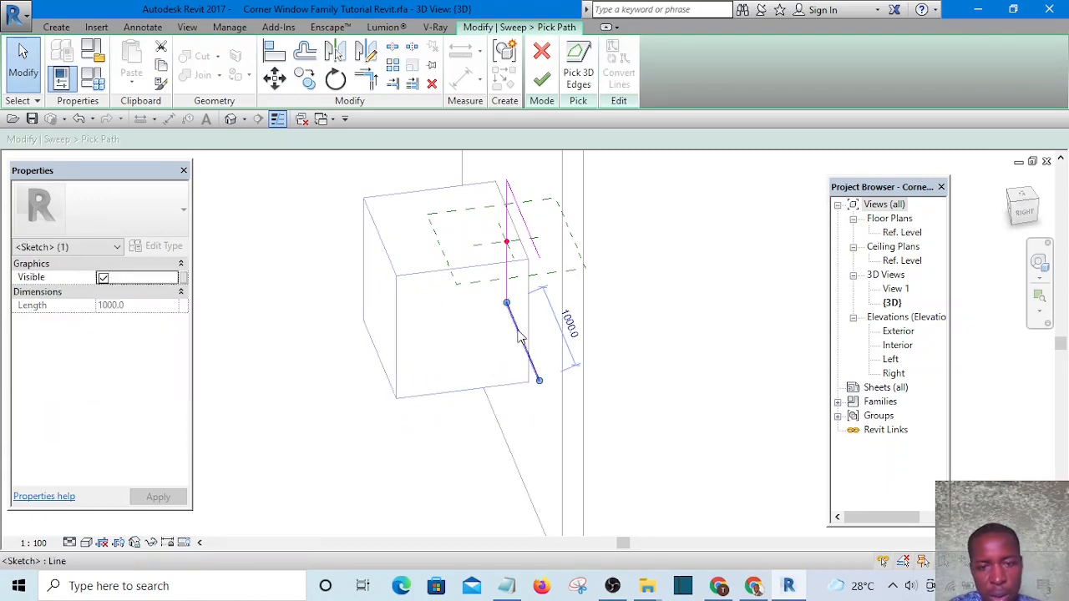
{"action": "key", "text": "ctrl+z"}
{"action": "left_click", "coordinate": [532, 232]}
{"action": "key", "text": "ctrl+z"}
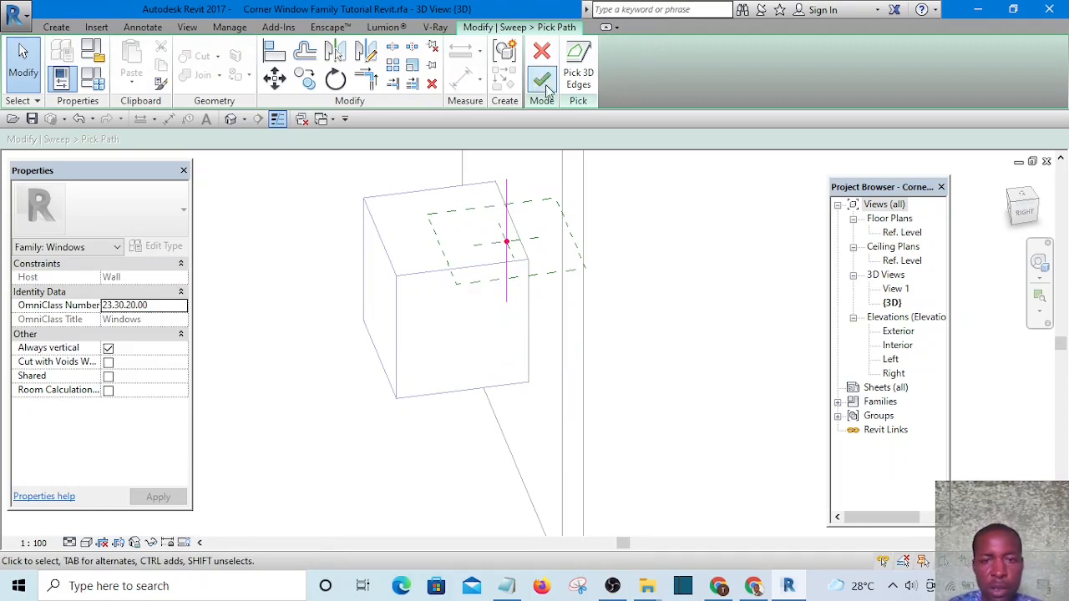
Step: Pick the top, vertical and bottom 3D edges around the box's other two adjacent faces as a closed path and finish the sweep
{"action": "left_click", "coordinate": [585, 79]}
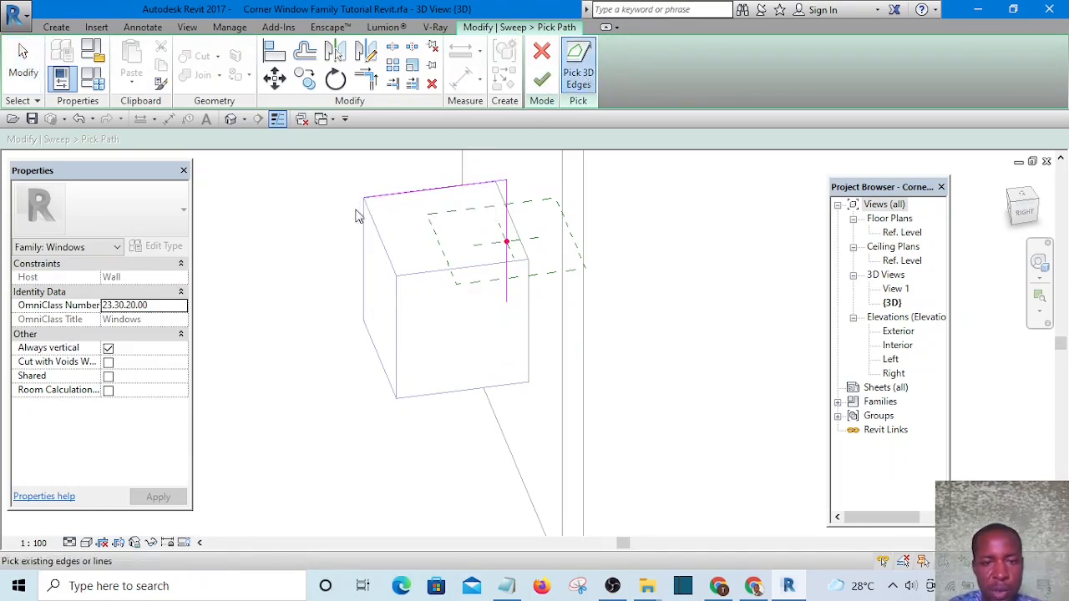
{"action": "left_click", "coordinate": [391, 270]}
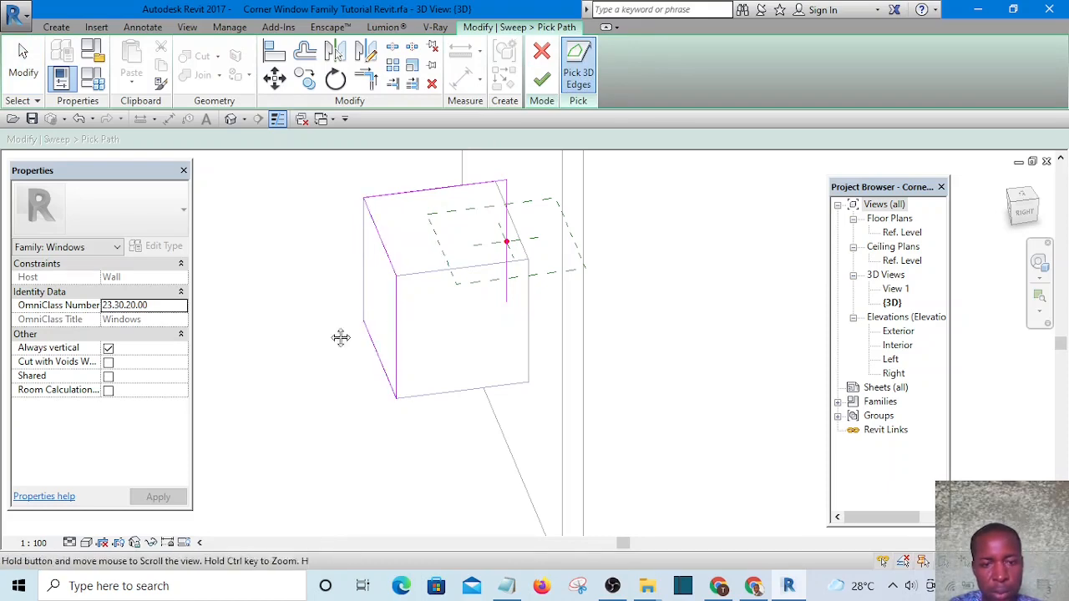
{"action": "middle_click_drag", "start_coordinate": [340, 337], "coordinate": [669, 272], "text": "shift"}
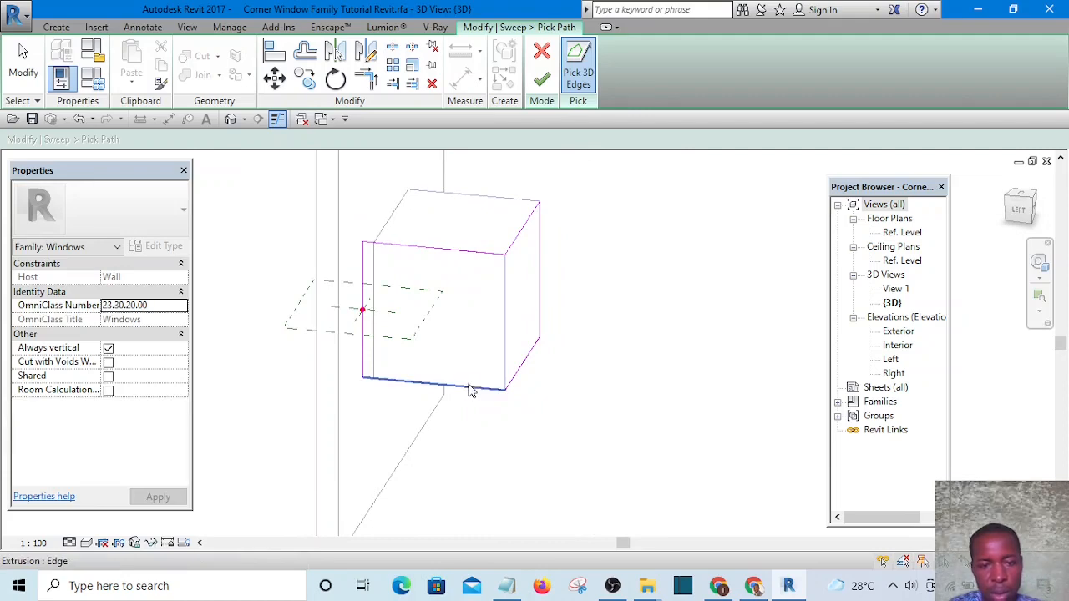
{"action": "middle_click_drag", "start_coordinate": [570, 254], "coordinate": [616, 309], "text": "shift"}
{"action": "left_click", "coordinate": [539, 79]}
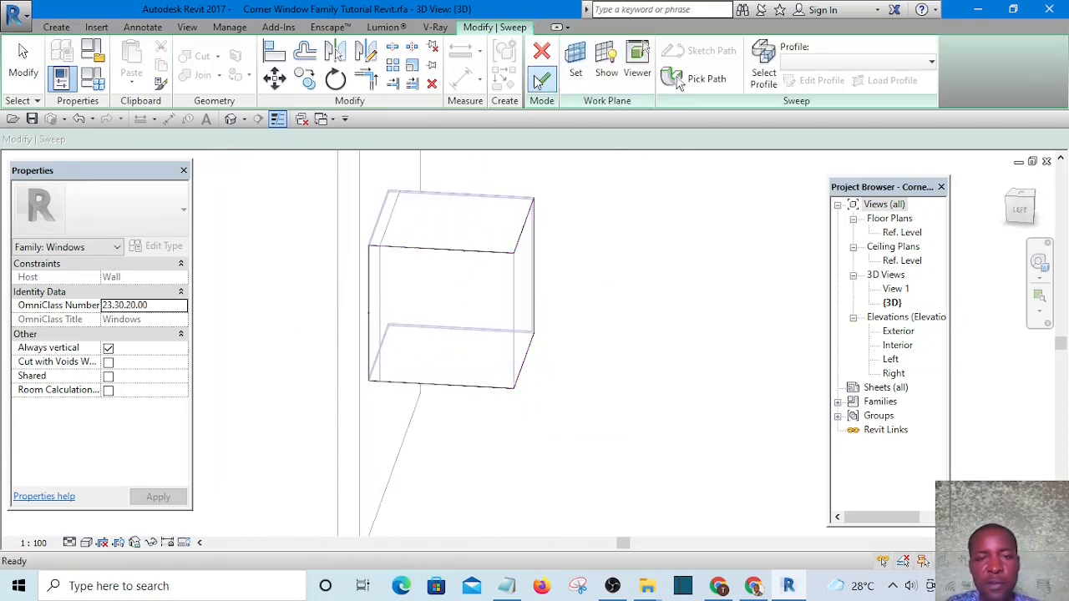
{"action": "left_click", "coordinate": [543, 80]}
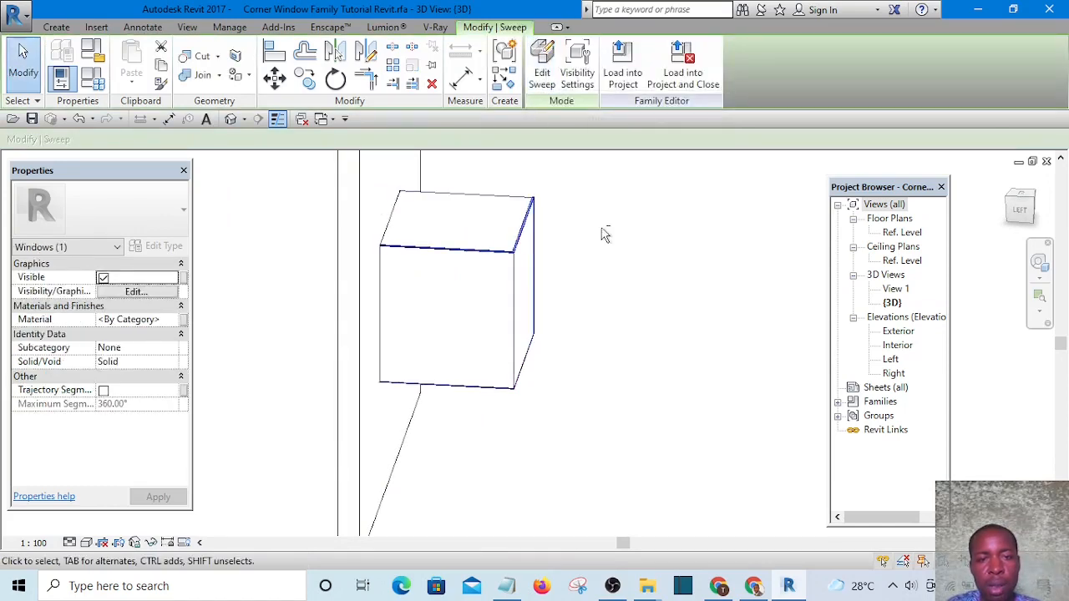
Step: Load the revised corner window family into the building project, overwriting the existing version
{"action": "mouse_move", "coordinate": [604, 235]}
{"action": "middle_mouse_down", "text": "shift"}
{"action": "mouse_move", "coordinate": [594, 239]}
{"action": "mouse_move", "coordinate": [609, 226]}
{"action": "middle_mouse_up", "text": "shift"}
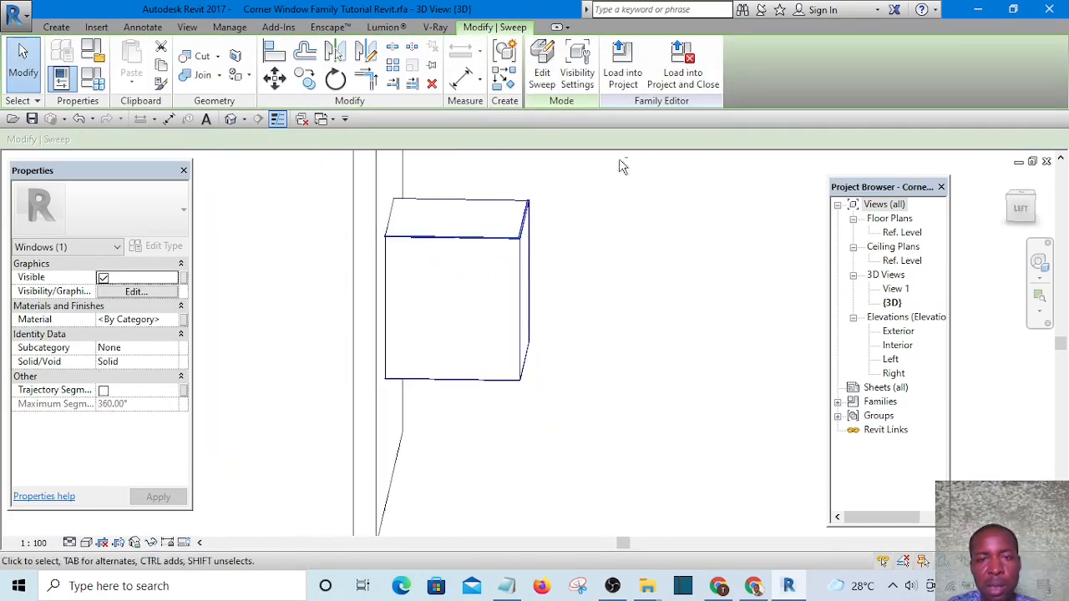
{"action": "left_click", "coordinate": [623, 73]}
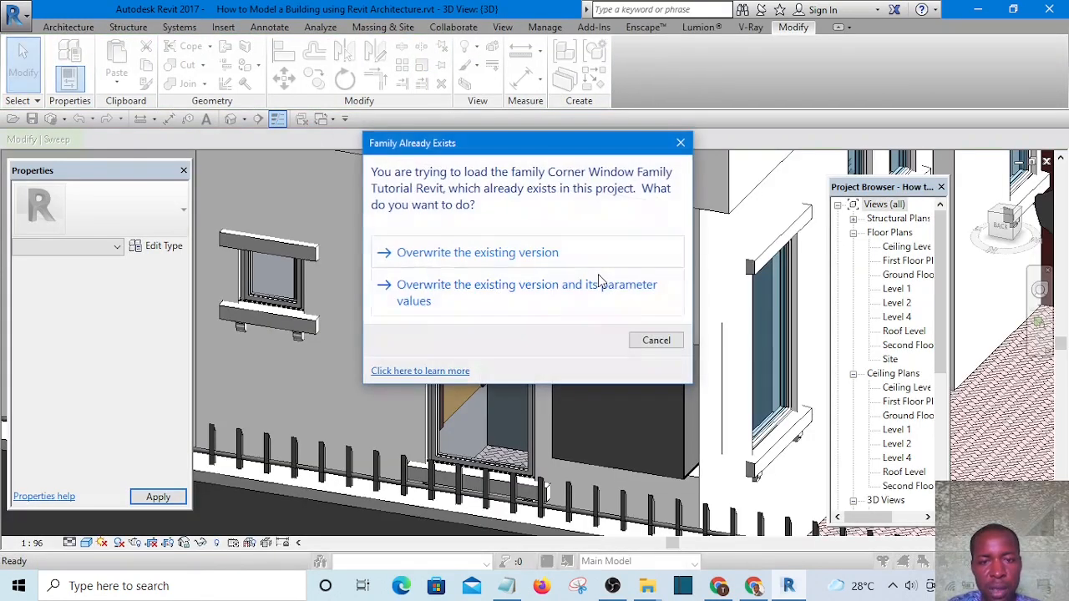
{"action": "left_click", "coordinate": [521, 258]}
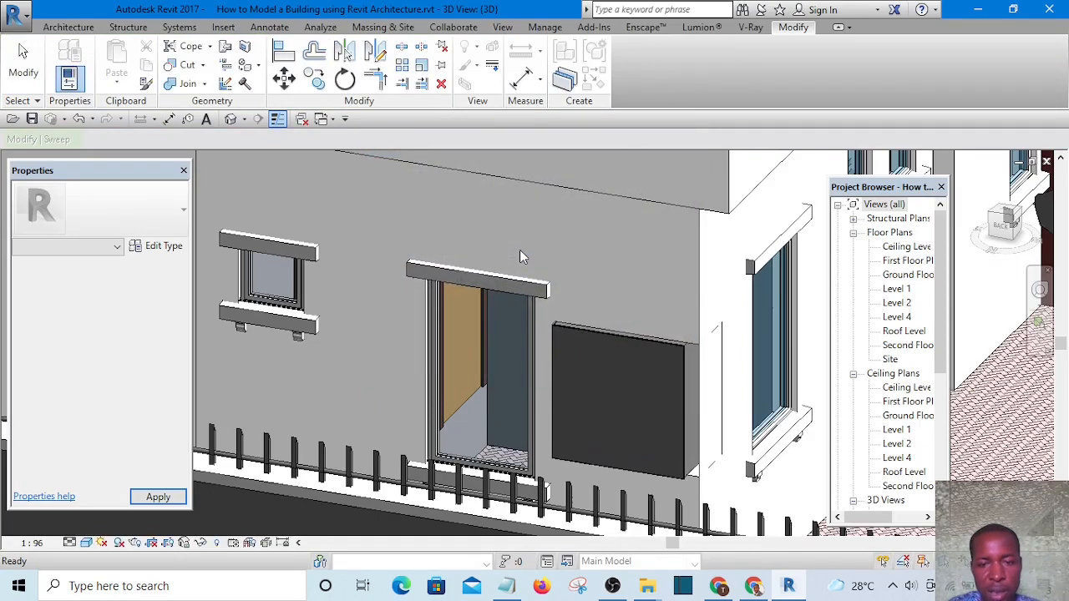
Step: Examine the reloaded corner window at the building corner up close, checking its frame along the bottom edge, and select the window
{"action": "scroll", "coordinate": [773, 464], "scroll_direction": "up", "scroll_amount": 5}
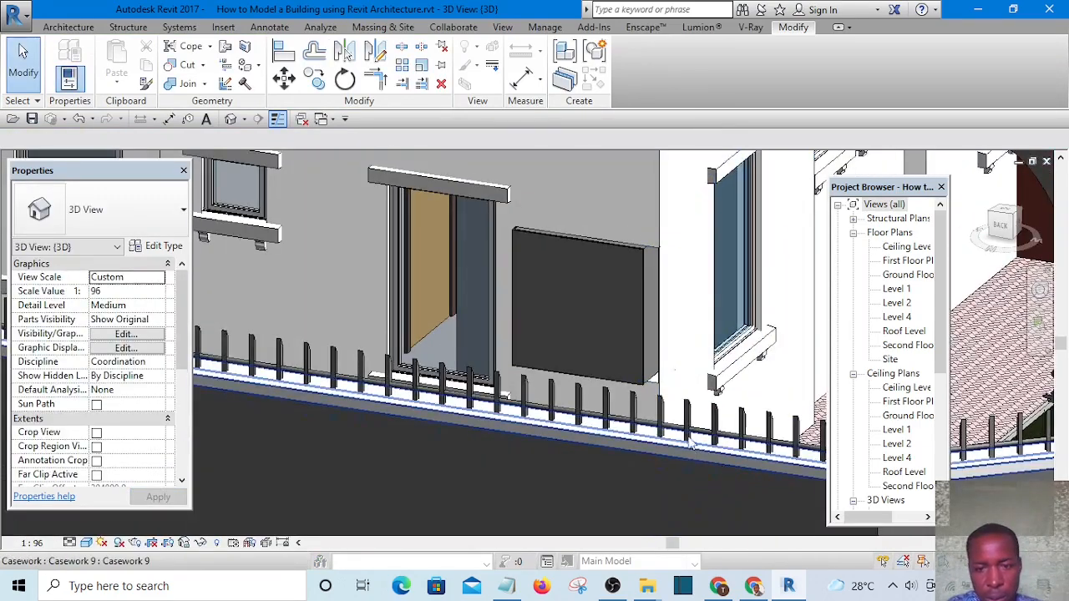
{"action": "scroll", "coordinate": [641, 373], "scroll_direction": "up", "scroll_amount": 3}
{"action": "scroll", "coordinate": [641, 373], "scroll_direction": "up", "scroll_amount": 5}
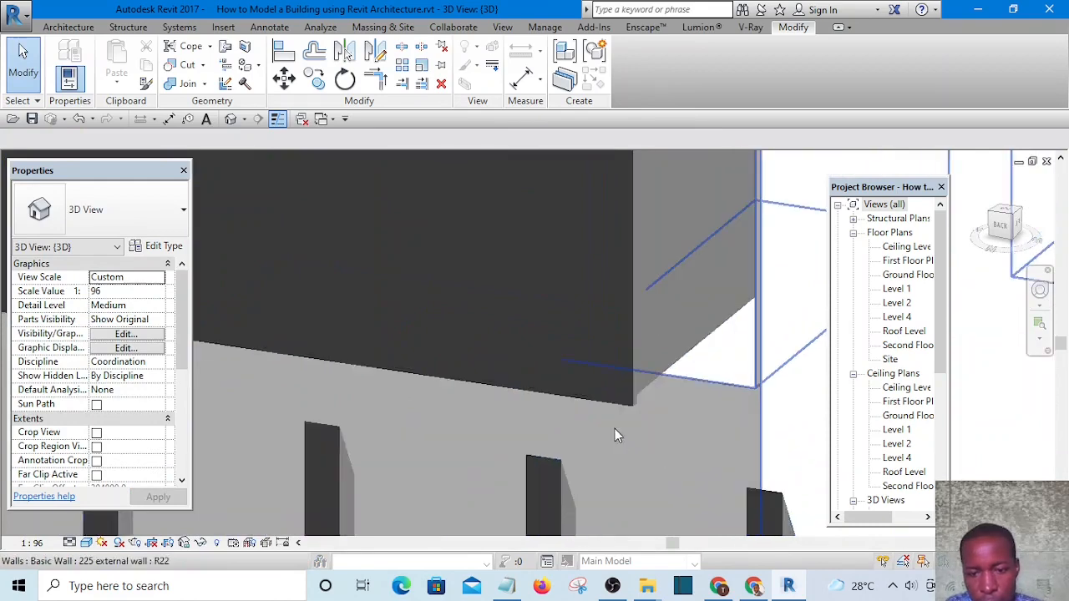
{"action": "scroll", "coordinate": [681, 444], "scroll_direction": "down", "scroll_amount": 8}
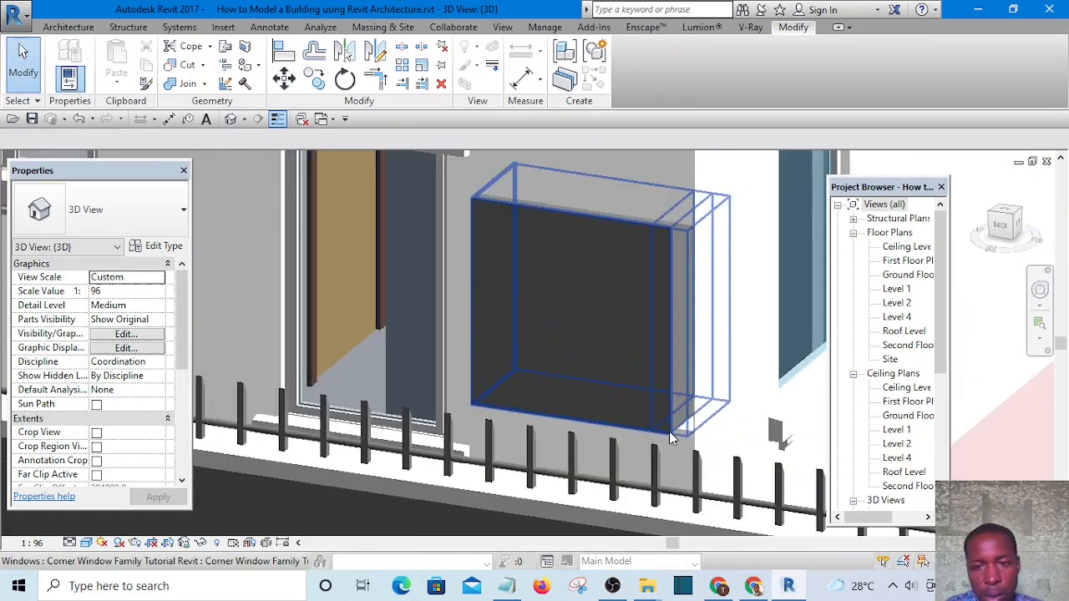
{"action": "scroll", "coordinate": [669, 431], "scroll_direction": "up", "scroll_amount": 3}
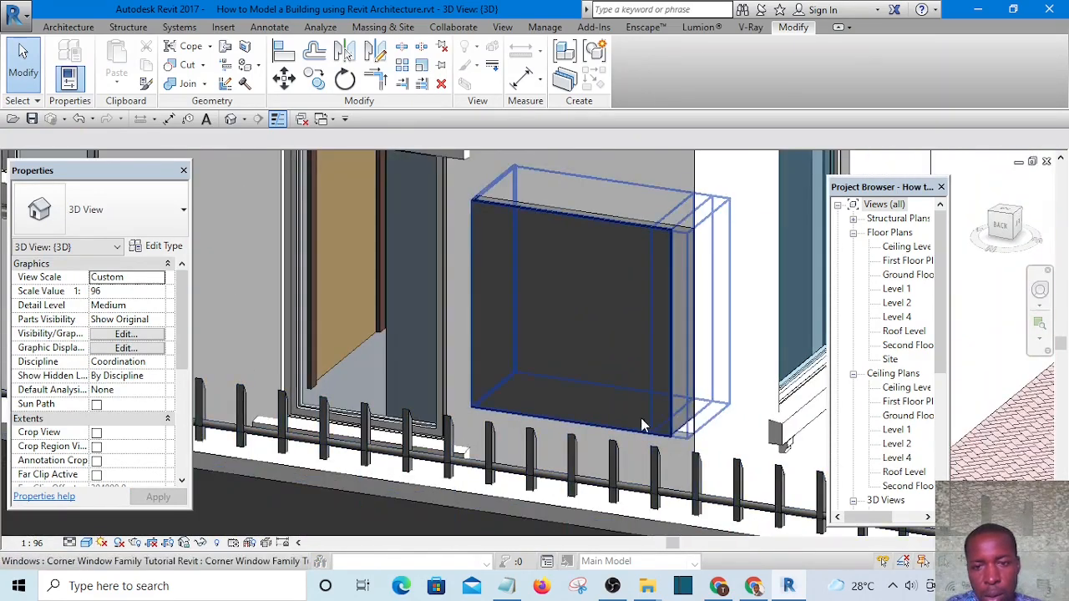
{"action": "left_click", "coordinate": [656, 415]}
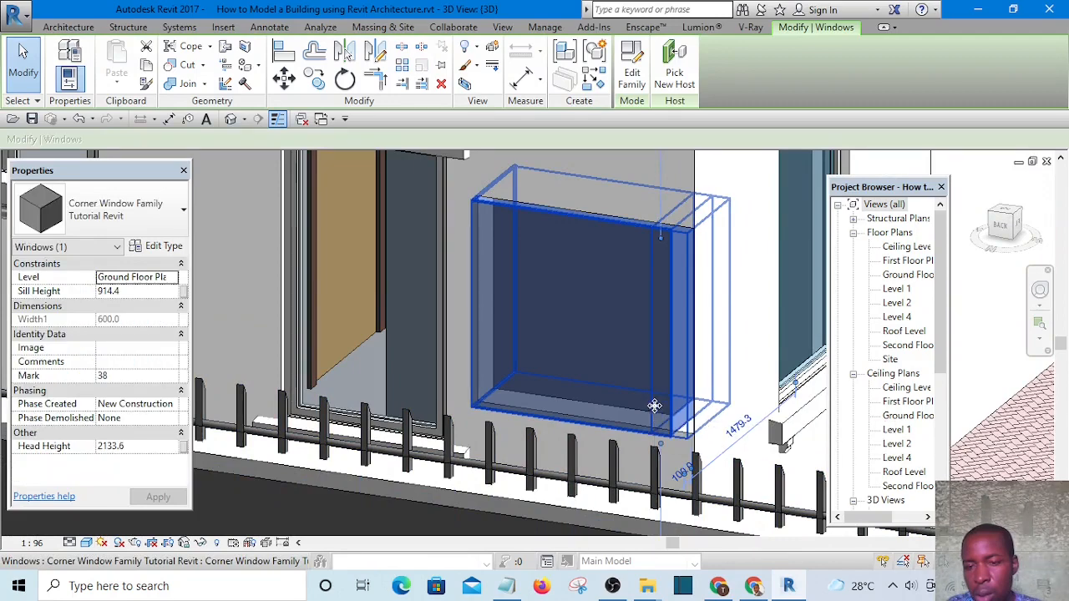
Step: Open the Ground Floor plan and examine the corner window at the guest room's outer wall corner
{"action": "double_click", "coordinate": [898, 275]}
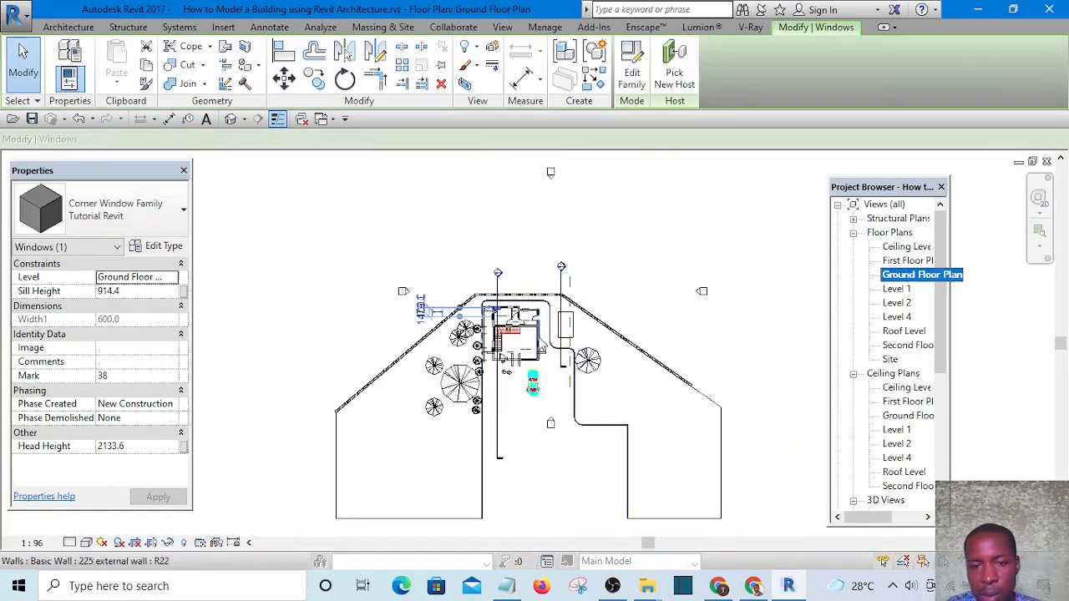
{"action": "scroll", "coordinate": [489, 340], "scroll_direction": "up", "scroll_amount": 8}
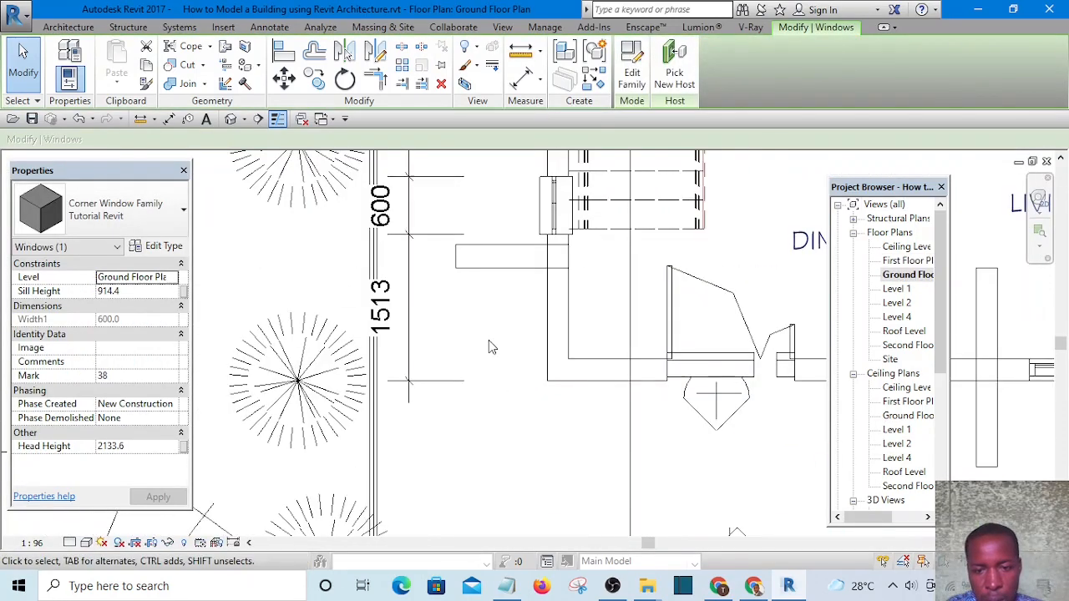
{"action": "left_click", "coordinate": [489, 340]}
{"action": "scroll", "coordinate": [555, 361], "scroll_direction": "down", "scroll_amount": 8}
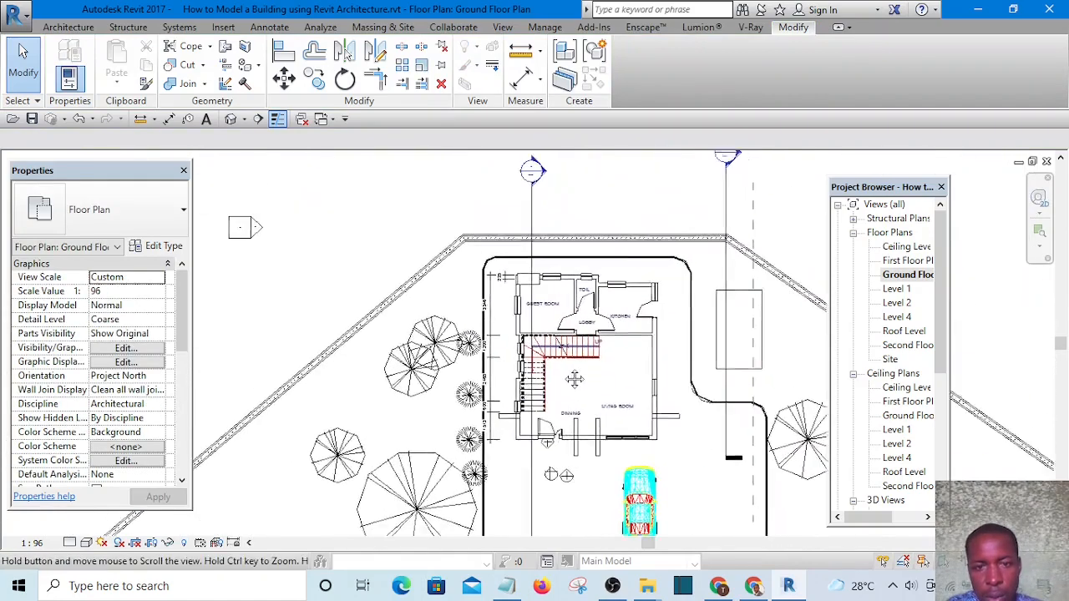
{"action": "scroll", "coordinate": [528, 306], "scroll_direction": "up", "scroll_amount": 5}
{"action": "left_click", "coordinate": [505, 294]}
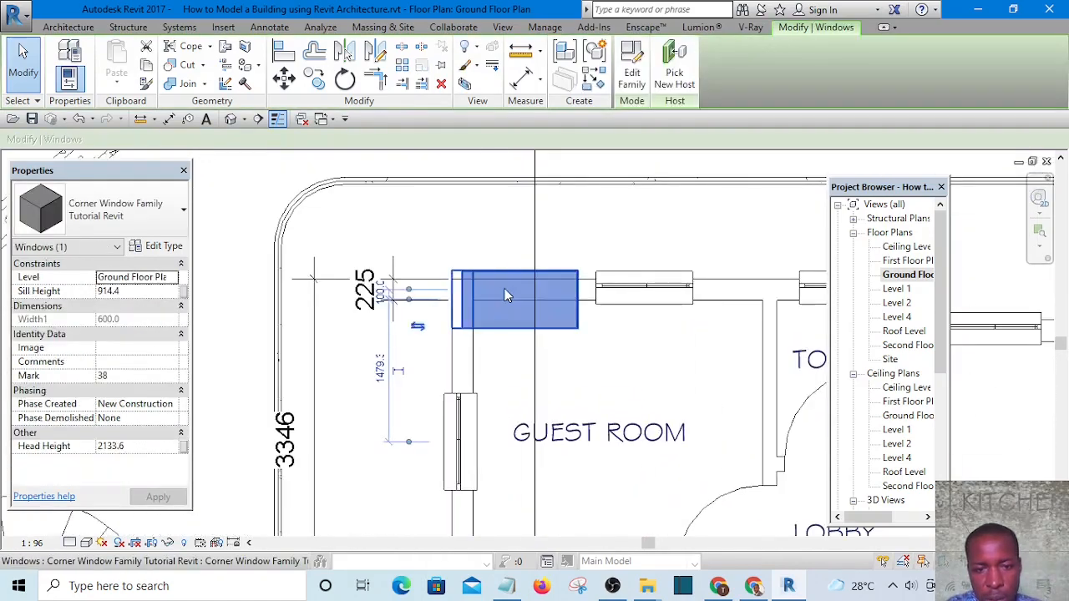
{"action": "scroll", "coordinate": [493, 322], "scroll_direction": "up", "scroll_amount": 2}
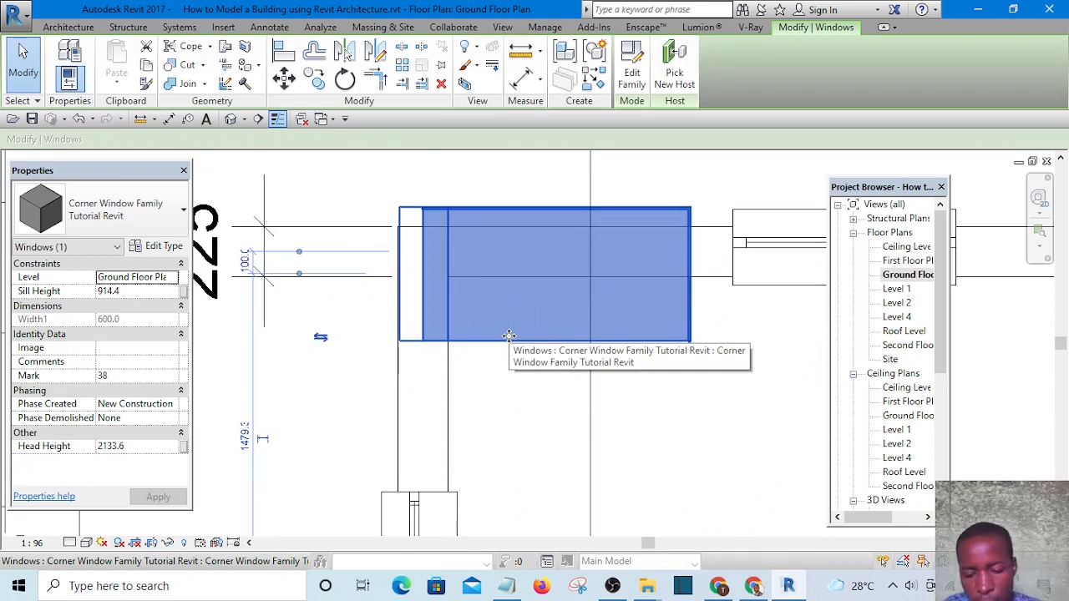
{"action": "left_click", "coordinate": [525, 358]}
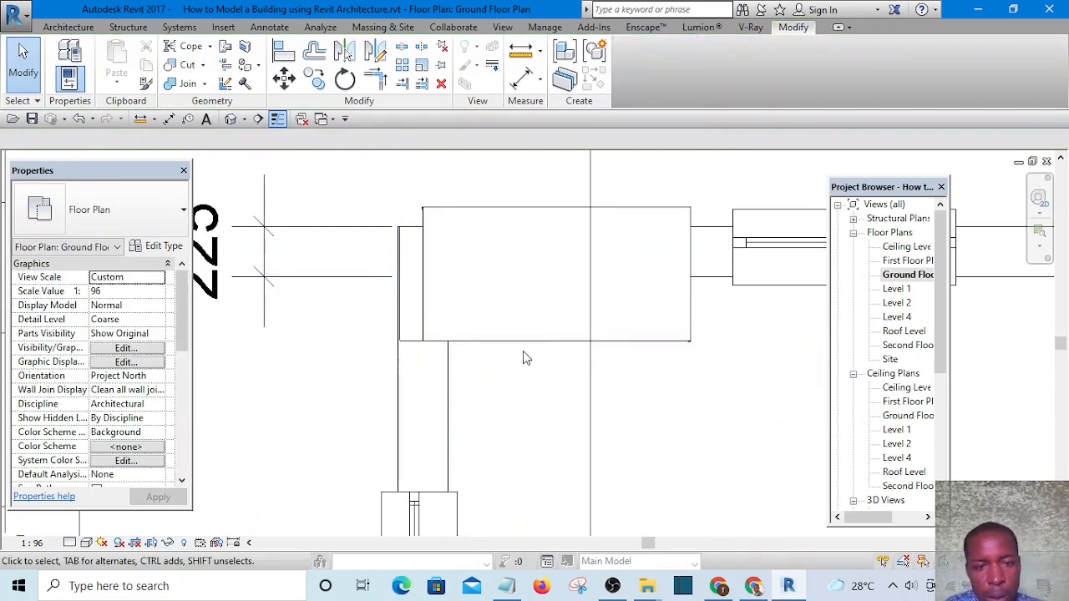
{"action": "scroll", "coordinate": [405, 188], "scroll_direction": "up", "scroll_amount": 5}
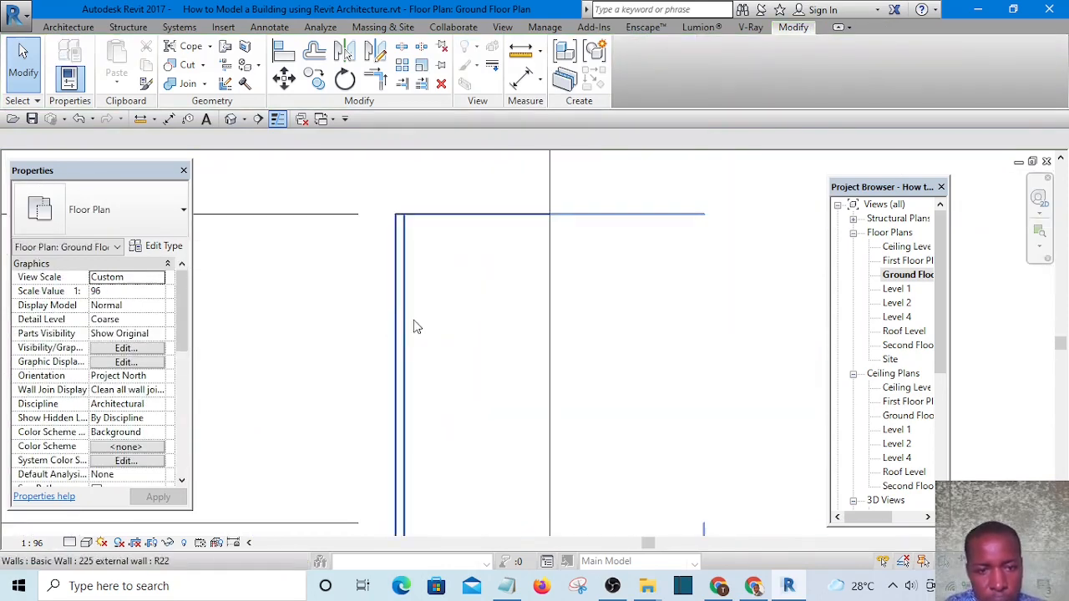
{"action": "scroll", "coordinate": [401, 299], "scroll_direction": "down", "scroll_amount": 3}
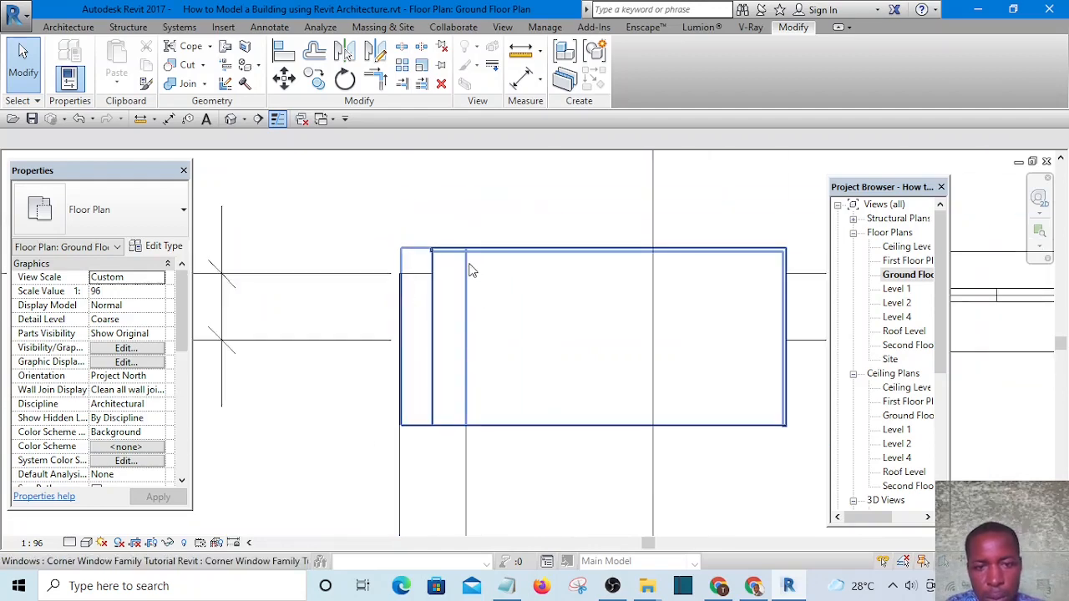
Step: Try flipping the corner window to the other side of the guest room's wall corner and back
{"action": "left_click", "coordinate": [470, 264]}
{"action": "scroll", "coordinate": [468, 262], "scroll_direction": "down", "scroll_amount": 2}
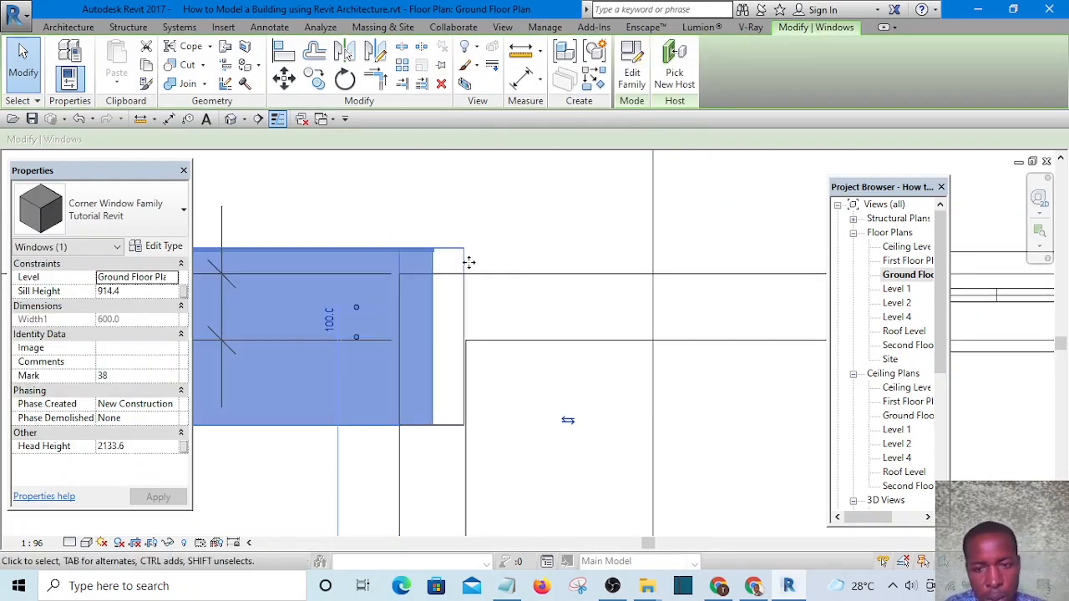
{"action": "scroll", "coordinate": [535, 268], "scroll_direction": "down", "scroll_amount": 2}
{"action": "scroll", "coordinate": [535, 222], "scroll_direction": "up", "scroll_amount": 4}
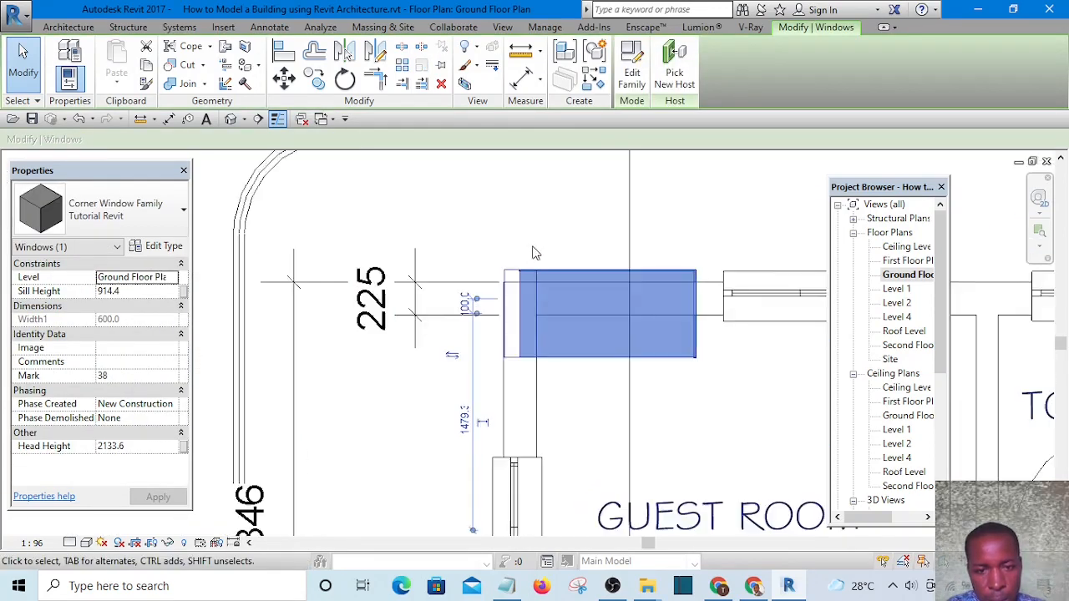
{"action": "scroll", "coordinate": [513, 361], "scroll_direction": "up", "scroll_amount": 2}
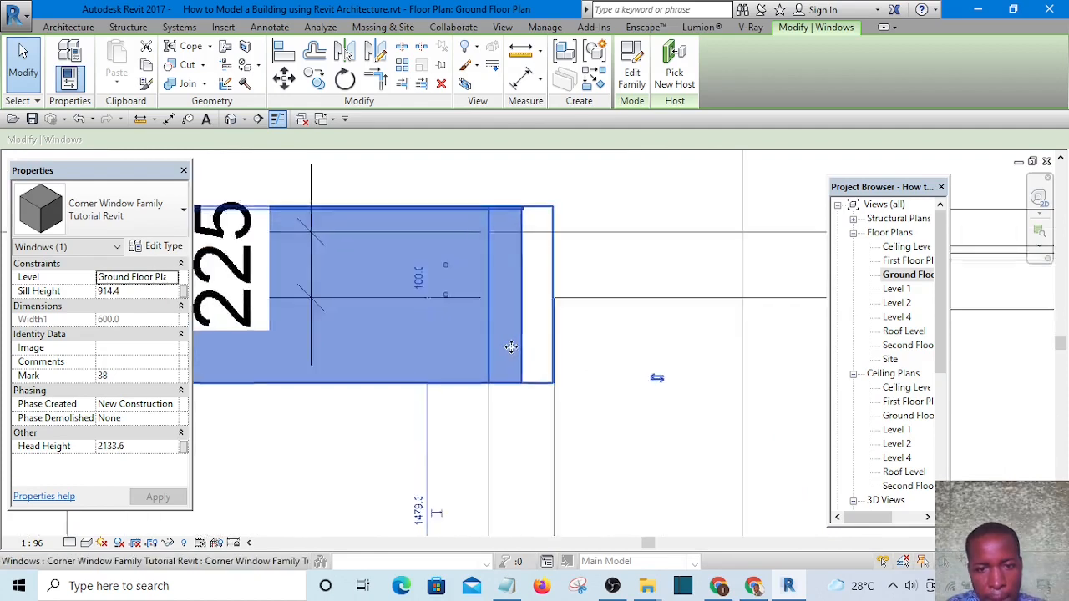
{"action": "scroll", "coordinate": [596, 374], "scroll_direction": "down", "scroll_amount": 3}
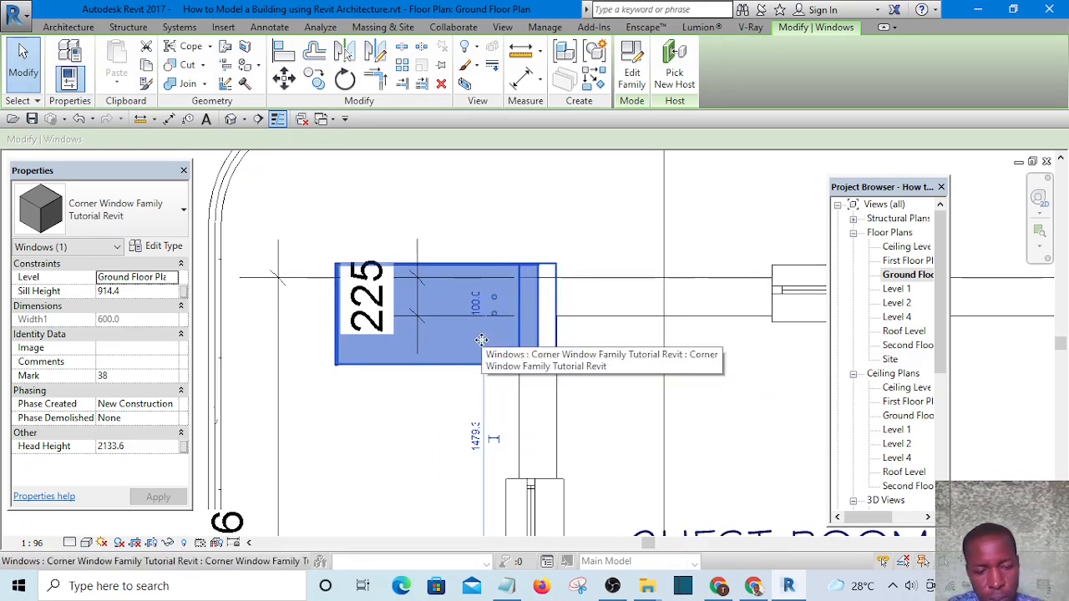
{"action": "left_click_drag", "start_coordinate": [481, 340], "coordinate": [618, 312]}
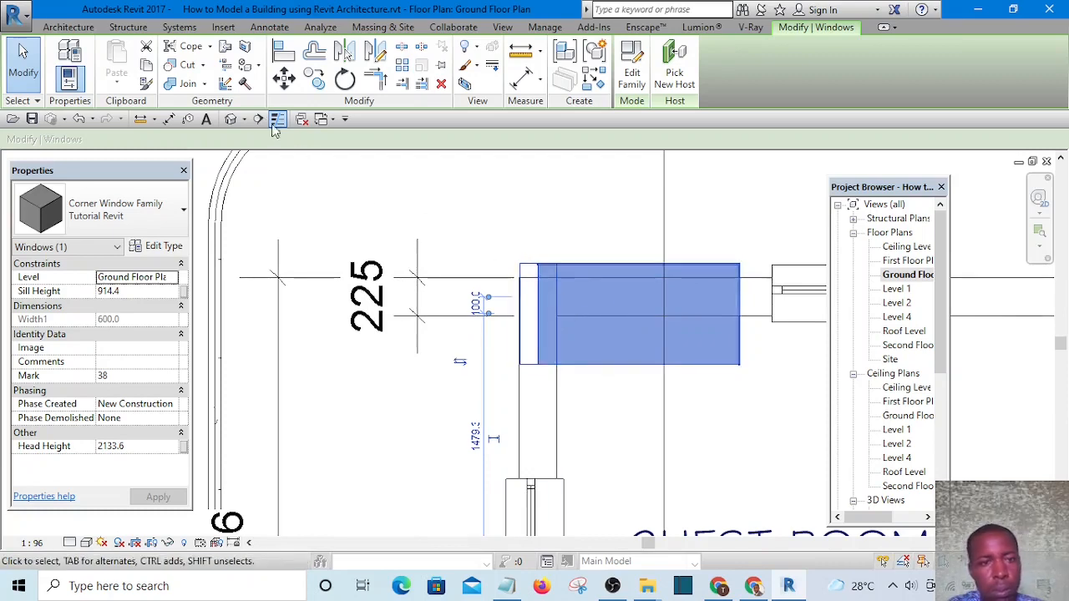
Step: Open the corner window's family for editing from the building's 3D view and show the family in 3D
{"action": "left_click", "coordinate": [232, 120]}
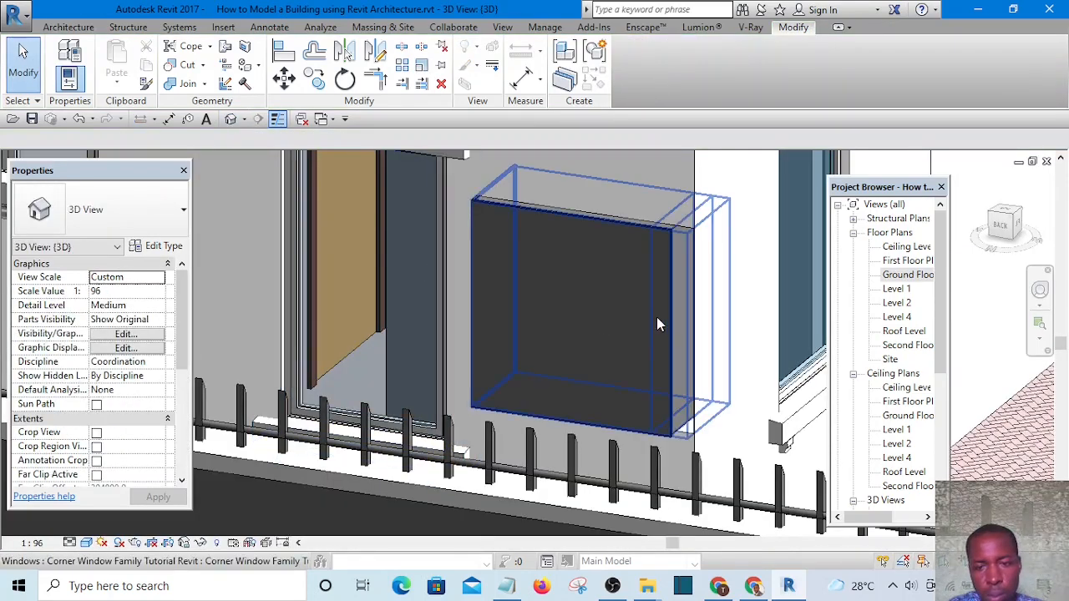
{"action": "left_click", "coordinate": [657, 319]}
{"action": "left_click", "coordinate": [630, 76]}
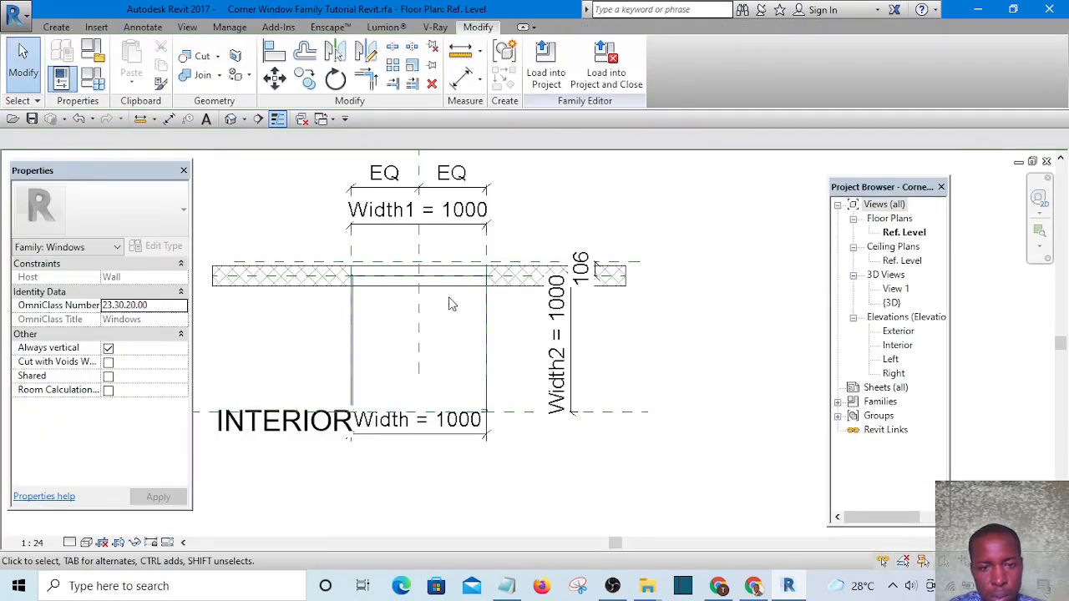
{"action": "left_click", "coordinate": [231, 120]}
{"action": "scroll", "coordinate": [405, 243], "scroll_direction": "down", "scroll_amount": 3}
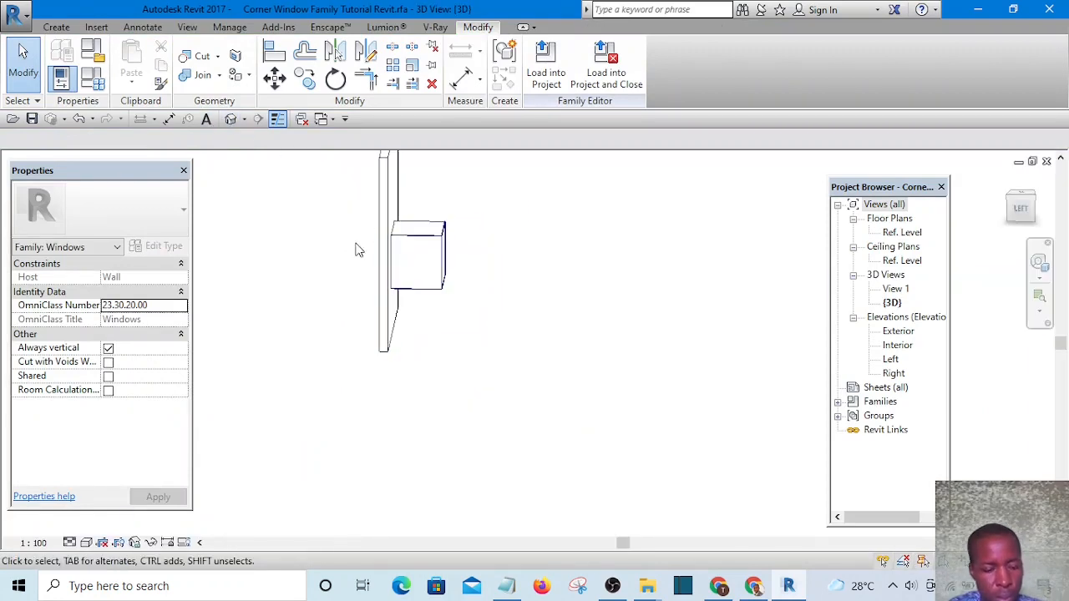
{"action": "middle_click_drag", "start_coordinate": [359, 280], "coordinate": [453, 304], "text": "shift"}
{"action": "scroll", "coordinate": [384, 242], "scroll_direction": "up", "scroll_amount": 5}
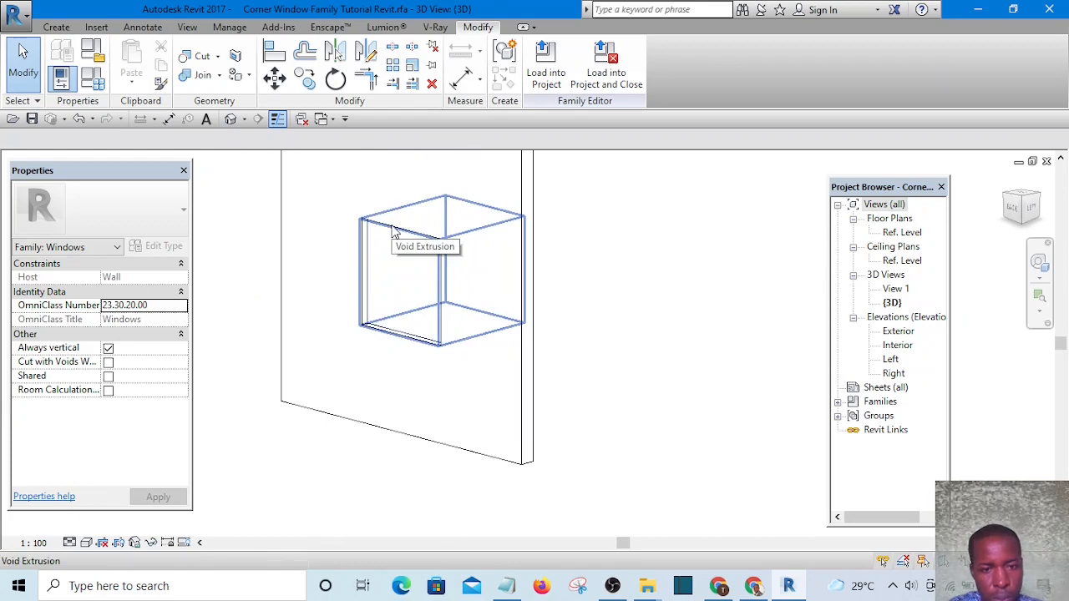
Step: Examine the sketch of the family's void extrusion from several sides and finish the sketch edit
{"action": "left_click", "coordinate": [396, 234]}
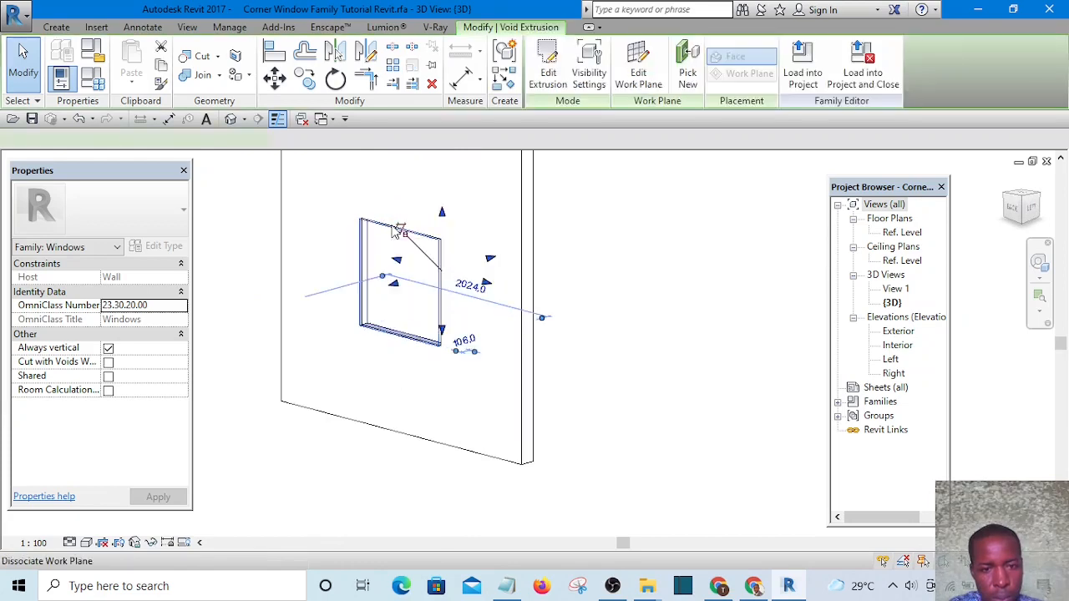
{"action": "left_click", "coordinate": [549, 74]}
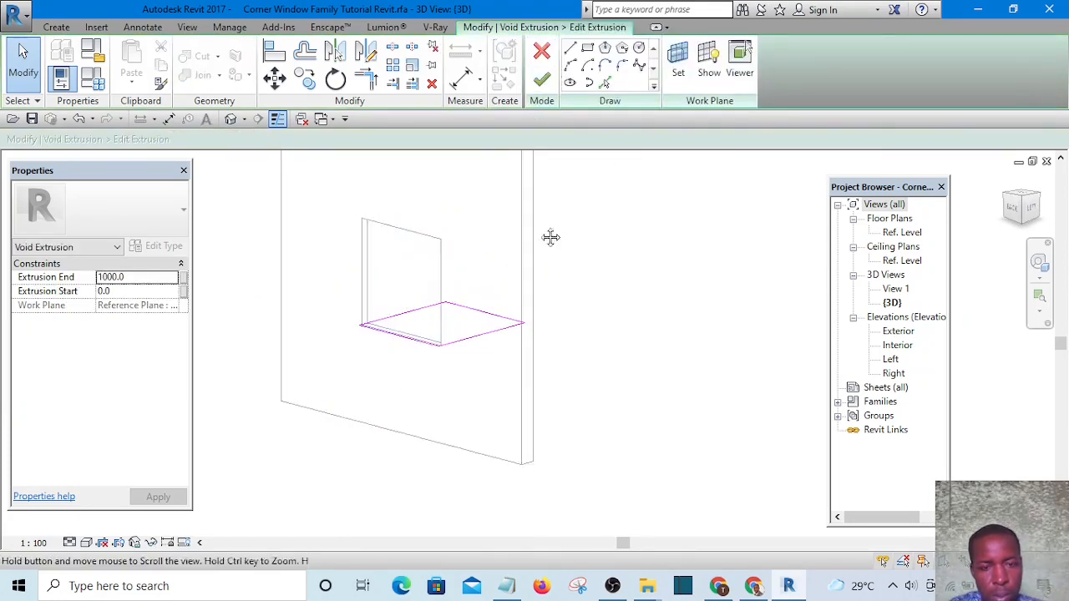
{"action": "mouse_move", "coordinate": [550, 238]}
{"action": "middle_mouse_down", "text": "shift"}
{"action": "mouse_move", "coordinate": [588, 306]}
{"action": "mouse_move", "coordinate": [732, 300]}
{"action": "mouse_move", "coordinate": [758, 276]}
{"action": "mouse_move", "coordinate": [464, 311]}
{"action": "middle_mouse_up", "text": "shift"}
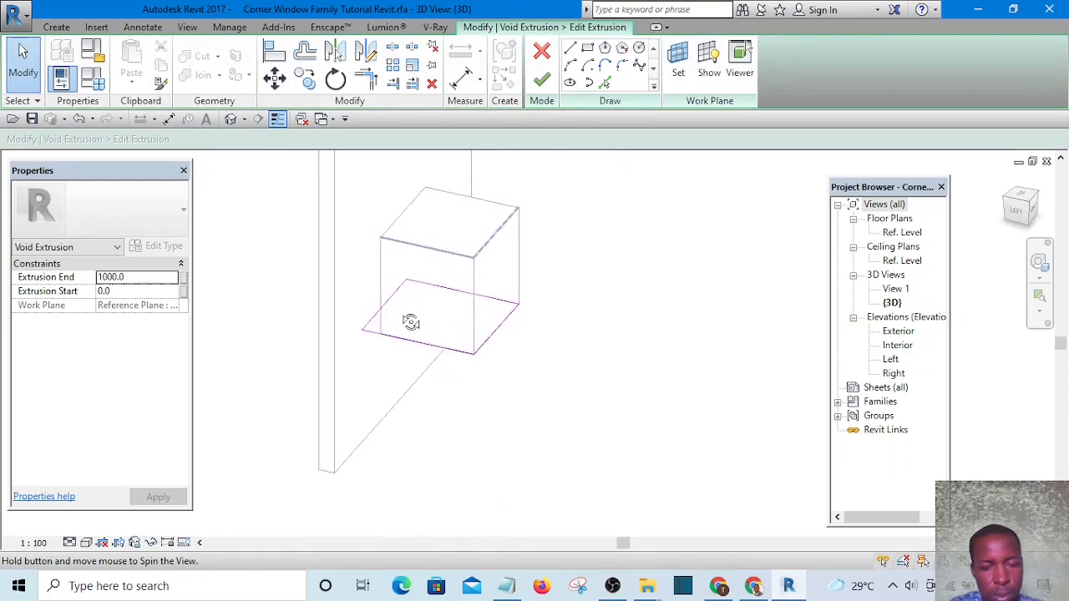
{"action": "mouse_move", "coordinate": [580, 304]}
{"action": "middle_mouse_down", "text": "shift"}
{"action": "mouse_move", "coordinate": [737, 273]}
{"action": "mouse_move", "coordinate": [547, 299]}
{"action": "middle_mouse_up", "text": "shift"}
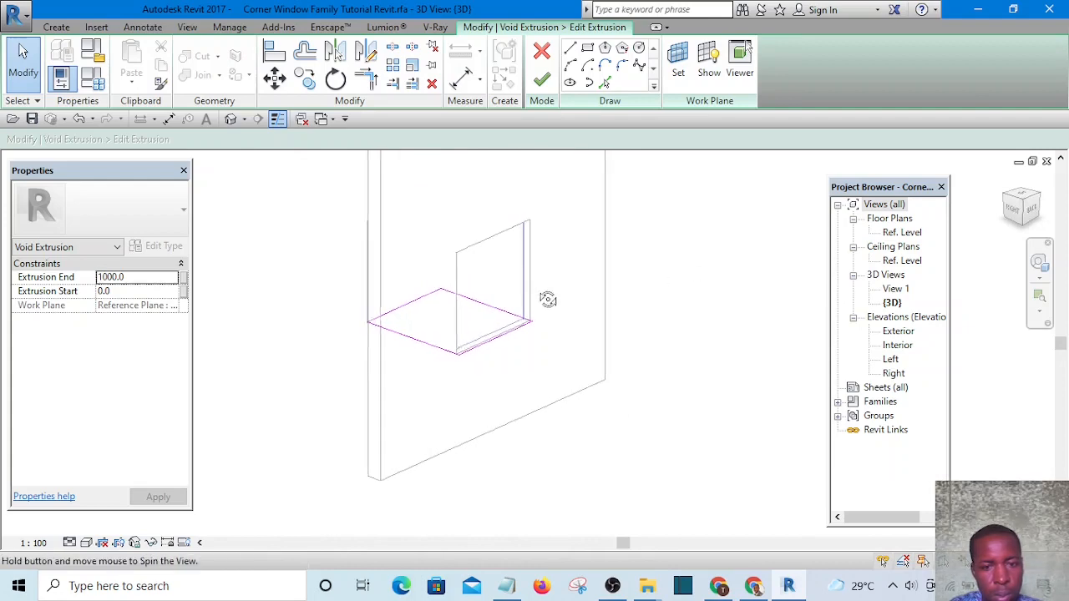
{"action": "middle_click_drag", "start_coordinate": [710, 285], "coordinate": [680, 291], "text": "shift"}
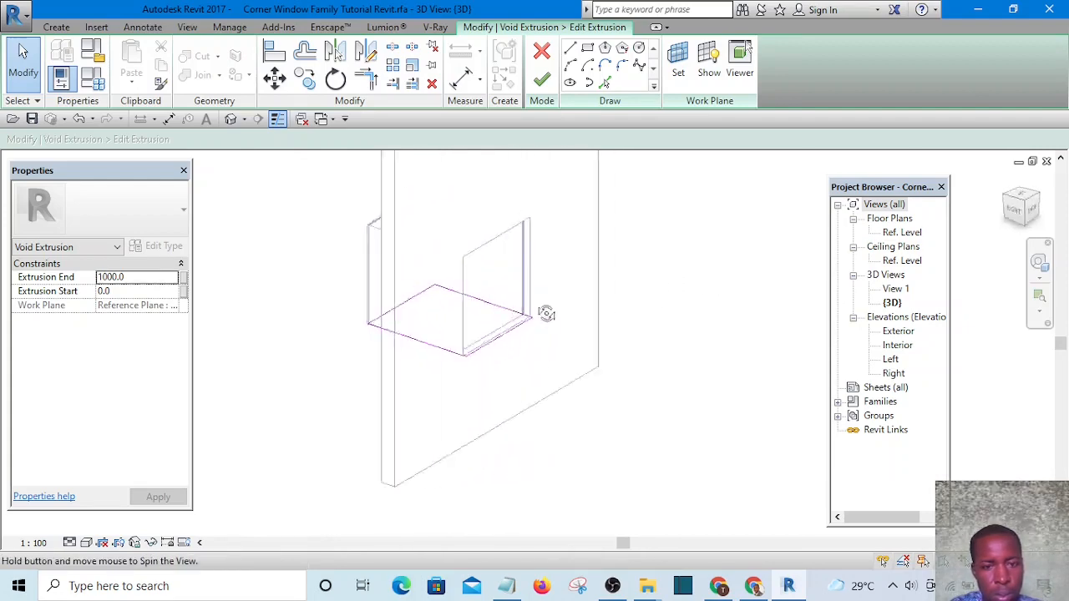
{"action": "mouse_move", "coordinate": [463, 318]}
{"action": "middle_mouse_down", "text": "shift"}
{"action": "mouse_move", "coordinate": [367, 307]}
{"action": "mouse_move", "coordinate": [420, 334]}
{"action": "middle_mouse_up", "text": "shift"}
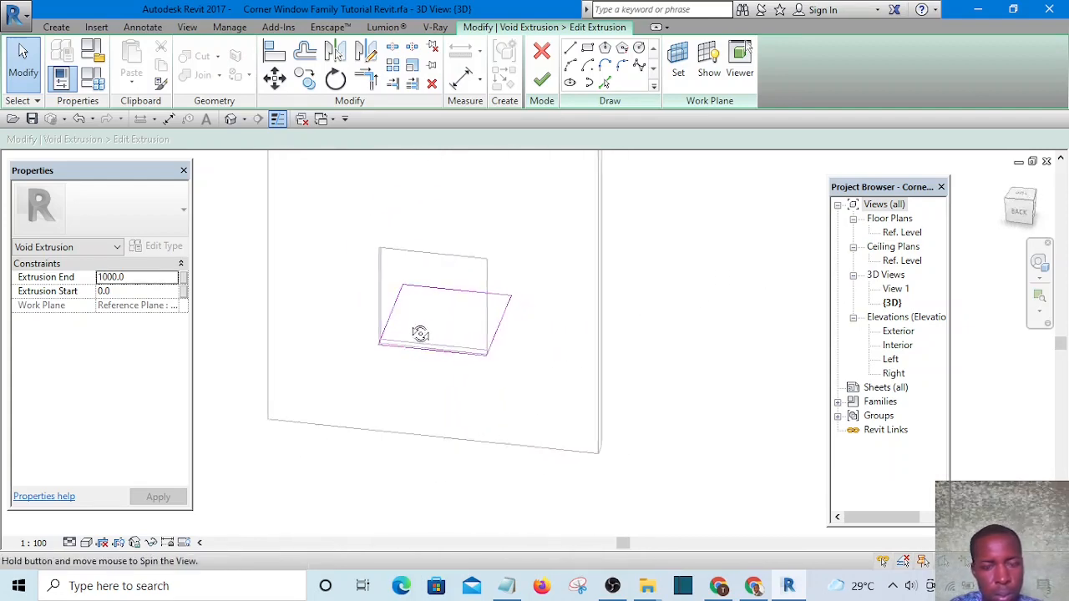
{"action": "middle_click_drag", "start_coordinate": [547, 335], "coordinate": [434, 322], "text": "shift"}
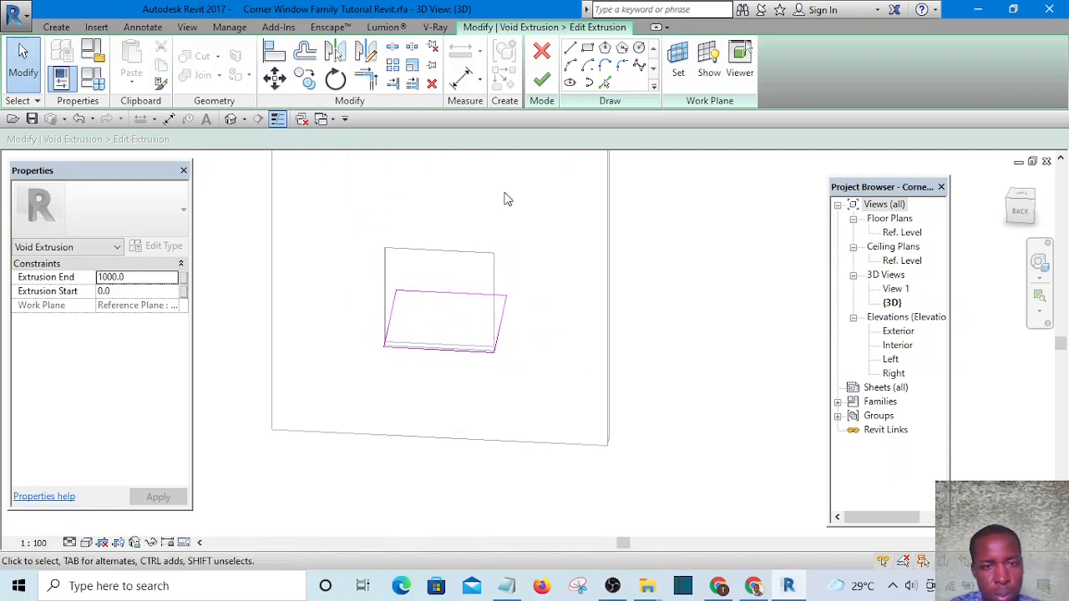
{"action": "middle_click_drag", "start_coordinate": [492, 230], "coordinate": [589, 253], "text": "shift"}
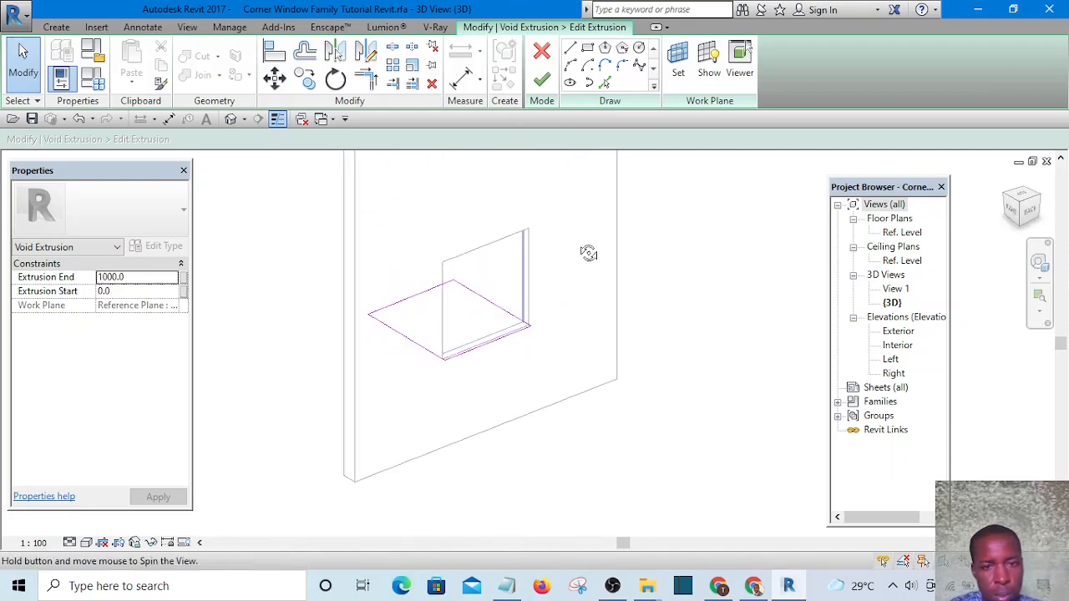
{"action": "left_click", "coordinate": [542, 83]}
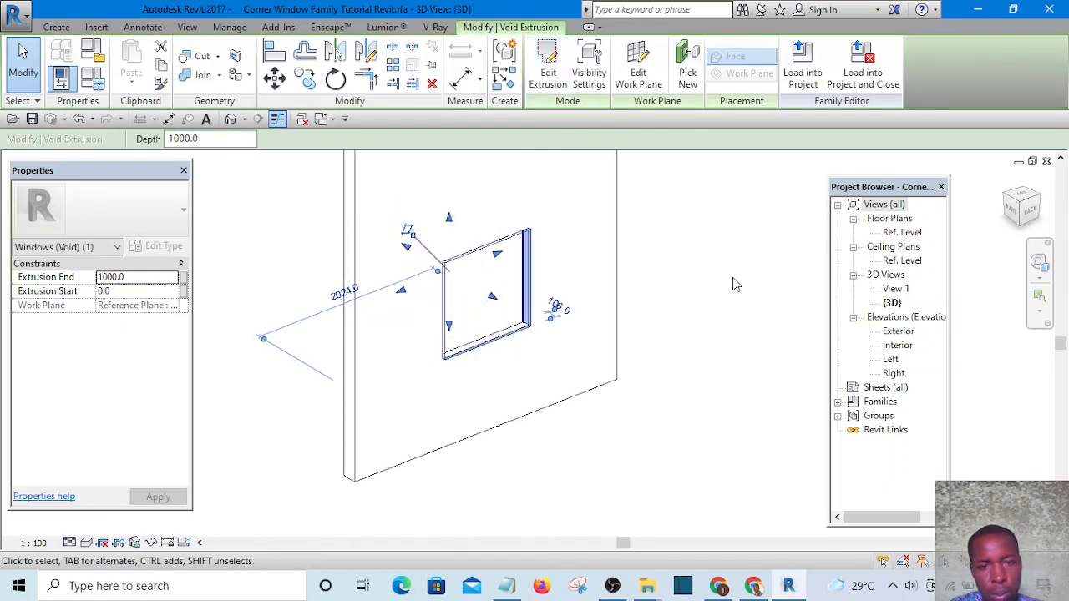
Step: Open the path of the window frame sweep for editing in Pick Path mode
{"action": "left_click", "coordinate": [738, 280]}
{"action": "middle_click_drag", "start_coordinate": [732, 282], "coordinate": [359, 315], "text": "shift"}
{"action": "middle_click_drag", "start_coordinate": [434, 296], "coordinate": [515, 363], "text": "shift"}
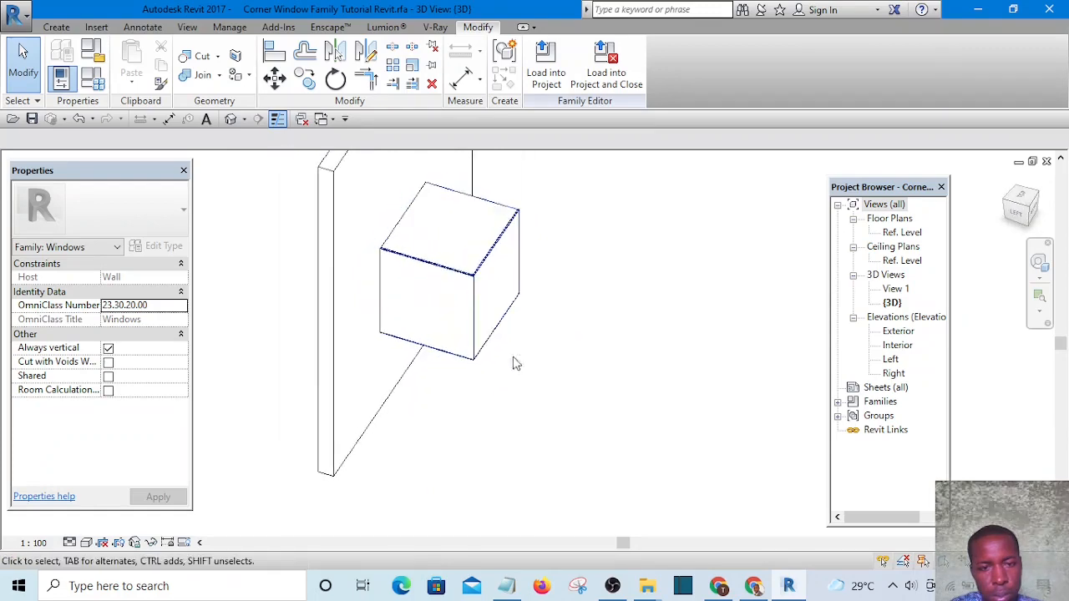
{"action": "middle_click_drag", "start_coordinate": [600, 292], "coordinate": [559, 303], "text": "shift"}
{"action": "left_click", "coordinate": [439, 276]}
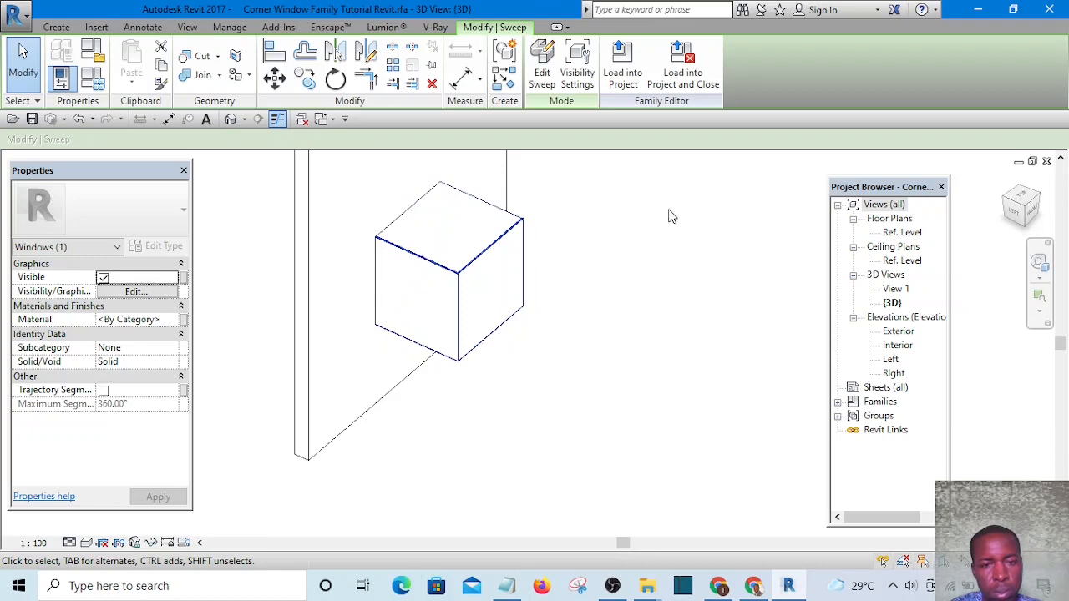
{"action": "left_click", "coordinate": [541, 77]}
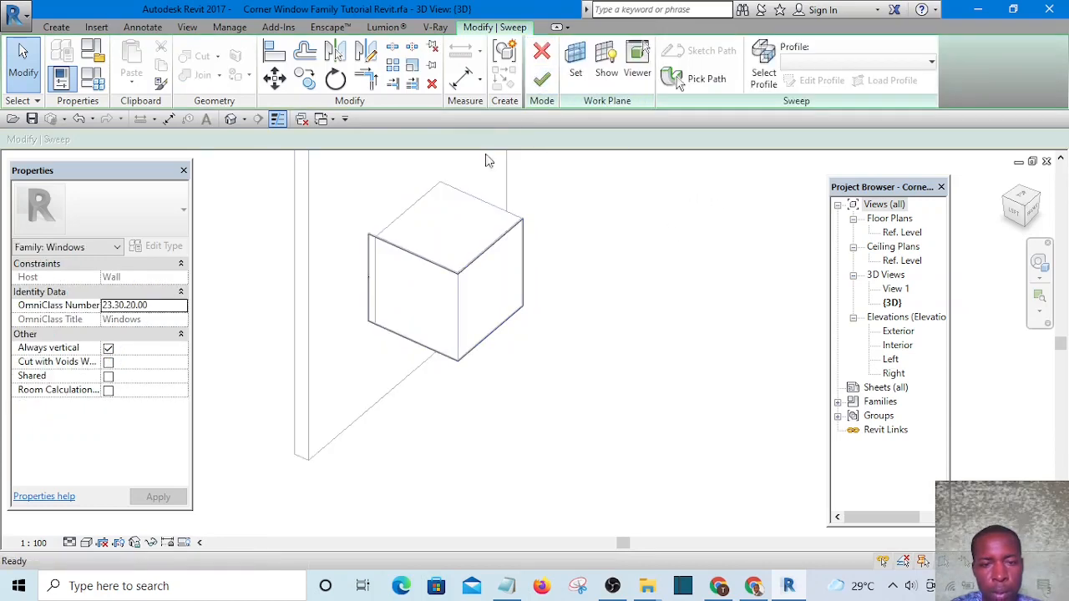
{"action": "left_click", "coordinate": [434, 269]}
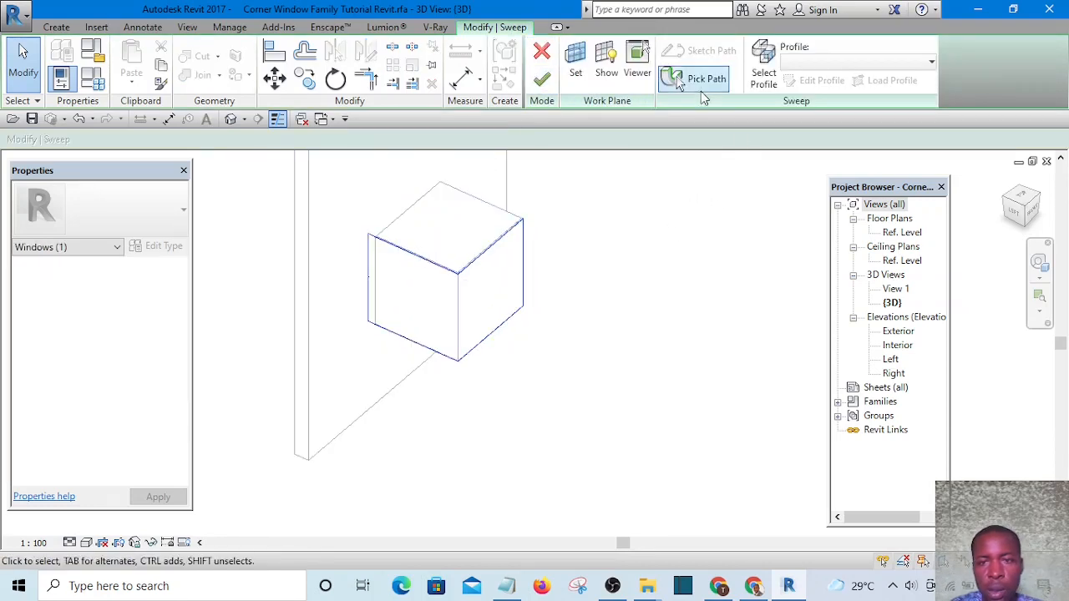
{"action": "left_click", "coordinate": [700, 81]}
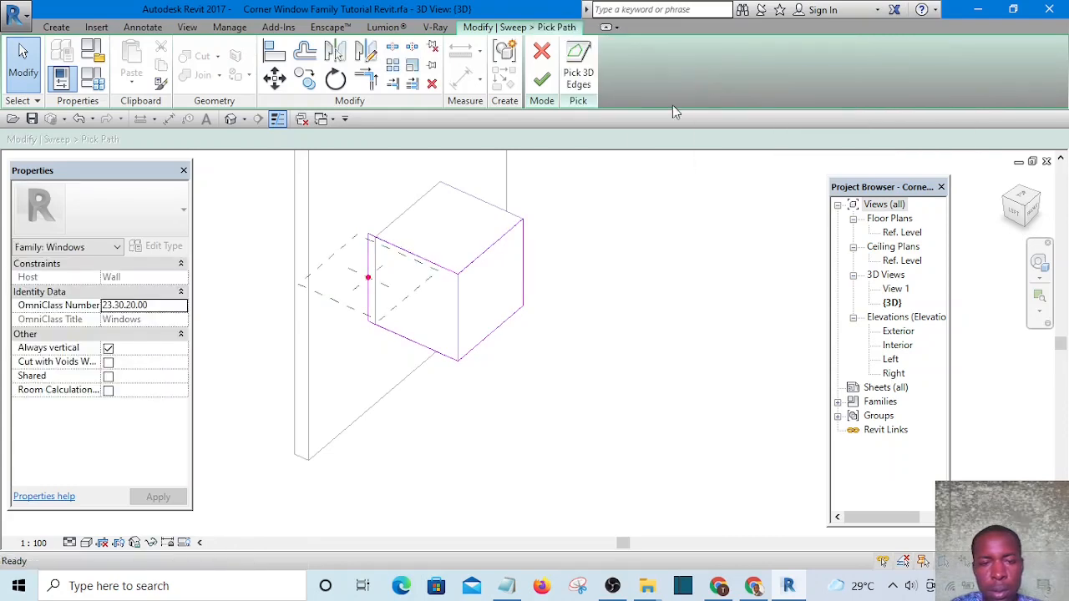
Step: Delete the two top lines from the window frame's sweep path
{"action": "middle_click_drag", "start_coordinate": [422, 294], "coordinate": [489, 298], "text": "shift"}
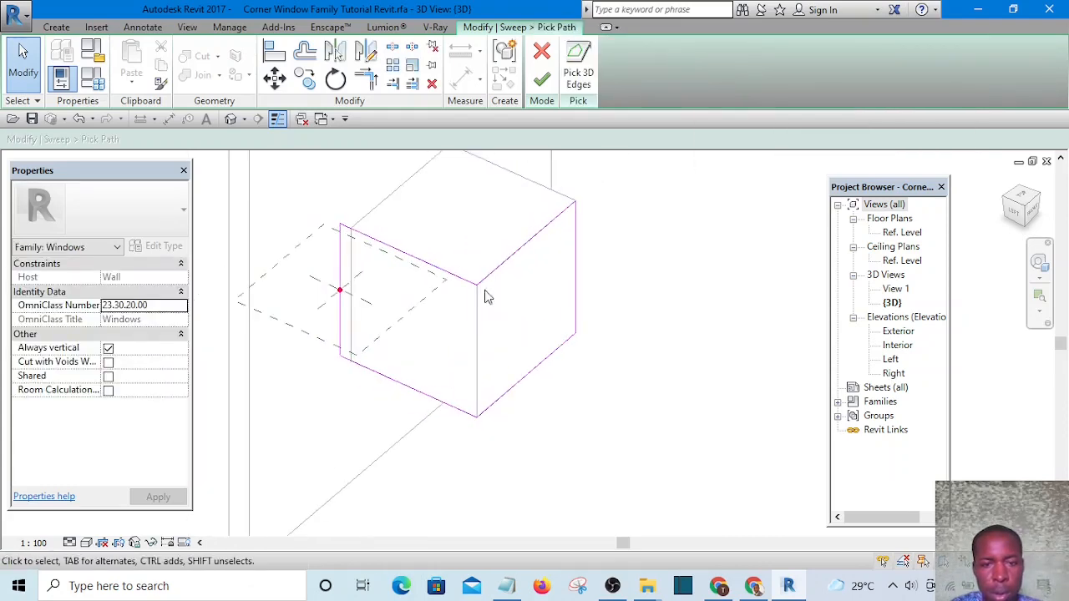
{"action": "scroll", "coordinate": [518, 318], "scroll_direction": "down", "scroll_amount": 2}
{"action": "scroll", "coordinate": [520, 317], "scroll_direction": "up", "scroll_amount": 3}
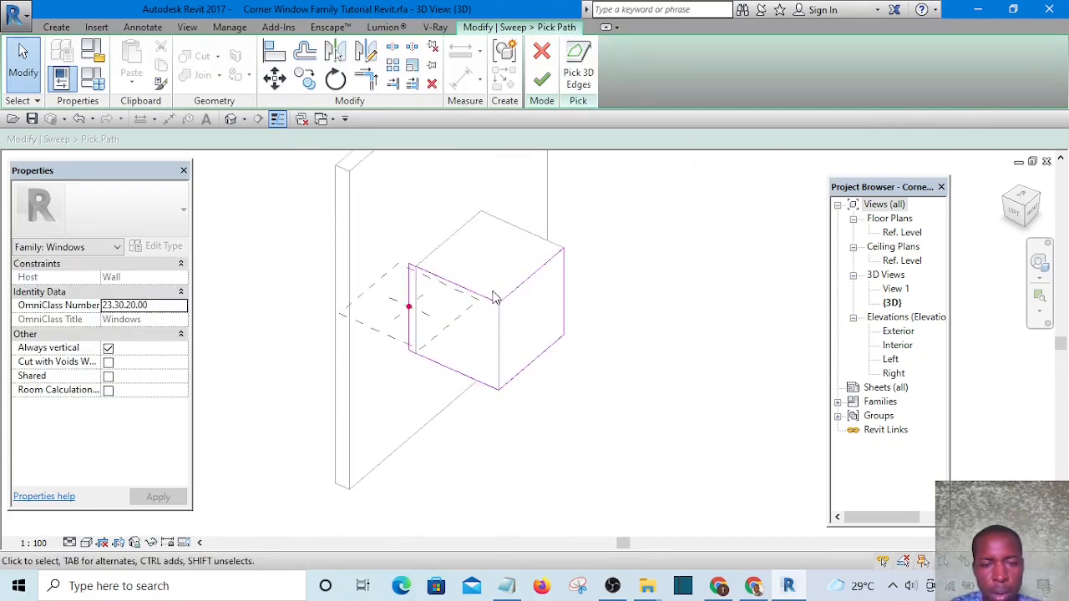
{"action": "left_click", "coordinate": [519, 302]}
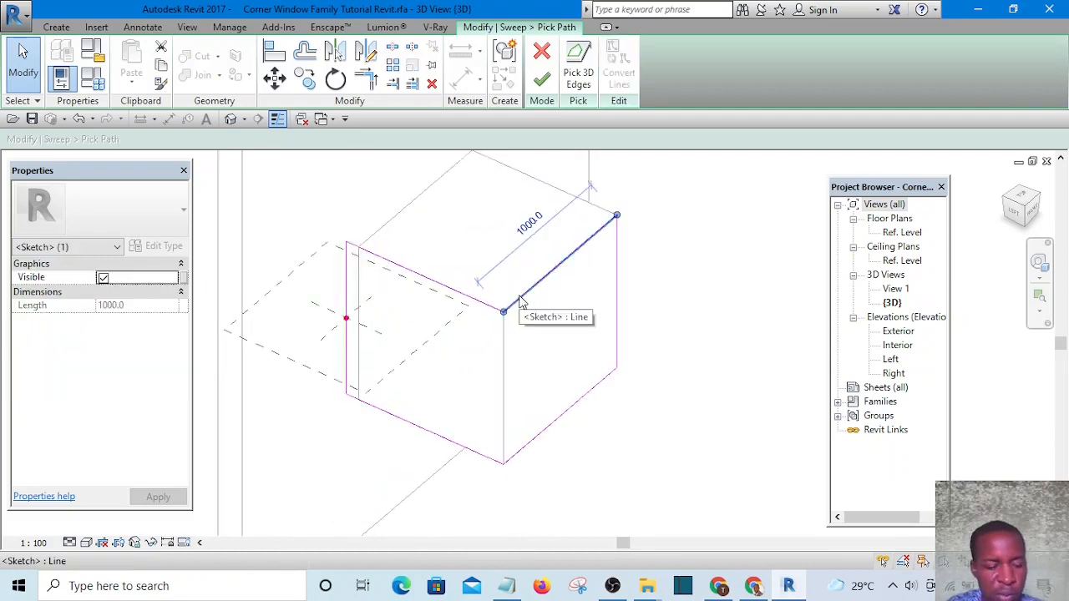
{"action": "key", "text": "Delete"}
{"action": "left_click", "coordinate": [492, 309]}
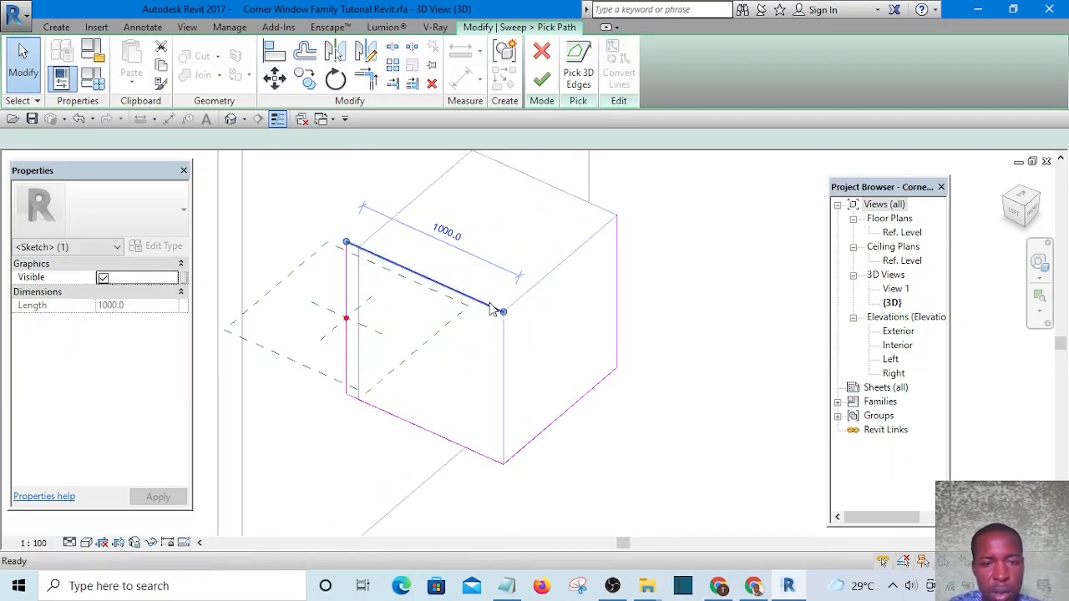
{"action": "key", "text": "Delete"}
Step: Delete the two bottom lines and the far vertical line from the sweep path, leaving only the vertical line carrying the profile plane
{"action": "left_click", "coordinate": [455, 447]}
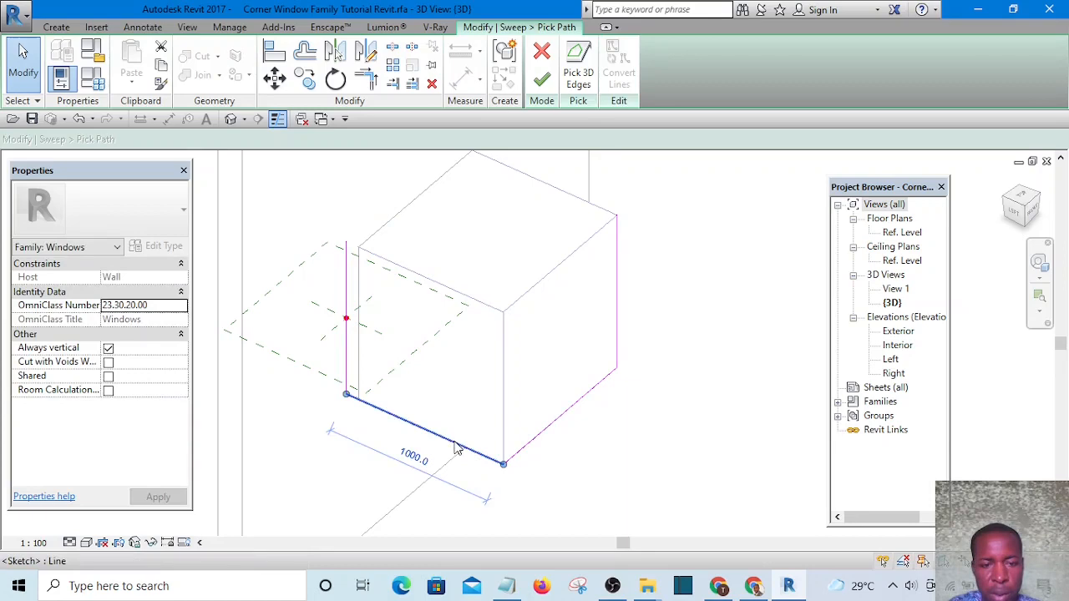
{"action": "key", "text": "Delete"}
{"action": "left_click", "coordinate": [568, 417]}
{"action": "key", "text": "Delete"}
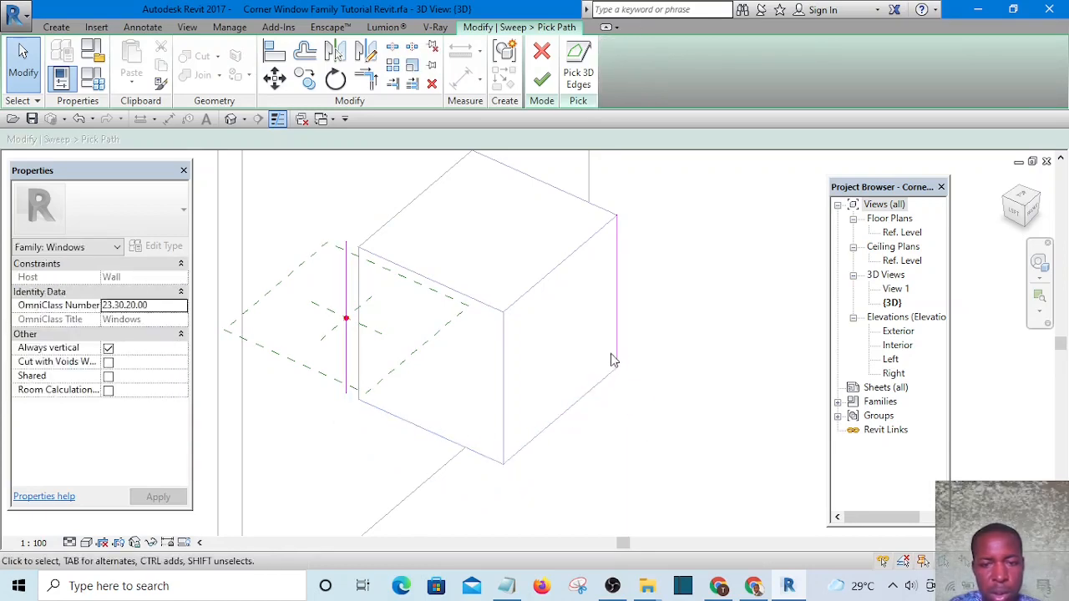
{"action": "left_click", "coordinate": [616, 359]}
{"action": "key", "text": "Delete"}
{"action": "middle_click_drag", "start_coordinate": [665, 359], "coordinate": [673, 410]}
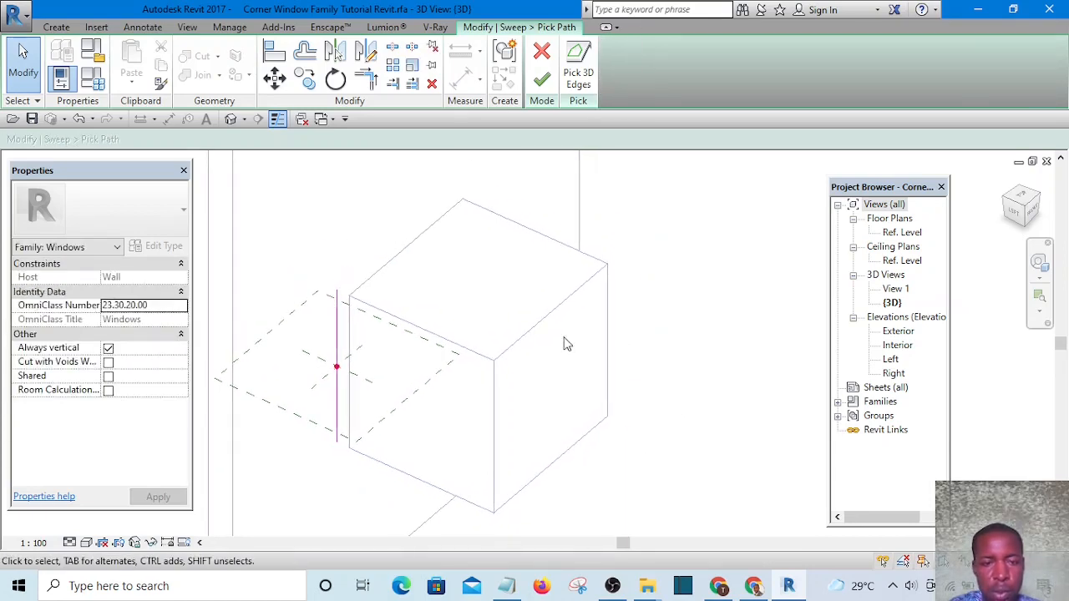
Step: Pick the void's two far top edges, its far vertical edge and the adjoining bottom edge as new sweep path lines
{"action": "left_click", "coordinate": [581, 74]}
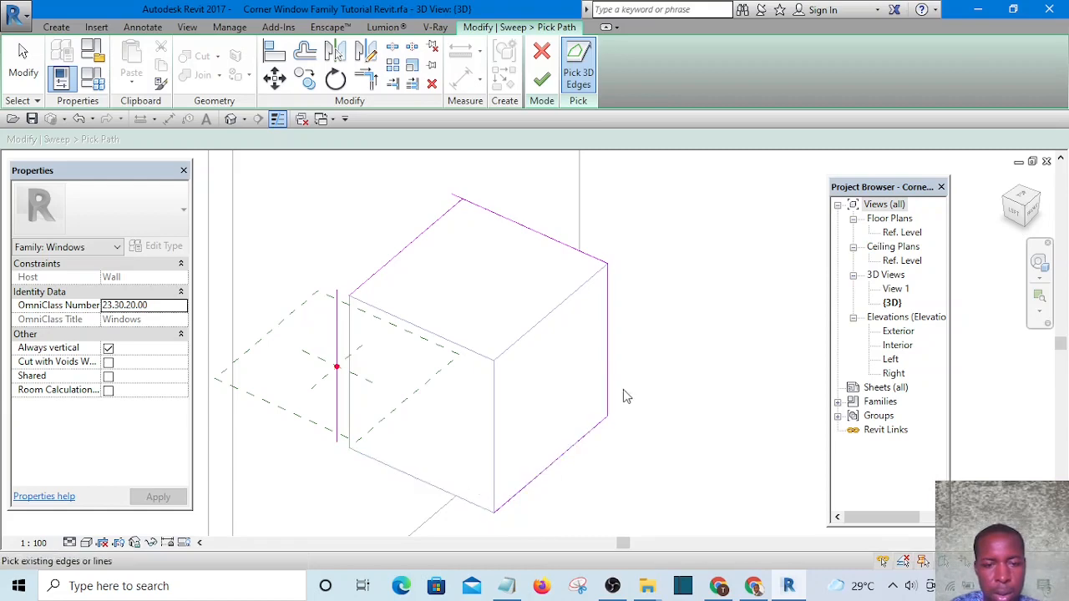
{"action": "scroll", "coordinate": [638, 352], "scroll_direction": "down", "scroll_amount": 3}
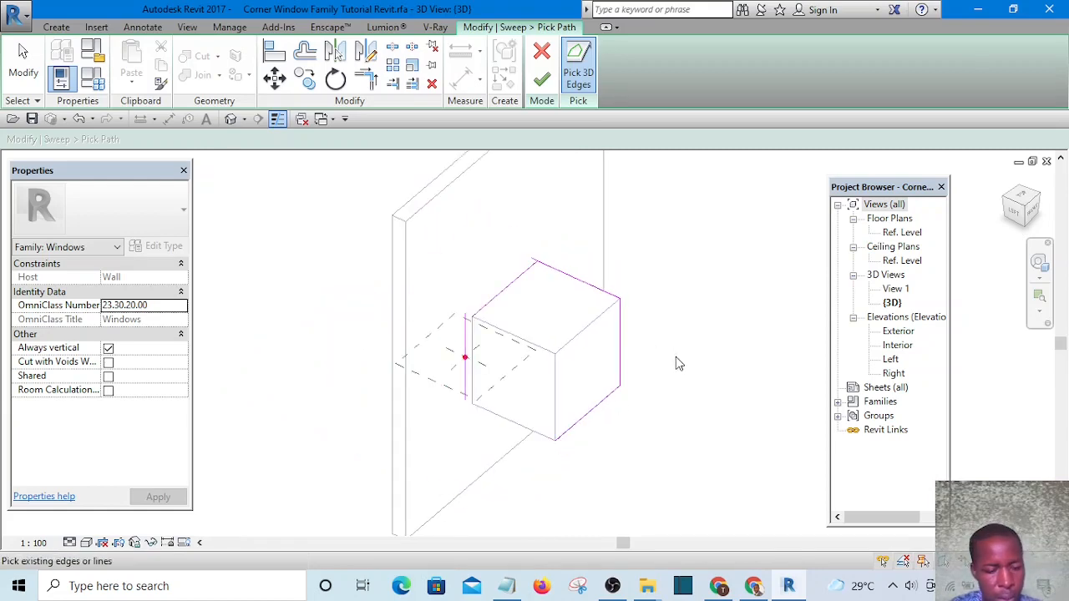
{"action": "middle_click_drag", "start_coordinate": [678, 364], "coordinate": [465, 357], "text": "shift"}
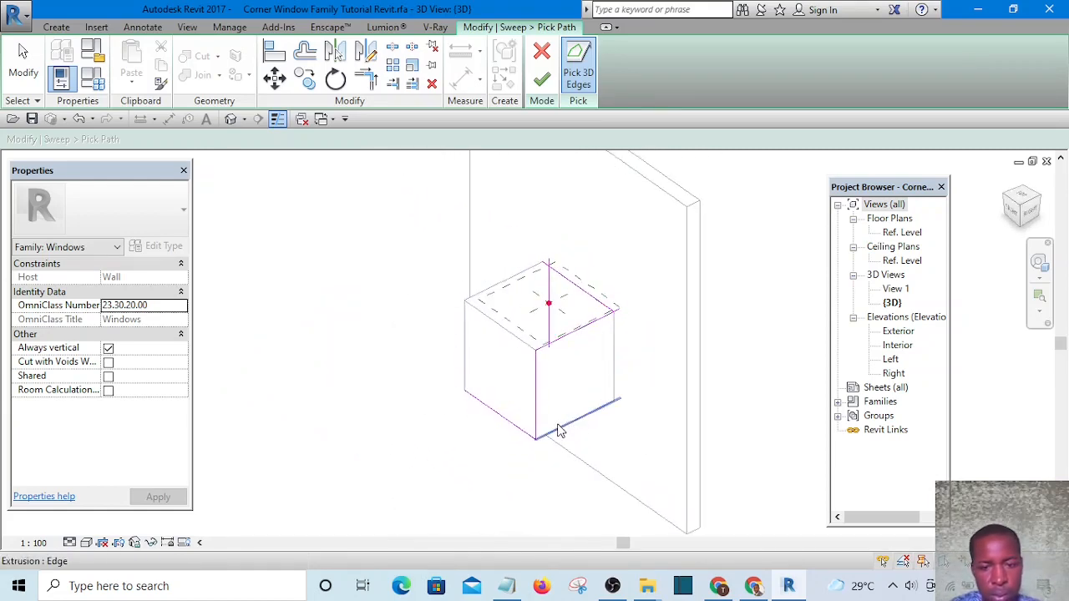
Step: Delete the bottom line from the sweep path and pick the void's two adjoining bottom edges as path lines instead
{"action": "left_click", "coordinate": [25, 53]}
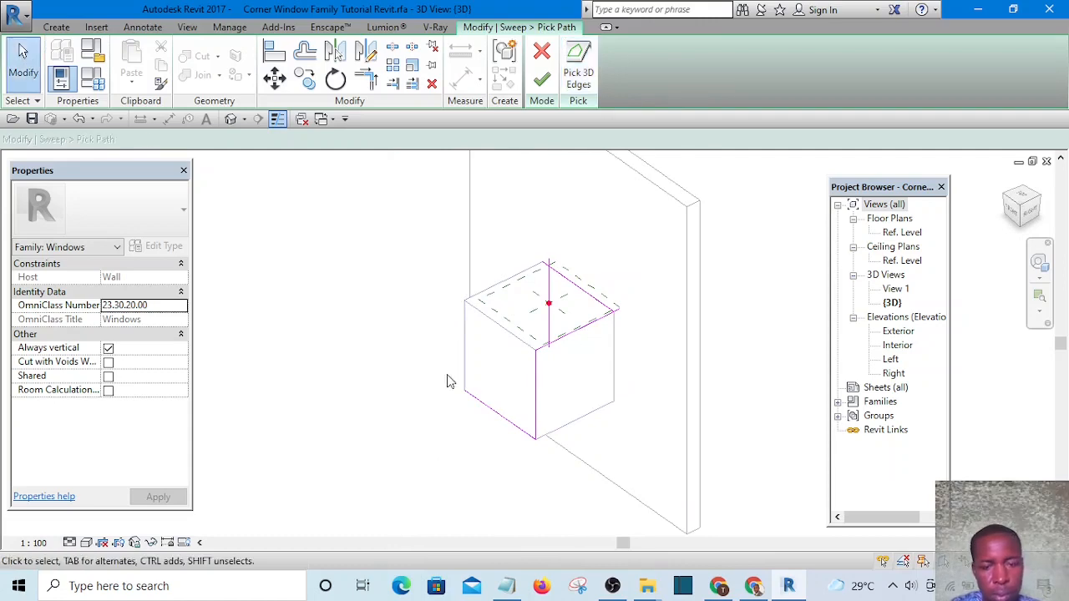
{"action": "left_click", "coordinate": [493, 409]}
{"action": "key", "text": "e"}
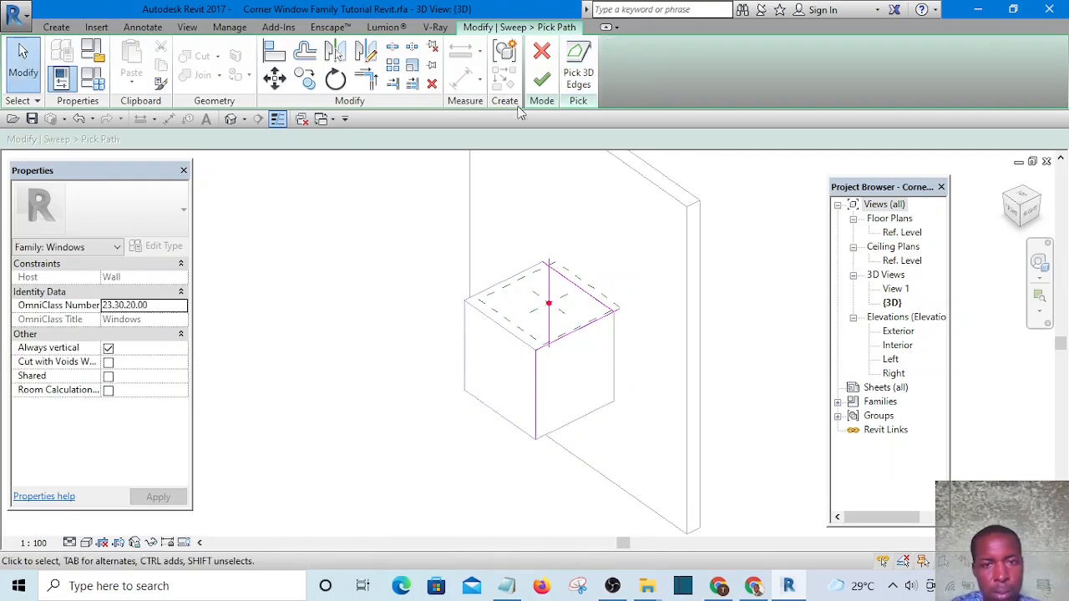
{"action": "left_click", "coordinate": [578, 72]}
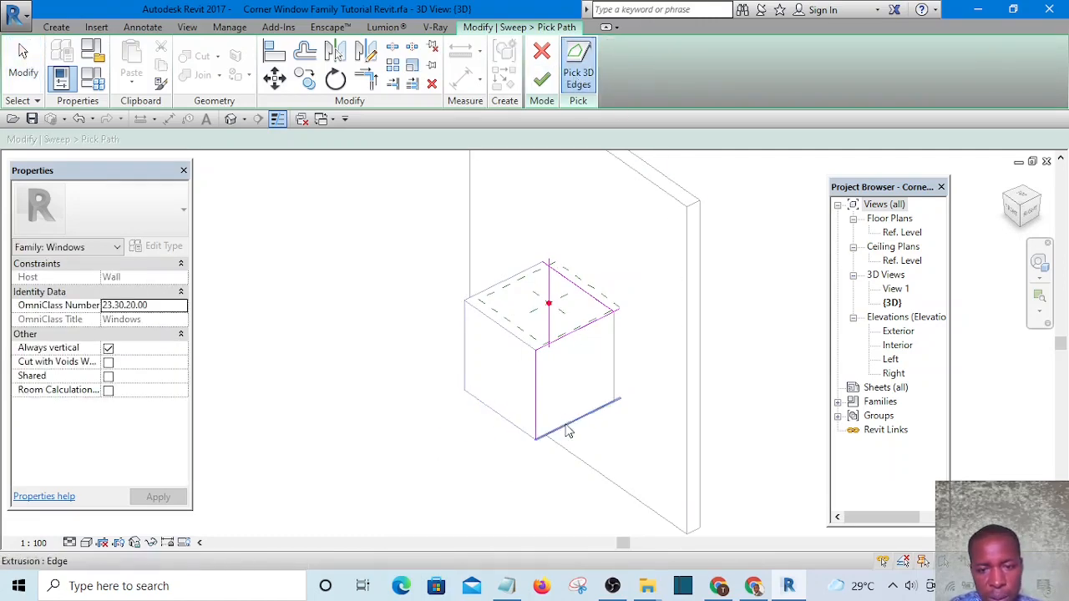
{"action": "mouse_move", "coordinate": [657, 416]}
{"action": "middle_mouse_down", "text": "shift"}
{"action": "mouse_move", "coordinate": [546, 437]}
{"action": "mouse_move", "coordinate": [423, 348]}
{"action": "middle_mouse_up", "text": "shift"}
{"action": "scroll", "coordinate": [538, 431], "scroll_direction": "up", "scroll_amount": 6}
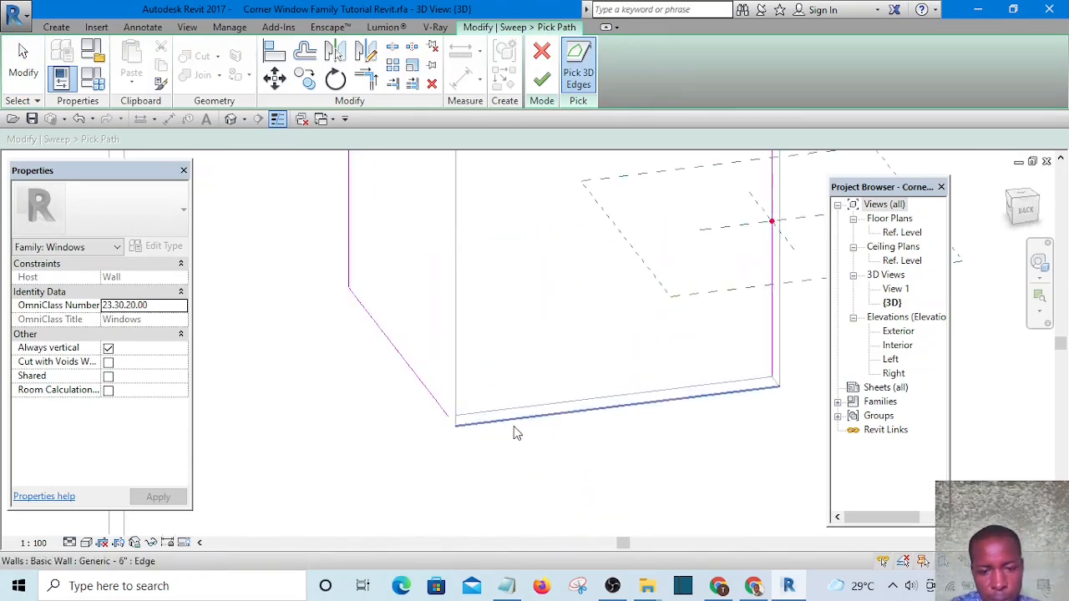
{"action": "left_click", "coordinate": [497, 405]}
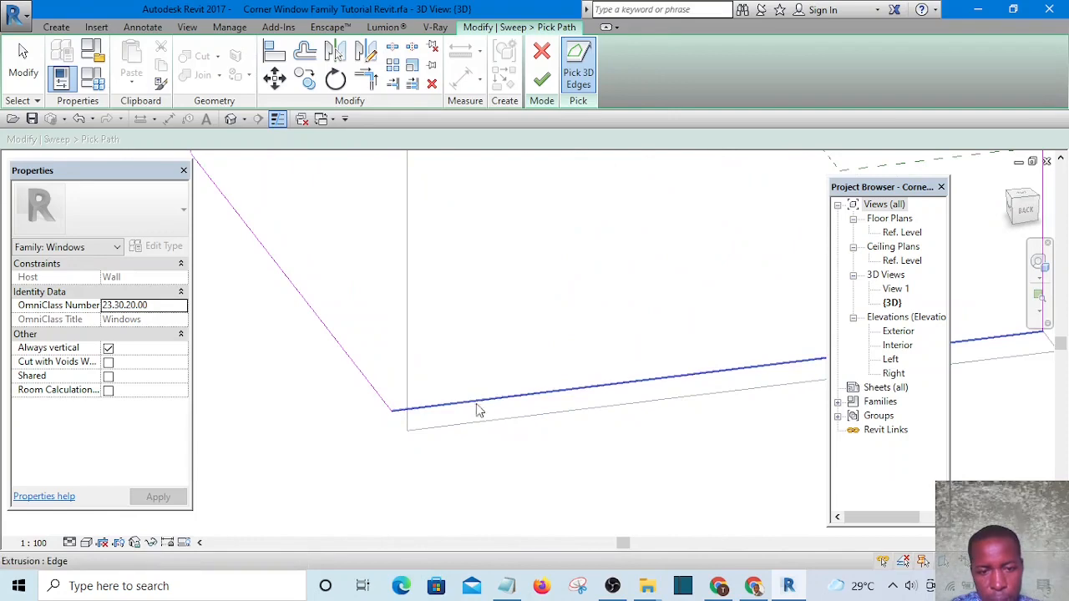
Step: Delete the offset 1000 mm top line that does not meet the vertical path line carrying the profile plane
{"action": "scroll", "coordinate": [422, 405], "scroll_direction": "down", "scroll_amount": 5}
{"action": "mouse_move", "coordinate": [608, 395]}
{"action": "middle_mouse_down", "text": "shift"}
{"action": "mouse_move", "coordinate": [589, 412]}
{"action": "mouse_move", "coordinate": [502, 385]}
{"action": "mouse_move", "coordinate": [437, 404]}
{"action": "mouse_move", "coordinate": [412, 392]}
{"action": "mouse_move", "coordinate": [437, 406]}
{"action": "mouse_move", "coordinate": [537, 415]}
{"action": "mouse_move", "coordinate": [596, 327]}
{"action": "mouse_move", "coordinate": [608, 227]}
{"action": "mouse_move", "coordinate": [685, 448]}
{"action": "mouse_move", "coordinate": [708, 480]}
{"action": "middle_mouse_up", "text": "shift"}
{"action": "scroll", "coordinate": [543, 272], "scroll_direction": "up", "scroll_amount": 4}
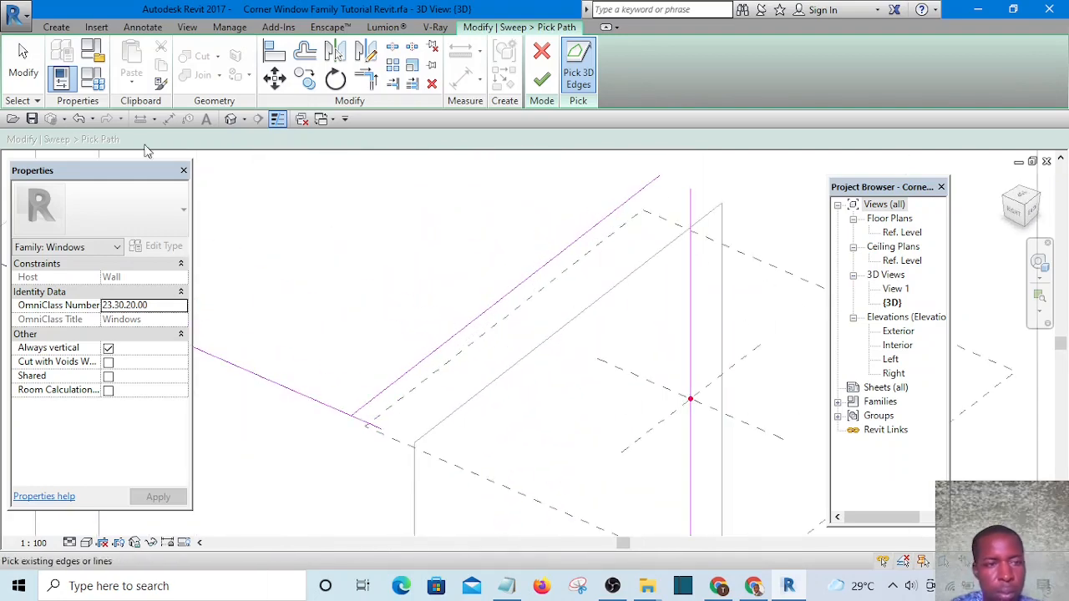
{"action": "left_click", "coordinate": [23, 55]}
{"action": "left_click", "coordinate": [486, 315]}
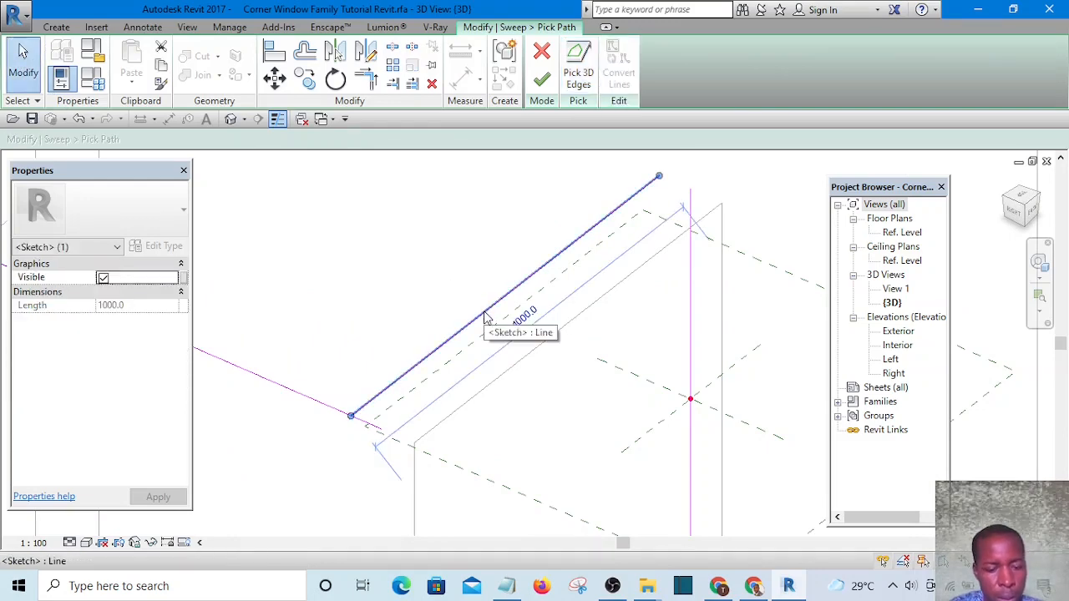
{"action": "key", "text": "Delete"}
Step: Check the remaining path lines from several sides, and finish the path and sweep edits
{"action": "scroll", "coordinate": [487, 313], "scroll_direction": "down", "scroll_amount": 6}
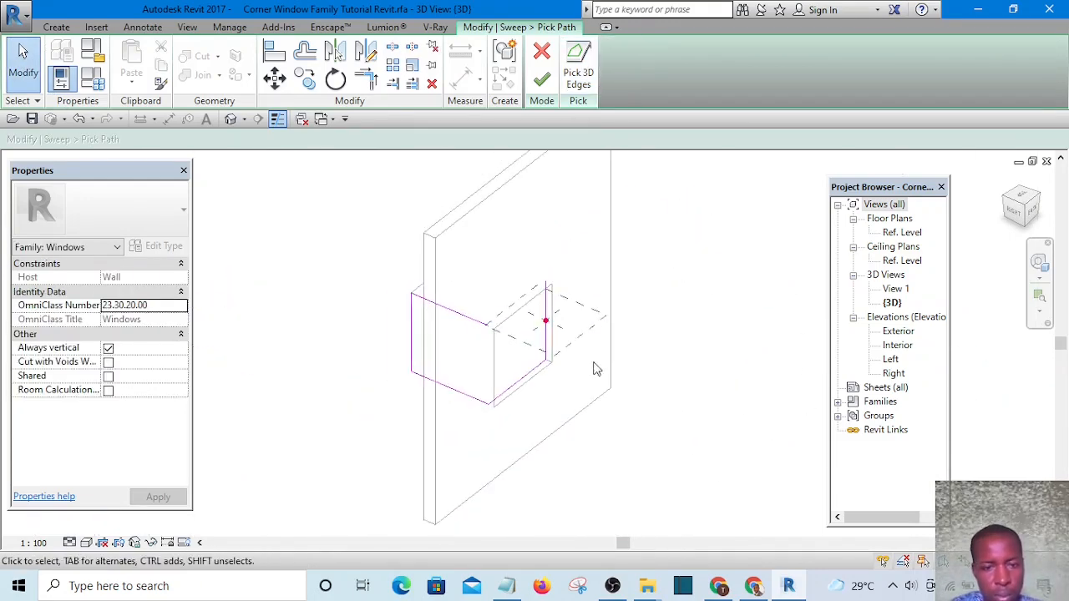
{"action": "mouse_move", "coordinate": [594, 367]}
{"action": "middle_mouse_down", "text": "shift"}
{"action": "mouse_move", "coordinate": [538, 365]}
{"action": "mouse_move", "coordinate": [440, 198]}
{"action": "mouse_move", "coordinate": [504, 165]}
{"action": "mouse_move", "coordinate": [713, 296]}
{"action": "mouse_move", "coordinate": [736, 361]}
{"action": "mouse_move", "coordinate": [646, 404]}
{"action": "mouse_move", "coordinate": [401, 389]}
{"action": "mouse_move", "coordinate": [279, 346]}
{"action": "mouse_move", "coordinate": [434, 298]}
{"action": "mouse_move", "coordinate": [507, 255]}
{"action": "mouse_move", "coordinate": [534, 393]}
{"action": "mouse_move", "coordinate": [523, 413]}
{"action": "mouse_move", "coordinate": [445, 426]}
{"action": "middle_mouse_up", "text": "shift"}
{"action": "mouse_move", "coordinate": [451, 365]}
{"action": "middle_mouse_down", "text": "shift"}
{"action": "mouse_move", "coordinate": [520, 420]}
{"action": "mouse_move", "coordinate": [590, 451]}
{"action": "mouse_move", "coordinate": [579, 387]}
{"action": "mouse_move", "coordinate": [605, 416]}
{"action": "mouse_move", "coordinate": [593, 430]}
{"action": "mouse_move", "coordinate": [626, 416]}
{"action": "middle_mouse_up", "text": "shift"}
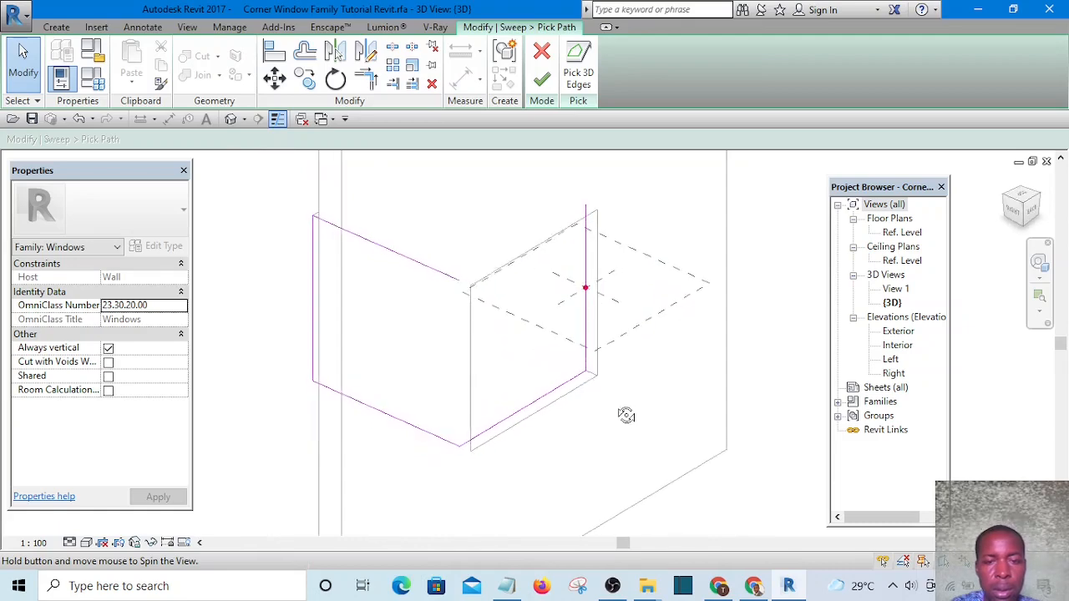
{"action": "left_click", "coordinate": [542, 82]}
{"action": "scroll", "coordinate": [624, 347], "scroll_direction": "down", "scroll_amount": 2}
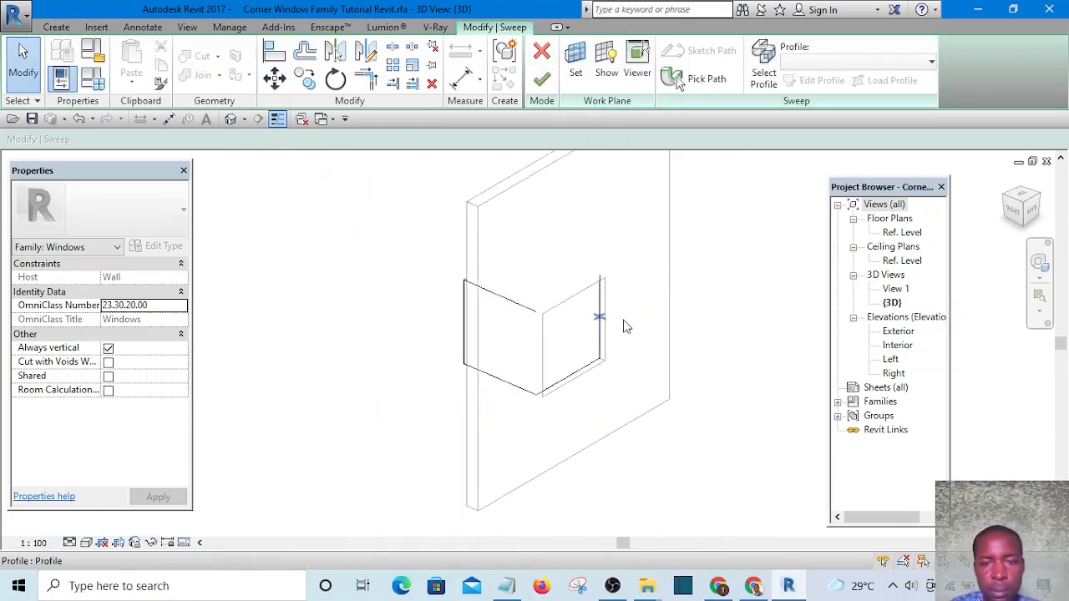
{"action": "left_click", "coordinate": [543, 82]}
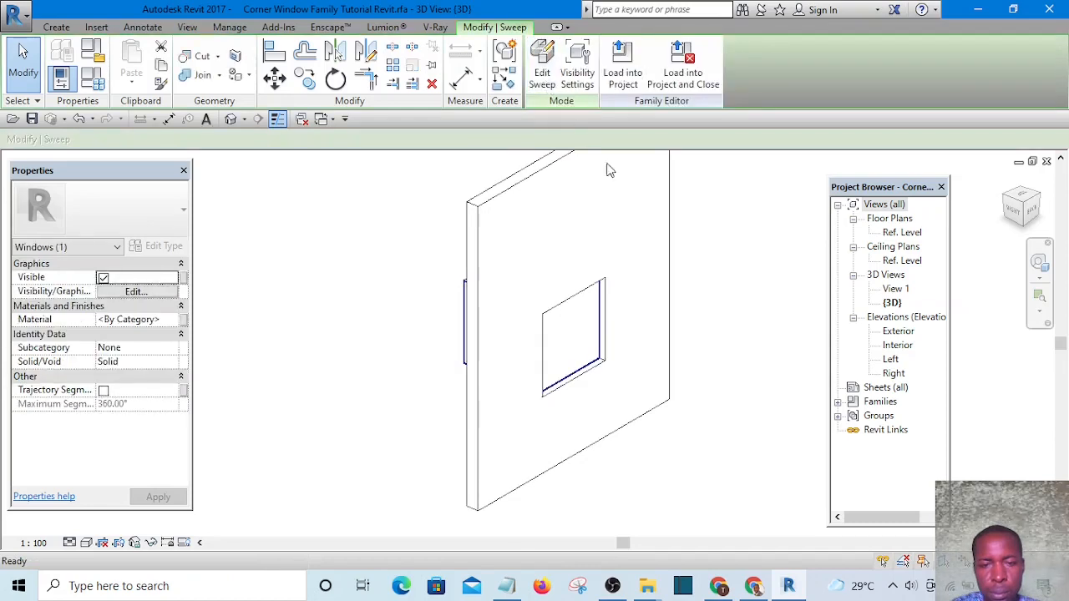
Step: Temporarily hide the host wall in the 3D view
{"action": "middle_click_drag", "start_coordinate": [735, 363], "coordinate": [644, 344], "text": "shift"}
{"action": "left_click", "coordinate": [640, 287]}
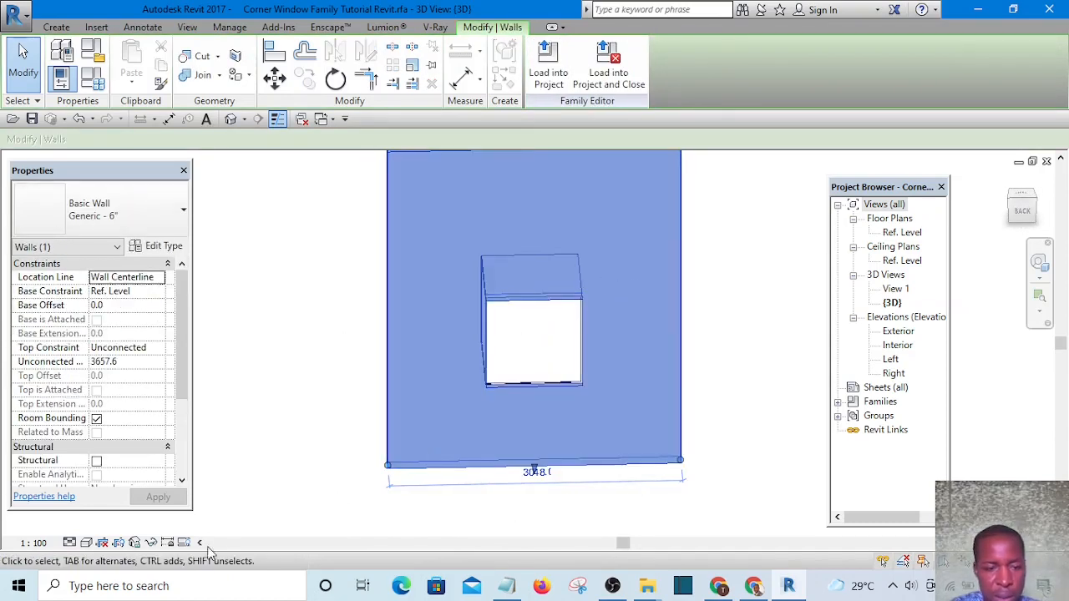
{"action": "left_click", "coordinate": [152, 543]}
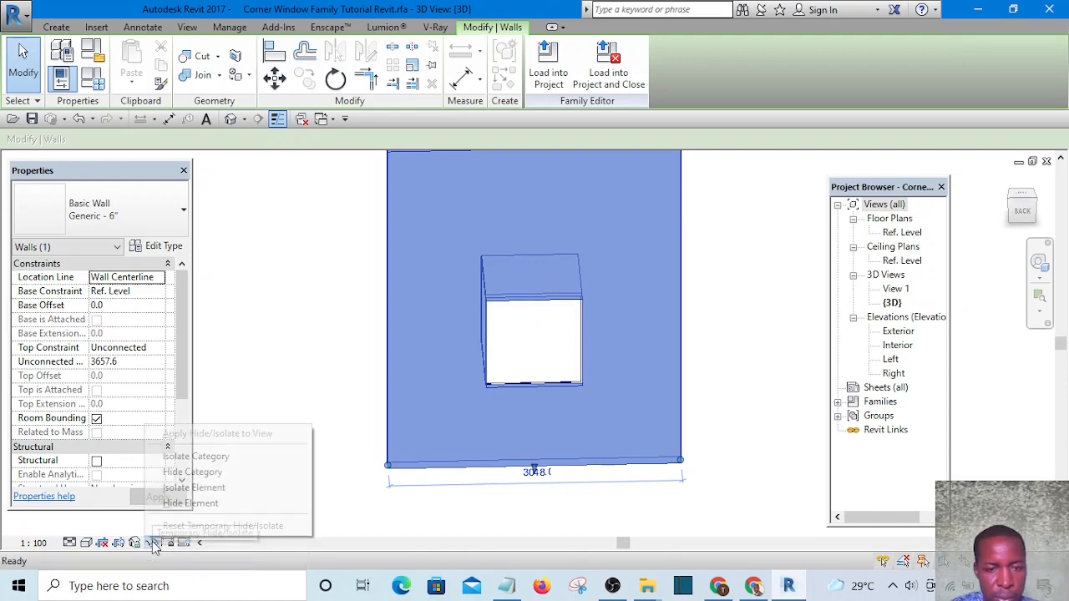
{"action": "left_click", "coordinate": [215, 509]}
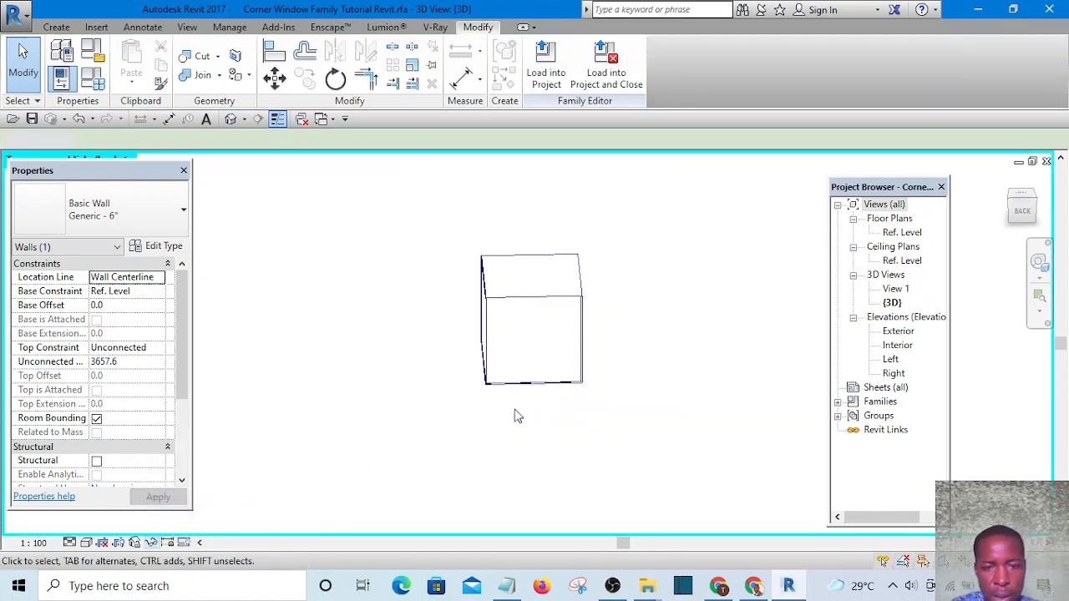
Step: Reopen the window frame sweep's path for editing in Pick Path mode
{"action": "mouse_move", "coordinate": [516, 415]}
{"action": "middle_mouse_down", "text": "shift"}
{"action": "mouse_move", "coordinate": [557, 492]}
{"action": "mouse_move", "coordinate": [520, 426]}
{"action": "middle_mouse_up", "text": "shift"}
{"action": "scroll", "coordinate": [568, 309], "scroll_direction": "up", "scroll_amount": 10}
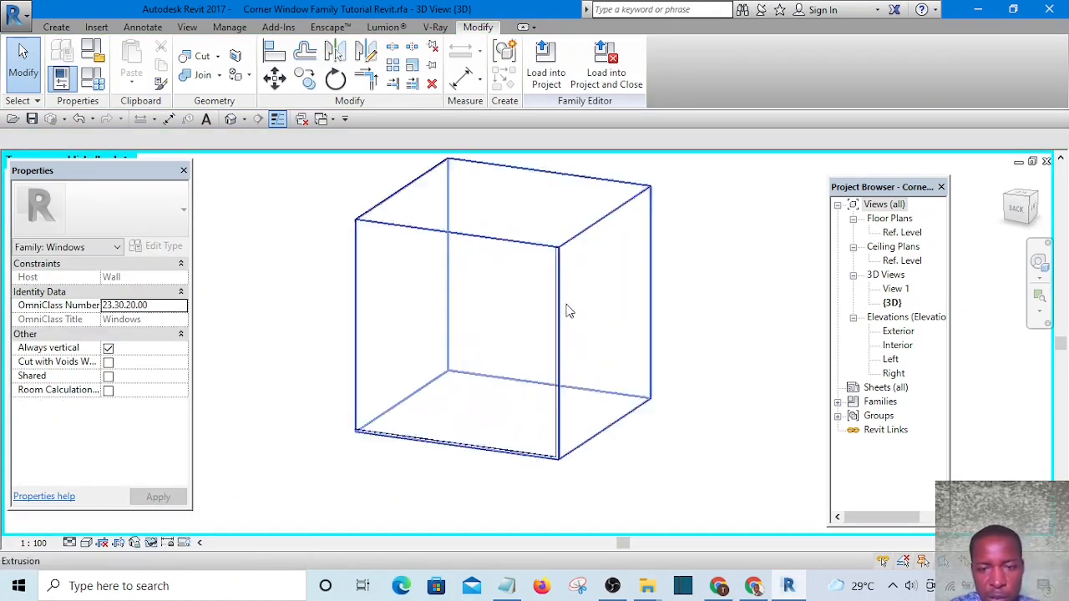
{"action": "left_click", "coordinate": [552, 282]}
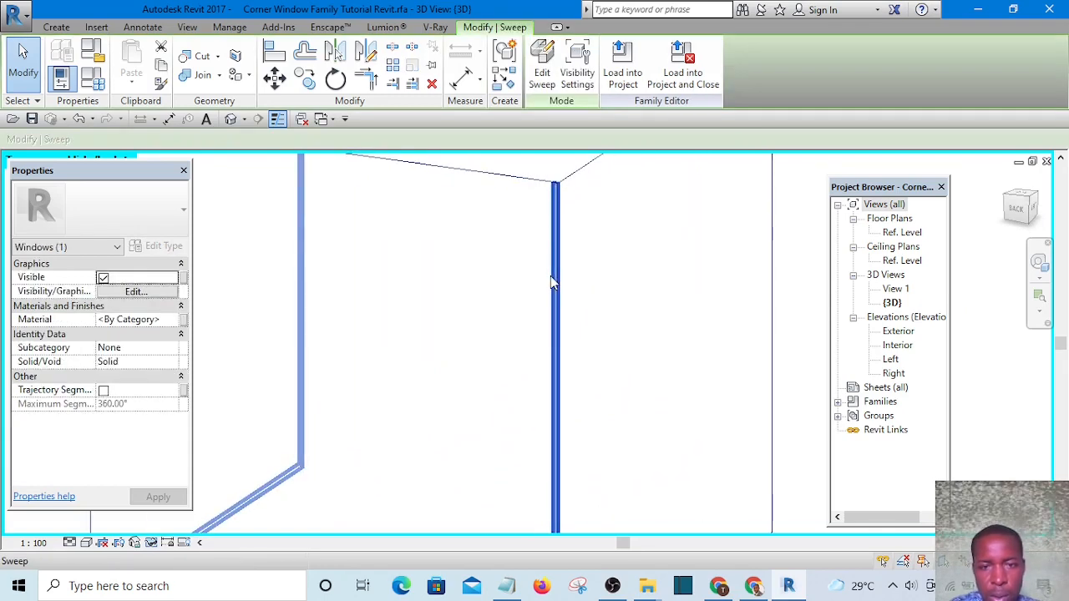
{"action": "scroll", "coordinate": [551, 275], "scroll_direction": "up", "scroll_amount": 1}
{"action": "left_click", "coordinate": [543, 77]}
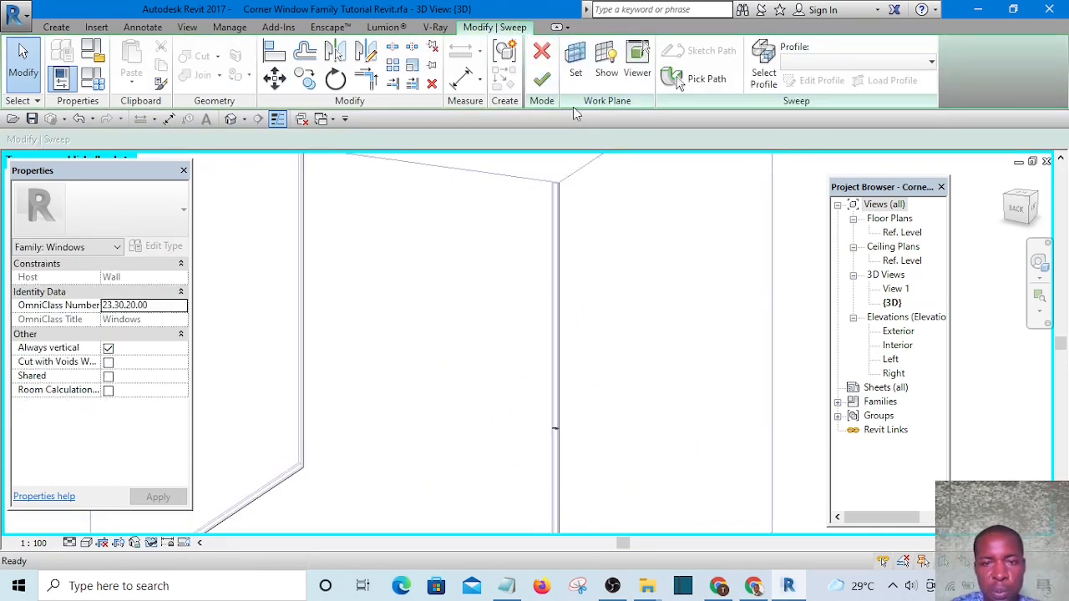
{"action": "left_click", "coordinate": [706, 79]}
Step: Pick the missing top edge of the void to close the sweep path, and finish the path and sweep edits
{"action": "scroll", "coordinate": [573, 158], "scroll_direction": "down", "scroll_amount": 2}
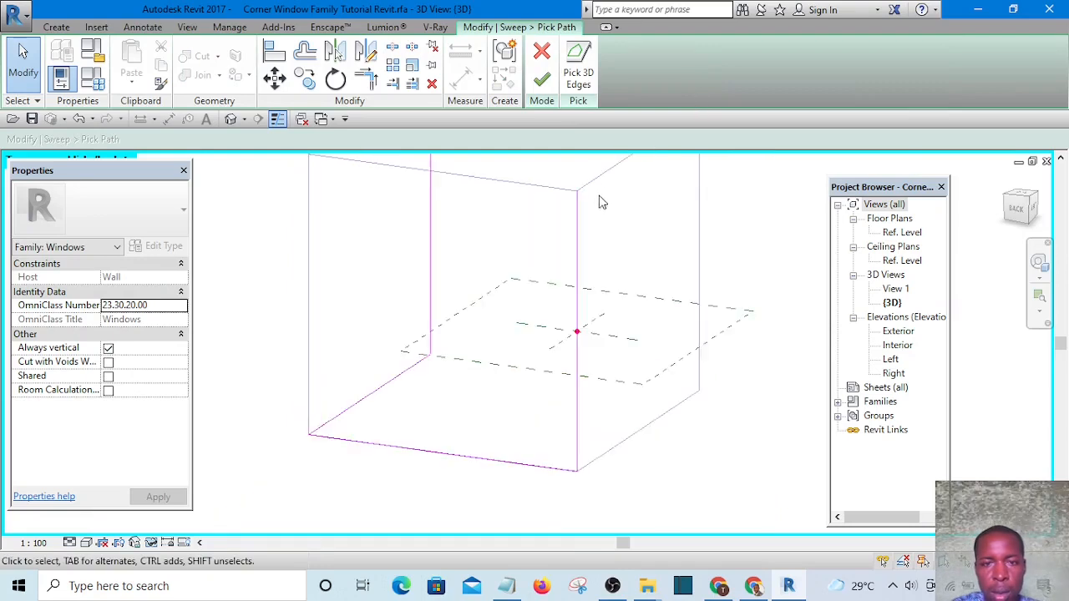
{"action": "middle_click_drag", "start_coordinate": [573, 152], "coordinate": [636, 374]}
{"action": "left_click", "coordinate": [543, 81]}
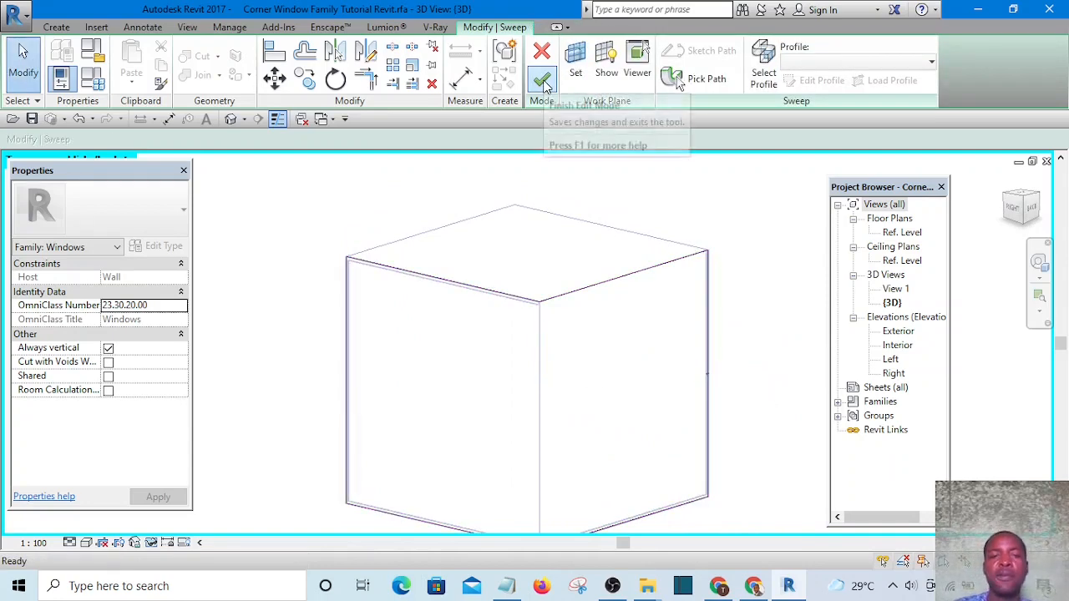
{"action": "left_click", "coordinate": [543, 79]}
Step: Examine the reworked frame sweep in 3D and its alignment with the wall and width reference planes in the Ref. Level floor plan
{"action": "mouse_move", "coordinate": [720, 229]}
{"action": "middle_mouse_down", "text": "shift"}
{"action": "mouse_move", "coordinate": [521, 267]}
{"action": "mouse_move", "coordinate": [616, 276]}
{"action": "mouse_move", "coordinate": [735, 256]}
{"action": "mouse_move", "coordinate": [710, 236]}
{"action": "middle_mouse_up", "text": "shift"}
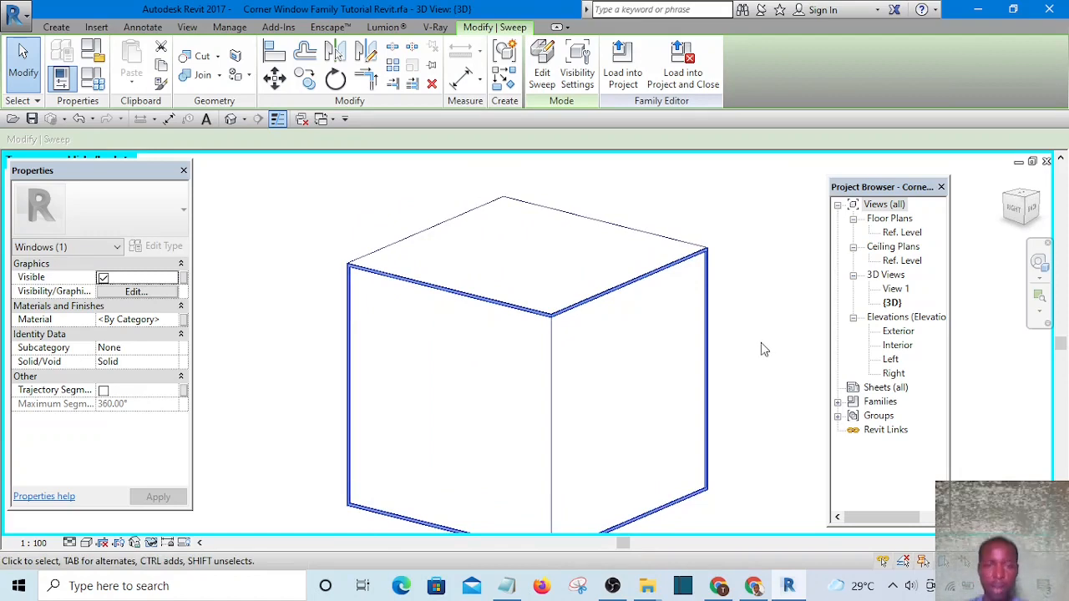
{"action": "middle_click_drag", "start_coordinate": [761, 347], "coordinate": [734, 279], "text": "shift"}
{"action": "middle_click_drag", "start_coordinate": [728, 398], "coordinate": [697, 353]}
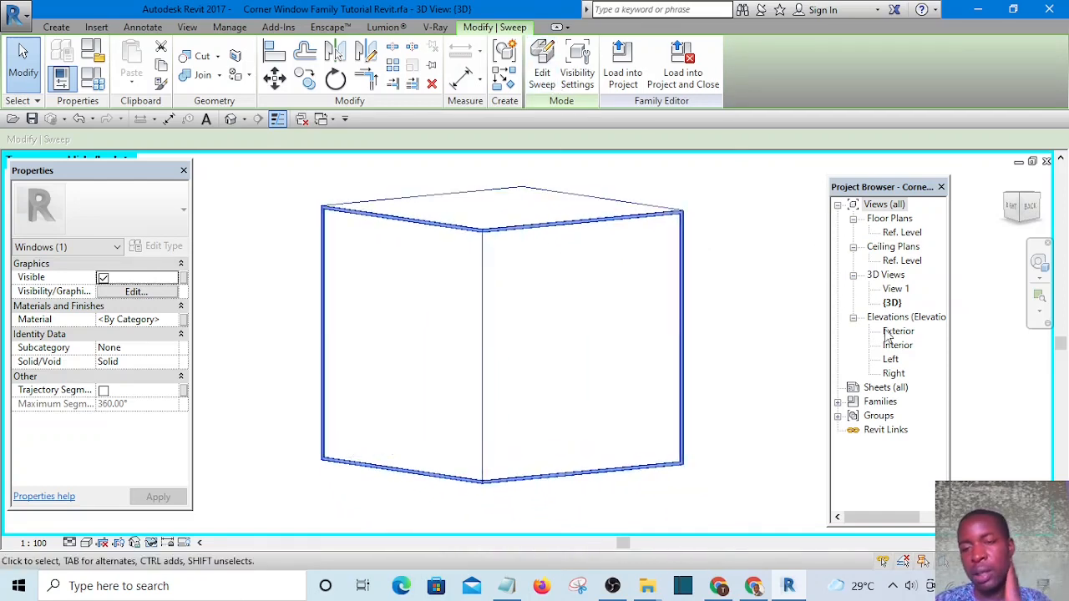
{"action": "double_click", "coordinate": [888, 234]}
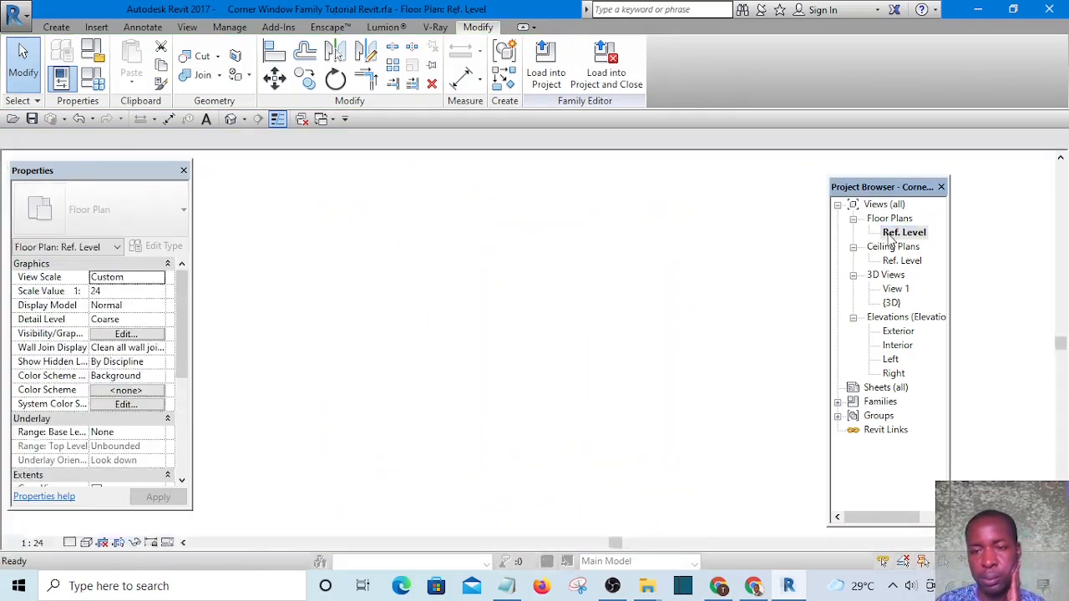
{"action": "scroll", "coordinate": [401, 275], "scroll_direction": "up", "scroll_amount": 5}
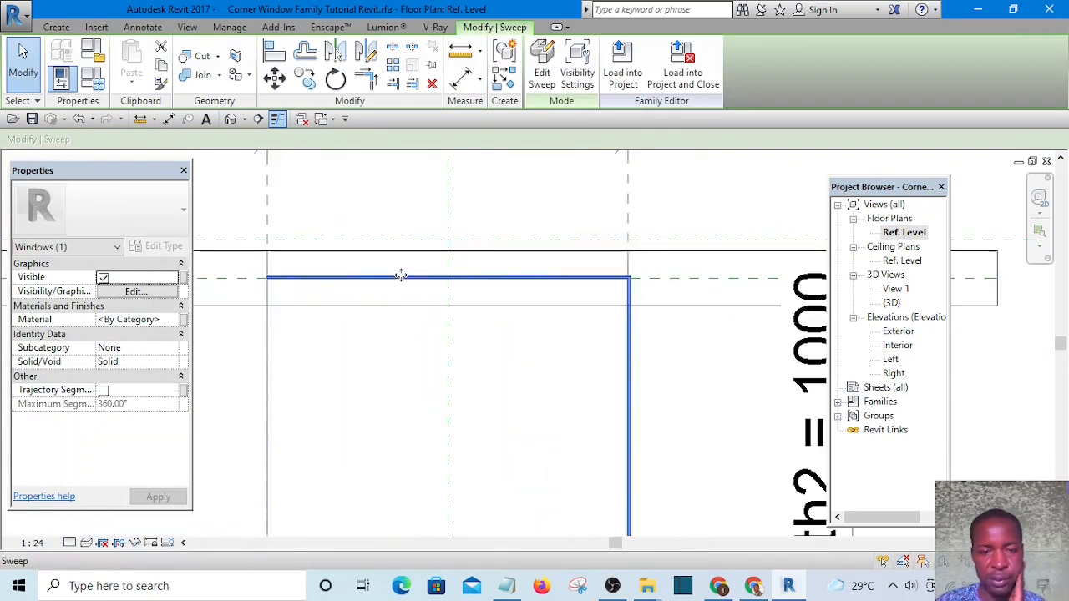
{"action": "scroll", "coordinate": [583, 305], "scroll_direction": "down", "scroll_amount": 5}
{"action": "middle_click_drag", "start_coordinate": [621, 411], "coordinate": [623, 396]}
{"action": "scroll", "coordinate": [582, 259], "scroll_direction": "up", "scroll_amount": 2}
{"action": "scroll", "coordinate": [583, 259], "scroll_direction": "up", "scroll_amount": 2}
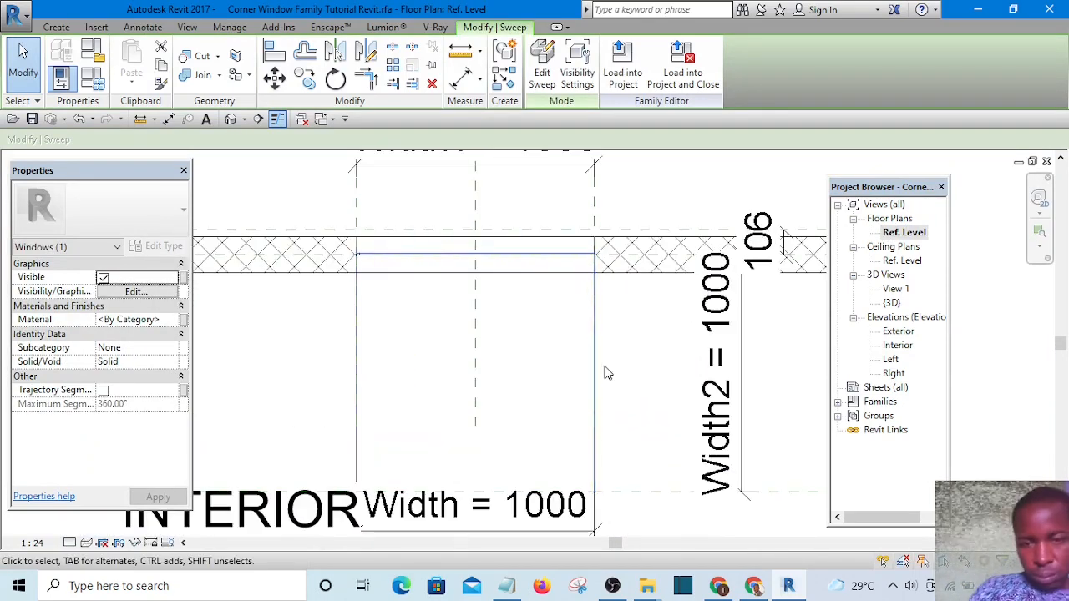
{"action": "scroll", "coordinate": [534, 360], "scroll_direction": "down", "scroll_amount": 4}
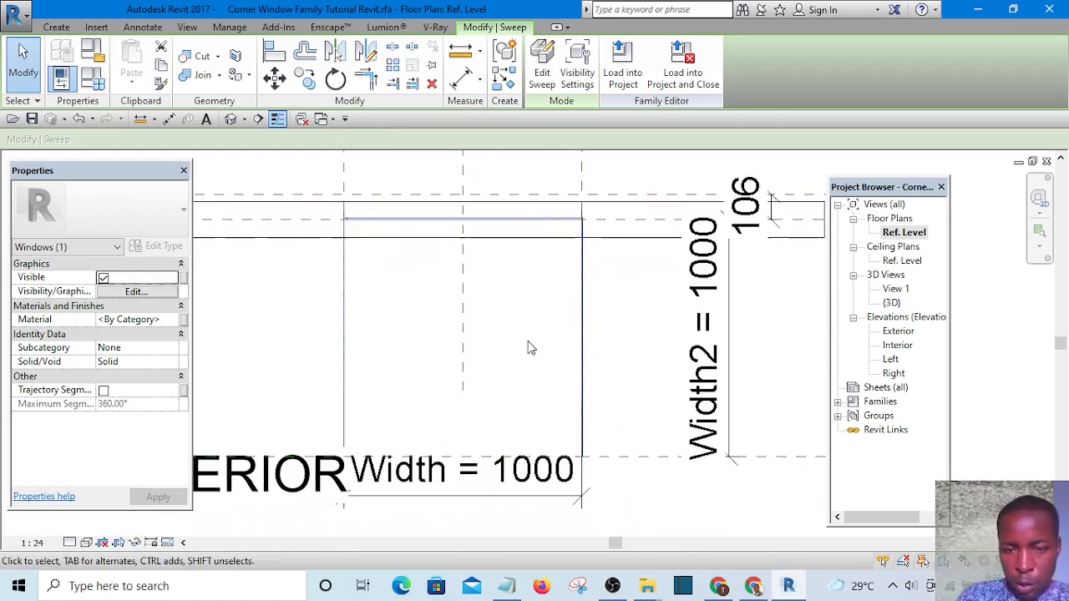
Step: Inspect the frame sweep's corner and both ends against the wall and width reference planes in the floor plan
{"action": "scroll", "coordinate": [551, 316], "scroll_direction": "down", "scroll_amount": 1}
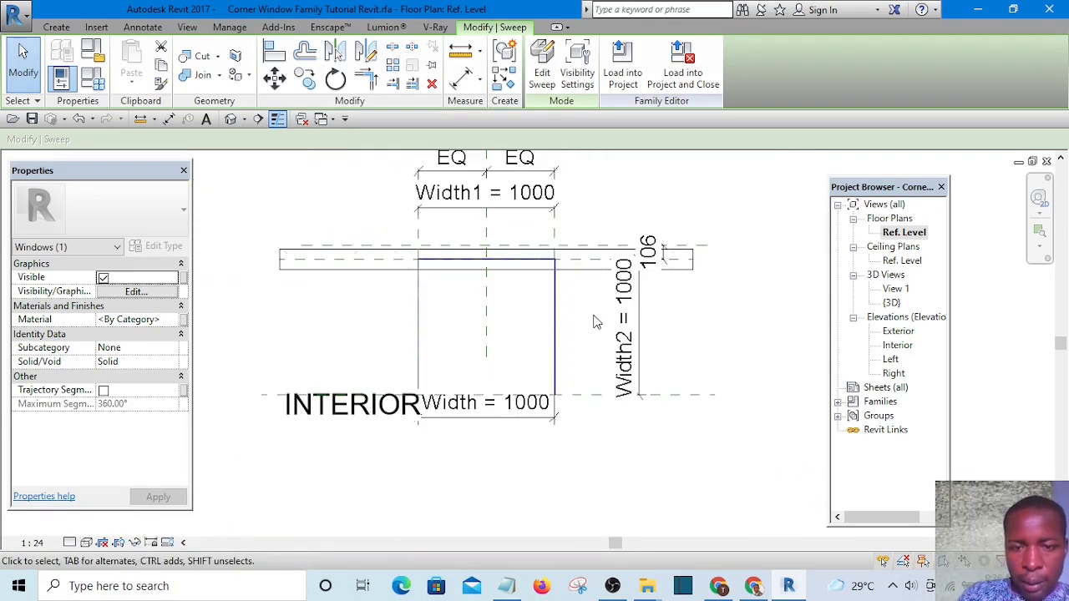
{"action": "scroll", "coordinate": [594, 317], "scroll_direction": "up", "scroll_amount": 2}
{"action": "scroll", "coordinate": [501, 222], "scroll_direction": "up", "scroll_amount": 5}
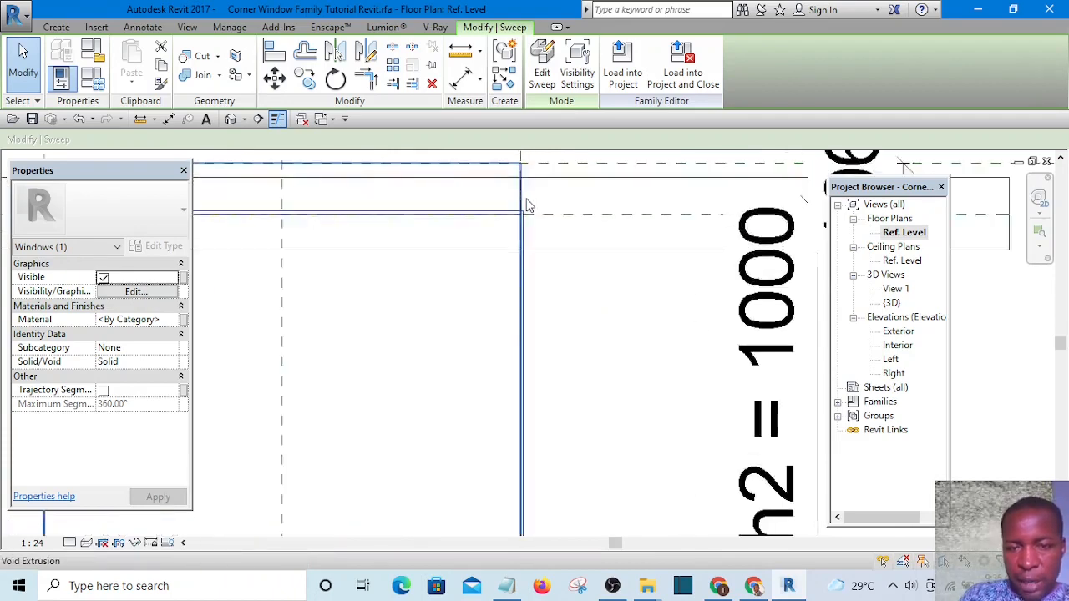
{"action": "scroll", "coordinate": [508, 270], "scroll_direction": "up", "scroll_amount": 4}
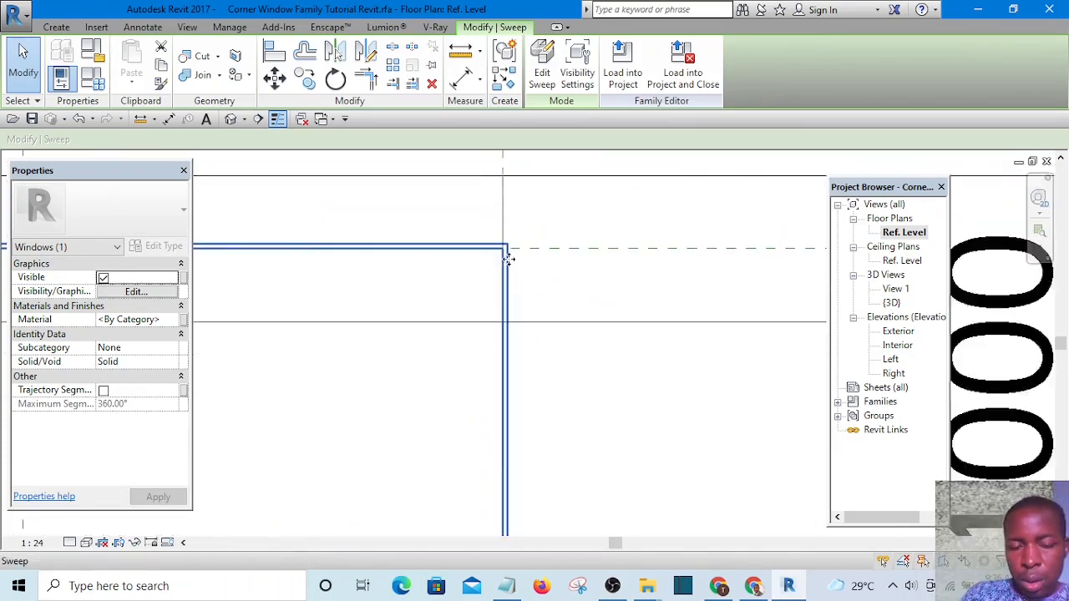
{"action": "scroll", "coordinate": [566, 341], "scroll_direction": "down", "scroll_amount": 3}
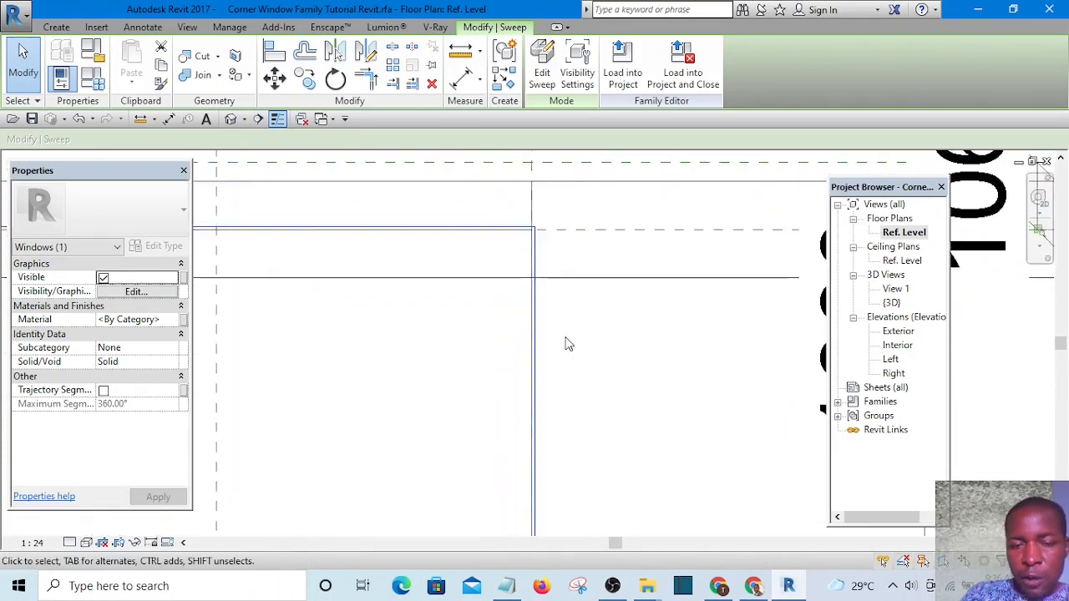
{"action": "scroll", "coordinate": [328, 298], "scroll_direction": "up", "scroll_amount": 4}
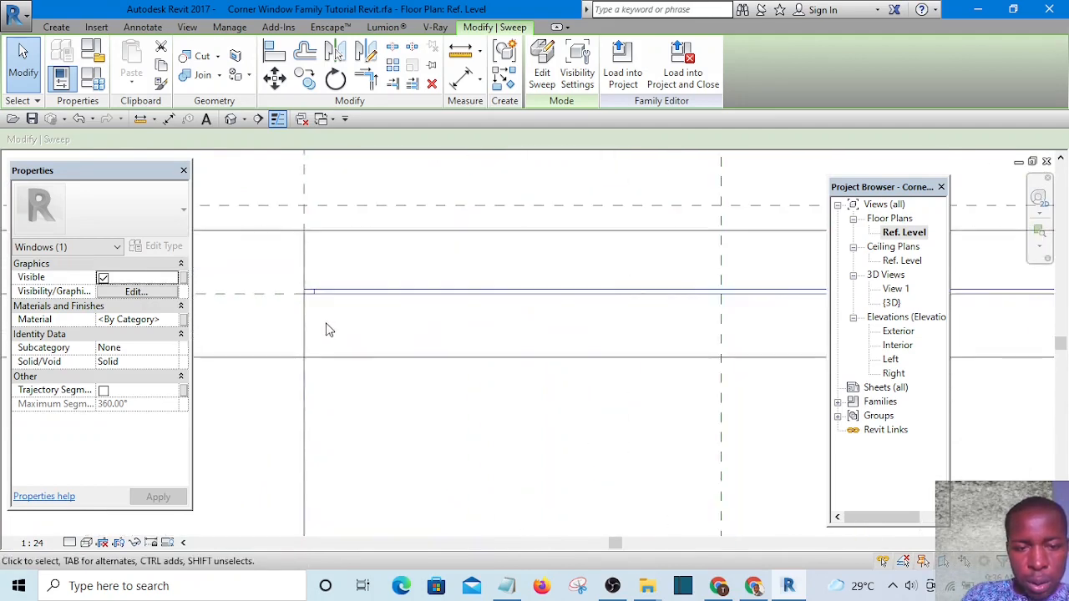
{"action": "scroll", "coordinate": [307, 284], "scroll_direction": "down", "scroll_amount": 2}
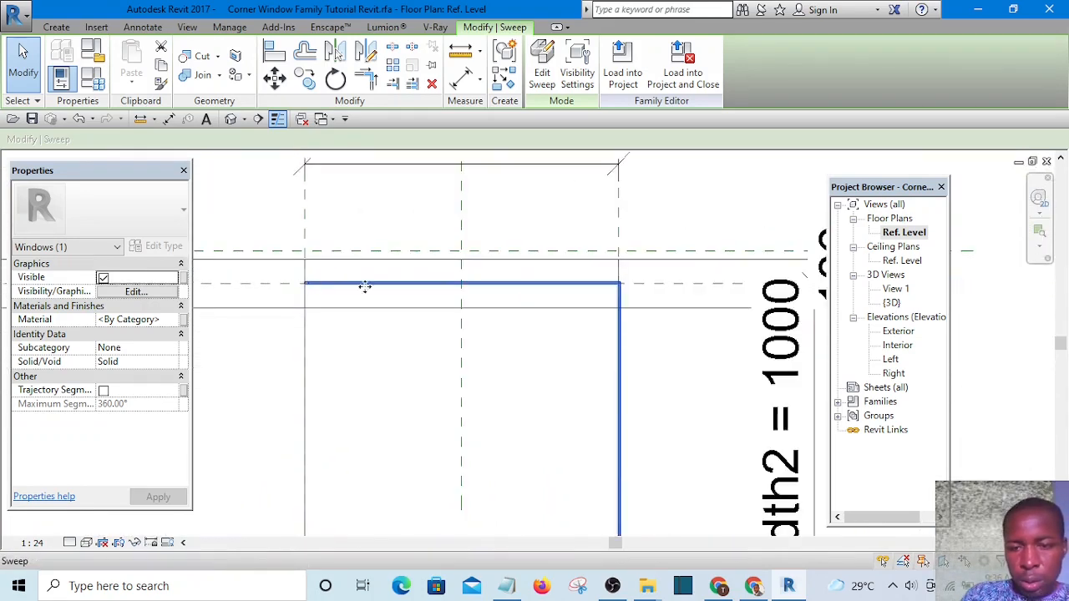
{"action": "scroll", "coordinate": [561, 343], "scroll_direction": "down", "scroll_amount": 3}
{"action": "scroll", "coordinate": [582, 276], "scroll_direction": "up", "scroll_amount": 1}
{"action": "scroll", "coordinate": [582, 283], "scroll_direction": "up", "scroll_amount": 1}
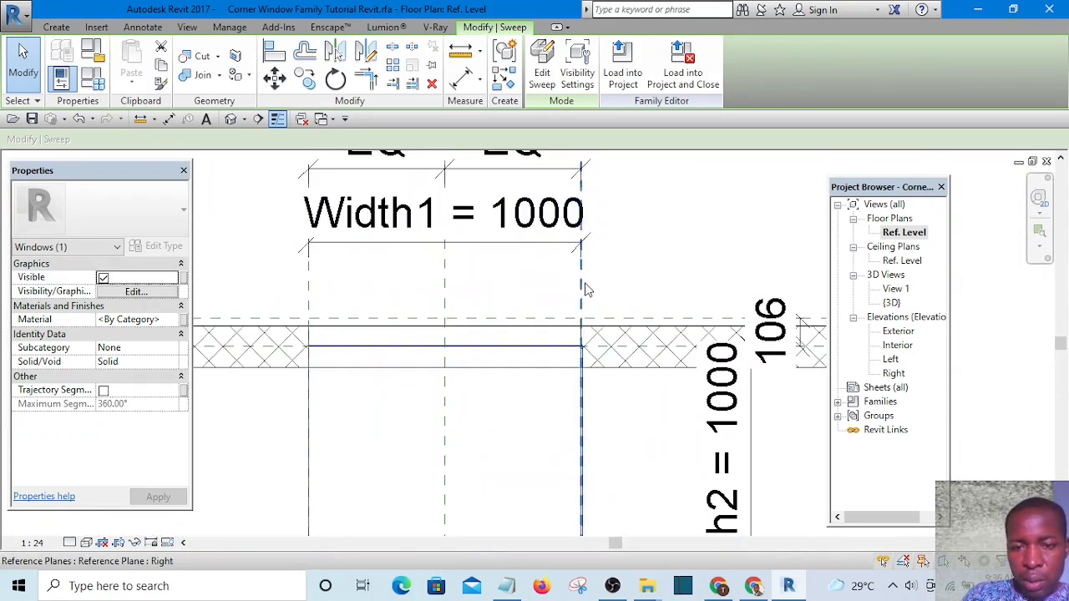
Step: Draw a vertical reference plane about 37 mm inside the Right reference plane, running from above the wall past the interior reference plane
{"action": "left_click", "coordinate": [583, 282]}
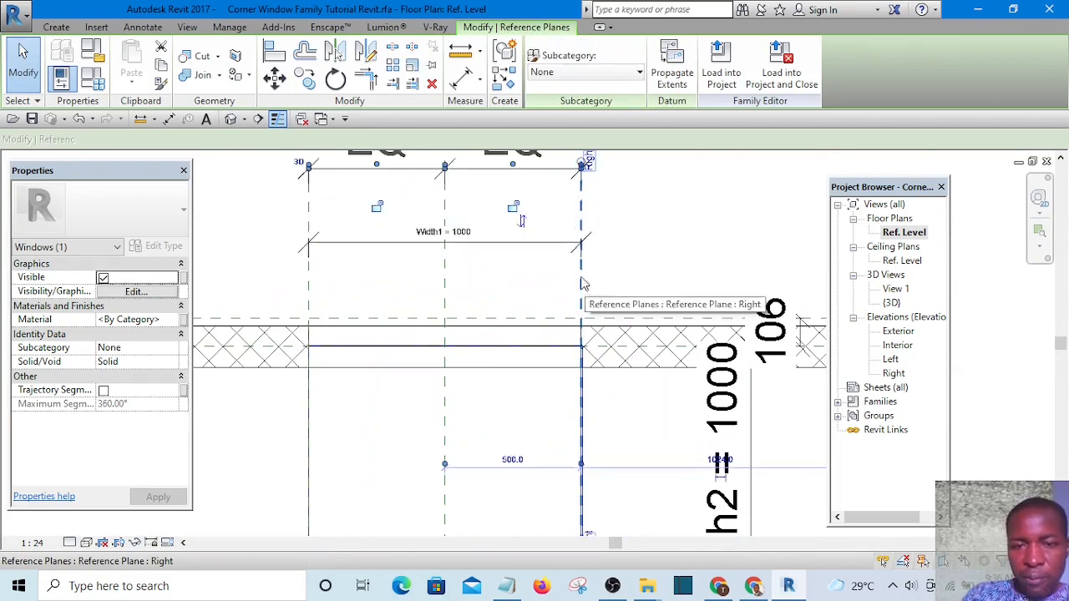
{"action": "left_click", "coordinate": [506, 80]}
{"action": "scroll", "coordinate": [551, 179], "scroll_direction": "down", "scroll_amount": 1}
{"action": "scroll", "coordinate": [566, 266], "scroll_direction": "up", "scroll_amount": 3}
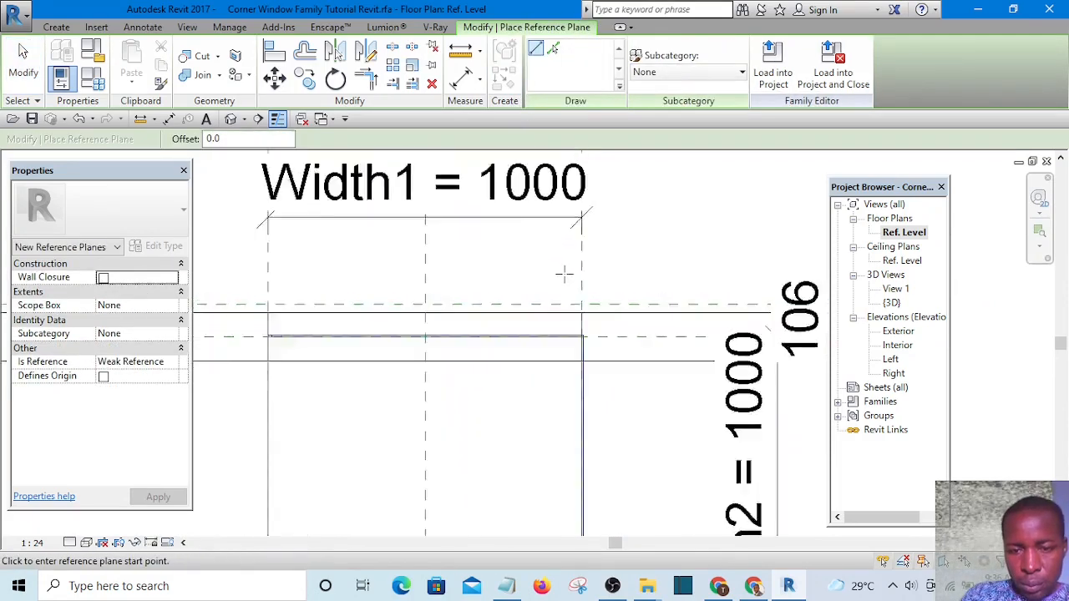
{"action": "scroll", "coordinate": [574, 218], "scroll_direction": "down", "scroll_amount": 4}
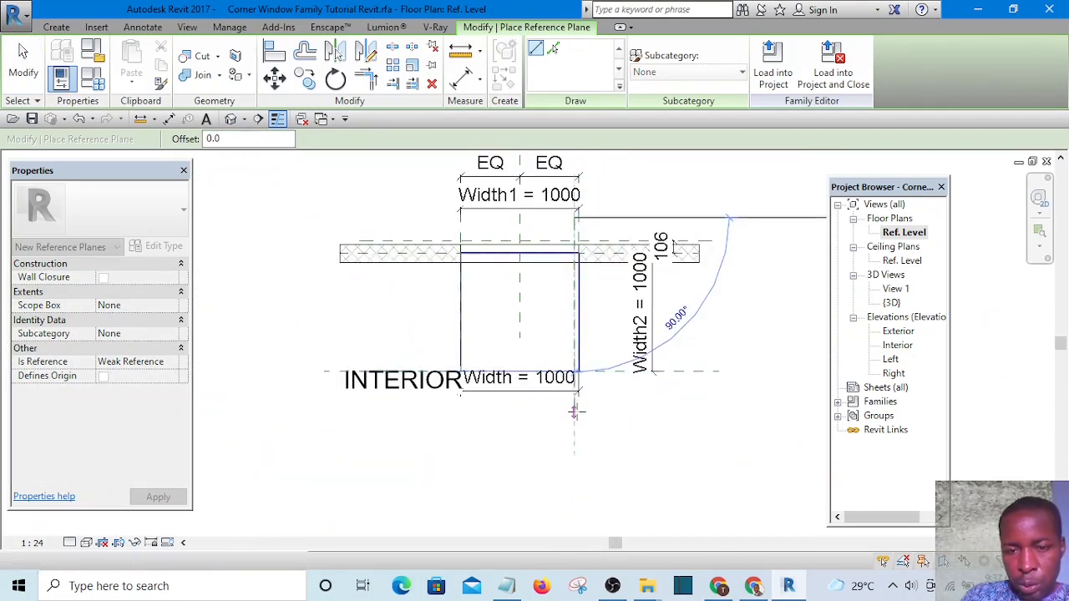
{"action": "scroll", "coordinate": [573, 251], "scroll_direction": "up", "scroll_amount": 4}
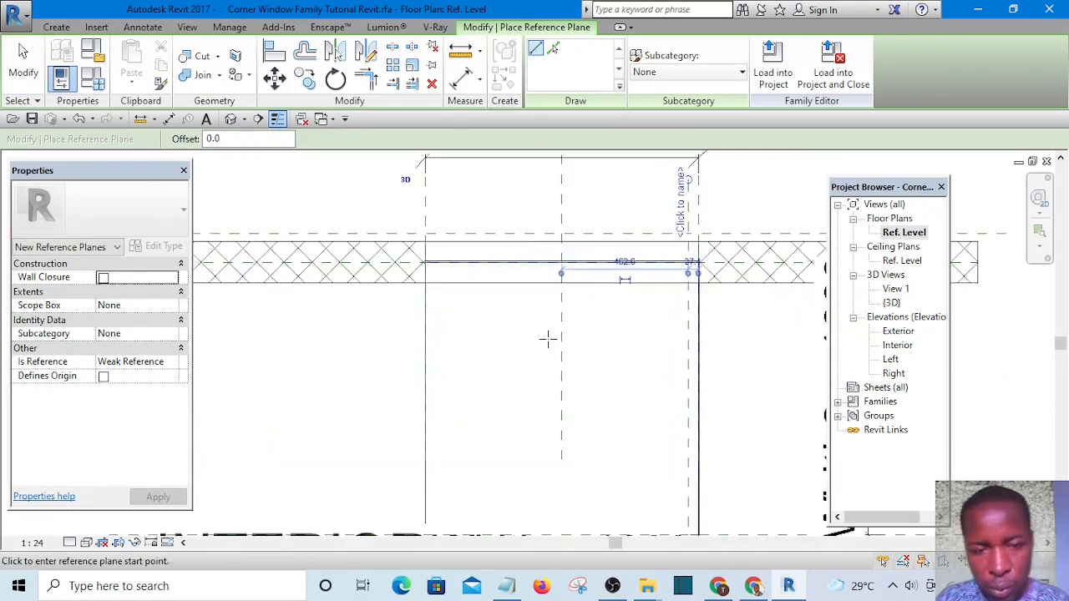
Step: Draw a second vertical reference plane about 38 mm inside the left width reference plane, and end the command
{"action": "left_click", "coordinate": [434, 193]}
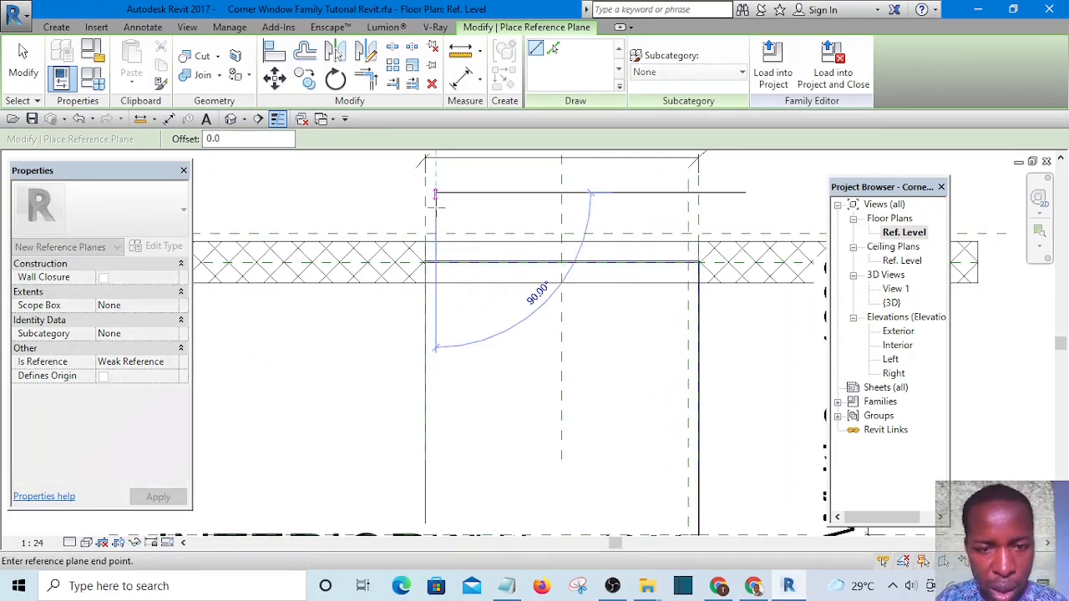
{"action": "left_click", "coordinate": [434, 468]}
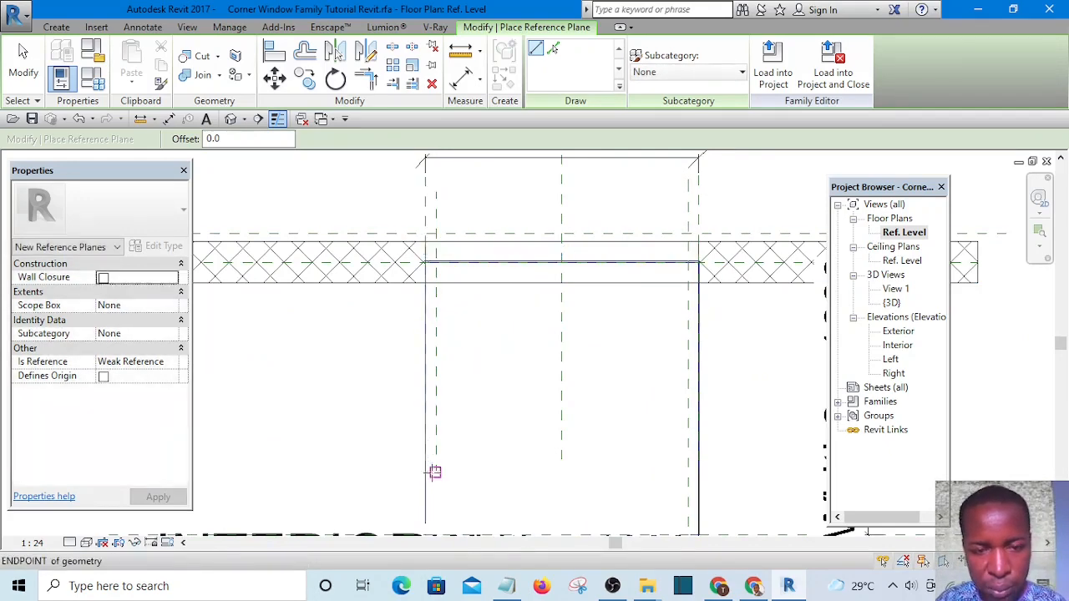
{"action": "key", "text": "Escape"}
{"action": "key", "text": "Escape"}
{"action": "scroll", "coordinate": [445, 221], "scroll_direction": "up", "scroll_amount": 3}
{"action": "scroll", "coordinate": [445, 222], "scroll_direction": "up", "scroll_amount": 1}
{"action": "scroll", "coordinate": [444, 220], "scroll_direction": "down", "scroll_amount": 4}
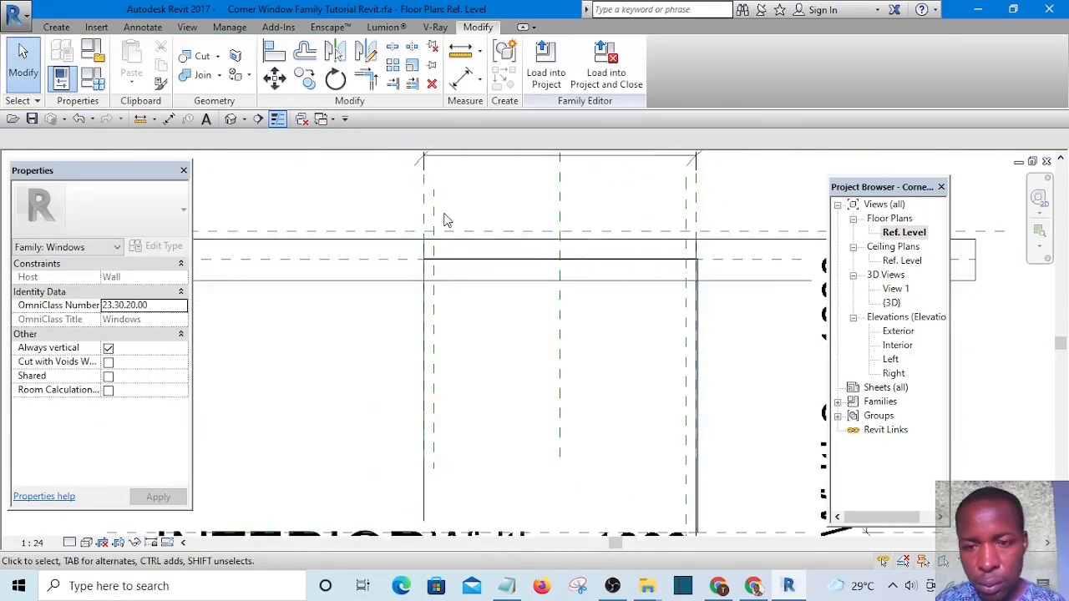
{"action": "scroll", "coordinate": [607, 228], "scroll_direction": "up", "scroll_amount": 4}
{"action": "scroll", "coordinate": [608, 231], "scroll_direction": "down", "scroll_amount": 4}
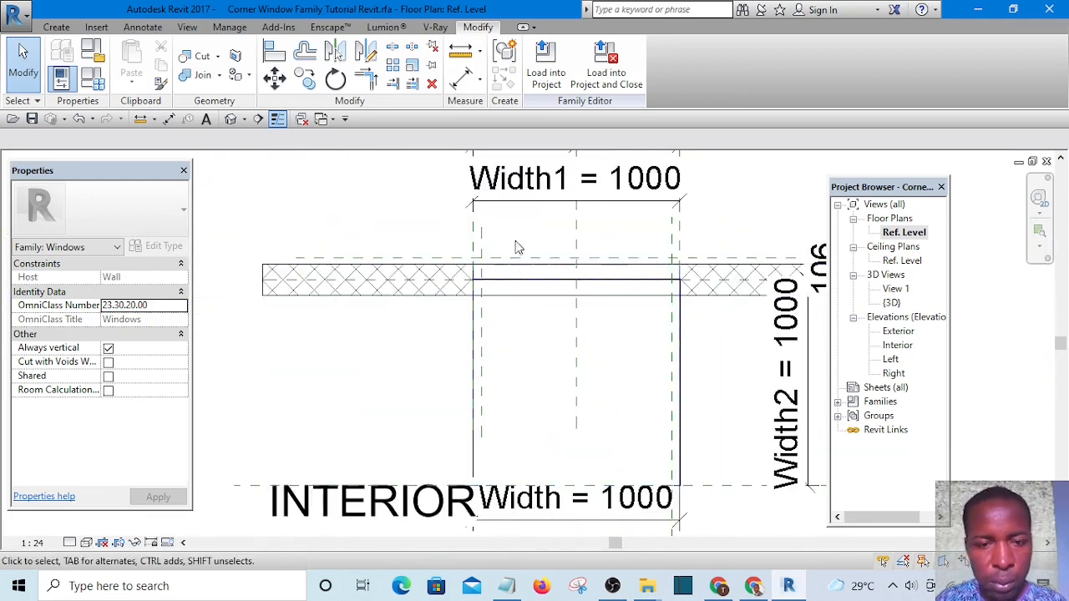
Step: Add an aligned dimension between the left width reference plane and the new plane just inside it
{"action": "scroll", "coordinate": [518, 241], "scroll_direction": "up", "scroll_amount": 2}
{"action": "left_click", "coordinate": [464, 77]}
{"action": "scroll", "coordinate": [470, 269], "scroll_direction": "up", "scroll_amount": 3}
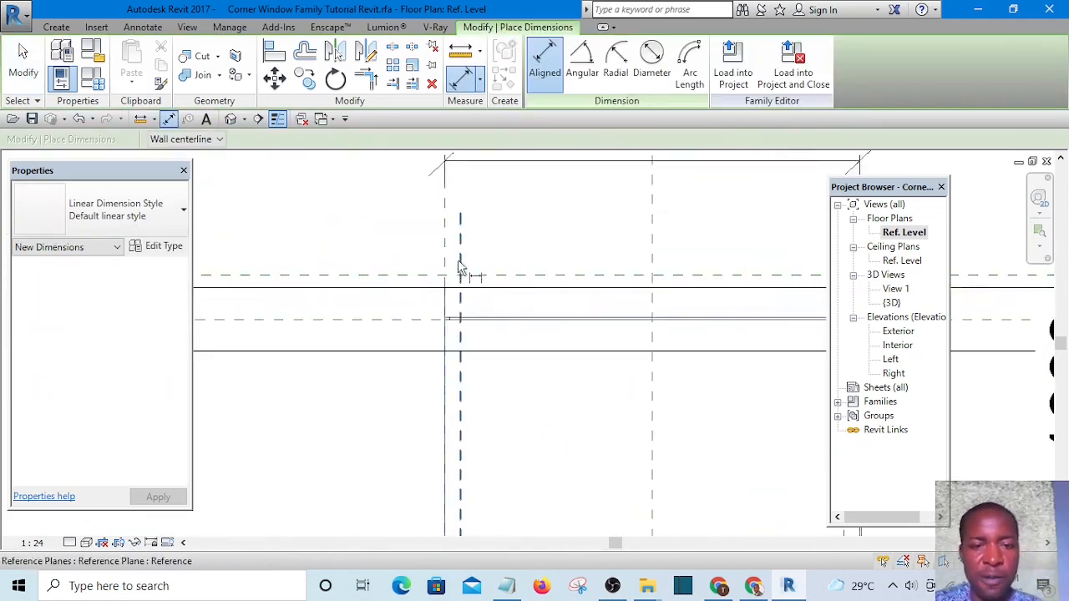
{"action": "scroll", "coordinate": [446, 243], "scroll_direction": "up", "scroll_amount": 1}
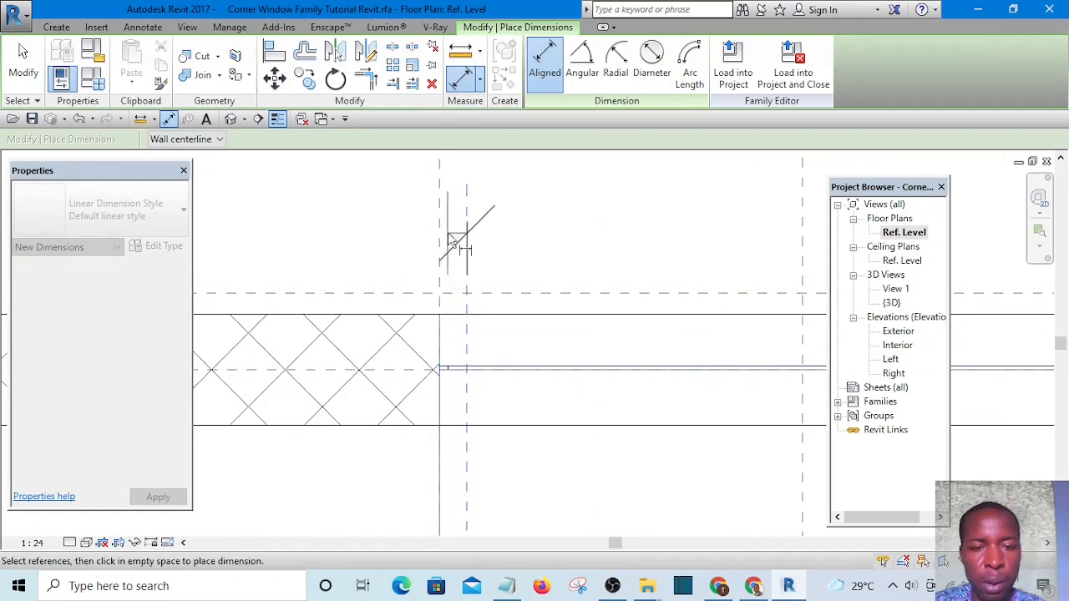
{"action": "scroll", "coordinate": [447, 241], "scroll_direction": "down", "scroll_amount": 3}
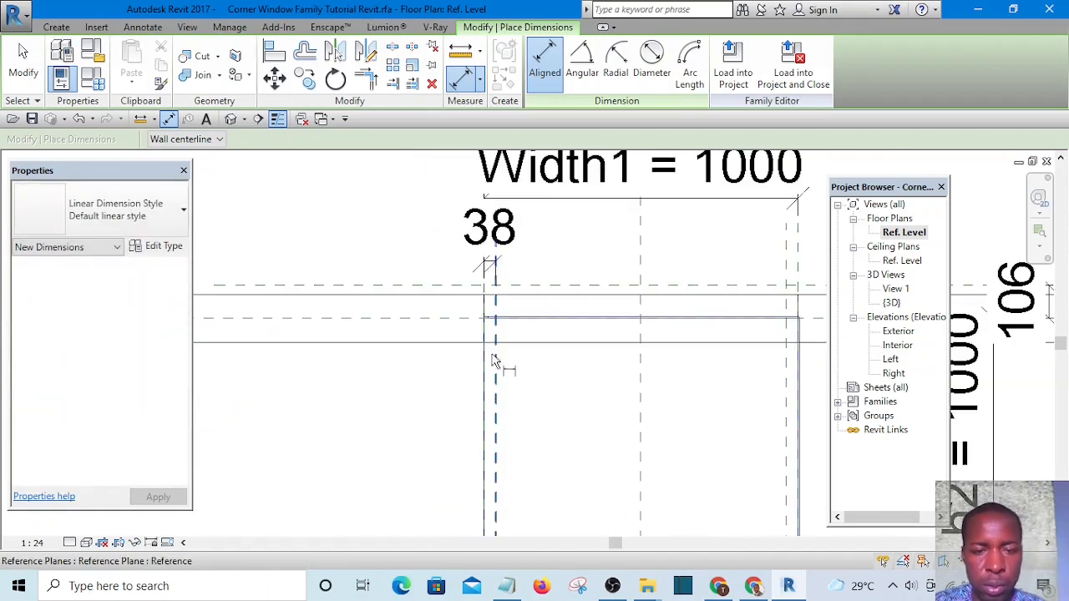
{"action": "key", "text": "Escape"}
Step: Set the left inner reference plane's offset from the left width plane to 60 mm
{"action": "left_click", "coordinate": [497, 370]}
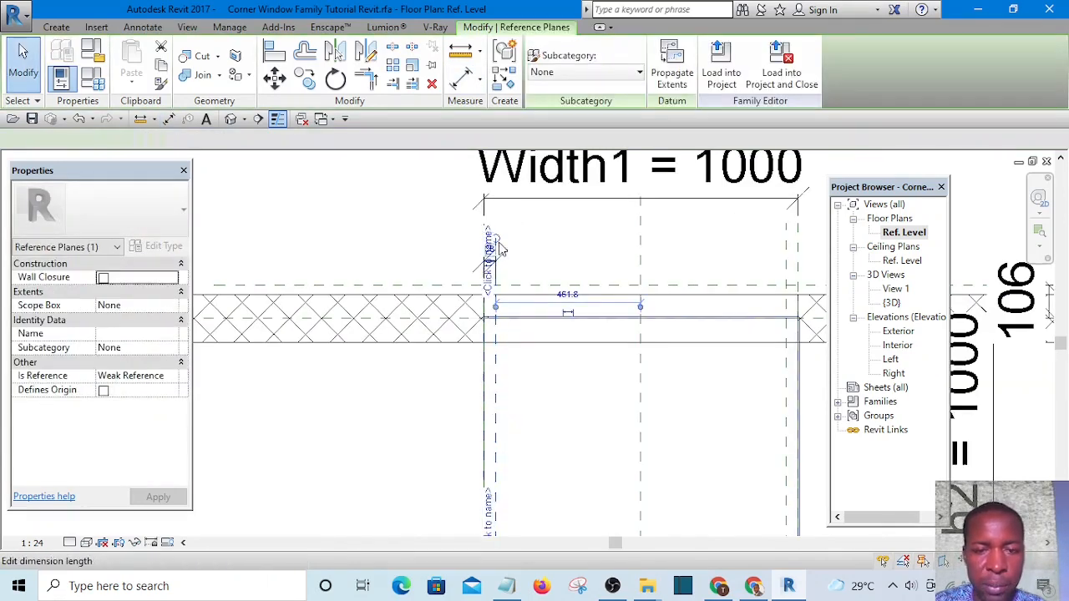
{"action": "scroll", "coordinate": [499, 248], "scroll_direction": "up", "scroll_amount": 5}
{"action": "left_click", "coordinate": [455, 335]}
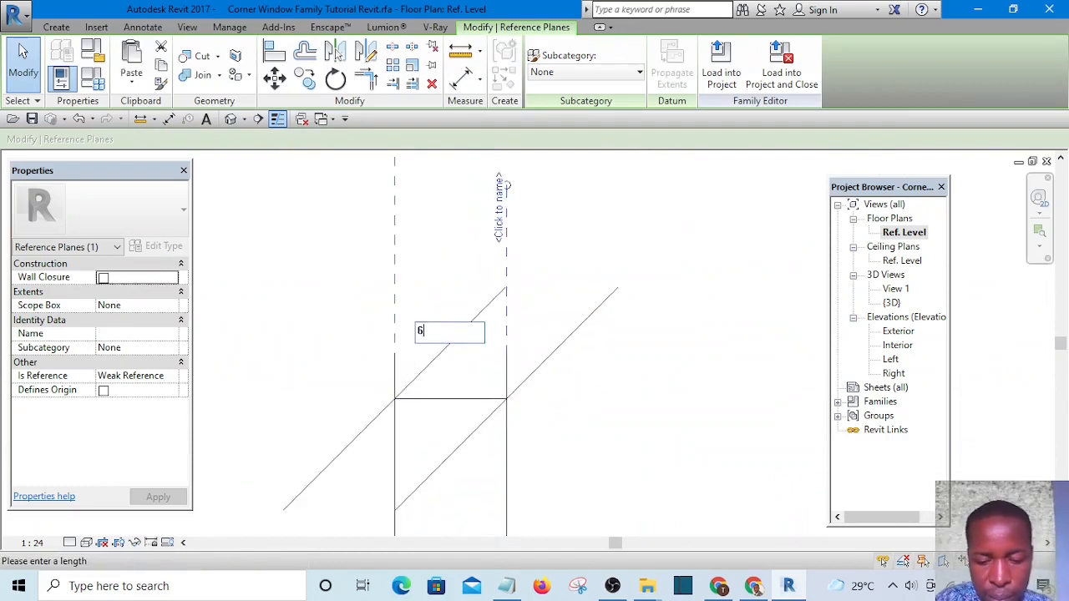
{"action": "type", "text": "60"}
{"action": "key", "text": "Return"}
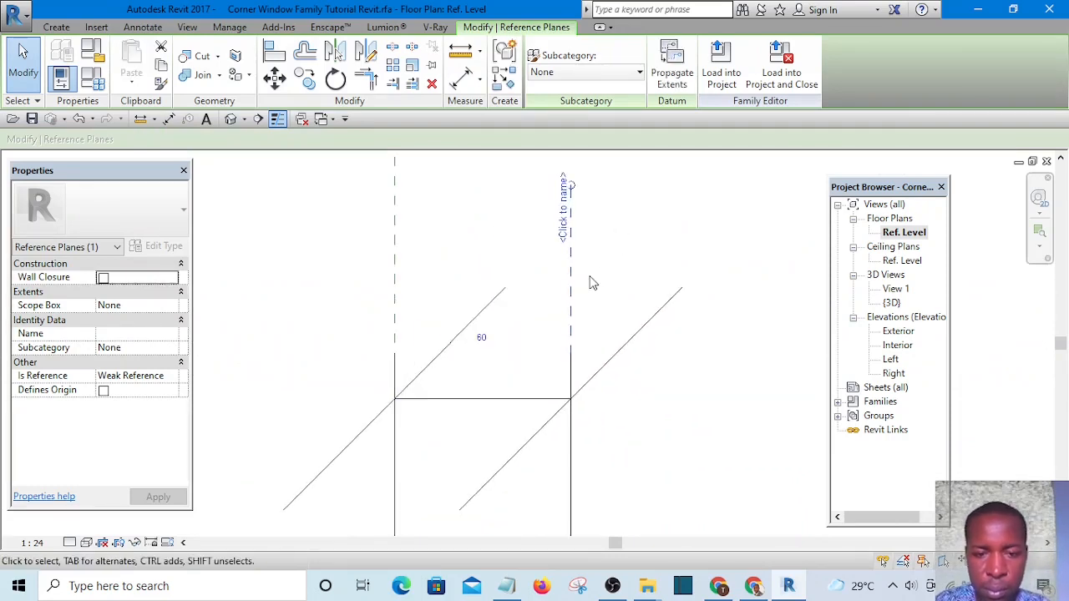
{"action": "key", "text": "Escape"}
{"action": "scroll", "coordinate": [495, 351], "scroll_direction": "down", "scroll_amount": 3}
{"action": "left_click", "coordinate": [492, 342]}
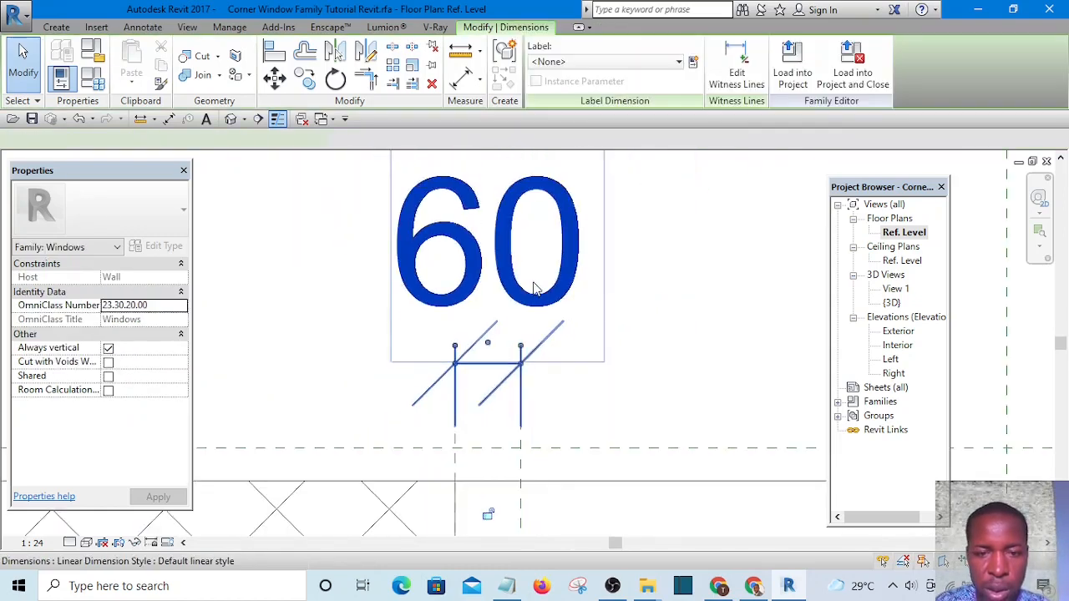
Step: Add an aligned dimension between the Right reference plane and the new plane just inside it
{"action": "scroll", "coordinate": [524, 353], "scroll_direction": "down", "scroll_amount": 4}
{"action": "middle_click_drag", "start_coordinate": [618, 306], "coordinate": [434, 284]}
{"action": "left_click", "coordinate": [459, 79]}
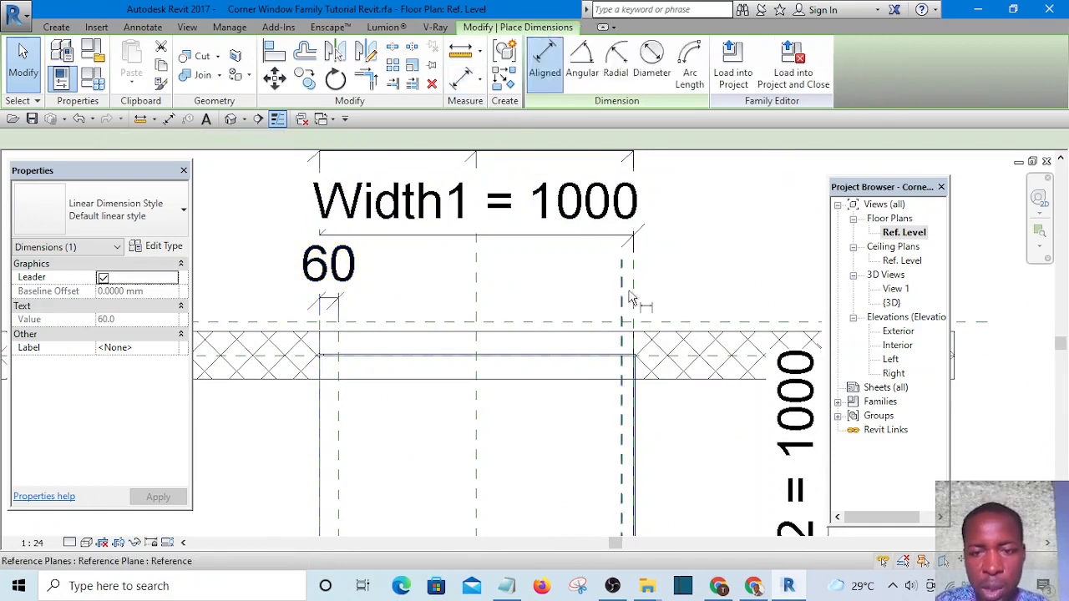
{"action": "scroll", "coordinate": [621, 306], "scroll_direction": "up", "scroll_amount": 4}
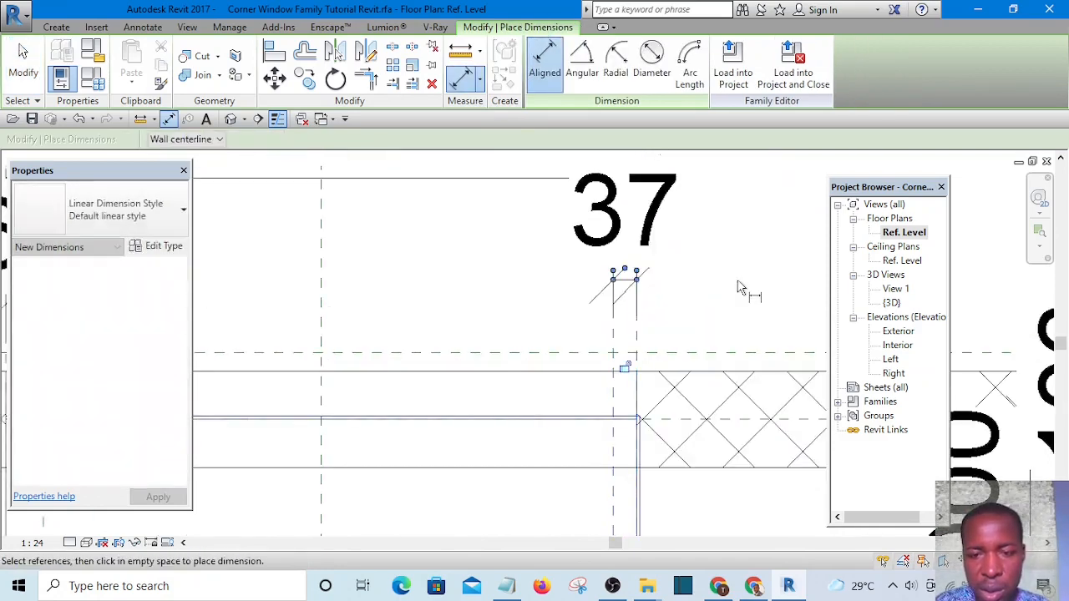
{"action": "key", "text": "Escape"}
Step: Set the right inner reference plane's offset from the Right reference plane to 60 mm
{"action": "left_click", "coordinate": [615, 442]}
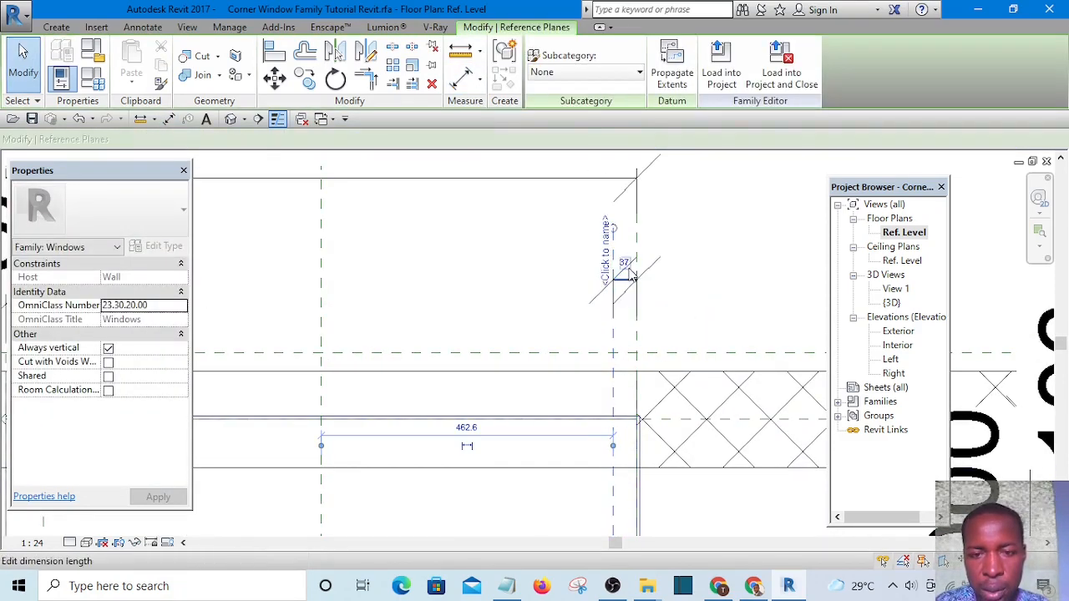
{"action": "left_click", "coordinate": [627, 260]}
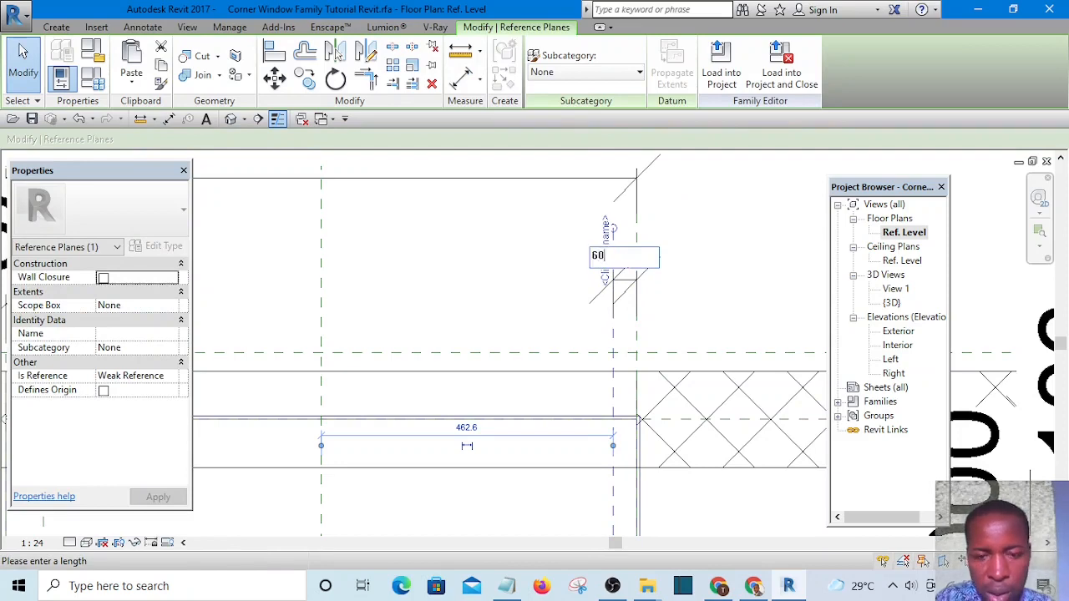
{"action": "key", "text": "Return"}
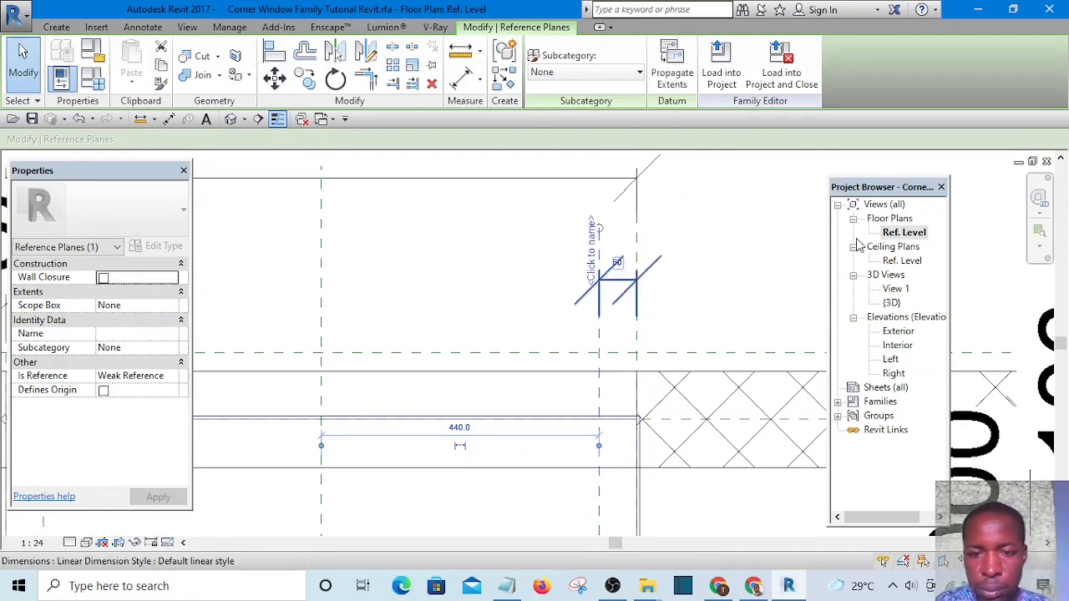
{"action": "left_click", "coordinate": [857, 239]}
Step: Lock the 60 mm dimension between the Right reference plane and its inner plane
{"action": "left_click", "coordinate": [640, 288]}
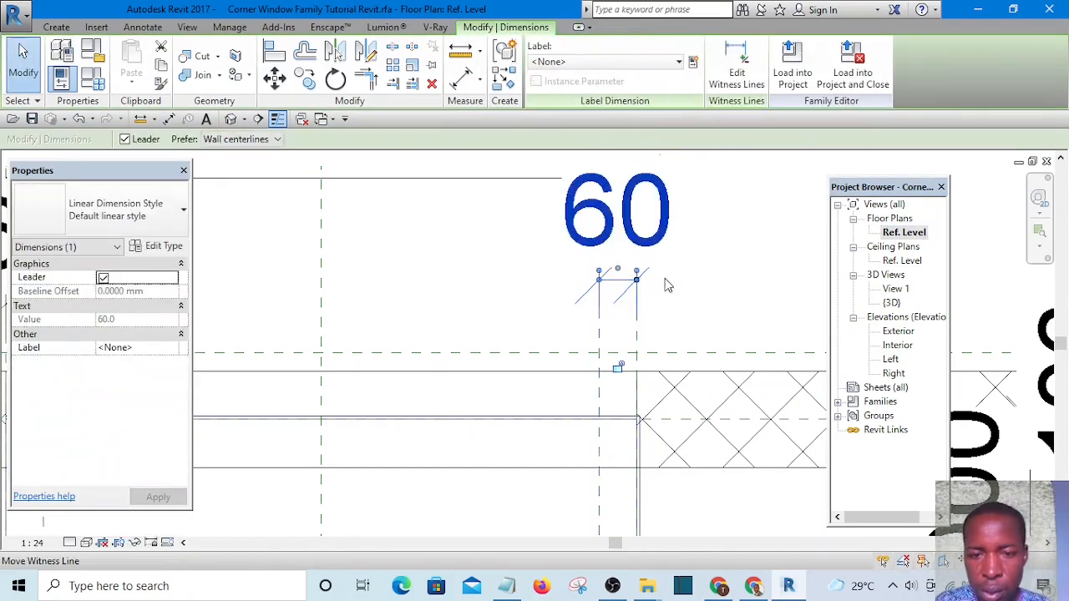
{"action": "left_click", "coordinate": [662, 288]}
{"action": "left_click", "coordinate": [618, 282]}
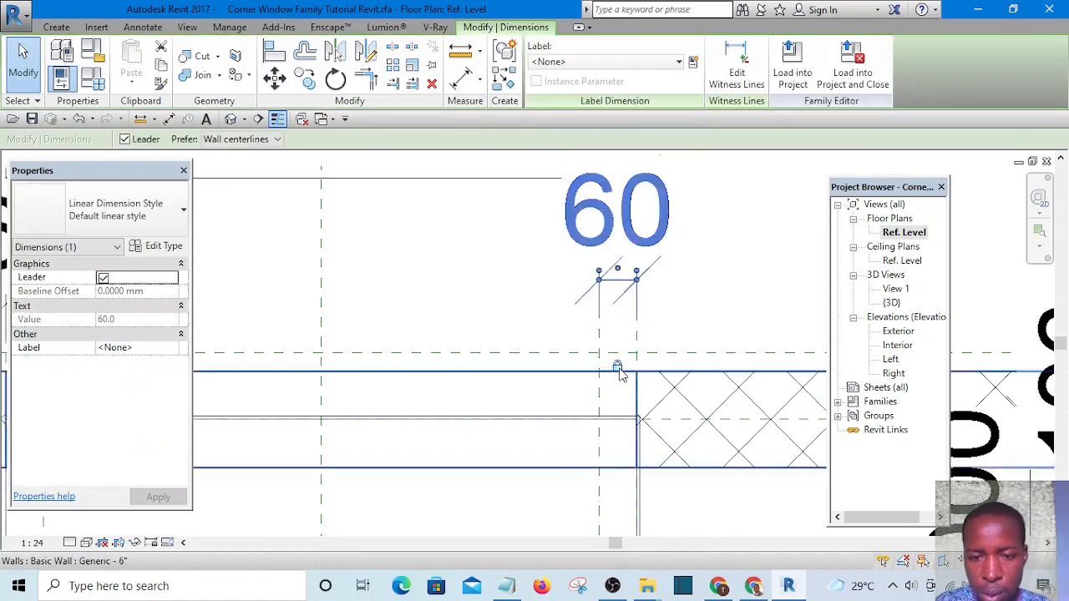
{"action": "left_click", "coordinate": [702, 282]}
{"action": "scroll", "coordinate": [690, 258], "scroll_direction": "down", "scroll_amount": 5}
{"action": "scroll", "coordinate": [700, 359], "scroll_direction": "up", "scroll_amount": 2}
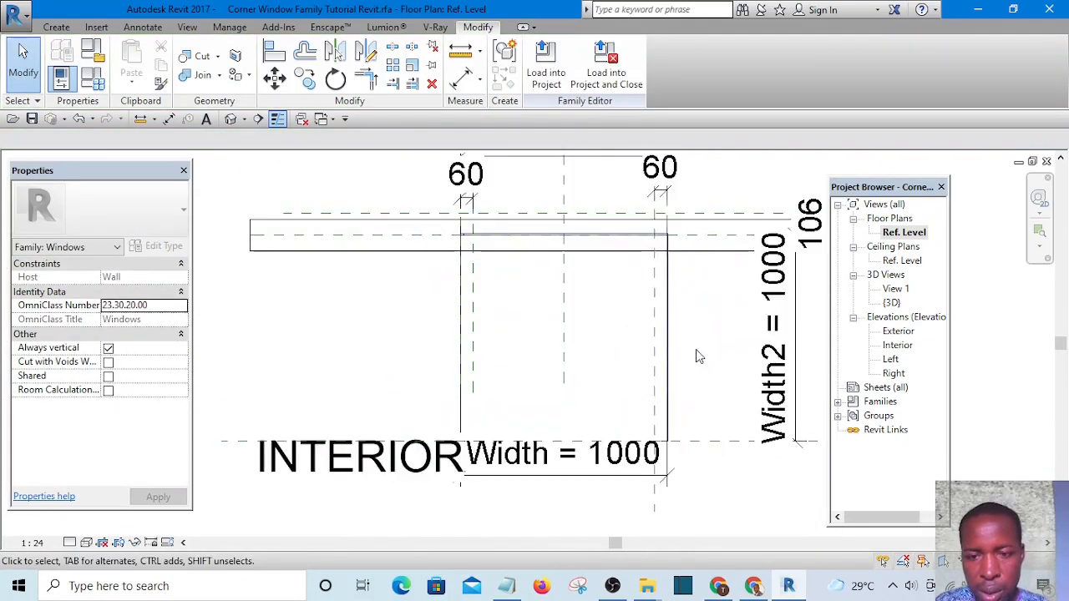
{"action": "left_click", "coordinate": [616, 240]}
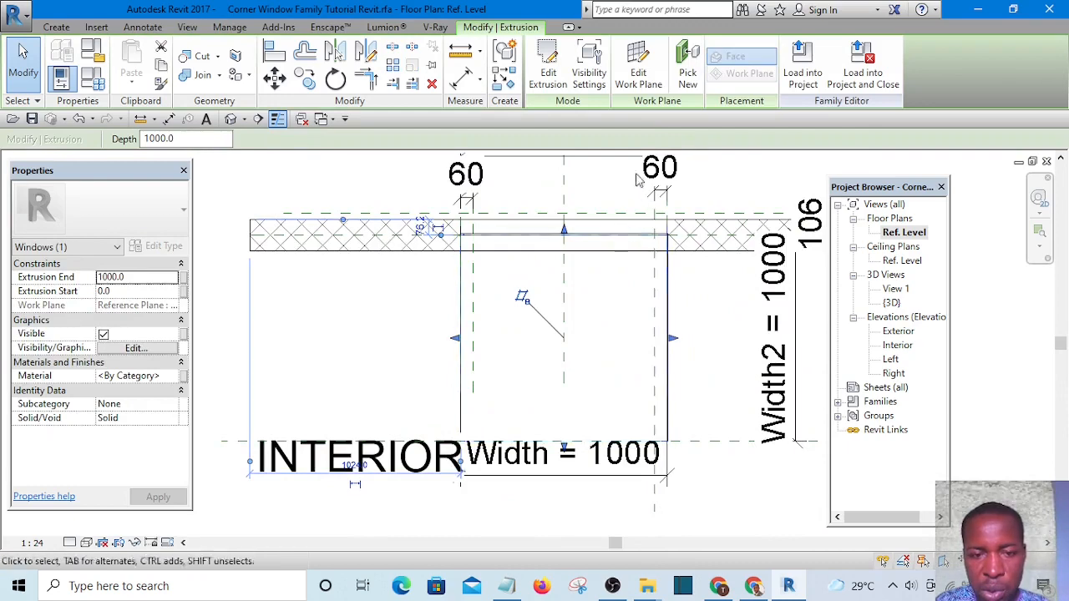
{"action": "left_click", "coordinate": [716, 170]}
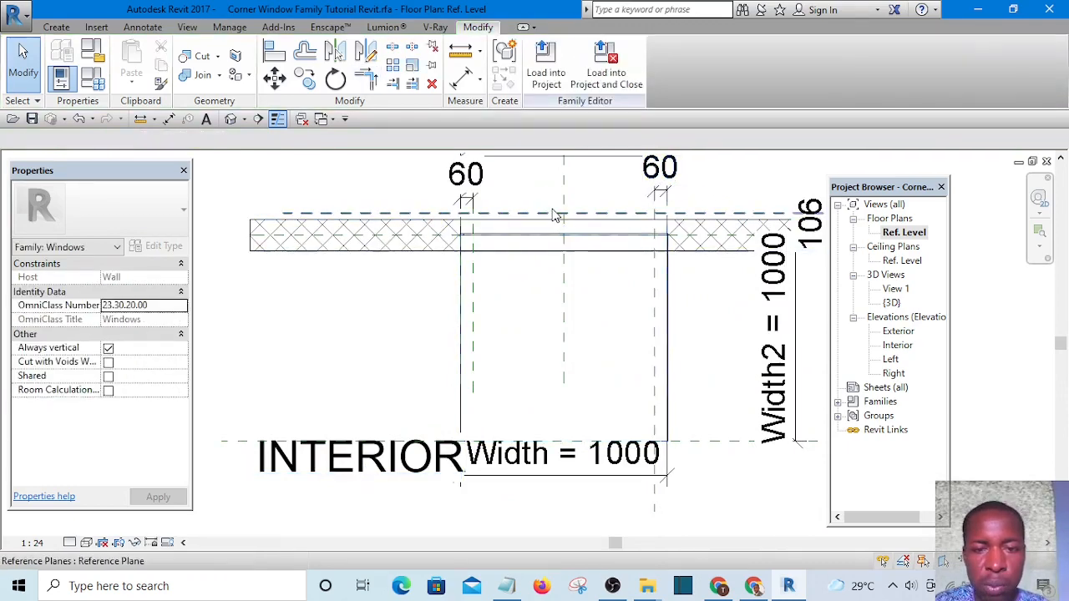
{"action": "middle_click_drag", "start_coordinate": [546, 217], "coordinate": [511, 266]}
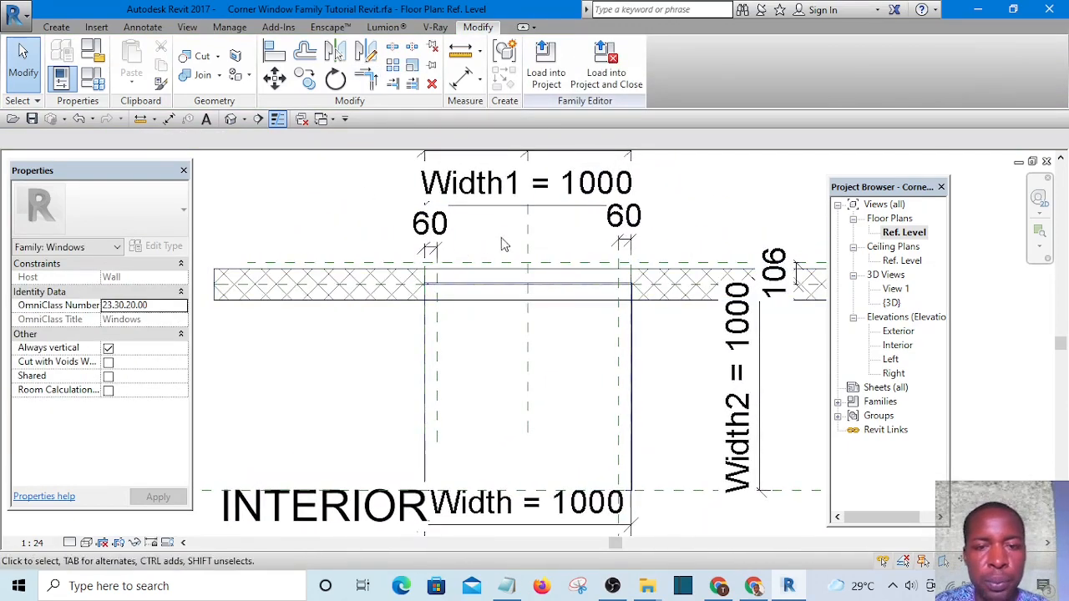
Step: Edit the window frame sweep from the 3D view and open its sketched profile for editing
{"action": "left_click", "coordinate": [236, 119]}
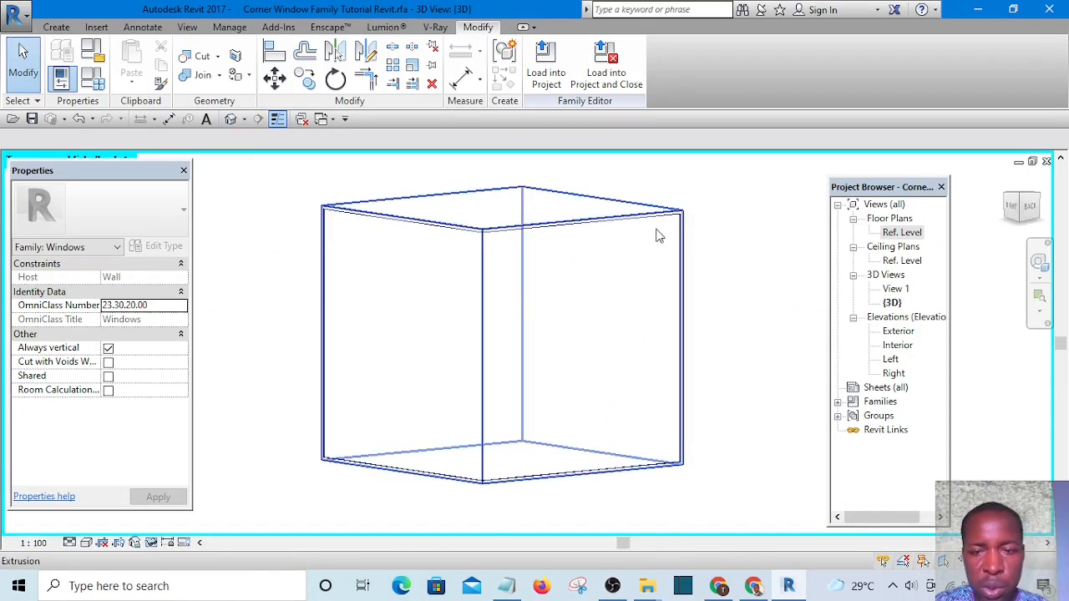
{"action": "scroll", "coordinate": [657, 236], "scroll_direction": "up", "scroll_amount": 5}
{"action": "left_click", "coordinate": [668, 209]}
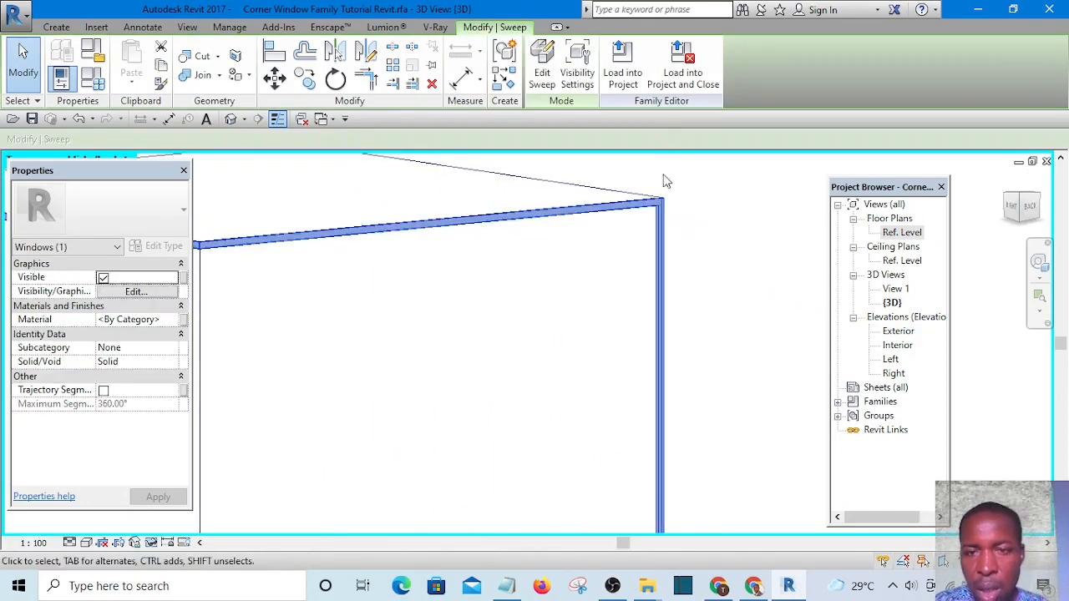
{"action": "left_click", "coordinate": [542, 67]}
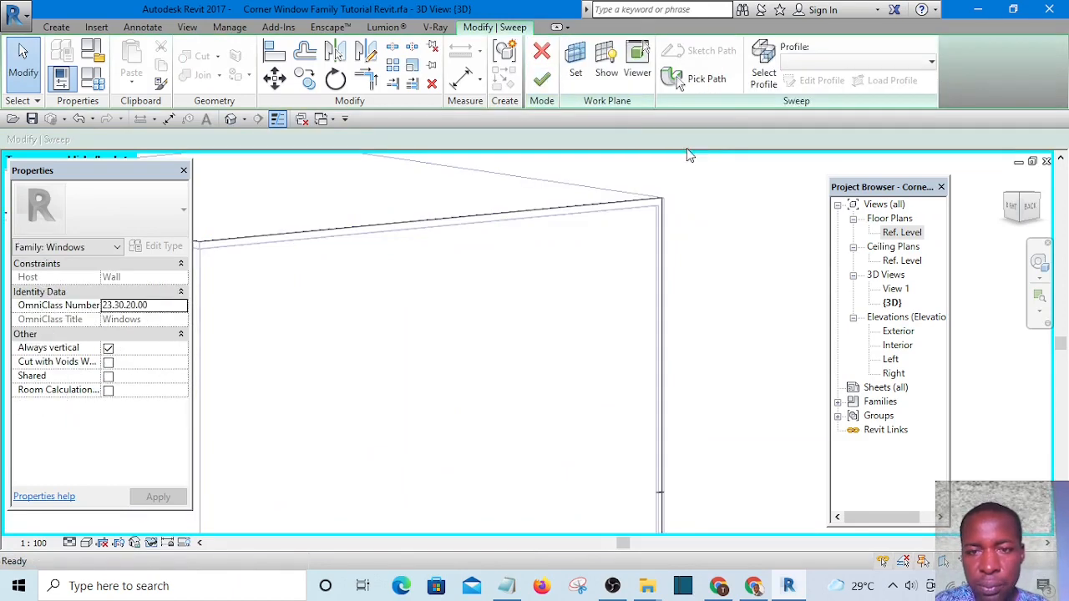
{"action": "scroll", "coordinate": [644, 231], "scroll_direction": "down", "scroll_amount": 4}
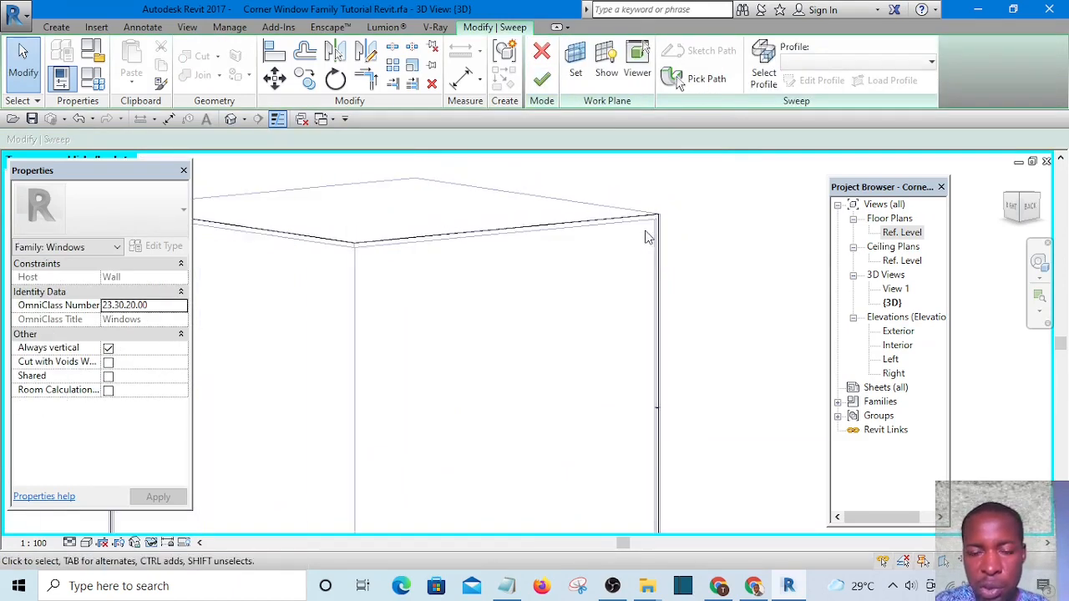
{"action": "left_click", "coordinate": [657, 352]}
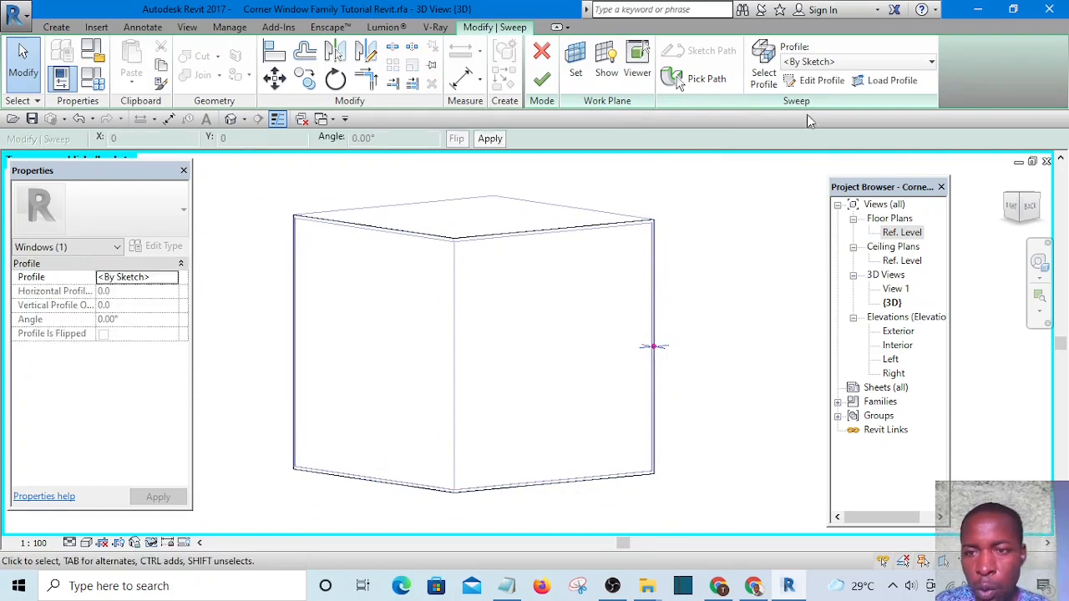
{"action": "left_click", "coordinate": [823, 81]}
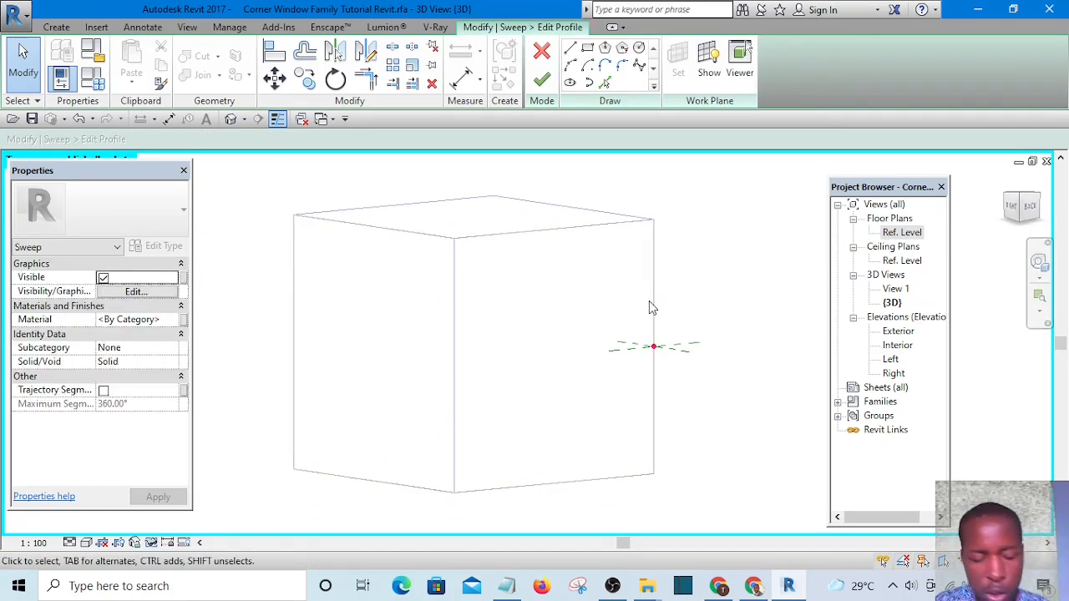
Step: Open the Ref. Level floor plan to work on the sweep profile at the left end of the opening
{"action": "middle_click_drag", "start_coordinate": [650, 305], "coordinate": [649, 409], "text": "shift"}
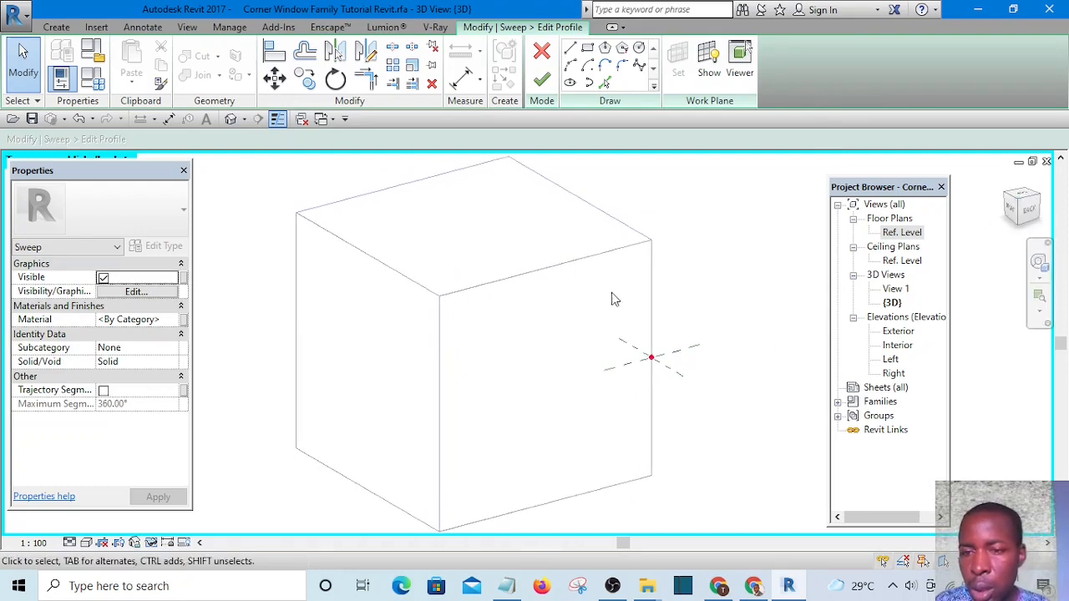
{"action": "middle_click_drag", "start_coordinate": [719, 257], "coordinate": [728, 351], "text": "shift"}
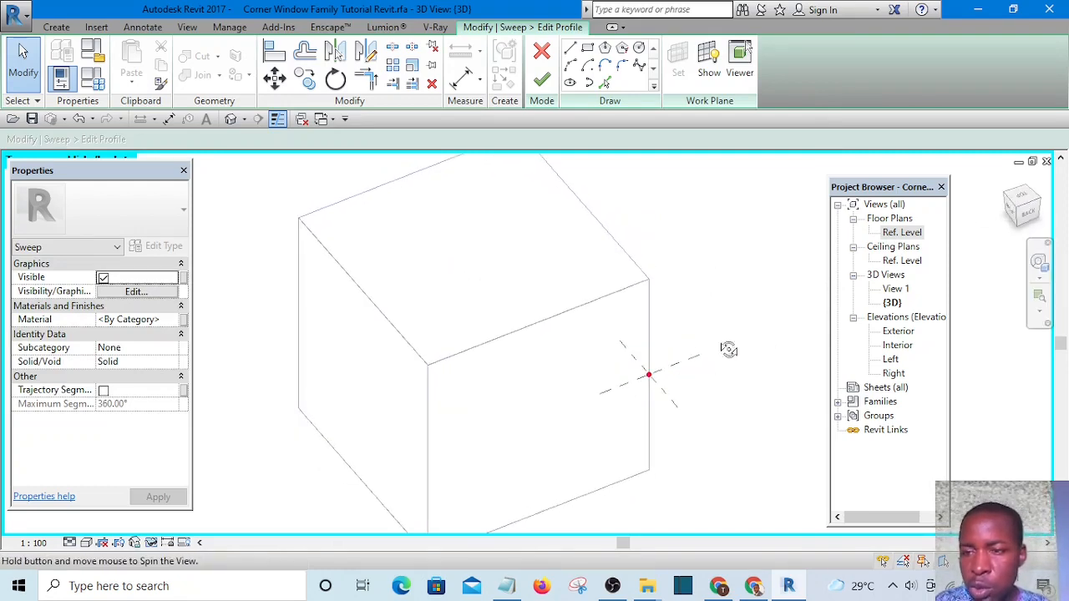
{"action": "left_click", "coordinate": [1020, 199]}
{"action": "scroll", "coordinate": [655, 479], "scroll_direction": "up", "scroll_amount": 4}
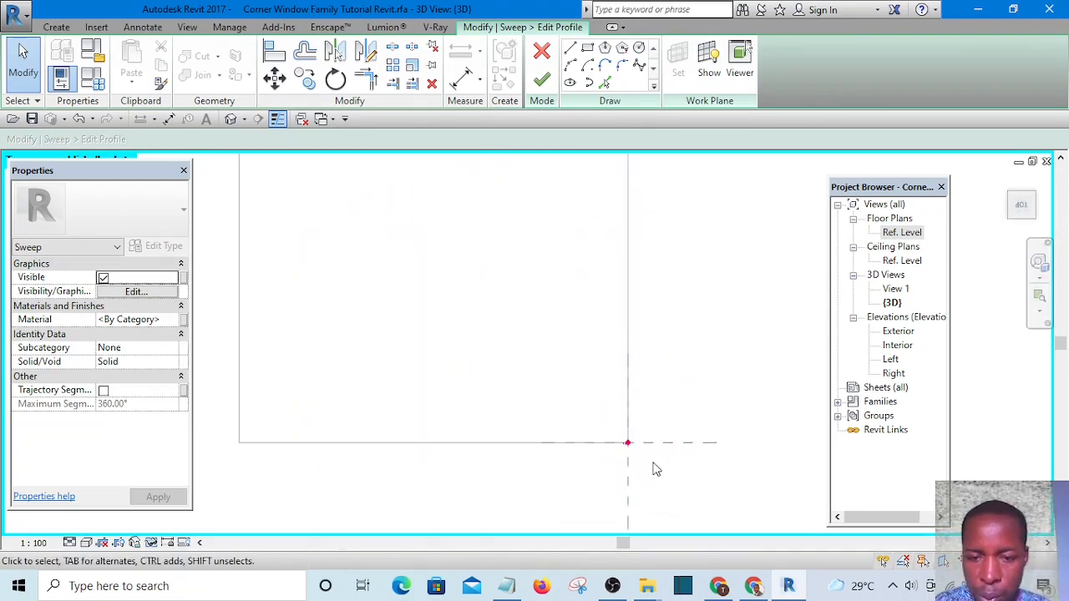
{"action": "double_click", "coordinate": [902, 232]}
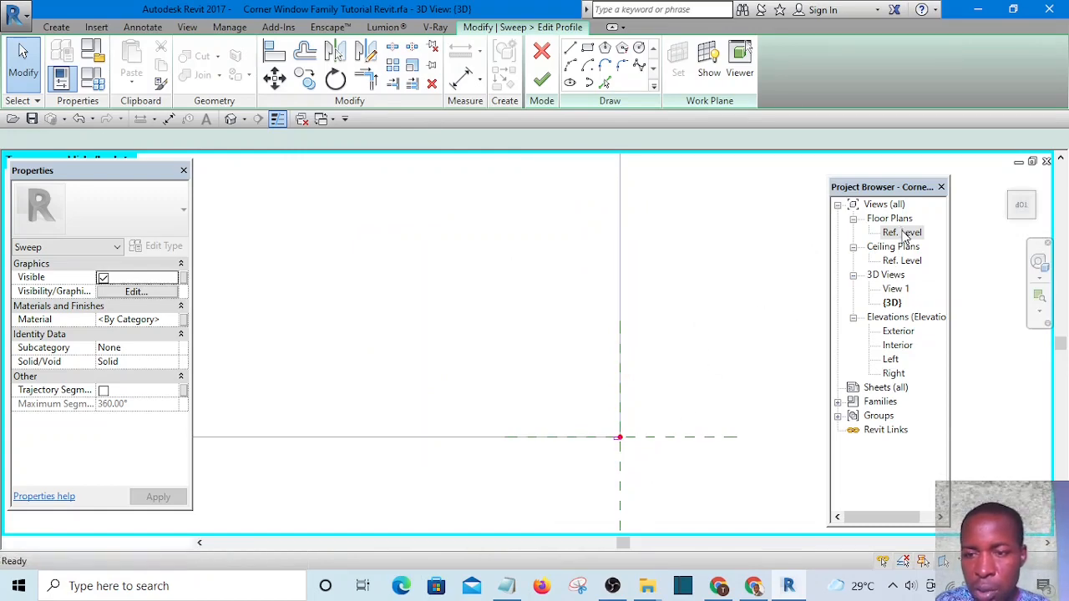
{"action": "scroll", "coordinate": [526, 309], "scroll_direction": "down", "scroll_amount": 5}
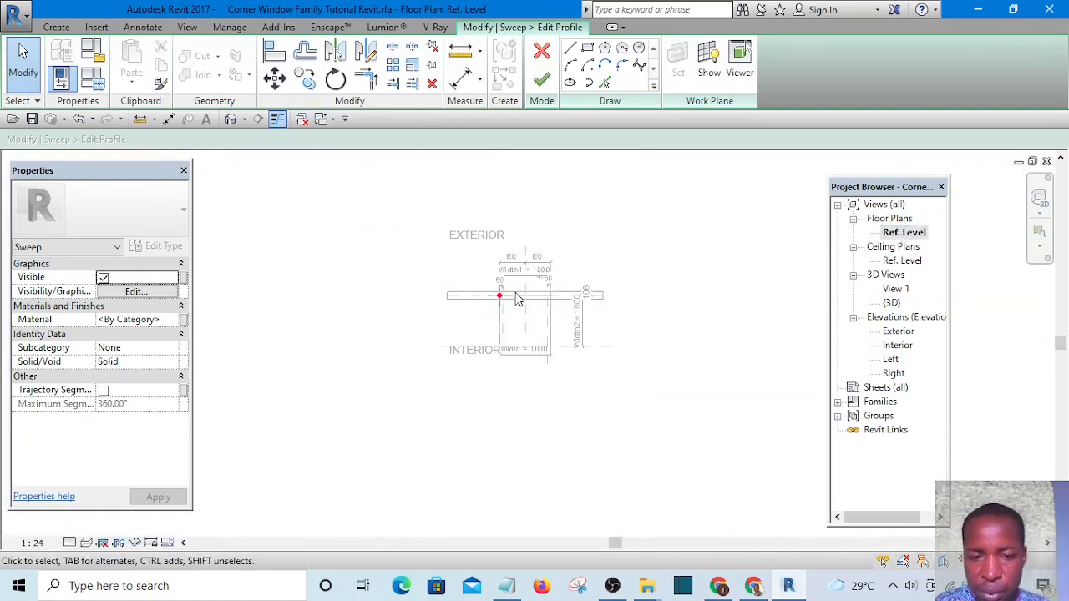
{"action": "scroll", "coordinate": [505, 288], "scroll_direction": "up", "scroll_amount": 8}
{"action": "mouse_move", "coordinate": [494, 239]}
{"action": "middle_mouse_down"}
{"action": "mouse_move", "coordinate": [470, 232]}
{"action": "mouse_move", "coordinate": [429, 325]}
{"action": "mouse_move", "coordinate": [396, 306]}
{"action": "mouse_move", "coordinate": [406, 299]}
{"action": "middle_mouse_up"}
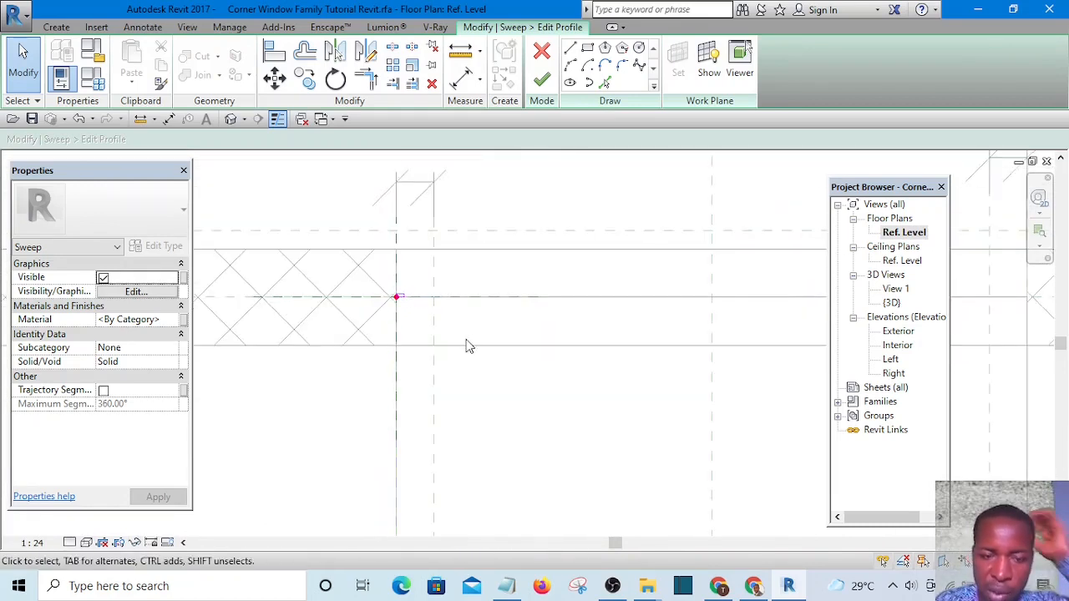
{"action": "scroll", "coordinate": [455, 242], "scroll_direction": "up", "scroll_amount": 2}
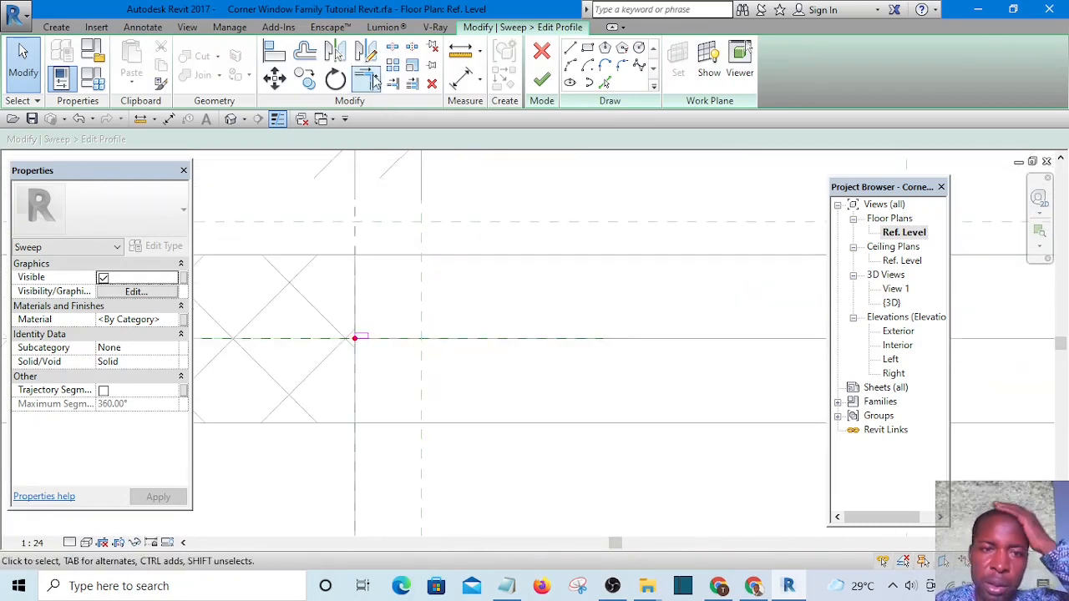
Step: Align the profile's right edge to the left inner reference plane and lock the alignment
{"action": "left_click", "coordinate": [282, 50]}
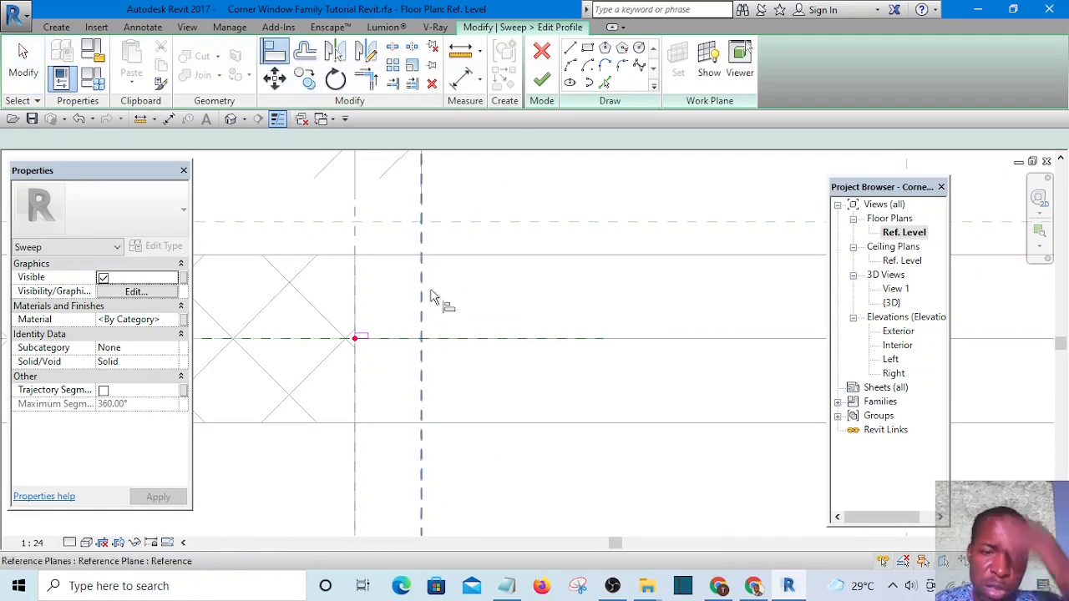
{"action": "scroll", "coordinate": [368, 351], "scroll_direction": "up", "scroll_amount": 5}
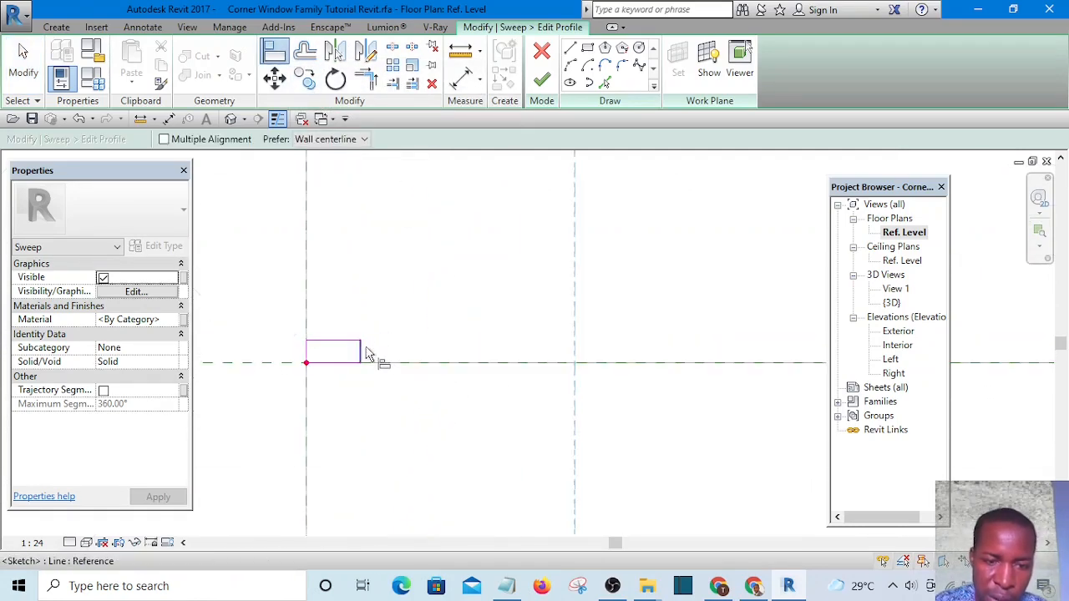
{"action": "left_click", "coordinate": [360, 351]}
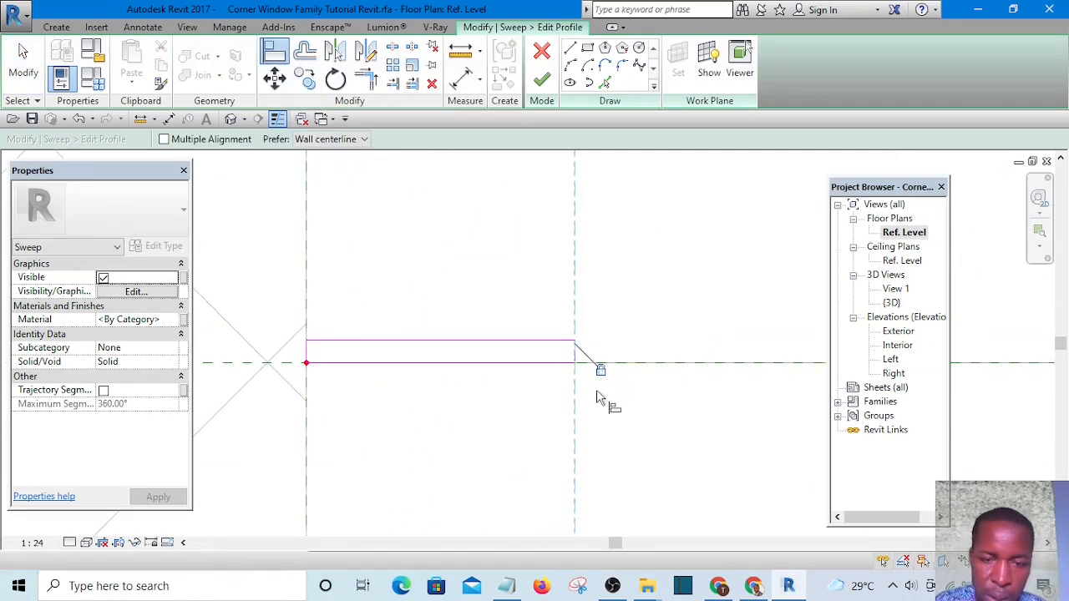
{"action": "scroll", "coordinate": [532, 380], "scroll_direction": "down", "scroll_amount": 7}
{"action": "scroll", "coordinate": [488, 436], "scroll_direction": "up", "scroll_amount": 2}
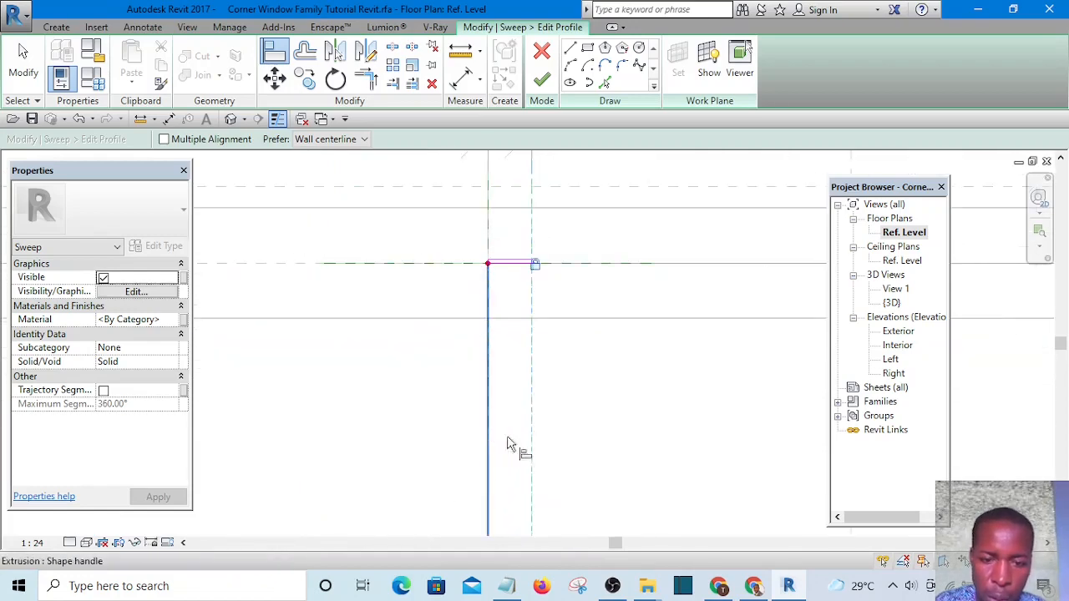
Step: Align the profile's left edge to the Left reference plane and lock the alignment
{"action": "scroll", "coordinate": [475, 437], "scroll_direction": "up", "scroll_amount": 3}
{"action": "scroll", "coordinate": [490, 389], "scroll_direction": "down", "scroll_amount": 4}
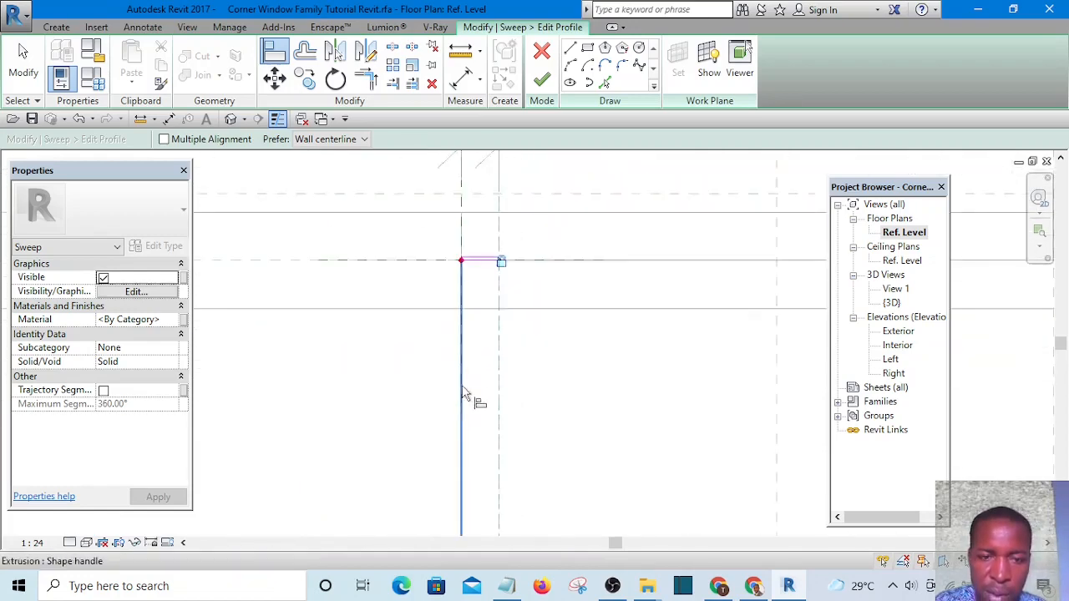
{"action": "scroll", "coordinate": [473, 349], "scroll_direction": "down", "scroll_amount": 2}
{"action": "scroll", "coordinate": [467, 217], "scroll_direction": "up", "scroll_amount": 3}
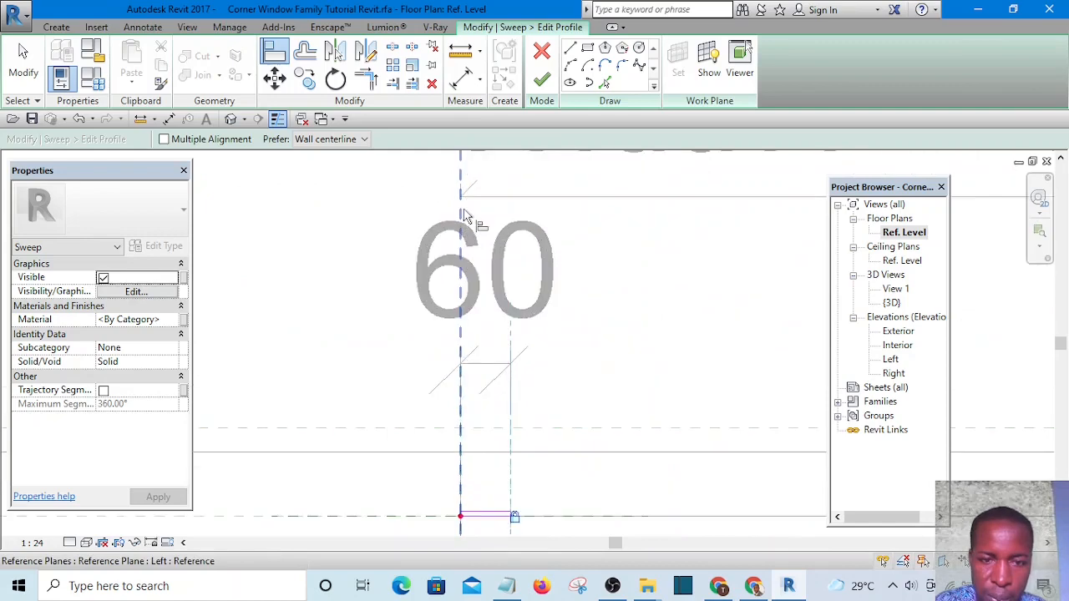
{"action": "scroll", "coordinate": [467, 217], "scroll_direction": "down", "scroll_amount": 2}
{"action": "scroll", "coordinate": [477, 370], "scroll_direction": "up", "scroll_amount": 7}
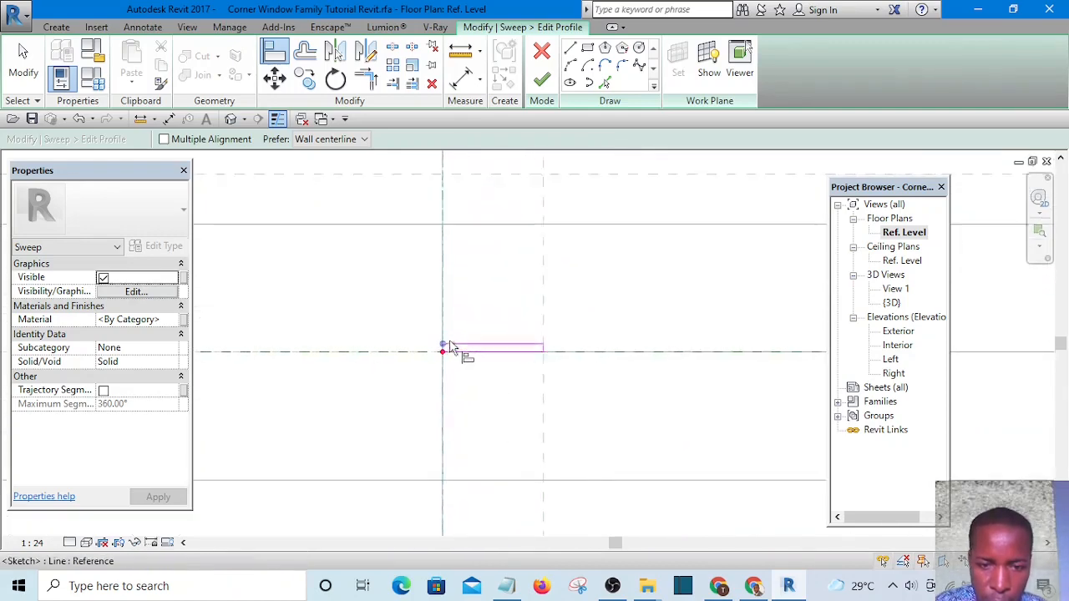
{"action": "scroll", "coordinate": [439, 361], "scroll_direction": "up", "scroll_amount": 1}
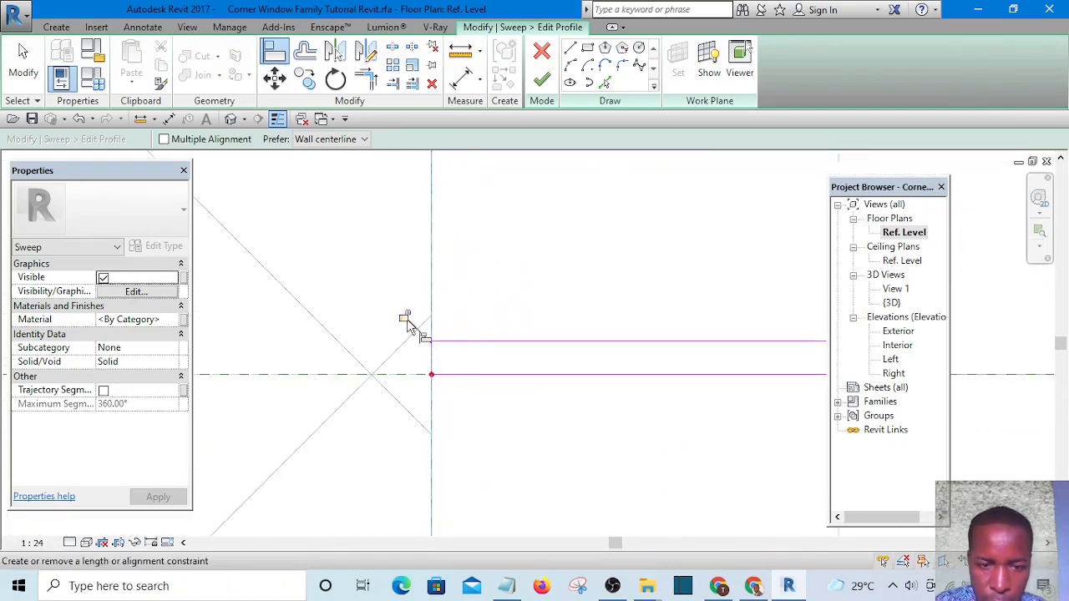
{"action": "scroll", "coordinate": [468, 370], "scroll_direction": "down", "scroll_amount": 4}
{"action": "key", "text": "Escape"}
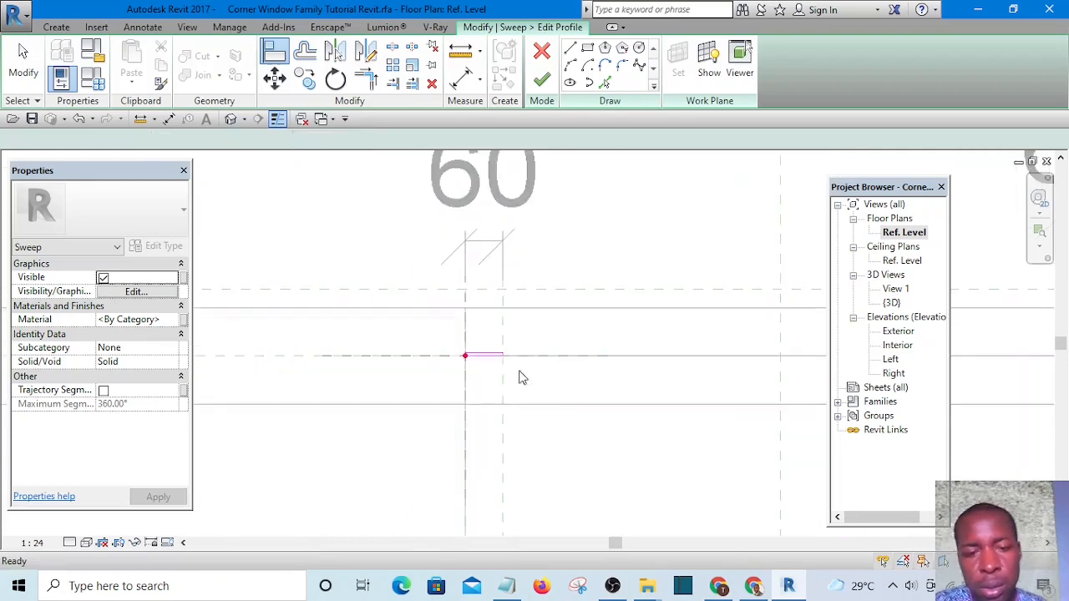
Step: Move the profile's upper edge outward and set its distance from the wall's centre plane to 50 mm
{"action": "scroll", "coordinate": [491, 357], "scroll_direction": "up", "scroll_amount": 3}
{"action": "left_click", "coordinate": [490, 336]}
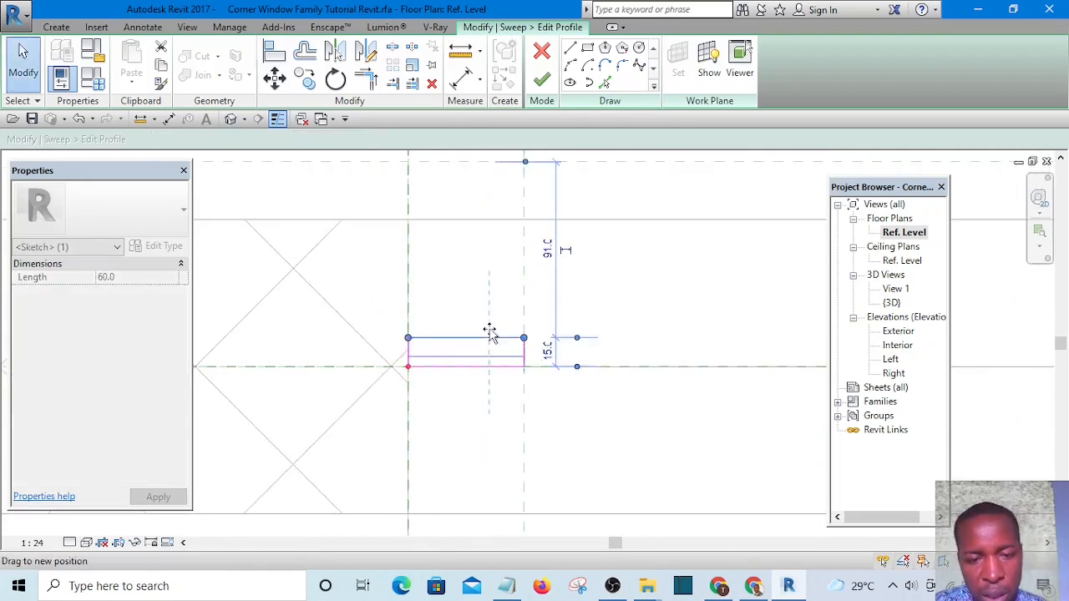
{"action": "left_click_drag", "start_coordinate": [490, 334], "coordinate": [484, 296]}
{"action": "left_click", "coordinate": [506, 426]}
{"action": "scroll", "coordinate": [490, 334], "scroll_direction": "down", "scroll_amount": 3}
{"action": "scroll", "coordinate": [489, 326], "scroll_direction": "up", "scroll_amount": 2}
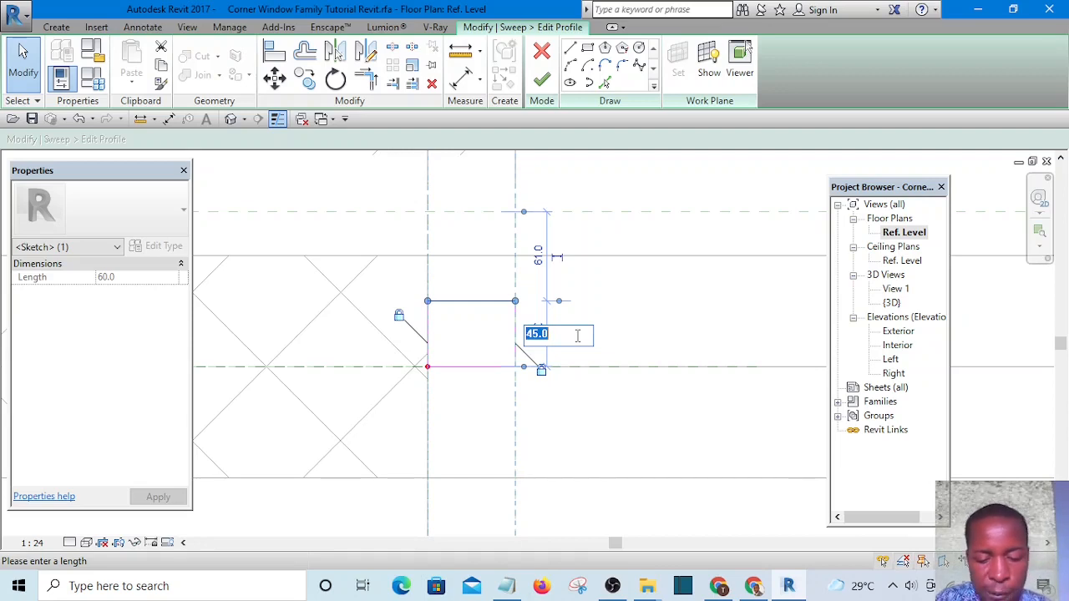
{"action": "key", "text": "Return"}
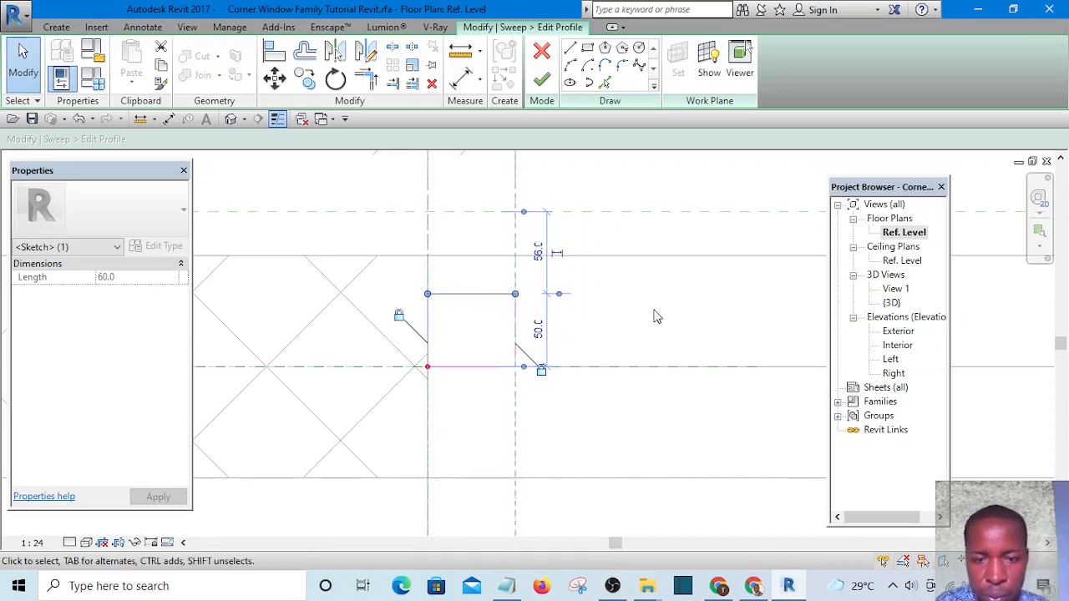
{"action": "left_click", "coordinate": [492, 307]}
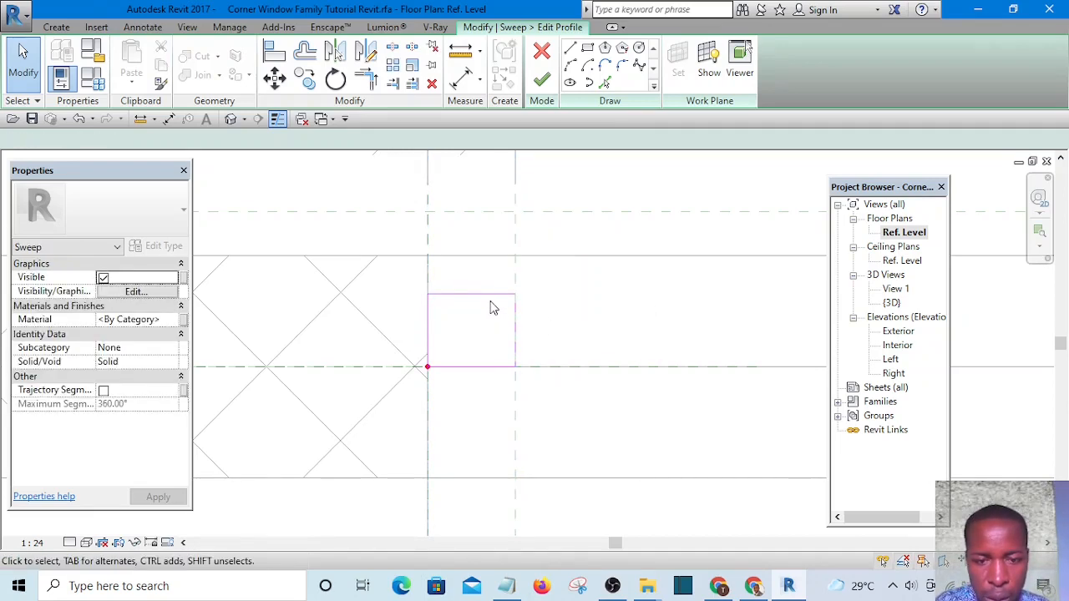
{"action": "left_click", "coordinate": [561, 316]}
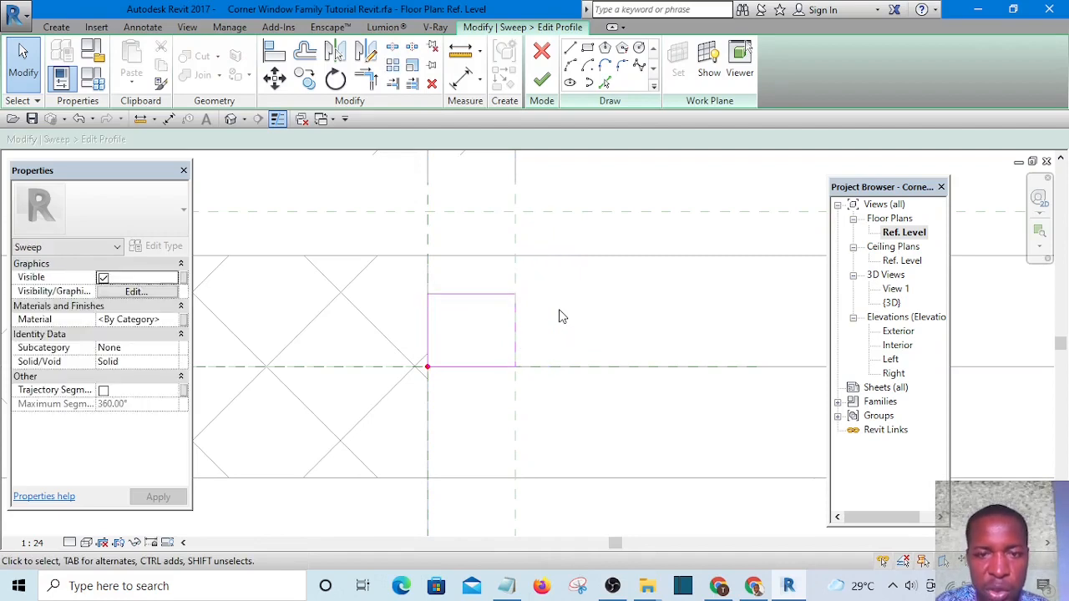
Step: Add an aligned dimension between the profile's upper edge and the horizontal reference plane along the wall's centre
{"action": "left_click", "coordinate": [465, 77]}
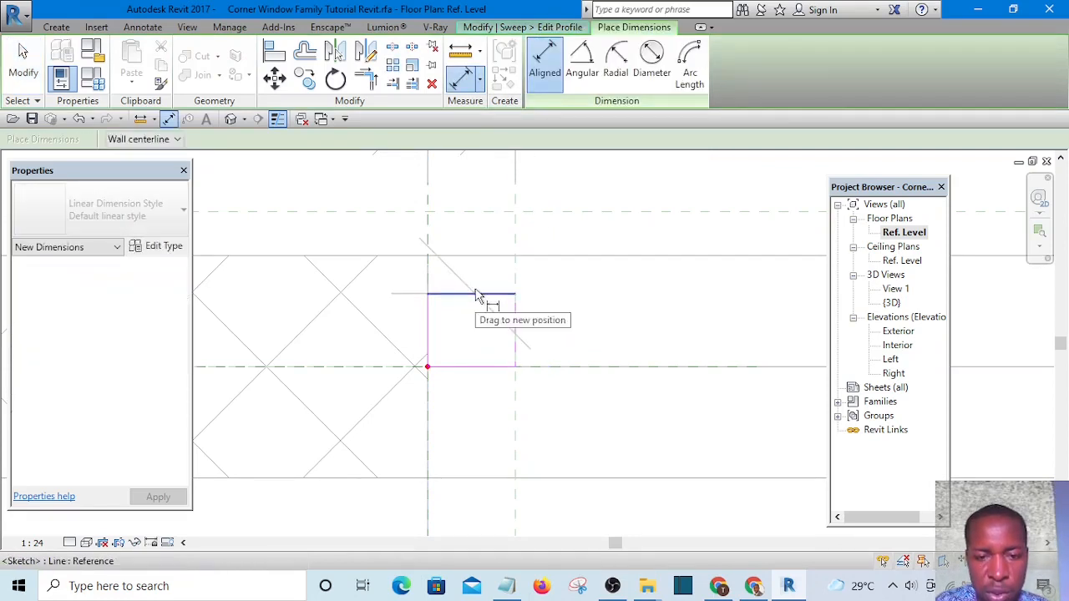
{"action": "left_click", "coordinate": [477, 295]}
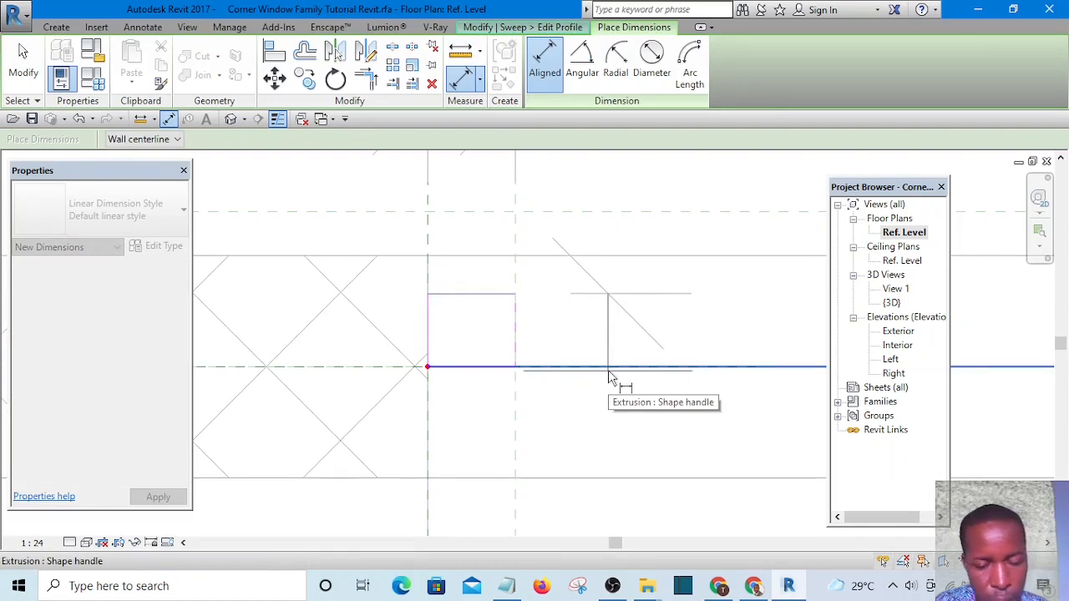
{"action": "key", "text": "Tab"}
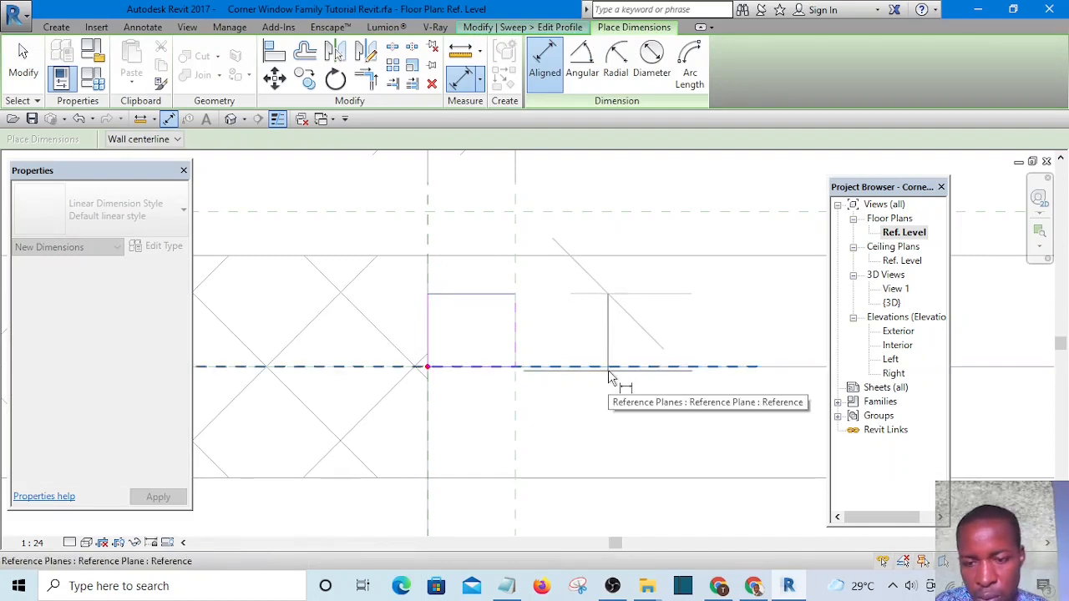
{"action": "left_click", "coordinate": [608, 370]}
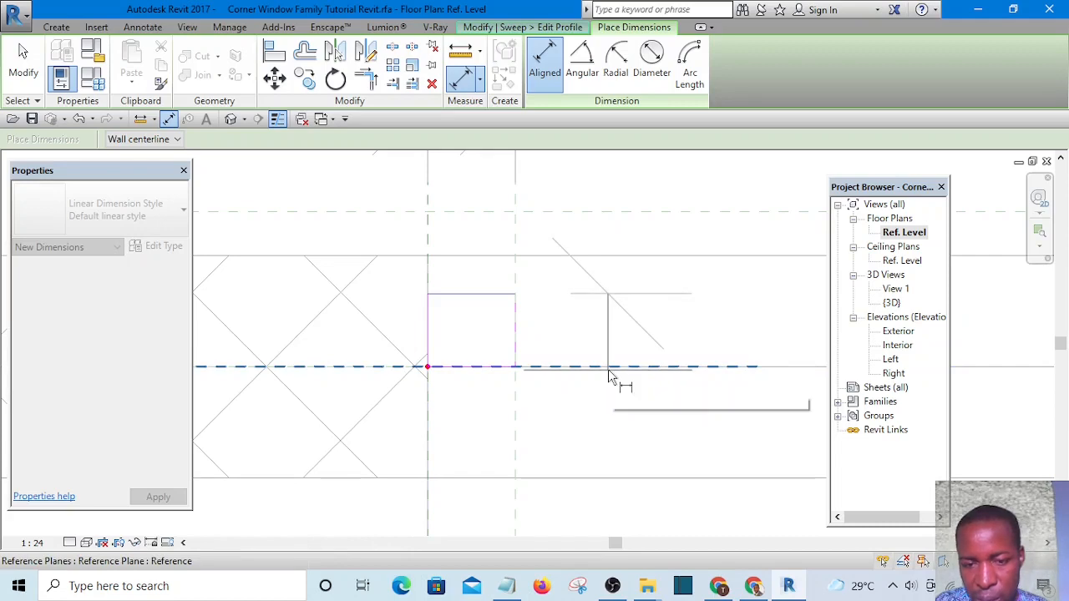
{"action": "scroll", "coordinate": [614, 338], "scroll_direction": "down", "scroll_amount": 2}
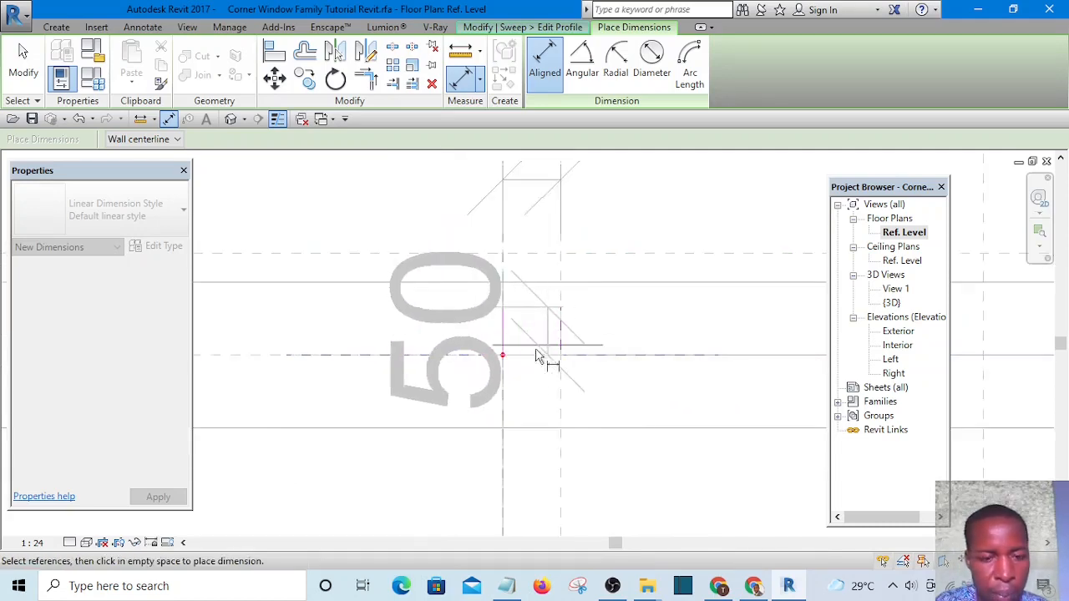
{"action": "left_click", "coordinate": [440, 204]}
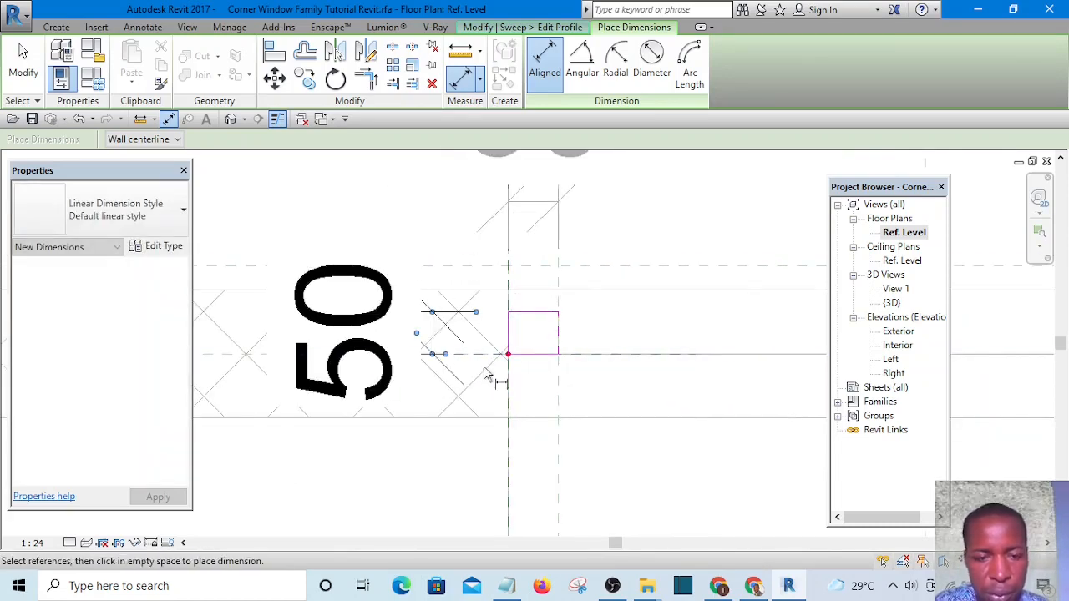
{"action": "scroll", "coordinate": [485, 359], "scroll_direction": "down", "scroll_amount": 3}
{"action": "scroll", "coordinate": [487, 358], "scroll_direction": "down", "scroll_amount": 1}
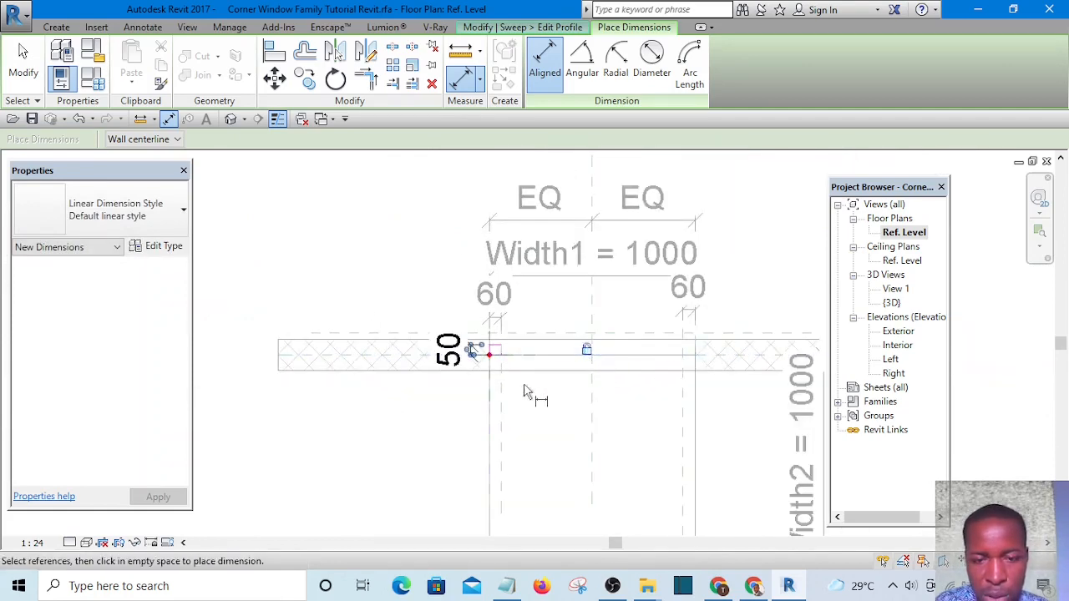
{"action": "scroll", "coordinate": [409, 293], "scroll_direction": "up", "scroll_amount": 3}
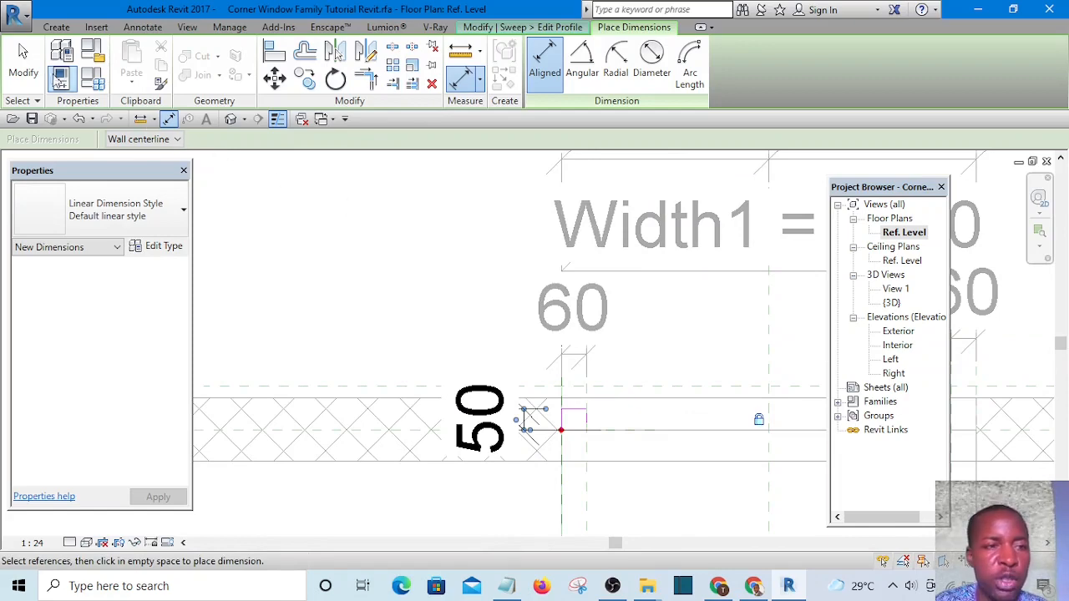
Step: Finish the profile sketch and complete the sweep that forms the window frame
{"action": "left_click", "coordinate": [25, 62]}
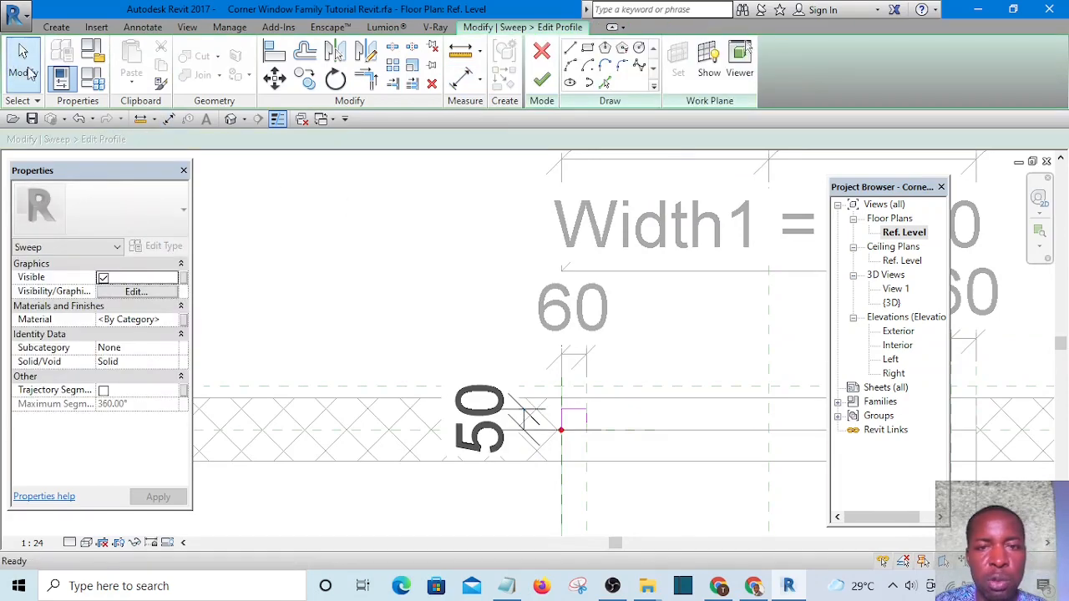
{"action": "left_click", "coordinate": [540, 84]}
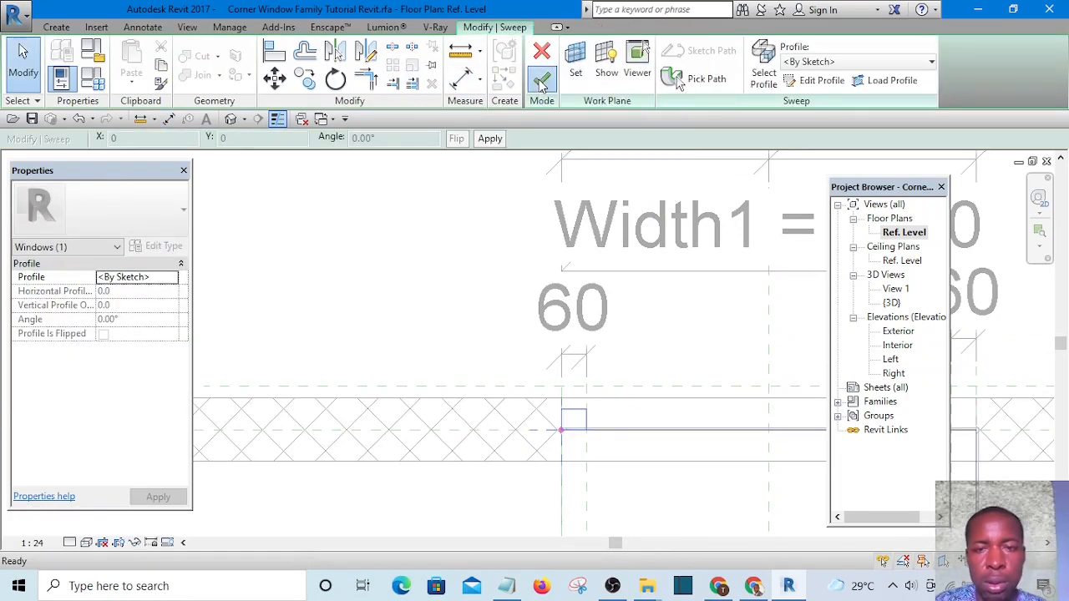
{"action": "left_click", "coordinate": [541, 84]}
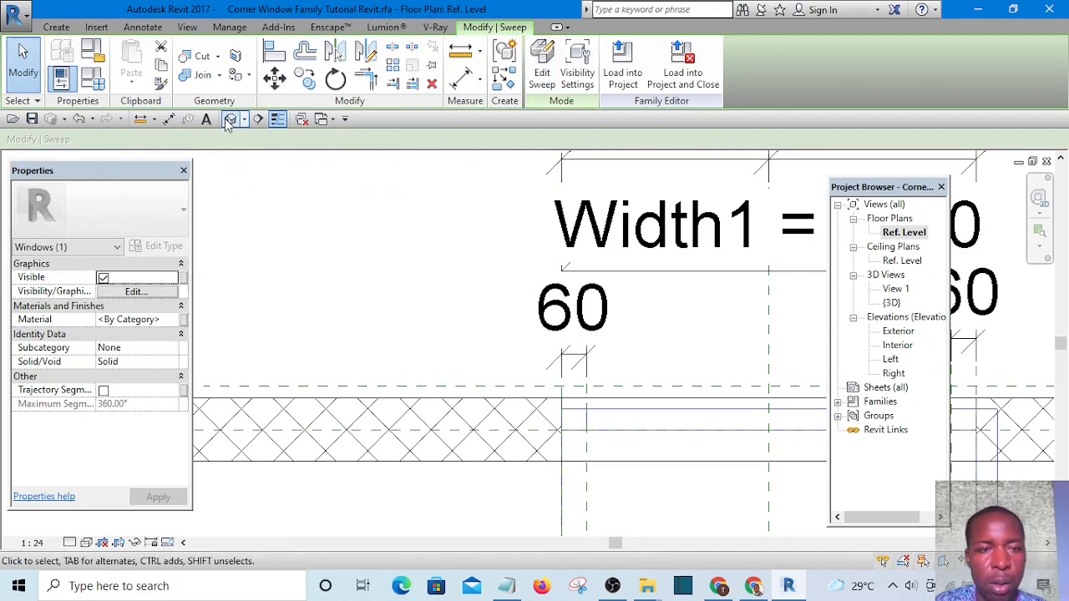
Step: Open the default 3D view and examine the completed frame from several angles
{"action": "left_click", "coordinate": [230, 118]}
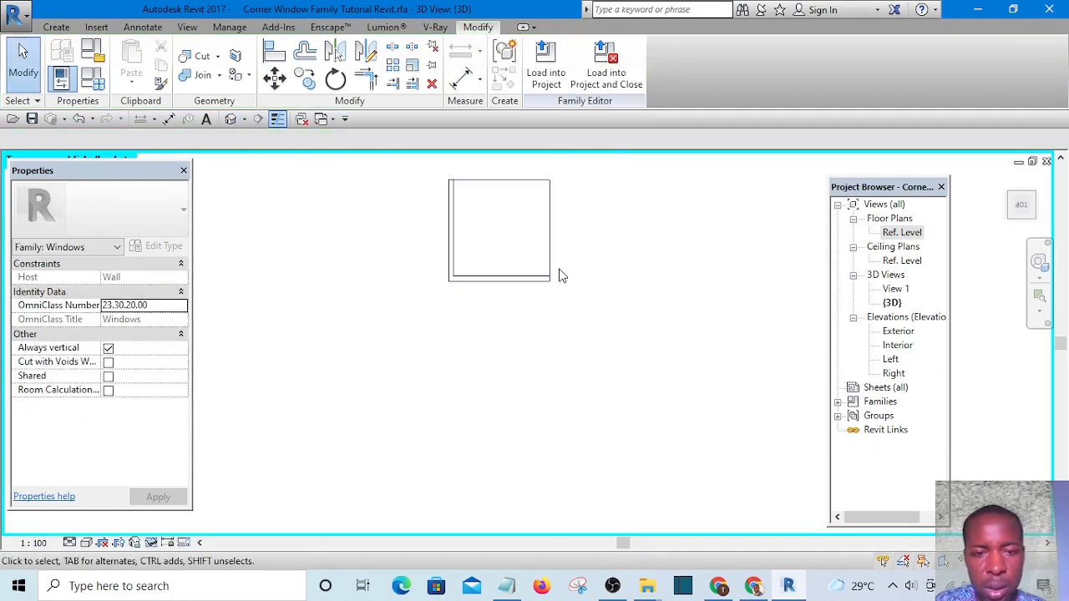
{"action": "middle_click_drag", "start_coordinate": [560, 275], "coordinate": [504, 134], "text": "shift"}
{"action": "middle_click_drag", "start_coordinate": [573, 310], "coordinate": [640, 179], "text": "shift"}
{"action": "scroll", "coordinate": [552, 292], "scroll_direction": "up", "scroll_amount": 2}
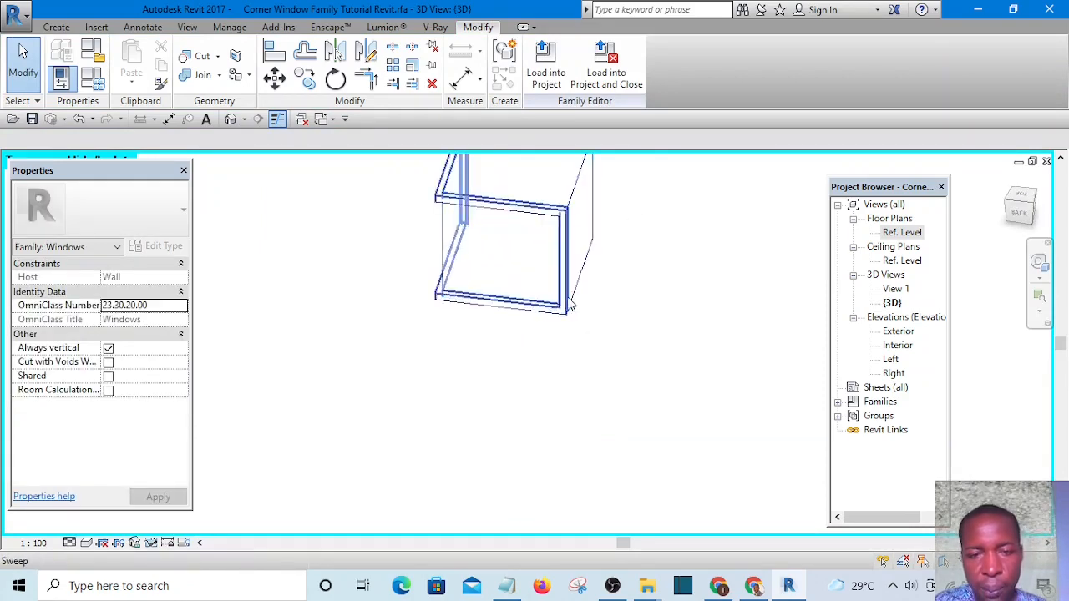
{"action": "scroll", "coordinate": [569, 299], "scroll_direction": "up", "scroll_amount": 1}
{"action": "middle_click_drag", "start_coordinate": [603, 342], "coordinate": [630, 368], "text": "shift"}
{"action": "middle_click_drag", "start_coordinate": [566, 396], "coordinate": [614, 380], "text": "shift"}
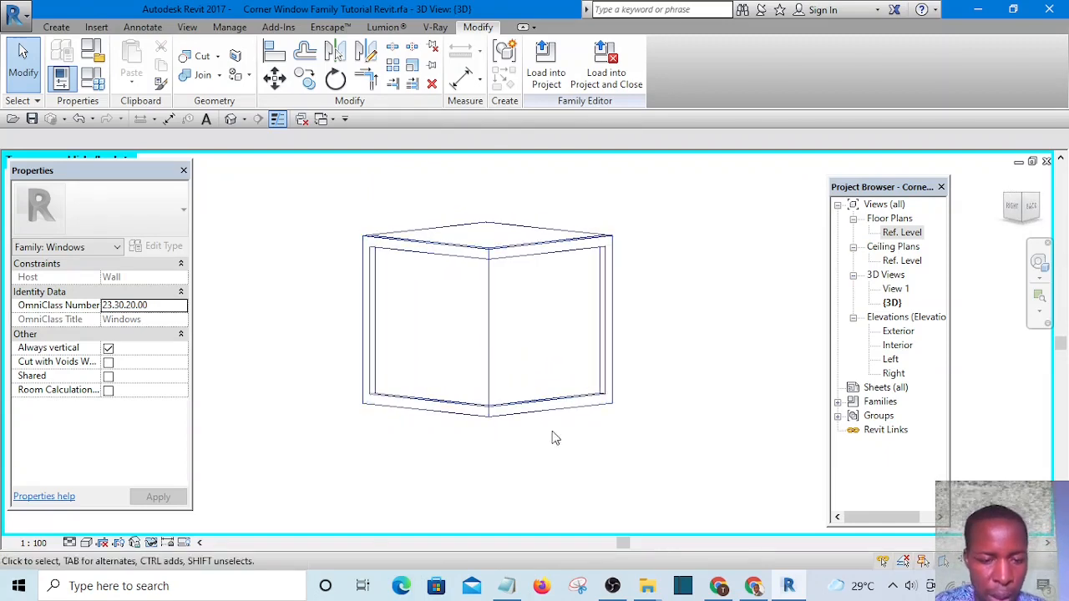
Step: Reset the temporary hide/isolate in the 3D view and check the frame against the host wall
{"action": "left_click", "coordinate": [157, 547]}
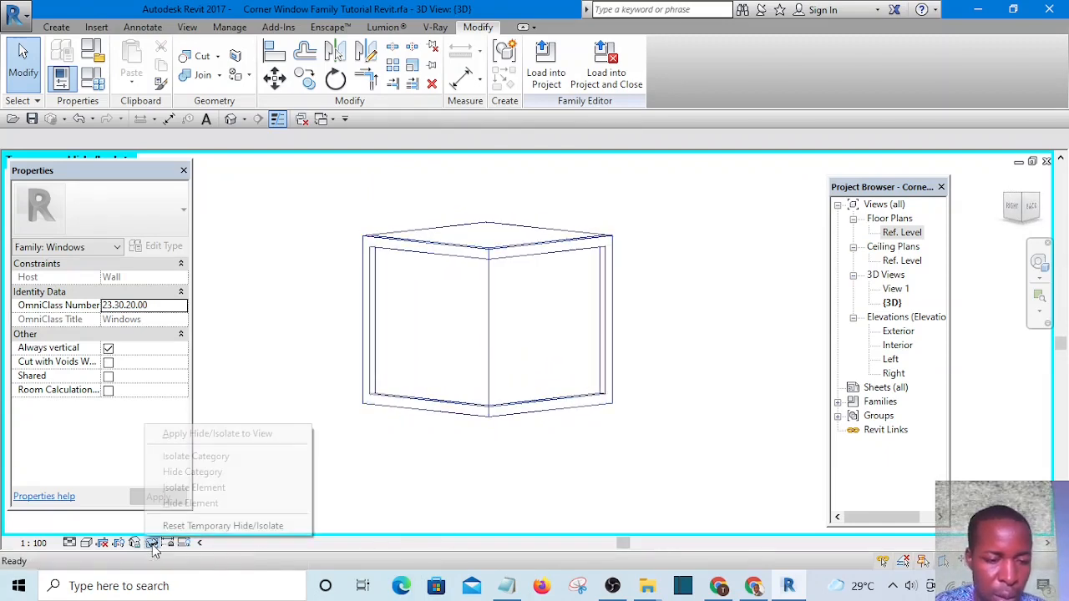
{"action": "left_click", "coordinate": [219, 526]}
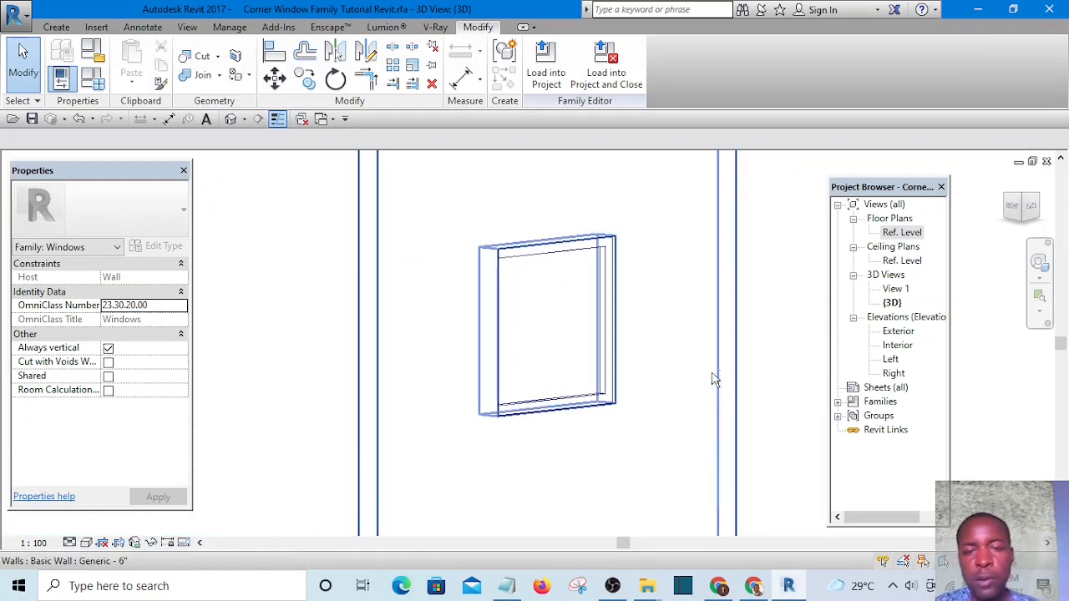
{"action": "middle_click_drag", "start_coordinate": [714, 379], "coordinate": [536, 431], "text": "shift"}
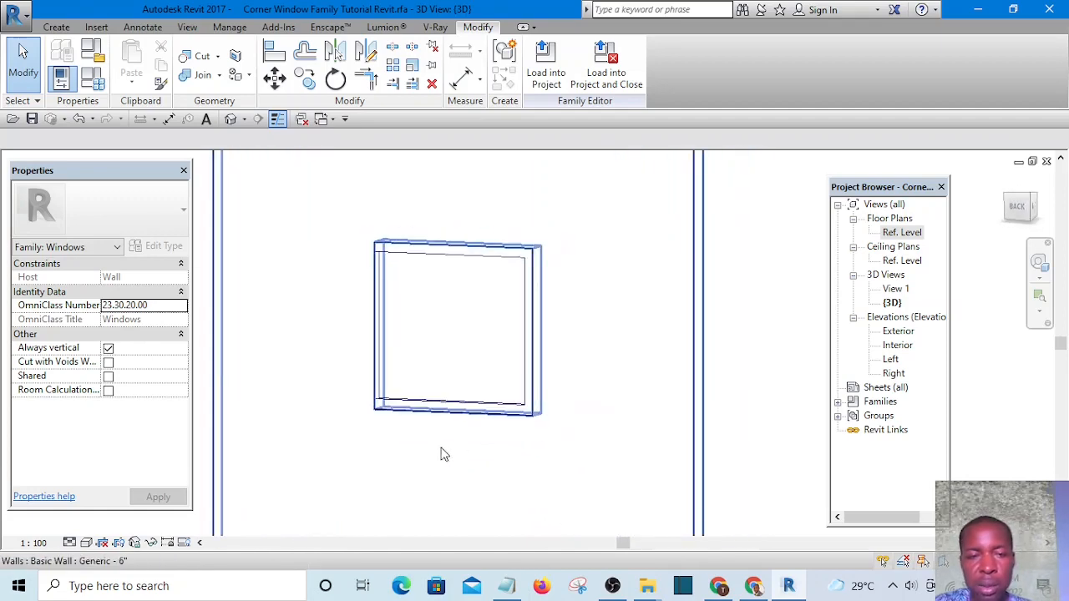
{"action": "middle_click_drag", "start_coordinate": [444, 454], "coordinate": [596, 333], "text": "shift"}
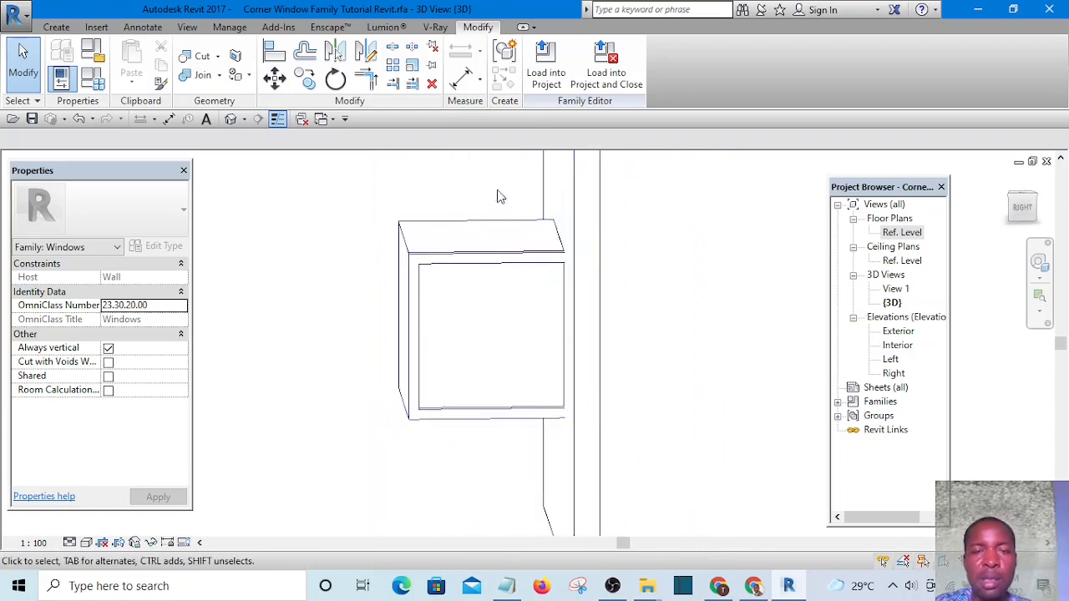
Step: Load the family into the building project, overwriting the existing version, and inspect the placed corner window in 3D
{"action": "left_click", "coordinate": [550, 77]}
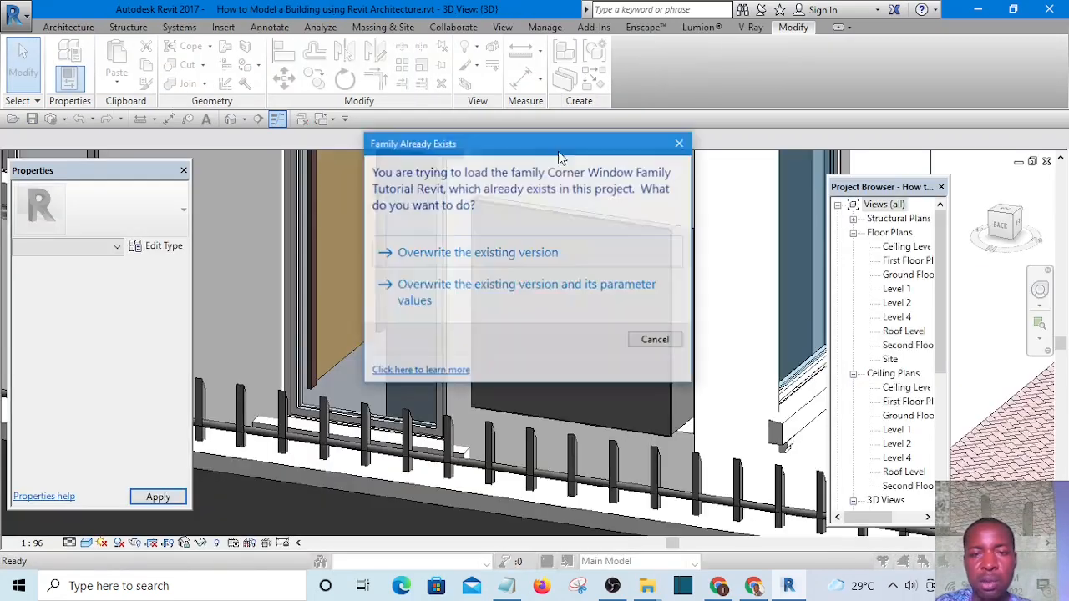
{"action": "left_click", "coordinate": [505, 257]}
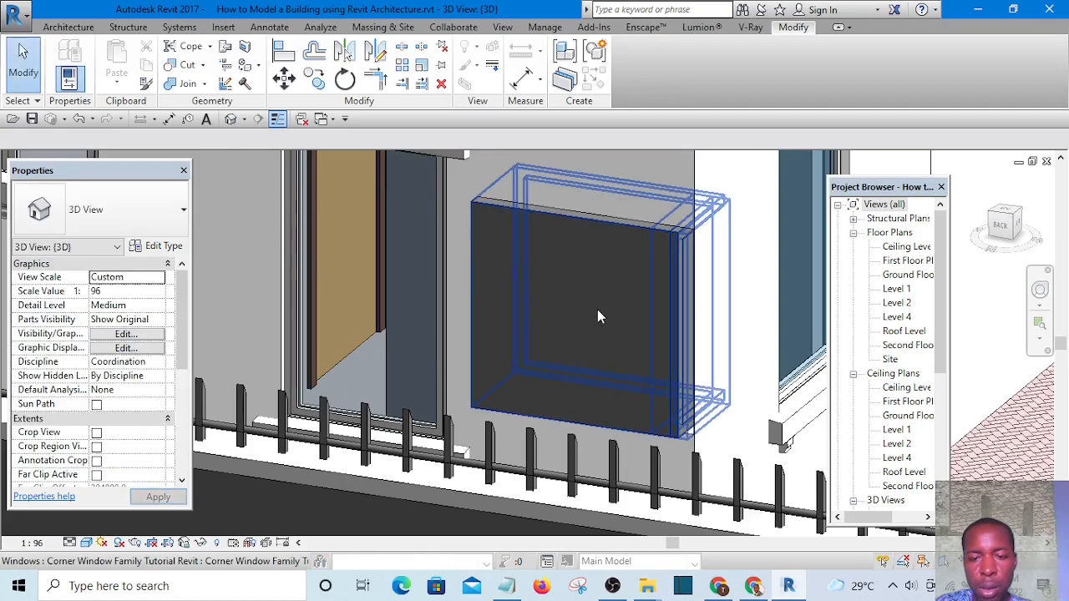
{"action": "scroll", "coordinate": [596, 318], "scroll_direction": "down", "scroll_amount": 2}
{"action": "mouse_move", "coordinate": [593, 326]}
{"action": "middle_mouse_down", "text": "shift"}
{"action": "mouse_move", "coordinate": [671, 406]}
{"action": "mouse_move", "coordinate": [579, 333]}
{"action": "middle_mouse_up", "text": "shift"}
{"action": "scroll", "coordinate": [632, 406], "scroll_direction": "up", "scroll_amount": 3}
{"action": "middle_click_drag", "start_coordinate": [632, 406], "coordinate": [519, 383], "text": "shift"}
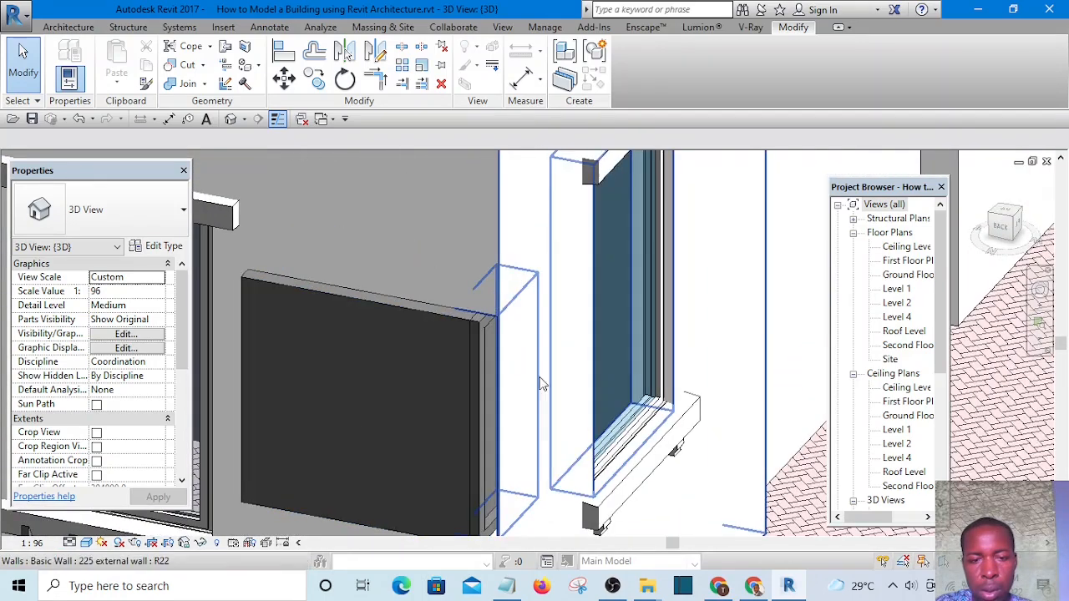
{"action": "scroll", "coordinate": [547, 370], "scroll_direction": "down", "scroll_amount": 3}
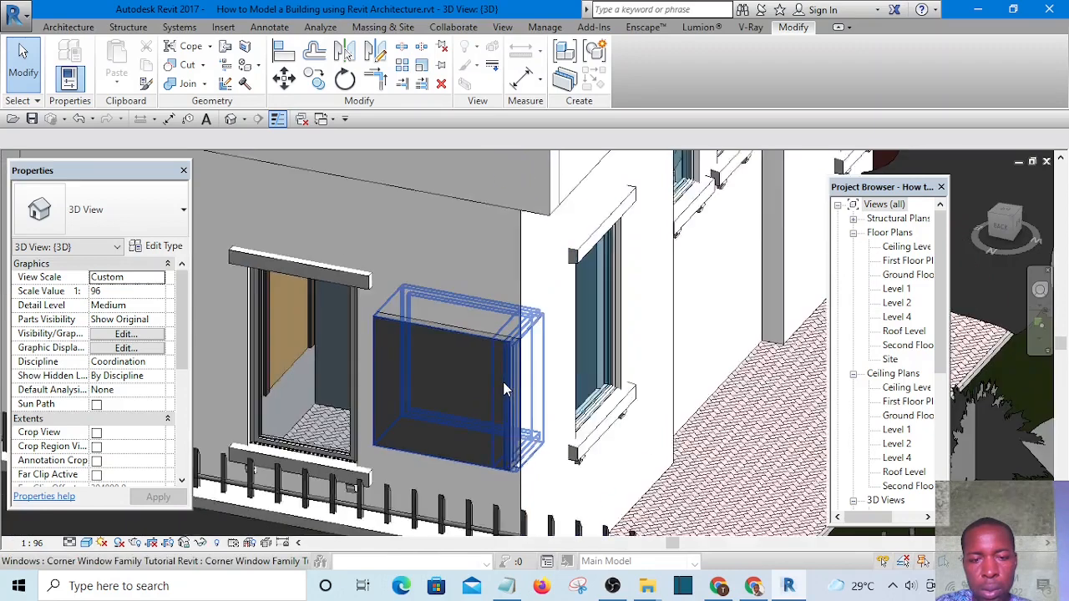
{"action": "scroll", "coordinate": [503, 382], "scroll_direction": "up", "scroll_amount": 3}
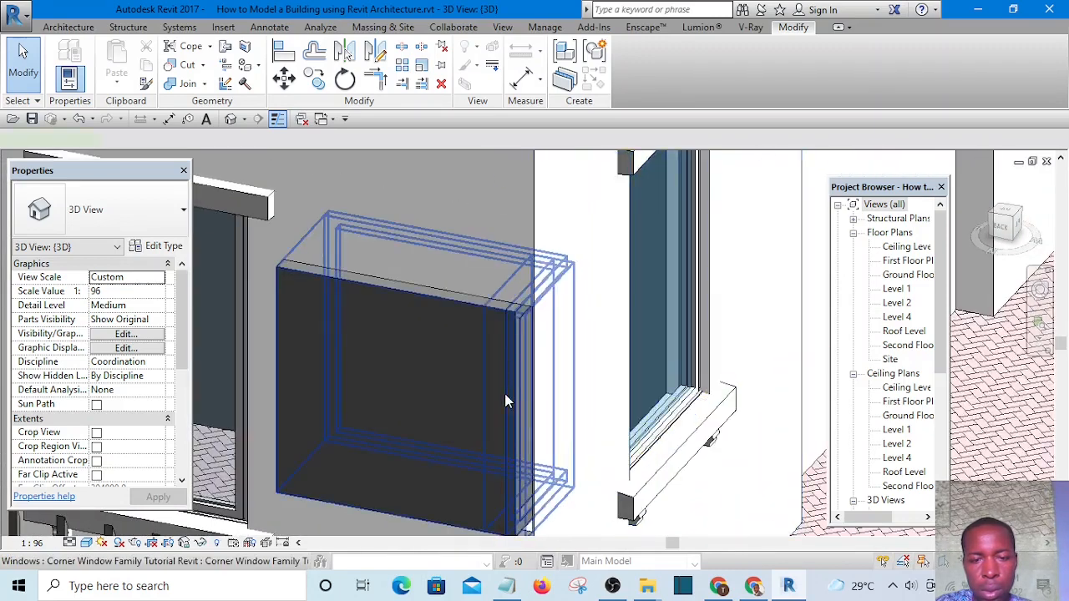
Step: Select the corner window in 3D and open the Ground Floor Plan to locate it at the guest room corner
{"action": "left_click", "coordinate": [505, 397]}
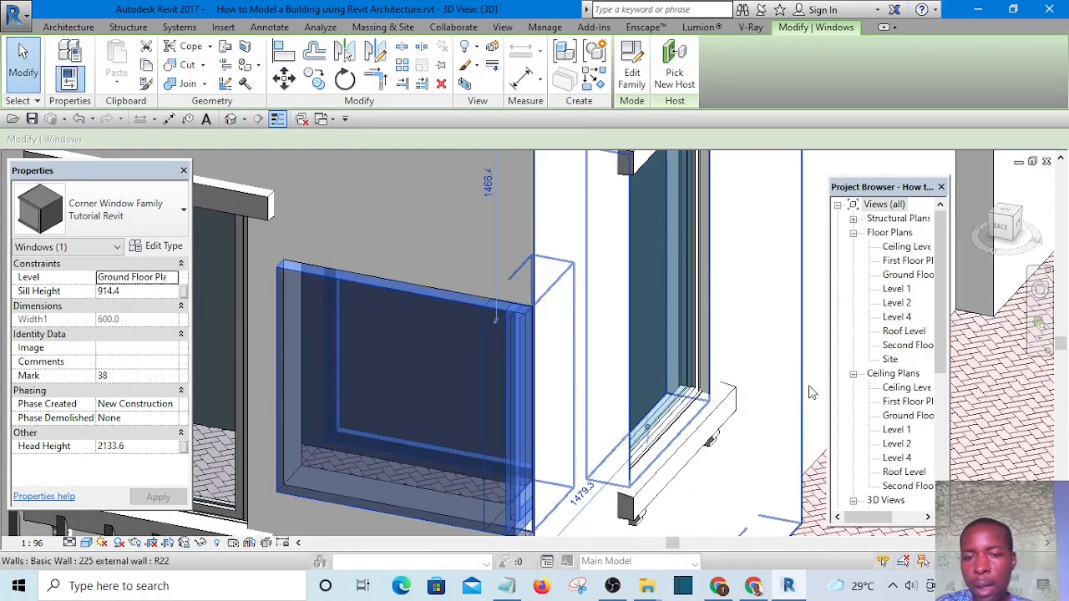
{"action": "double_click", "coordinate": [909, 278]}
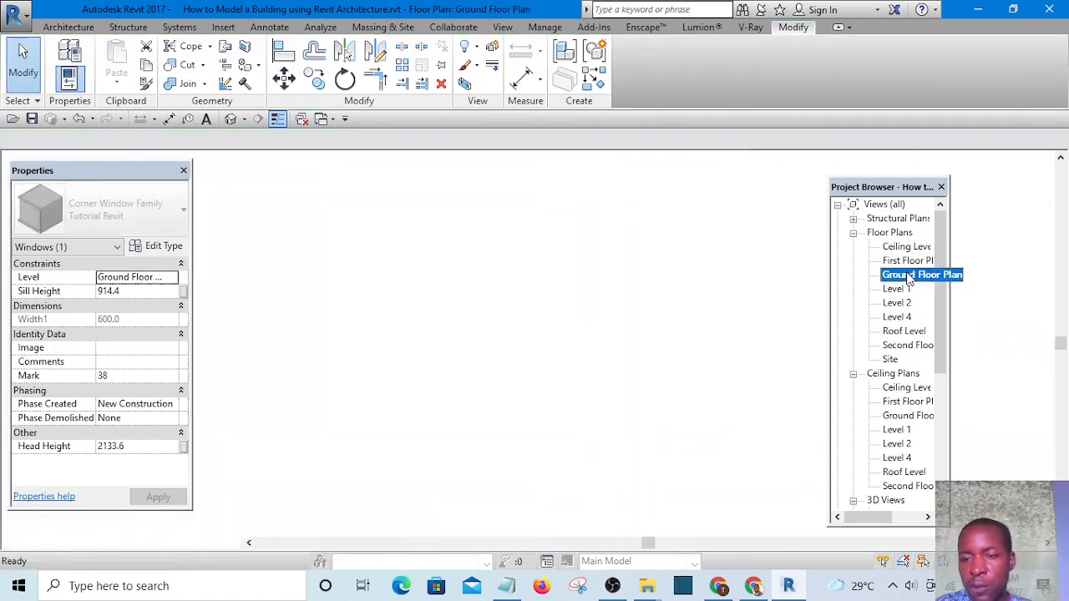
{"action": "scroll", "coordinate": [665, 337], "scroll_direction": "up", "scroll_amount": 2}
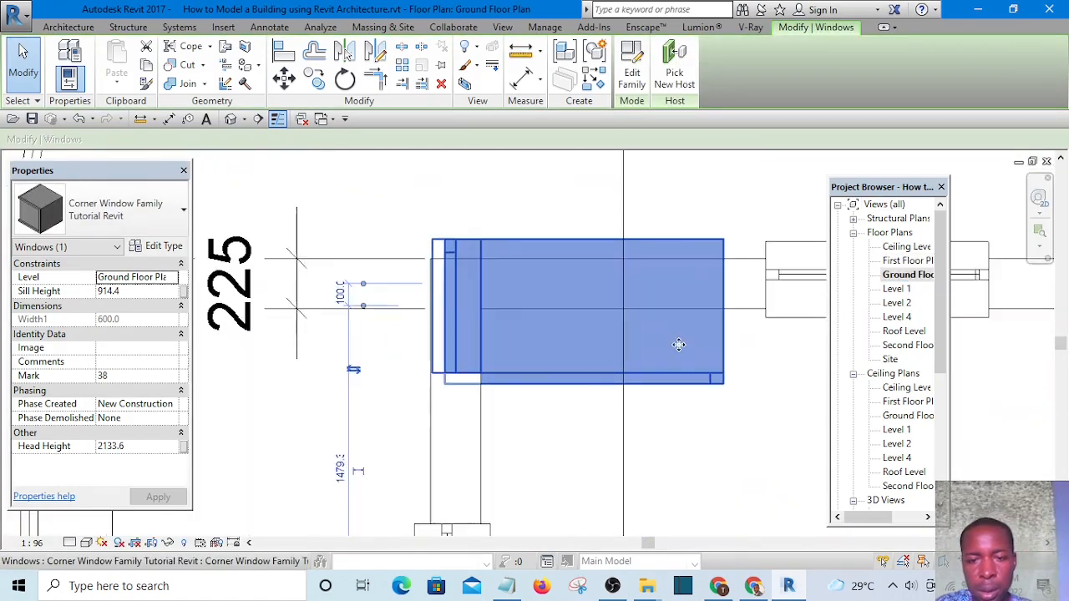
{"action": "scroll", "coordinate": [543, 309], "scroll_direction": "down", "scroll_amount": 6}
{"action": "left_click", "coordinate": [449, 180]}
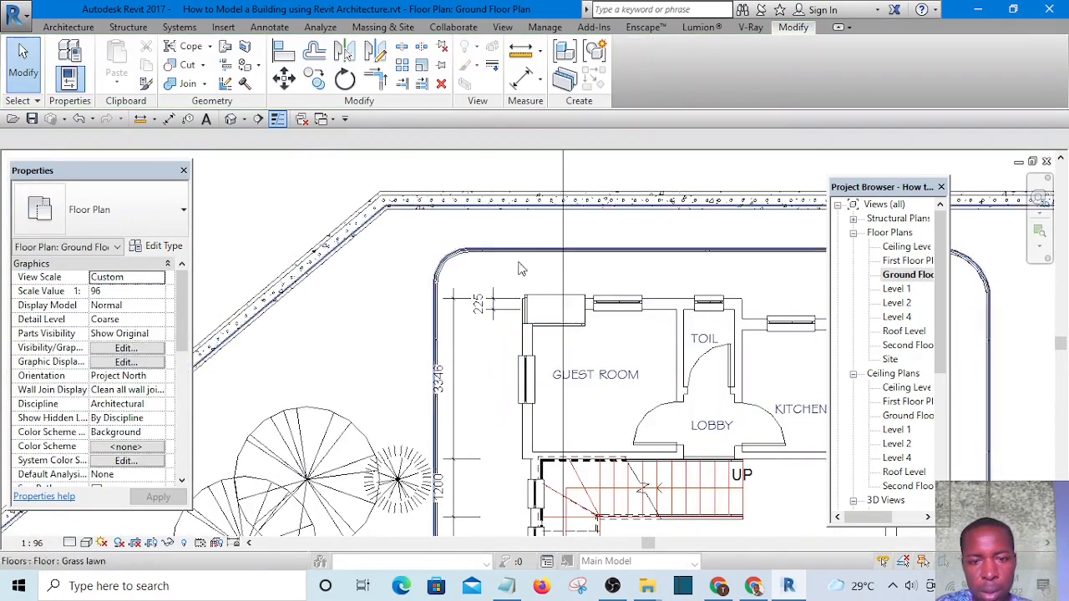
Step: Try flipping the corner window horizontally at the guest room corner
{"action": "scroll", "coordinate": [552, 335], "scroll_direction": "up", "scroll_amount": 3}
{"action": "left_click", "coordinate": [552, 335]}
{"action": "key", "text": "space"}
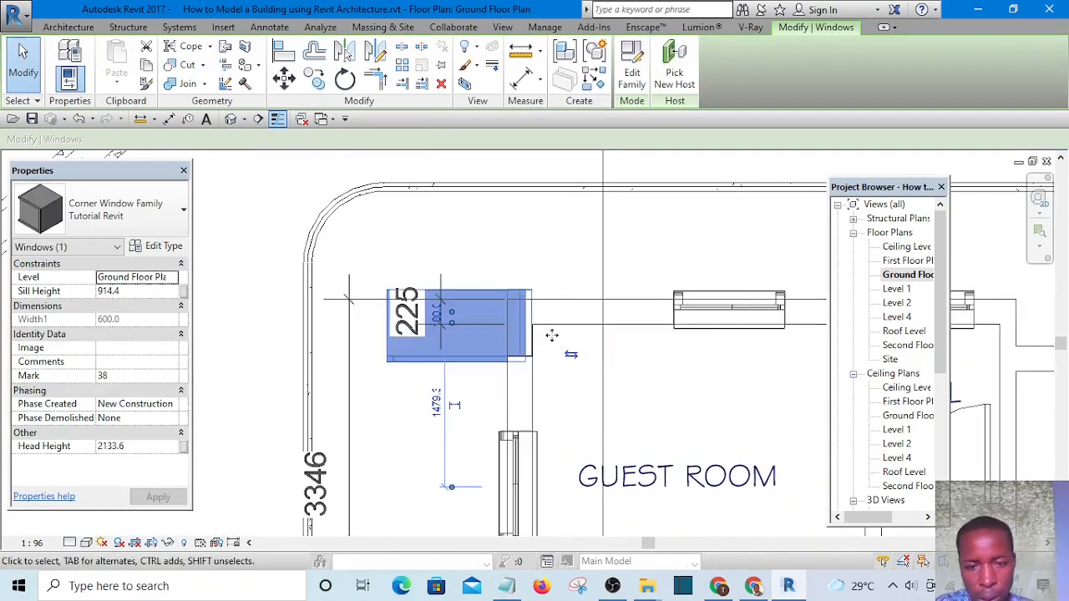
{"action": "scroll", "coordinate": [480, 330], "scroll_direction": "up", "scroll_amount": 1}
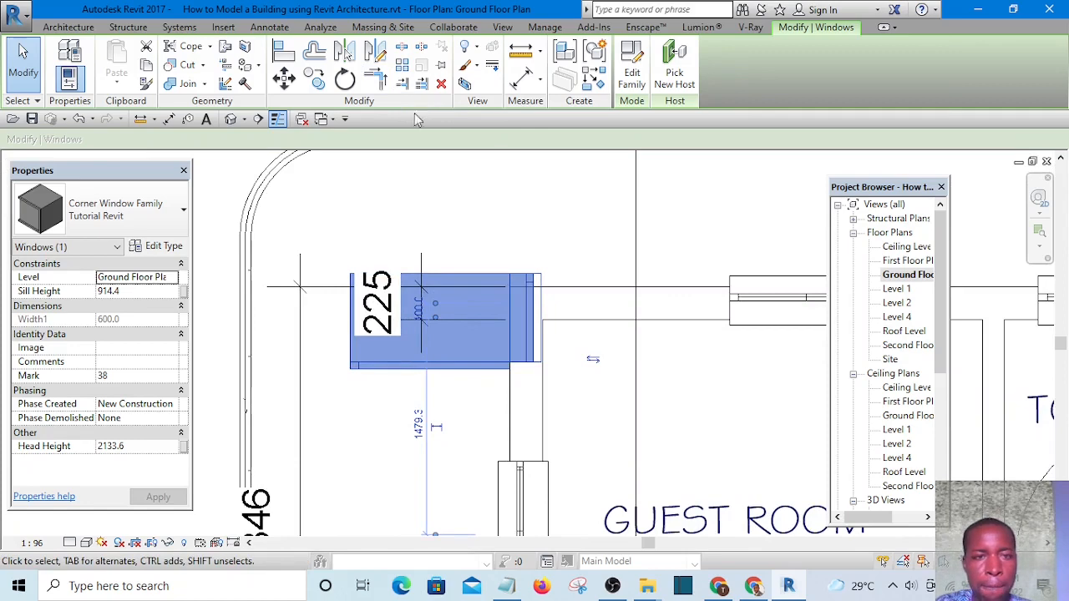
Step: Mirror the corner window about a drawn vertical axis through the side wall, without keeping the original
{"action": "left_click", "coordinate": [375, 52]}
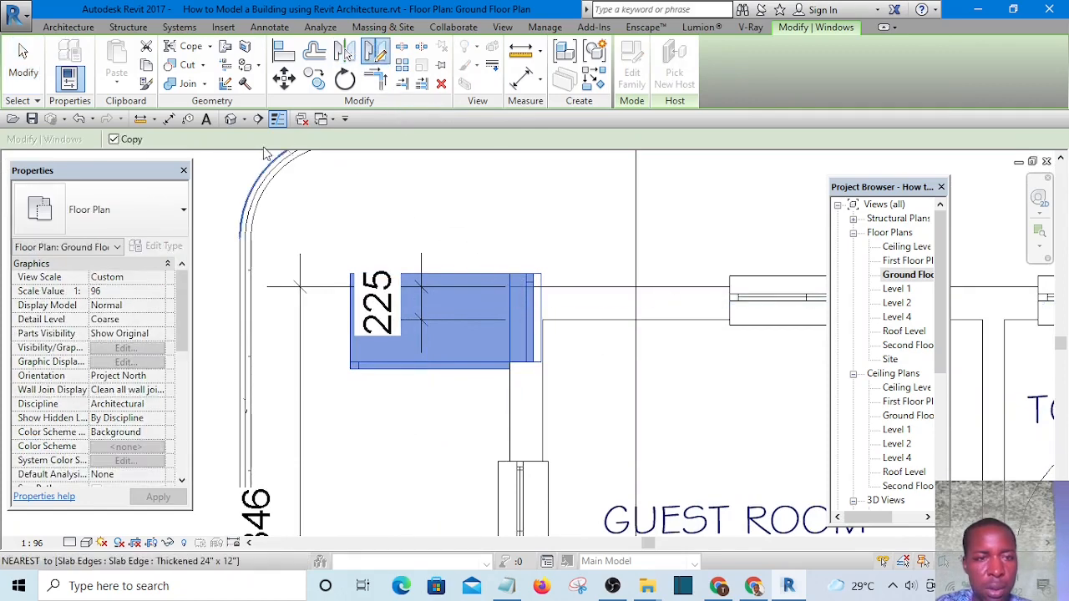
{"action": "left_click", "coordinate": [526, 251]}
{"action": "left_click", "coordinate": [526, 194]}
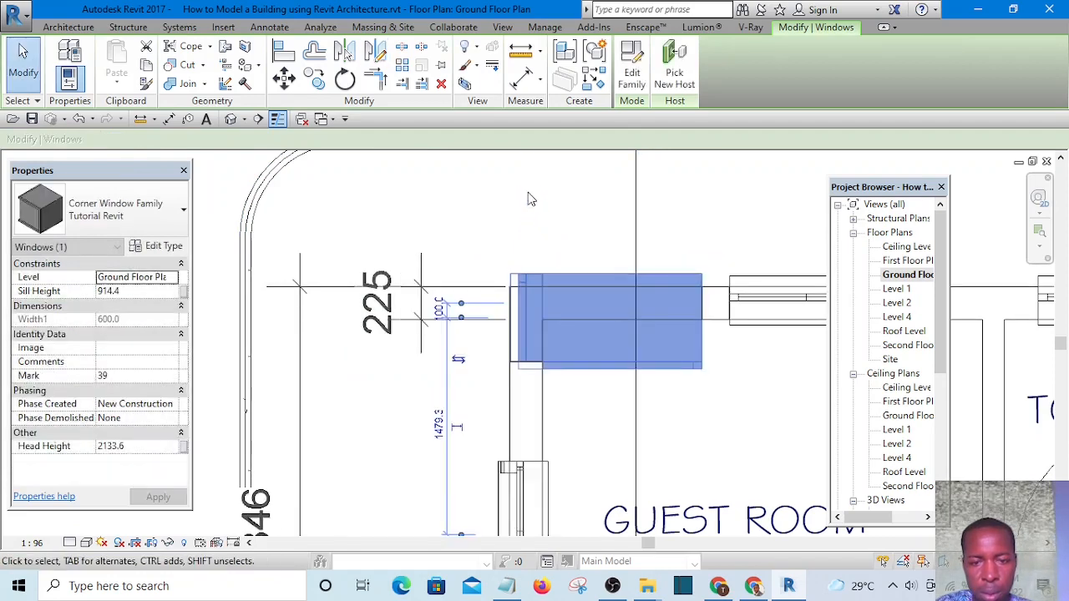
{"action": "left_click", "coordinate": [541, 222]}
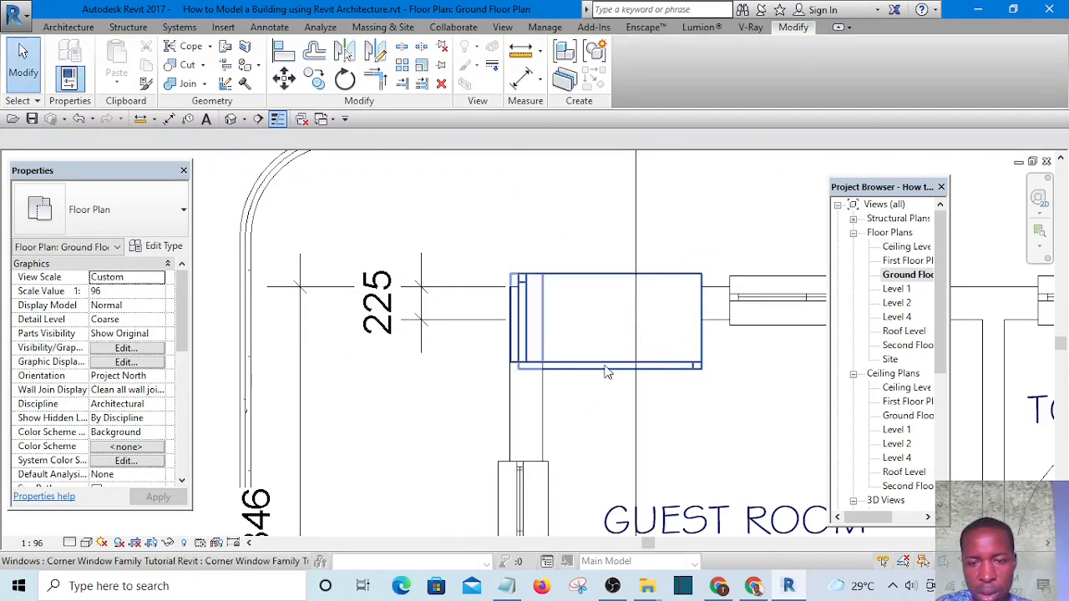
{"action": "scroll", "coordinate": [603, 375], "scroll_direction": "up", "scroll_amount": 2}
{"action": "scroll", "coordinate": [525, 311], "scroll_direction": "down", "scroll_amount": 2}
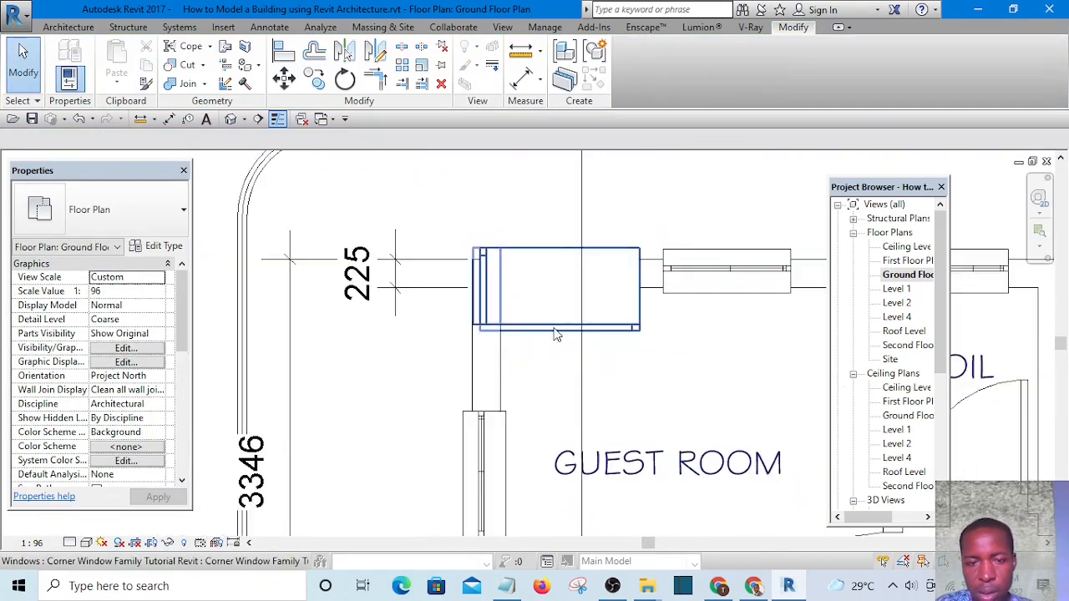
Step: Try flipping the corner window to the opposite side of the wall and back again
{"action": "left_click", "coordinate": [558, 332]}
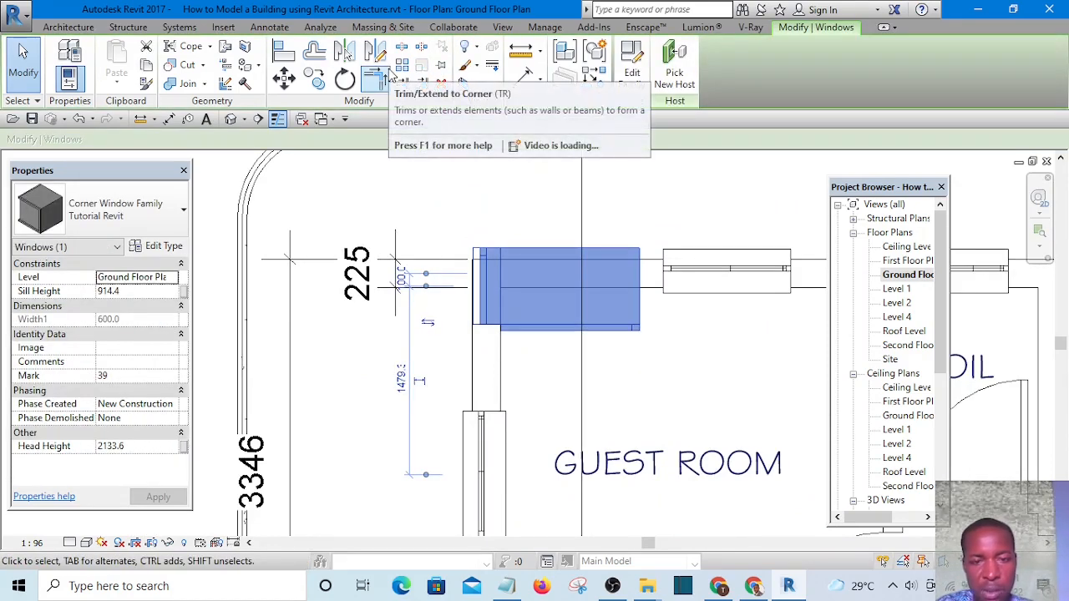
{"action": "key", "text": "space"}
{"action": "left_click", "coordinate": [351, 190]}
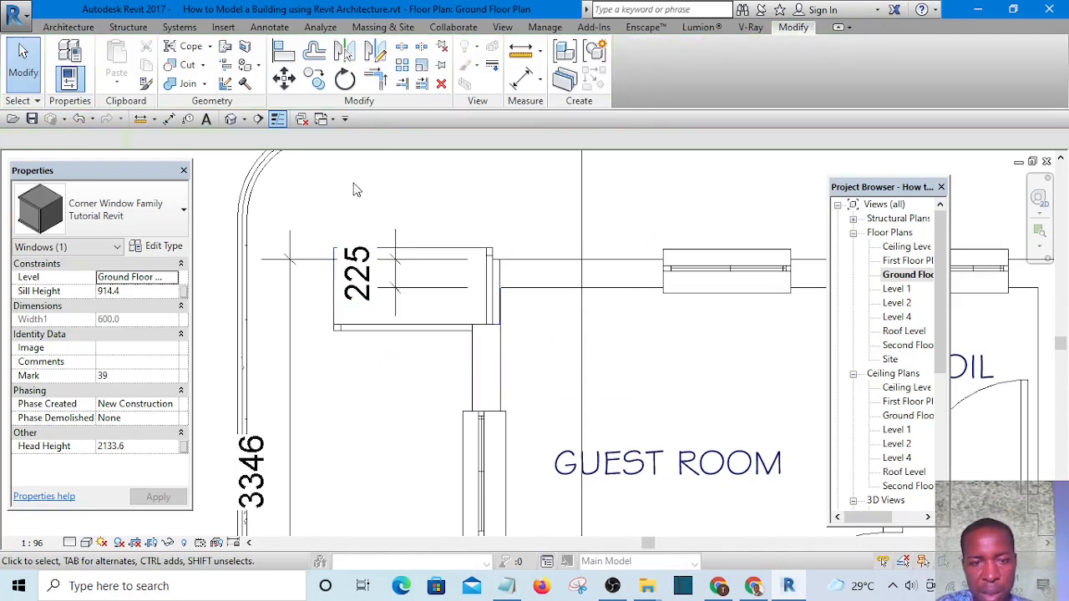
{"action": "left_click", "coordinate": [408, 332]}
{"action": "key", "text": "space"}
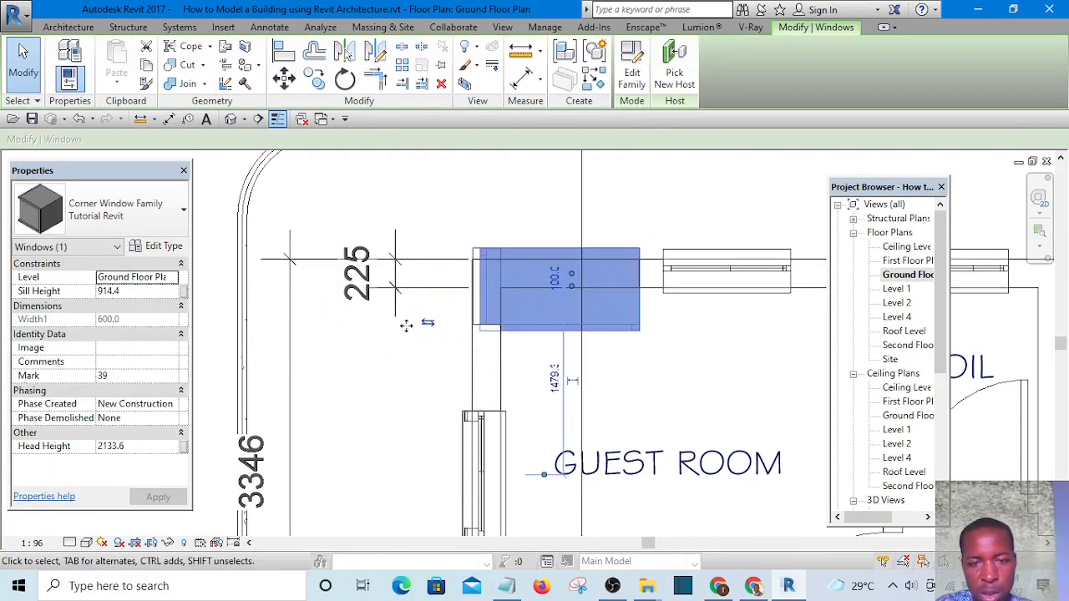
{"action": "left_click", "coordinate": [666, 332]}
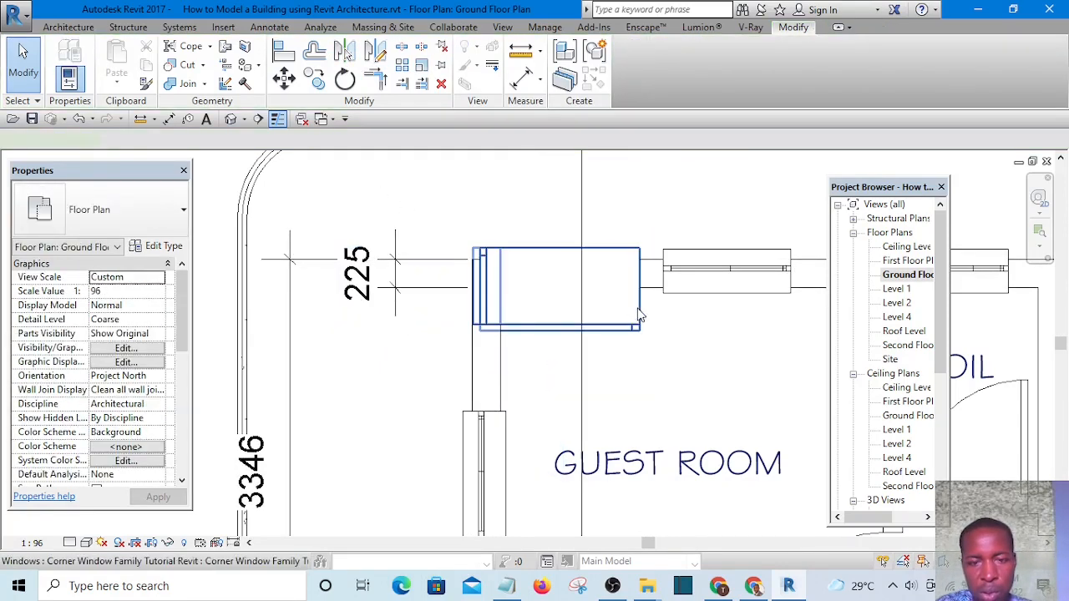
Step: Mirror the corner window about a drawn horizontal axis near the guest room corner, without keeping the original
{"action": "left_click", "coordinate": [640, 316]}
{"action": "left_click", "coordinate": [376, 52]}
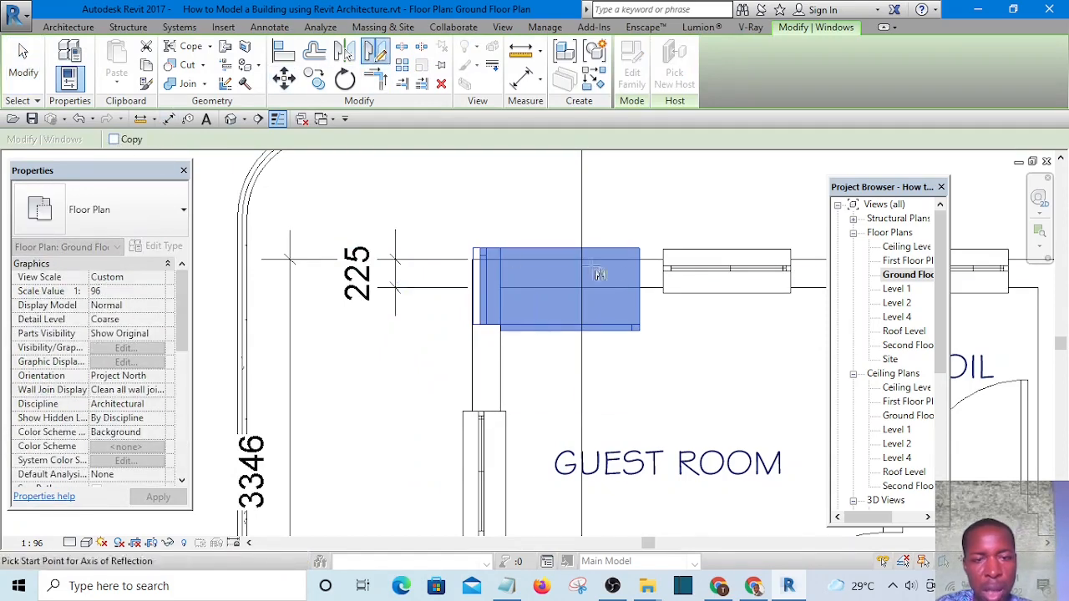
{"action": "scroll", "coordinate": [702, 309], "scroll_direction": "up", "scroll_amount": 2}
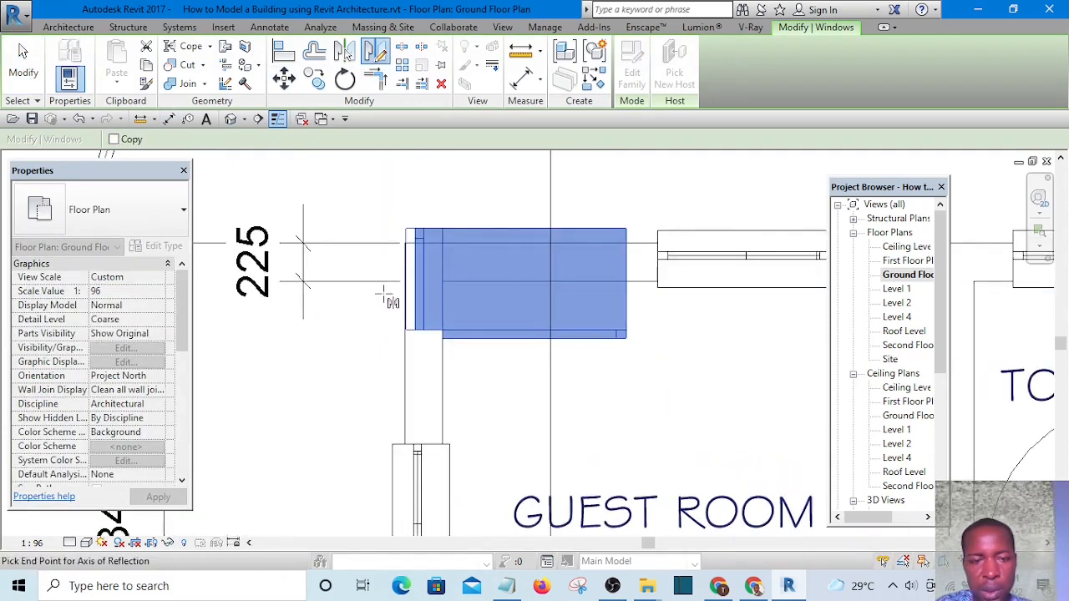
{"action": "left_click", "coordinate": [263, 292]}
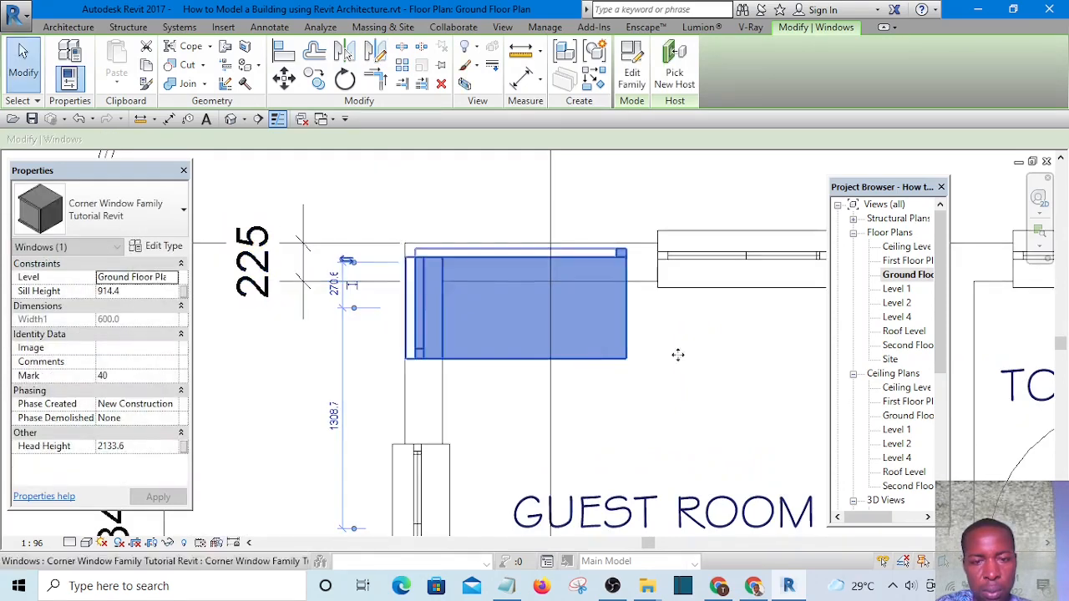
{"action": "key", "text": "Escape"}
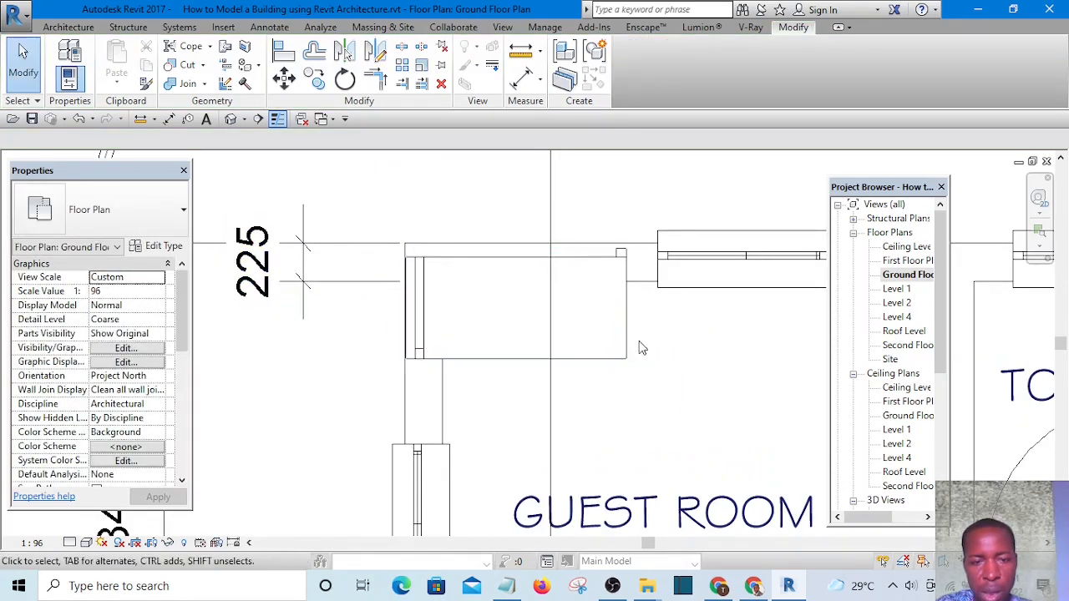
Step: Nudge the mirrored corner window about 100 mm upward in plan toward the outer wall corner
{"action": "left_click", "coordinate": [641, 348]}
{"action": "key", "text": "Up"}
{"action": "key", "text": "Up"}
{"action": "key", "text": "Up"}
{"action": "key", "text": "Up"}
{"action": "key", "text": "Up"}
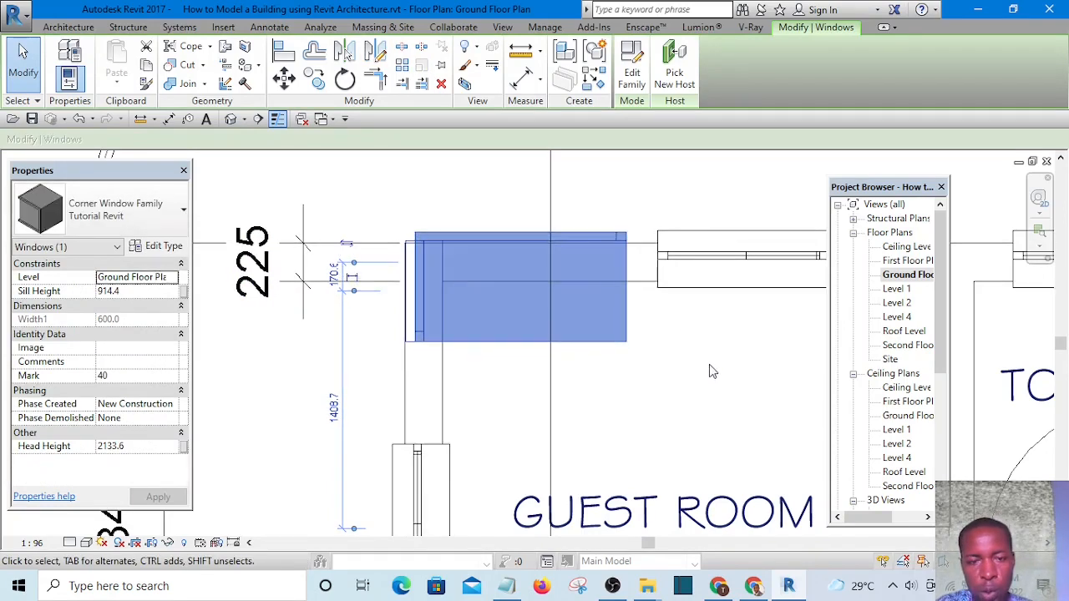
{"action": "left_click", "coordinate": [704, 363]}
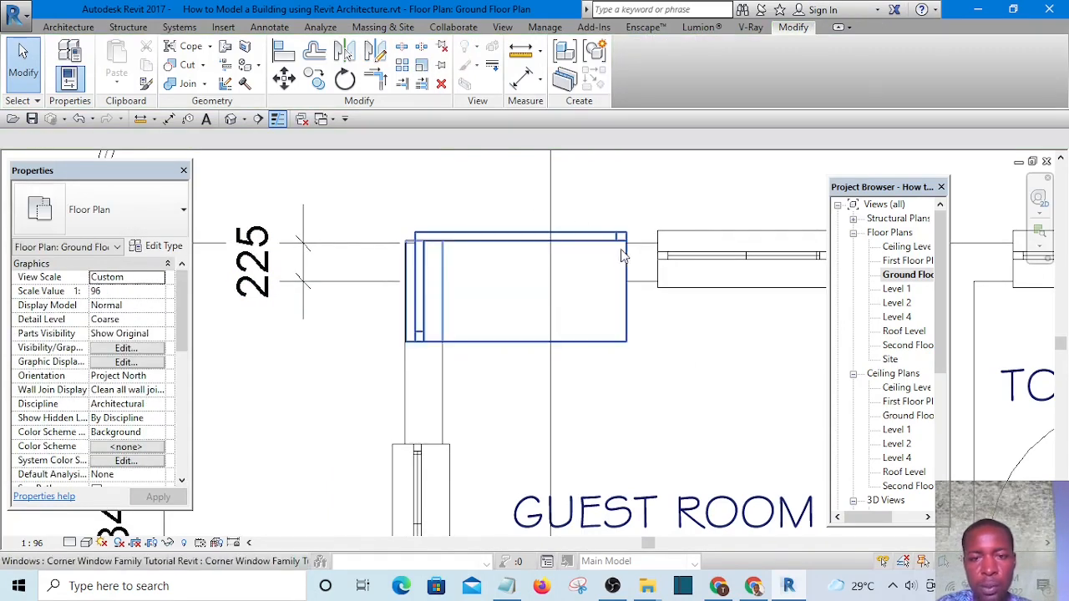
Step: Align the corner window's outer edge with the centreline of the guest room's outer wall
{"action": "scroll", "coordinate": [518, 184], "scroll_direction": "up", "scroll_amount": 1}
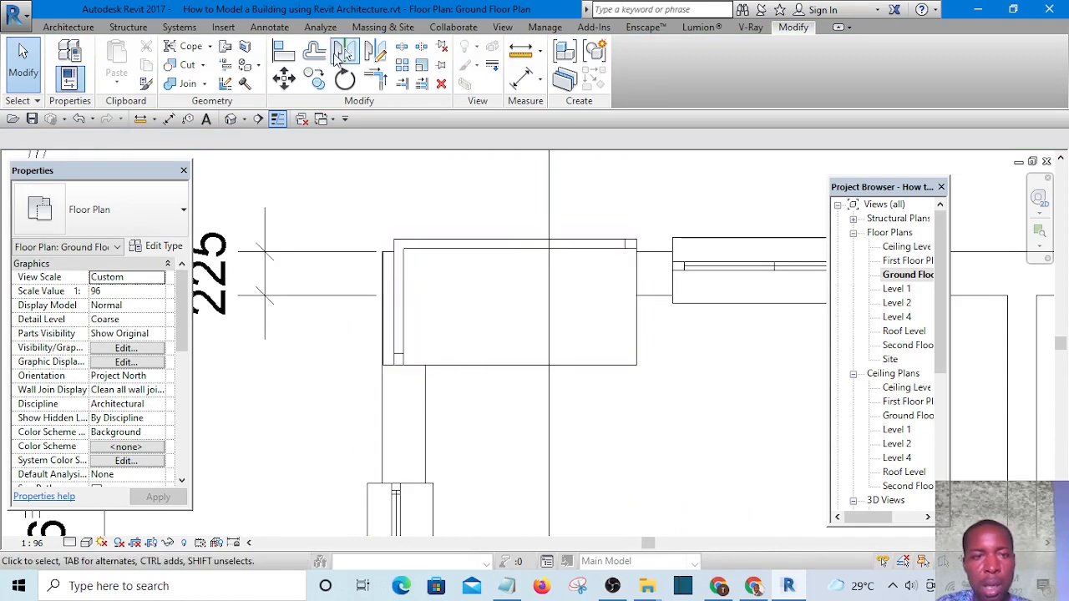
{"action": "left_click", "coordinate": [282, 52]}
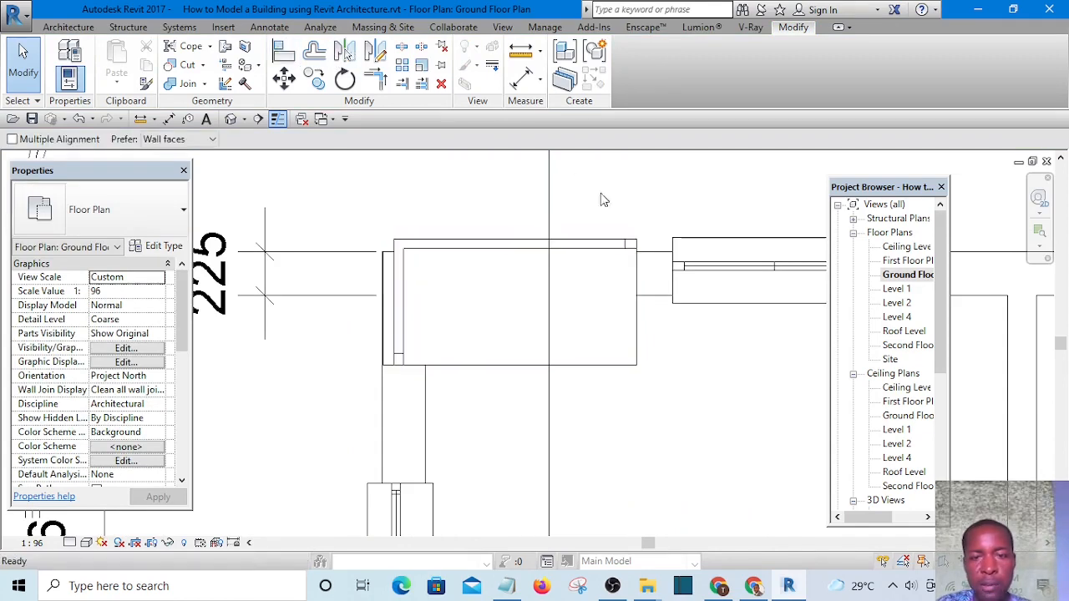
{"action": "left_click", "coordinate": [658, 283]}
{"action": "left_click", "coordinate": [601, 246]}
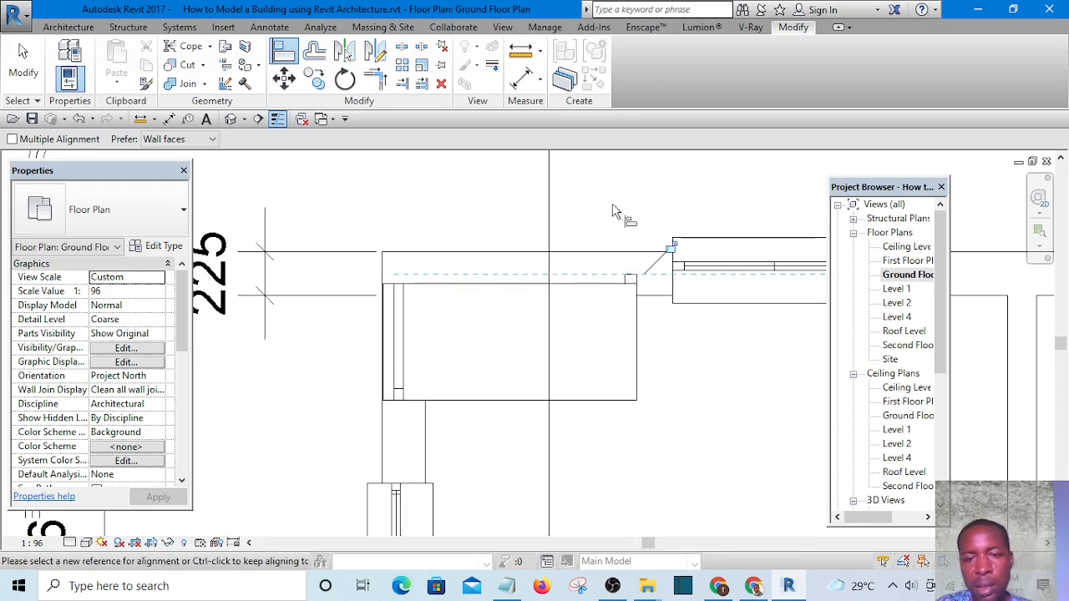
{"action": "key", "text": "Escape"}
{"action": "key", "text": "Escape"}
{"action": "left_click", "coordinate": [625, 254]}
{"action": "key", "text": "Escape"}
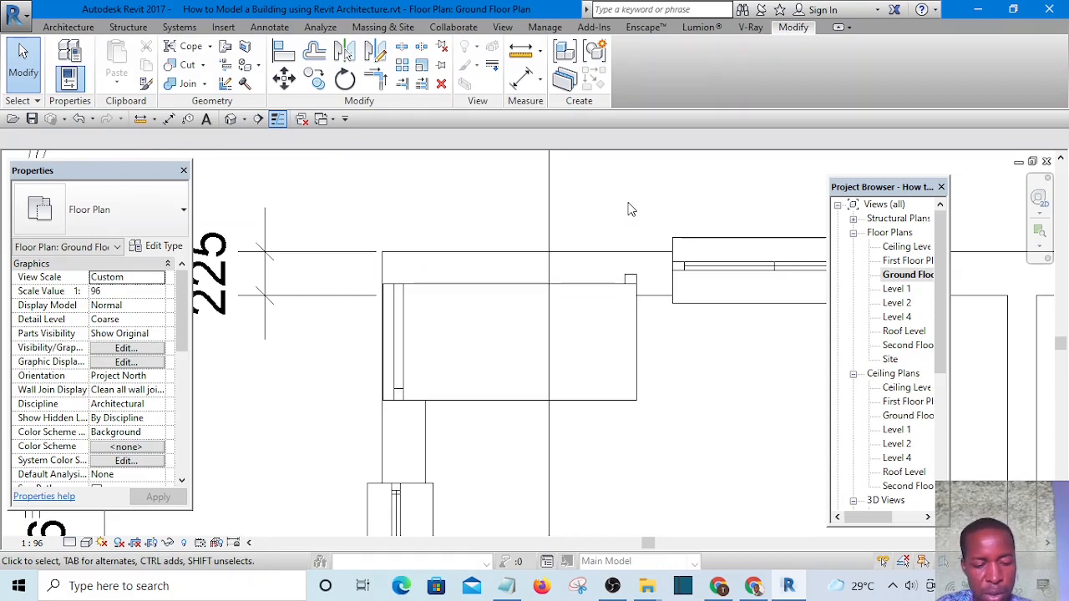
Step: Align the corner window's outer edge with the outer face of the guest room wall
{"action": "key", "text": "a"}
{"action": "key", "text": "l"}
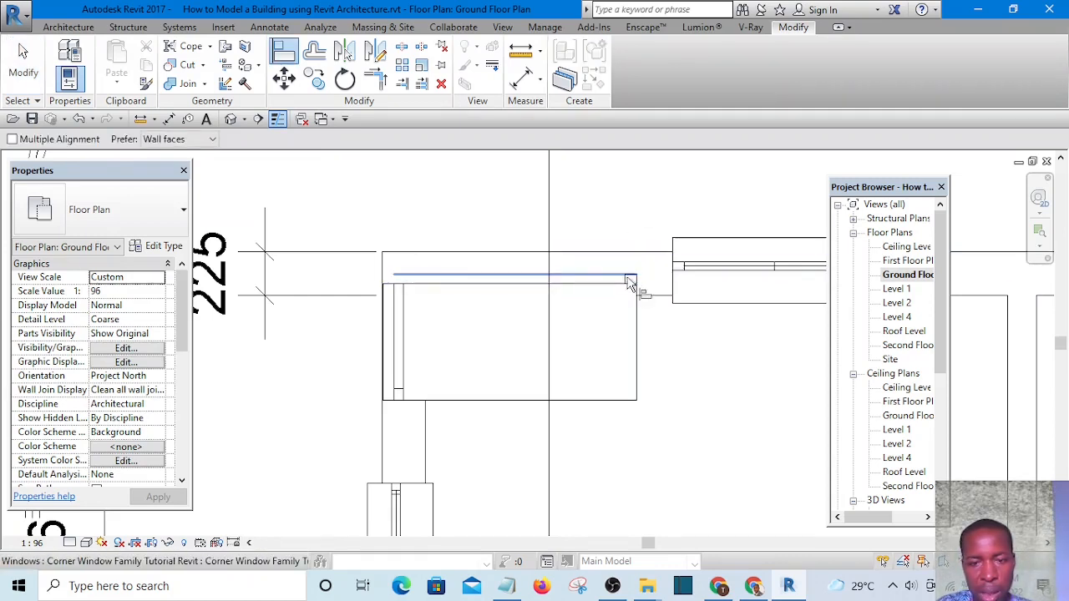
{"action": "left_click", "coordinate": [622, 255]}
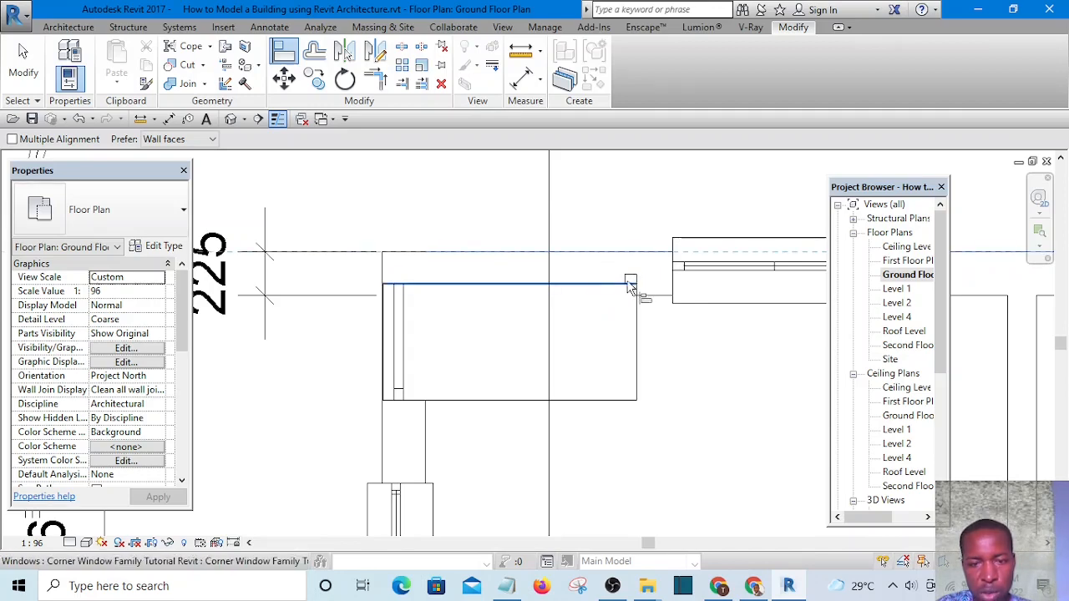
{"action": "left_click", "coordinate": [628, 282]}
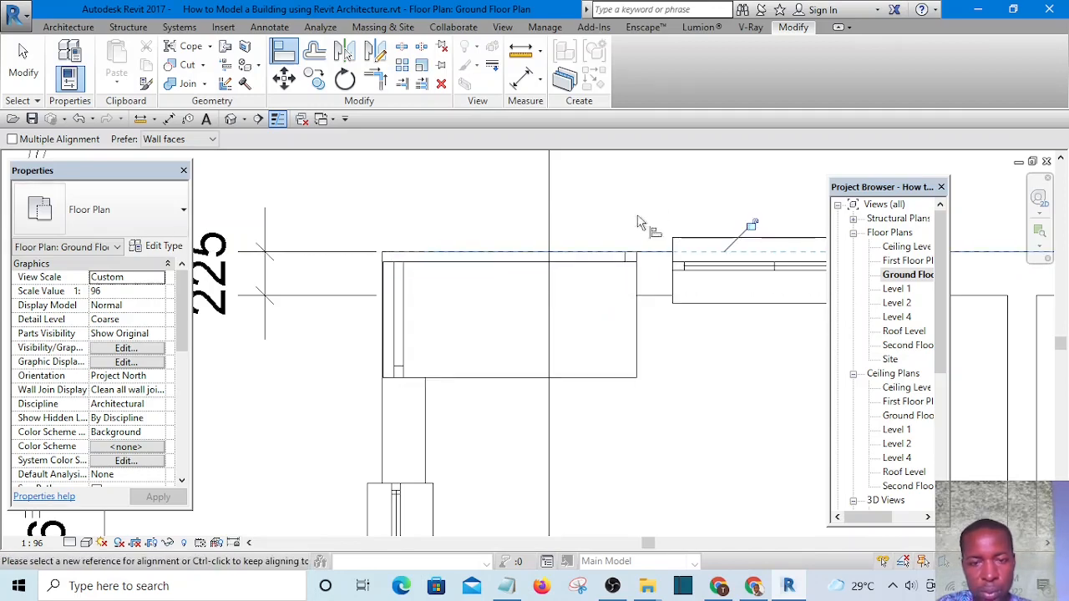
Step: Examine the corner window at the building corner from several angles in the 3D view
{"action": "left_click", "coordinate": [232, 122]}
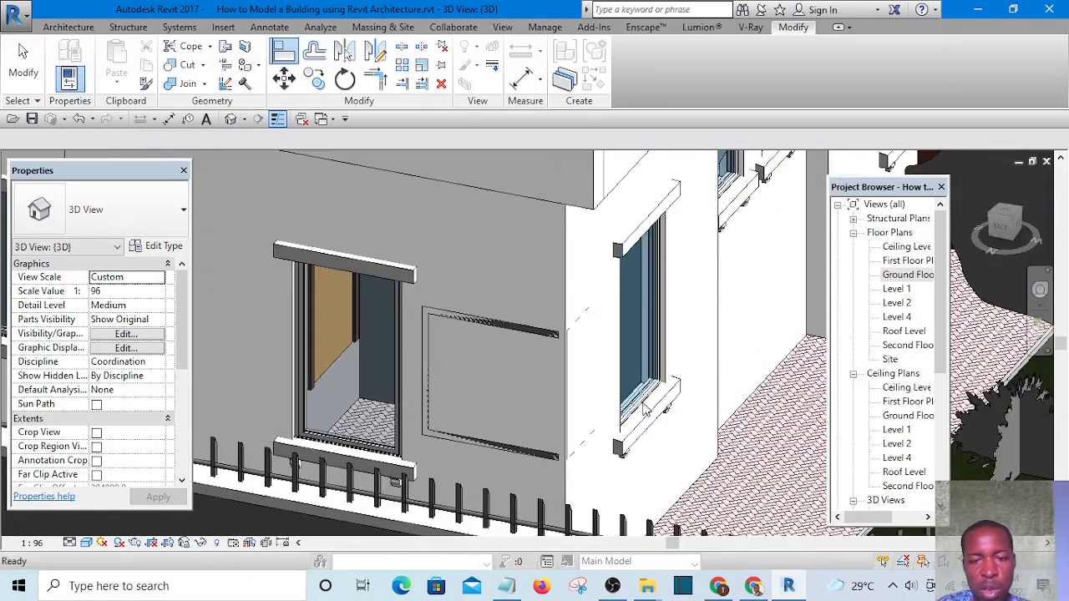
{"action": "key", "text": "Escape"}
{"action": "middle_click_drag", "start_coordinate": [619, 380], "coordinate": [608, 387]}
{"action": "scroll", "coordinate": [607, 387], "scroll_direction": "down", "scroll_amount": 1}
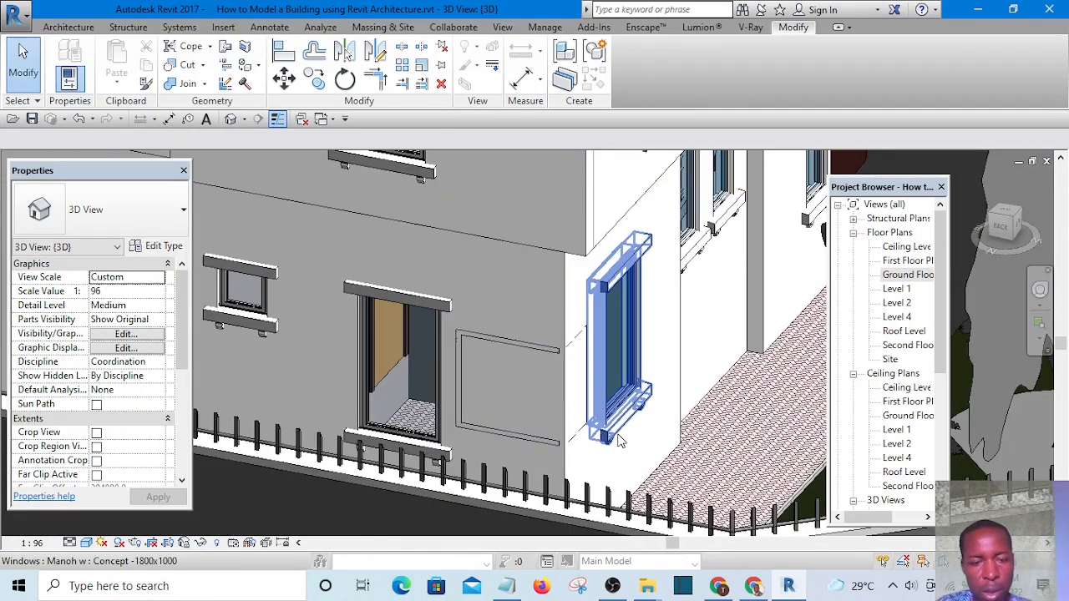
{"action": "middle_click_drag", "start_coordinate": [619, 440], "coordinate": [324, 399], "text": "shift"}
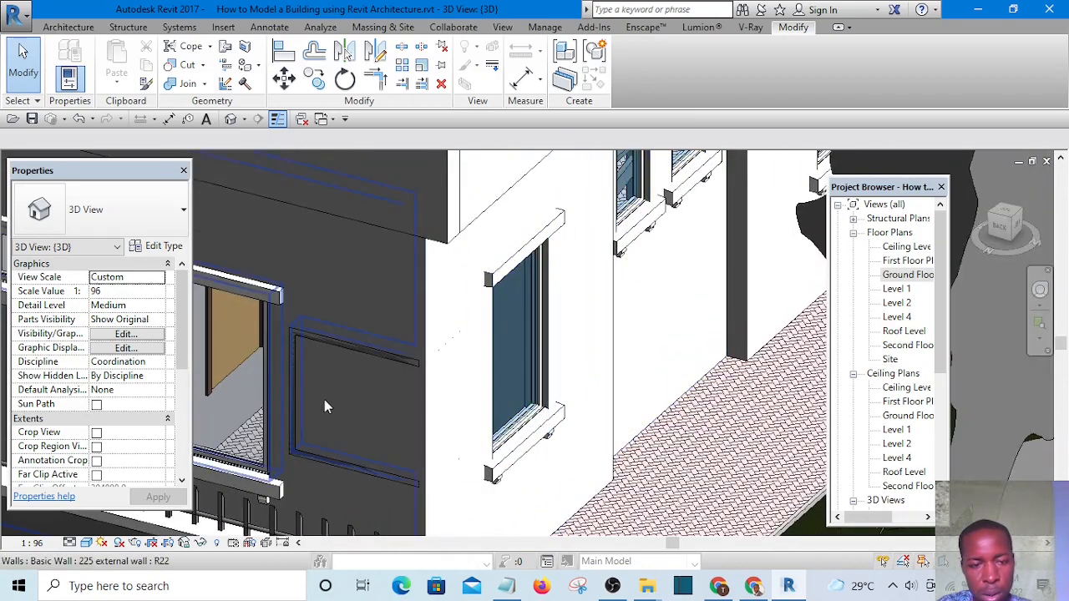
{"action": "scroll", "coordinate": [329, 401], "scroll_direction": "up", "scroll_amount": 2}
{"action": "scroll", "coordinate": [335, 400], "scroll_direction": "up", "scroll_amount": 1}
{"action": "scroll", "coordinate": [515, 393], "scroll_direction": "down", "scroll_amount": 3}
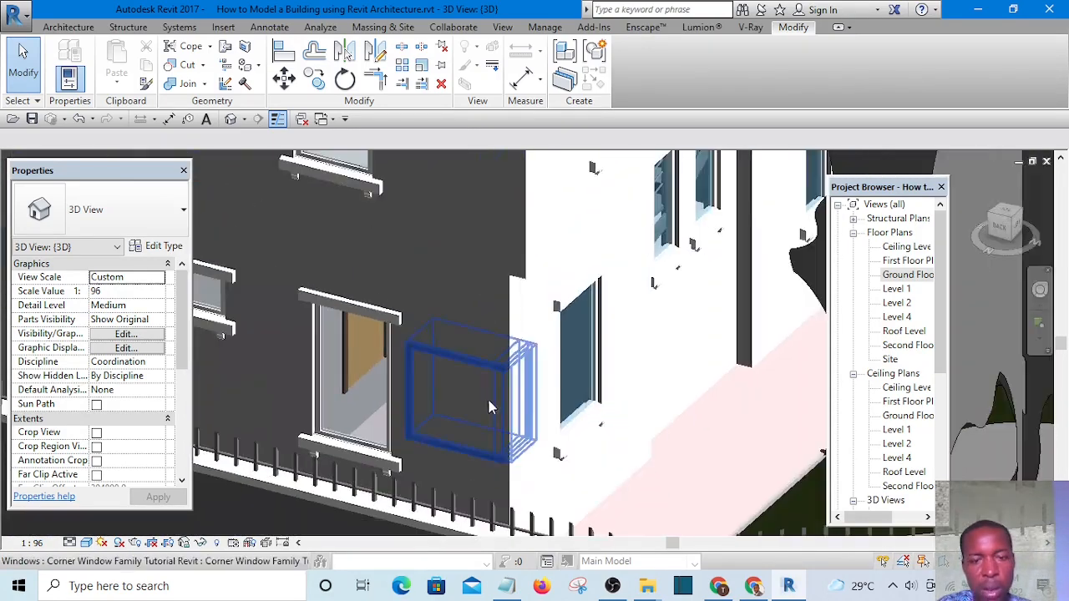
{"action": "scroll", "coordinate": [662, 483], "scroll_direction": "down", "scroll_amount": 3}
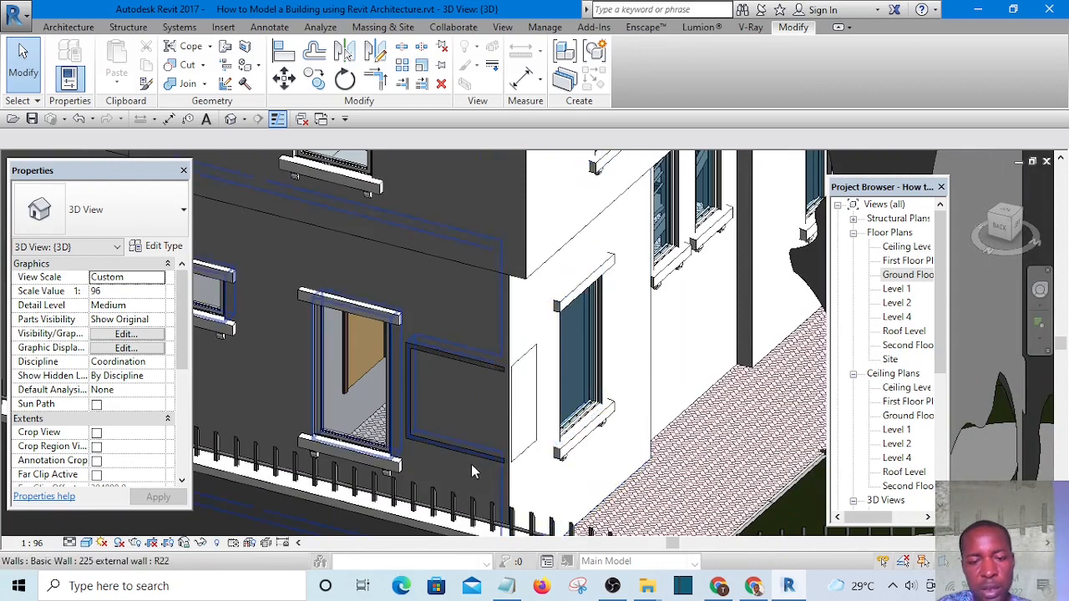
{"action": "scroll", "coordinate": [471, 464], "scroll_direction": "up", "scroll_amount": 3}
{"action": "middle_click_drag", "start_coordinate": [480, 455], "coordinate": [632, 437], "text": "shift"}
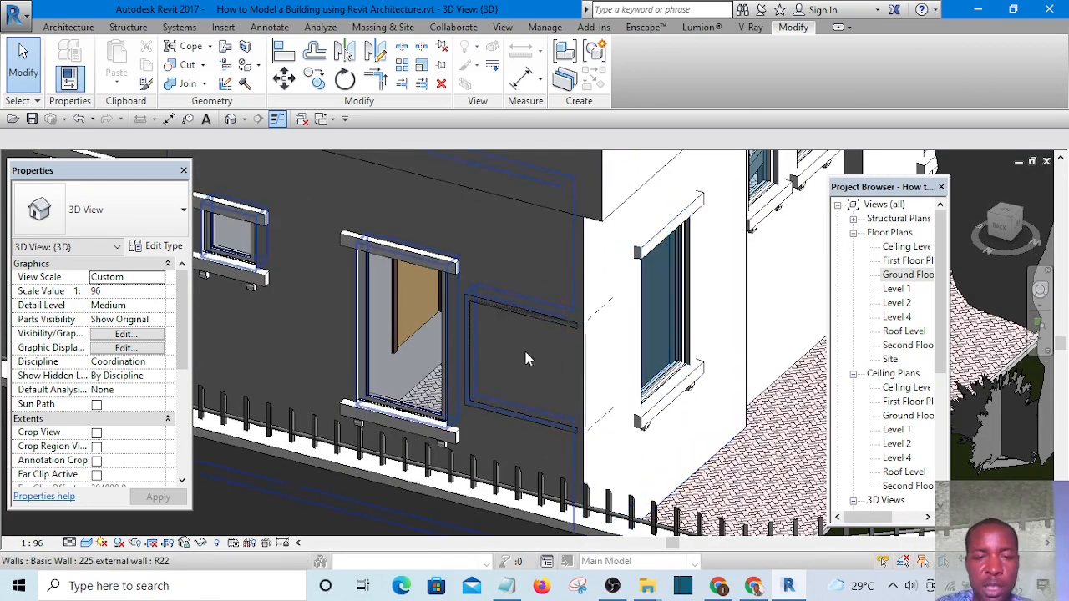
Step: Open the placed corner window's family for editing and display it in 3D
{"action": "left_click", "coordinate": [510, 307]}
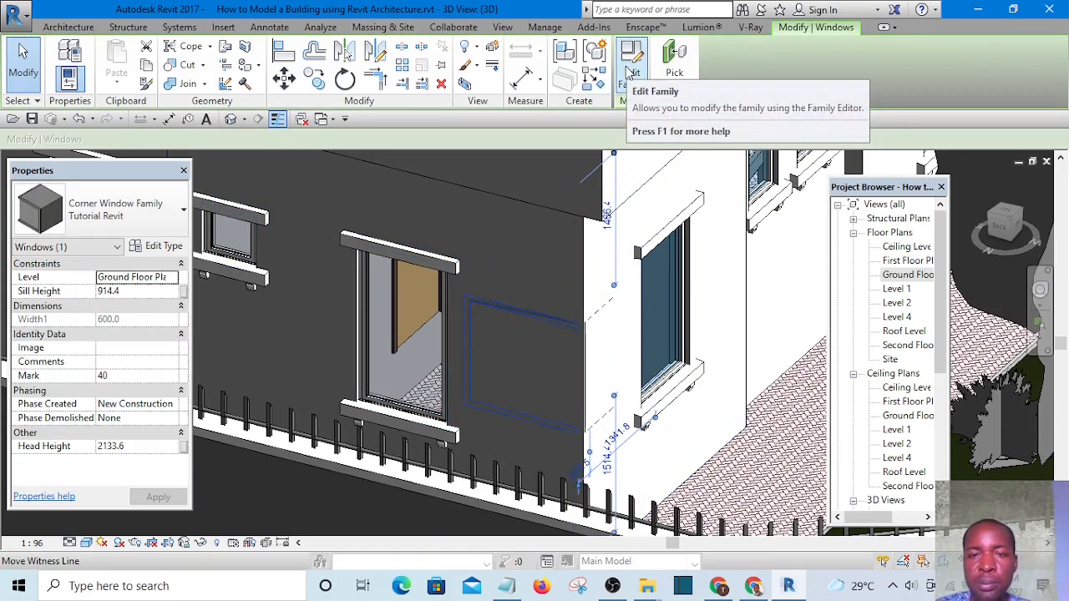
{"action": "left_click", "coordinate": [630, 73]}
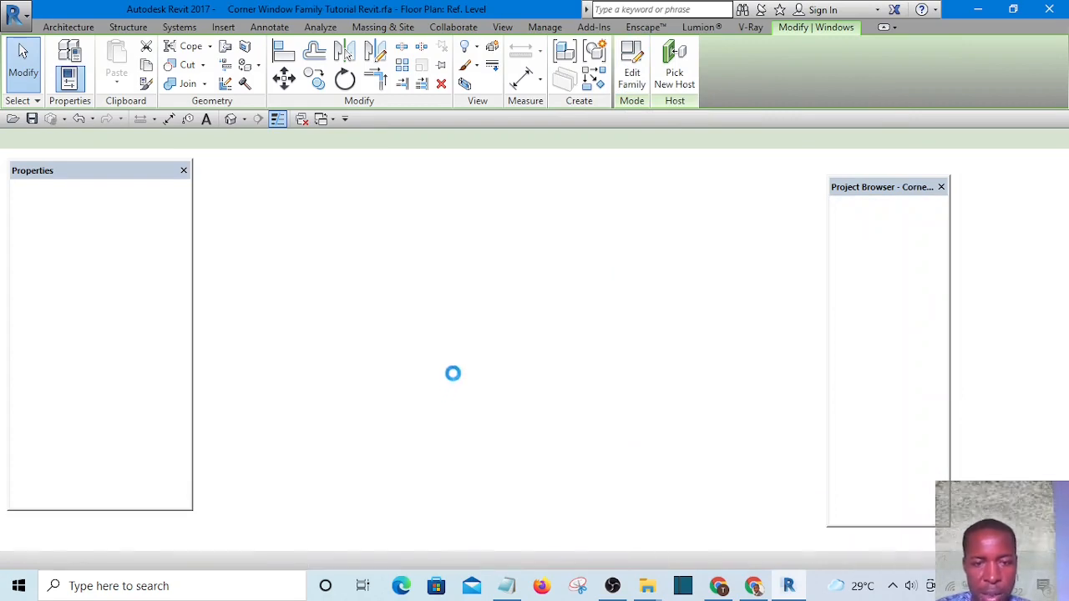
{"action": "scroll", "coordinate": [458, 378], "scroll_direction": "down", "scroll_amount": 3}
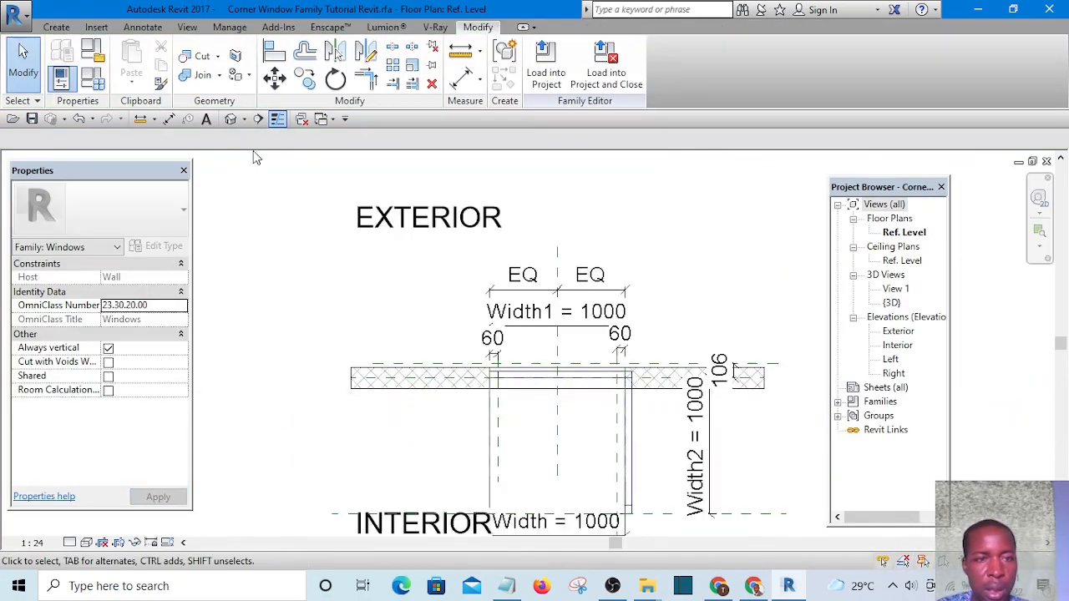
{"action": "left_click", "coordinate": [232, 120]}
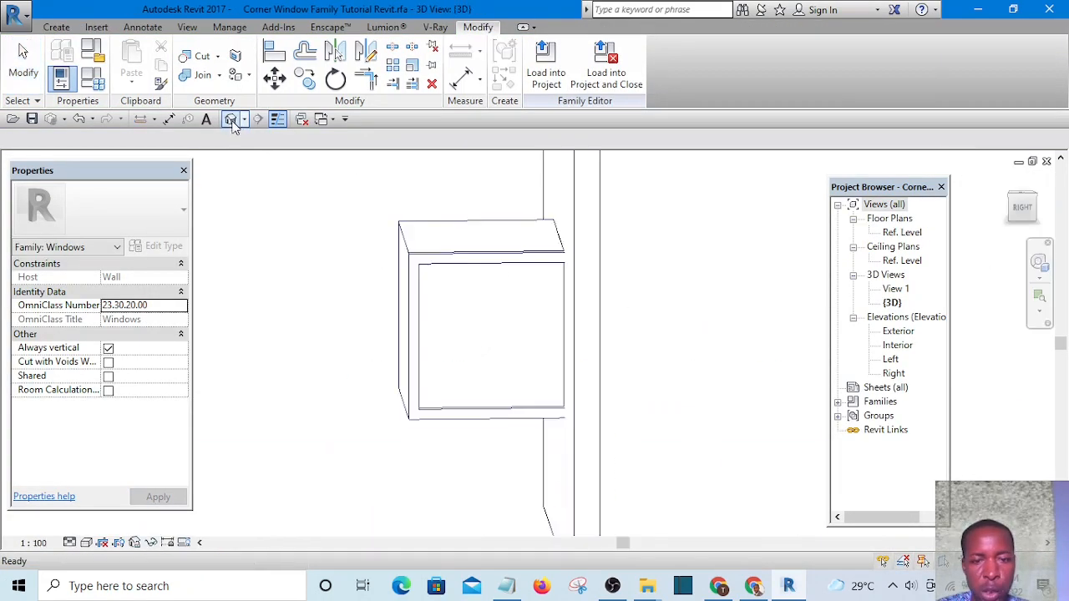
Step: Temporarily hide the 1000 mm deep extrusion in the family view and reload the family into the project, overwriting the existing version
{"action": "left_click", "coordinate": [455, 305]}
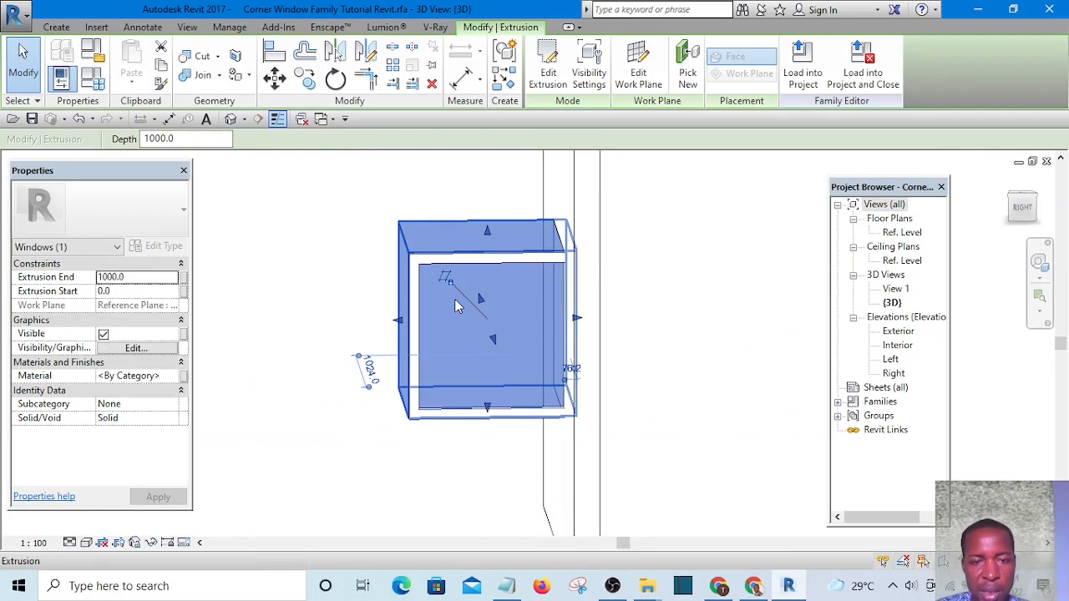
{"action": "left_click", "coordinate": [151, 544]}
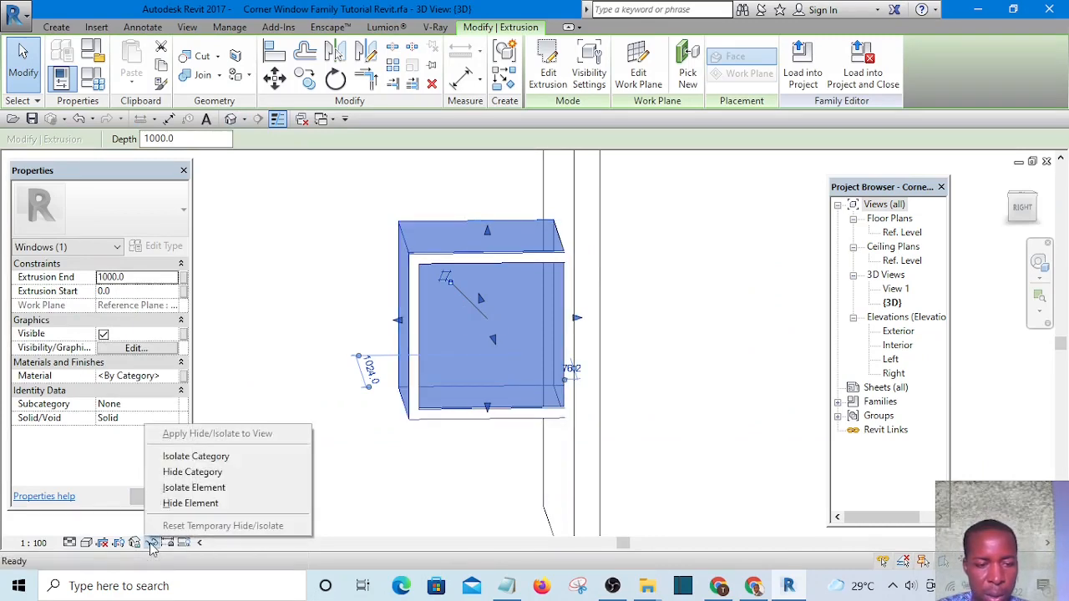
{"action": "left_click", "coordinate": [201, 504]}
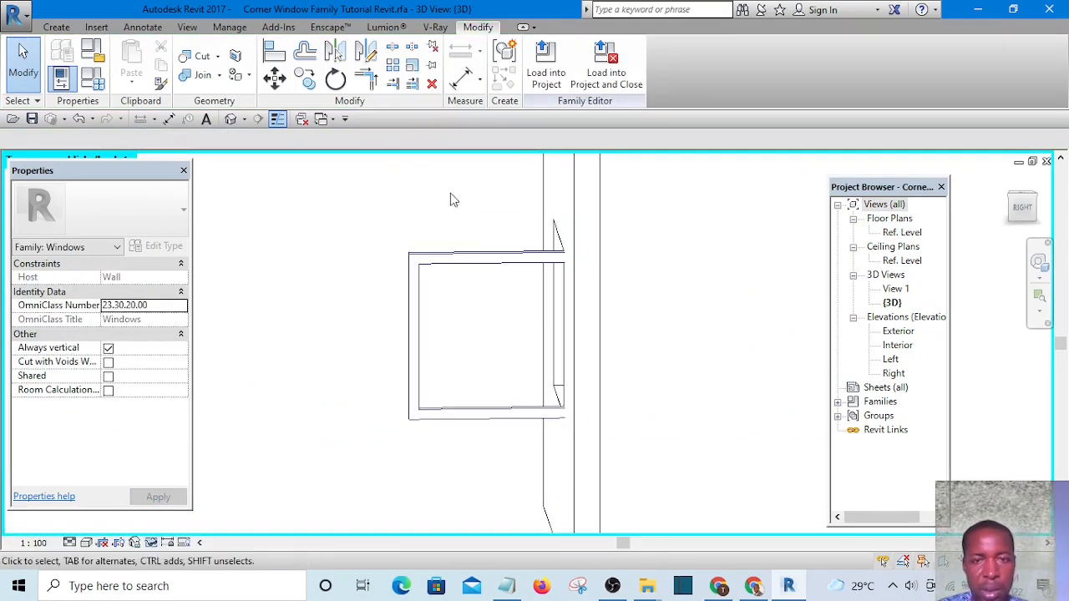
{"action": "left_click", "coordinate": [542, 77]}
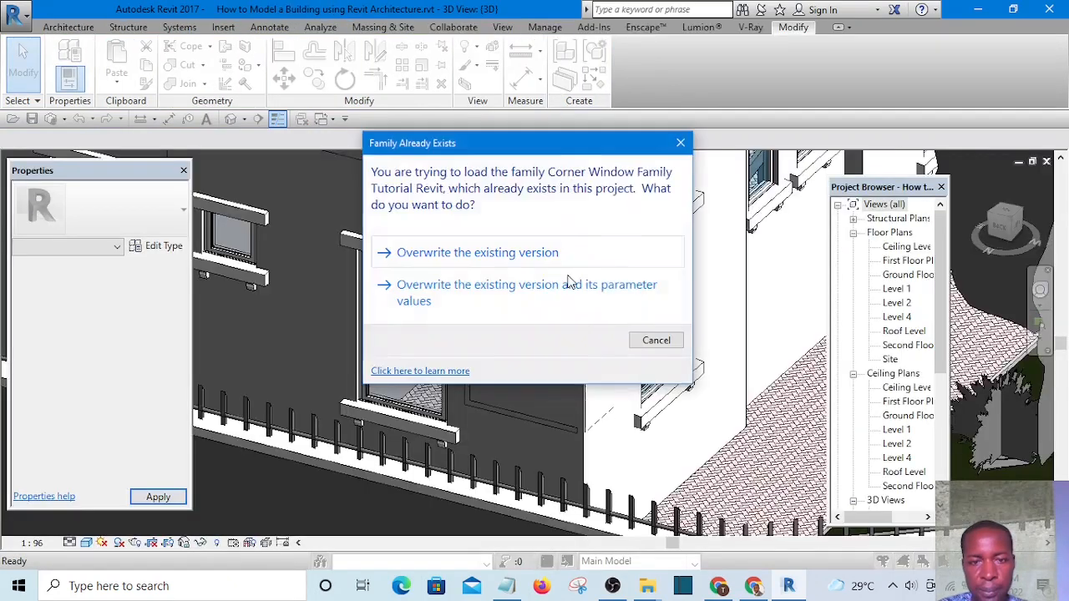
{"action": "left_click", "coordinate": [526, 255]}
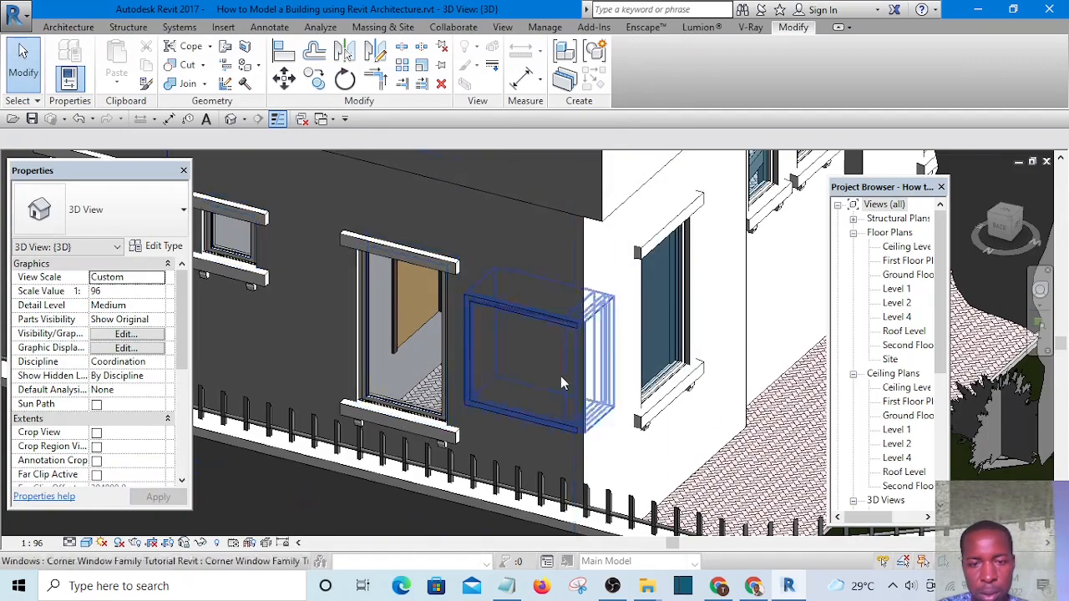
Step: Inspect the reloaded corner window and the surrounding facade in the project's 3D view
{"action": "middle_click_drag", "start_coordinate": [560, 378], "coordinate": [646, 339], "text": "shift"}
{"action": "scroll", "coordinate": [418, 294], "scroll_direction": "down", "scroll_amount": 4}
{"action": "scroll", "coordinate": [658, 352], "scroll_direction": "up", "scroll_amount": 4}
{"action": "scroll", "coordinate": [659, 349], "scroll_direction": "up", "scroll_amount": 3}
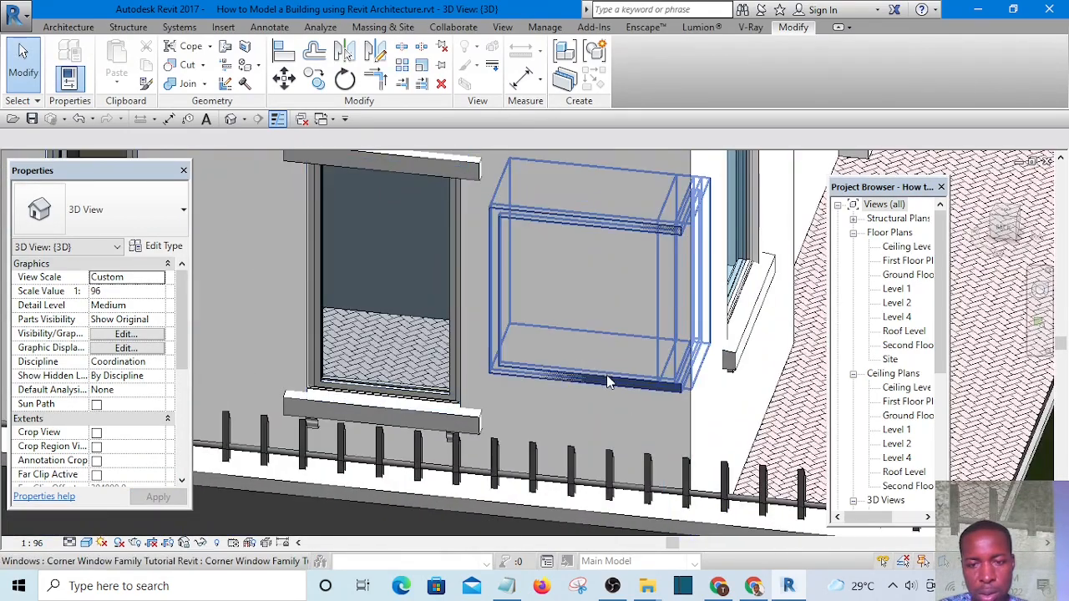
{"action": "scroll", "coordinate": [514, 347], "scroll_direction": "down", "scroll_amount": 5}
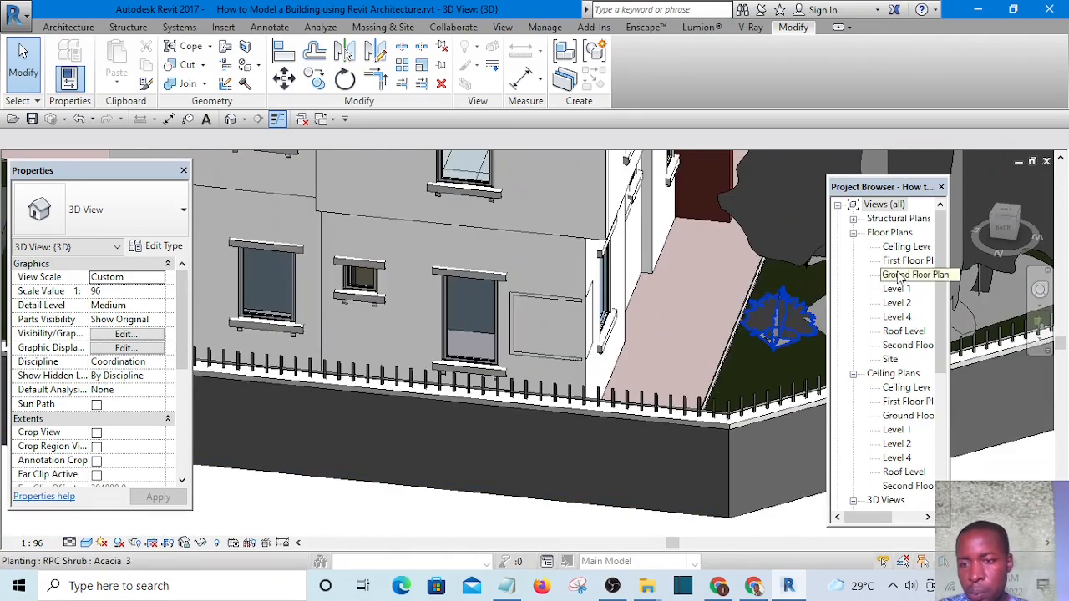
Step: Open the First Floor Plan and examine the master bedroom and guest room corner walls
{"action": "double_click", "coordinate": [905, 261]}
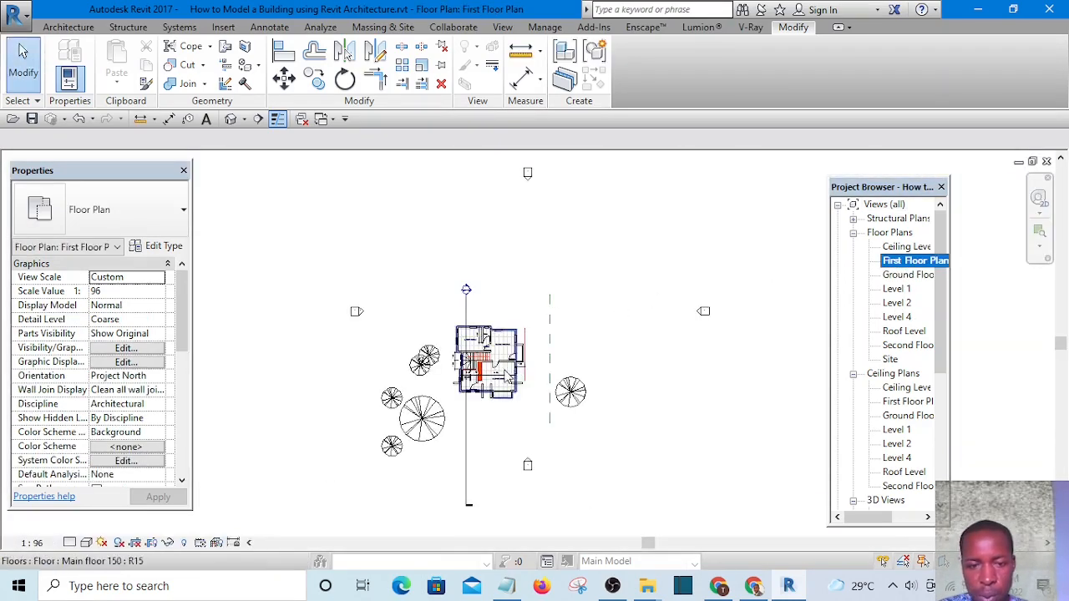
{"action": "scroll", "coordinate": [511, 401], "scroll_direction": "up", "scroll_amount": 4}
{"action": "middle_click_drag", "start_coordinate": [482, 459], "coordinate": [515, 410]}
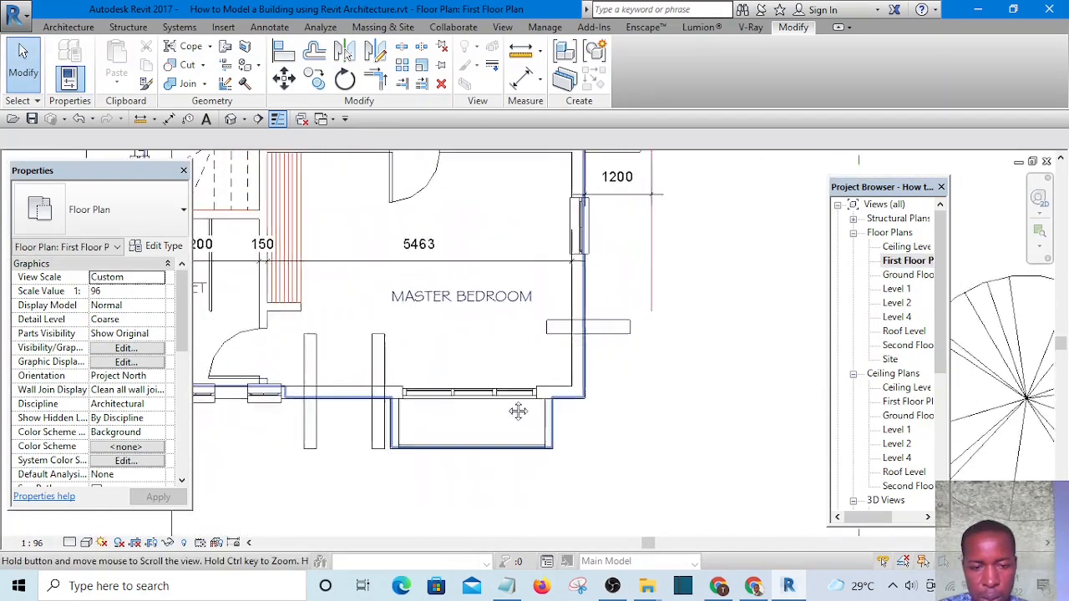
{"action": "scroll", "coordinate": [515, 410], "scroll_direction": "down", "scroll_amount": 3}
{"action": "scroll", "coordinate": [557, 398], "scroll_direction": "down", "scroll_amount": 3}
{"action": "scroll", "coordinate": [429, 238], "scroll_direction": "up", "scroll_amount": 5}
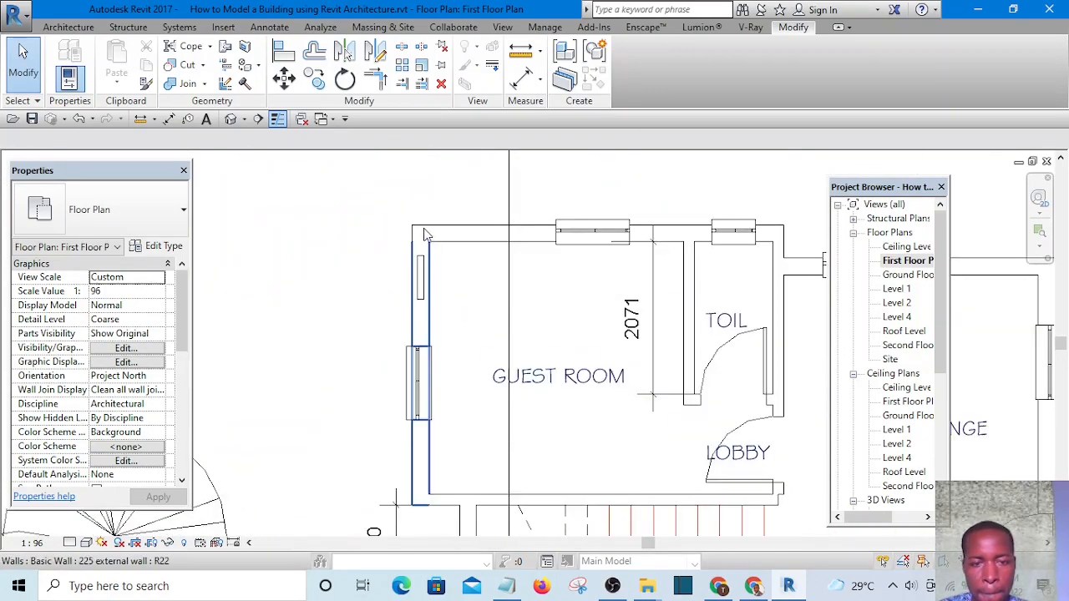
{"action": "scroll", "coordinate": [430, 243], "scroll_direction": "down", "scroll_amount": 4}
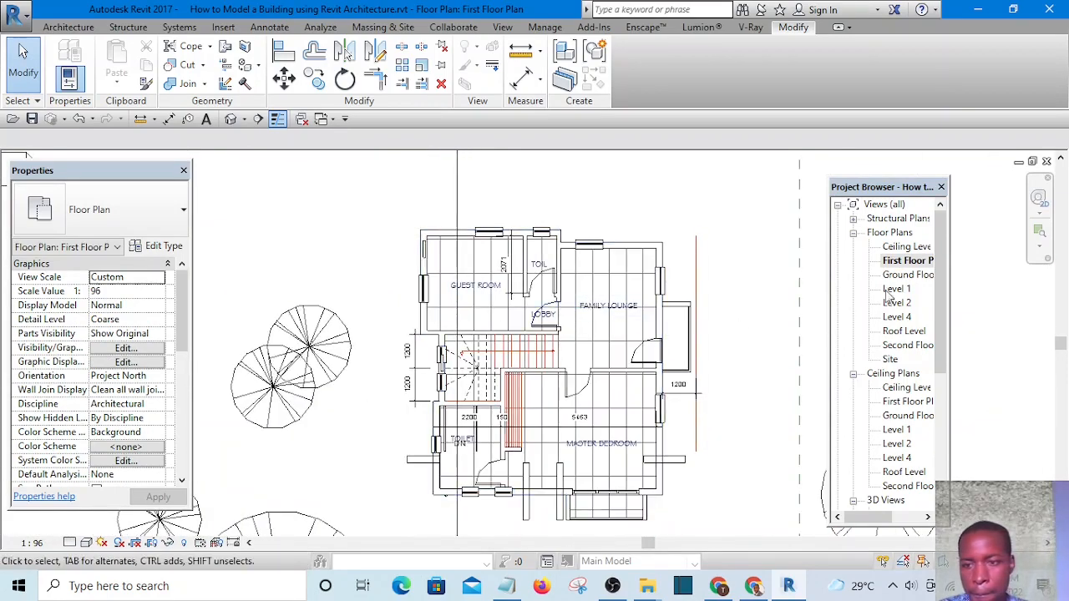
{"action": "left_click", "coordinate": [937, 249]}
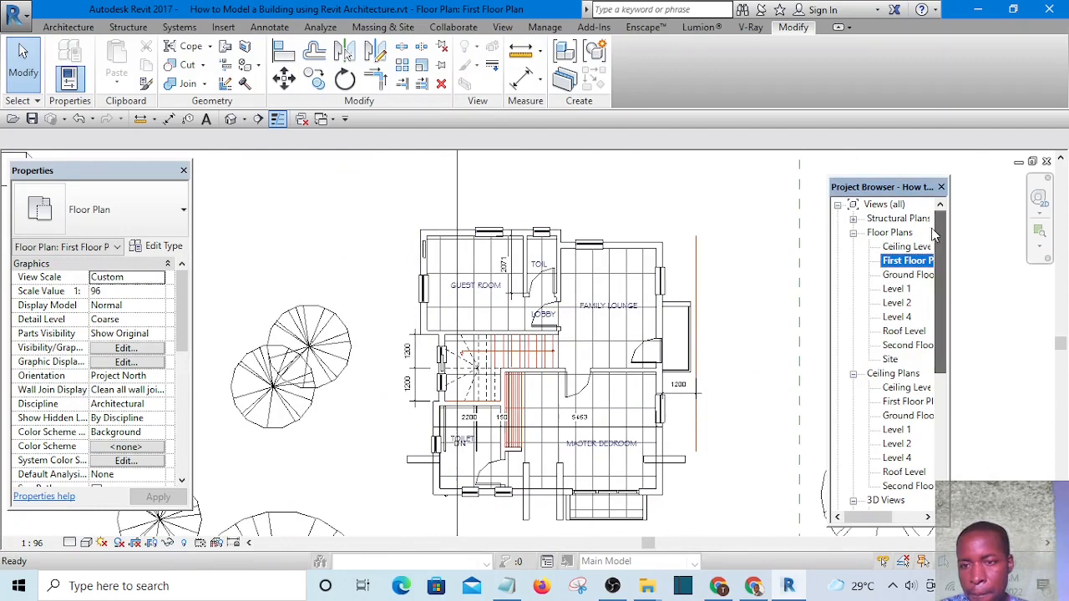
Step: Nudge the corner window slightly outward past the guest room's outer wall face in the Ground Floor Plan and view it in 3D
{"action": "double_click", "coordinate": [907, 283]}
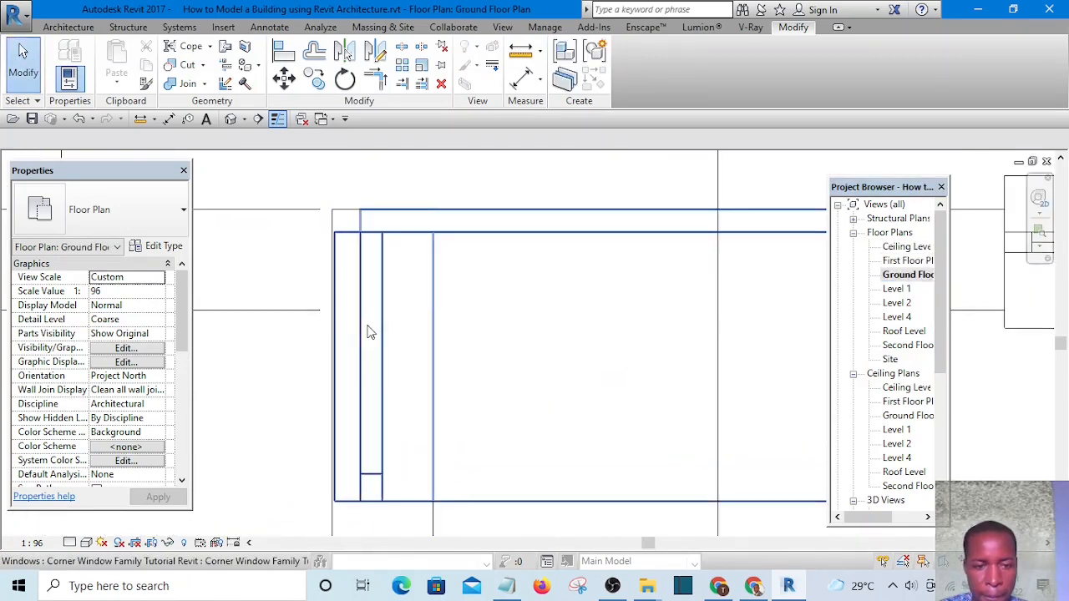
{"action": "left_click", "coordinate": [371, 332]}
{"action": "scroll", "coordinate": [351, 314], "scroll_direction": "down", "scroll_amount": 3}
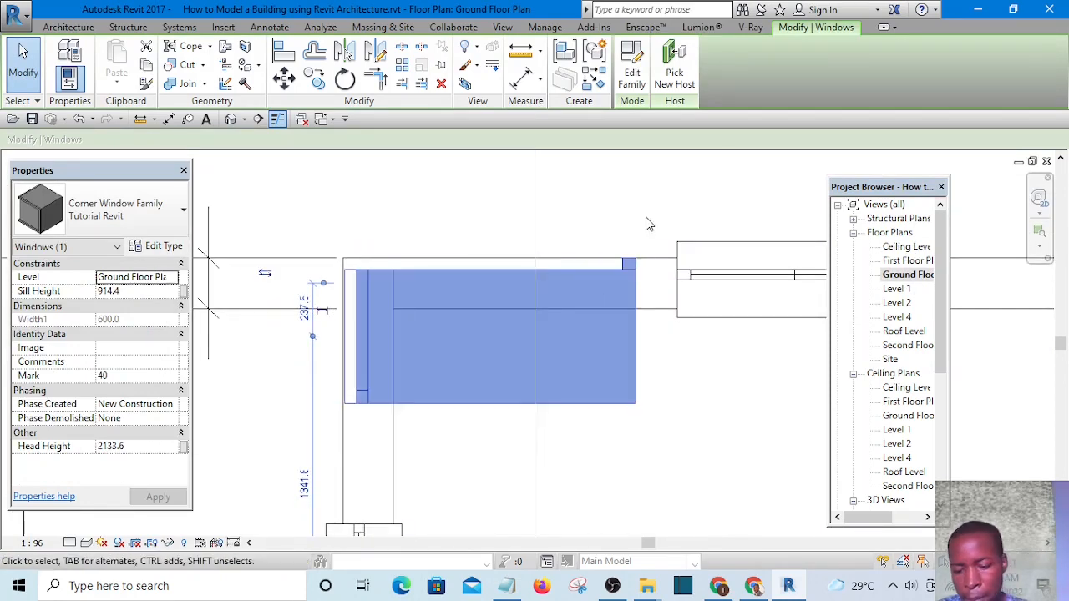
{"action": "key", "text": "Up"}
{"action": "left_click", "coordinate": [625, 202]}
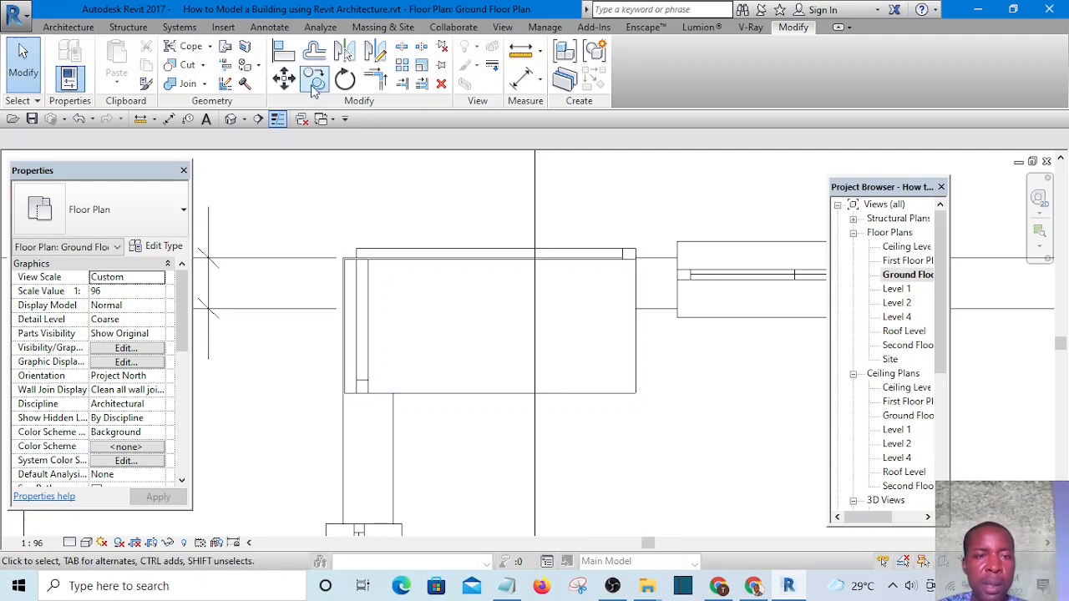
{"action": "left_click", "coordinate": [231, 119]}
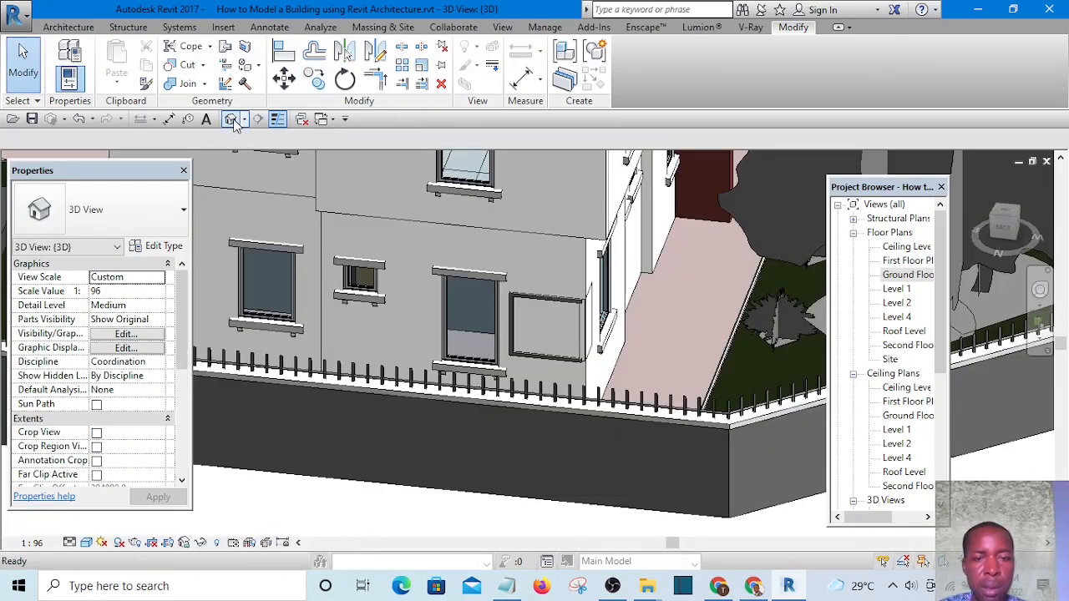
{"action": "scroll", "coordinate": [556, 321], "scroll_direction": "up", "scroll_amount": 3}
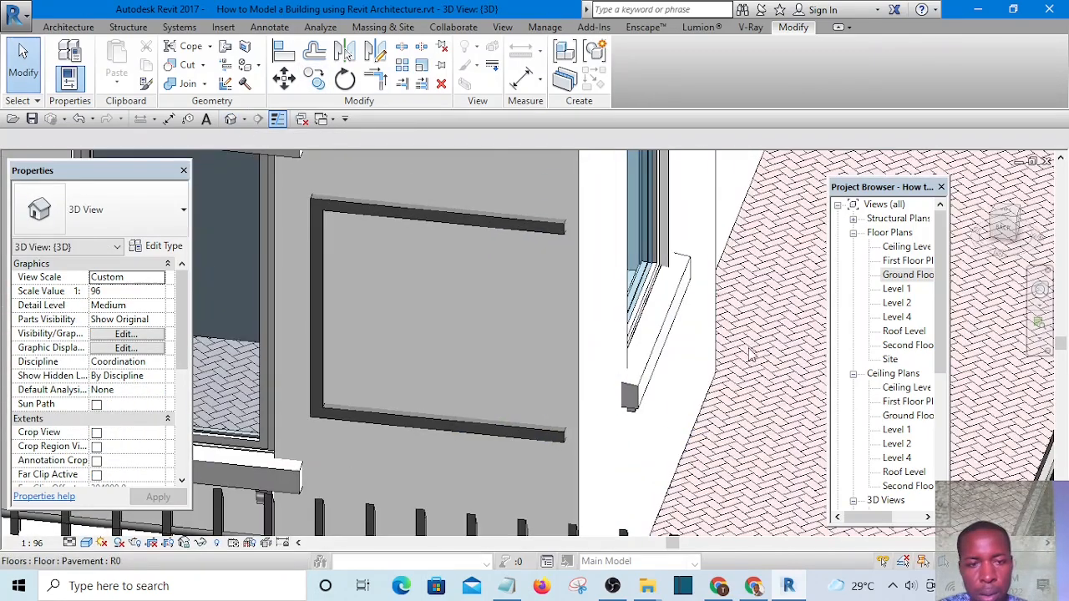
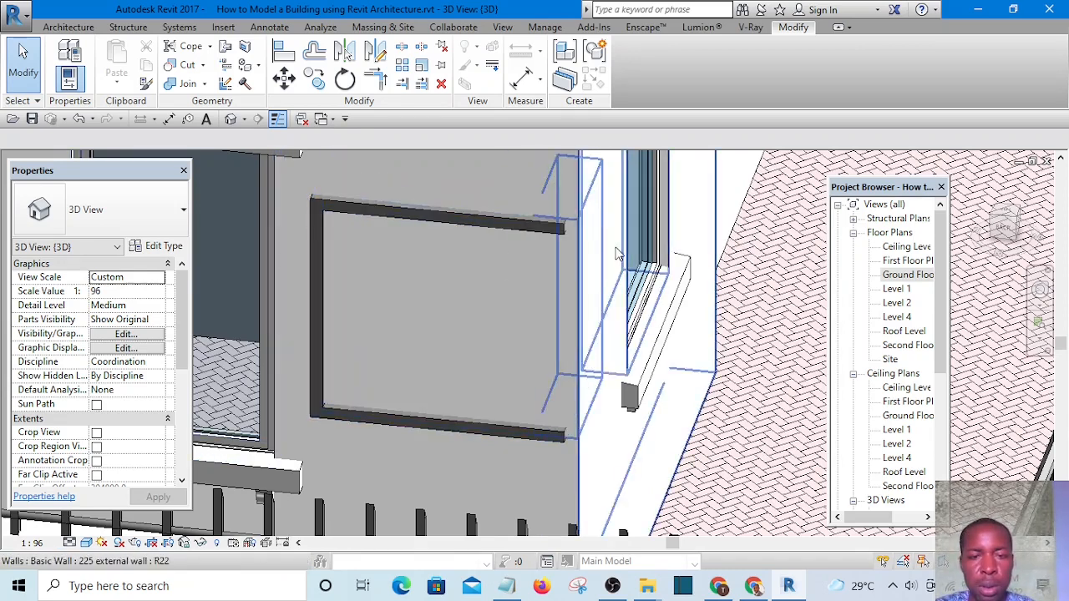
Step: Open the corner window at the guest room corner for family editing
{"action": "scroll", "coordinate": [530, 284], "scroll_direction": "down", "scroll_amount": 5}
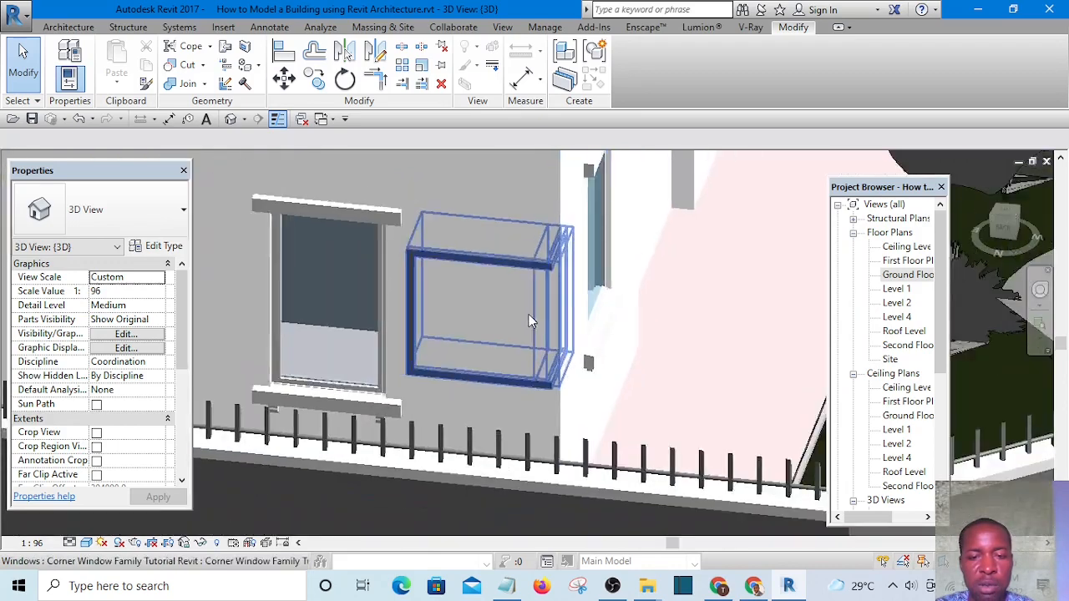
{"action": "middle_click_drag", "start_coordinate": [532, 282], "coordinate": [476, 244], "text": "shift"}
{"action": "left_click", "coordinate": [474, 308]}
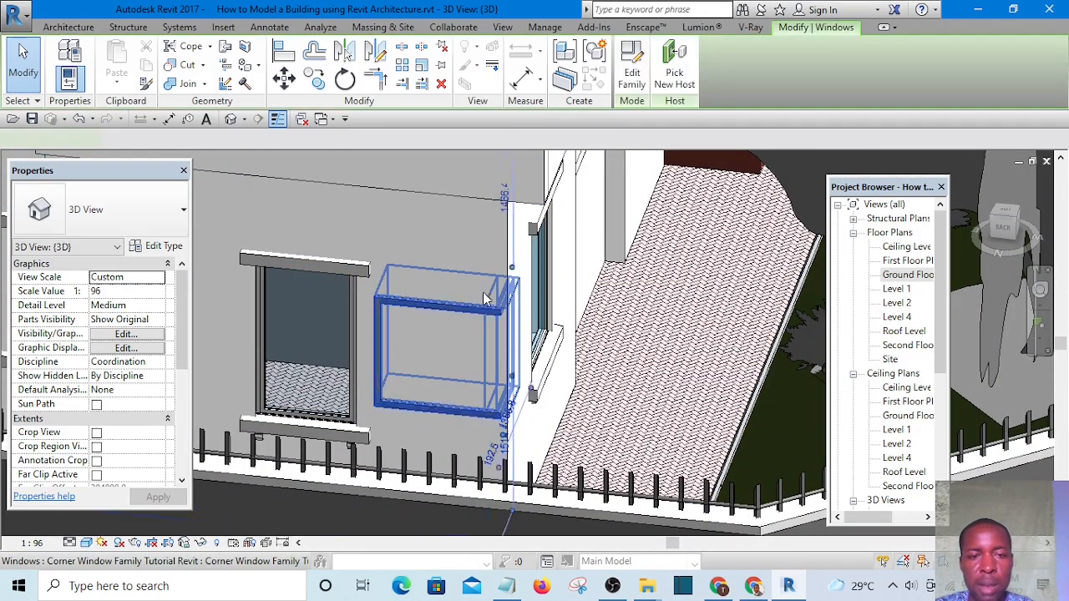
{"action": "left_click", "coordinate": [632, 77]}
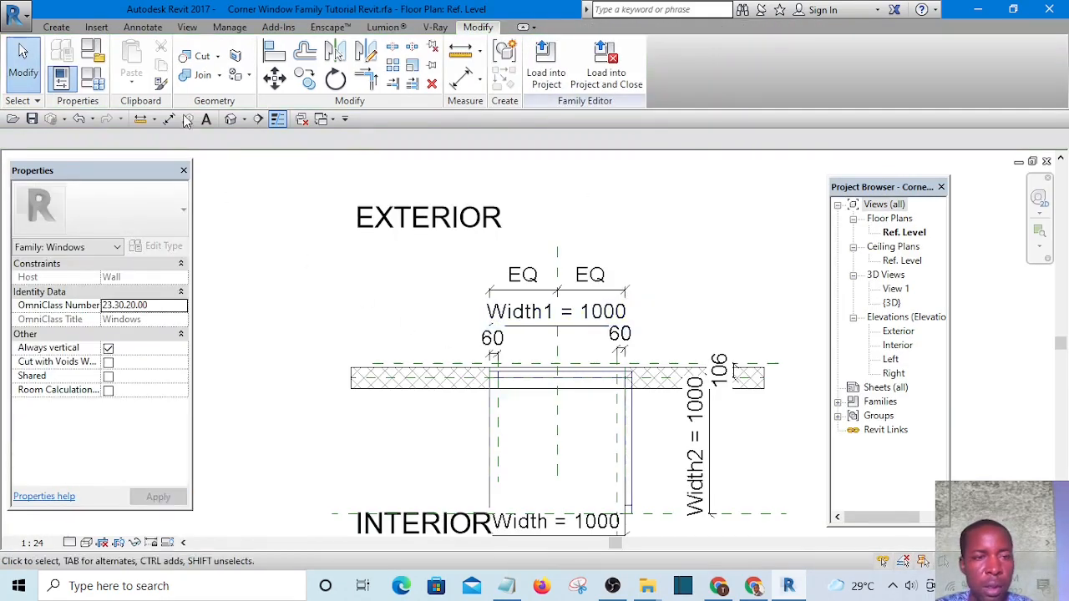
Step: Open the void extrusion's sketch for editing from the family's 3D view and show it in the Ref. Level floor plan
{"action": "left_click", "coordinate": [231, 119]}
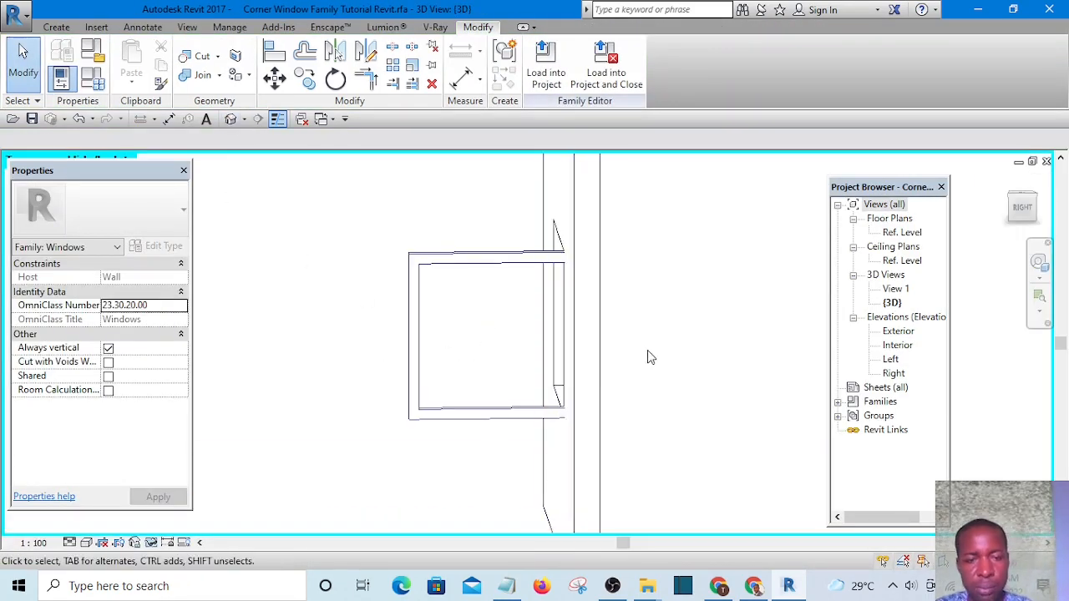
{"action": "middle_click_drag", "start_coordinate": [653, 357], "coordinate": [432, 271], "text": "shift"}
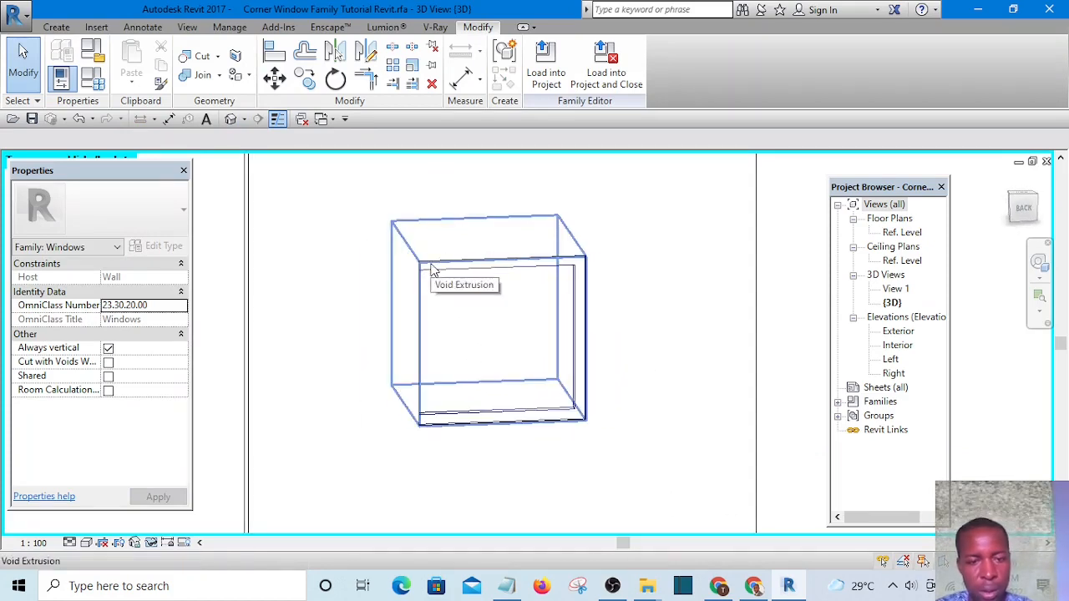
{"action": "left_click", "coordinate": [431, 271]}
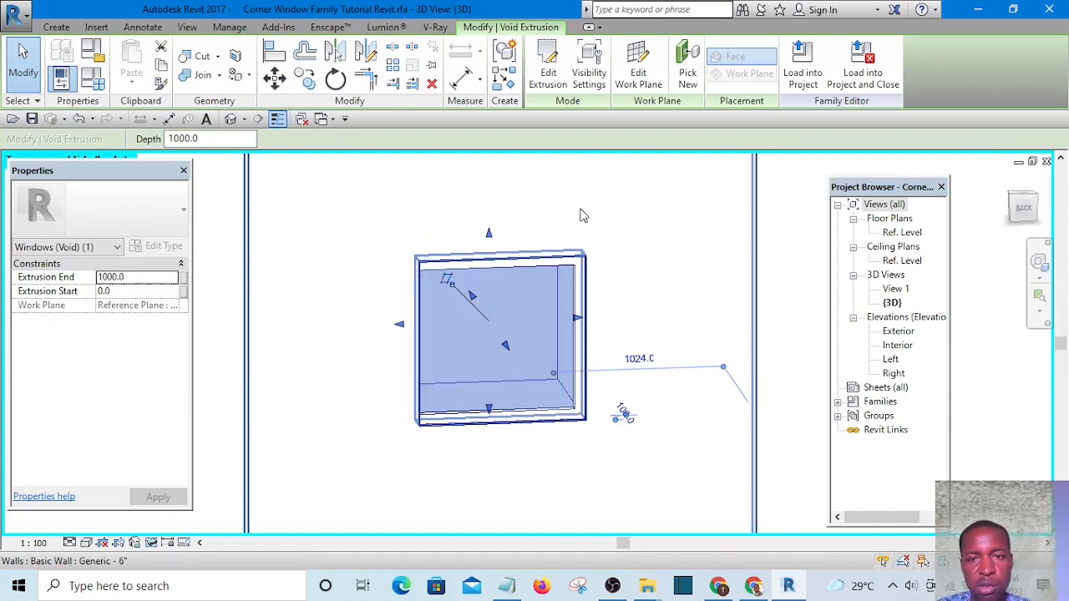
{"action": "left_click", "coordinate": [551, 76]}
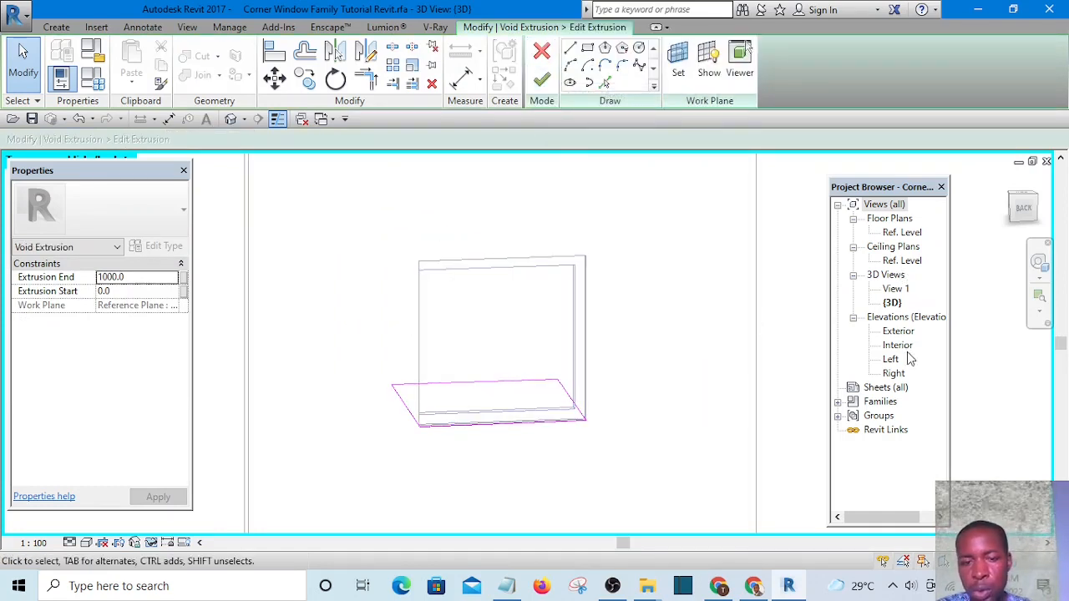
{"action": "double_click", "coordinate": [902, 233]}
{"action": "mouse_move", "coordinate": [627, 434]}
{"action": "middle_mouse_down"}
{"action": "mouse_move", "coordinate": [594, 365]}
{"action": "mouse_move", "coordinate": [571, 337]}
{"action": "mouse_move", "coordinate": [566, 345]}
{"action": "middle_mouse_up"}
{"action": "scroll", "coordinate": [589, 400], "scroll_direction": "up", "scroll_amount": 1}
Step: Unlock the void sketch edge beside the frame's return leg, move it outward to about 1200 mm sketch width, and finish the sketch
{"action": "left_click", "coordinate": [560, 354]}
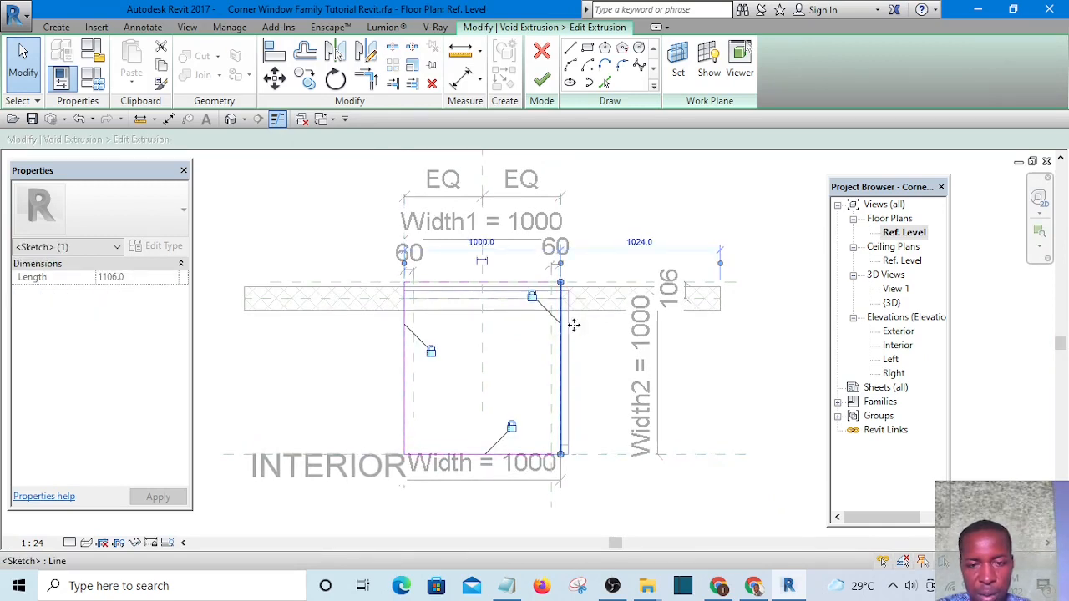
{"action": "left_click_drag", "start_coordinate": [555, 357], "coordinate": [596, 361]}
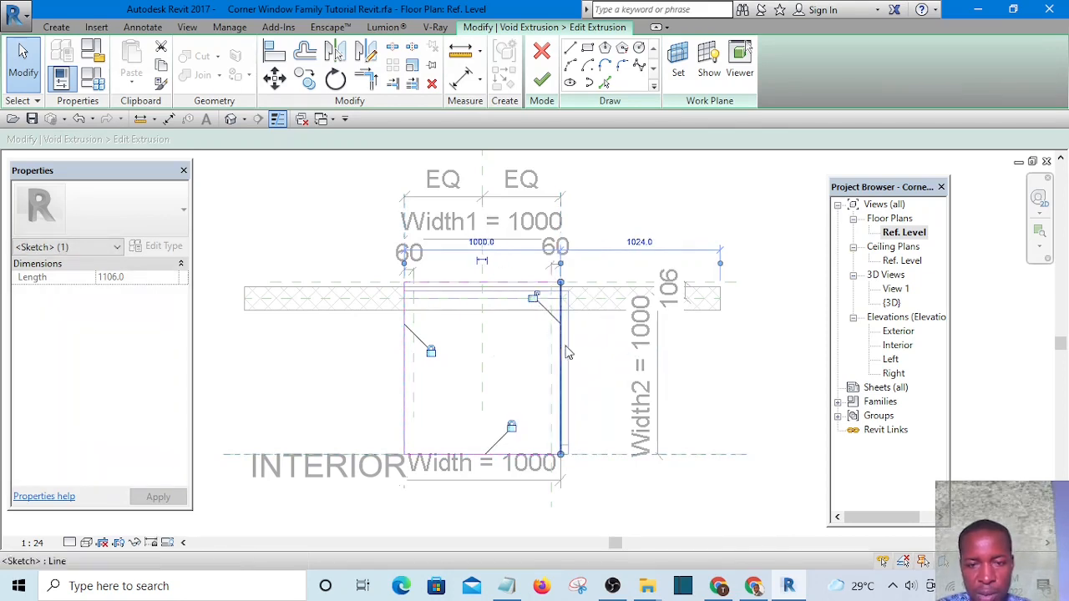
{"action": "left_click_drag", "start_coordinate": [561, 343], "coordinate": [591, 344]}
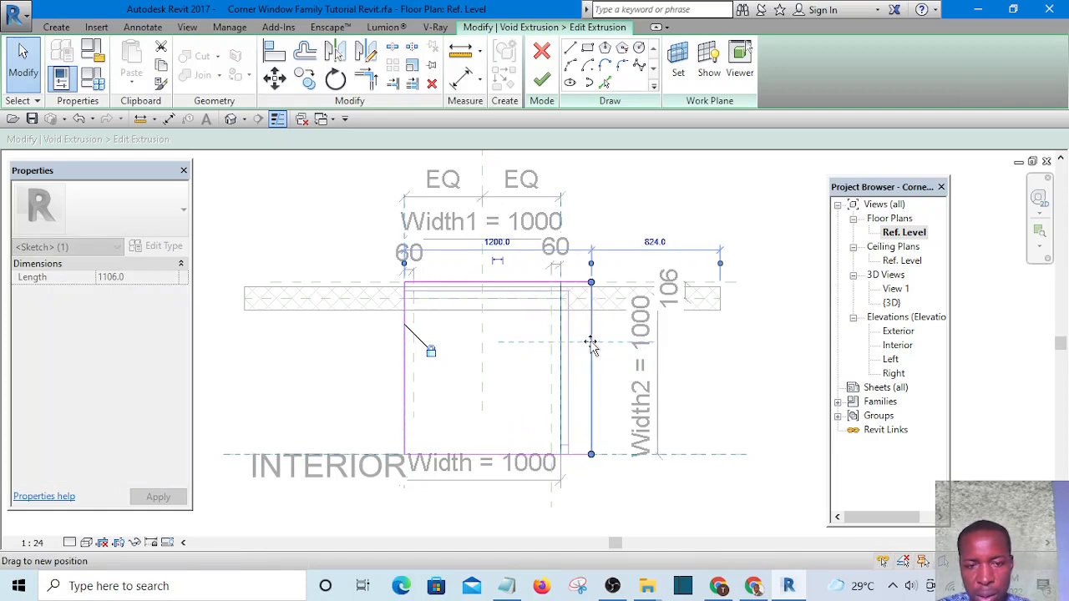
{"action": "left_click", "coordinate": [616, 375]}
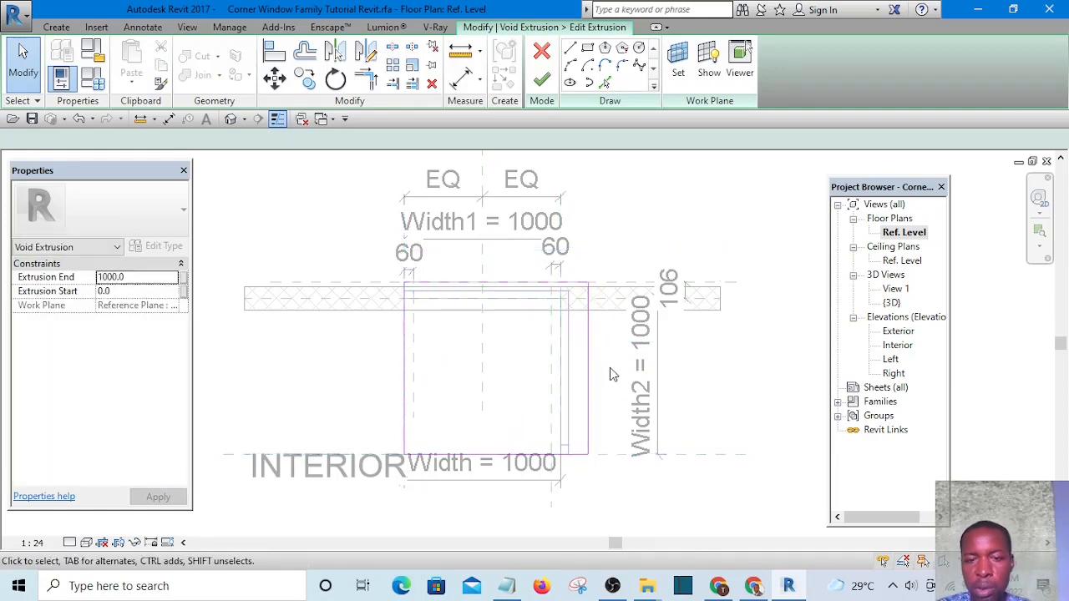
{"action": "scroll", "coordinate": [601, 355], "scroll_direction": "up", "scroll_amount": 3}
{"action": "scroll", "coordinate": [582, 351], "scroll_direction": "down", "scroll_amount": 3}
{"action": "scroll", "coordinate": [580, 358], "scroll_direction": "up", "scroll_amount": 4}
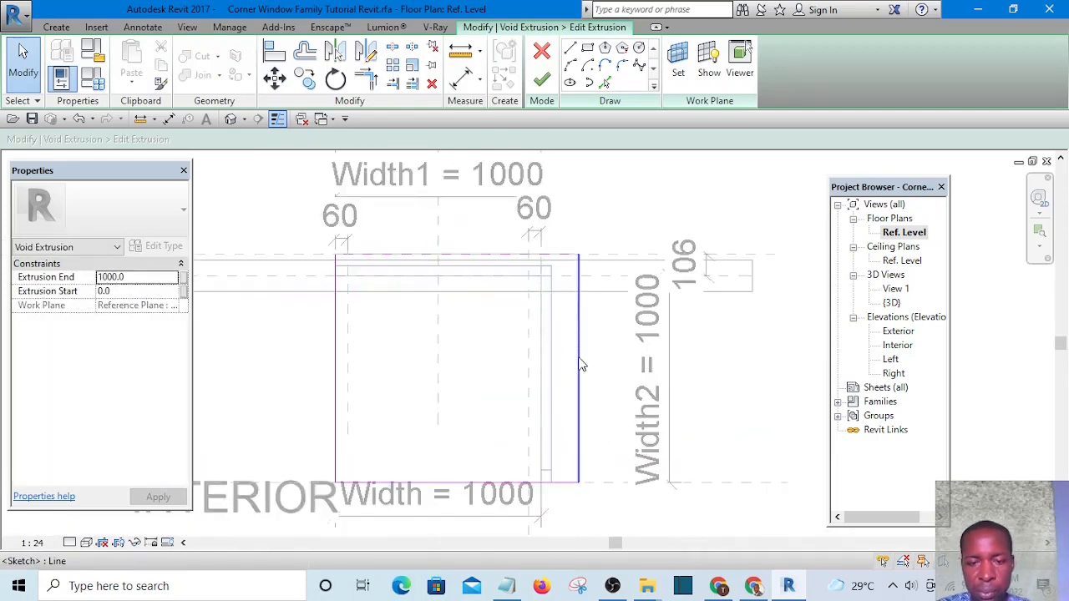
{"action": "scroll", "coordinate": [586, 355], "scroll_direction": "down", "scroll_amount": 2}
{"action": "scroll", "coordinate": [584, 357], "scroll_direction": "down", "scroll_amount": 1}
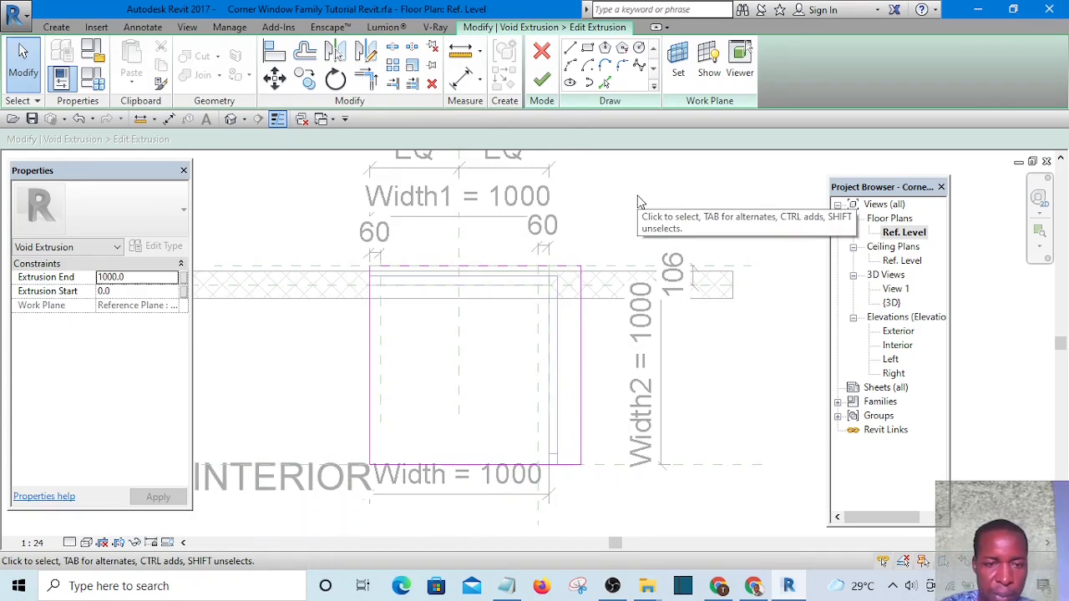
{"action": "left_click", "coordinate": [538, 82]}
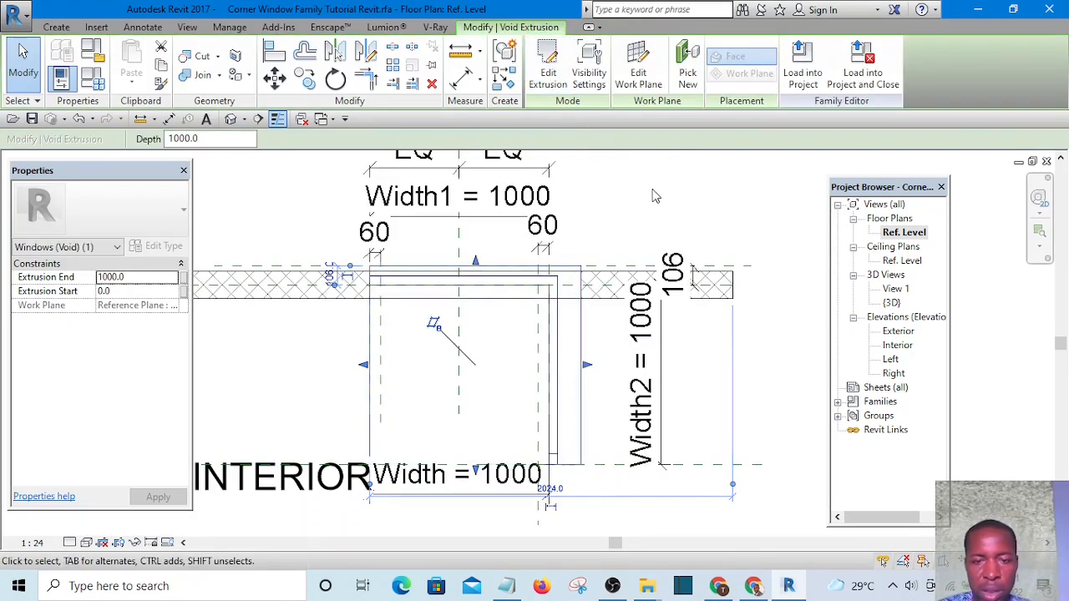
{"action": "left_click", "coordinate": [644, 204]}
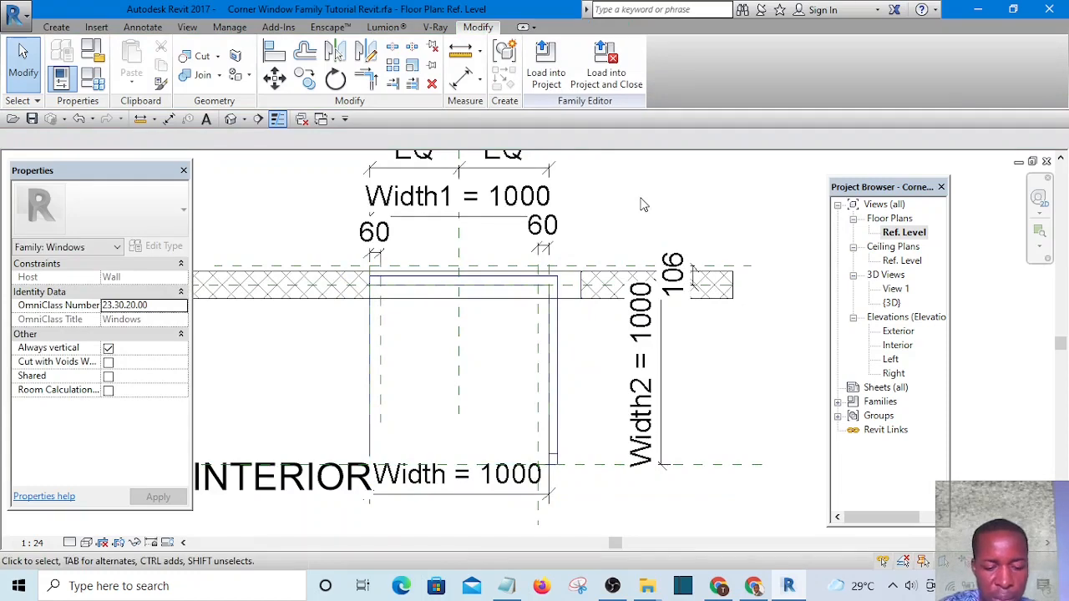
Step: Draw a vertical reference plane just outside the void's widened edge, about 234 mm beyond the adjacent Width1 reference plane
{"action": "key", "text": "r"}
{"action": "key", "text": "p"}
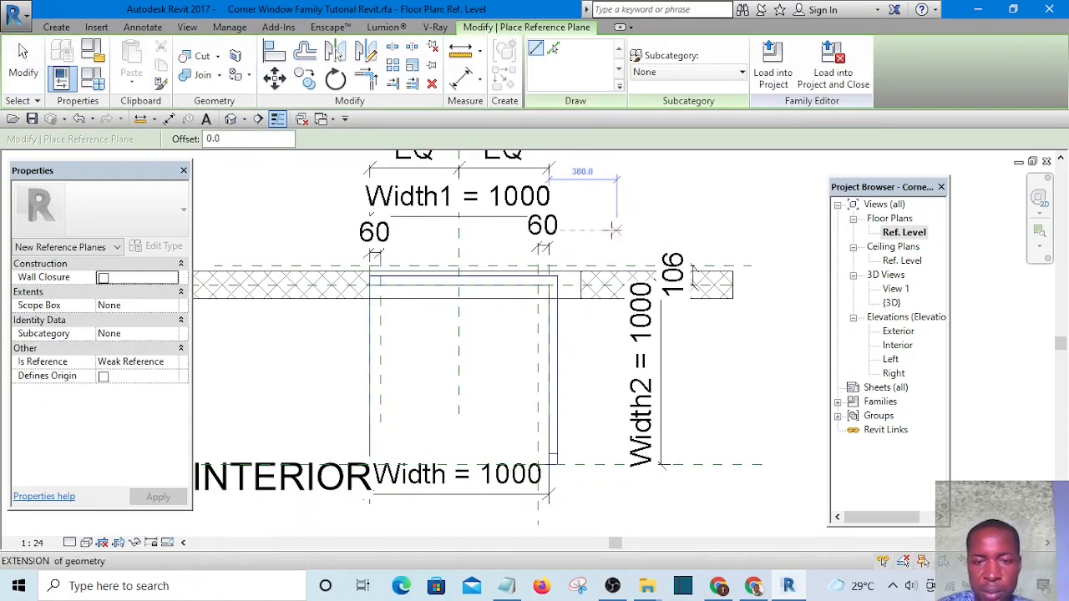
{"action": "left_click", "coordinate": [590, 193]}
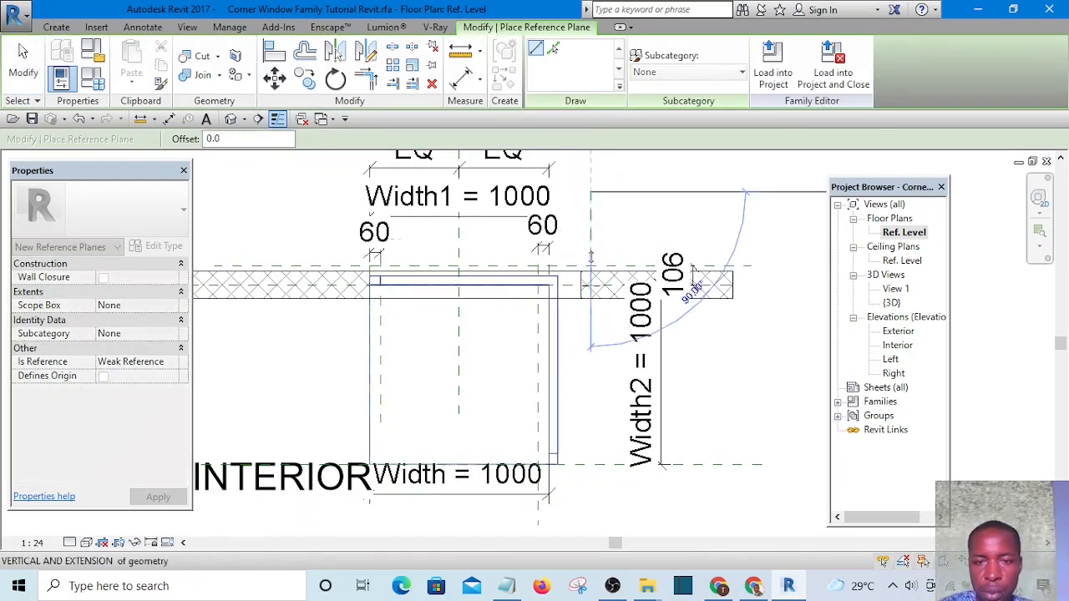
{"action": "left_click", "coordinate": [590, 499]}
{"action": "key", "text": "Escape"}
{"action": "key", "text": "Escape"}
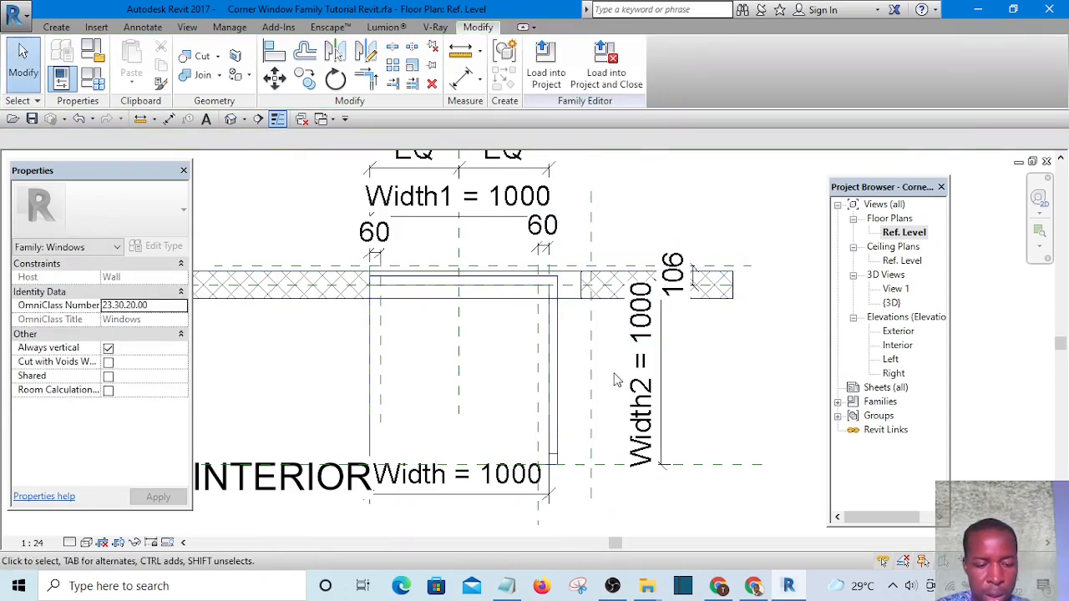
Step: Add an aligned dimension between the inner frame reference plane and the new vertical reference plane
{"action": "key", "text": "d"}
{"action": "key", "text": "i"}
{"action": "left_click", "coordinate": [538, 399]}
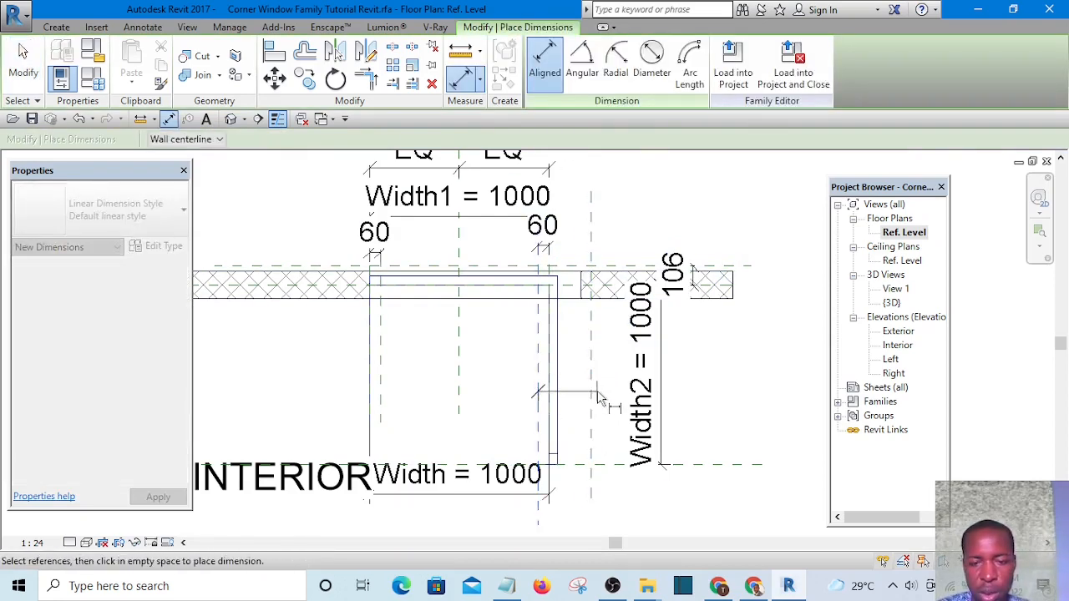
{"action": "left_click", "coordinate": [595, 394]}
{"action": "left_click", "coordinate": [595, 404]}
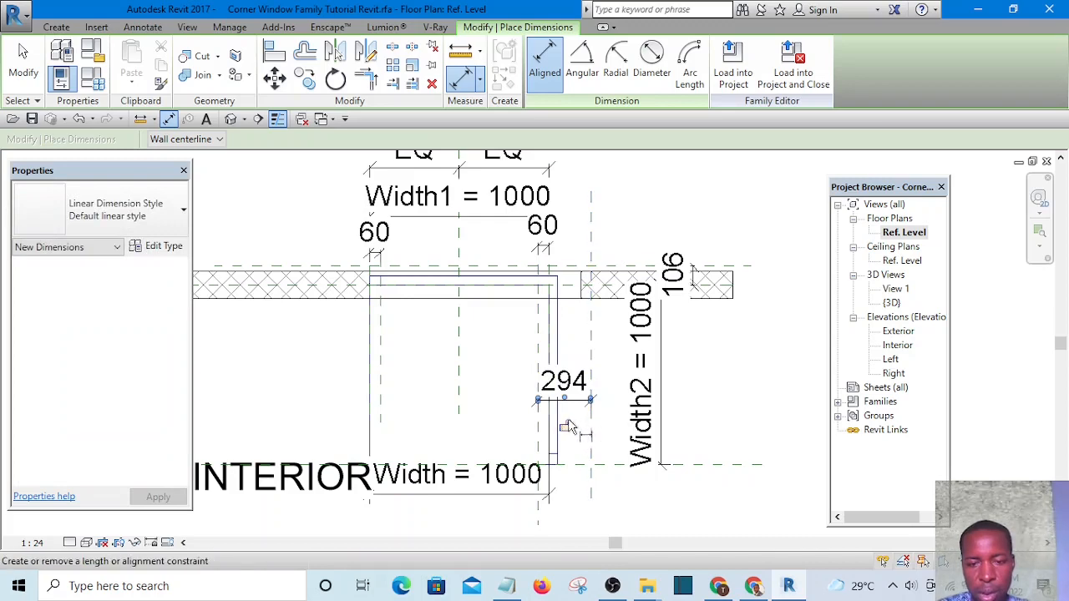
{"action": "key", "text": "Escape"}
{"action": "key", "text": "Escape"}
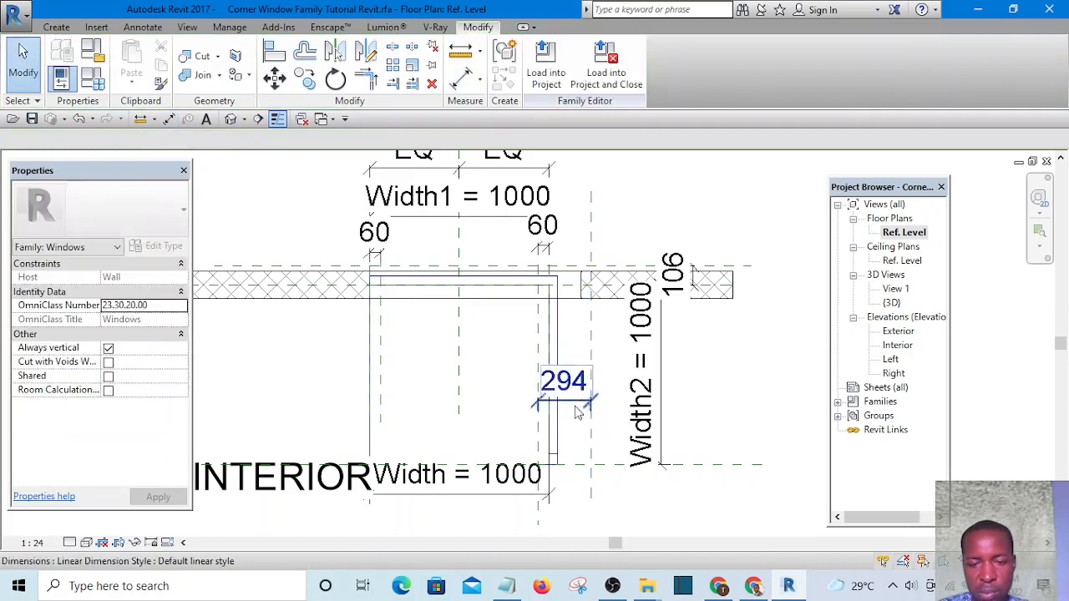
Step: Set the new vertical reference plane's distance from the inner frame reference plane to 300 mm
{"action": "left_click", "coordinate": [590, 439]}
{"action": "left_click", "coordinate": [609, 380]}
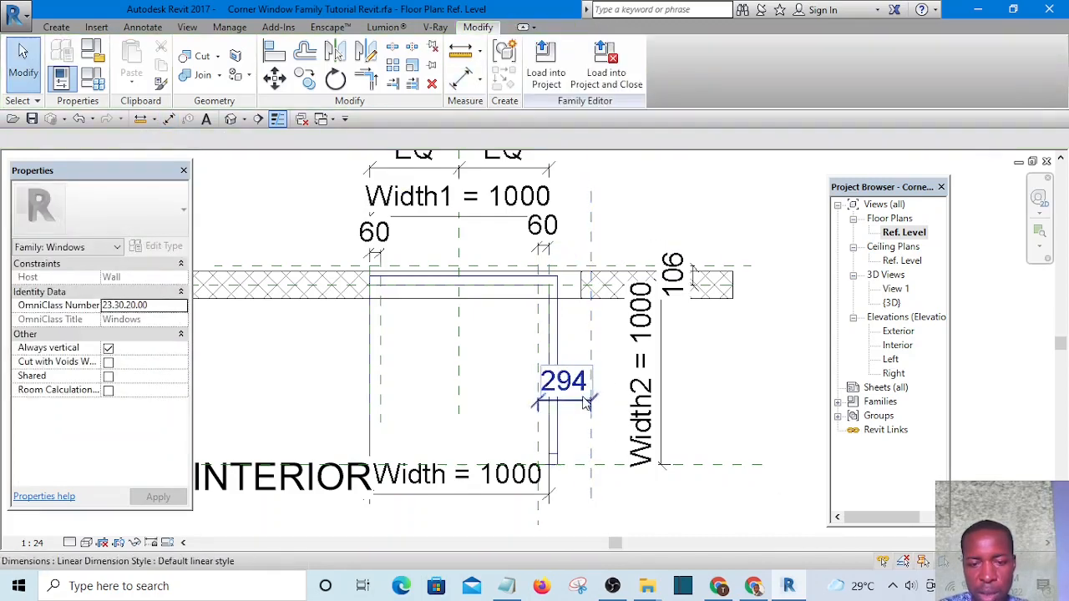
{"action": "left_click", "coordinate": [591, 432]}
{"action": "left_click", "coordinate": [568, 392]}
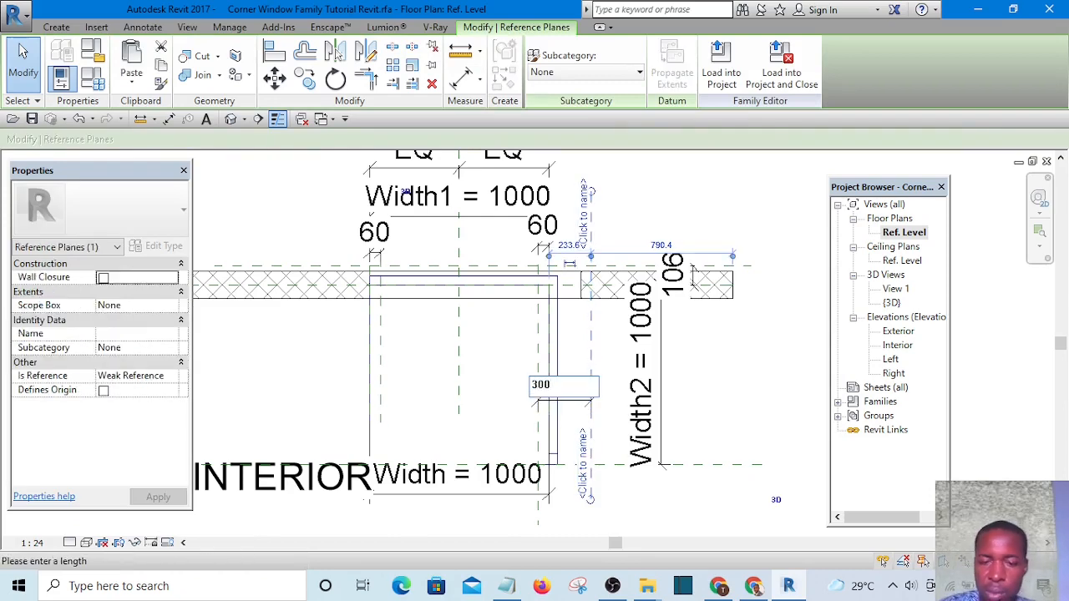
{"action": "key", "text": "Return"}
{"action": "left_click", "coordinate": [603, 386]}
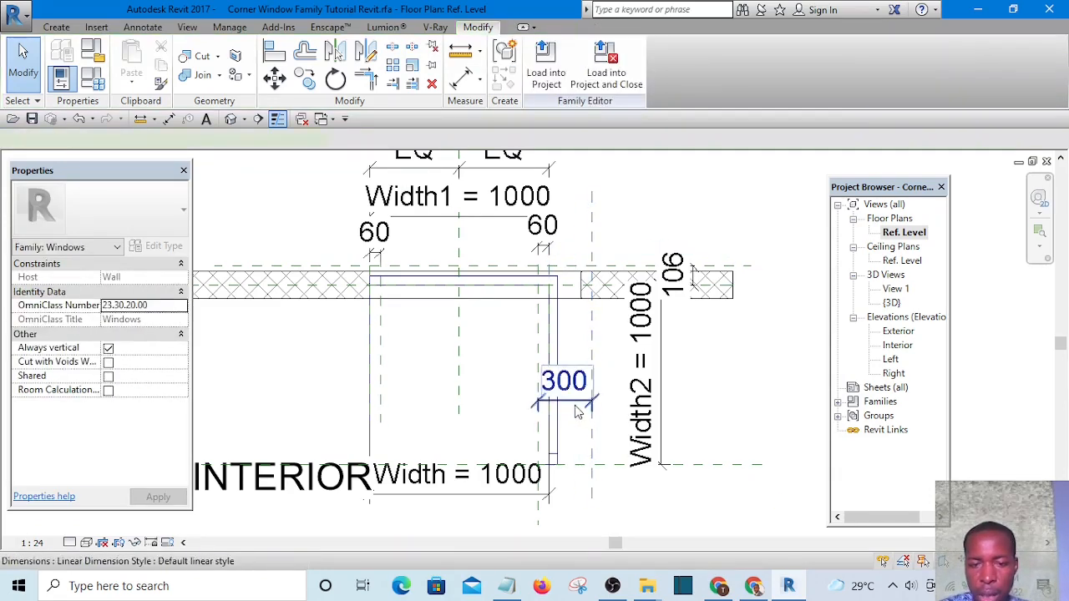
{"action": "left_click", "coordinate": [577, 409]}
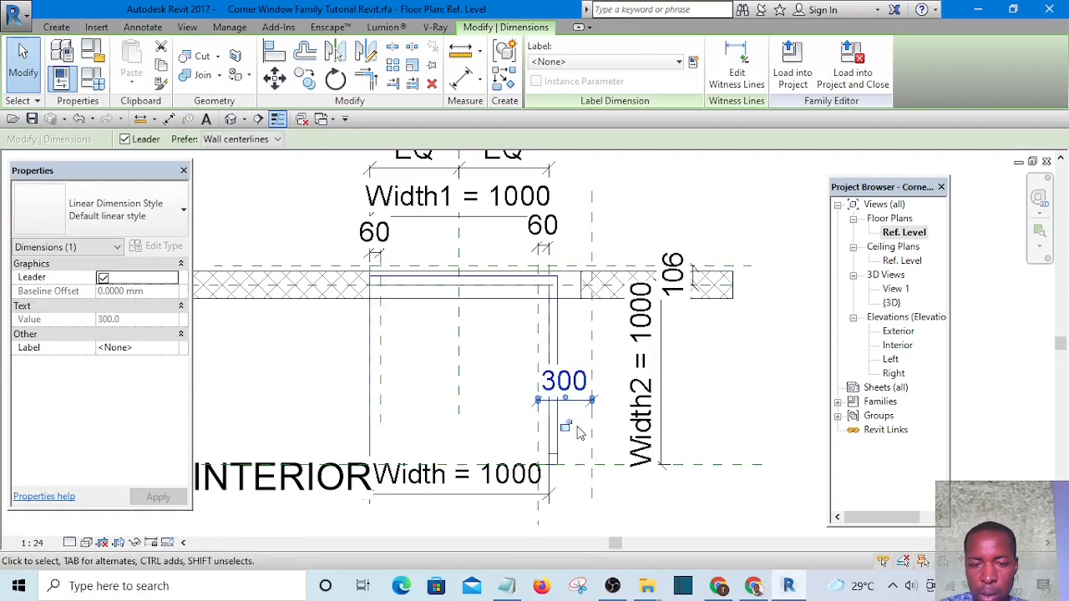
{"action": "left_click", "coordinate": [616, 349]}
Step: Unlock the exterior horizontal reference plane's dimension from the wall centre and set it to 200 mm
{"action": "scroll", "coordinate": [610, 276], "scroll_direction": "up", "scroll_amount": 2}
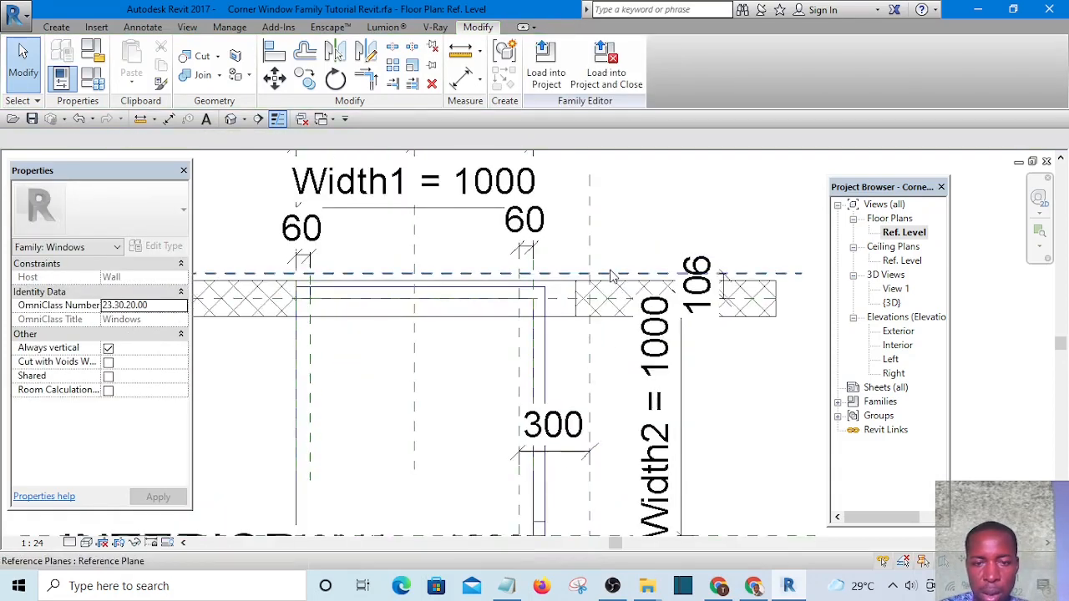
{"action": "left_click", "coordinate": [612, 274]}
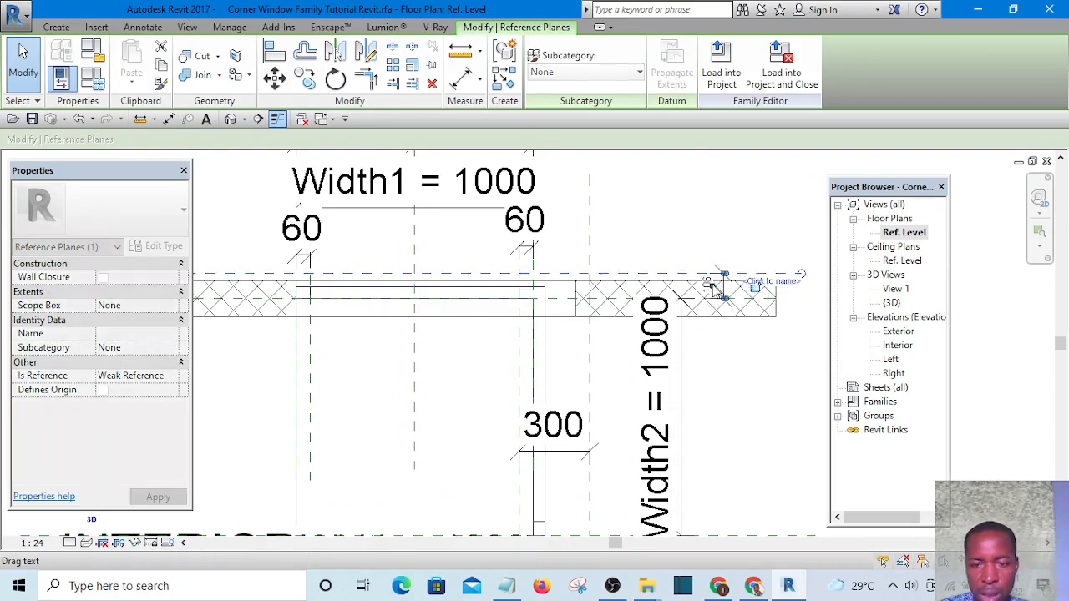
{"action": "left_click_drag", "start_coordinate": [709, 283], "coordinate": [637, 249]}
{"action": "left_click", "coordinate": [694, 251]}
{"action": "left_click", "coordinate": [692, 210]}
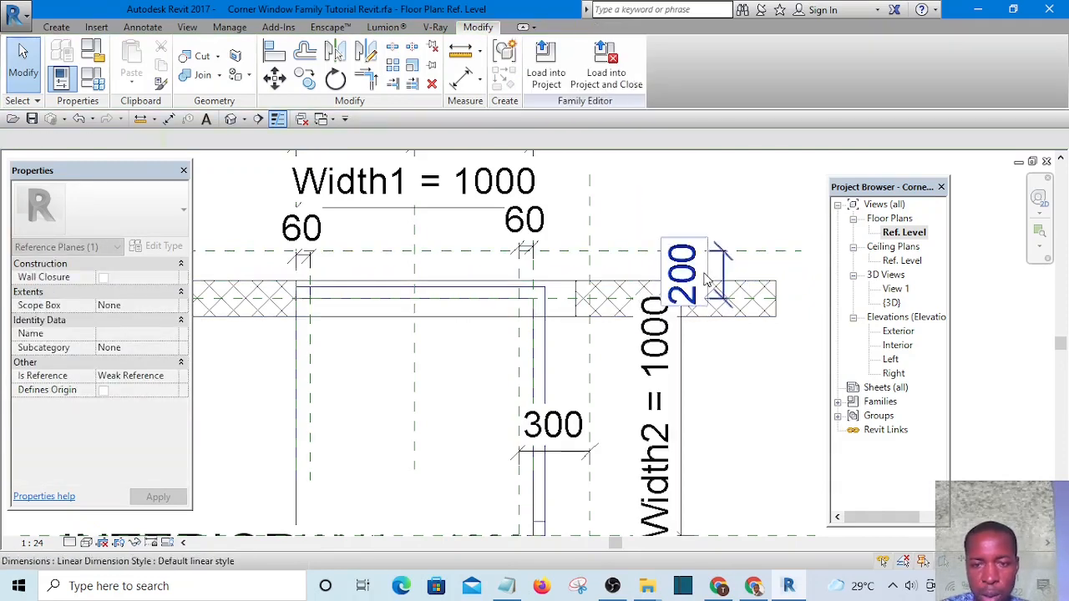
Step: Set the exterior horizontal reference plane's distance from the wall centre to 300 mm and lock that dimension
{"action": "left_click", "coordinate": [629, 252]}
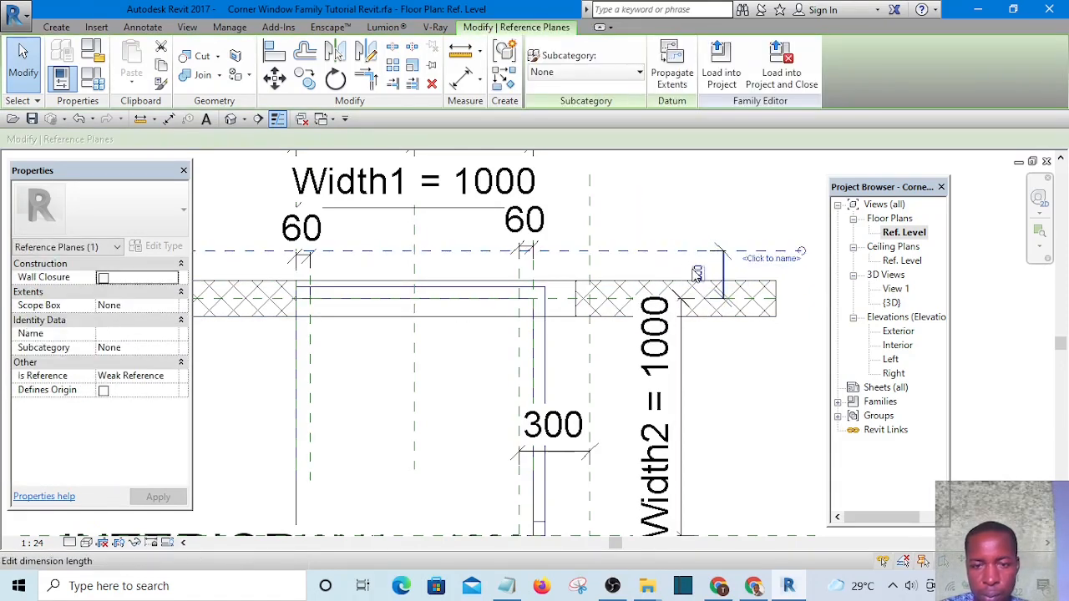
{"action": "left_click", "coordinate": [694, 269]}
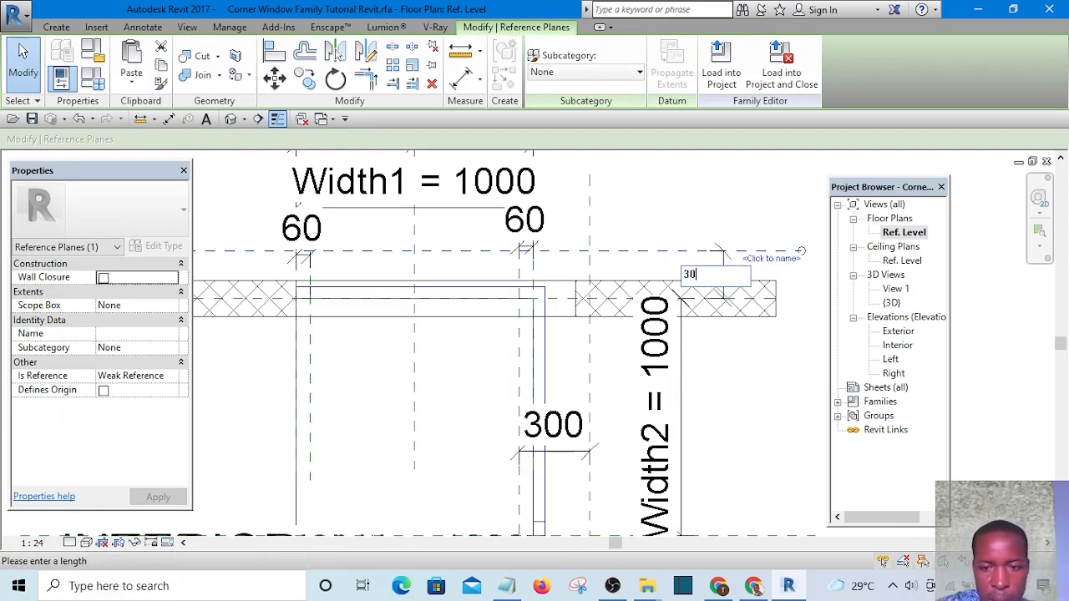
{"action": "left_click", "coordinate": [683, 209]}
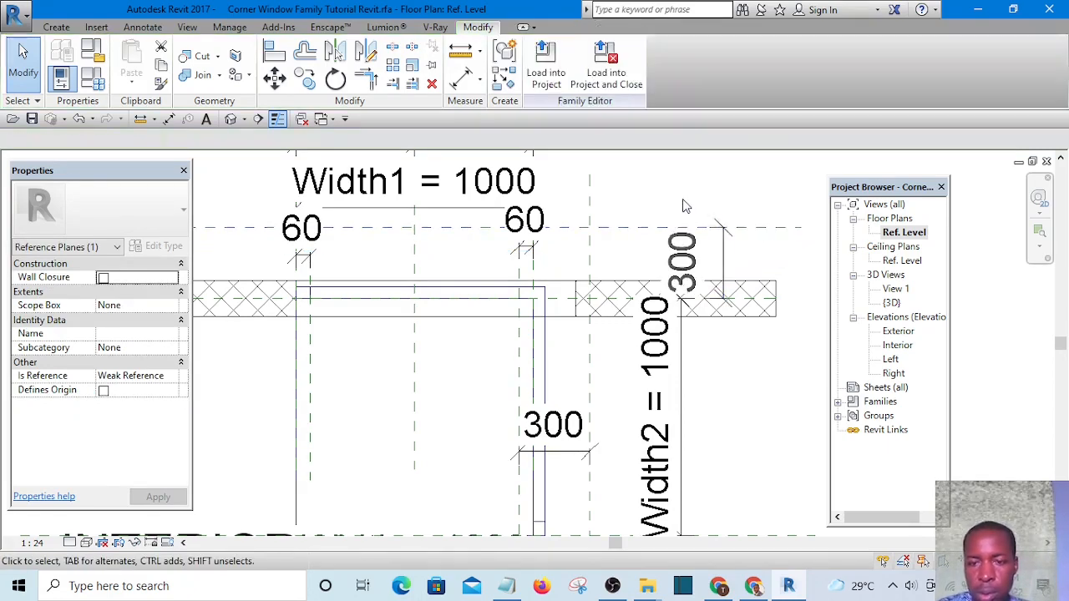
{"action": "left_click", "coordinate": [727, 255]}
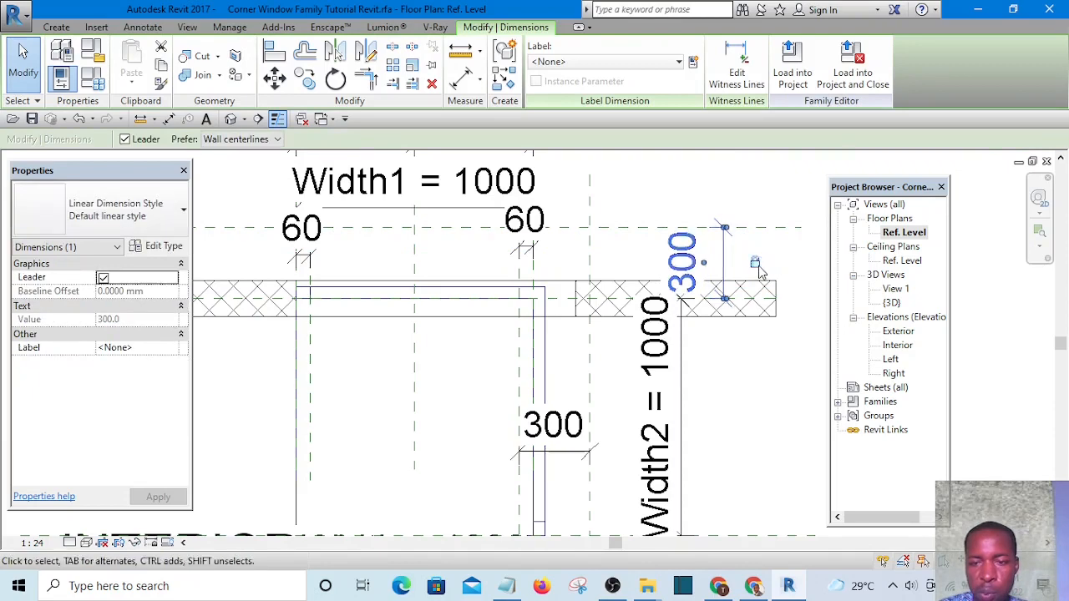
{"action": "left_click", "coordinate": [756, 264]}
{"action": "left_click", "coordinate": [771, 389]}
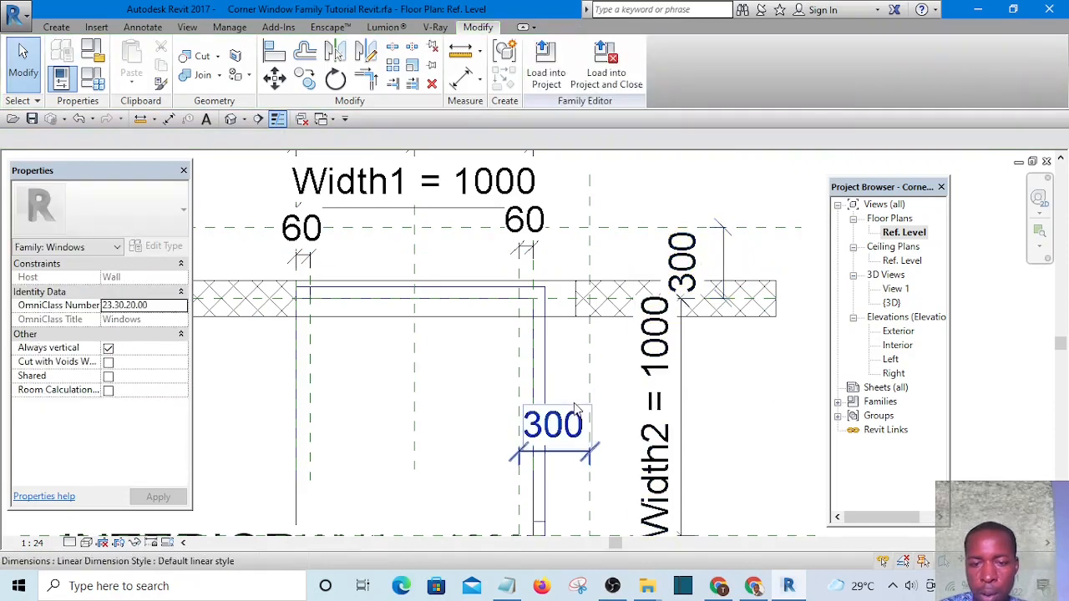
{"action": "left_click", "coordinate": [556, 449]}
{"action": "scroll", "coordinate": [562, 447], "scroll_direction": "down", "scroll_amount": 2}
{"action": "left_click", "coordinate": [720, 376]}
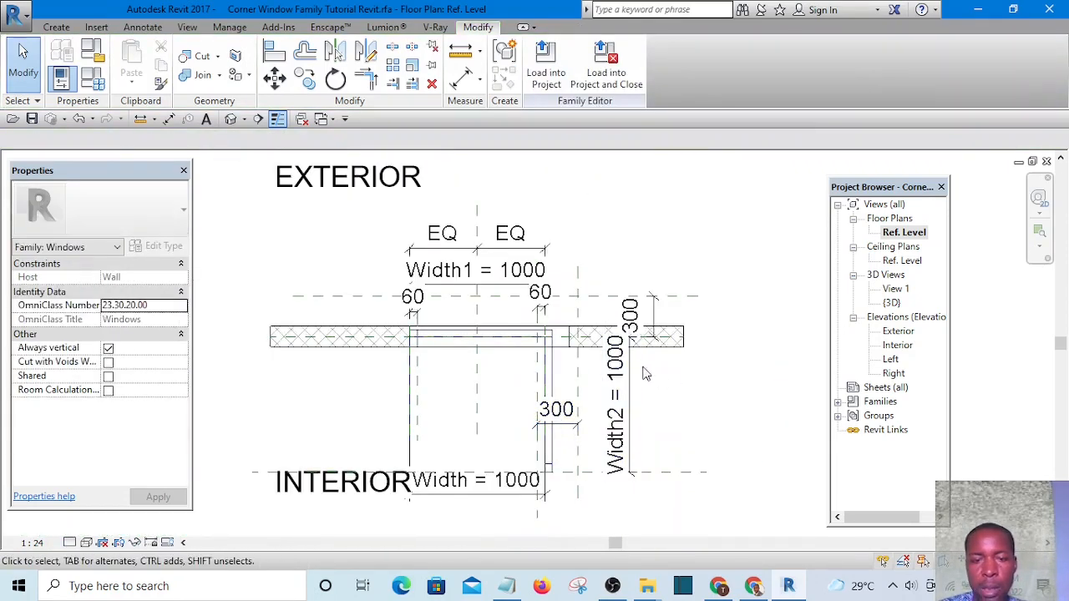
Step: Stretch the void extrusion's vertical edge out to the new vertical reference plane and lock it there
{"action": "scroll", "coordinate": [571, 342], "scroll_direction": "up", "scroll_amount": 2}
{"action": "left_click", "coordinate": [567, 335]}
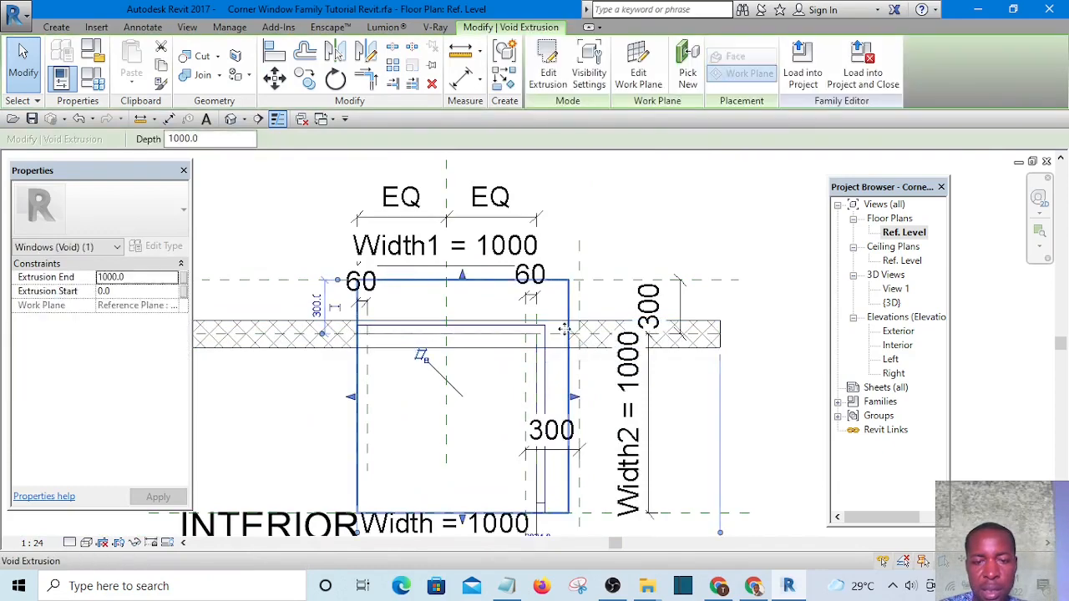
{"action": "scroll", "coordinate": [577, 397], "scroll_direction": "up", "scroll_amount": 1}
{"action": "left_click_drag", "start_coordinate": [572, 398], "coordinate": [585, 397]}
{"action": "left_click", "coordinate": [609, 390]}
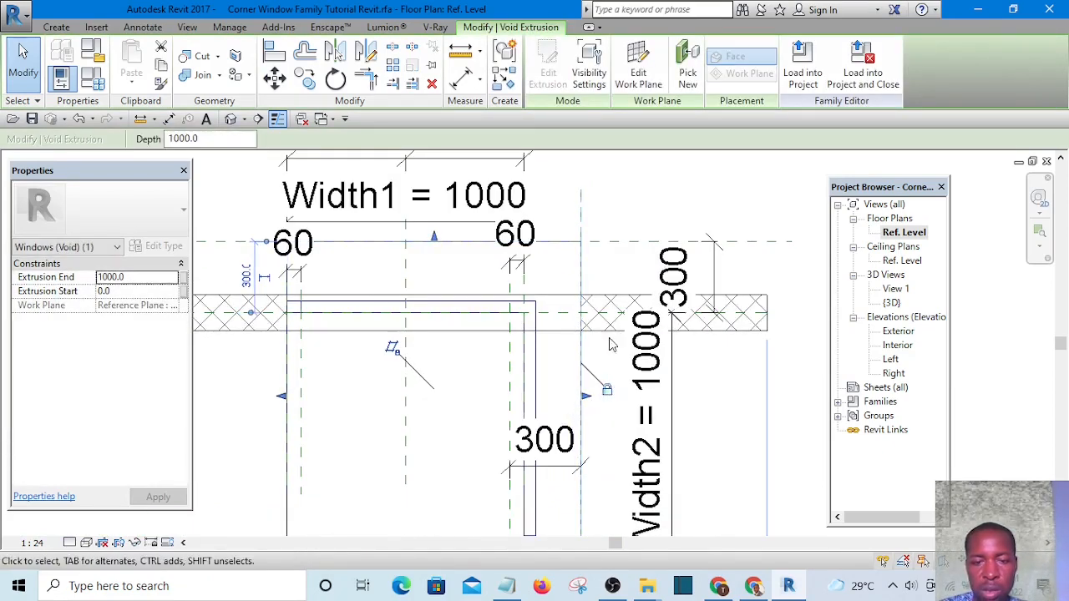
{"action": "left_click", "coordinate": [605, 198]}
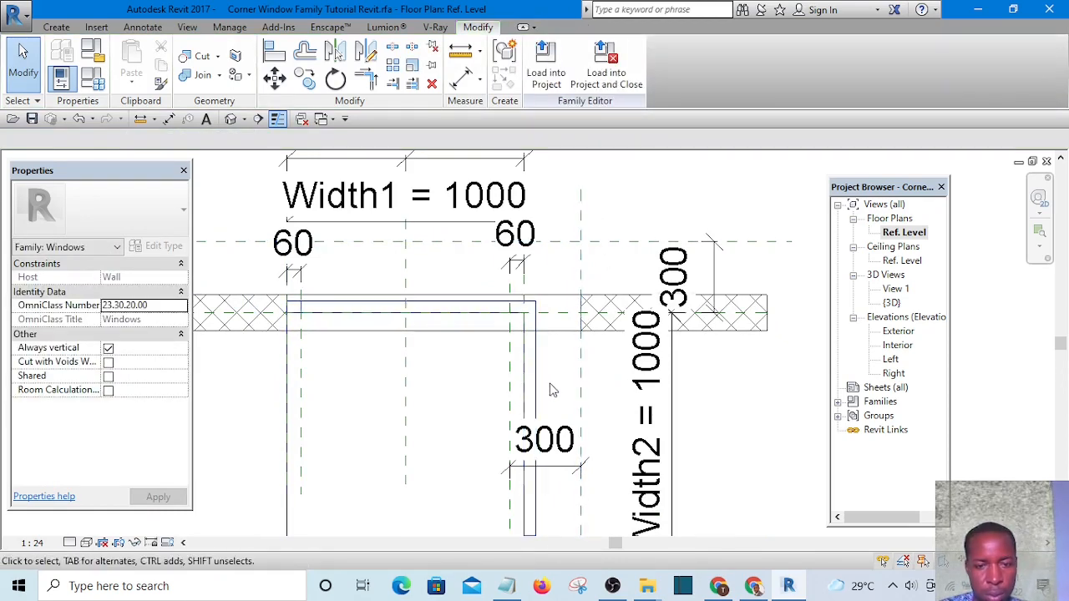
{"action": "left_click", "coordinate": [579, 316]}
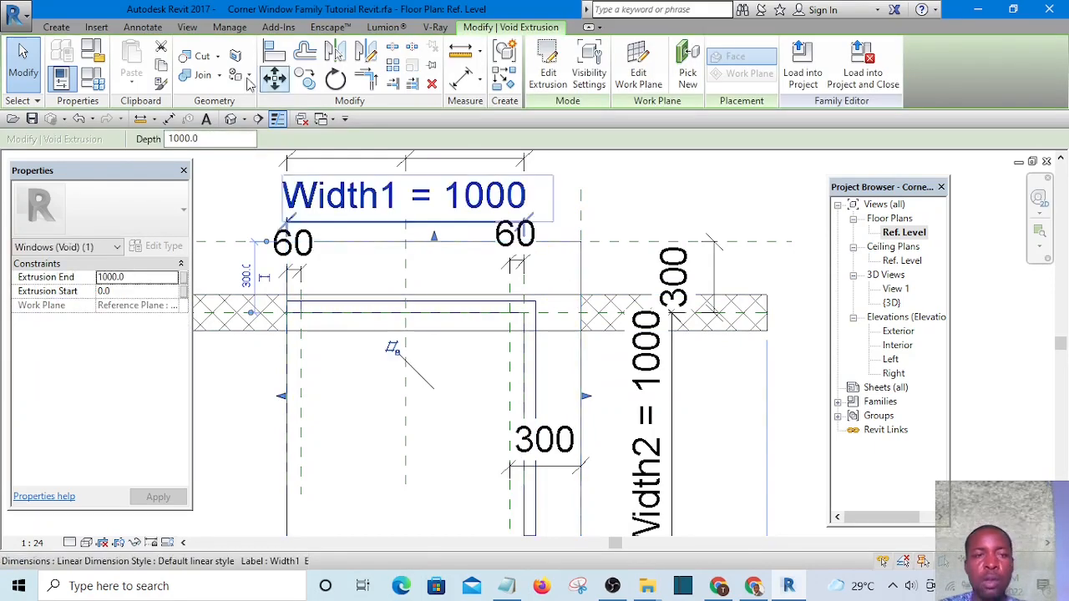
Step: Check the family in the 3D view and load it into the building project, overwriting the existing version
{"action": "left_click", "coordinate": [230, 119]}
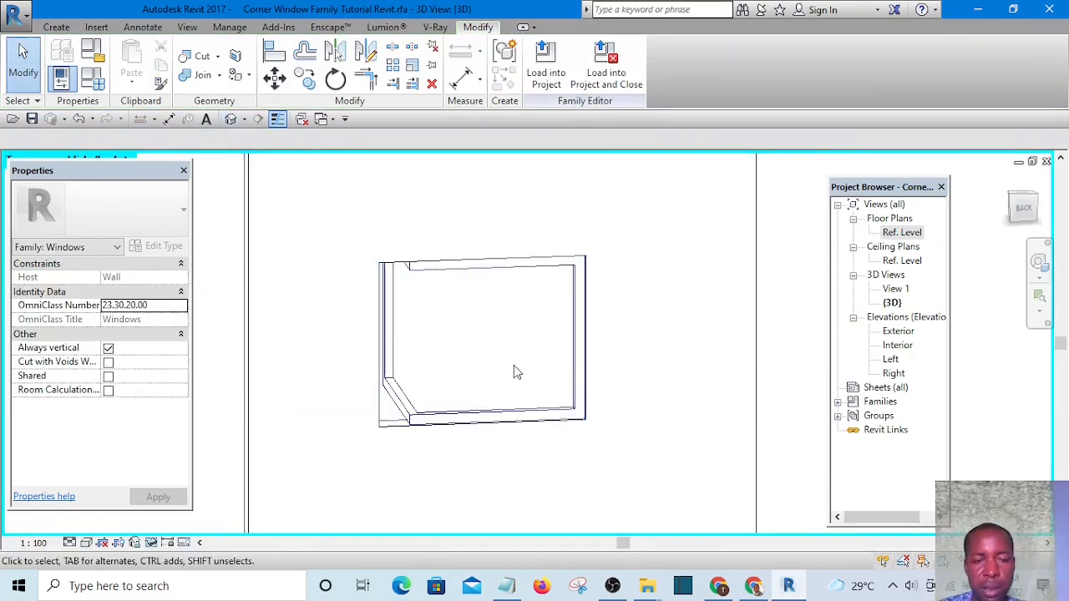
{"action": "middle_click_drag", "start_coordinate": [494, 397], "coordinate": [677, 375], "text": "shift"}
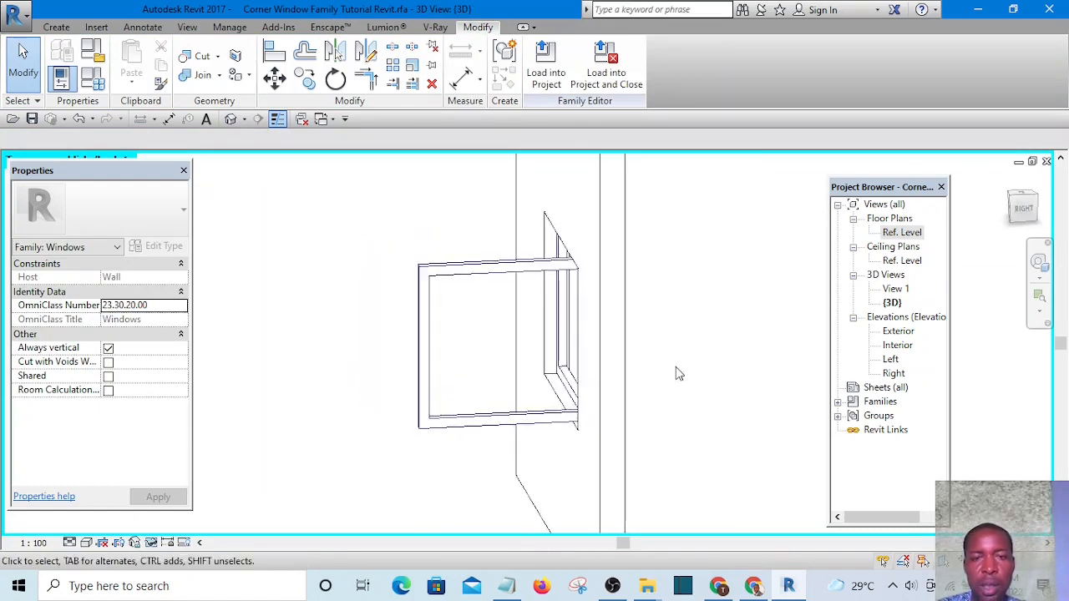
{"action": "left_click", "coordinate": [546, 67]}
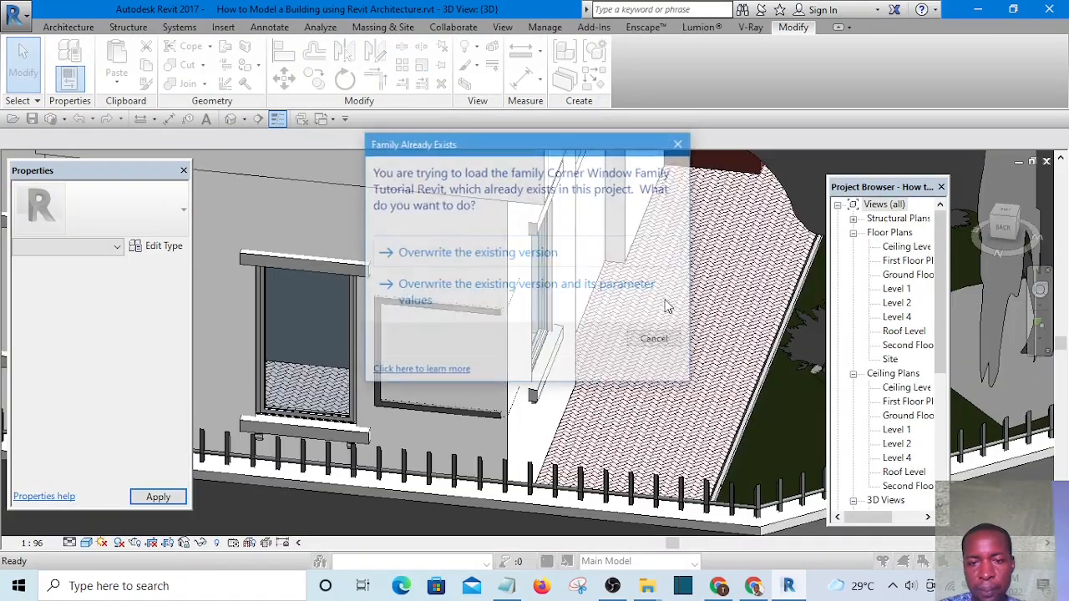
{"action": "left_click", "coordinate": [509, 258]}
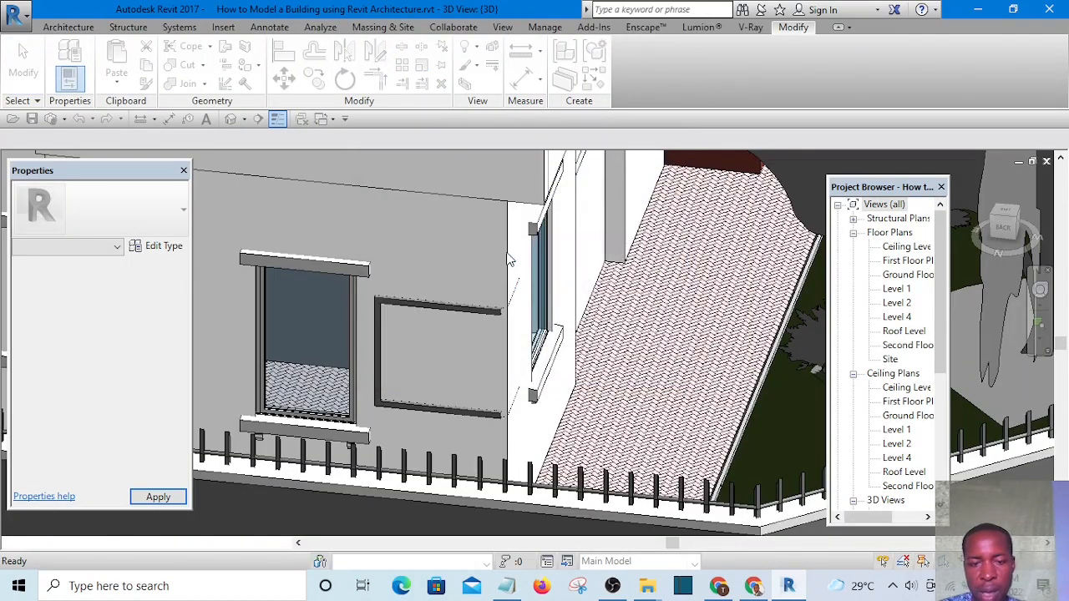
Step: Examine the reloaded corner window and how its void cuts the walls at the building corner
{"action": "middle_click_drag", "start_coordinate": [576, 408], "coordinate": [518, 398], "text": "shift"}
{"action": "scroll", "coordinate": [458, 297], "scroll_direction": "up", "scroll_amount": 6}
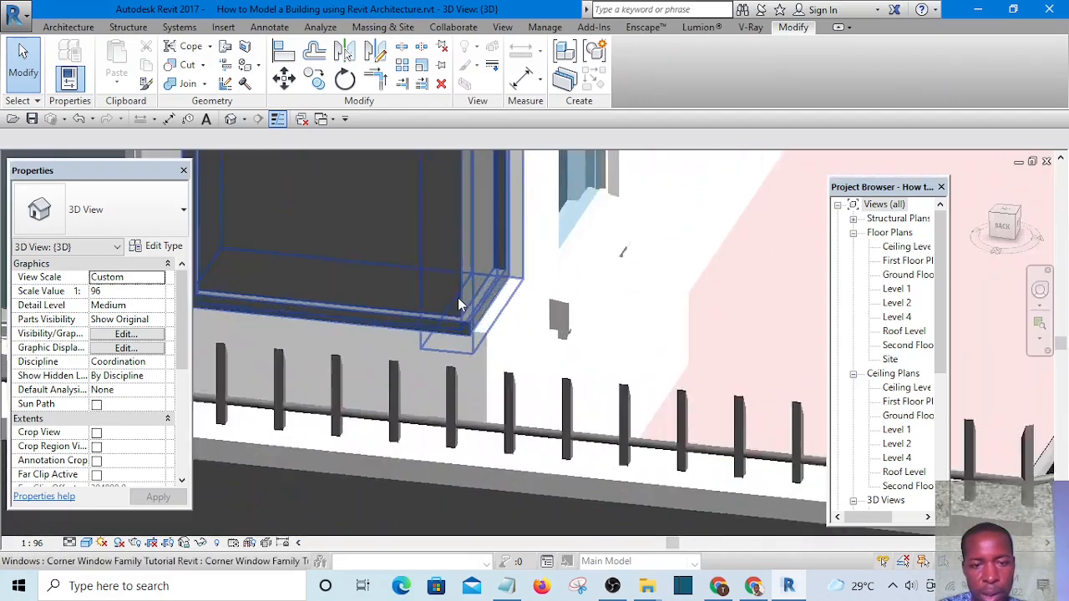
{"action": "scroll", "coordinate": [618, 443], "scroll_direction": "down", "scroll_amount": 5}
{"action": "scroll", "coordinate": [482, 382], "scroll_direction": "up", "scroll_amount": 2}
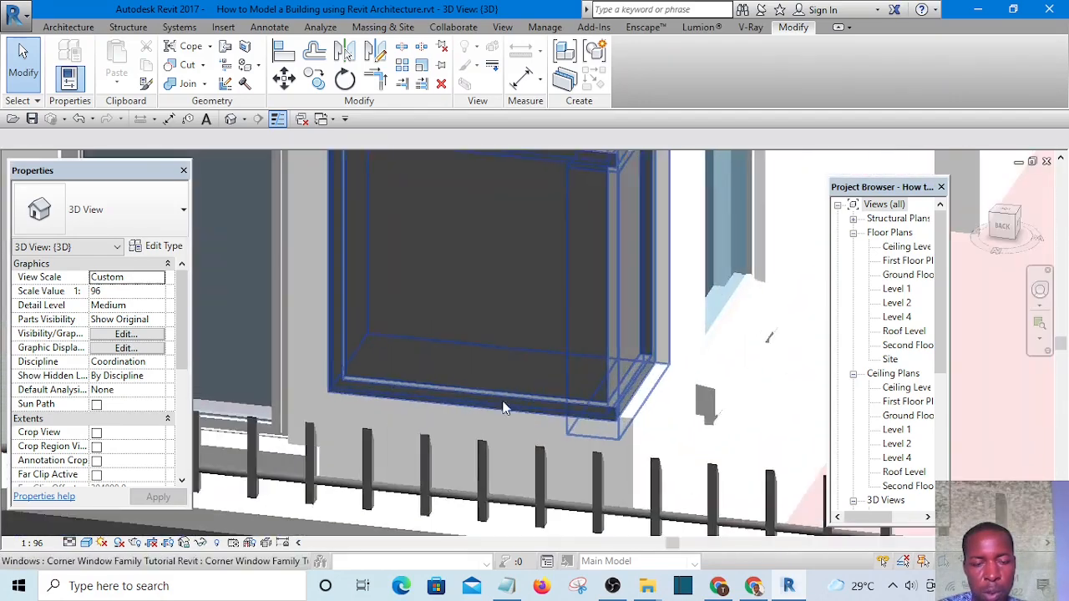
{"action": "scroll", "coordinate": [656, 432], "scroll_direction": "down", "scroll_amount": 3}
{"action": "scroll", "coordinate": [583, 422], "scroll_direction": "down", "scroll_amount": 1}
{"action": "scroll", "coordinate": [595, 427], "scroll_direction": "up", "scroll_amount": 3}
{"action": "scroll", "coordinate": [644, 449], "scroll_direction": "down", "scroll_amount": 4}
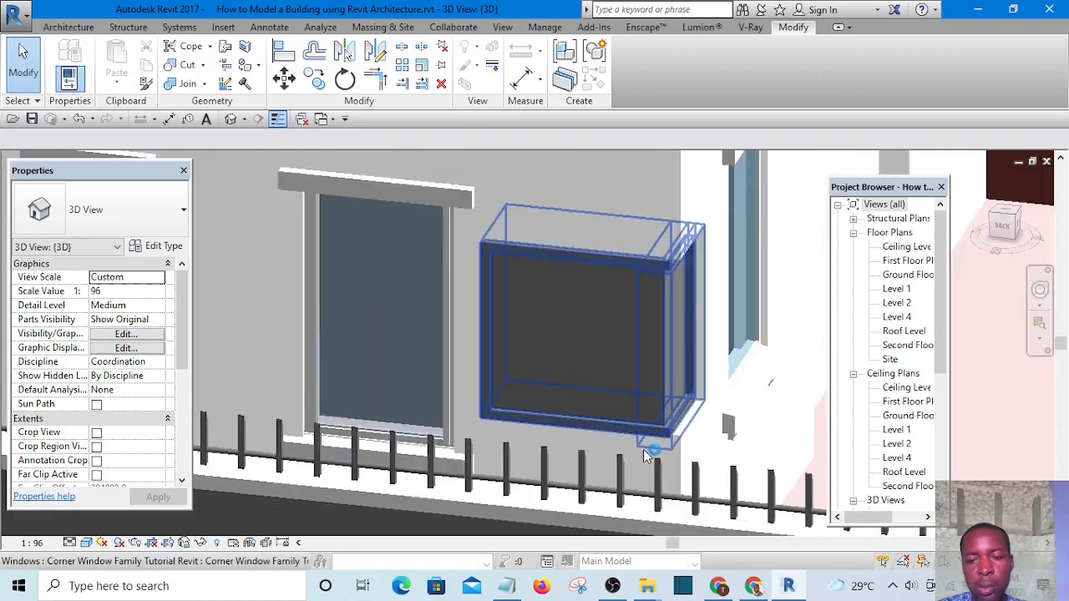
{"action": "middle_click_drag", "start_coordinate": [672, 447], "coordinate": [649, 458], "text": "shift"}
{"action": "scroll", "coordinate": [649, 458], "scroll_direction": "down", "scroll_amount": 3}
{"action": "scroll", "coordinate": [445, 435], "scroll_direction": "up", "scroll_amount": 5}
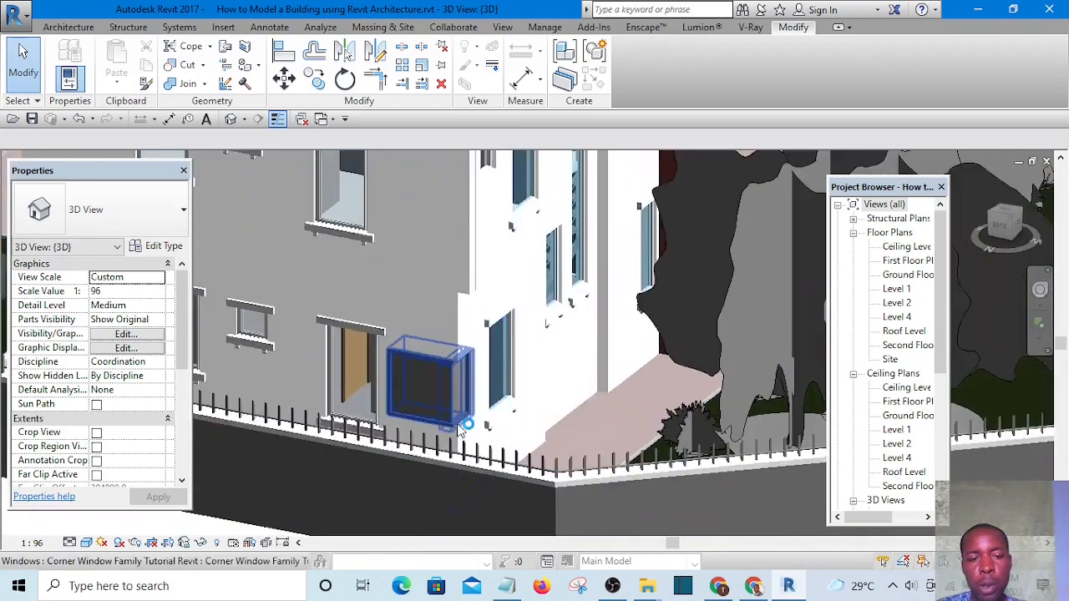
{"action": "scroll", "coordinate": [436, 442], "scroll_direction": "up", "scroll_amount": 3}
{"action": "scroll", "coordinate": [611, 286], "scroll_direction": "down", "scroll_amount": 4}
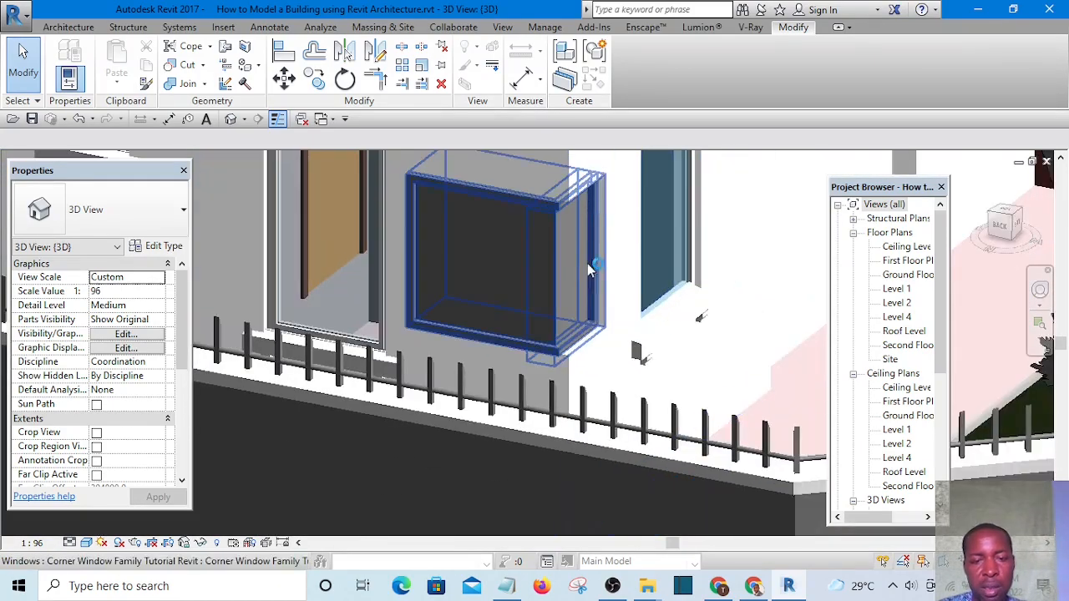
Step: Open the placed corner window's family for editing and select the frame sweep in the Ref. Level plan
{"action": "left_click", "coordinate": [552, 293]}
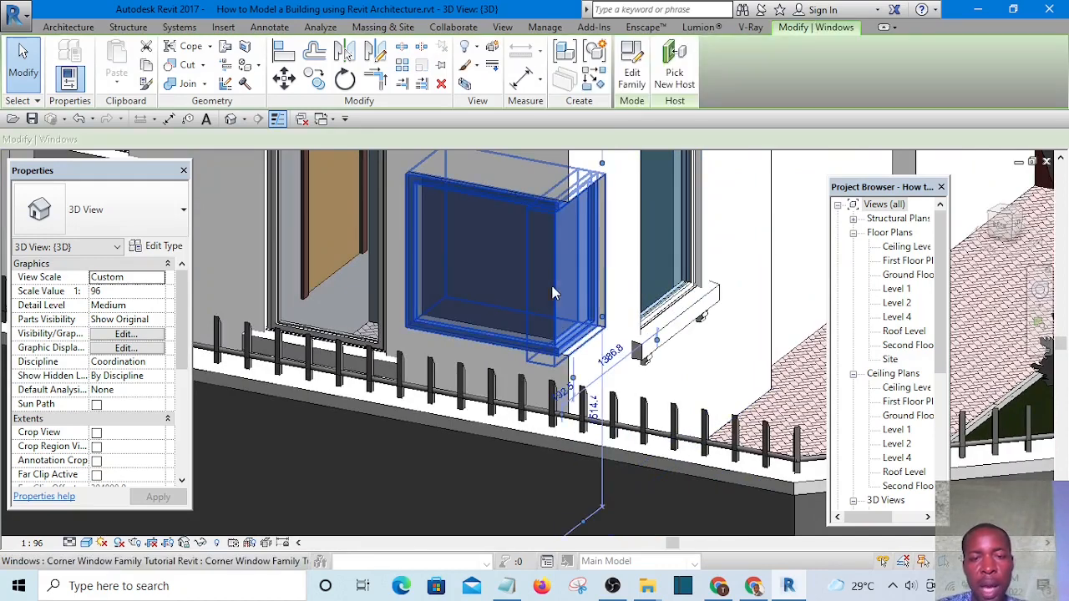
{"action": "left_click", "coordinate": [629, 79]}
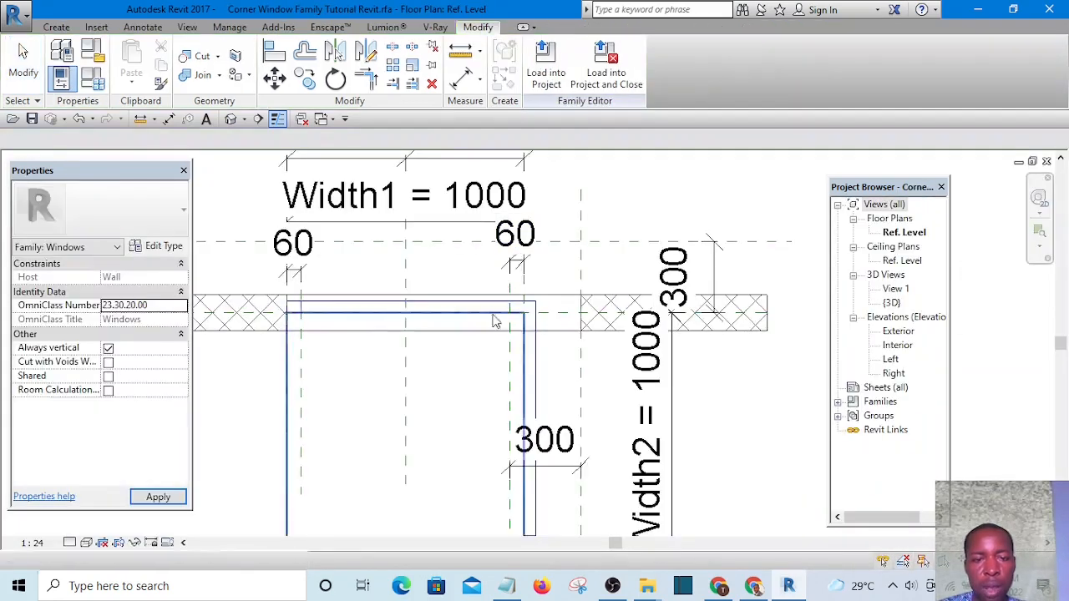
{"action": "scroll", "coordinate": [492, 321], "scroll_direction": "up", "scroll_amount": 1}
{"action": "scroll", "coordinate": [406, 306], "scroll_direction": "down", "scroll_amount": 2}
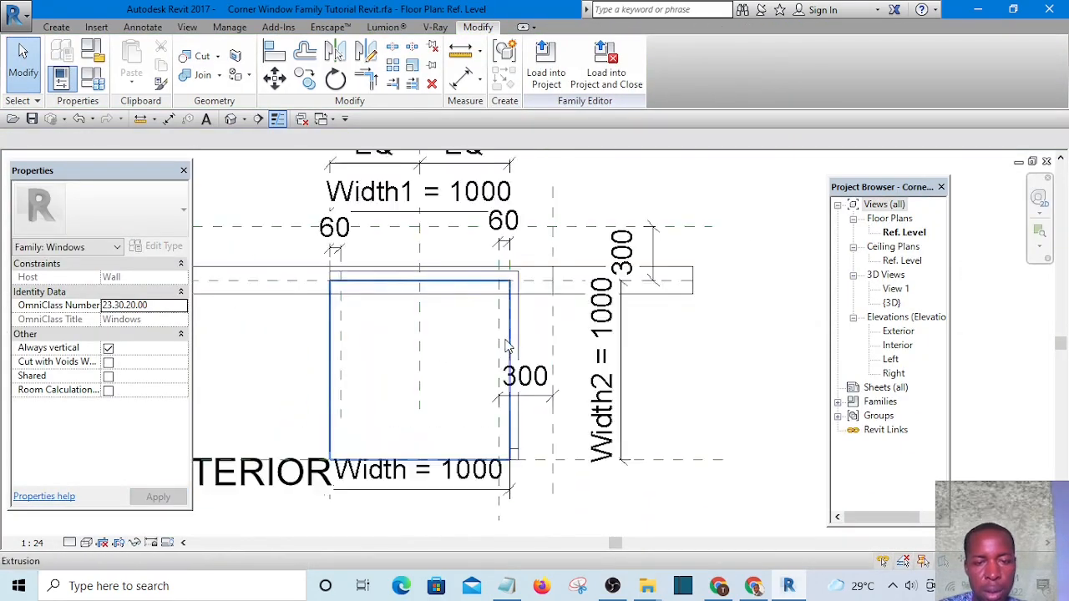
{"action": "scroll", "coordinate": [508, 347], "scroll_direction": "up", "scroll_amount": 2}
{"action": "left_click", "coordinate": [520, 318]}
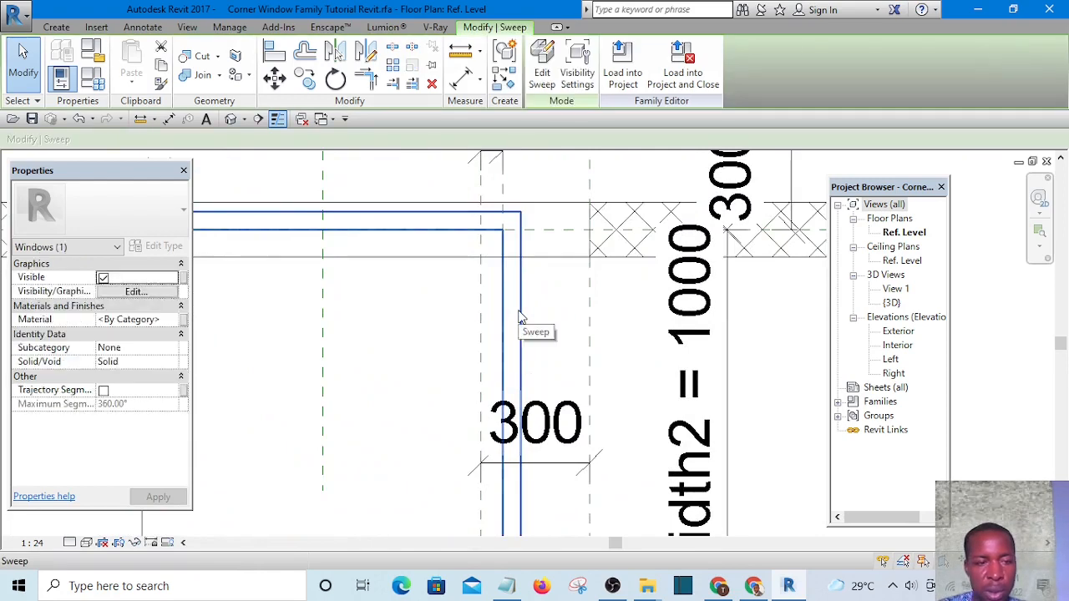
{"action": "scroll", "coordinate": [520, 321], "scroll_direction": "down", "scroll_amount": 1}
Step: Associate the frame sweep's material with a new type family parameter named Mullion under Materials and Finishes
{"action": "left_click", "coordinate": [172, 321]}
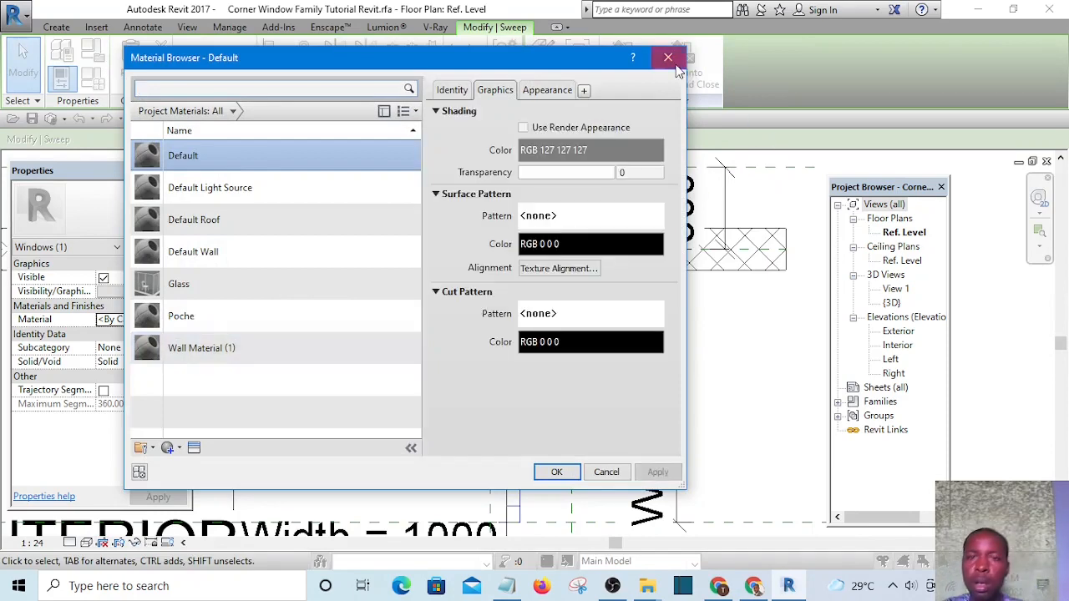
{"action": "left_click", "coordinate": [669, 58]}
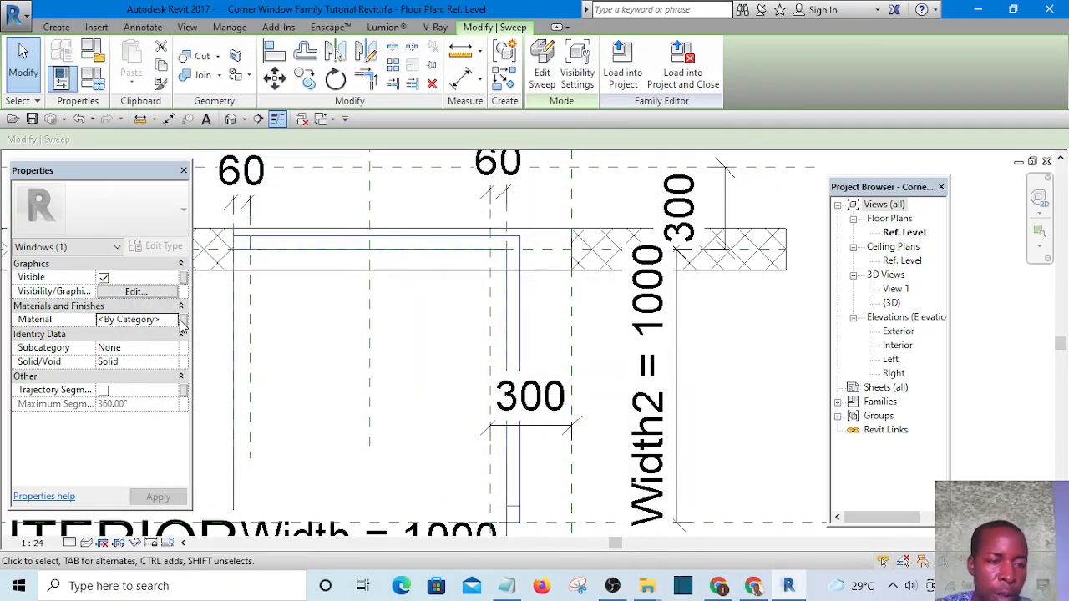
{"action": "left_click", "coordinate": [183, 324]}
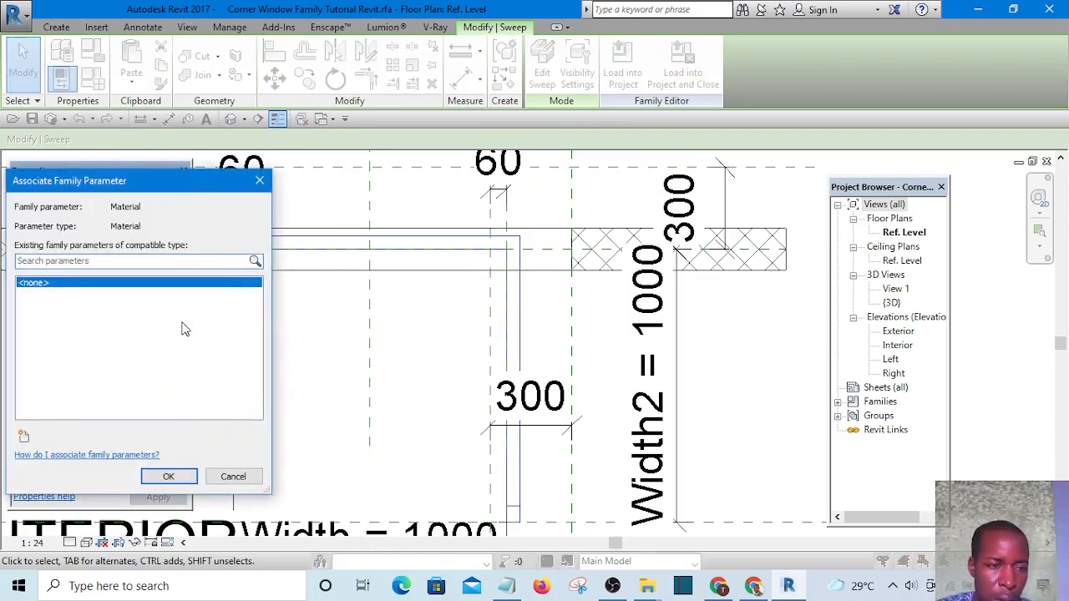
{"action": "left_click", "coordinate": [25, 438]}
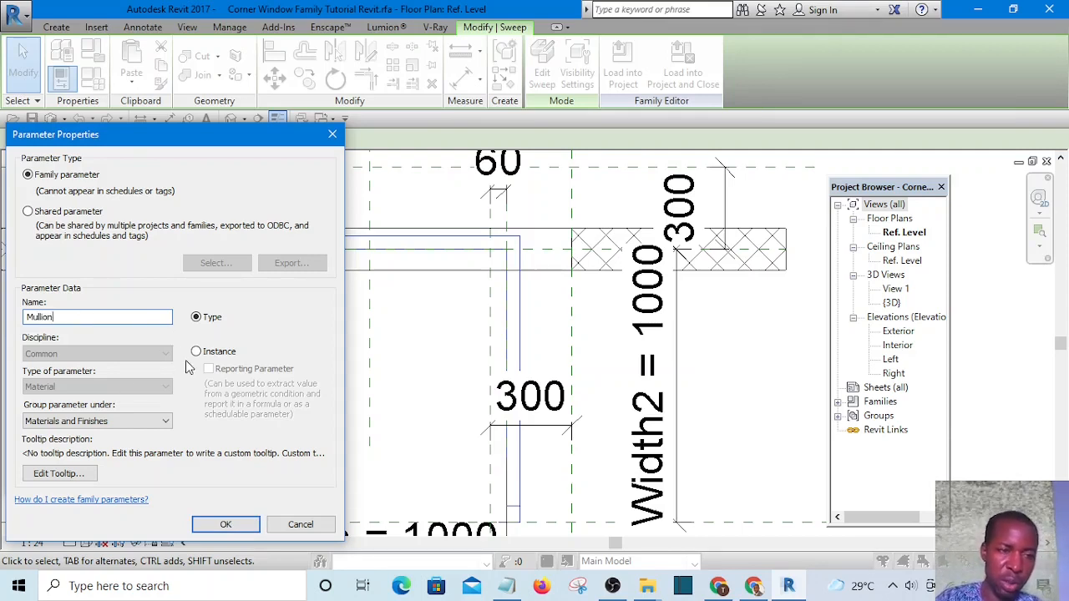
{"action": "left_click", "coordinate": [229, 525]}
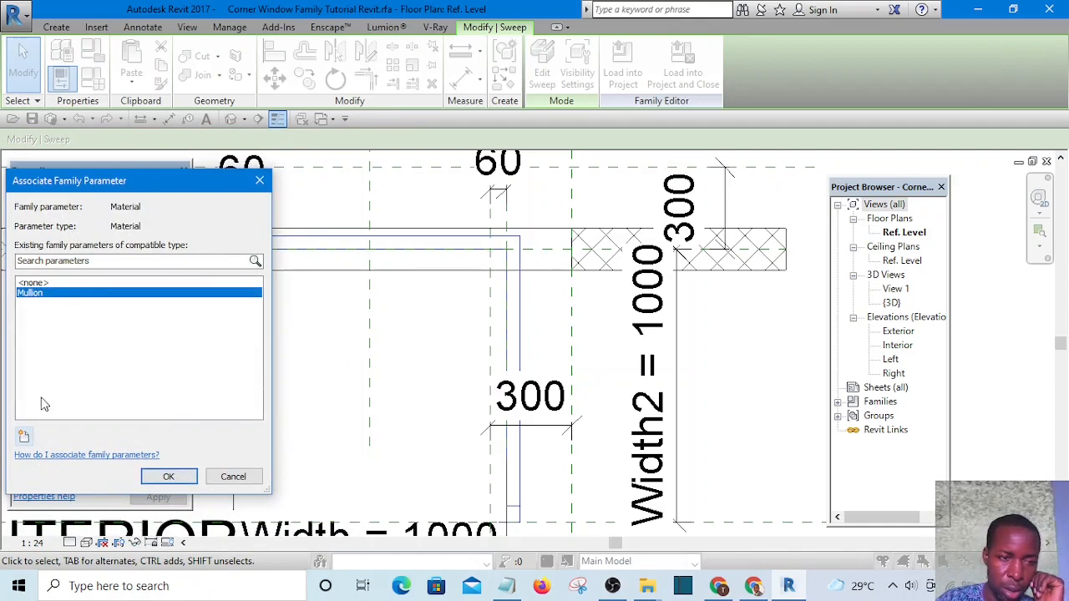
{"action": "left_click", "coordinate": [169, 477]}
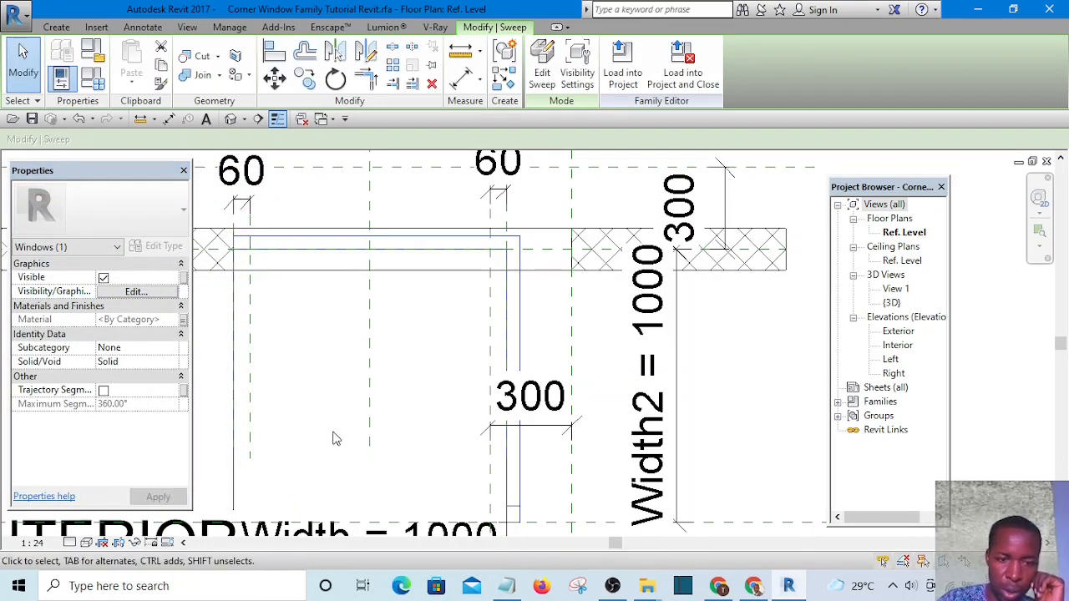
{"action": "left_click", "coordinate": [437, 343]}
{"action": "scroll", "coordinate": [437, 342], "scroll_direction": "down", "scroll_amount": 4}
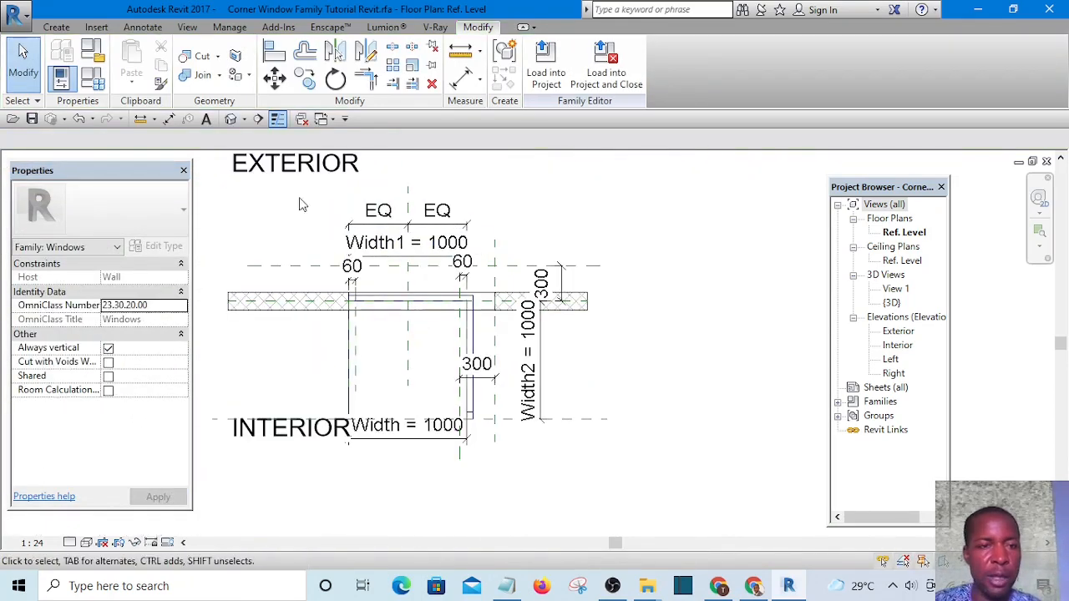
Step: Open the family's 3D view and reset its temporary hide/isolate
{"action": "left_click", "coordinate": [231, 119]}
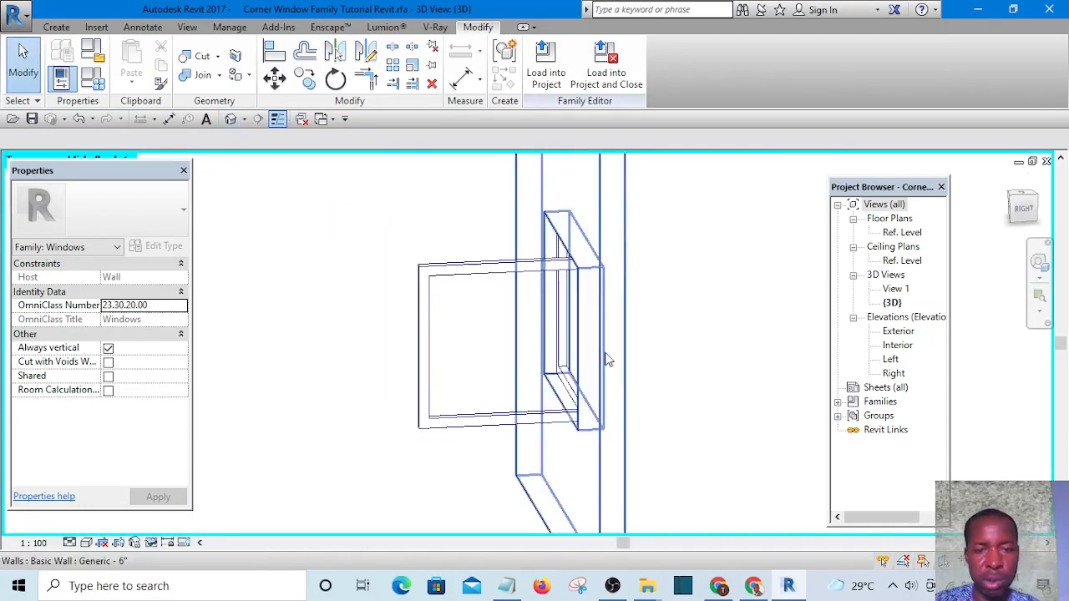
{"action": "middle_click_drag", "start_coordinate": [389, 303], "coordinate": [425, 338], "text": "shift"}
{"action": "left_click", "coordinate": [151, 543]}
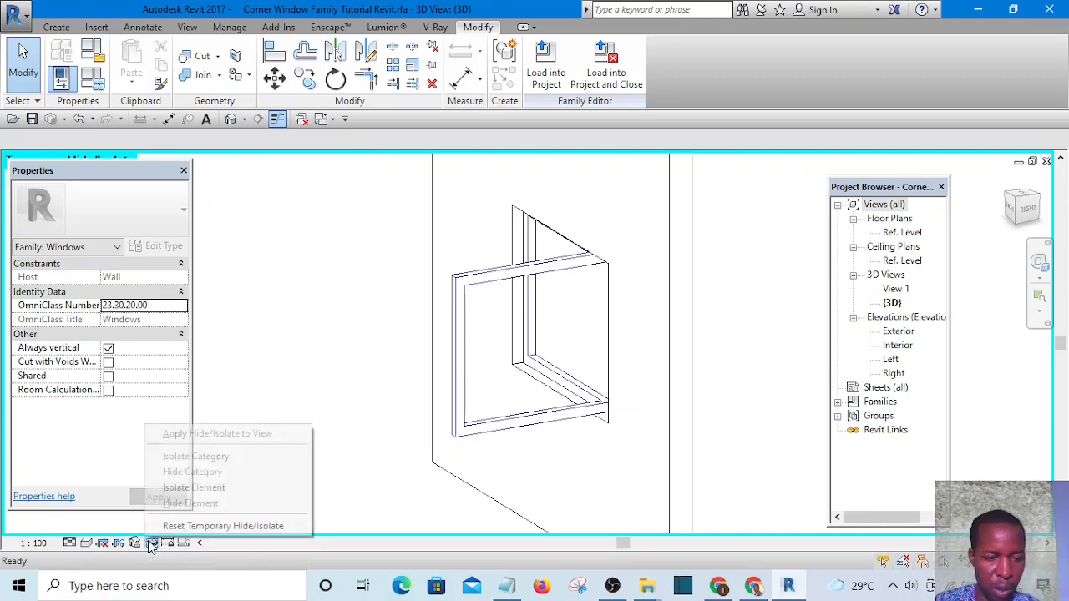
{"action": "left_click", "coordinate": [184, 526]}
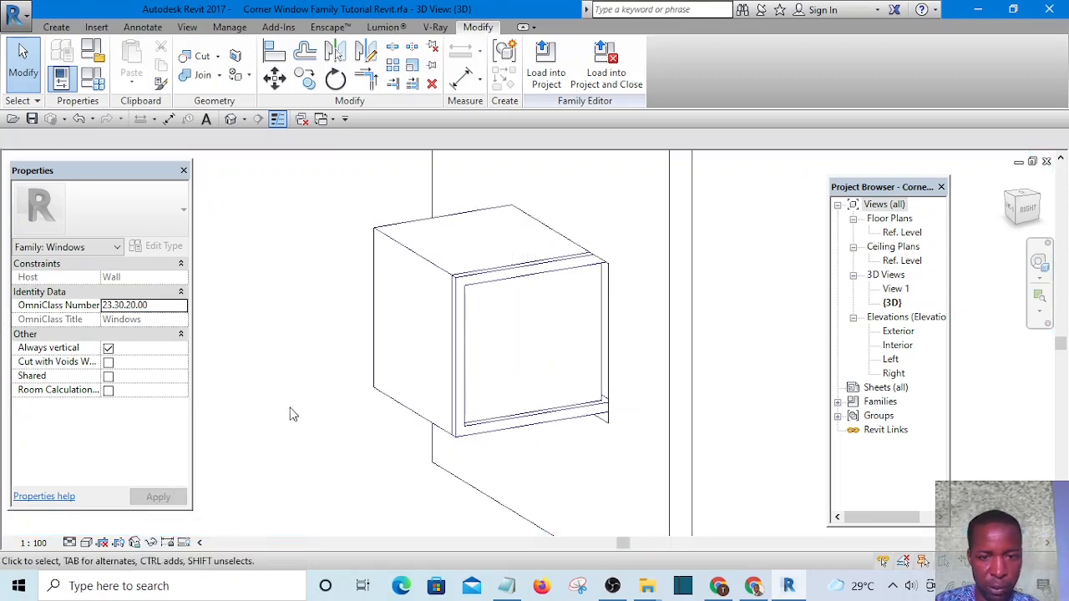
Step: Try deleting the solid extrusion box behind the corner window frame
{"action": "scroll", "coordinate": [467, 420], "scroll_direction": "up", "scroll_amount": 6}
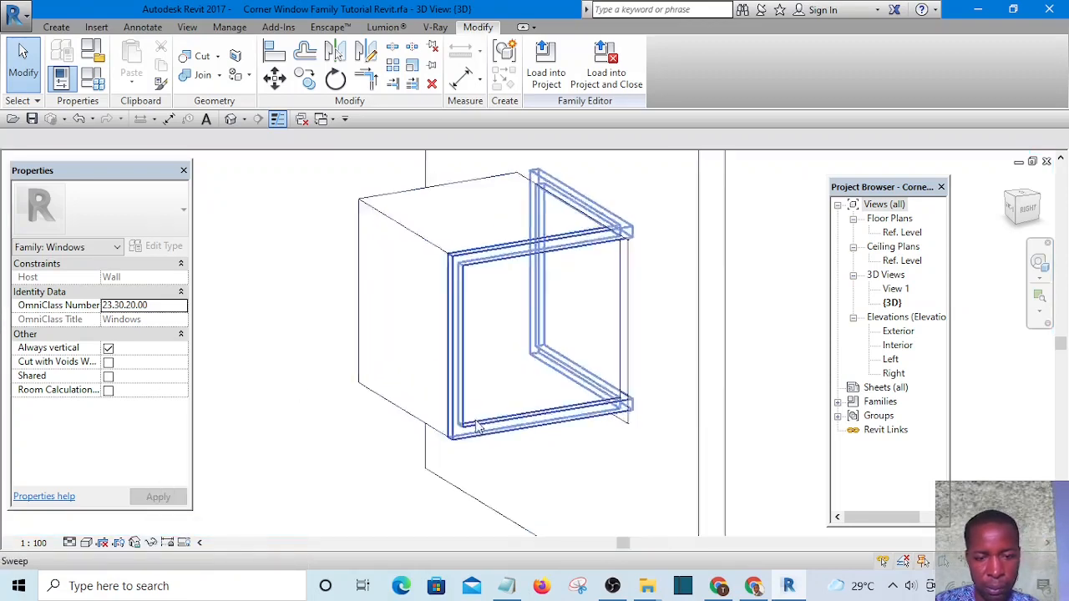
{"action": "scroll", "coordinate": [278, 417], "scroll_direction": "down", "scroll_amount": 3}
{"action": "middle_click_drag", "start_coordinate": [308, 422], "coordinate": [359, 365], "text": "shift"}
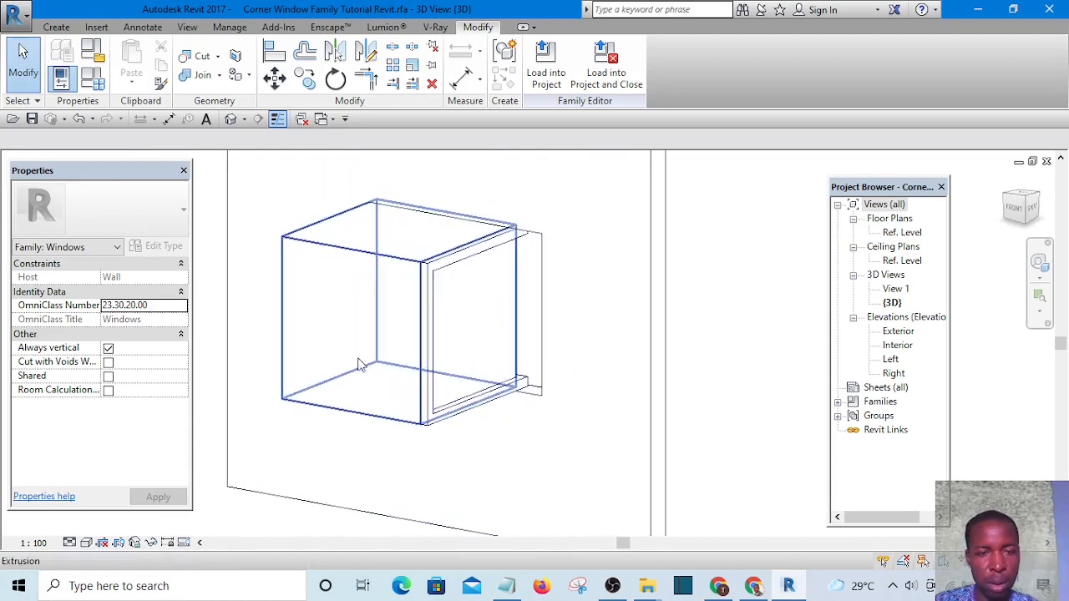
{"action": "left_click", "coordinate": [347, 267]}
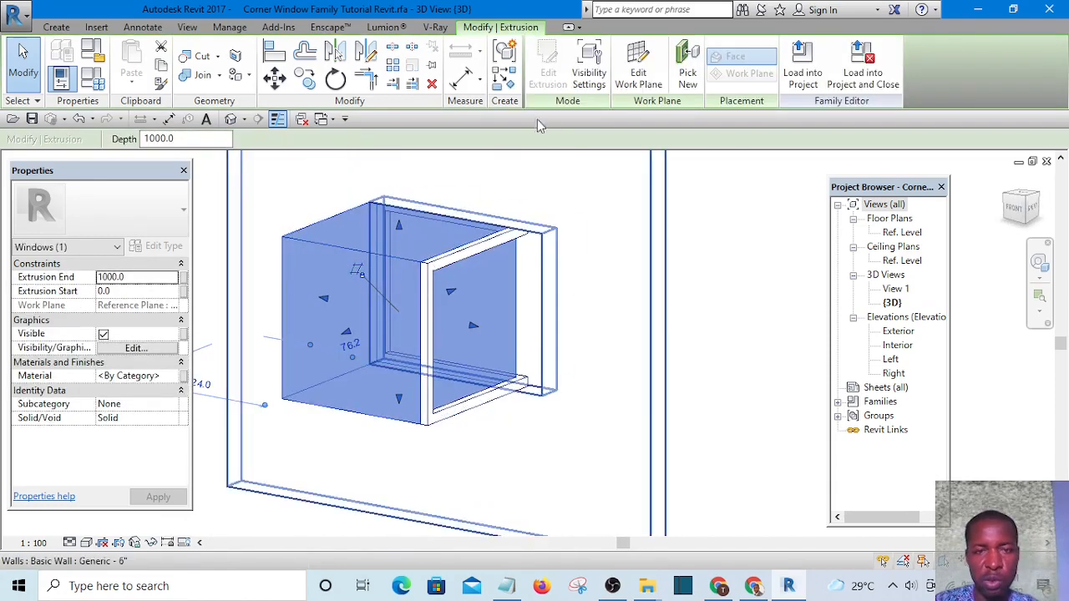
{"action": "left_click", "coordinate": [433, 84]}
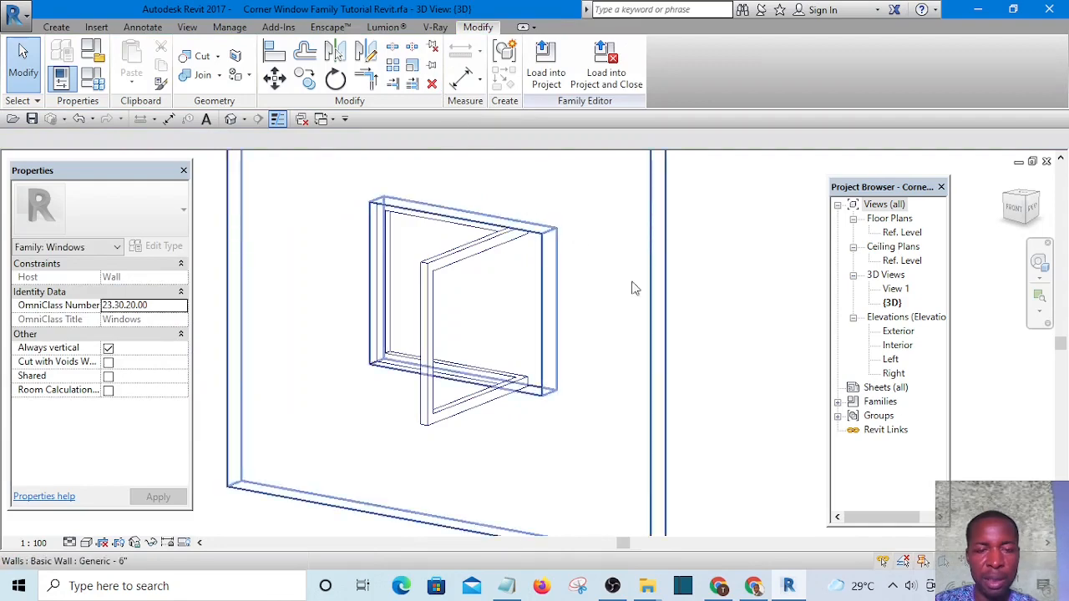
{"action": "middle_click_drag", "start_coordinate": [633, 287], "coordinate": [368, 299], "text": "shift"}
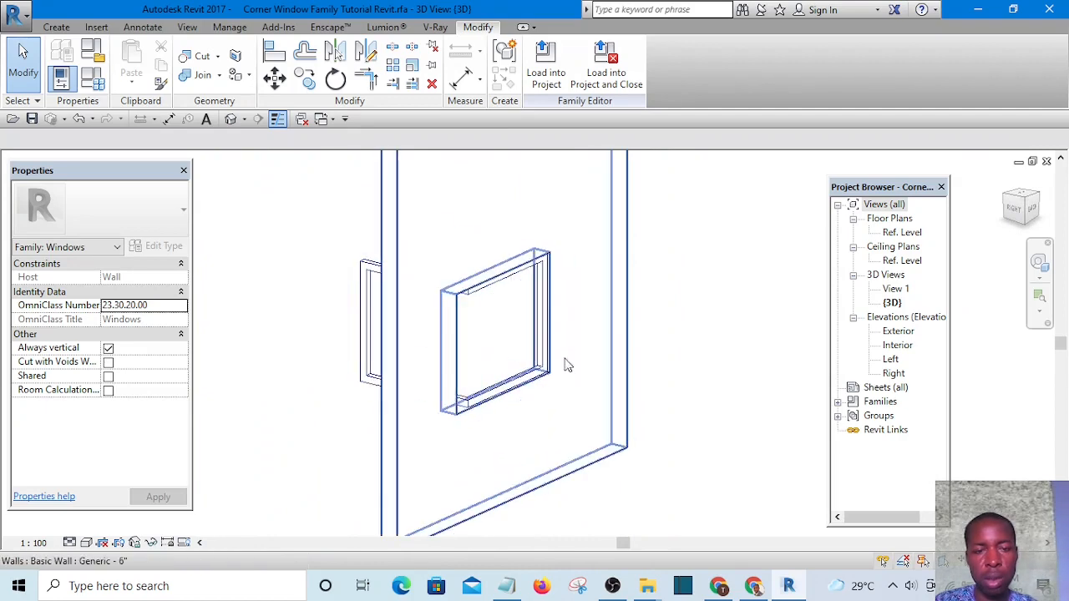
{"action": "middle_click_drag", "start_coordinate": [481, 364], "coordinate": [339, 338], "text": "shift"}
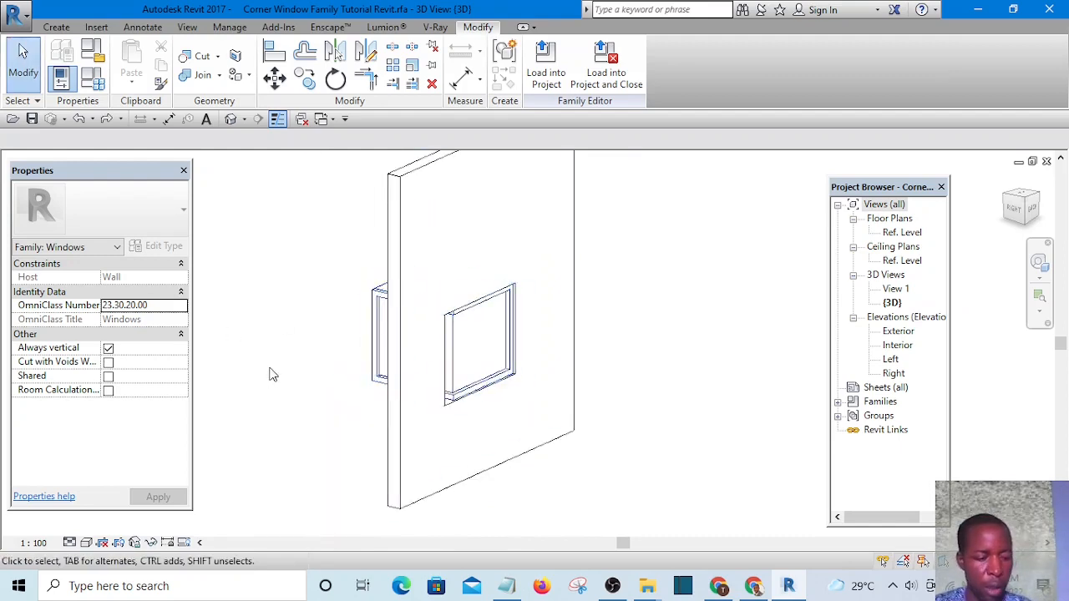
Step: Temporarily hide the solid extrusion box in the 3D view
{"action": "middle_click_drag", "start_coordinate": [270, 375], "coordinate": [363, 359], "text": "shift"}
{"action": "middle_click_drag", "start_coordinate": [342, 305], "coordinate": [426, 280], "text": "shift"}
{"action": "left_click", "coordinate": [426, 279]}
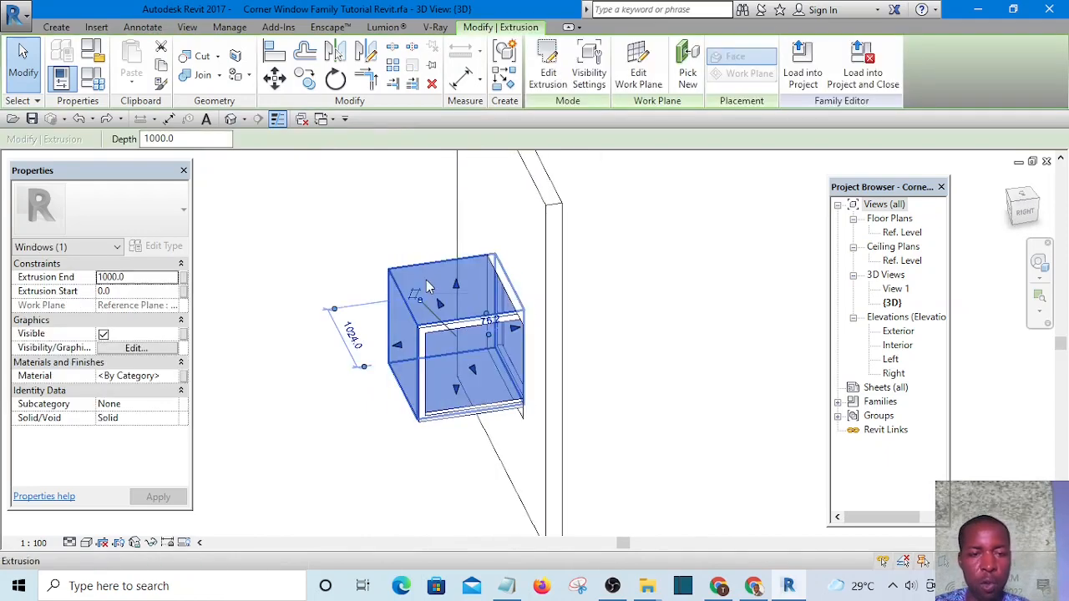
{"action": "left_click", "coordinate": [153, 544]}
{"action": "left_click", "coordinate": [195, 505]}
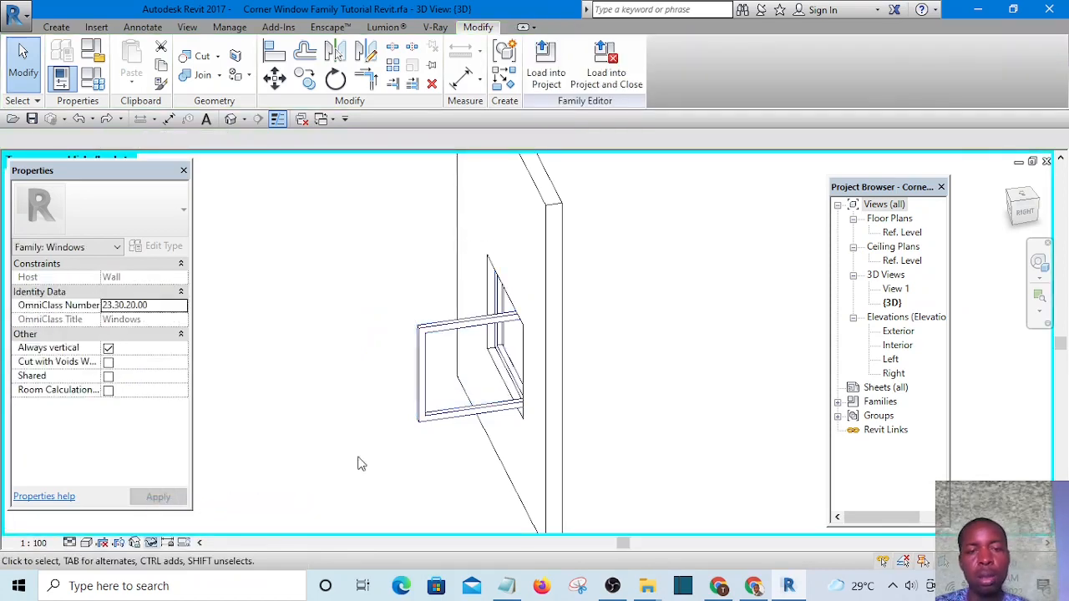
Step: Temporarily hide the host wall in the 3D view to leave only the corner window frame showing
{"action": "middle_click_drag", "start_coordinate": [306, 427], "coordinate": [602, 335], "text": "shift"}
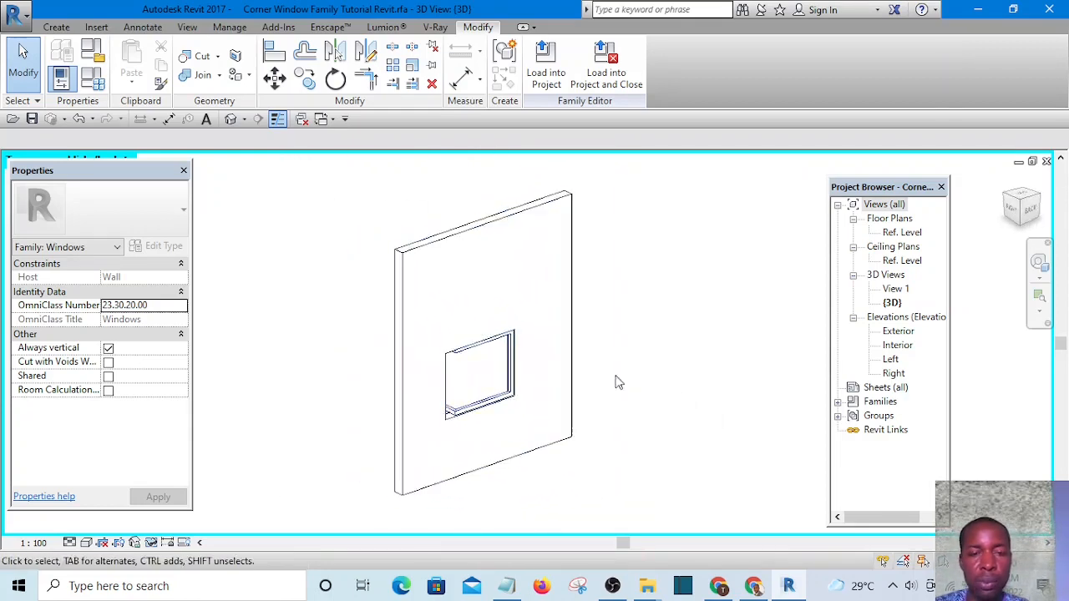
{"action": "left_click", "coordinate": [528, 267]}
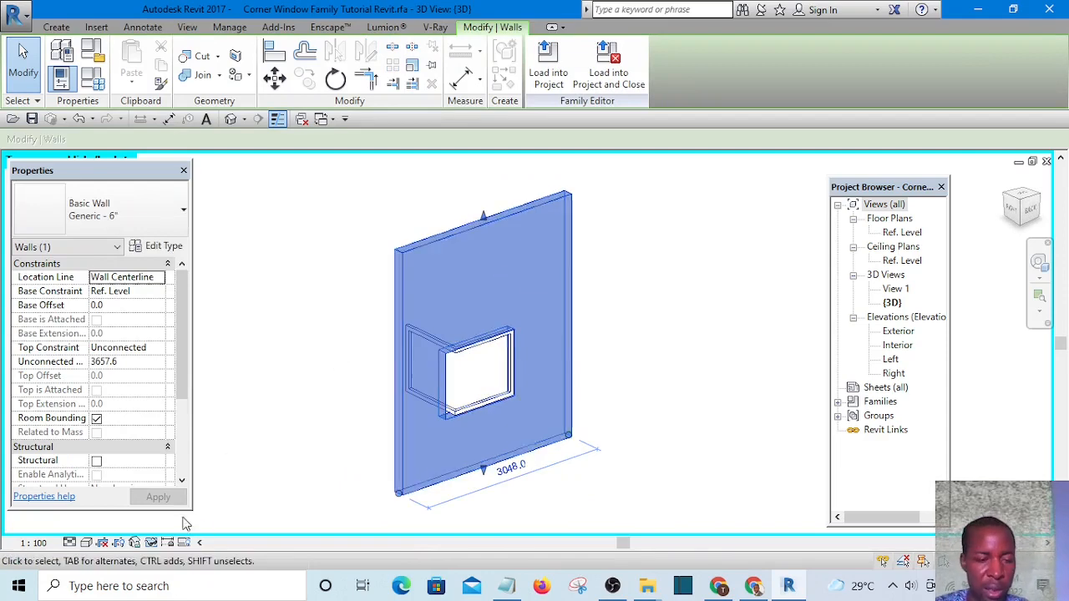
{"action": "left_click", "coordinate": [151, 543]}
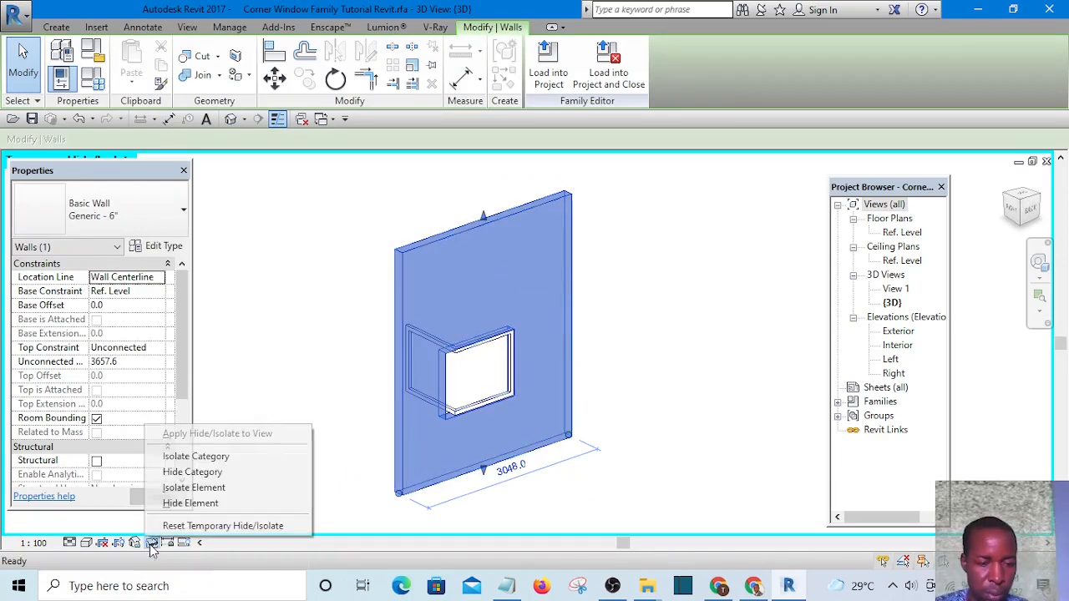
{"action": "left_click", "coordinate": [191, 504]}
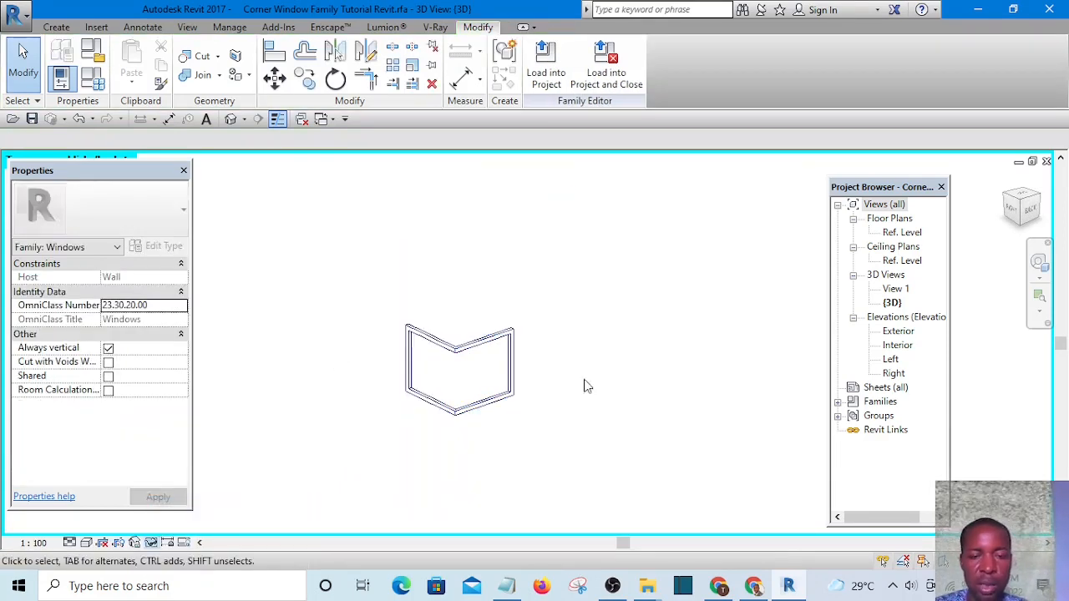
{"action": "middle_click_drag", "start_coordinate": [568, 399], "coordinate": [444, 357], "text": "shift"}
{"action": "scroll", "coordinate": [443, 357], "scroll_direction": "up", "scroll_amount": 3}
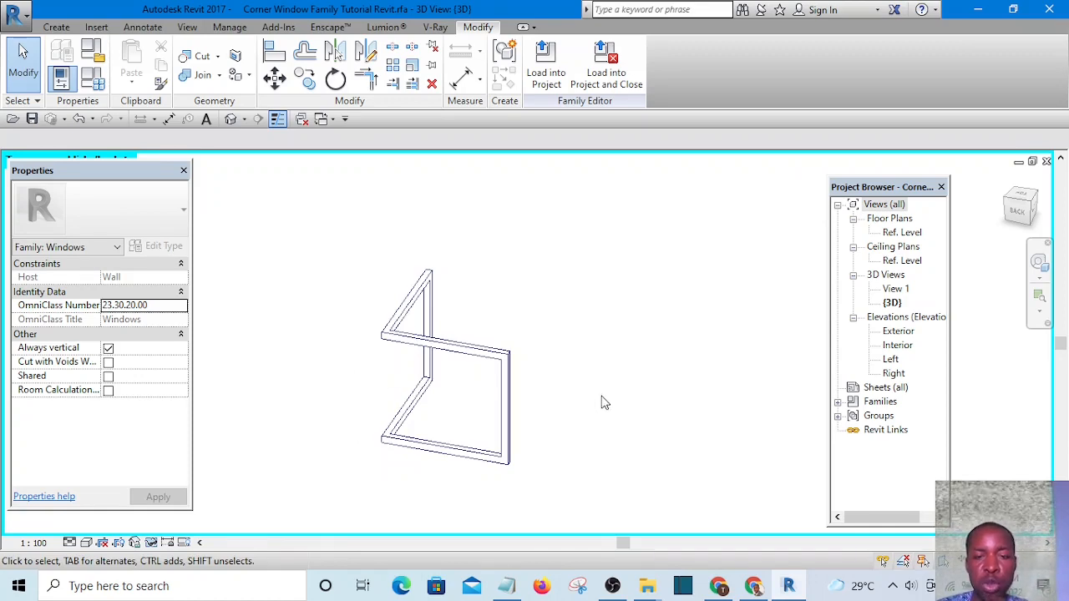
Step: Open the Ref. Level floor plan at the corner where the window frame meets the wall
{"action": "double_click", "coordinate": [900, 233]}
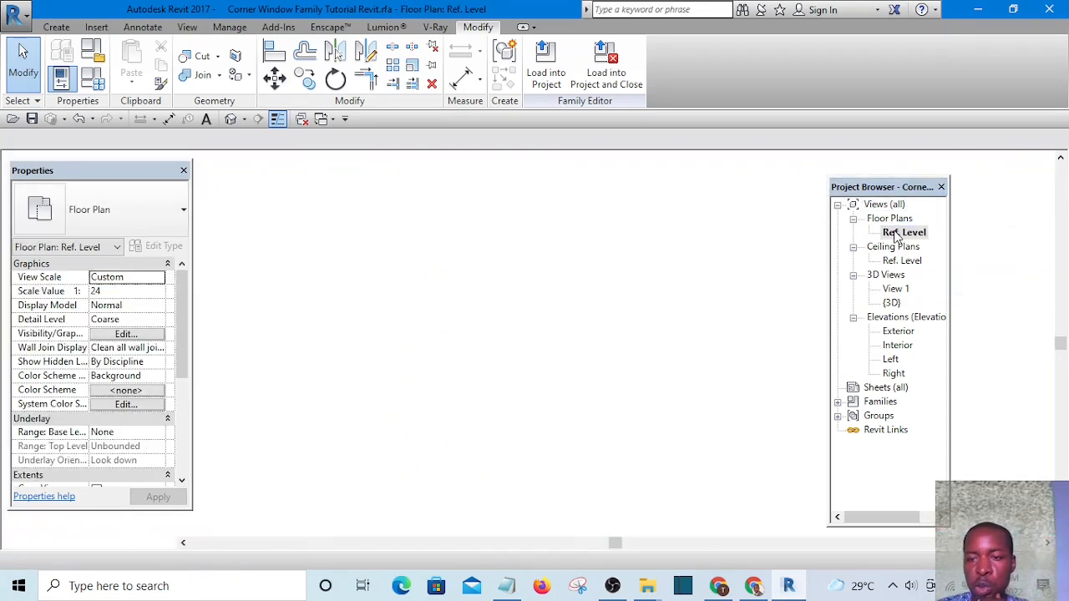
{"action": "scroll", "coordinate": [458, 299], "scroll_direction": "up", "scroll_amount": 5}
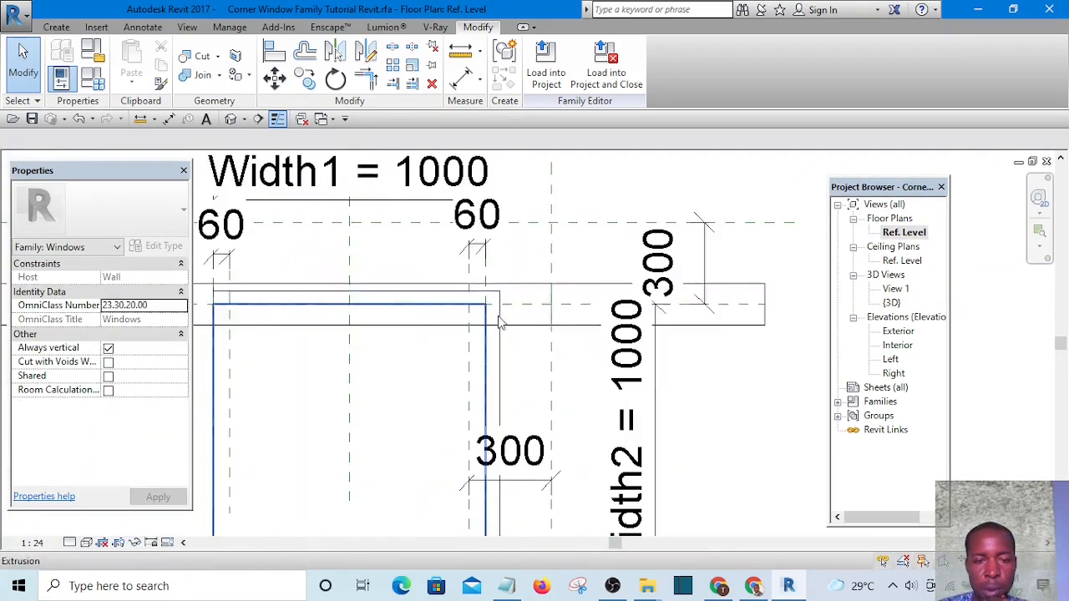
{"action": "scroll", "coordinate": [565, 328], "scroll_direction": "down", "scroll_amount": 4}
{"action": "scroll", "coordinate": [547, 375], "scroll_direction": "up", "scroll_amount": 2}
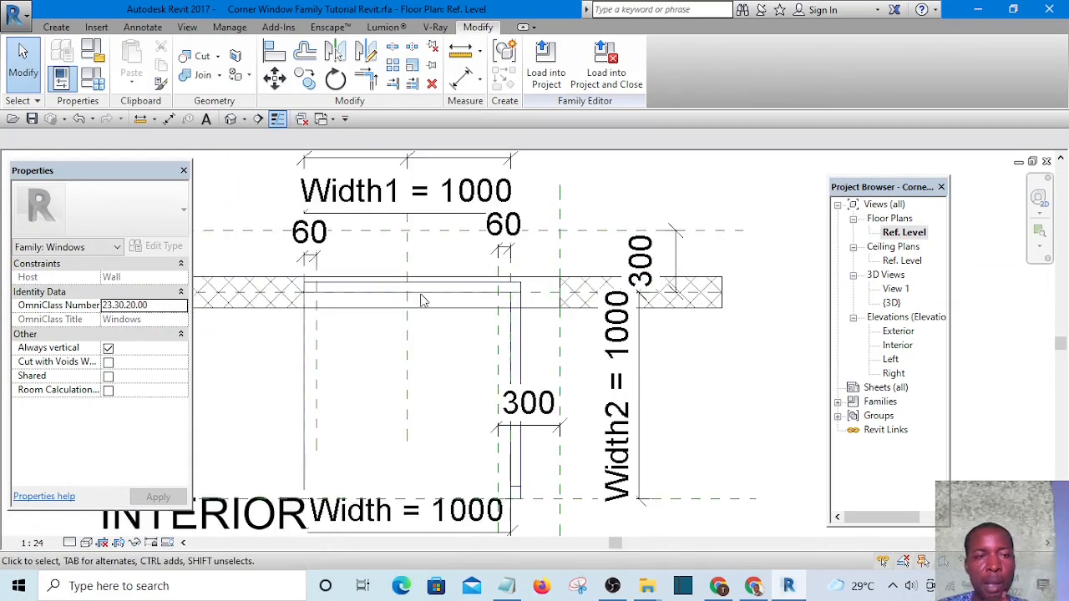
Step: Start a solid extrusion and sketch a rectangle about 1120 by 1040 mm around the outside of the window corner
{"action": "left_click", "coordinate": [56, 27]}
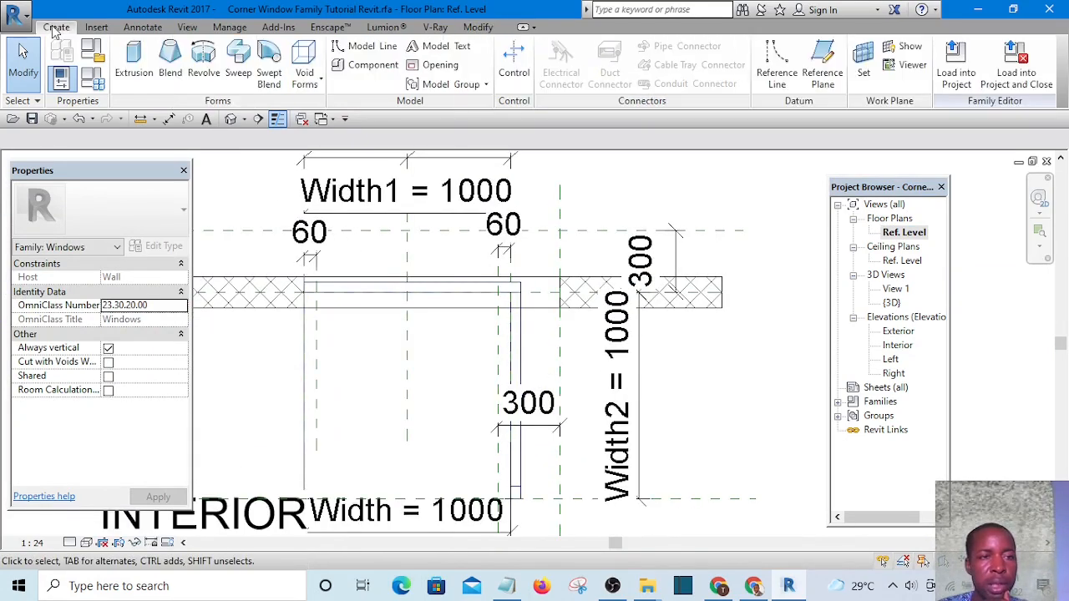
{"action": "left_click", "coordinate": [149, 65]}
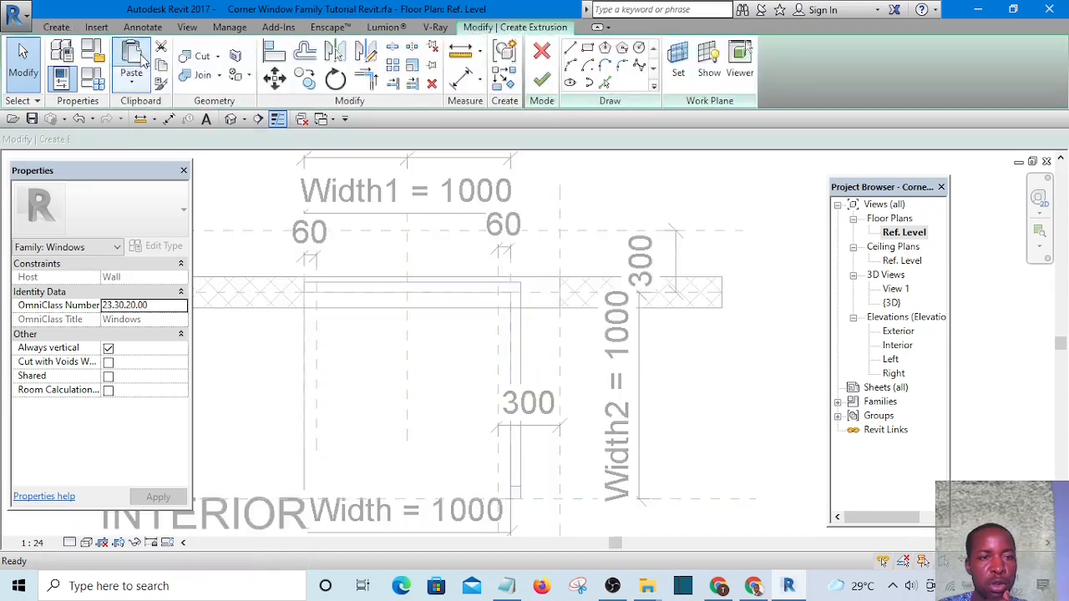
{"action": "left_click", "coordinate": [588, 48]}
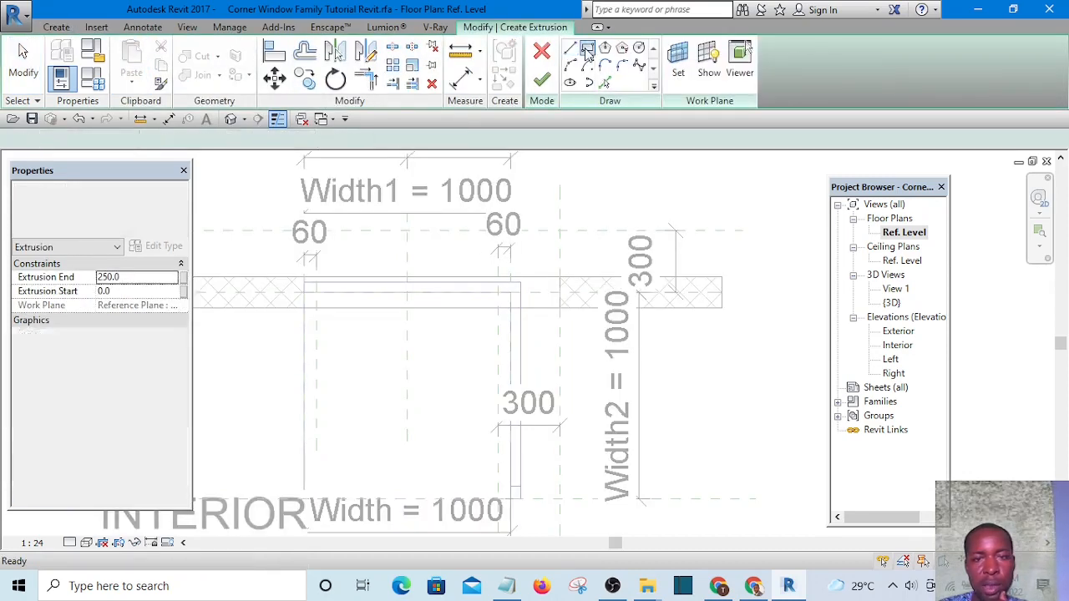
{"action": "scroll", "coordinate": [365, 280], "scroll_direction": "up", "scroll_amount": 3}
{"action": "scroll", "coordinate": [380, 242], "scroll_direction": "down", "scroll_amount": 3}
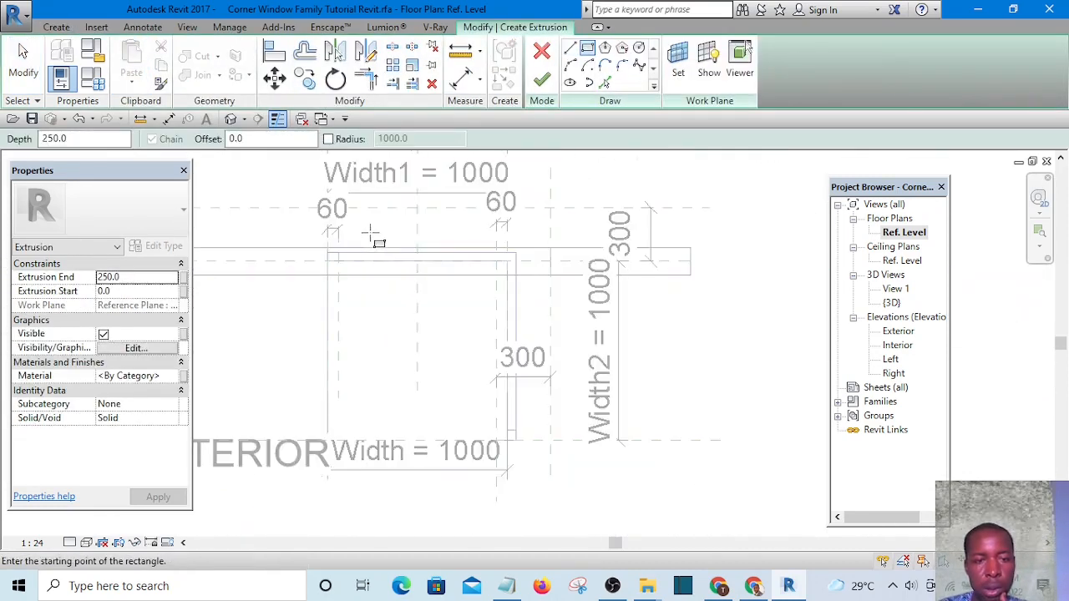
{"action": "scroll", "coordinate": [314, 244], "scroll_direction": "up", "scroll_amount": 3}
{"action": "scroll", "coordinate": [322, 238], "scroll_direction": "up", "scroll_amount": 1}
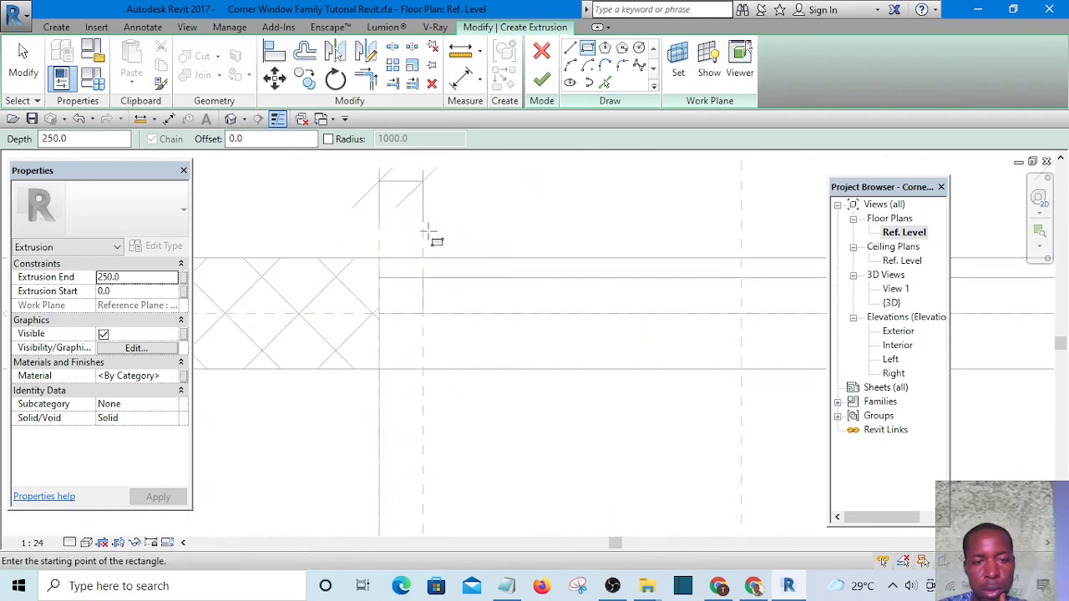
{"action": "left_click", "coordinate": [402, 222]}
{"action": "scroll", "coordinate": [656, 411], "scroll_direction": "down", "scroll_amount": 4}
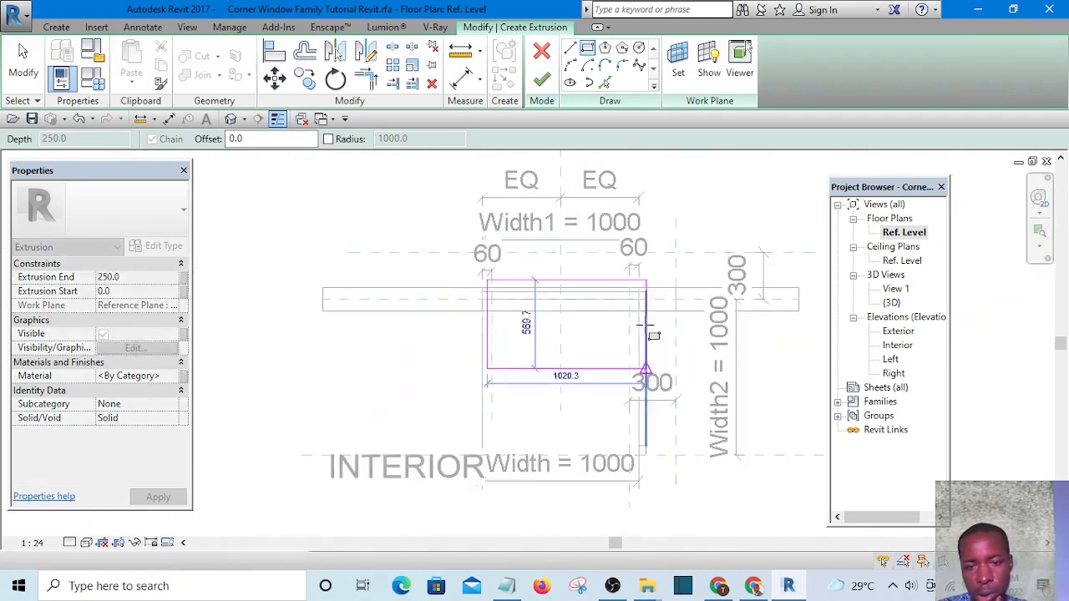
{"action": "scroll", "coordinate": [652, 414], "scroll_direction": "up", "scroll_amount": 3}
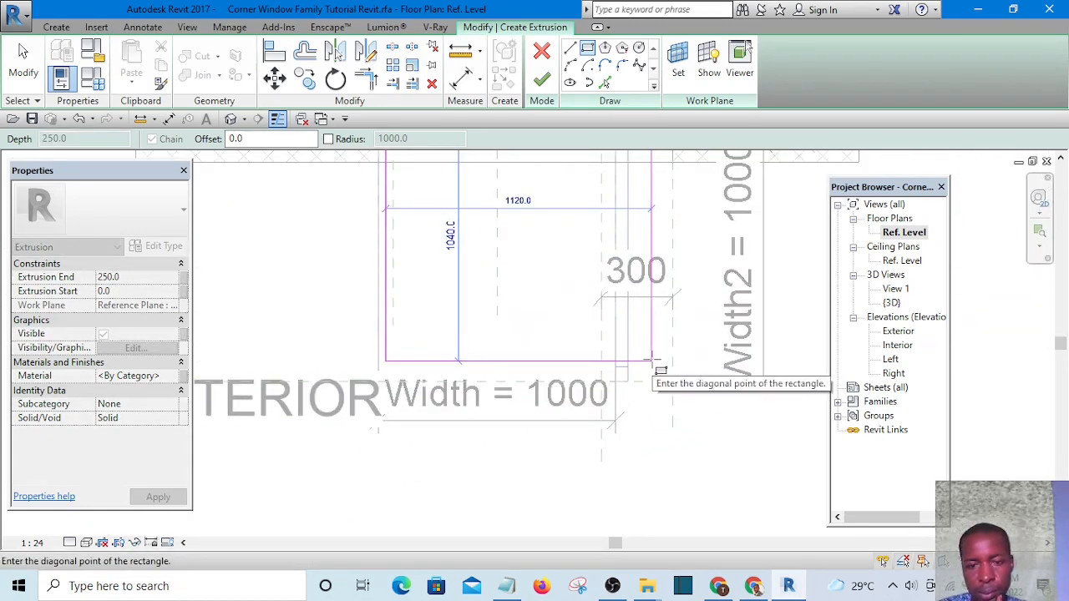
{"action": "left_click", "coordinate": [654, 361]}
{"action": "scroll", "coordinate": [650, 363], "scroll_direction": "down", "scroll_amount": 3}
{"action": "scroll", "coordinate": [528, 266], "scroll_direction": "up", "scroll_amount": 2}
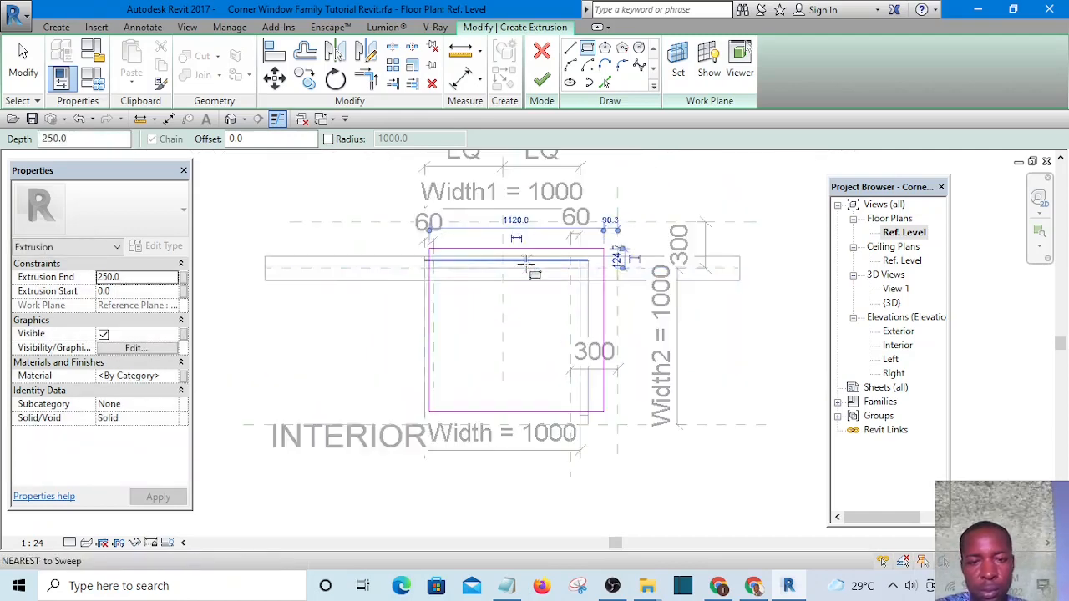
Step: Sketch a second, overlapping rectangle about 1140 by 1220 mm, offset slightly inside the first one's outer corner edges
{"action": "scroll", "coordinate": [362, 246], "scroll_direction": "up", "scroll_amount": 5}
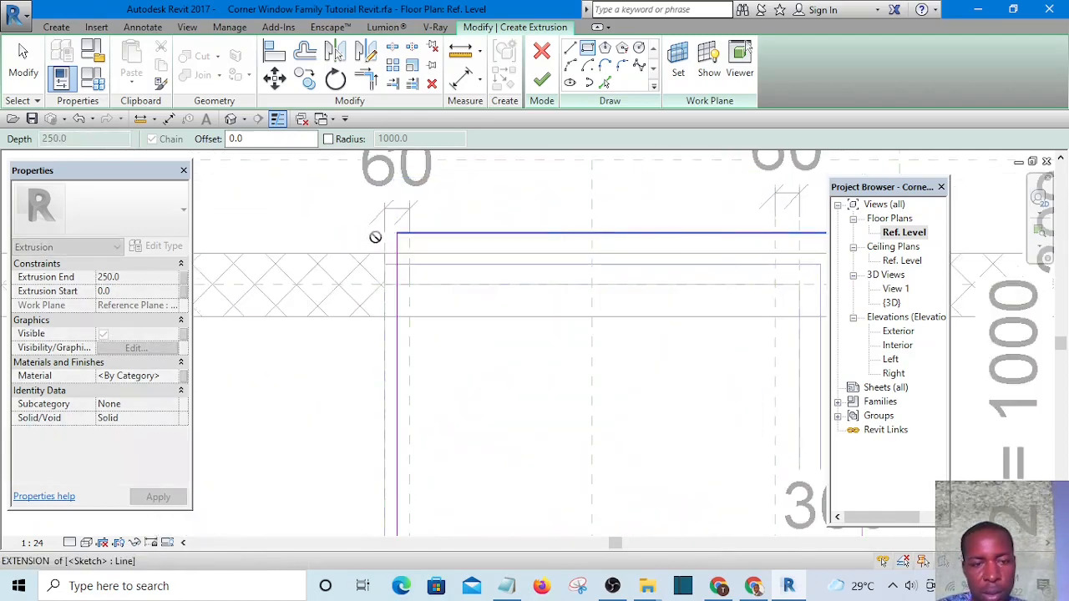
{"action": "scroll", "coordinate": [375, 236], "scroll_direction": "down", "scroll_amount": 2}
{"action": "key", "text": "Escape"}
{"action": "scroll", "coordinate": [368, 237], "scroll_direction": "up", "scroll_amount": 3}
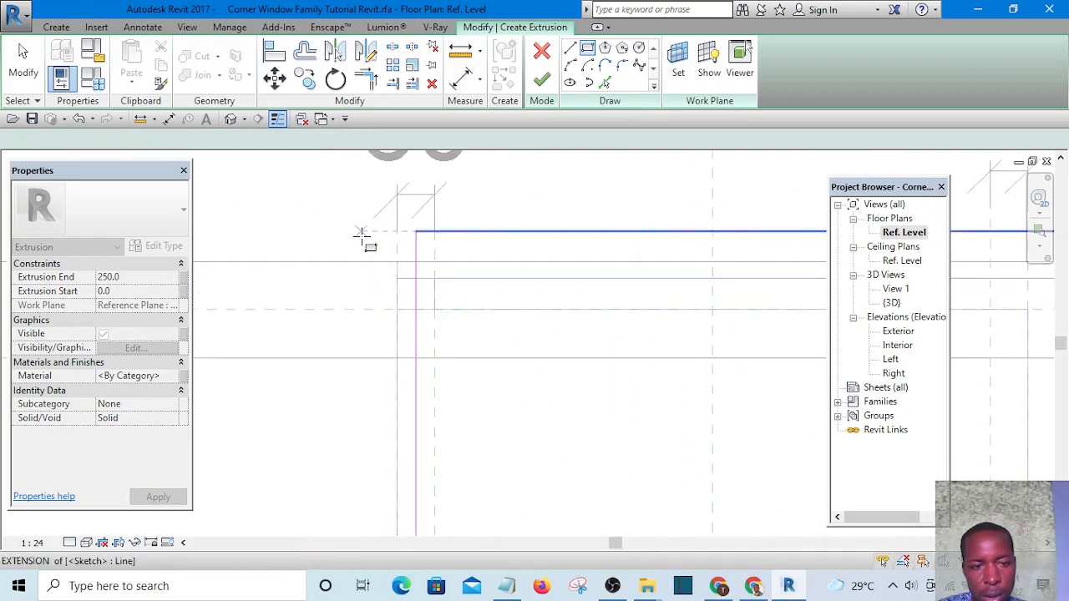
{"action": "scroll", "coordinate": [361, 234], "scroll_direction": "up", "scroll_amount": 1}
{"action": "scroll", "coordinate": [420, 253], "scroll_direction": "down", "scroll_amount": 5}
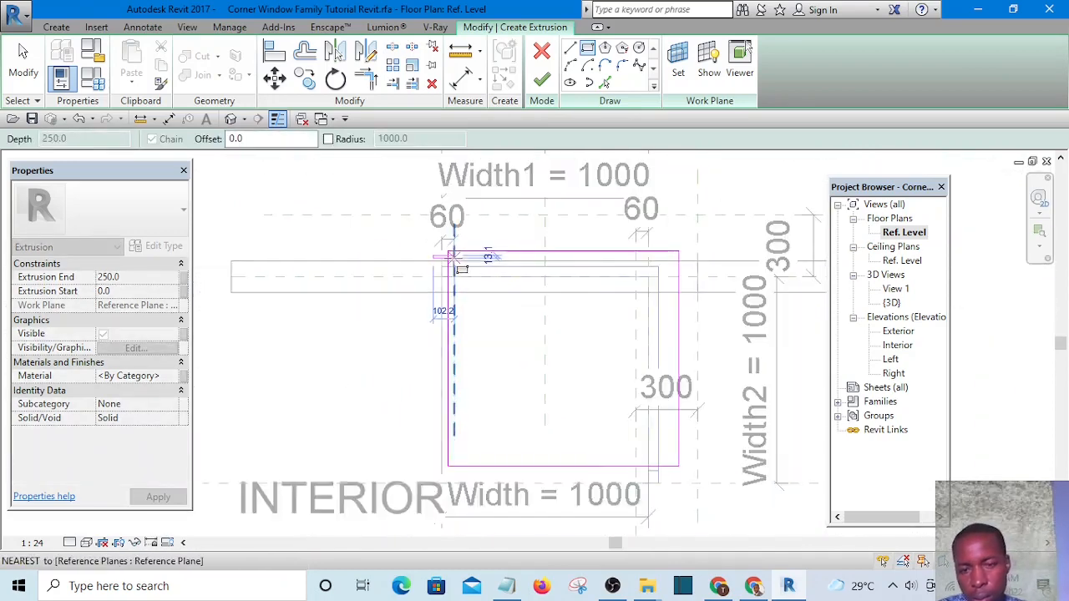
{"action": "scroll", "coordinate": [616, 417], "scroll_direction": "up", "scroll_amount": 1}
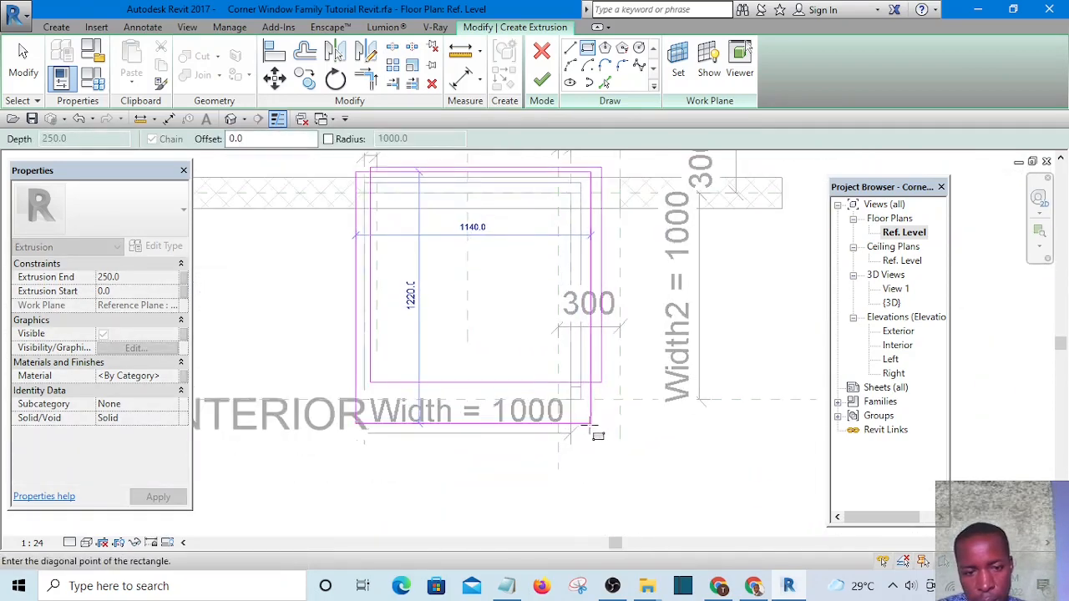
{"action": "left_click", "coordinate": [596, 434]}
{"action": "key", "text": "Escape"}
{"action": "key", "text": "Escape"}
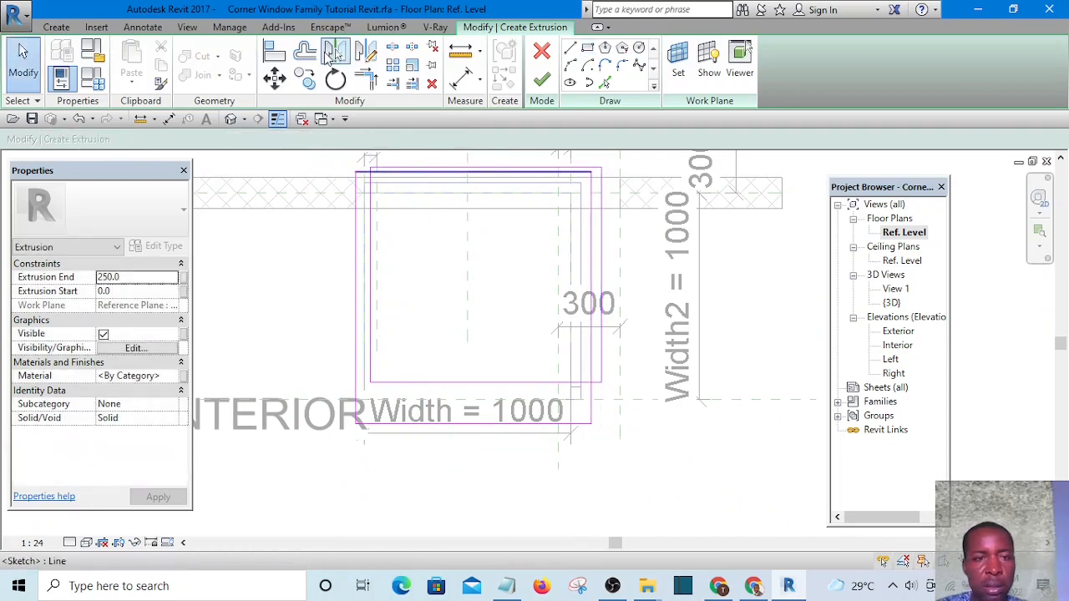
Step: Trim the two overlapping rectangles at both open ends to form a closed, thin L-shaped profile
{"action": "scroll", "coordinate": [367, 164], "scroll_direction": "up", "scroll_amount": 5}
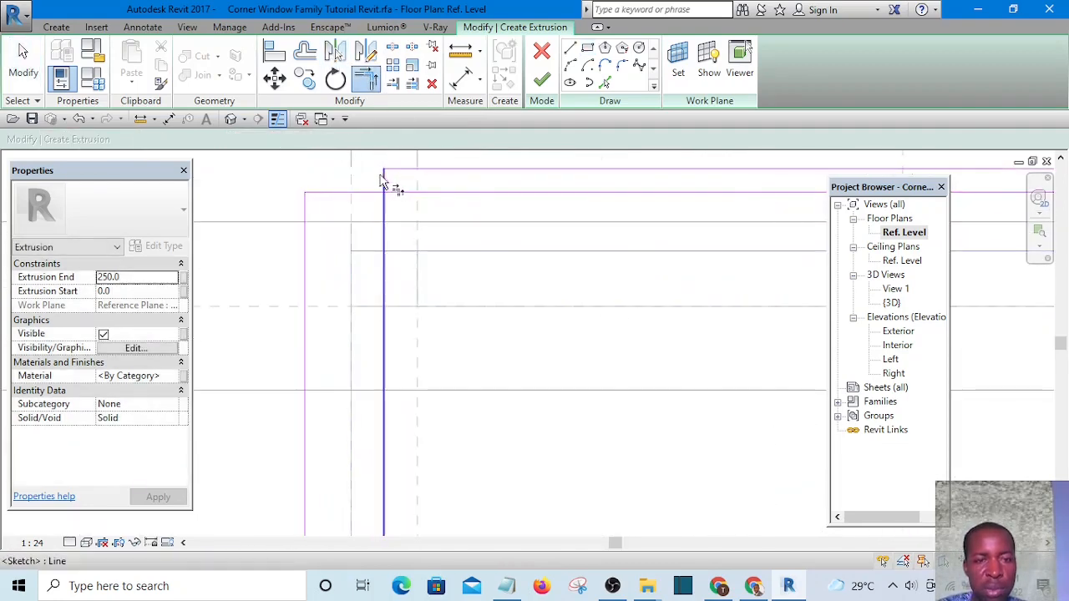
{"action": "left_click", "coordinate": [386, 176]}
{"action": "left_click", "coordinate": [404, 201]}
{"action": "scroll", "coordinate": [382, 179], "scroll_direction": "down", "scroll_amount": 3}
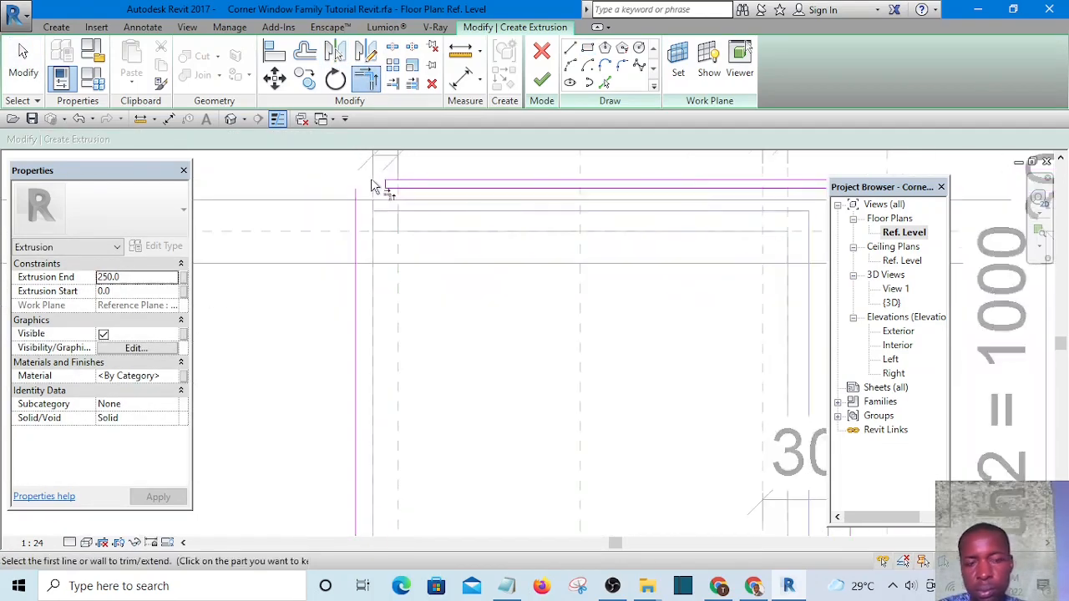
{"action": "scroll", "coordinate": [649, 275], "scroll_direction": "up", "scroll_amount": 2}
{"action": "scroll", "coordinate": [640, 417], "scroll_direction": "up", "scroll_amount": 5}
{"action": "left_click", "coordinate": [619, 433]}
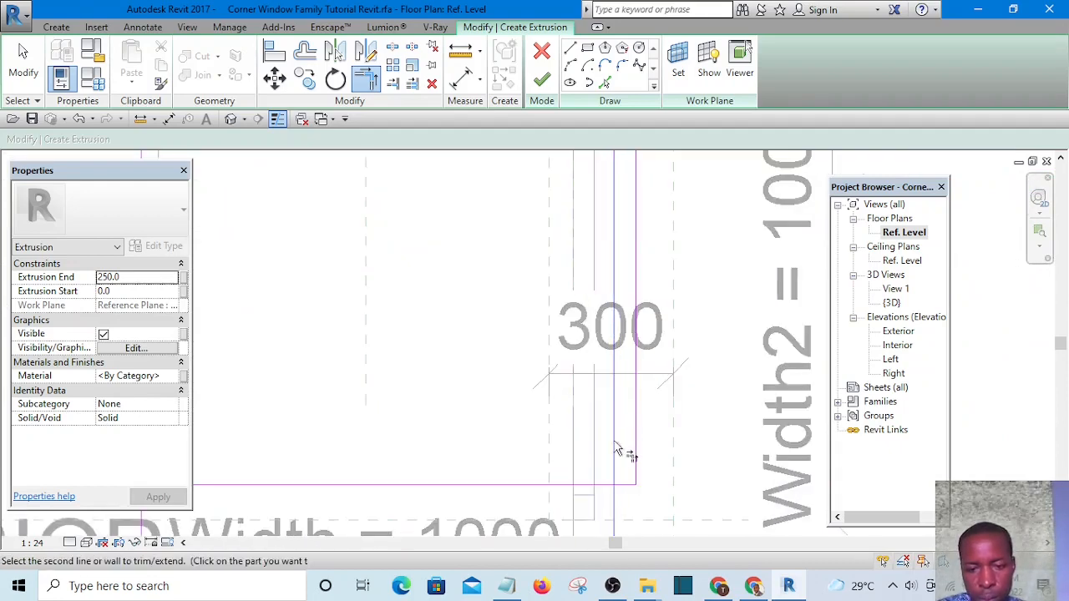
{"action": "left_click", "coordinate": [625, 481]}
{"action": "scroll", "coordinate": [603, 366], "scroll_direction": "down", "scroll_amount": 3}
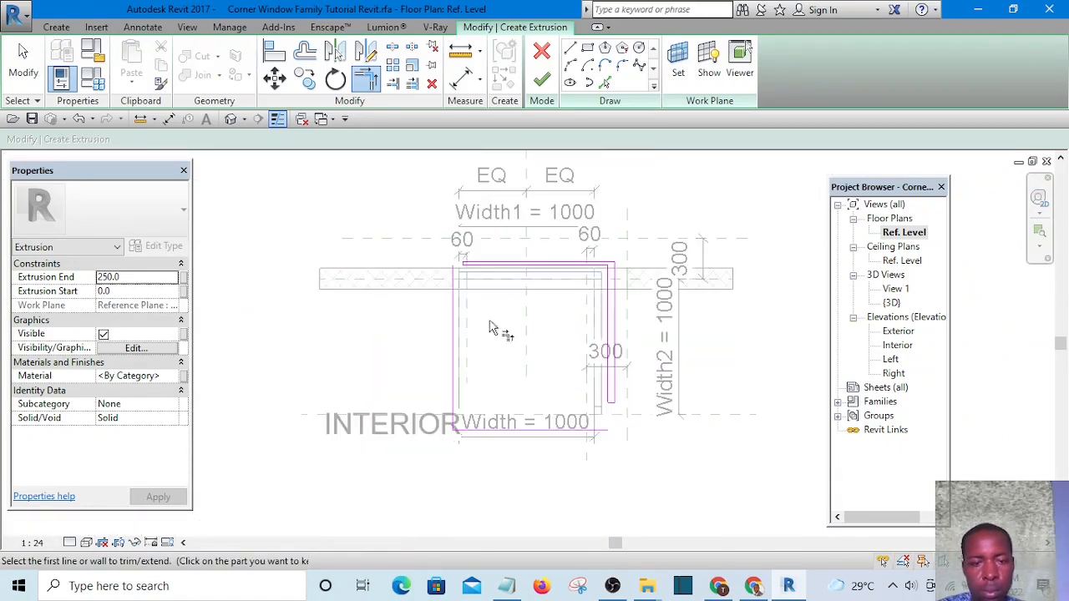
Step: Delete the two leftover rectangle lines on the interior side of the L-shaped sketch
{"action": "key", "text": "Escape"}
{"action": "scroll", "coordinate": [504, 460], "scroll_direction": "up", "scroll_amount": 3}
{"action": "left_click_drag", "start_coordinate": [485, 453], "coordinate": [398, 371]}
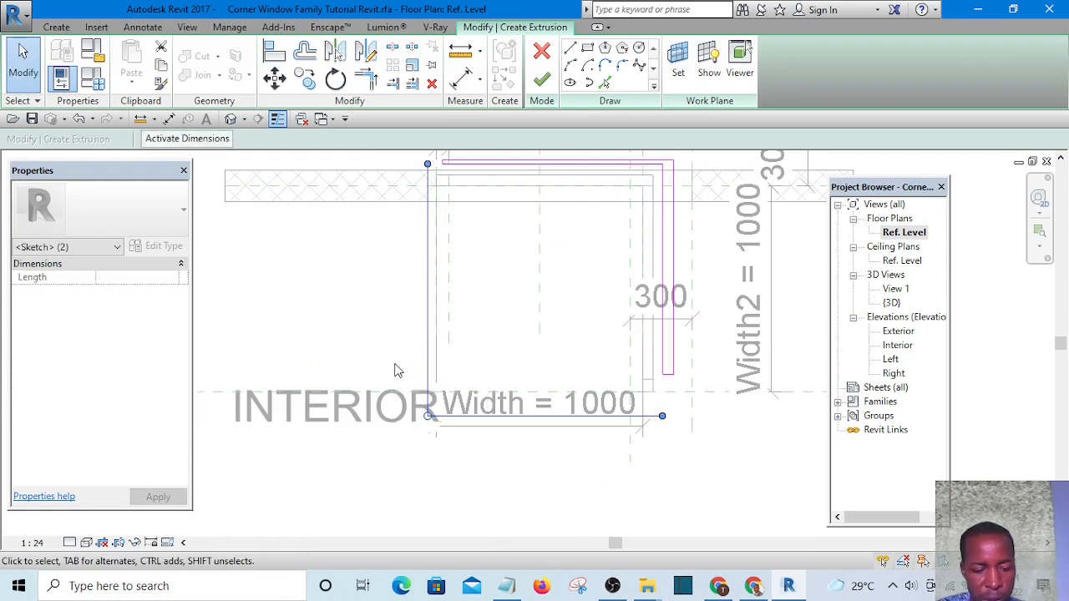
{"action": "key", "text": "Delete"}
{"action": "scroll", "coordinate": [396, 364], "scroll_direction": "down", "scroll_amount": 2}
{"action": "scroll", "coordinate": [569, 330], "scroll_direction": "up", "scroll_amount": 3}
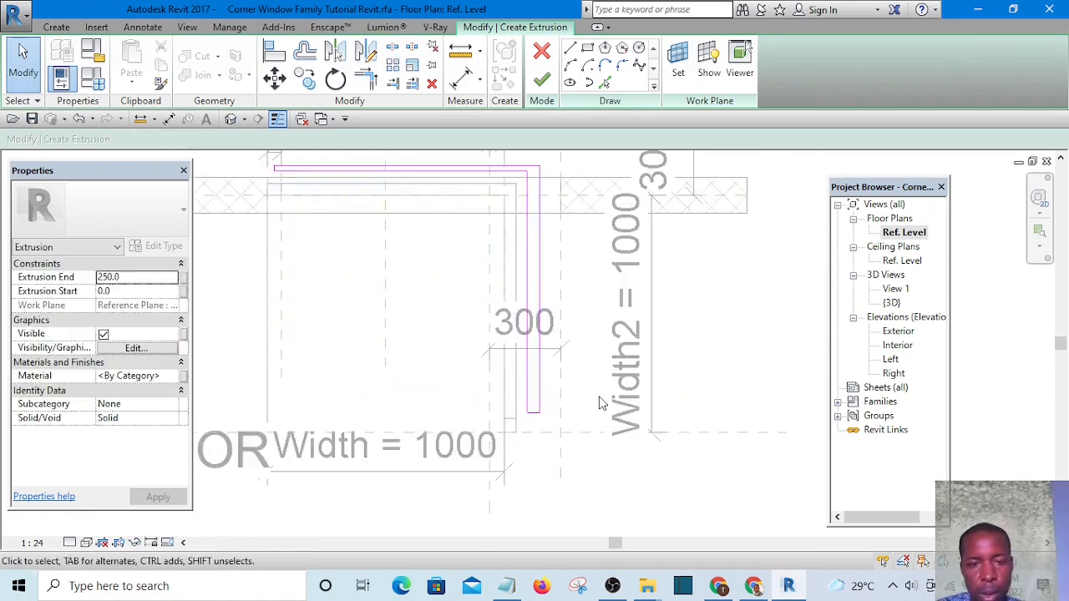
{"action": "scroll", "coordinate": [343, 171], "scroll_direction": "down", "scroll_amount": 2}
{"action": "scroll", "coordinate": [308, 158], "scroll_direction": "up", "scroll_amount": 1}
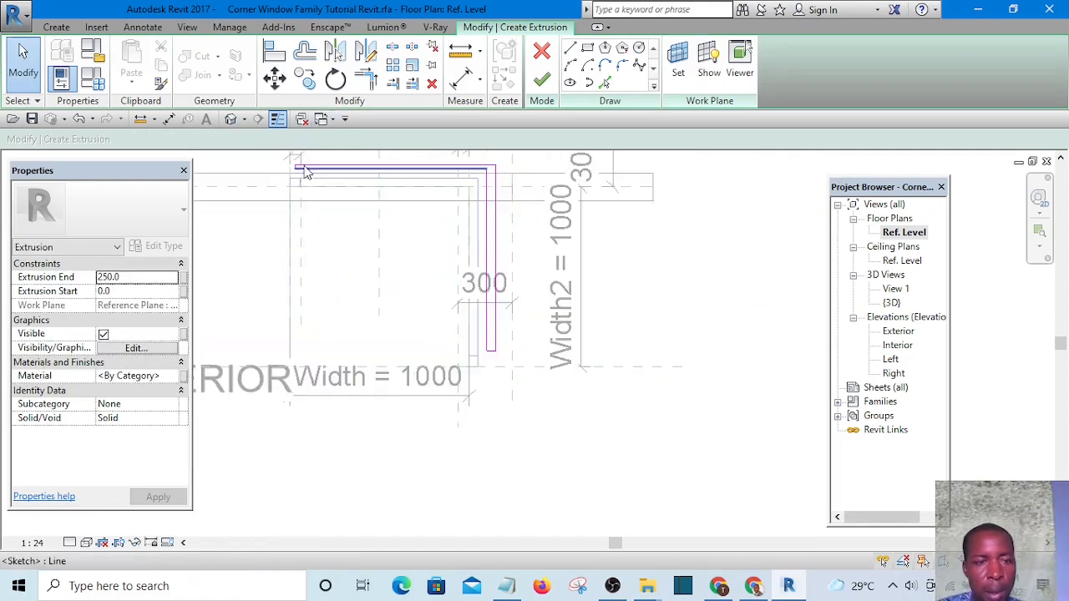
{"action": "middle_click_drag", "start_coordinate": [323, 198], "coordinate": [397, 293]}
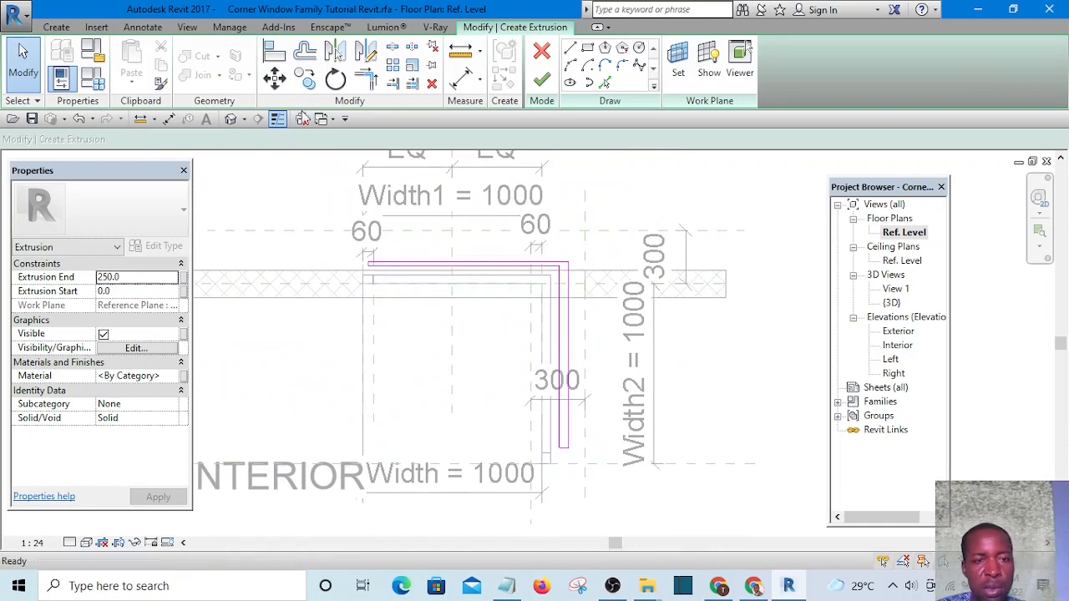
Step: Align the short end line of the L's horizontal leg to the window's outer Width1 reference plane and lock it
{"action": "key", "text": "a"}
{"action": "key", "text": "l"}
{"action": "scroll", "coordinate": [372, 226], "scroll_direction": "up", "scroll_amount": 3}
{"action": "scroll", "coordinate": [377, 251], "scroll_direction": "up", "scroll_amount": 3}
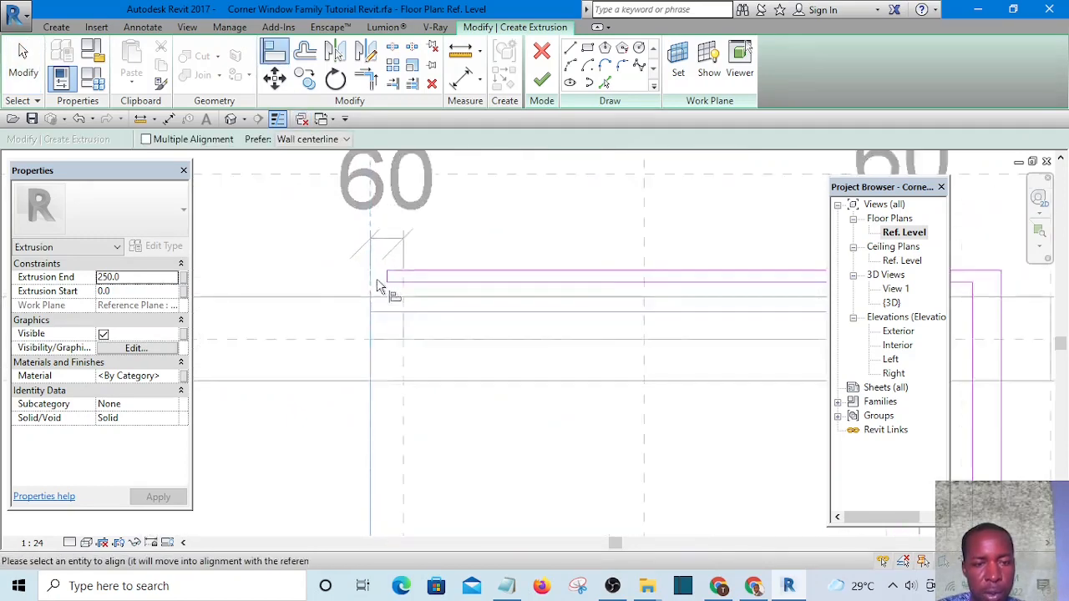
{"action": "left_click", "coordinate": [394, 276]}
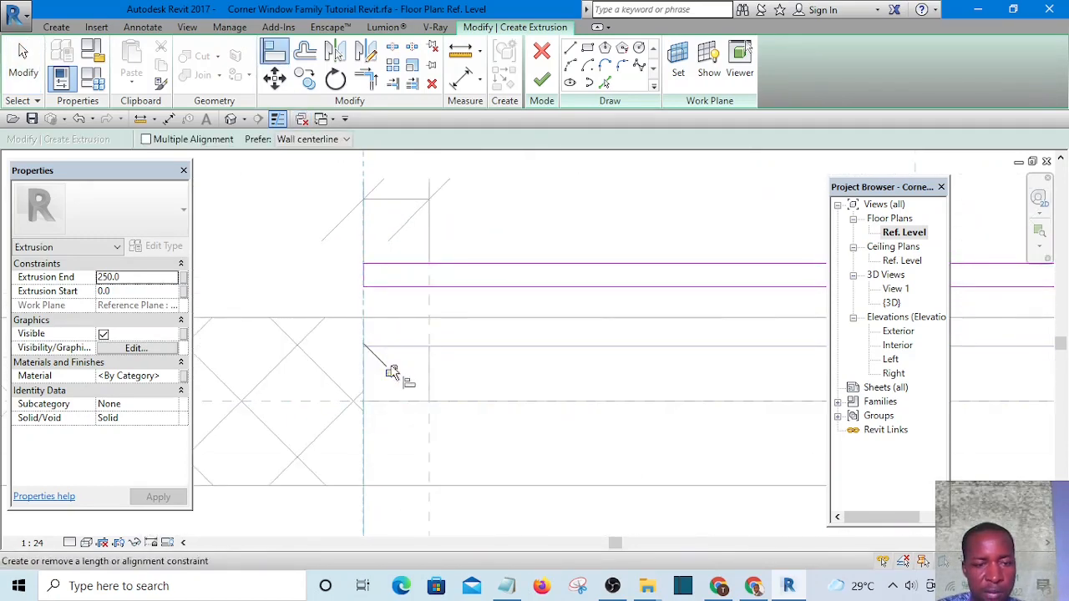
{"action": "scroll", "coordinate": [376, 334], "scroll_direction": "down", "scroll_amount": 5}
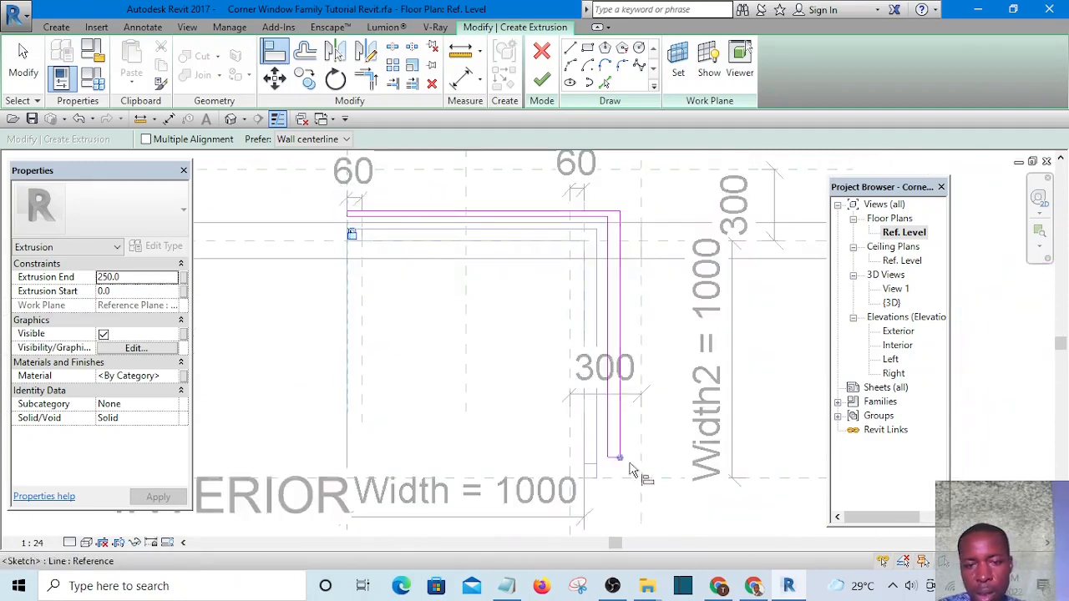
Step: Align the short end line of the L's vertical leg to the Width2 reference plane and lock it
{"action": "scroll", "coordinate": [641, 485], "scroll_direction": "up", "scroll_amount": 3}
{"action": "scroll", "coordinate": [607, 457], "scroll_direction": "up", "scroll_amount": 1}
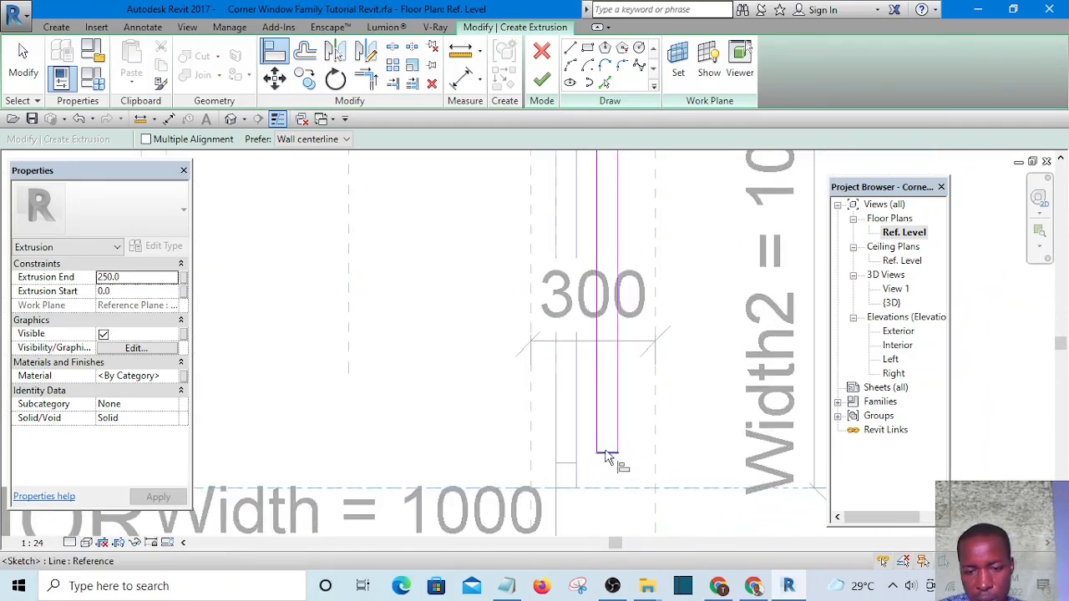
{"action": "scroll", "coordinate": [552, 465], "scroll_direction": "down", "scroll_amount": 4}
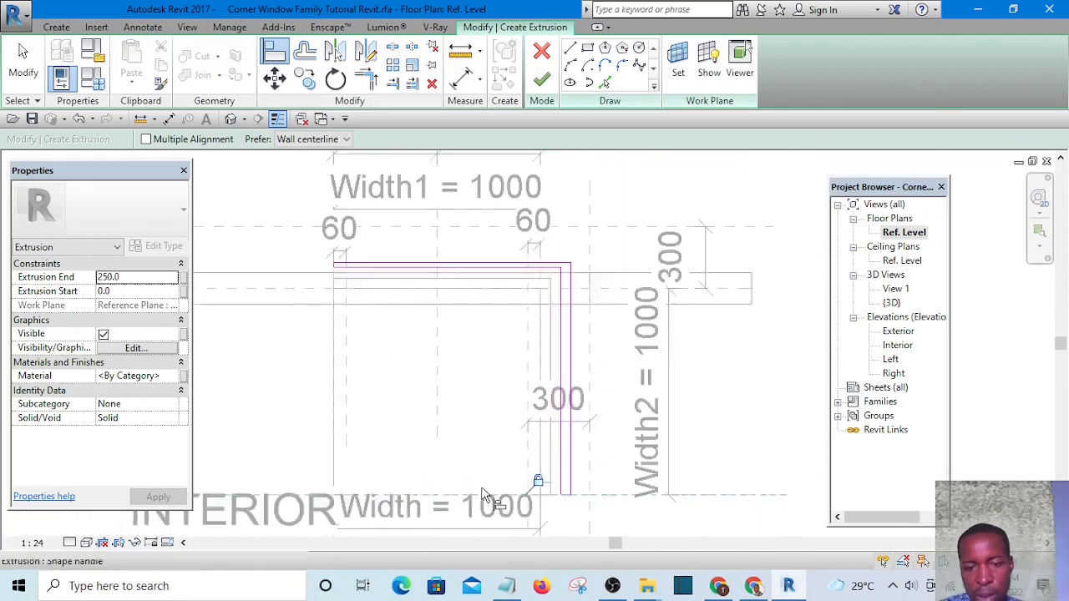
{"action": "scroll", "coordinate": [514, 439], "scroll_direction": "up", "scroll_amount": 5}
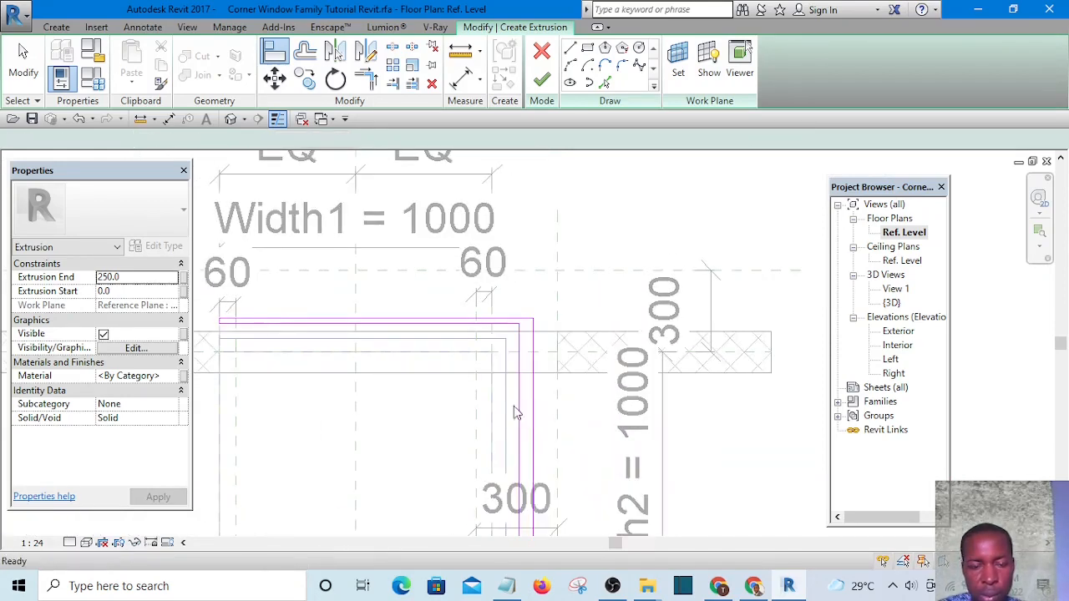
Step: Examine the corner and the open end of the thin L-shaped profile against the wall and frame lines
{"action": "key", "text": "Escape"}
{"action": "scroll", "coordinate": [502, 405], "scroll_direction": "up", "scroll_amount": 3}
{"action": "scroll", "coordinate": [605, 305], "scroll_direction": "down", "scroll_amount": 1}
{"action": "scroll", "coordinate": [598, 335], "scroll_direction": "up", "scroll_amount": 2}
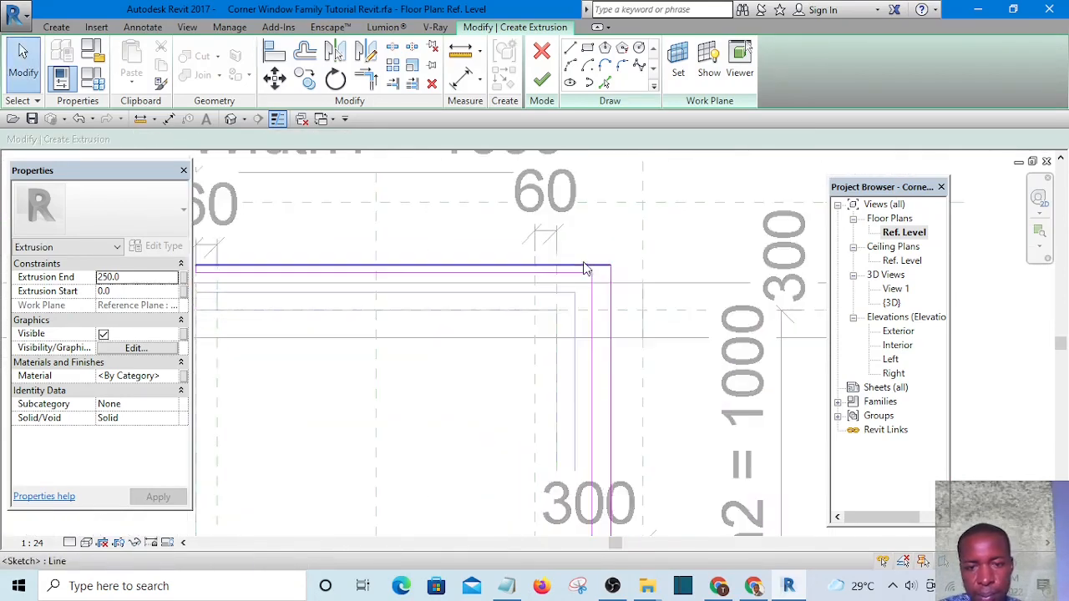
{"action": "scroll", "coordinate": [564, 342], "scroll_direction": "up", "scroll_amount": 2}
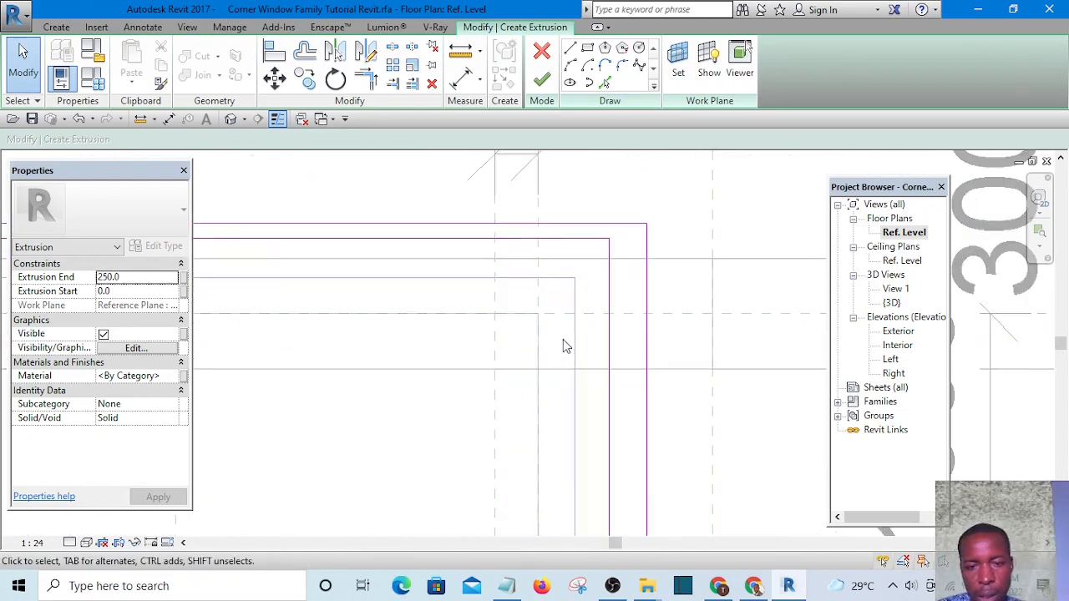
{"action": "scroll", "coordinate": [558, 370], "scroll_direction": "down", "scroll_amount": 4}
{"action": "scroll", "coordinate": [250, 324], "scroll_direction": "up", "scroll_amount": 4}
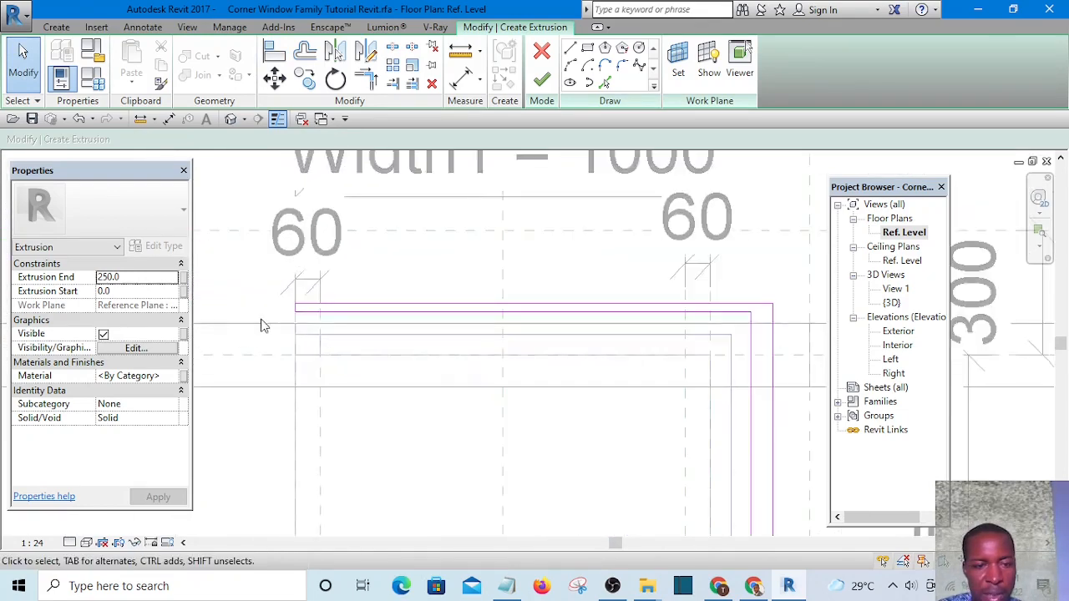
{"action": "scroll", "coordinate": [354, 340], "scroll_direction": "down", "scroll_amount": 2}
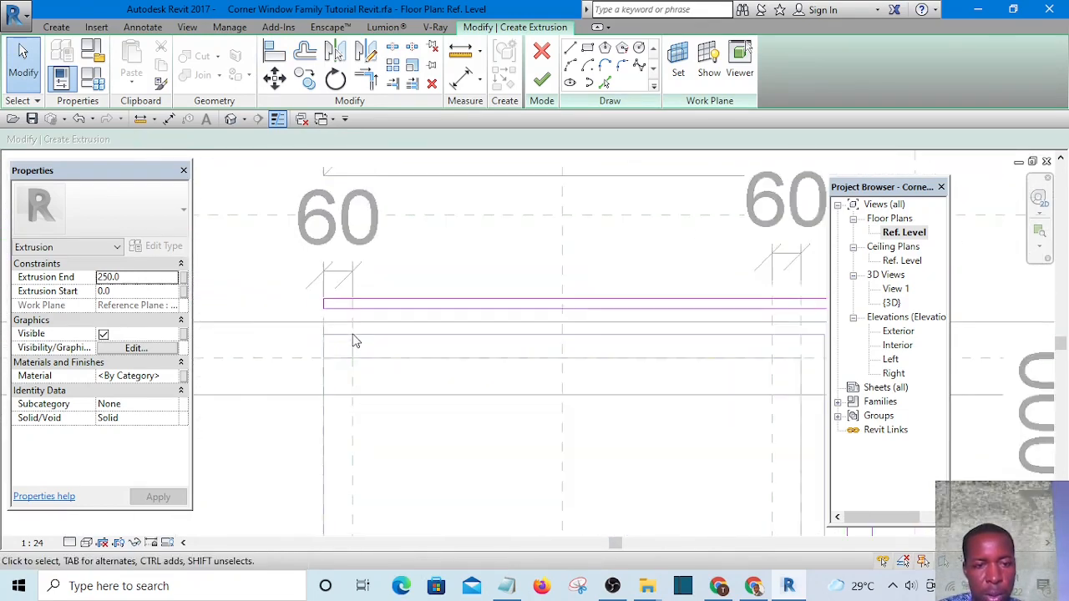
{"action": "scroll", "coordinate": [354, 342], "scroll_direction": "up", "scroll_amount": 2}
{"action": "scroll", "coordinate": [349, 330], "scroll_direction": "down", "scroll_amount": 2}
{"action": "scroll", "coordinate": [343, 316], "scroll_direction": "up", "scroll_amount": 2}
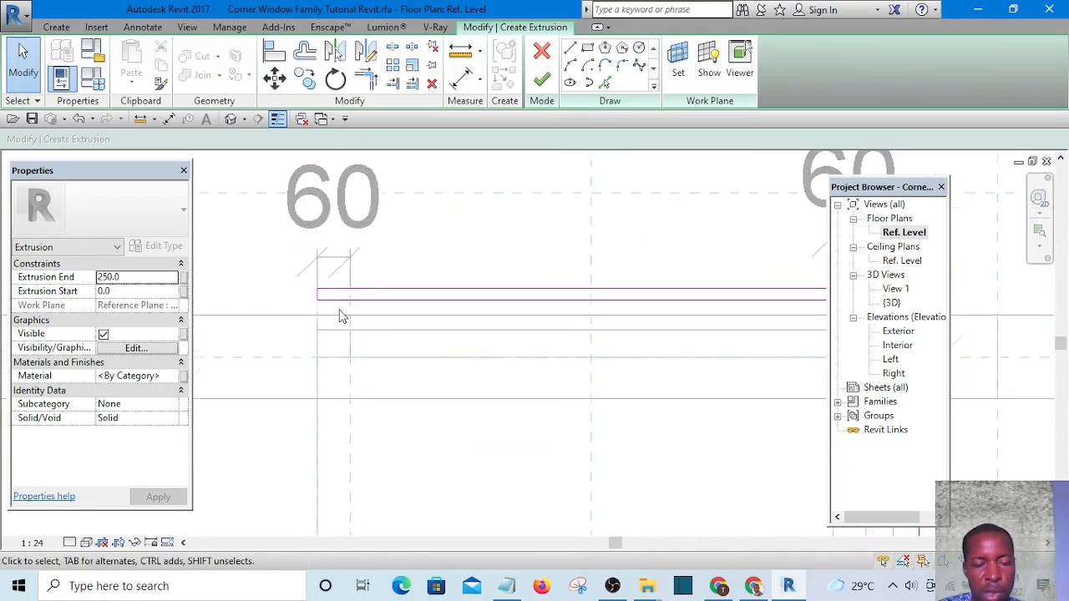
{"action": "scroll", "coordinate": [326, 323], "scroll_direction": "down", "scroll_amount": 2}
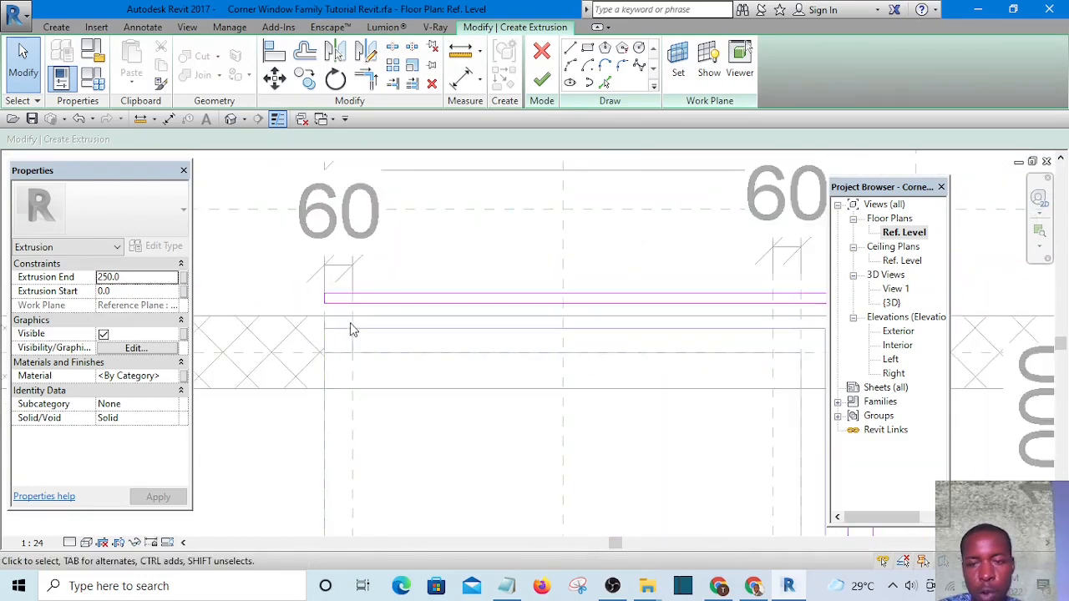
{"action": "scroll", "coordinate": [349, 330], "scroll_direction": "up", "scroll_amount": 3}
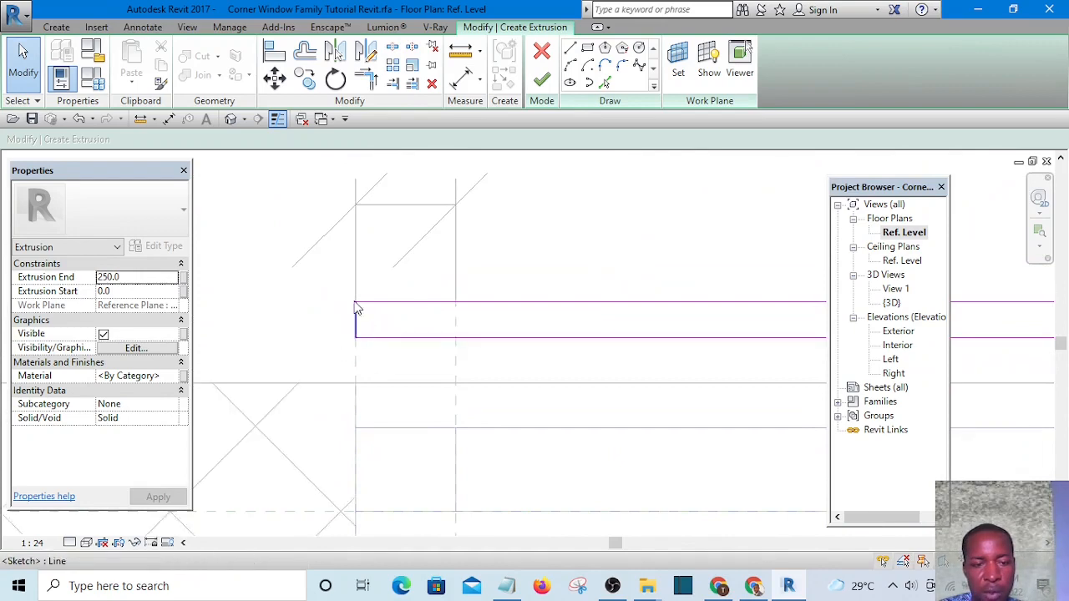
{"action": "scroll", "coordinate": [343, 306], "scroll_direction": "down", "scroll_amount": 3}
{"action": "scroll", "coordinate": [432, 386], "scroll_direction": "down", "scroll_amount": 4}
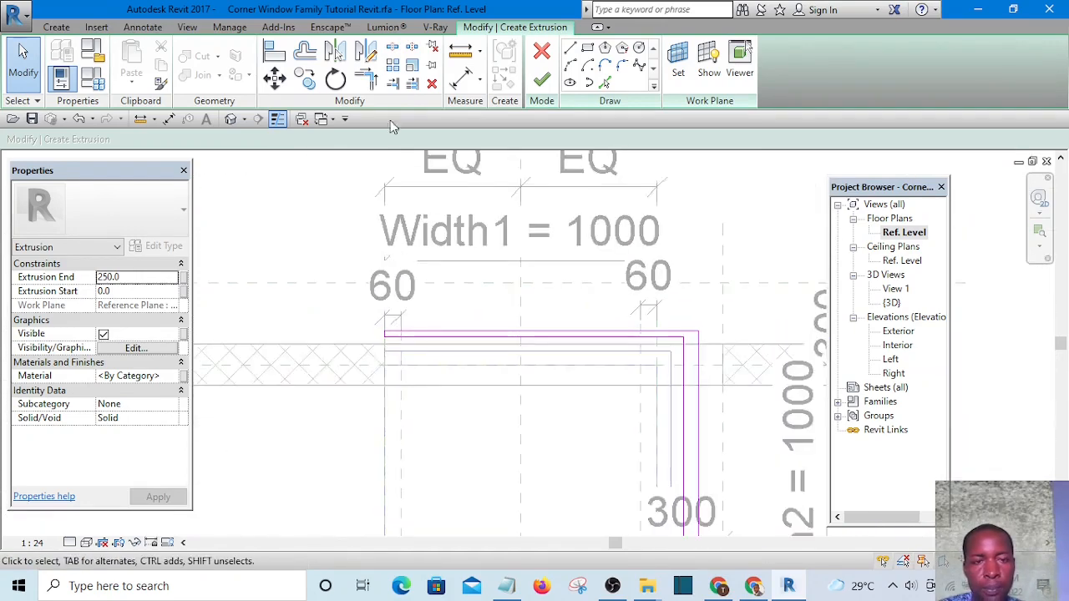
Step: Dimension the offset from the wall's centre reference plane to the inner line of the L's horizontal leg
{"action": "left_click", "coordinate": [459, 87]}
{"action": "scroll", "coordinate": [360, 368], "scroll_direction": "up", "scroll_amount": 5}
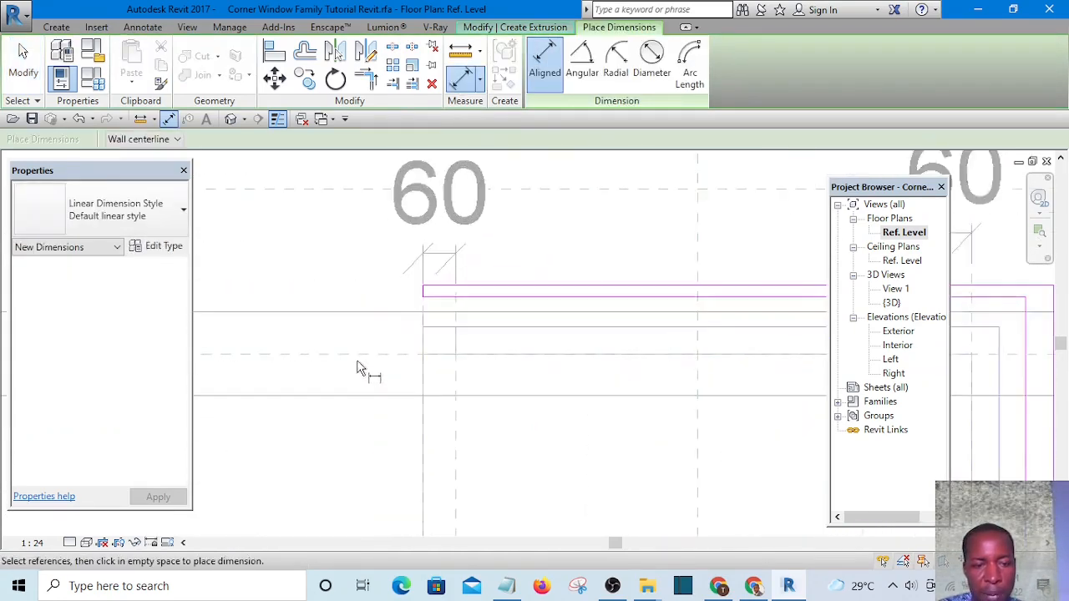
{"action": "scroll", "coordinate": [426, 320], "scroll_direction": "up", "scroll_amount": 3}
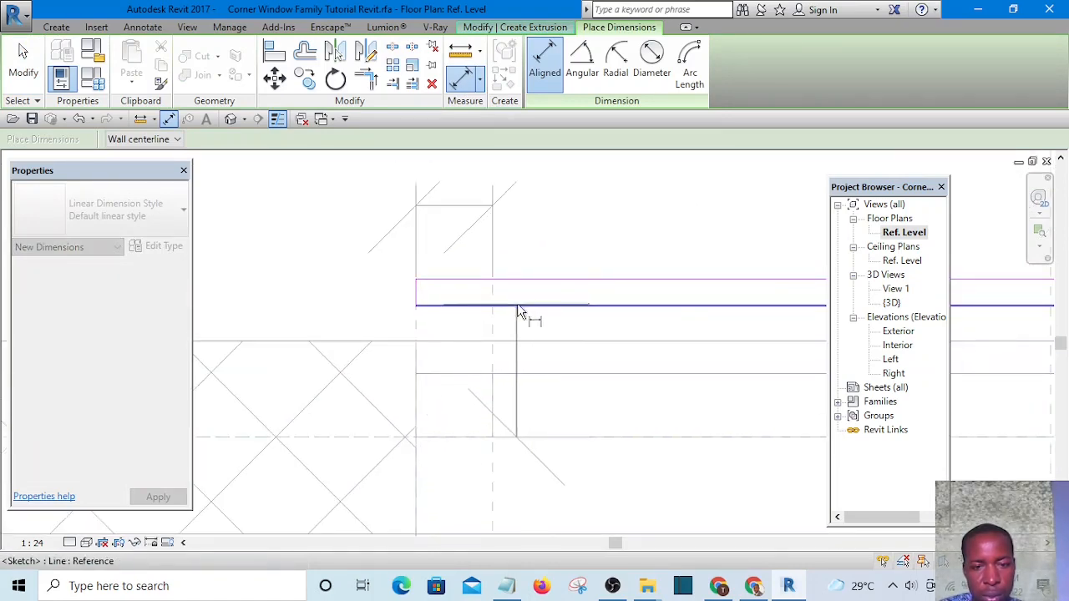
{"action": "scroll", "coordinate": [339, 306], "scroll_direction": "down", "scroll_amount": 4}
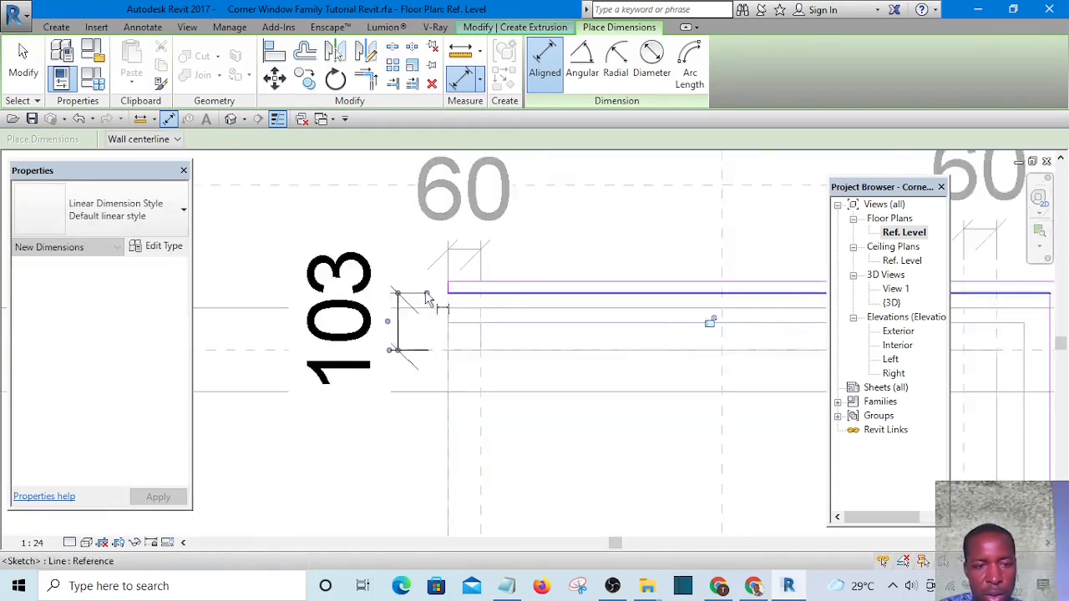
{"action": "key", "text": "Escape"}
{"action": "key", "text": "Escape"}
Step: Set the offset between the wall's centre plane and the horizontal leg's inner line to 112.5
{"action": "scroll", "coordinate": [351, 276], "scroll_direction": "up", "scroll_amount": 3}
{"action": "left_click", "coordinate": [422, 320]}
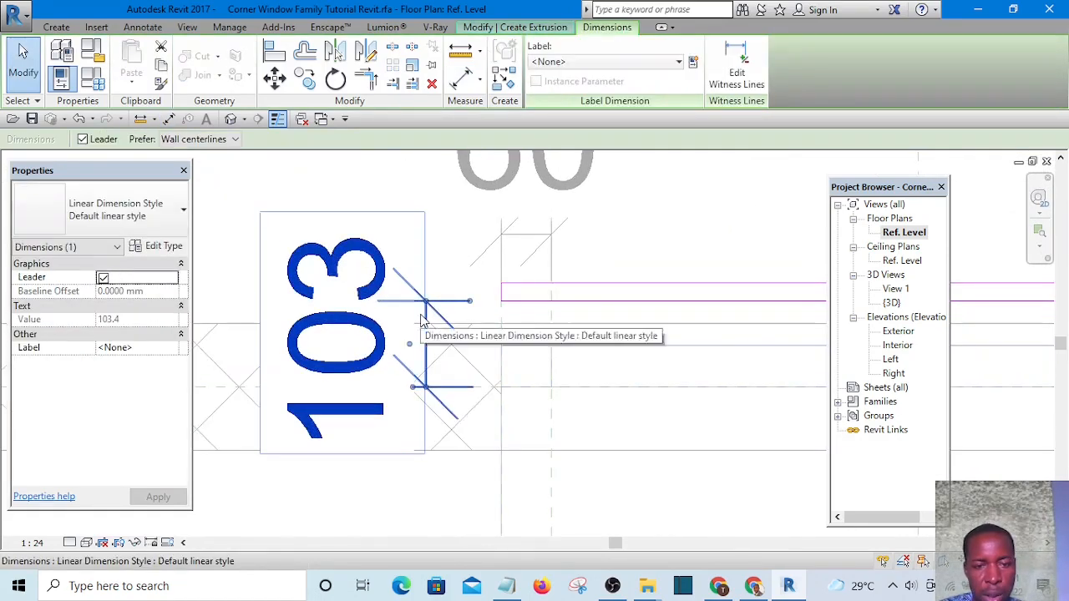
{"action": "scroll", "coordinate": [422, 320], "scroll_direction": "down", "scroll_amount": 3}
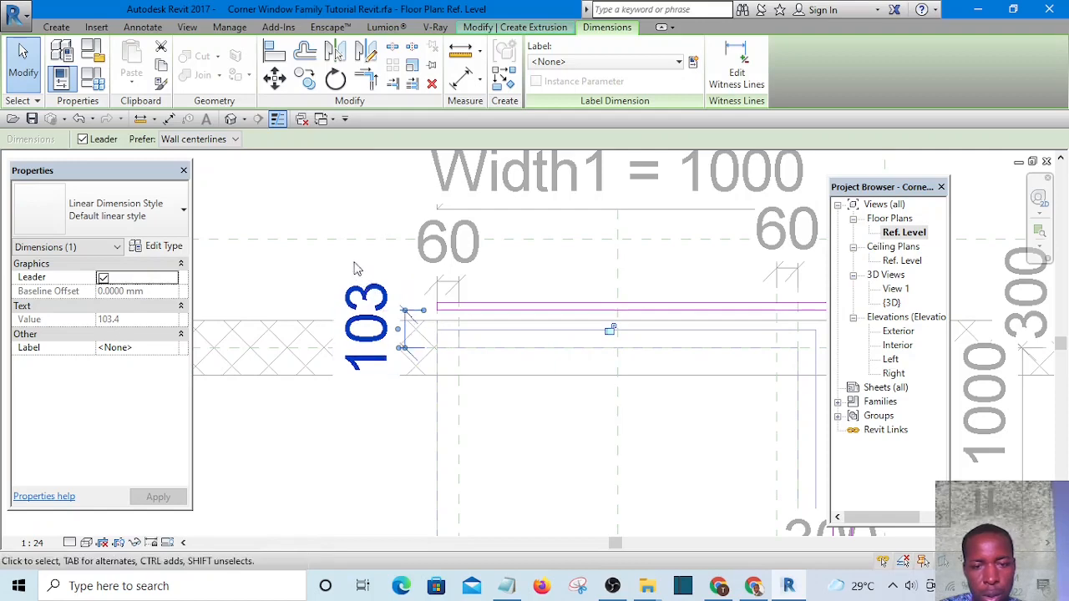
{"action": "left_click", "coordinate": [499, 326]}
{"action": "left_click", "coordinate": [394, 328]}
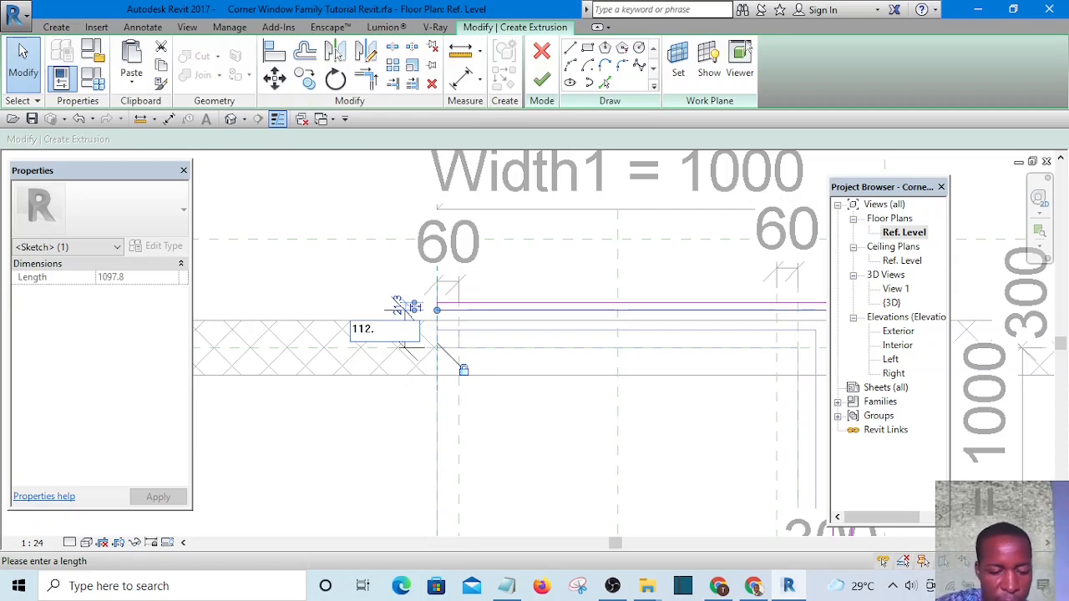
{"action": "type", "text": "112.5"}
{"action": "key", "text": "Return"}
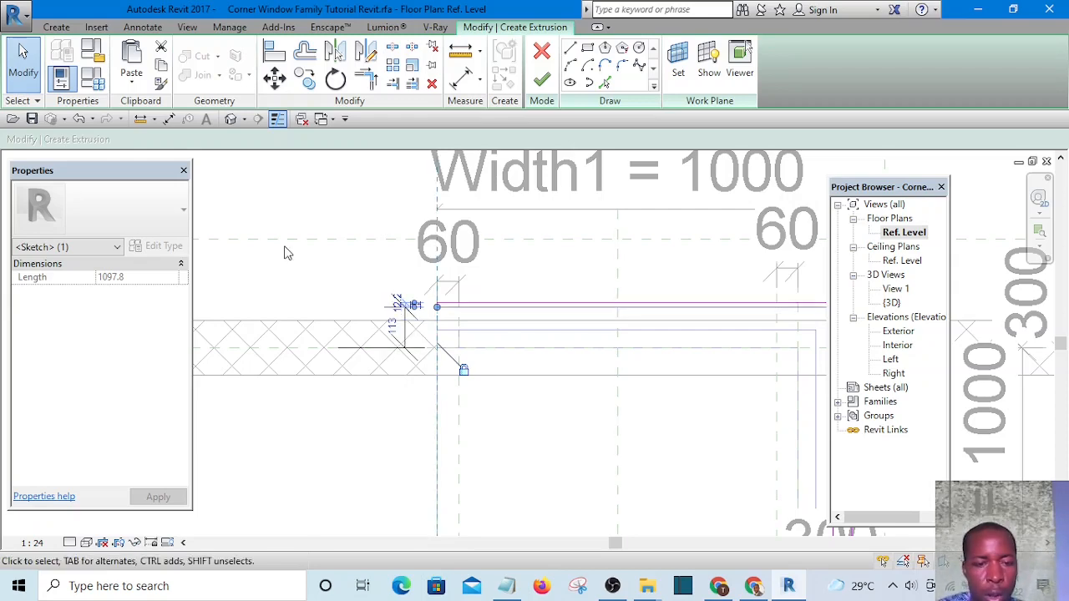
{"action": "key", "text": "Escape"}
Step: Lock the 112.5 offset dimension of the horizontal leg's inner line
{"action": "scroll", "coordinate": [443, 309], "scroll_direction": "up", "scroll_amount": 4}
{"action": "scroll", "coordinate": [445, 313], "scroll_direction": "up", "scroll_amount": 1}
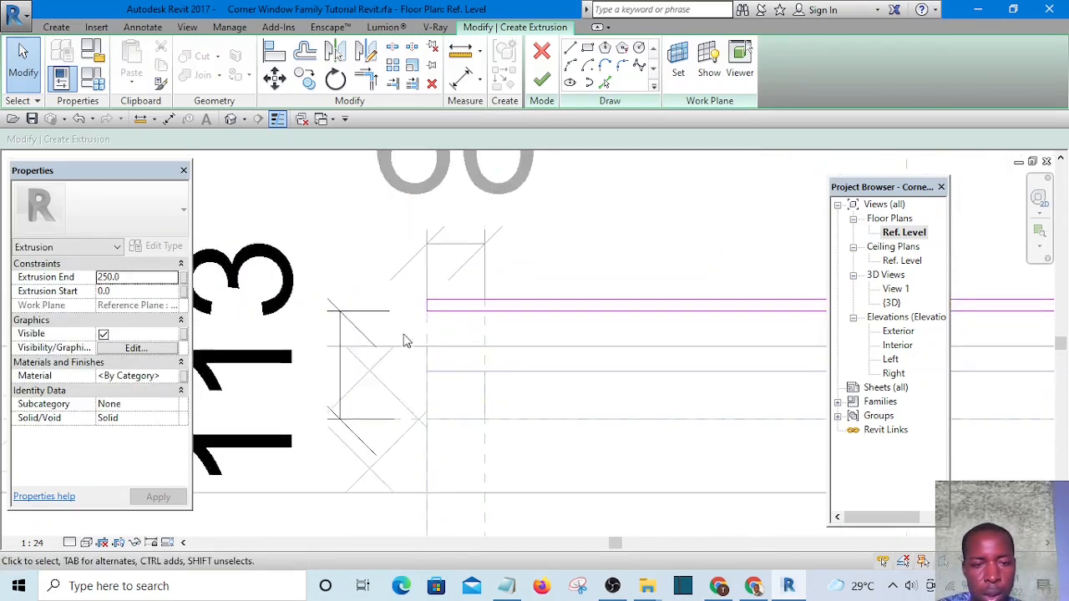
{"action": "scroll", "coordinate": [360, 339], "scroll_direction": "down", "scroll_amount": 5}
{"action": "scroll", "coordinate": [359, 339], "scroll_direction": "up", "scroll_amount": 2}
{"action": "left_click", "coordinate": [360, 345]}
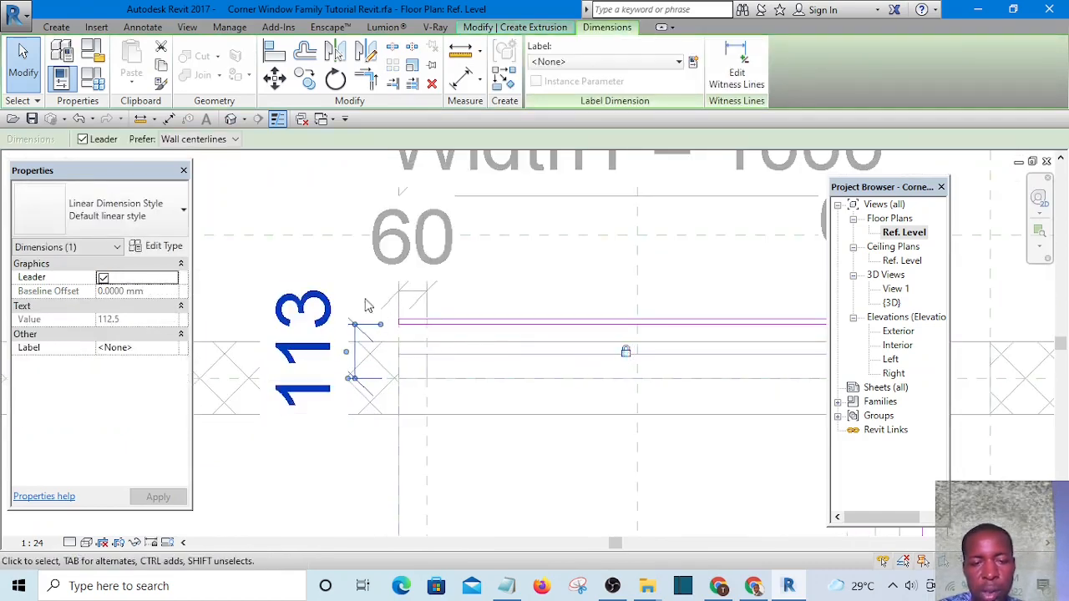
{"action": "key", "text": "Escape"}
Step: Dimension the thickness between the two long lines of the horizontal leg, placing the dimension beside the offset dimension
{"action": "scroll", "coordinate": [476, 223], "scroll_direction": "up", "scroll_amount": 5}
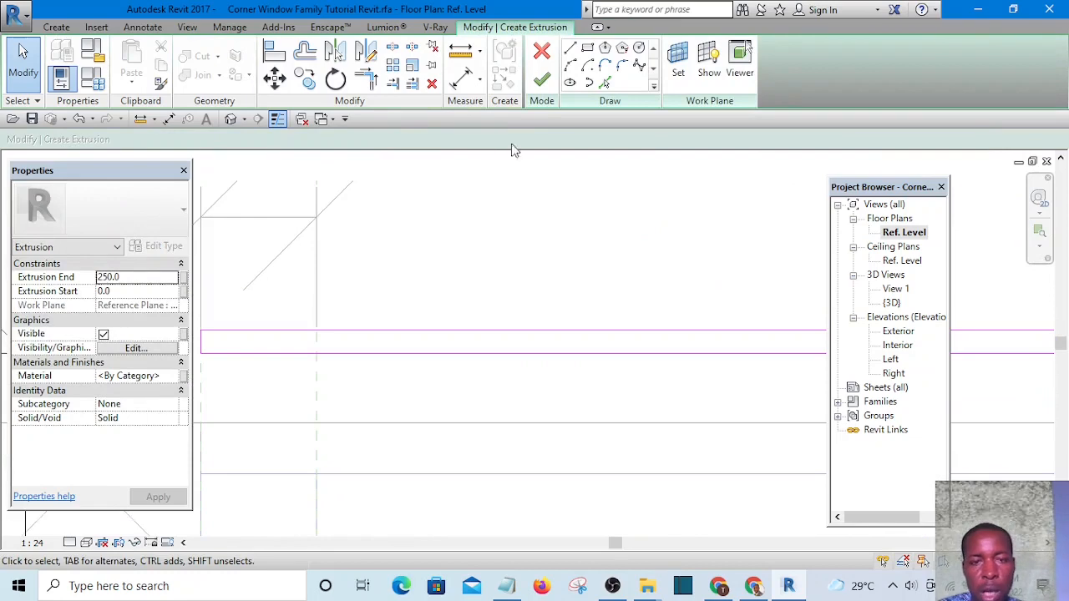
{"action": "left_click", "coordinate": [463, 80]}
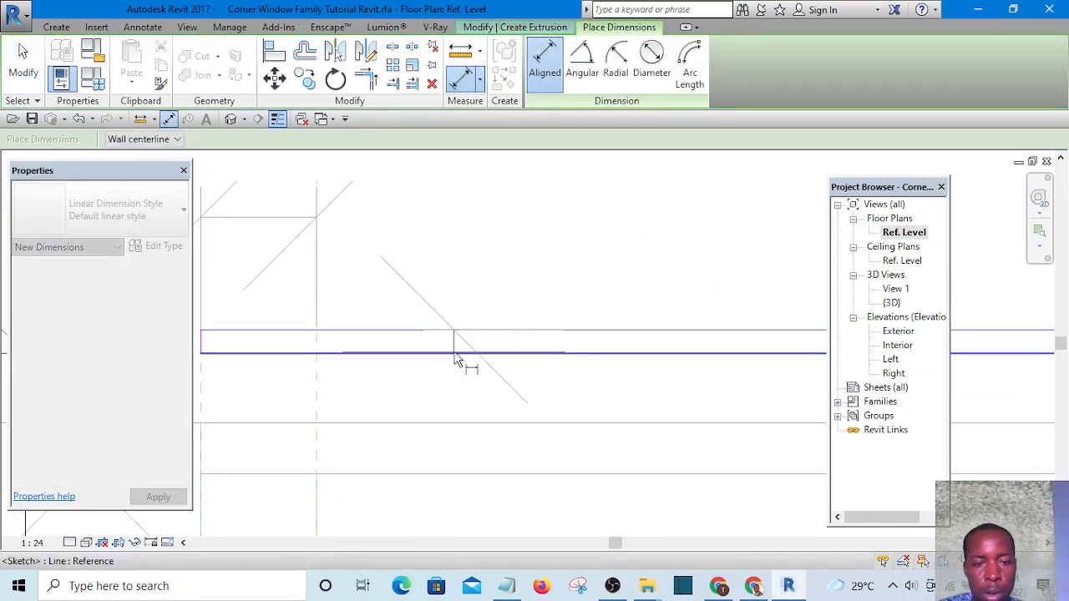
{"action": "scroll", "coordinate": [456, 360], "scroll_direction": "down", "scroll_amount": 4}
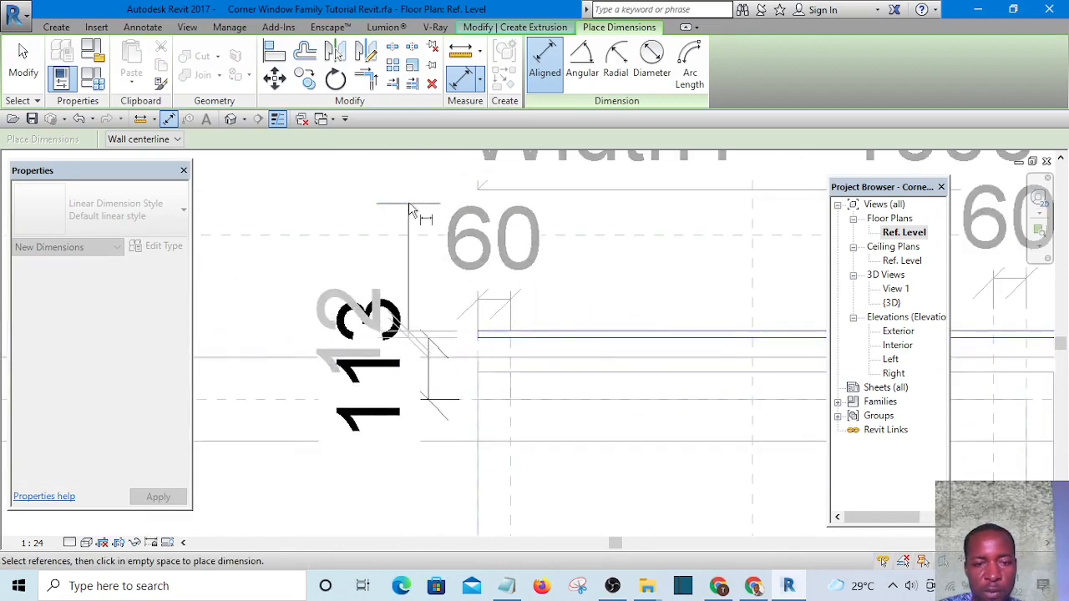
{"action": "left_click", "coordinate": [297, 172]}
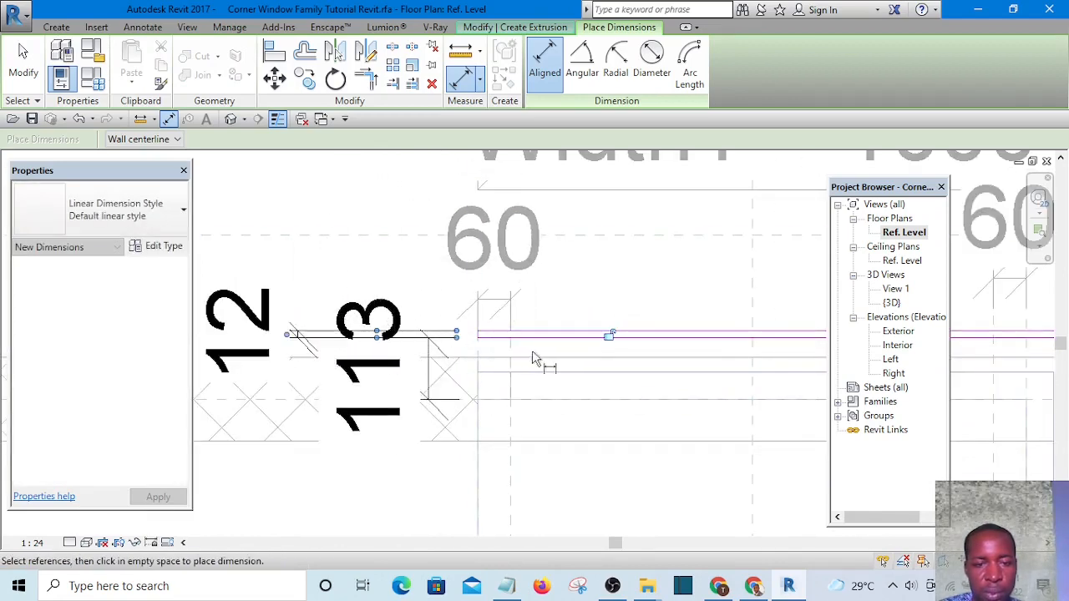
{"action": "scroll", "coordinate": [628, 283], "scroll_direction": "down", "scroll_amount": 4}
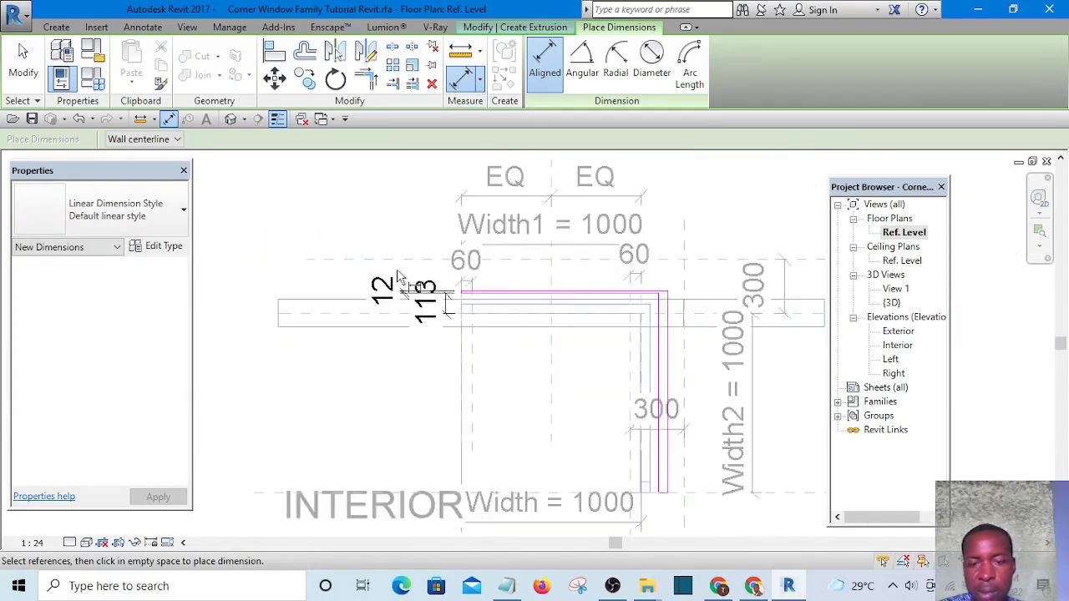
{"action": "scroll", "coordinate": [581, 367], "scroll_direction": "up", "scroll_amount": 4}
{"action": "middle_click_drag", "start_coordinate": [576, 356], "coordinate": [544, 288]}
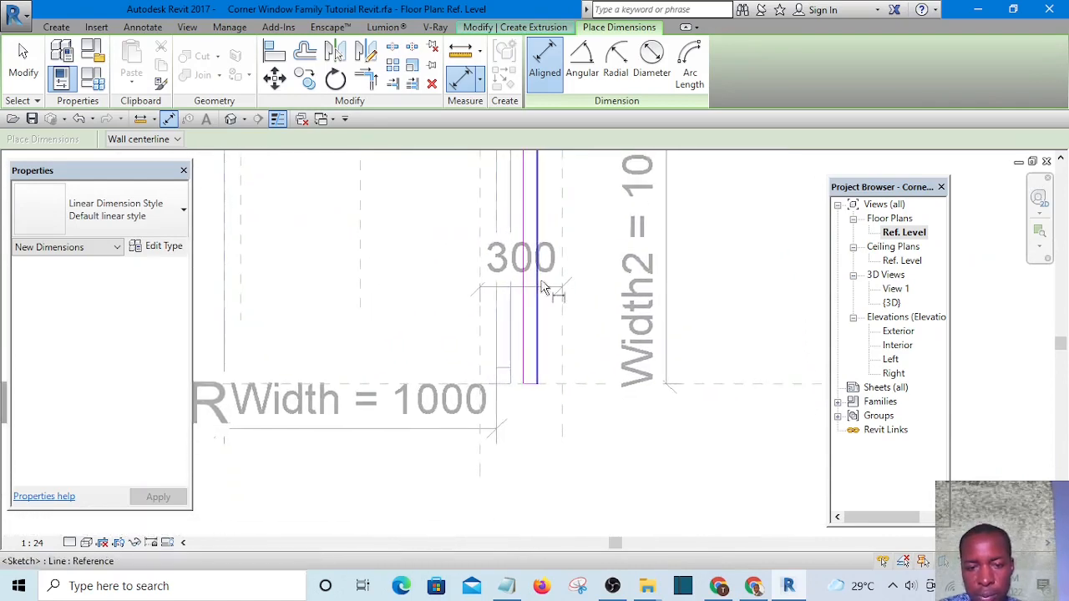
{"action": "key", "text": "Escape"}
{"action": "key", "text": "Escape"}
Step: Examine how the L's vertical leg sits relative to the existing frame and the surrounding reference planes
{"action": "scroll", "coordinate": [501, 251], "scroll_direction": "down", "scroll_amount": 2}
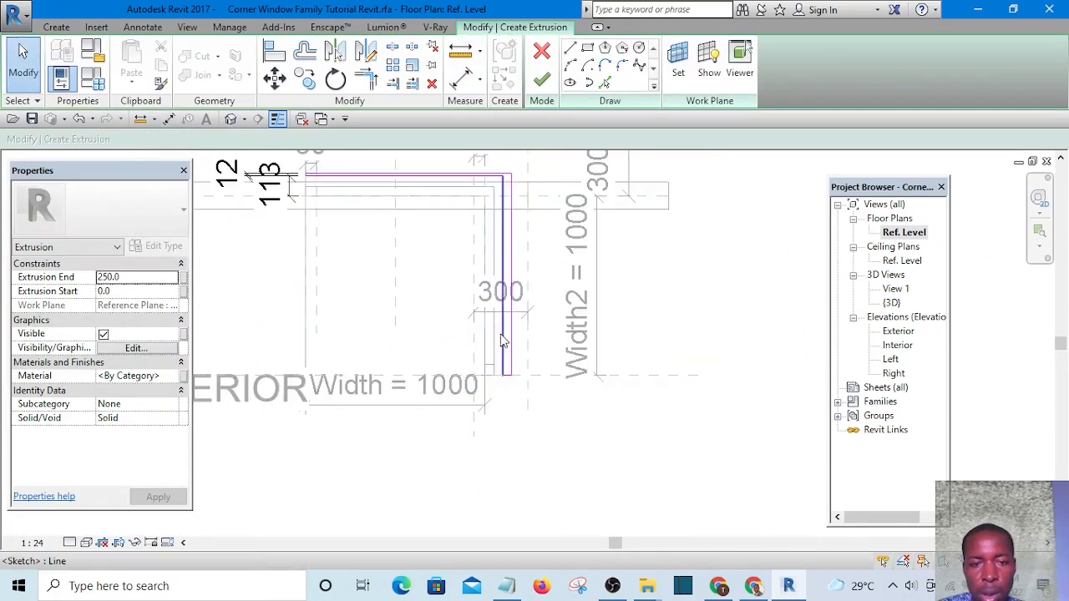
{"action": "scroll", "coordinate": [499, 245], "scroll_direction": "up", "scroll_amount": 2}
{"action": "scroll", "coordinate": [498, 242], "scroll_direction": "up", "scroll_amount": 1}
{"action": "scroll", "coordinate": [516, 411], "scroll_direction": "up", "scroll_amount": 1}
{"action": "scroll", "coordinate": [521, 409], "scroll_direction": "down", "scroll_amount": 5}
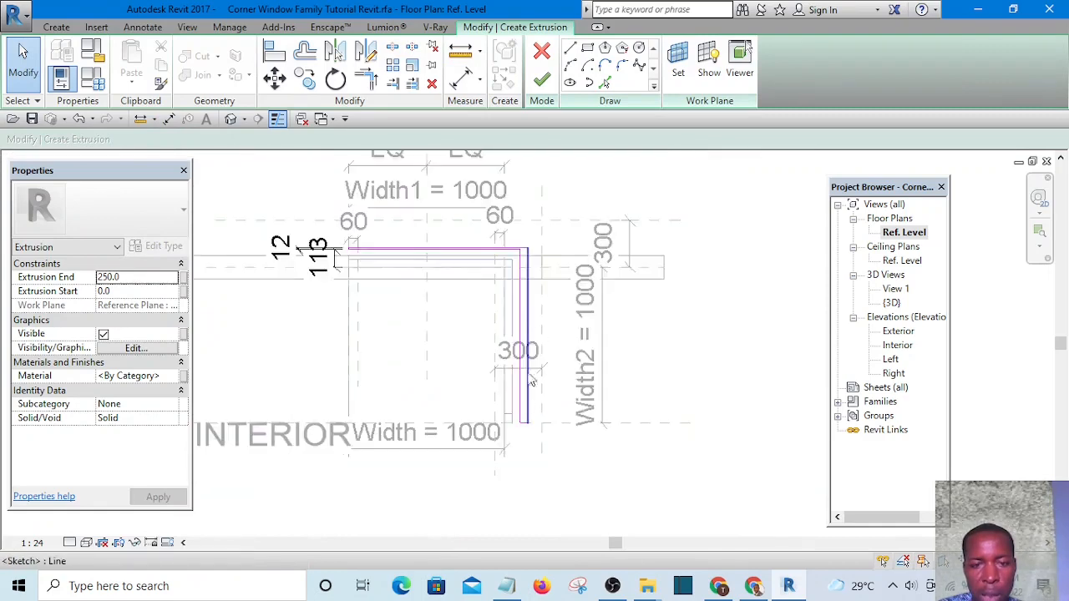
{"action": "scroll", "coordinate": [523, 272], "scroll_direction": "up", "scroll_amount": 2}
{"action": "scroll", "coordinate": [527, 279], "scroll_direction": "up", "scroll_amount": 2}
{"action": "scroll", "coordinate": [551, 321], "scroll_direction": "down", "scroll_amount": 2}
{"action": "scroll", "coordinate": [547, 376], "scroll_direction": "up", "scroll_amount": 2}
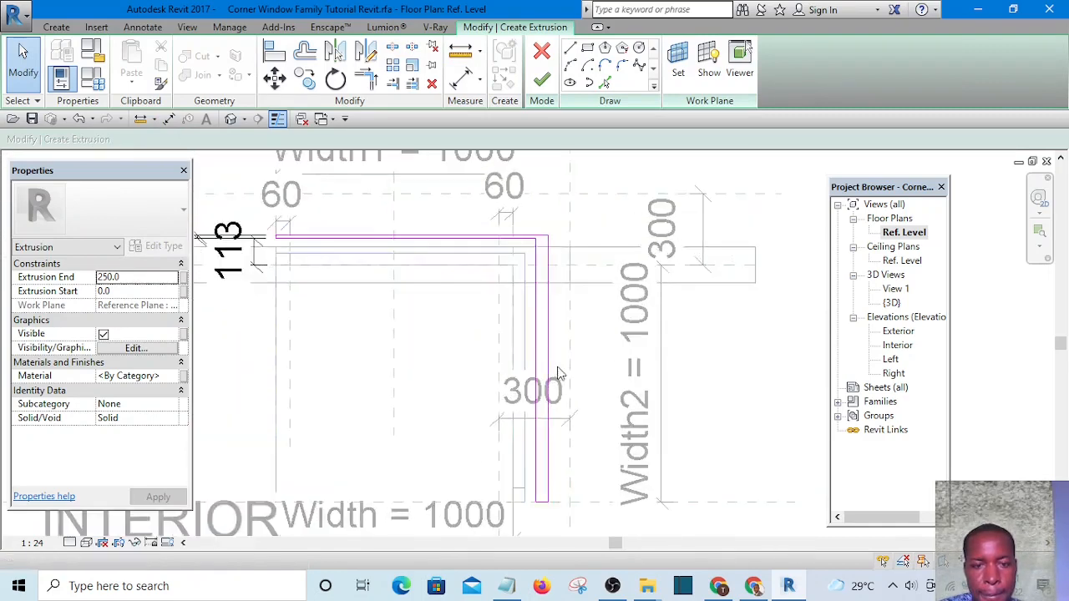
{"action": "scroll", "coordinate": [516, 318], "scroll_direction": "down", "scroll_amount": 2}
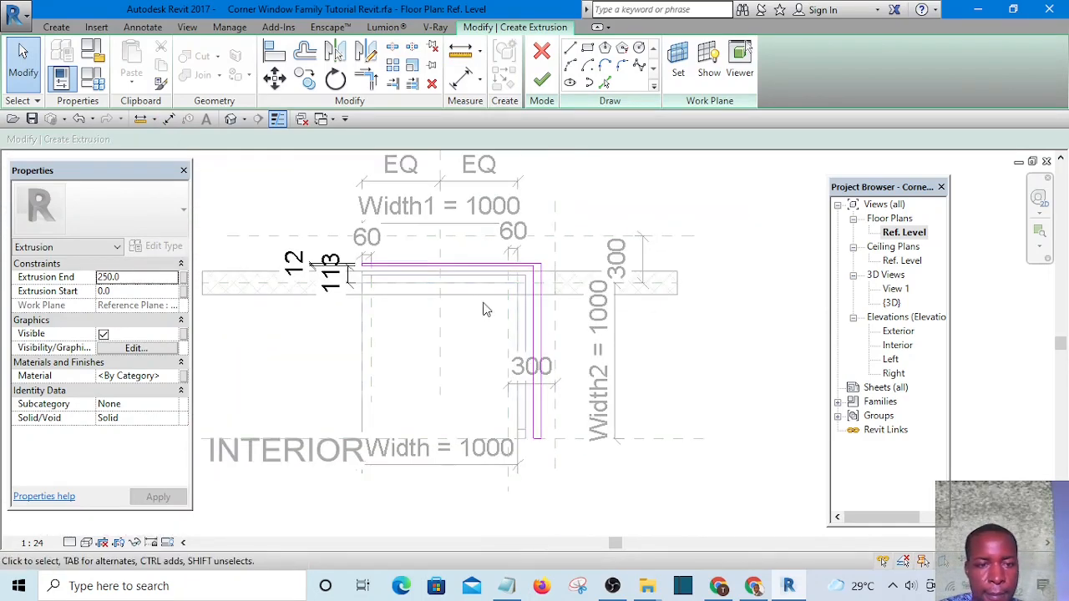
{"action": "scroll", "coordinate": [468, 316], "scroll_direction": "up", "scroll_amount": 3}
{"action": "scroll", "coordinate": [406, 305], "scroll_direction": "down", "scroll_amount": 2}
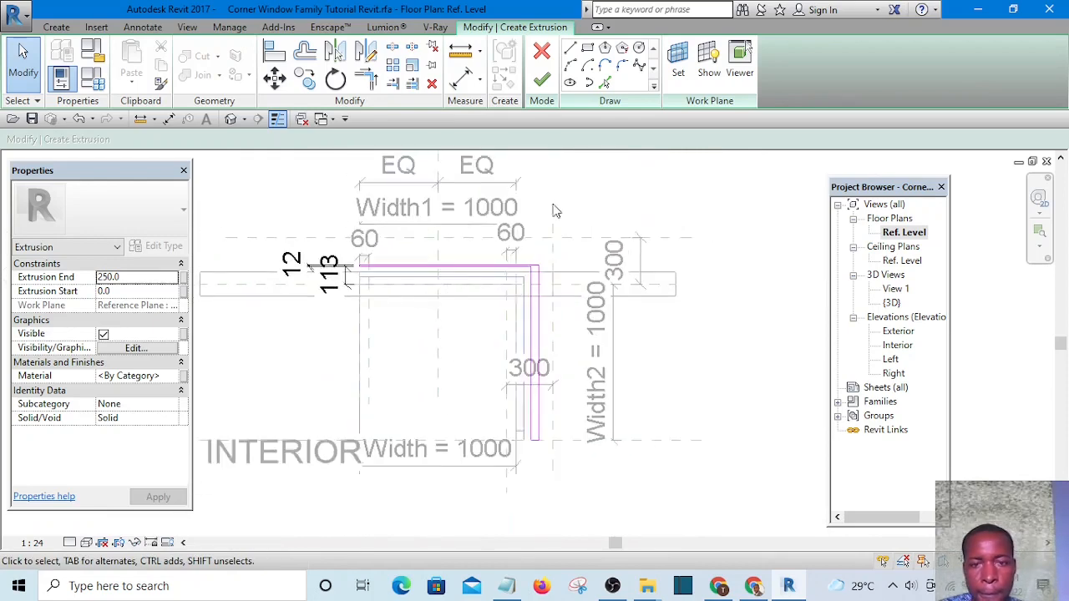
Step: Dimension the offset from the window's inner Width1 reference line to the inner line of the L's vertical leg, below the plan
{"action": "scroll", "coordinate": [539, 387], "scroll_direction": "up", "scroll_amount": 2}
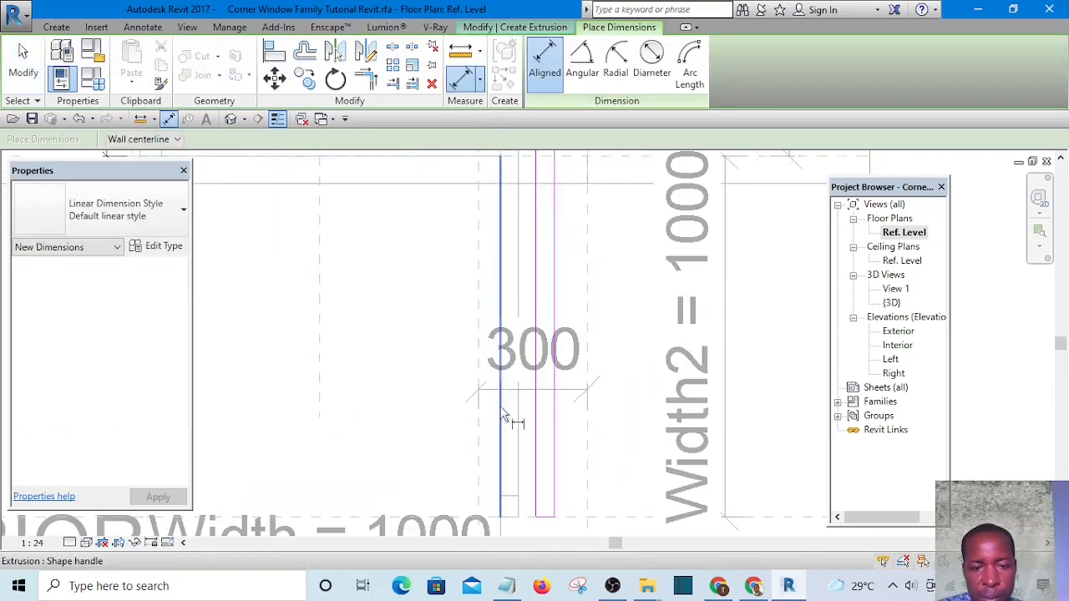
{"action": "scroll", "coordinate": [414, 356], "scroll_direction": "down", "scroll_amount": 1}
{"action": "scroll", "coordinate": [479, 239], "scroll_direction": "up", "scroll_amount": 1}
{"action": "scroll", "coordinate": [493, 280], "scroll_direction": "down", "scroll_amount": 3}
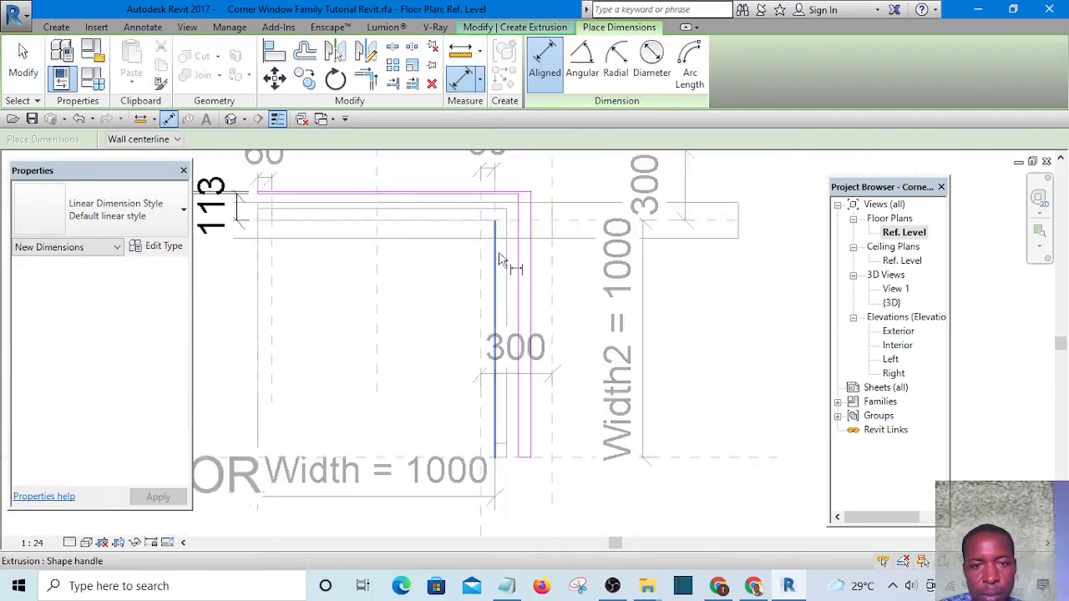
{"action": "scroll", "coordinate": [493, 190], "scroll_direction": "up", "scroll_amount": 2}
{"action": "scroll", "coordinate": [501, 198], "scroll_direction": "up", "scroll_amount": 3}
{"action": "left_click", "coordinate": [502, 235]}
{"action": "scroll", "coordinate": [584, 199], "scroll_direction": "down", "scroll_amount": 3}
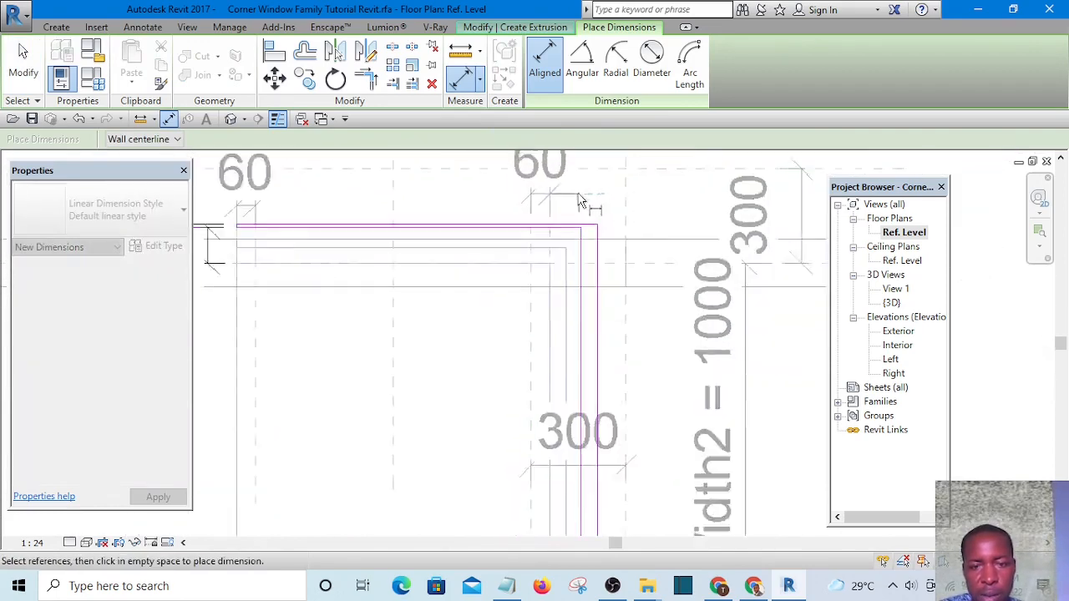
{"action": "scroll", "coordinate": [581, 203], "scroll_direction": "down", "scroll_amount": 1}
{"action": "scroll", "coordinate": [584, 375], "scroll_direction": "up", "scroll_amount": 1}
{"action": "scroll", "coordinate": [589, 383], "scroll_direction": "up", "scroll_amount": 2}
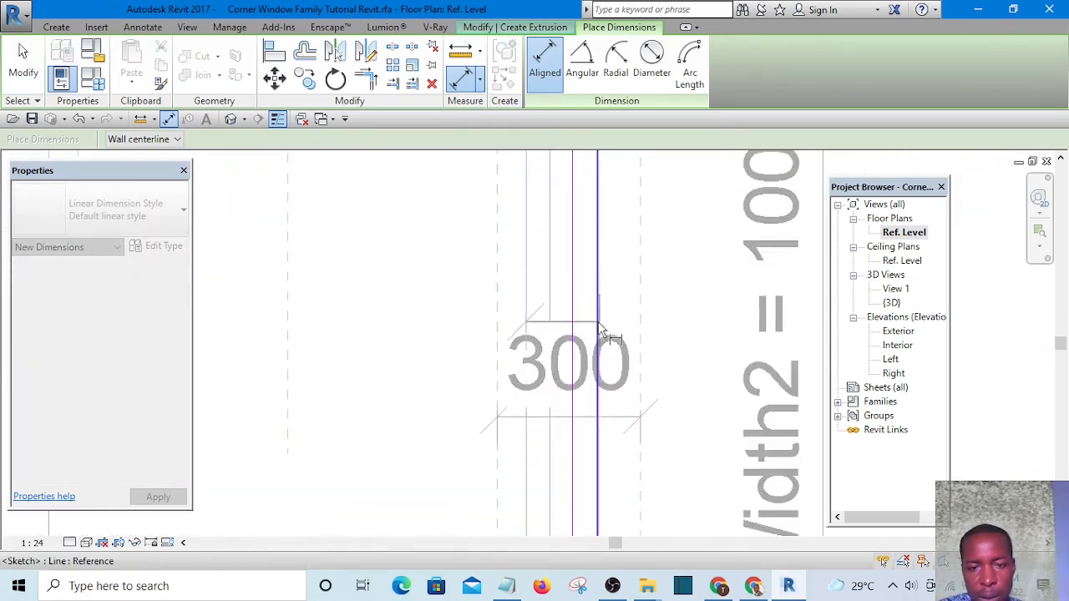
{"action": "scroll", "coordinate": [579, 307], "scroll_direction": "down", "scroll_amount": 3}
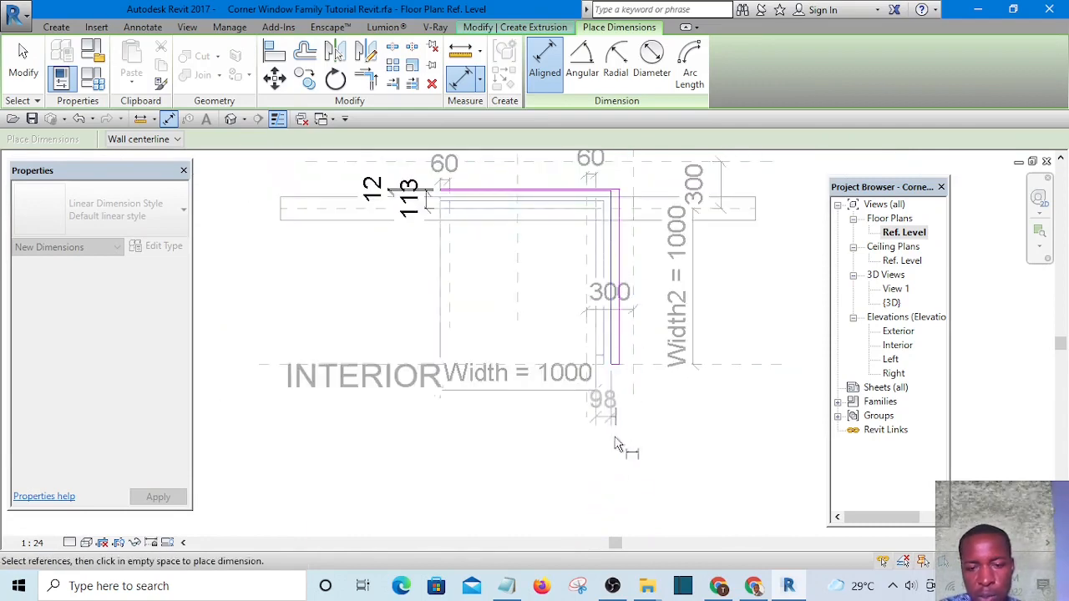
{"action": "left_click", "coordinate": [644, 472]}
{"action": "scroll", "coordinate": [606, 353], "scroll_direction": "up", "scroll_amount": 2}
{"action": "key", "text": "Escape"}
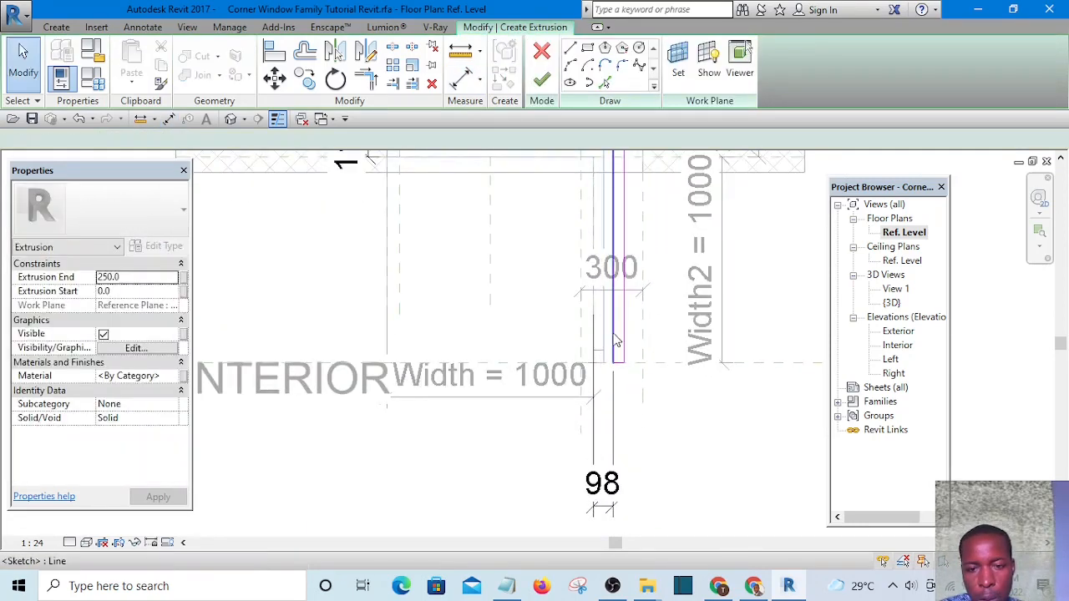
Step: Set the offset of the vertical leg's inner line from the window's inner reference line to 112.5 mm
{"action": "left_click", "coordinate": [596, 498]}
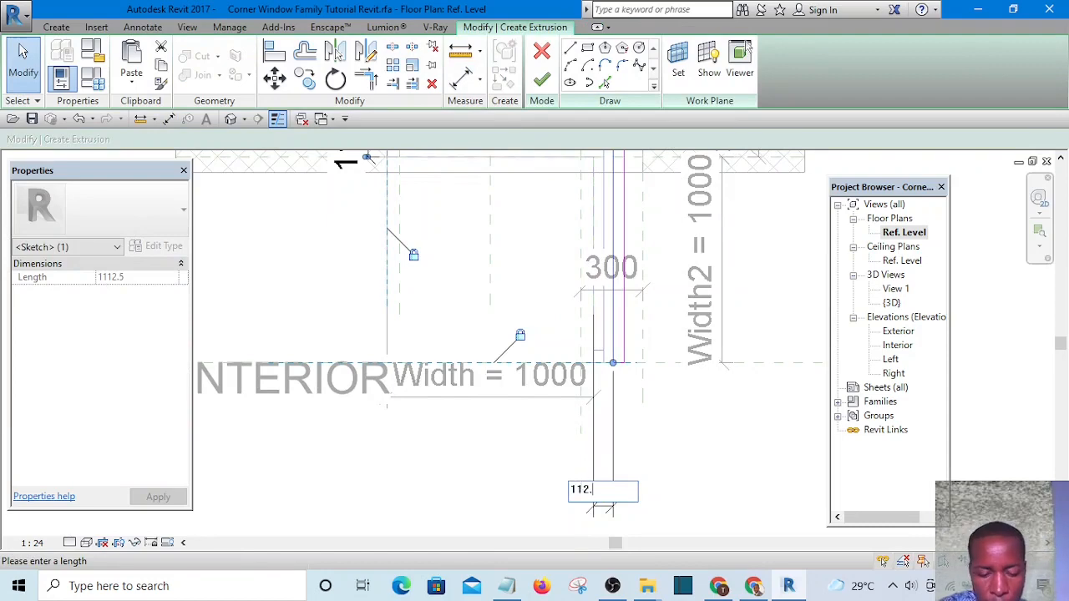
{"action": "key", "text": "Return"}
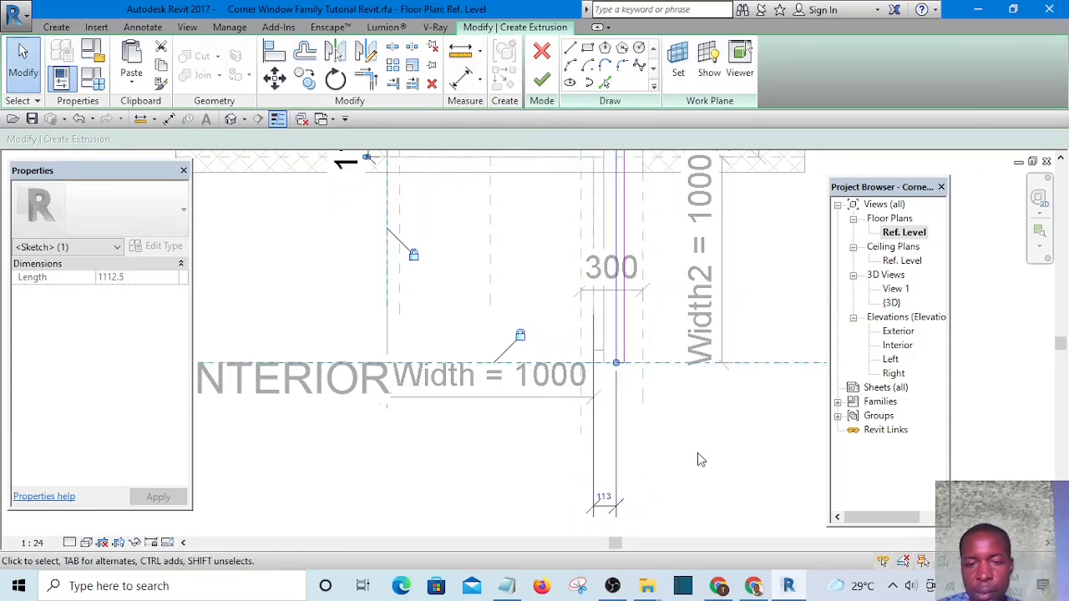
{"action": "left_click", "coordinate": [698, 453]}
{"action": "left_click", "coordinate": [628, 507]}
{"action": "scroll", "coordinate": [633, 464], "scroll_direction": "down", "scroll_amount": 3}
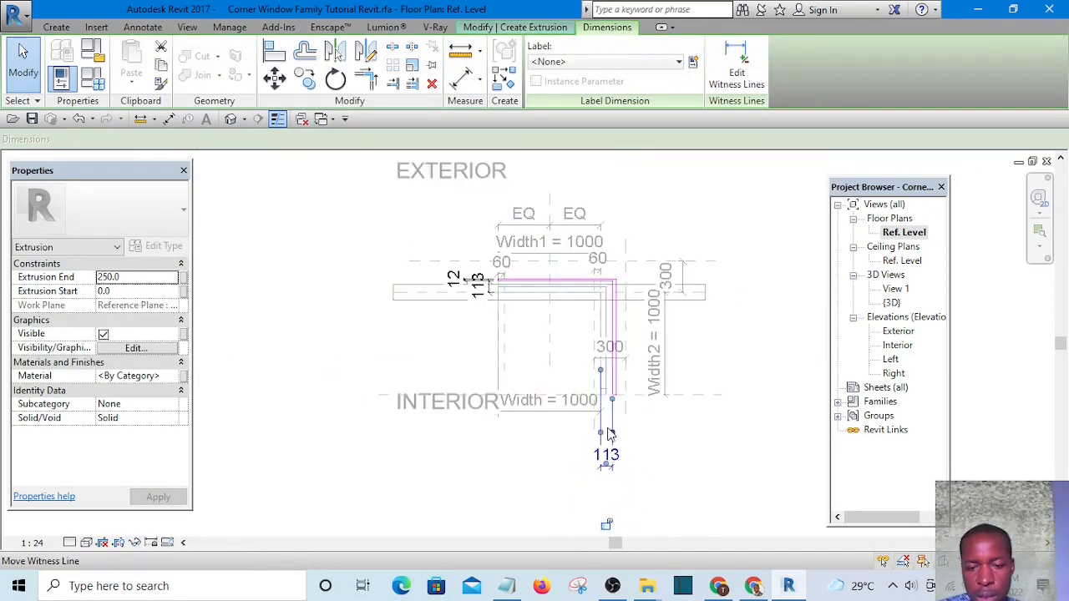
{"action": "left_click", "coordinate": [656, 484]}
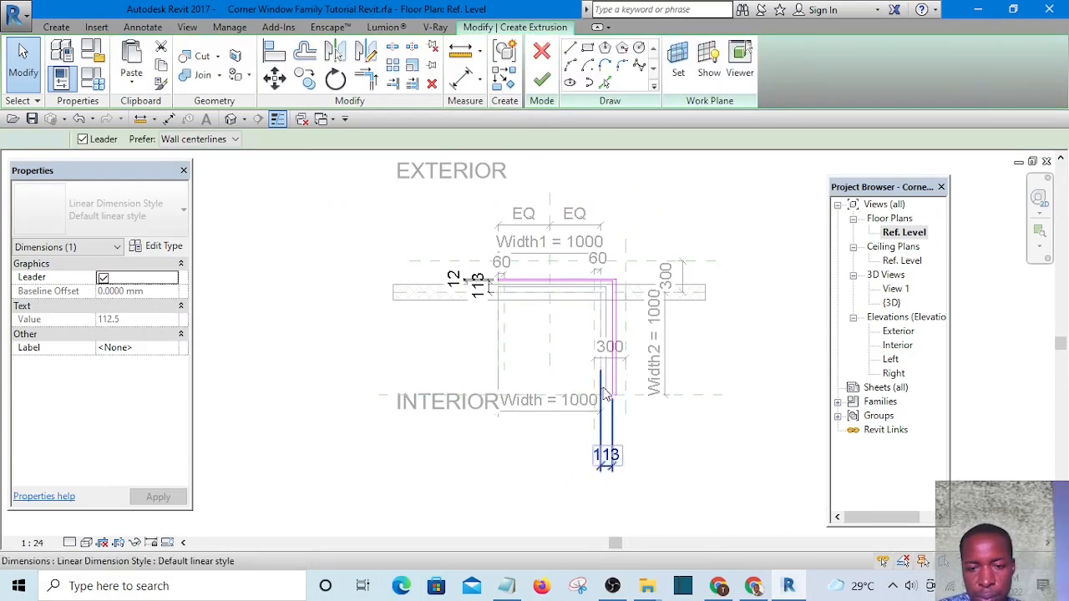
Step: Dimension the thickness between the two long lines of the L's vertical leg, placing the dimension just below the leg
{"action": "scroll", "coordinate": [648, 397], "scroll_direction": "up", "scroll_amount": 5}
{"action": "key", "text": "i"}
{"action": "scroll", "coordinate": [629, 396], "scroll_direction": "up", "scroll_amount": 2}
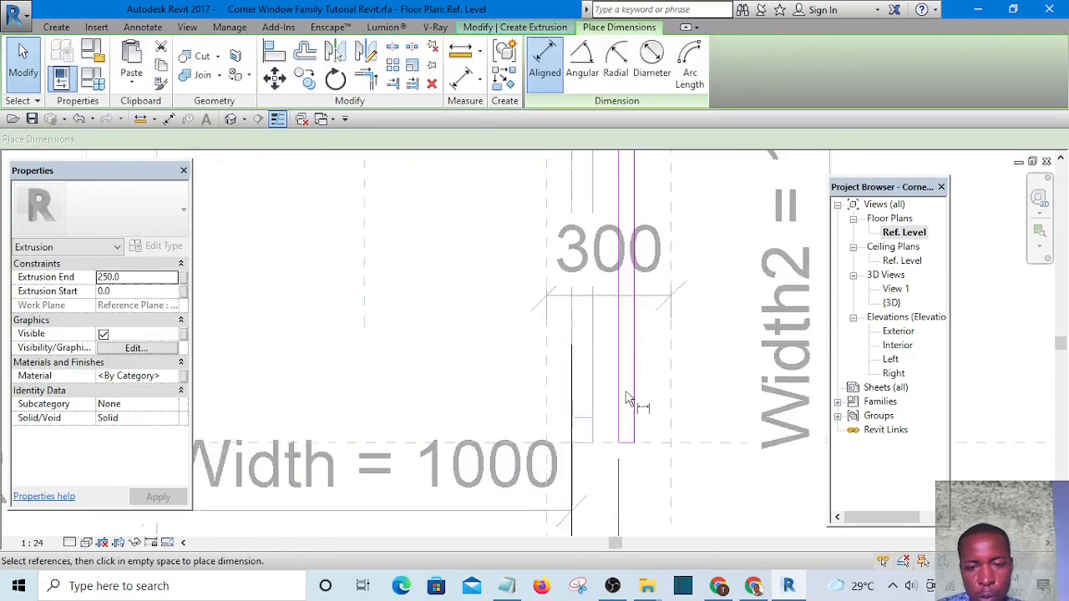
{"action": "left_click", "coordinate": [618, 393]}
{"action": "left_click", "coordinate": [634, 398]}
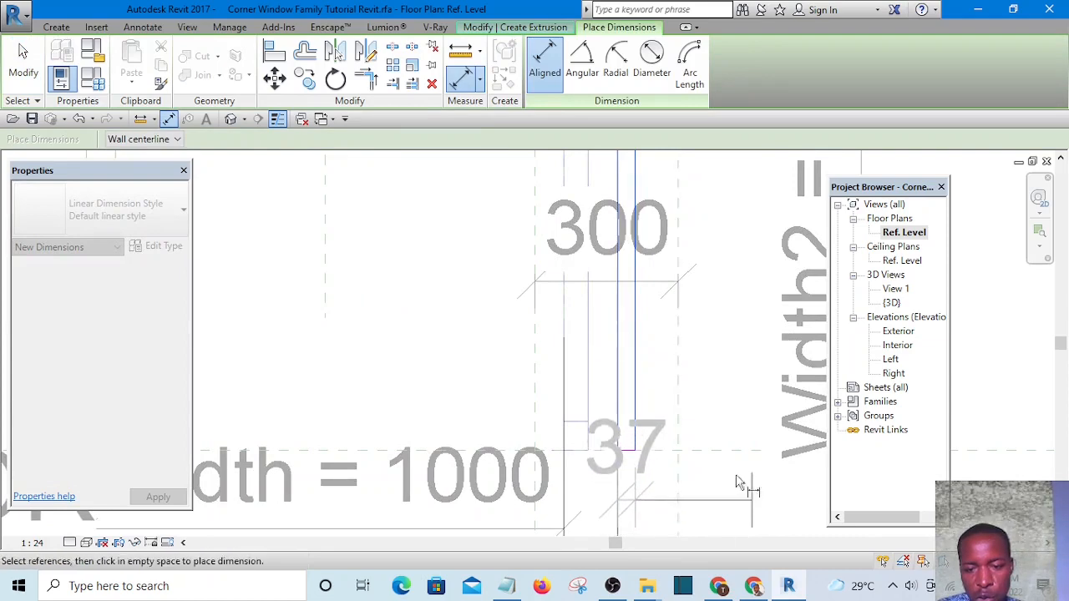
{"action": "scroll", "coordinate": [739, 491], "scroll_direction": "down", "scroll_amount": 3}
{"action": "scroll", "coordinate": [732, 497], "scroll_direction": "up", "scroll_amount": 2}
{"action": "left_click", "coordinate": [728, 498]}
{"action": "key", "text": "Escape"}
{"action": "key", "text": "Escape"}
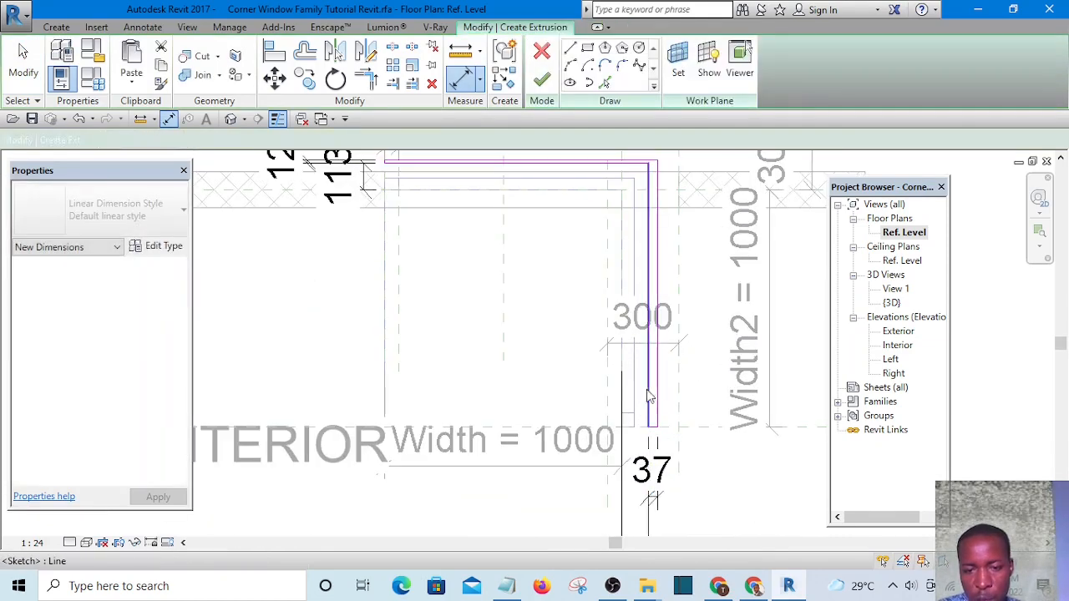
Step: Set the thickness of the L's vertical leg to 12 mm by moving its outer line
{"action": "left_click", "coordinate": [658, 493]}
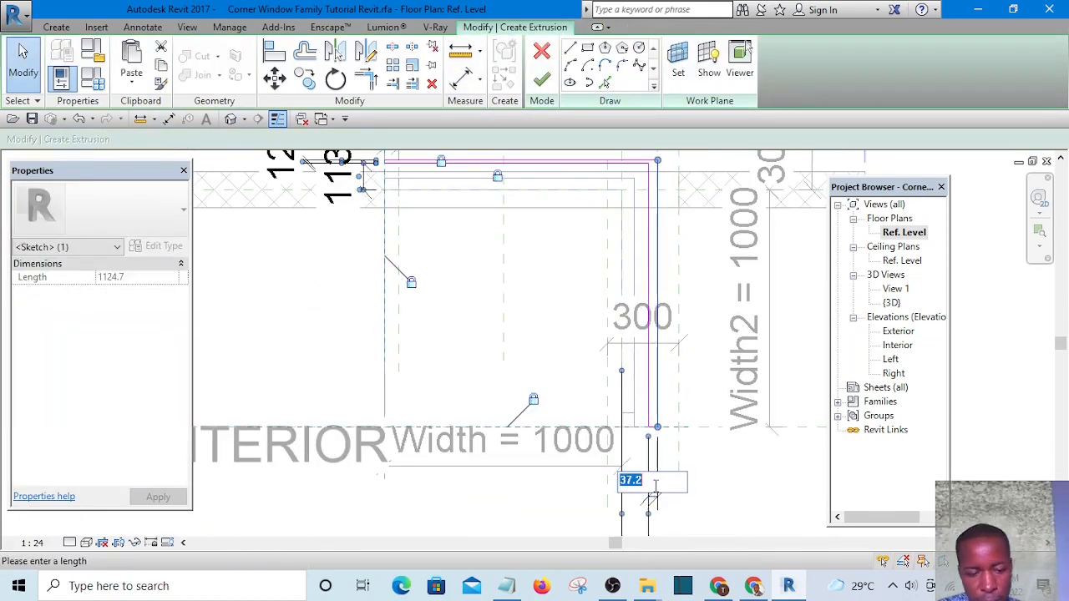
{"action": "key", "text": "Return"}
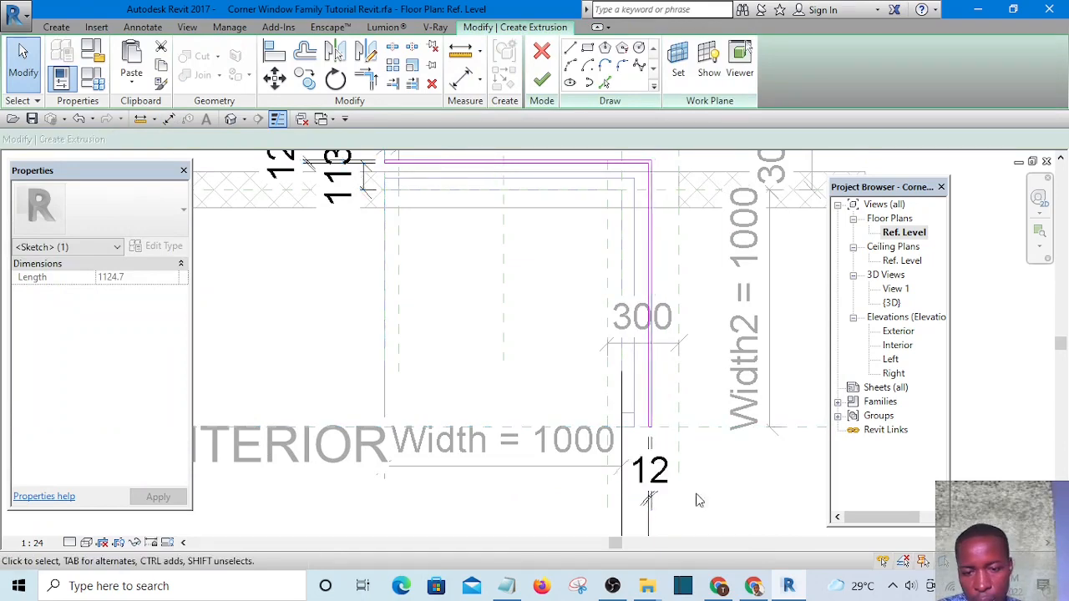
{"action": "scroll", "coordinate": [660, 493], "scroll_direction": "up", "scroll_amount": 2}
{"action": "left_click", "coordinate": [655, 492]}
{"action": "scroll", "coordinate": [619, 417], "scroll_direction": "down", "scroll_amount": 3}
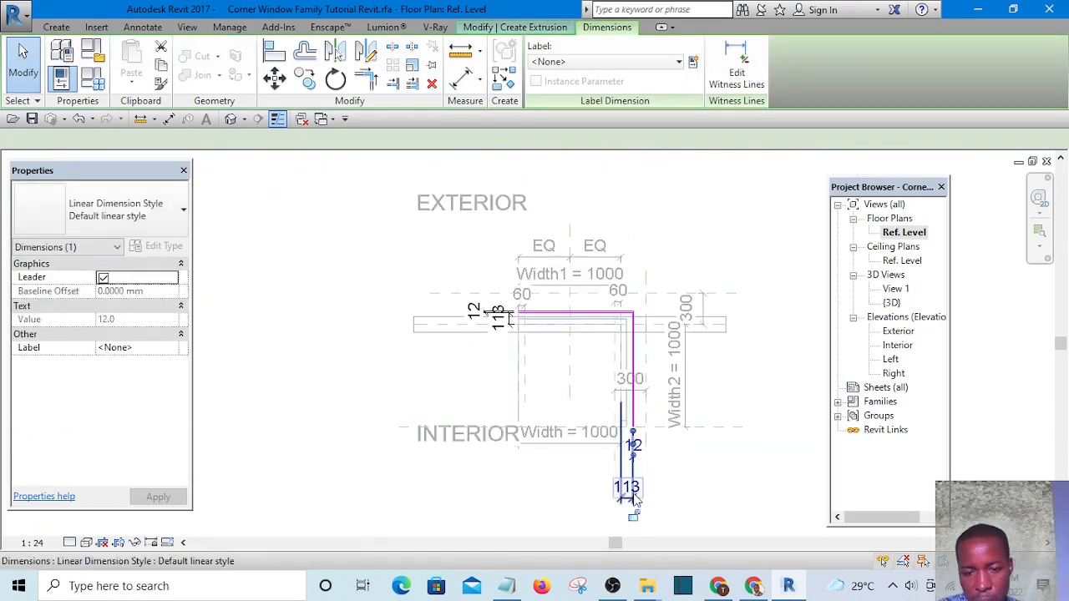
{"action": "scroll", "coordinate": [644, 528], "scroll_direction": "up", "scroll_amount": 1}
{"action": "left_click", "coordinate": [695, 501]}
{"action": "scroll", "coordinate": [685, 476], "scroll_direction": "down", "scroll_amount": 4}
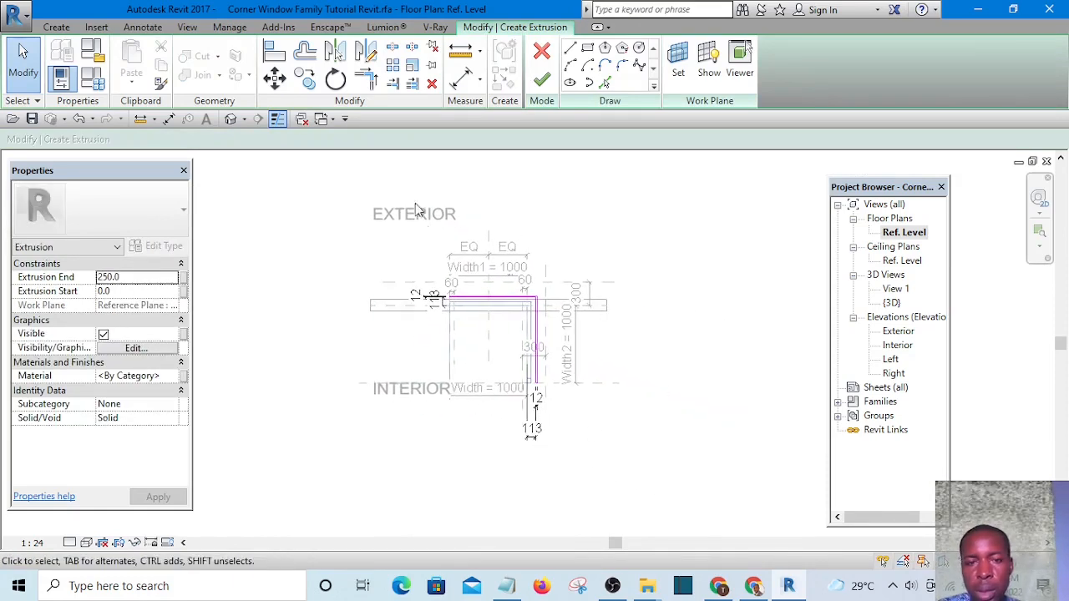
Step: Finish the L-shaped extrusion sketch and open the Exterior elevation view
{"action": "left_click", "coordinate": [541, 86]}
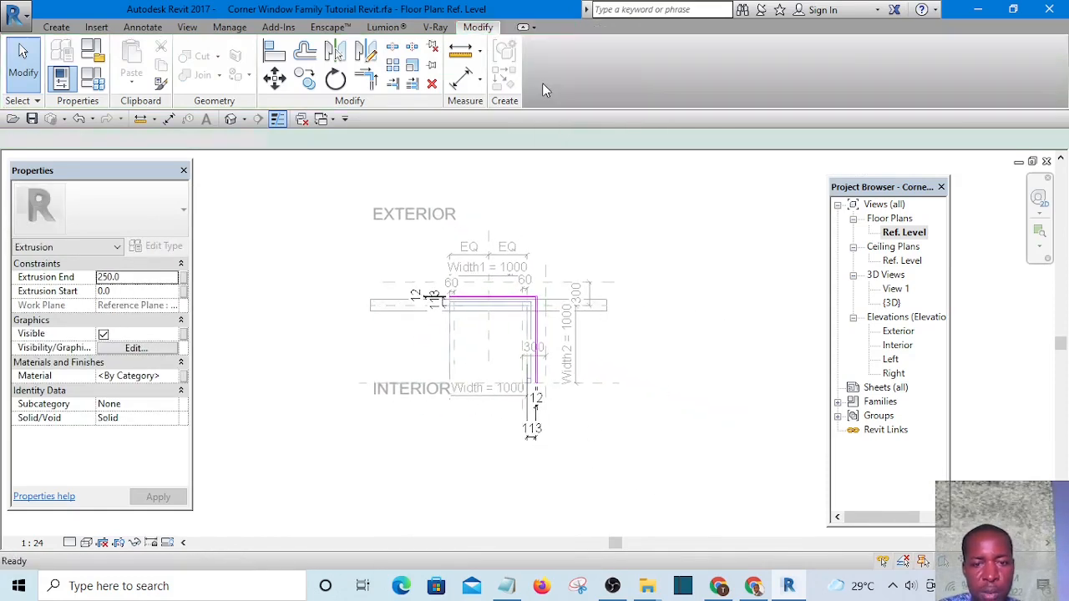
{"action": "double_click", "coordinate": [898, 332]}
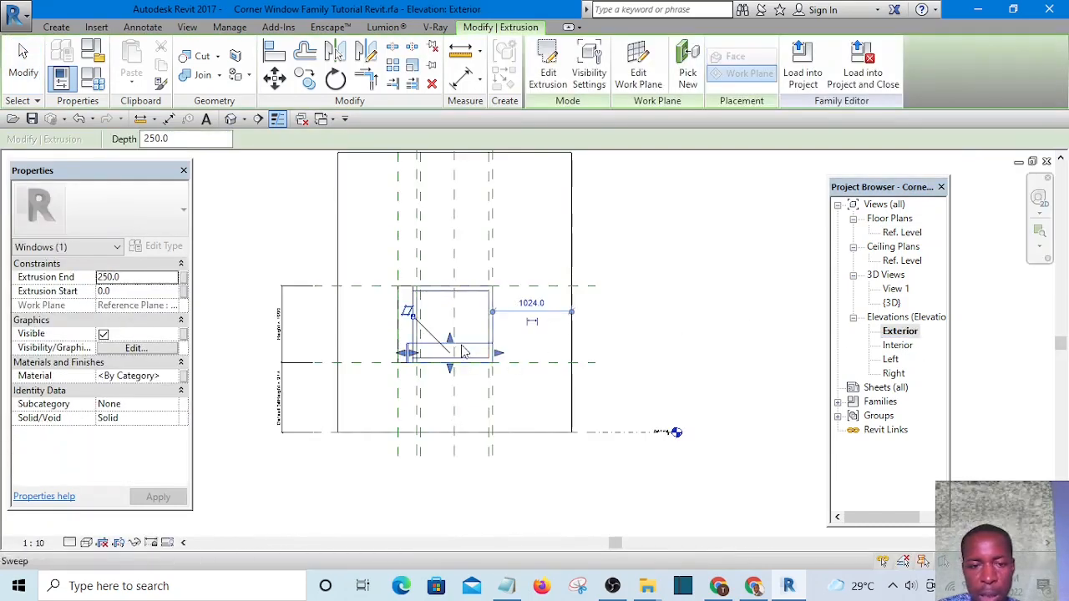
Step: Stretch the glass extrusion up to the Top reference plane, lock it there, and align its lower edge with the sill reference plane
{"action": "scroll", "coordinate": [465, 351], "scroll_direction": "up", "scroll_amount": 3}
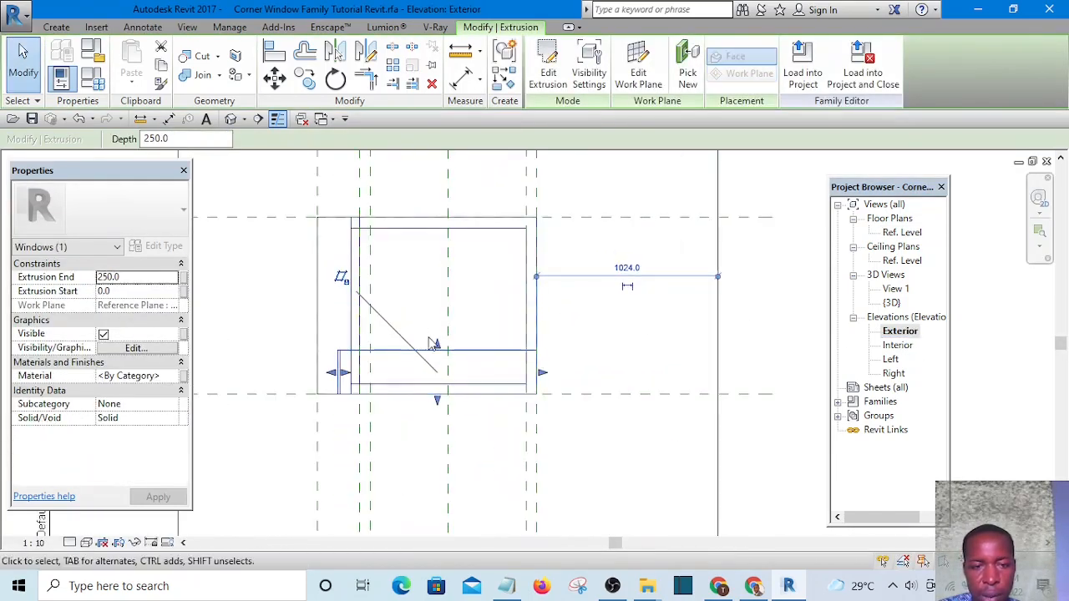
{"action": "left_click_drag", "start_coordinate": [437, 345], "coordinate": [438, 326]}
{"action": "mouse_move", "coordinate": [440, 244]}
{"action": "left_mouse_down"}
{"action": "mouse_move", "coordinate": [446, 222]}
{"action": "mouse_move", "coordinate": [690, 221]}
{"action": "left_mouse_up"}
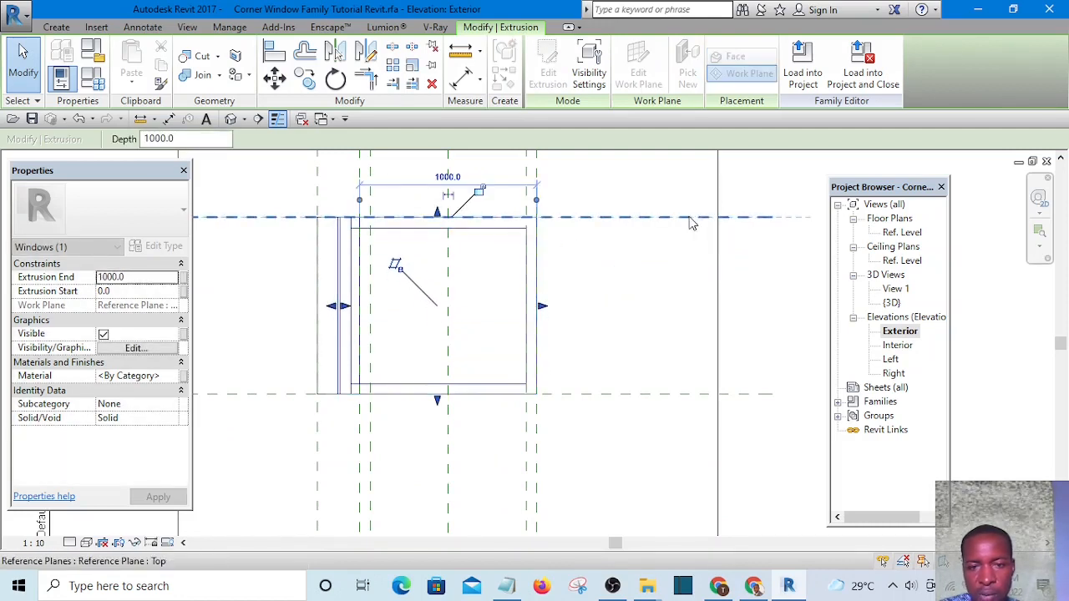
{"action": "left_click", "coordinate": [478, 192]}
{"action": "left_click_drag", "start_coordinate": [435, 398], "coordinate": [640, 396]}
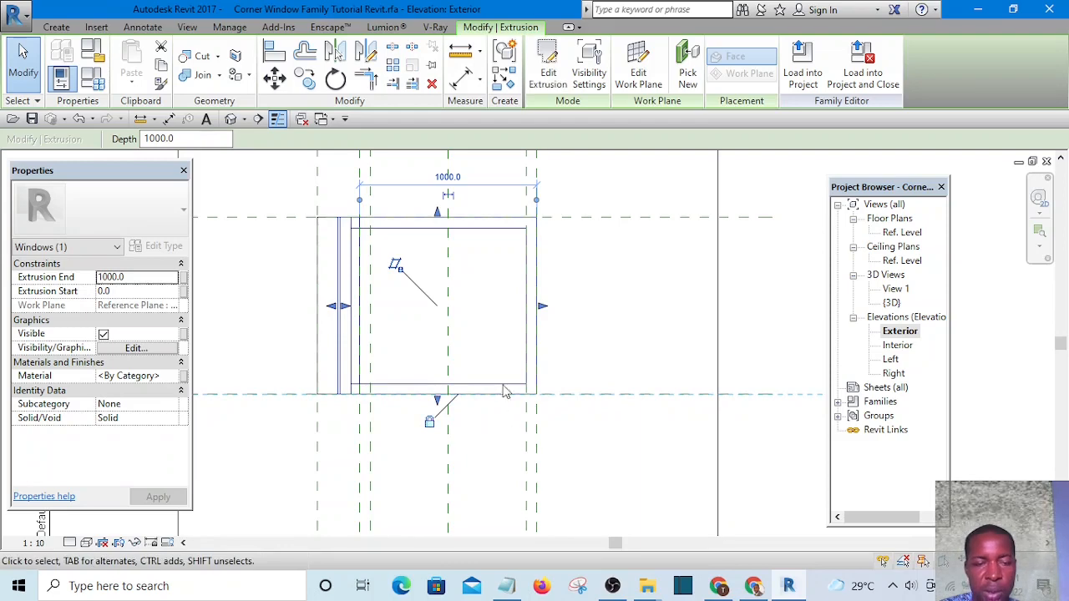
Step: Assign the Glass material to the selected extrusion
{"action": "left_click", "coordinate": [173, 378]}
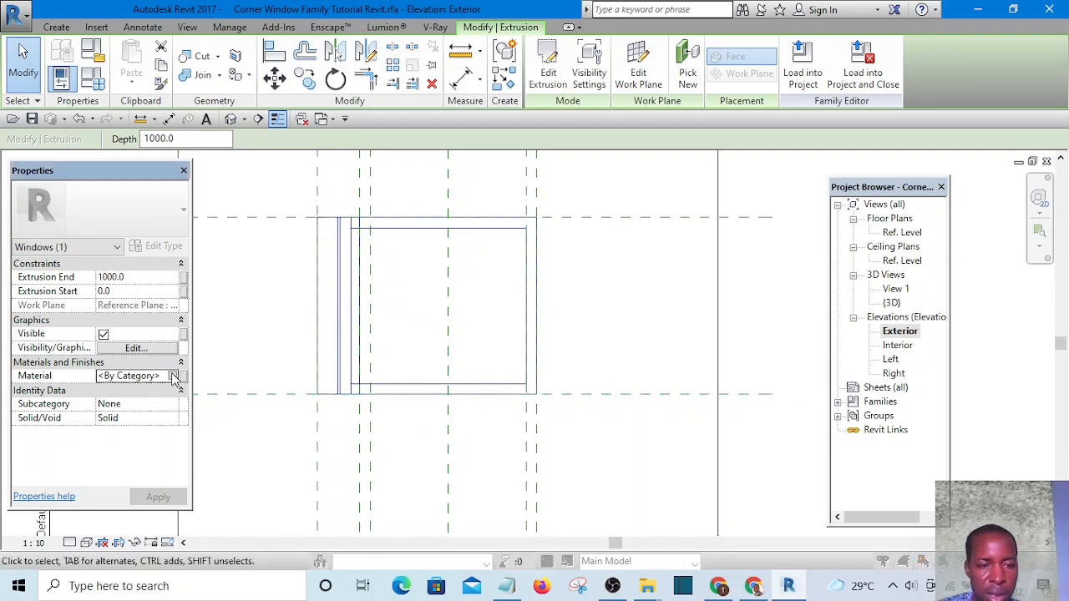
{"action": "left_click", "coordinate": [175, 378]}
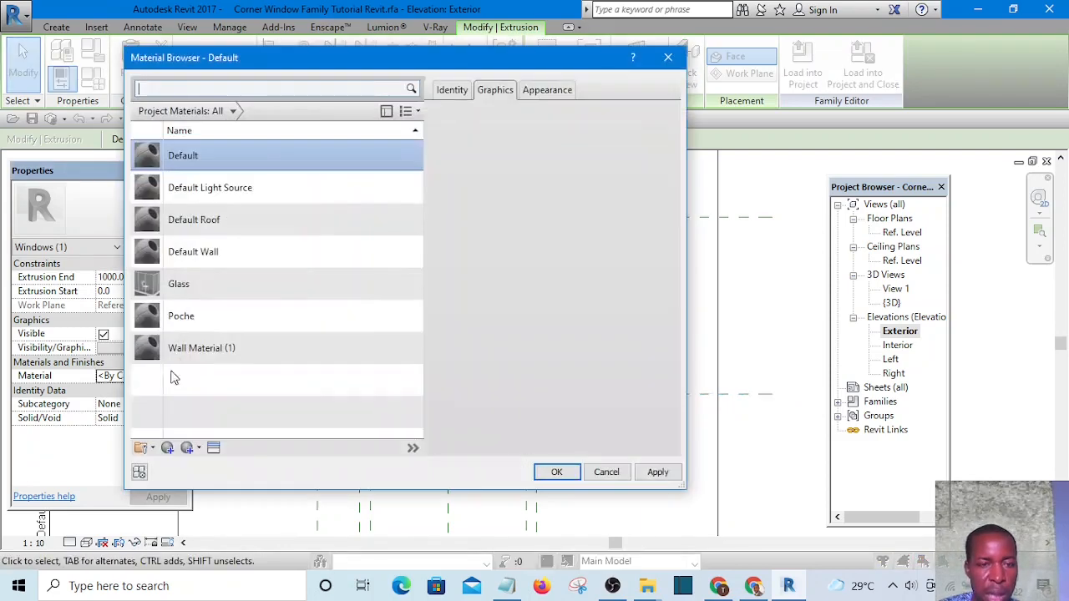
{"action": "left_click", "coordinate": [191, 286]}
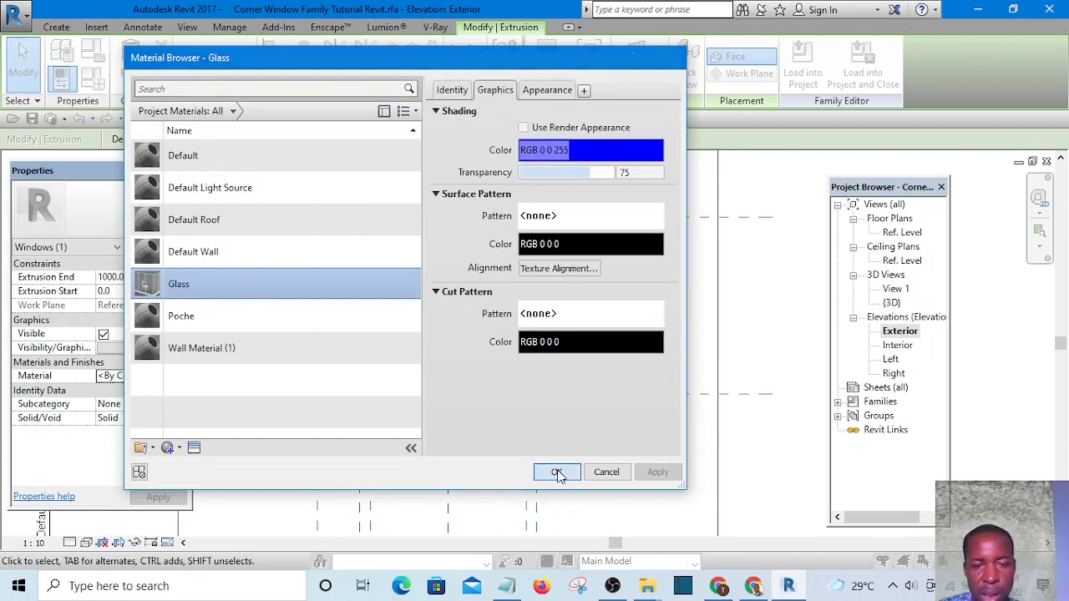
{"action": "left_click", "coordinate": [557, 473]}
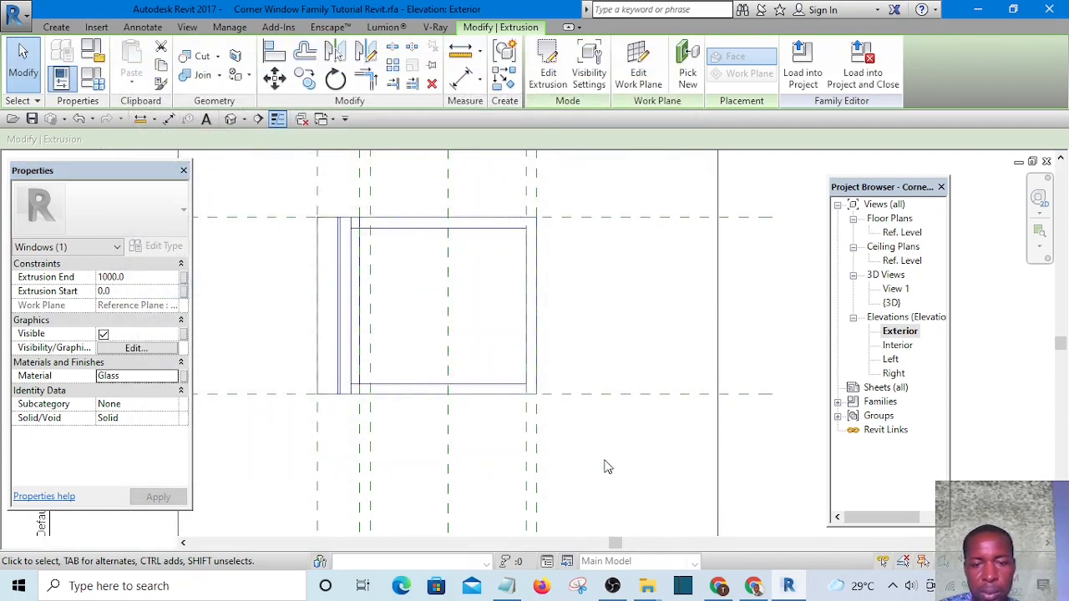
Step: Open the default 3D view of the corner window and set its visual style to Shaded
{"action": "left_click", "coordinate": [231, 119]}
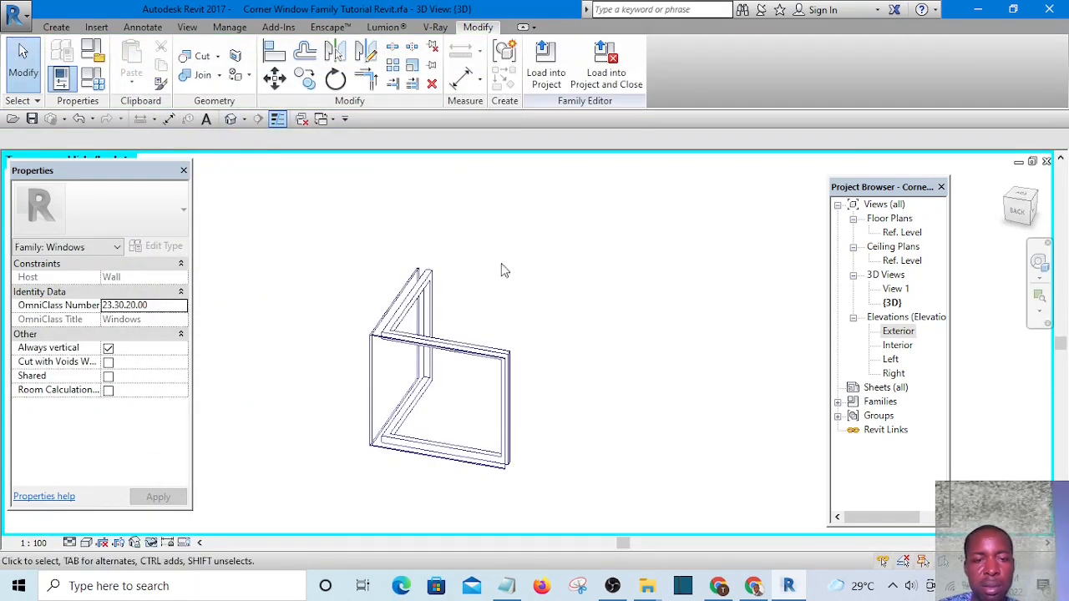
{"action": "scroll", "coordinate": [353, 308], "scroll_direction": "up", "scroll_amount": 5}
{"action": "scroll", "coordinate": [343, 301], "scroll_direction": "down", "scroll_amount": 4}
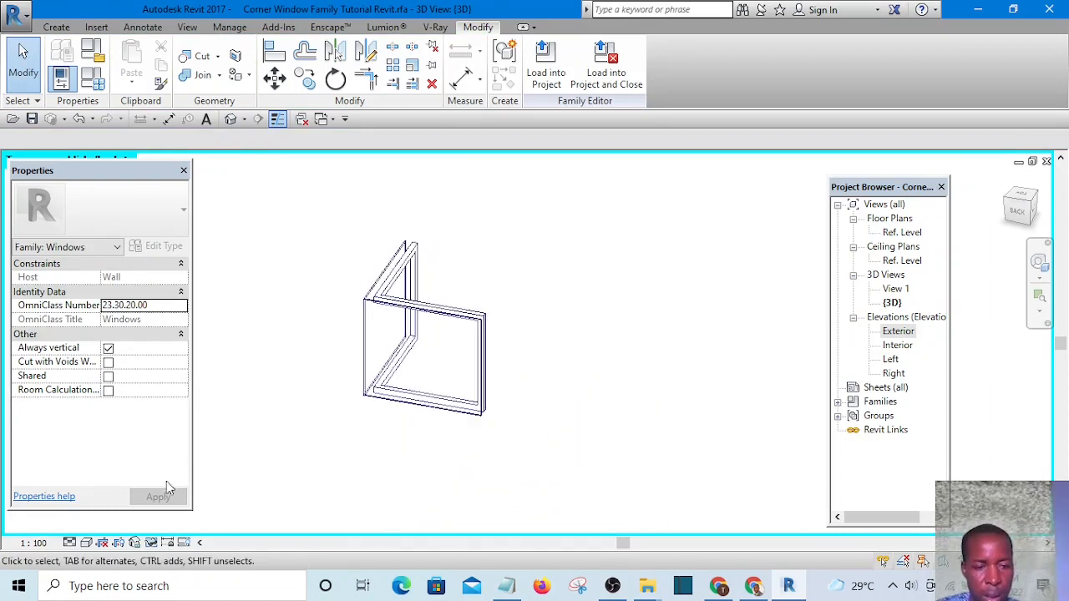
{"action": "left_click", "coordinate": [86, 543]}
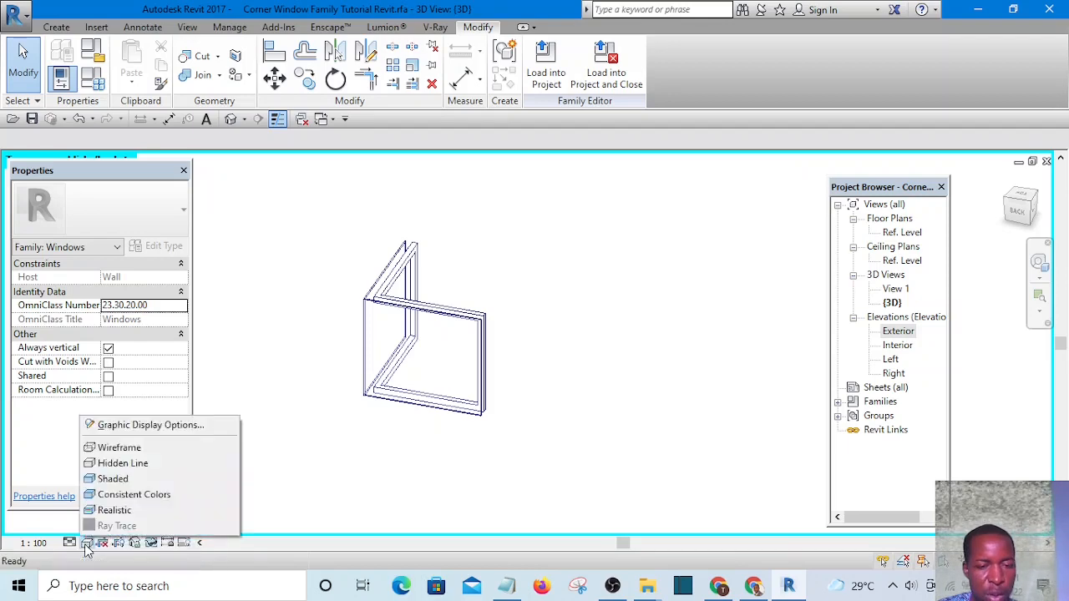
{"action": "left_click", "coordinate": [113, 479]}
Step: Examine from several sides how the glass panes sit relative to the swept window frame, especially at the corner
{"action": "mouse_move", "coordinate": [358, 470]}
{"action": "middle_mouse_down", "text": "shift"}
{"action": "mouse_move", "coordinate": [303, 443]}
{"action": "mouse_move", "coordinate": [675, 434]}
{"action": "mouse_move", "coordinate": [649, 337]}
{"action": "mouse_move", "coordinate": [437, 425]}
{"action": "mouse_move", "coordinate": [305, 411]}
{"action": "mouse_move", "coordinate": [387, 306]}
{"action": "middle_mouse_up", "text": "shift"}
{"action": "scroll", "coordinate": [387, 305], "scroll_direction": "up", "scroll_amount": 3}
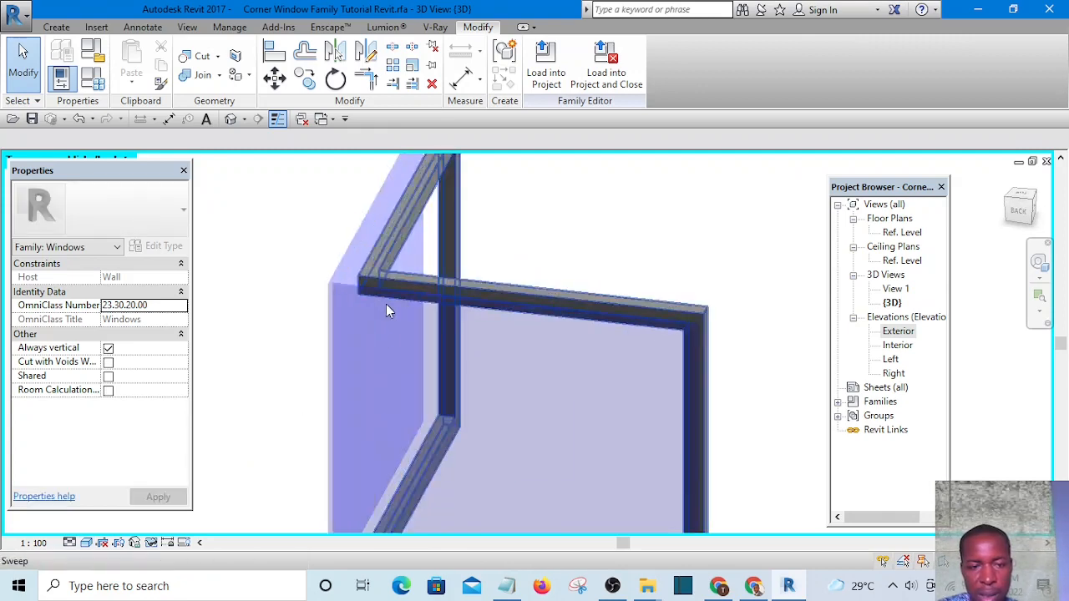
{"action": "scroll", "coordinate": [381, 406], "scroll_direction": "down", "scroll_amount": 3}
{"action": "middle_click_drag", "start_coordinate": [355, 408], "coordinate": [380, 427], "text": "shift"}
{"action": "scroll", "coordinate": [609, 312], "scroll_direction": "up", "scroll_amount": 5}
{"action": "scroll", "coordinate": [656, 343], "scroll_direction": "down", "scroll_amount": 3}
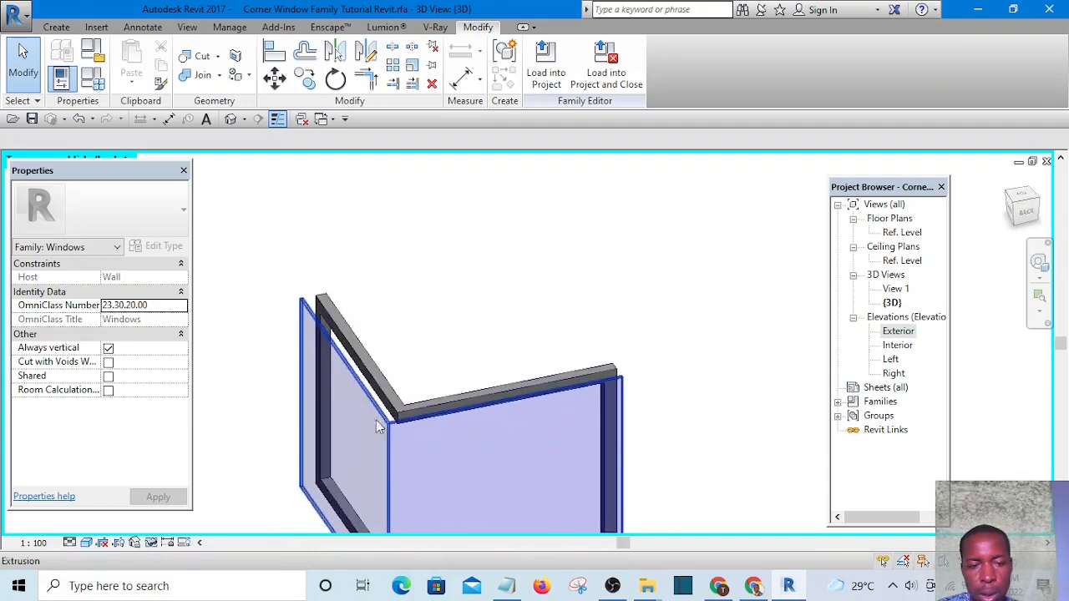
{"action": "scroll", "coordinate": [412, 364], "scroll_direction": "up", "scroll_amount": 2}
{"action": "scroll", "coordinate": [422, 365], "scroll_direction": "down", "scroll_amount": 3}
{"action": "middle_click_drag", "start_coordinate": [421, 365], "coordinate": [362, 410], "text": "shift"}
{"action": "scroll", "coordinate": [371, 334], "scroll_direction": "up", "scroll_amount": 5}
{"action": "scroll", "coordinate": [372, 335], "scroll_direction": "down", "scroll_amount": 4}
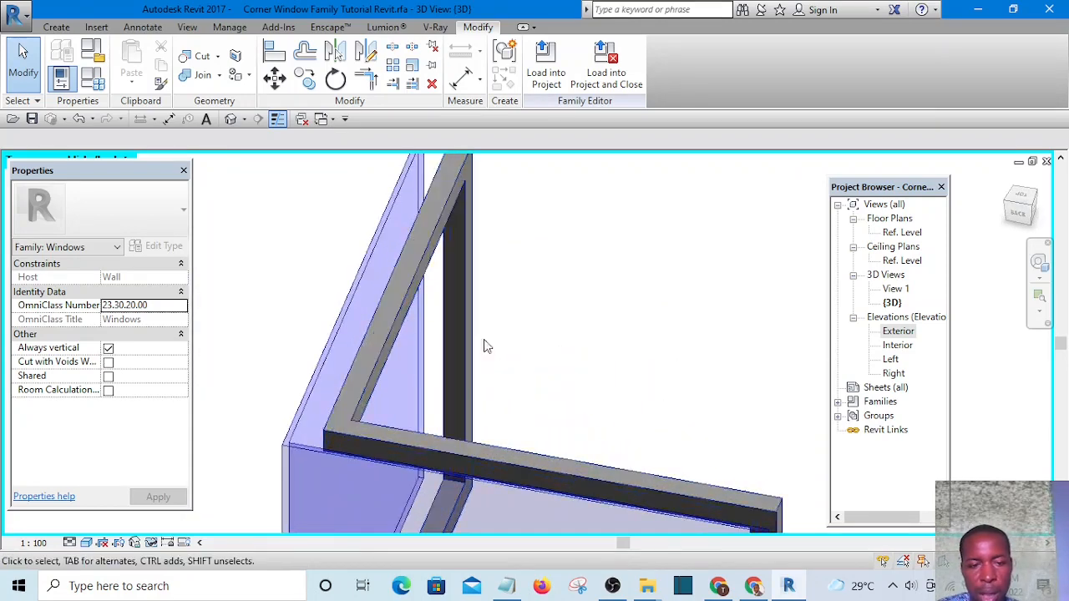
{"action": "middle_click_drag", "start_coordinate": [484, 341], "coordinate": [754, 410], "text": "shift"}
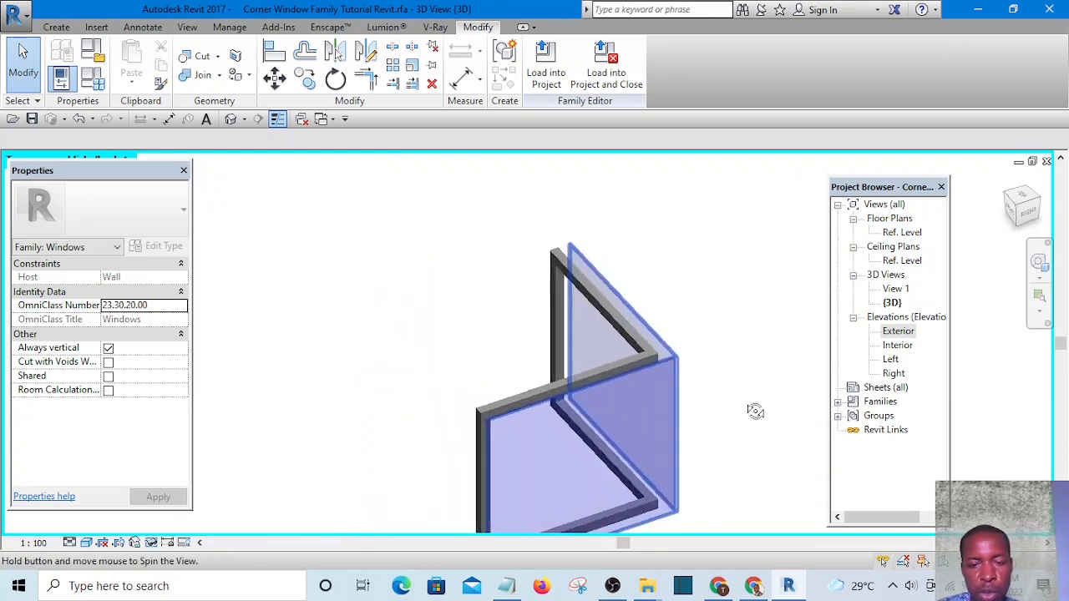
{"action": "scroll", "coordinate": [656, 368], "scroll_direction": "up", "scroll_amount": 5}
{"action": "left_click", "coordinate": [639, 361]}
{"action": "scroll", "coordinate": [639, 363], "scroll_direction": "down", "scroll_amount": 5}
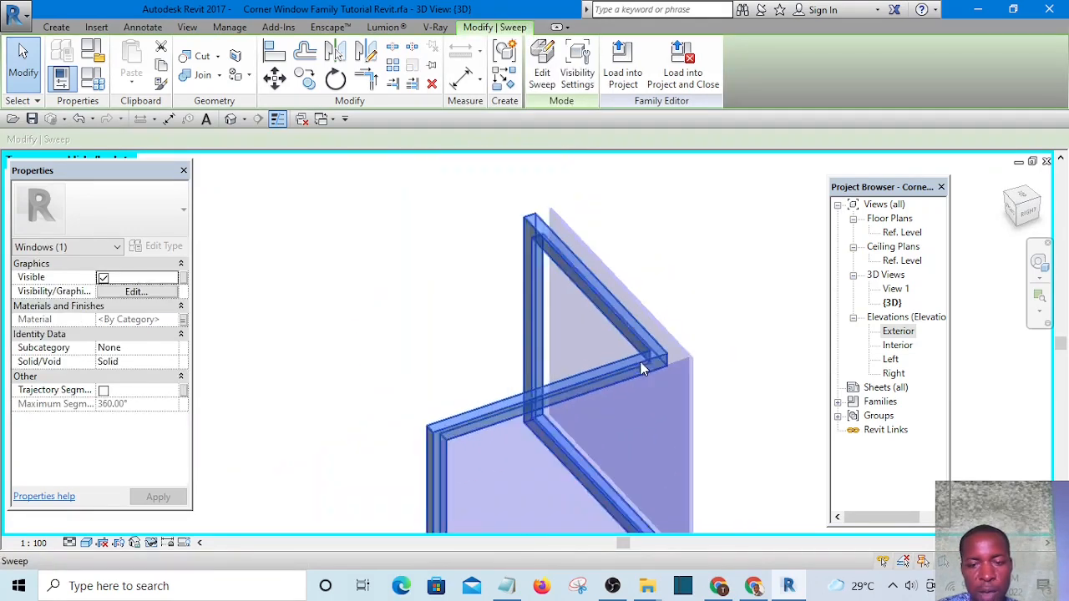
{"action": "middle_click_drag", "start_coordinate": [640, 362], "coordinate": [707, 390], "text": "shift"}
{"action": "scroll", "coordinate": [643, 330], "scroll_direction": "up", "scroll_amount": 5}
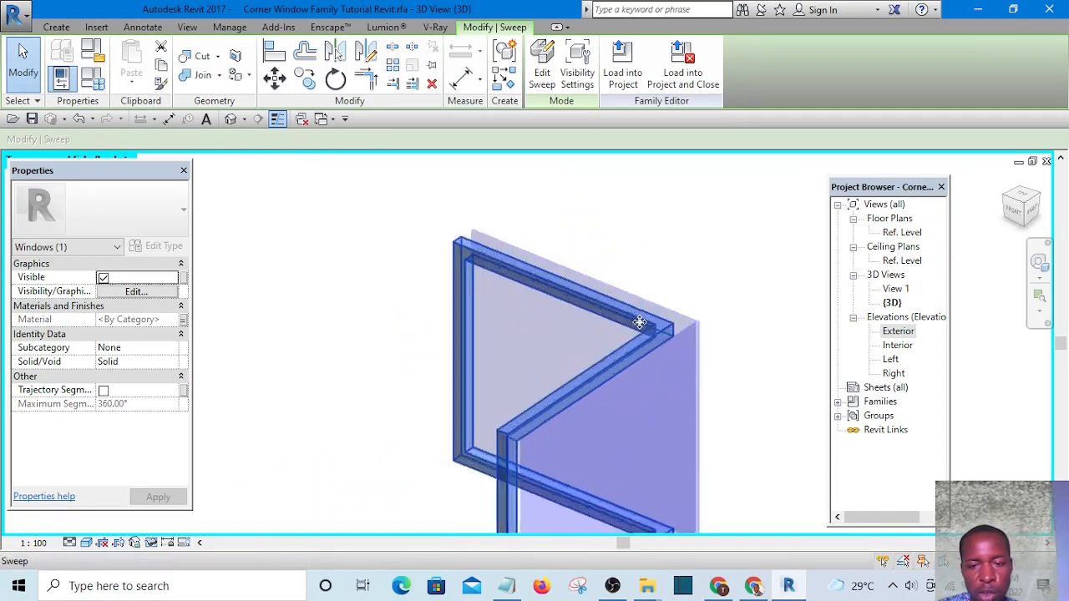
{"action": "scroll", "coordinate": [610, 355], "scroll_direction": "down", "scroll_amount": 3}
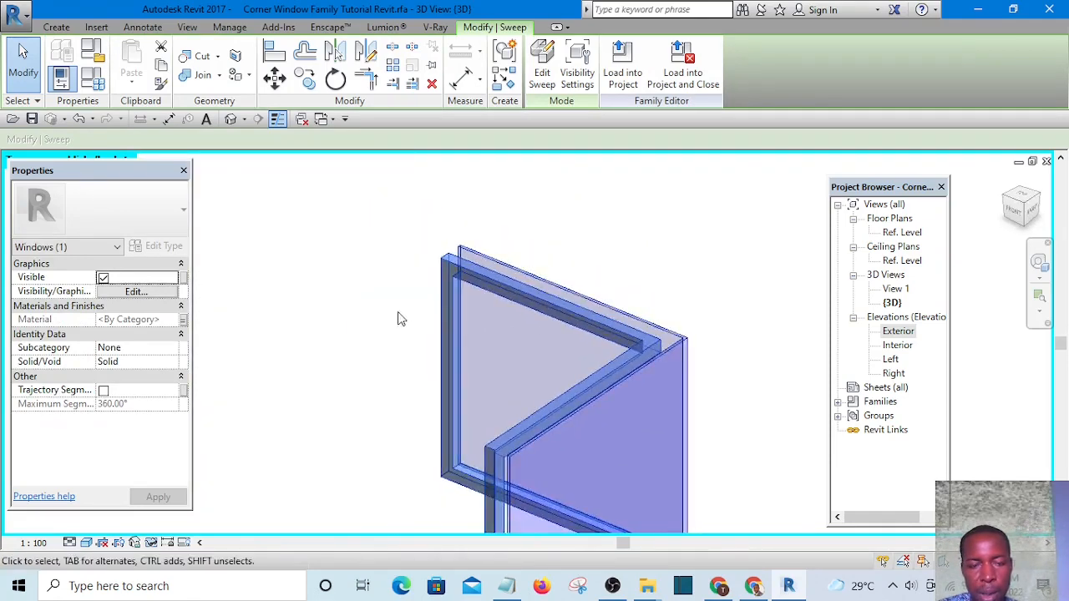
{"action": "scroll", "coordinate": [399, 314], "scroll_direction": "up", "scroll_amount": 1}
{"action": "left_click", "coordinate": [365, 303]}
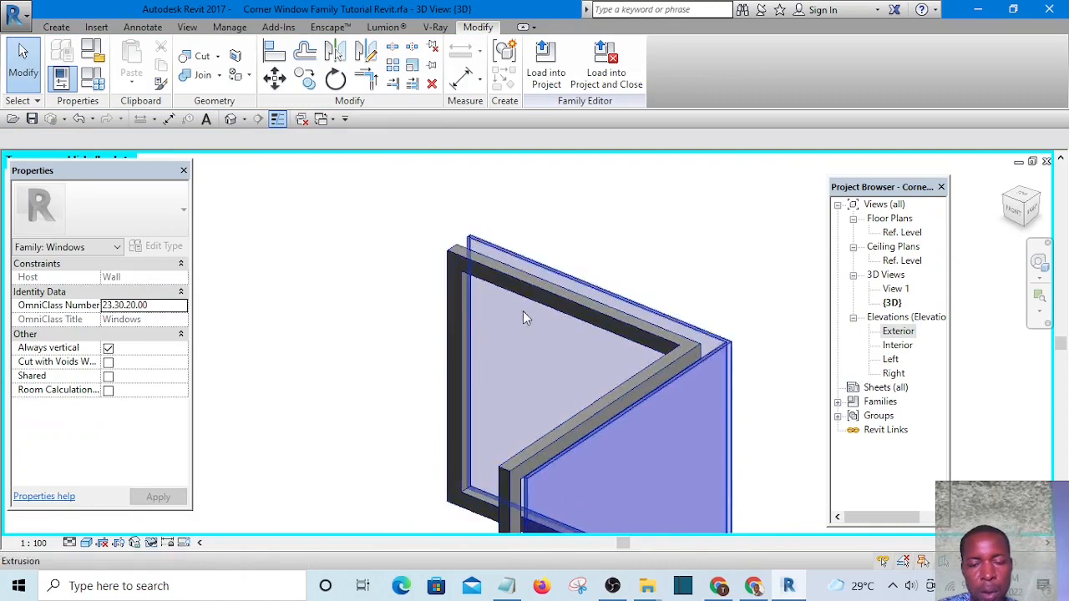
{"action": "scroll", "coordinate": [523, 318], "scroll_direction": "down", "scroll_amount": 4}
{"action": "scroll", "coordinate": [585, 345], "scroll_direction": "up", "scroll_amount": 4}
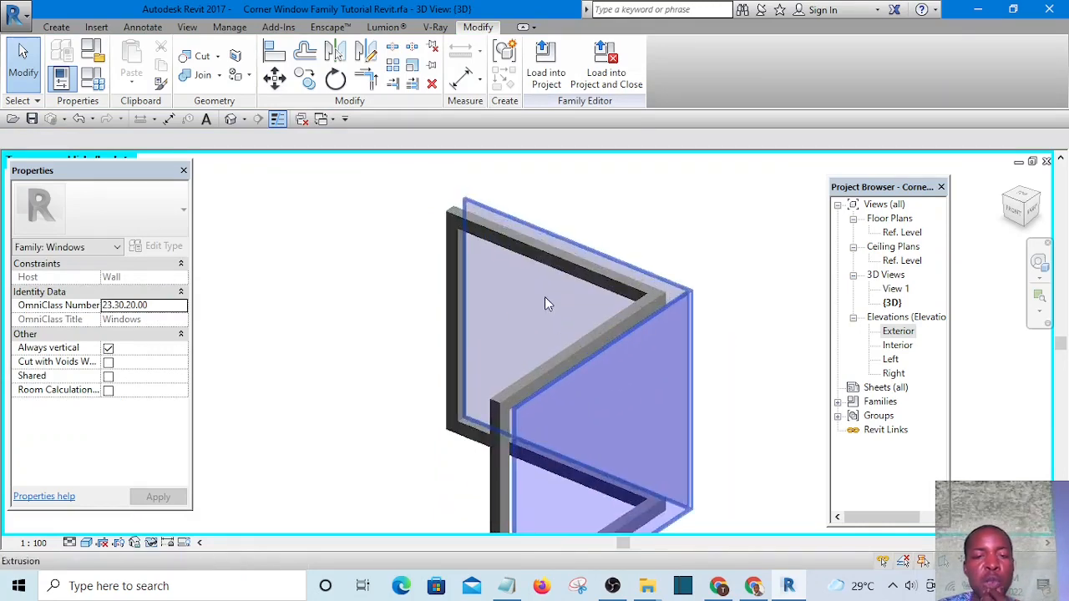
Step: Edit the window frame sweep, open its profile sketch for editing, and switch to the Ref. Level floor plan
{"action": "left_click", "coordinate": [473, 234]}
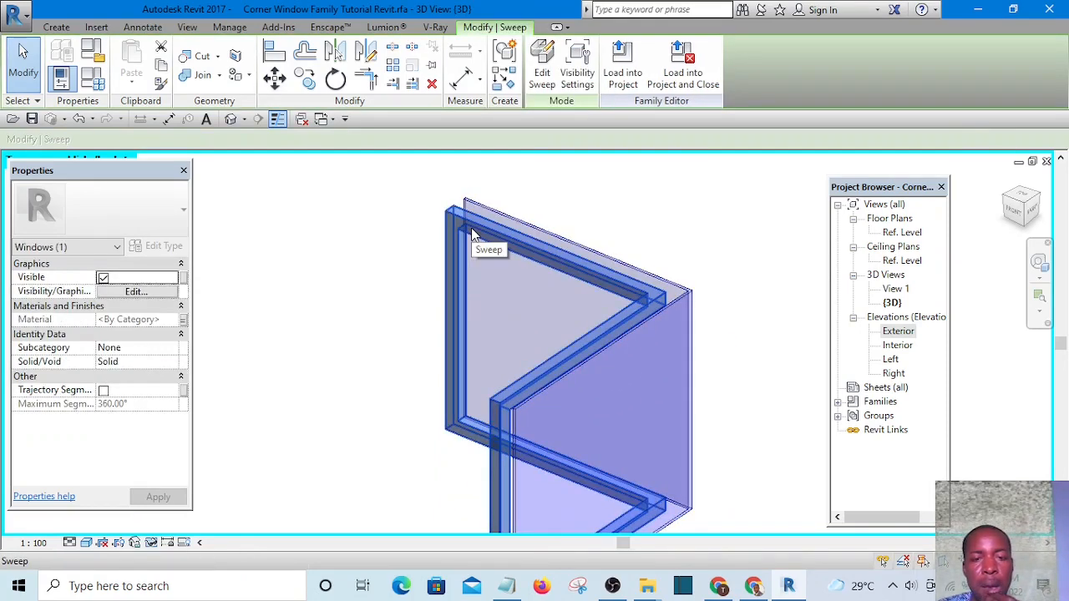
{"action": "left_click", "coordinate": [541, 75]}
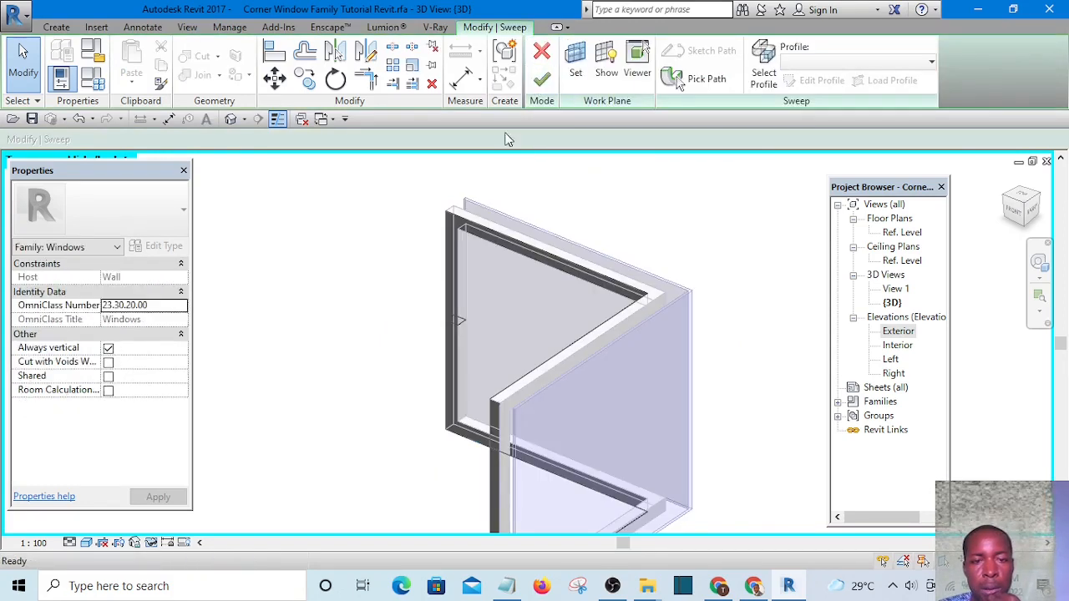
{"action": "left_click", "coordinate": [483, 231]}
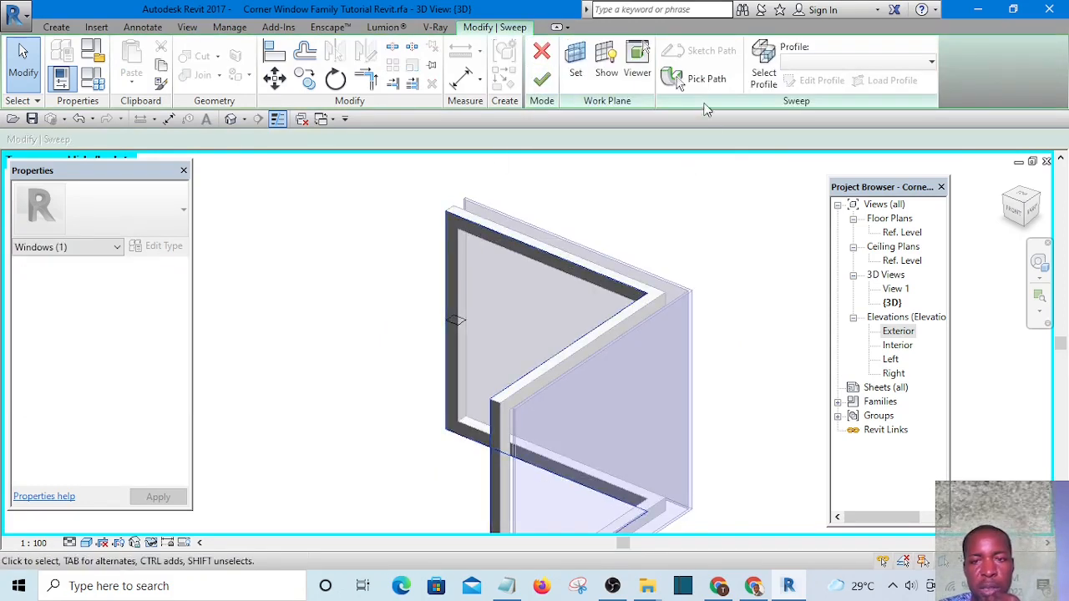
{"action": "scroll", "coordinate": [518, 280], "scroll_direction": "down", "scroll_amount": 2}
{"action": "scroll", "coordinate": [513, 279], "scroll_direction": "up", "scroll_amount": 5}
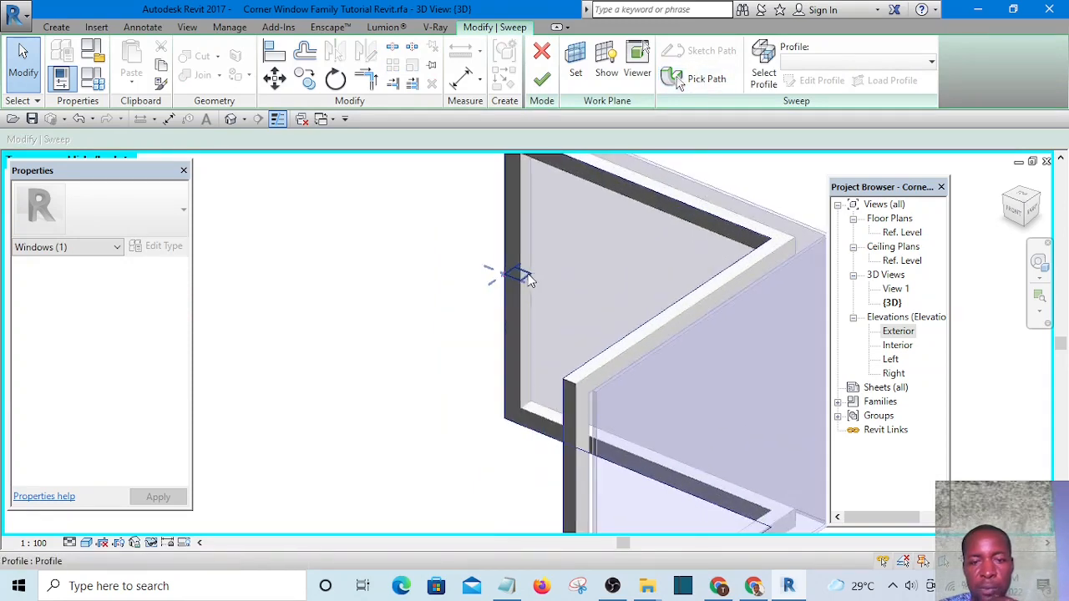
{"action": "left_click", "coordinate": [527, 282]}
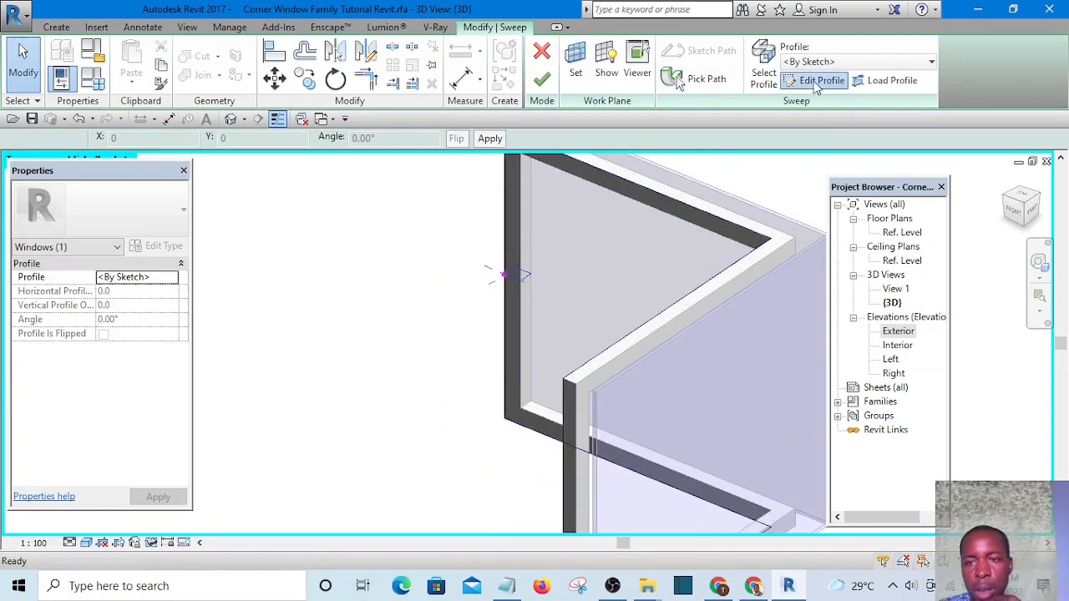
{"action": "left_click", "coordinate": [815, 82]}
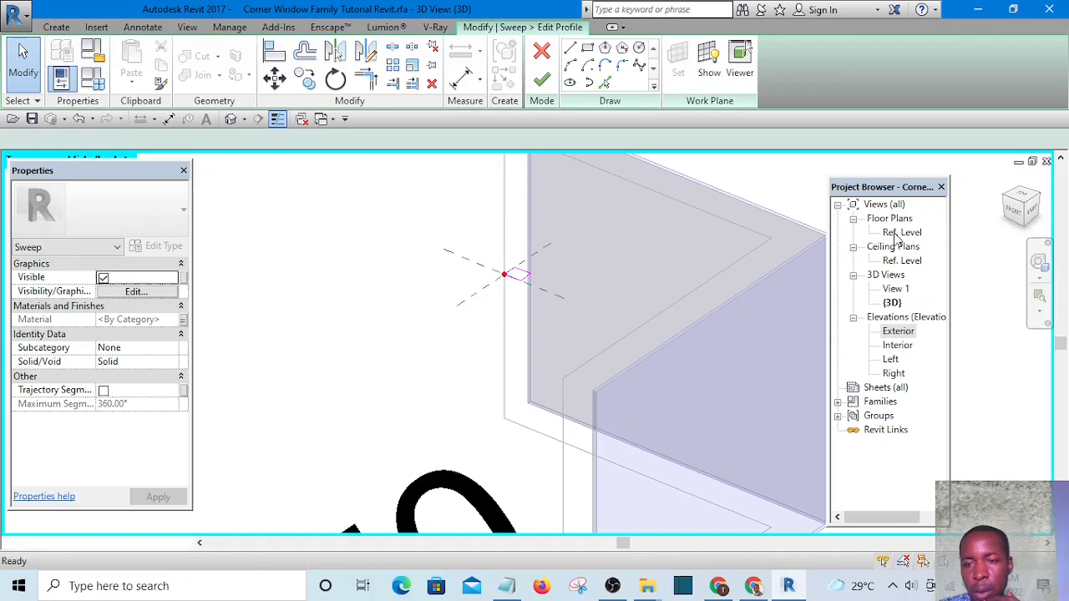
{"action": "double_click", "coordinate": [899, 233]}
Step: Move the profile's exterior edge outward past the glass to a depth of 135 mm, removing the constraints that block it
{"action": "scroll", "coordinate": [456, 311], "scroll_direction": "up", "scroll_amount": 6}
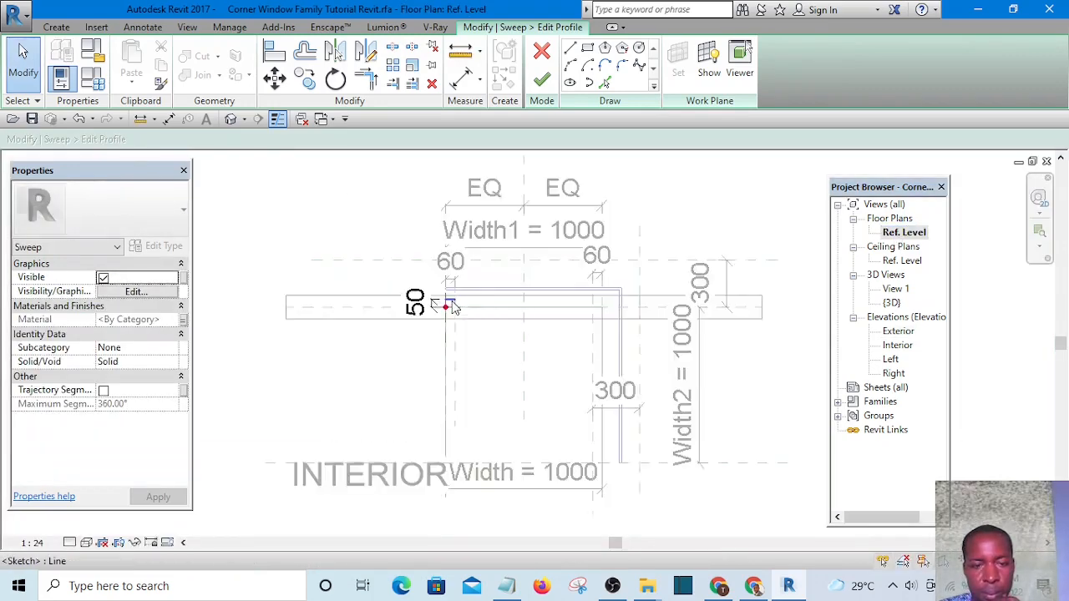
{"action": "scroll", "coordinate": [433, 358], "scroll_direction": "up", "scroll_amount": 2}
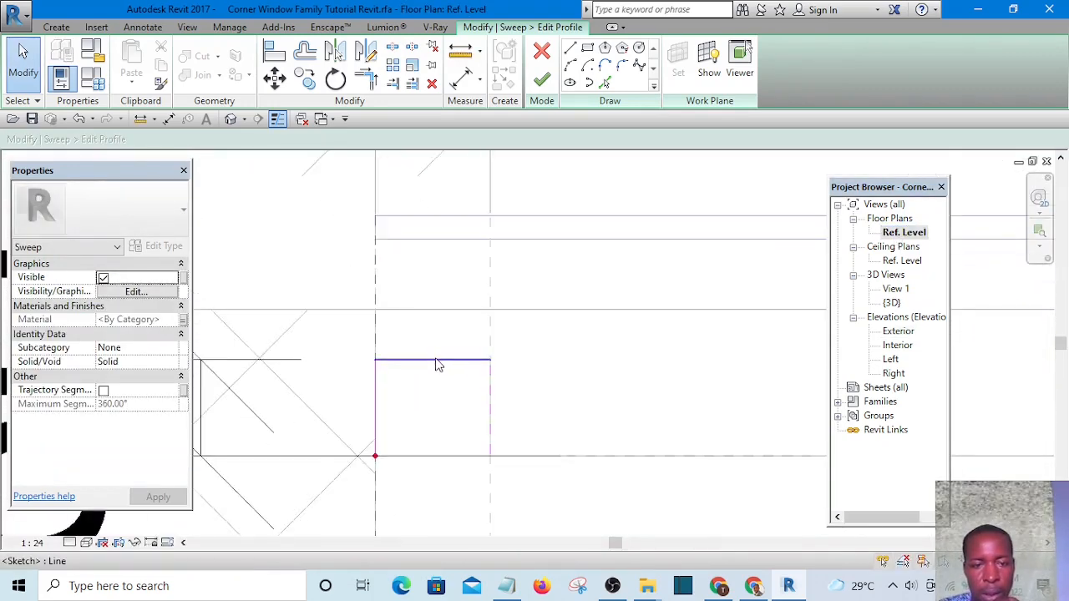
{"action": "left_click_drag", "start_coordinate": [435, 268], "coordinate": [420, 193]}
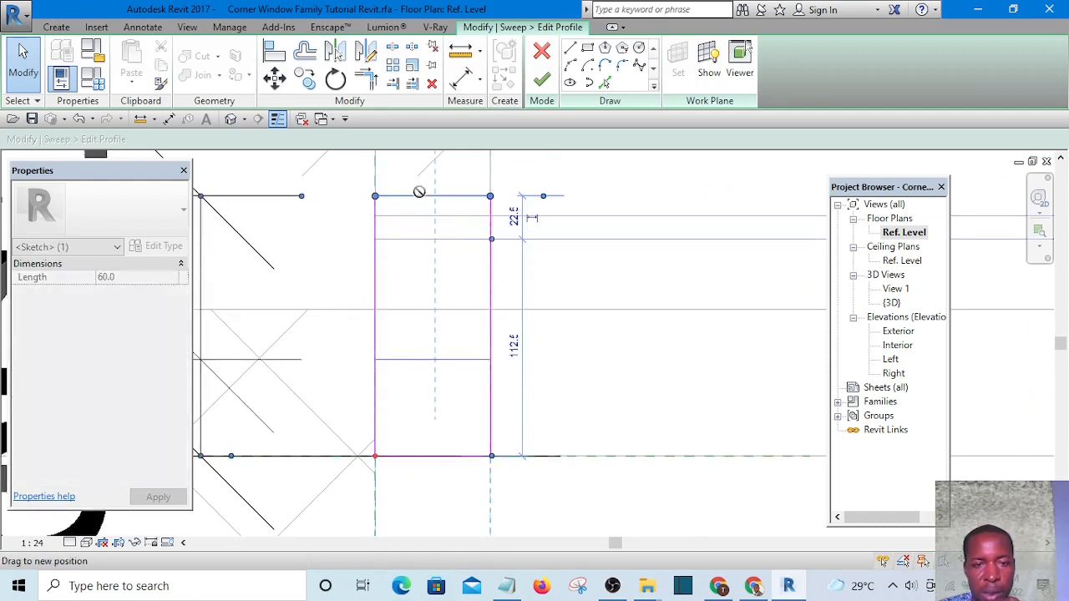
{"action": "scroll", "coordinate": [435, 298], "scroll_direction": "down", "scroll_amount": 2}
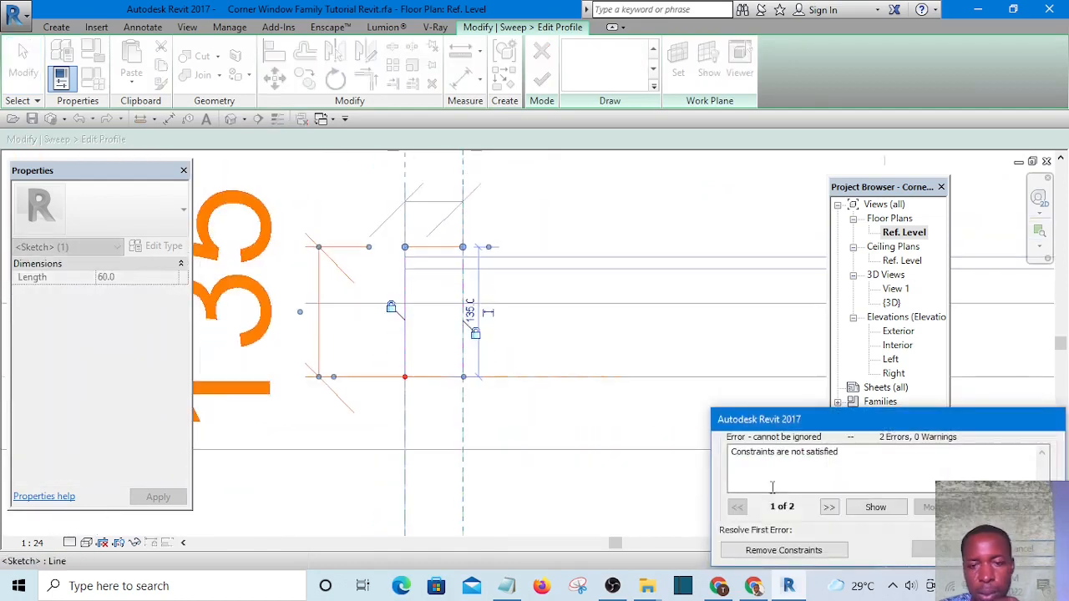
{"action": "left_click", "coordinate": [820, 552]}
{"action": "left_click", "coordinate": [541, 248]}
{"action": "scroll", "coordinate": [538, 252], "scroll_direction": "down", "scroll_amount": 3}
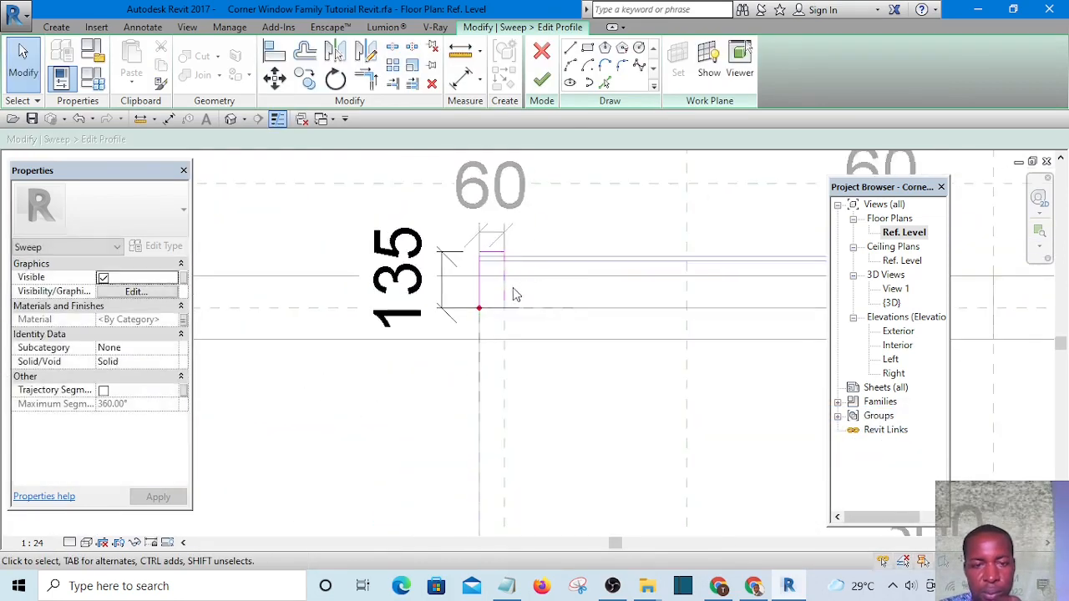
{"action": "scroll", "coordinate": [513, 284], "scroll_direction": "up", "scroll_amount": 2}
{"action": "scroll", "coordinate": [492, 275], "scroll_direction": "down", "scroll_amount": 3}
{"action": "scroll", "coordinate": [486, 257], "scroll_direction": "up", "scroll_amount": 6}
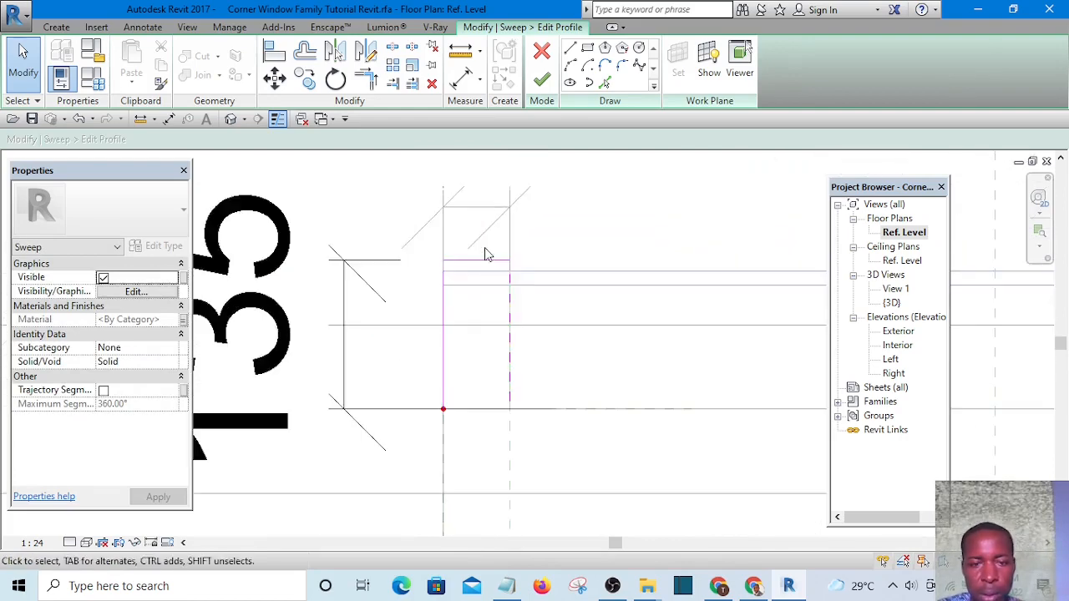
Step: Move the profile's exterior edge inward to a depth of 130 mm
{"action": "mouse_move", "coordinate": [487, 264]}
{"action": "left_mouse_down"}
{"action": "mouse_move", "coordinate": [487, 227]}
{"action": "mouse_move", "coordinate": [484, 277]}
{"action": "left_mouse_up"}
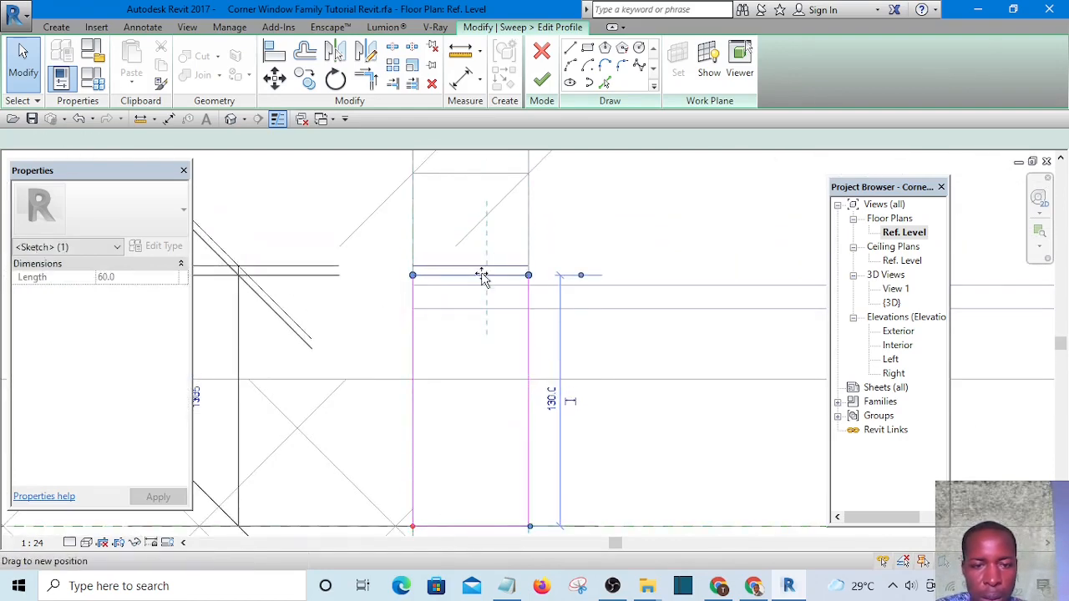
{"action": "left_click", "coordinate": [604, 228]}
{"action": "scroll", "coordinate": [573, 229], "scroll_direction": "down", "scroll_amount": 4}
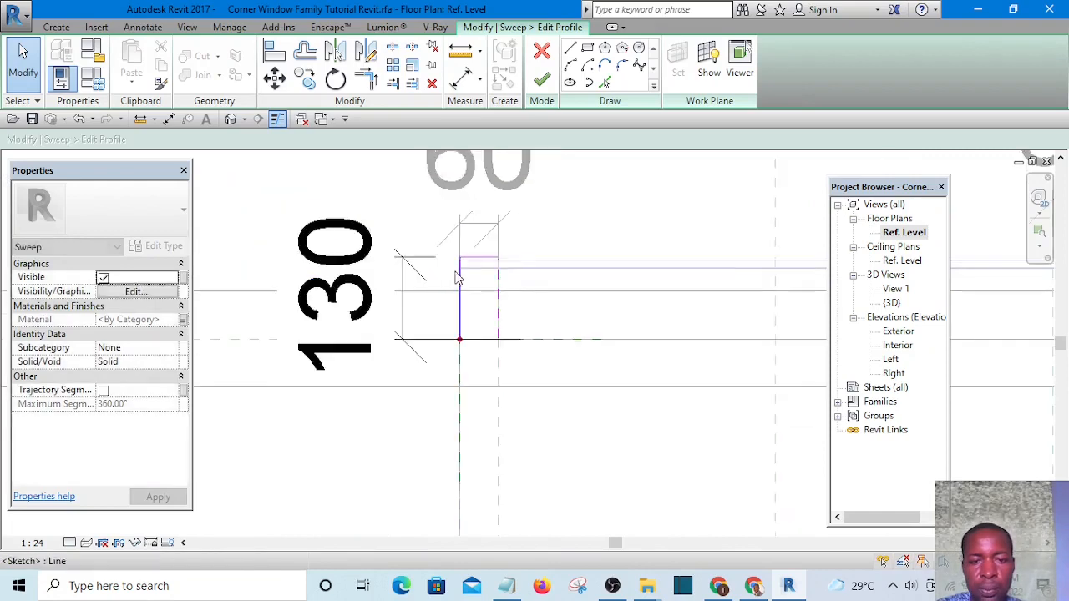
Step: Check the 130 mm profile depth against the glass in plan, and finish both the profile sketch and the frame sweep
{"action": "scroll", "coordinate": [443, 267], "scroll_direction": "up", "scroll_amount": 1}
{"action": "left_click", "coordinate": [396, 291]}
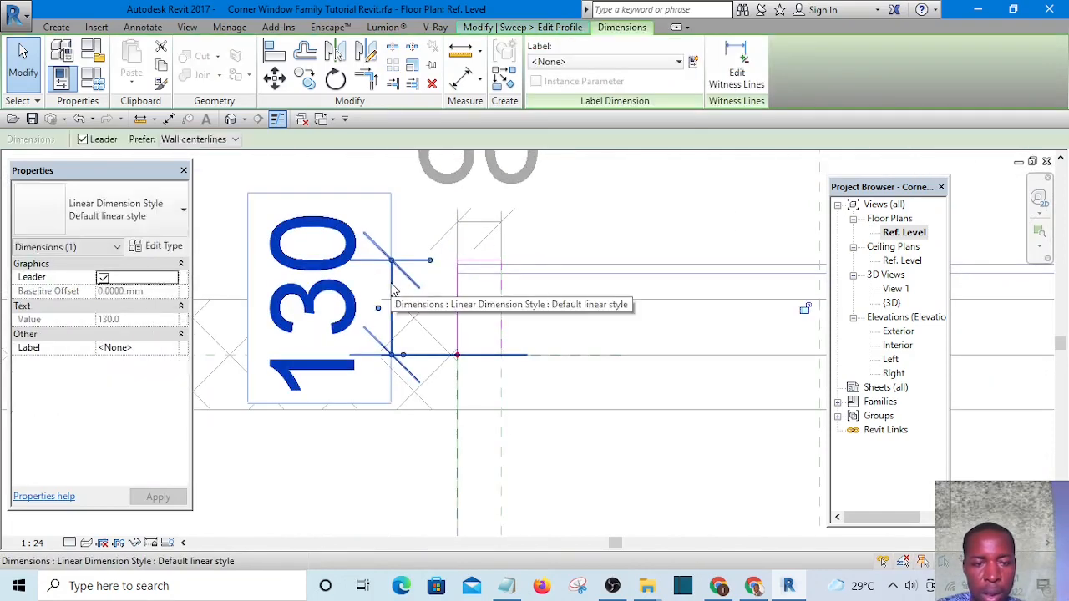
{"action": "scroll", "coordinate": [568, 291], "scroll_direction": "down", "scroll_amount": 3}
{"action": "scroll", "coordinate": [527, 299], "scroll_direction": "up", "scroll_amount": 2}
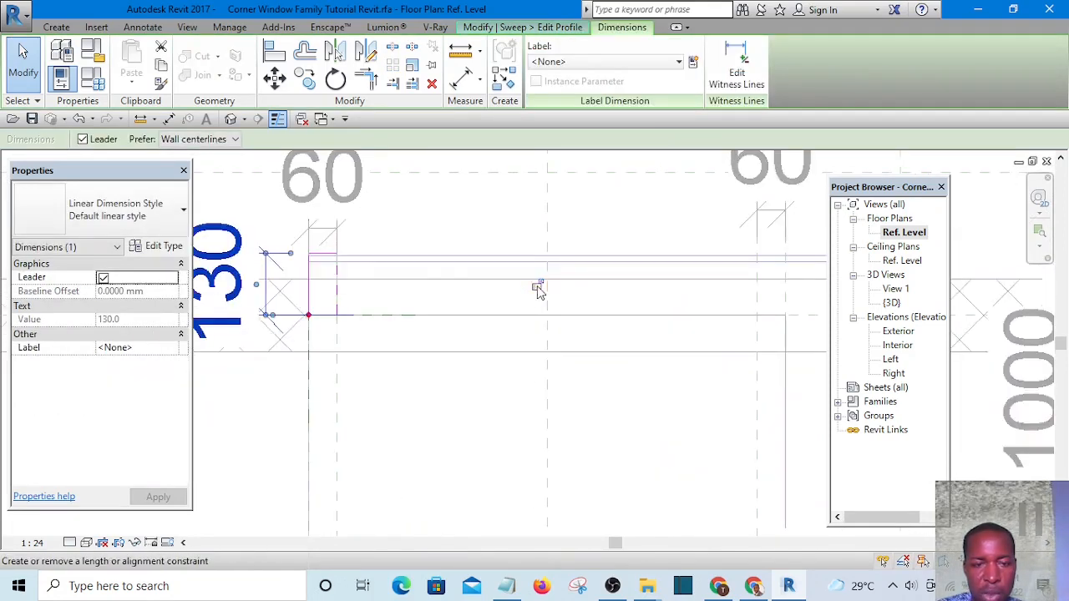
{"action": "left_click", "coordinate": [424, 213]}
{"action": "scroll", "coordinate": [381, 238], "scroll_direction": "down", "scroll_amount": 2}
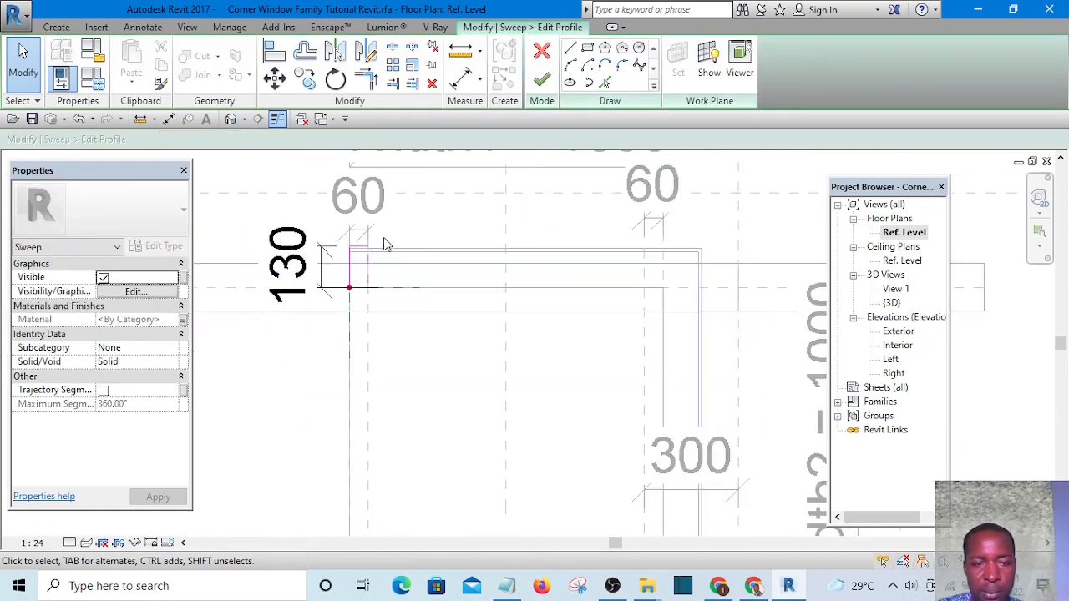
{"action": "scroll", "coordinate": [370, 282], "scroll_direction": "up", "scroll_amount": 2}
{"action": "scroll", "coordinate": [382, 281], "scroll_direction": "down", "scroll_amount": 2}
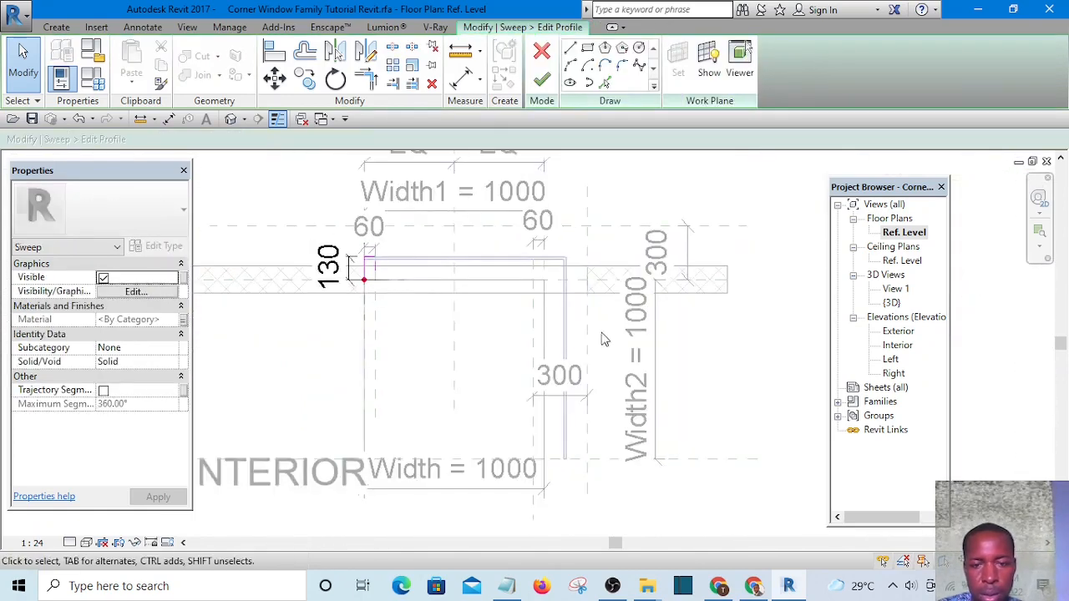
{"action": "scroll", "coordinate": [547, 341], "scroll_direction": "up", "scroll_amount": 1}
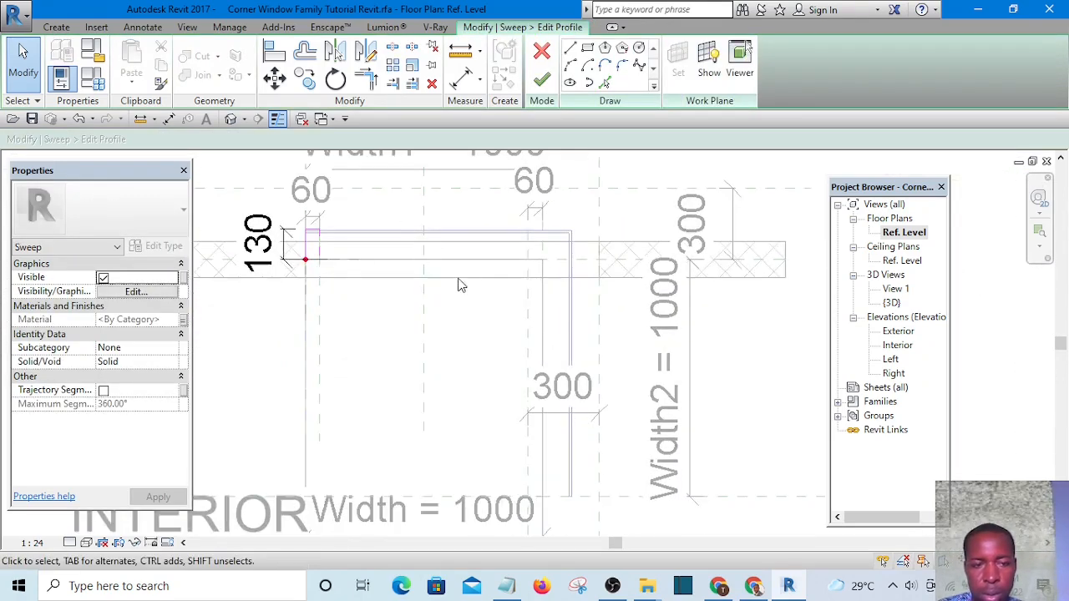
{"action": "scroll", "coordinate": [373, 258], "scroll_direction": "down", "scroll_amount": 1}
{"action": "scroll", "coordinate": [376, 246], "scroll_direction": "up", "scroll_amount": 3}
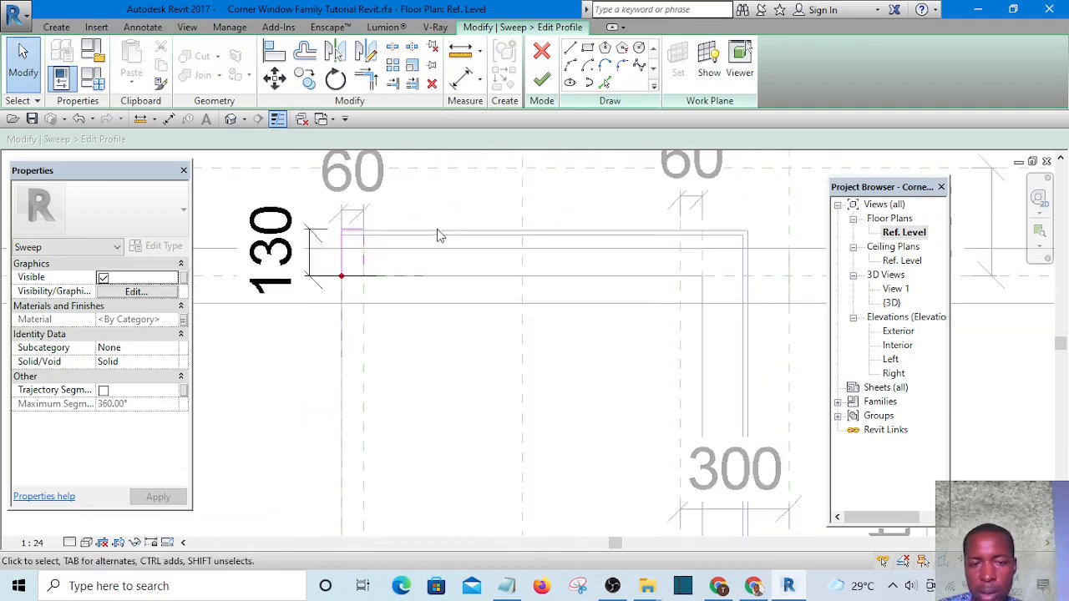
{"action": "scroll", "coordinate": [440, 236], "scroll_direction": "down", "scroll_amount": 1}
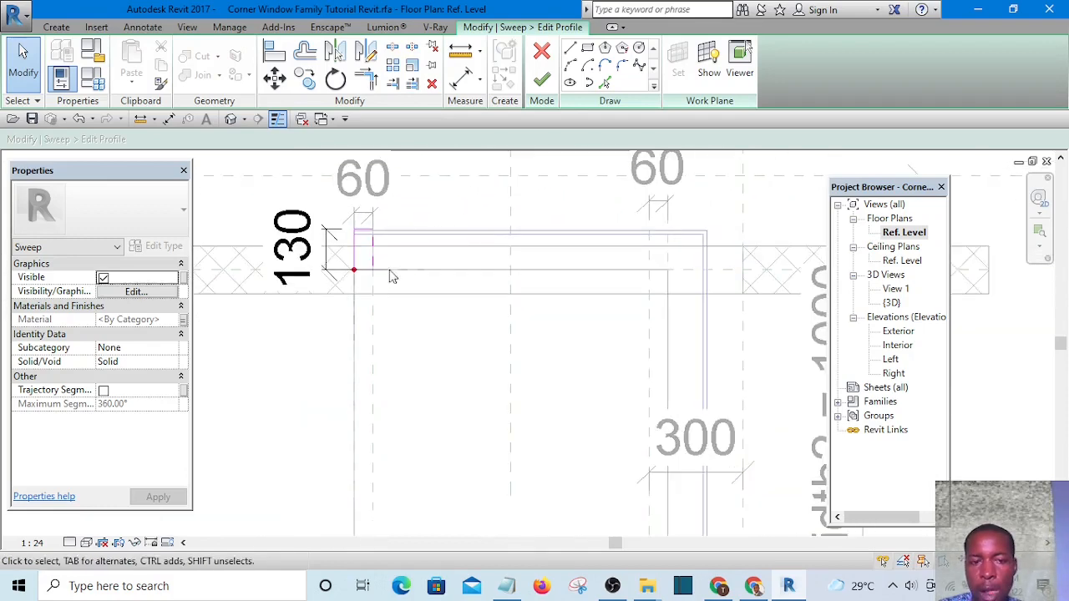
{"action": "left_click", "coordinate": [542, 81]}
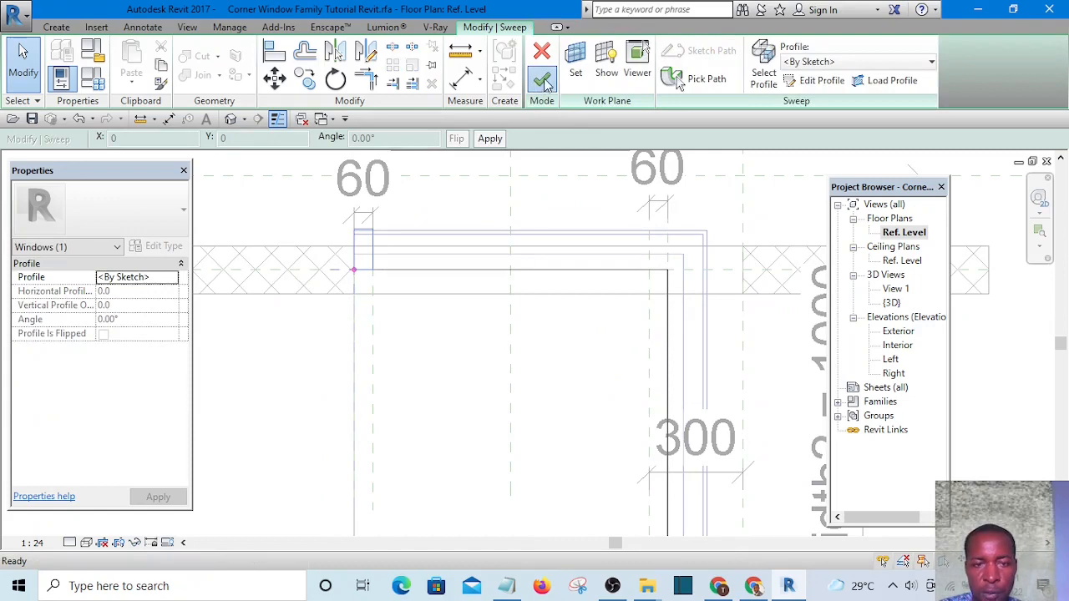
{"action": "left_click", "coordinate": [543, 81]}
Step: Release the lock on the 60 mm dimension at the opening's left edge so its inner reference plane can move
{"action": "left_click", "coordinate": [374, 359]}
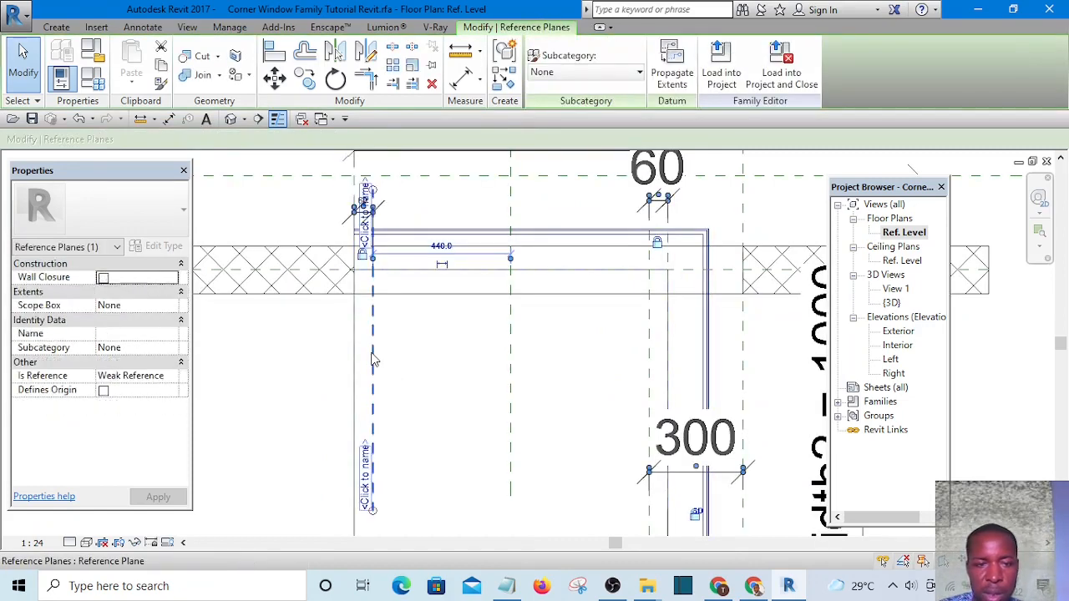
{"action": "scroll", "coordinate": [374, 351], "scroll_direction": "down", "scroll_amount": 2}
{"action": "scroll", "coordinate": [393, 246], "scroll_direction": "up", "scroll_amount": 4}
{"action": "scroll", "coordinate": [393, 244], "scroll_direction": "up", "scroll_amount": 5}
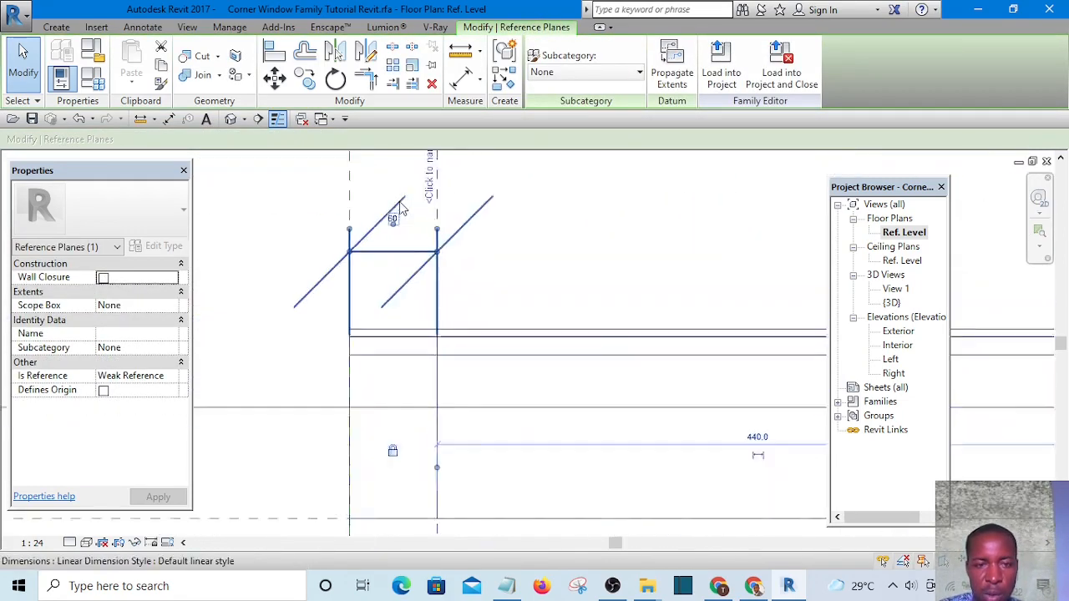
{"action": "scroll", "coordinate": [424, 243], "scroll_direction": "down", "scroll_amount": 2}
{"action": "scroll", "coordinate": [425, 244], "scroll_direction": "down", "scroll_amount": 2}
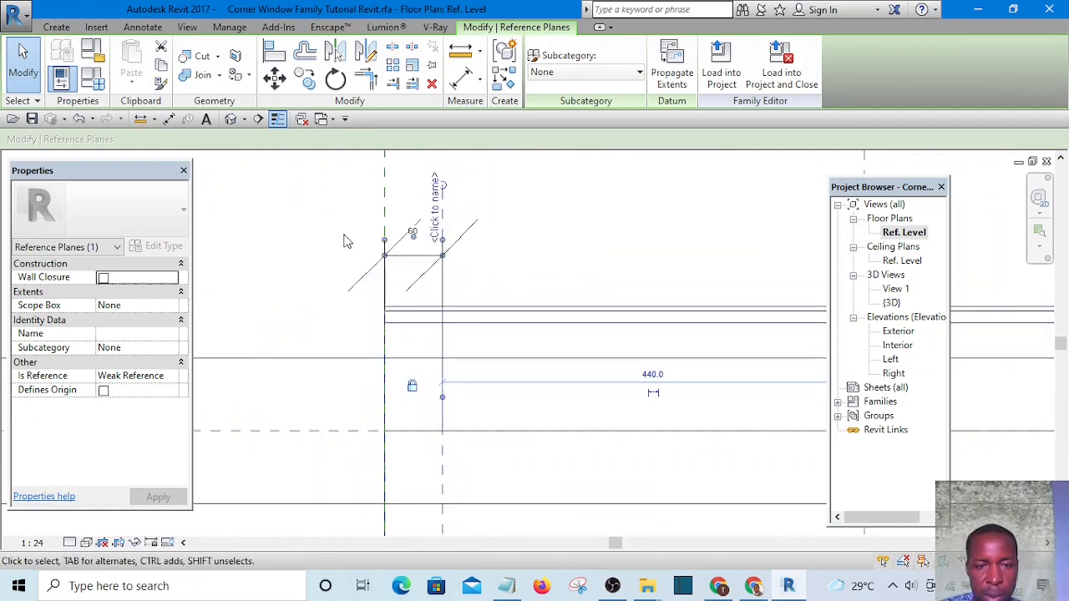
{"action": "key", "text": "Escape"}
{"action": "left_click", "coordinate": [443, 474]}
{"action": "scroll", "coordinate": [444, 475], "scroll_direction": "down", "scroll_amount": 2}
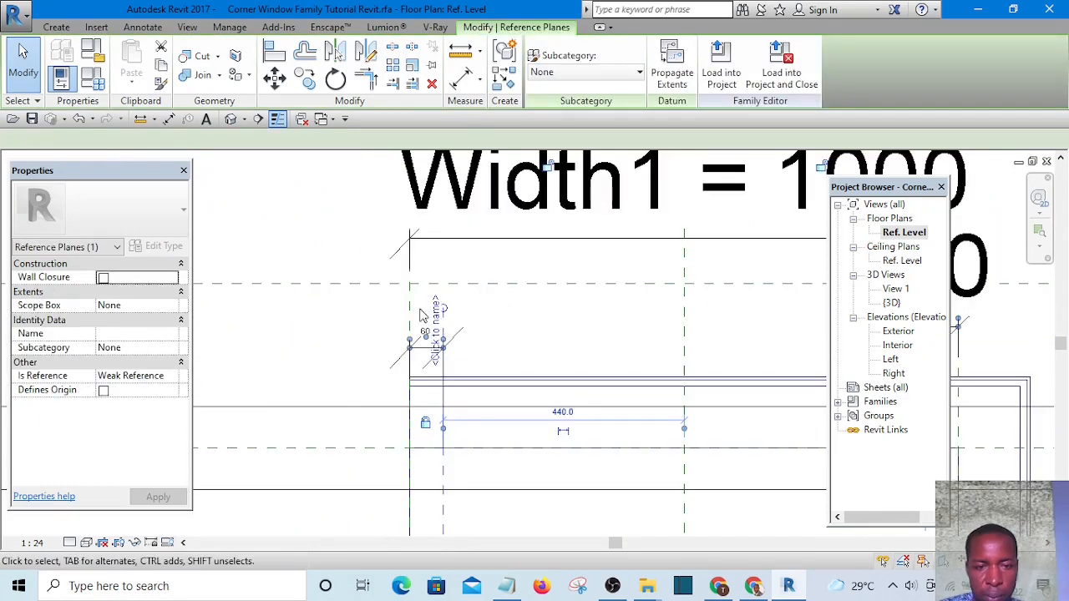
{"action": "scroll", "coordinate": [426, 429], "scroll_direction": "up", "scroll_amount": 6}
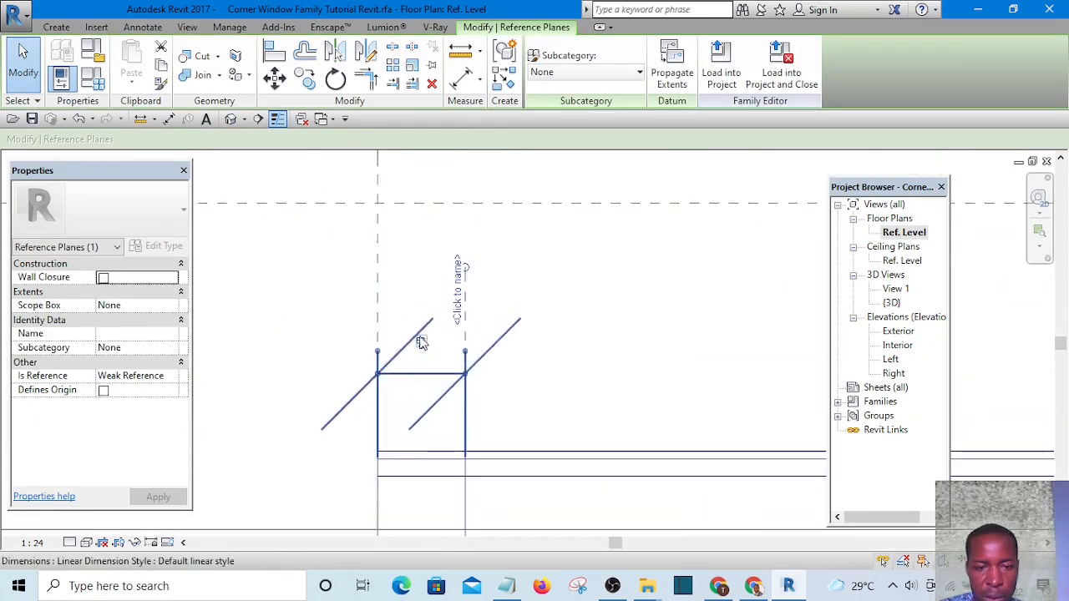
{"action": "left_click", "coordinate": [423, 347]}
{"action": "scroll", "coordinate": [430, 342], "scroll_direction": "down", "scroll_amount": 5}
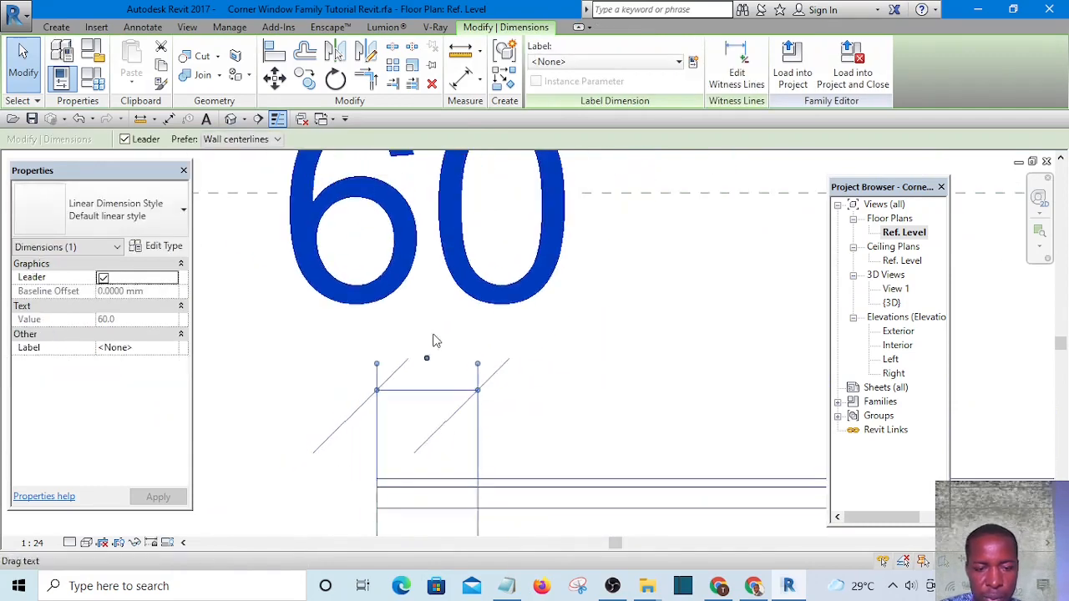
{"action": "left_click", "coordinate": [365, 245]}
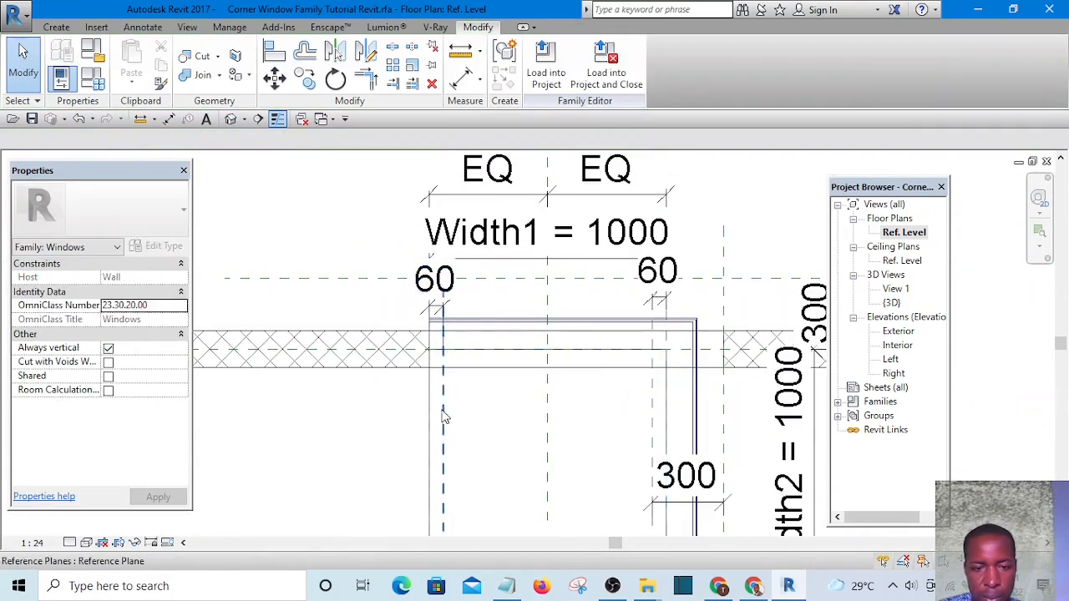
Step: Set the left inner reference plane 25 mm from the opening's edge and lock that dimension
{"action": "left_click", "coordinate": [443, 418]}
{"action": "scroll", "coordinate": [444, 401], "scroll_direction": "up", "scroll_amount": 6}
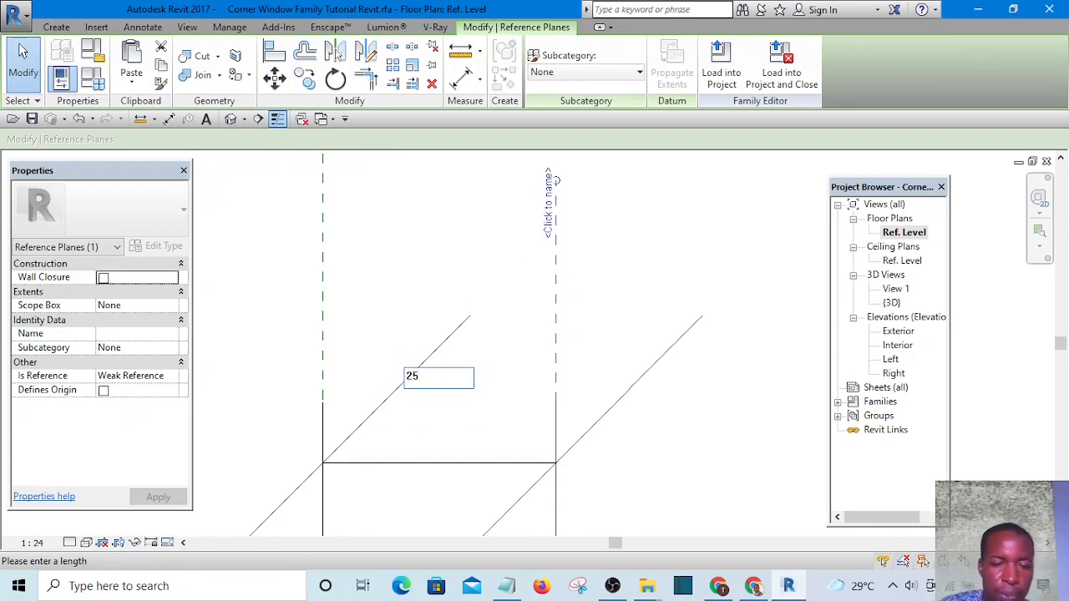
{"action": "key", "text": "Return"}
{"action": "scroll", "coordinate": [384, 282], "scroll_direction": "down", "scroll_amount": 5}
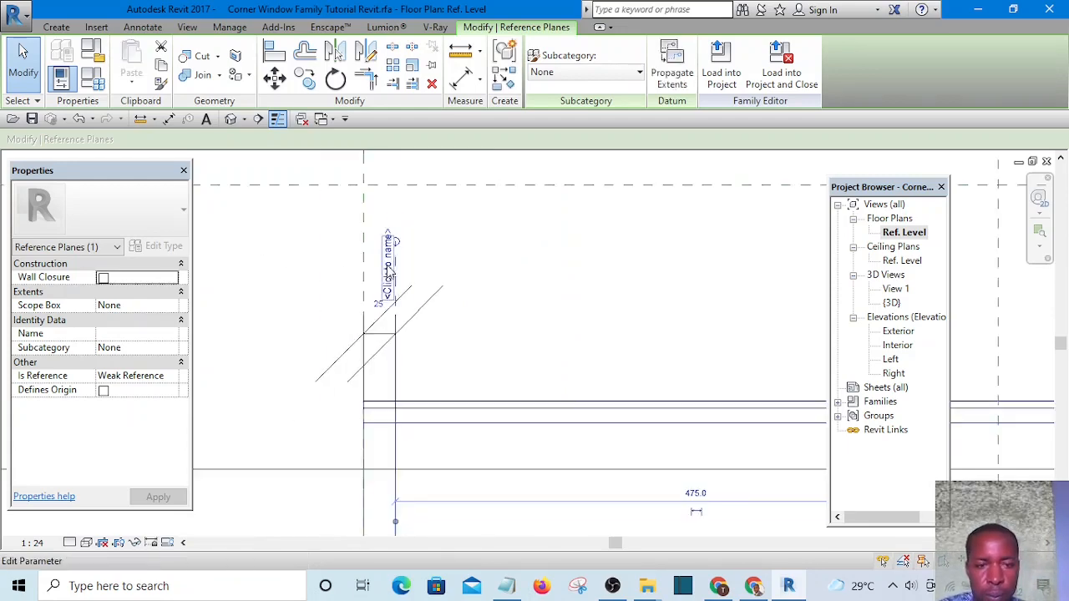
{"action": "left_click", "coordinate": [332, 432]}
{"action": "scroll", "coordinate": [378, 333], "scroll_direction": "down", "scroll_amount": 3}
{"action": "scroll", "coordinate": [384, 324], "scroll_direction": "up", "scroll_amount": 5}
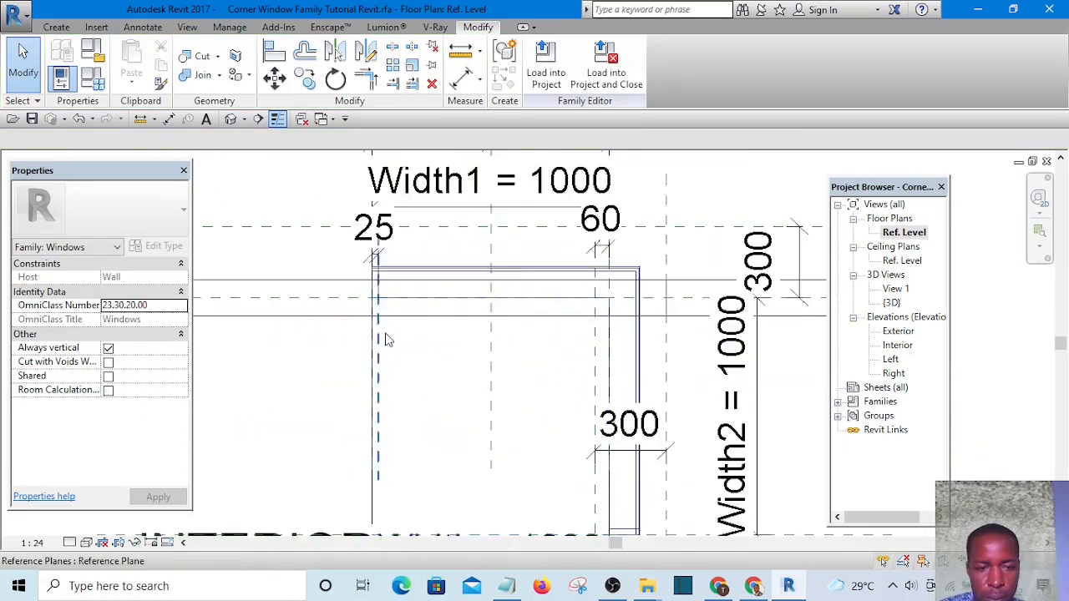
{"action": "left_click", "coordinate": [366, 320]}
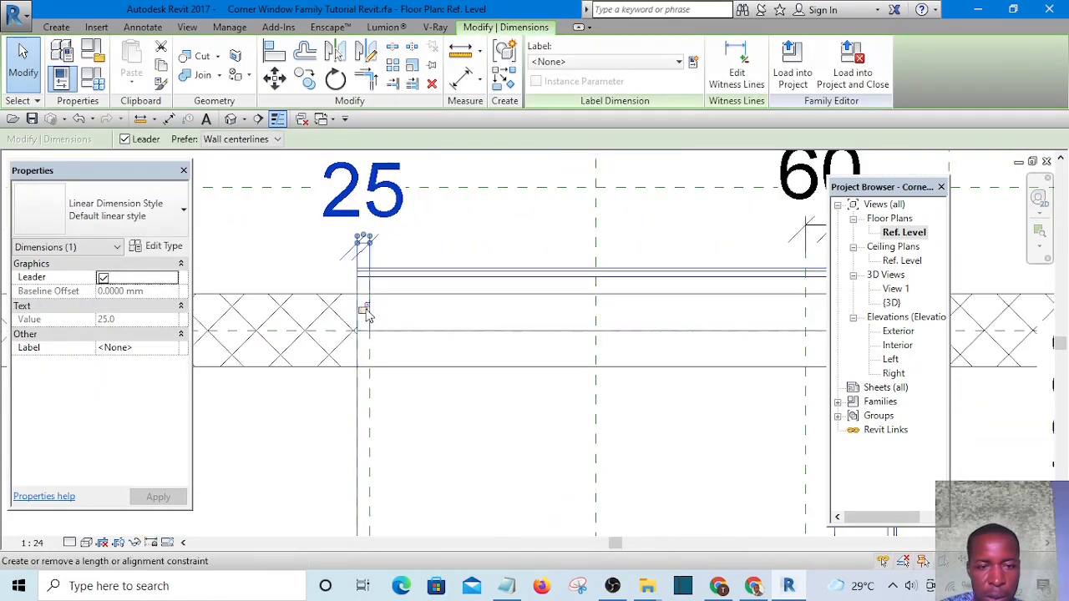
{"action": "scroll", "coordinate": [361, 309], "scroll_direction": "down", "scroll_amount": 3}
{"action": "scroll", "coordinate": [539, 375], "scroll_direction": "up", "scroll_amount": 2}
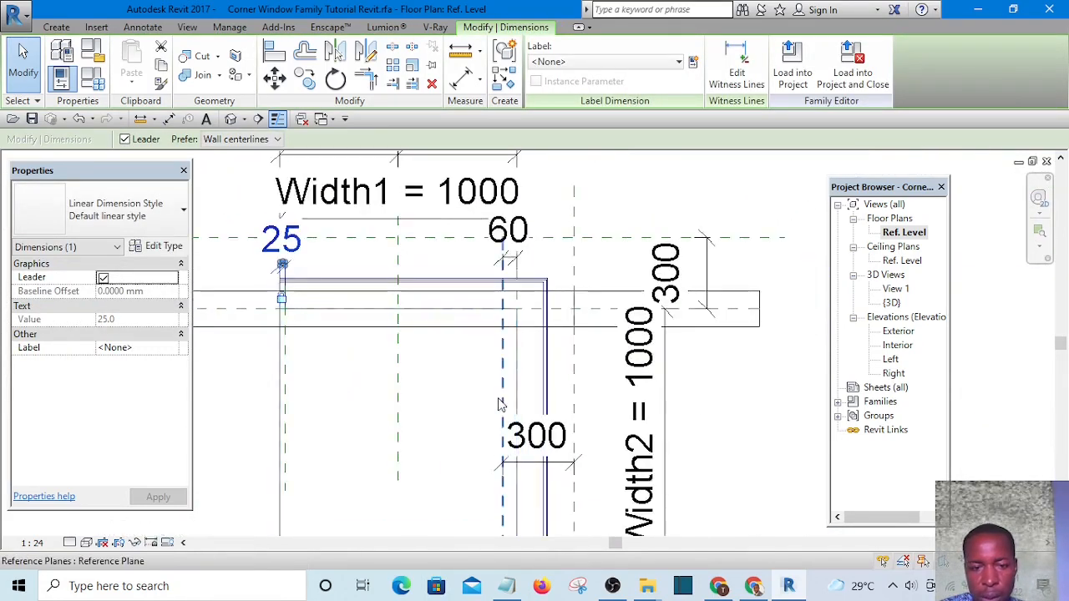
Step: Release the lock on the 60 mm dimension of the inner reference plane near the window's corner
{"action": "left_click", "coordinate": [502, 405]}
{"action": "scroll", "coordinate": [516, 426], "scroll_direction": "down", "scroll_amount": 1}
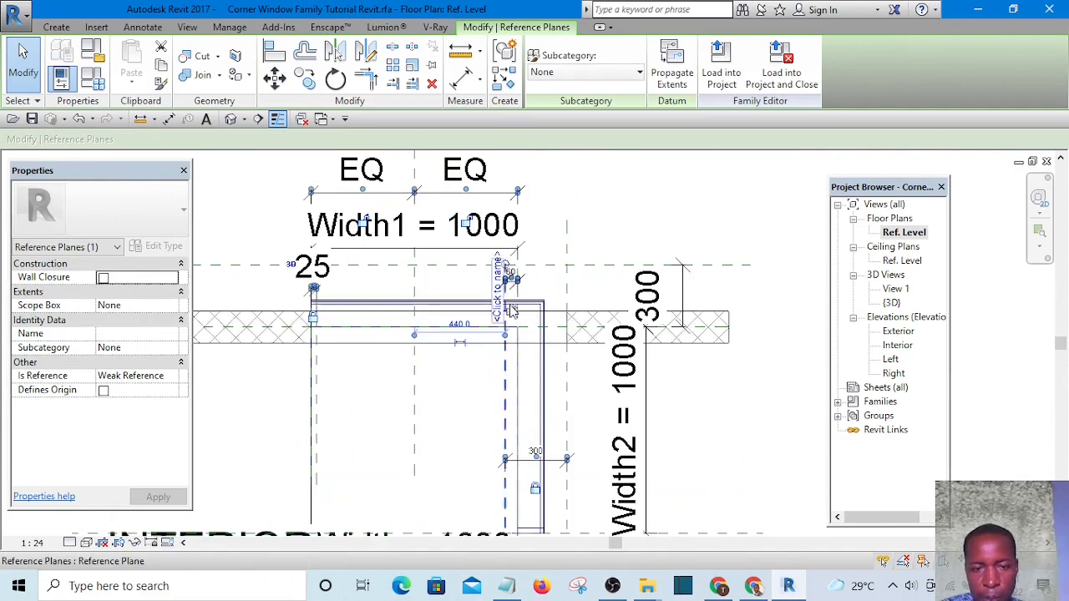
{"action": "scroll", "coordinate": [510, 305], "scroll_direction": "up", "scroll_amount": 3}
{"action": "scroll", "coordinate": [512, 227], "scroll_direction": "up", "scroll_amount": 4}
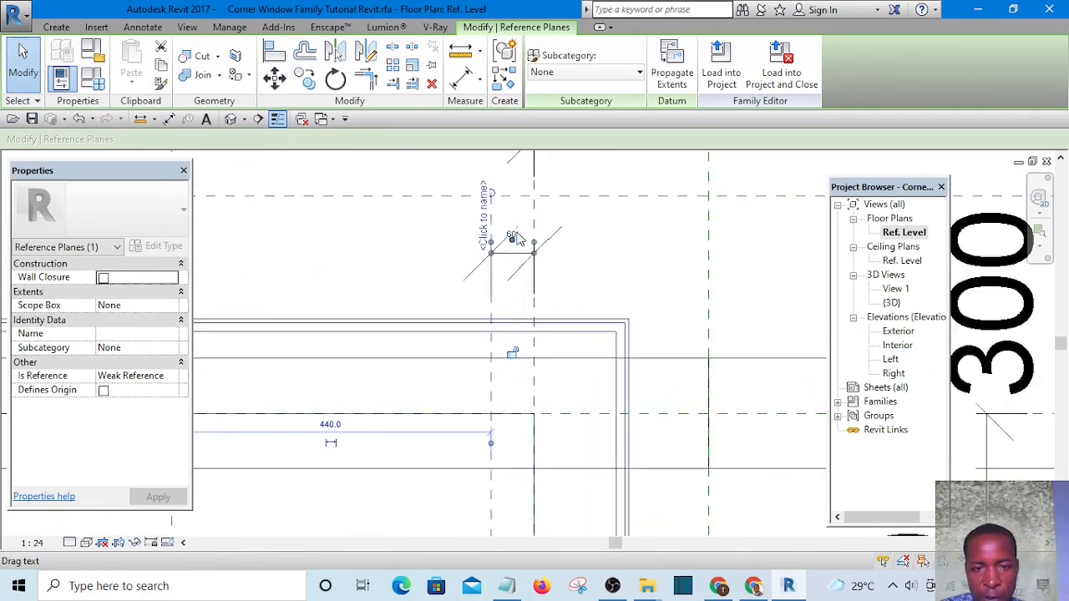
{"action": "left_click_drag", "start_coordinate": [510, 230], "coordinate": [510, 223]}
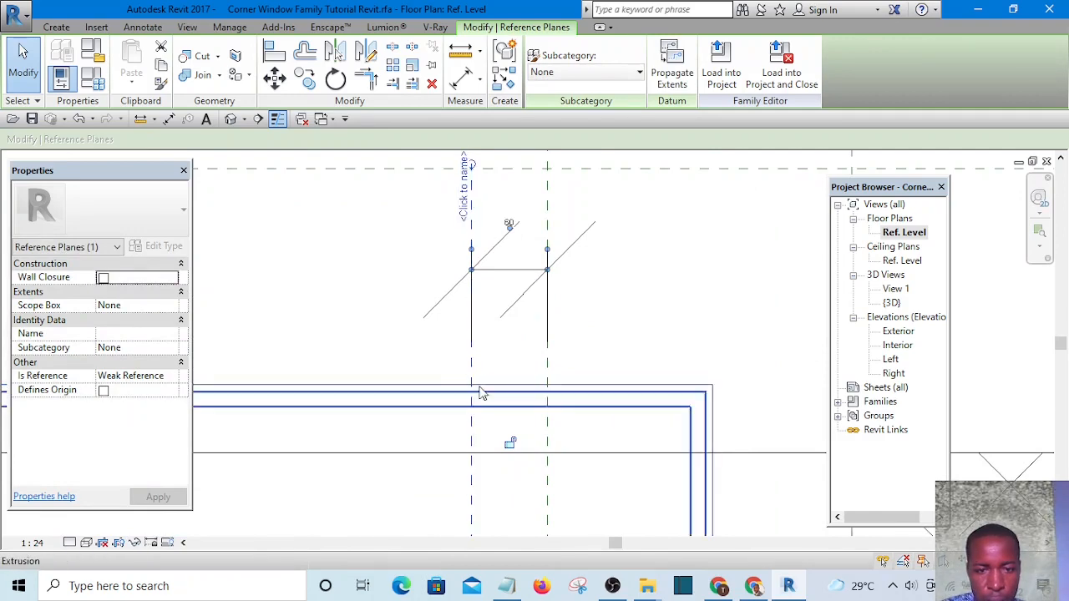
{"action": "scroll", "coordinate": [472, 321], "scroll_direction": "down", "scroll_amount": 4}
{"action": "left_click", "coordinate": [607, 221]}
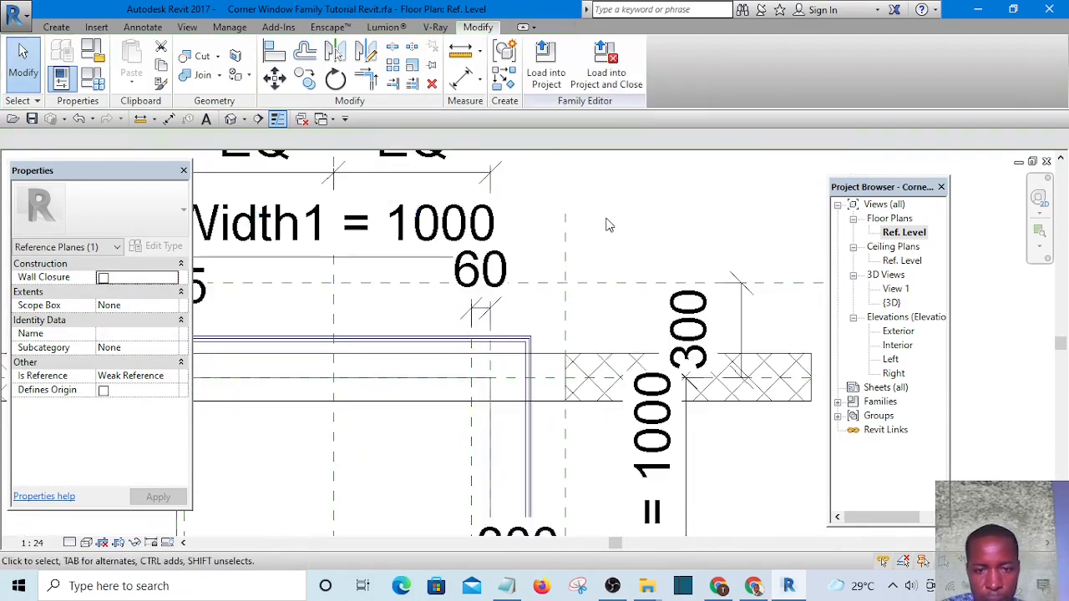
Step: Set the corner-side inner reference plane's offset to 25 mm and lock its dimension
{"action": "left_click", "coordinate": [472, 438]}
{"action": "scroll", "coordinate": [476, 292], "scroll_direction": "up", "scroll_amount": 4}
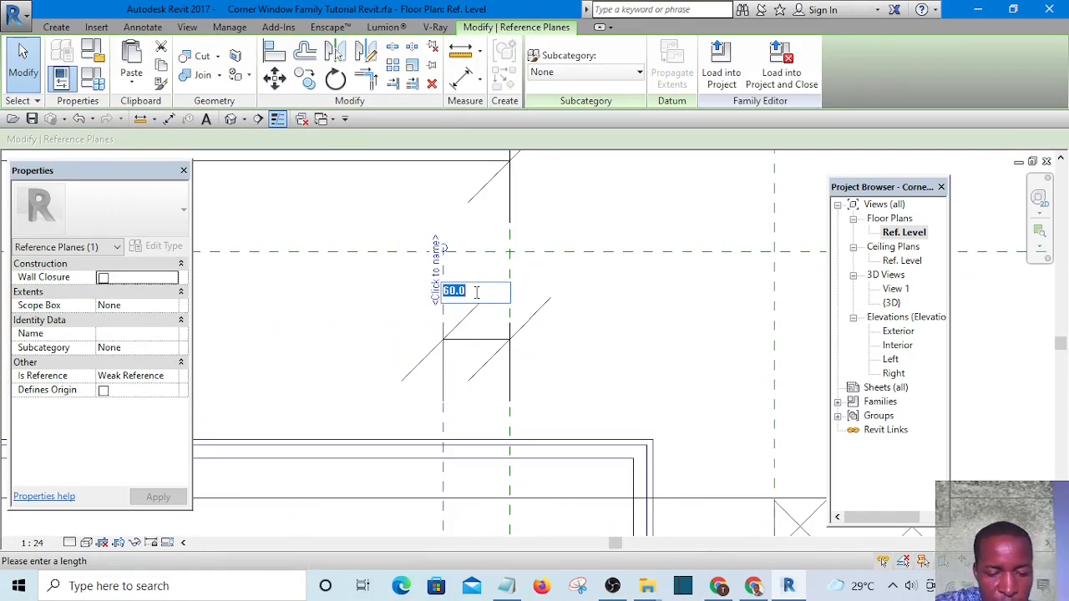
{"action": "left_click", "coordinate": [592, 316]}
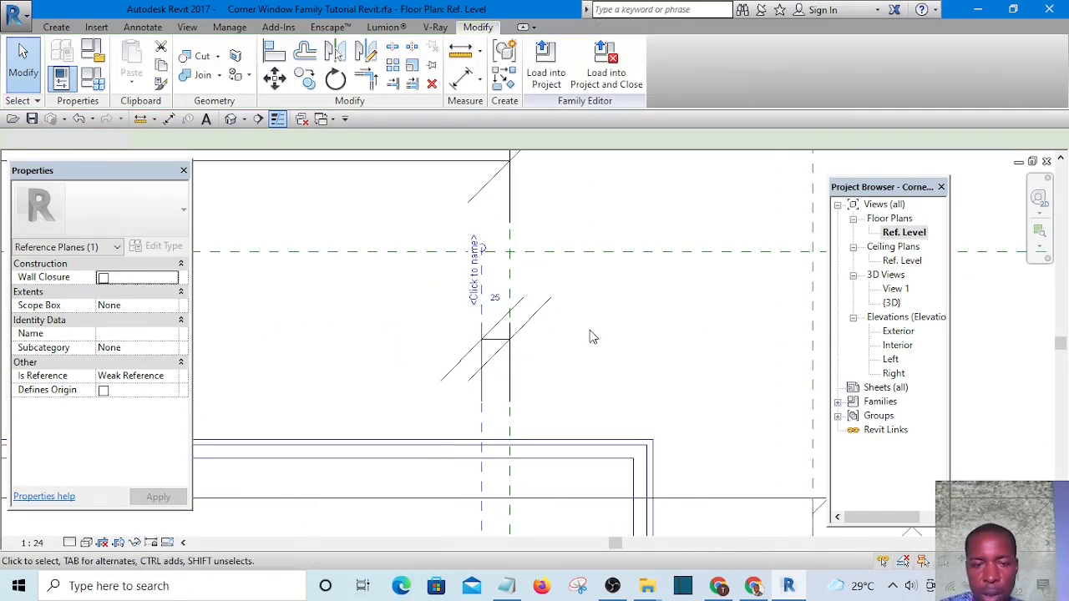
{"action": "left_click", "coordinate": [501, 341]}
{"action": "scroll", "coordinate": [503, 337], "scroll_direction": "down", "scroll_amount": 4}
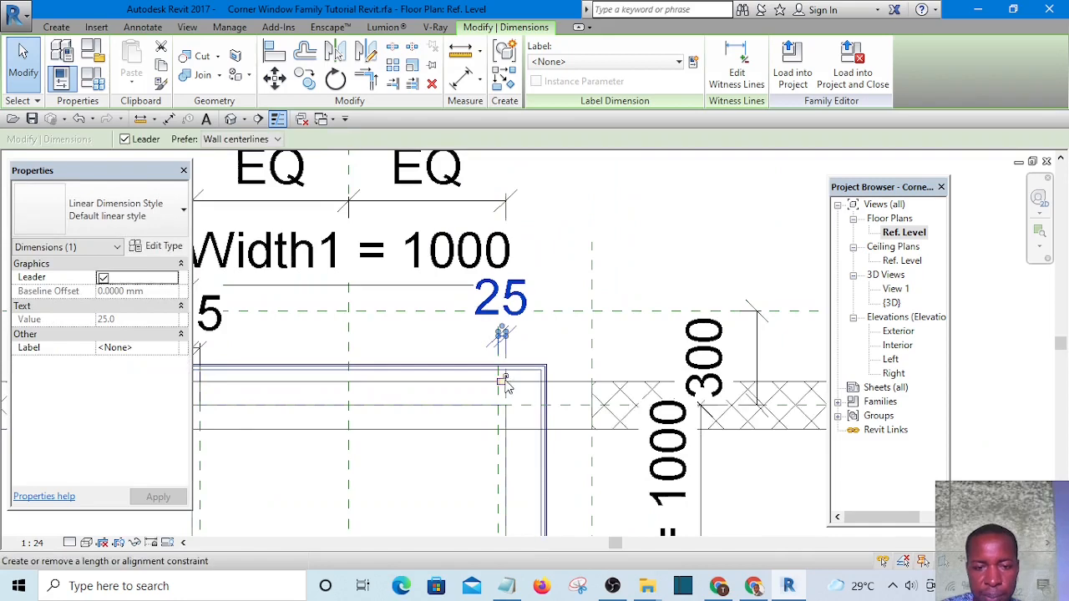
Step: Examine the window in the 3D view from several sides, checking how the frame encloses the glass at the lower corner
{"action": "left_click", "coordinate": [230, 119]}
{"action": "scroll", "coordinate": [406, 267], "scroll_direction": "down", "scroll_amount": 5}
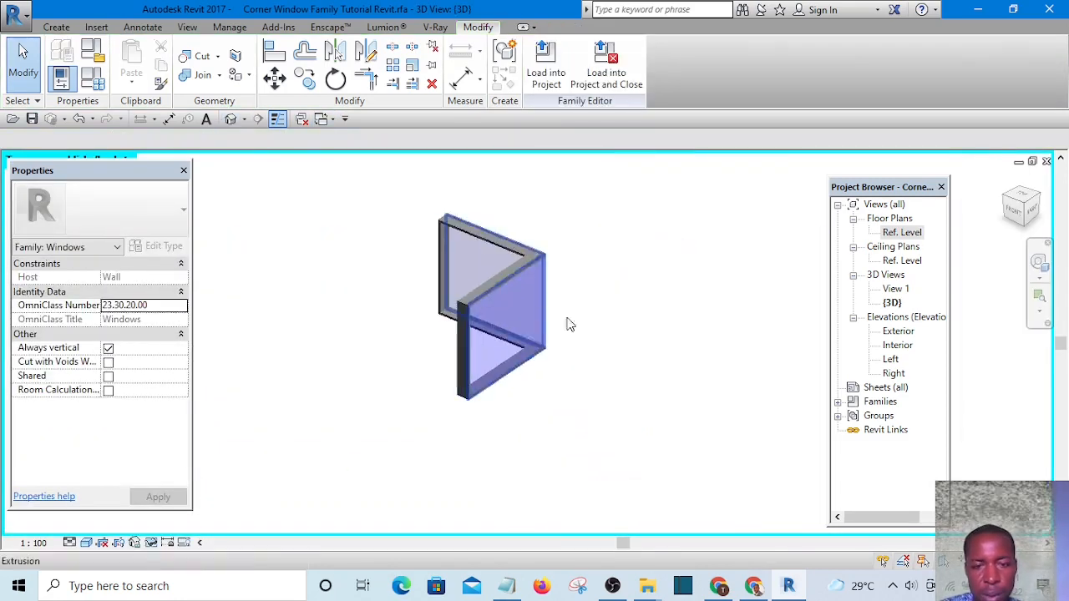
{"action": "middle_click_drag", "start_coordinate": [648, 392], "coordinate": [477, 263], "text": "shift"}
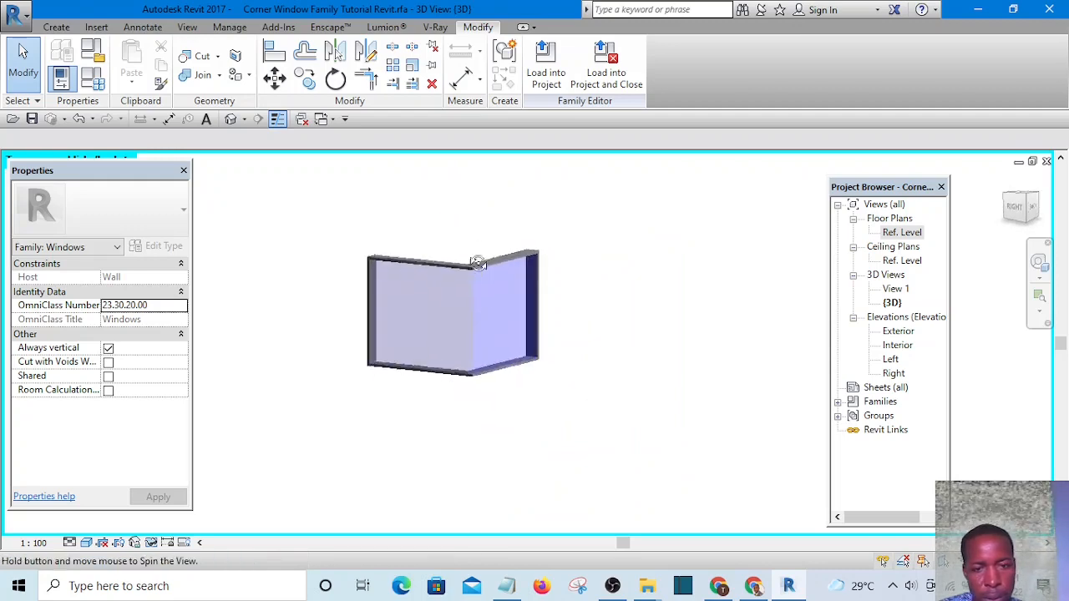
{"action": "scroll", "coordinate": [482, 224], "scroll_direction": "up", "scroll_amount": 5}
{"action": "middle_click_drag", "start_coordinate": [687, 323], "coordinate": [591, 392], "text": "shift"}
{"action": "scroll", "coordinate": [542, 353], "scroll_direction": "down", "scroll_amount": 6}
{"action": "middle_click_drag", "start_coordinate": [707, 295], "coordinate": [749, 450], "text": "shift"}
{"action": "scroll", "coordinate": [678, 445], "scroll_direction": "up", "scroll_amount": 4}
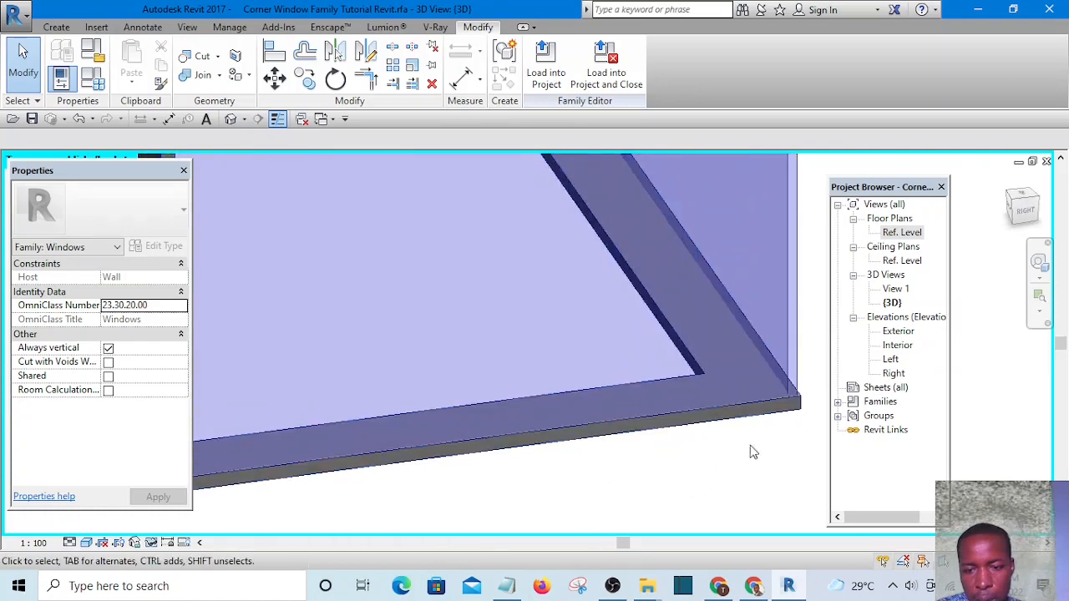
{"action": "scroll", "coordinate": [798, 401], "scroll_direction": "up", "scroll_amount": 2}
{"action": "scroll", "coordinate": [805, 401], "scroll_direction": "up", "scroll_amount": 2}
{"action": "scroll", "coordinate": [754, 384], "scroll_direction": "down", "scroll_amount": 5}
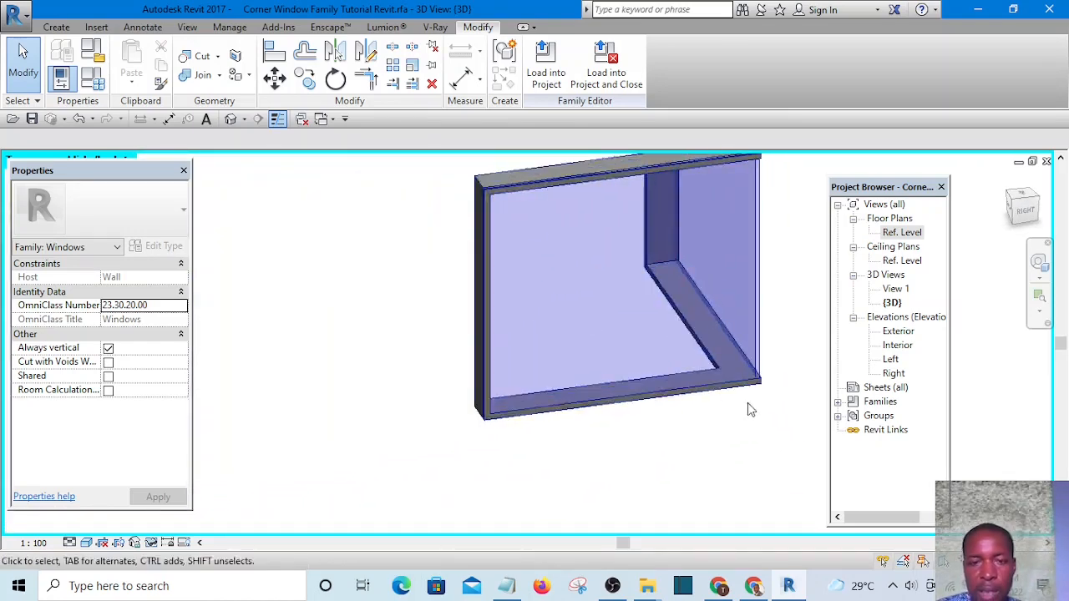
{"action": "middle_click_drag", "start_coordinate": [748, 403], "coordinate": [583, 382], "text": "shift"}
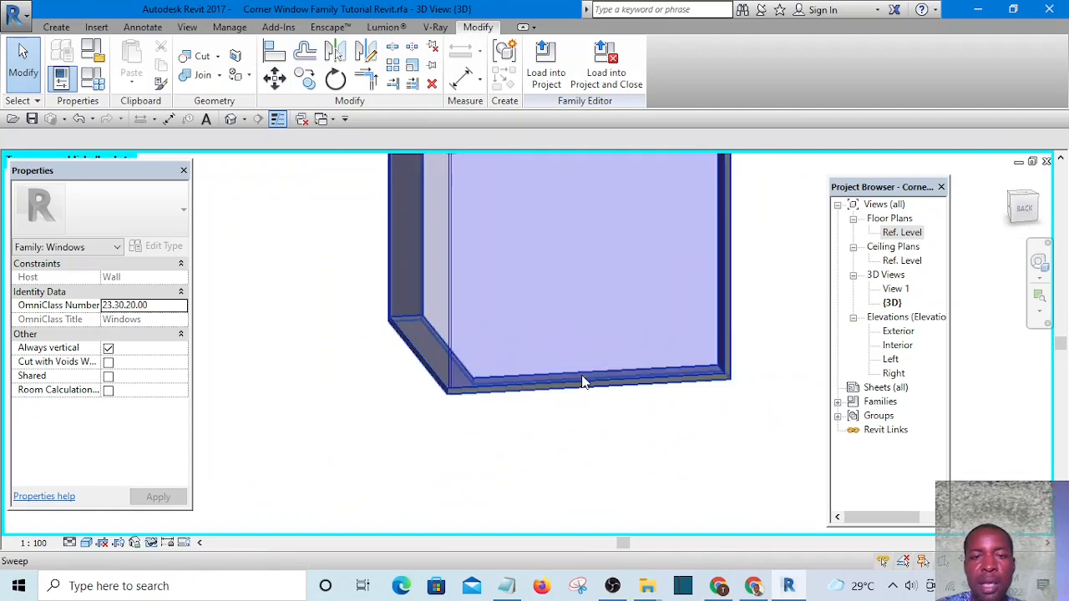
Step: Load the corner window family into the building project, overwriting the existing version, and view the placed window from outside
{"action": "left_click", "coordinate": [545, 64]}
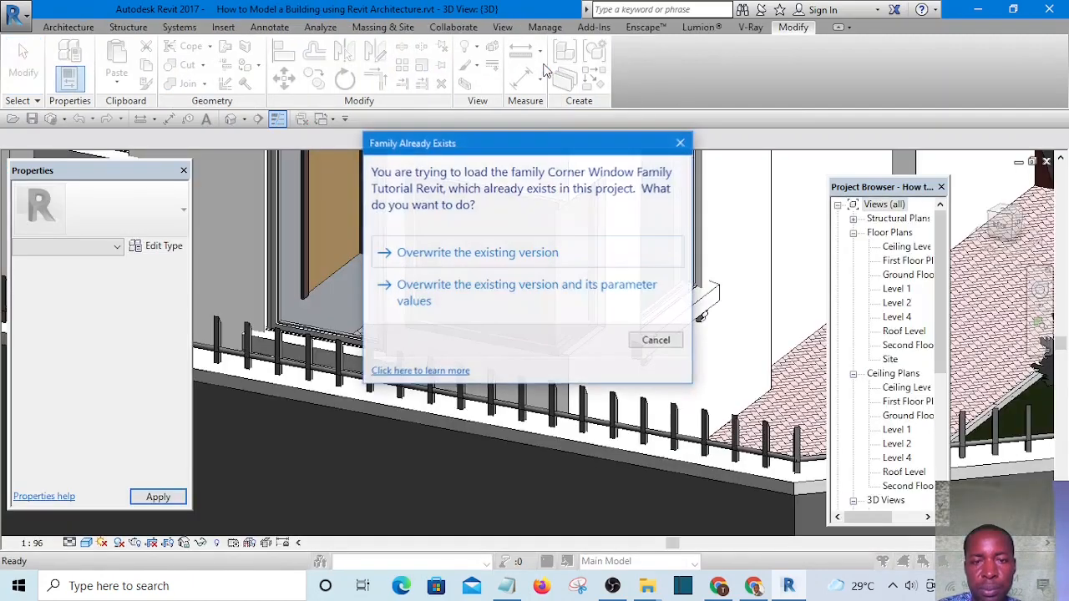
{"action": "left_click", "coordinate": [499, 252]}
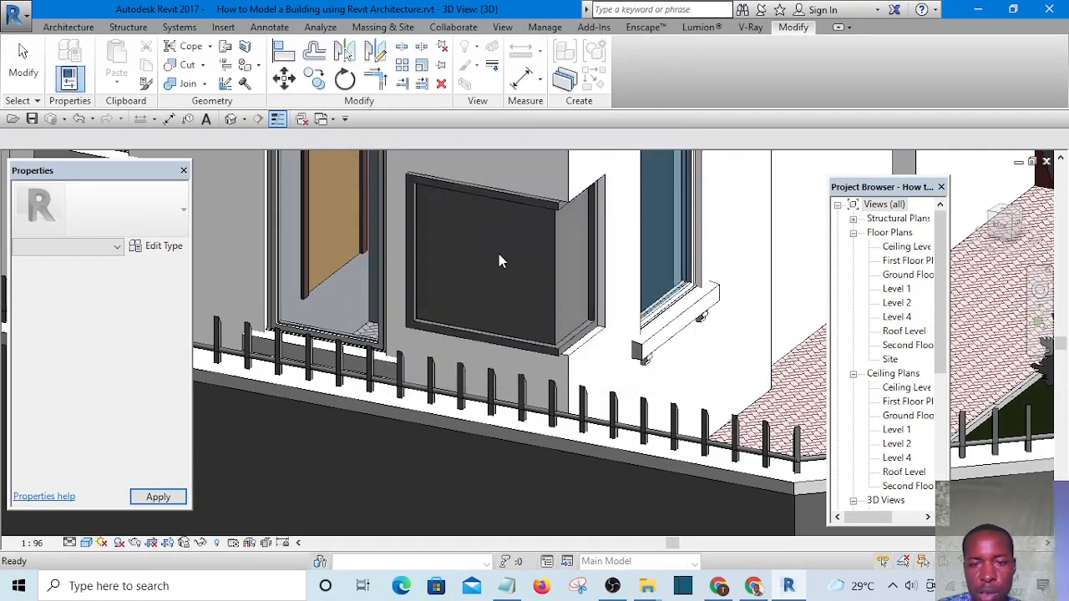
{"action": "middle_click_drag", "start_coordinate": [698, 369], "coordinate": [406, 411], "text": "shift"}
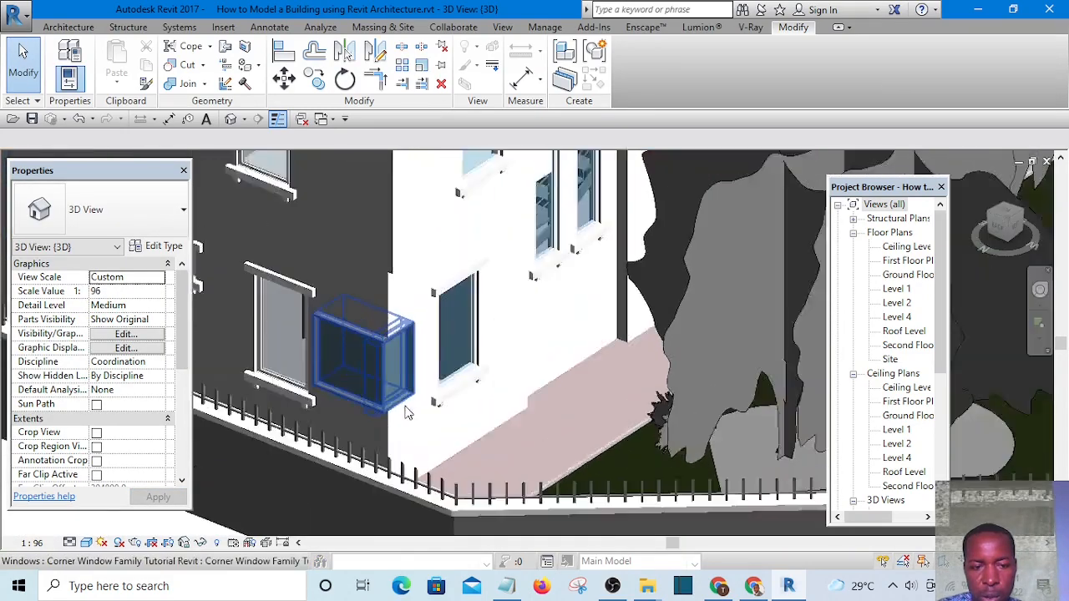
Step: In the Ground Floor Plan, align the corner window's outer side with the exterior face of the wall by the guest room
{"action": "scroll", "coordinate": [401, 410], "scroll_direction": "up", "scroll_amount": 5}
{"action": "scroll", "coordinate": [698, 353], "scroll_direction": "down", "scroll_amount": 5}
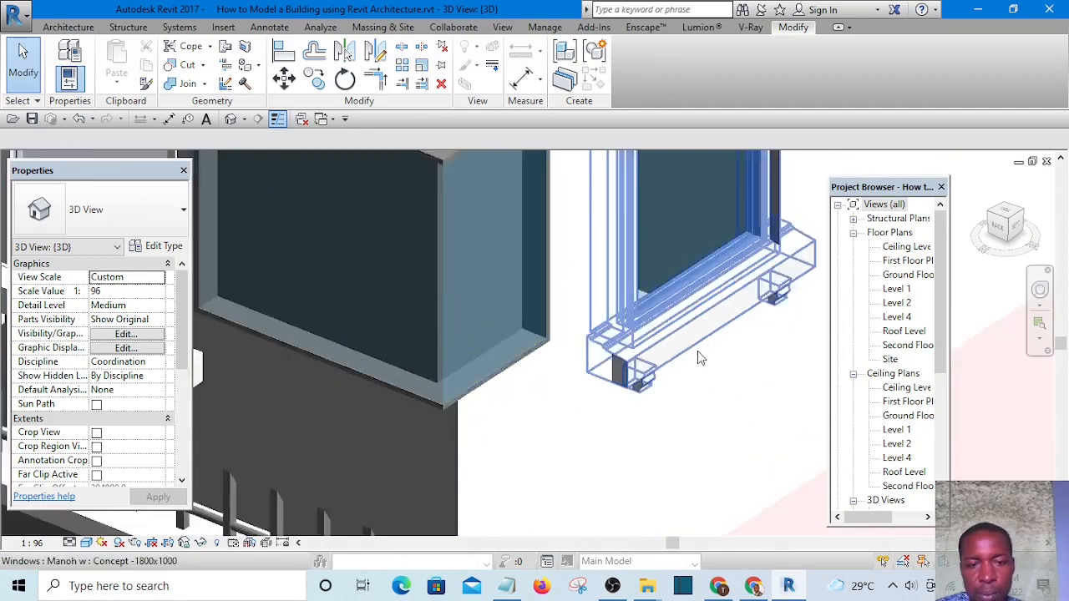
{"action": "double_click", "coordinate": [906, 277]}
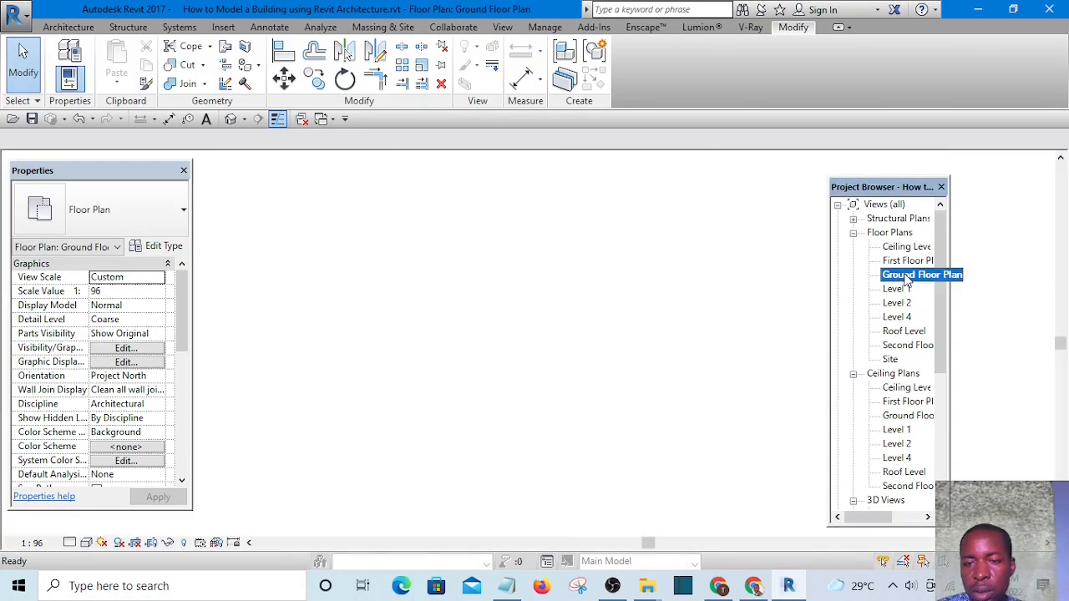
{"action": "scroll", "coordinate": [614, 326], "scroll_direction": "down", "scroll_amount": 2}
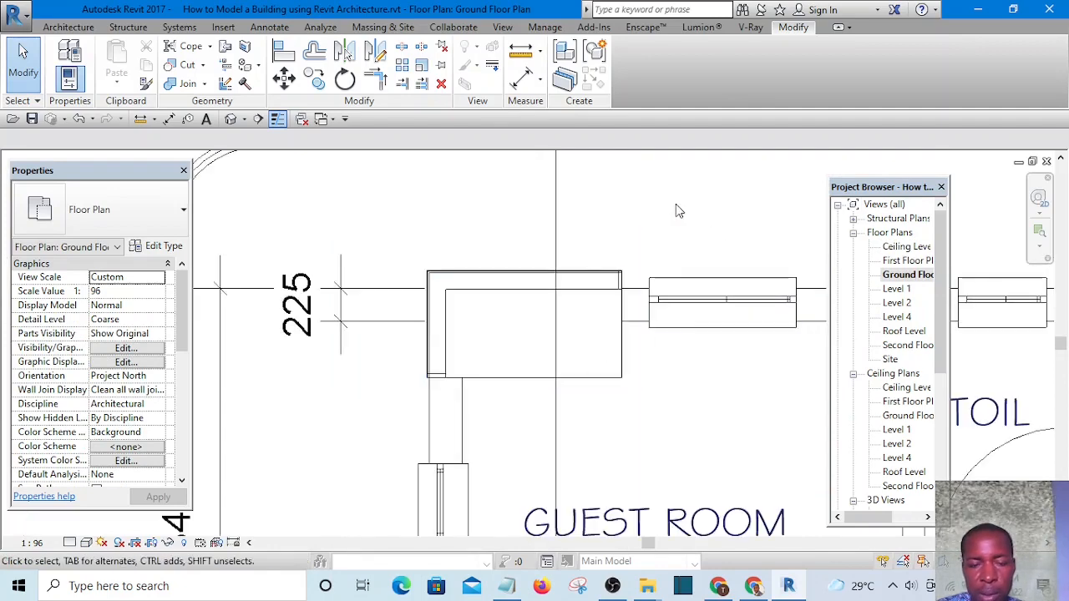
{"action": "left_click", "coordinate": [619, 276]}
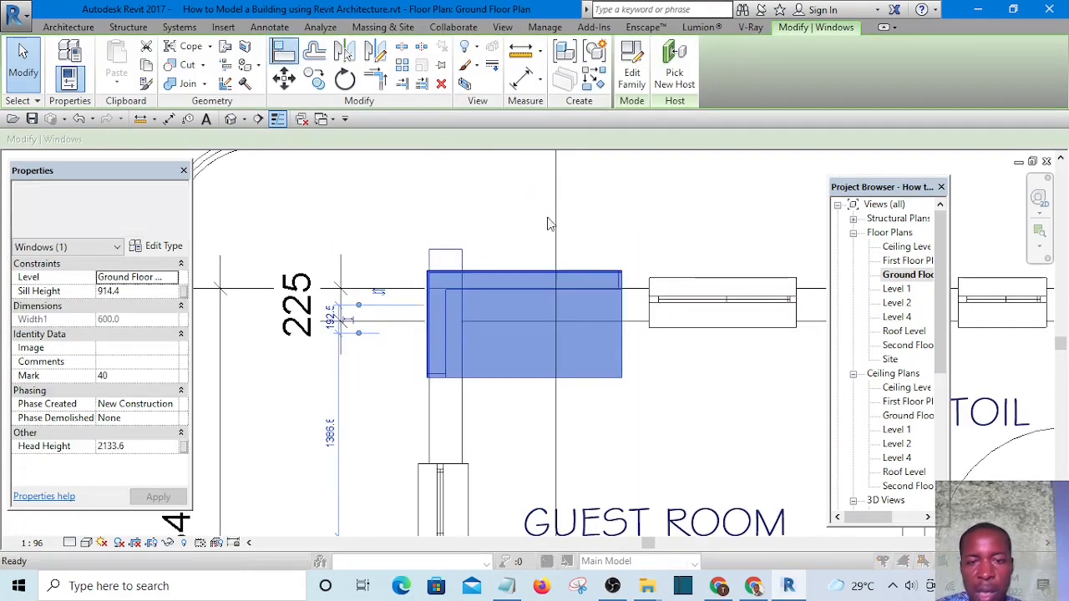
{"action": "left_click", "coordinate": [516, 248]}
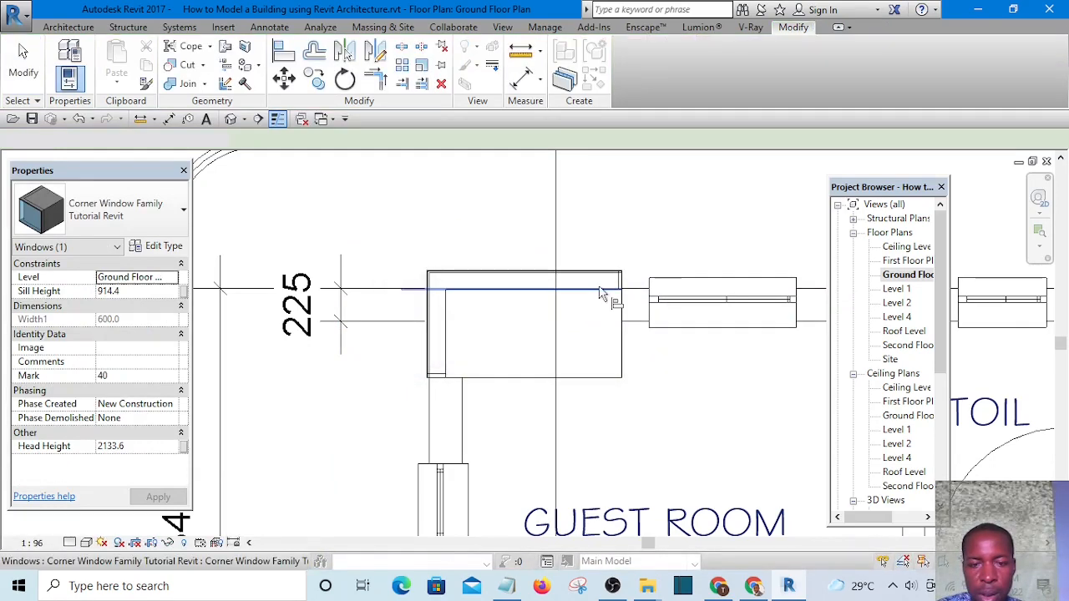
{"action": "key", "text": "a"}
{"action": "key", "text": "l"}
{"action": "scroll", "coordinate": [623, 292], "scroll_direction": "up", "scroll_amount": 4}
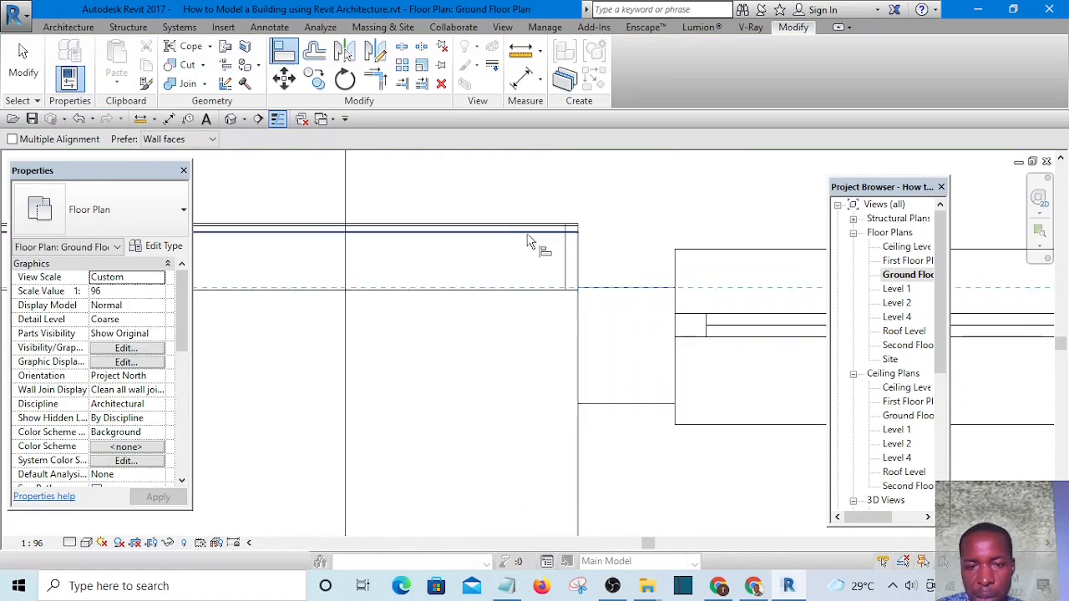
{"action": "scroll", "coordinate": [528, 234], "scroll_direction": "up", "scroll_amount": 1}
{"action": "left_click", "coordinate": [527, 232]}
{"action": "scroll", "coordinate": [663, 218], "scroll_direction": "down", "scroll_amount": 4}
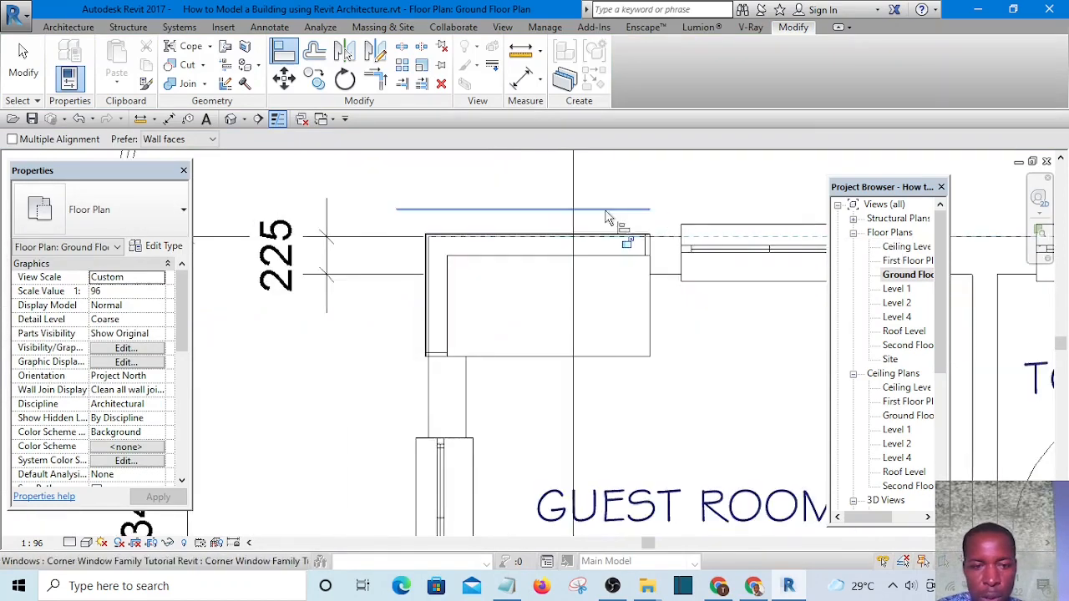
{"action": "scroll", "coordinate": [418, 280], "scroll_direction": "up", "scroll_amount": 3}
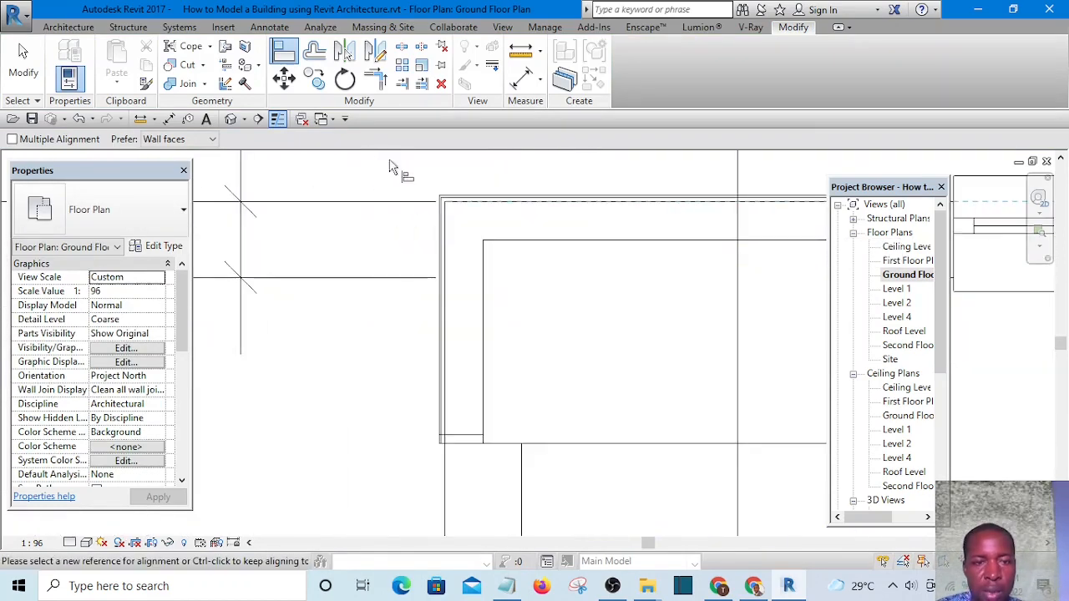
{"action": "scroll", "coordinate": [396, 231], "scroll_direction": "down", "scroll_amount": 2}
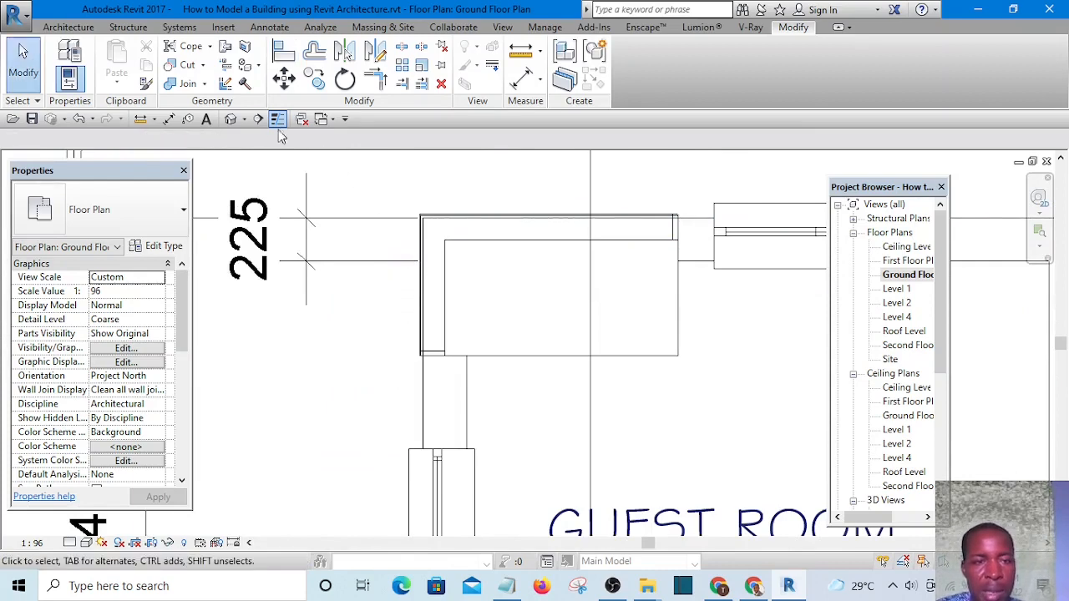
Step: In the 3D view, delete the two ordinary ground-floor windows on either side of the corner window
{"action": "left_click", "coordinate": [233, 120]}
{"action": "scroll", "coordinate": [618, 353], "scroll_direction": "up", "scroll_amount": 2}
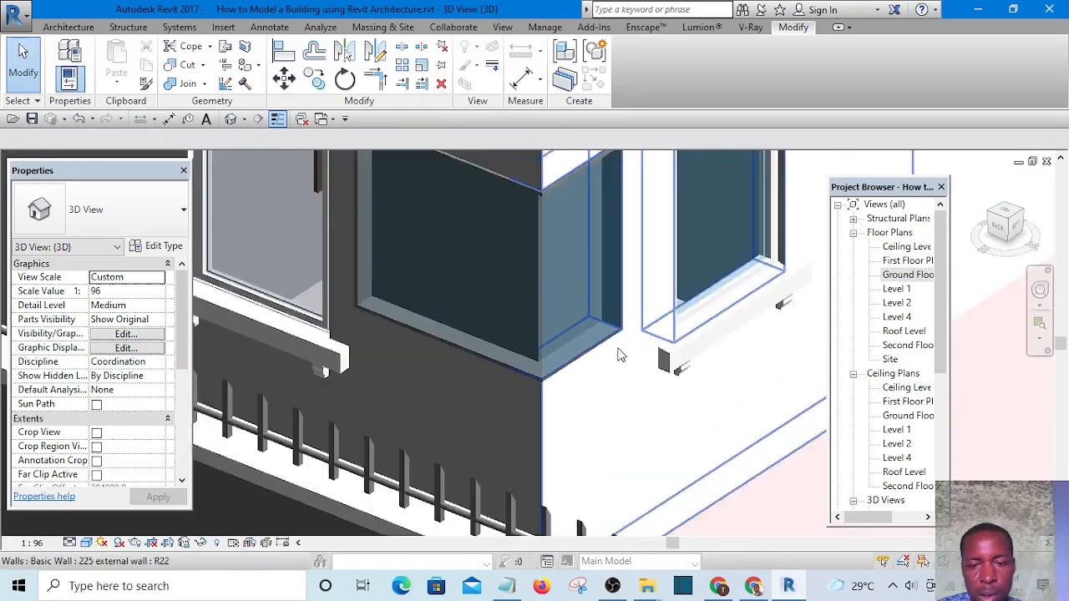
{"action": "scroll", "coordinate": [677, 437], "scroll_direction": "down", "scroll_amount": 3}
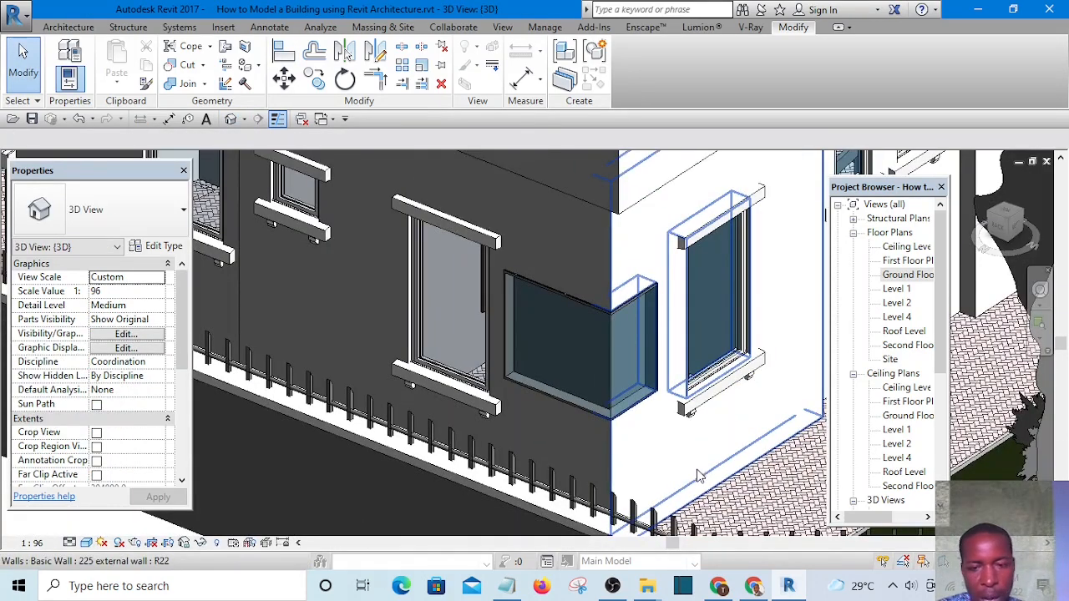
{"action": "middle_click_drag", "start_coordinate": [698, 470], "coordinate": [580, 449], "text": "shift"}
{"action": "scroll", "coordinate": [524, 415], "scroll_direction": "up", "scroll_amount": 1}
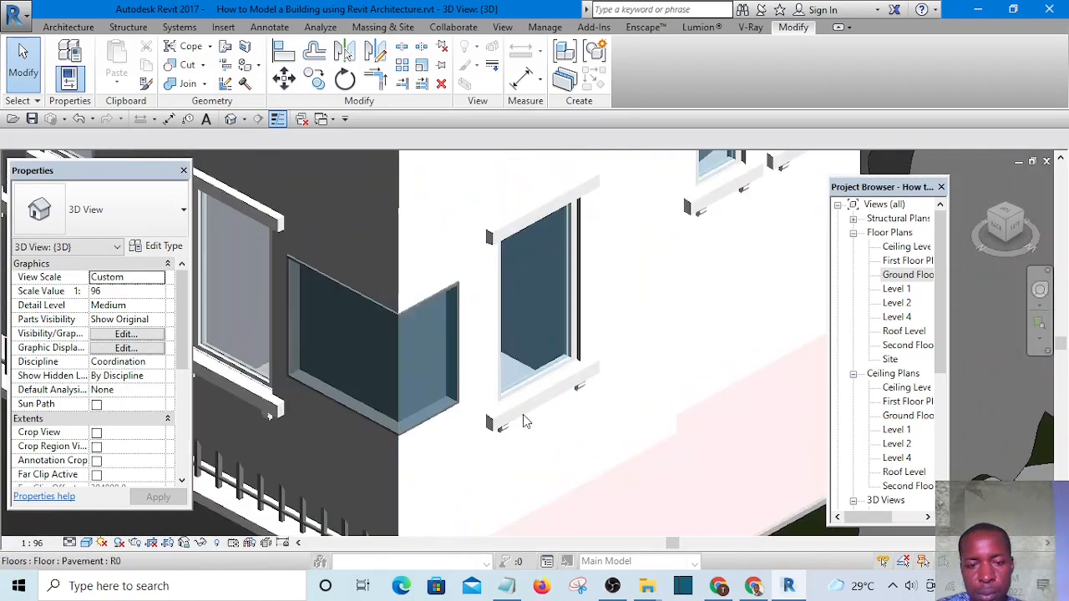
{"action": "left_click", "coordinate": [524, 415]}
{"action": "key", "text": "Delete"}
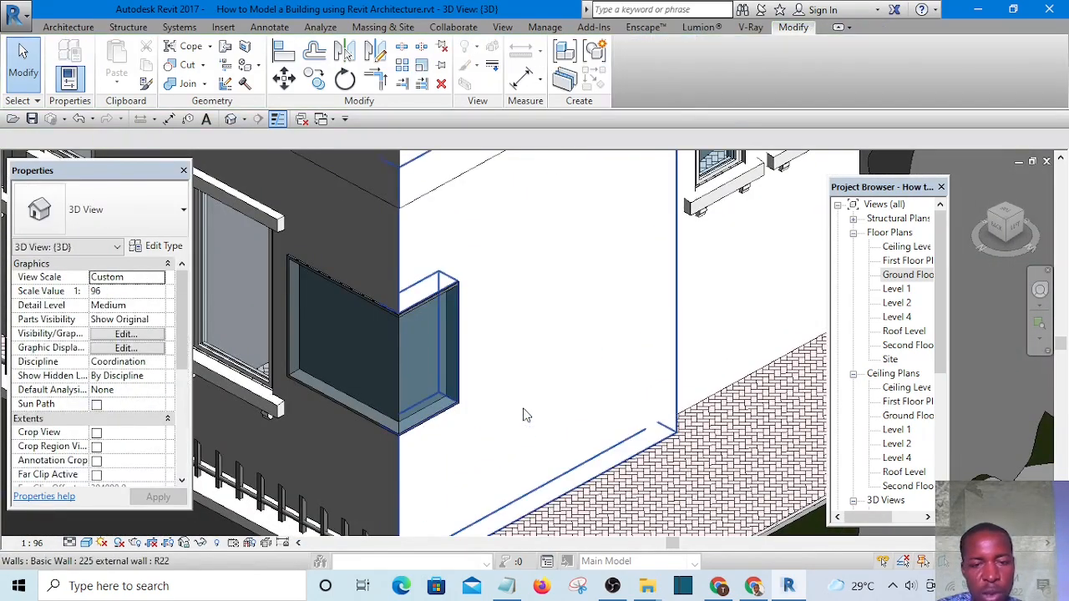
{"action": "scroll", "coordinate": [524, 416], "scroll_direction": "down", "scroll_amount": 2}
{"action": "scroll", "coordinate": [360, 396], "scroll_direction": "up", "scroll_amount": 1}
{"action": "left_click", "coordinate": [359, 396]}
{"action": "key", "text": "Delete"}
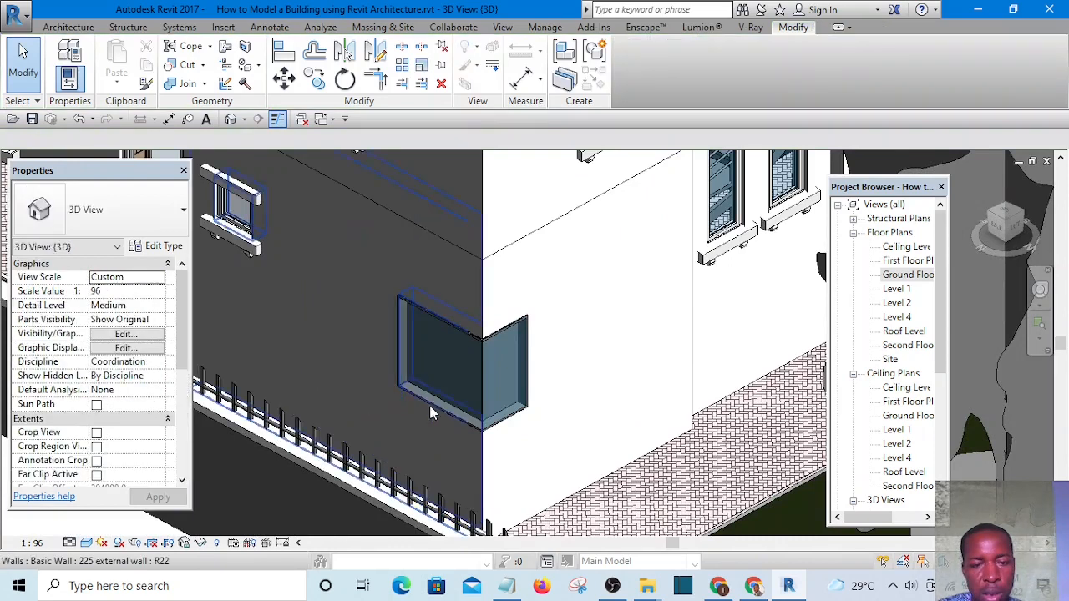
Step: Set the Height type parameter of the placed corner window to 1800 and deselect it
{"action": "scroll", "coordinate": [697, 465], "scroll_direction": "up", "scroll_amount": 5}
{"action": "scroll", "coordinate": [717, 420], "scroll_direction": "down", "scroll_amount": 3}
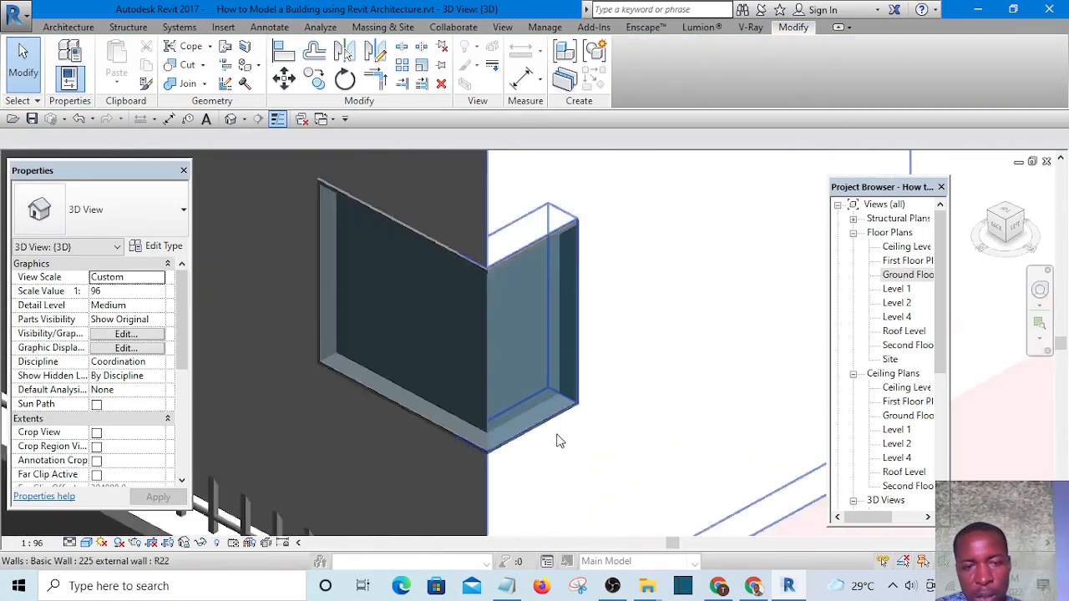
{"action": "left_click", "coordinate": [498, 443]}
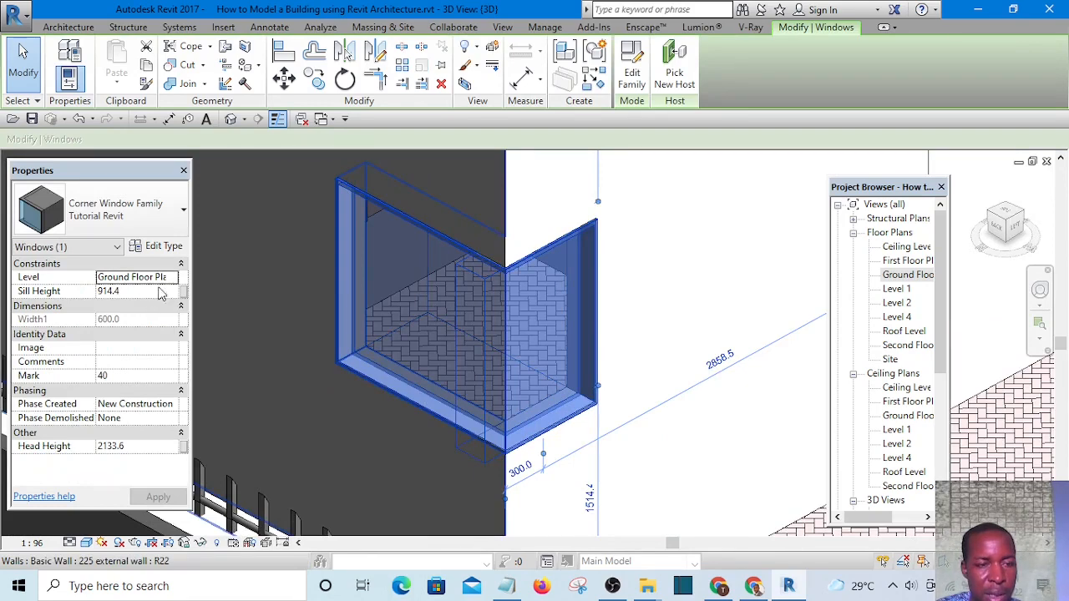
{"action": "left_click", "coordinate": [162, 249]}
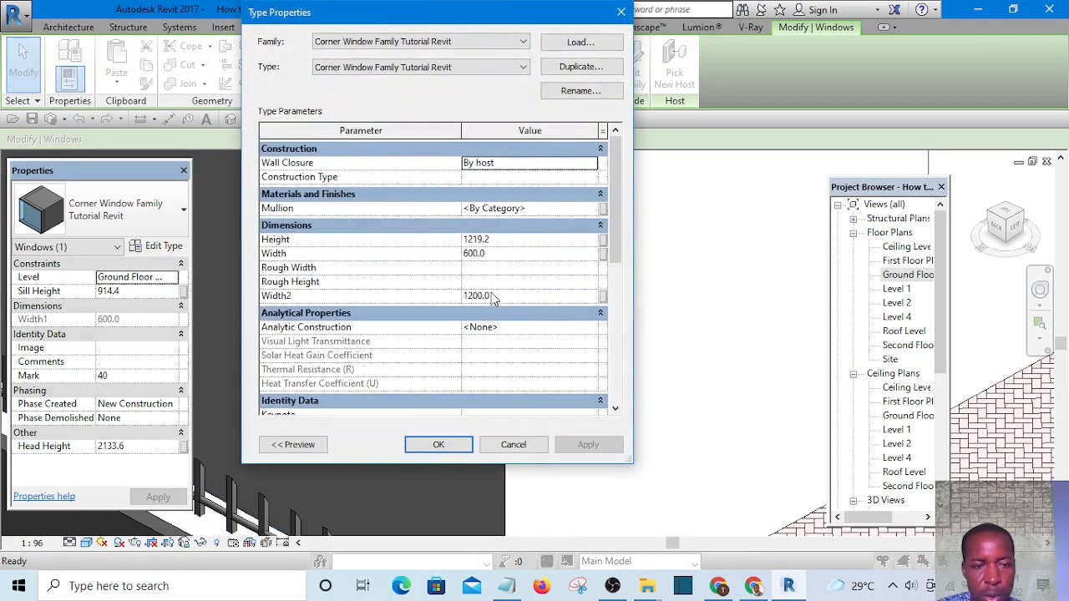
{"action": "scroll", "coordinate": [493, 290], "scroll_direction": "down", "scroll_amount": 1}
{"action": "scroll", "coordinate": [493, 290], "scroll_direction": "up", "scroll_amount": 1}
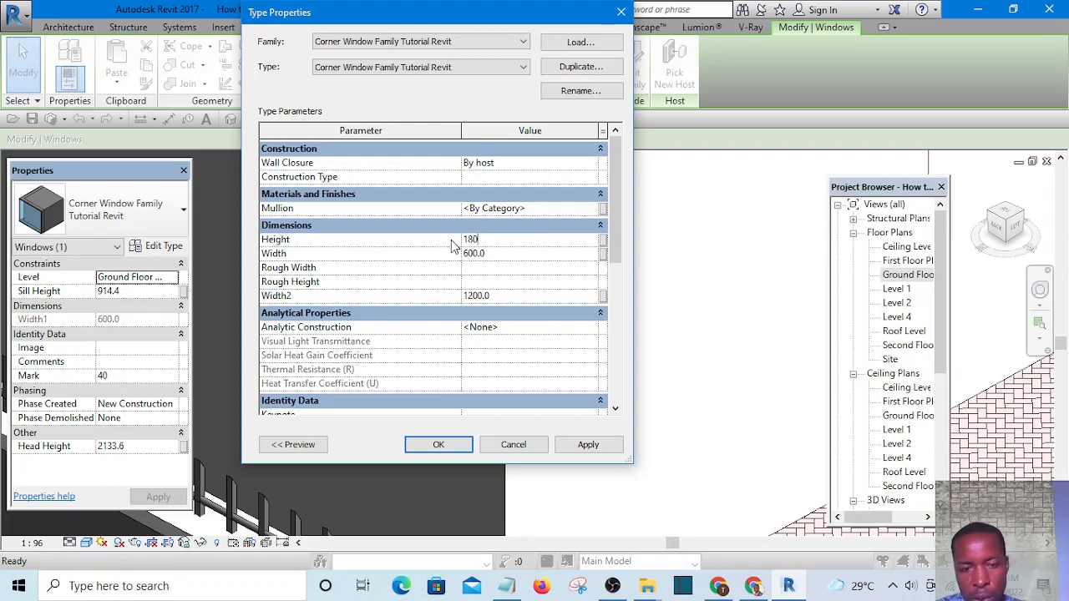
{"action": "left_click", "coordinate": [588, 445]}
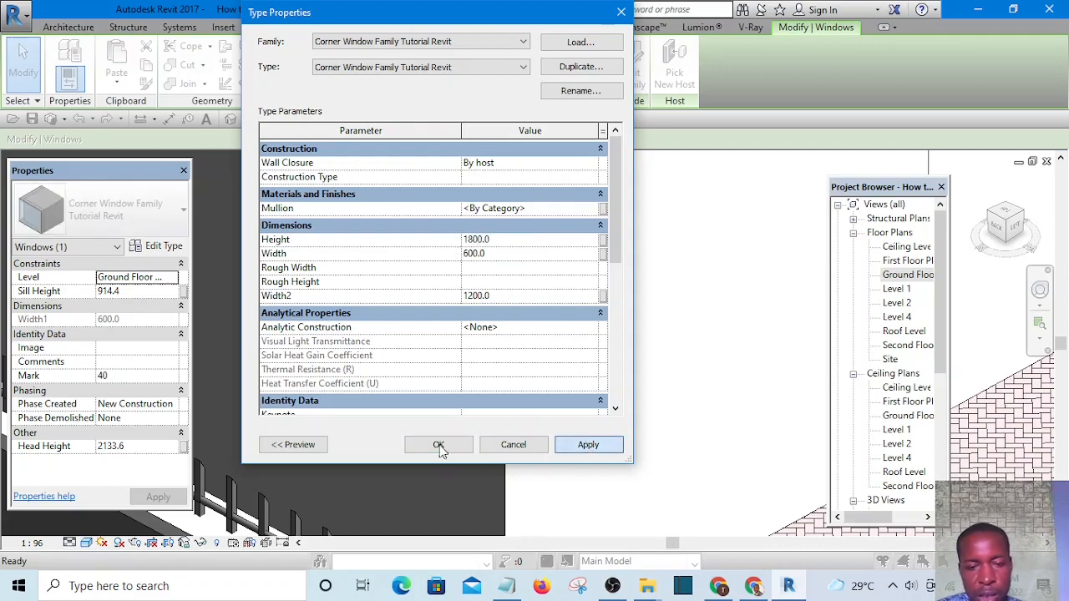
{"action": "left_click", "coordinate": [438, 445]}
{"action": "scroll", "coordinate": [460, 436], "scroll_direction": "up", "scroll_amount": 3}
{"action": "scroll", "coordinate": [537, 407], "scroll_direction": "down", "scroll_amount": 4}
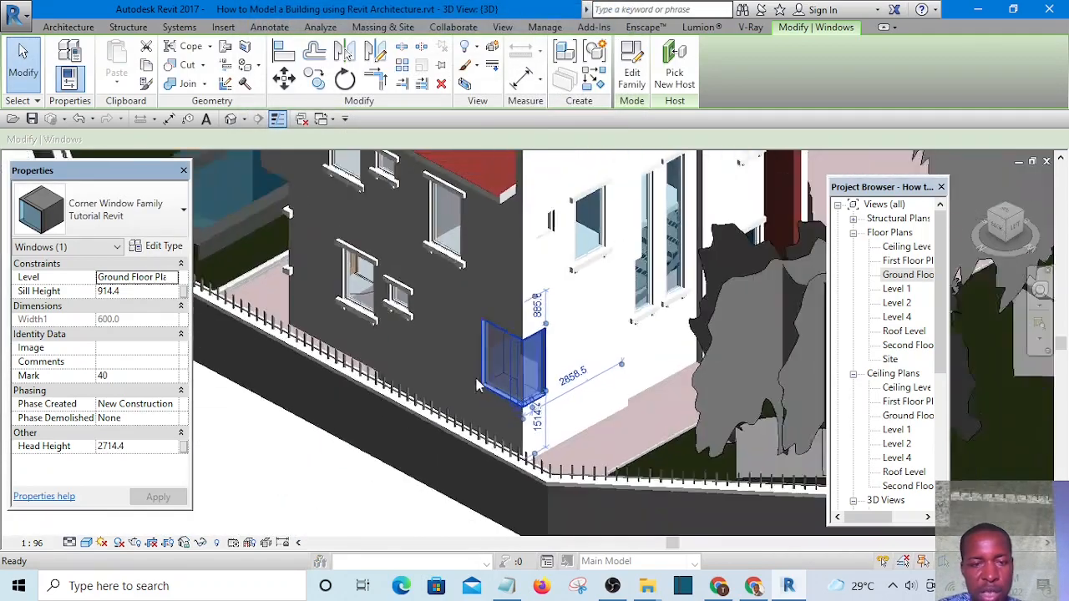
{"action": "left_click", "coordinate": [327, 403]}
Step: Examine the corner window from outside in the 3D view, checking the frame and glass along its base, sides and top
{"action": "scroll", "coordinate": [467, 370], "scroll_direction": "up", "scroll_amount": 4}
{"action": "scroll", "coordinate": [466, 370], "scroll_direction": "up", "scroll_amount": 5}
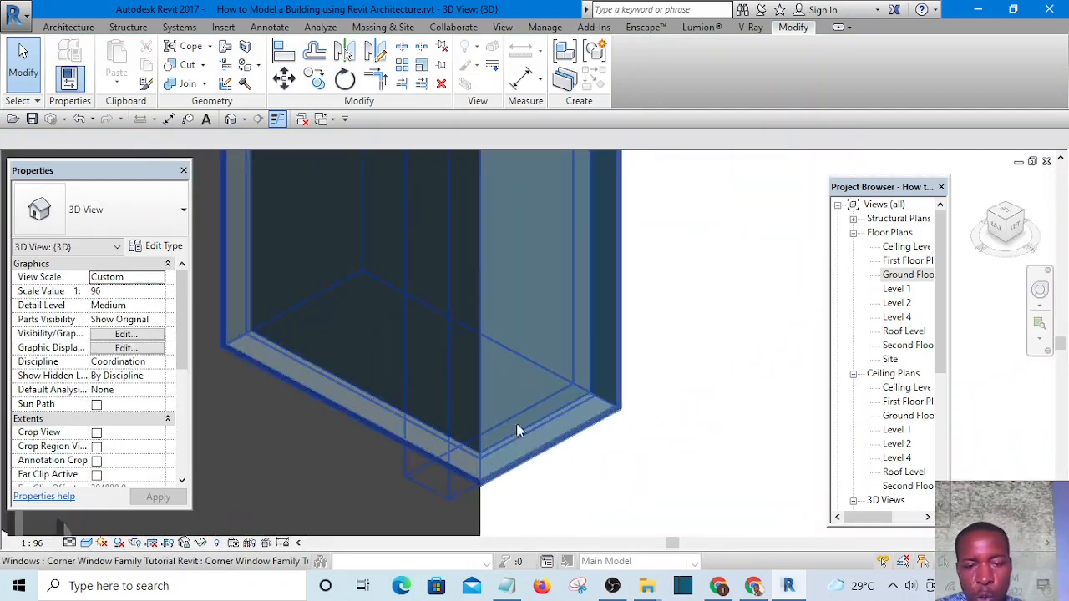
{"action": "scroll", "coordinate": [592, 485], "scroll_direction": "down", "scroll_amount": 4}
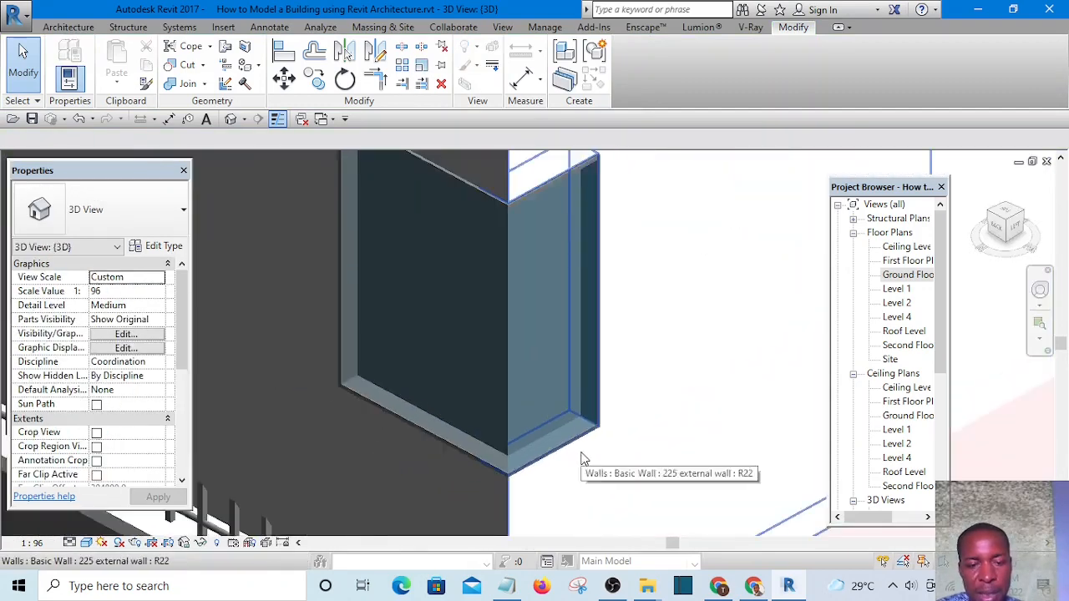
{"action": "scroll", "coordinate": [579, 468], "scroll_direction": "up", "scroll_amount": 3}
{"action": "scroll", "coordinate": [390, 406], "scroll_direction": "up", "scroll_amount": 5}
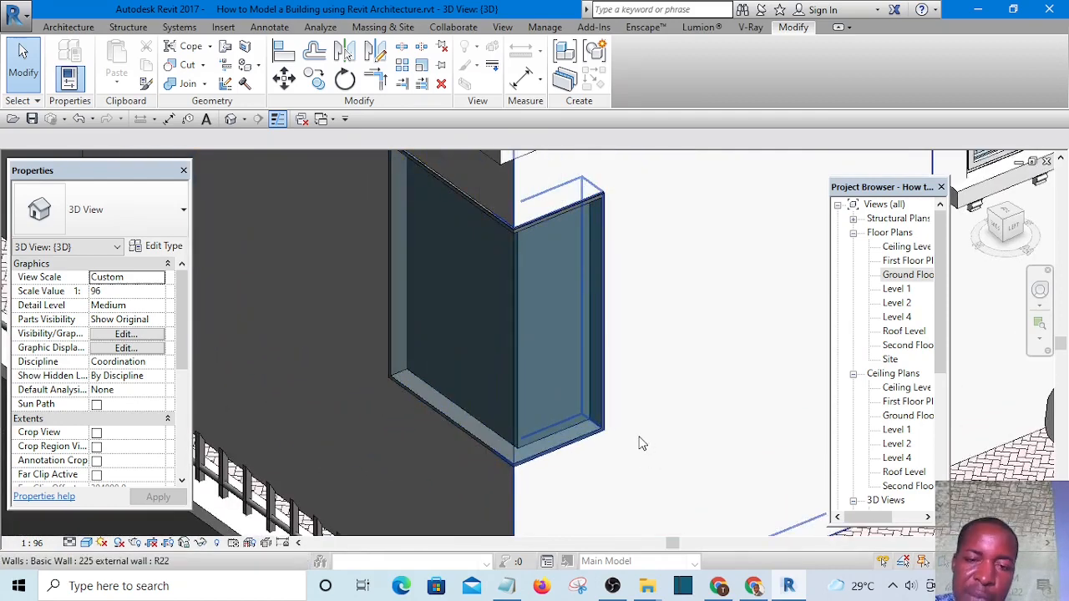
{"action": "scroll", "coordinate": [584, 441], "scroll_direction": "down", "scroll_amount": 3}
{"action": "scroll", "coordinate": [580, 439], "scroll_direction": "up", "scroll_amount": 3}
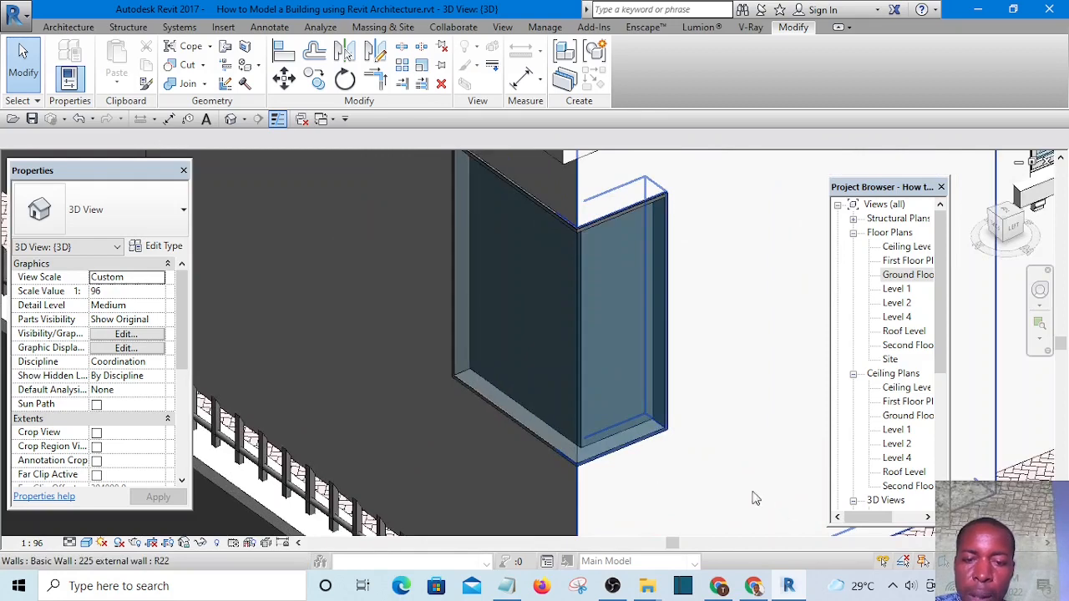
{"action": "scroll", "coordinate": [513, 306], "scroll_direction": "down", "scroll_amount": 3}
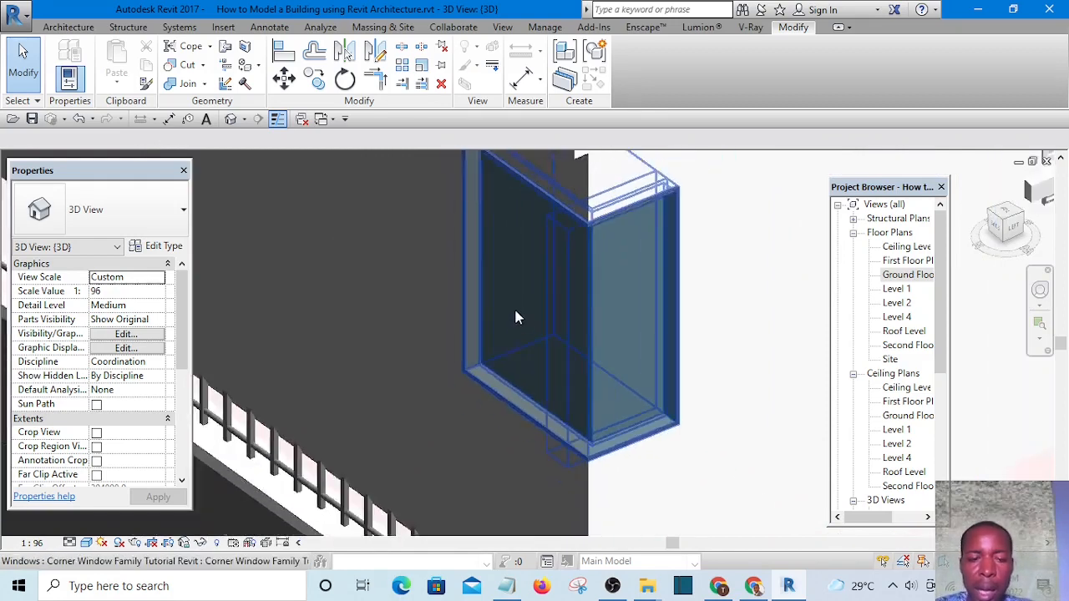
{"action": "scroll", "coordinate": [531, 252], "scroll_direction": "up", "scroll_amount": 3}
{"action": "scroll", "coordinate": [532, 239], "scroll_direction": "up", "scroll_amount": 2}
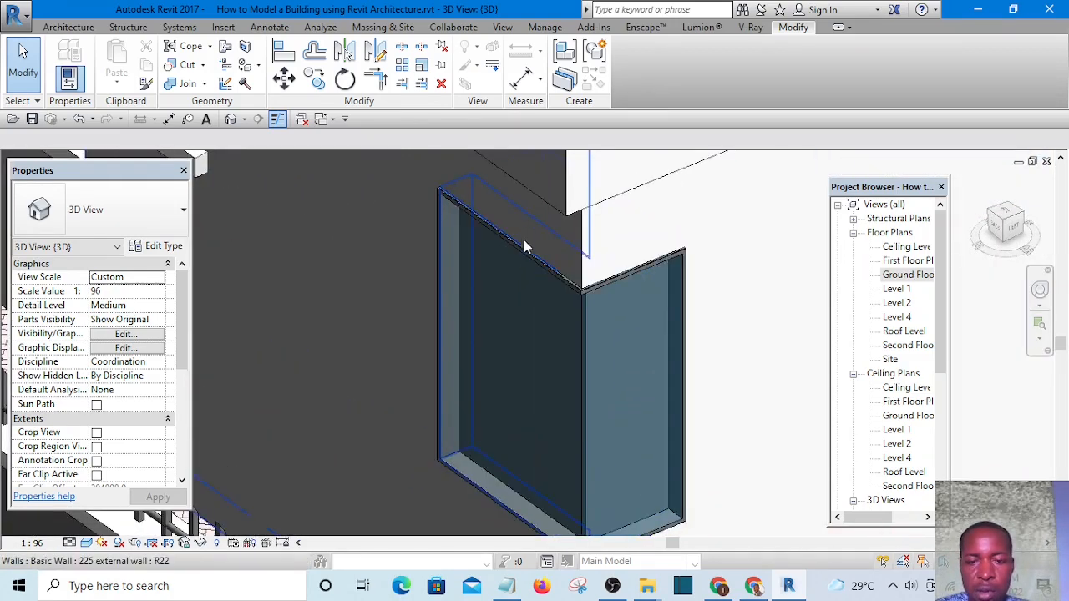
{"action": "scroll", "coordinate": [519, 256], "scroll_direction": "down", "scroll_amount": 1}
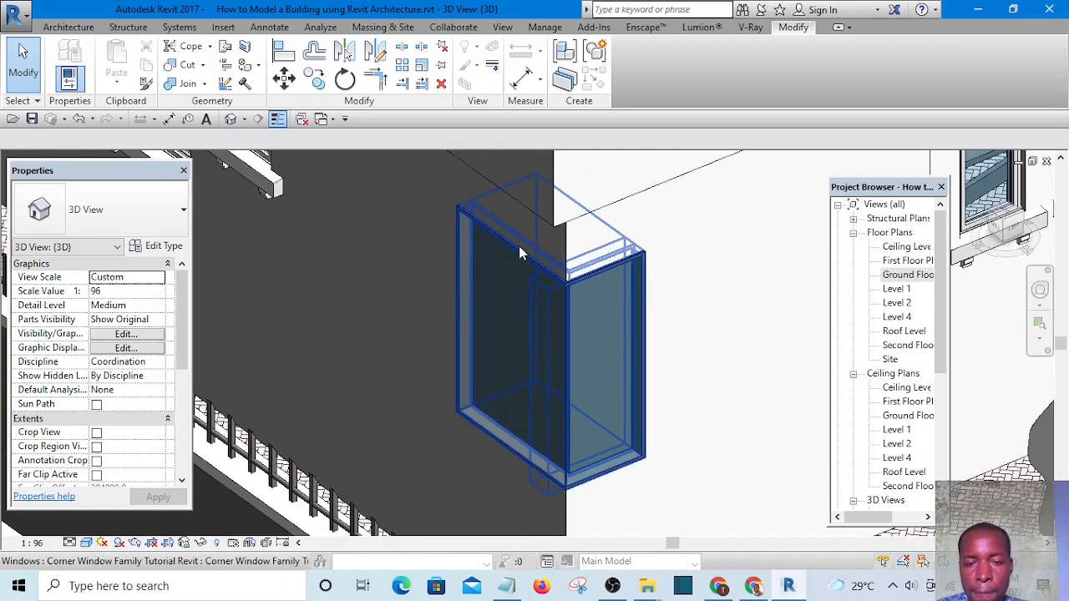
{"action": "scroll", "coordinate": [528, 275], "scroll_direction": "up", "scroll_amount": 3}
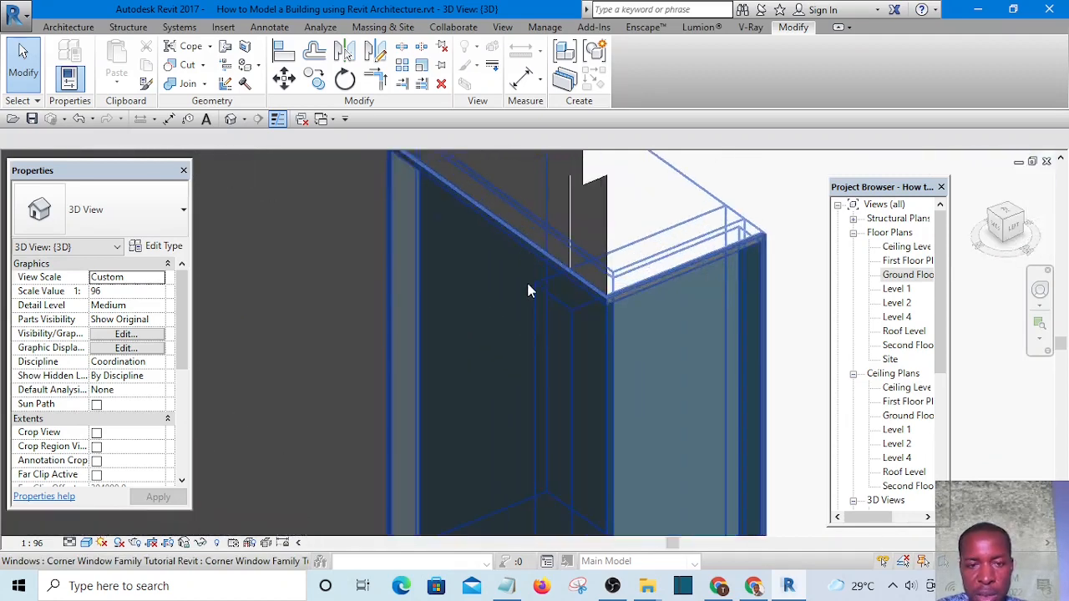
{"action": "scroll", "coordinate": [530, 255], "scroll_direction": "down", "scroll_amount": 2}
{"action": "scroll", "coordinate": [518, 284], "scroll_direction": "up", "scroll_amount": 1}
{"action": "scroll", "coordinate": [519, 279], "scroll_direction": "down", "scroll_amount": 2}
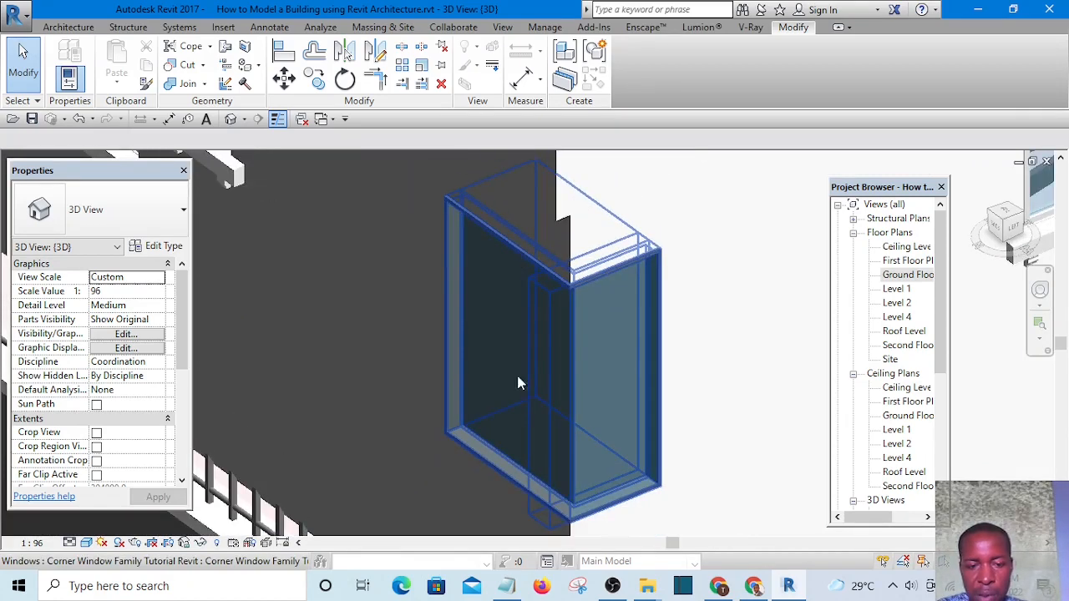
{"action": "scroll", "coordinate": [527, 322], "scroll_direction": "up", "scroll_amount": 3}
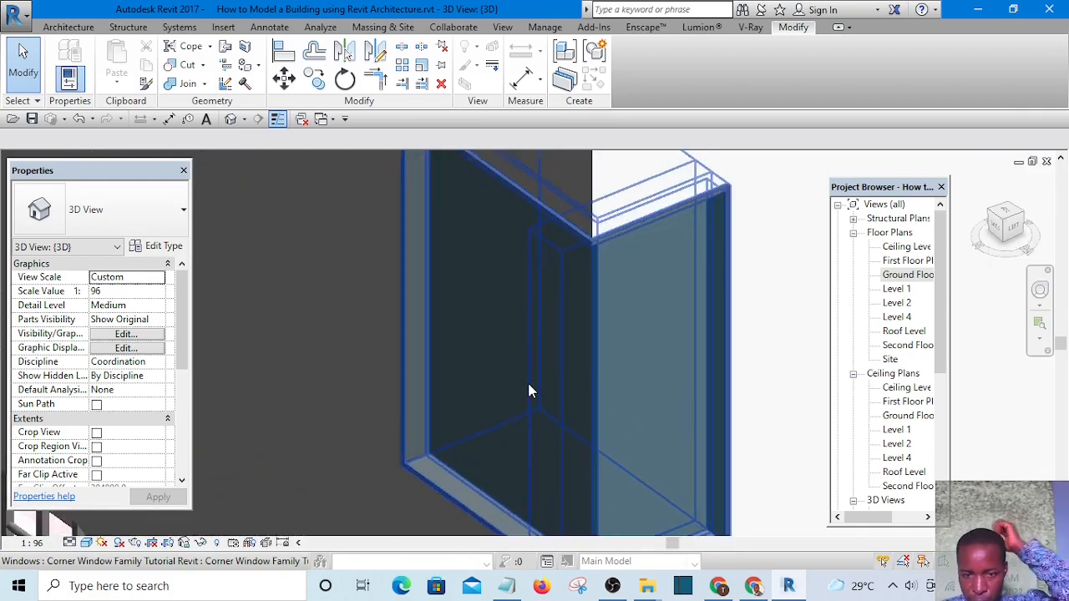
{"action": "scroll", "coordinate": [534, 267], "scroll_direction": "down", "scroll_amount": 3}
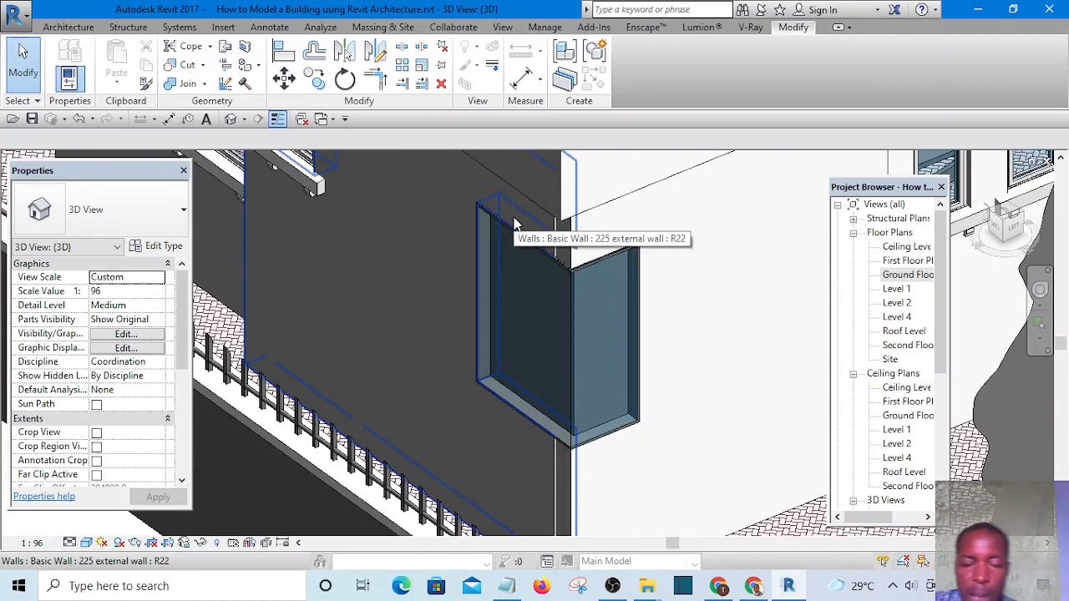
{"action": "scroll", "coordinate": [540, 305], "scroll_direction": "up", "scroll_amount": 2}
{"action": "scroll", "coordinate": [546, 307], "scroll_direction": "down", "scroll_amount": 1}
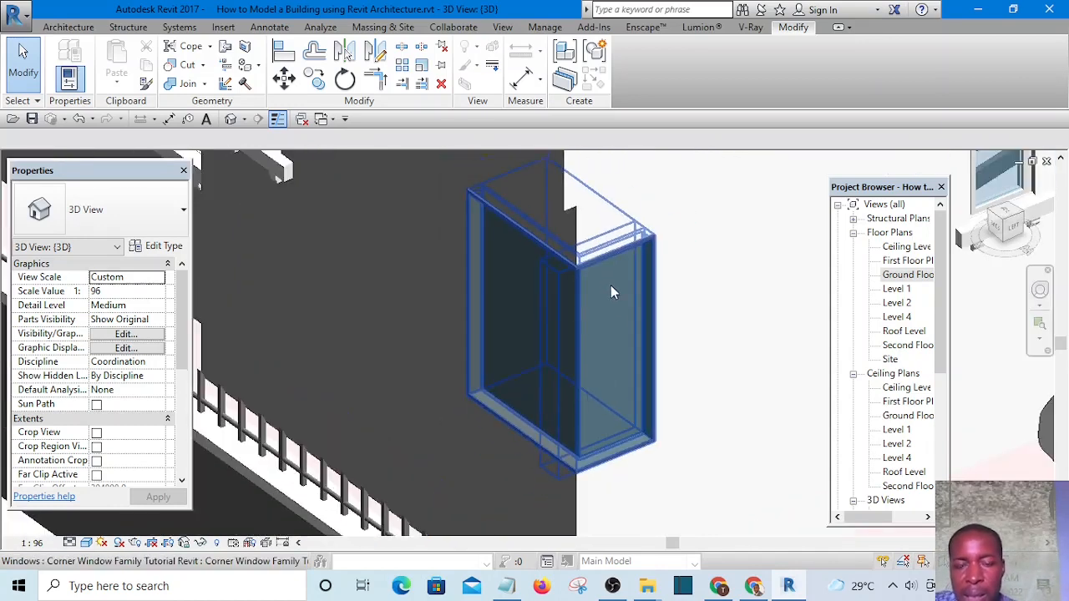
{"action": "scroll", "coordinate": [609, 269], "scroll_direction": "up", "scroll_amount": 1}
{"action": "scroll", "coordinate": [609, 268], "scroll_direction": "down", "scroll_amount": 2}
{"action": "scroll", "coordinate": [554, 398], "scroll_direction": "up", "scroll_amount": 1}
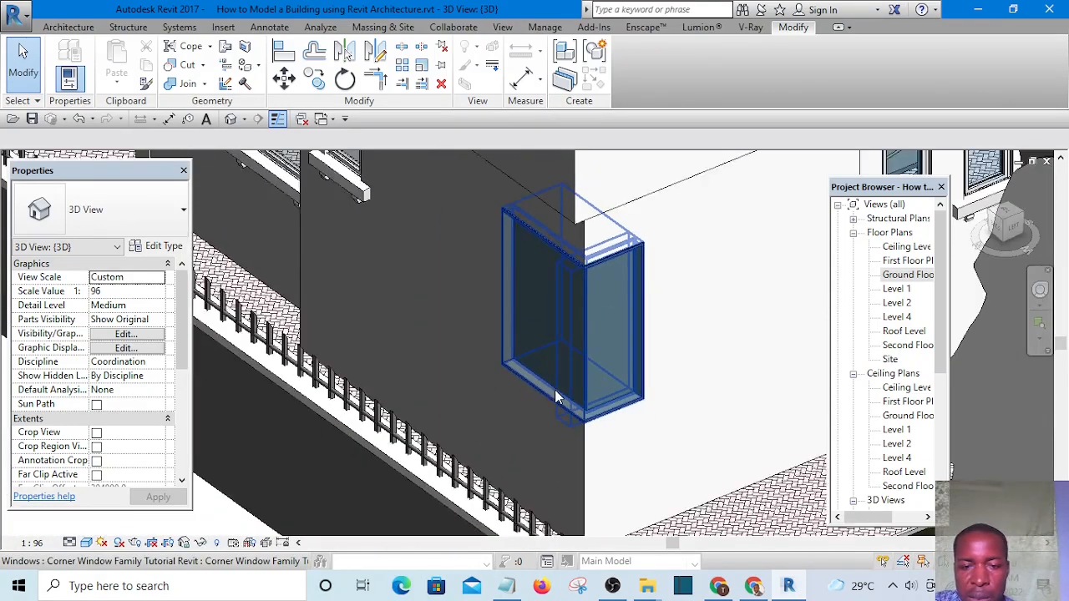
{"action": "scroll", "coordinate": [543, 279], "scroll_direction": "up", "scroll_amount": 2}
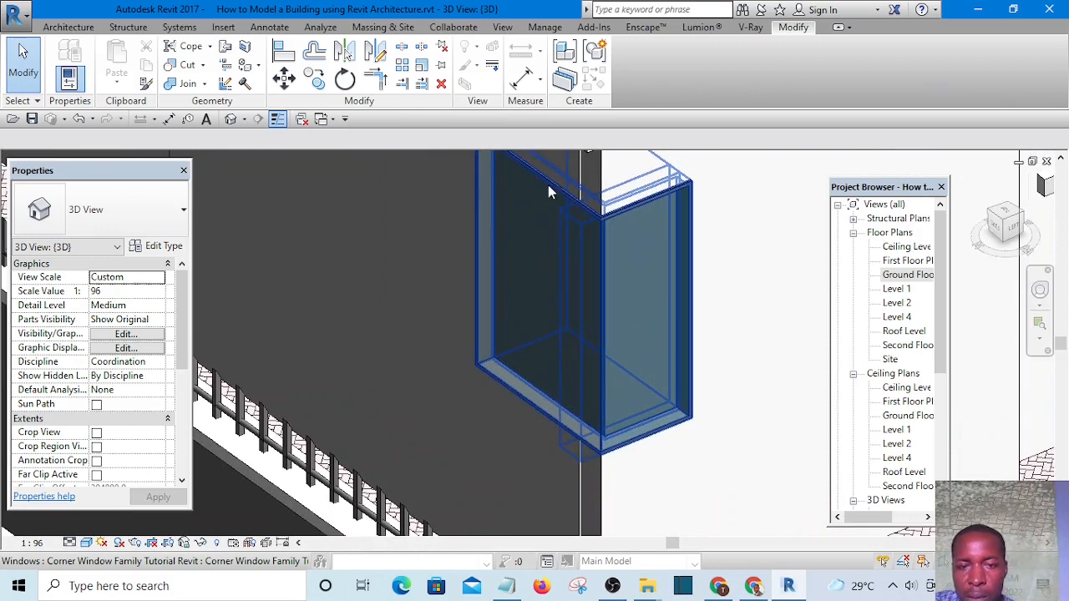
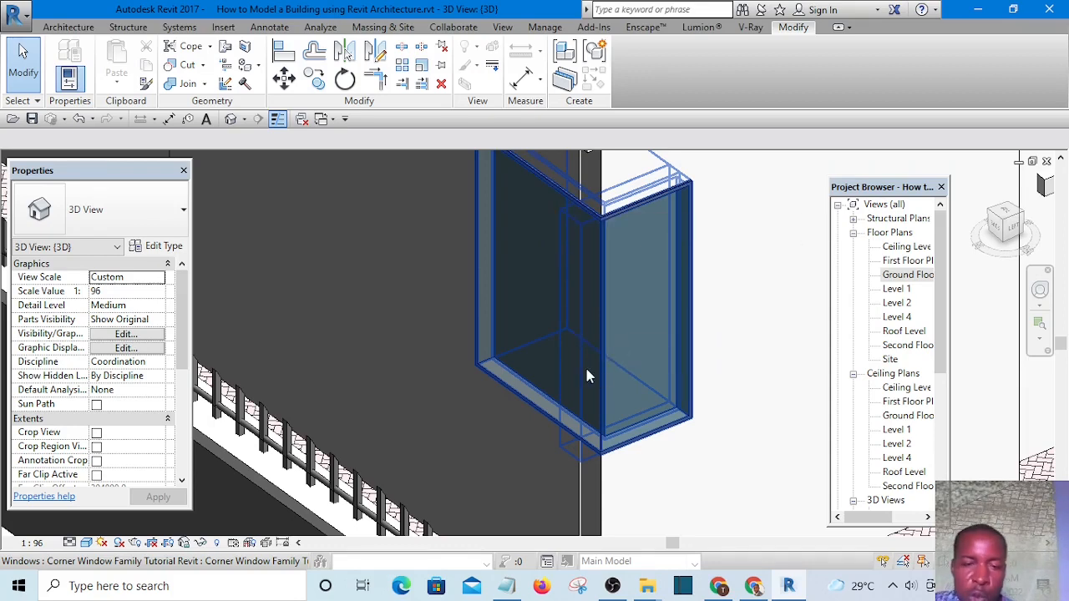
Step: Select the placed corner window, switch to the Ground Floor Plan and open the window's family for editing
{"action": "left_click", "coordinate": [558, 261]}
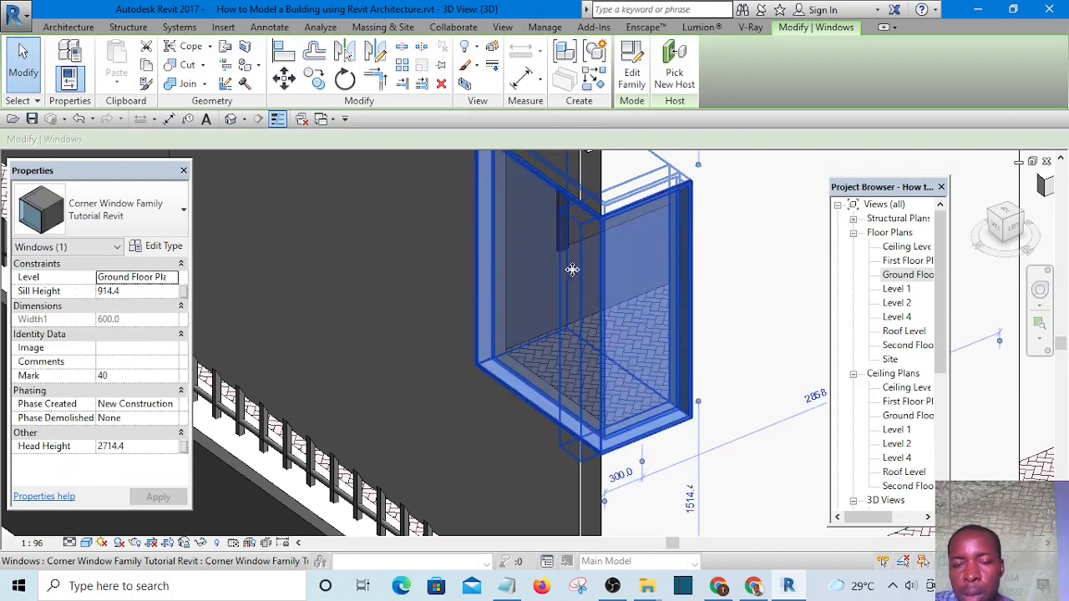
{"action": "scroll", "coordinate": [575, 319], "scroll_direction": "down", "scroll_amount": 5}
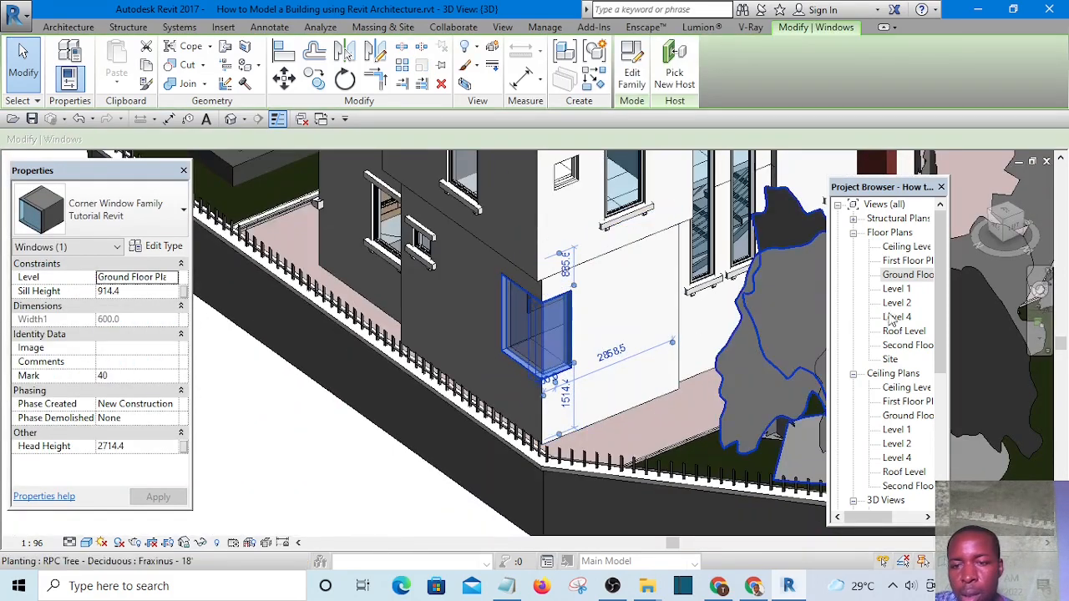
{"action": "double_click", "coordinate": [902, 276]}
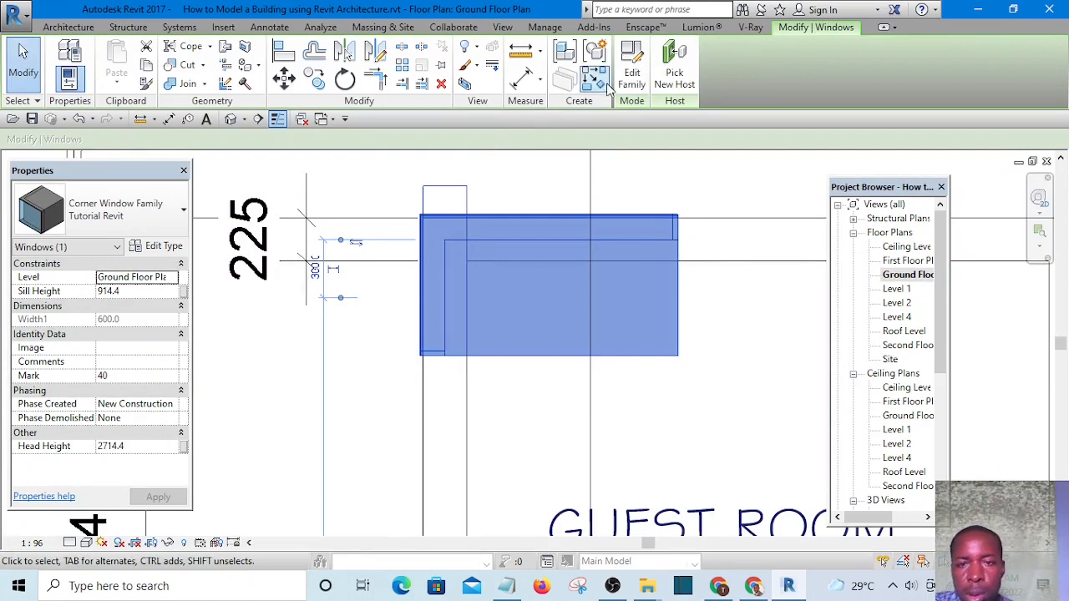
{"action": "left_click", "coordinate": [633, 73]}
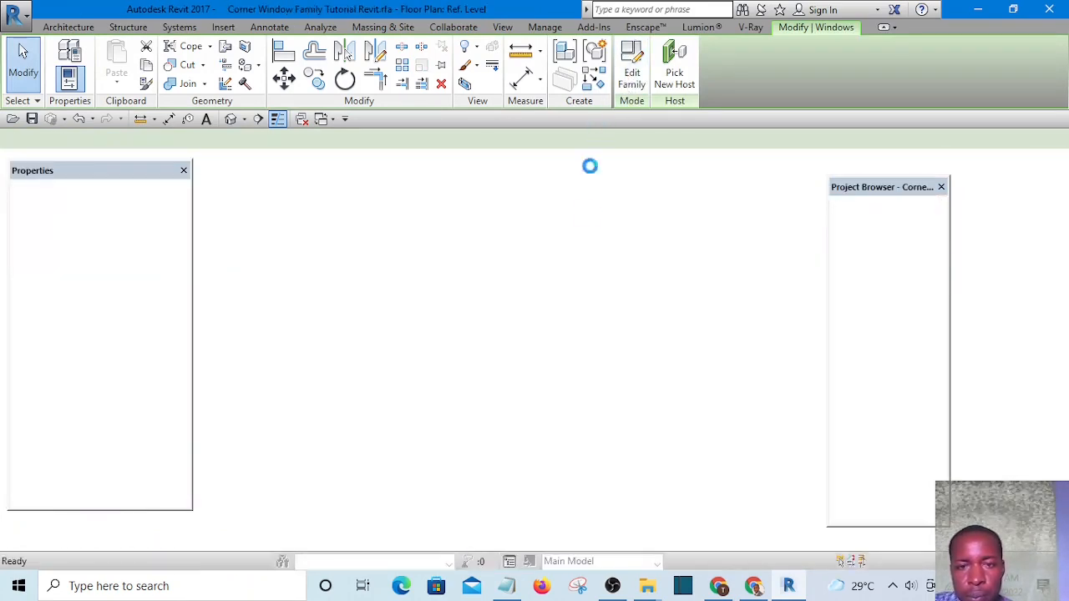
{"action": "scroll", "coordinate": [551, 289], "scroll_direction": "down", "scroll_amount": 3}
{"action": "scroll", "coordinate": [505, 370], "scroll_direction": "up", "scroll_amount": 1}
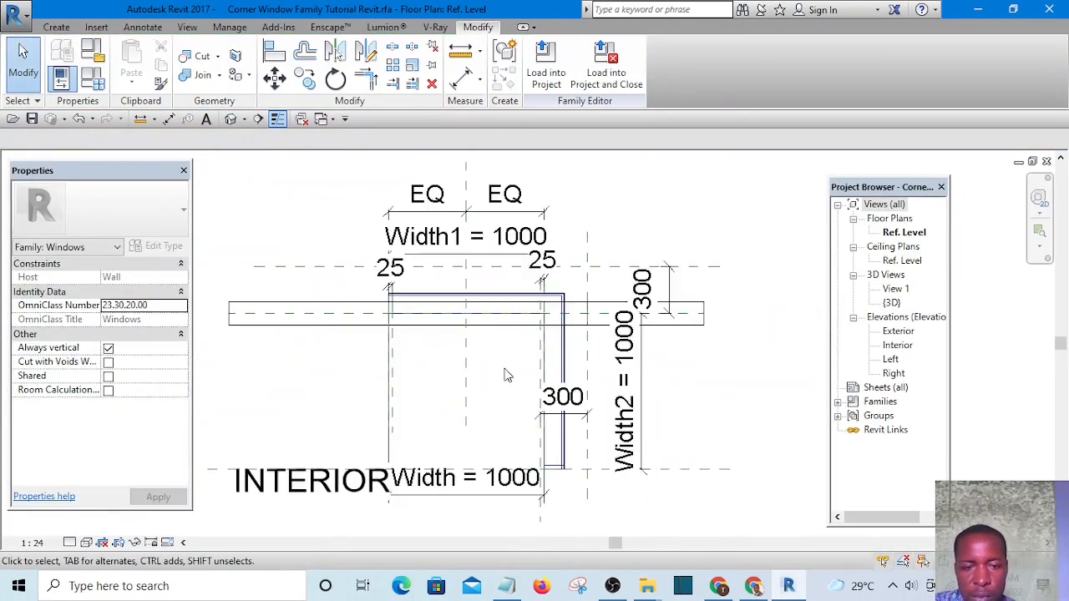
Step: Draw a horizontal reference plane across the window's Width2 side, about 390 mm inside the wall's centre plane
{"action": "scroll", "coordinate": [505, 375], "scroll_direction": "up", "scroll_amount": 3}
{"action": "scroll", "coordinate": [497, 334], "scroll_direction": "down", "scroll_amount": 3}
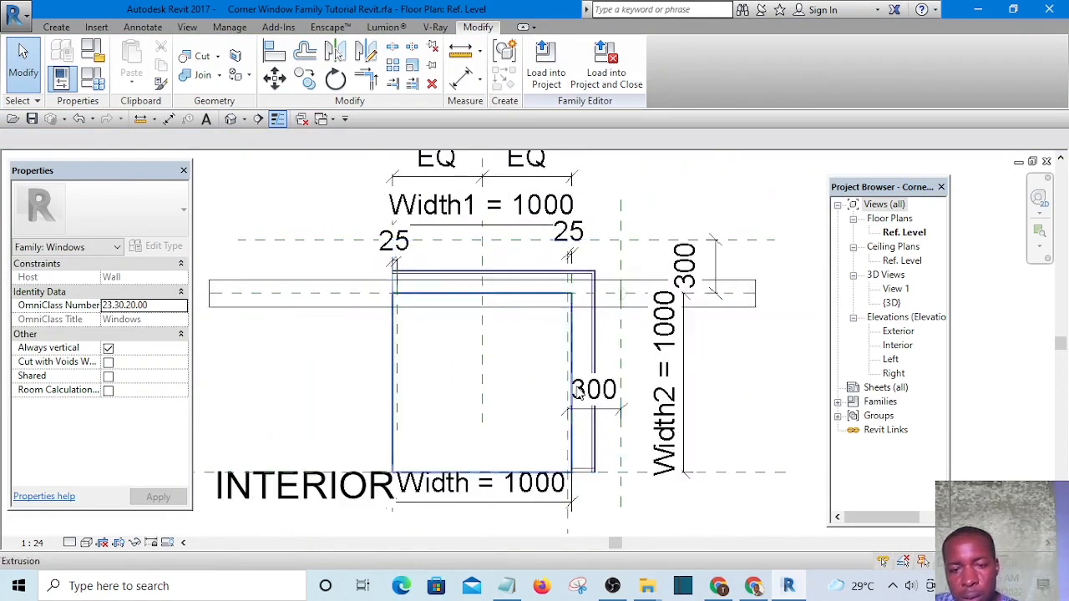
{"action": "scroll", "coordinate": [578, 390], "scroll_direction": "up", "scroll_amount": 2}
{"action": "middle_click_drag", "start_coordinate": [590, 393], "coordinate": [570, 373]}
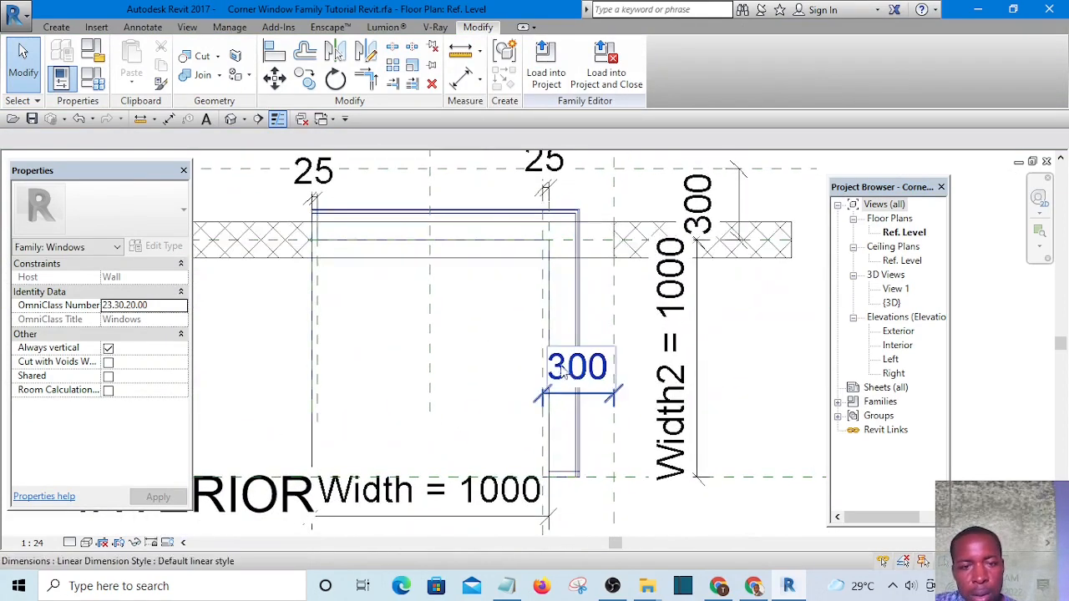
{"action": "left_click", "coordinate": [431, 311]}
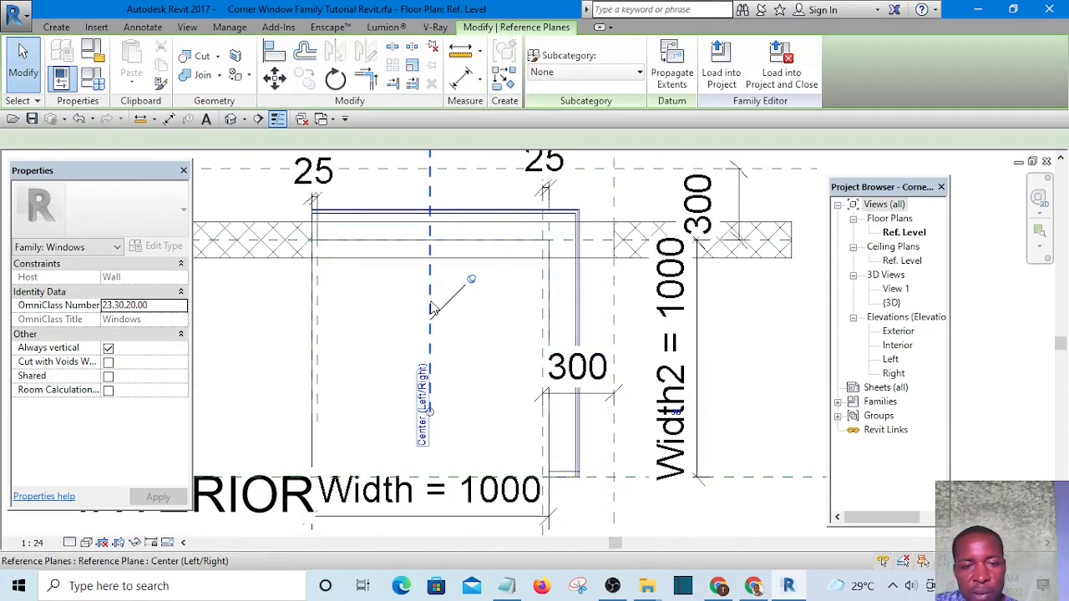
{"action": "left_click", "coordinate": [505, 81]}
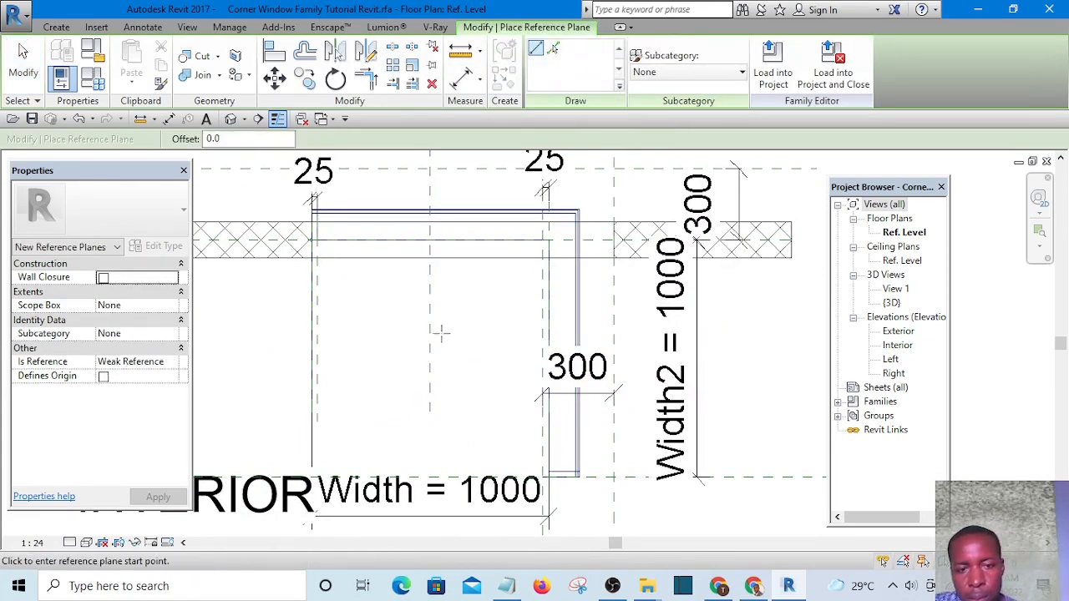
{"action": "left_click", "coordinate": [406, 333]}
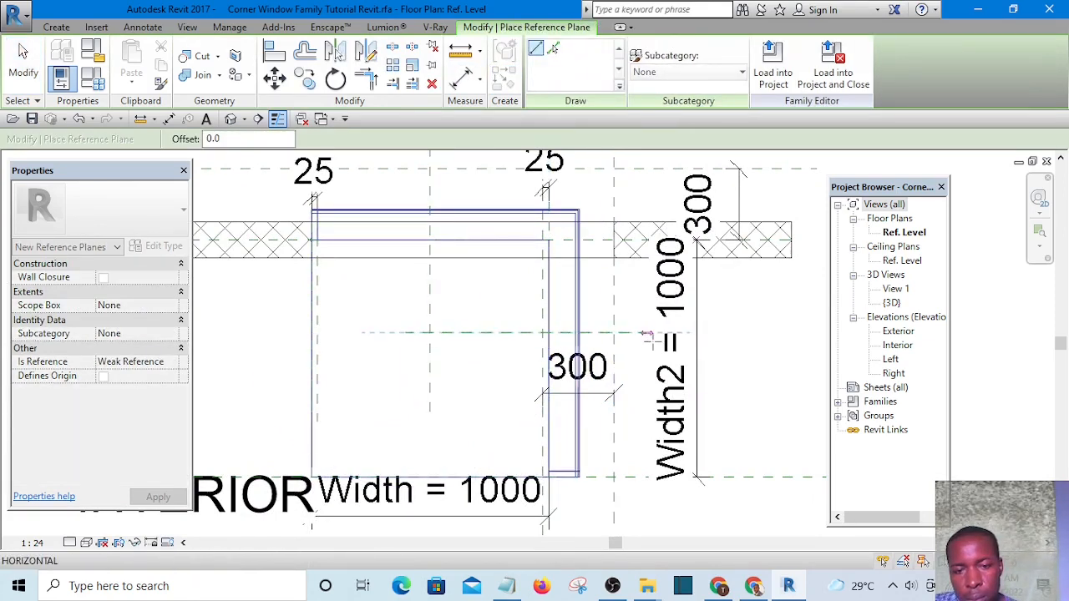
{"action": "left_click", "coordinate": [741, 333]}
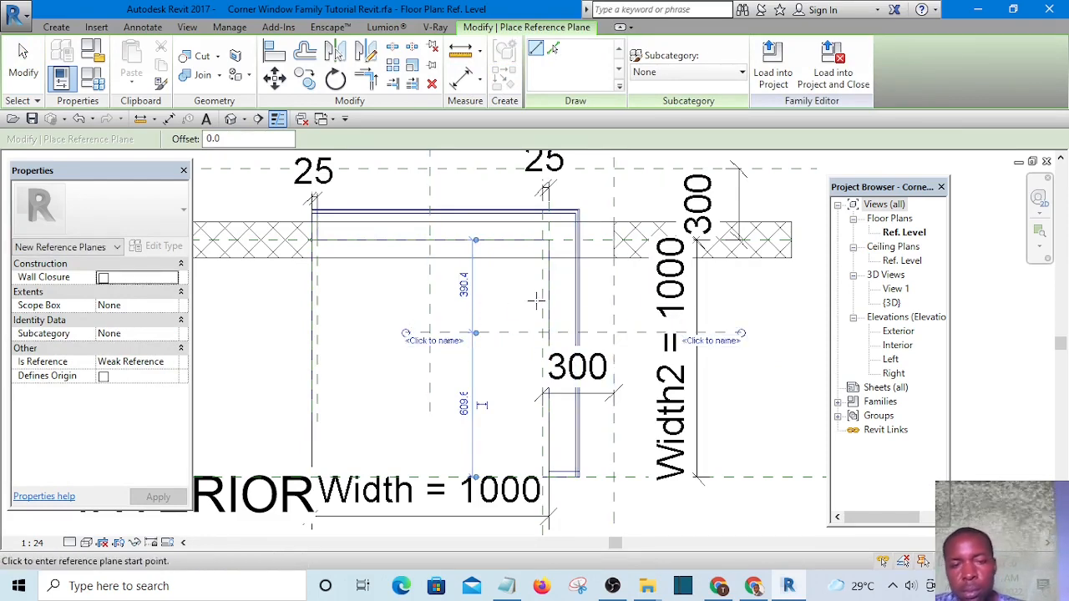
{"action": "scroll", "coordinate": [440, 307], "scroll_direction": "up", "scroll_amount": 2}
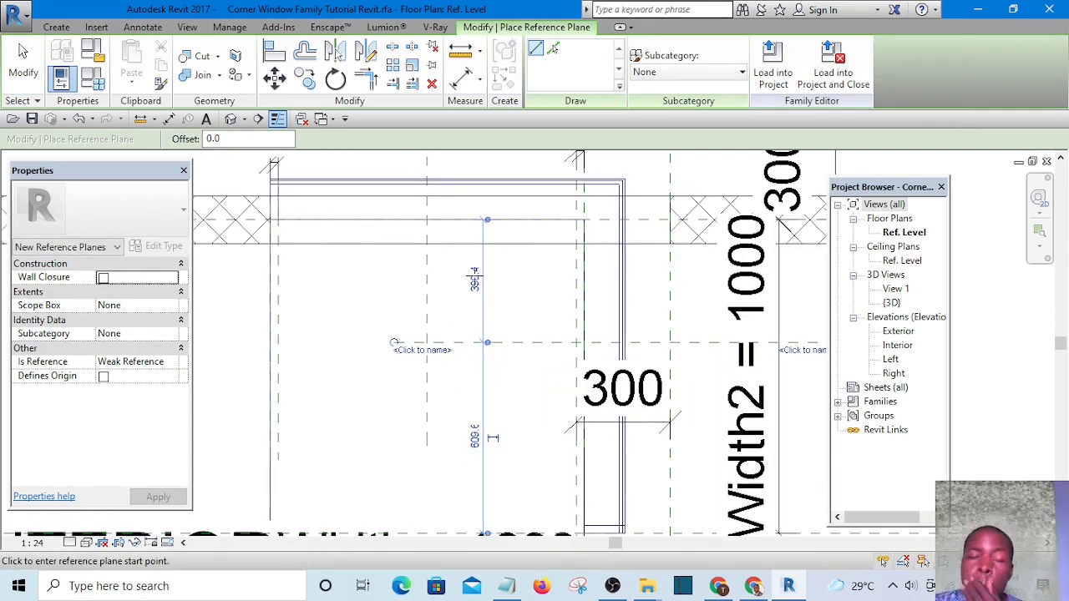
{"action": "scroll", "coordinate": [493, 317], "scroll_direction": "down", "scroll_amount": 5}
{"action": "key", "text": "Escape"}
{"action": "key", "text": "Escape"}
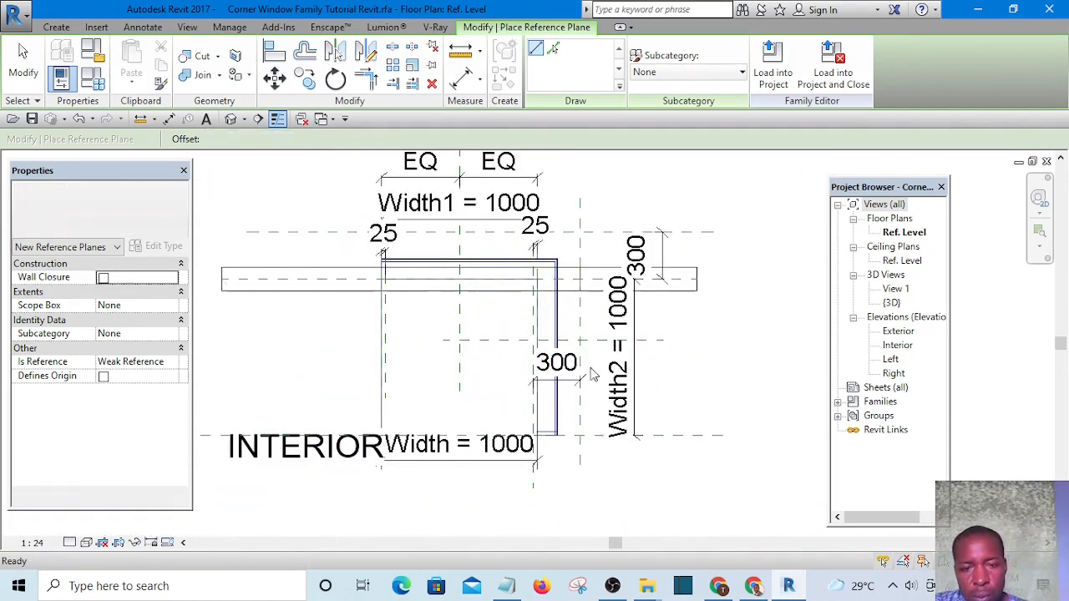
Step: Save the corner window family from the save reminder
{"action": "scroll", "coordinate": [614, 358], "scroll_direction": "up", "scroll_amount": 3}
{"action": "scroll", "coordinate": [614, 357], "scroll_direction": "down", "scroll_amount": 4}
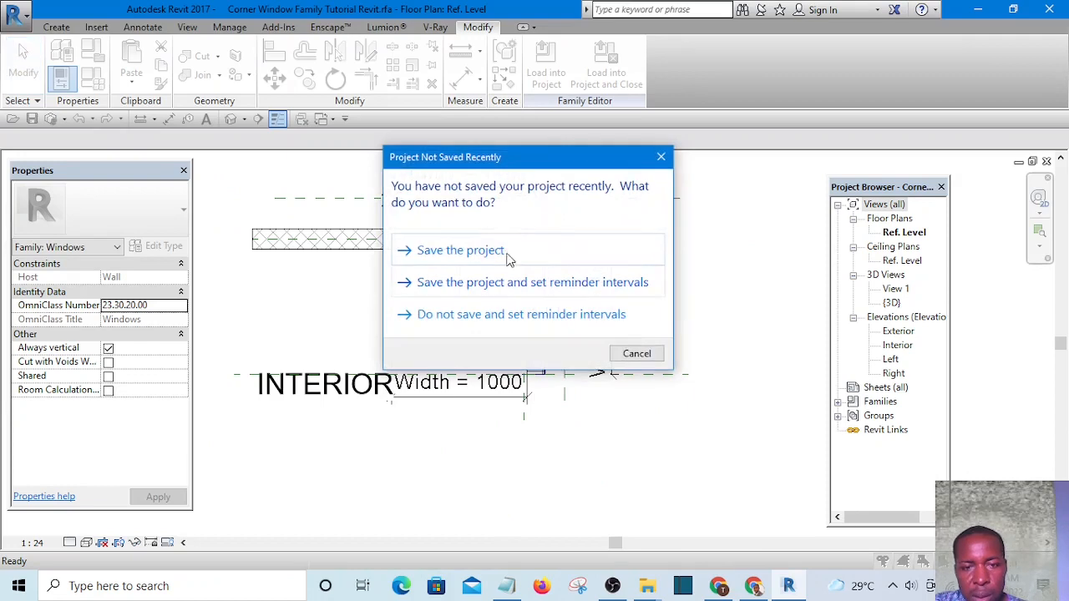
{"action": "left_click", "coordinate": [501, 253]}
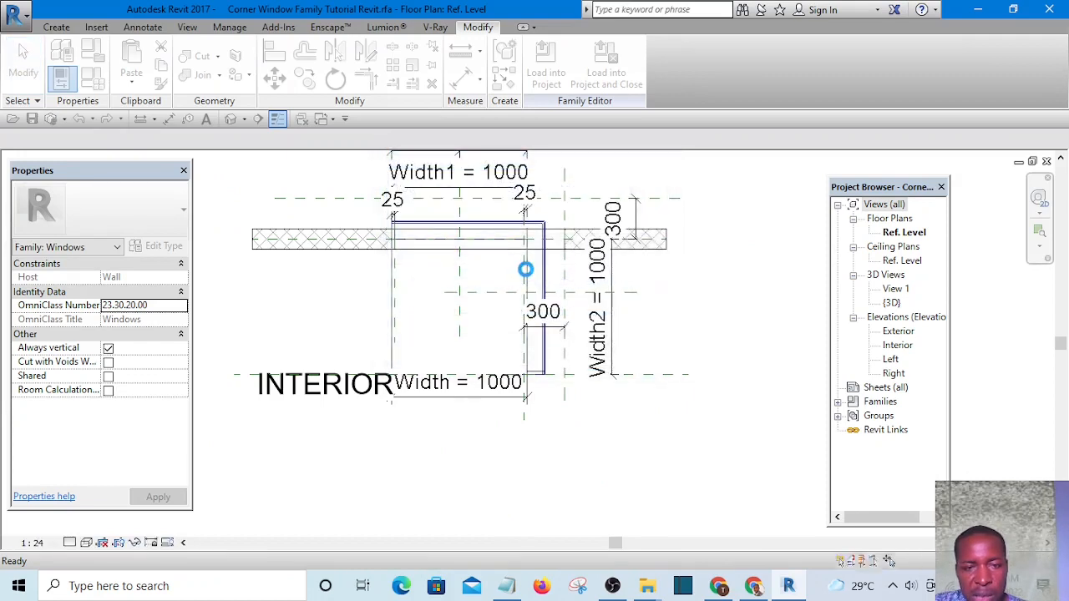
Step: Dimension from the wall's centre plane through the new reference plane to the Width2 end plane, and make both segments equal
{"action": "key", "text": "d"}
{"action": "key", "text": "i"}
{"action": "scroll", "coordinate": [576, 238], "scroll_direction": "up", "scroll_amount": 4}
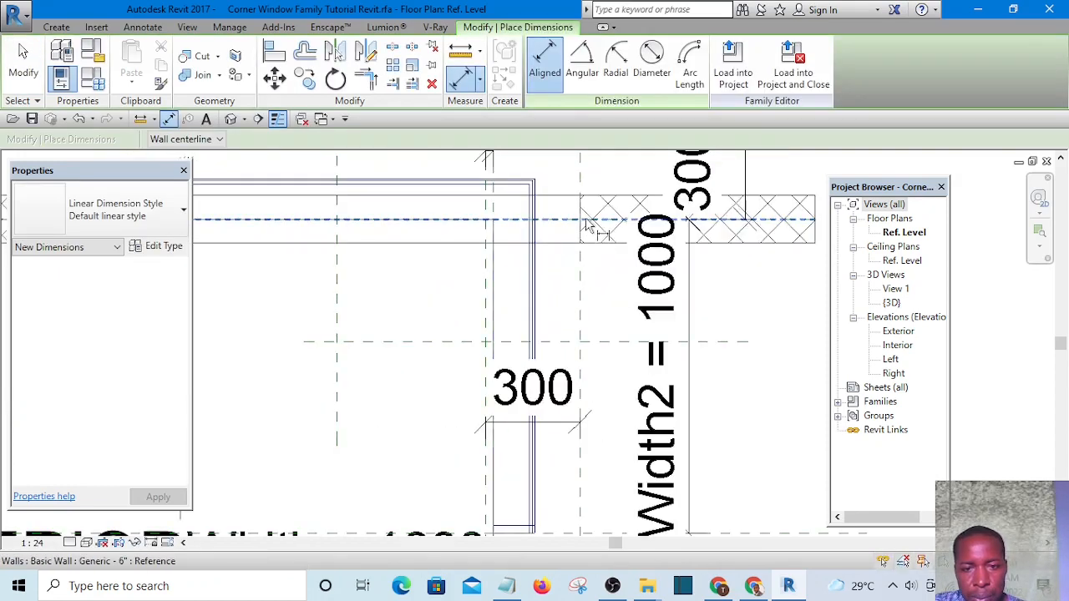
{"action": "scroll", "coordinate": [585, 219], "scroll_direction": "down", "scroll_amount": 2}
{"action": "left_click", "coordinate": [606, 289]}
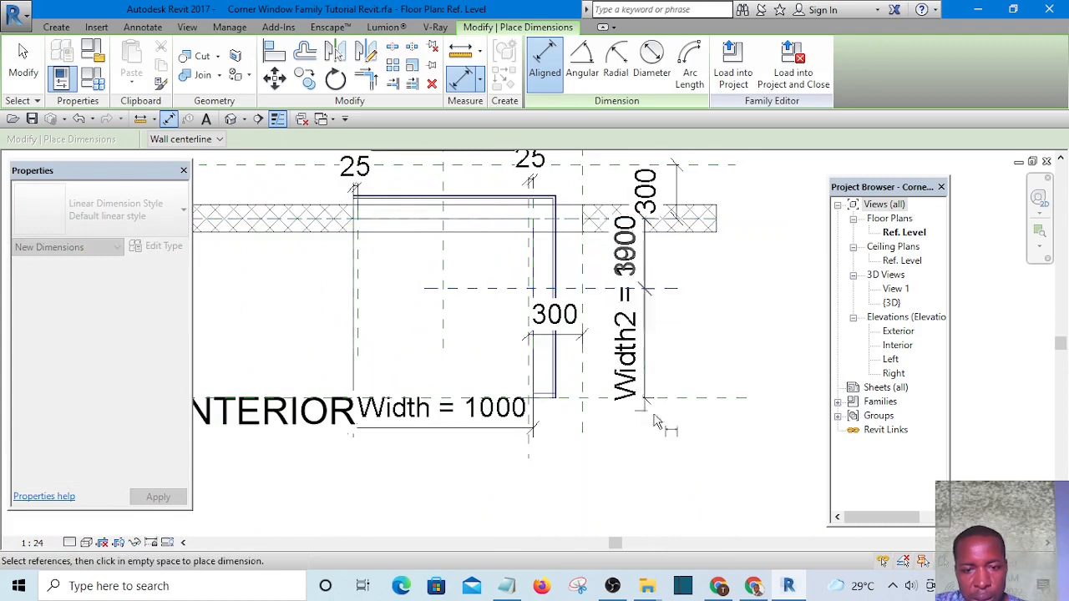
{"action": "left_click", "coordinate": [700, 402]}
{"action": "left_click", "coordinate": [715, 330]}
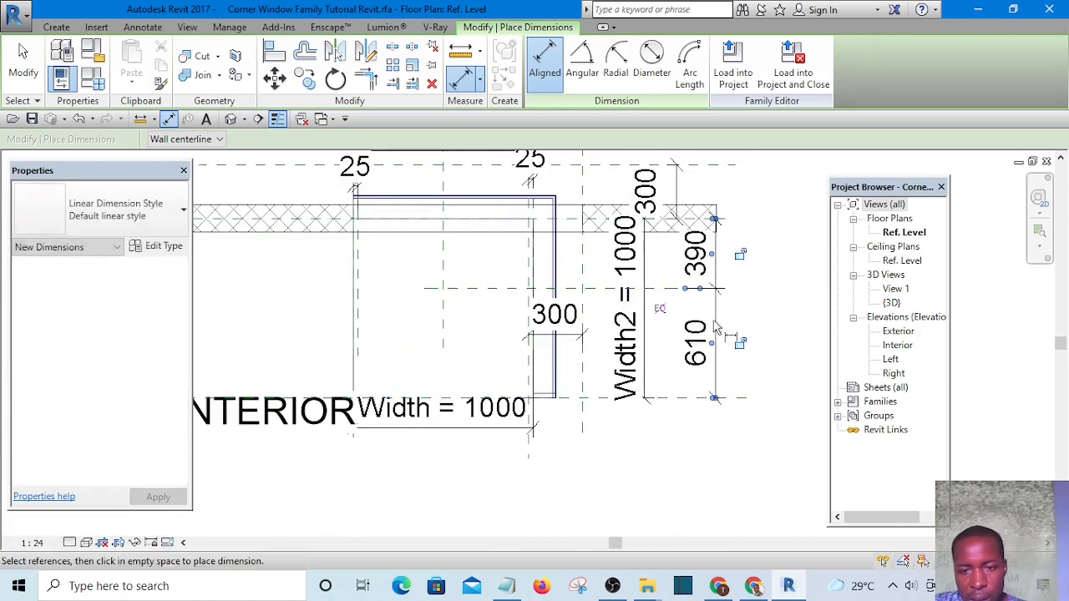
{"action": "left_click", "coordinate": [659, 308]}
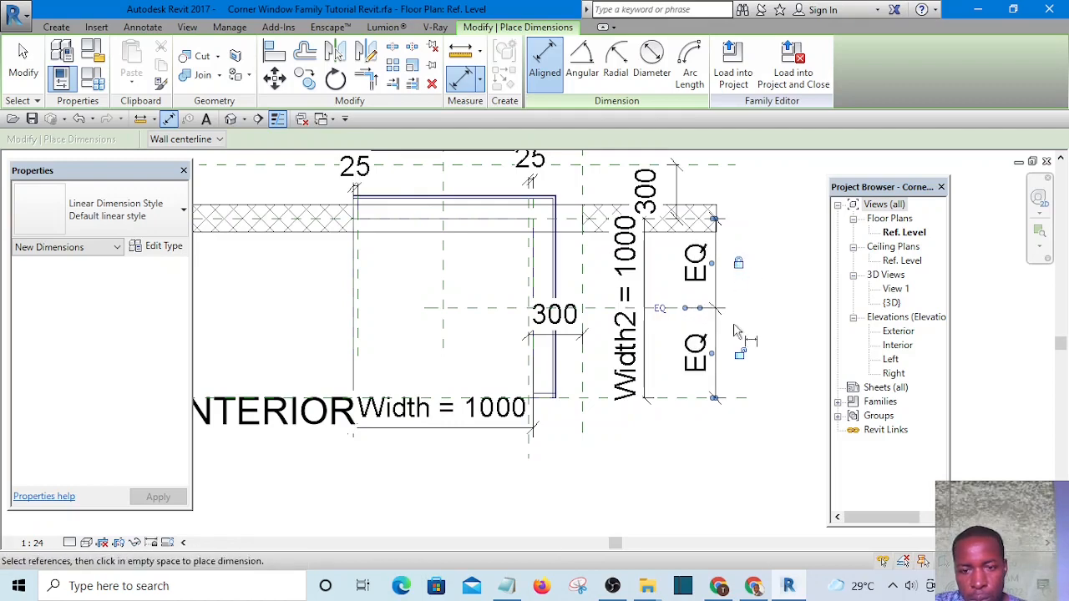
{"action": "key", "text": "Escape"}
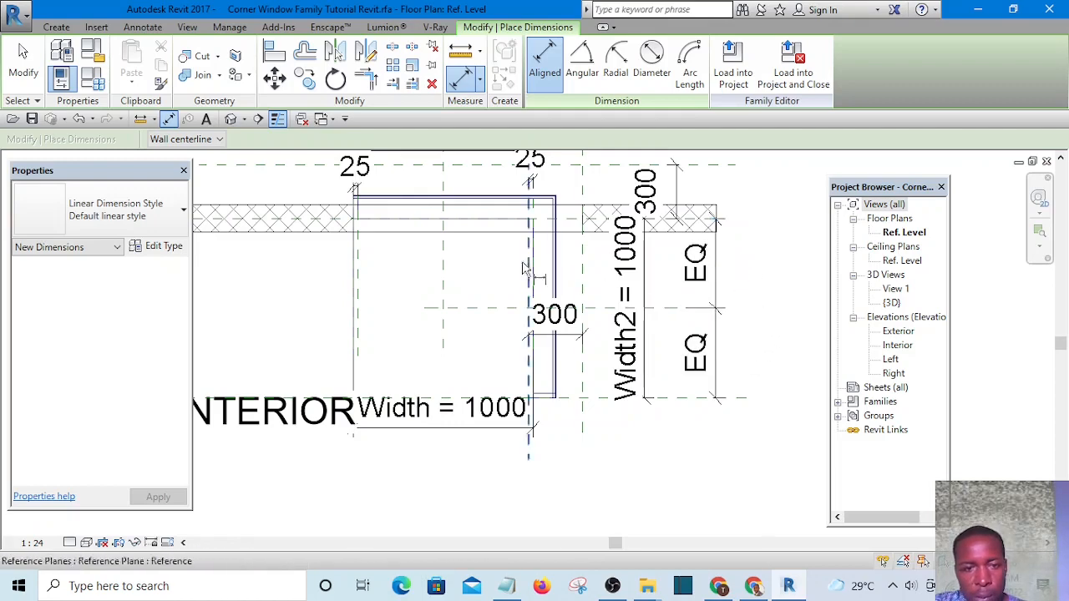
{"action": "middle_click_drag", "start_coordinate": [526, 275], "coordinate": [508, 356]}
{"action": "key", "text": "Escape"}
{"action": "scroll", "coordinate": [434, 335], "scroll_direction": "down", "scroll_amount": 2}
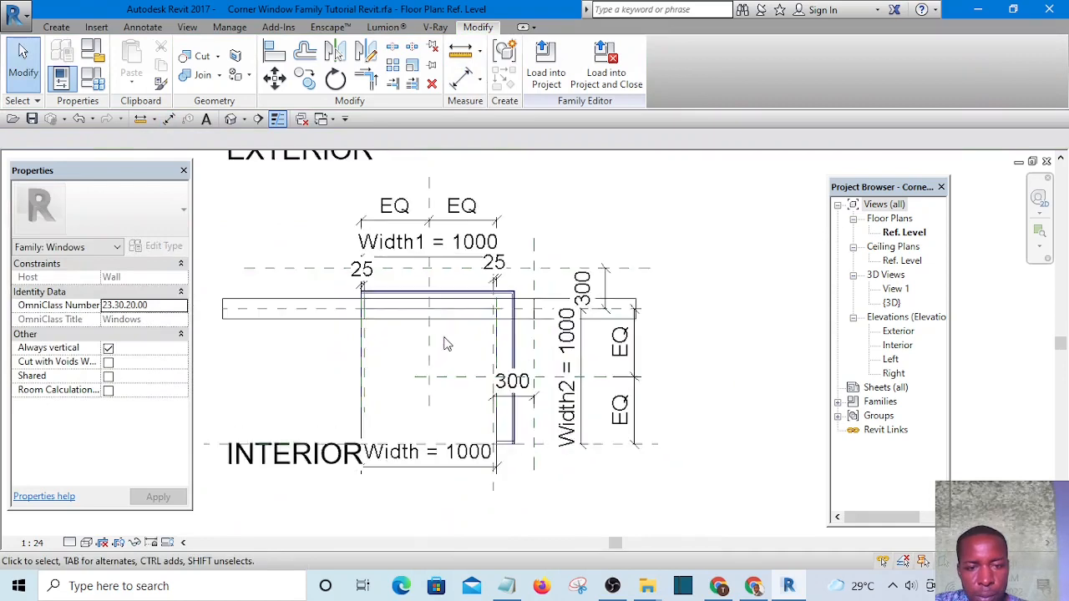
Step: Open the glass extrusion's sketch for editing from the 3D view and display it in the Ref. Level floor plan
{"action": "scroll", "coordinate": [449, 348], "scroll_direction": "up", "scroll_amount": 3}
{"action": "left_click", "coordinate": [487, 282]}
{"action": "scroll", "coordinate": [487, 283], "scroll_direction": "up", "scroll_amount": 2}
{"action": "key", "text": "Escape"}
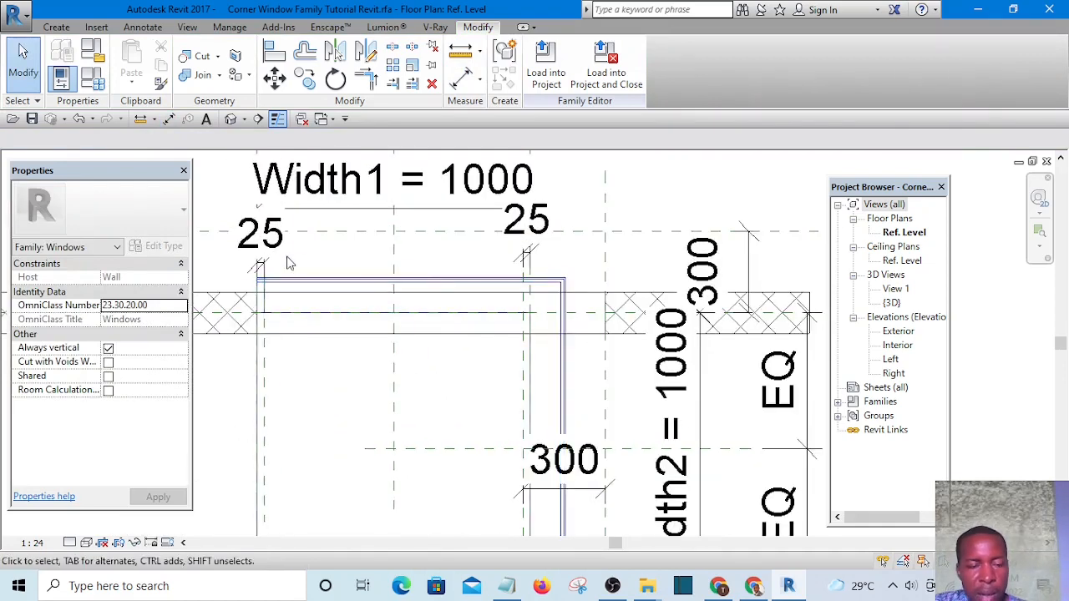
{"action": "left_click", "coordinate": [231, 122]}
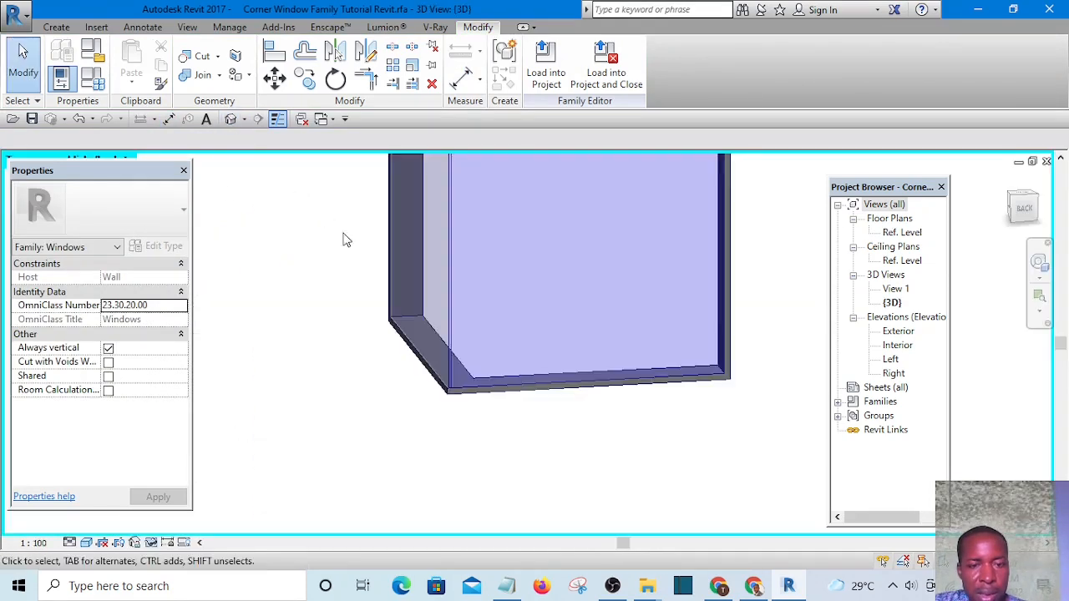
{"action": "left_click", "coordinate": [519, 323]}
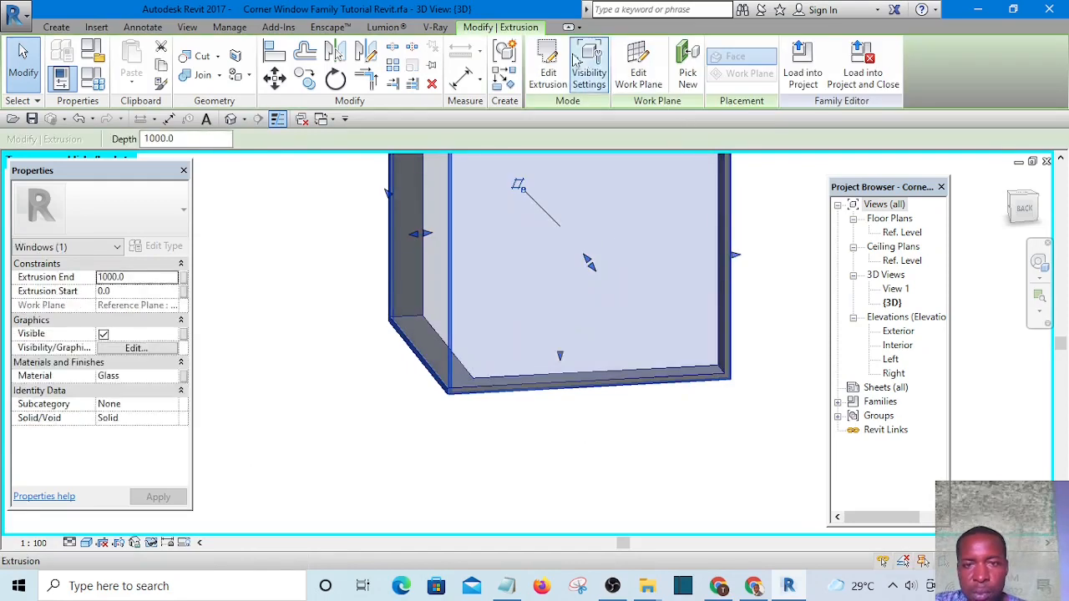
{"action": "left_click", "coordinate": [548, 71]}
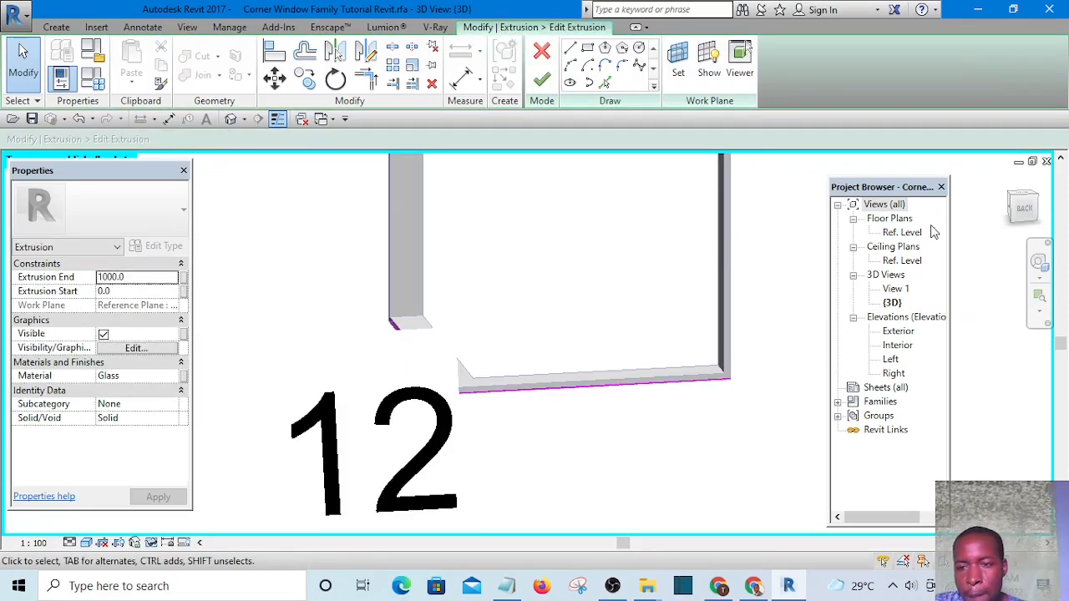
{"action": "double_click", "coordinate": [899, 232]}
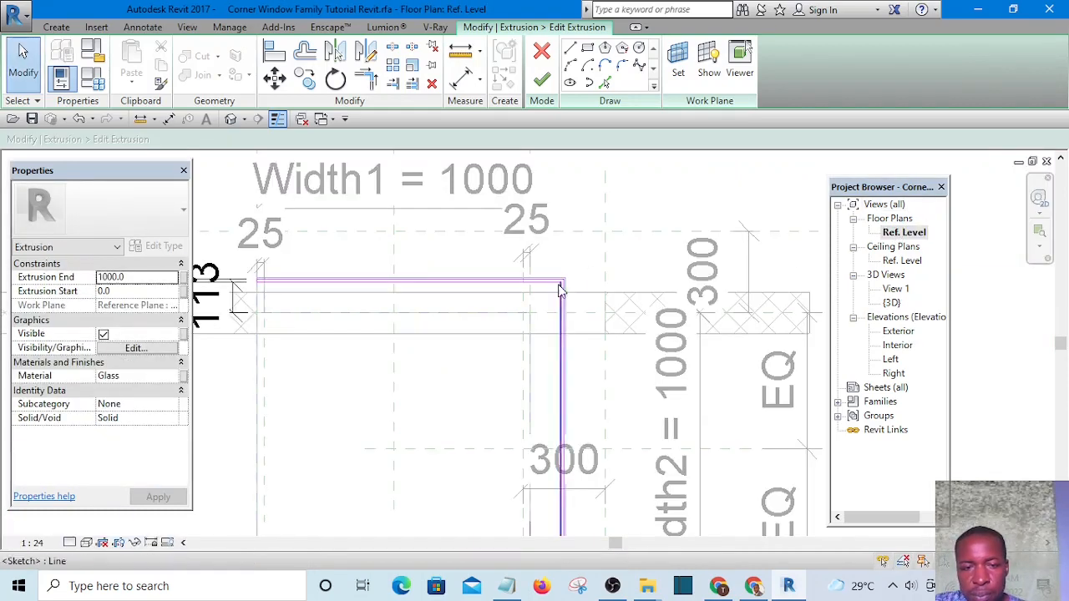
Step: Sketch two short lines across the glass strip along the wall, one on each side of the Center (Left/Right) reference plane
{"action": "scroll", "coordinate": [396, 276], "scroll_direction": "up", "scroll_amount": 3}
{"action": "scroll", "coordinate": [399, 292], "scroll_direction": "down", "scroll_amount": 3}
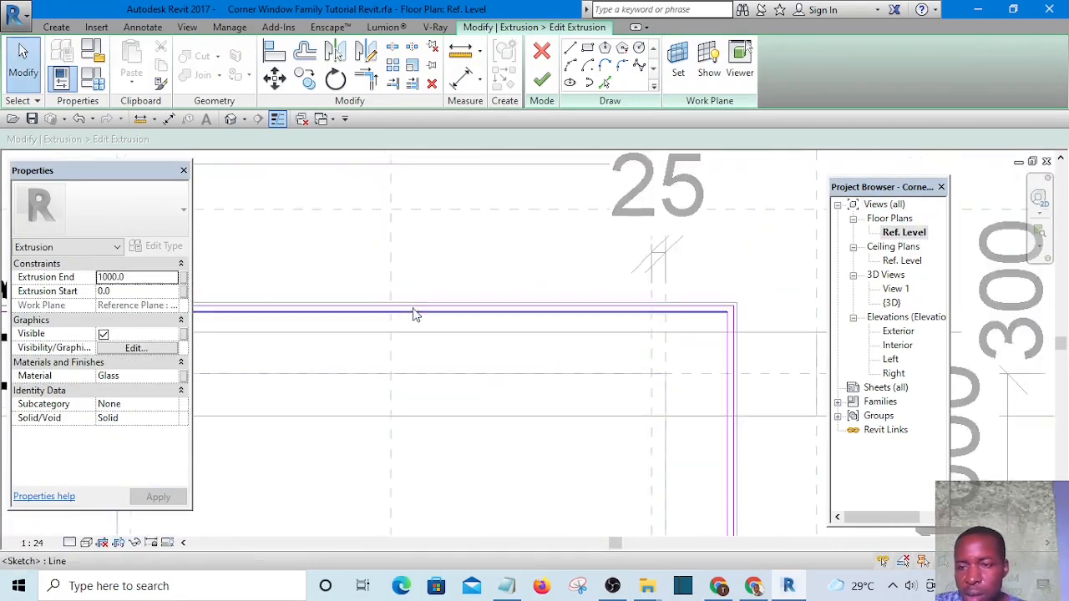
{"action": "scroll", "coordinate": [387, 305], "scroll_direction": "up", "scroll_amount": 5}
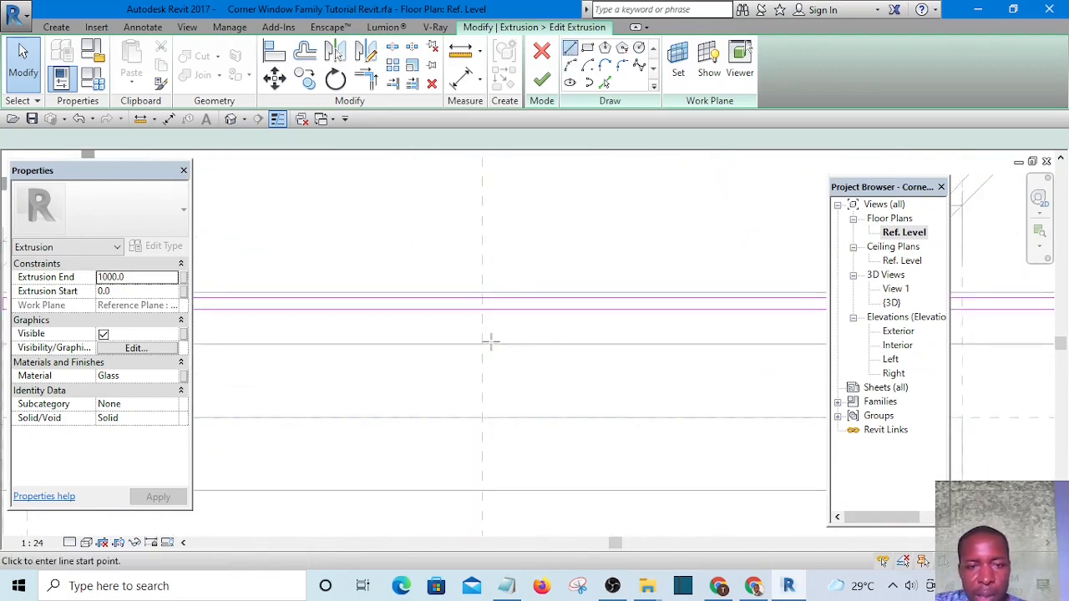
{"action": "scroll", "coordinate": [489, 341], "scroll_direction": "up", "scroll_amount": 2}
{"action": "left_click", "coordinate": [461, 280]}
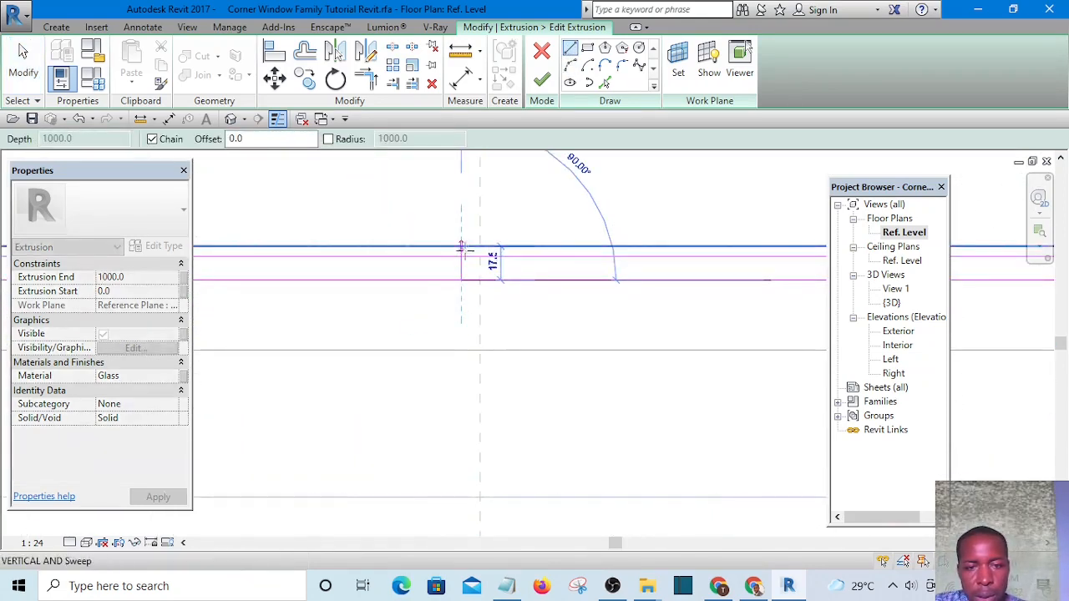
{"action": "left_click", "coordinate": [461, 250]}
{"action": "key", "text": "Escape"}
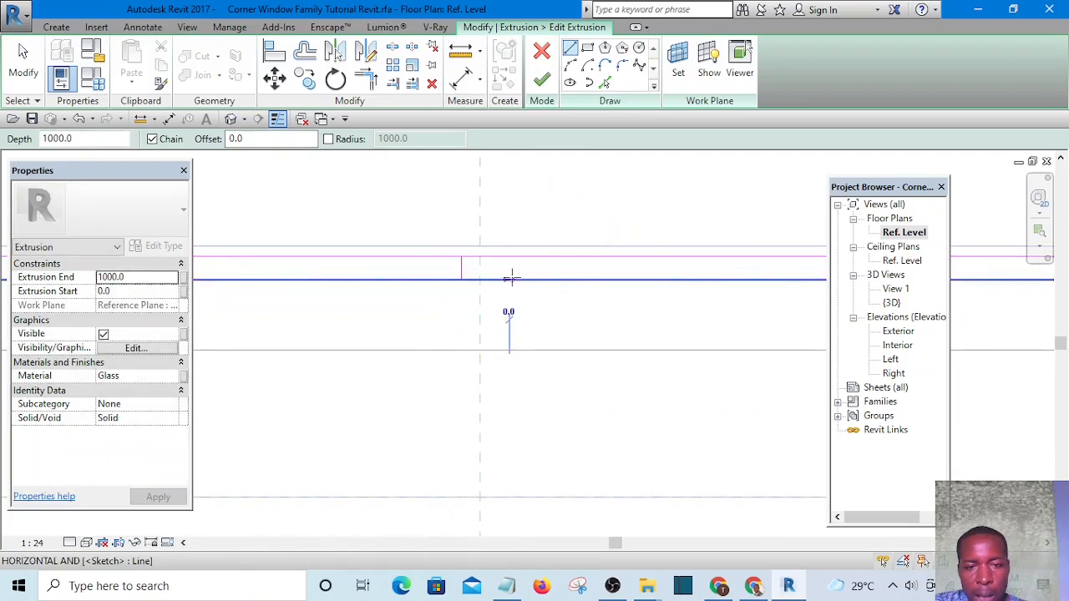
{"action": "left_click", "coordinate": [509, 280]}
{"action": "left_click", "coordinate": [509, 257]}
{"action": "key", "text": "Escape"}
Step: Sketch two short lines across the glass strip on the Width2 side, one above and one below its middle reference plane
{"action": "scroll", "coordinate": [503, 271], "scroll_direction": "down", "scroll_amount": 4}
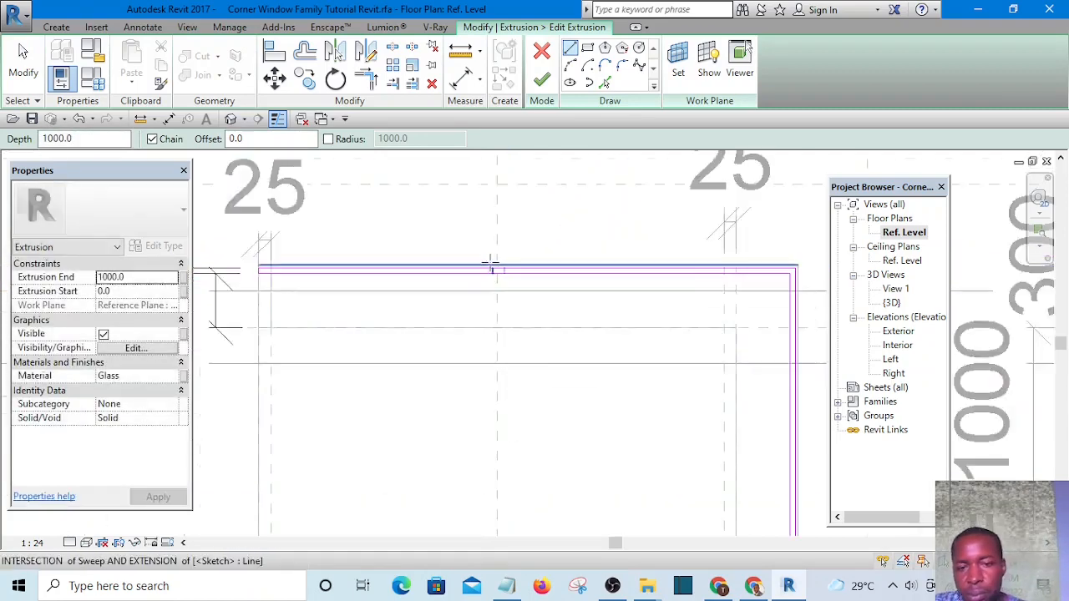
{"action": "scroll", "coordinate": [491, 264], "scroll_direction": "down", "scroll_amount": 2}
{"action": "scroll", "coordinate": [625, 381], "scroll_direction": "up", "scroll_amount": 5}
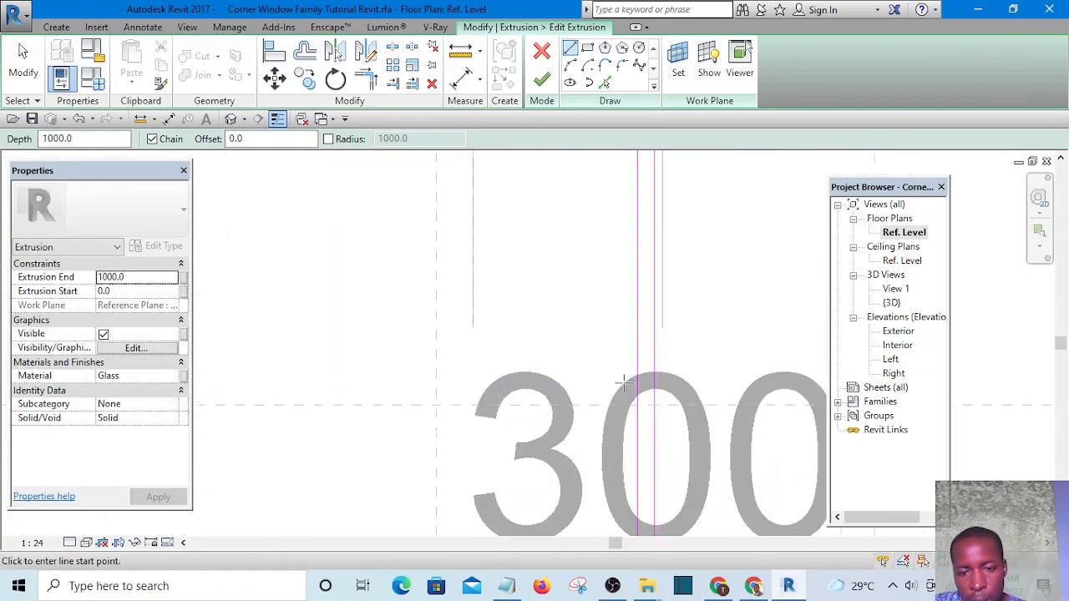
{"action": "left_click", "coordinate": [636, 388]}
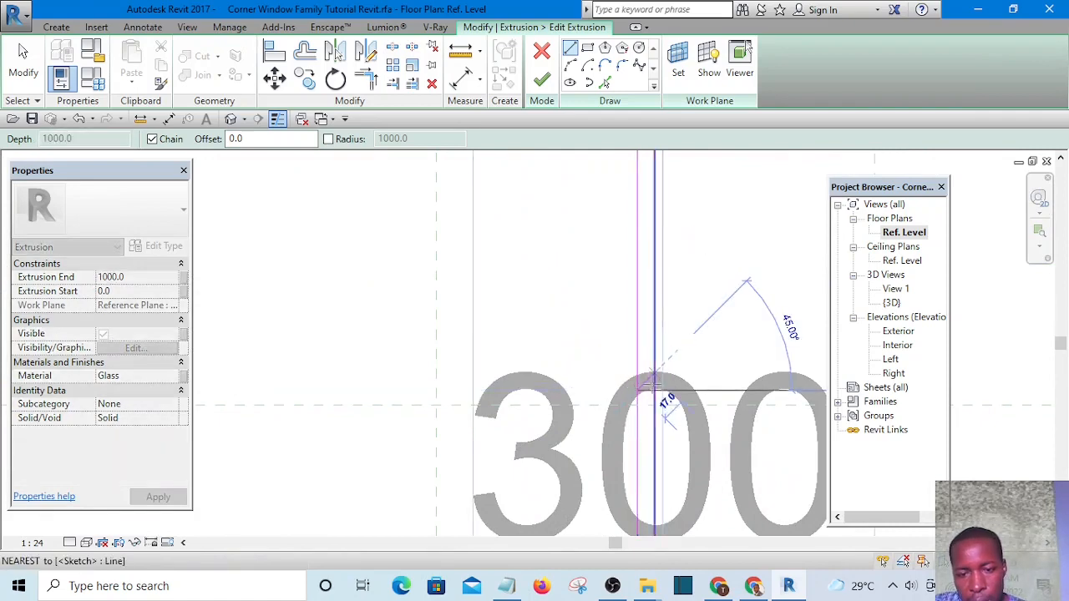
{"action": "left_click", "coordinate": [654, 427]}
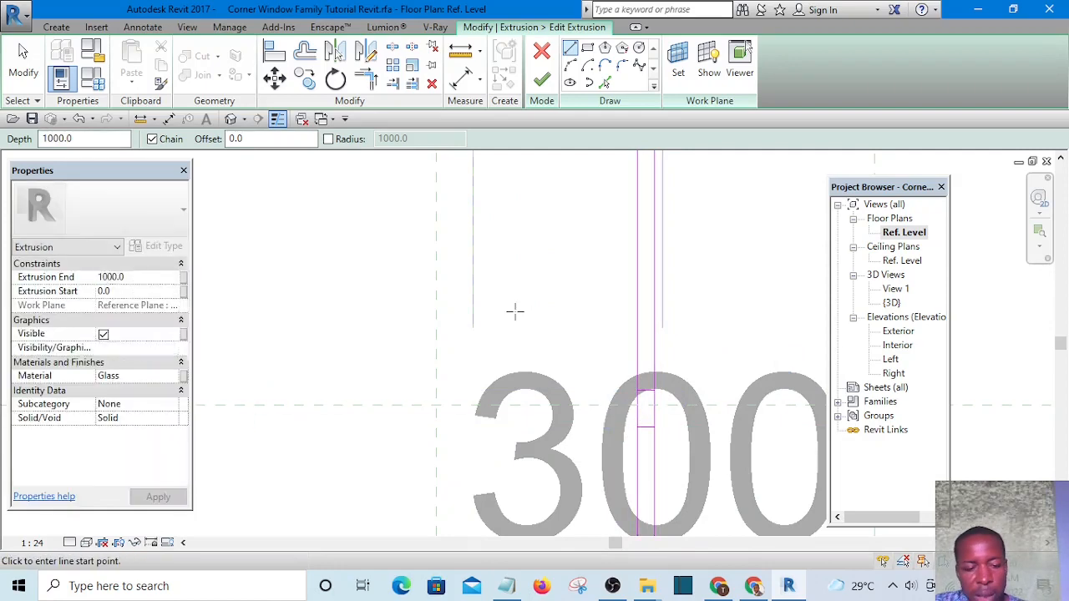
{"action": "key", "text": "Escape"}
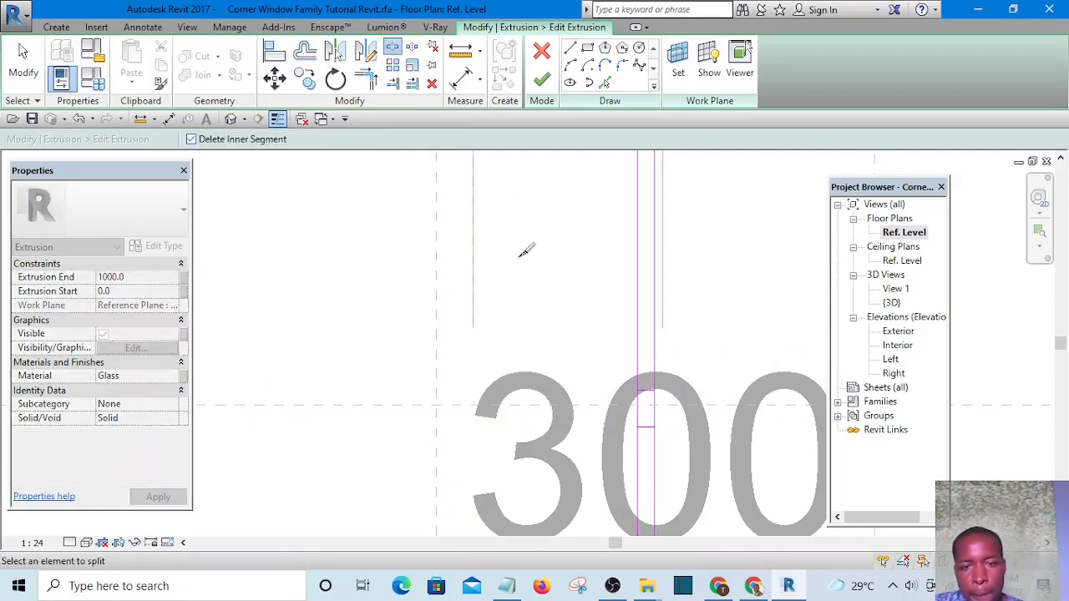
Step: Split both long glass edges on the Width2 side around its middle reference plane, deleting the inner segments
{"action": "scroll", "coordinate": [645, 394], "scroll_direction": "up", "scroll_amount": 1}
{"action": "left_click", "coordinate": [634, 374]}
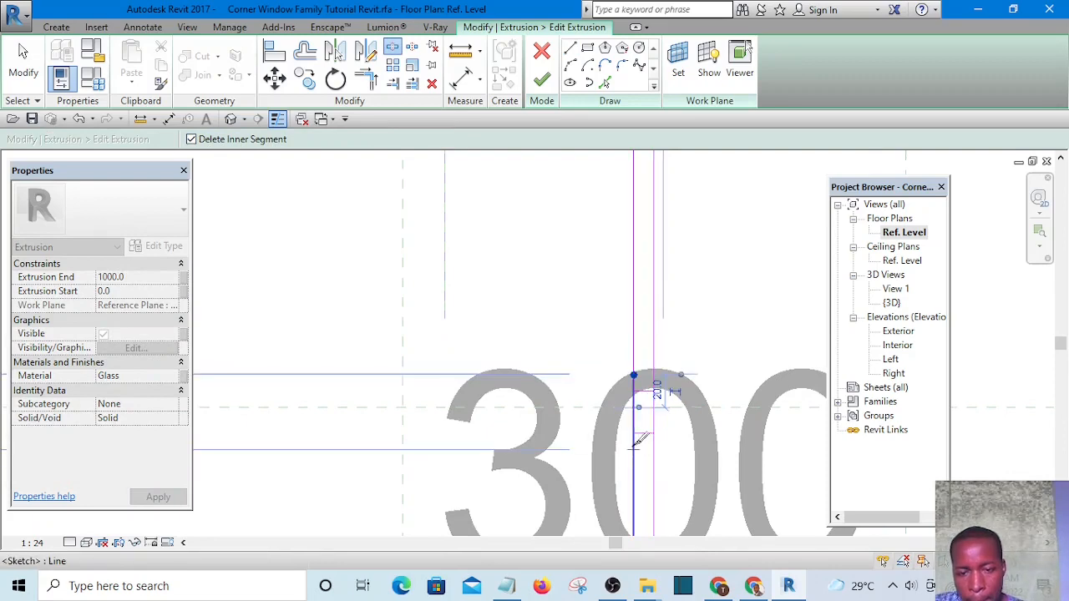
{"action": "left_click", "coordinate": [634, 450]}
{"action": "left_click", "coordinate": [654, 367]}
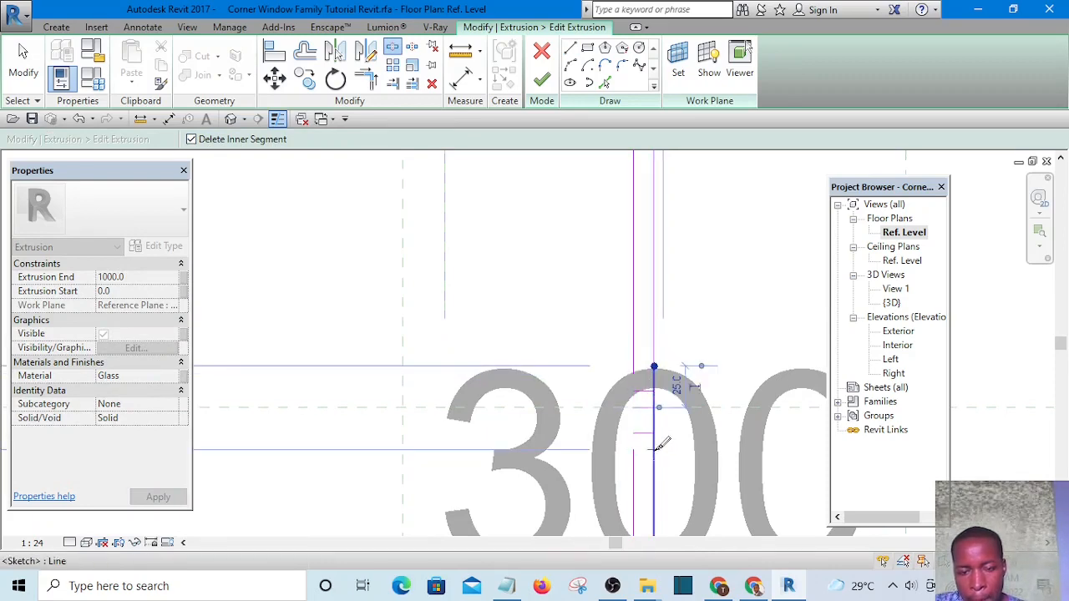
{"action": "left_click", "coordinate": [654, 446]}
{"action": "scroll", "coordinate": [672, 368], "scroll_direction": "down", "scroll_amount": 4}
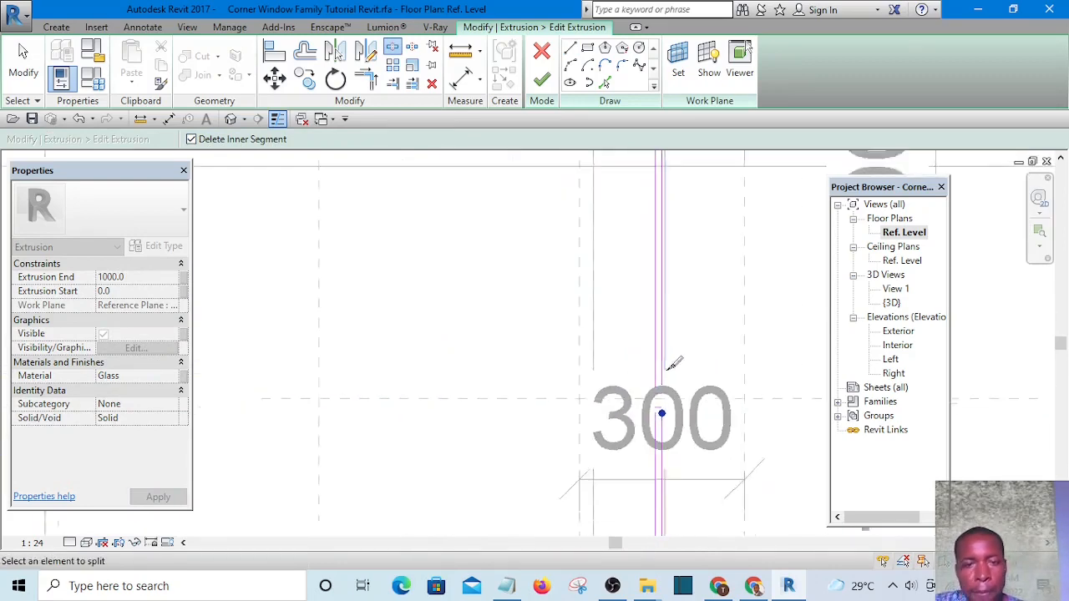
Step: Split both long glass edges along the wall around the Center (Left/Right) reference plane, deleting the inner segments
{"action": "scroll", "coordinate": [478, 234], "scroll_direction": "up", "scroll_amount": 5}
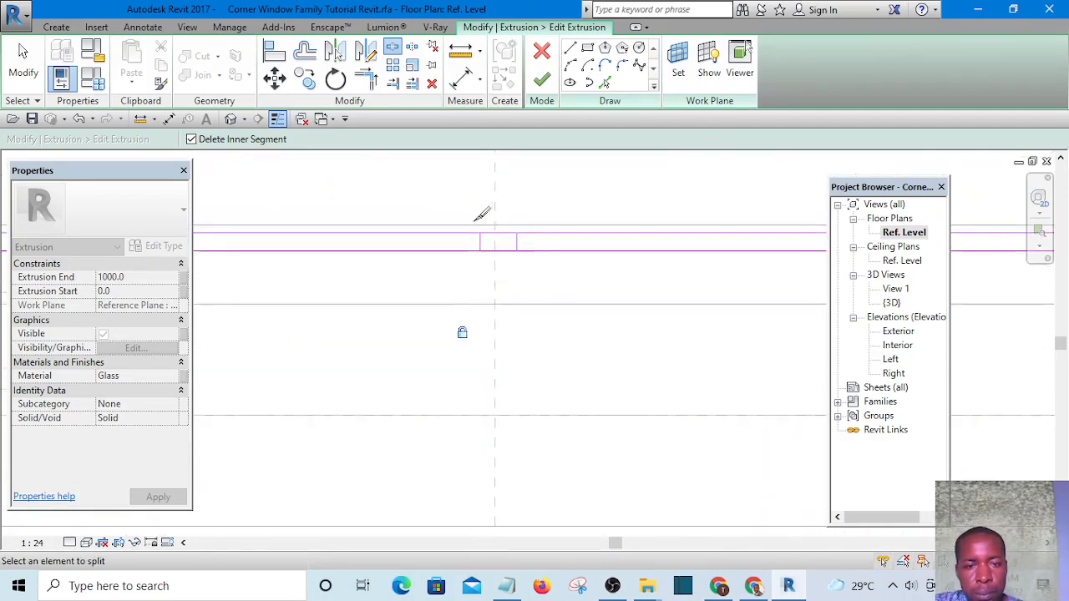
{"action": "left_click", "coordinate": [472, 233]}
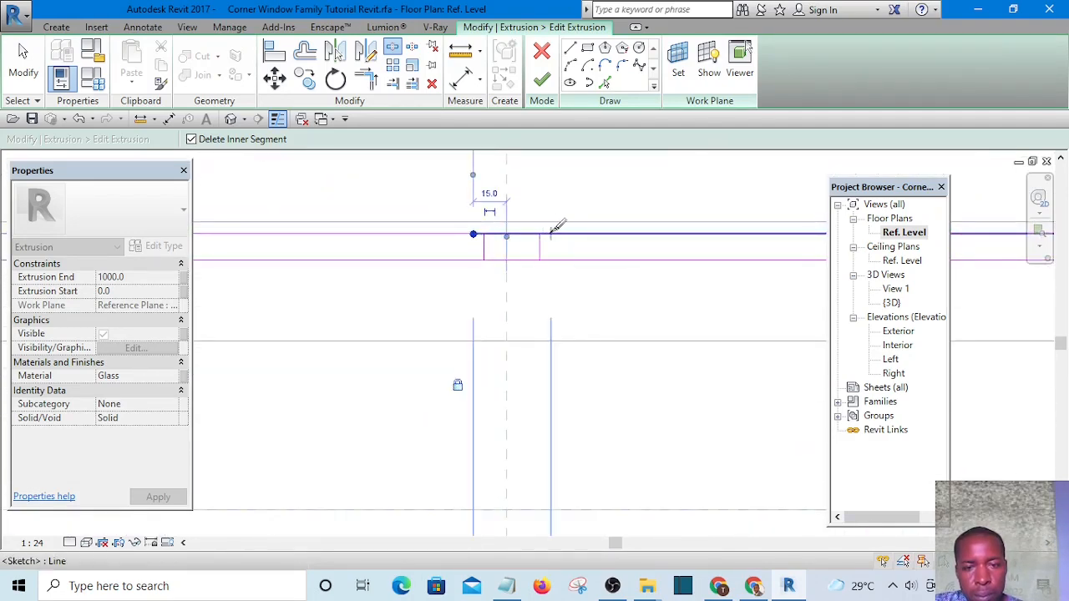
{"action": "left_click", "coordinate": [551, 234]}
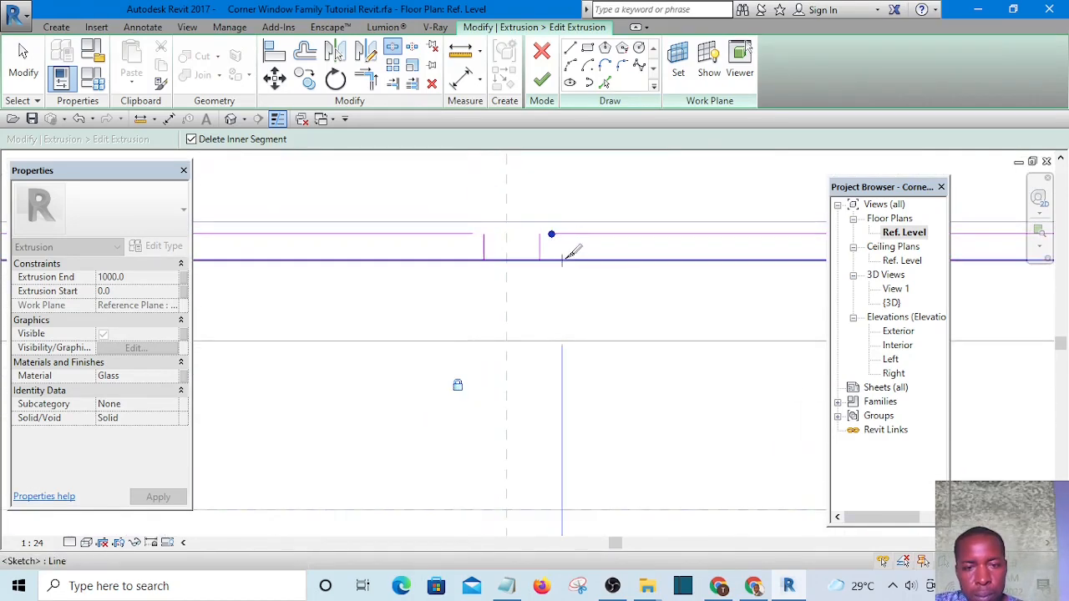
{"action": "left_click", "coordinate": [483, 259]}
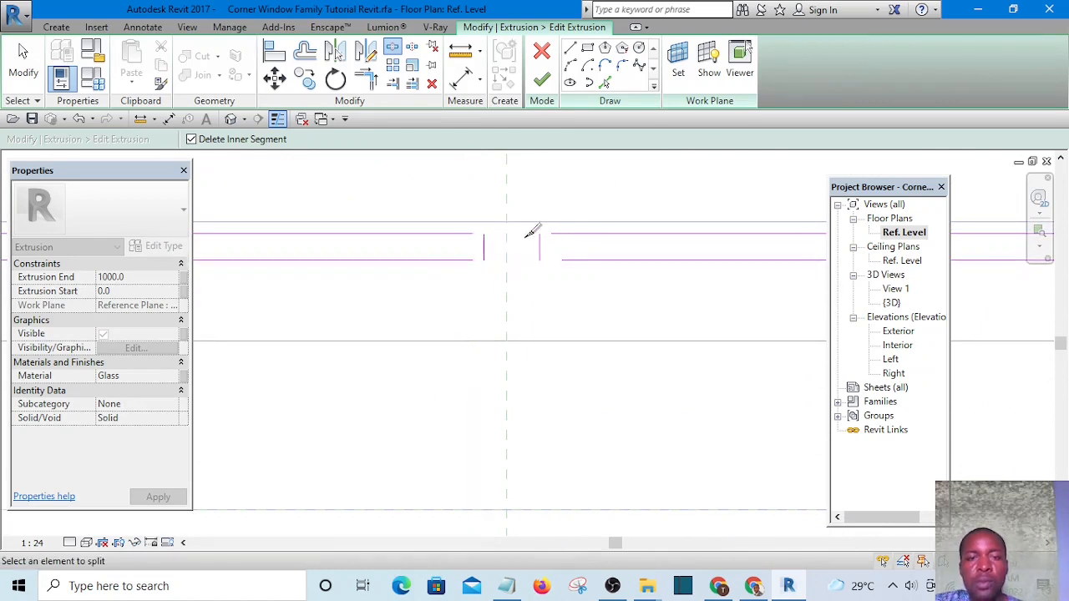
Step: Trim the glass edges along the wall to the two short lines so each half closes at the central gap
{"action": "left_click", "coordinate": [366, 81]}
{"action": "scroll", "coordinate": [455, 238], "scroll_direction": "up", "scroll_amount": 2}
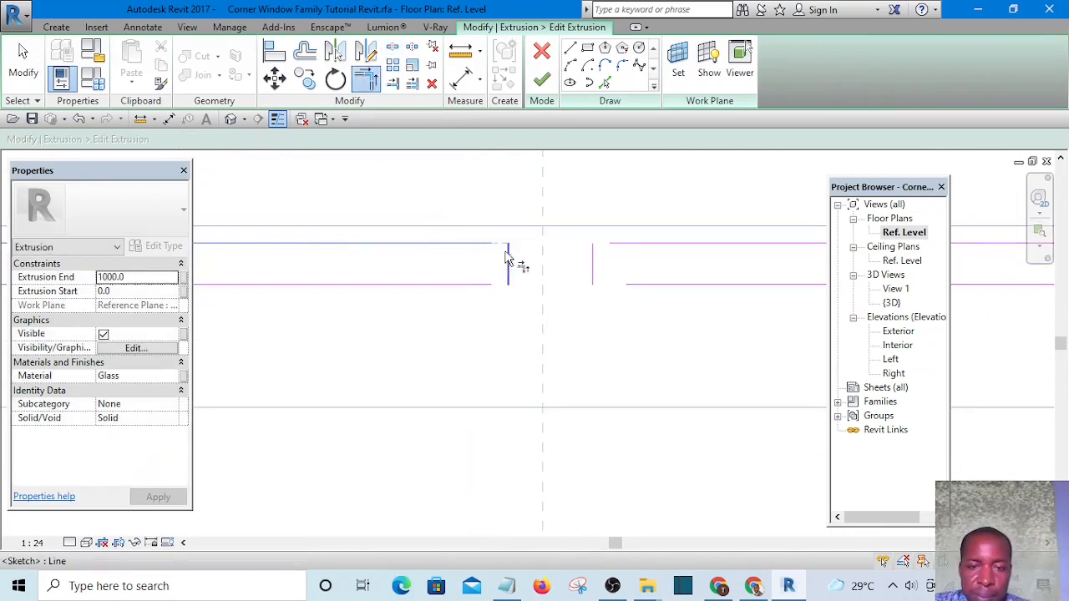
{"action": "left_click", "coordinate": [637, 285]}
{"action": "left_click", "coordinate": [595, 269]}
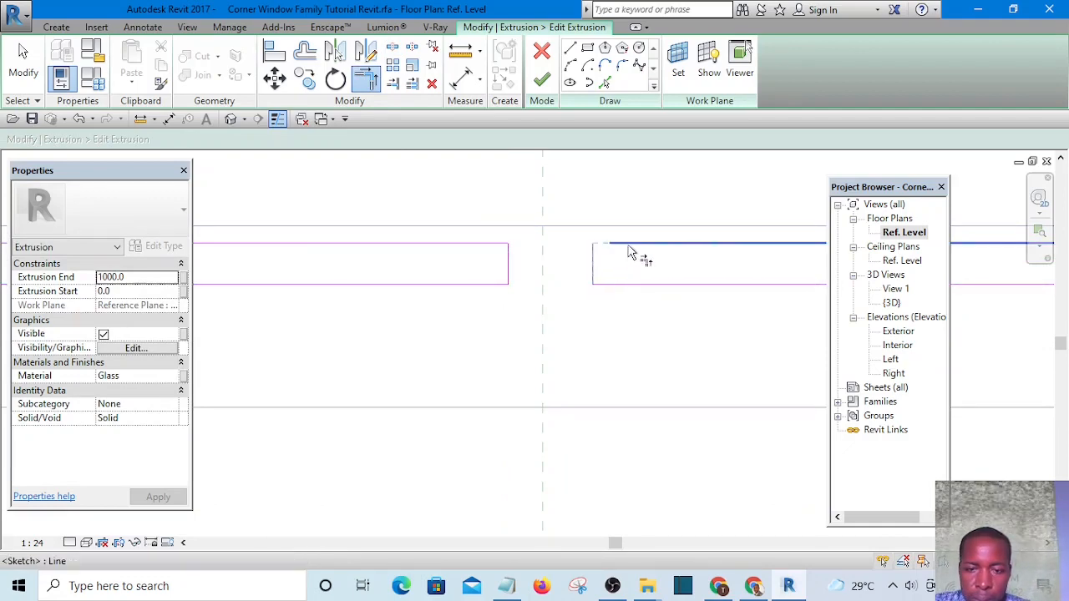
Step: Trim the Width2-side glass edges to the two short lines so both pieces close at the middle gap
{"action": "scroll", "coordinate": [556, 245], "scroll_direction": "down", "scroll_amount": 6}
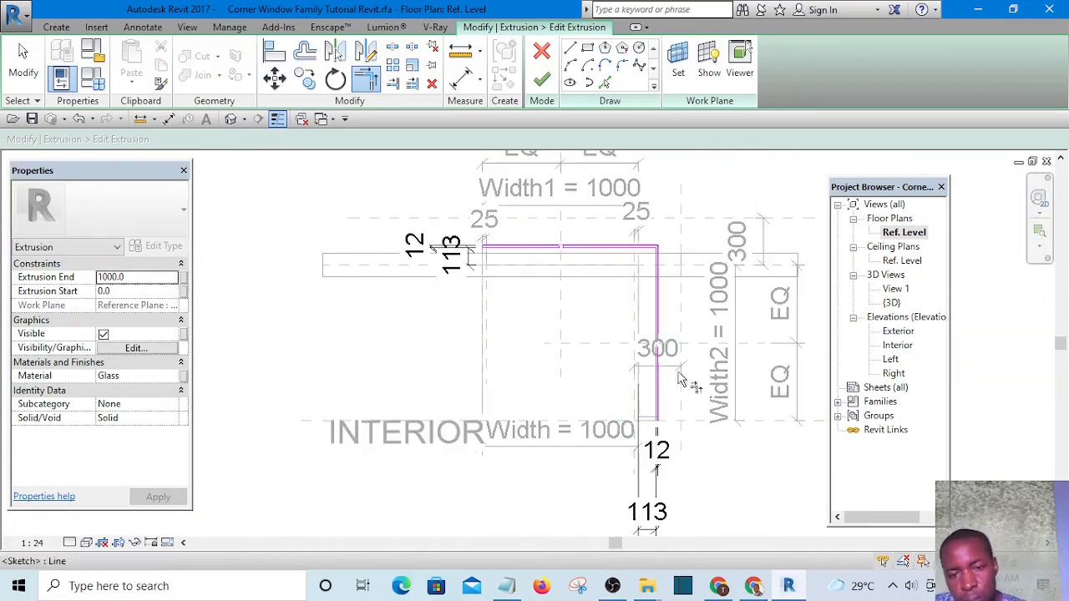
{"action": "scroll", "coordinate": [687, 404], "scroll_direction": "up", "scroll_amount": 1}
{"action": "scroll", "coordinate": [644, 434], "scroll_direction": "up", "scroll_amount": 4}
{"action": "middle_click_drag", "start_coordinate": [629, 386], "coordinate": [634, 490]}
{"action": "scroll", "coordinate": [625, 475], "scroll_direction": "down", "scroll_amount": 3}
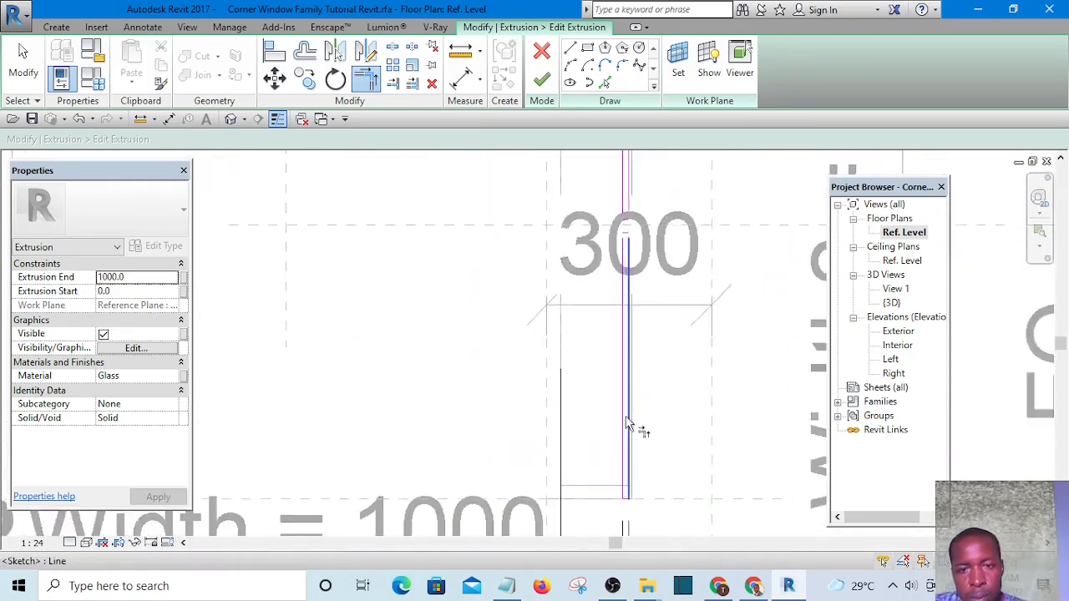
{"action": "scroll", "coordinate": [631, 287], "scroll_direction": "up", "scroll_amount": 1}
{"action": "scroll", "coordinate": [628, 268], "scroll_direction": "up", "scroll_amount": 4}
{"action": "left_click", "coordinate": [626, 234]}
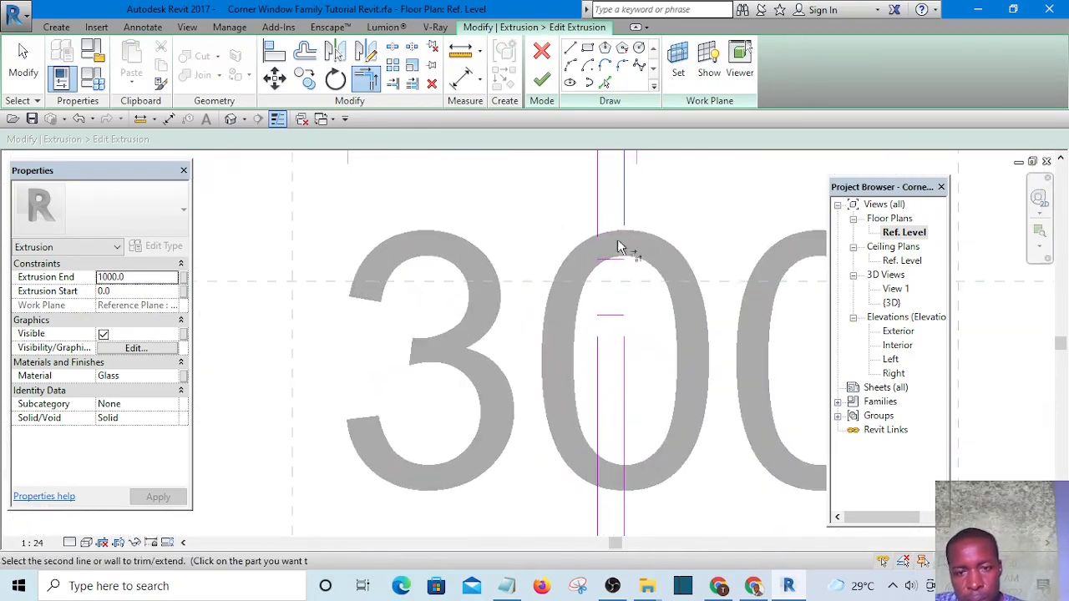
{"action": "left_click", "coordinate": [599, 223]}
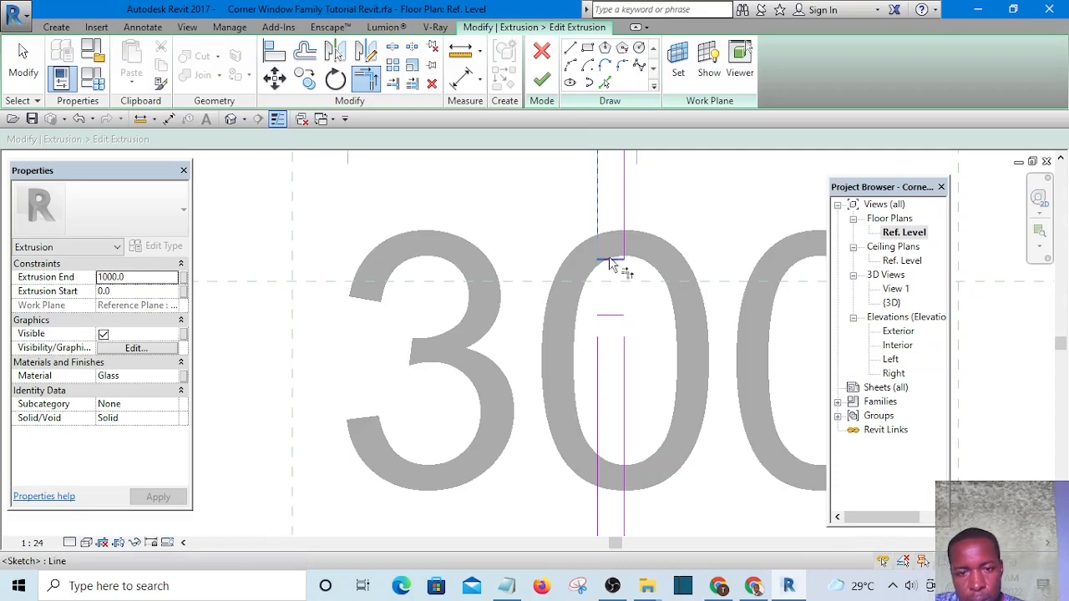
{"action": "left_click", "coordinate": [605, 361]}
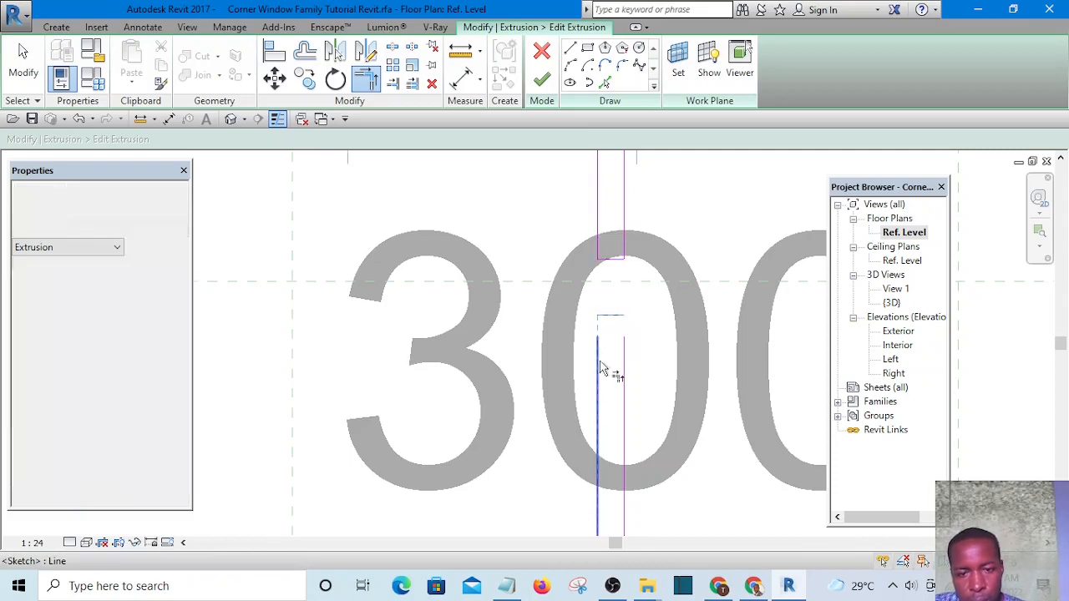
{"action": "left_click", "coordinate": [617, 323]}
{"action": "left_click", "coordinate": [621, 351]}
{"action": "scroll", "coordinate": [625, 247], "scroll_direction": "down", "scroll_amount": 3}
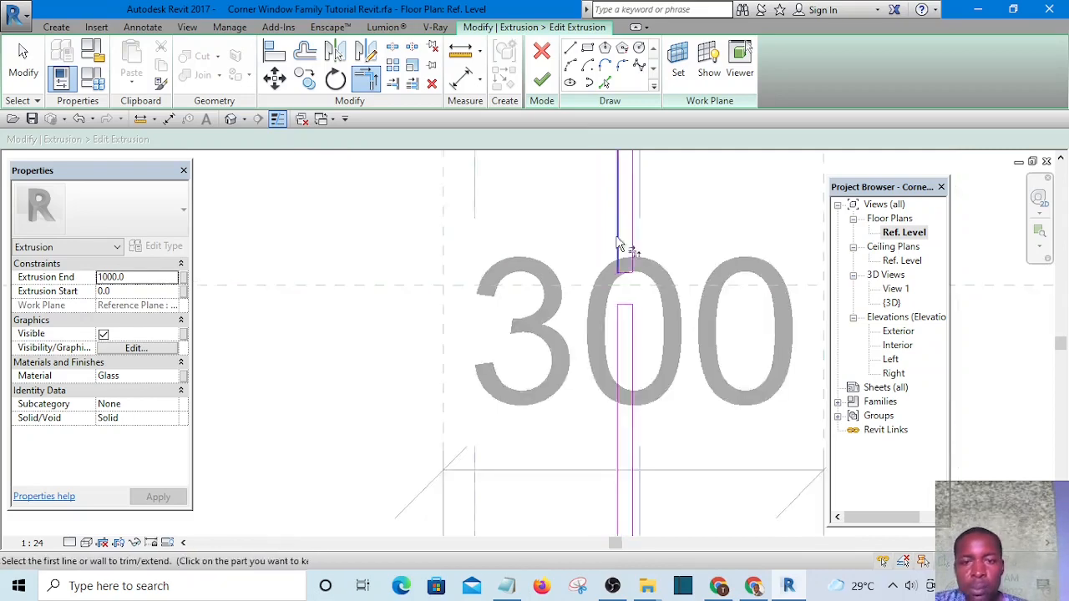
Step: Place an aligned dimension on the Width2 side from the upper glass end line through the middle reference plane to the lower end line
{"action": "left_click", "coordinate": [464, 79]}
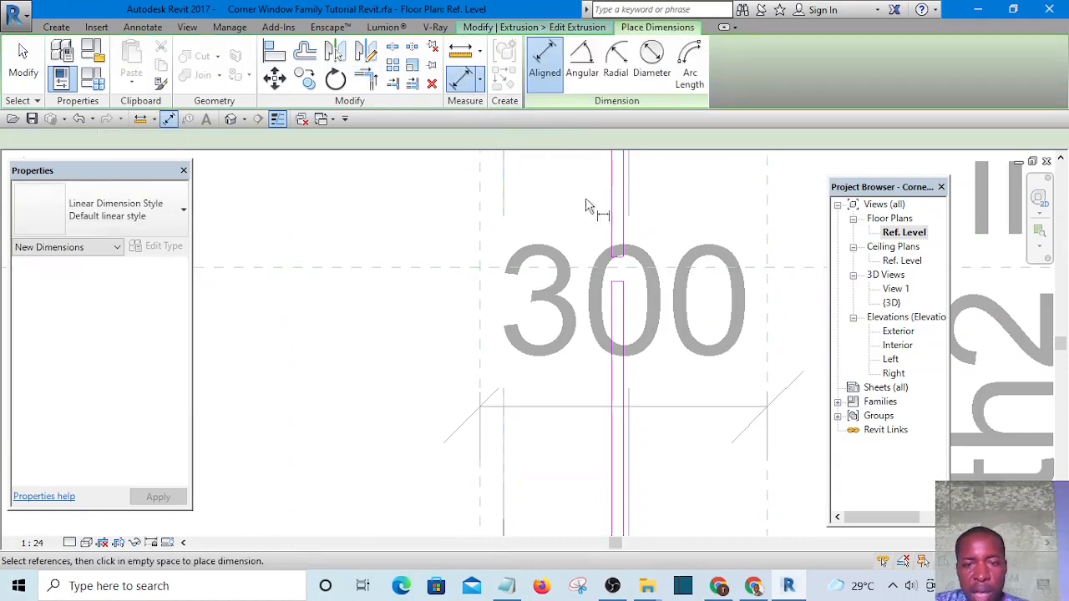
{"action": "scroll", "coordinate": [623, 263], "scroll_direction": "up", "scroll_amount": 4}
{"action": "left_click", "coordinate": [628, 264]}
{"action": "scroll", "coordinate": [628, 271], "scroll_direction": "up", "scroll_amount": 1}
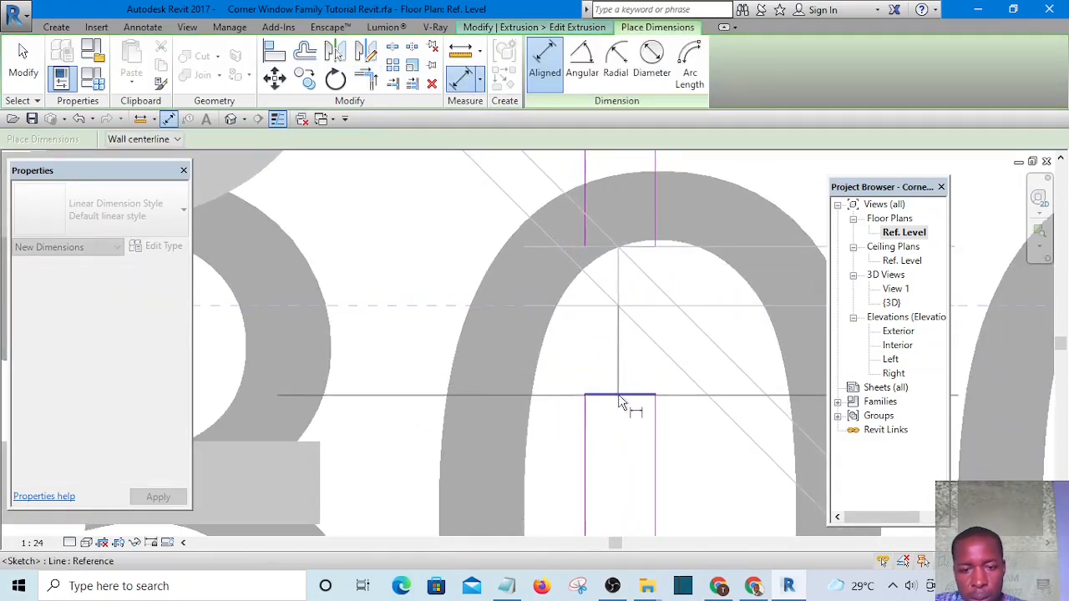
{"action": "scroll", "coordinate": [660, 326], "scroll_direction": "down", "scroll_amount": 3}
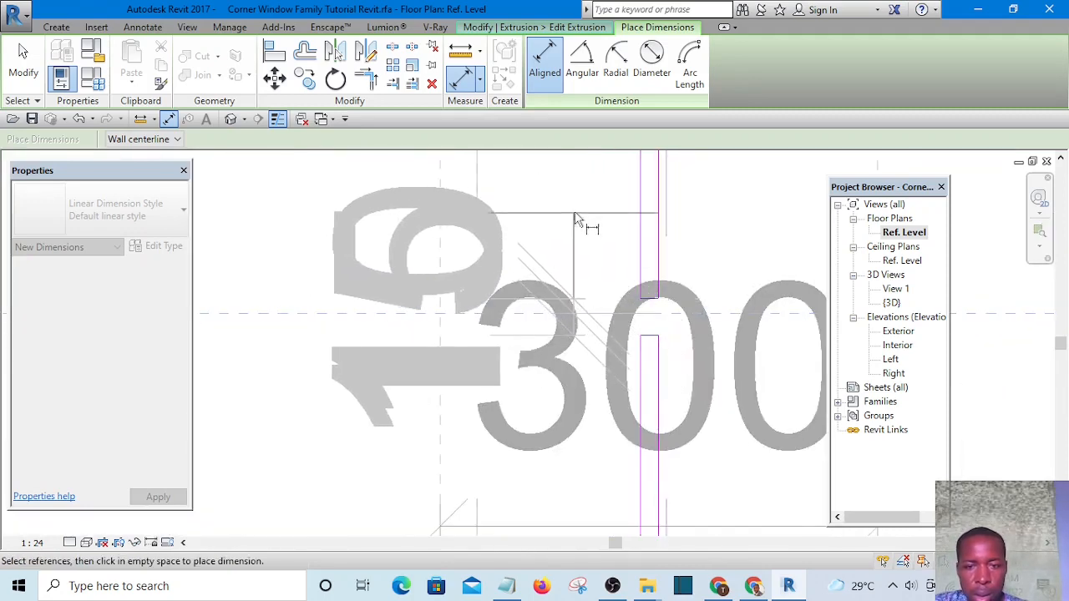
{"action": "scroll", "coordinate": [584, 229], "scroll_direction": "down", "scroll_amount": 2}
{"action": "scroll", "coordinate": [494, 255], "scroll_direction": "down", "scroll_amount": 2}
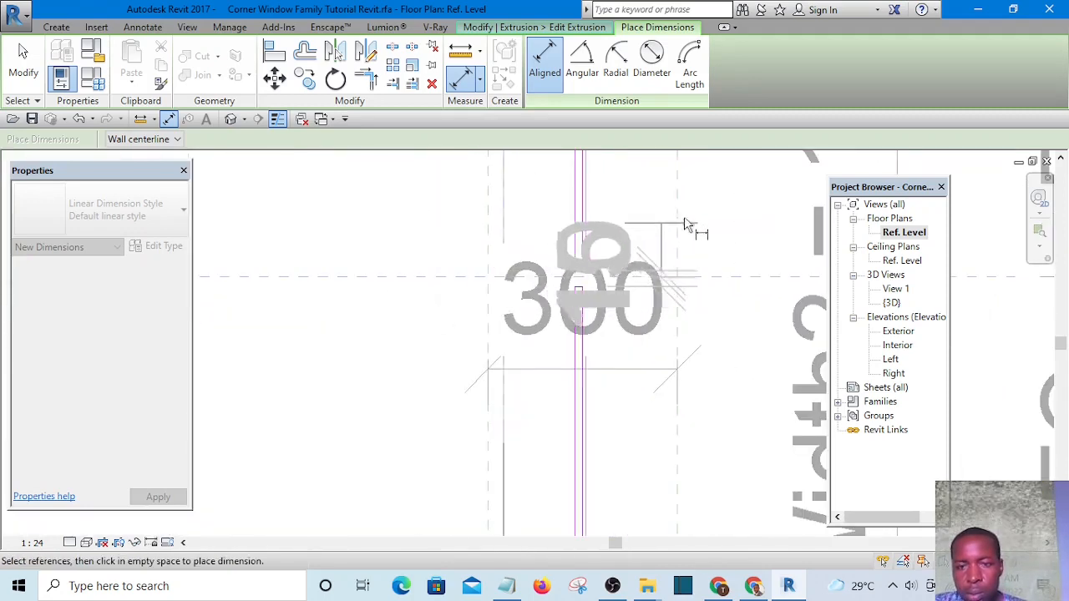
{"action": "left_click", "coordinate": [736, 219]}
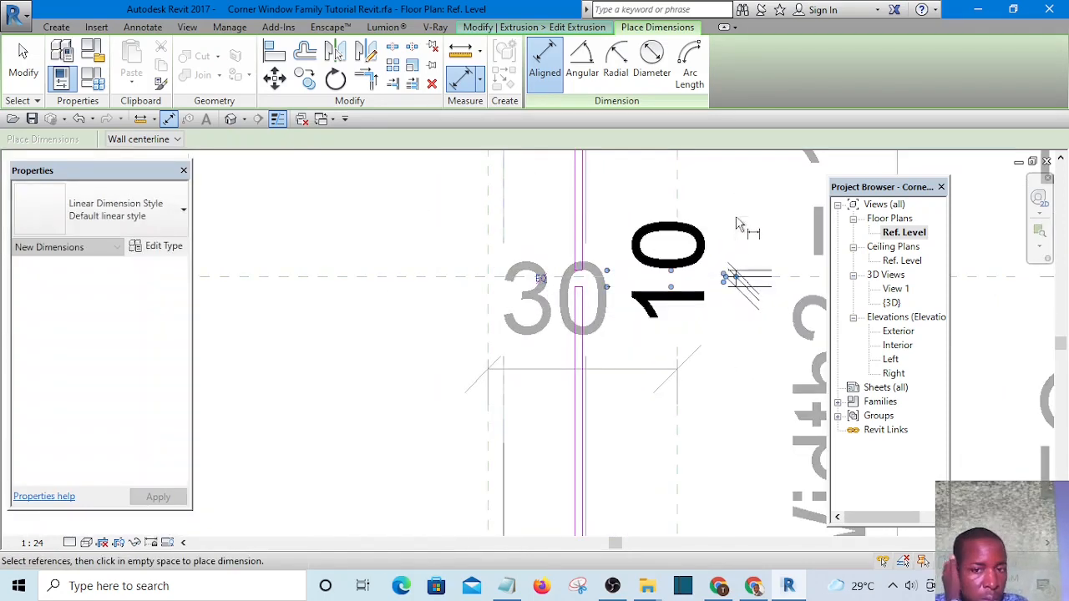
Step: Set the floor plan's view scale to 1:2 to shrink the dimension text, and end dimensioning
{"action": "left_click", "coordinate": [34, 543]}
{"action": "left_click", "coordinate": [45, 372]}
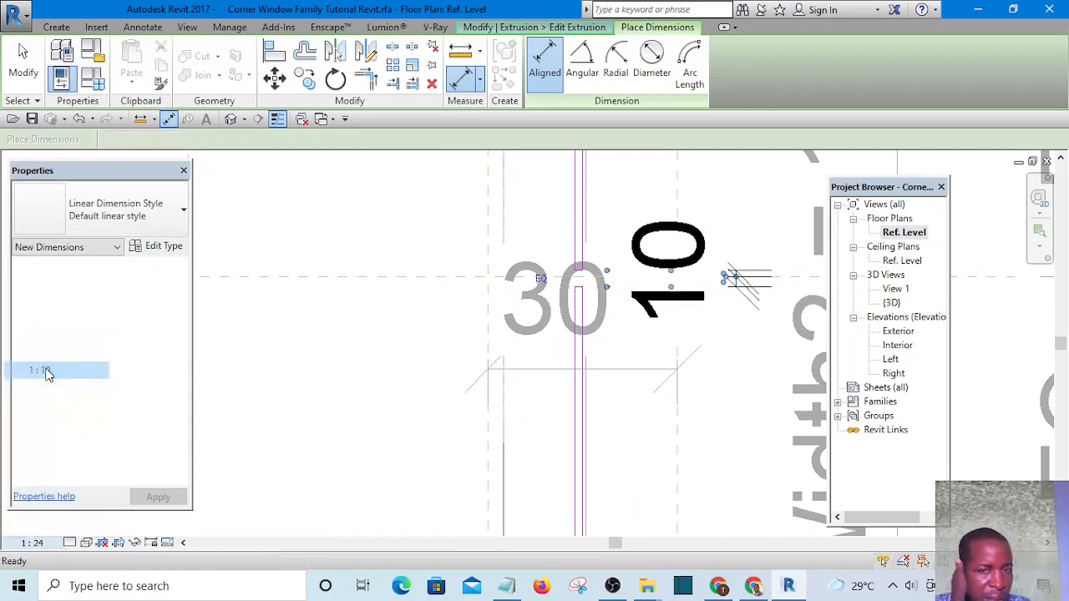
{"action": "scroll", "coordinate": [769, 304], "scroll_direction": "up", "scroll_amount": 1}
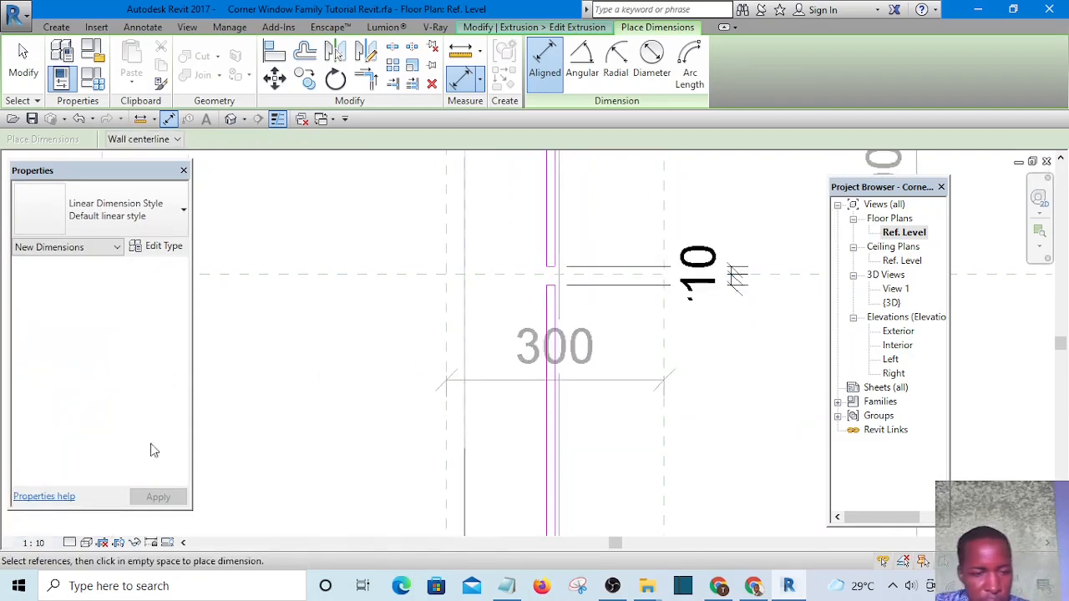
{"action": "left_click", "coordinate": [46, 542]}
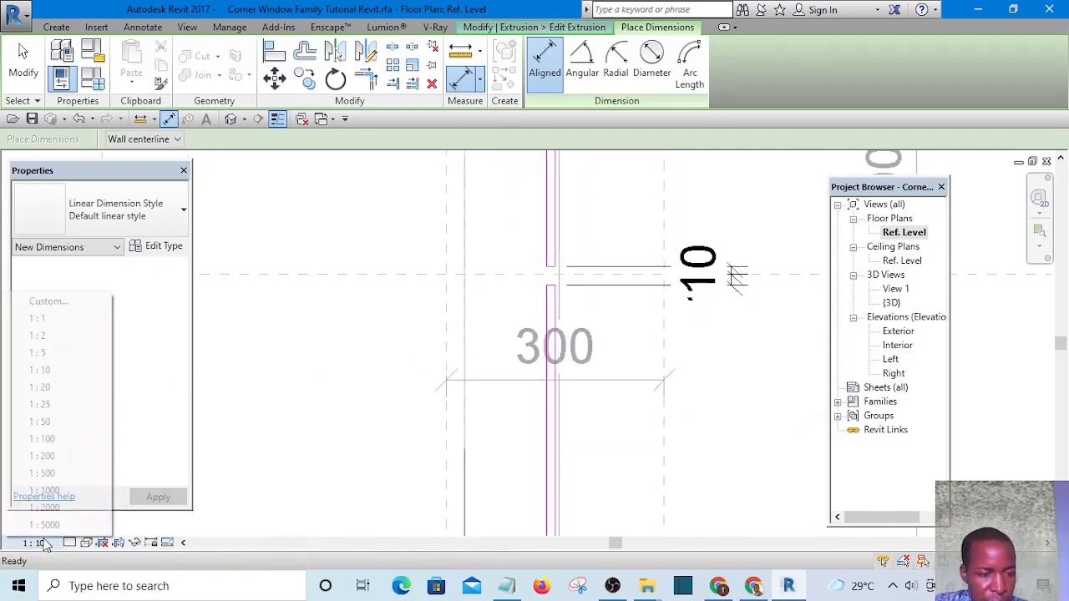
{"action": "left_click", "coordinate": [50, 354]}
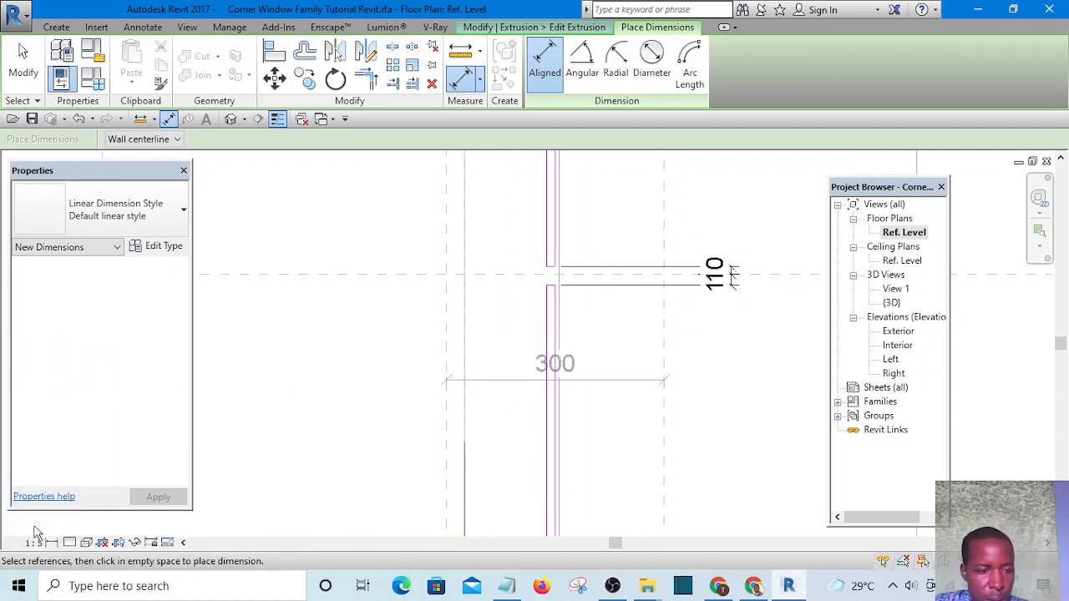
{"action": "left_click", "coordinate": [36, 543]}
{"action": "left_click", "coordinate": [37, 337]}
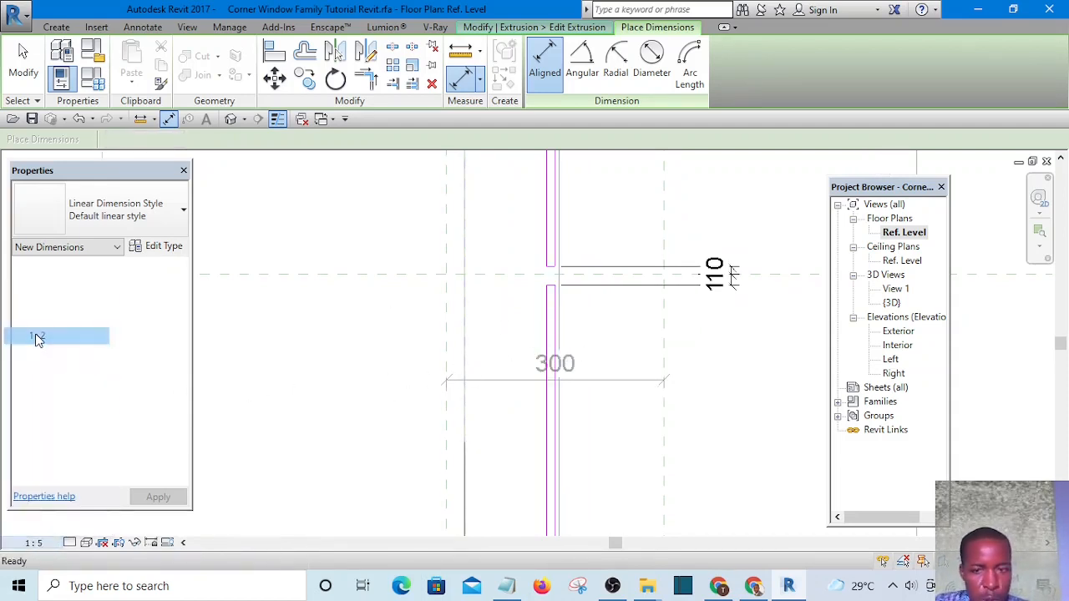
{"action": "scroll", "coordinate": [706, 276], "scroll_direction": "up", "scroll_amount": 5}
{"action": "scroll", "coordinate": [630, 339], "scroll_direction": "down", "scroll_amount": 4}
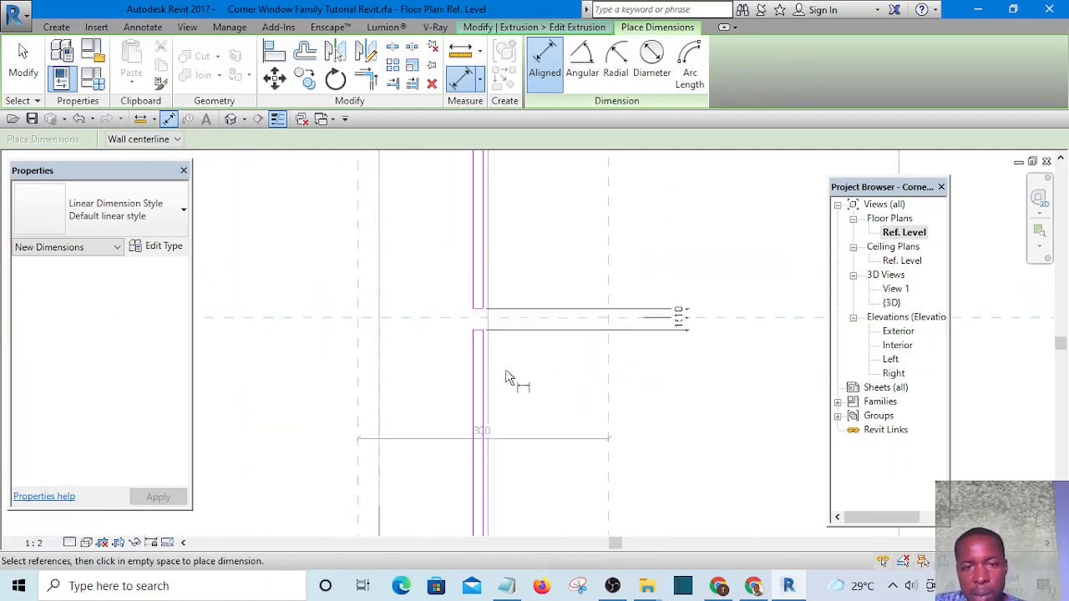
{"action": "key", "text": "Escape"}
{"action": "key", "text": "Escape"}
{"action": "scroll", "coordinate": [518, 334], "scroll_direction": "up", "scroll_amount": 3}
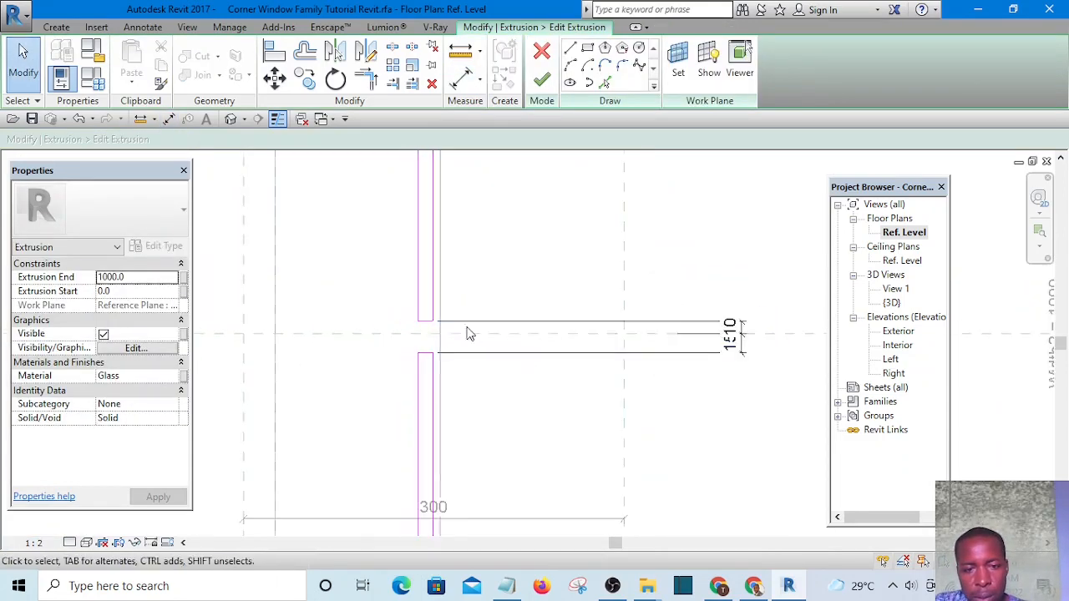
{"action": "scroll", "coordinate": [469, 334], "scroll_direction": "up", "scroll_amount": 2}
{"action": "left_click_drag", "start_coordinate": [371, 300], "coordinate": [535, 343]}
{"action": "left_click_drag", "start_coordinate": [531, 332], "coordinate": [532, 337]}
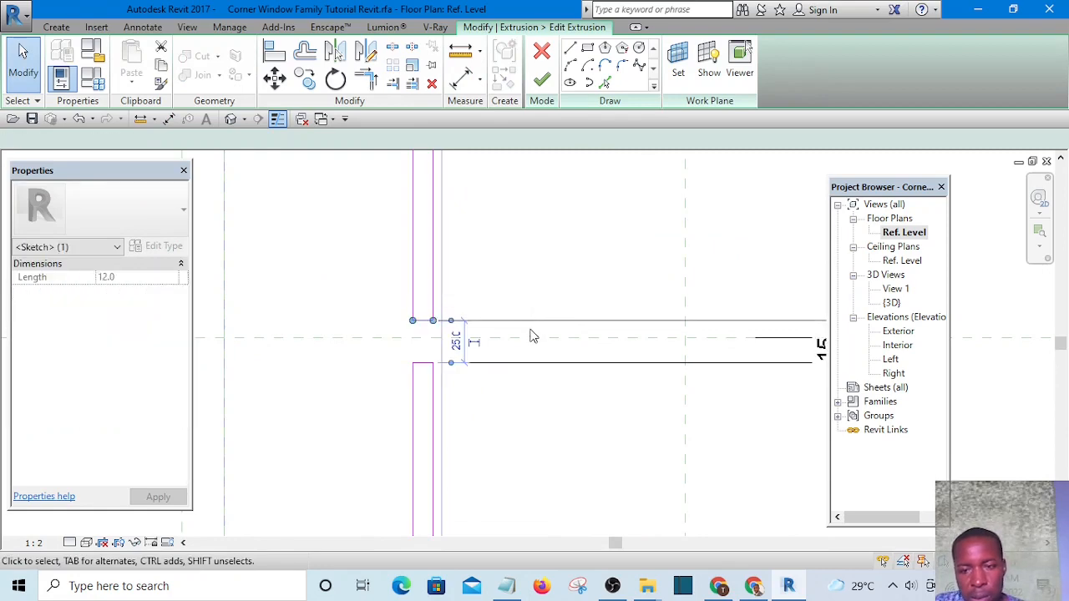
{"action": "scroll", "coordinate": [647, 337], "scroll_direction": "down", "scroll_amount": 2}
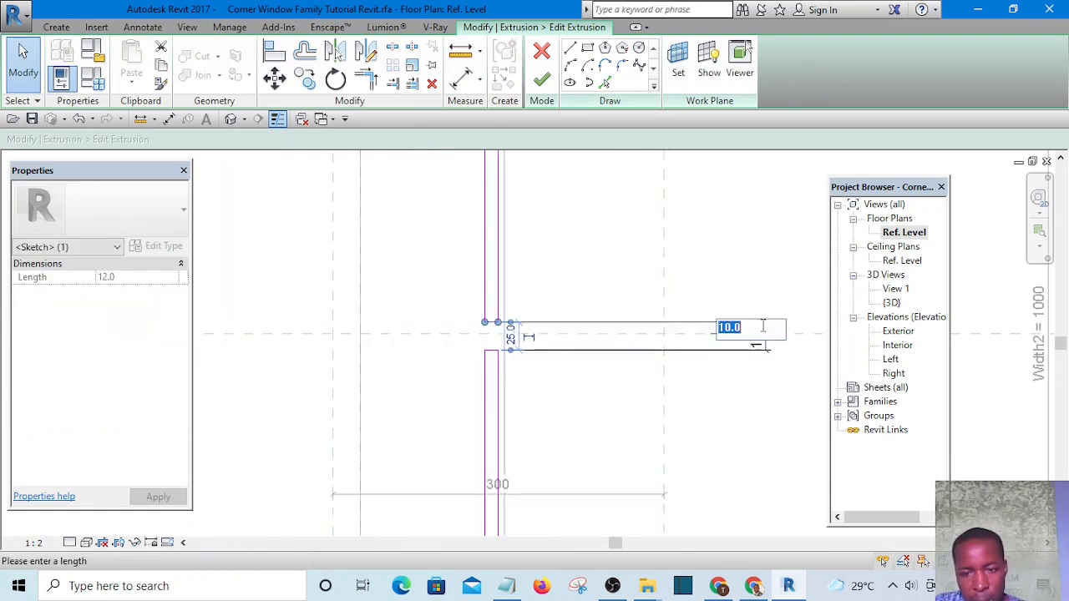
{"action": "left_click", "coordinate": [750, 276]}
{"action": "left_click", "coordinate": [751, 264]}
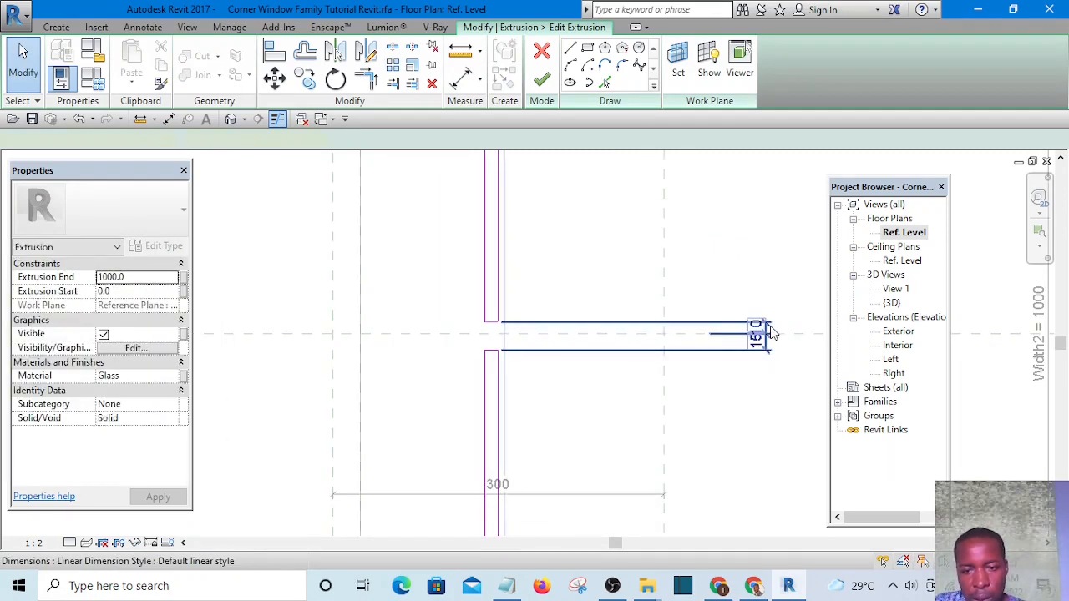
{"action": "left_click", "coordinate": [766, 330]}
{"action": "scroll", "coordinate": [749, 323], "scroll_direction": "down", "scroll_amount": 2}
{"action": "scroll", "coordinate": [716, 342], "scroll_direction": "down", "scroll_amount": 2}
{"action": "middle_click_drag", "start_coordinate": [721, 342], "coordinate": [504, 404]}
{"action": "scroll", "coordinate": [684, 371], "scroll_direction": "up", "scroll_amount": 4}
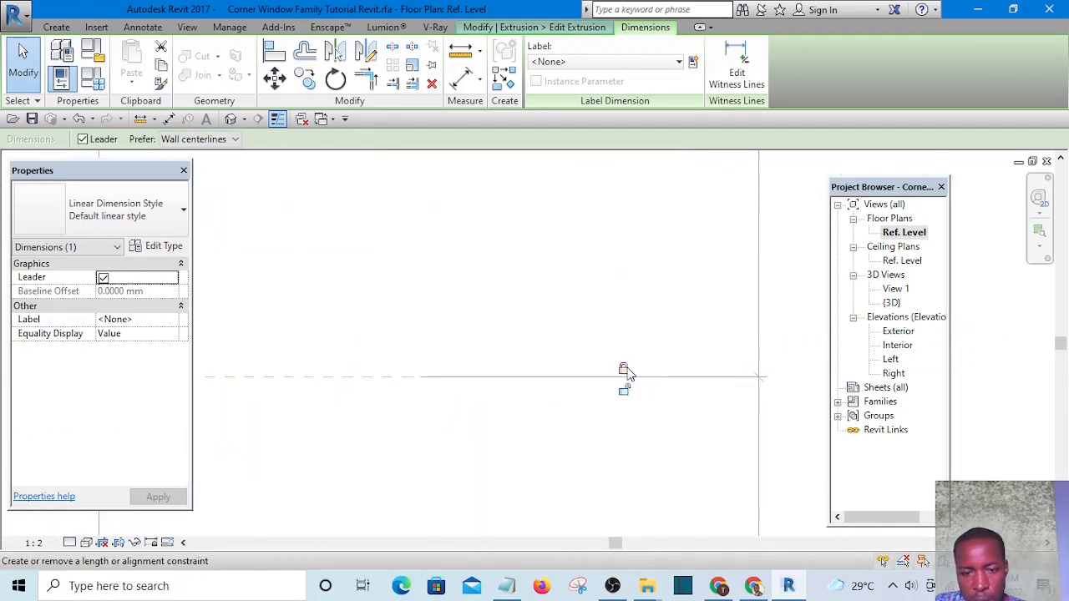
{"action": "left_click", "coordinate": [577, 292]}
{"action": "scroll", "coordinate": [470, 342], "scroll_direction": "down", "scroll_amount": 4}
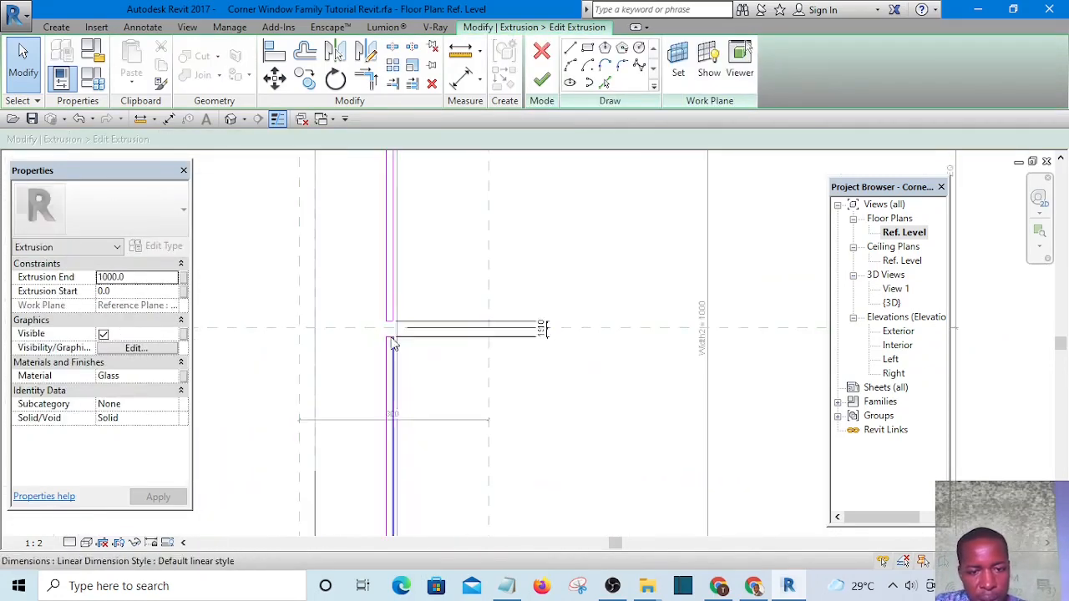
Step: Set the distance from the middle reference plane to the lower glass end line on the Width2 side to 10
{"action": "scroll", "coordinate": [380, 343], "scroll_direction": "up", "scroll_amount": 3}
{"action": "left_click_drag", "start_coordinate": [501, 377], "coordinate": [506, 376]}
{"action": "scroll", "coordinate": [511, 373], "scroll_direction": "down", "scroll_amount": 2}
{"action": "scroll", "coordinate": [668, 339], "scroll_direction": "up", "scroll_amount": 5}
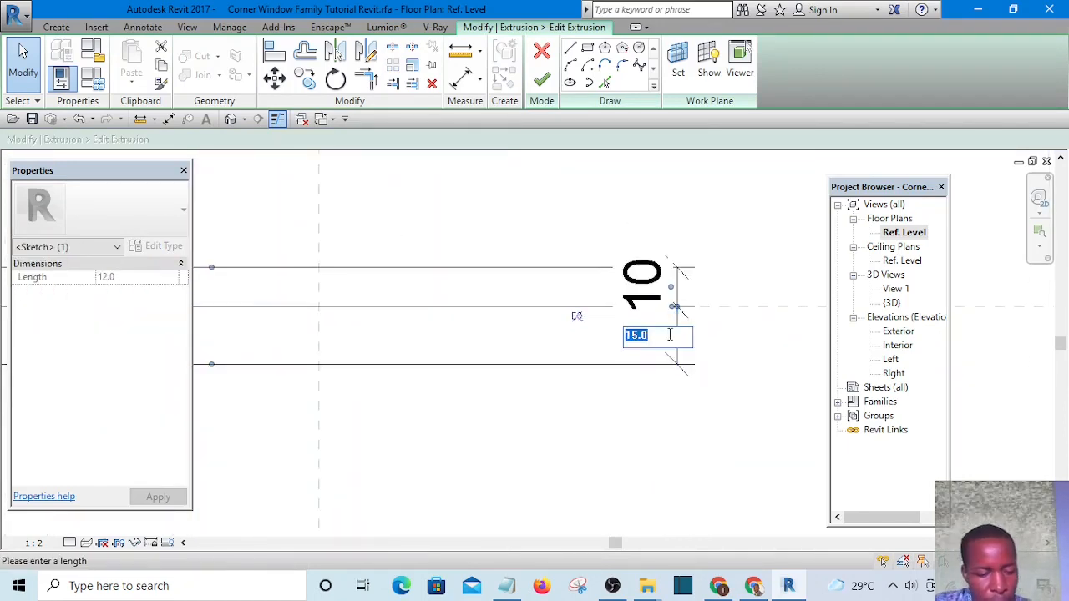
{"action": "key", "text": "Return"}
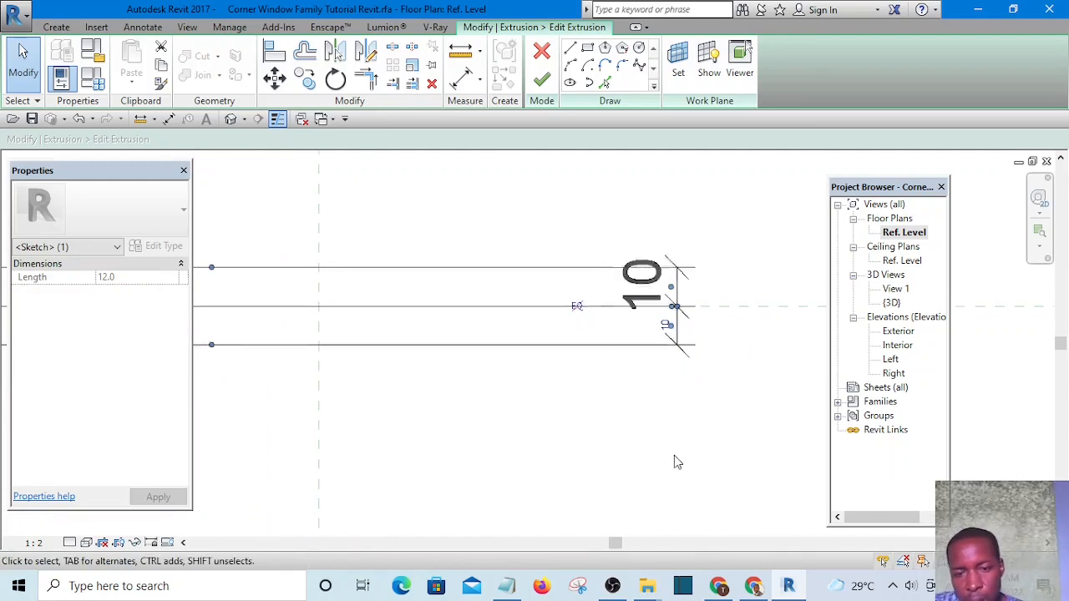
{"action": "scroll", "coordinate": [681, 430], "scroll_direction": "down", "scroll_amount": 4}
{"action": "left_click", "coordinate": [520, 430]}
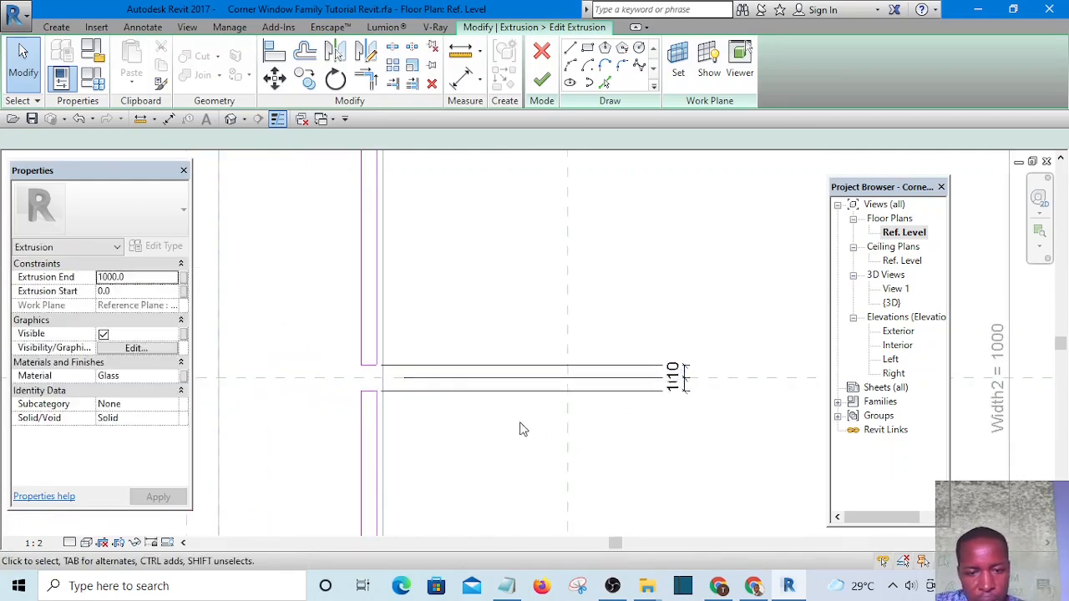
Step: Lock both segments of the aligned gap dimension on the Width2 side, and deselect it
{"action": "left_click", "coordinate": [690, 397]}
{"action": "scroll", "coordinate": [668, 380], "scroll_direction": "down", "scroll_amount": 4}
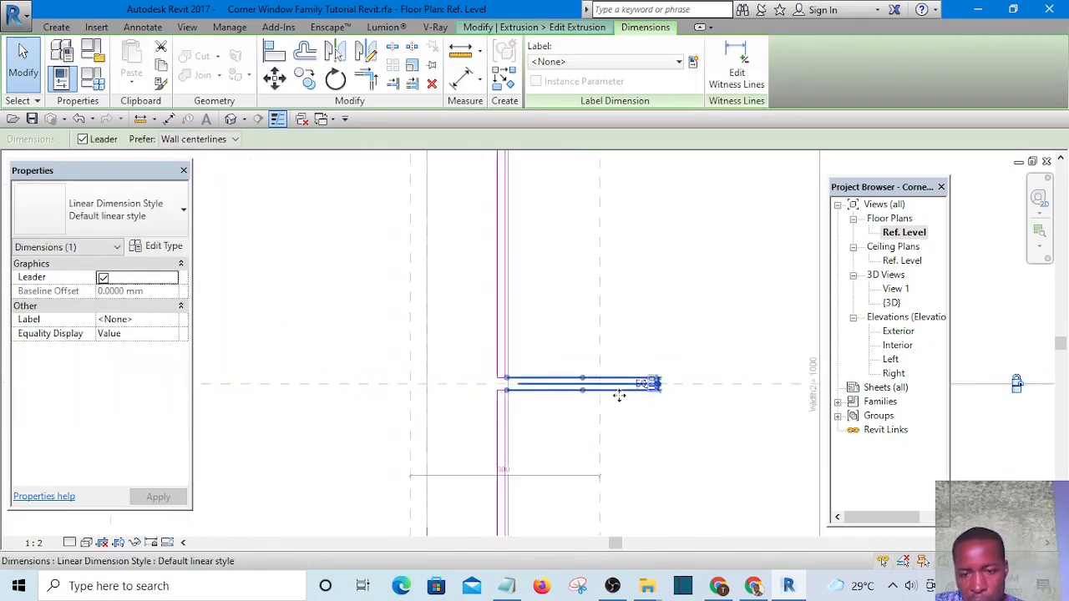
{"action": "scroll", "coordinate": [757, 398], "scroll_direction": "up", "scroll_amount": 4}
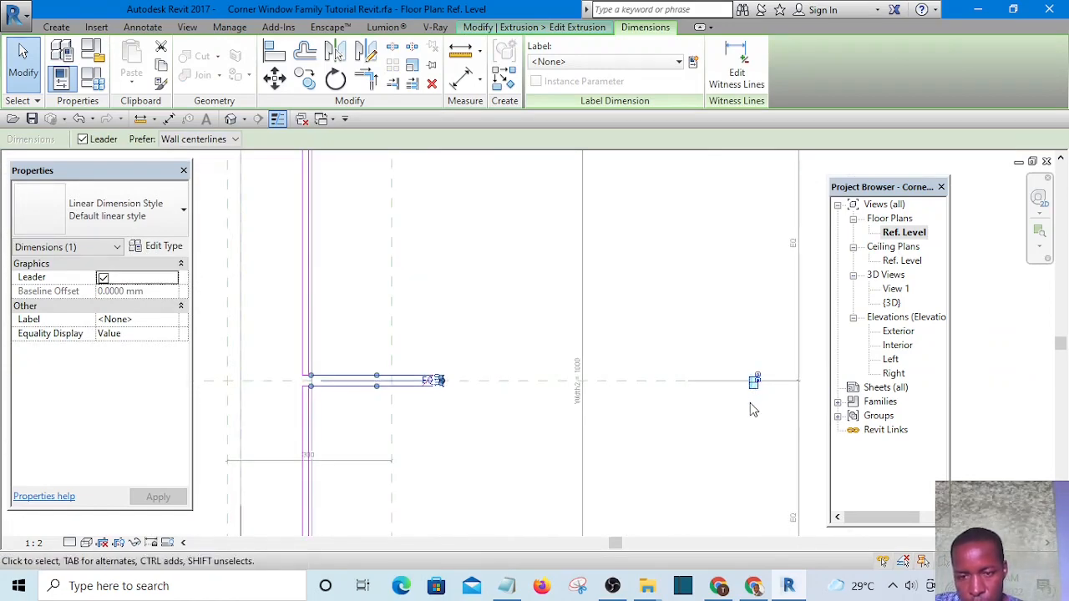
{"action": "scroll", "coordinate": [757, 387], "scroll_direction": "up", "scroll_amount": 3}
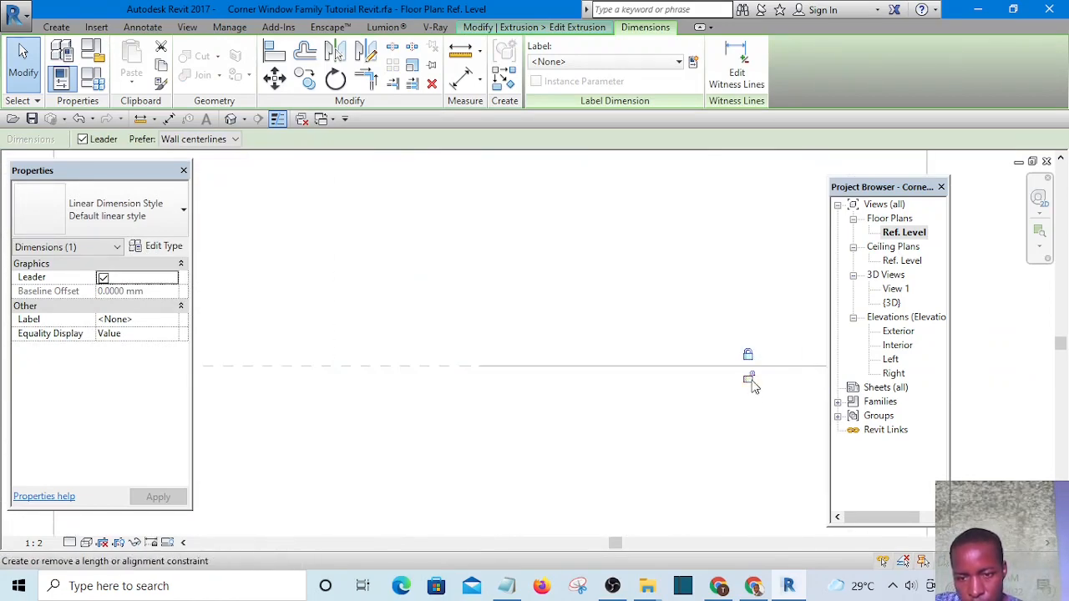
{"action": "scroll", "coordinate": [747, 423], "scroll_direction": "down", "scroll_amount": 5}
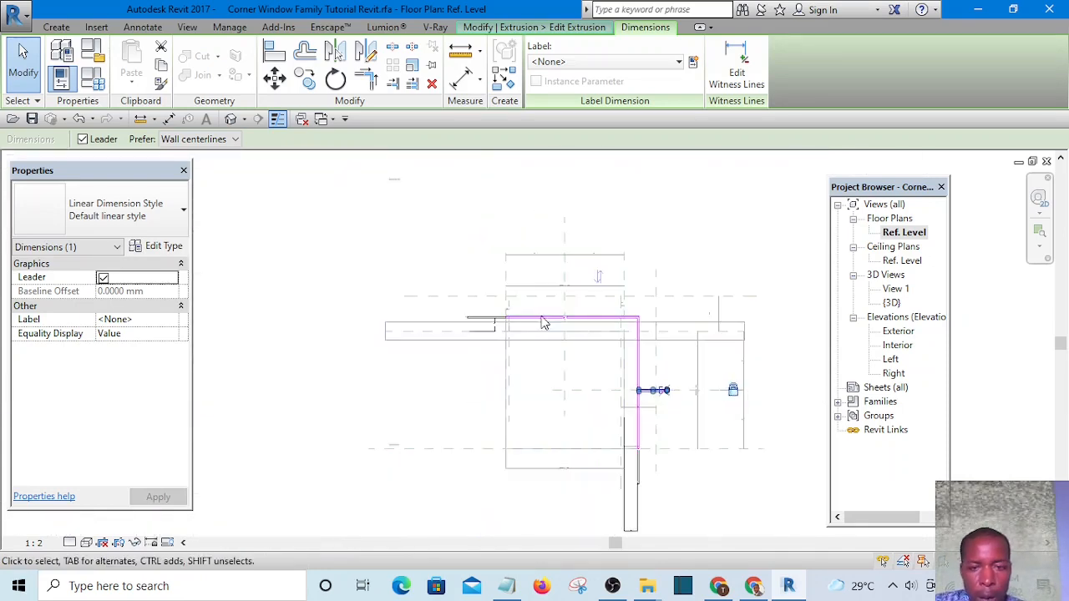
{"action": "scroll", "coordinate": [585, 349], "scroll_direction": "up", "scroll_amount": 4}
{"action": "key", "text": "Escape"}
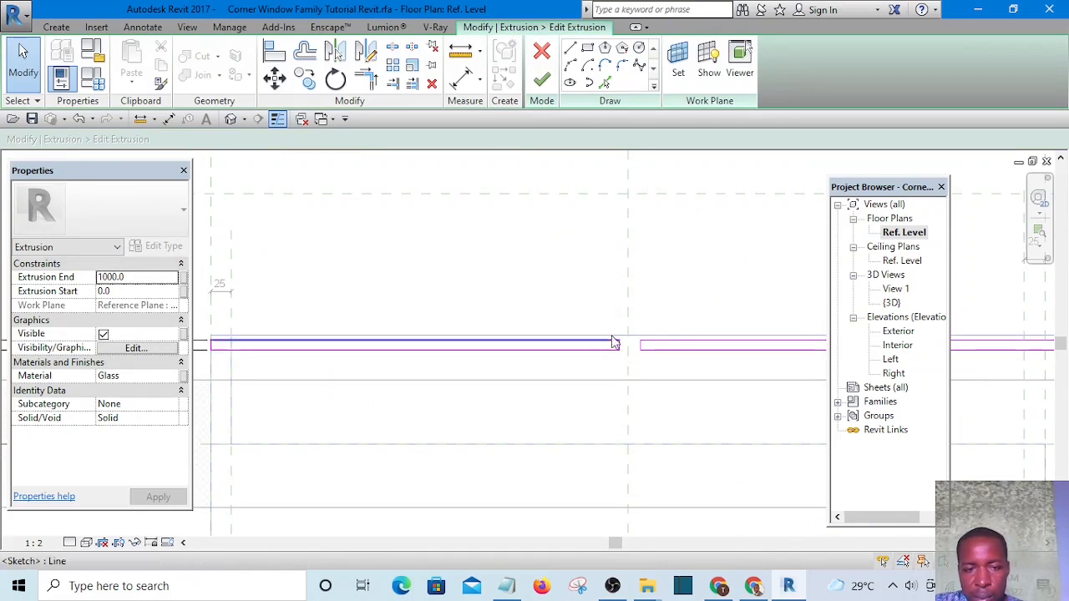
Step: Place an aligned dimension across the Width1-side gap, referencing both glass end lines and the Center (Left/Right) reference plane
{"action": "scroll", "coordinate": [633, 306], "scroll_direction": "up", "scroll_amount": 2}
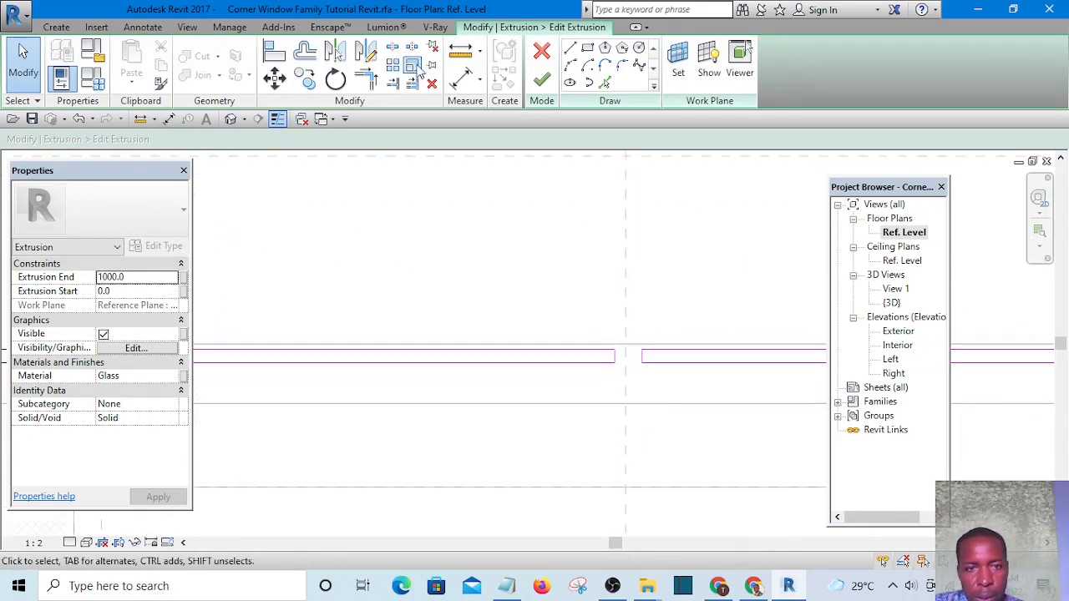
{"action": "left_click", "coordinate": [461, 78]}
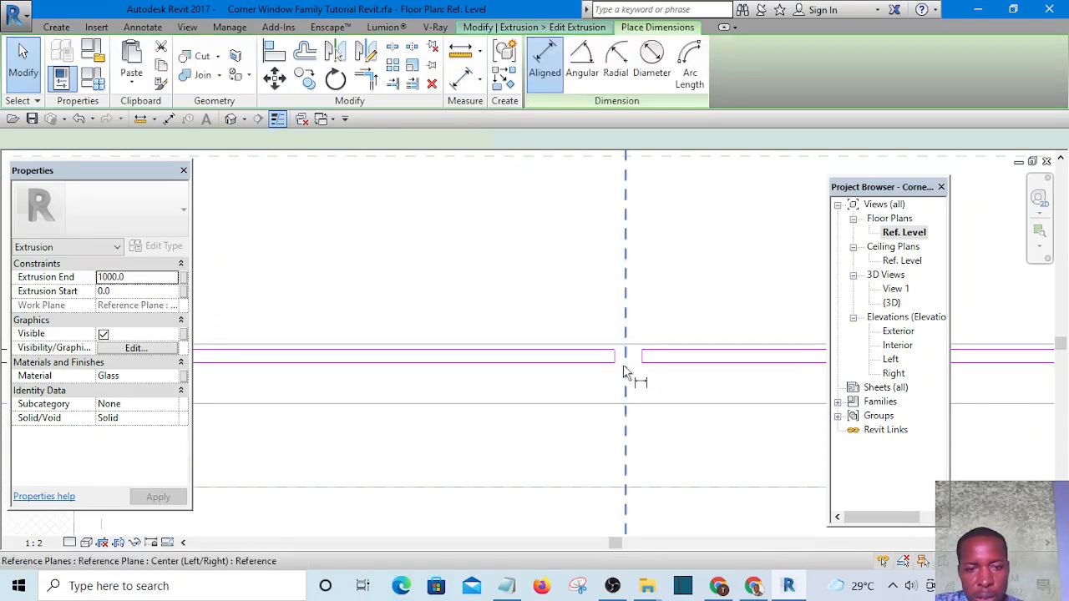
{"action": "scroll", "coordinate": [627, 367], "scroll_direction": "up", "scroll_amount": 2}
{"action": "left_click", "coordinate": [610, 355]}
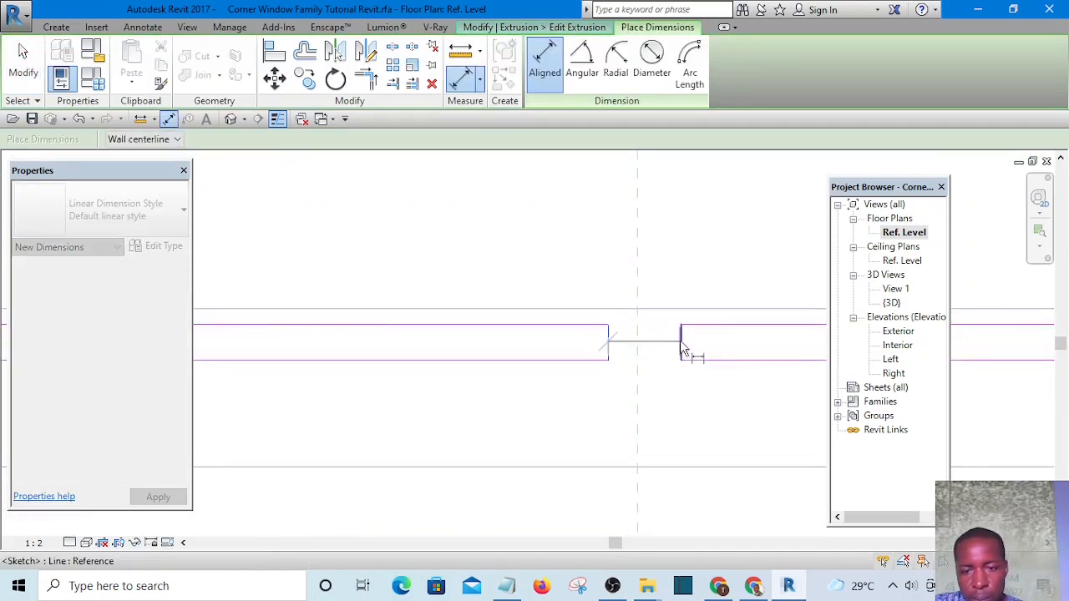
{"action": "scroll", "coordinate": [665, 349], "scroll_direction": "up", "scroll_amount": 1}
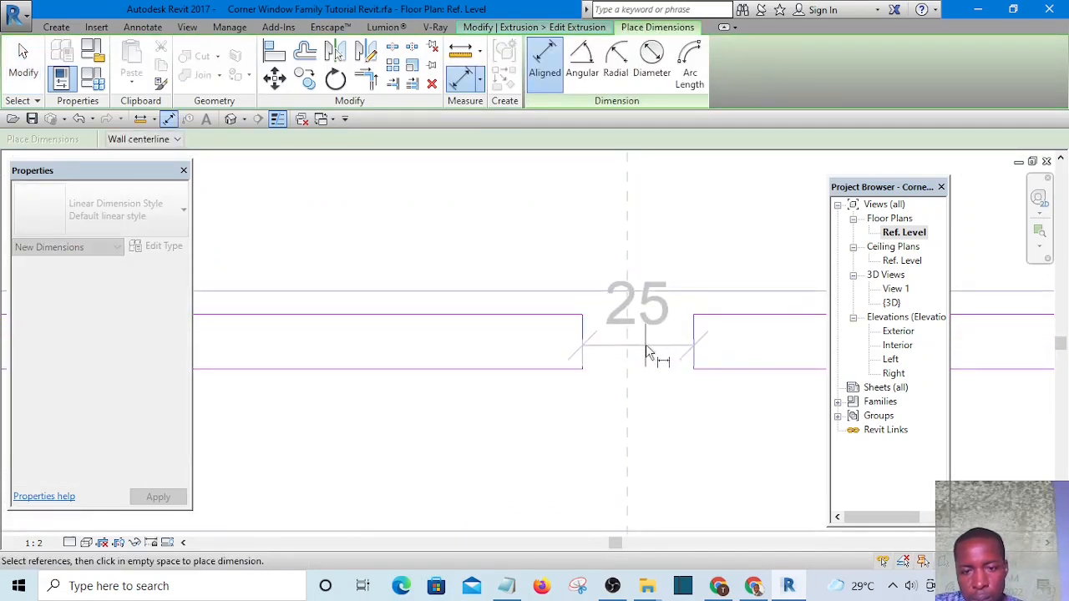
{"action": "left_click", "coordinate": [629, 363]}
{"action": "scroll", "coordinate": [641, 384], "scroll_direction": "down", "scroll_amount": 2}
{"action": "left_click", "coordinate": [679, 303]}
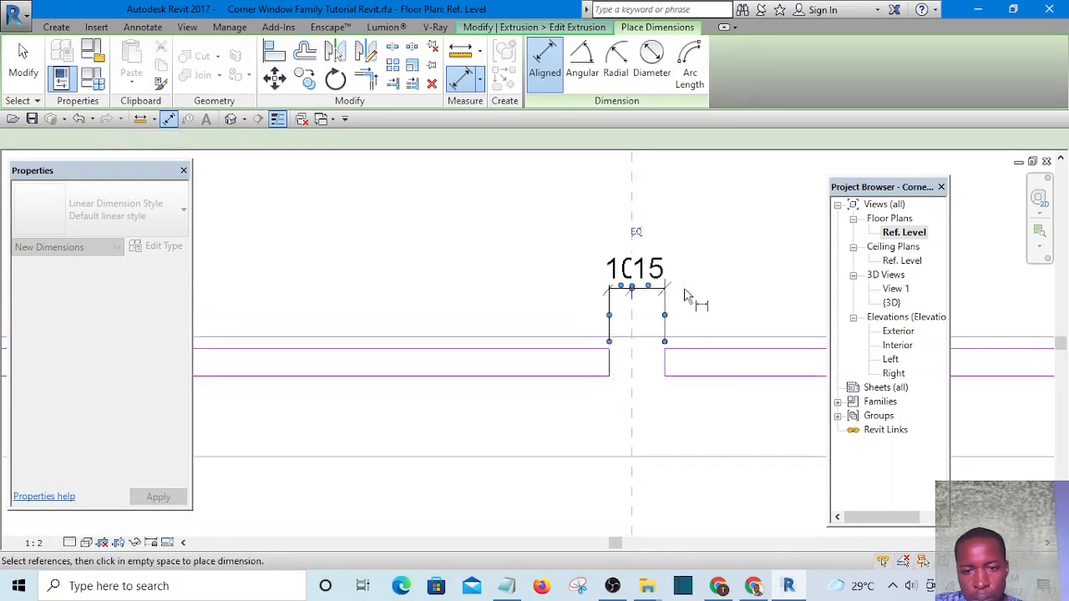
{"action": "scroll", "coordinate": [618, 305], "scroll_direction": "down", "scroll_amount": 1}
Step: Lock the Width1-side gap dimension's segment between the center plane and the right glass end line, and end dimensioning
{"action": "scroll", "coordinate": [619, 301], "scroll_direction": "down", "scroll_amount": 7}
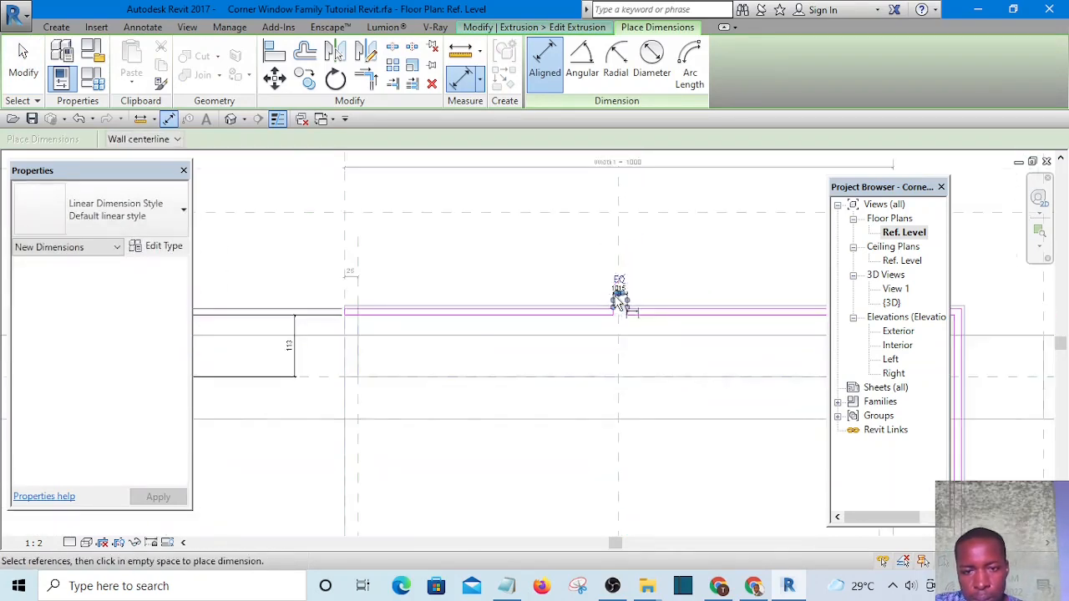
{"action": "scroll", "coordinate": [611, 411], "scroll_direction": "up", "scroll_amount": 2}
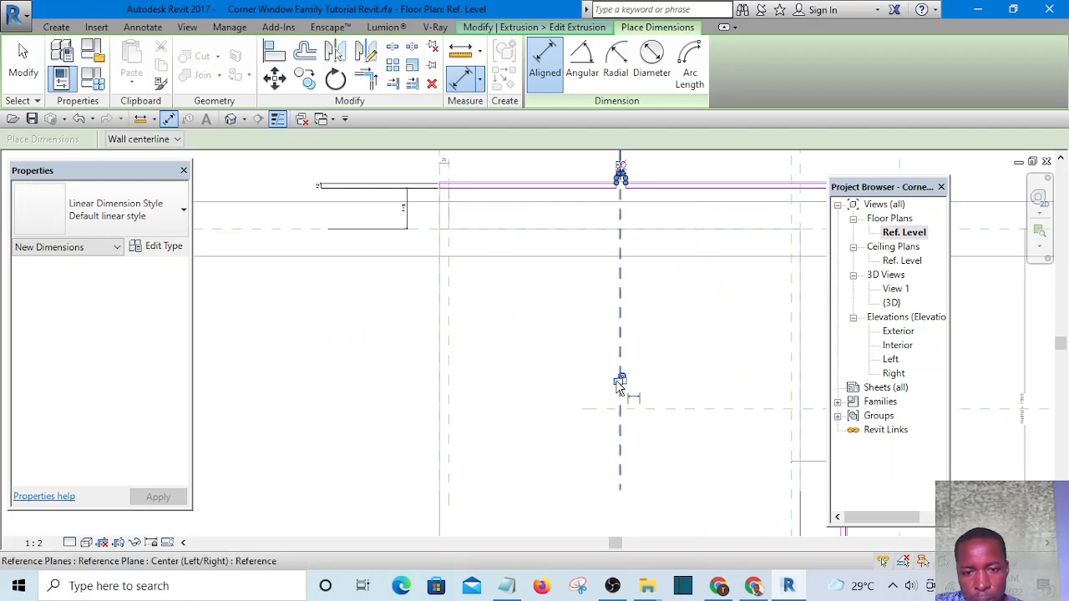
{"action": "scroll", "coordinate": [618, 384], "scroll_direction": "up", "scroll_amount": 3}
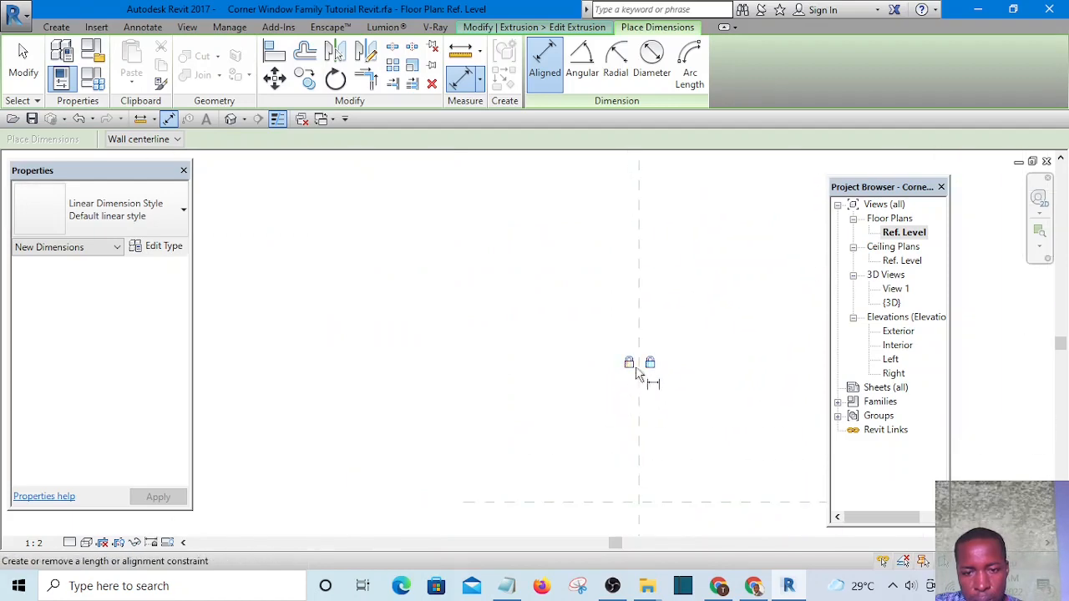
{"action": "left_click", "coordinate": [652, 365]}
{"action": "scroll", "coordinate": [626, 410], "scroll_direction": "down", "scroll_amount": 4}
{"action": "scroll", "coordinate": [619, 188], "scroll_direction": "up", "scroll_amount": 2}
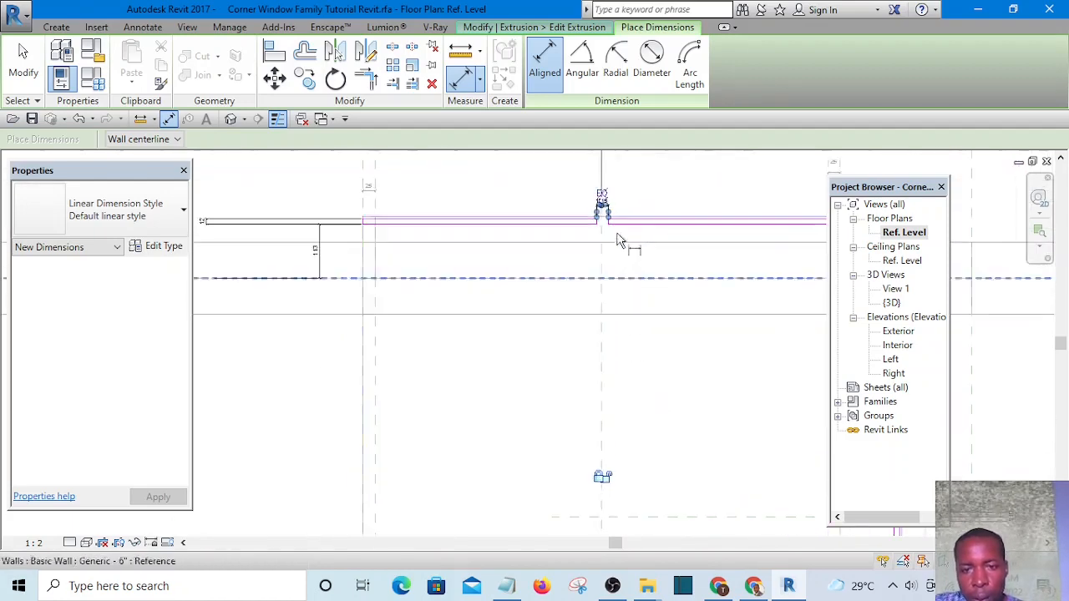
{"action": "key", "text": "Escape"}
{"action": "key", "text": "Escape"}
Step: Try to edit the distance from the center plane to the right glass end line on the Width1 side
{"action": "scroll", "coordinate": [609, 193], "scroll_direction": "up", "scroll_amount": 3}
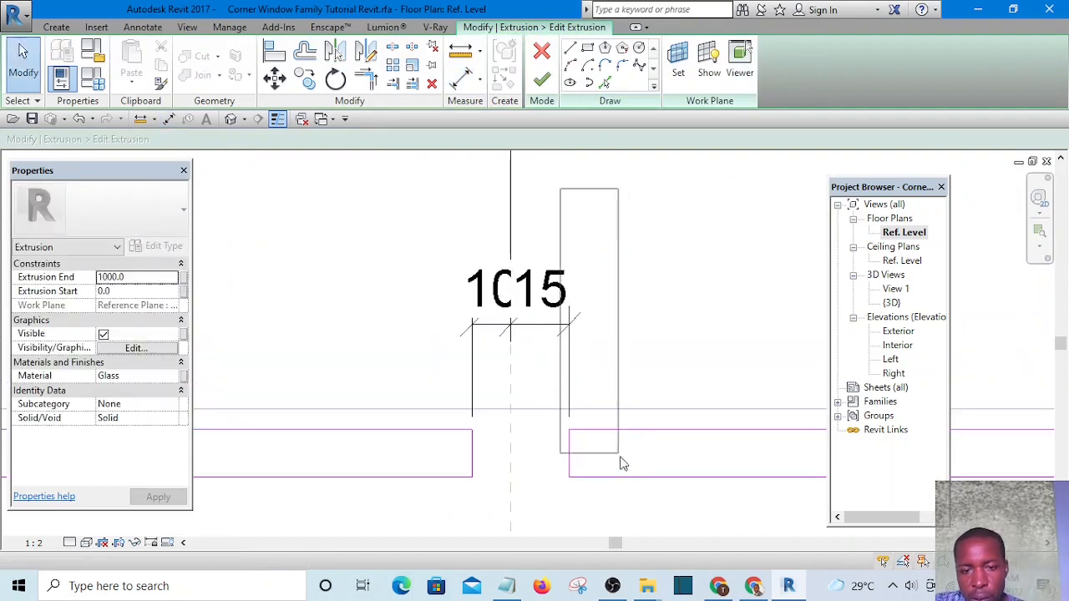
{"action": "left_click_drag", "start_coordinate": [622, 464], "coordinate": [636, 500]}
{"action": "left_click", "coordinate": [542, 311]}
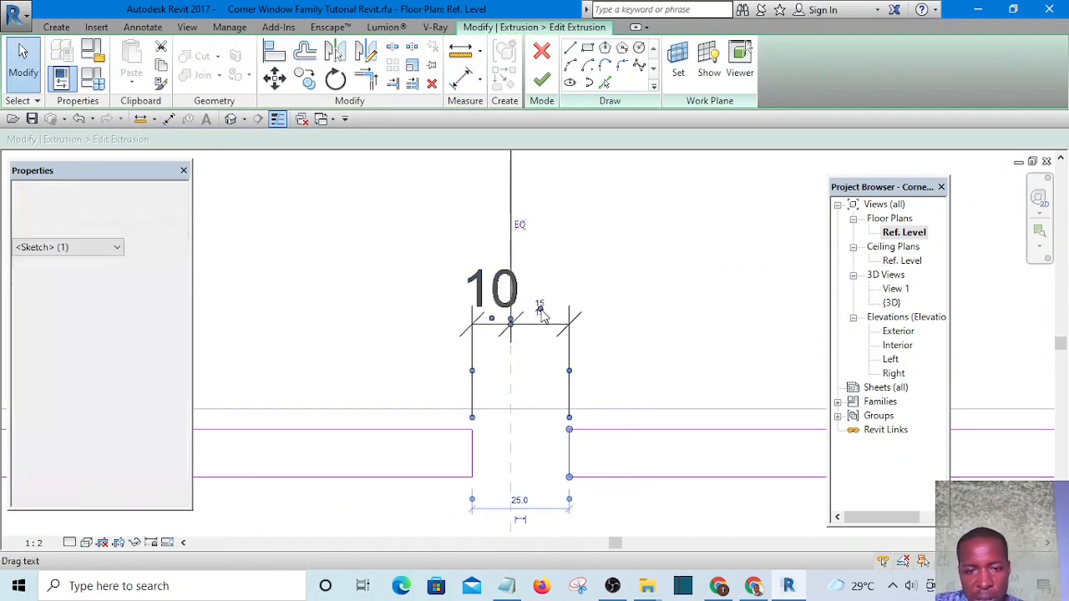
{"action": "scroll", "coordinate": [564, 412], "scroll_direction": "down", "scroll_amount": 2}
{"action": "mouse_move", "coordinate": [548, 246]}
{"action": "left_mouse_down"}
{"action": "mouse_move", "coordinate": [551, 289]}
{"action": "mouse_move", "coordinate": [613, 420]}
{"action": "left_mouse_up"}
{"action": "left_click_drag", "start_coordinate": [645, 482], "coordinate": [643, 480]}
{"action": "scroll", "coordinate": [626, 432], "scroll_direction": "up", "scroll_amount": 4}
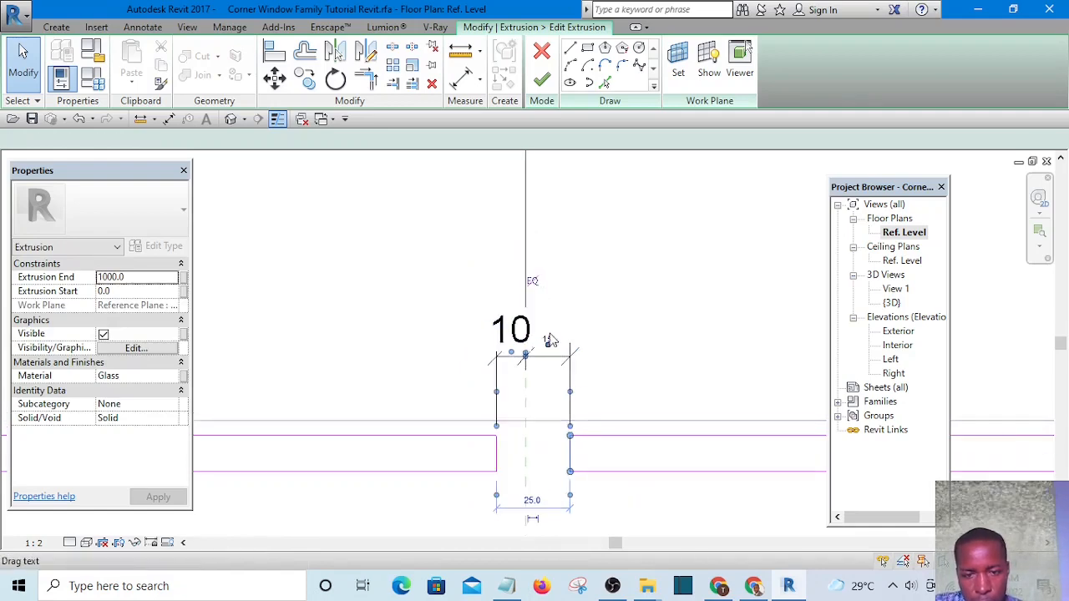
{"action": "scroll", "coordinate": [543, 368], "scroll_direction": "up", "scroll_amount": 4}
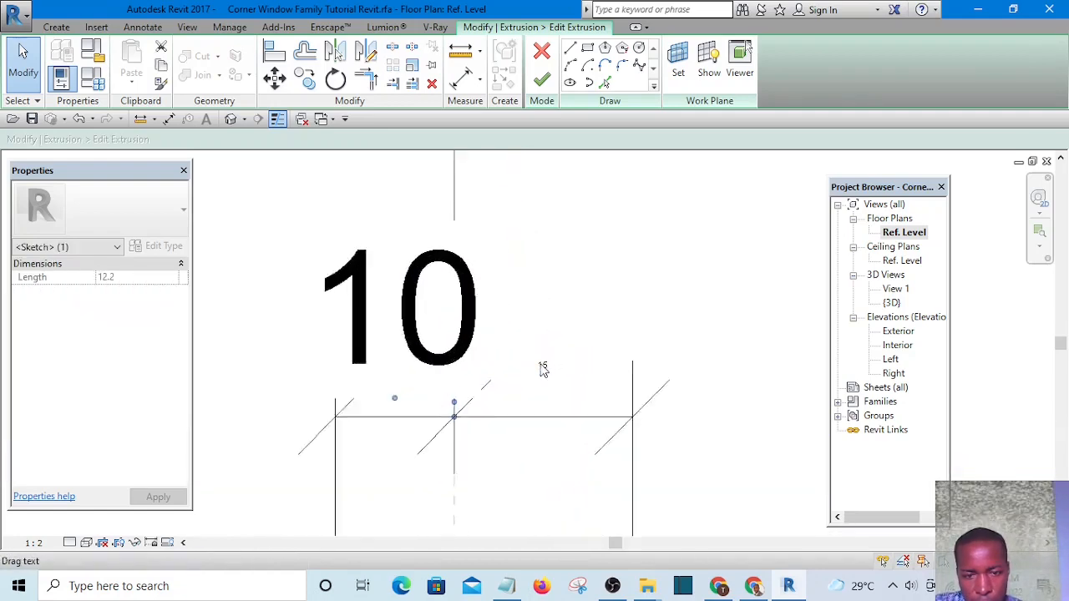
{"action": "left_click", "coordinate": [550, 369]}
{"action": "scroll", "coordinate": [552, 367], "scroll_direction": "down", "scroll_amount": 5}
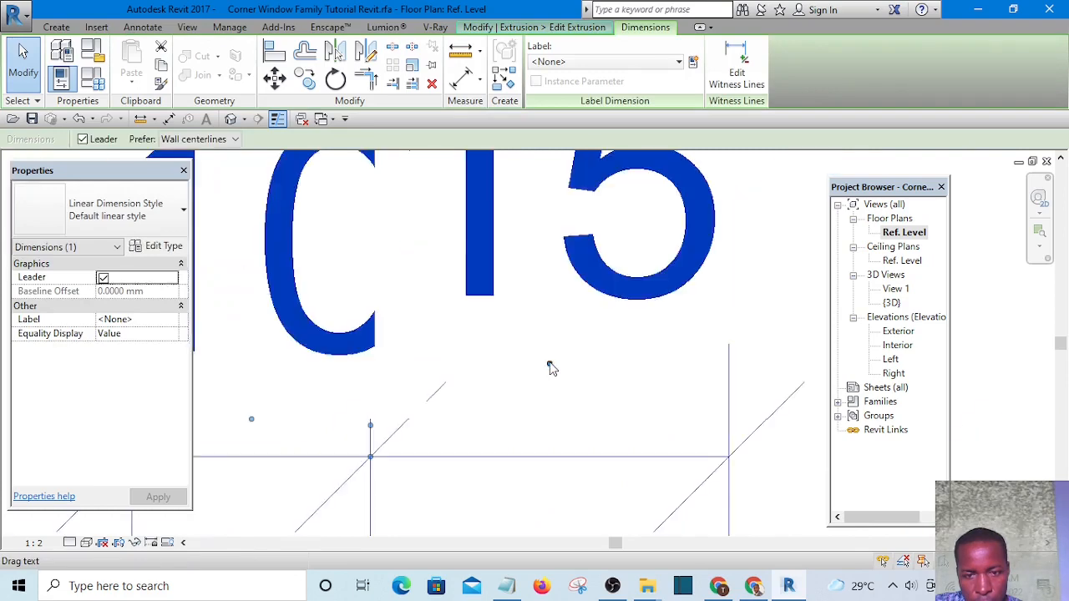
{"action": "scroll", "coordinate": [597, 290], "scroll_direction": "down", "scroll_amount": 5}
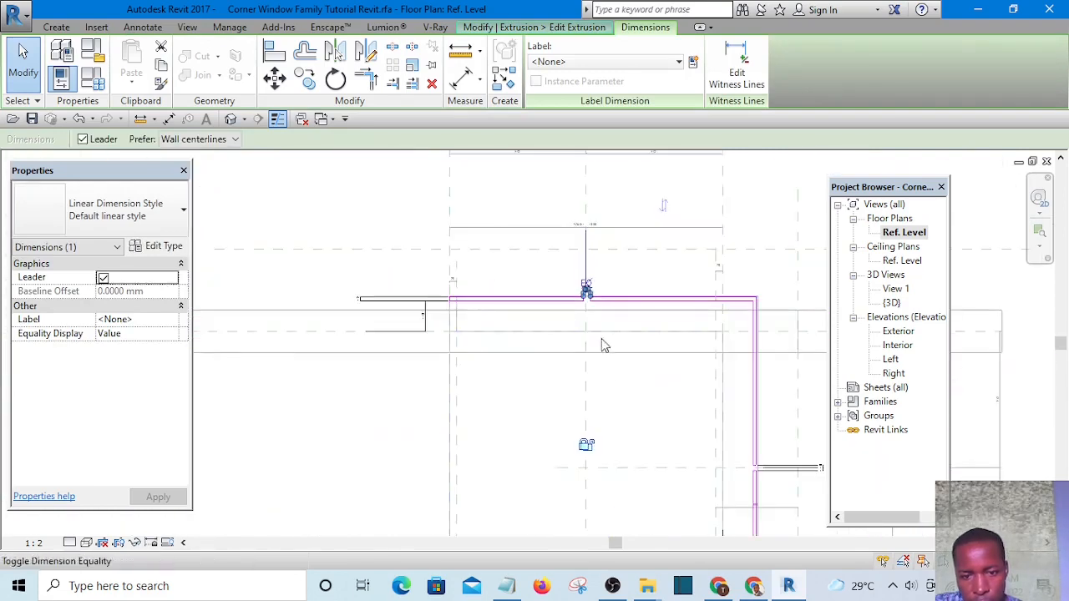
Step: Unlock the segments of the Width1-side gap dimension
{"action": "scroll", "coordinate": [596, 460], "scroll_direction": "up", "scroll_amount": 4}
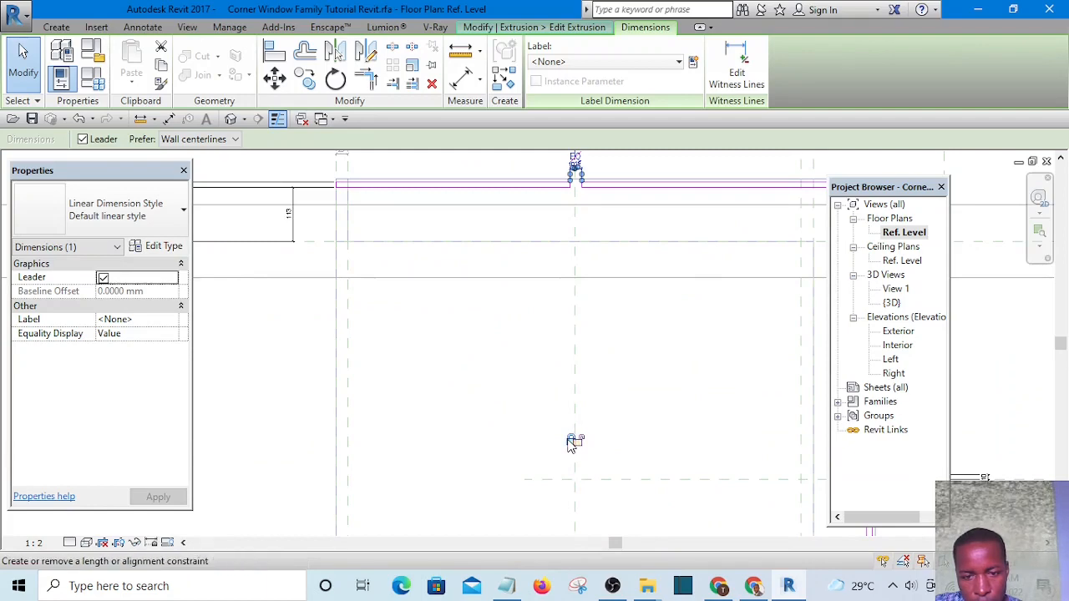
{"action": "scroll", "coordinate": [572, 444], "scroll_direction": "up", "scroll_amount": 3}
{"action": "scroll", "coordinate": [579, 446], "scroll_direction": "down", "scroll_amount": 4}
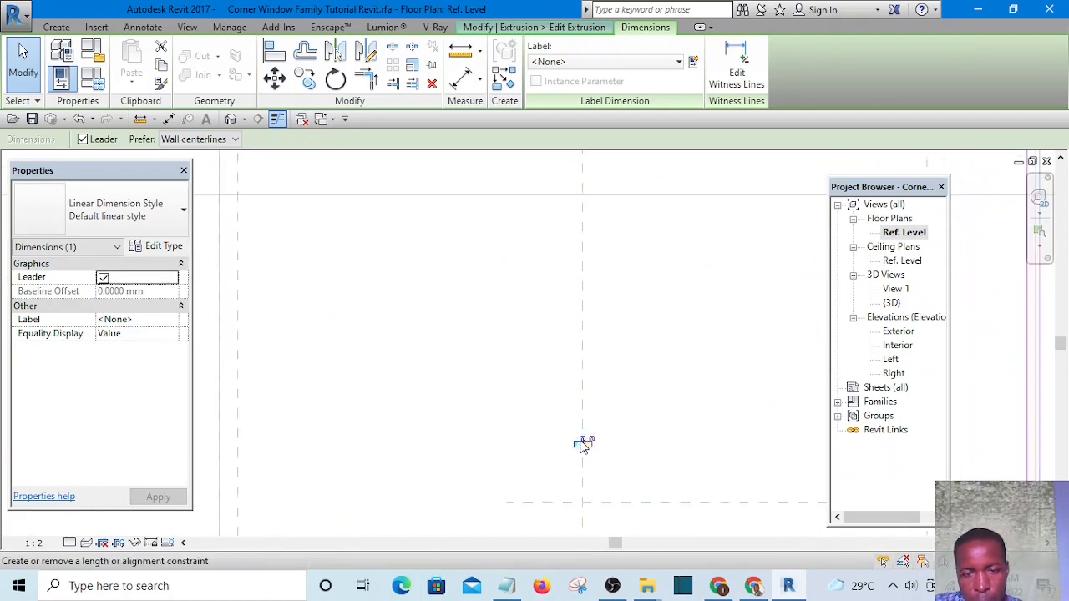
{"action": "scroll", "coordinate": [600, 276], "scroll_direction": "up", "scroll_amount": 3}
{"action": "scroll", "coordinate": [574, 281], "scroll_direction": "up", "scroll_amount": 1}
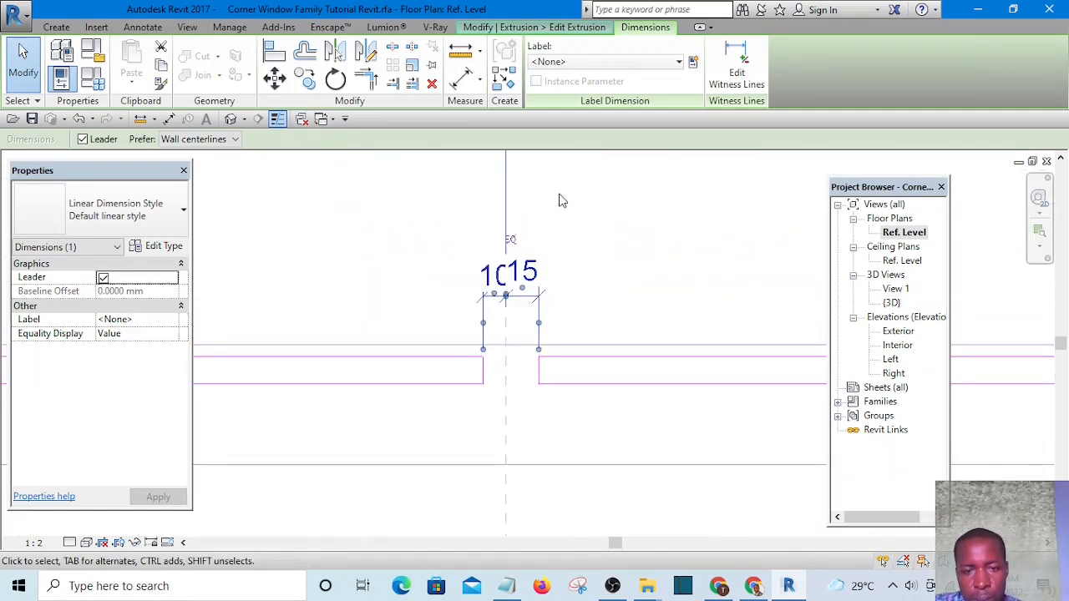
Step: Set the distance from the center plane to the right glass end line on the Width1 side to 10, and finish the sketch
{"action": "mouse_move", "coordinate": [537, 183]}
{"action": "left_mouse_down"}
{"action": "mouse_move", "coordinate": [569, 389]}
{"action": "mouse_move", "coordinate": [594, 422]}
{"action": "left_mouse_up"}
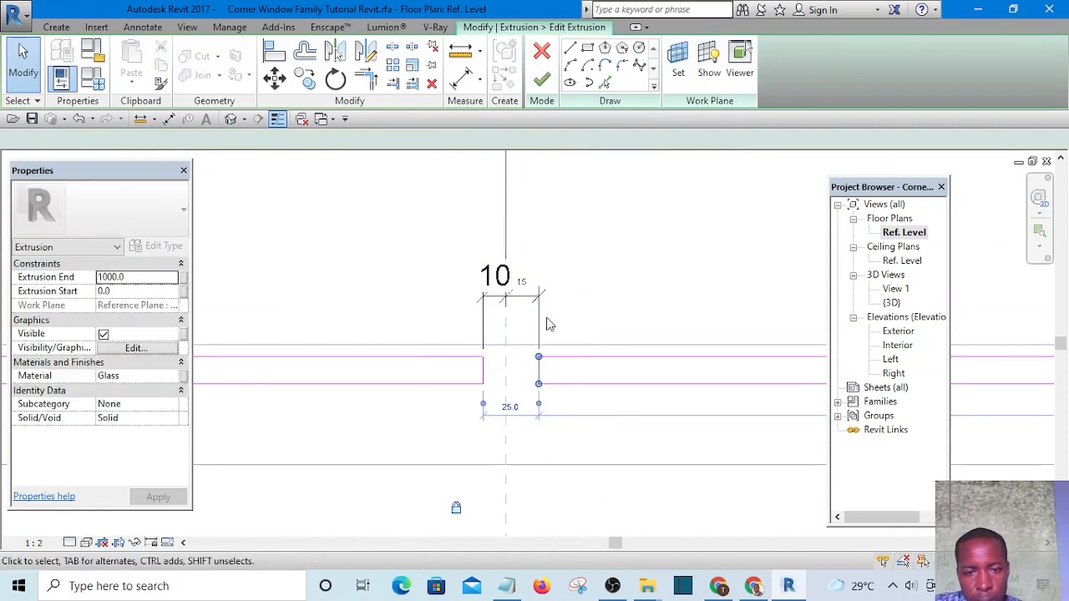
{"action": "left_click", "coordinate": [521, 281]}
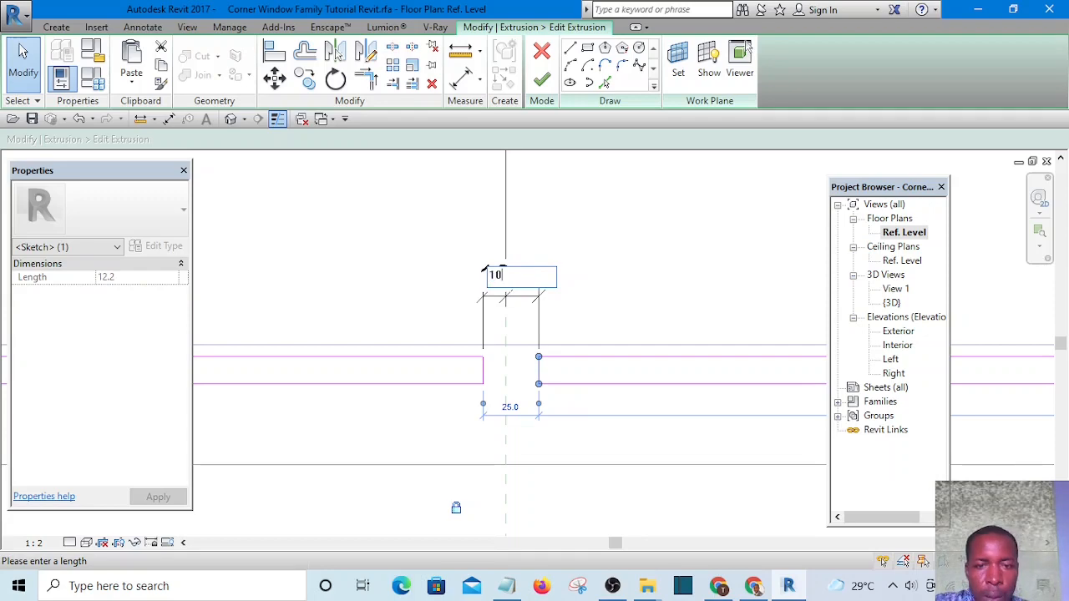
{"action": "left_click", "coordinate": [539, 81]}
{"action": "left_click", "coordinate": [618, 239]}
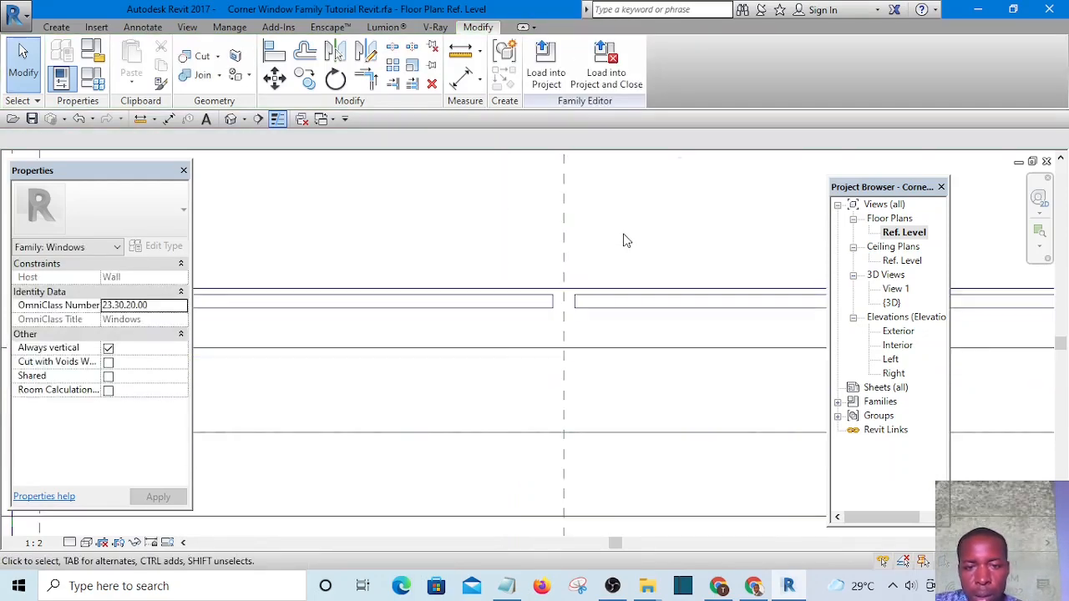
Step: Reopen the glass extrusion's sketch and lock both segments of the Width1-side gap dimension
{"action": "scroll", "coordinate": [624, 239], "scroll_direction": "up", "scroll_amount": 2}
{"action": "scroll", "coordinate": [620, 244], "scroll_direction": "down", "scroll_amount": 2}
{"action": "scroll", "coordinate": [628, 360], "scroll_direction": "up", "scroll_amount": 1}
{"action": "scroll", "coordinate": [609, 357], "scroll_direction": "down", "scroll_amount": 1}
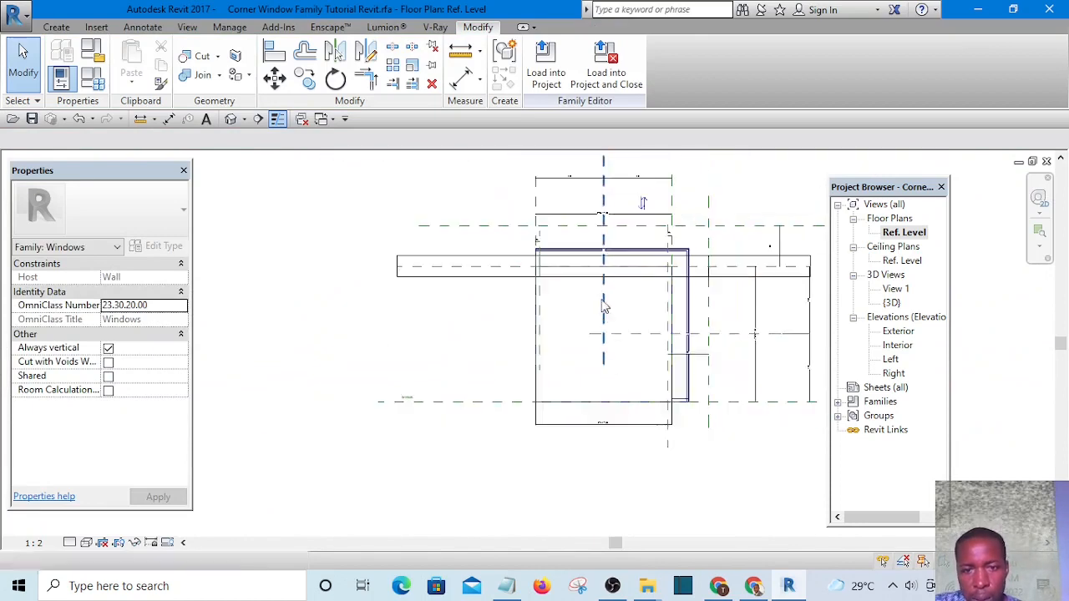
{"action": "scroll", "coordinate": [615, 200], "scroll_direction": "up", "scroll_amount": 2}
{"action": "scroll", "coordinate": [616, 219], "scroll_direction": "up", "scroll_amount": 1}
{"action": "scroll", "coordinate": [610, 336], "scroll_direction": "up", "scroll_amount": 1}
{"action": "left_click", "coordinate": [609, 351]}
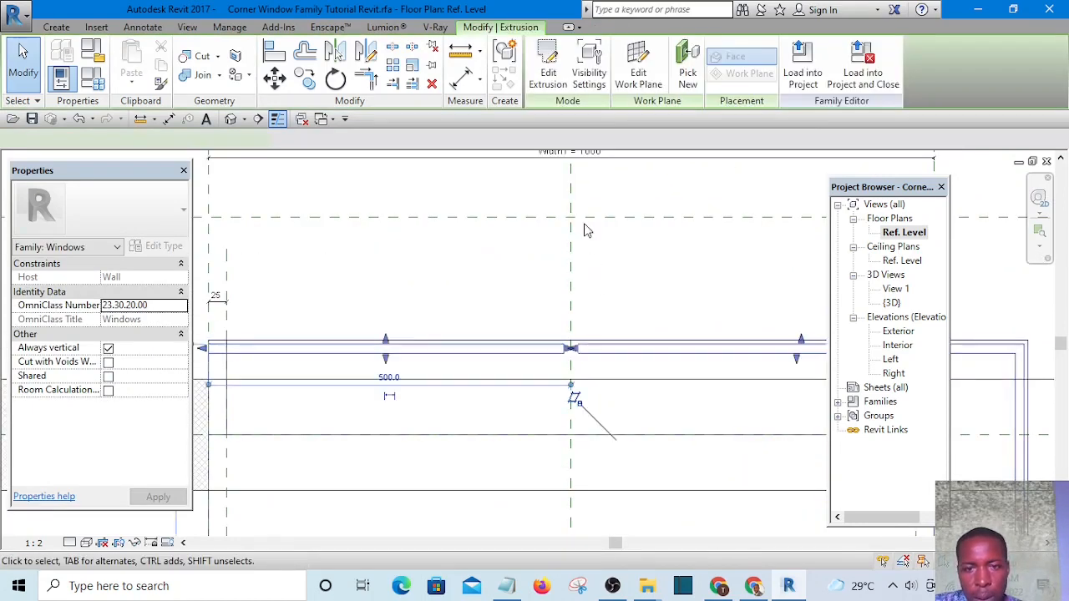
{"action": "left_click", "coordinate": [549, 77]}
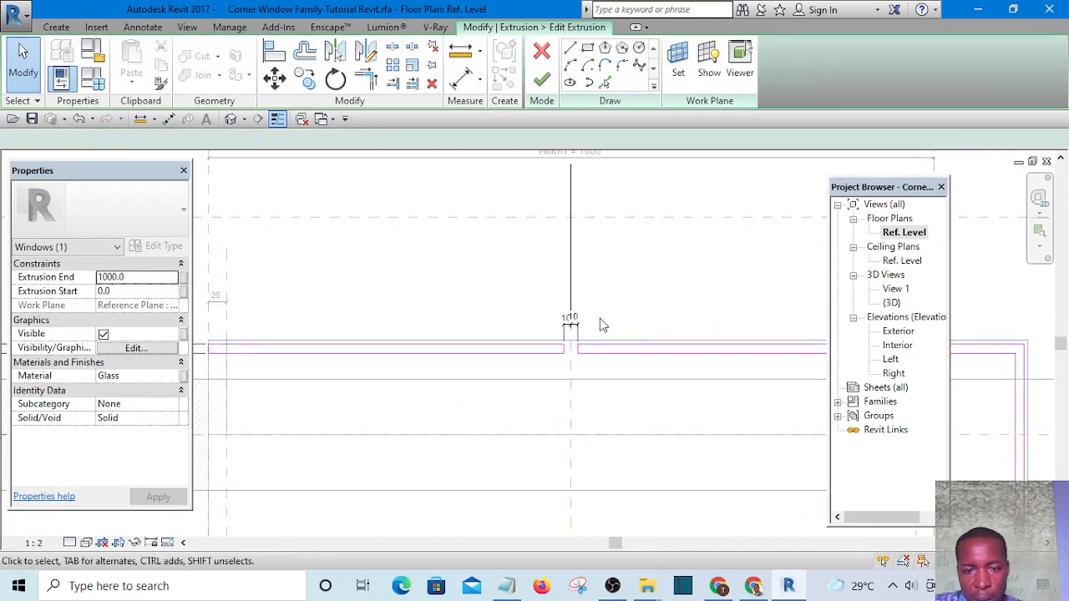
{"action": "scroll", "coordinate": [561, 197], "scroll_direction": "down", "scroll_amount": 1}
{"action": "left_click", "coordinate": [571, 302]}
{"action": "scroll", "coordinate": [575, 309], "scroll_direction": "up", "scroll_amount": 5}
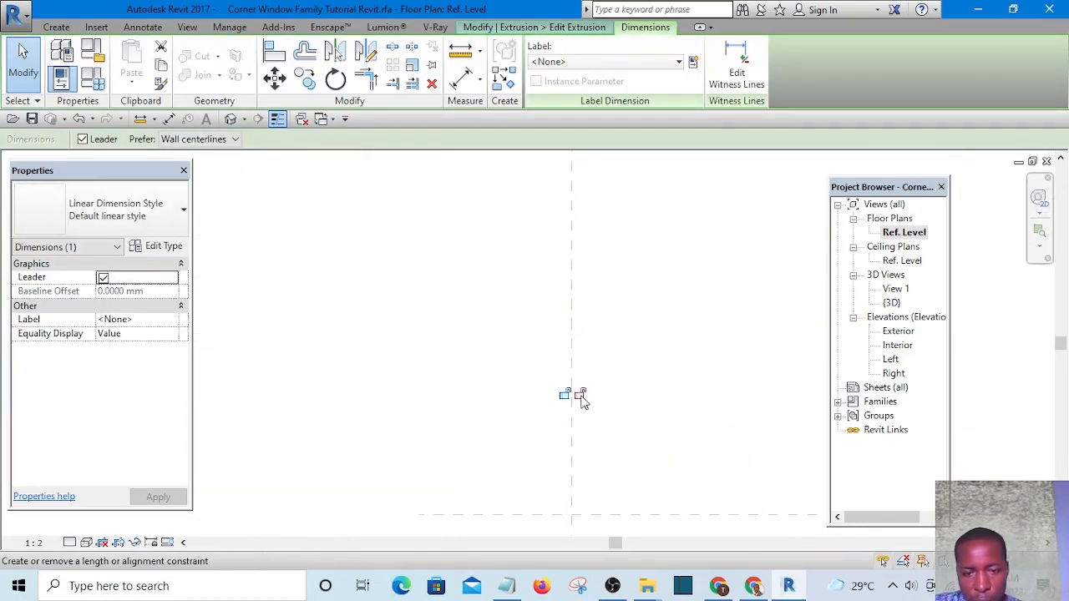
{"action": "scroll", "coordinate": [520, 179], "scroll_direction": "down", "scroll_amount": 3}
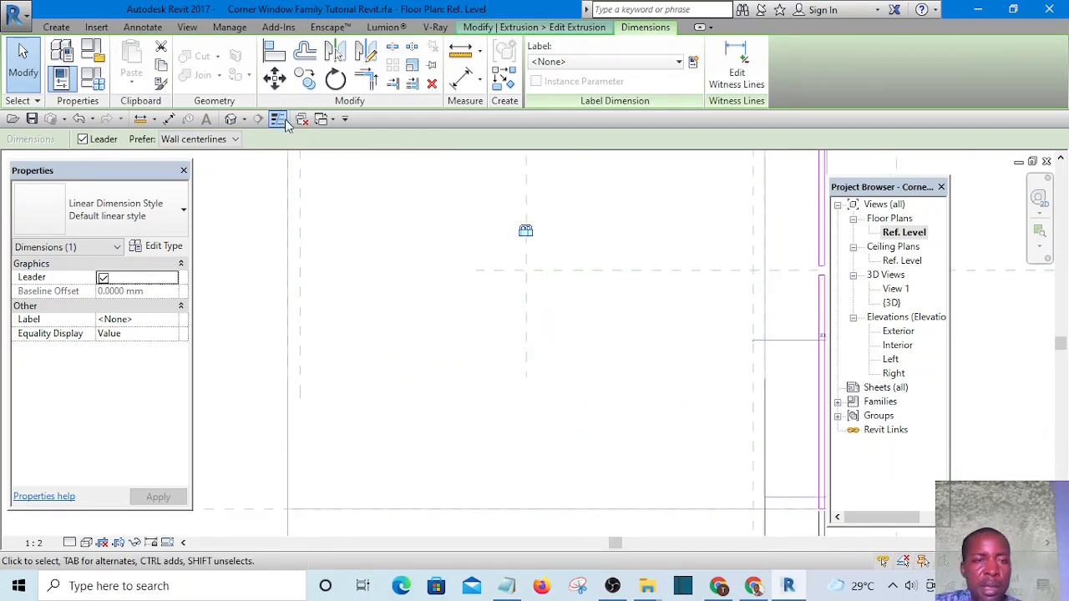
Step: Finish the glass extrusion's sketch in the default 3D view and inspect the divided glass from the outer corner
{"action": "left_click", "coordinate": [233, 120]}
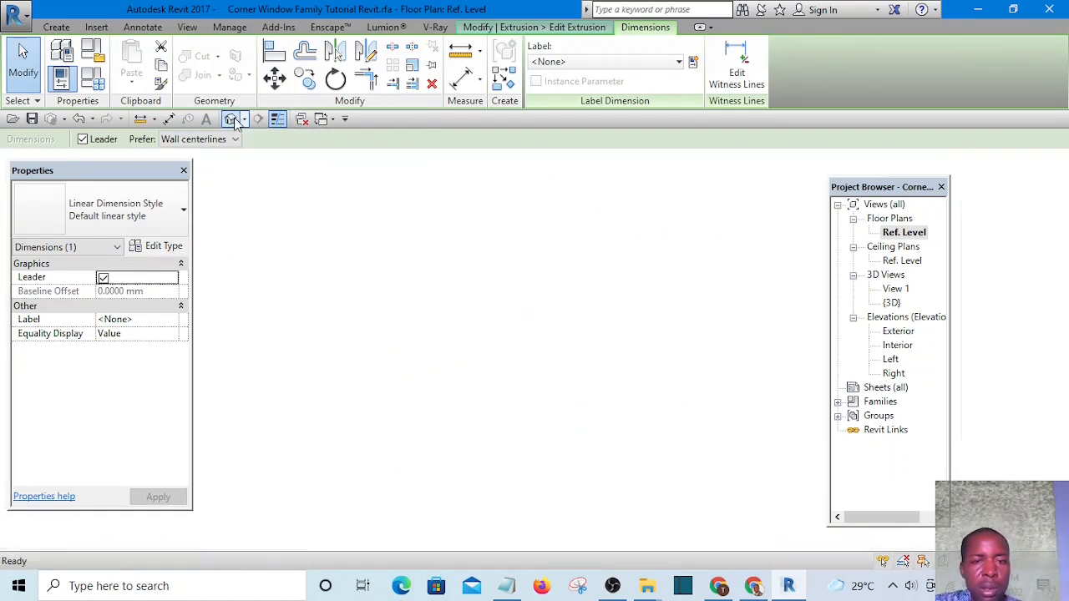
{"action": "scroll", "coordinate": [525, 251], "scroll_direction": "down", "scroll_amount": 3}
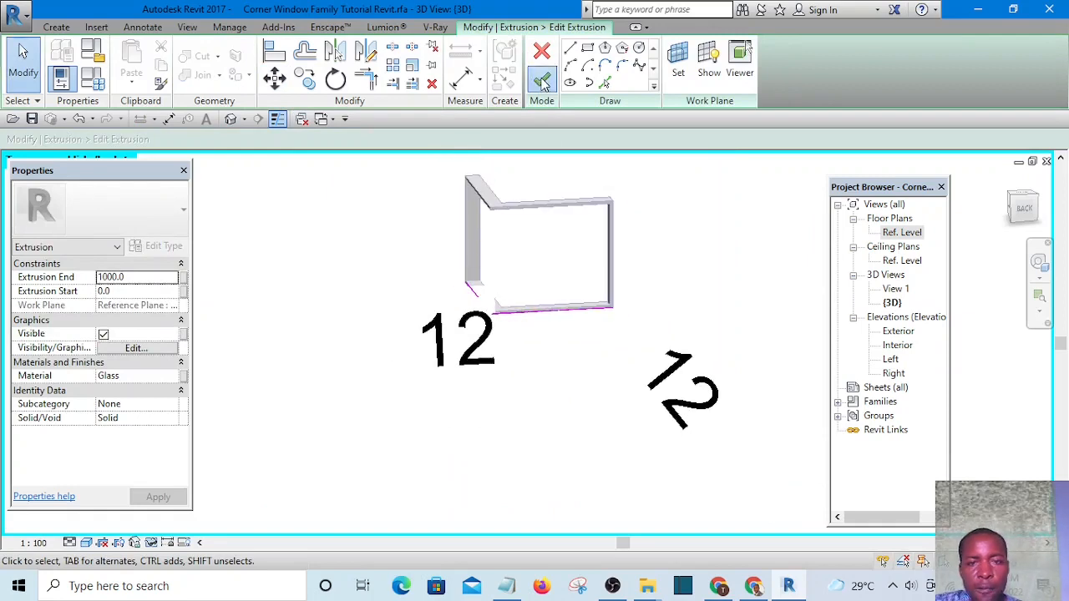
{"action": "left_click", "coordinate": [544, 81]}
{"action": "left_click", "coordinate": [693, 233]}
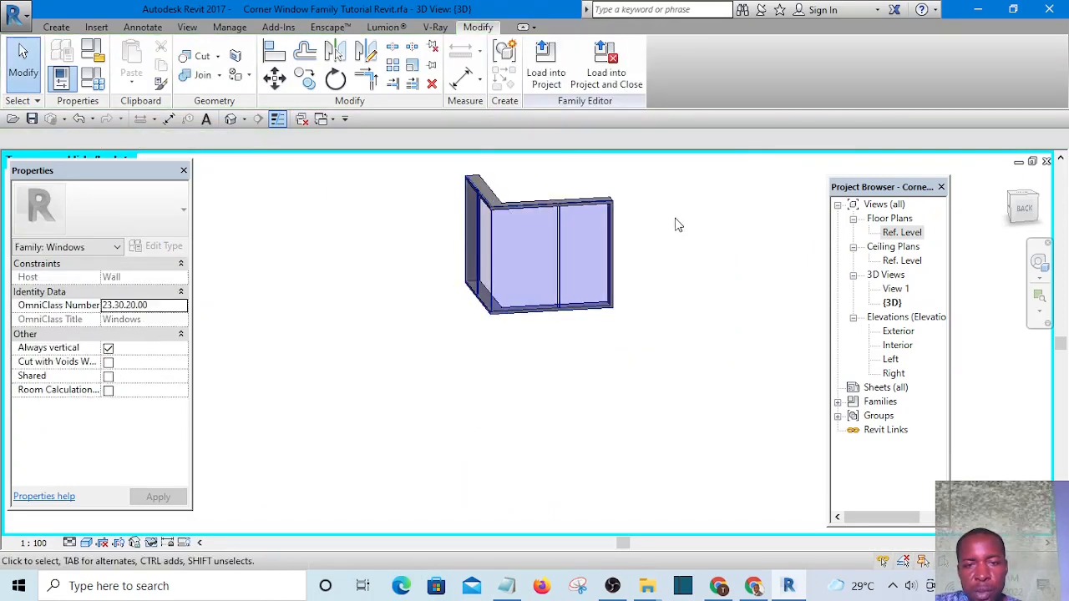
{"action": "scroll", "coordinate": [506, 249], "scroll_direction": "up", "scroll_amount": 5}
{"action": "middle_click_drag", "start_coordinate": [449, 267], "coordinate": [557, 283], "text": "shift"}
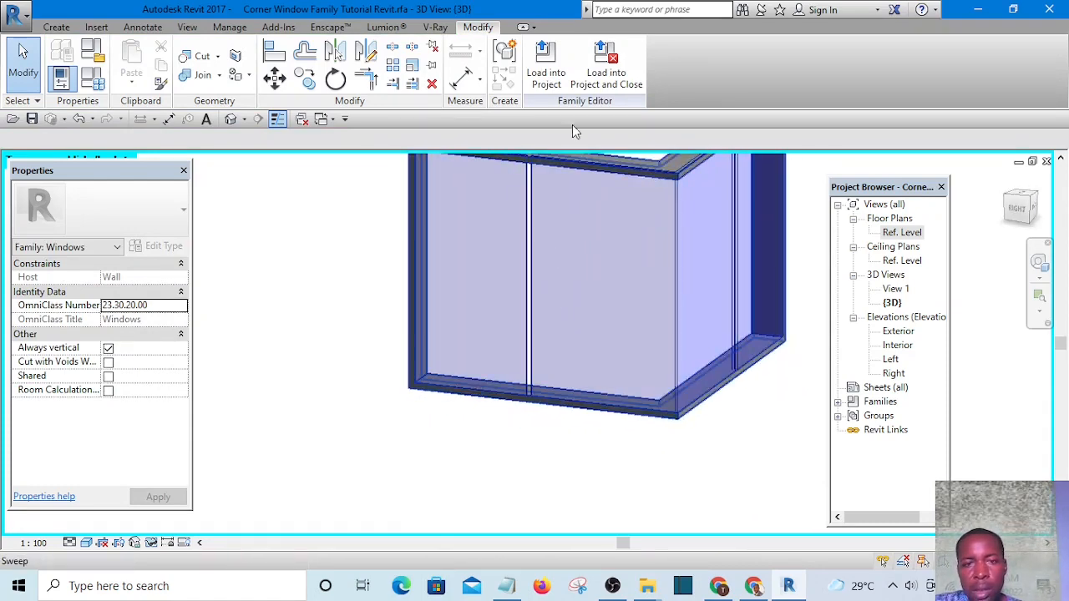
Step: Load the family into the building project, overwriting the existing version, and check the divided corner window in the 3D view
{"action": "left_click", "coordinate": [544, 77]}
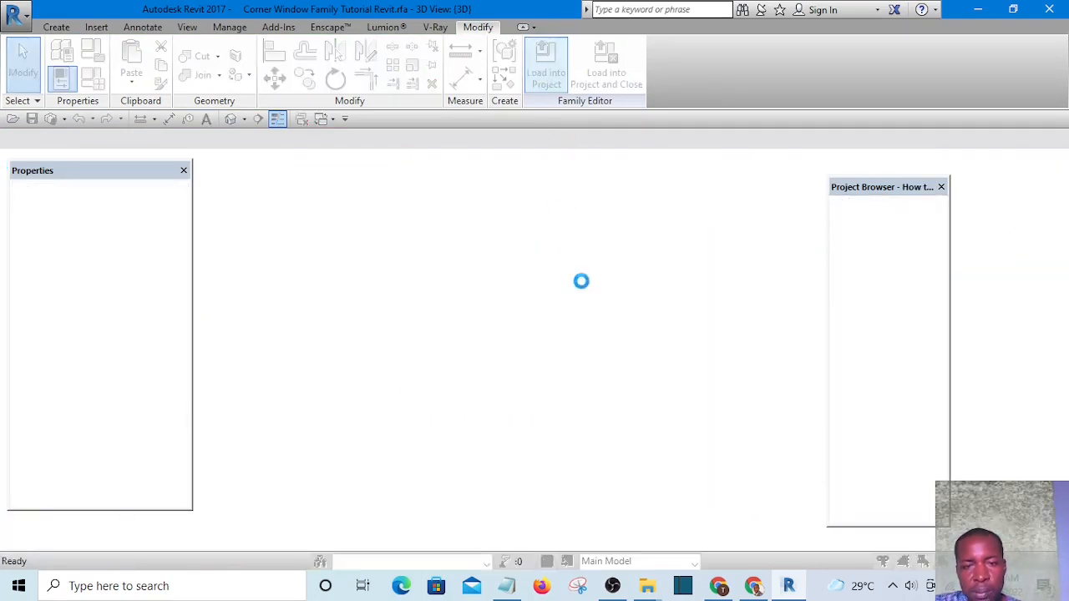
{"action": "left_click", "coordinate": [510, 255]}
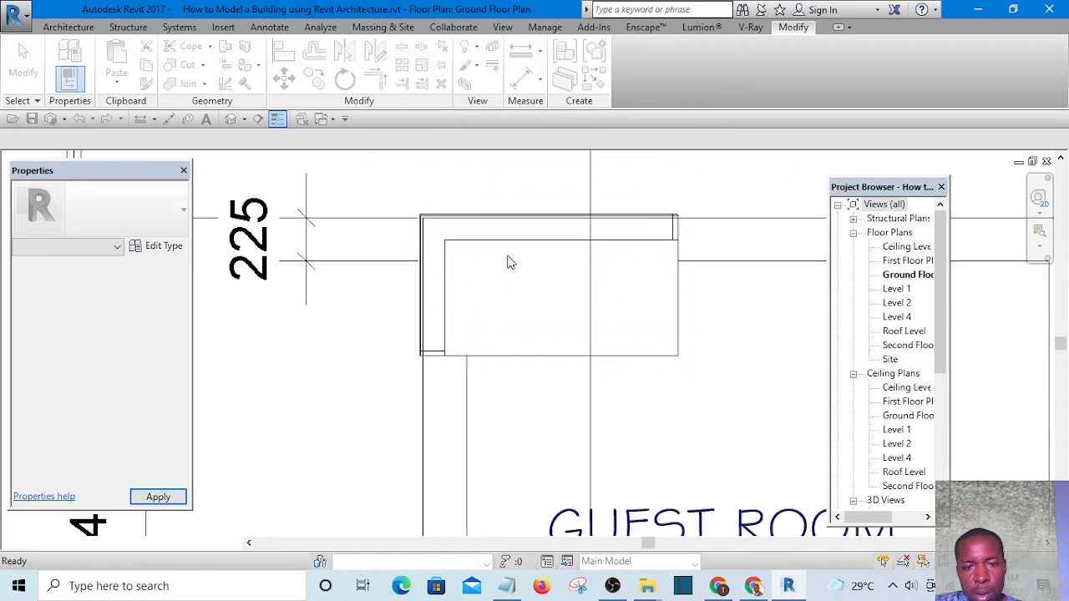
{"action": "key", "text": "Escape"}
{"action": "scroll", "coordinate": [508, 261], "scroll_direction": "down", "scroll_amount": 4}
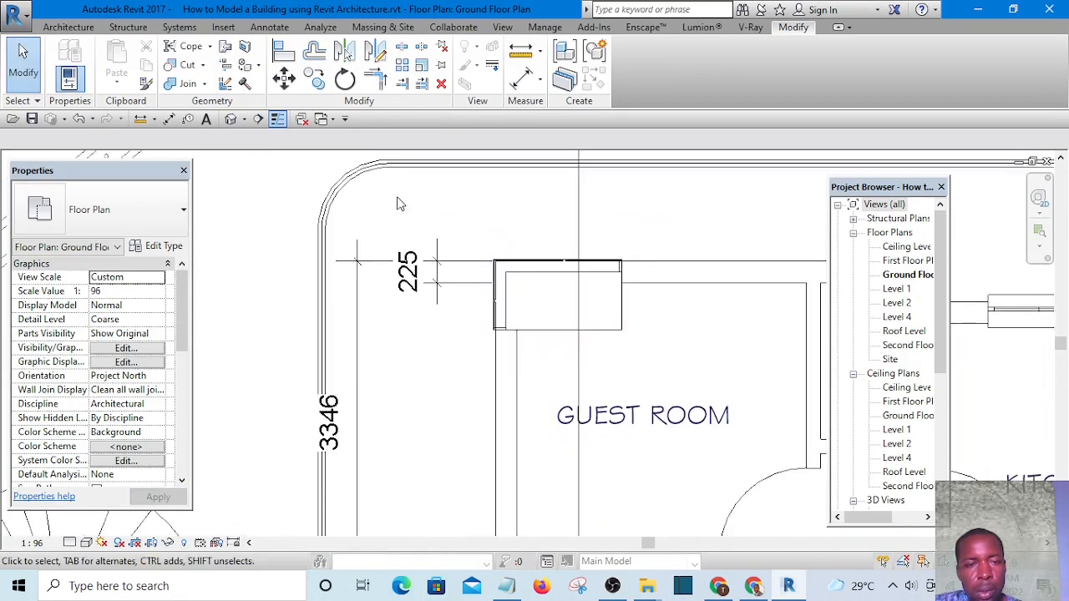
{"action": "left_click", "coordinate": [232, 120]}
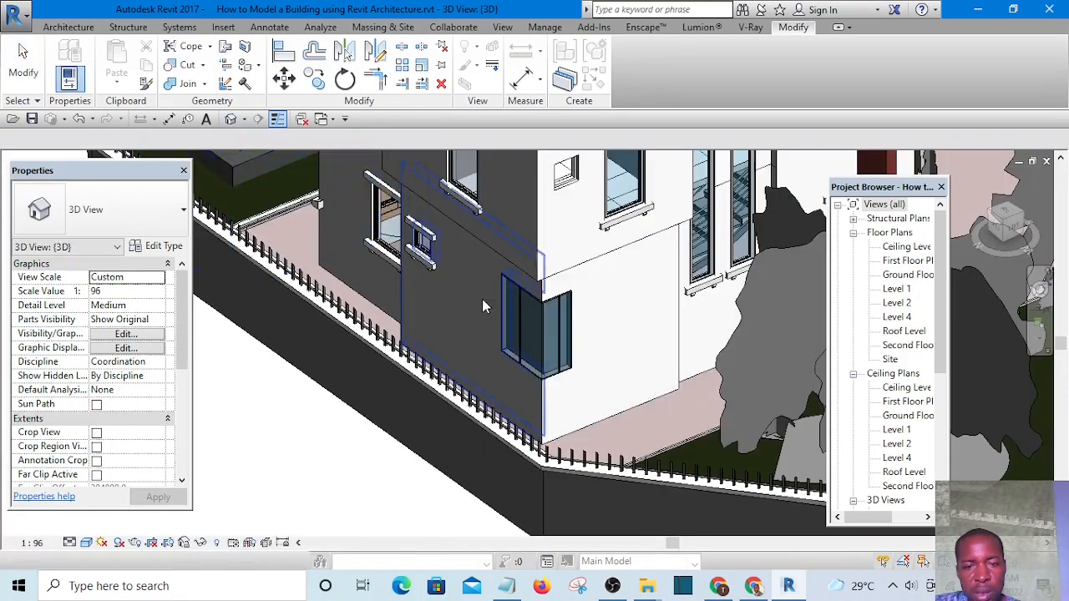
{"action": "scroll", "coordinate": [628, 355], "scroll_direction": "up", "scroll_amount": 3}
{"action": "scroll", "coordinate": [629, 355], "scroll_direction": "up", "scroll_amount": 5}
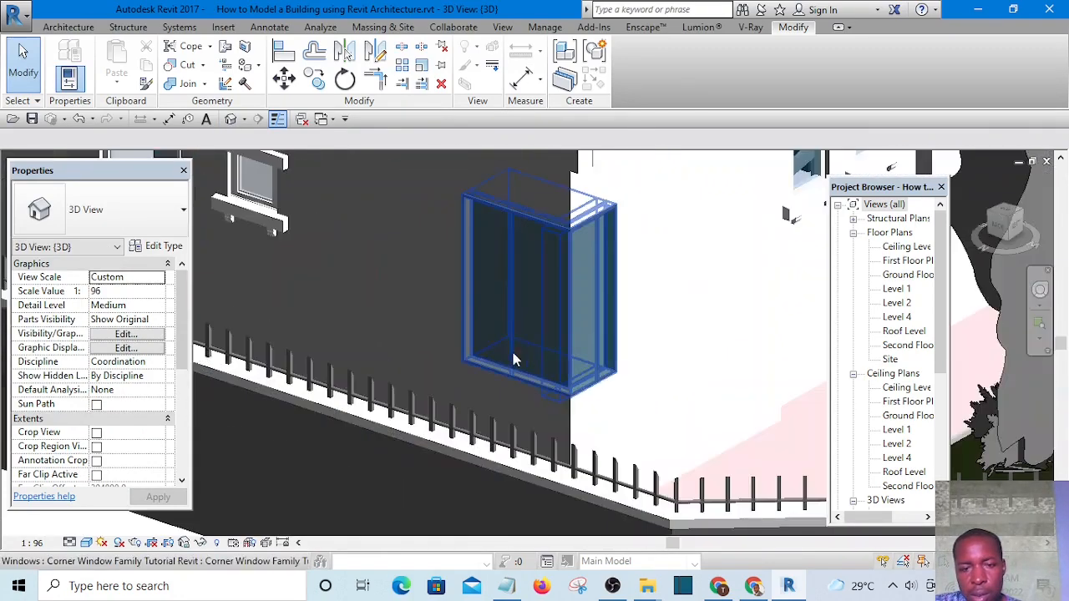
{"action": "scroll", "coordinate": [698, 503], "scroll_direction": "down", "scroll_amount": 4}
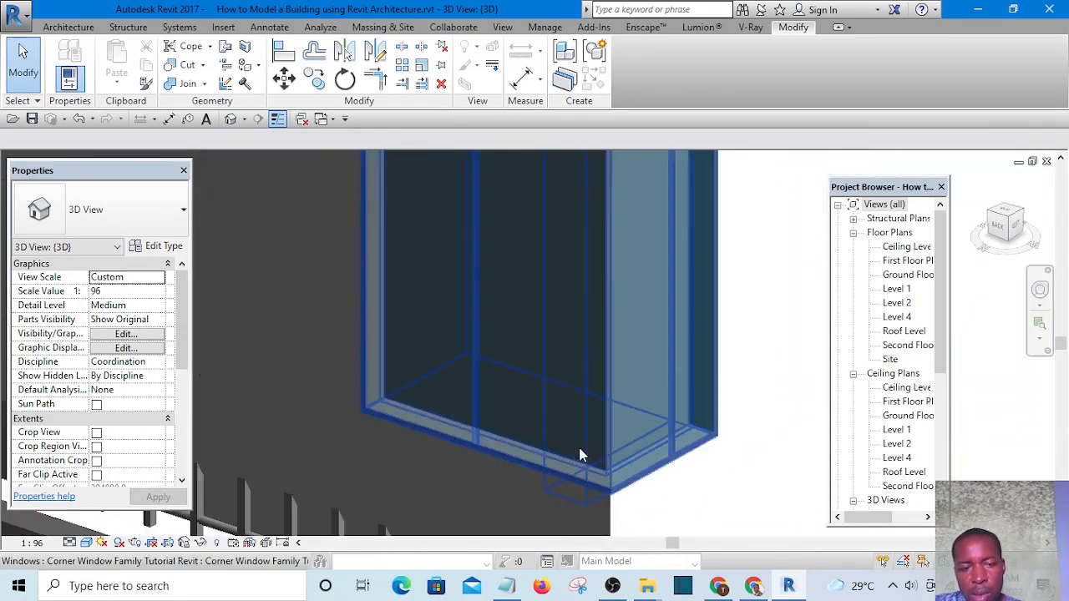
{"action": "scroll", "coordinate": [561, 418], "scroll_direction": "down", "scroll_amount": 3}
Step: Set the placed corner window type's Width to 1800 and view the resized window at the building corner
{"action": "left_click", "coordinate": [565, 380]}
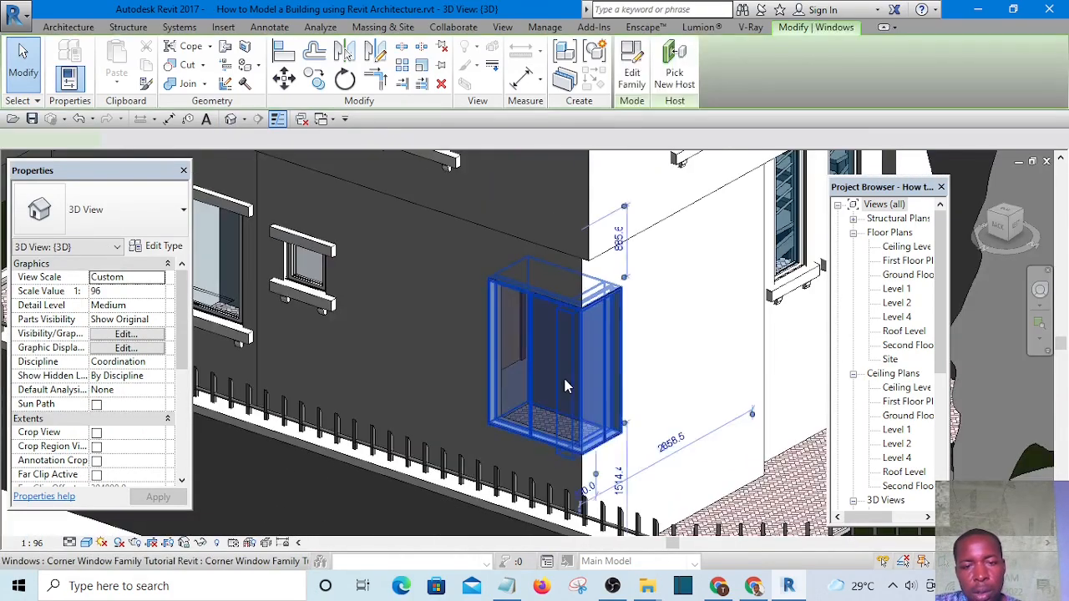
{"action": "left_click", "coordinate": [163, 246]}
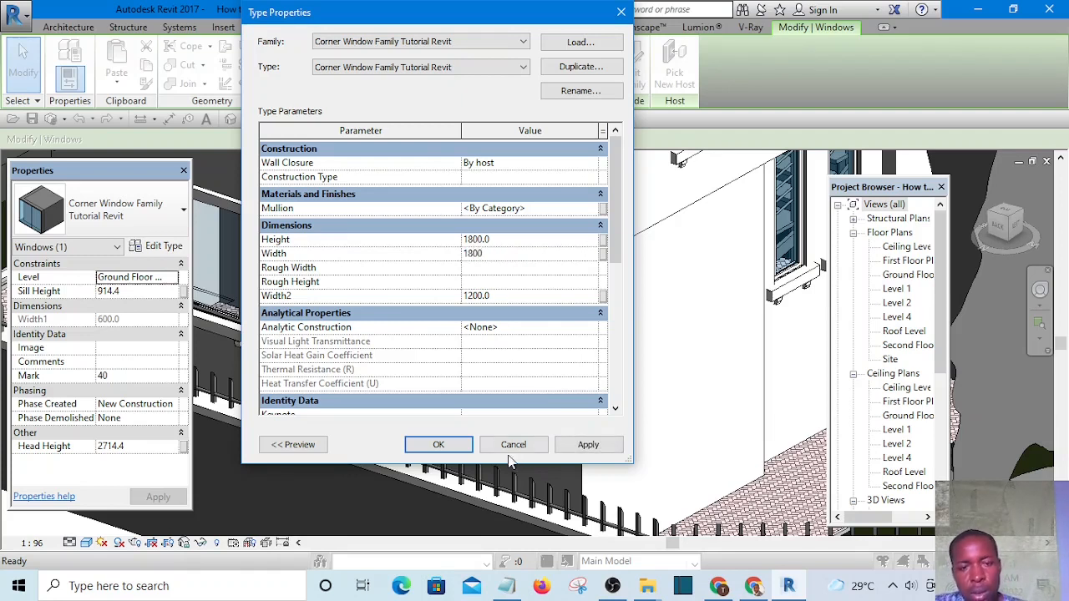
{"action": "left_click", "coordinate": [589, 445]}
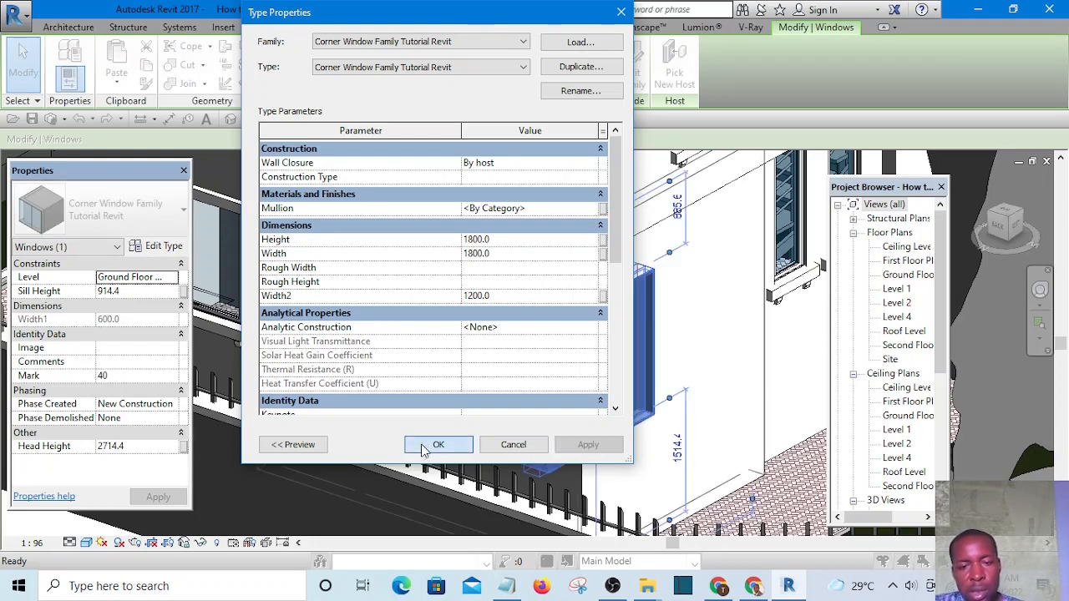
{"action": "left_click", "coordinate": [436, 445]}
{"action": "scroll", "coordinate": [587, 381], "scroll_direction": "down", "scroll_amount": 4}
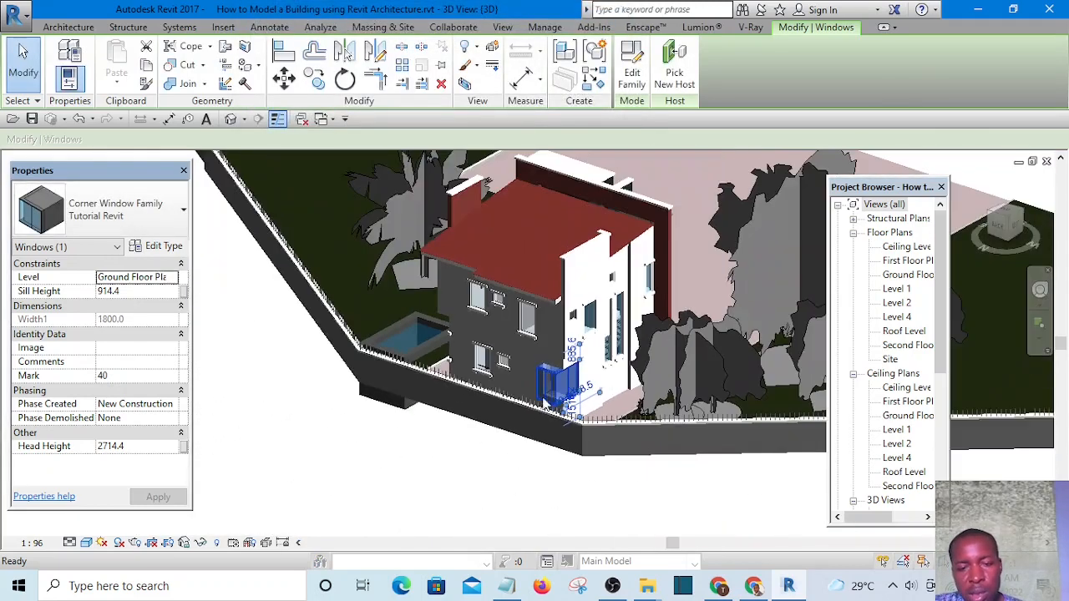
{"action": "left_click", "coordinate": [458, 471]}
{"action": "scroll", "coordinate": [575, 376], "scroll_direction": "up", "scroll_amount": 1}
{"action": "scroll", "coordinate": [574, 376], "scroll_direction": "up", "scroll_amount": 8}
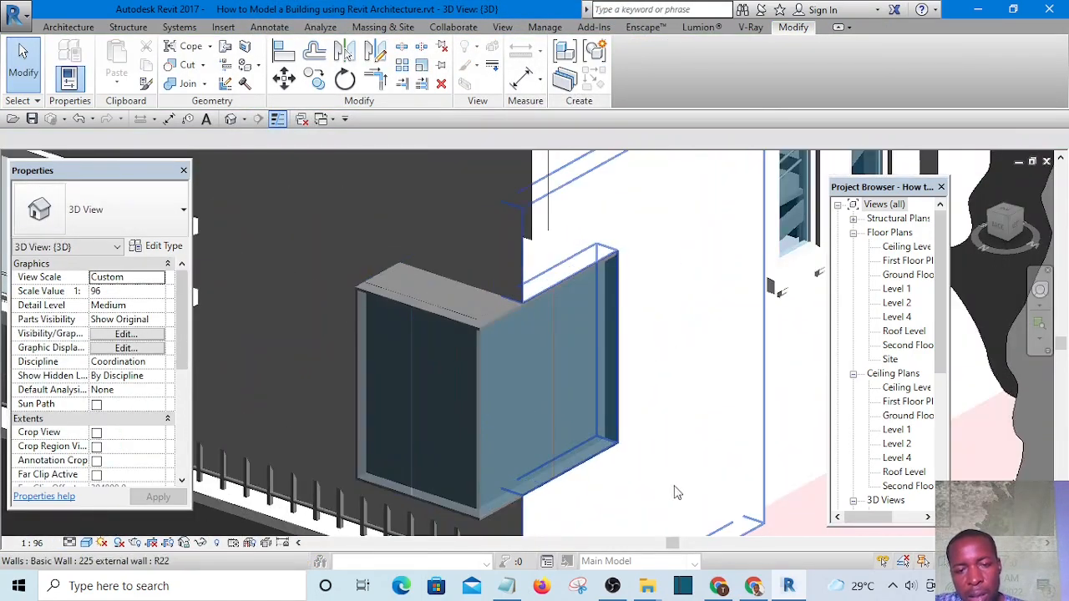
{"action": "scroll", "coordinate": [752, 401], "scroll_direction": "down", "scroll_amount": 4}
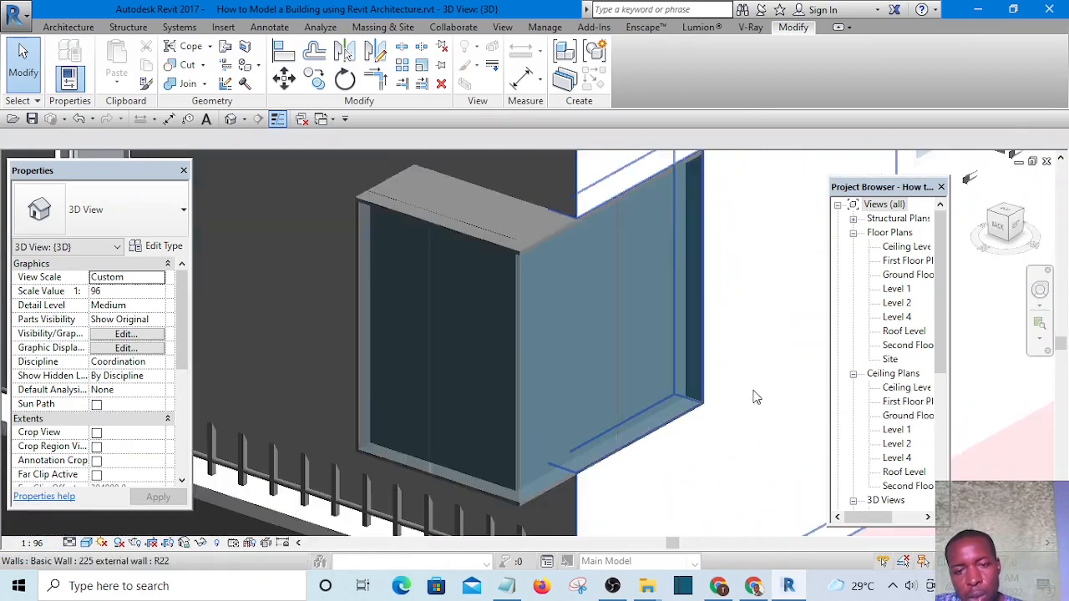
{"action": "scroll", "coordinate": [754, 397], "scroll_direction": "up", "scroll_amount": 1}
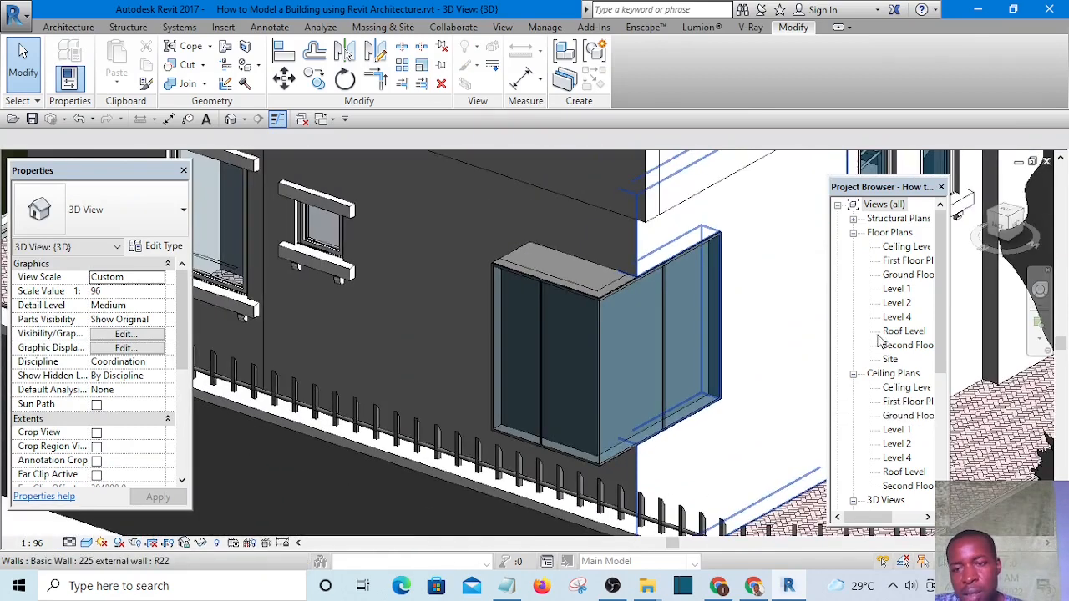
Step: In the ground floor plan, align the corner window's outer edge with the exterior face of the guest room's 225 external wall
{"action": "double_click", "coordinate": [905, 278]}
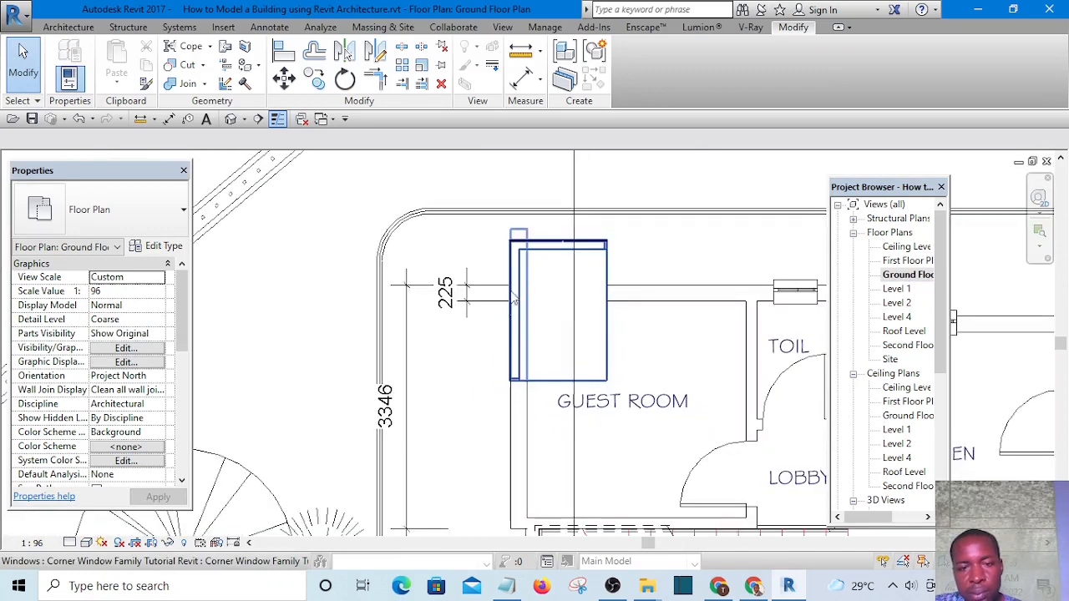
{"action": "scroll", "coordinate": [616, 207], "scroll_direction": "up", "scroll_amount": 2}
{"action": "left_click", "coordinate": [283, 50]}
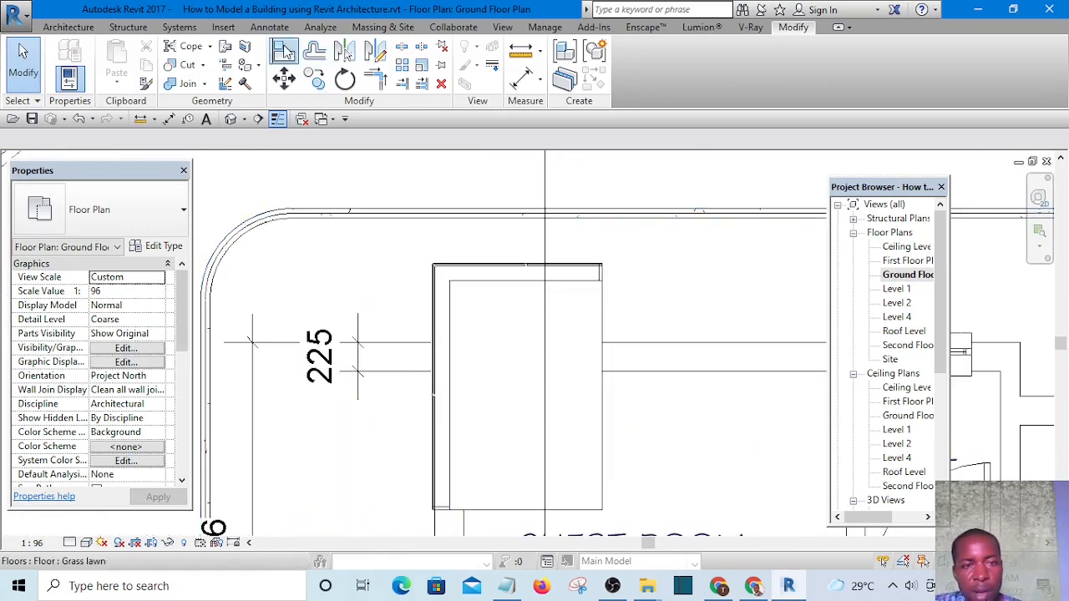
{"action": "scroll", "coordinate": [651, 343], "scroll_direction": "up", "scroll_amount": 2}
{"action": "left_click", "coordinate": [660, 350]}
{"action": "scroll", "coordinate": [526, 197], "scroll_direction": "up", "scroll_amount": 3}
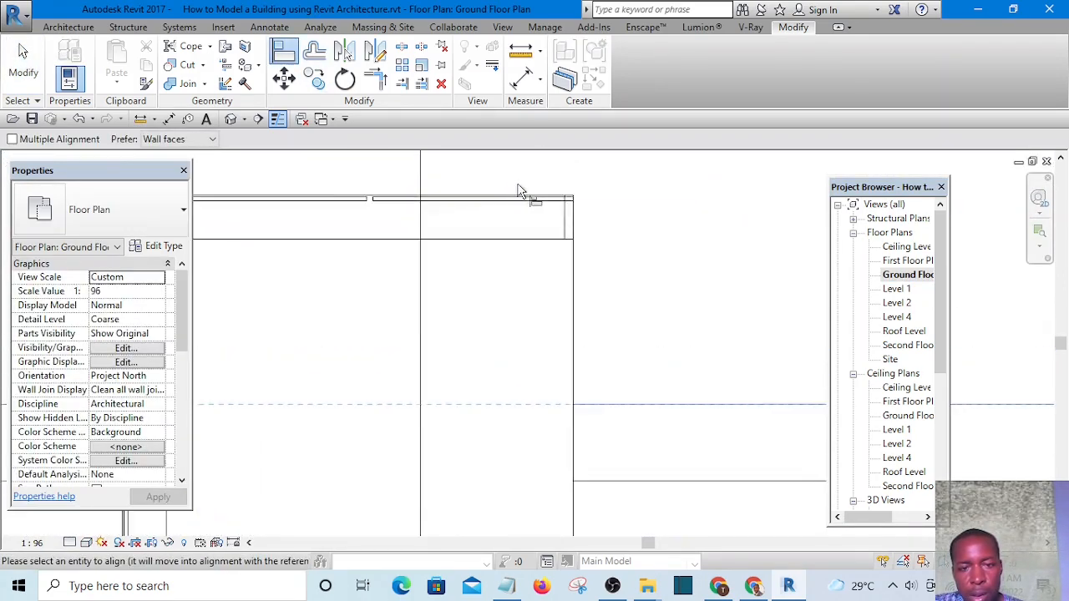
{"action": "scroll", "coordinate": [544, 219], "scroll_direction": "down", "scroll_amount": 5}
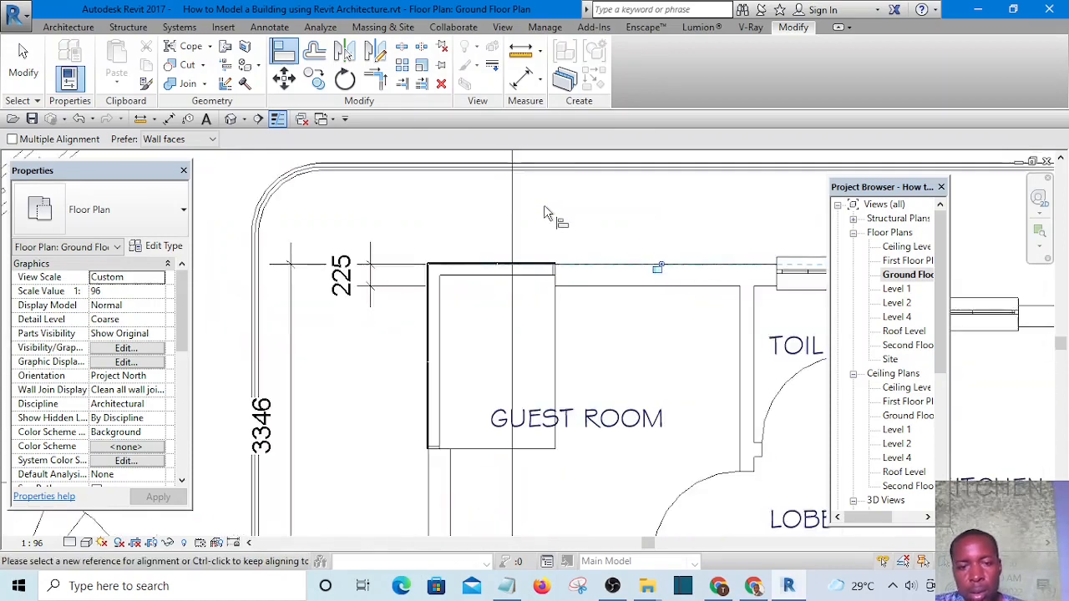
Step: Examine the aligned corner window in the 3D view, checking its fit at the wall corner and the gaps dividing the glass
{"action": "left_click", "coordinate": [233, 120]}
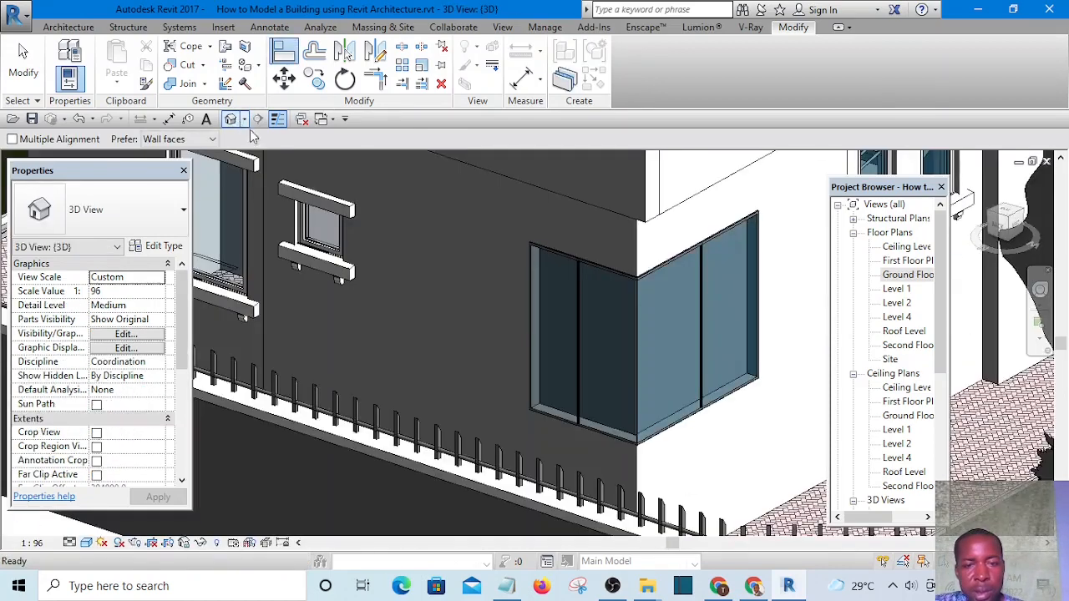
{"action": "scroll", "coordinate": [708, 447], "scroll_direction": "up", "scroll_amount": 4}
{"action": "scroll", "coordinate": [705, 450], "scroll_direction": "down", "scroll_amount": 2}
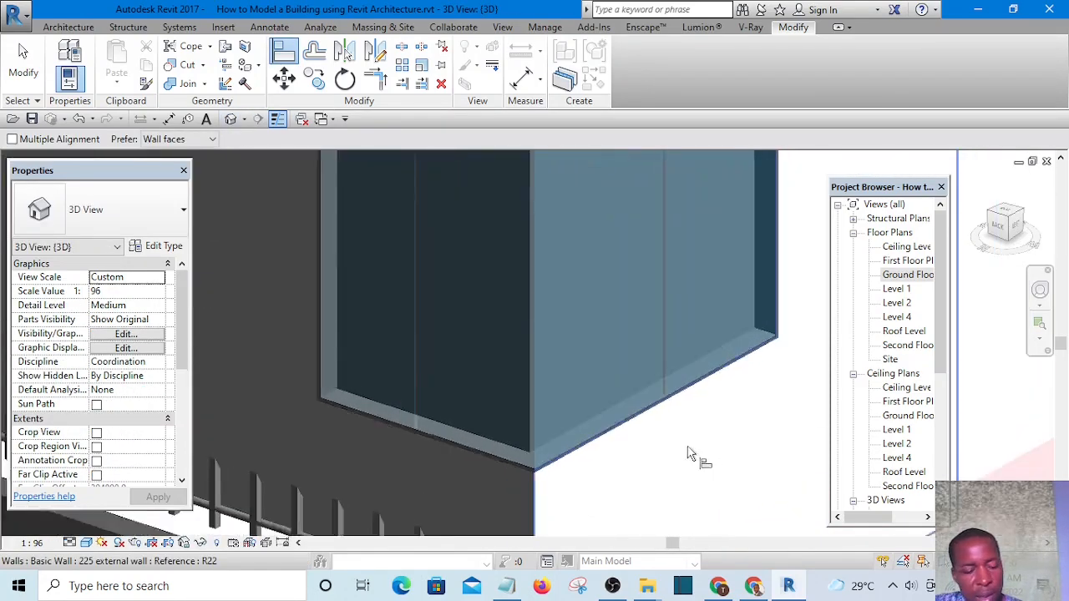
{"action": "scroll", "coordinate": [676, 445], "scroll_direction": "down", "scroll_amount": 5}
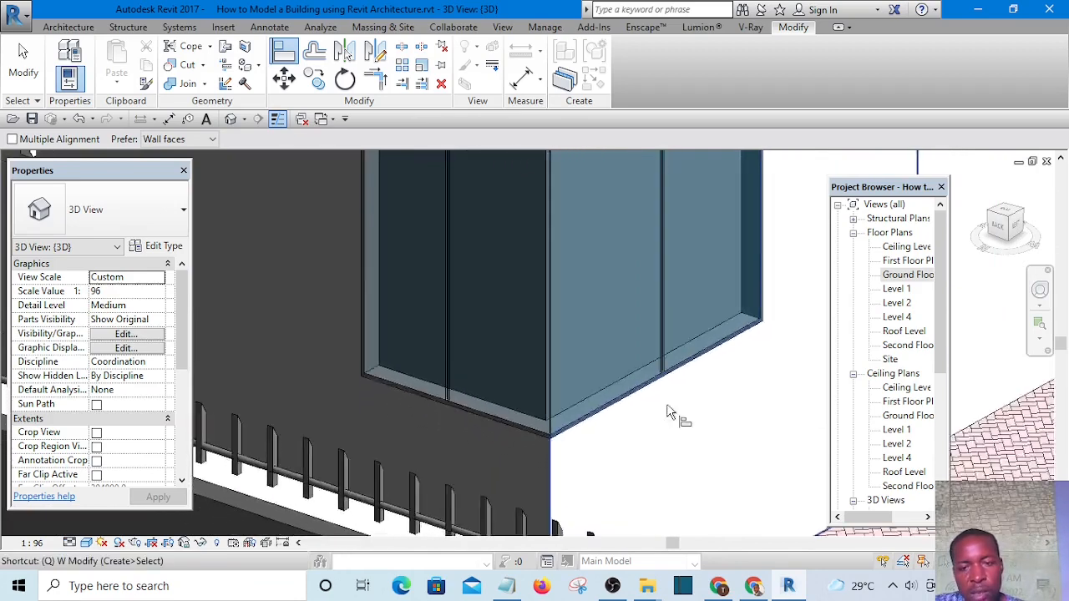
{"action": "scroll", "coordinate": [675, 391], "scroll_direction": "up", "scroll_amount": 4}
{"action": "key", "text": "Escape"}
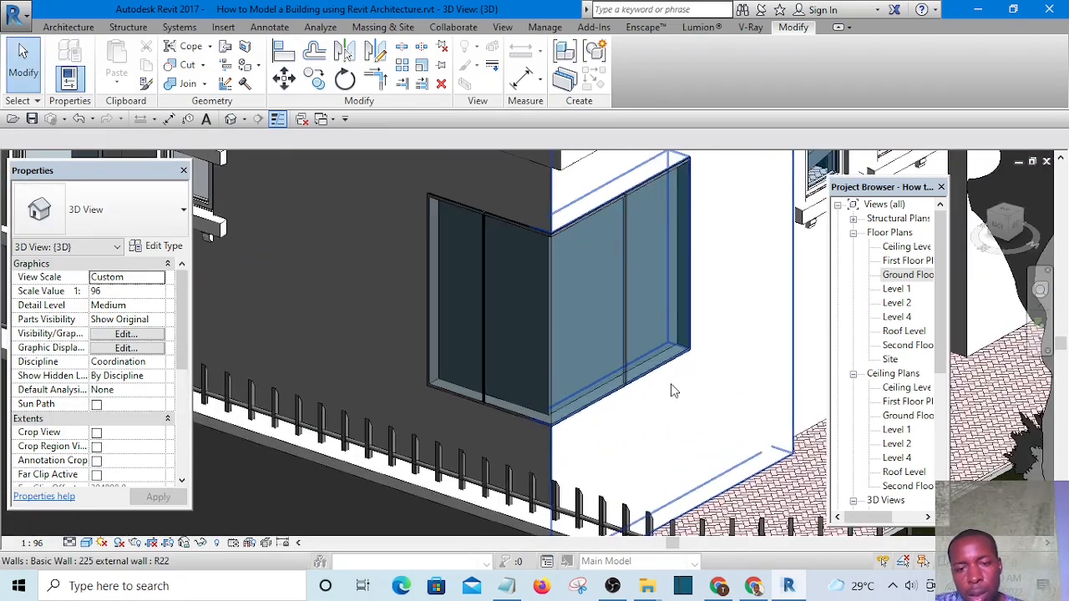
{"action": "scroll", "coordinate": [657, 408], "scroll_direction": "down", "scroll_amount": 2}
{"action": "scroll", "coordinate": [548, 397], "scroll_direction": "up", "scroll_amount": 5}
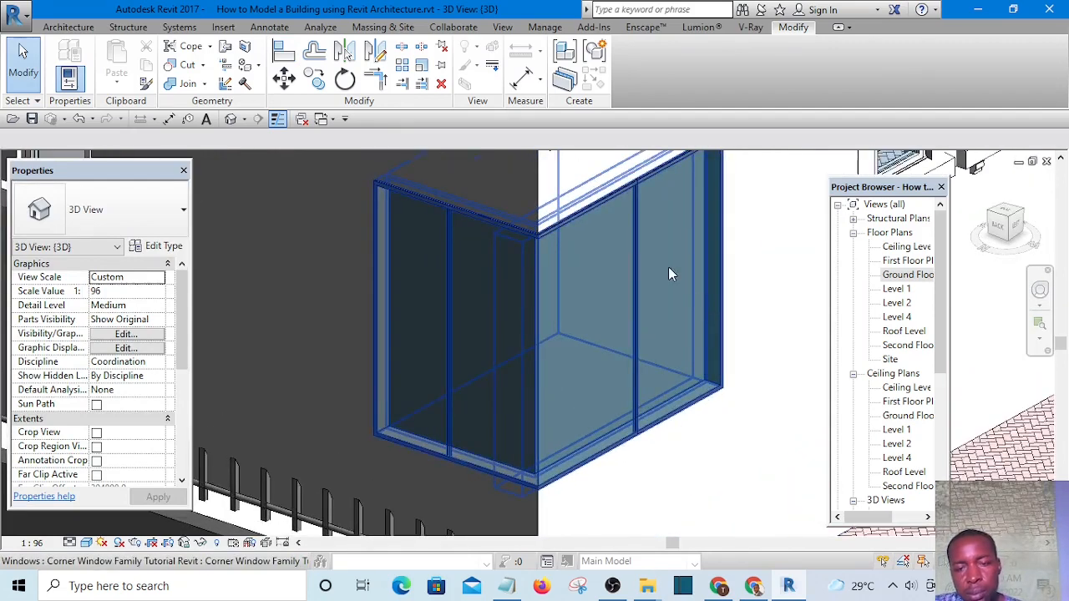
{"action": "scroll", "coordinate": [660, 251], "scroll_direction": "up", "scroll_amount": 4}
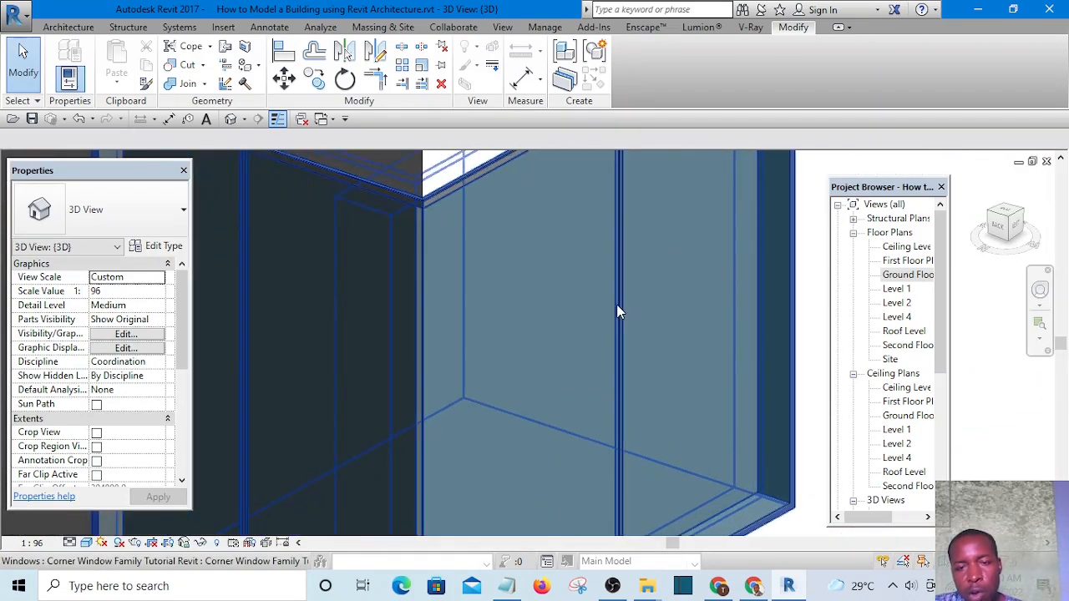
{"action": "scroll", "coordinate": [639, 273], "scroll_direction": "down", "scroll_amount": 3}
{"action": "scroll", "coordinate": [634, 260], "scroll_direction": "up", "scroll_amount": 4}
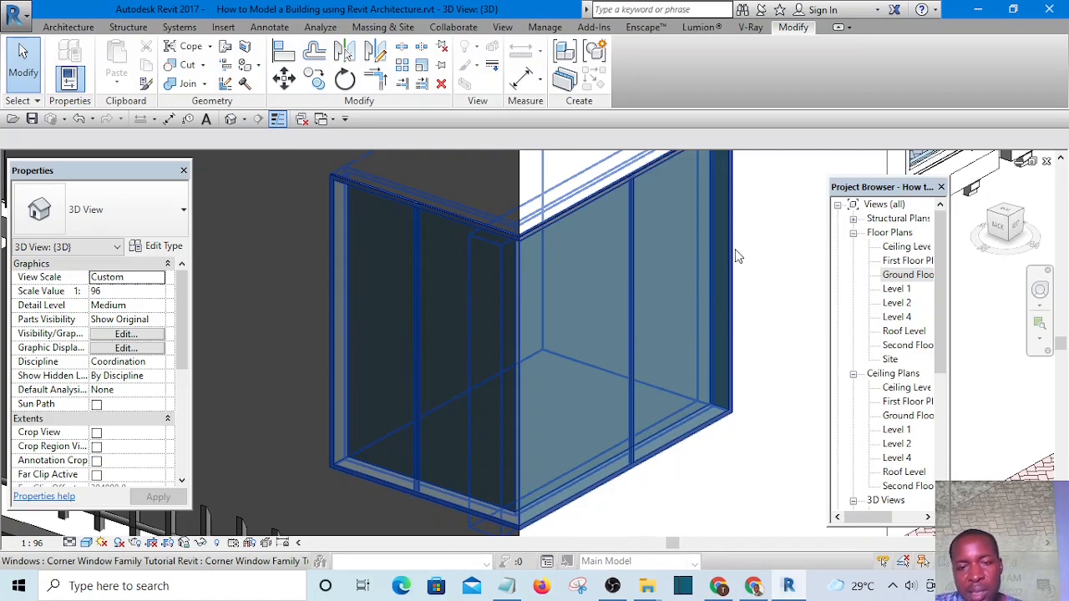
{"action": "scroll", "coordinate": [454, 363], "scroll_direction": "down", "scroll_amount": 3}
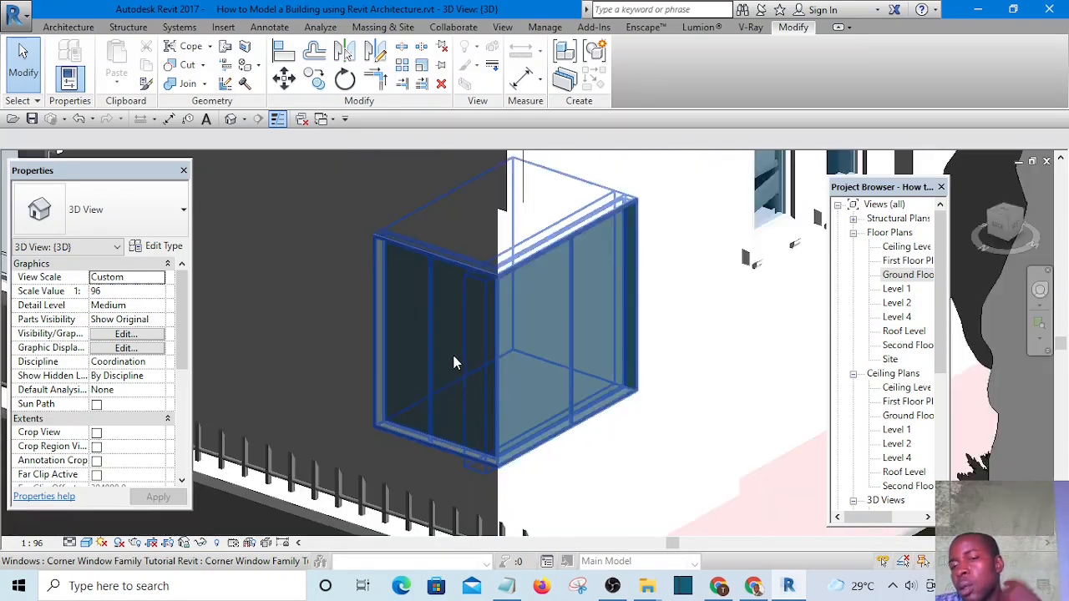
{"action": "scroll", "coordinate": [475, 367], "scroll_direction": "up", "scroll_amount": 3}
{"action": "scroll", "coordinate": [485, 359], "scroll_direction": "down", "scroll_amount": 3}
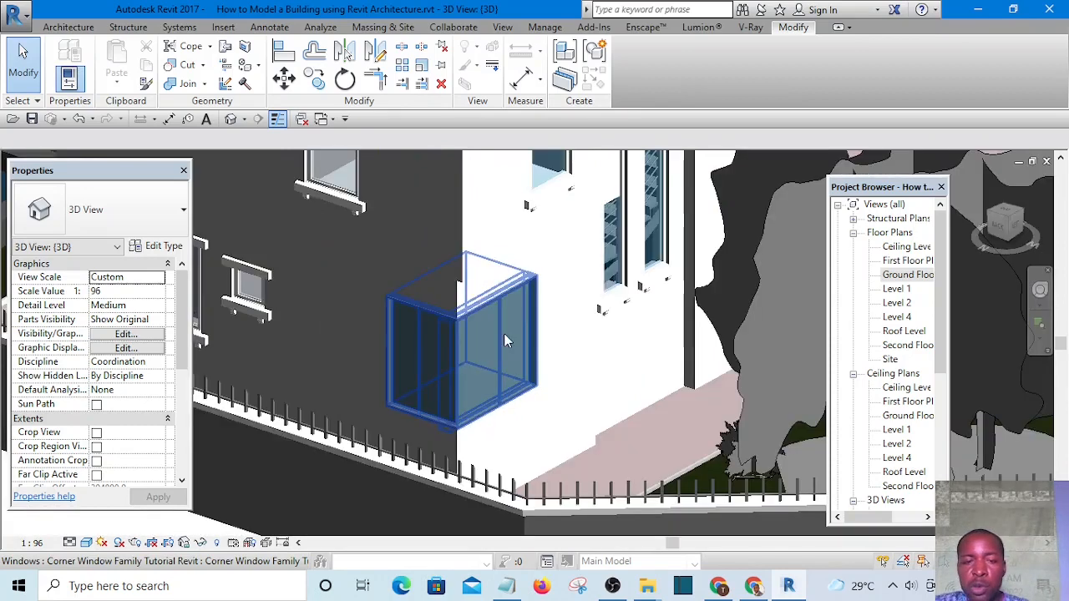
Step: Open the placed corner window's family for editing and examine the glass layout in its reference level plan
{"action": "left_click", "coordinate": [504, 333]}
{"action": "scroll", "coordinate": [503, 333], "scroll_direction": "up", "scroll_amount": 2}
{"action": "left_click", "coordinate": [630, 78]}
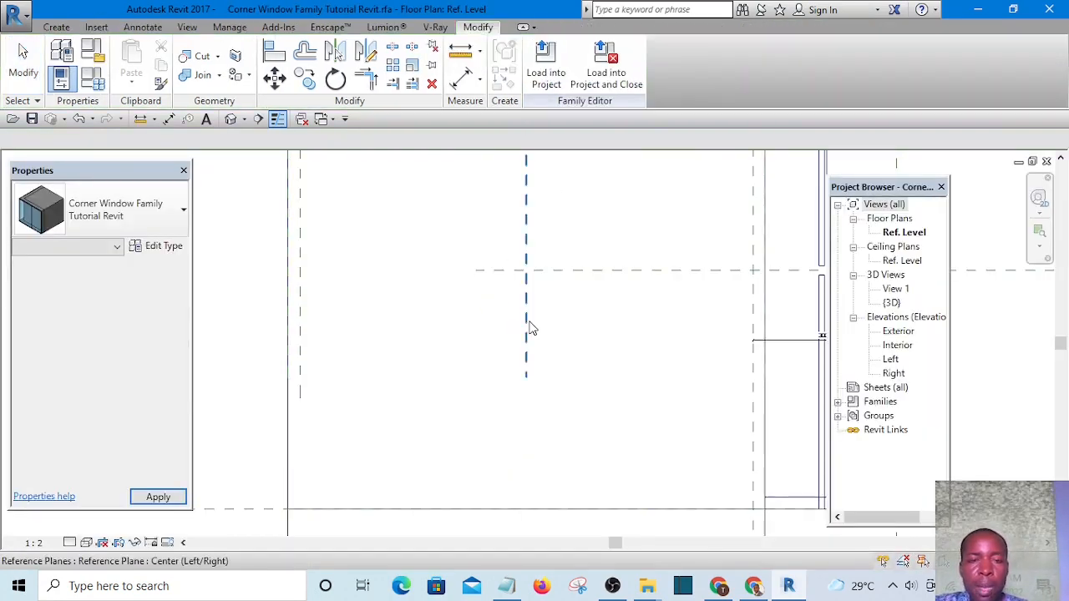
{"action": "scroll", "coordinate": [425, 351], "scroll_direction": "down", "scroll_amount": 4}
{"action": "scroll", "coordinate": [552, 307], "scroll_direction": "up", "scroll_amount": 4}
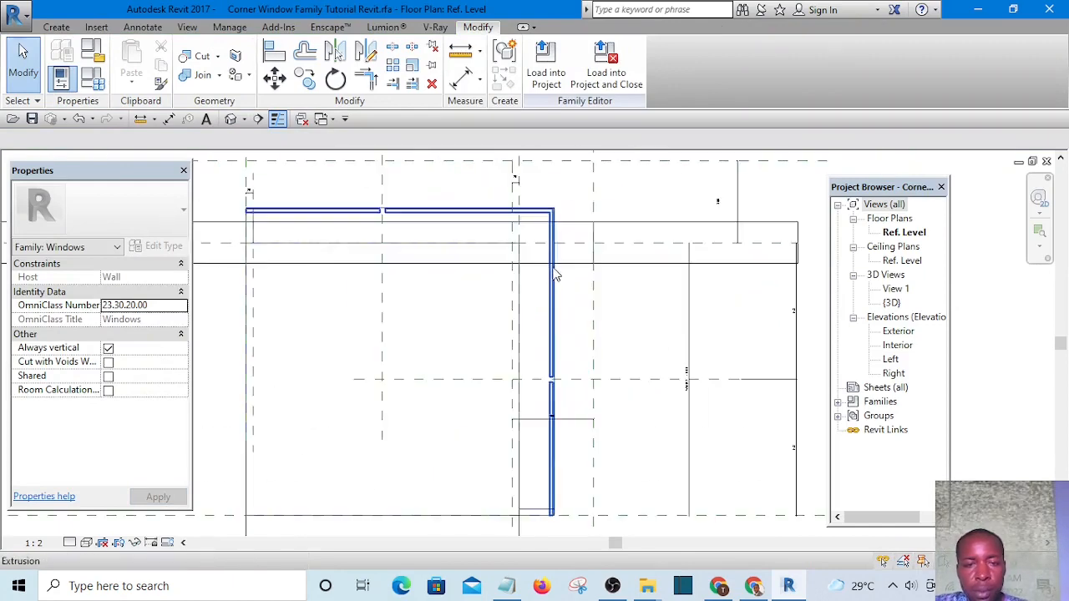
{"action": "scroll", "coordinate": [580, 365], "scroll_direction": "down", "scroll_amount": 4}
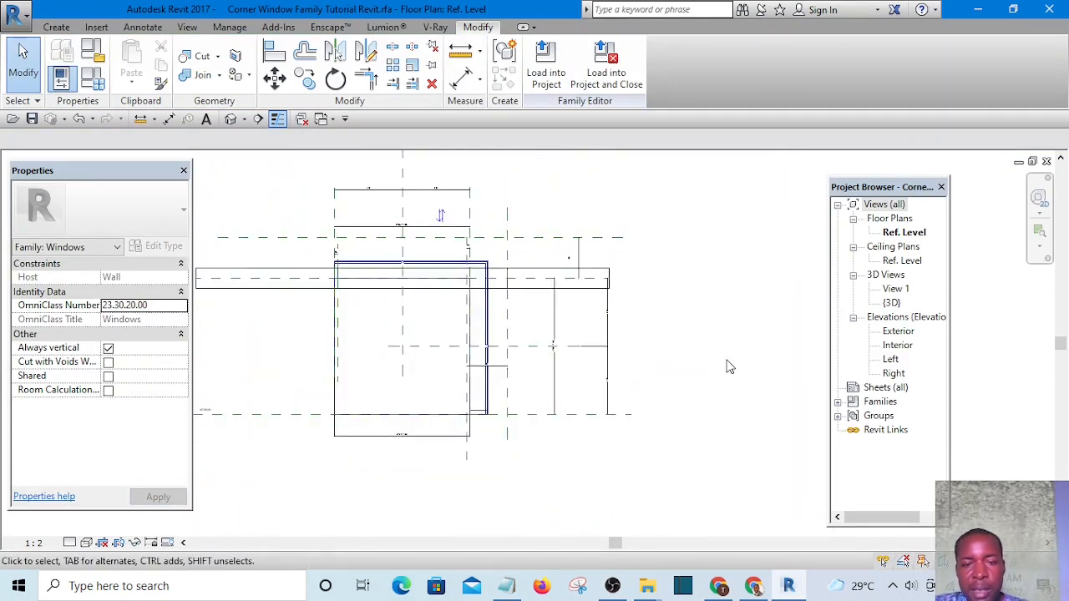
Step: Examine the divided glass in the family's interior and exterior elevations and in the default 3D view
{"action": "left_click", "coordinate": [898, 332]}
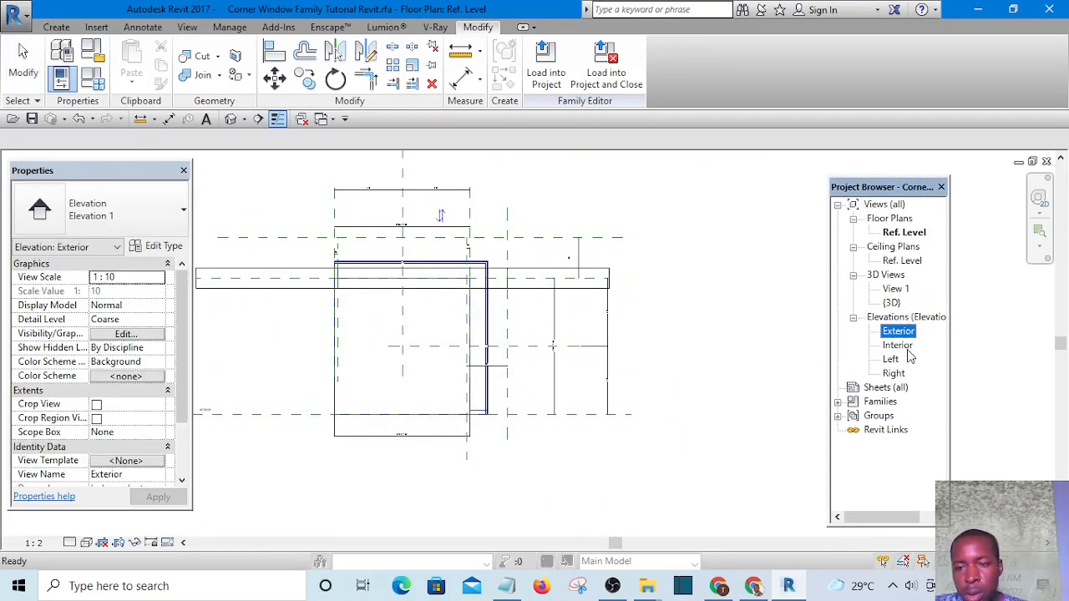
{"action": "double_click", "coordinate": [899, 347]}
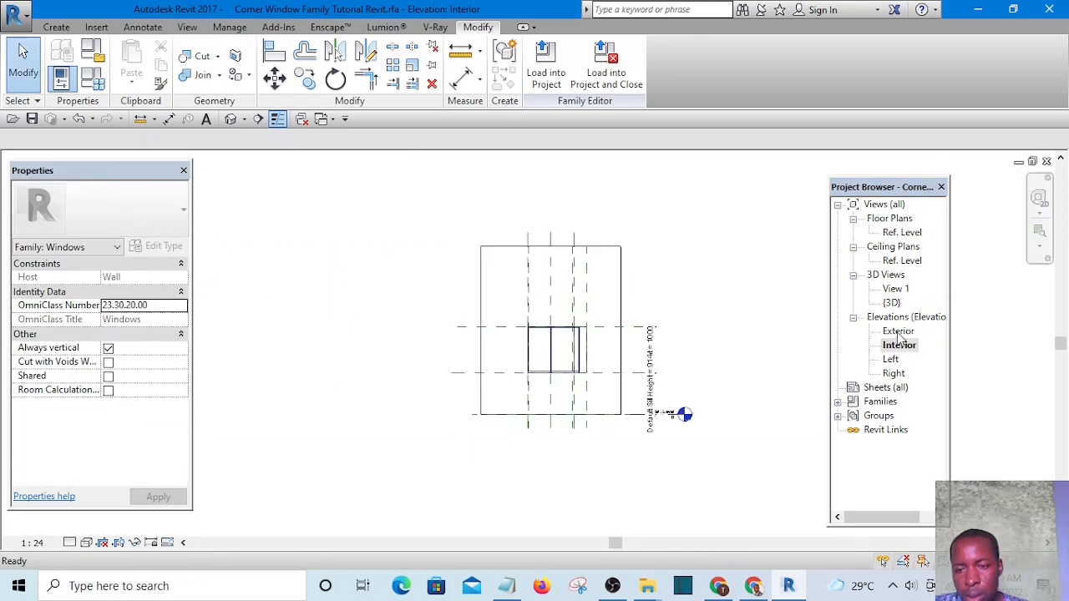
{"action": "double_click", "coordinate": [899, 332]}
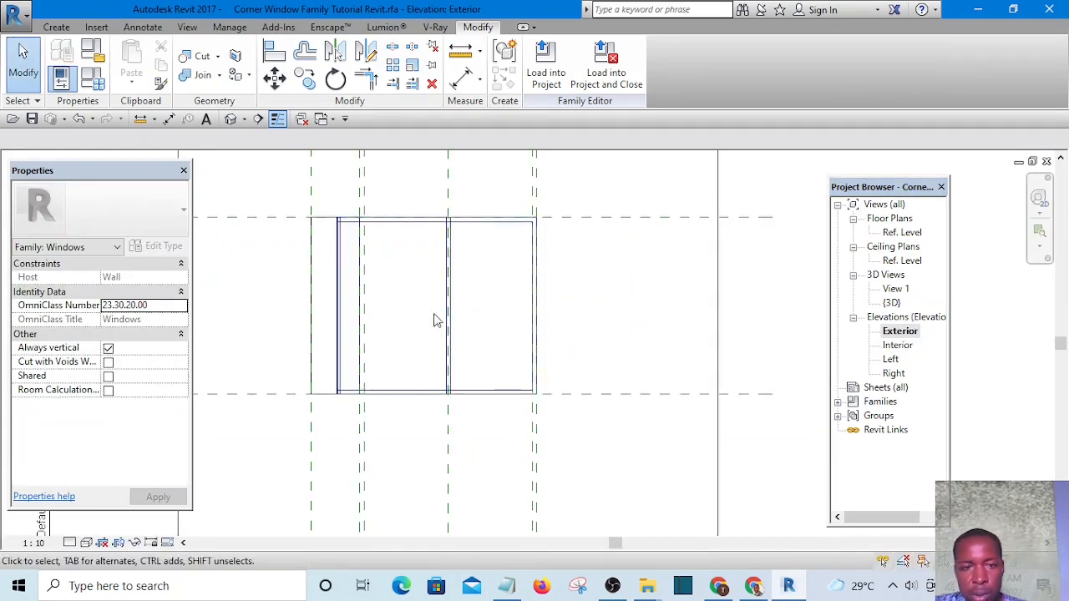
{"action": "scroll", "coordinate": [434, 320], "scroll_direction": "up", "scroll_amount": 3}
{"action": "scroll", "coordinate": [517, 330], "scroll_direction": "down", "scroll_amount": 2}
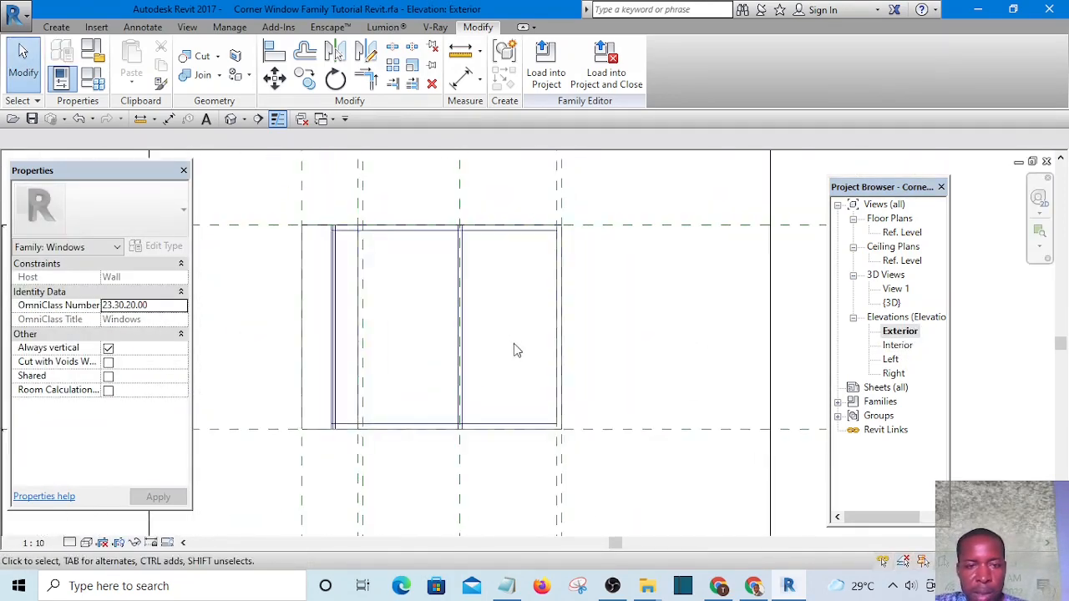
{"action": "scroll", "coordinate": [518, 350], "scroll_direction": "down", "scroll_amount": 3}
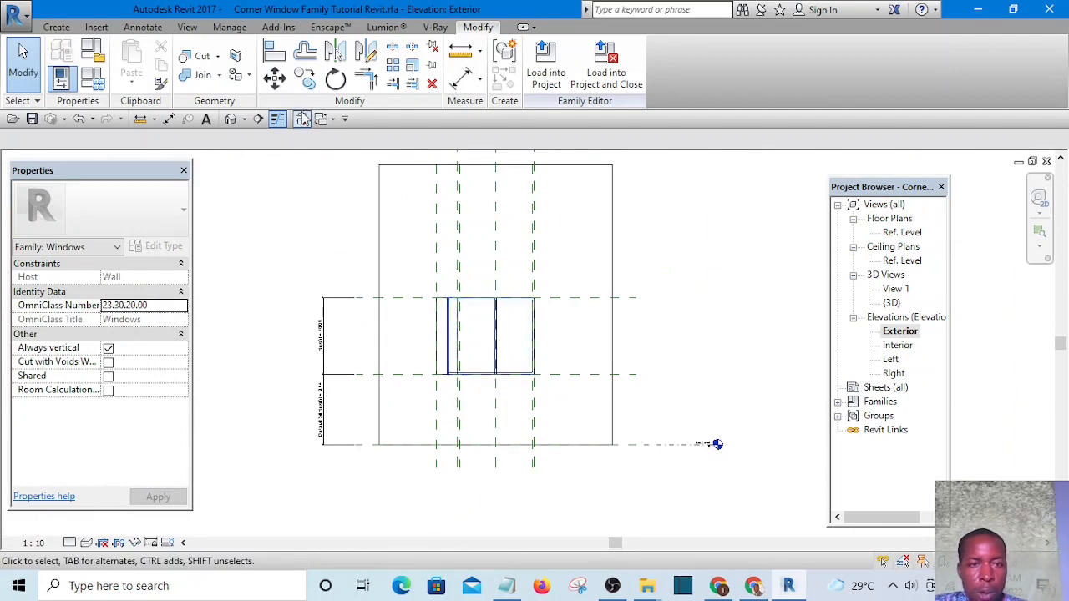
{"action": "left_click", "coordinate": [232, 119]}
{"action": "scroll", "coordinate": [440, 337], "scroll_direction": "down", "scroll_amount": 6}
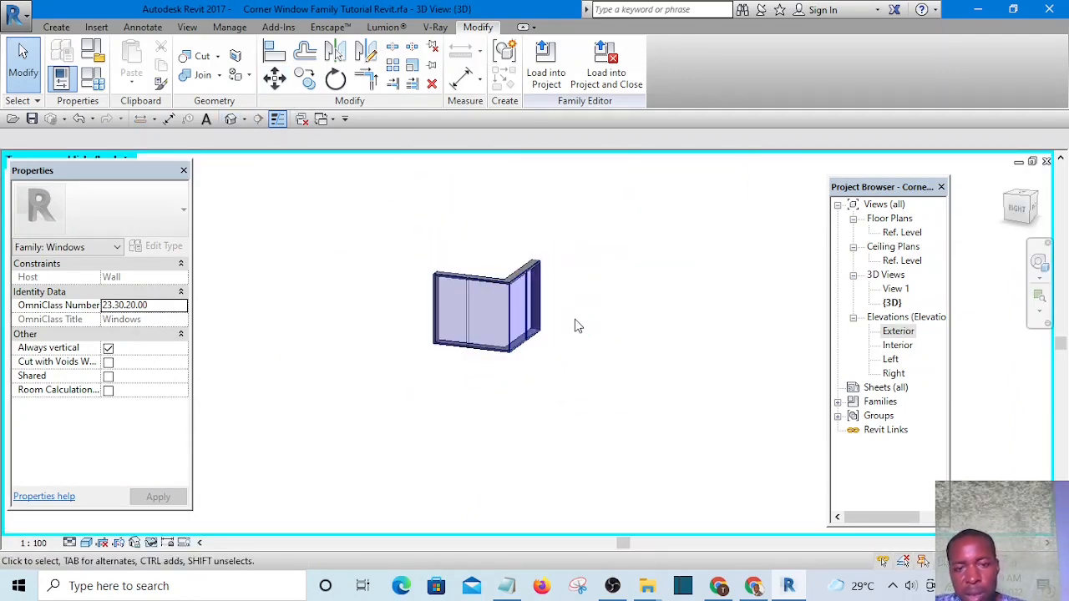
Step: Restore the temporarily hidden elements in the 3D view and examine the corner window in its host wall from behind
{"action": "left_click", "coordinate": [151, 543]}
{"action": "left_click", "coordinate": [192, 523]}
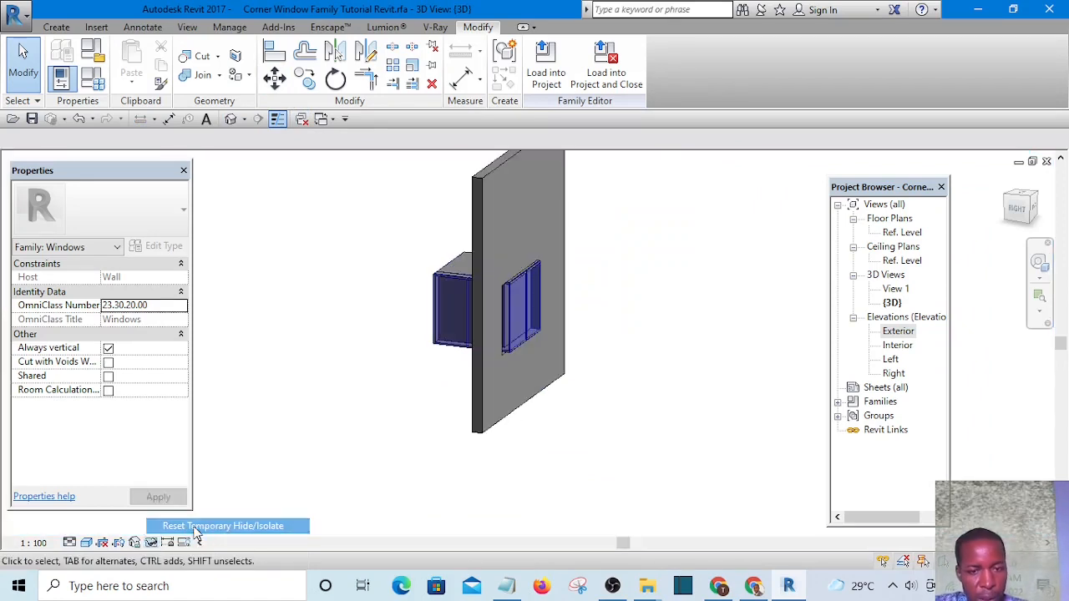
{"action": "middle_click_drag", "start_coordinate": [609, 409], "coordinate": [472, 414], "text": "shift"}
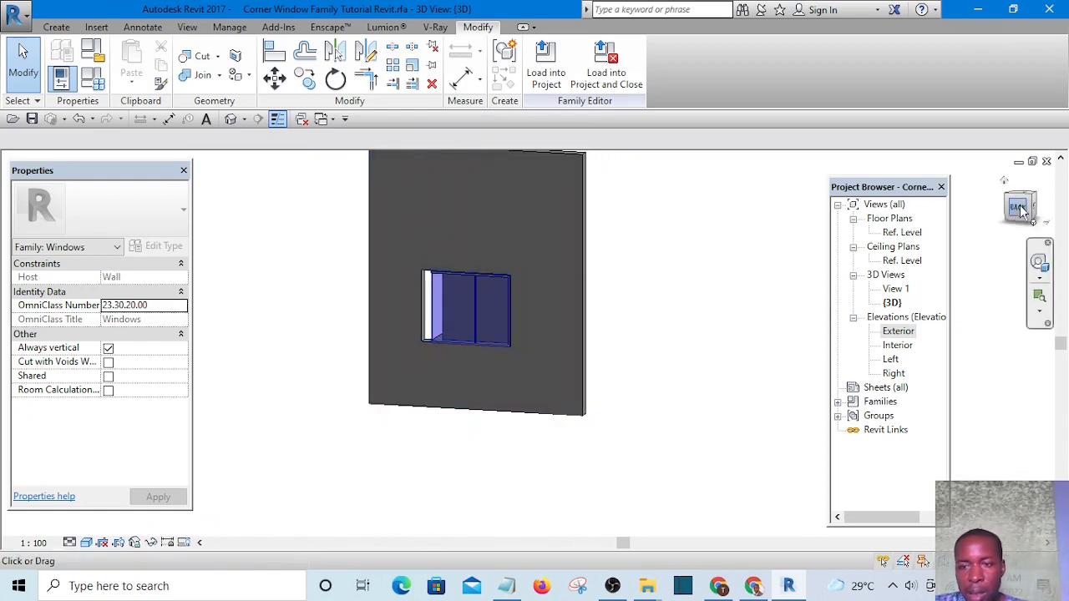
{"action": "middle_click_drag", "start_coordinate": [714, 313], "coordinate": [762, 312], "text": "shift"}
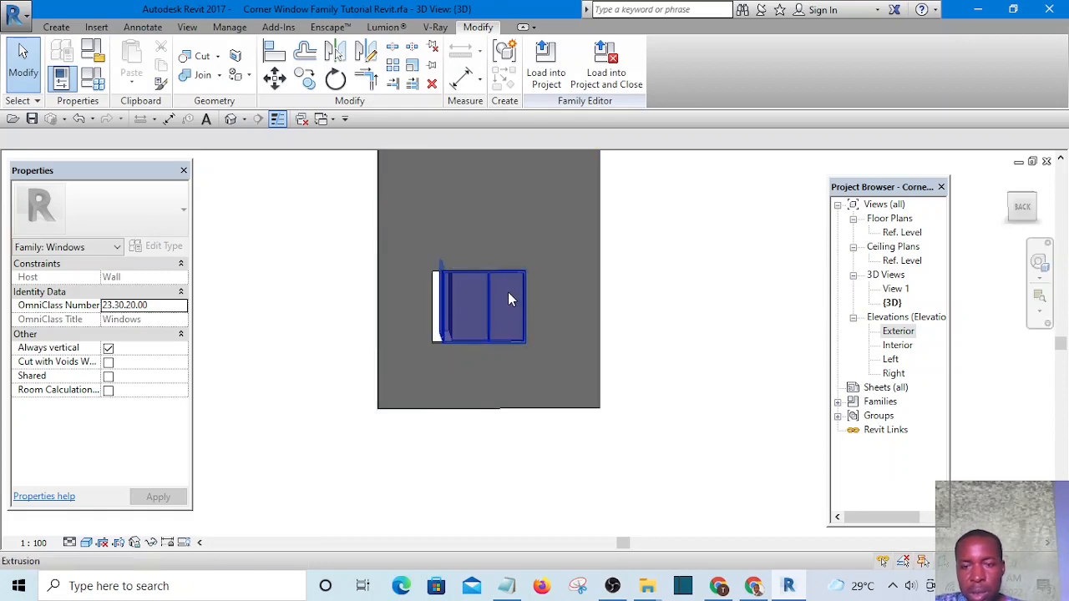
Step: Examine the window's vertical glass division in the exterior elevation and compare it with the 3D view
{"action": "double_click", "coordinate": [900, 331]}
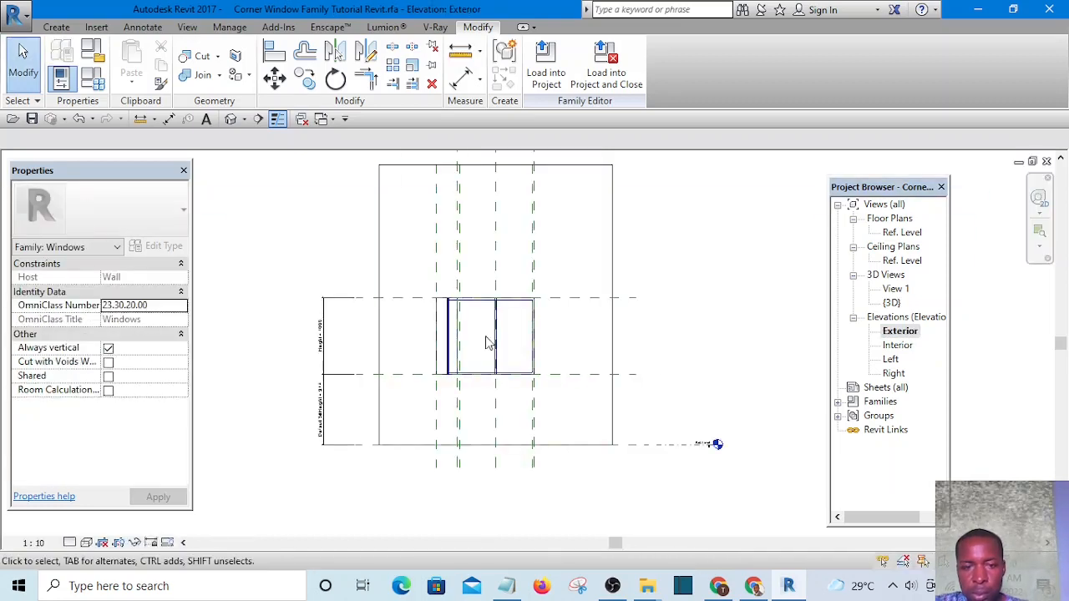
{"action": "scroll", "coordinate": [489, 343], "scroll_direction": "up", "scroll_amount": 5}
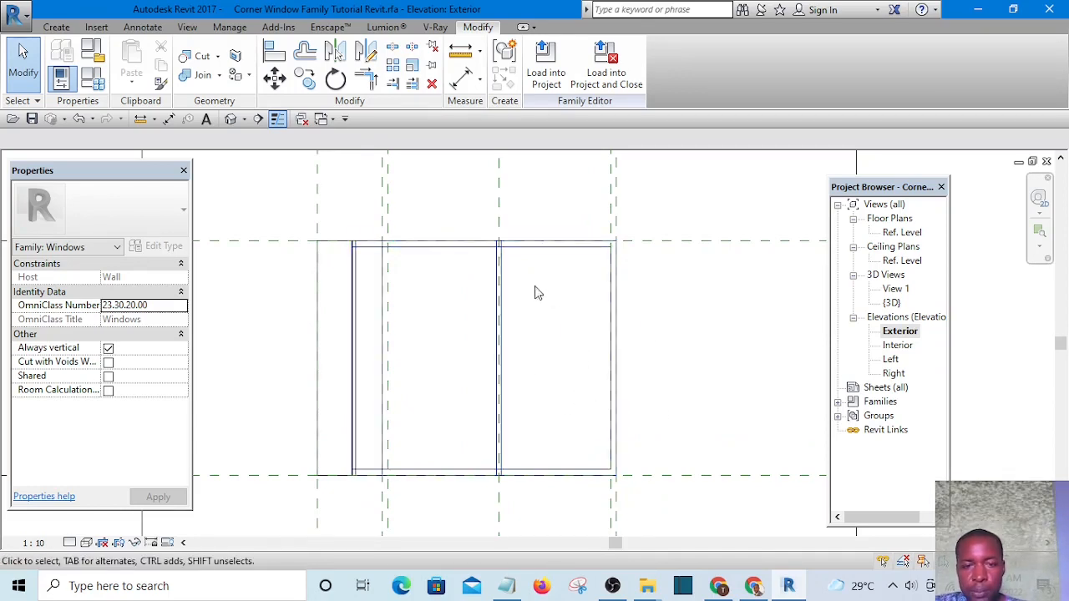
{"action": "scroll", "coordinate": [558, 359], "scroll_direction": "down", "scroll_amount": 2}
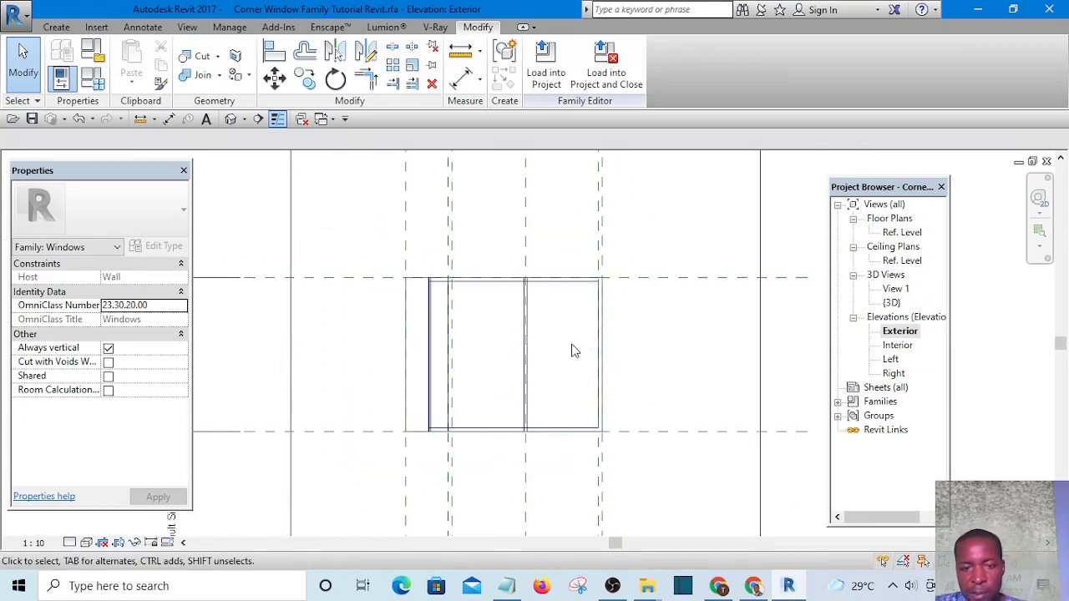
{"action": "scroll", "coordinate": [539, 338], "scroll_direction": "down", "scroll_amount": 1}
{"action": "middle_click_drag", "start_coordinate": [539, 339], "coordinate": [387, 346]}
{"action": "middle_click_drag", "start_coordinate": [584, 277], "coordinate": [532, 316]}
{"action": "left_click", "coordinate": [233, 120]}
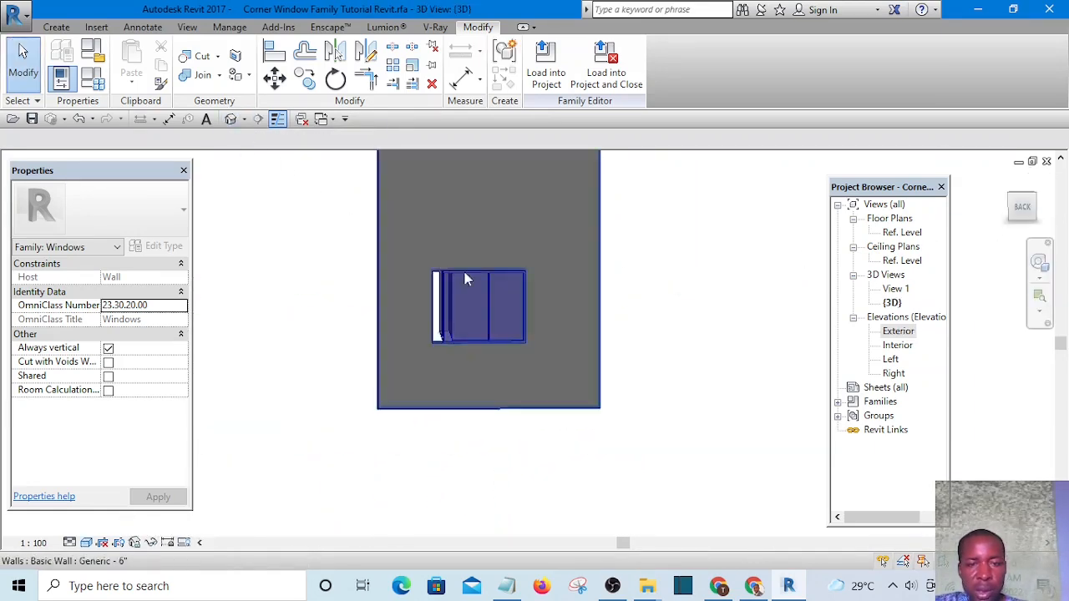
{"action": "middle_click_drag", "start_coordinate": [465, 279], "coordinate": [462, 306], "text": "shift"}
{"action": "scroll", "coordinate": [468, 306], "scroll_direction": "up", "scroll_amount": 4}
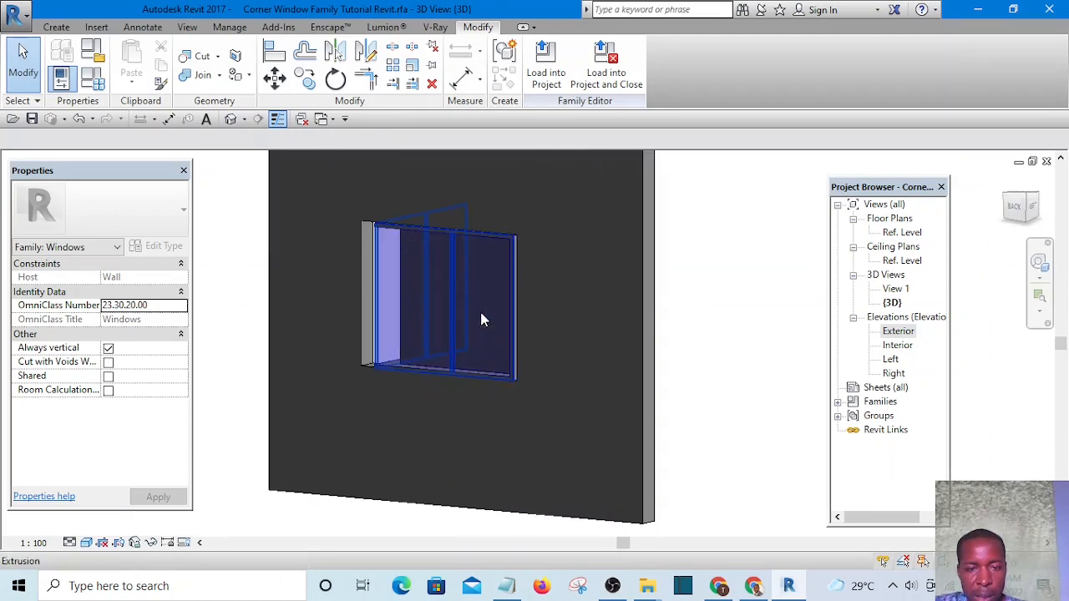
{"action": "left_click", "coordinate": [481, 320]}
{"action": "middle_click_drag", "start_coordinate": [482, 321], "coordinate": [603, 203], "text": "shift"}
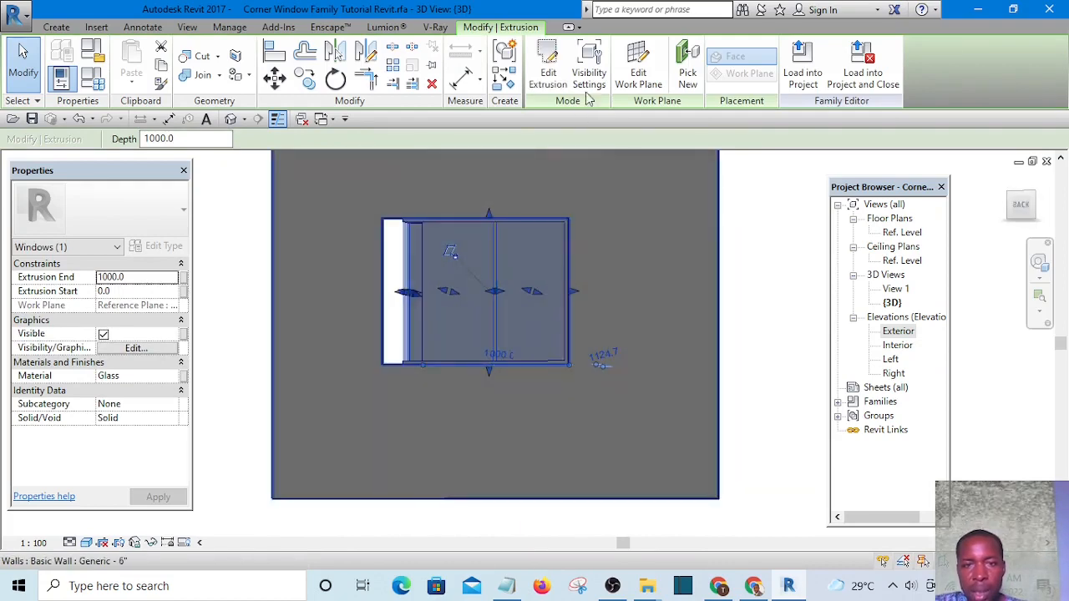
{"action": "left_click", "coordinate": [545, 72]}
{"action": "scroll", "coordinate": [566, 245], "scroll_direction": "down", "scroll_amount": 3}
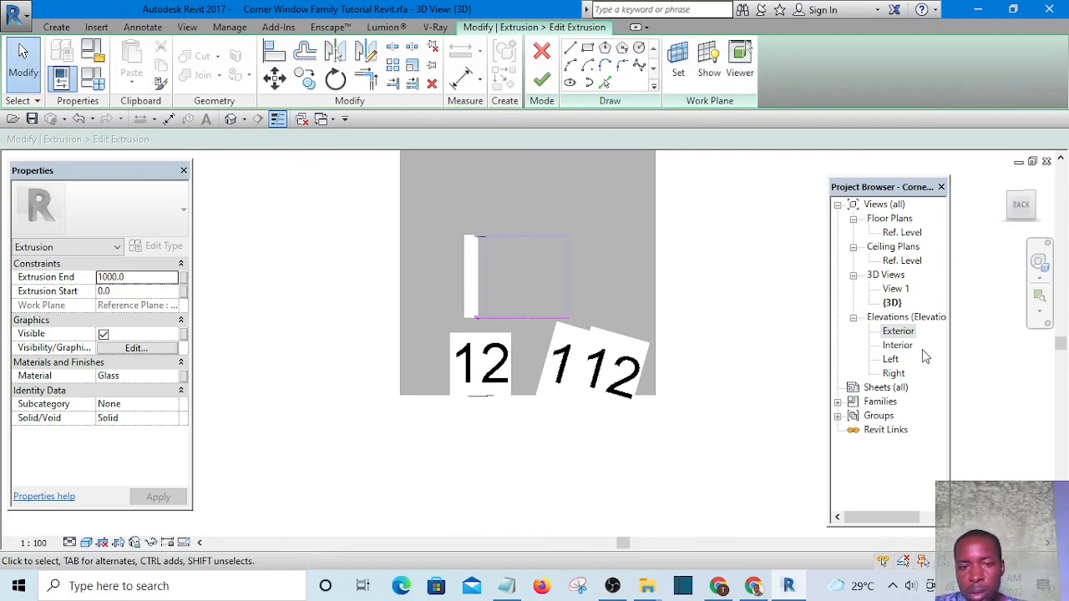
{"action": "left_click", "coordinate": [543, 83]}
{"action": "left_click", "coordinate": [711, 287]}
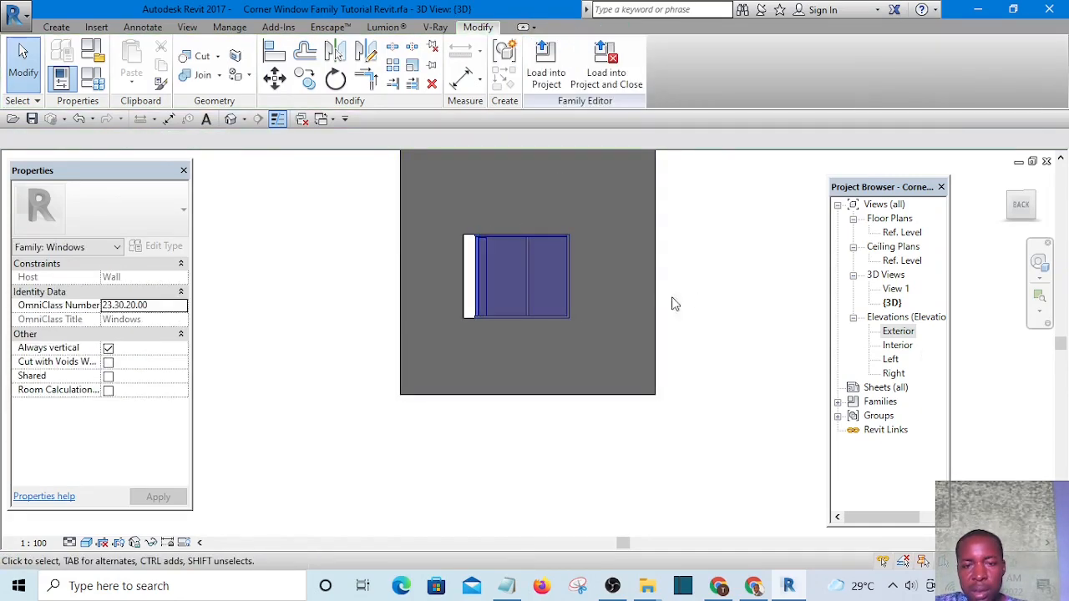
Step: Examine the window's back face in 3D, open the exterior elevation and inspect the window's reference planes around the glass
{"action": "scroll", "coordinate": [522, 297], "scroll_direction": "up", "scroll_amount": 4}
{"action": "middle_click_drag", "start_coordinate": [596, 351], "coordinate": [565, 364]}
{"action": "scroll", "coordinate": [625, 332], "scroll_direction": "down", "scroll_amount": 3}
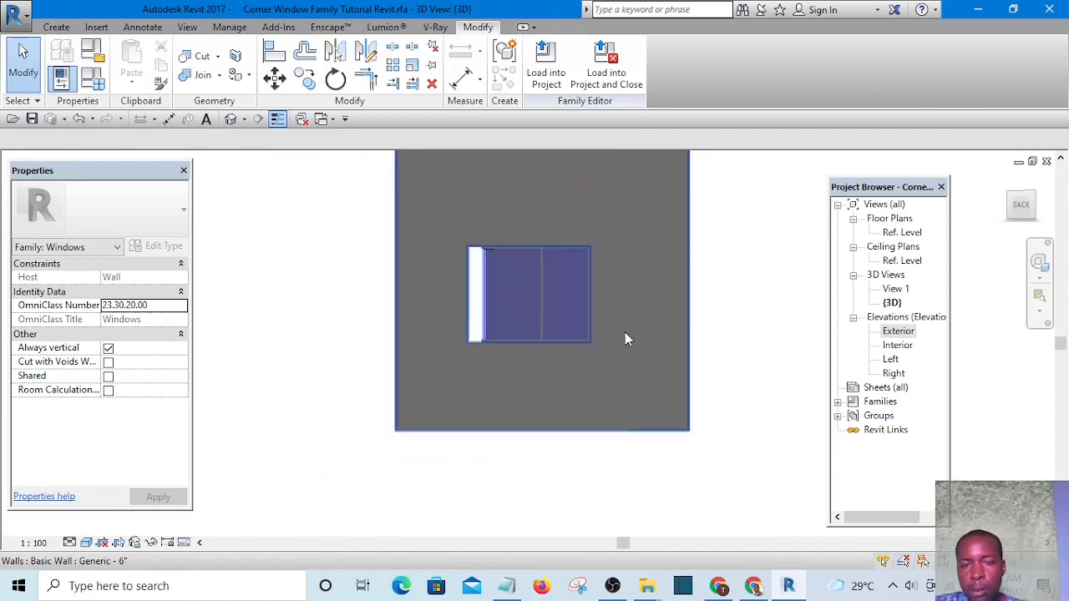
{"action": "middle_click_drag", "start_coordinate": [625, 332], "coordinate": [702, 388], "text": "shift"}
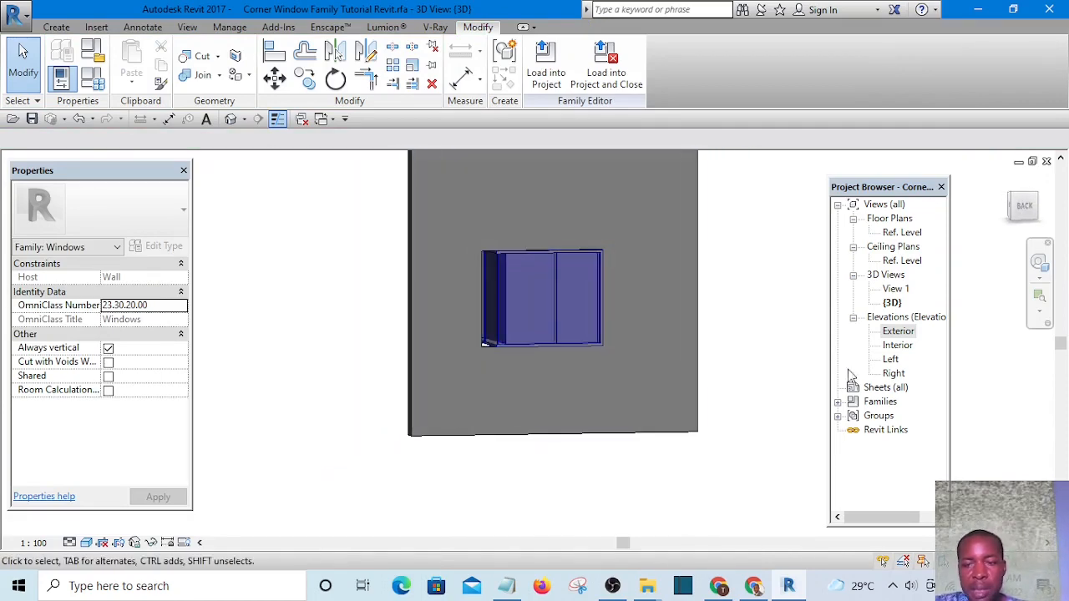
{"action": "double_click", "coordinate": [893, 331]}
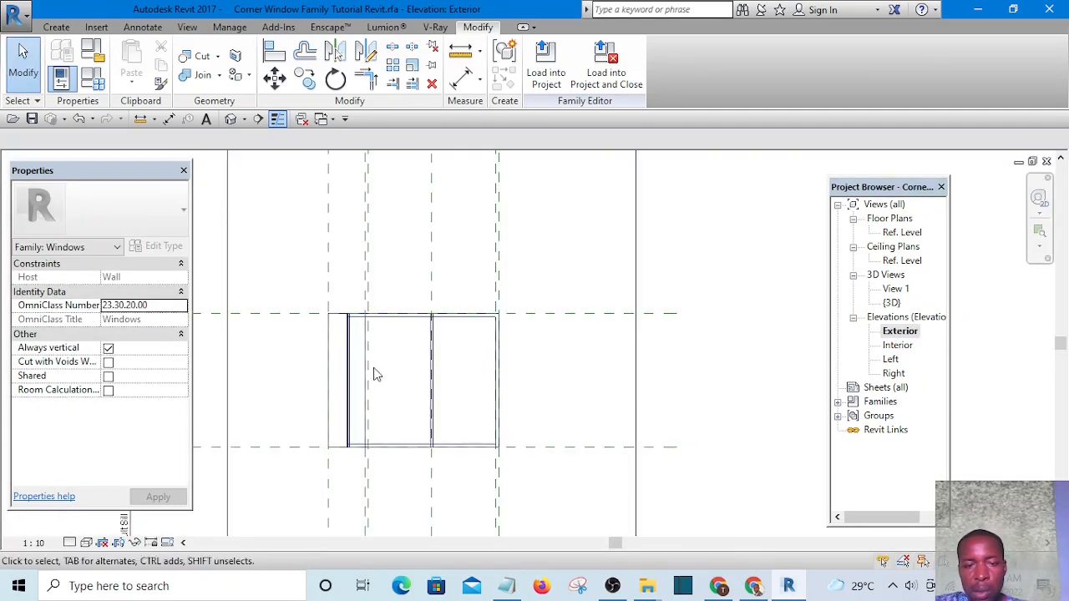
{"action": "scroll", "coordinate": [375, 375], "scroll_direction": "up", "scroll_amount": 3}
{"action": "middle_click_drag", "start_coordinate": [470, 363], "coordinate": [472, 318]}
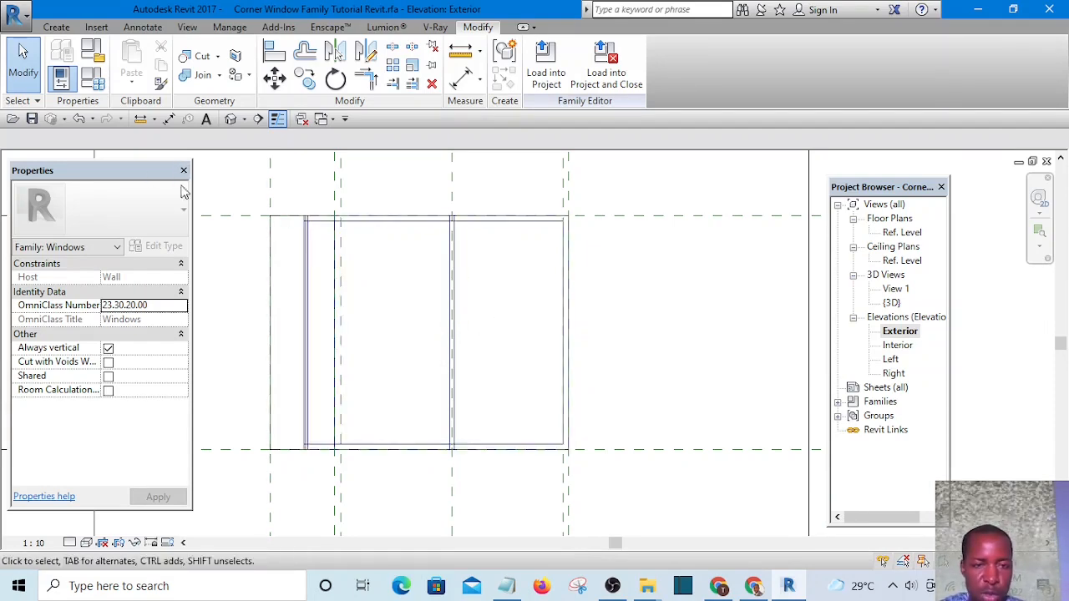
{"action": "scroll", "coordinate": [584, 275], "scroll_direction": "down", "scroll_amount": 3}
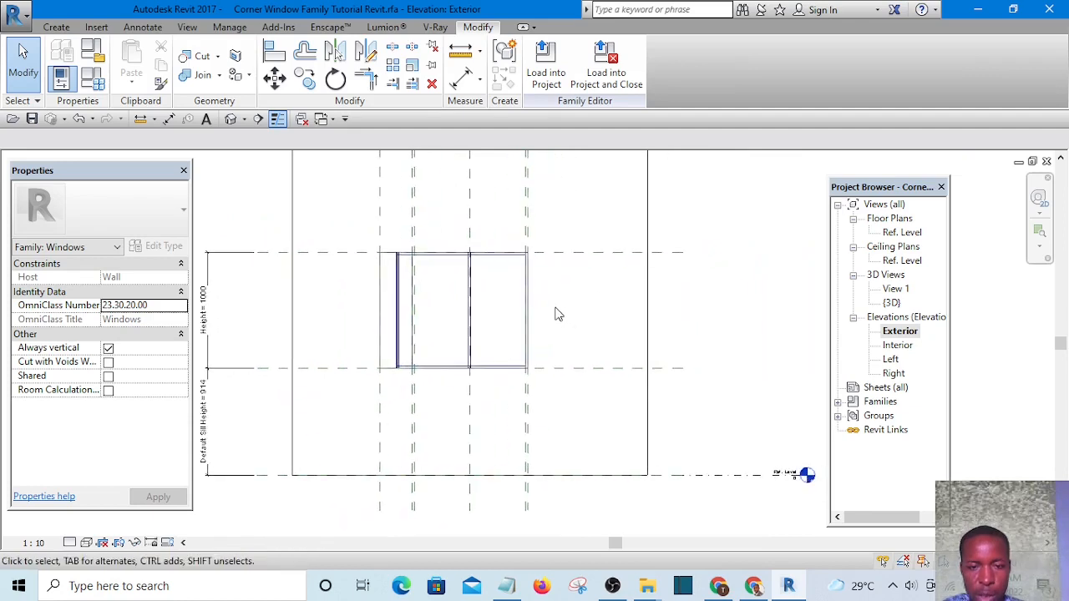
{"action": "scroll", "coordinate": [560, 314], "scroll_direction": "up", "scroll_amount": 2}
{"action": "left_click", "coordinate": [545, 202]}
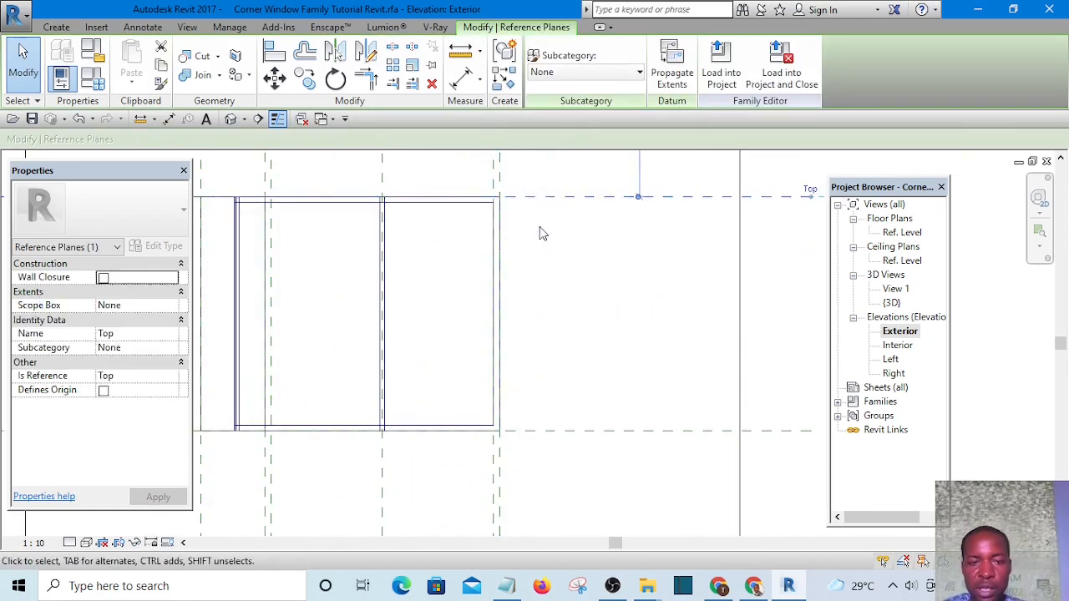
{"action": "scroll", "coordinate": [484, 272], "scroll_direction": "down", "scroll_amount": 2}
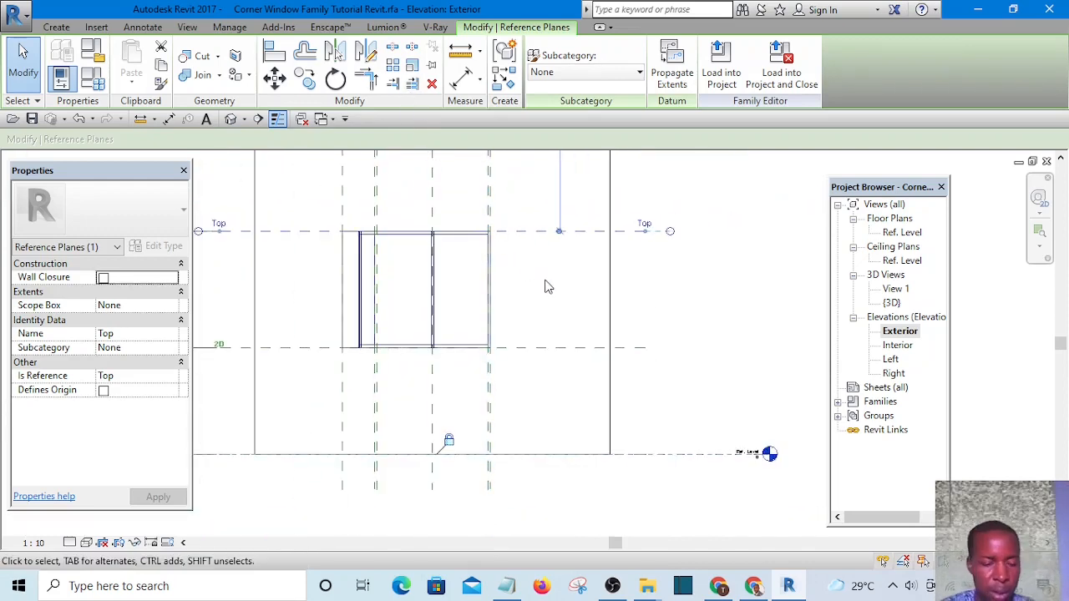
Step: Draw two horizontal reference planes across the window, about 320 below its top and about 304 above its sill
{"action": "key", "text": "r"}
{"action": "key", "text": "p"}
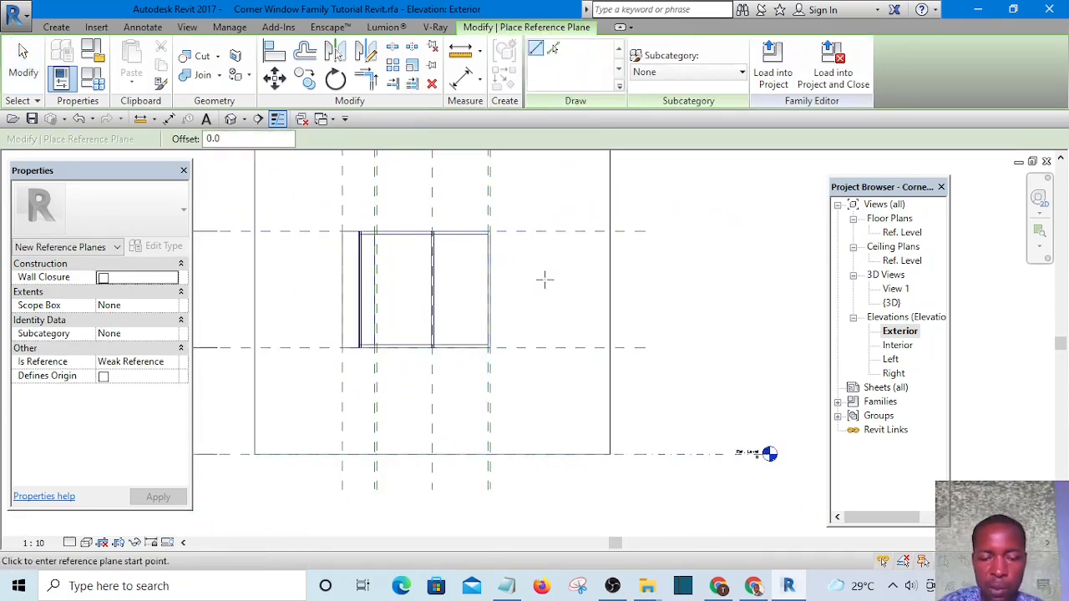
{"action": "left_click", "coordinate": [633, 268]}
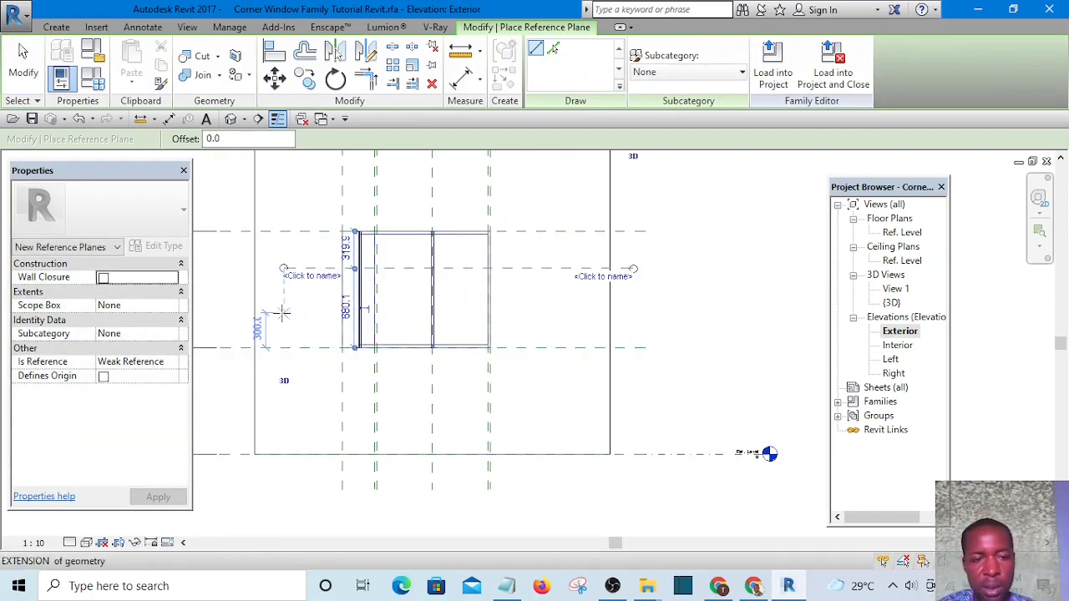
{"action": "left_click", "coordinate": [654, 313]}
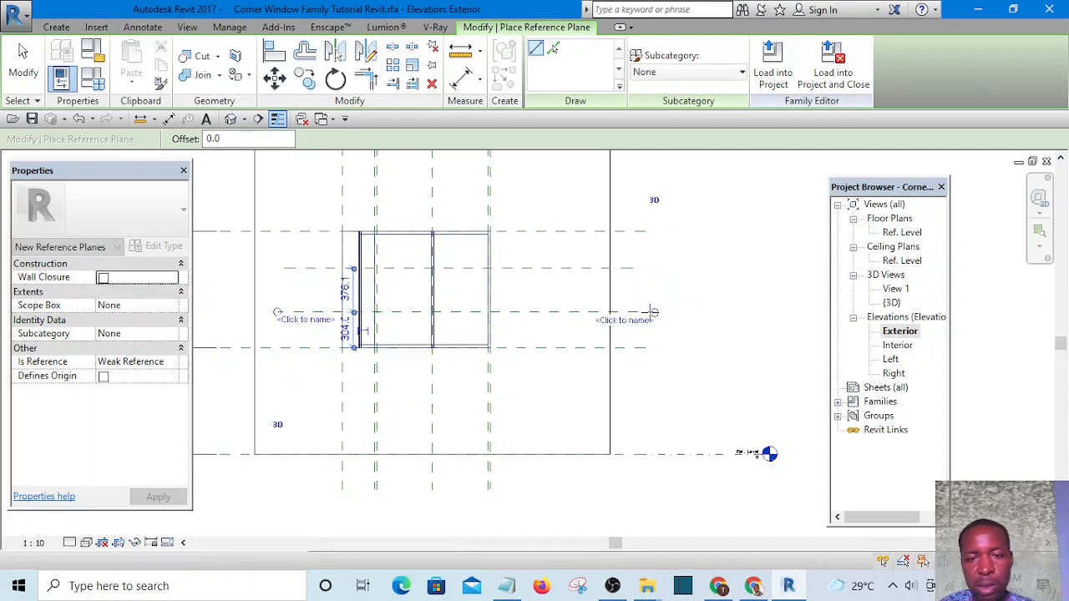
Step: Draw two vertical reference planes through the window's full height, one on each side of the central glass division
{"action": "scroll", "coordinate": [443, 216], "scroll_direction": "up", "scroll_amount": 3}
{"action": "scroll", "coordinate": [443, 216], "scroll_direction": "down", "scroll_amount": 3}
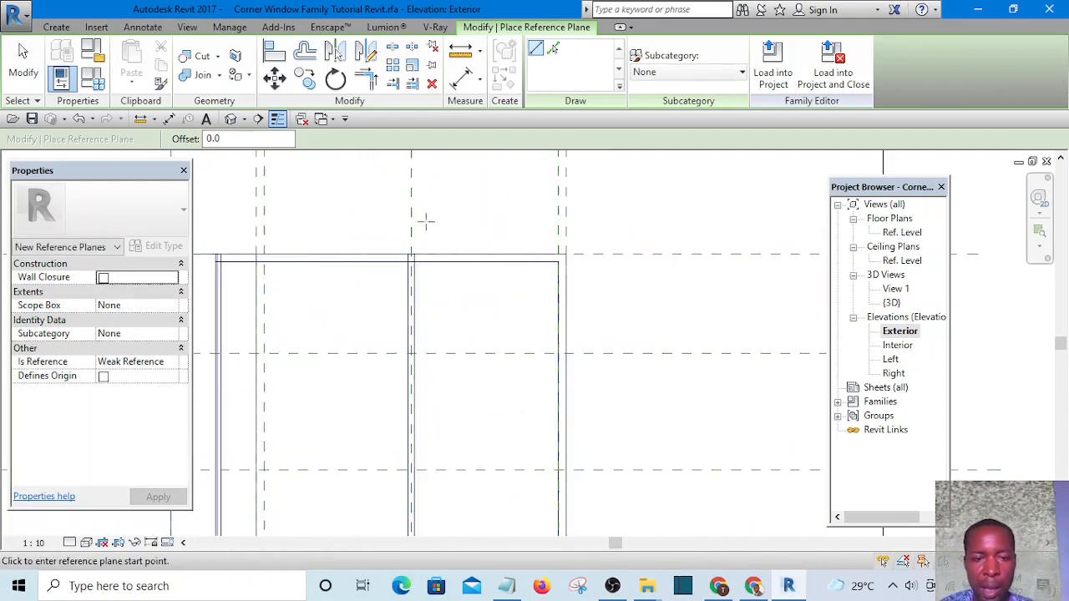
{"action": "left_click", "coordinate": [427, 171]}
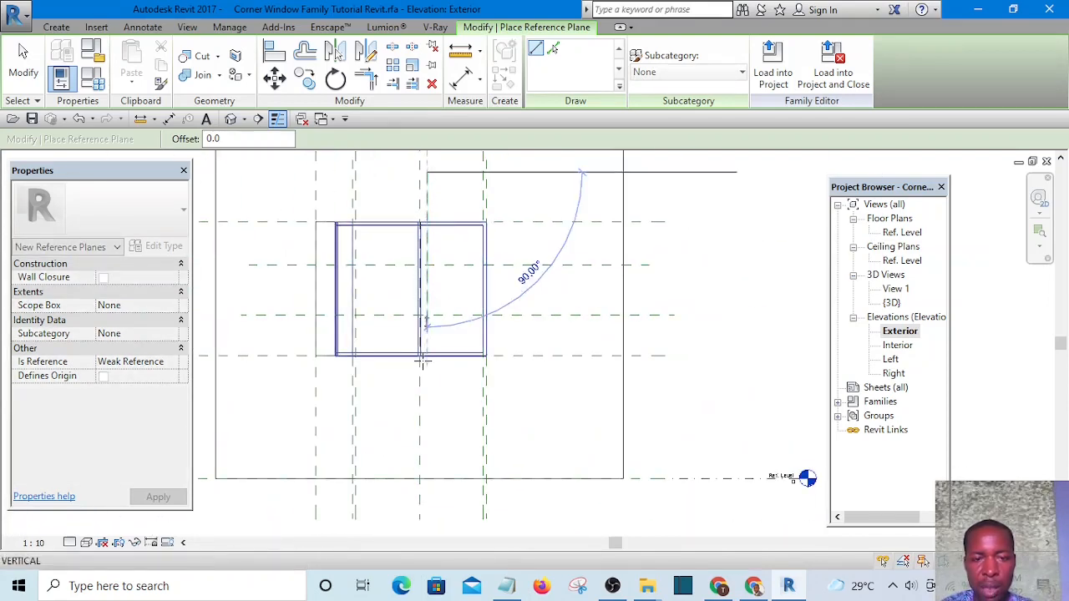
{"action": "left_click", "coordinate": [427, 442]}
{"action": "scroll", "coordinate": [384, 219], "scroll_direction": "up", "scroll_amount": 2}
{"action": "left_click", "coordinate": [410, 175]}
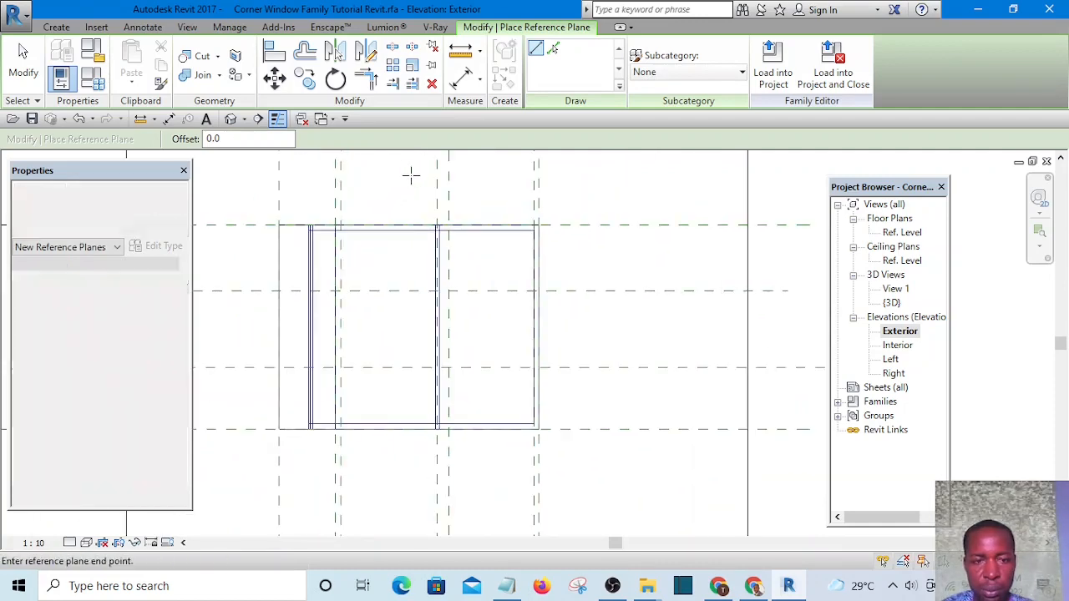
{"action": "left_click", "coordinate": [411, 503]}
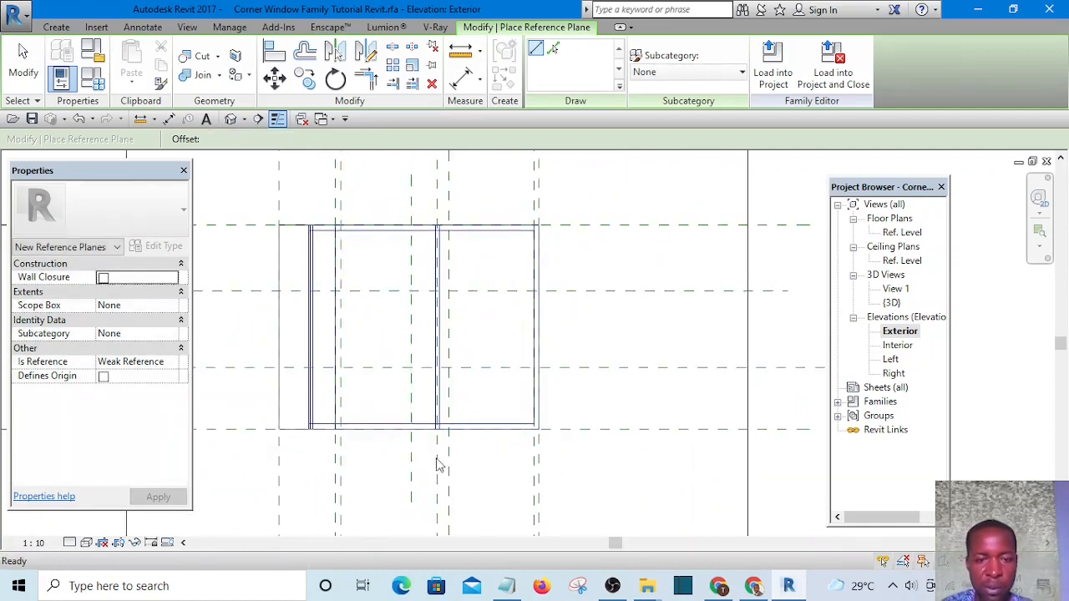
{"action": "key", "text": "Escape"}
{"action": "key", "text": "Escape"}
Step: Align the two new vertical reference planes with the adjacent edges of the central glass division
{"action": "scroll", "coordinate": [422, 175], "scroll_direction": "up", "scroll_amount": 2}
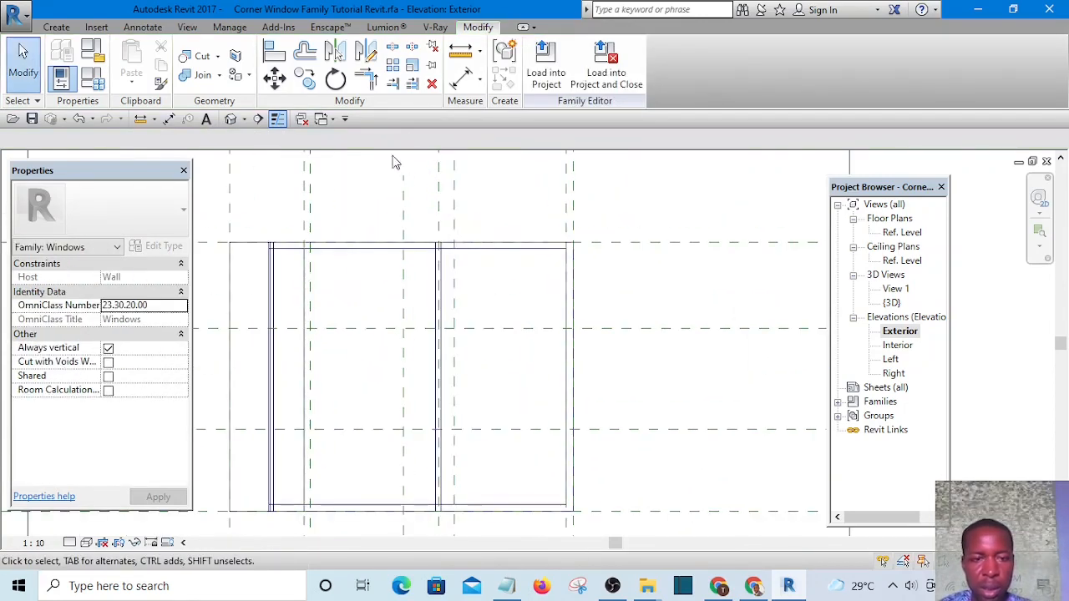
{"action": "left_click", "coordinate": [274, 53]}
{"action": "scroll", "coordinate": [438, 238], "scroll_direction": "up", "scroll_amount": 2}
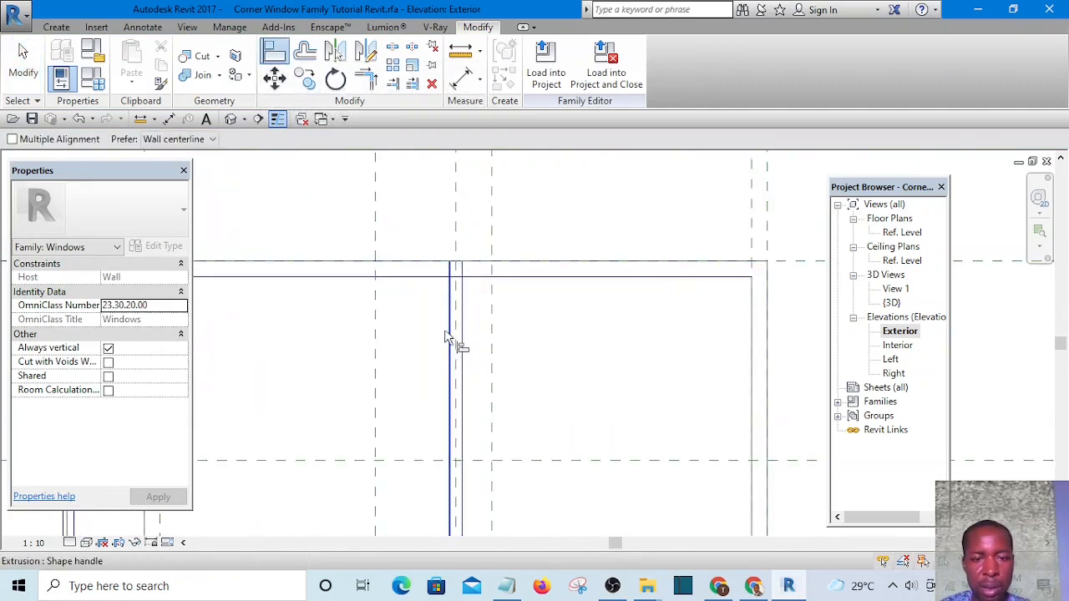
{"action": "left_click", "coordinate": [446, 338]}
{"action": "left_click", "coordinate": [377, 327]}
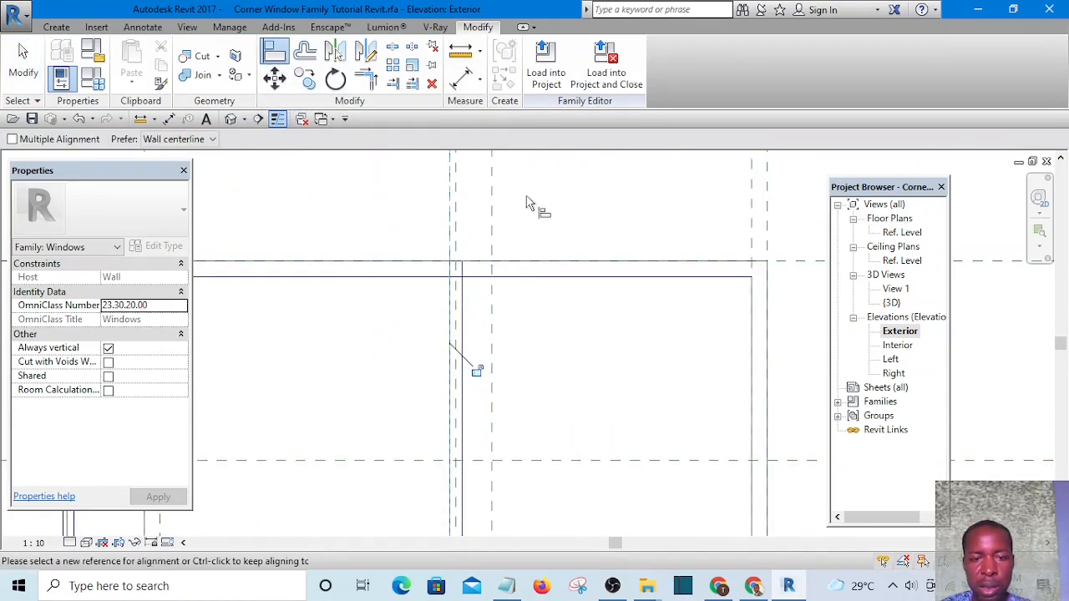
{"action": "left_click", "coordinate": [462, 311]}
{"action": "left_click", "coordinate": [492, 221]}
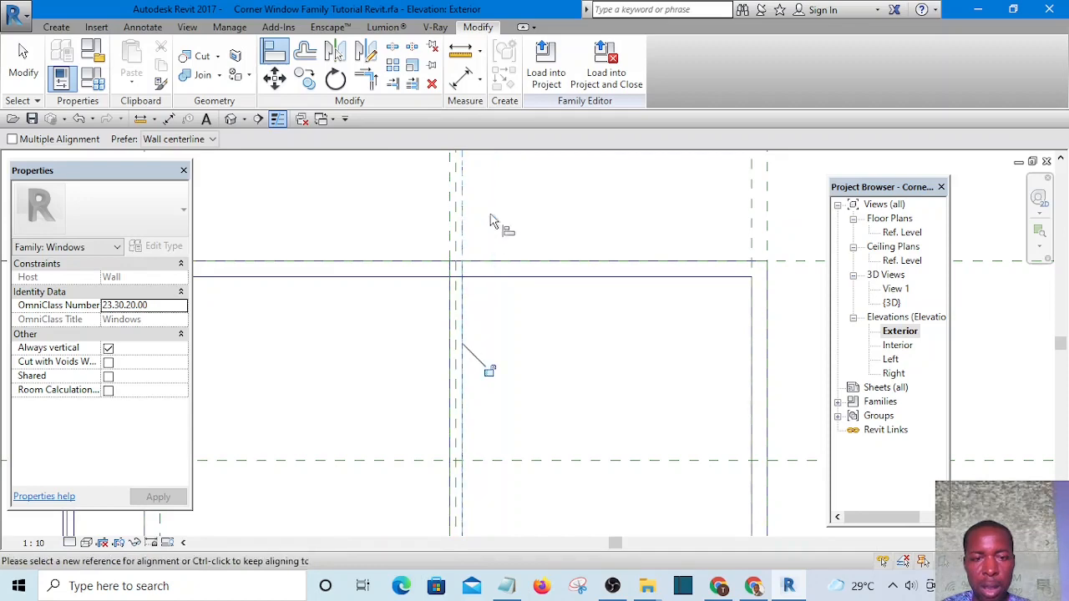
Step: Dimension the two vertical planes to the Center (Left/Right) reference plane above the window and lock both dimension segments
{"action": "scroll", "coordinate": [508, 216], "scroll_direction": "down", "scroll_amount": 3}
{"action": "middle_click_drag", "start_coordinate": [518, 223], "coordinate": [499, 327]}
{"action": "scroll", "coordinate": [483, 324], "scroll_direction": "up", "scroll_amount": 2}
{"action": "key", "text": "Escape"}
{"action": "scroll", "coordinate": [483, 257], "scroll_direction": "up", "scroll_amount": 1}
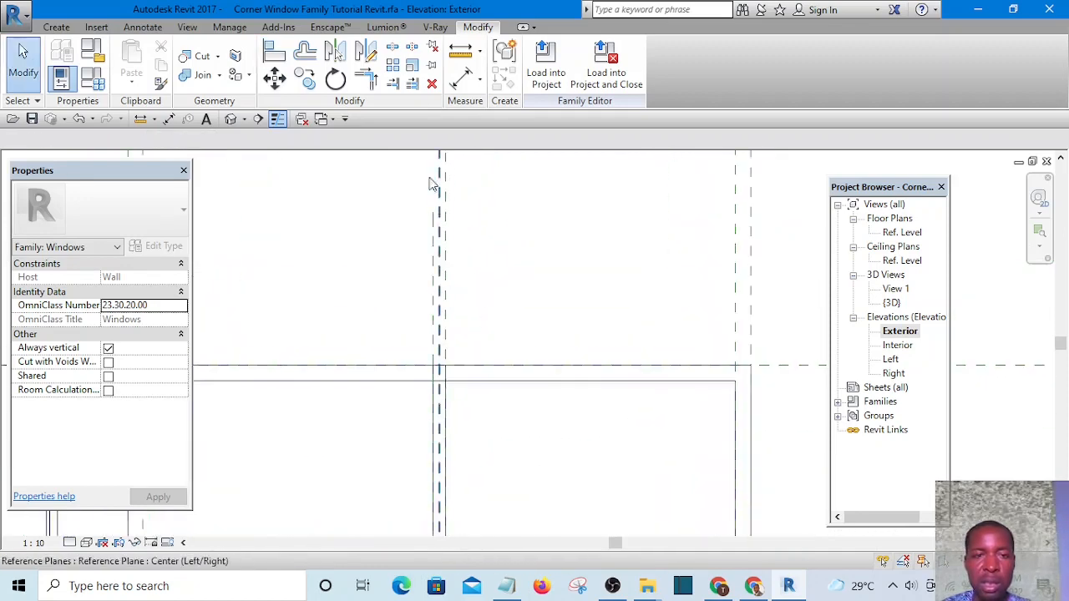
{"action": "scroll", "coordinate": [431, 184], "scroll_direction": "up", "scroll_amount": 1}
{"action": "scroll", "coordinate": [427, 299], "scroll_direction": "up", "scroll_amount": 3}
{"action": "left_click", "coordinate": [437, 308]}
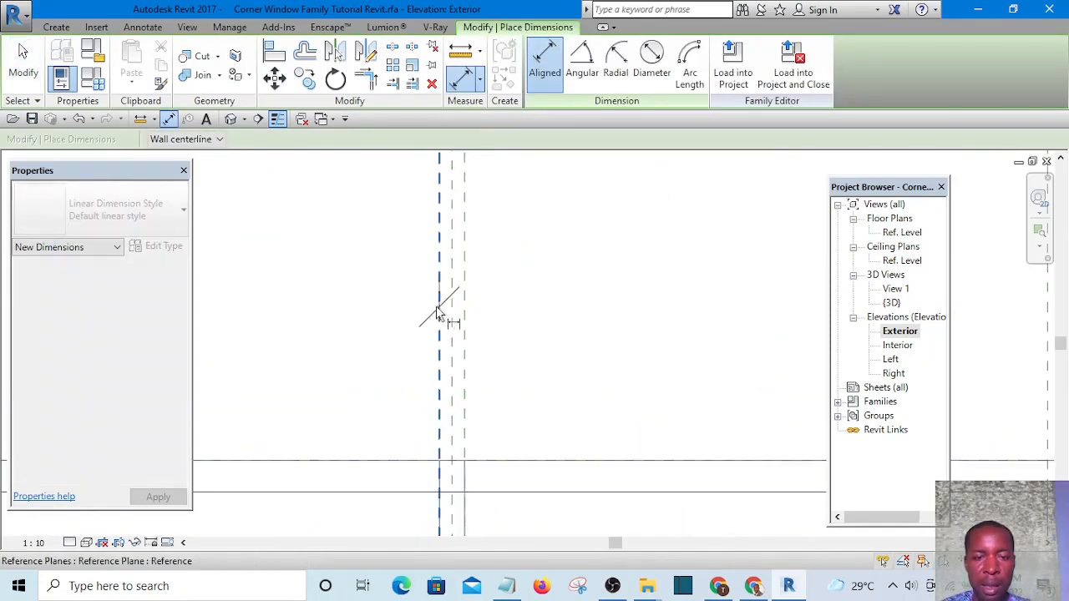
{"action": "scroll", "coordinate": [451, 310], "scroll_direction": "up", "scroll_amount": 1}
{"action": "left_click", "coordinate": [452, 324]}
{"action": "left_click", "coordinate": [489, 343]}
{"action": "scroll", "coordinate": [513, 351], "scroll_direction": "down", "scroll_amount": 3}
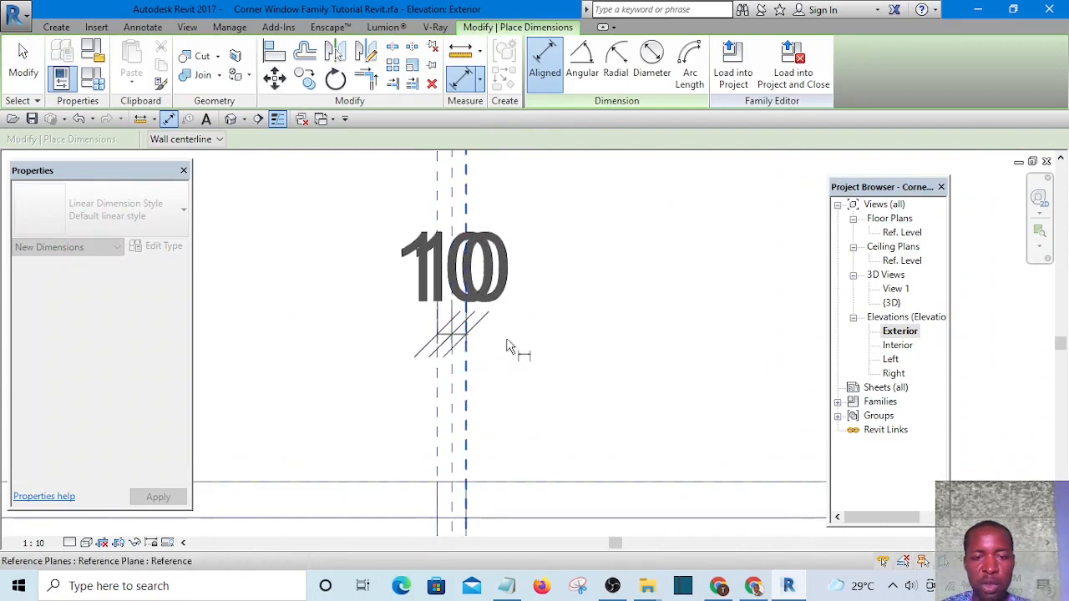
{"action": "scroll", "coordinate": [504, 355], "scroll_direction": "up", "scroll_amount": 2}
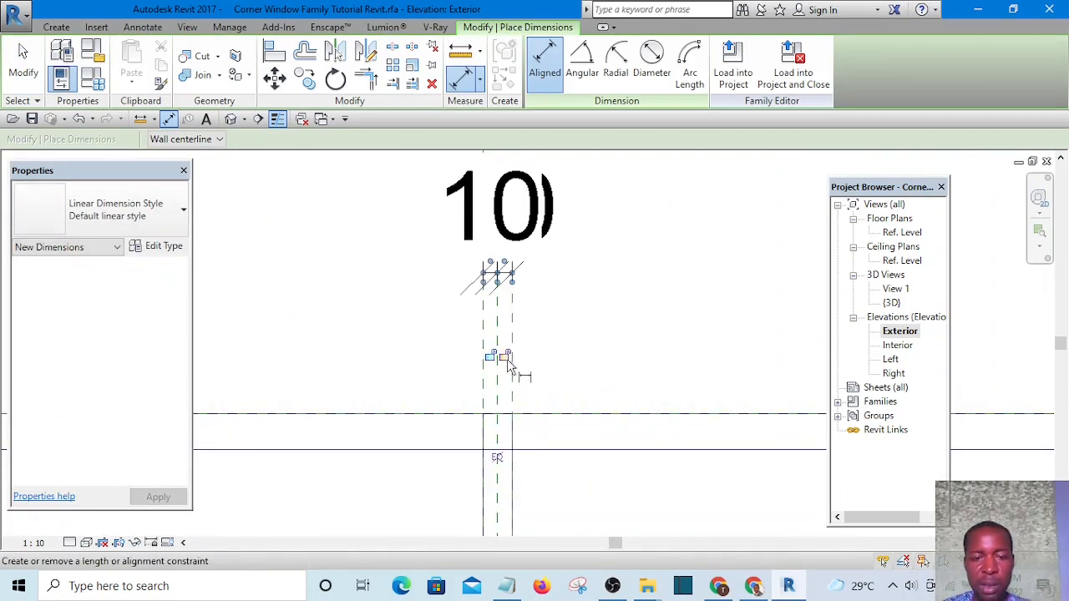
{"action": "scroll", "coordinate": [490, 363], "scroll_direction": "up", "scroll_amount": 3}
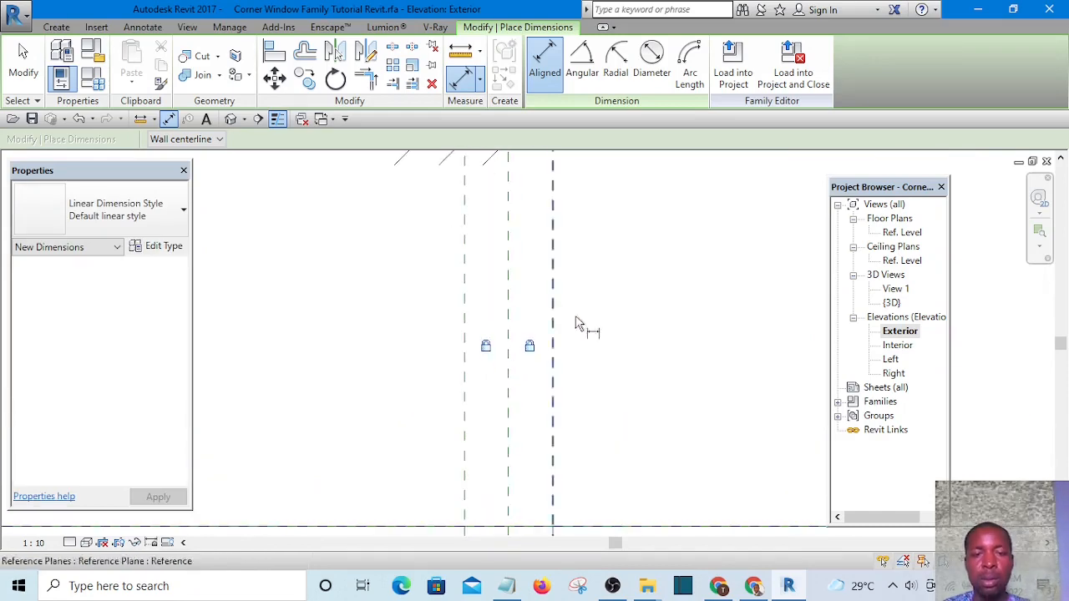
{"action": "scroll", "coordinate": [447, 259], "scroll_direction": "down", "scroll_amount": 4}
{"action": "scroll", "coordinate": [451, 254], "scroll_direction": "down", "scroll_amount": 3}
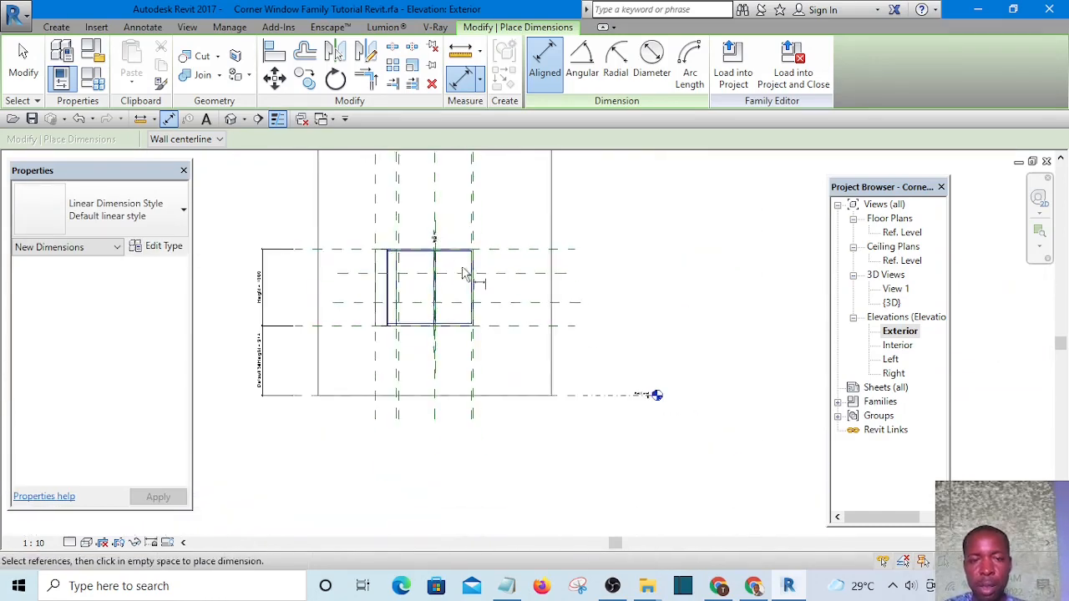
Step: Dimension the top, the two horizontal reference planes and the sill in one string beside the window and make its segments equal
{"action": "key", "text": "Escape"}
{"action": "key", "text": "Escape"}
{"action": "scroll", "coordinate": [426, 298], "scroll_direction": "up", "scroll_amount": 4}
{"action": "scroll", "coordinate": [564, 274], "scroll_direction": "down", "scroll_amount": 3}
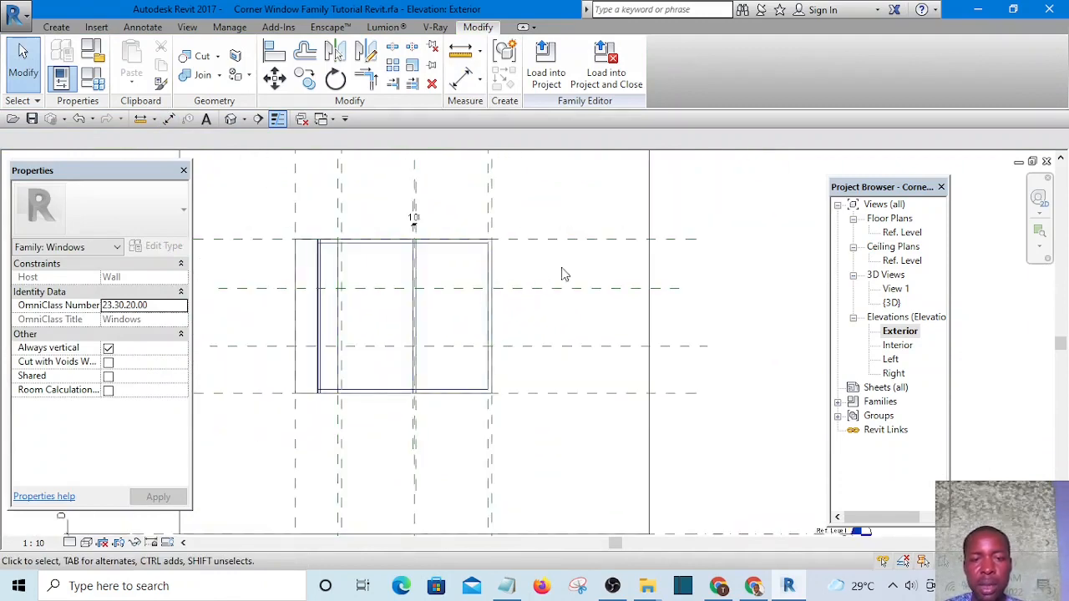
{"action": "left_click", "coordinate": [465, 81]}
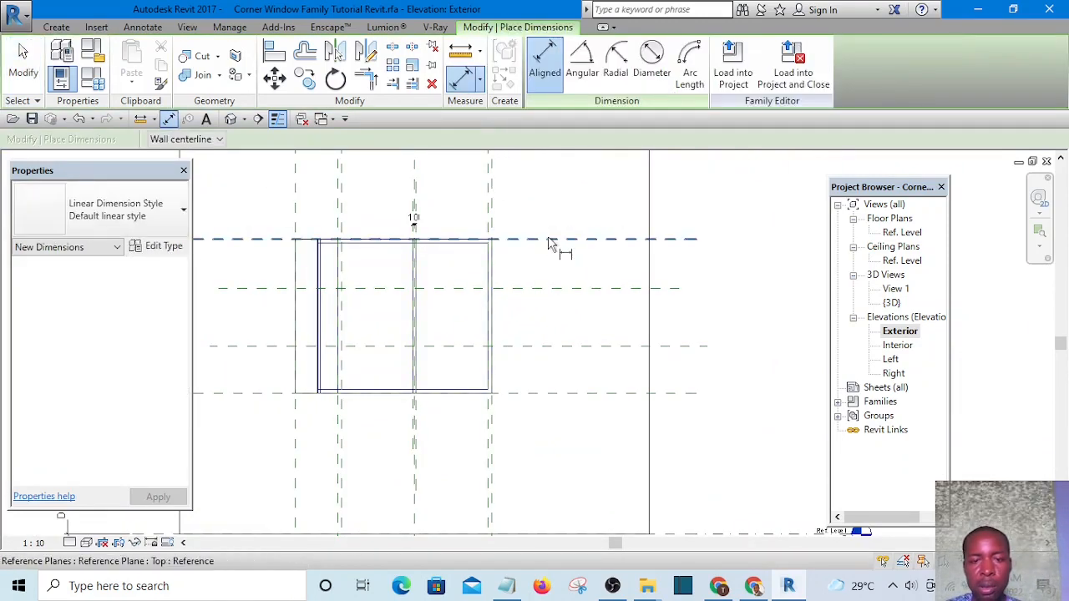
{"action": "left_click", "coordinate": [550, 241]}
{"action": "left_click", "coordinate": [551, 290]}
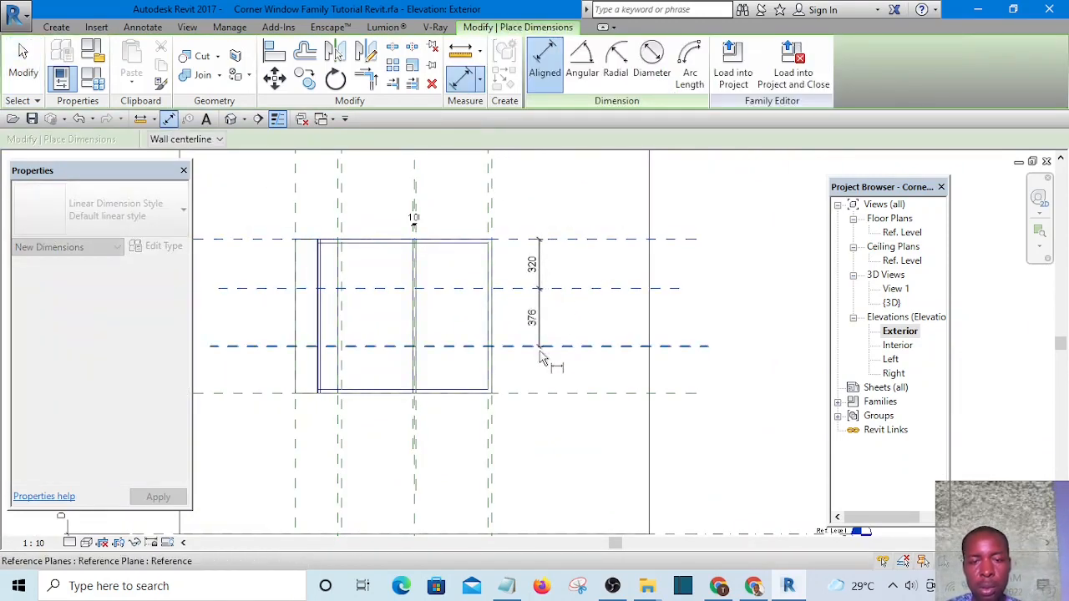
{"action": "left_click", "coordinate": [541, 346]}
{"action": "left_click", "coordinate": [549, 394]}
{"action": "left_click", "coordinate": [556, 332]}
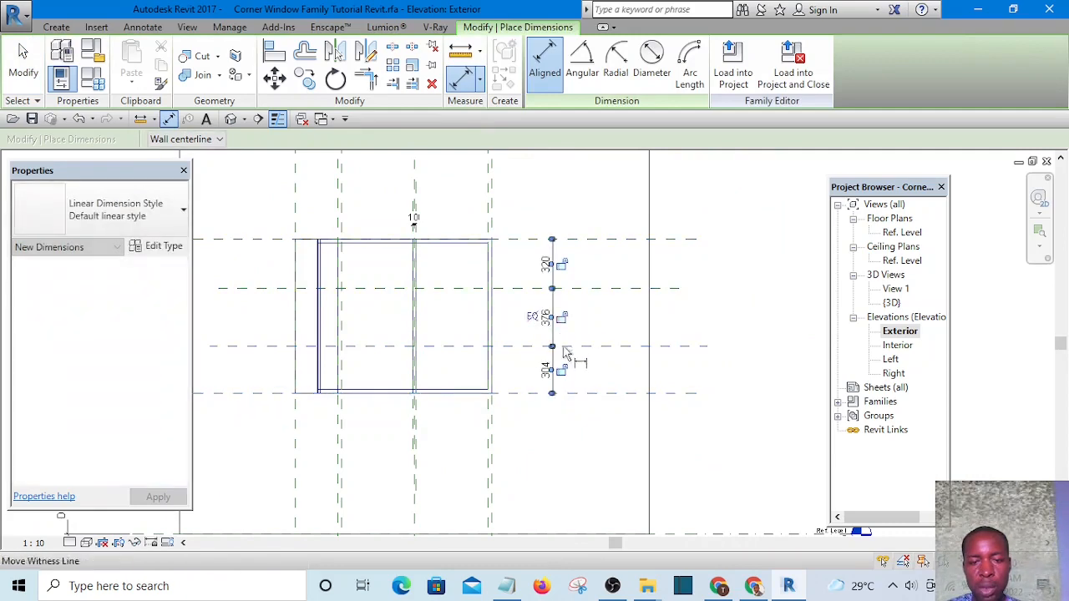
{"action": "left_click", "coordinate": [532, 319]}
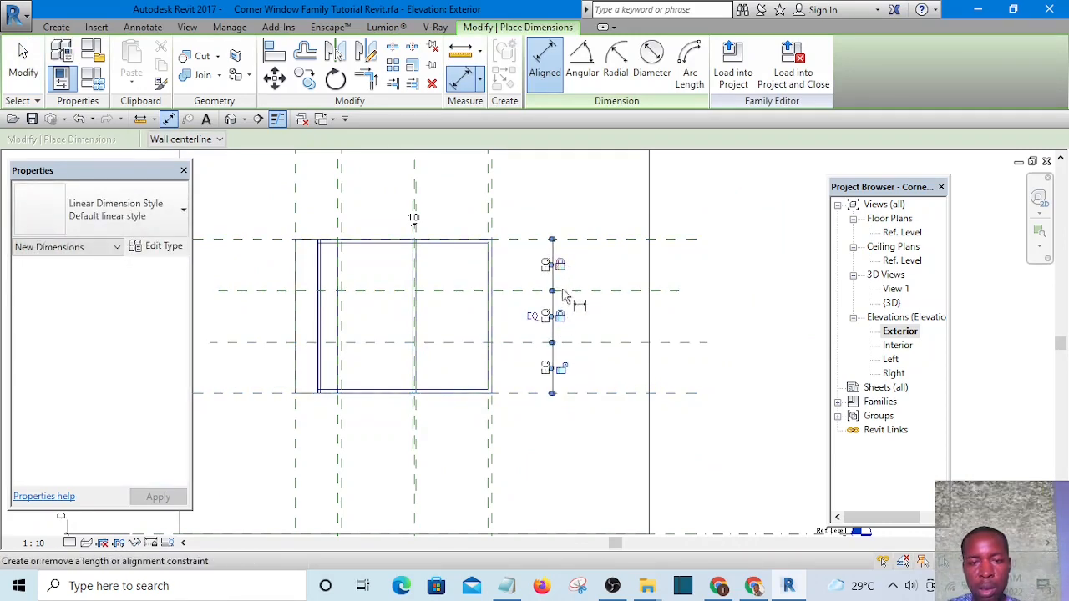
{"action": "key", "text": "Escape"}
{"action": "key", "text": "Escape"}
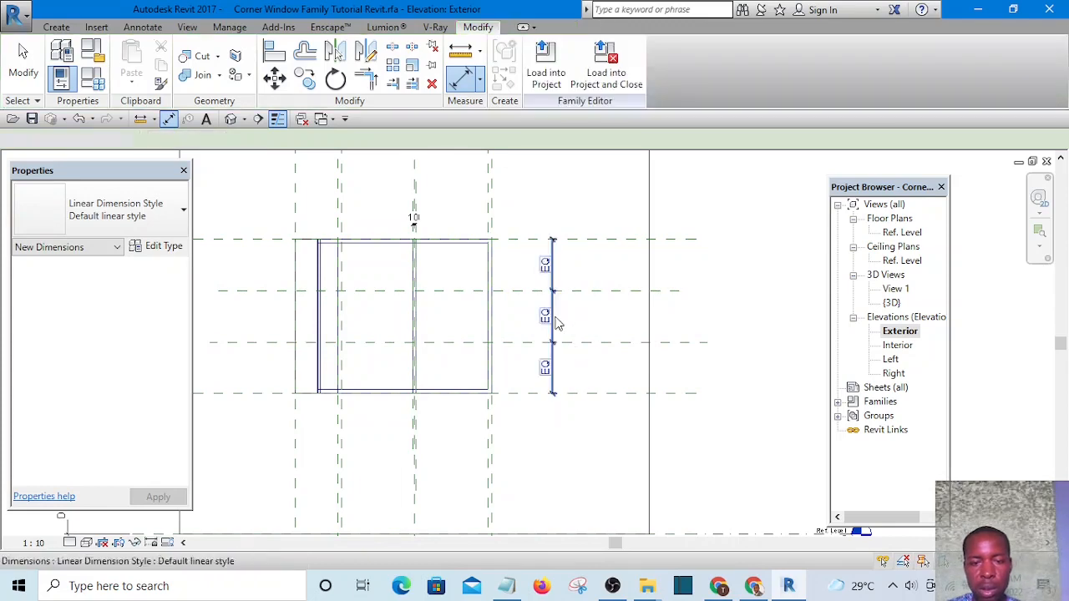
{"action": "scroll", "coordinate": [584, 320], "scroll_direction": "up", "scroll_amount": 3}
{"action": "scroll", "coordinate": [564, 323], "scroll_direction": "down", "scroll_amount": 5}
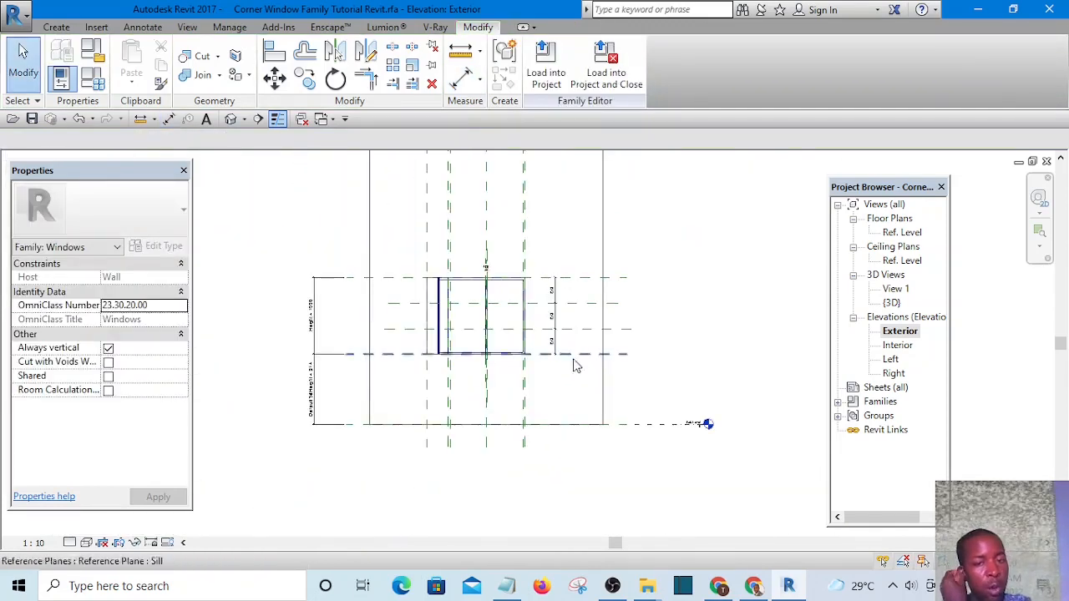
{"action": "scroll", "coordinate": [551, 359], "scroll_direction": "up", "scroll_amount": 5}
{"action": "scroll", "coordinate": [551, 338], "scroll_direction": "down", "scroll_amount": 3}
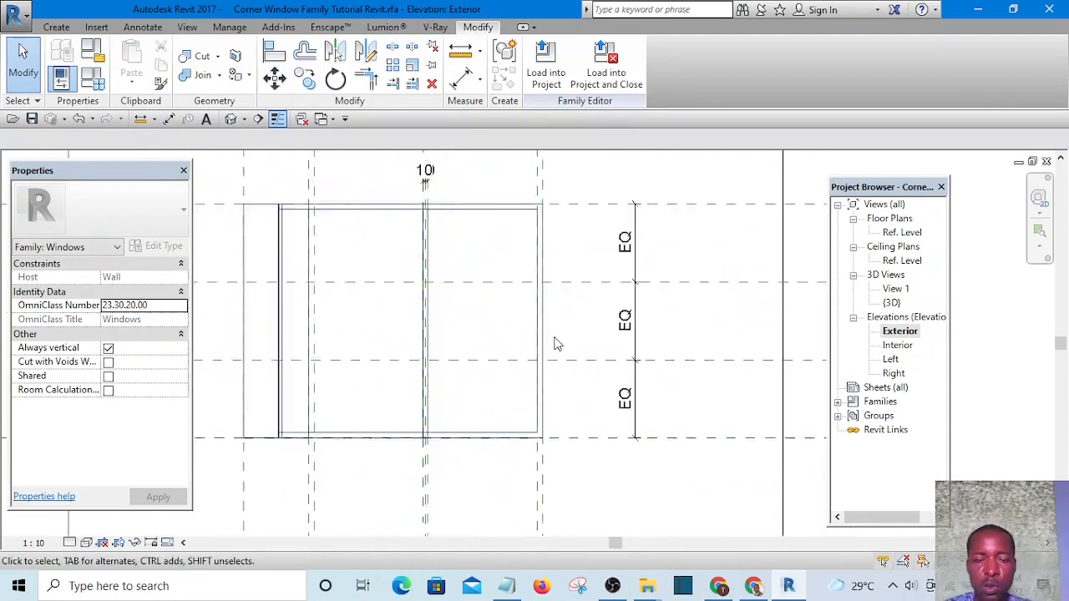
{"action": "scroll", "coordinate": [494, 312], "scroll_direction": "up", "scroll_amount": 3}
{"action": "scroll", "coordinate": [491, 311], "scroll_direction": "down", "scroll_amount": 2}
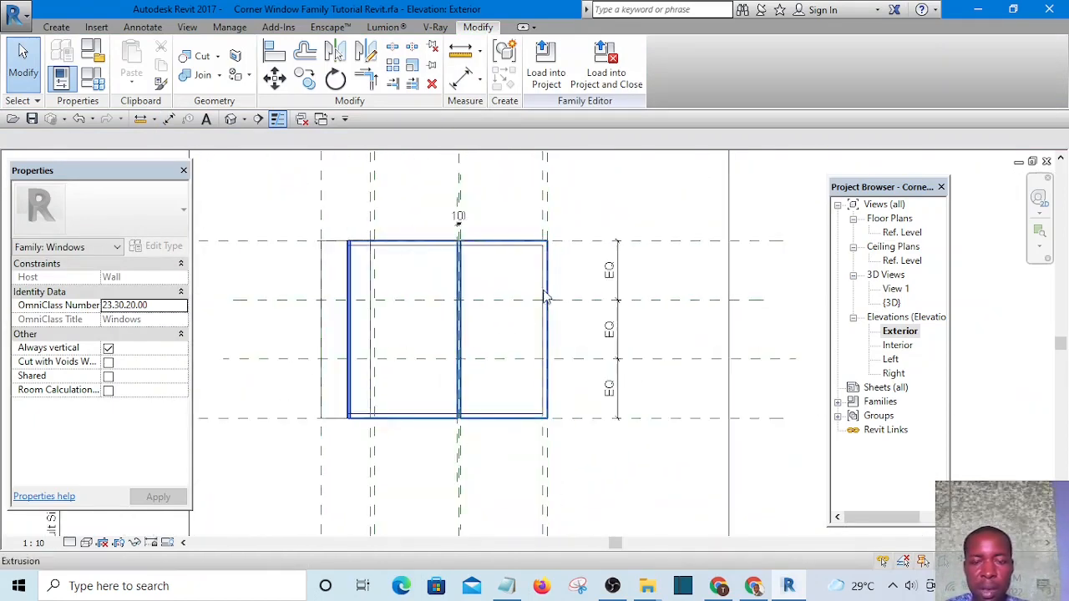
{"action": "scroll", "coordinate": [534, 301], "scroll_direction": "up", "scroll_amount": 3}
{"action": "scroll", "coordinate": [476, 294], "scroll_direction": "down", "scroll_amount": 3}
{"action": "scroll", "coordinate": [559, 326], "scroll_direction": "up", "scroll_amount": 1}
{"action": "scroll", "coordinate": [559, 326], "scroll_direction": "up", "scroll_amount": 1}
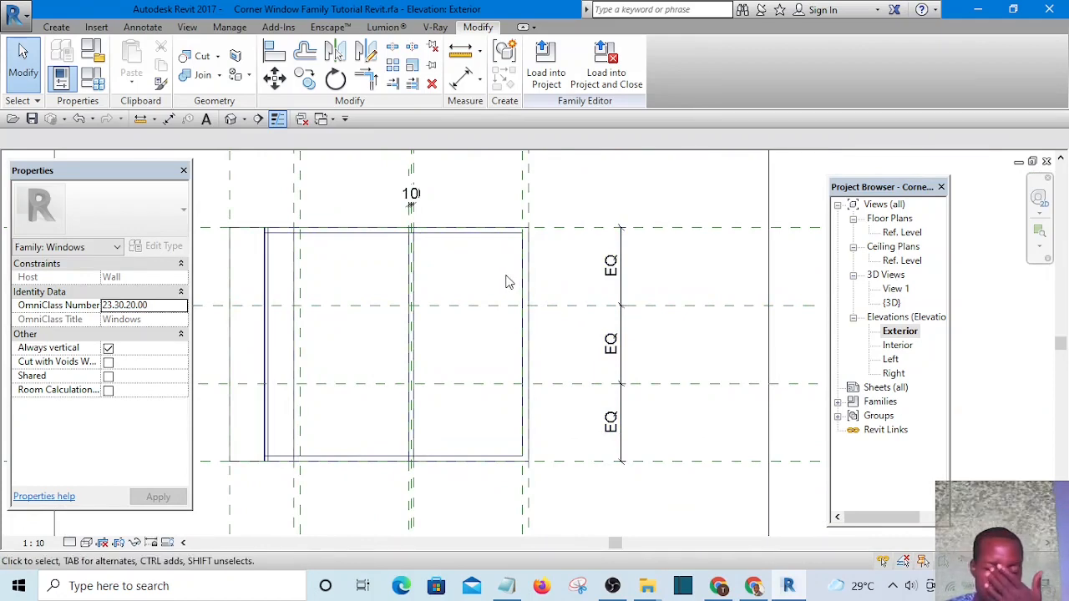
{"action": "scroll", "coordinate": [432, 320], "scroll_direction": "up", "scroll_amount": 2}
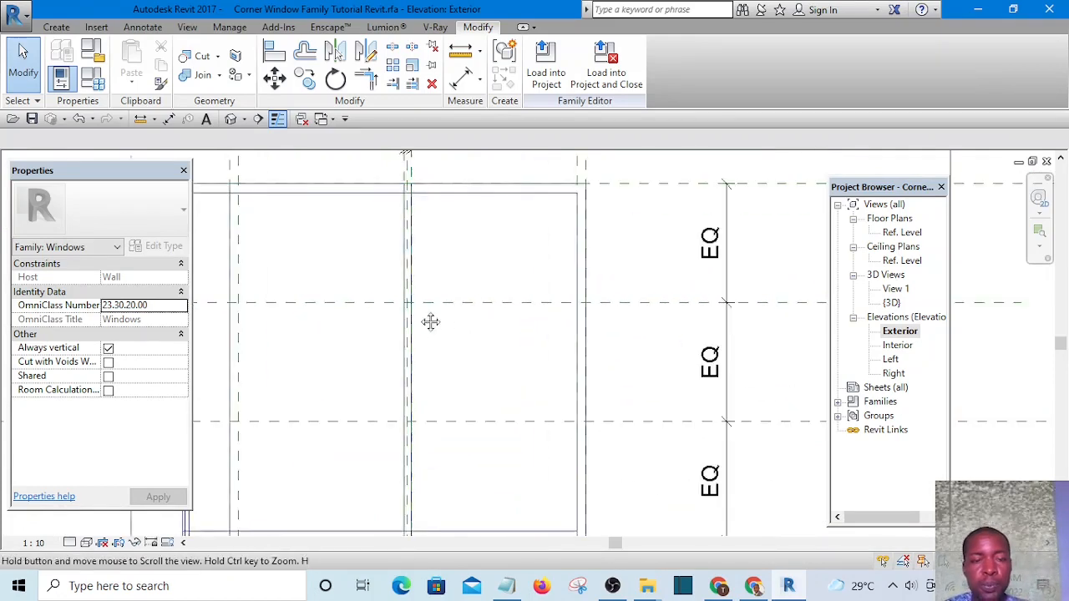
{"action": "scroll", "coordinate": [438, 312], "scroll_direction": "down", "scroll_amount": 1}
{"action": "scroll", "coordinate": [456, 343], "scroll_direction": "up", "scroll_amount": 1}
{"action": "middle_click_drag", "start_coordinate": [493, 377], "coordinate": [465, 346]}
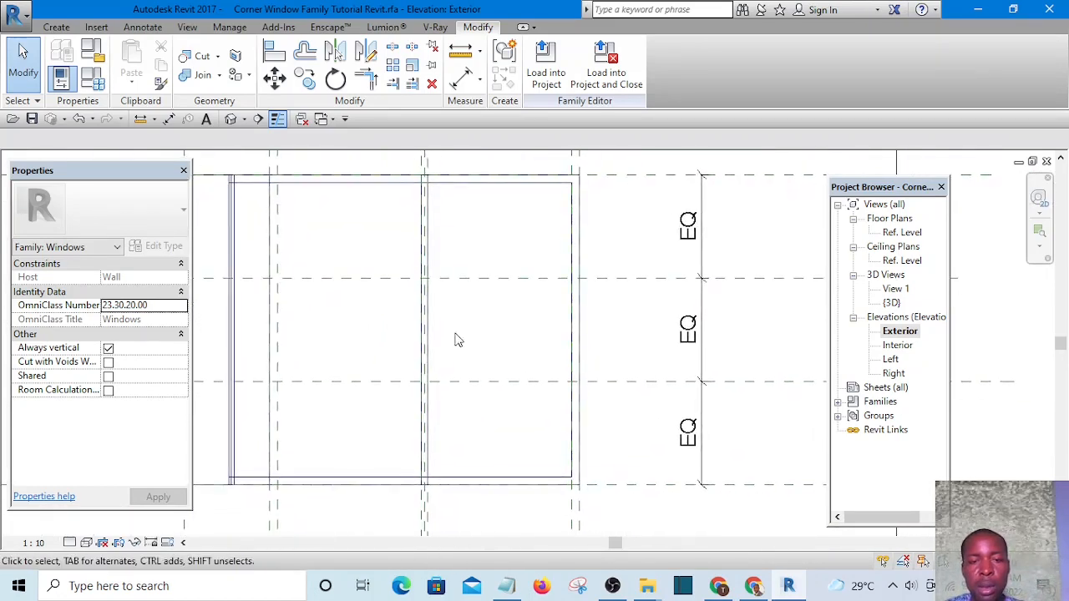
{"action": "scroll", "coordinate": [404, 276], "scroll_direction": "down", "scroll_amount": 1}
{"action": "scroll", "coordinate": [398, 265], "scroll_direction": "down", "scroll_amount": 1}
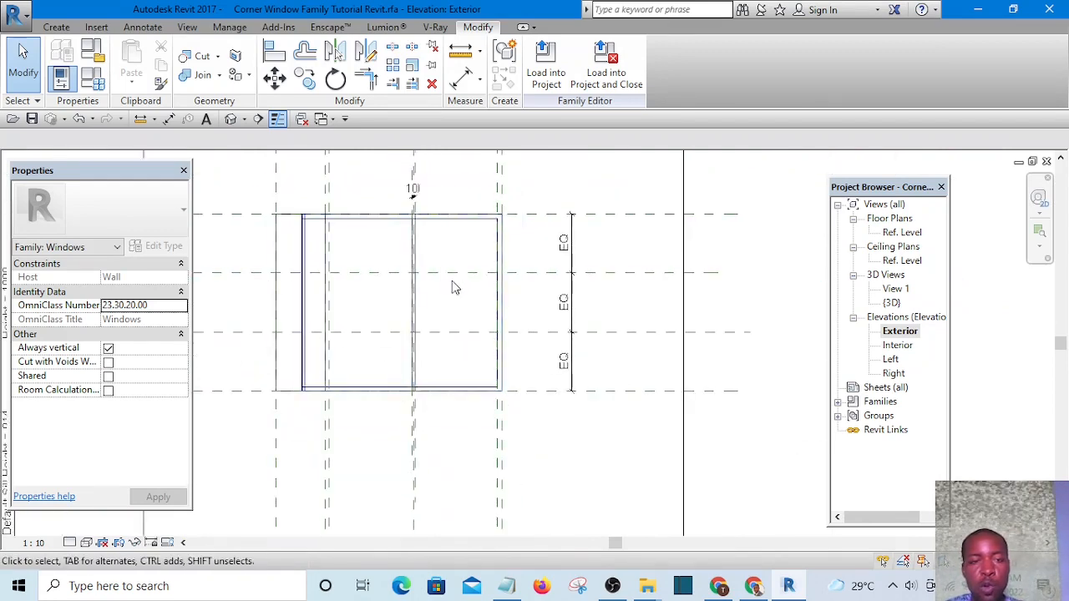
Step: Start a void extrusion and sketch a rectangle about 440 by 40 along the upper horizontal plane in the right-hand glass panel
{"action": "left_click", "coordinate": [62, 27]}
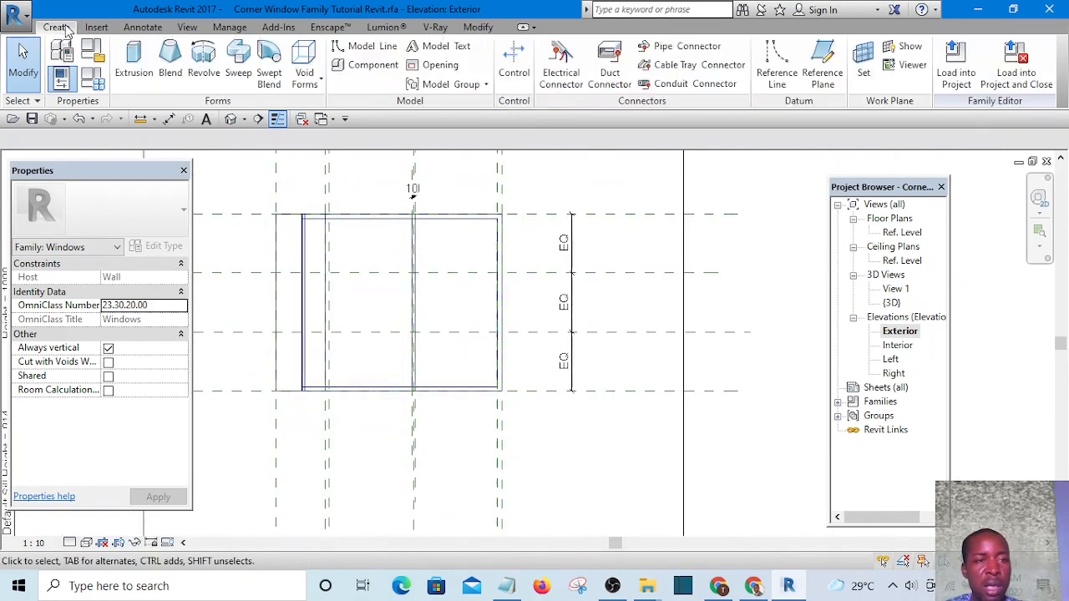
{"action": "left_click", "coordinate": [320, 83]}
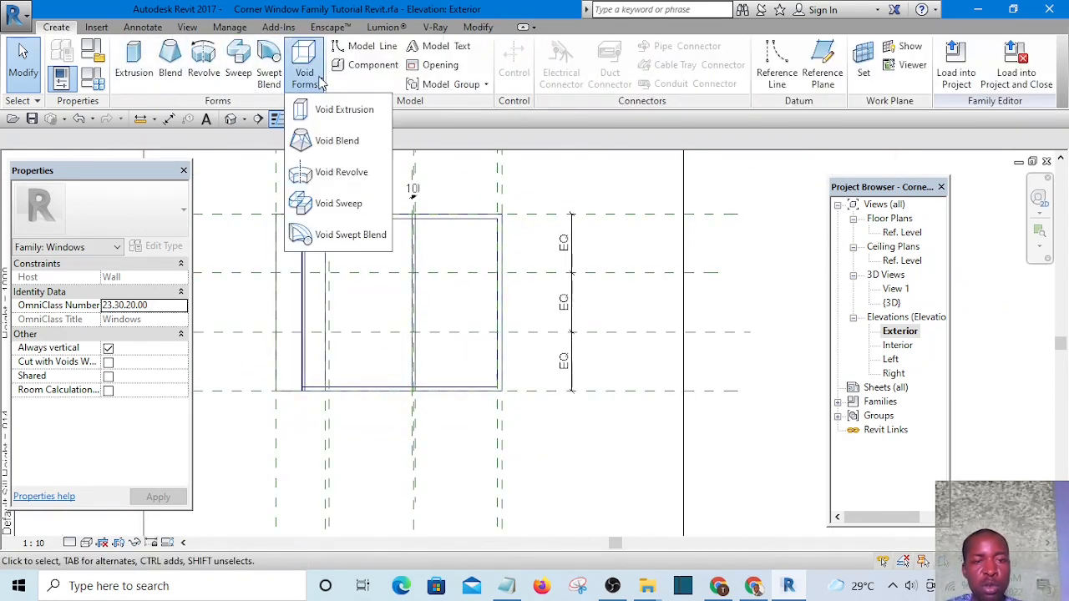
{"action": "left_click", "coordinate": [346, 112]}
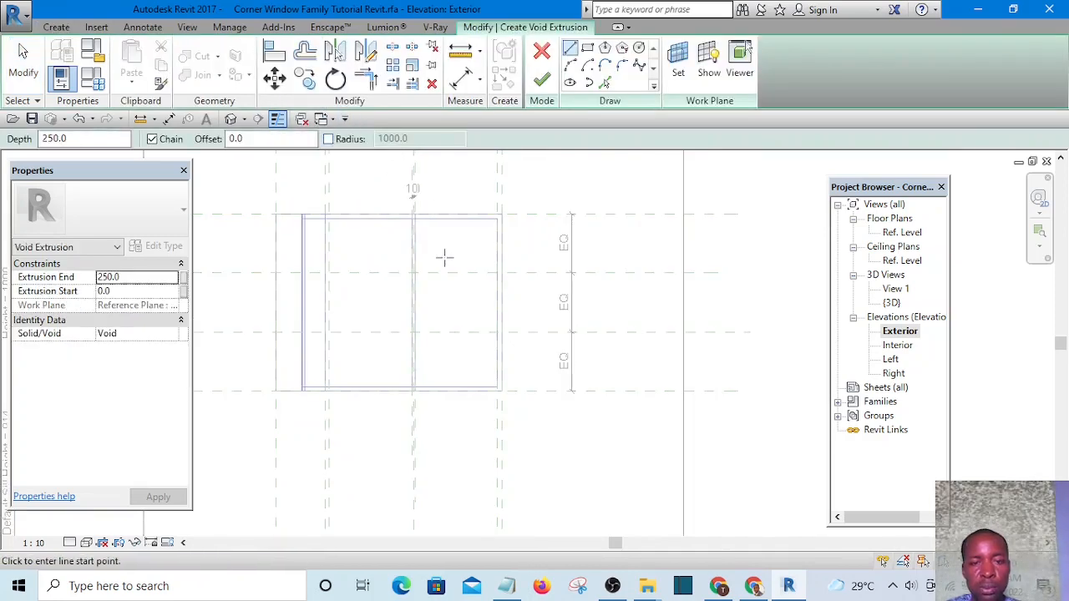
{"action": "scroll", "coordinate": [445, 257], "scroll_direction": "up", "scroll_amount": 1}
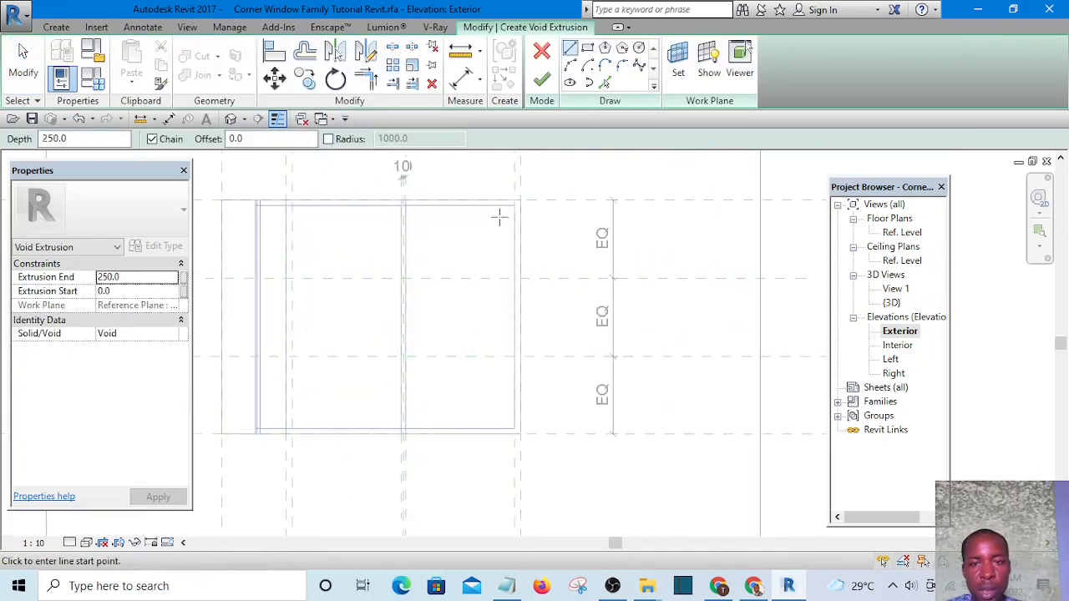
{"action": "left_click", "coordinate": [588, 51]}
{"action": "scroll", "coordinate": [422, 298], "scroll_direction": "up", "scroll_amount": 3}
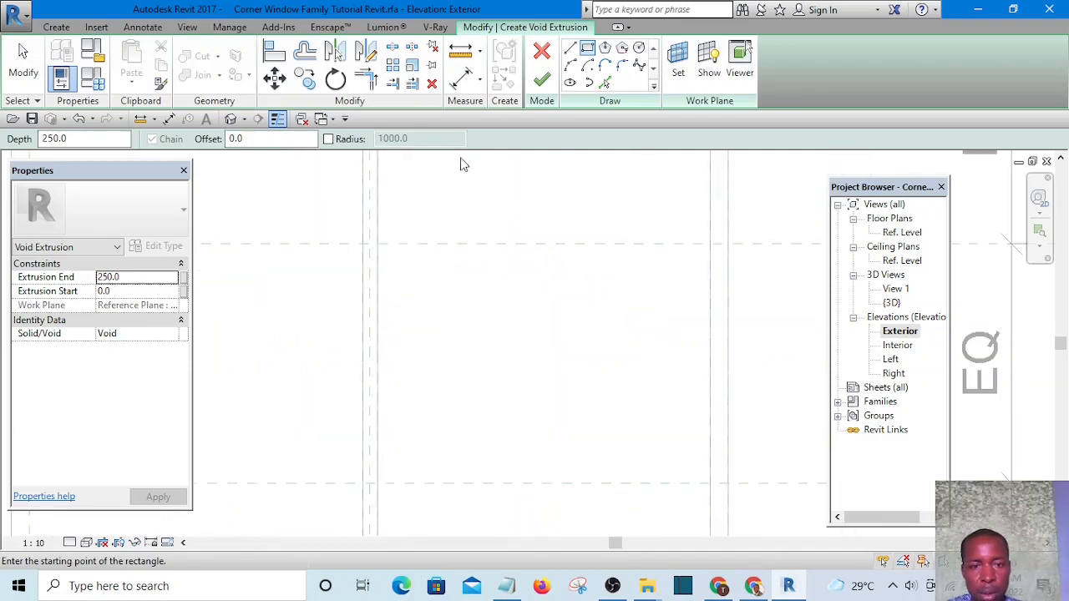
{"action": "scroll", "coordinate": [377, 269], "scroll_direction": "up", "scroll_amount": 4}
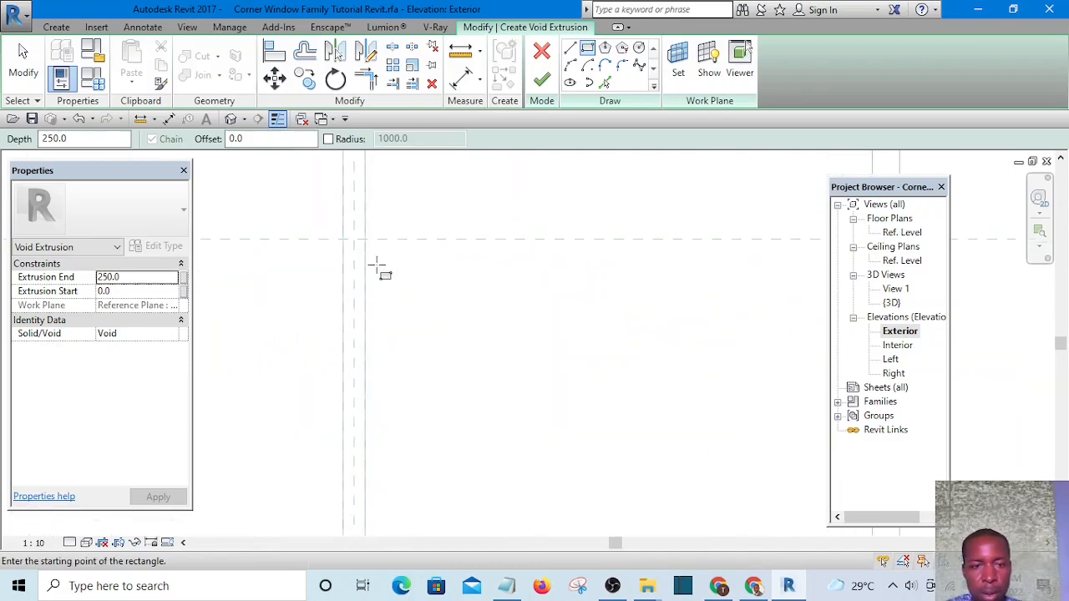
{"action": "left_click", "coordinate": [356, 191]}
{"action": "scroll", "coordinate": [365, 220], "scroll_direction": "down", "scroll_amount": 6}
{"action": "scroll", "coordinate": [565, 234], "scroll_direction": "up", "scroll_amount": 1}
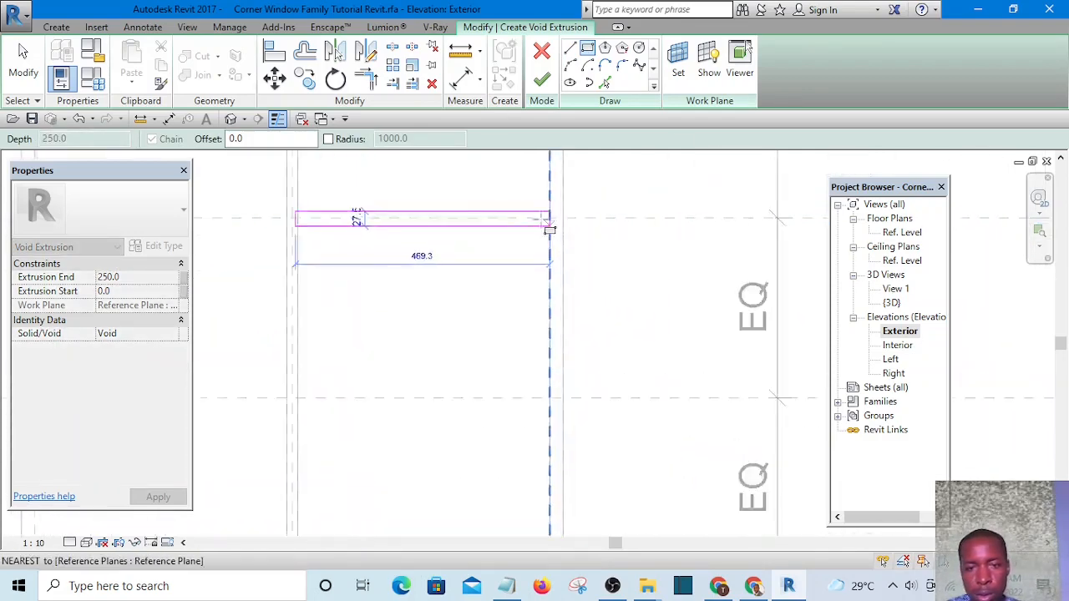
{"action": "scroll", "coordinate": [547, 230], "scroll_direction": "up", "scroll_amount": 1}
{"action": "left_click", "coordinate": [539, 233]}
{"action": "scroll", "coordinate": [556, 274], "scroll_direction": "down", "scroll_amount": 5}
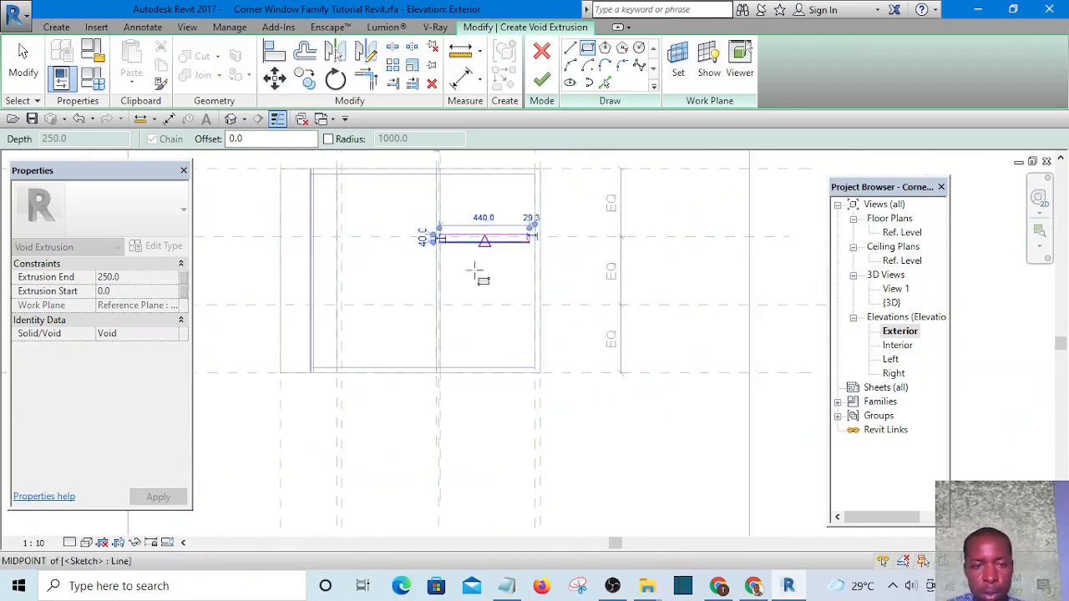
Step: Sketch a second thin rectangle along the lower horizontal reference plane in the right-hand glass panel
{"action": "scroll", "coordinate": [436, 279], "scroll_direction": "up", "scroll_amount": 6}
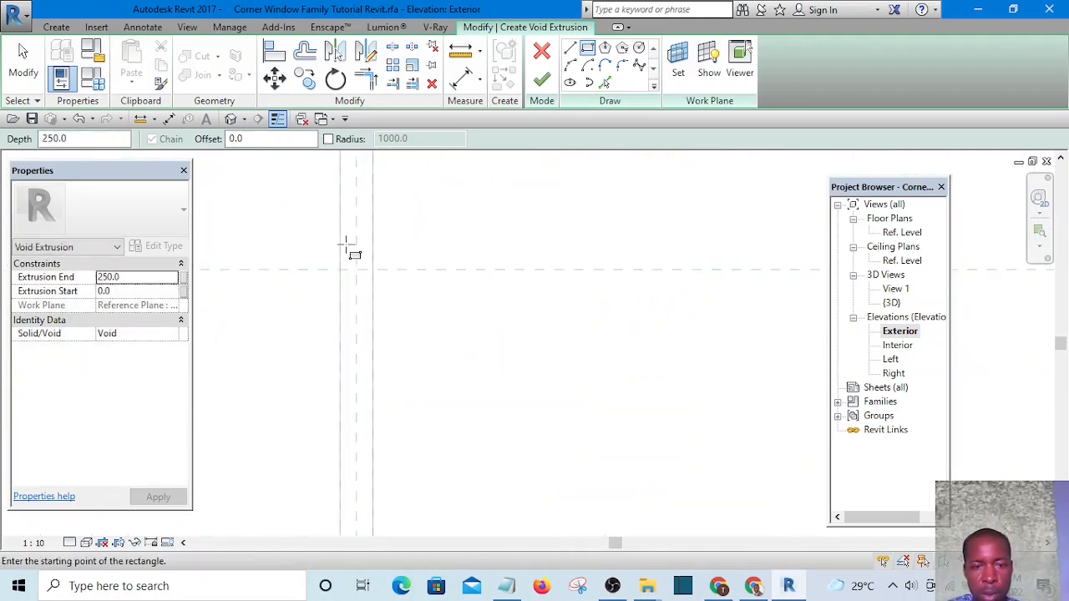
{"action": "left_click", "coordinate": [348, 243]}
{"action": "scroll", "coordinate": [401, 268], "scroll_direction": "down", "scroll_amount": 2}
{"action": "scroll", "coordinate": [437, 291], "scroll_direction": "down", "scroll_amount": 1}
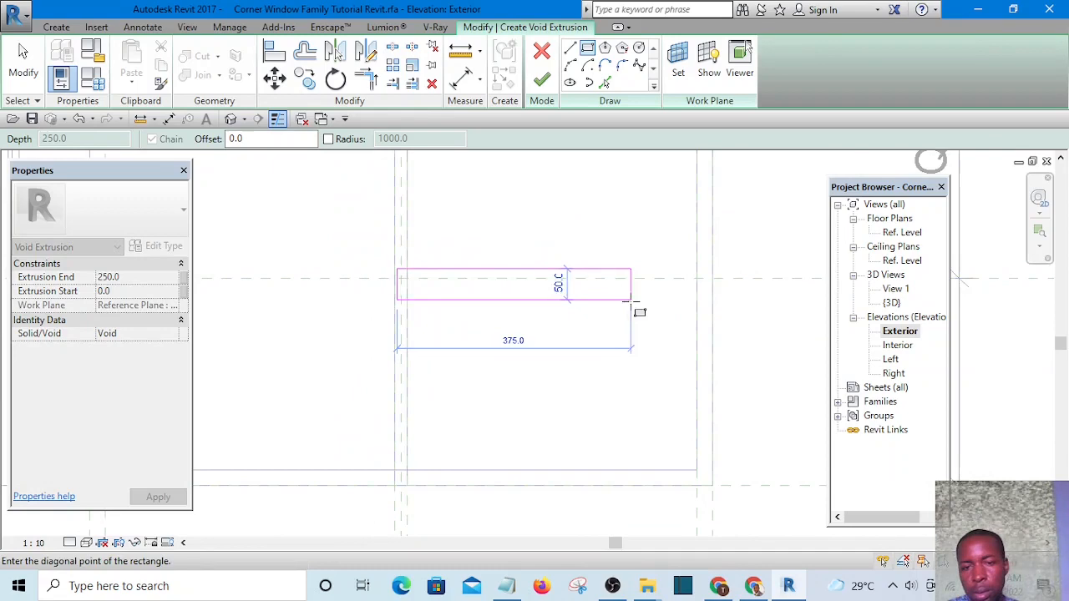
{"action": "left_click", "coordinate": [687, 294]}
{"action": "key", "text": "Escape"}
{"action": "scroll", "coordinate": [442, 304], "scroll_direction": "down", "scroll_amount": 5}
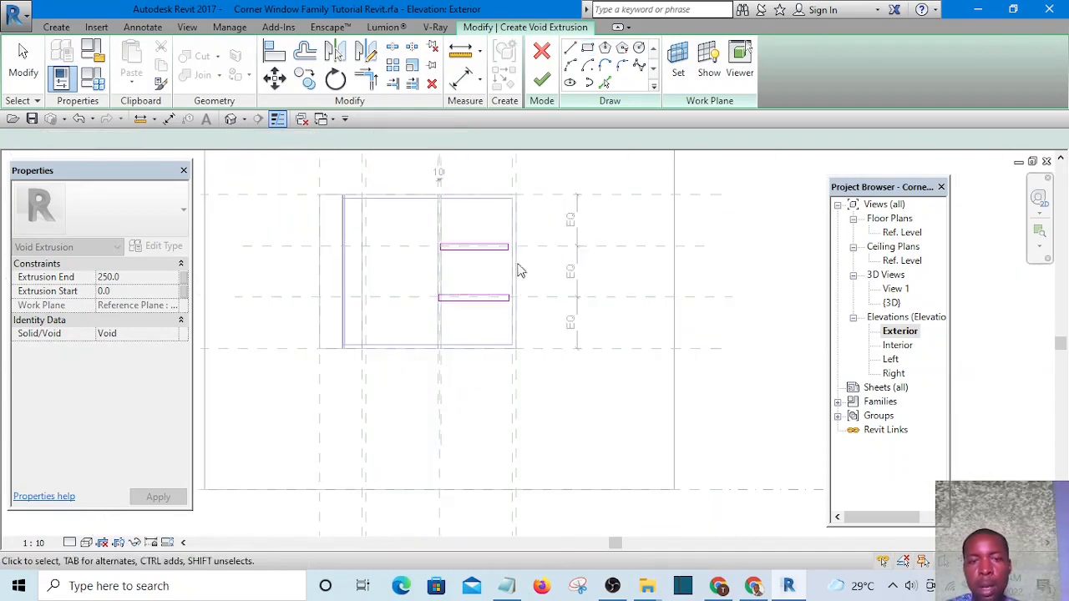
{"action": "middle_click_drag", "start_coordinate": [586, 252], "coordinate": [532, 289]}
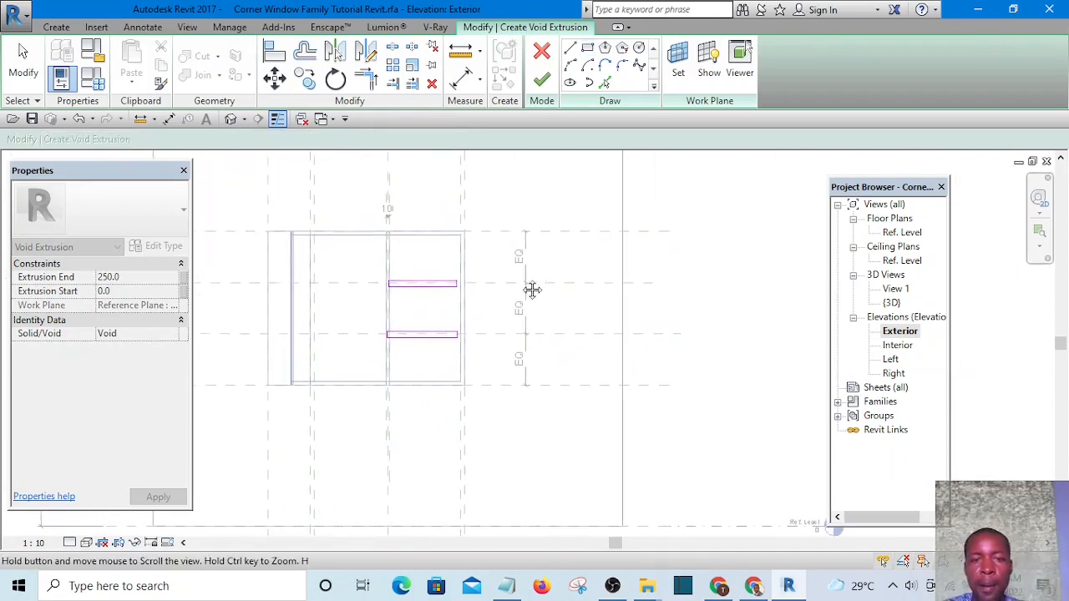
Step: Align the upper rectangle's left end with the reference plane on the right side of the central division and lock it
{"action": "left_click", "coordinate": [270, 50]}
{"action": "scroll", "coordinate": [382, 174], "scroll_direction": "up", "scroll_amount": 5}
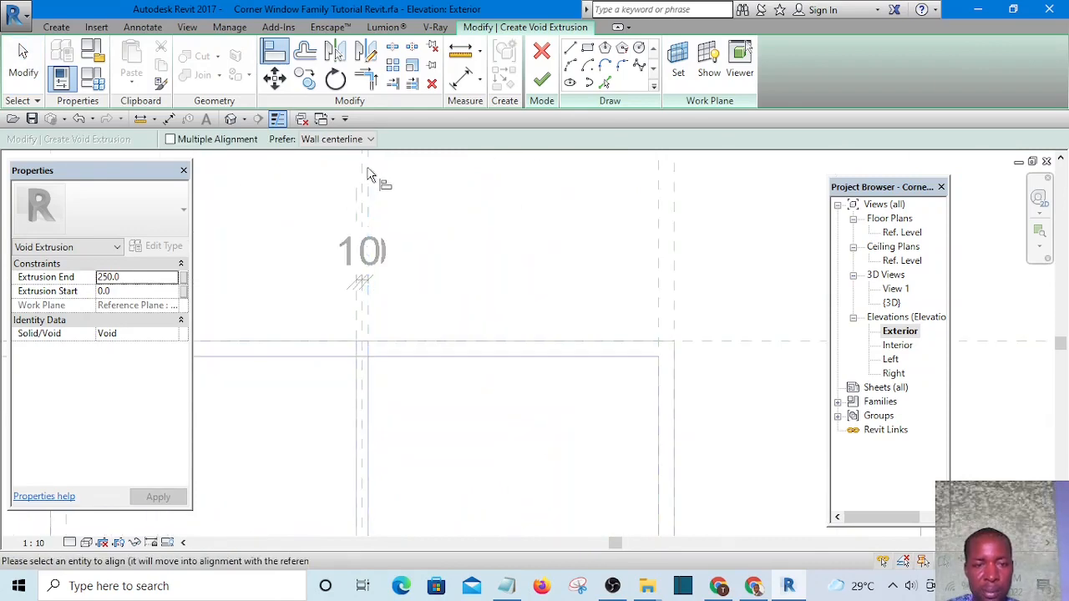
{"action": "scroll", "coordinate": [373, 176], "scroll_direction": "down", "scroll_amount": 3}
{"action": "scroll", "coordinate": [370, 272], "scroll_direction": "up", "scroll_amount": 4}
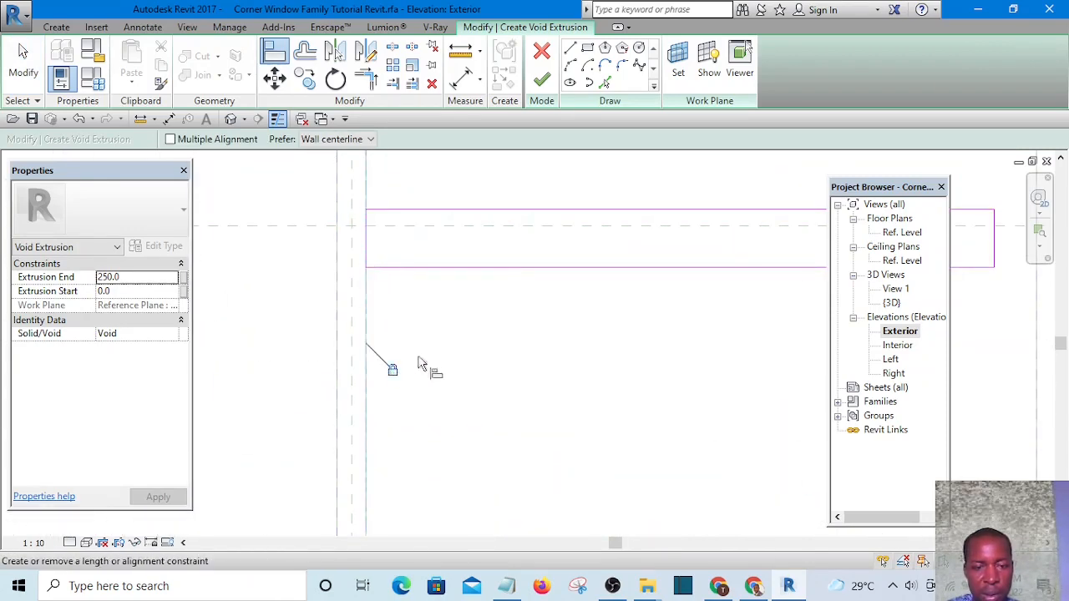
Step: Align the lower rectangle's left end with the reference plane on the right side of the central division and lock it
{"action": "scroll", "coordinate": [410, 258], "scroll_direction": "down", "scroll_amount": 3}
{"action": "scroll", "coordinate": [411, 454], "scroll_direction": "up", "scroll_amount": 5}
{"action": "left_click", "coordinate": [415, 404]}
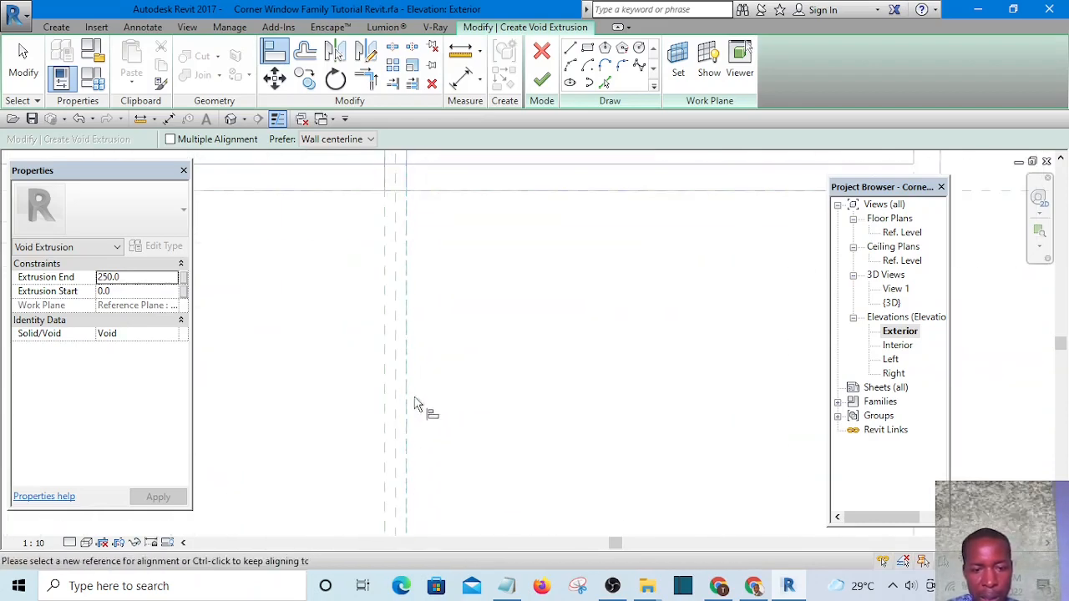
{"action": "left_click", "coordinate": [408, 393]}
{"action": "scroll", "coordinate": [412, 465], "scroll_direction": "down", "scroll_amount": 3}
{"action": "scroll", "coordinate": [406, 251], "scroll_direction": "up", "scroll_amount": 5}
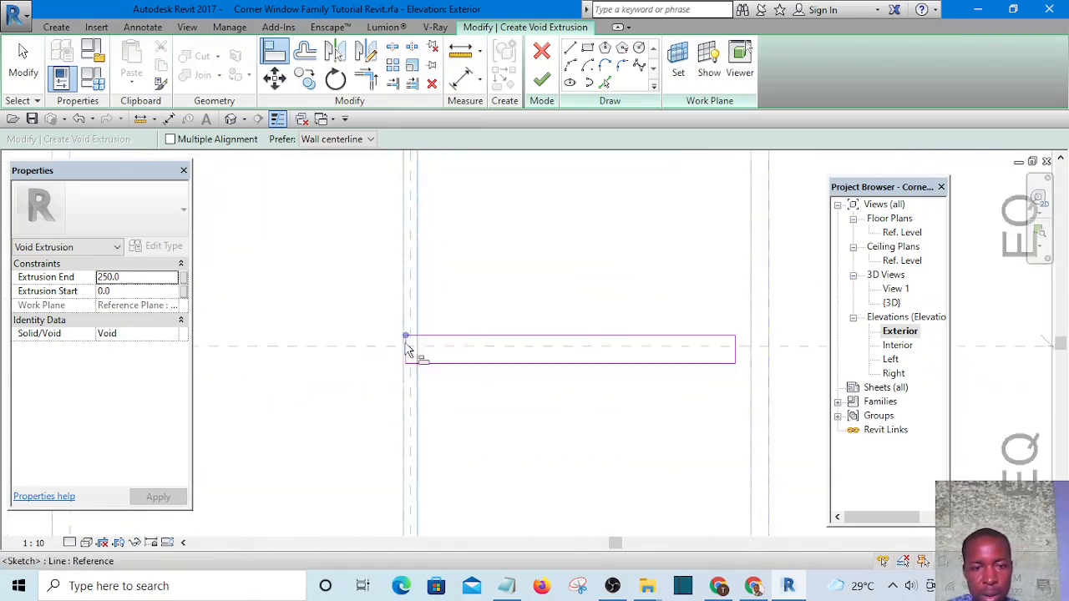
{"action": "scroll", "coordinate": [408, 349], "scroll_direction": "up", "scroll_amount": 3}
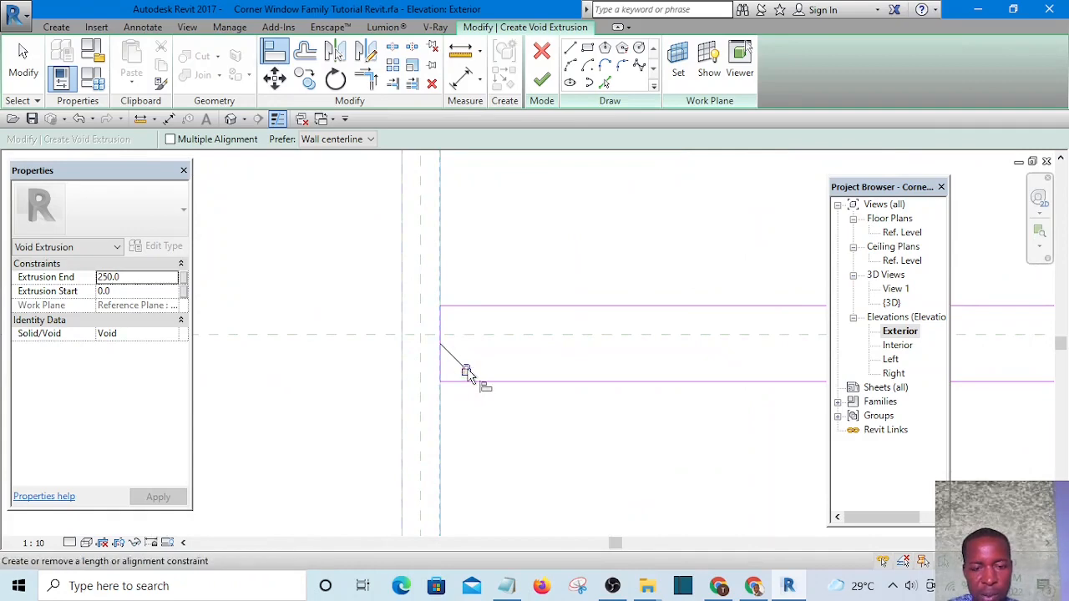
{"action": "scroll", "coordinate": [334, 336], "scroll_direction": "down", "scroll_amount": 8}
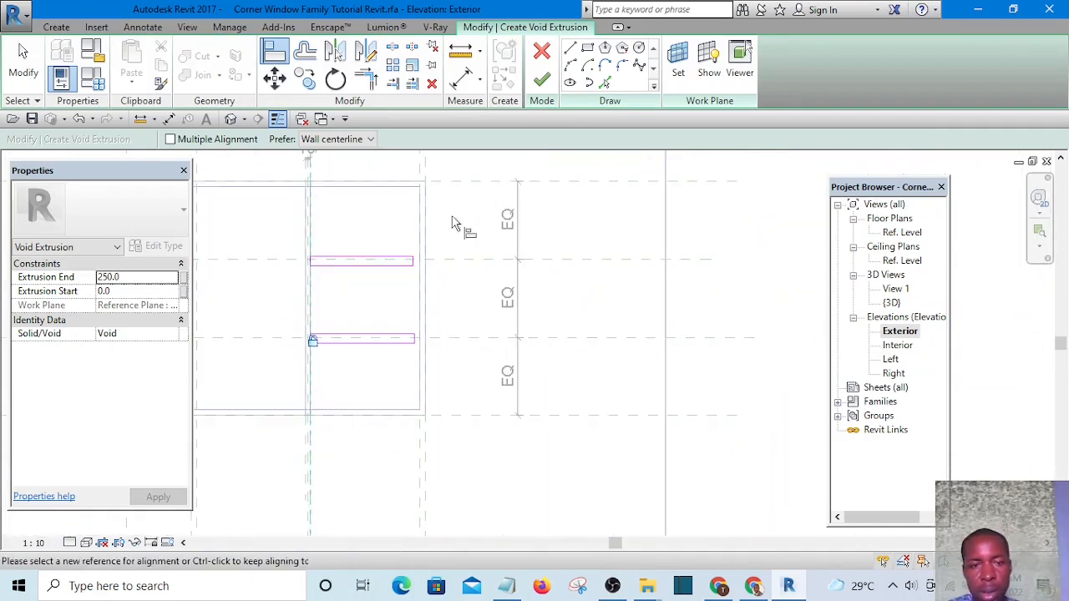
Step: Align the upper rectangle's right end with the vertical reference plane at the frame's inner right edge and lock it
{"action": "middle_click_drag", "start_coordinate": [464, 226], "coordinate": [437, 301]}
{"action": "scroll", "coordinate": [421, 222], "scroll_direction": "up", "scroll_amount": 1}
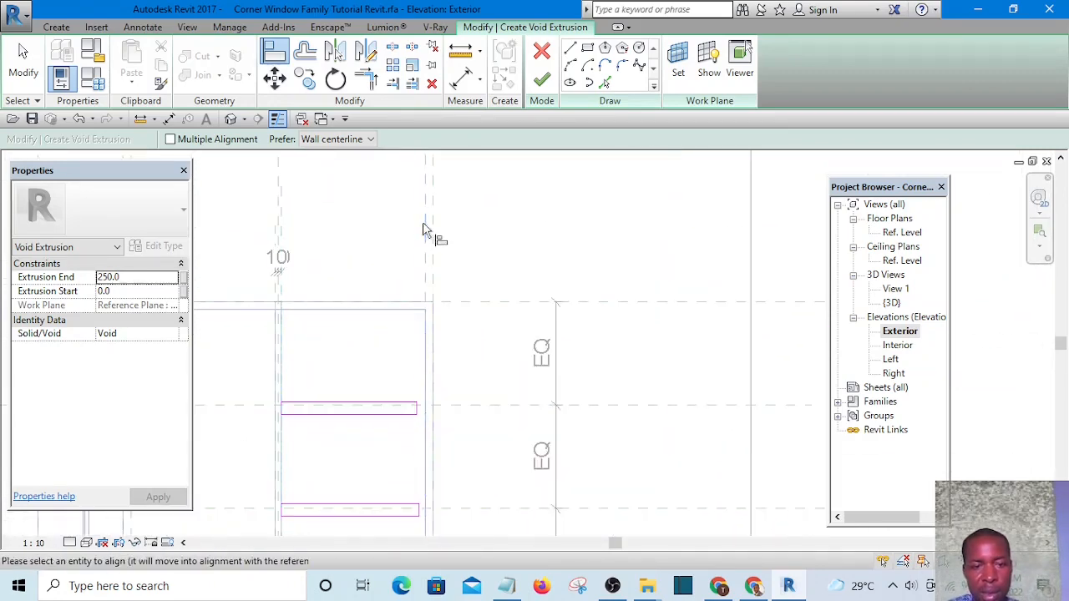
{"action": "scroll", "coordinate": [410, 415], "scroll_direction": "up", "scroll_amount": 4}
{"action": "left_click", "coordinate": [427, 398]}
{"action": "scroll", "coordinate": [440, 354], "scroll_direction": "down", "scroll_amount": 2}
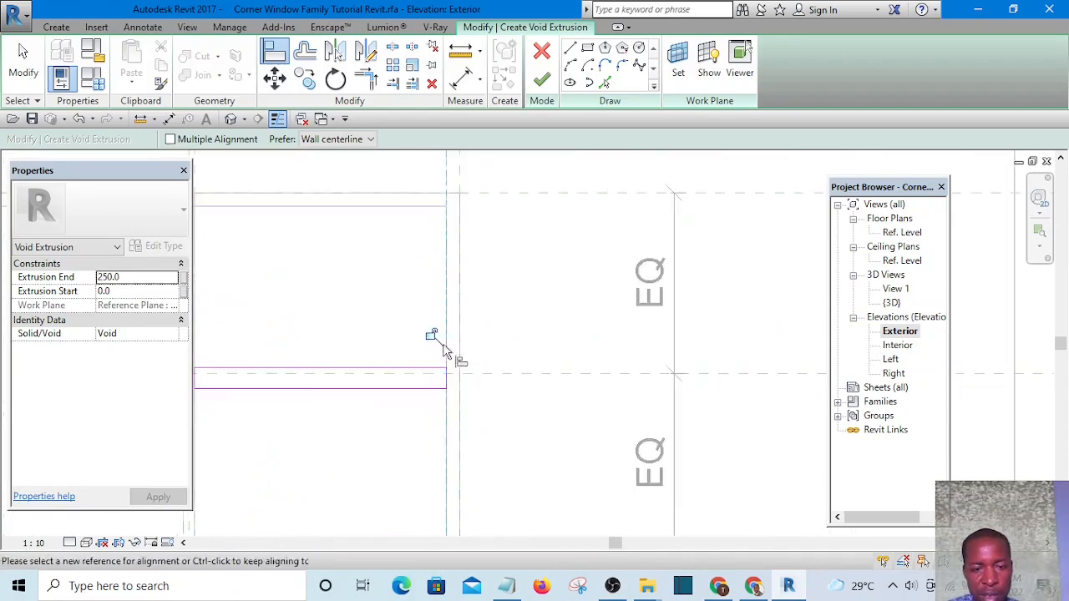
{"action": "scroll", "coordinate": [495, 309], "scroll_direction": "down", "scroll_amount": 2}
Step: Align the lower rectangle's right end with the vertical reference plane at the frame's inner right edge and lock it
{"action": "scroll", "coordinate": [489, 451], "scroll_direction": "up", "scroll_amount": 2}
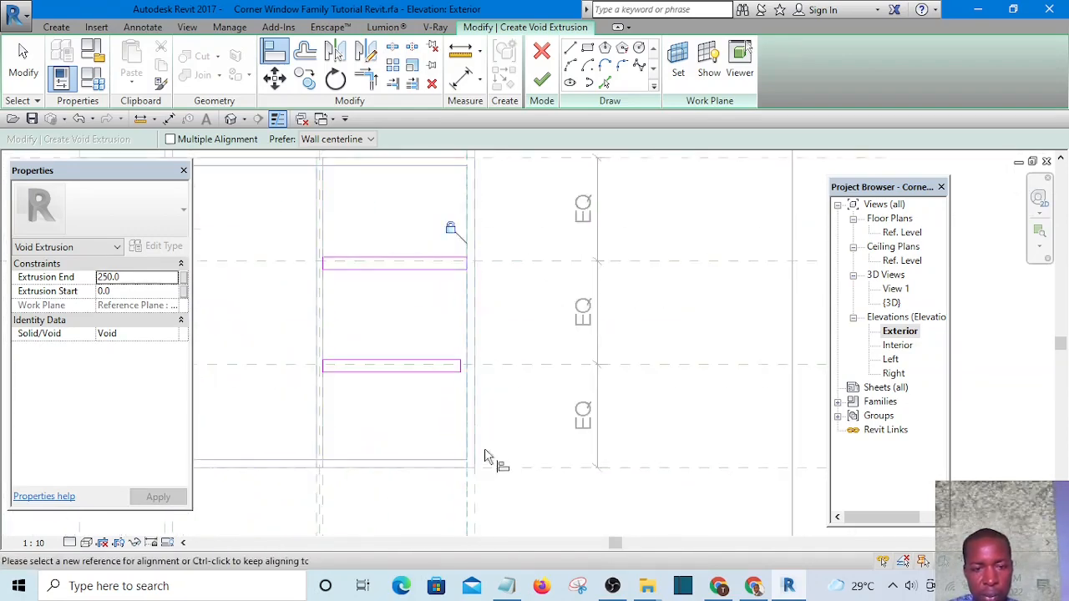
{"action": "middle_click_drag", "start_coordinate": [485, 436], "coordinate": [481, 285]}
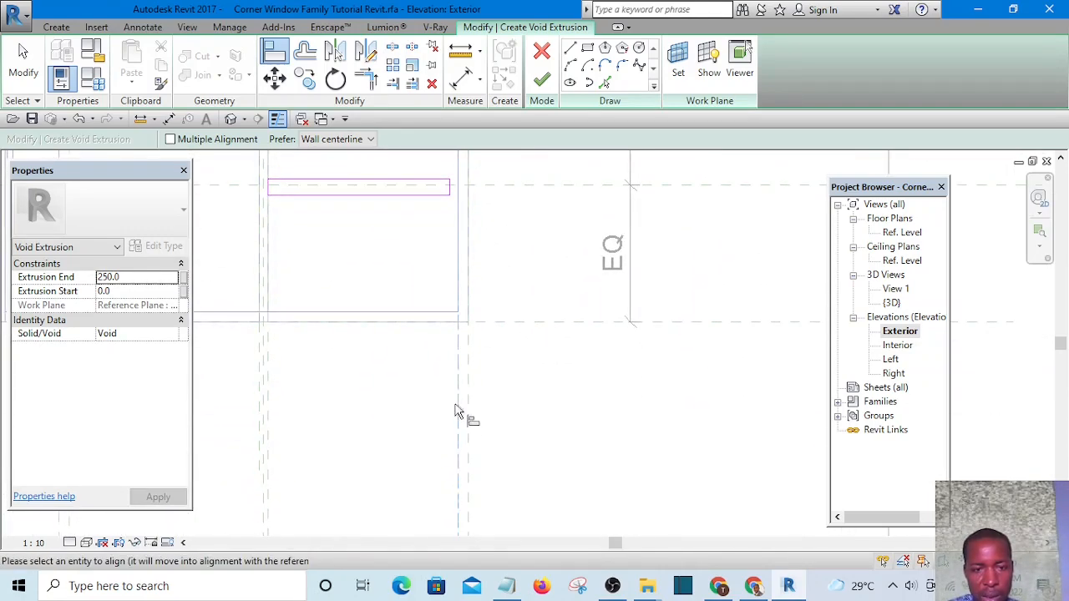
{"action": "scroll", "coordinate": [455, 411], "scroll_direction": "down", "scroll_amount": 1}
{"action": "scroll", "coordinate": [438, 251], "scroll_direction": "up", "scroll_amount": 3}
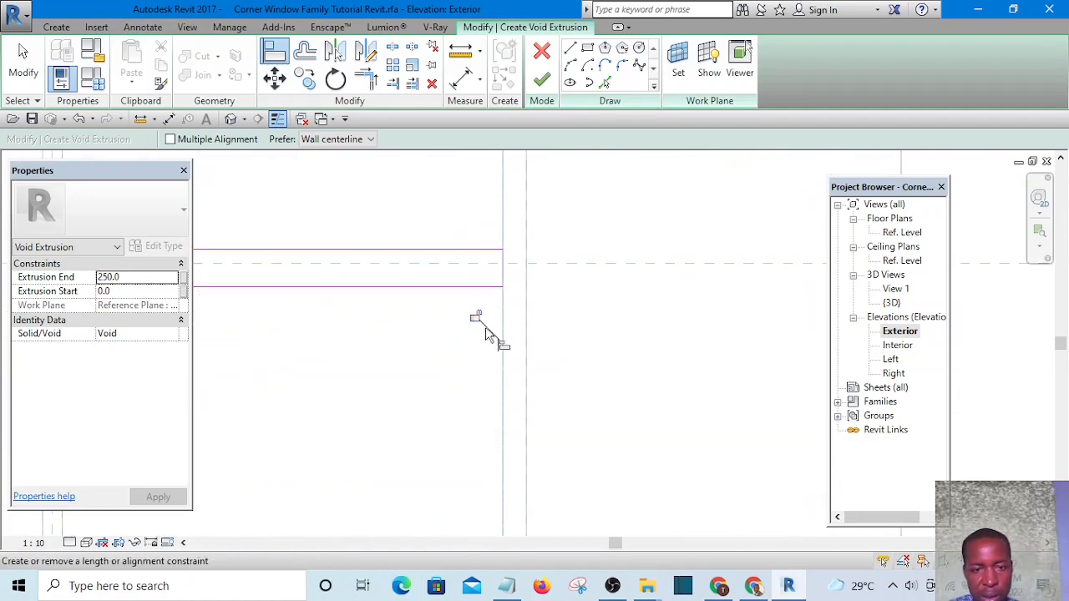
{"action": "scroll", "coordinate": [476, 326], "scroll_direction": "down", "scroll_amount": 5}
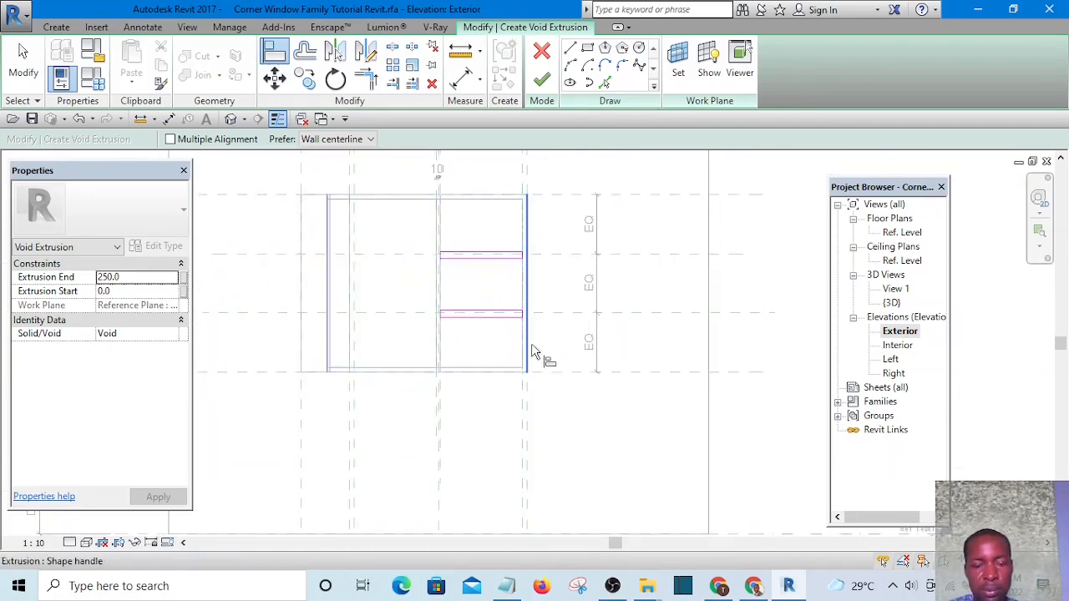
{"action": "key", "text": "Escape"}
{"action": "scroll", "coordinate": [489, 308], "scroll_direction": "up", "scroll_amount": 3}
{"action": "scroll", "coordinate": [434, 351], "scroll_direction": "down", "scroll_amount": 2}
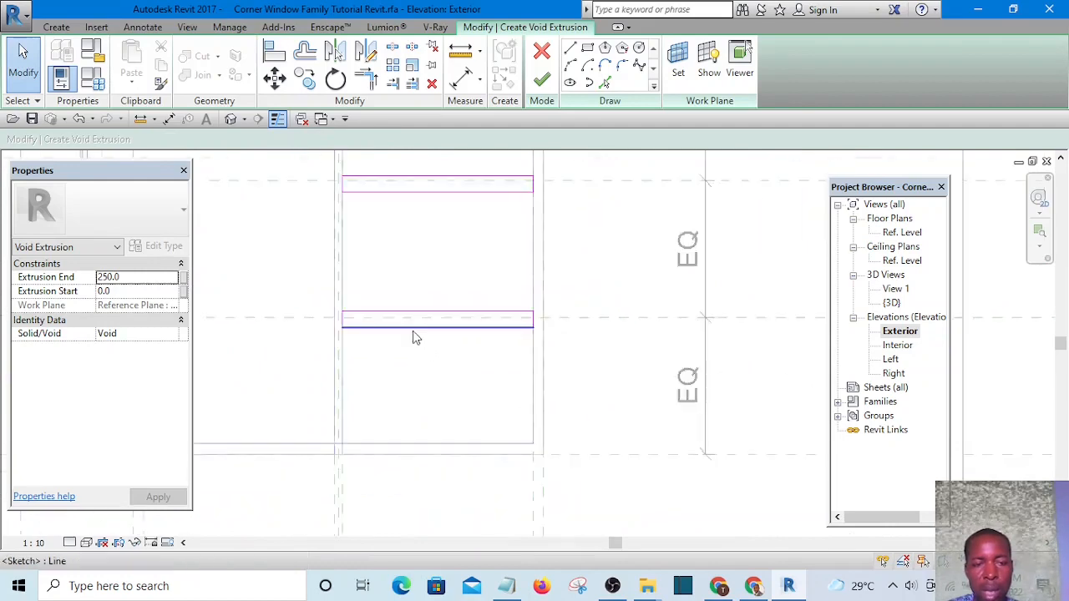
Step: Try to move the lower rectangle's left edge away from its locked reference plane, and cancel the change
{"action": "scroll", "coordinate": [368, 328], "scroll_direction": "up", "scroll_amount": 1}
{"action": "scroll", "coordinate": [365, 325], "scroll_direction": "up", "scroll_amount": 2}
{"action": "left_click_drag", "start_coordinate": [345, 322], "coordinate": [371, 324]}
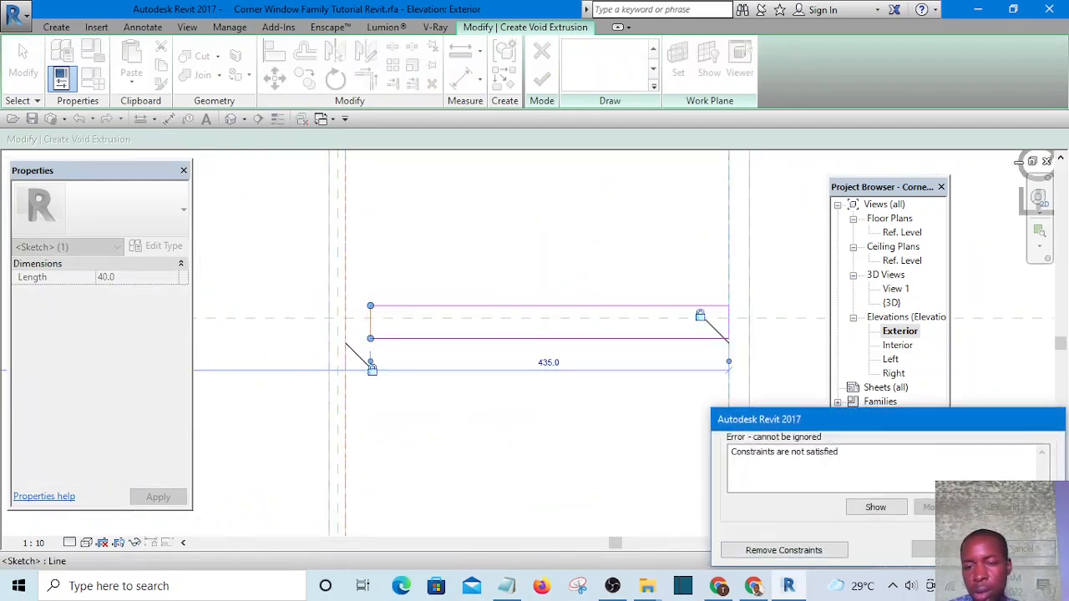
{"action": "left_click", "coordinate": [1019, 549]}
{"action": "scroll", "coordinate": [478, 444], "scroll_direction": "down", "scroll_amount": 2}
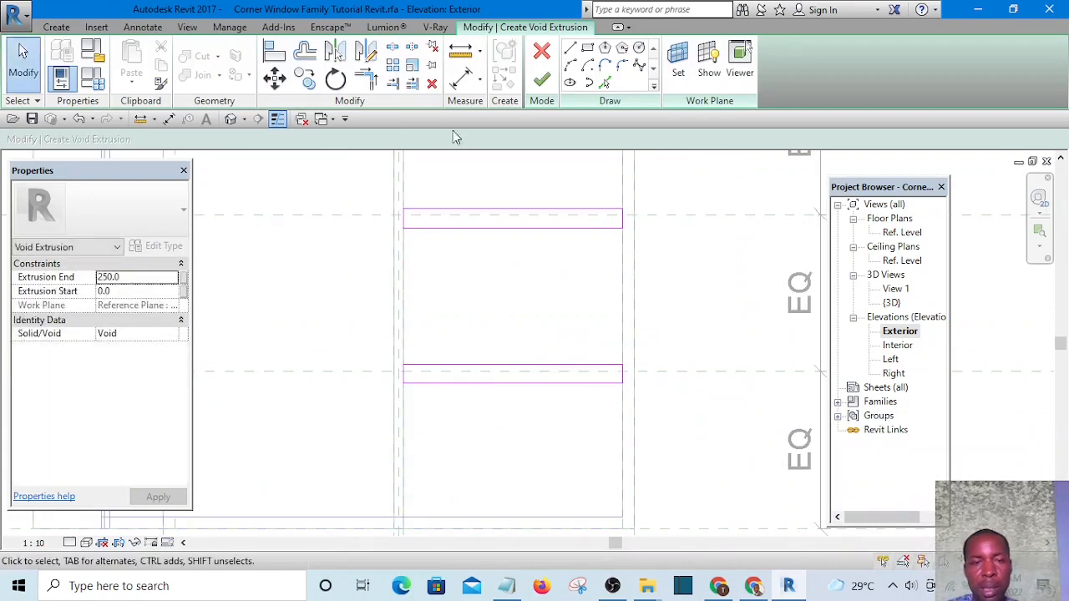
{"action": "left_click", "coordinate": [459, 87]}
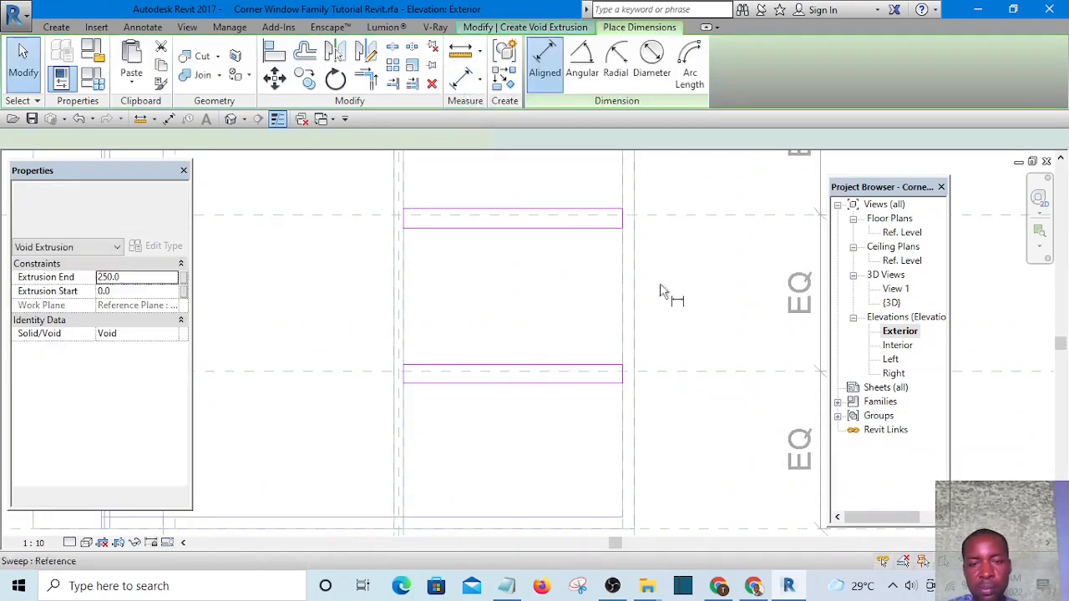
{"action": "scroll", "coordinate": [668, 234], "scroll_direction": "up", "scroll_amount": 1}
{"action": "scroll", "coordinate": [670, 207], "scroll_direction": "up", "scroll_amount": 1}
{"action": "scroll", "coordinate": [583, 208], "scroll_direction": "up", "scroll_amount": 2}
{"action": "left_click", "coordinate": [578, 195]}
{"action": "left_click", "coordinate": [577, 207]}
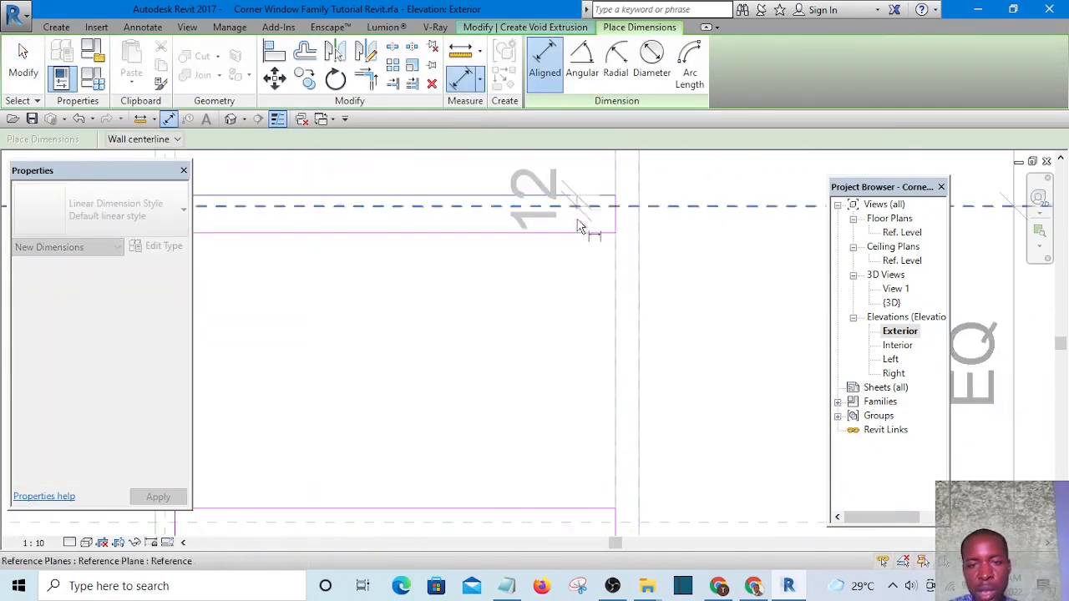
{"action": "left_click", "coordinate": [577, 234]}
{"action": "scroll", "coordinate": [574, 219], "scroll_direction": "down", "scroll_amount": 4}
{"action": "scroll", "coordinate": [554, 302], "scroll_direction": "up", "scroll_amount": 2}
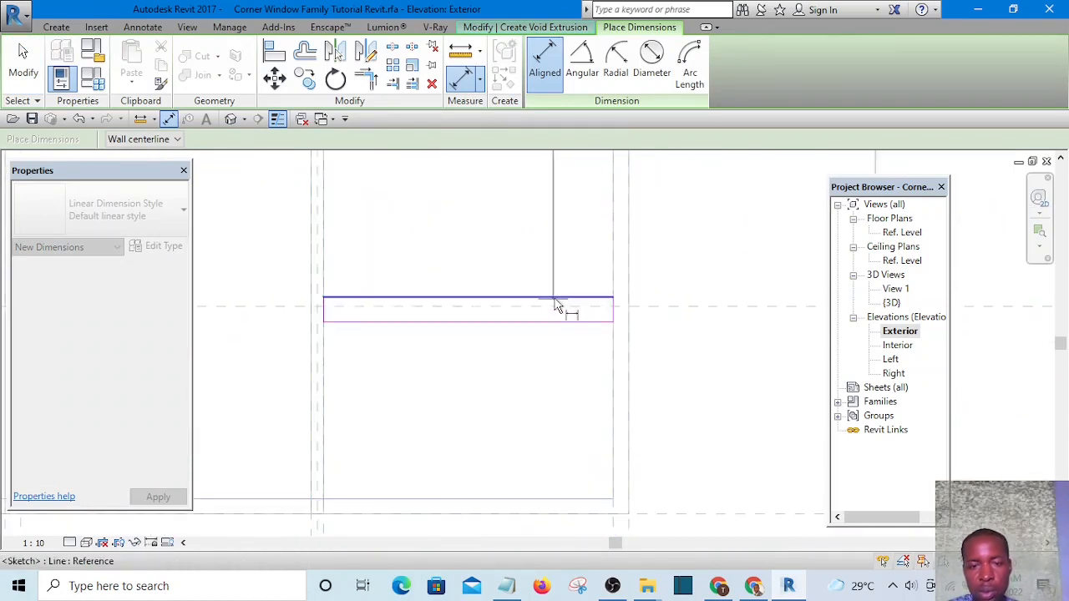
{"action": "left_click", "coordinate": [554, 297]}
{"action": "left_click", "coordinate": [559, 323]}
{"action": "scroll", "coordinate": [477, 346], "scroll_direction": "down", "scroll_amount": 3}
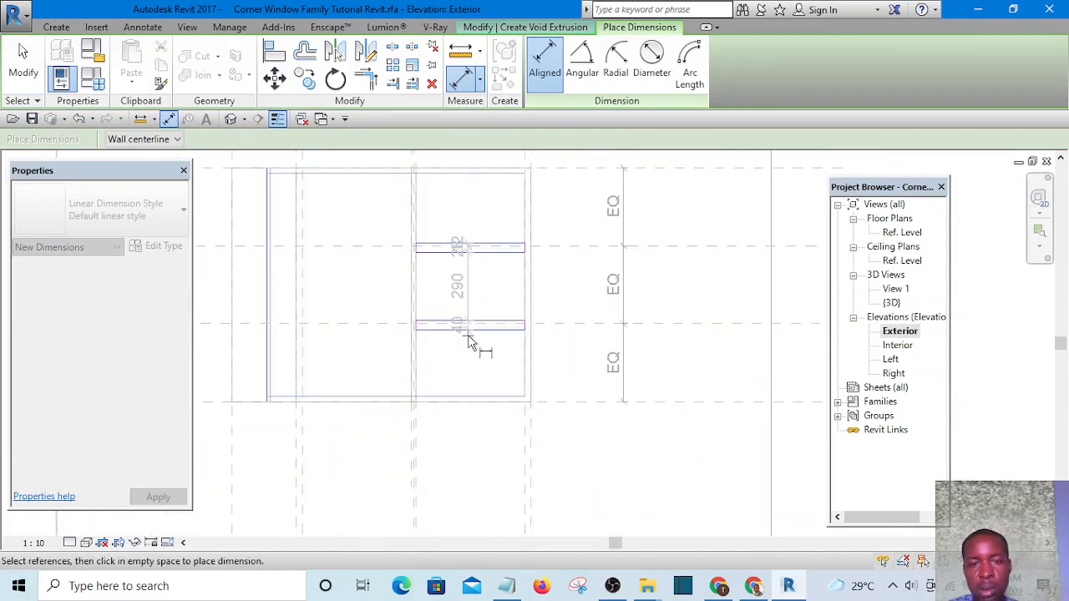
{"action": "scroll", "coordinate": [569, 301], "scroll_direction": "up", "scroll_amount": 1}
{"action": "key", "text": "Escape"}
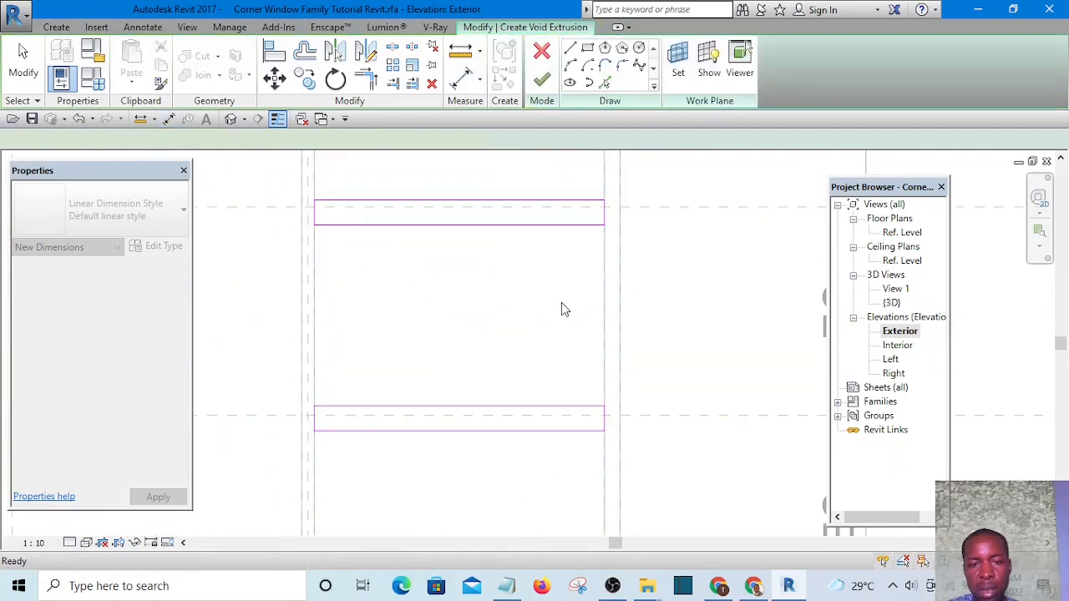
Step: Place a chained aligned dimension across the upper rectangle's two long edges and the horizontal reference plane between them
{"action": "scroll", "coordinate": [524, 256], "scroll_direction": "down", "scroll_amount": 1}
{"action": "scroll", "coordinate": [534, 230], "scroll_direction": "up", "scroll_amount": 1}
{"action": "left_click", "coordinate": [536, 241]}
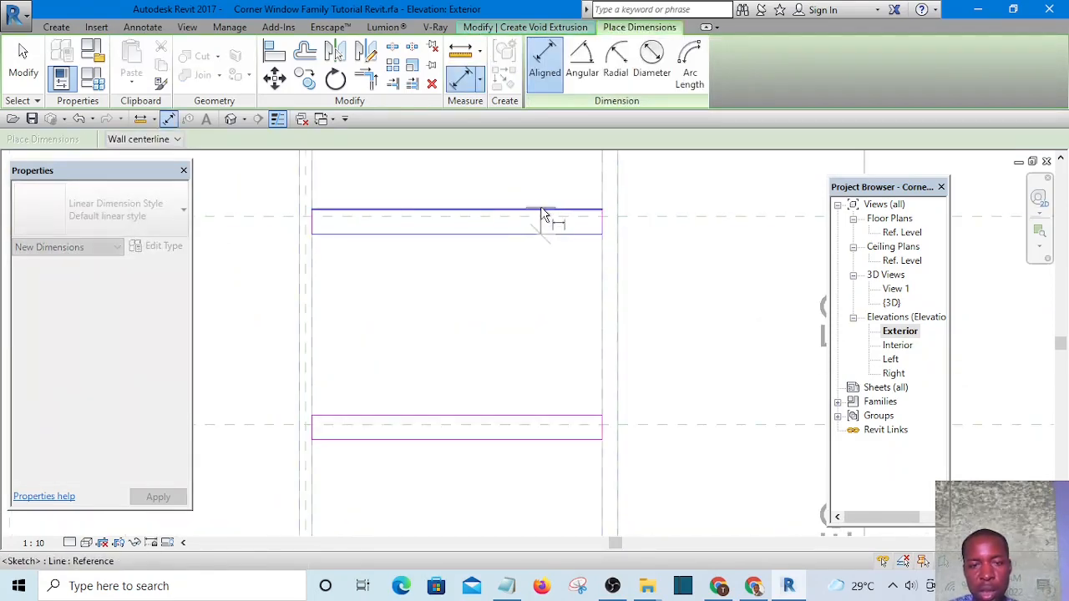
{"action": "left_click", "coordinate": [707, 218]}
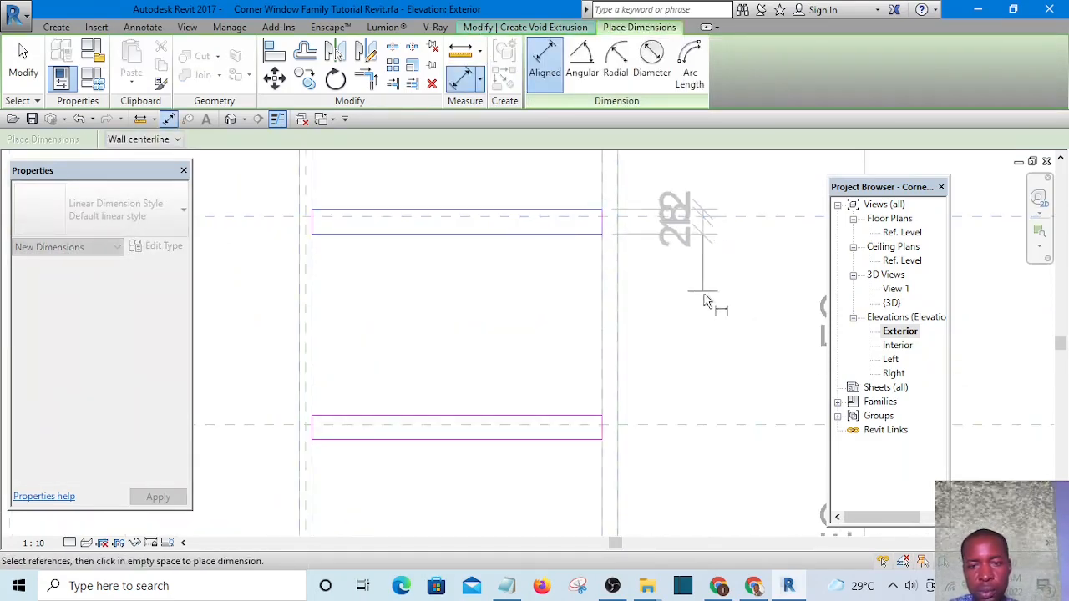
{"action": "left_click", "coordinate": [704, 296]}
Step: Place a chained aligned dimension across the lower rectangle's two long edges and the horizontal reference plane between them
{"action": "scroll", "coordinate": [558, 266], "scroll_direction": "down", "scroll_amount": 3}
{"action": "scroll", "coordinate": [564, 366], "scroll_direction": "up", "scroll_amount": 3}
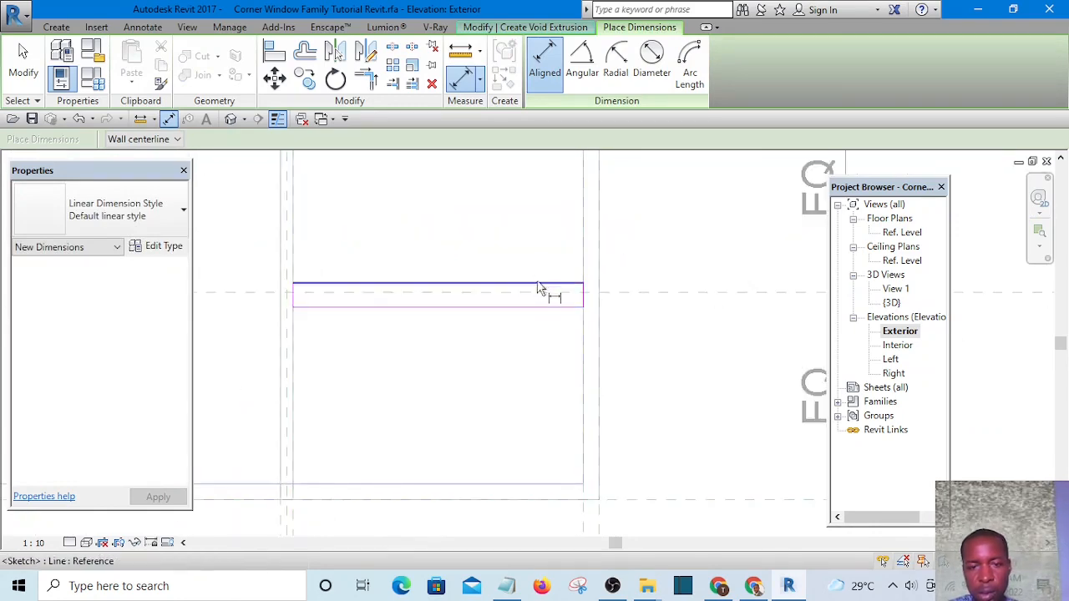
{"action": "left_click", "coordinate": [547, 291]}
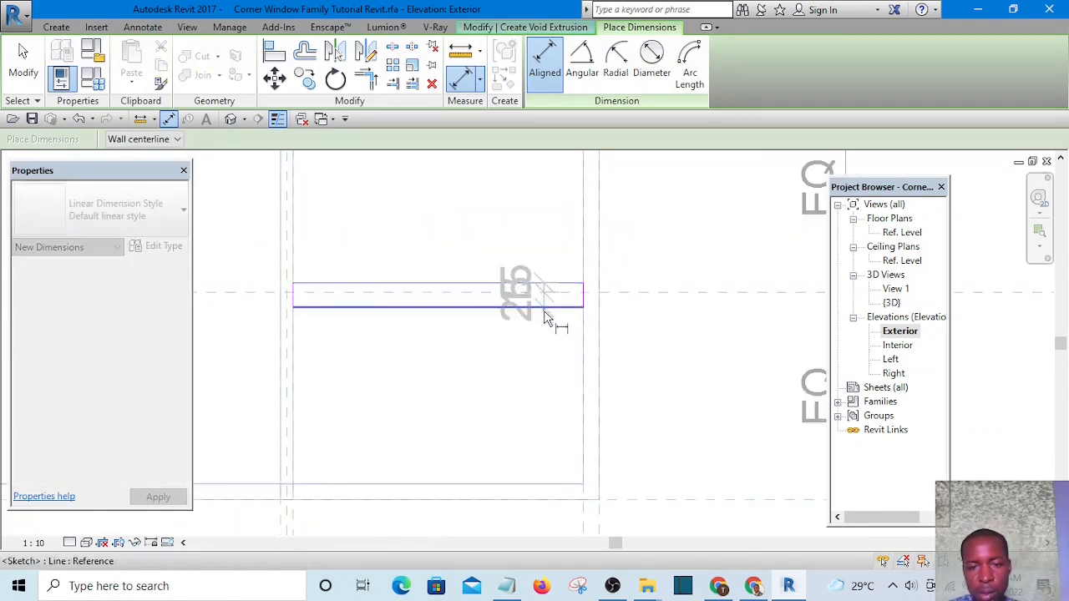
{"action": "left_click", "coordinate": [545, 310]}
{"action": "key", "text": "Escape"}
{"action": "scroll", "coordinate": [616, 391], "scroll_direction": "down", "scroll_amount": 4}
{"action": "key", "text": "Escape"}
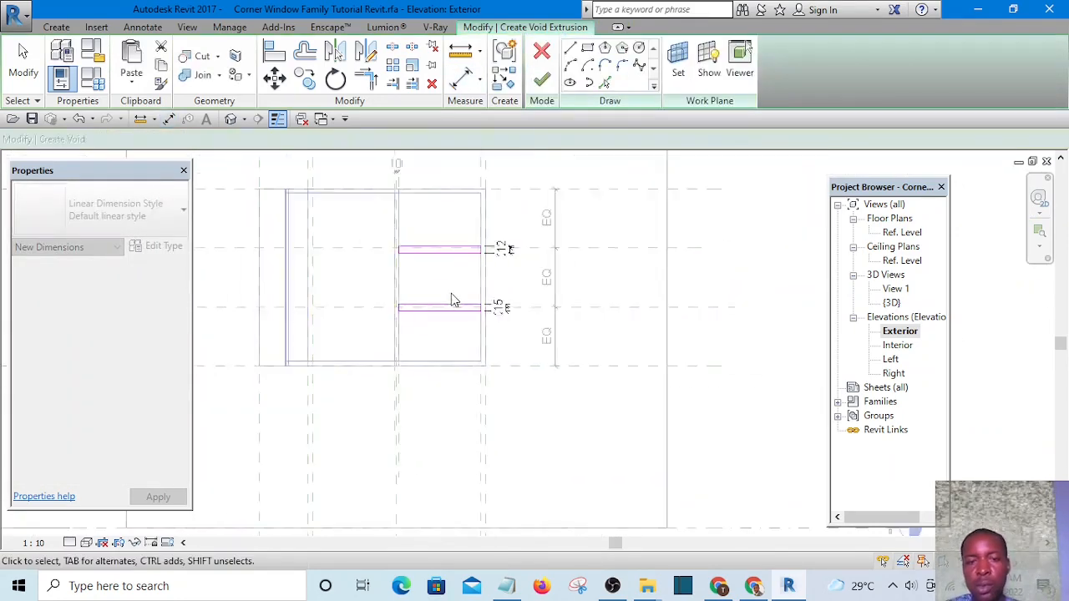
Step: Set the lower rectangle's upper and lower edges each 10 mm from the horizontal reference plane
{"action": "scroll", "coordinate": [457, 293], "scroll_direction": "up", "scroll_amount": 4}
{"action": "left_click", "coordinate": [491, 341]}
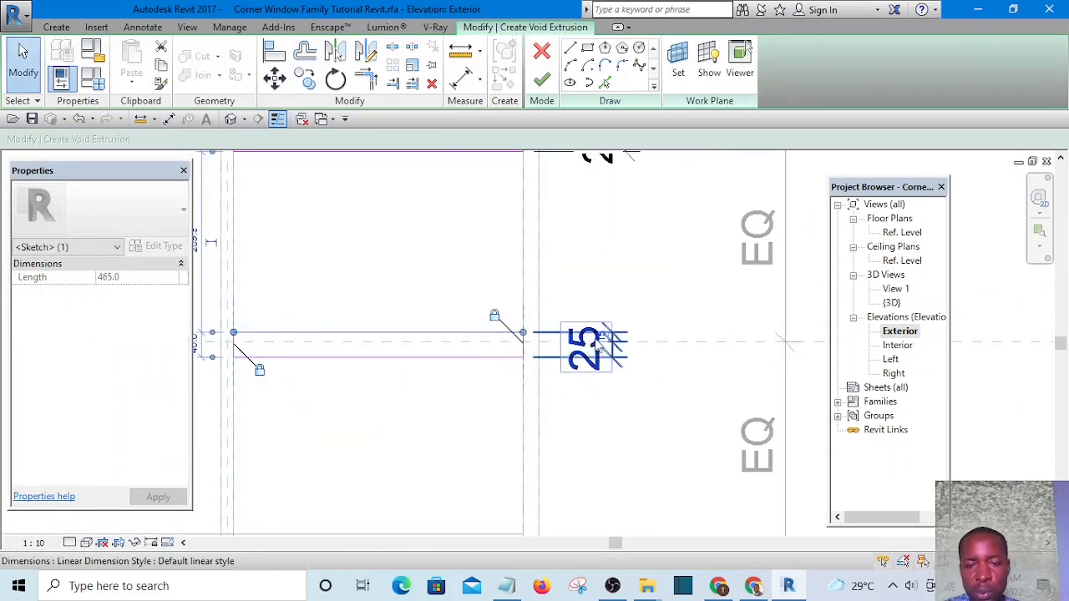
{"action": "scroll", "coordinate": [585, 338], "scroll_direction": "up", "scroll_amount": 4}
{"action": "left_click", "coordinate": [618, 334]}
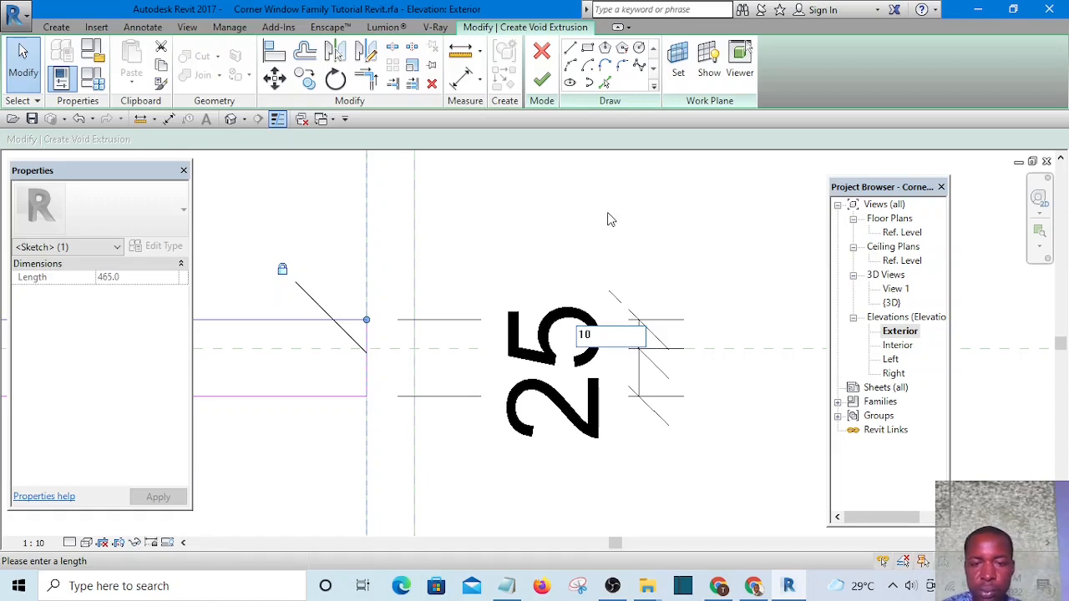
{"action": "key", "text": "Return"}
{"action": "scroll", "coordinate": [601, 180], "scroll_direction": "down", "scroll_amount": 2}
{"action": "left_click", "coordinate": [414, 305]}
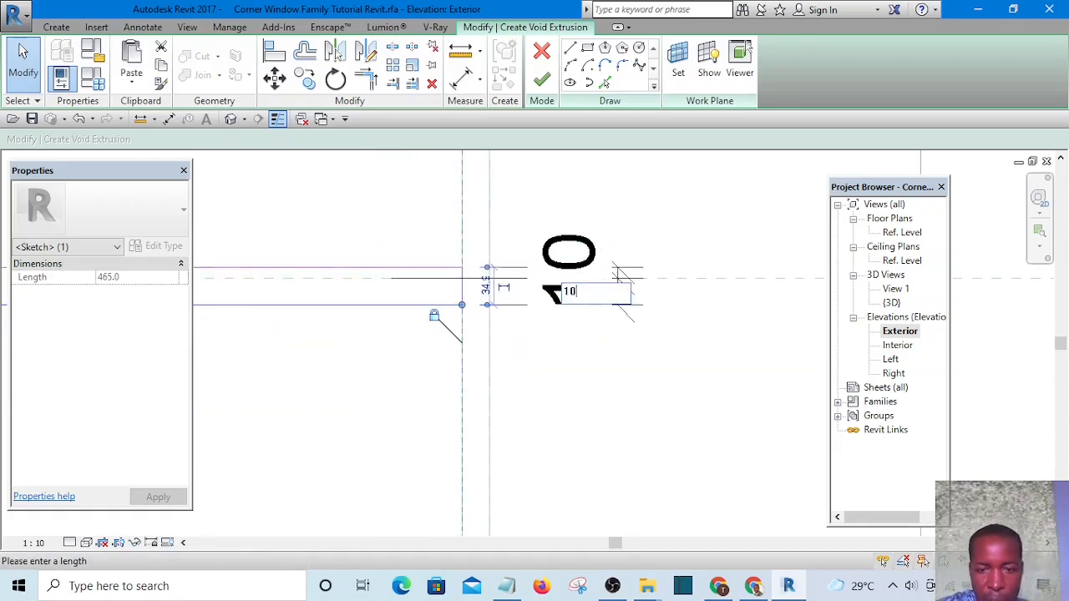
{"action": "key", "text": "Return"}
{"action": "left_click", "coordinate": [618, 382]}
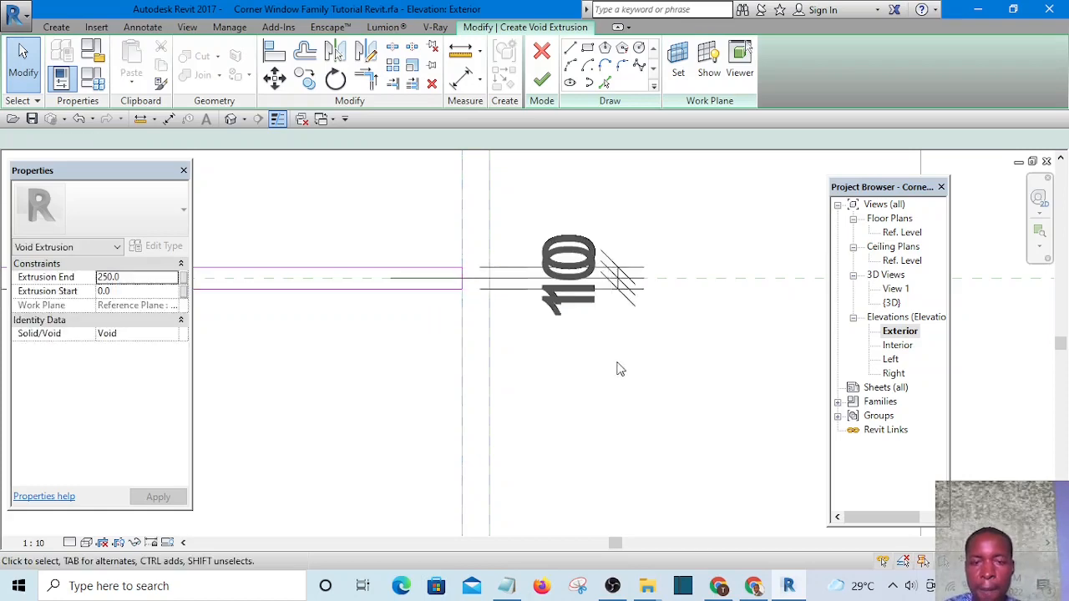
Step: Lock both segments of the lower rectangle's 10 mm offset dimension
{"action": "scroll", "coordinate": [617, 377], "scroll_direction": "down", "scroll_amount": 2}
{"action": "left_click", "coordinate": [587, 324]}
{"action": "scroll", "coordinate": [587, 325], "scroll_direction": "down", "scroll_amount": 2}
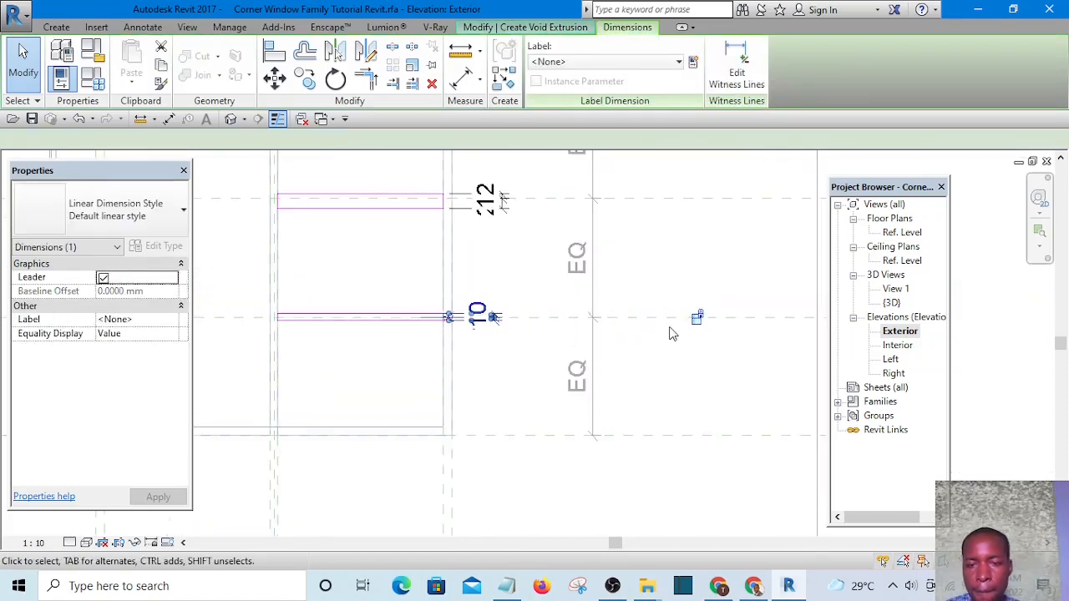
{"action": "scroll", "coordinate": [700, 330], "scroll_direction": "up", "scroll_amount": 2}
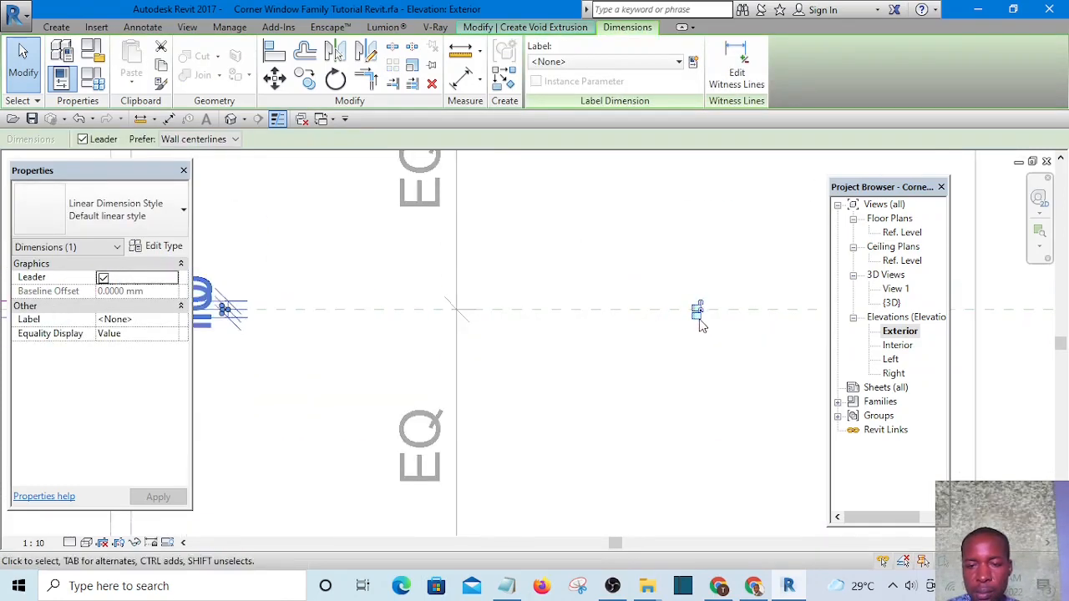
{"action": "scroll", "coordinate": [704, 306], "scroll_direction": "up", "scroll_amount": 3}
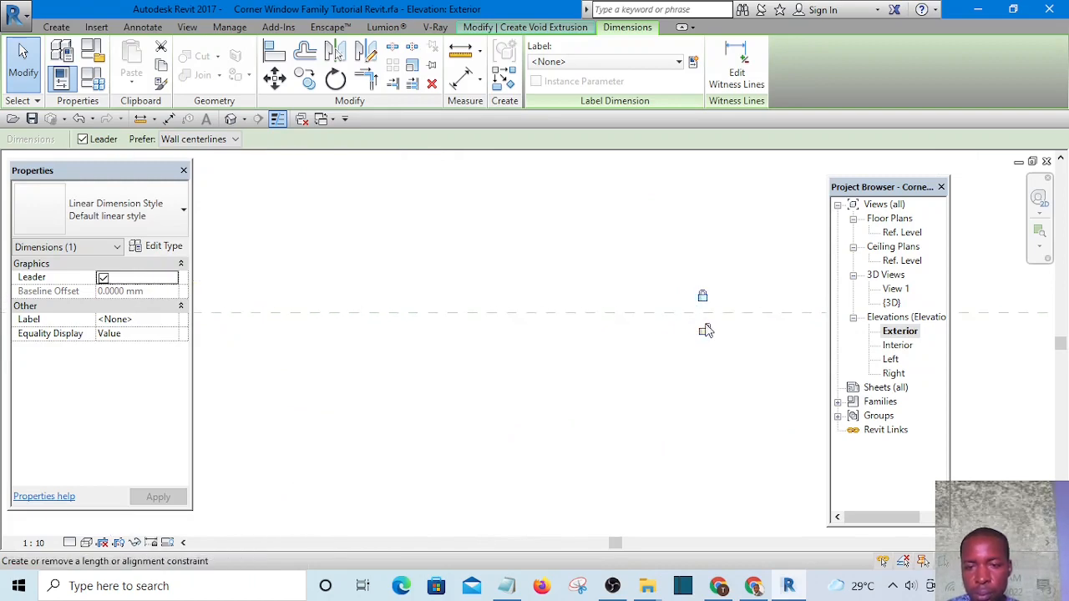
{"action": "scroll", "coordinate": [609, 384], "scroll_direction": "down", "scroll_amount": 3}
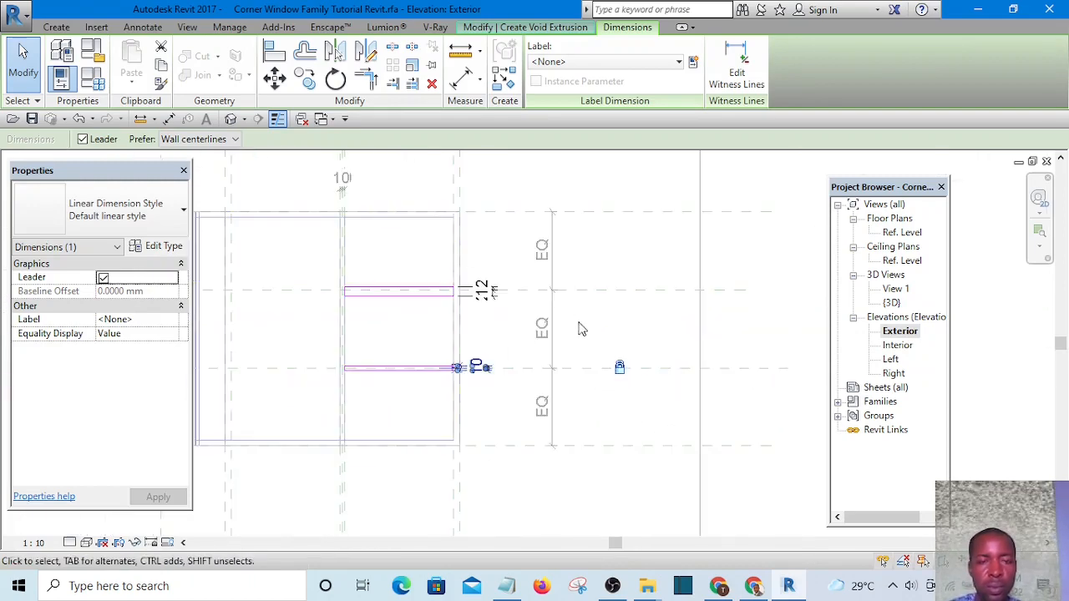
Step: Set the upper rectangle's upper and lower edges each 10 mm from the horizontal reference plane
{"action": "scroll", "coordinate": [476, 276], "scroll_direction": "up", "scroll_amount": 4}
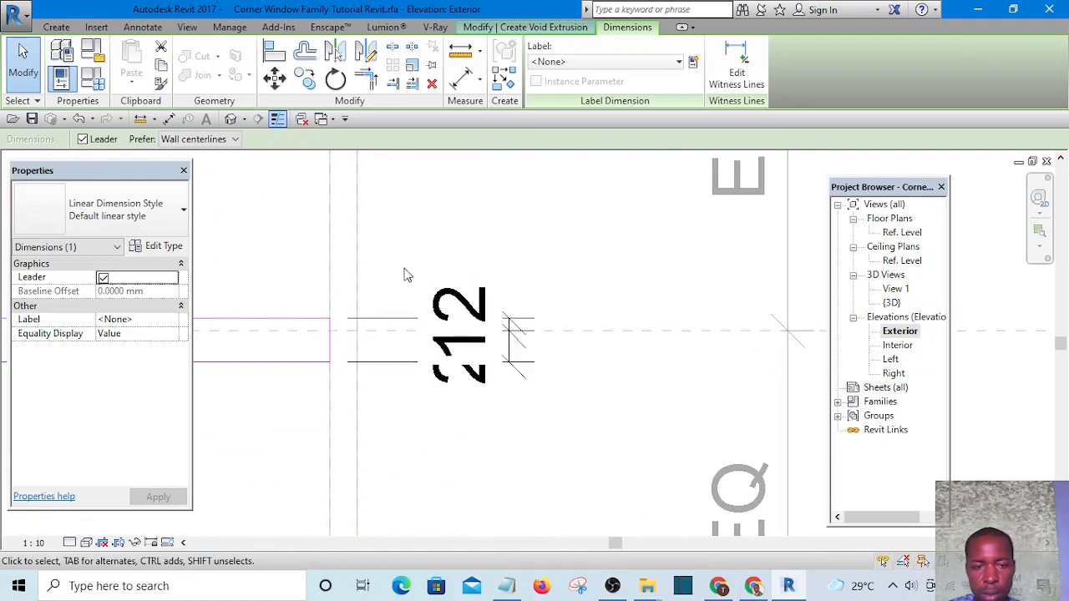
{"action": "left_click", "coordinate": [263, 318]}
{"action": "scroll", "coordinate": [497, 322], "scroll_direction": "up", "scroll_amount": 1}
{"action": "left_click", "coordinate": [487, 317]}
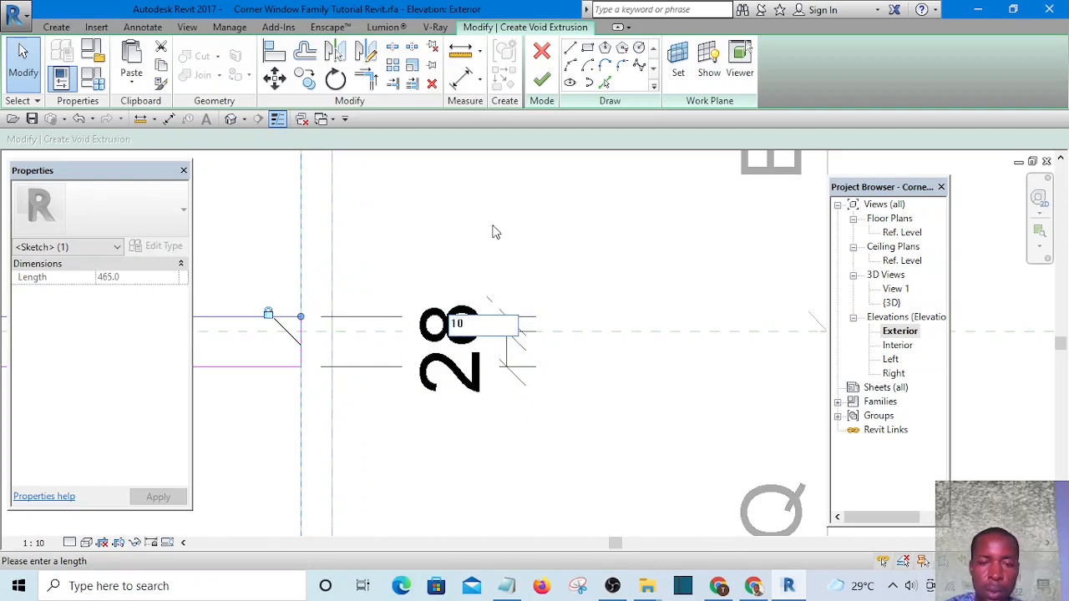
{"action": "type", "text": "10"}
{"action": "key", "text": "Return"}
{"action": "left_click", "coordinate": [252, 367]}
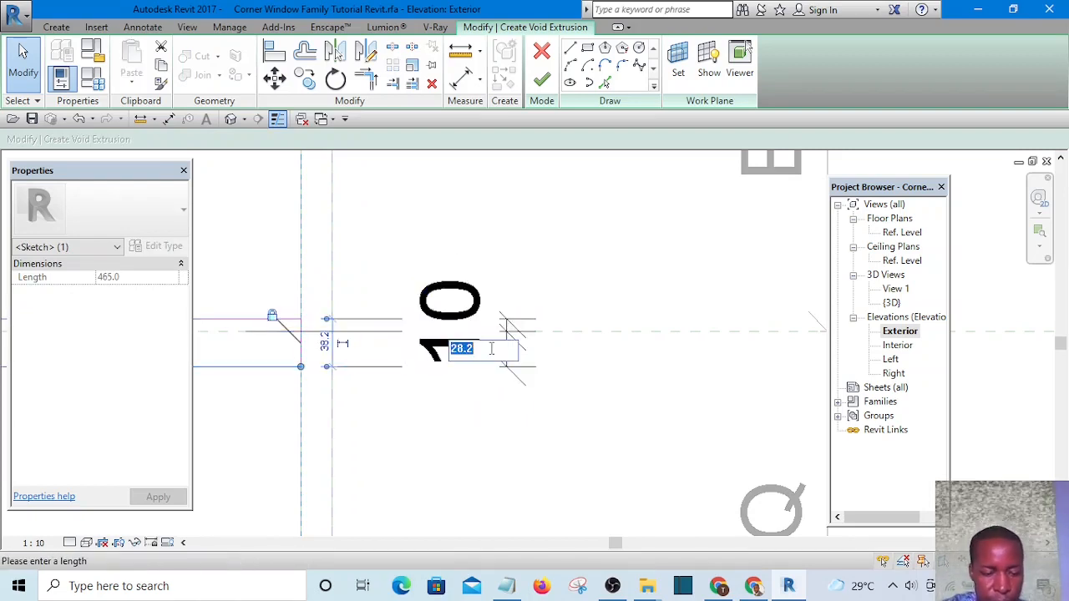
{"action": "type", "text": "10"}
{"action": "key", "text": "Return"}
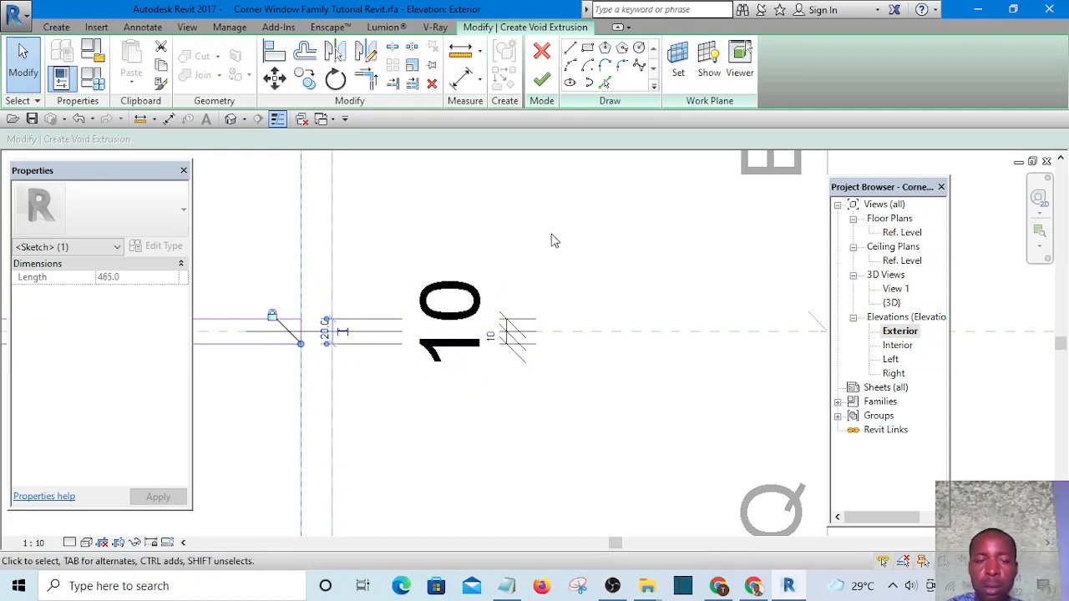
Step: Lock both segments of the upper rectangle's 10 mm offset dimension
{"action": "left_click", "coordinate": [520, 322]}
{"action": "scroll", "coordinate": [519, 321], "scroll_direction": "up", "scroll_amount": 8}
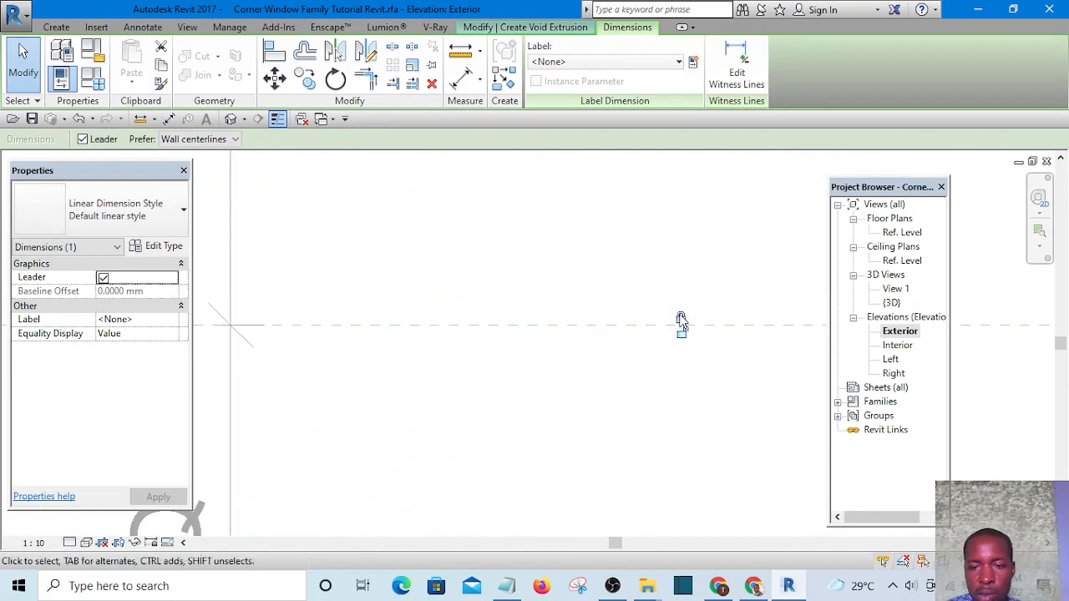
{"action": "key", "text": "Escape"}
{"action": "scroll", "coordinate": [622, 334], "scroll_direction": "down", "scroll_amount": 7}
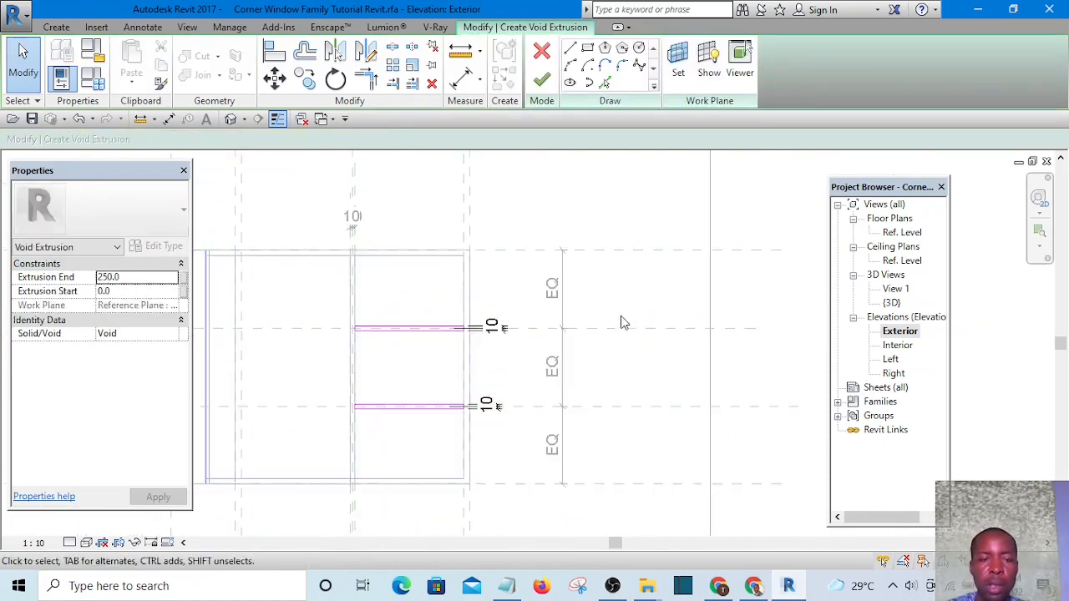
Step: Finish the void extrusion from the two thin horizontal rectangles of the glass divisions, with an extrusion end of 250
{"action": "scroll", "coordinate": [504, 333], "scroll_direction": "up", "scroll_amount": 2}
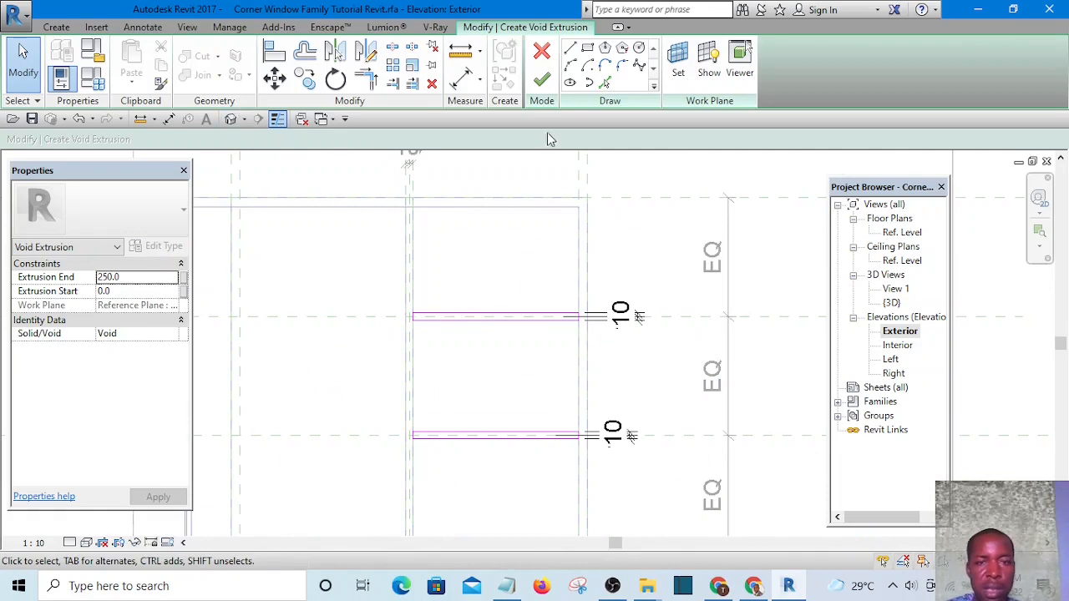
{"action": "left_click", "coordinate": [541, 80]}
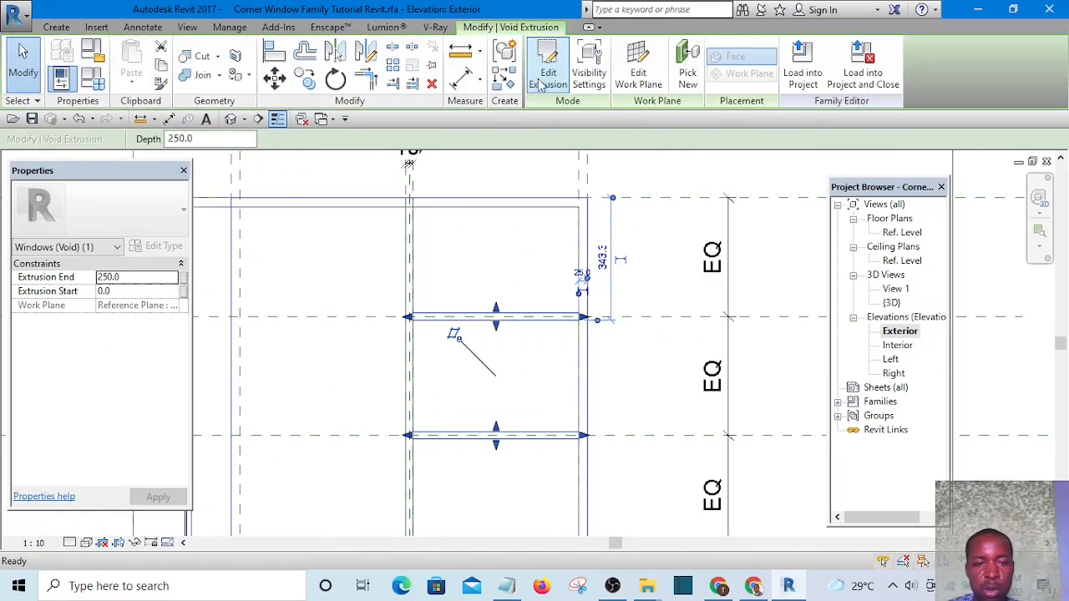
Step: Try to cut the front glass with the horizontal division void in the 3D view, inspecting the window from several sides
{"action": "left_click", "coordinate": [202, 57]}
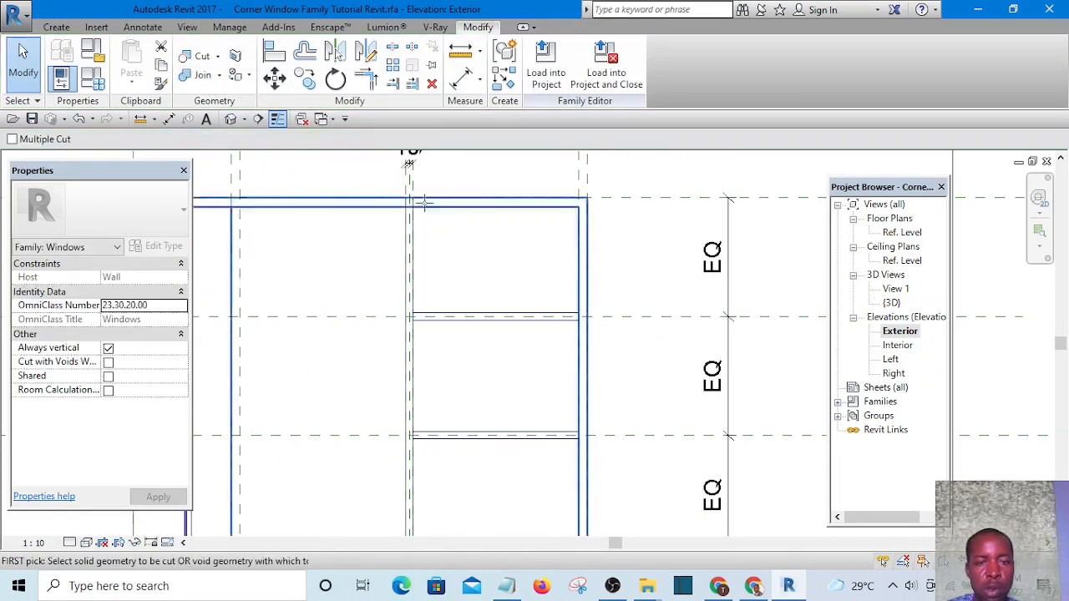
{"action": "left_click", "coordinate": [230, 119]}
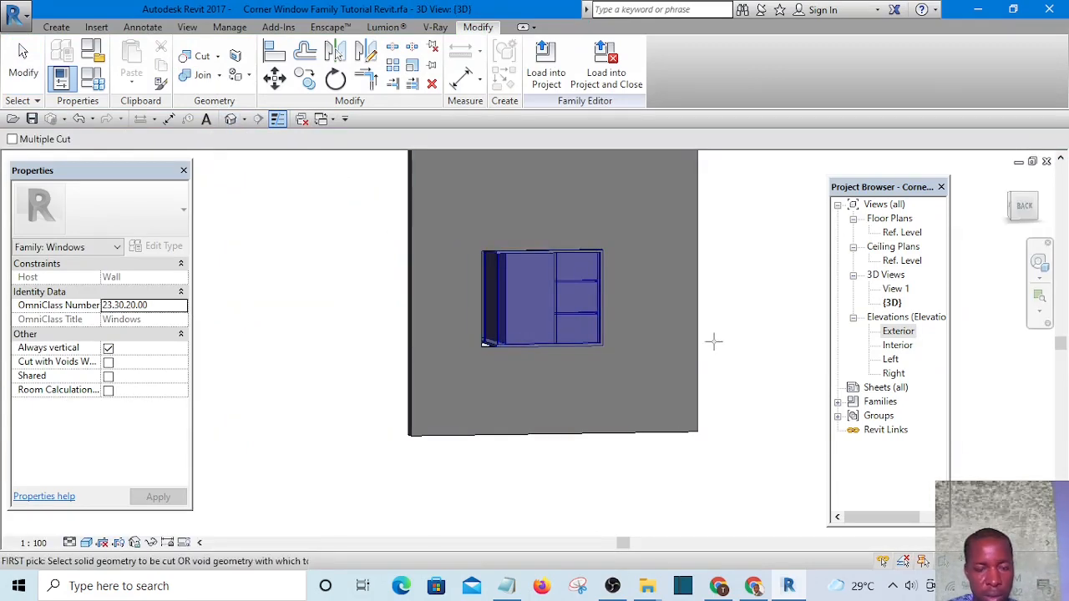
{"action": "middle_click_drag", "start_coordinate": [712, 340], "coordinate": [535, 318], "text": "shift"}
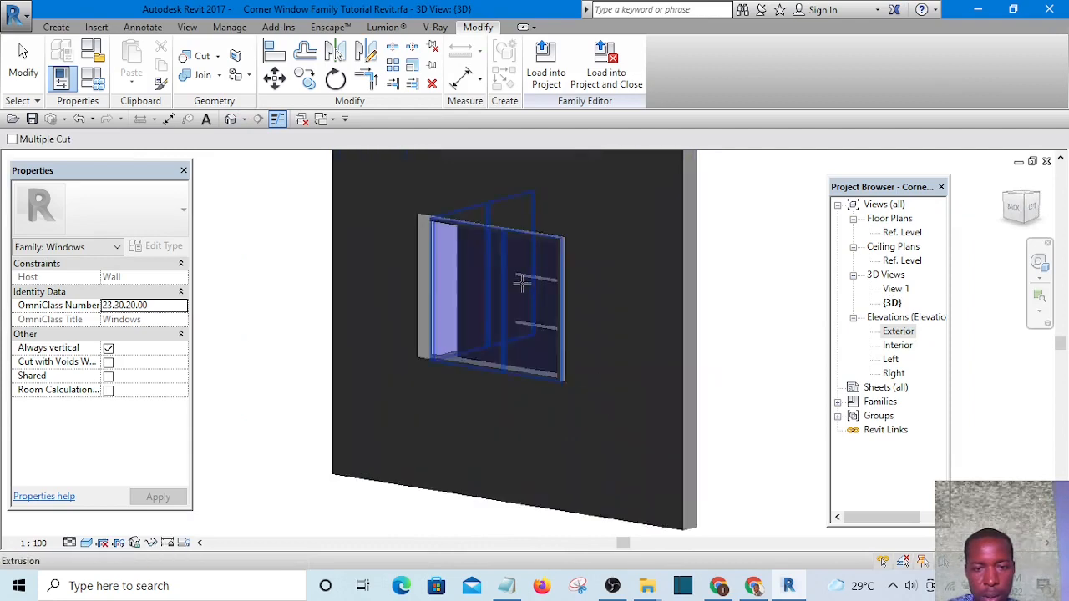
{"action": "scroll", "coordinate": [551, 273], "scroll_direction": "up", "scroll_amount": 5}
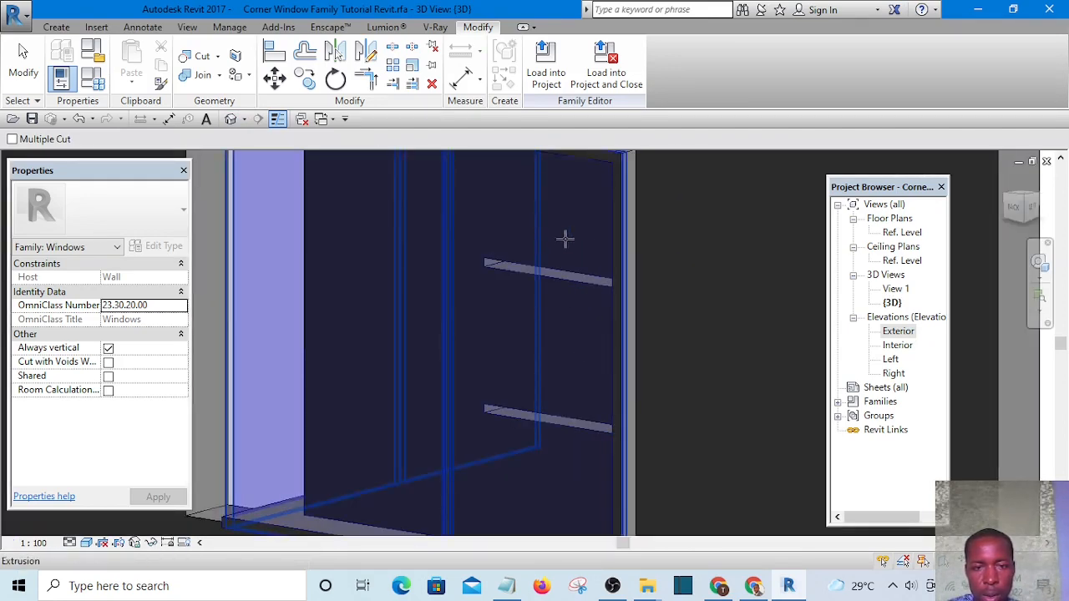
{"action": "left_click", "coordinate": [574, 244]}
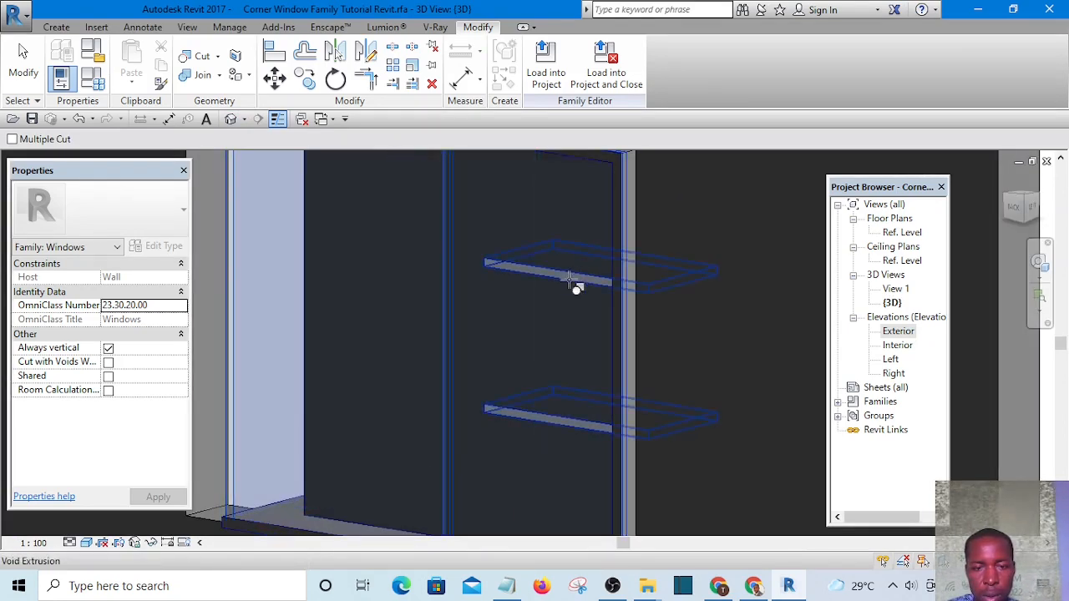
{"action": "scroll", "coordinate": [564, 317], "scroll_direction": "down", "scroll_amount": 5}
{"action": "middle_click_drag", "start_coordinate": [559, 351], "coordinate": [688, 296], "text": "shift"}
{"action": "scroll", "coordinate": [706, 310], "scroll_direction": "up", "scroll_amount": 5}
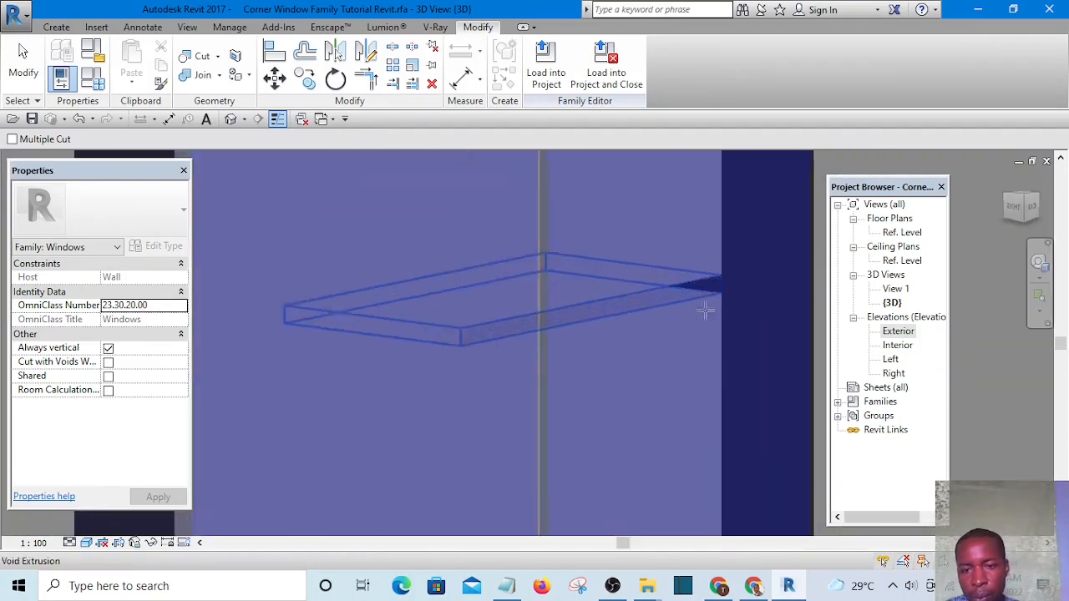
{"action": "middle_click_drag", "start_coordinate": [684, 392], "coordinate": [187, 387], "text": "shift"}
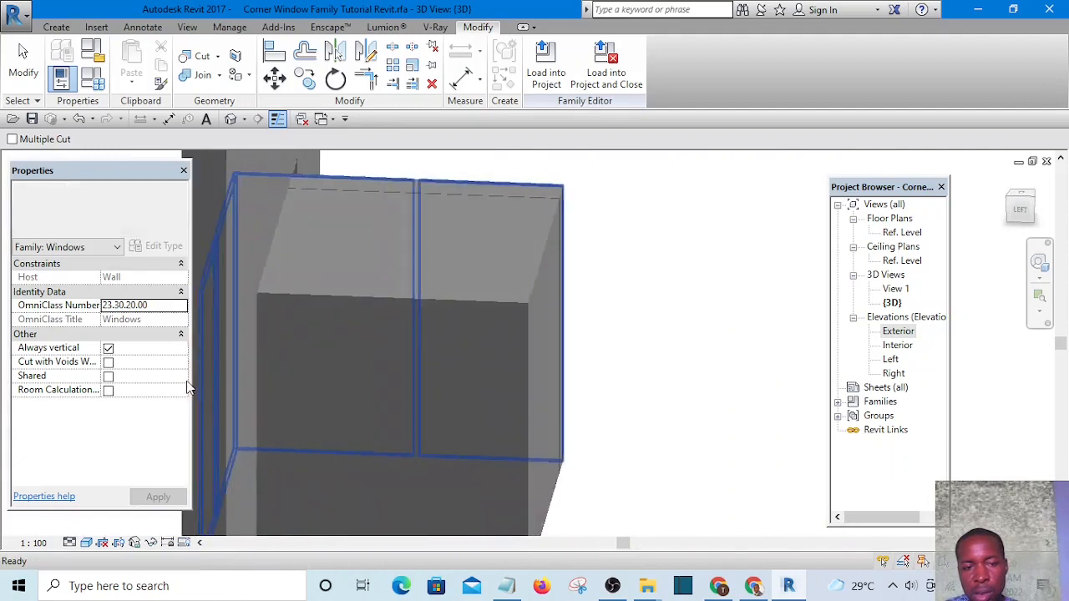
{"action": "scroll", "coordinate": [623, 334], "scroll_direction": "down", "scroll_amount": 3}
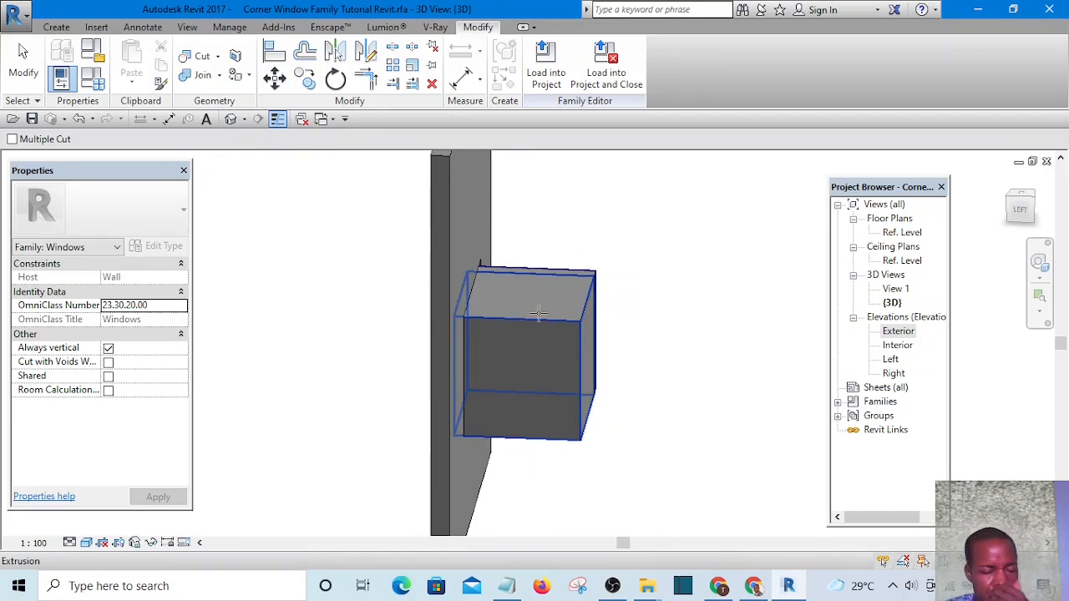
{"action": "middle_click_drag", "start_coordinate": [497, 311], "coordinate": [518, 359], "text": "shift"}
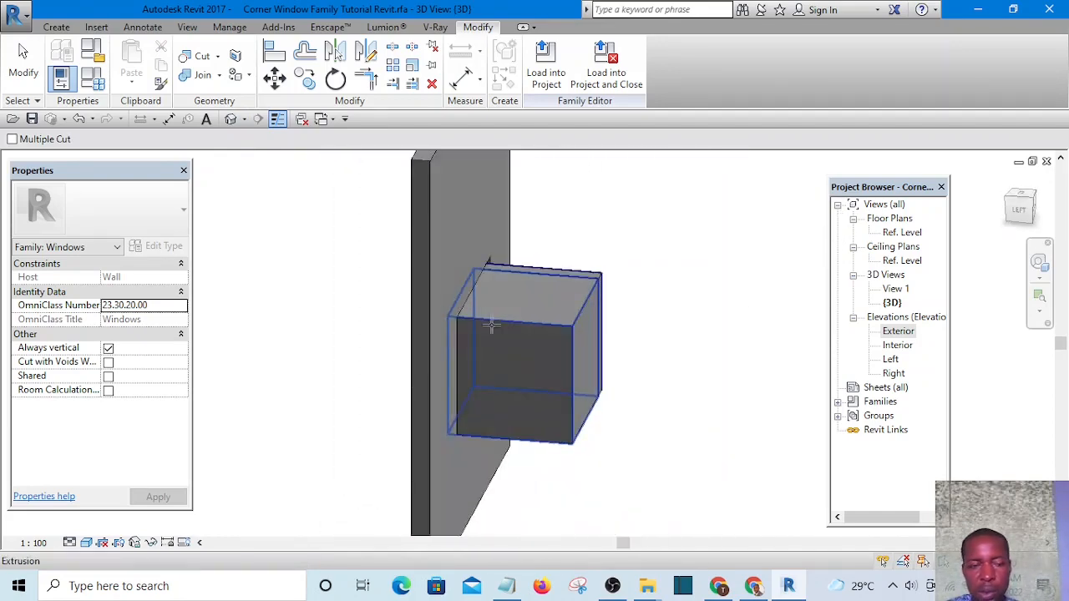
{"action": "left_click", "coordinate": [31, 64]}
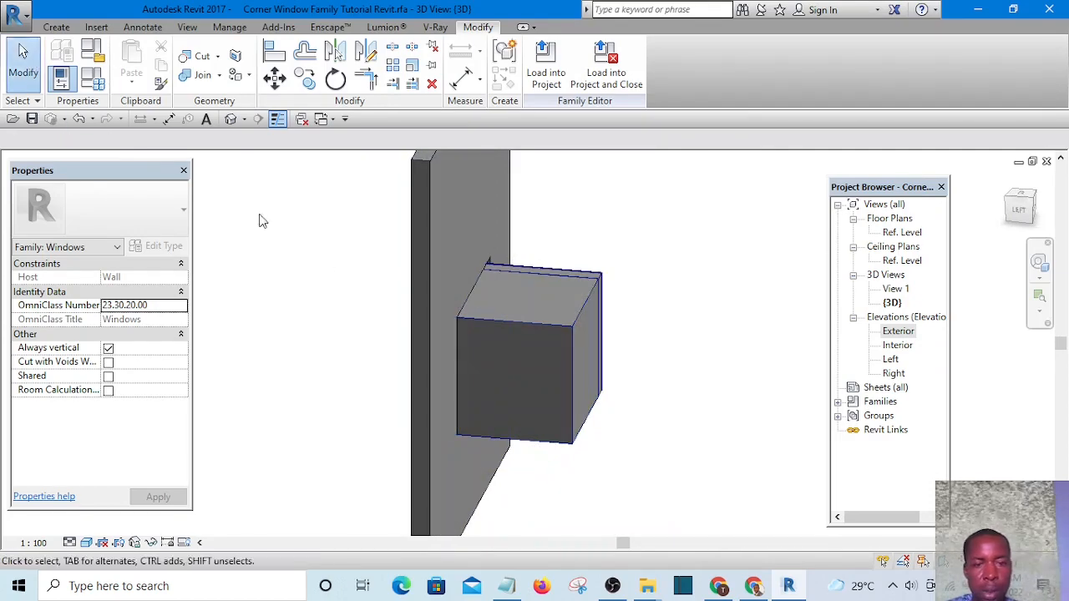
Step: Undo back to the void extrusion sketch of the horizontal bars and finish the sketch again
{"action": "left_click", "coordinate": [540, 347]}
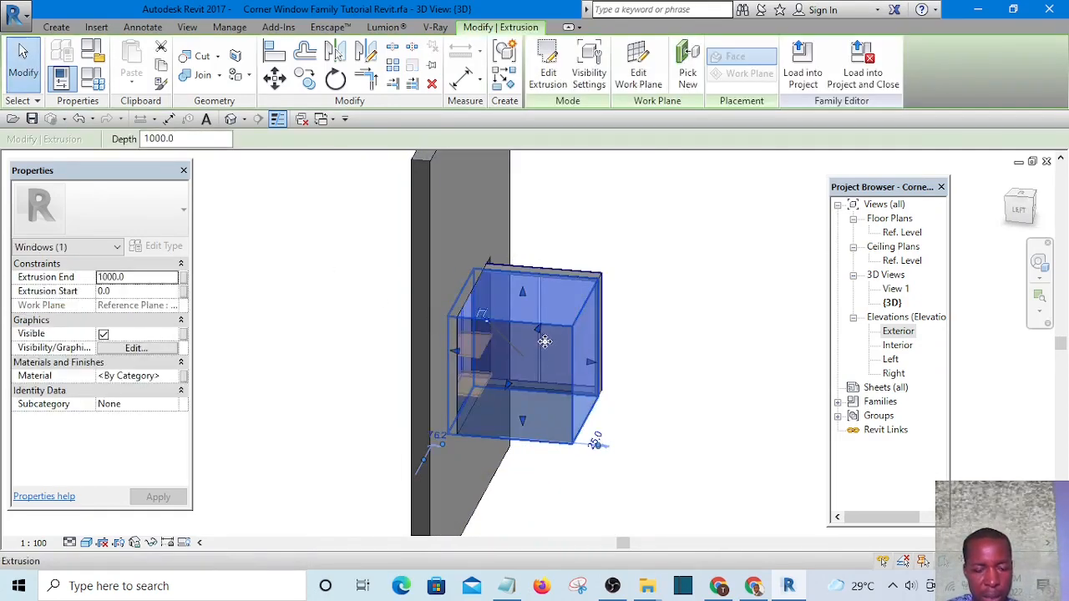
{"action": "left_click", "coordinate": [318, 338]}
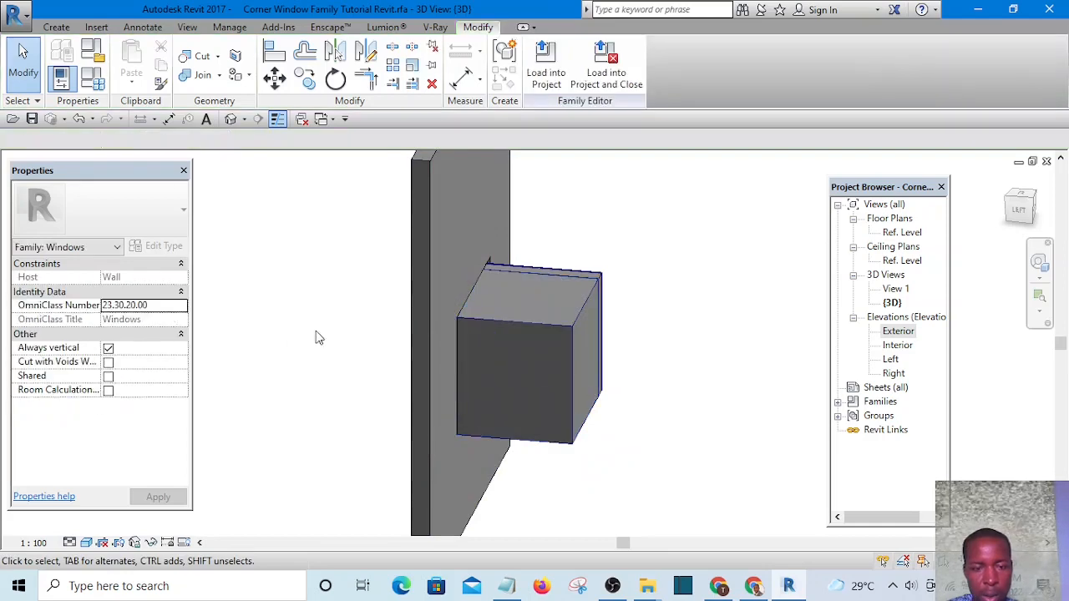
{"action": "scroll", "coordinate": [492, 375], "scroll_direction": "up", "scroll_amount": 4}
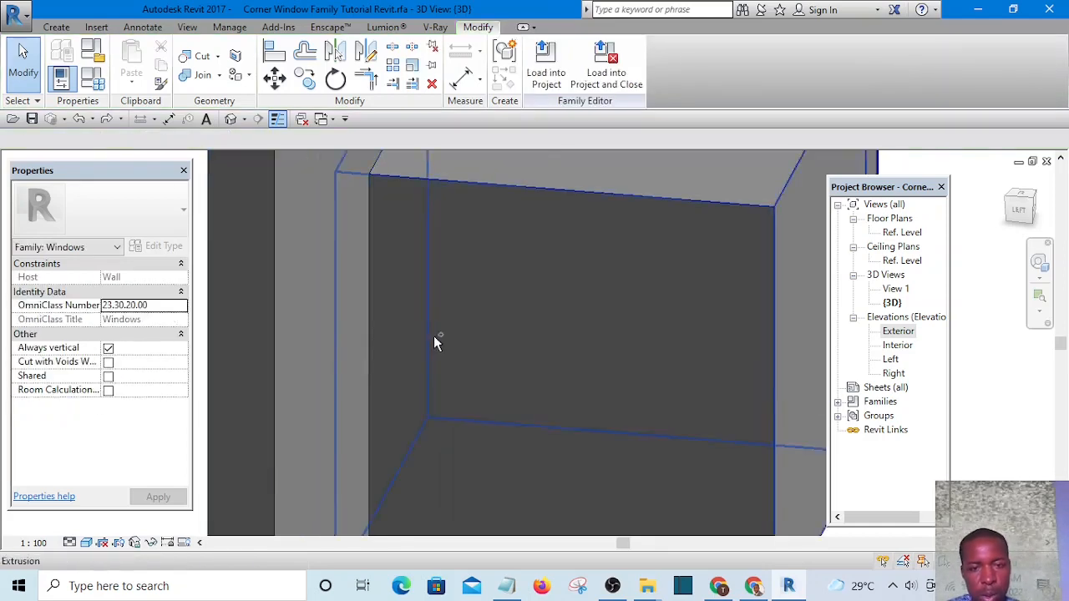
{"action": "key", "text": "ctrl+z"}
{"action": "scroll", "coordinate": [548, 360], "scroll_direction": "down", "scroll_amount": 3}
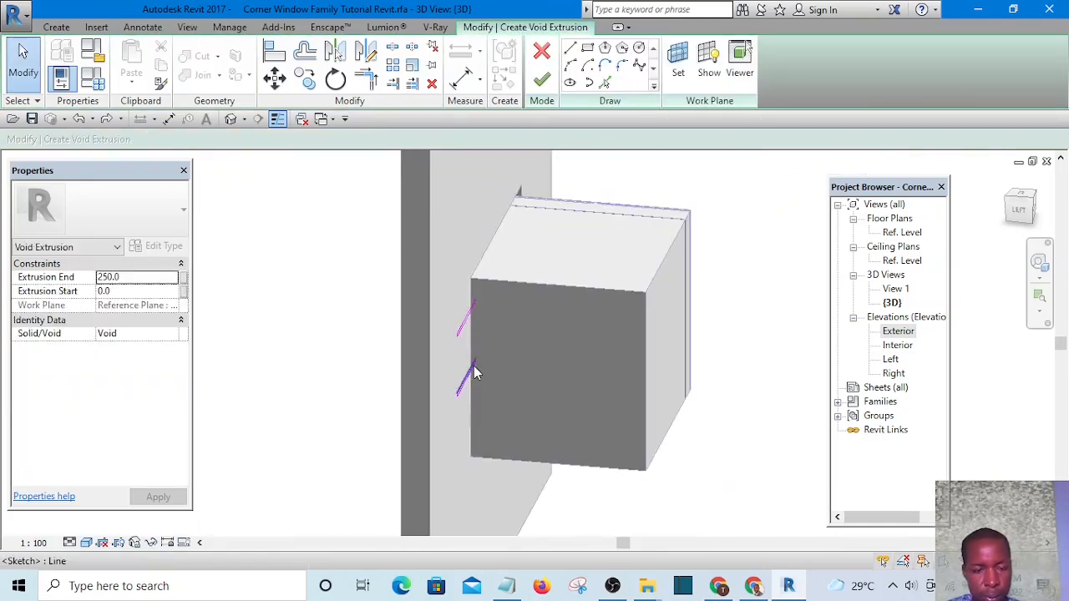
{"action": "mouse_move", "coordinate": [474, 374]}
{"action": "middle_mouse_down", "text": "shift"}
{"action": "mouse_move", "coordinate": [494, 387]}
{"action": "mouse_move", "coordinate": [577, 396]}
{"action": "mouse_move", "coordinate": [566, 411]}
{"action": "mouse_move", "coordinate": [526, 407]}
{"action": "mouse_move", "coordinate": [547, 398]}
{"action": "mouse_move", "coordinate": [665, 411]}
{"action": "mouse_move", "coordinate": [519, 411]}
{"action": "mouse_move", "coordinate": [490, 385]}
{"action": "middle_mouse_up", "text": "shift"}
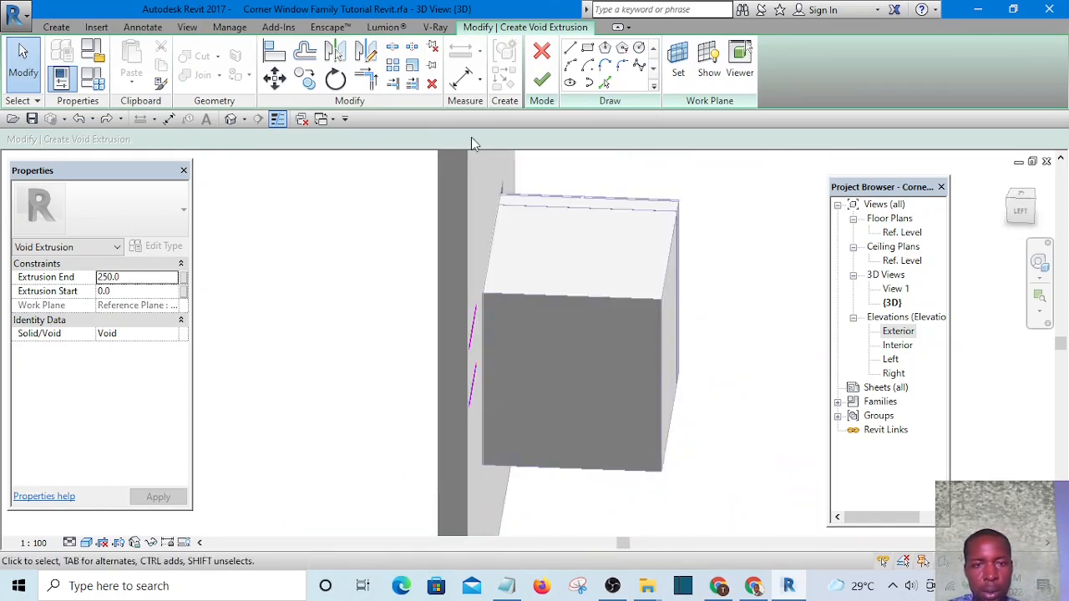
{"action": "left_click", "coordinate": [543, 81]}
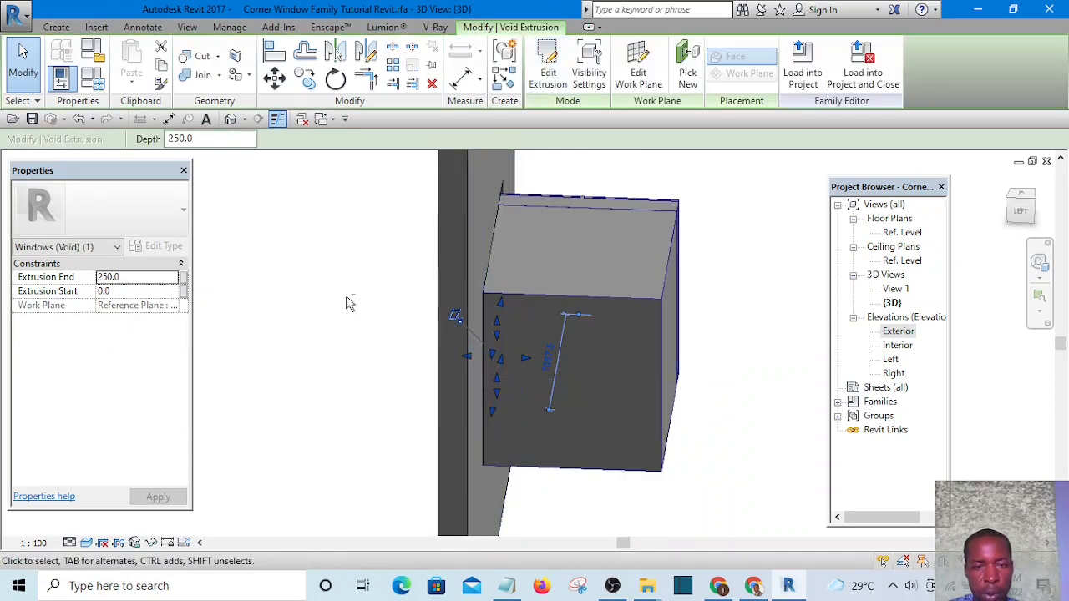
Step: Stretch the void extrusion in top view so it starts at about -175.9 and ends at about -18.7
{"action": "middle_click_drag", "start_coordinate": [347, 301], "coordinate": [392, 377], "text": "shift"}
{"action": "left_click", "coordinate": [1020, 196]}
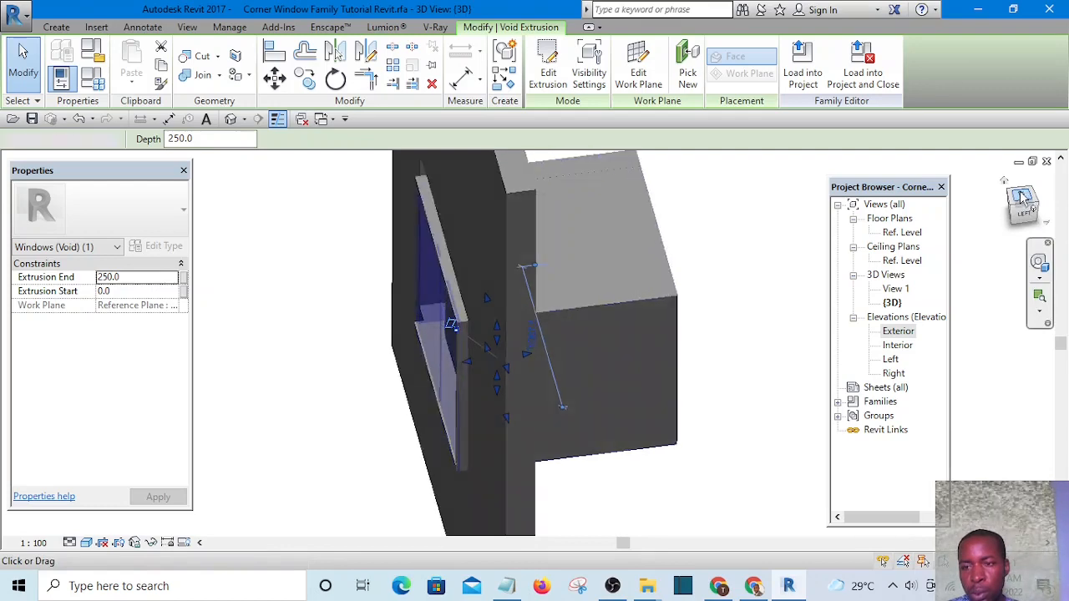
{"action": "left_click", "coordinate": [548, 76]}
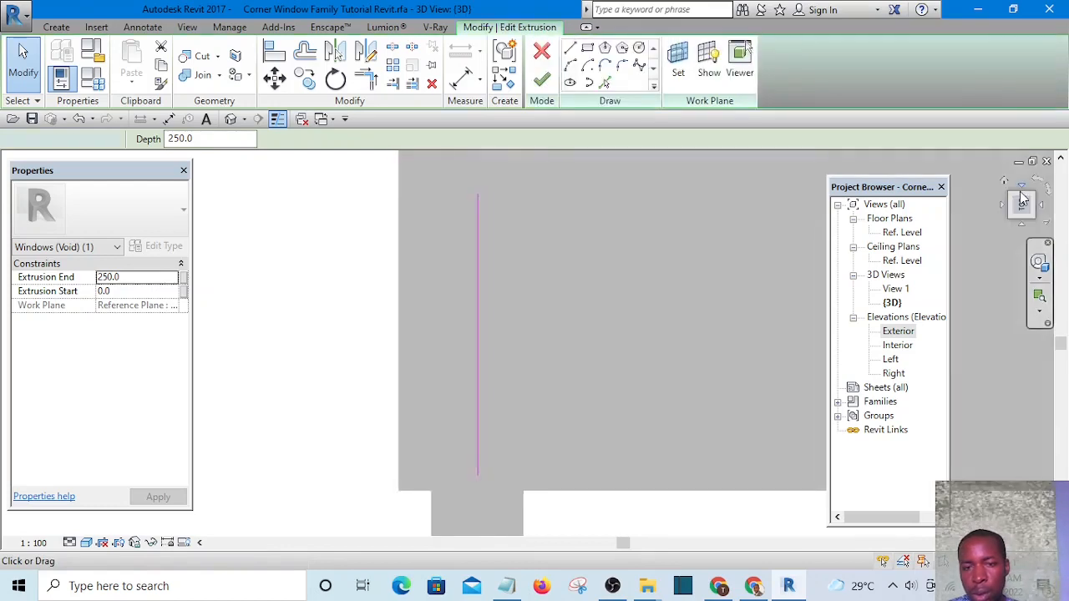
{"action": "left_click", "coordinate": [543, 81]}
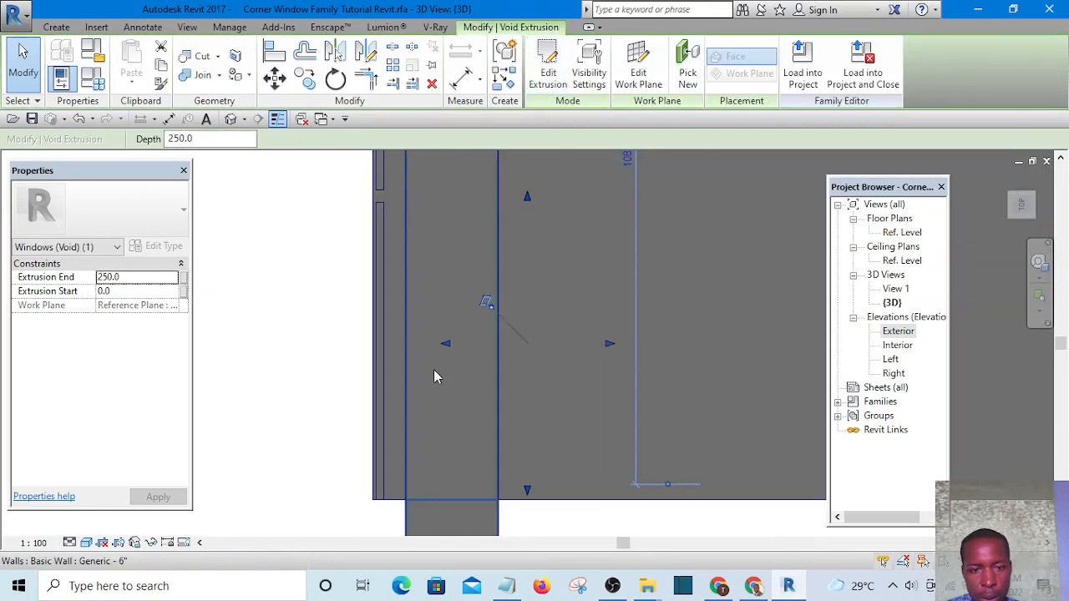
{"action": "left_click_drag", "start_coordinate": [444, 345], "coordinate": [411, 347]}
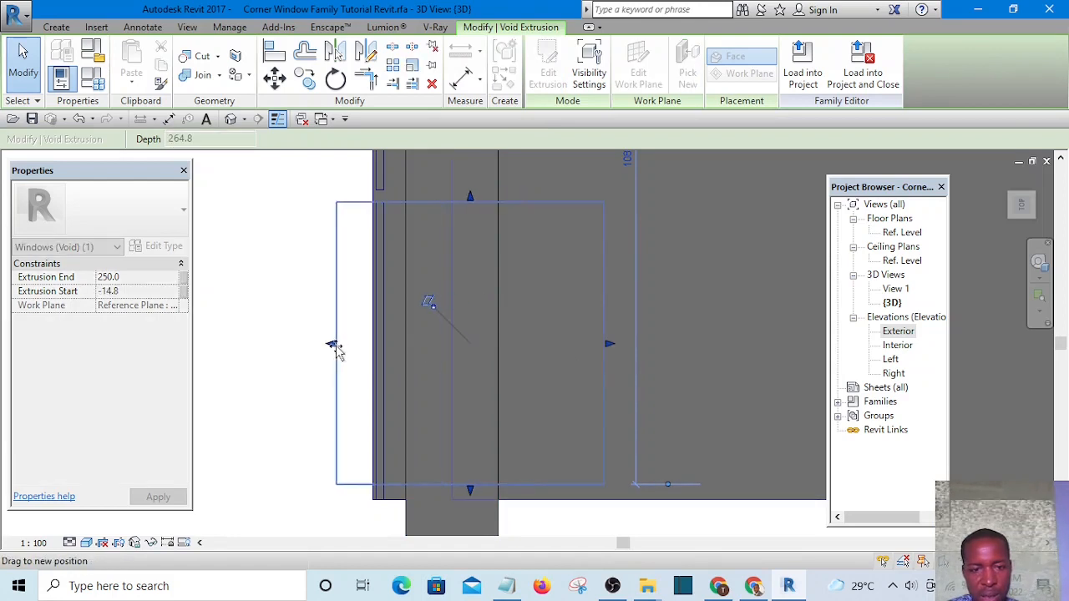
{"action": "left_click_drag", "start_coordinate": [334, 349], "coordinate": [344, 349]}
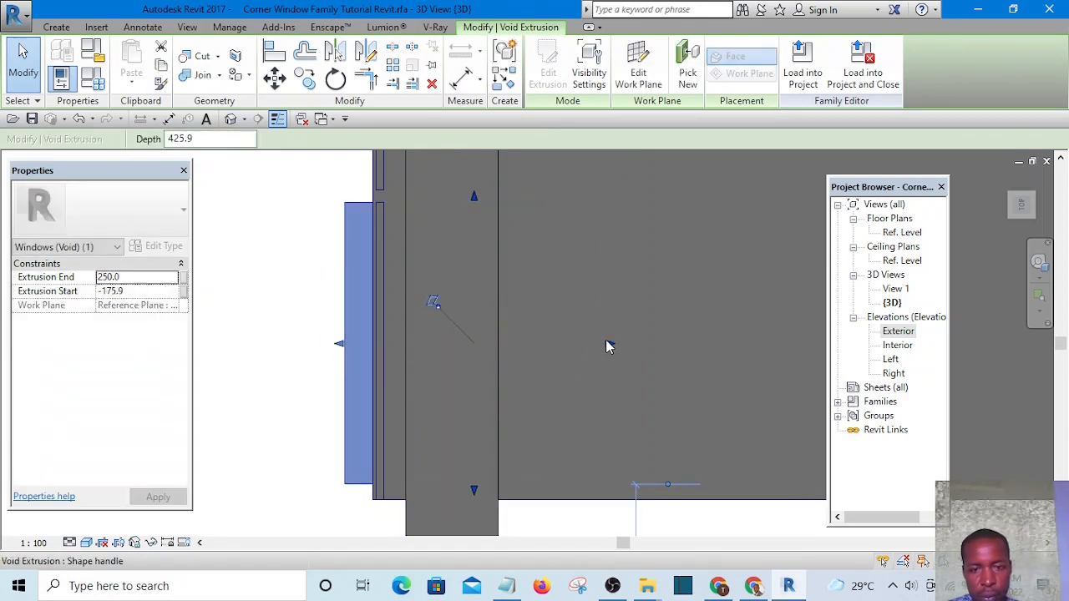
{"action": "left_click_drag", "start_coordinate": [608, 344], "coordinate": [441, 335]}
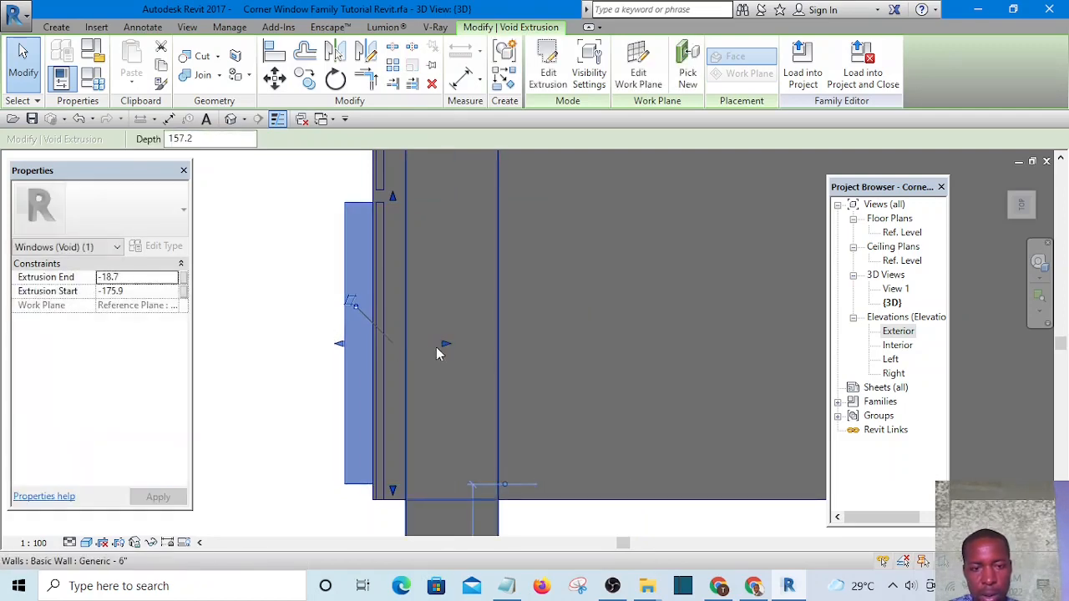
Step: Cut the window's glass extrusion with the two horizontal bar voids
{"action": "middle_click_drag", "start_coordinate": [304, 329], "coordinate": [348, 243], "text": "shift"}
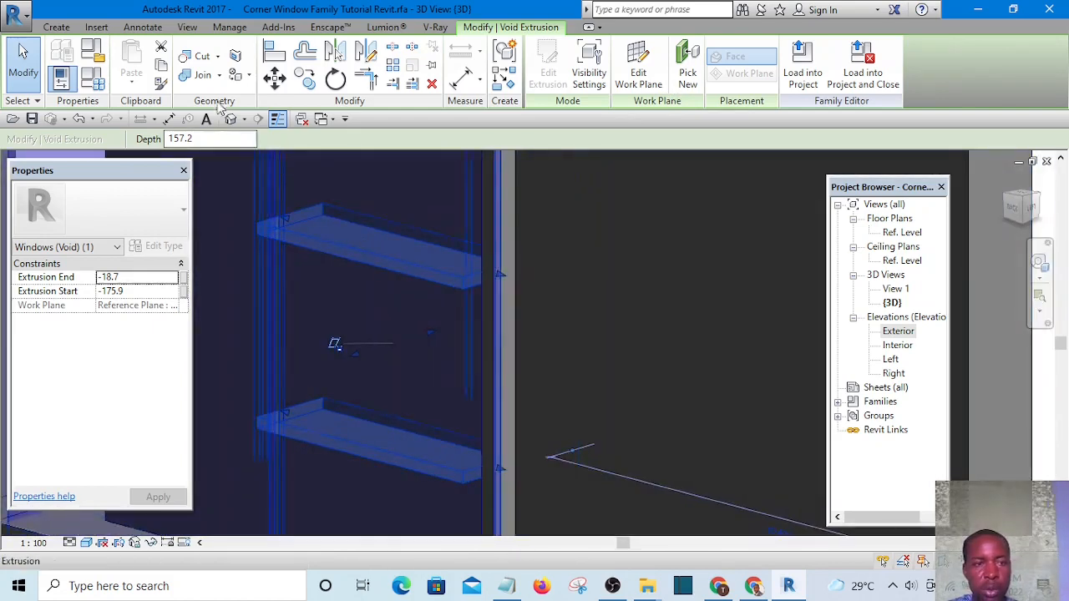
{"action": "left_click", "coordinate": [200, 63]}
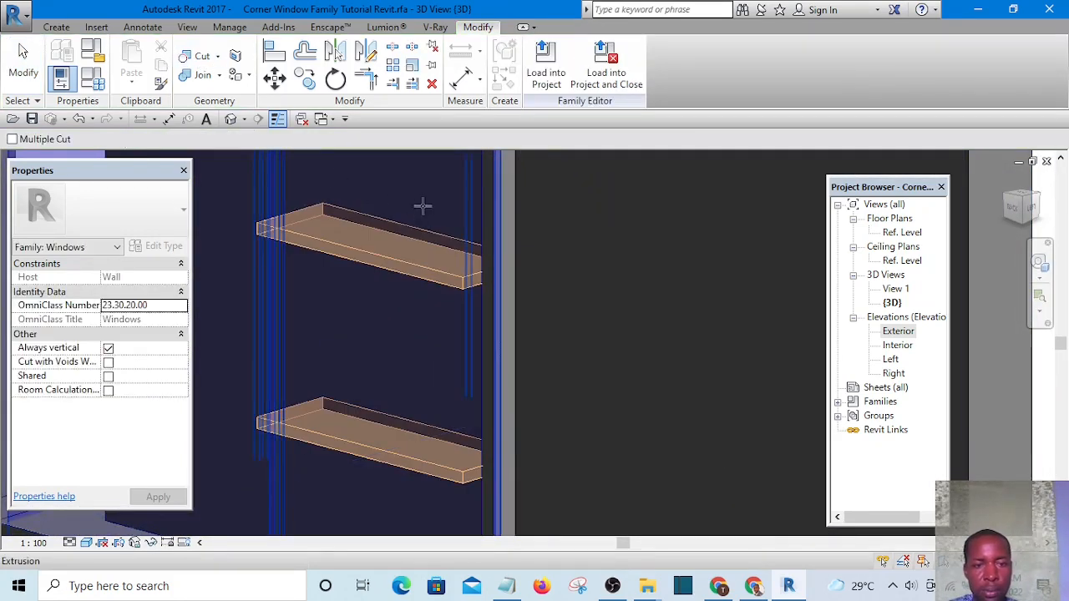
{"action": "scroll", "coordinate": [422, 206], "scroll_direction": "down", "scroll_amount": 5}
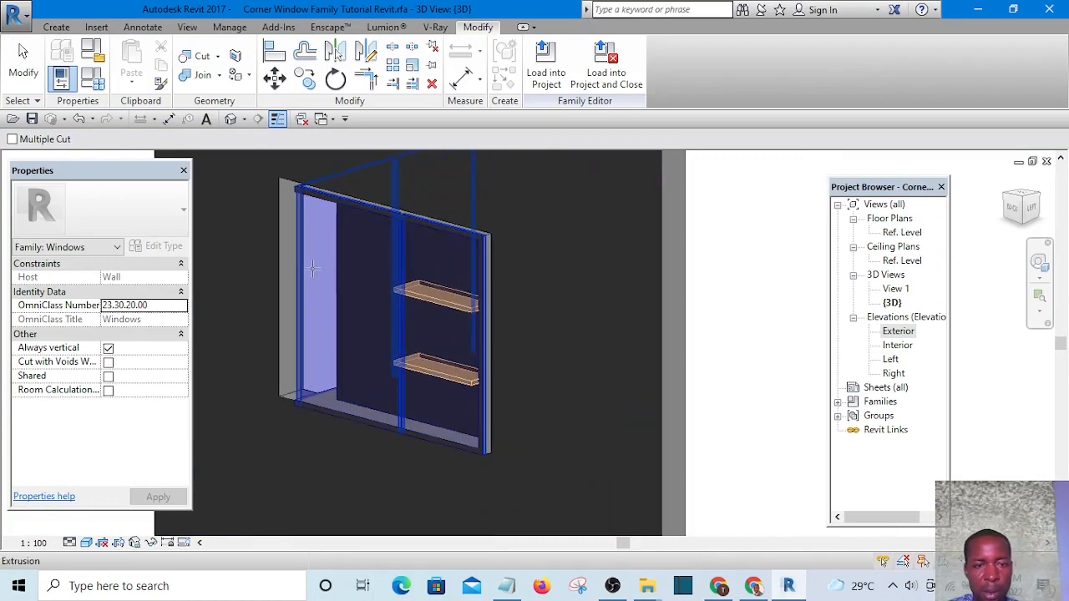
{"action": "left_click", "coordinate": [318, 274]}
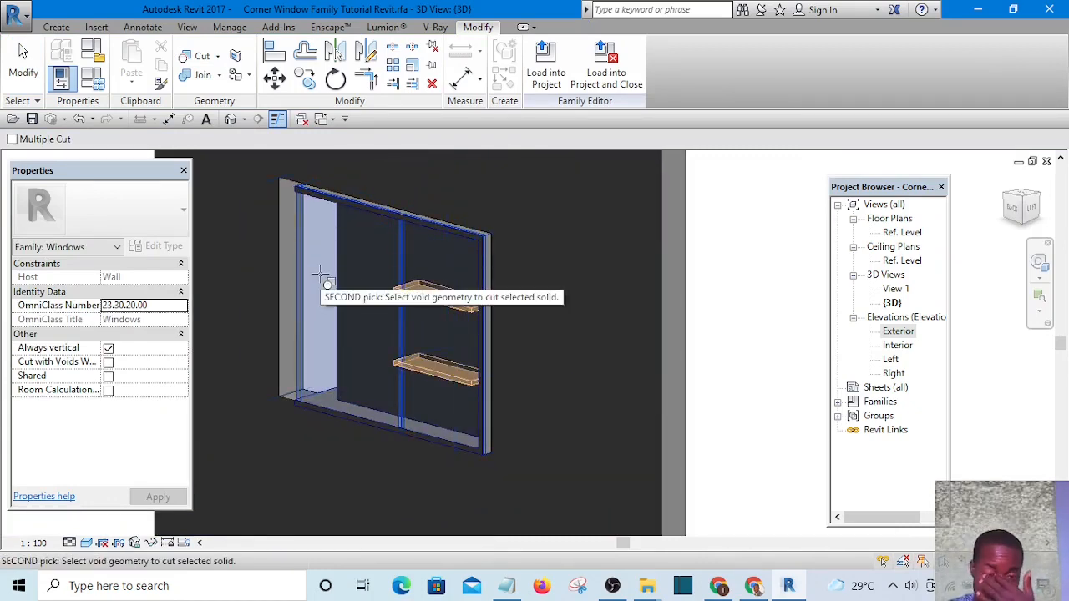
{"action": "left_click", "coordinate": [441, 299]}
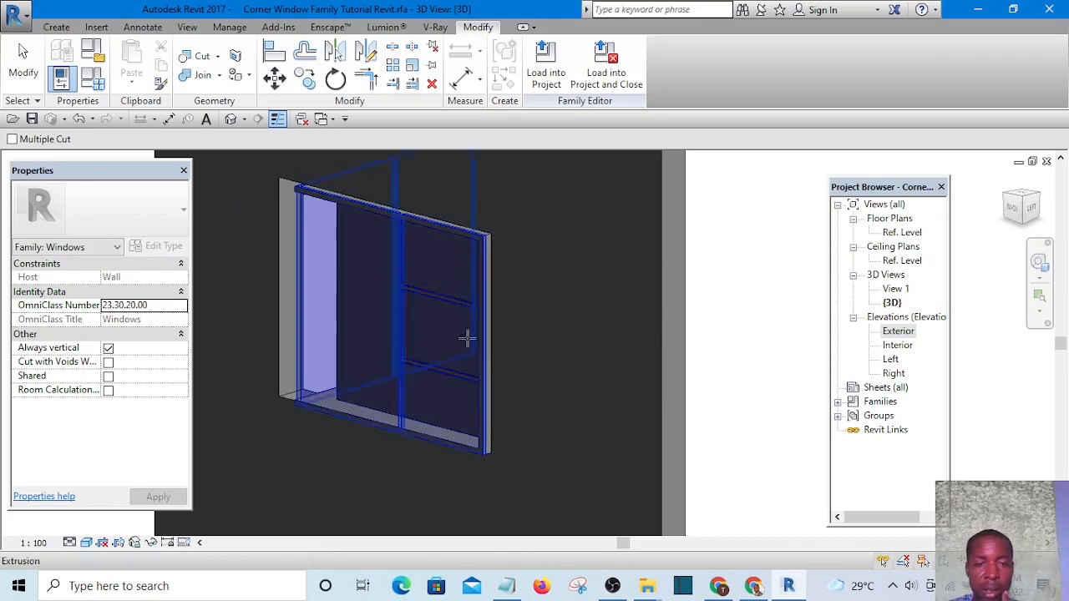
Step: Load the corner window family into the building project and overwrite the existing version
{"action": "scroll", "coordinate": [460, 336], "scroll_direction": "down", "scroll_amount": 3}
{"action": "middle_click_drag", "start_coordinate": [485, 386], "coordinate": [757, 256], "text": "shift"}
{"action": "scroll", "coordinate": [479, 346], "scroll_direction": "up", "scroll_amount": 6}
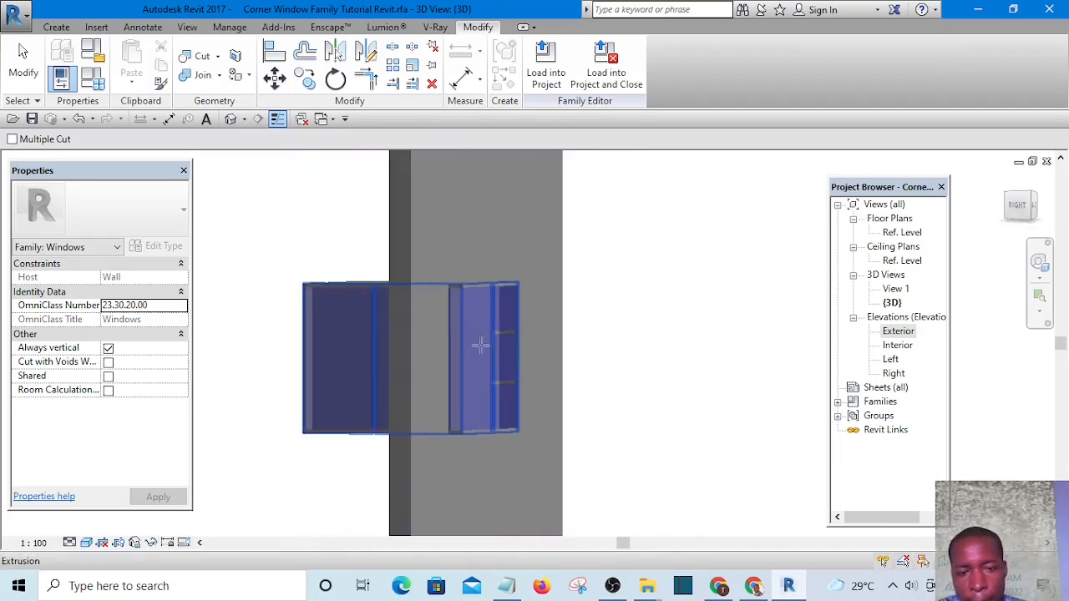
{"action": "scroll", "coordinate": [504, 343], "scroll_direction": "up", "scroll_amount": 2}
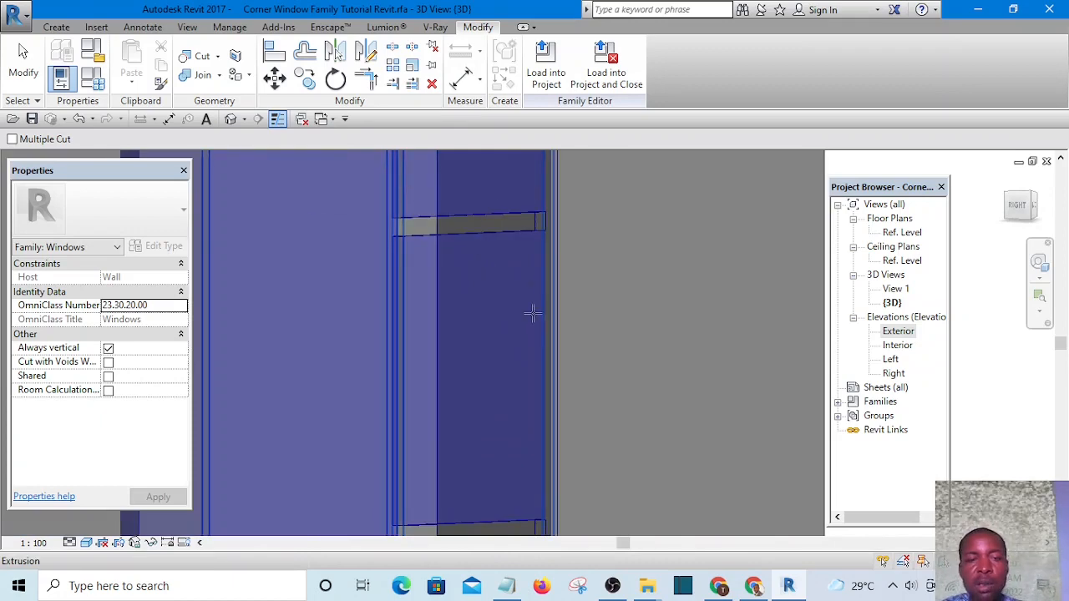
{"action": "scroll", "coordinate": [530, 312], "scroll_direction": "down", "scroll_amount": 3}
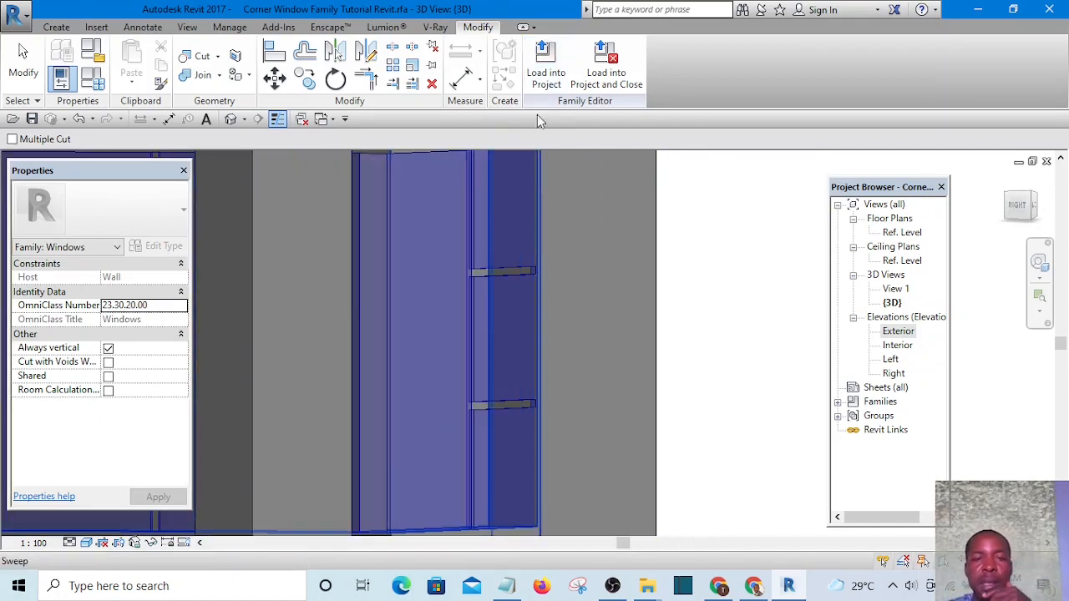
{"action": "left_click", "coordinate": [541, 77]}
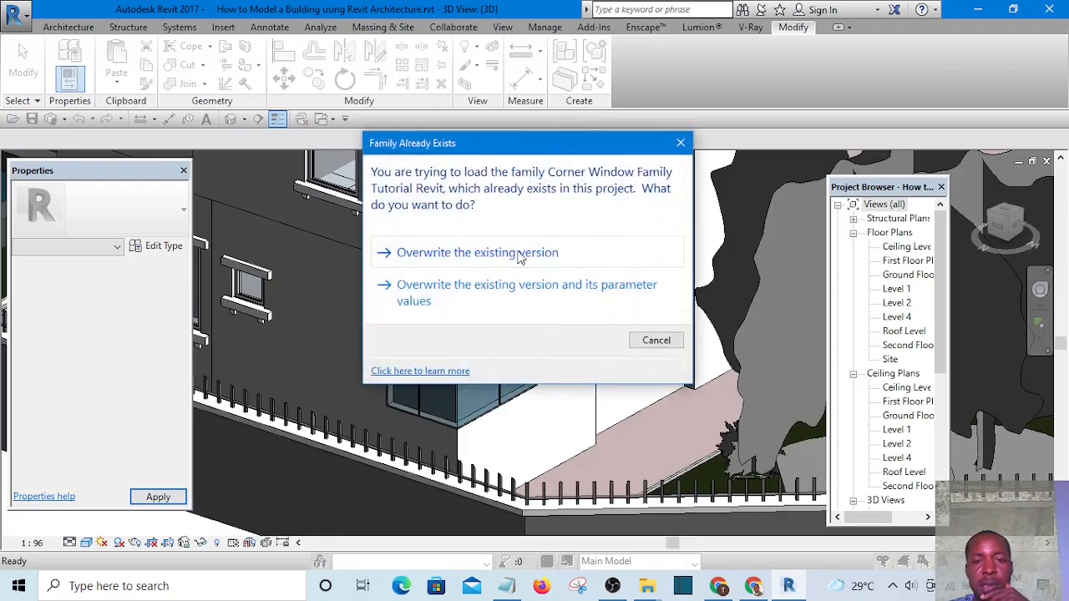
{"action": "left_click", "coordinate": [519, 253]}
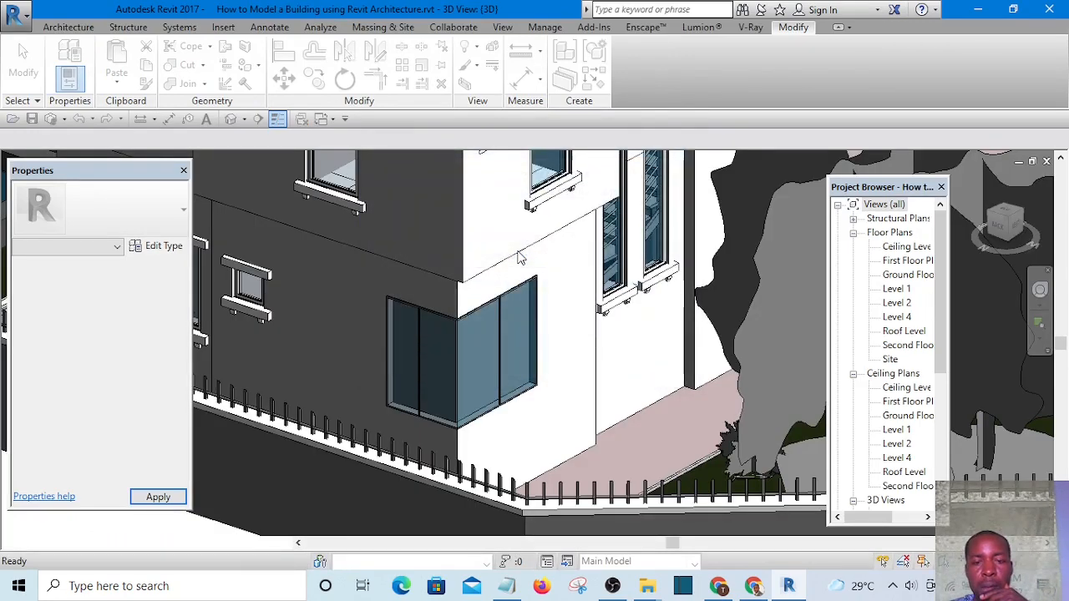
Step: Examine the horizontal bar cuts in the reloaded corner window on the building's ground floor
{"action": "scroll", "coordinate": [535, 334], "scroll_direction": "up", "scroll_amount": 5}
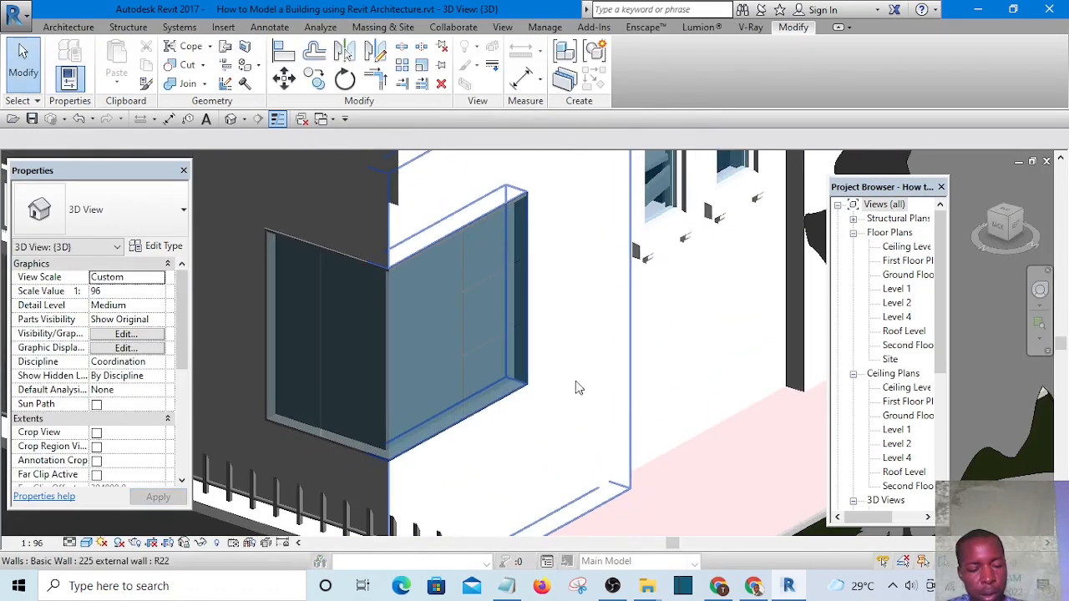
{"action": "middle_click_drag", "start_coordinate": [659, 391], "coordinate": [535, 334], "text": "shift"}
{"action": "scroll", "coordinate": [707, 394], "scroll_direction": "down", "scroll_amount": 3}
{"action": "scroll", "coordinate": [401, 247], "scroll_direction": "up", "scroll_amount": 6}
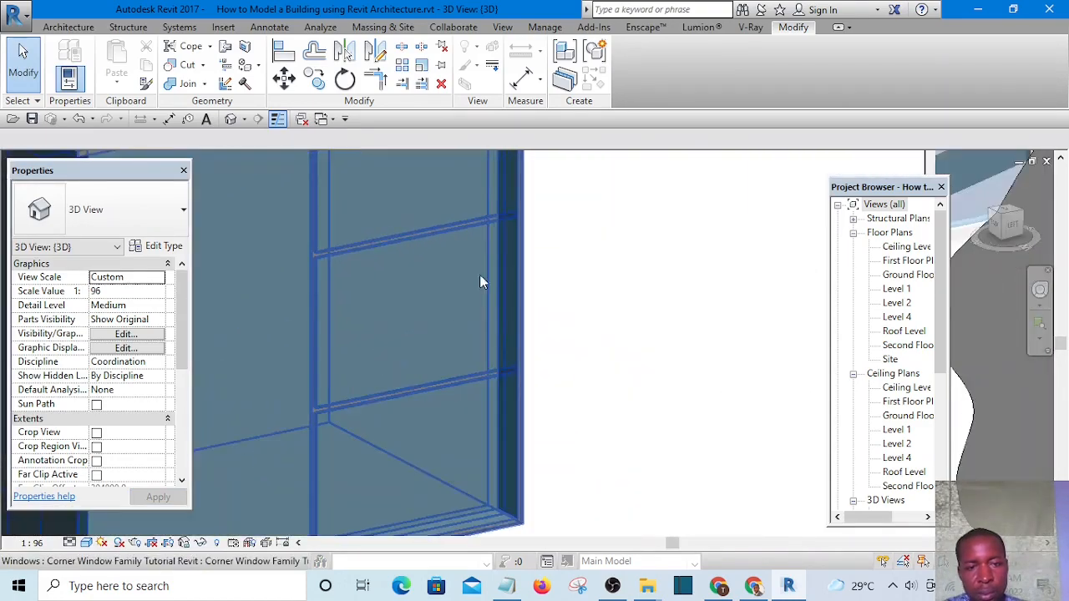
{"action": "scroll", "coordinate": [481, 282], "scroll_direction": "up", "scroll_amount": 2}
{"action": "middle_click_drag", "start_coordinate": [413, 406], "coordinate": [589, 394]}
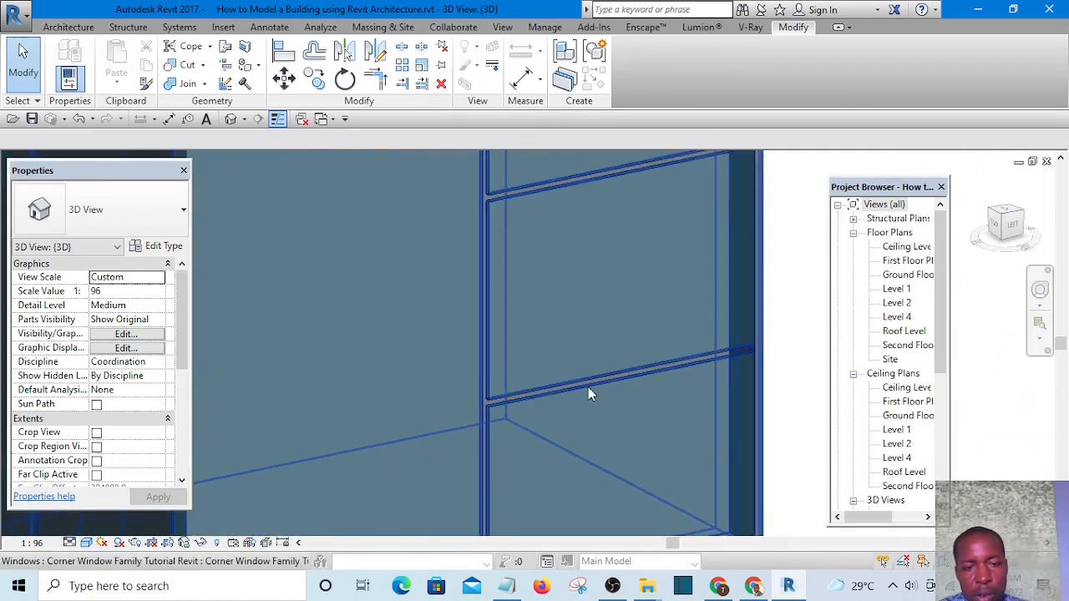
{"action": "scroll", "coordinate": [585, 351], "scroll_direction": "down", "scroll_amount": 5}
{"action": "scroll", "coordinate": [580, 353], "scroll_direction": "up", "scroll_amount": 6}
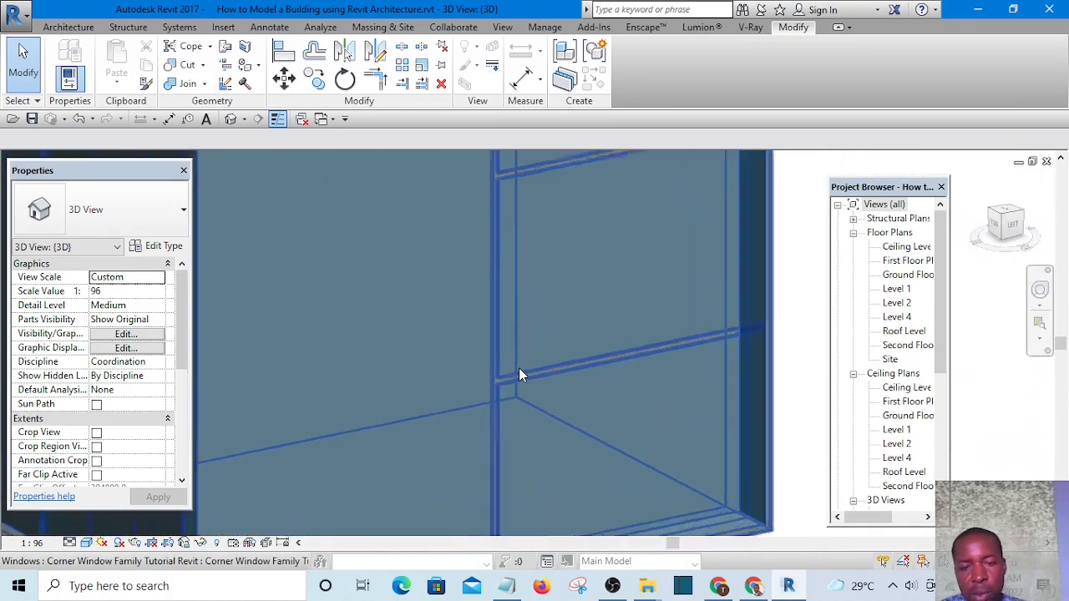
{"action": "scroll", "coordinate": [509, 350], "scroll_direction": "down", "scroll_amount": 5}
{"action": "scroll", "coordinate": [558, 302], "scroll_direction": "up", "scroll_amount": 2}
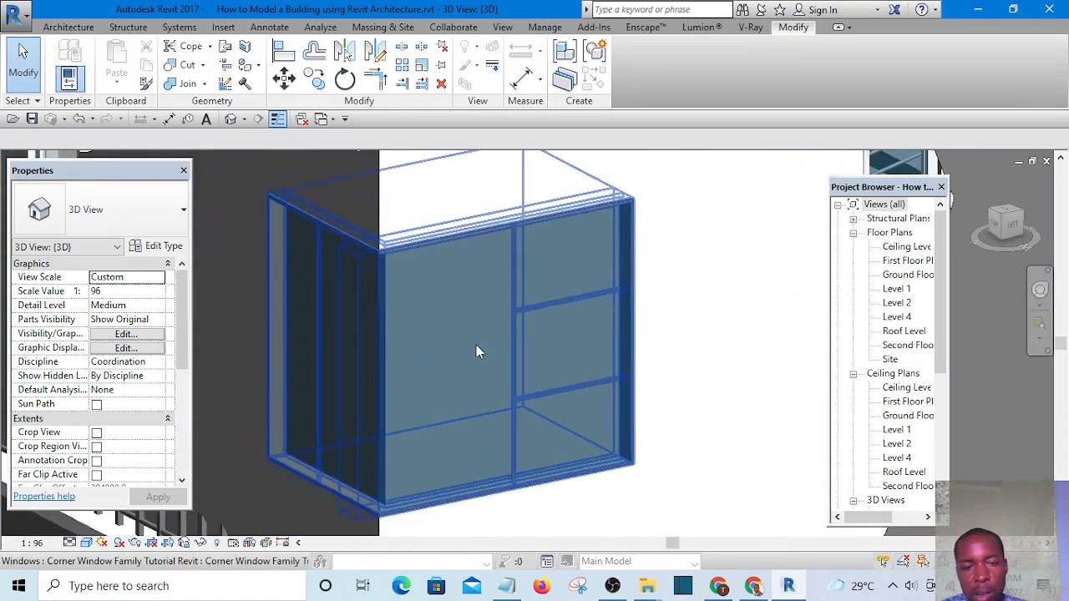
Step: Set the corner window type's Width2 to 2400 and Width to 1200, apply the changes, and deselect the window
{"action": "left_click", "coordinate": [467, 330]}
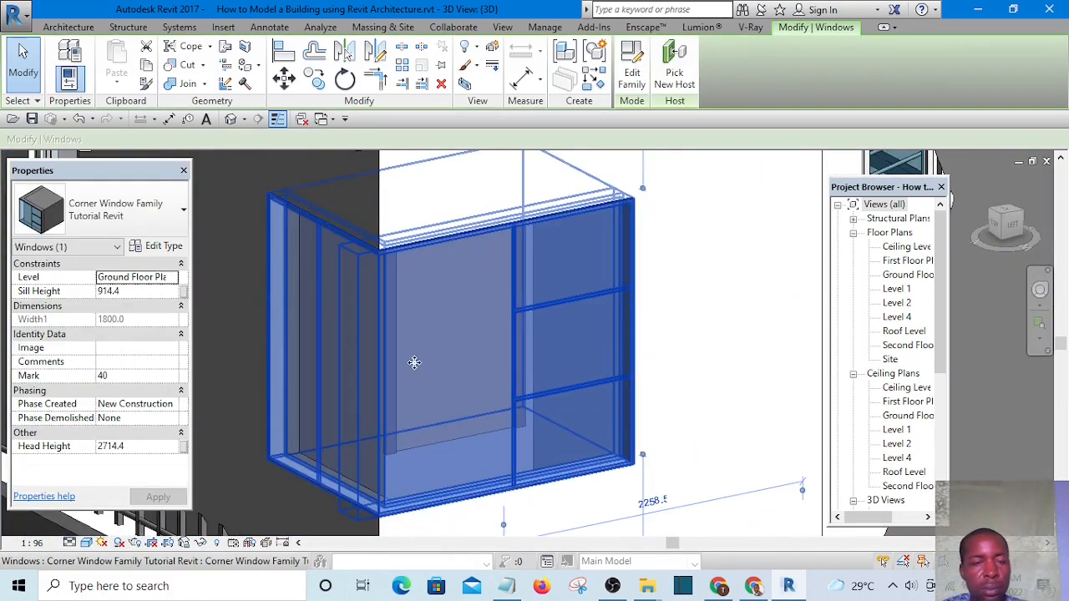
{"action": "left_click", "coordinate": [160, 246]}
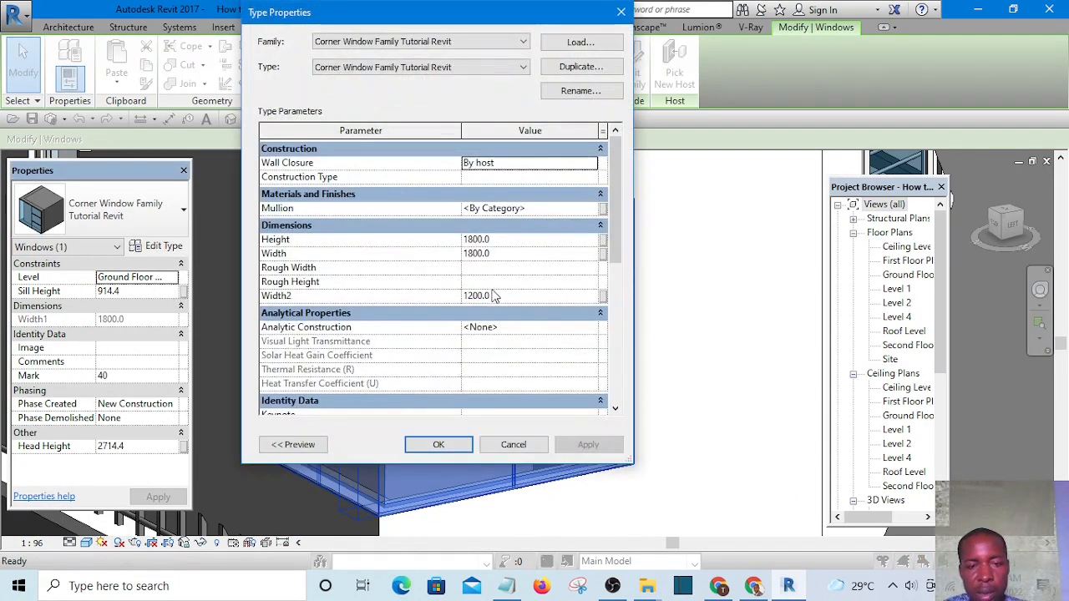
{"action": "left_click", "coordinate": [499, 297]}
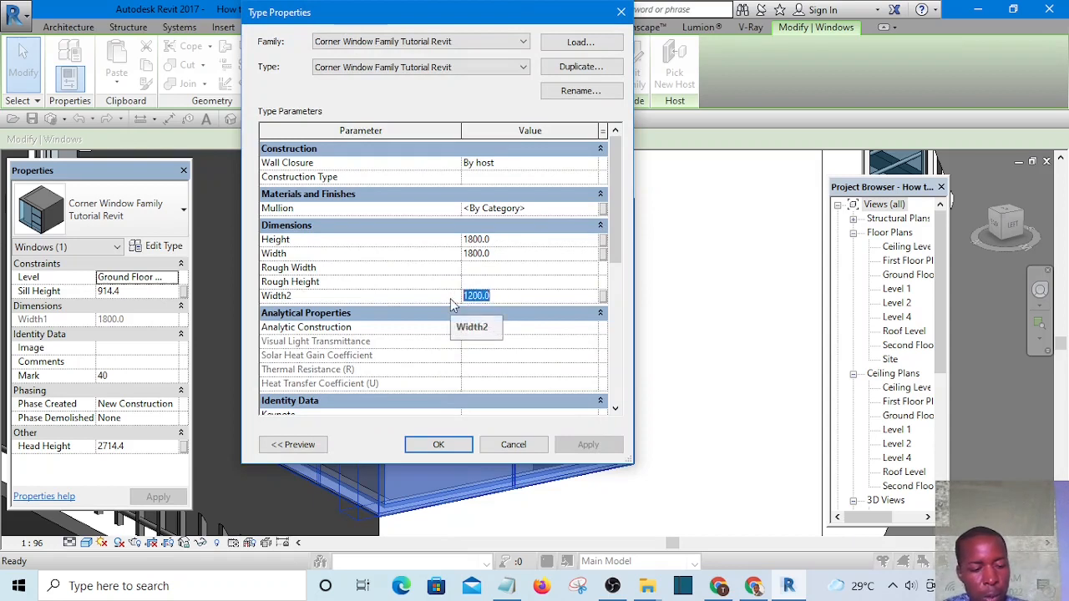
{"action": "type", "text": "24"}
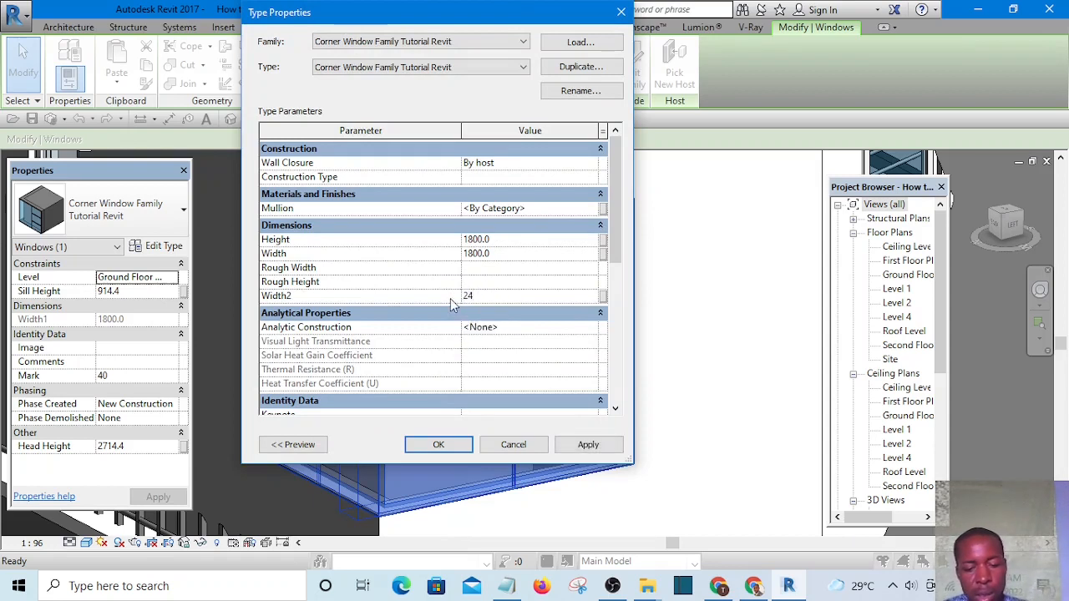
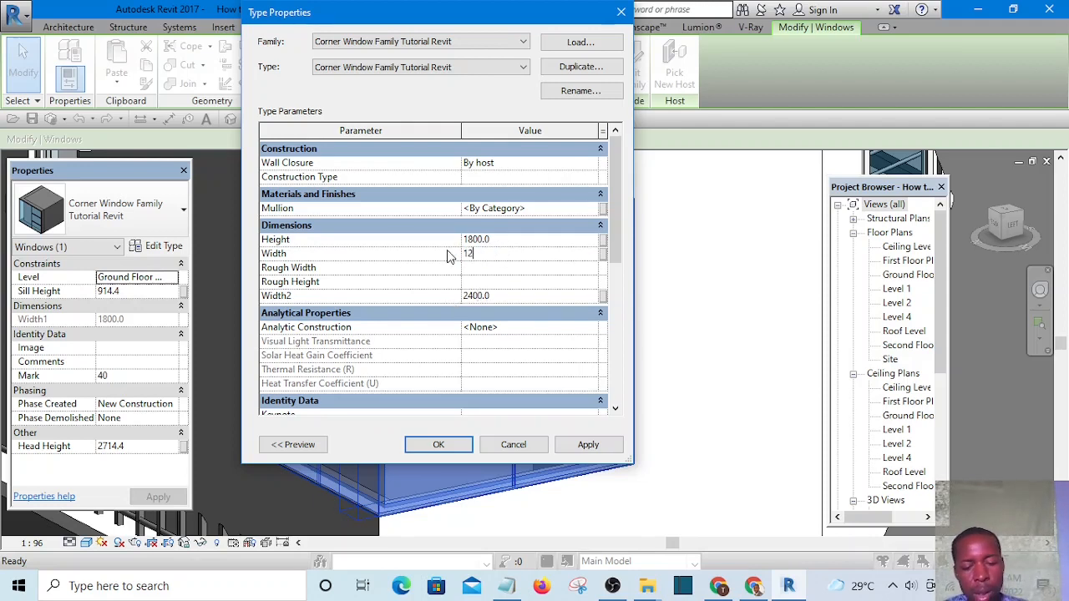
{"action": "left_click", "coordinate": [589, 445]}
{"action": "left_click", "coordinate": [441, 445]}
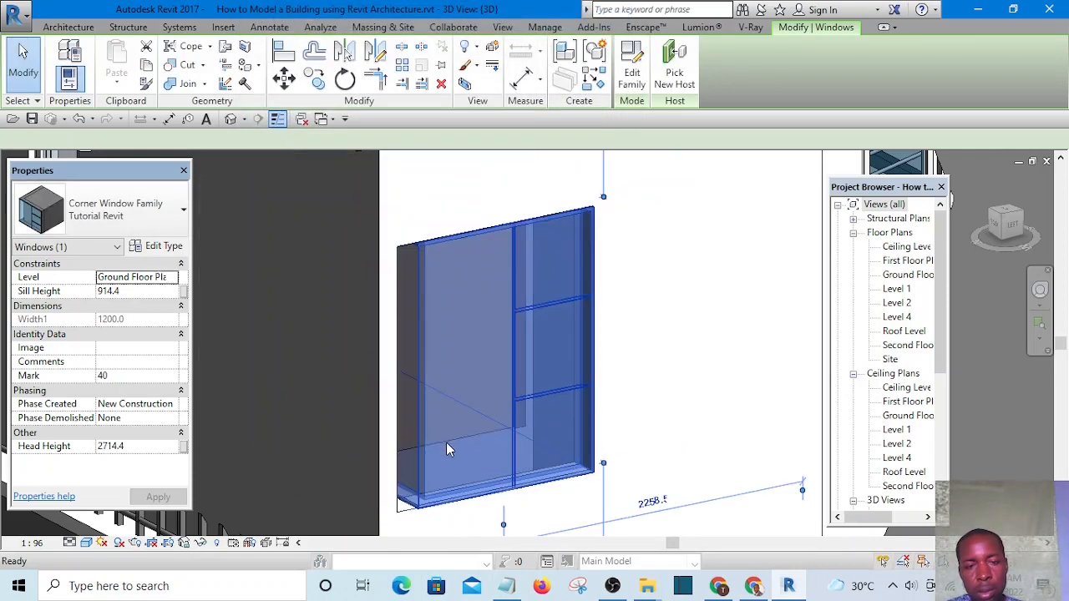
{"action": "scroll", "coordinate": [556, 369], "scroll_direction": "down", "scroll_amount": 5}
{"action": "middle_click_drag", "start_coordinate": [556, 369], "coordinate": [530, 423], "text": "shift"}
{"action": "left_click", "coordinate": [472, 489]}
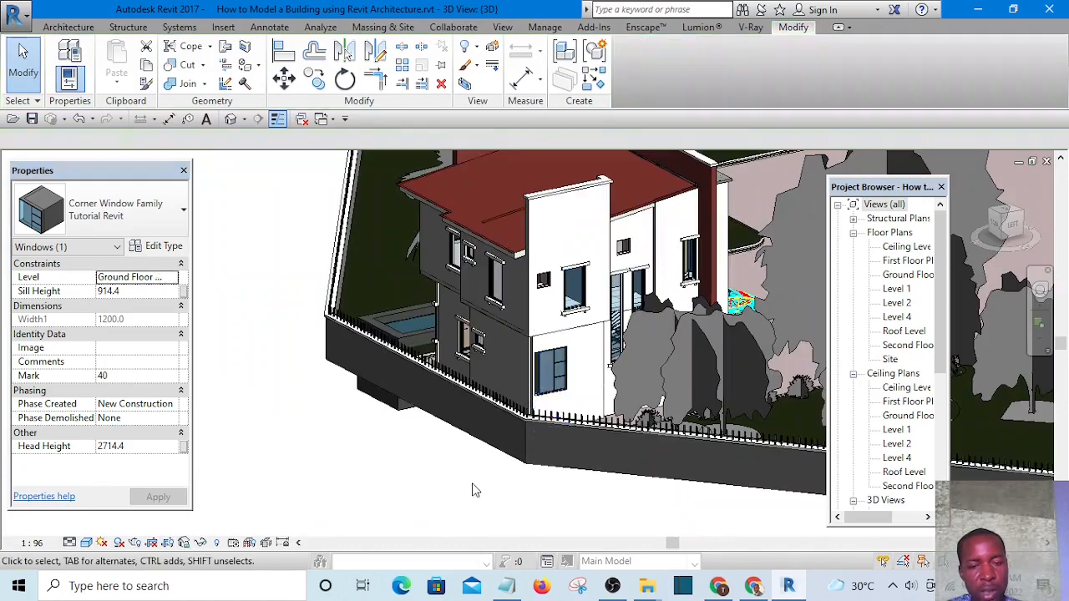
{"action": "scroll", "coordinate": [573, 376], "scroll_direction": "up", "scroll_amount": 5}
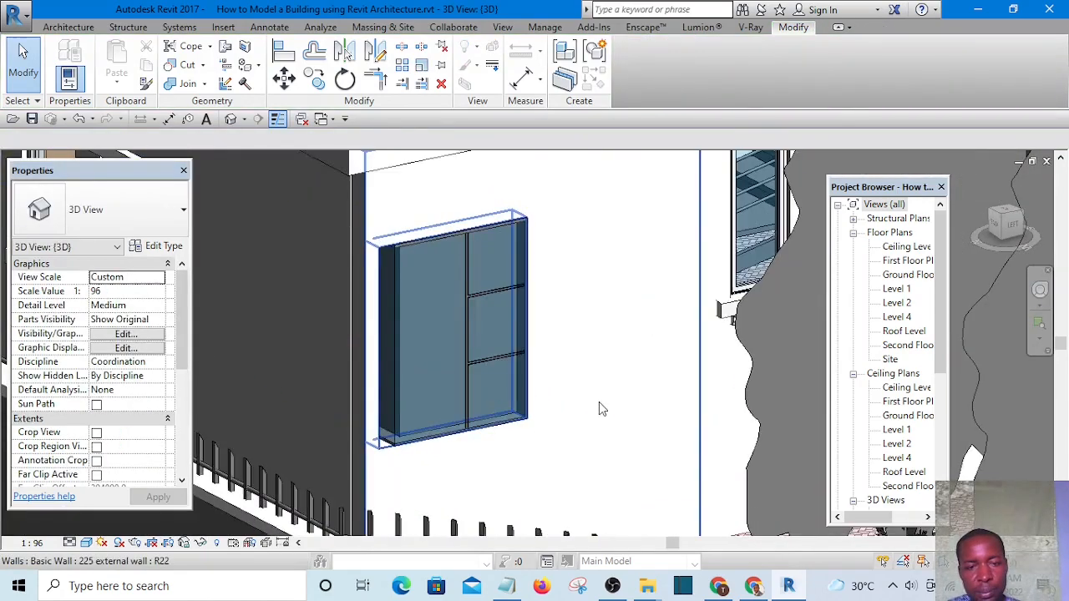
Step: Examine the resized corner window and its divisions from several angles in the building's 3D view
{"action": "scroll", "coordinate": [553, 408], "scroll_direction": "down", "scroll_amount": 3}
{"action": "middle_click_drag", "start_coordinate": [584, 407], "coordinate": [573, 441], "text": "shift"}
{"action": "scroll", "coordinate": [529, 393], "scroll_direction": "down", "scroll_amount": 3}
{"action": "scroll", "coordinate": [505, 386], "scroll_direction": "up", "scroll_amount": 5}
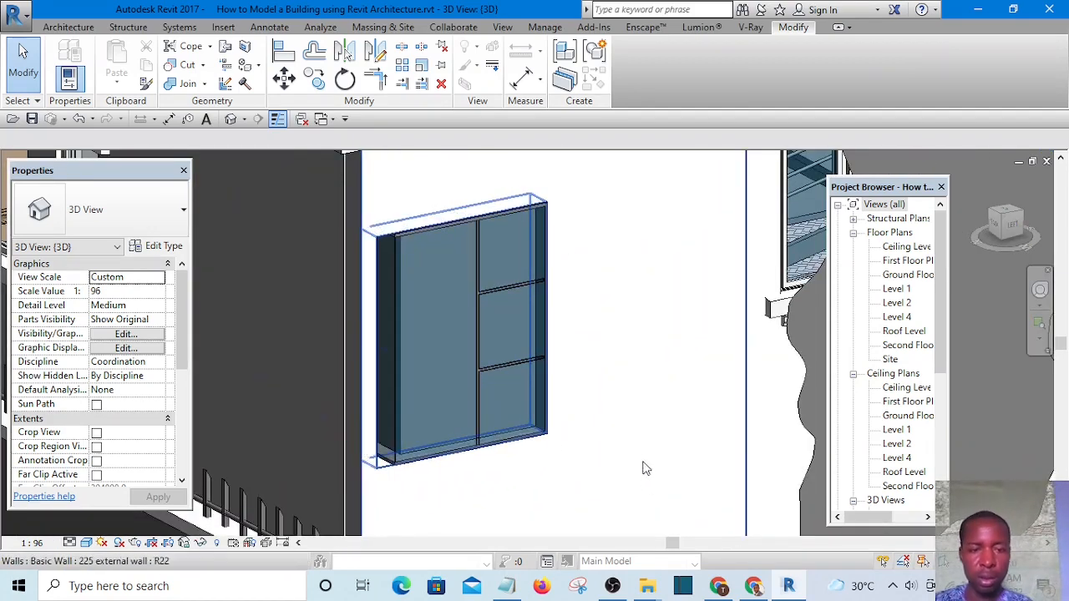
{"action": "middle_click_drag", "start_coordinate": [606, 477], "coordinate": [592, 470], "text": "shift"}
{"action": "scroll", "coordinate": [575, 457], "scroll_direction": "down", "scroll_amount": 2}
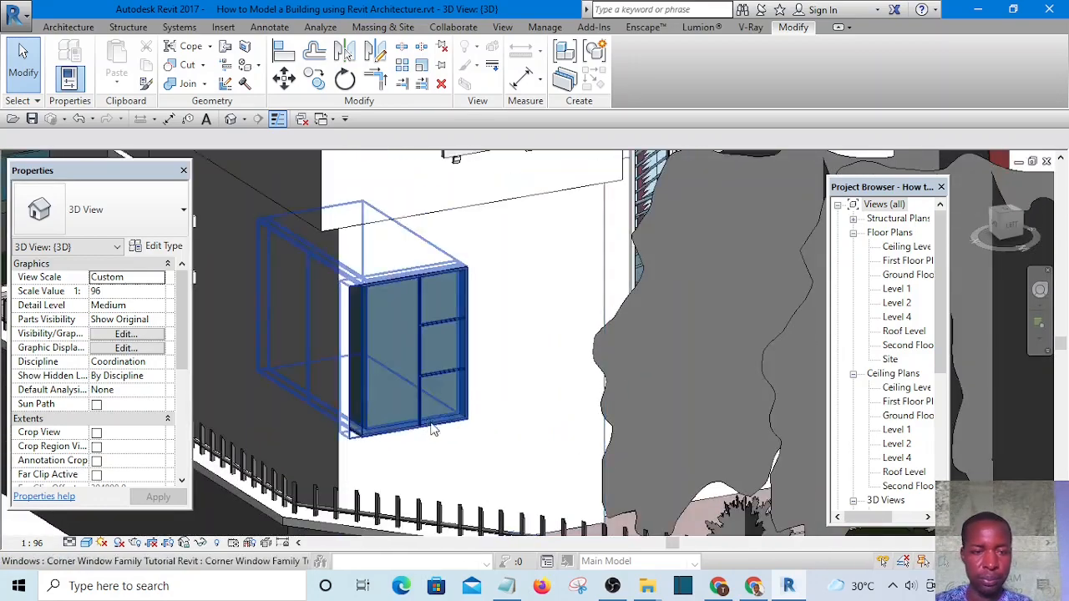
{"action": "scroll", "coordinate": [582, 456], "scroll_direction": "down", "scroll_amount": 2}
{"action": "scroll", "coordinate": [543, 456], "scroll_direction": "down", "scroll_amount": 2}
{"action": "scroll", "coordinate": [505, 451], "scroll_direction": "up", "scroll_amount": 5}
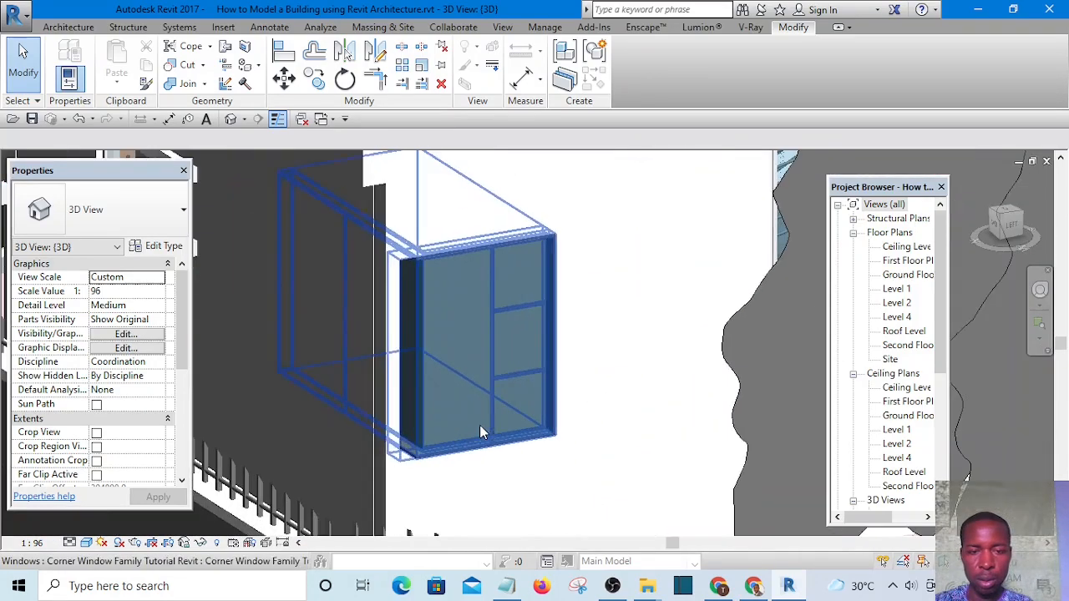
{"action": "scroll", "coordinate": [695, 446], "scroll_direction": "down", "scroll_amount": 3}
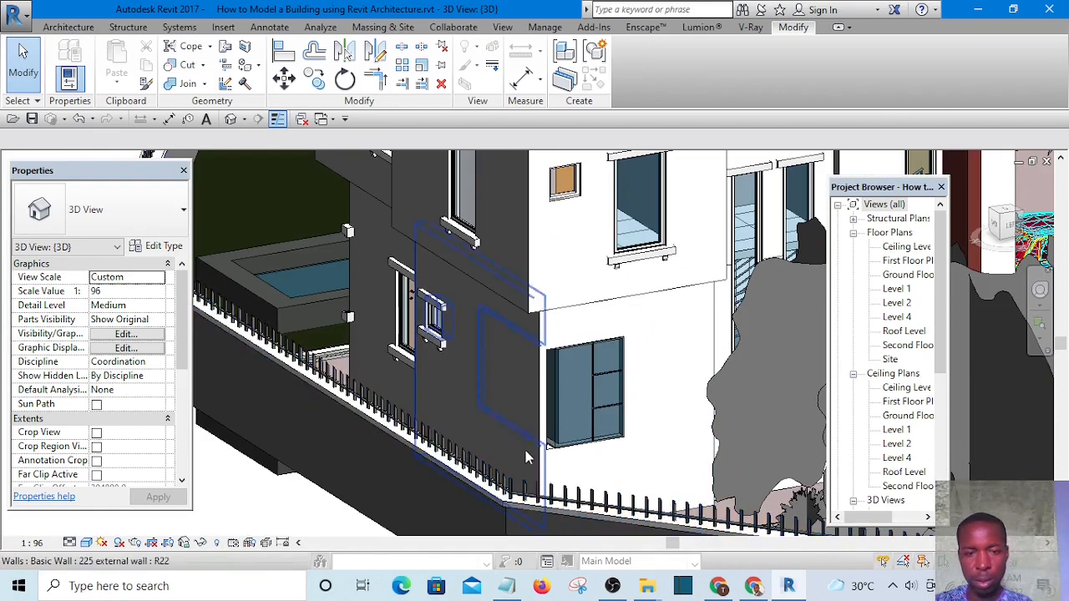
{"action": "scroll", "coordinate": [622, 446], "scroll_direction": "up", "scroll_amount": 2}
{"action": "middle_click_drag", "start_coordinate": [622, 447], "coordinate": [867, 404], "text": "shift"}
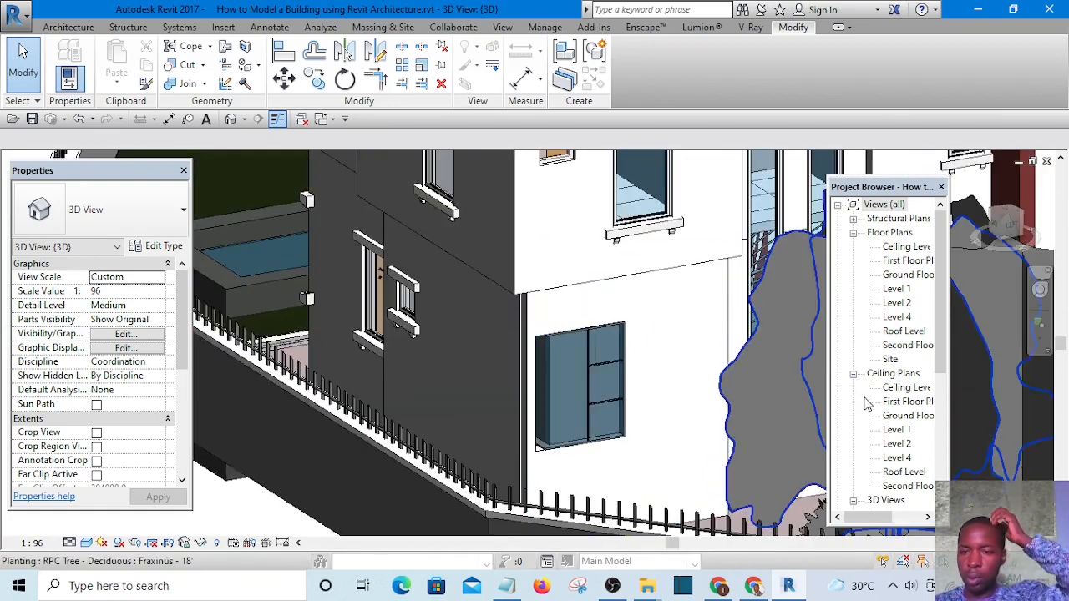
Step: Check the corner window's layout in the Ground Floor Plan around the guest room and return to the 3D view
{"action": "double_click", "coordinate": [908, 279]}
{"action": "scroll", "coordinate": [535, 241], "scroll_direction": "up", "scroll_amount": 1}
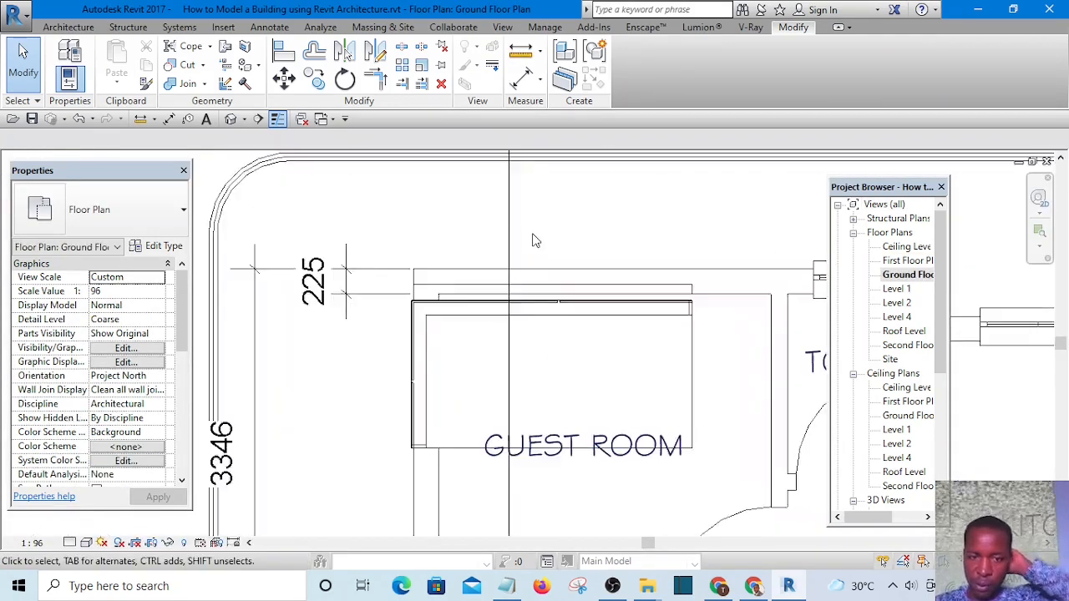
{"action": "scroll", "coordinate": [535, 268], "scroll_direction": "up", "scroll_amount": 1}
{"action": "scroll", "coordinate": [552, 258], "scroll_direction": "up", "scroll_amount": 3}
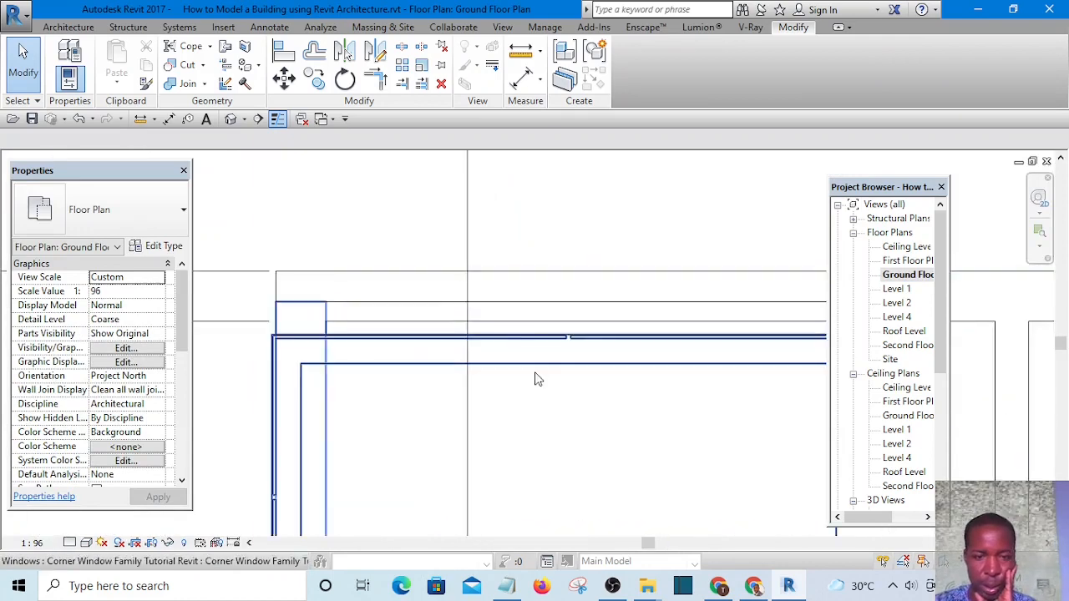
{"action": "scroll", "coordinate": [522, 301], "scroll_direction": "down", "scroll_amount": 3}
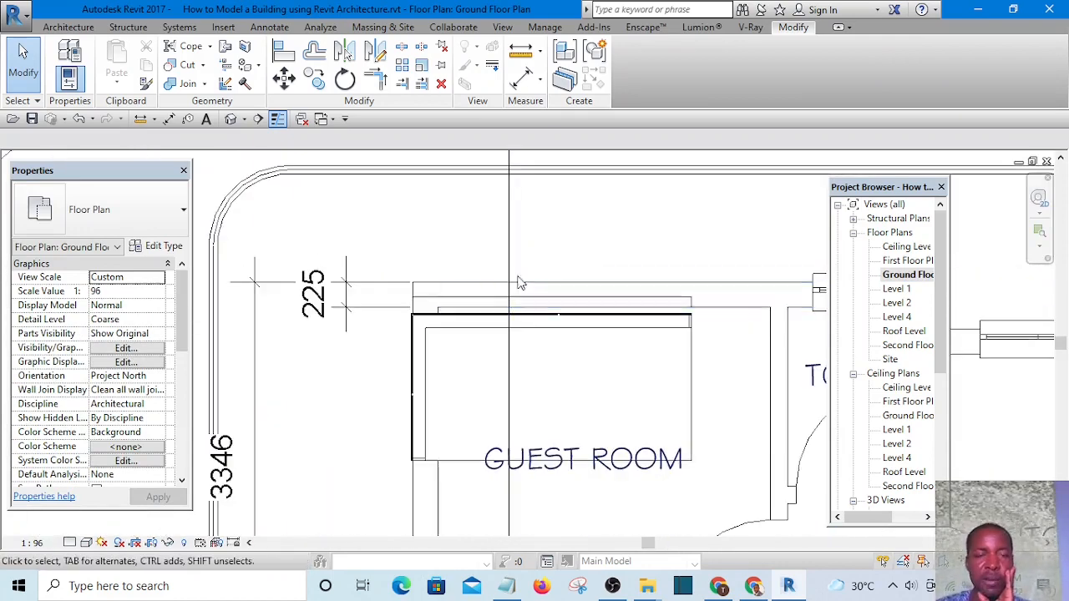
{"action": "left_click", "coordinate": [227, 121]}
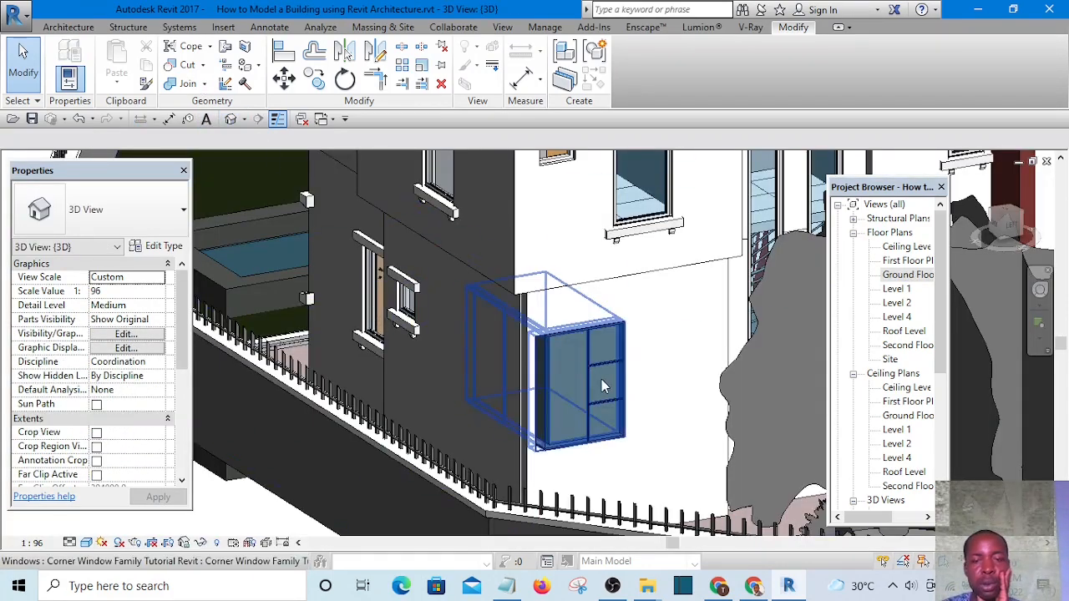
Step: Open the building's corner window family for editing and display its Left elevation
{"action": "left_click", "coordinate": [605, 386]}
{"action": "left_click", "coordinate": [631, 84]}
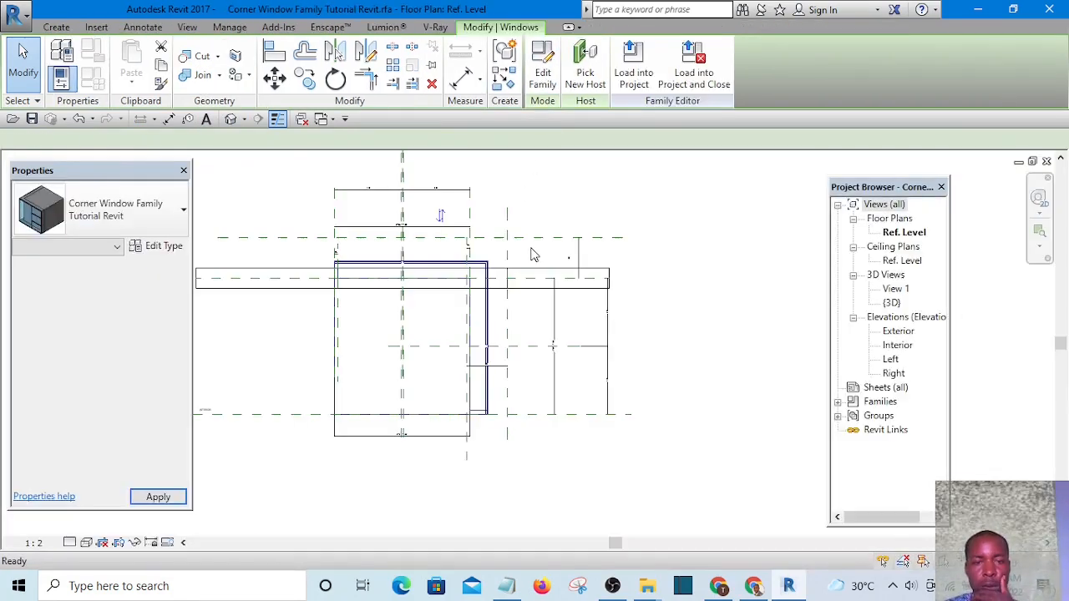
{"action": "scroll", "coordinate": [459, 329], "scroll_direction": "up", "scroll_amount": 4}
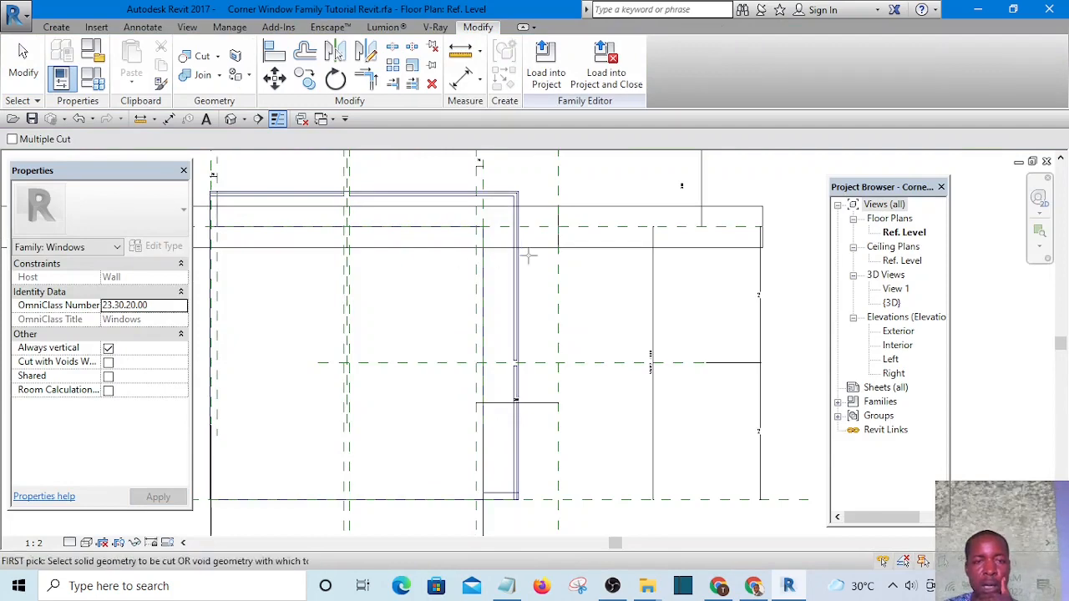
{"action": "scroll", "coordinate": [528, 255], "scroll_direction": "down", "scroll_amount": 2}
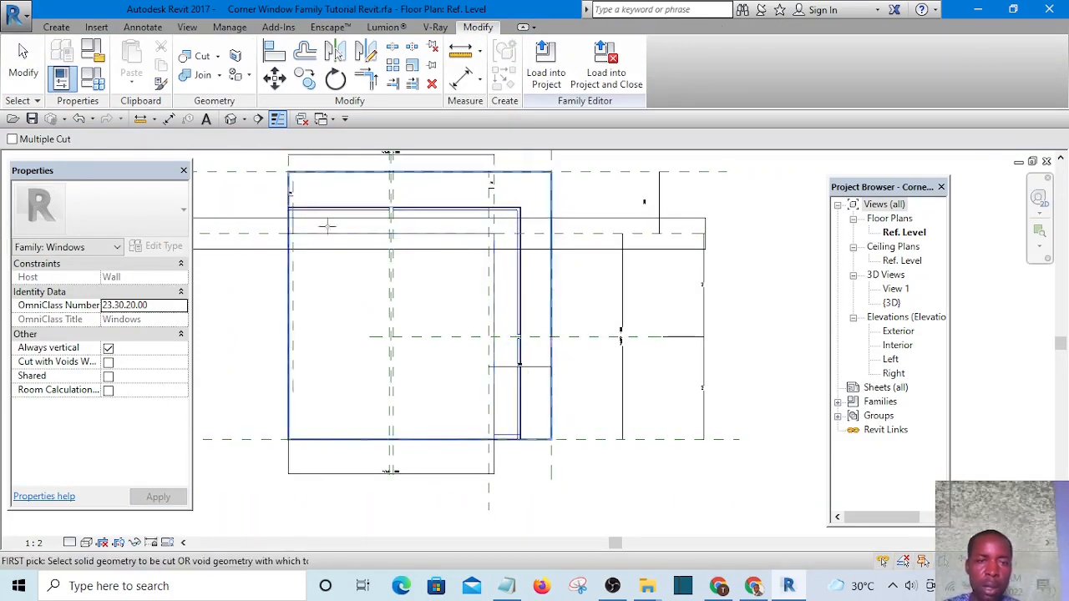
{"action": "left_click", "coordinate": [893, 349]}
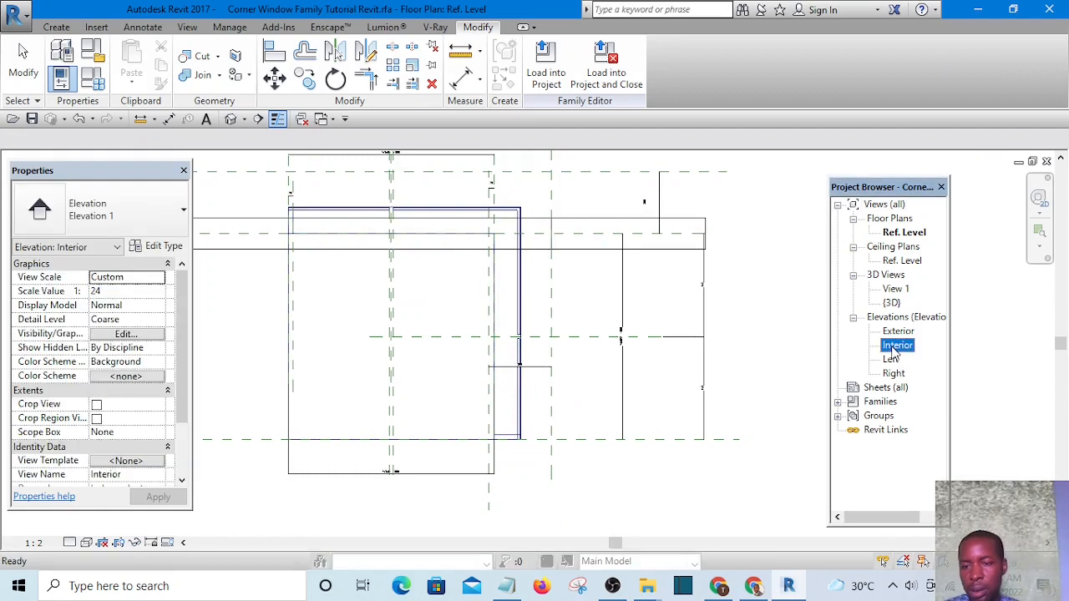
{"action": "left_click", "coordinate": [532, 300]}
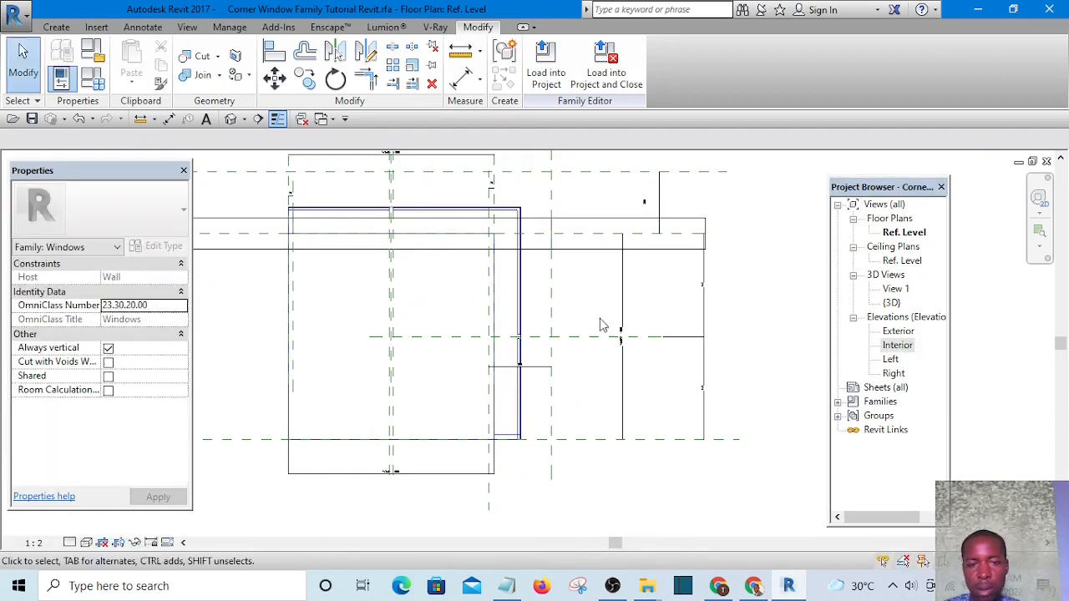
{"action": "double_click", "coordinate": [890, 360]}
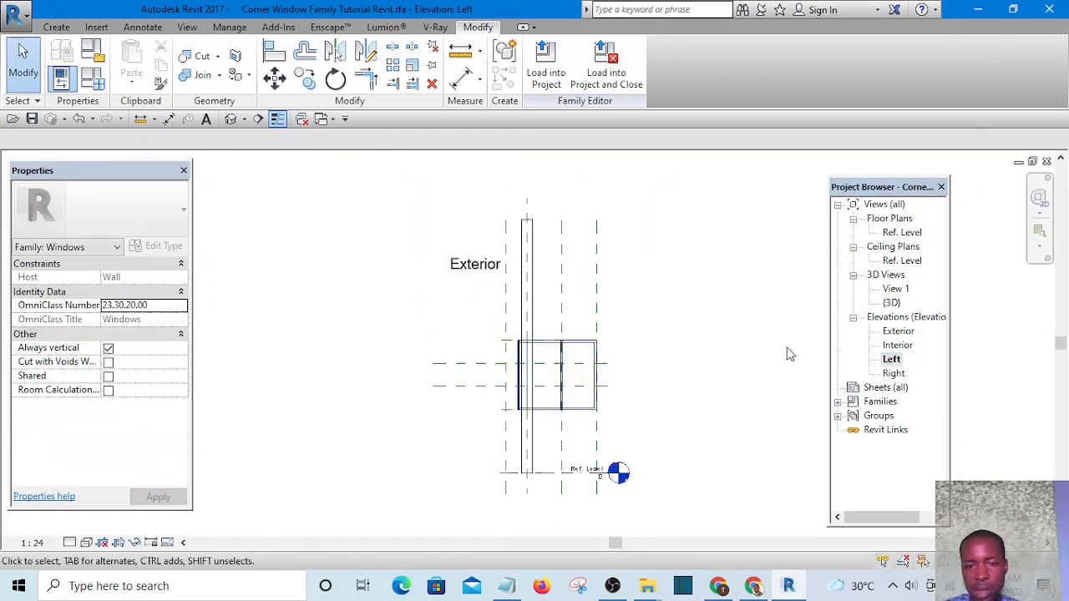
Step: Draw two vertical reference planes in the Left elevation, one on each side of the window's central vertical bar
{"action": "scroll", "coordinate": [558, 377], "scroll_direction": "up", "scroll_amount": 3}
{"action": "scroll", "coordinate": [556, 373], "scroll_direction": "up", "scroll_amount": 2}
{"action": "scroll", "coordinate": [528, 333], "scroll_direction": "down", "scroll_amount": 3}
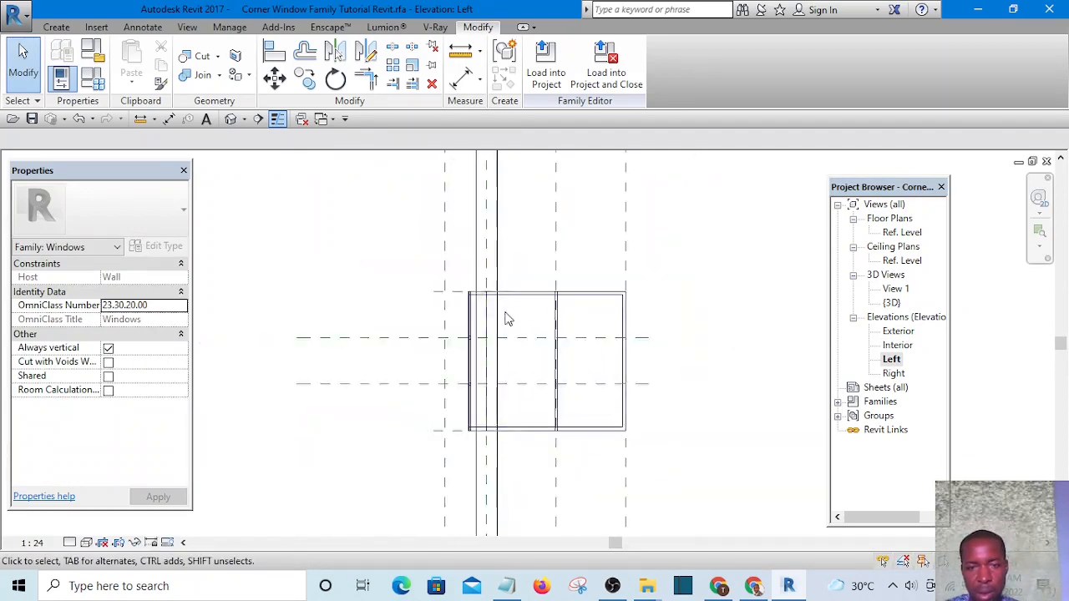
{"action": "scroll", "coordinate": [561, 359], "scroll_direction": "up", "scroll_amount": 4}
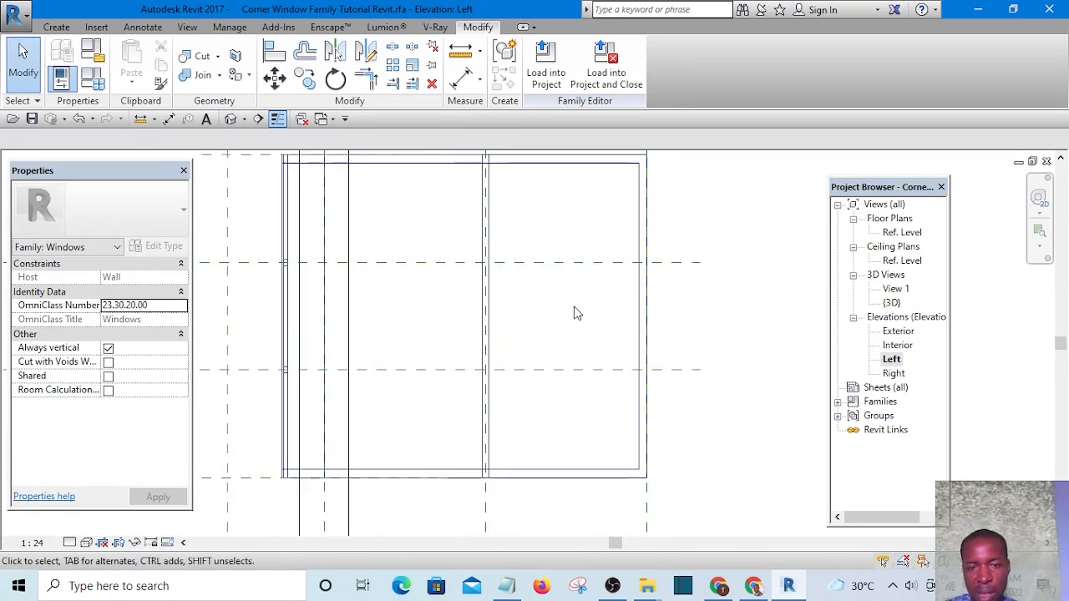
{"action": "scroll", "coordinate": [585, 325], "scroll_direction": "down", "scroll_amount": 2}
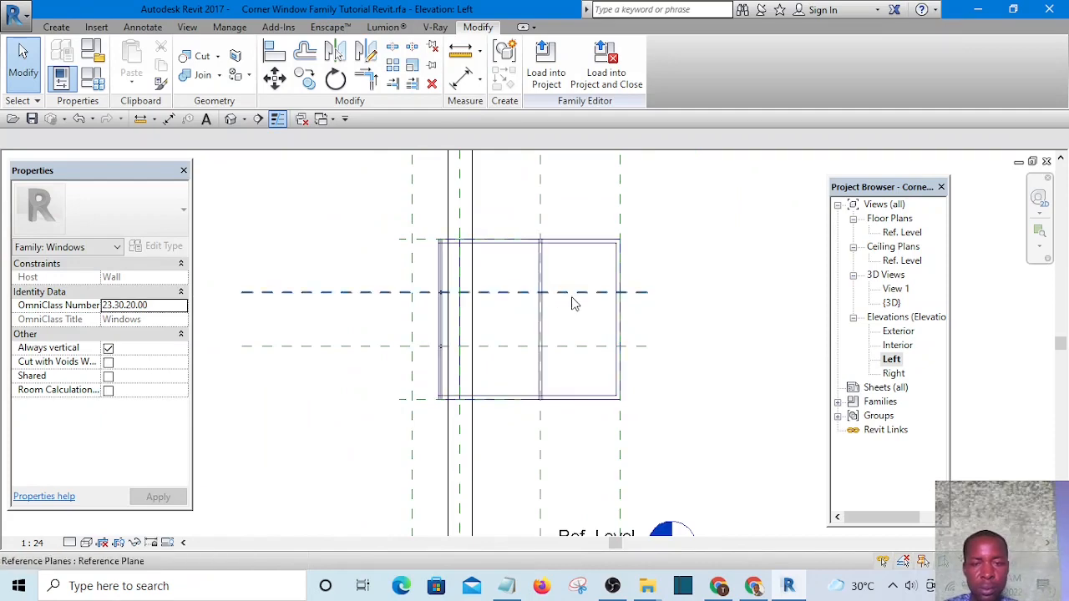
{"action": "middle_click_drag", "start_coordinate": [618, 237], "coordinate": [515, 255]}
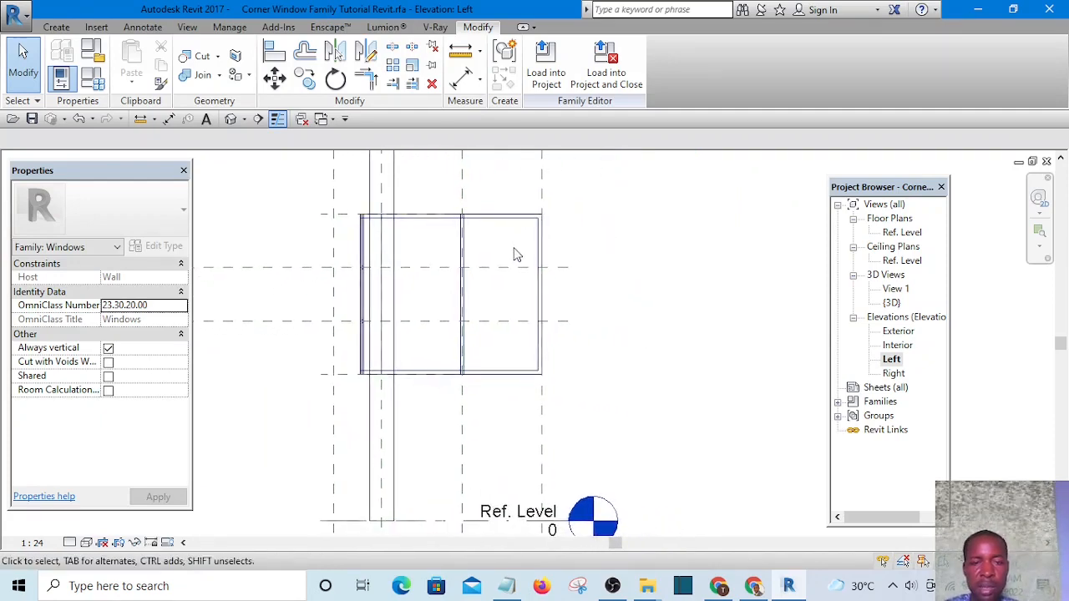
{"action": "scroll", "coordinate": [515, 255], "scroll_direction": "up", "scroll_amount": 2}
{"action": "scroll", "coordinate": [513, 275], "scroll_direction": "down", "scroll_amount": 2}
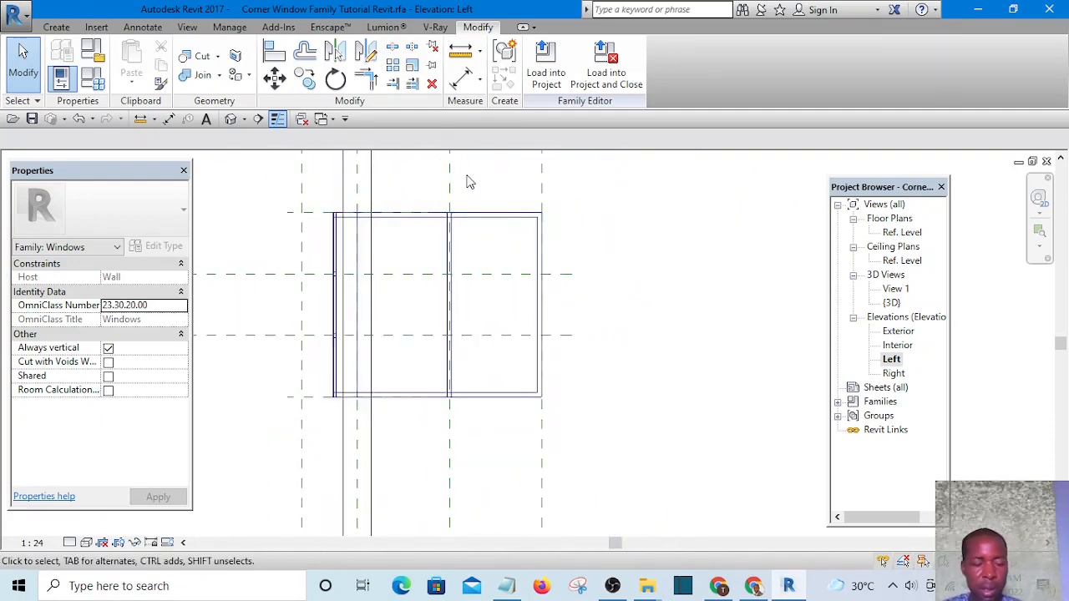
{"action": "key", "text": "r"}
{"action": "key", "text": "p"}
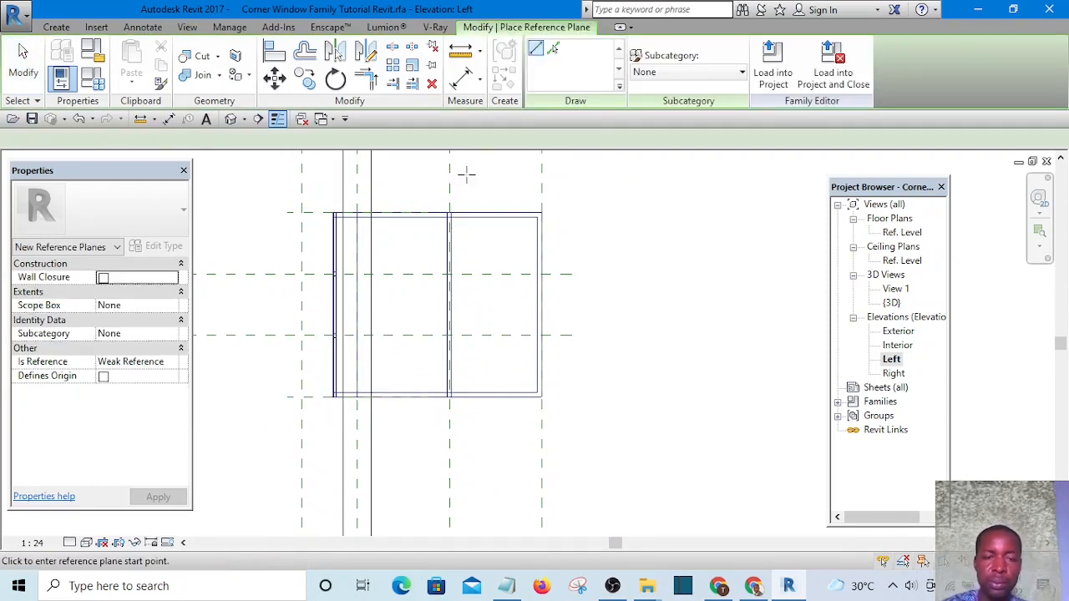
{"action": "left_click", "coordinate": [430, 157]}
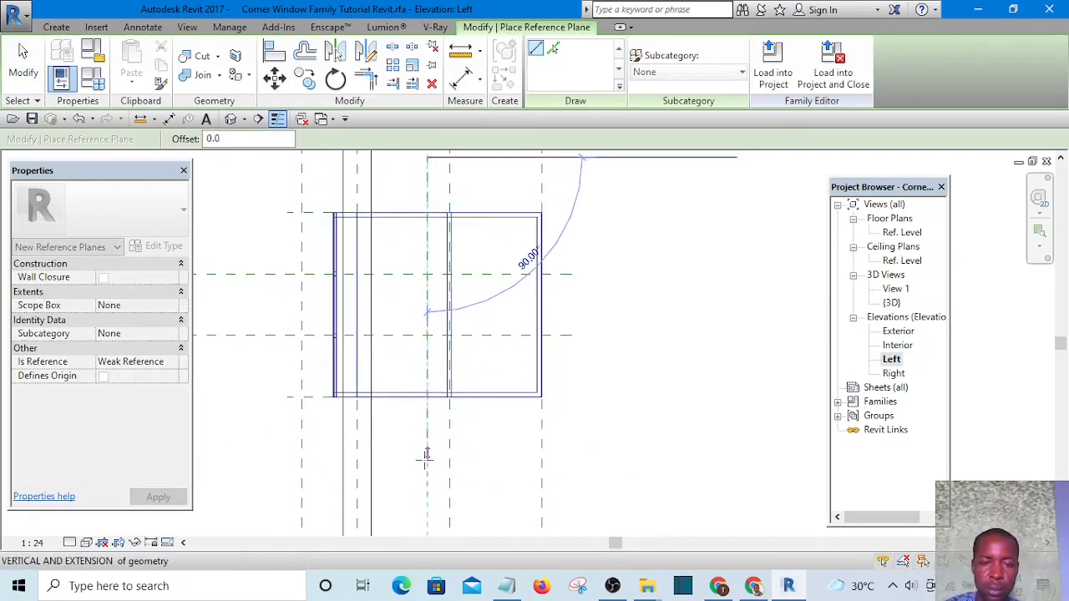
{"action": "left_click", "coordinate": [427, 483]}
{"action": "left_click", "coordinate": [465, 161]}
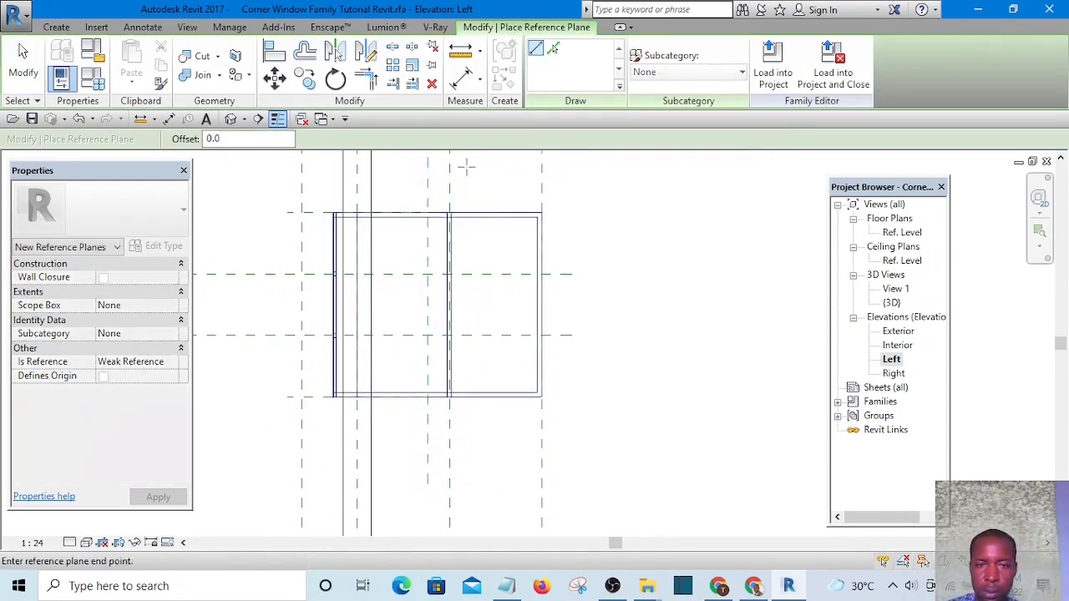
{"action": "left_click", "coordinate": [466, 476]}
{"action": "key", "text": "Escape"}
{"action": "key", "text": "Escape"}
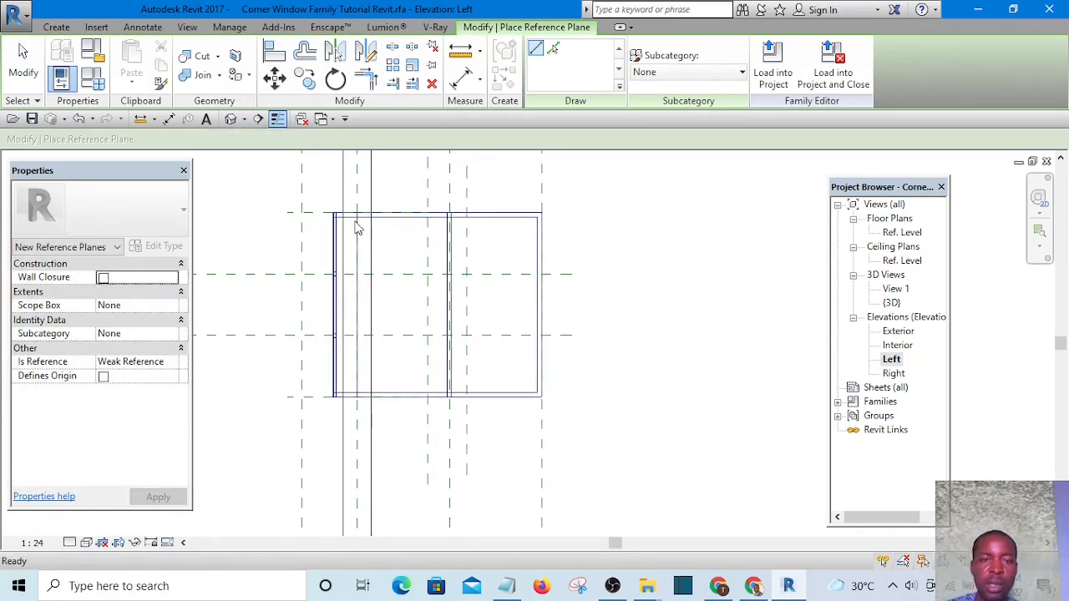
Step: Try to align the vertical bar's edge with the reference plane drawn on its exterior side
{"action": "left_click", "coordinate": [276, 53]}
{"action": "scroll", "coordinate": [429, 190], "scroll_direction": "up", "scroll_amount": 3}
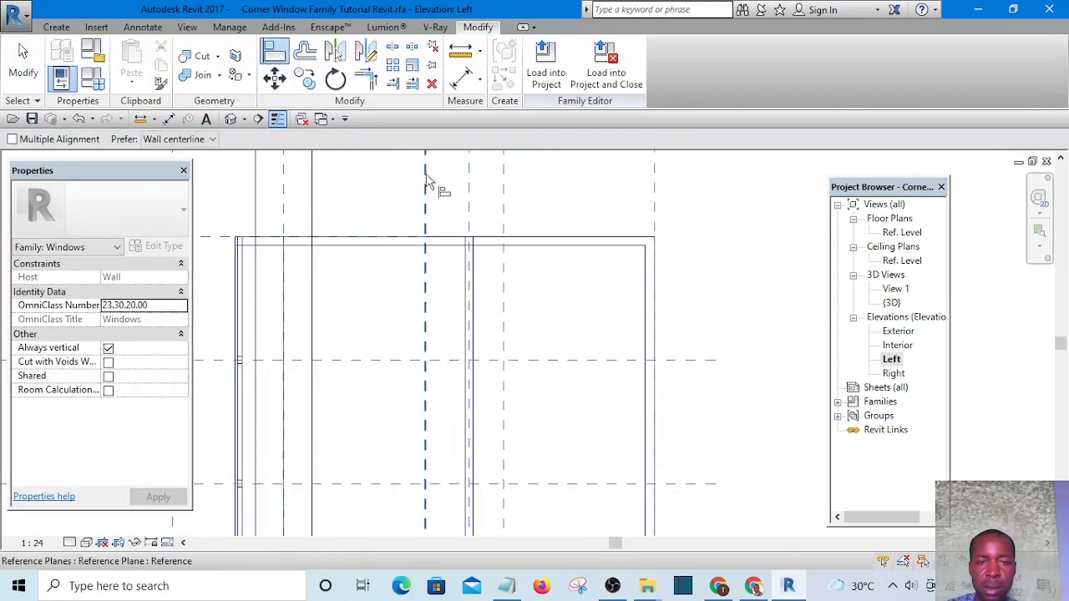
{"action": "scroll", "coordinate": [461, 280], "scroll_direction": "up", "scroll_amount": 3}
{"action": "left_click", "coordinate": [471, 294]}
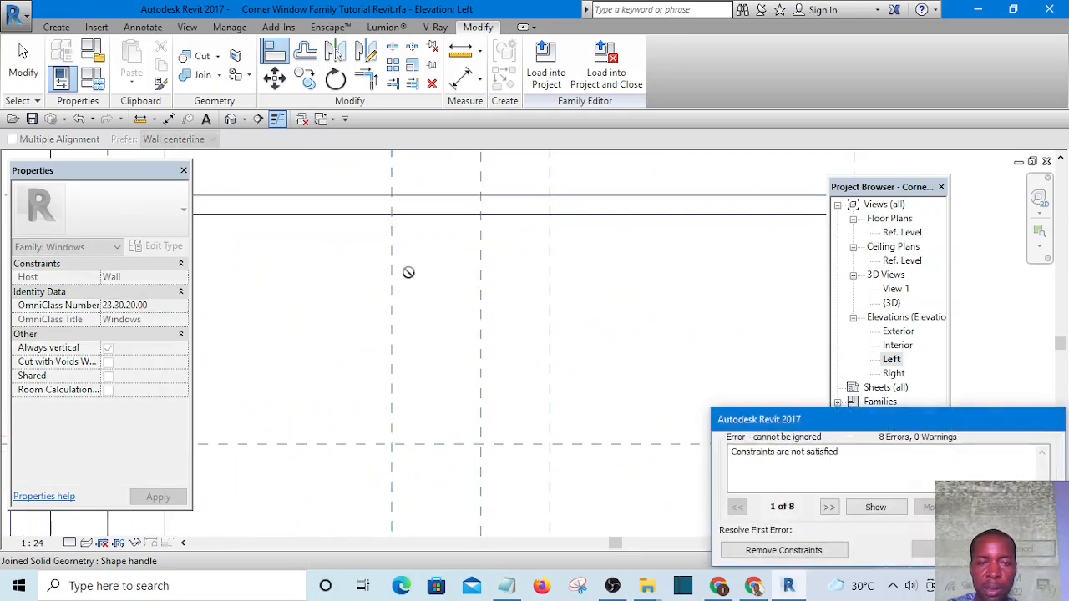
{"action": "left_click", "coordinate": [1025, 550]}
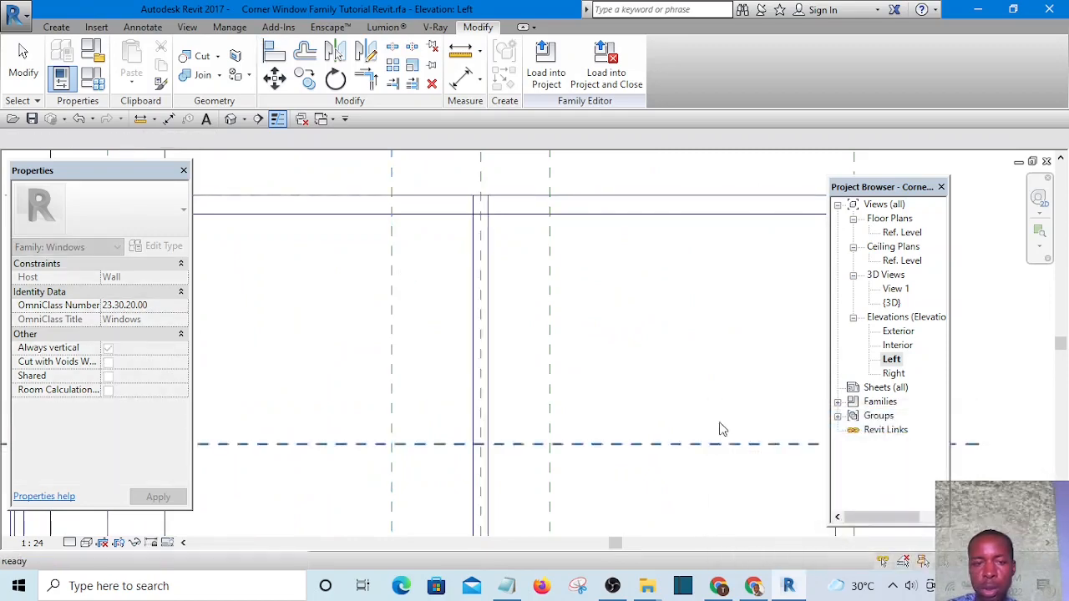
Step: Align the two new reference planes with the opposite edges of the central vertical bar
{"action": "left_click", "coordinate": [510, 294]}
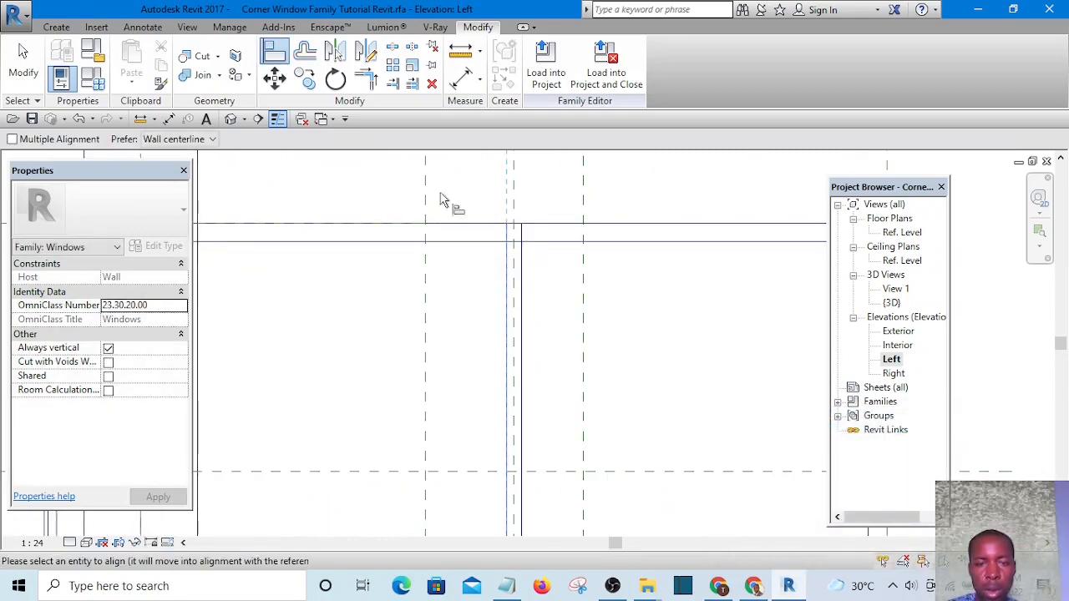
{"action": "left_click", "coordinate": [427, 182]}
{"action": "scroll", "coordinate": [525, 253], "scroll_direction": "up", "scroll_amount": 2}
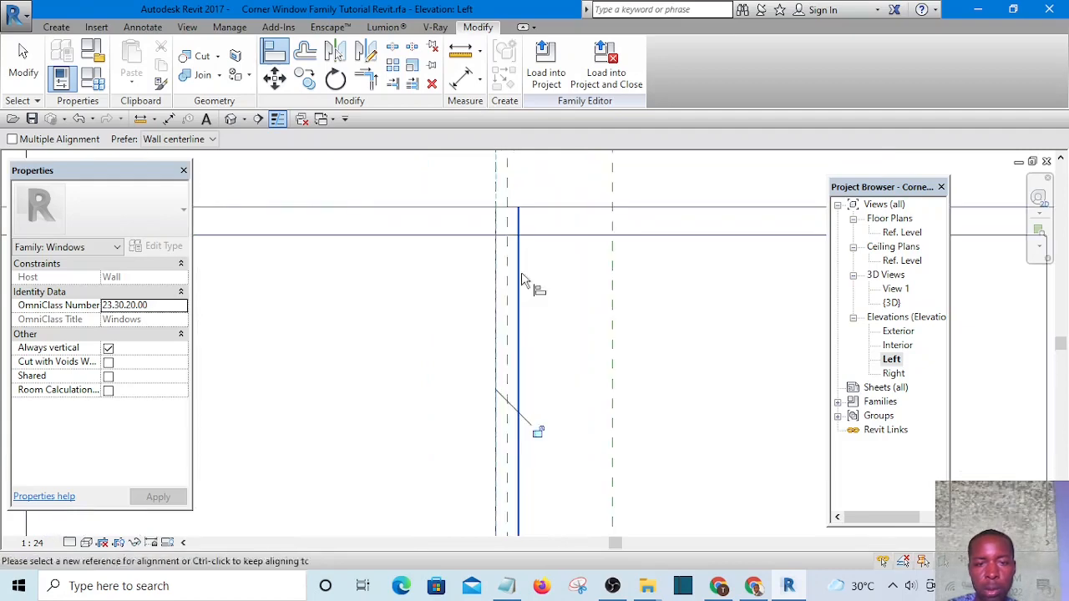
{"action": "left_click", "coordinate": [519, 276]}
{"action": "left_click", "coordinate": [612, 174]}
{"action": "scroll", "coordinate": [514, 288], "scroll_direction": "down", "scroll_amount": 4}
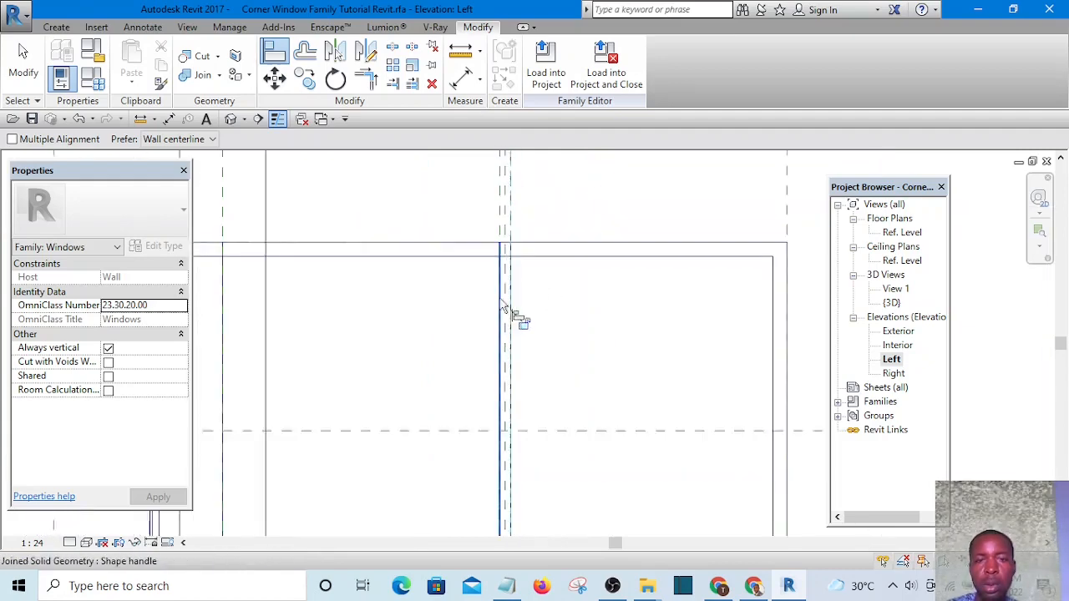
Step: Add an aligned dimension string across the two bar-edge reference planes and the centre plane, above the window
{"action": "key", "text": "Escape"}
{"action": "key", "text": "Escape"}
{"action": "left_click", "coordinate": [462, 79]}
{"action": "scroll", "coordinate": [505, 334], "scroll_direction": "up", "scroll_amount": 5}
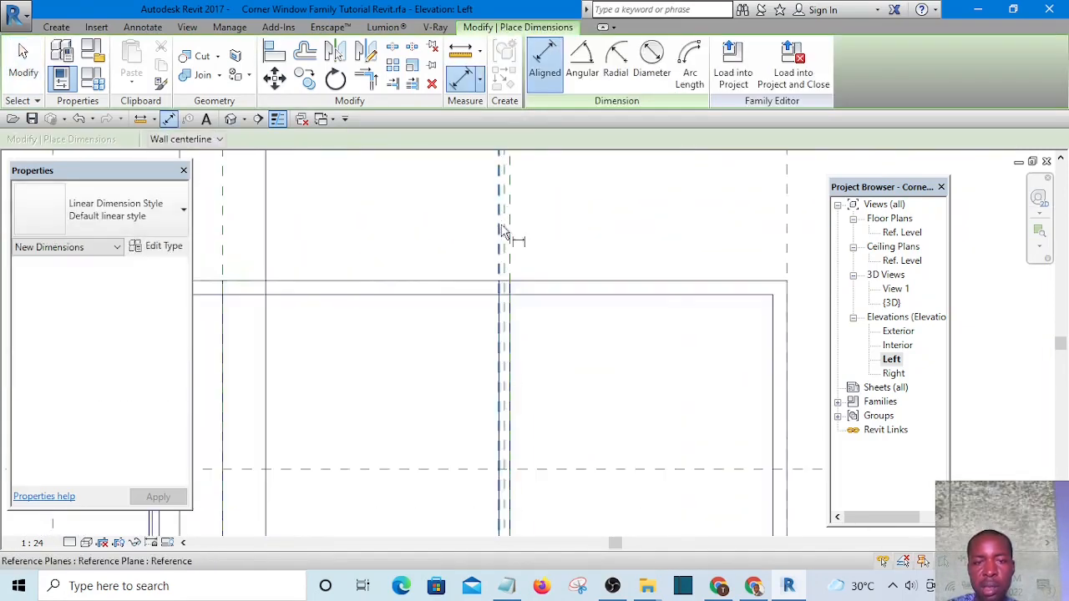
{"action": "left_click", "coordinate": [497, 292]}
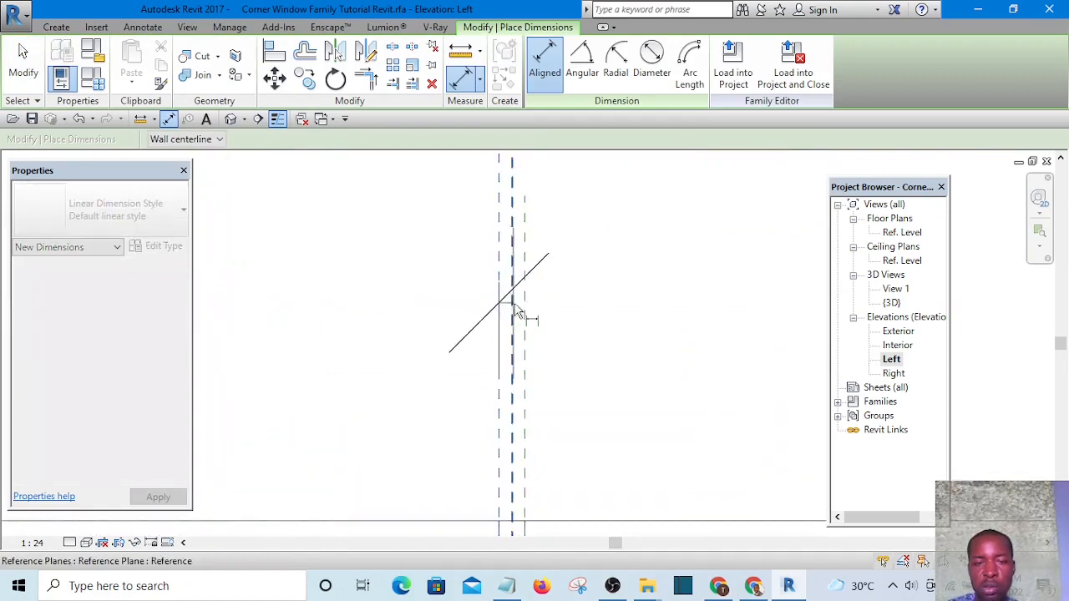
{"action": "scroll", "coordinate": [515, 309], "scroll_direction": "up", "scroll_amount": 1}
{"action": "left_click", "coordinate": [513, 308]}
{"action": "left_click", "coordinate": [529, 314]}
{"action": "scroll", "coordinate": [534, 322], "scroll_direction": "down", "scroll_amount": 4}
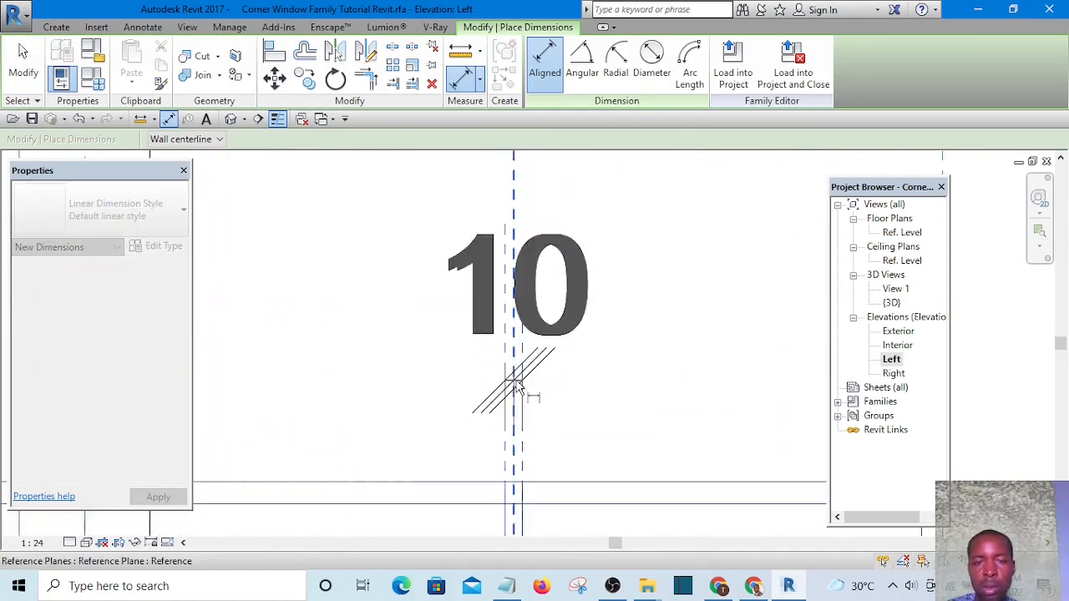
{"action": "left_click", "coordinate": [459, 273]}
{"action": "scroll", "coordinate": [505, 334], "scroll_direction": "up", "scroll_amount": 5}
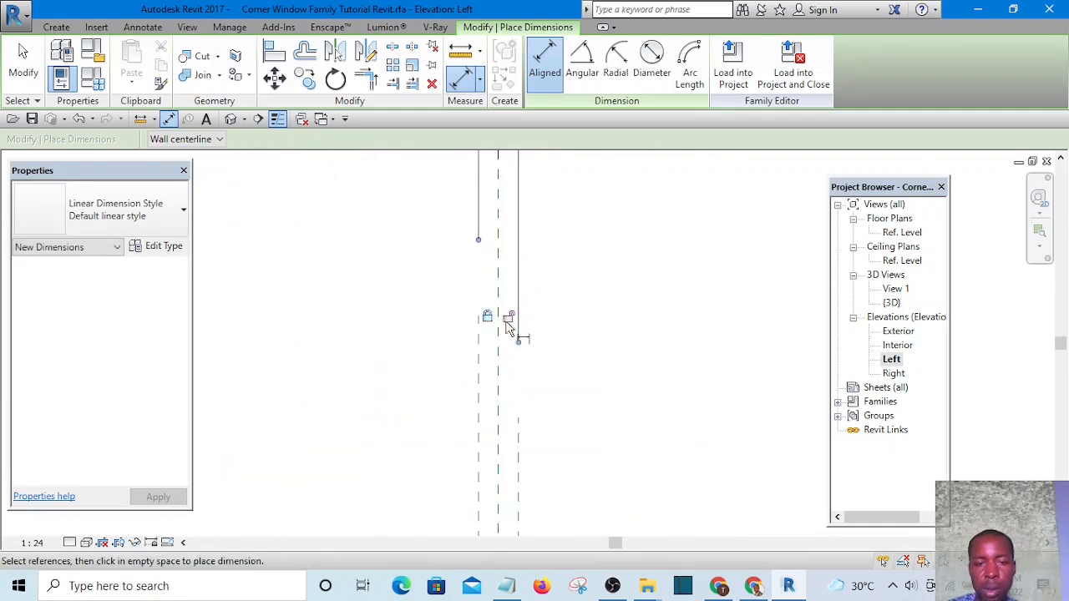
{"action": "key", "text": "Escape"}
{"action": "key", "text": "Escape"}
{"action": "scroll", "coordinate": [461, 269], "scroll_direction": "down", "scroll_amount": 4}
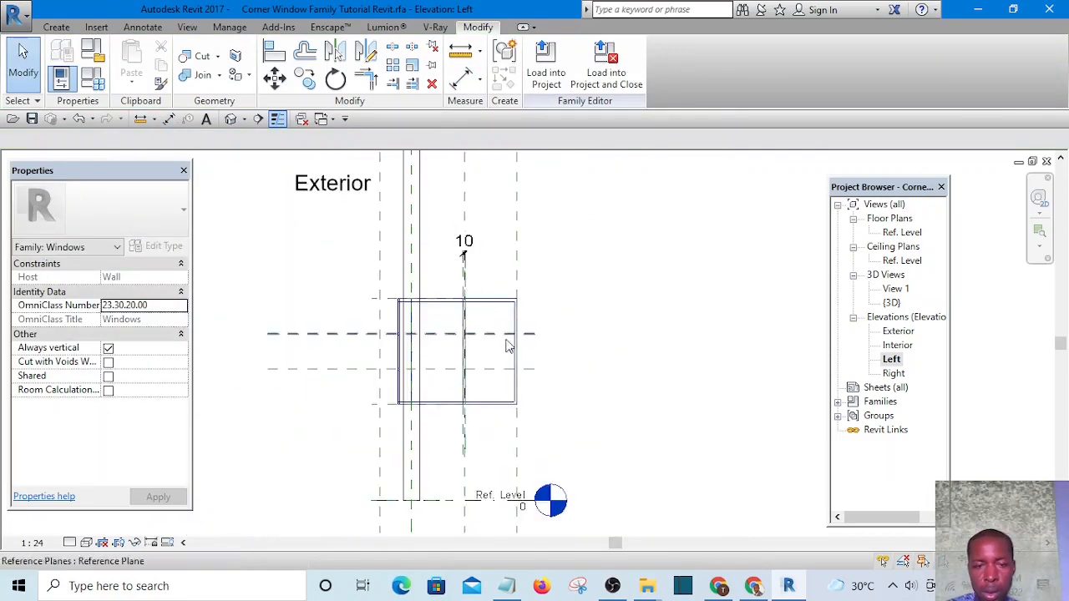
Step: Start a void extrusion and sketch a rectangle about 155 mm high around the upper division plane, between the central bar and the interior-side frame
{"action": "scroll", "coordinate": [506, 346], "scroll_direction": "up", "scroll_amount": 5}
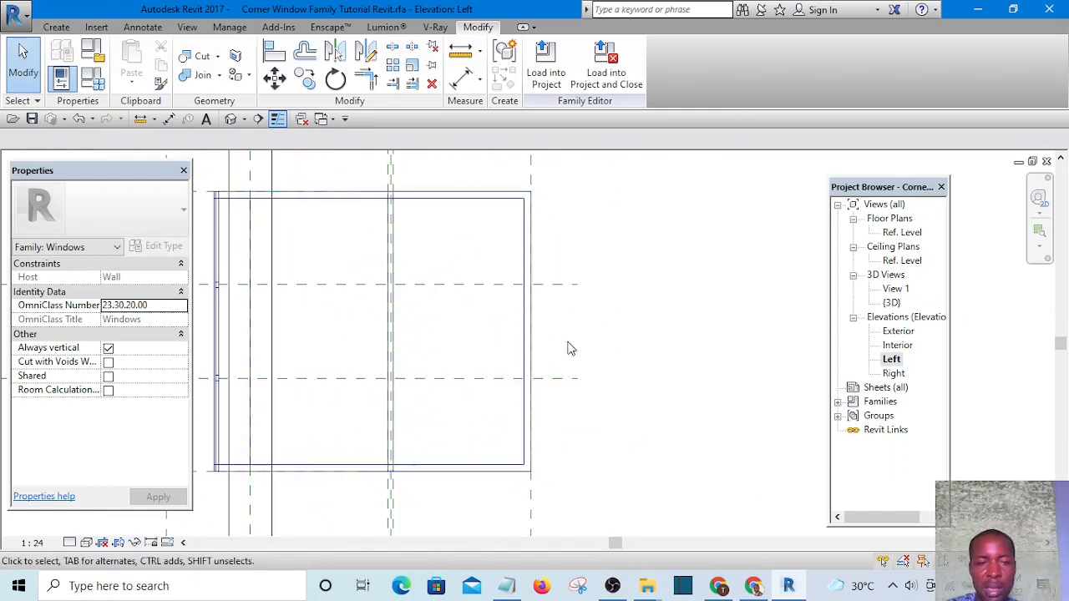
{"action": "left_click", "coordinate": [65, 30]}
{"action": "left_click", "coordinate": [308, 63]}
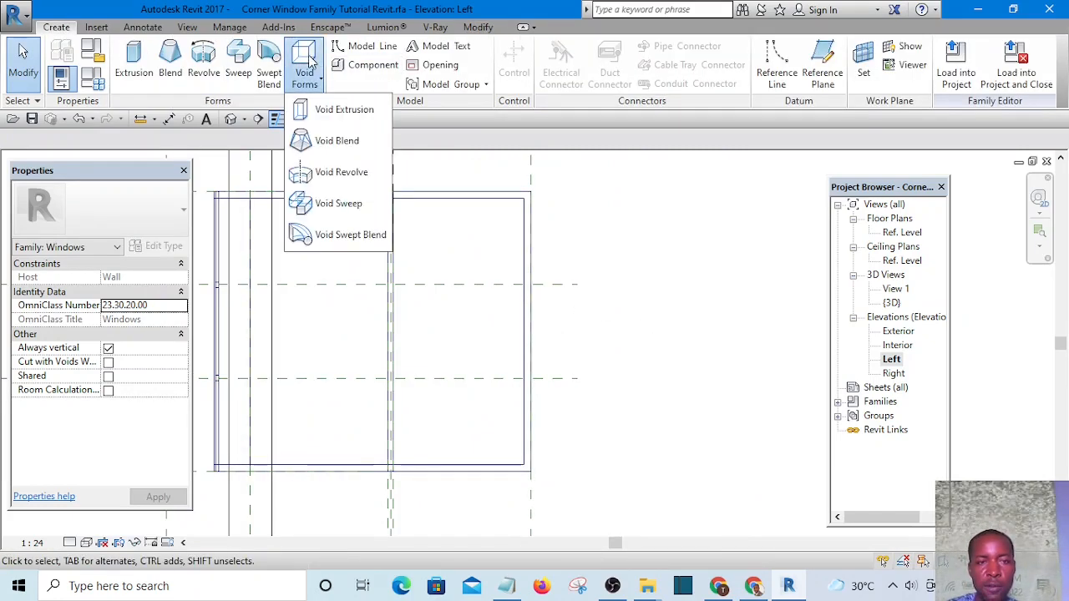
{"action": "left_click", "coordinate": [334, 110]}
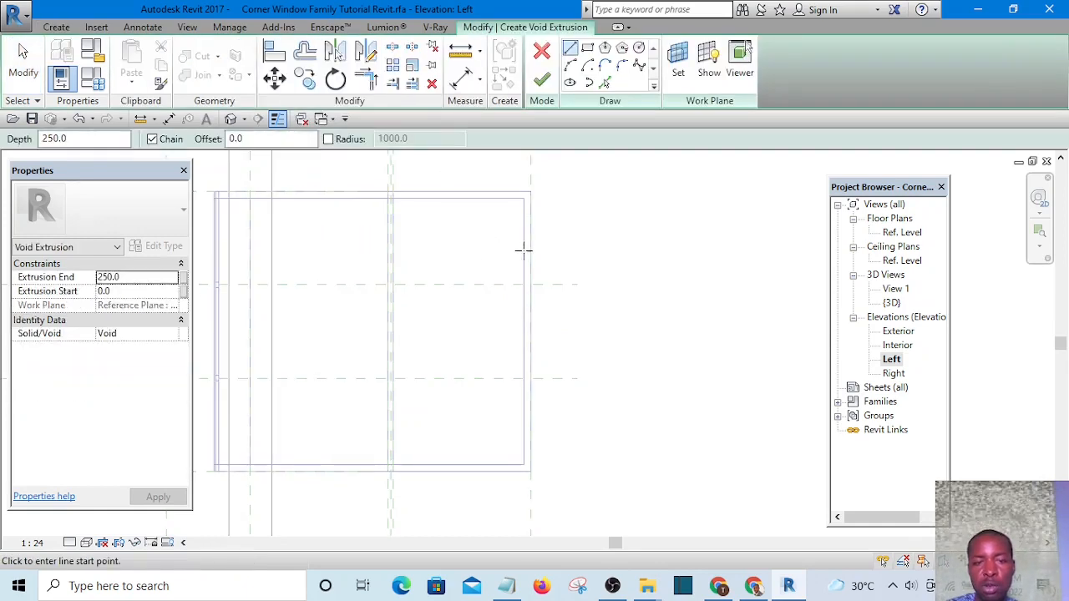
{"action": "left_click", "coordinate": [588, 48]}
{"action": "scroll", "coordinate": [417, 277], "scroll_direction": "up", "scroll_amount": 4}
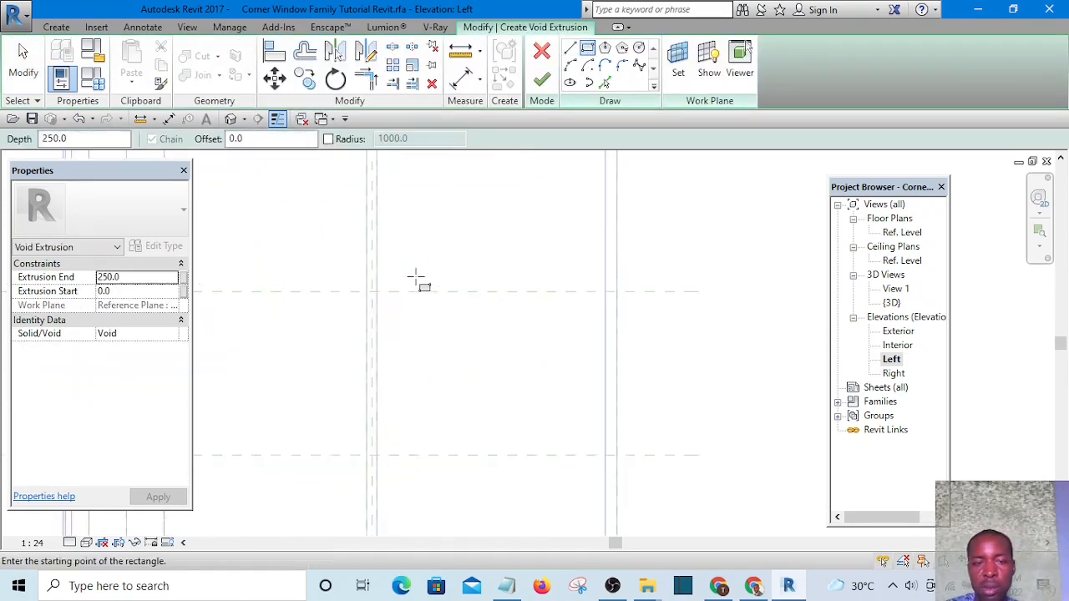
{"action": "left_click", "coordinate": [394, 231]}
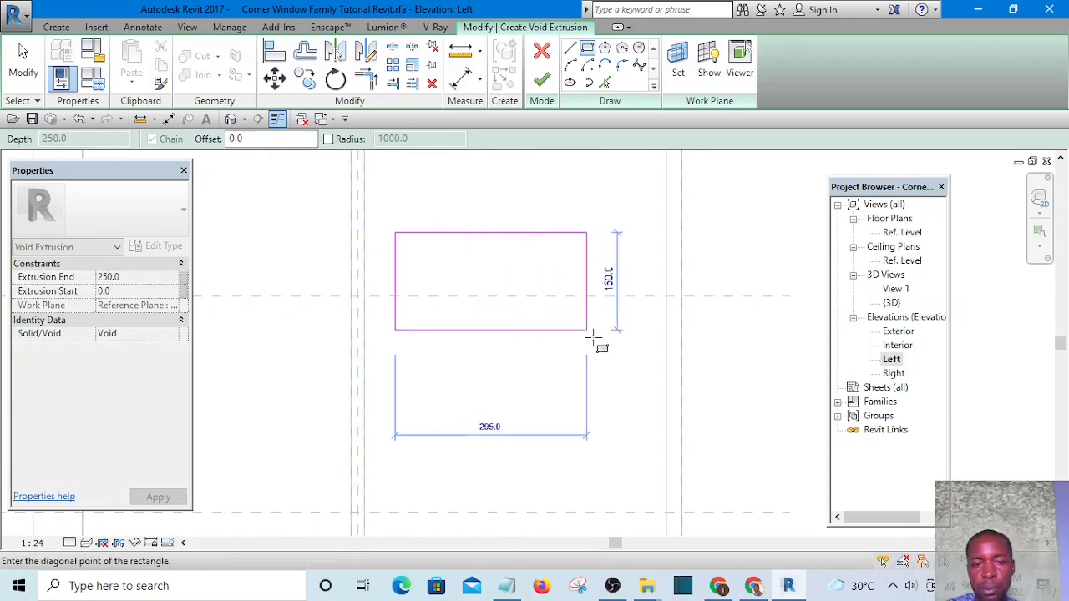
{"action": "left_click", "coordinate": [626, 332]}
Step: Sketch a second void rectangle, about 360 by 180 mm, around the lower division plane beside the central bar
{"action": "scroll", "coordinate": [568, 288], "scroll_direction": "down", "scroll_amount": 2}
{"action": "scroll", "coordinate": [521, 234], "scroll_direction": "down", "scroll_amount": 2}
{"action": "scroll", "coordinate": [524, 395], "scroll_direction": "up", "scroll_amount": 2}
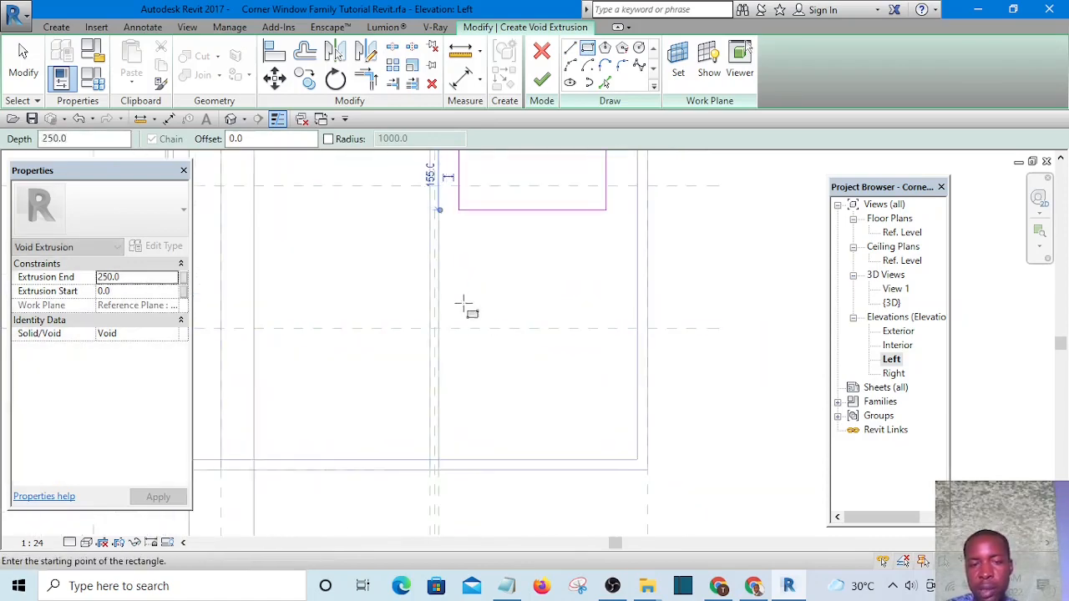
{"action": "left_click", "coordinate": [459, 295]}
{"action": "left_click", "coordinate": [613, 372]}
{"action": "key", "text": "Escape"}
{"action": "key", "text": "Escape"}
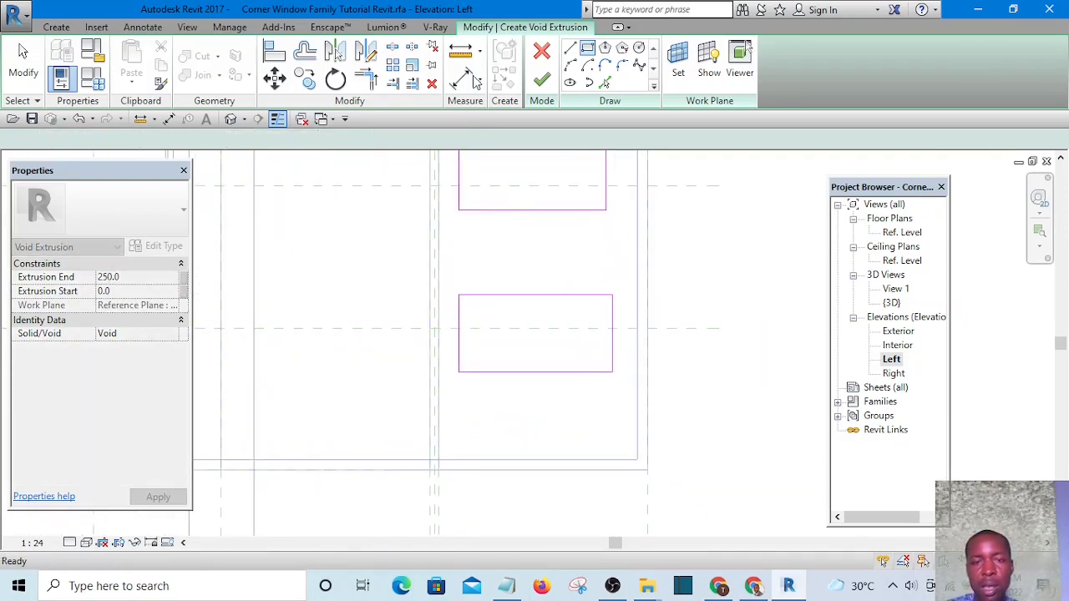
Step: Add an aligned dimension string across the lower rectangle's two horizontal edges and the division plane between them, beside the window
{"action": "left_click", "coordinate": [459, 80]}
{"action": "scroll", "coordinate": [652, 351], "scroll_direction": "up", "scroll_amount": 1}
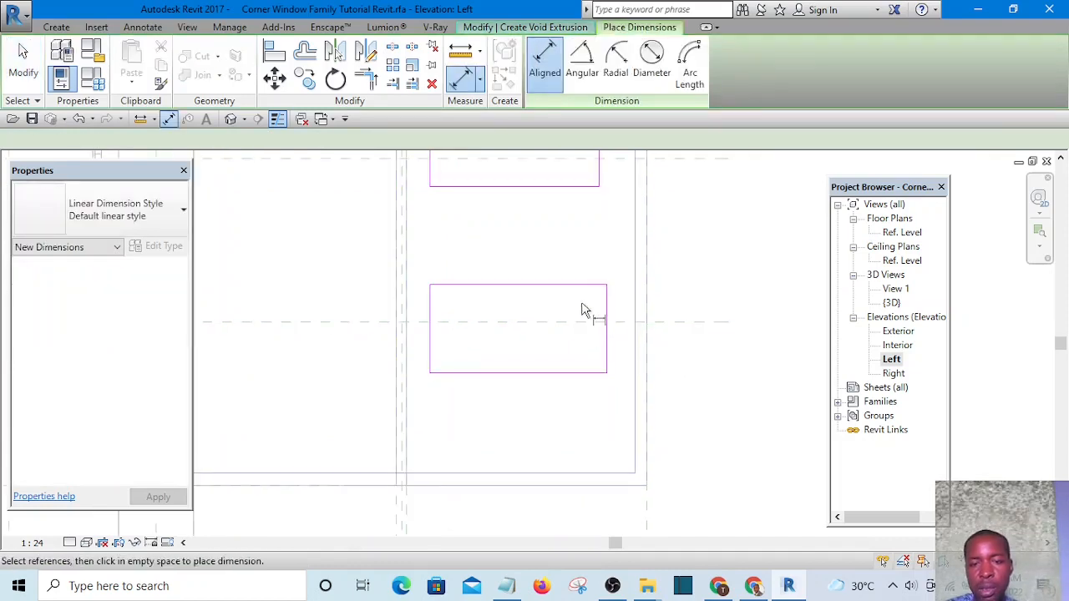
{"action": "left_click", "coordinate": [578, 285]}
{"action": "left_click", "coordinate": [584, 372]}
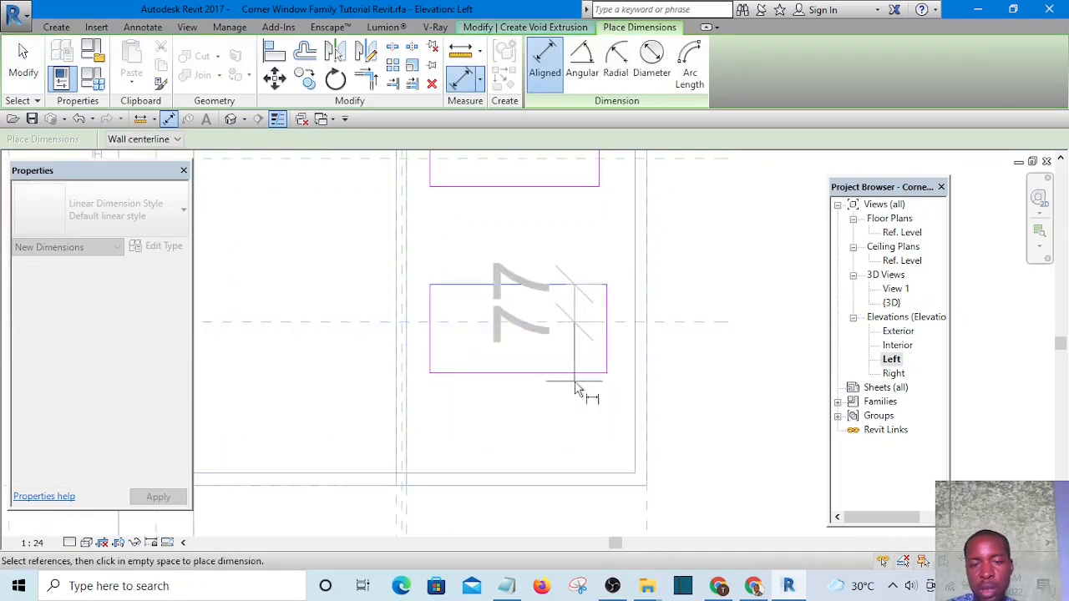
{"action": "scroll", "coordinate": [715, 265], "scroll_direction": "down", "scroll_amount": 1}
{"action": "scroll", "coordinate": [458, 270], "scroll_direction": "down", "scroll_amount": 5}
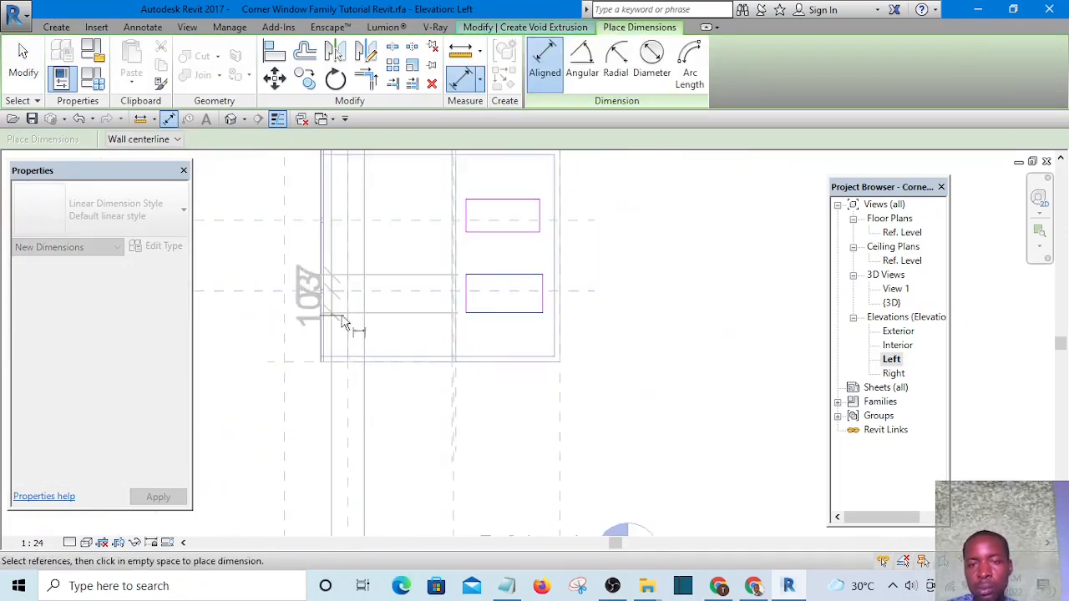
{"action": "scroll", "coordinate": [705, 257], "scroll_direction": "up", "scroll_amount": 1}
{"action": "left_click", "coordinate": [640, 249]}
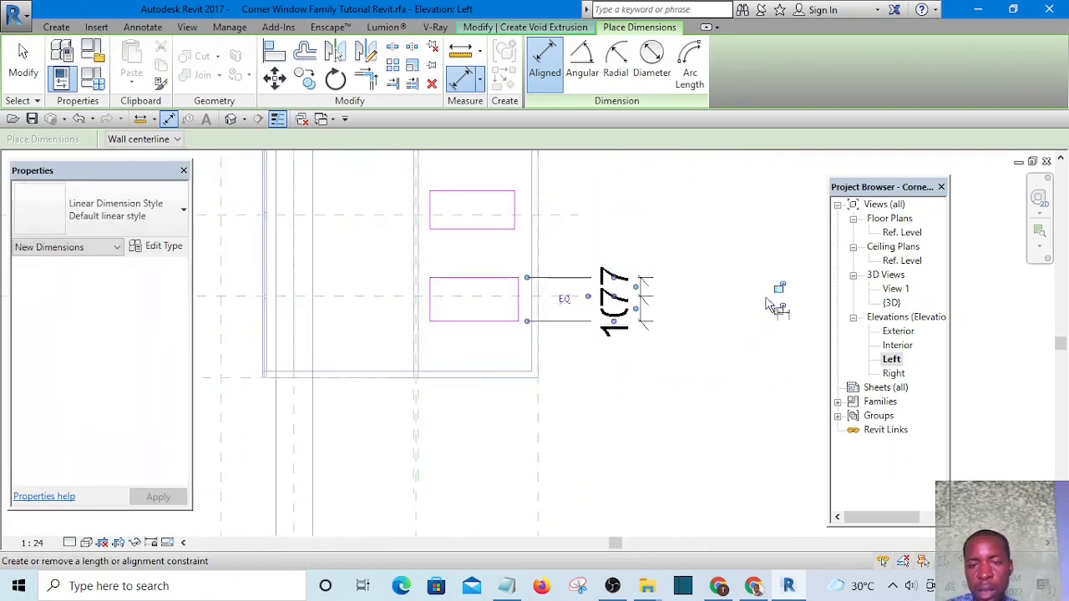
{"action": "key", "text": "Escape"}
{"action": "key", "text": "Escape"}
{"action": "scroll", "coordinate": [597, 304], "scroll_direction": "up", "scroll_amount": 1}
{"action": "left_click", "coordinate": [444, 274]}
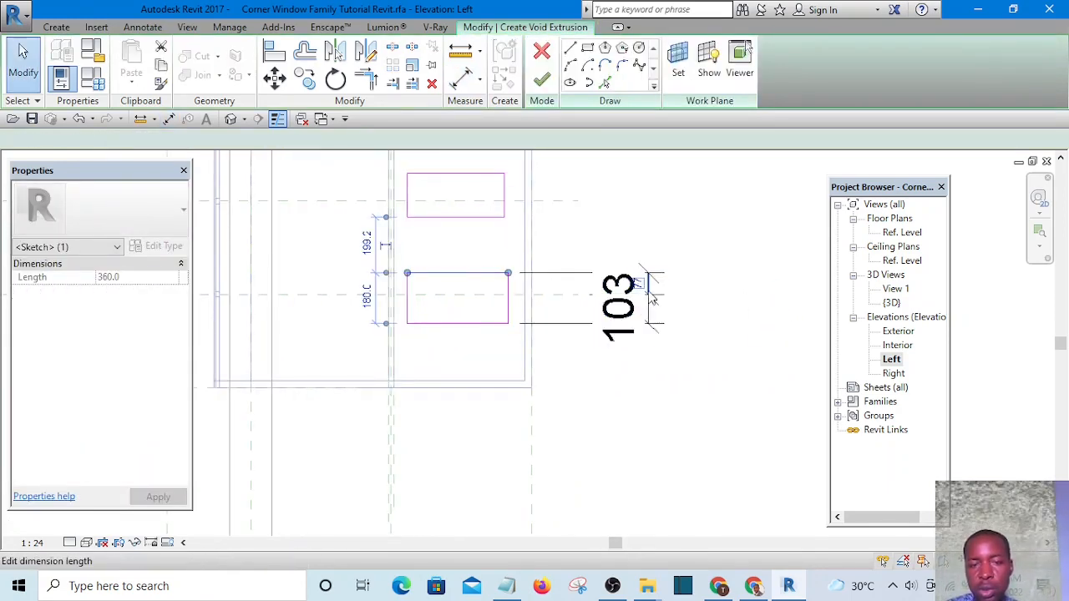
{"action": "left_click", "coordinate": [553, 239]}
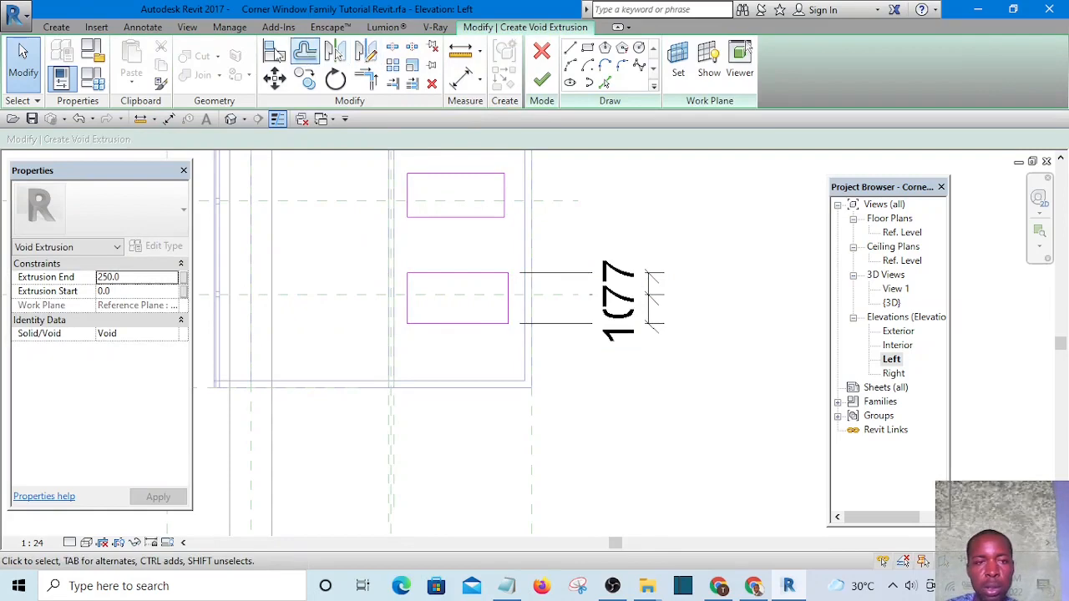
{"action": "left_click", "coordinate": [276, 51]}
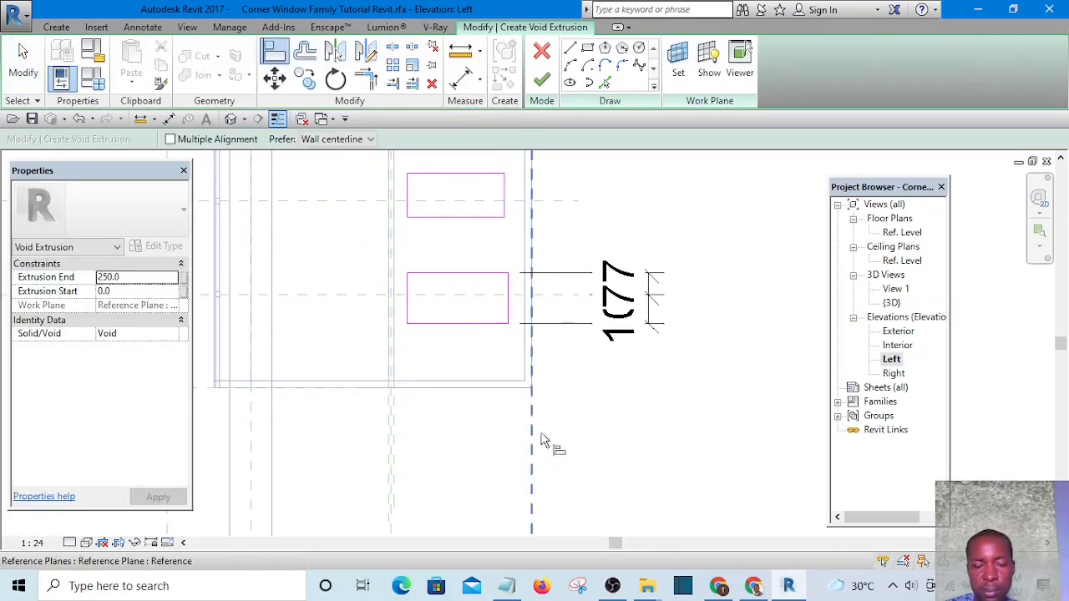
{"action": "scroll", "coordinate": [551, 322], "scroll_direction": "down", "scroll_amount": 4}
{"action": "scroll", "coordinate": [554, 252], "scroll_direction": "up", "scroll_amount": 2}
{"action": "key", "text": "Escape"}
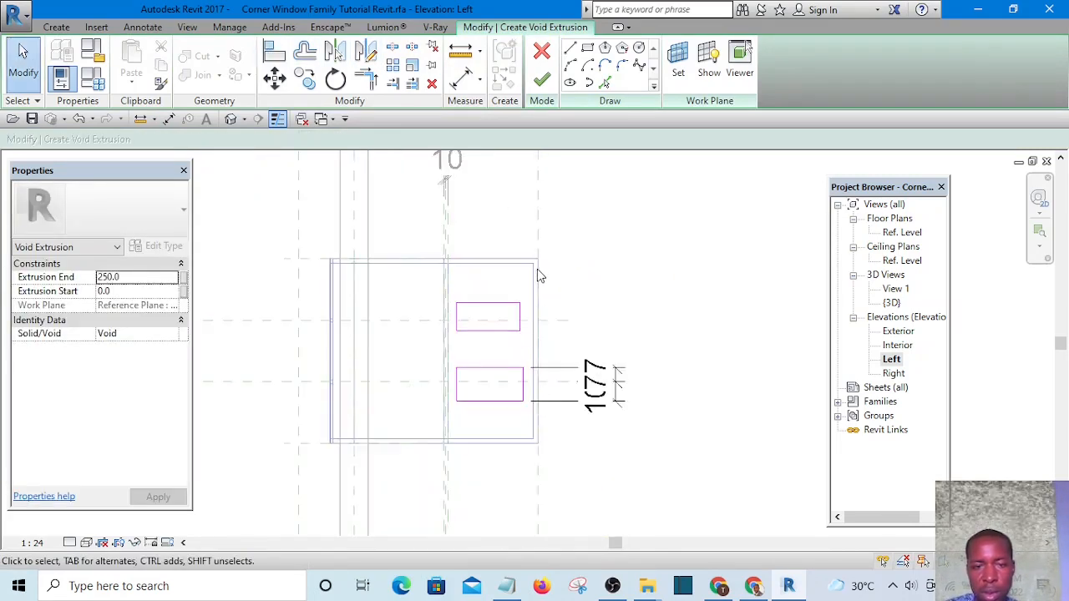
{"action": "scroll", "coordinate": [538, 266], "scroll_direction": "up", "scroll_amount": 1}
{"action": "scroll", "coordinate": [532, 250], "scroll_direction": "down", "scroll_amount": 3}
{"action": "scroll", "coordinate": [530, 239], "scroll_direction": "up", "scroll_amount": 3}
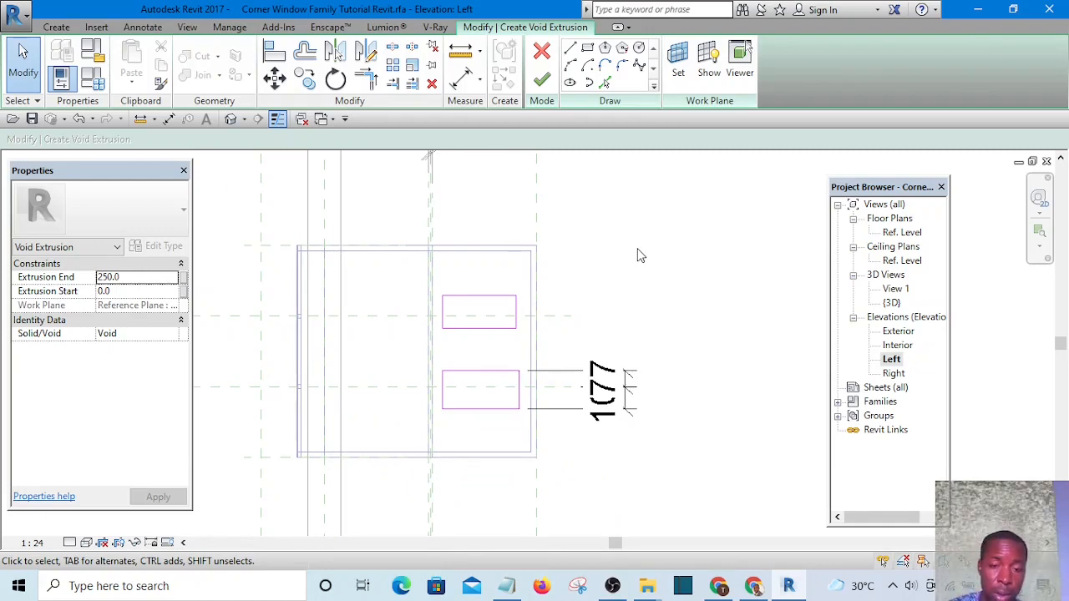
Step: Finish the void extrusion sketch containing the two rectangles
{"action": "left_click", "coordinate": [543, 79]}
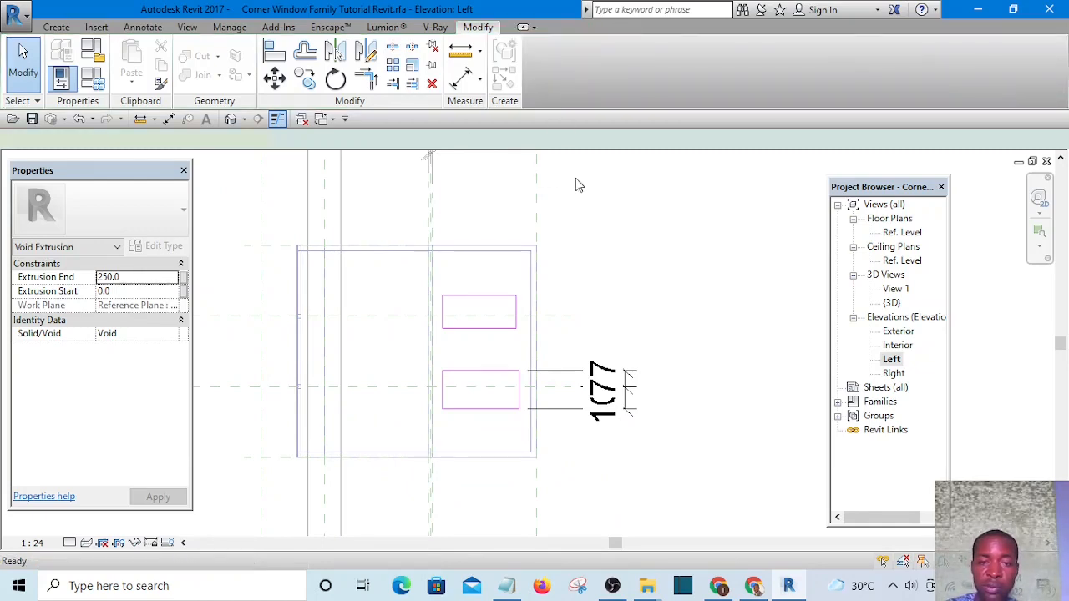
{"action": "left_click", "coordinate": [628, 263]}
{"action": "scroll", "coordinate": [629, 271], "scroll_direction": "up", "scroll_amount": 1}
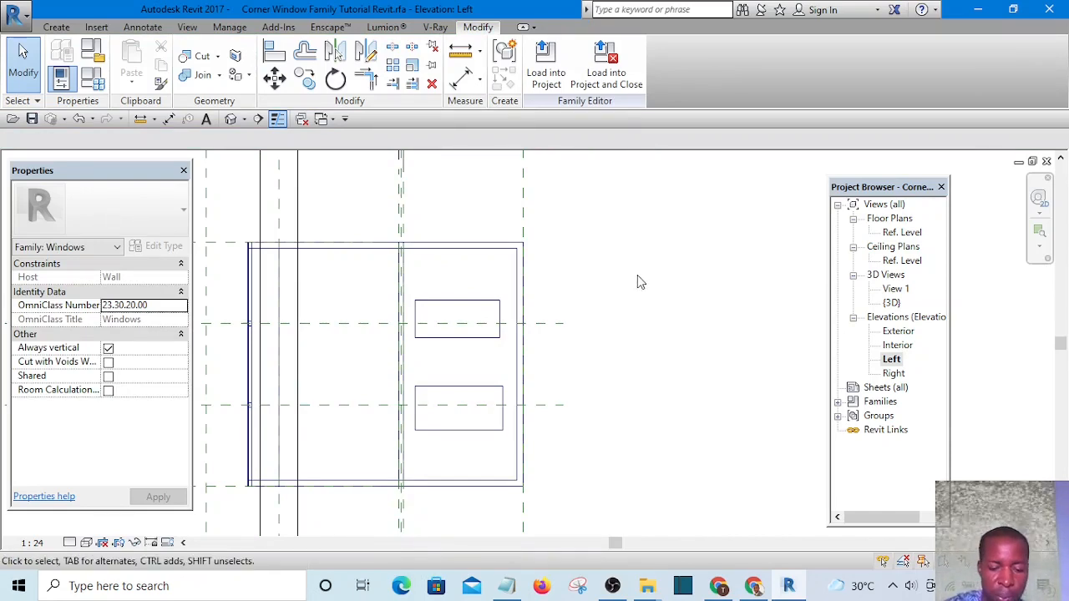
Step: Draw a vertical reference plane through the upper void's edge nearest the interior-side frame, extending above and below the window
{"action": "key", "text": "p"}
{"action": "scroll", "coordinate": [543, 230], "scroll_direction": "down", "scroll_amount": 2}
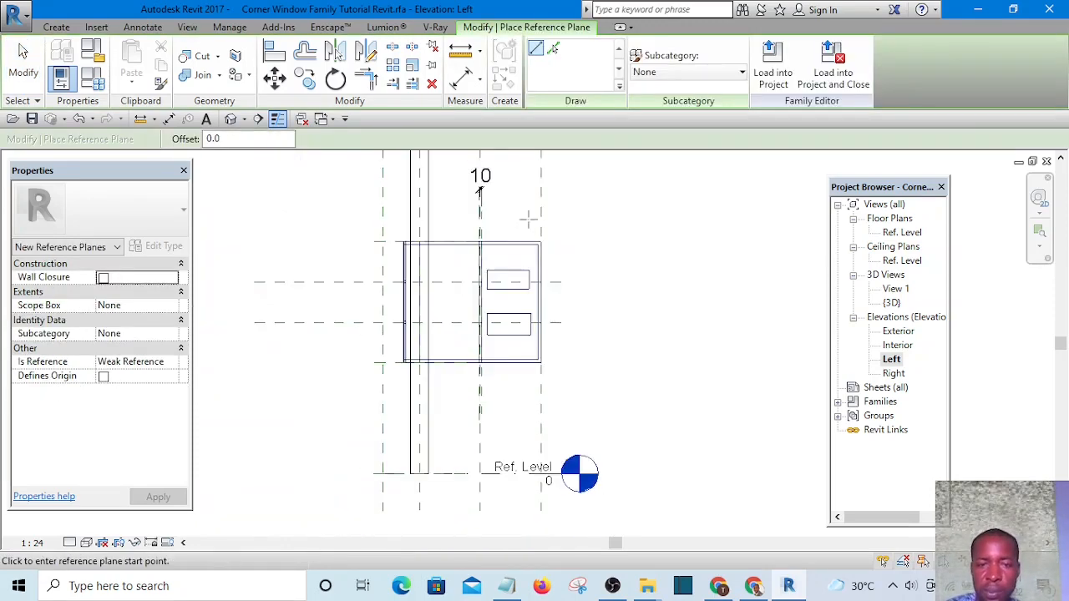
{"action": "scroll", "coordinate": [529, 205], "scroll_direction": "up", "scroll_amount": 1}
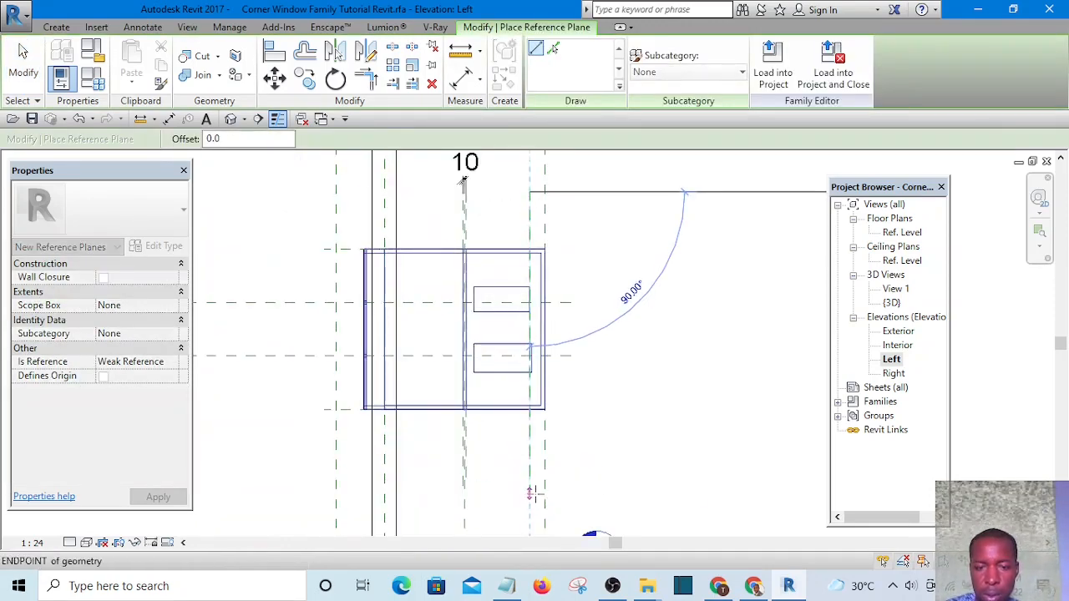
{"action": "left_click", "coordinate": [529, 492]}
Step: Align the new vertical reference plane with the inner edge of the interior-side frame member
{"action": "left_click", "coordinate": [268, 50]}
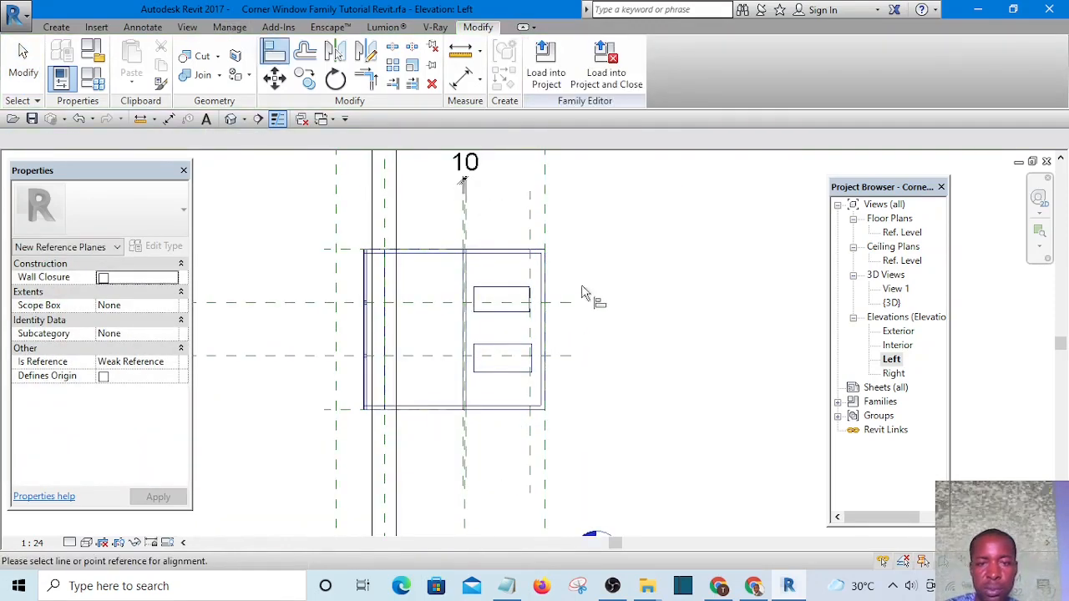
{"action": "scroll", "coordinate": [556, 283], "scroll_direction": "up", "scroll_amount": 2}
{"action": "left_click", "coordinate": [525, 253]}
{"action": "left_click", "coordinate": [508, 245]}
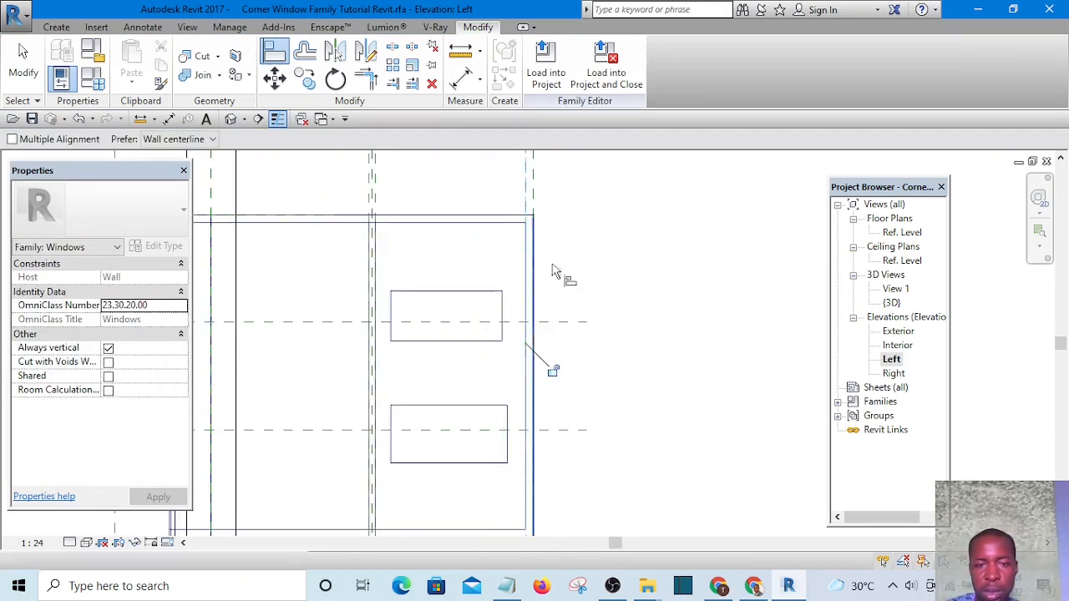
{"action": "key", "text": "Escape"}
{"action": "middle_click_drag", "start_coordinate": [637, 236], "coordinate": [611, 304]}
{"action": "key", "text": "Escape"}
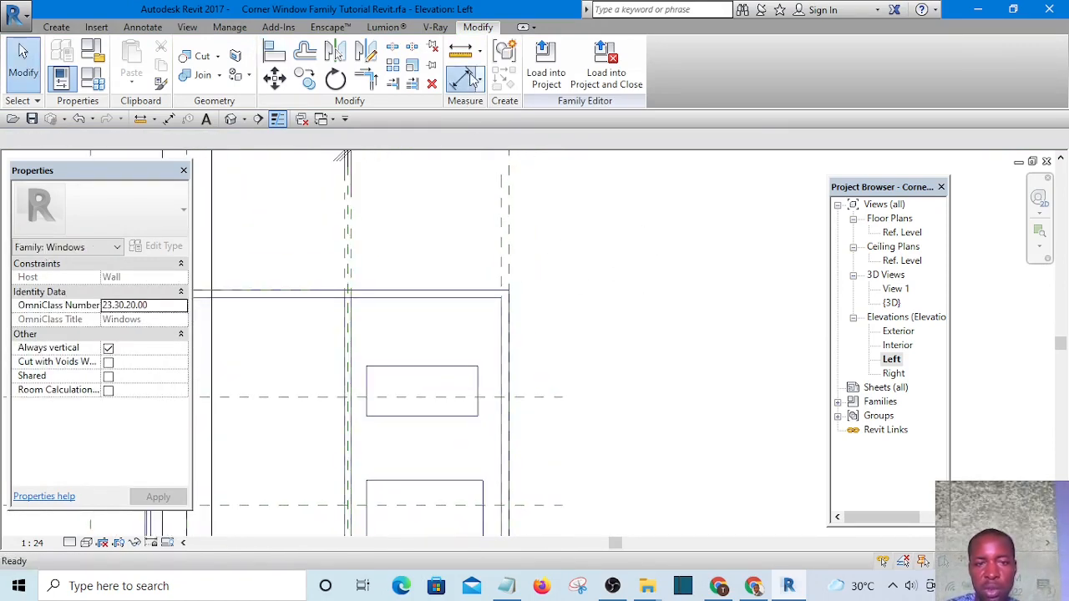
Step: Dimension the distance between the new inner-edge plane and the outermost interior-side plane above the window, and lock it
{"action": "left_click", "coordinate": [470, 73]}
{"action": "scroll", "coordinate": [496, 202], "scroll_direction": "up", "scroll_amount": 2}
{"action": "left_click", "coordinate": [509, 226]}
{"action": "left_click", "coordinate": [526, 239]}
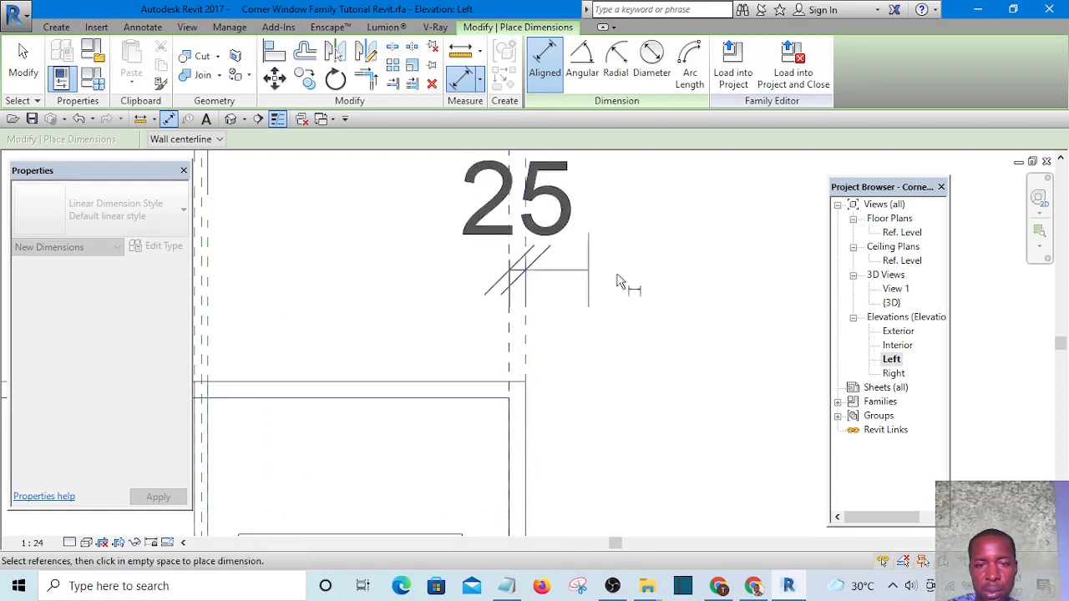
{"action": "left_click", "coordinate": [622, 280]}
{"action": "scroll", "coordinate": [668, 296], "scroll_direction": "down", "scroll_amount": 2}
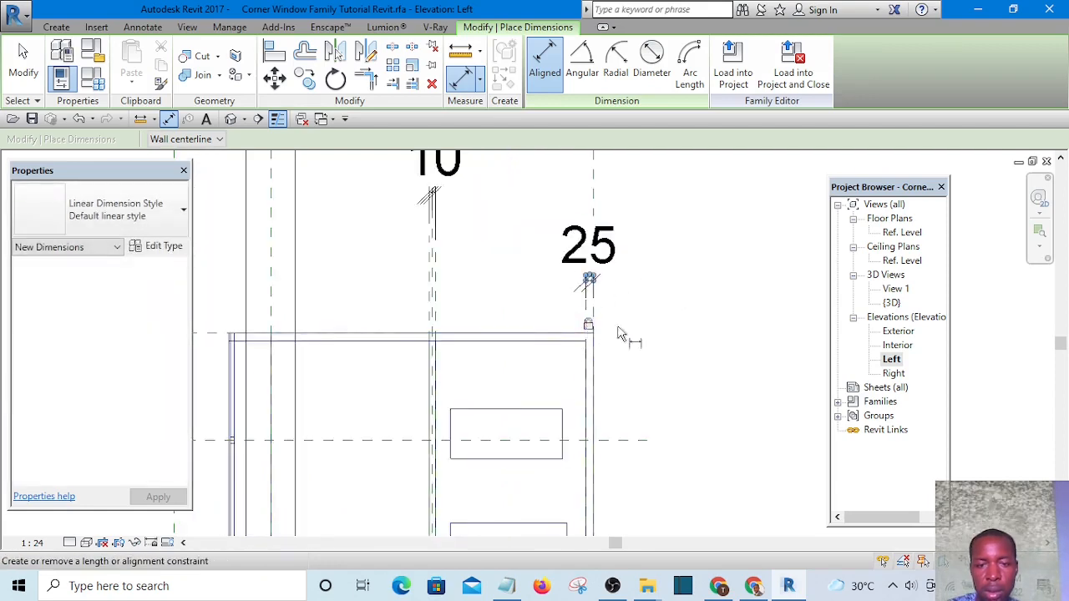
{"action": "scroll", "coordinate": [664, 298], "scroll_direction": "down", "scroll_amount": 2}
{"action": "middle_click_drag", "start_coordinate": [675, 337], "coordinate": [592, 219]}
{"action": "scroll", "coordinate": [604, 320], "scroll_direction": "up", "scroll_amount": 2}
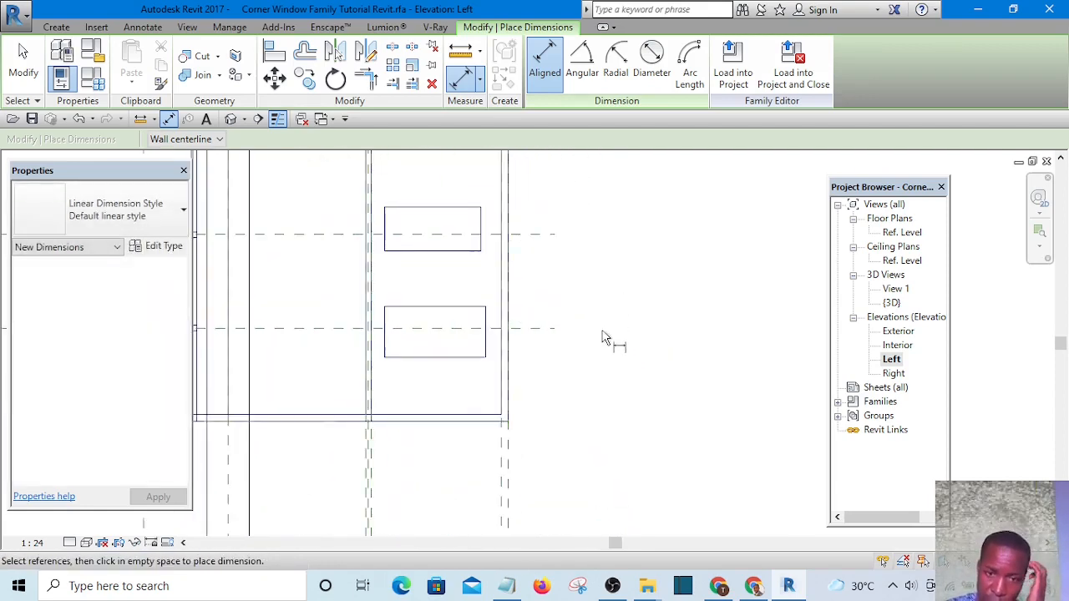
{"action": "scroll", "coordinate": [605, 338], "scroll_direction": "down", "scroll_amount": 2}
{"action": "middle_click_drag", "start_coordinate": [597, 270], "coordinate": [609, 315]}
{"action": "scroll", "coordinate": [513, 306], "scroll_direction": "up", "scroll_amount": 2}
{"action": "key", "text": "Escape"}
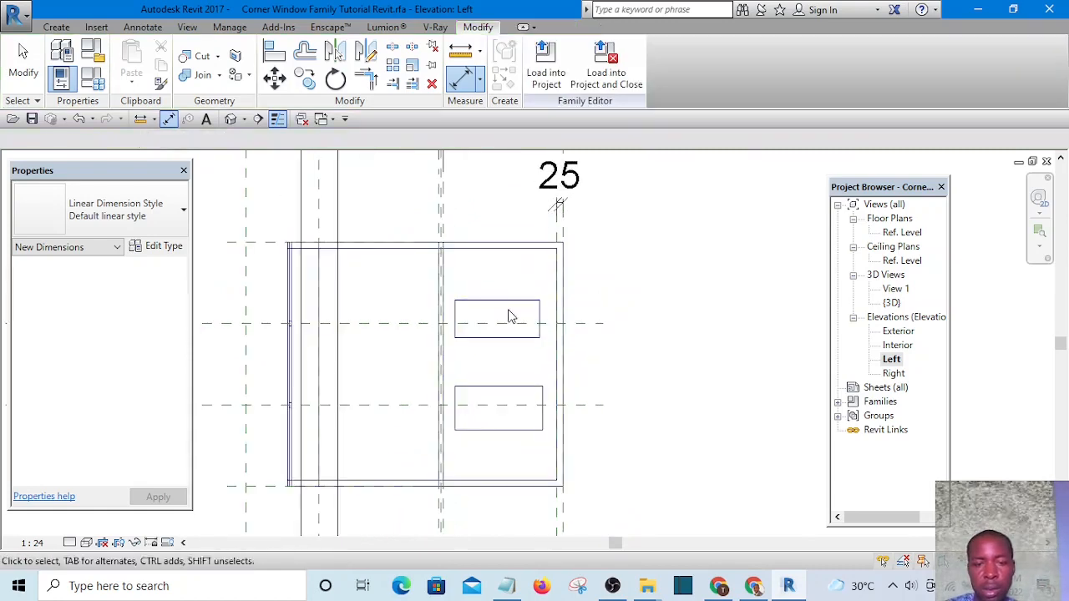
Step: Edit the void extrusion sketch and align the upper rectangle's interior-side edge to the frame's inner-edge reference plane, locking it
{"action": "left_click", "coordinate": [504, 303]}
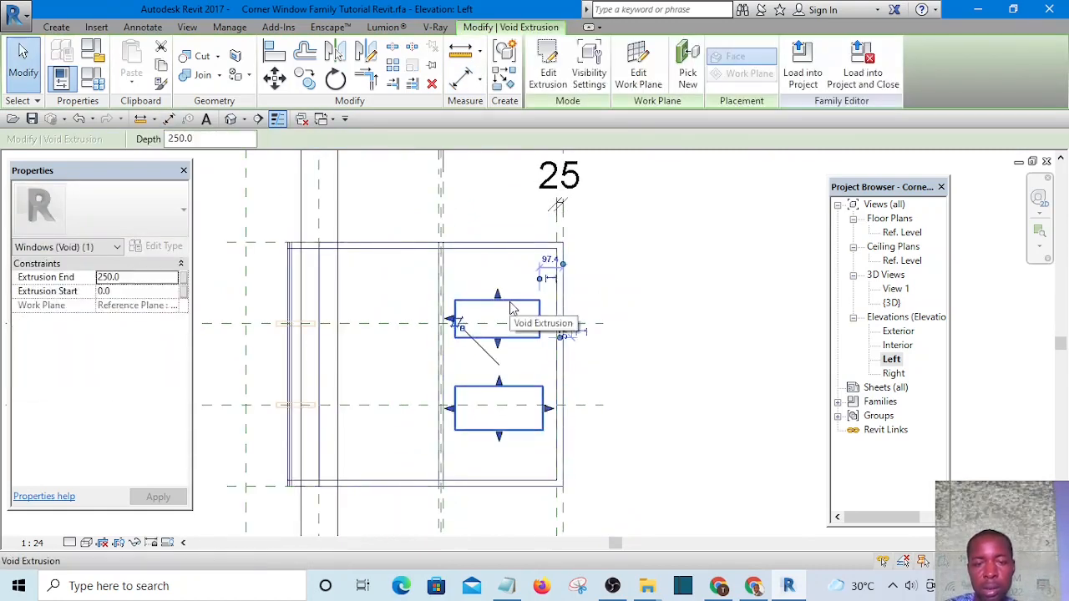
{"action": "left_click", "coordinate": [548, 73]}
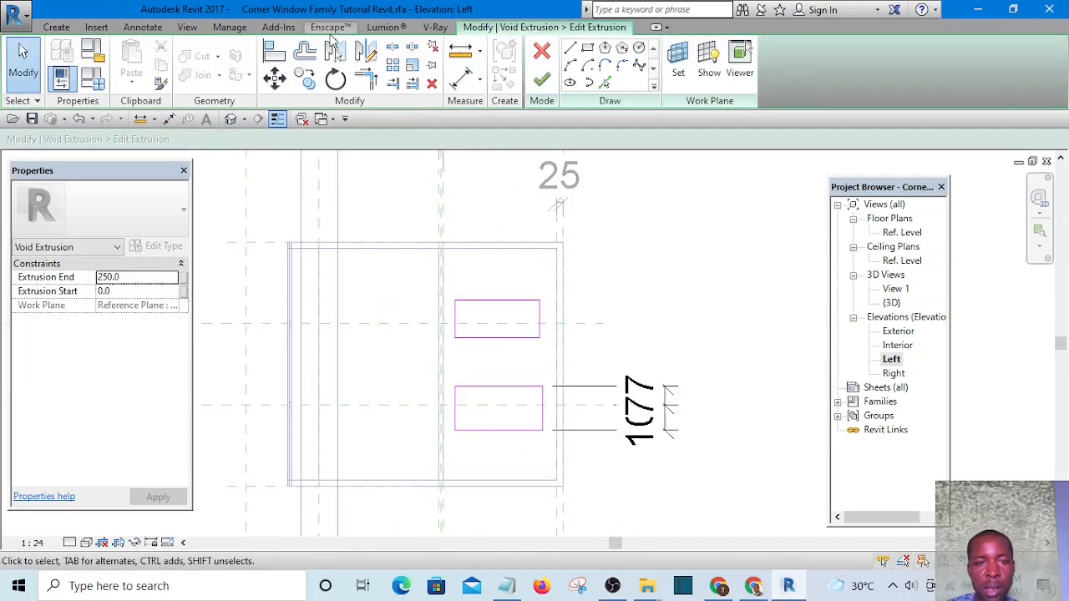
{"action": "left_click", "coordinate": [271, 52]}
{"action": "scroll", "coordinate": [538, 200], "scroll_direction": "up", "scroll_amount": 2}
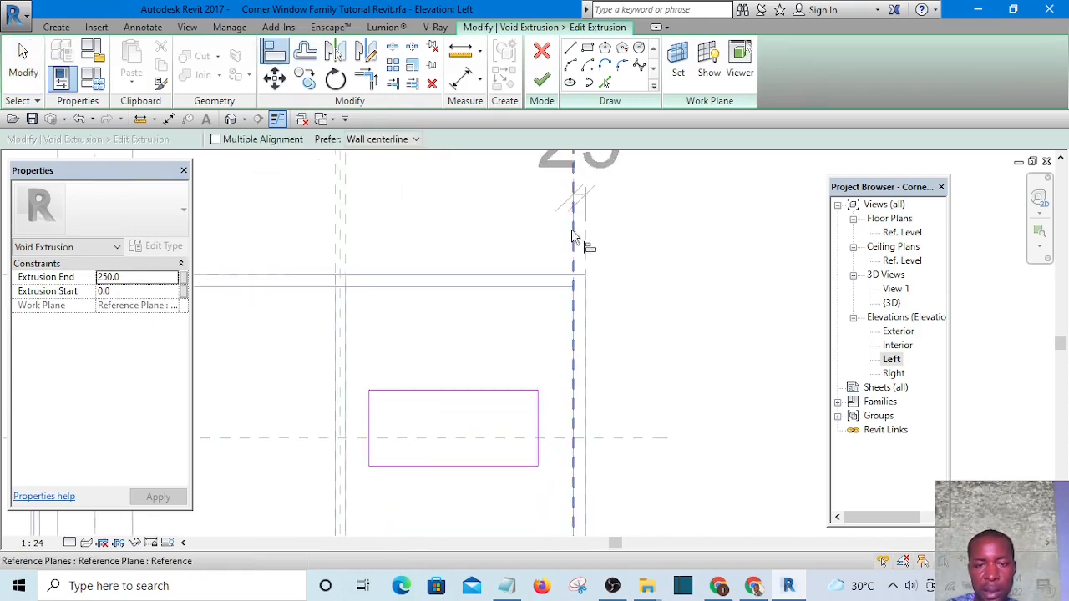
{"action": "left_click", "coordinate": [573, 236]}
{"action": "scroll", "coordinate": [573, 236], "scroll_direction": "down", "scroll_amount": 1}
{"action": "scroll", "coordinate": [551, 366], "scroll_direction": "up", "scroll_amount": 1}
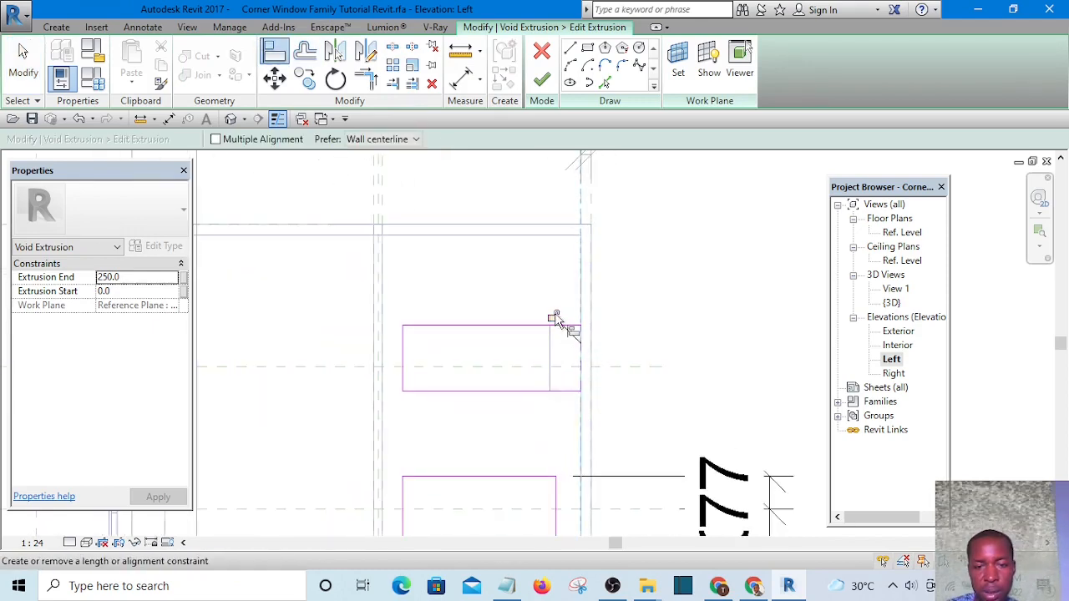
{"action": "scroll", "coordinate": [629, 289], "scroll_direction": "down", "scroll_amount": 1}
Step: Align the upper rectangle's remaining vertical edge to the reference plane on the central bar's adjacent edge
{"action": "scroll", "coordinate": [494, 217], "scroll_direction": "up", "scroll_amount": 3}
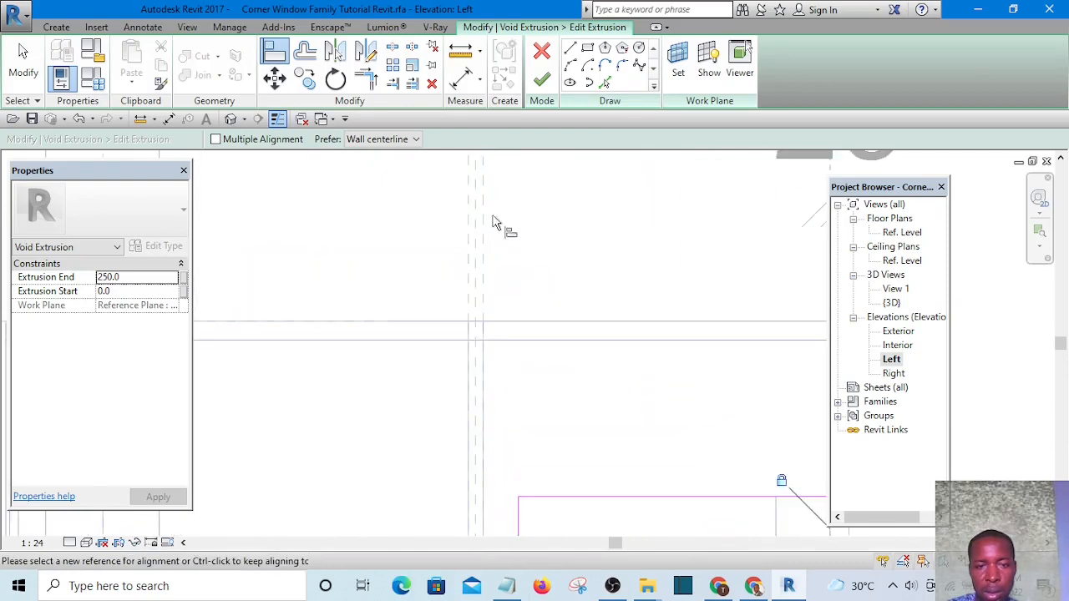
{"action": "scroll", "coordinate": [483, 248], "scroll_direction": "down", "scroll_amount": 2}
{"action": "scroll", "coordinate": [512, 418], "scroll_direction": "up", "scroll_amount": 1}
{"action": "left_click", "coordinate": [501, 409]}
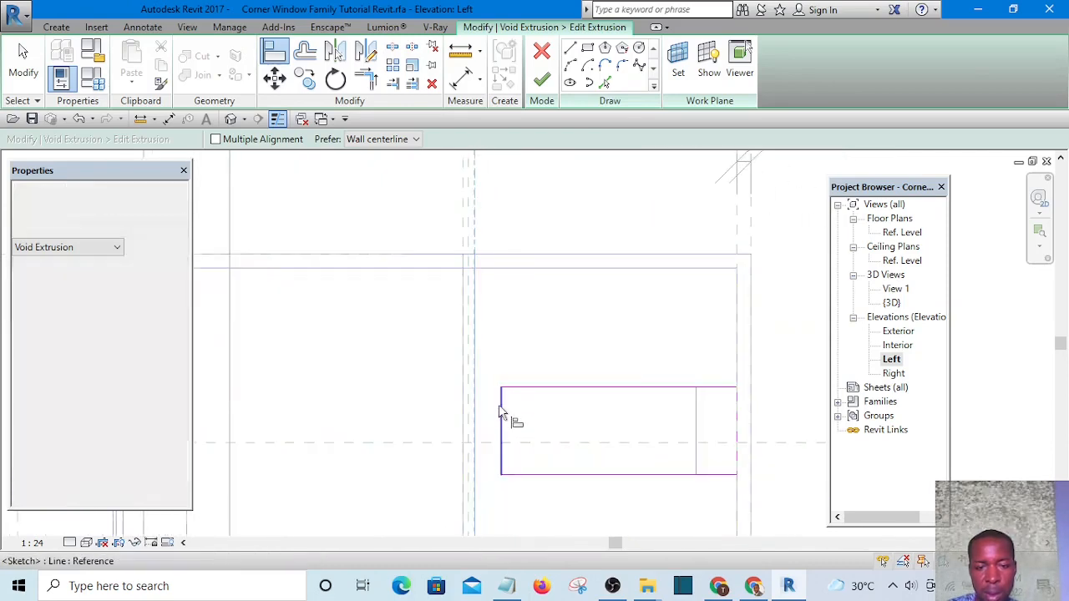
Step: Align the lower rectangle's two vertical edges to the central bar's edge plane and the frame's inner-edge plane, locking the frame-side alignment
{"action": "scroll", "coordinate": [505, 380], "scroll_direction": "down", "scroll_amount": 1}
{"action": "scroll", "coordinate": [559, 262], "scroll_direction": "up", "scroll_amount": 3}
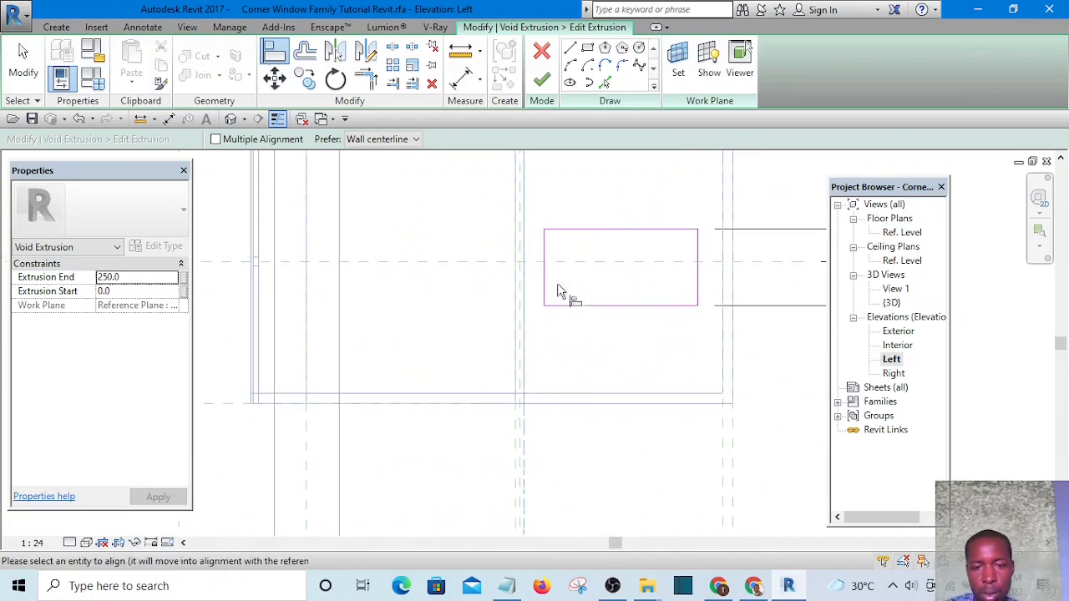
{"action": "scroll", "coordinate": [556, 290], "scroll_direction": "up", "scroll_amount": 1}
{"action": "left_click", "coordinate": [540, 368]}
{"action": "middle_click_drag", "start_coordinate": [585, 359], "coordinate": [429, 255]}
{"action": "scroll", "coordinate": [626, 404], "scroll_direction": "down", "scroll_amount": 2}
{"action": "scroll", "coordinate": [615, 315], "scroll_direction": "up", "scroll_amount": 1}
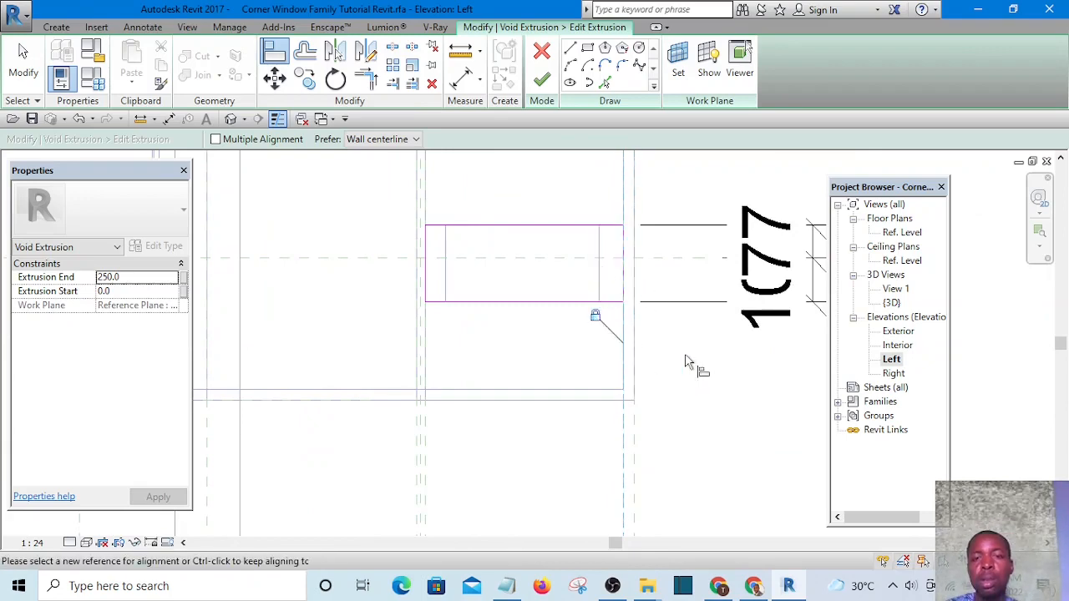
Step: Dimension the upper void rectangle's top and bottom edges from the horizontal reference plane running through it
{"action": "scroll", "coordinate": [660, 364], "scroll_direction": "down", "scroll_amount": 3}
{"action": "scroll", "coordinate": [659, 265], "scroll_direction": "up", "scroll_amount": 2}
{"action": "key", "text": "Escape"}
{"action": "scroll", "coordinate": [544, 231], "scroll_direction": "up", "scroll_amount": 3}
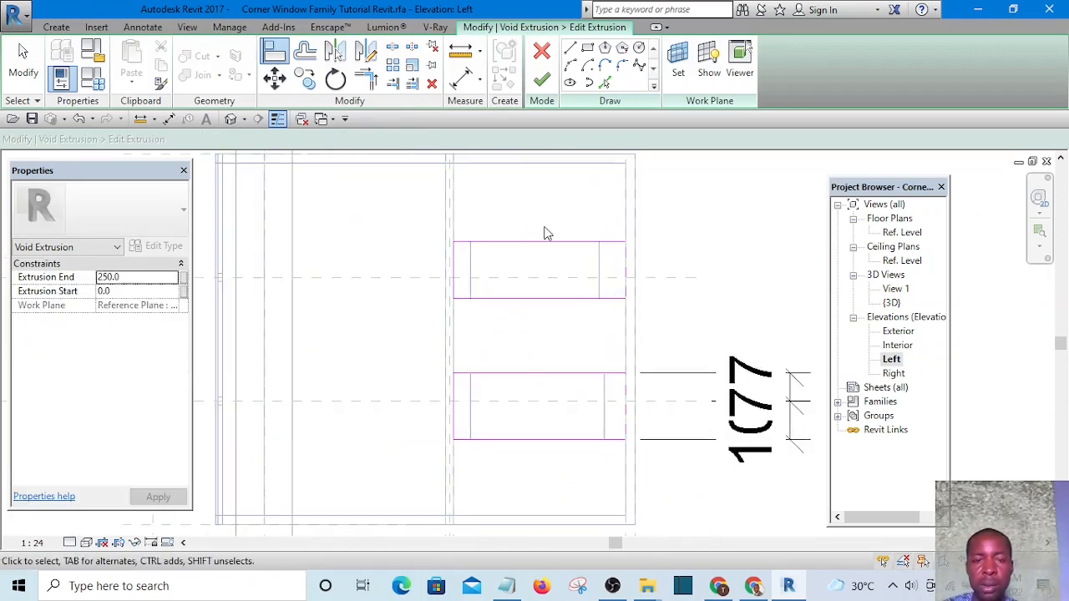
{"action": "scroll", "coordinate": [632, 250], "scroll_direction": "up", "scroll_amount": 3}
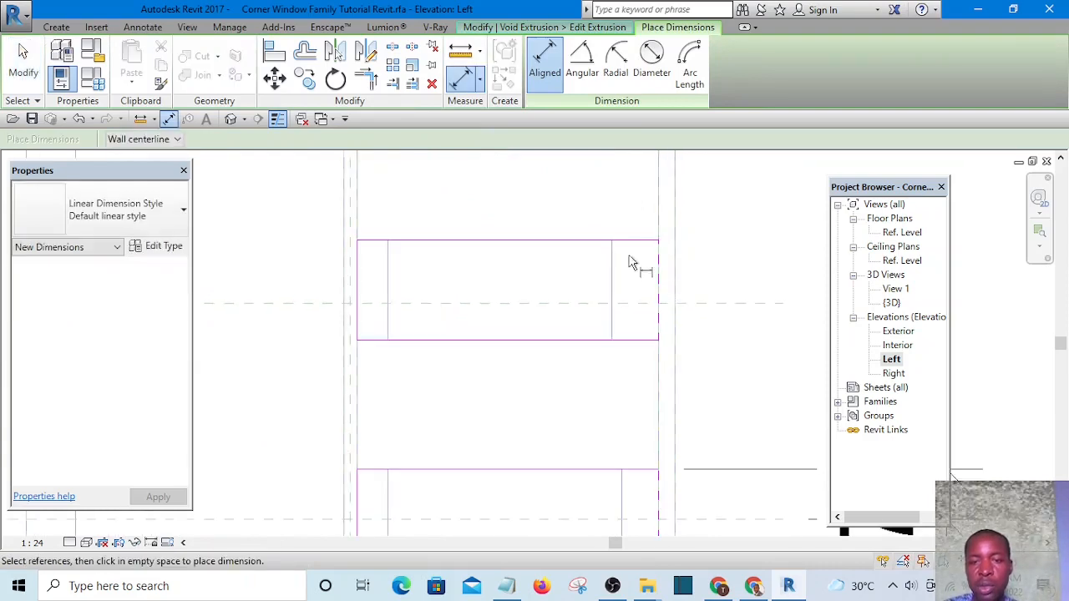
{"action": "left_click", "coordinate": [719, 302]}
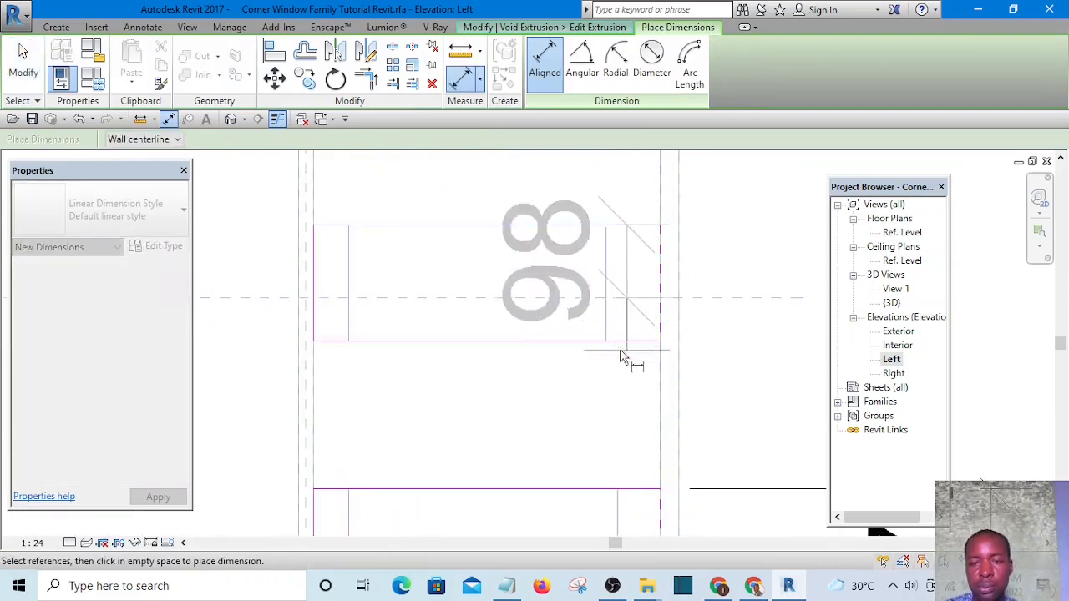
{"action": "left_click", "coordinate": [615, 341]}
{"action": "scroll", "coordinate": [486, 324], "scroll_direction": "down", "scroll_amount": 3}
{"action": "left_click", "coordinate": [667, 219]}
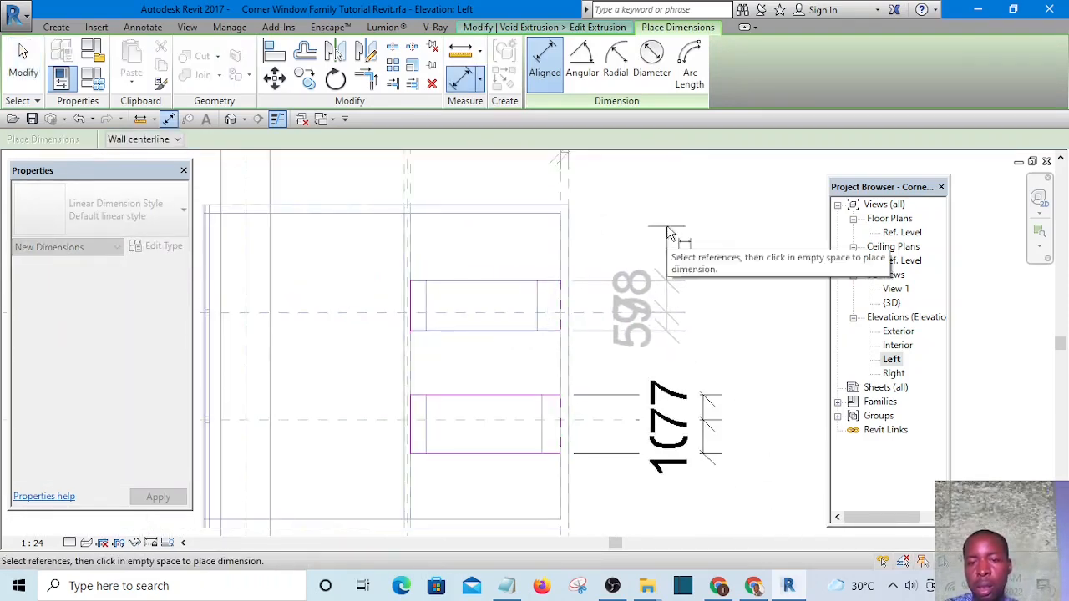
Step: Set the upper rectangle's top and bottom edges each to 10 mm from the horizontal reference plane
{"action": "key", "text": "Escape"}
{"action": "left_click", "coordinate": [509, 282]}
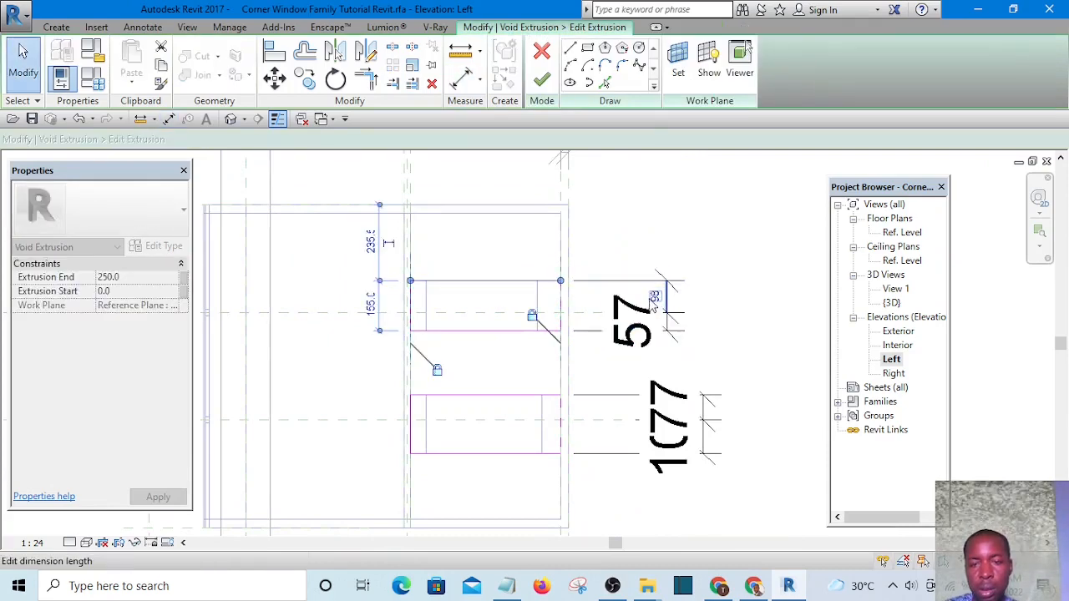
{"action": "left_click", "coordinate": [654, 298]}
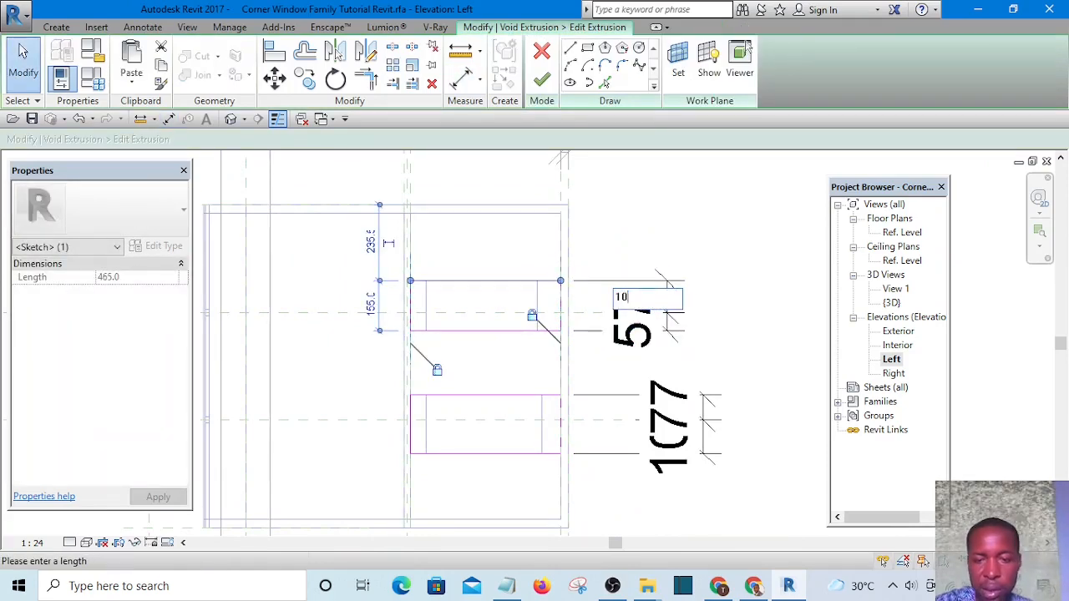
{"action": "key", "text": "Return"}
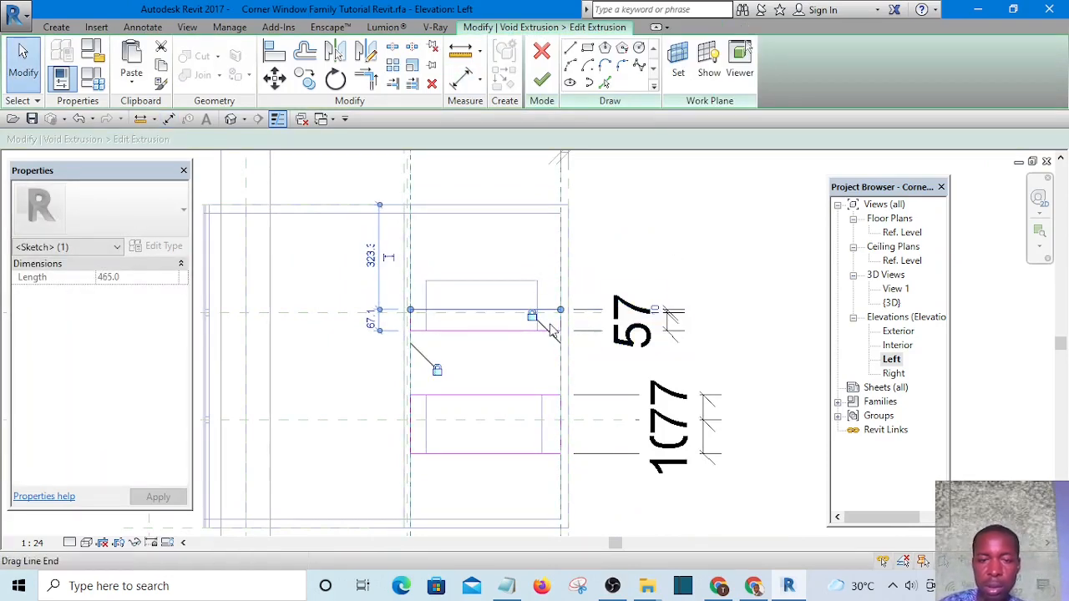
{"action": "left_click", "coordinate": [611, 245]}
{"action": "scroll", "coordinate": [539, 315], "scroll_direction": "up", "scroll_amount": 1}
{"action": "left_click", "coordinate": [516, 342]}
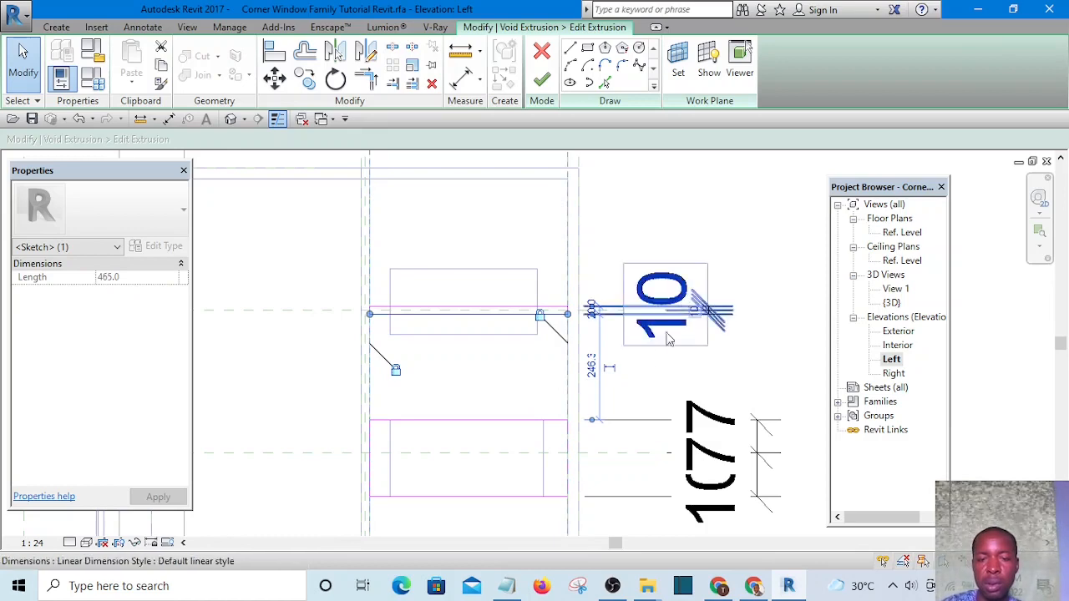
{"action": "left_click", "coordinate": [766, 370]}
Step: Set the lower rectangle's top and bottom edges each to 10 mm from their horizontal reference plane
{"action": "middle_click_drag", "start_coordinate": [766, 370], "coordinate": [707, 242]}
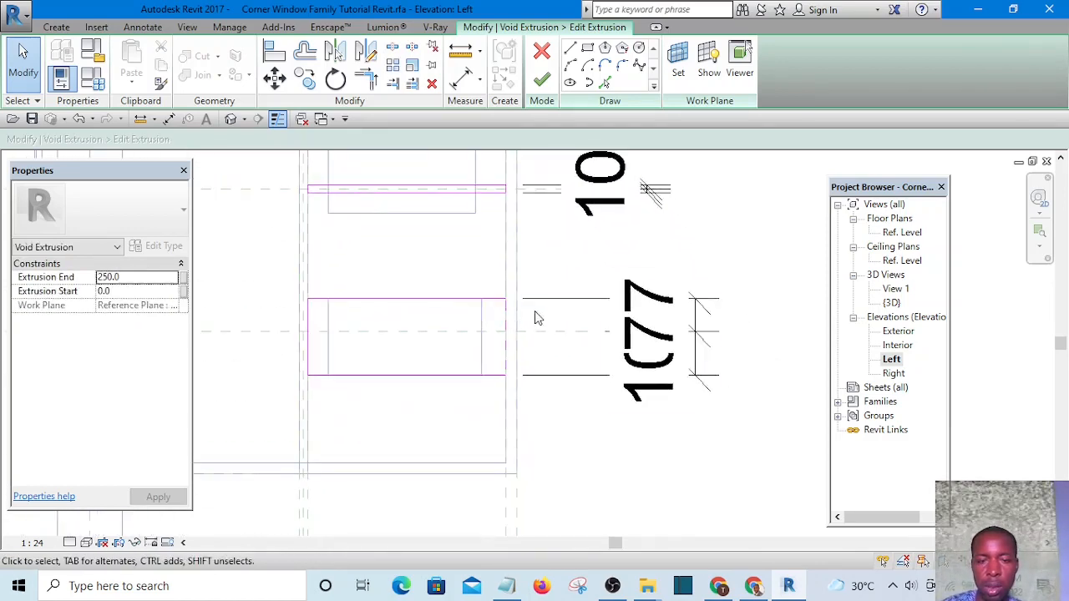
{"action": "left_click", "coordinate": [448, 300]}
{"action": "left_click", "coordinate": [678, 316]}
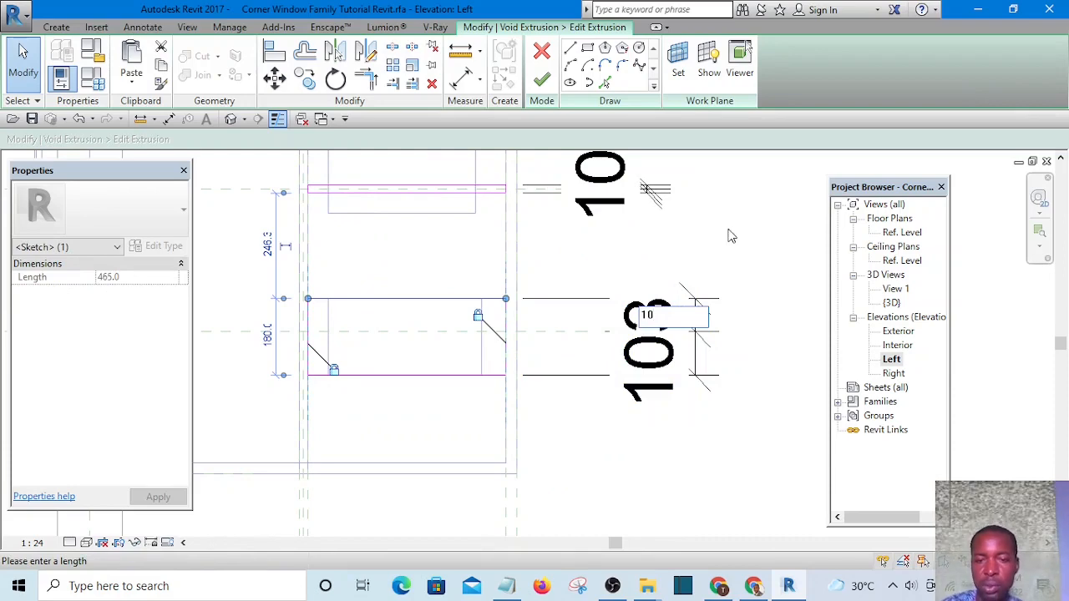
{"action": "key", "text": "Return"}
{"action": "left_click", "coordinate": [410, 378]}
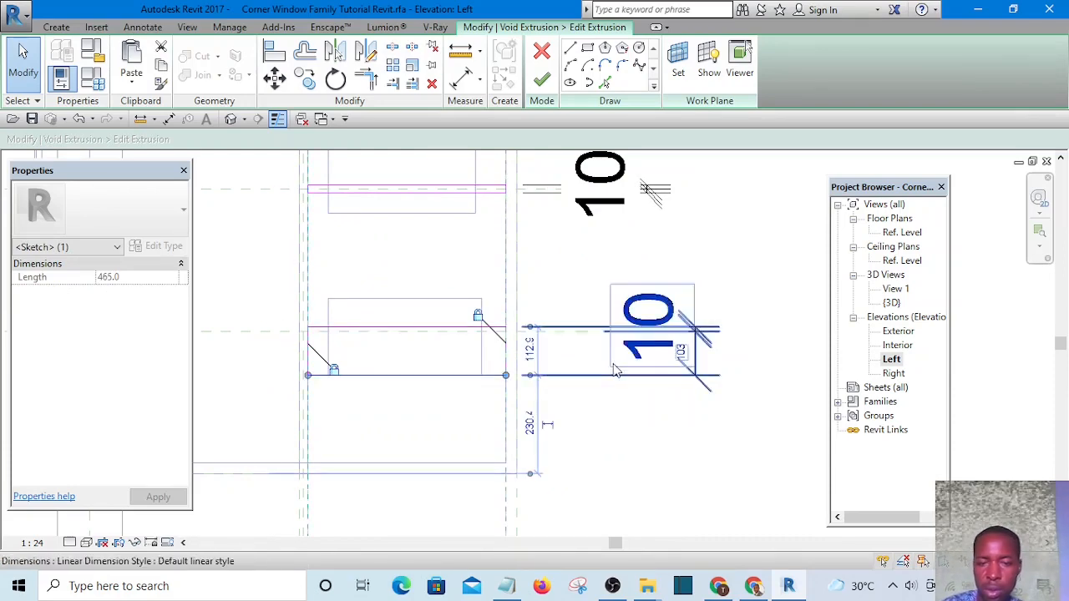
{"action": "left_click", "coordinate": [678, 352]}
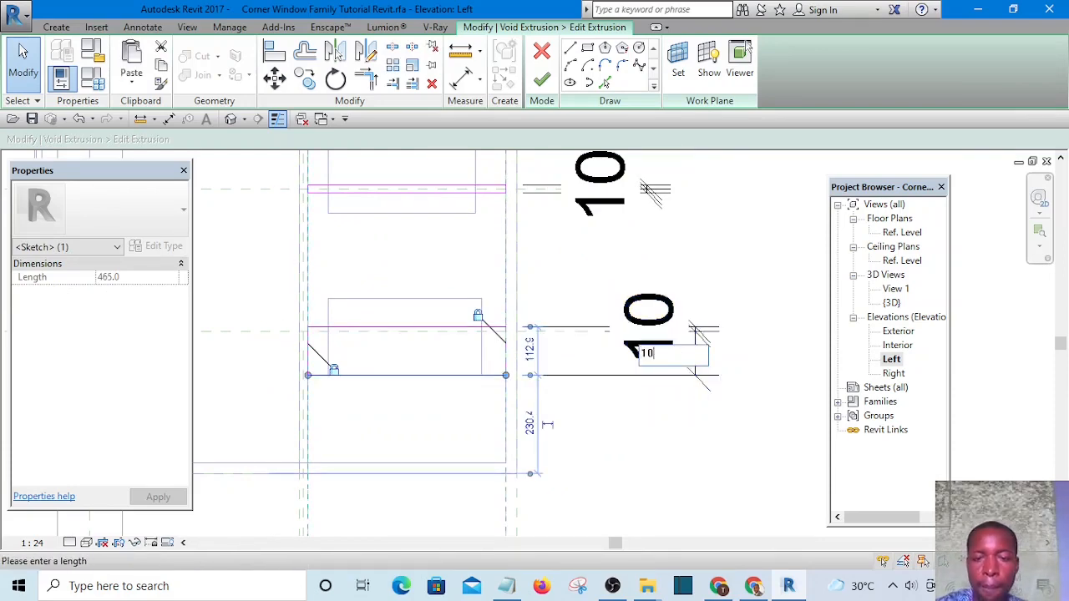
{"action": "key", "text": "Return"}
{"action": "left_click", "coordinate": [692, 438]}
Step: Lock both 10 mm segments of the upper rectangle's dimension
{"action": "scroll", "coordinate": [655, 362], "scroll_direction": "down", "scroll_amount": 3}
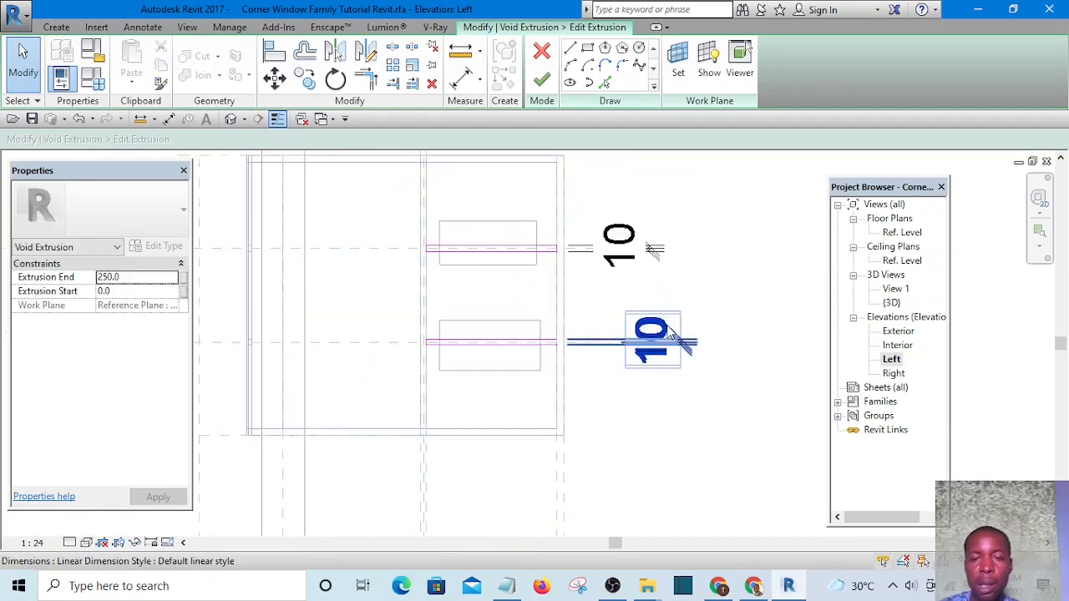
{"action": "scroll", "coordinate": [652, 237], "scroll_direction": "up", "scroll_amount": 2}
{"action": "left_click", "coordinate": [649, 253]}
{"action": "scroll", "coordinate": [616, 248], "scroll_direction": "down", "scroll_amount": 5}
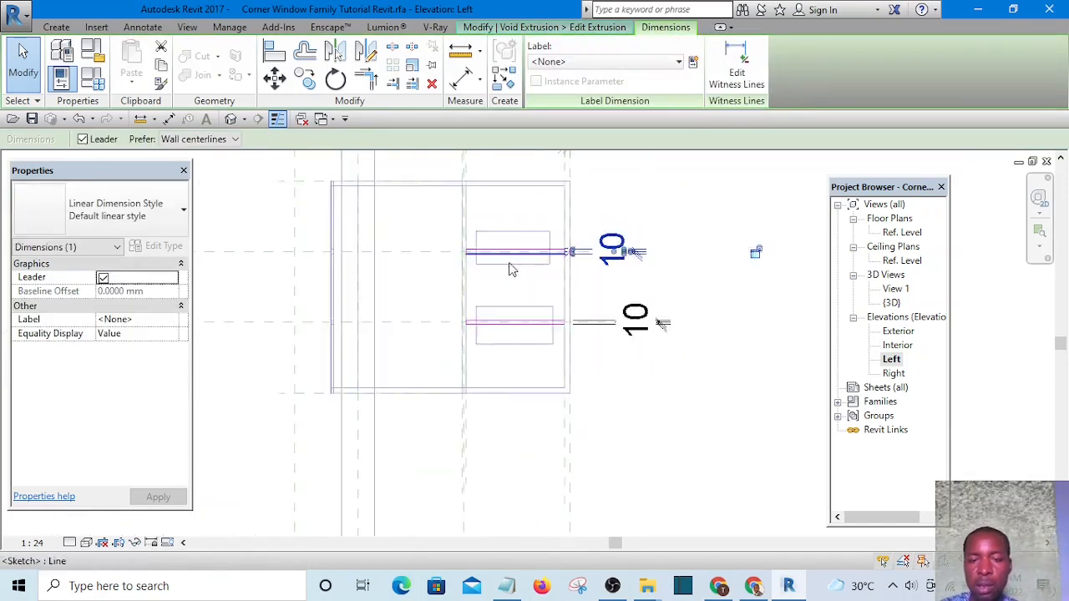
{"action": "scroll", "coordinate": [698, 251], "scroll_direction": "up", "scroll_amount": 3}
{"action": "scroll", "coordinate": [677, 261], "scroll_direction": "up", "scroll_amount": 4}
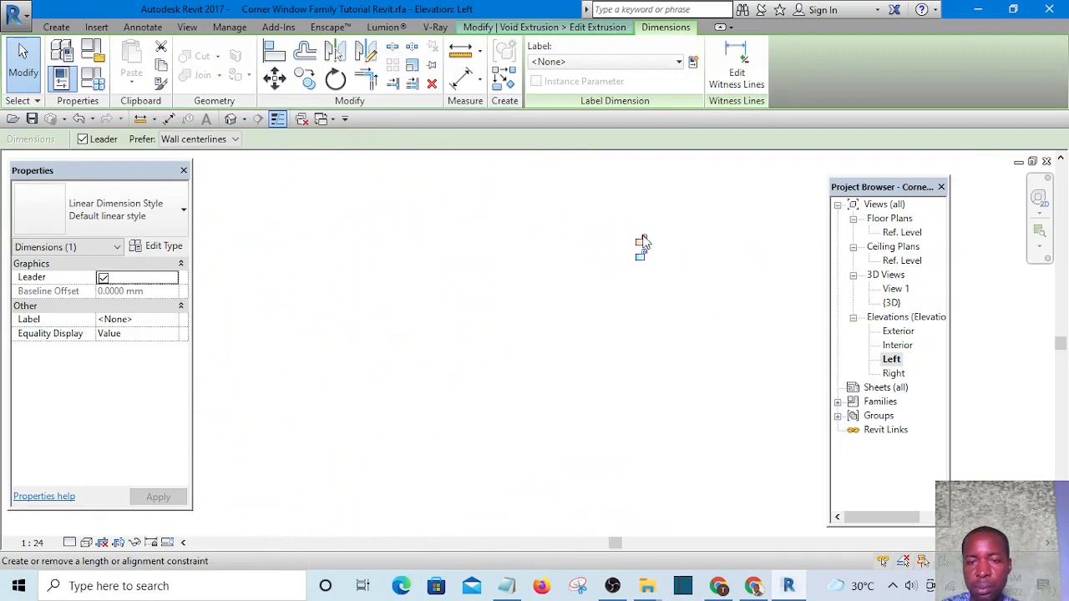
{"action": "scroll", "coordinate": [489, 293], "scroll_direction": "down", "scroll_amount": 3}
{"action": "scroll", "coordinate": [370, 382], "scroll_direction": "up", "scroll_amount": 4}
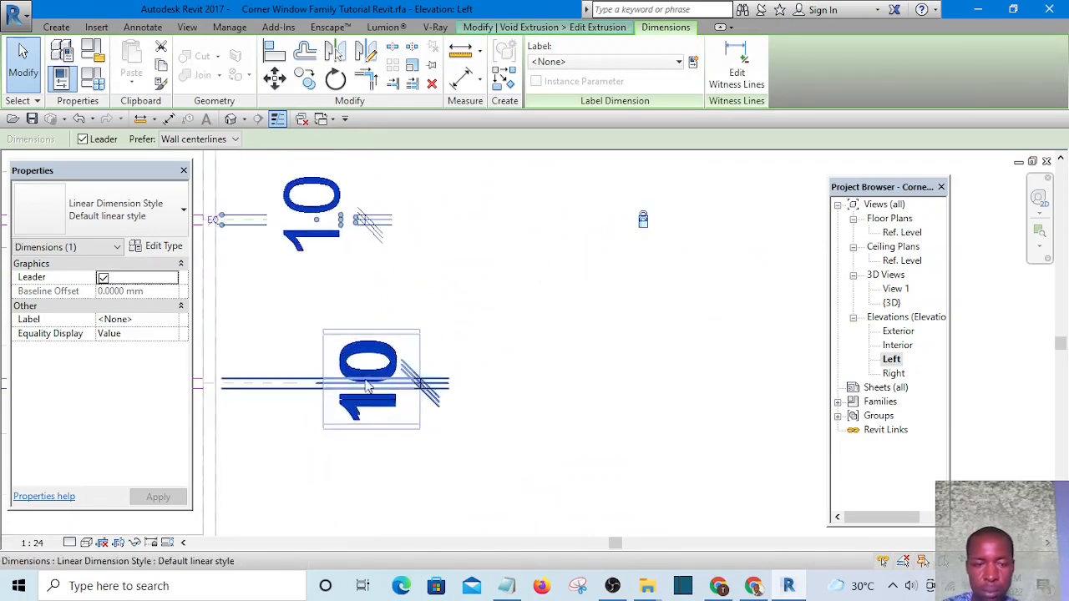
Step: Lock both 10 mm segments of the lower rectangle's dimension and finish the void extrusion sketch
{"action": "scroll", "coordinate": [447, 372], "scroll_direction": "down", "scroll_amount": 3}
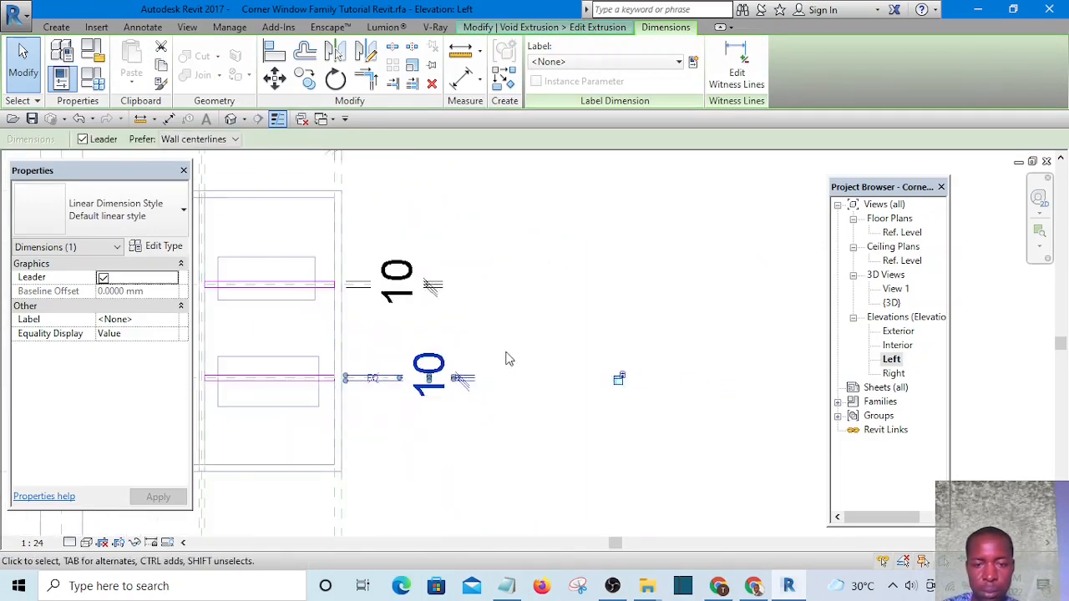
{"action": "scroll", "coordinate": [618, 384], "scroll_direction": "up", "scroll_amount": 5}
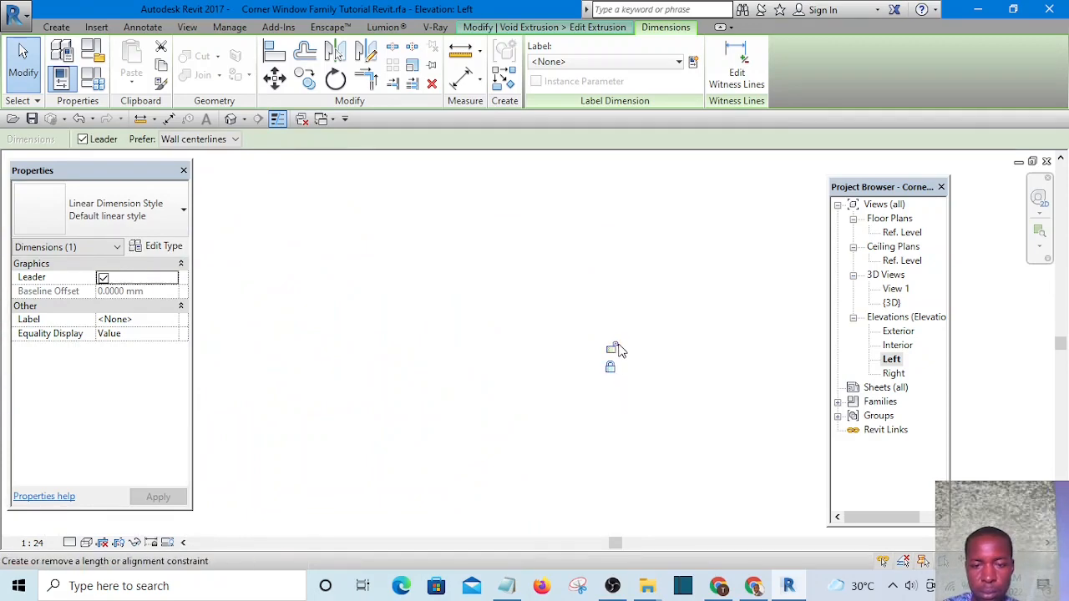
{"action": "scroll", "coordinate": [619, 351], "scroll_direction": "down", "scroll_amount": 4}
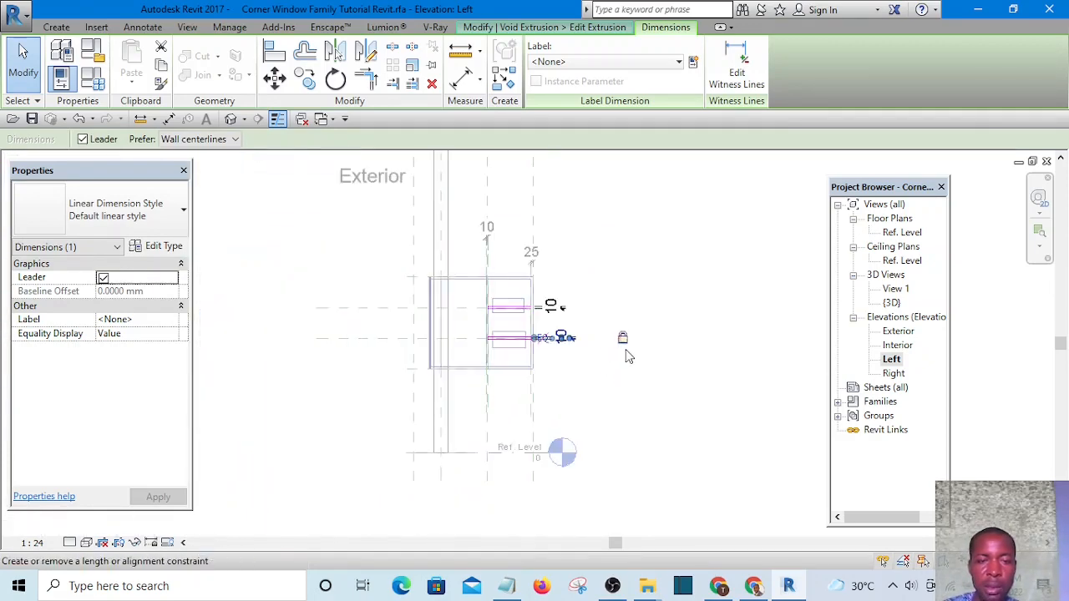
{"action": "scroll", "coordinate": [501, 284], "scroll_direction": "up", "scroll_amount": 5}
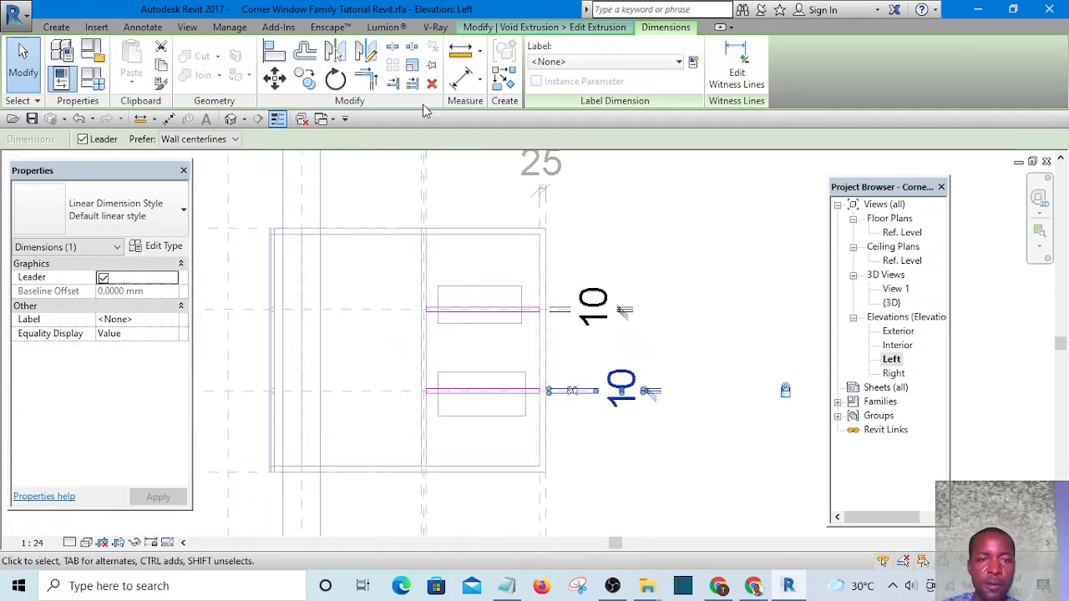
{"action": "left_click", "coordinate": [652, 201]}
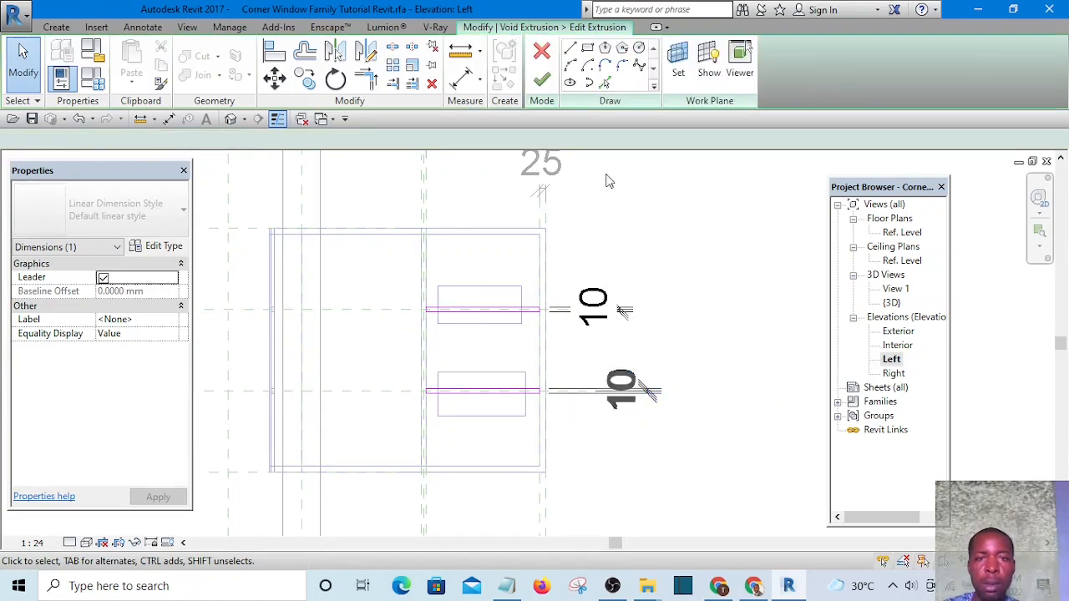
{"action": "left_click", "coordinate": [541, 81]}
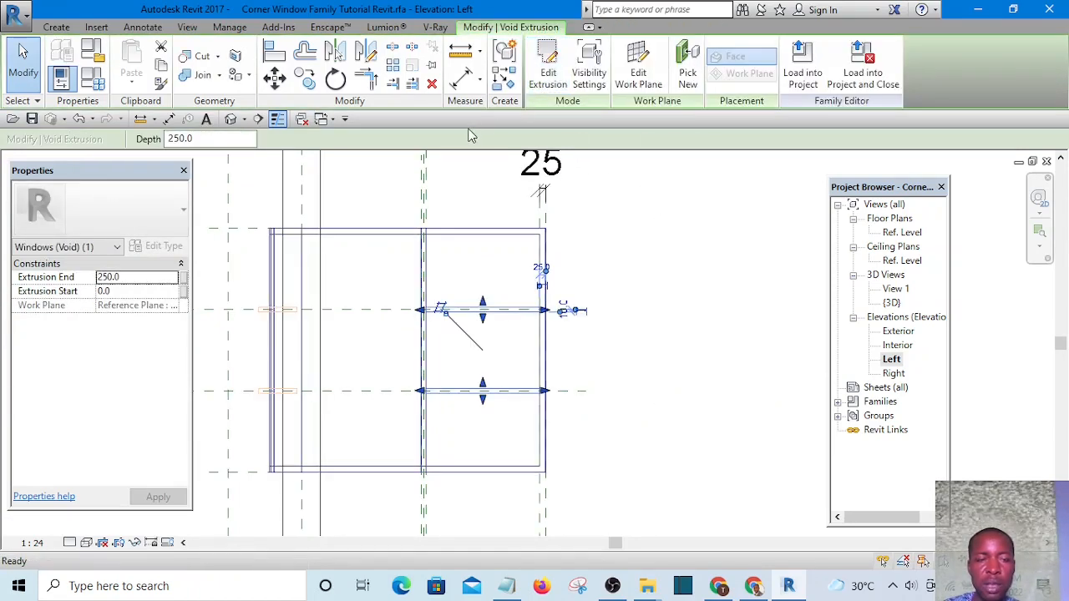
Step: Examine the void cuts and the window's side face from several angles in the 3D view
{"action": "left_click", "coordinate": [231, 119]}
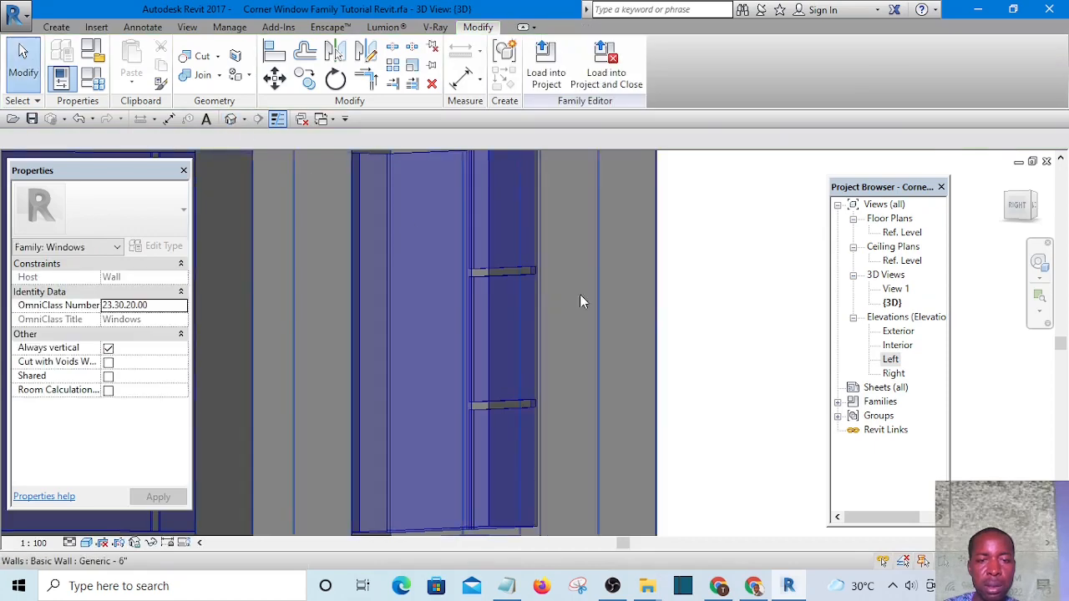
{"action": "scroll", "coordinate": [580, 294], "scroll_direction": "down", "scroll_amount": 4}
{"action": "middle_click_drag", "start_coordinate": [479, 308], "coordinate": [616, 379], "text": "shift"}
{"action": "scroll", "coordinate": [621, 320], "scroll_direction": "up", "scroll_amount": 4}
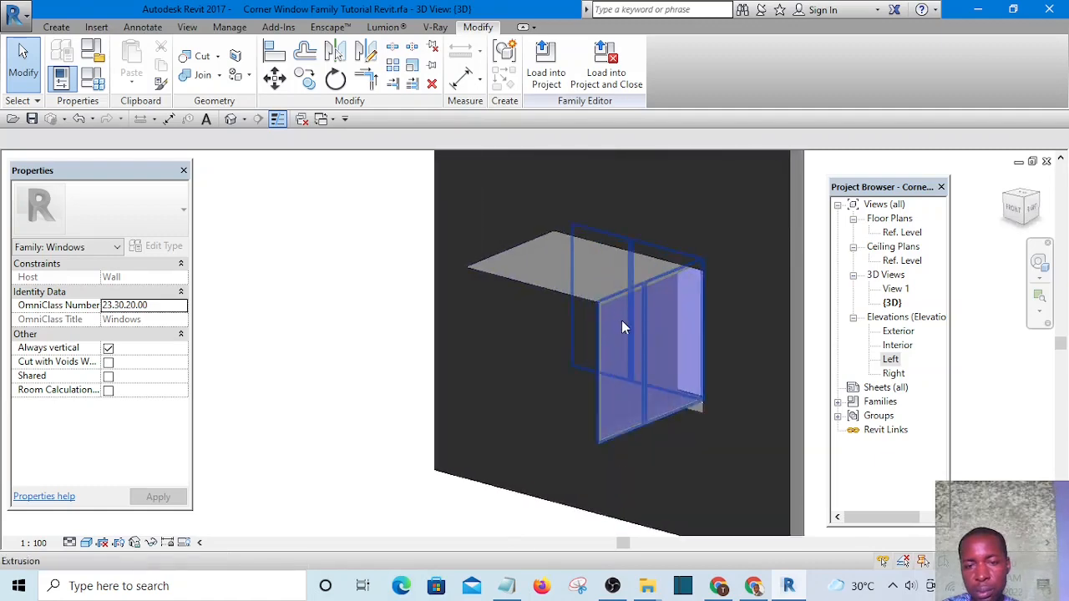
{"action": "middle_click_drag", "start_coordinate": [624, 321], "coordinate": [580, 367]}
{"action": "scroll", "coordinate": [394, 214], "scroll_direction": "down", "scroll_amount": 2}
{"action": "scroll", "coordinate": [510, 350], "scroll_direction": "up", "scroll_amount": 6}
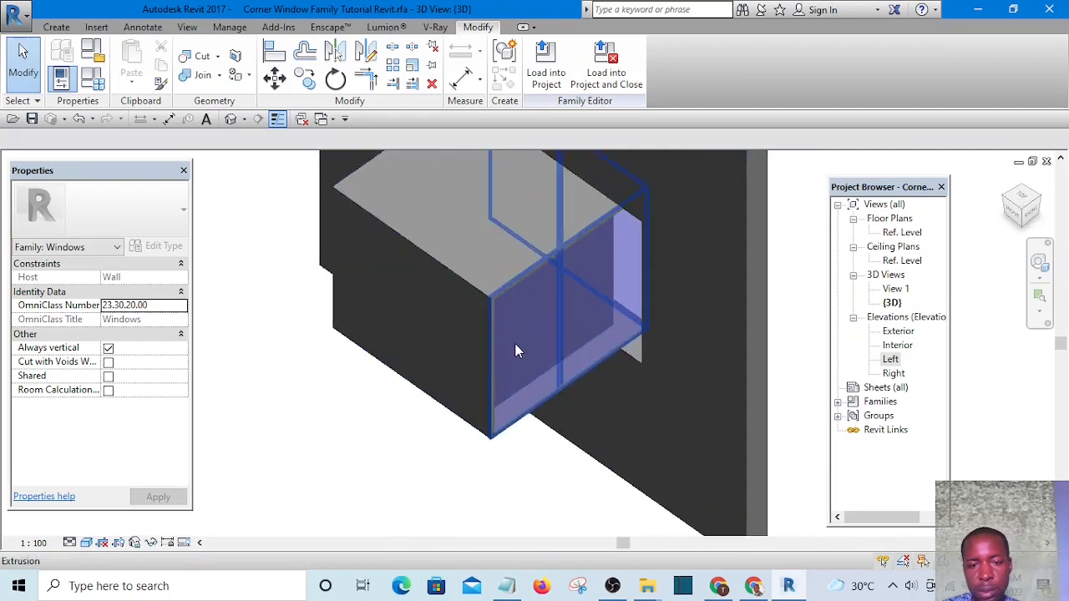
{"action": "scroll", "coordinate": [565, 391], "scroll_direction": "down", "scroll_amount": 6}
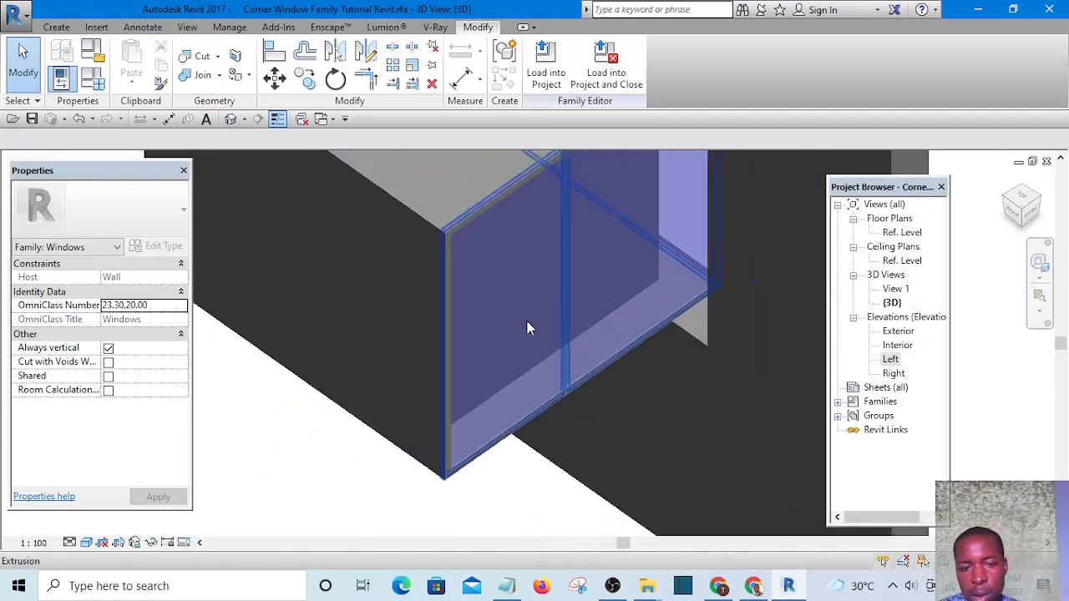
{"action": "middle_click_drag", "start_coordinate": [496, 223], "coordinate": [511, 252], "text": "shift"}
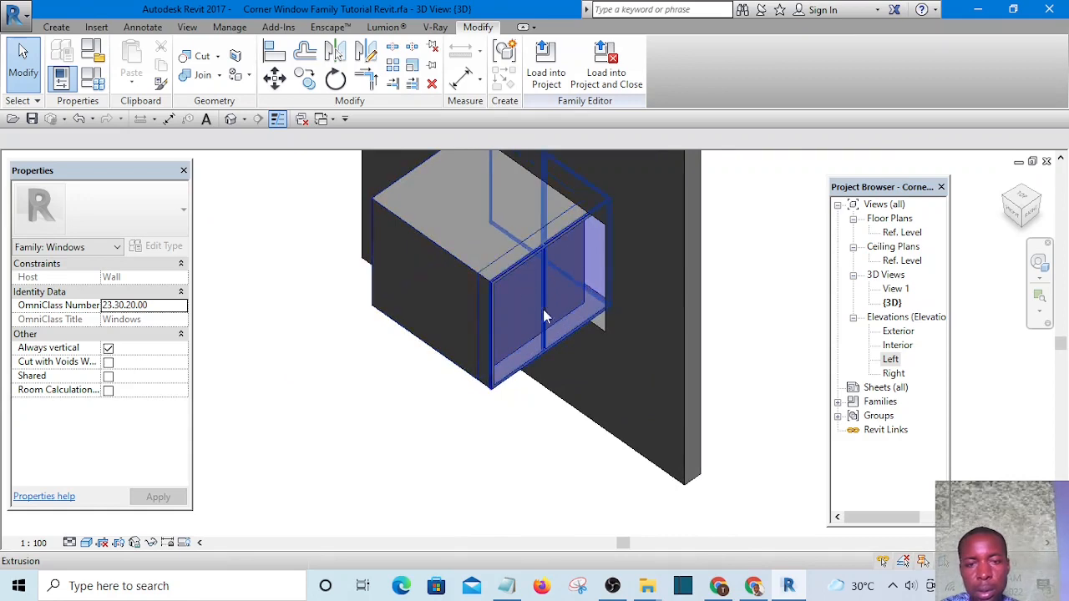
{"action": "scroll", "coordinate": [543, 309], "scroll_direction": "up", "scroll_amount": 2}
{"action": "scroll", "coordinate": [568, 316], "scroll_direction": "down", "scroll_amount": 4}
{"action": "middle_click_drag", "start_coordinate": [619, 309], "coordinate": [699, 279], "text": "shift"}
{"action": "scroll", "coordinate": [615, 296], "scroll_direction": "up", "scroll_amount": 5}
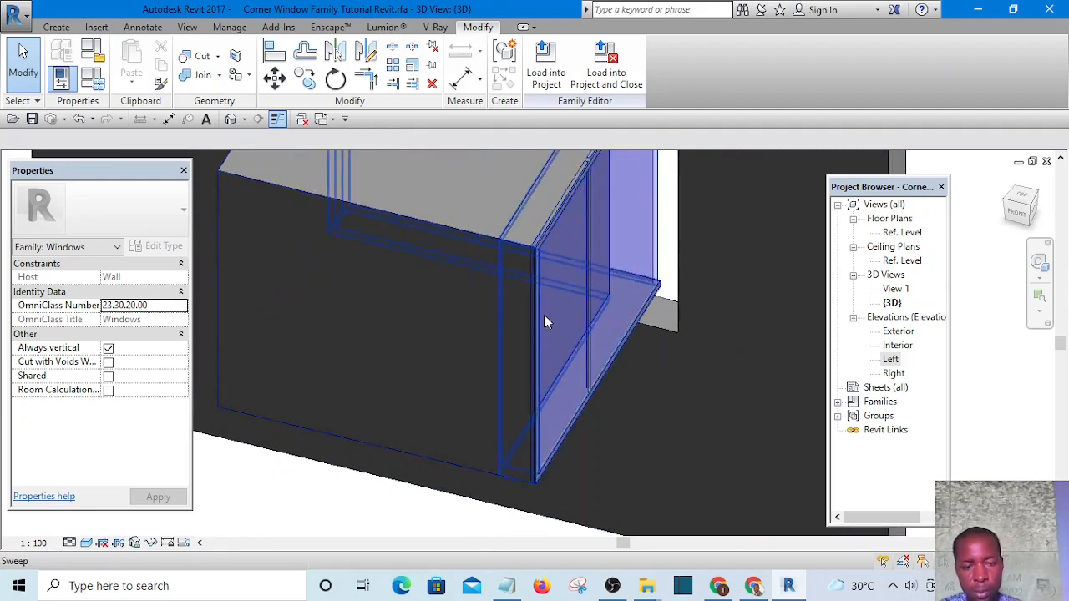
{"action": "scroll", "coordinate": [444, 192], "scroll_direction": "down", "scroll_amount": 3}
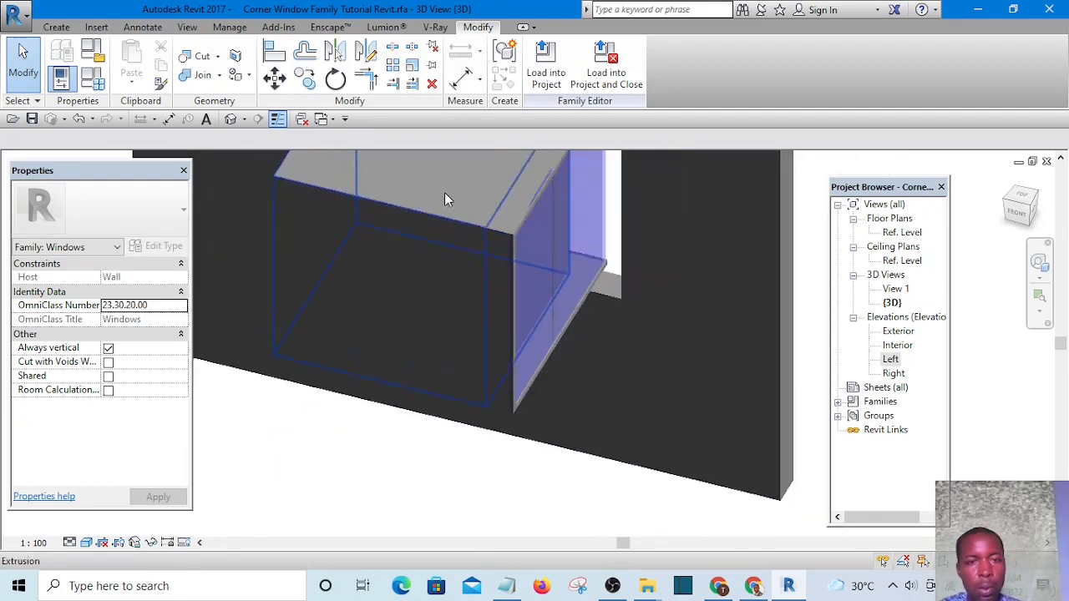
Step: Inspect the side-face void extrusion in the Left elevation, then compare its position with the window in the 3D view
{"action": "double_click", "coordinate": [894, 360]}
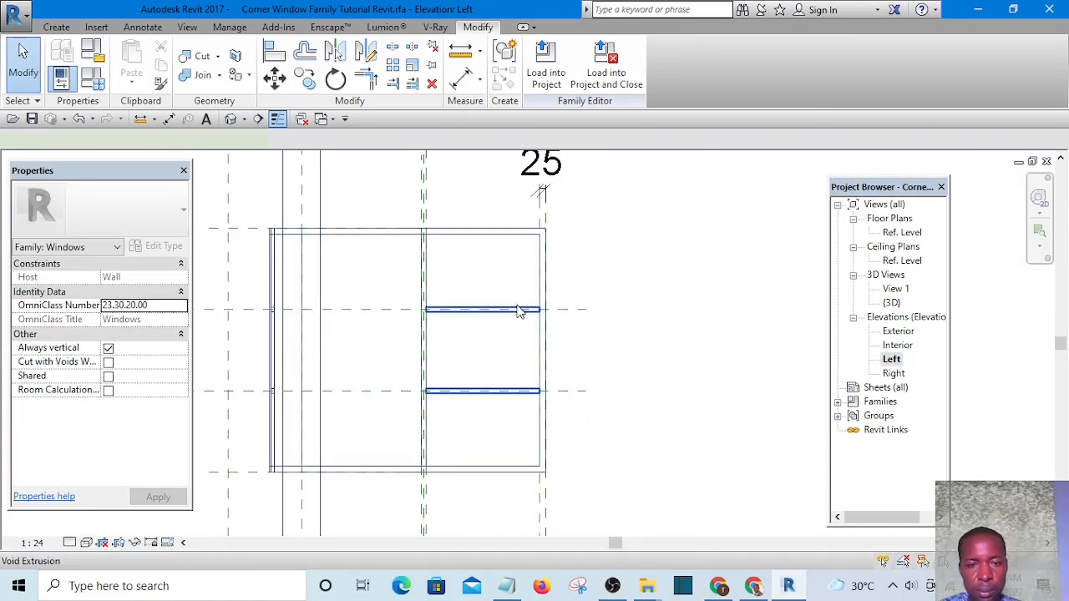
{"action": "left_click", "coordinate": [518, 311]}
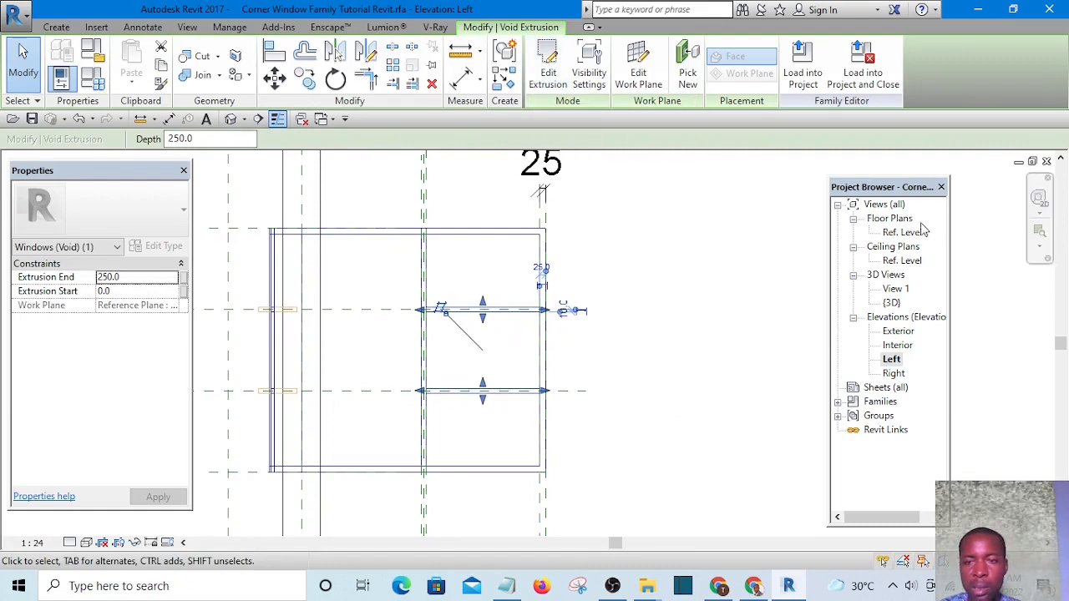
{"action": "left_click", "coordinate": [231, 119]}
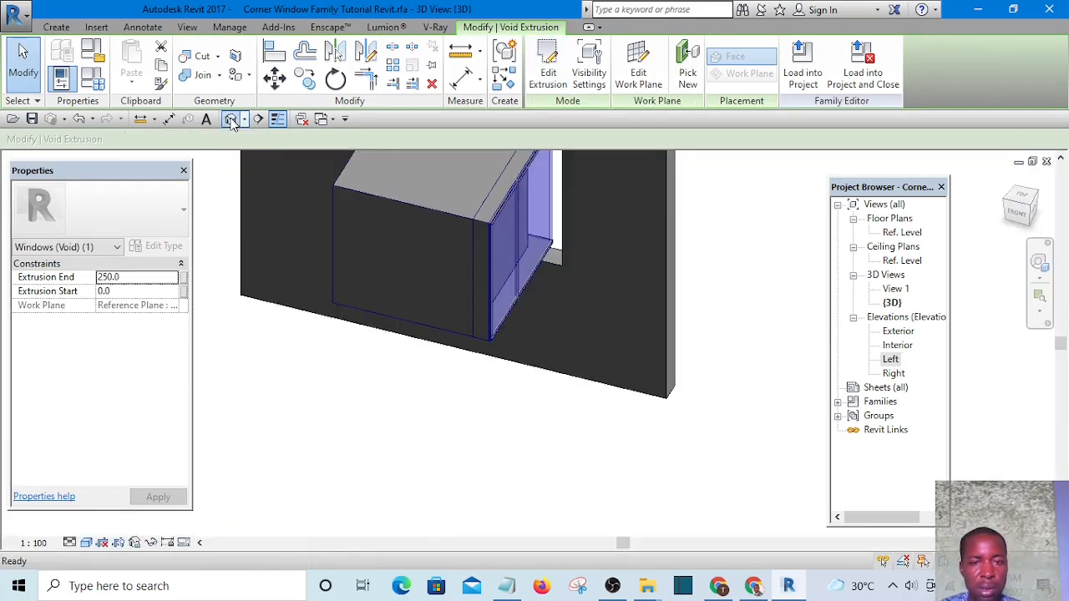
{"action": "middle_click_drag", "start_coordinate": [567, 353], "coordinate": [642, 226], "text": "shift"}
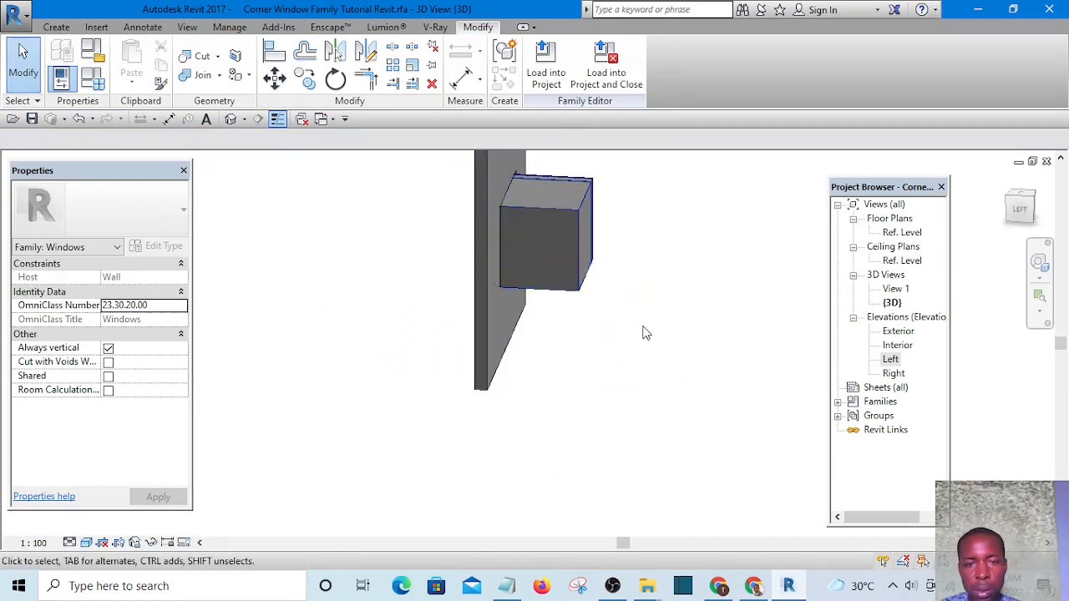
{"action": "scroll", "coordinate": [643, 328], "scroll_direction": "down", "scroll_amount": 3}
{"action": "middle_click_drag", "start_coordinate": [663, 289], "coordinate": [727, 430], "text": "shift"}
Step: Examine the window, the wall and the box extrusion from the top in the 3D view
{"action": "left_click", "coordinate": [1022, 198]}
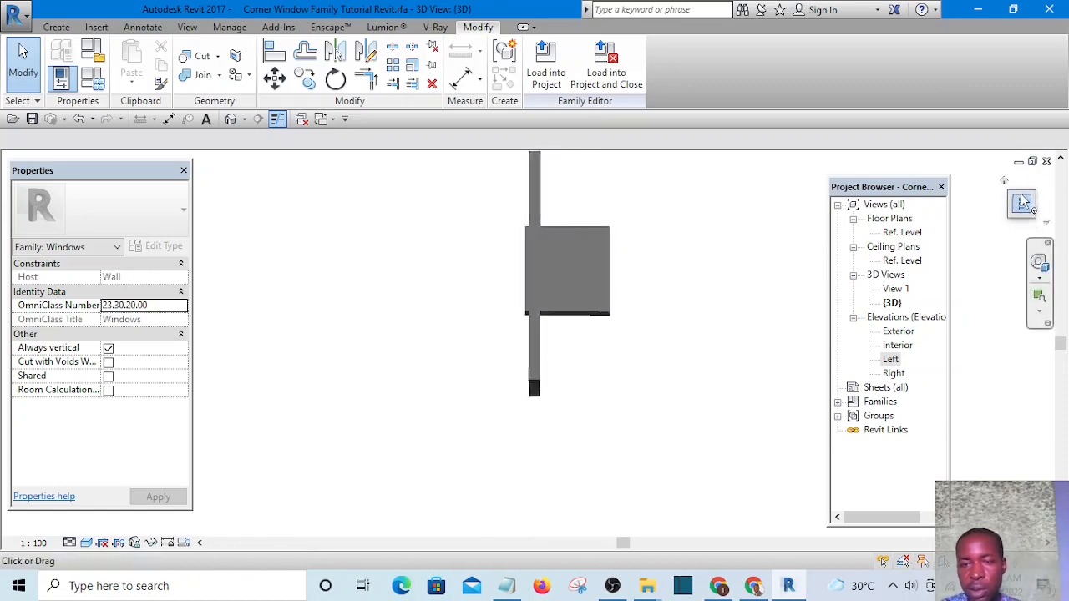
{"action": "scroll", "coordinate": [560, 302], "scroll_direction": "up", "scroll_amount": 5}
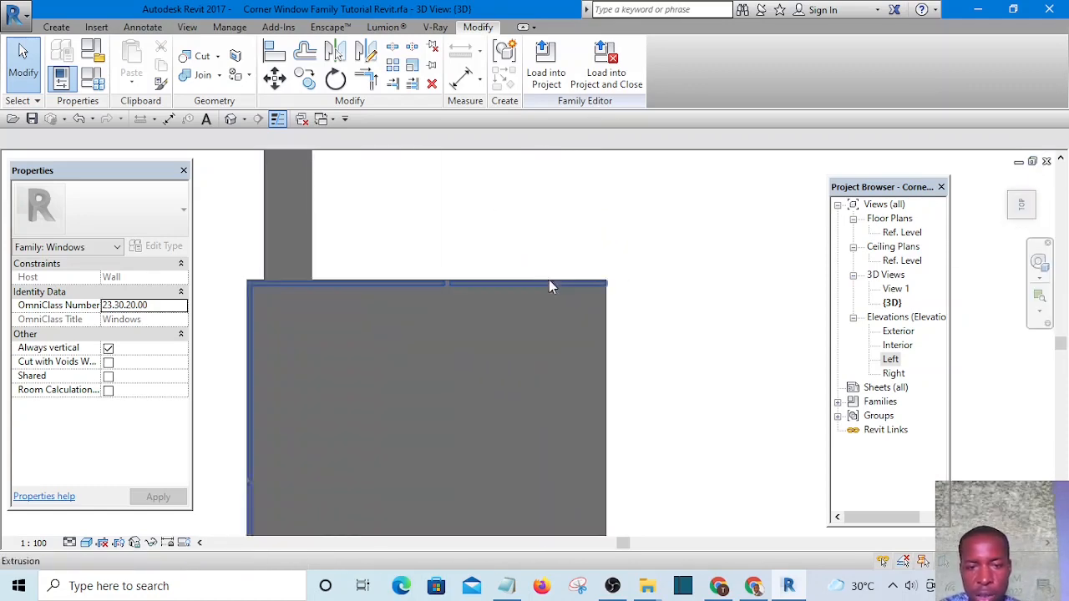
{"action": "scroll", "coordinate": [549, 282], "scroll_direction": "down", "scroll_amount": 4}
{"action": "scroll", "coordinate": [457, 222], "scroll_direction": "up", "scroll_amount": 2}
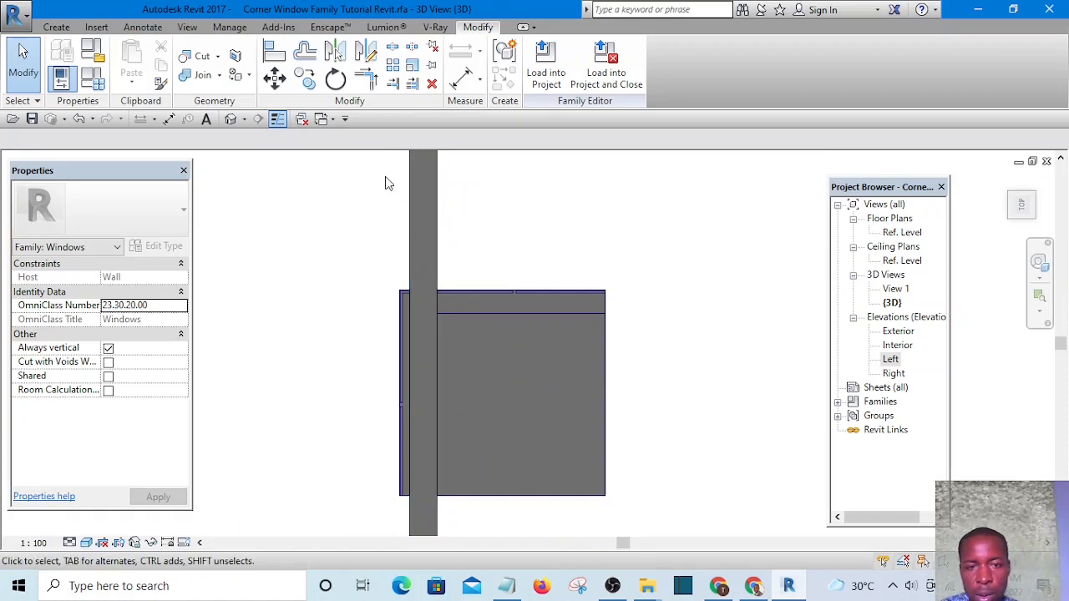
{"action": "left_click_drag", "start_coordinate": [679, 391], "coordinate": [704, 513]}
{"action": "left_click", "coordinate": [701, 406]}
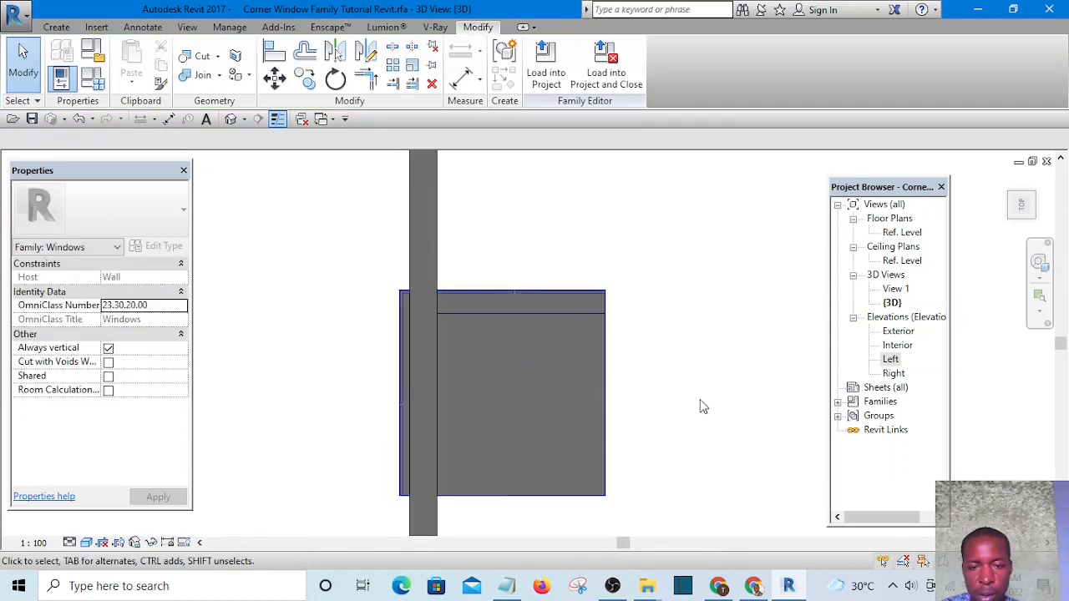
{"action": "left_click_drag", "start_coordinate": [341, 329], "coordinate": [737, 469]}
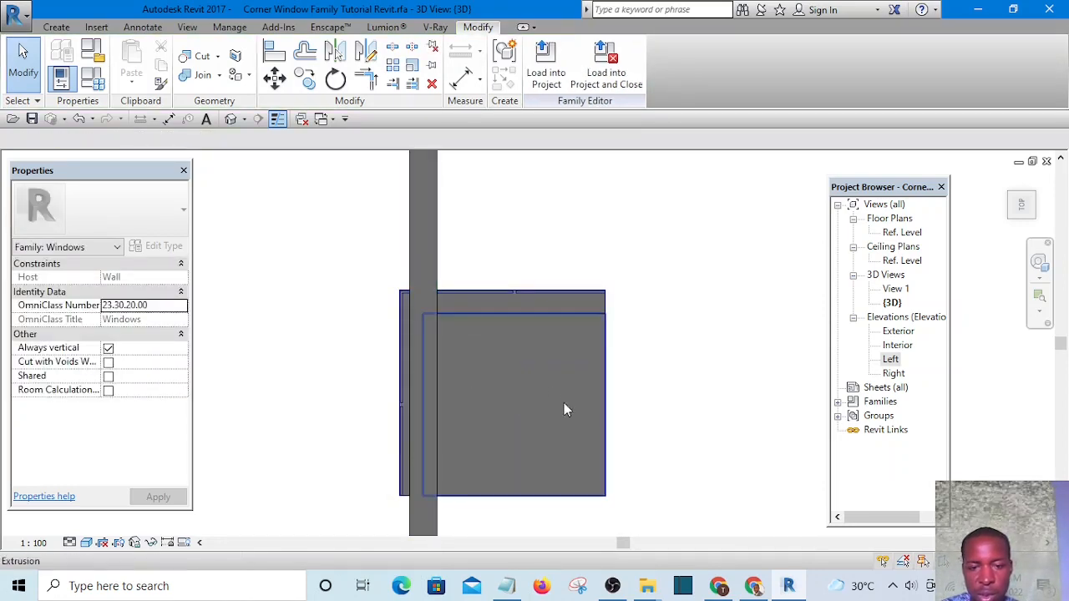
{"action": "middle_click_drag", "start_coordinate": [621, 391], "coordinate": [498, 231], "text": "shift"}
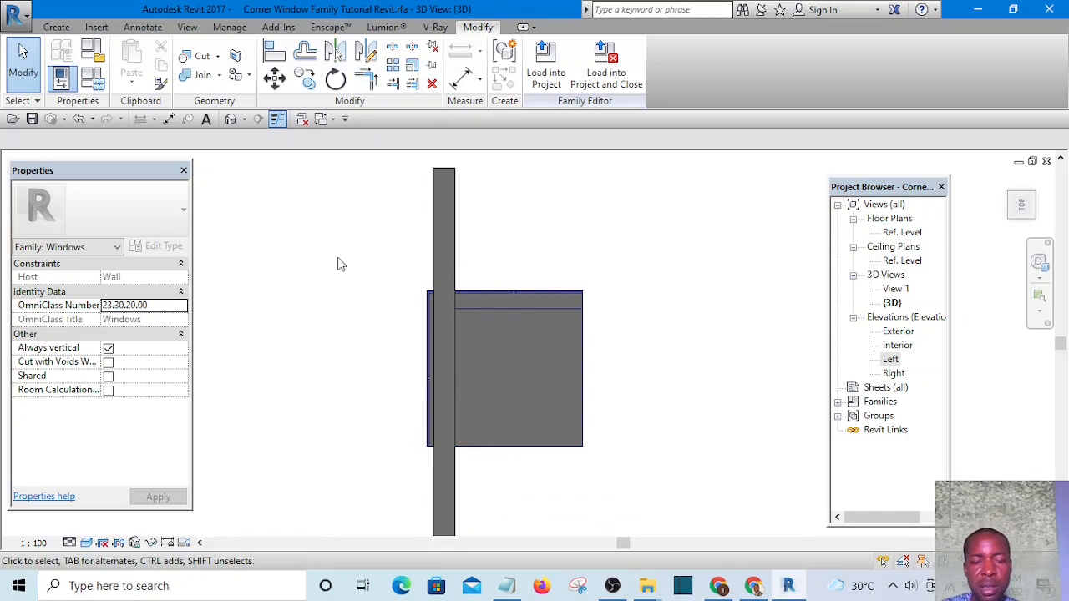
Step: Select the whole window in the top view and filter the selection to Windows (Void) to locate both voids
{"action": "left_click_drag", "start_coordinate": [326, 234], "coordinate": [697, 474]}
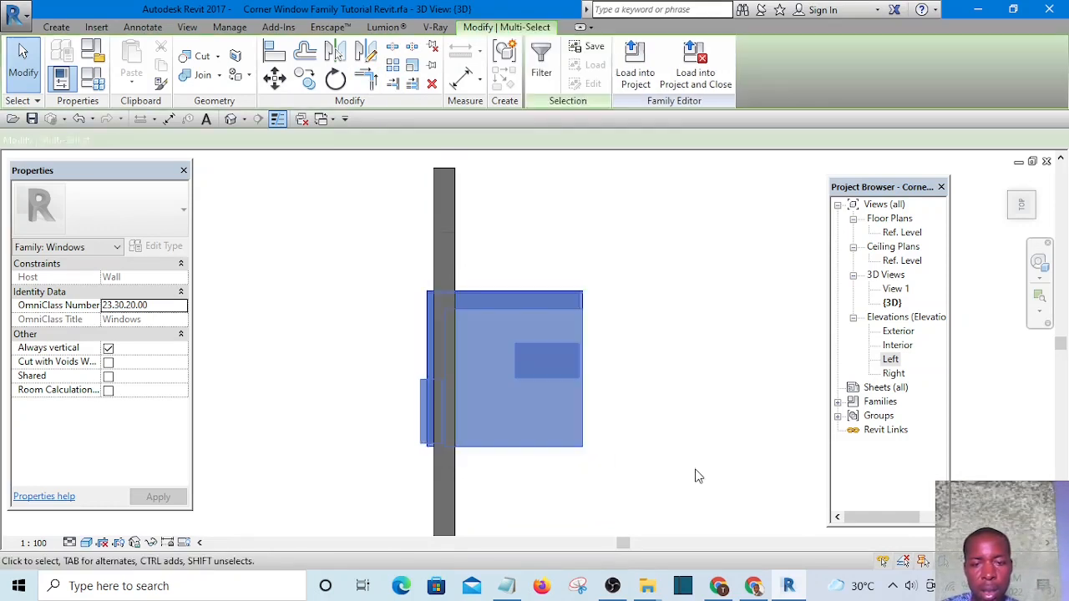
{"action": "left_click", "coordinate": [542, 67]}
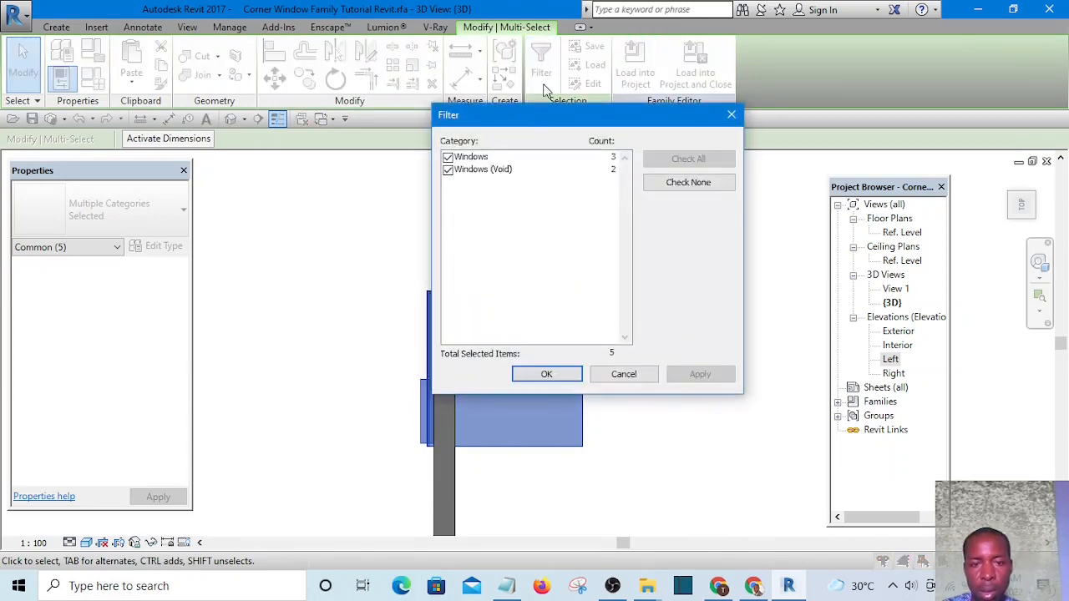
{"action": "left_click", "coordinate": [449, 158]}
{"action": "left_click", "coordinate": [547, 374]}
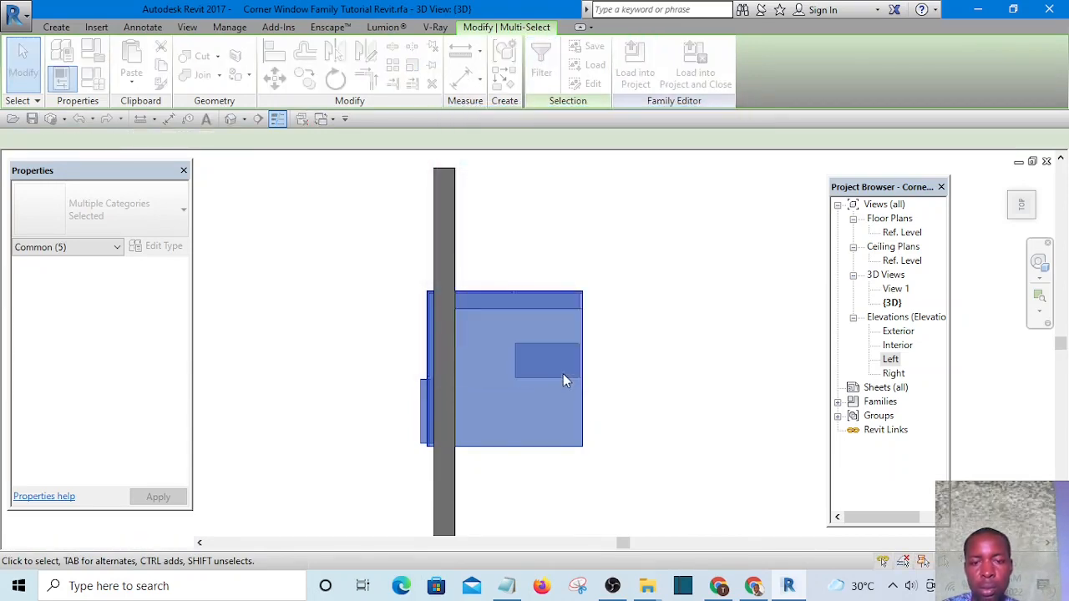
{"action": "scroll", "coordinate": [446, 390], "scroll_direction": "up", "scroll_amount": 3}
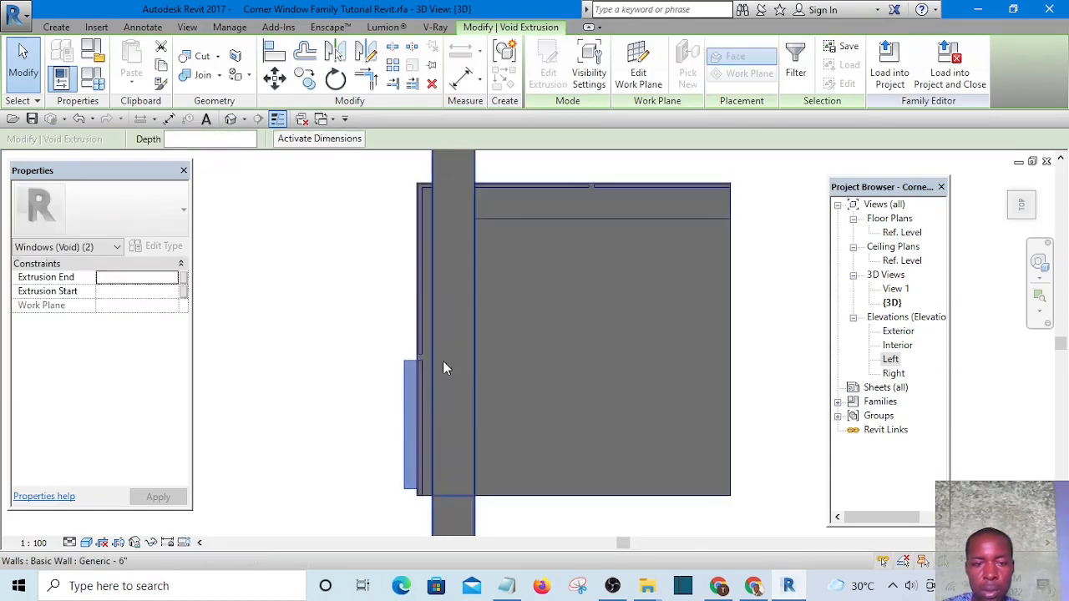
{"action": "scroll", "coordinate": [444, 359], "scroll_direction": "down", "scroll_amount": 3}
{"action": "middle_click_drag", "start_coordinate": [592, 410], "coordinate": [612, 386], "text": "shift"}
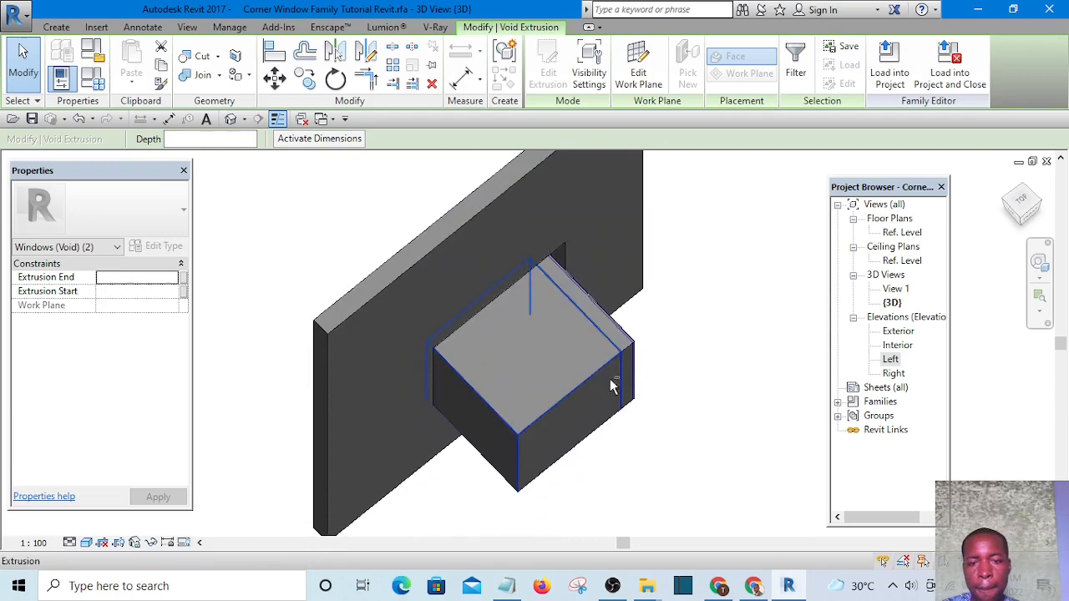
Step: Select the large box extrusion and examine where the voids sit relative to the window frames from another angle
{"action": "left_click", "coordinate": [661, 415]}
{"action": "left_click", "coordinate": [520, 422]}
{"action": "left_click", "coordinate": [656, 444]}
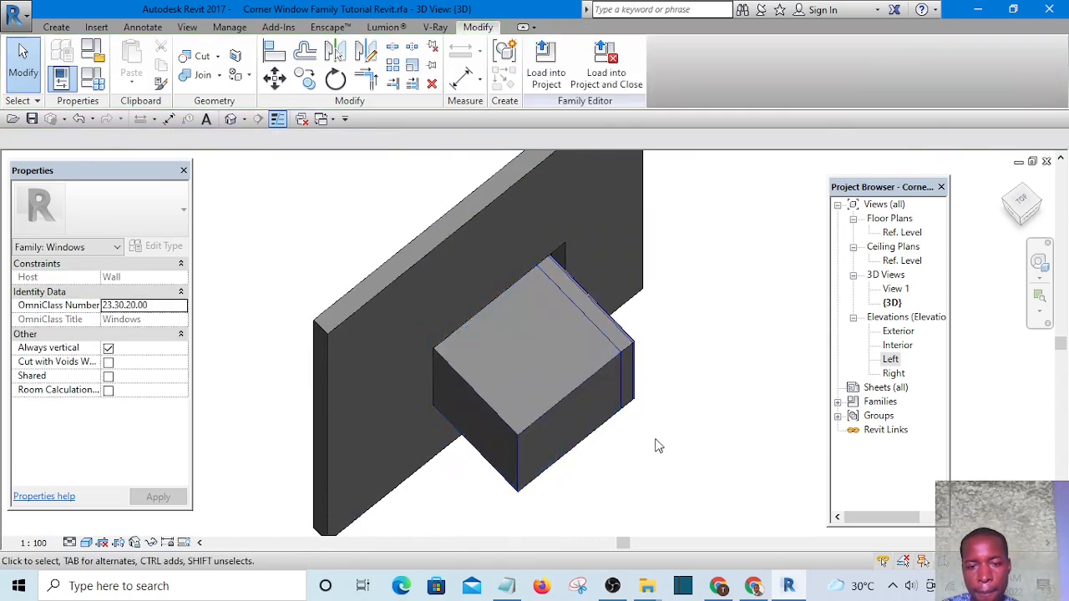
{"action": "left_click", "coordinate": [533, 426]}
{"action": "scroll", "coordinate": [558, 388], "scroll_direction": "up", "scroll_amount": 5}
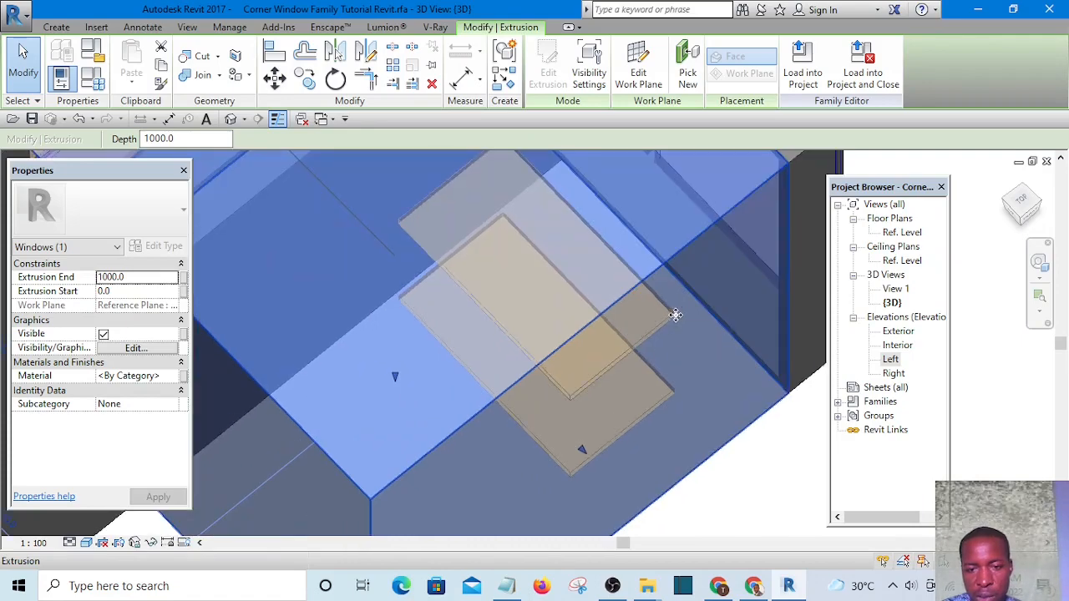
{"action": "scroll", "coordinate": [676, 315], "scroll_direction": "down", "scroll_amount": 5}
{"action": "middle_click_drag", "start_coordinate": [676, 315], "coordinate": [639, 310], "text": "shift"}
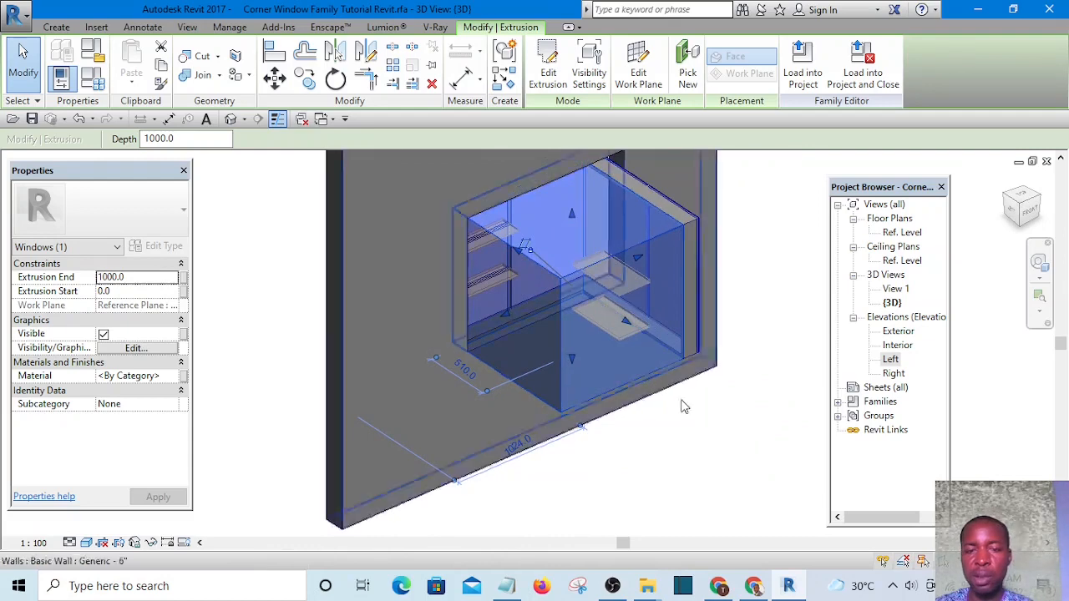
{"action": "left_click", "coordinate": [664, 443]}
{"action": "left_click", "coordinate": [622, 343]}
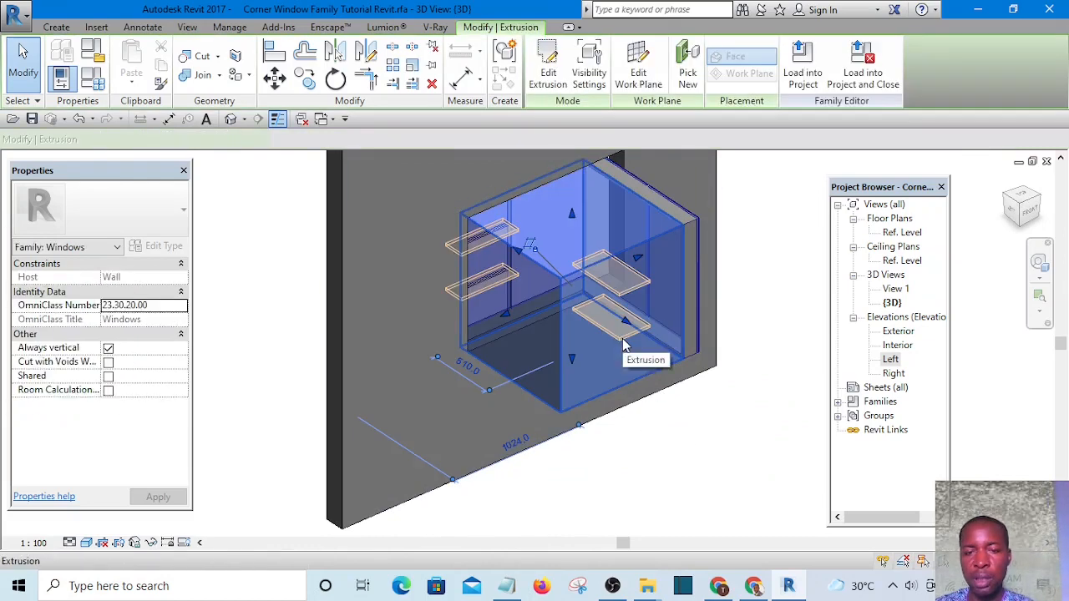
{"action": "left_click", "coordinate": [695, 456]}
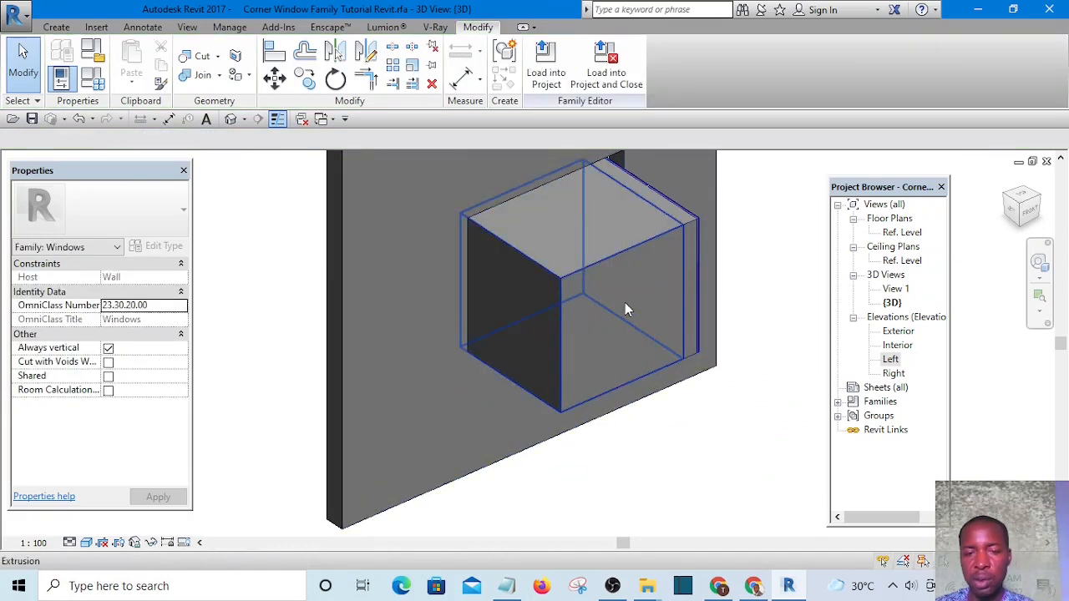
Step: Edit the side-face void extrusion, set its Extrusion End to 1200 and finish the sketch
{"action": "double_click", "coordinate": [610, 356]}
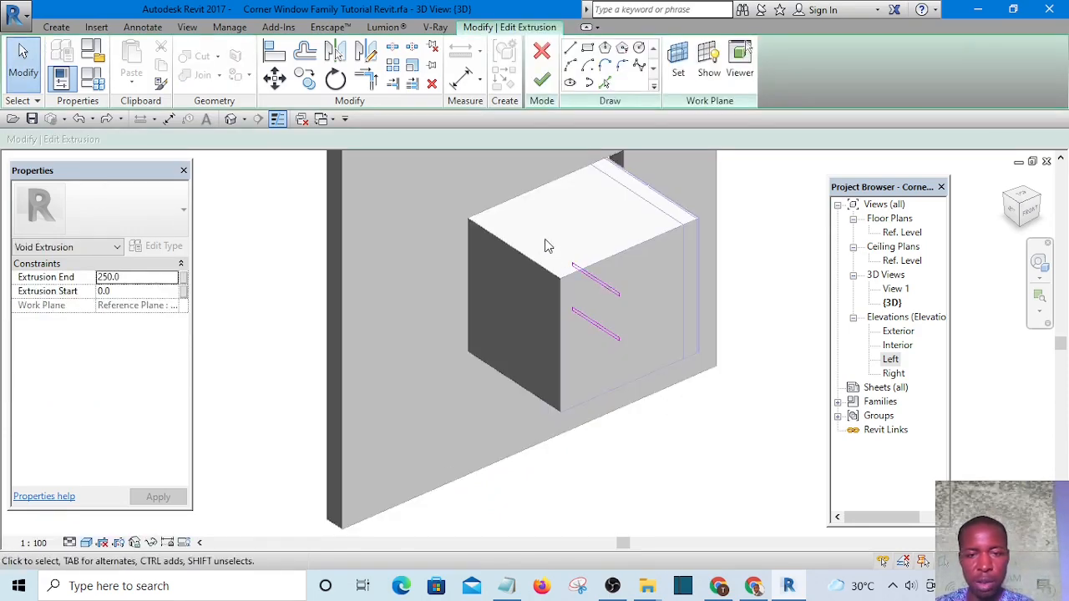
{"action": "left_click", "coordinate": [136, 278]}
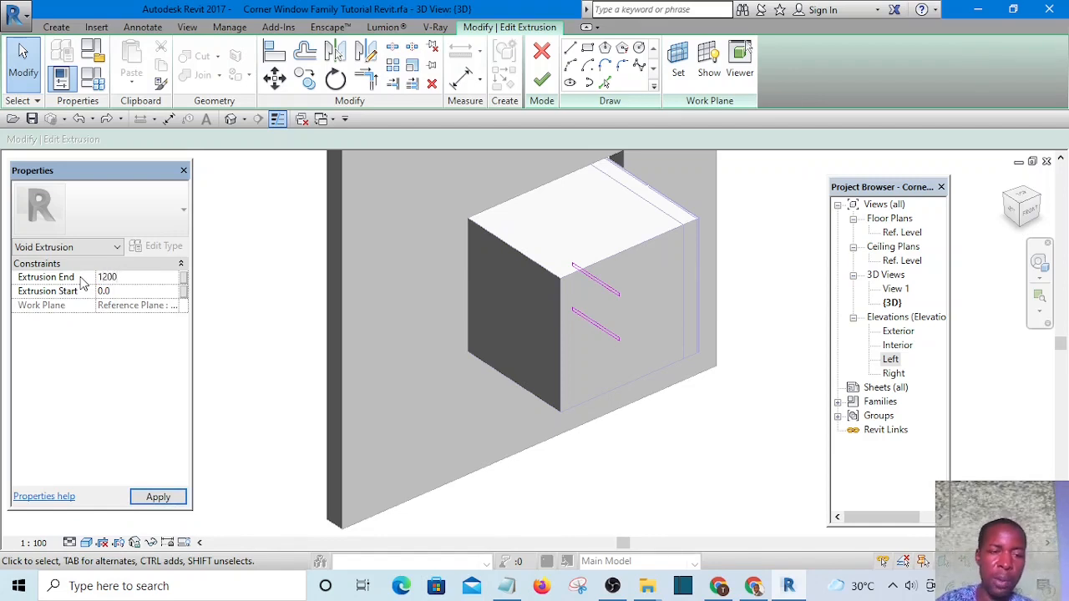
{"action": "left_click", "coordinate": [159, 498]}
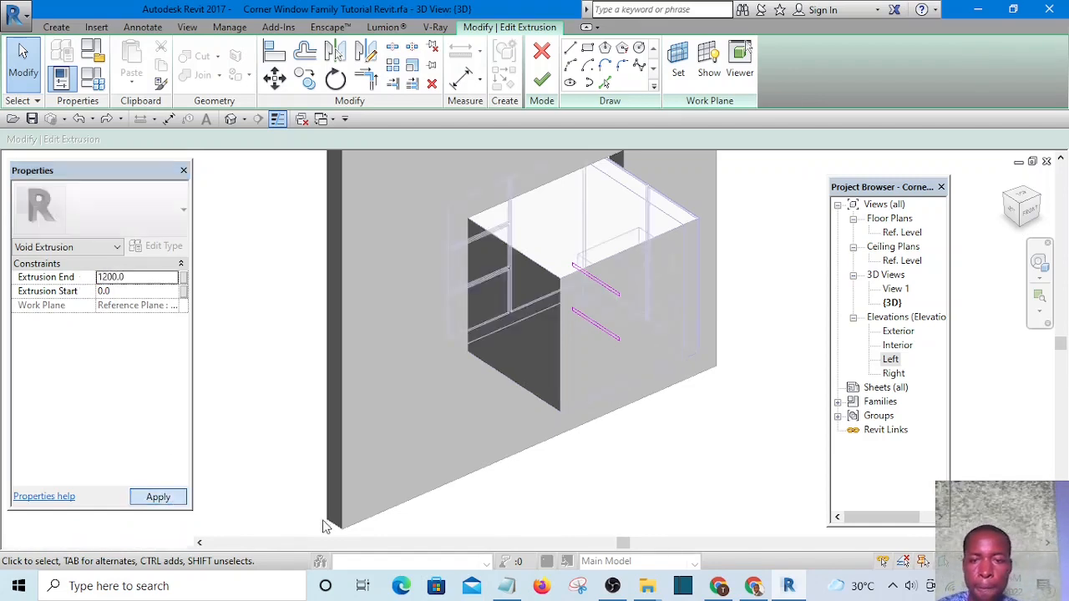
{"action": "left_click", "coordinate": [542, 81]}
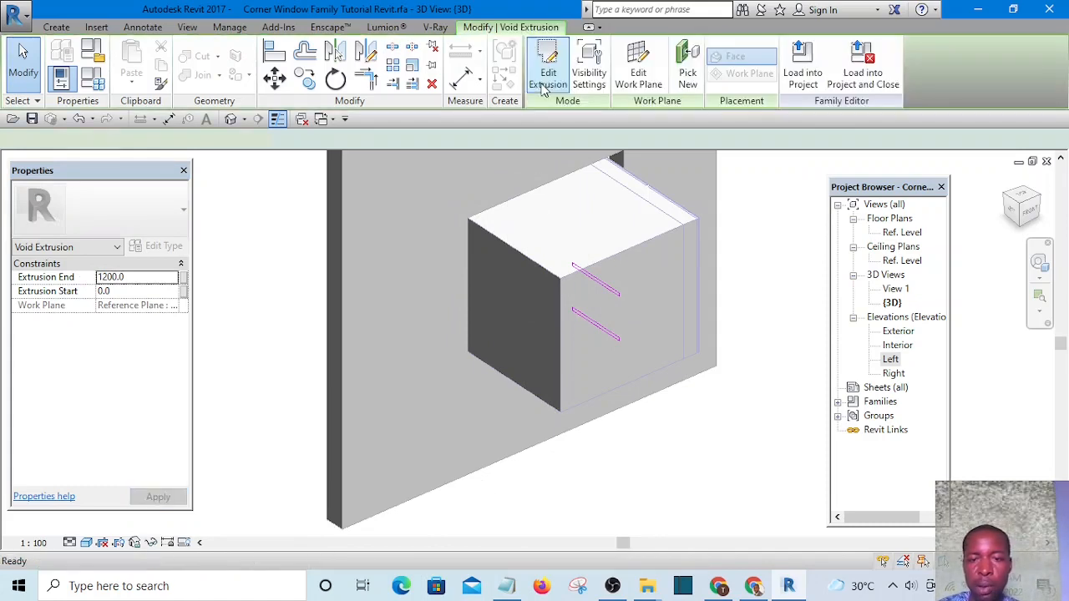
{"action": "scroll", "coordinate": [730, 412], "scroll_direction": "down", "scroll_amount": 2}
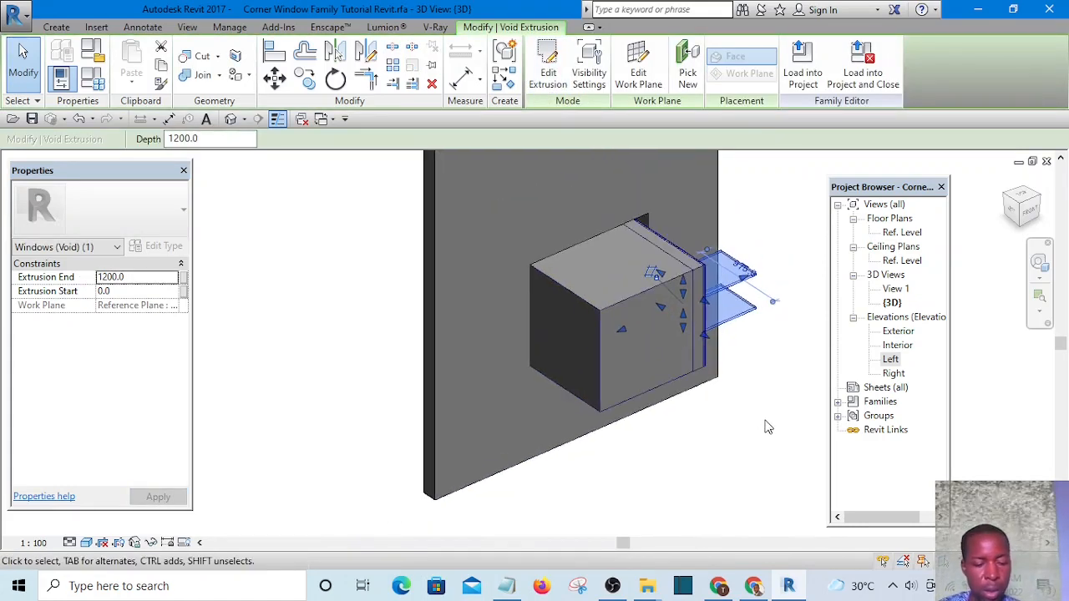
{"action": "middle_click_drag", "start_coordinate": [766, 427], "coordinate": [565, 371], "text": "shift"}
{"action": "key", "text": "Escape"}
Step: Reopen the lengthened void's sketch, close it unchanged, and check how far the void reaches past the window frame
{"action": "left_click", "coordinate": [688, 282]}
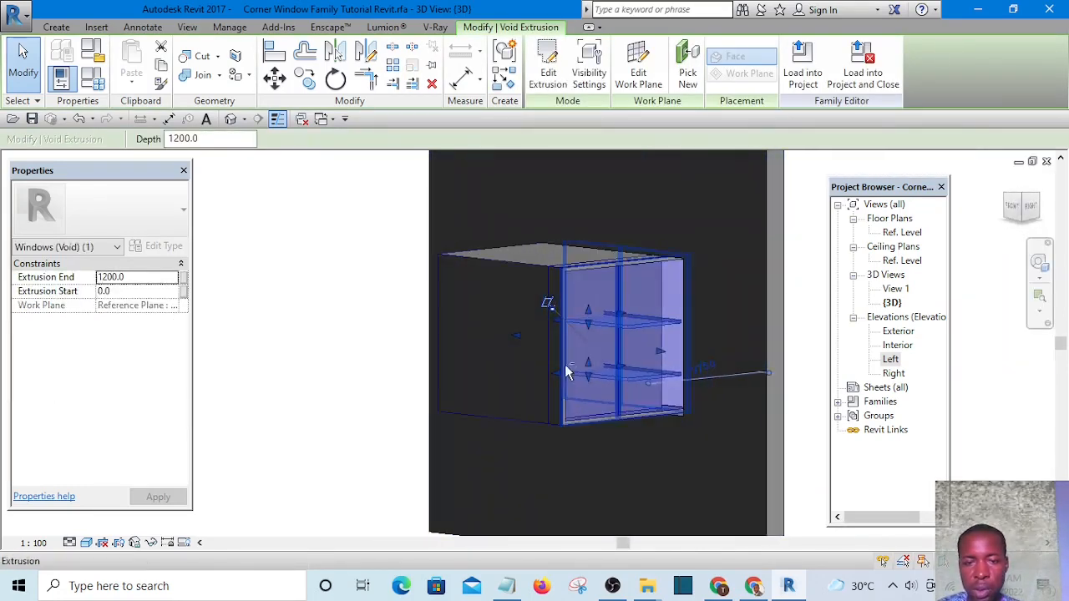
{"action": "left_click", "coordinate": [549, 79]}
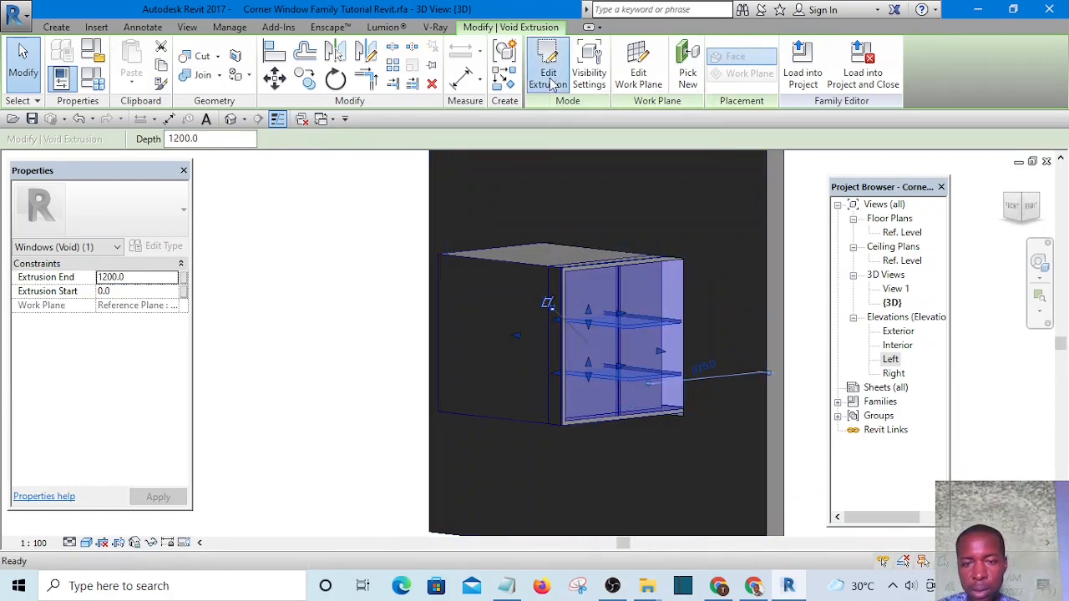
{"action": "scroll", "coordinate": [544, 330], "scroll_direction": "up", "scroll_amount": 2}
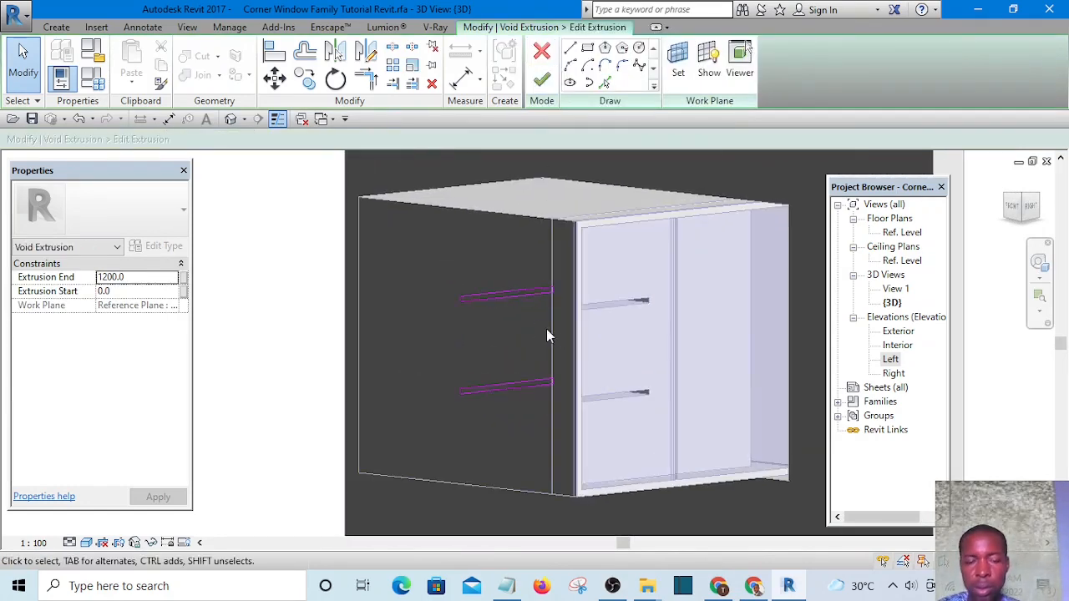
{"action": "left_click", "coordinate": [543, 81]}
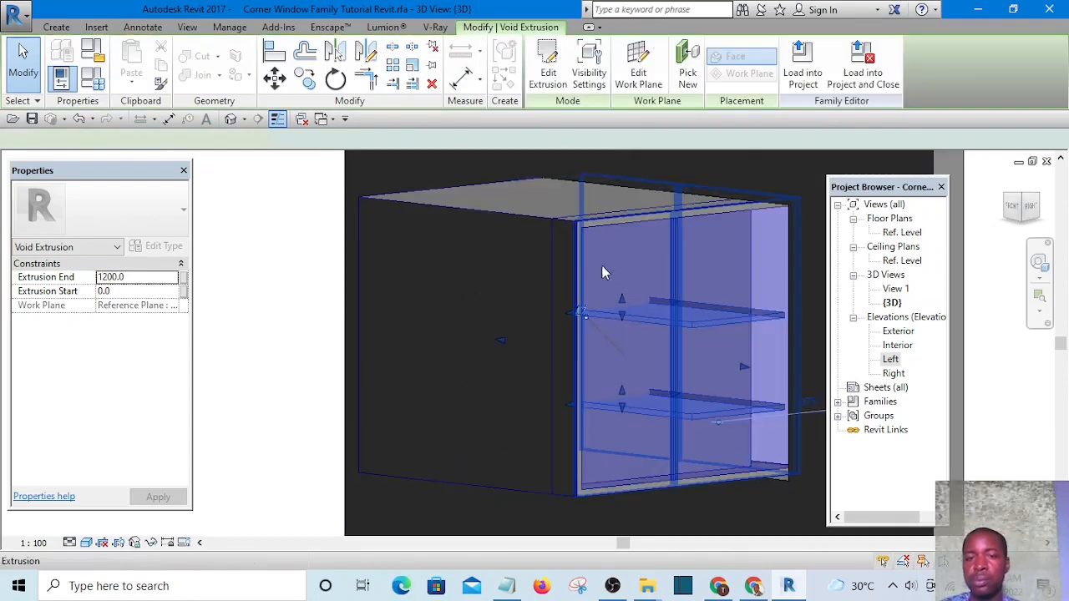
{"action": "middle_click_drag", "start_coordinate": [718, 351], "coordinate": [676, 421], "text": "shift"}
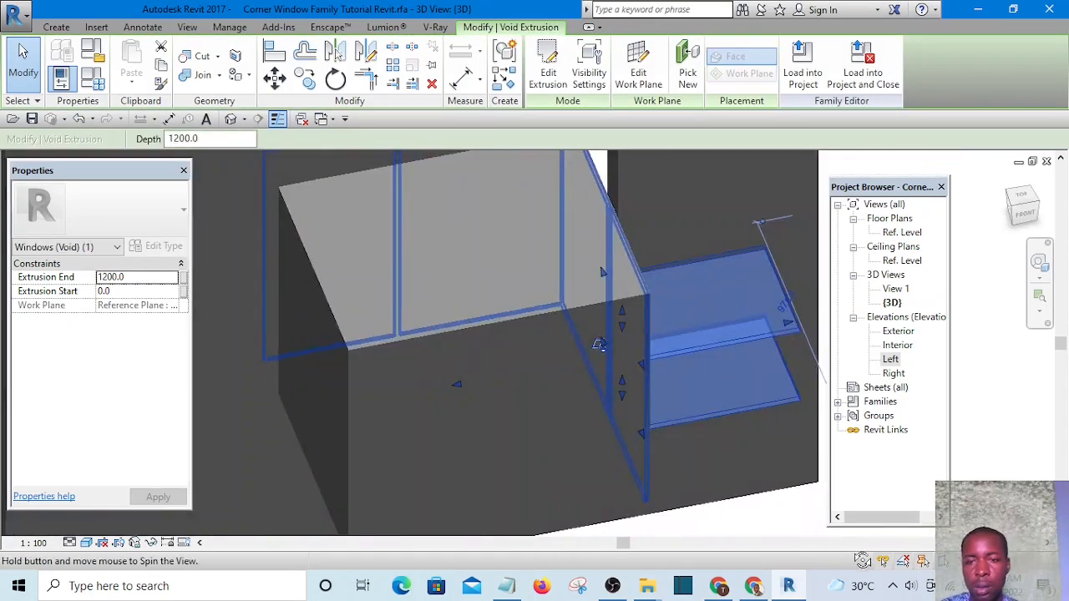
{"action": "scroll", "coordinate": [647, 330], "scroll_direction": "down", "scroll_amount": 3}
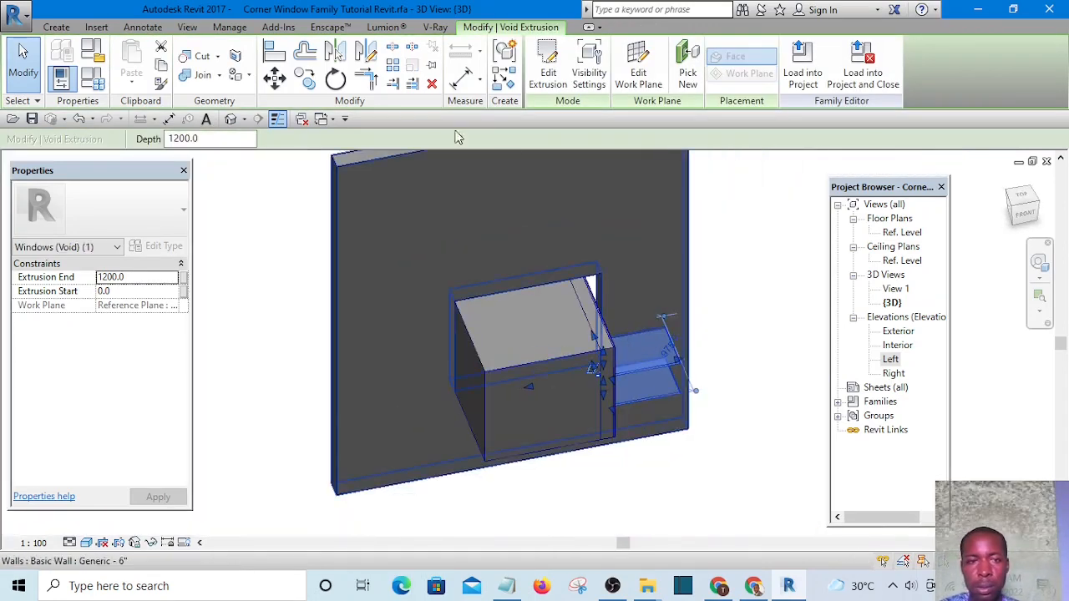
{"action": "left_click", "coordinate": [216, 63]}
{"action": "left_click", "coordinate": [242, 78]}
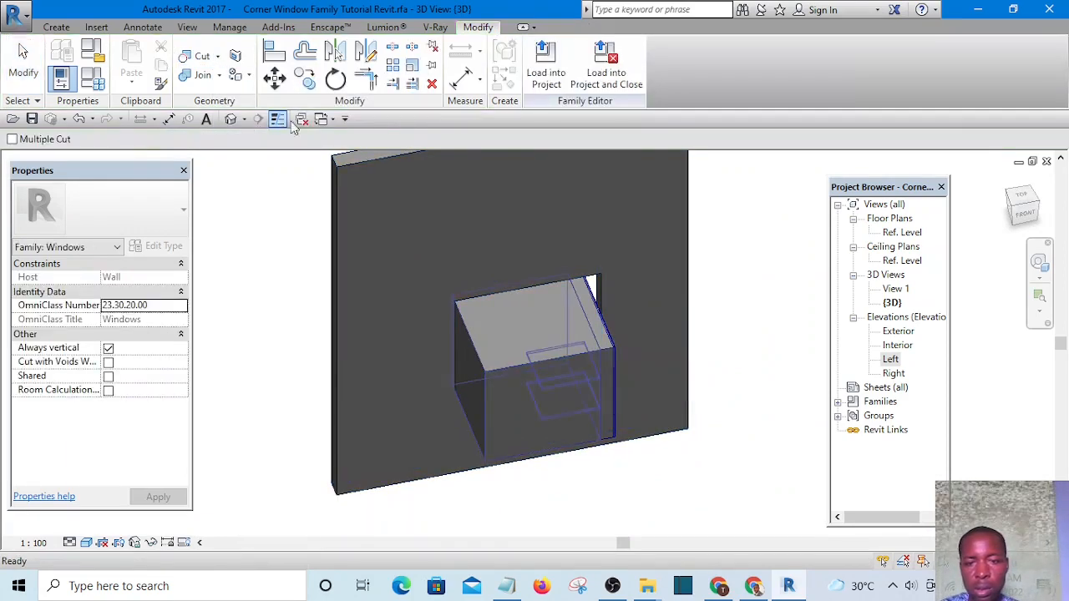
{"action": "middle_click_drag", "start_coordinate": [601, 368], "coordinate": [503, 368], "text": "shift"}
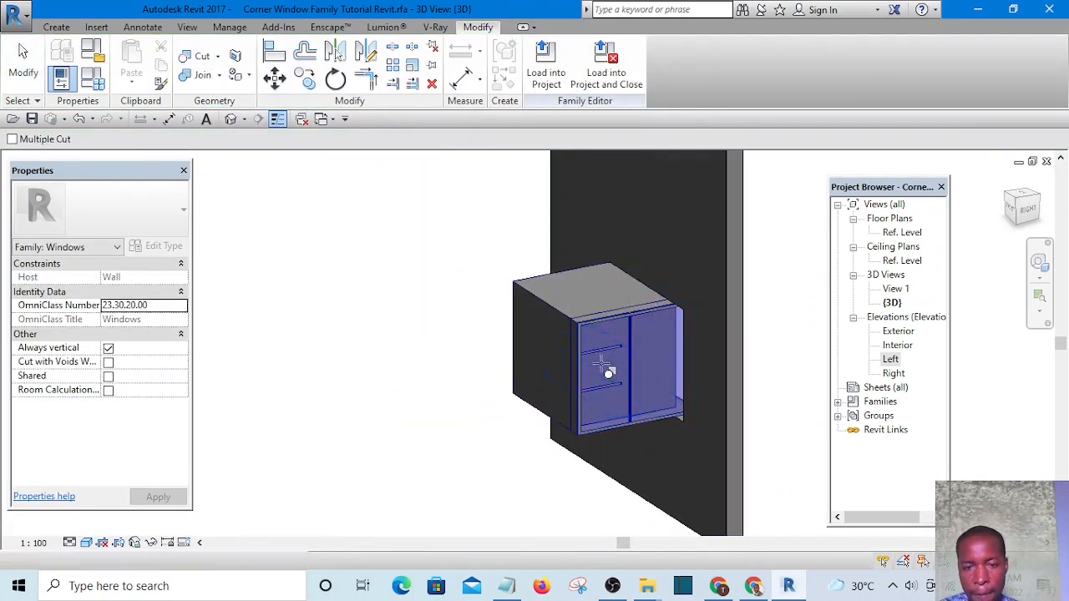
{"action": "scroll", "coordinate": [480, 376], "scroll_direction": "down", "scroll_amount": 3}
{"action": "middle_click_drag", "start_coordinate": [480, 377], "coordinate": [410, 305], "text": "shift"}
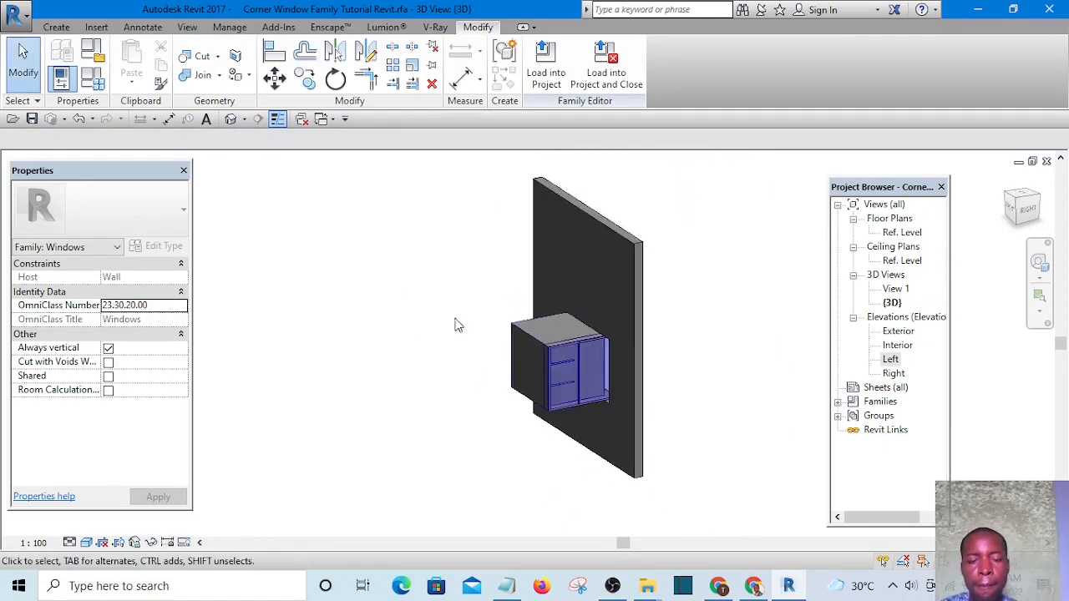
{"action": "scroll", "coordinate": [566, 429], "scroll_direction": "up", "scroll_amount": 3}
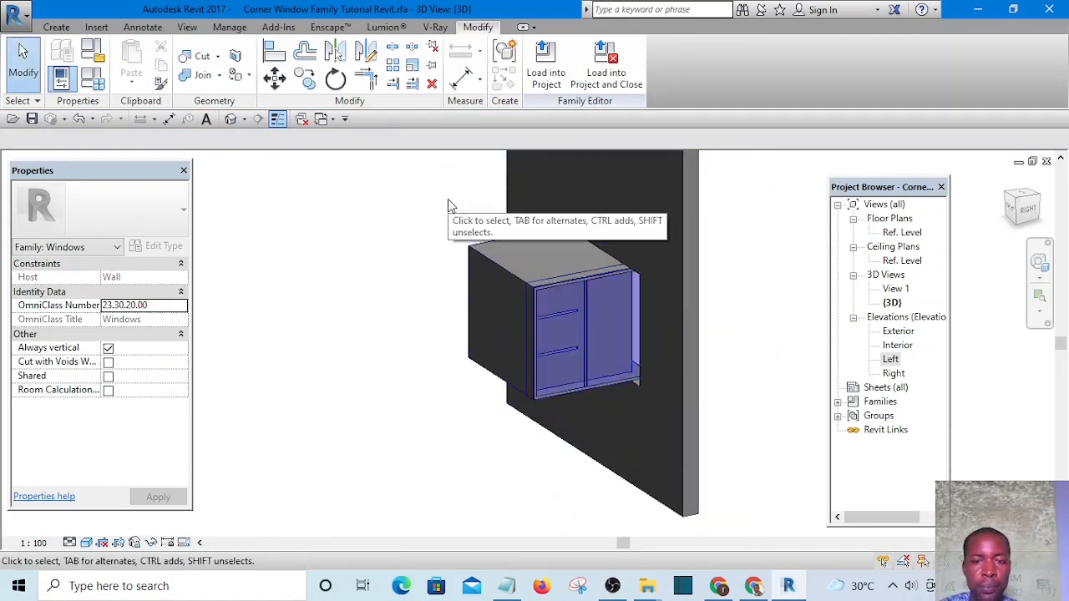
Step: Cut the corner window frame with the side-face void extrusion to form the two horizontal divisions
{"action": "middle_click_drag", "start_coordinate": [395, 251], "coordinate": [555, 320], "text": "shift"}
{"action": "scroll", "coordinate": [557, 335], "scroll_direction": "up", "scroll_amount": 2}
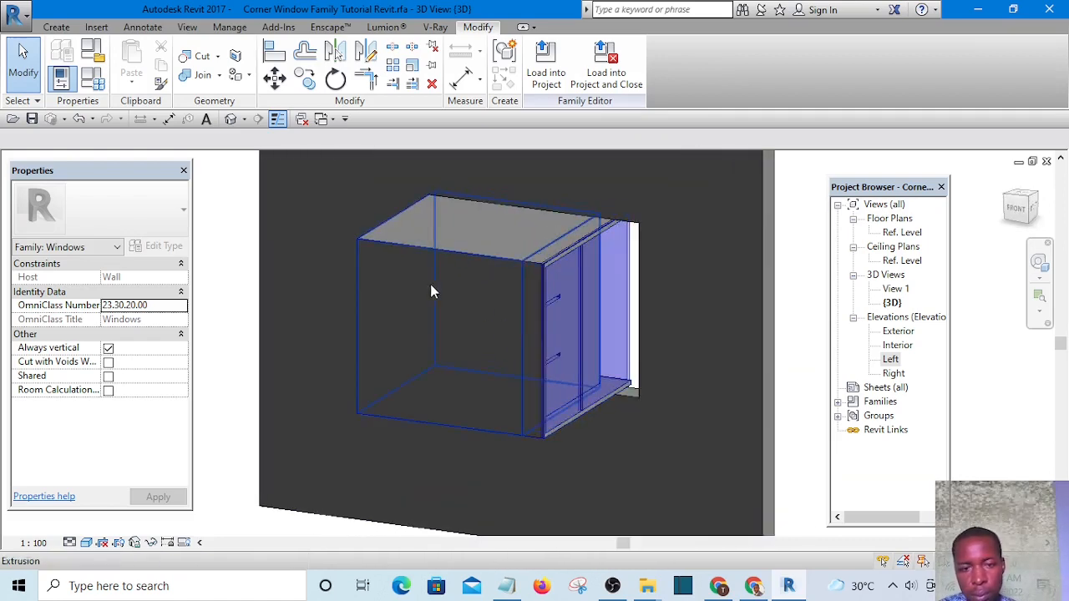
{"action": "left_click", "coordinate": [557, 360]}
{"action": "scroll", "coordinate": [598, 348], "scroll_direction": "up", "scroll_amount": 3}
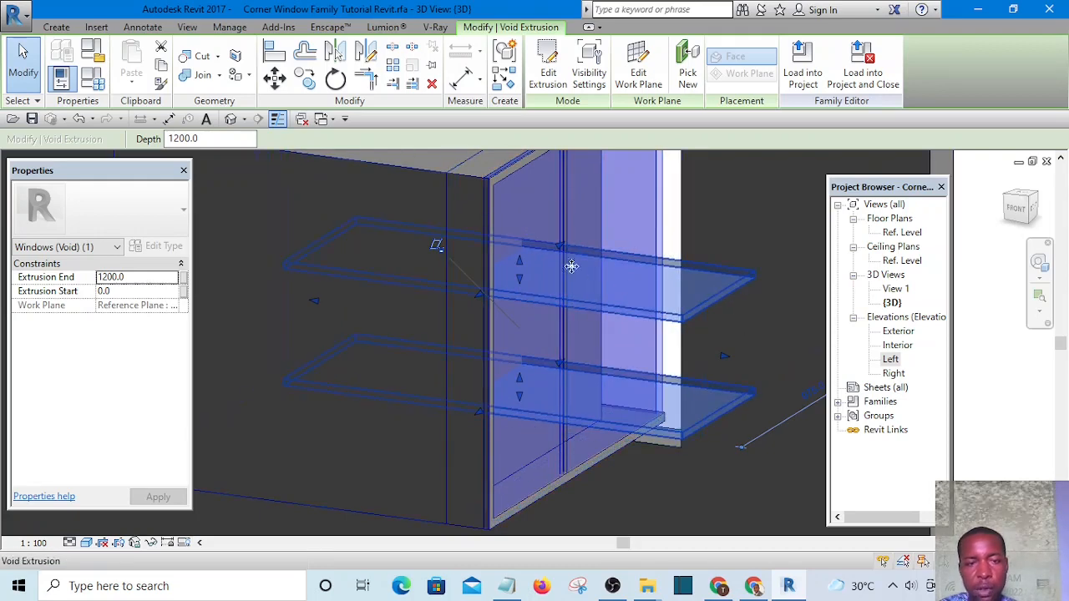
{"action": "left_click", "coordinate": [204, 57]}
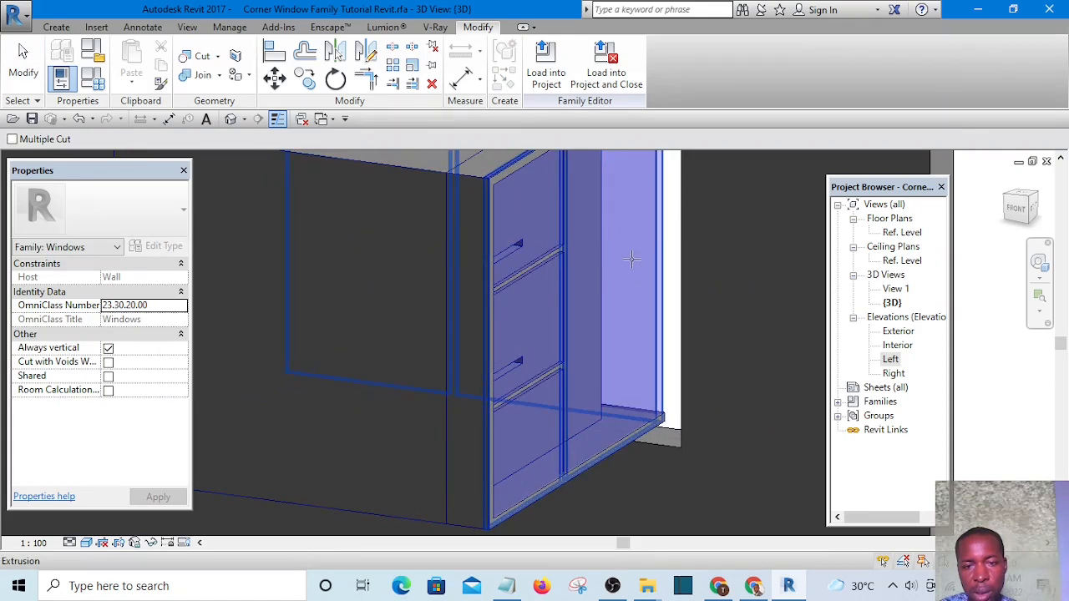
{"action": "scroll", "coordinate": [620, 336], "scroll_direction": "down", "scroll_amount": 3}
{"action": "middle_click_drag", "start_coordinate": [619, 336], "coordinate": [629, 416], "text": "shift"}
{"action": "middle_click_drag", "start_coordinate": [788, 289], "coordinate": [580, 265], "text": "shift"}
{"action": "scroll", "coordinate": [511, 292], "scroll_direction": "up", "scroll_amount": 2}
{"action": "scroll", "coordinate": [511, 292], "scroll_direction": "up", "scroll_amount": 3}
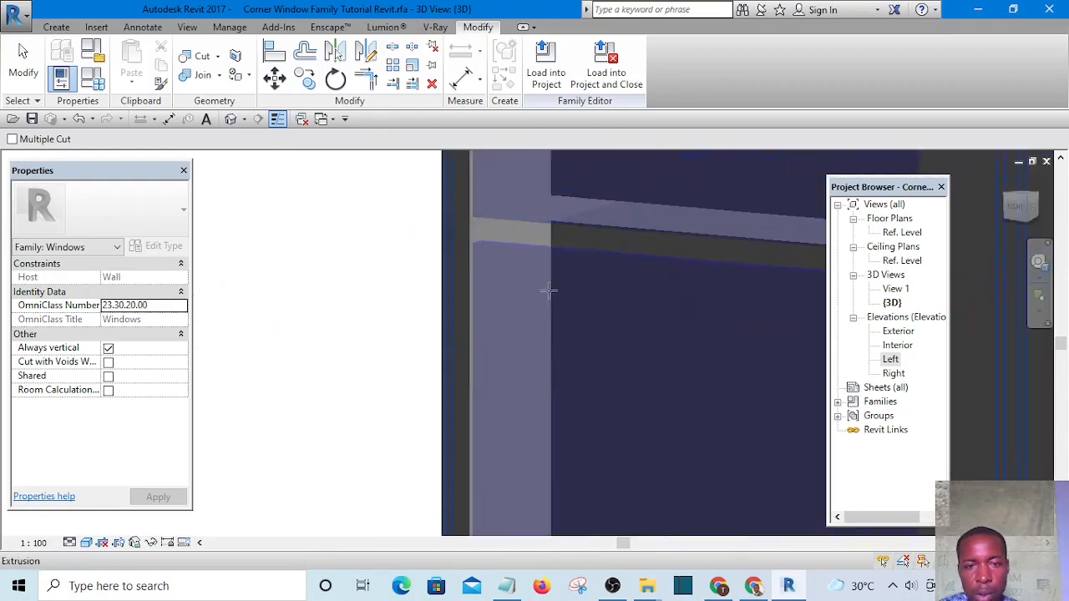
{"action": "mouse_move", "coordinate": [464, 297]}
{"action": "middle_mouse_down", "text": "shift"}
{"action": "mouse_move", "coordinate": [568, 359]}
{"action": "mouse_move", "coordinate": [628, 305]}
{"action": "mouse_move", "coordinate": [616, 258]}
{"action": "mouse_move", "coordinate": [493, 236]}
{"action": "middle_mouse_up", "text": "shift"}
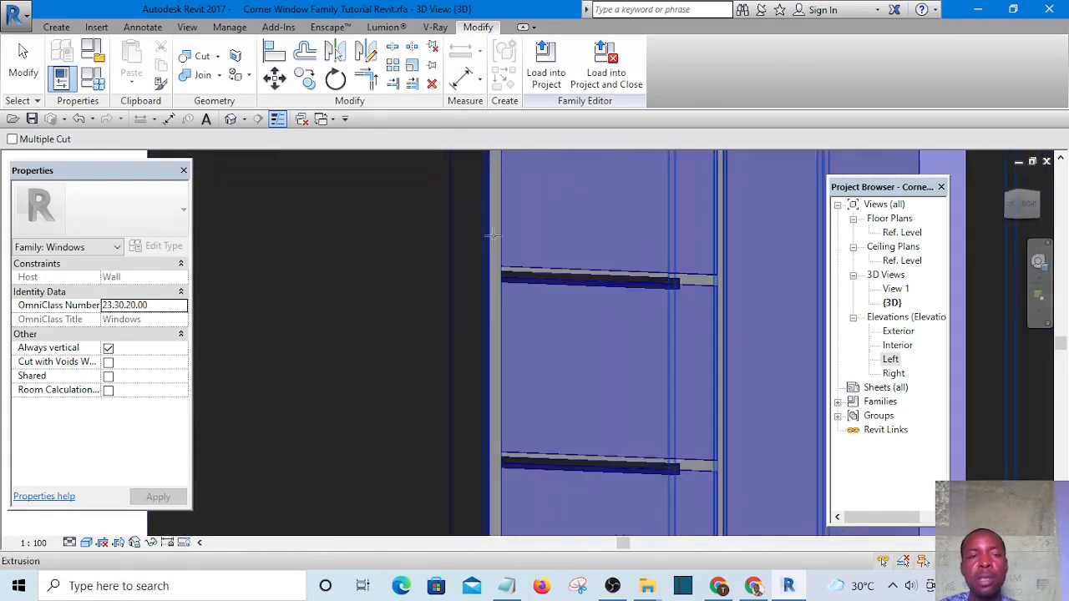
Step: Load the corner window family into the building project, overwriting the existing version
{"action": "left_click", "coordinate": [543, 74]}
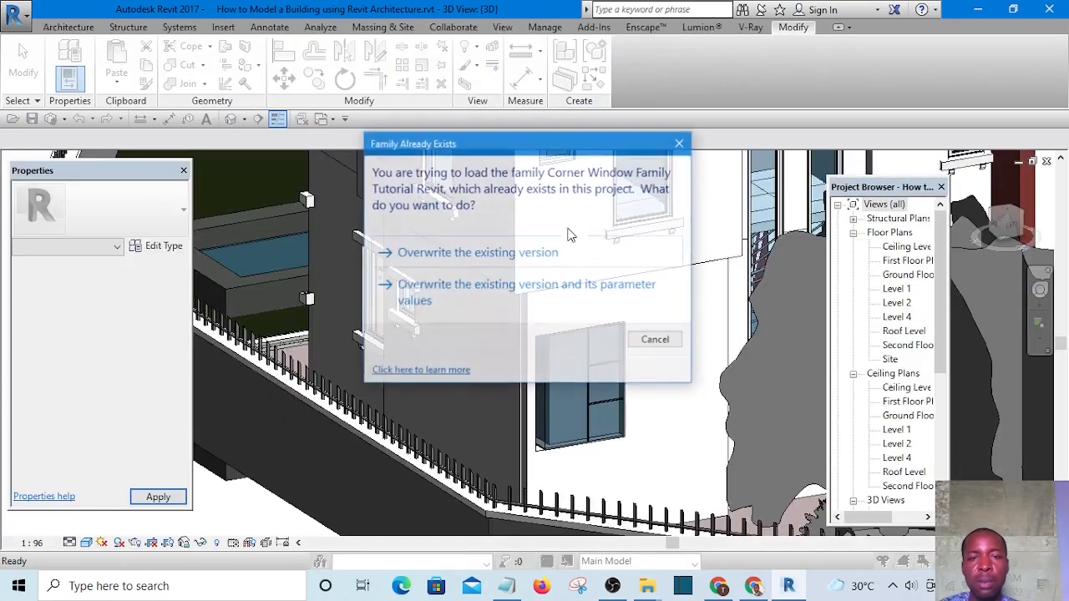
{"action": "left_click", "coordinate": [526, 255]}
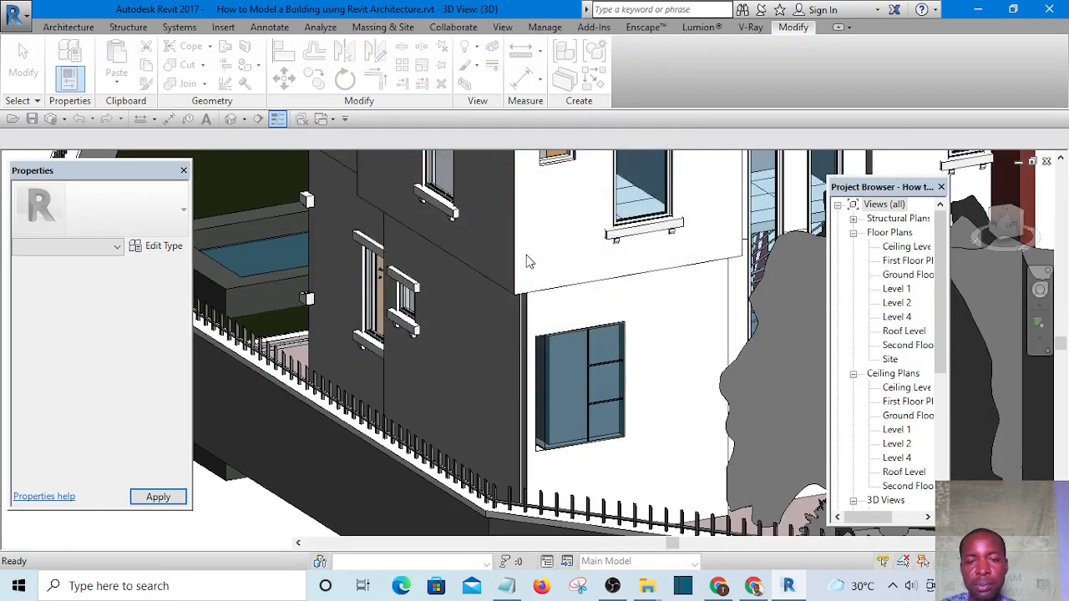
{"action": "scroll", "coordinate": [486, 300], "scroll_direction": "down", "scroll_amount": 2}
{"action": "middle_click_drag", "start_coordinate": [486, 300], "coordinate": [634, 393], "text": "shift"}
{"action": "middle_click_drag", "start_coordinate": [553, 374], "coordinate": [246, 314]}
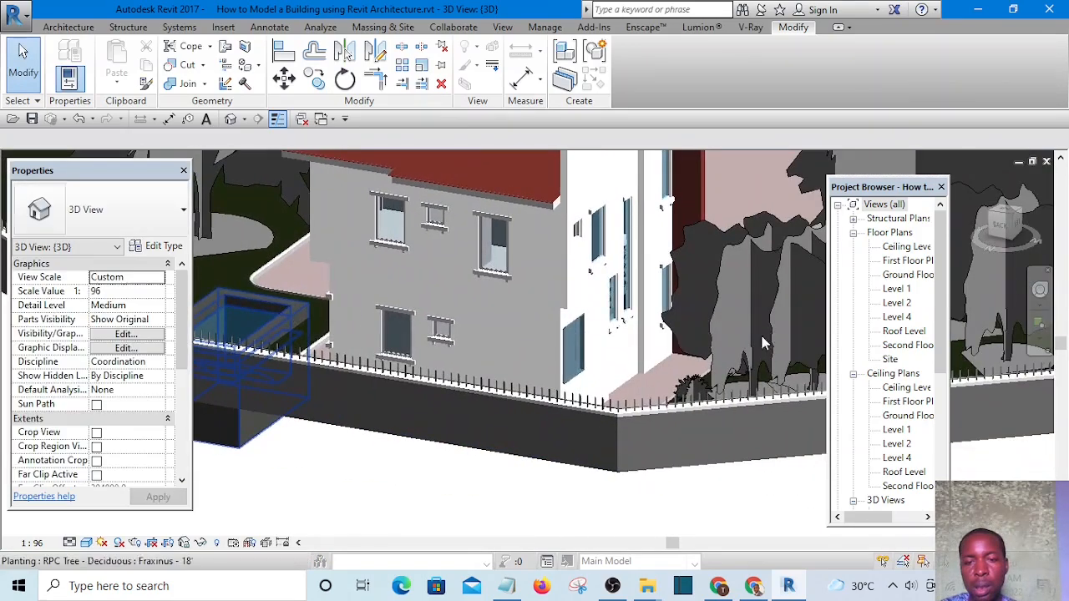
Step: In the Ground Floor plan, align the guest room corner window's outer frame edge with the exterior wall face
{"action": "double_click", "coordinate": [888, 277]}
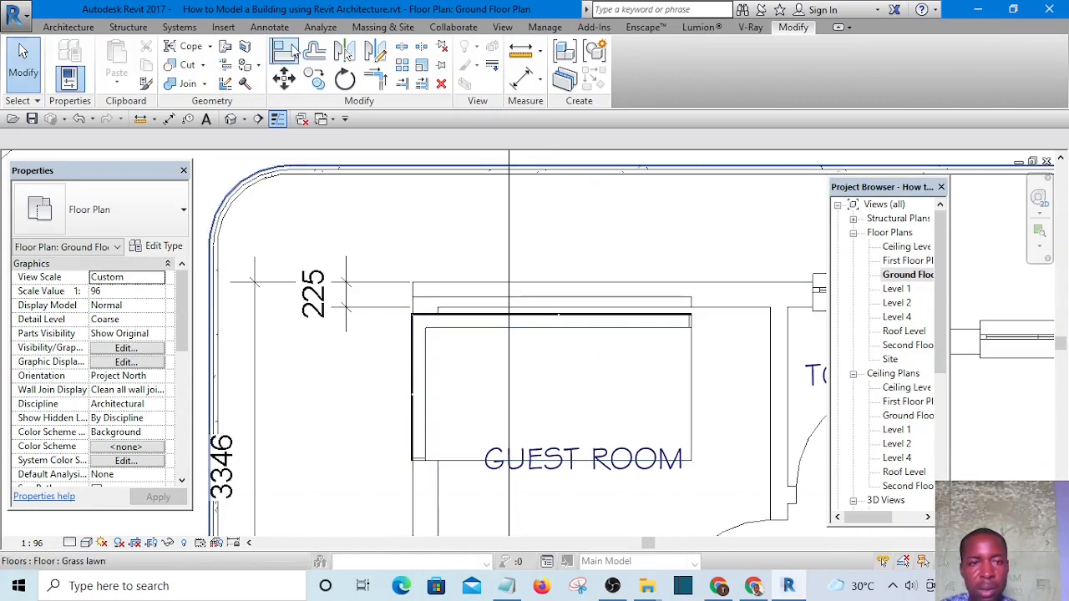
{"action": "key", "text": "a"}
{"action": "key", "text": "l"}
{"action": "scroll", "coordinate": [719, 267], "scroll_direction": "up", "scroll_amount": 3}
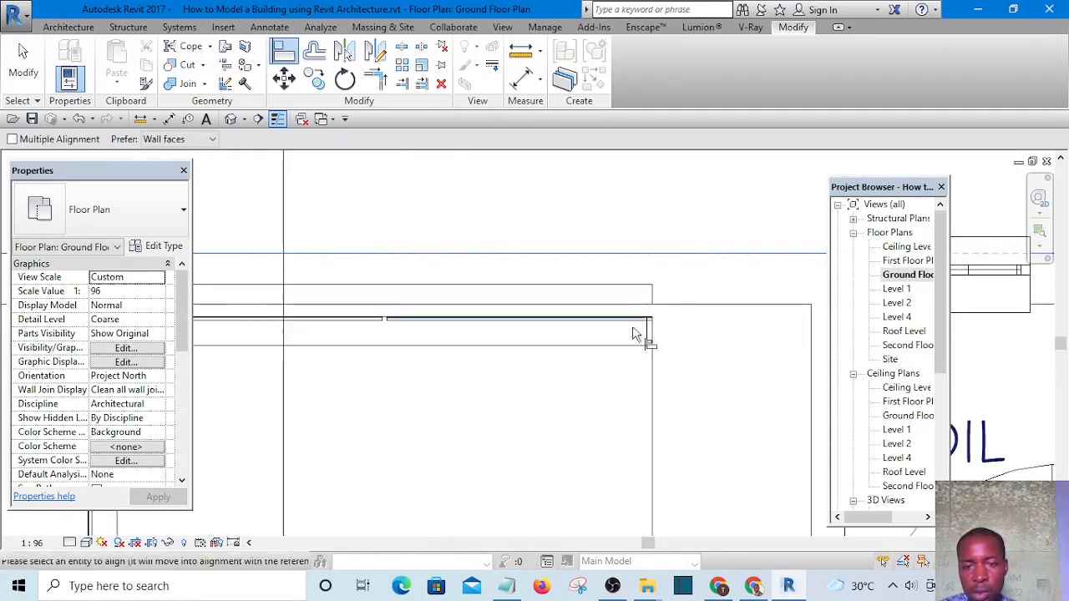
{"action": "left_click", "coordinate": [644, 305]}
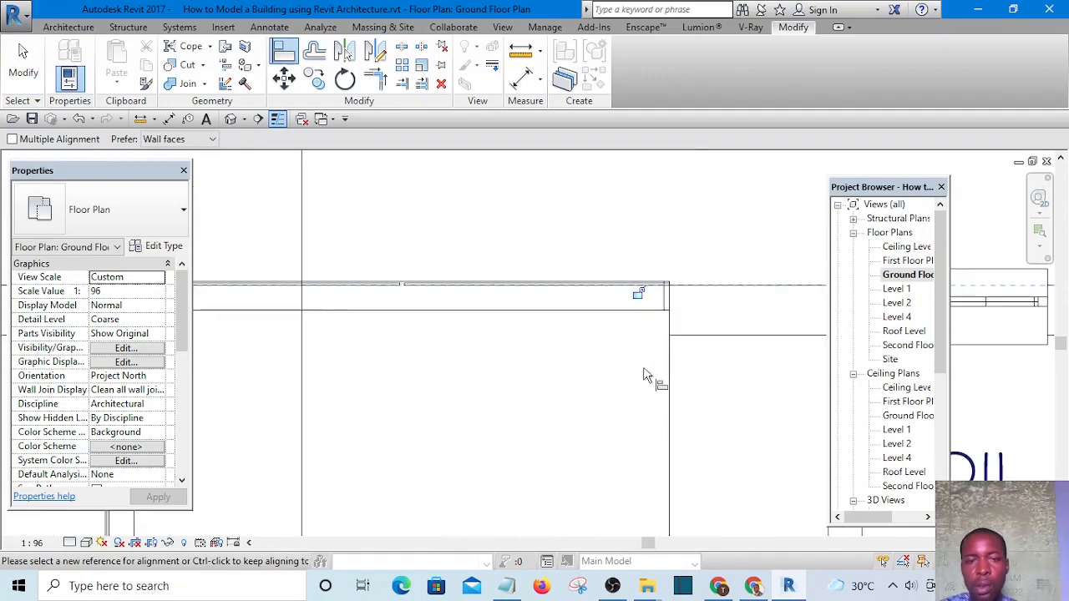
{"action": "scroll", "coordinate": [644, 375], "scroll_direction": "down", "scroll_amount": 2}
Step: Return to the project's 3D view and examine the horizontal divisions on the corner window's grey-wall face
{"action": "left_click", "coordinate": [235, 120]}
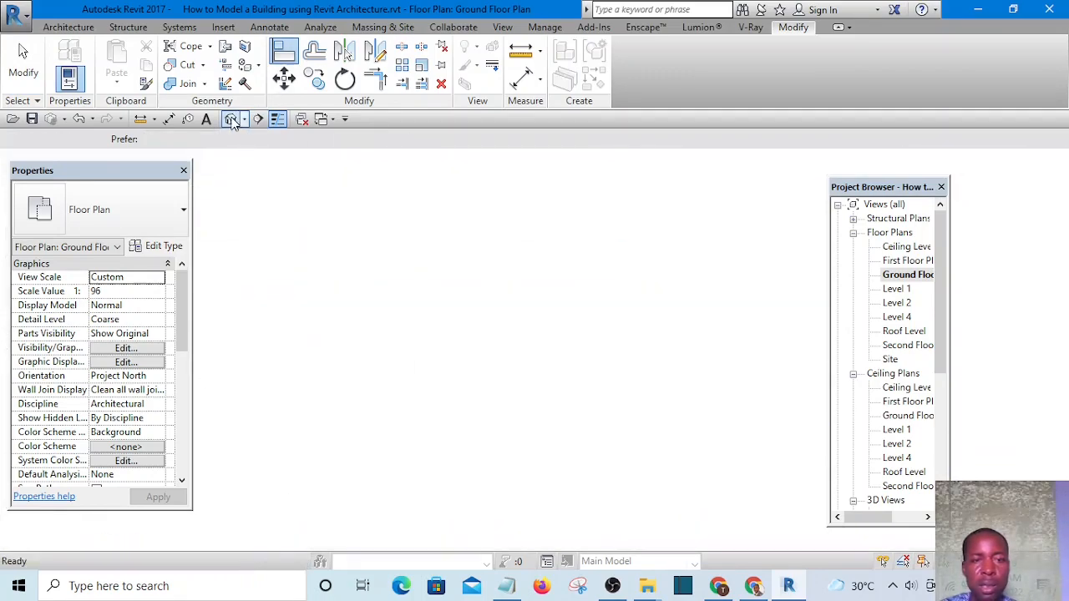
{"action": "scroll", "coordinate": [559, 333], "scroll_direction": "up", "scroll_amount": 6}
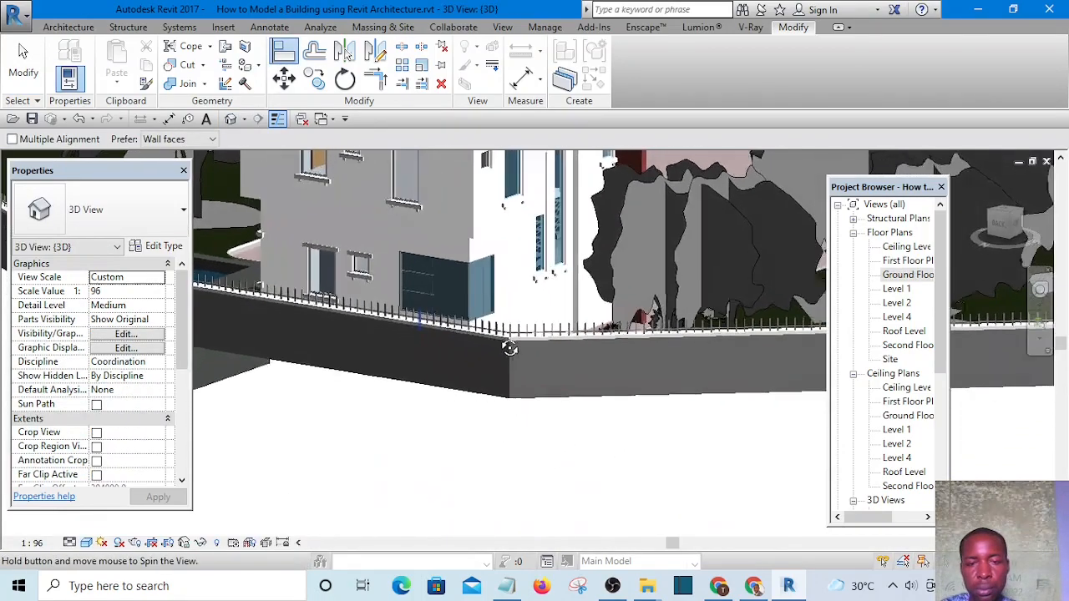
{"action": "scroll", "coordinate": [702, 341], "scroll_direction": "down", "scroll_amount": 4}
{"action": "scroll", "coordinate": [439, 275], "scroll_direction": "up", "scroll_amount": 8}
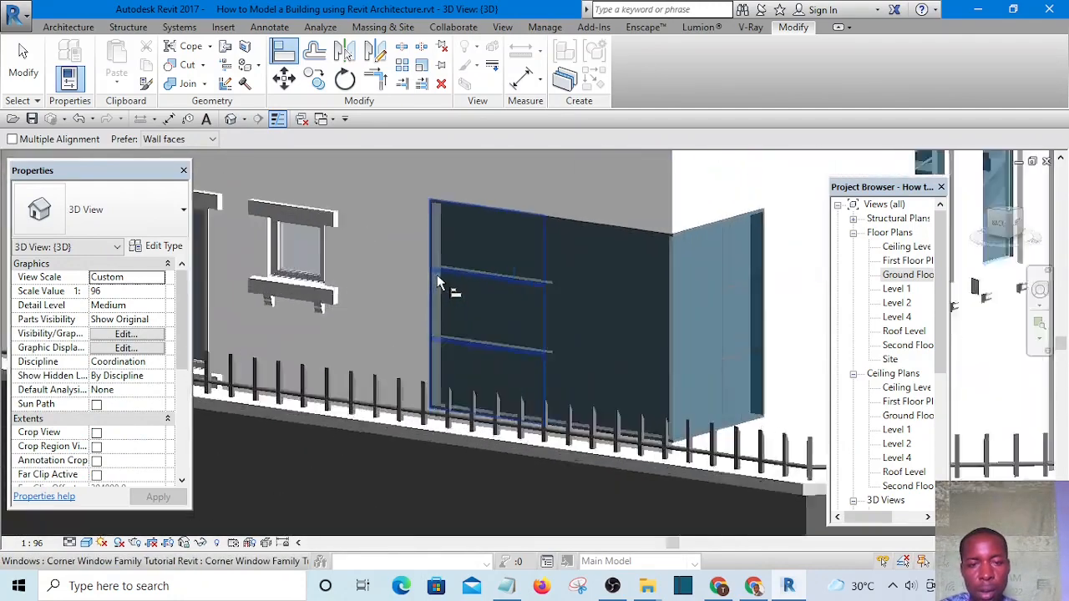
{"action": "scroll", "coordinate": [516, 304], "scroll_direction": "down", "scroll_amount": 8}
{"action": "key", "text": "Escape"}
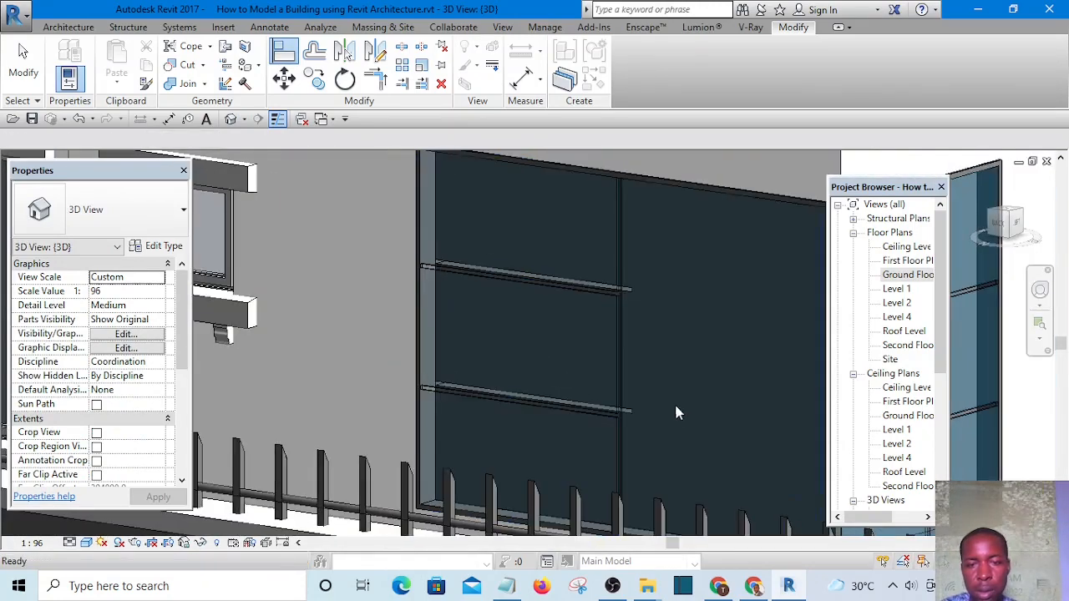
{"action": "scroll", "coordinate": [565, 392], "scroll_direction": "down", "scroll_amount": 4}
{"action": "scroll", "coordinate": [561, 343], "scroll_direction": "up", "scroll_amount": 7}
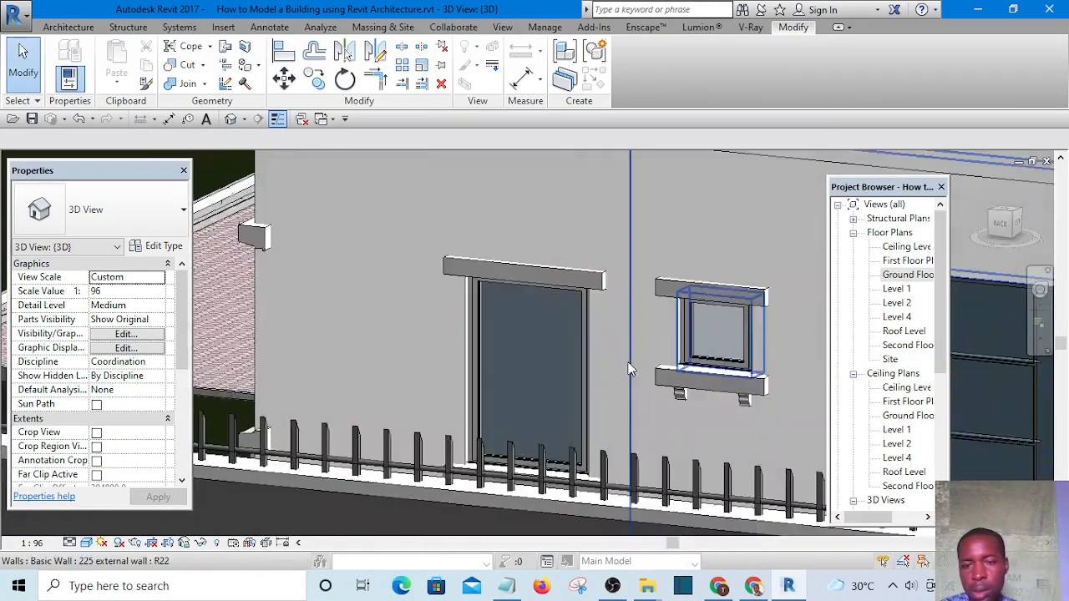
{"action": "scroll", "coordinate": [568, 347], "scroll_direction": "up", "scroll_amount": 2}
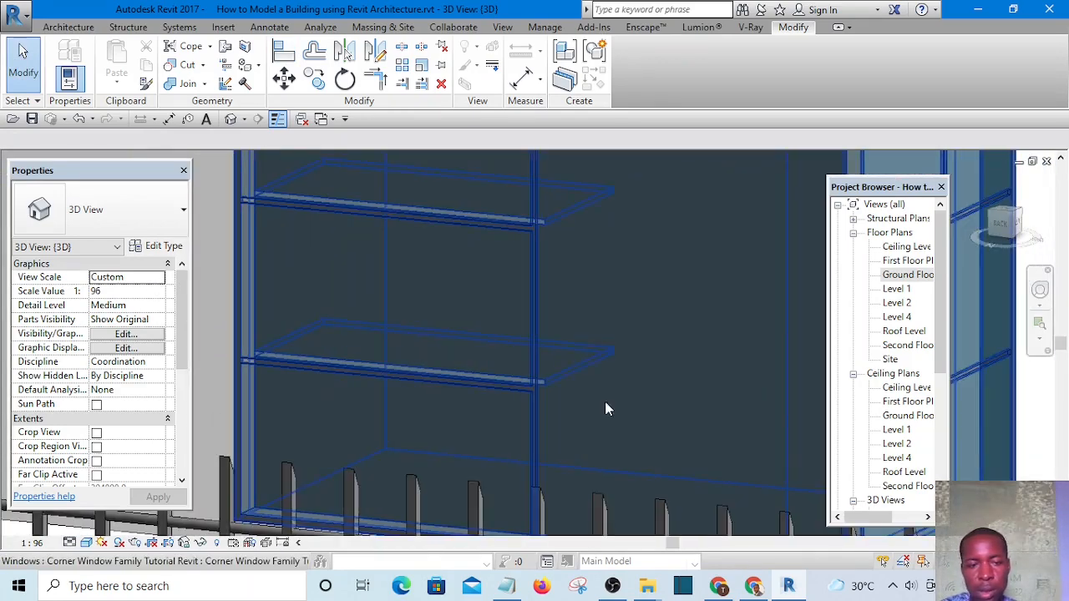
Step: Compare the frame divisions on both faces of the corner window from around the building corner
{"action": "scroll", "coordinate": [493, 321], "scroll_direction": "down", "scroll_amount": 4}
{"action": "middle_click_drag", "start_coordinate": [698, 389], "coordinate": [652, 424], "text": "shift"}
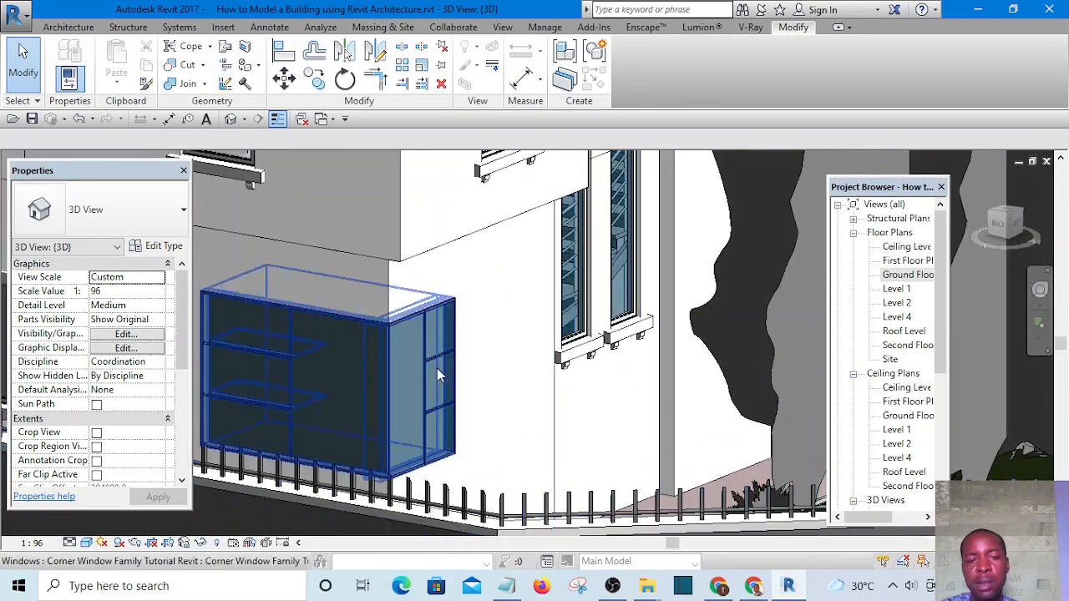
{"action": "scroll", "coordinate": [707, 341], "scroll_direction": "down", "scroll_amount": 3}
{"action": "scroll", "coordinate": [518, 390], "scroll_direction": "up", "scroll_amount": 6}
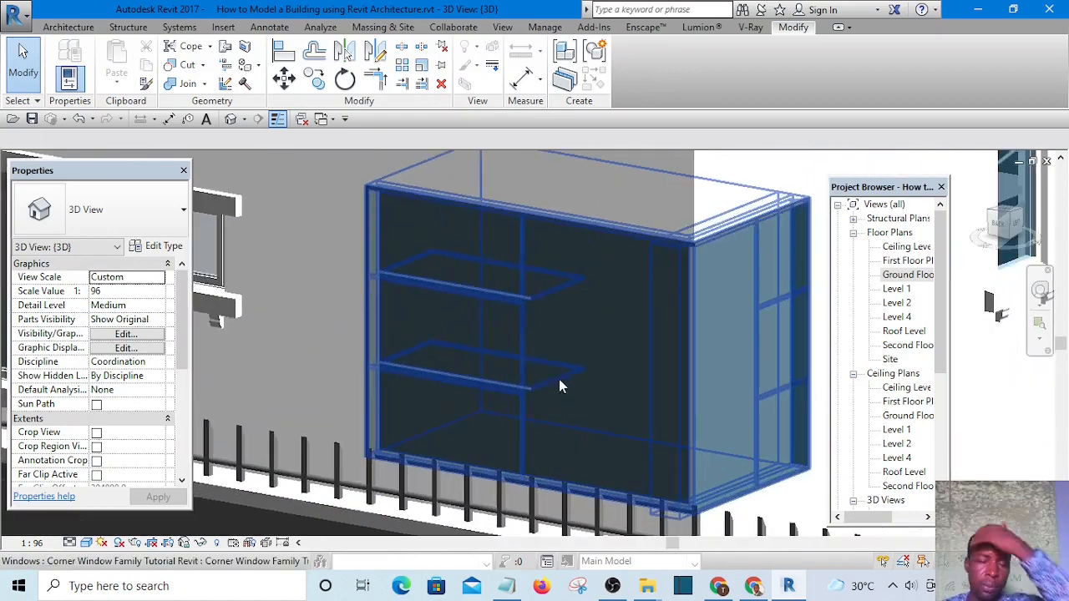
{"action": "scroll", "coordinate": [467, 318], "scroll_direction": "down", "scroll_amount": 5}
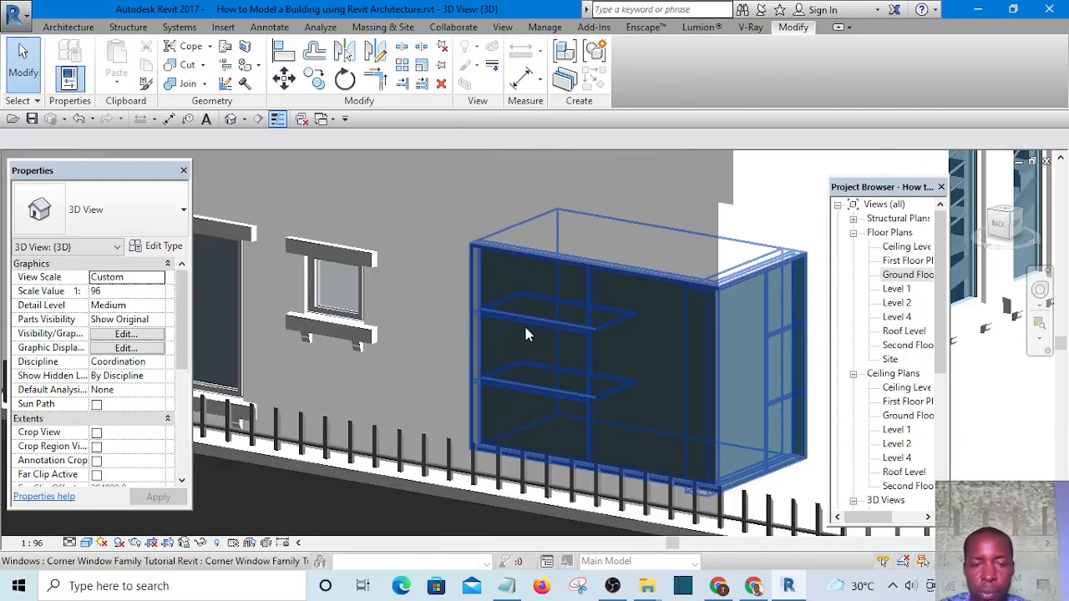
{"action": "scroll", "coordinate": [584, 380], "scroll_direction": "up", "scroll_amount": 6}
{"action": "scroll", "coordinate": [700, 419], "scroll_direction": "down", "scroll_amount": 6}
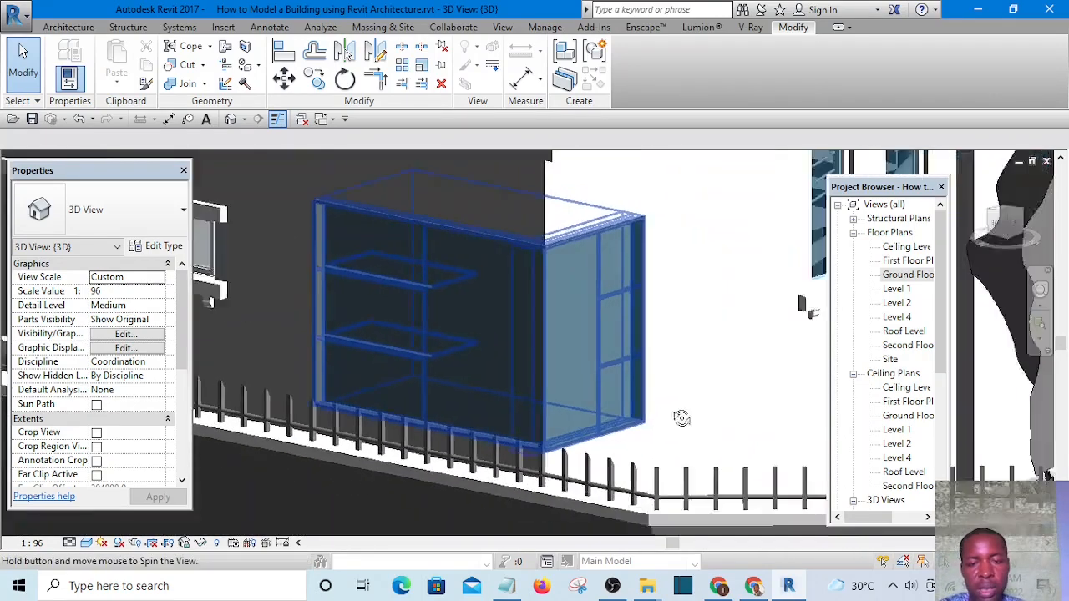
{"action": "scroll", "coordinate": [534, 340], "scroll_direction": "up", "scroll_amount": 6}
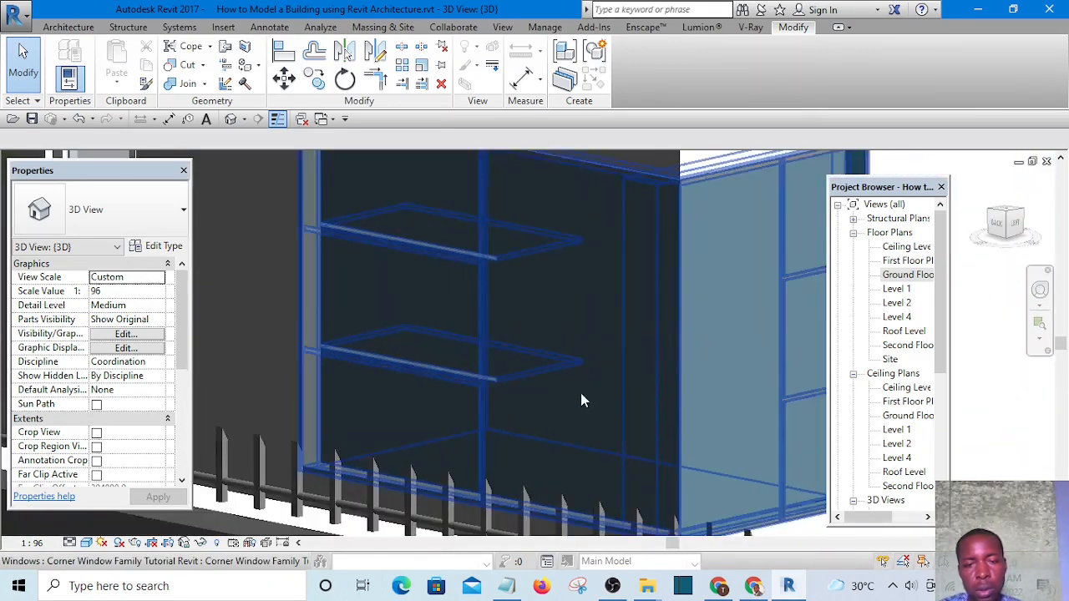
{"action": "scroll", "coordinate": [501, 327], "scroll_direction": "down", "scroll_amount": 2}
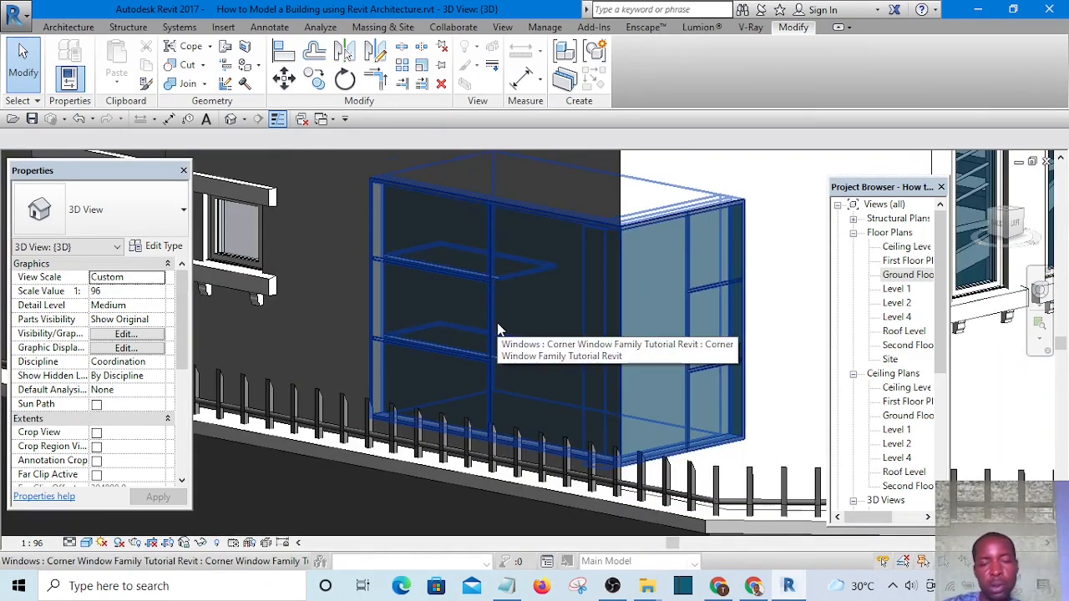
{"action": "scroll", "coordinate": [521, 383], "scroll_direction": "down", "scroll_amount": 3}
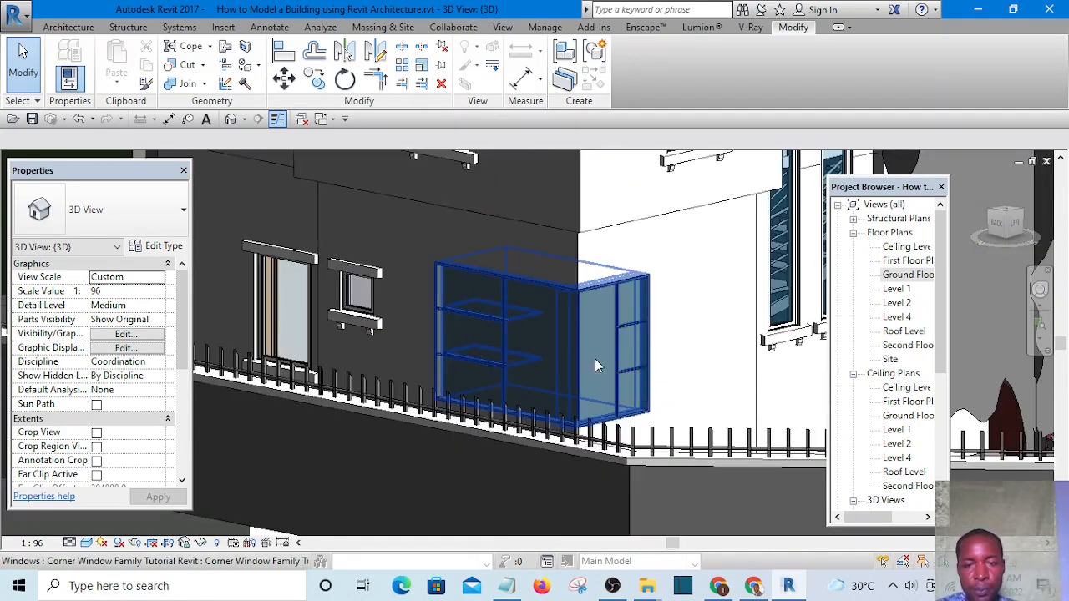
{"action": "middle_click_drag", "start_coordinate": [610, 419], "coordinate": [595, 429]}
{"action": "scroll", "coordinate": [595, 430], "scroll_direction": "down", "scroll_amount": 3}
{"action": "scroll", "coordinate": [496, 371], "scroll_direction": "up", "scroll_amount": 6}
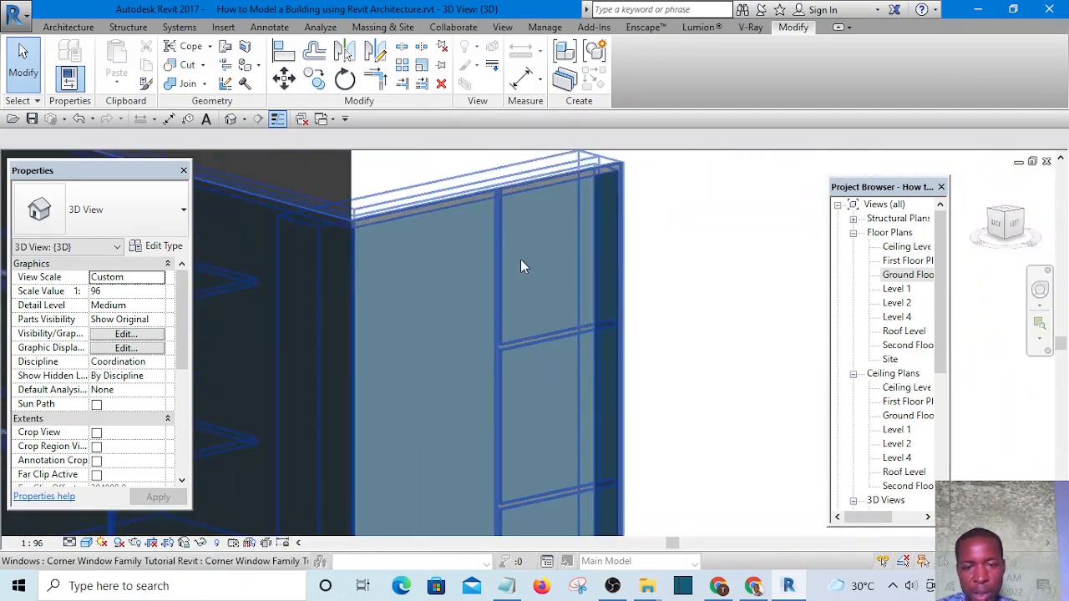
{"action": "scroll", "coordinate": [635, 284], "scroll_direction": "down", "scroll_amount": 3}
{"action": "scroll", "coordinate": [376, 246], "scroll_direction": "up", "scroll_amount": 6}
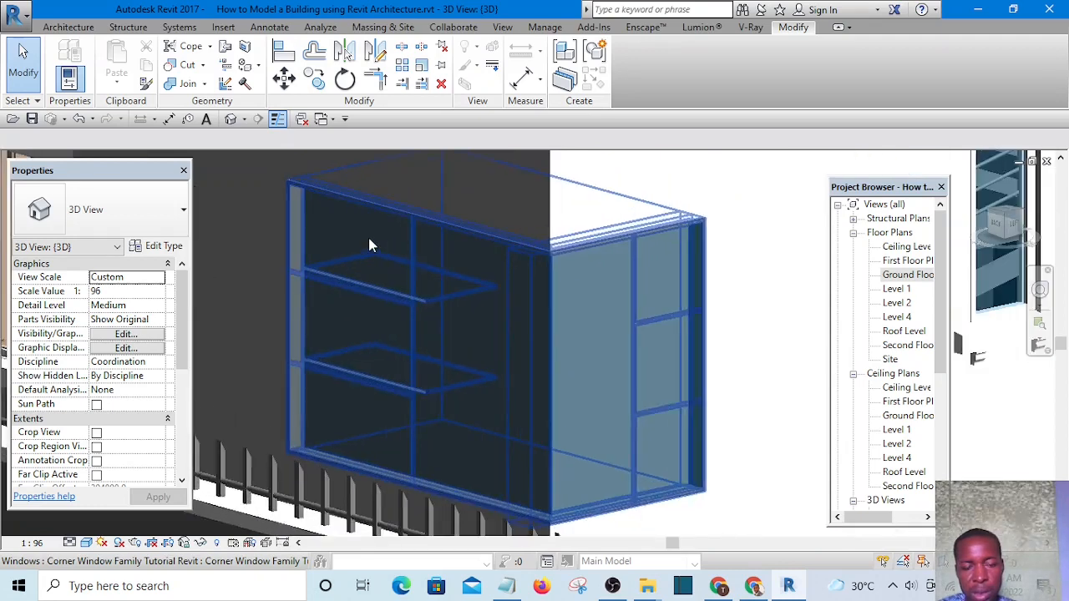
{"action": "scroll", "coordinate": [484, 279], "scroll_direction": "down", "scroll_amount": 4}
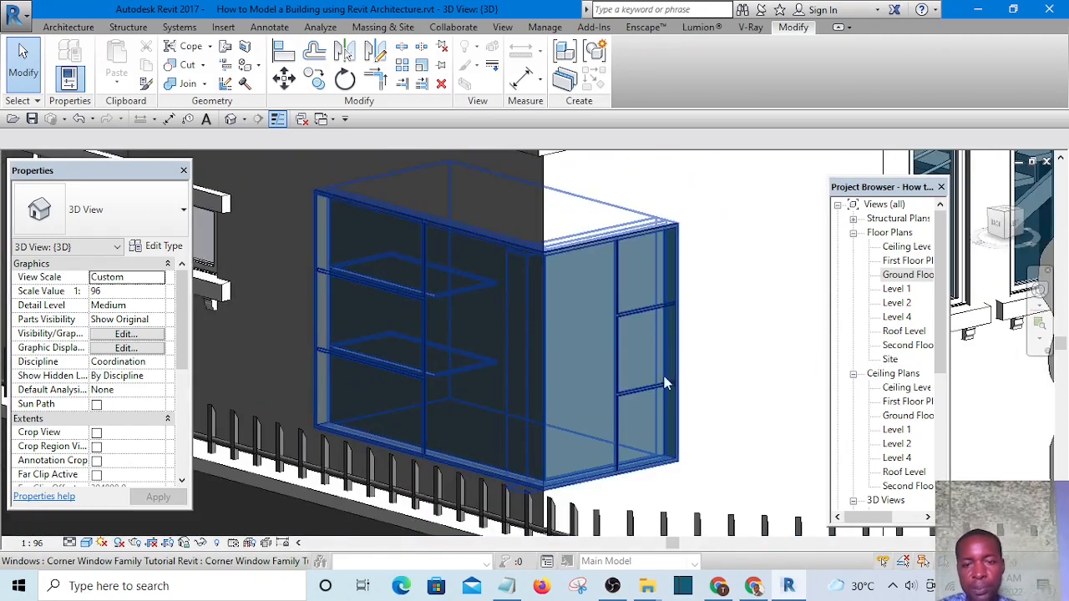
{"action": "scroll", "coordinate": [571, 363], "scroll_direction": "down", "scroll_amount": 3}
Step: Open the placed corner window's family for editing and examine the frames around the division reference planes in the Ref. Level plan
{"action": "left_click", "coordinate": [522, 347]}
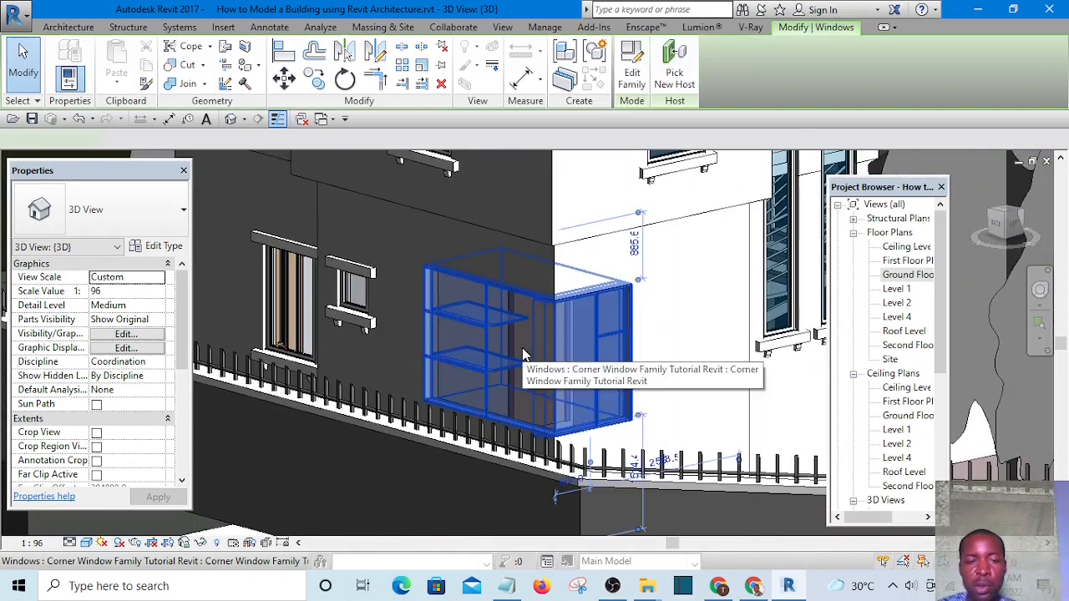
{"action": "left_click", "coordinate": [633, 78]}
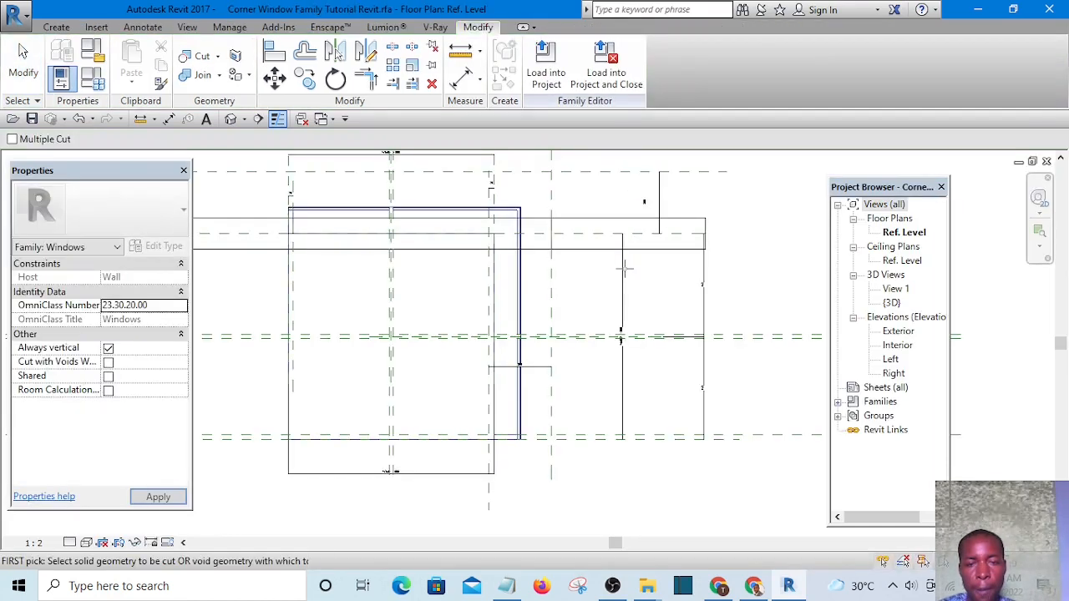
{"action": "scroll", "coordinate": [517, 326], "scroll_direction": "up", "scroll_amount": 5}
{"action": "scroll", "coordinate": [522, 345], "scroll_direction": "down", "scroll_amount": 3}
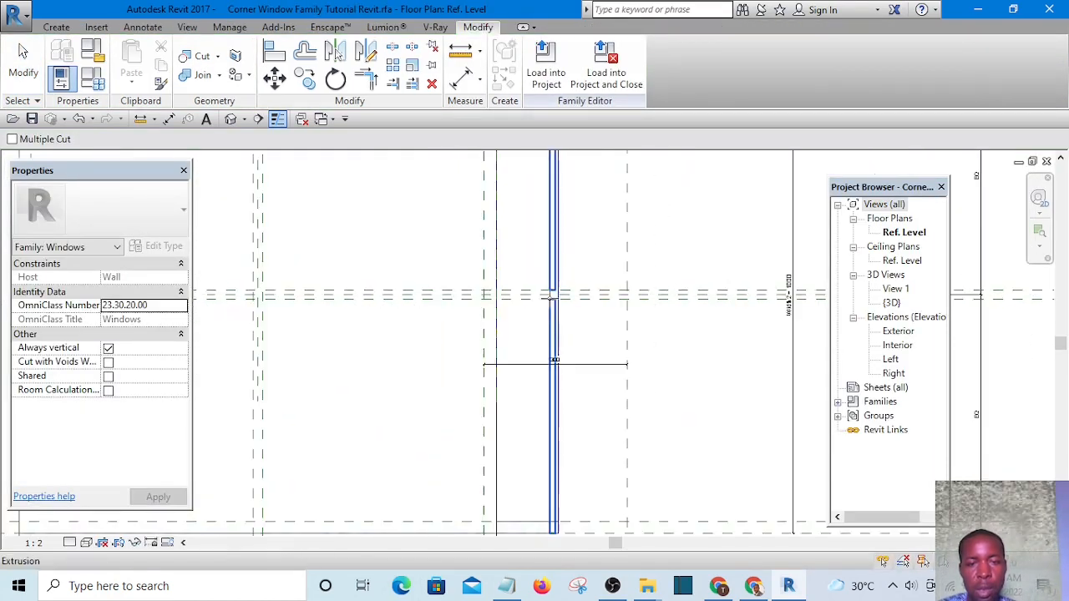
{"action": "scroll", "coordinate": [548, 334], "scroll_direction": "down", "scroll_amount": 2}
{"action": "scroll", "coordinate": [420, 191], "scroll_direction": "up", "scroll_amount": 7}
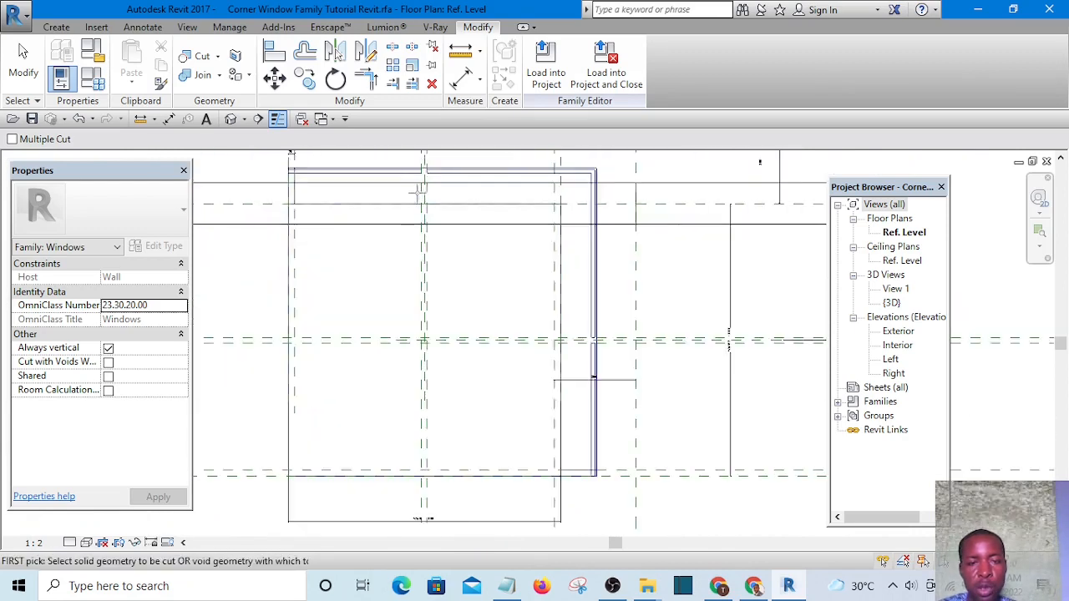
{"action": "scroll", "coordinate": [426, 226], "scroll_direction": "down", "scroll_amount": 3}
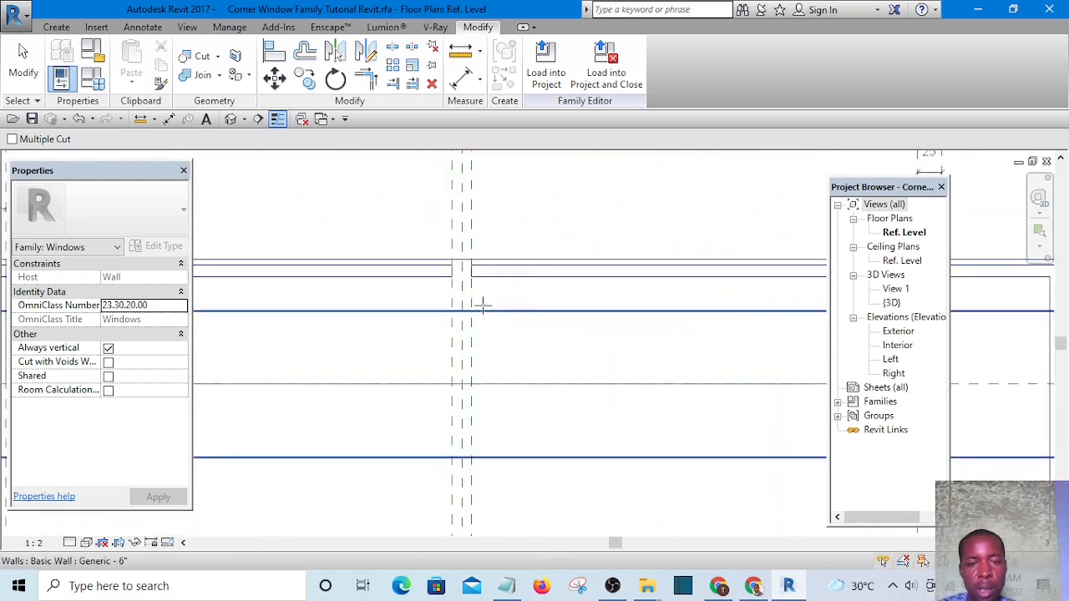
{"action": "scroll", "coordinate": [421, 270], "scroll_direction": "down", "scroll_amount": 3}
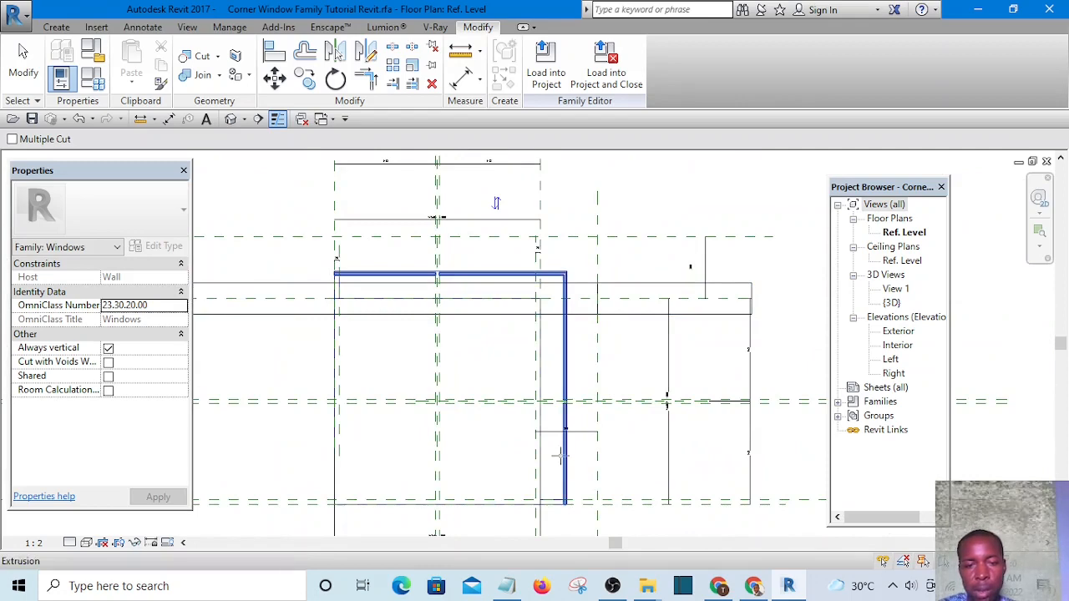
{"action": "scroll", "coordinate": [441, 286], "scroll_direction": "up", "scroll_amount": 5}
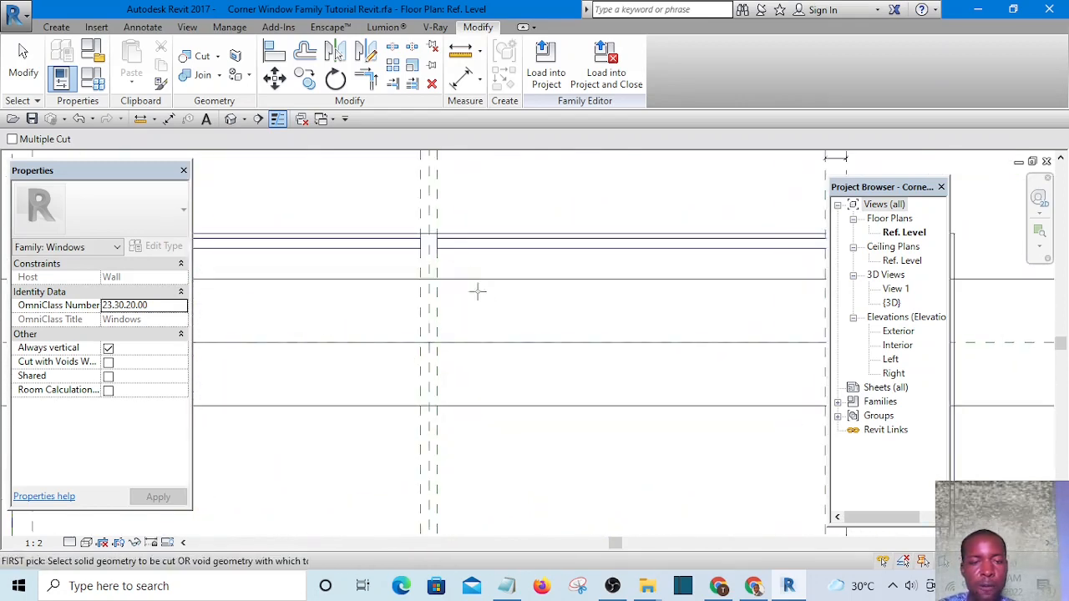
{"action": "scroll", "coordinate": [439, 221], "scroll_direction": "down", "scroll_amount": 3}
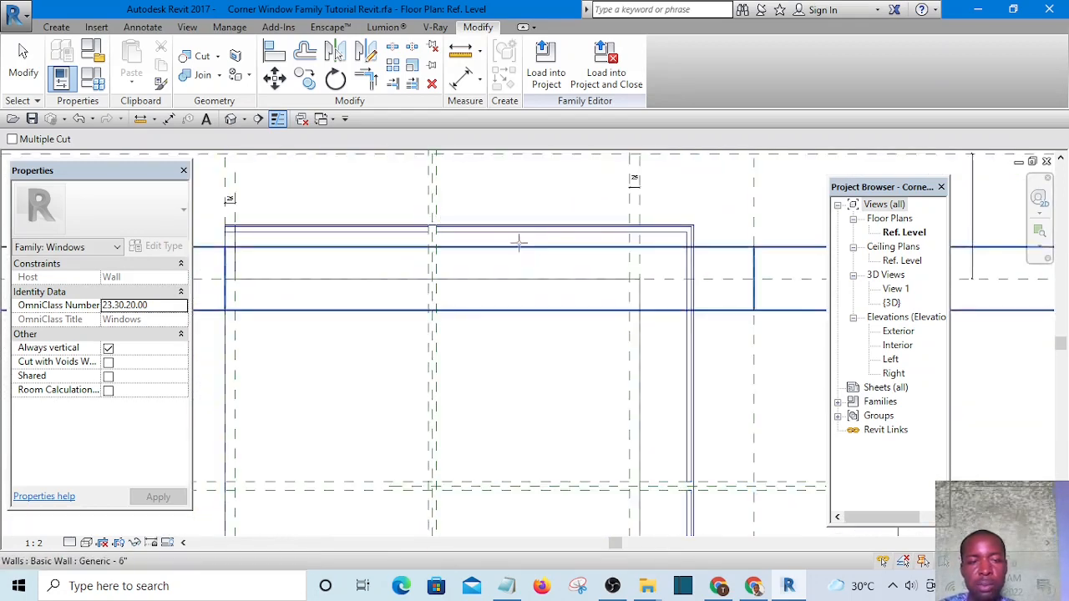
{"action": "scroll", "coordinate": [473, 263], "scroll_direction": "down", "scroll_amount": 2}
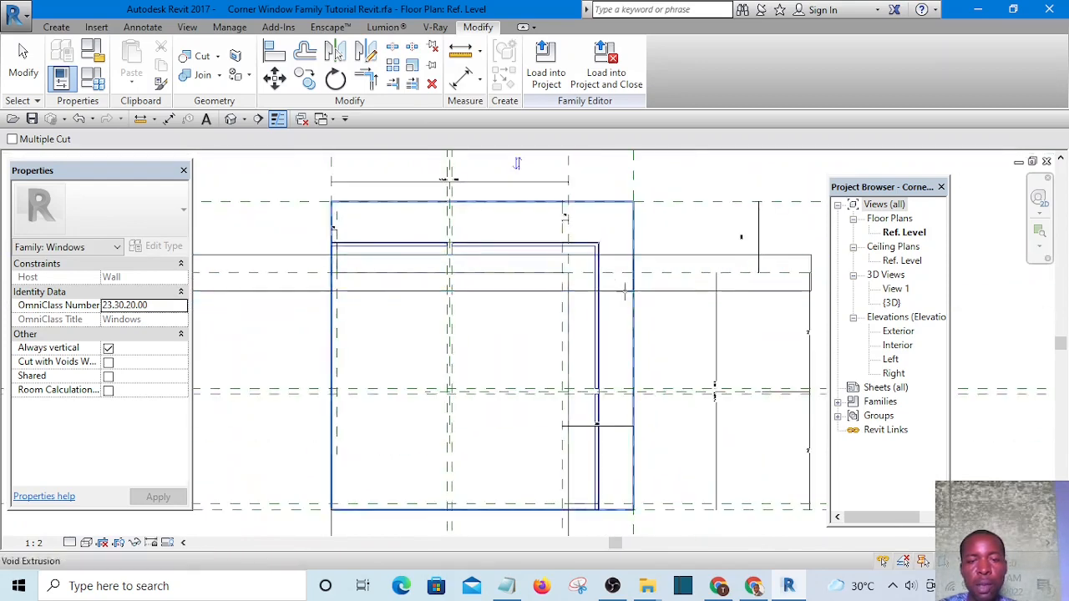
{"action": "key", "text": "Escape"}
{"action": "scroll", "coordinate": [566, 321], "scroll_direction": "down", "scroll_amount": 3}
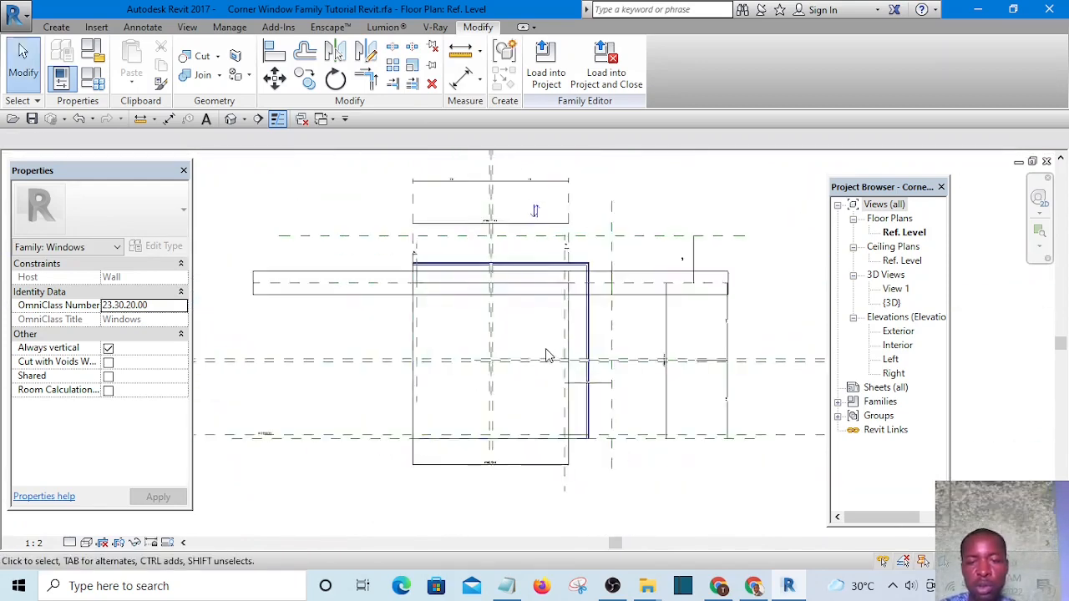
{"action": "scroll", "coordinate": [544, 350], "scroll_direction": "up", "scroll_amount": 4}
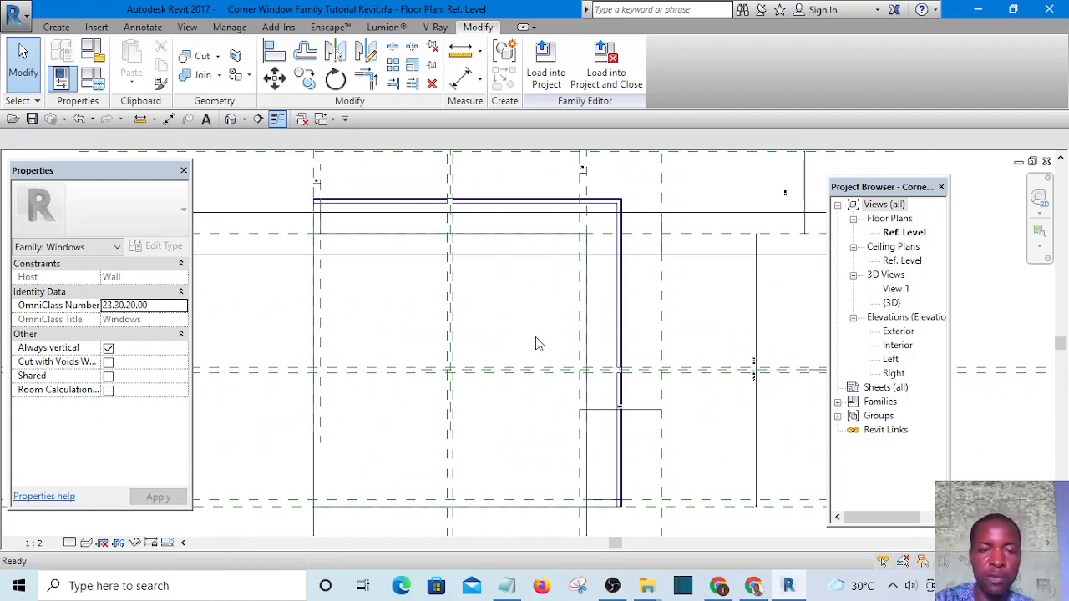
{"action": "key", "text": "r"}
{"action": "key", "text": "p"}
{"action": "scroll", "coordinate": [309, 241], "scroll_direction": "up", "scroll_amount": 2}
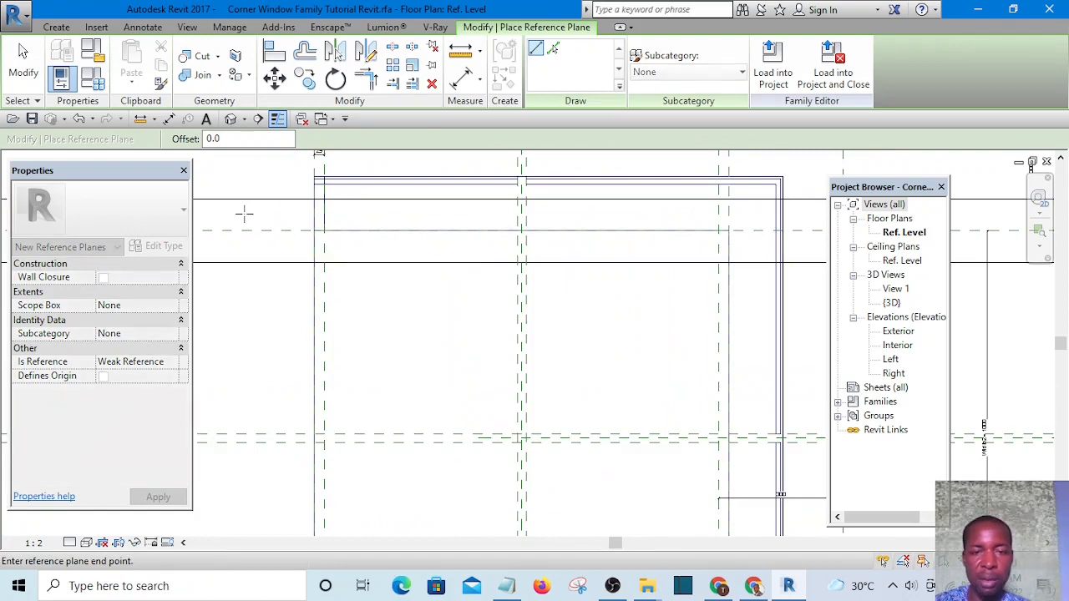
{"action": "scroll", "coordinate": [244, 215], "scroll_direction": "down", "scroll_amount": 1}
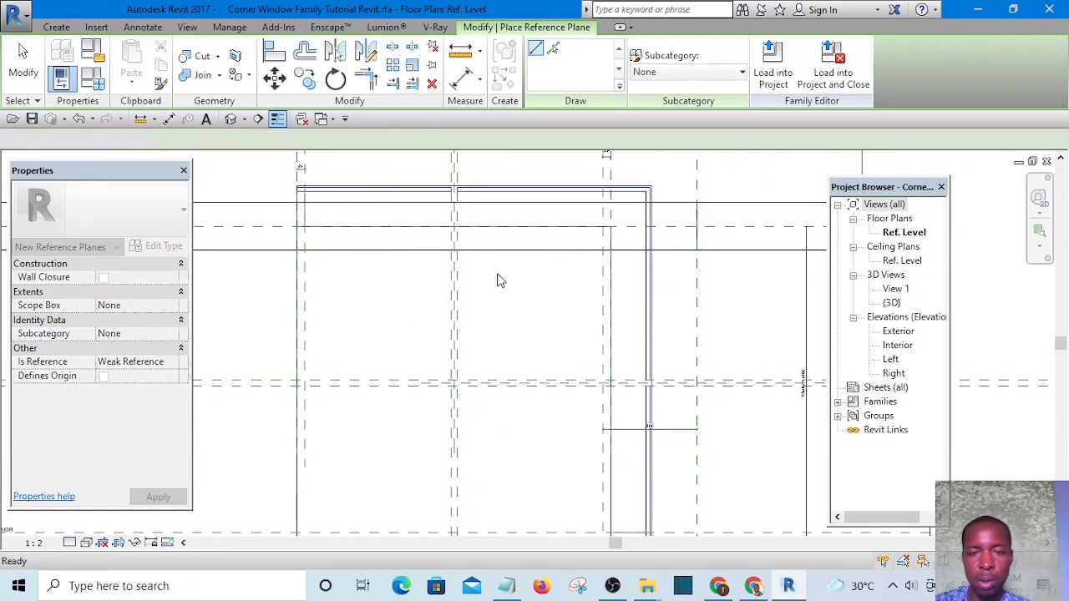
{"action": "key", "text": "Escape"}
{"action": "scroll", "coordinate": [496, 275], "scroll_direction": "down", "scroll_amount": 2}
{"action": "scroll", "coordinate": [585, 379], "scroll_direction": "up", "scroll_amount": 2}
{"action": "scroll", "coordinate": [548, 361], "scroll_direction": "down", "scroll_amount": 2}
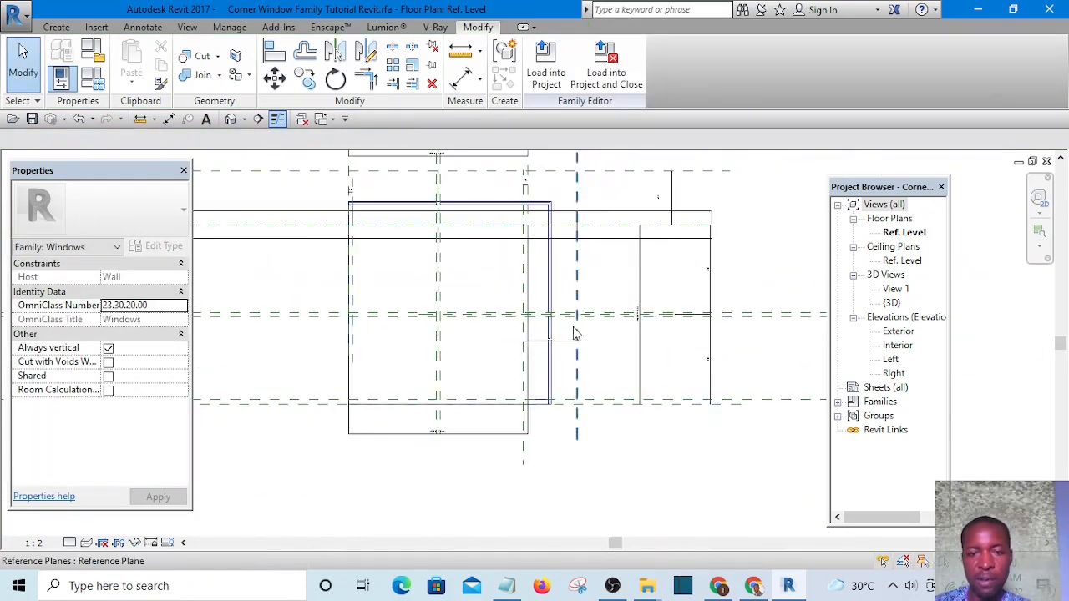
{"action": "scroll", "coordinate": [578, 326], "scroll_direction": "up", "scroll_amount": 1}
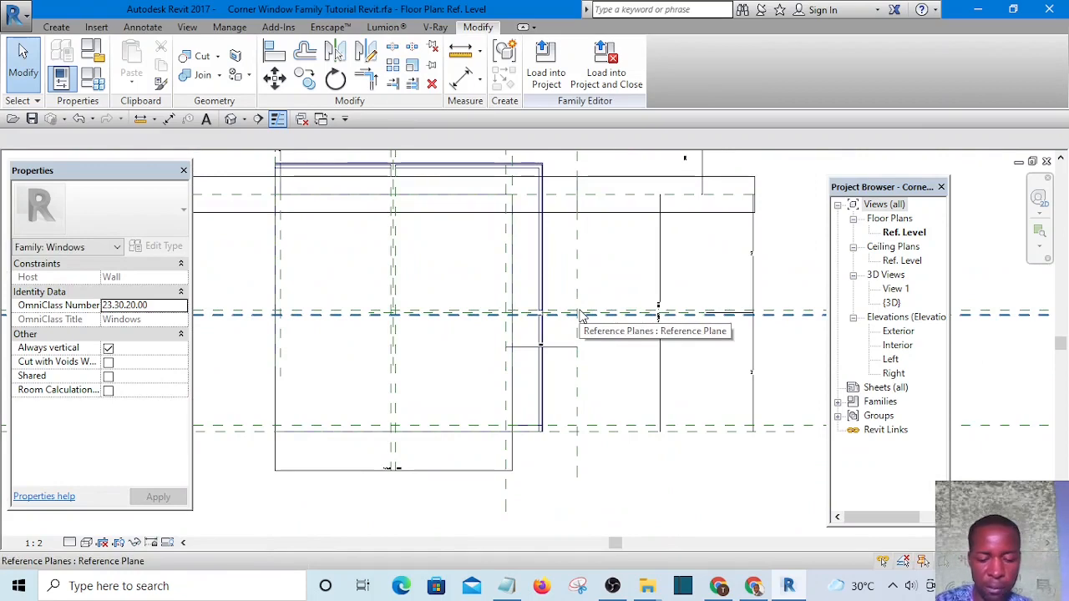
Step: Draw a vertical reference plane just inside the window frame's side leg, extending past both ends of the window
{"action": "key", "text": "r"}
{"action": "key", "text": "p"}
{"action": "scroll", "coordinate": [534, 276], "scroll_direction": "down", "scroll_amount": 2}
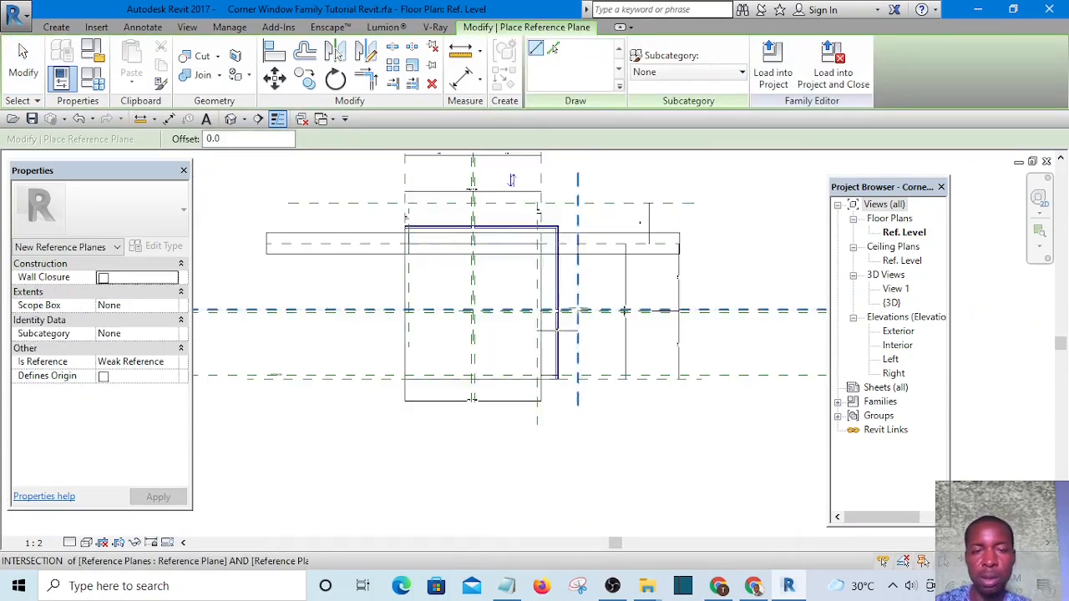
{"action": "scroll", "coordinate": [547, 191], "scroll_direction": "up", "scroll_amount": 2}
{"action": "left_click", "coordinate": [548, 187]}
{"action": "scroll", "coordinate": [547, 184], "scroll_direction": "down", "scroll_amount": 1}
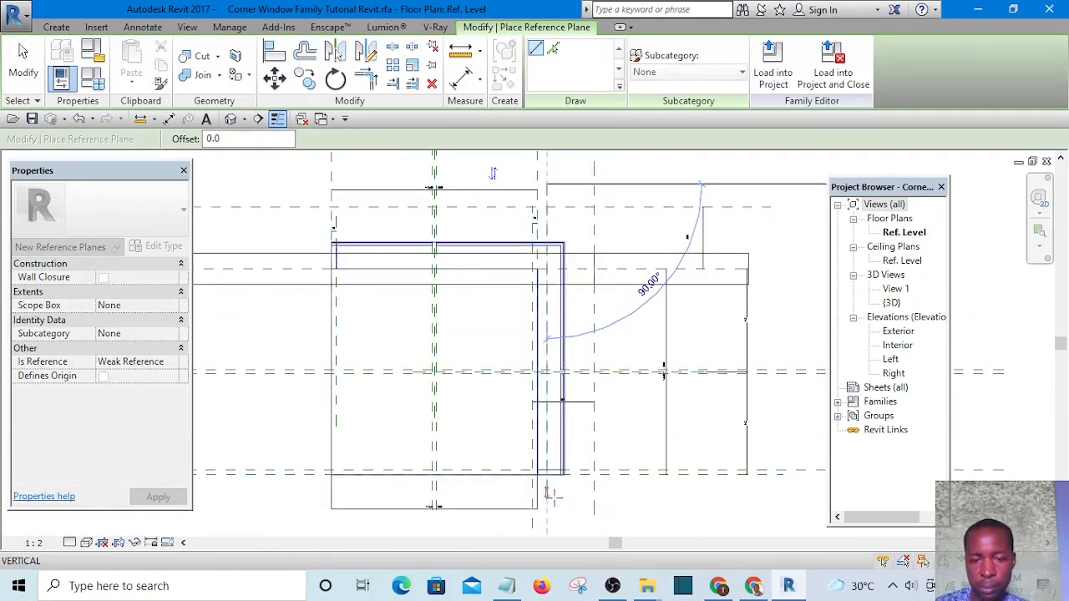
{"action": "scroll", "coordinate": [555, 375], "scroll_direction": "down", "scroll_amount": 2}
{"action": "scroll", "coordinate": [550, 438], "scroll_direction": "up", "scroll_amount": 3}
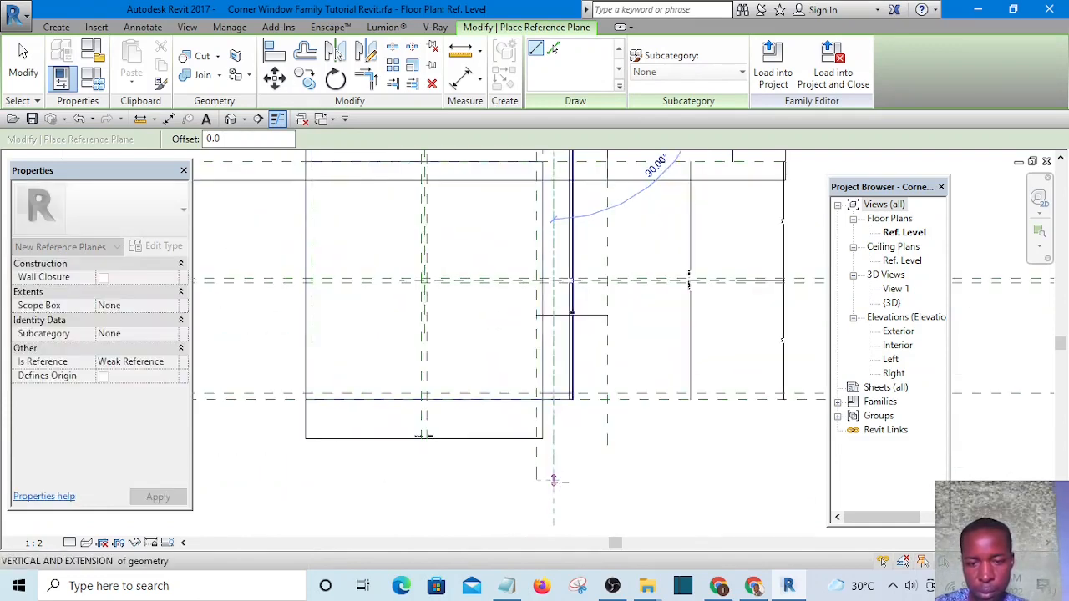
{"action": "left_click", "coordinate": [562, 472]}
{"action": "key", "text": "Escape"}
{"action": "key", "text": "Escape"}
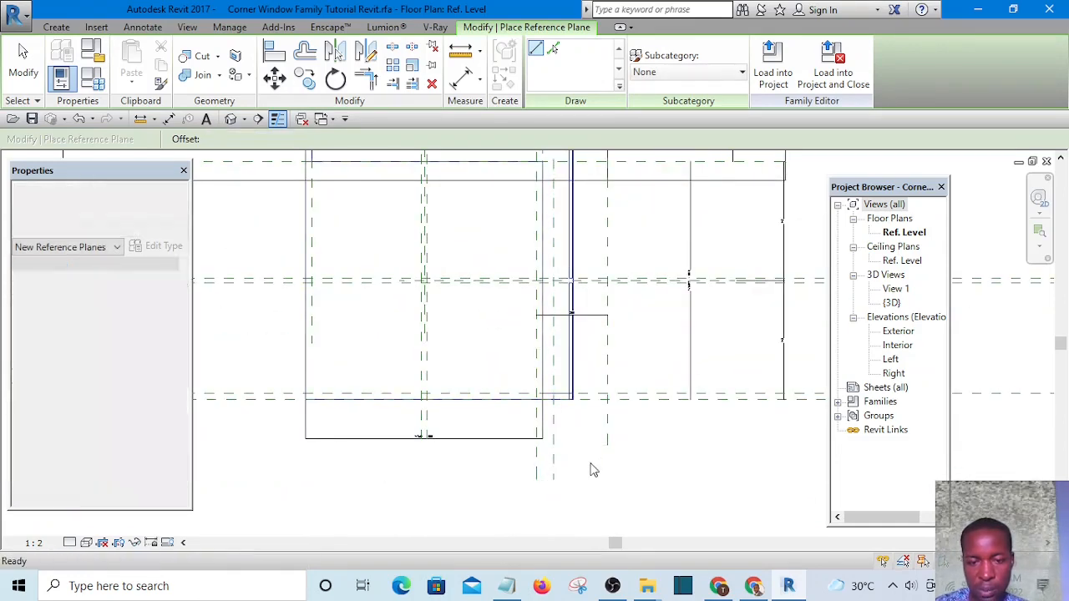
Step: Dimension the gap between the new vertical reference plane and the nearest parallel reference plane toward the window's interior
{"action": "scroll", "coordinate": [590, 468], "scroll_direction": "up", "scroll_amount": 2}
{"action": "middle_click_drag", "start_coordinate": [589, 444], "coordinate": [583, 509]}
{"action": "scroll", "coordinate": [573, 478], "scroll_direction": "down", "scroll_amount": 3}
{"action": "scroll", "coordinate": [561, 381], "scroll_direction": "up", "scroll_amount": 1}
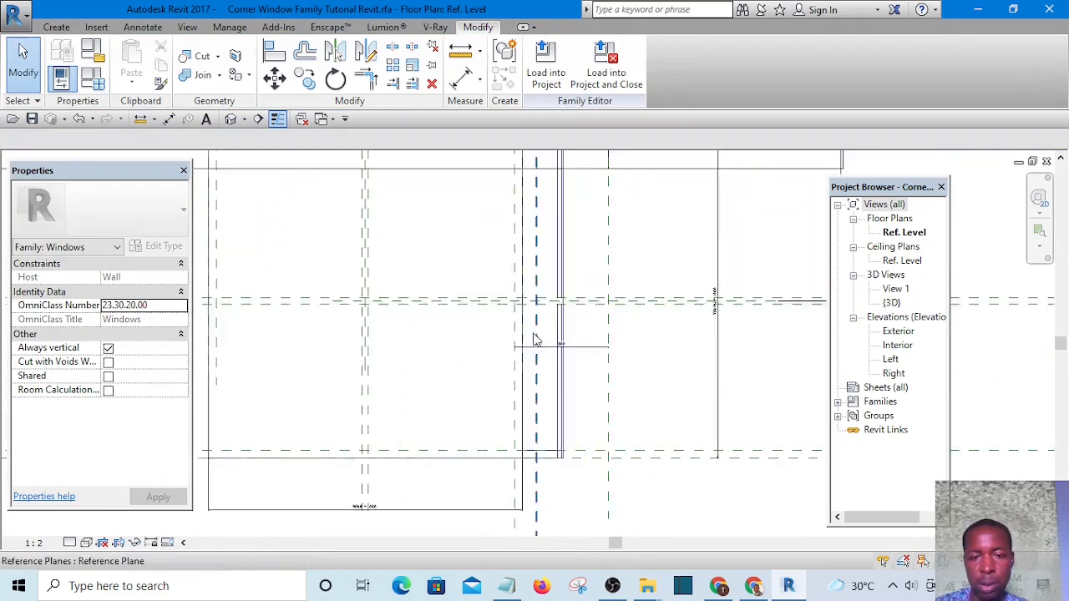
{"action": "middle_click_drag", "start_coordinate": [540, 420], "coordinate": [536, 330]}
{"action": "scroll", "coordinate": [530, 361], "scroll_direction": "up", "scroll_amount": 4}
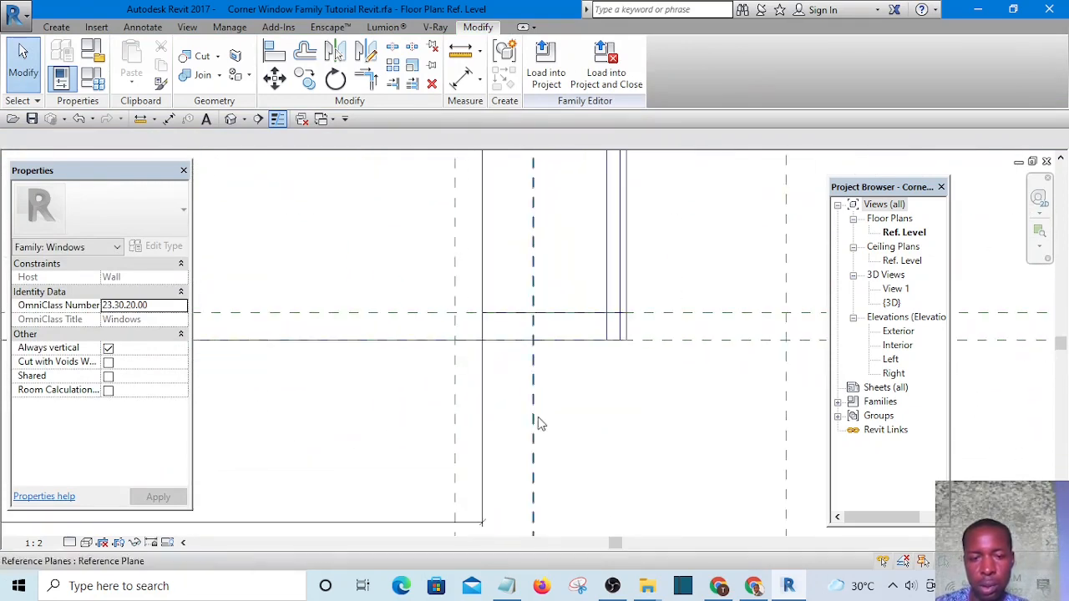
{"action": "left_click", "coordinate": [528, 394]}
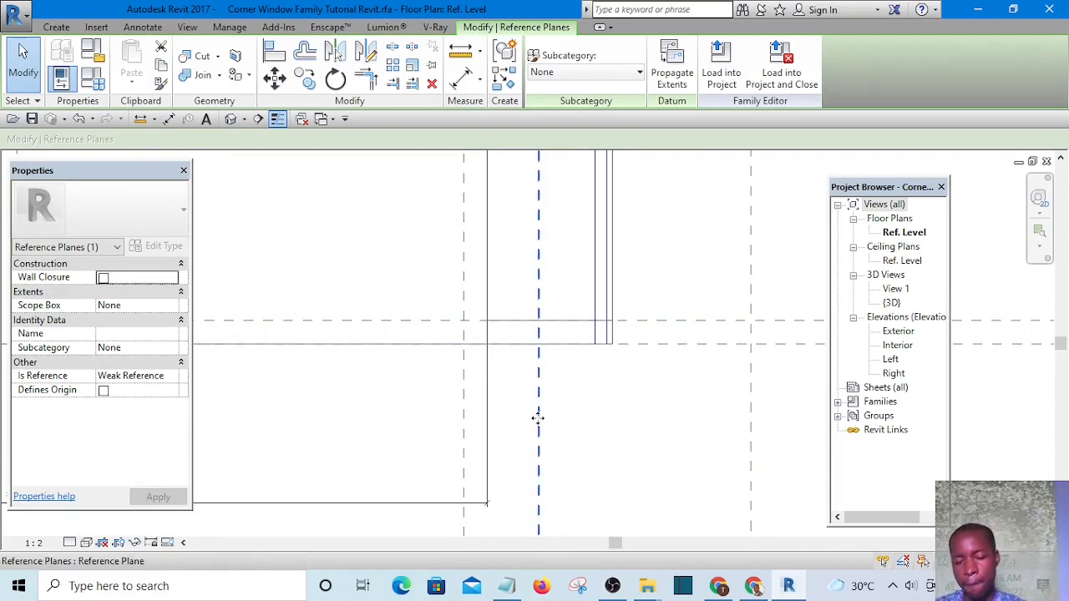
{"action": "left_click", "coordinate": [581, 435]}
{"action": "scroll", "coordinate": [573, 422], "scroll_direction": "down", "scroll_amount": 2}
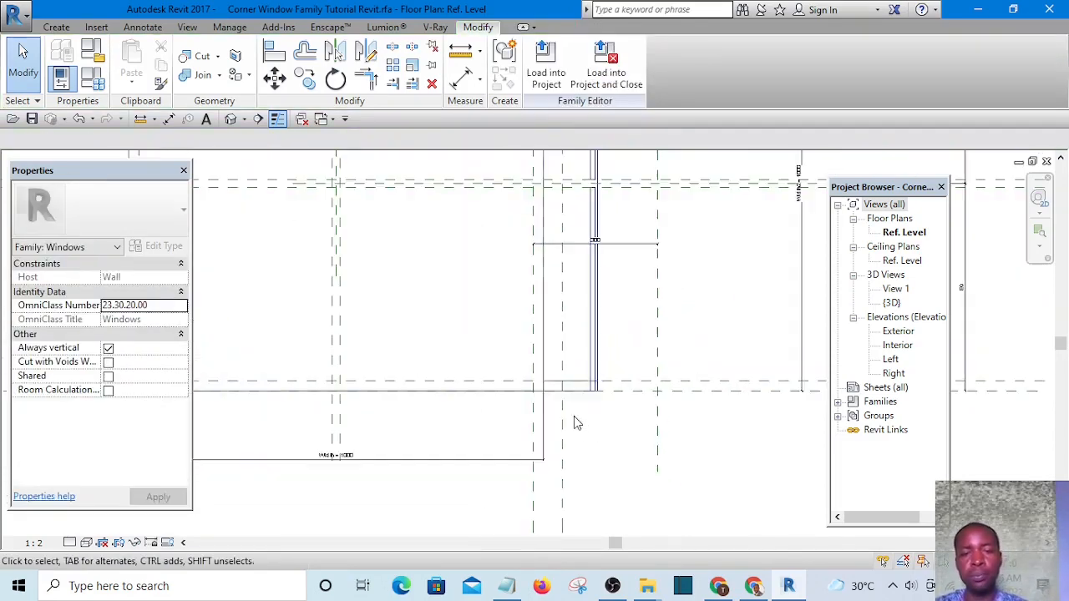
{"action": "scroll", "coordinate": [573, 423], "scroll_direction": "up", "scroll_amount": 1}
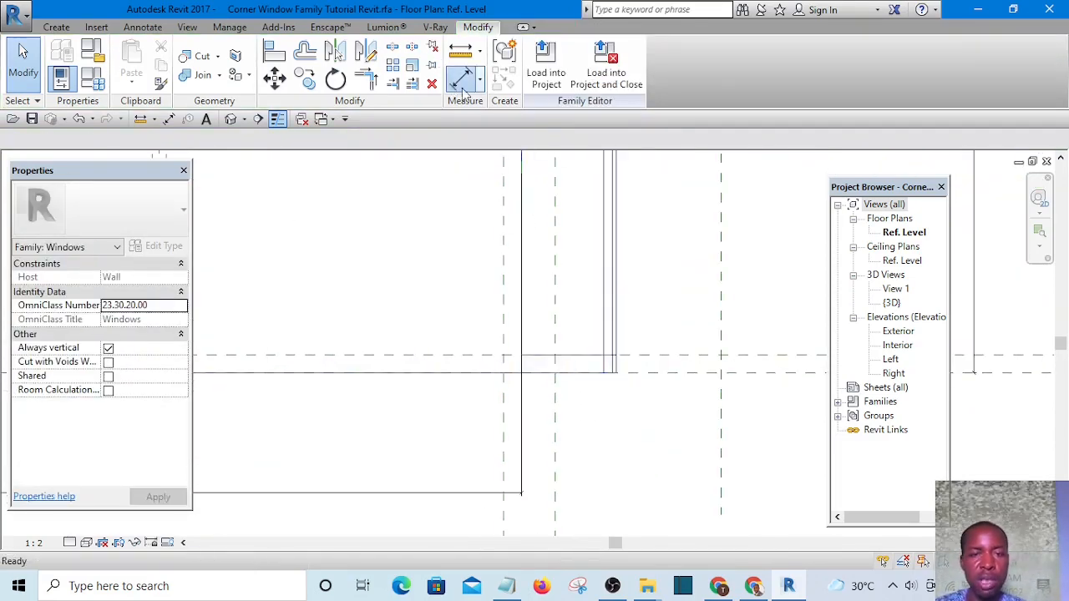
{"action": "left_click", "coordinate": [461, 81]}
{"action": "left_click", "coordinate": [506, 310]}
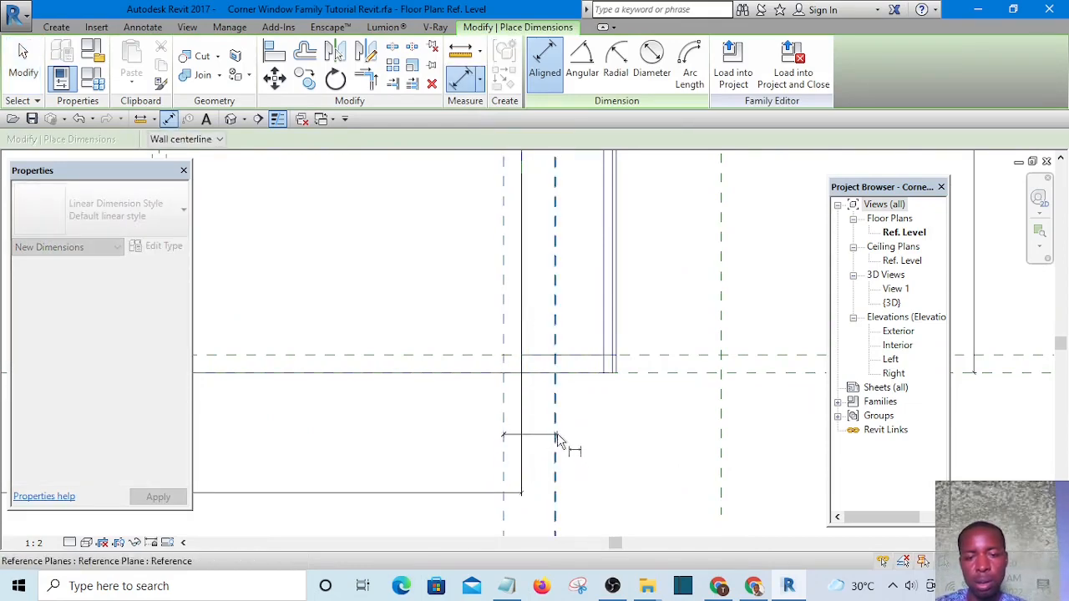
{"action": "left_click", "coordinate": [557, 434]}
{"action": "left_click", "coordinate": [610, 434]}
{"action": "scroll", "coordinate": [525, 437], "scroll_direction": "up", "scroll_amount": 1}
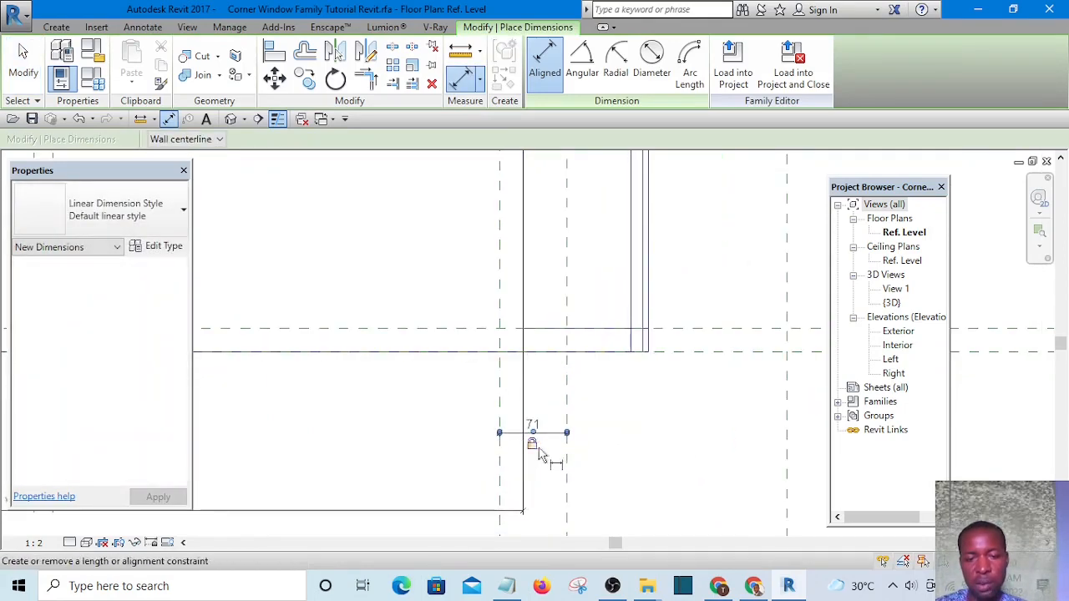
{"action": "scroll", "coordinate": [664, 460], "scroll_direction": "down", "scroll_amount": 3}
{"action": "middle_click_drag", "start_coordinate": [579, 211], "coordinate": [523, 327]}
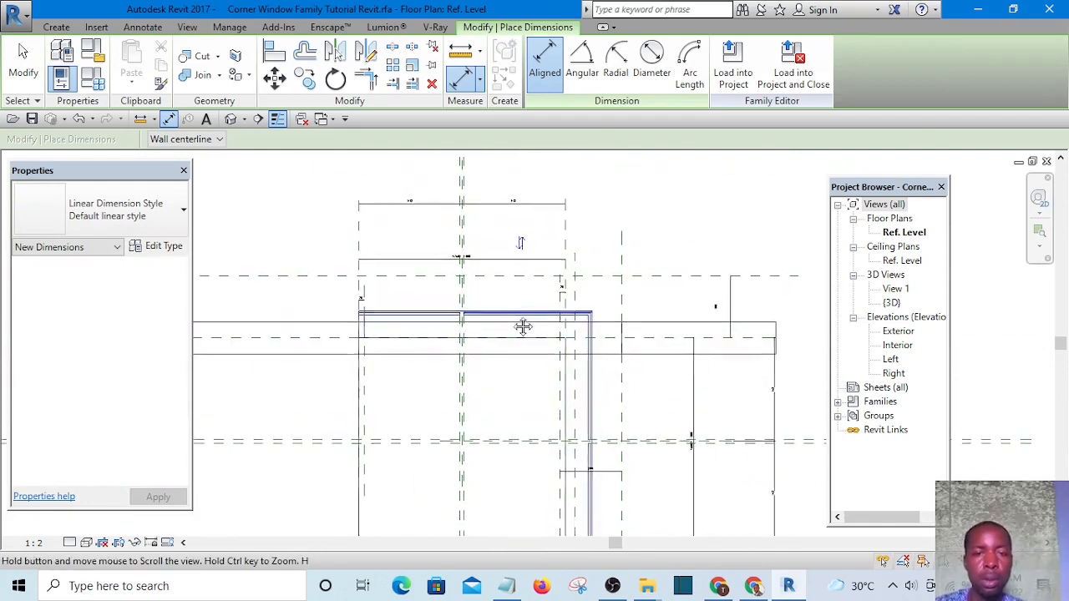
{"action": "scroll", "coordinate": [490, 325], "scroll_direction": "up", "scroll_amount": 2}
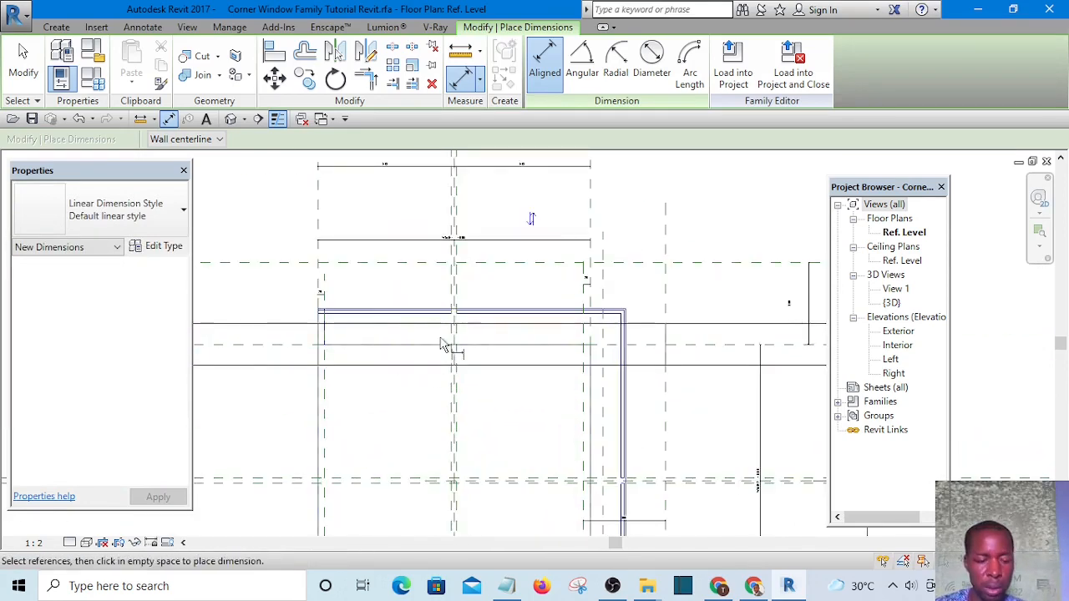
{"action": "key", "text": "Escape"}
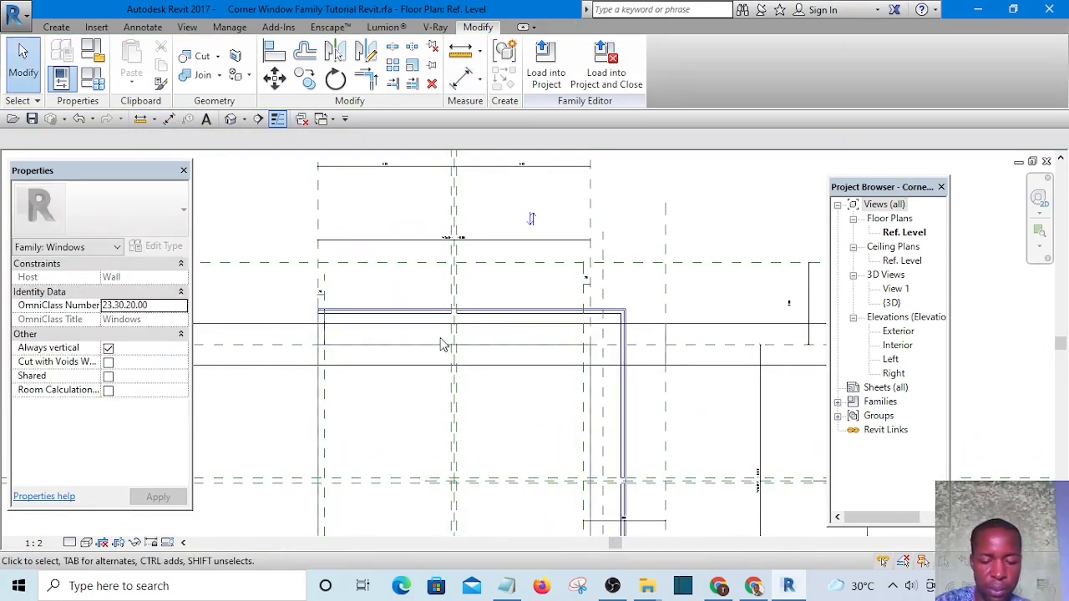
Step: Draw a horizontal reference plane along the host wall, between its centreline and exterior face, spanning the window's full width
{"action": "key", "text": "r"}
{"action": "key", "text": "p"}
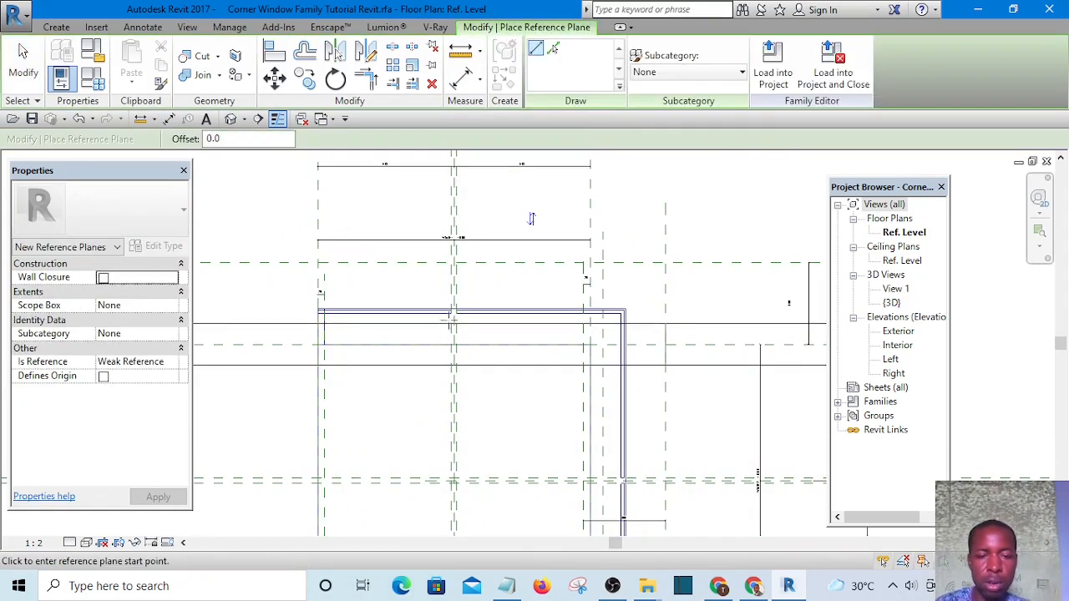
{"action": "scroll", "coordinate": [456, 313], "scroll_direction": "down", "scroll_amount": 3}
{"action": "scroll", "coordinate": [361, 320], "scroll_direction": "up", "scroll_amount": 4}
{"action": "left_click", "coordinate": [274, 314]}
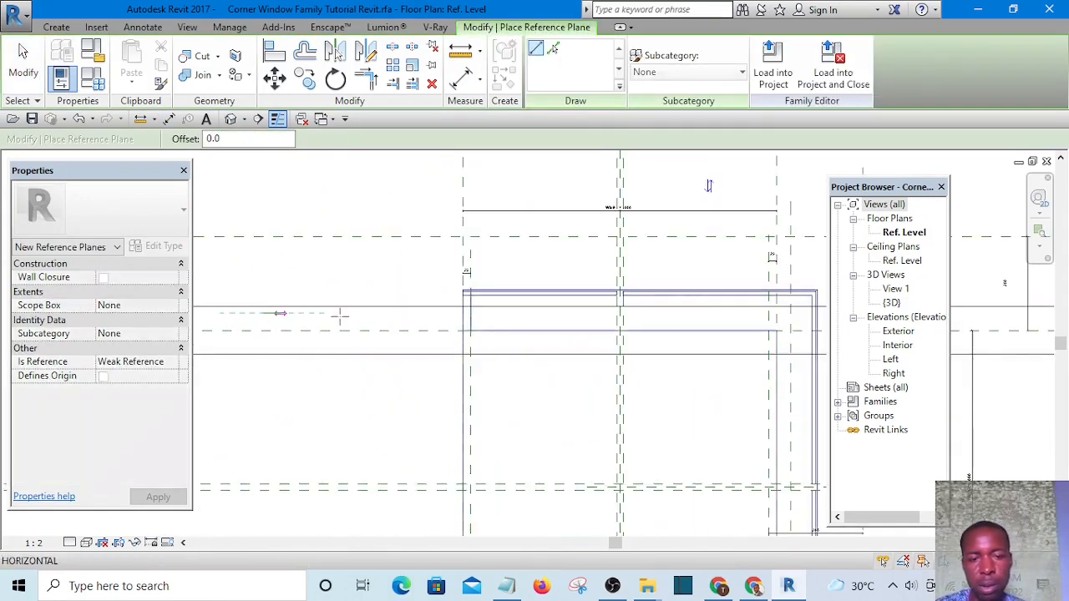
{"action": "scroll", "coordinate": [401, 312], "scroll_direction": "down", "scroll_amount": 2}
{"action": "left_click", "coordinate": [773, 312]}
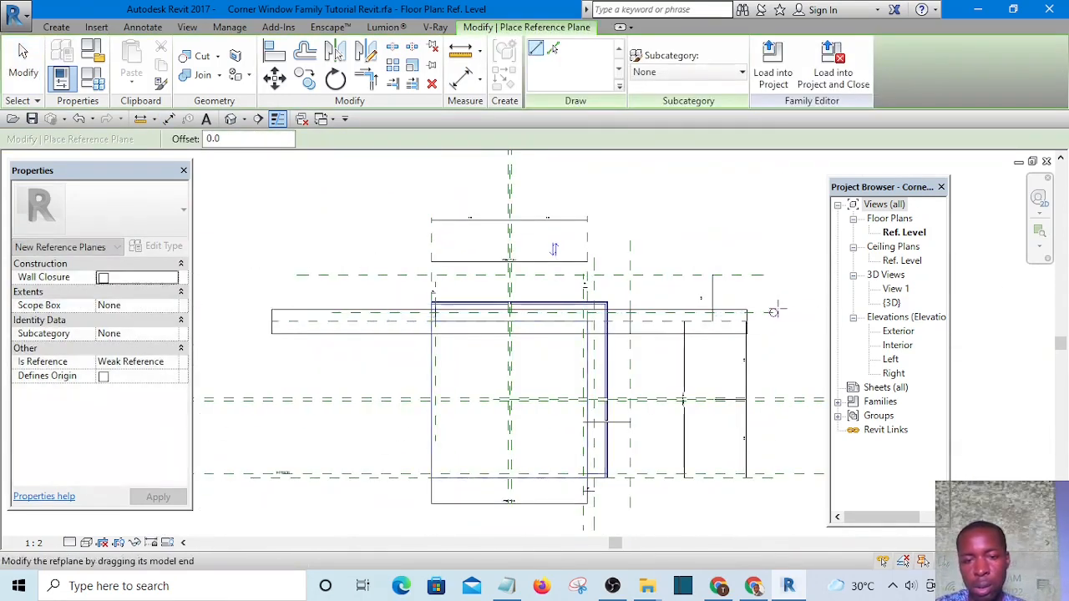
{"action": "key", "text": "Escape"}
{"action": "key", "text": "Escape"}
{"action": "scroll", "coordinate": [563, 330], "scroll_direction": "up", "scroll_amount": 2}
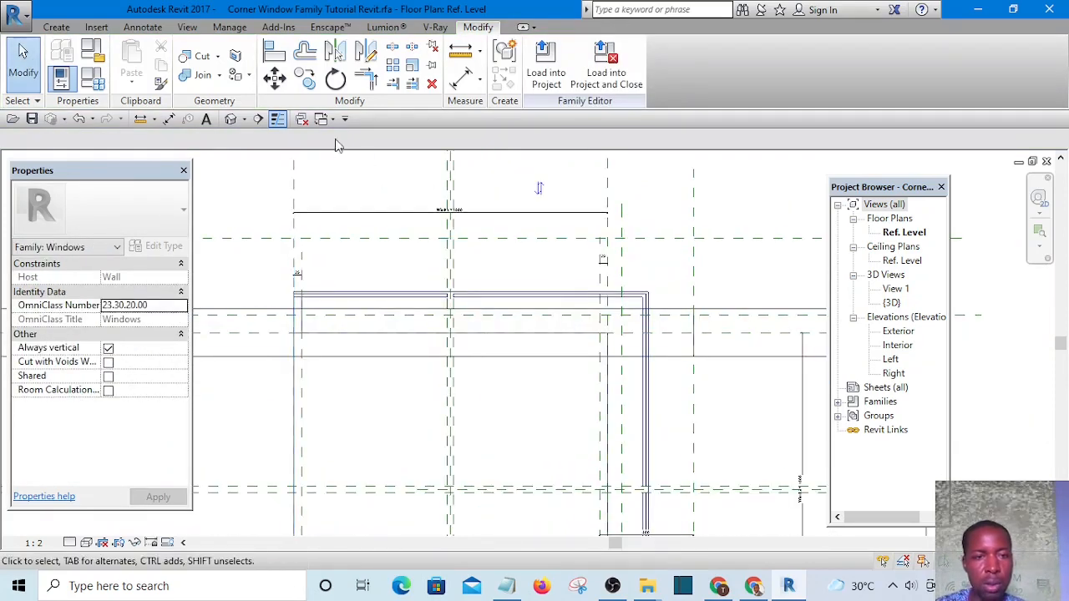
Step: Dimension the gap between the new horizontal reference plane and the wall's centre reference plane, beside the window
{"action": "key", "text": "d"}
{"action": "key", "text": "i"}
{"action": "scroll", "coordinate": [714, 334], "scroll_direction": "up", "scroll_amount": 3}
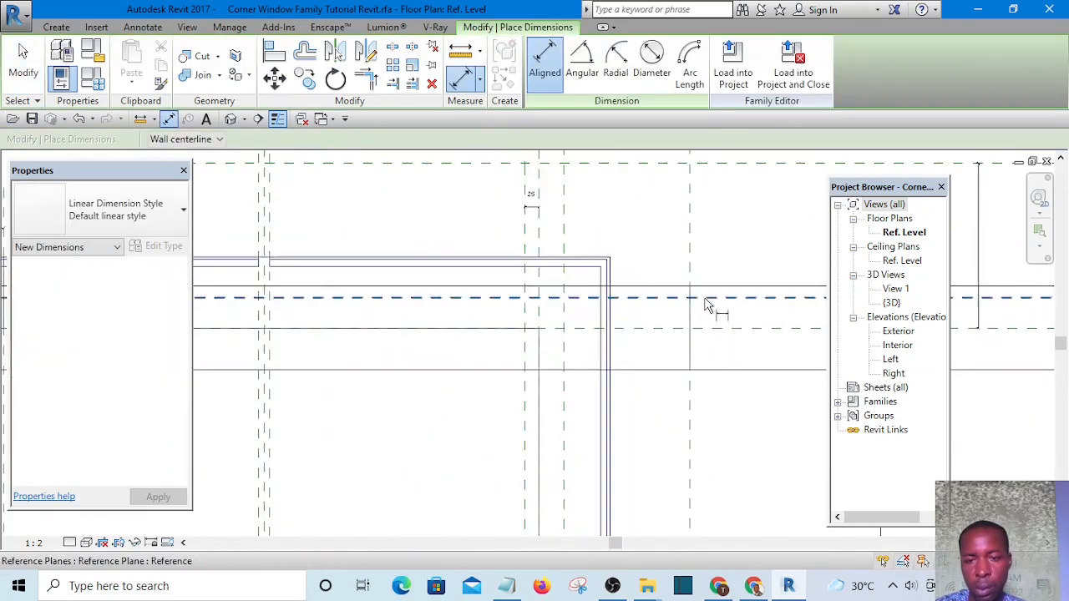
{"action": "scroll", "coordinate": [651, 335], "scroll_direction": "down", "scroll_amount": 1}
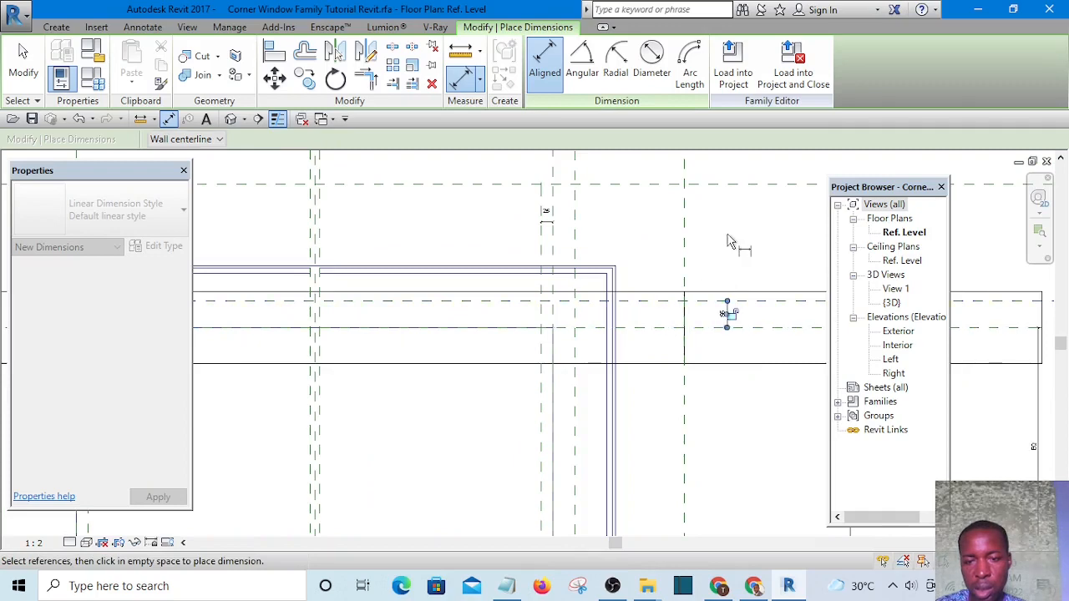
{"action": "scroll", "coordinate": [735, 334], "scroll_direction": "up", "scroll_amount": 2}
{"action": "scroll", "coordinate": [584, 276], "scroll_direction": "down", "scroll_amount": 2}
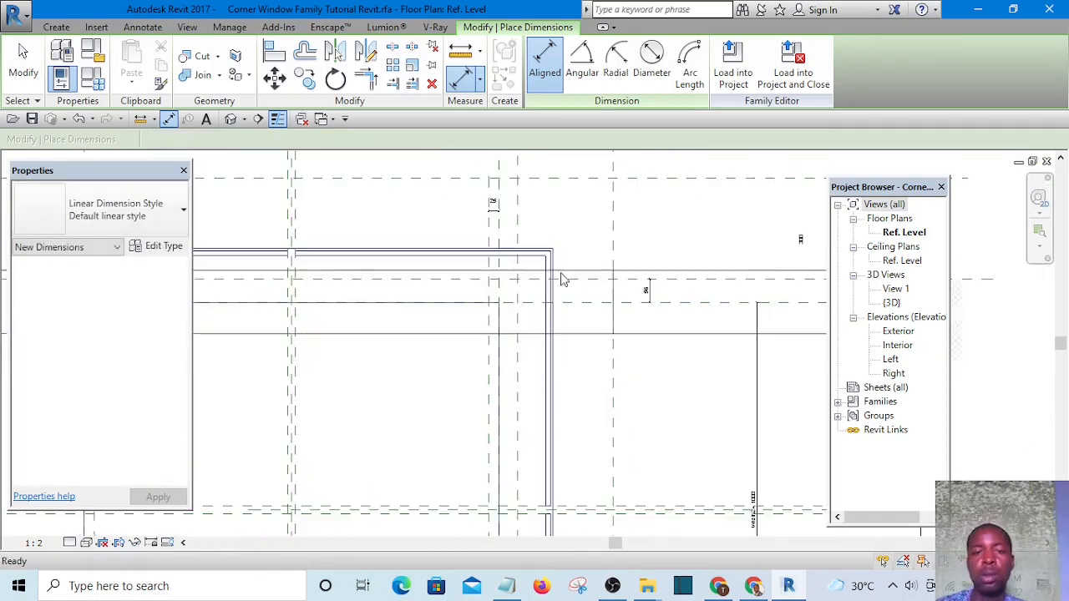
{"action": "key", "text": "Escape"}
{"action": "key", "text": "Escape"}
{"action": "middle_click_drag", "start_coordinate": [657, 236], "coordinate": [679, 265]}
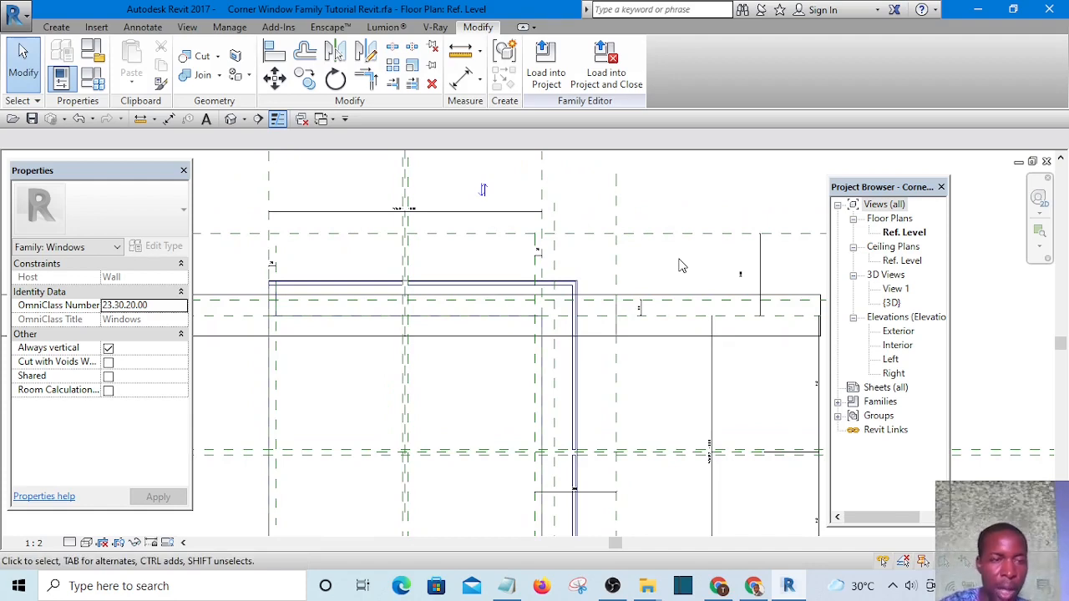
Step: Start a new solid extrusion and associate its material with the Mullion family parameter
{"action": "right_click", "coordinate": [679, 265]}
{"action": "left_click", "coordinate": [57, 28]}
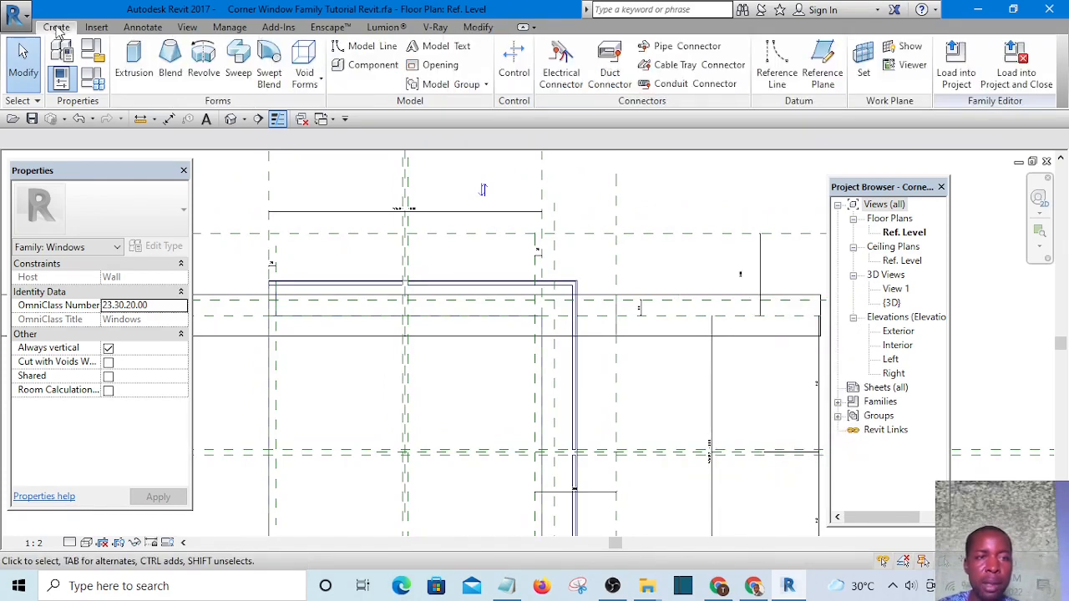
{"action": "left_click", "coordinate": [133, 63]}
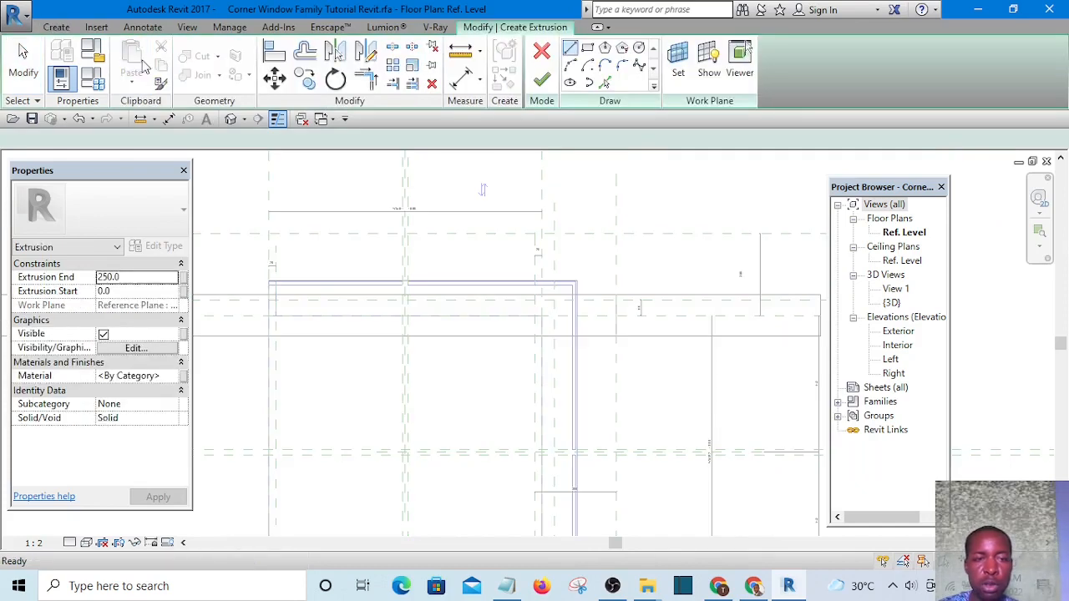
{"action": "left_click", "coordinate": [134, 375]}
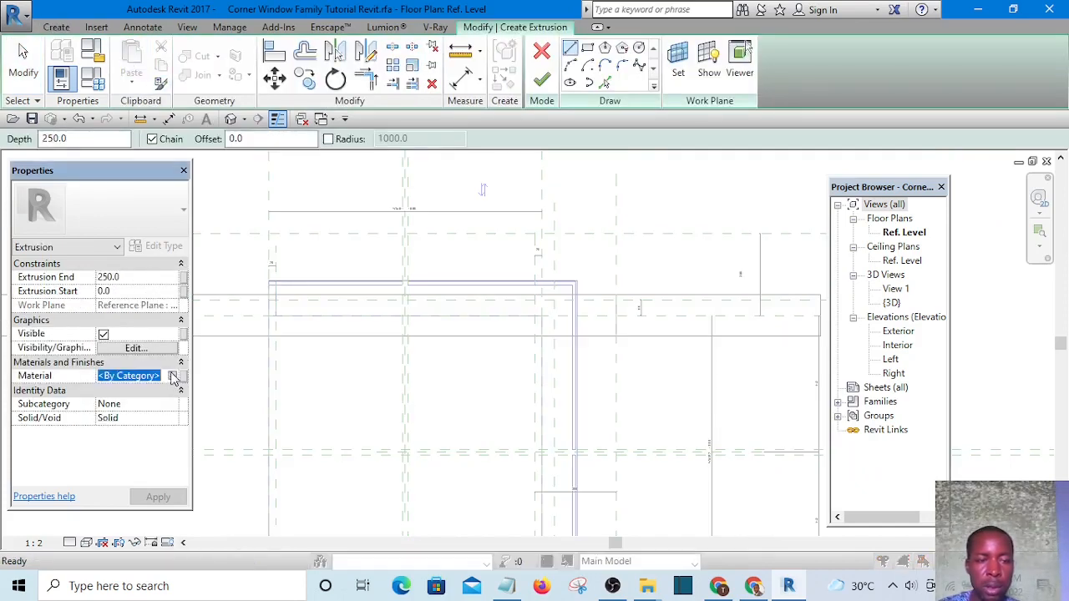
{"action": "left_click", "coordinate": [171, 376]}
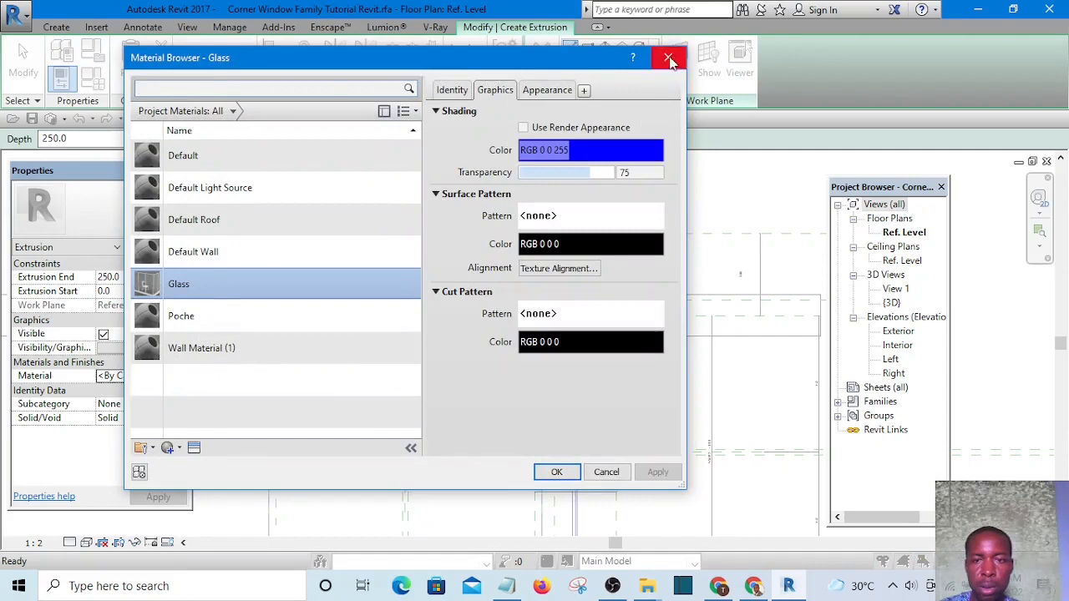
{"action": "left_click", "coordinate": [668, 58]}
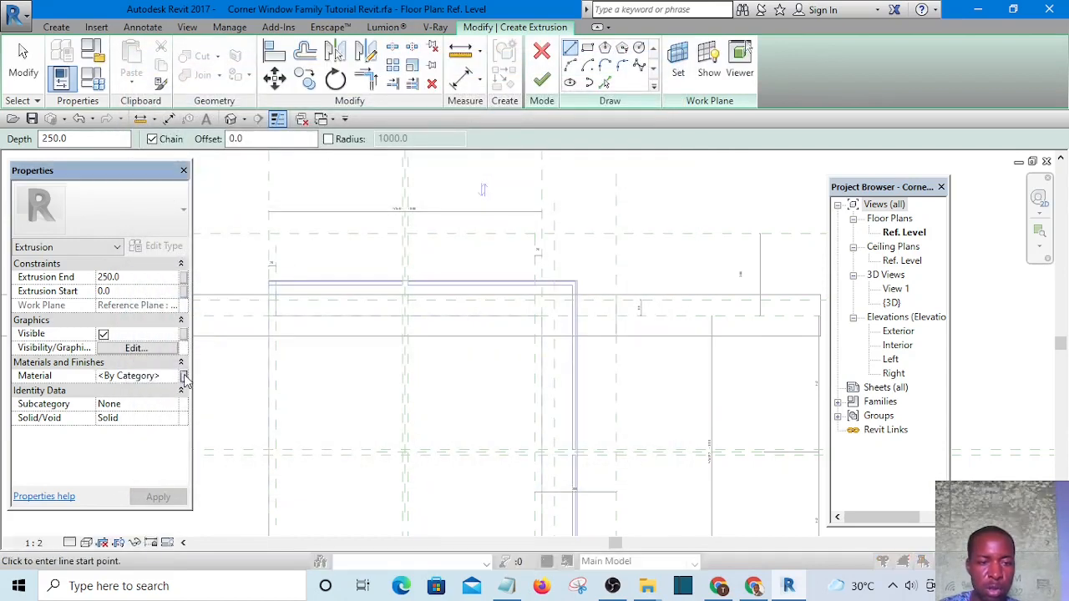
{"action": "left_click", "coordinate": [185, 377]}
{"action": "left_click", "coordinate": [33, 293]}
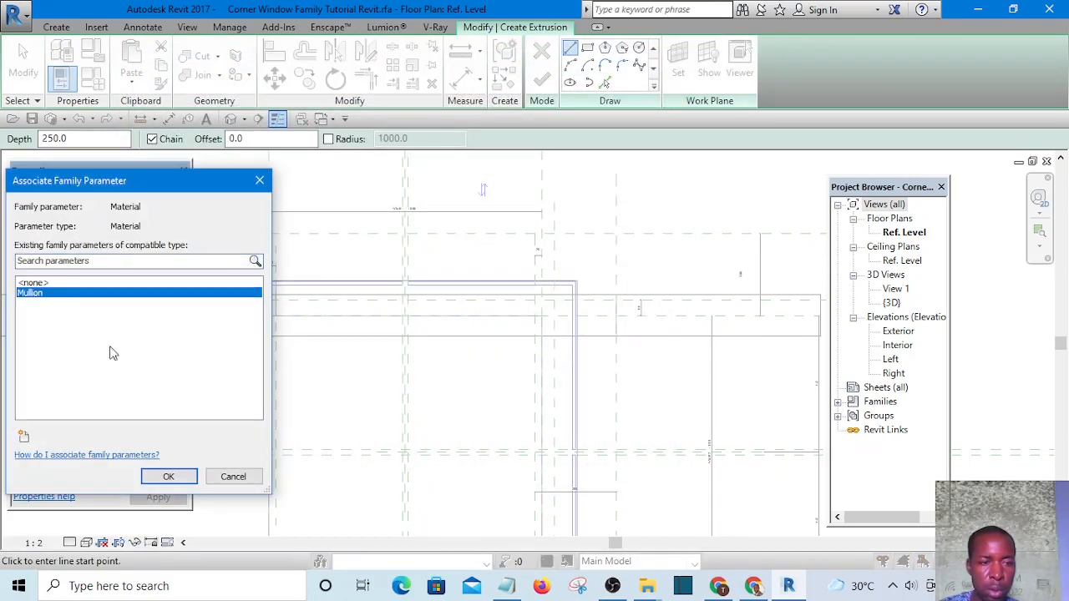
{"action": "left_click", "coordinate": [159, 478]}
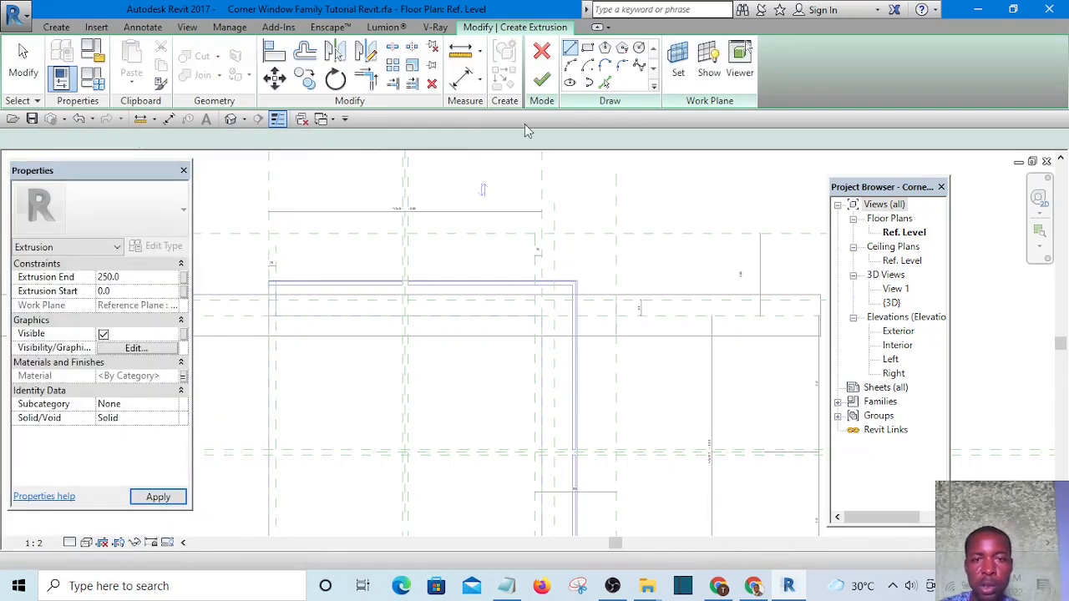
Step: Sketch a rectangular mullion profile about 52 by 50 mm across the vertical centre planes, with its lower edge on the new horizontal reference plane
{"action": "left_click", "coordinate": [587, 48]}
{"action": "scroll", "coordinate": [407, 328], "scroll_direction": "up", "scroll_amount": 5}
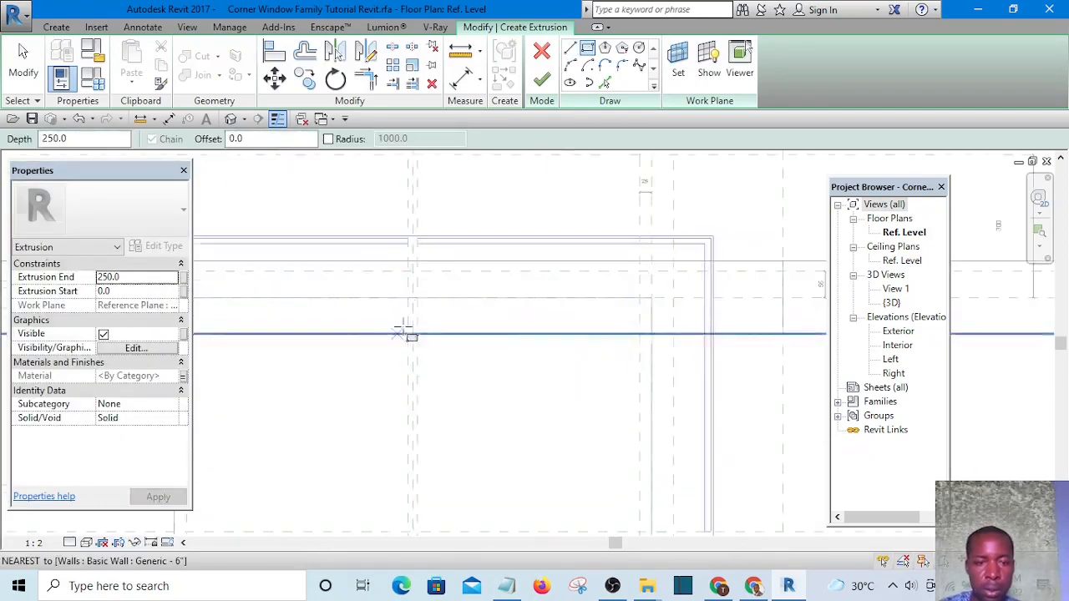
{"action": "scroll", "coordinate": [408, 292], "scroll_direction": "down", "scroll_amount": 5}
{"action": "scroll", "coordinate": [389, 250], "scroll_direction": "up", "scroll_amount": 7}
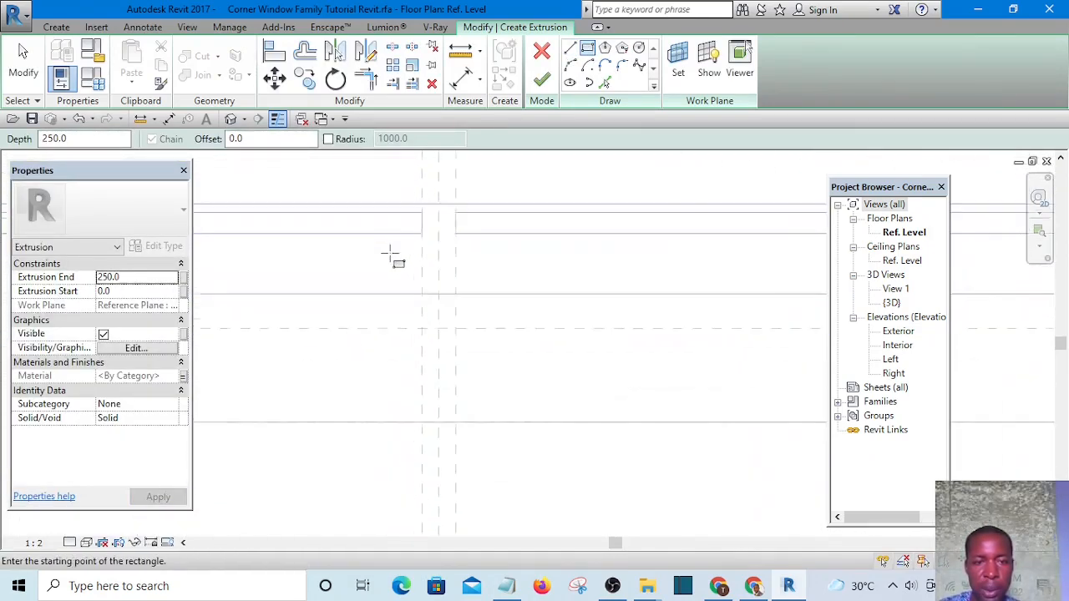
{"action": "left_click", "coordinate": [394, 245]}
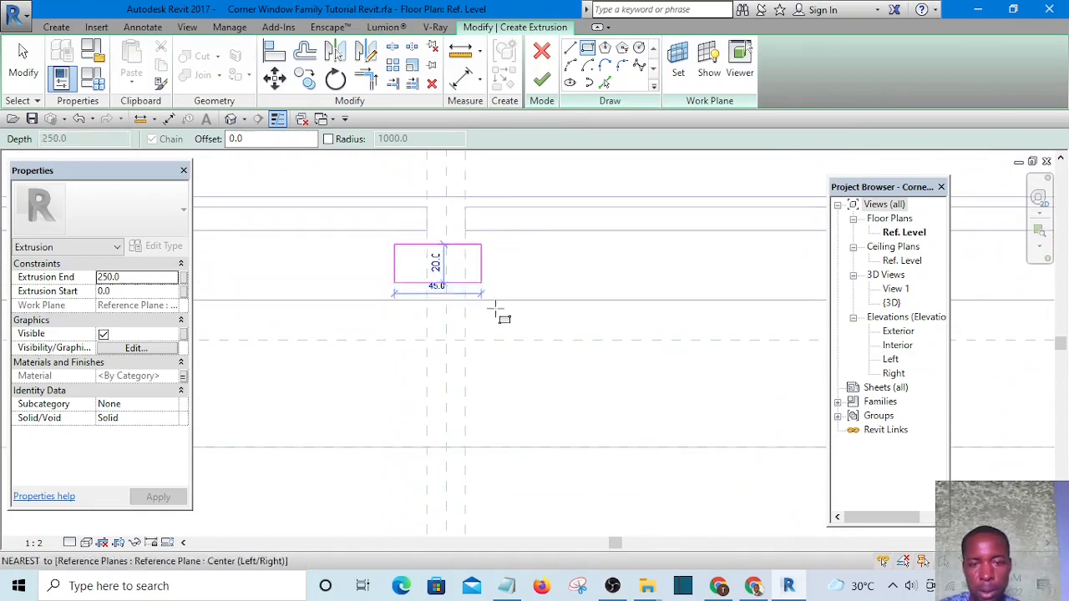
{"action": "left_click", "coordinate": [496, 340]}
{"action": "key", "text": "Escape"}
{"action": "key", "text": "Escape"}
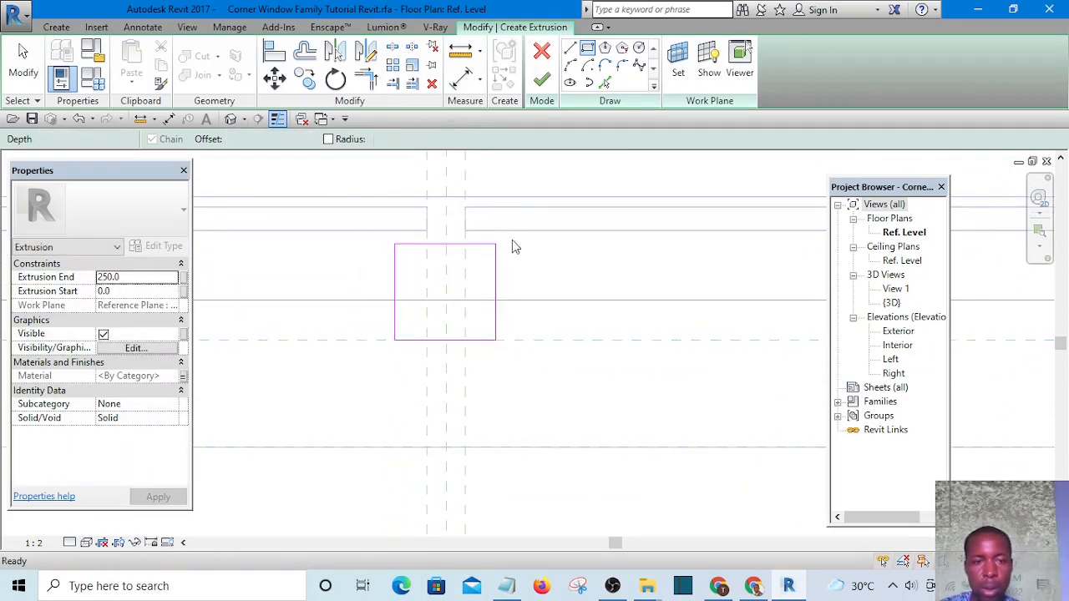
Step: Move the mullion rectangle's lower edge off the horizontal reference plane, and align it back to that plane
{"action": "scroll", "coordinate": [421, 246], "scroll_direction": "up", "scroll_amount": 2}
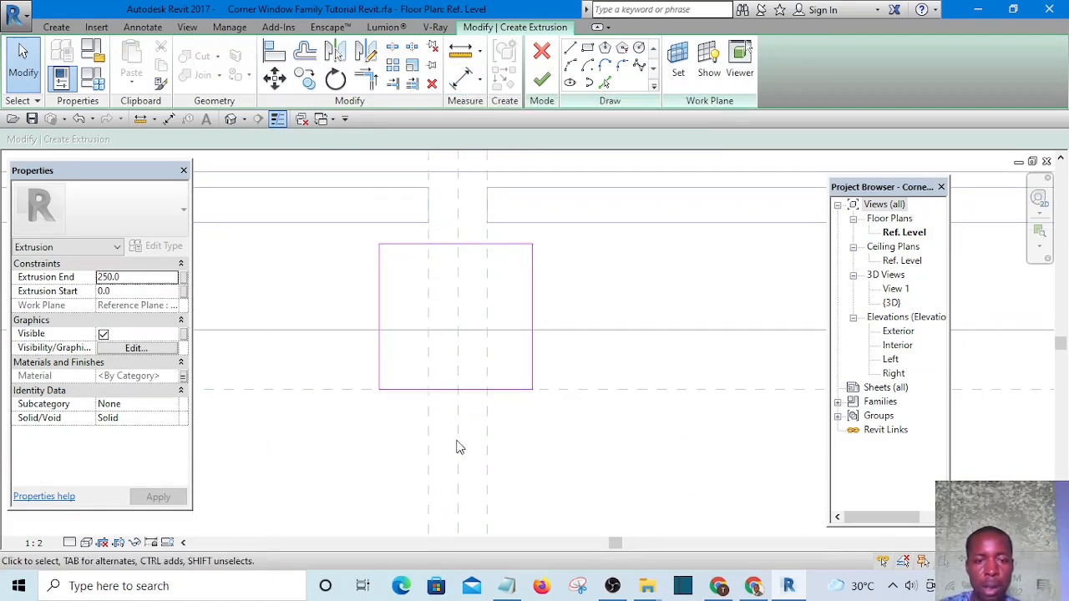
{"action": "left_click_drag", "start_coordinate": [473, 389], "coordinate": [475, 372]}
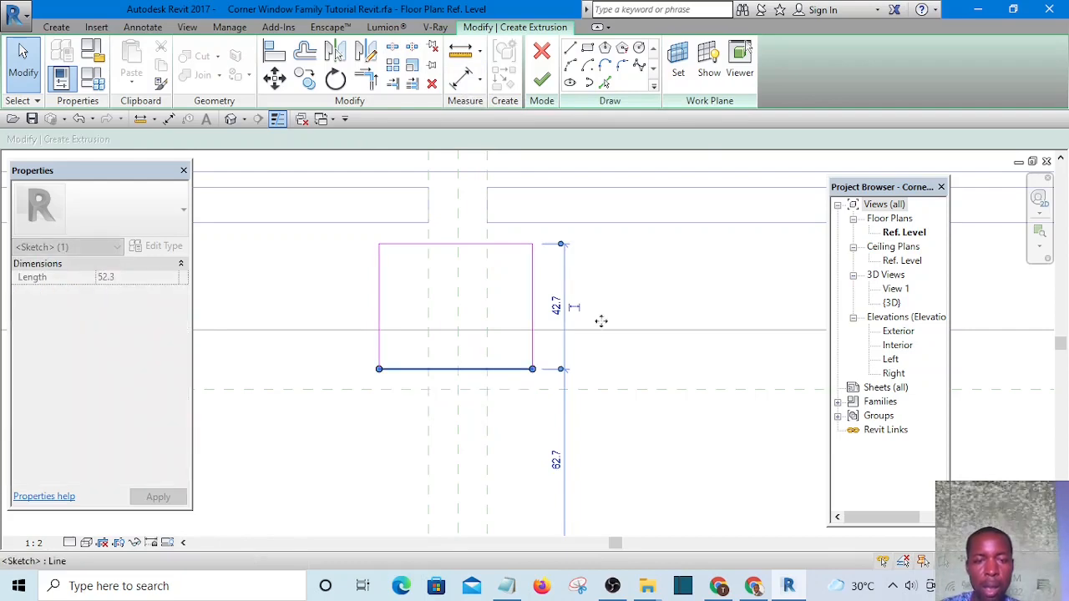
{"action": "left_click", "coordinate": [274, 54]}
{"action": "left_click", "coordinate": [660, 389]}
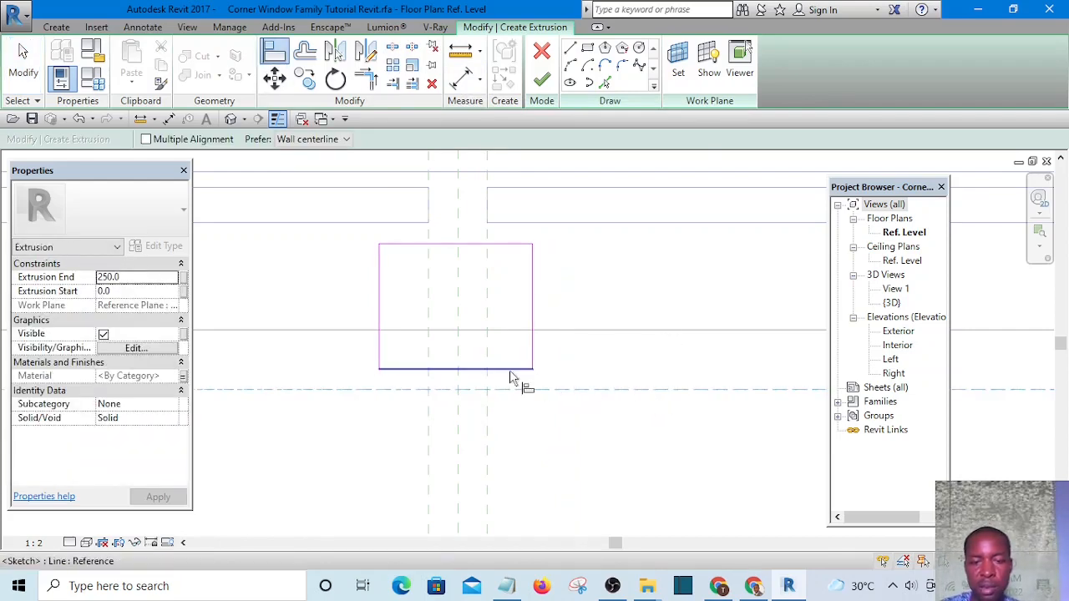
{"action": "left_click", "coordinate": [510, 370]}
{"action": "key", "text": "Escape"}
{"action": "key", "text": "Escape"}
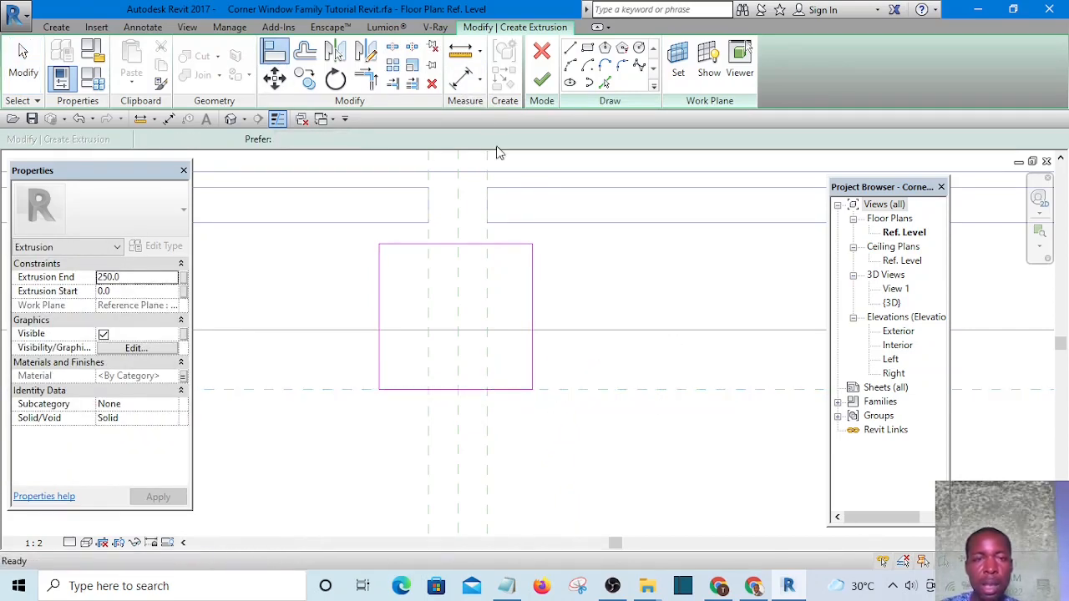
Step: Place a dimension chain across the mullion rectangle's two vertical edges and the two outer vertical reference planes between them
{"action": "key", "text": "d"}
{"action": "key", "text": "i"}
{"action": "left_click", "coordinate": [382, 309]}
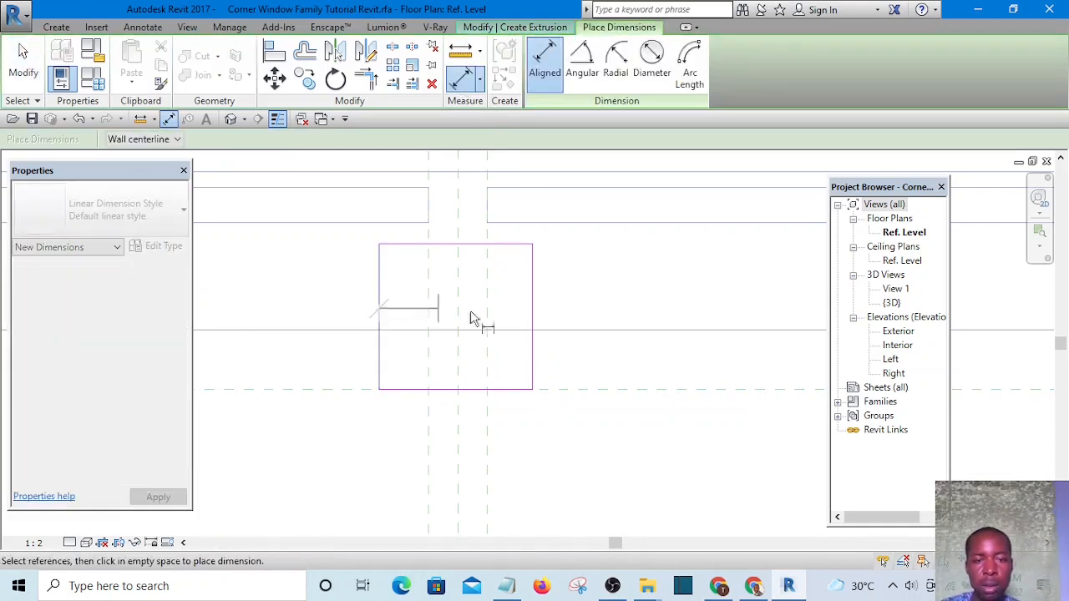
{"action": "left_click", "coordinate": [531, 303]}
{"action": "scroll", "coordinate": [511, 329], "scroll_direction": "up", "scroll_amount": 1}
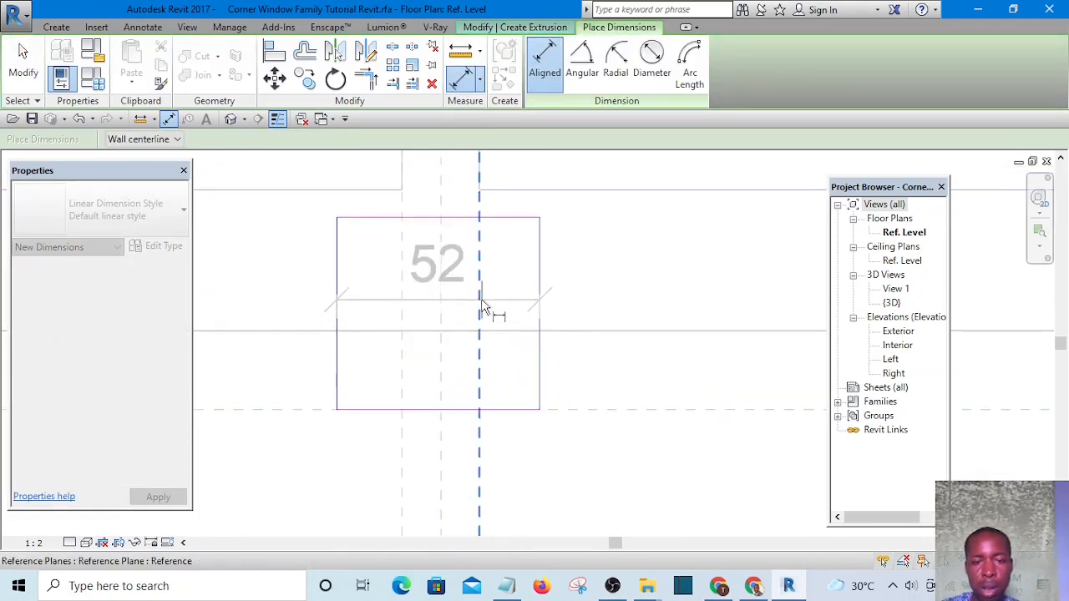
{"action": "left_click", "coordinate": [480, 307]}
{"action": "left_click", "coordinate": [405, 313]}
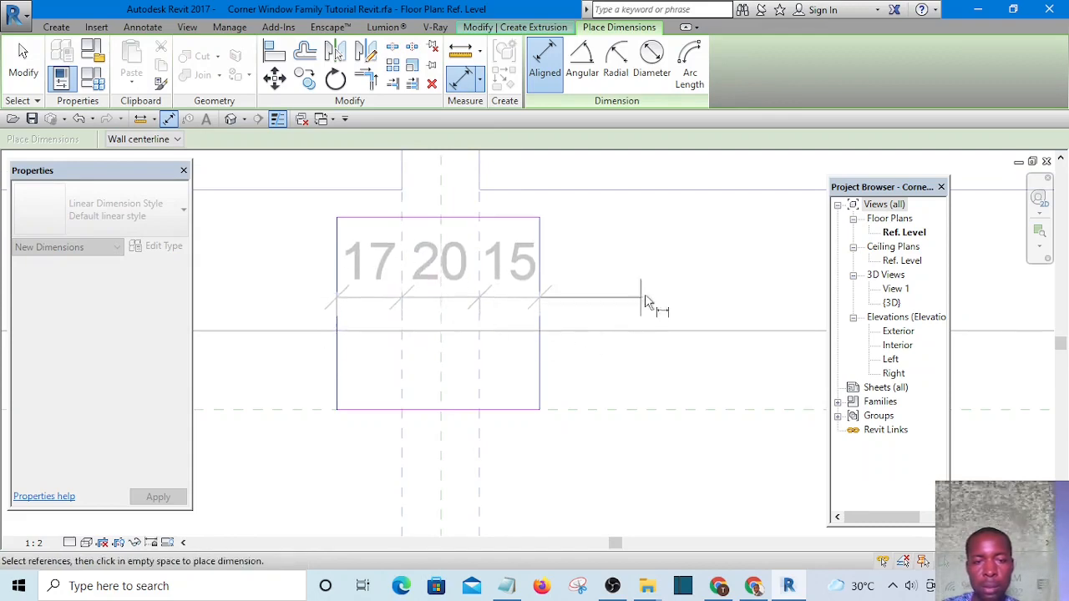
{"action": "left_click", "coordinate": [660, 299]}
{"action": "key", "text": "Escape"}
{"action": "key", "text": "Escape"}
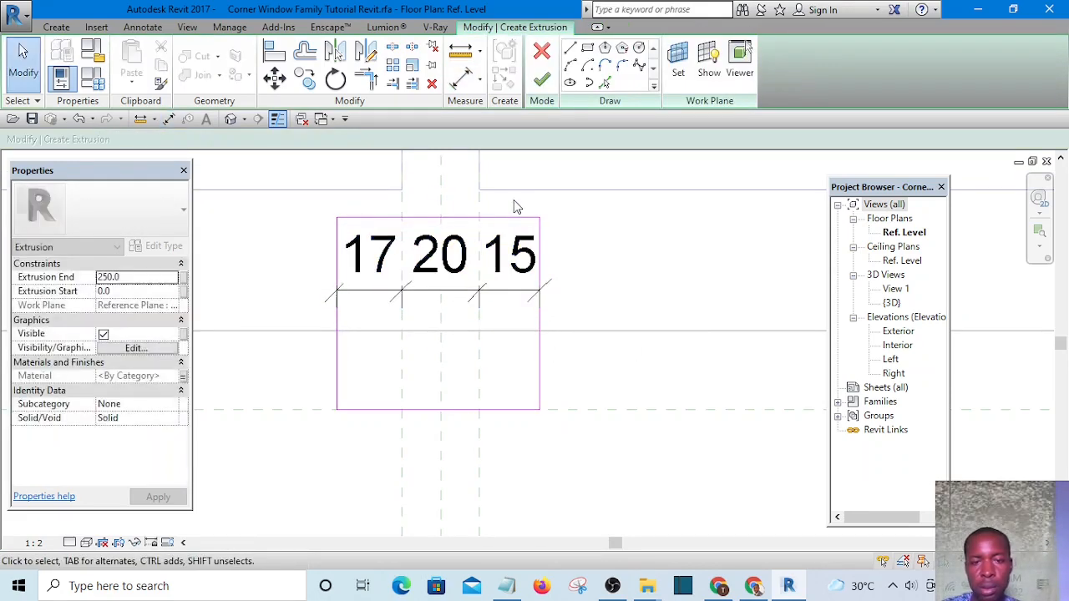
Step: Set the gap between the rectangle's left edge and the adjacent vertical reference plane to 15 mm
{"action": "left_click_drag", "start_coordinate": [609, 430], "coordinate": [609, 430]}
{"action": "key", "text": "Escape"}
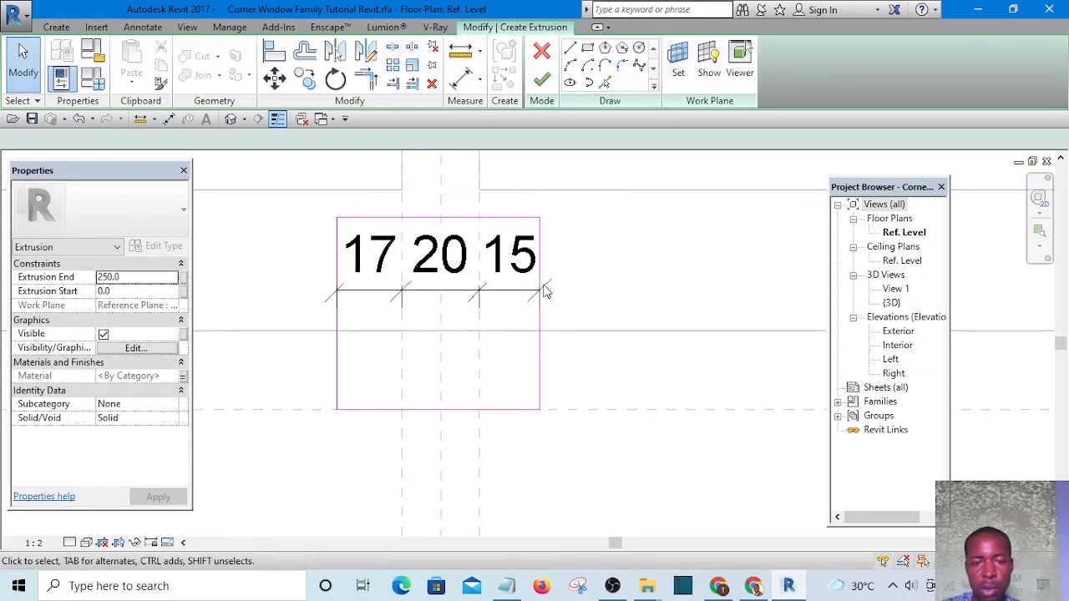
{"action": "left_click_drag", "start_coordinate": [370, 458], "coordinate": [369, 458]}
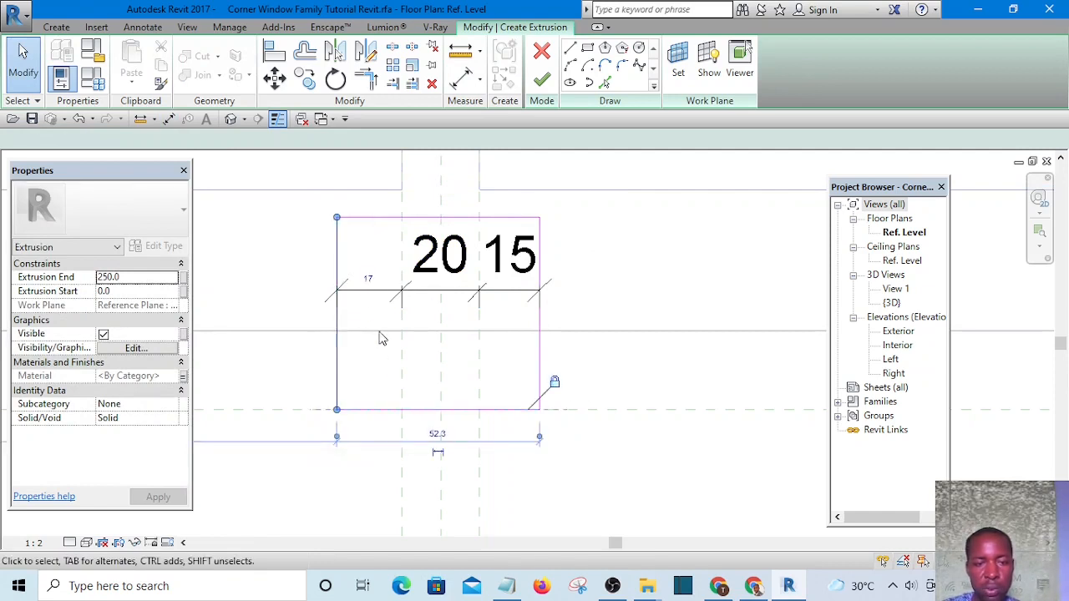
{"action": "left_click", "coordinate": [370, 278]}
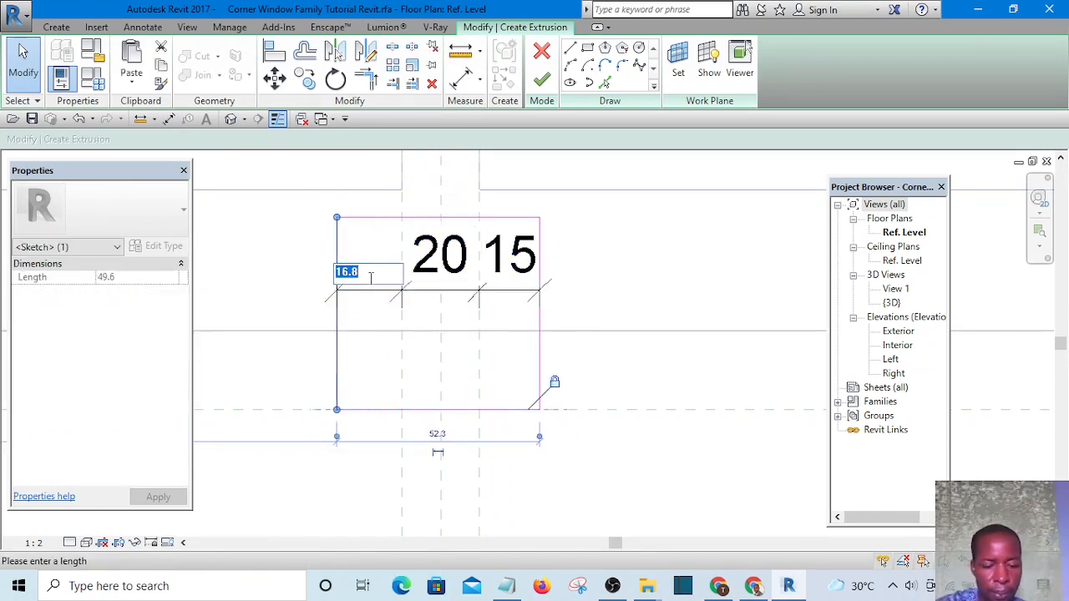
{"action": "key", "text": "Return"}
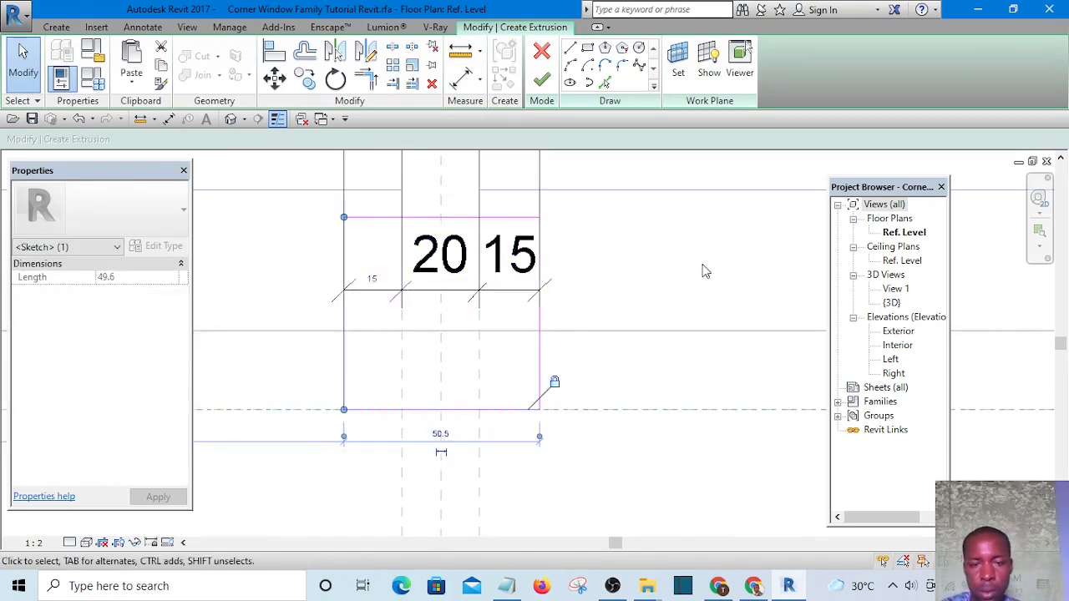
{"action": "left_click", "coordinate": [660, 249]}
Step: Try to lock the right-hand segment of the dimension chain across the mullion rectangle
{"action": "scroll", "coordinate": [548, 327], "scroll_direction": "down", "scroll_amount": 2}
{"action": "scroll", "coordinate": [560, 281], "scroll_direction": "up", "scroll_amount": 2}
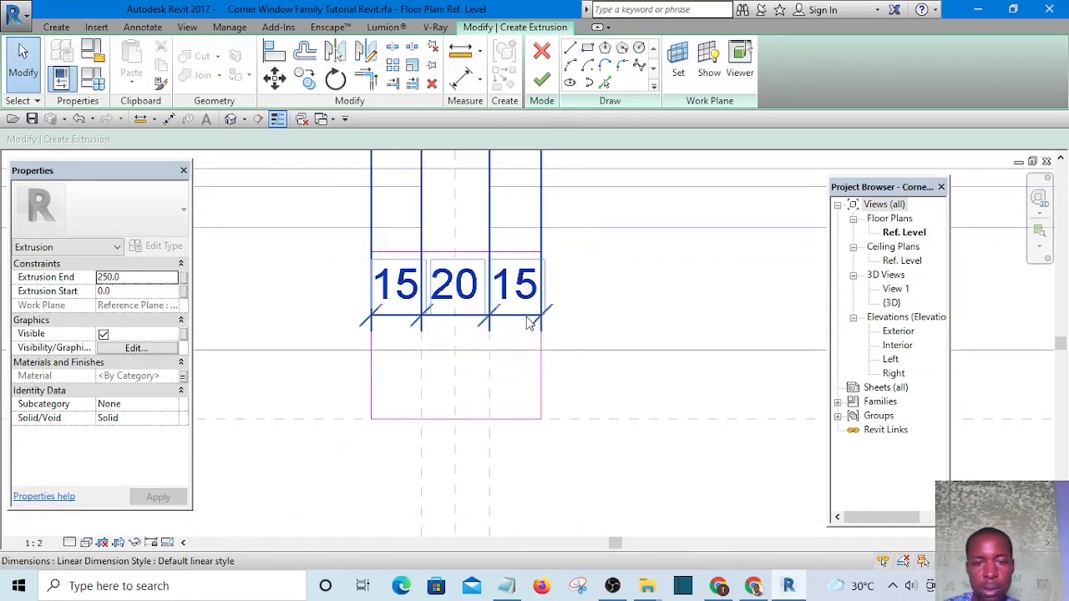
{"action": "left_click", "coordinate": [527, 325]}
{"action": "scroll", "coordinate": [535, 351], "scroll_direction": "down", "scroll_amount": 5}
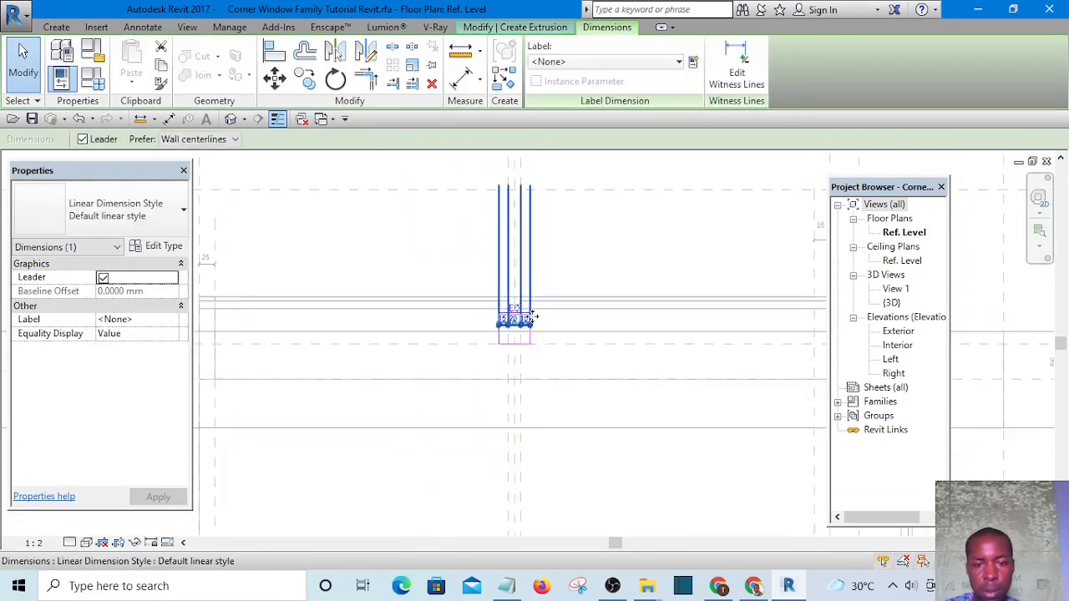
{"action": "scroll", "coordinate": [525, 464], "scroll_direction": "up", "scroll_amount": 5}
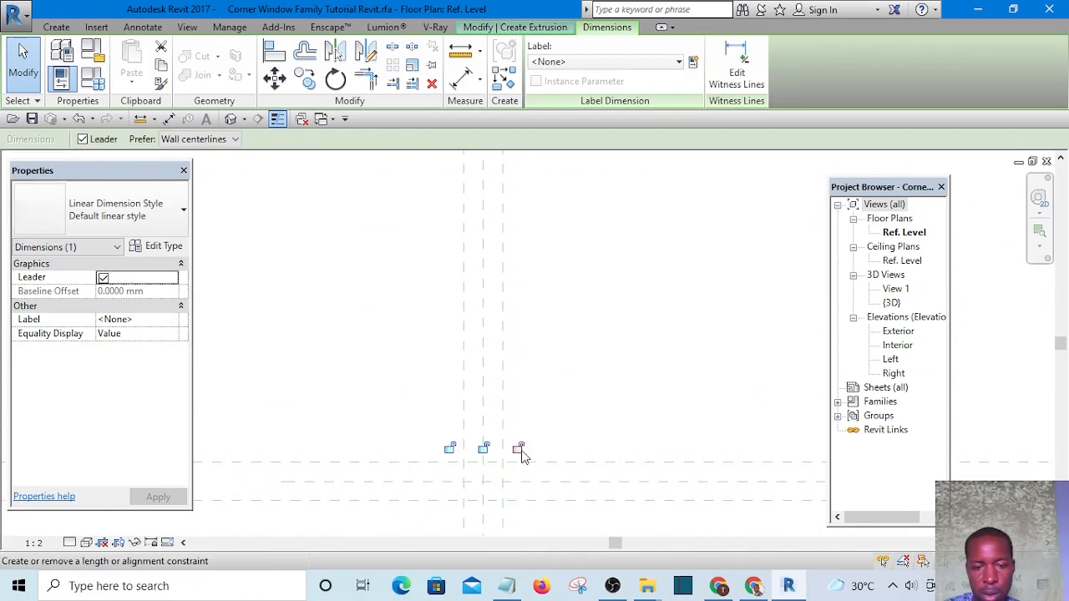
{"action": "left_click", "coordinate": [519, 450]}
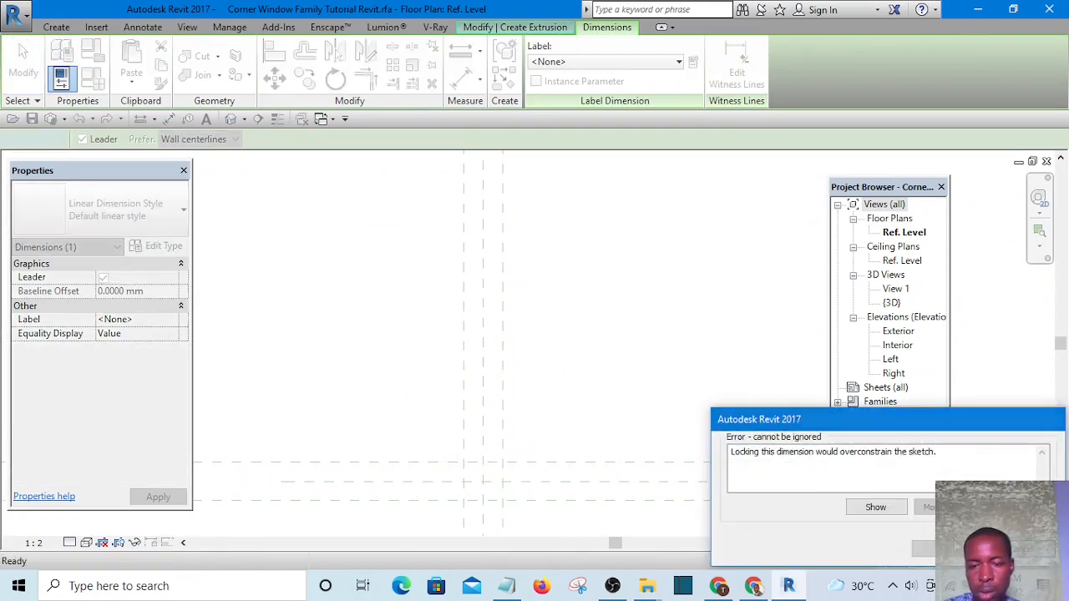
{"action": "key", "text": "Escape"}
Step: Delete the dimension chain across the mullion rectangle
{"action": "scroll", "coordinate": [502, 365], "scroll_direction": "down", "scroll_amount": 6}
{"action": "middle_click_drag", "start_coordinate": [529, 334], "coordinate": [520, 421]}
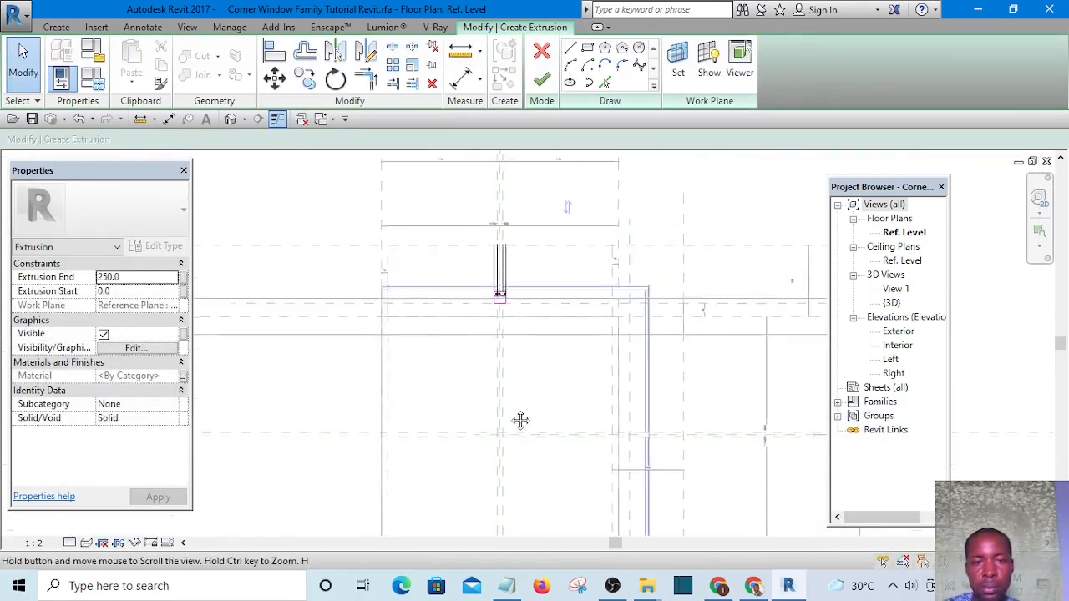
{"action": "scroll", "coordinate": [501, 284], "scroll_direction": "up", "scroll_amount": 6}
{"action": "left_click", "coordinate": [513, 306]}
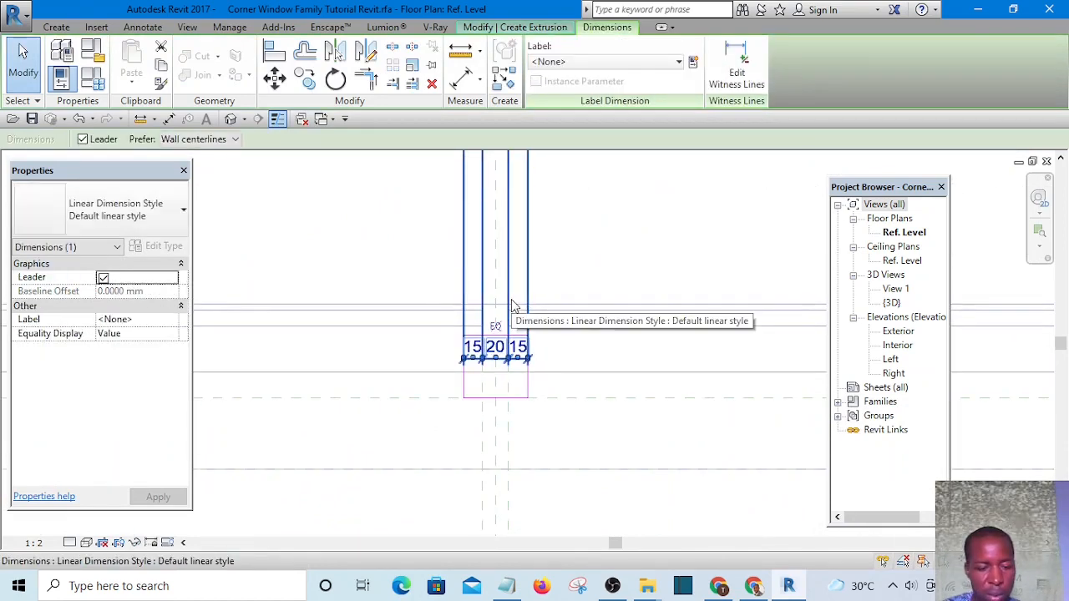
{"action": "key", "text": "Delete"}
Step: Dimension the gap between the rectangle's left edge and the adjacent vertical reference plane on its own
{"action": "scroll", "coordinate": [529, 334], "scroll_direction": "down", "scroll_amount": 2}
{"action": "scroll", "coordinate": [539, 317], "scroll_direction": "up", "scroll_amount": 3}
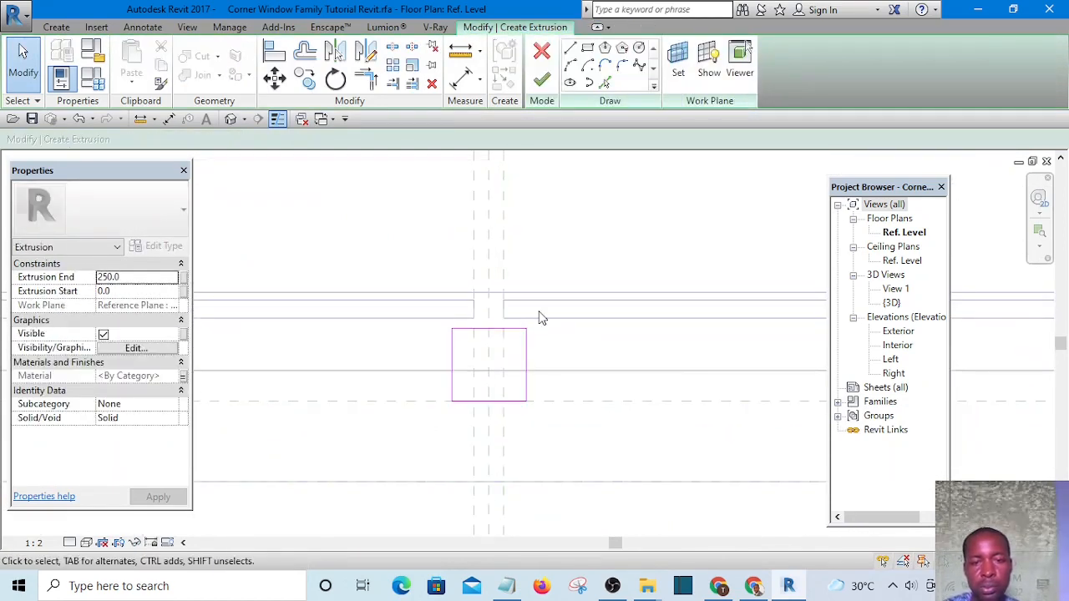
{"action": "left_click", "coordinate": [462, 77]}
{"action": "scroll", "coordinate": [500, 365], "scroll_direction": "up", "scroll_amount": 2}
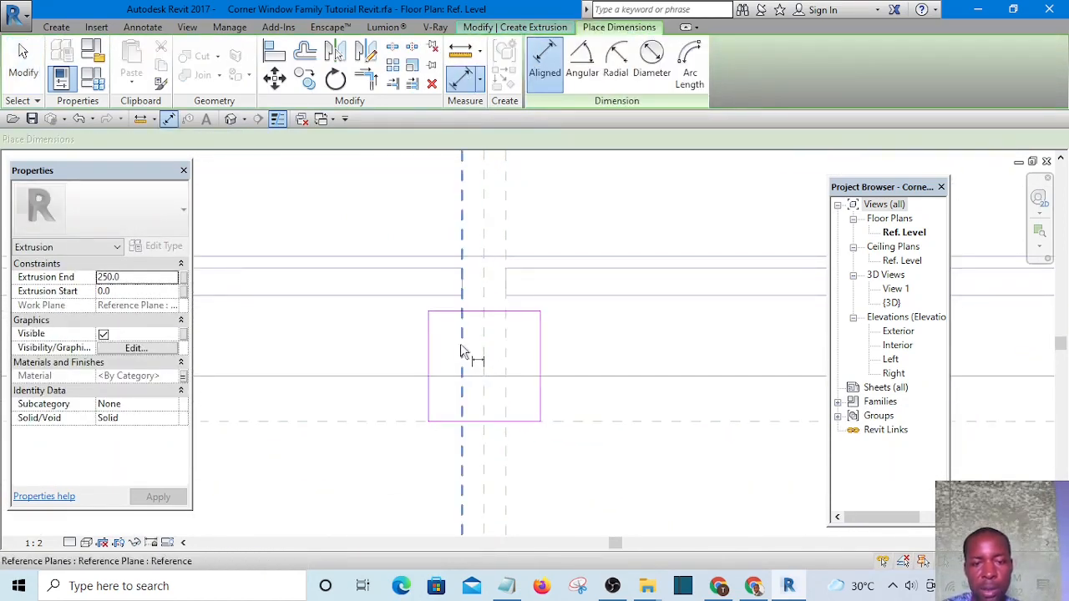
{"action": "left_click", "coordinate": [432, 352]}
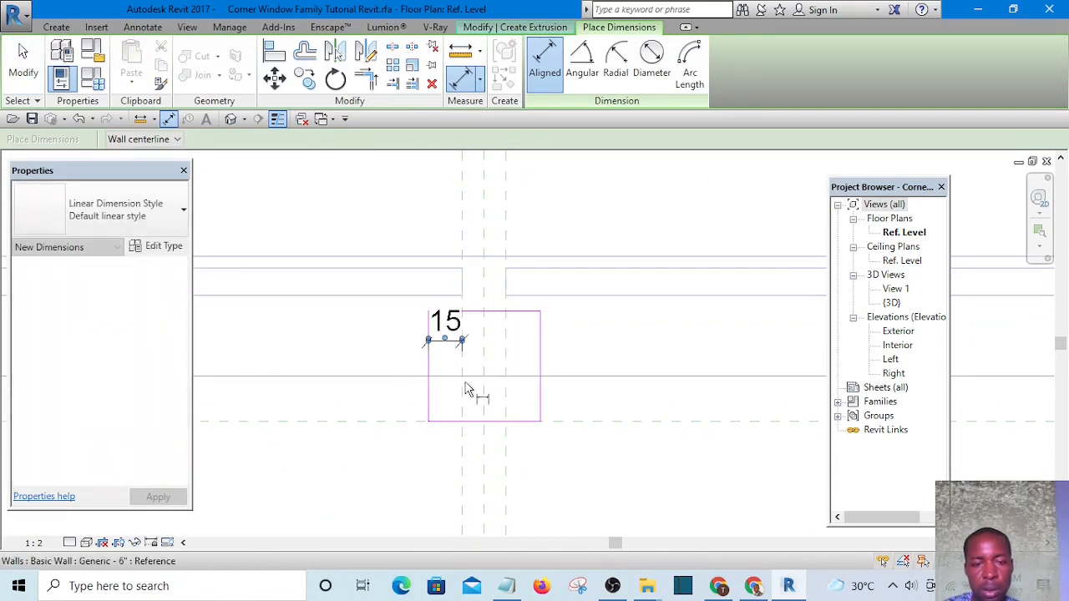
{"action": "scroll", "coordinate": [476, 389], "scroll_direction": "down", "scroll_amount": 4}
{"action": "scroll", "coordinate": [458, 401], "scroll_direction": "down", "scroll_amount": 2}
{"action": "scroll", "coordinate": [453, 463], "scroll_direction": "up", "scroll_amount": 4}
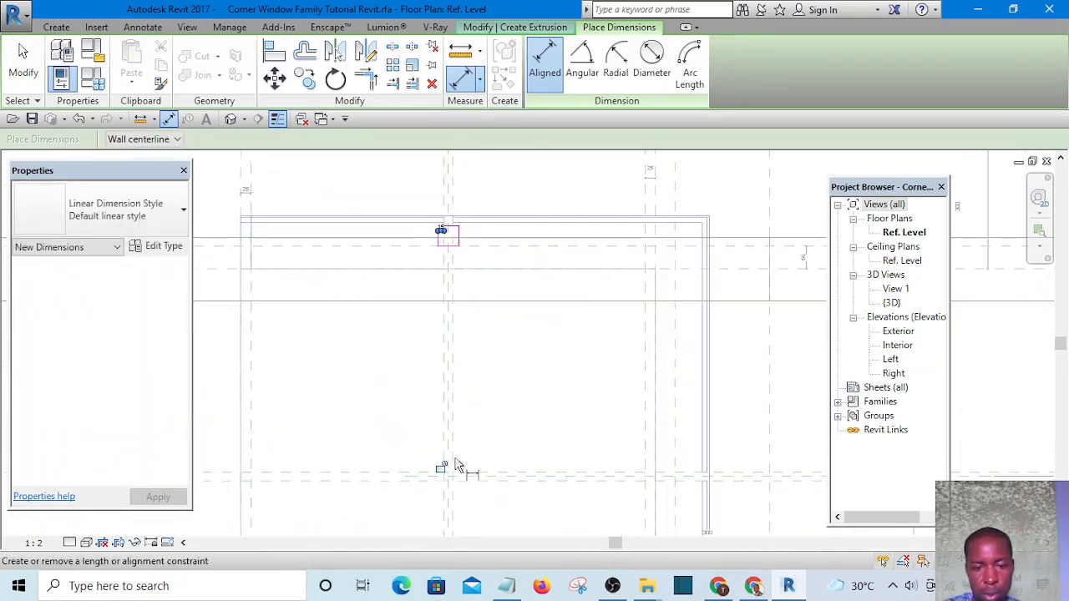
Step: Dimension the gap between the upper mullion rectangle's right edge and the adjacent vertical reference plane
{"action": "middle_click_drag", "start_coordinate": [504, 295], "coordinate": [485, 413]}
{"action": "scroll", "coordinate": [470, 341], "scroll_direction": "up", "scroll_amount": 5}
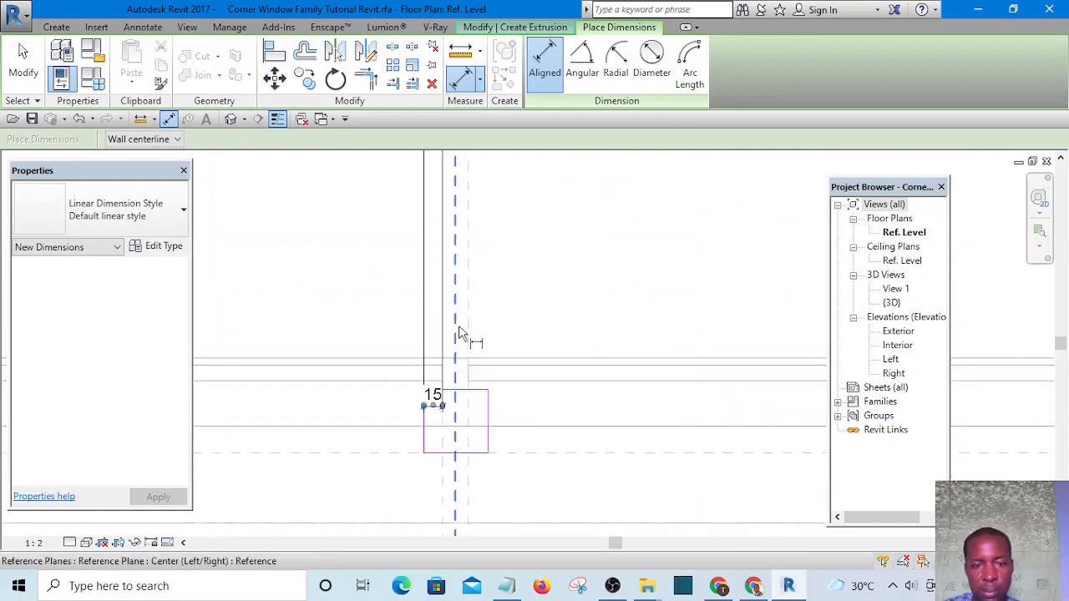
{"action": "scroll", "coordinate": [526, 483], "scroll_direction": "up", "scroll_amount": 1}
{"action": "left_click", "coordinate": [515, 486]}
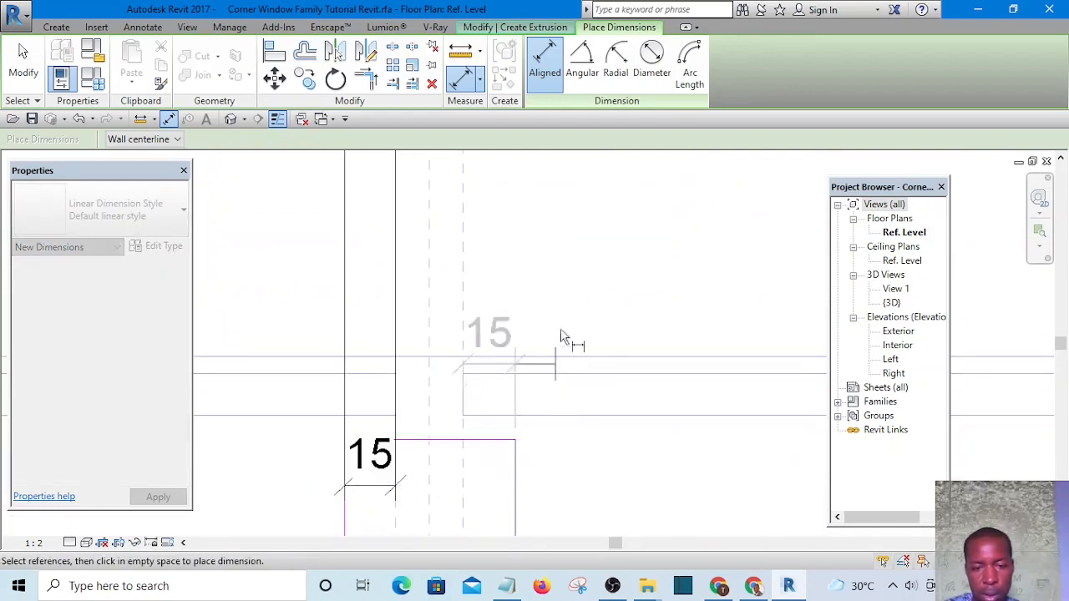
{"action": "left_click", "coordinate": [573, 304]}
{"action": "scroll", "coordinate": [525, 398], "scroll_direction": "down", "scroll_amount": 2}
{"action": "scroll", "coordinate": [501, 329], "scroll_direction": "down", "scroll_amount": 3}
{"action": "scroll", "coordinate": [527, 442], "scroll_direction": "down", "scroll_amount": 3}
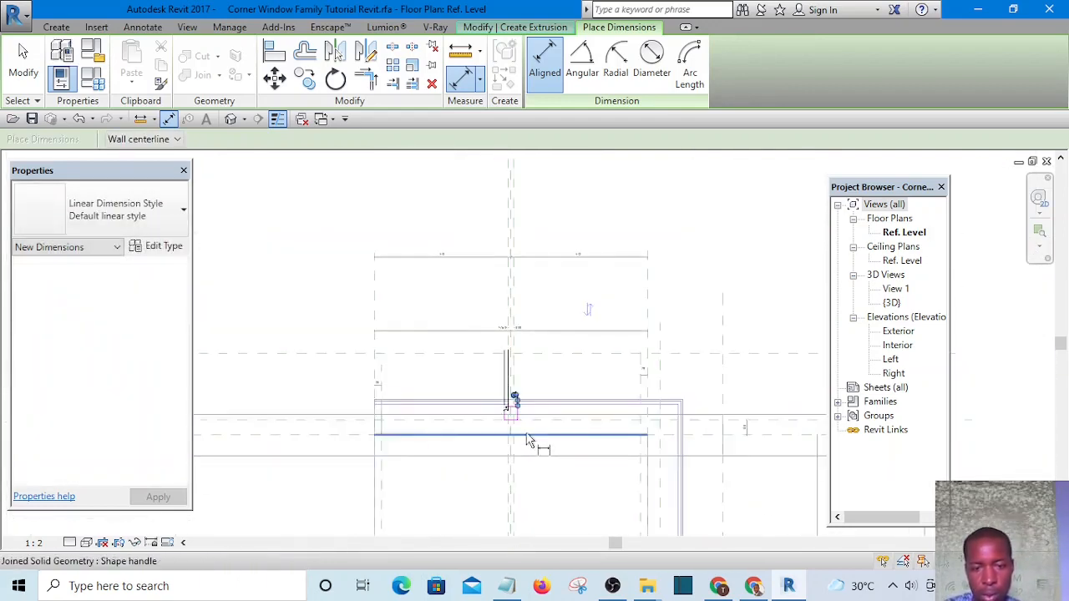
{"action": "middle_click_drag", "start_coordinate": [541, 448], "coordinate": [523, 393]}
{"action": "scroll", "coordinate": [512, 458], "scroll_direction": "up", "scroll_amount": 2}
{"action": "scroll", "coordinate": [511, 472], "scroll_direction": "up", "scroll_amount": 2}
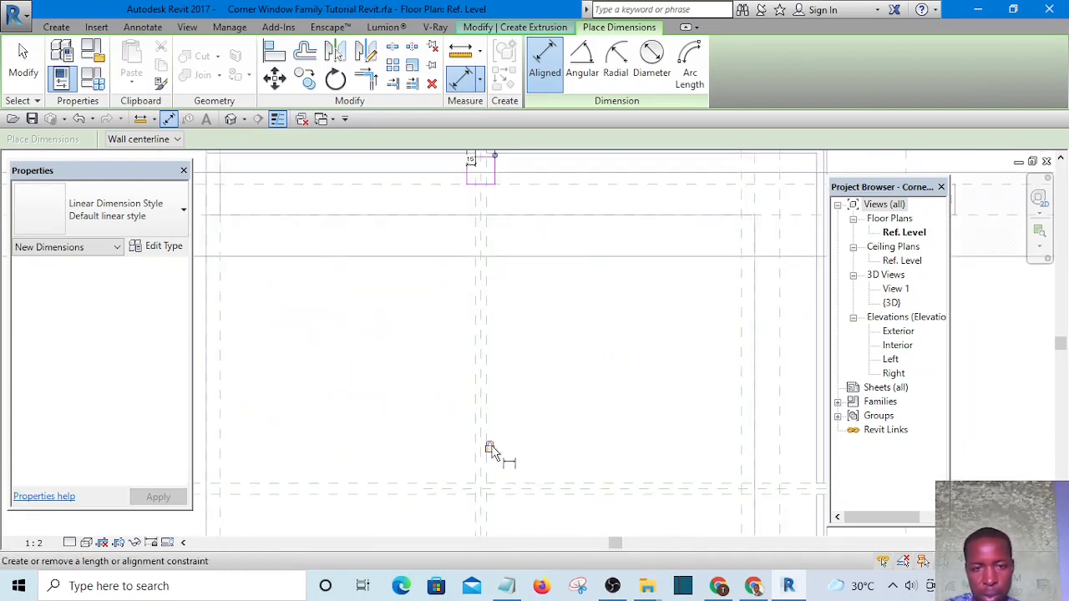
{"action": "scroll", "coordinate": [582, 379], "scroll_direction": "up", "scroll_amount": 1}
{"action": "scroll", "coordinate": [573, 376], "scroll_direction": "down", "scroll_amount": 2}
{"action": "key", "text": "Escape"}
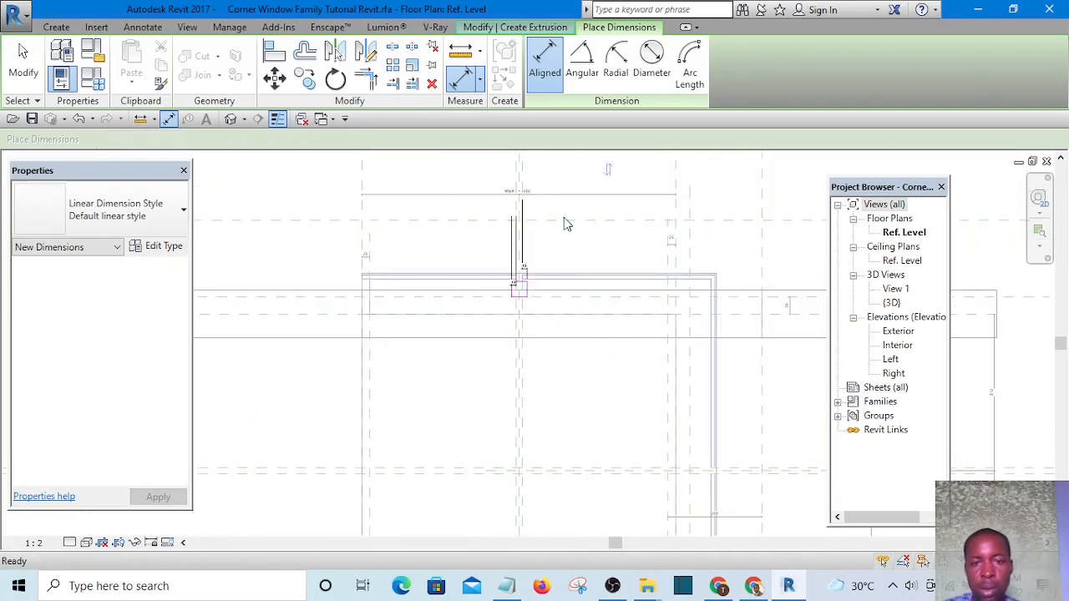
Step: Lock the upper mullion rectangle's top edge to the horizontal line it coincides with
{"action": "scroll", "coordinate": [543, 309], "scroll_direction": "up", "scroll_amount": 2}
{"action": "middle_click_drag", "start_coordinate": [596, 333], "coordinate": [453, 303]}
{"action": "scroll", "coordinate": [454, 302], "scroll_direction": "up", "scroll_amount": 1}
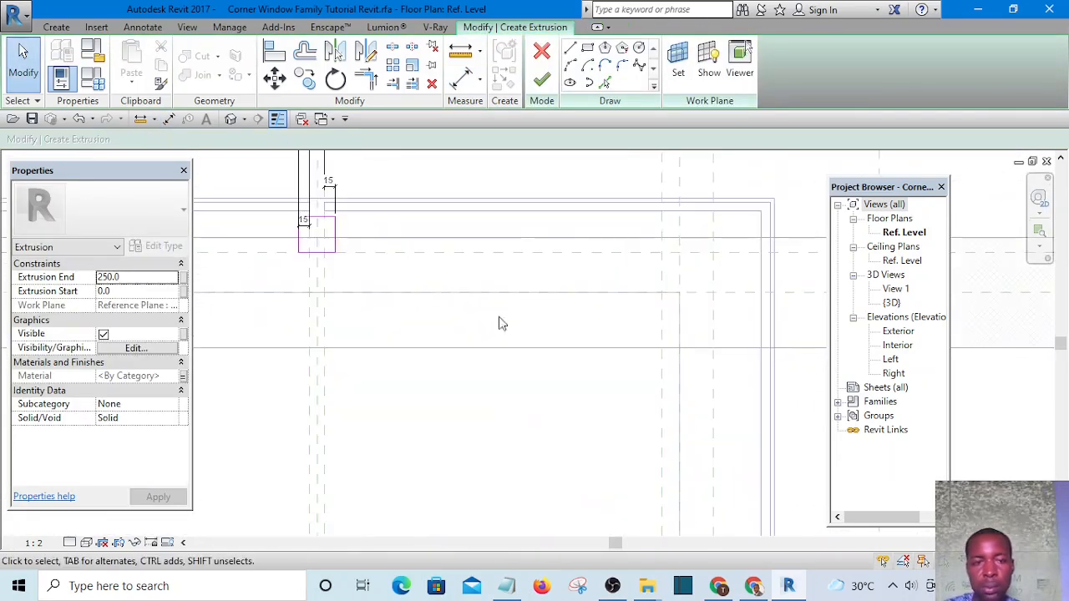
{"action": "scroll", "coordinate": [310, 239], "scroll_direction": "up", "scroll_amount": 4}
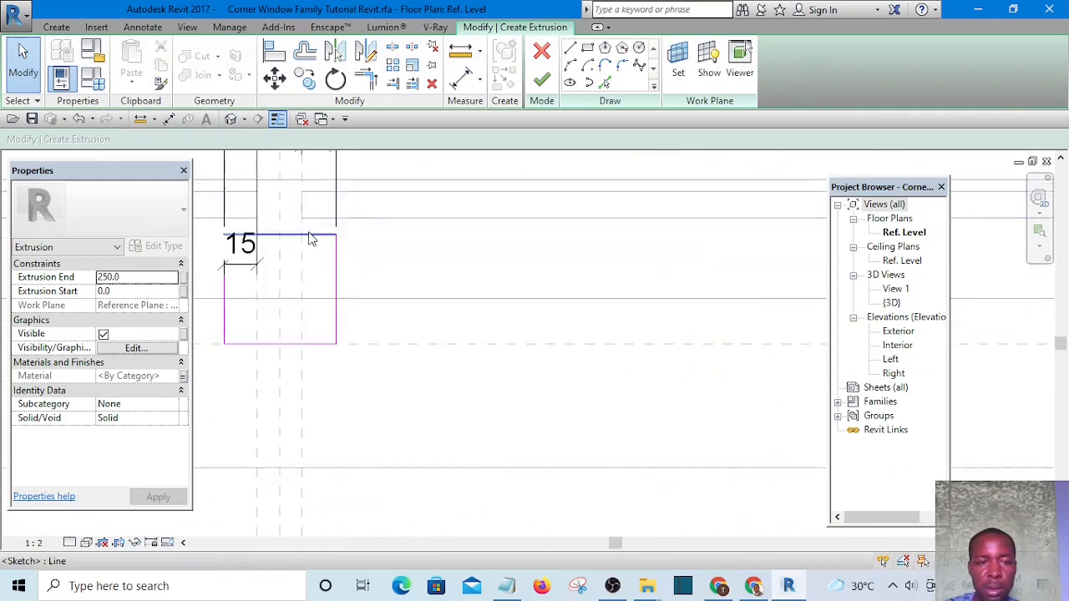
{"action": "left_click", "coordinate": [316, 215]}
{"action": "scroll", "coordinate": [502, 271], "scroll_direction": "down", "scroll_amount": 3}
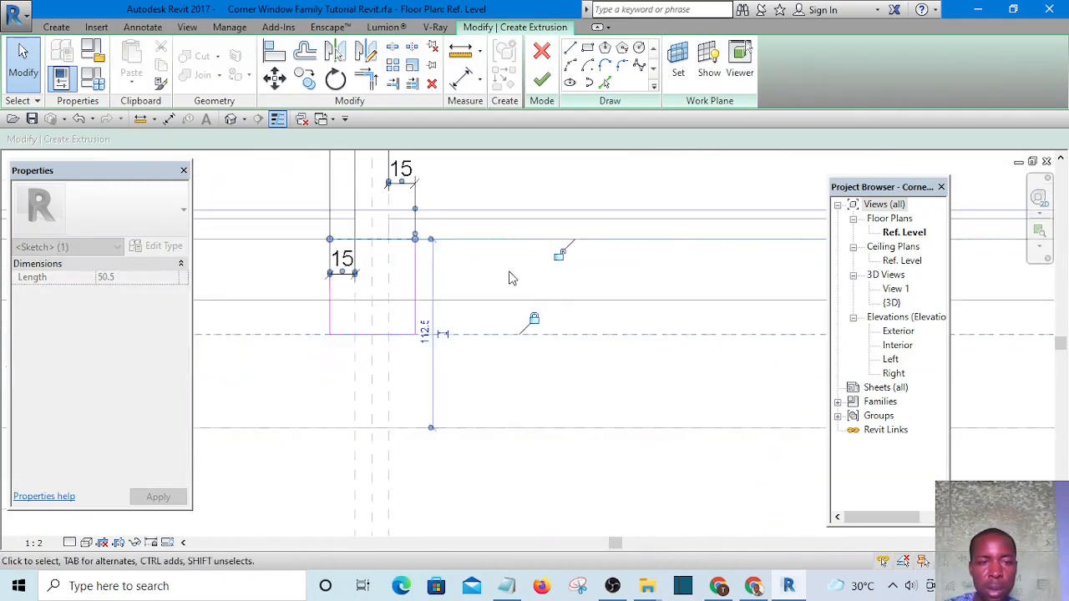
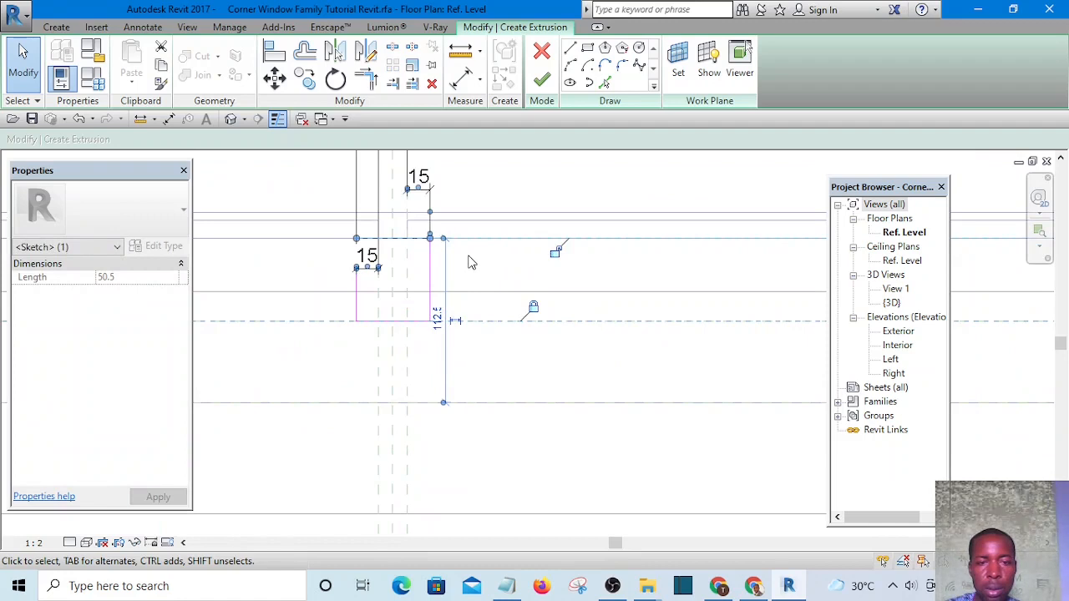
{"action": "key", "text": "Delete"}
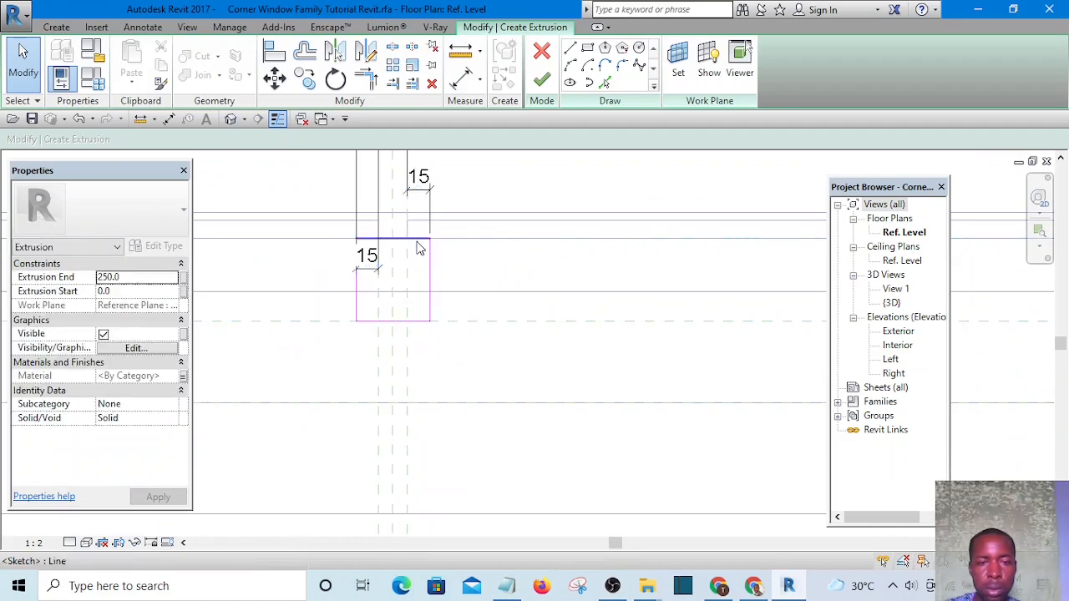
{"action": "key", "text": "ctrl+z"}
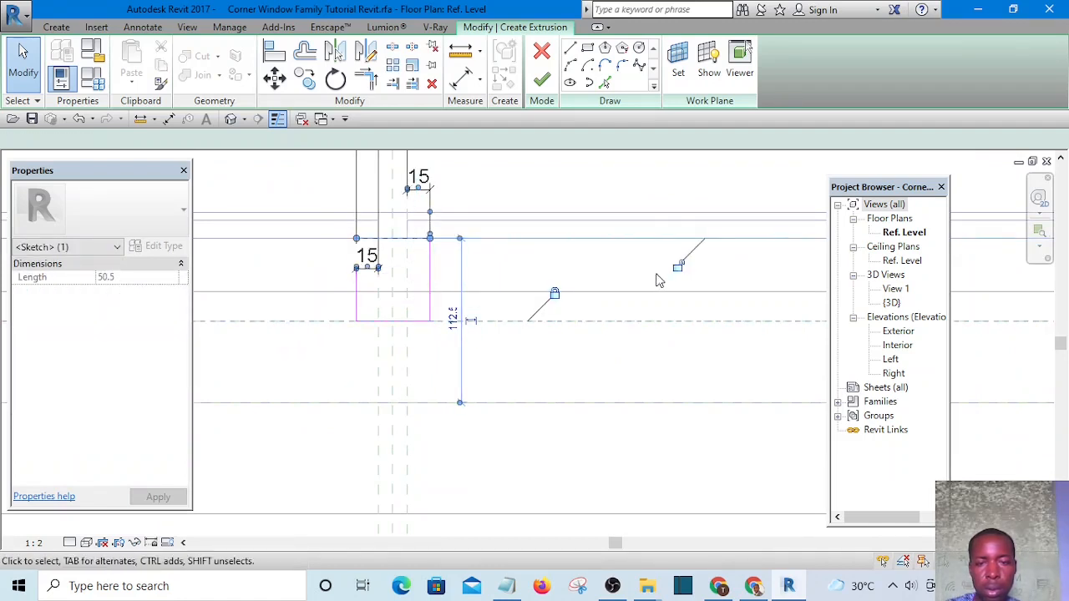
{"action": "left_click", "coordinate": [601, 254]}
{"action": "scroll", "coordinate": [591, 254], "scroll_direction": "down", "scroll_amount": 3}
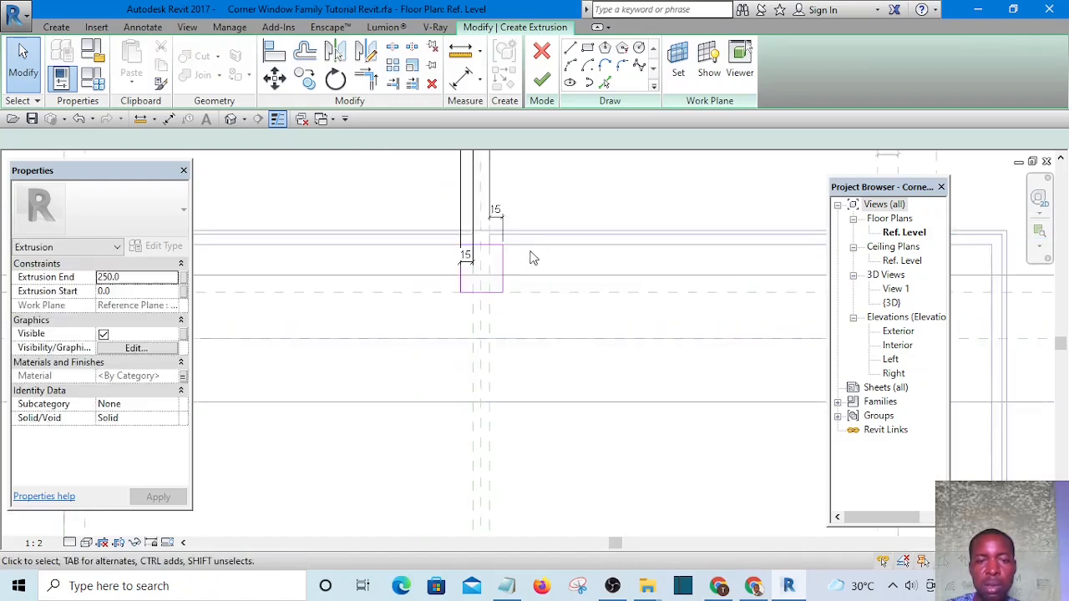
Step: Try to move the upper mullion rectangle's bottom edge upward to test its alignment constraint
{"action": "scroll", "coordinate": [513, 279], "scroll_direction": "up", "scroll_amount": 4}
{"action": "left_click_drag", "start_coordinate": [490, 290], "coordinate": [486, 260]}
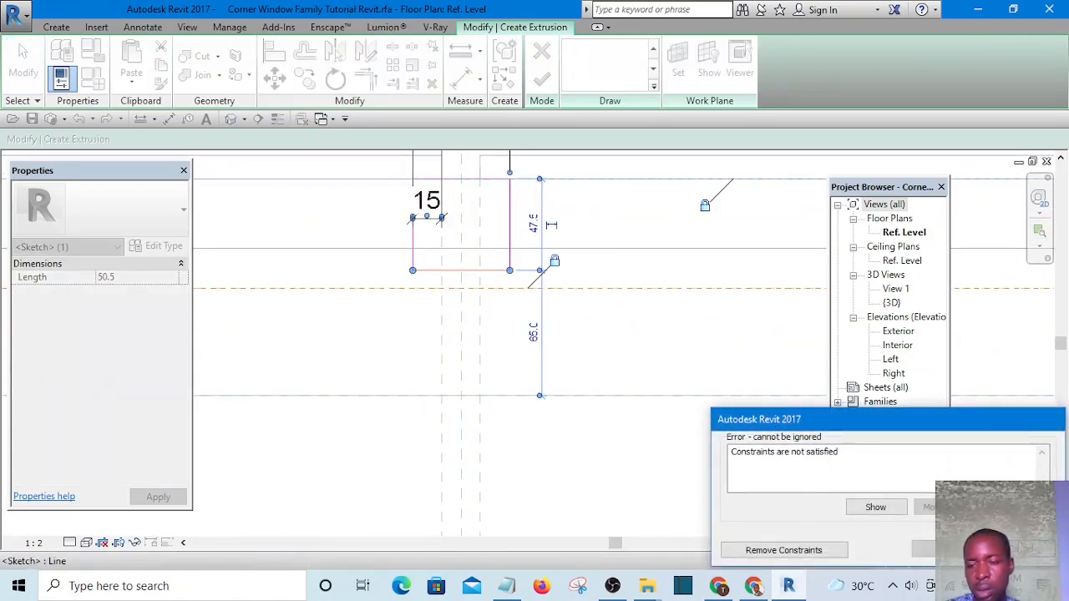
{"action": "left_click", "coordinate": [1009, 549]}
{"action": "scroll", "coordinate": [511, 311], "scroll_direction": "down", "scroll_amount": 5}
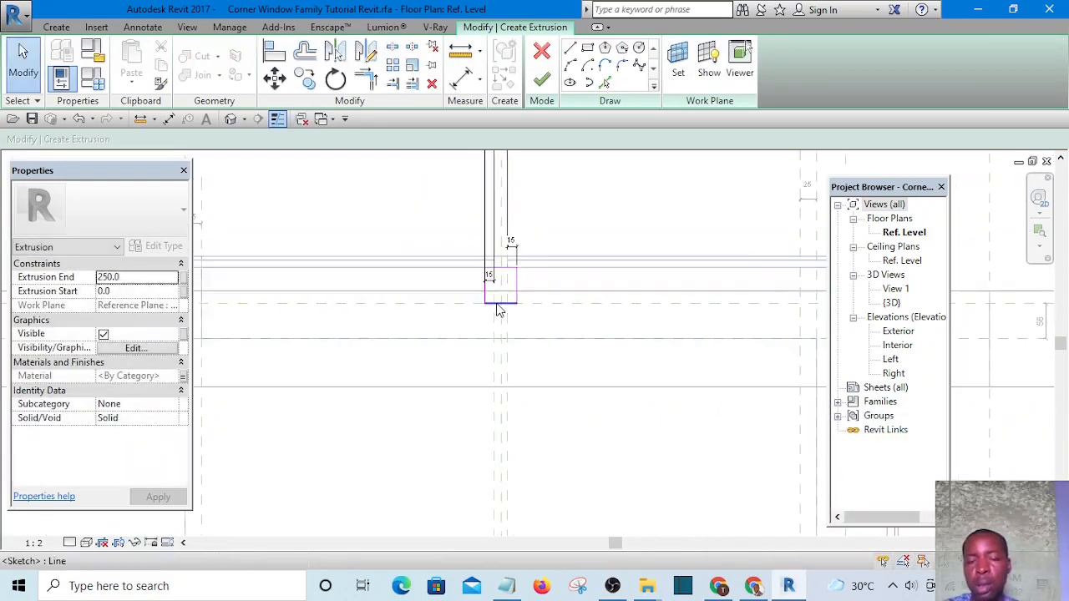
Step: Sketch a second mullion rectangle about 45 by 70 mm across the horizontal reference planes, beside the vertical frame
{"action": "middle_click_drag", "start_coordinate": [690, 367], "coordinate": [520, 240]}
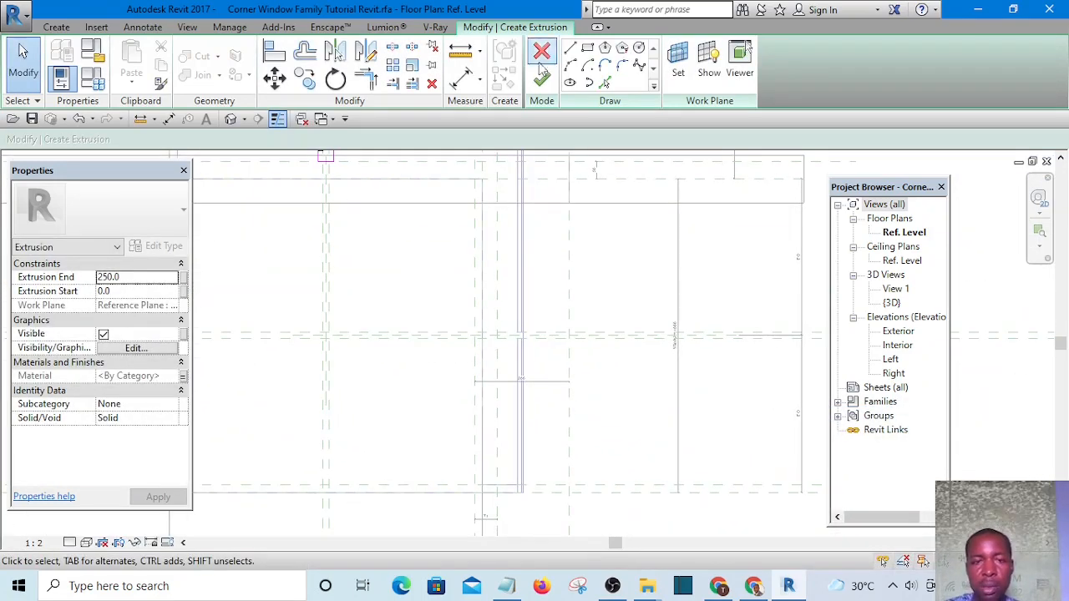
{"action": "left_click", "coordinate": [587, 47]}
{"action": "scroll", "coordinate": [514, 343], "scroll_direction": "up", "scroll_amount": 4}
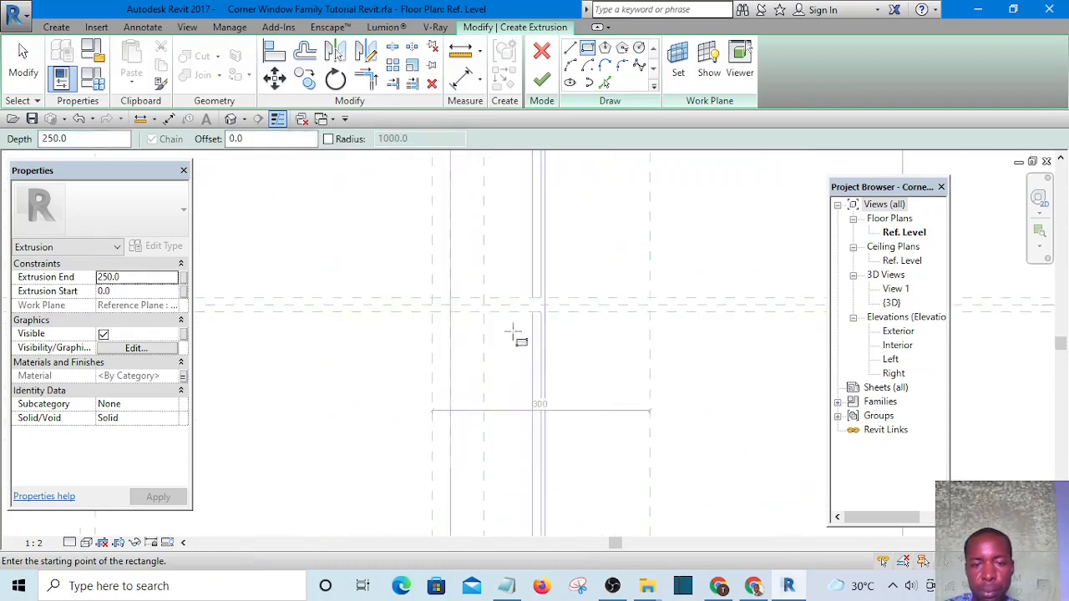
{"action": "left_click", "coordinate": [470, 216]}
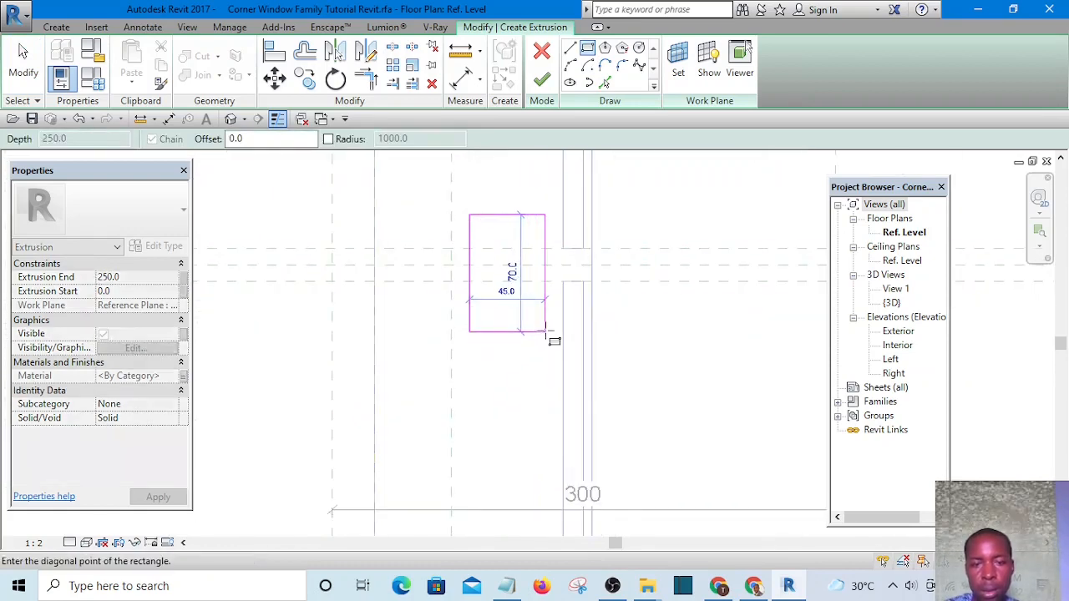
{"action": "left_click", "coordinate": [544, 332]}
{"action": "key", "text": "Escape"}
{"action": "key", "text": "Escape"}
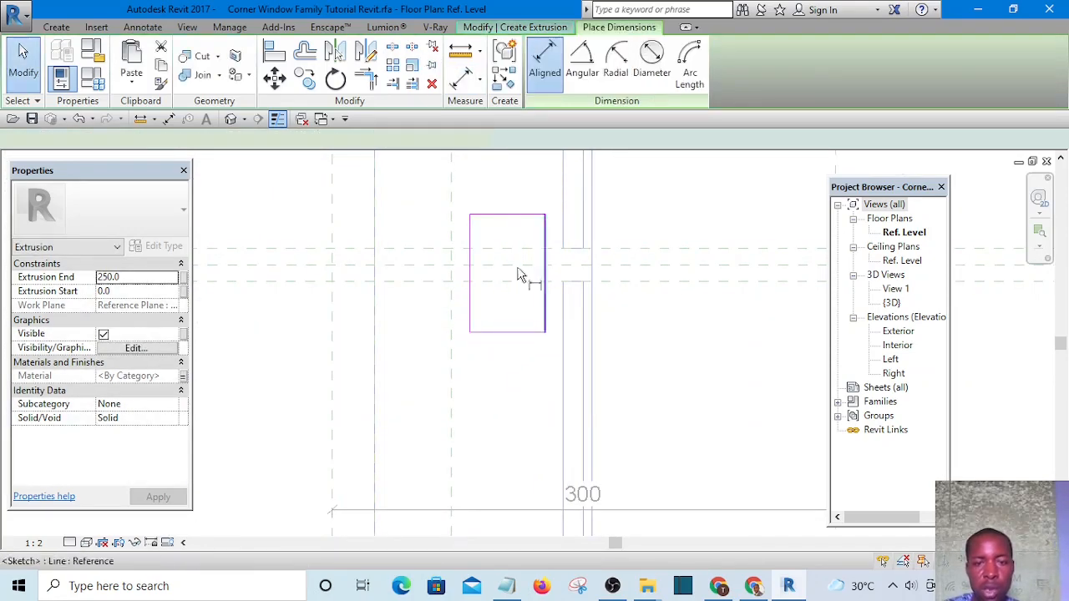
Step: Dimension the gap from the second rectangle's bottom edge to the nearest horizontal reference plane and set it to 15 mm
{"action": "left_click", "coordinate": [460, 77]}
{"action": "scroll", "coordinate": [525, 282], "scroll_direction": "up", "scroll_amount": 1}
{"action": "left_click", "coordinate": [524, 350]}
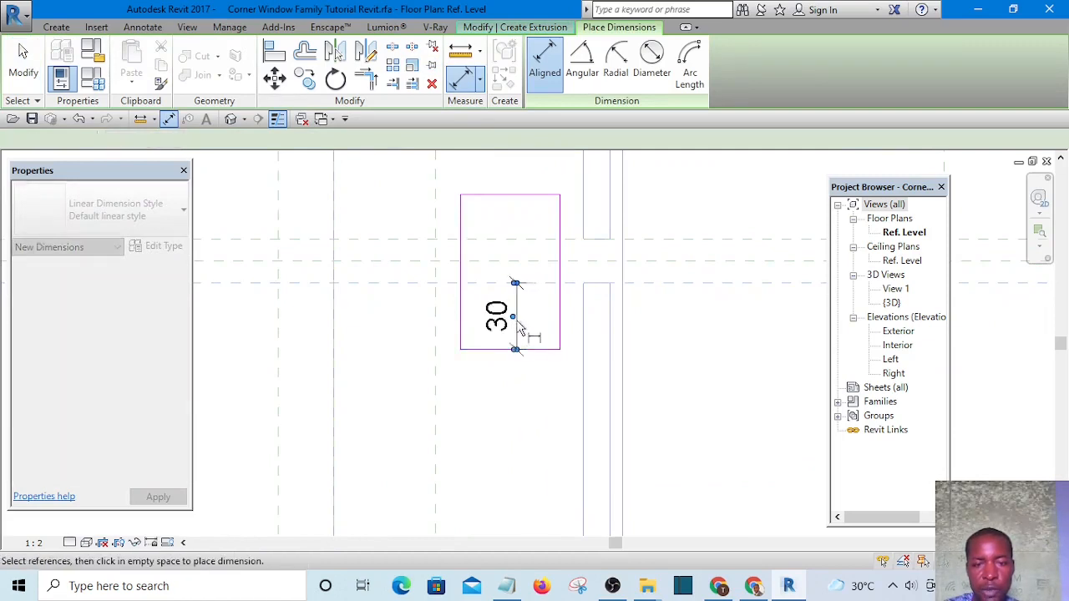
{"action": "left_click", "coordinate": [516, 355]}
{"action": "key", "text": "Escape"}
{"action": "left_click", "coordinate": [481, 352]}
{"action": "left_click", "coordinate": [499, 318]}
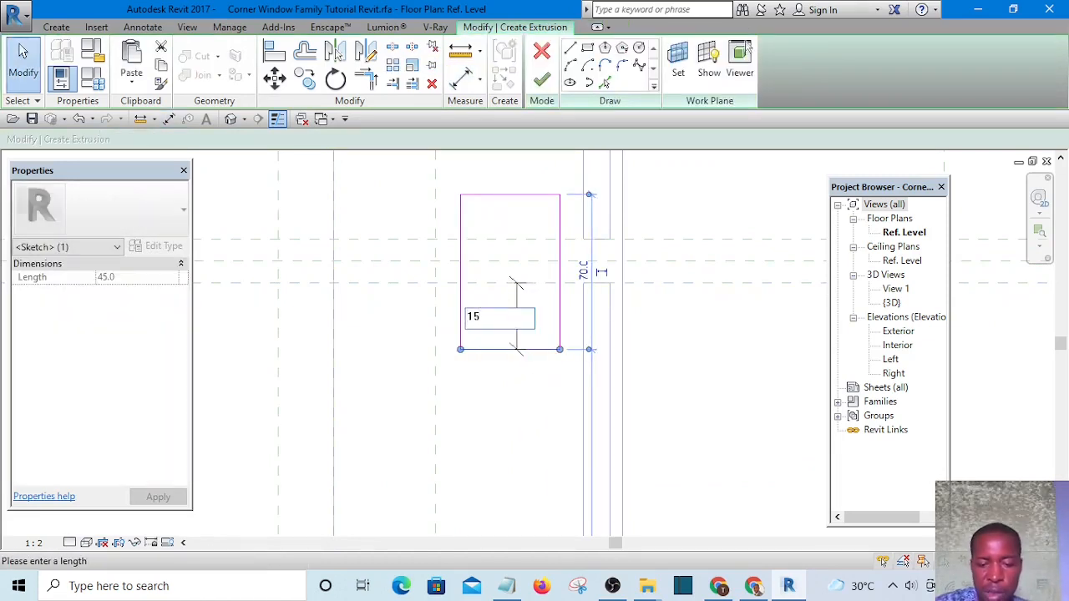
{"action": "key", "text": "Return"}
{"action": "left_click", "coordinate": [718, 346]}
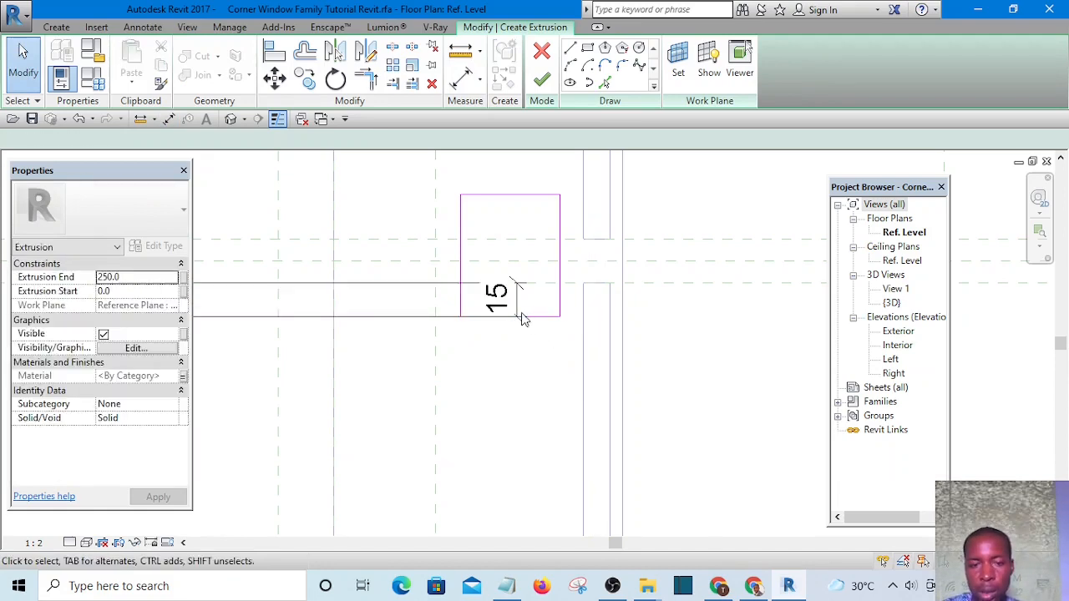
Step: Lock the dimension between the second rectangle's bottom edge and the nearest horizontal reference plane
{"action": "left_click", "coordinate": [517, 314]}
{"action": "scroll", "coordinate": [517, 324], "scroll_direction": "down", "scroll_amount": 2}
{"action": "scroll", "coordinate": [517, 325], "scroll_direction": "down", "scroll_amount": 5}
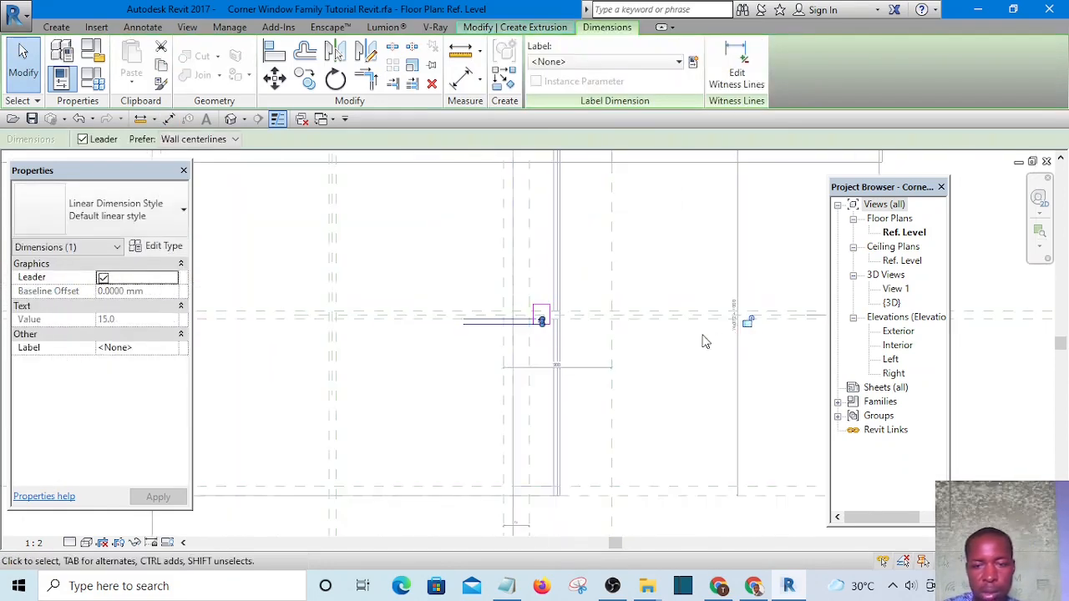
{"action": "scroll", "coordinate": [748, 327], "scroll_direction": "up", "scroll_amount": 2}
{"action": "left_click", "coordinate": [752, 319]}
{"action": "left_click", "coordinate": [663, 375]}
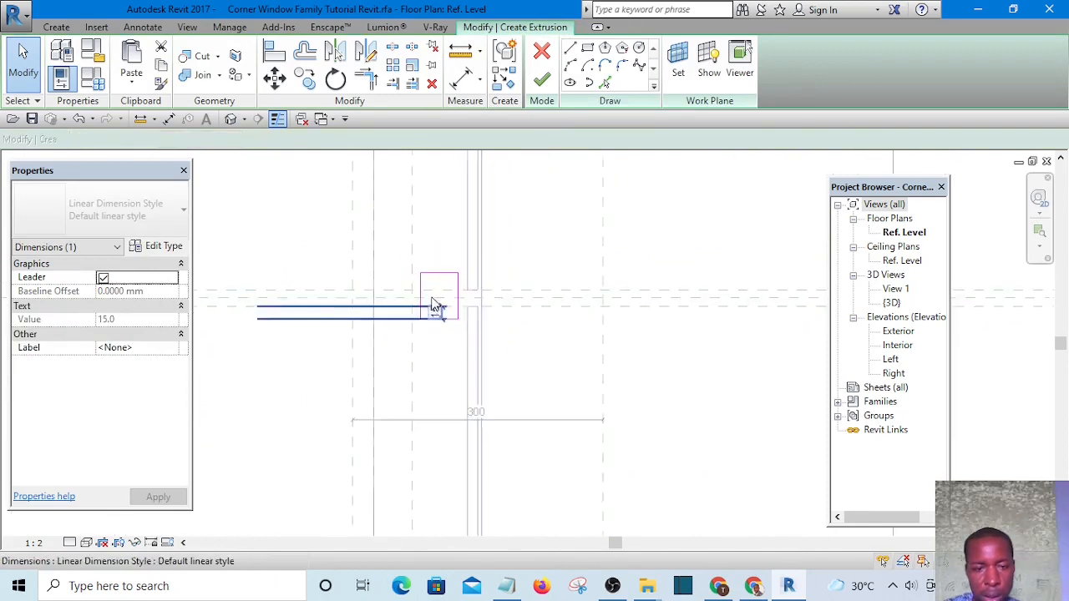
Step: Dimension the gap from the second rectangle's top edge to the nearest horizontal reference plane and set it to 15 mm
{"action": "scroll", "coordinate": [461, 288], "scroll_direction": "up", "scroll_amount": 5}
{"action": "key", "text": "i"}
{"action": "scroll", "coordinate": [473, 280], "scroll_direction": "up", "scroll_amount": 2}
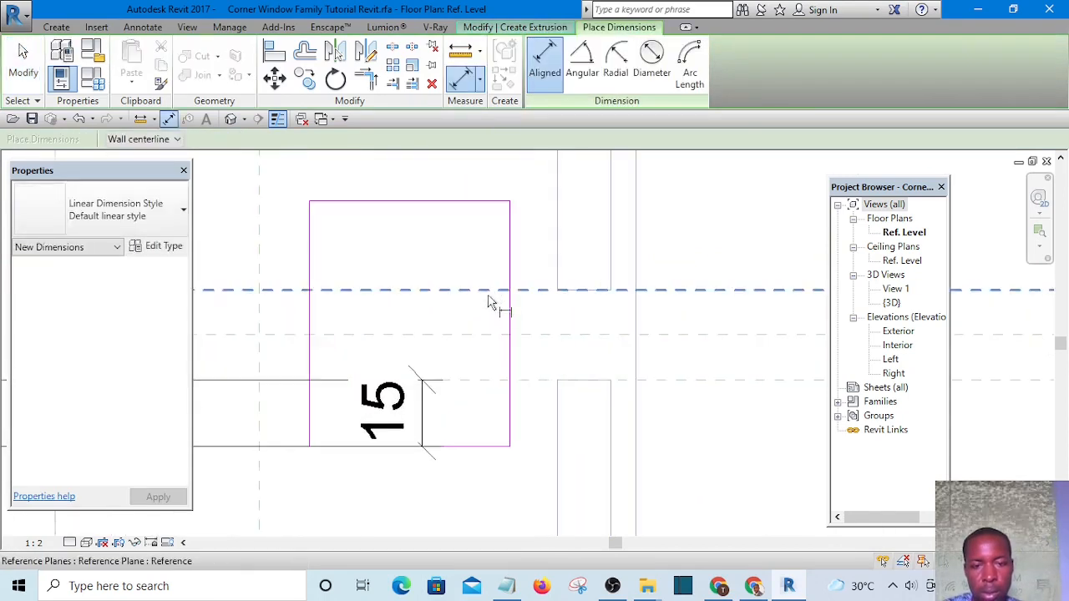
{"action": "left_click", "coordinate": [486, 292]}
{"action": "left_click", "coordinate": [450, 202]}
{"action": "left_click", "coordinate": [435, 221]}
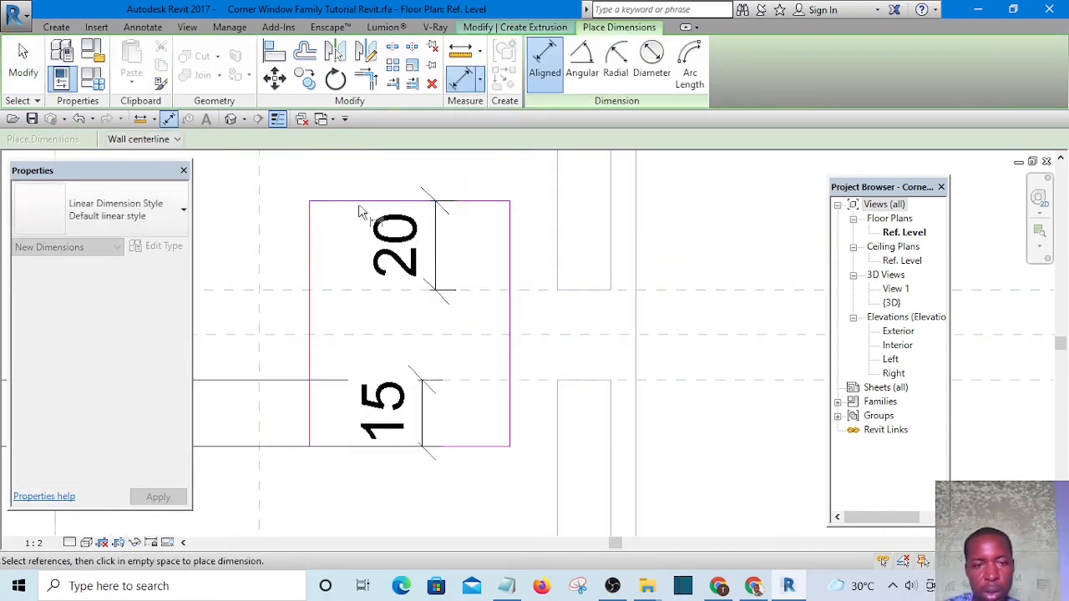
{"action": "key", "text": "Escape"}
{"action": "left_click", "coordinate": [346, 201]}
{"action": "left_click", "coordinate": [420, 244]}
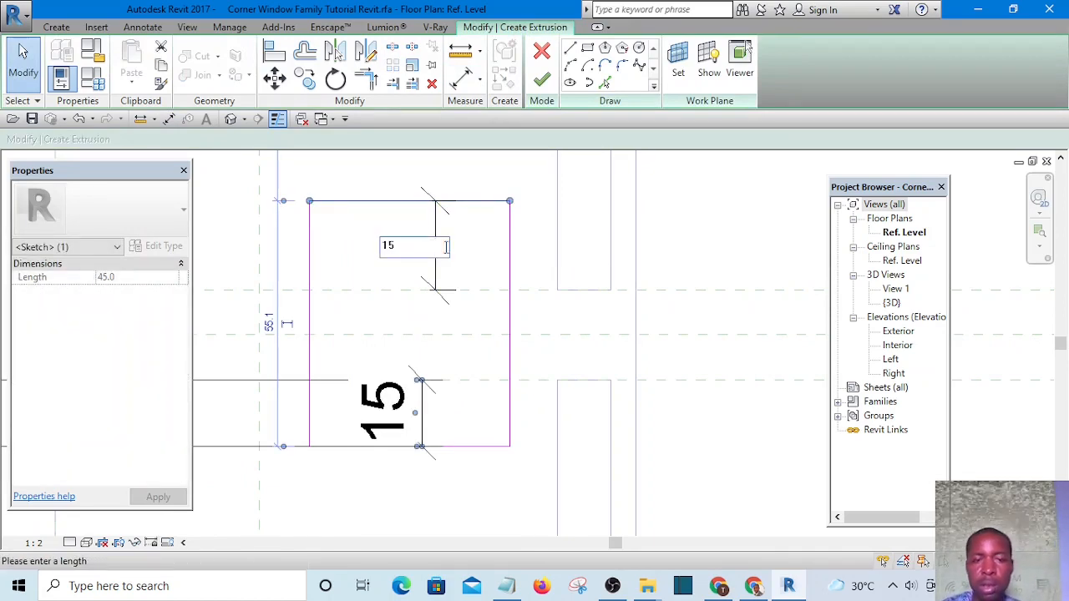
{"action": "left_click", "coordinate": [477, 246]}
Step: Lock the dimension between the second rectangle's top edge and the nearest horizontal reference plane
{"action": "left_click", "coordinate": [435, 261]}
{"action": "scroll", "coordinate": [437, 265], "scroll_direction": "down", "scroll_amount": 6}
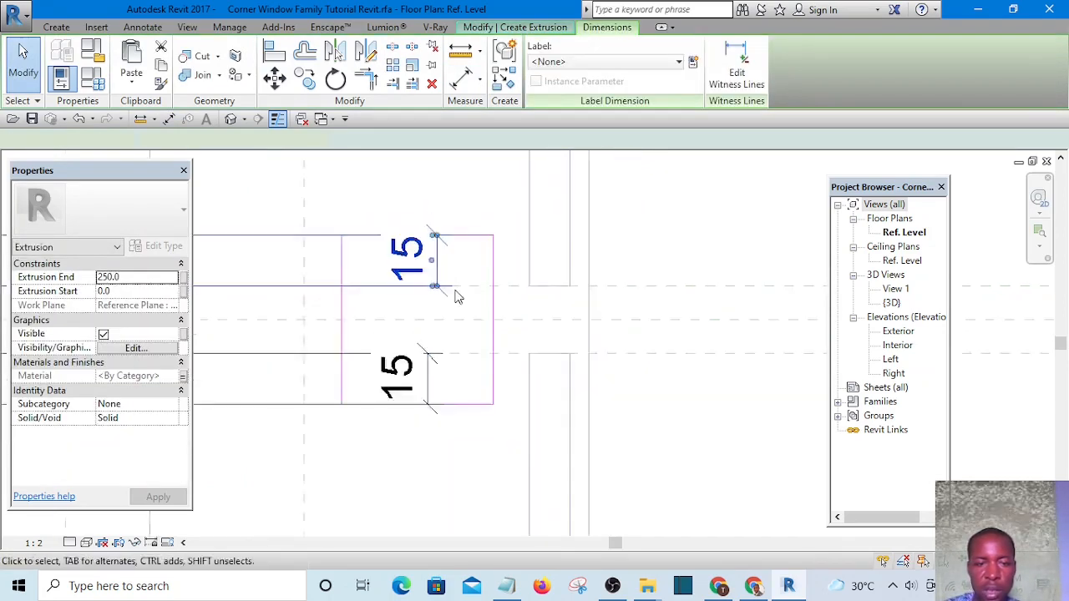
{"action": "scroll", "coordinate": [457, 299], "scroll_direction": "down", "scroll_amount": 2}
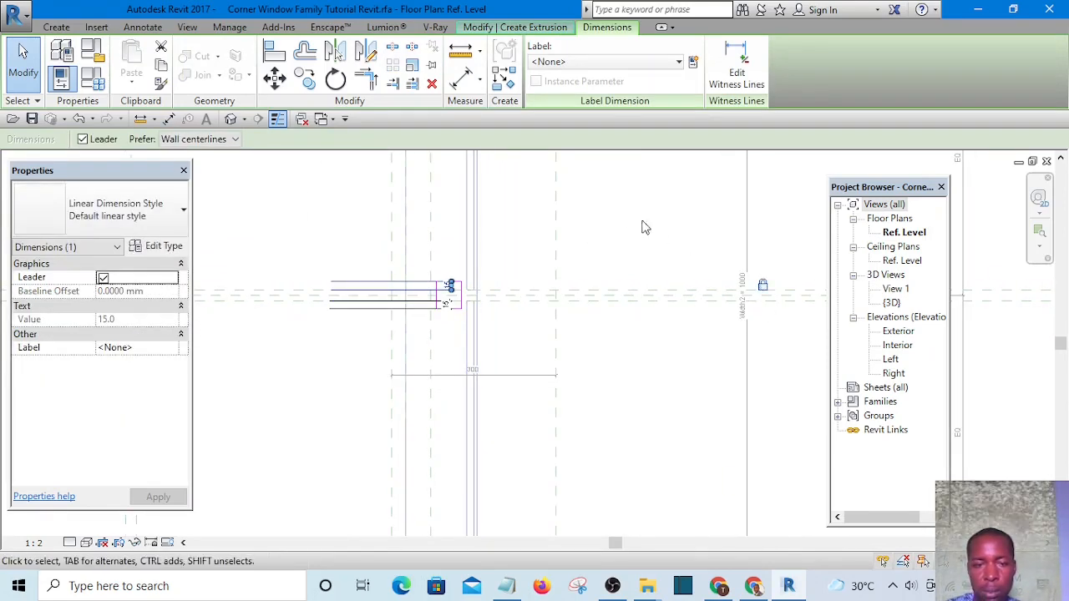
{"action": "left_click", "coordinate": [585, 236]}
Step: Align the second rectangle's left edge with the adjacent vertical reference plane and lock the alignment
{"action": "scroll", "coordinate": [430, 332], "scroll_direction": "up", "scroll_amount": 4}
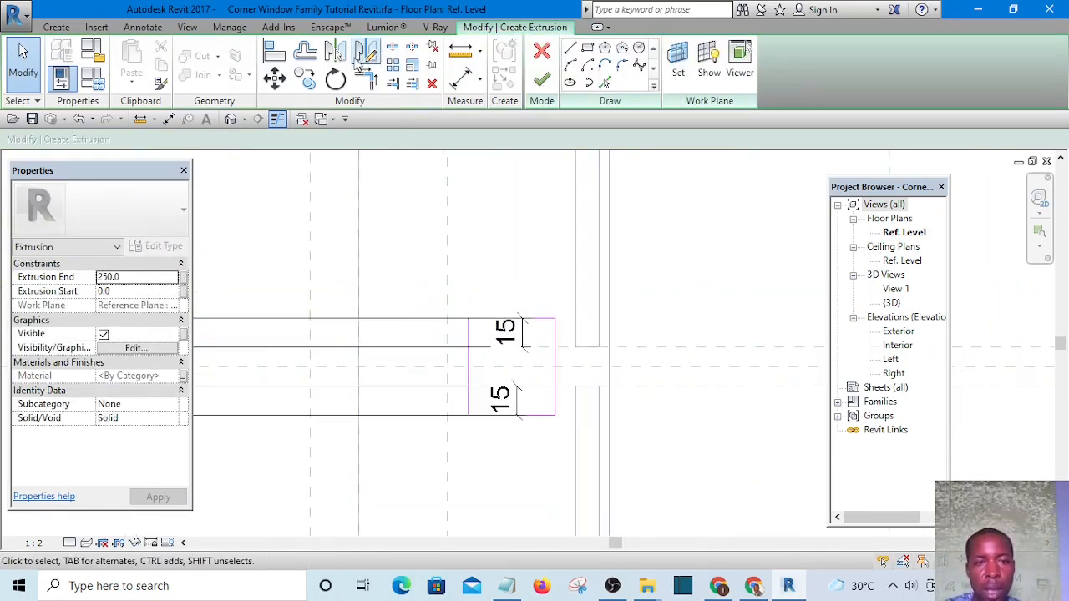
{"action": "left_click", "coordinate": [274, 55]}
{"action": "left_click", "coordinate": [469, 369]}
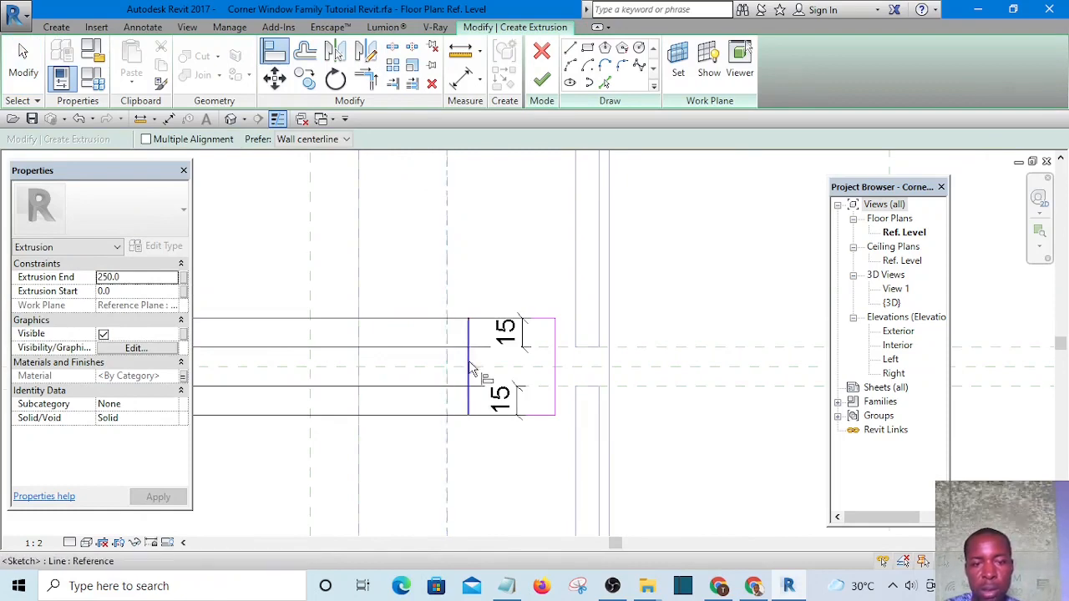
{"action": "scroll", "coordinate": [472, 367], "scroll_direction": "up", "scroll_amount": 2}
{"action": "scroll", "coordinate": [468, 366], "scroll_direction": "down", "scroll_amount": 2}
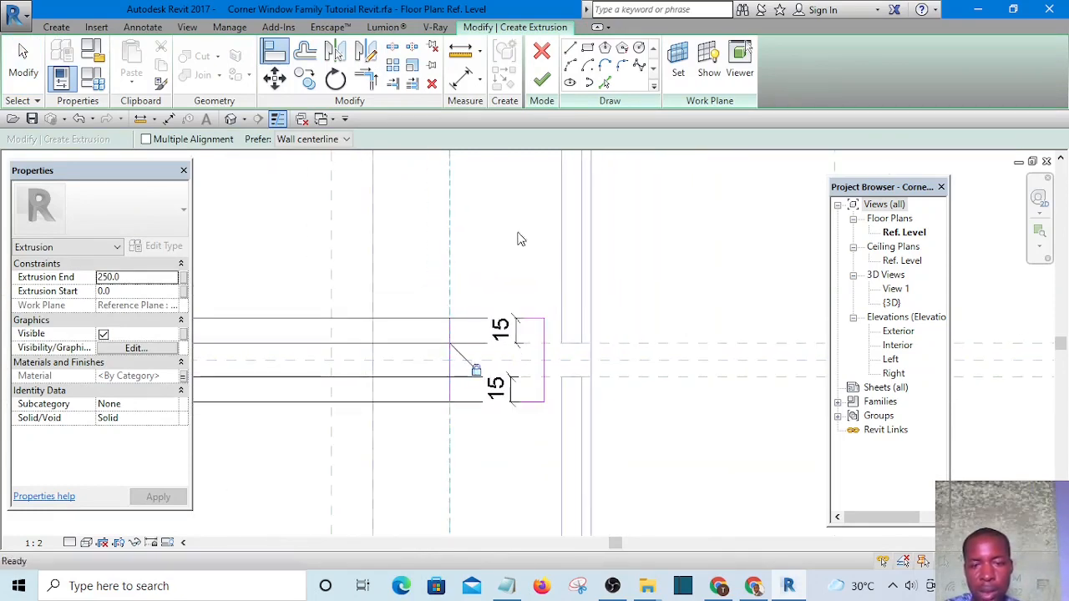
{"action": "scroll", "coordinate": [542, 338], "scroll_direction": "up", "scroll_amount": 1}
{"action": "key", "text": "Escape"}
{"action": "key", "text": "Escape"}
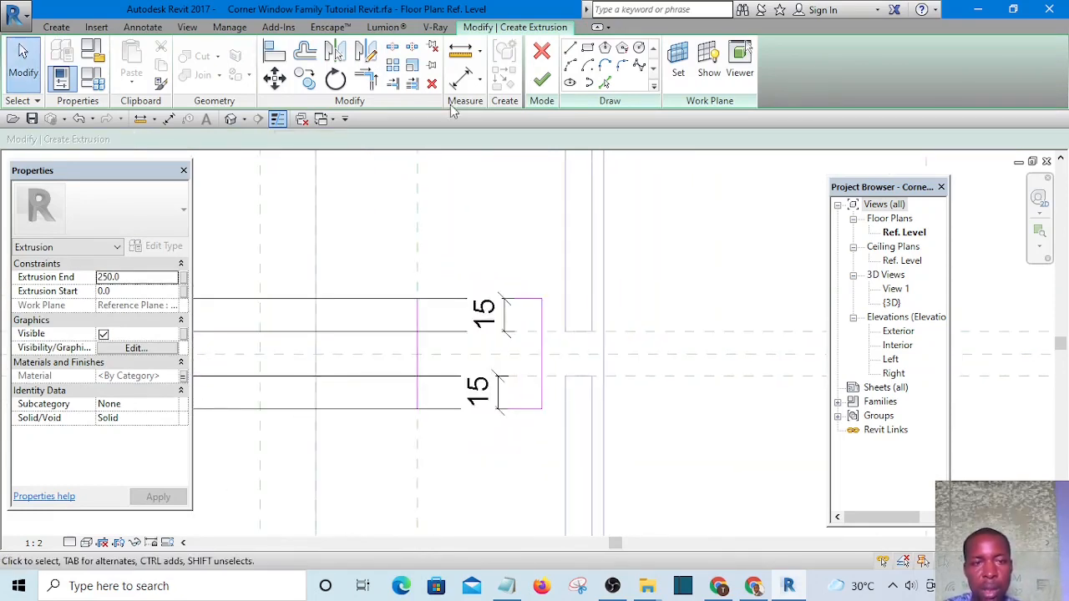
{"action": "left_click", "coordinate": [274, 52]}
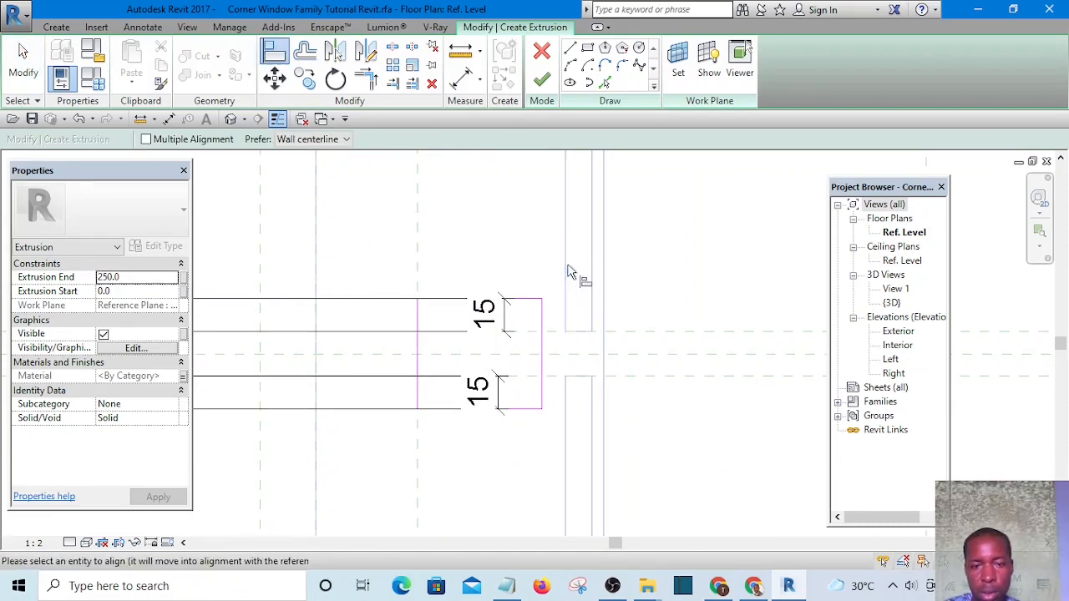
{"action": "key", "text": "Escape"}
{"action": "key", "text": "Escape"}
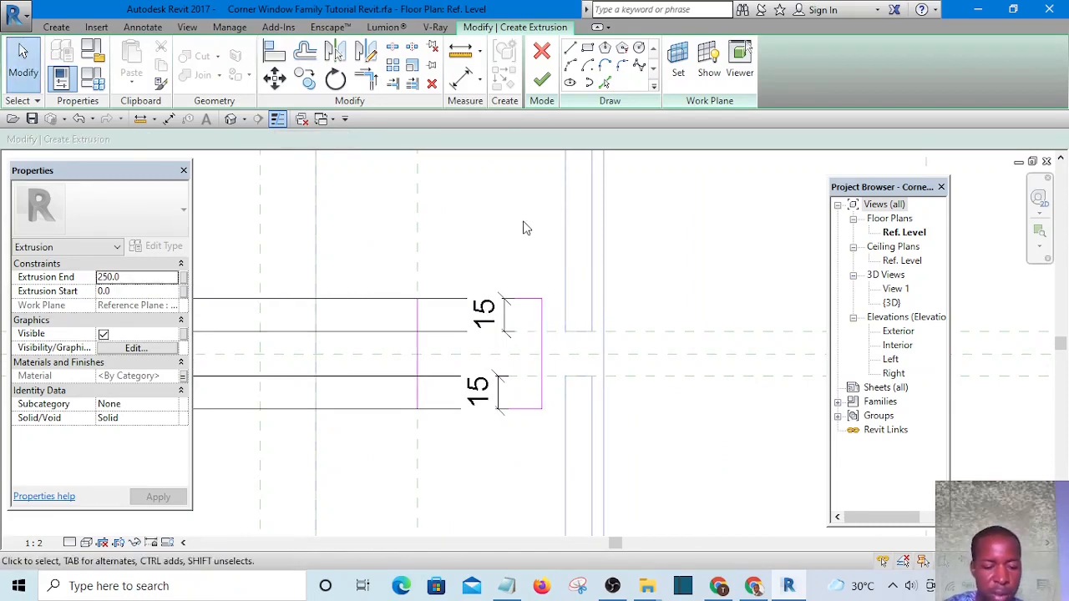
Step: Draw a vertical reference plane just outside the second rectangle's right edge, extending below the side frame's lower end
{"action": "key", "text": "r"}
{"action": "key", "text": "p"}
{"action": "scroll", "coordinate": [547, 222], "scroll_direction": "down", "scroll_amount": 3}
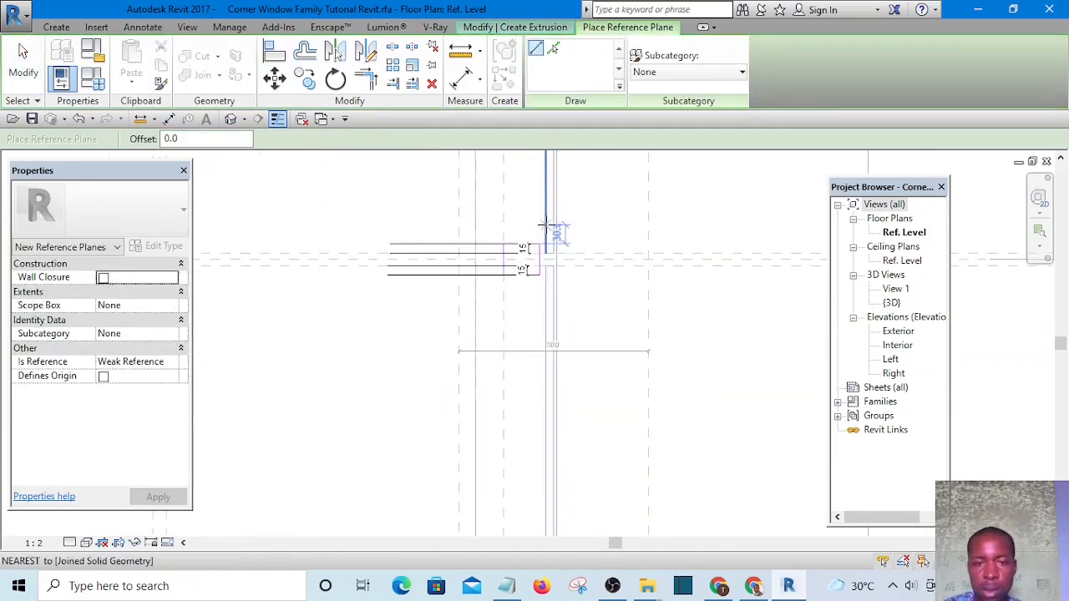
{"action": "scroll", "coordinate": [537, 174], "scroll_direction": "down", "scroll_amount": 3}
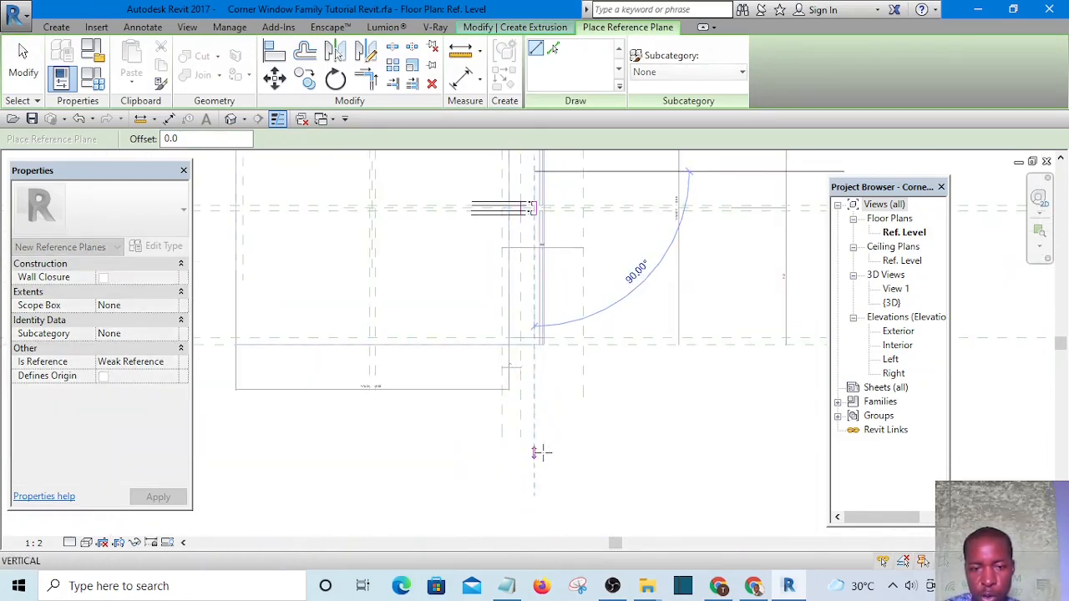
{"action": "left_click", "coordinate": [539, 452]}
{"action": "left_click", "coordinate": [534, 466]}
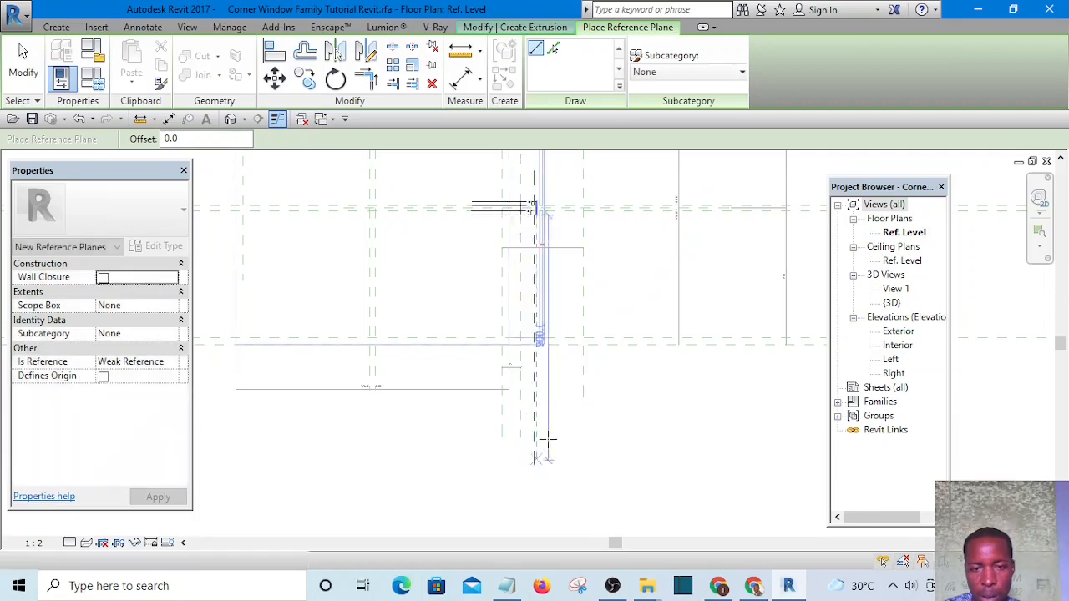
{"action": "scroll", "coordinate": [555, 278], "scroll_direction": "up", "scroll_amount": 2}
{"action": "key", "text": "Escape"}
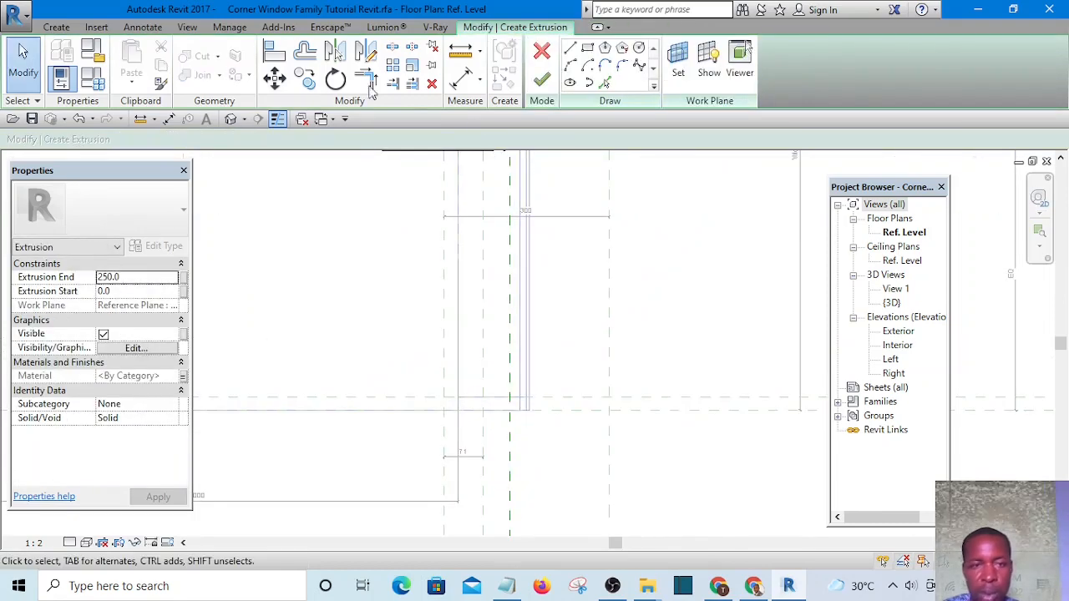
Step: Align the new vertical reference plane with the inner face of the side window frame
{"action": "left_click", "coordinate": [276, 55]}
{"action": "scroll", "coordinate": [493, 257], "scroll_direction": "up", "scroll_amount": 2}
{"action": "left_click", "coordinate": [527, 244]}
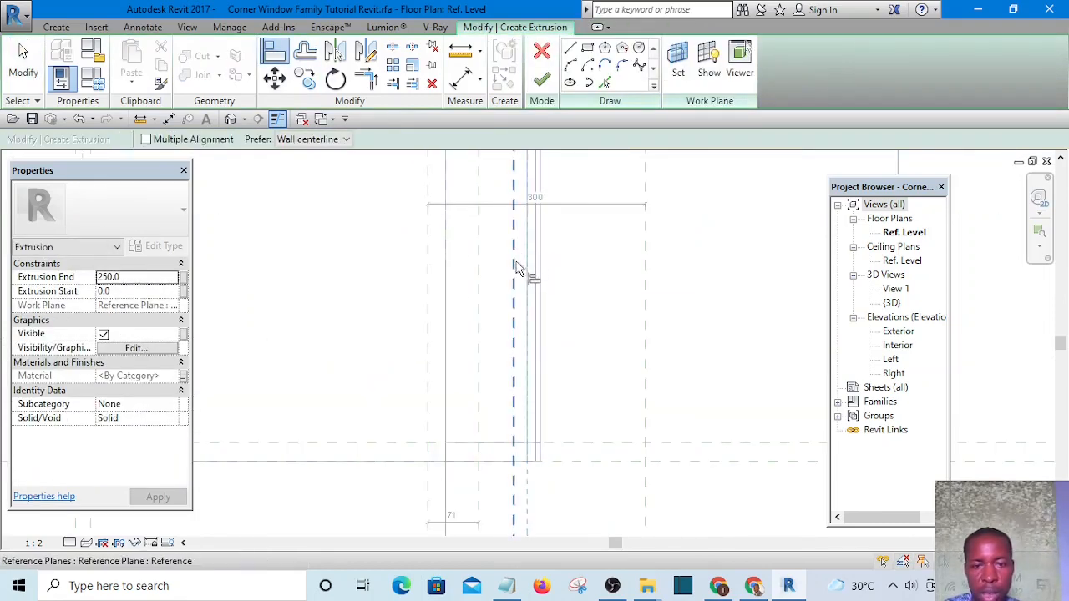
{"action": "left_click", "coordinate": [515, 268]}
{"action": "key", "text": "Escape"}
{"action": "scroll", "coordinate": [568, 360], "scroll_direction": "down", "scroll_amount": 3}
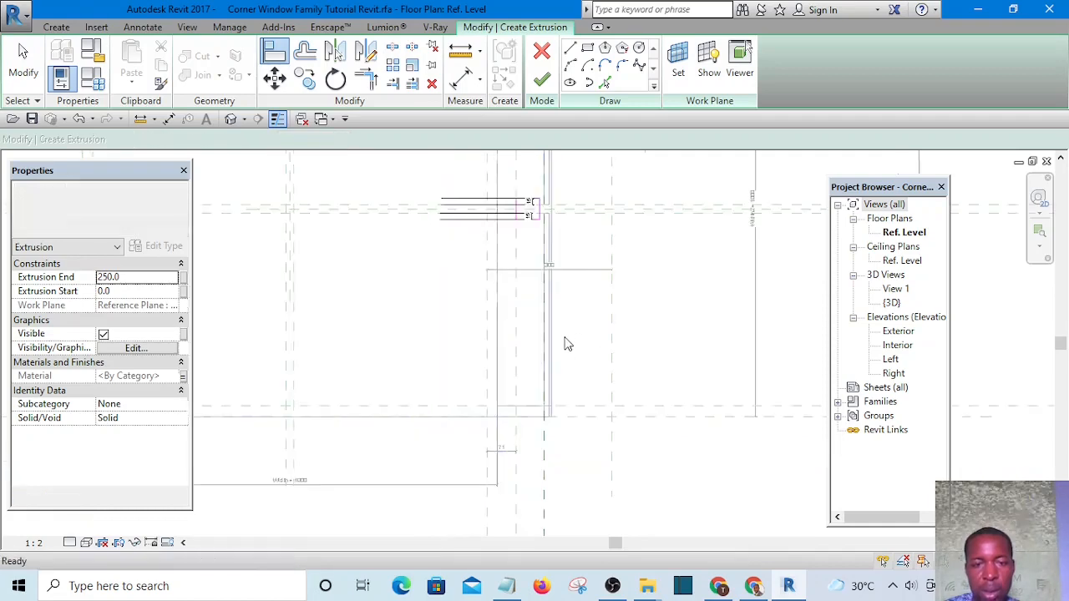
Step: Try to move the second rectangle's right edge onto the new vertical reference plane, and pull it back off
{"action": "scroll", "coordinate": [559, 238], "scroll_direction": "up", "scroll_amount": 6}
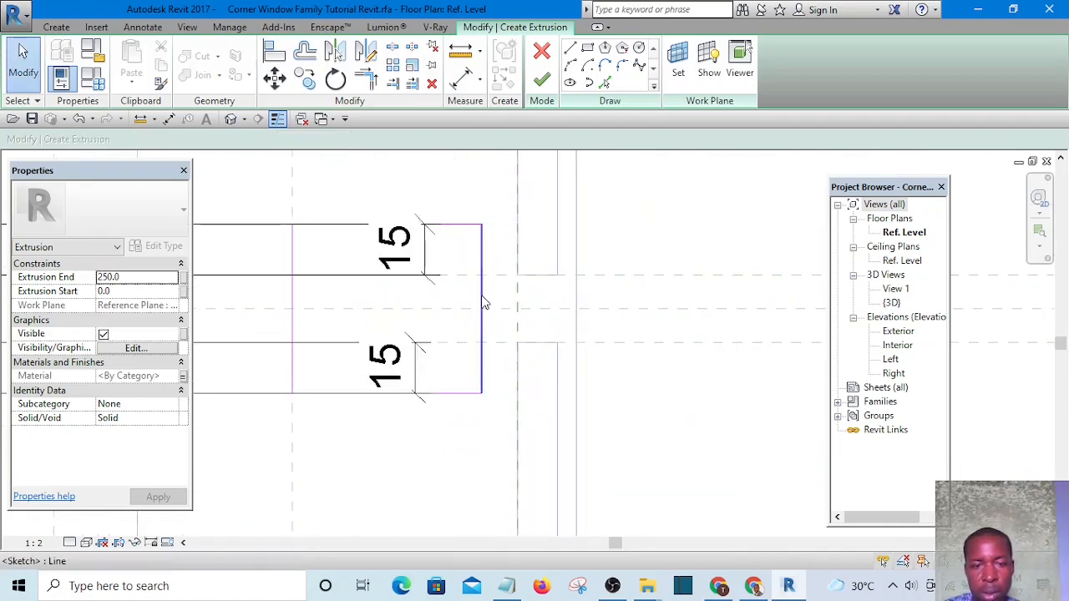
{"action": "left_click_drag", "start_coordinate": [484, 300], "coordinate": [527, 303]}
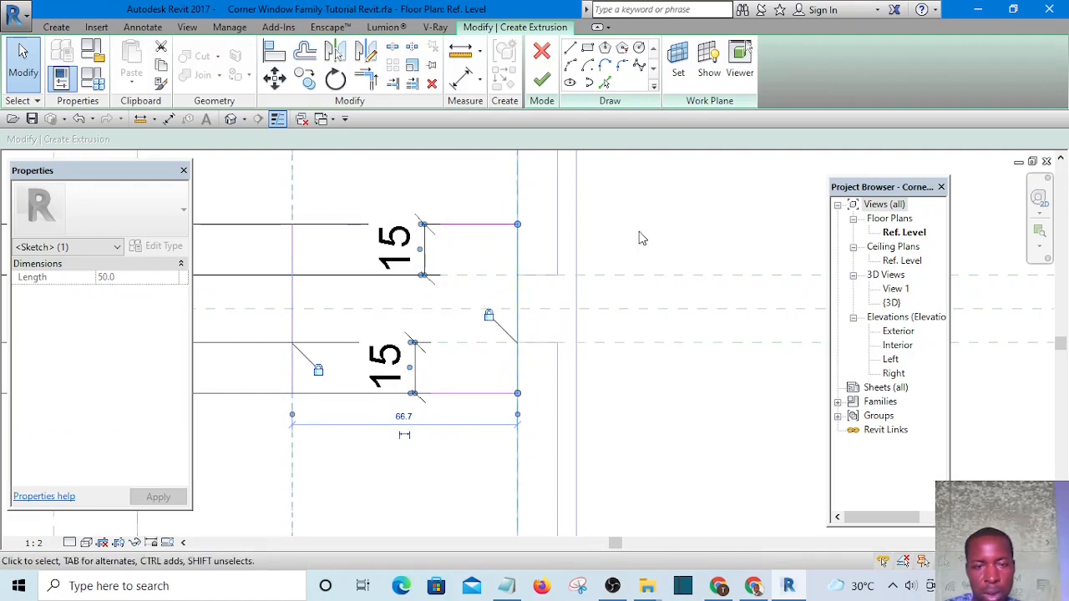
{"action": "left_click", "coordinate": [666, 212]}
{"action": "scroll", "coordinate": [666, 212], "scroll_direction": "down", "scroll_amount": 5}
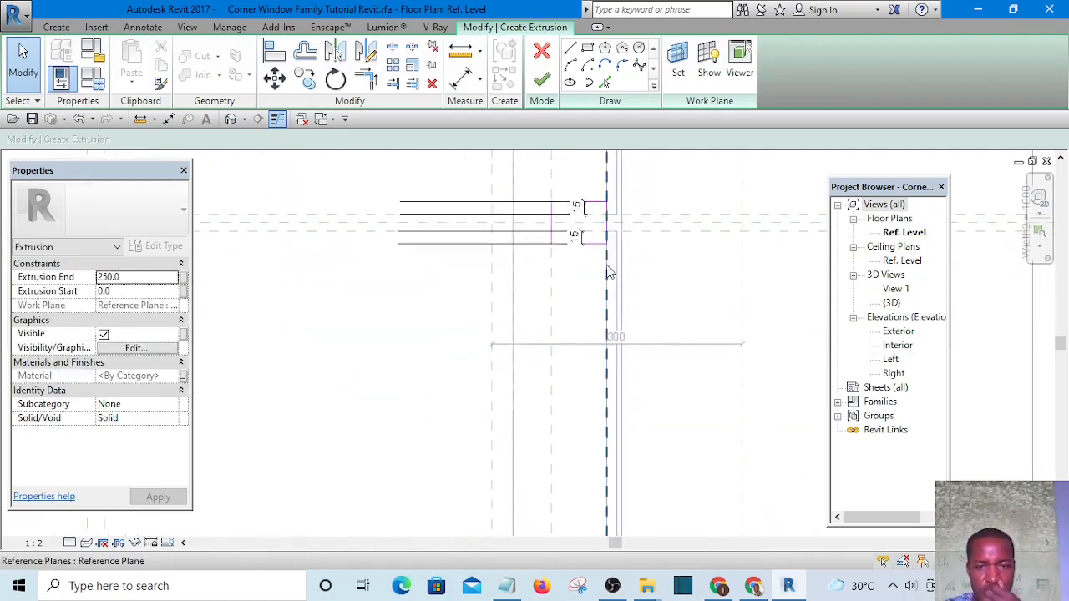
{"action": "scroll", "coordinate": [600, 224], "scroll_direction": "up", "scroll_amount": 3}
{"action": "scroll", "coordinate": [614, 222], "scroll_direction": "up", "scroll_amount": 2}
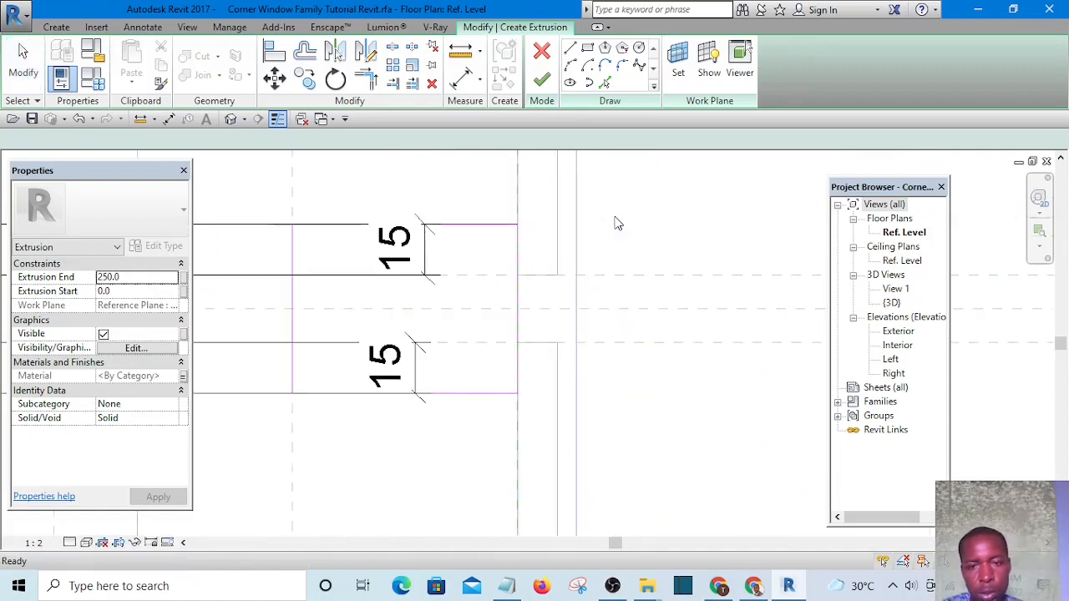
{"action": "left_click_drag", "start_coordinate": [512, 290], "coordinate": [478, 289]}
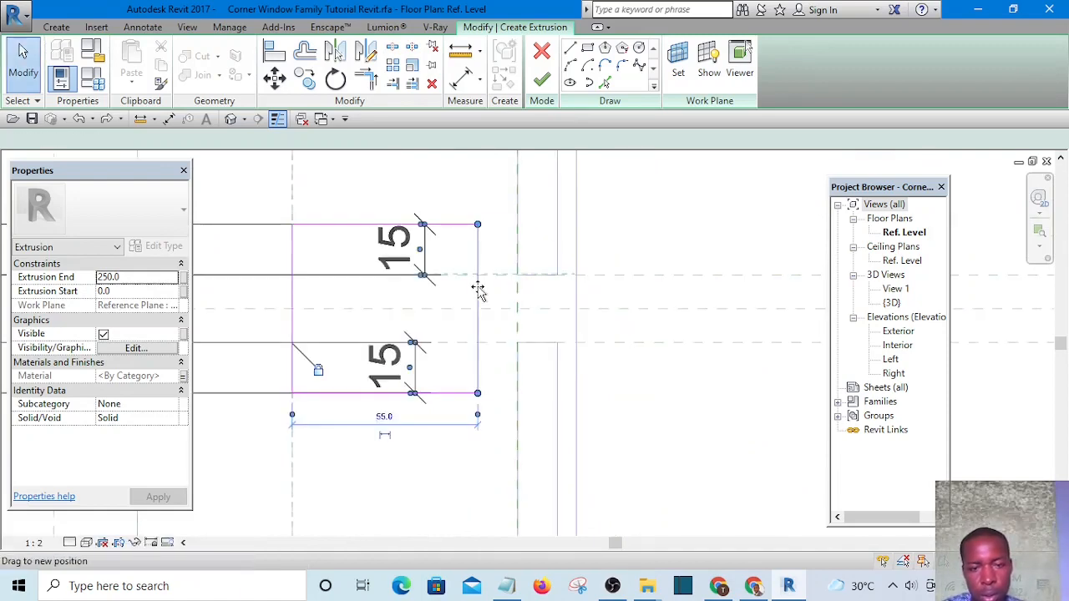
{"action": "left_click", "coordinate": [639, 213]}
Step: Align the second rectangle's right edge with the new vertical reference plane and lock the alignment
{"action": "scroll", "coordinate": [658, 203], "scroll_direction": "down", "scroll_amount": 2}
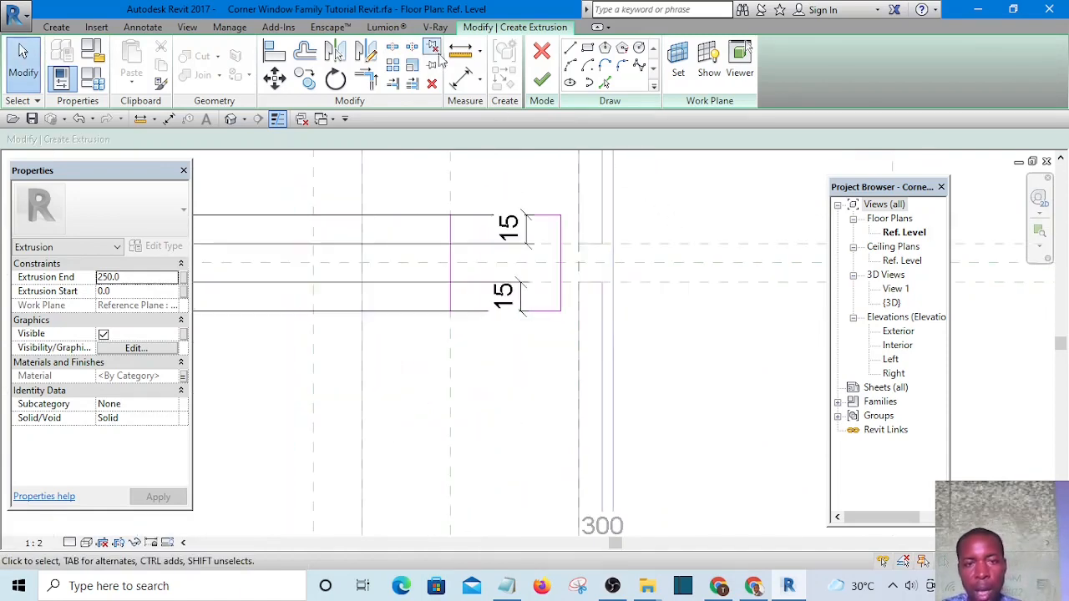
{"action": "left_click", "coordinate": [274, 48]}
{"action": "scroll", "coordinate": [570, 178], "scroll_direction": "down", "scroll_amount": 5}
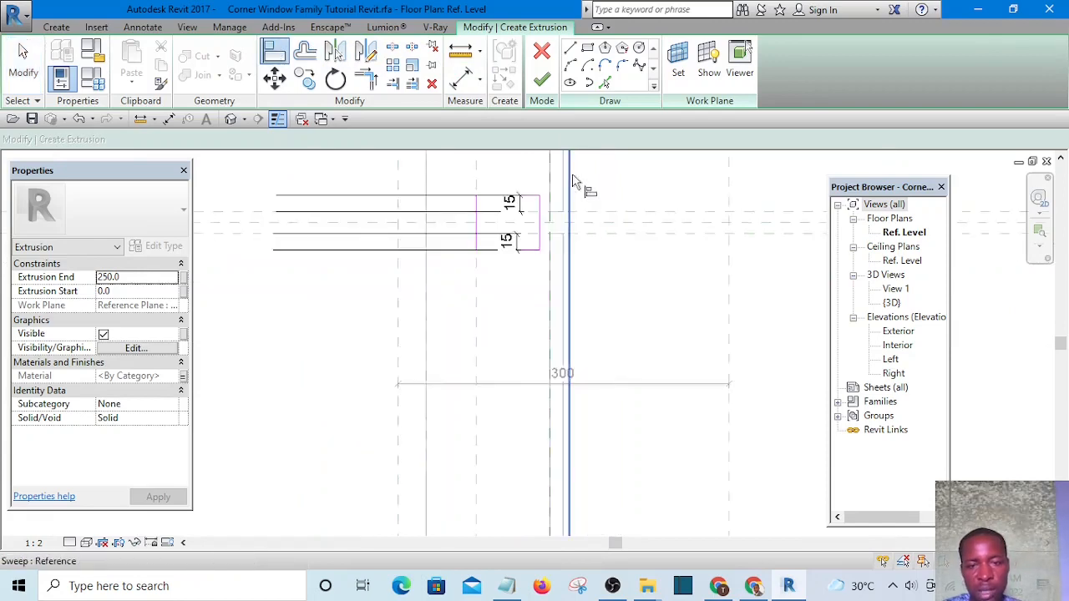
{"action": "scroll", "coordinate": [558, 409], "scroll_direction": "up", "scroll_amount": 2}
{"action": "left_click", "coordinate": [566, 478]}
{"action": "scroll", "coordinate": [570, 309], "scroll_direction": "up", "scroll_amount": 4}
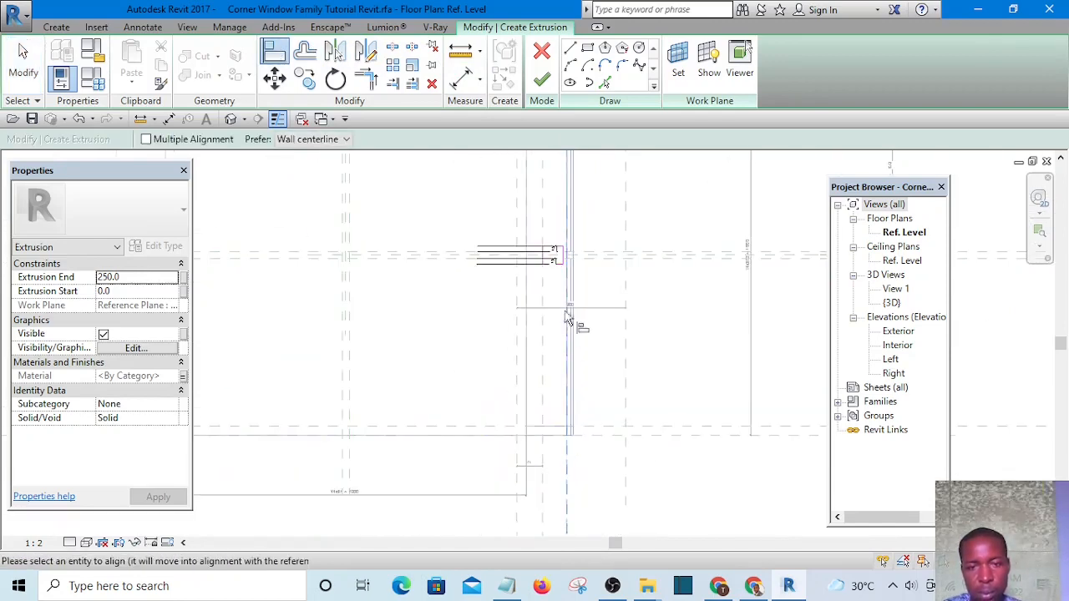
{"action": "left_click", "coordinate": [579, 305]}
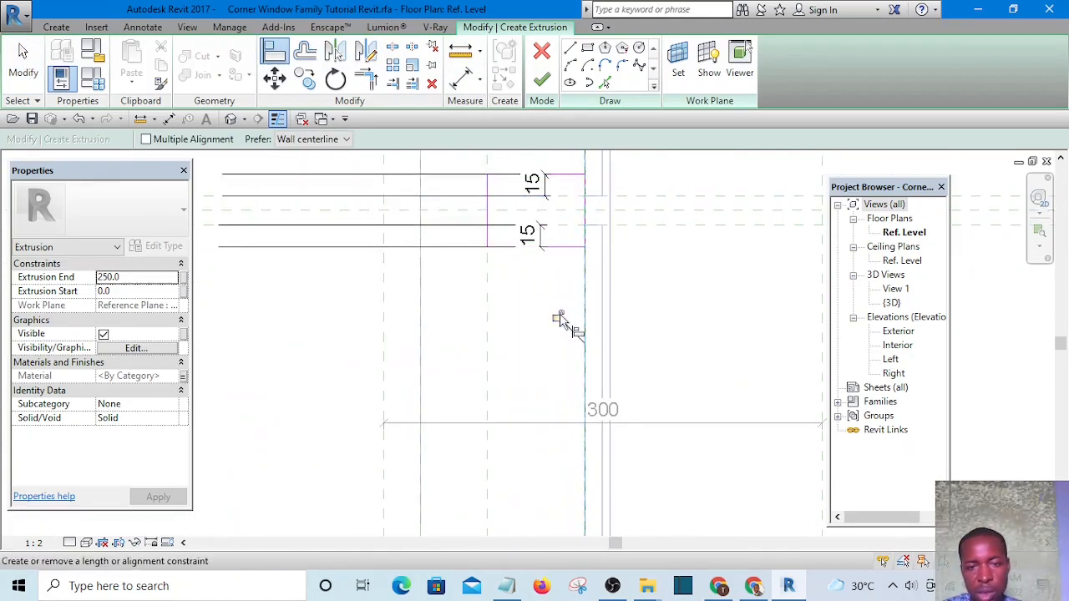
{"action": "key", "text": "Escape"}
{"action": "scroll", "coordinate": [682, 304], "scroll_direction": "down", "scroll_amount": 7}
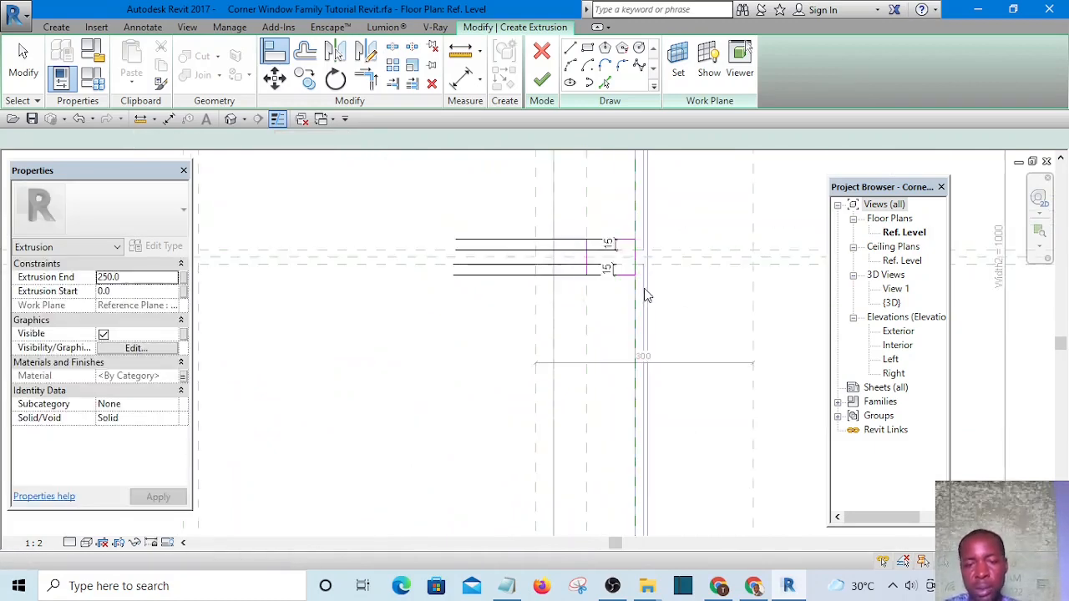
{"action": "key", "text": "Escape"}
Step: Dimension the spacing between the new vertical reference plane and the one along the second rectangle's left edge, below the frame
{"action": "middle_click_drag", "start_coordinate": [676, 401], "coordinate": [611, 287]}
{"action": "scroll", "coordinate": [599, 297], "scroll_direction": "up", "scroll_amount": 6}
{"action": "scroll", "coordinate": [589, 320], "scroll_direction": "up", "scroll_amount": 2}
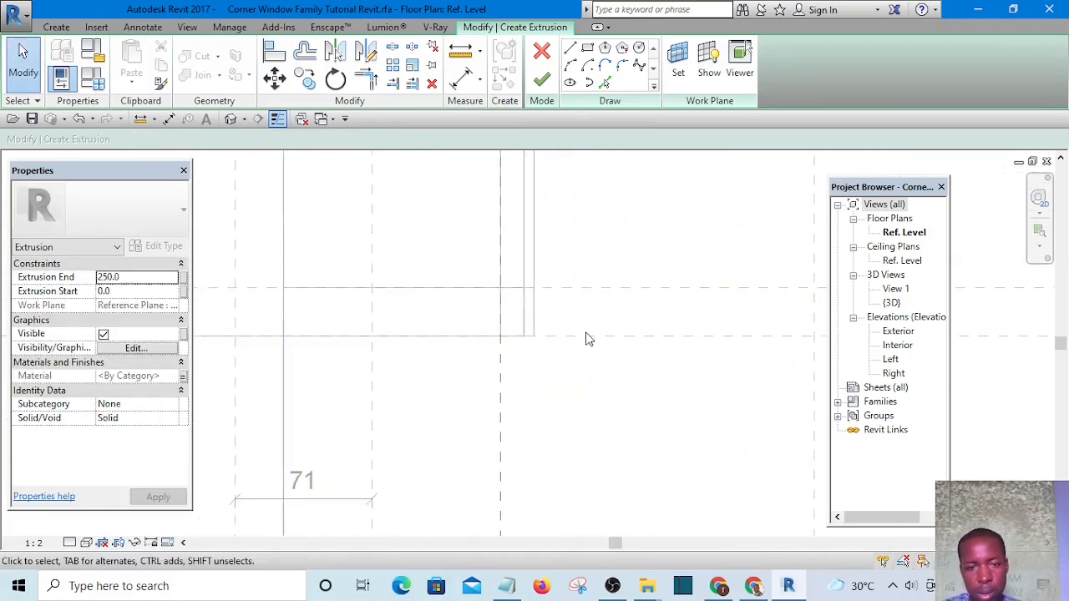
{"action": "scroll", "coordinate": [589, 334], "scroll_direction": "down", "scroll_amount": 2}
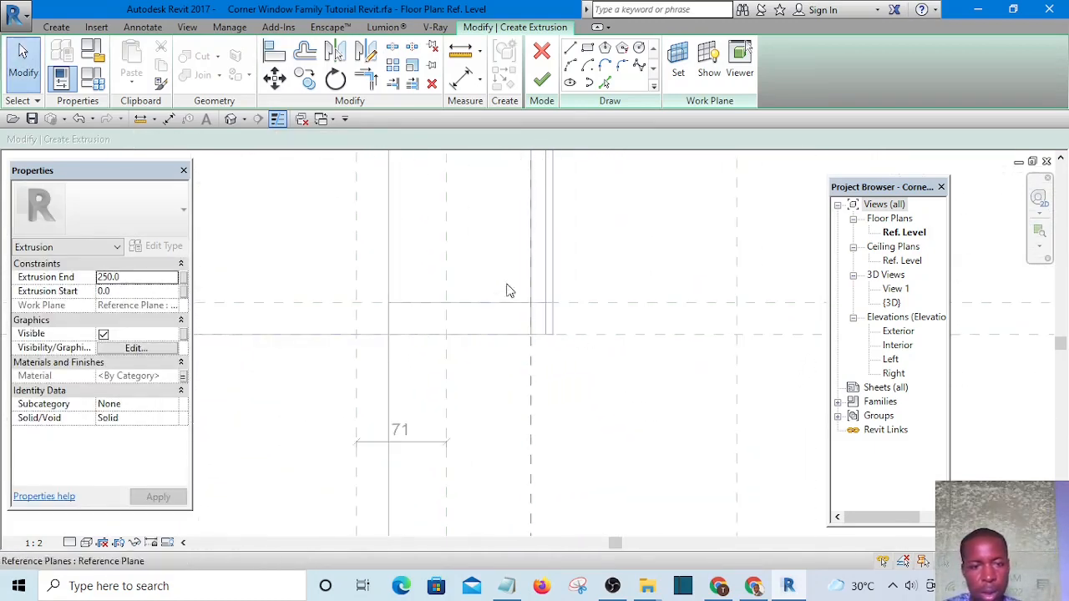
{"action": "left_click", "coordinate": [462, 78]}
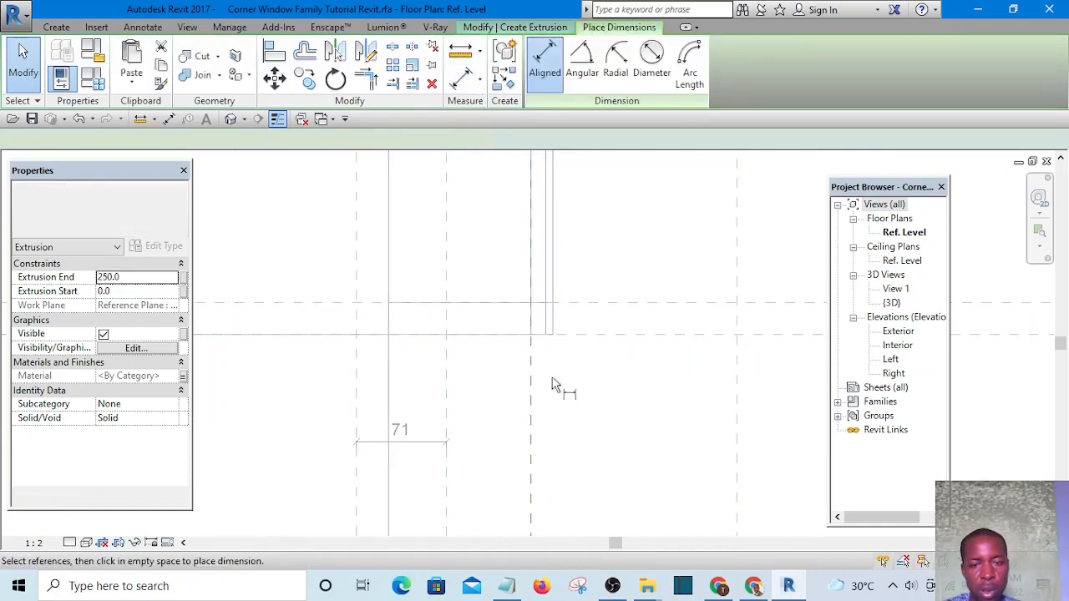
{"action": "left_click", "coordinate": [445, 397]}
{"action": "left_click", "coordinate": [479, 408]}
{"action": "scroll", "coordinate": [476, 334], "scroll_direction": "down", "scroll_amount": 5}
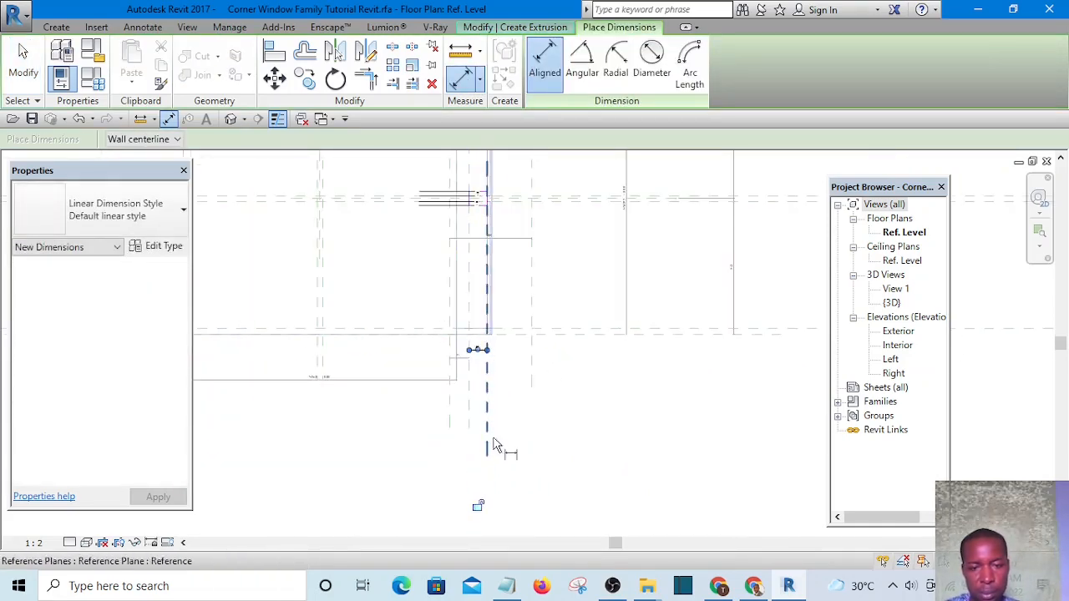
{"action": "scroll", "coordinate": [568, 443], "scroll_direction": "down", "scroll_amount": 3}
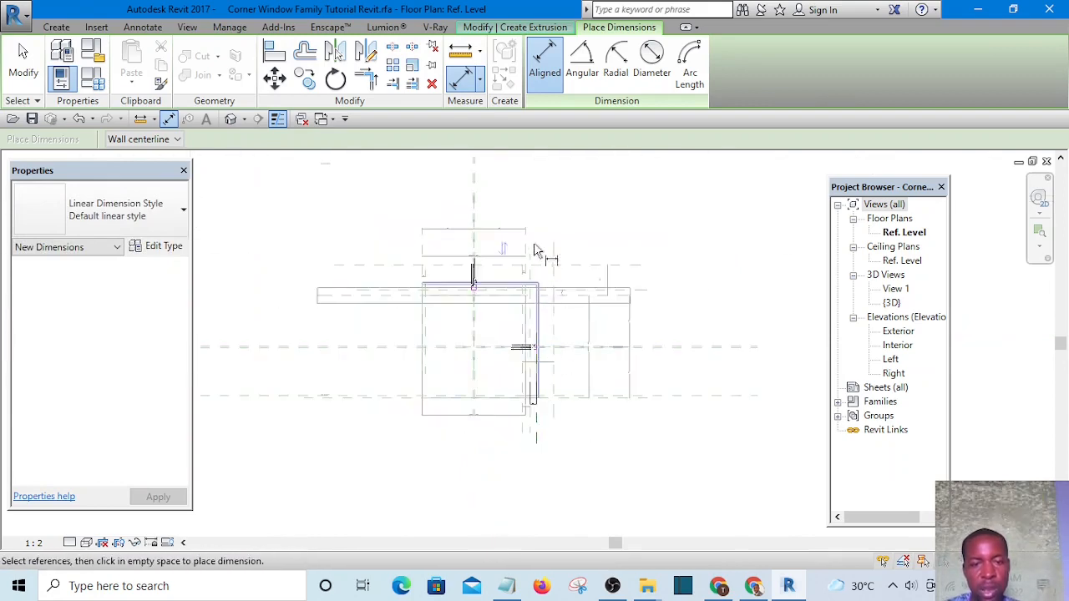
{"action": "scroll", "coordinate": [528, 251], "scroll_direction": "up", "scroll_amount": 5}
{"action": "scroll", "coordinate": [371, 358], "scroll_direction": "up", "scroll_amount": 4}
{"action": "key", "text": "Escape"}
{"action": "key", "text": "Escape"}
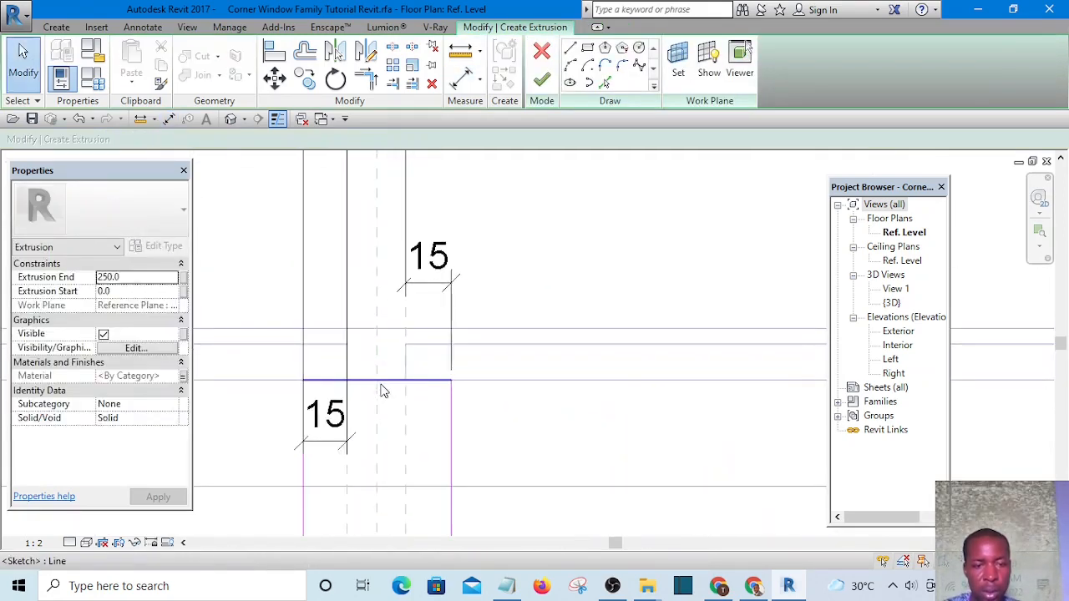
Step: Move the first rectangle's top edge away from the frame's inner face and remove the conflicting constraints
{"action": "left_click", "coordinate": [382, 389]}
{"action": "mouse_move", "coordinate": [381, 389]}
{"action": "left_mouse_down"}
{"action": "mouse_move", "coordinate": [382, 418]}
{"action": "mouse_move", "coordinate": [645, 428]}
{"action": "left_mouse_up"}
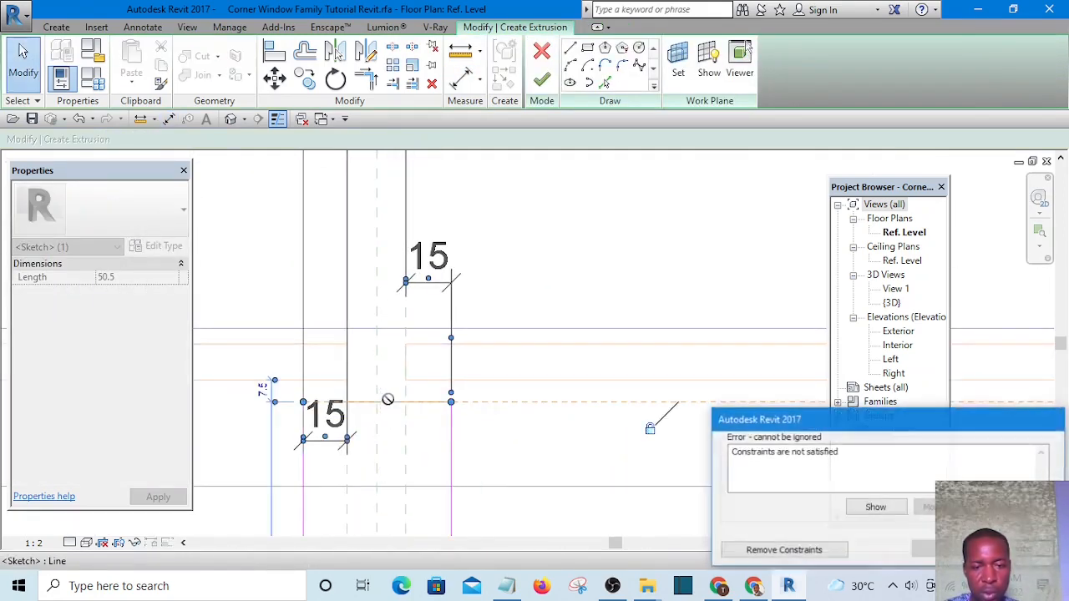
{"action": "left_click", "coordinate": [789, 551]}
{"action": "key", "text": "Escape"}
Step: Draw a horizontal reference plane across the window near the upper frame and shift it clear of the frame lines
{"action": "scroll", "coordinate": [579, 259], "scroll_direction": "down", "scroll_amount": 4}
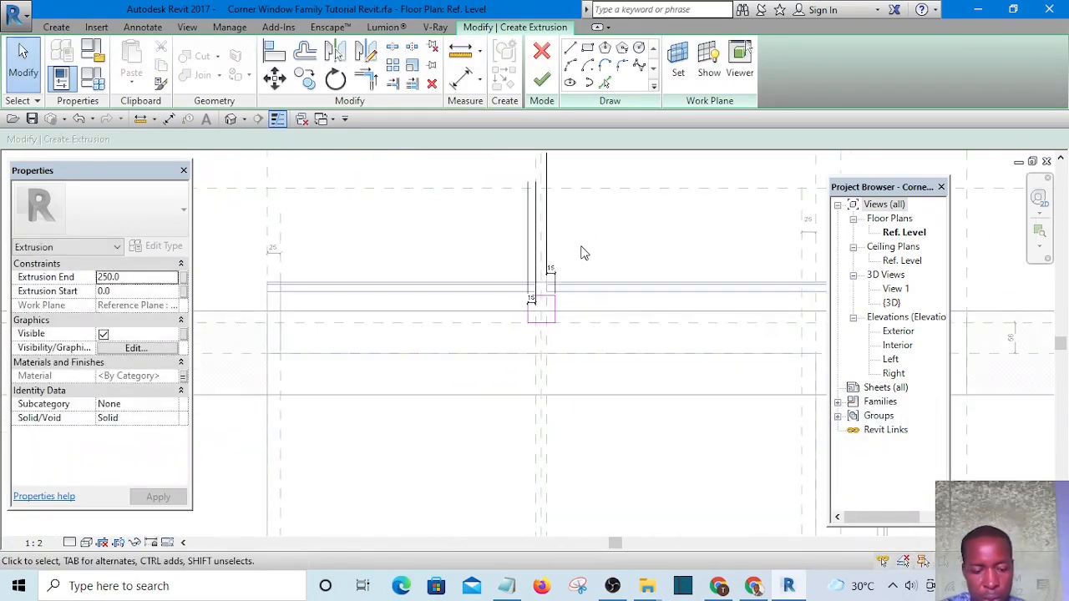
{"action": "key", "text": "p"}
{"action": "scroll", "coordinate": [548, 224], "scroll_direction": "down", "scroll_amount": 4}
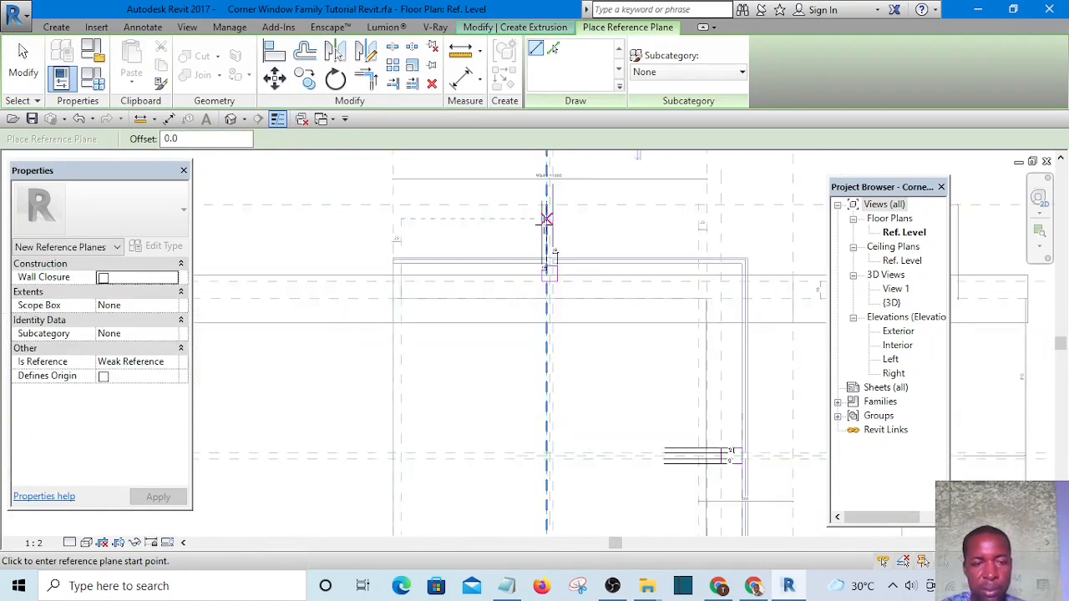
{"action": "scroll", "coordinate": [387, 264], "scroll_direction": "up", "scroll_amount": 2}
{"action": "scroll", "coordinate": [409, 248], "scroll_direction": "up", "scroll_amount": 3}
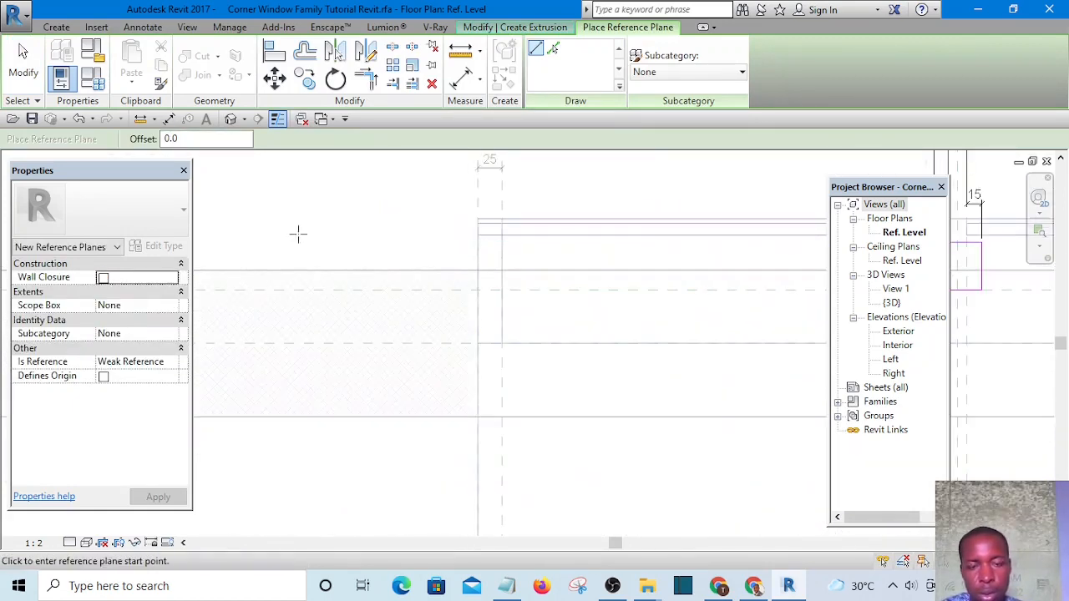
{"action": "scroll", "coordinate": [305, 232], "scroll_direction": "down", "scroll_amount": 3}
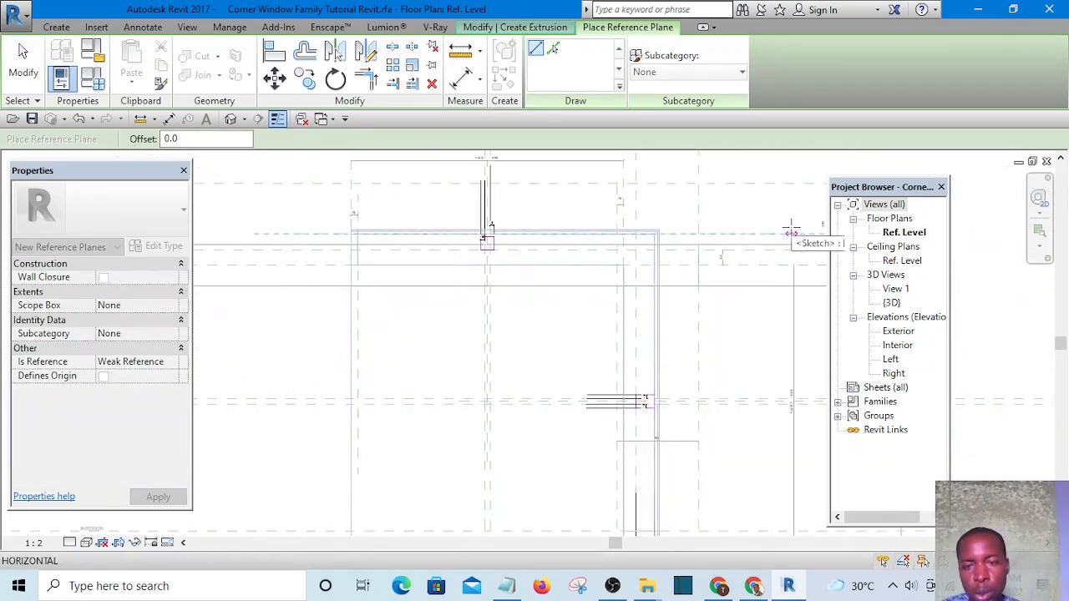
{"action": "left_click", "coordinate": [791, 229]}
{"action": "key", "text": "Escape"}
{"action": "scroll", "coordinate": [702, 237], "scroll_direction": "up", "scroll_amount": 5}
{"action": "mouse_move", "coordinate": [674, 235]}
{"action": "left_mouse_down"}
{"action": "mouse_move", "coordinate": [673, 257]}
{"action": "mouse_move", "coordinate": [673, 248]}
{"action": "left_mouse_up"}
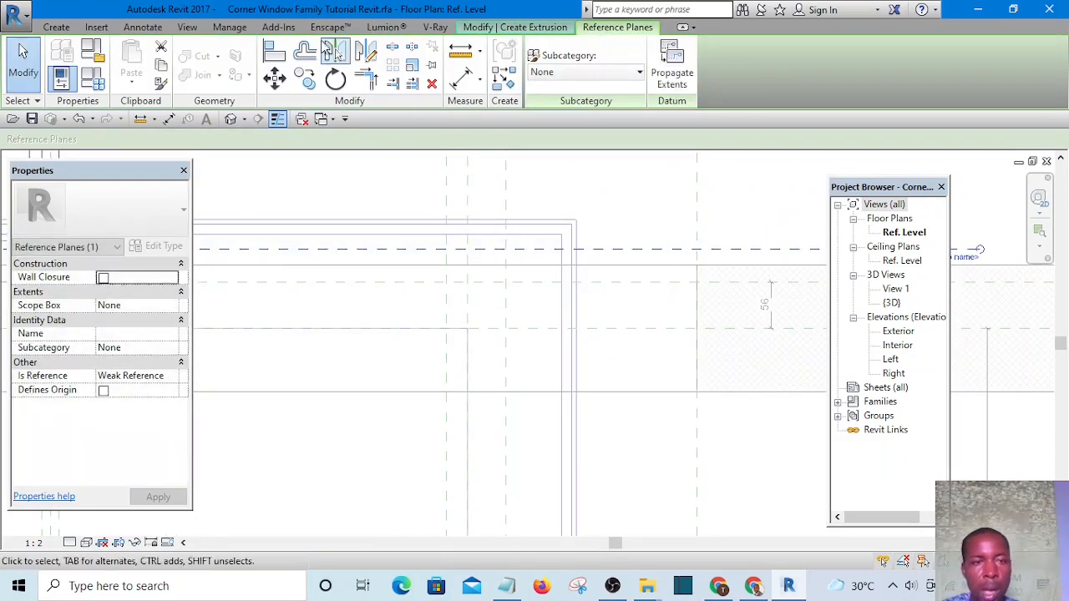
Step: Align the new horizontal reference plane with the inner face of the upper window frame
{"action": "left_click", "coordinate": [273, 52]}
{"action": "scroll", "coordinate": [551, 259], "scroll_direction": "up", "scroll_amount": 2}
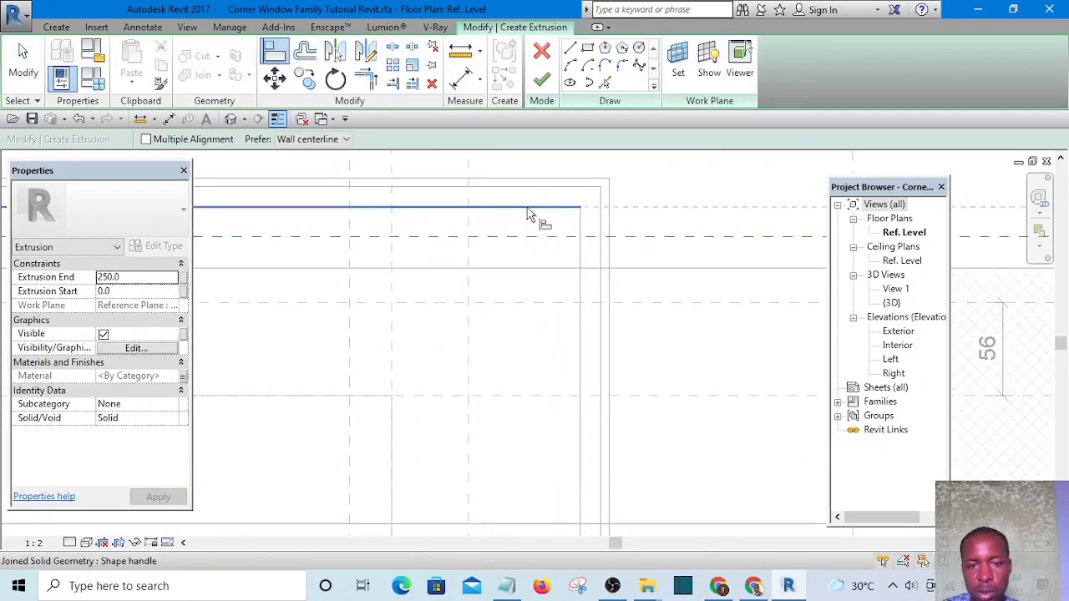
{"action": "left_click", "coordinate": [537, 240]}
{"action": "scroll", "coordinate": [569, 234], "scroll_direction": "down", "scroll_amount": 2}
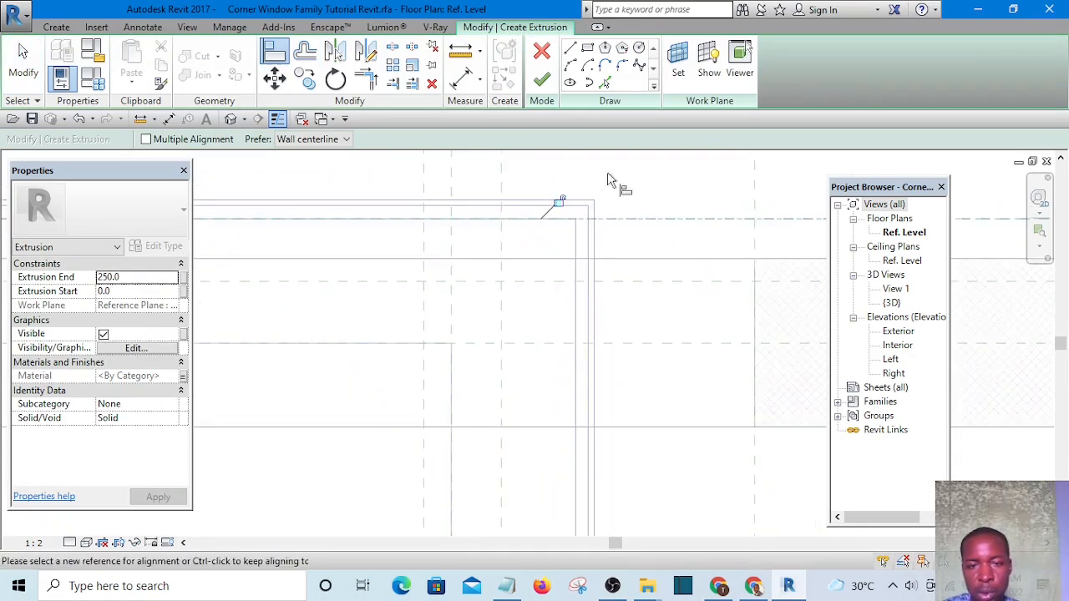
{"action": "scroll", "coordinate": [645, 194], "scroll_direction": "down", "scroll_amount": 4}
{"action": "key", "text": "Escape"}
{"action": "key", "text": "Escape"}
Step: Align the first rectangle's top edge with the new horizontal reference plane and lock the alignment
{"action": "scroll", "coordinate": [437, 185], "scroll_direction": "up", "scroll_amount": 5}
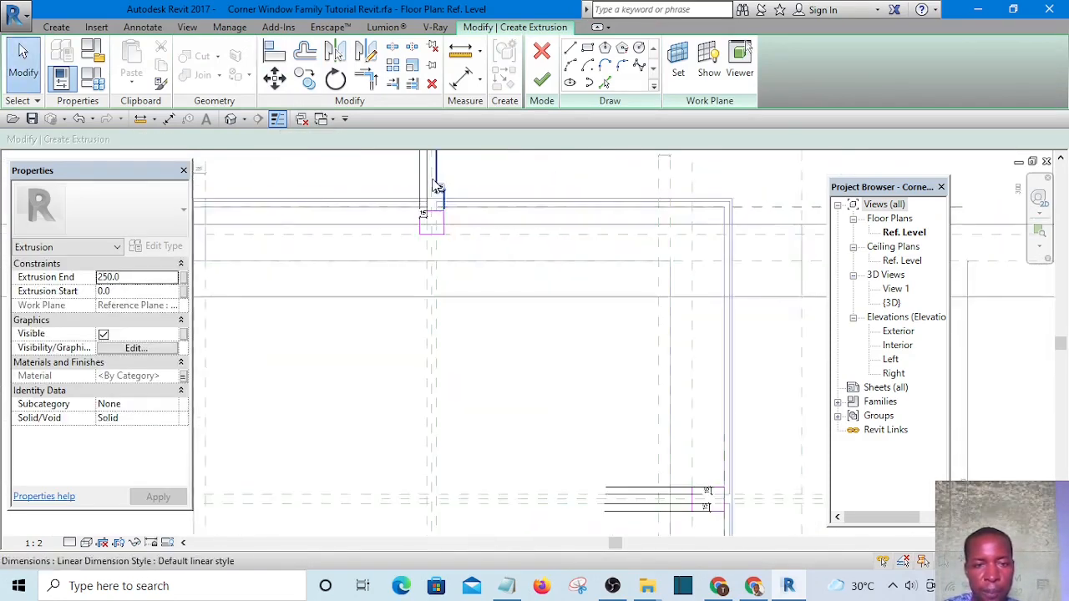
{"action": "scroll", "coordinate": [298, 258], "scroll_direction": "down", "scroll_amount": 1}
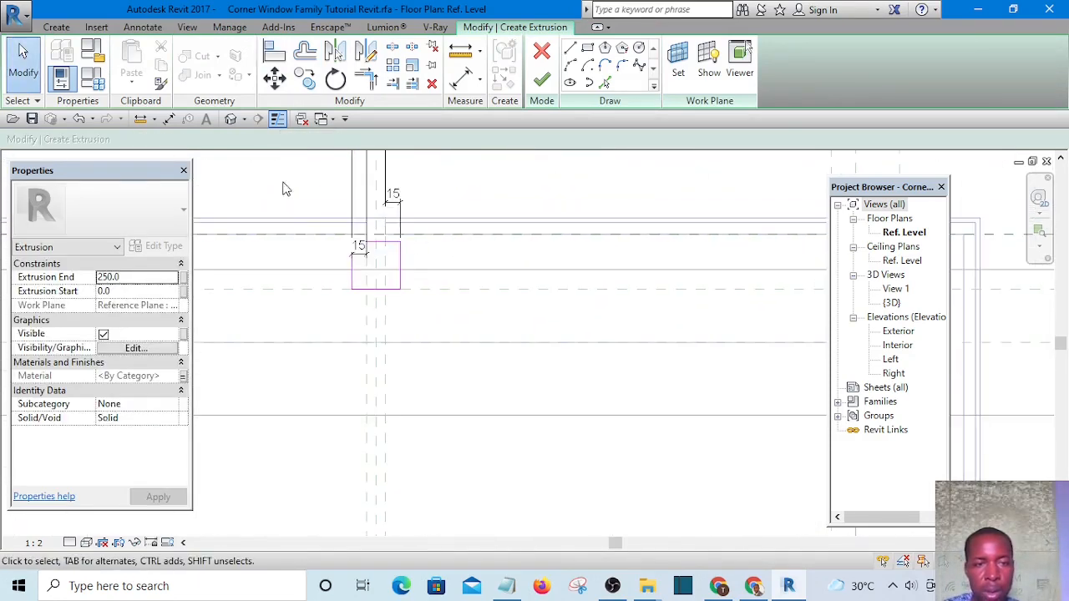
{"action": "left_click", "coordinate": [274, 52]}
{"action": "scroll", "coordinate": [279, 220], "scroll_direction": "down", "scroll_amount": 3}
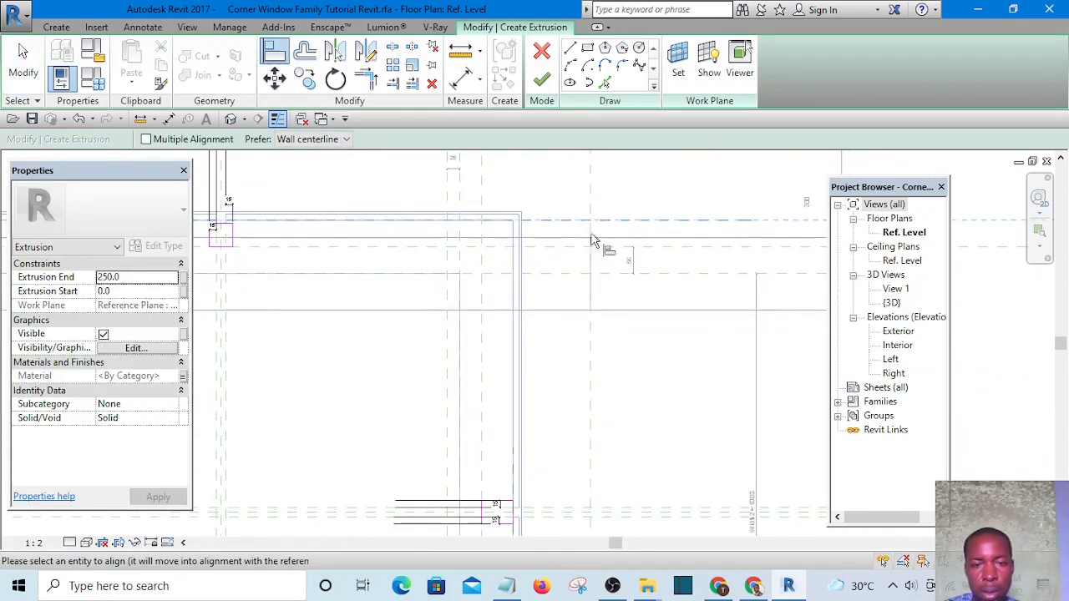
{"action": "scroll", "coordinate": [334, 239], "scroll_direction": "up", "scroll_amount": 5}
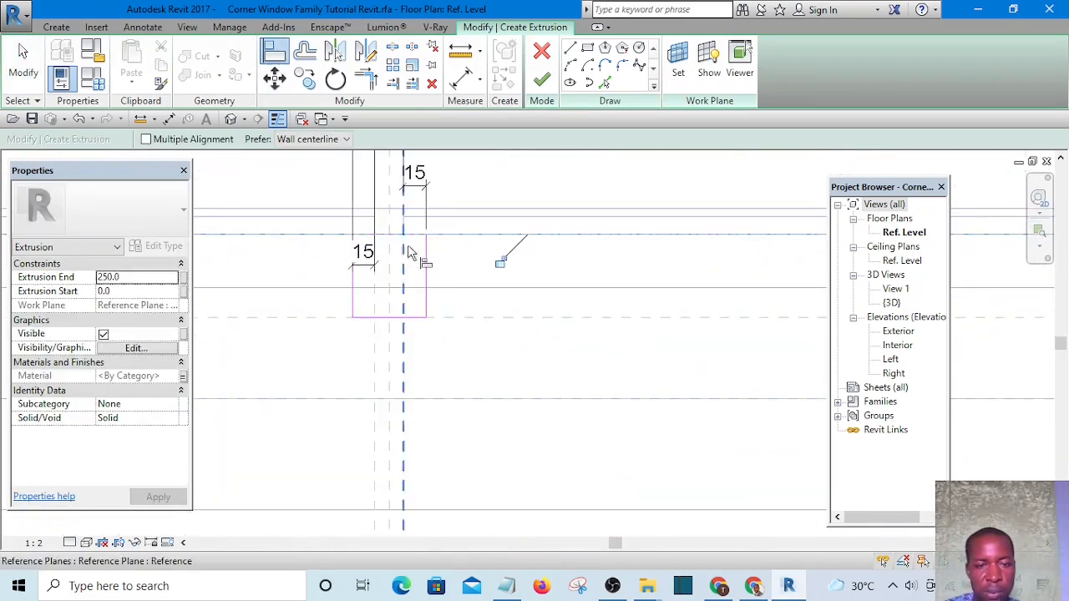
{"action": "scroll", "coordinate": [326, 256], "scroll_direction": "down", "scroll_amount": 7}
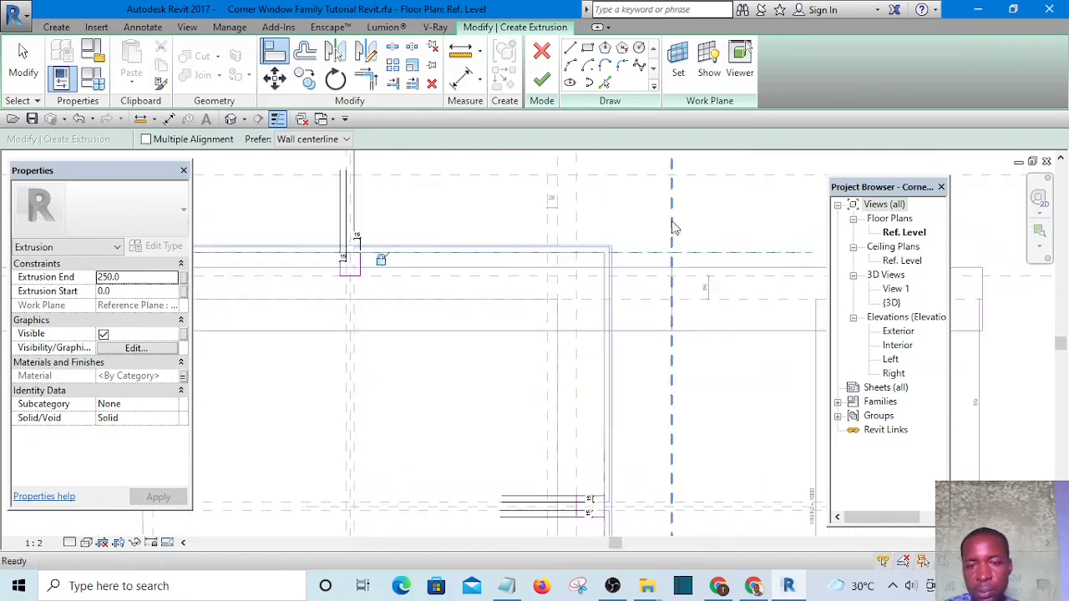
Step: Dimension the new horizontal reference plane to the parallel reference plane just below it, and finish the mullion extrusion sketch
{"action": "scroll", "coordinate": [641, 200], "scroll_direction": "up", "scroll_amount": 1}
{"action": "key", "text": "Escape"}
{"action": "left_click", "coordinate": [460, 81]}
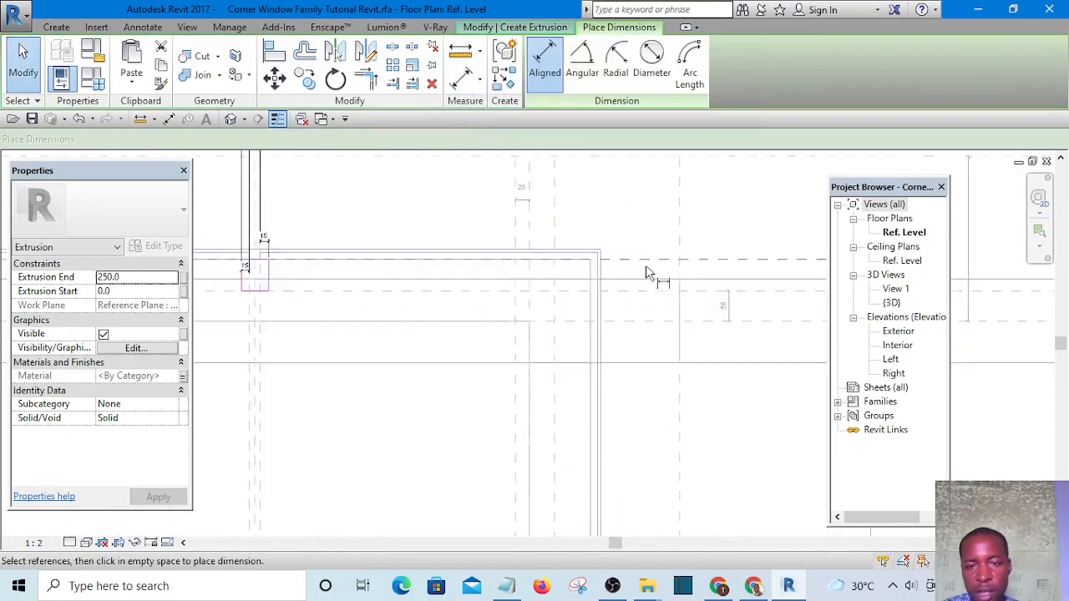
{"action": "scroll", "coordinate": [652, 267], "scroll_direction": "up", "scroll_amount": 3}
{"action": "left_click", "coordinate": [643, 310]}
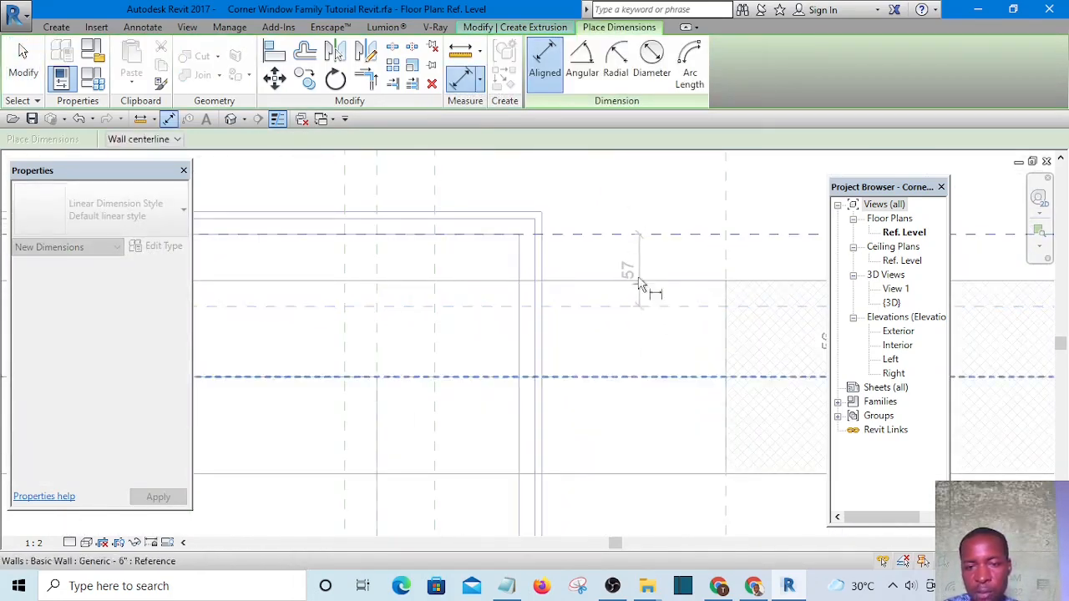
{"action": "left_click", "coordinate": [639, 269]}
{"action": "scroll", "coordinate": [656, 272], "scroll_direction": "down", "scroll_amount": 4}
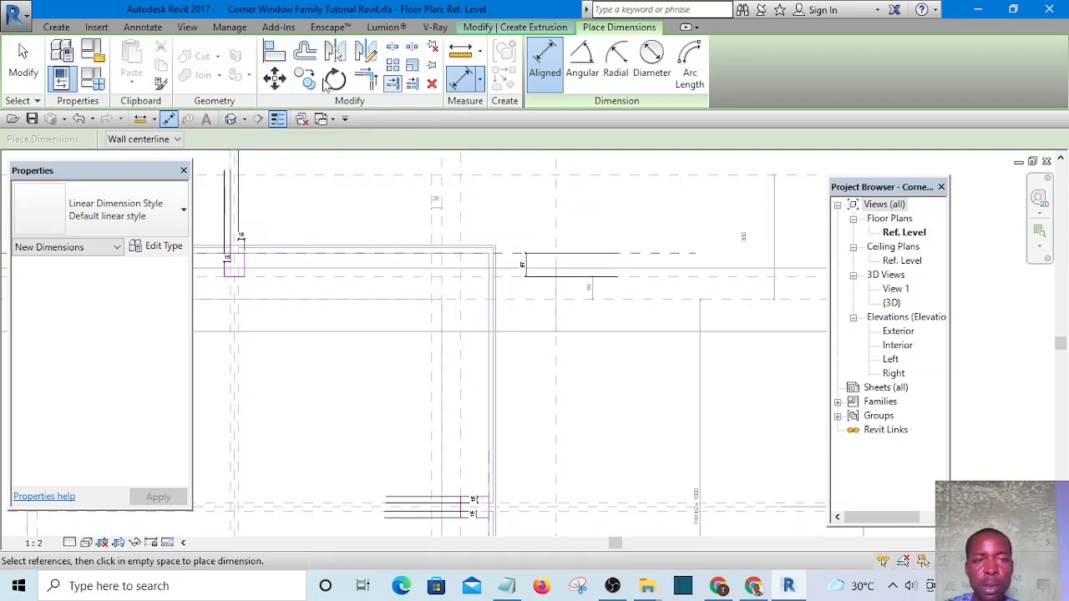
{"action": "left_click", "coordinate": [23, 55]}
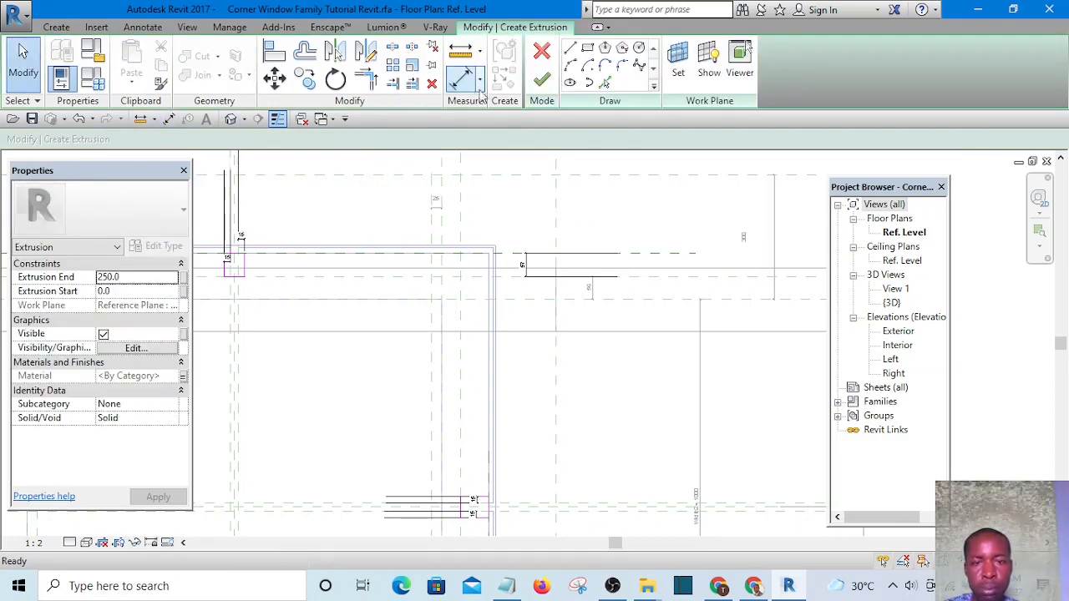
{"action": "left_click", "coordinate": [550, 87]}
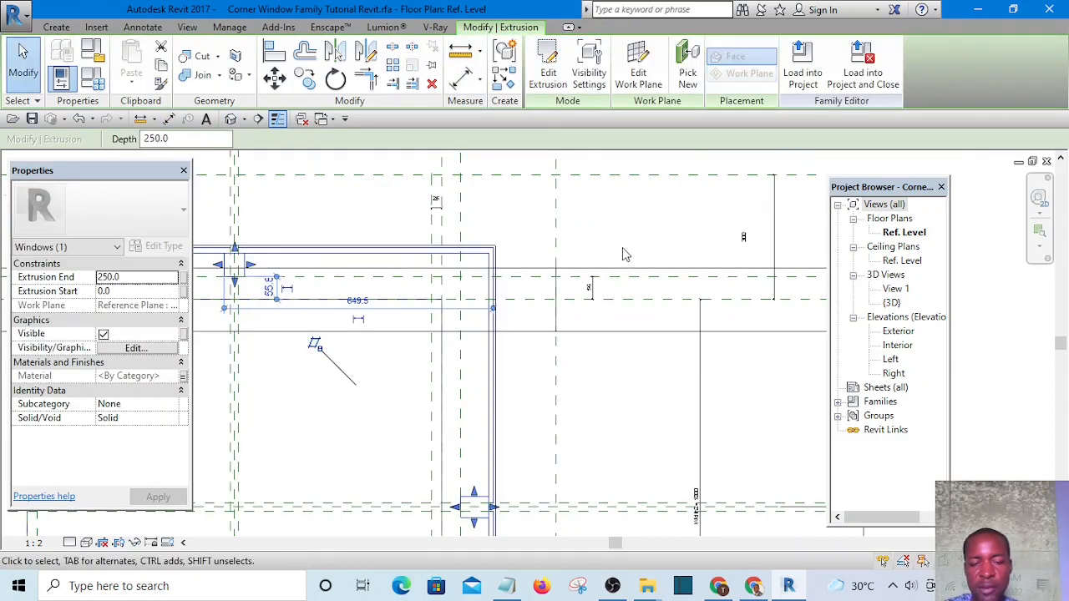
Step: In the Exterior elevation, stretch the mullion extrusion upward to an extrusion end of about 892, near the upper frame
{"action": "scroll", "coordinate": [626, 255], "scroll_direction": "down", "scroll_amount": 4}
{"action": "scroll", "coordinate": [628, 334], "scroll_direction": "up", "scroll_amount": 3}
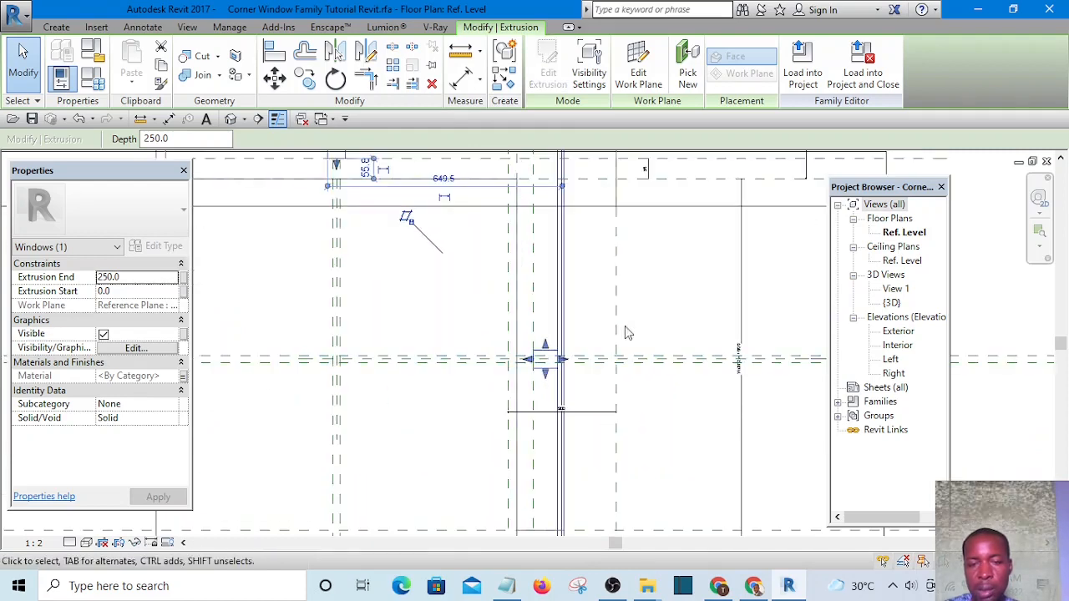
{"action": "double_click", "coordinate": [899, 334]}
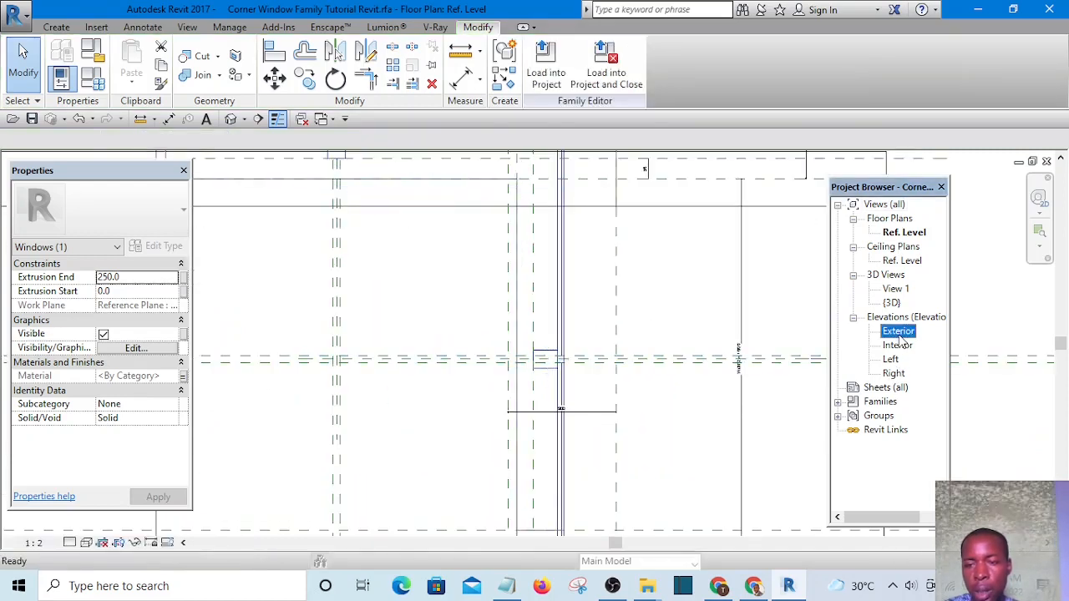
{"action": "scroll", "coordinate": [484, 401], "scroll_direction": "up", "scroll_amount": 4}
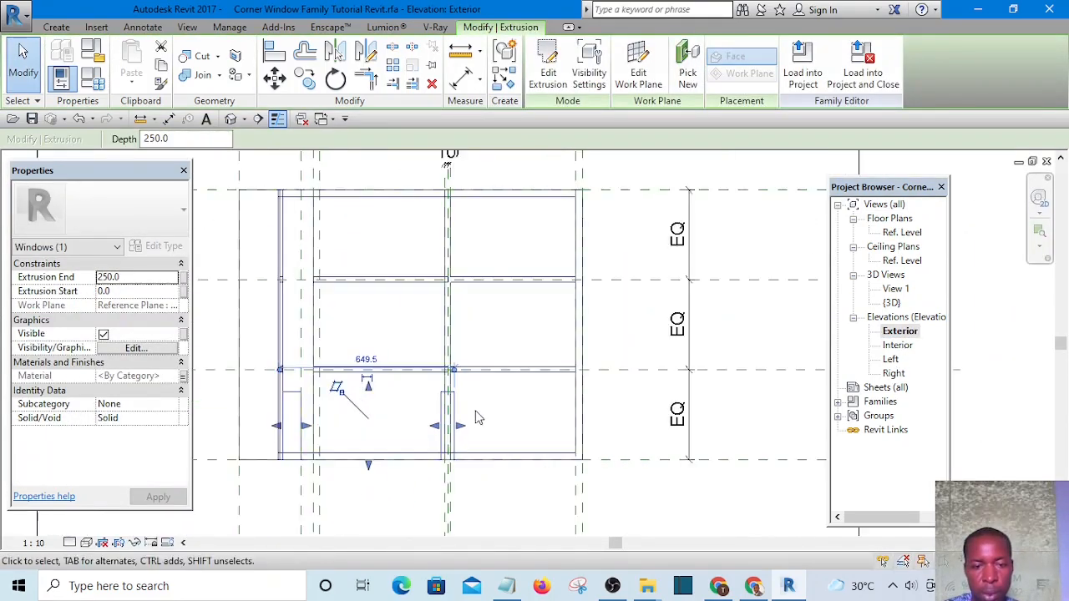
{"action": "scroll", "coordinate": [468, 418], "scroll_direction": "down", "scroll_amount": 4}
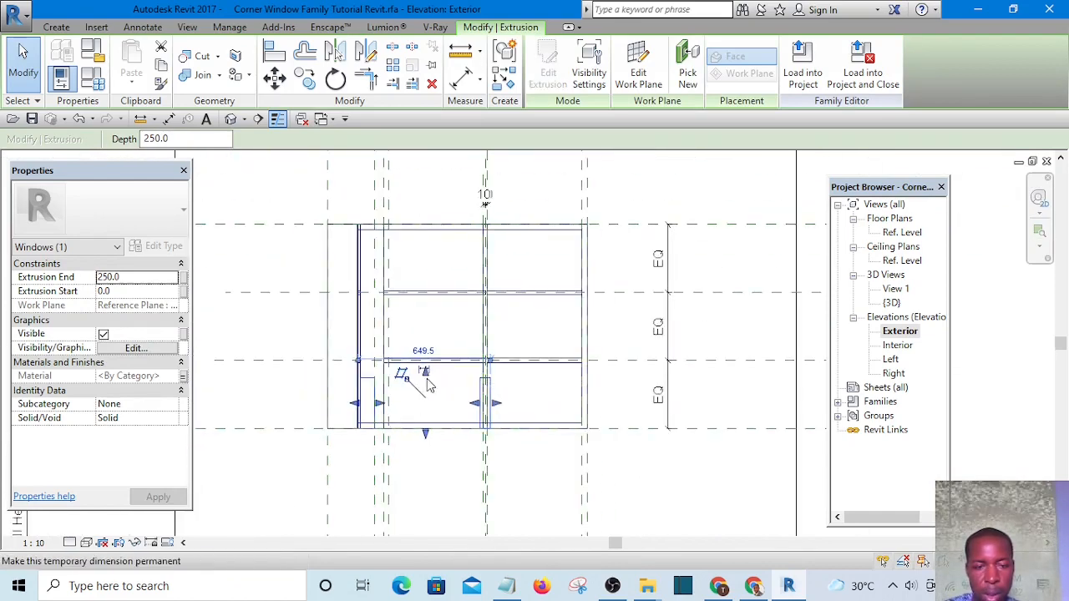
{"action": "scroll", "coordinate": [435, 360], "scroll_direction": "up", "scroll_amount": 3}
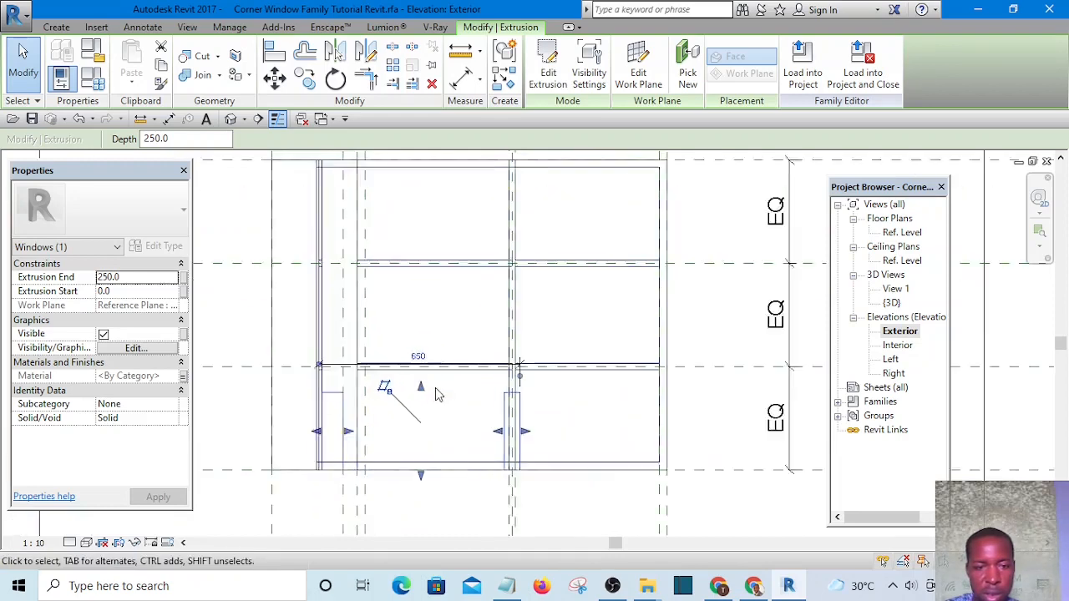
{"action": "left_click_drag", "start_coordinate": [419, 379], "coordinate": [429, 198]}
{"action": "scroll", "coordinate": [444, 362], "scroll_direction": "up", "scroll_amount": 3}
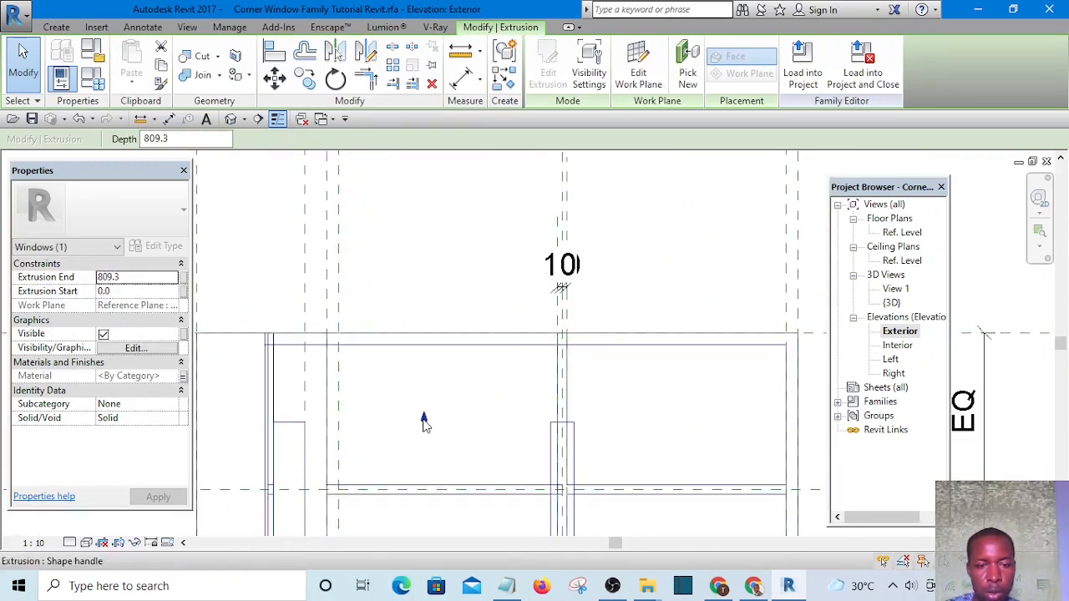
{"action": "left_click_drag", "start_coordinate": [423, 355], "coordinate": [427, 372]}
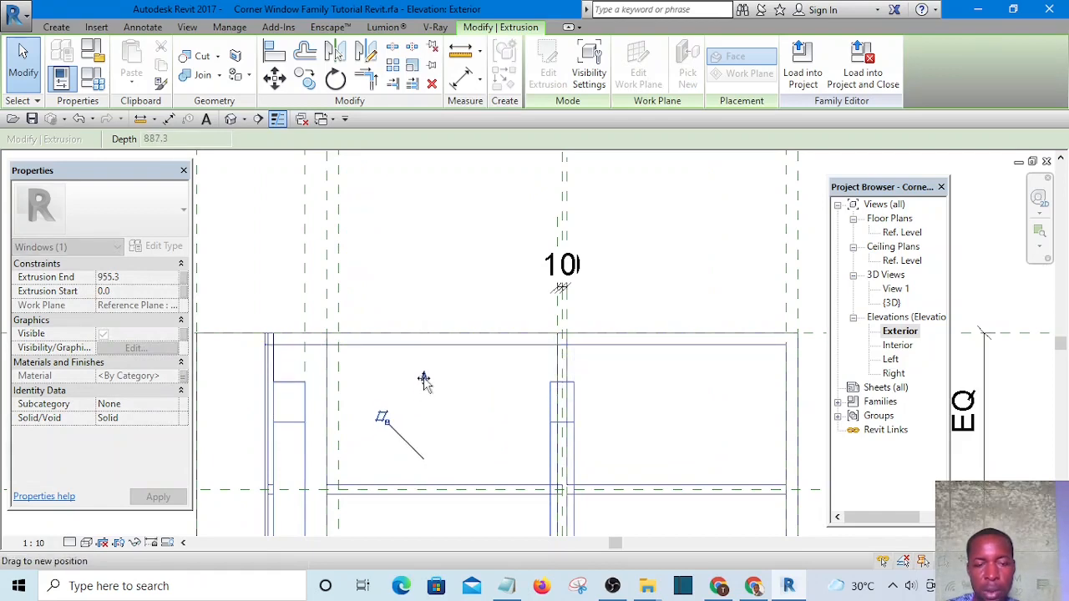
{"action": "left_click_drag", "start_coordinate": [427, 386], "coordinate": [430, 367]}
{"action": "scroll", "coordinate": [430, 364], "scroll_direction": "down", "scroll_amount": 4}
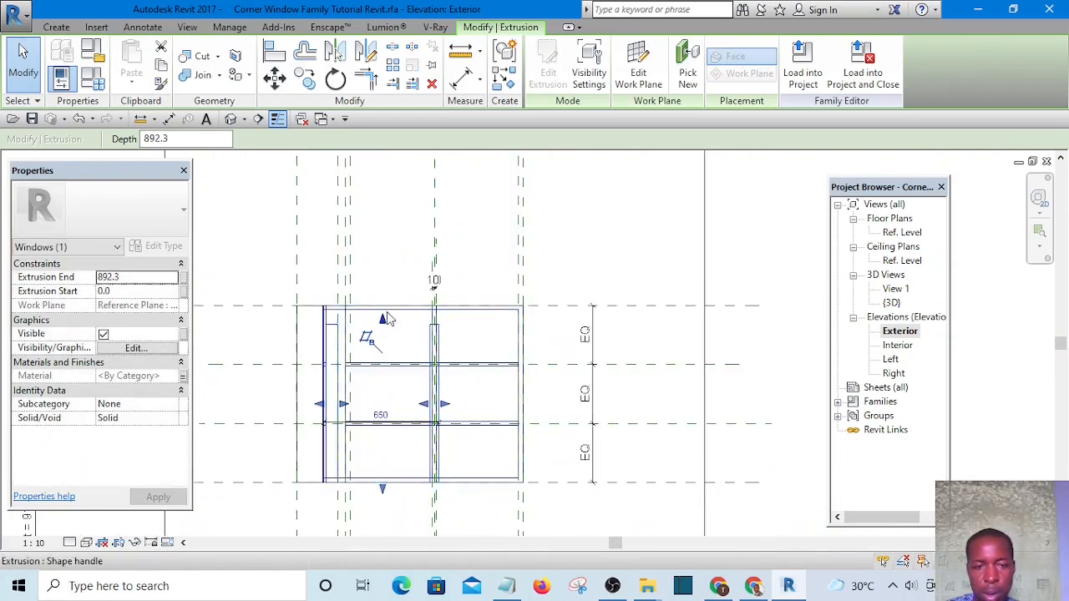
Step: Extend the mullions' top to the window's upper reference plane at 1000 and lock both ends to the upper and lower reference planes
{"action": "scroll", "coordinate": [386, 318], "scroll_direction": "up", "scroll_amount": 1}
{"action": "left_click_drag", "start_coordinate": [385, 321], "coordinate": [381, 323]}
{"action": "left_click_drag", "start_coordinate": [724, 337], "coordinate": [708, 313]}
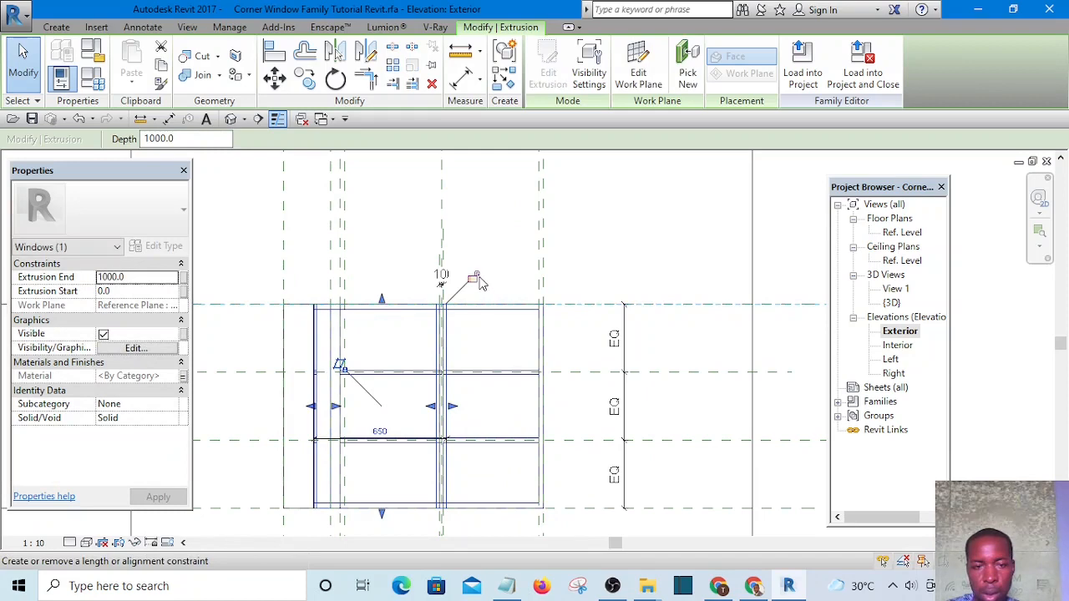
{"action": "scroll", "coordinate": [416, 241], "scroll_direction": "down", "scroll_amount": 5}
{"action": "scroll", "coordinate": [406, 396], "scroll_direction": "up", "scroll_amount": 4}
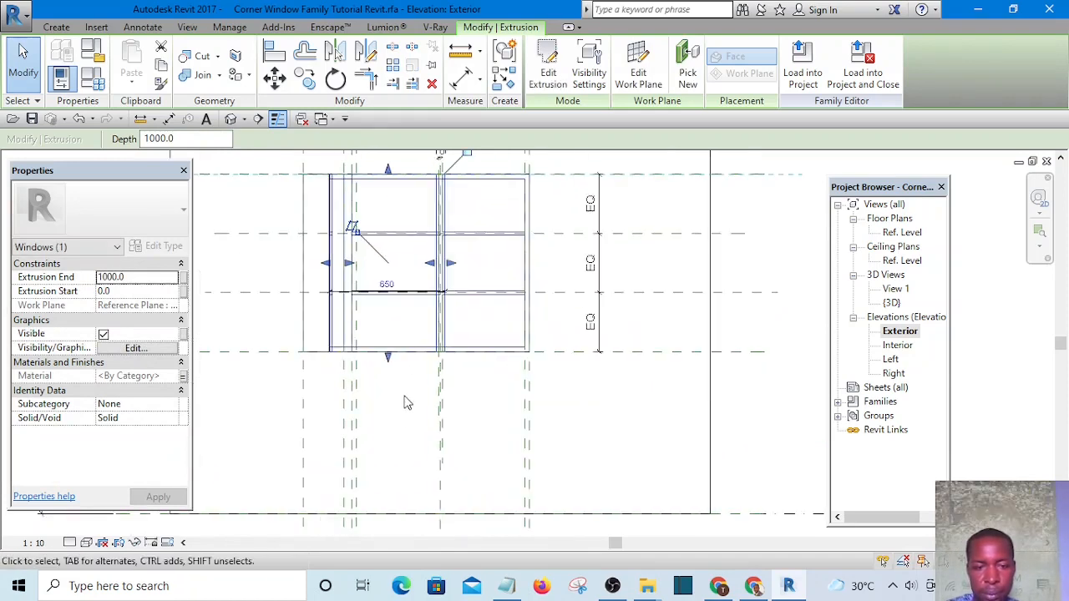
{"action": "left_click_drag", "start_coordinate": [390, 365], "coordinate": [645, 357]}
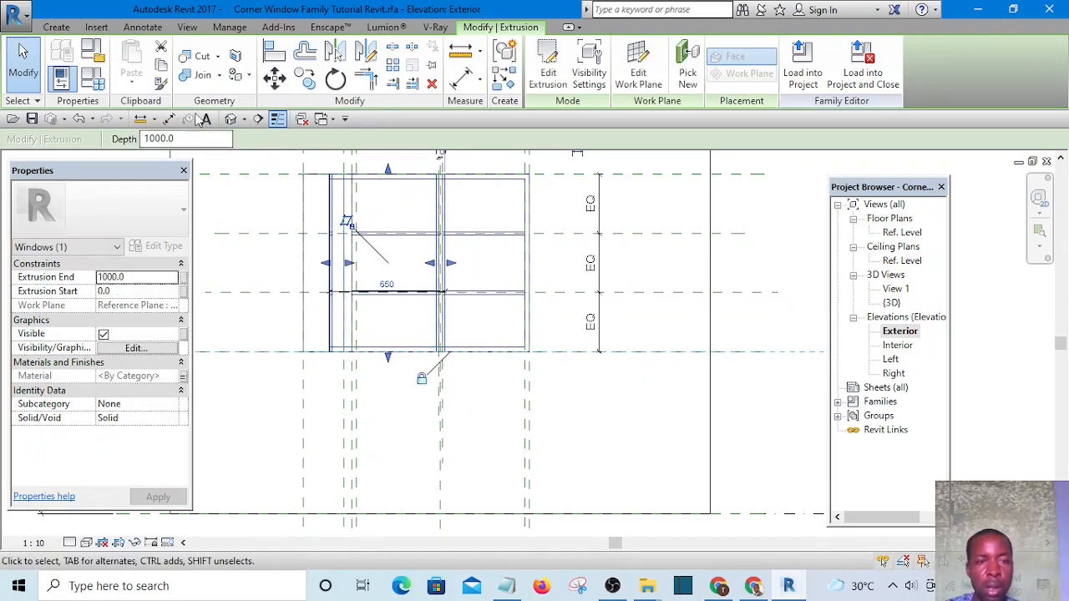
Step: Examine in the 3D view how the full-height mullions meet the frame and glazing from both the outside and the inside
{"action": "left_click", "coordinate": [232, 119]}
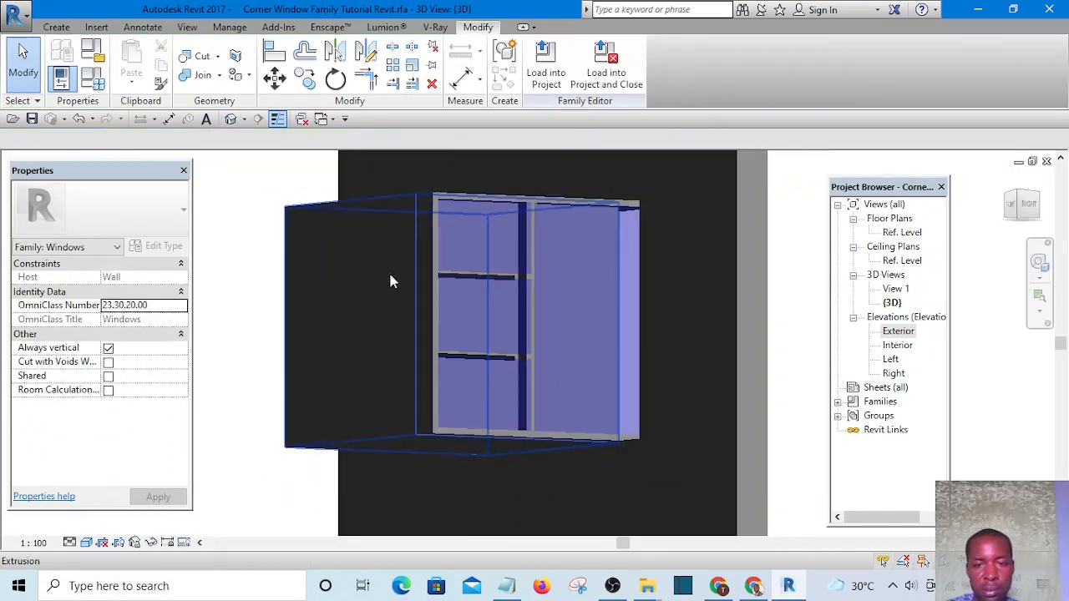
{"action": "middle_click_drag", "start_coordinate": [514, 350], "coordinate": [525, 460], "text": "shift"}
{"action": "scroll", "coordinate": [501, 359], "scroll_direction": "up", "scroll_amount": 6}
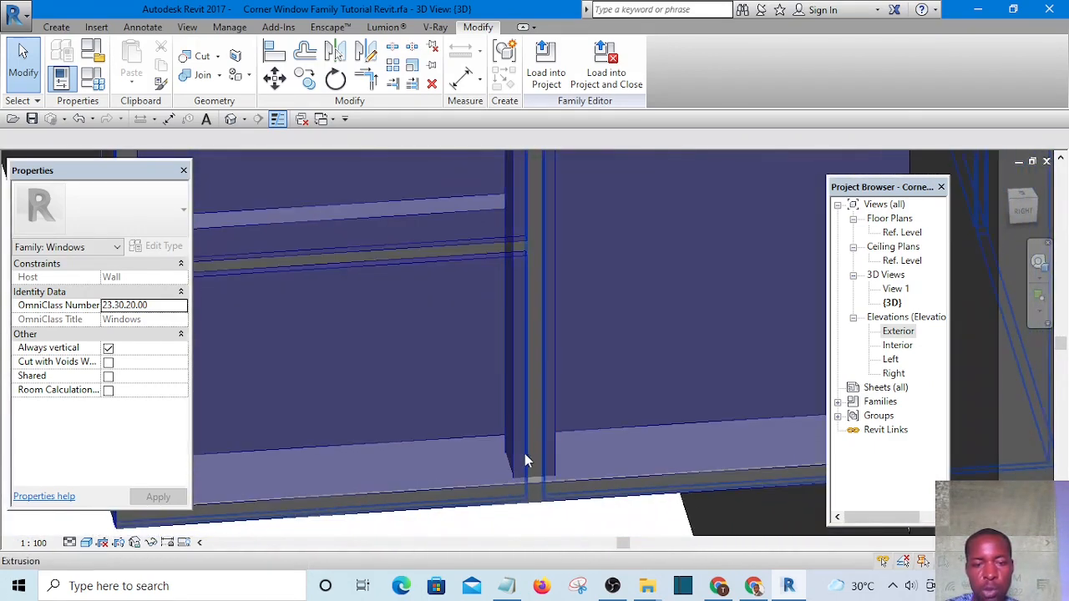
{"action": "scroll", "coordinate": [535, 409], "scroll_direction": "down", "scroll_amount": 5}
{"action": "middle_click_drag", "start_coordinate": [537, 418], "coordinate": [484, 310], "text": "shift"}
{"action": "scroll", "coordinate": [637, 432], "scroll_direction": "up", "scroll_amount": 3}
{"action": "scroll", "coordinate": [637, 425], "scroll_direction": "up", "scroll_amount": 3}
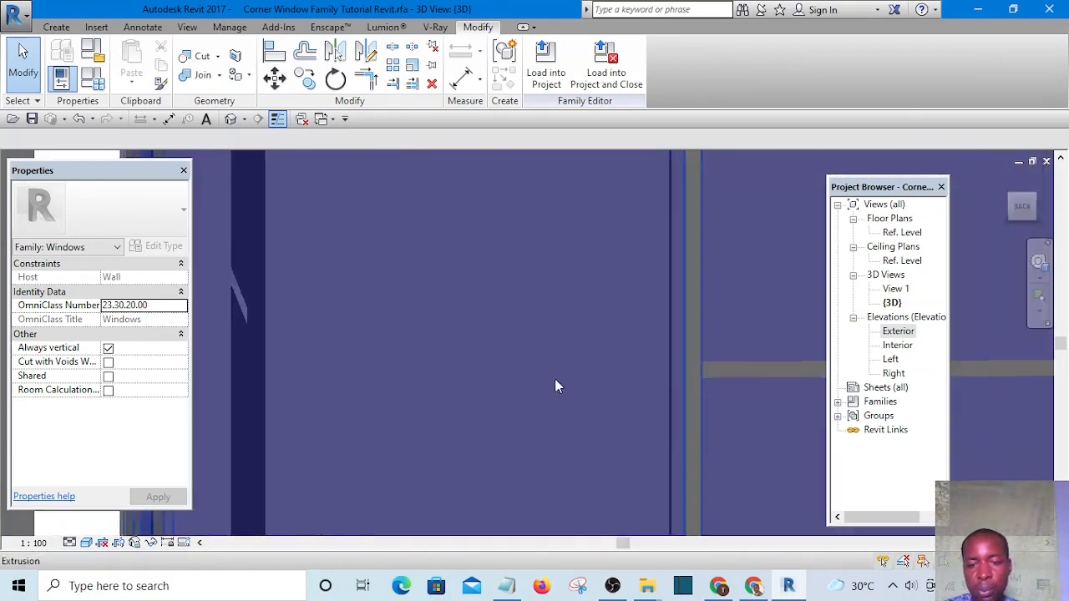
{"action": "scroll", "coordinate": [426, 324], "scroll_direction": "down", "scroll_amount": 6}
{"action": "middle_click_drag", "start_coordinate": [585, 409], "coordinate": [410, 442], "text": "shift"}
{"action": "scroll", "coordinate": [449, 423], "scroll_direction": "up", "scroll_amount": 4}
{"action": "scroll", "coordinate": [449, 424], "scroll_direction": "down", "scroll_amount": 5}
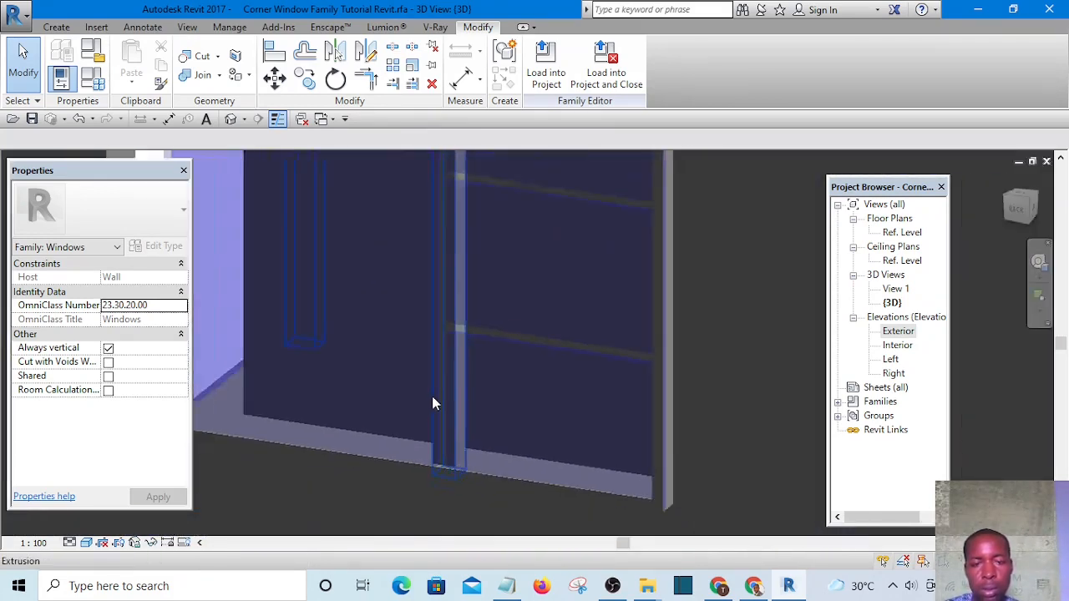
Step: Load the corner window family into the building project, overwriting the existing version
{"action": "middle_click_drag", "start_coordinate": [443, 405], "coordinate": [760, 386], "text": "shift"}
{"action": "middle_click_drag", "start_coordinate": [490, 335], "coordinate": [401, 243], "text": "shift"}
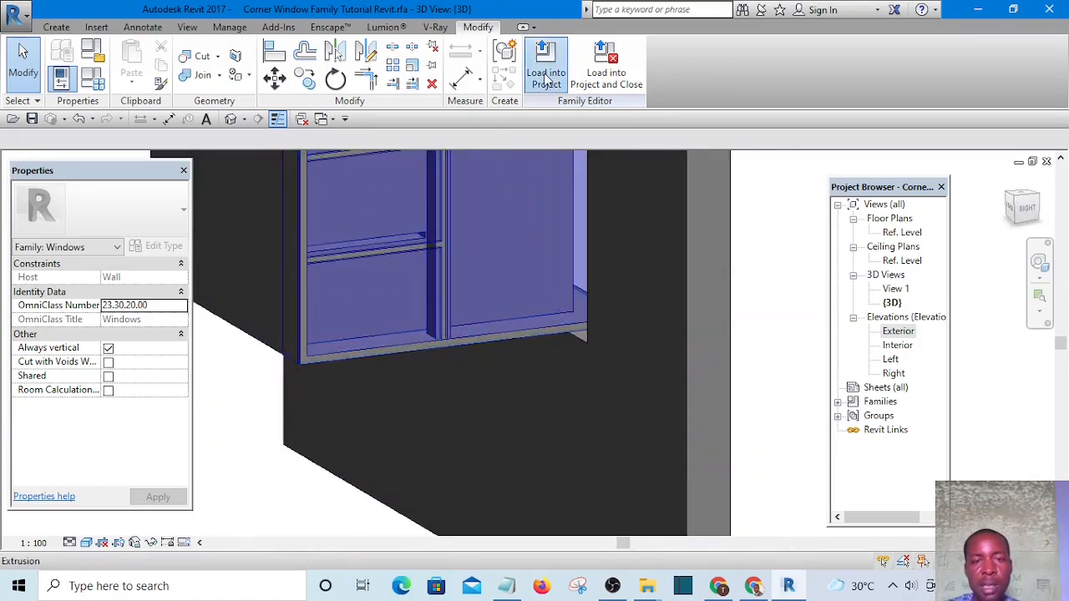
{"action": "left_click", "coordinate": [544, 83]}
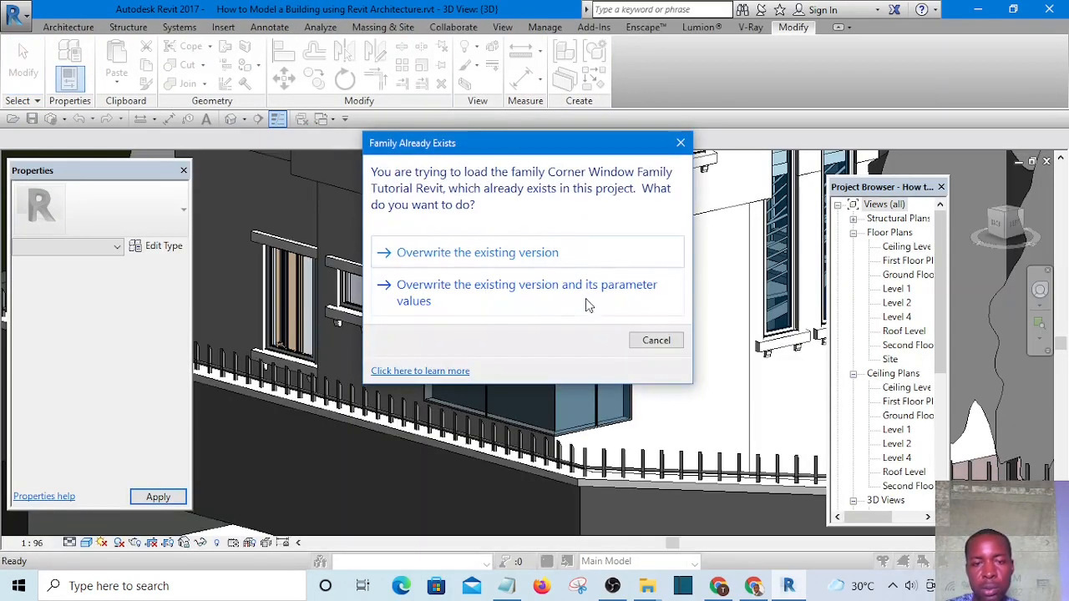
{"action": "left_click", "coordinate": [513, 255]}
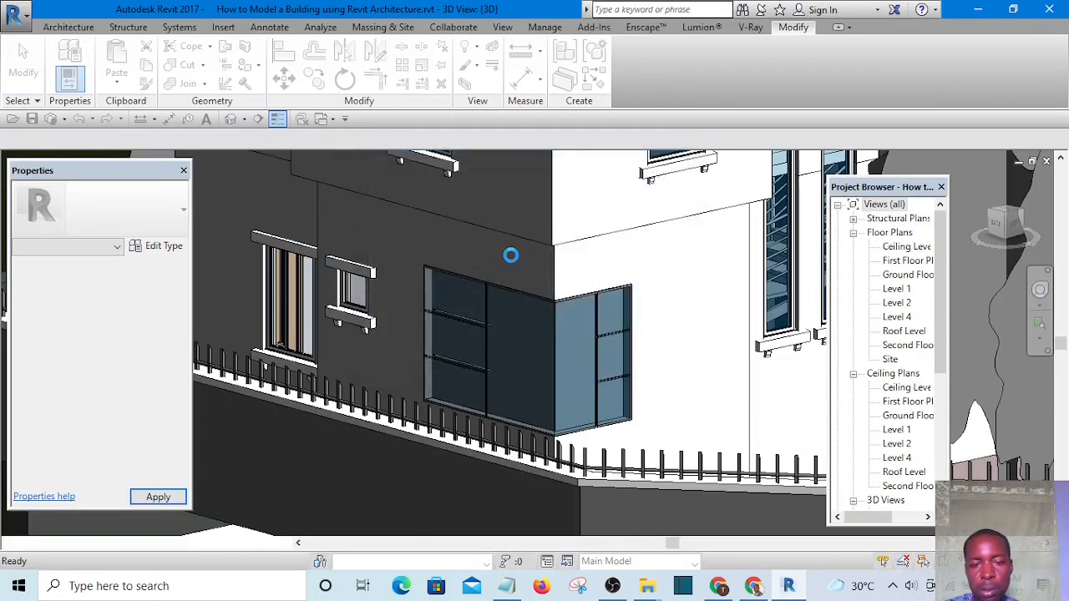
Step: Change the Width2 dimension in the type properties of the building's ground-floor corner window
{"action": "scroll", "coordinate": [514, 354], "scroll_direction": "up", "scroll_amount": 1}
{"action": "left_click", "coordinate": [514, 358]}
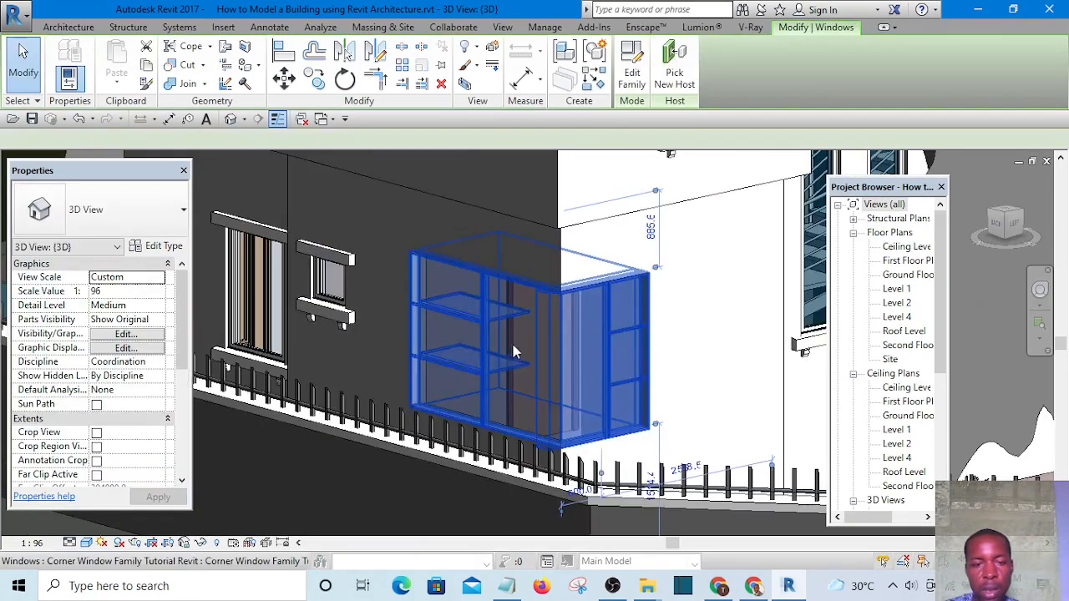
{"action": "left_click", "coordinate": [161, 245]}
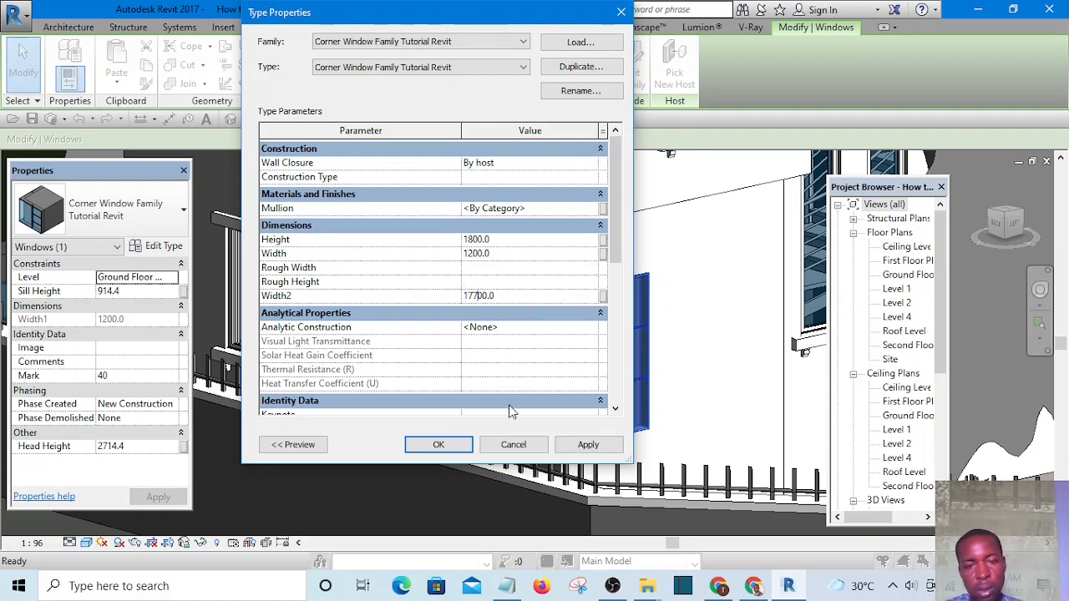
{"action": "left_click", "coordinate": [444, 445]}
{"action": "scroll", "coordinate": [595, 352], "scroll_direction": "down", "scroll_amount": 4}
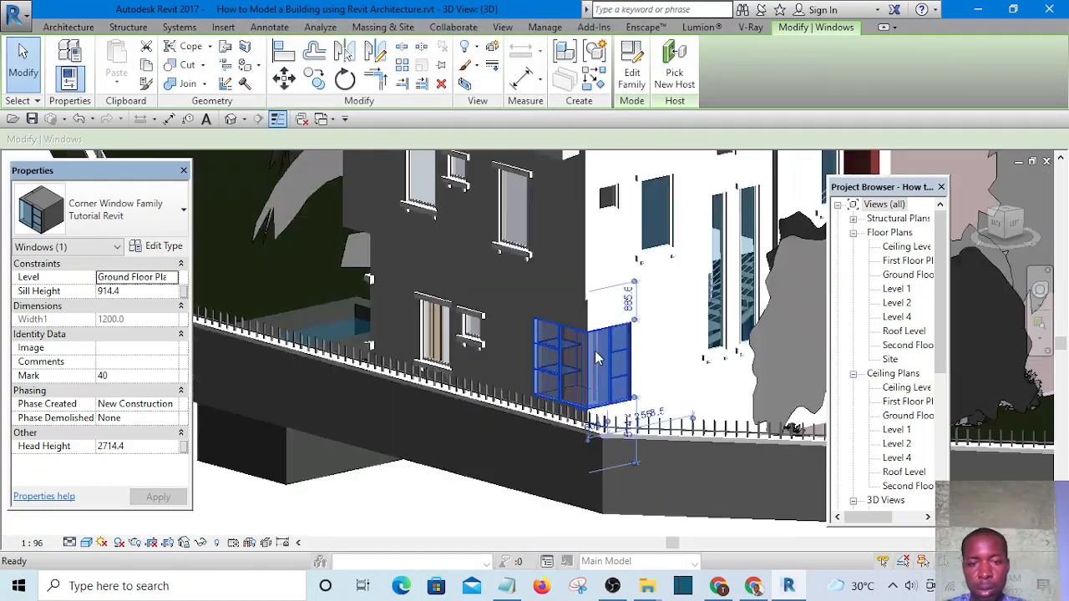
{"action": "left_click", "coordinate": [650, 454]}
{"action": "scroll", "coordinate": [594, 363], "scroll_direction": "up", "scroll_amount": 6}
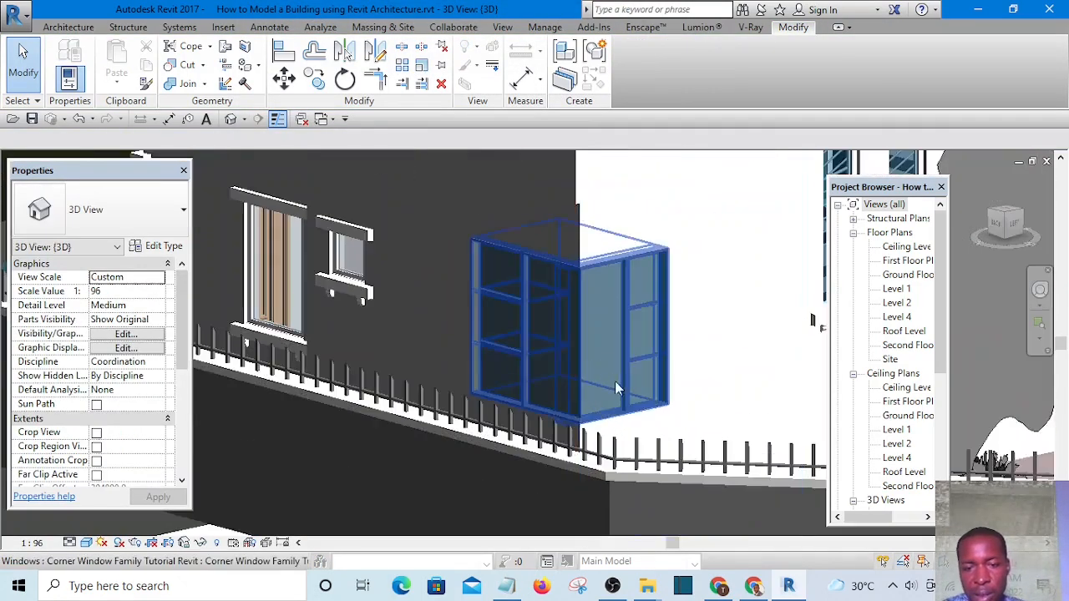
Step: Hide the fence railing, the two adjoining fence walls and the fence coping near the corner window in the 3D view
{"action": "middle_click_drag", "start_coordinate": [575, 411], "coordinate": [263, 259], "text": "shift"}
{"action": "scroll", "coordinate": [263, 253], "scroll_direction": "down", "scroll_amount": 1}
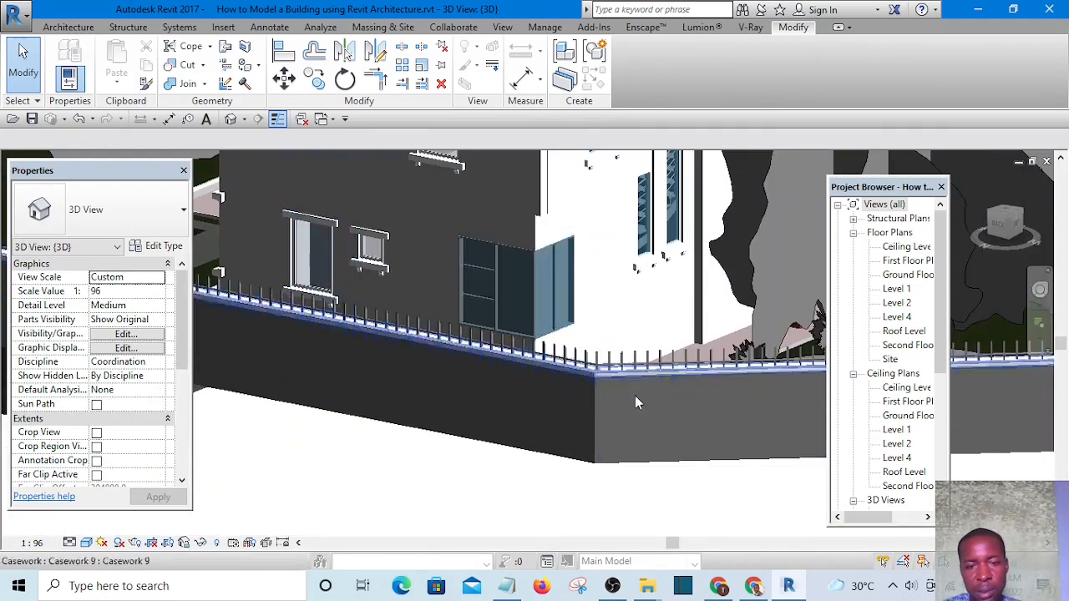
{"action": "left_click", "coordinate": [619, 368]}
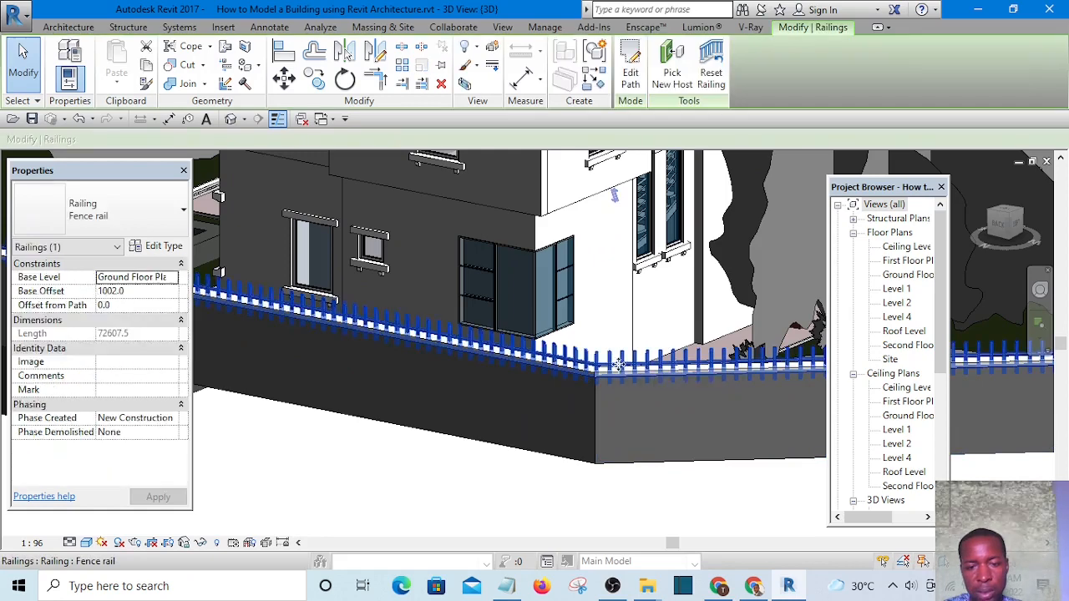
{"action": "left_click", "coordinate": [643, 431], "text": "ctrl"}
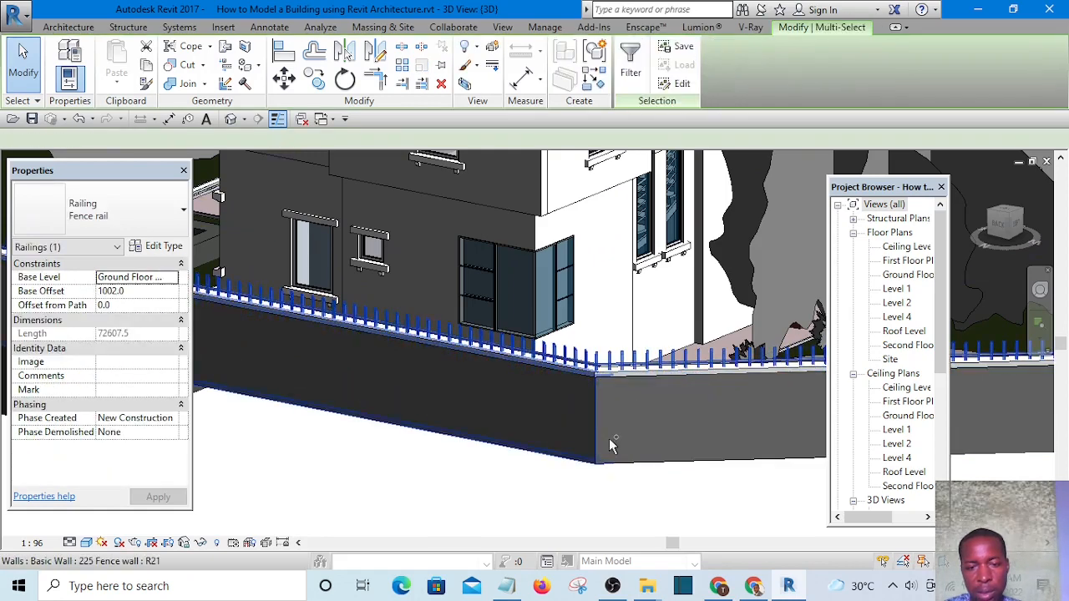
{"action": "left_click", "coordinate": [723, 454], "text": "ctrl"}
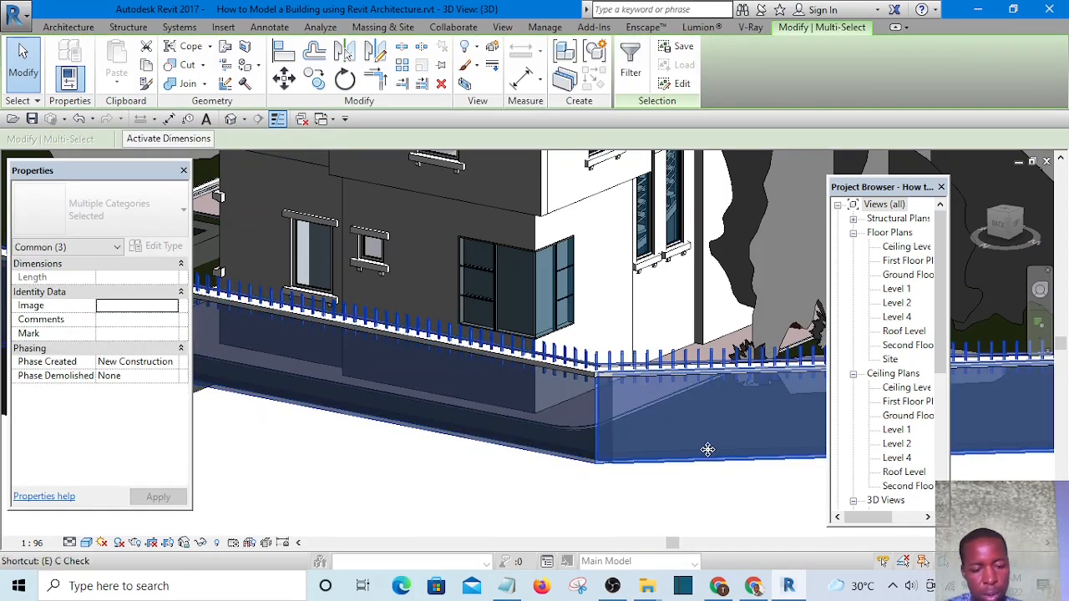
{"action": "key", "text": "Escape"}
{"action": "left_click", "coordinate": [610, 377]}
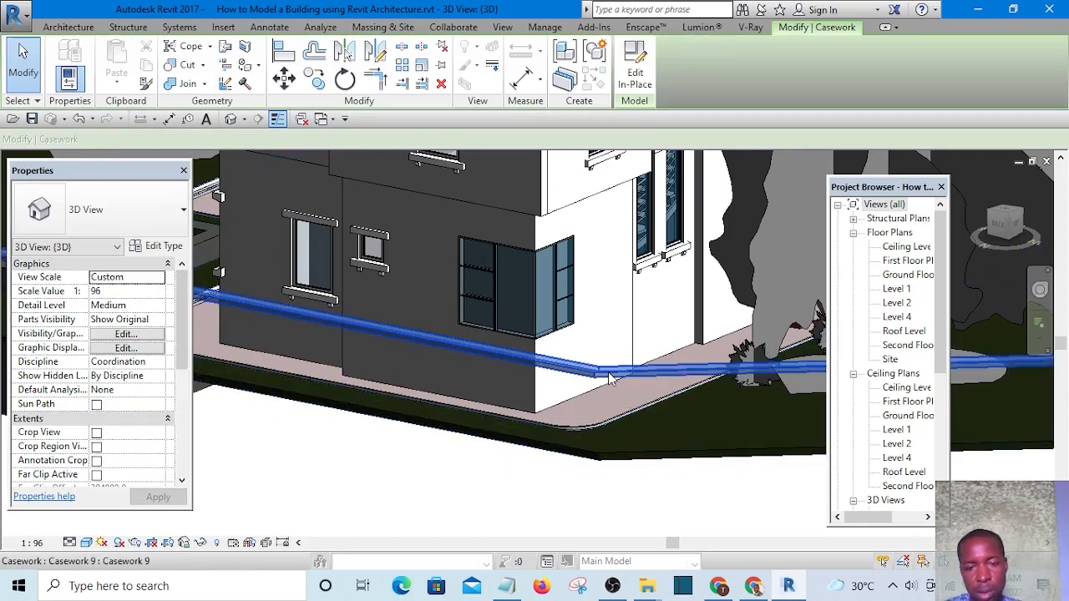
{"action": "key", "text": "e"}
{"action": "key", "text": "h"}
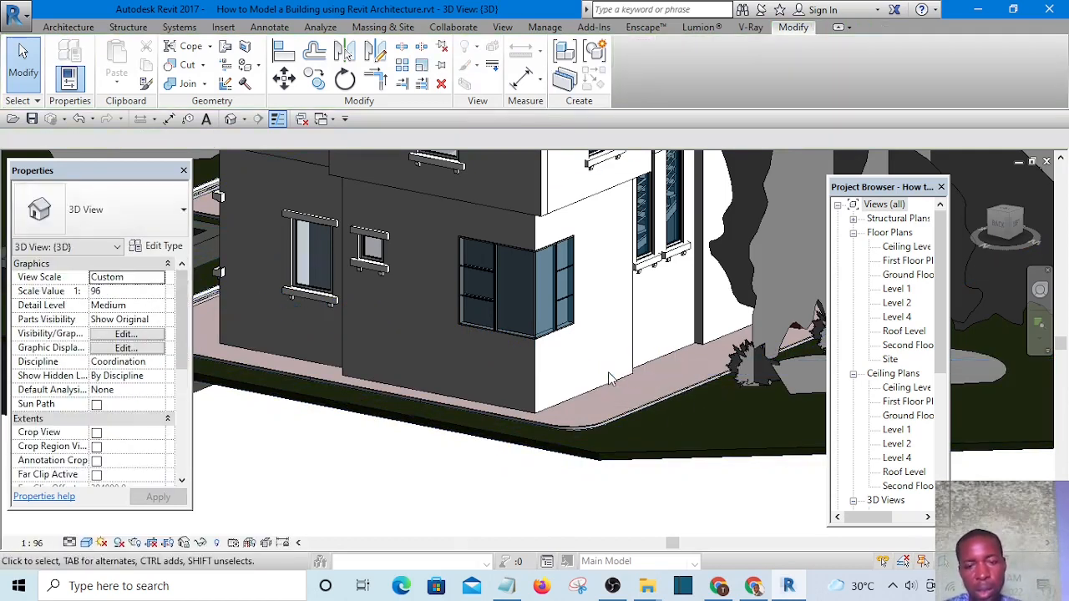
Step: Examine the corner window's mullions and glazing on both wall faces of the building
{"action": "middle_click_drag", "start_coordinate": [683, 481], "coordinate": [635, 494], "text": "shift"}
{"action": "scroll", "coordinate": [299, 257], "scroll_direction": "up", "scroll_amount": 3}
{"action": "scroll", "coordinate": [588, 447], "scroll_direction": "down", "scroll_amount": 6}
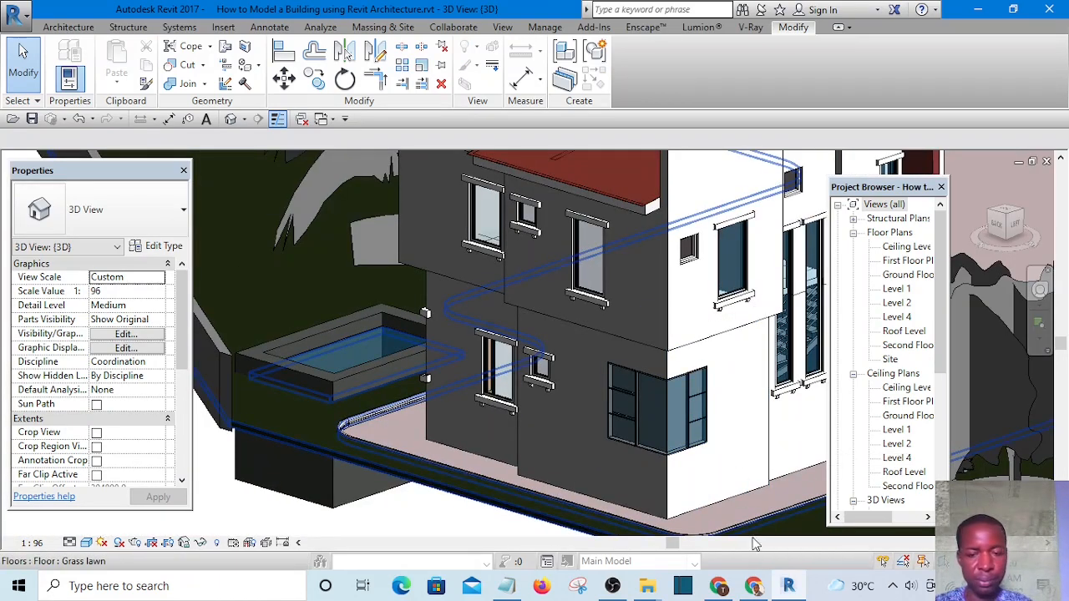
{"action": "middle_click_drag", "start_coordinate": [723, 512], "coordinate": [669, 493], "text": "shift"}
{"action": "scroll", "coordinate": [482, 377], "scroll_direction": "up", "scroll_amount": 5}
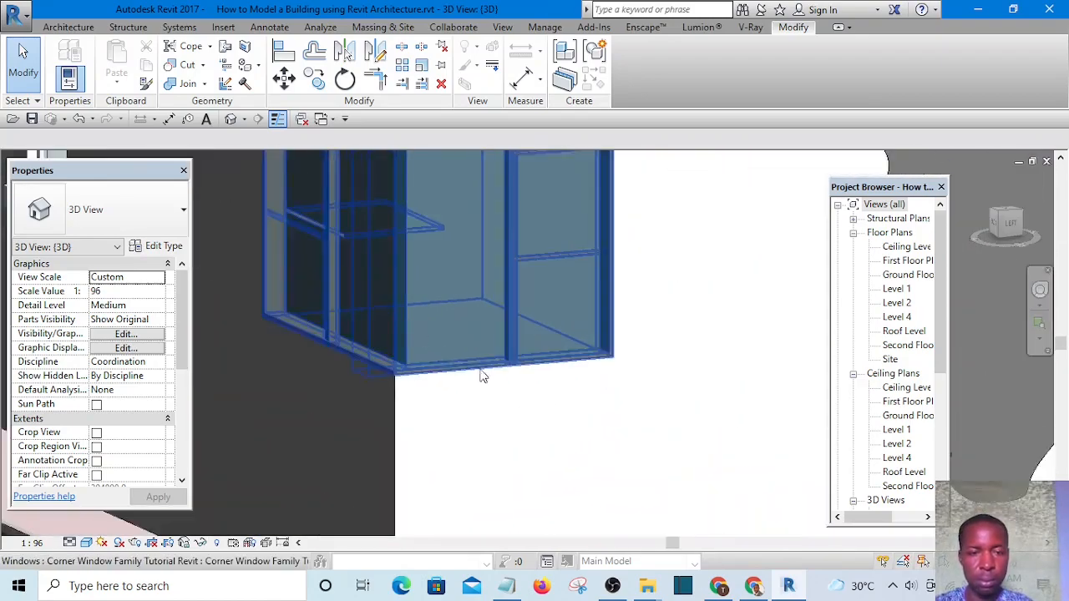
{"action": "scroll", "coordinate": [695, 498], "scroll_direction": "down", "scroll_amount": 3}
{"action": "scroll", "coordinate": [498, 354], "scroll_direction": "up", "scroll_amount": 2}
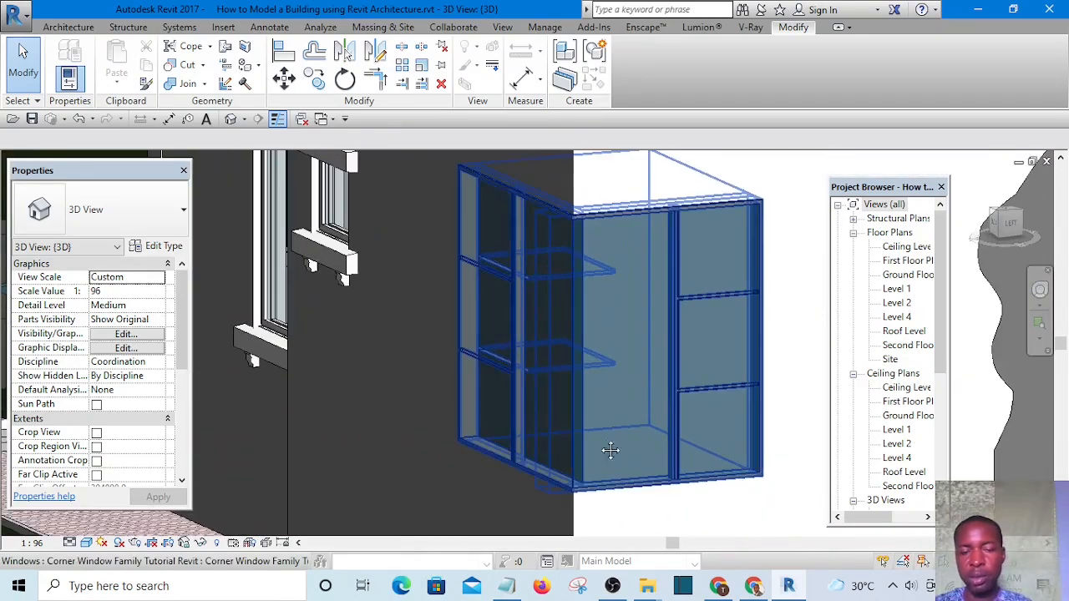
{"action": "middle_click_drag", "start_coordinate": [611, 450], "coordinate": [553, 410]}
{"action": "scroll", "coordinate": [553, 410], "scroll_direction": "up", "scroll_amount": 1}
{"action": "scroll", "coordinate": [729, 436], "scroll_direction": "up", "scroll_amount": 1}
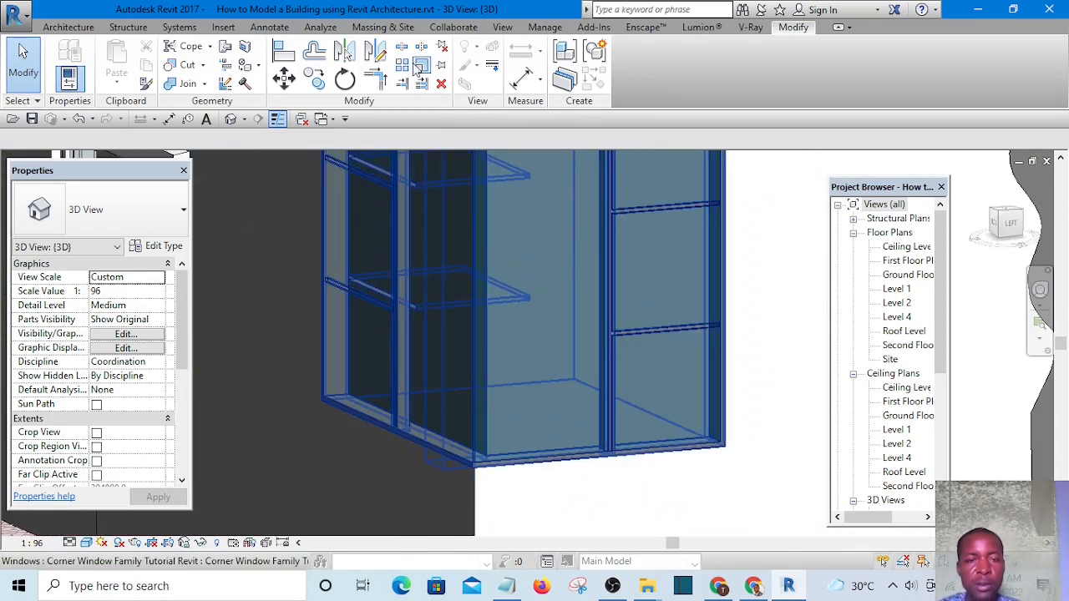
Step: Open the corner window family for editing and display its Exterior elevation
{"action": "left_click", "coordinate": [485, 258]}
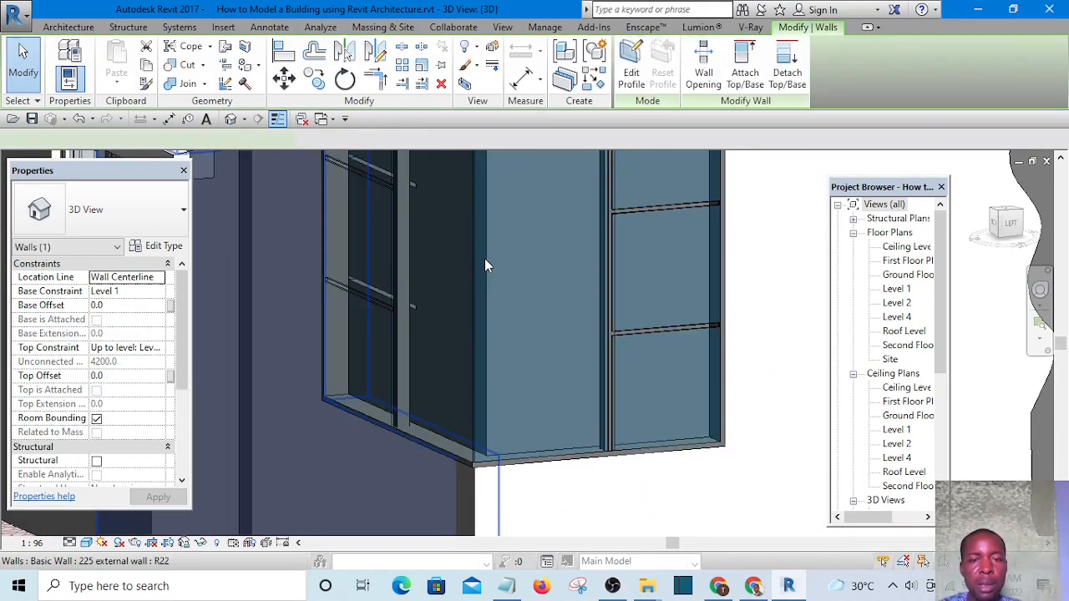
{"action": "left_click", "coordinate": [655, 223]}
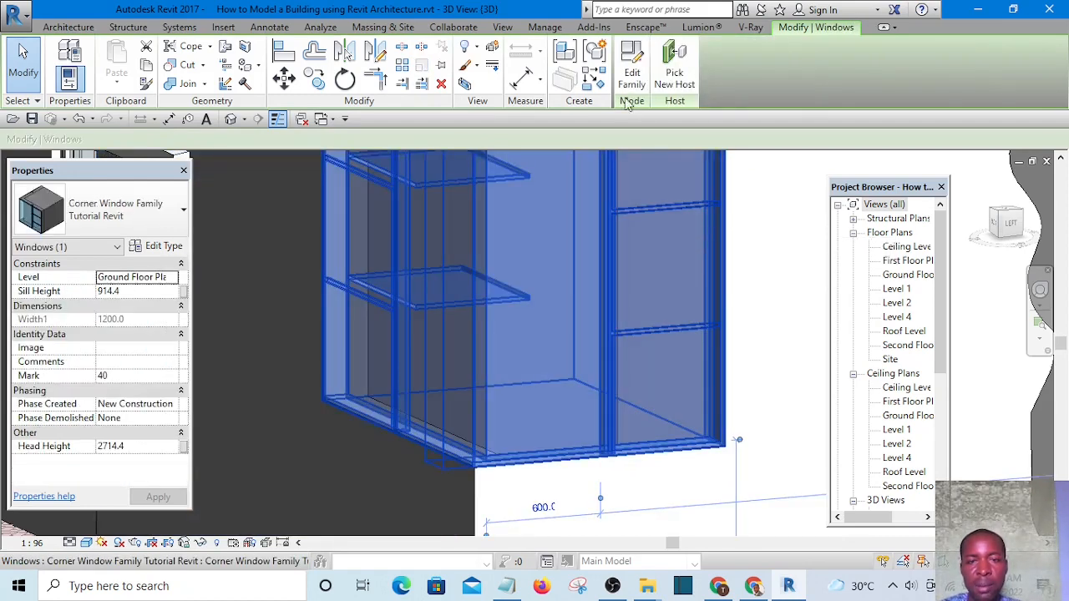
{"action": "left_click", "coordinate": [632, 79]}
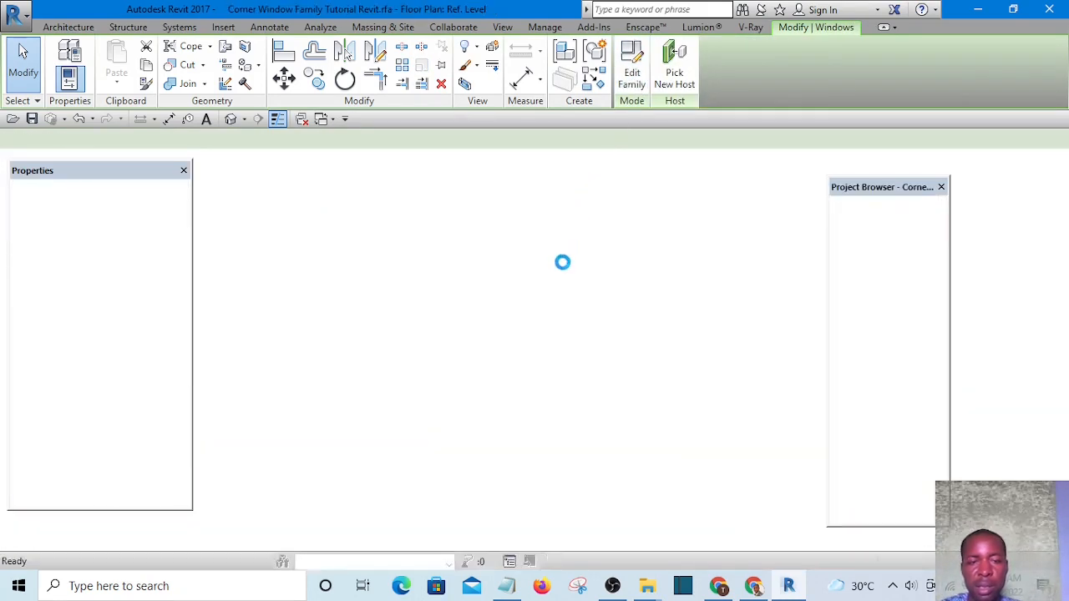
{"action": "middle_click_drag", "start_coordinate": [578, 319], "coordinate": [427, 304]}
{"action": "scroll", "coordinate": [426, 302], "scroll_direction": "down", "scroll_amount": 3}
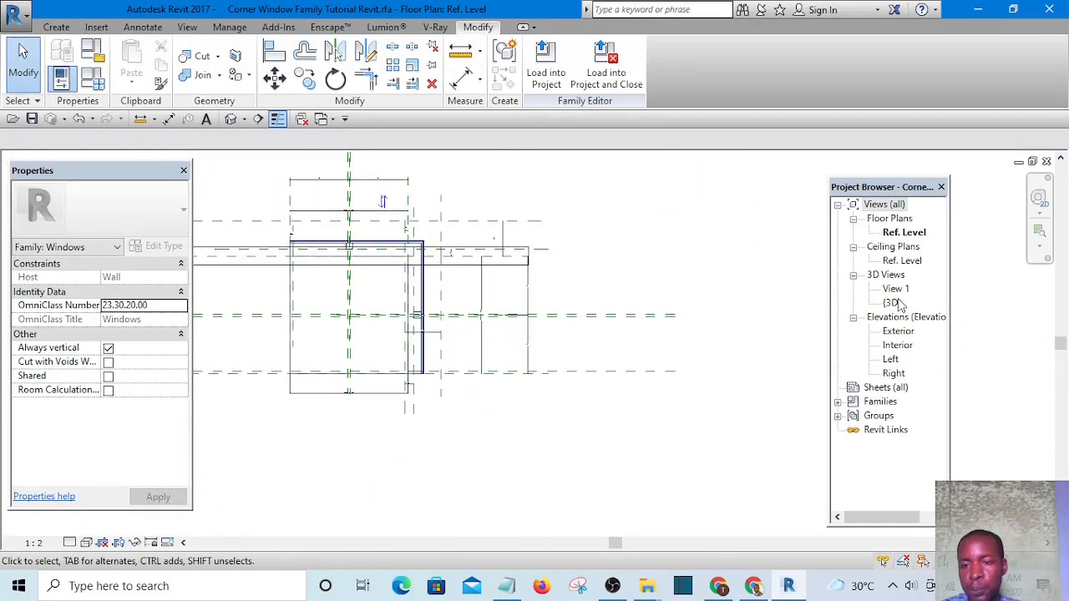
{"action": "double_click", "coordinate": [899, 333]}
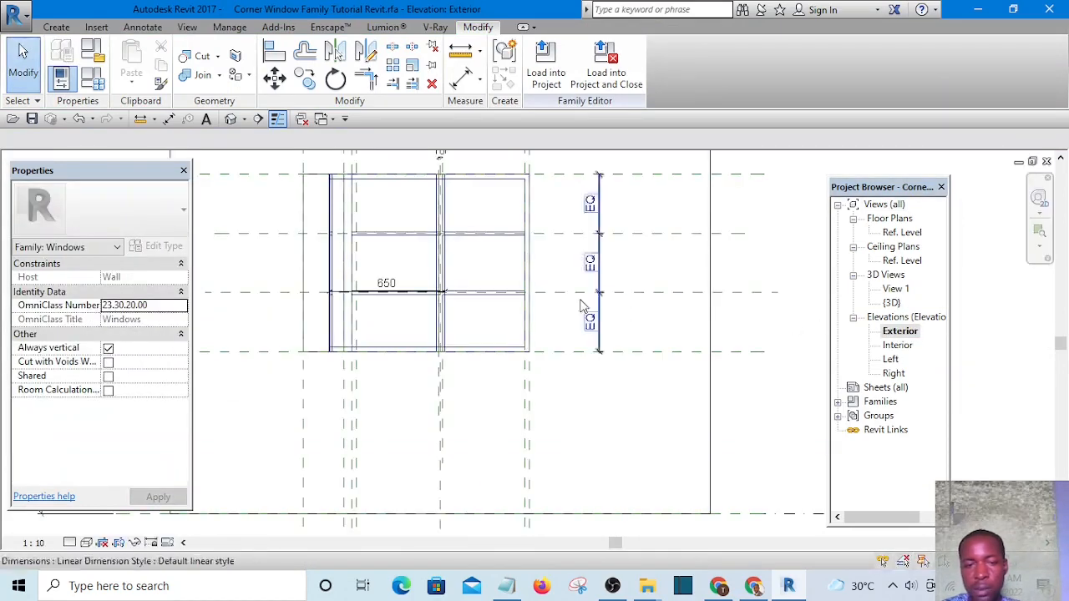
Step: Examine the horizontal and vertical dividers of the corner window in the Exterior elevation
{"action": "scroll", "coordinate": [454, 239], "scroll_direction": "up", "scroll_amount": 4}
{"action": "scroll", "coordinate": [445, 290], "scroll_direction": "down", "scroll_amount": 2}
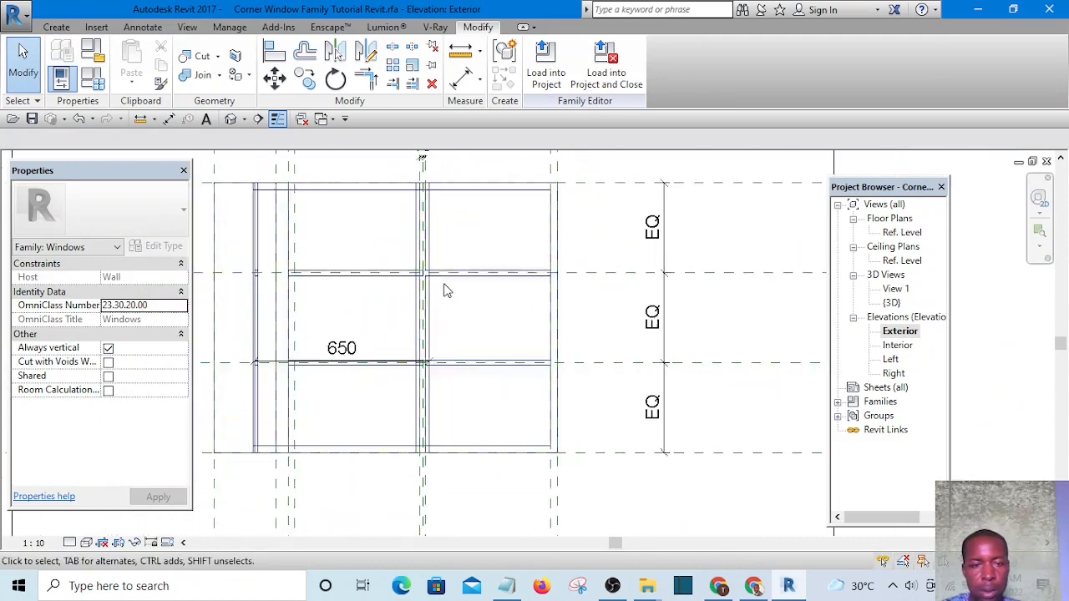
{"action": "scroll", "coordinate": [446, 289], "scroll_direction": "up", "scroll_amount": 2}
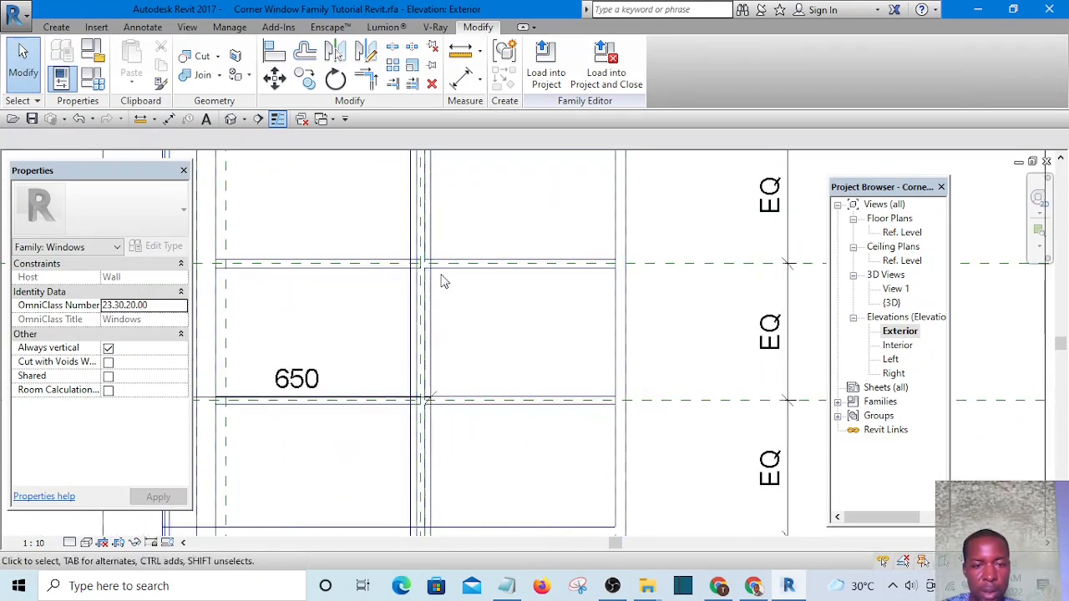
{"action": "scroll", "coordinate": [568, 288], "scroll_direction": "down", "scroll_amount": 2}
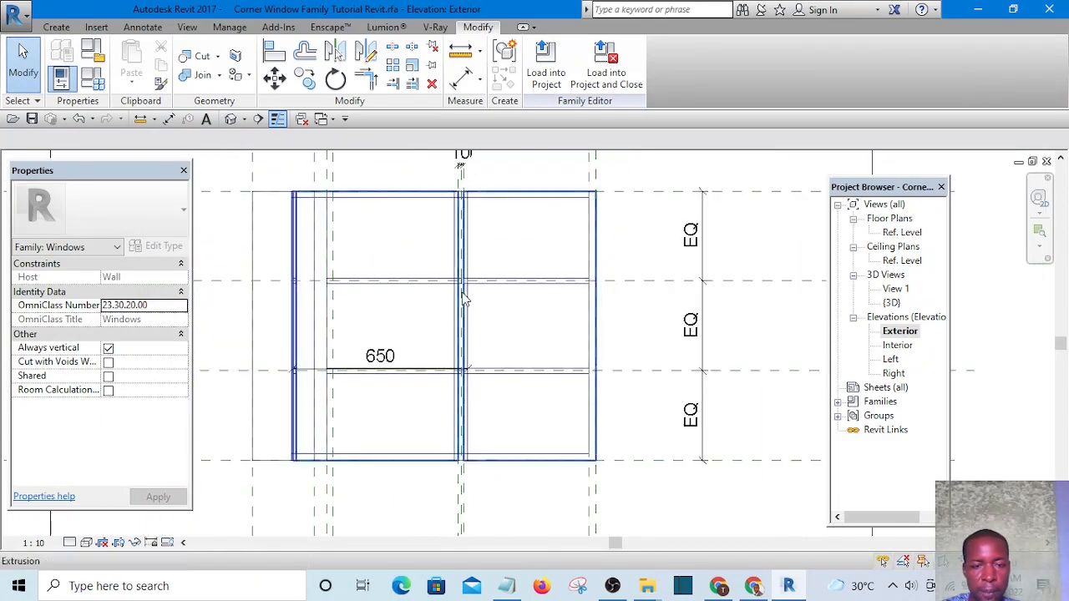
{"action": "middle_click_drag", "start_coordinate": [563, 262], "coordinate": [508, 263]}
{"action": "scroll", "coordinate": [411, 327], "scroll_direction": "up", "scroll_amount": 2}
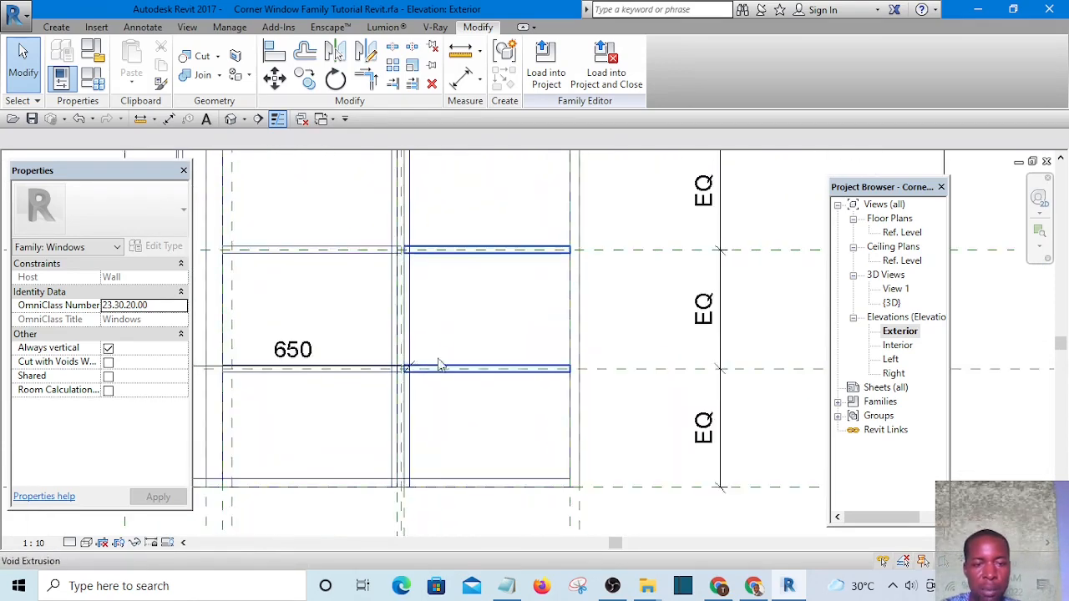
{"action": "middle_click_drag", "start_coordinate": [656, 287], "coordinate": [634, 294]}
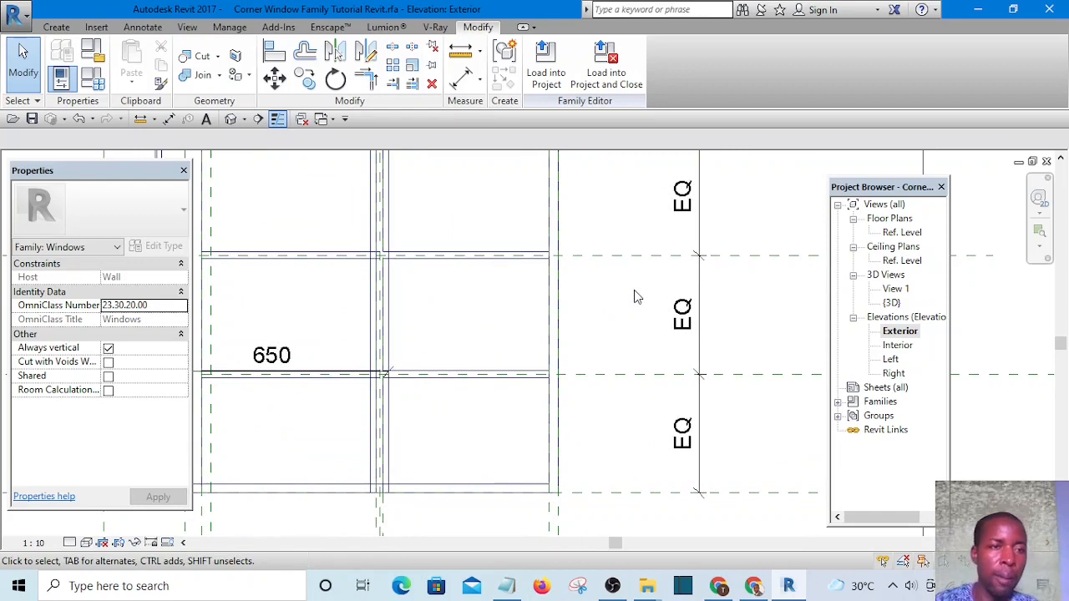
Step: Start a solid extrusion and sketch a rectangle around the upper horizontal divider in the window's right-hand bay
{"action": "left_click", "coordinate": [55, 27]}
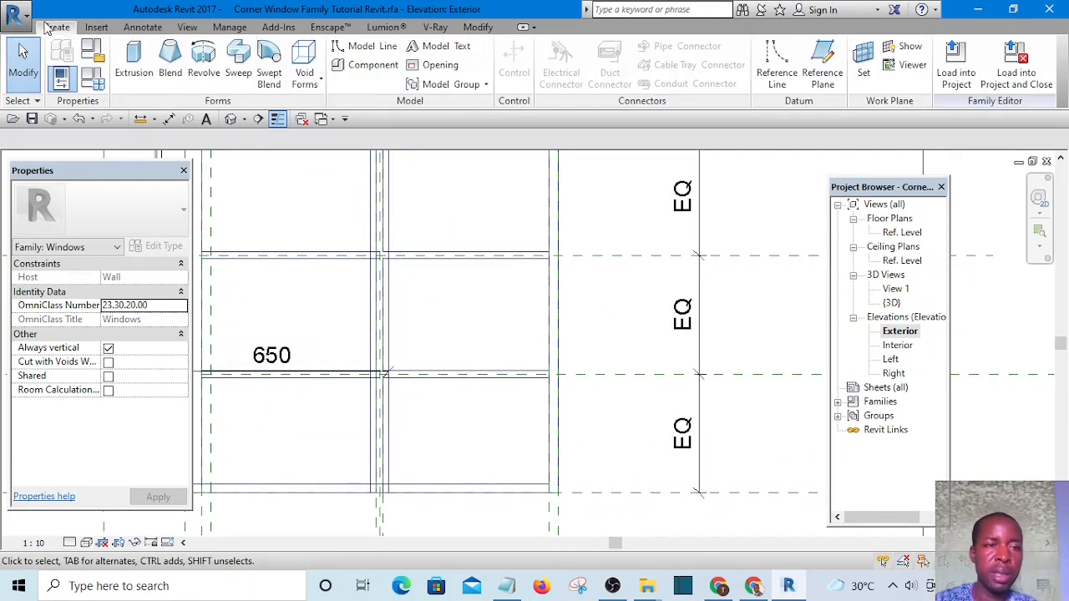
{"action": "left_click", "coordinate": [136, 74]}
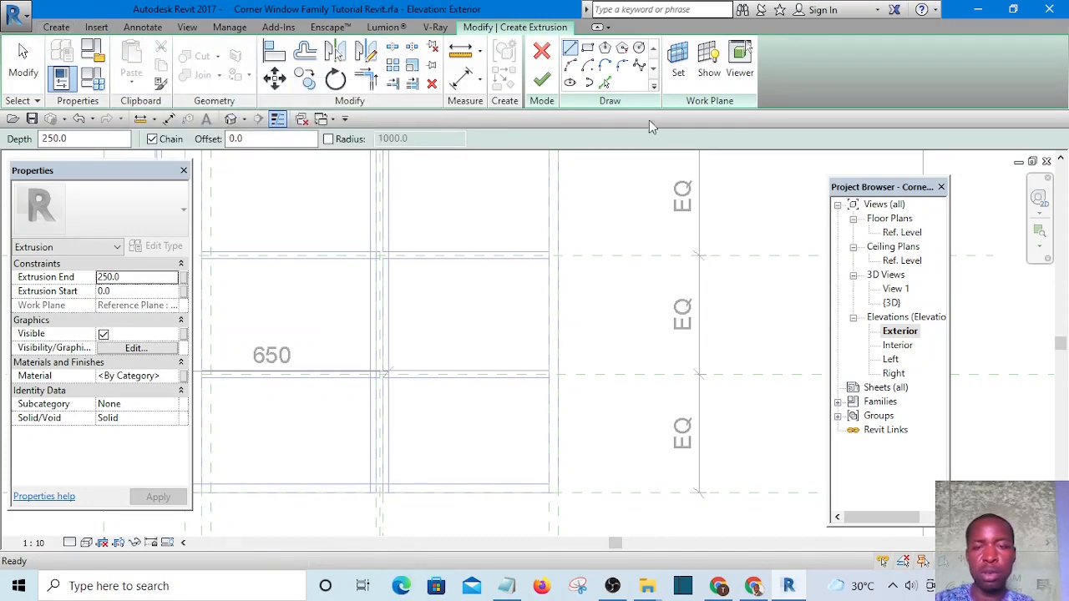
{"action": "left_click", "coordinate": [588, 50]}
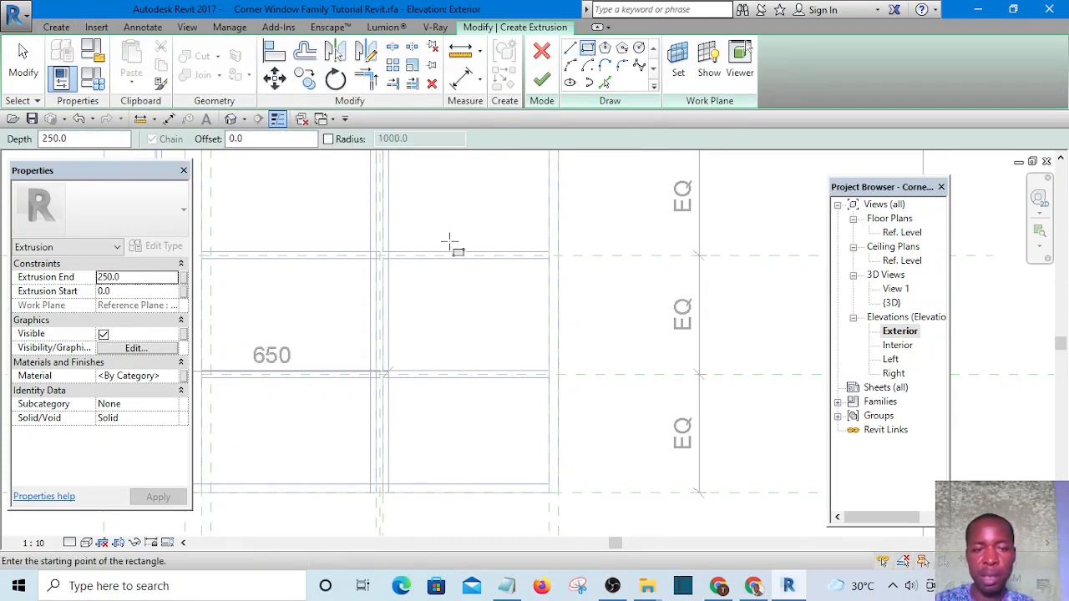
{"action": "scroll", "coordinate": [451, 246], "scroll_direction": "up", "scroll_amount": 3}
{"action": "scroll", "coordinate": [403, 261], "scroll_direction": "down", "scroll_amount": 3}
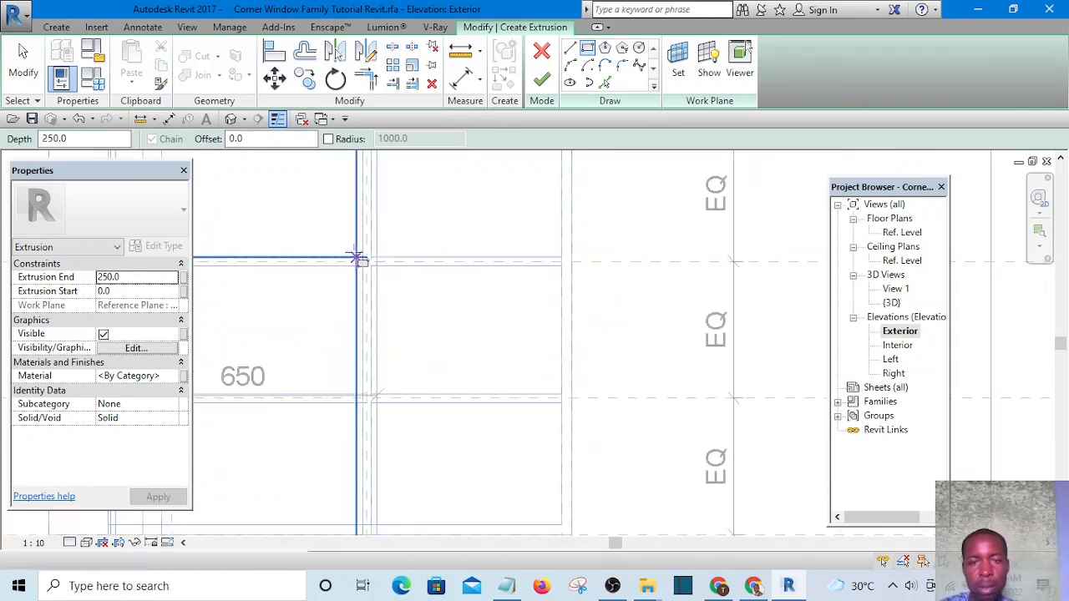
{"action": "scroll", "coordinate": [365, 253], "scroll_direction": "up", "scroll_amount": 4}
{"action": "scroll", "coordinate": [365, 248], "scroll_direction": "up", "scroll_amount": 2}
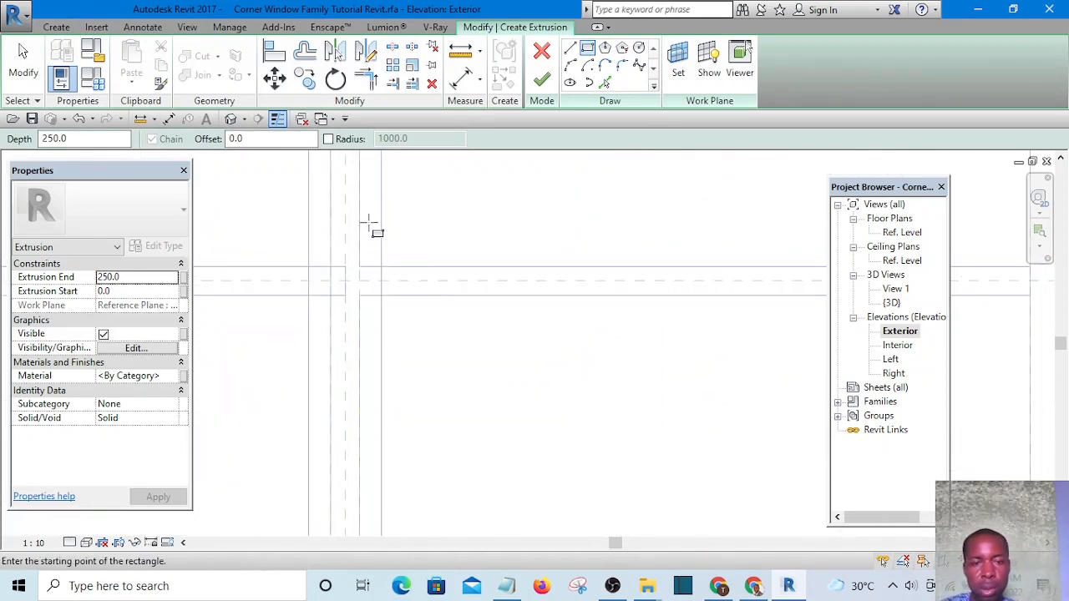
{"action": "left_click", "coordinate": [371, 235]}
{"action": "scroll", "coordinate": [508, 291], "scroll_direction": "down", "scroll_amount": 2}
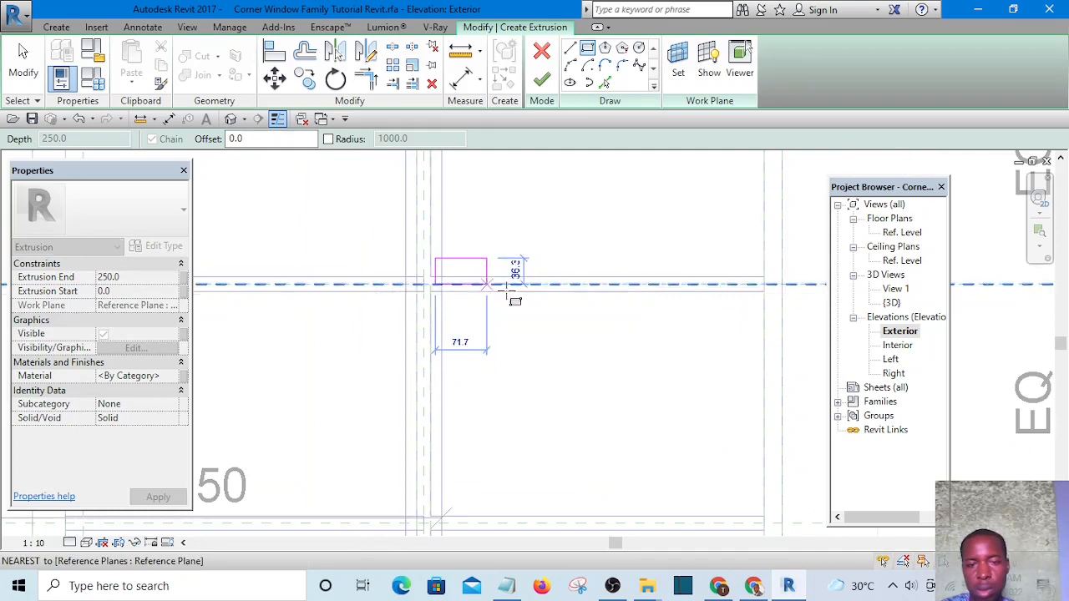
{"action": "left_click", "coordinate": [744, 318]}
{"action": "key", "text": "Escape"}
{"action": "key", "text": "Escape"}
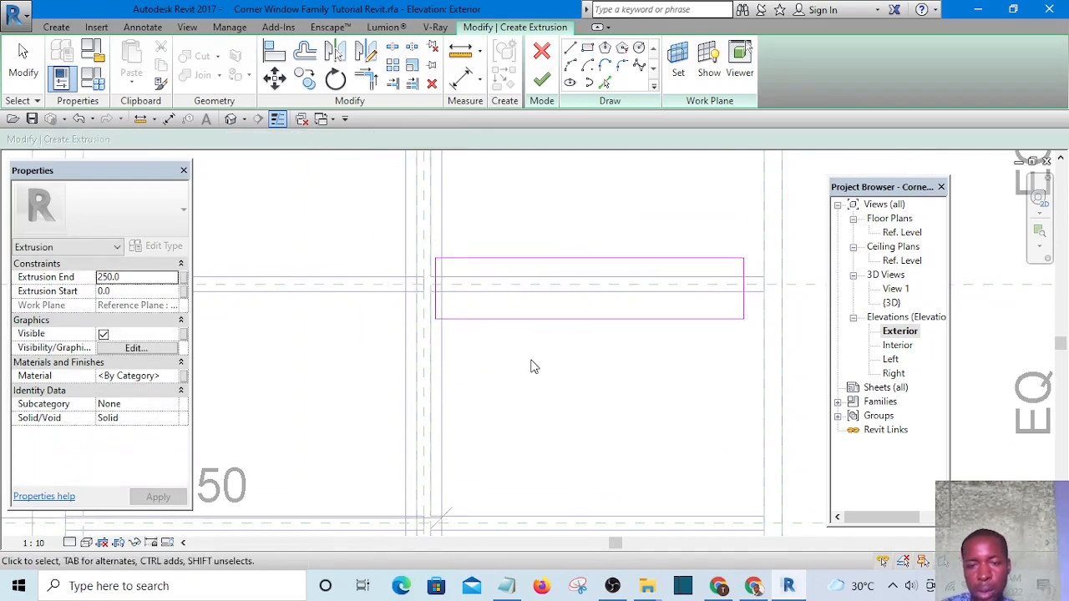
{"action": "scroll", "coordinate": [535, 365], "scroll_direction": "down", "scroll_amount": 1}
{"action": "scroll", "coordinate": [649, 292], "scroll_direction": "up", "scroll_amount": 3}
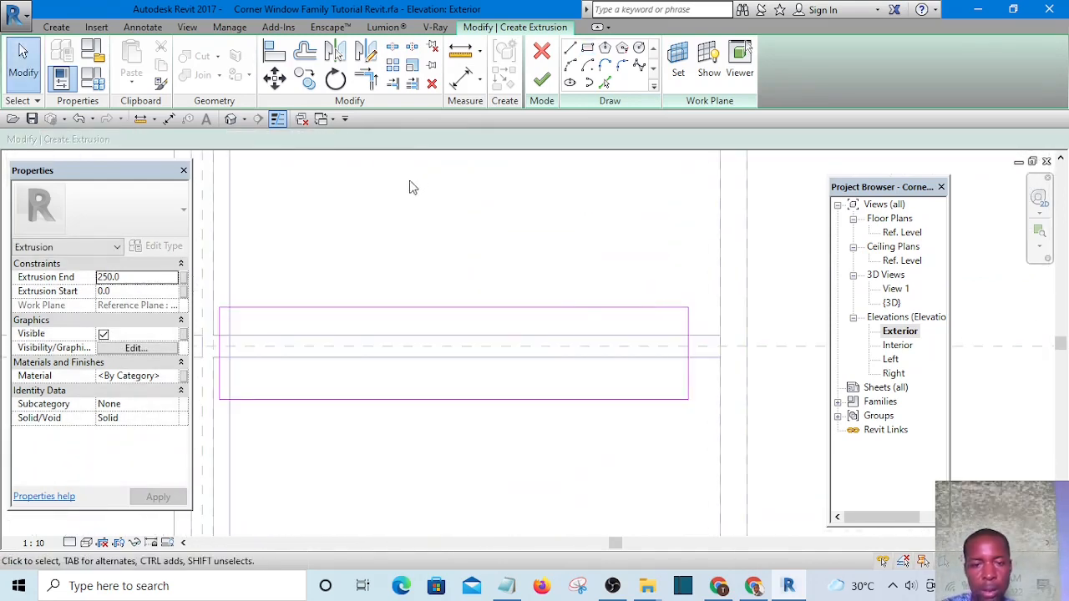
Step: Stretch the sketched rectangle so its right edge extends past the window's right-hand frame
{"action": "scroll", "coordinate": [387, 219], "scroll_direction": "down", "scroll_amount": 2}
{"action": "scroll", "coordinate": [580, 276], "scroll_direction": "up", "scroll_amount": 2}
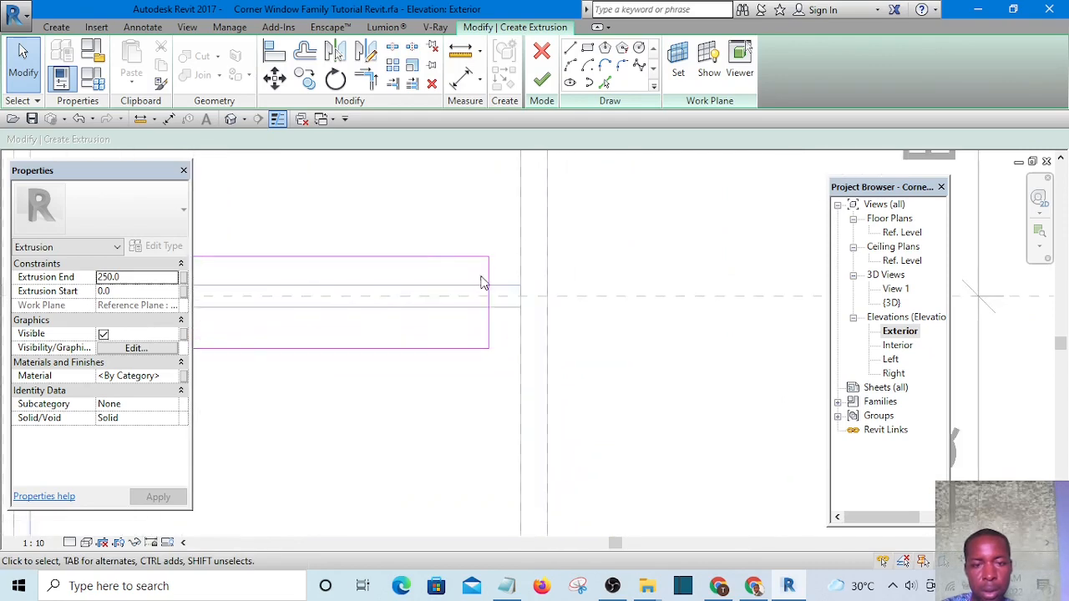
{"action": "mouse_move", "coordinate": [481, 282]}
{"action": "left_mouse_down"}
{"action": "mouse_move", "coordinate": [626, 279]}
{"action": "mouse_move", "coordinate": [601, 284]}
{"action": "left_mouse_up"}
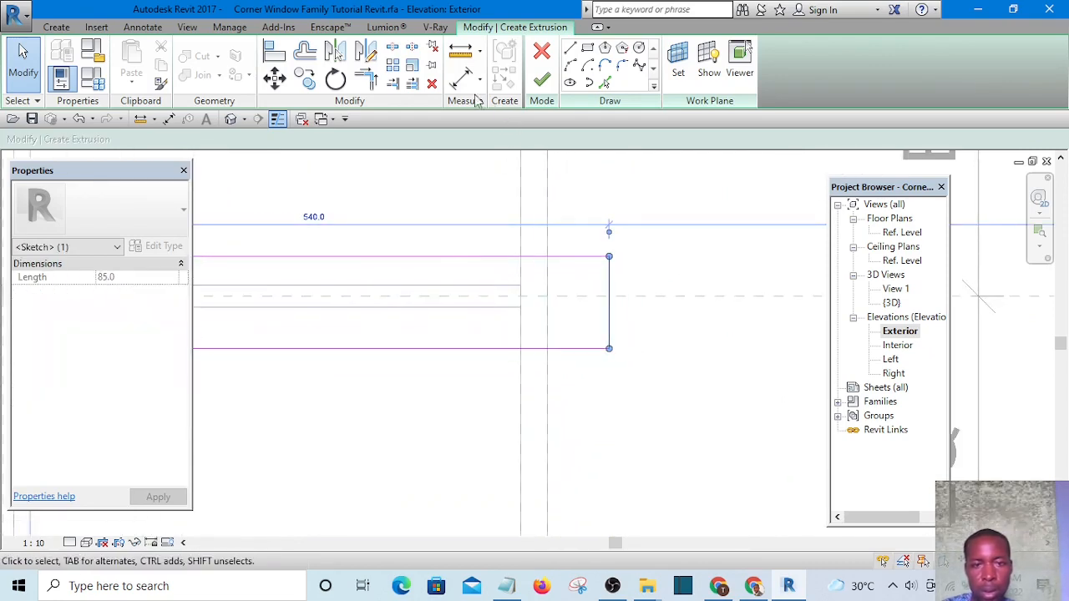
Step: Add an aligned dimension string between the rectangle's horizontal edges and the upper divider's top and bottom edges
{"action": "left_click", "coordinate": [465, 84]}
{"action": "scroll", "coordinate": [494, 282], "scroll_direction": "up", "scroll_amount": 1}
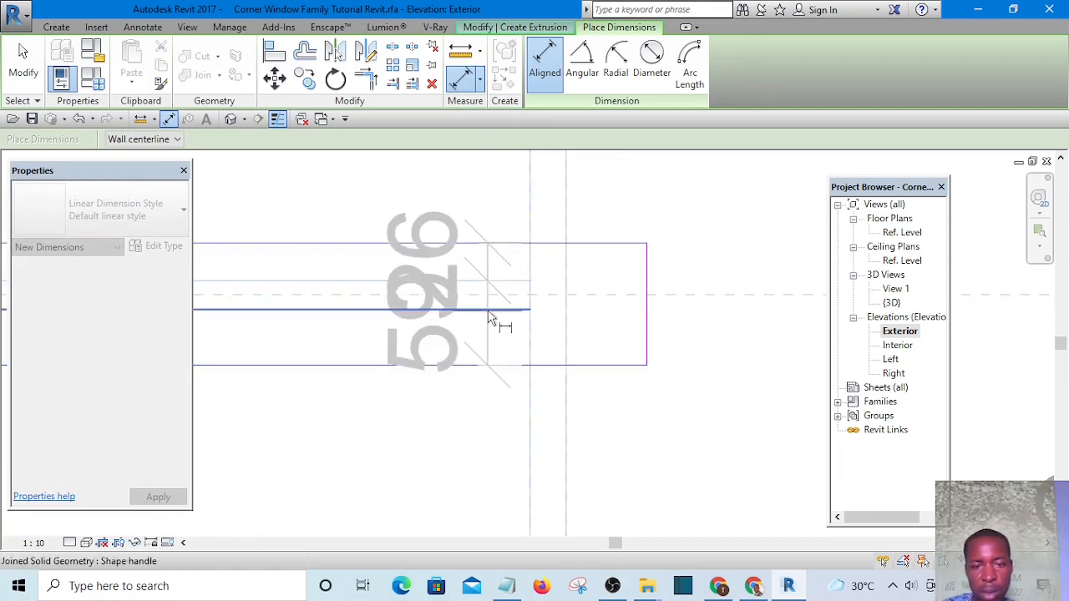
{"action": "left_click", "coordinate": [460, 458]}
{"action": "key", "text": "Escape"}
{"action": "key", "text": "Escape"}
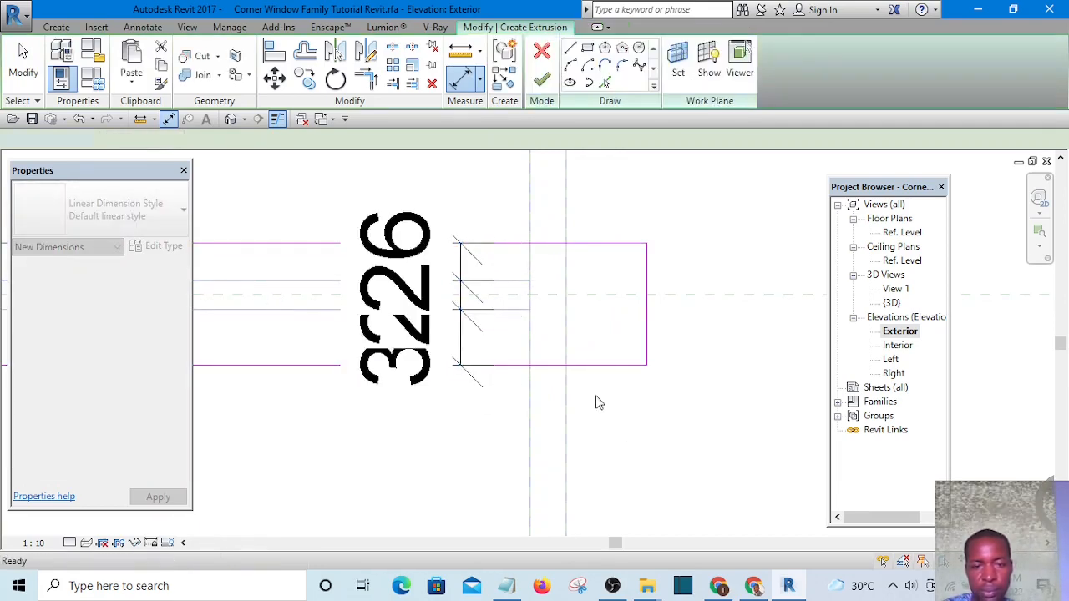
Step: Set the rectangle's lower and upper offsets from the divider's edges to 15 each
{"action": "left_click", "coordinate": [598, 366]}
{"action": "left_click", "coordinate": [438, 340]}
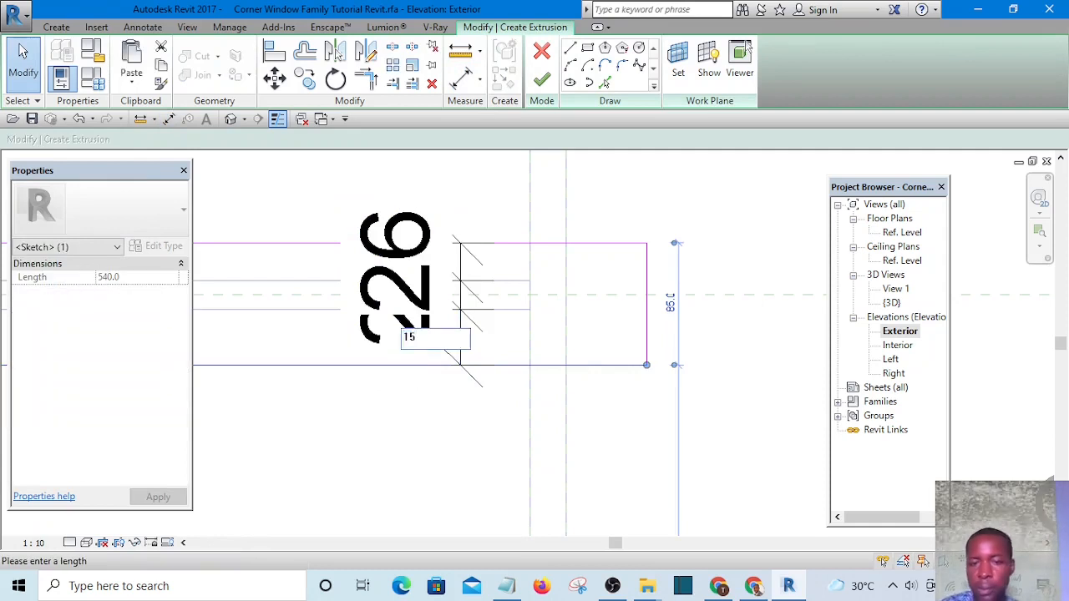
{"action": "key", "text": "Return"}
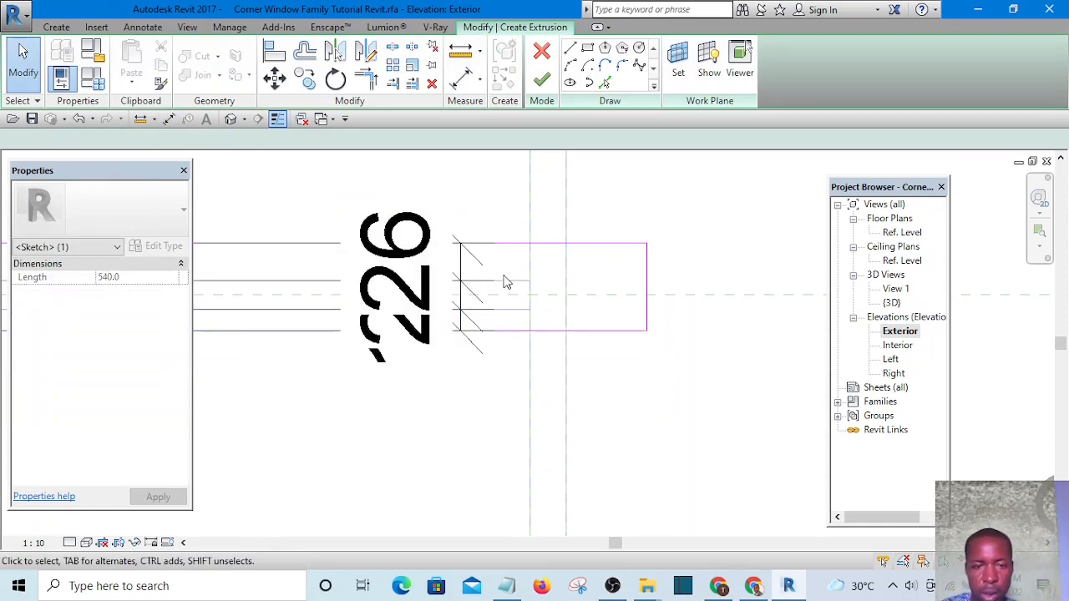
{"action": "left_click", "coordinate": [504, 281]}
{"action": "left_click", "coordinate": [513, 245]}
{"action": "left_click", "coordinate": [449, 258]}
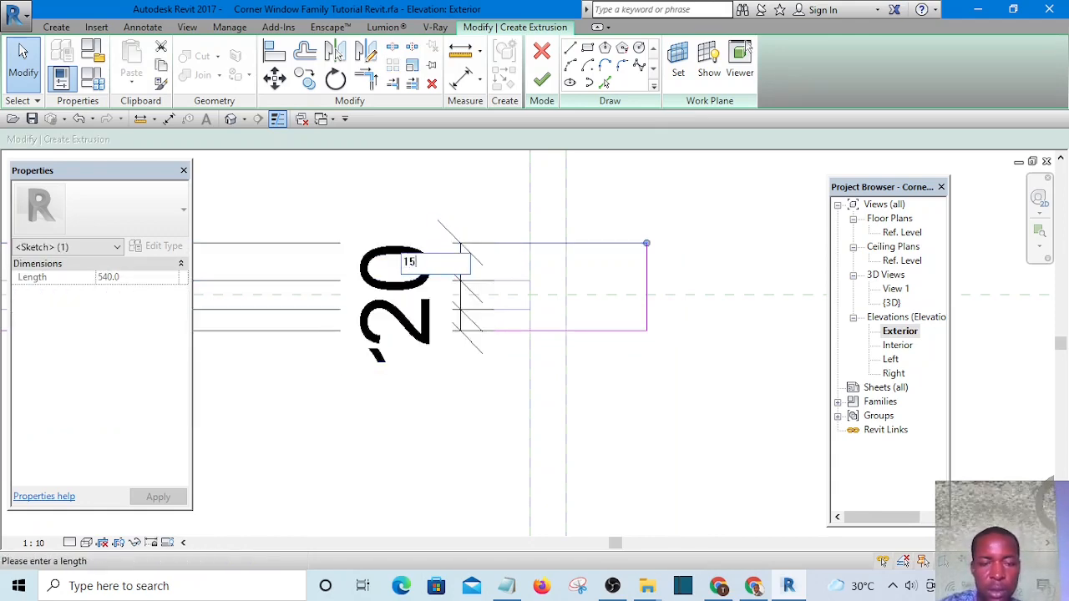
{"action": "key", "text": "Return"}
{"action": "left_click", "coordinate": [652, 385]}
Step: Align the rectangle's left edge to the reference plane just right of the vertical mullion's centre and lock it
{"action": "scroll", "coordinate": [646, 381], "scroll_direction": "down", "scroll_amount": 3}
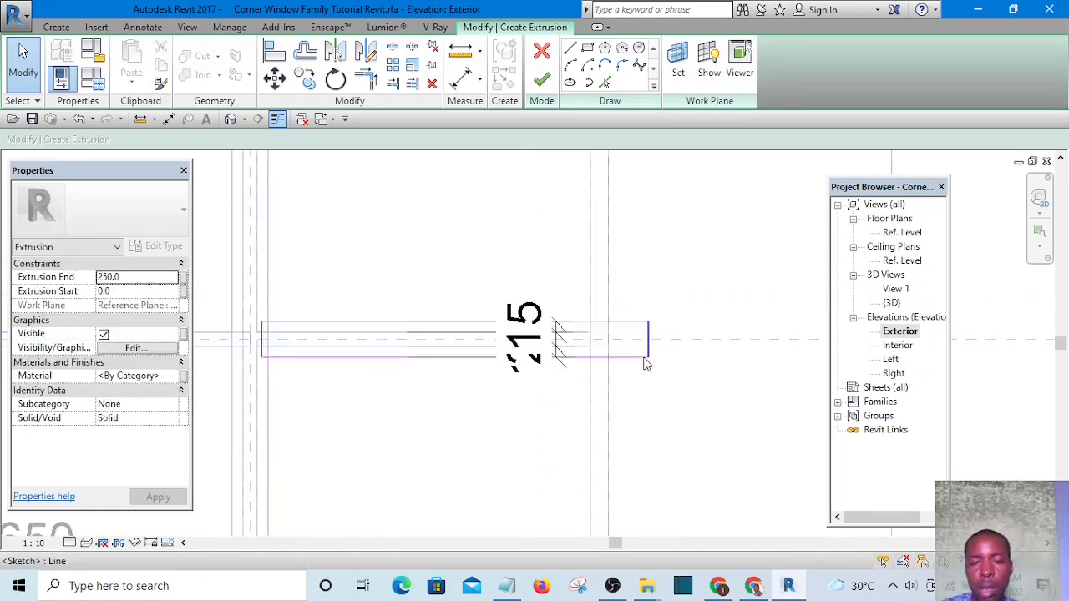
{"action": "scroll", "coordinate": [671, 383], "scroll_direction": "up", "scroll_amount": 1}
{"action": "scroll", "coordinate": [346, 331], "scroll_direction": "up", "scroll_amount": 3}
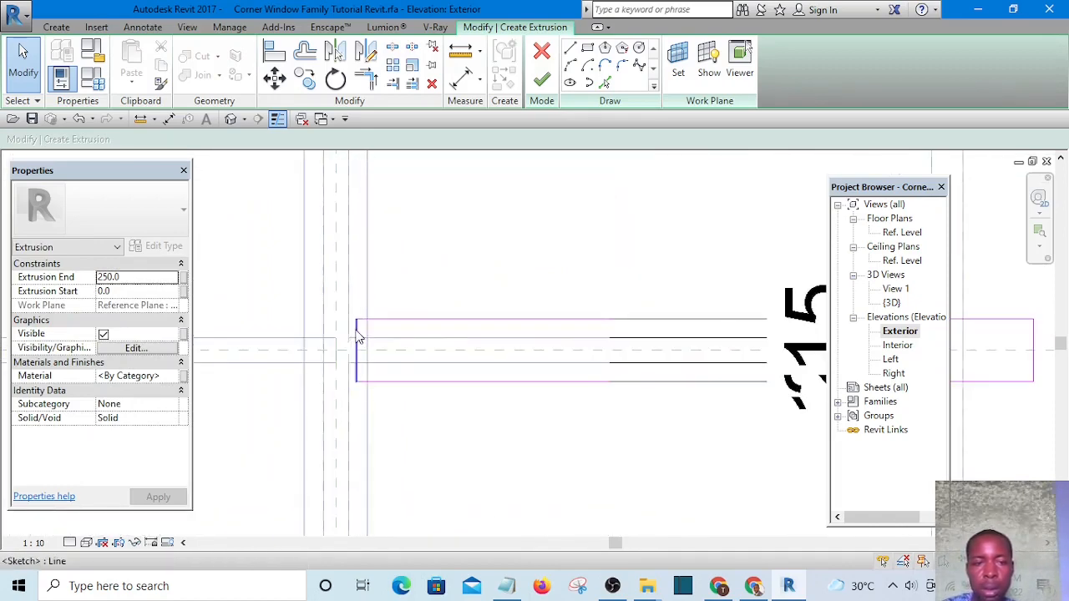
{"action": "scroll", "coordinate": [360, 346], "scroll_direction": "up", "scroll_amount": 1}
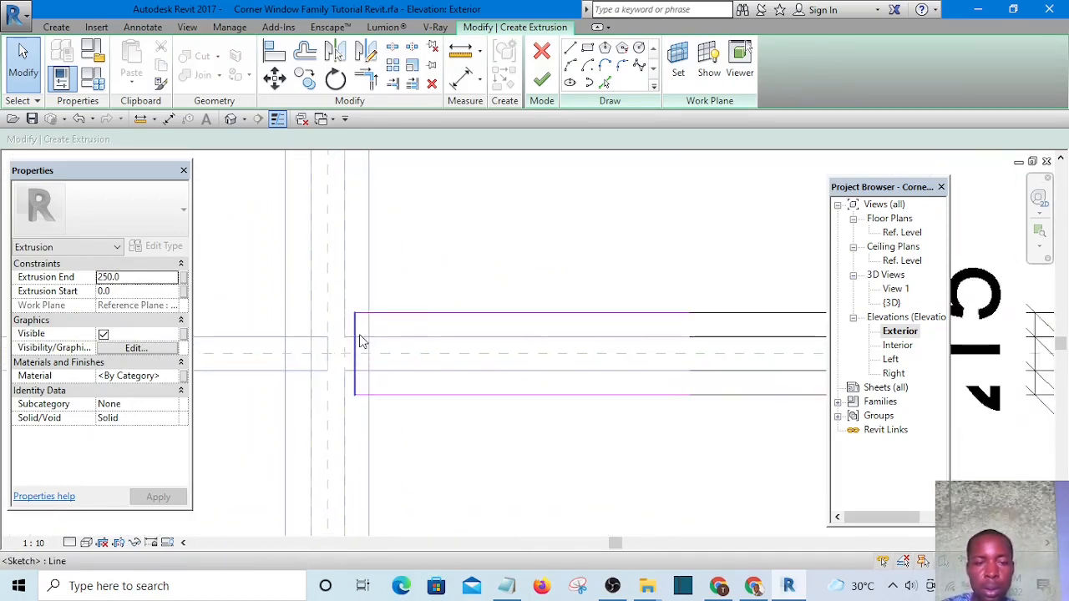
{"action": "left_click", "coordinate": [357, 336]}
{"action": "scroll", "coordinate": [354, 337], "scroll_direction": "down", "scroll_amount": 2}
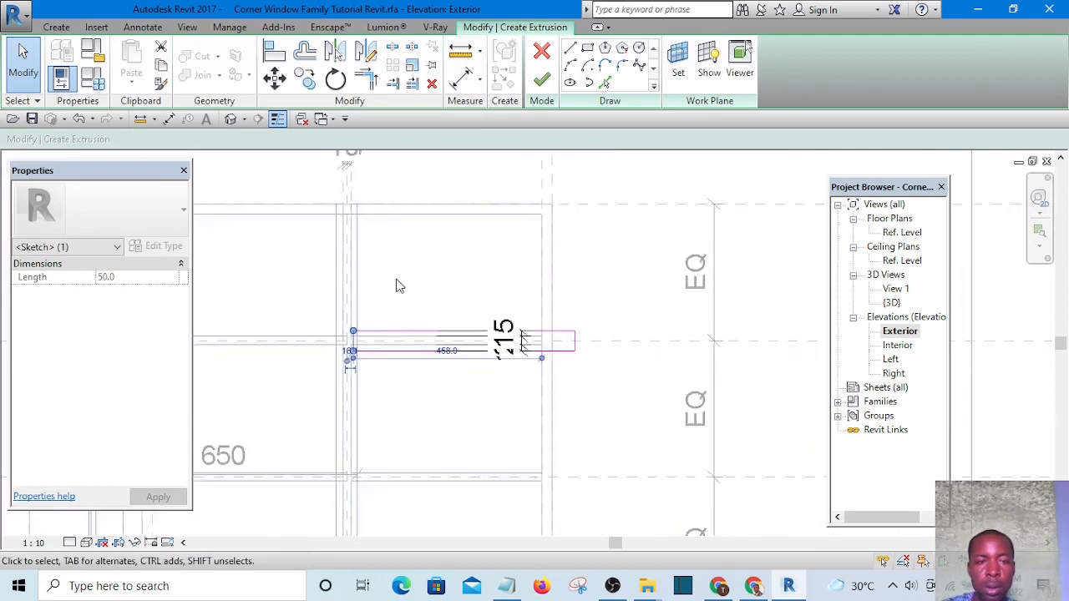
{"action": "left_click", "coordinate": [405, 268]}
{"action": "middle_click_drag", "start_coordinate": [406, 277], "coordinate": [380, 329]}
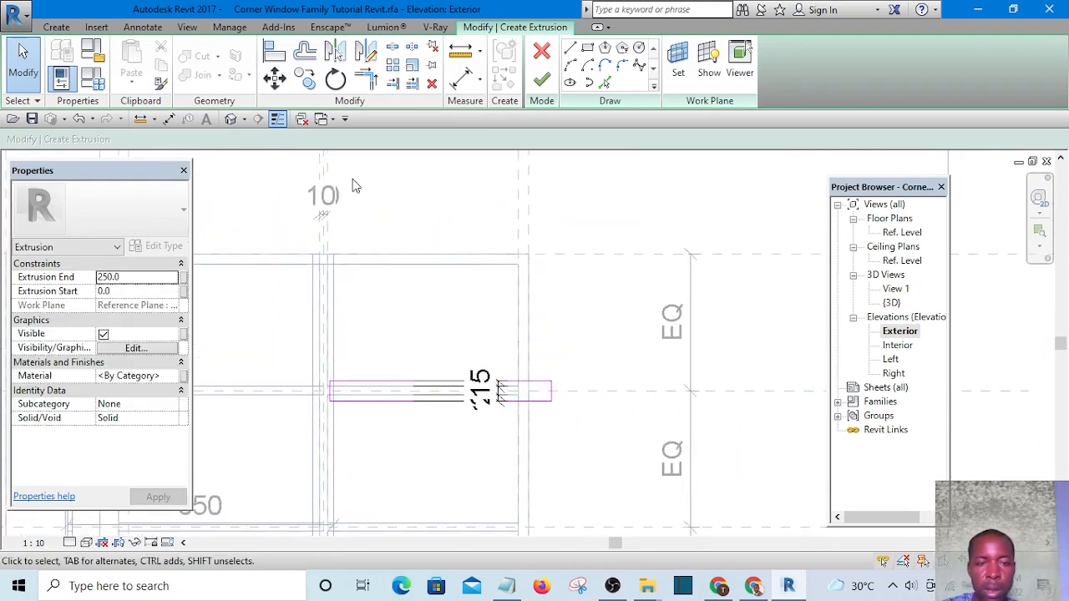
{"action": "left_click", "coordinate": [275, 52]}
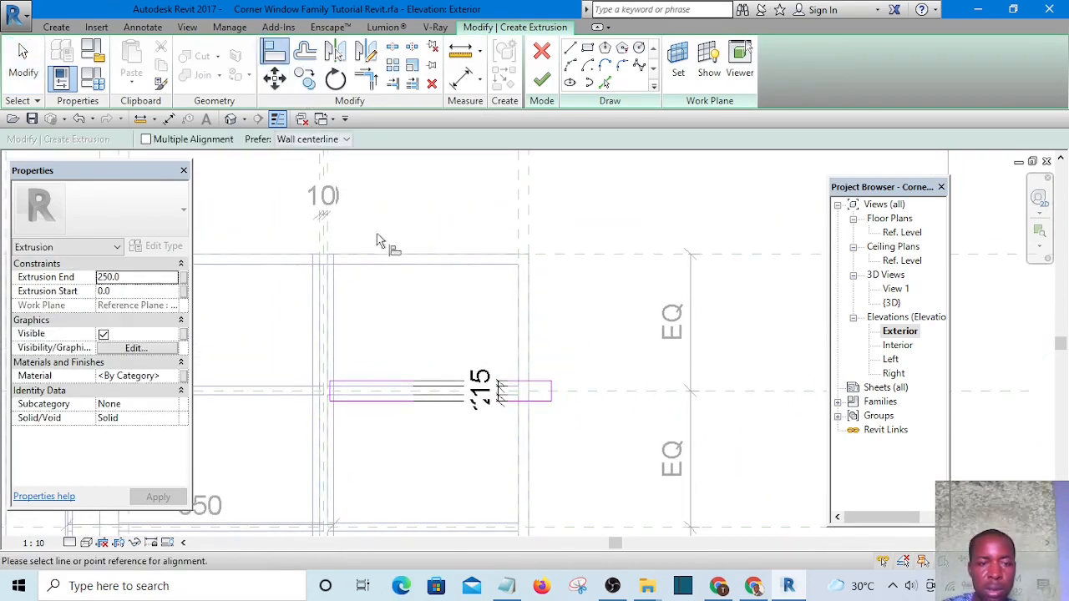
{"action": "scroll", "coordinate": [377, 239], "scroll_direction": "up", "scroll_amount": 4}
{"action": "scroll", "coordinate": [297, 216], "scroll_direction": "down", "scroll_amount": 3}
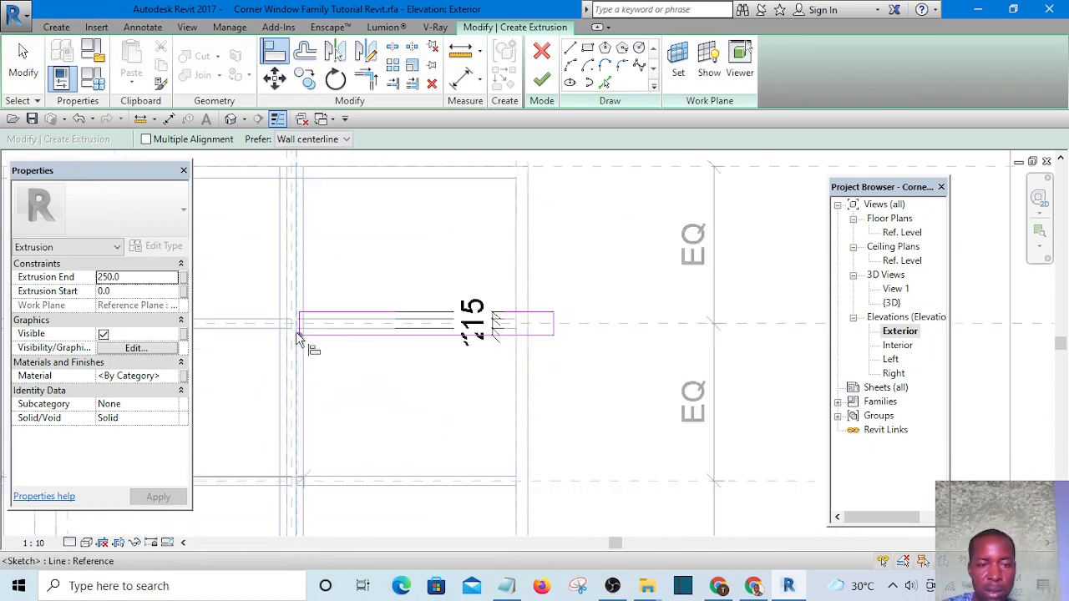
{"action": "scroll", "coordinate": [296, 332], "scroll_direction": "up", "scroll_amount": 3}
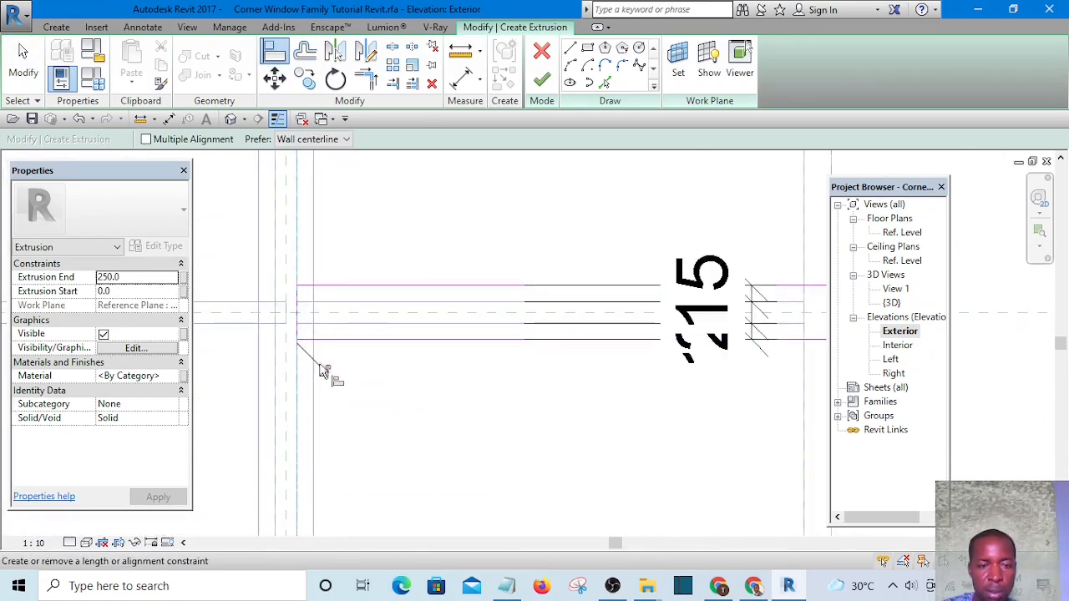
{"action": "scroll", "coordinate": [380, 373], "scroll_direction": "down", "scroll_amount": 5}
{"action": "middle_click_drag", "start_coordinate": [494, 421], "coordinate": [428, 390]}
{"action": "scroll", "coordinate": [428, 390], "scroll_direction": "down", "scroll_amount": 2}
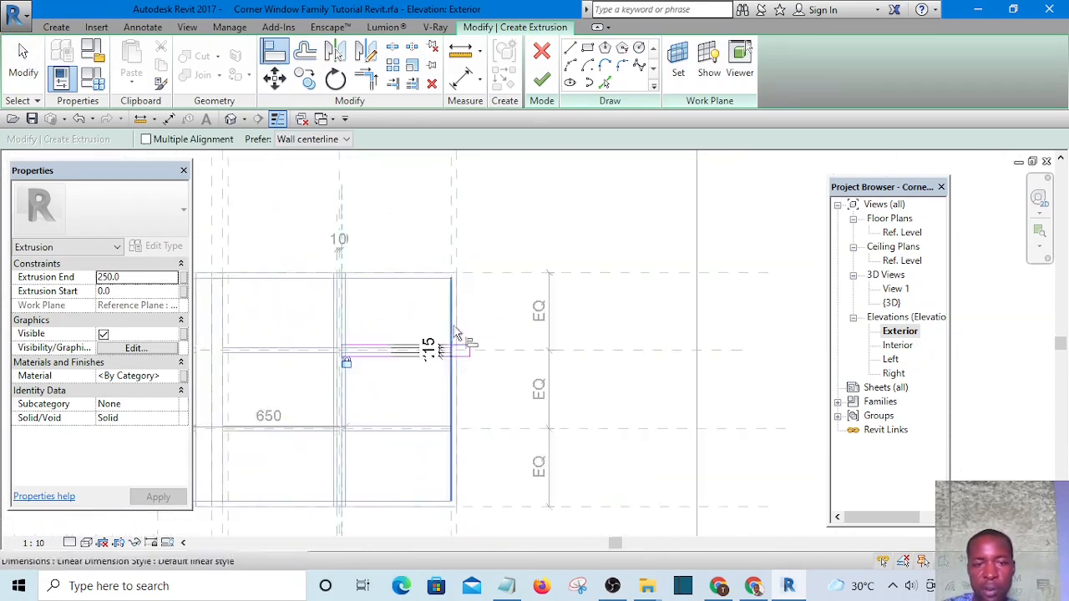
Step: Align the rectangle's right edge to the reference plane at the inner edge of the right-hand frame and lock it
{"action": "scroll", "coordinate": [475, 218], "scroll_direction": "up", "scroll_amount": 3}
{"action": "scroll", "coordinate": [475, 218], "scroll_direction": "up", "scroll_amount": 1}
{"action": "left_click", "coordinate": [430, 232]}
{"action": "scroll", "coordinate": [429, 232], "scroll_direction": "down", "scroll_amount": 5}
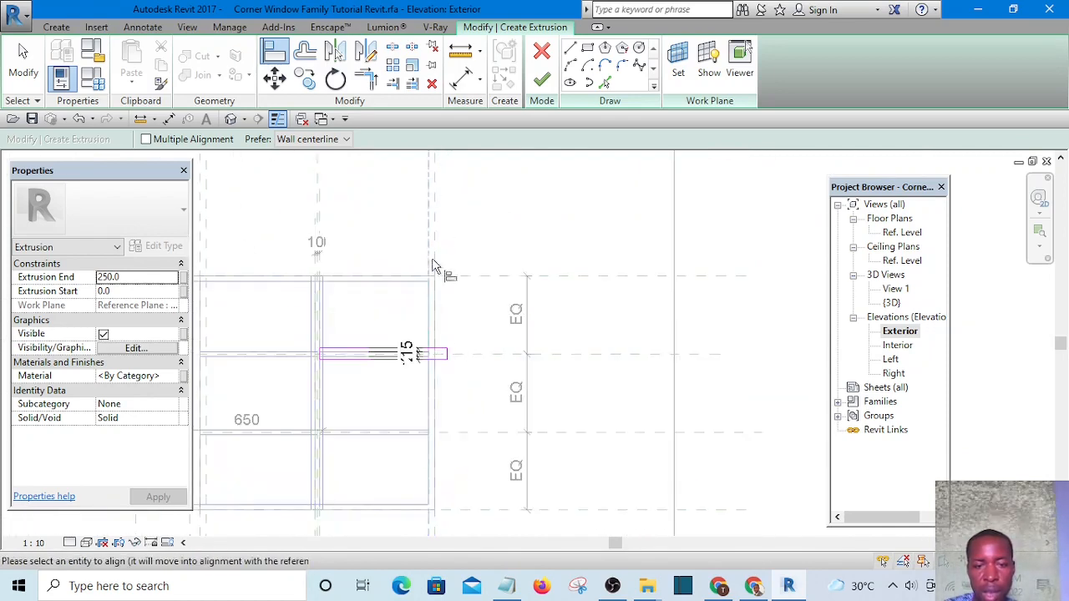
{"action": "scroll", "coordinate": [455, 384], "scroll_direction": "up", "scroll_amount": 4}
{"action": "scroll", "coordinate": [450, 355], "scroll_direction": "up", "scroll_amount": 2}
{"action": "left_click", "coordinate": [450, 334]}
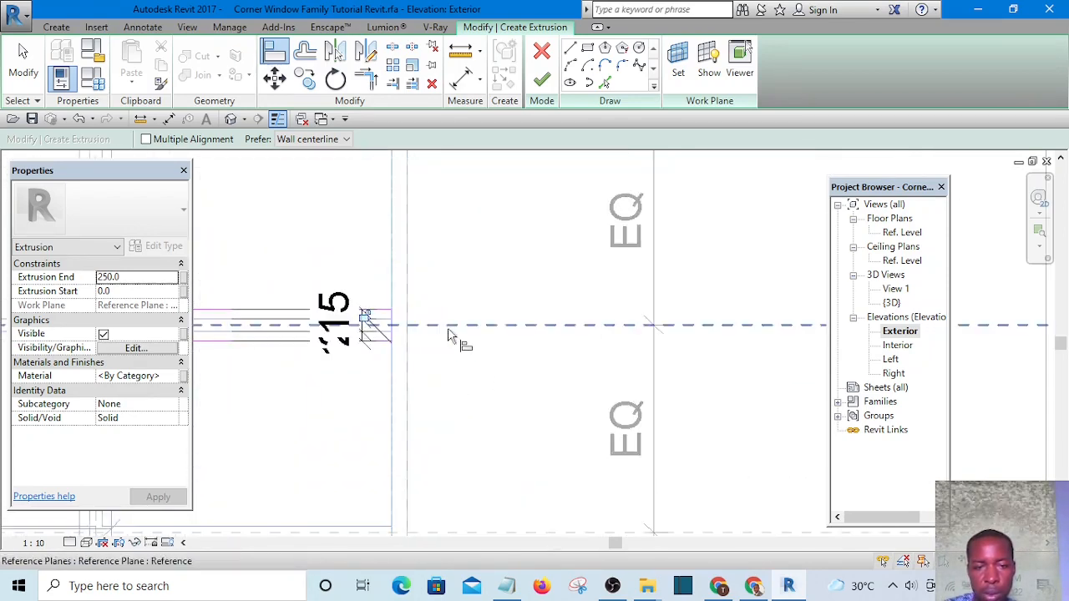
{"action": "scroll", "coordinate": [370, 326], "scroll_direction": "down", "scroll_amount": 1}
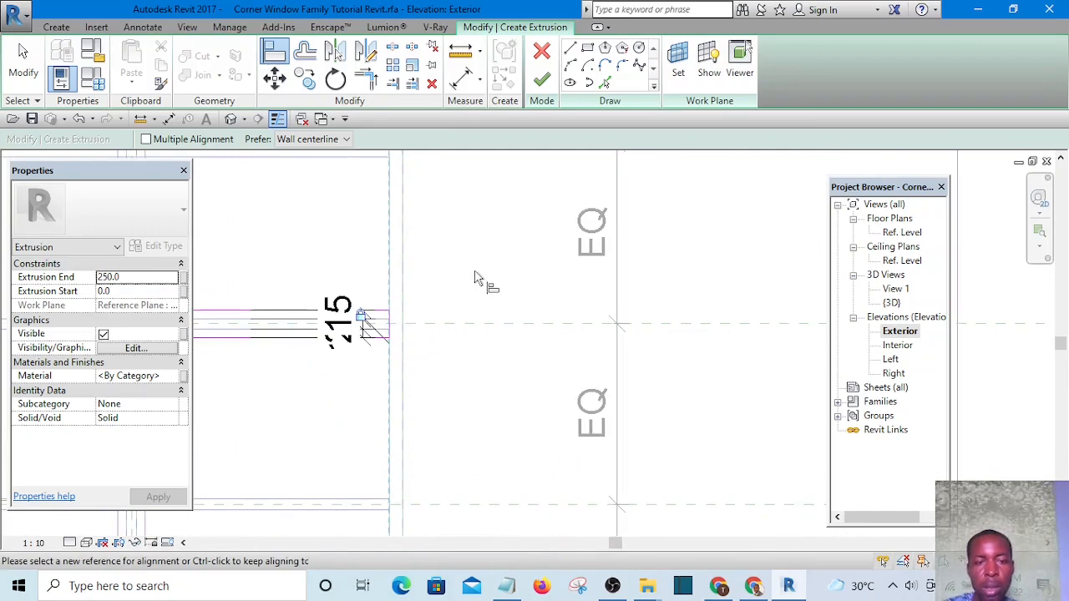
{"action": "scroll", "coordinate": [476, 274], "scroll_direction": "down", "scroll_amount": 3}
{"action": "key", "text": "Escape"}
{"action": "key", "text": "Escape"}
Step: Try to copy the upper divider's sketch, including its dimensions, down to the lower divider
{"action": "scroll", "coordinate": [454, 313], "scroll_direction": "up", "scroll_amount": 2}
{"action": "scroll", "coordinate": [441, 294], "scroll_direction": "down", "scroll_amount": 3}
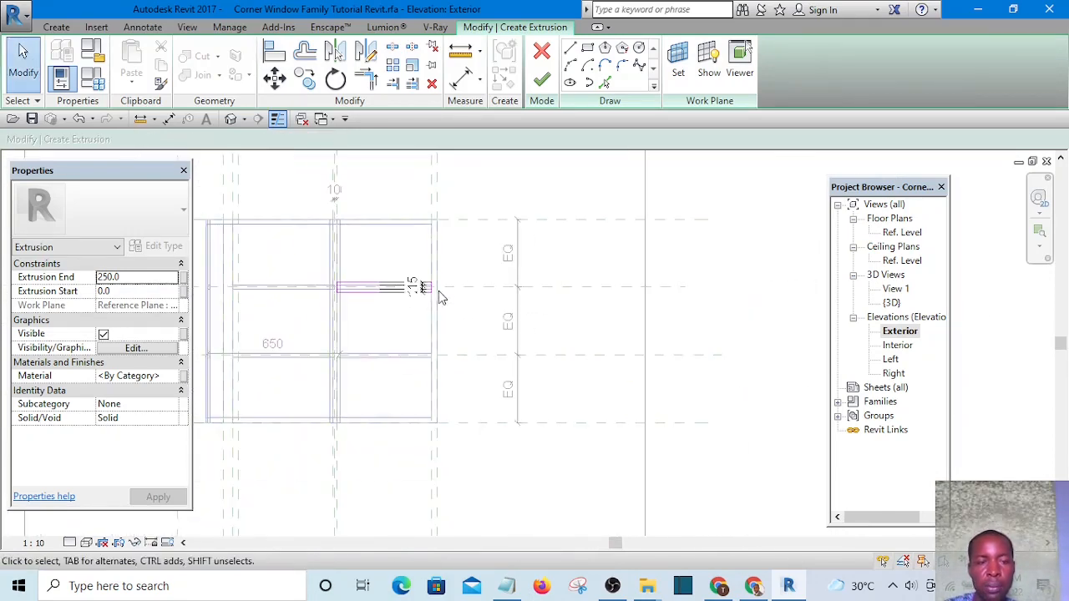
{"action": "scroll", "coordinate": [465, 336], "scroll_direction": "up", "scroll_amount": 4}
{"action": "scroll", "coordinate": [442, 292], "scroll_direction": "down", "scroll_amount": 4}
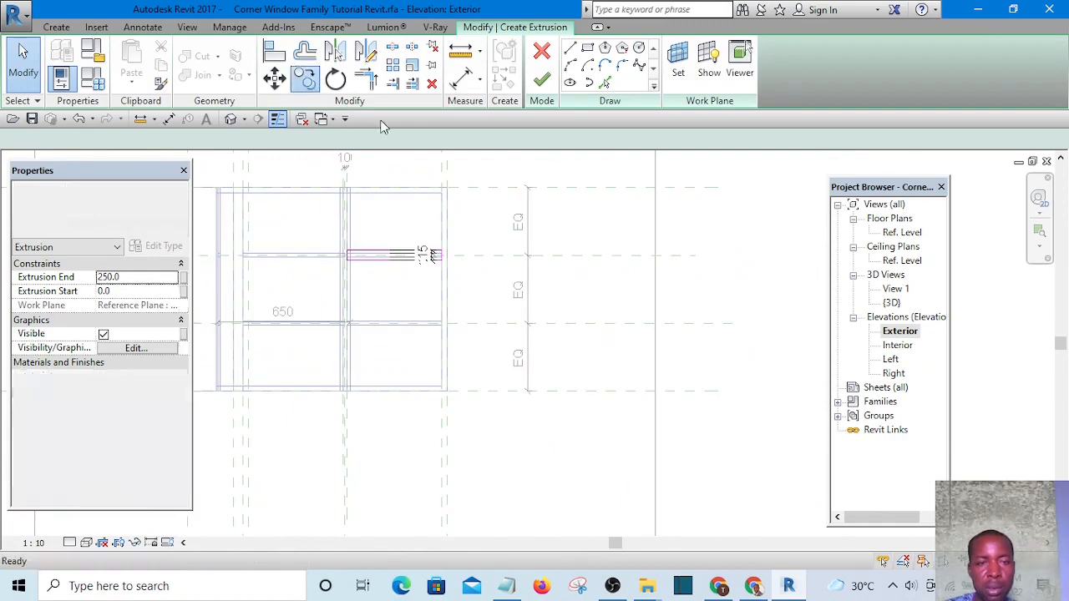
{"action": "scroll", "coordinate": [473, 267], "scroll_direction": "up", "scroll_amount": 1}
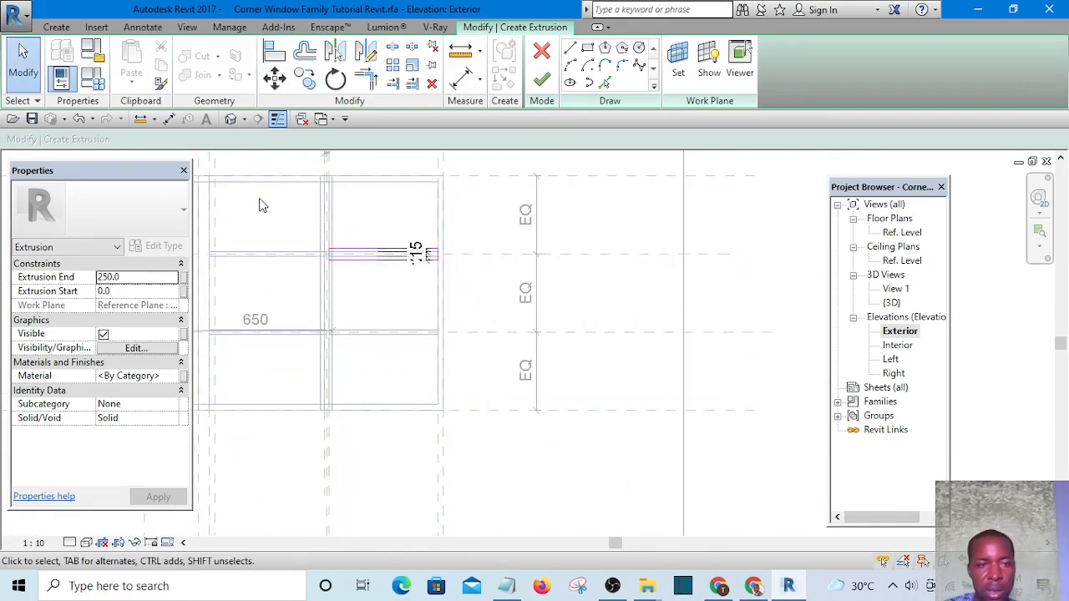
{"action": "mouse_move", "coordinate": [272, 204]}
{"action": "left_mouse_down"}
{"action": "mouse_move", "coordinate": [542, 302]}
{"action": "mouse_move", "coordinate": [530, 306]}
{"action": "left_mouse_up"}
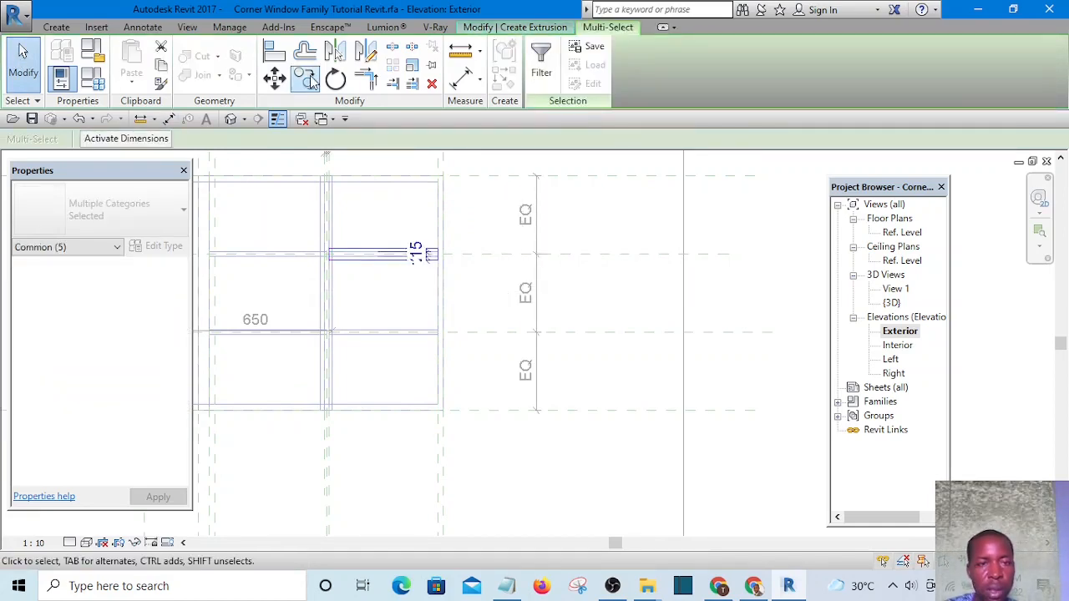
{"action": "left_click", "coordinate": [306, 78]}
{"action": "left_click", "coordinate": [502, 255]}
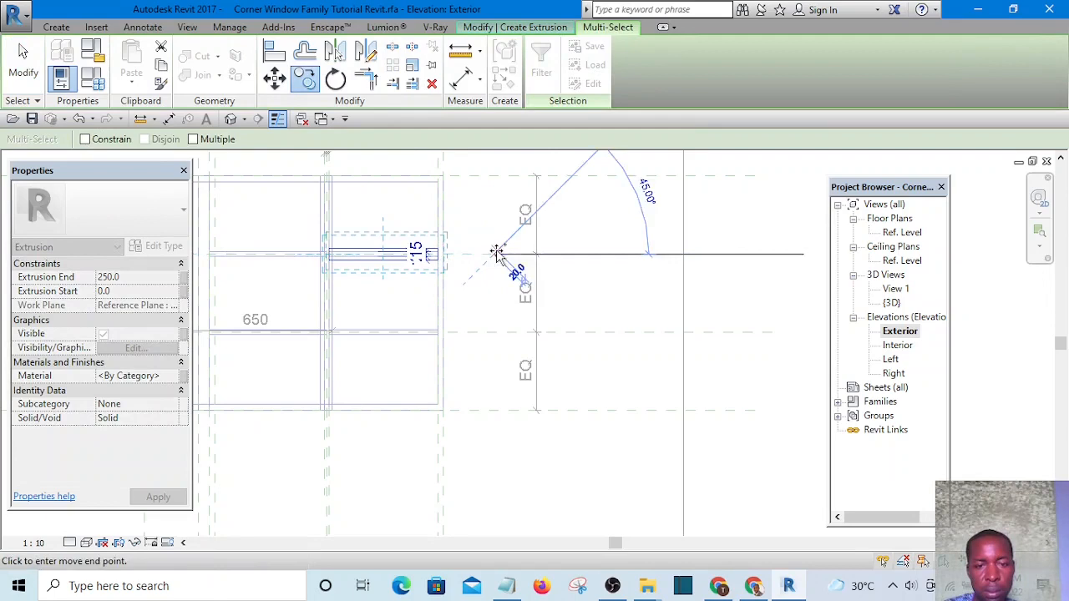
{"action": "left_click", "coordinate": [495, 335]}
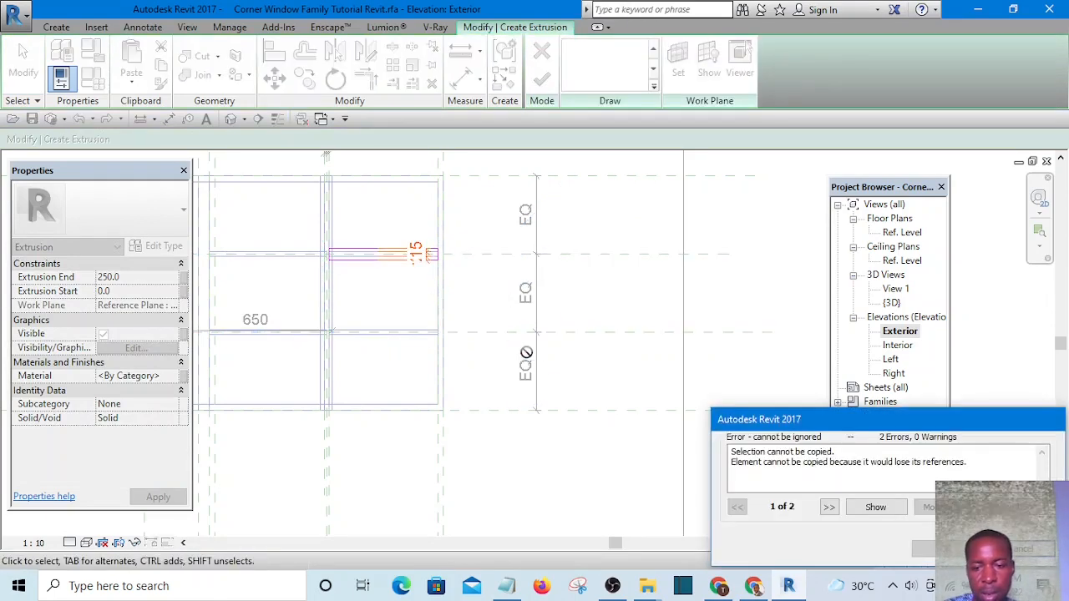
{"action": "left_click", "coordinate": [1023, 548]}
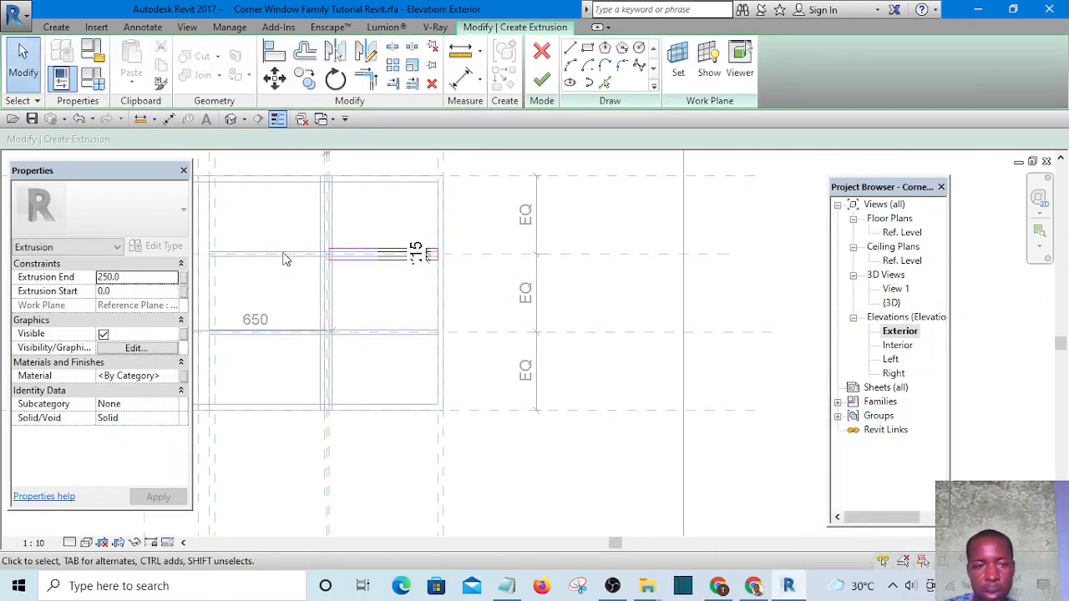
Step: Sketch a second rectangle about 360 by 180 around the lower horizontal divider in the right-hand bay
{"action": "scroll", "coordinate": [326, 255], "scroll_direction": "up", "scroll_amount": 2}
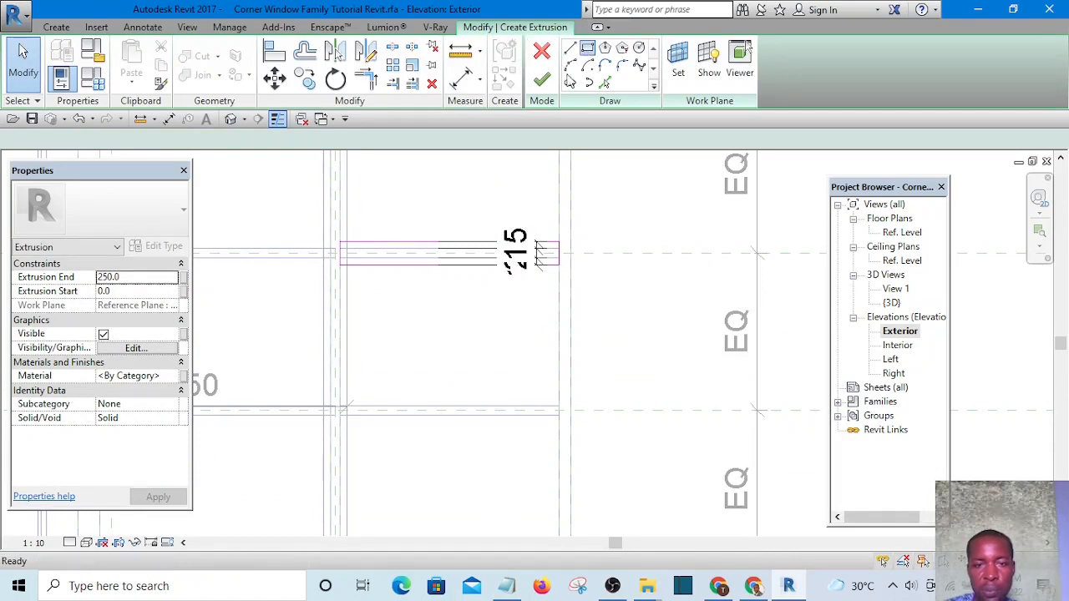
{"action": "left_click", "coordinate": [526, 460]}
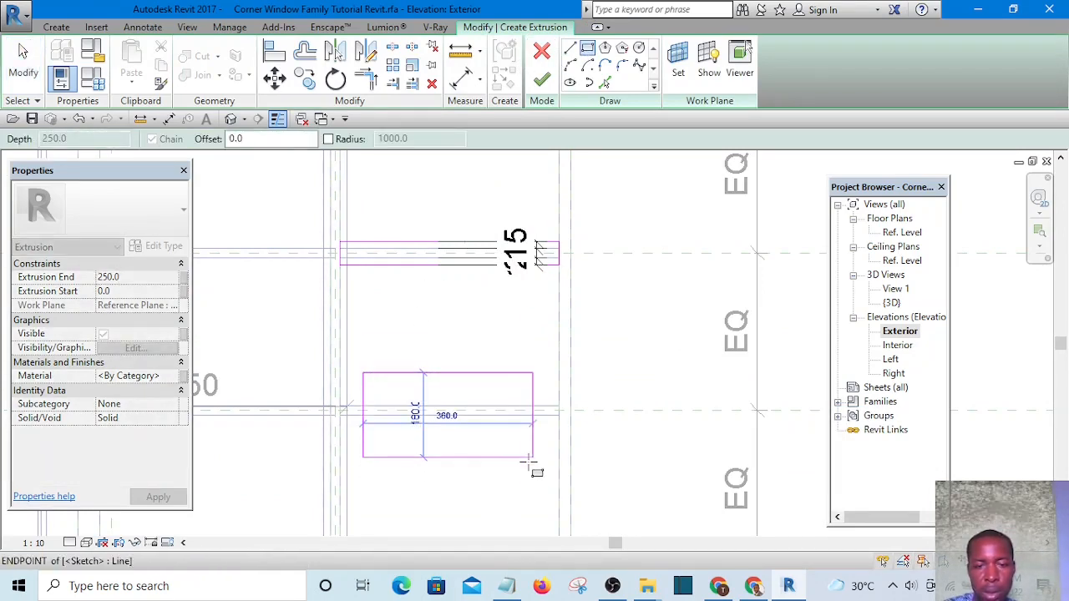
{"action": "scroll", "coordinate": [410, 367], "scroll_direction": "down", "scroll_amount": 3}
Step: Align and lock the lower rectangle's right edge to the right frame's inner reference plane and its left edge to the vertical mullion's right reference plane
{"action": "left_click", "coordinate": [274, 52]}
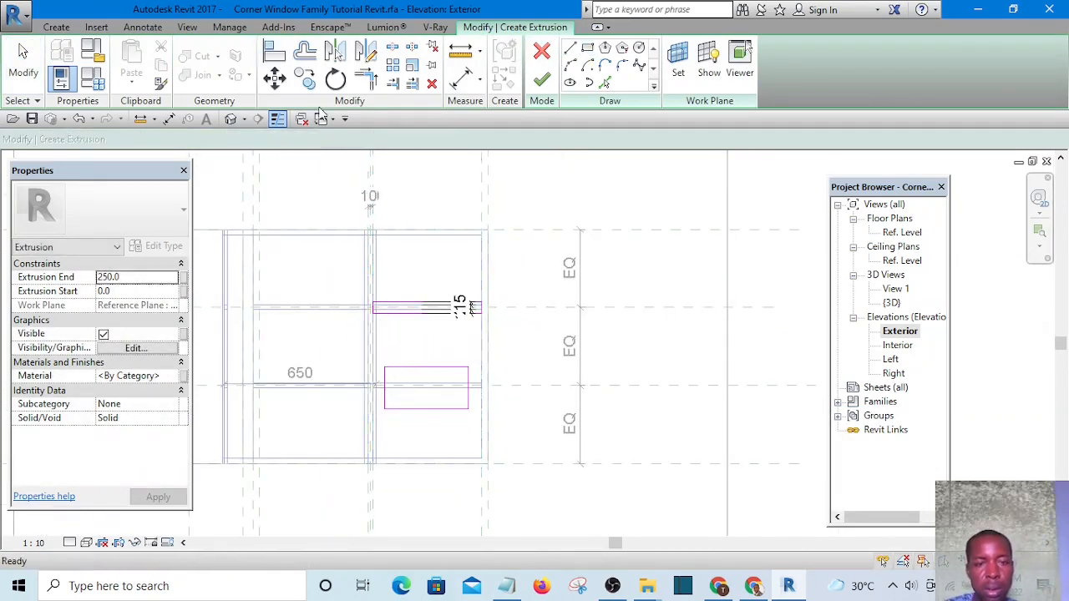
{"action": "scroll", "coordinate": [451, 251], "scroll_direction": "down", "scroll_amount": 2}
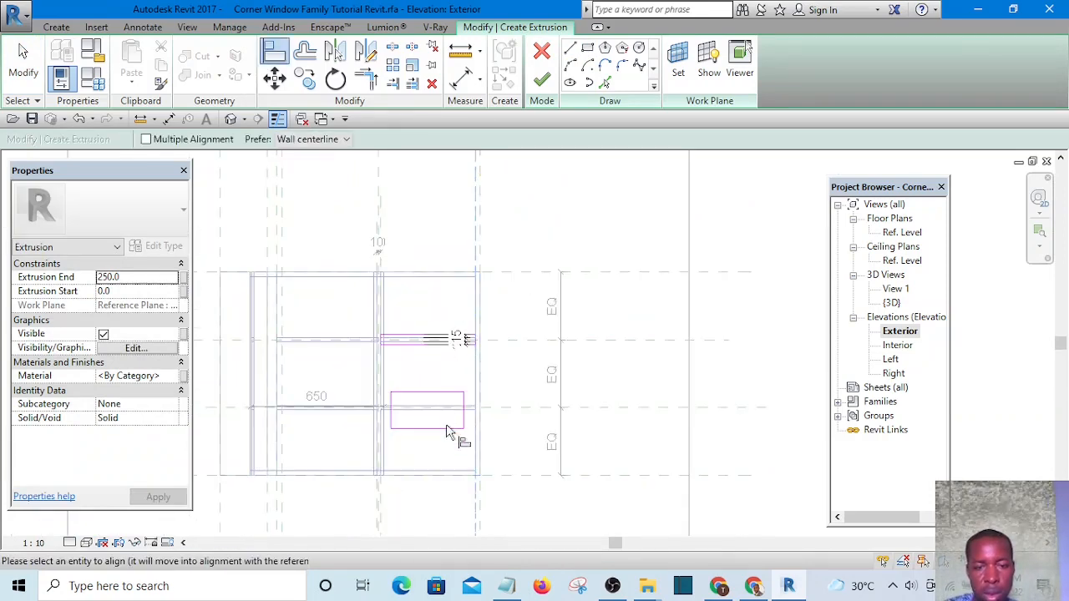
{"action": "scroll", "coordinate": [448, 432], "scroll_direction": "up", "scroll_amount": 3}
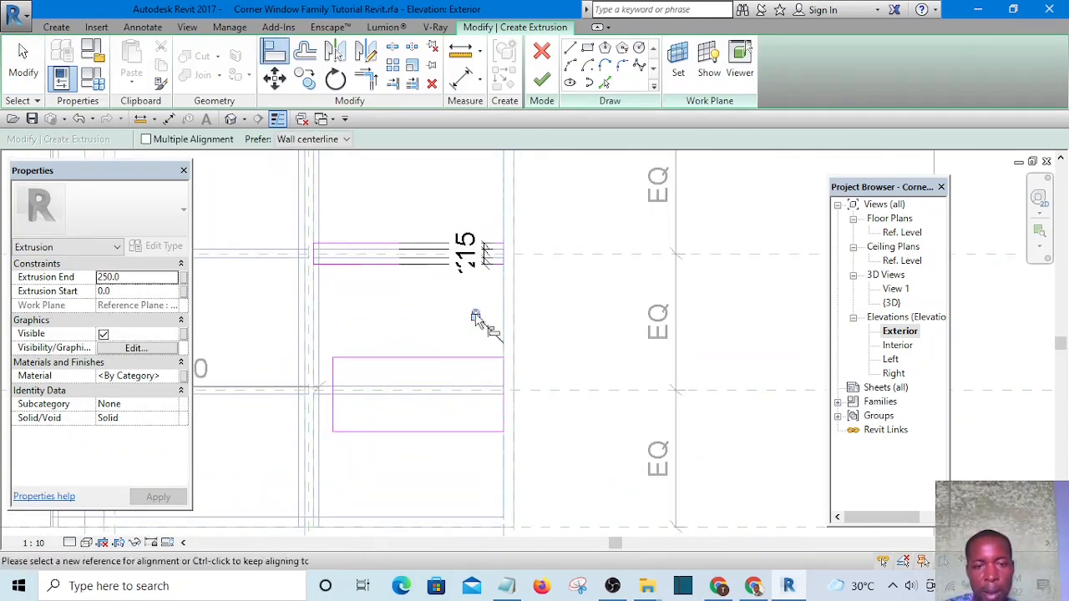
{"action": "scroll", "coordinate": [480, 321], "scroll_direction": "down", "scroll_amount": 4}
{"action": "scroll", "coordinate": [445, 188], "scroll_direction": "up", "scroll_amount": 8}
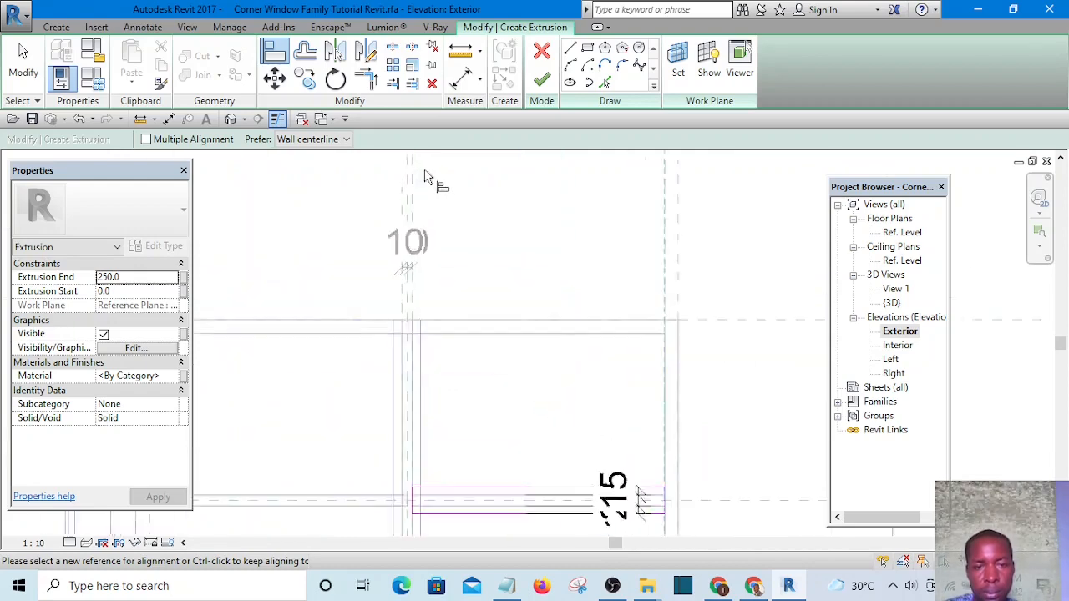
{"action": "scroll", "coordinate": [406, 235], "scroll_direction": "down", "scroll_amount": 5}
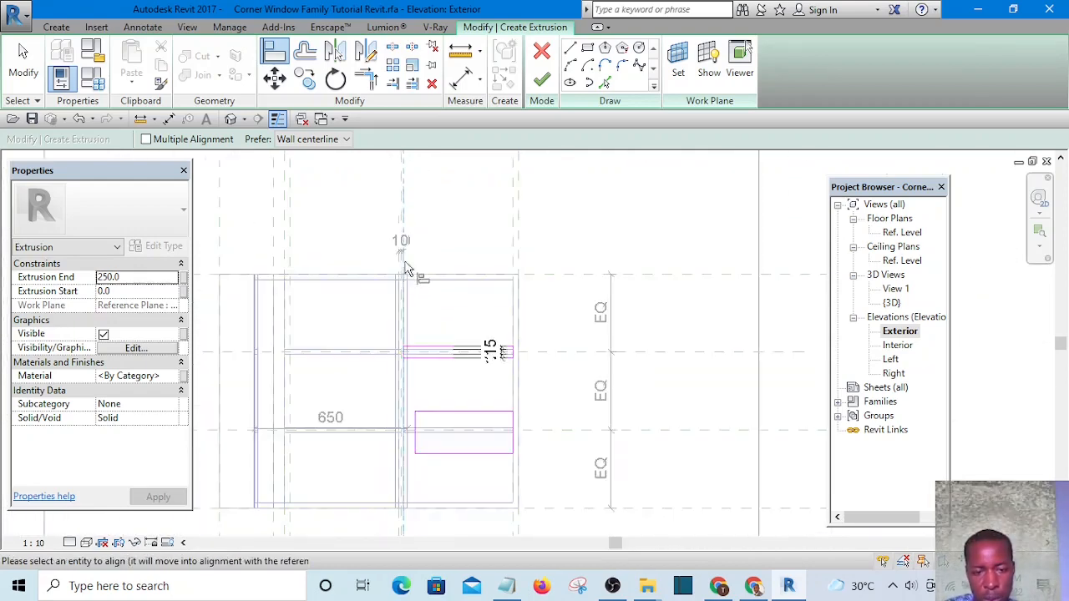
{"action": "scroll", "coordinate": [418, 467], "scroll_direction": "up", "scroll_amount": 4}
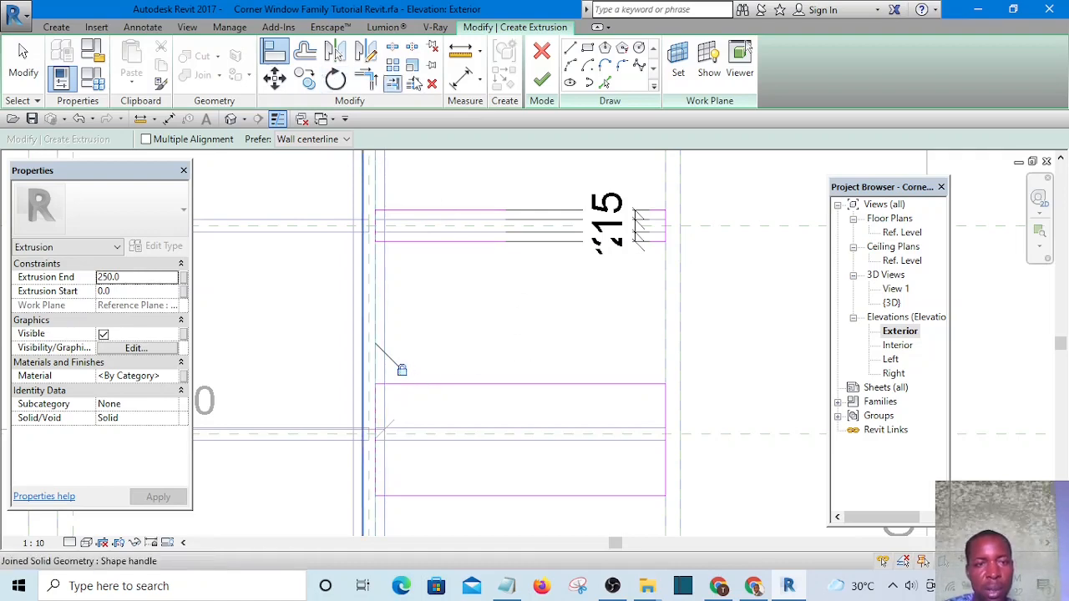
Step: Place a chain of aligned dimensions between the lower rectangle's top and bottom edges and the existing horizontal divider's edges
{"action": "left_click", "coordinate": [473, 82]}
{"action": "scroll", "coordinate": [534, 398], "scroll_direction": "up", "scroll_amount": 1}
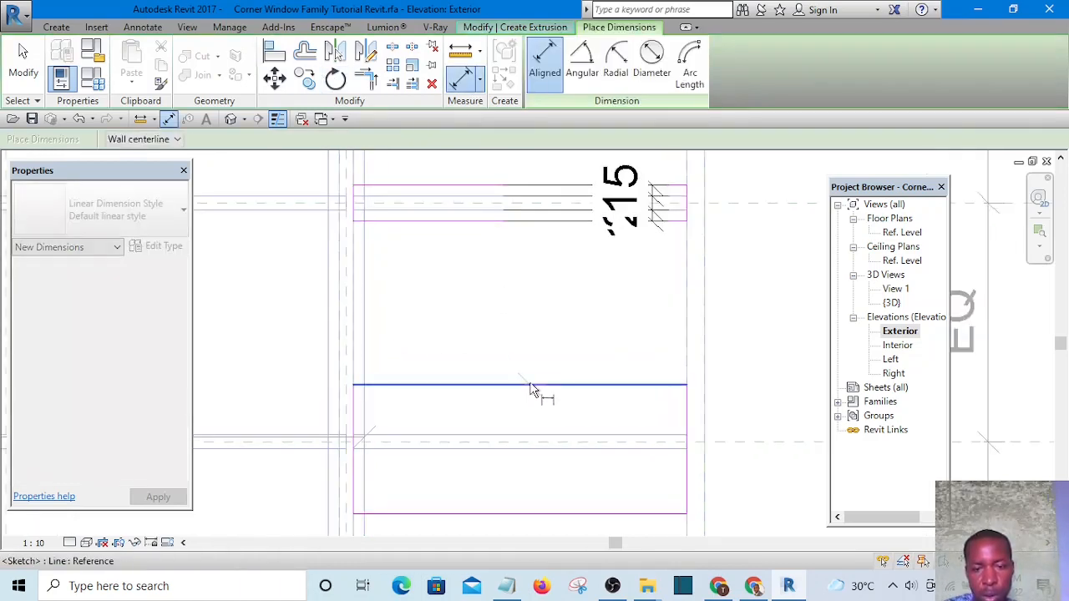
{"action": "scroll", "coordinate": [535, 393], "scroll_direction": "down", "scroll_amount": 2}
{"action": "scroll", "coordinate": [520, 411], "scroll_direction": "up", "scroll_amount": 2}
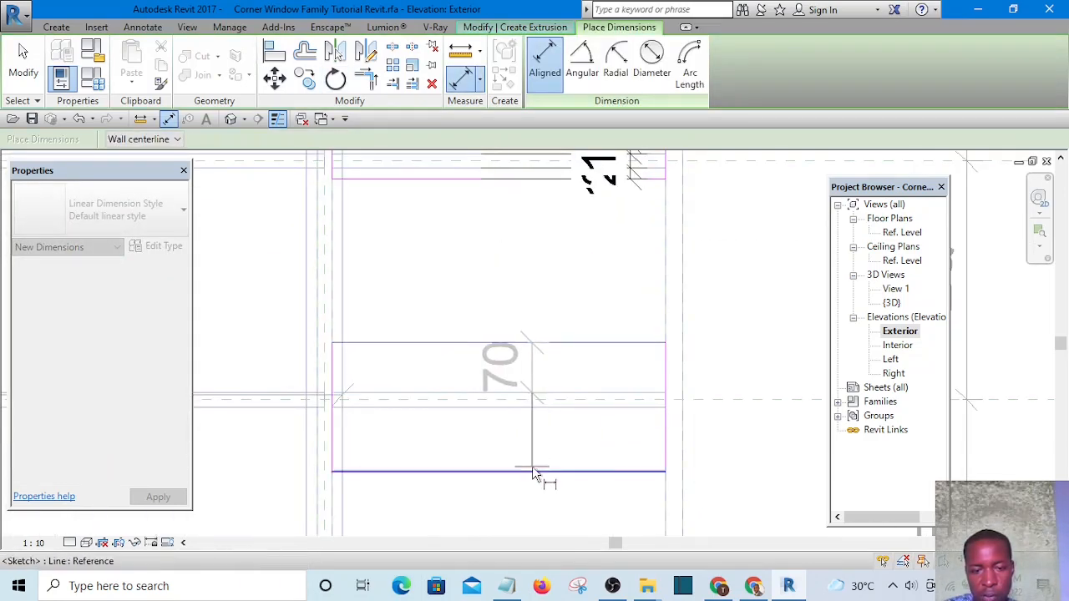
{"action": "scroll", "coordinate": [436, 417], "scroll_direction": "down", "scroll_amount": 2}
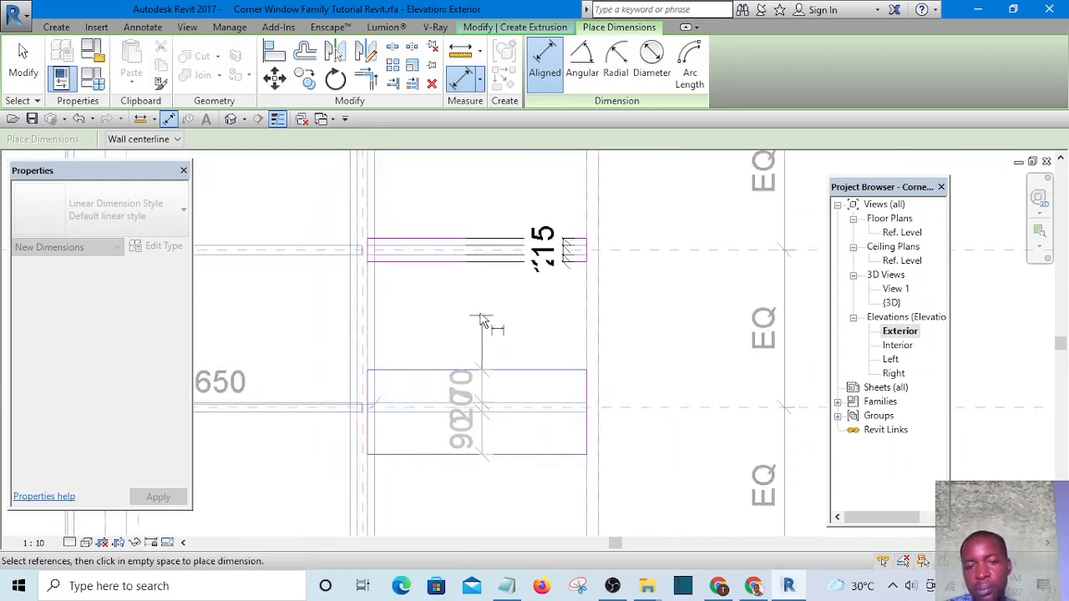
{"action": "left_click", "coordinate": [478, 325]}
{"action": "key", "text": "Escape"}
Step: Set the lower rectangle's top and bottom edges each 15 from the adjacent edge of the existing horizontal divider
{"action": "left_click", "coordinate": [543, 372]}
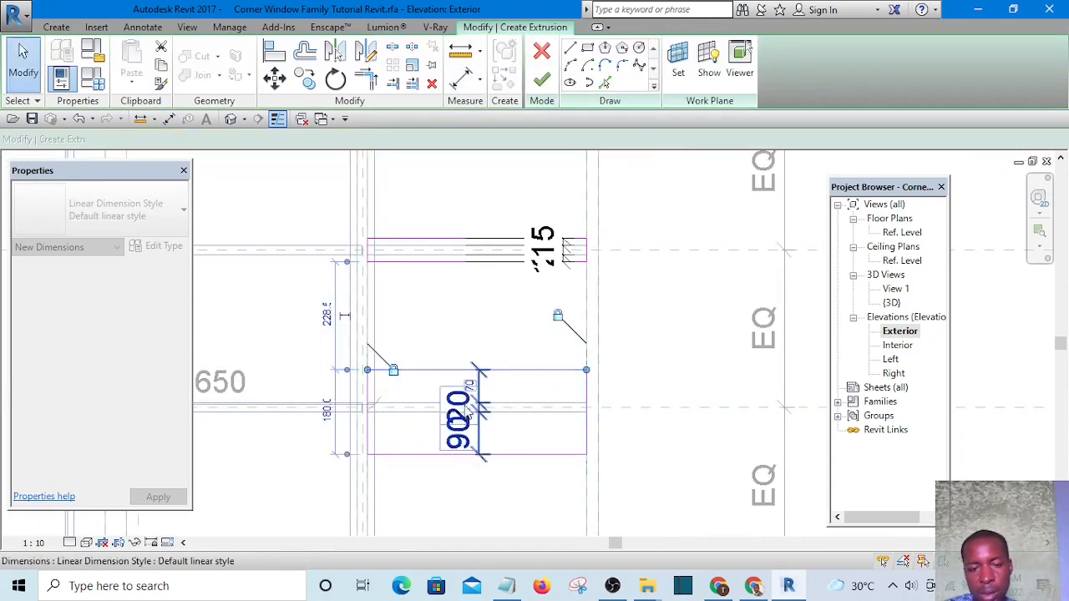
{"action": "left_click", "coordinate": [464, 386]}
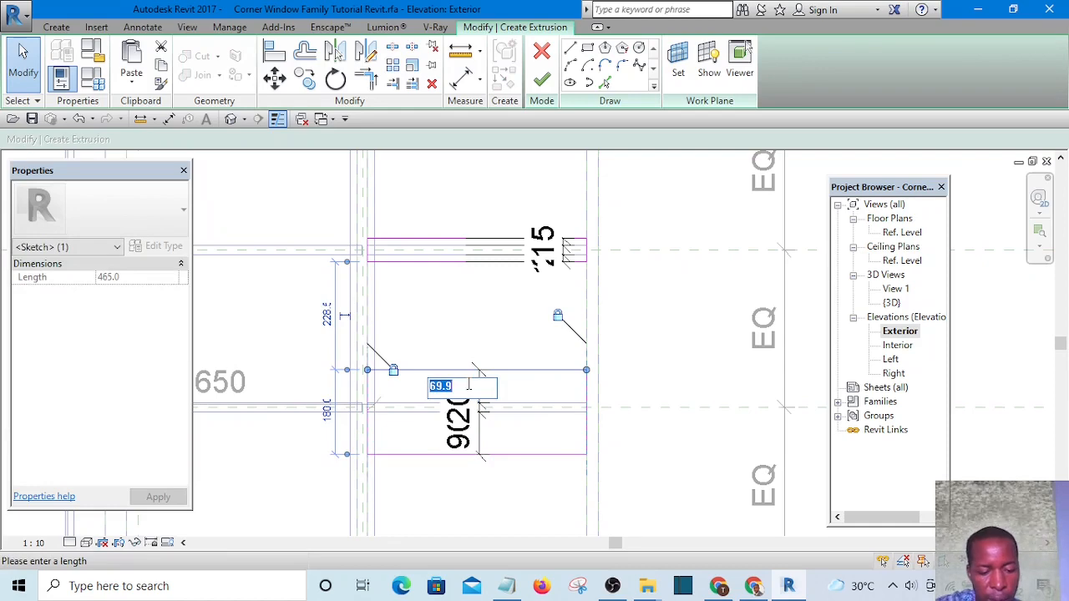
{"action": "type", "text": "15"}
{"action": "key", "text": "Return"}
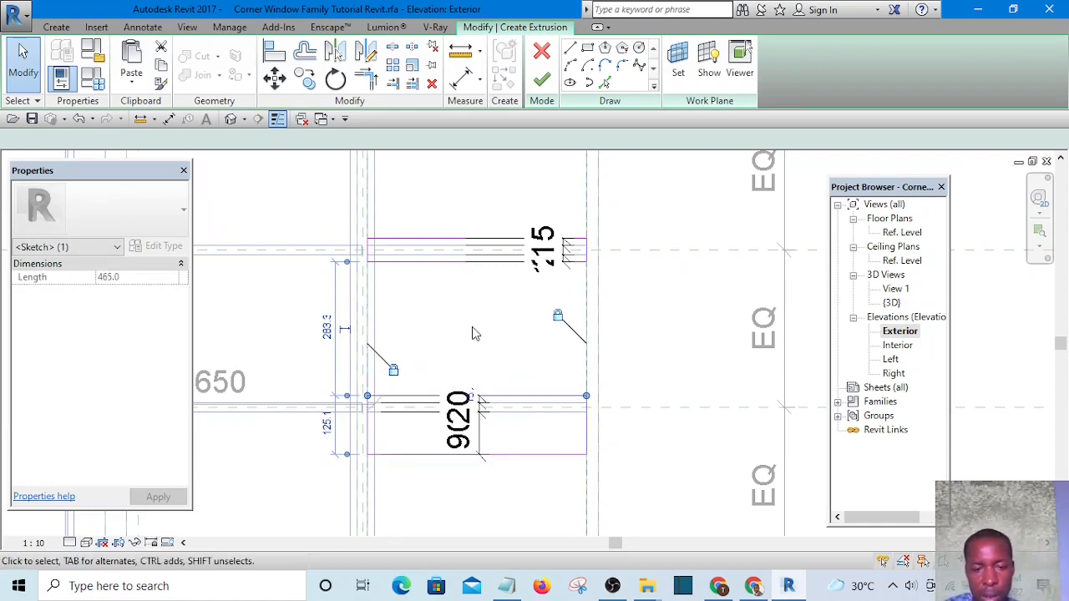
{"action": "key", "text": "Escape"}
{"action": "scroll", "coordinate": [536, 460], "scroll_direction": "up", "scroll_amount": 1}
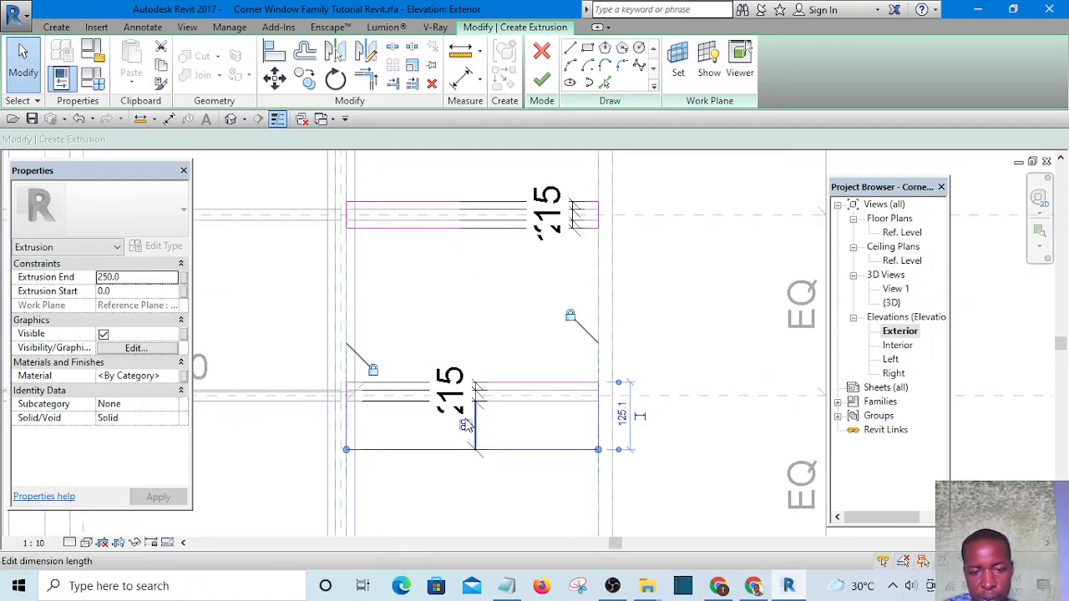
{"action": "left_click", "coordinate": [465, 425]}
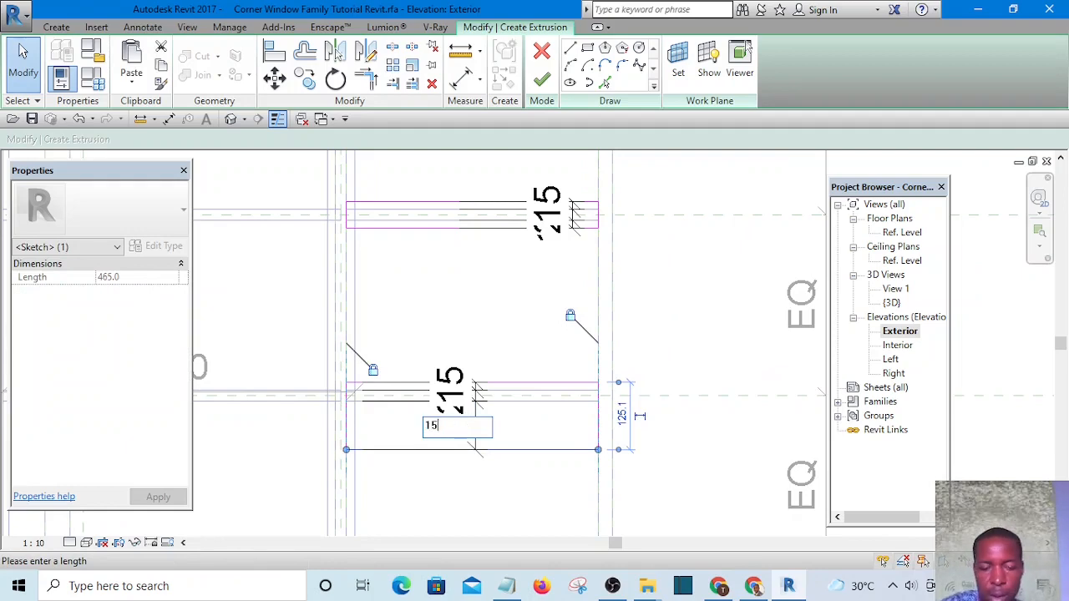
{"action": "type", "text": "15"}
{"action": "key", "text": "Return"}
{"action": "left_click", "coordinate": [662, 340]}
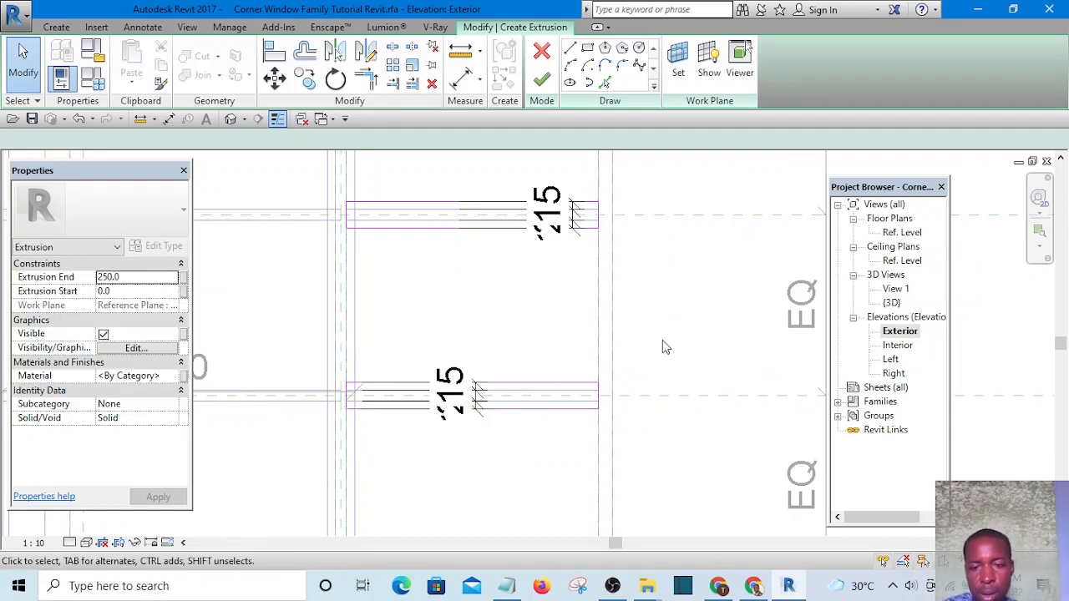
Step: Dimension the lower rectangle's top and bottom edges to the reference plane through its centre and lock both dimensions
{"action": "scroll", "coordinate": [663, 351], "scroll_direction": "up", "scroll_amount": 1}
{"action": "middle_click_drag", "start_coordinate": [650, 388], "coordinate": [601, 353]}
{"action": "scroll", "coordinate": [510, 308], "scroll_direction": "down", "scroll_amount": 3}
{"action": "scroll", "coordinate": [583, 237], "scroll_direction": "up", "scroll_amount": 2}
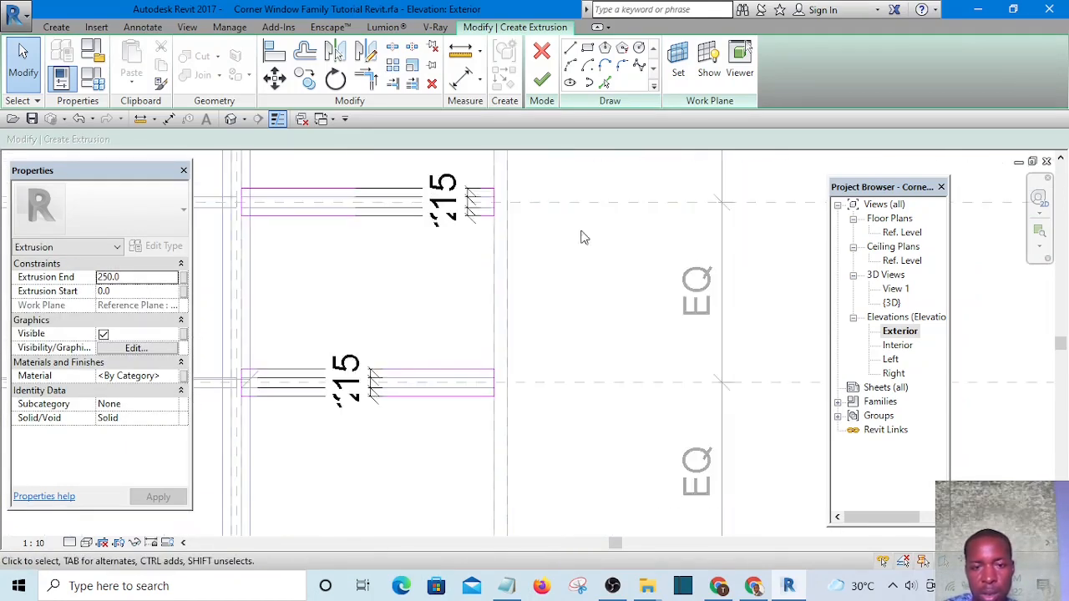
{"action": "left_click", "coordinate": [463, 79]}
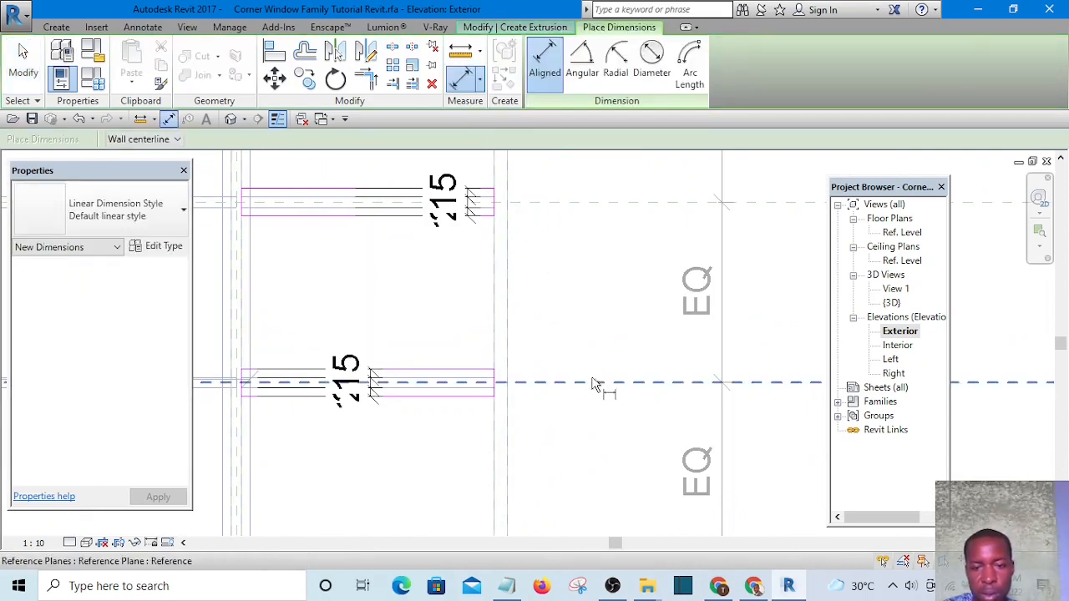
{"action": "scroll", "coordinate": [453, 373], "scroll_direction": "up", "scroll_amount": 2}
{"action": "left_click", "coordinate": [456, 373]}
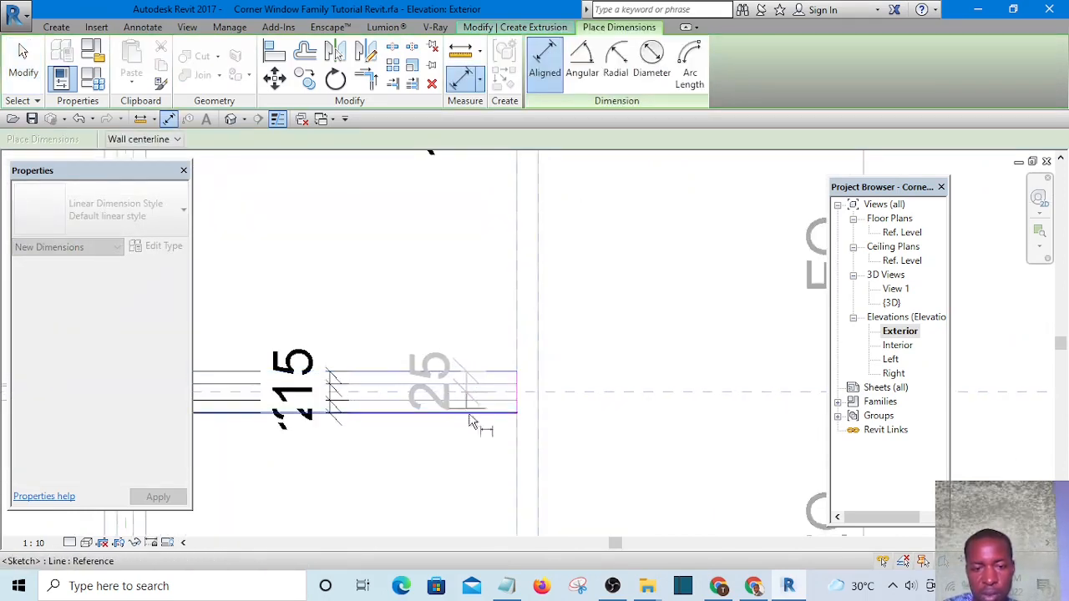
{"action": "scroll", "coordinate": [485, 422], "scroll_direction": "up", "scroll_amount": 1}
{"action": "left_click", "coordinate": [518, 415]}
{"action": "scroll", "coordinate": [671, 383], "scroll_direction": "down", "scroll_amount": 2}
{"action": "left_click", "coordinate": [716, 294]}
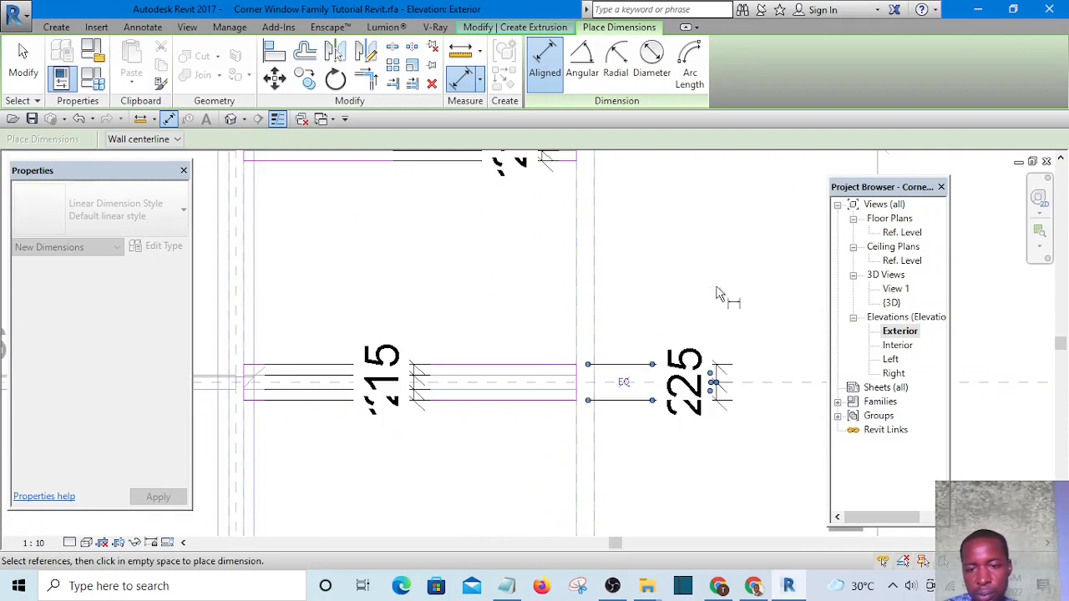
{"action": "scroll", "coordinate": [625, 405], "scroll_direction": "down", "scroll_amount": 3}
{"action": "scroll", "coordinate": [716, 362], "scroll_direction": "up", "scroll_amount": 2}
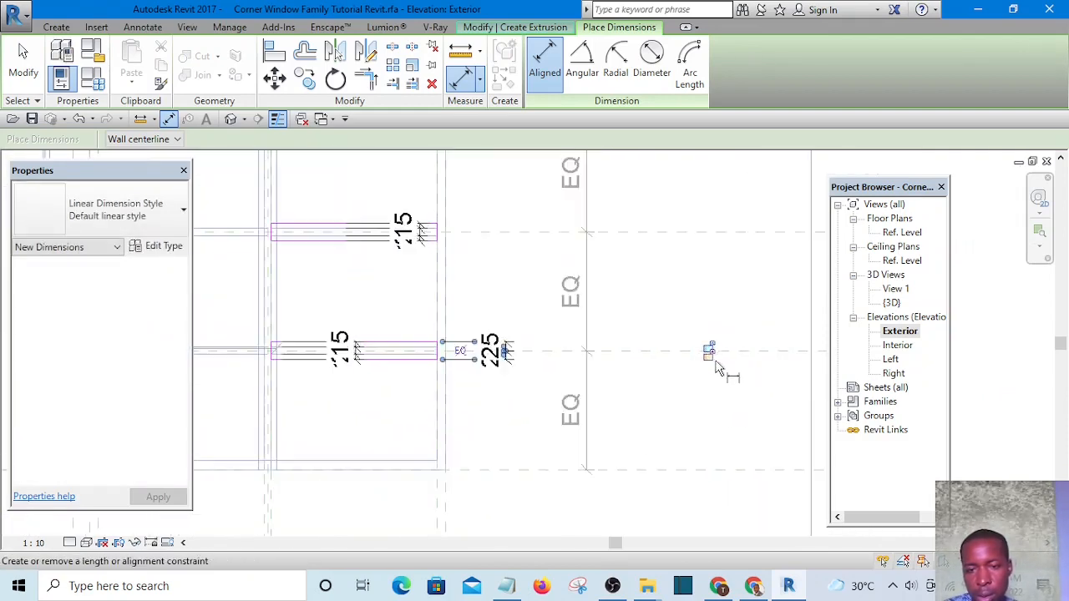
{"action": "scroll", "coordinate": [715, 366], "scroll_direction": "up", "scroll_amount": 3}
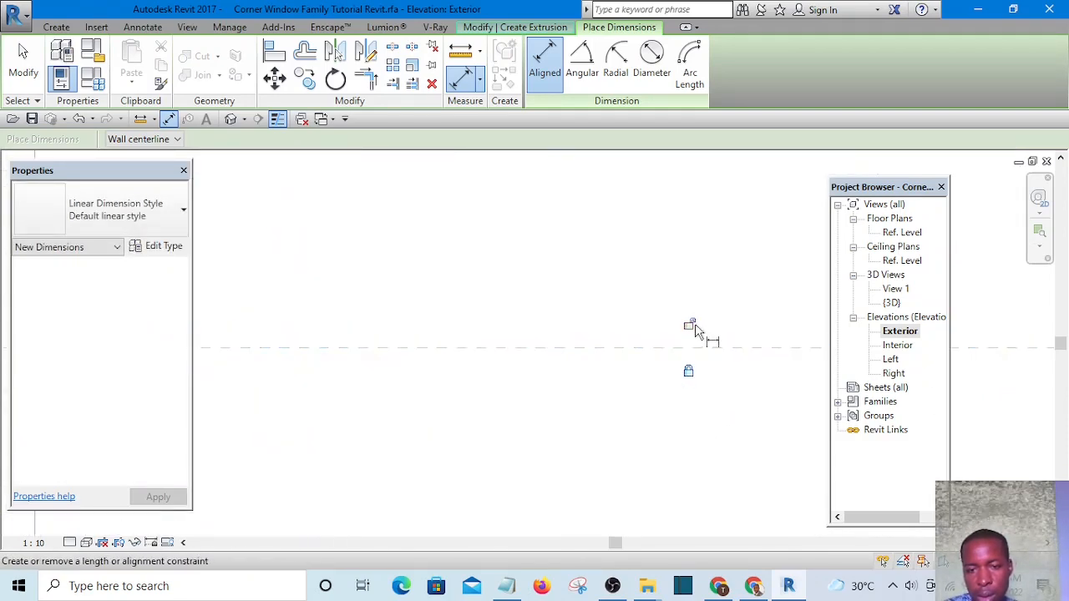
{"action": "scroll", "coordinate": [698, 331], "scroll_direction": "down", "scroll_amount": 3}
Step: Dimension the upper rectangle's top and bottom edges to the reference plane through its centre and lock both dimensions
{"action": "scroll", "coordinate": [363, 316], "scroll_direction": "up", "scroll_amount": 3}
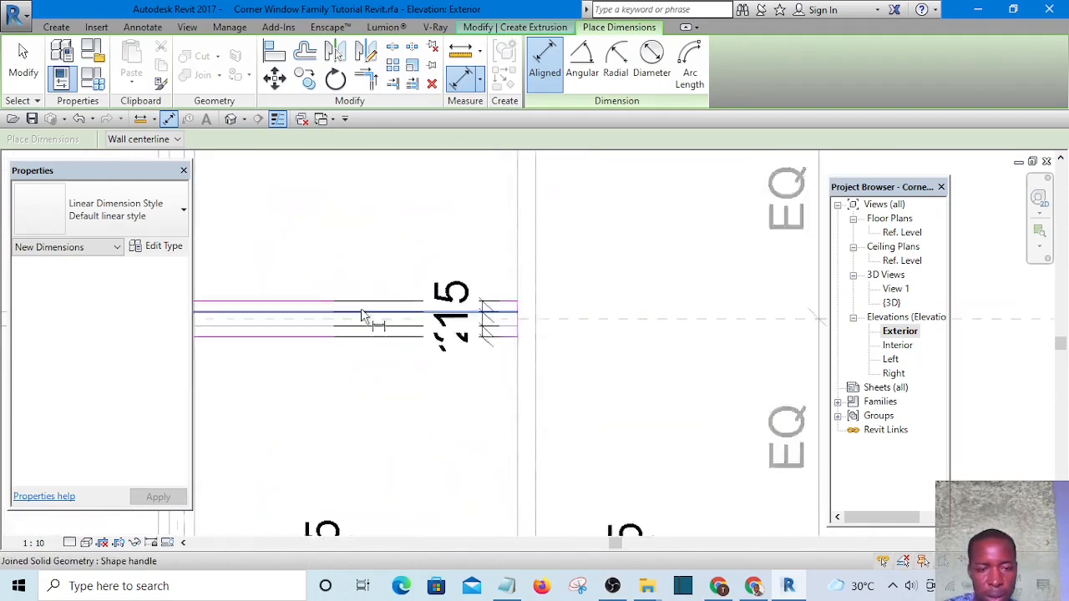
{"action": "left_click", "coordinate": [362, 301]}
{"action": "scroll", "coordinate": [377, 343], "scroll_direction": "up", "scroll_amount": 1}
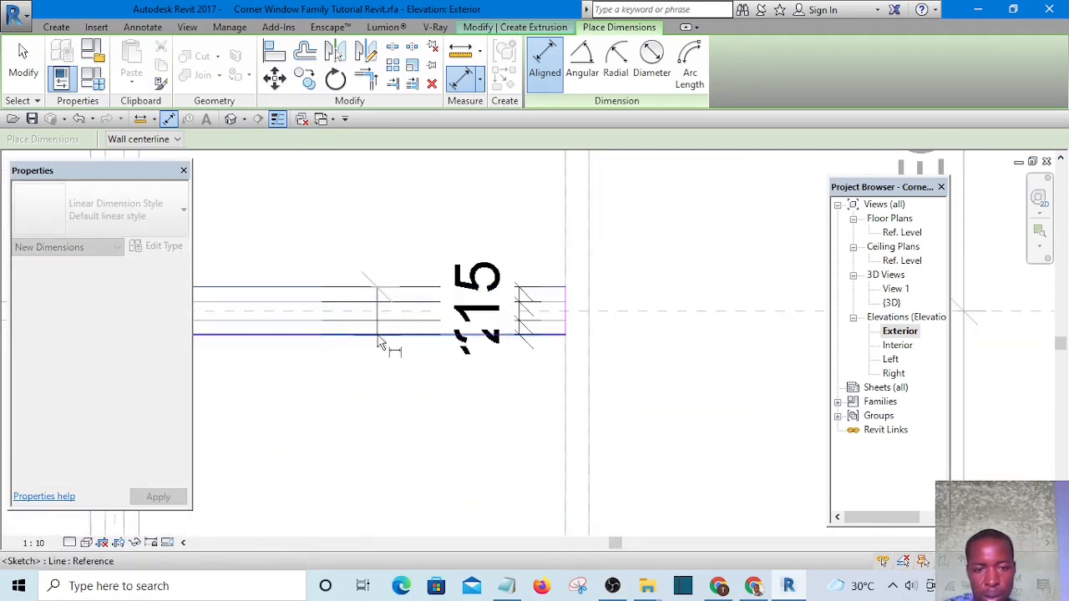
{"action": "left_click", "coordinate": [377, 337]}
{"action": "left_click", "coordinate": [683, 312]}
{"action": "scroll", "coordinate": [485, 344], "scroll_direction": "down", "scroll_amount": 3}
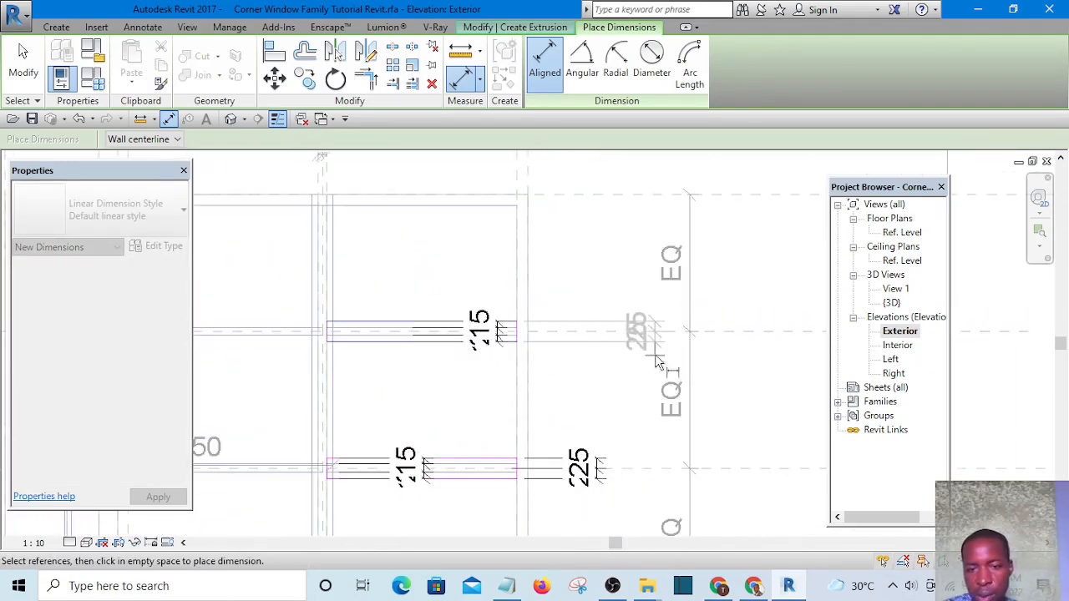
{"action": "left_click", "coordinate": [597, 376]}
{"action": "scroll", "coordinate": [584, 359], "scroll_direction": "down", "scroll_amount": 3}
{"action": "scroll", "coordinate": [573, 334], "scroll_direction": "up", "scroll_amount": 6}
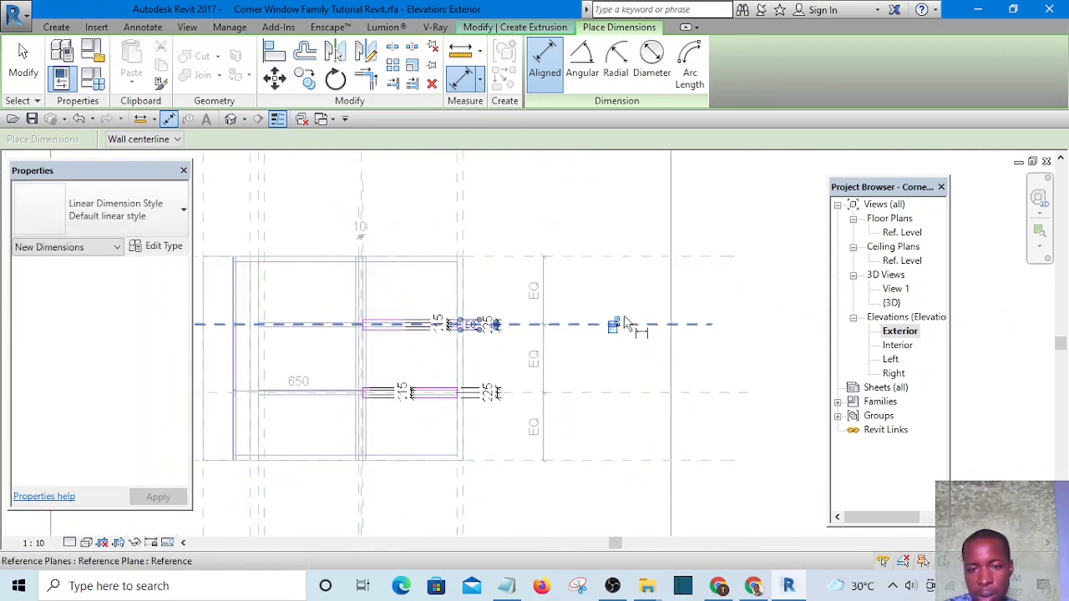
{"action": "scroll", "coordinate": [589, 330], "scroll_direction": "up", "scroll_amount": 2}
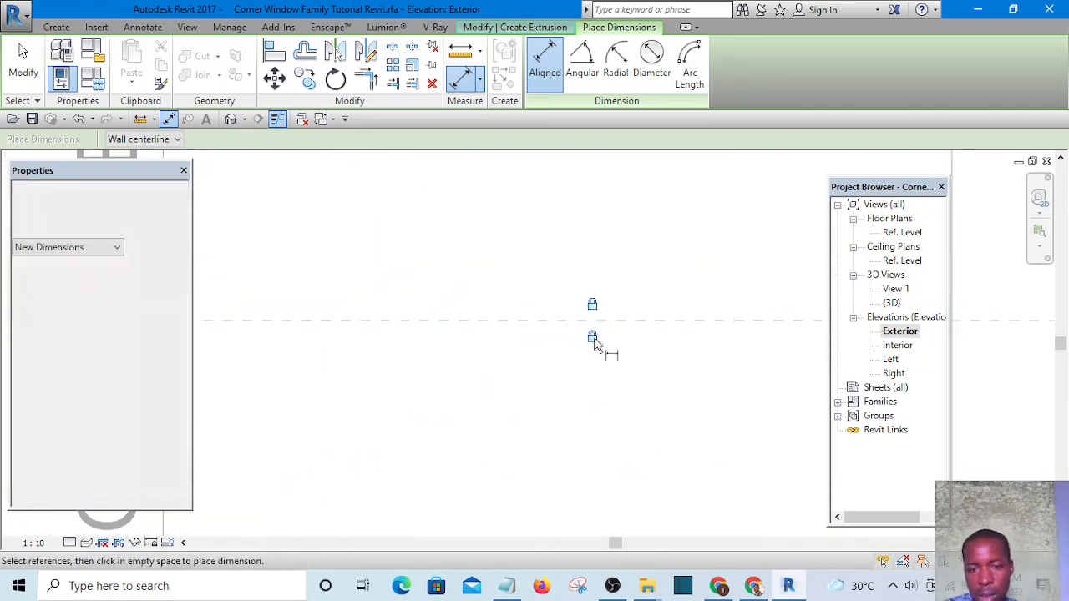
{"action": "scroll", "coordinate": [635, 338], "scroll_direction": "down", "scroll_amount": 5}
{"action": "right_click", "coordinate": [589, 278]}
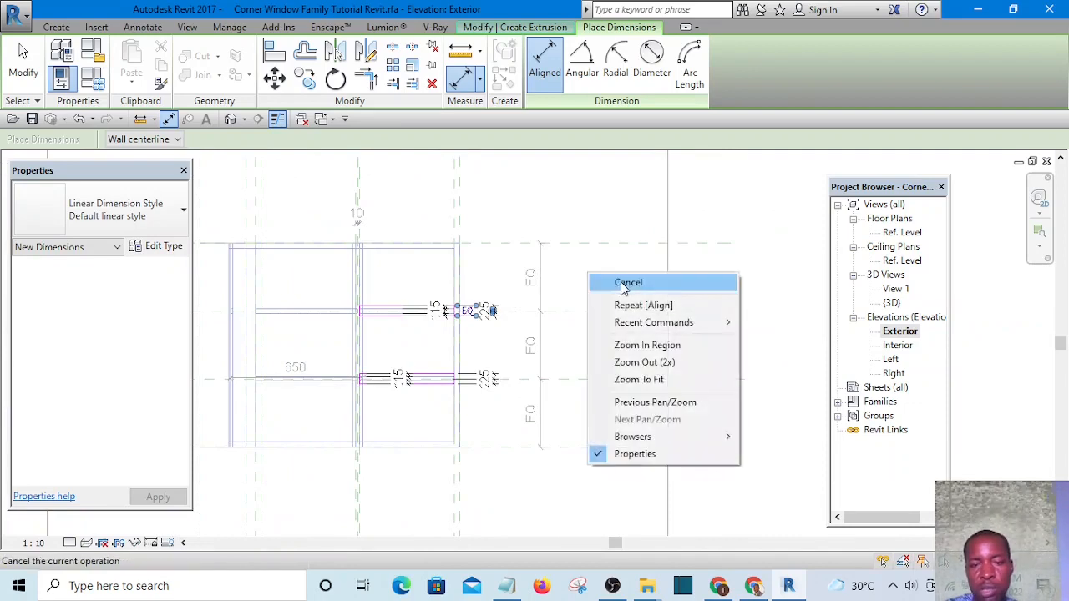
{"action": "left_click", "coordinate": [621, 281]}
Step: Finish the mullion extrusion sketch and save the family
{"action": "scroll", "coordinate": [602, 276], "scroll_direction": "down", "scroll_amount": 2}
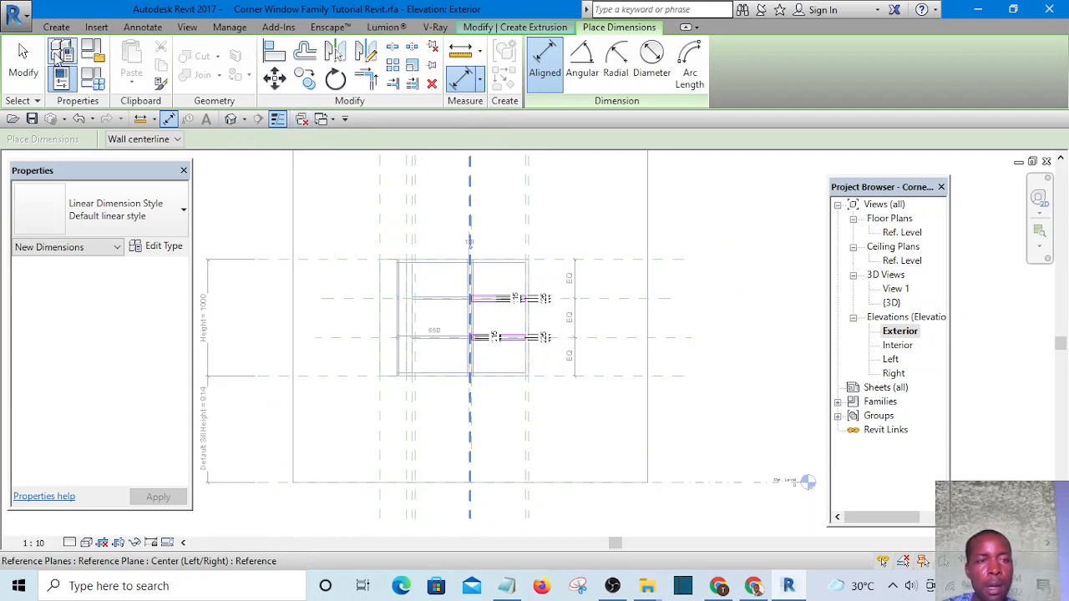
{"action": "left_click", "coordinate": [24, 57]}
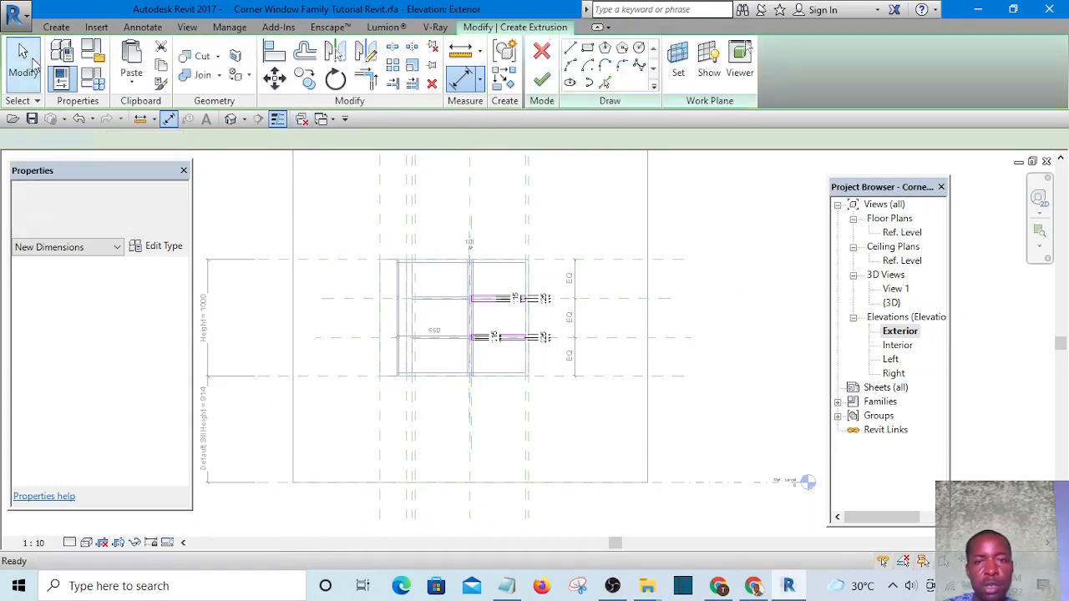
{"action": "left_click", "coordinate": [541, 80]}
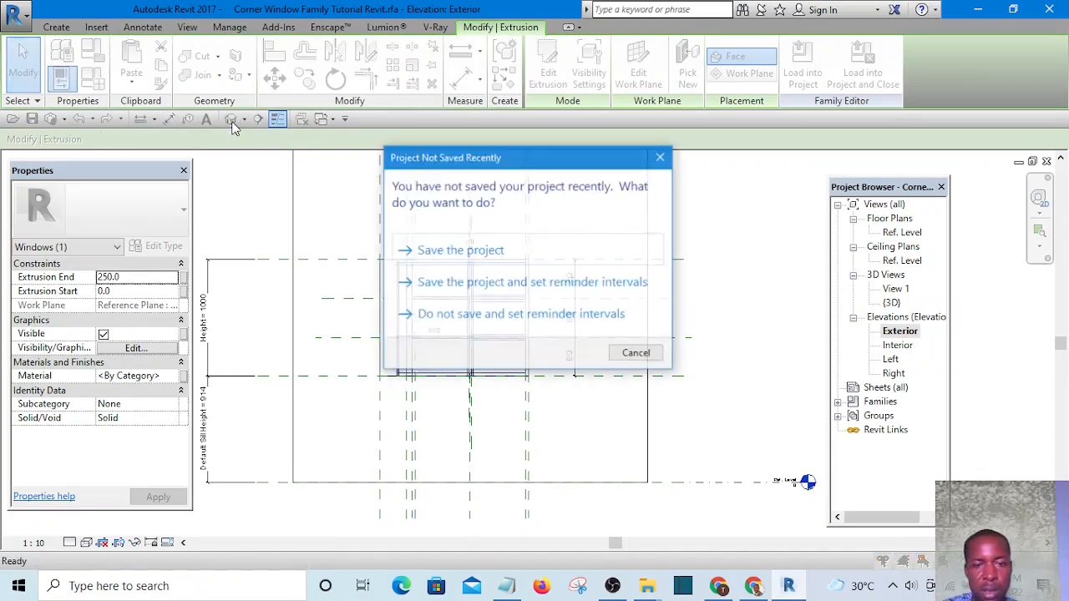
{"action": "left_click", "coordinate": [440, 248]}
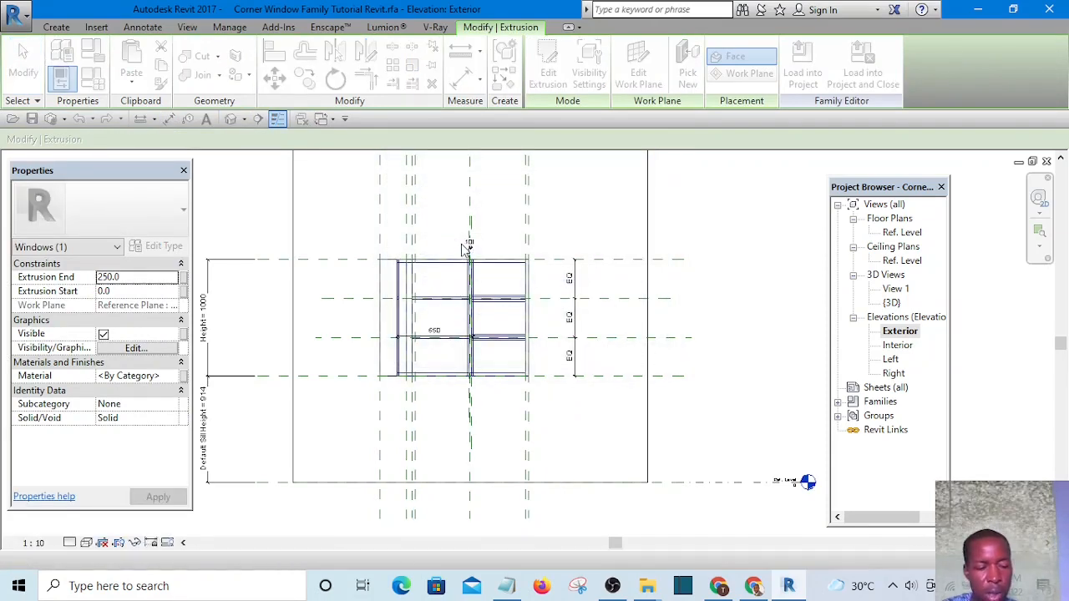
Step: Temporarily hide the host wall in the {3D} view to expose the corner window
{"action": "scroll", "coordinate": [527, 325], "scroll_direction": "down", "scroll_amount": 3}
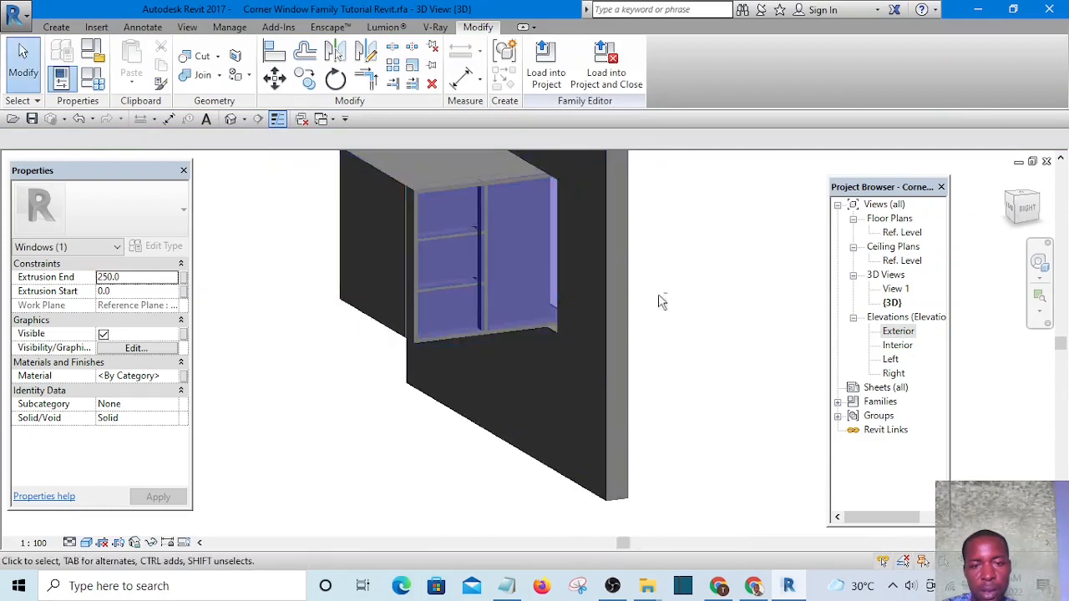
{"action": "middle_click_drag", "start_coordinate": [661, 302], "coordinate": [542, 409], "text": "shift"}
{"action": "left_click", "coordinate": [497, 348]}
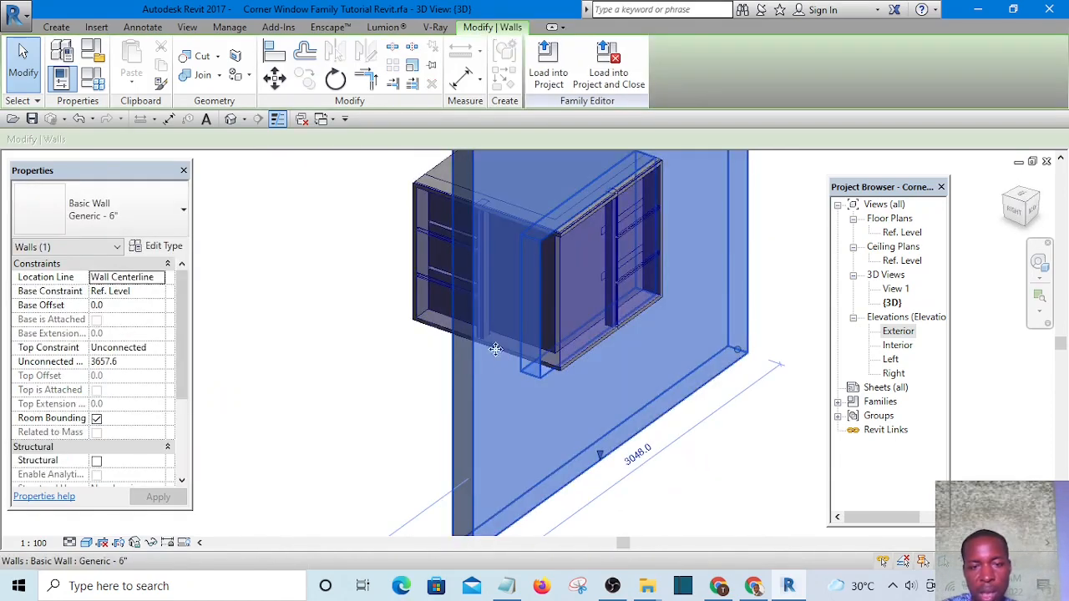
{"action": "left_click", "coordinate": [153, 543]}
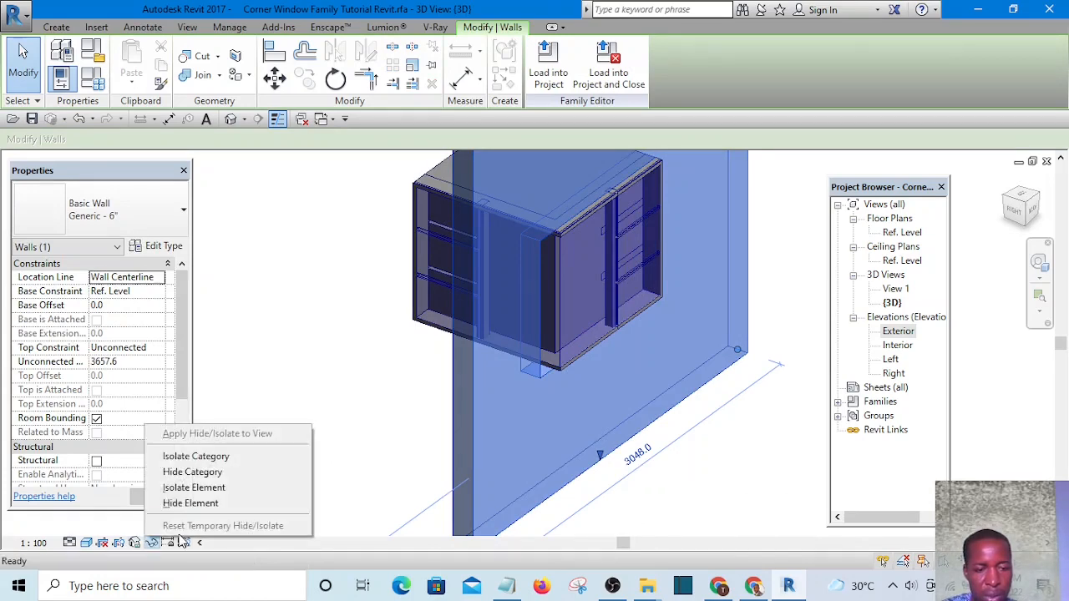
{"action": "left_click", "coordinate": [201, 504]}
Step: Temporarily hide the large solid block behind the window, including the joined solid geometry it belongs to
{"action": "middle_click_drag", "start_coordinate": [702, 468], "coordinate": [420, 465], "text": "shift"}
{"action": "left_click", "coordinate": [473, 333]}
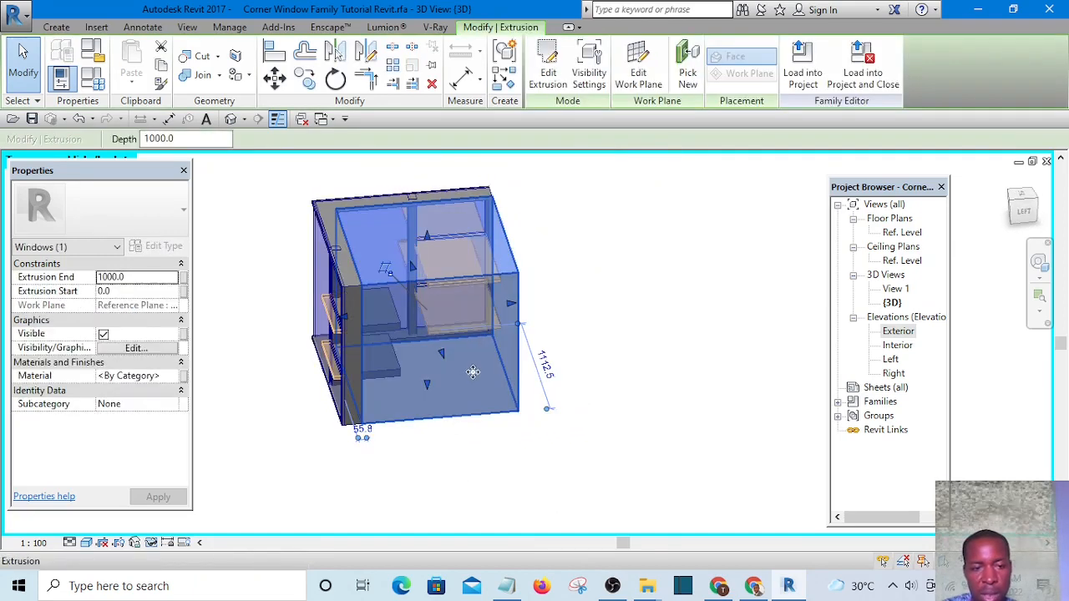
{"action": "left_click", "coordinate": [532, 508]}
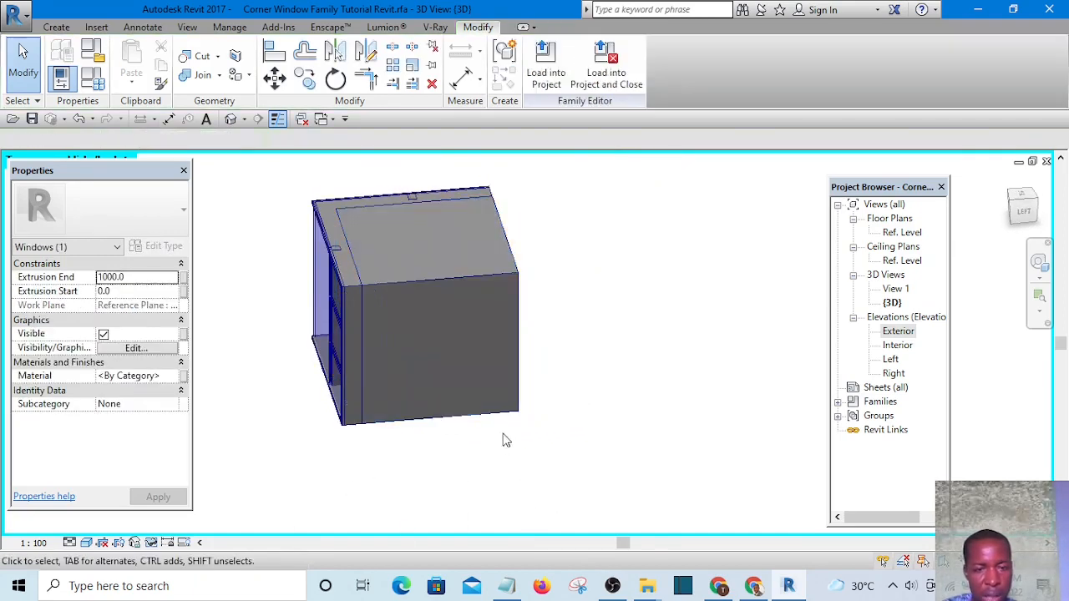
{"action": "left_click", "coordinate": [499, 404]}
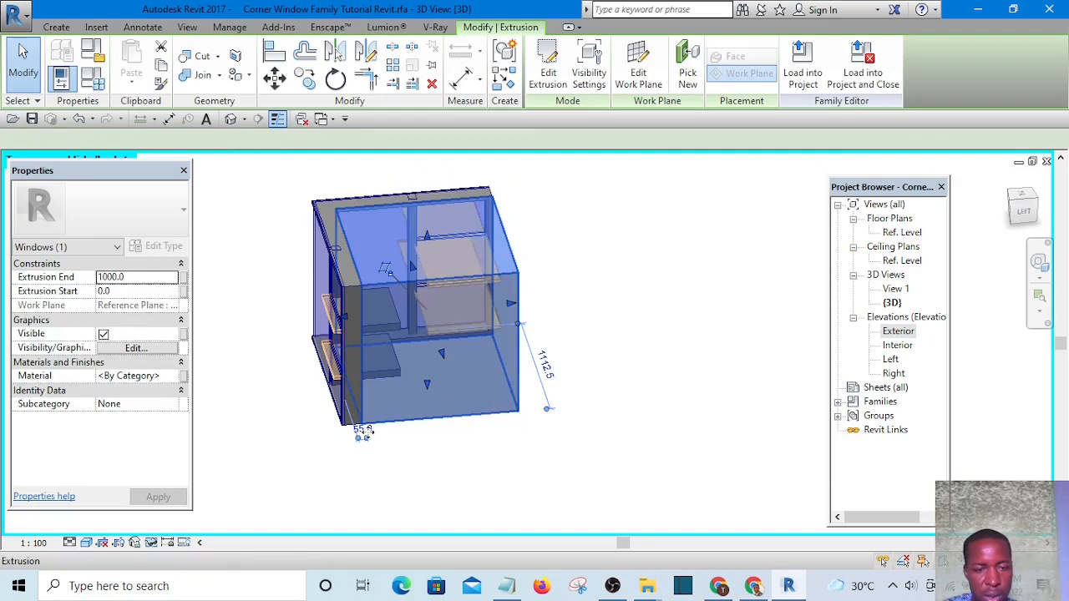
{"action": "left_click", "coordinate": [152, 543]}
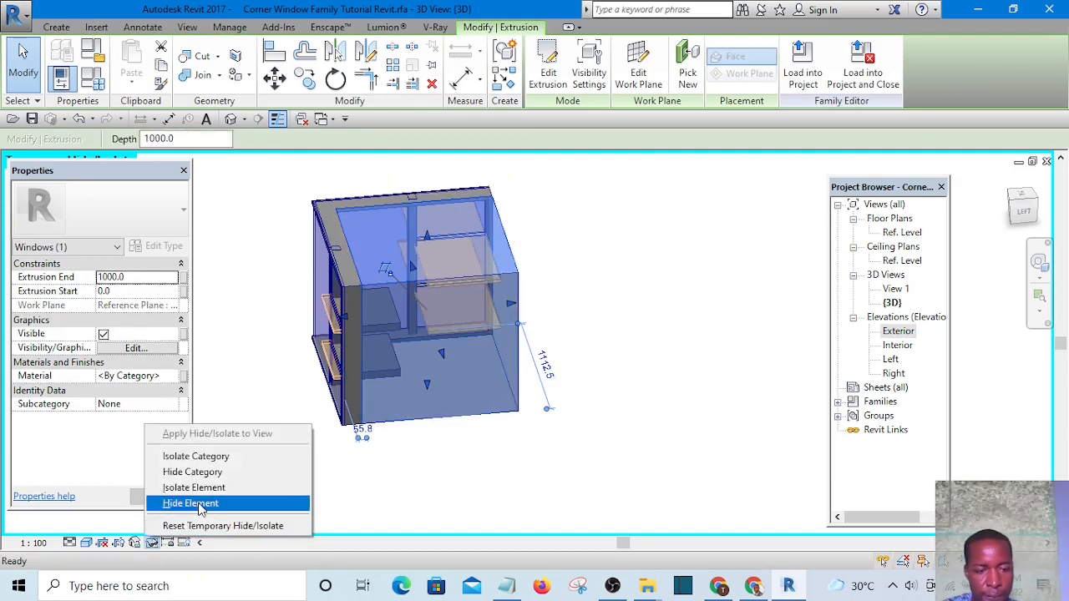
{"action": "left_click", "coordinate": [200, 504]}
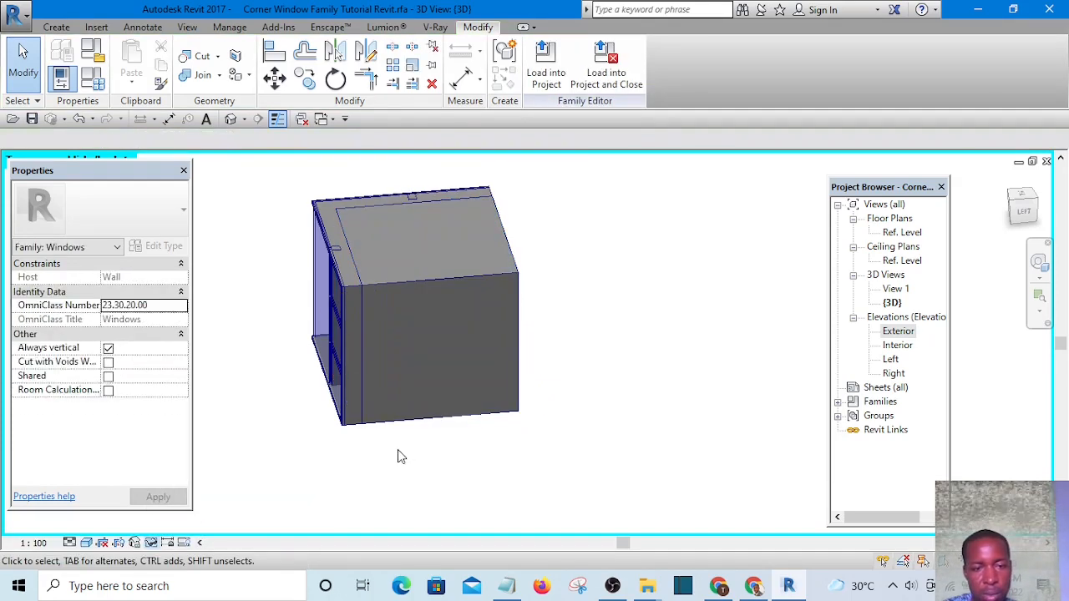
{"action": "left_click", "coordinate": [473, 418]}
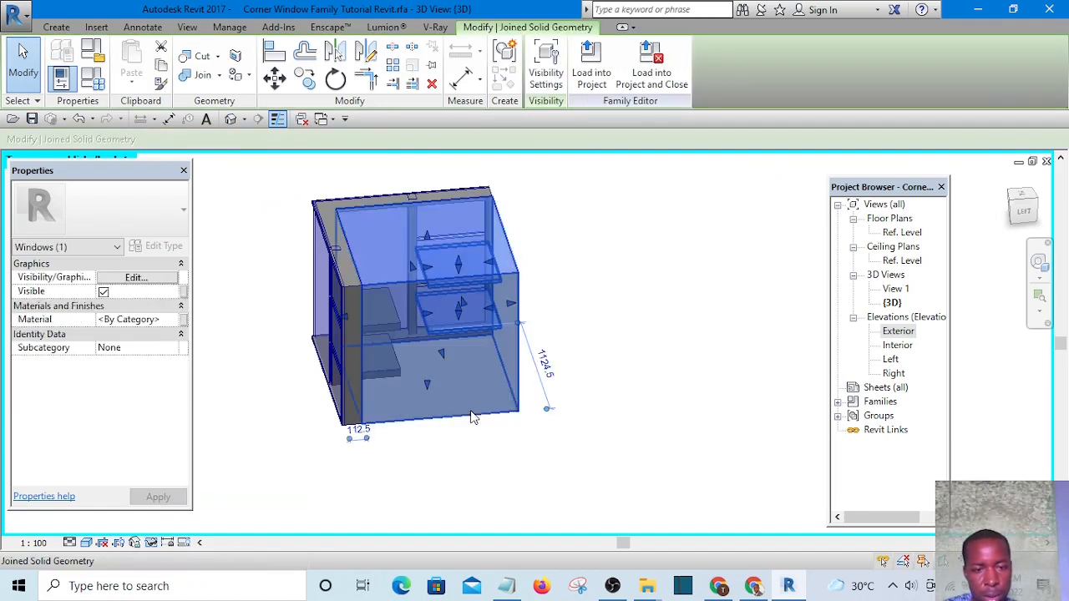
{"action": "left_click", "coordinate": [153, 545]}
{"action": "left_click", "coordinate": [193, 505]}
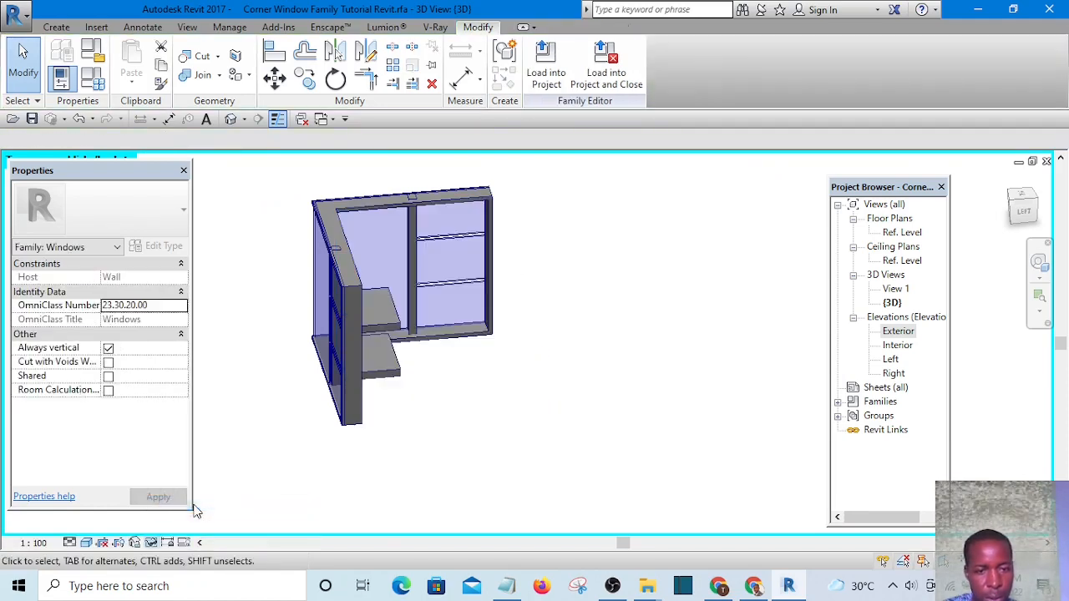
Step: Select the extrusion made of the two wide horizontal blocks and examine in 3D how it sits against the window frame
{"action": "middle_click_drag", "start_coordinate": [481, 450], "coordinate": [419, 506], "text": "shift"}
{"action": "scroll", "coordinate": [298, 309], "scroll_direction": "up", "scroll_amount": 5}
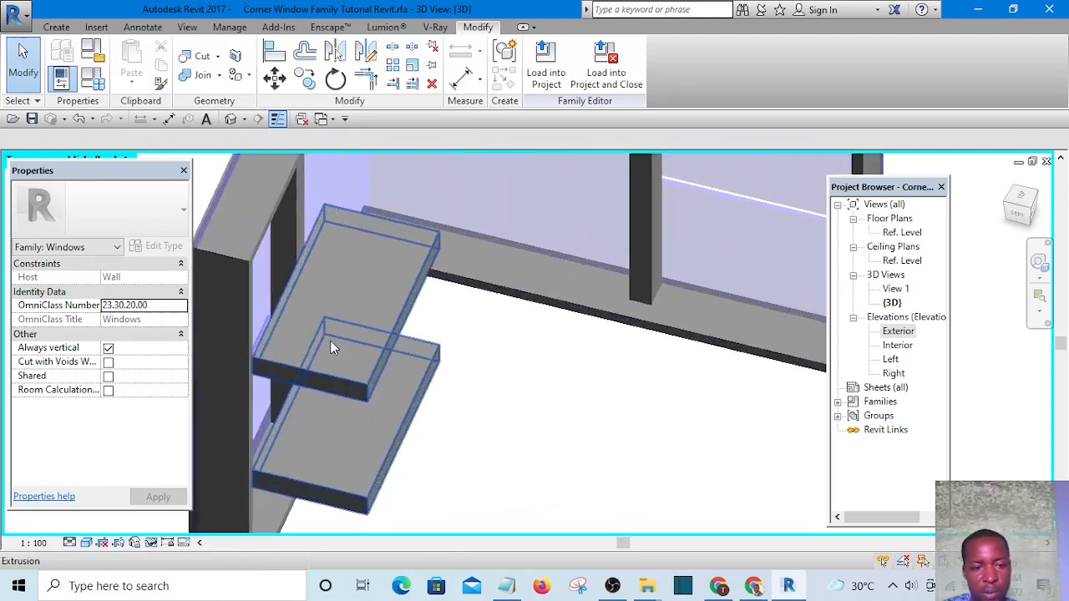
{"action": "scroll", "coordinate": [549, 426], "scroll_direction": "down", "scroll_amount": 3}
{"action": "left_click", "coordinate": [447, 376]}
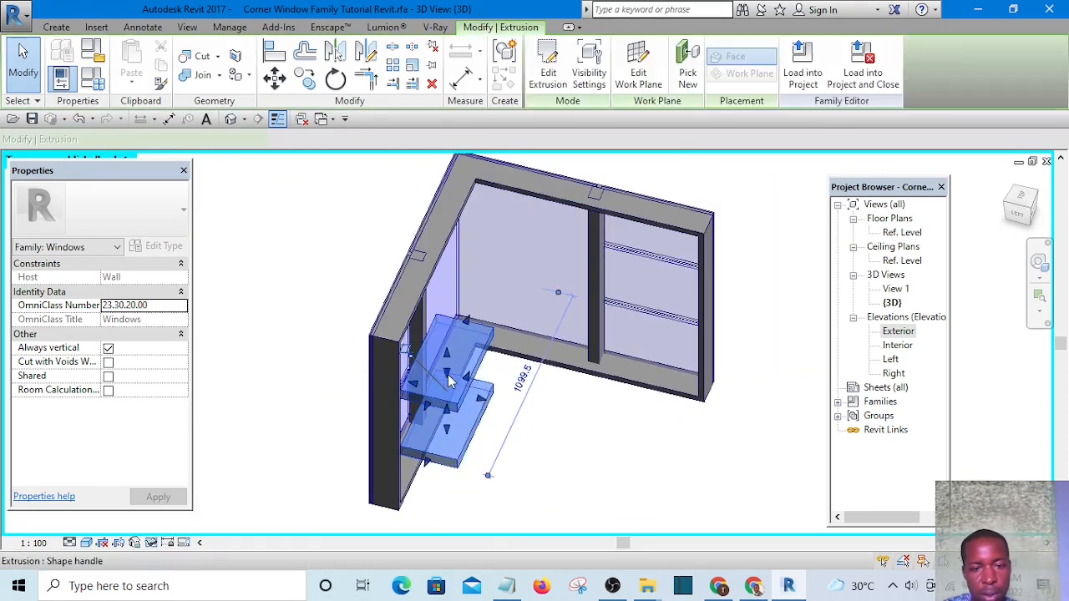
{"action": "scroll", "coordinate": [491, 434], "scroll_direction": "up", "scroll_amount": 3}
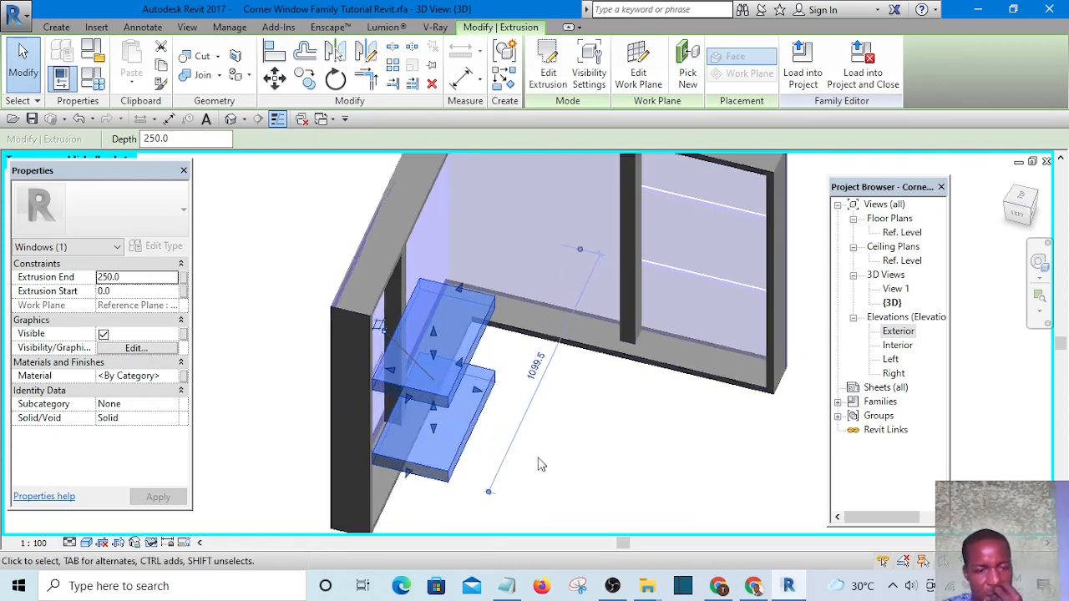
{"action": "middle_click_drag", "start_coordinate": [537, 466], "coordinate": [584, 386]}
{"action": "scroll", "coordinate": [517, 380], "scroll_direction": "down", "scroll_amount": 4}
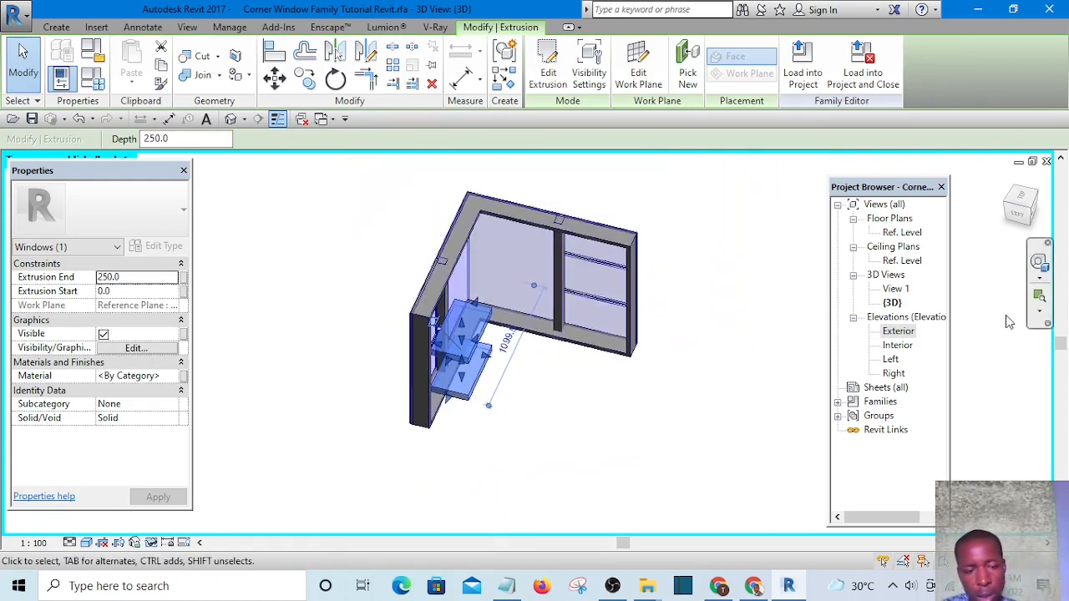
{"action": "middle_click_drag", "start_coordinate": [827, 319], "coordinate": [873, 177], "text": "shift"}
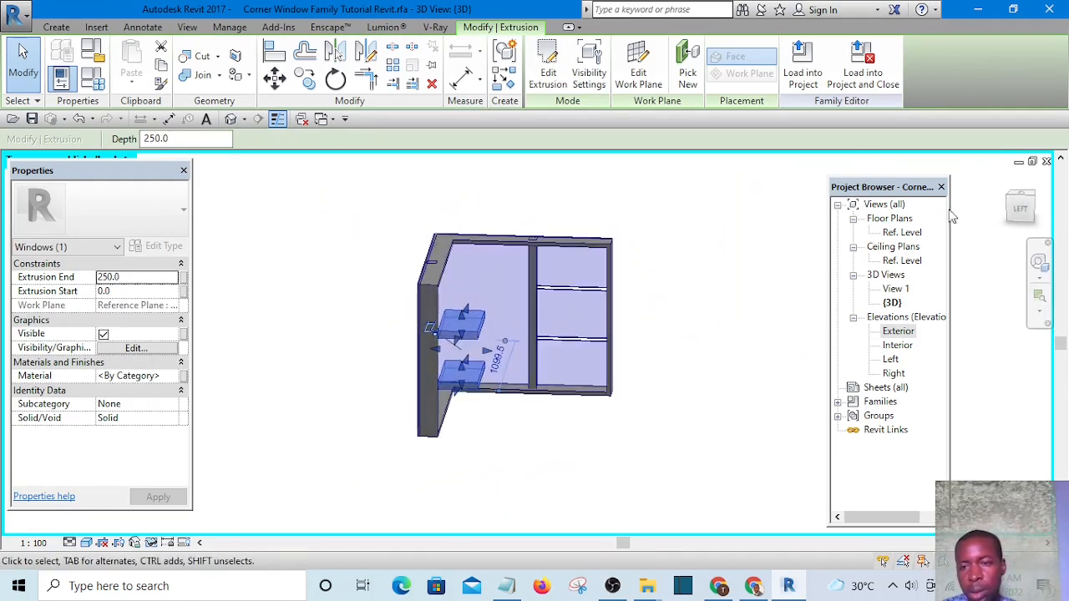
{"action": "double_click", "coordinate": [1019, 210]}
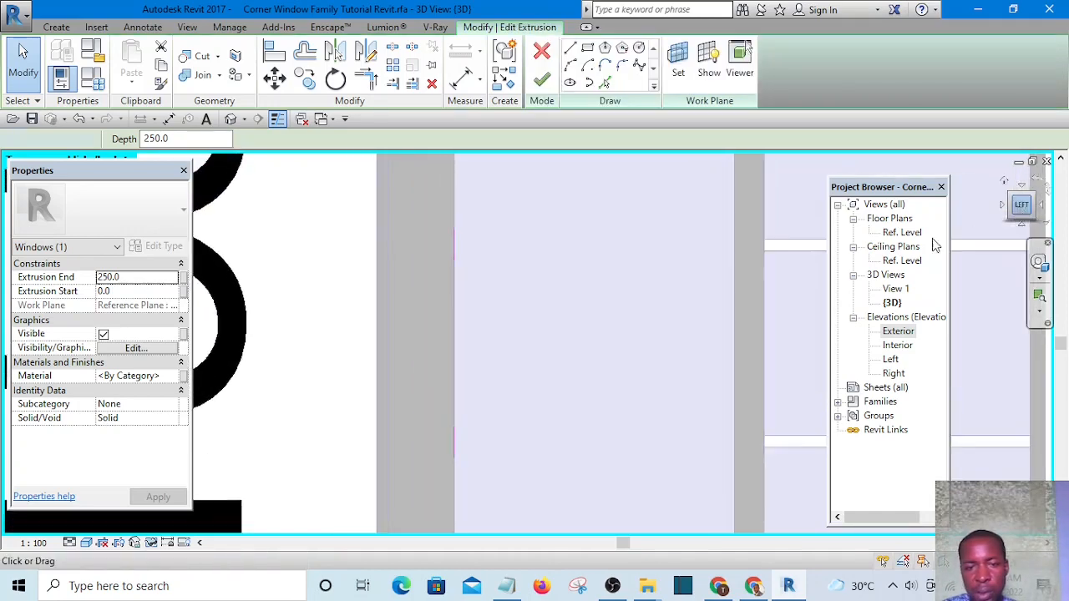
{"action": "scroll", "coordinate": [628, 282], "scroll_direction": "down", "scroll_amount": 2}
{"action": "scroll", "coordinate": [628, 287], "scroll_direction": "down", "scroll_amount": 5}
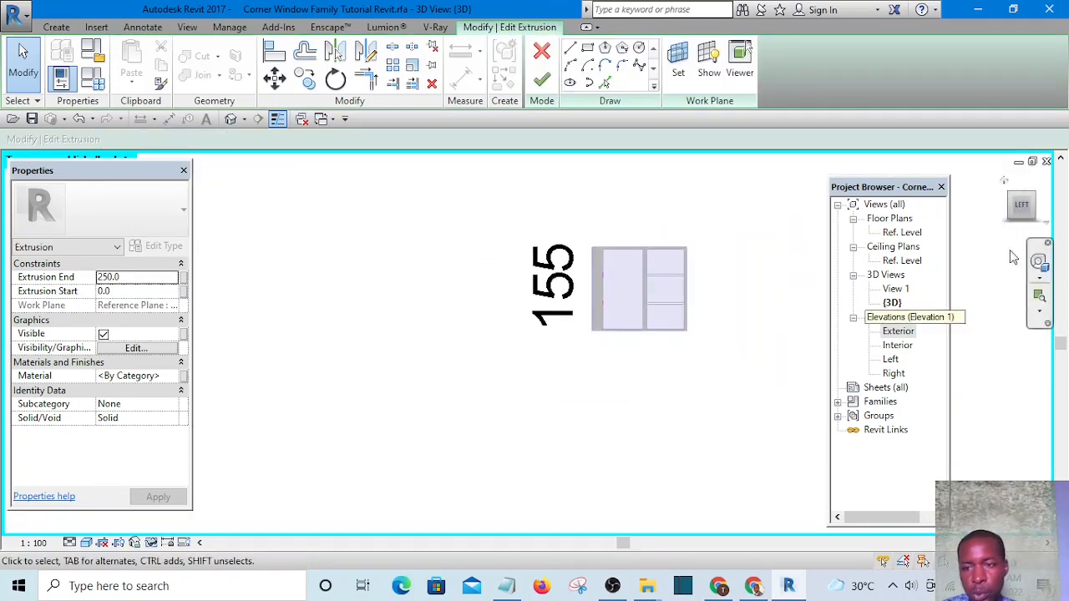
{"action": "middle_click_drag", "start_coordinate": [746, 342], "coordinate": [551, 182], "text": "shift"}
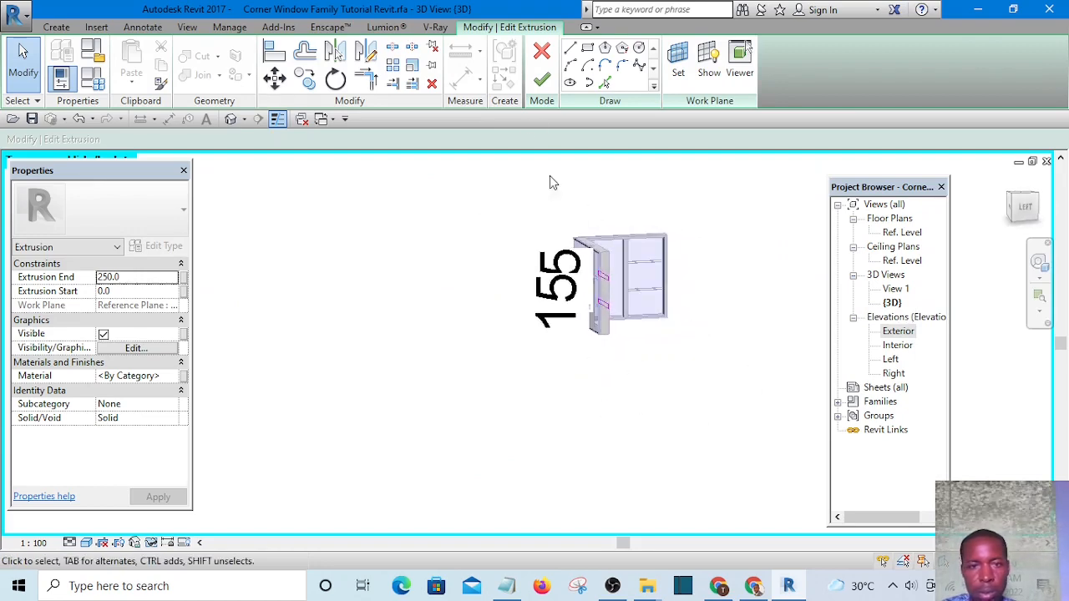
{"action": "left_click", "coordinate": [542, 81]}
Step: Open the Left elevation and stretch the selected two-block mullion extrusion outward to an extrusion start of about -20.9
{"action": "scroll", "coordinate": [626, 325], "scroll_direction": "up", "scroll_amount": 5}
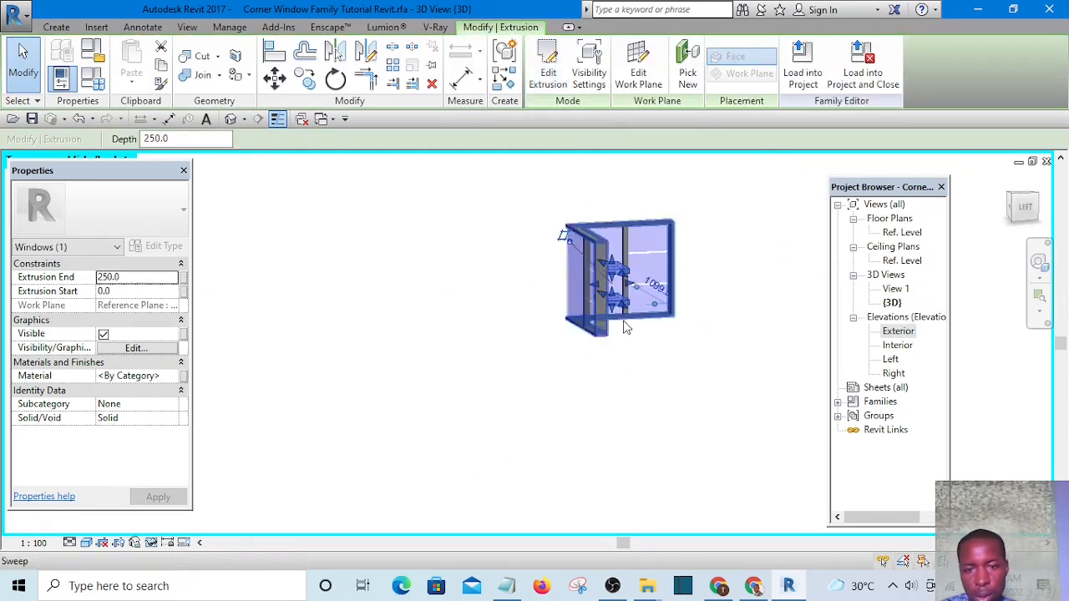
{"action": "middle_click_drag", "start_coordinate": [618, 354], "coordinate": [569, 435]}
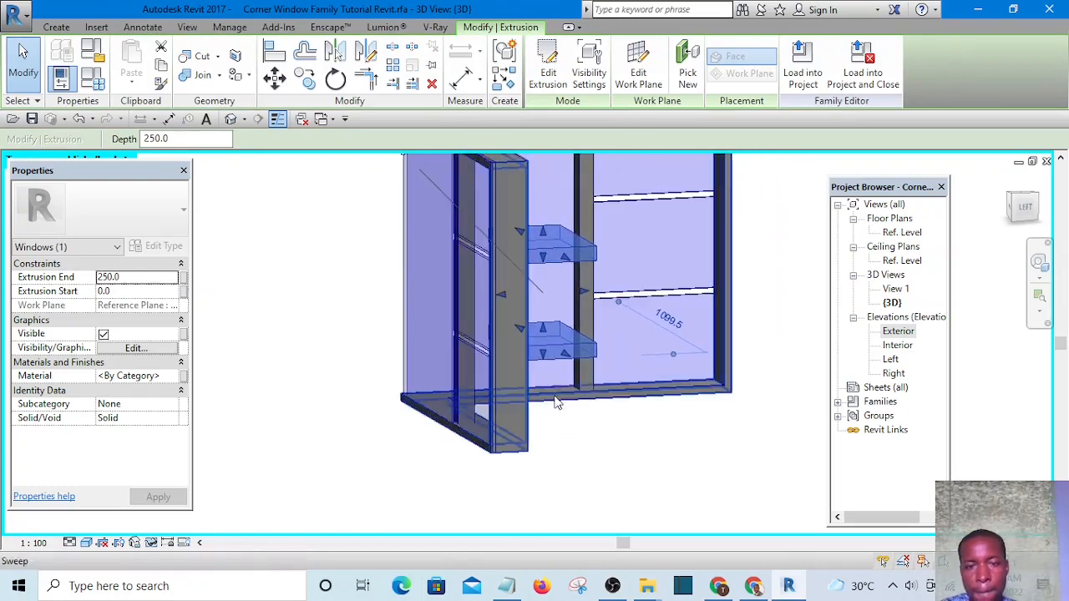
{"action": "double_click", "coordinate": [890, 360]}
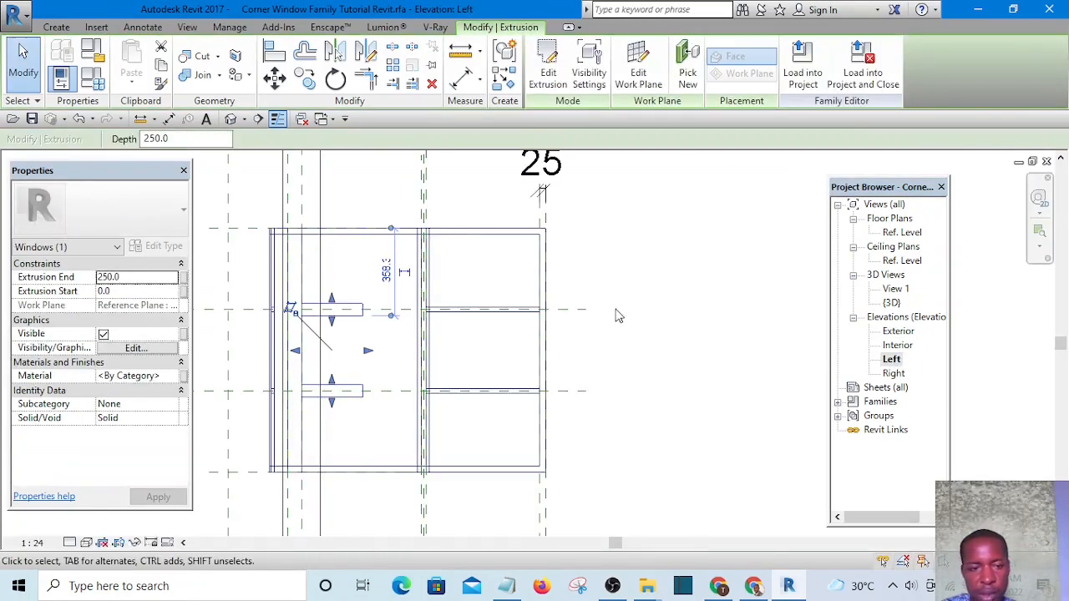
{"action": "scroll", "coordinate": [616, 310], "scroll_direction": "down", "scroll_amount": 1}
{"action": "scroll", "coordinate": [323, 350], "scroll_direction": "up", "scroll_amount": 7}
{"action": "scroll", "coordinate": [507, 346], "scroll_direction": "down", "scroll_amount": 2}
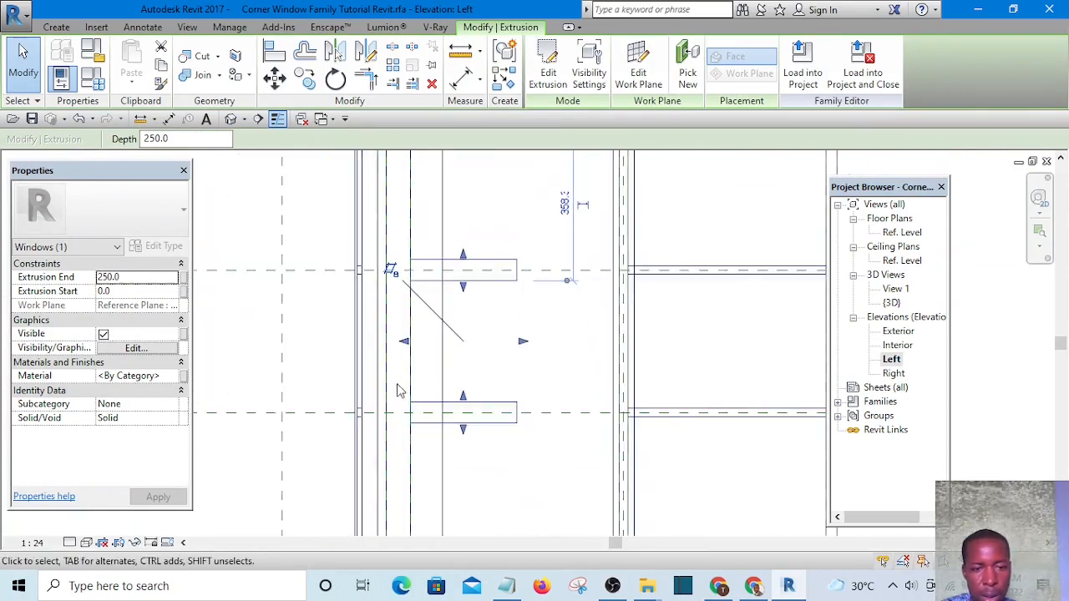
{"action": "scroll", "coordinate": [399, 390], "scroll_direction": "up", "scroll_amount": 3}
{"action": "mouse_move", "coordinate": [416, 303]}
{"action": "left_mouse_down"}
{"action": "mouse_move", "coordinate": [342, 296]}
{"action": "mouse_move", "coordinate": [401, 304]}
{"action": "left_mouse_up"}
{"action": "scroll", "coordinate": [407, 312], "scroll_direction": "down", "scroll_amount": 4}
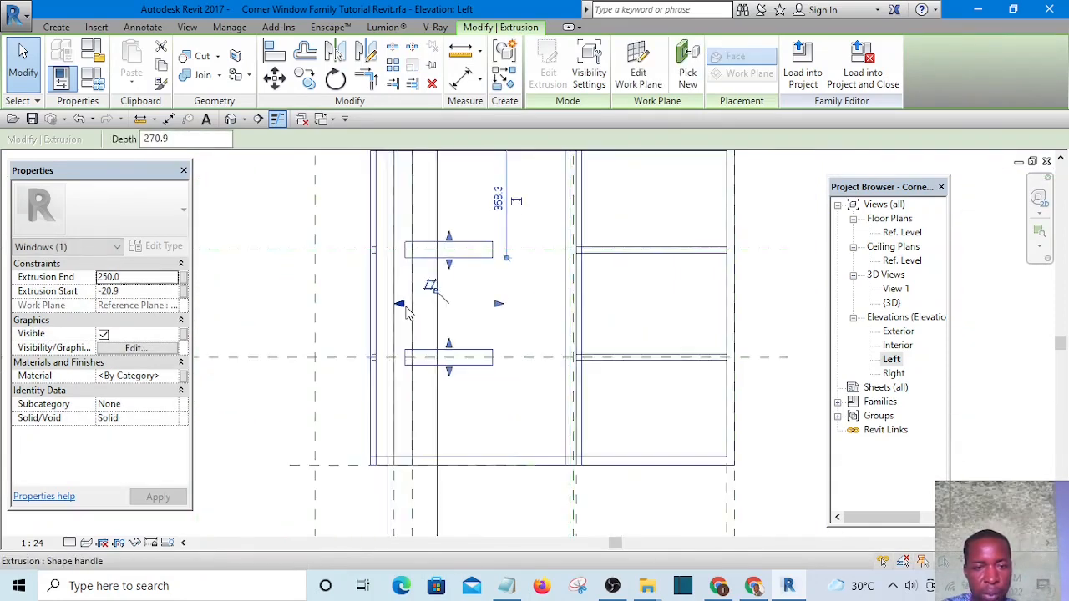
Step: Draw a vertical reference plane in the Left elevation along the window's outer edge, from above the frame down to near Ref. Level
{"action": "scroll", "coordinate": [303, 246], "scroll_direction": "down", "scroll_amount": 2}
{"action": "middle_click_drag", "start_coordinate": [306, 240], "coordinate": [313, 319]}
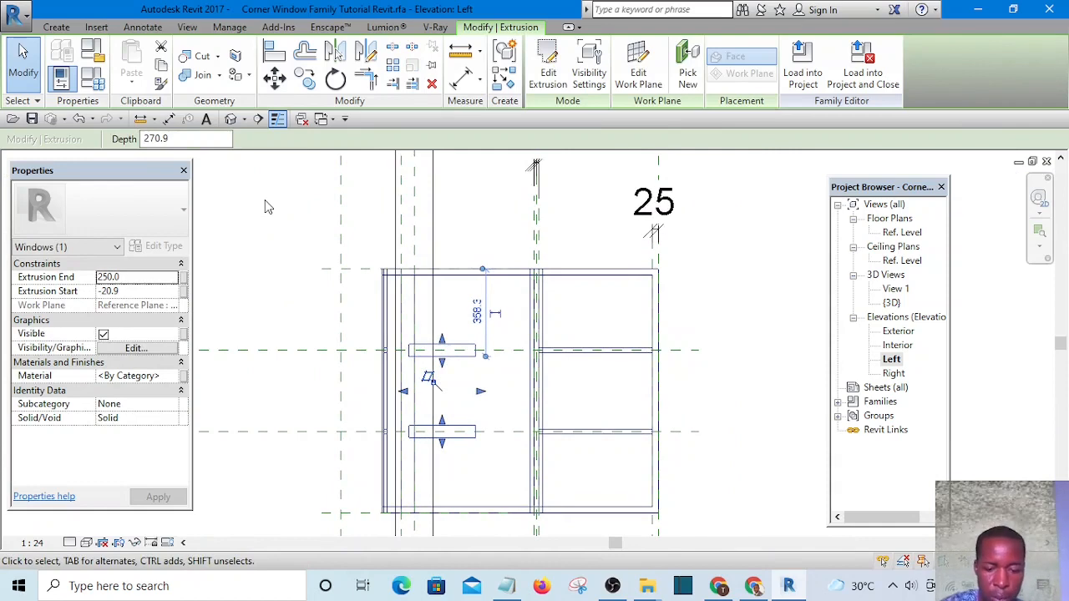
{"action": "key", "text": "r"}
{"action": "key", "text": "p"}
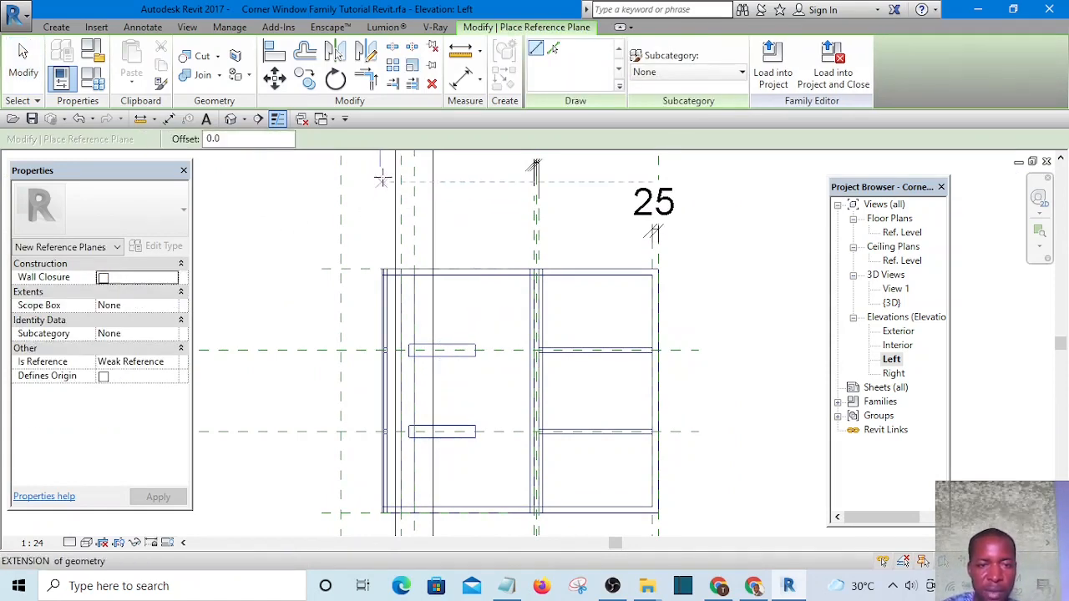
{"action": "scroll", "coordinate": [382, 178], "scroll_direction": "down", "scroll_amount": 3}
{"action": "left_click", "coordinate": [383, 177]}
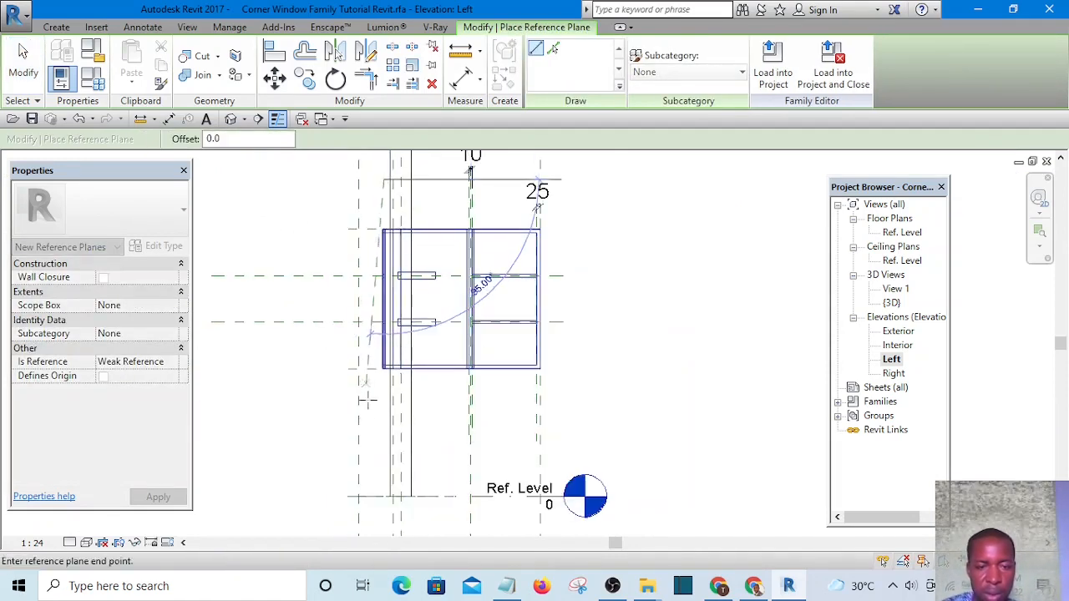
{"action": "left_click", "coordinate": [383, 480]}
{"action": "key", "text": "Escape"}
{"action": "key", "text": "Escape"}
Step: Align the new vertical reference plane with the frame's vertical line at the window's outer edge
{"action": "scroll", "coordinate": [388, 376], "scroll_direction": "up", "scroll_amount": 5}
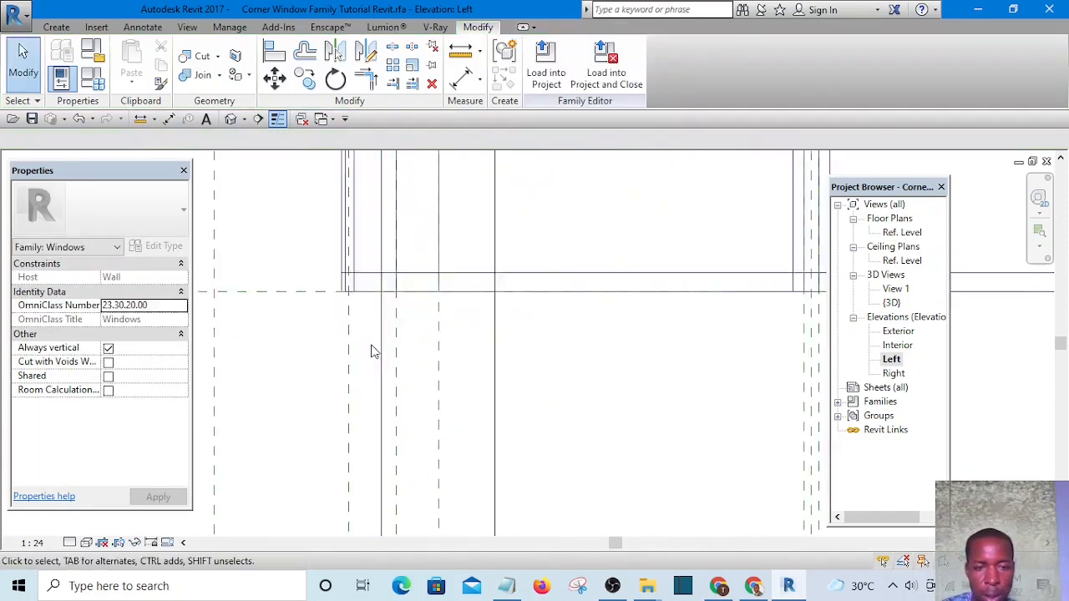
{"action": "scroll", "coordinate": [374, 352], "scroll_direction": "up", "scroll_amount": 2}
{"action": "left_click", "coordinate": [276, 52]}
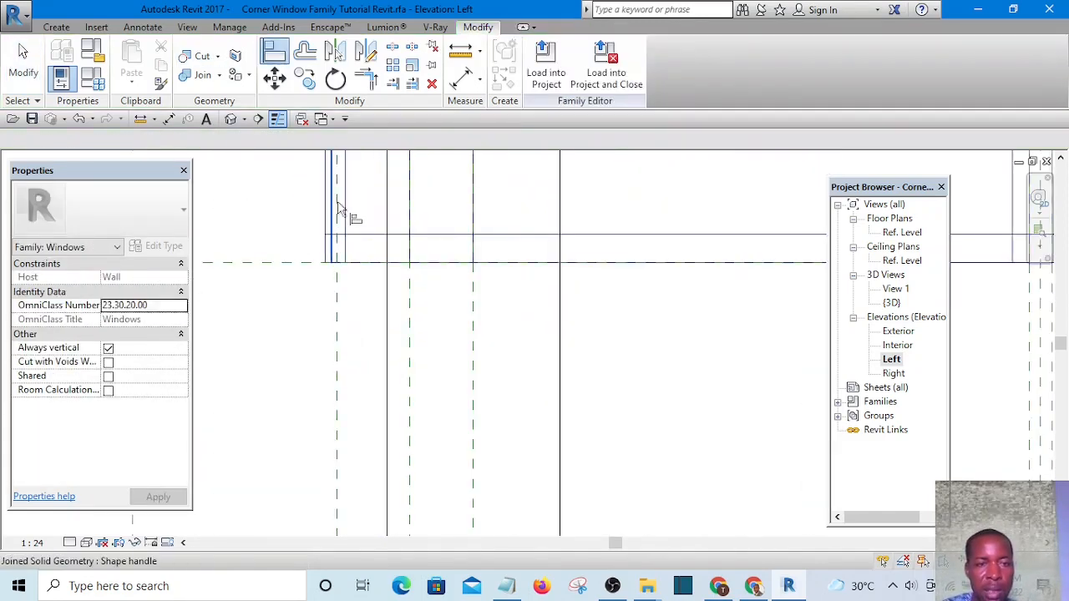
{"action": "scroll", "coordinate": [351, 207], "scroll_direction": "up", "scroll_amount": 1}
{"action": "left_click", "coordinate": [334, 331]}
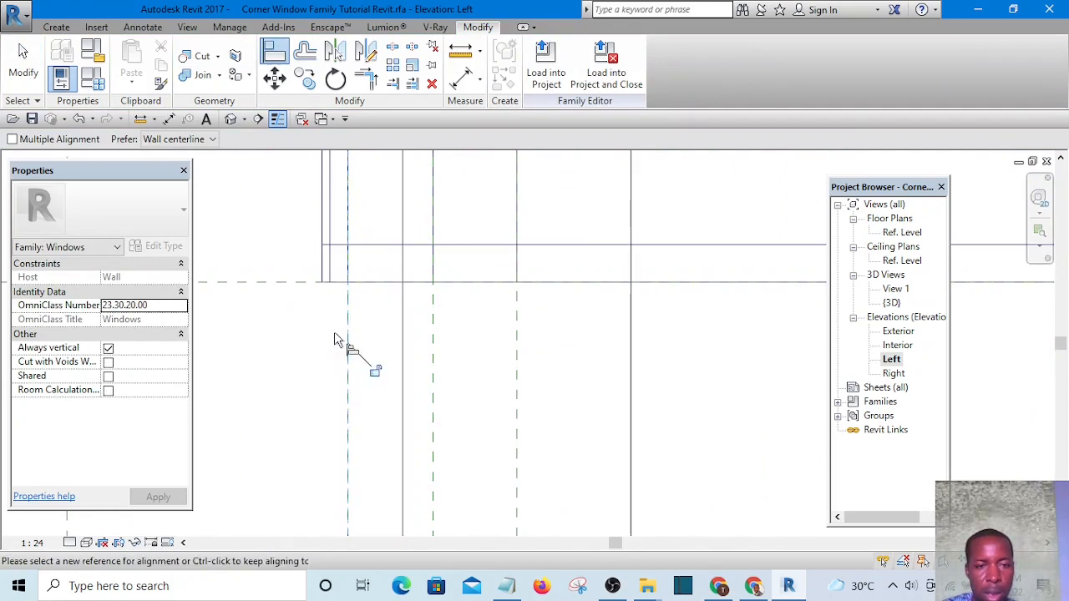
{"action": "scroll", "coordinate": [334, 332], "scroll_direction": "down", "scroll_amount": 1}
{"action": "scroll", "coordinate": [337, 263], "scroll_direction": "up", "scroll_amount": 1}
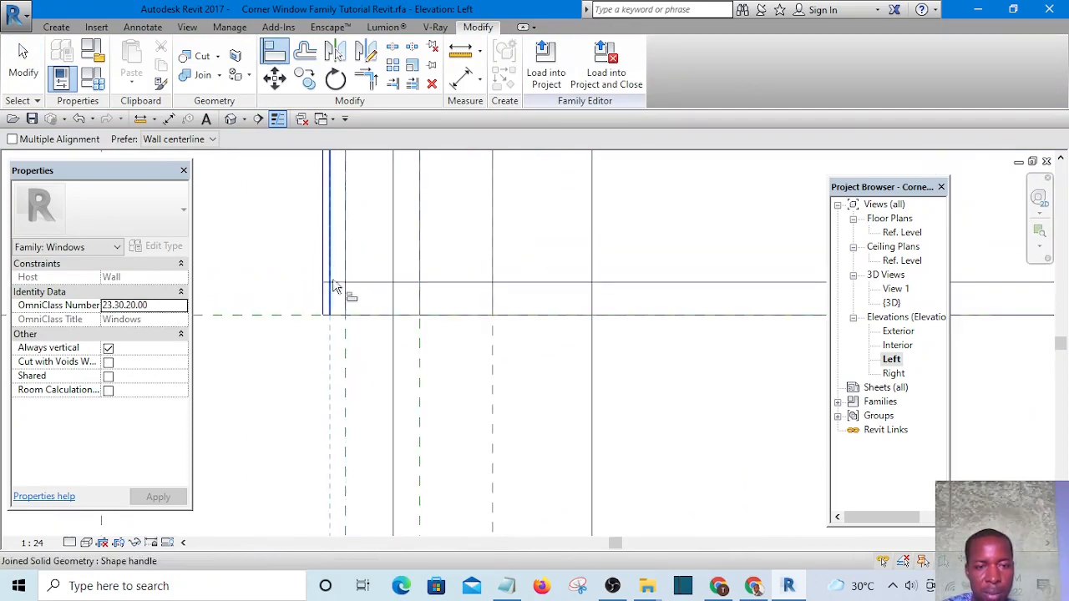
{"action": "scroll", "coordinate": [305, 401], "scroll_direction": "down", "scroll_amount": 2}
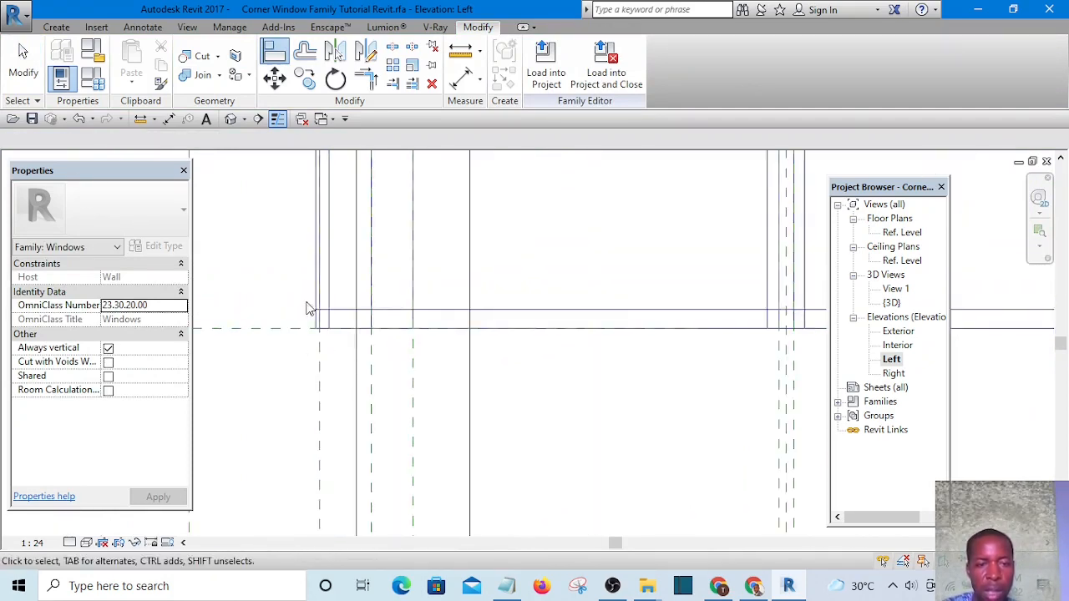
{"action": "key", "text": "Escape"}
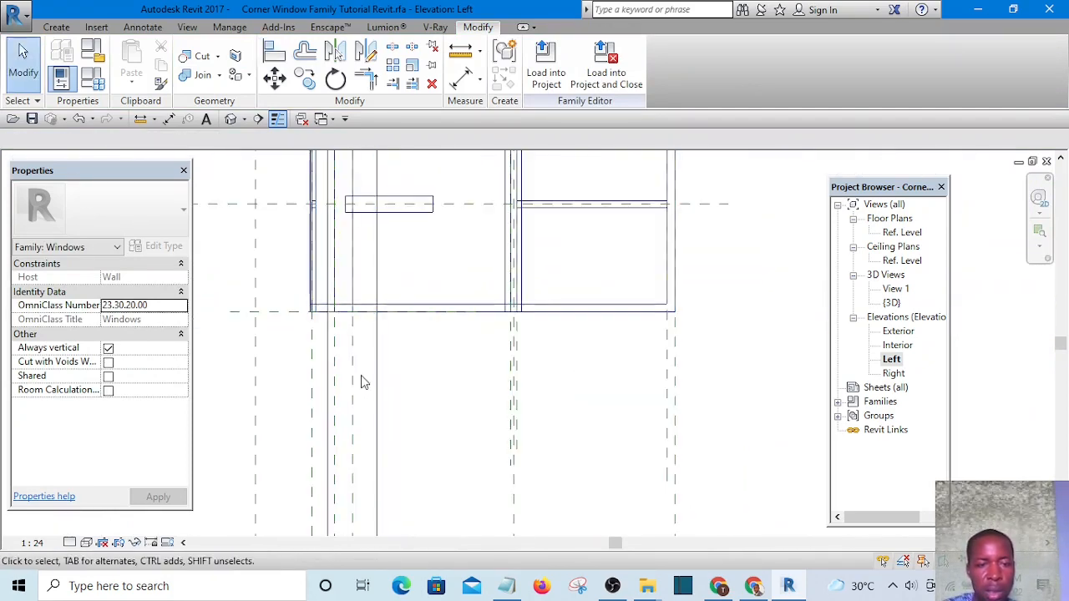
Step: Add an aligned dimension below the window between the new reference plane and the closest wall reference plane beside it
{"action": "left_click", "coordinate": [459, 80]}
{"action": "scroll", "coordinate": [302, 377], "scroll_direction": "up", "scroll_amount": 1}
{"action": "left_click", "coordinate": [317, 392]}
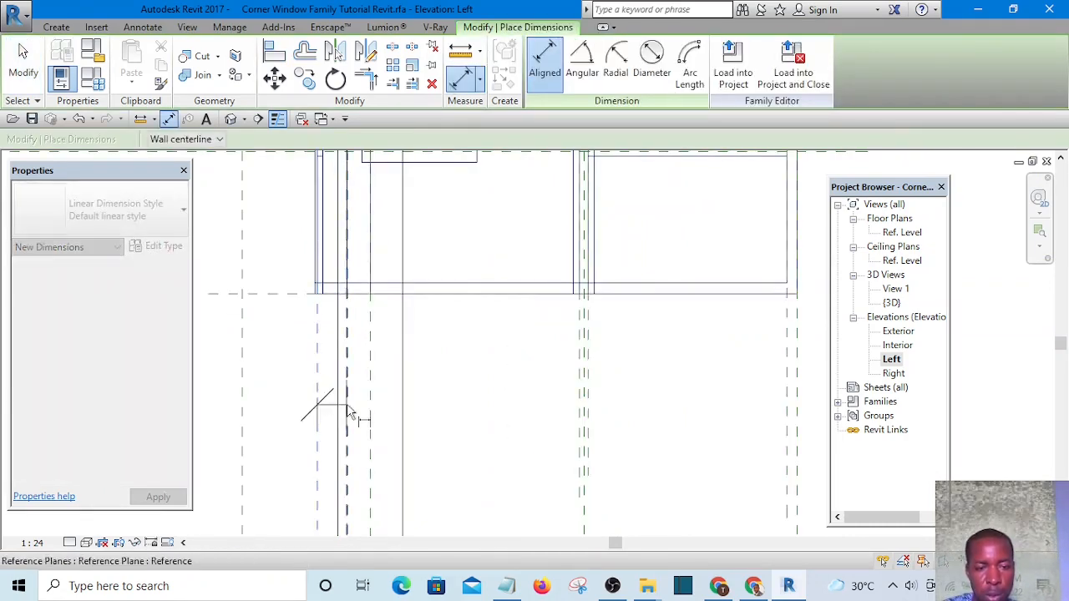
{"action": "scroll", "coordinate": [347, 403], "scroll_direction": "up", "scroll_amount": 1}
{"action": "left_click", "coordinate": [347, 404]}
{"action": "left_click", "coordinate": [286, 397]}
{"action": "scroll", "coordinate": [288, 369], "scroll_direction": "down", "scroll_amount": 2}
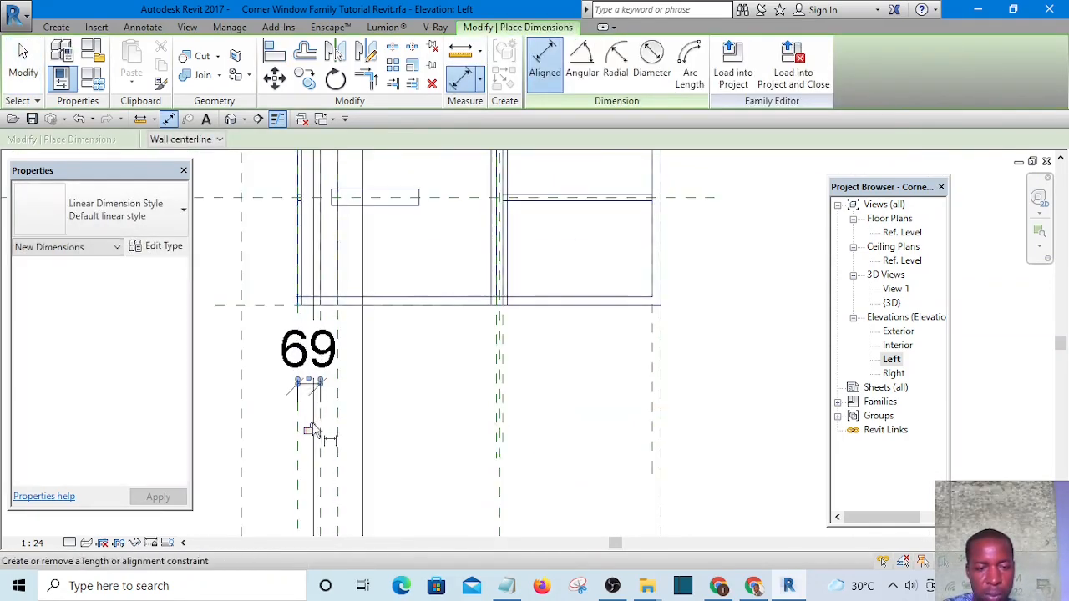
{"action": "scroll", "coordinate": [411, 354], "scroll_direction": "down", "scroll_amount": 2}
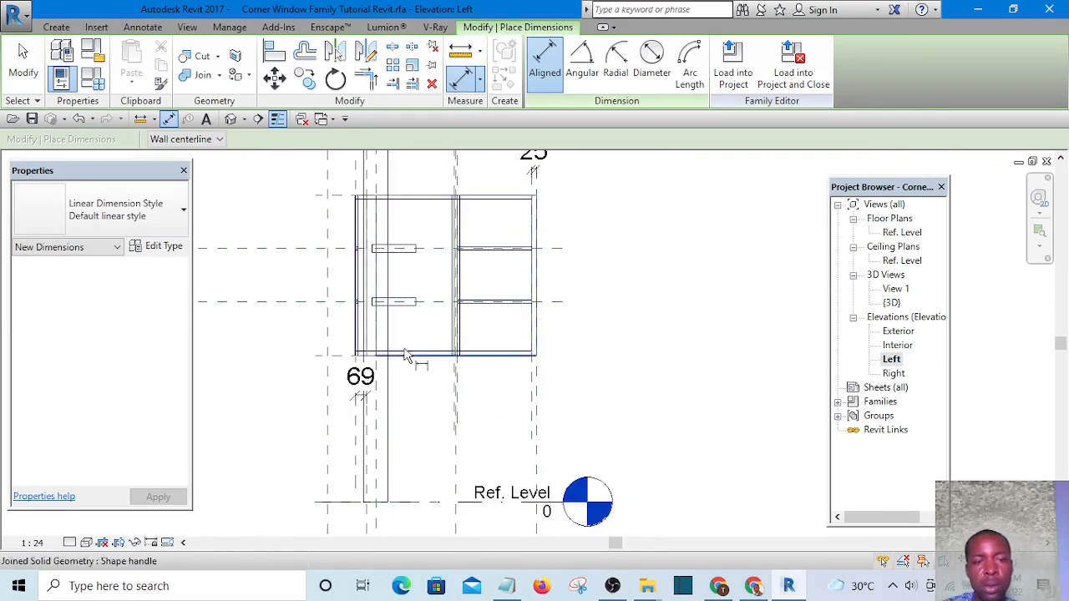
{"action": "scroll", "coordinate": [407, 343], "scroll_direction": "up", "scroll_amount": 2}
{"action": "key", "text": "Escape"}
Step: Stretch the two-block mullion extrusion outward past the new reference plane, to an extrusion start of about -182.9
{"action": "left_click", "coordinate": [405, 307]}
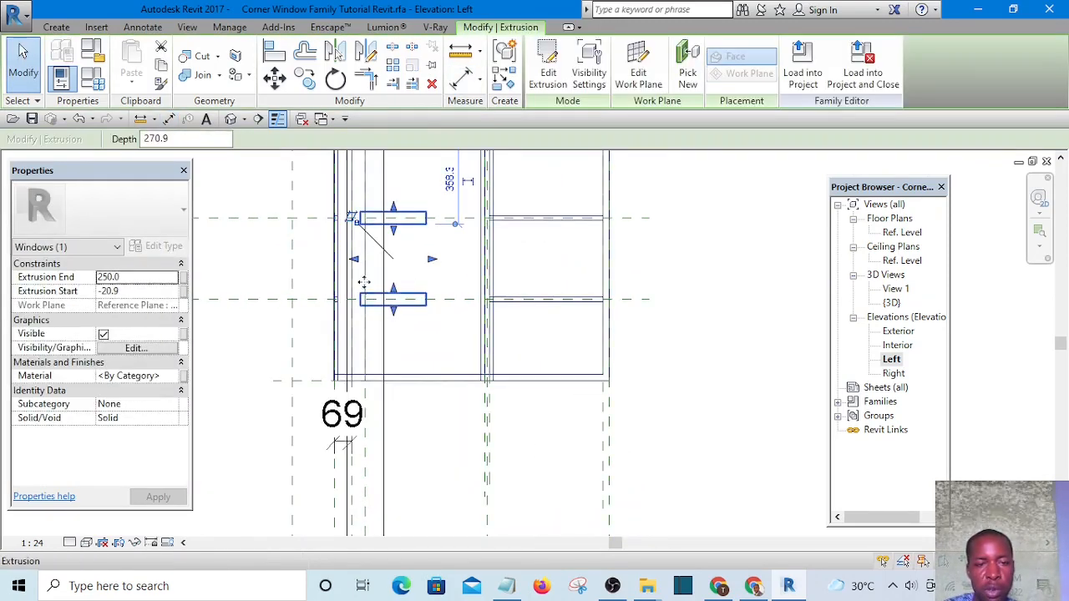
{"action": "scroll", "coordinate": [355, 259], "scroll_direction": "down", "scroll_amount": 2}
{"action": "scroll", "coordinate": [355, 255], "scroll_direction": "up", "scroll_amount": 1}
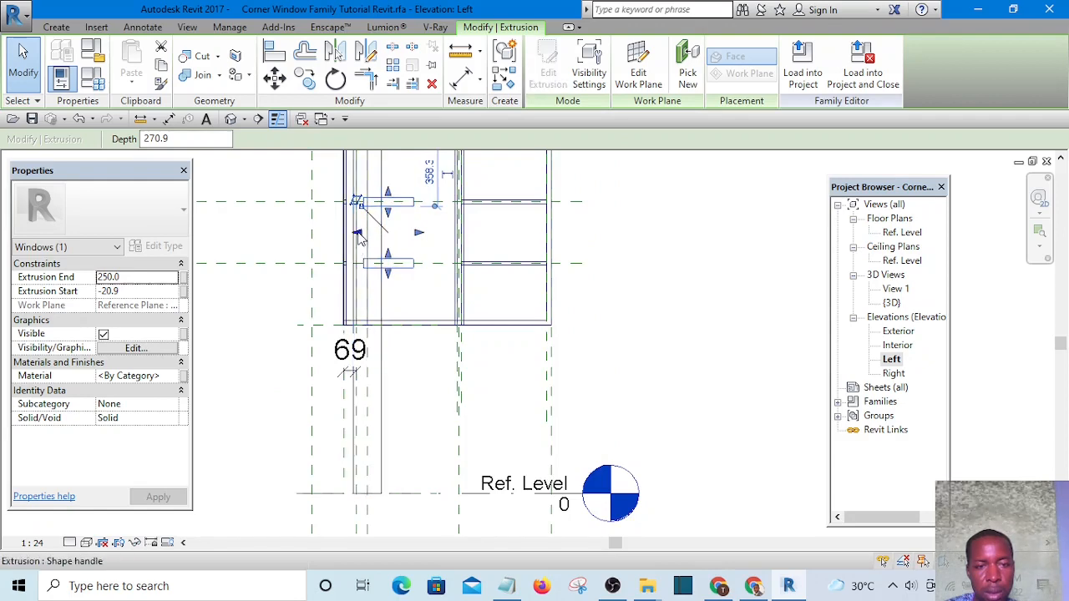
{"action": "mouse_move", "coordinate": [341, 438]}
{"action": "left_mouse_down"}
{"action": "mouse_move", "coordinate": [353, 439]}
{"action": "mouse_move", "coordinate": [343, 440]}
{"action": "left_mouse_up"}
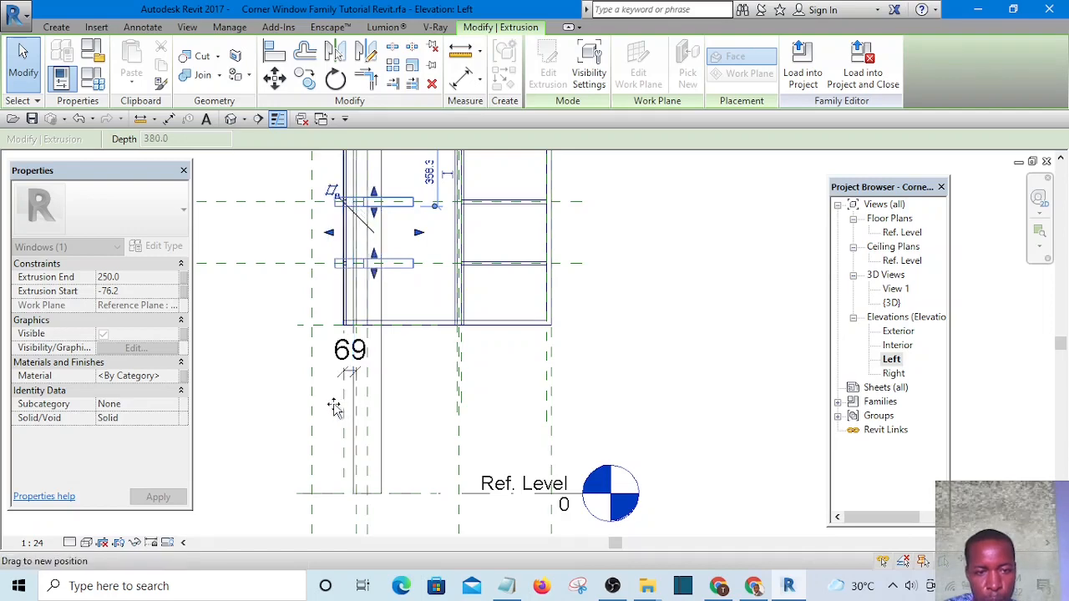
{"action": "scroll", "coordinate": [334, 406], "scroll_direction": "up", "scroll_amount": 2}
{"action": "scroll", "coordinate": [345, 430], "scroll_direction": "down", "scroll_amount": 1}
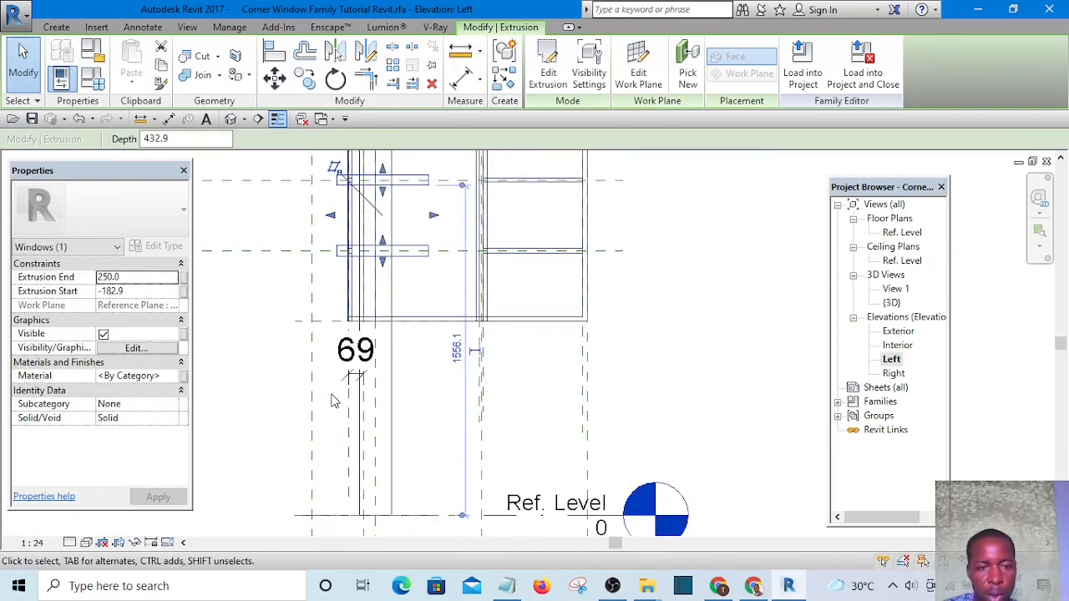
{"action": "left_click", "coordinate": [331, 398]}
Step: Move the new vertical reference plane outward, away from the window, to 180 mm from the dimensioned reference plane
{"action": "scroll", "coordinate": [347, 360], "scroll_direction": "up", "scroll_amount": 1}
{"action": "left_click", "coordinate": [361, 380]}
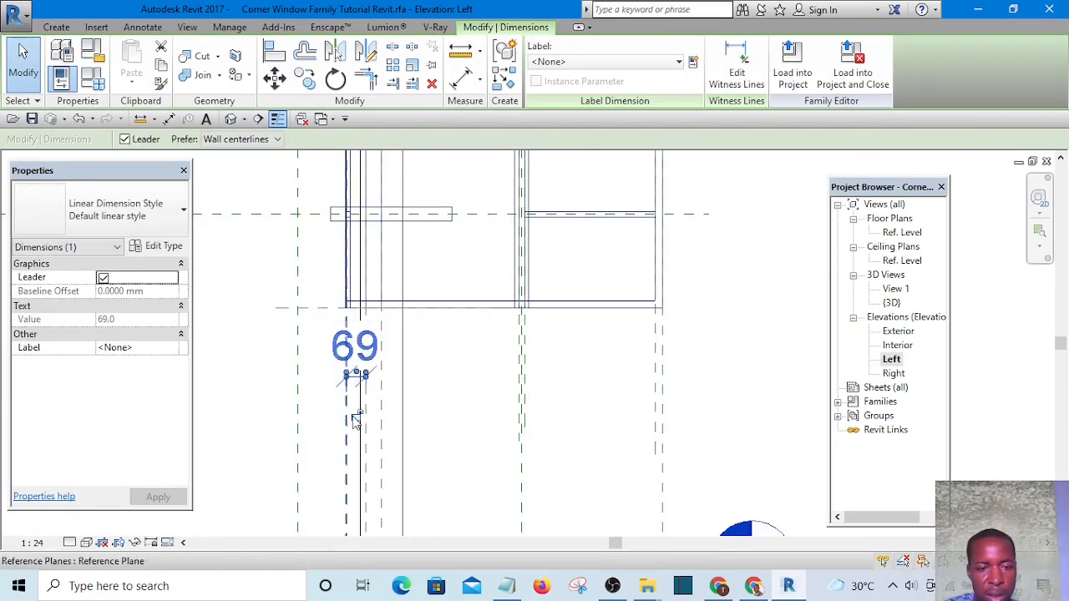
{"action": "scroll", "coordinate": [497, 429], "scroll_direction": "down", "scroll_amount": 2}
{"action": "scroll", "coordinate": [443, 426], "scroll_direction": "up", "scroll_amount": 1}
{"action": "left_click", "coordinate": [482, 387]}
{"action": "scroll", "coordinate": [404, 417], "scroll_direction": "up", "scroll_amount": 1}
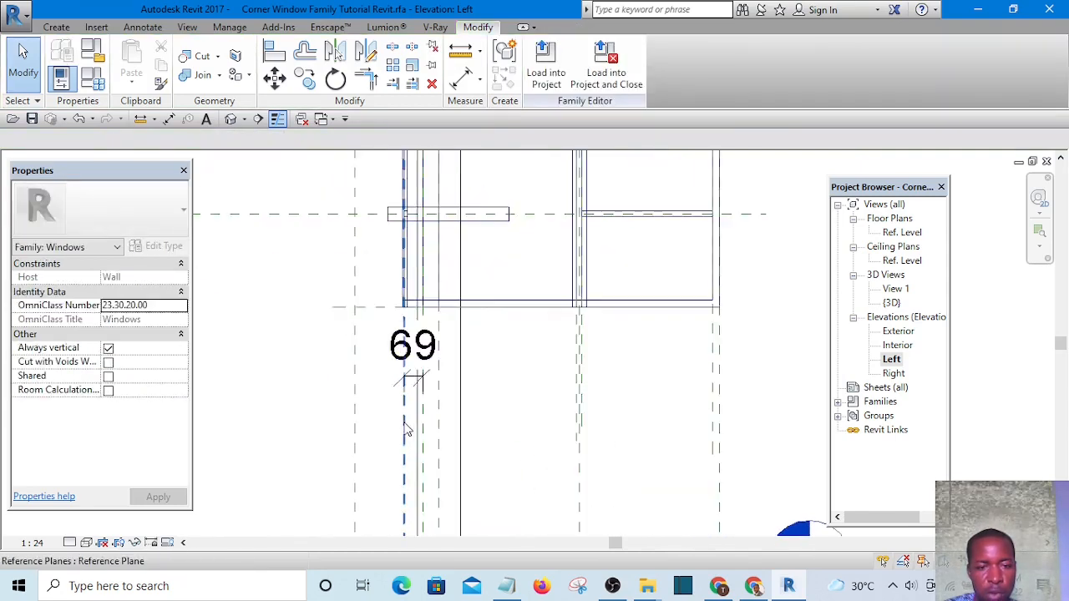
{"action": "left_click_drag", "start_coordinate": [405, 423], "coordinate": [340, 425]}
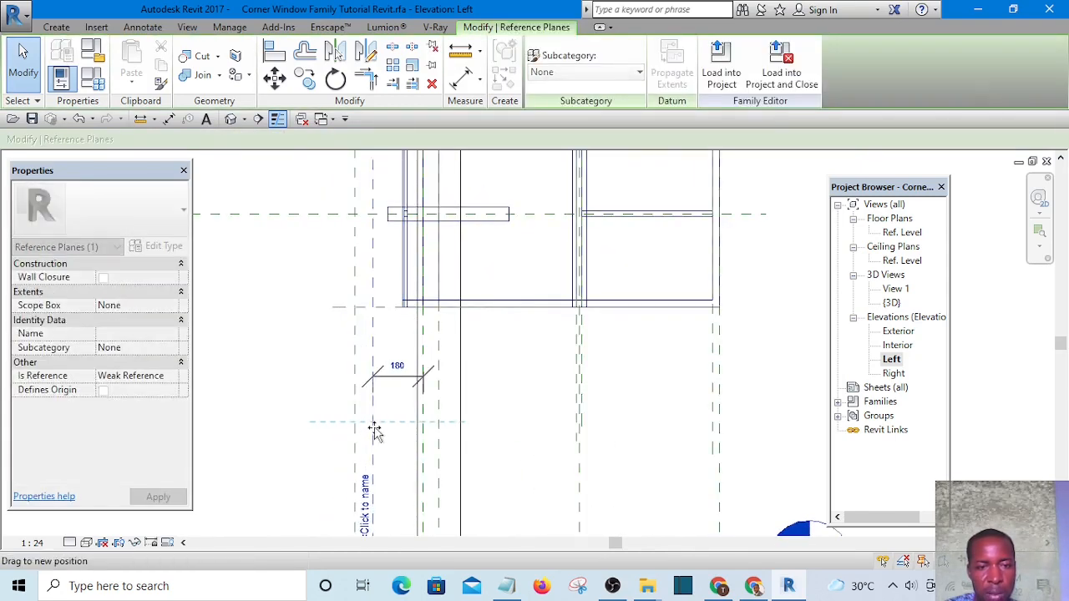
{"action": "left_click", "coordinate": [276, 362]}
{"action": "middle_click_drag", "start_coordinate": [287, 384], "coordinate": [314, 569]}
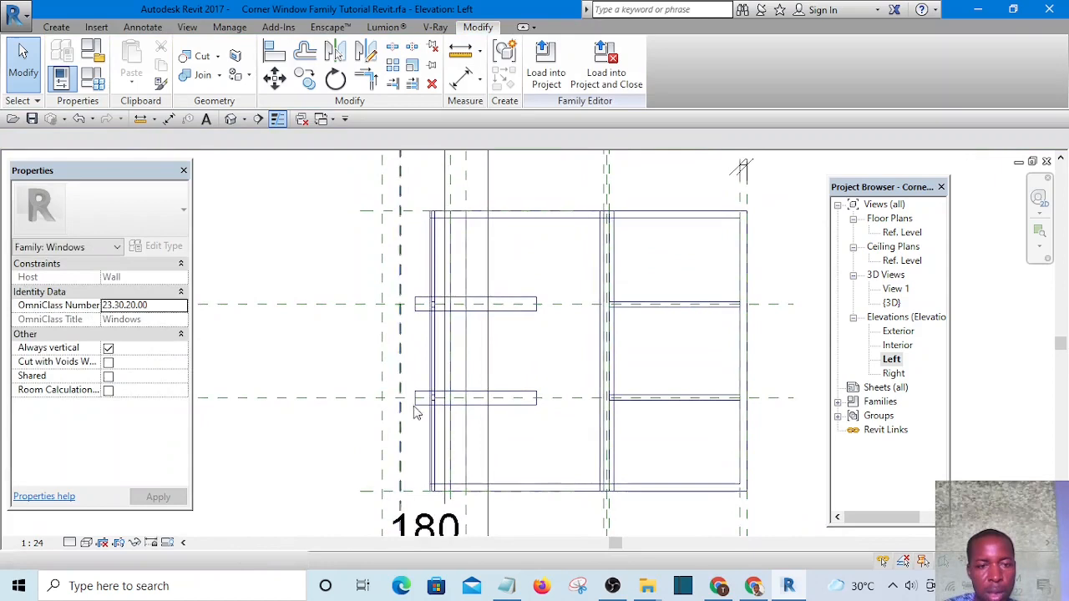
Step: Stretch the outer end of the two-block mullion extrusion onto the moved reference plane, at an extrusion start of about -235.8
{"action": "left_click", "coordinate": [412, 309]}
{"action": "scroll", "coordinate": [415, 321], "scroll_direction": "up", "scroll_amount": 1}
{"action": "left_click_drag", "start_coordinate": [411, 380], "coordinate": [389, 375]}
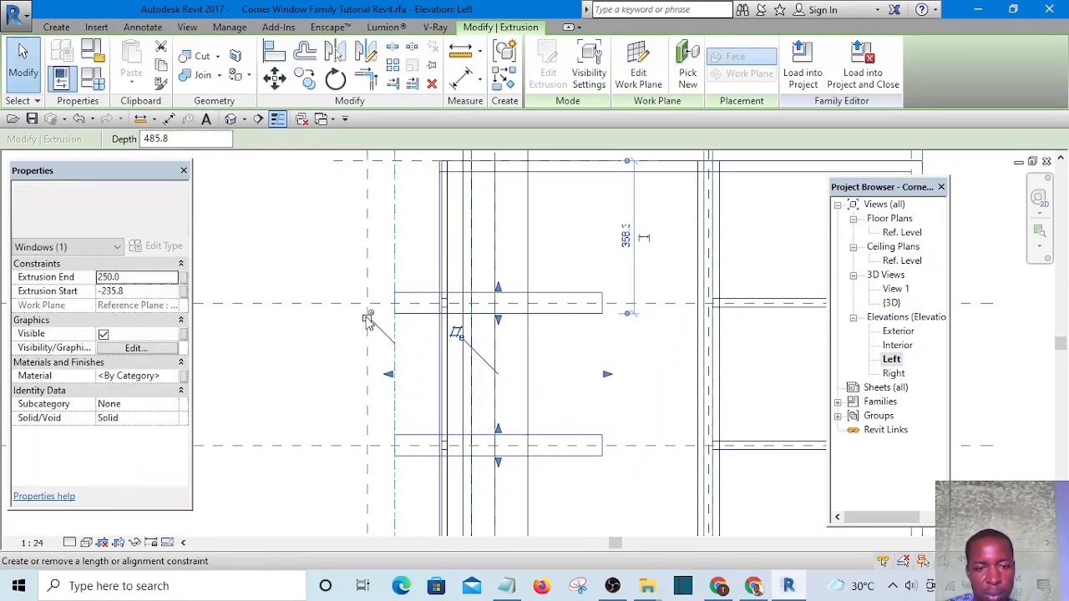
{"action": "scroll", "coordinate": [342, 302], "scroll_direction": "down", "scroll_amount": 2}
{"action": "middle_click_drag", "start_coordinate": [304, 445], "coordinate": [301, 391]}
{"action": "scroll", "coordinate": [380, 304], "scroll_direction": "up", "scroll_amount": 1}
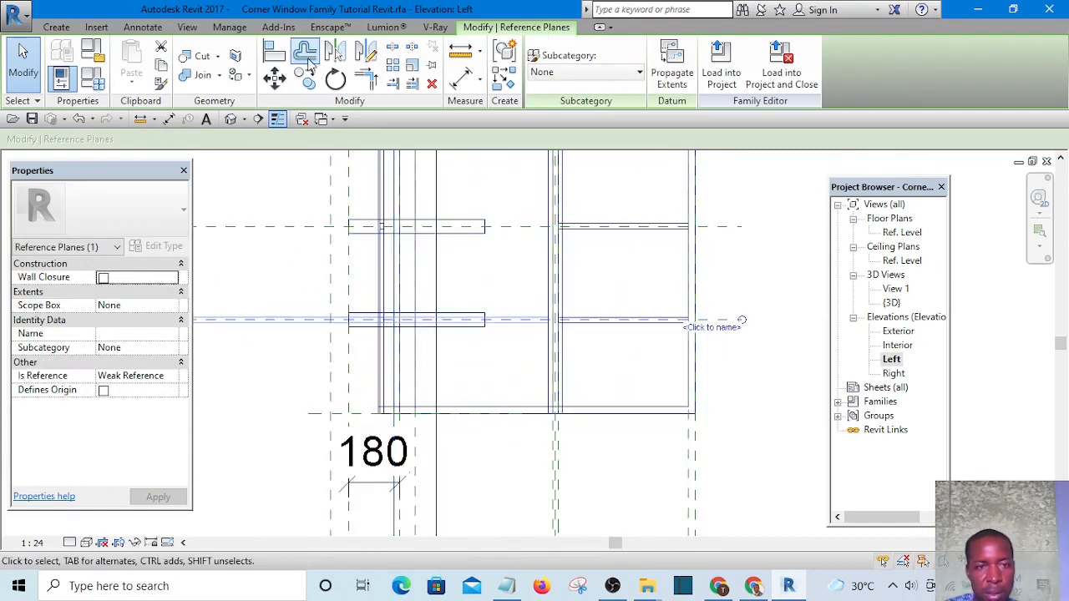
Step: Align the new dimensioned reference plane with the vertical frame face line just inside the window's outer edge, then select its dimension
{"action": "left_click", "coordinate": [276, 52]}
{"action": "scroll", "coordinate": [388, 382], "scroll_direction": "up", "scroll_amount": 1}
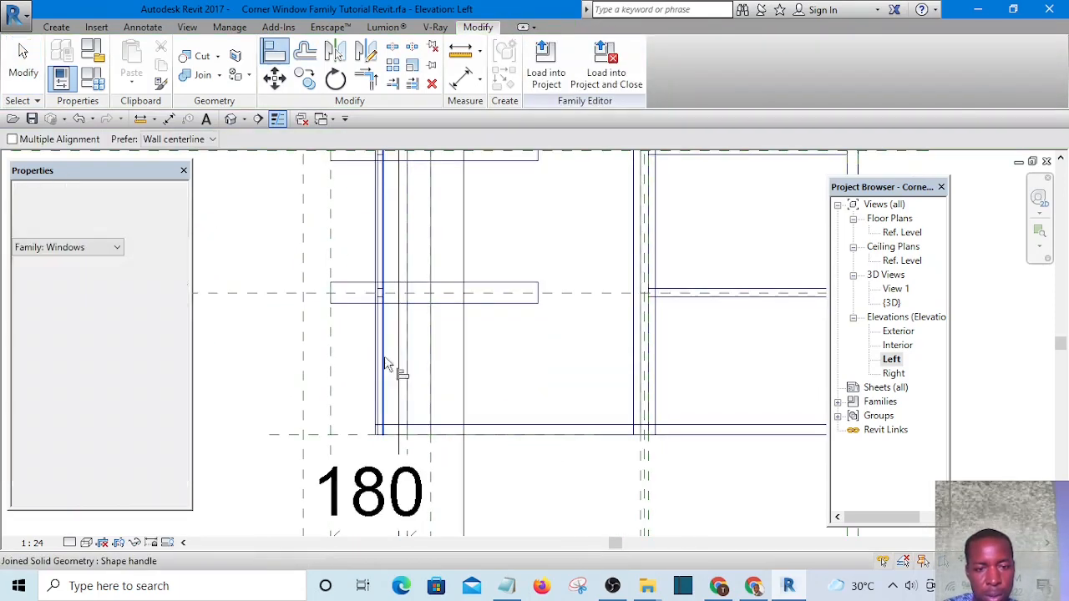
{"action": "scroll", "coordinate": [380, 385], "scroll_direction": "up", "scroll_amount": 2}
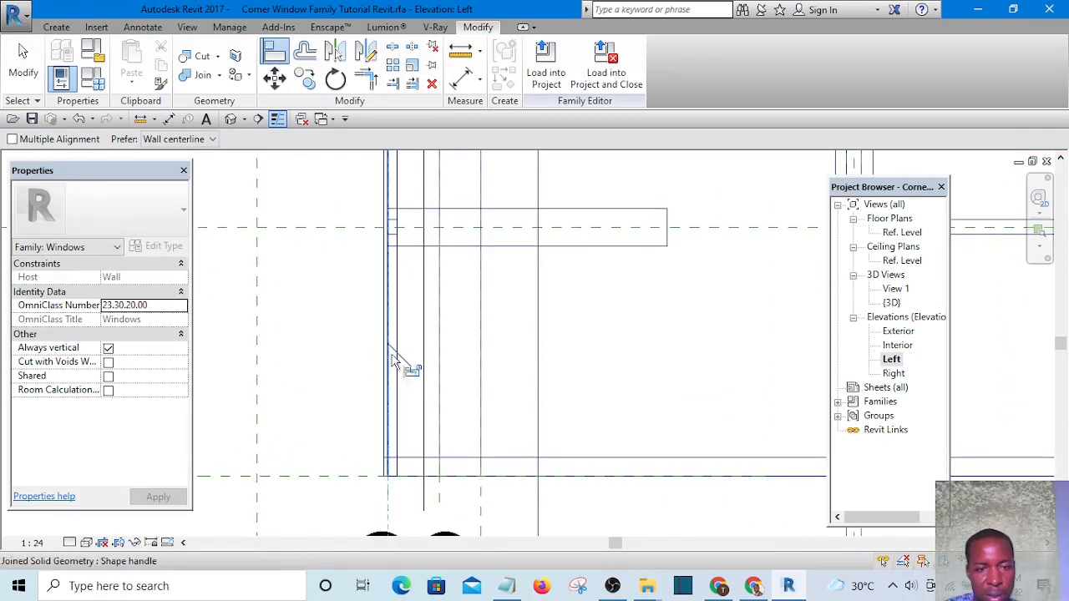
{"action": "scroll", "coordinate": [386, 316], "scroll_direction": "down", "scroll_amount": 7}
{"action": "key", "text": "Escape"}
{"action": "key", "text": "Escape"}
{"action": "scroll", "coordinate": [403, 401], "scroll_direction": "up", "scroll_amount": 4}
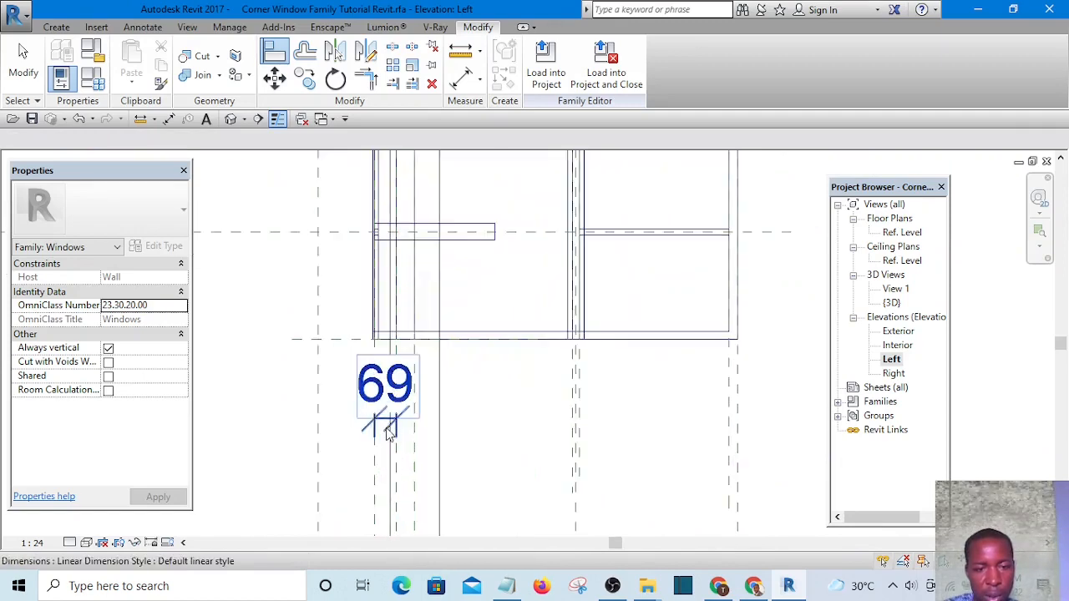
{"action": "middle_click_drag", "start_coordinate": [386, 422], "coordinate": [384, 363]}
{"action": "left_click", "coordinate": [387, 370]}
{"action": "scroll", "coordinate": [386, 372], "scroll_direction": "down", "scroll_amount": 3}
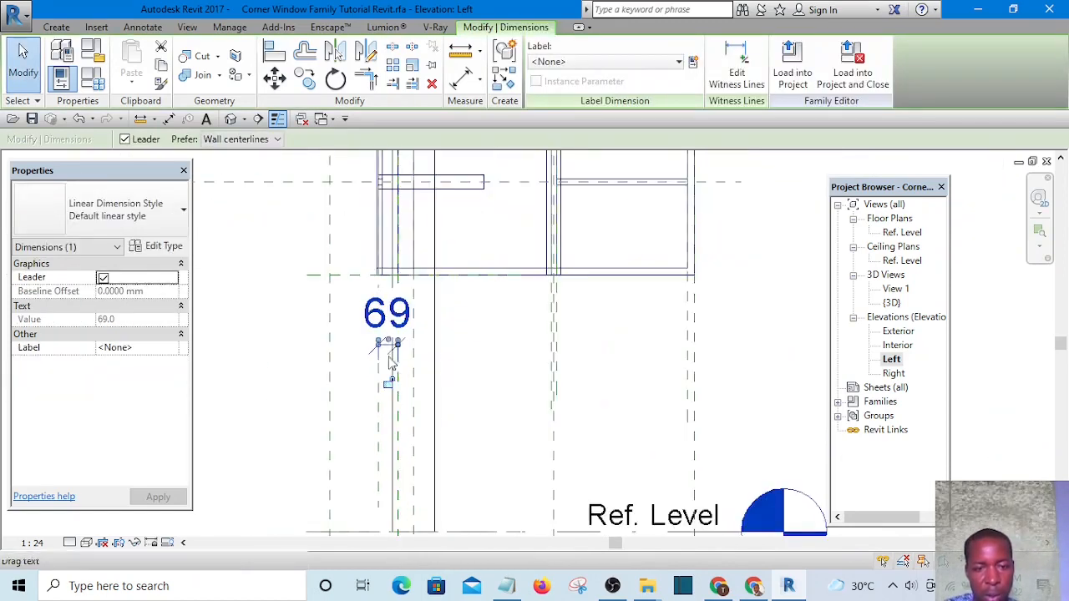
{"action": "scroll", "coordinate": [388, 392], "scroll_direction": "up", "scroll_amount": 4}
{"action": "left_click", "coordinate": [527, 369]}
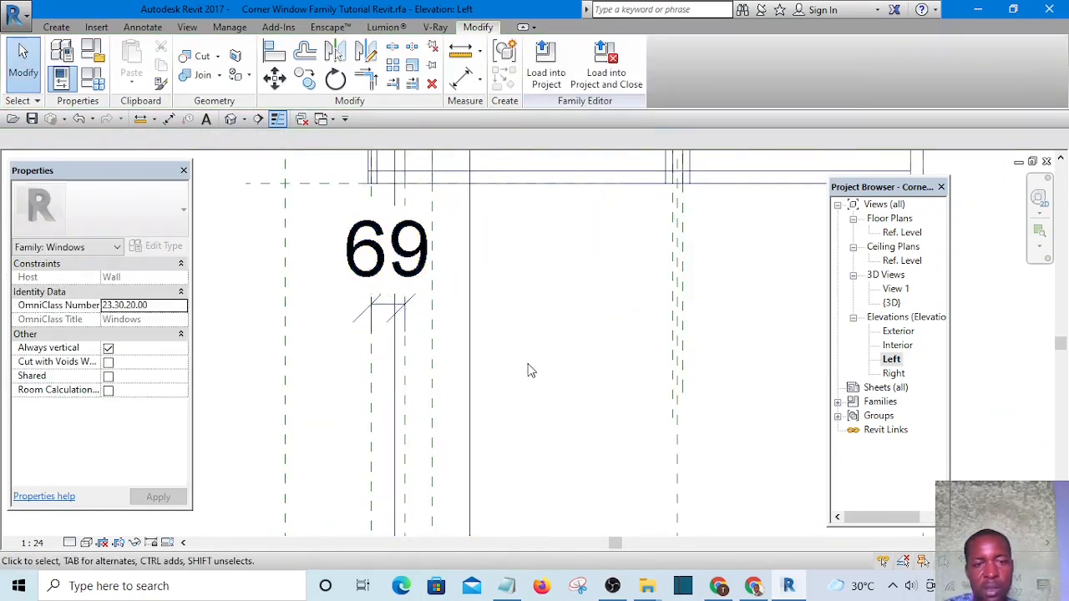
Step: Shorten the two-block mullion extrusion by pulling its inner end onto the dimensioned wall reference plane, at an extrusion end of about -55.8
{"action": "scroll", "coordinate": [527, 365], "scroll_direction": "down", "scroll_amount": 3}
{"action": "mouse_move", "coordinate": [547, 294]}
{"action": "middle_mouse_down"}
{"action": "mouse_move", "coordinate": [465, 395]}
{"action": "mouse_move", "coordinate": [529, 286]}
{"action": "middle_mouse_up"}
{"action": "scroll", "coordinate": [467, 328], "scroll_direction": "up", "scroll_amount": 1}
{"action": "scroll", "coordinate": [412, 298], "scroll_direction": "up", "scroll_amount": 2}
{"action": "scroll", "coordinate": [520, 271], "scroll_direction": "down", "scroll_amount": 3}
{"action": "scroll", "coordinate": [536, 303], "scroll_direction": "down", "scroll_amount": 1}
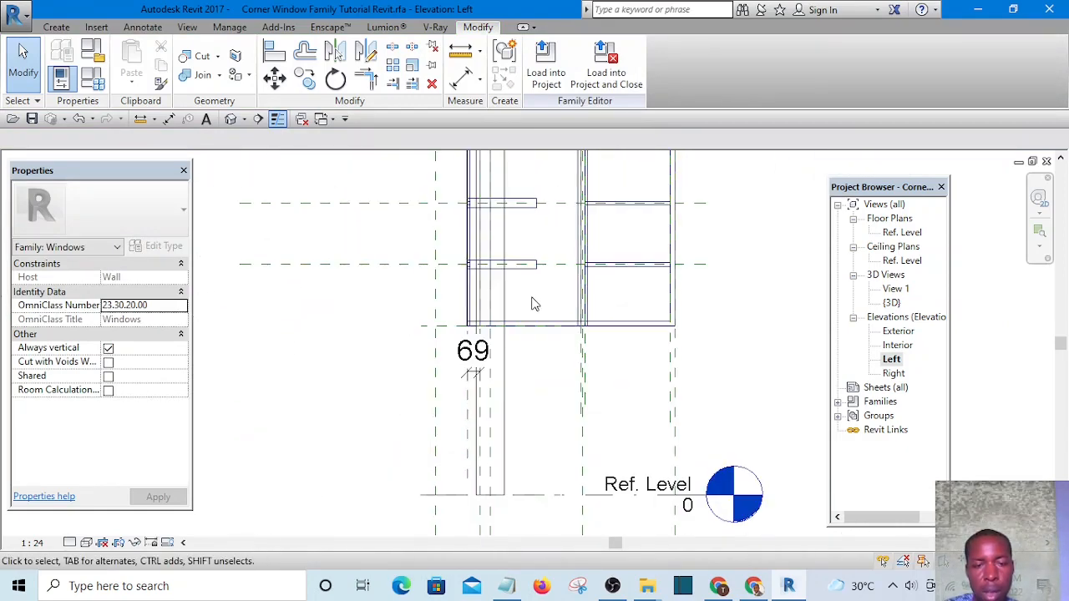
{"action": "scroll", "coordinate": [531, 266], "scroll_direction": "up", "scroll_amount": 1}
{"action": "left_click", "coordinate": [539, 266]}
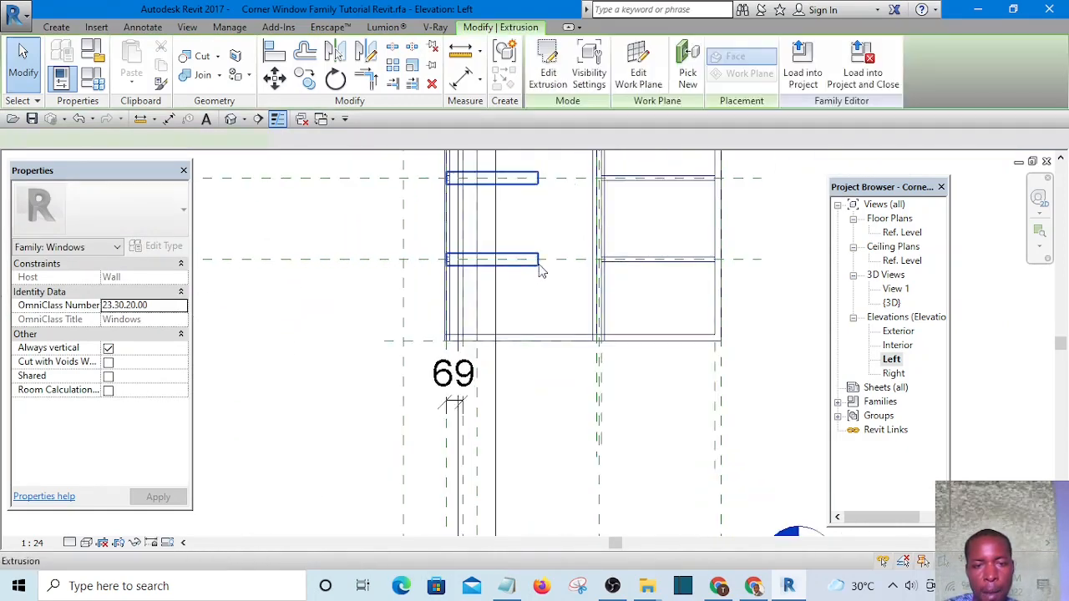
{"action": "scroll", "coordinate": [543, 242], "scroll_direction": "up", "scroll_amount": 1}
{"action": "middle_click_drag", "start_coordinate": [544, 236], "coordinate": [556, 422]}
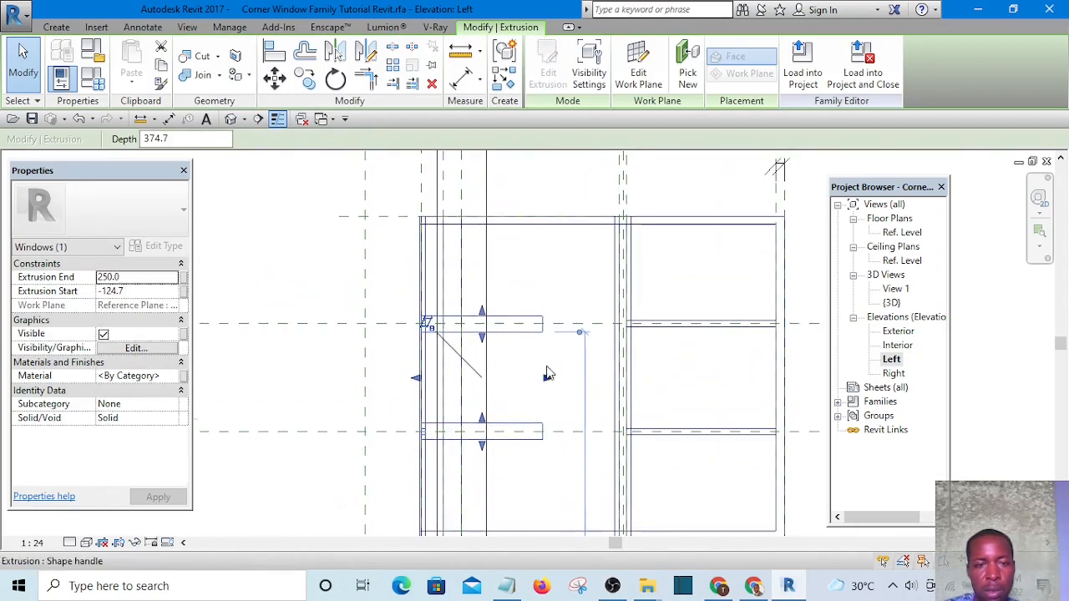
{"action": "scroll", "coordinate": [547, 375], "scroll_direction": "down", "scroll_amount": 2}
{"action": "scroll", "coordinate": [552, 332], "scroll_direction": "up", "scroll_amount": 3}
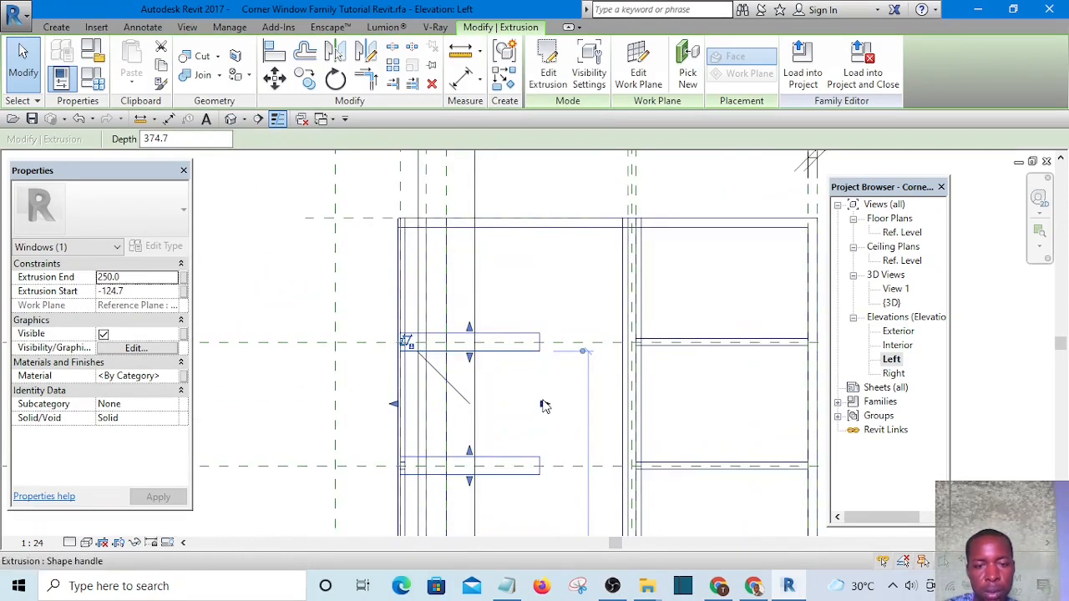
{"action": "left_click_drag", "start_coordinate": [420, 409], "coordinate": [424, 410]}
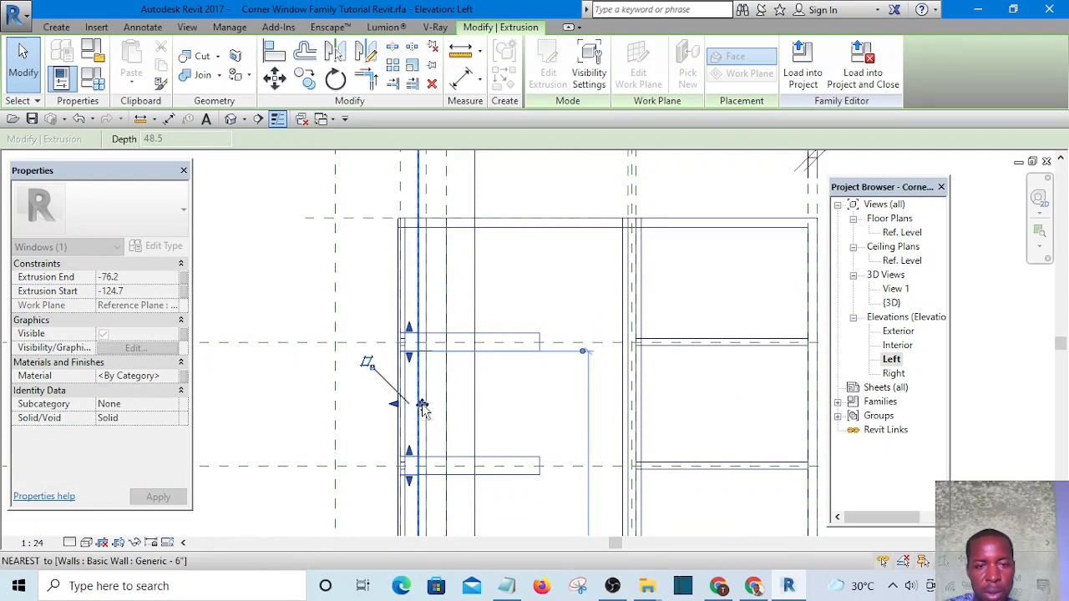
{"action": "left_click_drag", "start_coordinate": [406, 208], "coordinate": [466, 351]}
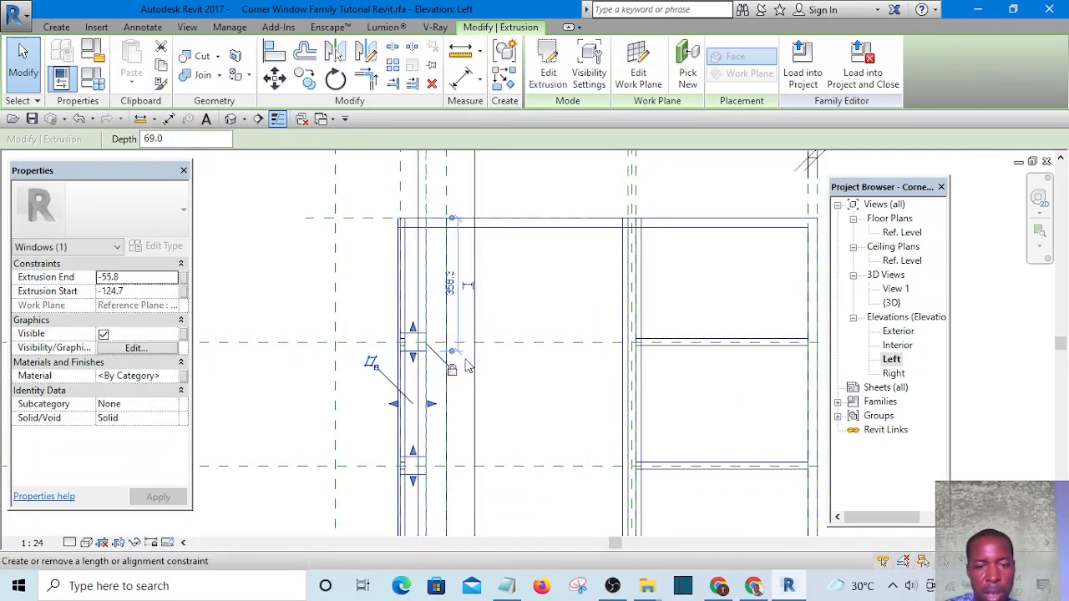
{"action": "left_click", "coordinate": [538, 288]}
{"action": "scroll", "coordinate": [530, 286], "scroll_direction": "down", "scroll_amount": 4}
{"action": "middle_click_drag", "start_coordinate": [523, 288], "coordinate": [398, 328]}
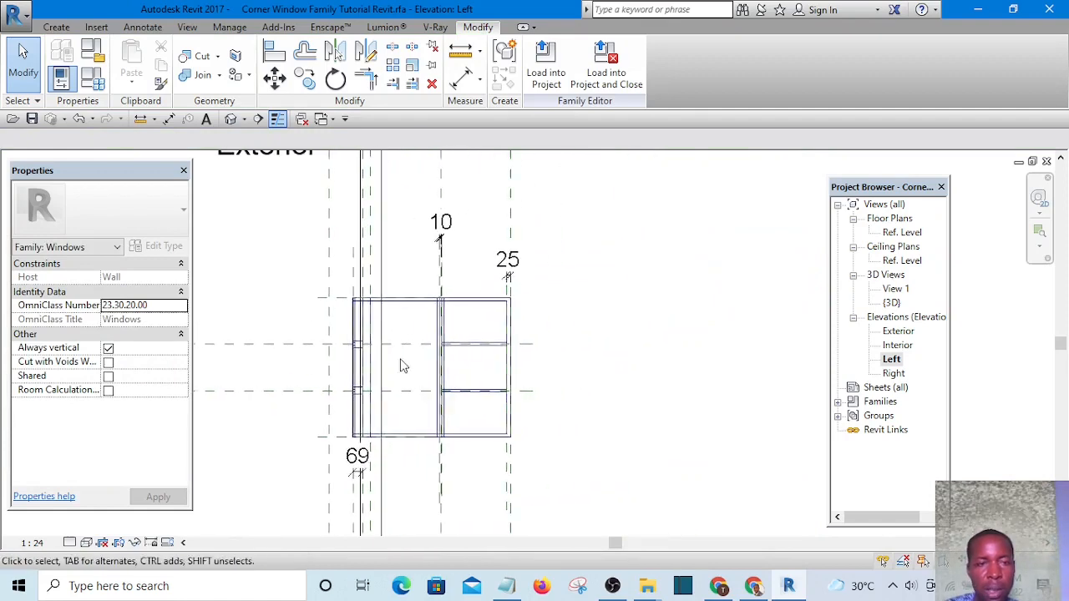
Step: Examine the shortened mullion bars in 3D from several sides and select the void extrusion cutting through them
{"action": "left_click", "coordinate": [233, 119]}
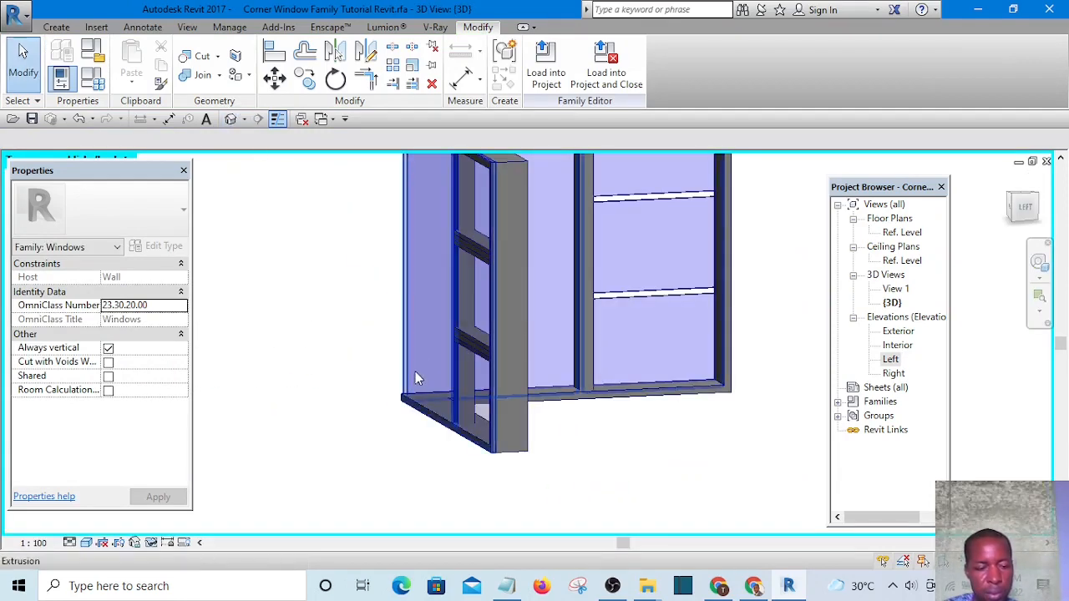
{"action": "middle_click_drag", "start_coordinate": [412, 376], "coordinate": [640, 336], "text": "shift"}
{"action": "scroll", "coordinate": [594, 333], "scroll_direction": "up", "scroll_amount": 8}
{"action": "scroll", "coordinate": [599, 360], "scroll_direction": "down", "scroll_amount": 5}
{"action": "scroll", "coordinate": [641, 337], "scroll_direction": "up", "scroll_amount": 5}
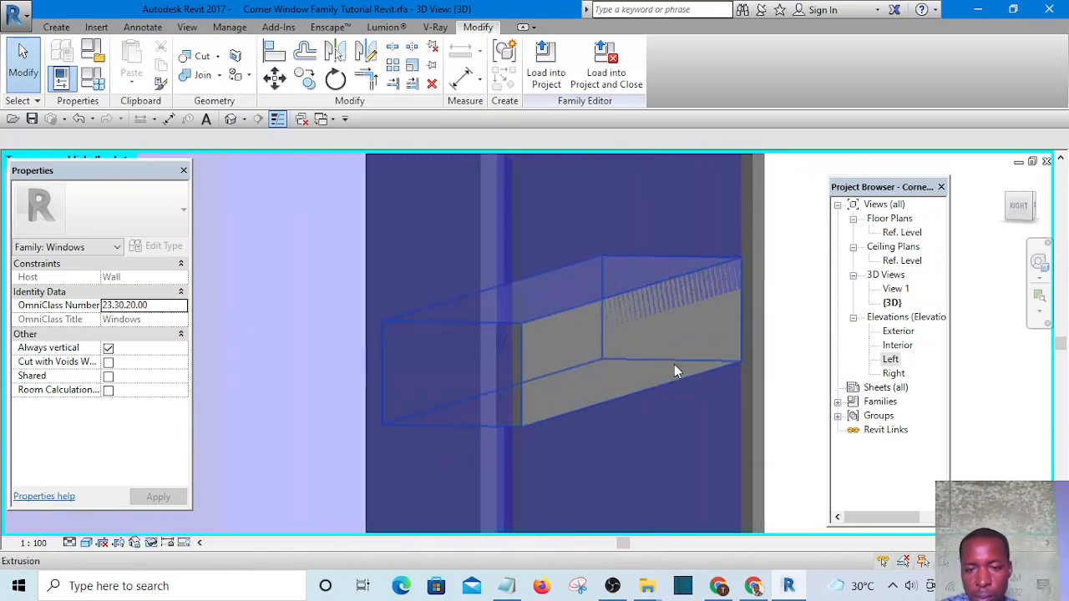
{"action": "scroll", "coordinate": [607, 388], "scroll_direction": "down", "scroll_amount": 4}
{"action": "middle_click_drag", "start_coordinate": [604, 382], "coordinate": [546, 405], "text": "shift"}
{"action": "scroll", "coordinate": [547, 410], "scroll_direction": "down", "scroll_amount": 5}
{"action": "middle_click_drag", "start_coordinate": [615, 406], "coordinate": [446, 402], "text": "shift"}
{"action": "scroll", "coordinate": [445, 402], "scroll_direction": "up", "scroll_amount": 8}
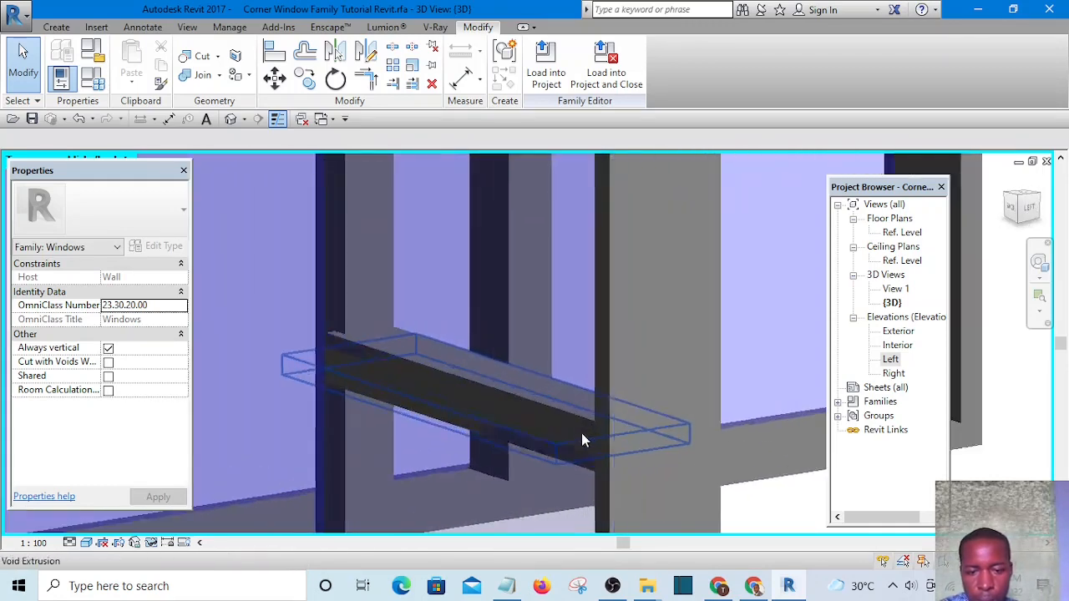
{"action": "middle_click_drag", "start_coordinate": [497, 434], "coordinate": [580, 429], "text": "shift"}
{"action": "left_click", "coordinate": [580, 430]}
{"action": "scroll", "coordinate": [477, 404], "scroll_direction": "down", "scroll_amount": 8}
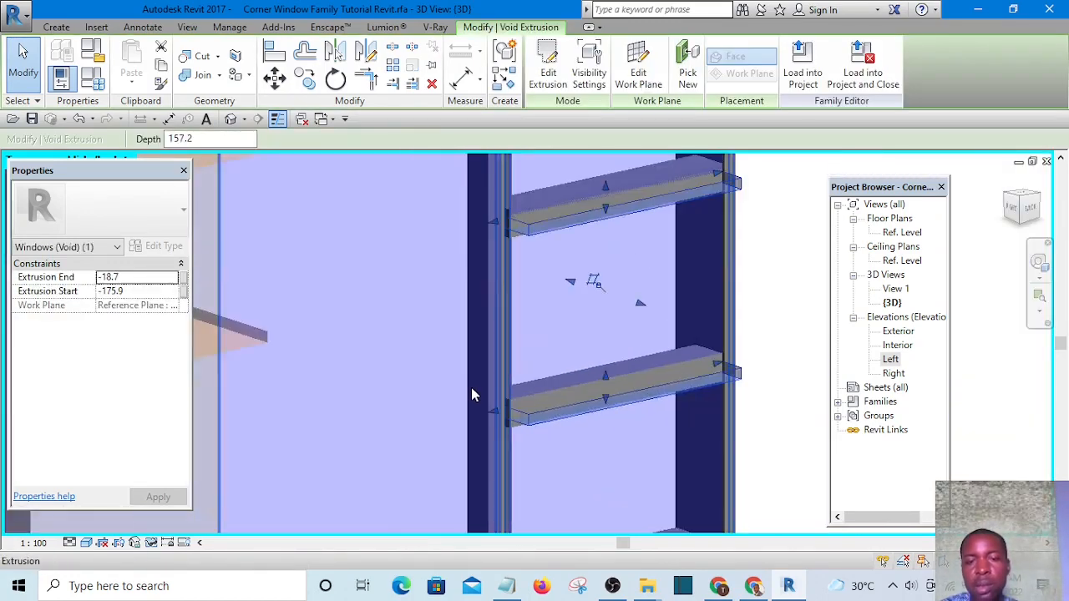
{"action": "middle_click_drag", "start_coordinate": [613, 387], "coordinate": [423, 389], "text": "shift"}
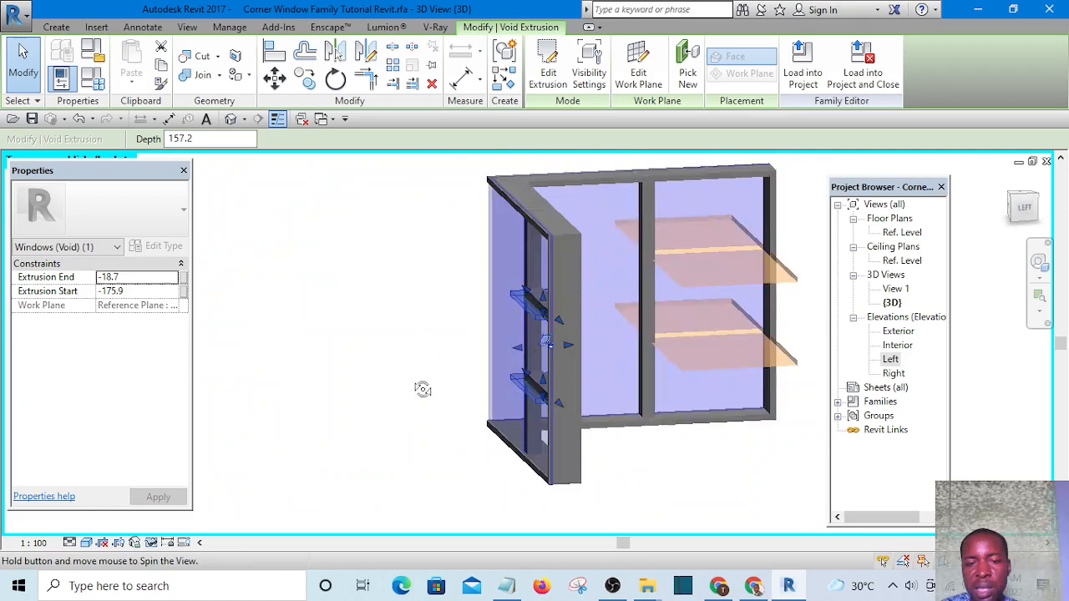
Step: Inspect how the void extrusion and the two-block mullion extrusion overlap at the window frame in the Left elevation
{"action": "double_click", "coordinate": [891, 361]}
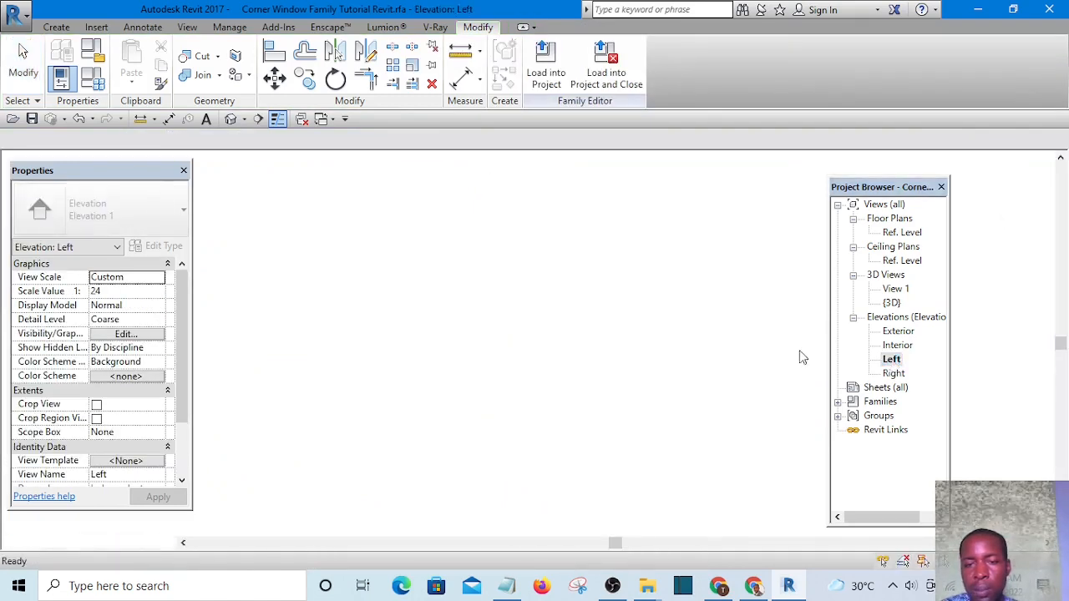
{"action": "left_click", "coordinate": [367, 378]}
{"action": "scroll", "coordinate": [355, 342], "scroll_direction": "up", "scroll_amount": 4}
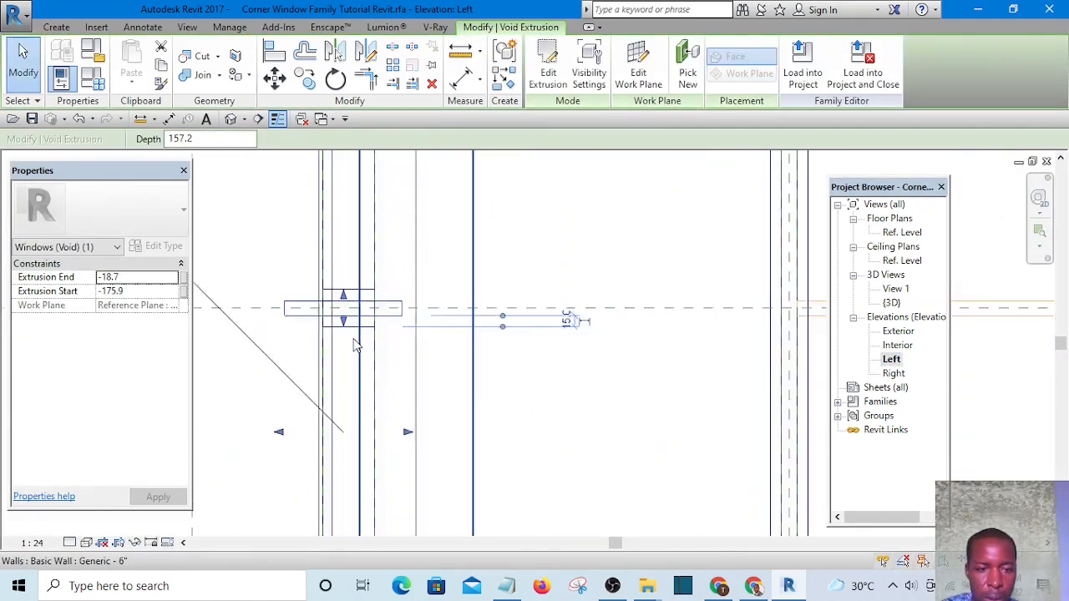
{"action": "scroll", "coordinate": [453, 312], "scroll_direction": "down", "scroll_amount": 3}
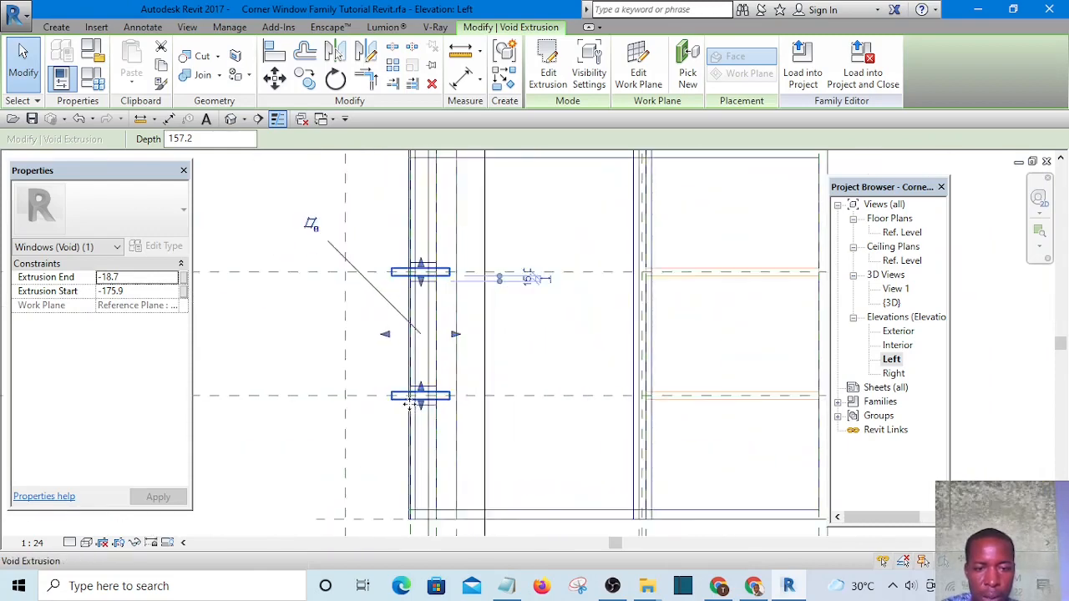
{"action": "scroll", "coordinate": [495, 352], "scroll_direction": "down", "scroll_amount": 2}
{"action": "left_click", "coordinate": [654, 337]}
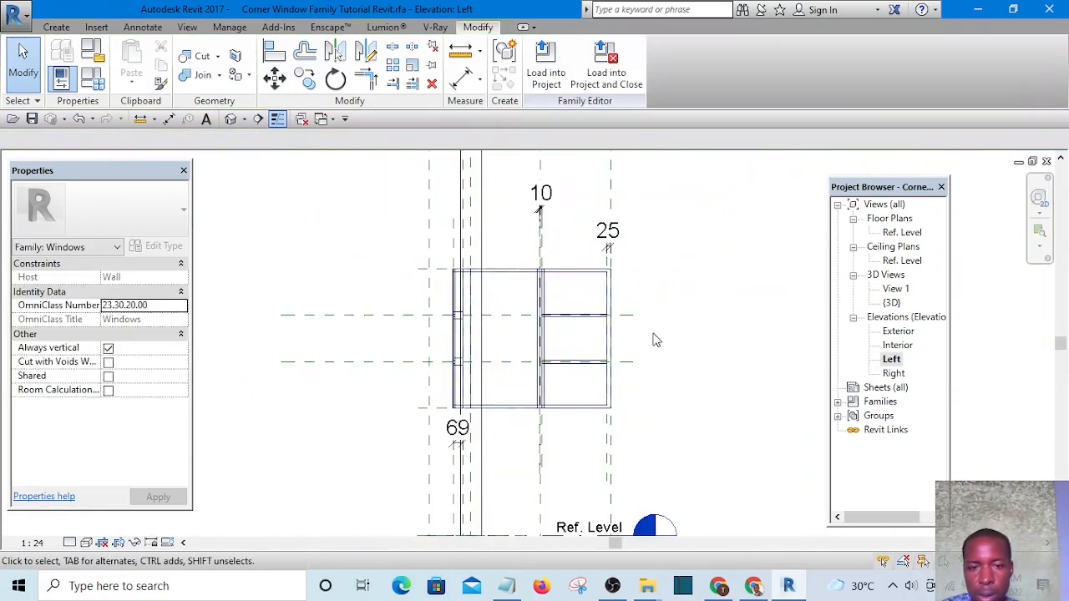
{"action": "scroll", "coordinate": [432, 382], "scroll_direction": "up", "scroll_amount": 3}
{"action": "scroll", "coordinate": [480, 351], "scroll_direction": "up", "scroll_amount": 4}
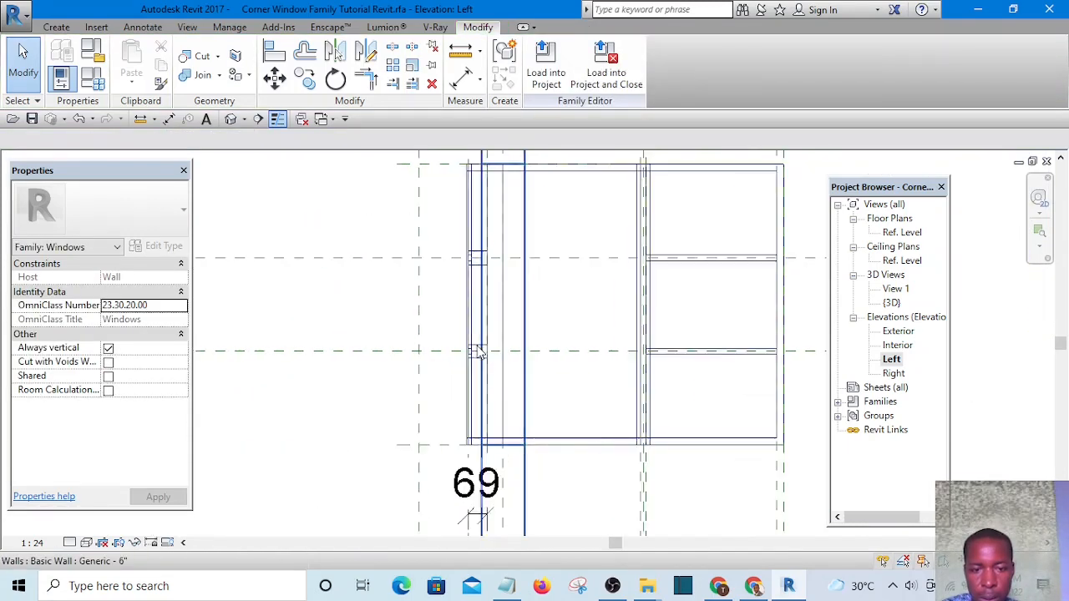
{"action": "left_click", "coordinate": [480, 335]}
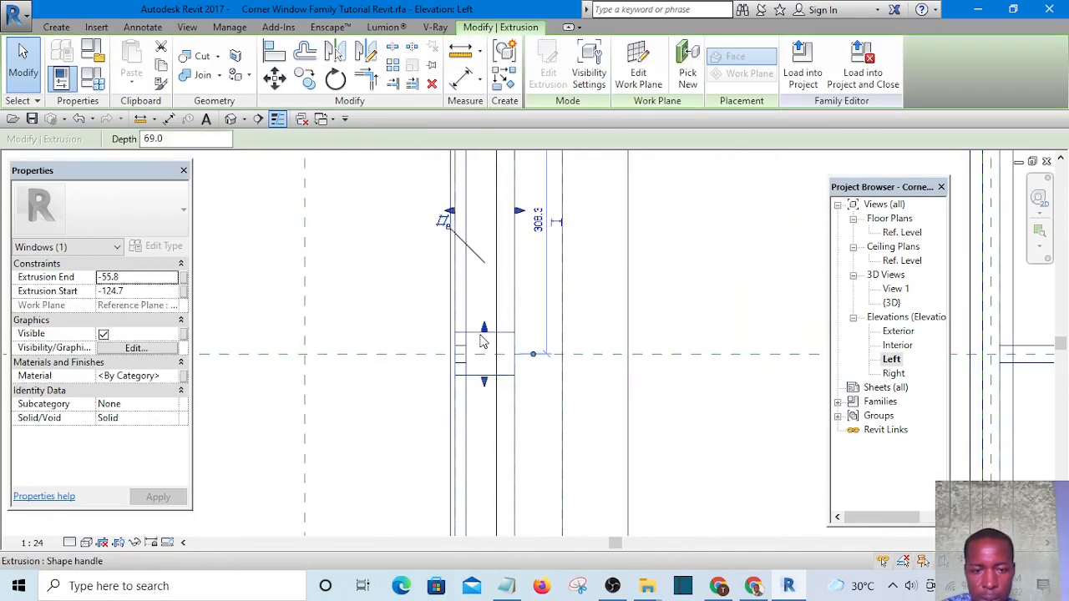
{"action": "scroll", "coordinate": [464, 353], "scroll_direction": "down", "scroll_amount": 2}
{"action": "middle_click_drag", "start_coordinate": [492, 334], "coordinate": [448, 243]}
{"action": "scroll", "coordinate": [446, 334], "scroll_direction": "up", "scroll_amount": 3}
{"action": "scroll", "coordinate": [460, 359], "scroll_direction": "down", "scroll_amount": 3}
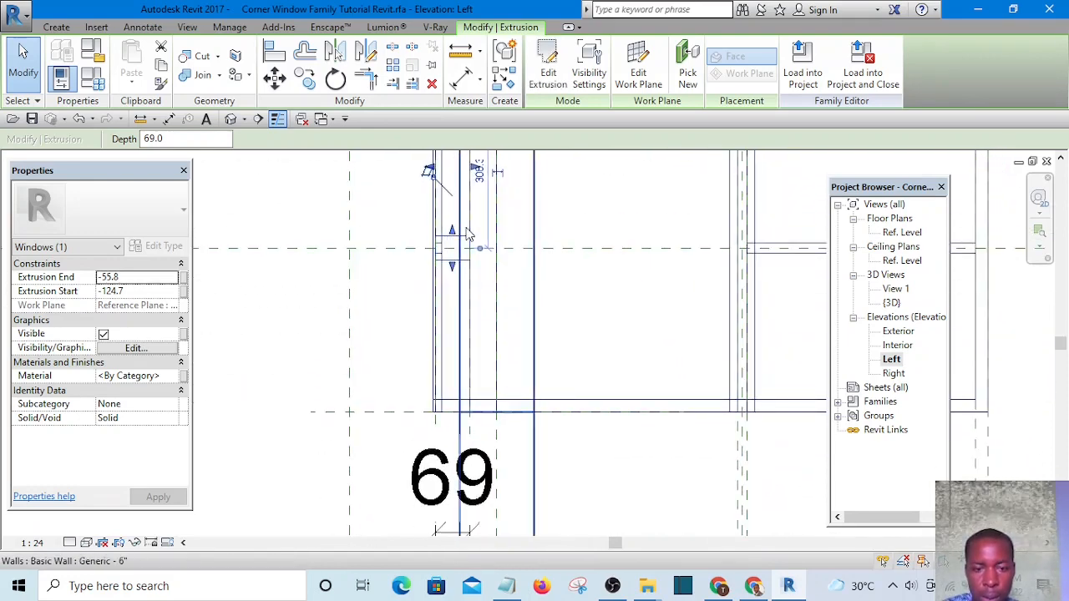
{"action": "left_click", "coordinate": [379, 342]}
{"action": "scroll", "coordinate": [433, 426], "scroll_direction": "up", "scroll_amount": 3}
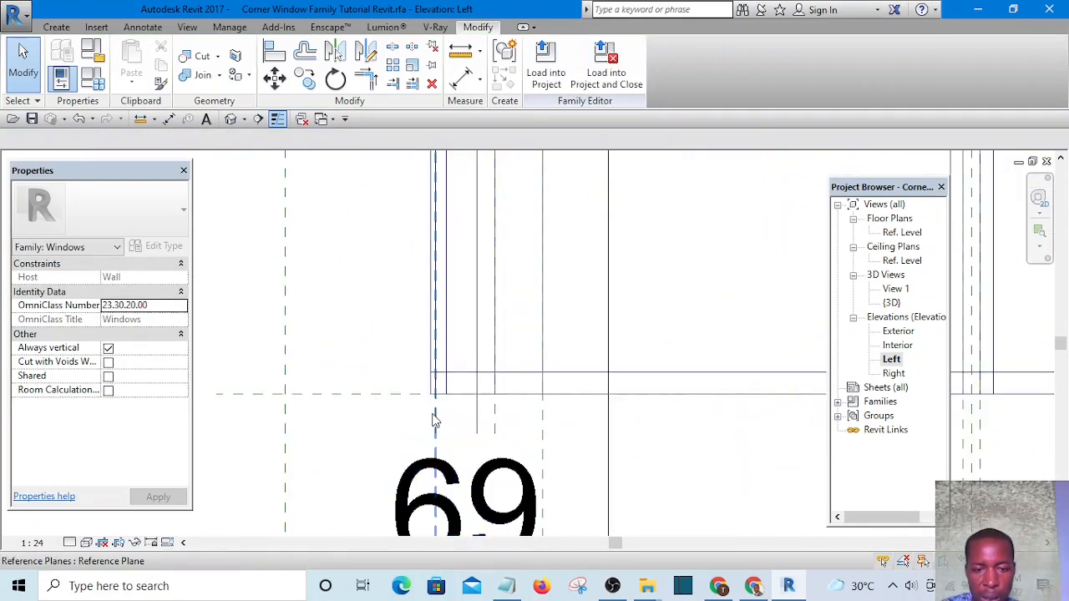
Step: Align the mullion's outer reference plane with the inner vertical face line of the window frame and select its dimension
{"action": "left_click", "coordinate": [433, 416]}
{"action": "scroll", "coordinate": [400, 316], "scroll_direction": "down", "scroll_amount": 2}
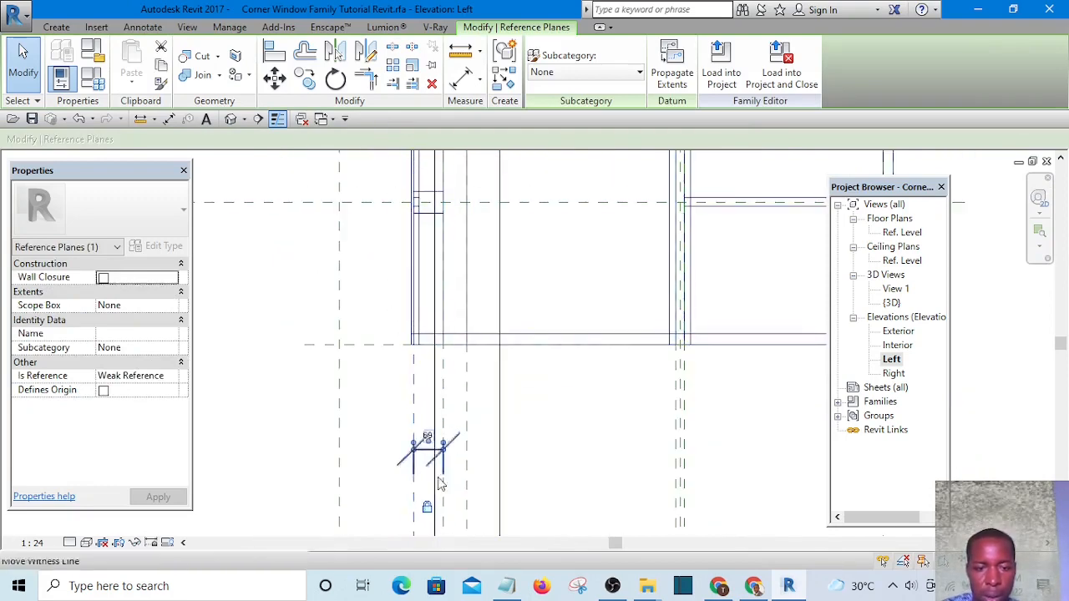
{"action": "left_click", "coordinate": [372, 413]}
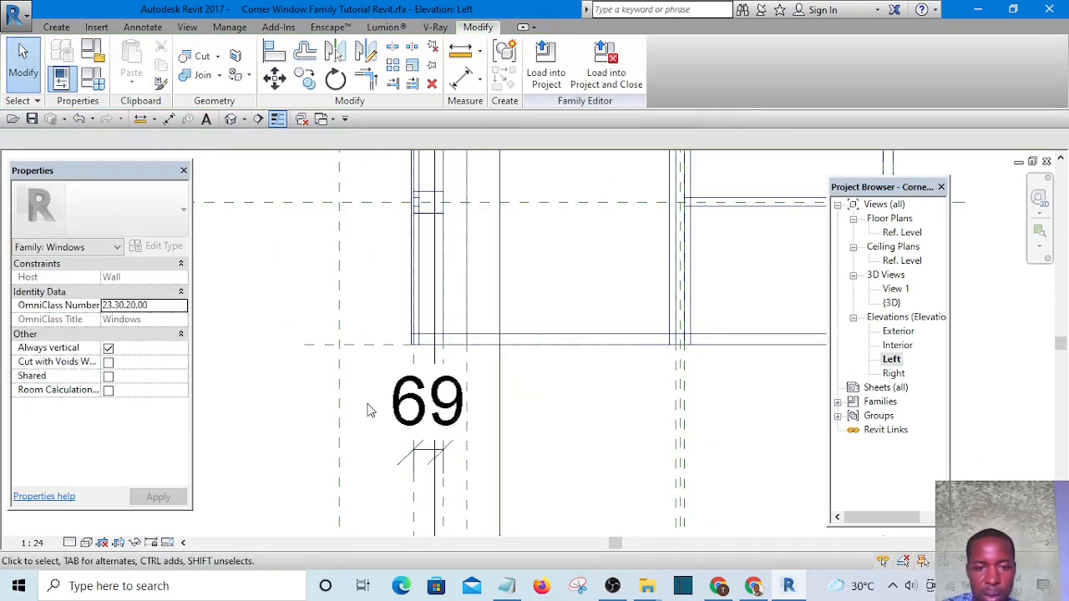
{"action": "key", "text": "a"}
{"action": "key", "text": "l"}
{"action": "scroll", "coordinate": [425, 300], "scroll_direction": "up", "scroll_amount": 2}
{"action": "left_click", "coordinate": [415, 285]}
{"action": "scroll", "coordinate": [416, 283], "scroll_direction": "down", "scroll_amount": 4}
{"action": "scroll", "coordinate": [417, 457], "scroll_direction": "up", "scroll_amount": 2}
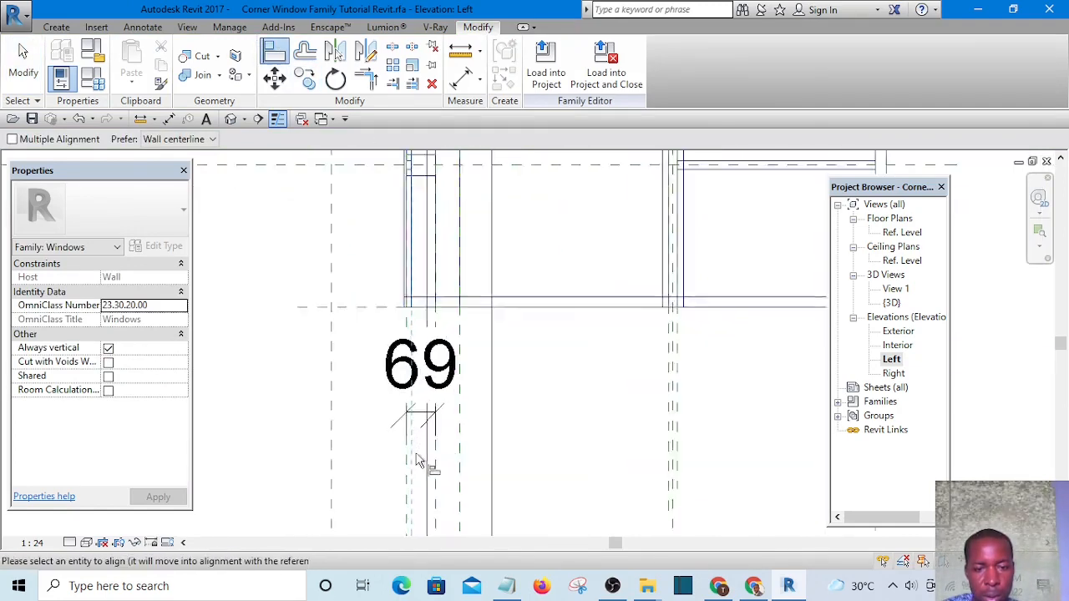
{"action": "scroll", "coordinate": [498, 382], "scroll_direction": "down", "scroll_amount": 3}
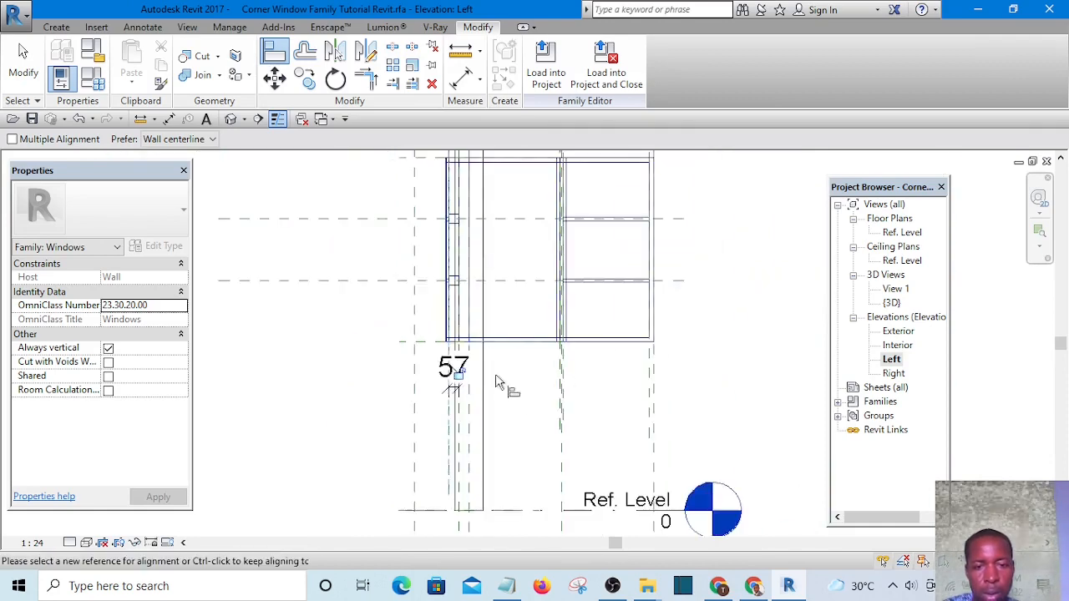
{"action": "scroll", "coordinate": [455, 392], "scroll_direction": "up", "scroll_amount": 3}
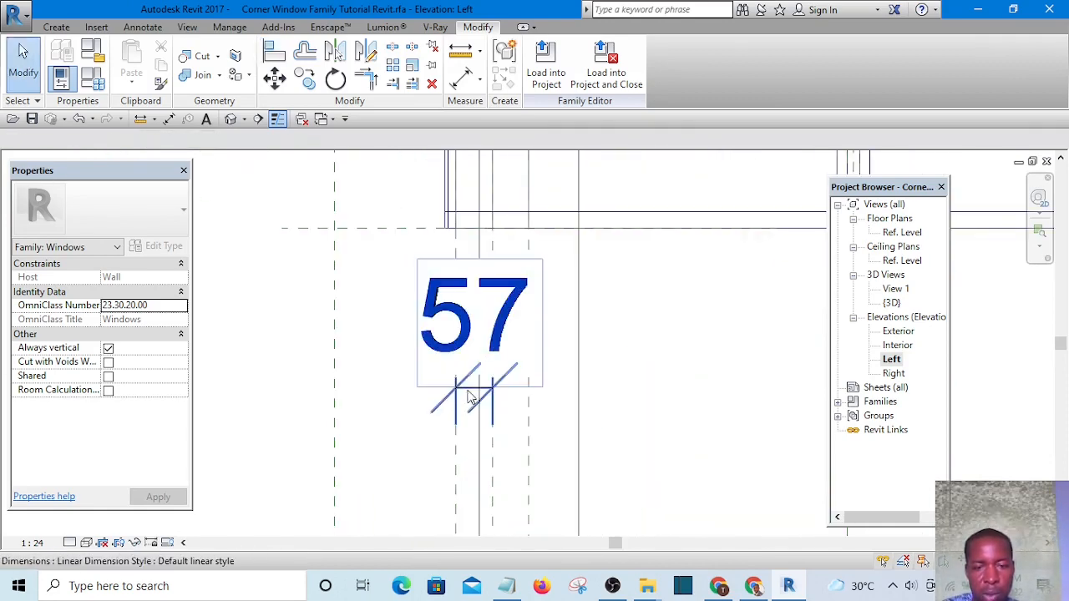
{"action": "left_click", "coordinate": [466, 388]}
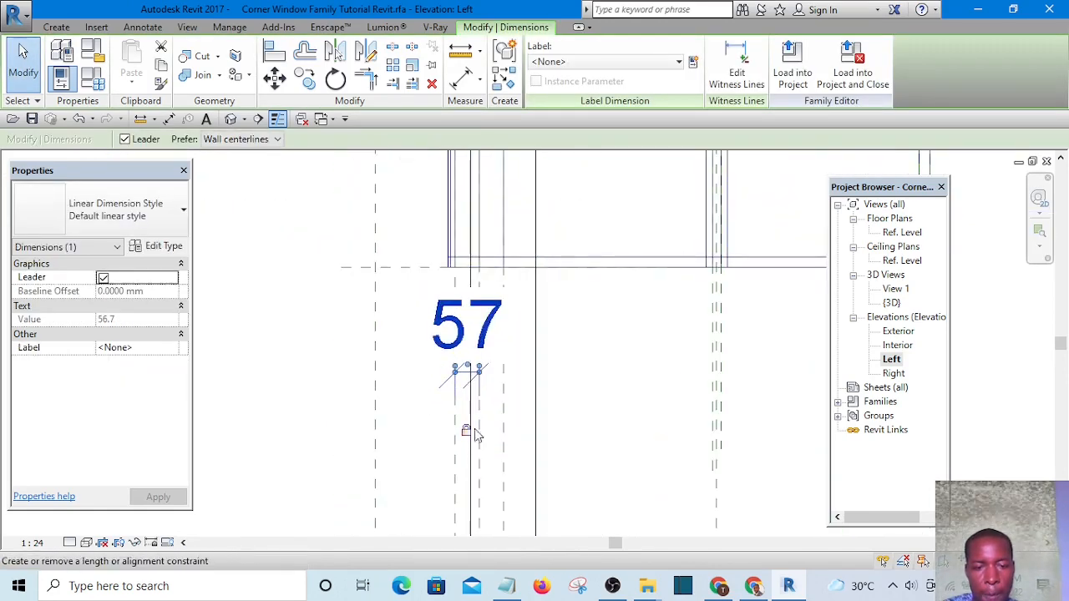
Step: Examine the refitted mullion bars against the frame in 3D, close up and across the whole corner window
{"action": "left_click", "coordinate": [231, 119]}
{"action": "middle_click_drag", "start_coordinate": [458, 348], "coordinate": [727, 253], "text": "shift"}
{"action": "scroll", "coordinate": [466, 378], "scroll_direction": "up", "scroll_amount": 5}
{"action": "middle_click_drag", "start_coordinate": [466, 378], "coordinate": [663, 430], "text": "shift"}
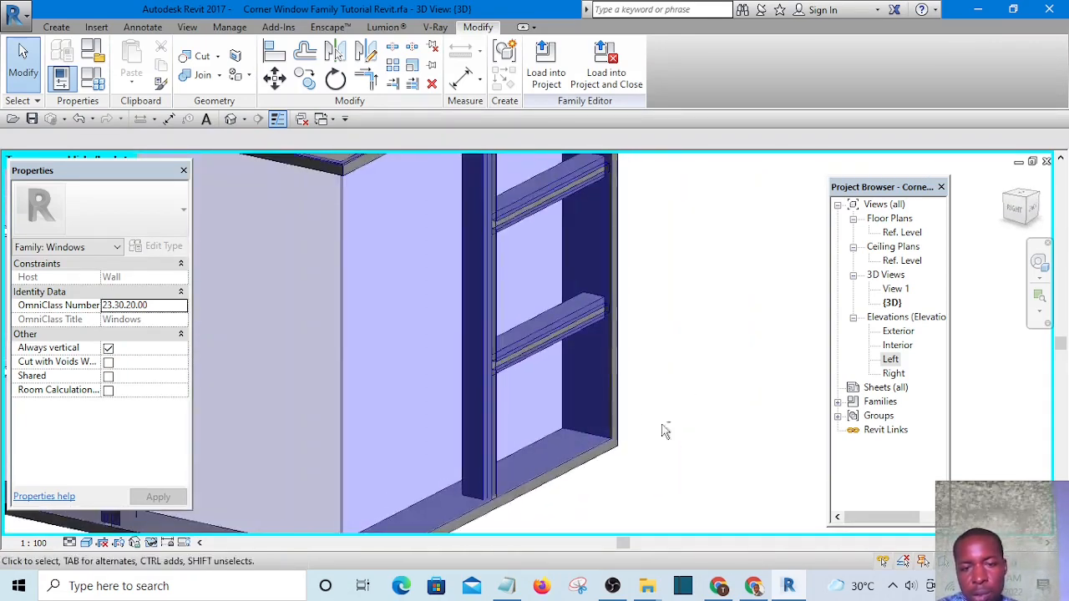
{"action": "scroll", "coordinate": [580, 329], "scroll_direction": "up", "scroll_amount": 6}
{"action": "scroll", "coordinate": [582, 287], "scroll_direction": "down", "scroll_amount": 5}
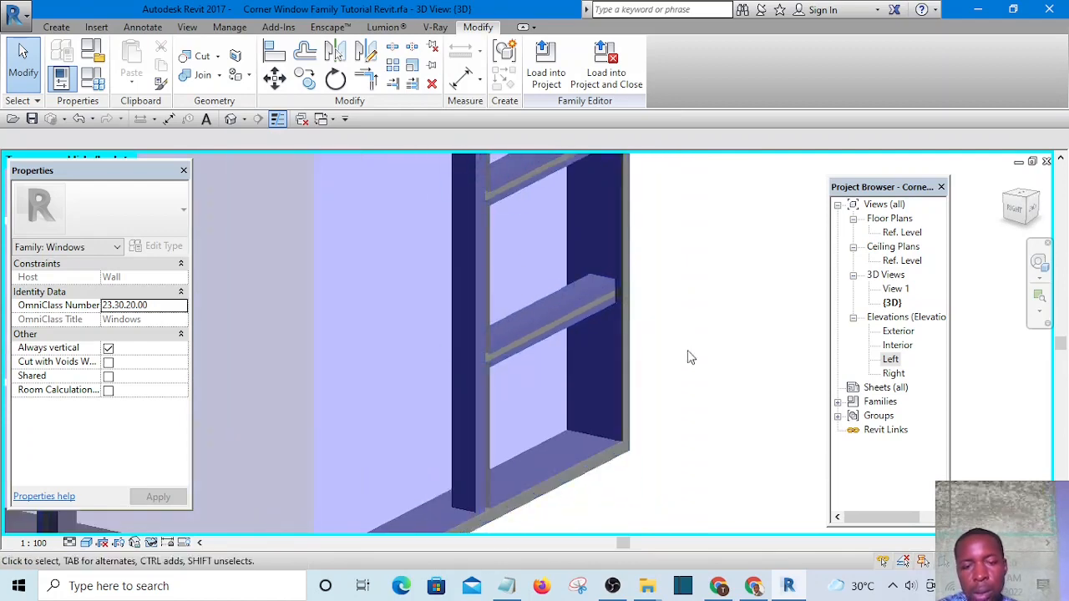
{"action": "middle_click_drag", "start_coordinate": [582, 287], "coordinate": [616, 355], "text": "shift"}
{"action": "scroll", "coordinate": [616, 355], "scroll_direction": "down", "scroll_amount": 5}
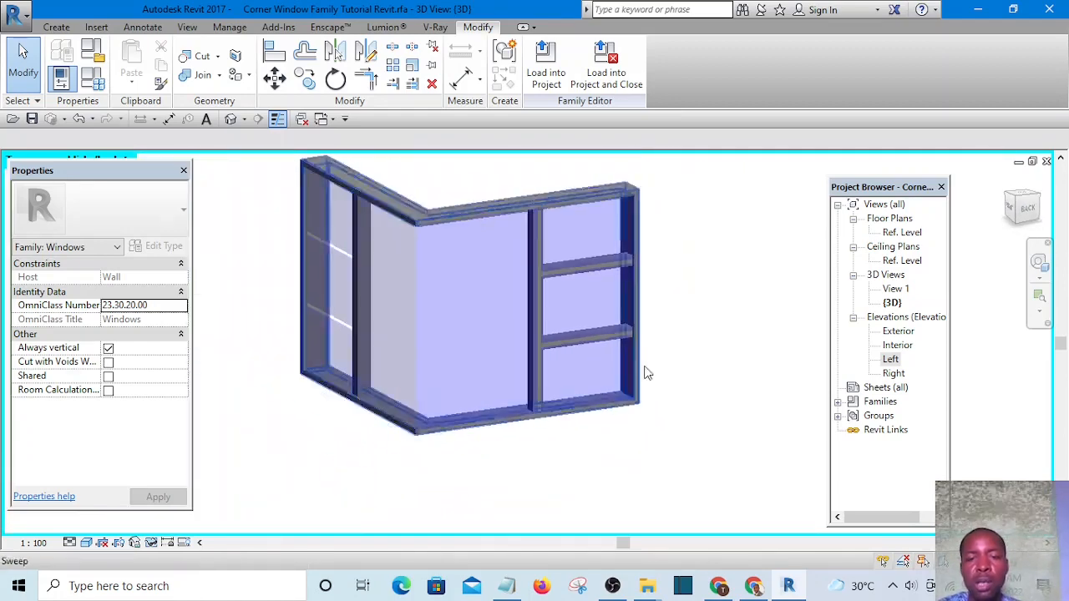
{"action": "middle_click_drag", "start_coordinate": [651, 418], "coordinate": [707, 423], "text": "shift"}
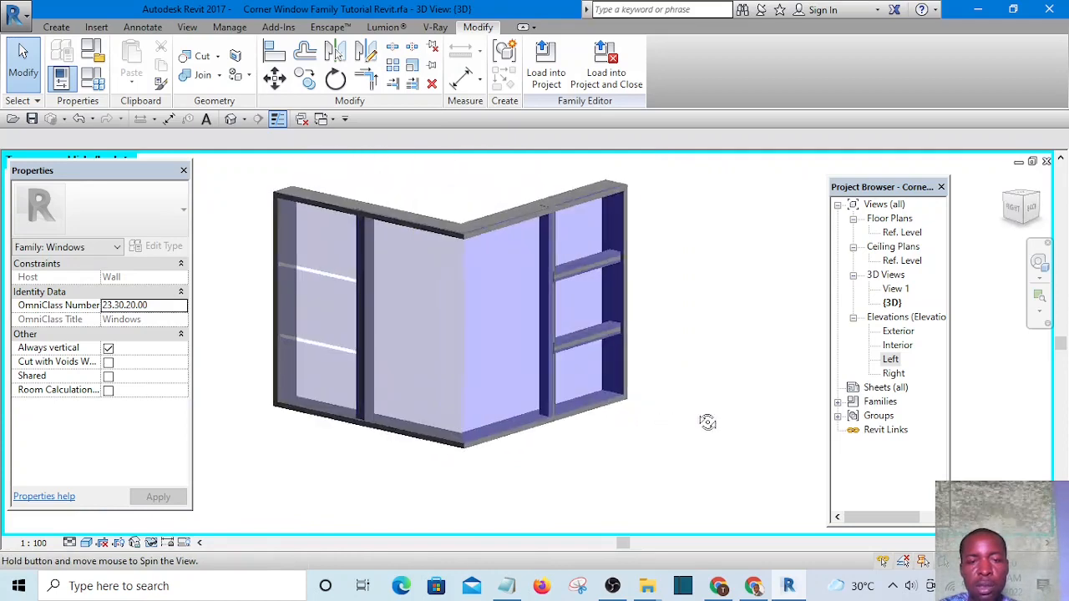
Step: Examine the mullion bars from another side in 3D and inspect their layout in the Exterior elevation
{"action": "middle_click_drag", "start_coordinate": [389, 334], "coordinate": [437, 356], "text": "shift"}
{"action": "middle_click_drag", "start_coordinate": [506, 368], "coordinate": [648, 367], "text": "shift"}
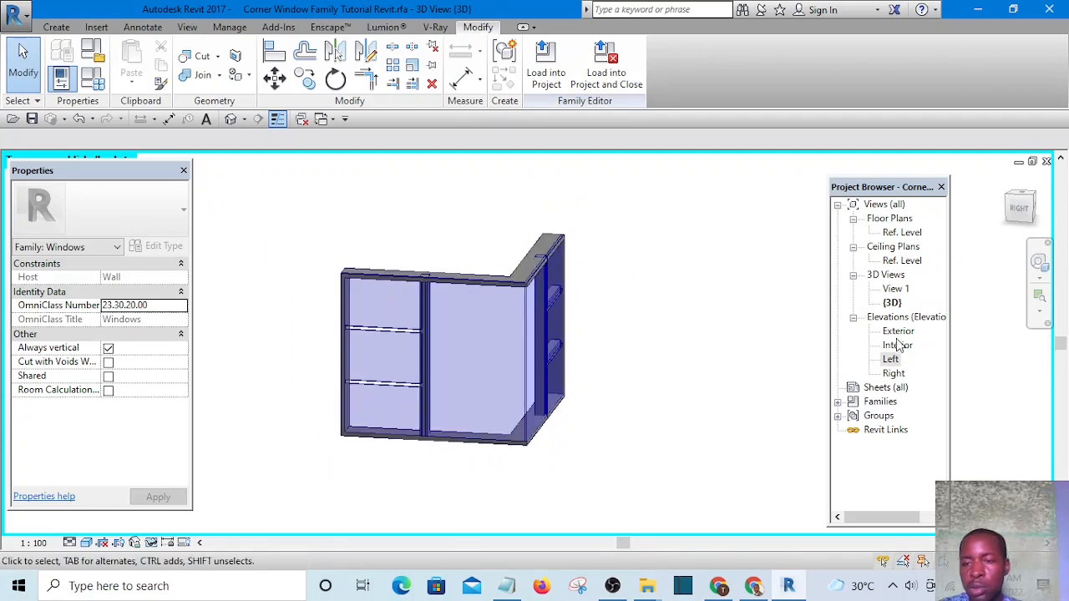
{"action": "double_click", "coordinate": [898, 332]}
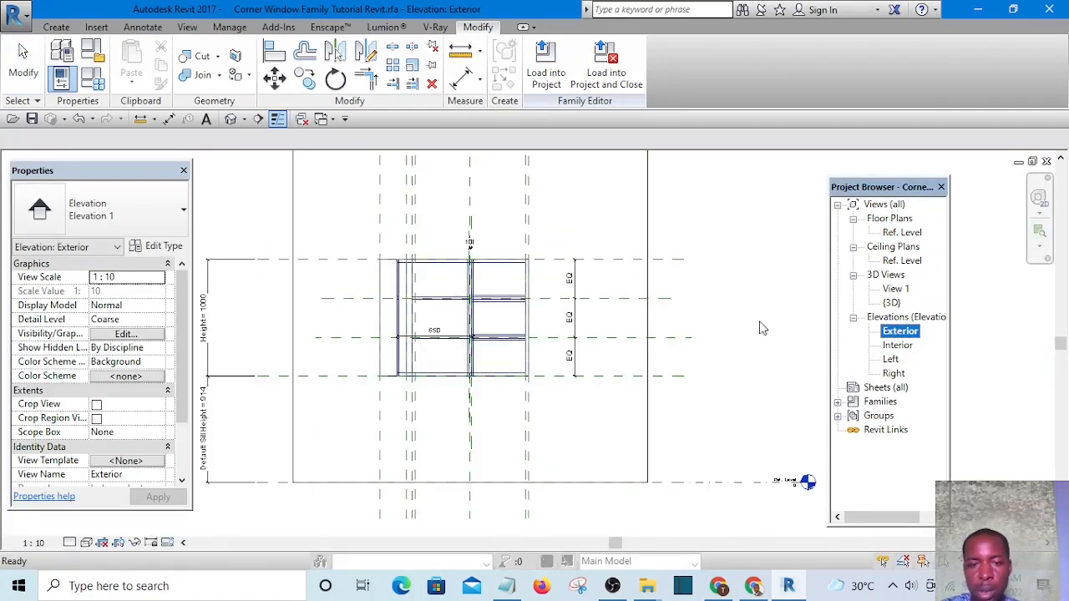
{"action": "scroll", "coordinate": [493, 291], "scroll_direction": "up", "scroll_amount": 4}
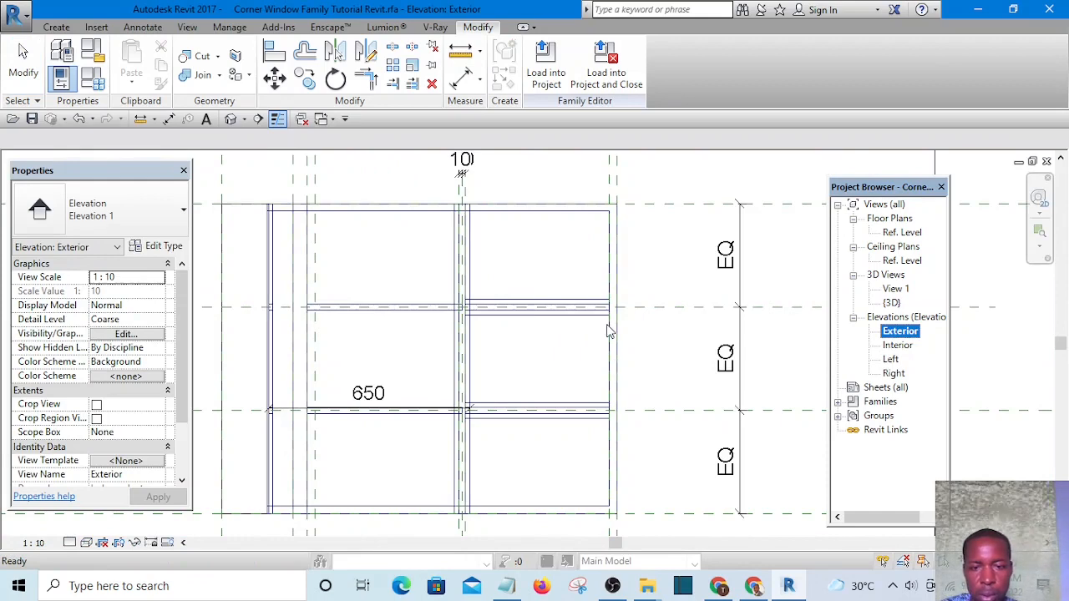
{"action": "scroll", "coordinate": [610, 334], "scroll_direction": "down", "scroll_amount": 2}
Step: Inspect the horizontal mullions in the Left elevation and check the extent of the void extrusion around them
{"action": "double_click", "coordinate": [890, 359]}
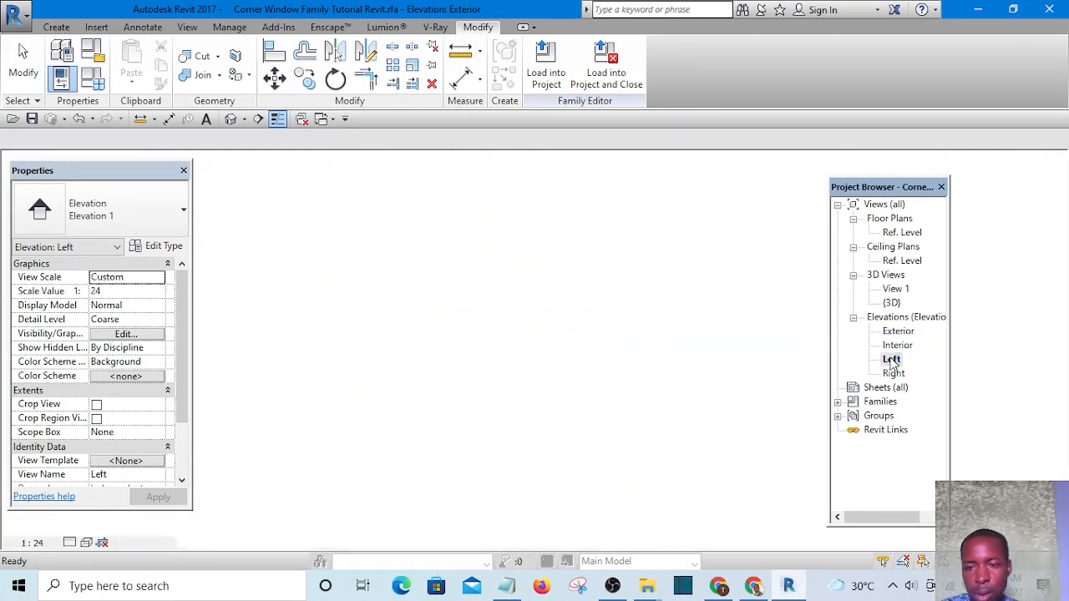
{"action": "scroll", "coordinate": [534, 340], "scroll_direction": "down", "scroll_amount": 2}
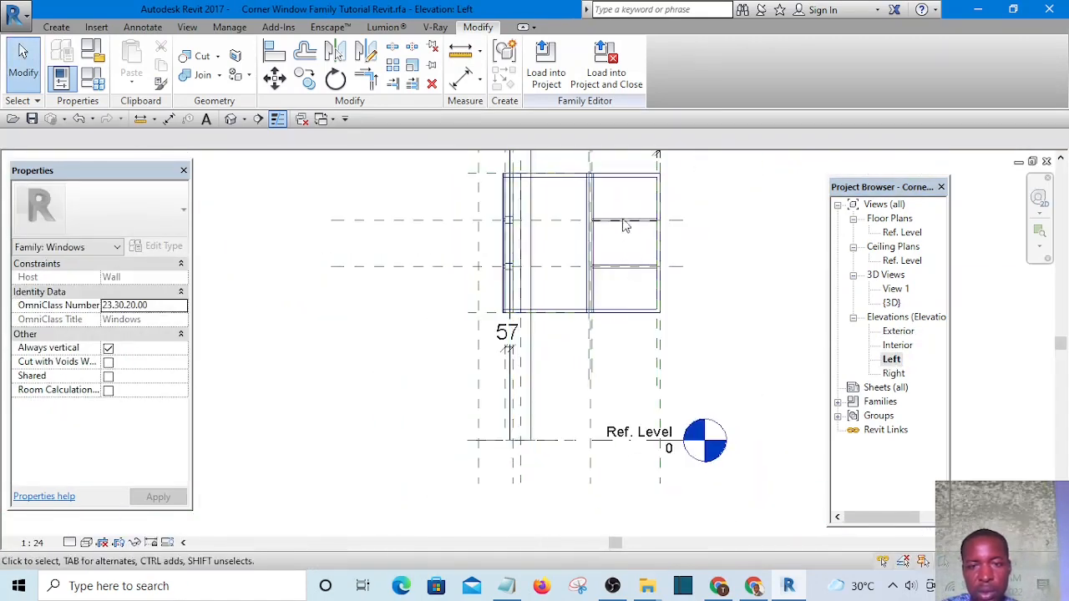
{"action": "scroll", "coordinate": [625, 227], "scroll_direction": "up", "scroll_amount": 4}
{"action": "middle_click_drag", "start_coordinate": [724, 376], "coordinate": [539, 367]}
{"action": "scroll", "coordinate": [540, 367], "scroll_direction": "down", "scroll_amount": 2}
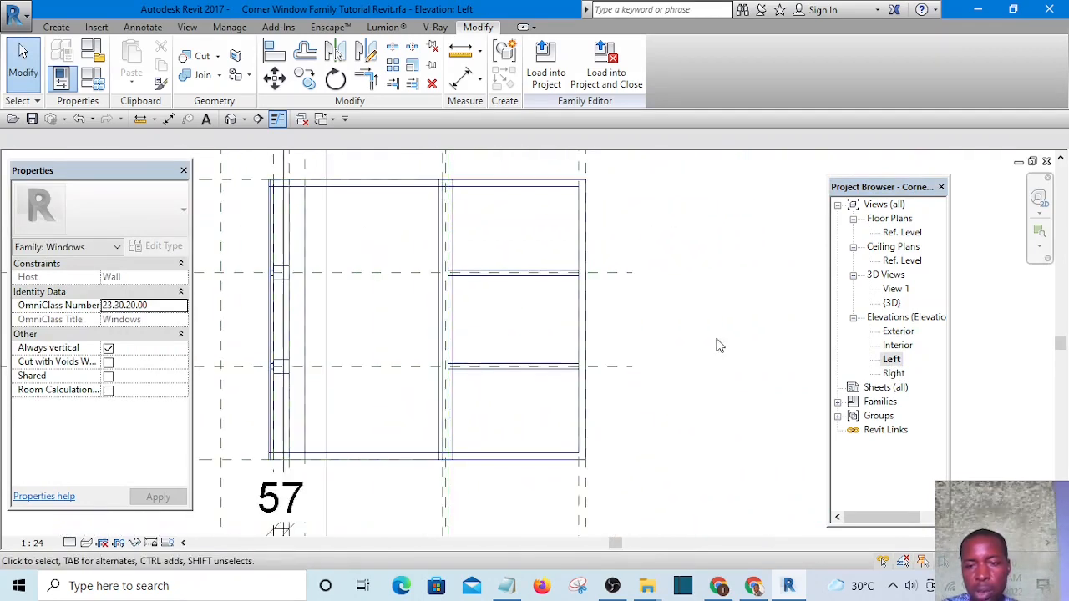
{"action": "left_click", "coordinate": [520, 282]}
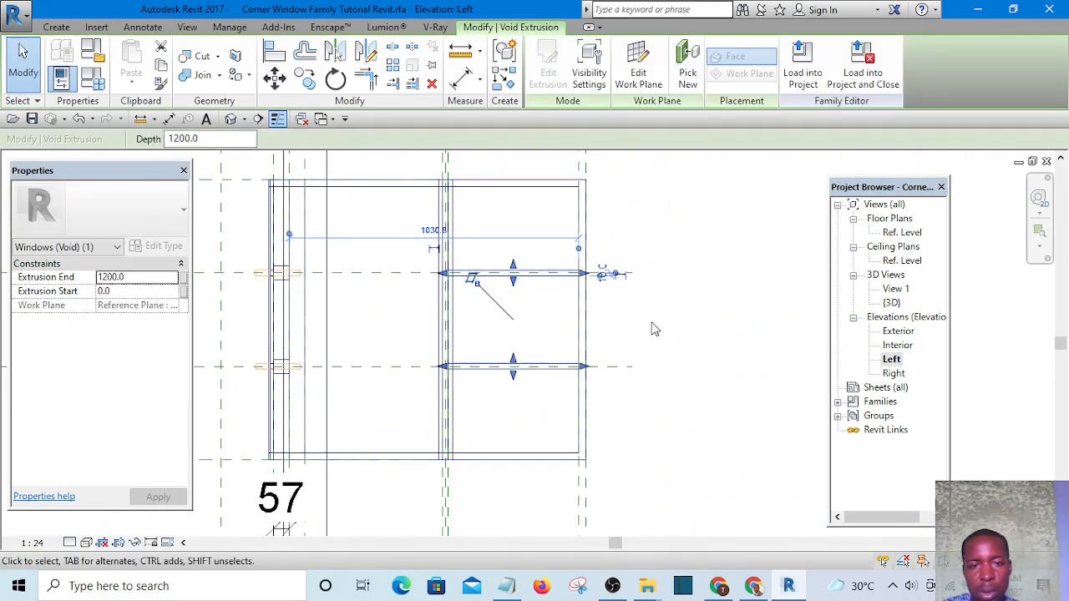
{"action": "left_click", "coordinate": [652, 326]}
{"action": "scroll", "coordinate": [526, 271], "scroll_direction": "up", "scroll_amount": 1}
{"action": "scroll", "coordinate": [543, 301], "scroll_direction": "down", "scroll_amount": 2}
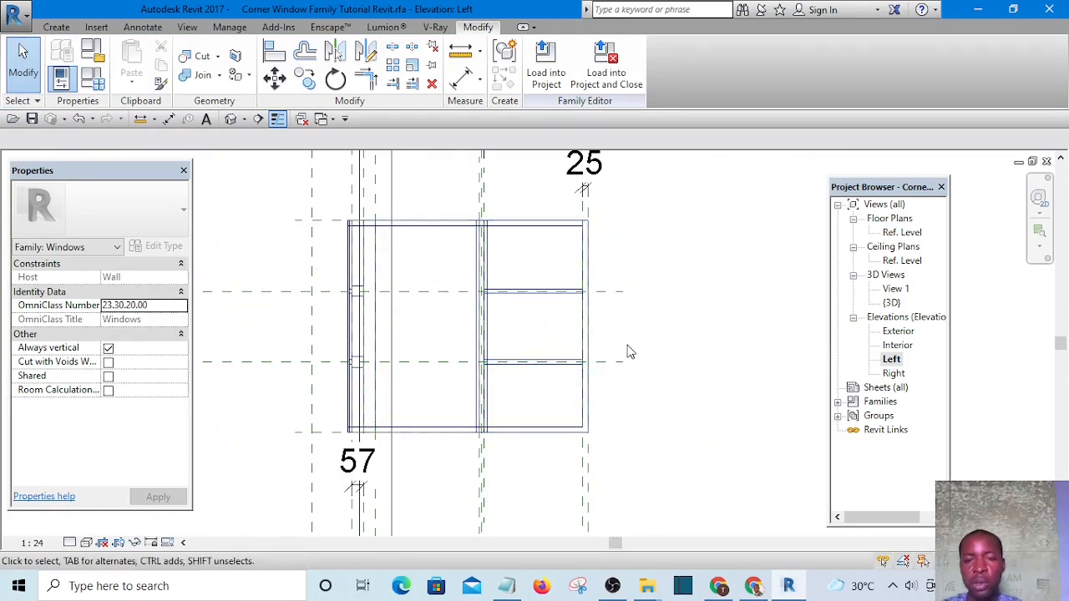
Step: Check the horizontal mullions in the Right elevation and compare both window sides in 3D
{"action": "double_click", "coordinate": [894, 373]}
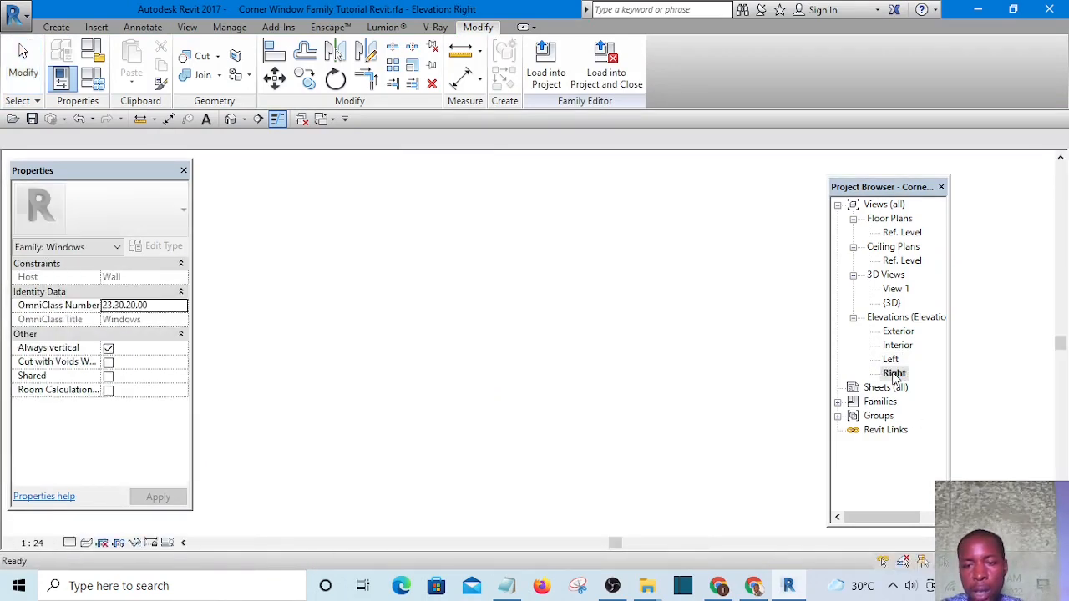
{"action": "scroll", "coordinate": [451, 375], "scroll_direction": "up", "scroll_amount": 3}
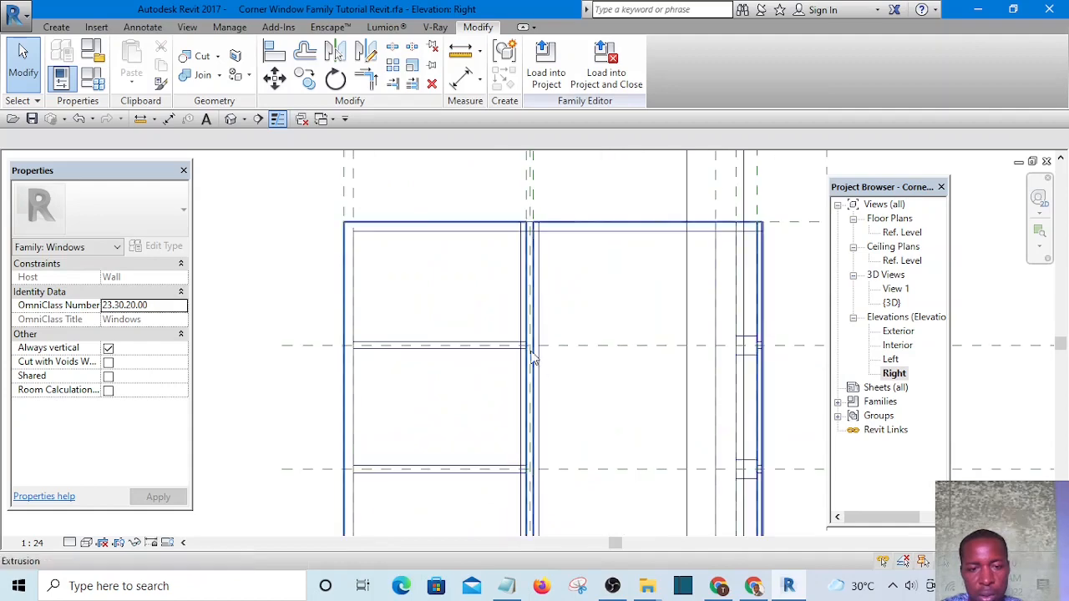
{"action": "scroll", "coordinate": [501, 334], "scroll_direction": "down", "scroll_amount": 2}
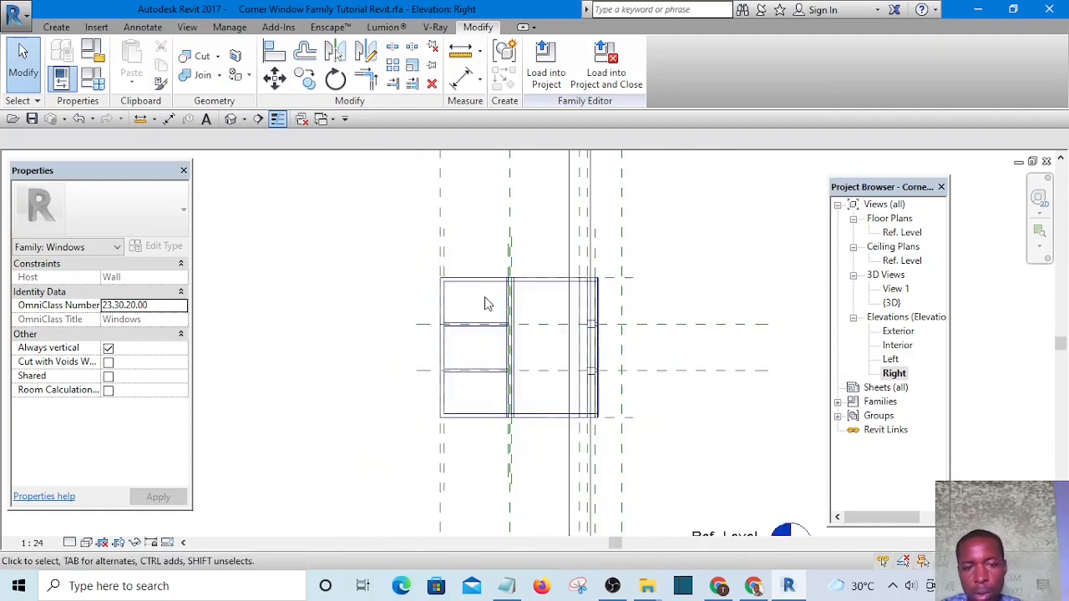
{"action": "left_click", "coordinate": [231, 120]}
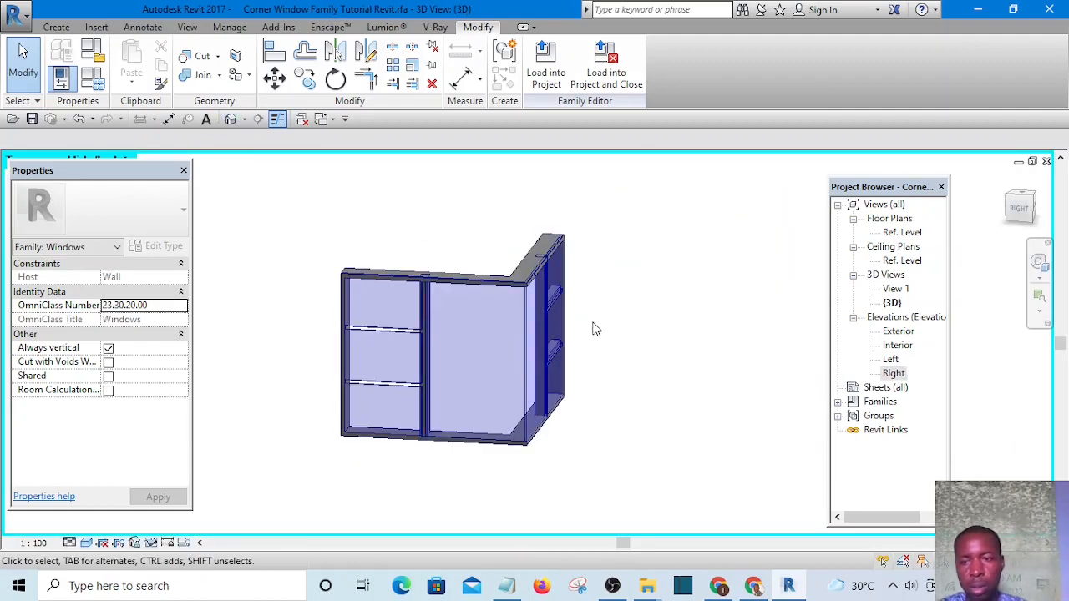
{"action": "mouse_move", "coordinate": [630, 345]}
{"action": "middle_mouse_down", "text": "shift"}
{"action": "mouse_move", "coordinate": [616, 382]}
{"action": "mouse_move", "coordinate": [375, 401]}
{"action": "mouse_move", "coordinate": [656, 410]}
{"action": "mouse_move", "coordinate": [610, 470]}
{"action": "mouse_move", "coordinate": [618, 347]}
{"action": "middle_mouse_up", "text": "shift"}
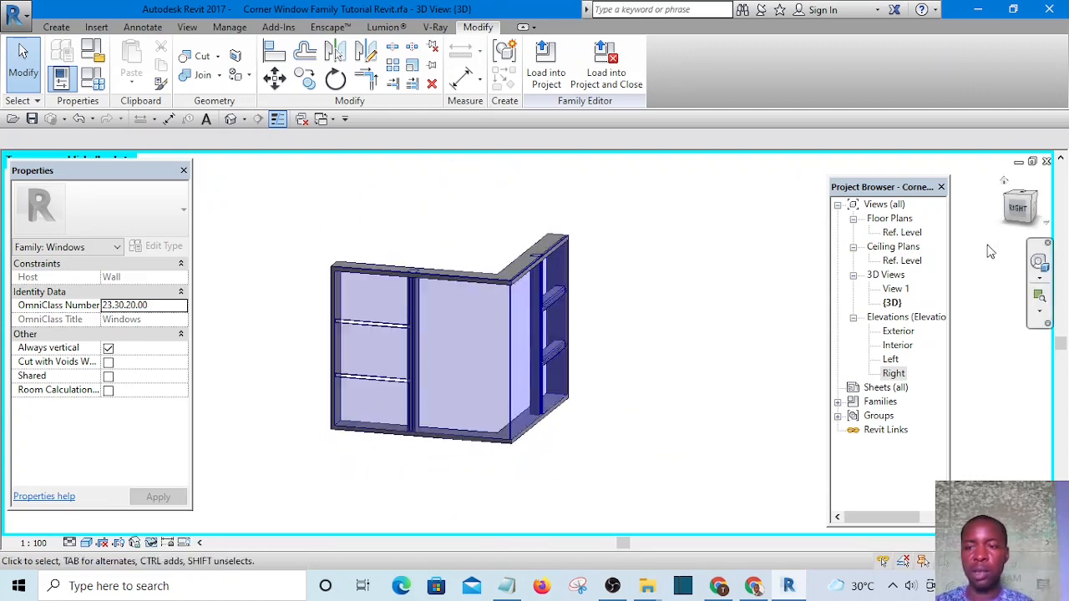
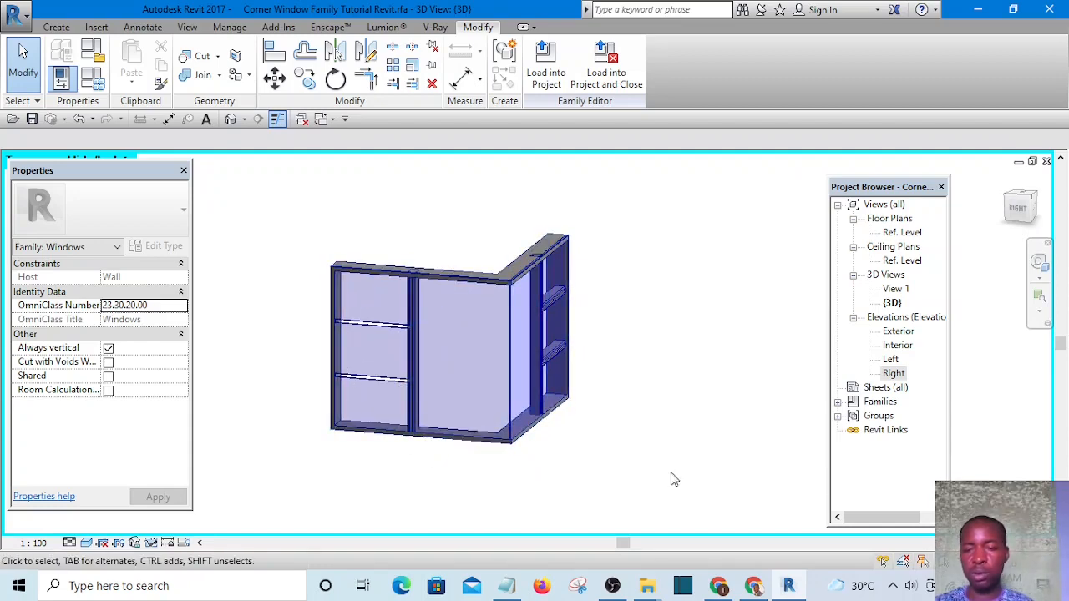
Step: Start a solid extrusion in the Right elevation and sketch a rectangle about 320 by 200 mm across the upper horizontal mullion
{"action": "double_click", "coordinate": [893, 374]}
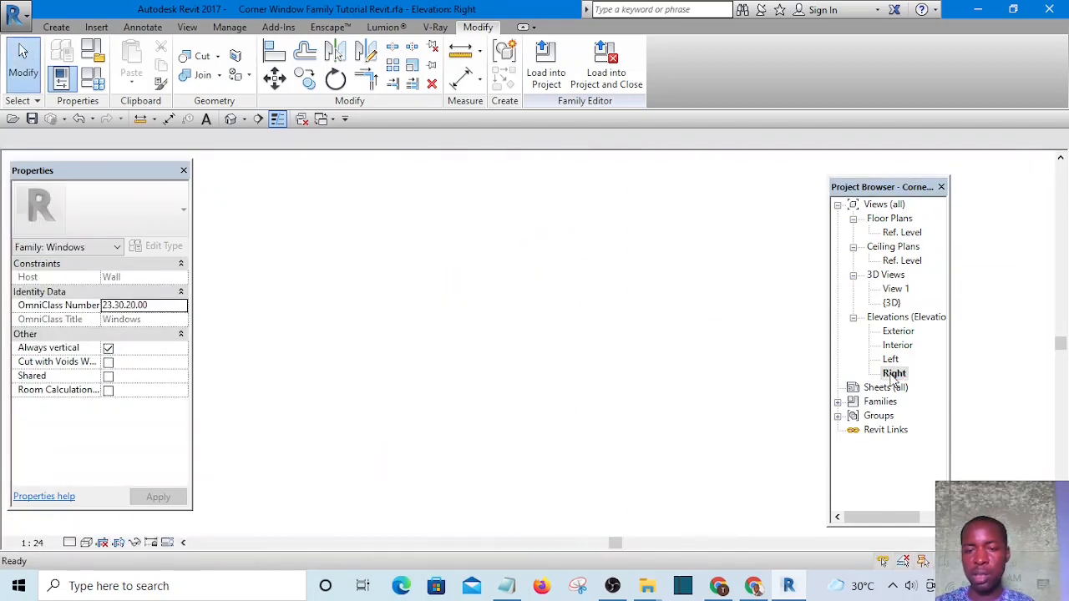
{"action": "scroll", "coordinate": [445, 361], "scroll_direction": "up", "scroll_amount": 2}
{"action": "middle_click_drag", "start_coordinate": [454, 437], "coordinate": [381, 437]}
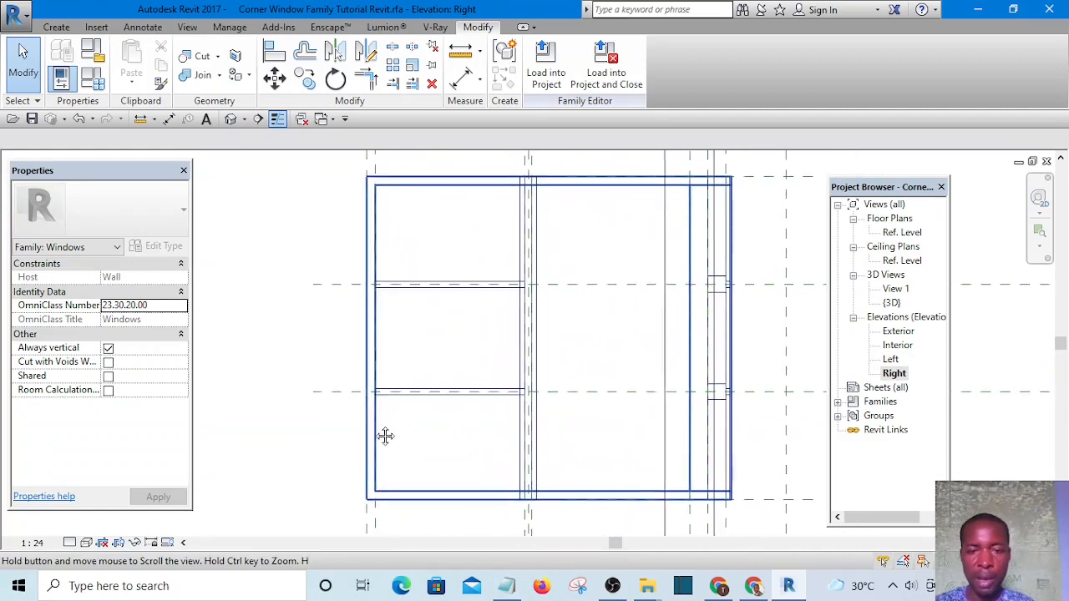
{"action": "scroll", "coordinate": [382, 437], "scroll_direction": "down", "scroll_amount": 2}
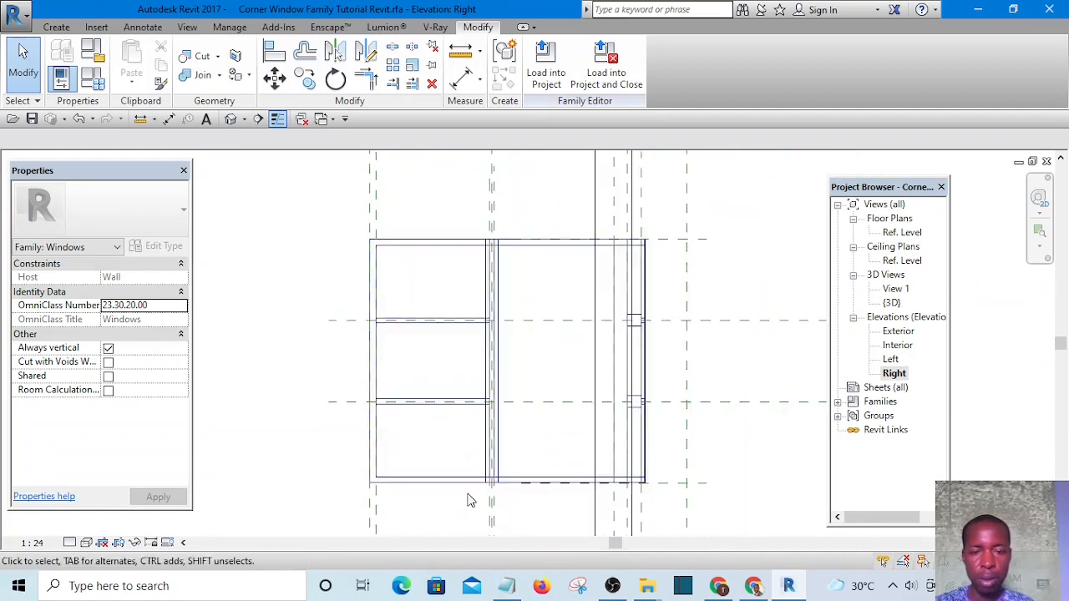
{"action": "scroll", "coordinate": [468, 499], "scroll_direction": "down", "scroll_amount": 1}
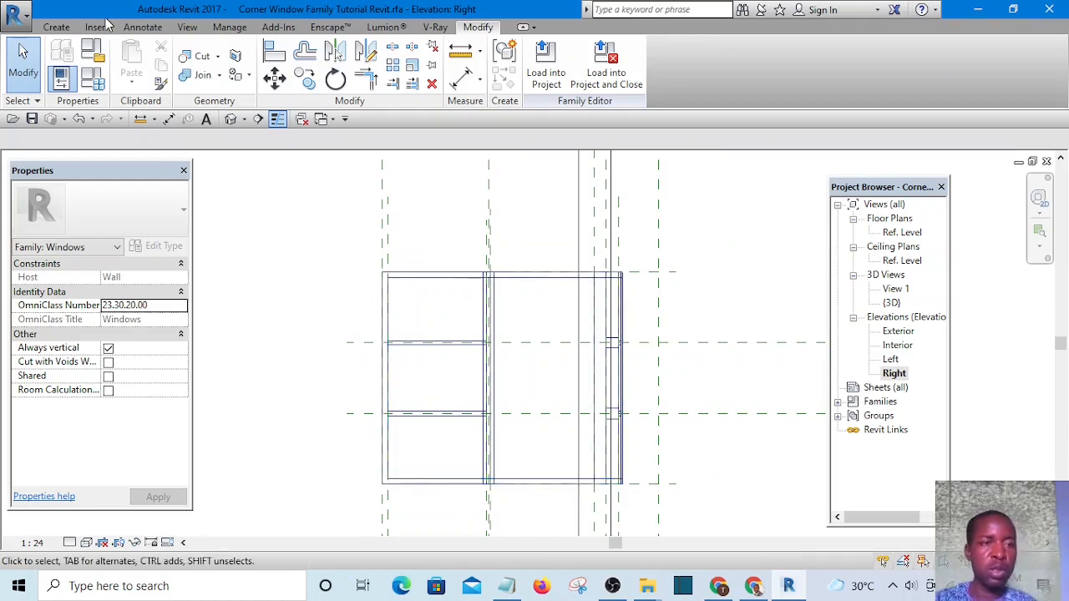
{"action": "left_click", "coordinate": [56, 28]}
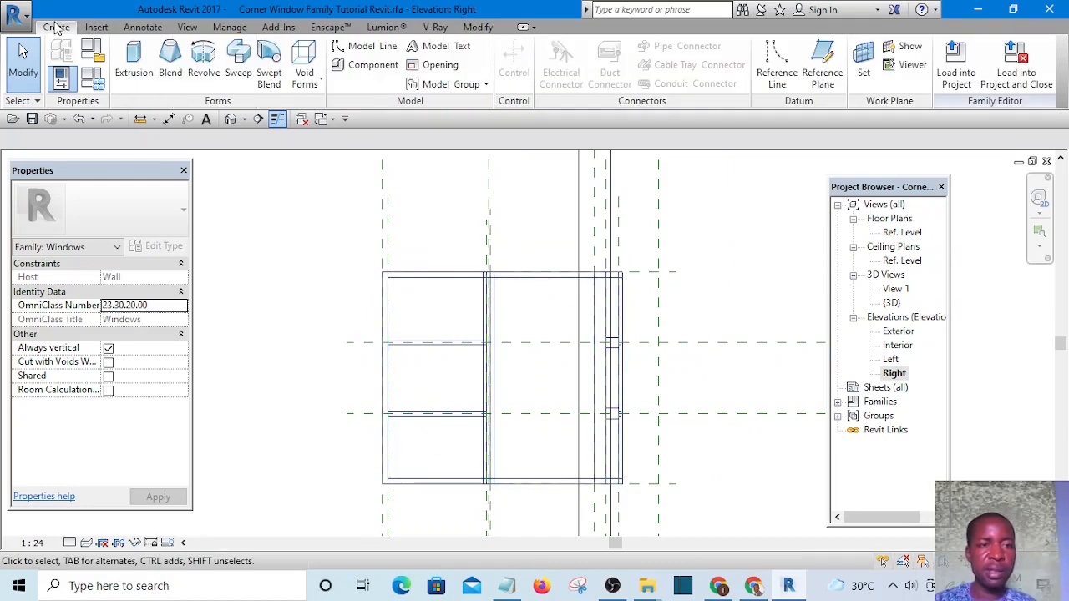
{"action": "left_click", "coordinate": [131, 63]}
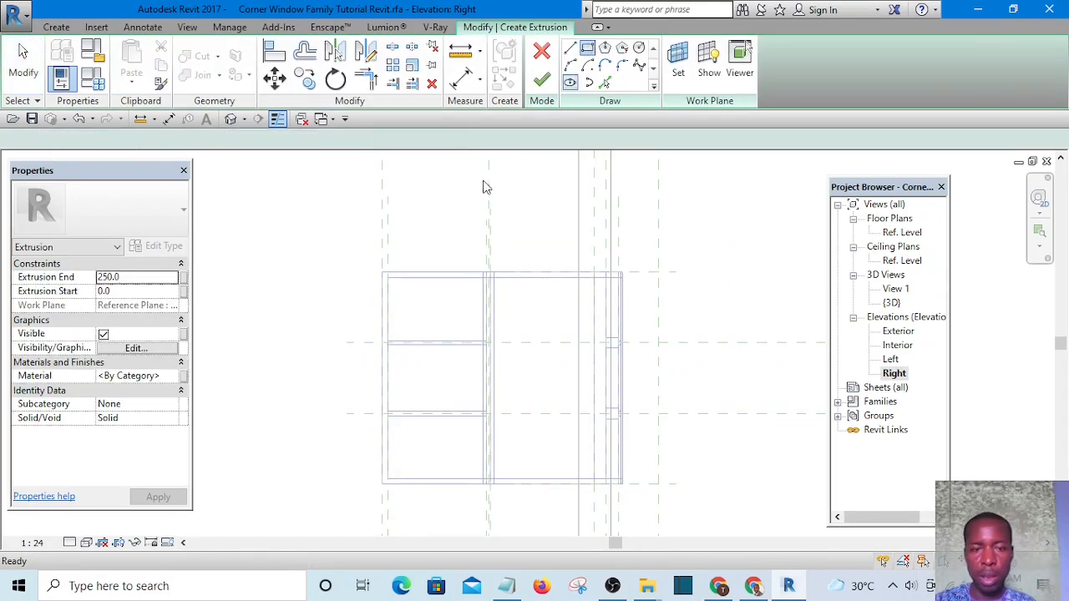
{"action": "scroll", "coordinate": [420, 386], "scroll_direction": "up", "scroll_amount": 5}
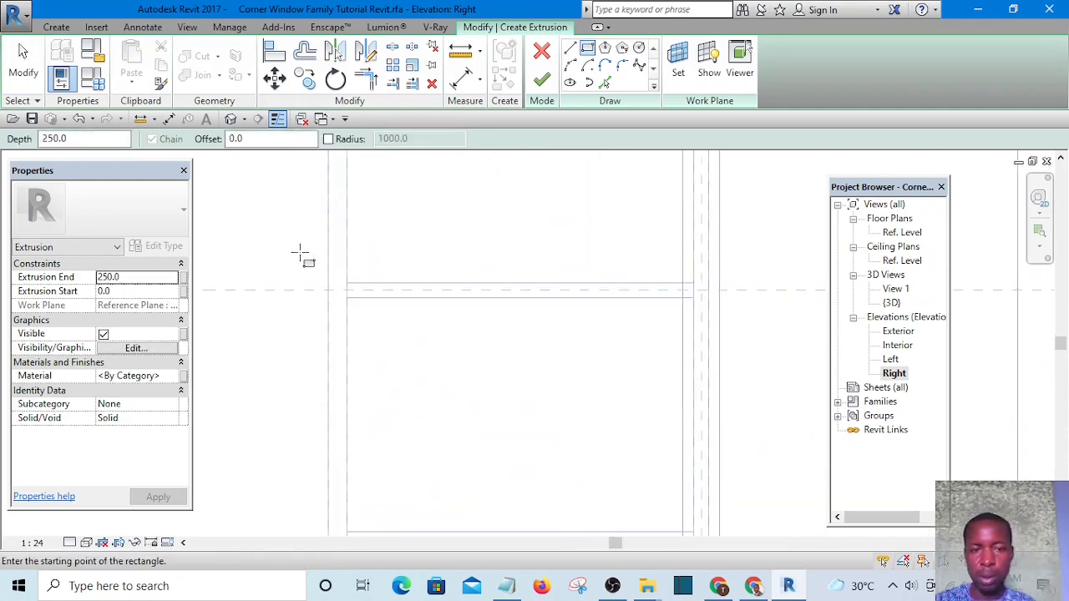
{"action": "scroll", "coordinate": [301, 253], "scroll_direction": "down", "scroll_amount": 2}
{"action": "scroll", "coordinate": [355, 259], "scroll_direction": "up", "scroll_amount": 1}
{"action": "left_click", "coordinate": [348, 237]}
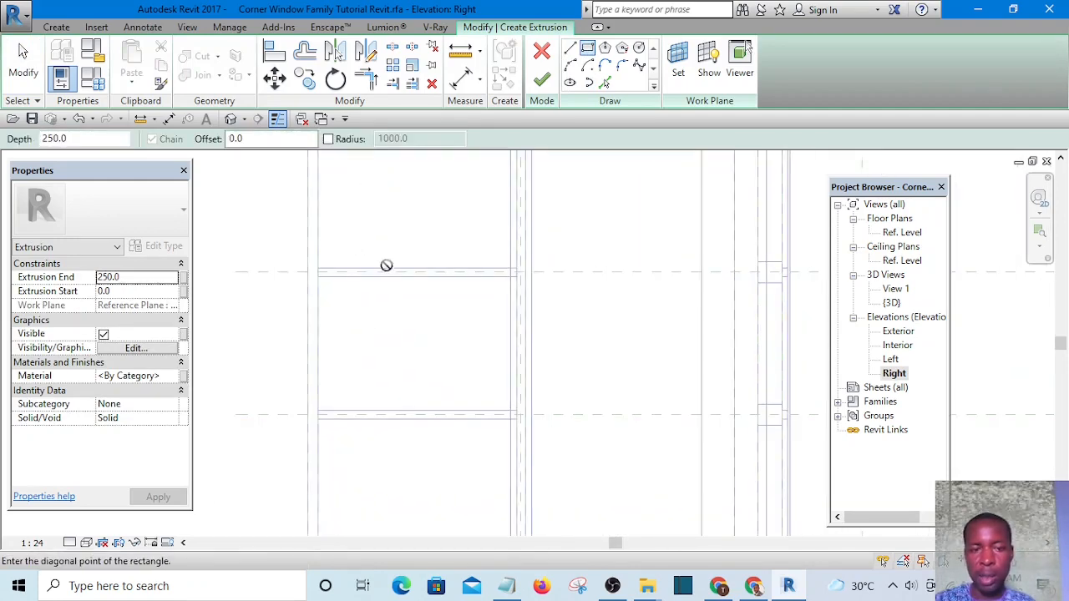
{"action": "left_click", "coordinate": [485, 323]}
Step: Sketch a second rectangle about 347 by 134 mm across the lower horizontal mullion
{"action": "scroll", "coordinate": [399, 363], "scroll_direction": "up", "scroll_amount": 2}
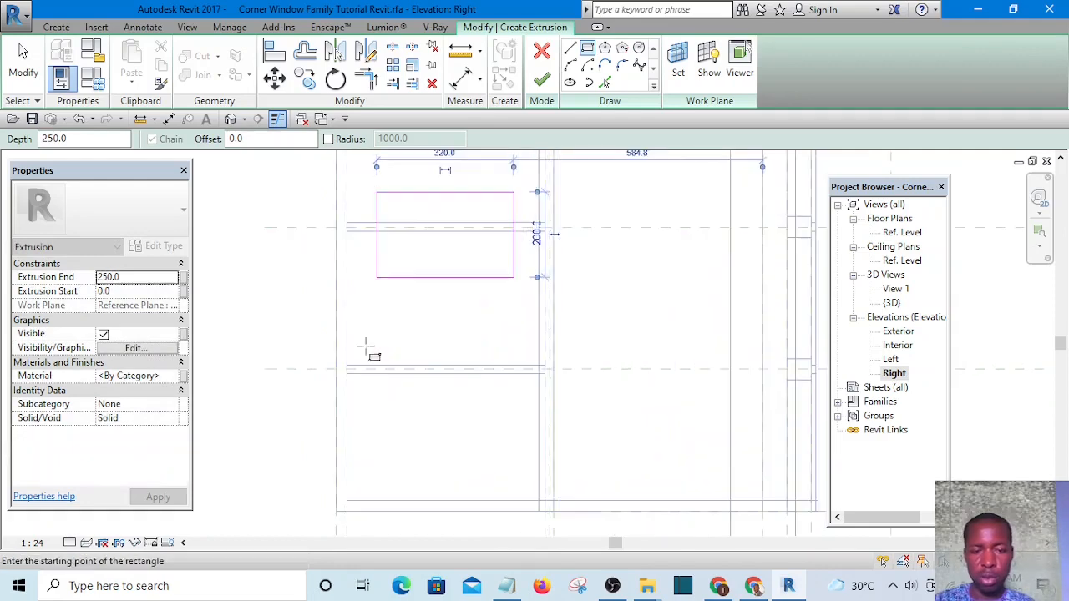
{"action": "left_click", "coordinate": [365, 345]}
{"action": "left_click", "coordinate": [513, 401]}
{"action": "key", "text": "Escape"}
{"action": "key", "text": "Escape"}
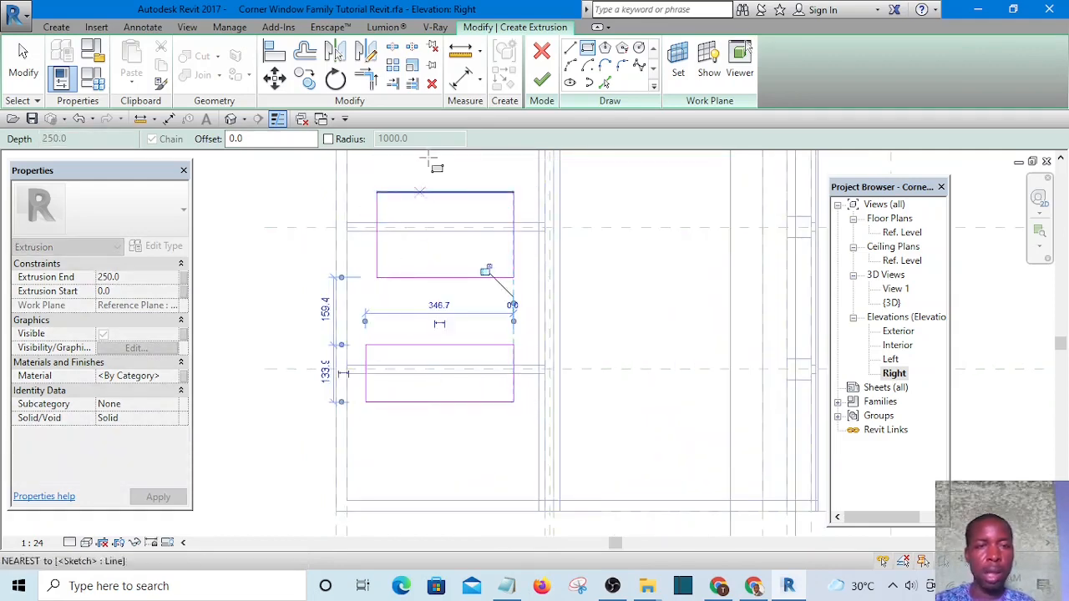
Step: Place a chain of aligned dimensions between the lower rectangle's horizontal edges and the two edges of the existing mullion bar
{"action": "key", "text": "d"}
{"action": "key", "text": "i"}
{"action": "scroll", "coordinate": [416, 356], "scroll_direction": "up", "scroll_amount": 2}
{"action": "left_click", "coordinate": [417, 349]}
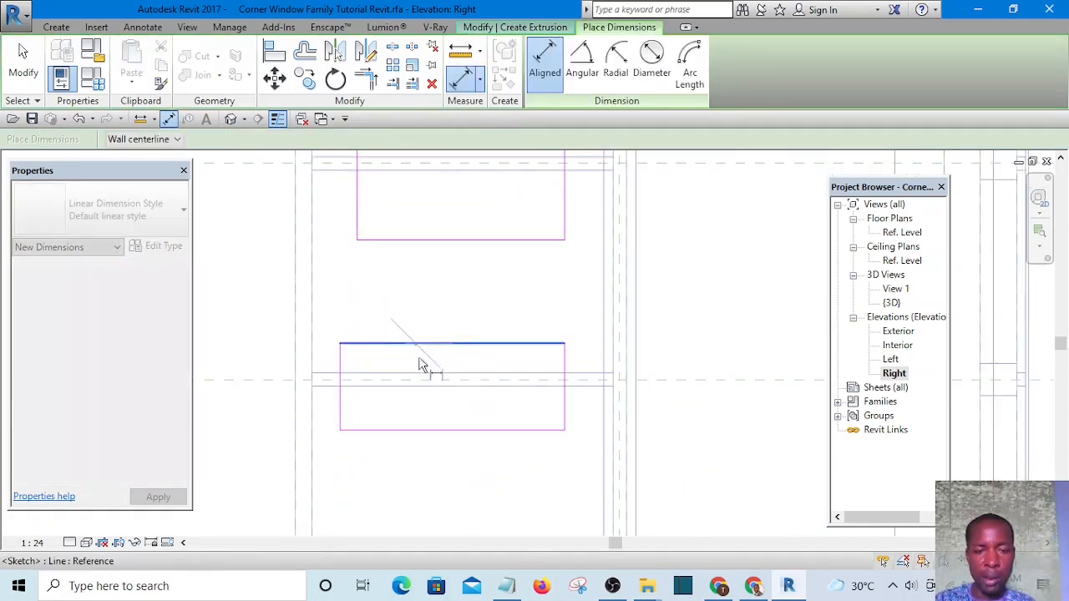
{"action": "scroll", "coordinate": [428, 378], "scroll_direction": "up", "scroll_amount": 1}
{"action": "left_click", "coordinate": [428, 372]}
{"action": "scroll", "coordinate": [430, 415], "scroll_direction": "up", "scroll_amount": 1}
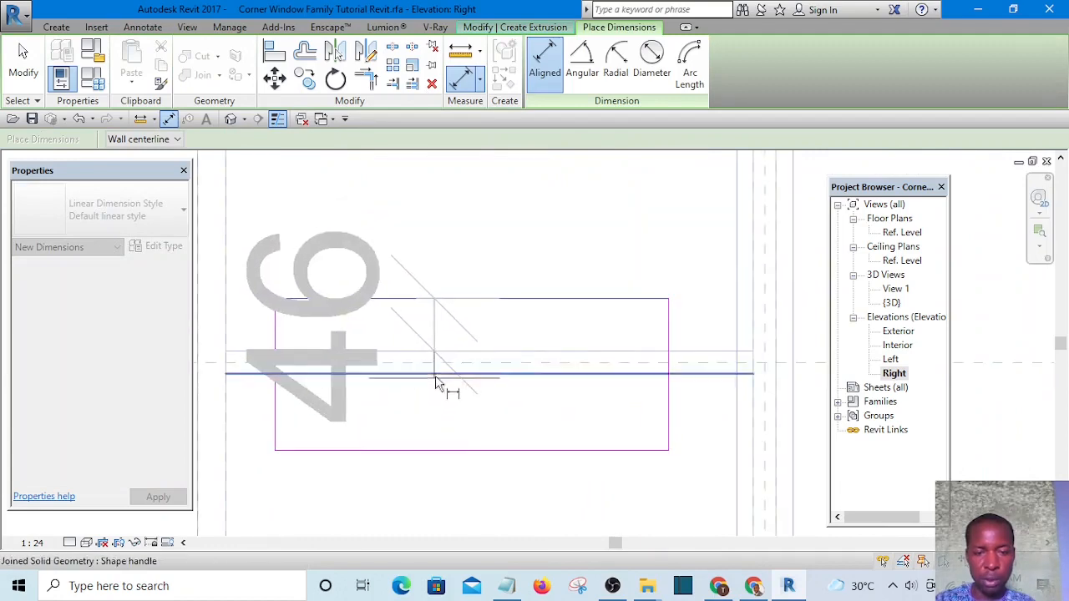
{"action": "left_click", "coordinate": [436, 371]}
{"action": "left_click", "coordinate": [446, 452]}
{"action": "scroll", "coordinate": [453, 459], "scroll_direction": "down", "scroll_amount": 1}
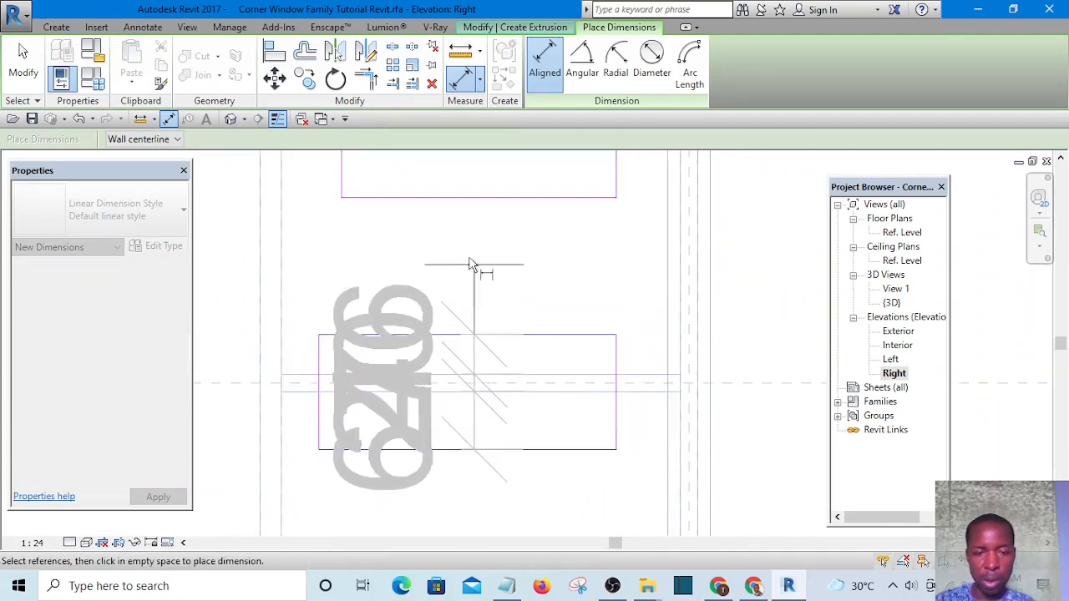
{"action": "left_click", "coordinate": [479, 269]}
{"action": "key", "text": "Escape"}
{"action": "key", "text": "Escape"}
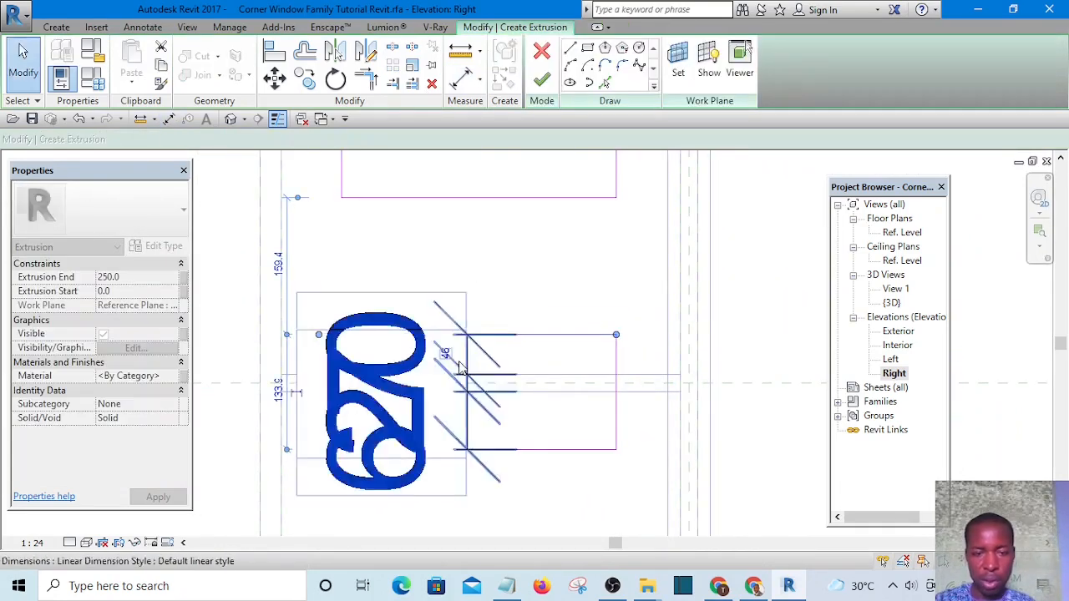
Step: Set the lower rectangle's top and bottom edges 15 mm away from the adjacent edges of the mullion bar
{"action": "left_click", "coordinate": [434, 335]}
{"action": "left_click", "coordinate": [416, 354]}
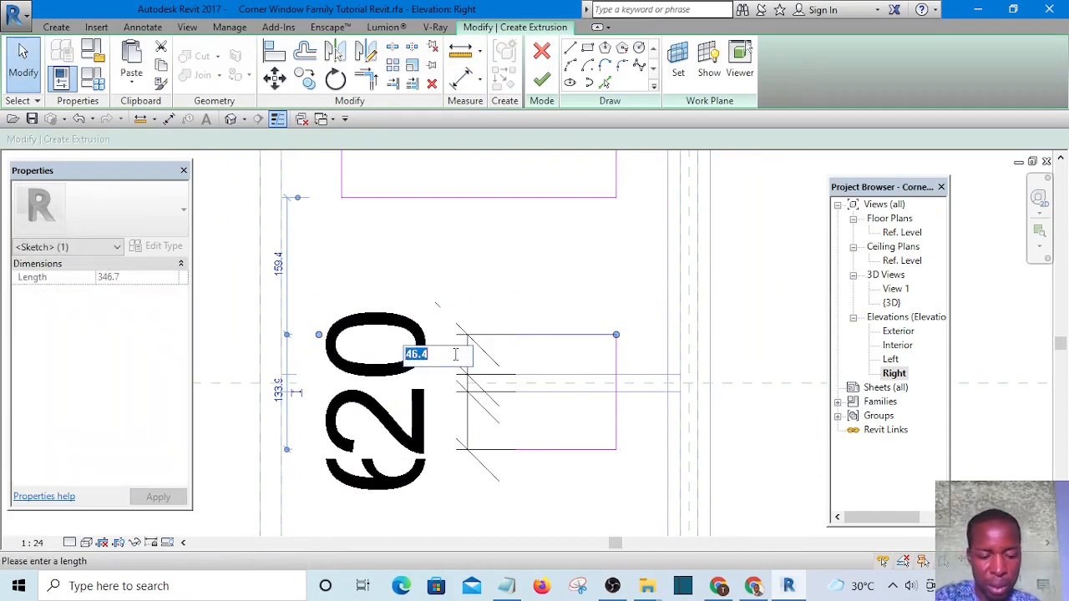
{"action": "left_click", "coordinate": [490, 254]}
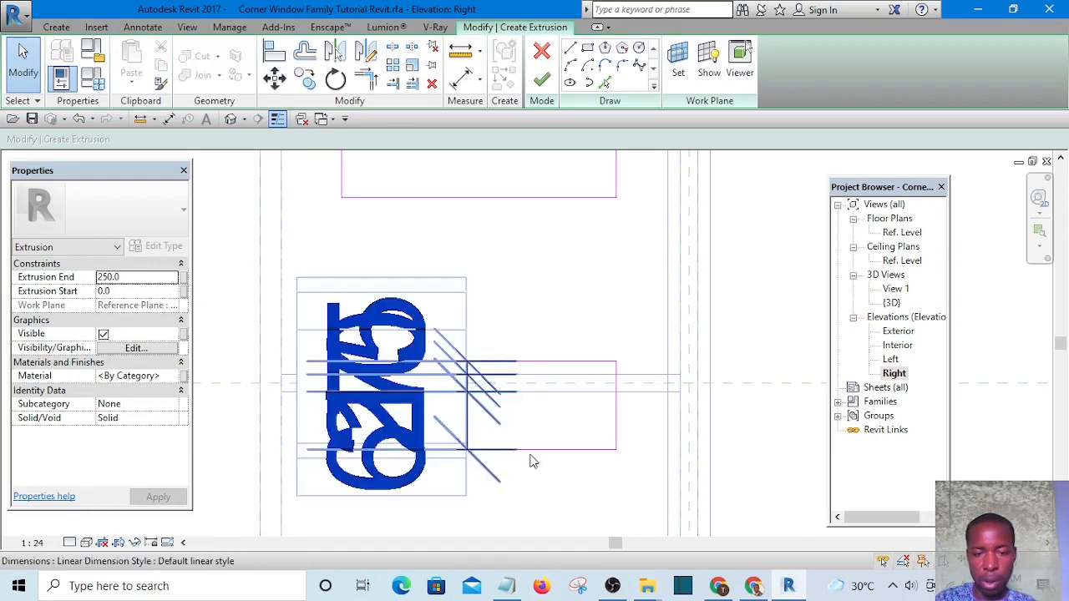
{"action": "left_click", "coordinate": [555, 450]}
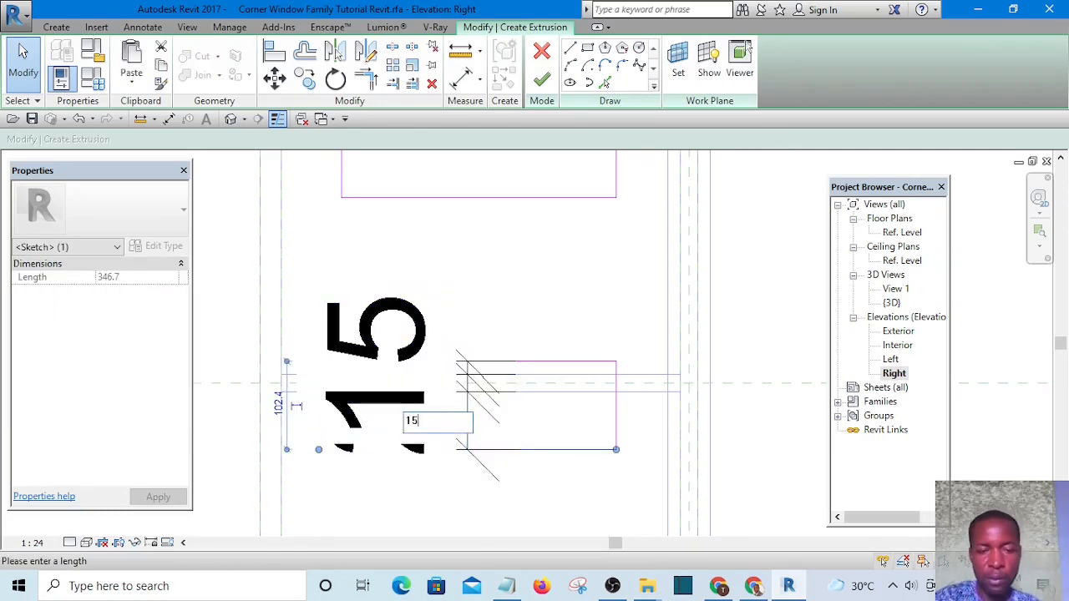
{"action": "key", "text": "Return"}
{"action": "left_click", "coordinate": [599, 455]}
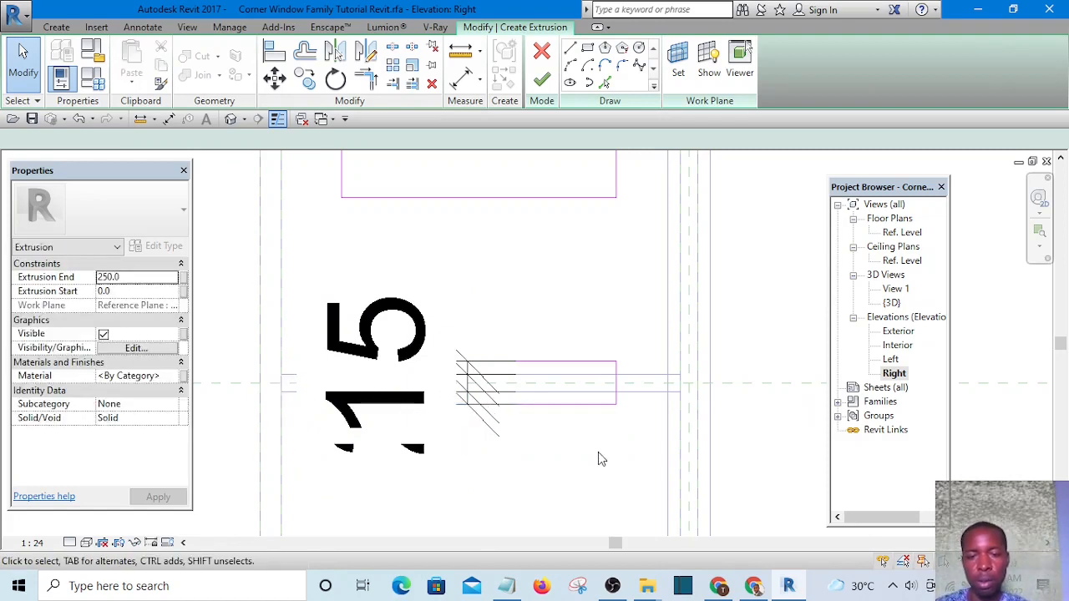
Step: Delete the dimension chain from the lower rectangle, leaving both sketched rectangles in place
{"action": "scroll", "coordinate": [585, 399], "scroll_direction": "down", "scroll_amount": 4}
{"action": "scroll", "coordinate": [560, 376], "scroll_direction": "up", "scroll_amount": 1}
{"action": "left_click", "coordinate": [520, 390]}
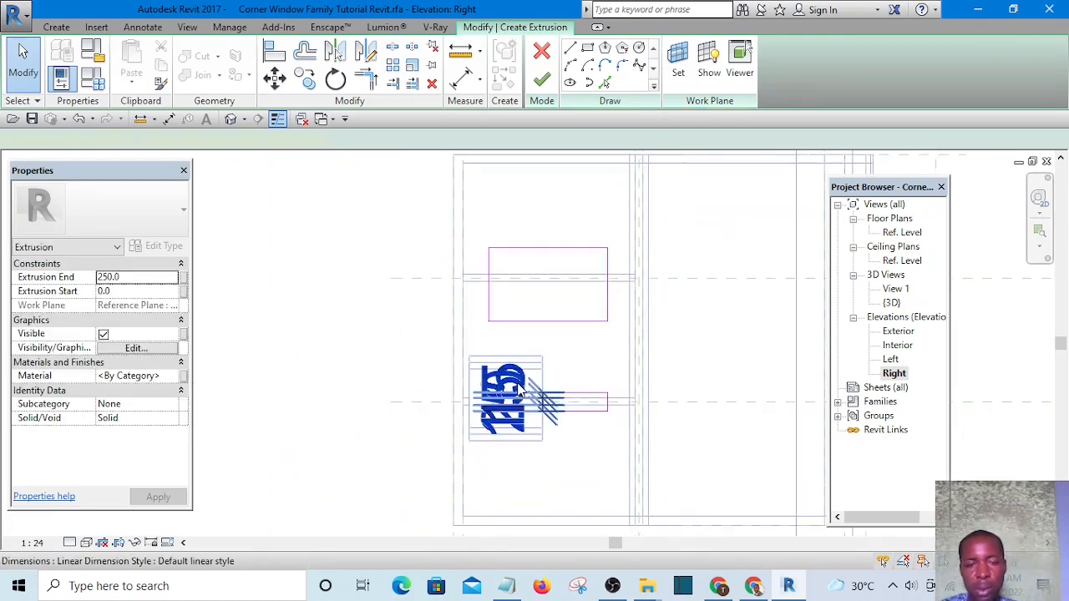
{"action": "key", "text": "Delete"}
{"action": "scroll", "coordinate": [499, 415], "scroll_direction": "up", "scroll_amount": 3}
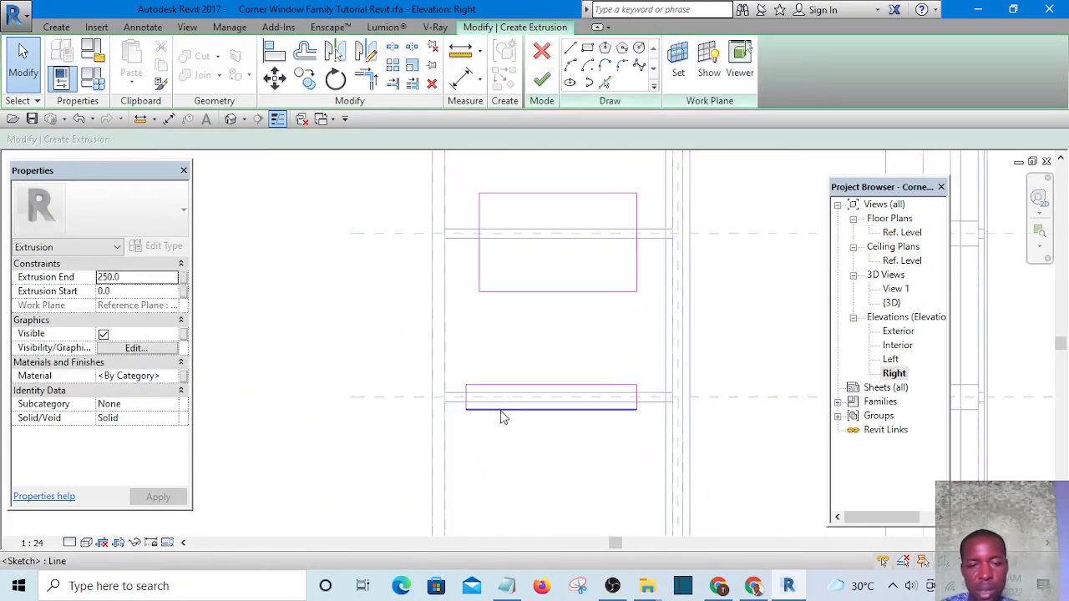
{"action": "scroll", "coordinate": [390, 335], "scroll_direction": "down", "scroll_amount": 5}
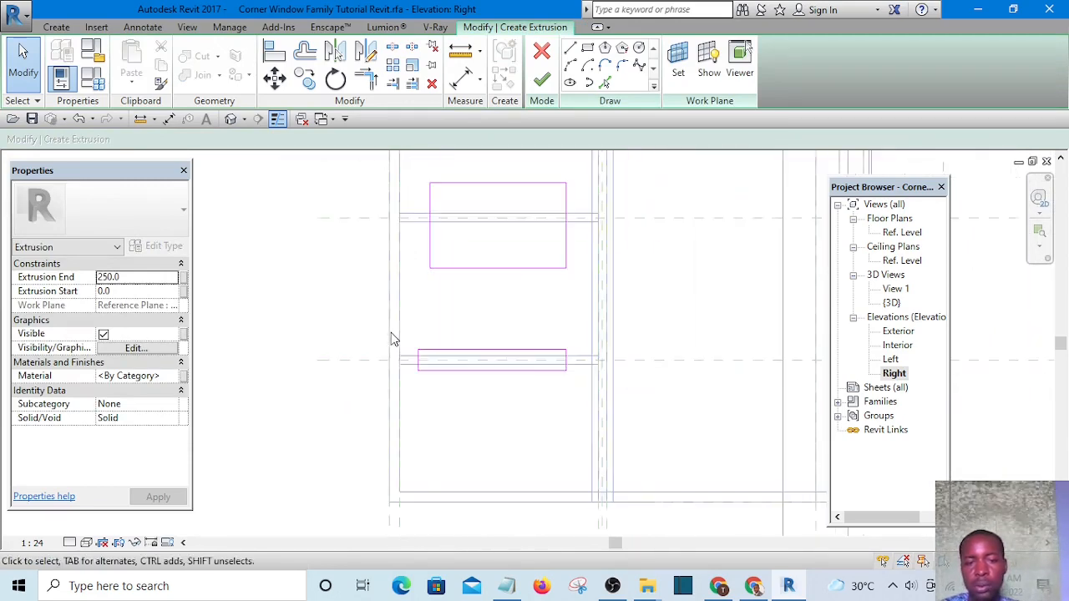
Step: Place a chain of aligned dimensions between the upper rectangle's horizontal edges and the two edges of the mullion bar
{"action": "key", "text": "d"}
{"action": "key", "text": "i"}
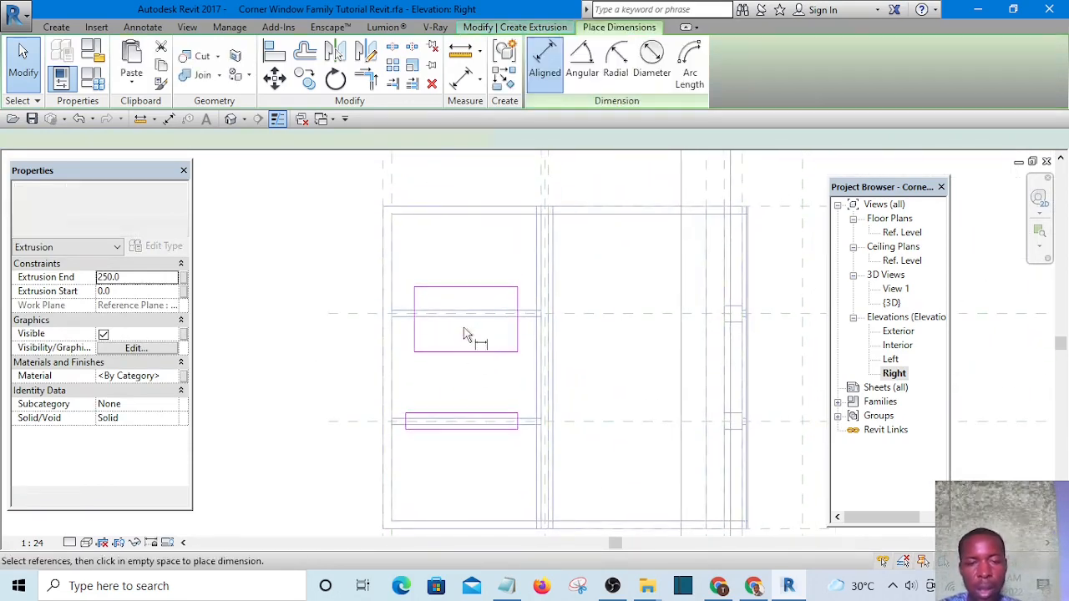
{"action": "scroll", "coordinate": [463, 372], "scroll_direction": "up", "scroll_amount": 2}
{"action": "left_click", "coordinate": [471, 376]}
{"action": "scroll", "coordinate": [480, 322], "scroll_direction": "up", "scroll_amount": 3}
{"action": "left_click", "coordinate": [482, 311]}
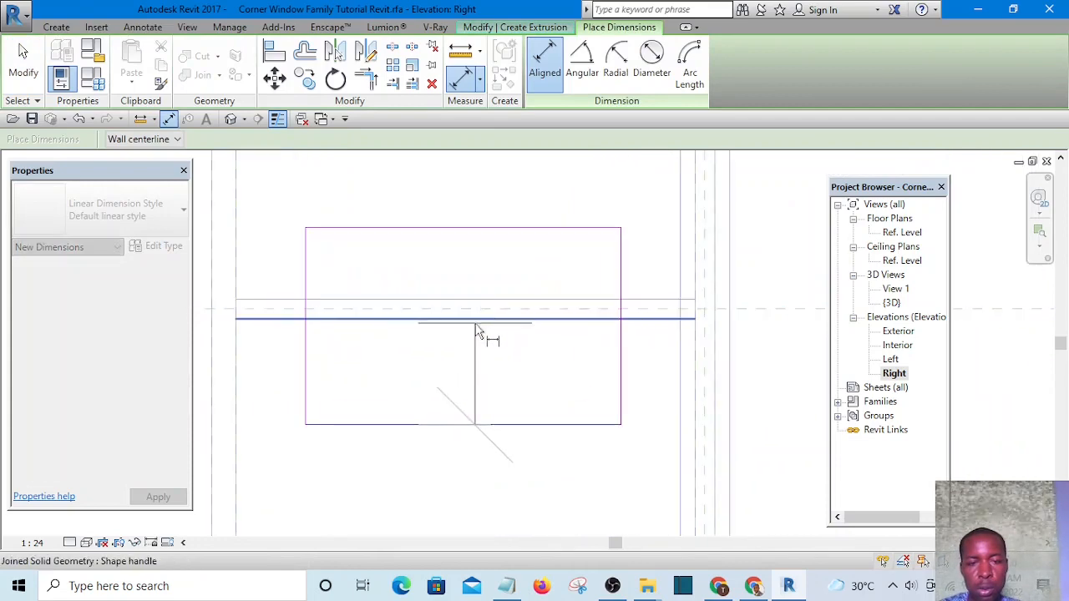
{"action": "left_click", "coordinate": [485, 228]}
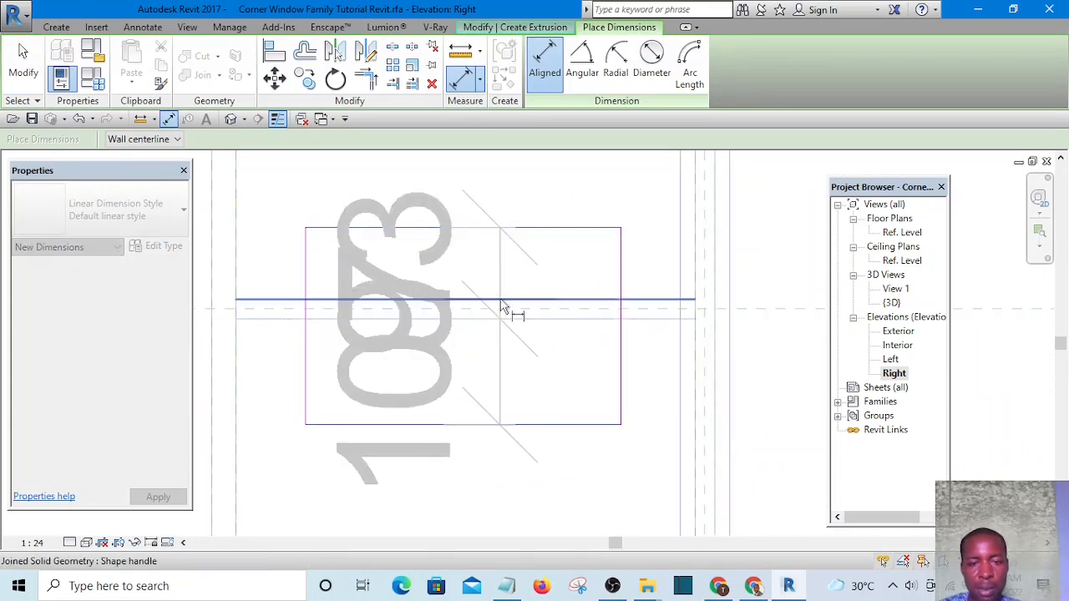
{"action": "left_click", "coordinate": [478, 262]}
{"action": "key", "text": "Escape"}
{"action": "key", "text": "Escape"}
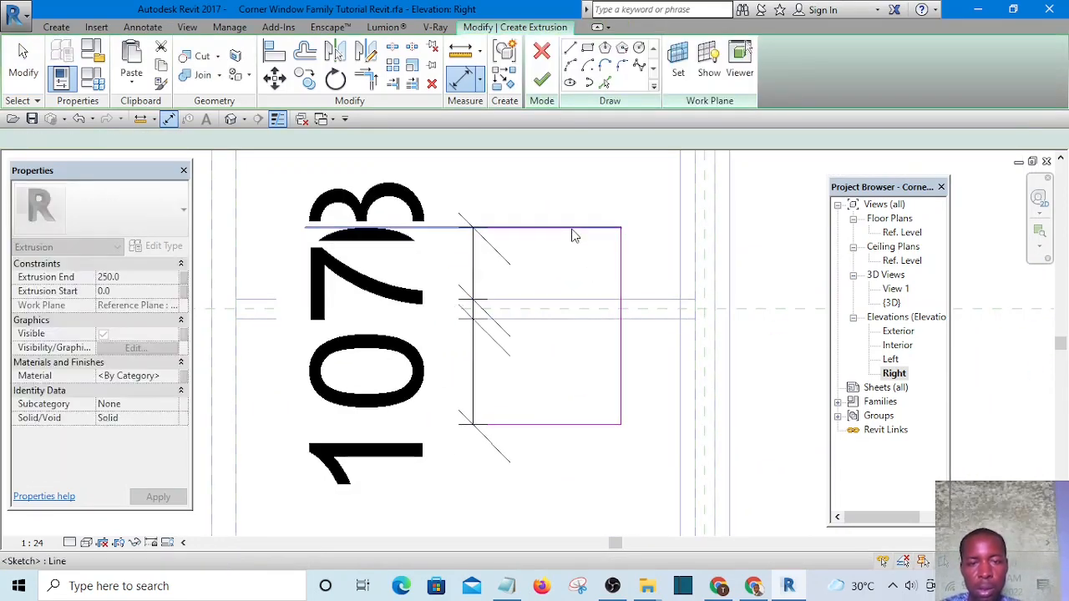
Step: Set the upper rectangle's top edge 15 mm from the mullion bar's upper edge and move the dimension chain outside the window frame
{"action": "left_click", "coordinate": [574, 228]}
{"action": "left_click", "coordinate": [444, 263]}
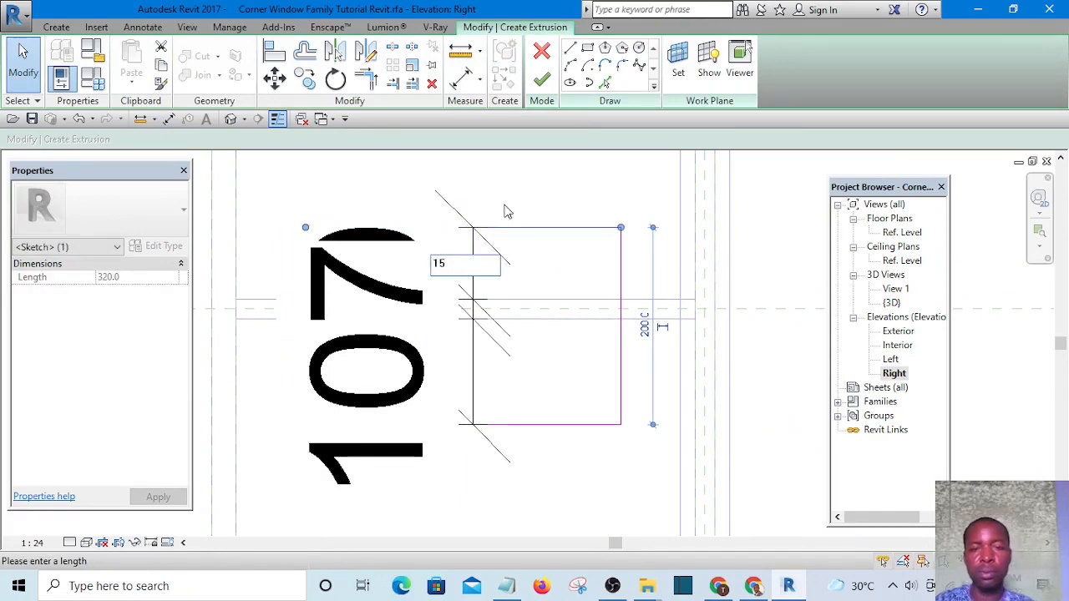
{"action": "type", "text": "15"}
{"action": "key", "text": "Return"}
{"action": "left_click", "coordinate": [538, 385]}
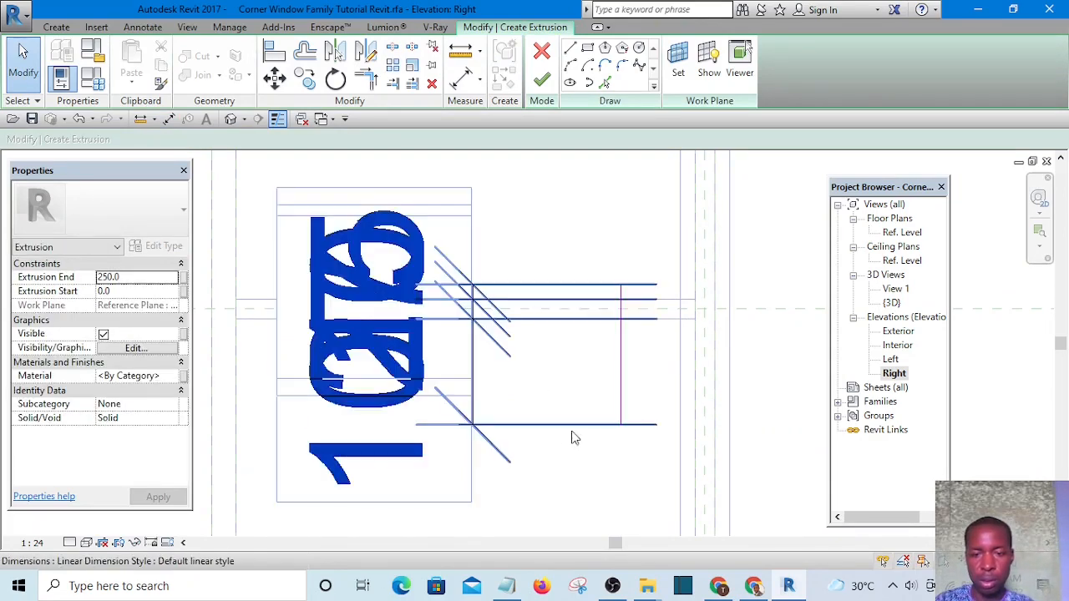
{"action": "left_click", "coordinate": [564, 430]}
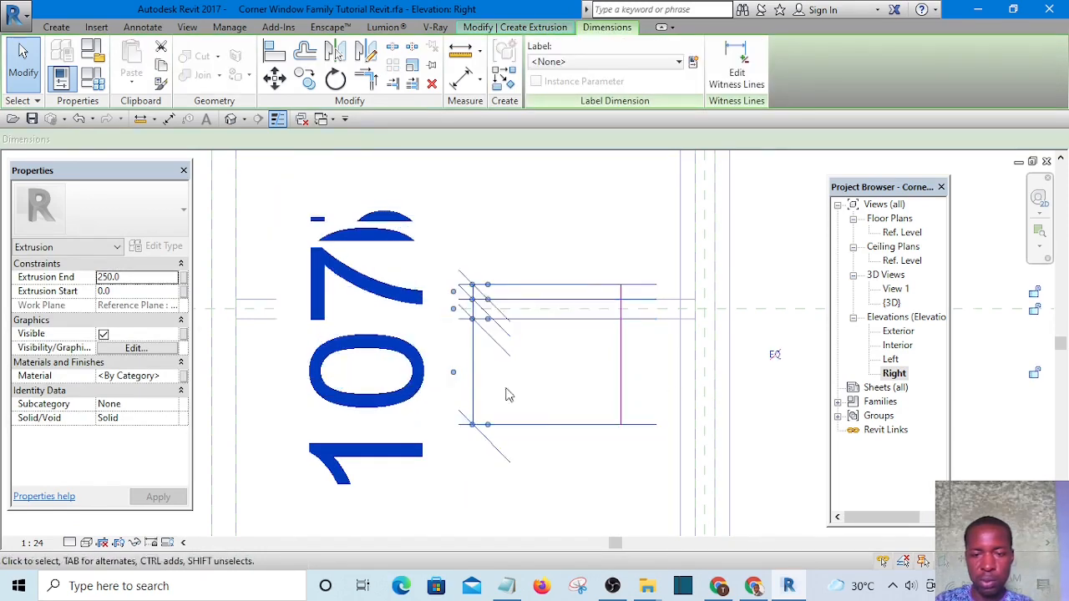
{"action": "scroll", "coordinate": [468, 401], "scroll_direction": "down", "scroll_amount": 3}
{"action": "key", "text": "Escape"}
{"action": "left_click_drag", "start_coordinate": [487, 406], "coordinate": [302, 391]}
{"action": "left_click", "coordinate": [476, 436]}
Step: Set the upper rectangle's bottom edge 15 mm from the mullion bar's lower edge and delete the dimension chain
{"action": "left_click", "coordinate": [425, 401]}
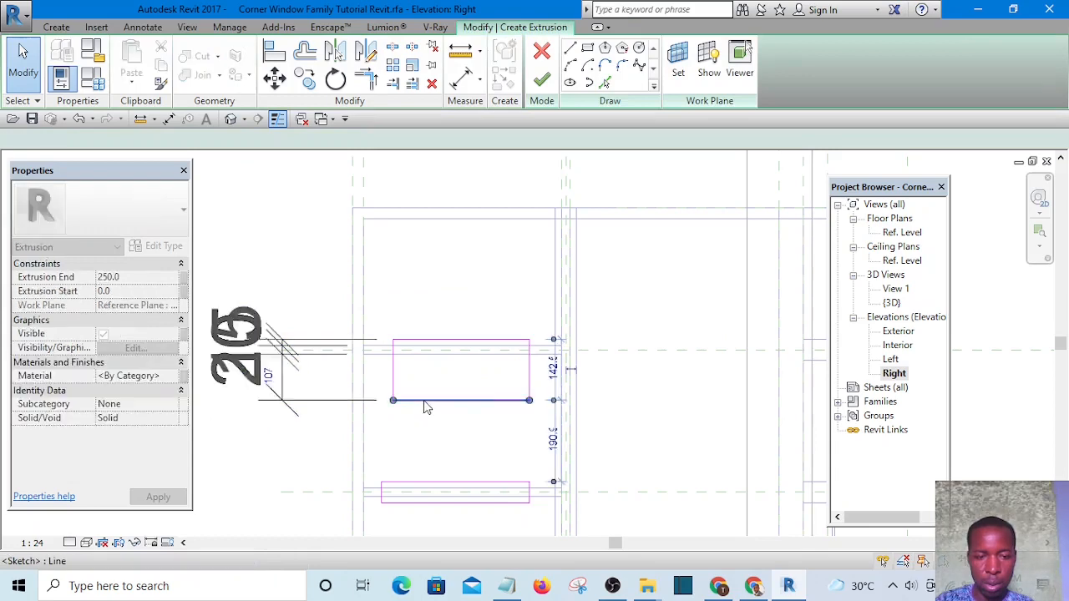
{"action": "left_click", "coordinate": [269, 376]}
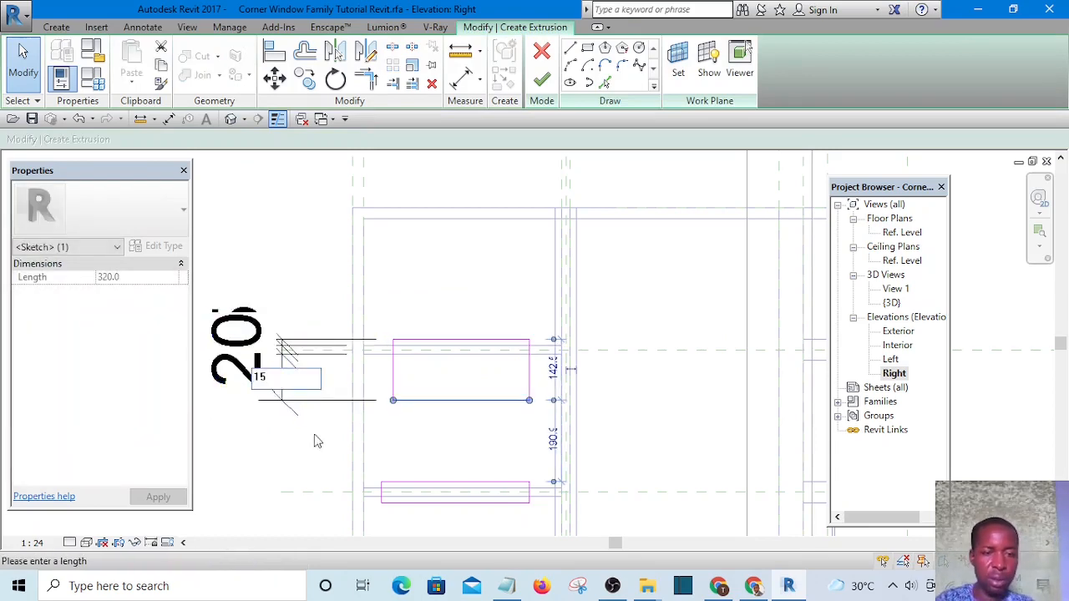
{"action": "type", "text": "15"}
{"action": "key", "text": "Return"}
{"action": "key", "text": "Escape"}
{"action": "scroll", "coordinate": [413, 346], "scroll_direction": "down", "scroll_amount": 3}
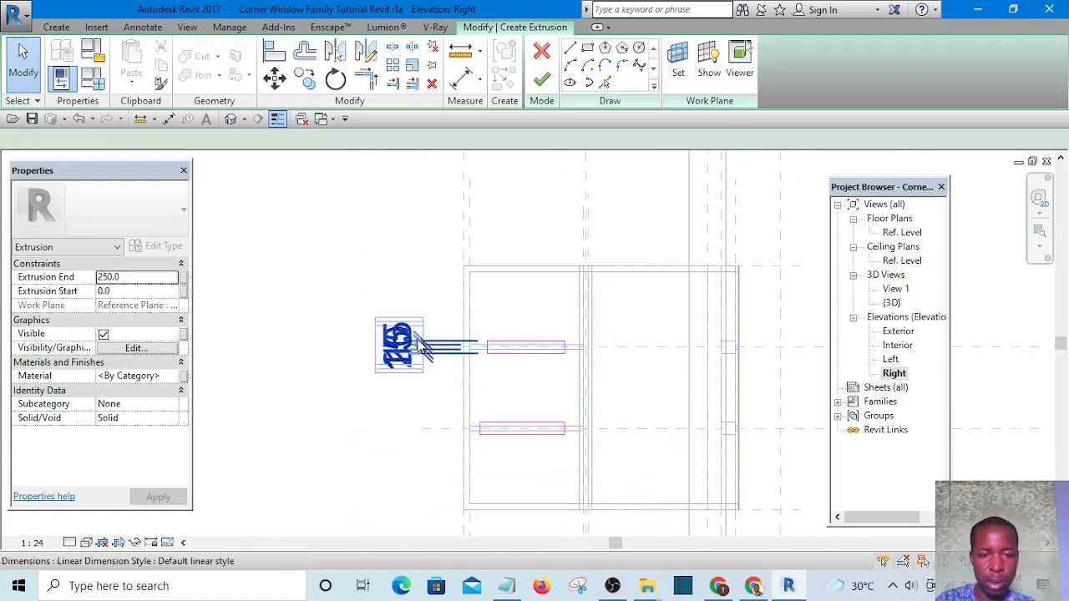
{"action": "left_click", "coordinate": [422, 347]}
{"action": "key", "text": "Escape"}
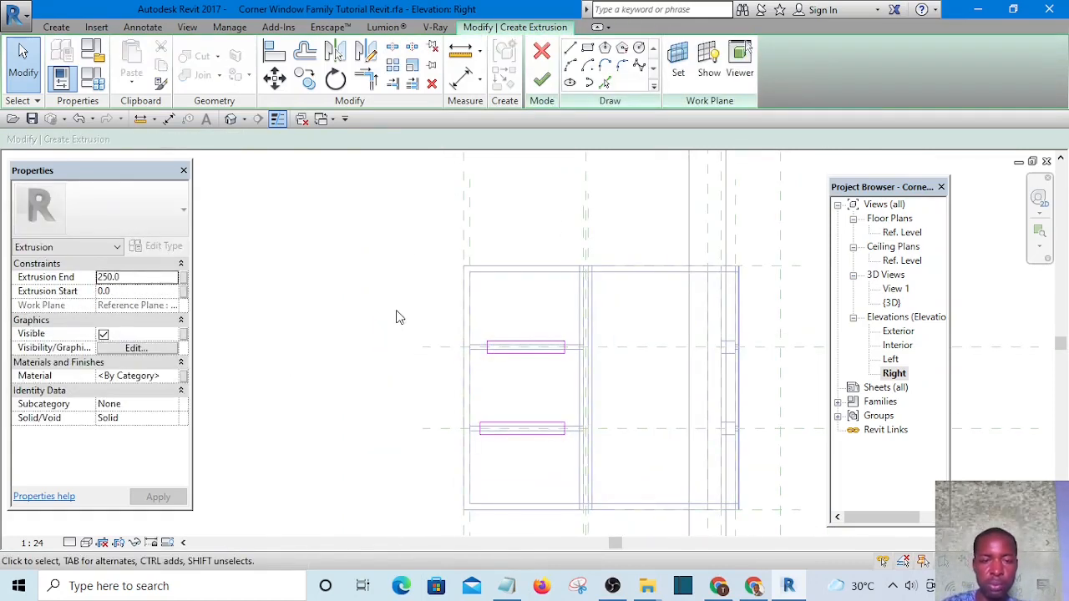
Step: Dimension the upper rectangle's horizontal edges to the reference plane through its centre and lock both dimension segments
{"action": "scroll", "coordinate": [457, 349], "scroll_direction": "up", "scroll_amount": 5}
{"action": "scroll", "coordinate": [421, 292], "scroll_direction": "down", "scroll_amount": 3}
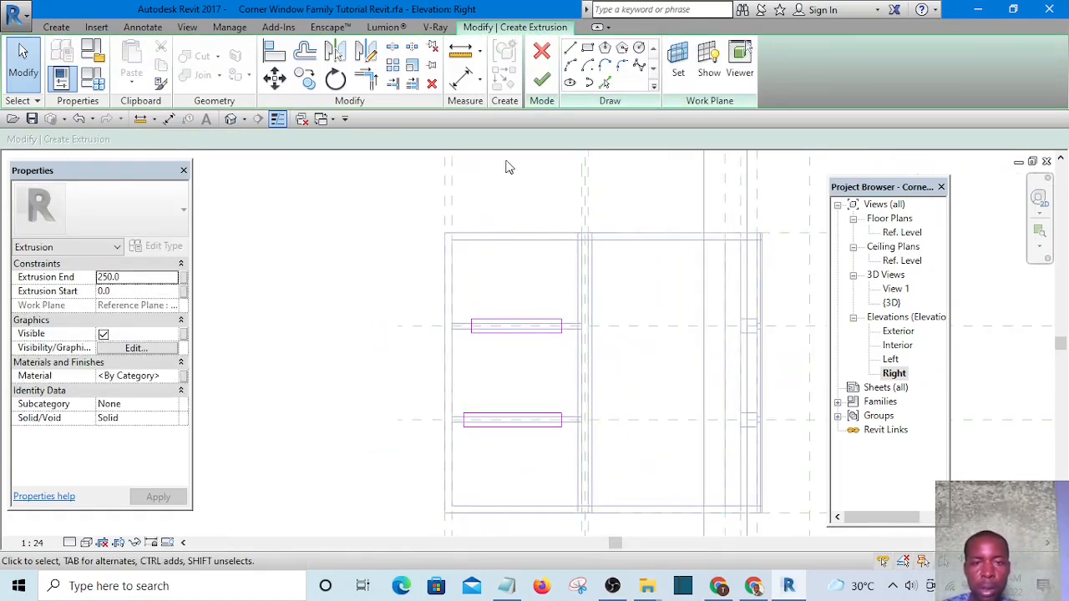
{"action": "left_click", "coordinate": [462, 83]}
{"action": "scroll", "coordinate": [499, 315], "scroll_direction": "up", "scroll_amount": 2}
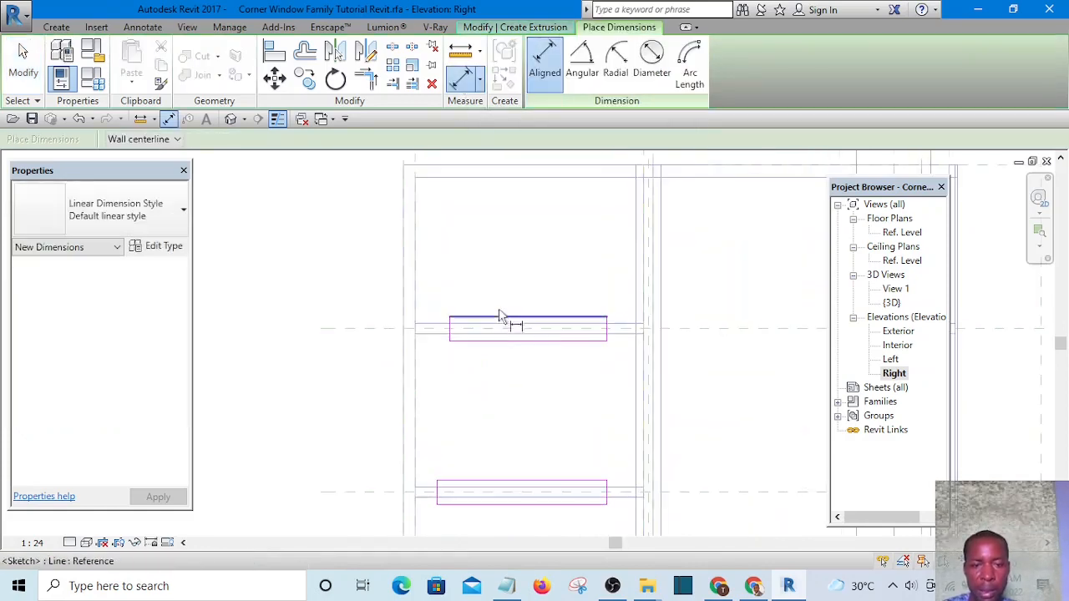
{"action": "left_click", "coordinate": [502, 322]}
{"action": "scroll", "coordinate": [495, 351], "scroll_direction": "up", "scroll_amount": 3}
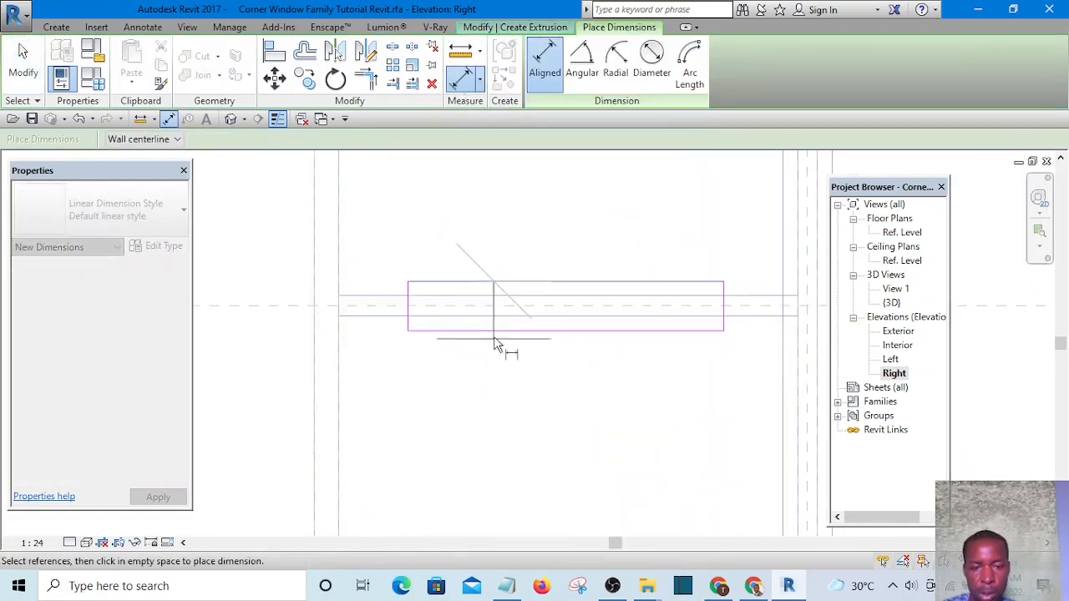
{"action": "scroll", "coordinate": [558, 343], "scroll_direction": "down", "scroll_amount": 2}
{"action": "scroll", "coordinate": [367, 330], "scroll_direction": "up", "scroll_amount": 2}
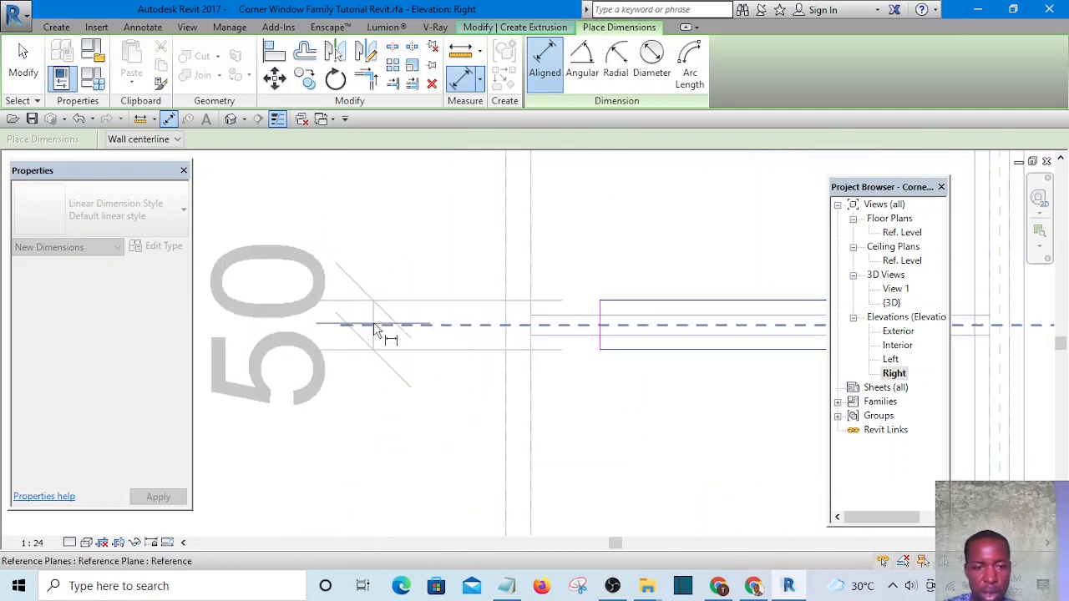
{"action": "scroll", "coordinate": [375, 408], "scroll_direction": "down", "scroll_amount": 4}
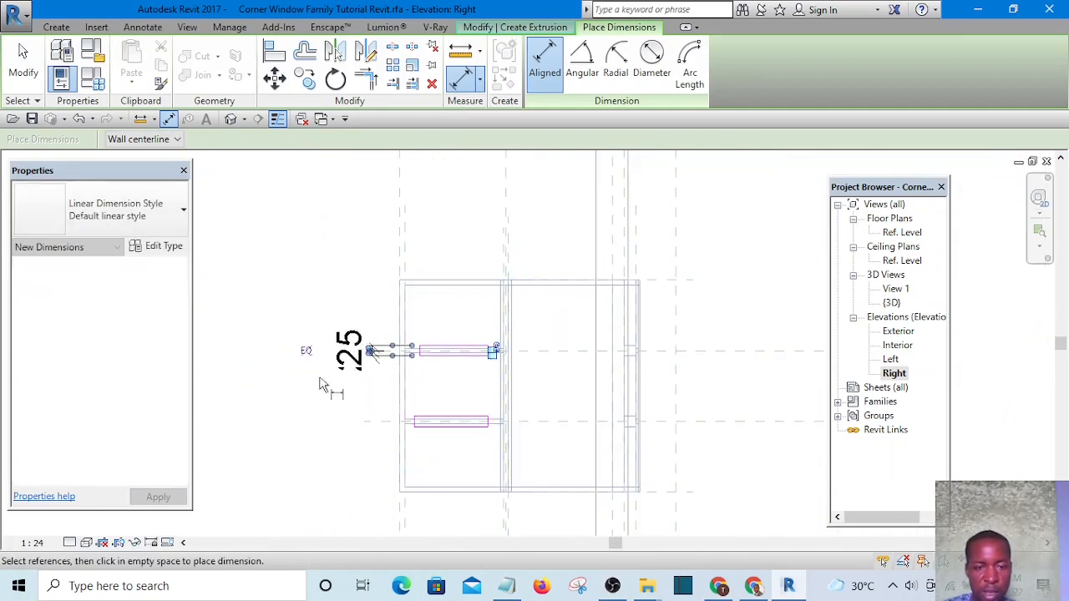
{"action": "scroll", "coordinate": [365, 381], "scroll_direction": "up", "scroll_amount": 4}
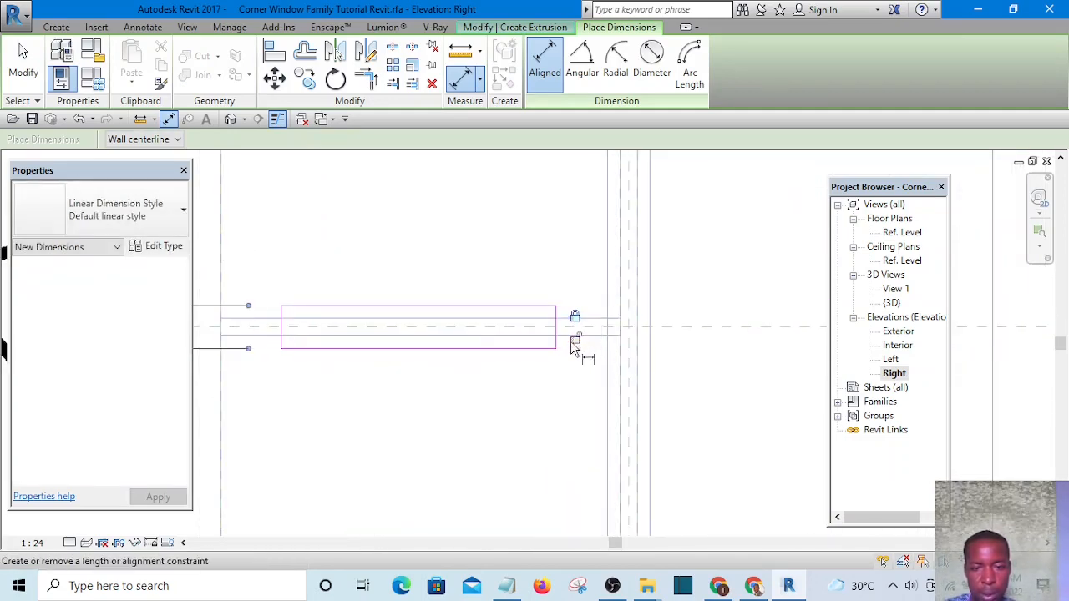
Step: Dimension the lower rectangle's horizontal edges to its central reference plane and lock both dimension segments
{"action": "scroll", "coordinate": [501, 323], "scroll_direction": "down", "scroll_amount": 3}
{"action": "scroll", "coordinate": [496, 430], "scroll_direction": "up", "scroll_amount": 3}
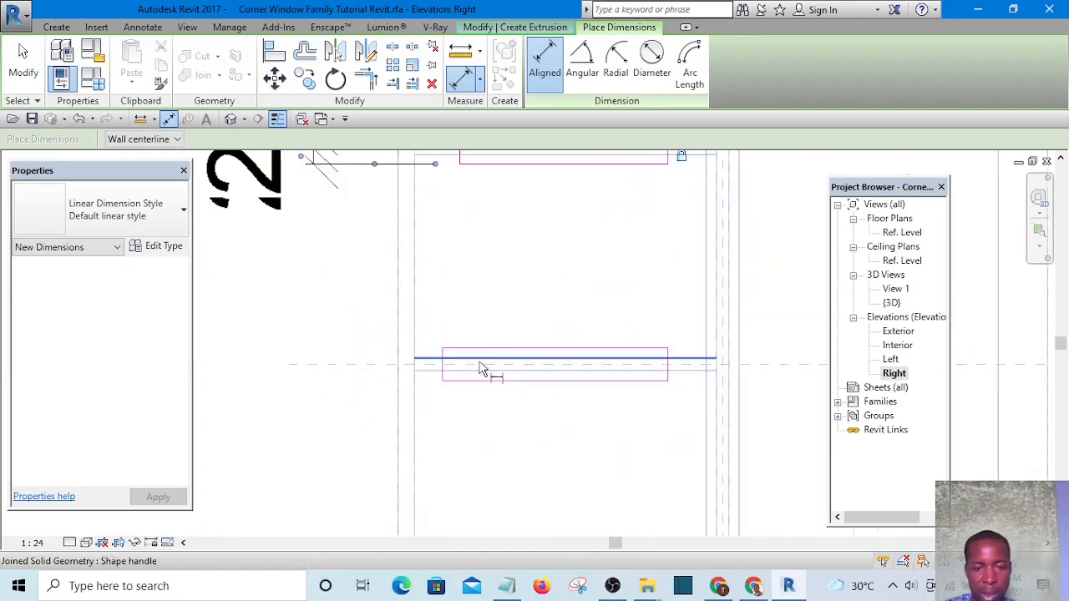
{"action": "left_click", "coordinate": [483, 348]}
{"action": "scroll", "coordinate": [477, 398], "scroll_direction": "up", "scroll_amount": 2}
{"action": "left_click", "coordinate": [479, 375]}
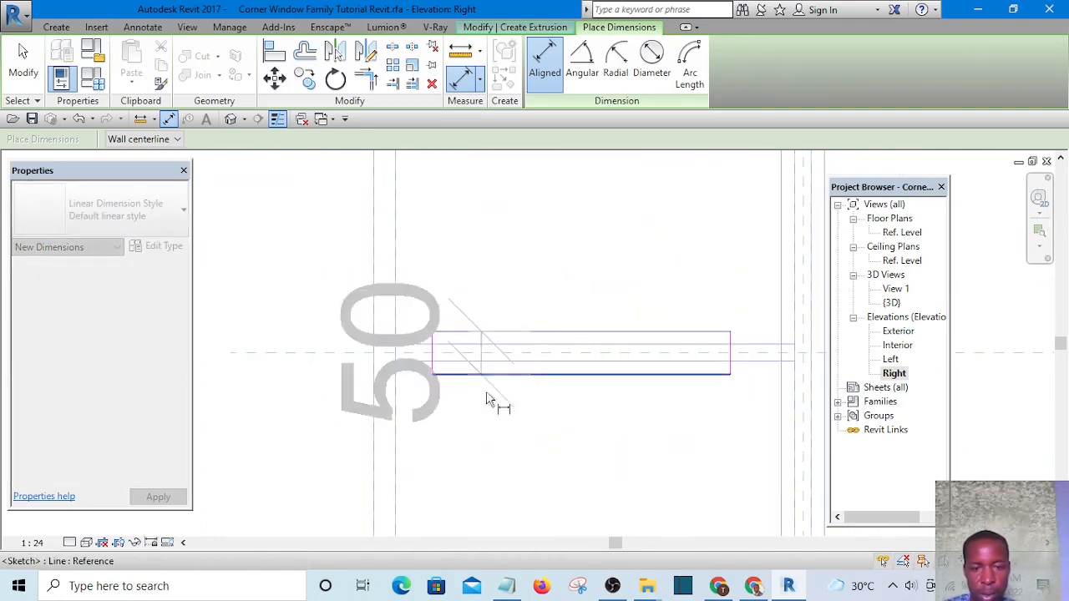
{"action": "scroll", "coordinate": [393, 430], "scroll_direction": "down", "scroll_amount": 1}
{"action": "left_click", "coordinate": [319, 365]}
{"action": "scroll", "coordinate": [350, 399], "scroll_direction": "down", "scroll_amount": 5}
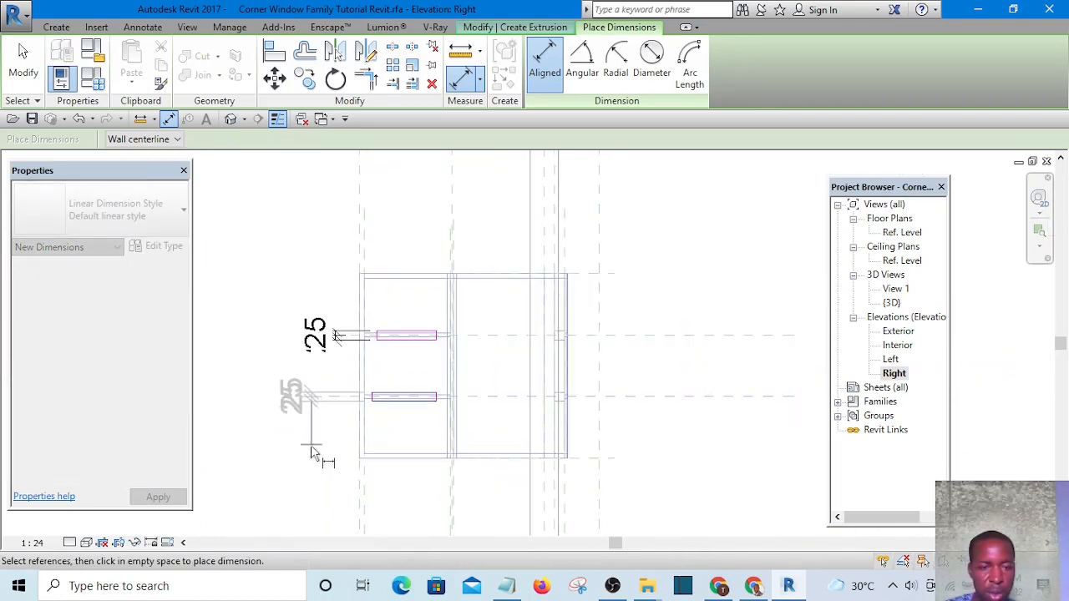
{"action": "left_click", "coordinate": [309, 409]}
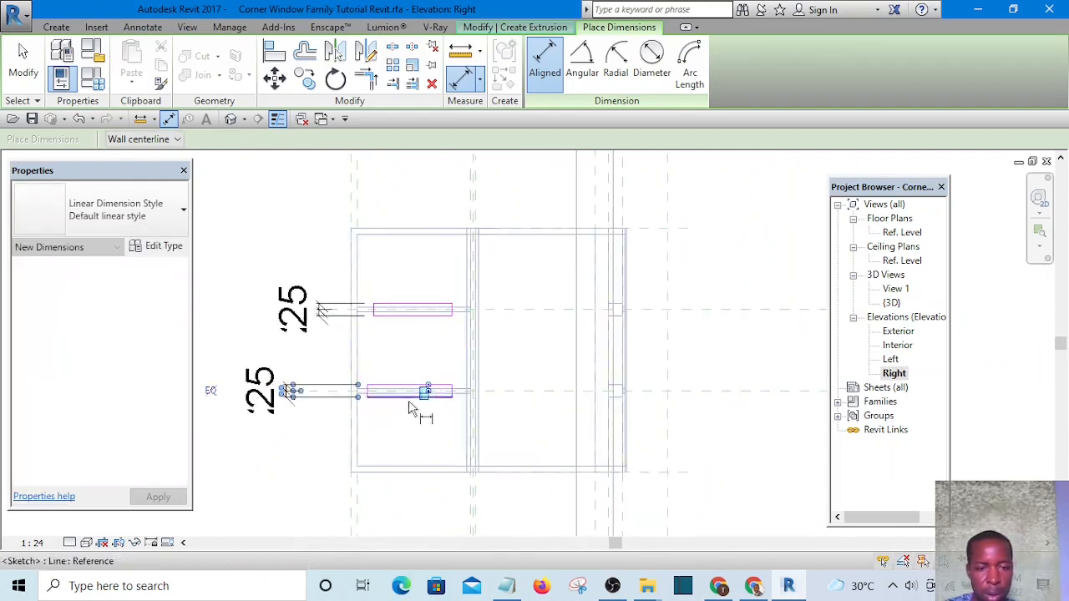
{"action": "scroll", "coordinate": [426, 401], "scroll_direction": "up", "scroll_amount": 4}
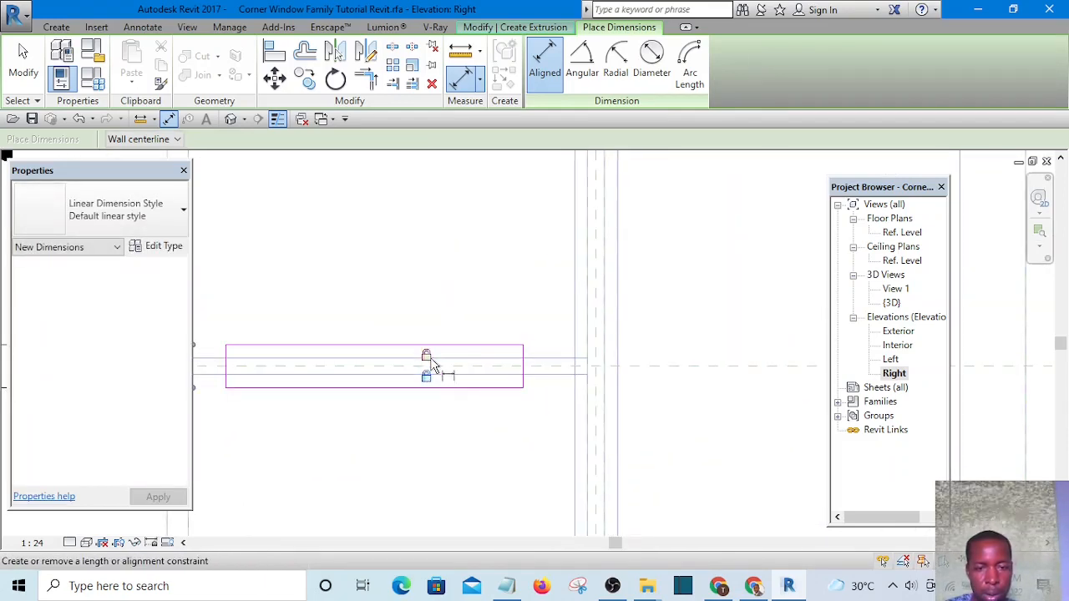
{"action": "scroll", "coordinate": [430, 365], "scroll_direction": "down", "scroll_amount": 4}
{"action": "scroll", "coordinate": [420, 281], "scroll_direction": "up", "scroll_amount": 1}
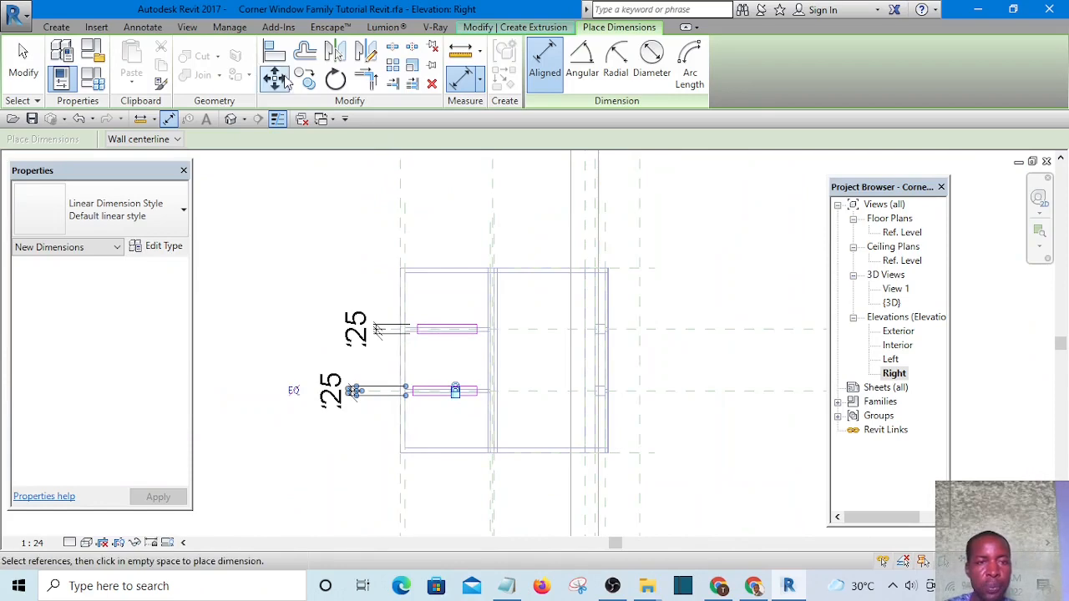
Step: Align the upper rectangle's left edge with the reference plane on the frame's inner face and lock the alignment
{"action": "key", "text": "Escape"}
{"action": "key", "text": "Escape"}
{"action": "scroll", "coordinate": [409, 248], "scroll_direction": "up", "scroll_amount": 3}
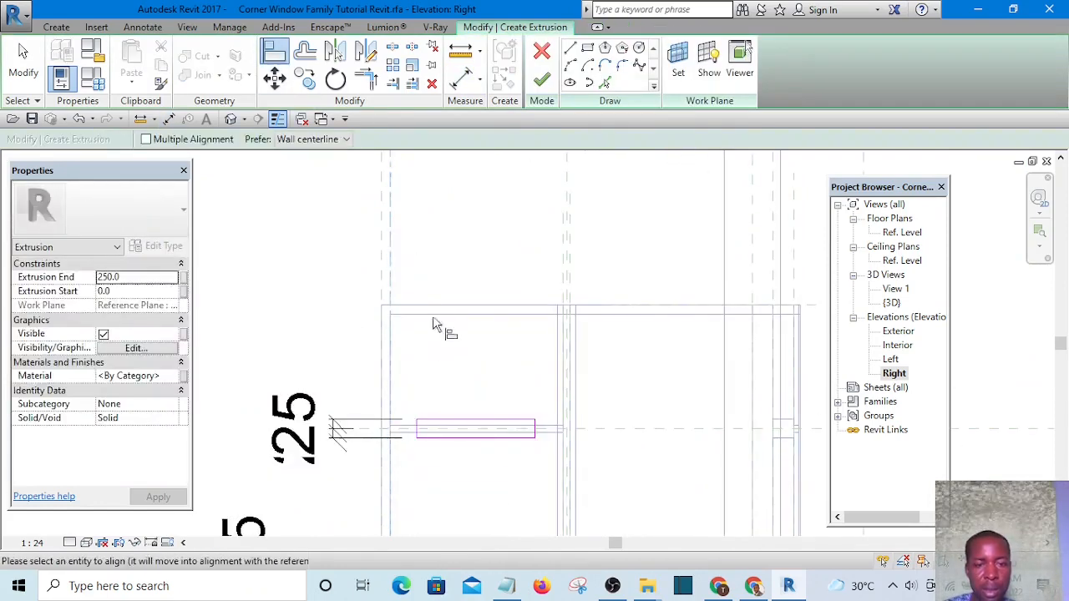
{"action": "scroll", "coordinate": [418, 434], "scroll_direction": "up", "scroll_amount": 3}
{"action": "left_click", "coordinate": [414, 434]}
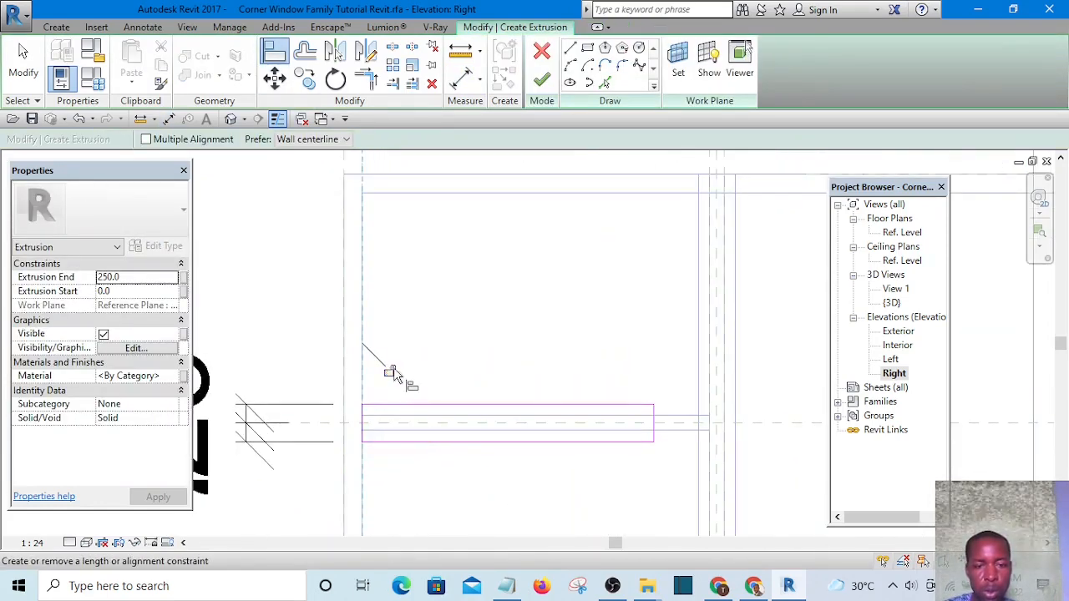
{"action": "scroll", "coordinate": [410, 334], "scroll_direction": "down", "scroll_amount": 3}
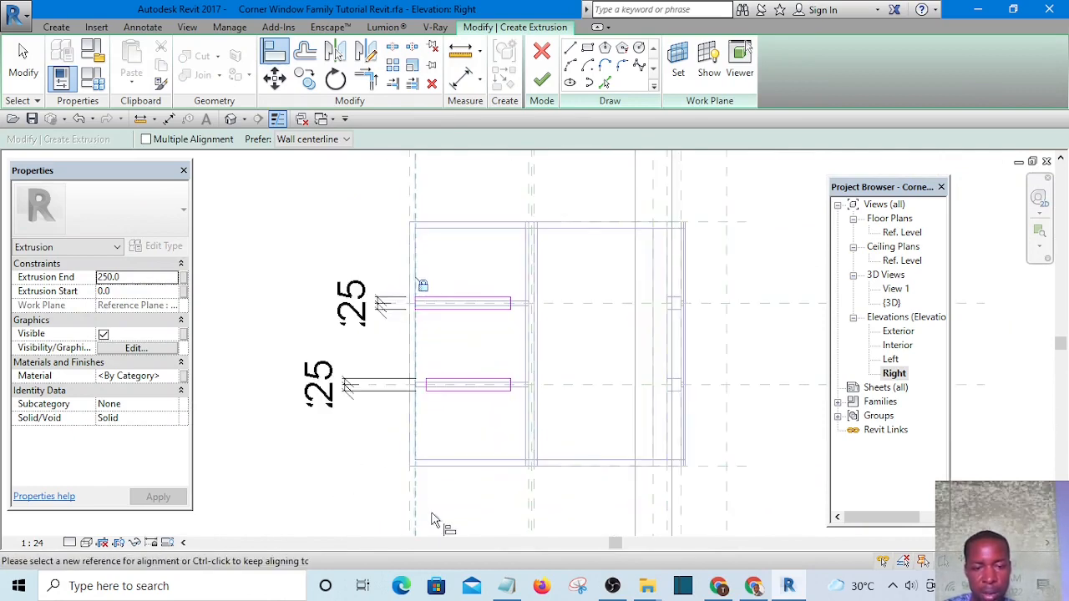
Step: Align the lower rectangle's left edge with the reference plane on the frame's inner face and lock it
{"action": "scroll", "coordinate": [432, 513], "scroll_direction": "up", "scroll_amount": 2}
{"action": "left_click", "coordinate": [408, 496]}
{"action": "scroll", "coordinate": [422, 329], "scroll_direction": "up", "scroll_amount": 3}
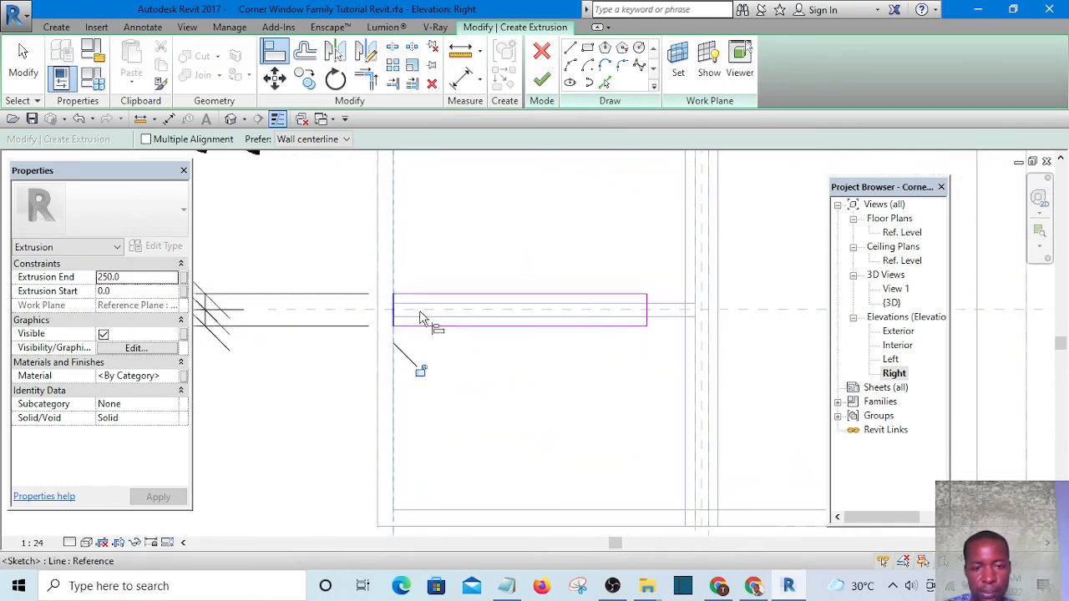
{"action": "left_click", "coordinate": [422, 319]}
{"action": "scroll", "coordinate": [422, 334], "scroll_direction": "down", "scroll_amount": 2}
Step: Align the lower rectangle's right edge with the reference plane within the vertical mullion and lock it
{"action": "scroll", "coordinate": [479, 364], "scroll_direction": "down", "scroll_amount": 3}
{"action": "scroll", "coordinate": [548, 447], "scroll_direction": "up", "scroll_amount": 3}
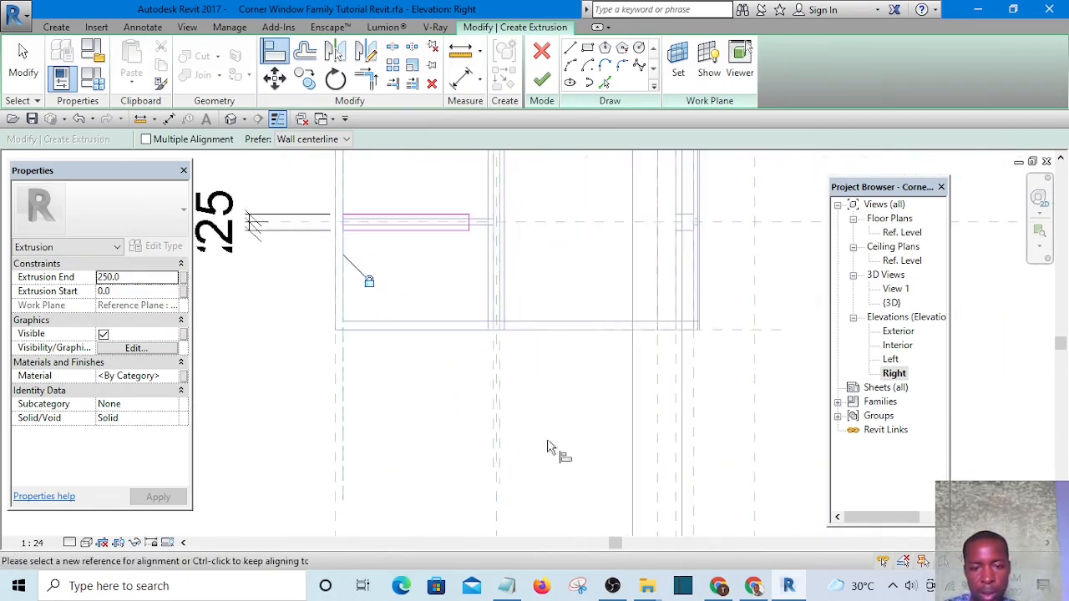
{"action": "scroll", "coordinate": [493, 384], "scroll_direction": "up", "scroll_amount": 1}
{"action": "scroll", "coordinate": [493, 401], "scroll_direction": "down", "scroll_amount": 2}
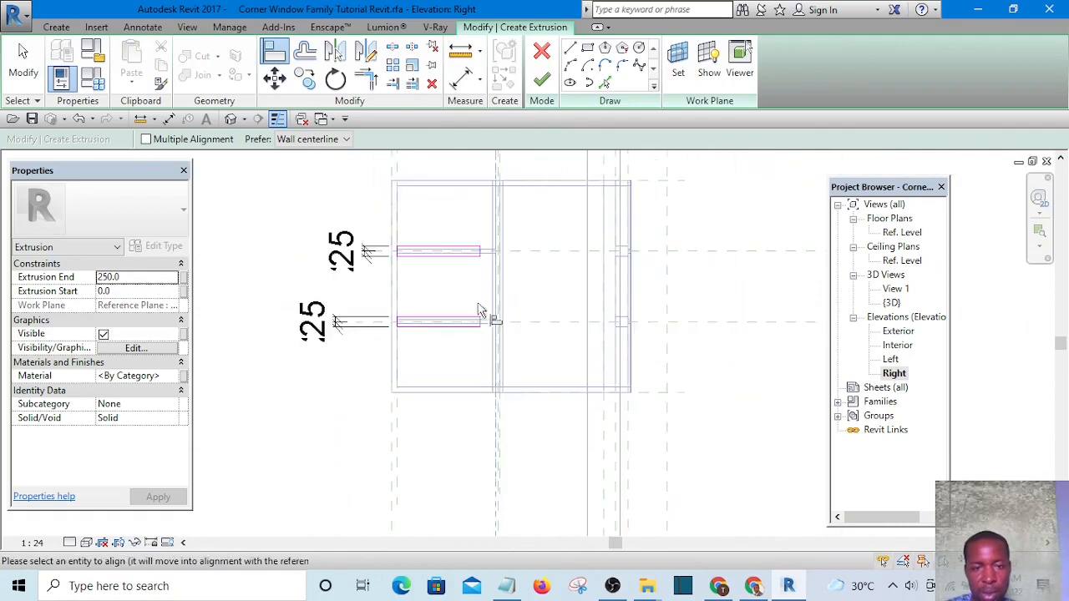
{"action": "scroll", "coordinate": [487, 359], "scroll_direction": "up", "scroll_amount": 4}
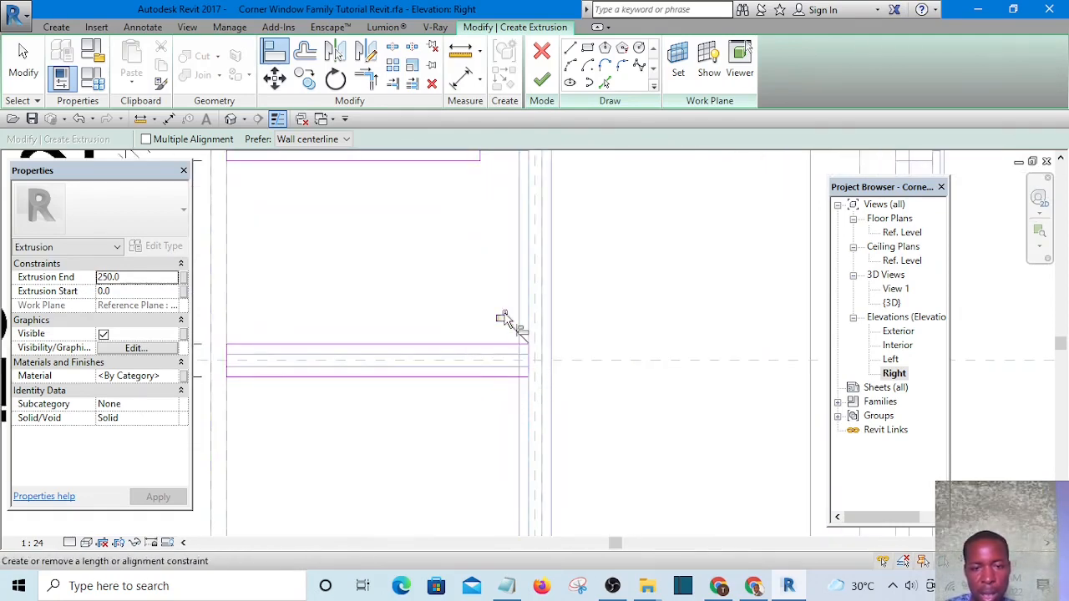
Step: Align and lock the upper rectangle's right edge to the reference plane within the vertical mullion, and finish the mullion extrusion sketch
{"action": "scroll", "coordinate": [637, 284], "scroll_direction": "down", "scroll_amount": 2}
{"action": "middle_click_drag", "start_coordinate": [637, 284], "coordinate": [640, 444]}
{"action": "middle_click_drag", "start_coordinate": [557, 243], "coordinate": [560, 352]}
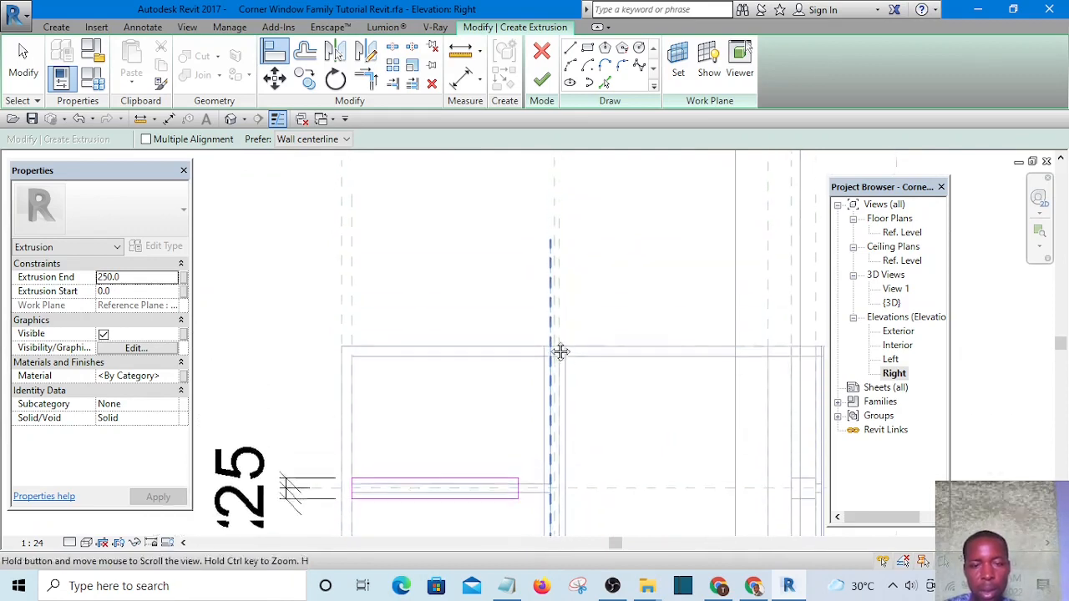
{"action": "scroll", "coordinate": [546, 291], "scroll_direction": "up", "scroll_amount": 1}
{"action": "left_click", "coordinate": [553, 295]}
{"action": "scroll", "coordinate": [552, 292], "scroll_direction": "down", "scroll_amount": 3}
{"action": "scroll", "coordinate": [530, 409], "scroll_direction": "up", "scroll_amount": 2}
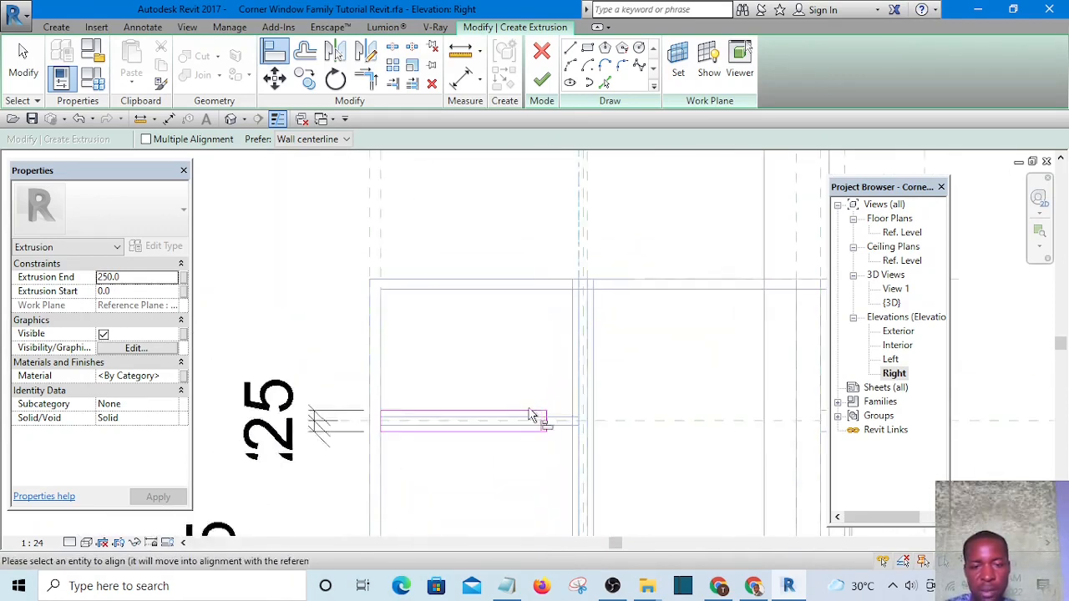
{"action": "scroll", "coordinate": [529, 416], "scroll_direction": "up", "scroll_amount": 2}
{"action": "left_click", "coordinate": [558, 426]}
{"action": "scroll", "coordinate": [585, 322], "scroll_direction": "down", "scroll_amount": 1}
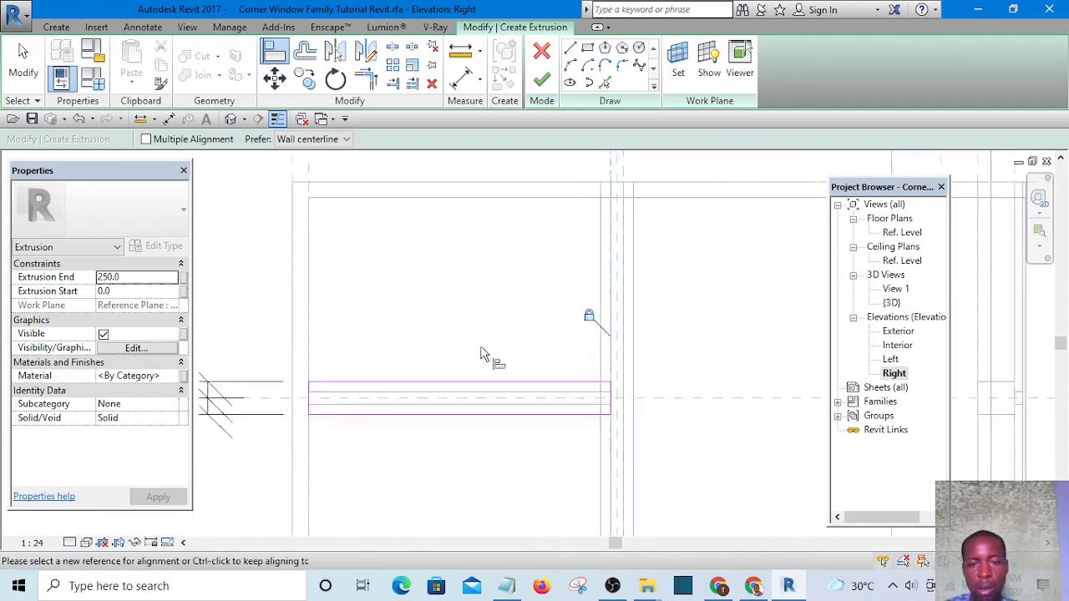
{"action": "scroll", "coordinate": [481, 355], "scroll_direction": "down", "scroll_amount": 3}
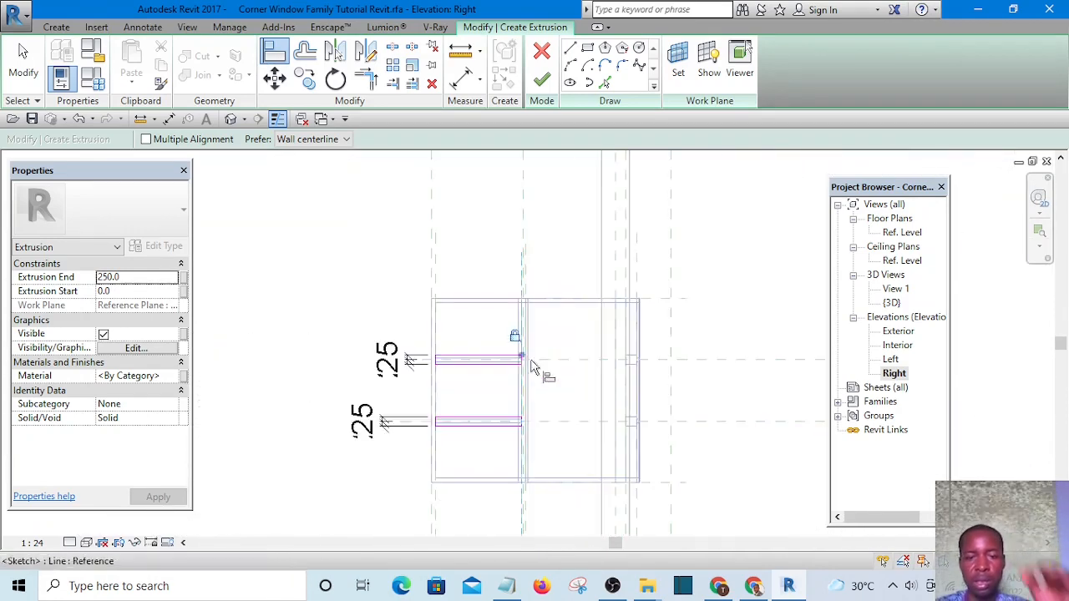
{"action": "left_click", "coordinate": [542, 80]}
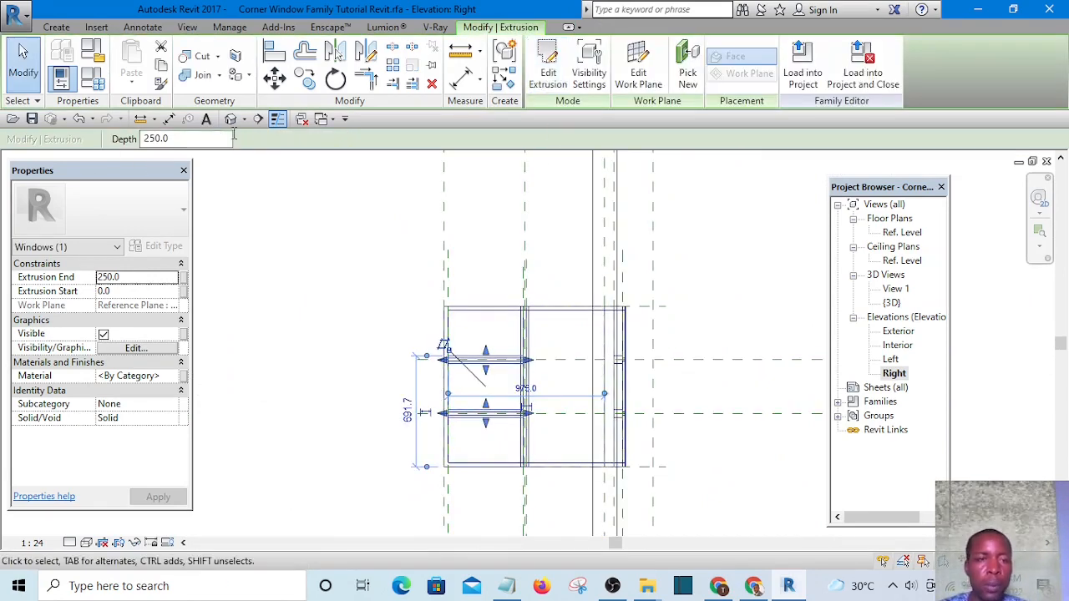
Step: Inspect the new horizontal mullion extrusion from different sides in the 3D view
{"action": "left_click", "coordinate": [231, 118]}
{"action": "key", "text": "Escape"}
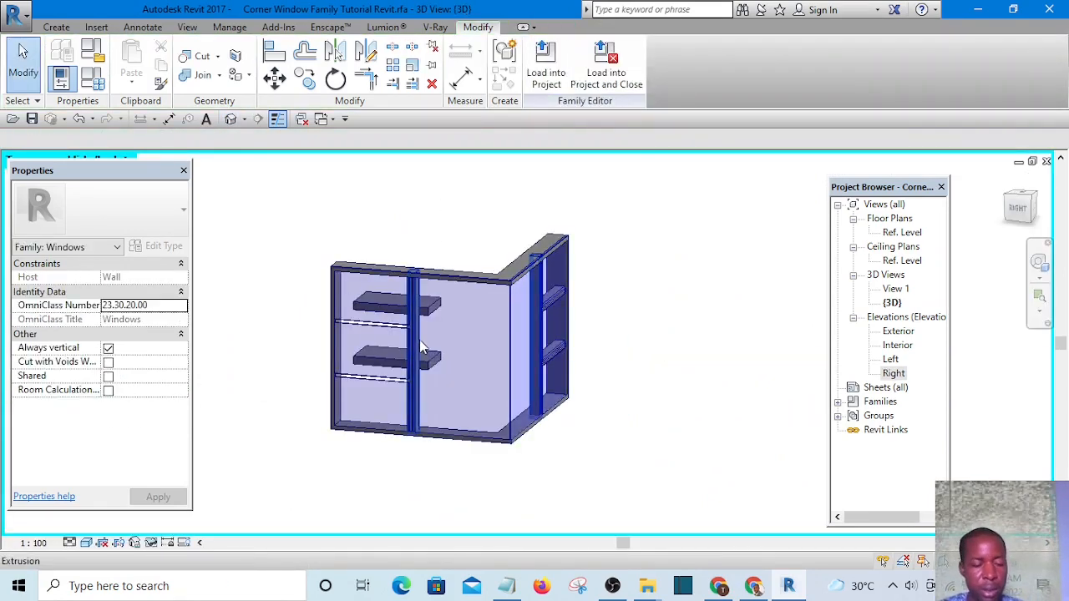
{"action": "middle_click_drag", "start_coordinate": [344, 338], "coordinate": [521, 383], "text": "shift"}
{"action": "middle_click_drag", "start_coordinate": [750, 401], "coordinate": [676, 295], "text": "shift"}
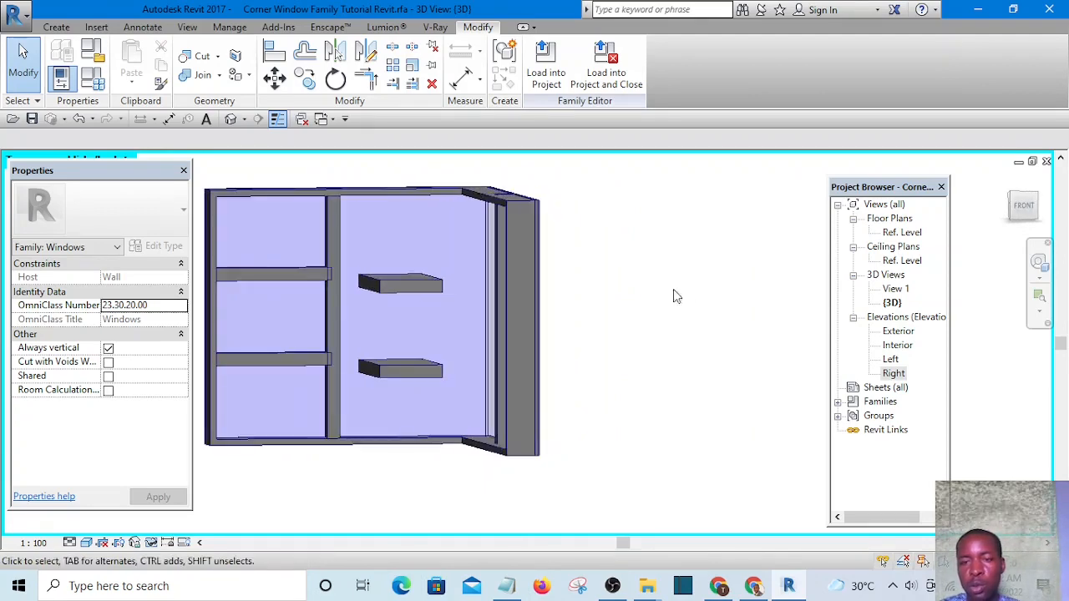
Step: In the Exterior elevation, stretch the misplaced mullion extrusion toward the corner, with its end at about 894.8 and start at about 387.2
{"action": "double_click", "coordinate": [899, 332]}
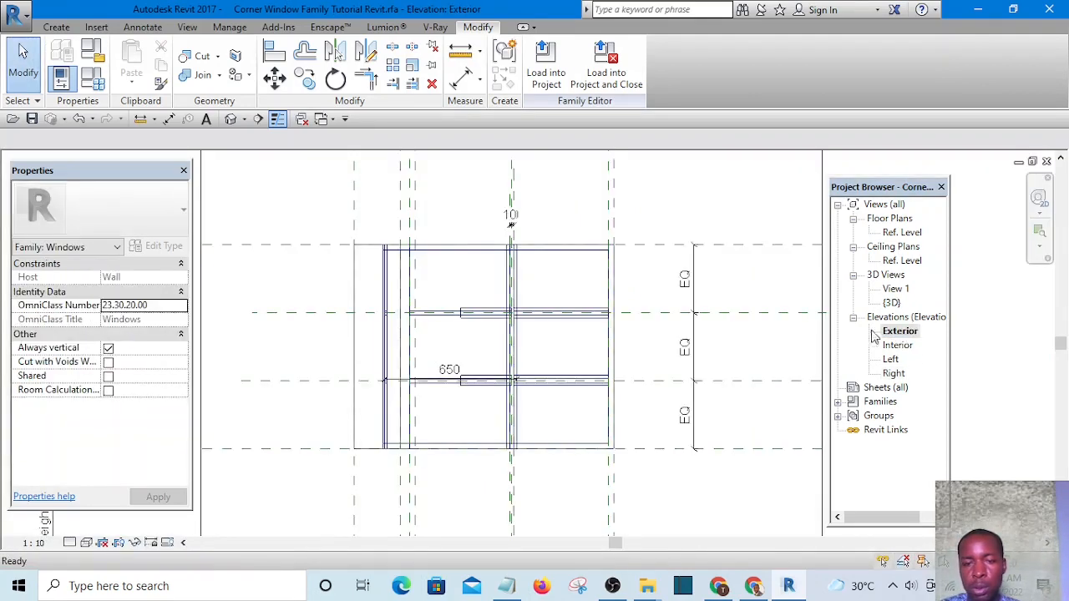
{"action": "left_click", "coordinate": [485, 324]}
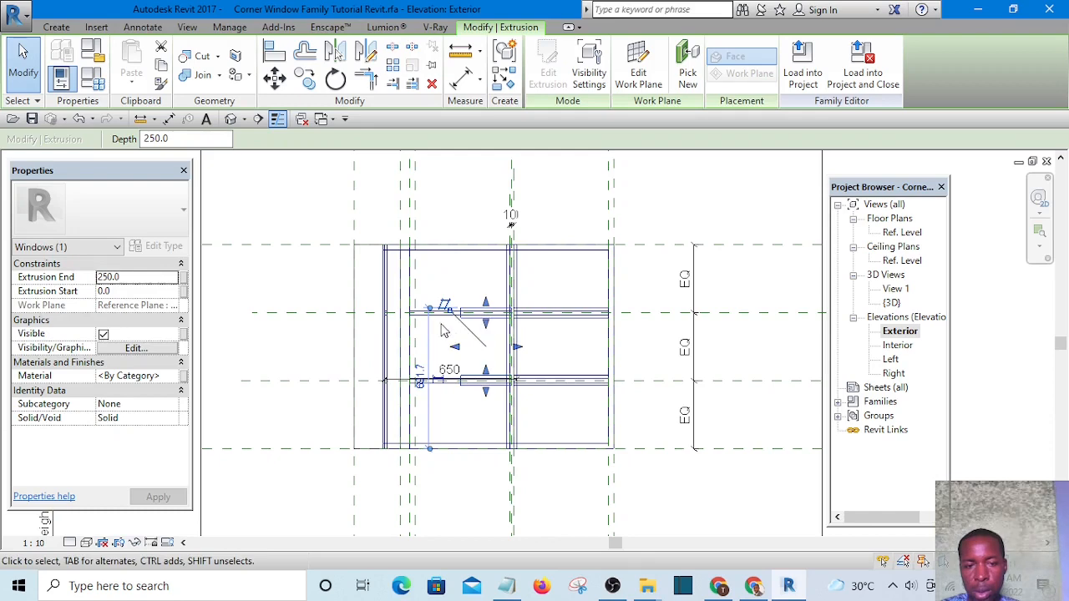
{"action": "scroll", "coordinate": [443, 330], "scroll_direction": "up", "scroll_amount": 3}
{"action": "scroll", "coordinate": [501, 342], "scroll_direction": "down", "scroll_amount": 3}
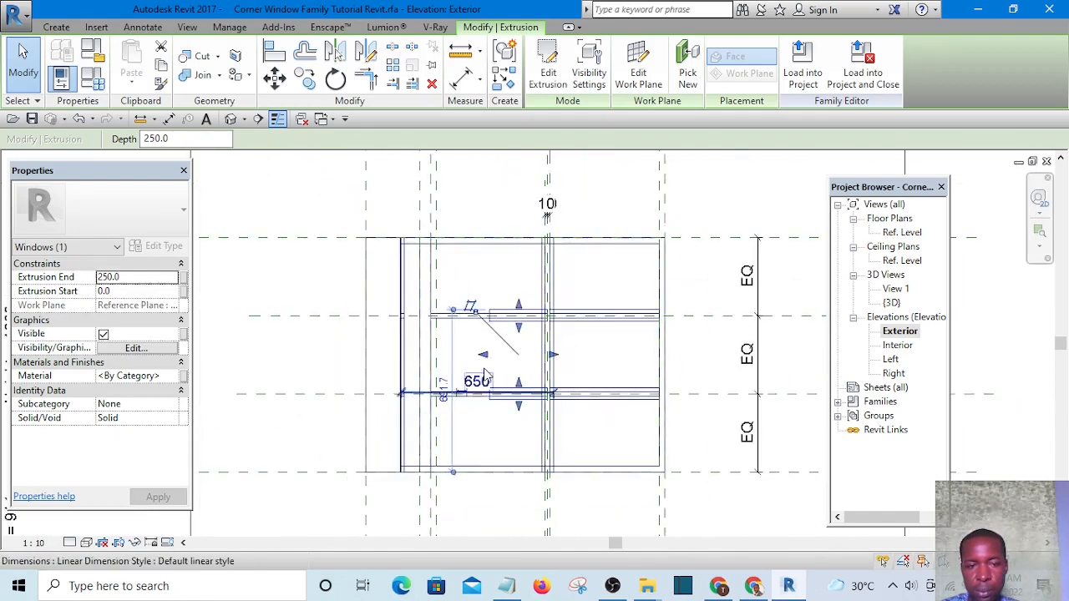
{"action": "left_click_drag", "start_coordinate": [484, 357], "coordinate": [334, 355]}
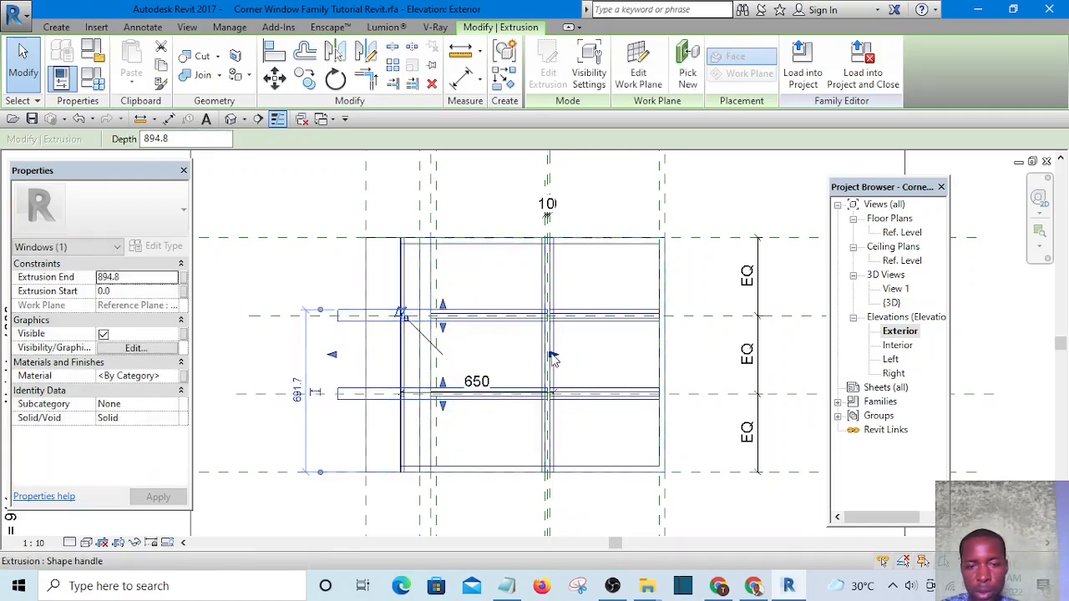
{"action": "left_click_drag", "start_coordinate": [553, 355], "coordinate": [460, 358]}
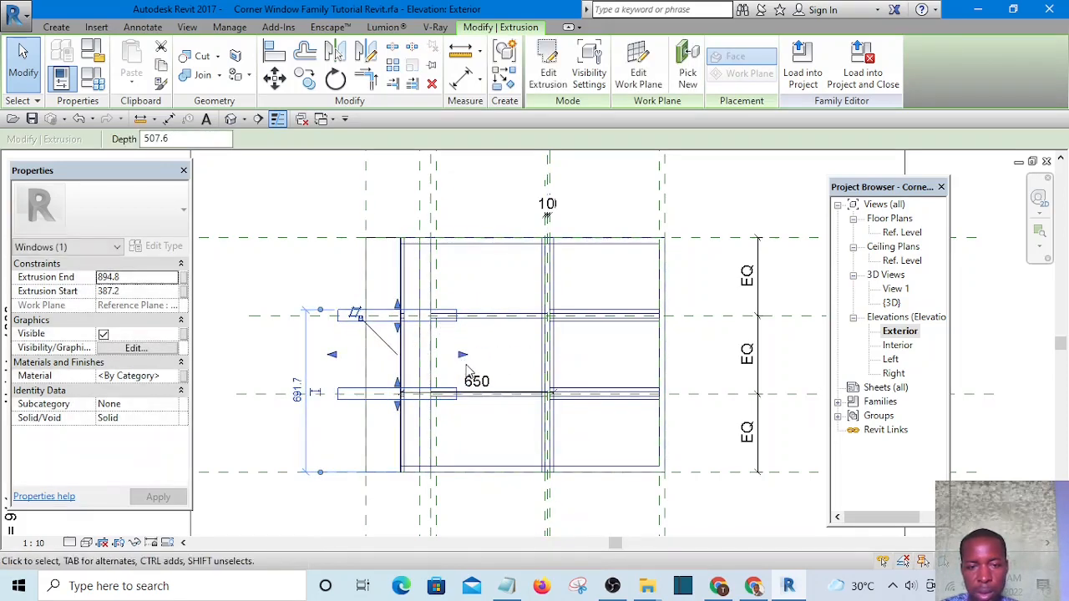
Step: Shorten the mullion extrusion from its inner side so that its extrusion start is about 574.0
{"action": "scroll", "coordinate": [465, 365], "scroll_direction": "up", "scroll_amount": 2}
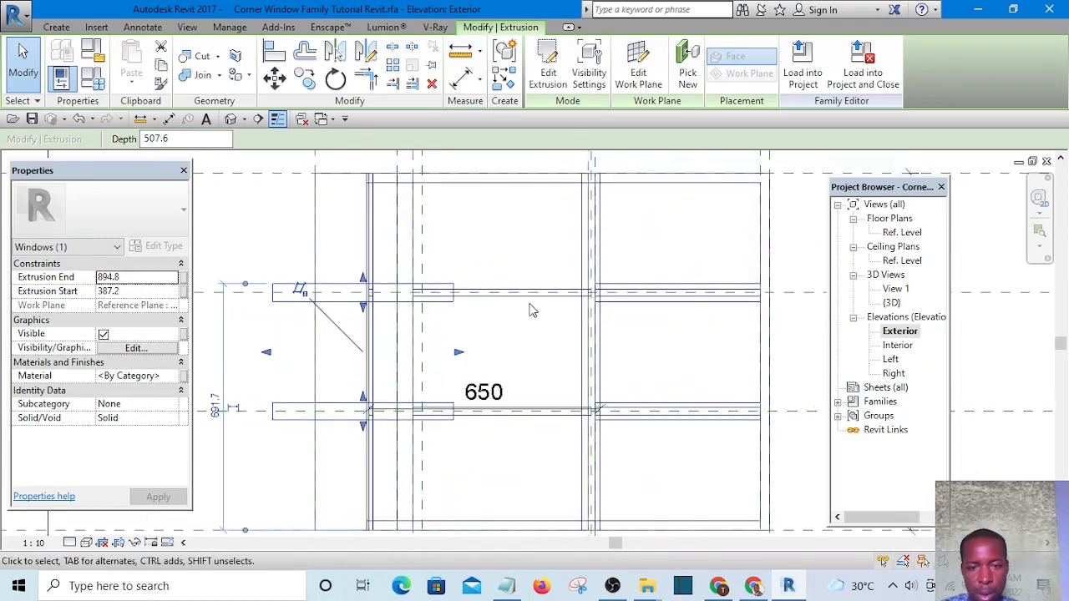
{"action": "scroll", "coordinate": [515, 358], "scroll_direction": "down", "scroll_amount": 2}
{"action": "scroll", "coordinate": [516, 357], "scroll_direction": "up", "scroll_amount": 1}
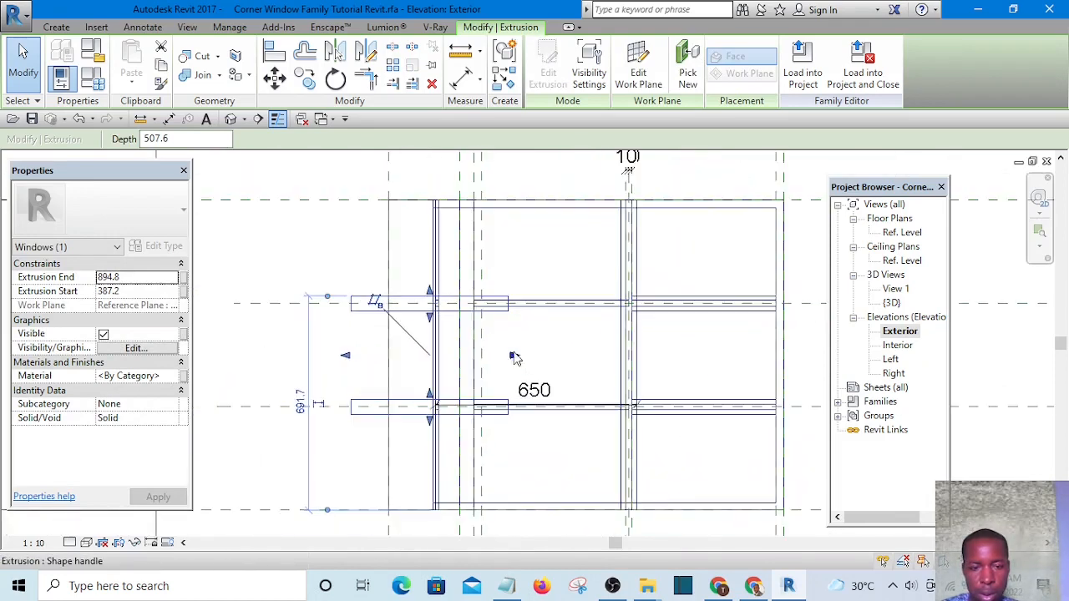
{"action": "left_click_drag", "start_coordinate": [516, 357], "coordinate": [451, 351]}
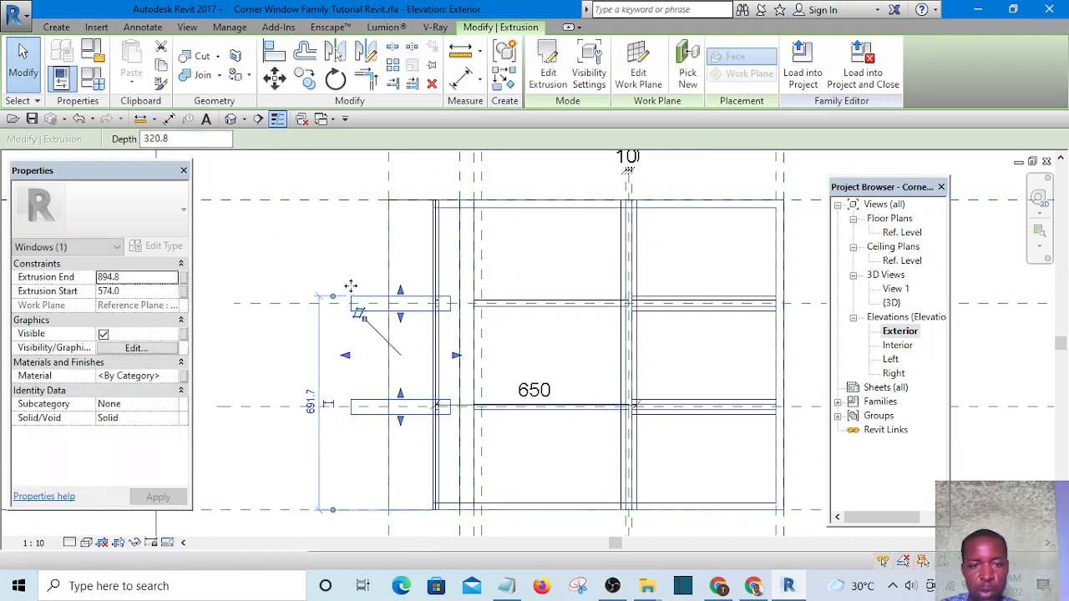
{"action": "left_click", "coordinate": [330, 251]}
{"action": "scroll", "coordinate": [393, 307], "scroll_direction": "down", "scroll_amount": 2}
{"action": "scroll", "coordinate": [381, 302], "scroll_direction": "up", "scroll_amount": 2}
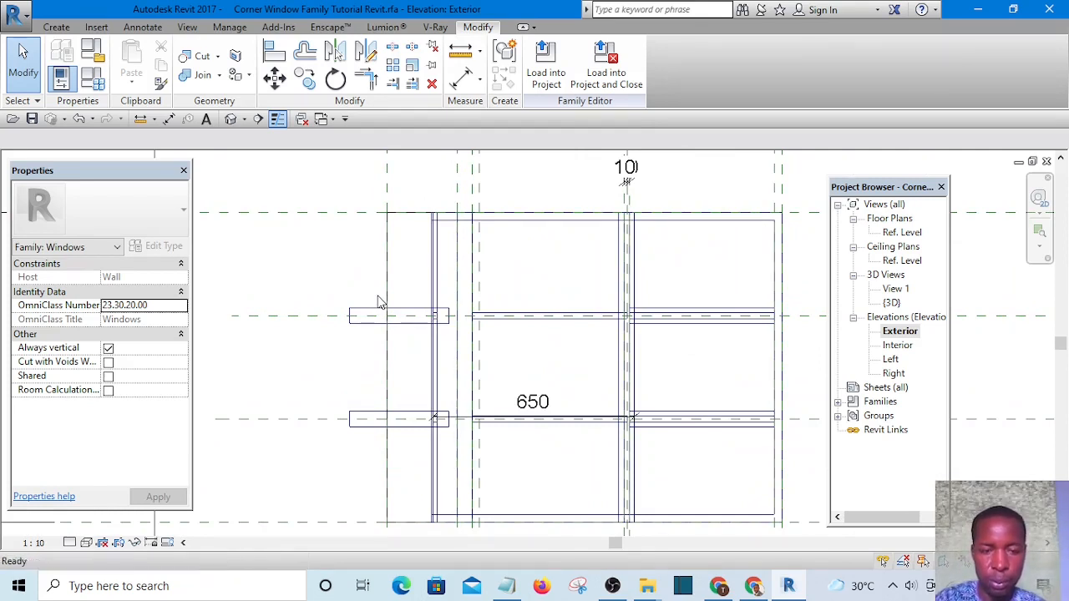
Step: Draw a vertical reference plane through the relocated mullions, about 56 mm inward from the window's outermost left reference plane
{"action": "key", "text": "r"}
{"action": "key", "text": "p"}
{"action": "scroll", "coordinate": [412, 267], "scroll_direction": "down", "scroll_amount": 3}
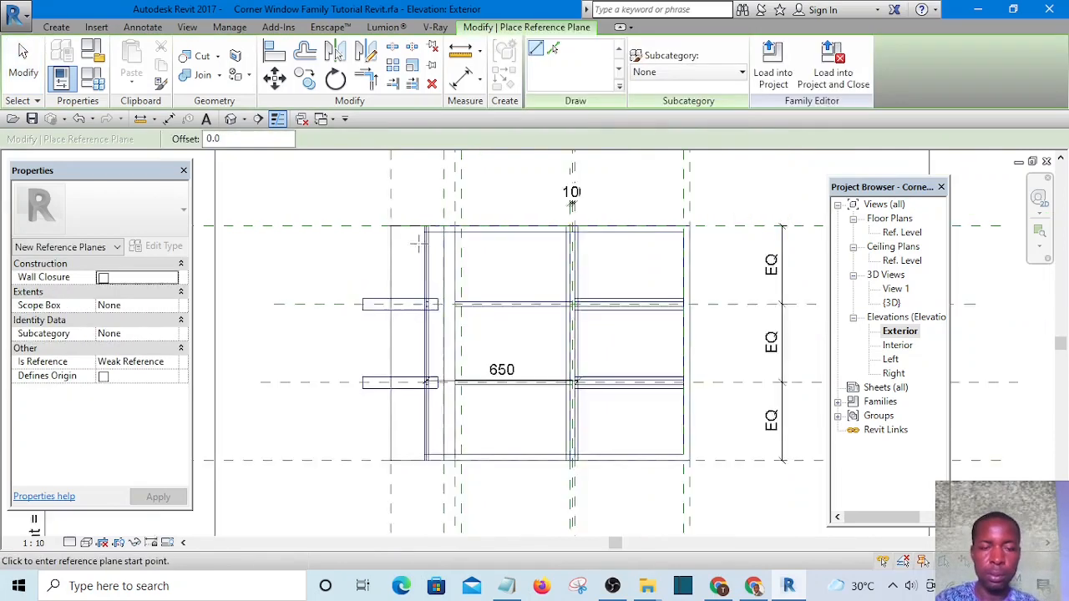
{"action": "left_click", "coordinate": [406, 174]}
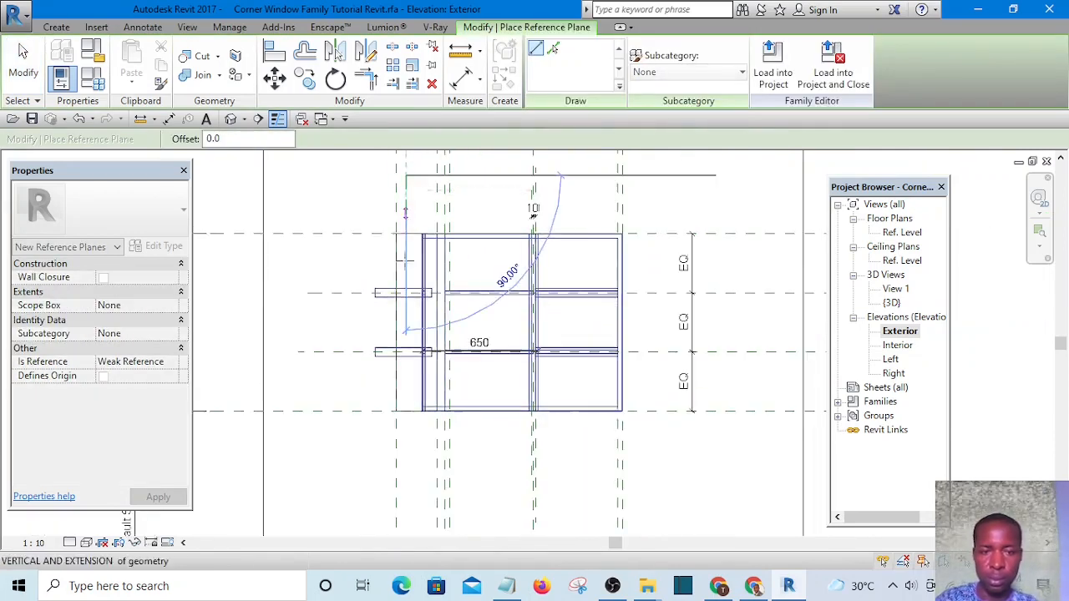
{"action": "left_click", "coordinate": [406, 485]}
{"action": "scroll", "coordinate": [430, 194], "scroll_direction": "up", "scroll_amount": 2}
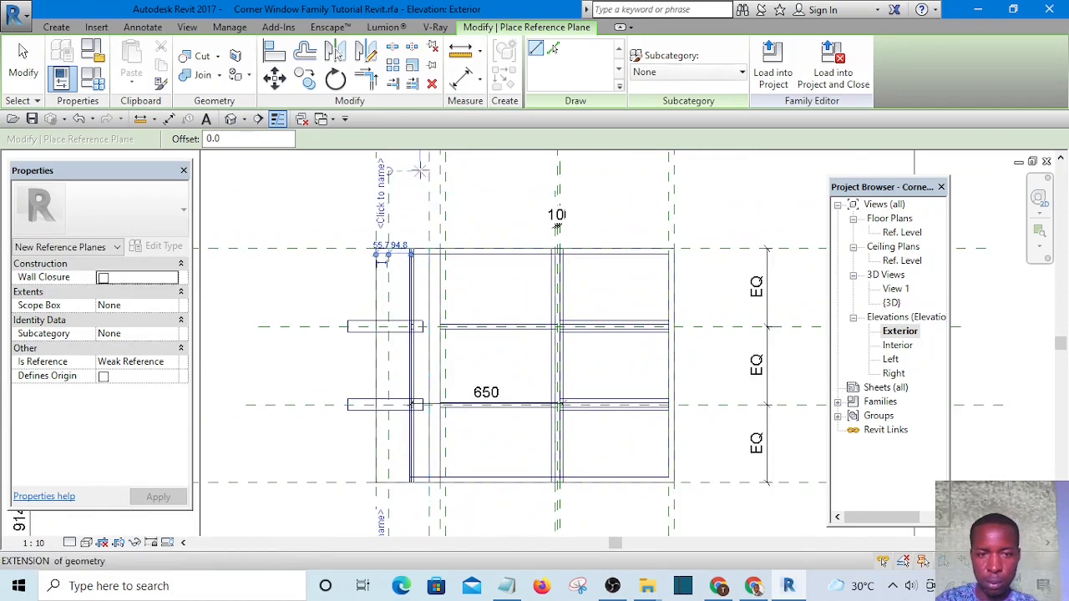
{"action": "key", "text": "Escape"}
{"action": "key", "text": "Escape"}
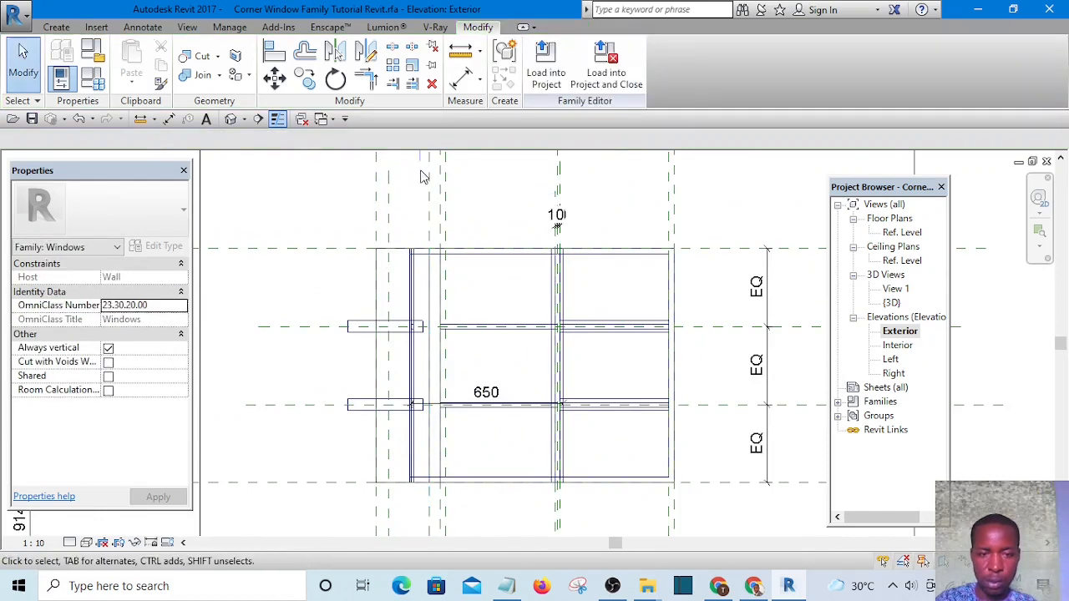
Step: Extend the mullion extrusion's right end to the nearest vertical reference plane and lock it there
{"action": "scroll", "coordinate": [389, 339], "scroll_direction": "up", "scroll_amount": 1}
{"action": "left_click", "coordinate": [361, 327]}
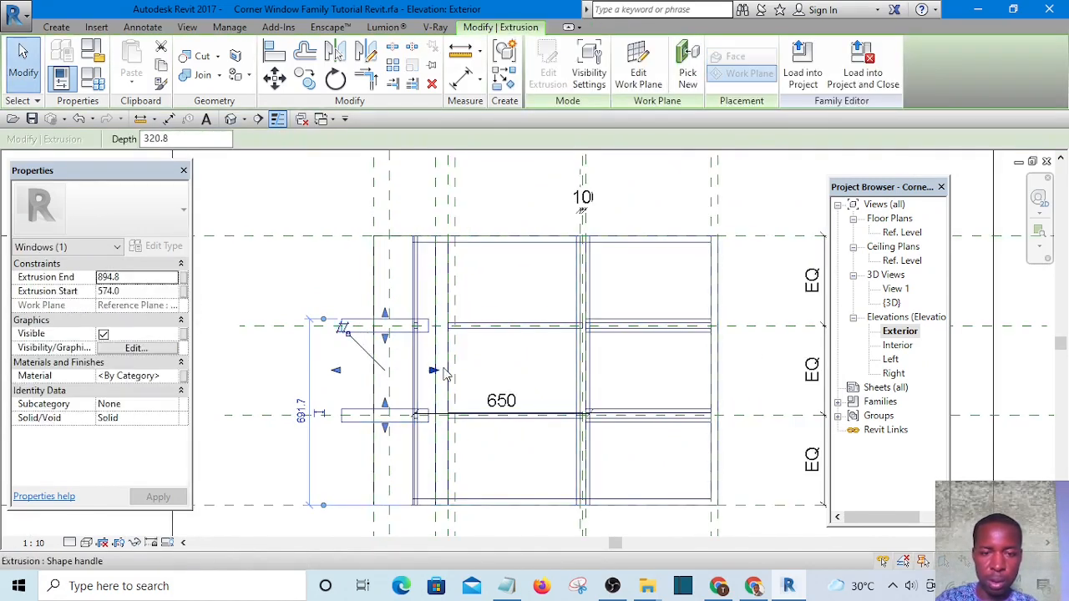
{"action": "left_click_drag", "start_coordinate": [433, 373], "coordinate": [436, 194]}
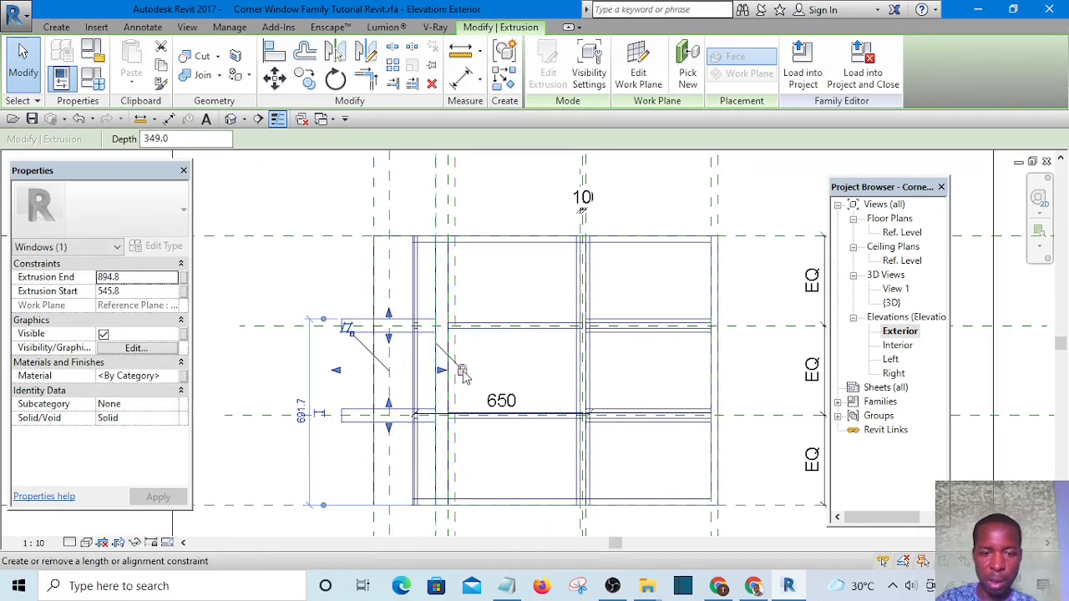
{"action": "left_click", "coordinate": [331, 215]}
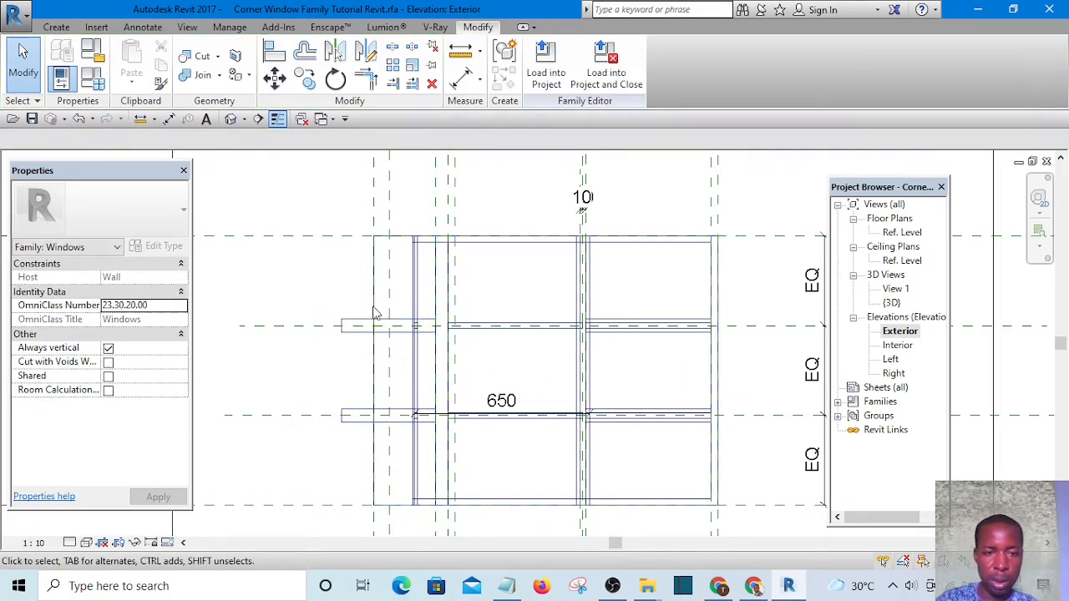
Step: Pull the mullion extrusion's left end onto the newly drawn vertical reference plane and lock it there
{"action": "scroll", "coordinate": [380, 295], "scroll_direction": "up", "scroll_amount": 1}
{"action": "left_click", "coordinate": [346, 329]}
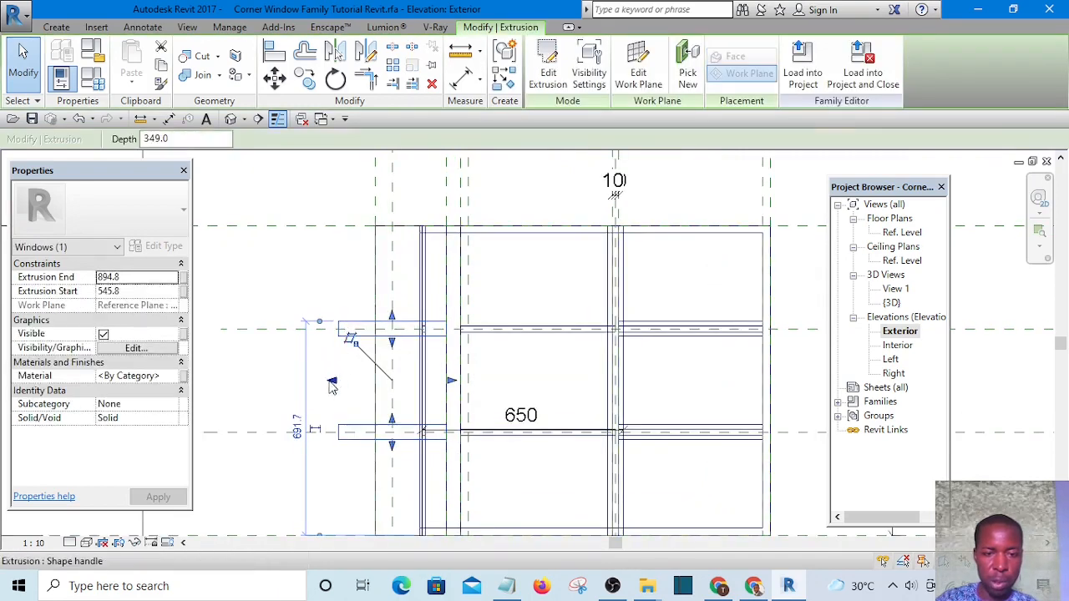
{"action": "left_click_drag", "start_coordinate": [334, 380], "coordinate": [388, 383]}
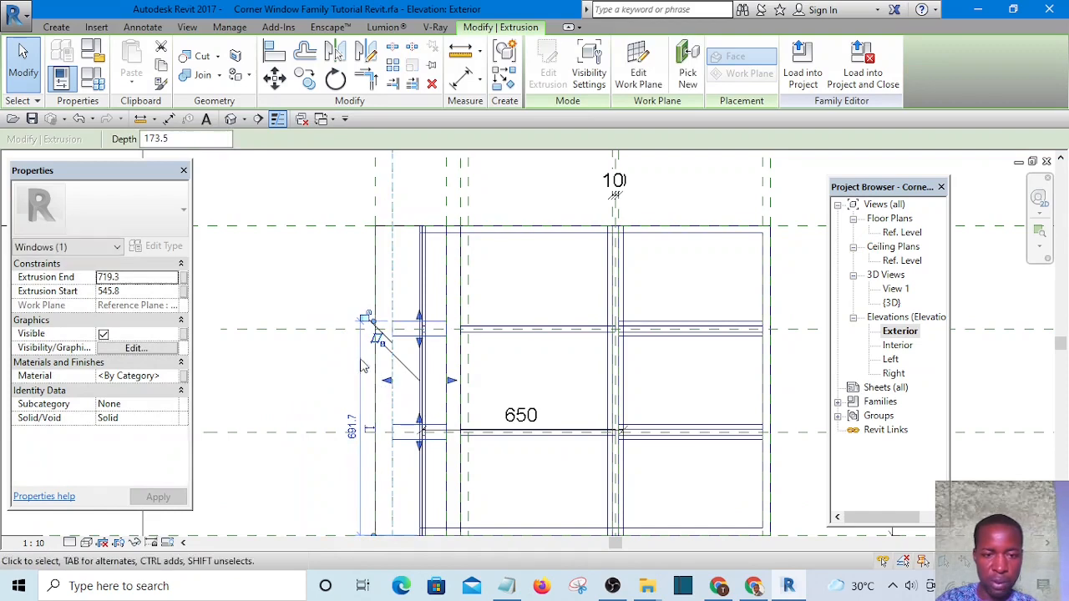
{"action": "scroll", "coordinate": [369, 322], "scroll_direction": "up", "scroll_amount": 2}
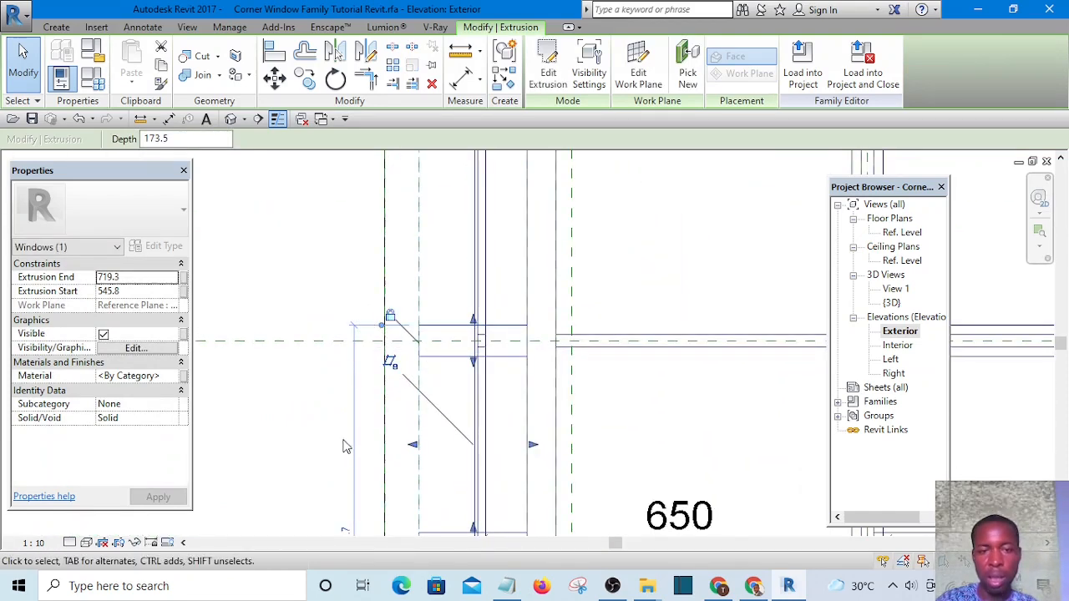
{"action": "scroll", "coordinate": [342, 447], "scroll_direction": "down", "scroll_amount": 2}
{"action": "key", "text": "Escape"}
Step: Align the newly drawn reference plane with the inner vertical line of the window's left-hand frame member
{"action": "scroll", "coordinate": [375, 376], "scroll_direction": "up", "scroll_amount": 3}
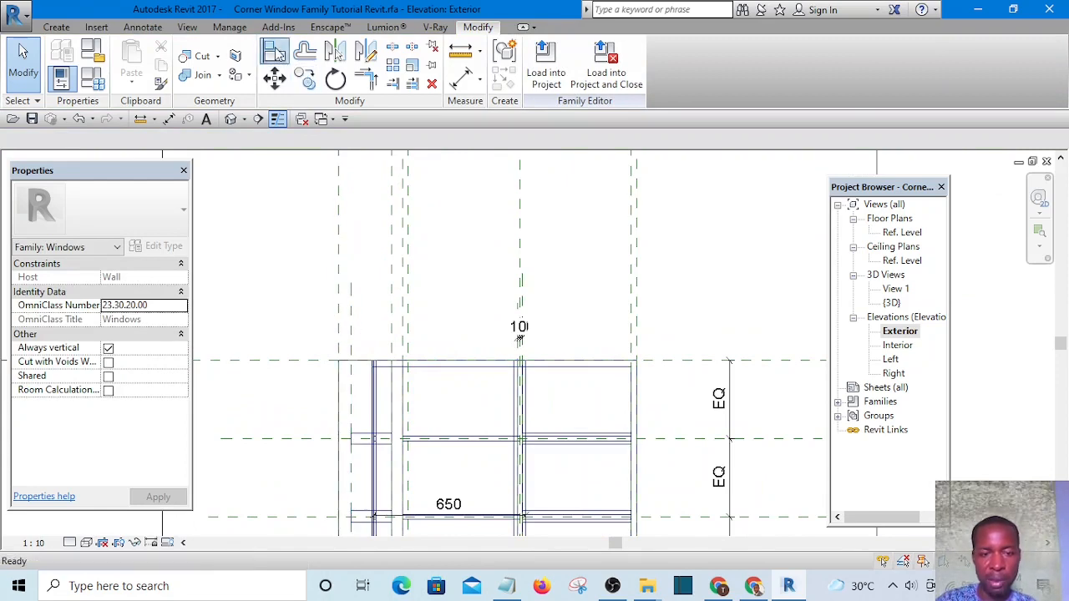
{"action": "key", "text": "a"}
{"action": "key", "text": "l"}
{"action": "scroll", "coordinate": [384, 393], "scroll_direction": "up", "scroll_amount": 4}
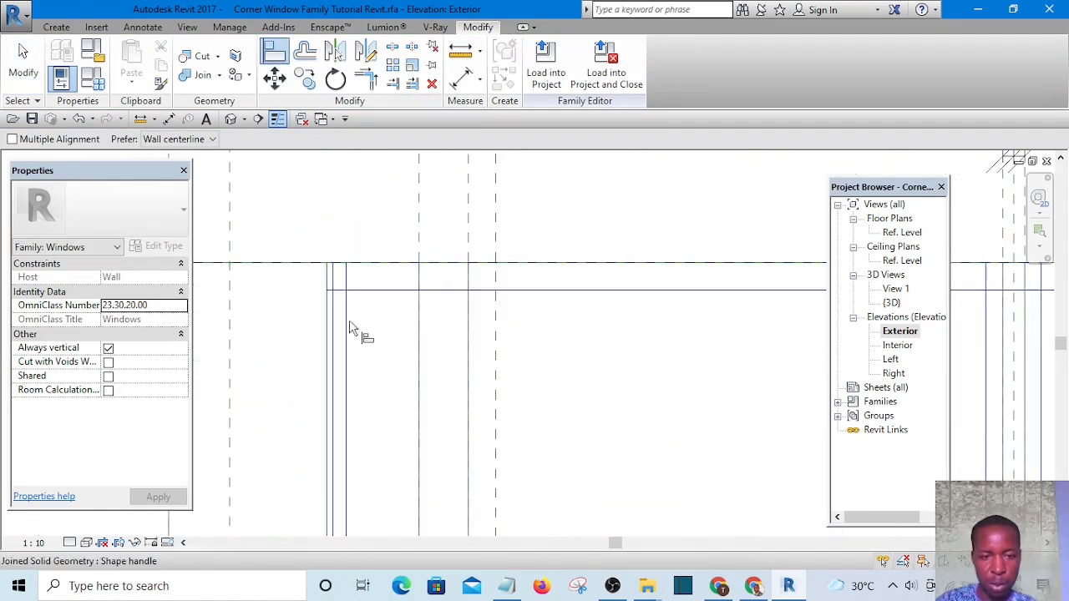
{"action": "scroll", "coordinate": [348, 326], "scroll_direction": "down", "scroll_amount": 2}
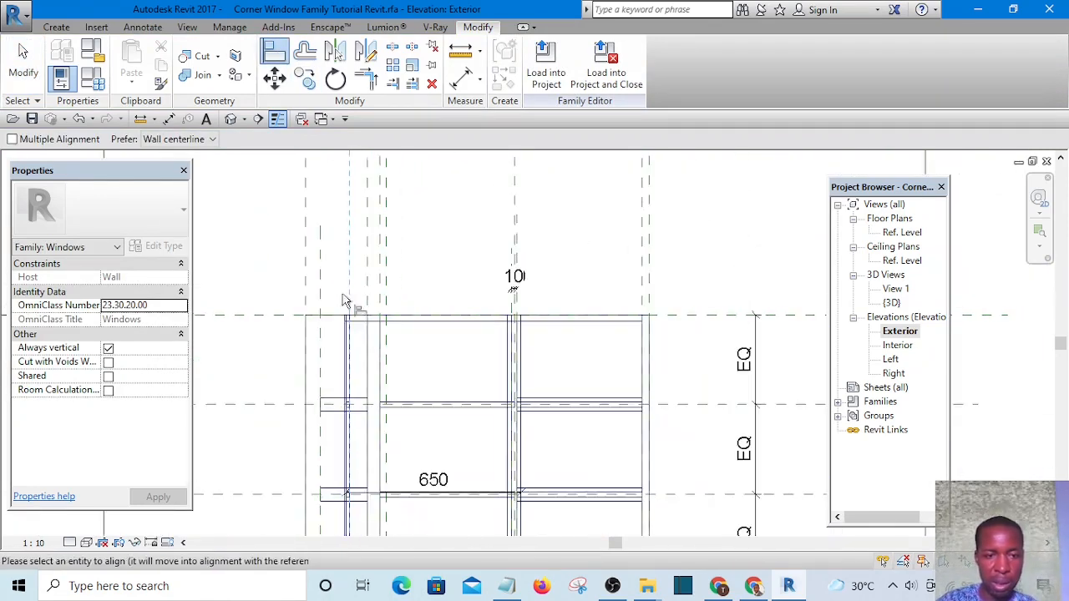
{"action": "left_click", "coordinate": [328, 264]}
{"action": "scroll", "coordinate": [375, 411], "scroll_direction": "down", "scroll_amount": 3}
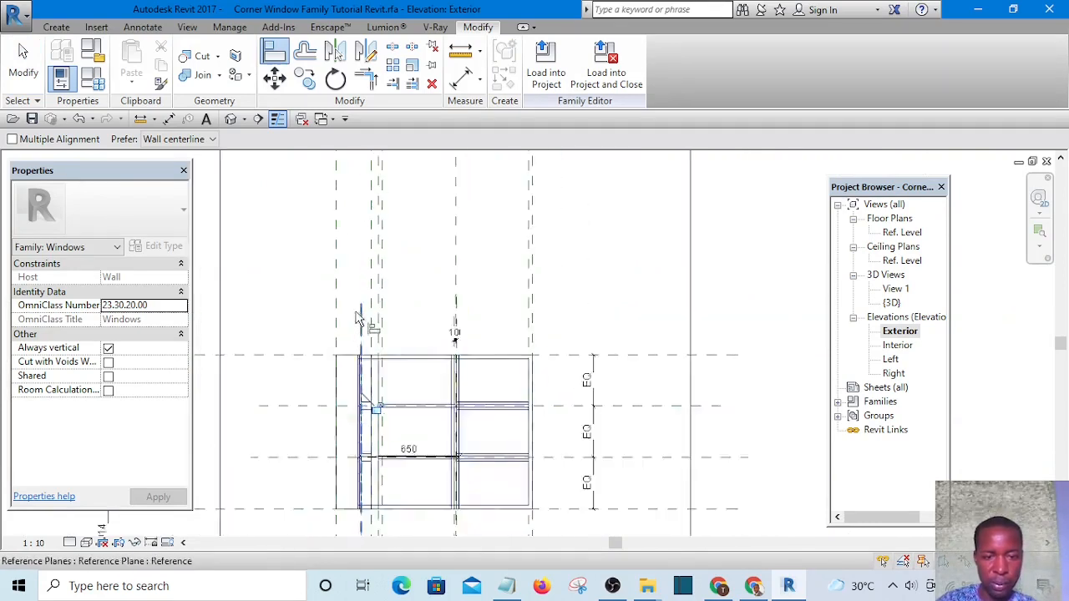
{"action": "scroll", "coordinate": [368, 330], "scroll_direction": "up", "scroll_amount": 5}
{"action": "key", "text": "Escape"}
{"action": "key", "text": "Escape"}
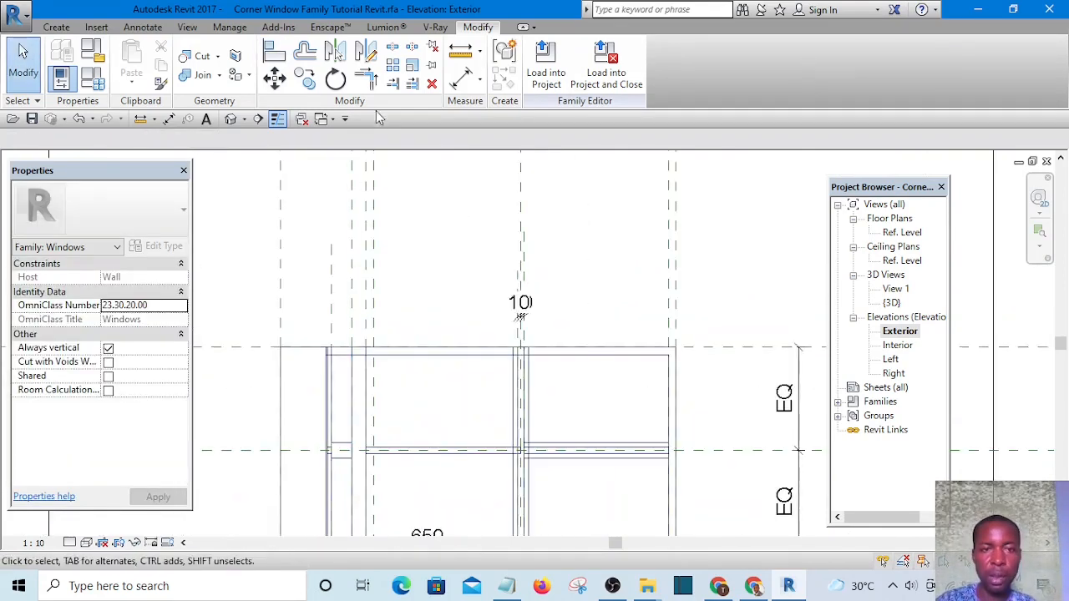
Step: Add an aligned dimension from the realigned reference plane to the Right reference plane above the window
{"action": "left_click", "coordinate": [458, 80]}
{"action": "scroll", "coordinate": [345, 311], "scroll_direction": "up", "scroll_amount": 3}
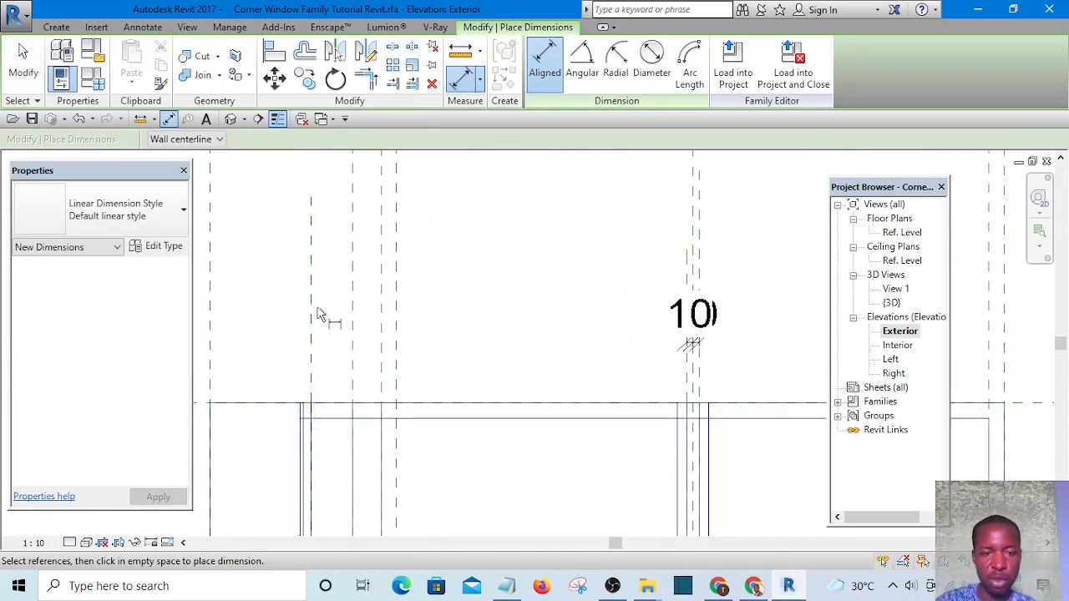
{"action": "left_click", "coordinate": [311, 306]}
{"action": "scroll", "coordinate": [357, 309], "scroll_direction": "down", "scroll_amount": 4}
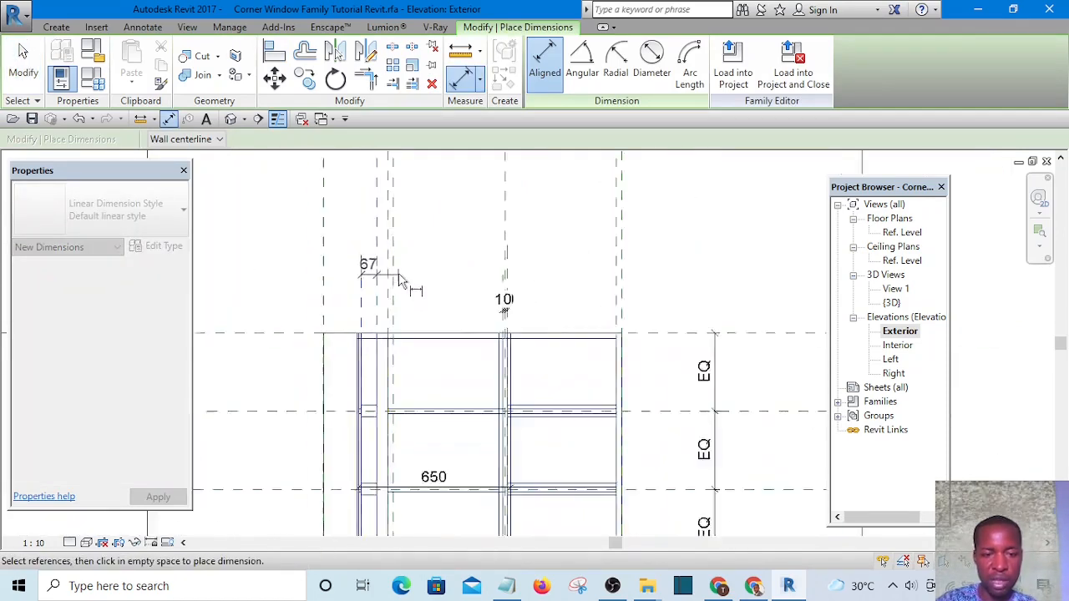
{"action": "scroll", "coordinate": [384, 301], "scroll_direction": "up", "scroll_amount": 4}
{"action": "scroll", "coordinate": [399, 310], "scroll_direction": "up", "scroll_amount": 1}
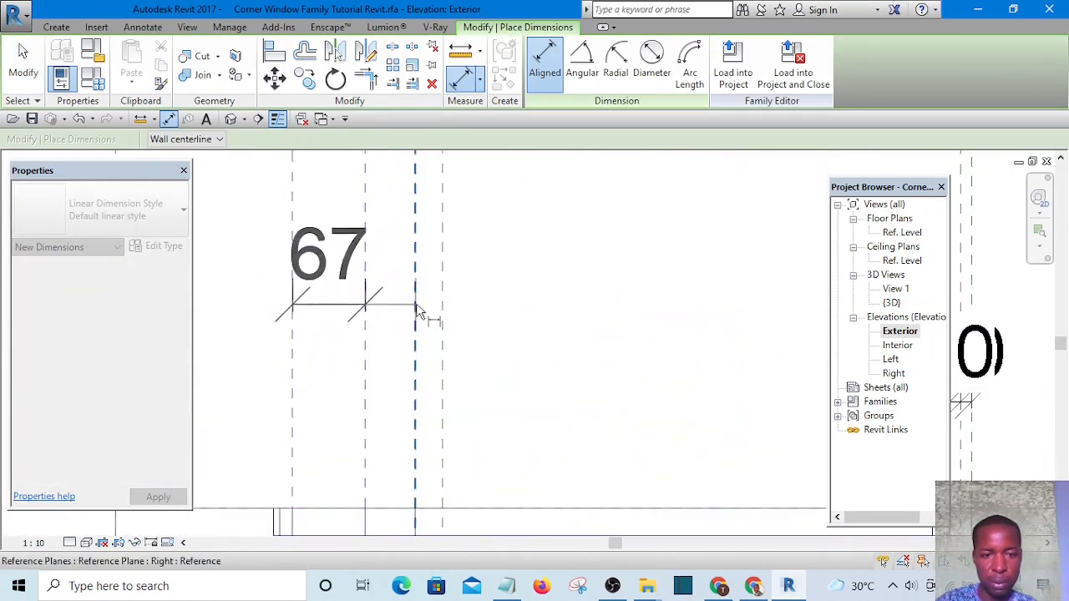
{"action": "left_click", "coordinate": [412, 304]}
{"action": "scroll", "coordinate": [365, 324], "scroll_direction": "down", "scroll_amount": 5}
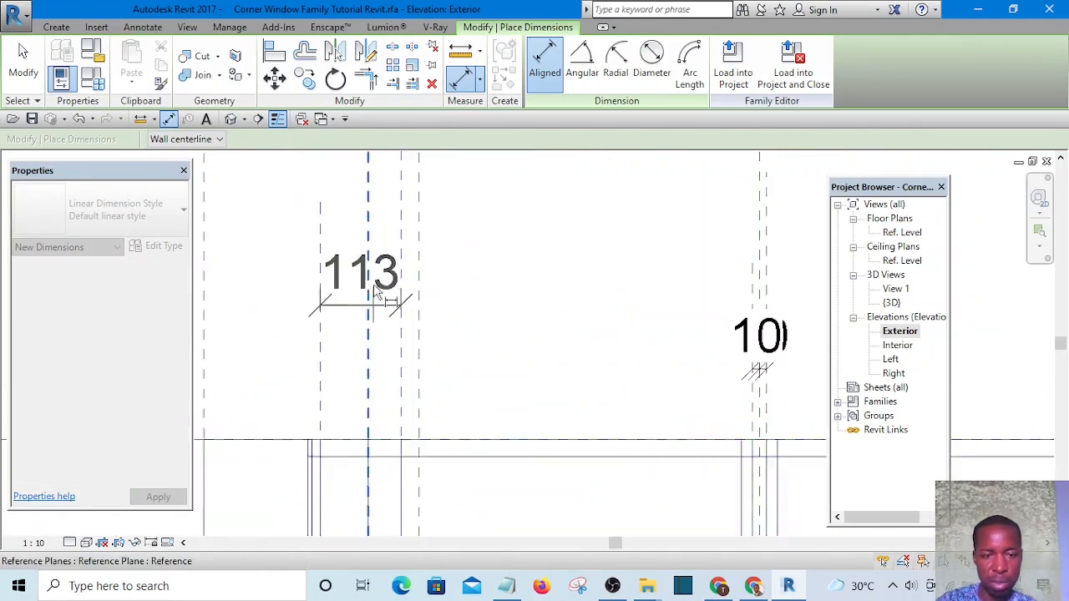
{"action": "scroll", "coordinate": [370, 267], "scroll_direction": "up", "scroll_amount": 4}
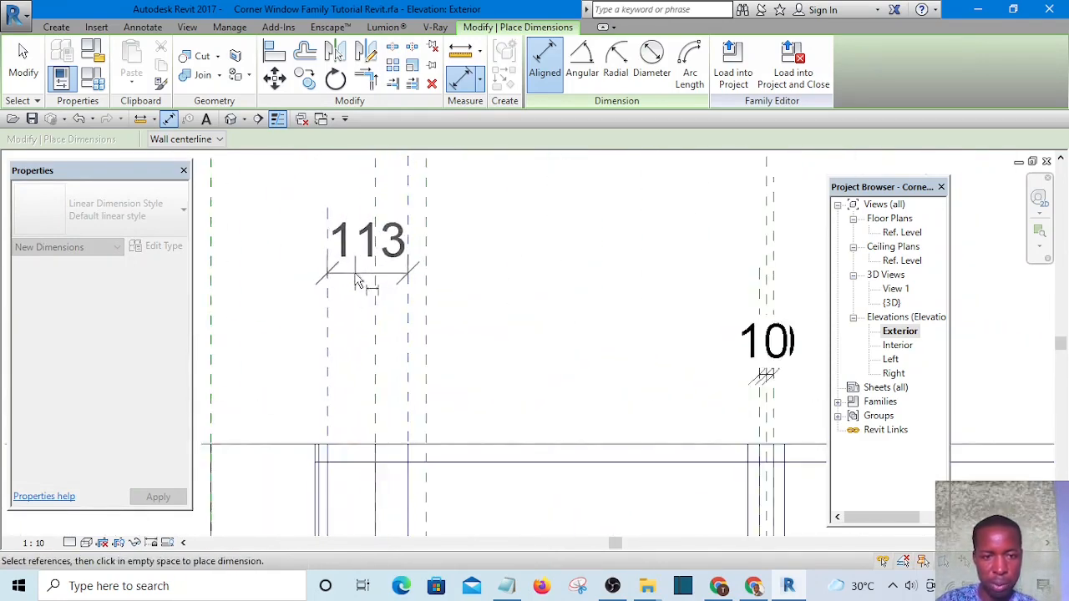
{"action": "left_click", "coordinate": [368, 265]}
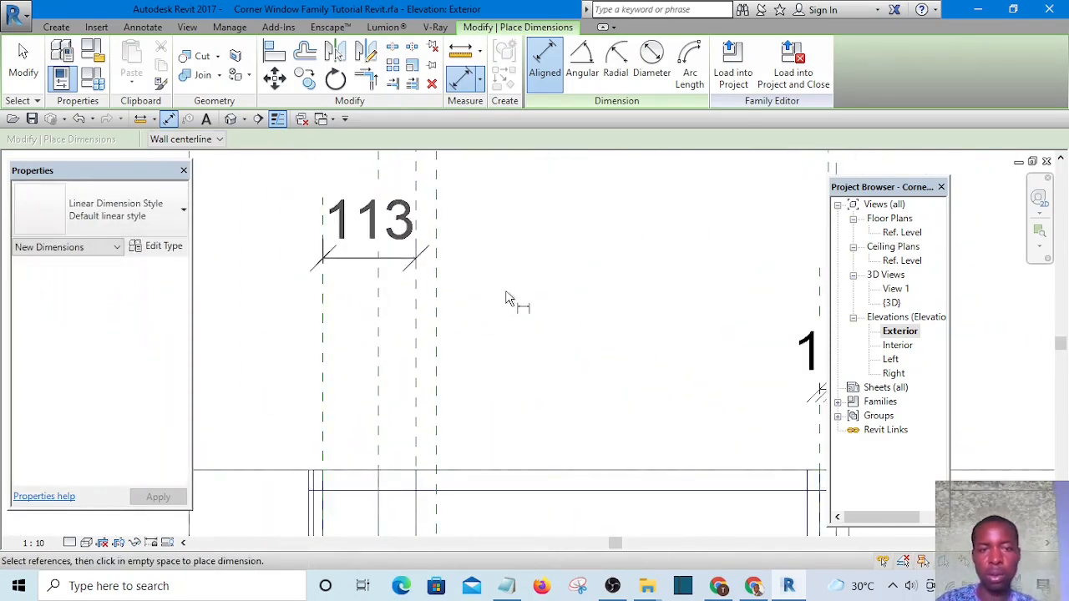
{"action": "key", "text": "Escape"}
{"action": "key", "text": "Escape"}
Step: Associate the material of the horizontal mullion extrusion beside the left-hand frame with the Mullion family parameter
{"action": "scroll", "coordinate": [484, 284], "scroll_direction": "down", "scroll_amount": 5}
{"action": "middle_click_drag", "start_coordinate": [467, 350], "coordinate": [430, 251]}
{"action": "scroll", "coordinate": [459, 238], "scroll_direction": "up", "scroll_amount": 1}
{"action": "scroll", "coordinate": [388, 238], "scroll_direction": "up", "scroll_amount": 6}
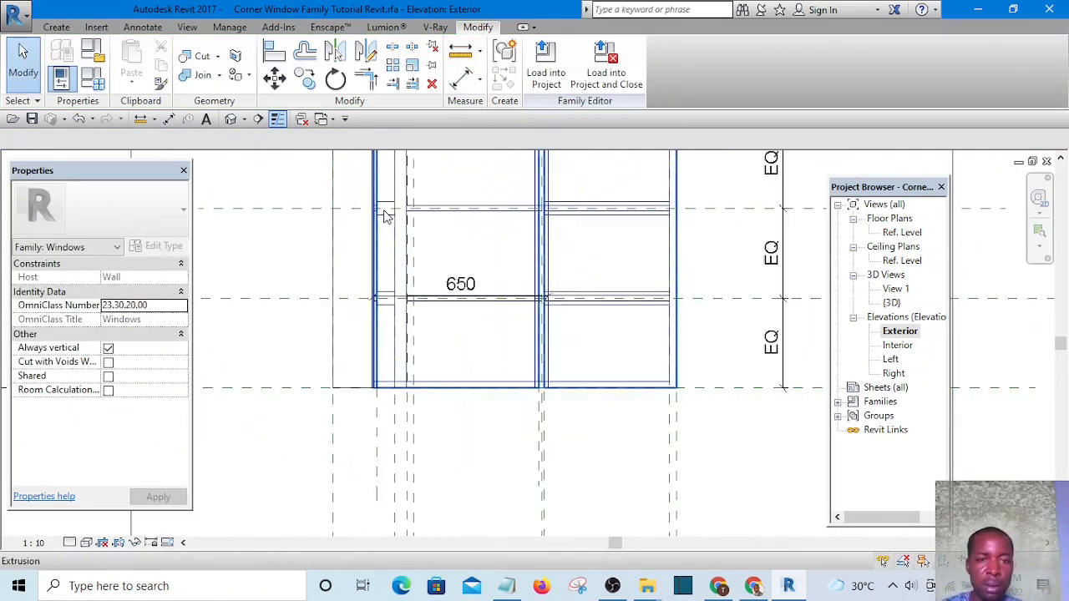
{"action": "left_click", "coordinate": [403, 256]}
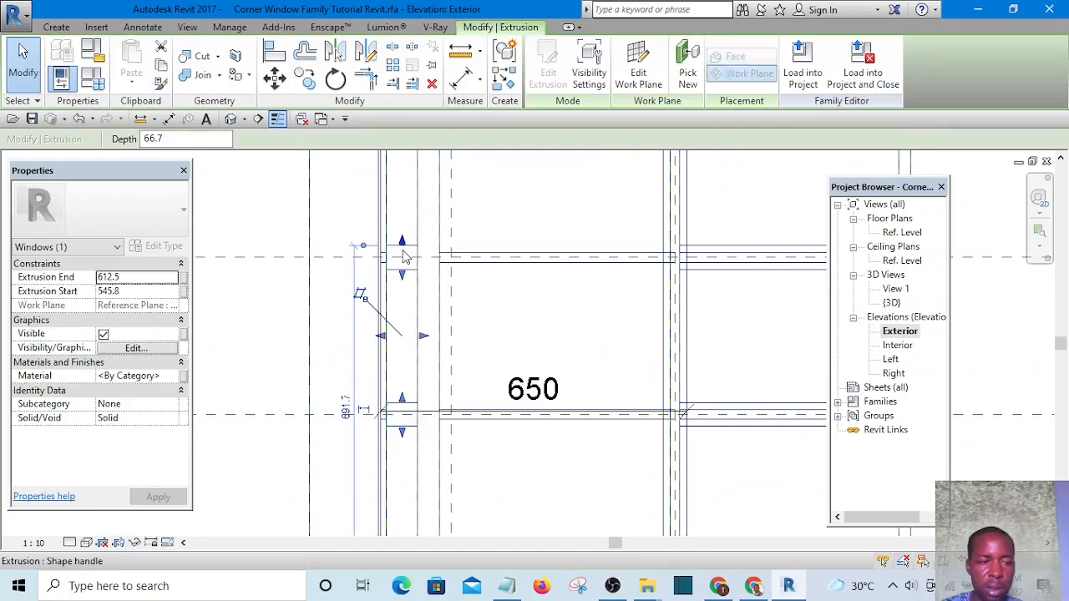
{"action": "left_click", "coordinate": [184, 378]}
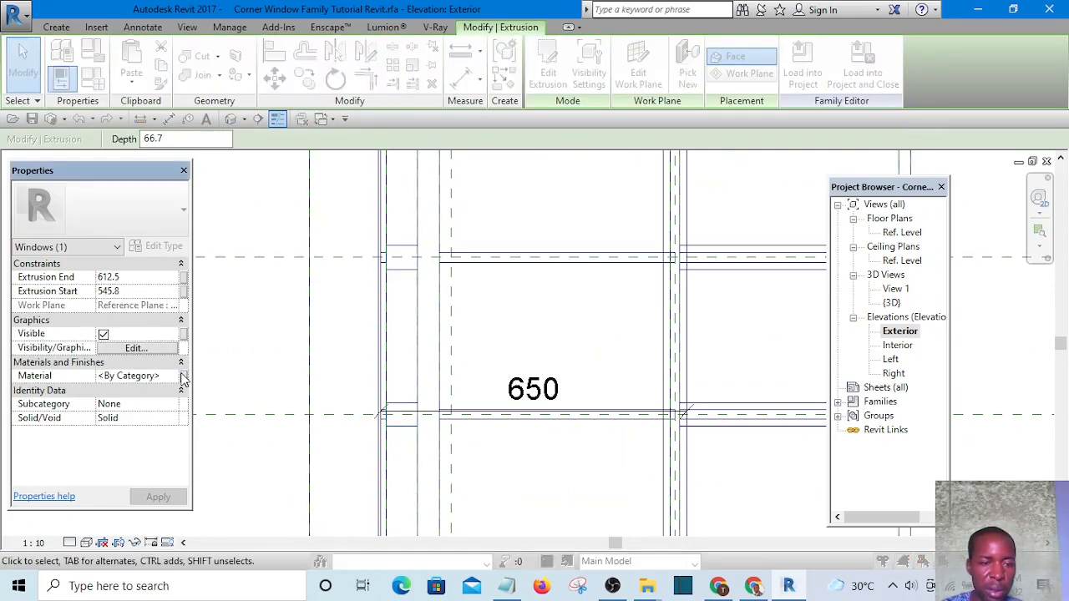
{"action": "left_click", "coordinate": [36, 294]}
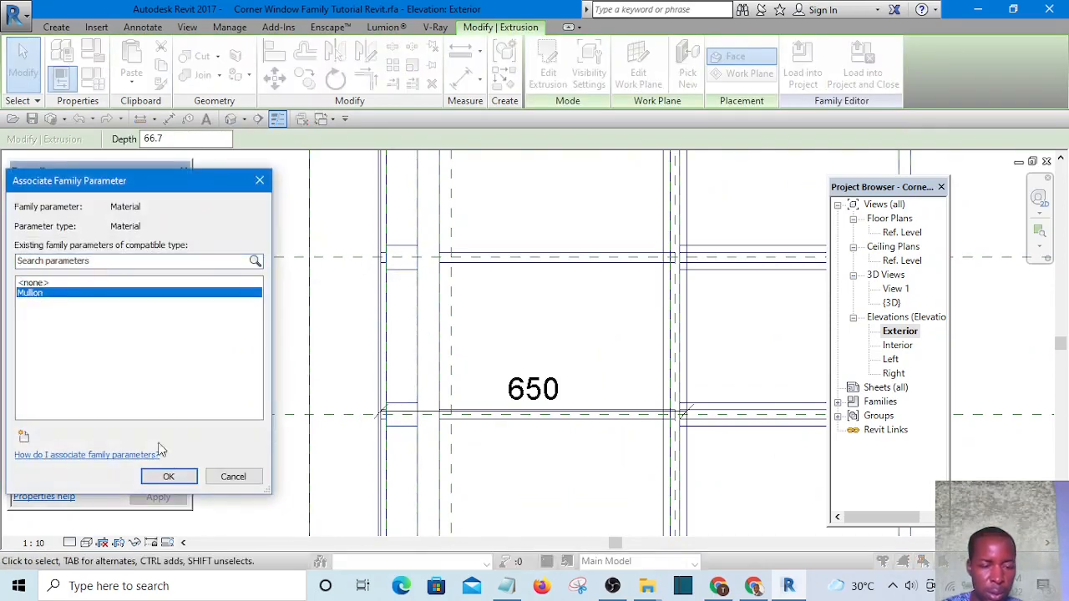
{"action": "left_click", "coordinate": [169, 477]}
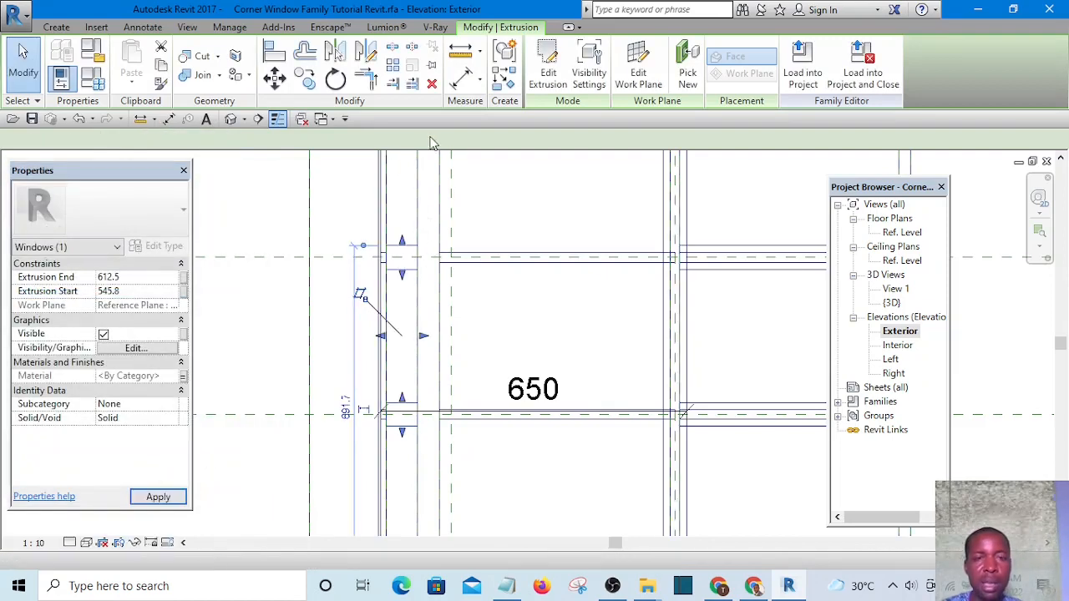
{"action": "left_click", "coordinate": [399, 243]}
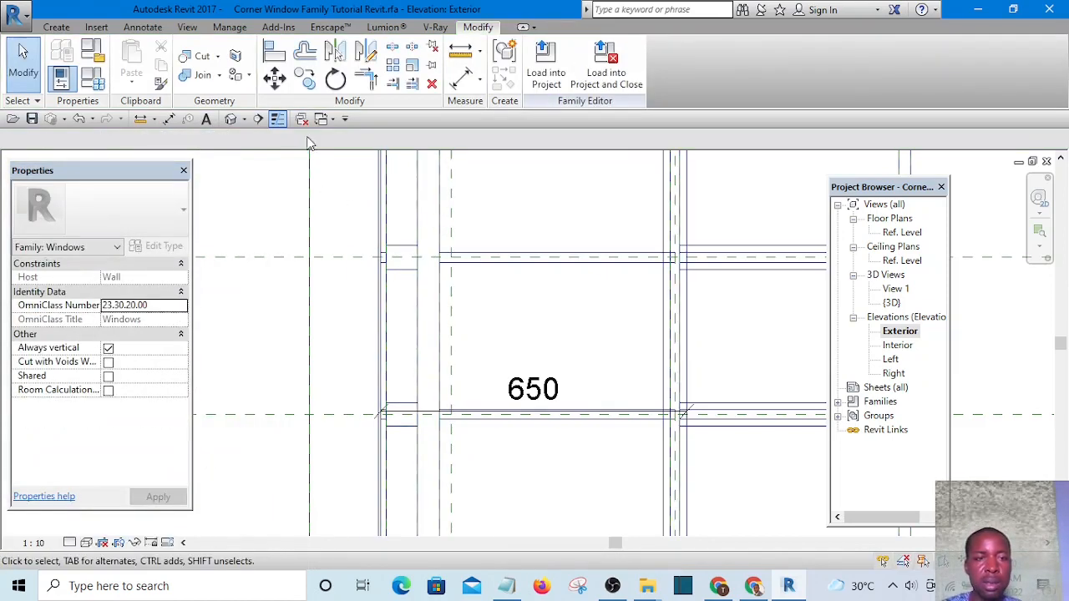
Step: Check the window family in 3D and load it into the building project, overwriting the existing version
{"action": "left_click", "coordinate": [230, 119]}
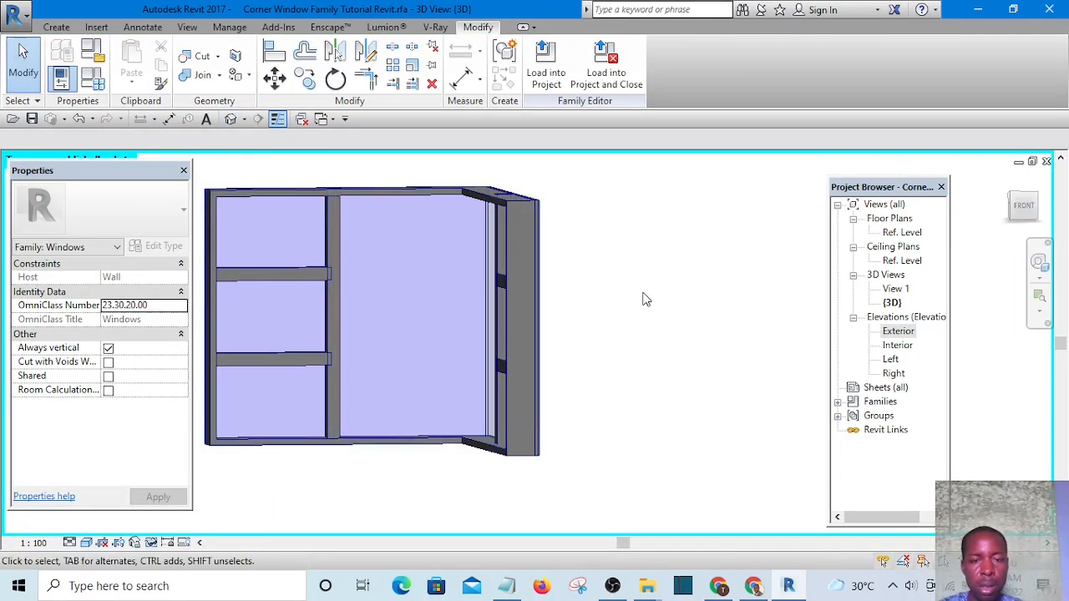
{"action": "middle_click_drag", "start_coordinate": [644, 296], "coordinate": [443, 446], "text": "shift"}
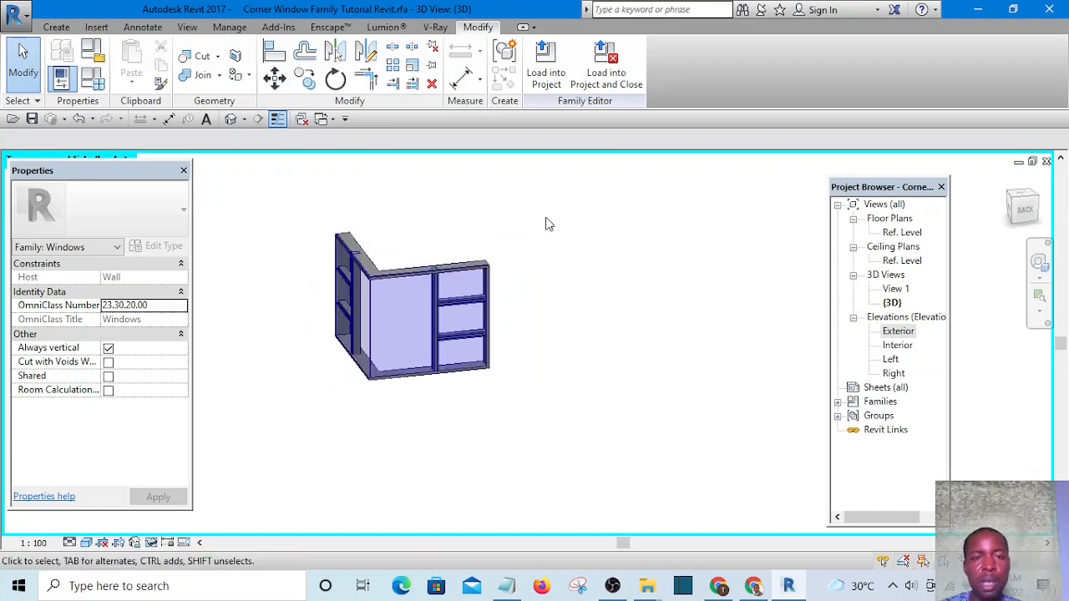
{"action": "left_click", "coordinate": [544, 76]}
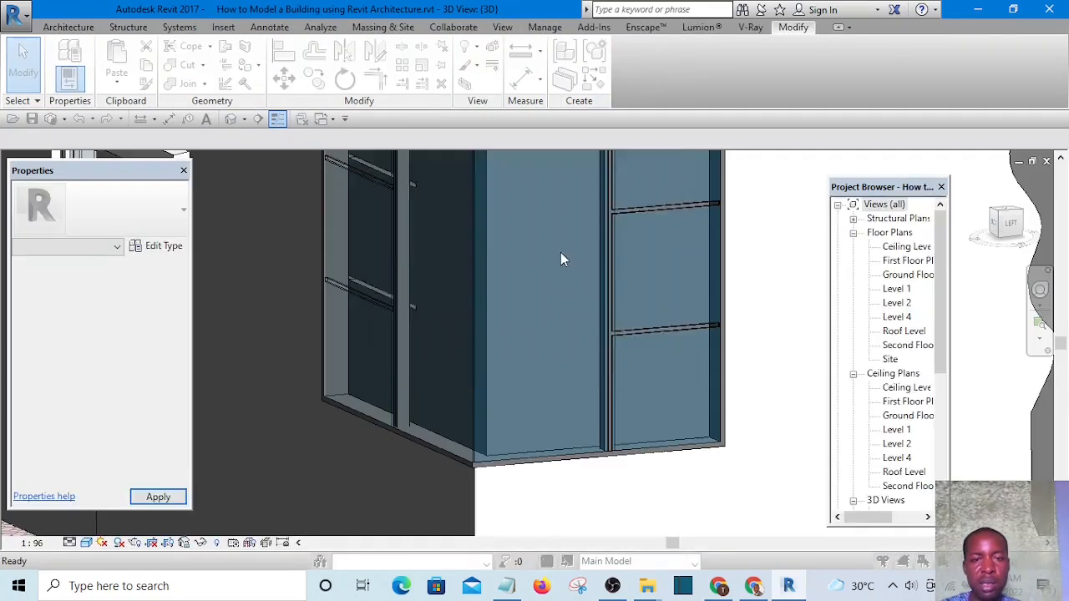
{"action": "left_click", "coordinate": [539, 257]}
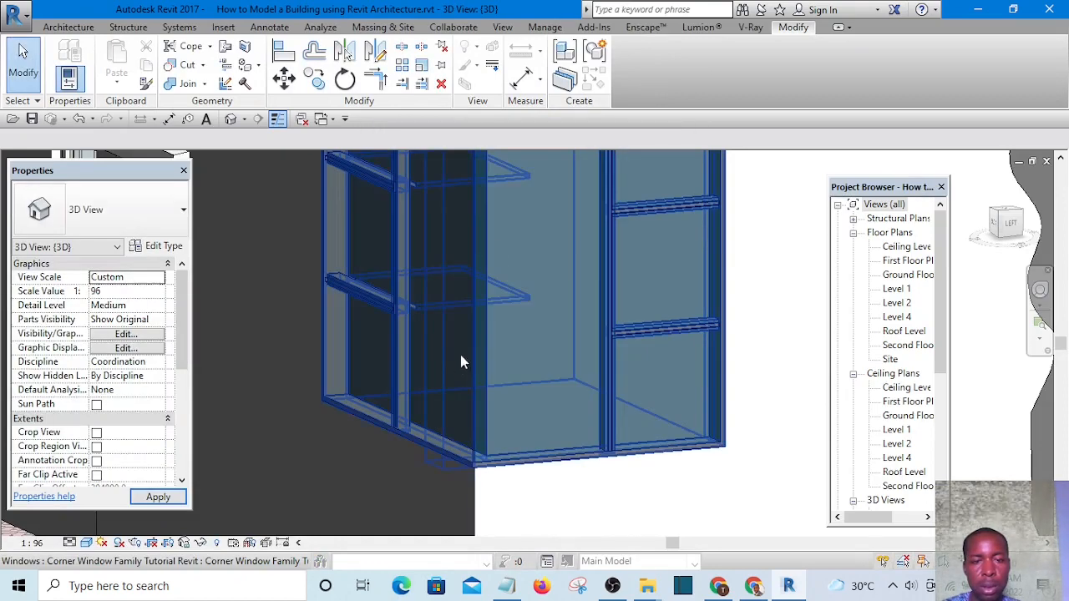
Step: Inspect the reloaded corner window on the building and open its family for editing
{"action": "scroll", "coordinate": [433, 377], "scroll_direction": "down", "scroll_amount": 6}
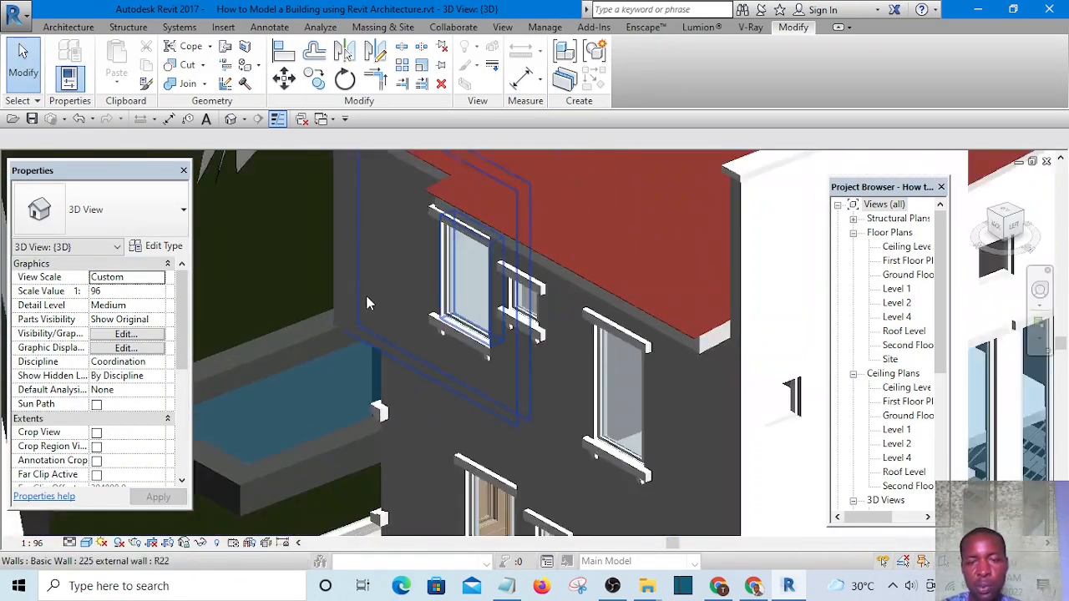
{"action": "scroll", "coordinate": [597, 437], "scroll_direction": "up", "scroll_amount": 7}
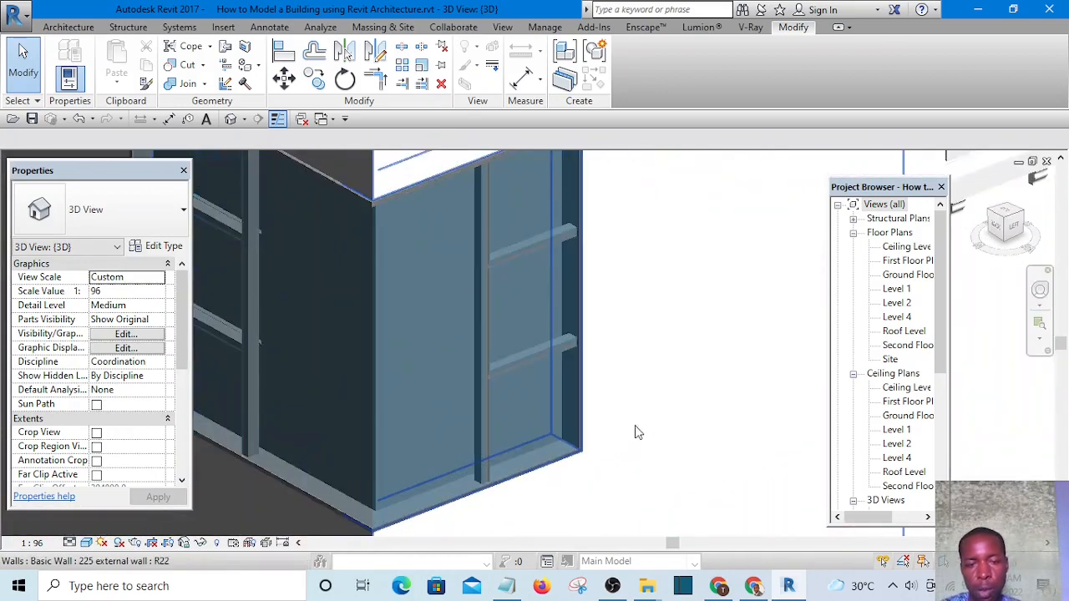
{"action": "scroll", "coordinate": [635, 342], "scroll_direction": "down", "scroll_amount": 4}
{"action": "middle_click_drag", "start_coordinate": [638, 399], "coordinate": [625, 386], "text": "shift"}
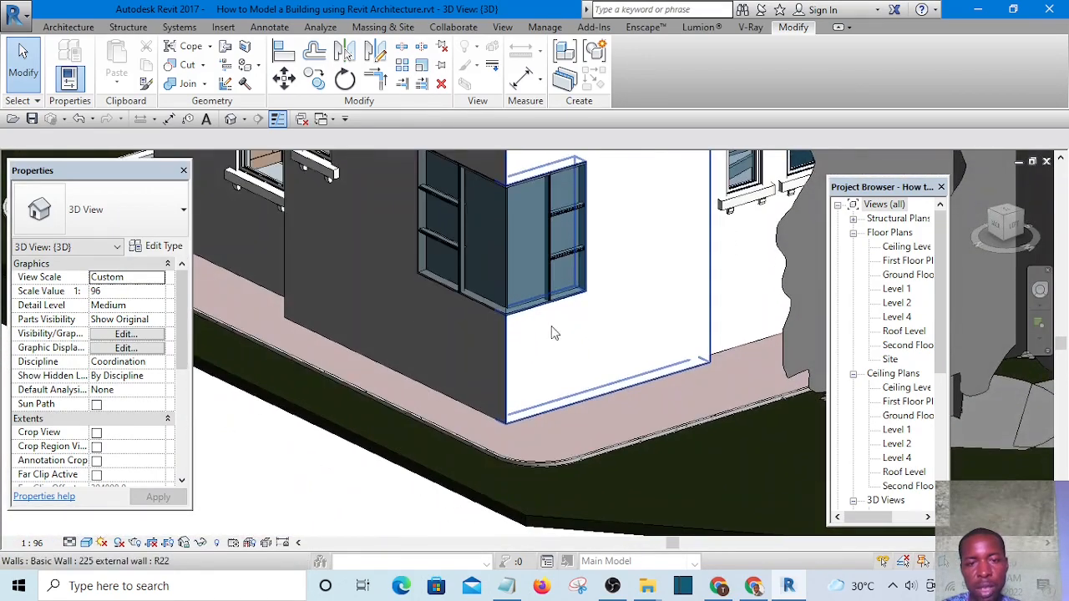
{"action": "middle_click_drag", "start_coordinate": [560, 334], "coordinate": [549, 493]}
{"action": "scroll", "coordinate": [518, 451], "scroll_direction": "up", "scroll_amount": 6}
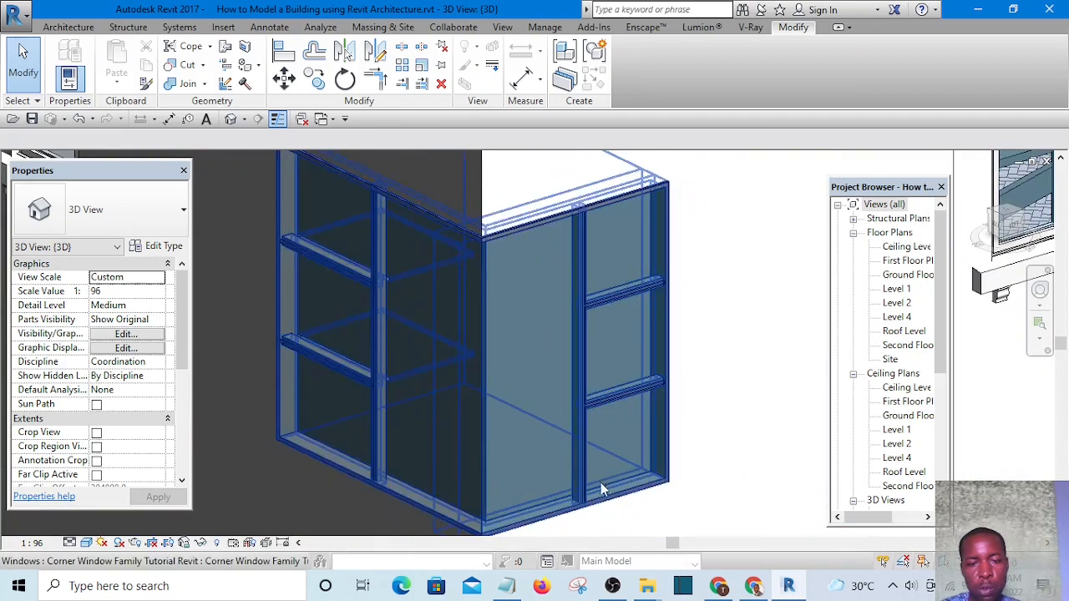
{"action": "left_click", "coordinate": [539, 415]}
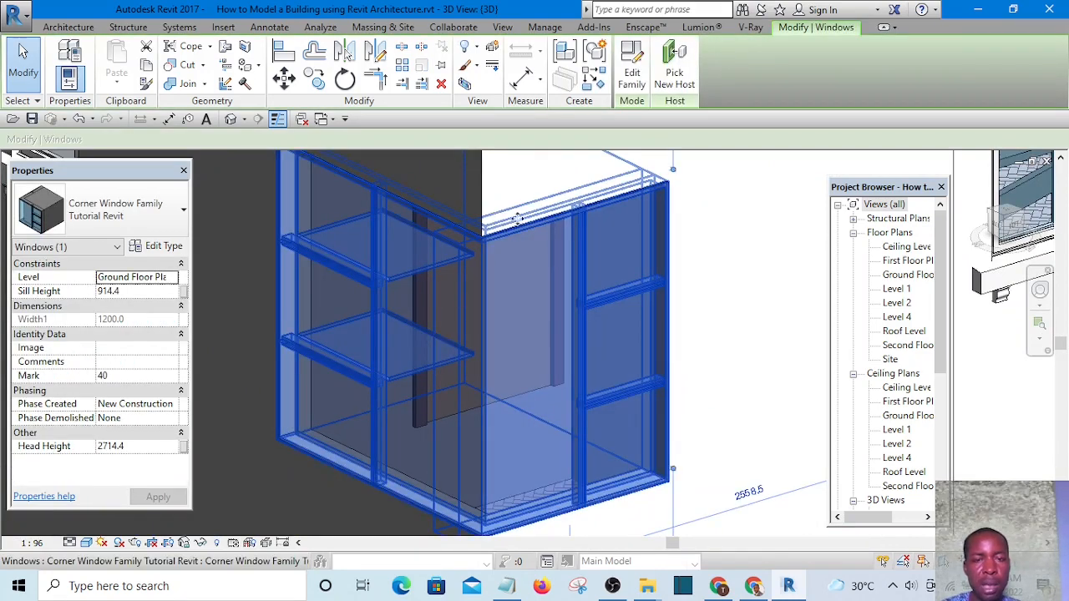
{"action": "scroll", "coordinate": [526, 289], "scroll_direction": "down", "scroll_amount": 1}
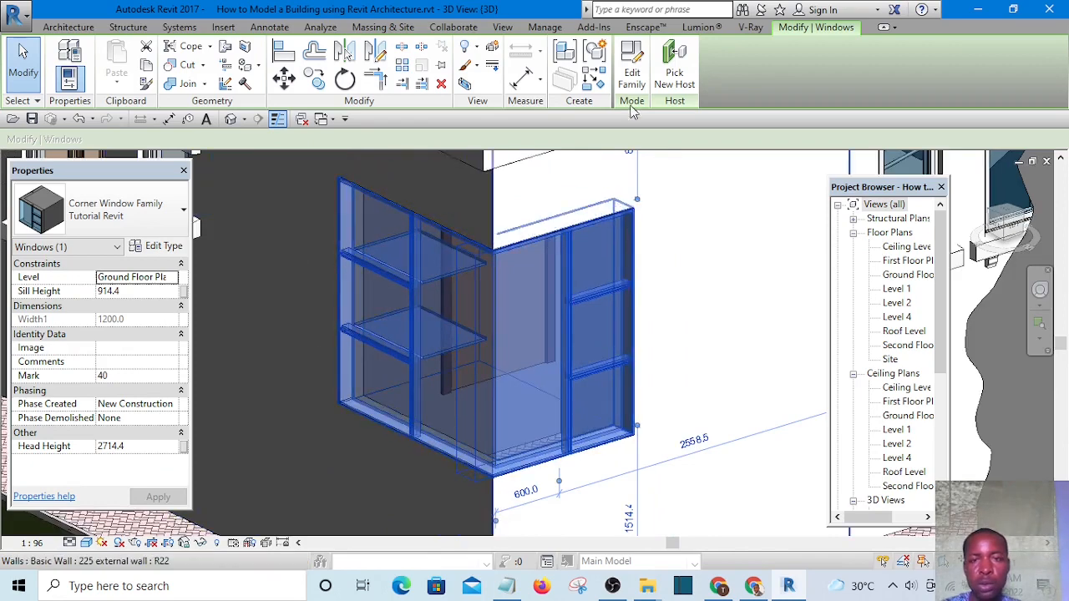
{"action": "left_click", "coordinate": [632, 71]}
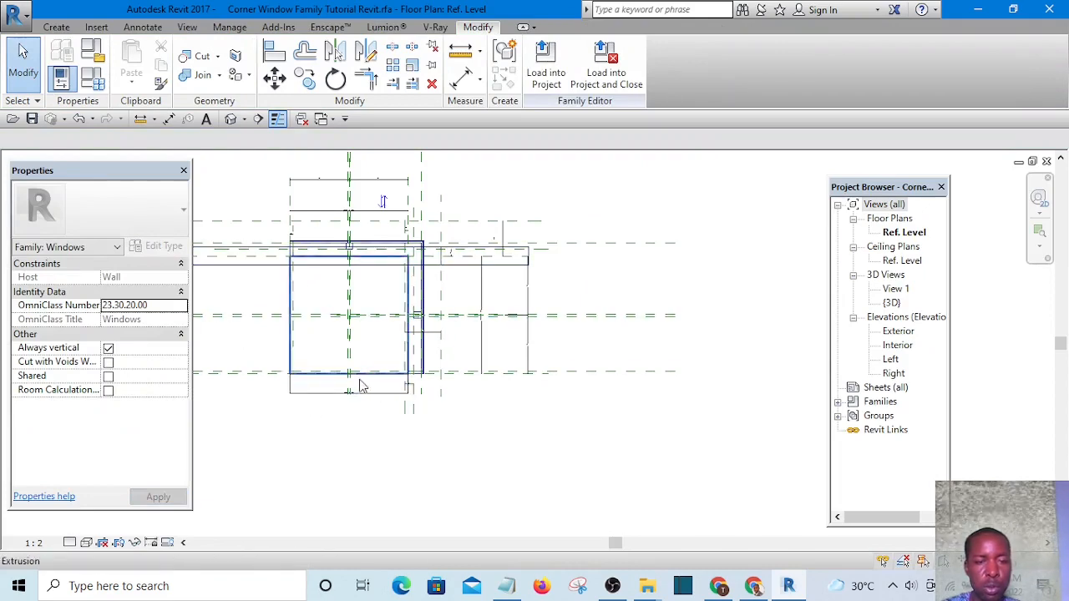
Step: Set the shading transparency of the window extrusion's Glass material to 27 in the family's 3D view
{"action": "left_click", "coordinate": [232, 120]}
{"action": "left_click", "coordinate": [406, 337]}
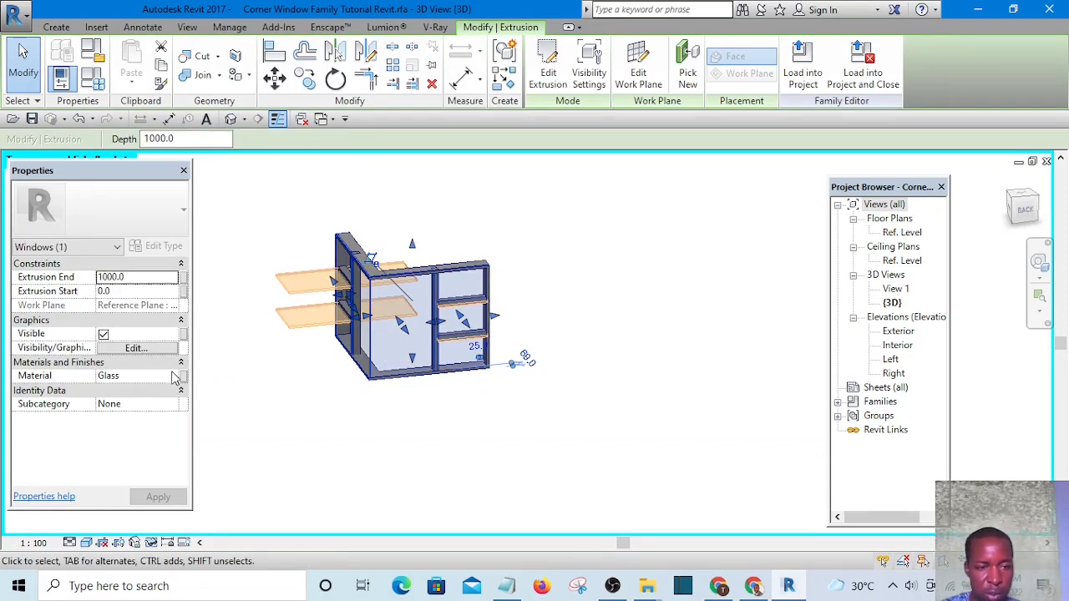
{"action": "left_click", "coordinate": [174, 378]}
{"action": "left_click", "coordinate": [177, 376]}
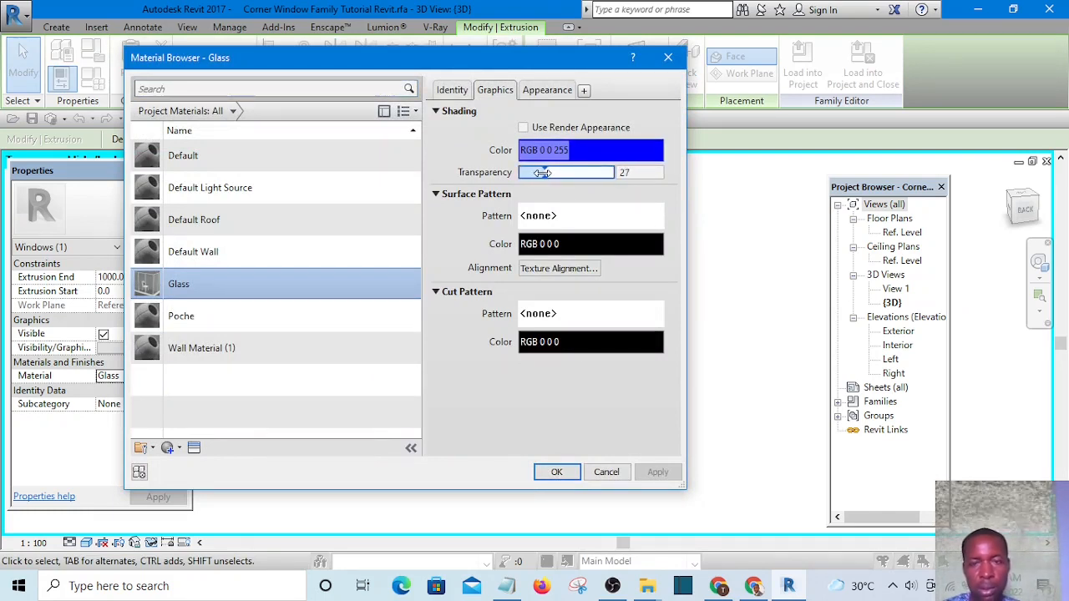
{"action": "left_click", "coordinate": [556, 474]}
{"action": "left_click", "coordinate": [666, 236]}
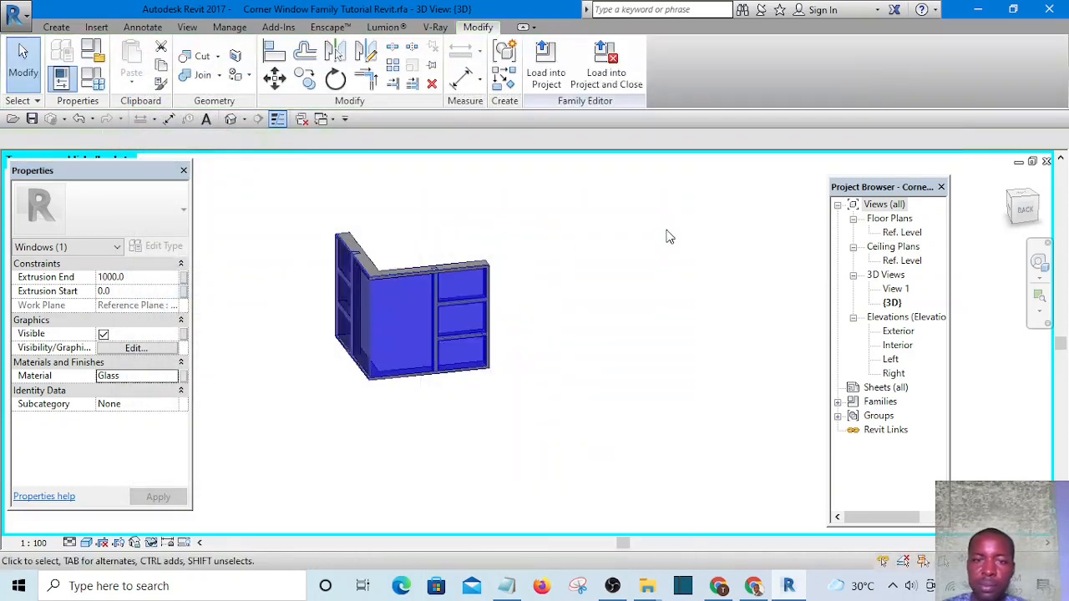
Step: Reload the family with the edited glass into the building project, overwriting the existing version
{"action": "middle_click_drag", "start_coordinate": [548, 271], "coordinate": [606, 139], "text": "shift"}
{"action": "left_click", "coordinate": [556, 75]}
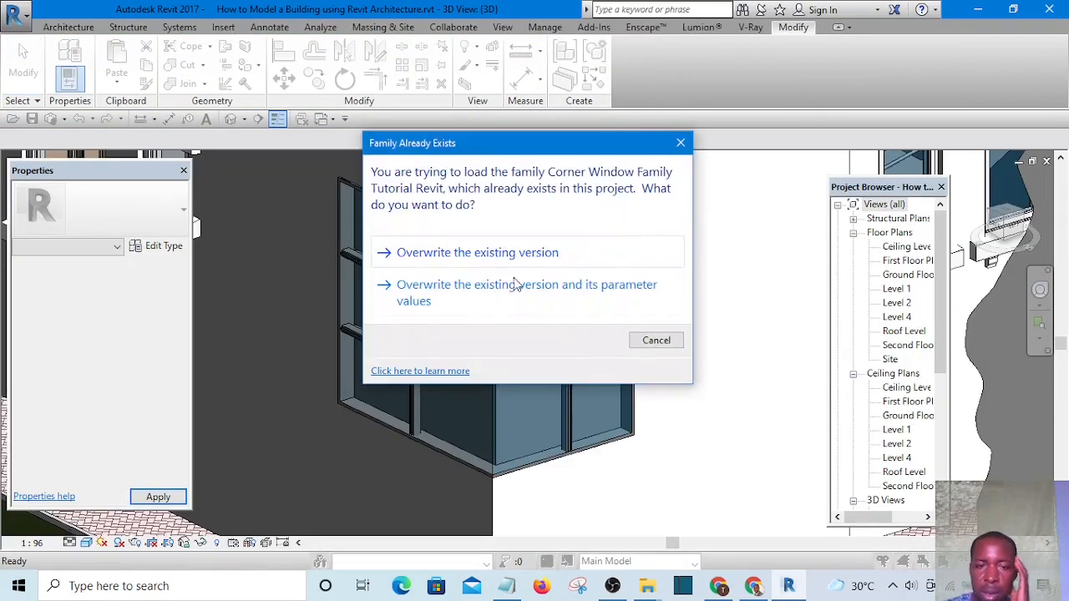
{"action": "left_click", "coordinate": [509, 257]}
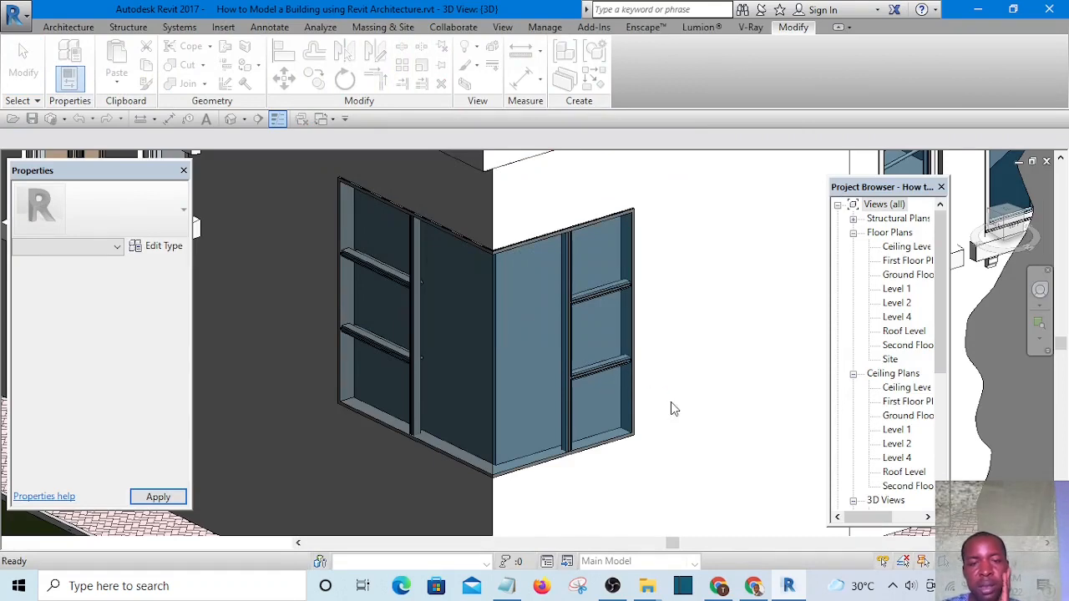
Step: Examine the corner window's glass, frame and horizontal mullions on the building from several angles and distances
{"action": "scroll", "coordinate": [730, 416], "scroll_direction": "down", "scroll_amount": 5}
{"action": "middle_click_drag", "start_coordinate": [732, 416], "coordinate": [476, 351], "text": "shift"}
{"action": "scroll", "coordinate": [403, 276], "scroll_direction": "up", "scroll_amount": 3}
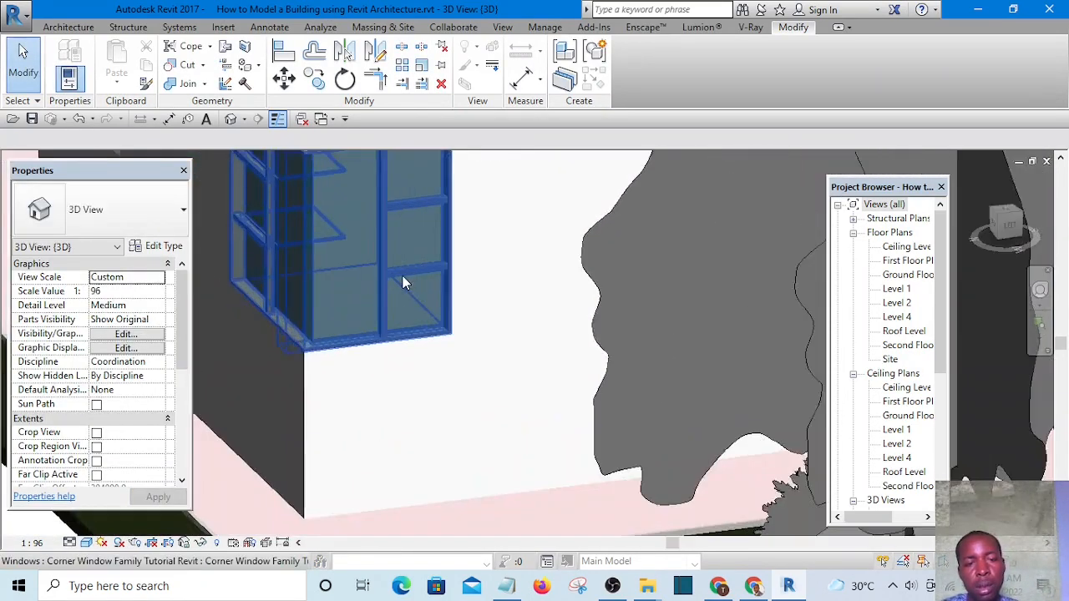
{"action": "middle_click_drag", "start_coordinate": [503, 393], "coordinate": [621, 476]}
{"action": "scroll", "coordinate": [621, 476], "scroll_direction": "down", "scroll_amount": 1}
{"action": "middle_click_drag", "start_coordinate": [483, 407], "coordinate": [407, 355], "text": "shift"}
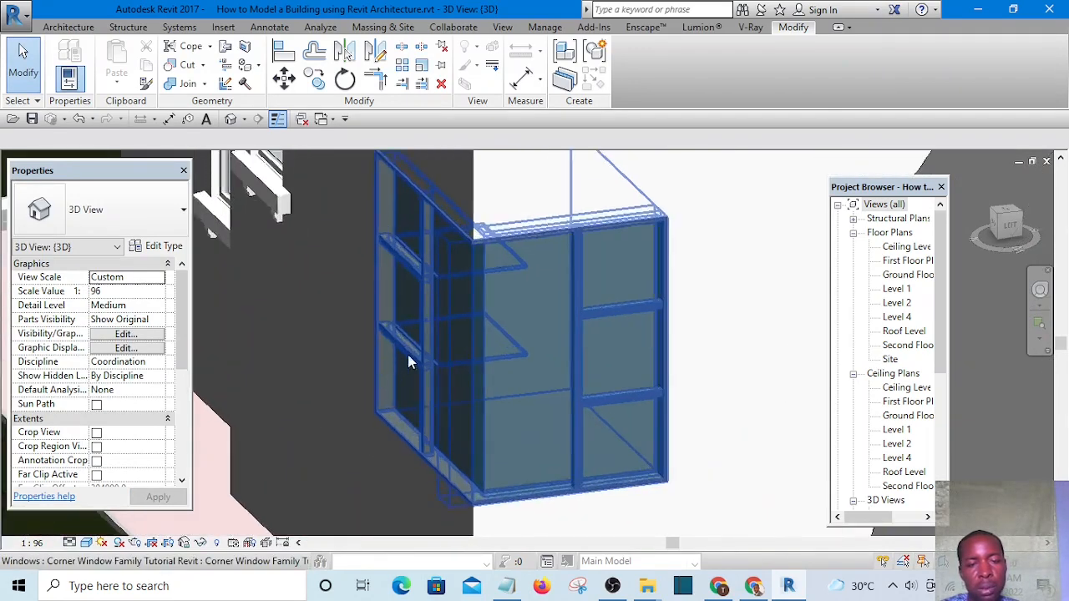
{"action": "scroll", "coordinate": [483, 370], "scroll_direction": "up", "scroll_amount": 3}
{"action": "scroll", "coordinate": [464, 333], "scroll_direction": "down", "scroll_amount": 5}
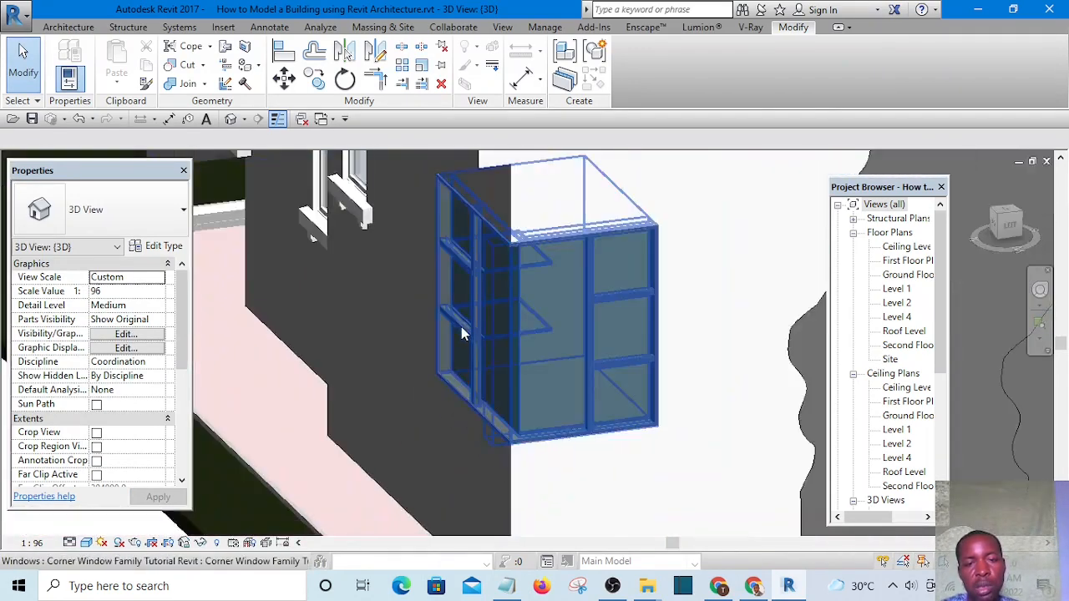
{"action": "left_click", "coordinate": [479, 253]}
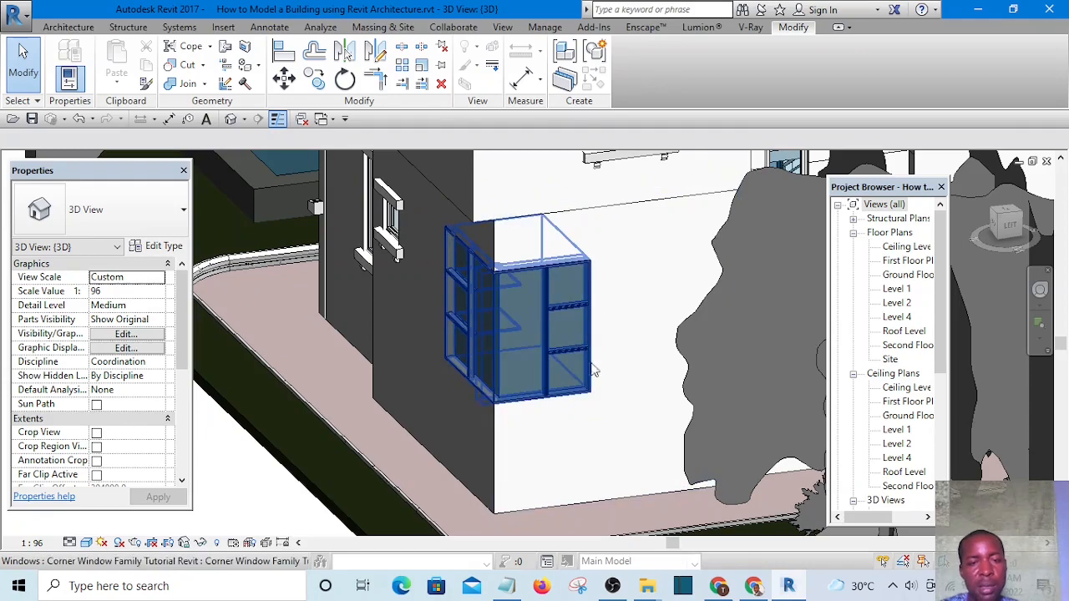
{"action": "scroll", "coordinate": [536, 347], "scroll_direction": "up", "scroll_amount": 2}
{"action": "scroll", "coordinate": [535, 345], "scroll_direction": "up", "scroll_amount": 2}
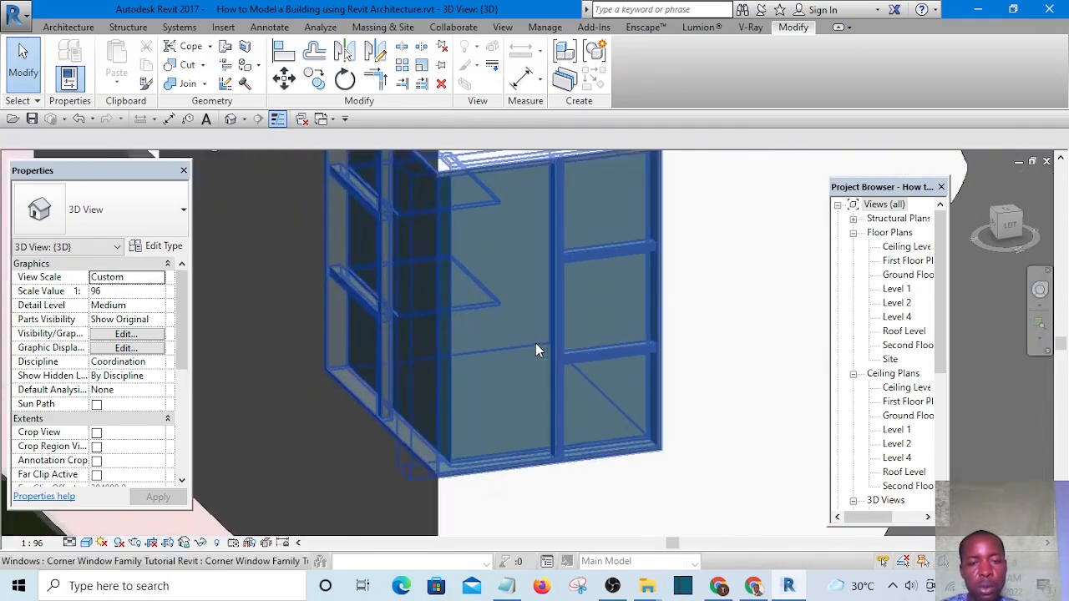
{"action": "scroll", "coordinate": [534, 336], "scroll_direction": "down", "scroll_amount": 5}
{"action": "middle_click_drag", "start_coordinate": [590, 402], "coordinate": [567, 477], "text": "shift"}
{"action": "scroll", "coordinate": [524, 343], "scroll_direction": "up", "scroll_amount": 4}
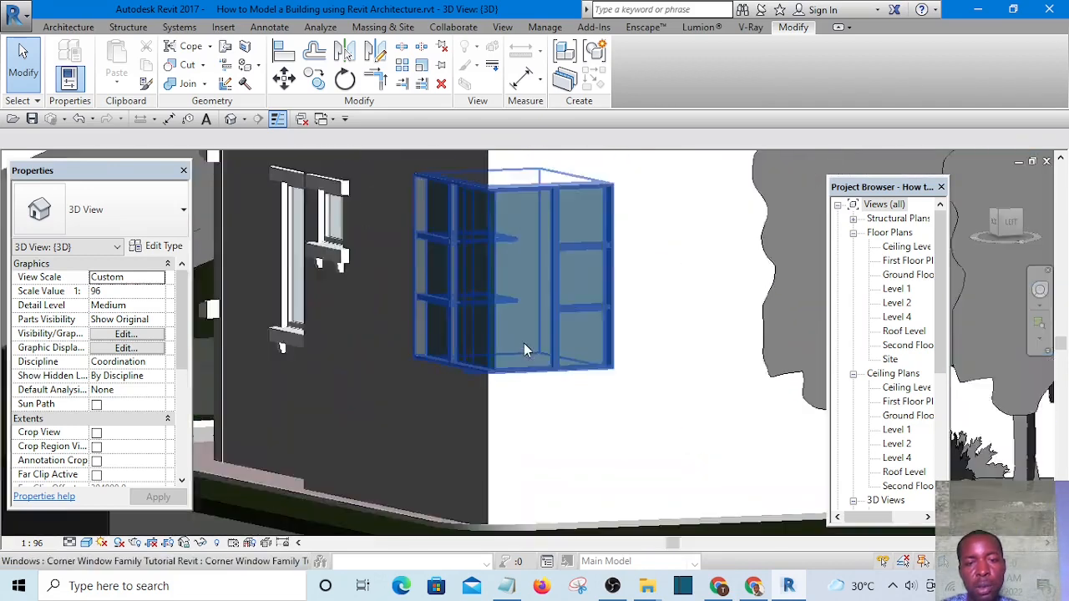
{"action": "scroll", "coordinate": [568, 422], "scroll_direction": "down", "scroll_amount": 3}
{"action": "scroll", "coordinate": [564, 419], "scroll_direction": "down", "scroll_amount": 2}
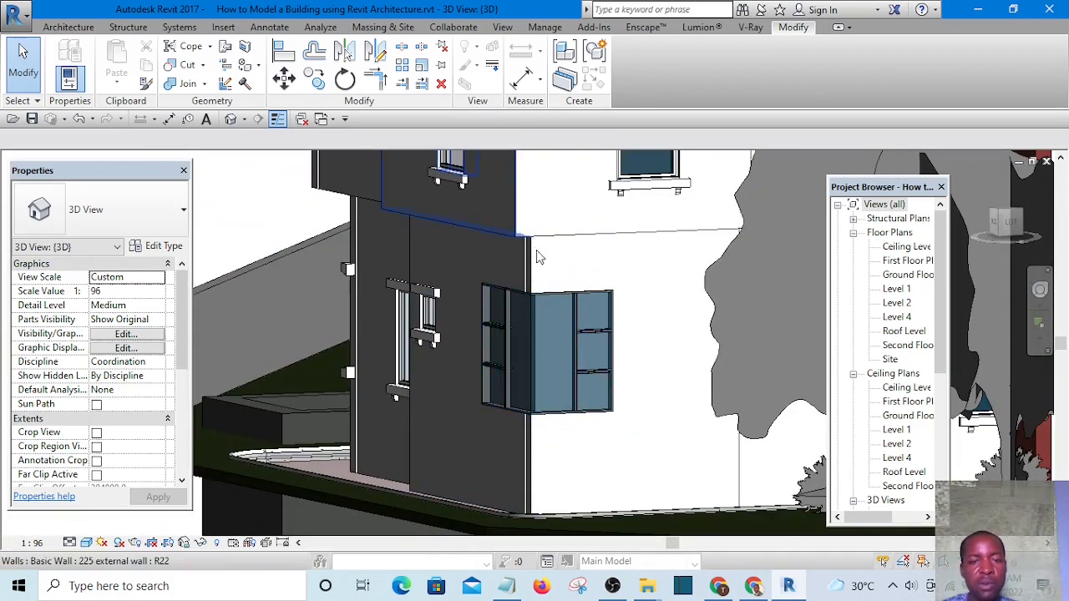
Step: Open the building's corner window family for editing and inspect the solid box extrusion projecting from the wall
{"action": "left_click", "coordinate": [578, 360]}
{"action": "left_click", "coordinate": [631, 77]}
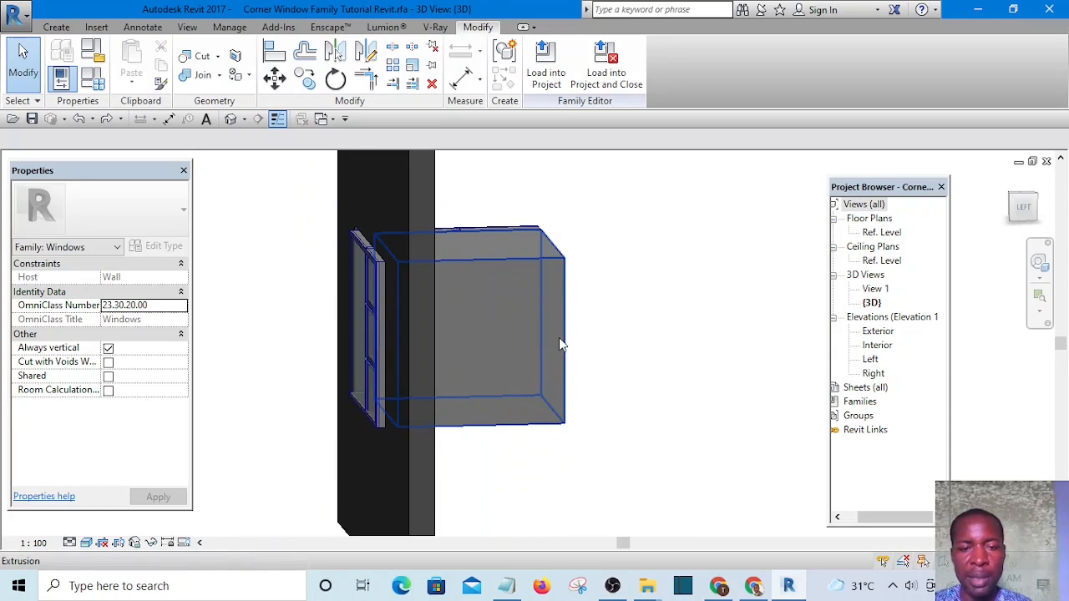
{"action": "left_click", "coordinate": [560, 343]}
{"action": "left_click", "coordinate": [685, 365]}
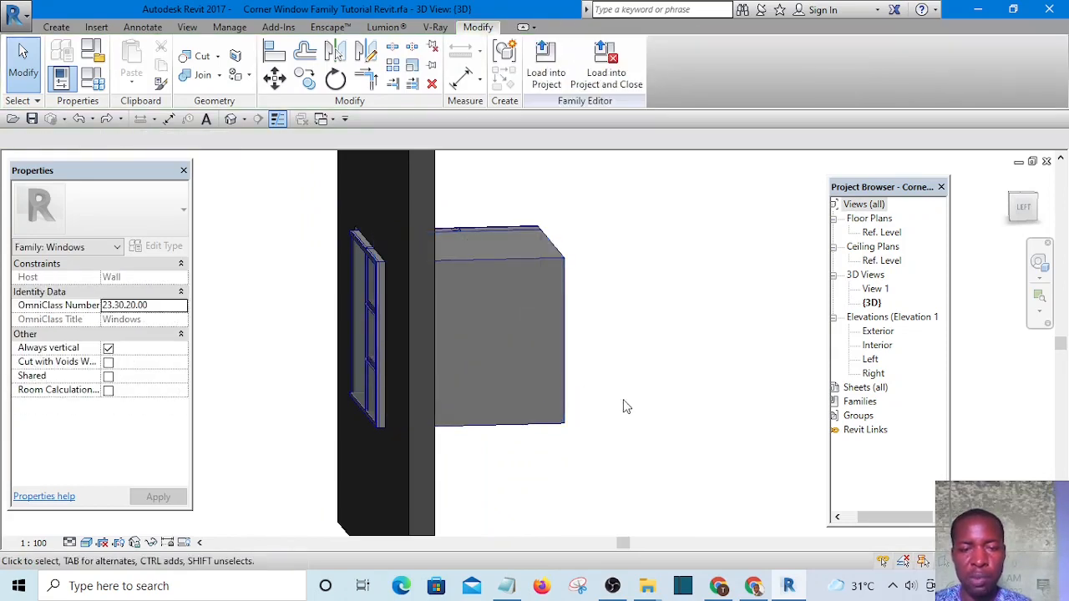
{"action": "middle_click_drag", "start_coordinate": [627, 407], "coordinate": [544, 471], "text": "shift"}
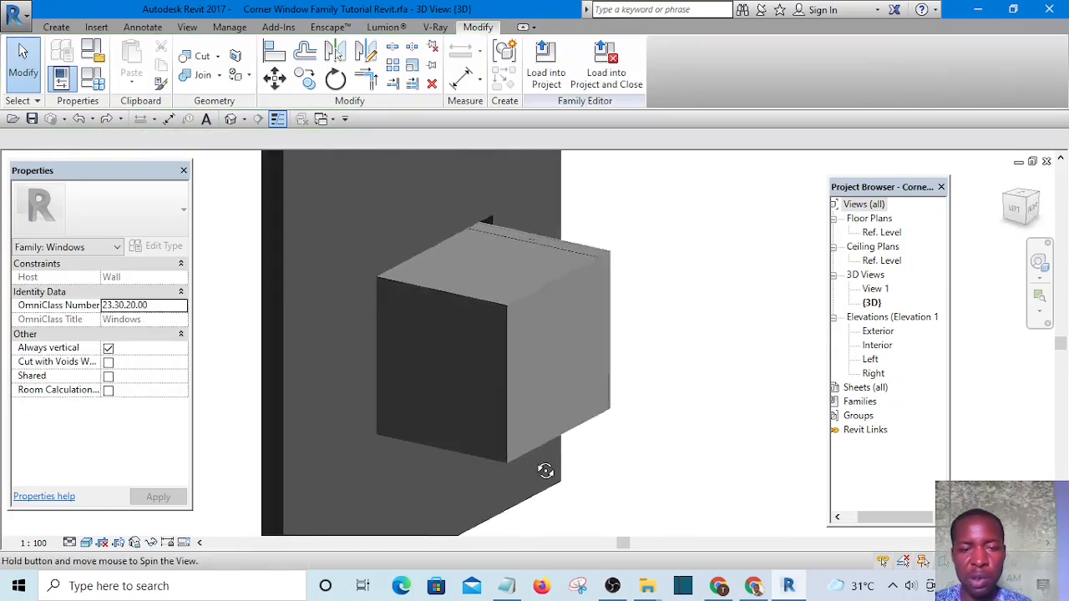
{"action": "left_click", "coordinate": [501, 303]}
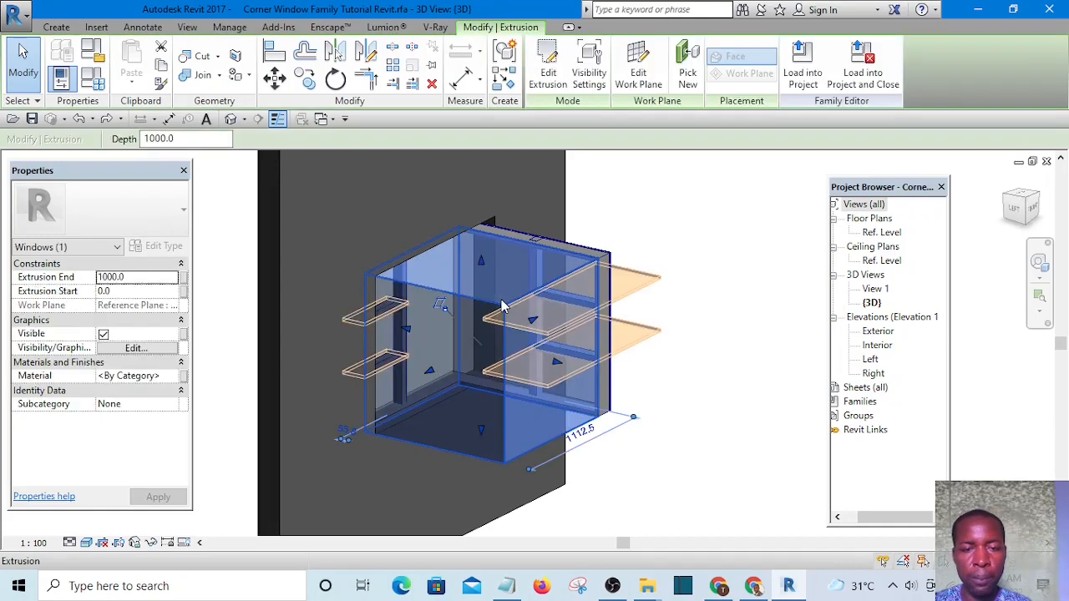
{"action": "left_click", "coordinate": [728, 430]}
Step: Make the 1000 mm box extrusion not visible, with its Plan/RCP, Front/Back, Left/Right and cut display cleared
{"action": "left_click", "coordinate": [511, 444]}
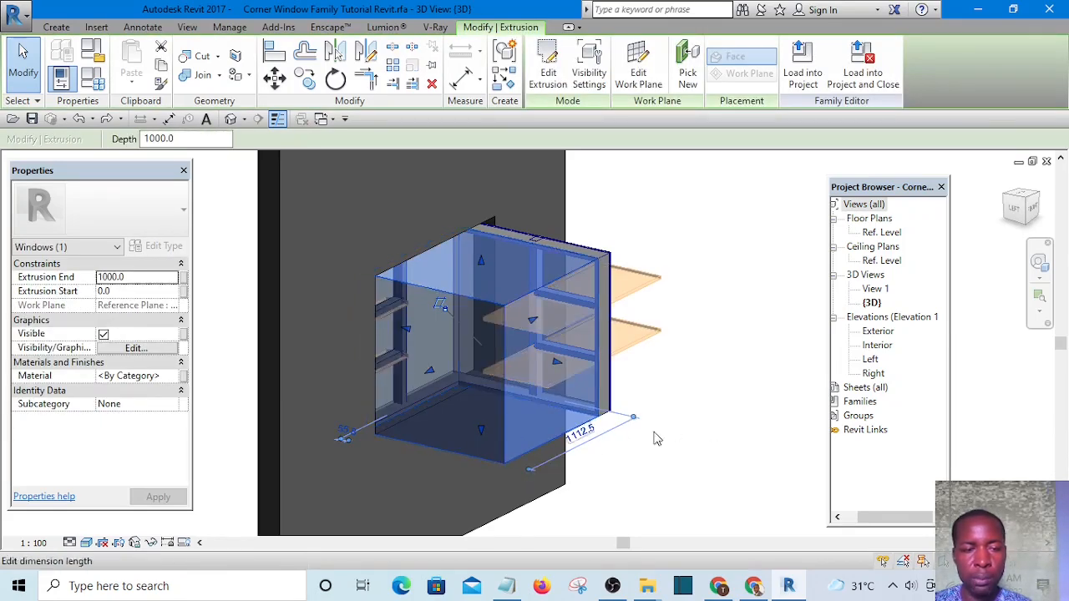
{"action": "scroll", "coordinate": [743, 381], "scroll_direction": "down", "scroll_amount": 1}
{"action": "scroll", "coordinate": [614, 430], "scroll_direction": "up", "scroll_amount": 4}
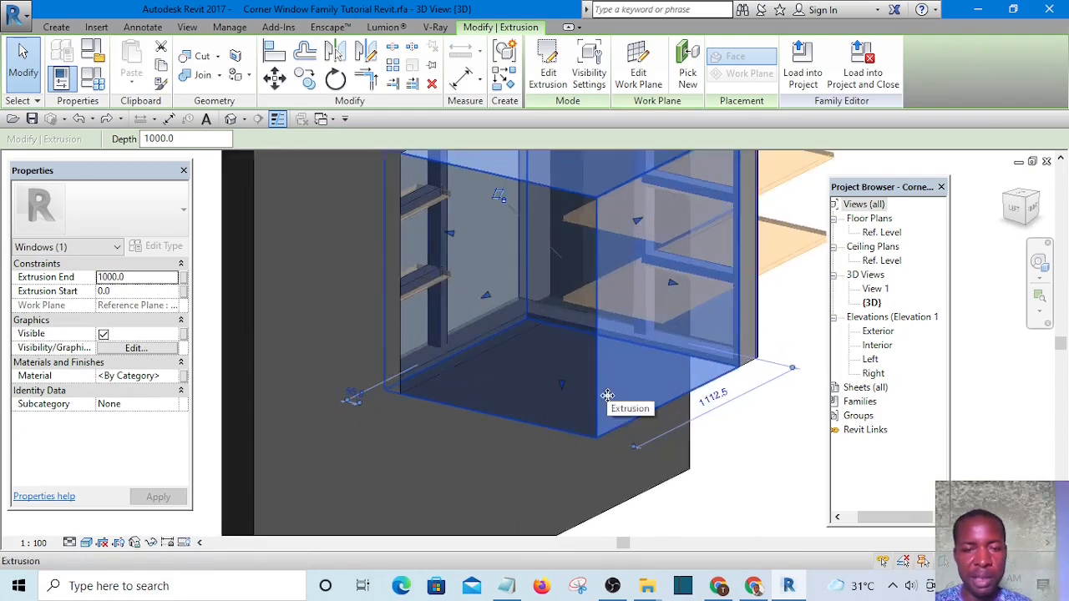
{"action": "scroll", "coordinate": [605, 394], "scroll_direction": "down", "scroll_amount": 3}
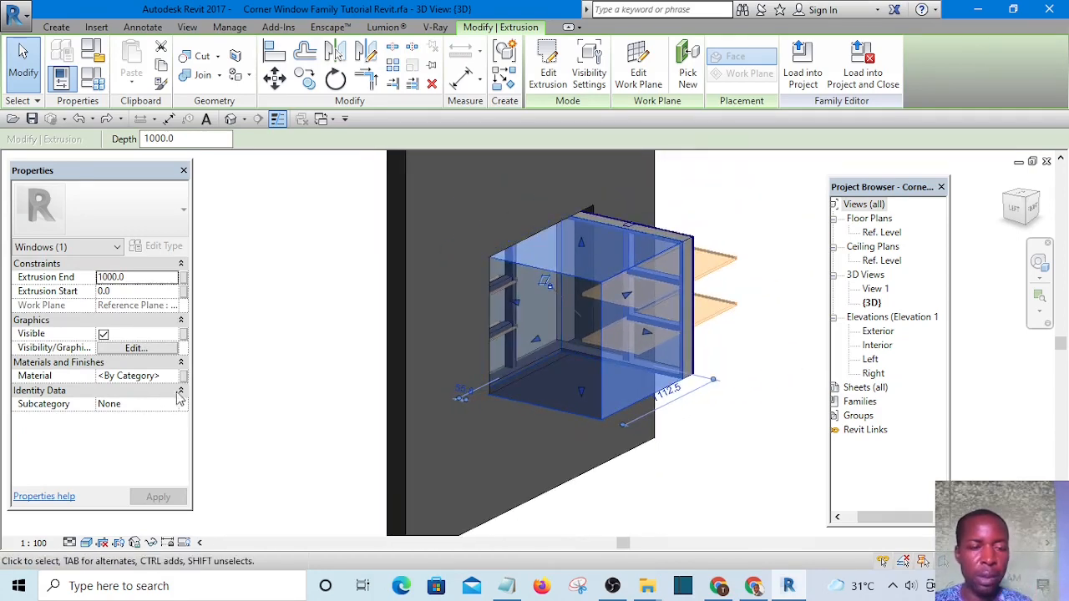
{"action": "left_click", "coordinate": [102, 334]}
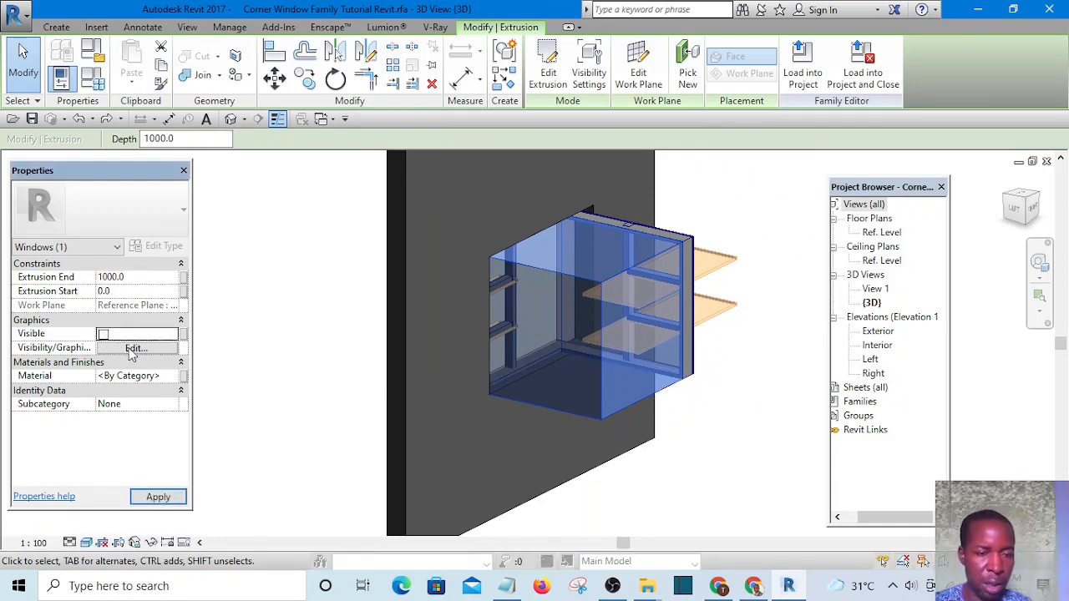
{"action": "left_click", "coordinate": [132, 350]}
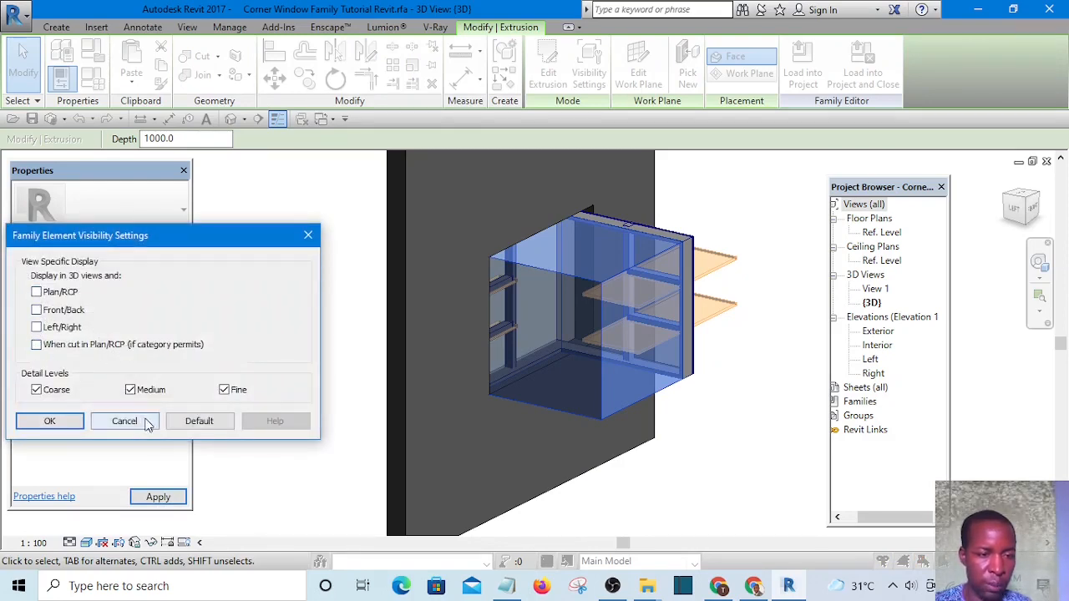
{"action": "left_click", "coordinate": [50, 422]}
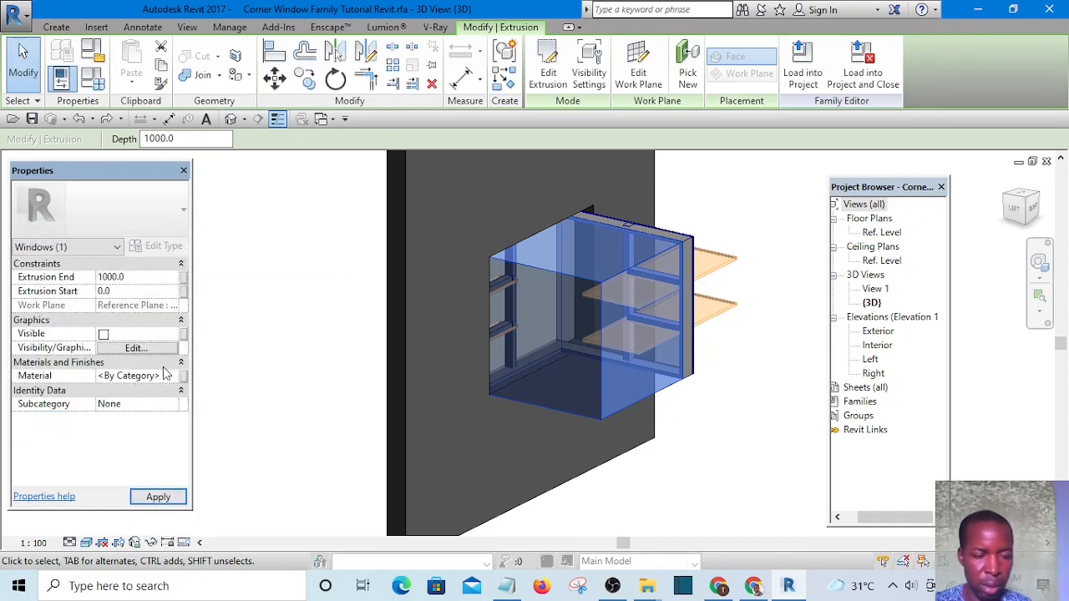
{"action": "left_click", "coordinate": [158, 500]}
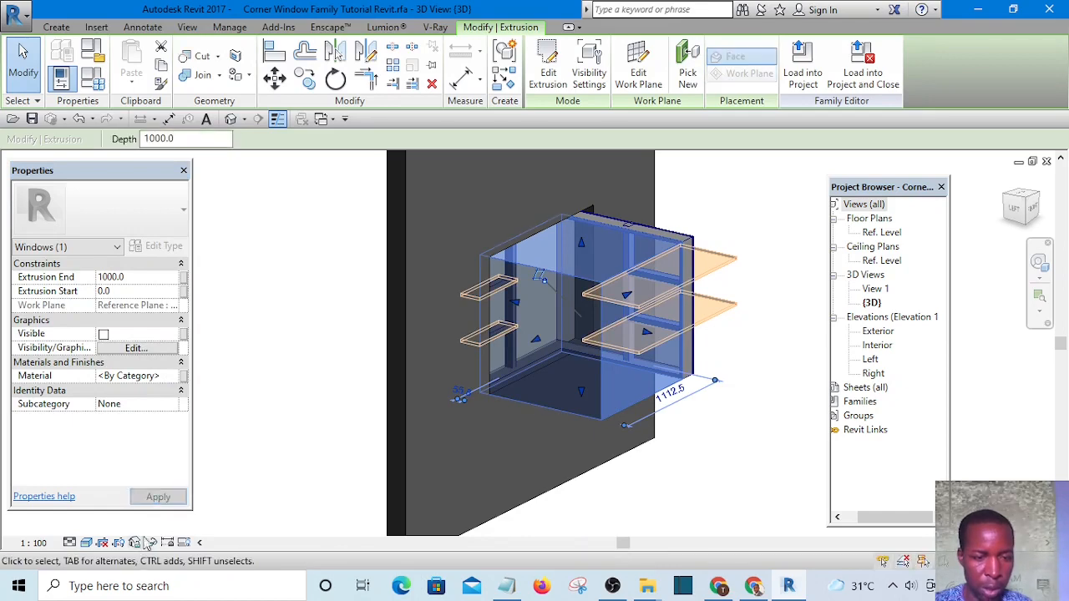
Step: Temporarily hide the box extrusion and the joined solid geometry in the family's 3D view to reveal the window frame
{"action": "left_click", "coordinate": [150, 544]}
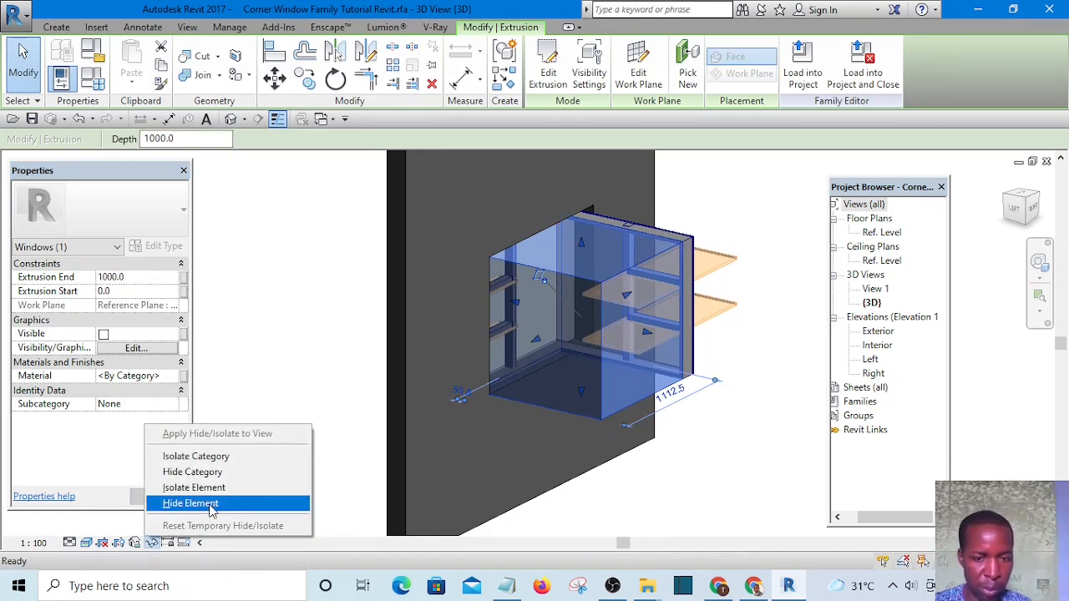
{"action": "left_click", "coordinate": [209, 508]}
{"action": "left_click", "coordinate": [583, 391]}
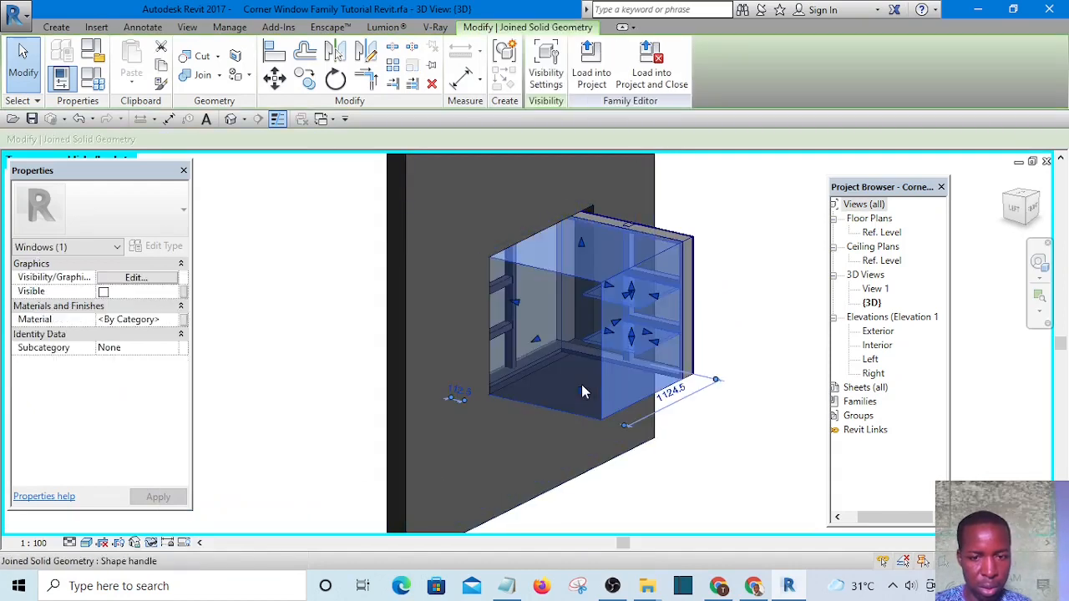
{"action": "left_click", "coordinate": [152, 544]}
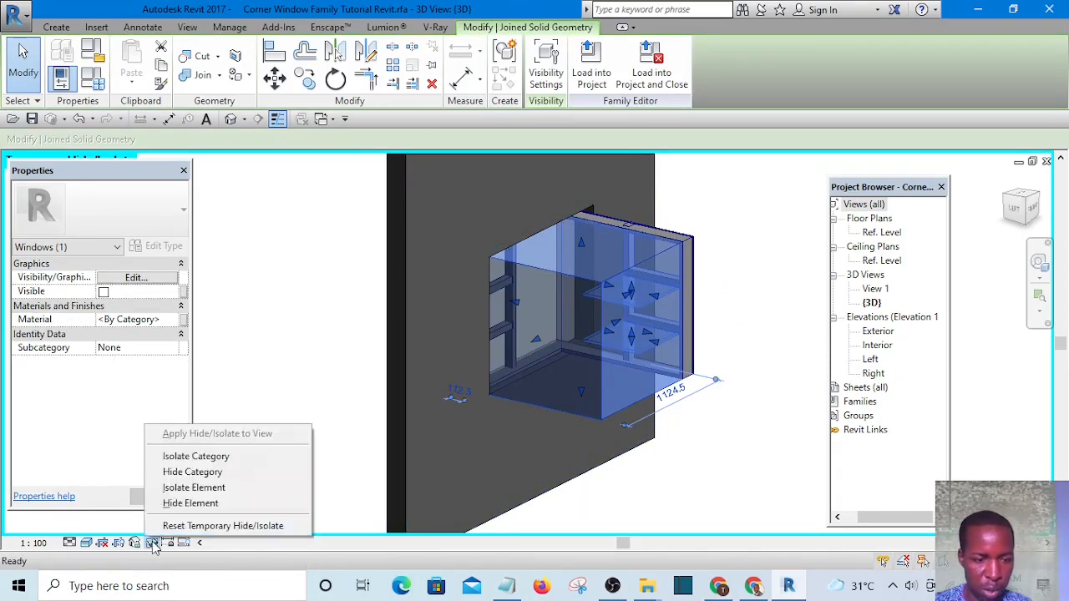
{"action": "left_click", "coordinate": [196, 504]}
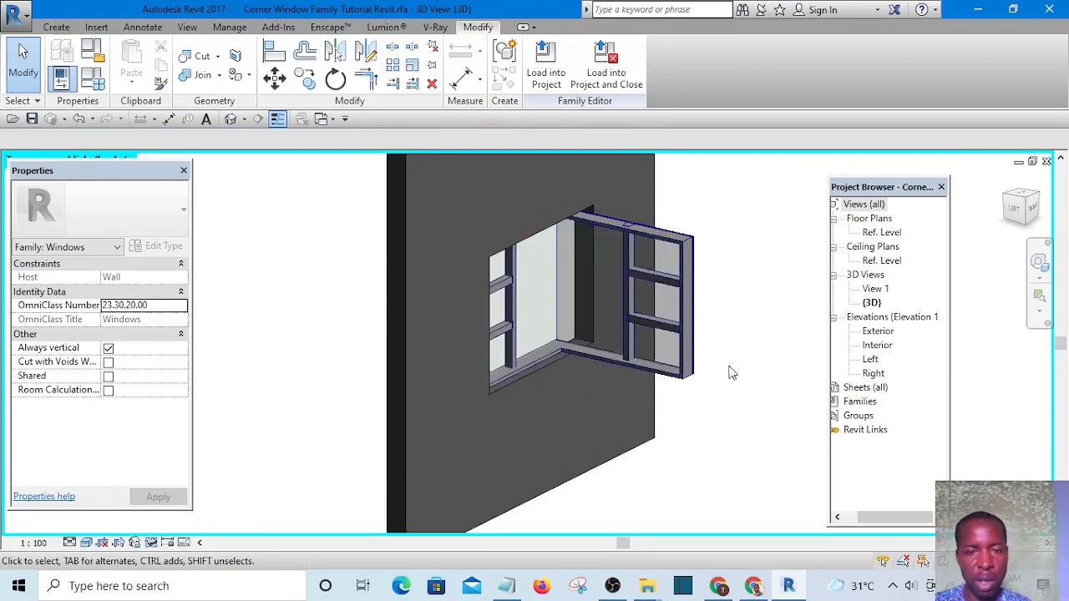
{"action": "middle_click_drag", "start_coordinate": [731, 373], "coordinate": [471, 410], "text": "shift"}
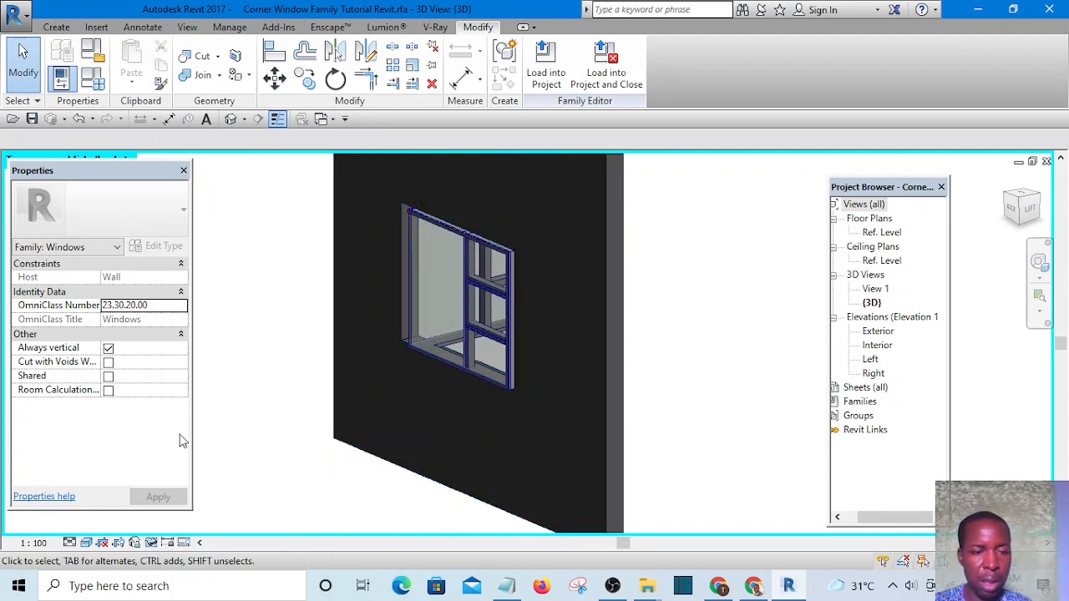
Step: Reload the family without the visible box into the building project, overwriting the existing version
{"action": "left_click", "coordinate": [544, 79]}
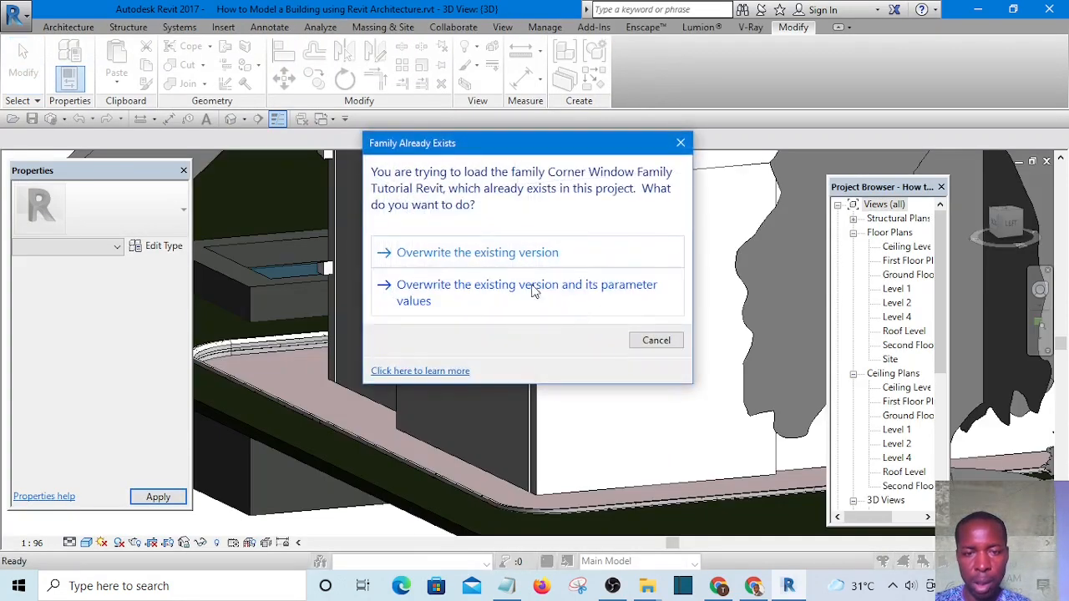
{"action": "left_click", "coordinate": [519, 249]}
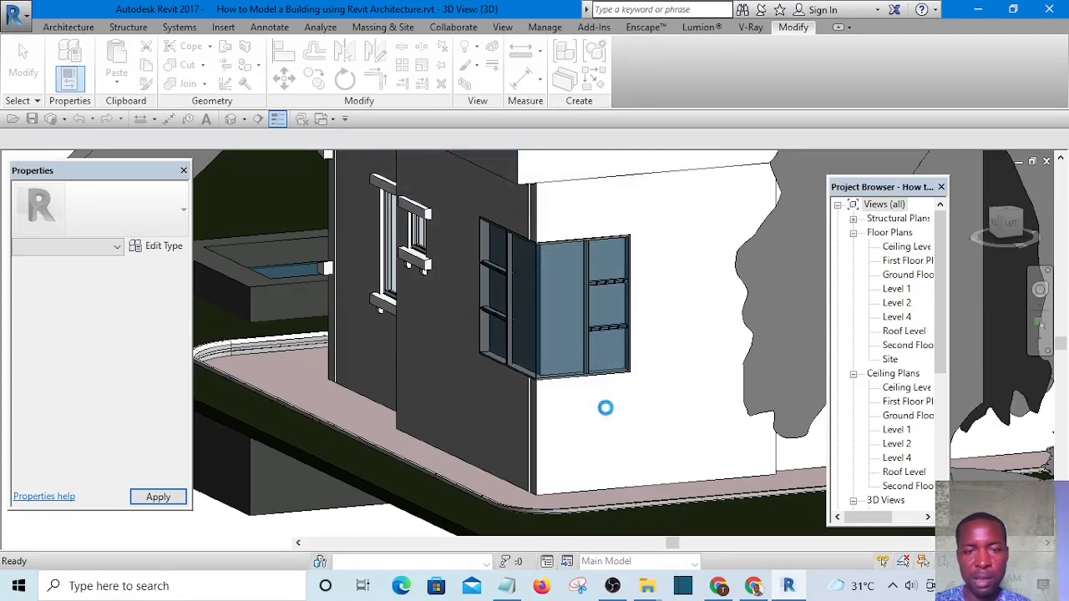
{"action": "middle_click_drag", "start_coordinate": [546, 394], "coordinate": [529, 372], "text": "shift"}
Step: Set the Width type parameter of the building's corner window to 2400
{"action": "left_click", "coordinate": [505, 318]}
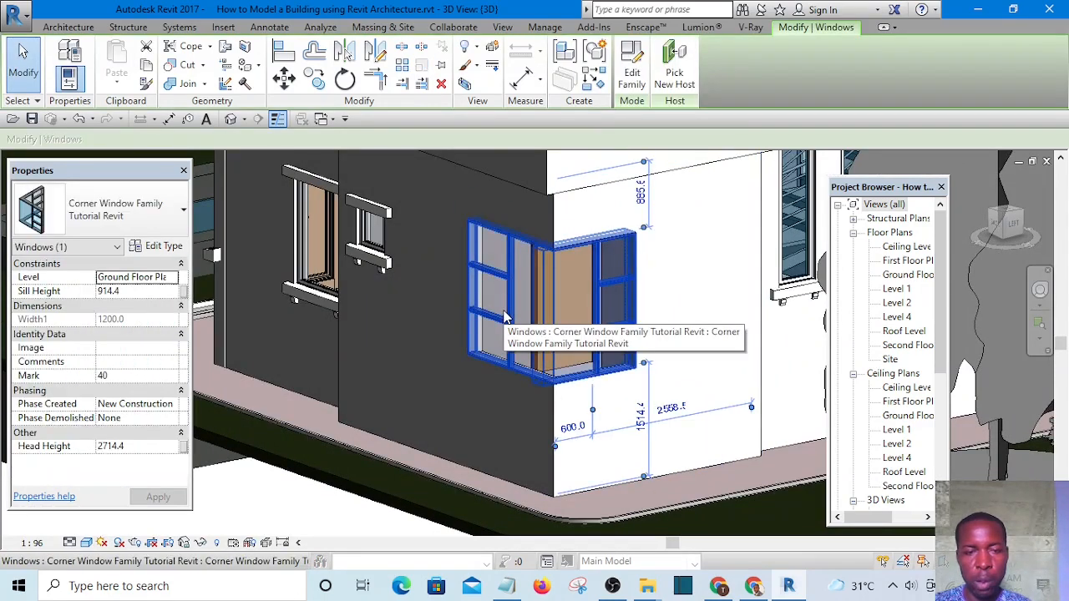
{"action": "left_click", "coordinate": [164, 249]}
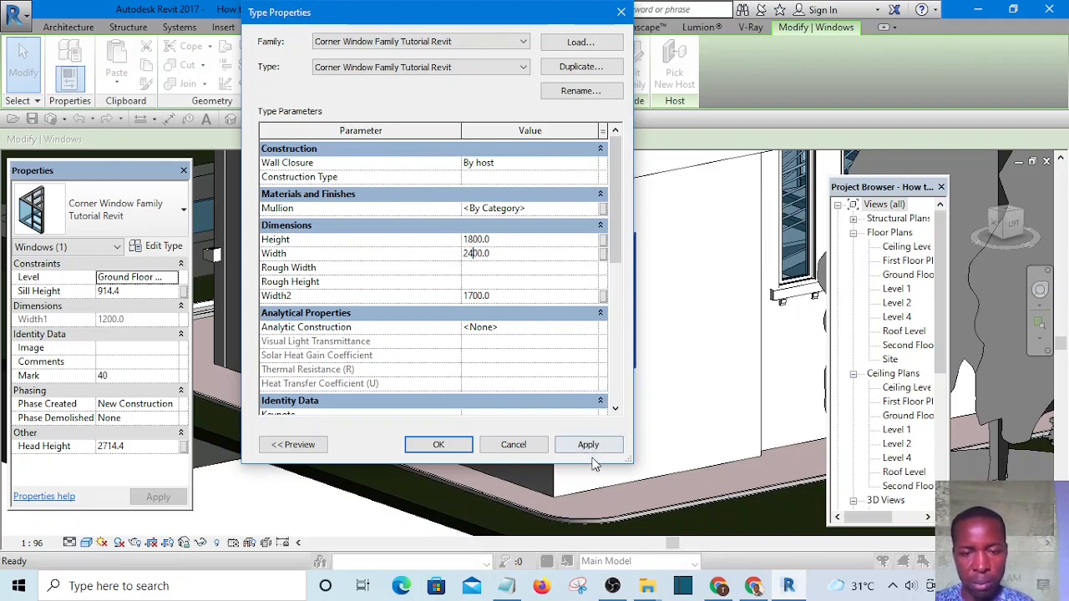
{"action": "left_click", "coordinate": [442, 447]}
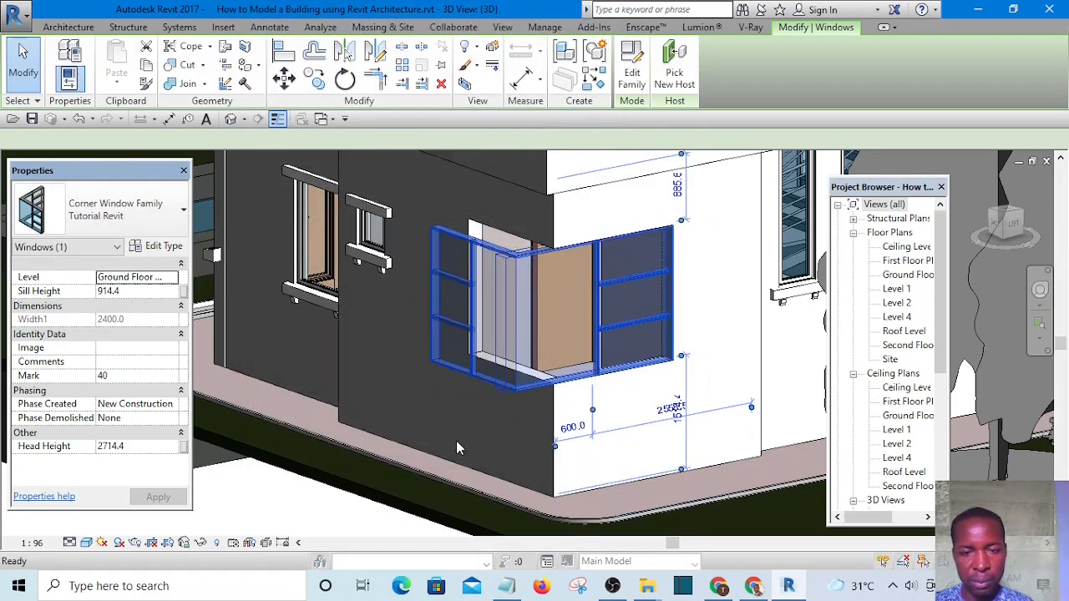
{"action": "left_click", "coordinate": [638, 420]}
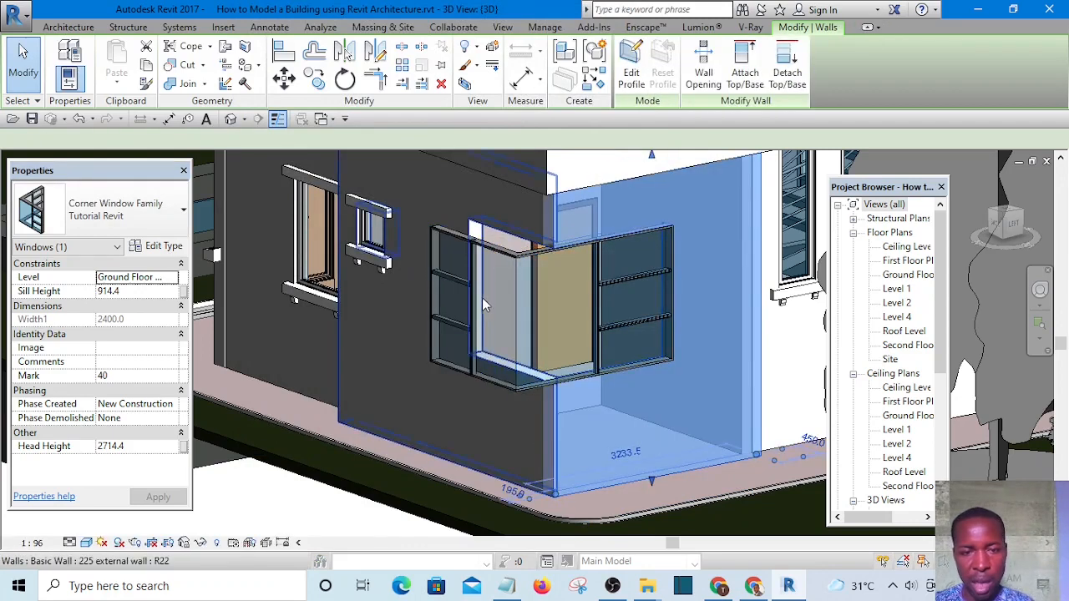
Step: Align the corner window's outer edge with the guest room's exterior wall face in the Ground Floor Plan
{"action": "scroll", "coordinate": [482, 298], "scroll_direction": "up", "scroll_amount": 3}
{"action": "scroll", "coordinate": [482, 297], "scroll_direction": "down", "scroll_amount": 4}
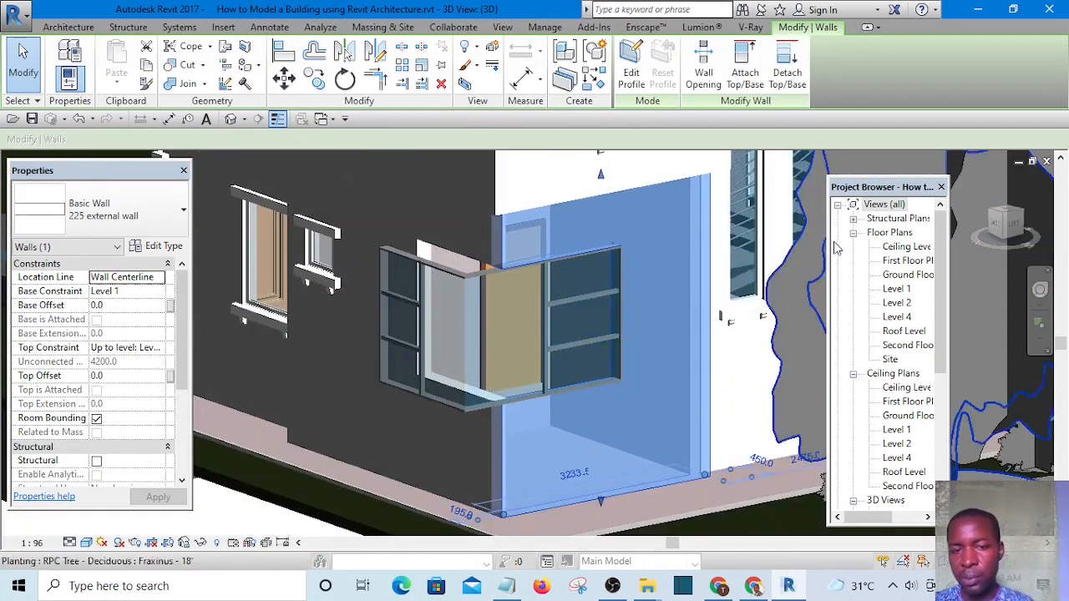
{"action": "double_click", "coordinate": [912, 281]}
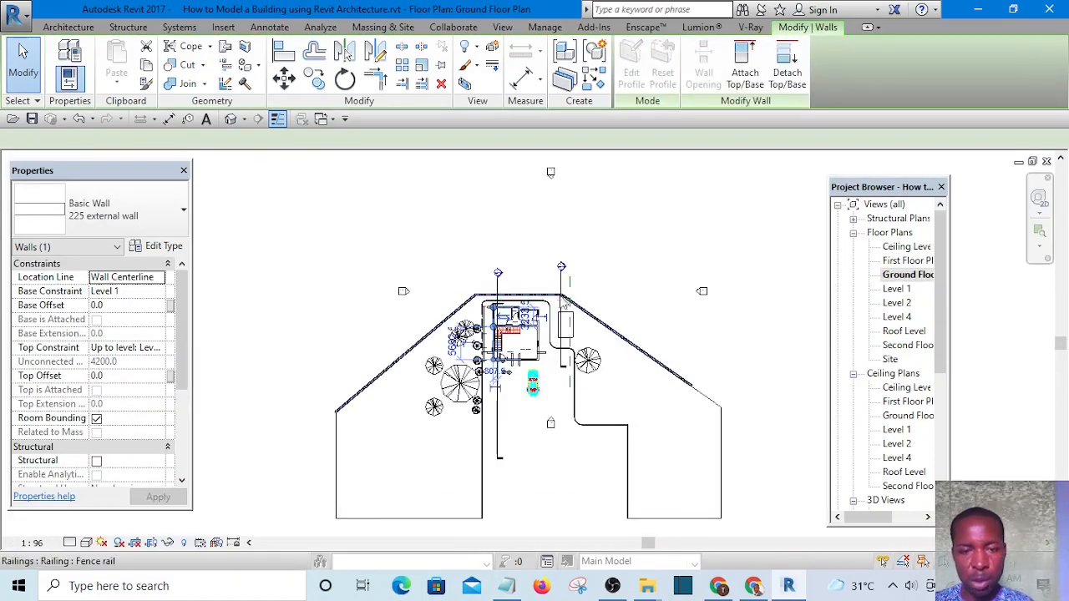
{"action": "key", "text": "Escape"}
{"action": "scroll", "coordinate": [528, 316], "scroll_direction": "up", "scroll_amount": 6}
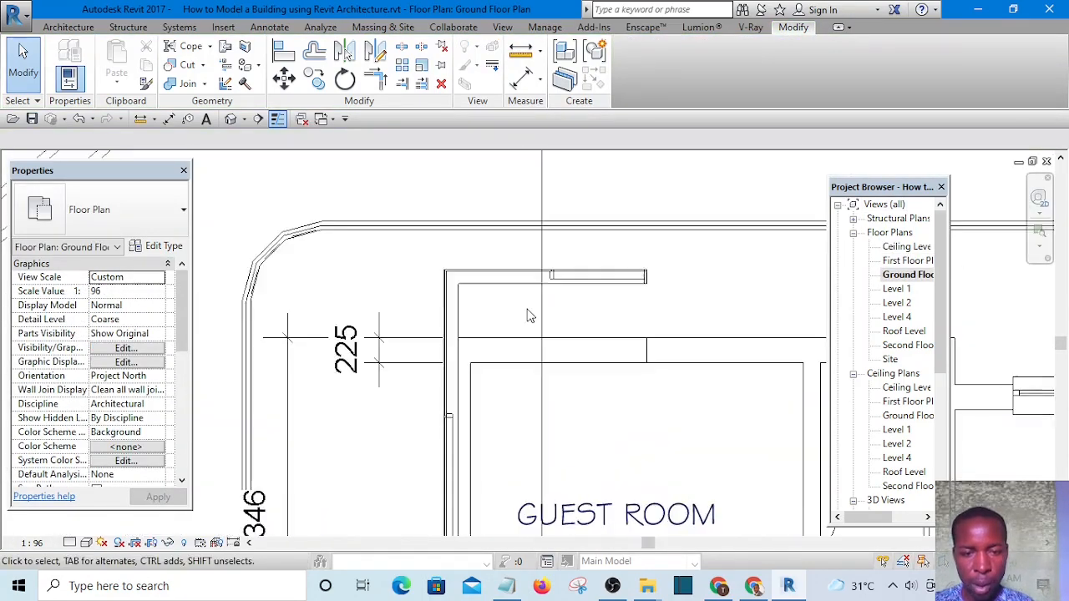
{"action": "left_click", "coordinate": [282, 50]}
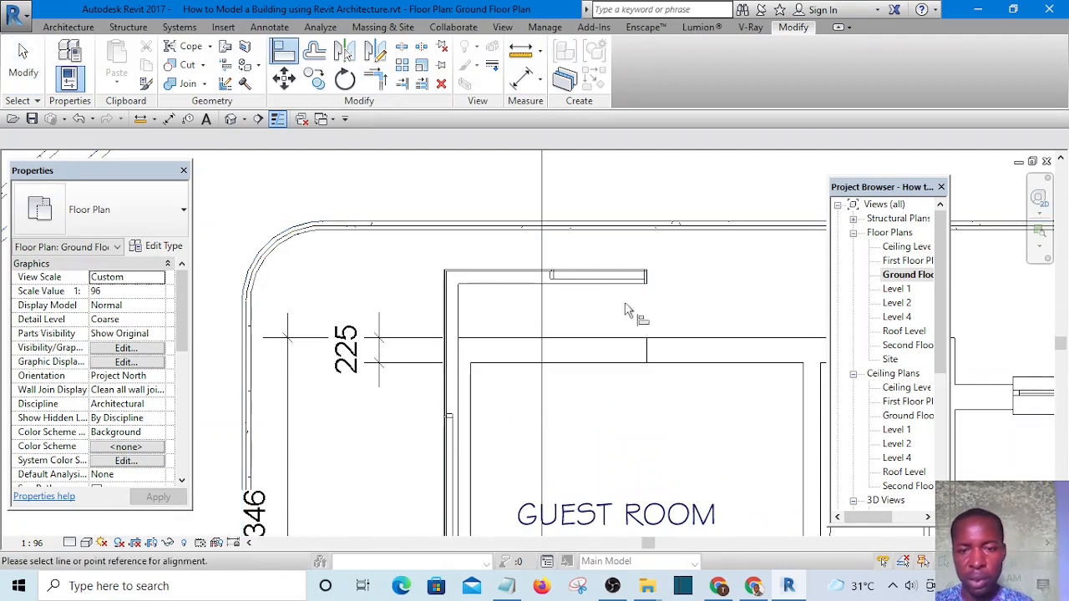
{"action": "scroll", "coordinate": [635, 317], "scroll_direction": "up", "scroll_amount": 1}
{"action": "scroll", "coordinate": [505, 271], "scroll_direction": "up", "scroll_amount": 2}
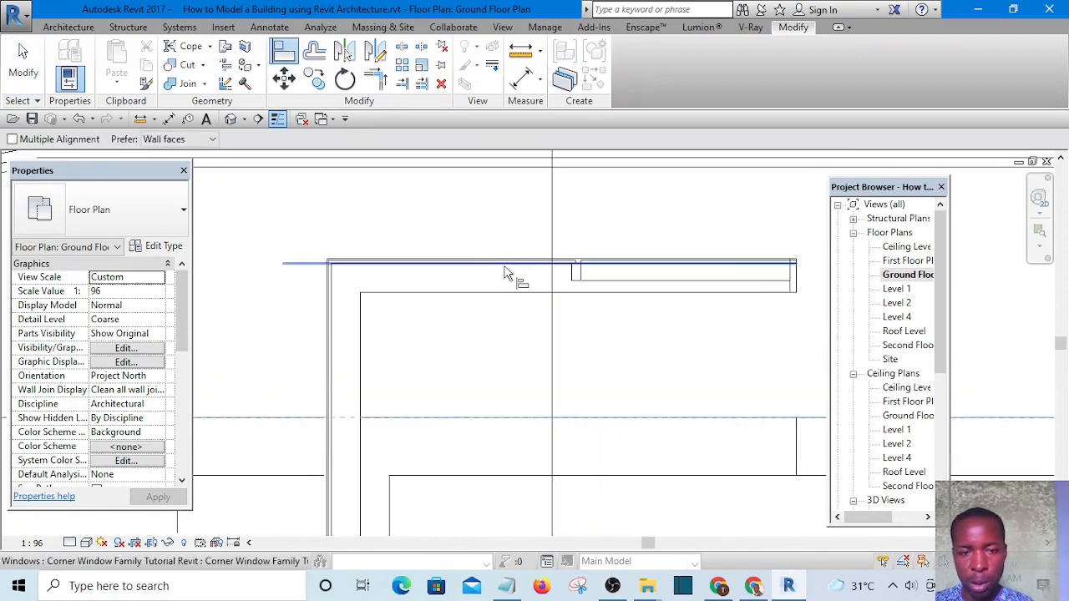
{"action": "scroll", "coordinate": [506, 272], "scroll_direction": "down", "scroll_amount": 3}
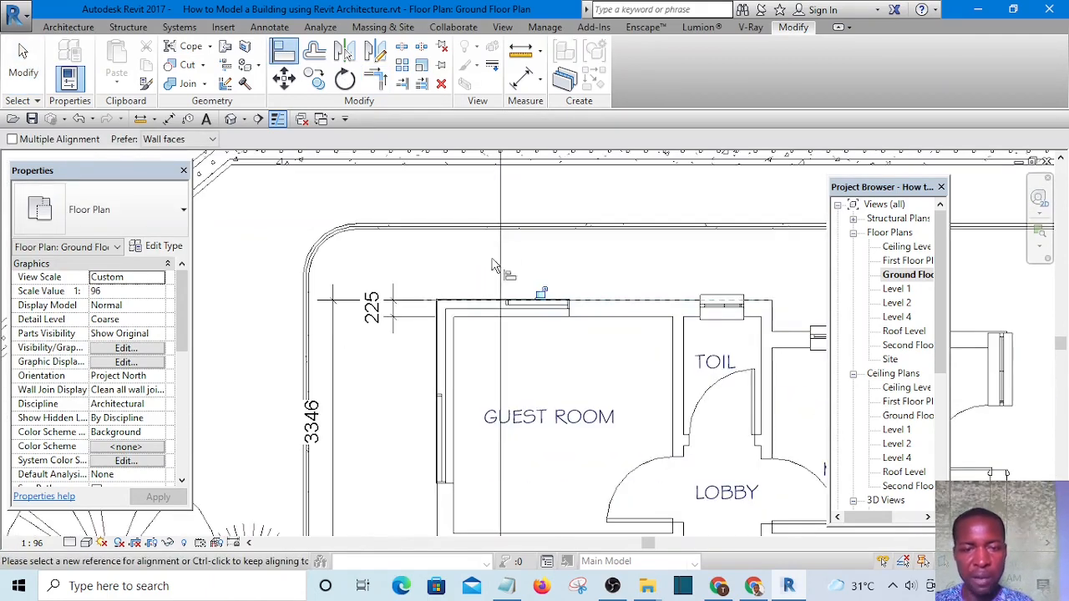
Step: Examine the widened and realigned corner window in the project's 3D view from several angles
{"action": "left_click", "coordinate": [230, 119]}
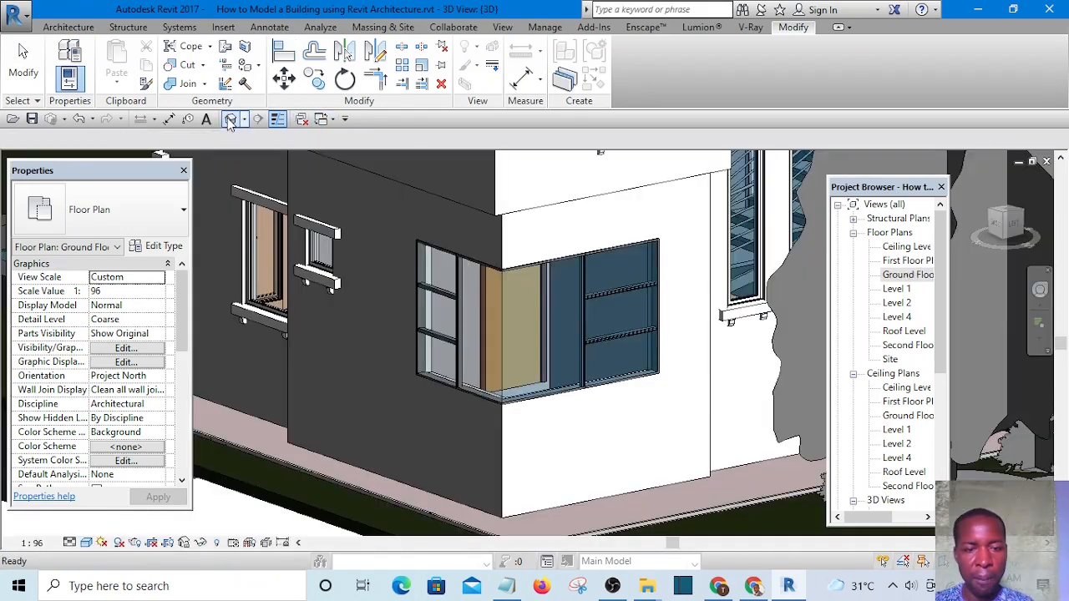
{"action": "scroll", "coordinate": [633, 366], "scroll_direction": "up", "scroll_amount": 3}
{"action": "mouse_move", "coordinate": [656, 372]}
{"action": "middle_mouse_down", "text": "shift"}
{"action": "mouse_move", "coordinate": [640, 382]}
{"action": "mouse_move", "coordinate": [671, 373]}
{"action": "middle_mouse_up", "text": "shift"}
{"action": "middle_click_drag", "start_coordinate": [752, 308], "coordinate": [704, 294], "text": "shift"}
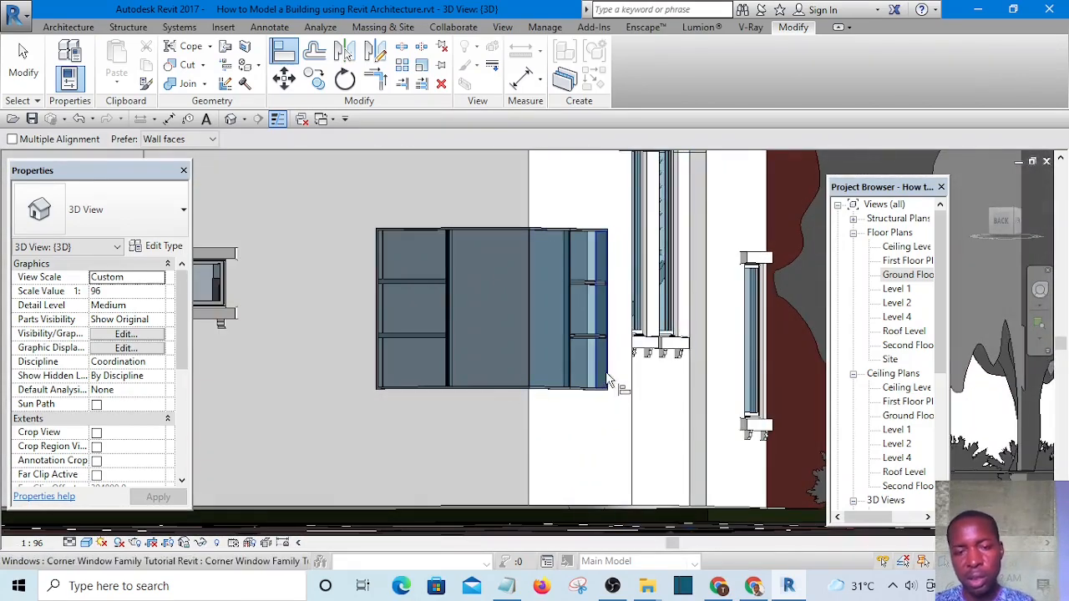
{"action": "key", "text": "Escape"}
{"action": "middle_click_drag", "start_coordinate": [562, 368], "coordinate": [548, 396], "text": "shift"}
{"action": "scroll", "coordinate": [588, 401], "scroll_direction": "down", "scroll_amount": 2}
{"action": "middle_click_drag", "start_coordinate": [617, 463], "coordinate": [599, 425], "text": "shift"}
Step: Set the corner window's Width type parameter to 1800
{"action": "left_click", "coordinate": [596, 370]}
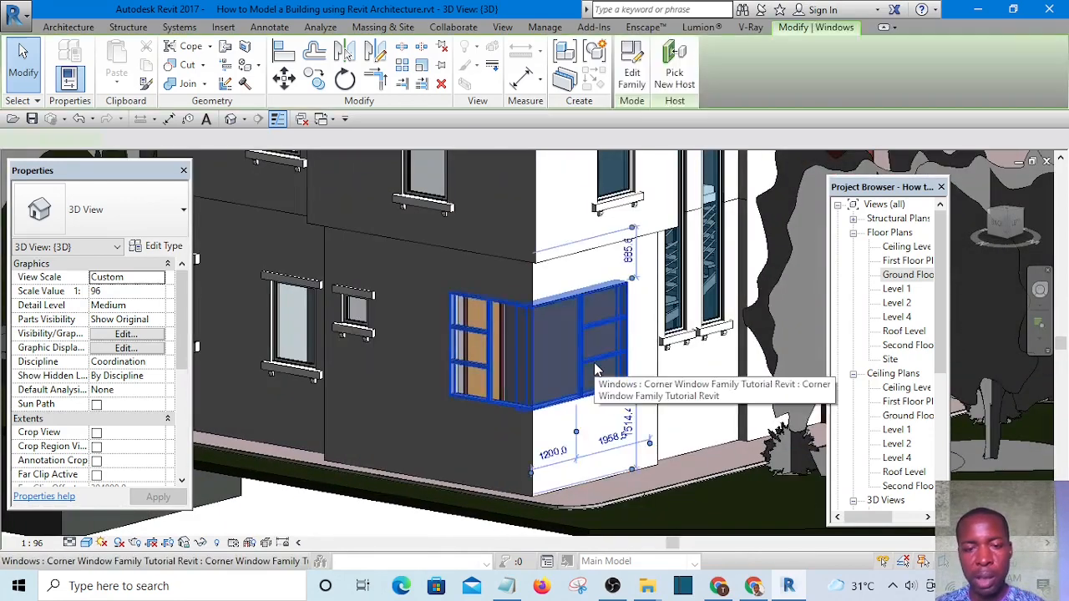
{"action": "left_click", "coordinate": [159, 246]}
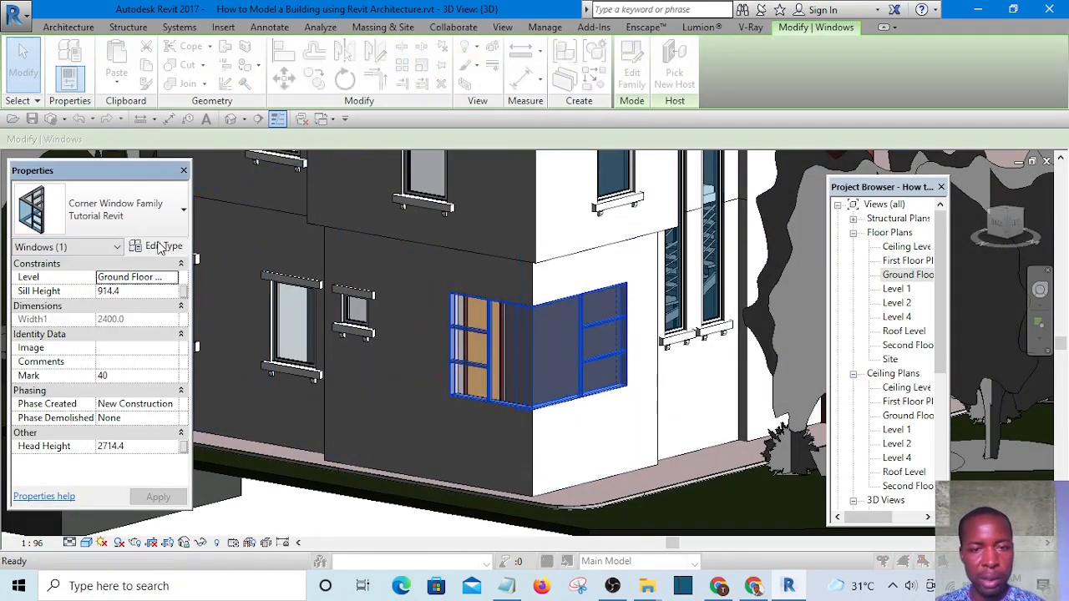
{"action": "left_click", "coordinate": [474, 253]}
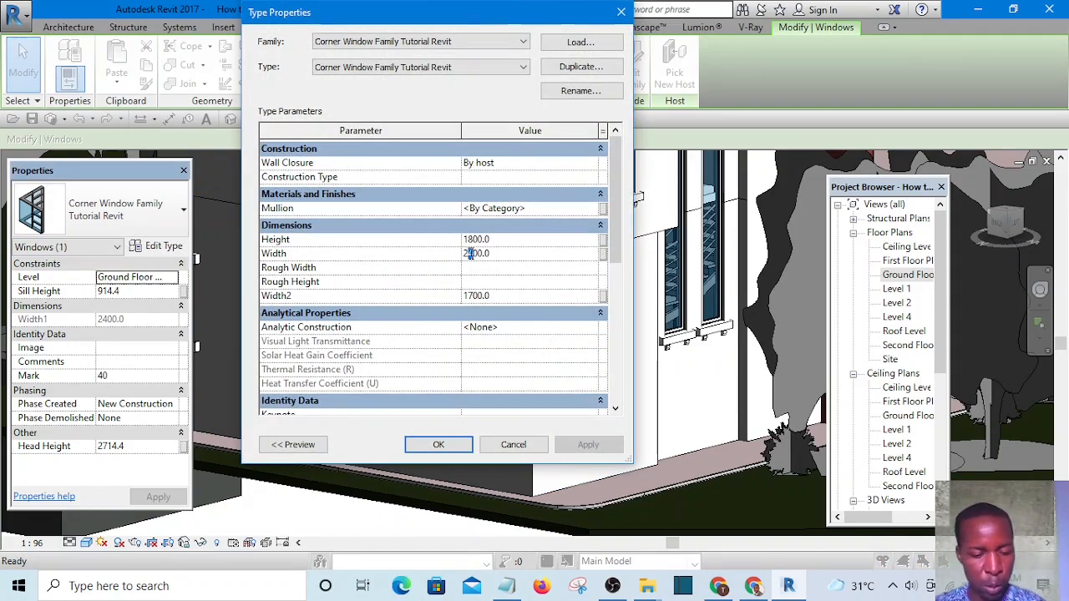
{"action": "key", "text": "BackSpace"}
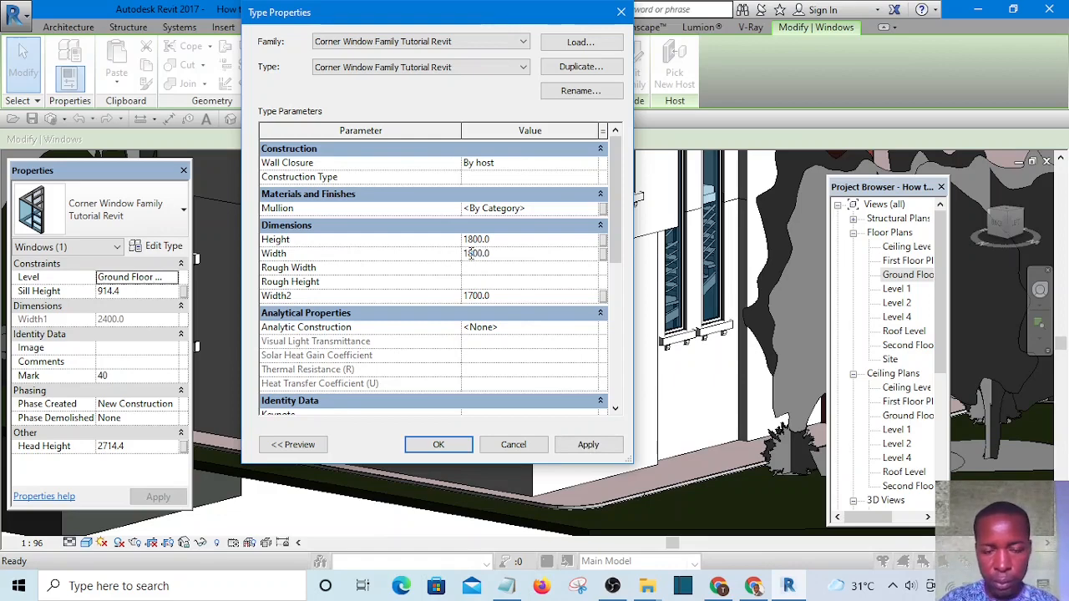
{"action": "left_click", "coordinate": [438, 444]}
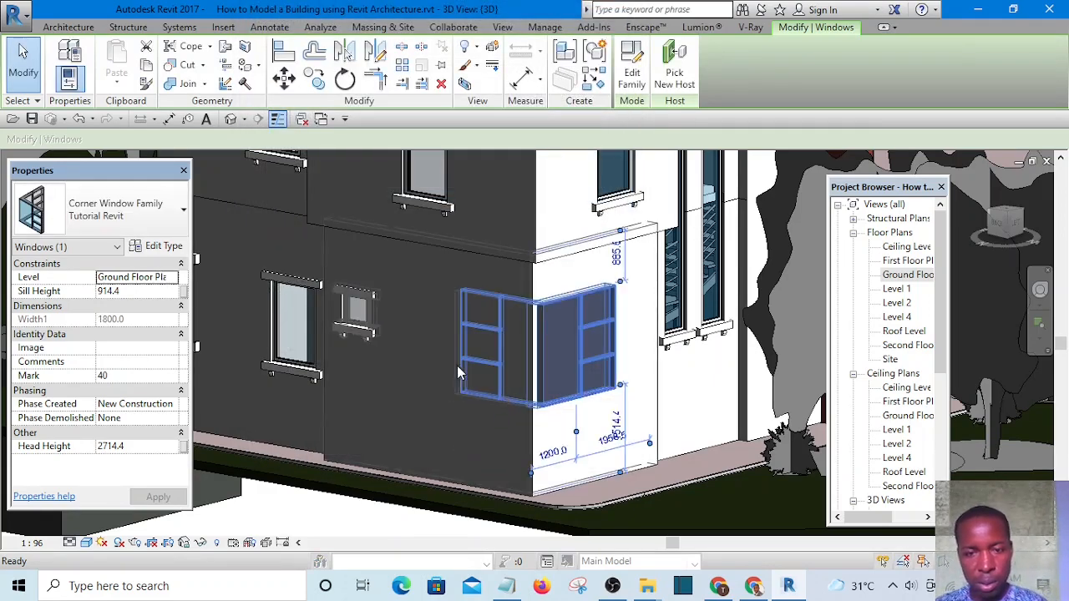
Step: In the Ground Floor Plan, align the corner window's outer frame line with the exterior face of the guest room's upper wall
{"action": "scroll", "coordinate": [443, 350], "scroll_direction": "down", "scroll_amount": 4}
{"action": "left_click", "coordinate": [534, 441]}
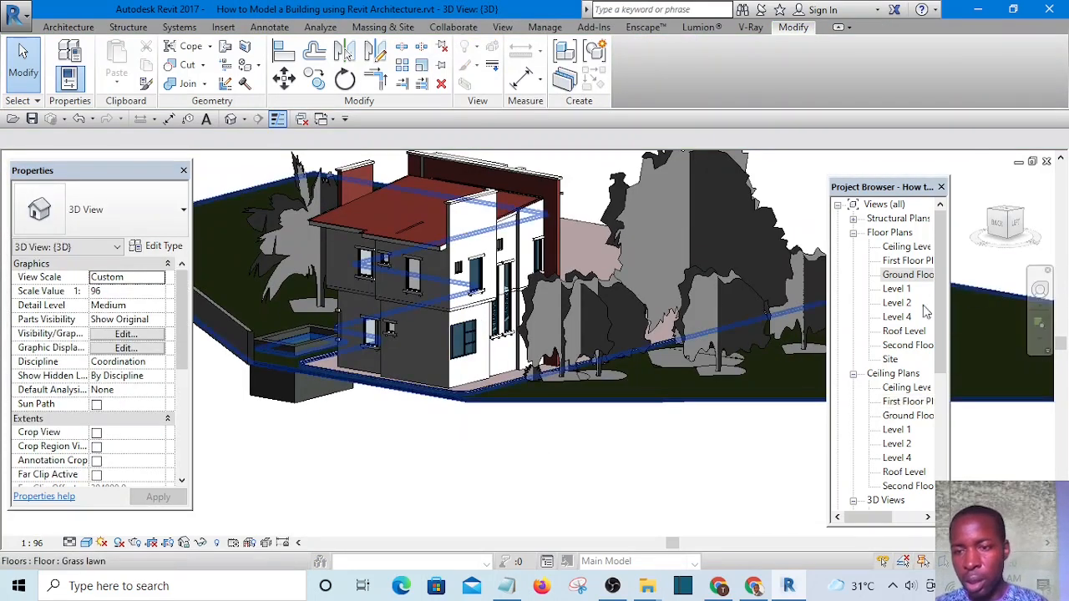
{"action": "double_click", "coordinate": [906, 275]}
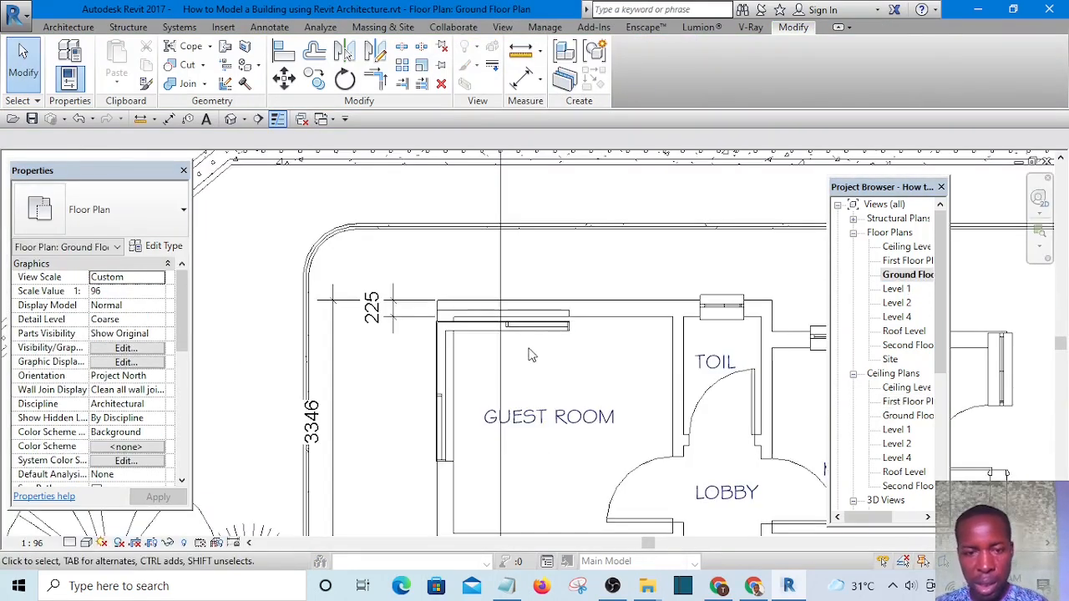
{"action": "scroll", "coordinate": [517, 334], "scroll_direction": "up", "scroll_amount": 3}
{"action": "scroll", "coordinate": [500, 299], "scroll_direction": "up", "scroll_amount": 2}
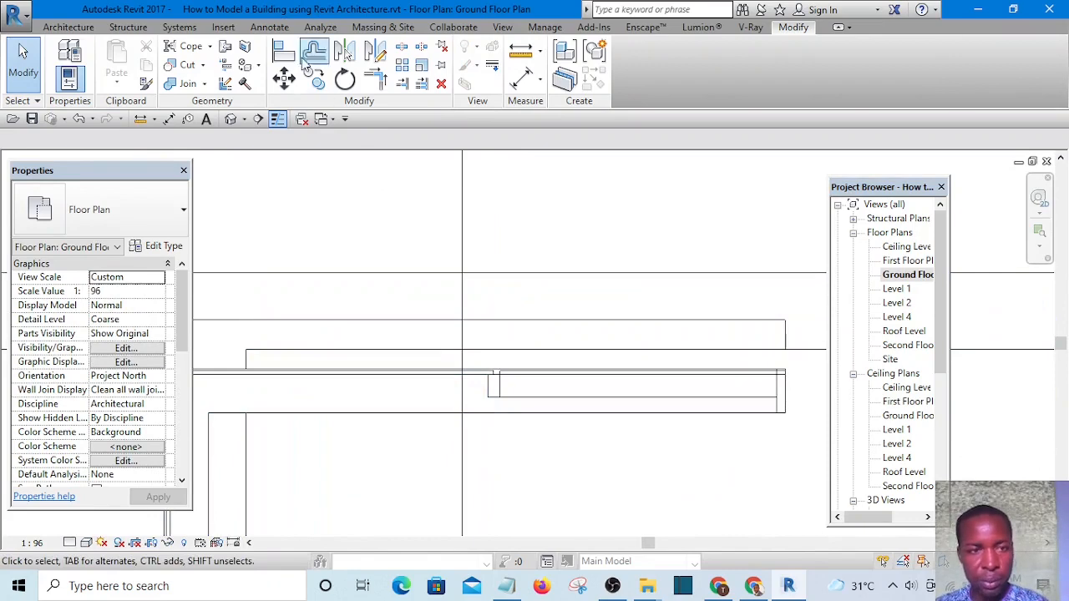
{"action": "left_click", "coordinate": [287, 55]}
{"action": "scroll", "coordinate": [358, 263], "scroll_direction": "down", "scroll_amount": 2}
{"action": "scroll", "coordinate": [593, 275], "scroll_direction": "up", "scroll_amount": 2}
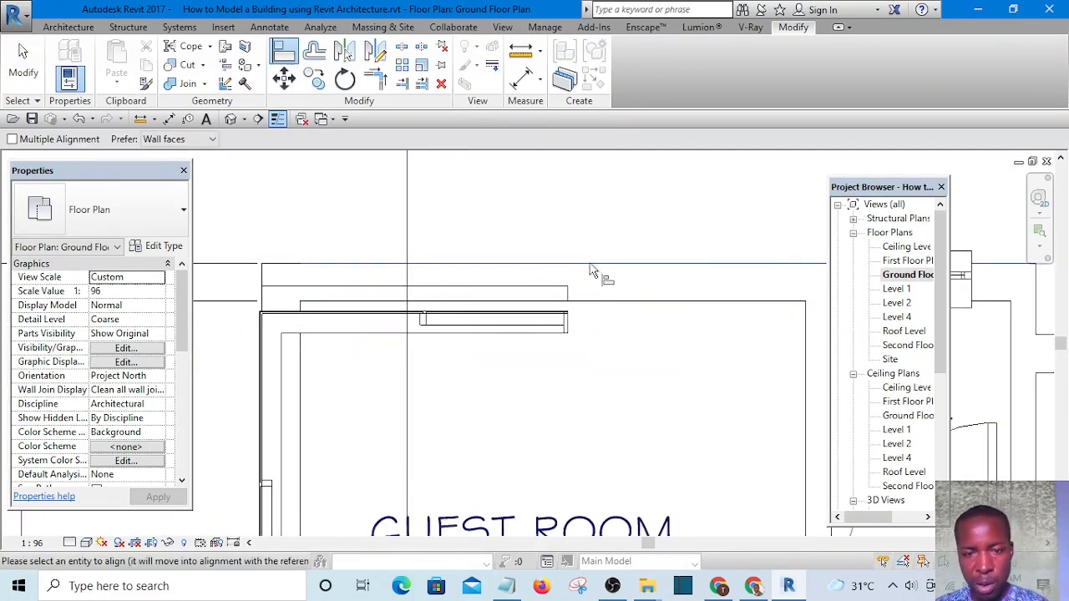
{"action": "scroll", "coordinate": [561, 312], "scroll_direction": "up", "scroll_amount": 4}
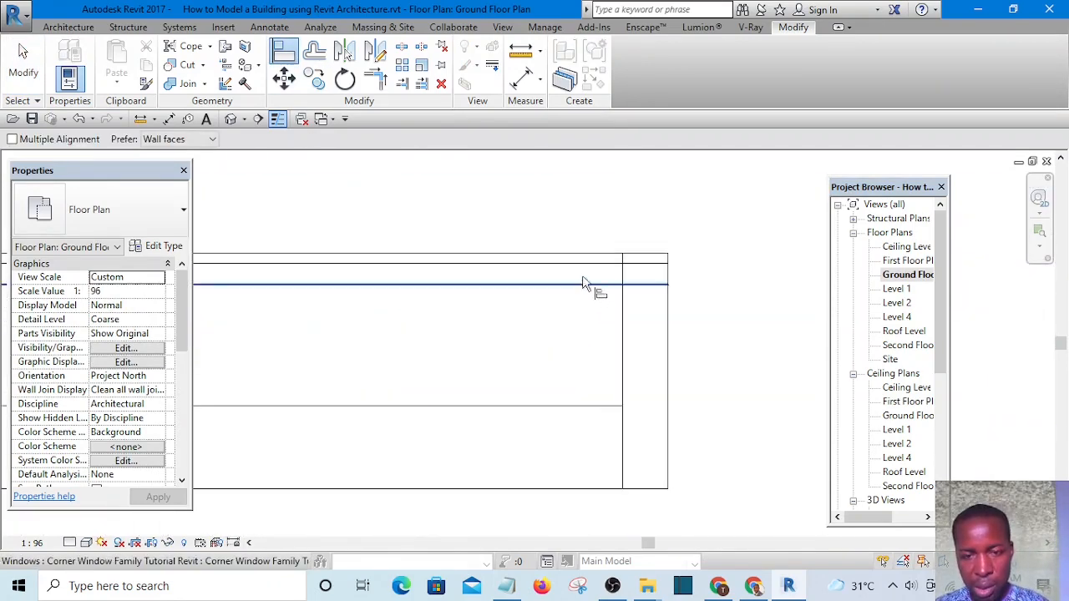
{"action": "left_click", "coordinate": [586, 265]}
{"action": "scroll", "coordinate": [607, 325], "scroll_direction": "down", "scroll_amount": 7}
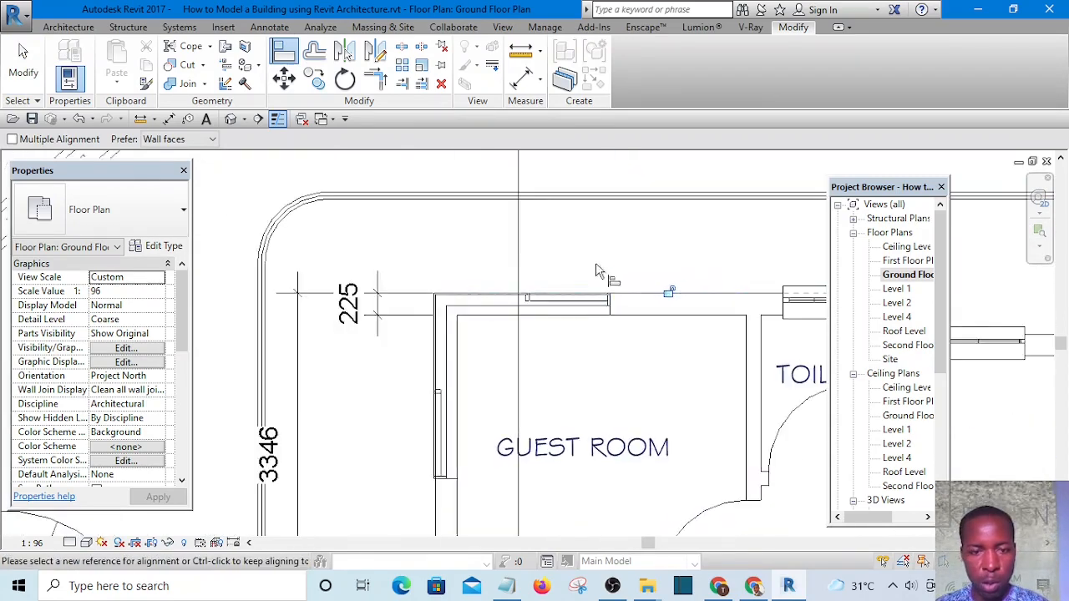
Step: Refine the alignment by bringing the window's next frame line inward flush with the exterior wall face, and end the Align command
{"action": "scroll", "coordinate": [633, 334], "scroll_direction": "up", "scroll_amount": 5}
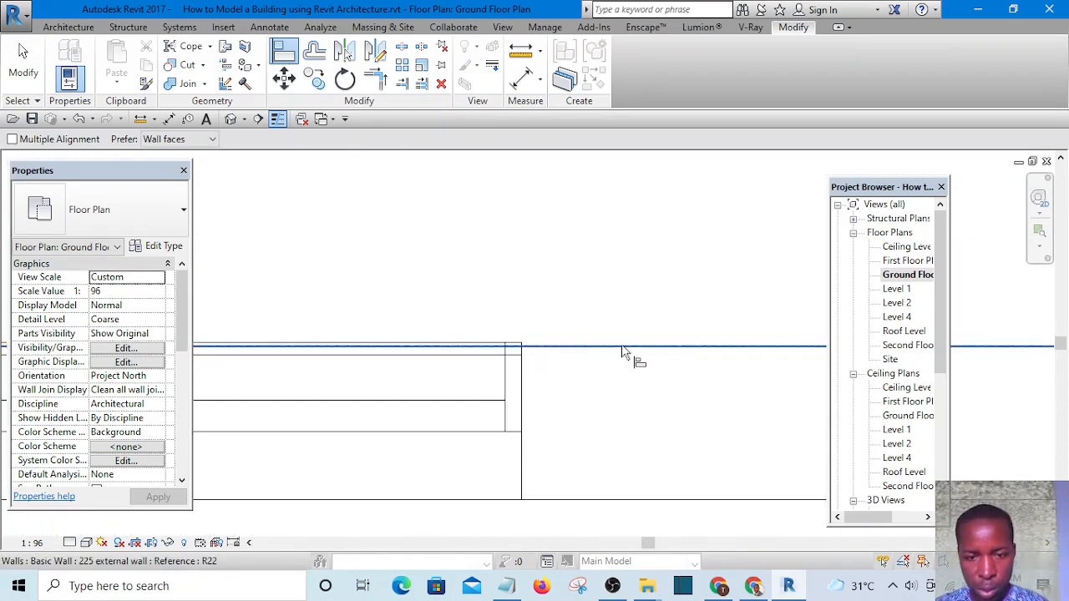
{"action": "scroll", "coordinate": [487, 351], "scroll_direction": "up", "scroll_amount": 3}
{"action": "left_click", "coordinate": [490, 358]}
{"action": "scroll", "coordinate": [595, 321], "scroll_direction": "down", "scroll_amount": 5}
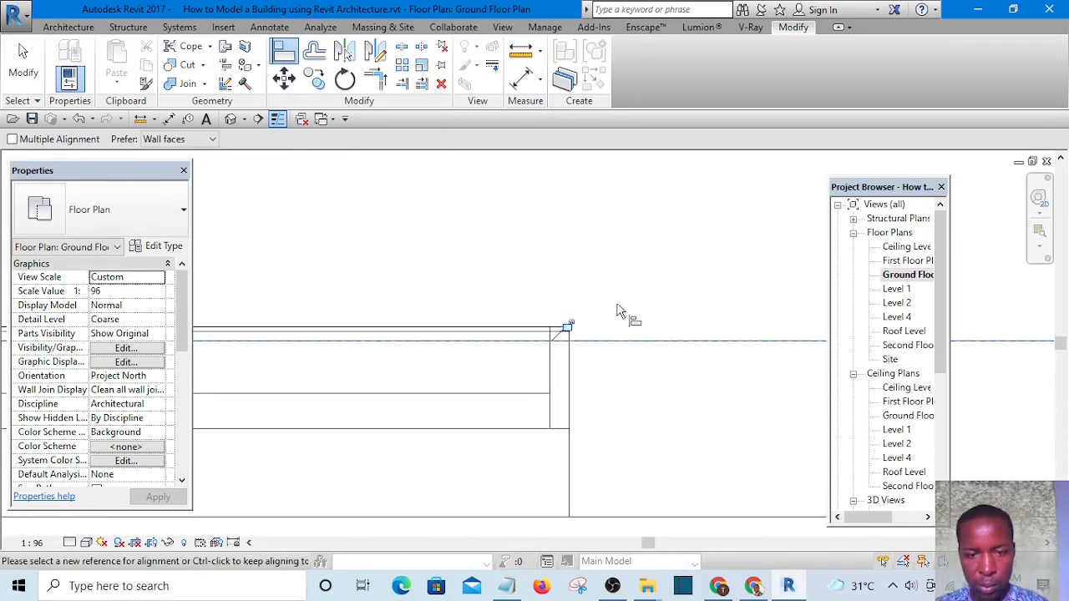
{"action": "scroll", "coordinate": [543, 334], "scroll_direction": "down", "scroll_amount": 4}
{"action": "scroll", "coordinate": [470, 393], "scroll_direction": "up", "scroll_amount": 5}
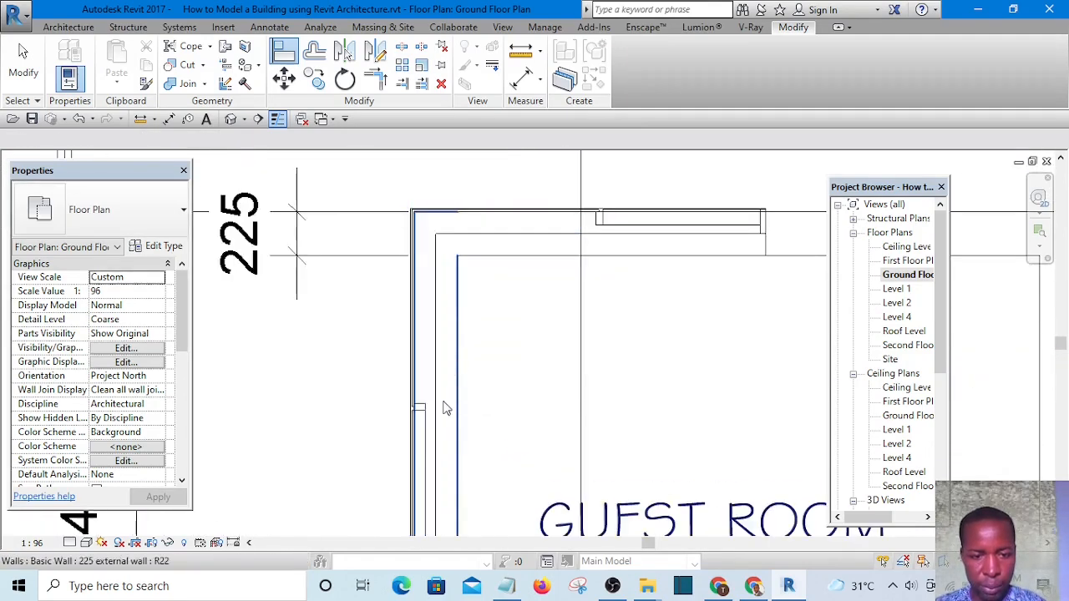
{"action": "key", "text": "Escape"}
{"action": "scroll", "coordinate": [402, 290], "scroll_direction": "down", "scroll_amount": 4}
{"action": "scroll", "coordinate": [429, 460], "scroll_direction": "up", "scroll_amount": 4}
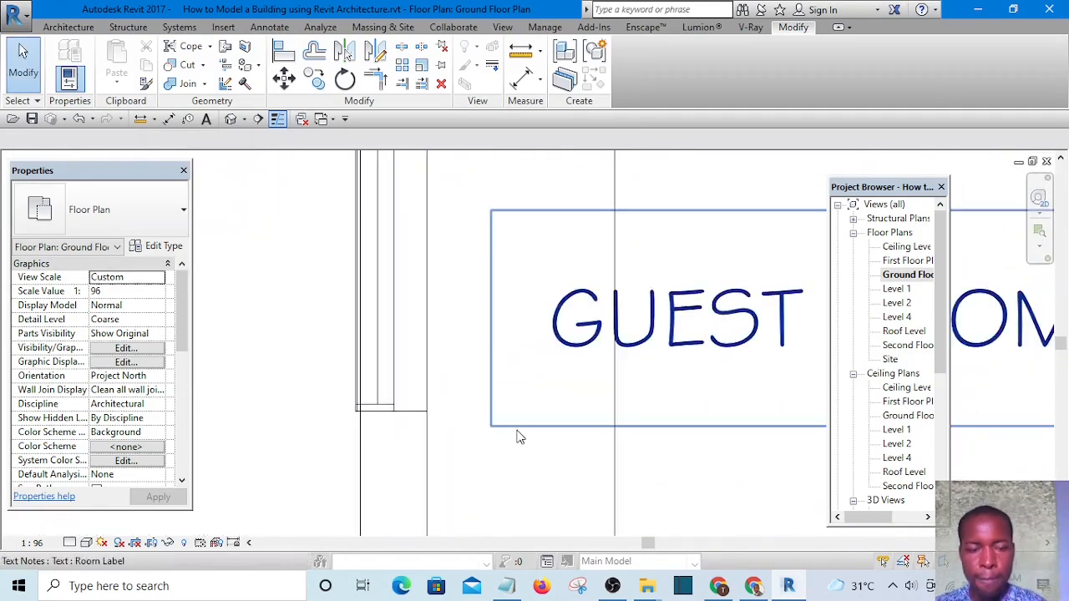
Step: Examine the realigned corner window up close from several angles in the project's 3D view
{"action": "left_click", "coordinate": [232, 119]}
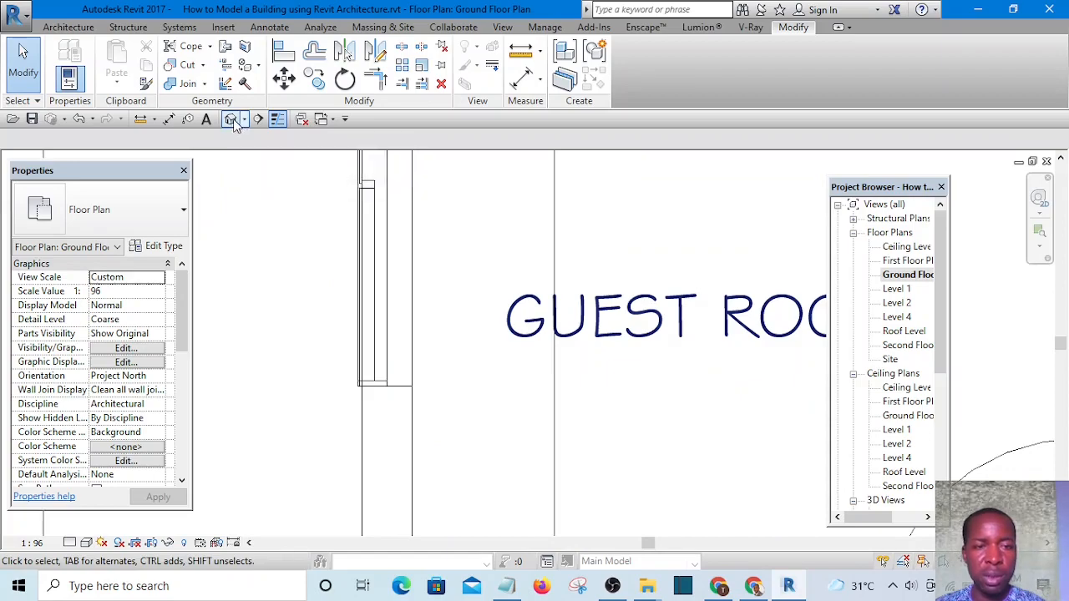
{"action": "scroll", "coordinate": [396, 329], "scroll_direction": "up", "scroll_amount": 5}
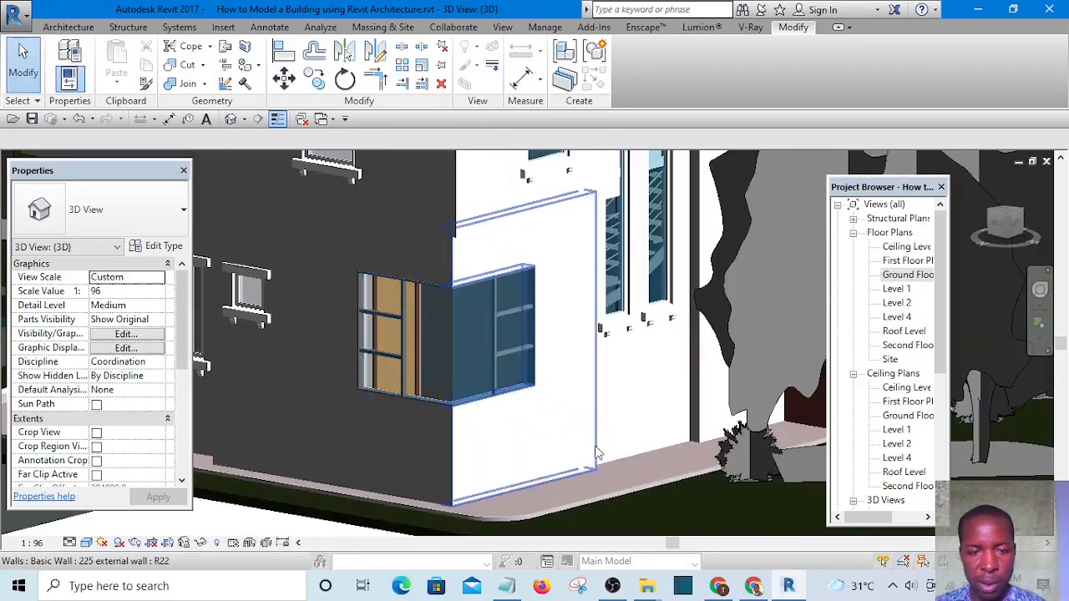
{"action": "scroll", "coordinate": [604, 463], "scroll_direction": "up", "scroll_amount": 2}
{"action": "middle_click_drag", "start_coordinate": [604, 464], "coordinate": [673, 462], "text": "shift"}
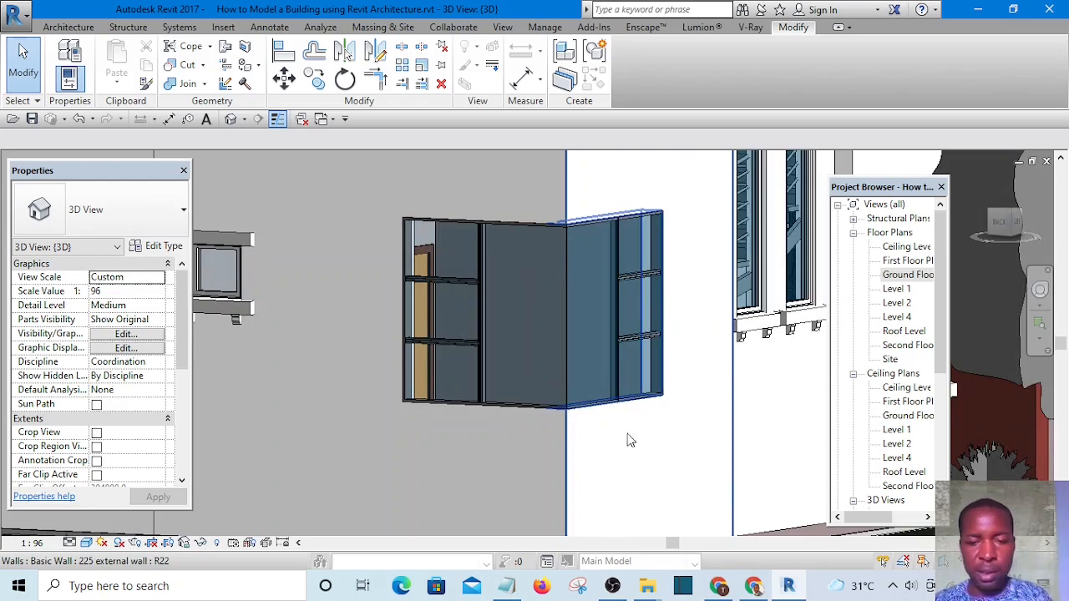
{"action": "mouse_move", "coordinate": [602, 430]}
{"action": "middle_mouse_down", "text": "shift"}
{"action": "mouse_move", "coordinate": [556, 445]}
{"action": "mouse_move", "coordinate": [625, 434]}
{"action": "mouse_move", "coordinate": [628, 408]}
{"action": "mouse_move", "coordinate": [601, 410]}
{"action": "mouse_move", "coordinate": [621, 422]}
{"action": "middle_mouse_up", "text": "shift"}
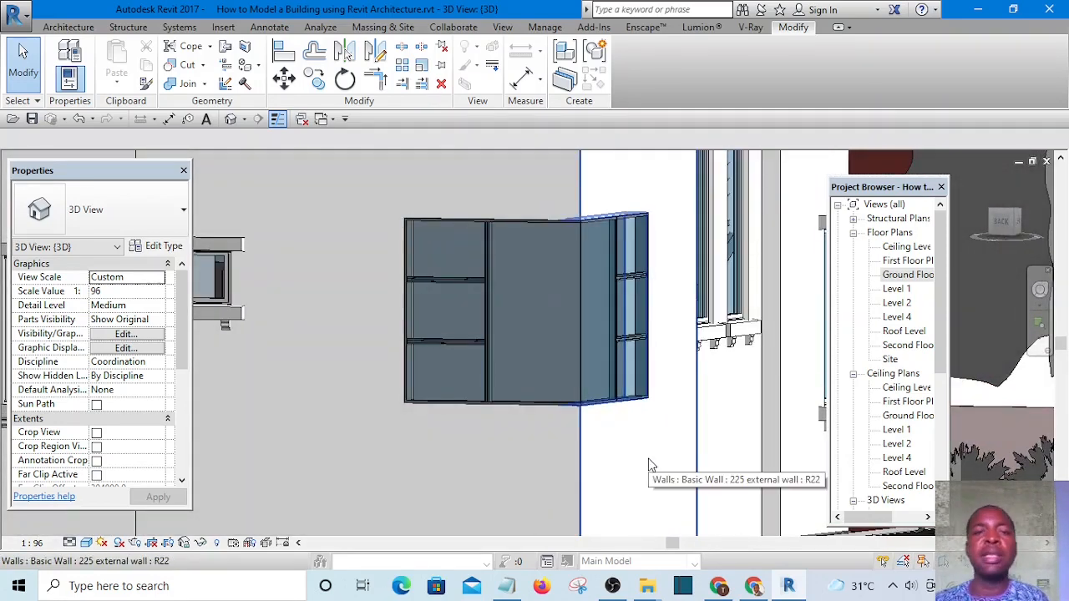